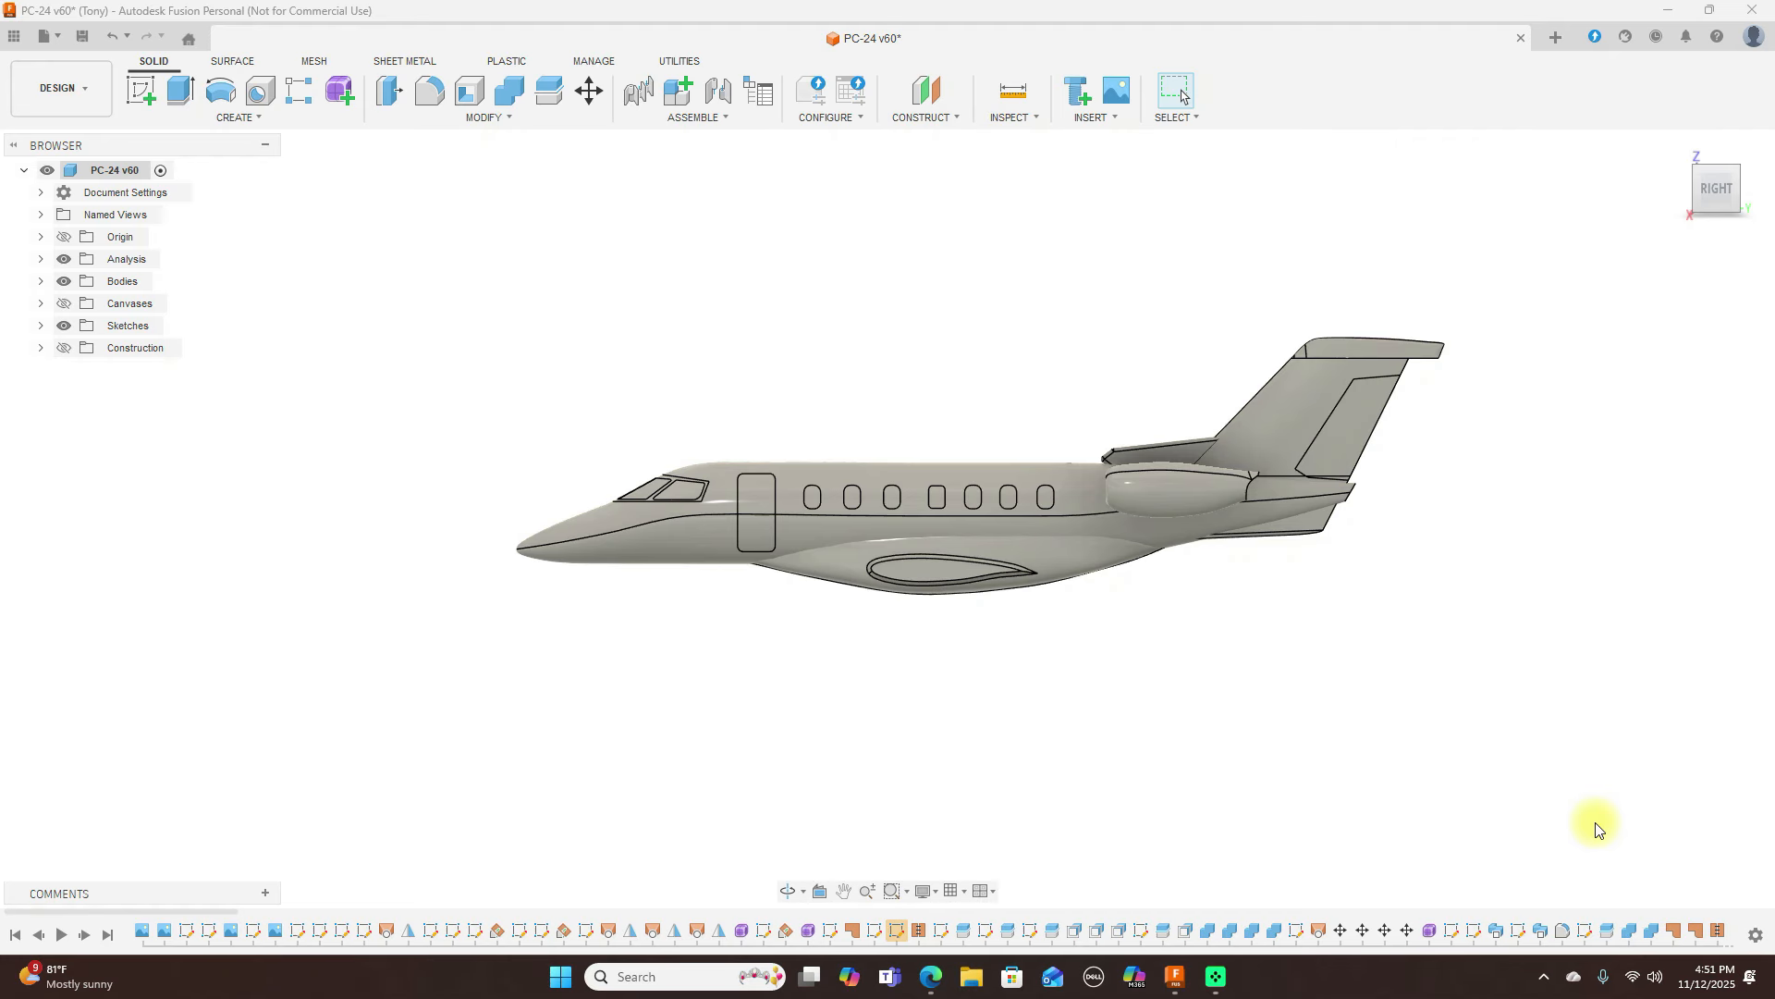
Inspect the aircraft model from behind in 3D and from the right side
scroll(1295, 541, up, 2)
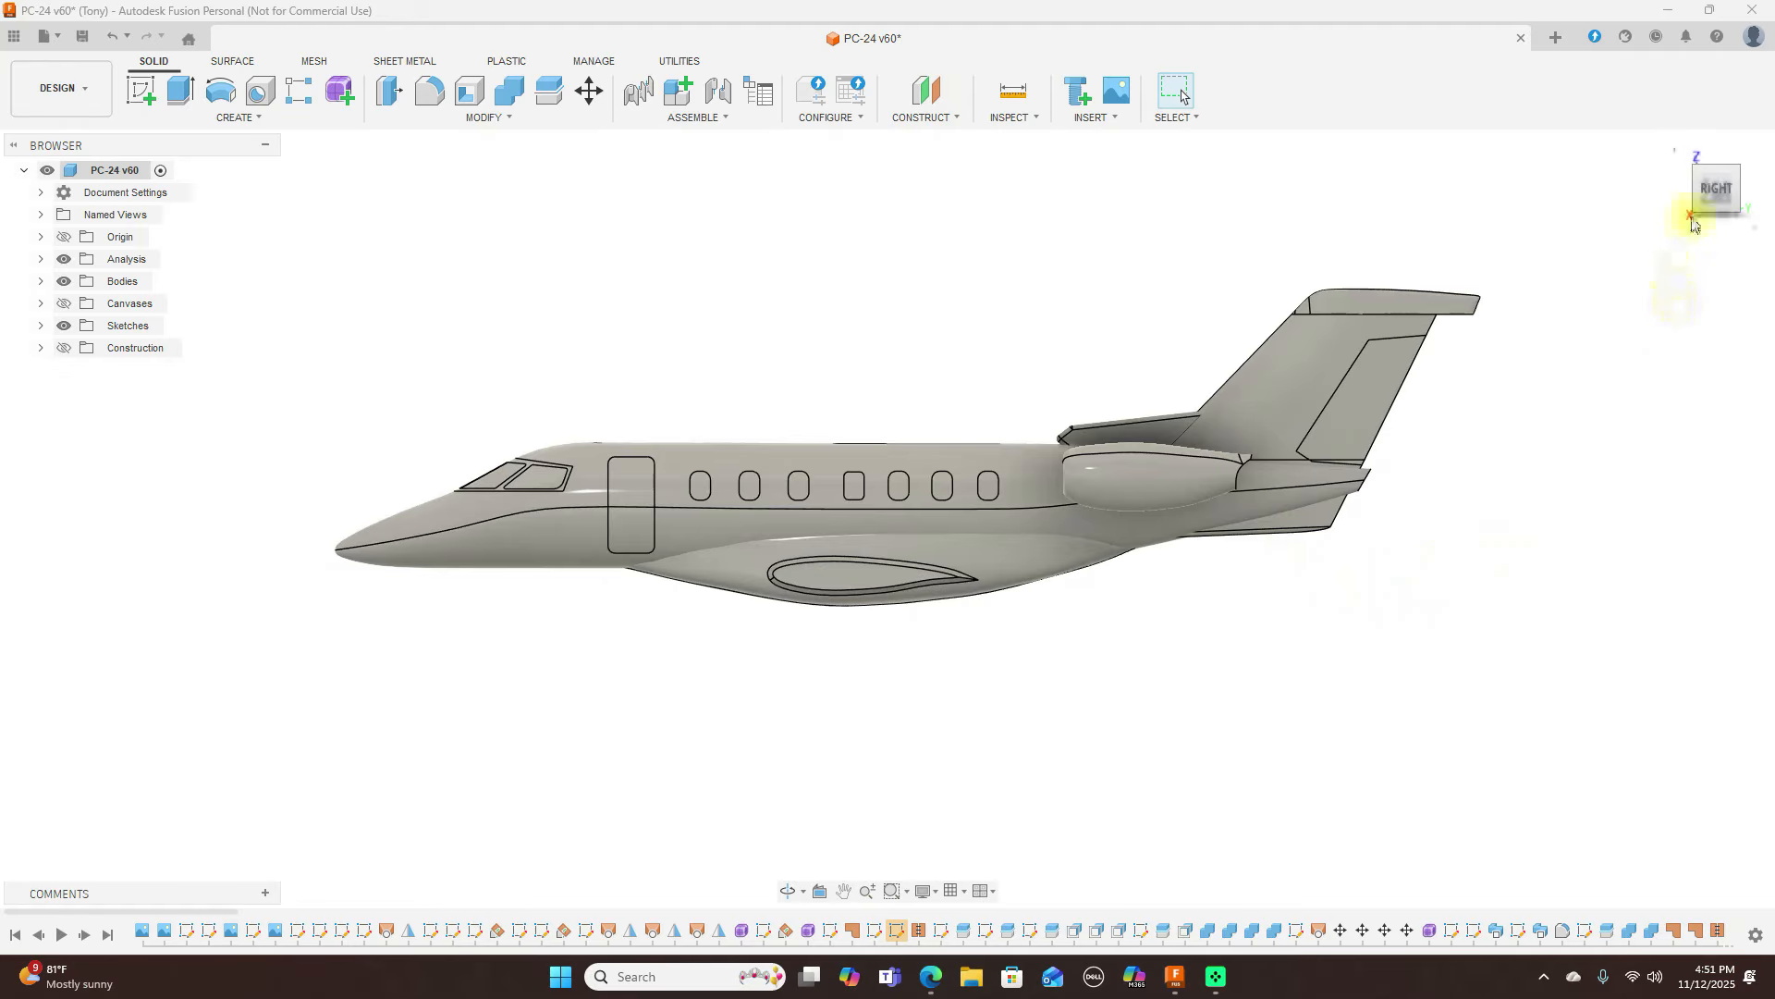
click(1695, 174)
mouse_move(128, 210)
shift+middle_down()
mouse_move(182, 210)
mouse_move(191, 190)
mouse_move(103, 193)
mouse_move(1685, 178)
mouse_move(1557, 182)
mouse_move(1522, 226)
mouse_move(1470, 236)
shift+middle_up()
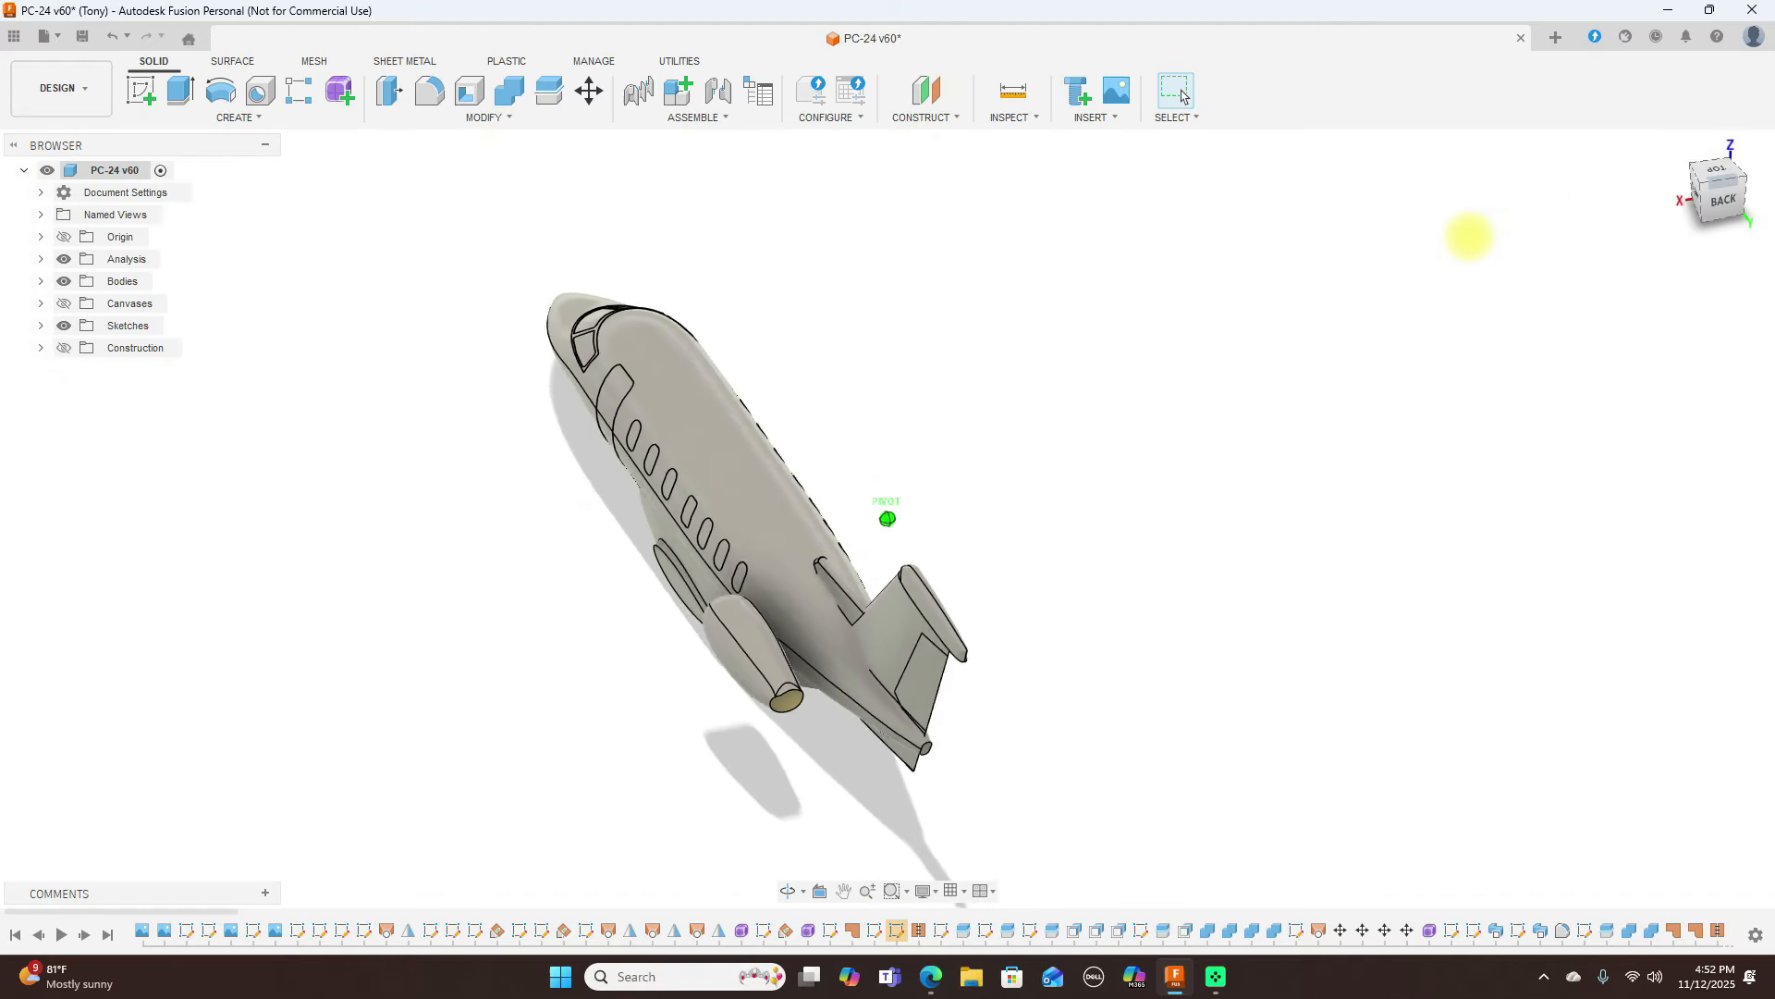
click(1713, 198)
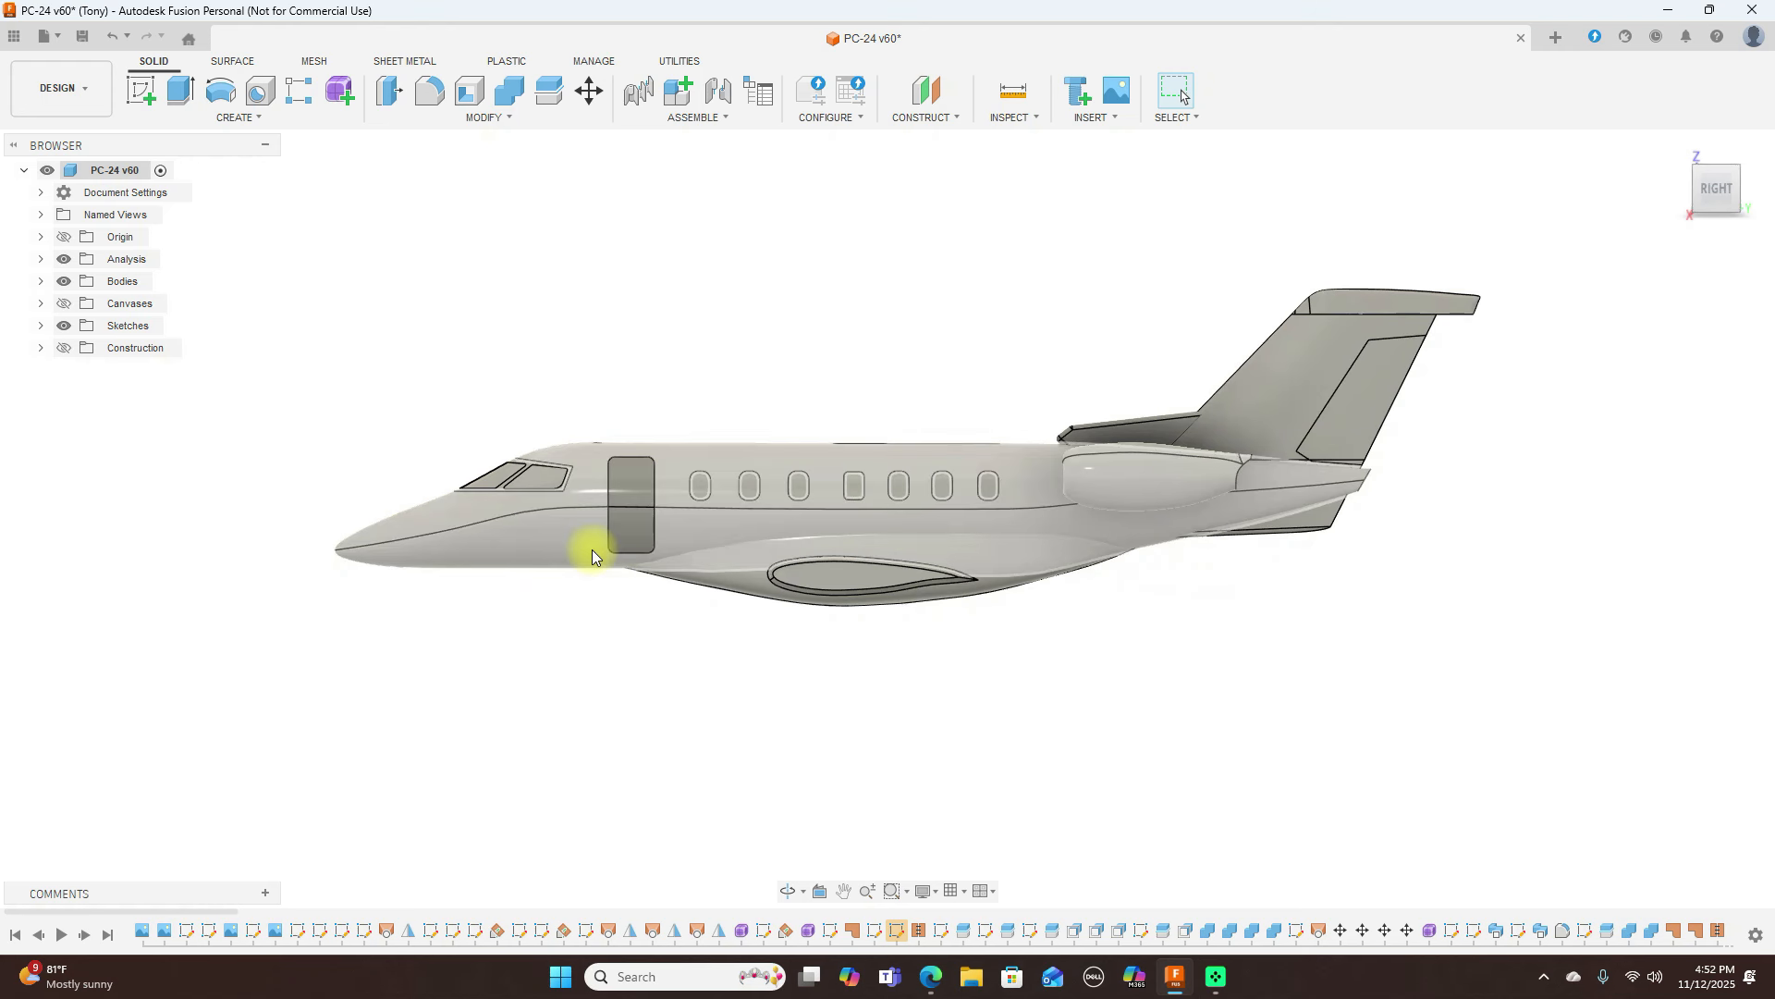
scroll(747, 404, up, 2)
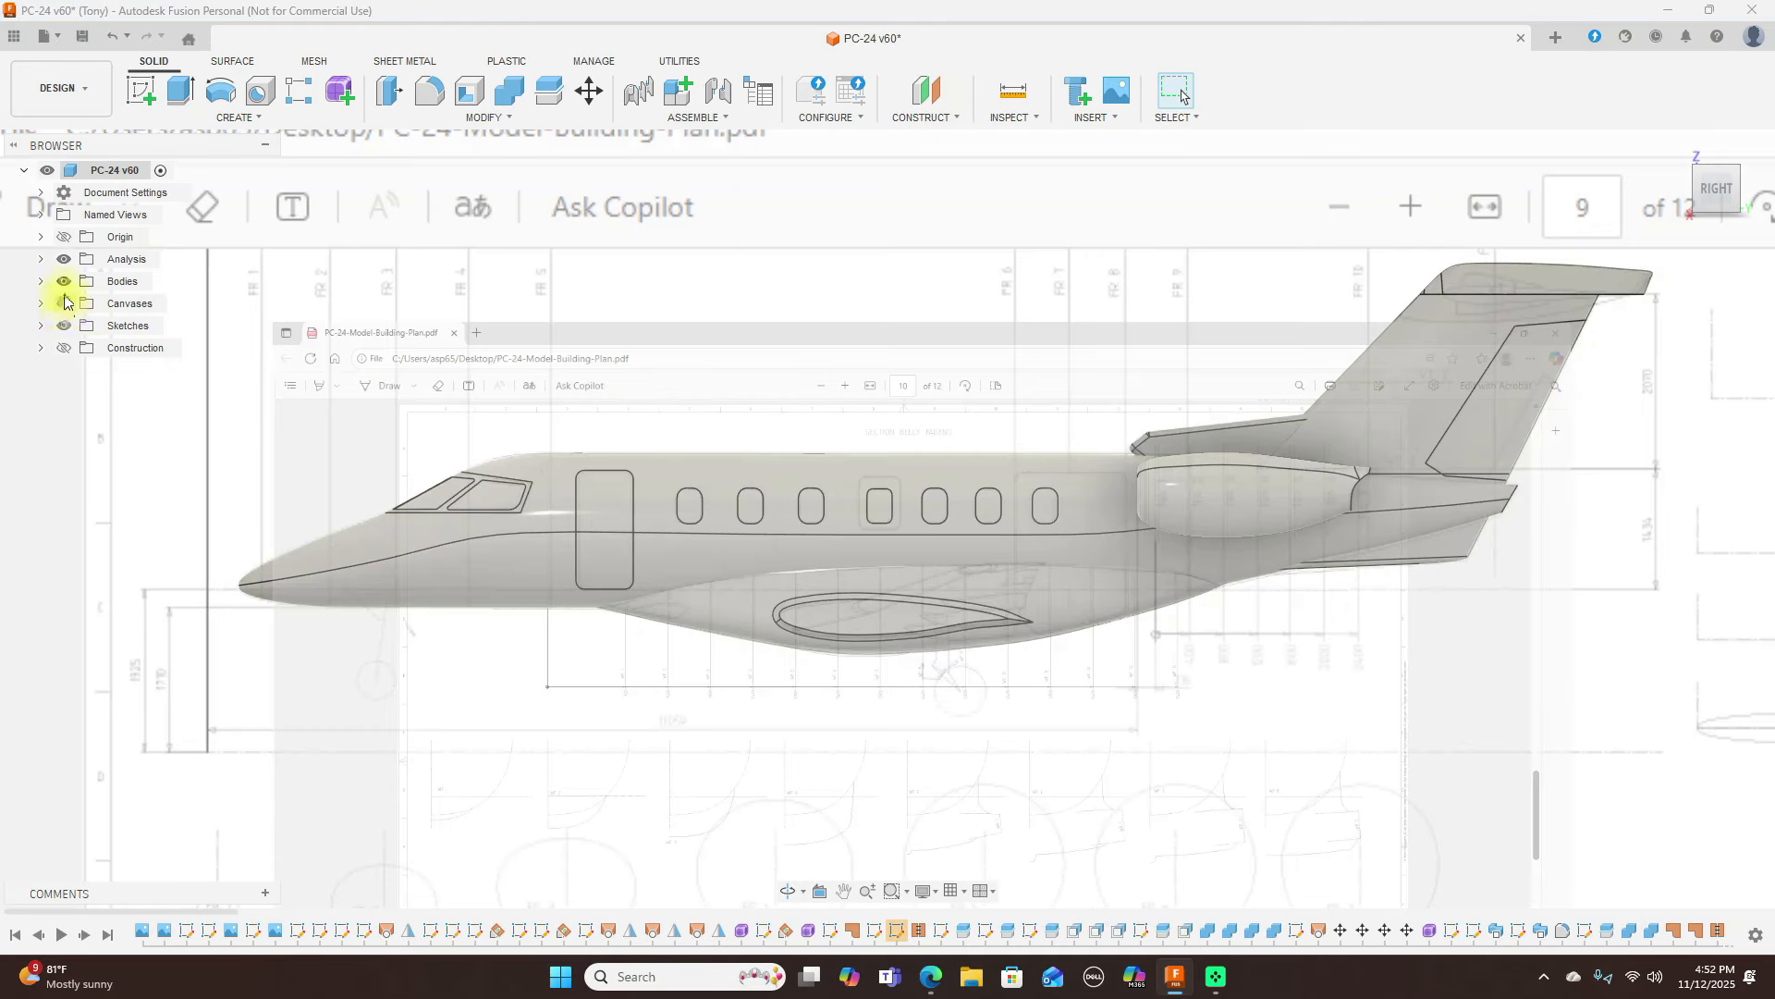
Show the reference canvases and hide the solid bodies in the right-side view
click(64, 281)
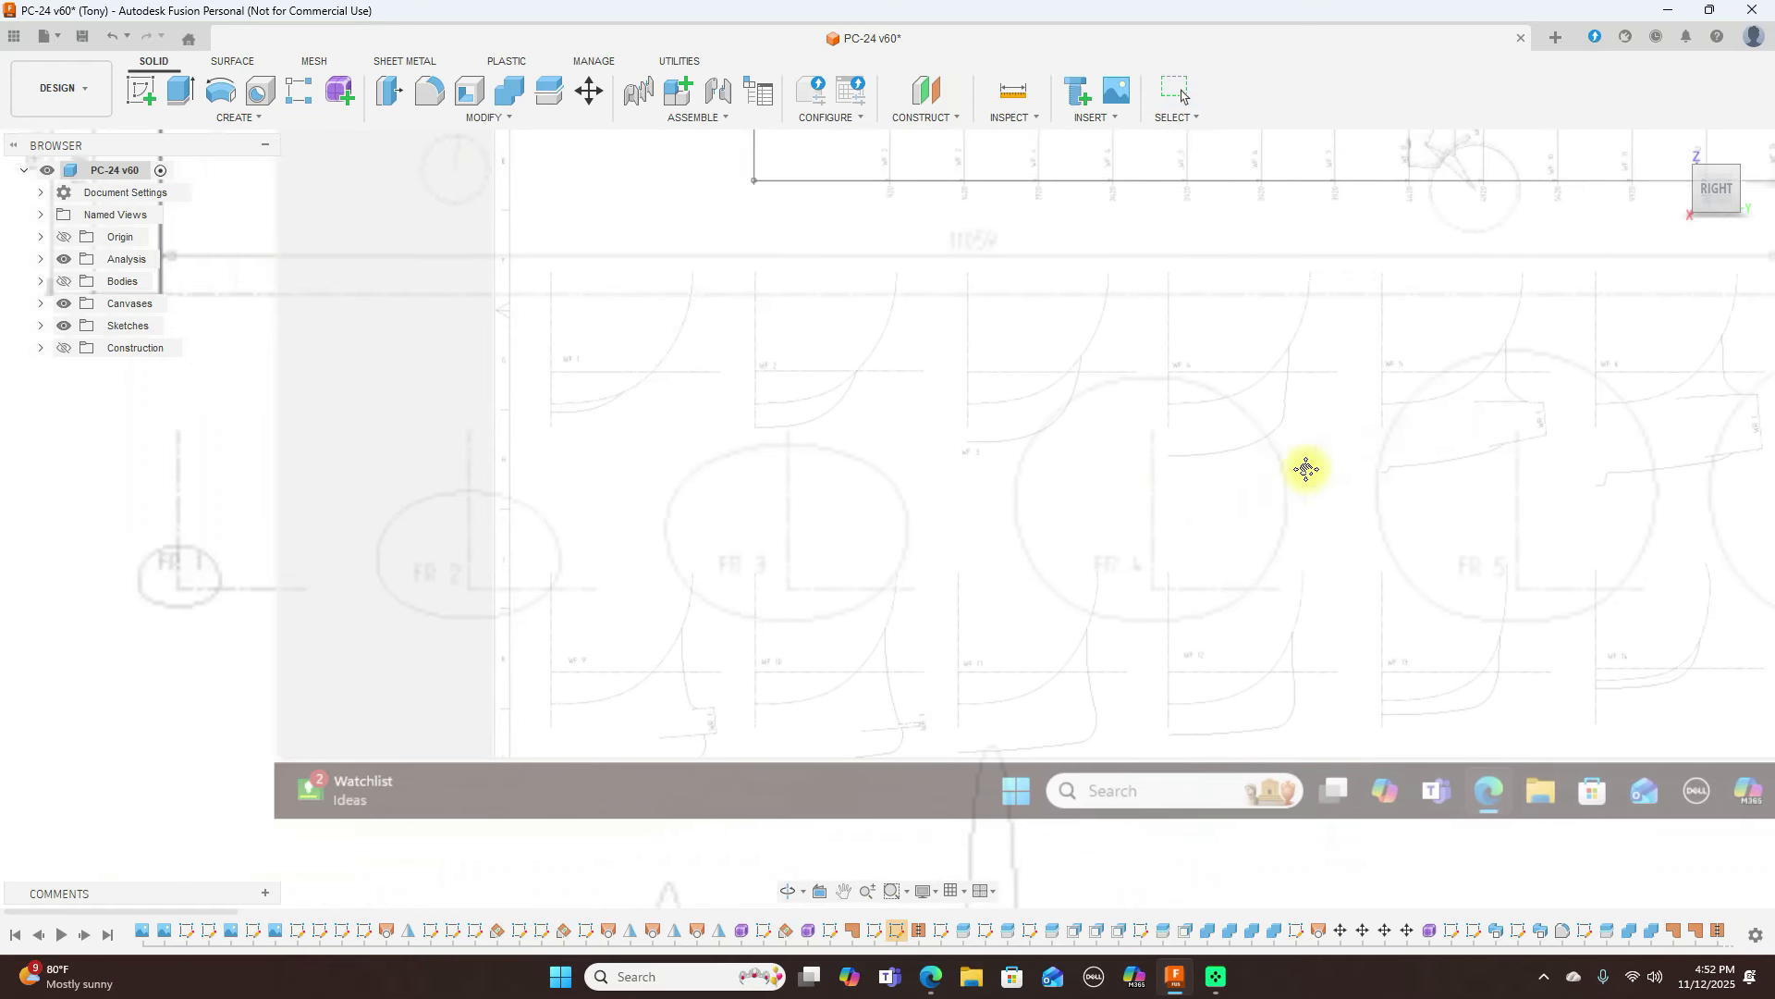
scroll(1317, 473, down, 2)
middle_drag(1226, 424, 1315, 658)
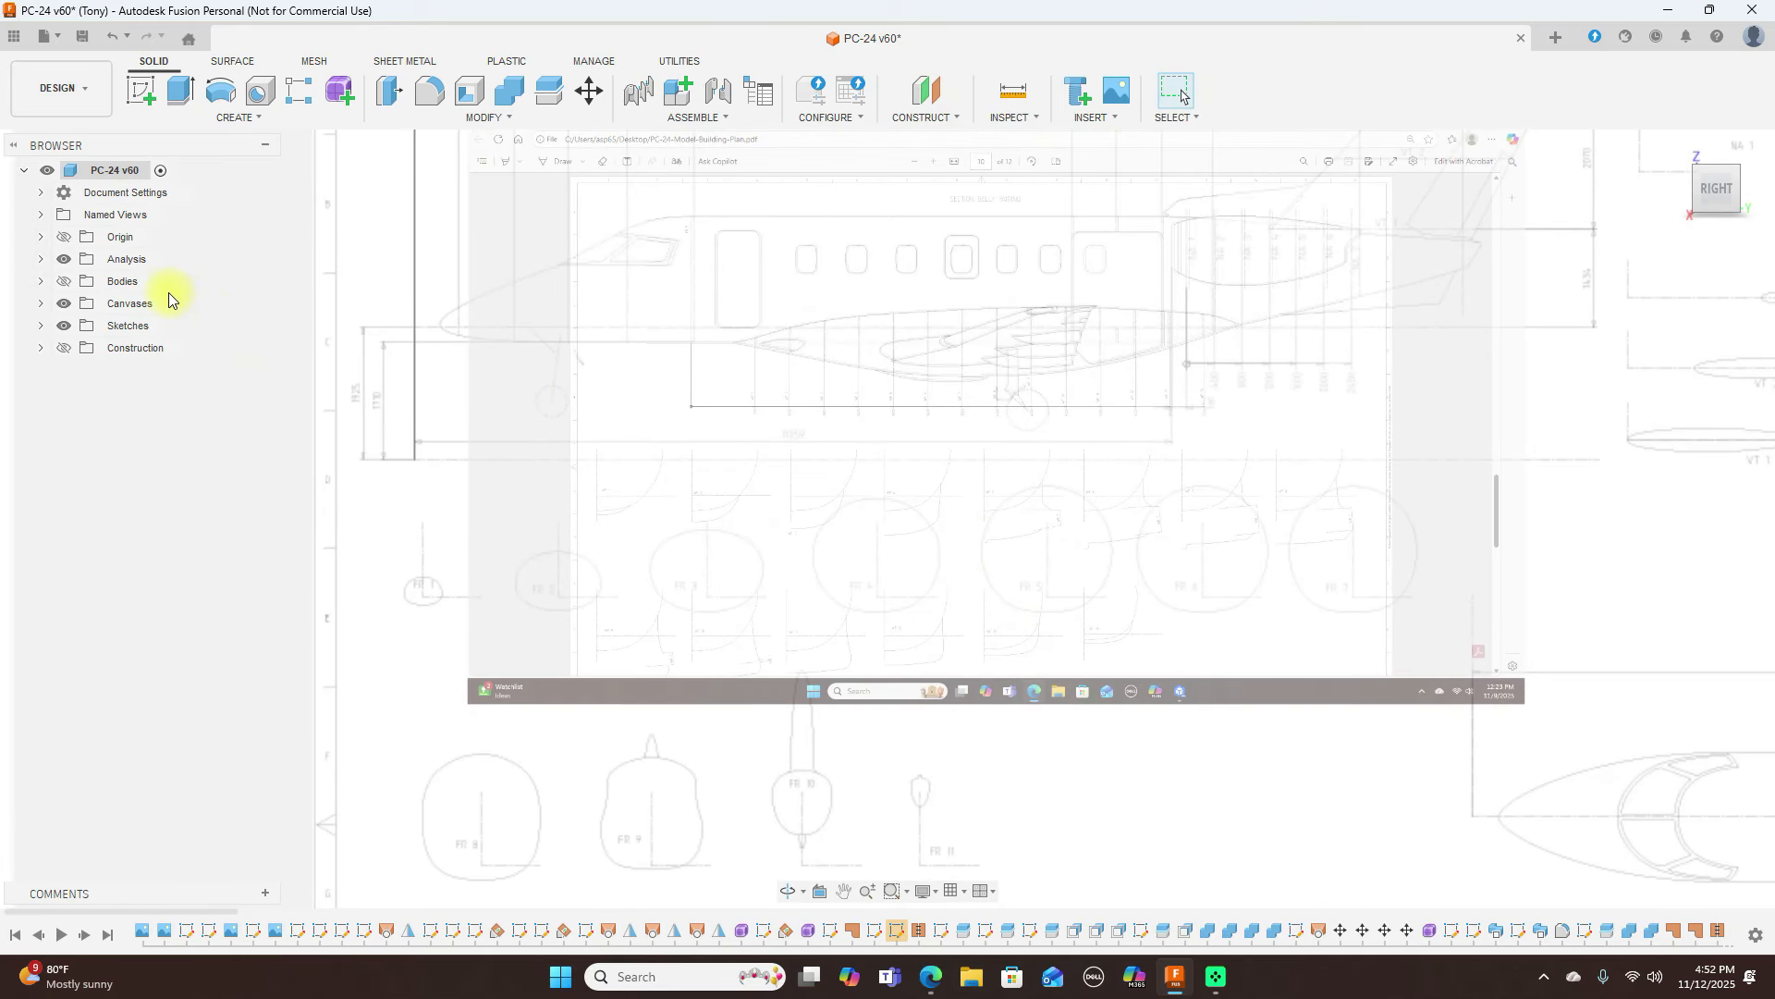
Show the bodies again and compare them with the plan canvases in the side and top views
click(63, 281)
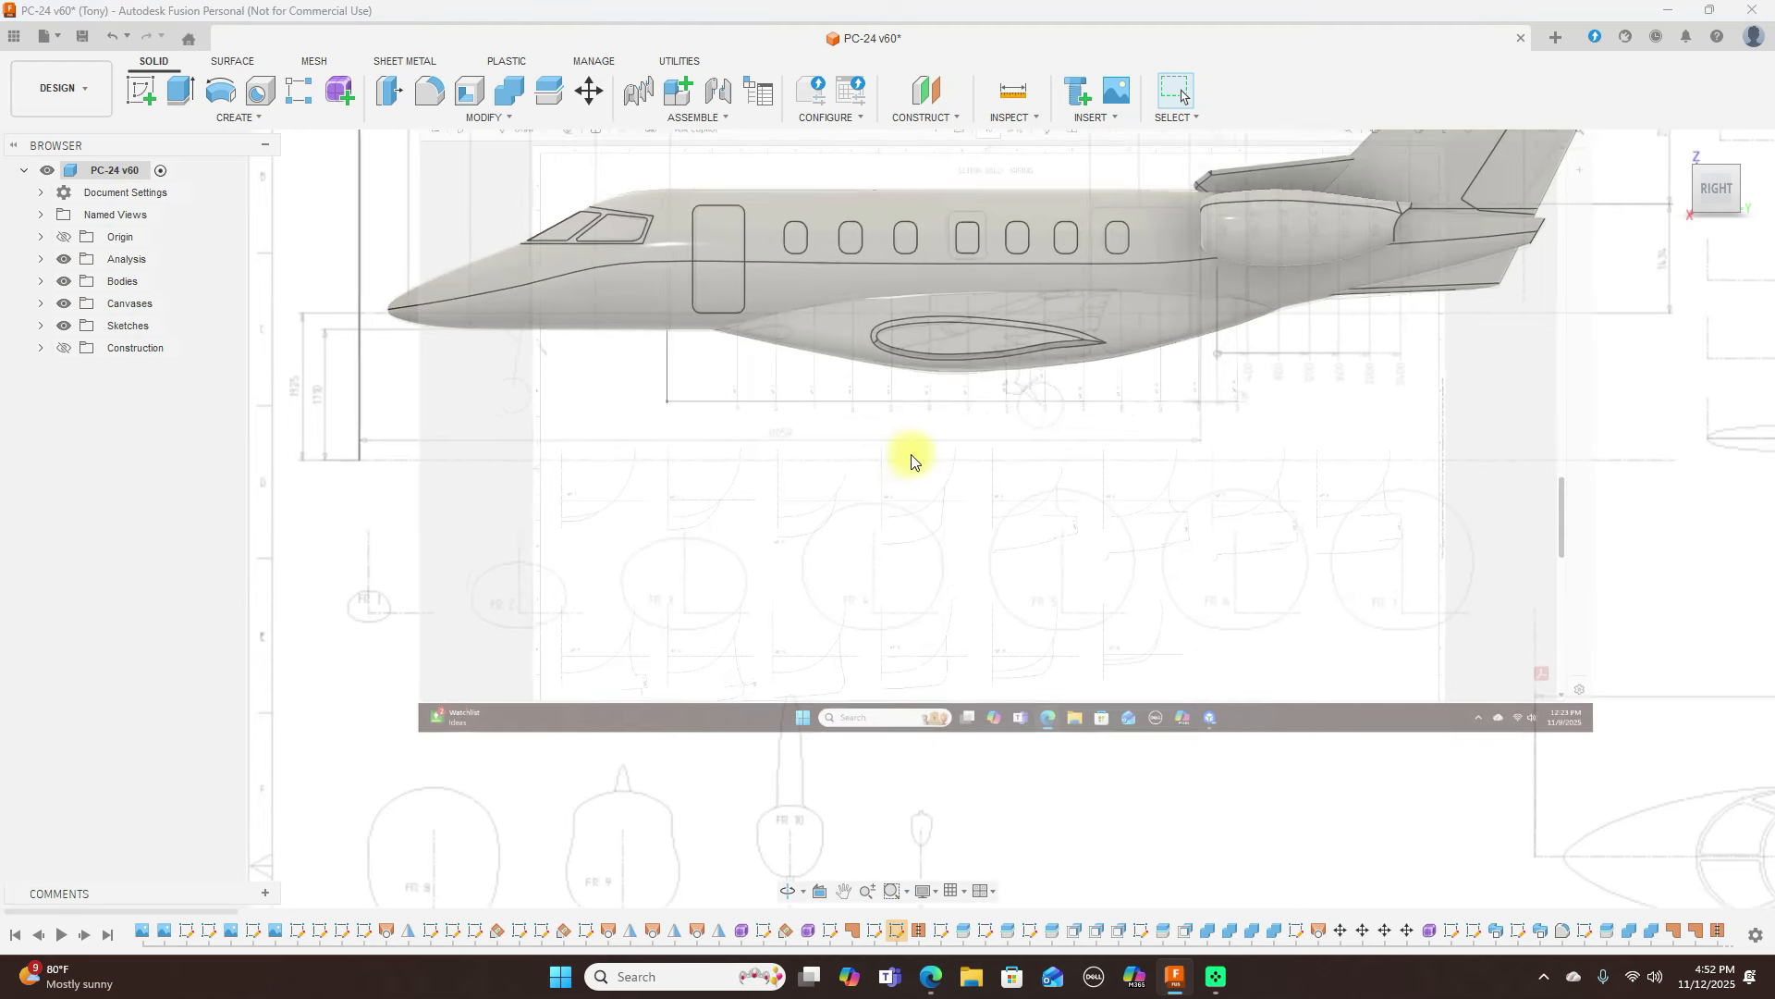
scroll(920, 555, up, 5)
scroll(1105, 599, down, 1)
middle_drag(1147, 580, 1073, 621)
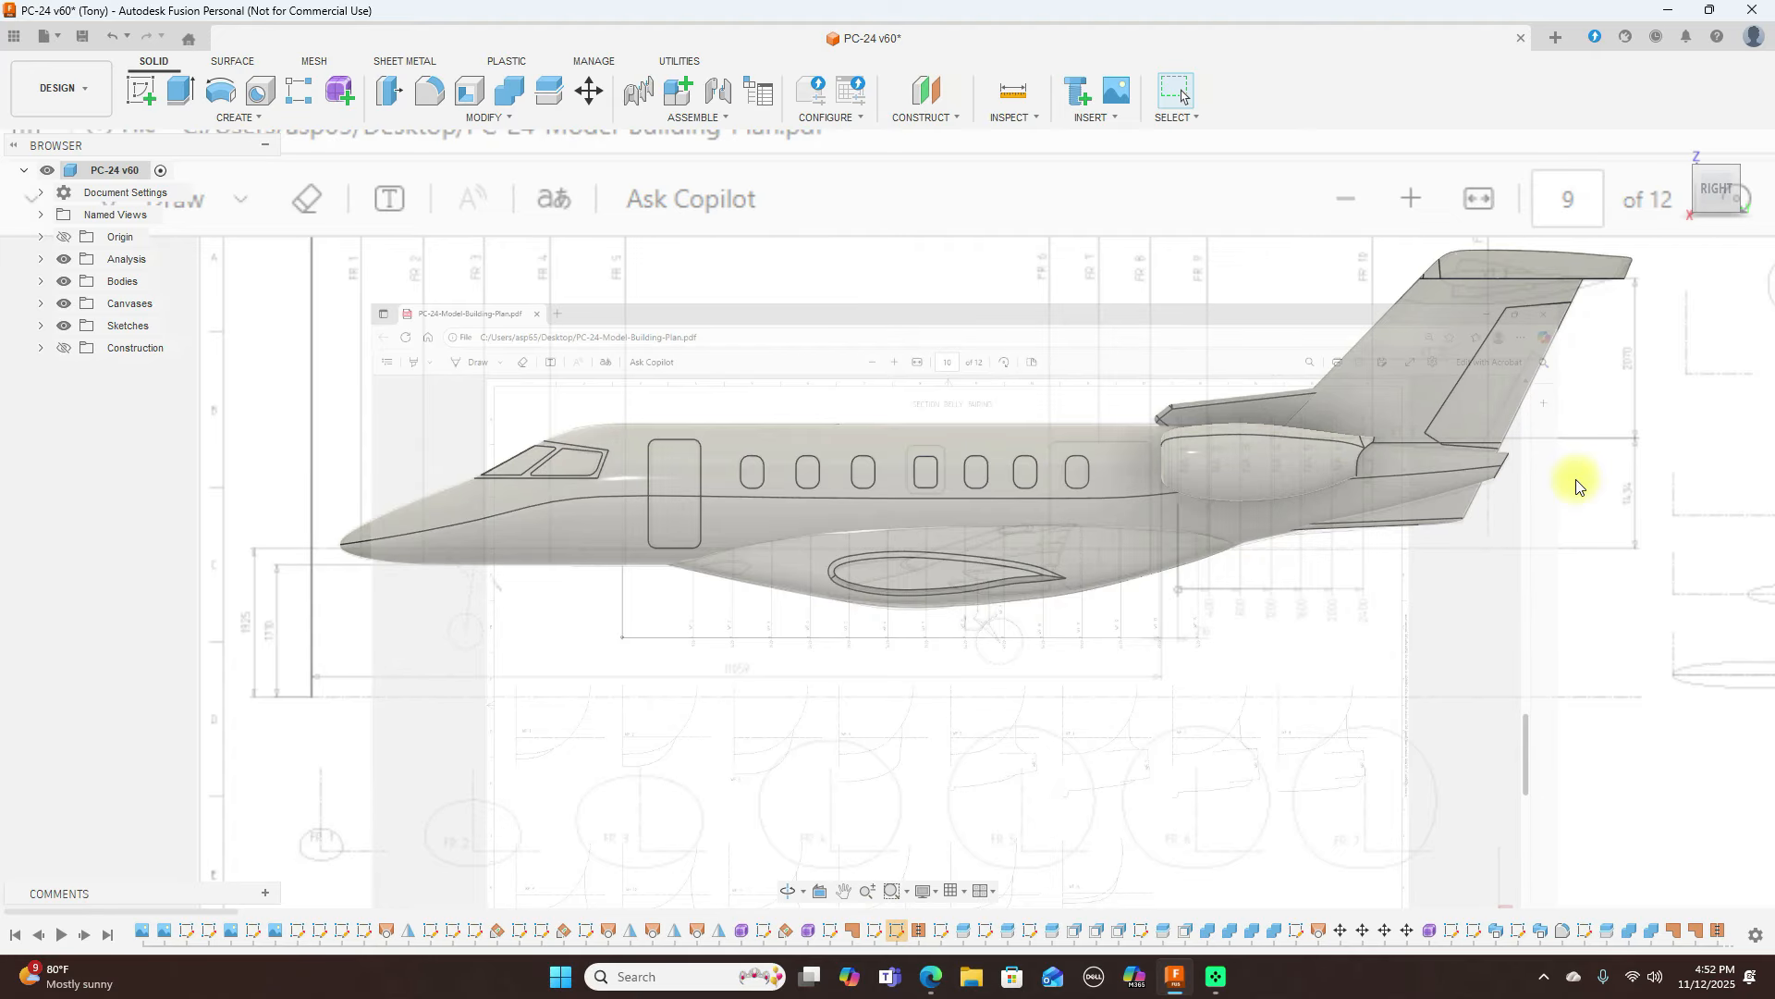
mouse_move(1744, 176)
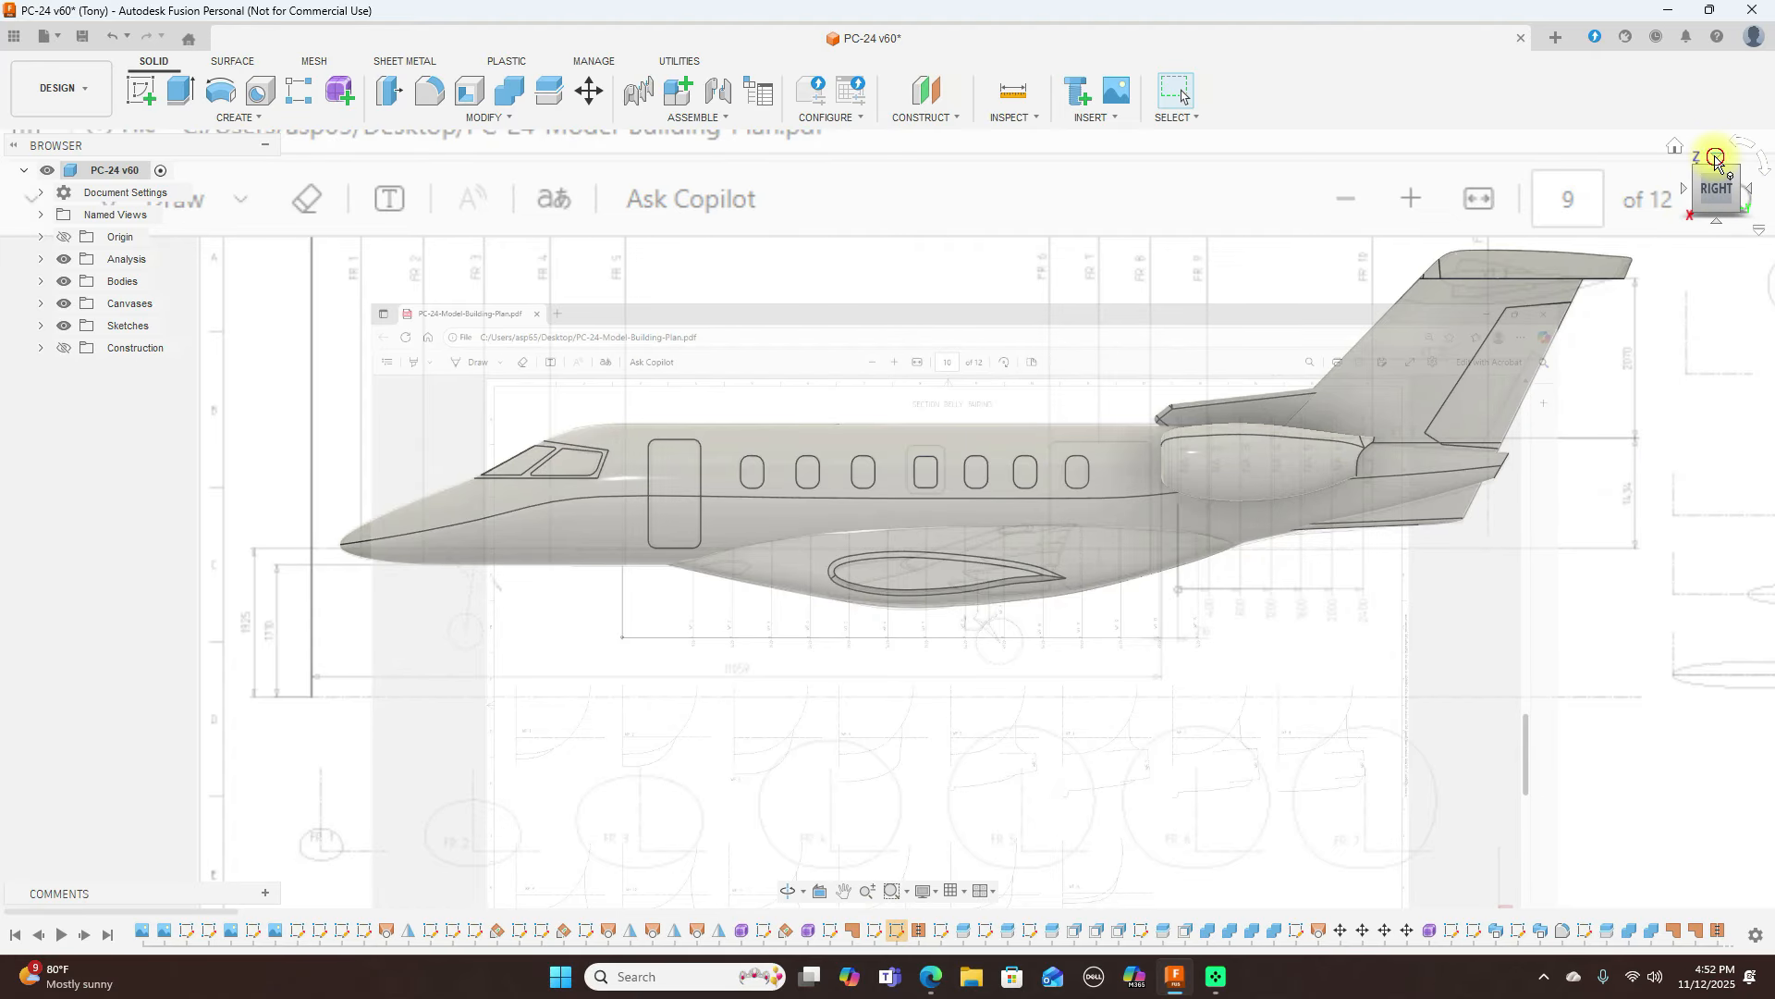
click(1715, 159)
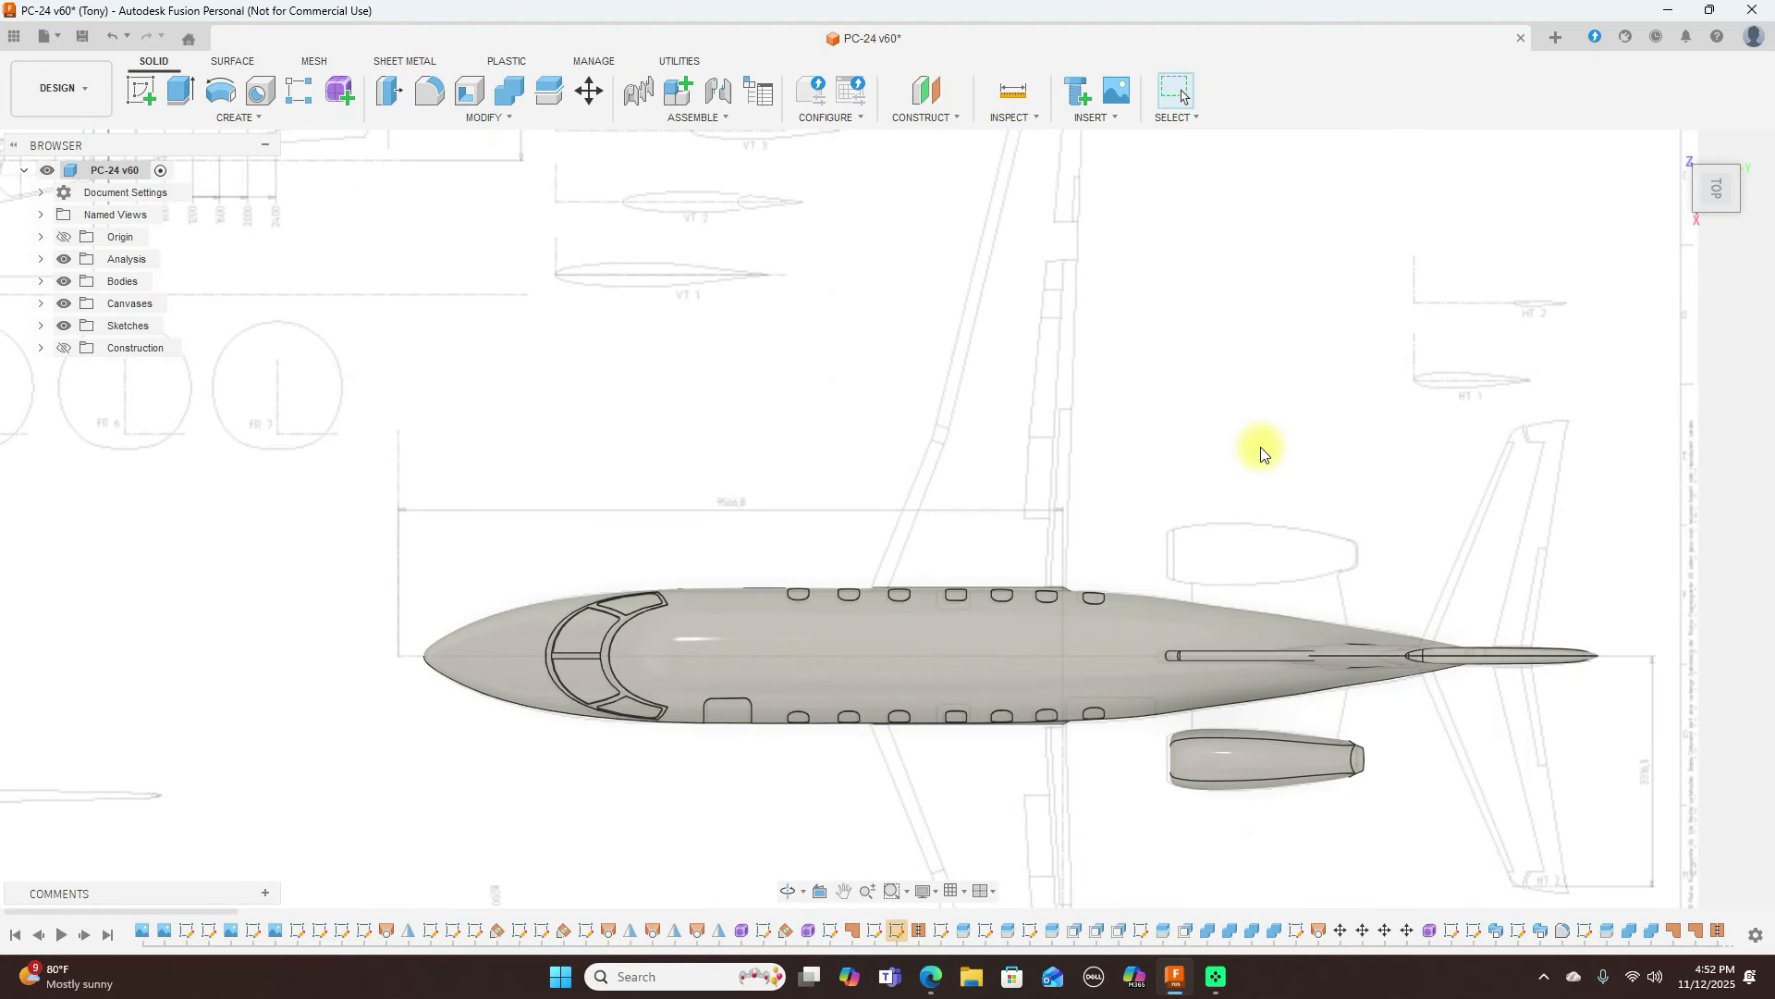
mouse_move(1702, 229)
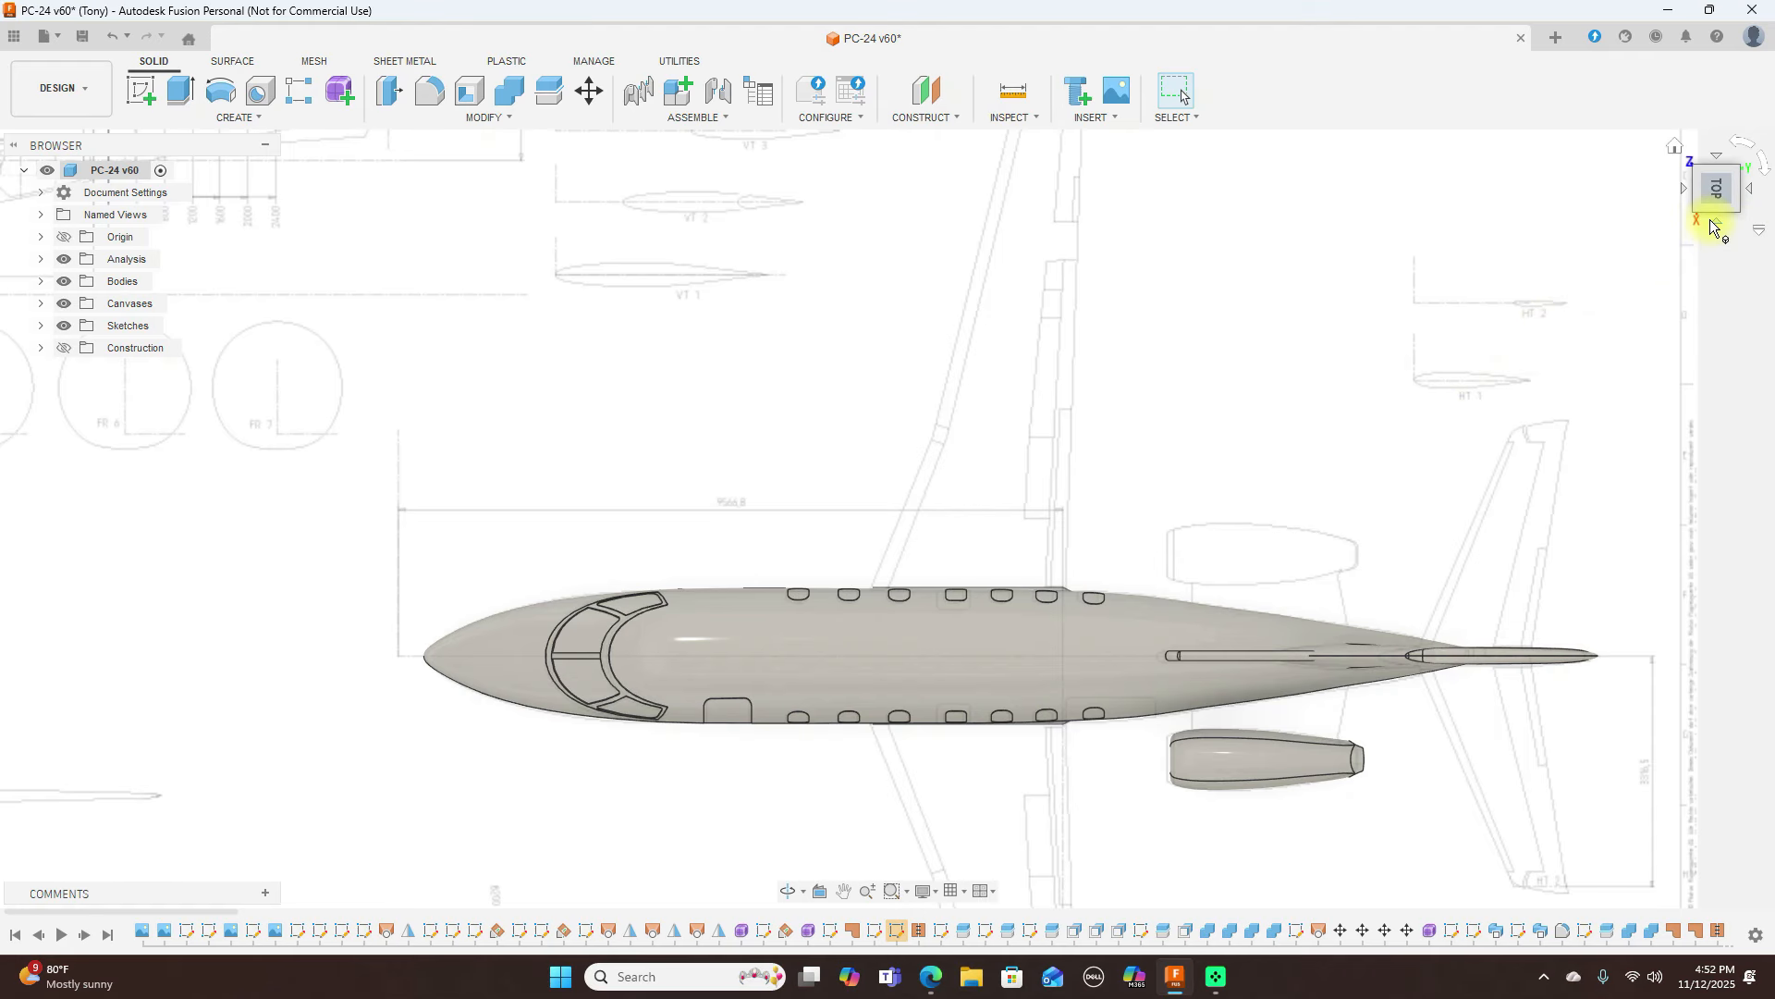
click(1717, 225)
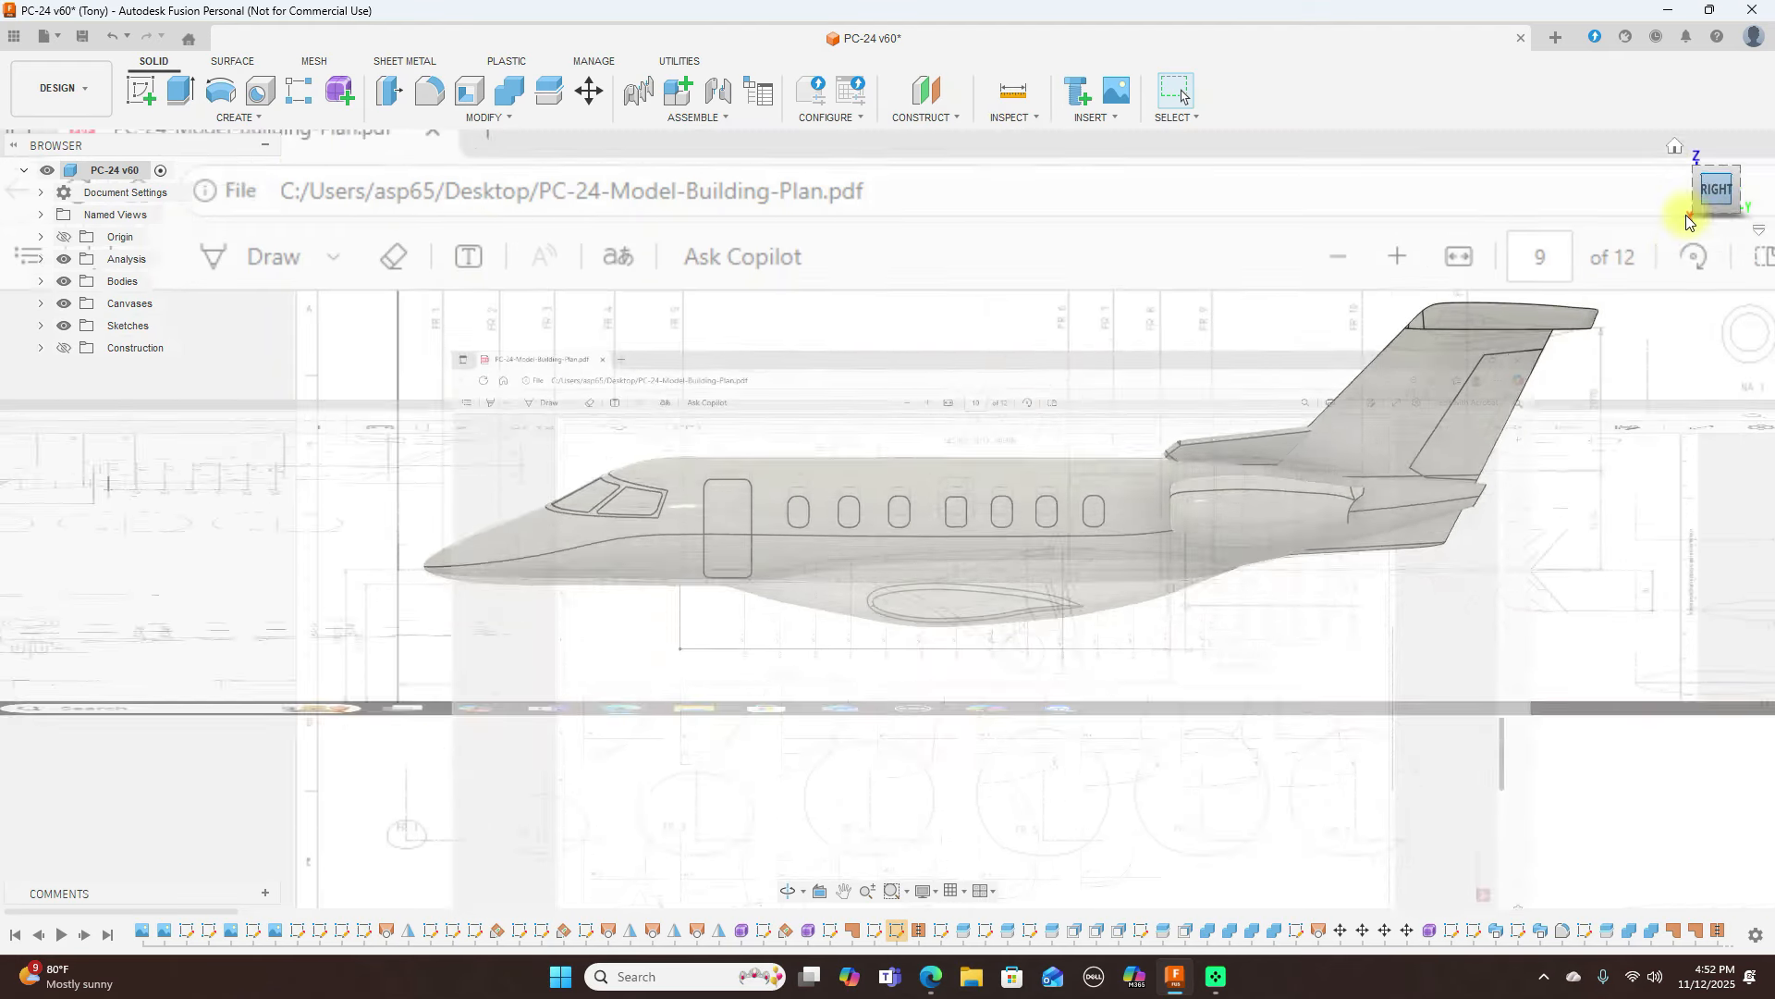
Compare the aircraft bodies with the plan canvases in the front and right-side views
click(1684, 192)
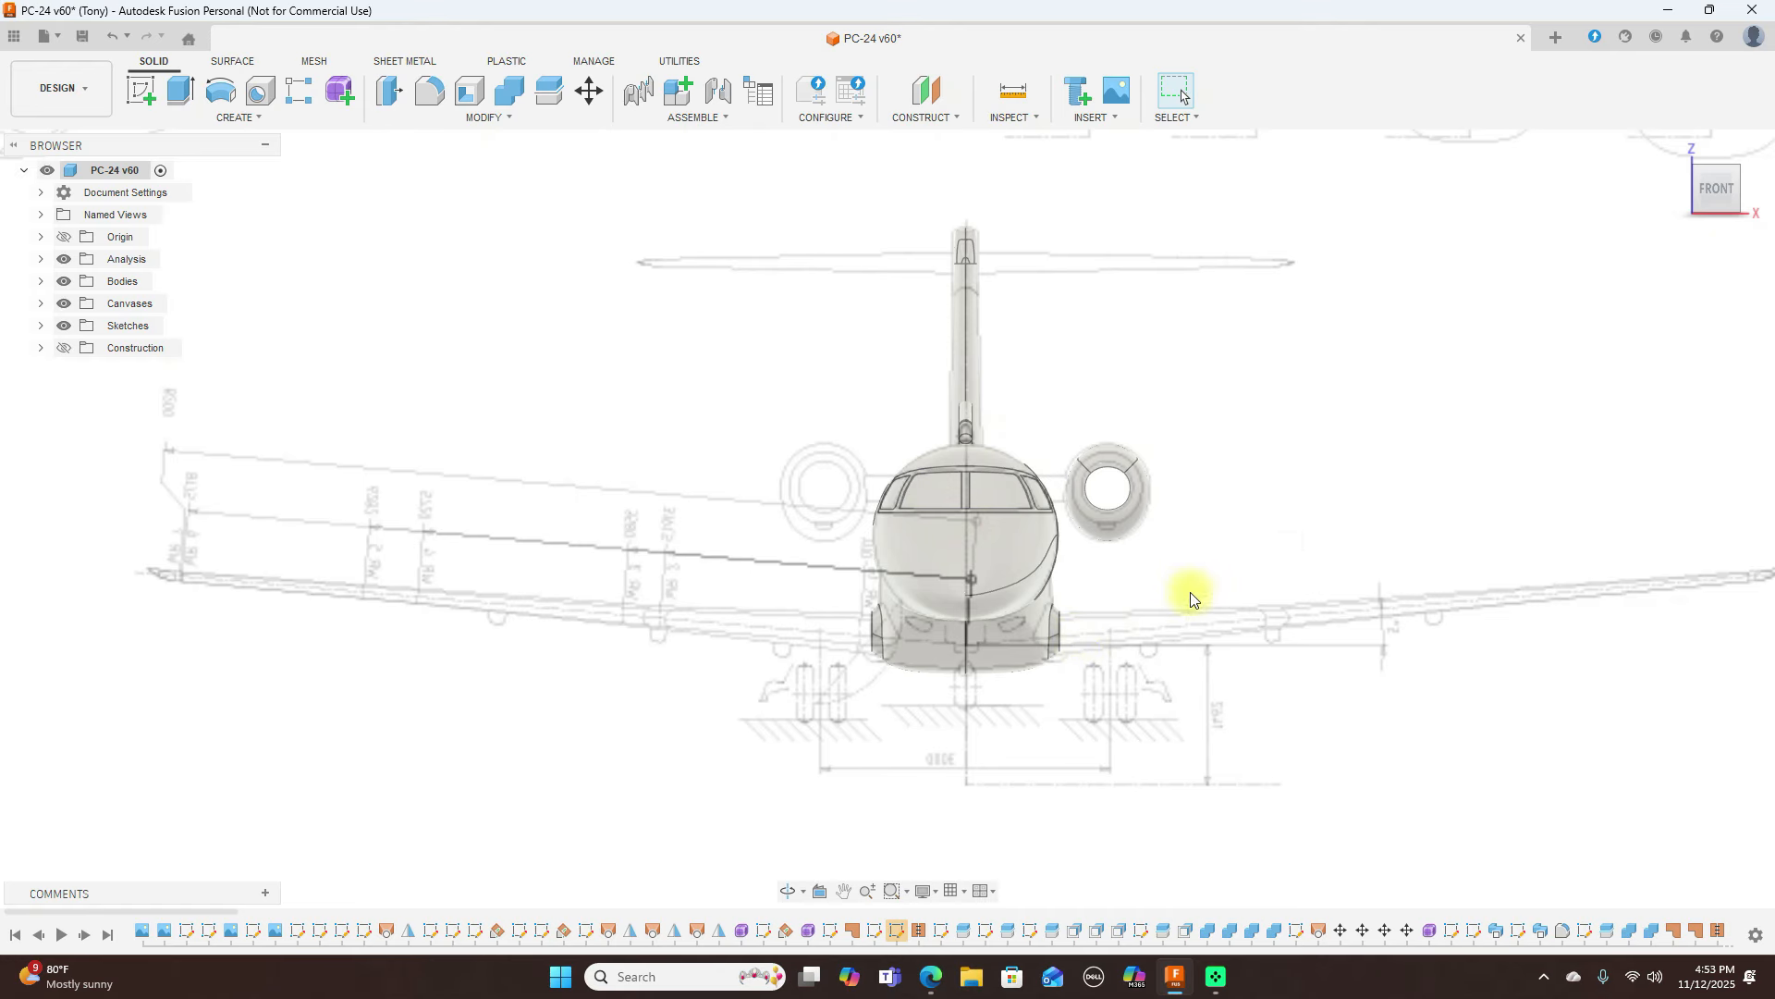
click(1751, 189)
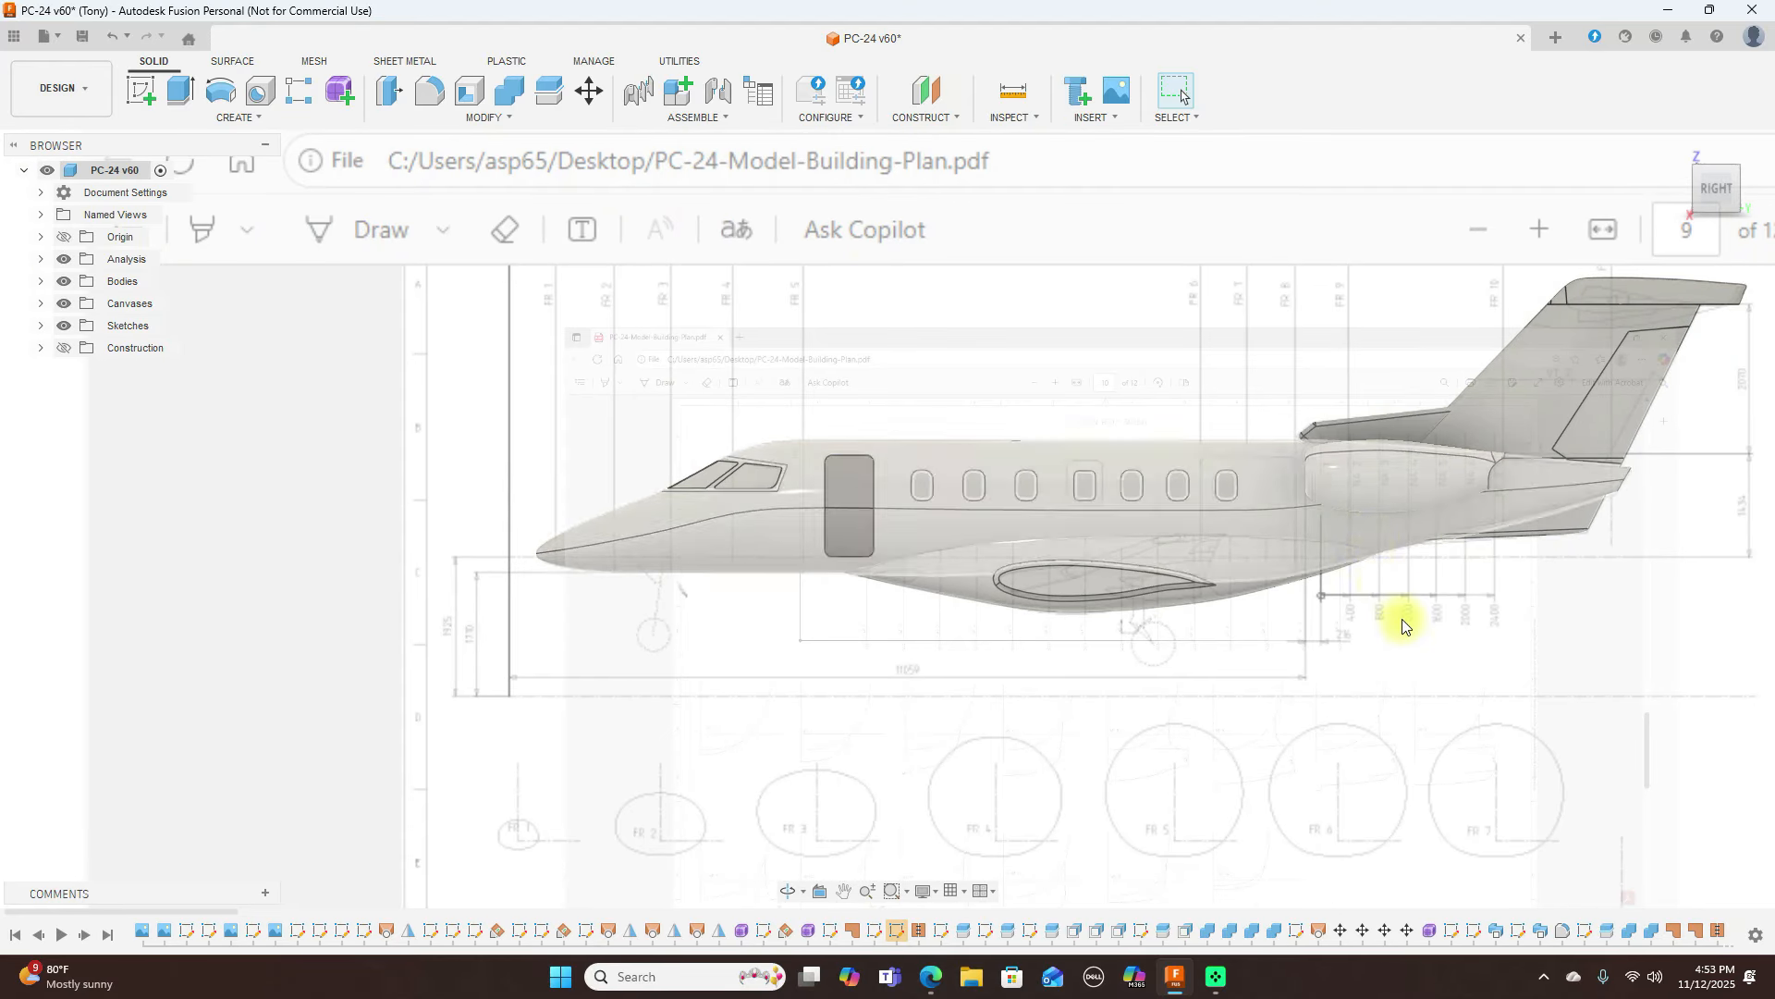
scroll(1450, 662, down, 1)
middle_drag(1450, 662, 1370, 705)
scroll(1231, 639, up, 2)
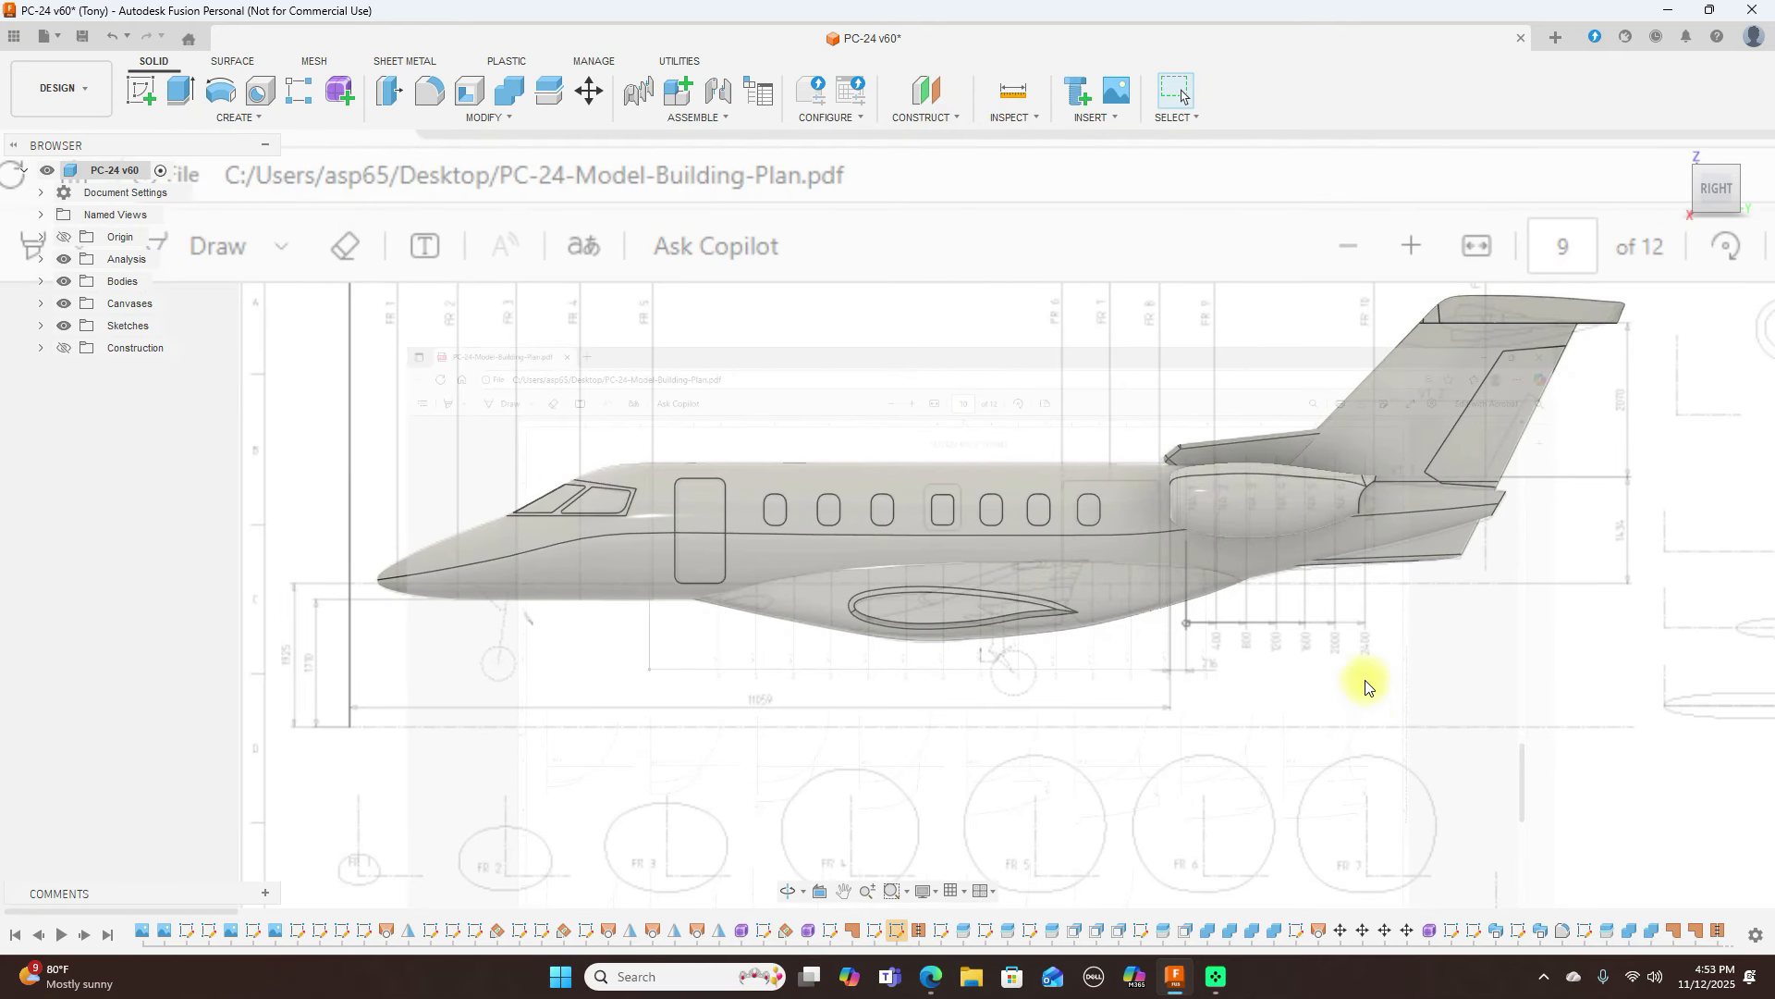
mouse_move(1709, 192)
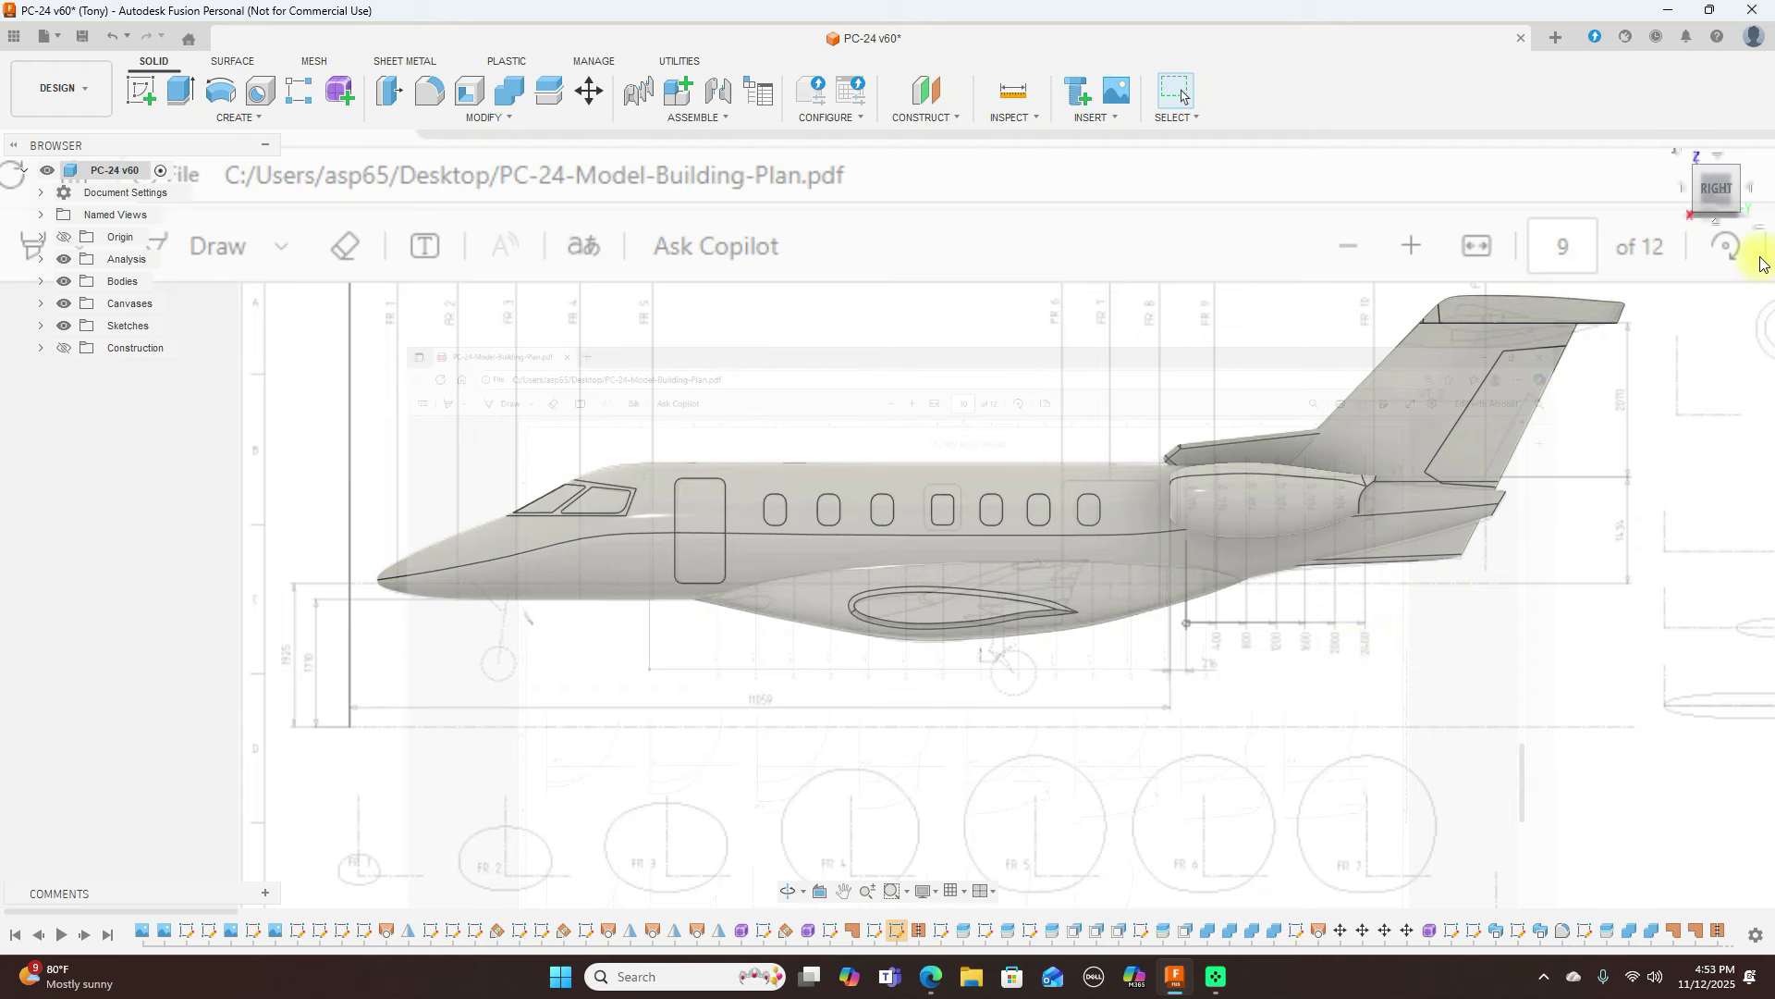
click(1683, 186)
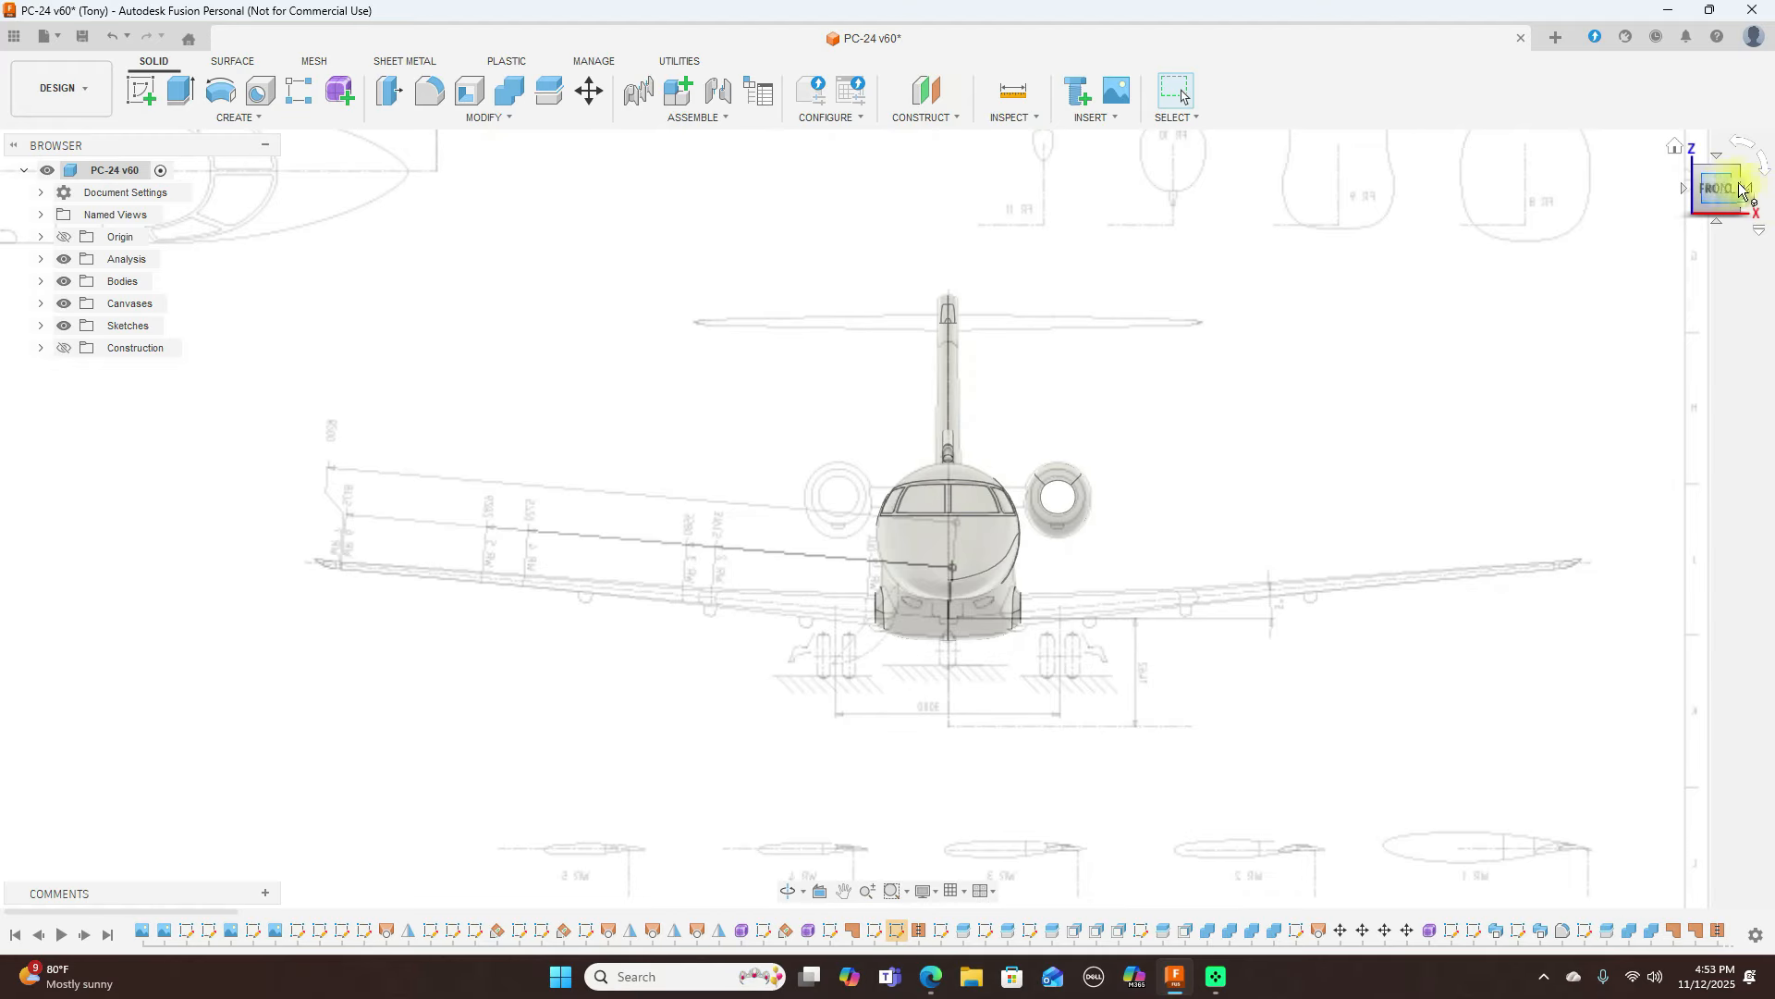
click(1750, 194)
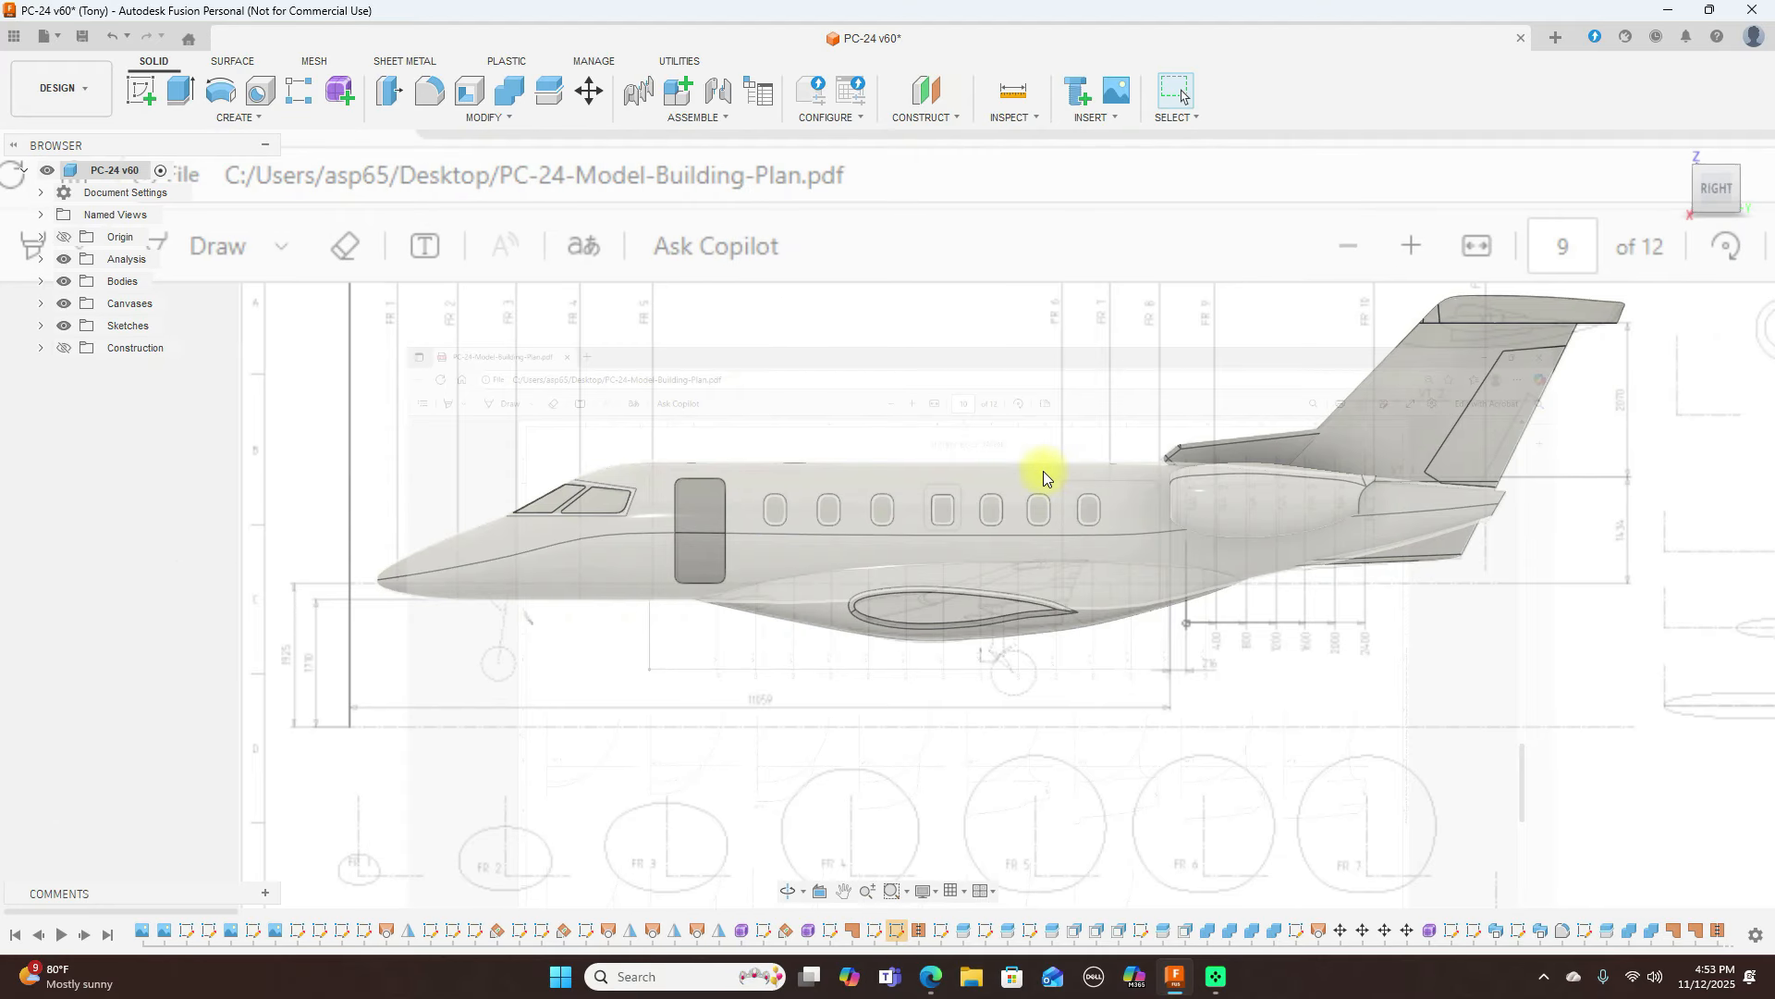
scroll(1008, 555, up, 2)
middle_drag(1050, 682, 1101, 407)
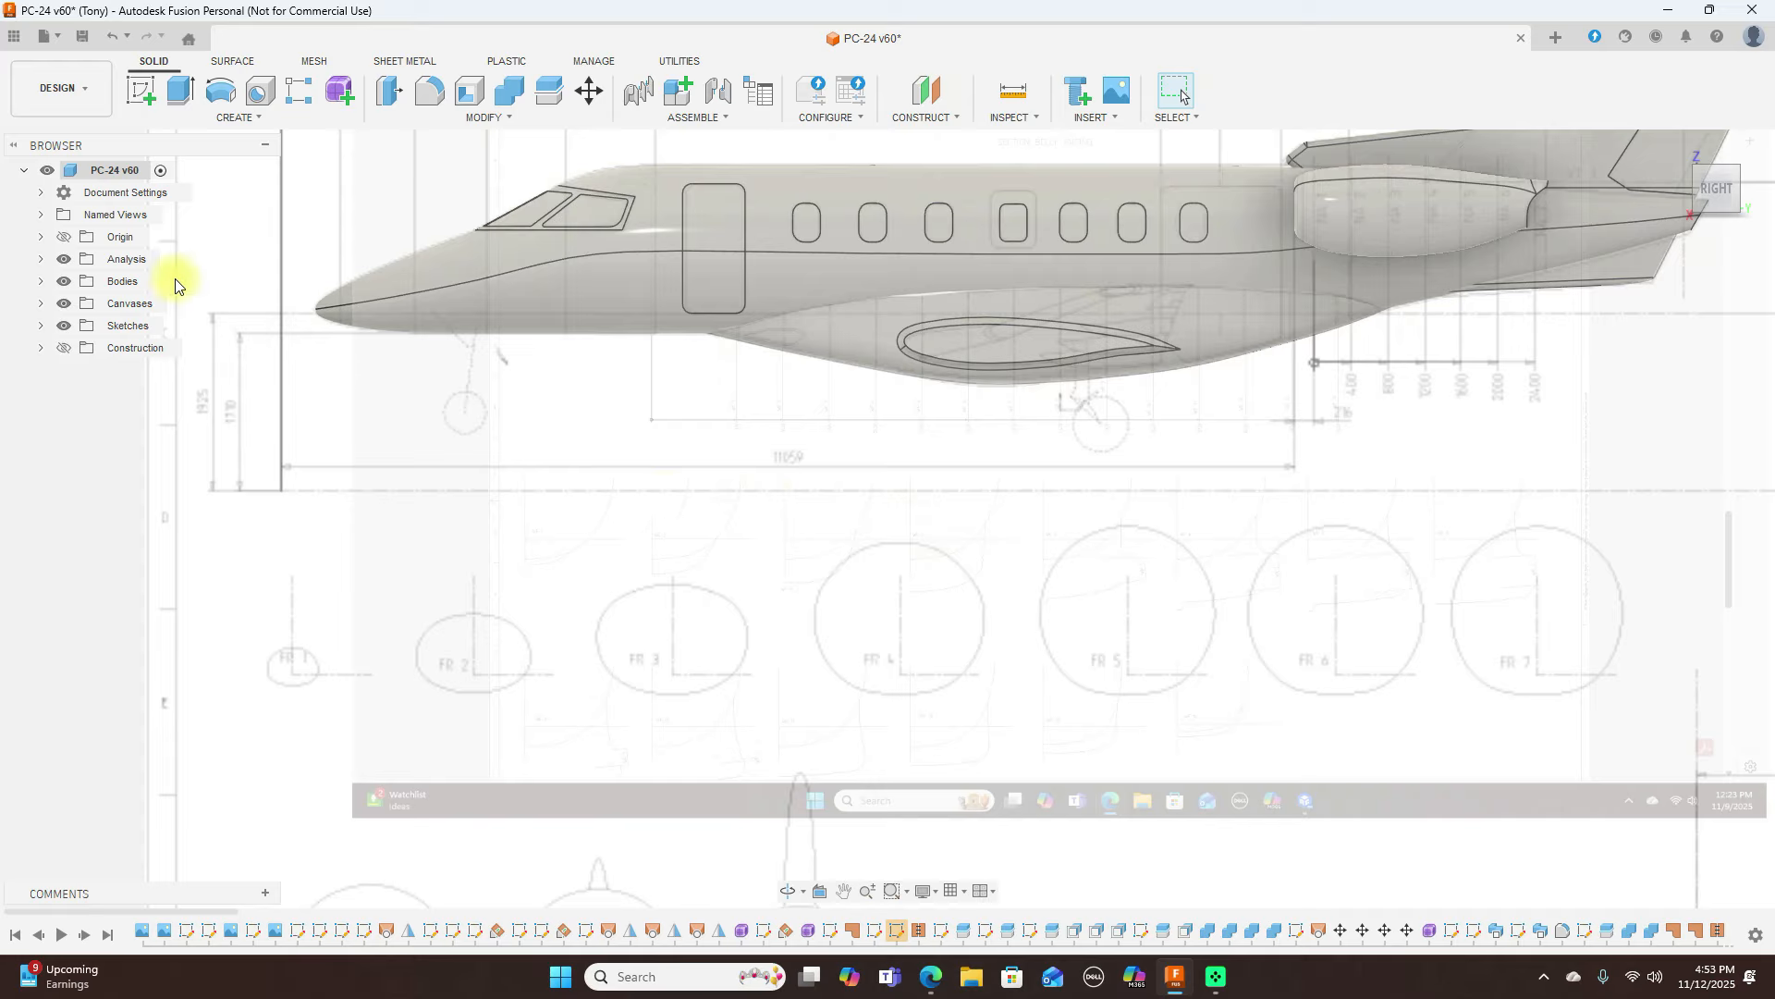
Hide the aircraft bodies, leaving the plan's side elevation and frame sections on display
click(63, 282)
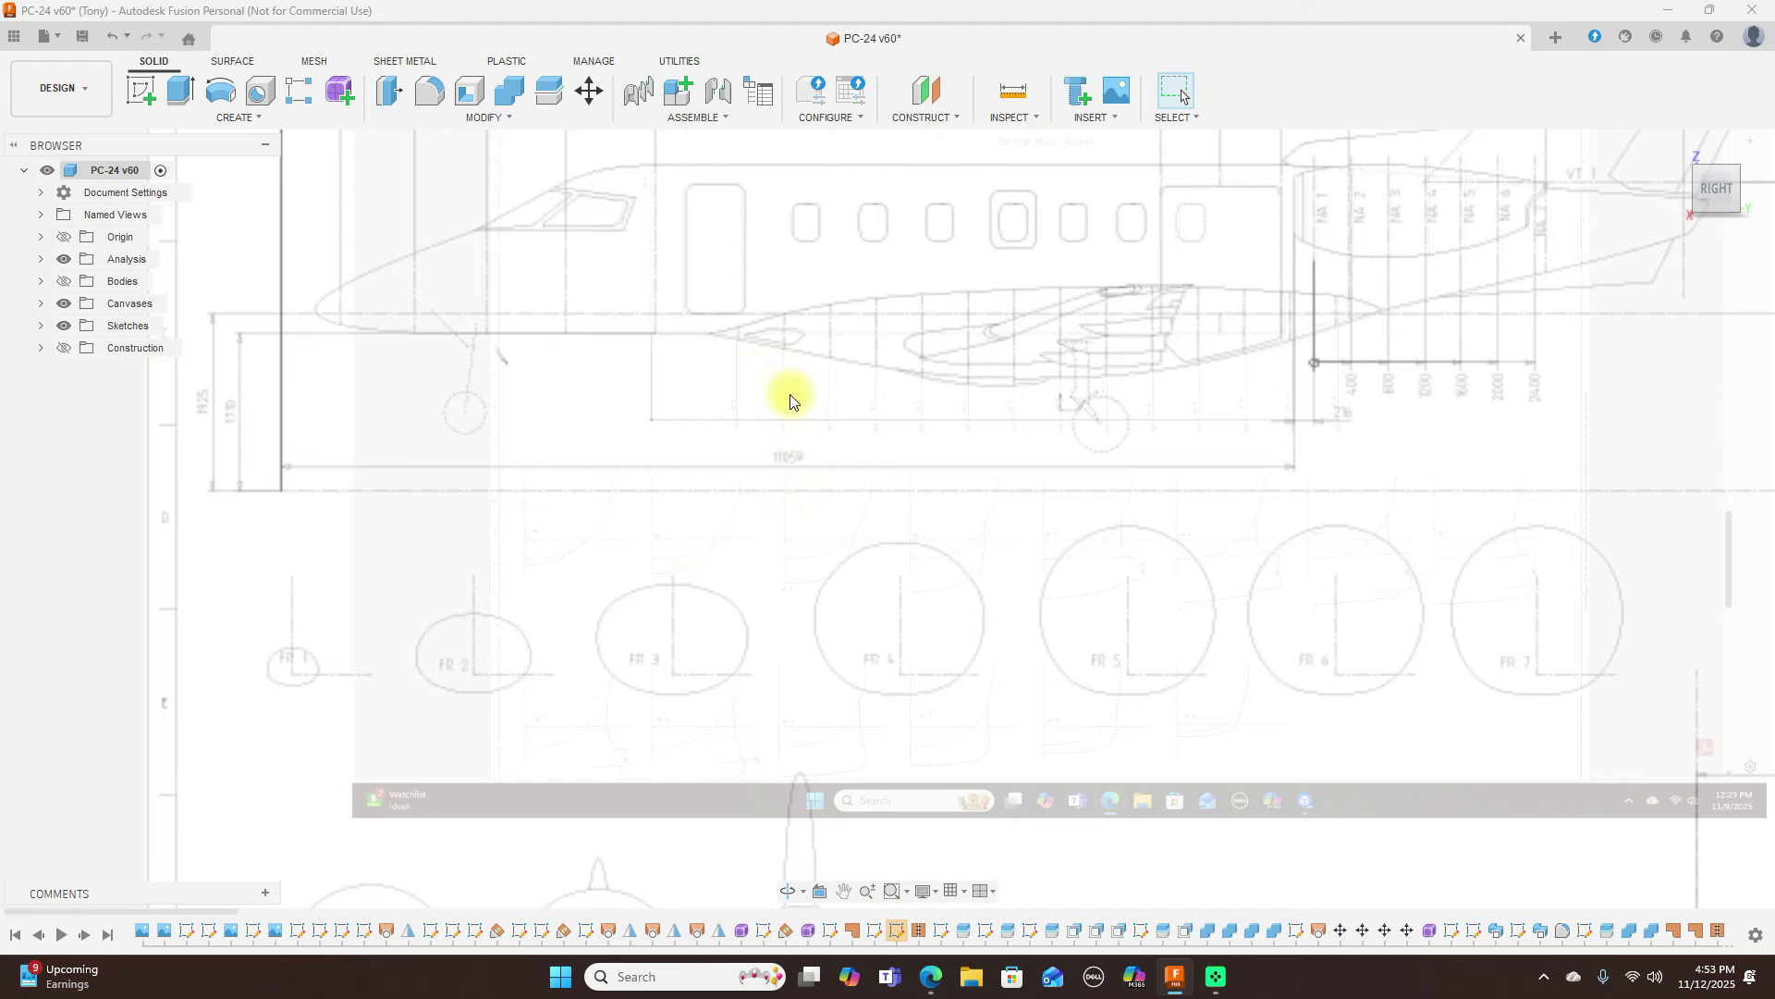
middle_drag(491, 527, 907, 599)
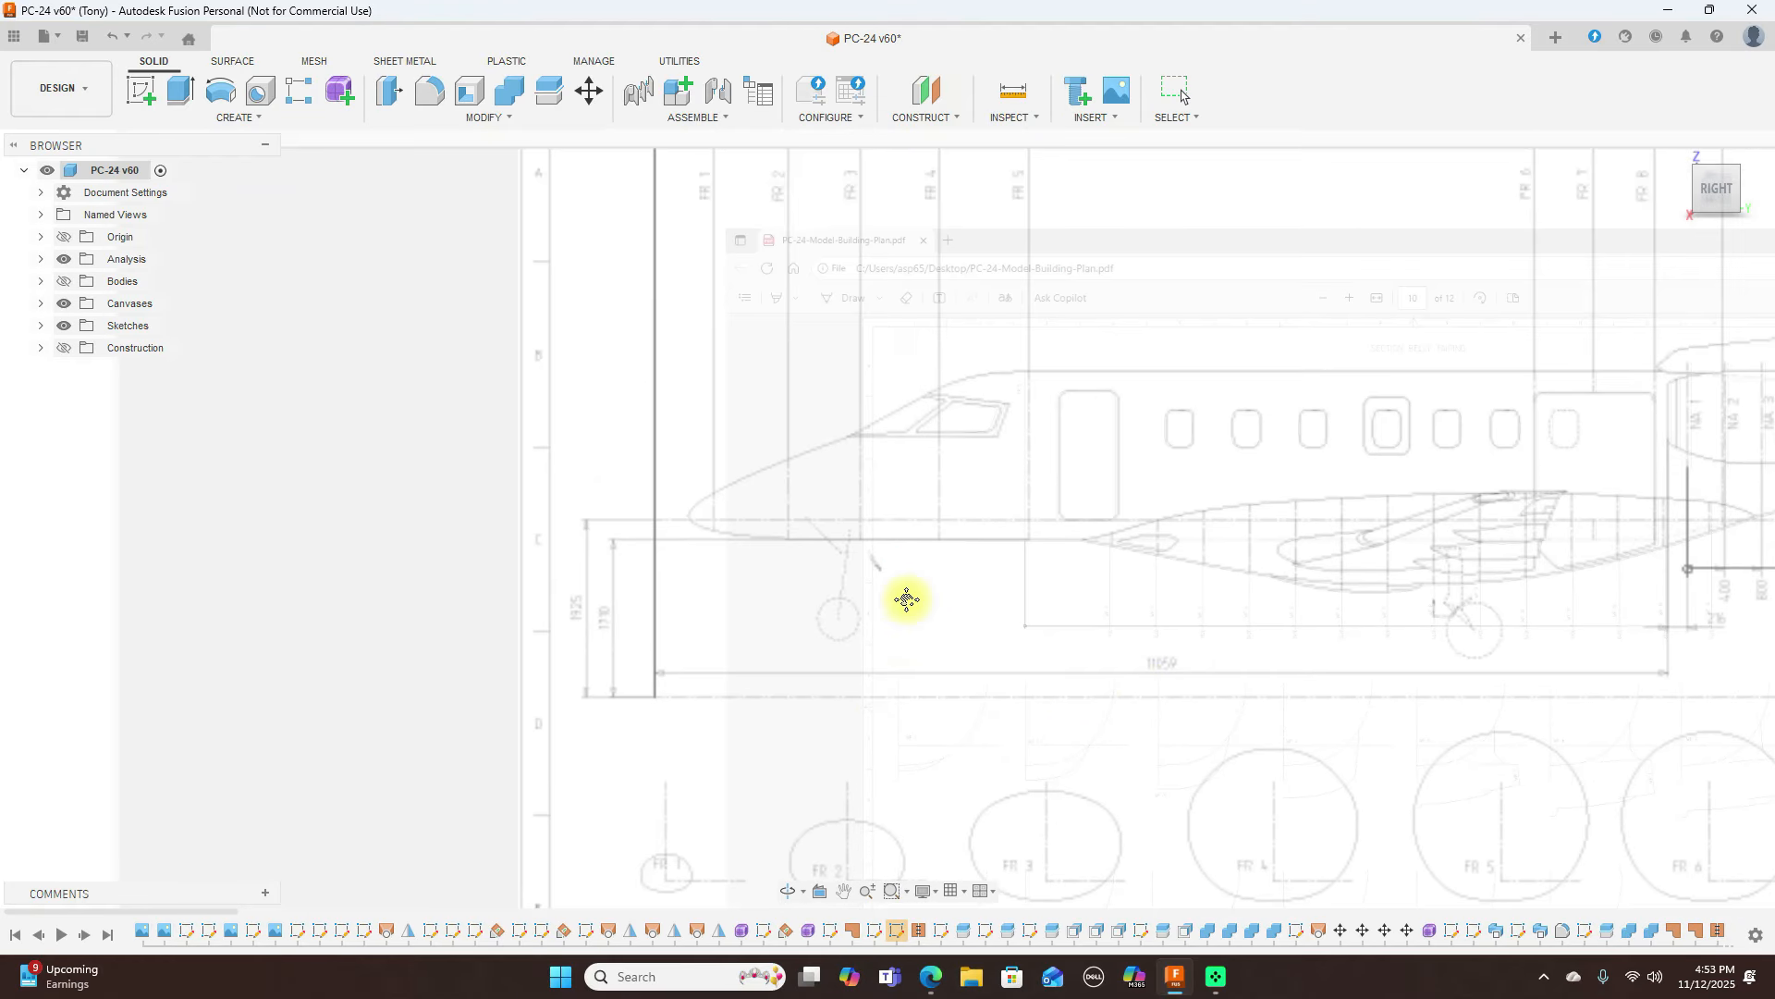
middle_drag(959, 547, 929, 620)
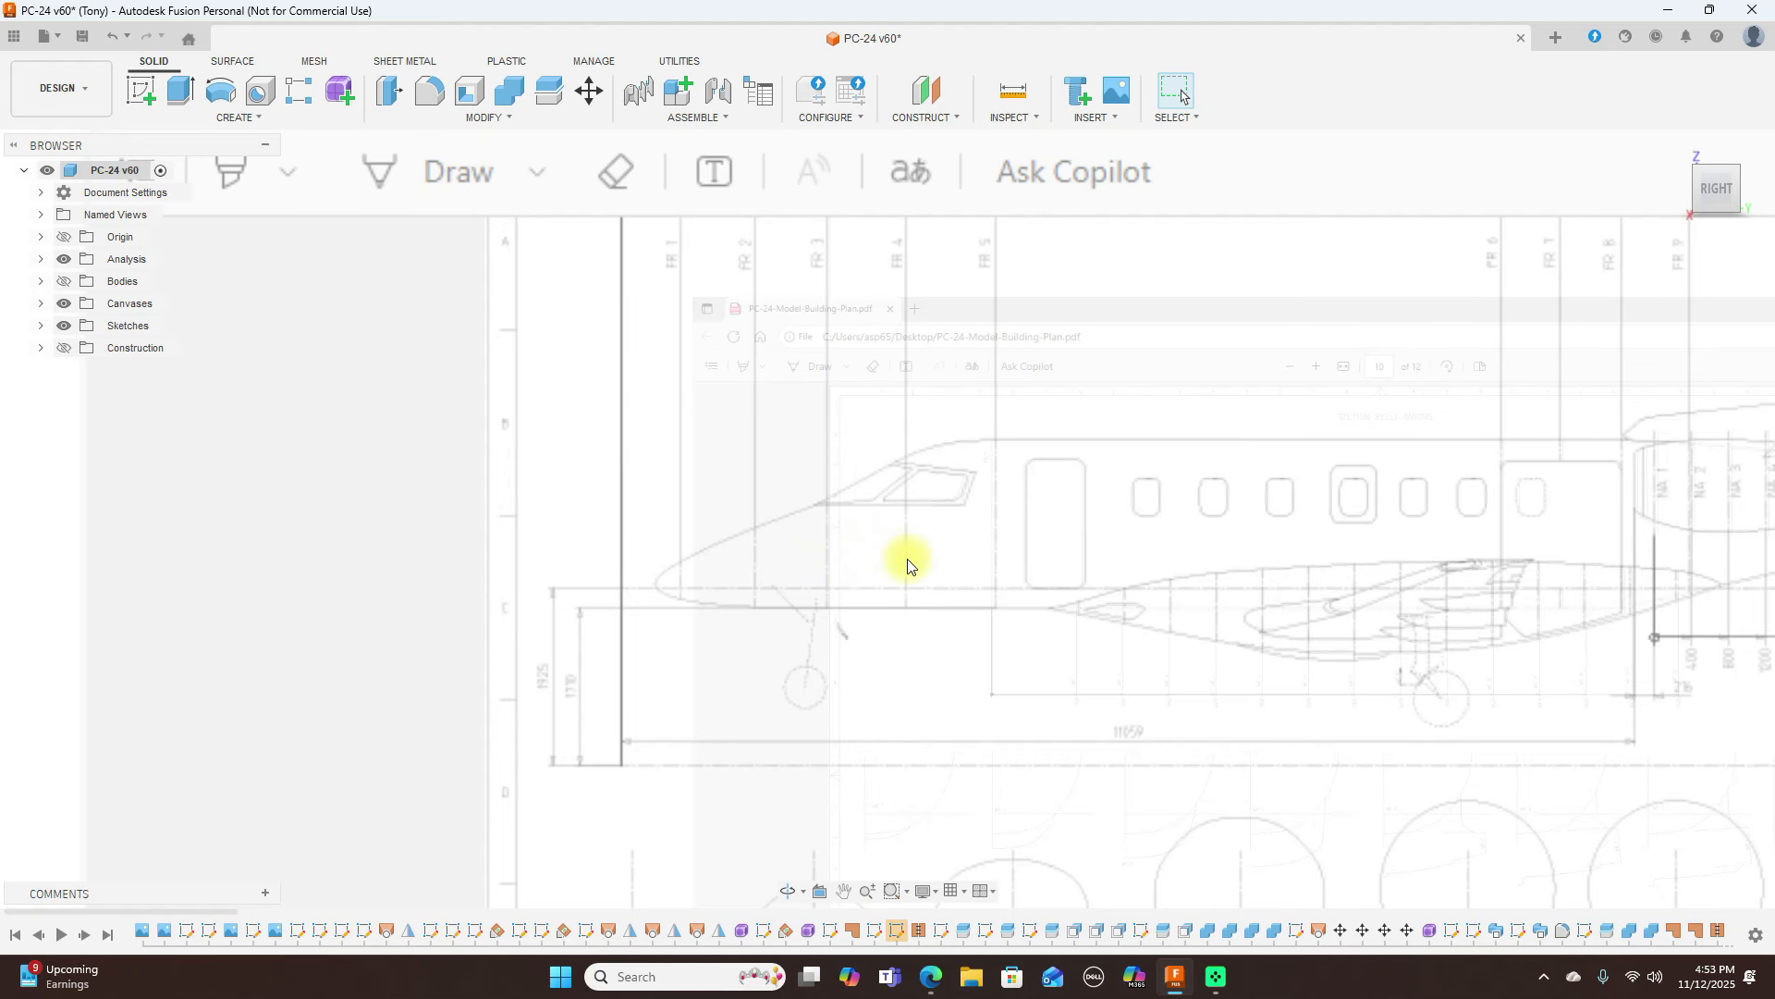
scroll(907, 559, down, 2)
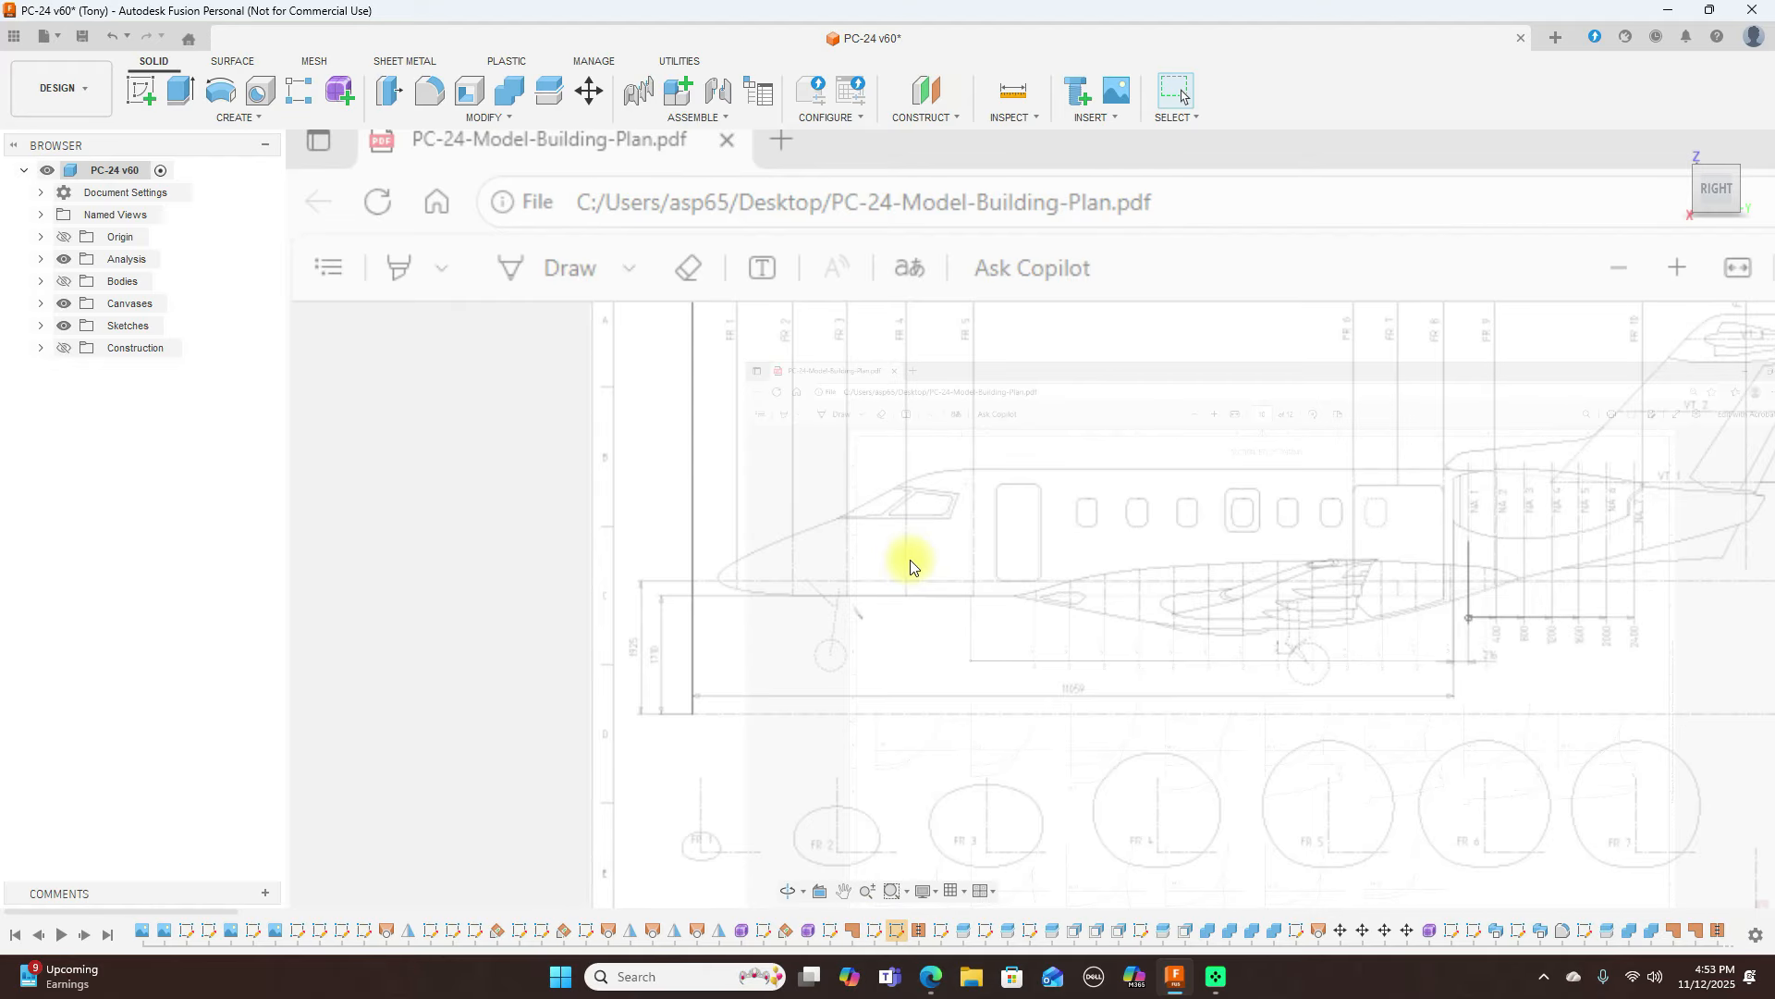
middle_drag(950, 614, 929, 377)
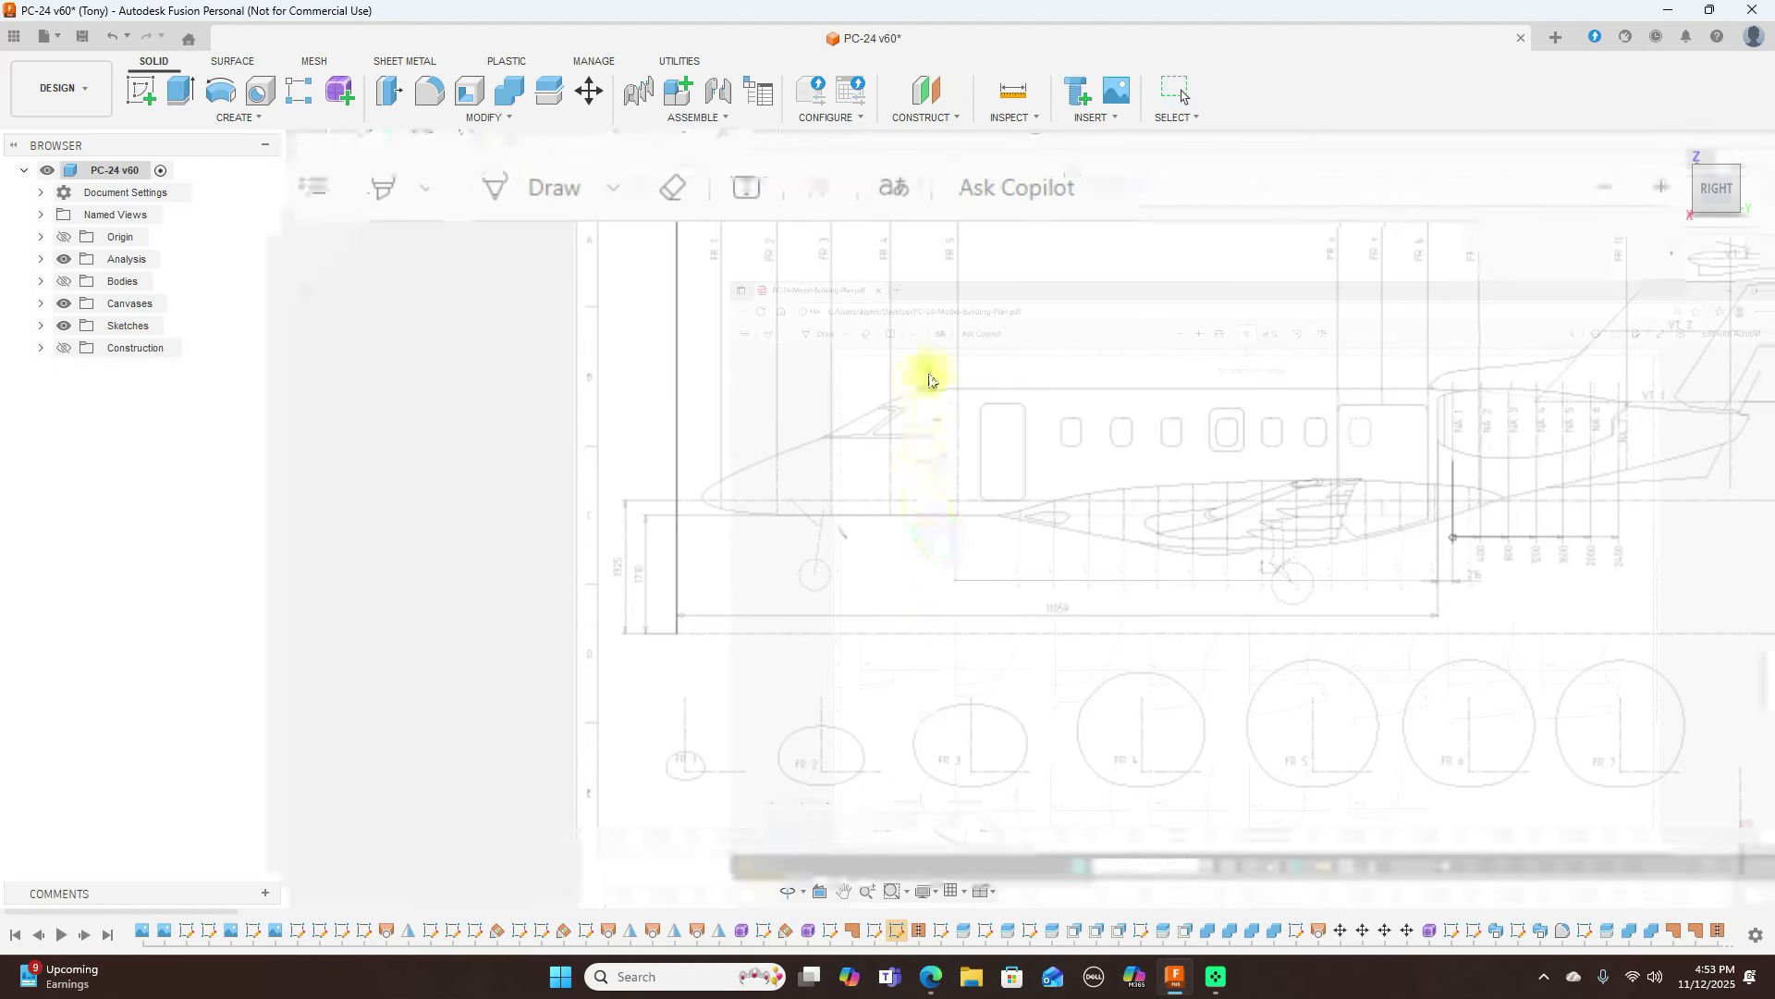
Start a new sketch on the side-view canvas plane at the FR 1 frame section
scroll(831, 453, up, 2)
scroll(681, 519, up, 3)
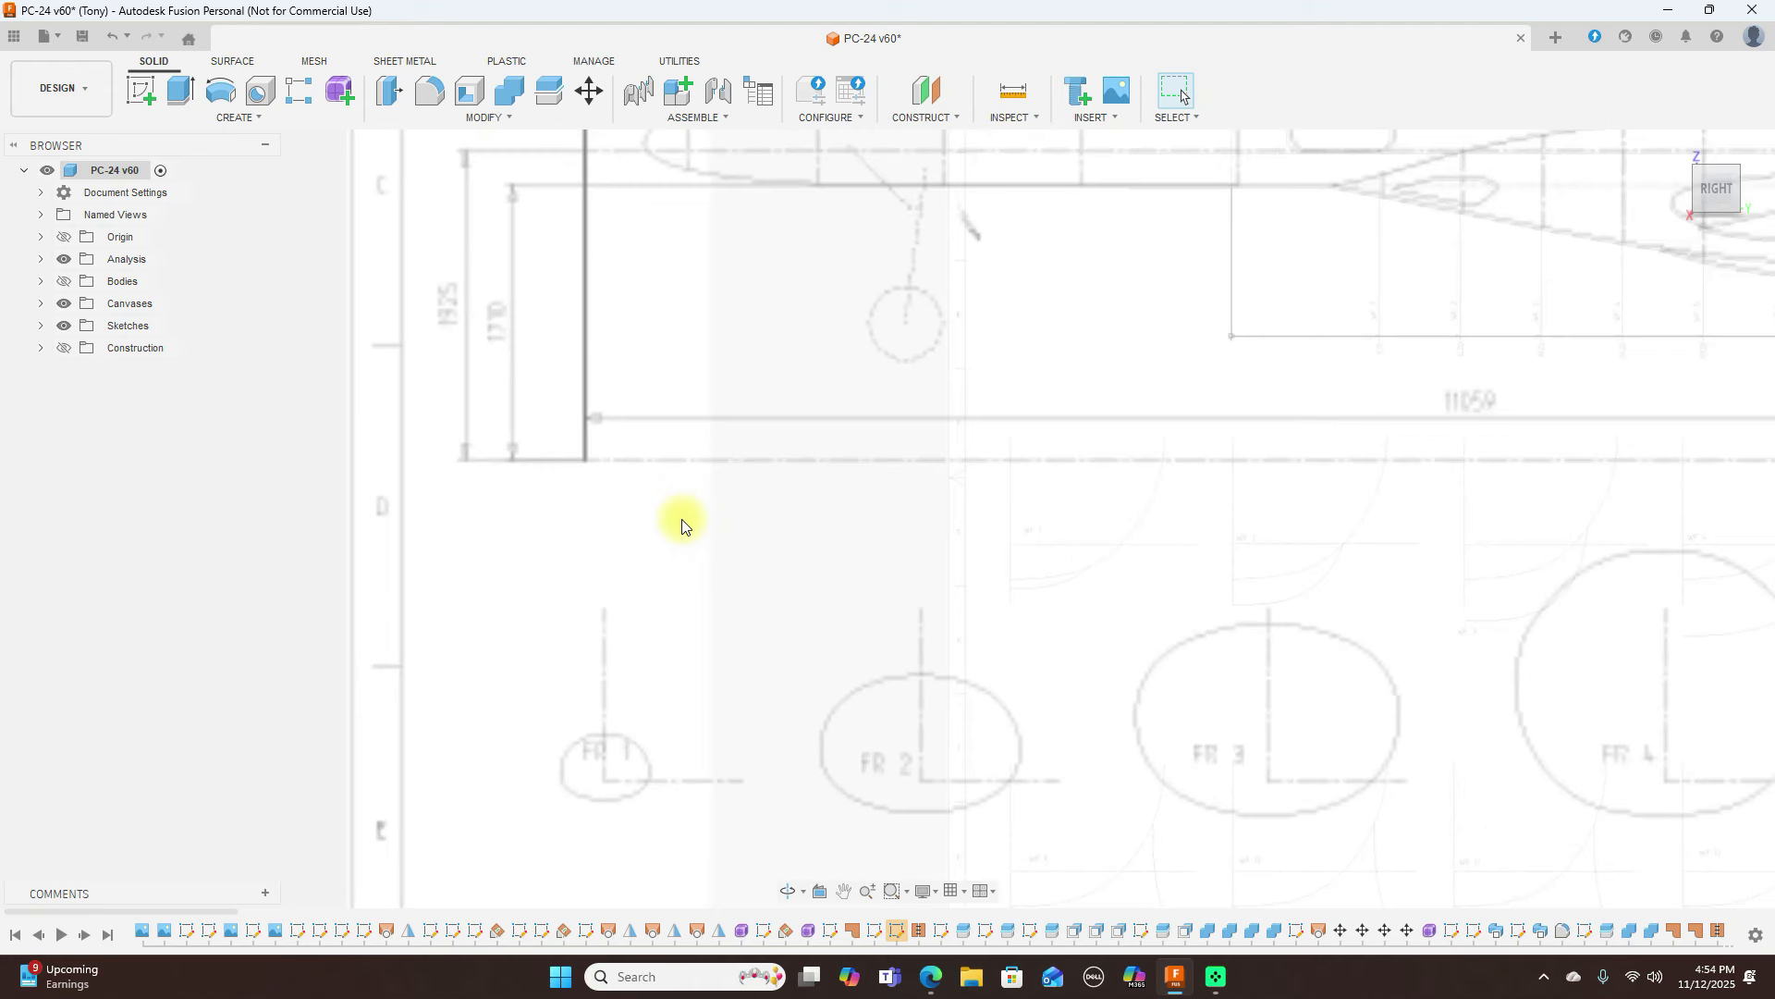
scroll(946, 421, up, 3)
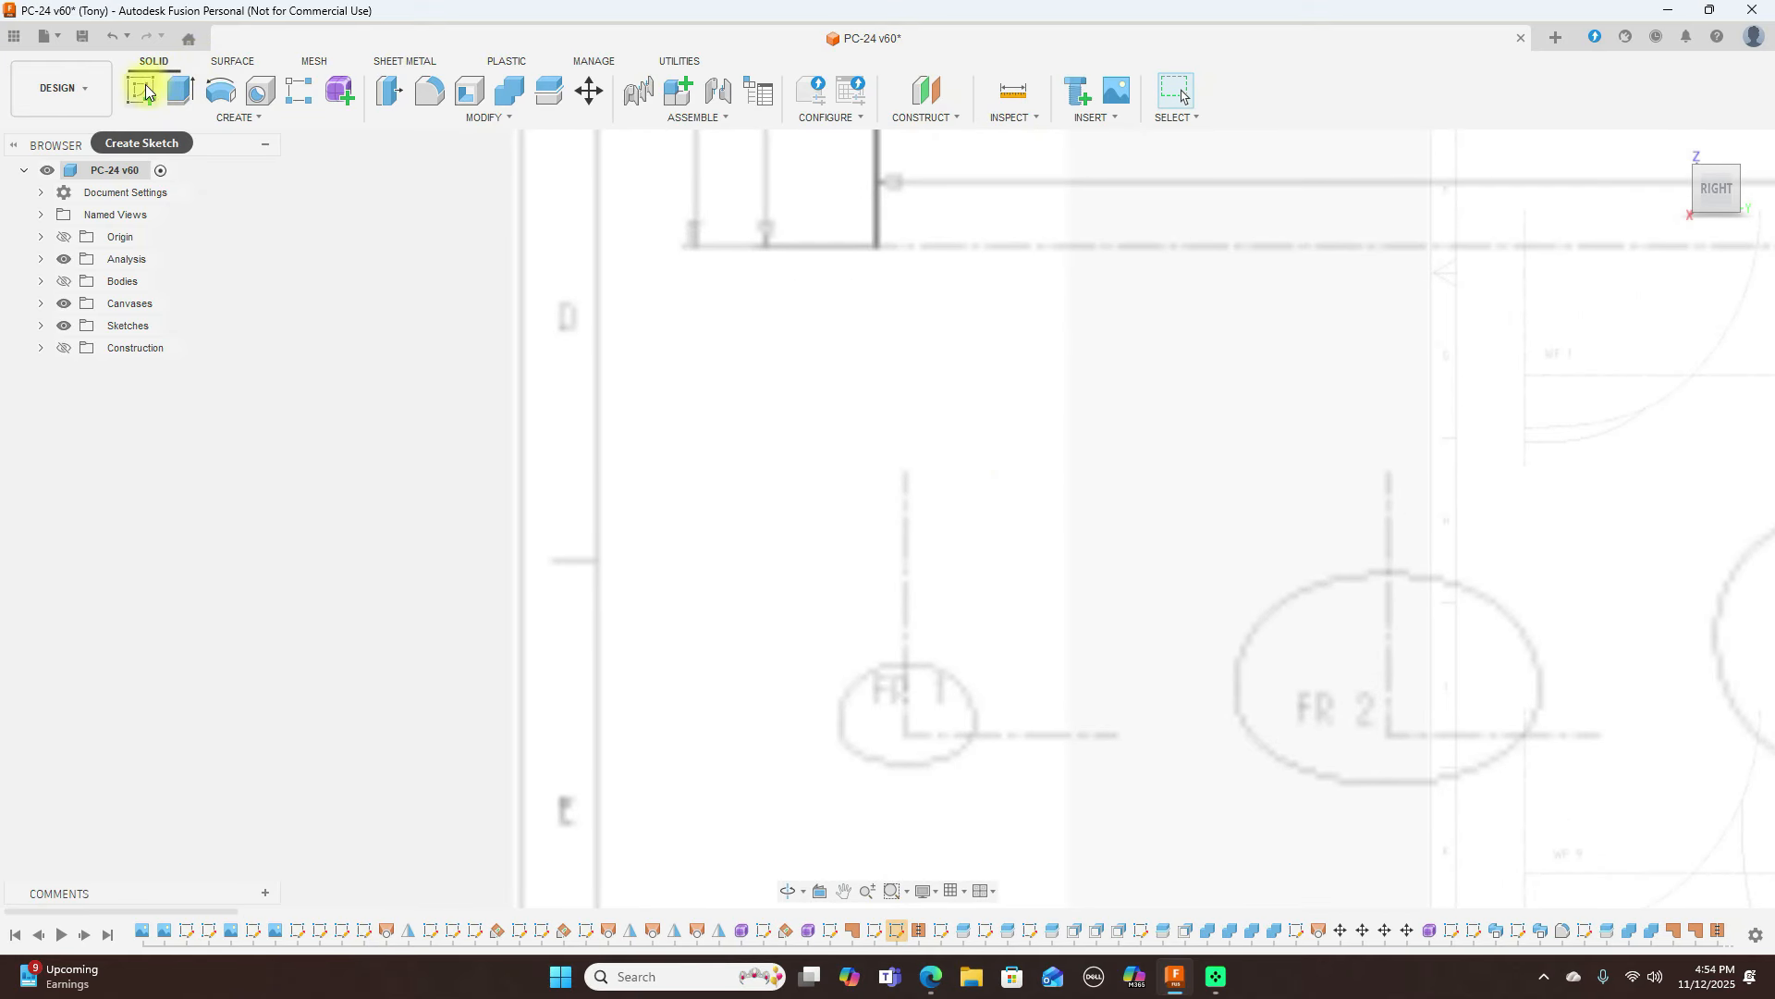
click(1098, 534)
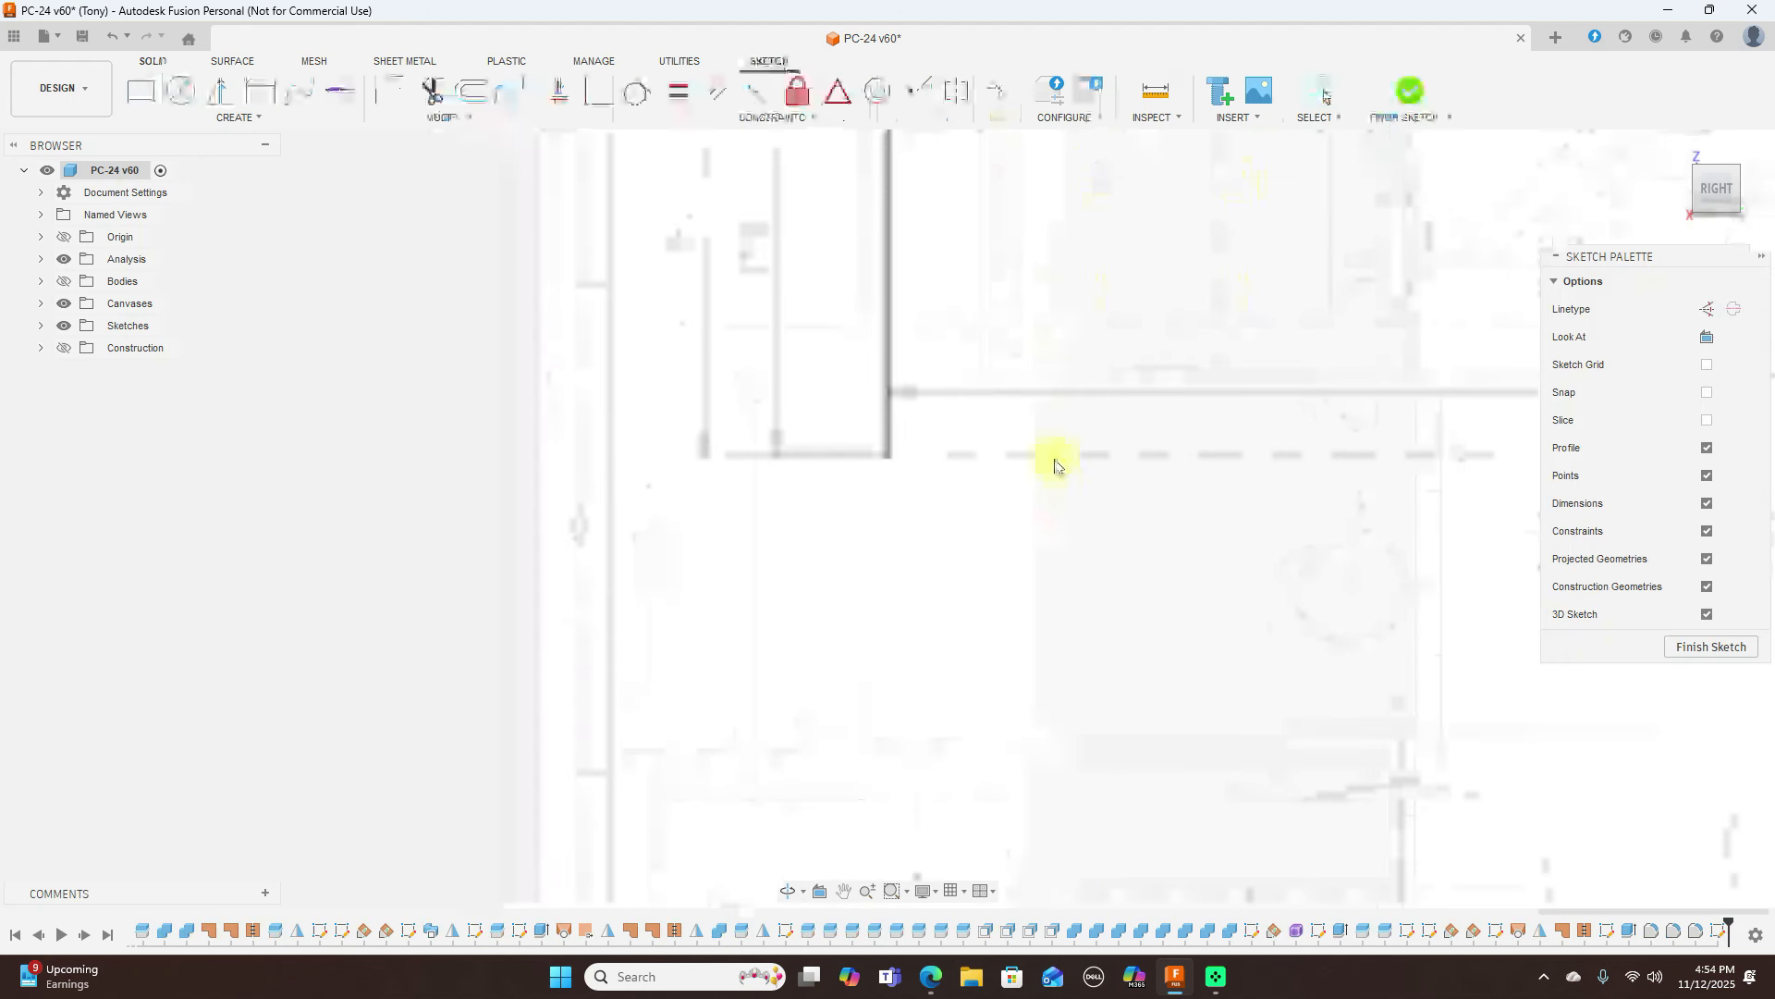
middle_drag(1108, 500, 1091, 285)
scroll(1014, 527, up, 4)
middle_drag(1016, 397, 1069, 550)
scroll(1026, 575, up, 2)
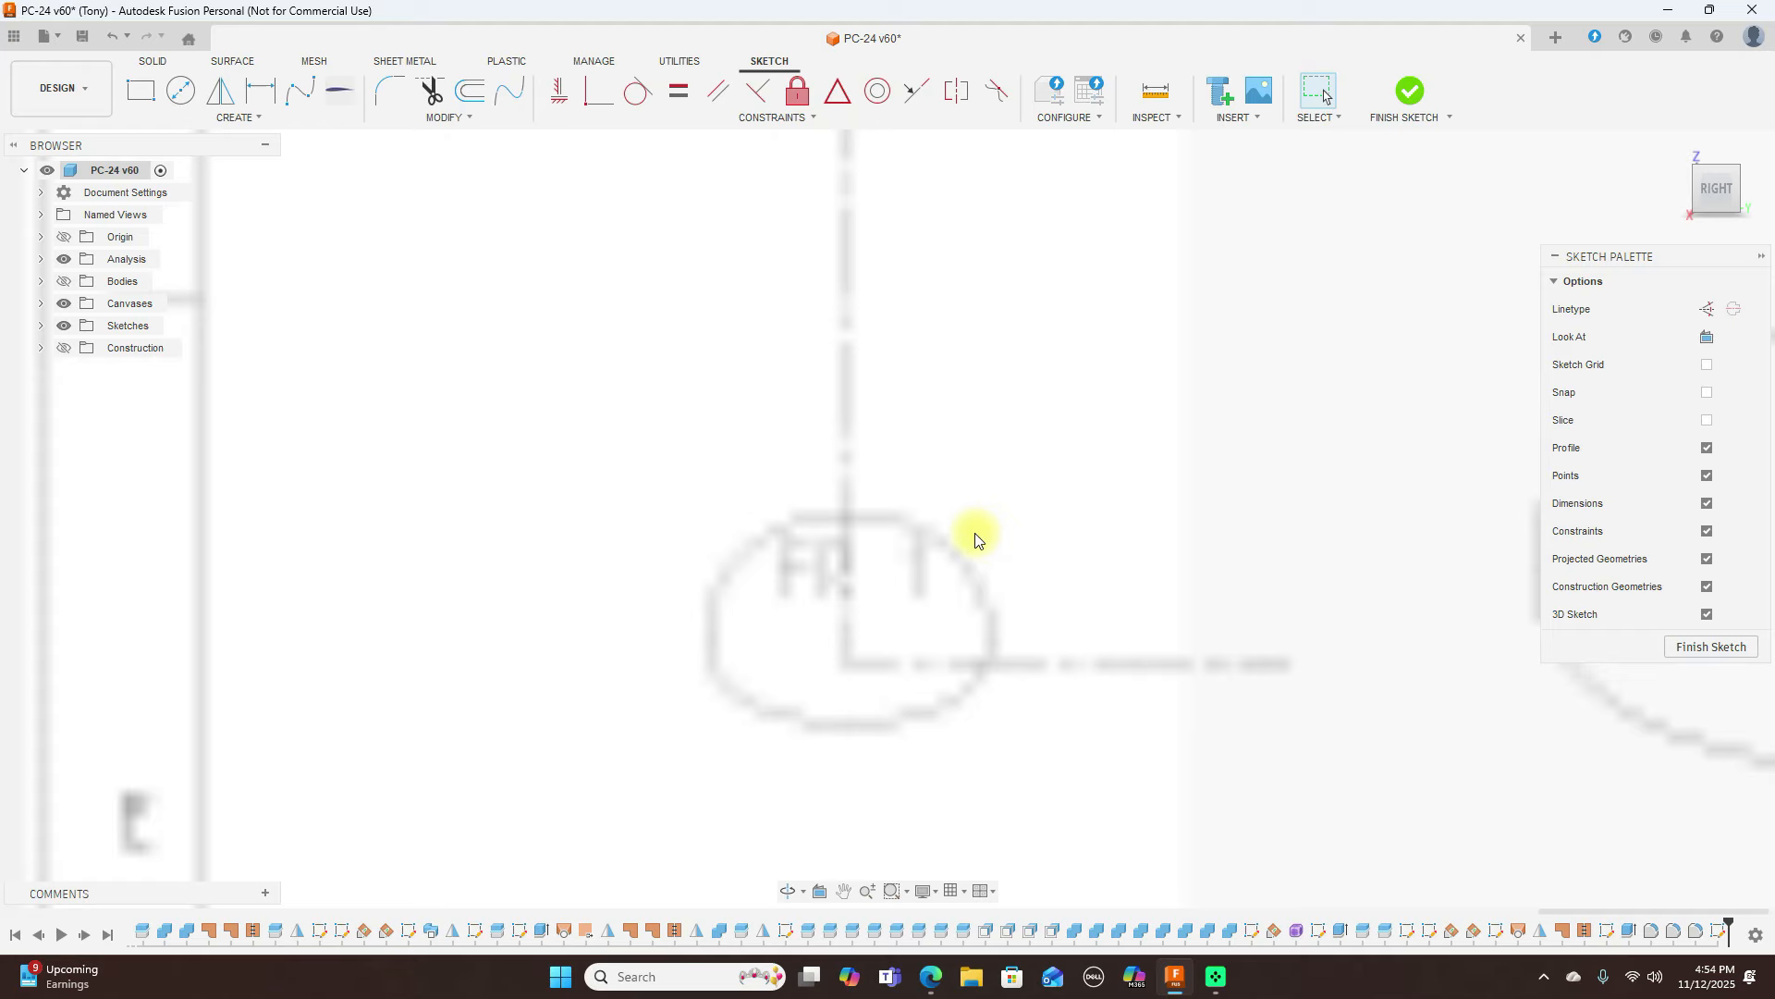
Draw a vertical line about 63 mm long along the FR 1 centreline from the top to the bottom of its outline
key(l)
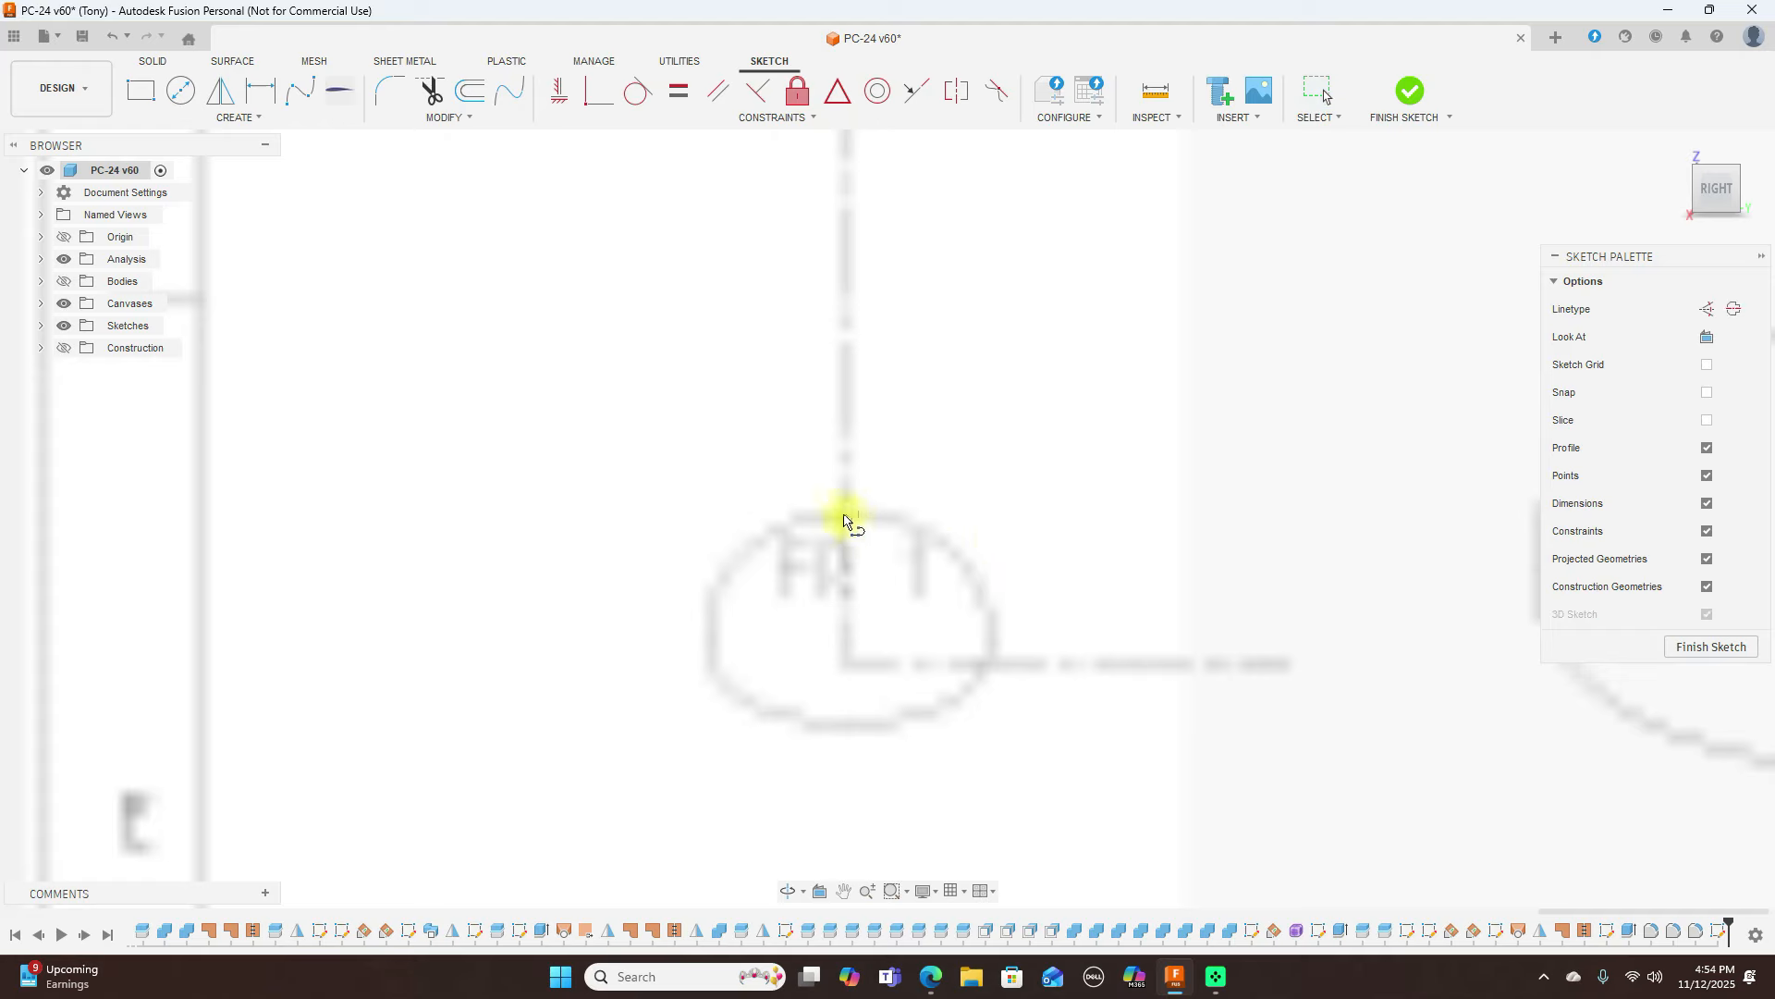
click(847, 513)
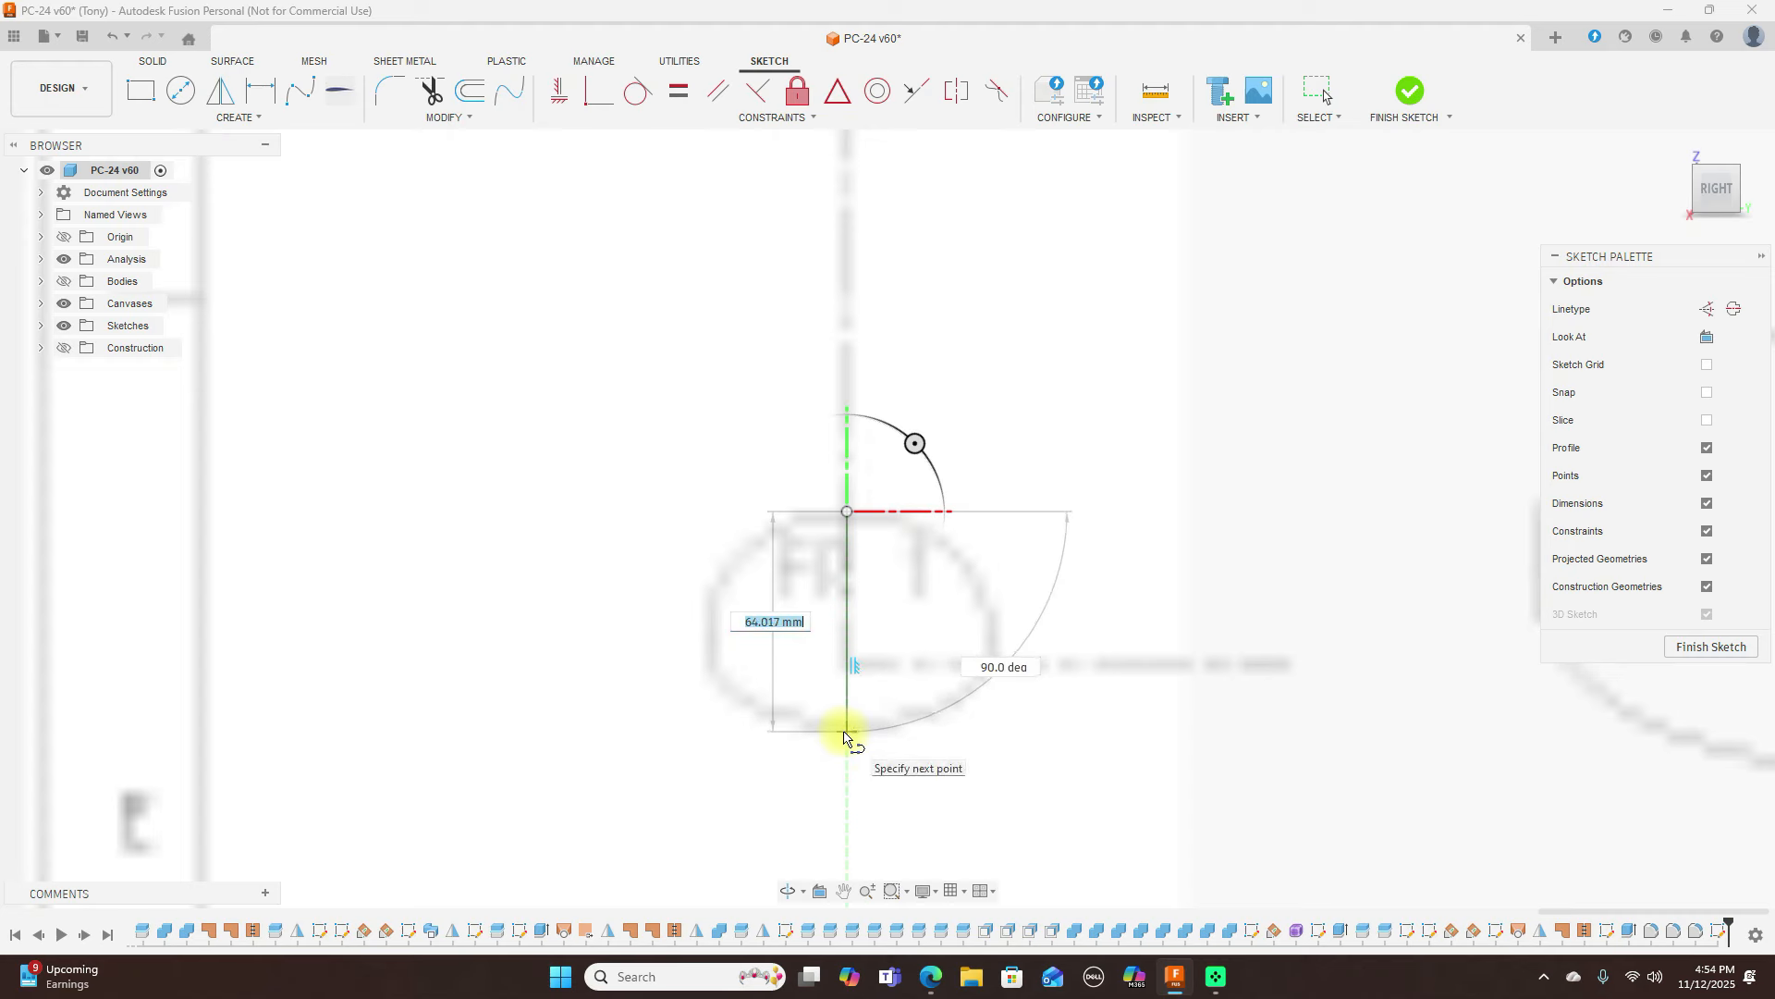
click(845, 732)
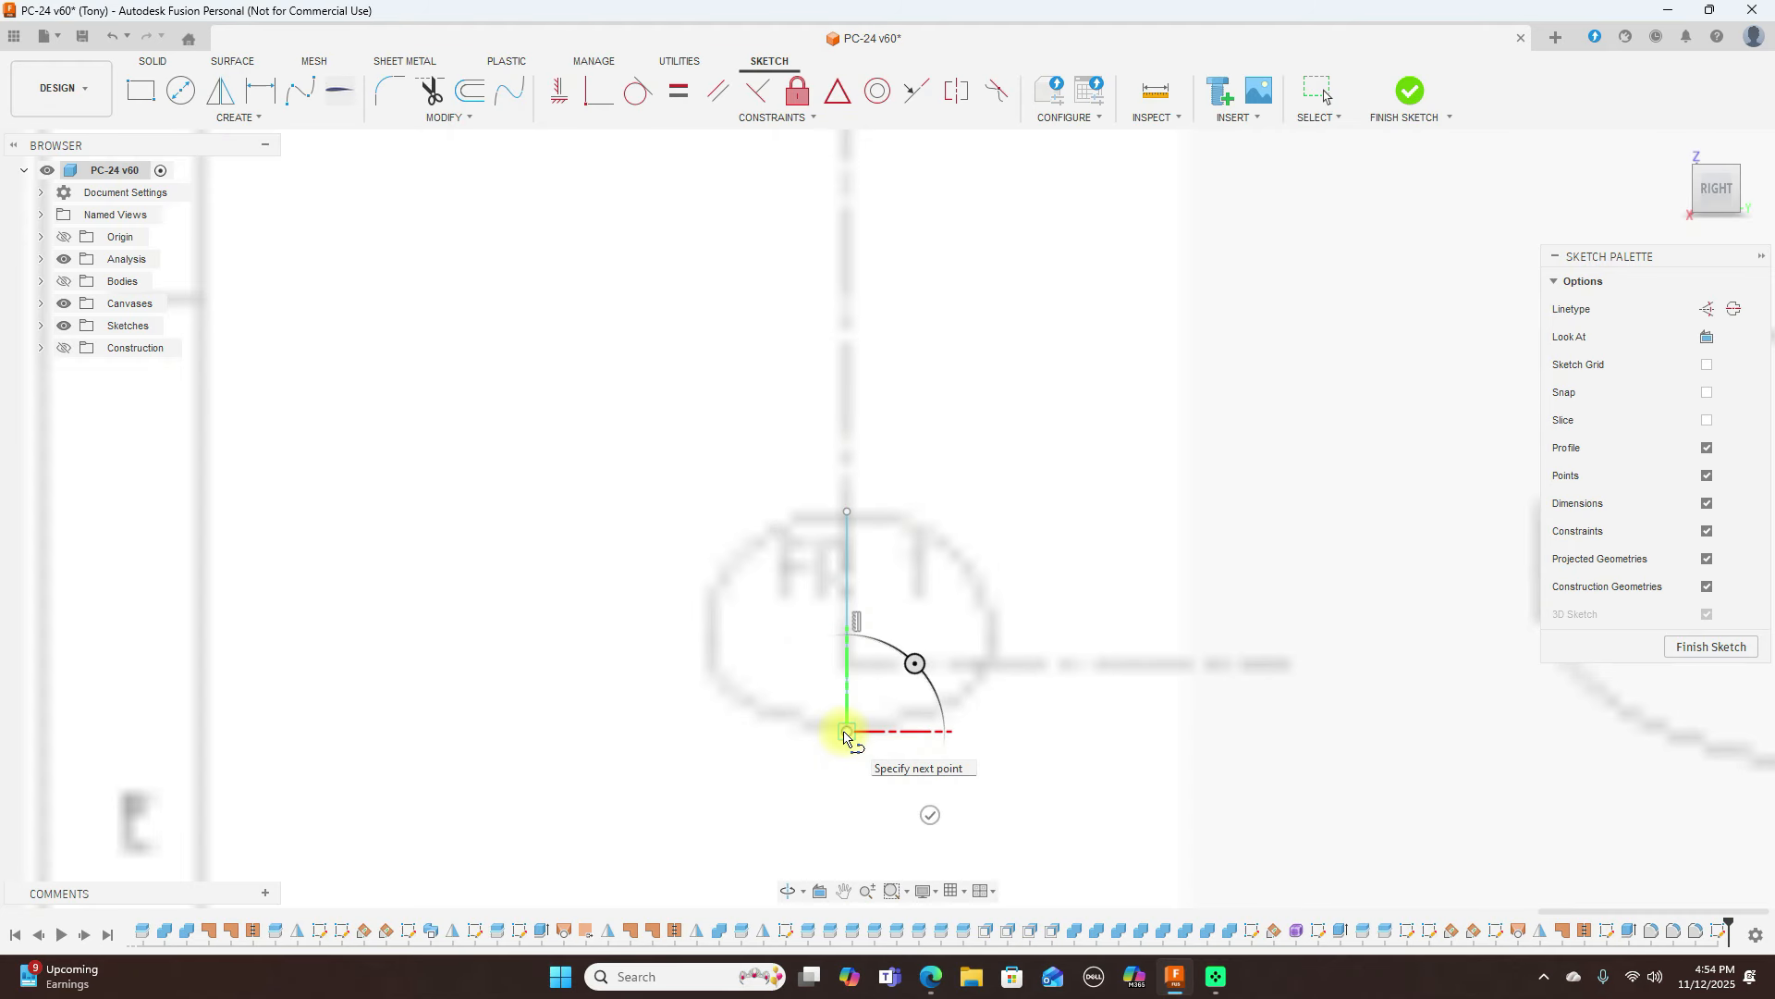
right_click(845, 731)
click(887, 734)
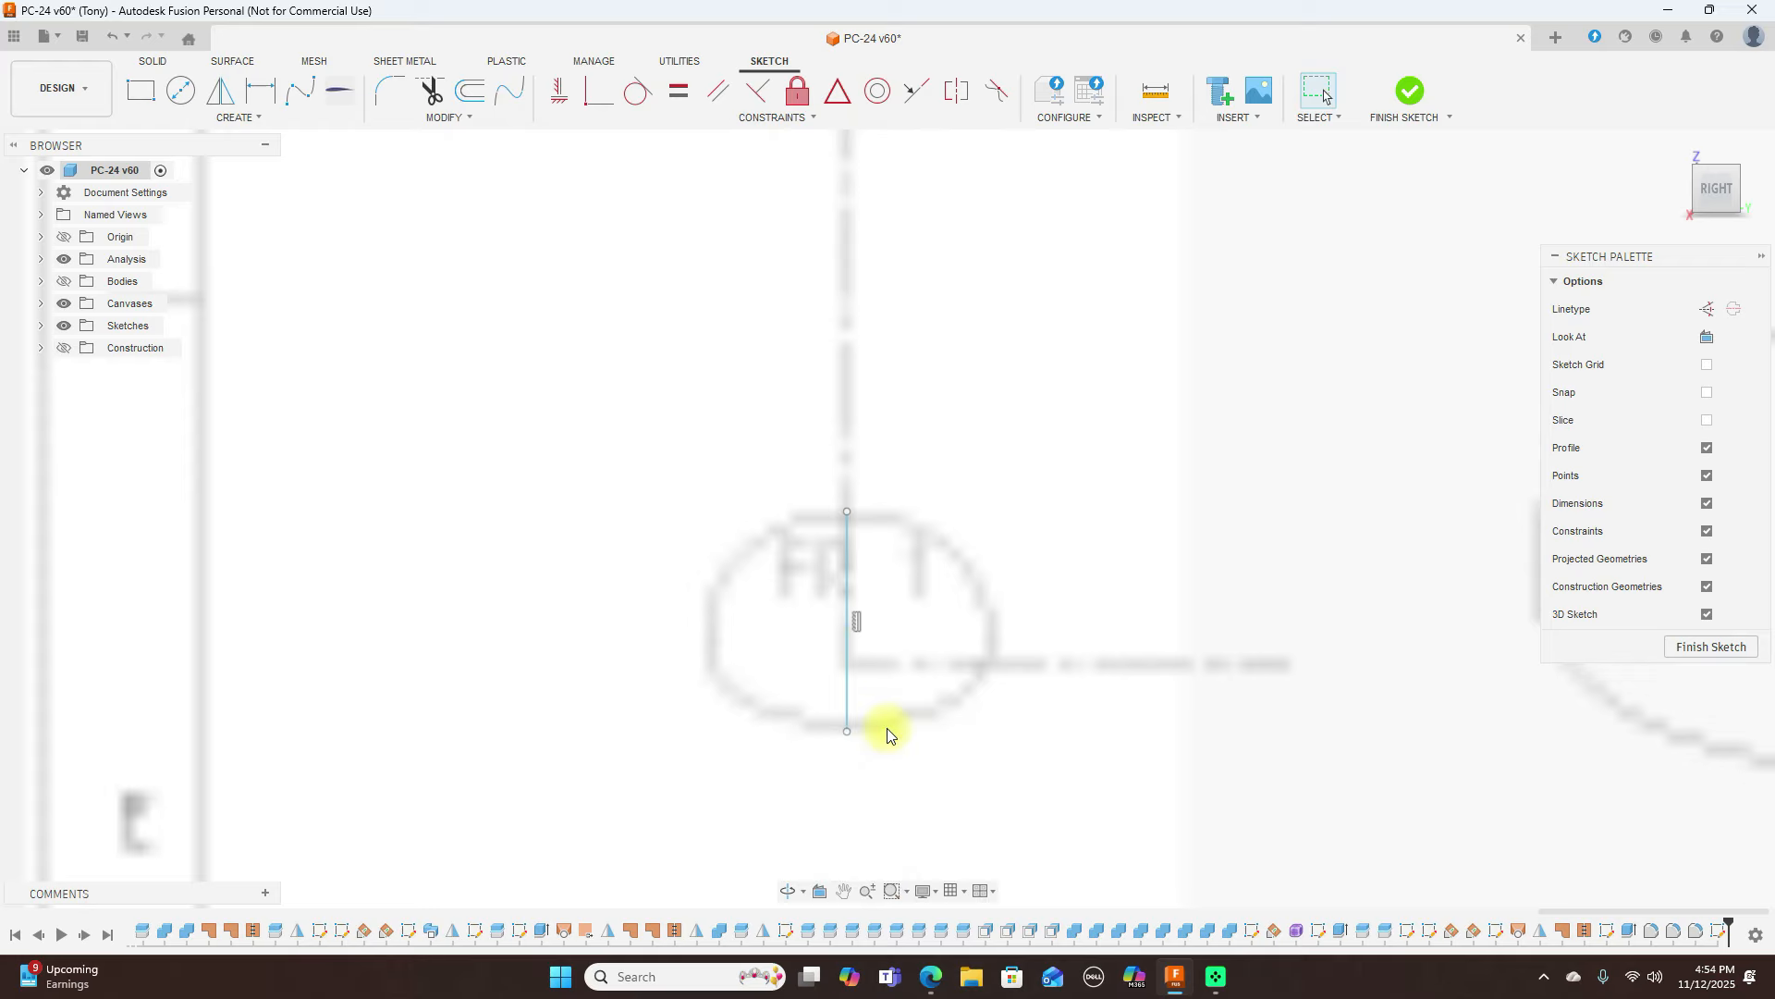
Convert the vertical FR 1 centreline to a construction line
scroll(847, 510, up, 2)
click(844, 509)
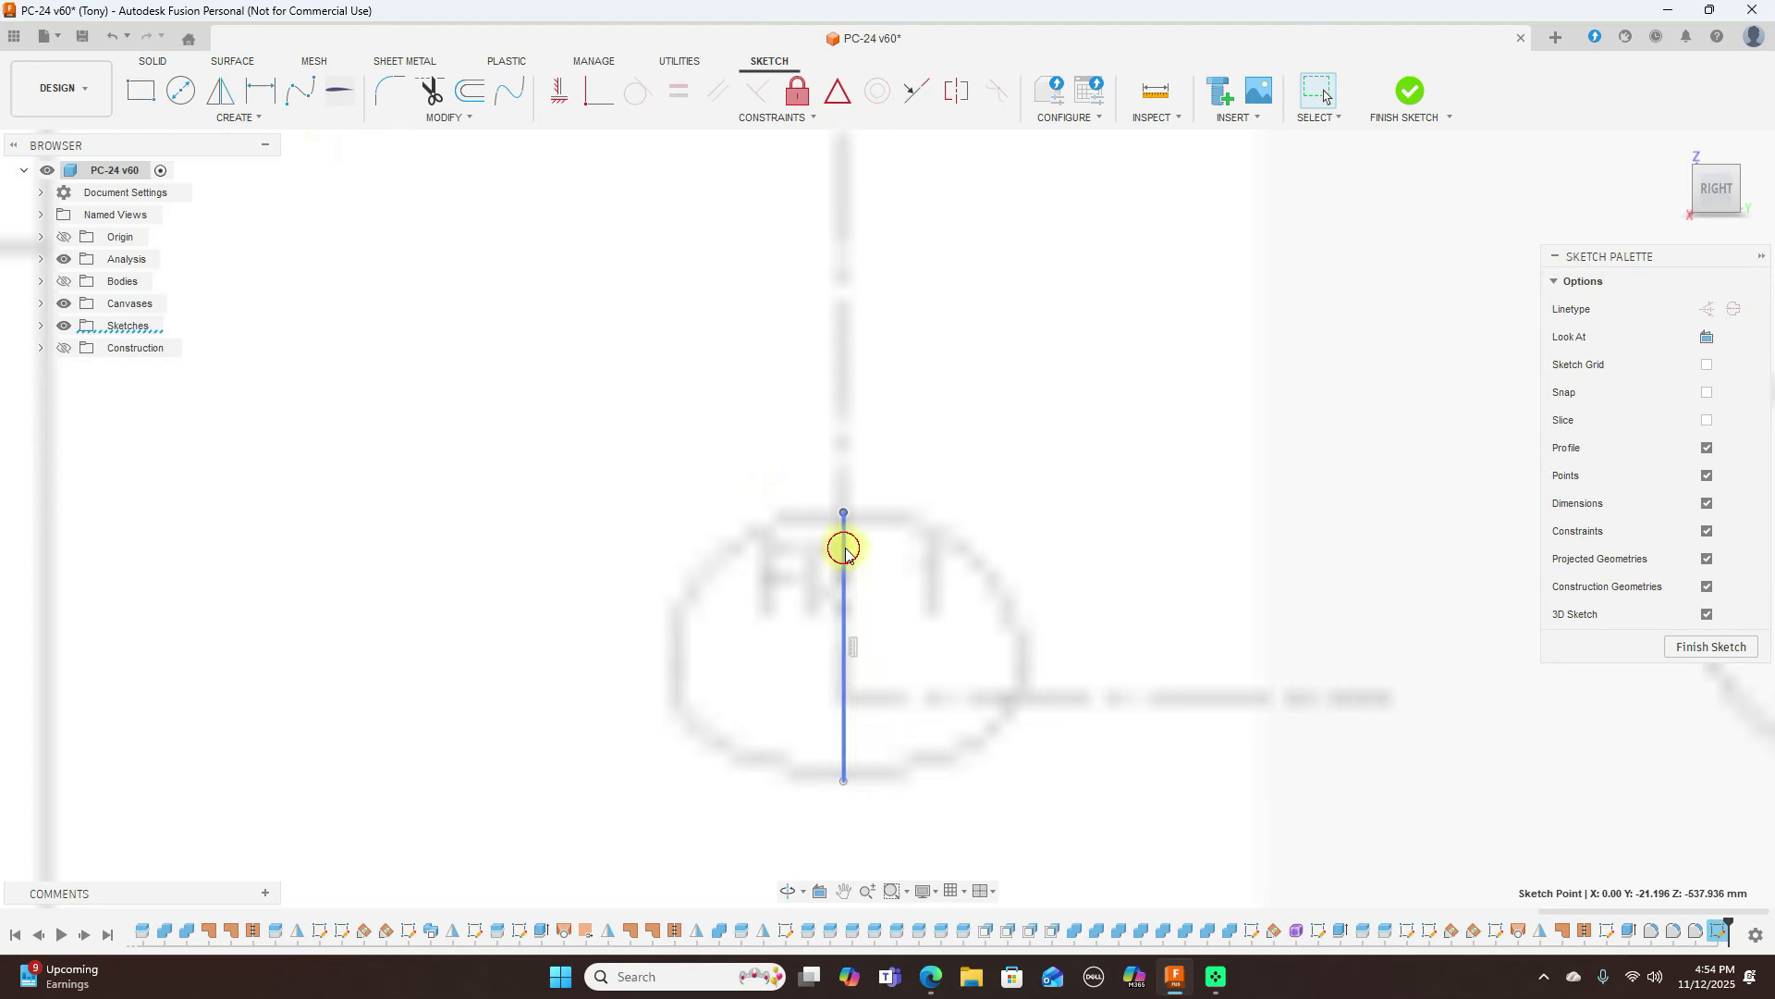
click(842, 549)
key(x)
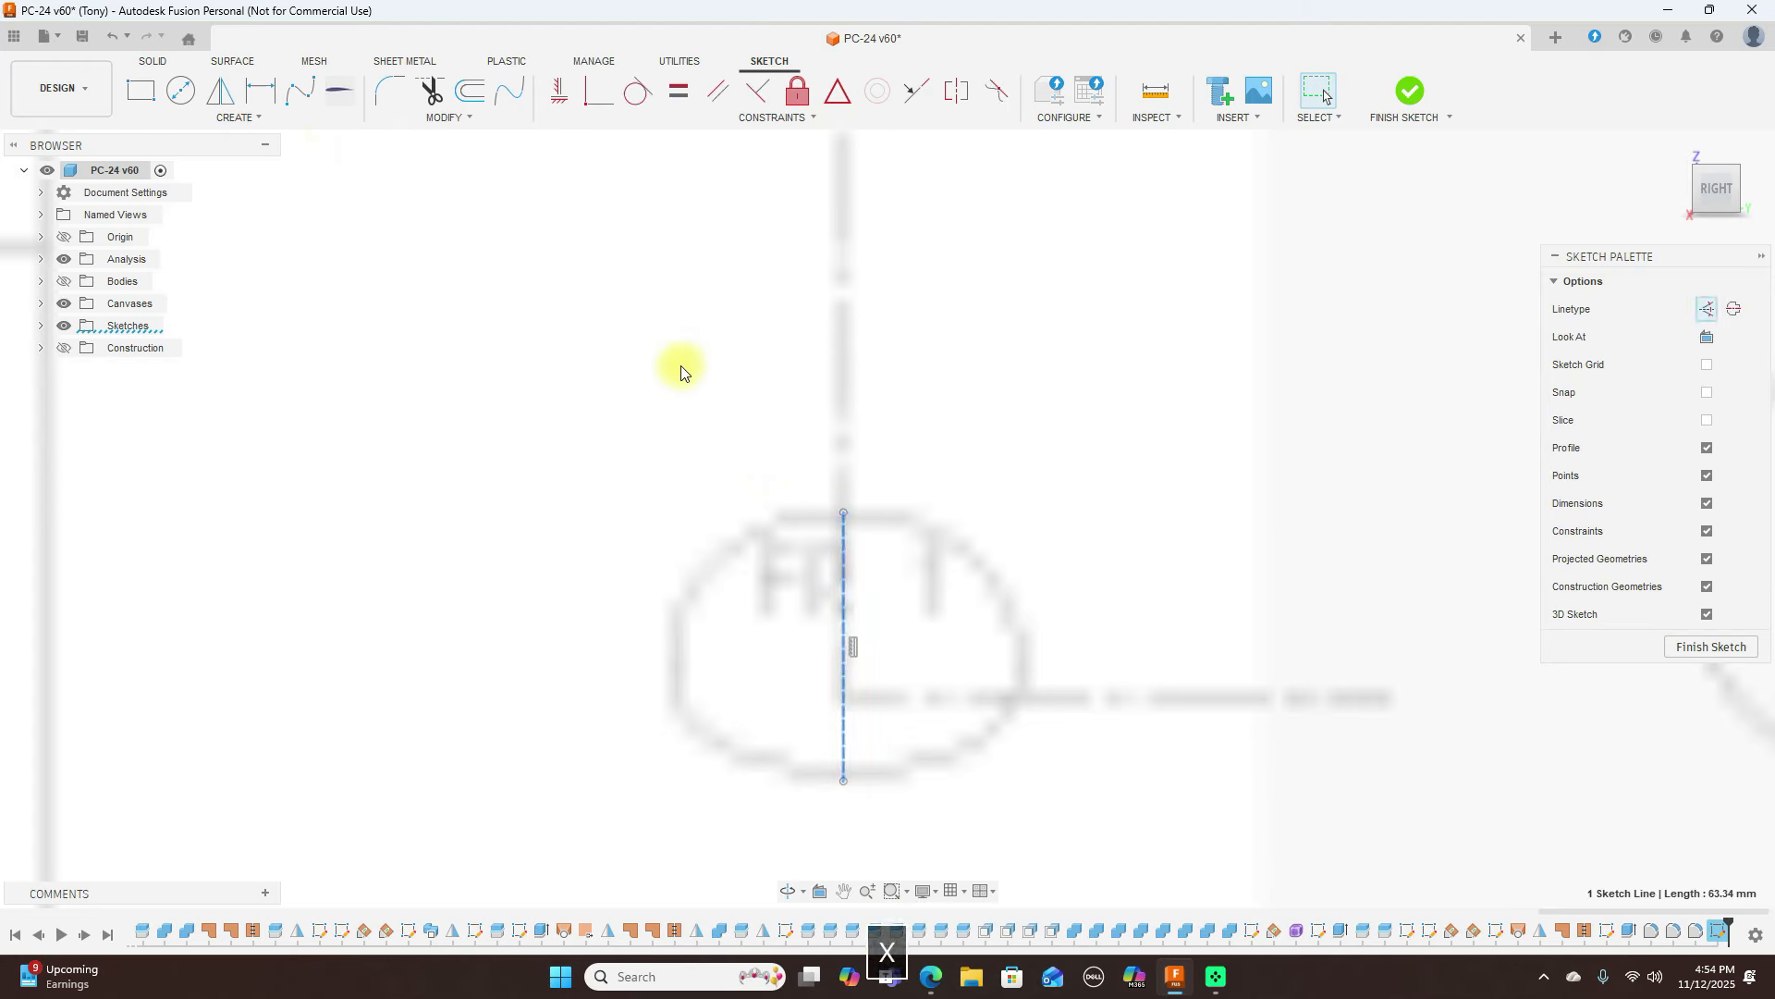
click(300, 89)
click(842, 513)
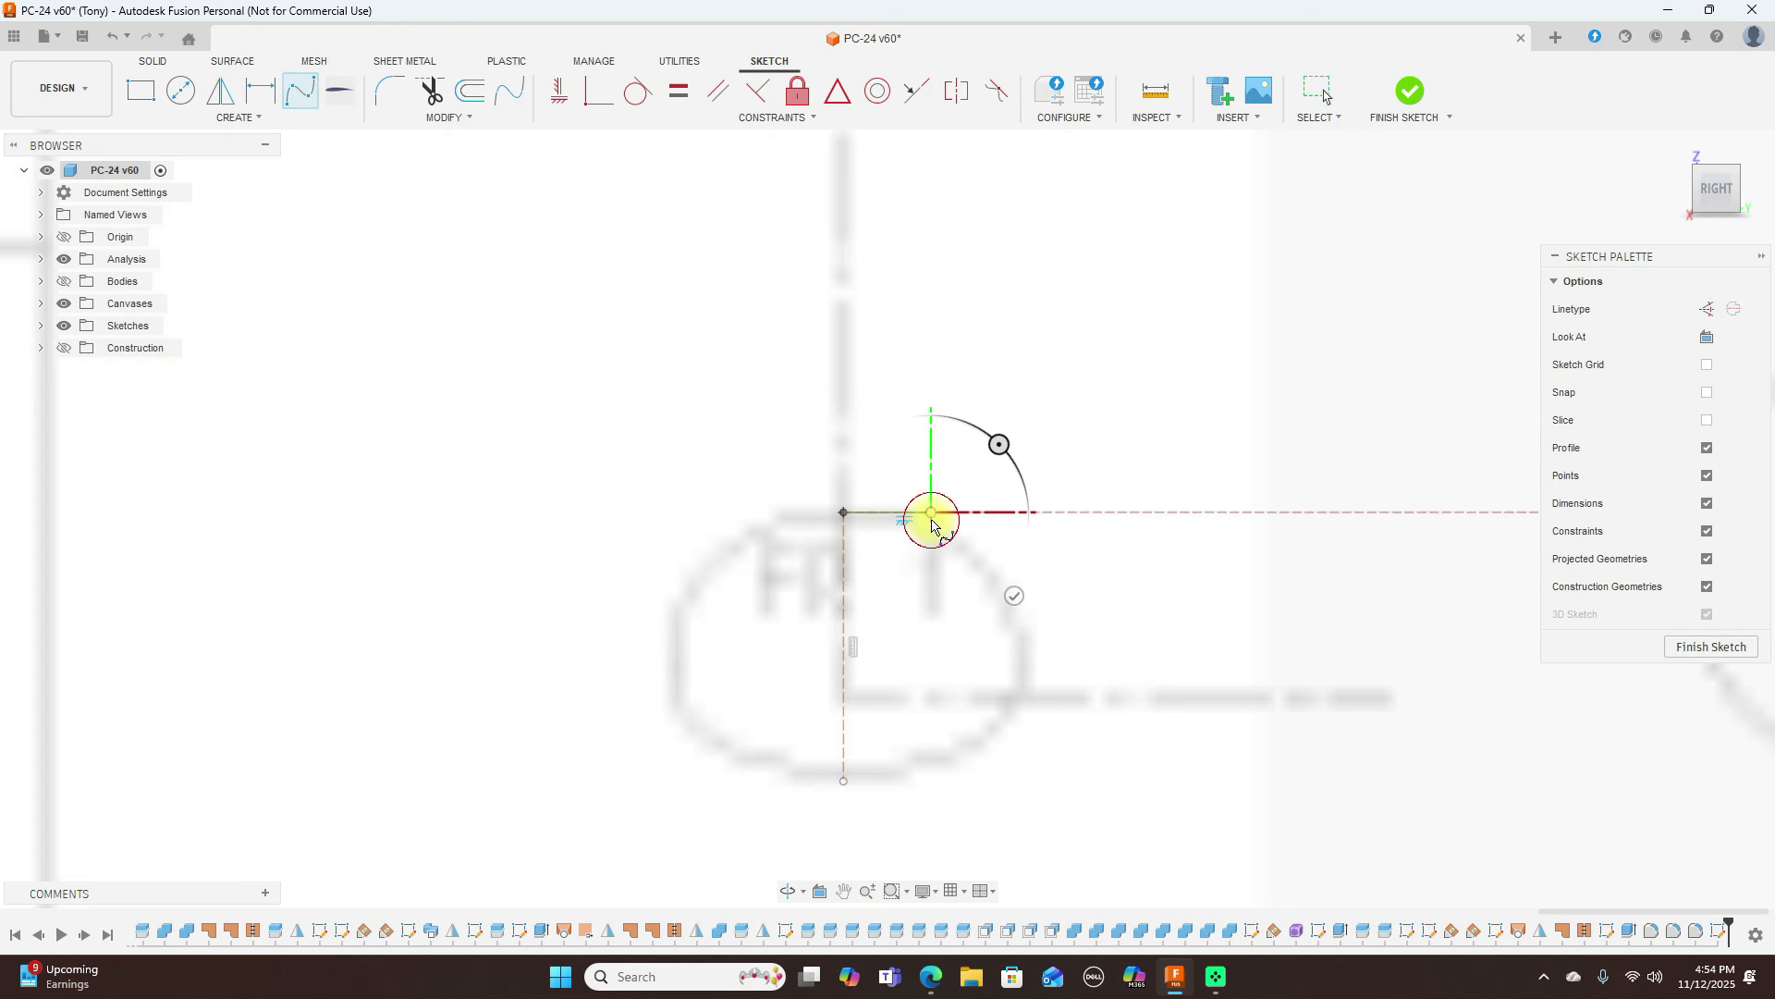
click(1014, 595)
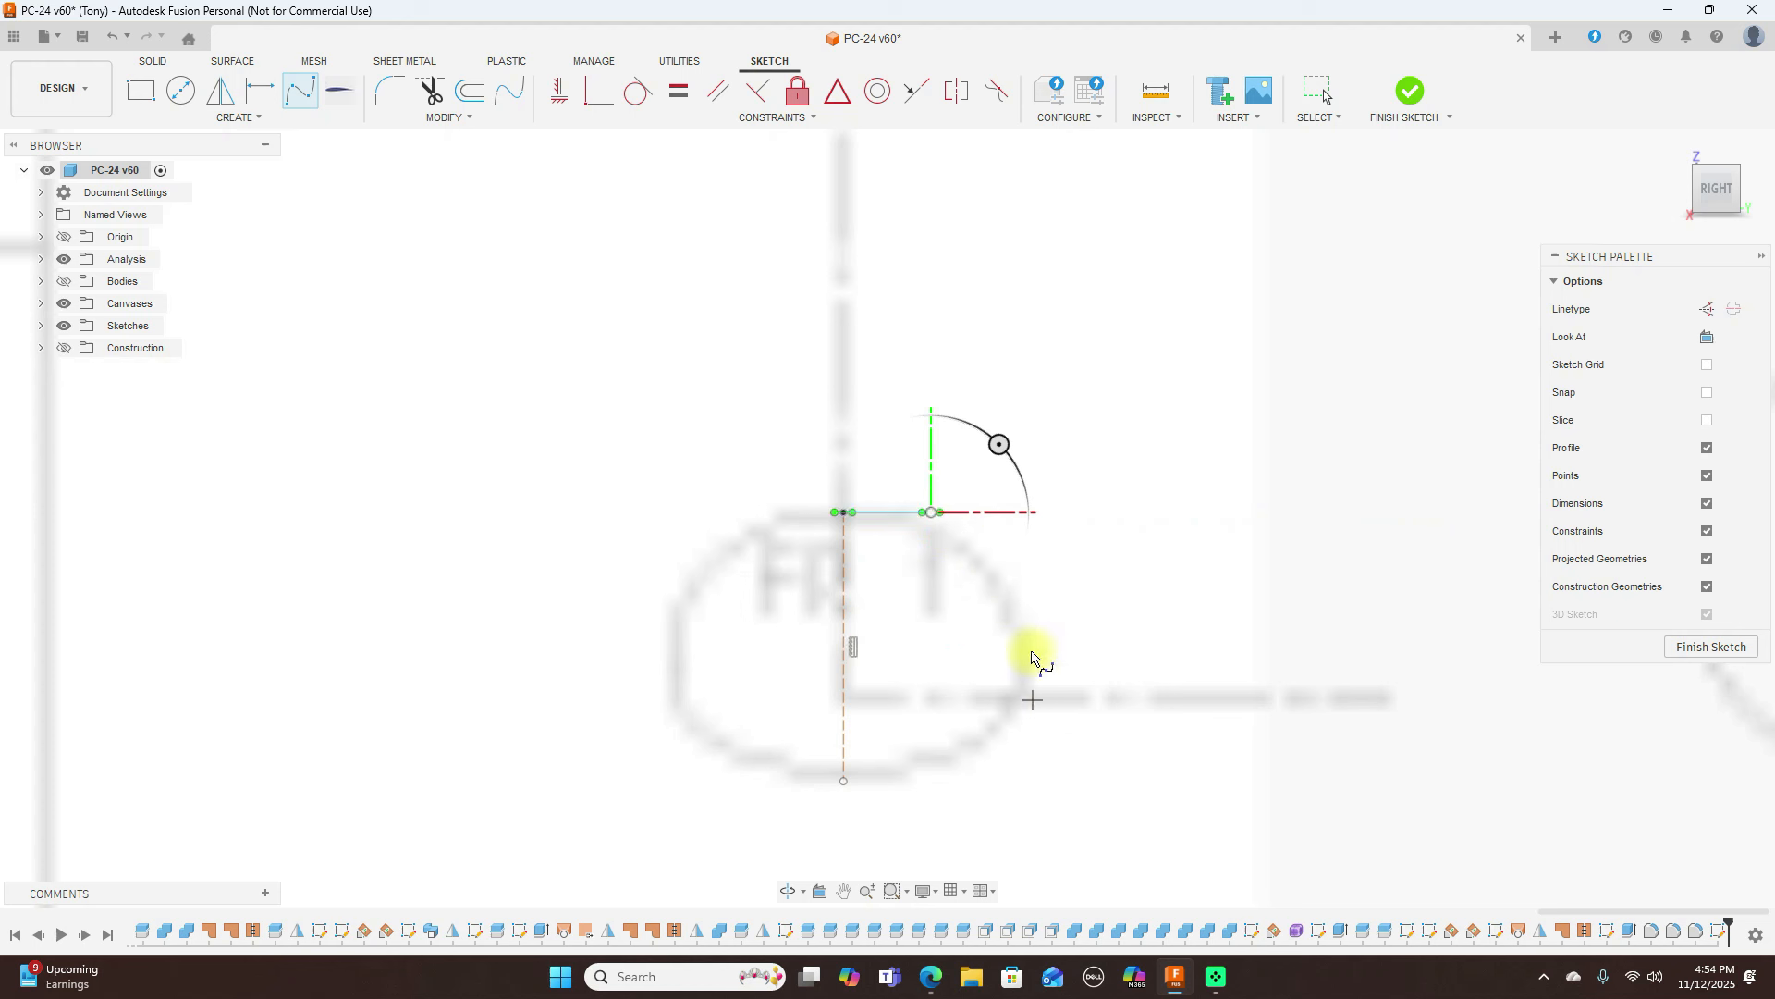
right_click(932, 521)
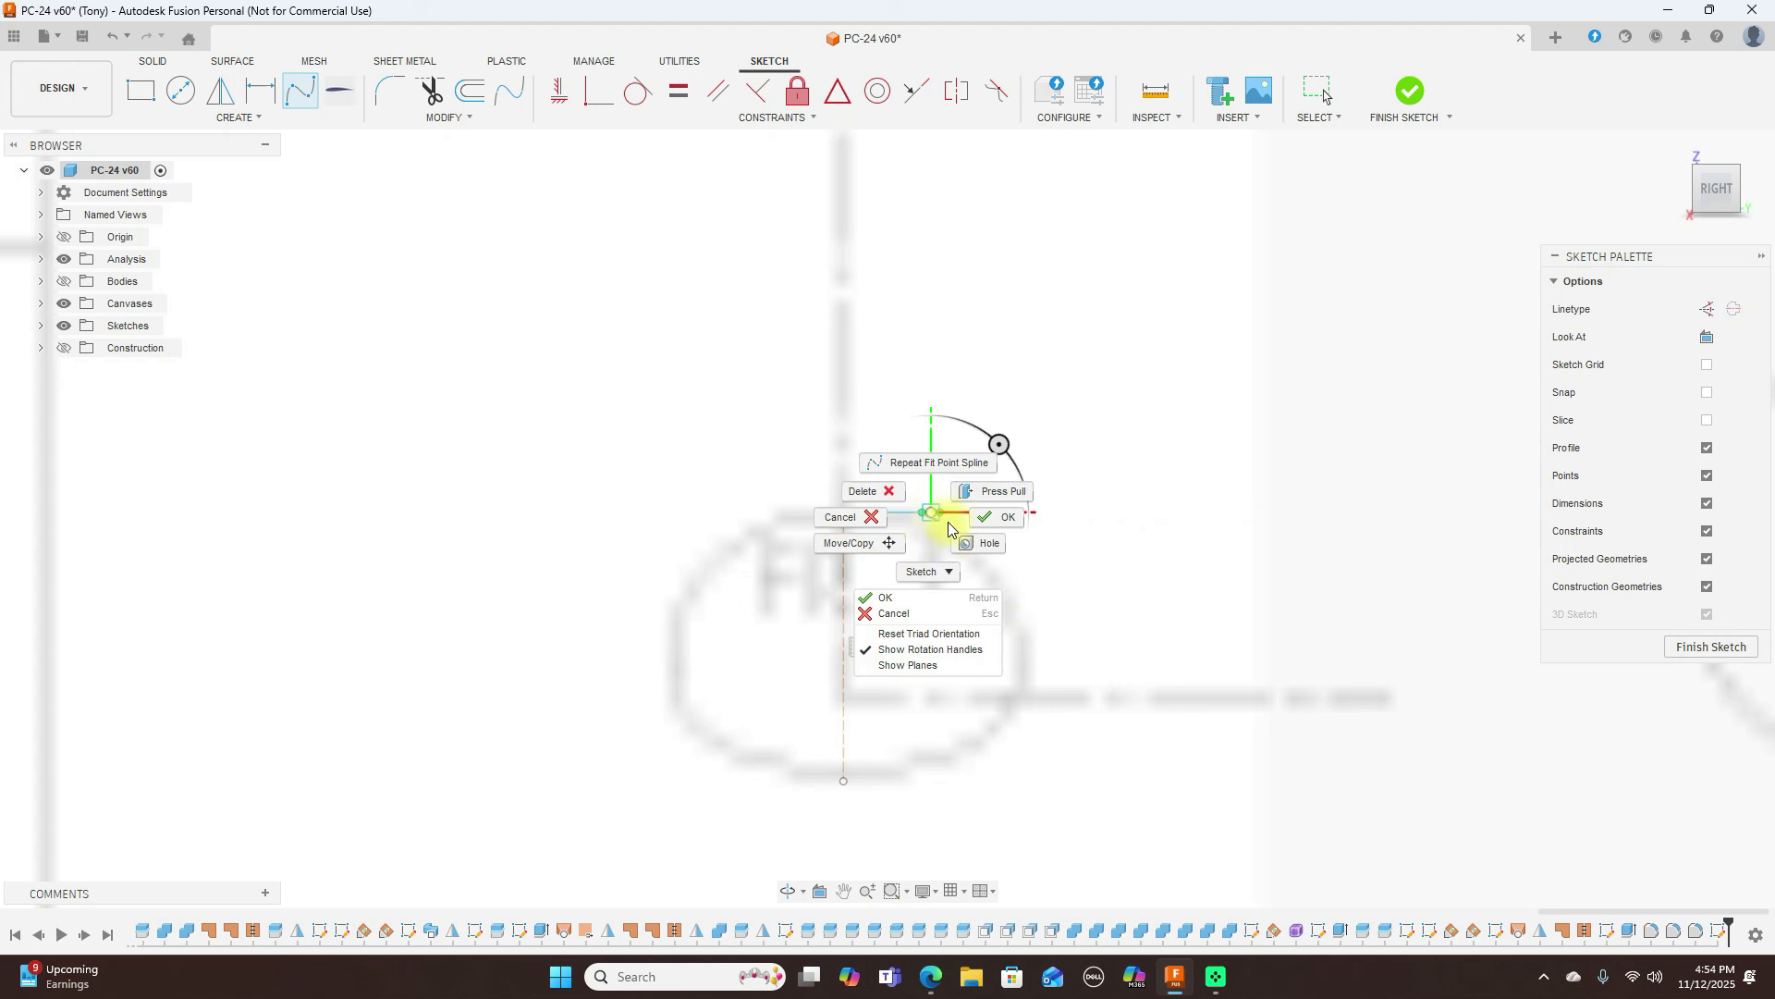
click(865, 496)
click(890, 521)
key(Delete)
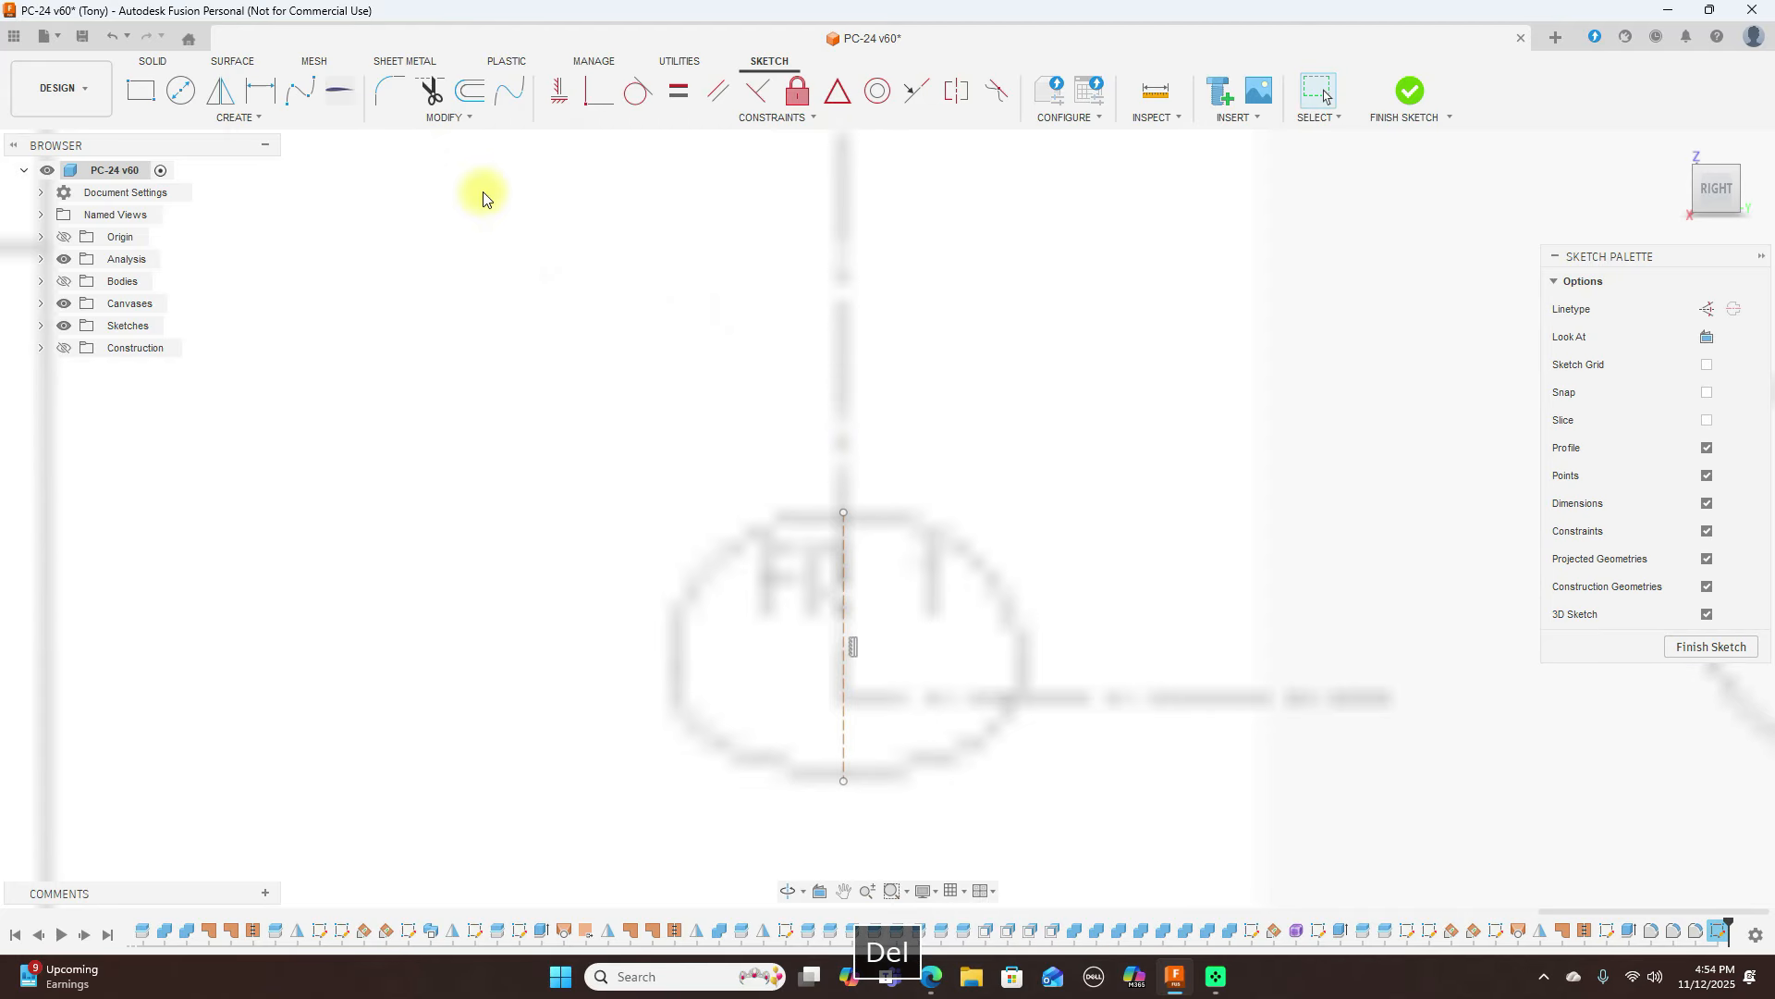
Trace the right half of the FR 1 outline with a six-point fit point spline joining the centreline's top and bottom endpoints
click(299, 90)
click(844, 513)
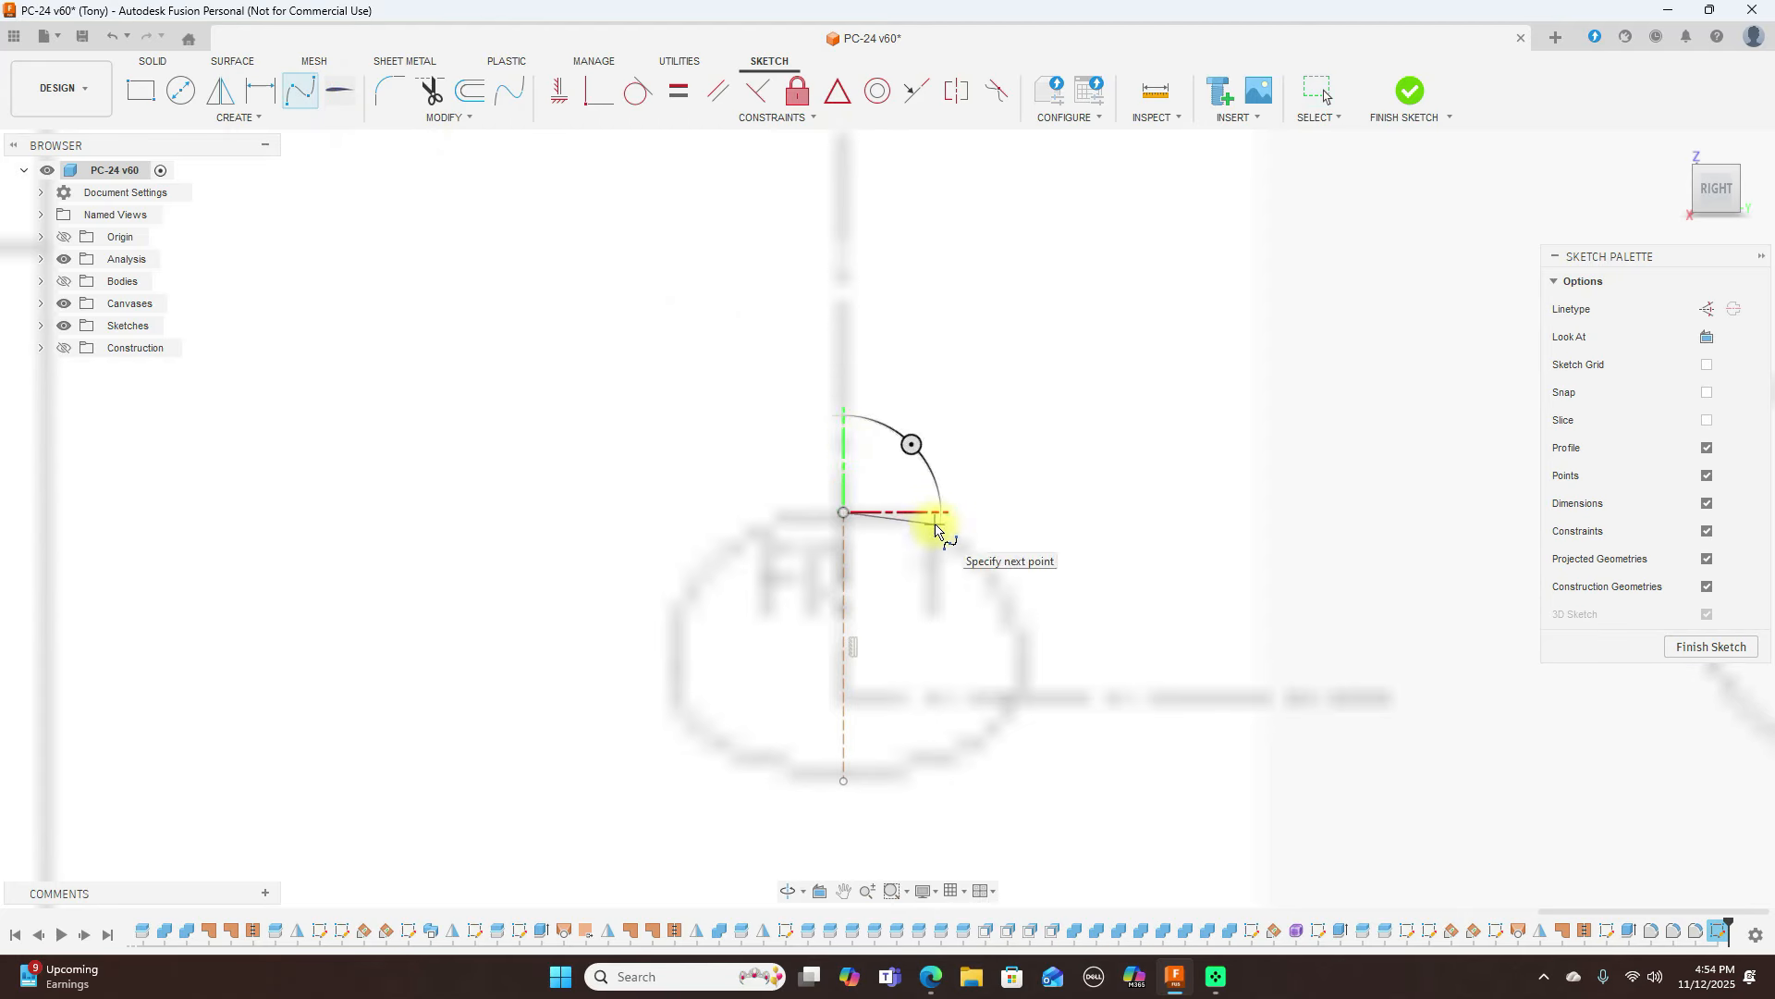
click(936, 524)
click(1026, 618)
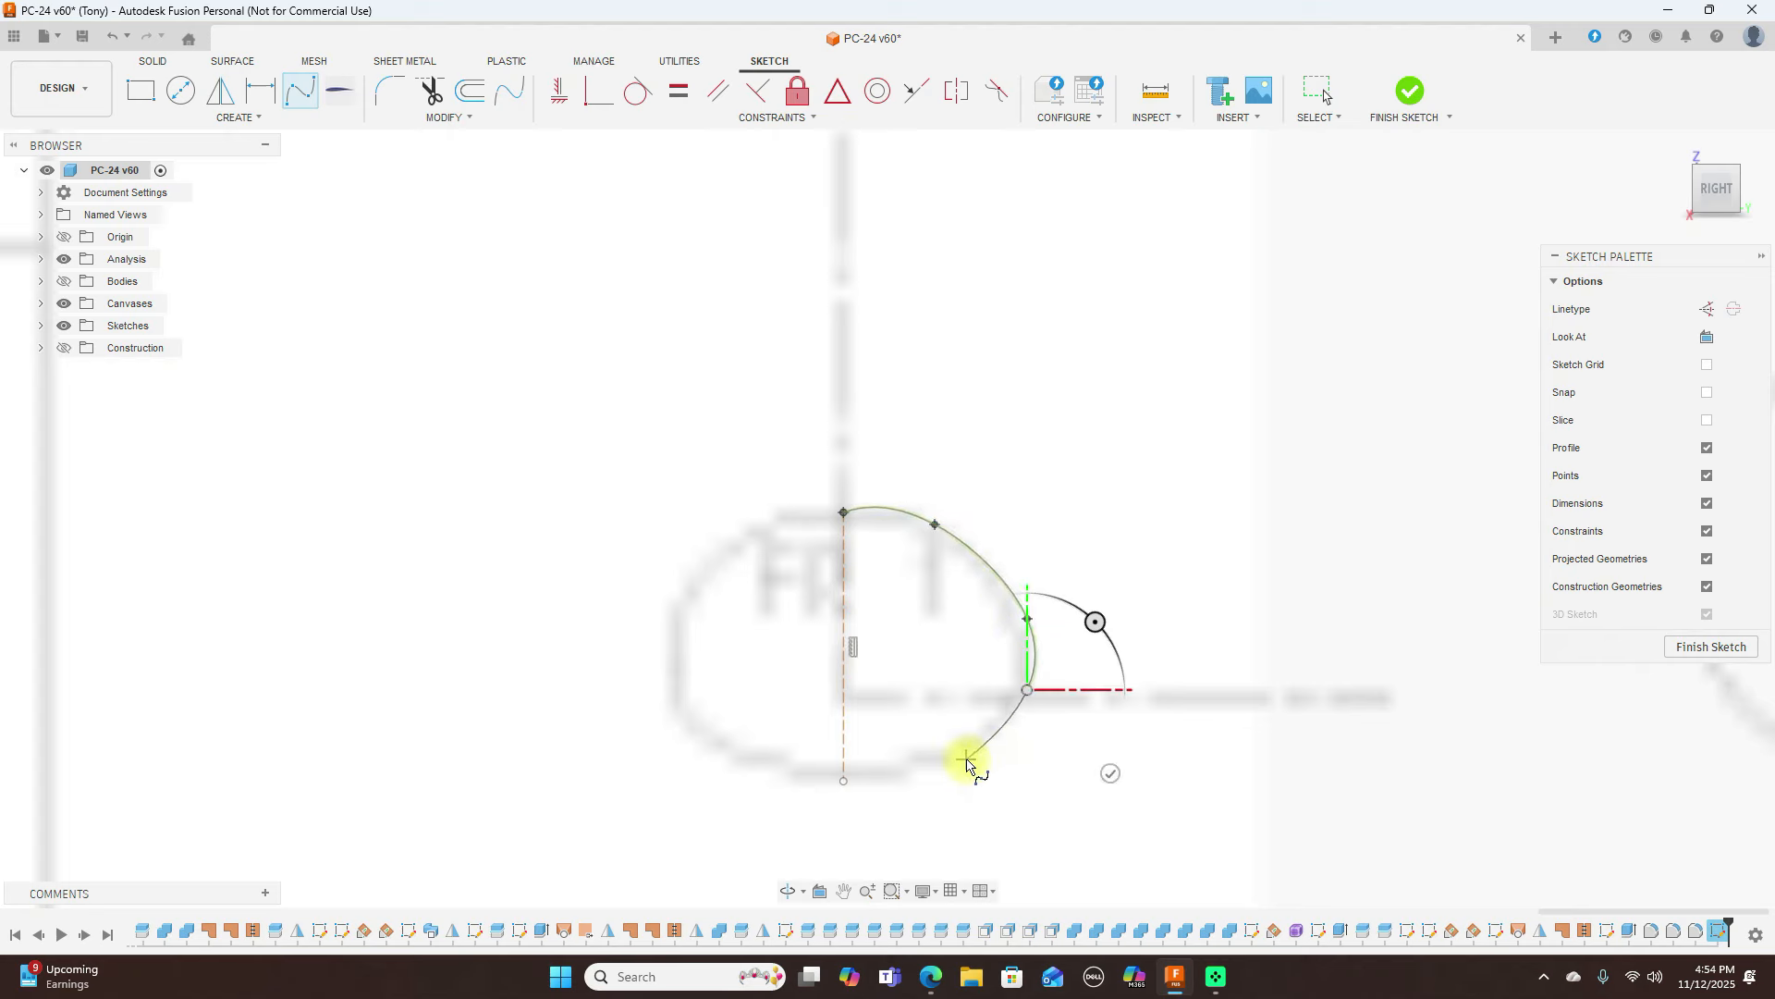
click(965, 759)
click(843, 780)
right_click(844, 781)
click(912, 781)
key(Escape)
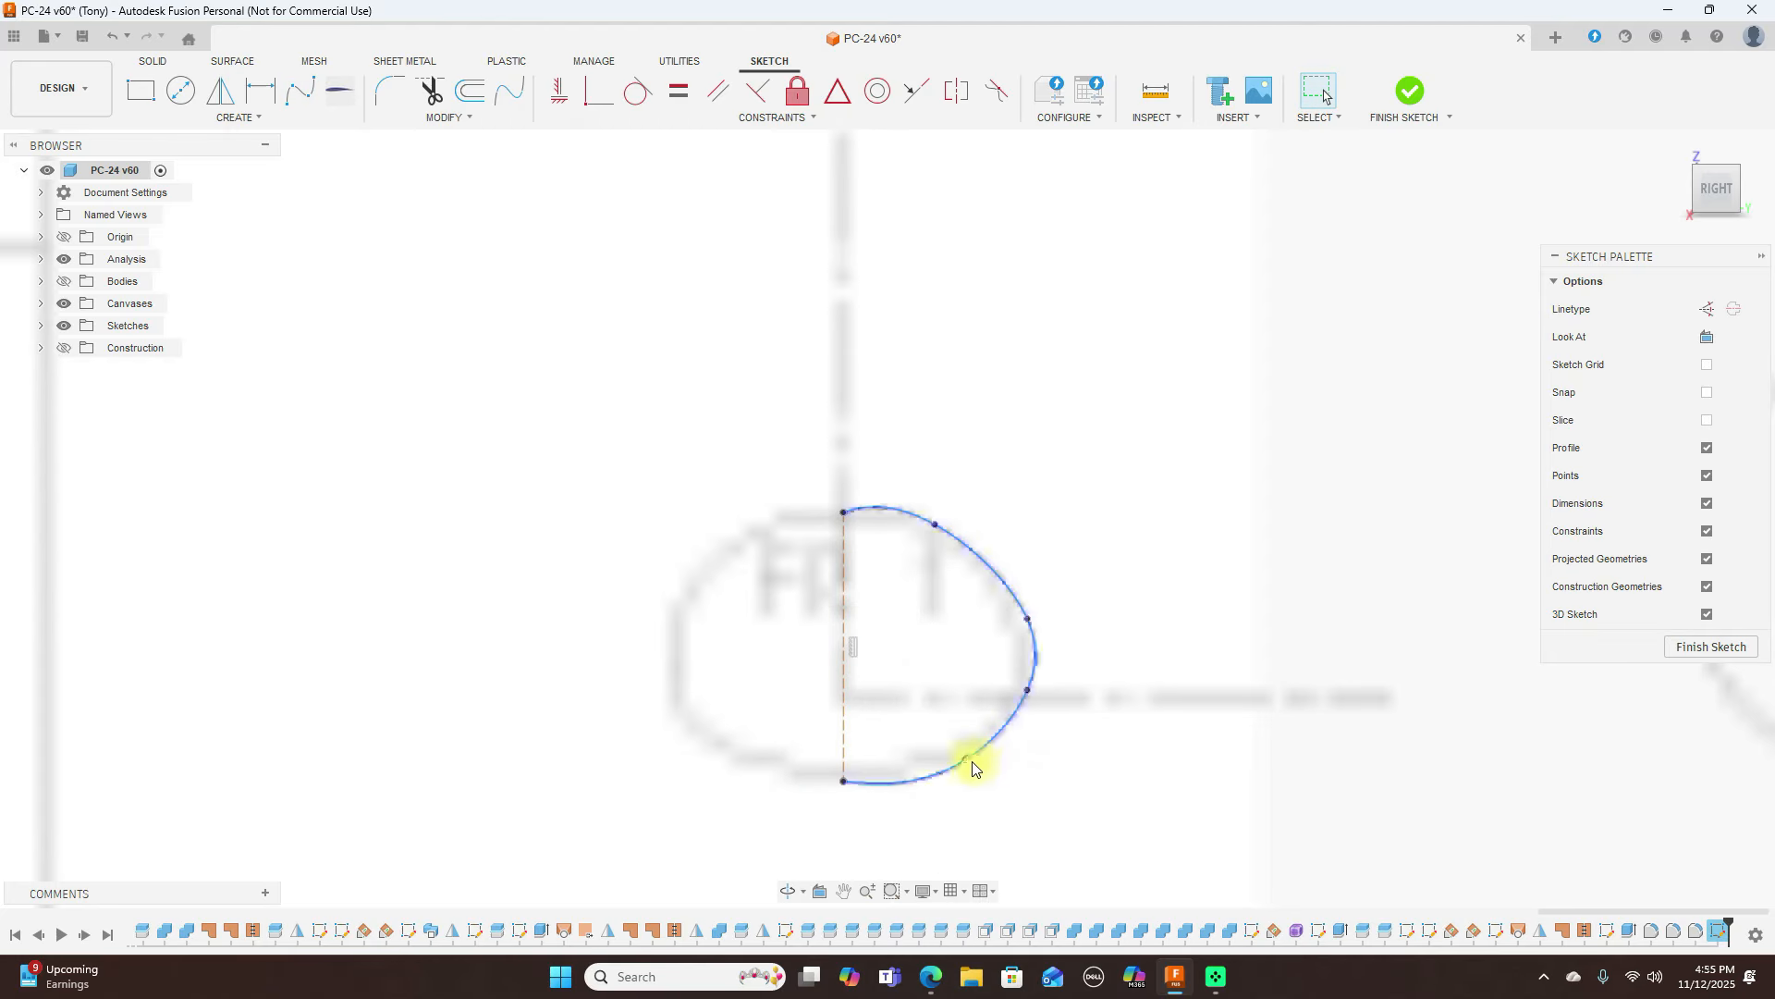
Move the FR 1 spline's upper and lower intermediate fit points so the curve follows the canvas outline
drag(967, 759, 977, 749)
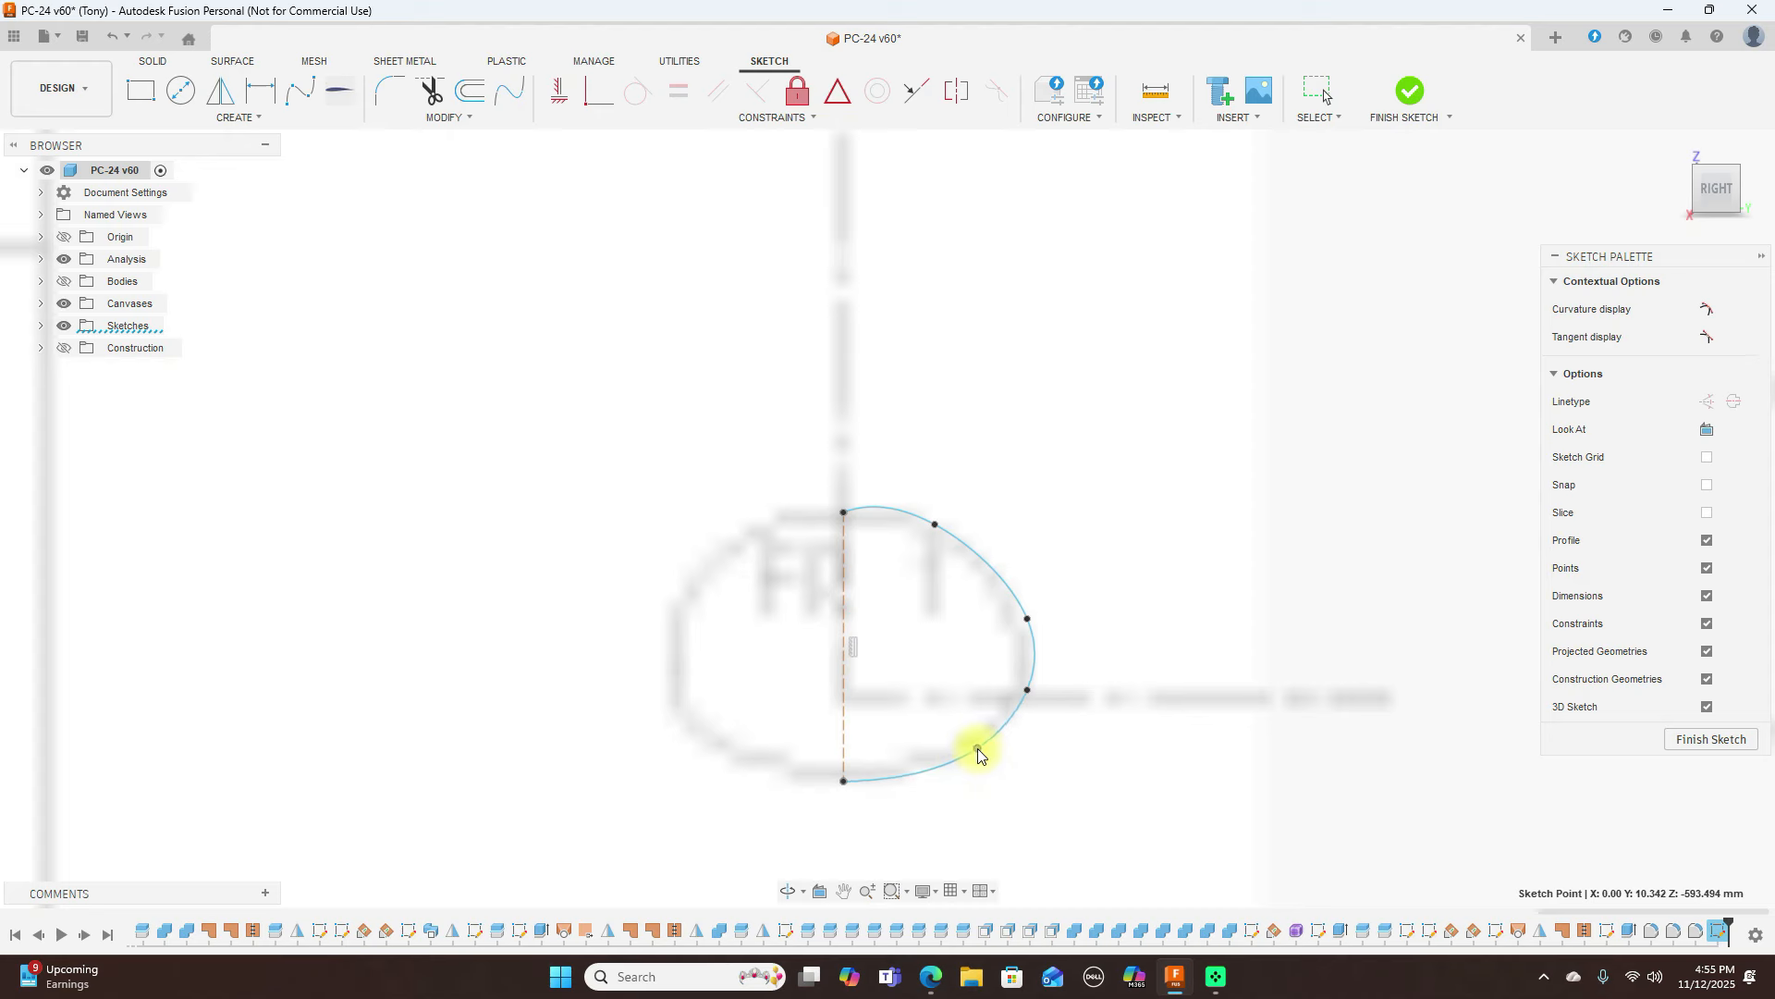
drag(935, 523, 959, 546)
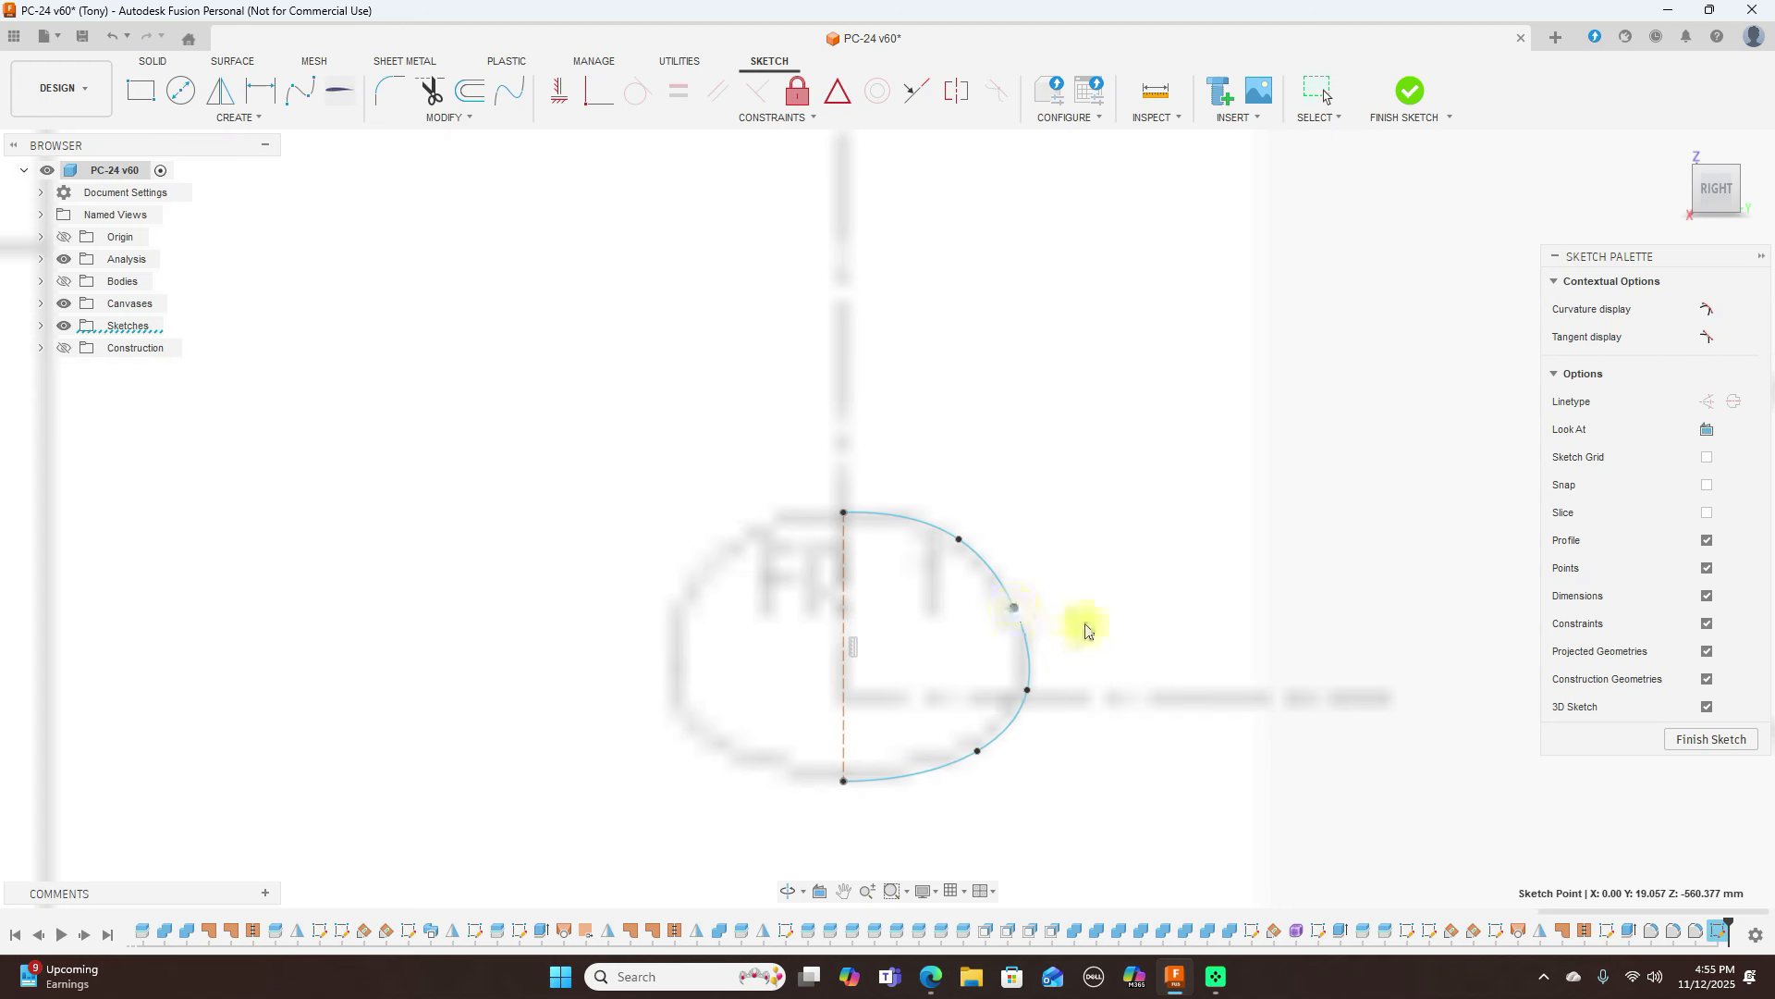
scroll(1089, 622, down, 2)
middle_drag(1092, 619, 1139, 458)
scroll(1138, 457, up, 4)
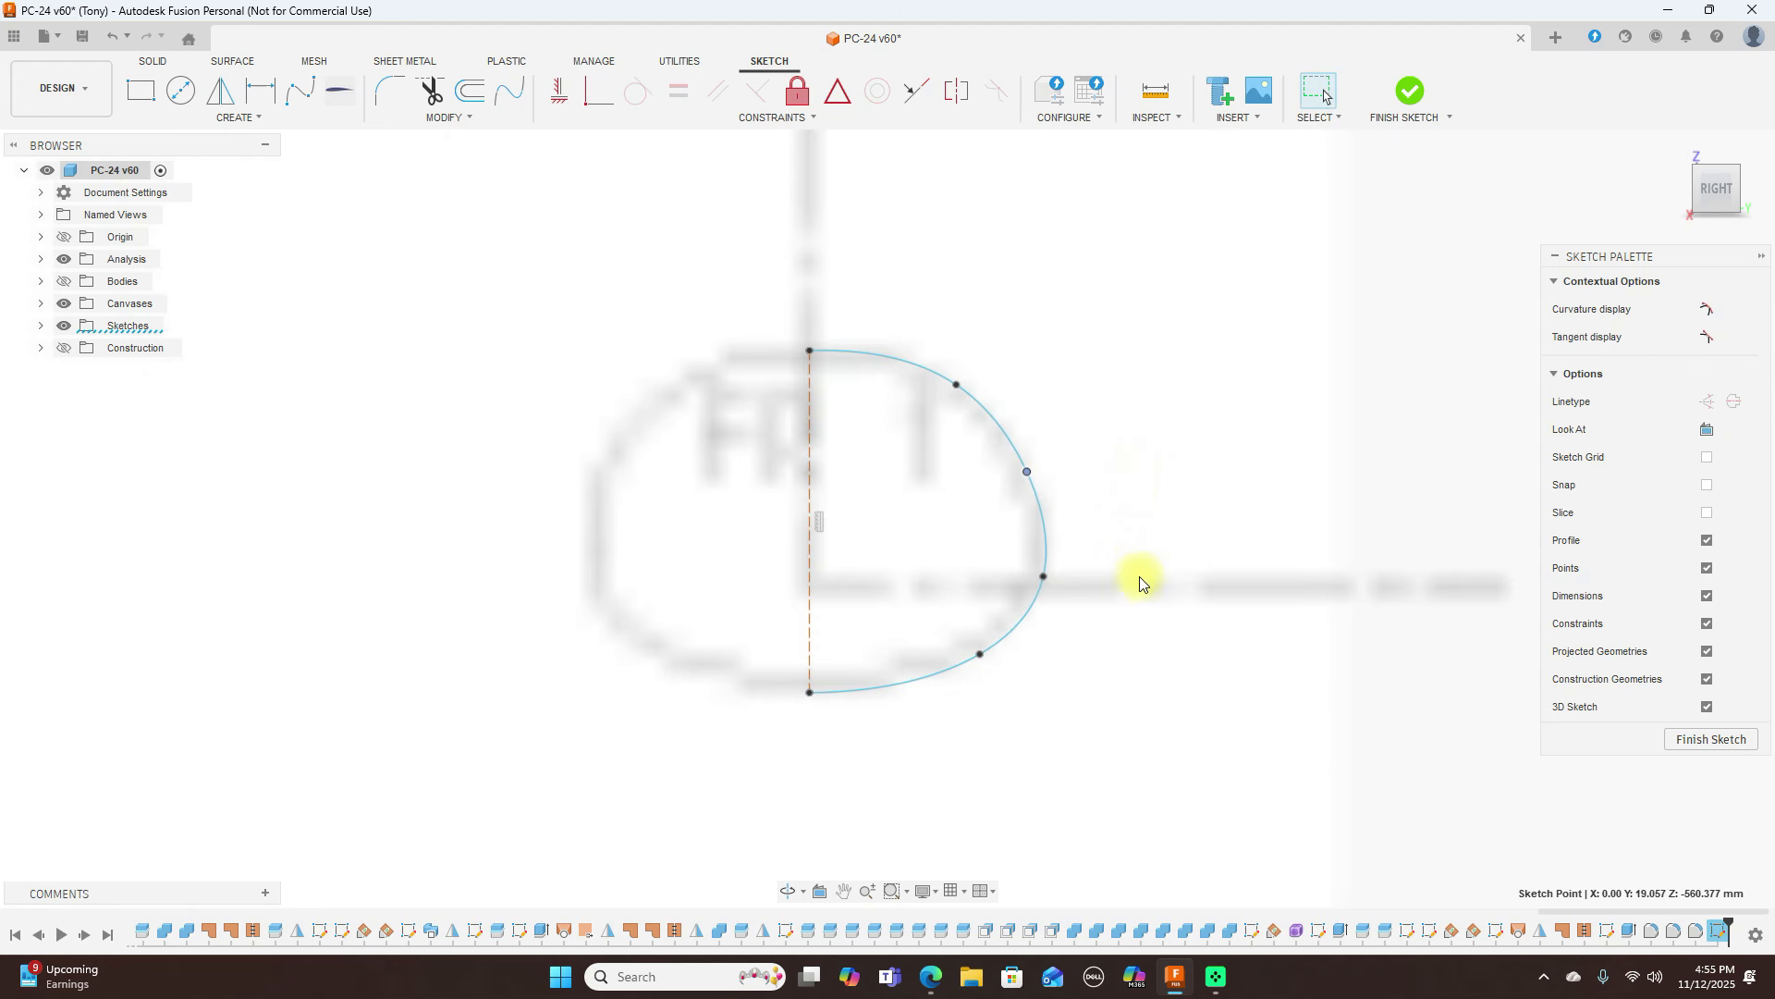
scroll(1135, 603, up, 1)
scroll(1155, 573, down, 2)
Draw lines about 14 mm long outward from the top and bottom endpoints of the FR 1 spline, on the side opposite the curve
key(l)
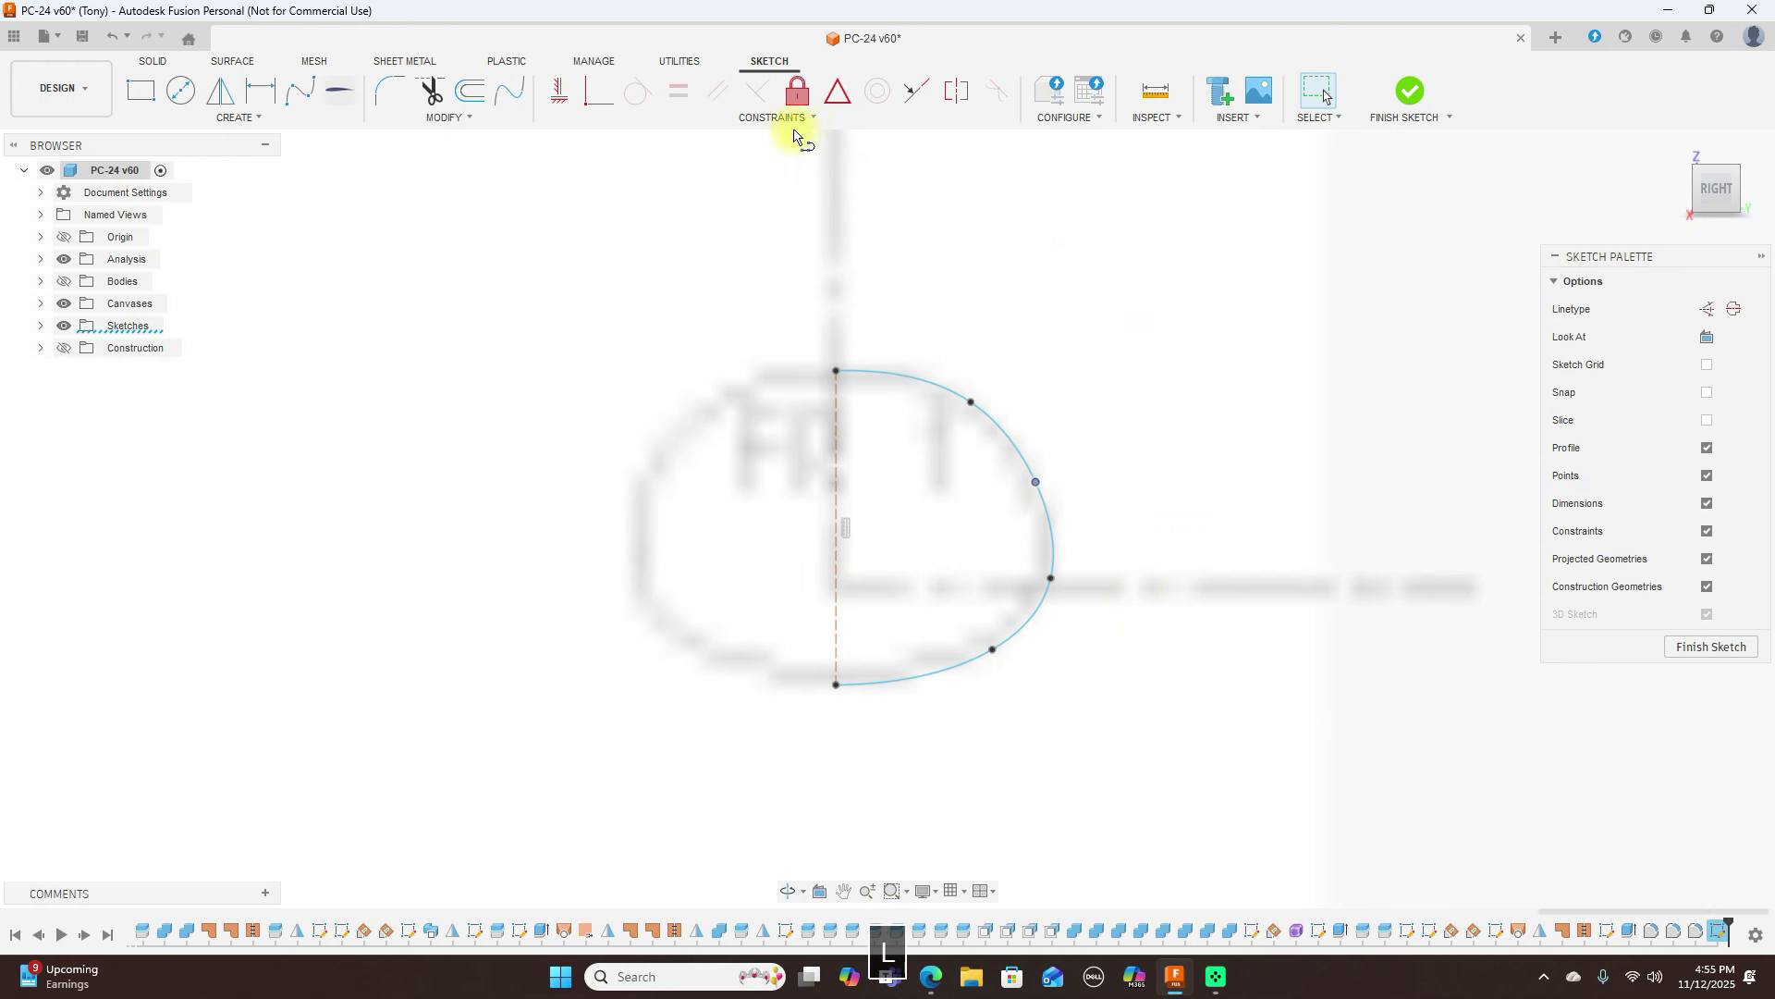
drag(836, 372, 766, 378)
right_click(767, 377)
click(832, 377)
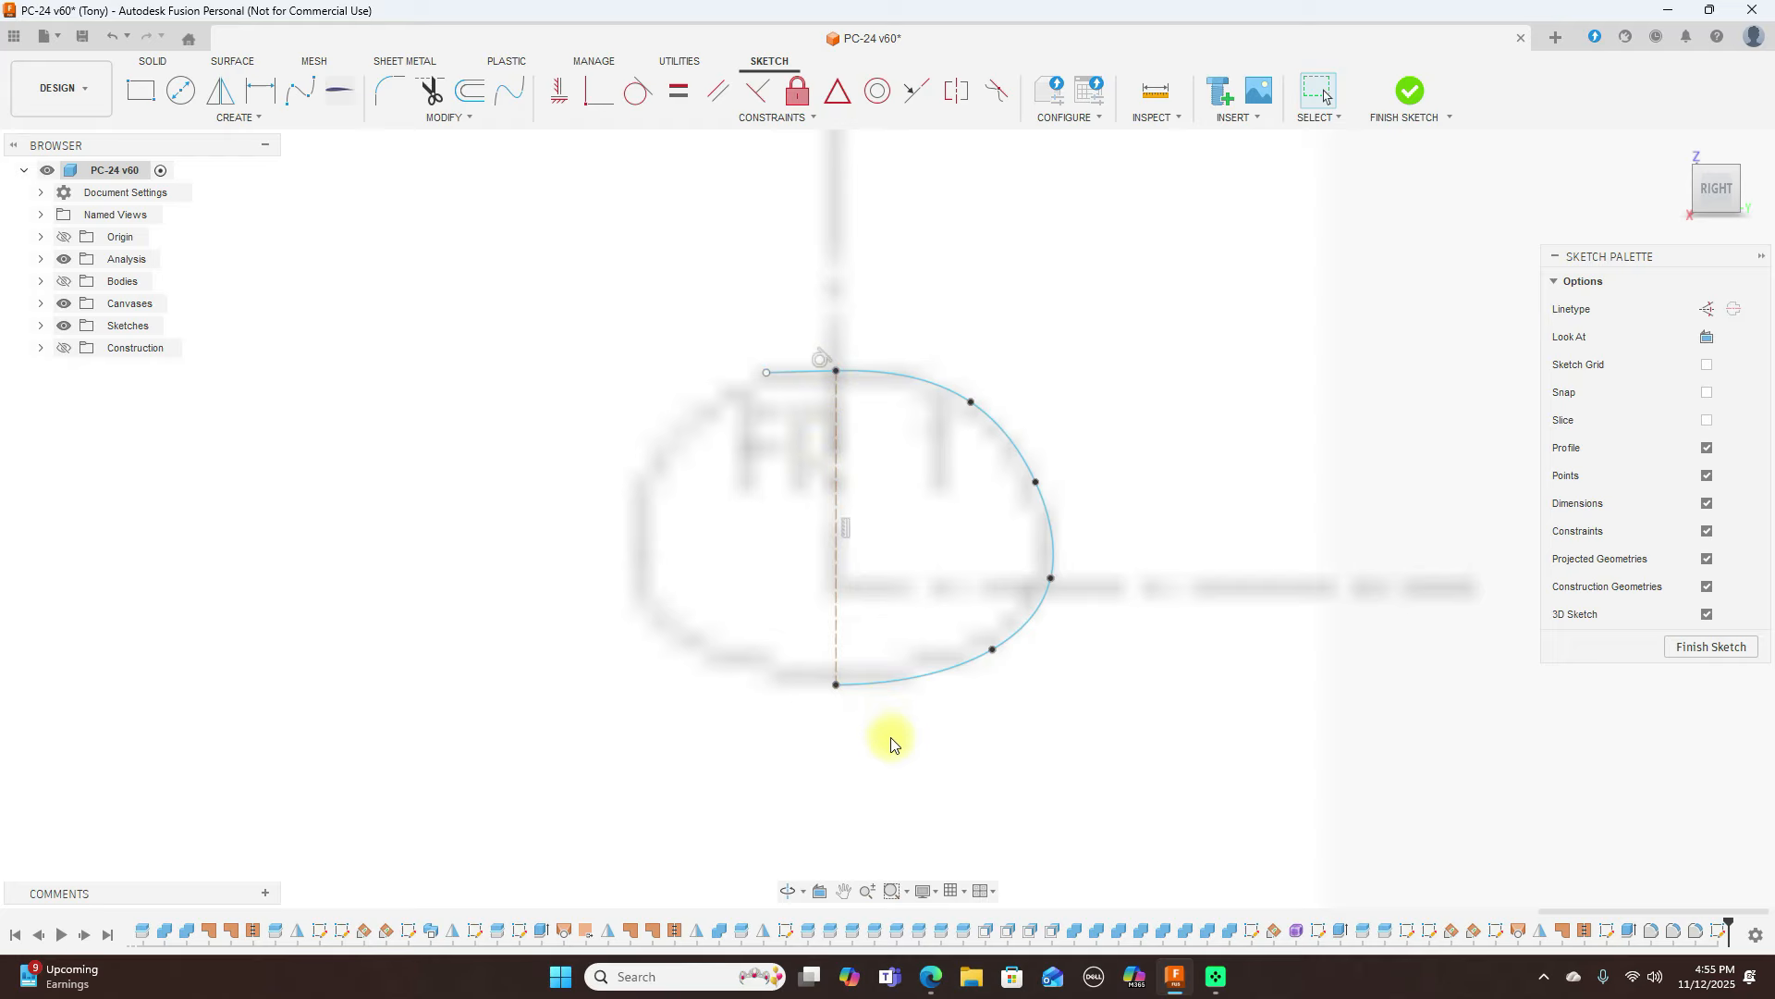
key(l)
drag(836, 684, 767, 685)
right_click(767, 685)
click(832, 685)
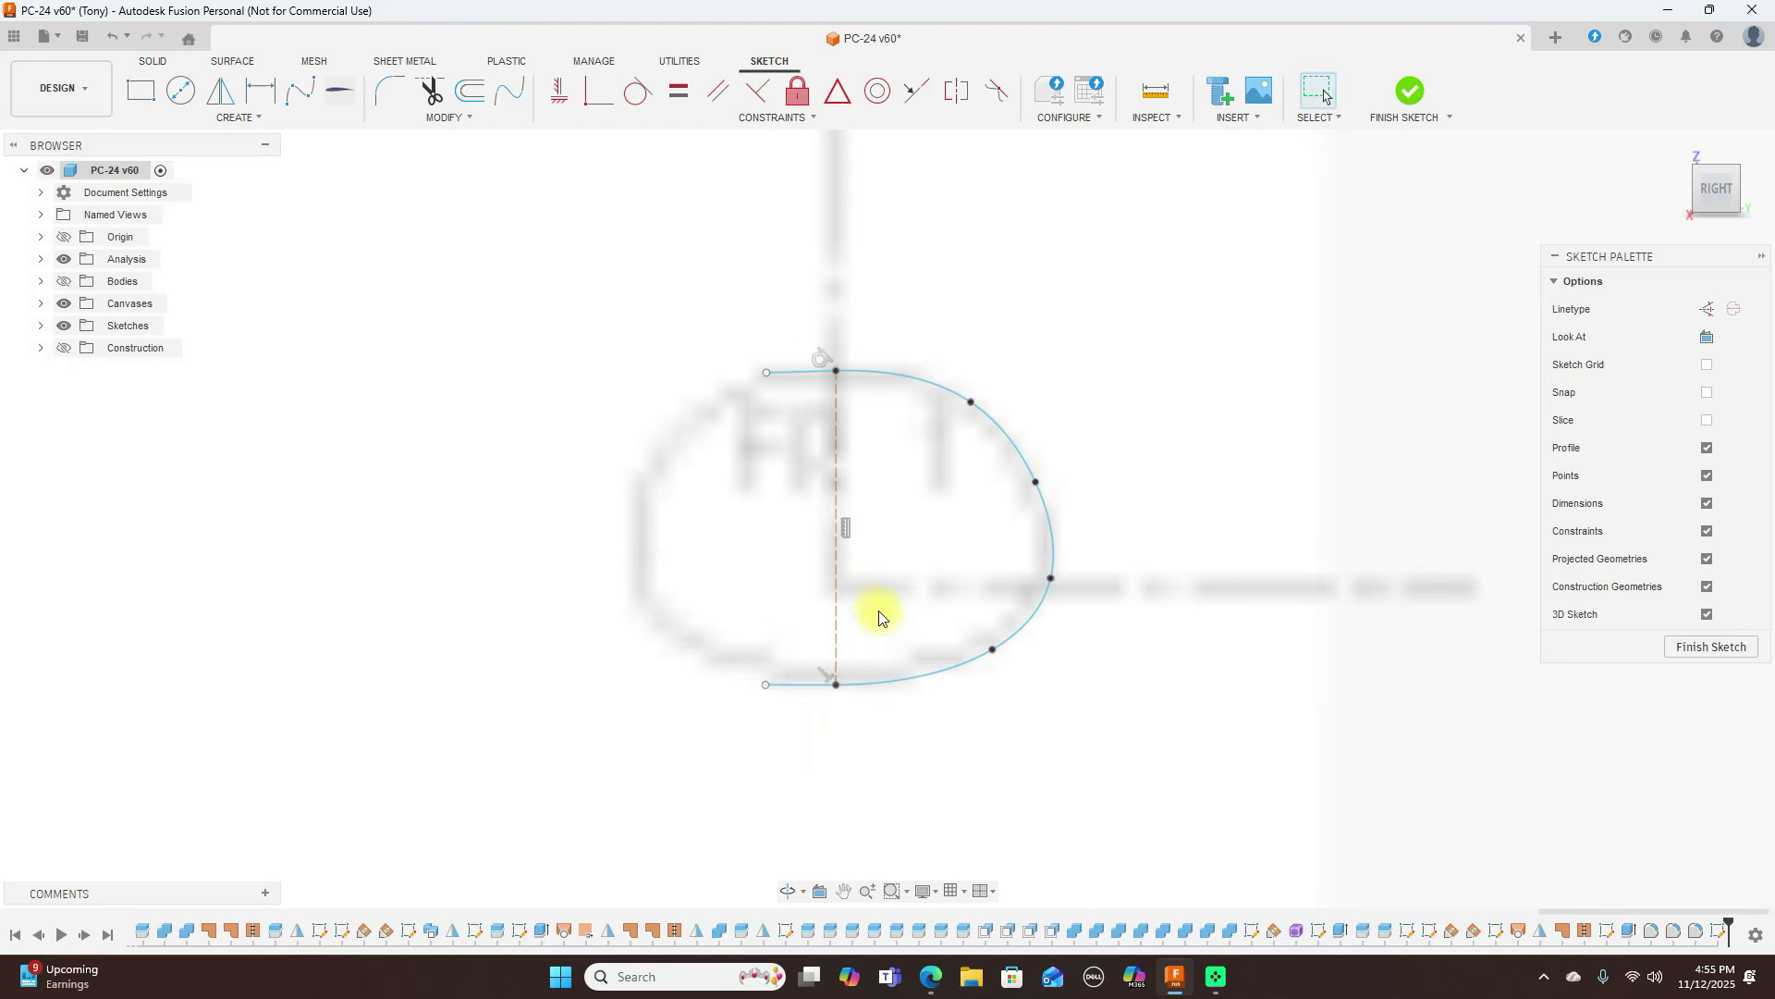
Apply a Tangent constraint between the FR 1 spline and the short line at its bottom endpoint
click(896, 682)
click(638, 96)
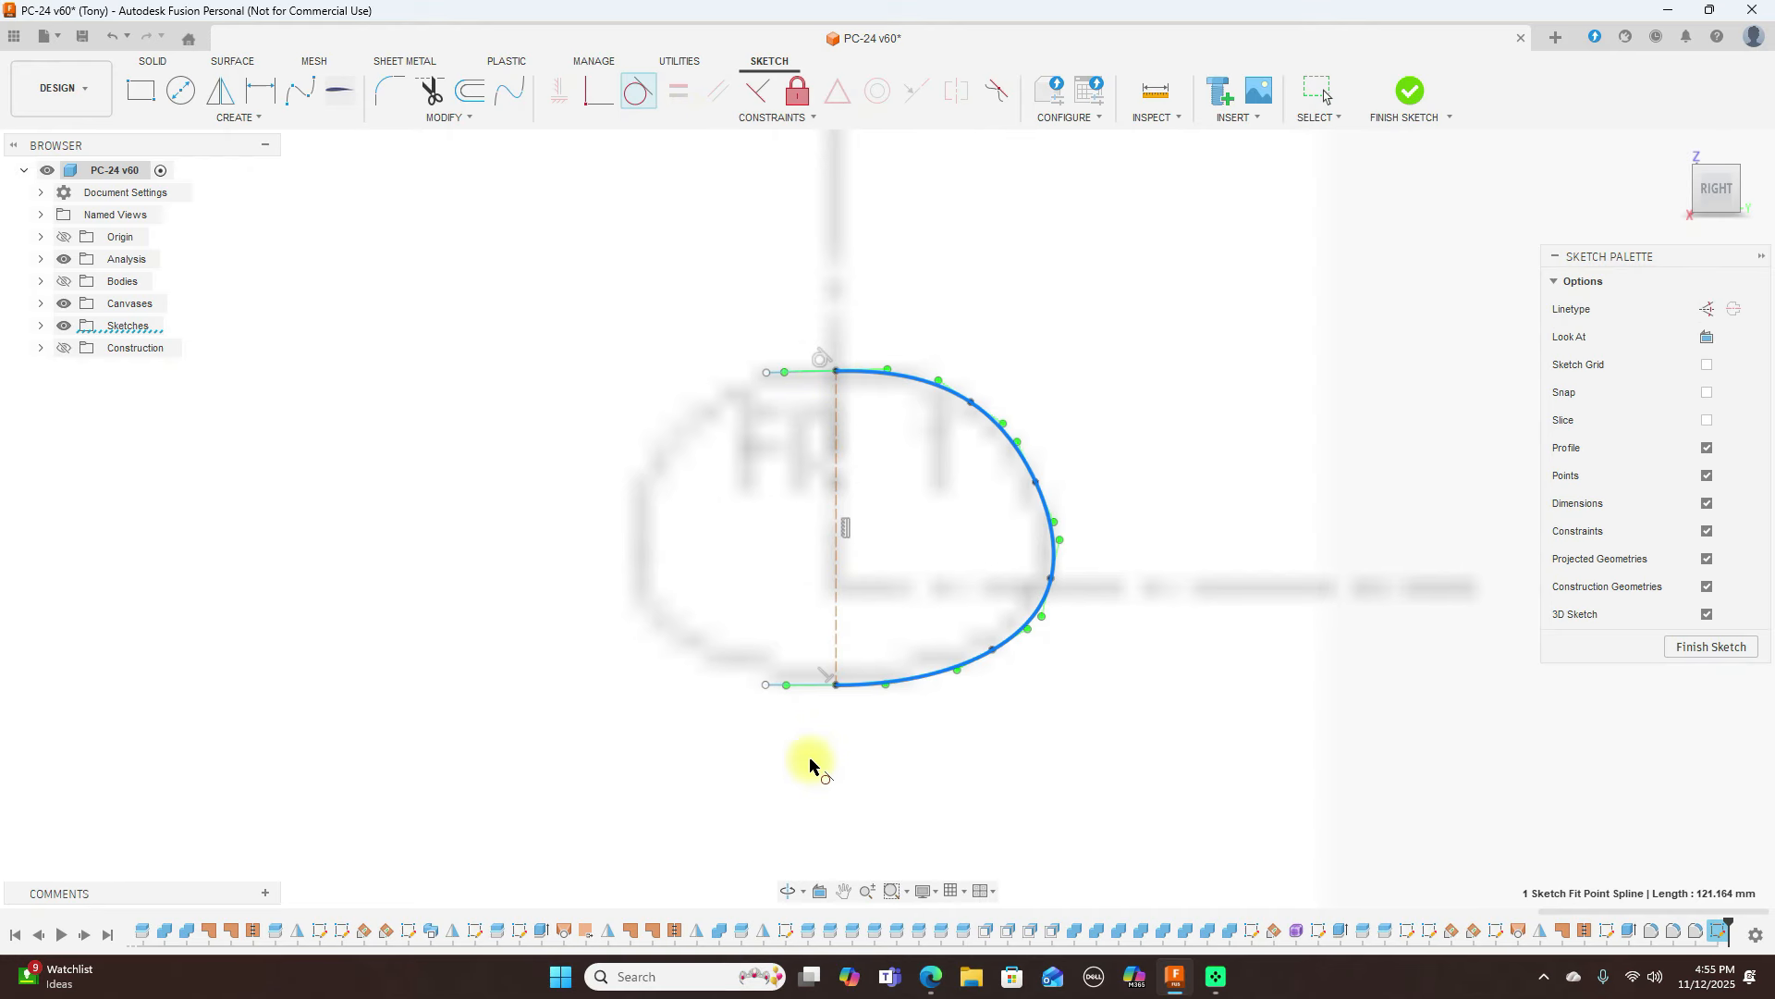
click(804, 691)
right_click(1008, 741)
click(1059, 738)
Fine-tune the FR 1 spline by shifting its lower-right and upper-right fit points to match the outline more closely
scroll(815, 709, up, 2)
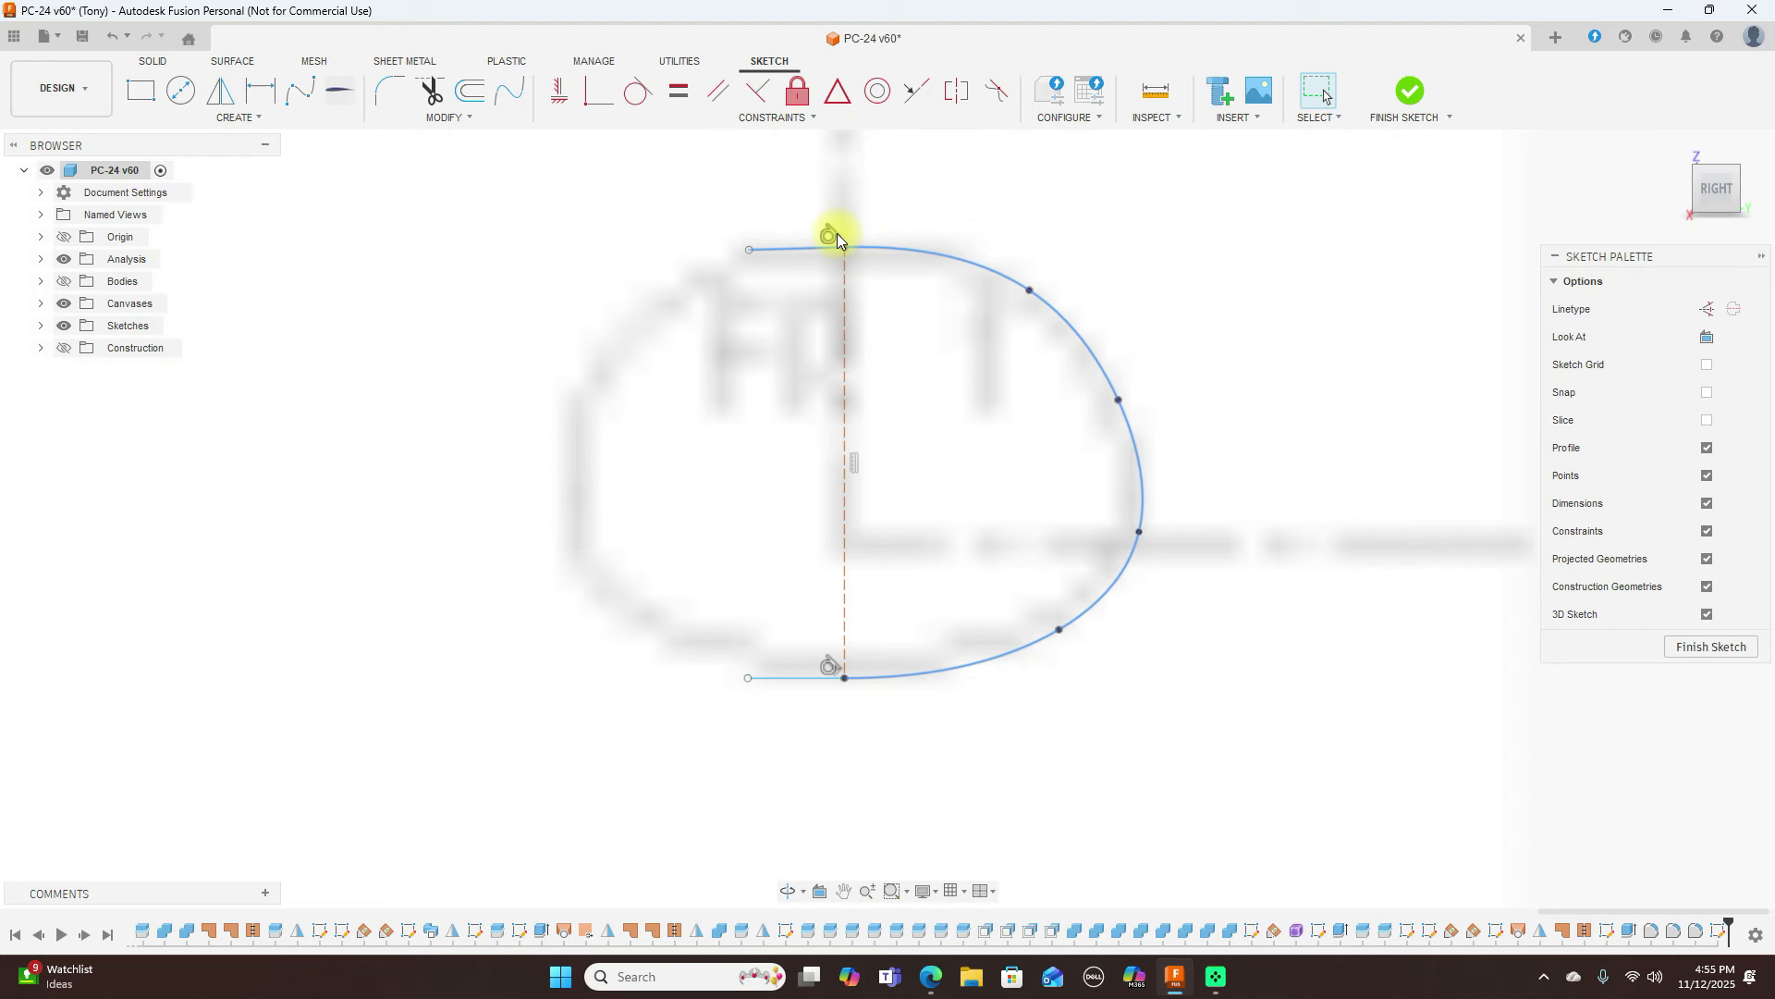
scroll(1070, 651, up, 1)
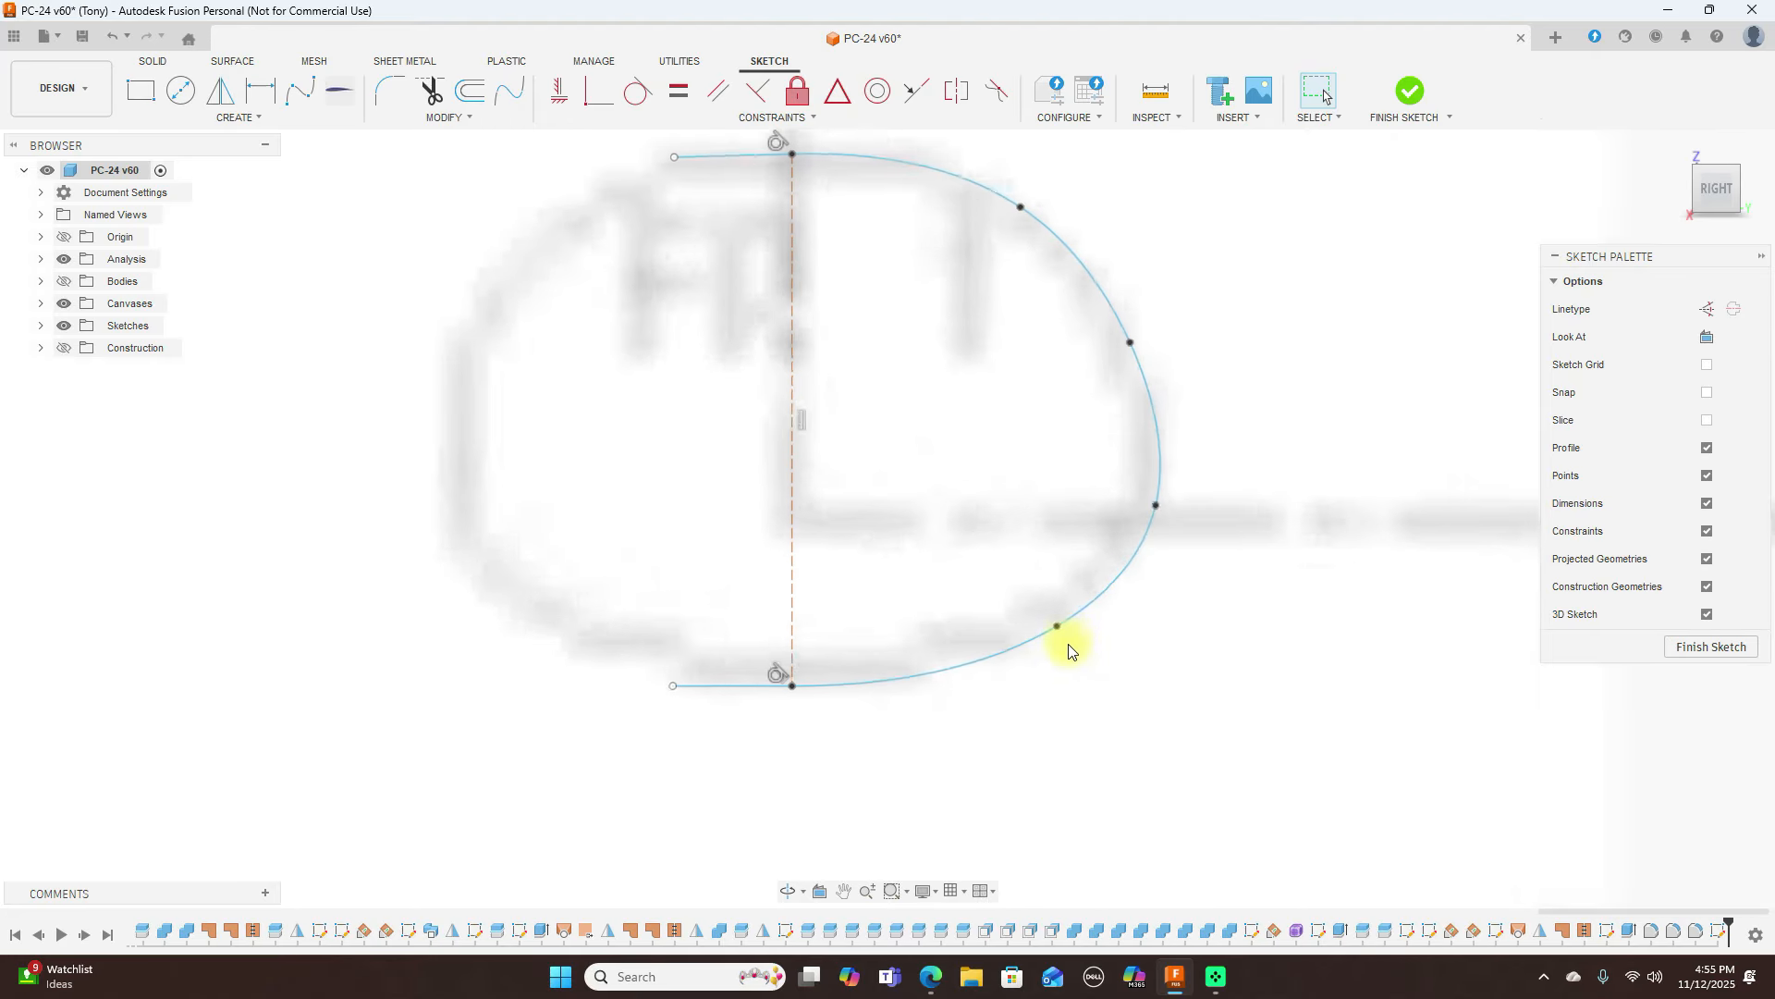
drag(1059, 629, 1046, 636)
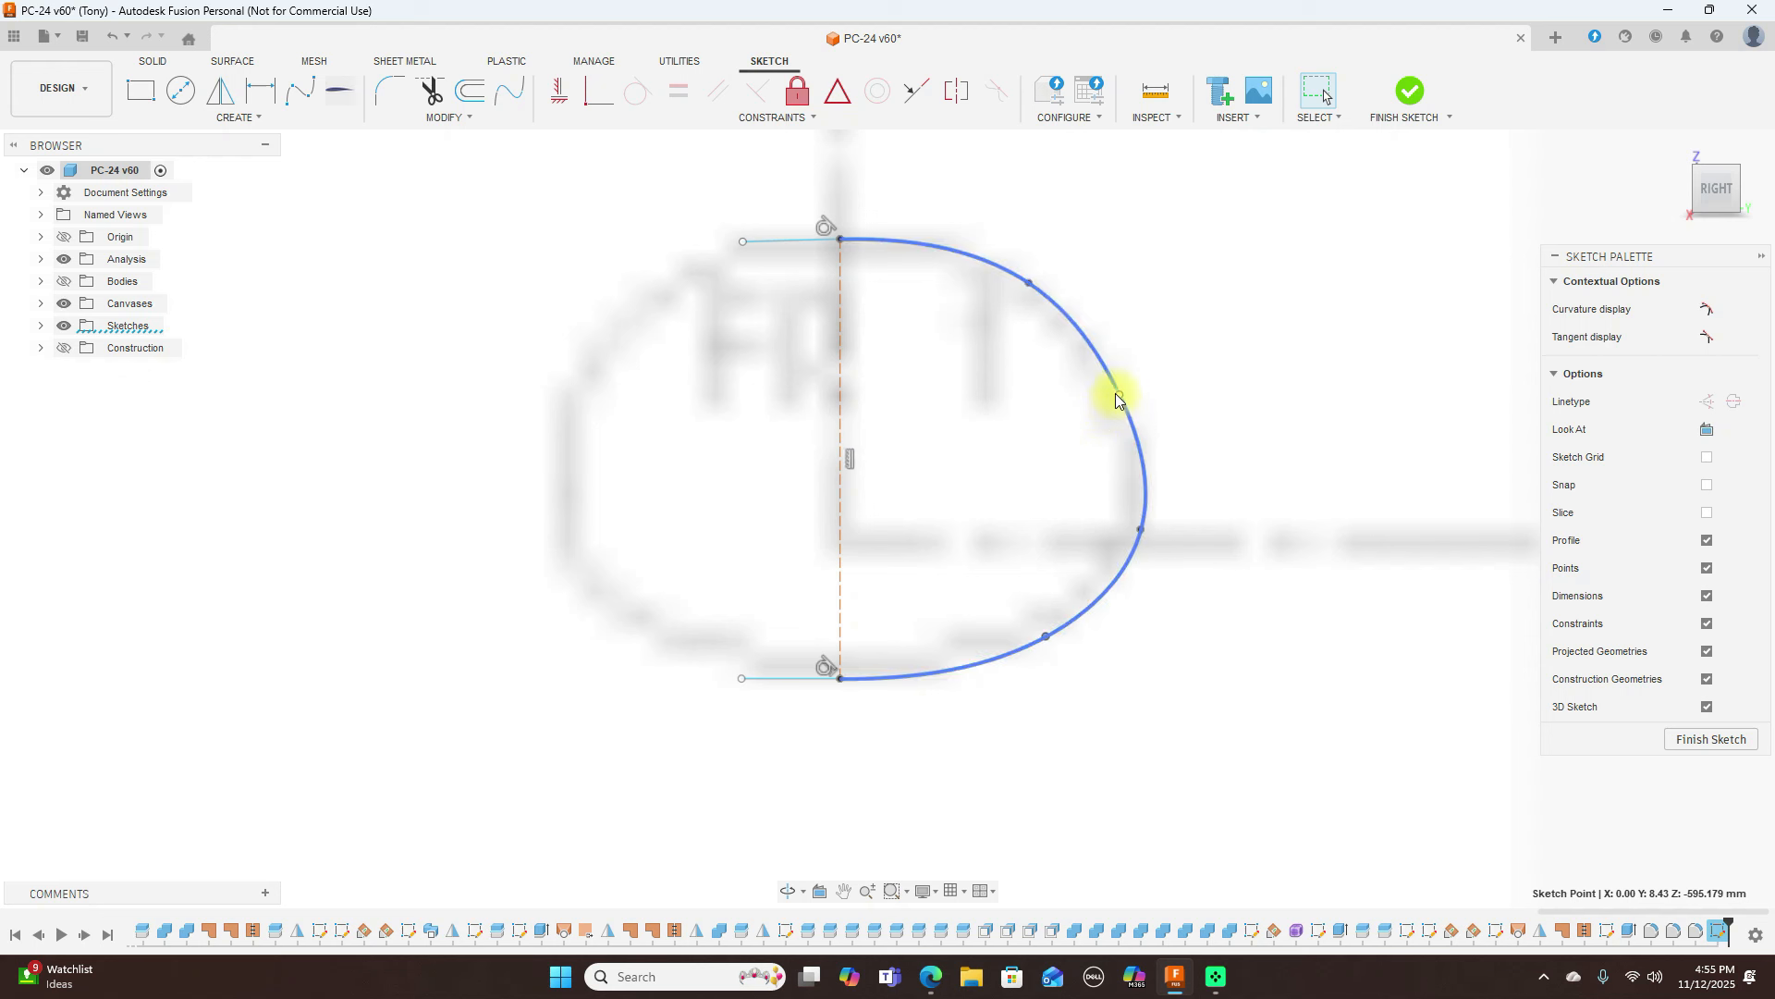
drag(1119, 394, 1123, 389)
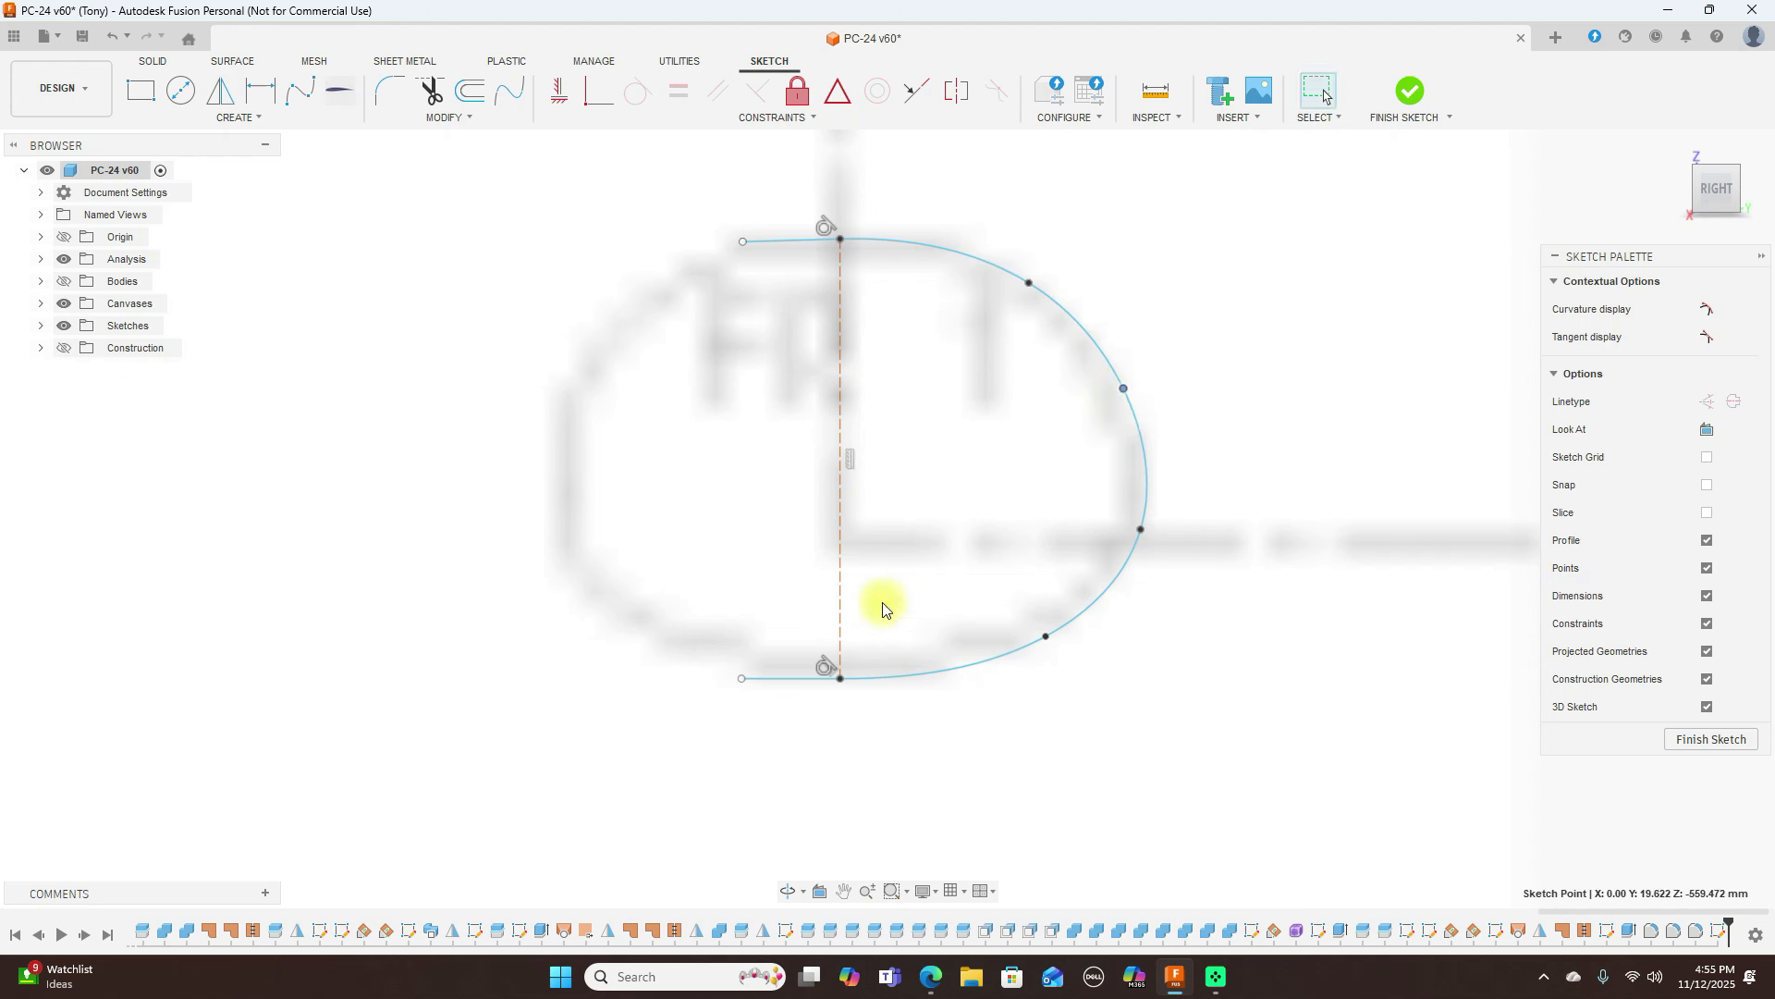
Convert the short lines at the bottom and top of the FR 1 spline to construction lines
click(778, 679)
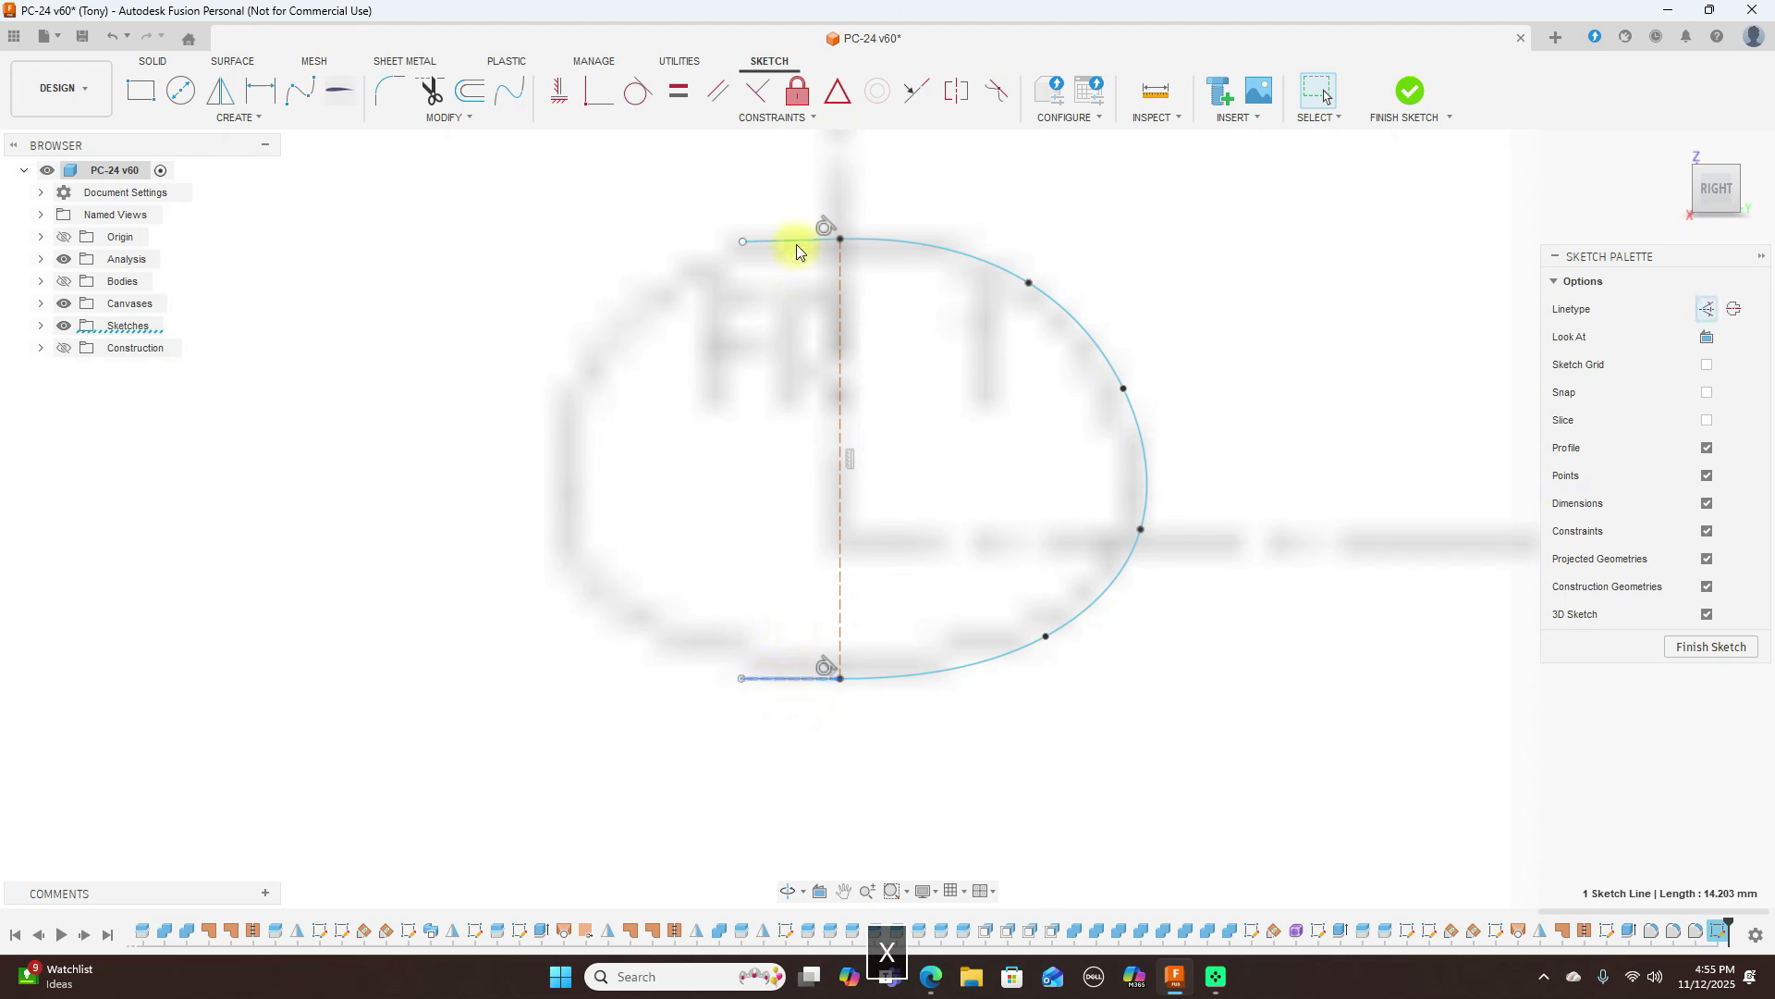
click(797, 243)
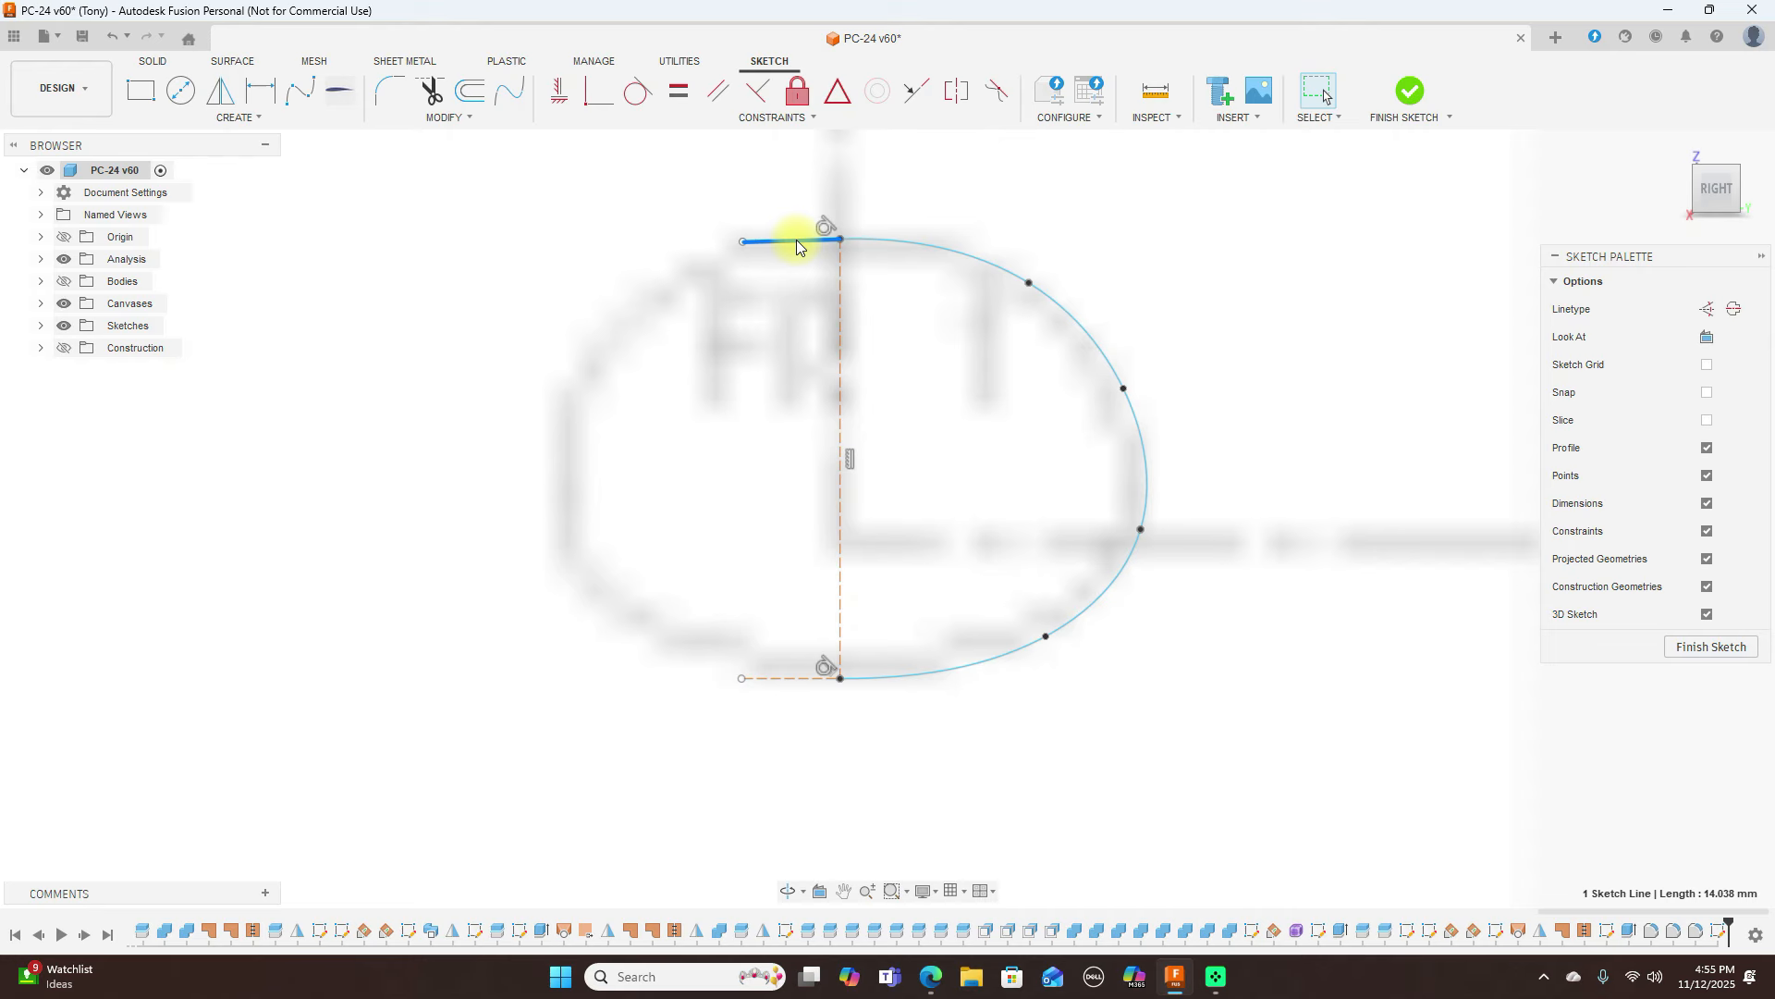
Draw a vertical construction line about 130 mm long along the FR 2 centreline, from the top to the bottom of its outline
scroll(1285, 425, down, 6)
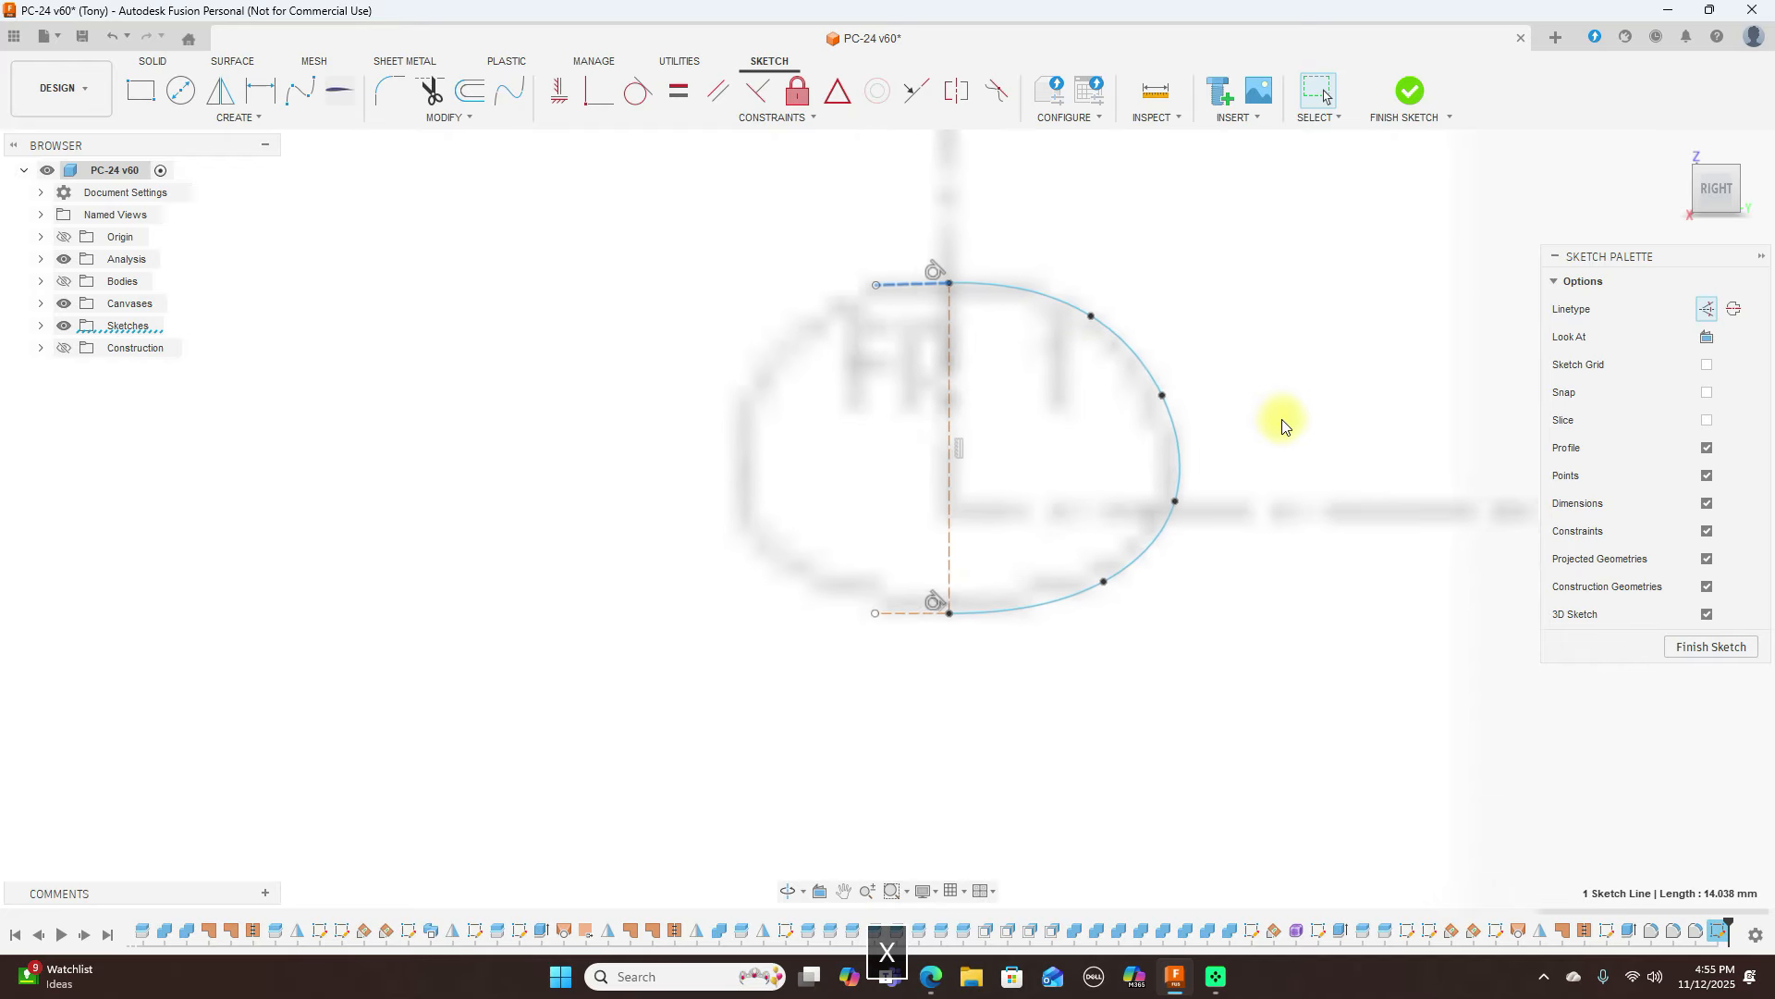
middle_drag(1350, 360, 858, 451)
scroll(995, 461, up, 2)
middle_drag(1003, 460, 737, 418)
key(l)
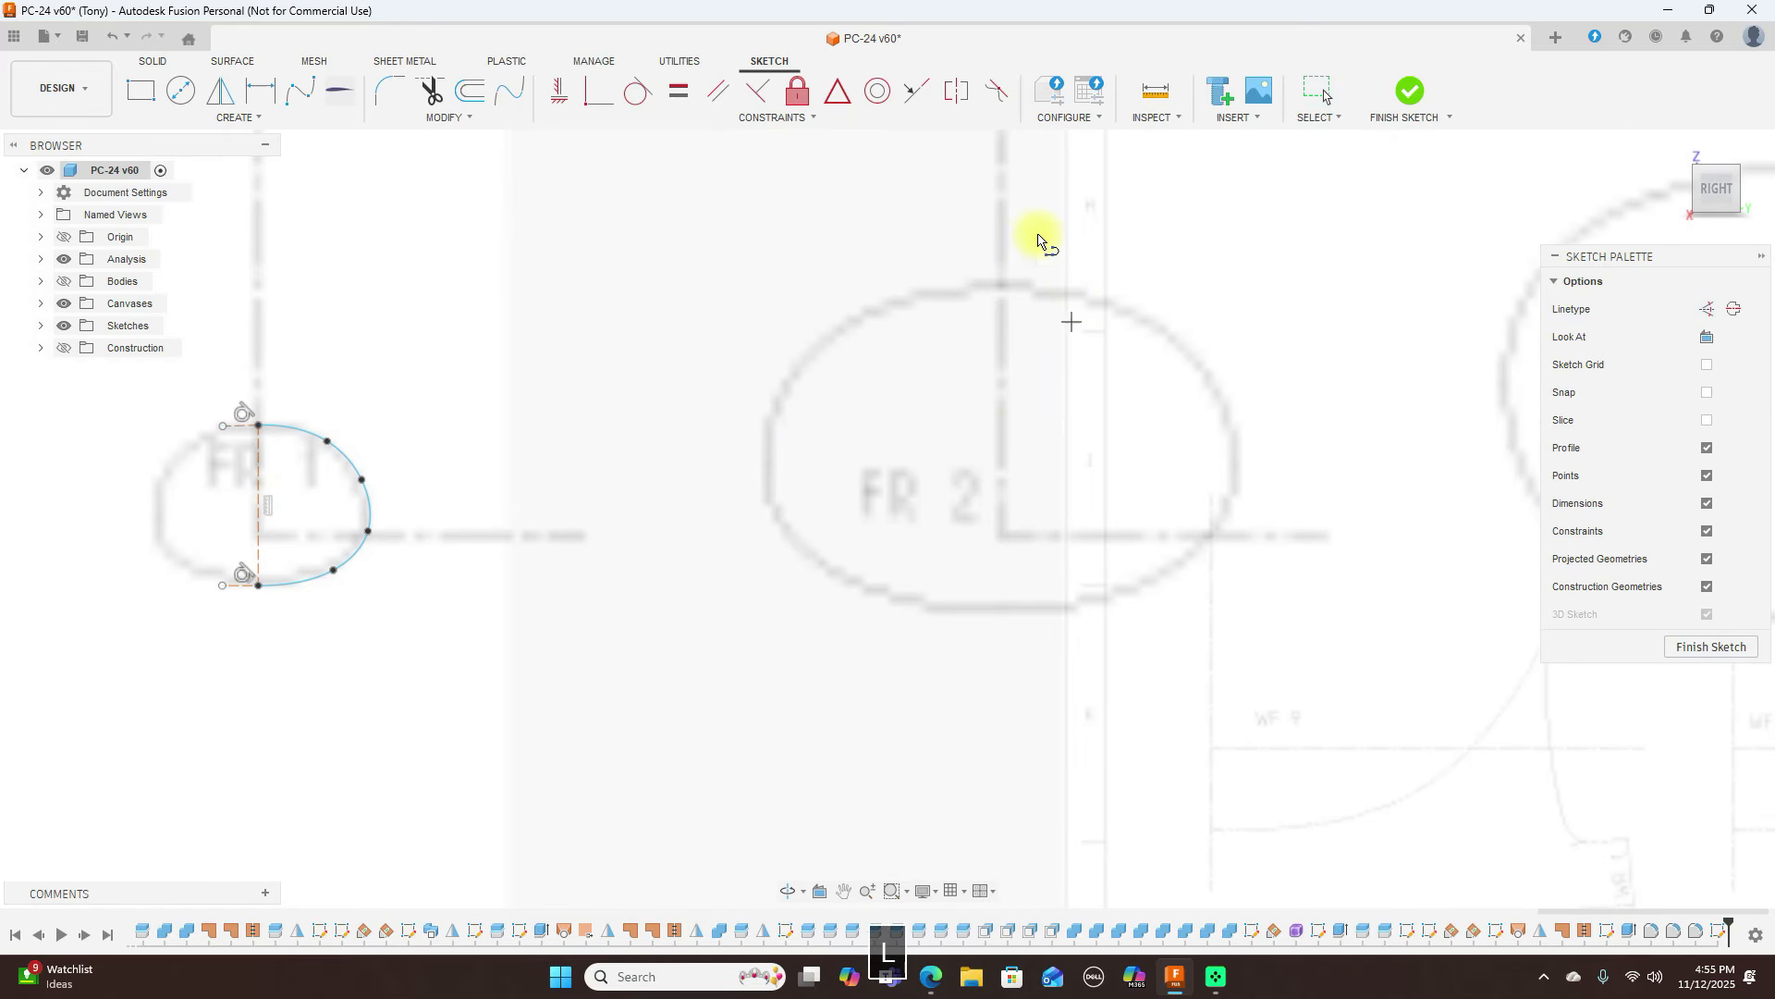
click(1003, 280)
click(1005, 608)
right_click(1006, 610)
click(1065, 609)
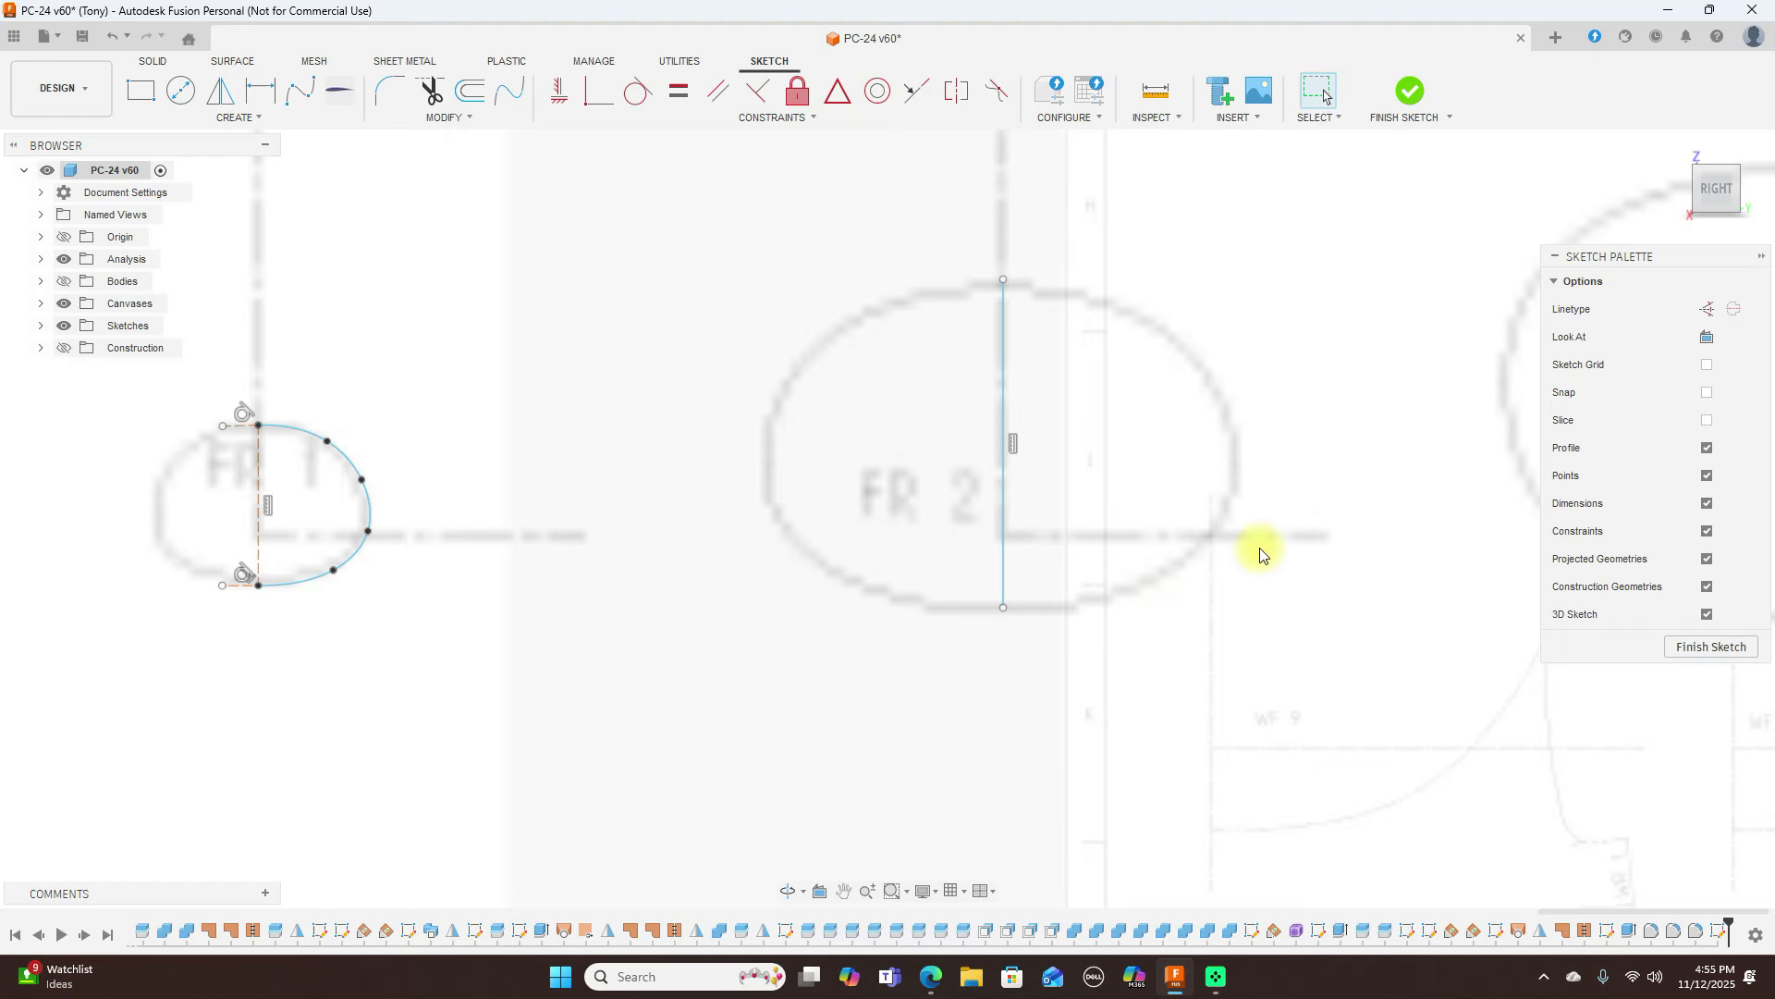
click(1003, 399)
key(x)
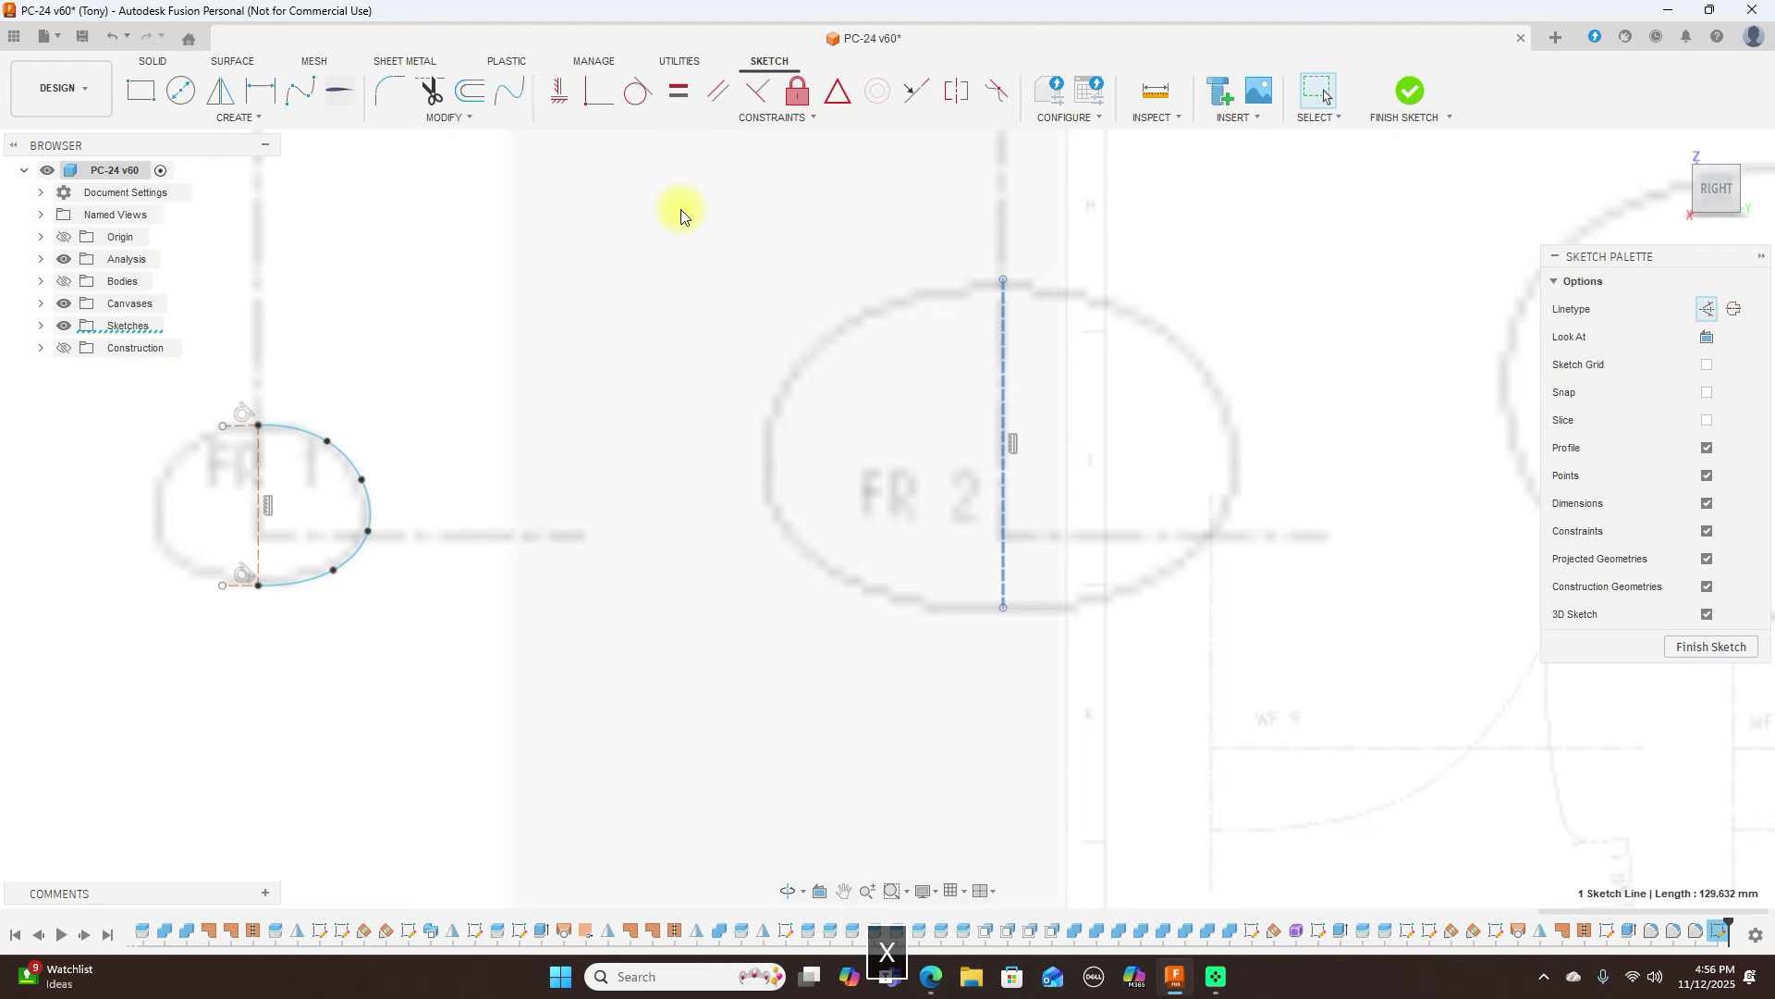
Trace the right half of the FR 2 outline with a six-point fit point spline joining the centreline's top and bottom endpoints
click(302, 91)
click(1002, 281)
click(1098, 295)
click(1224, 391)
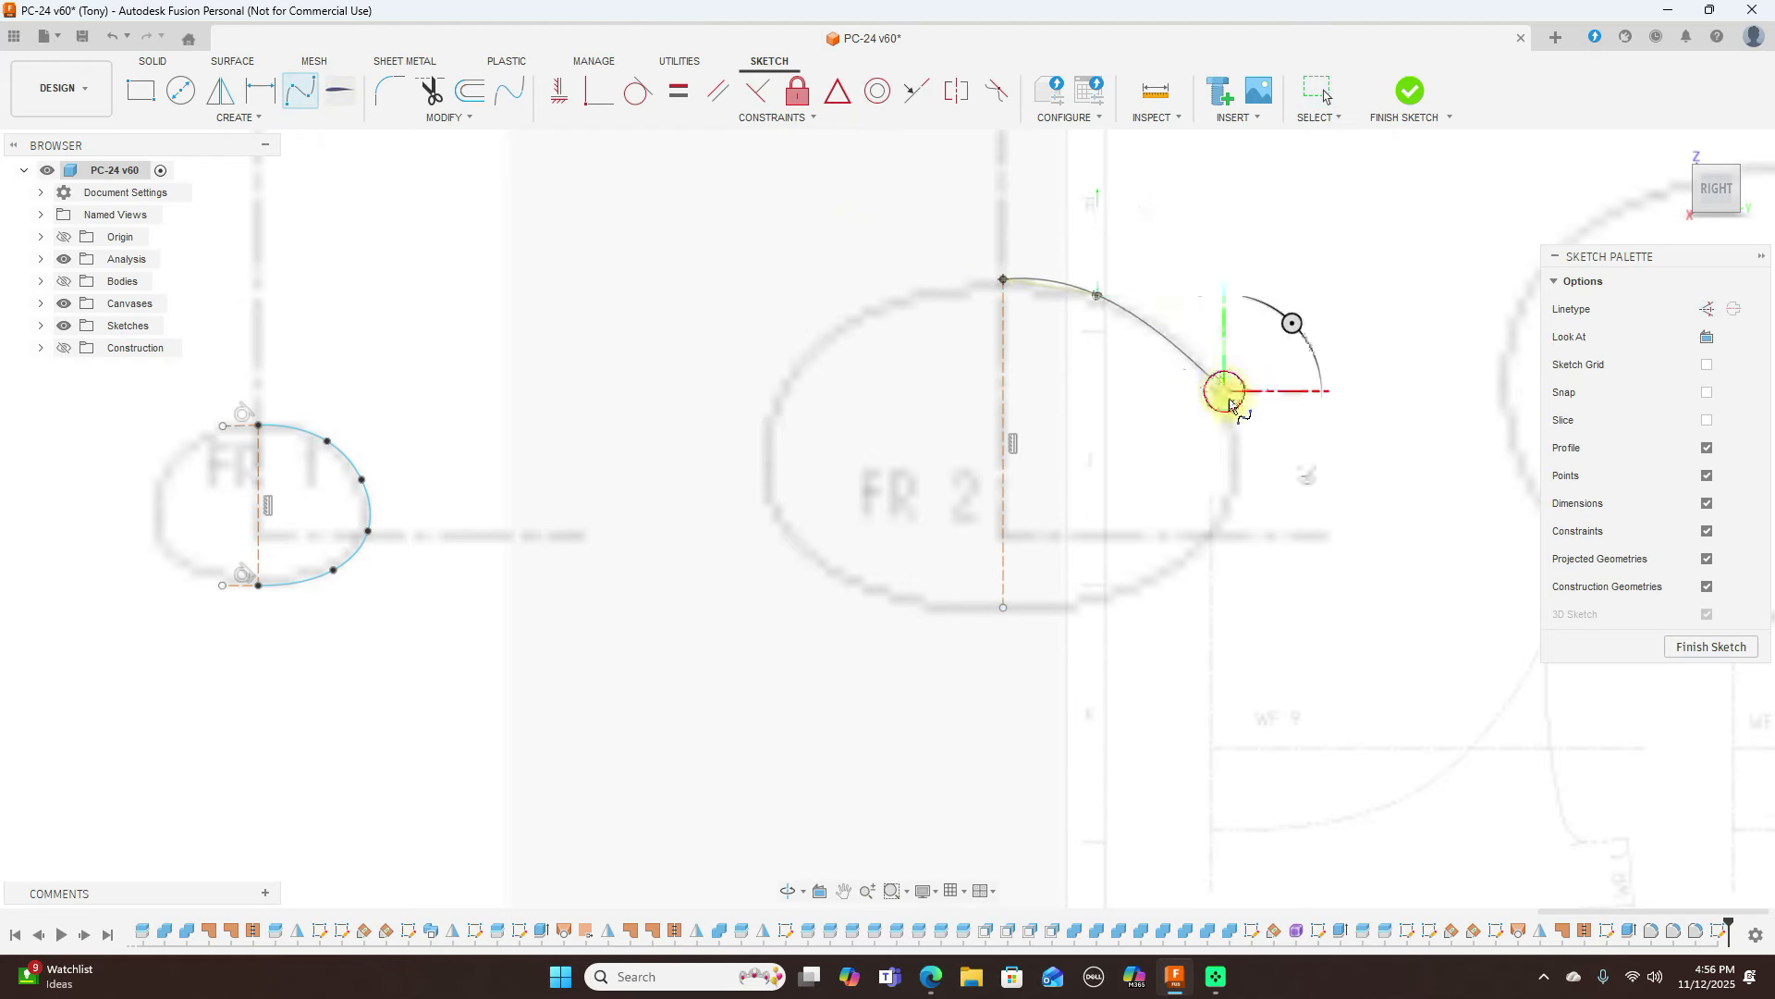
click(1224, 529)
click(1124, 597)
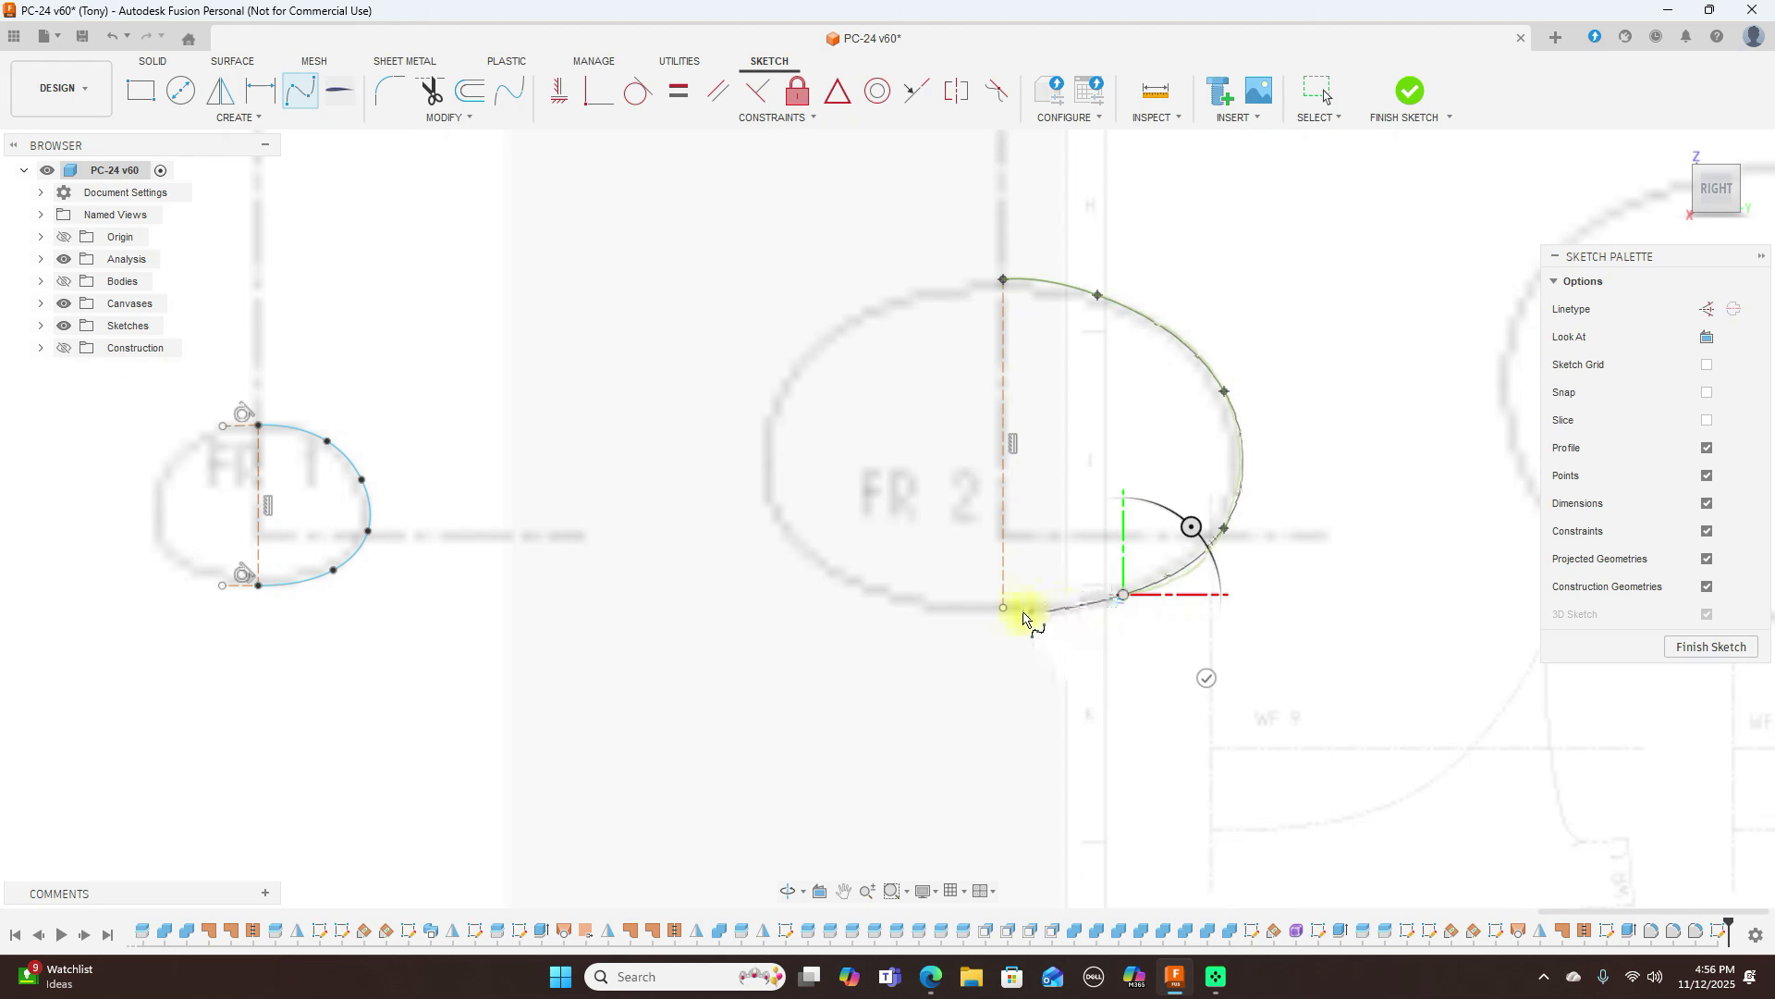
click(1003, 607)
right_click(1043, 613)
click(1080, 611)
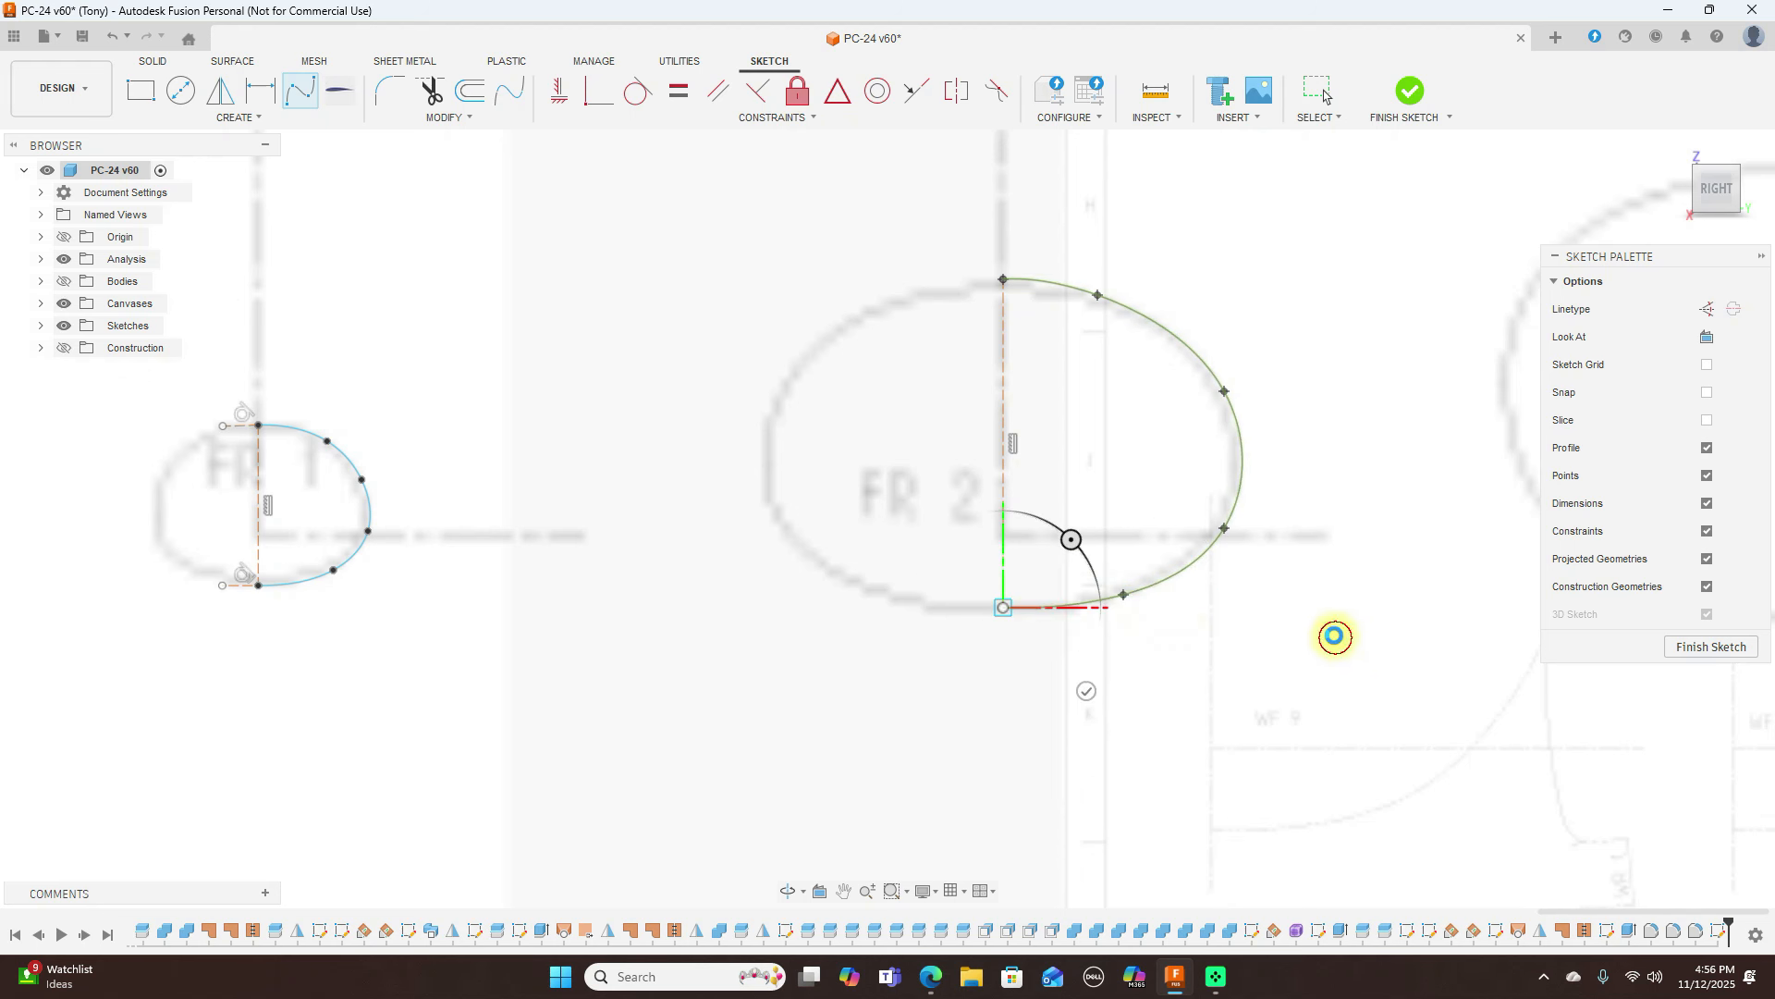
key(Escape)
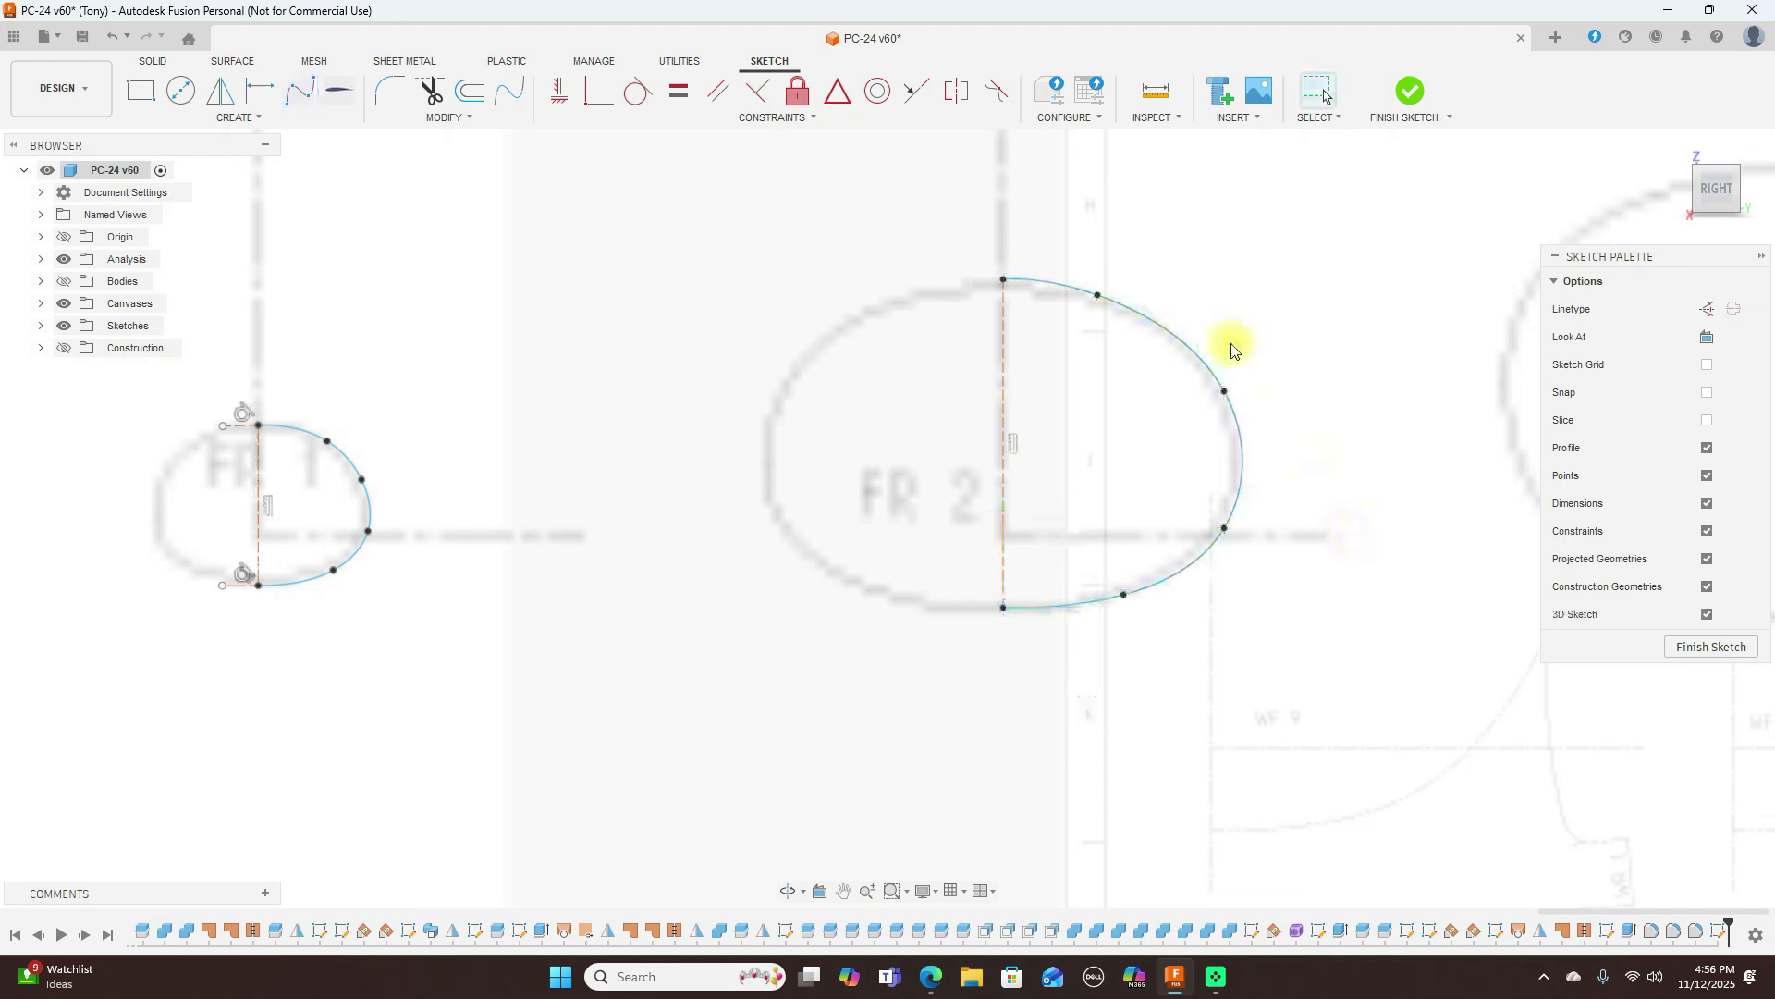
Move the FR 2 spline's fit points nearest its top and bottom ends so the curve follows the canvas outline
click(1113, 296)
drag(1113, 296, 1132, 307)
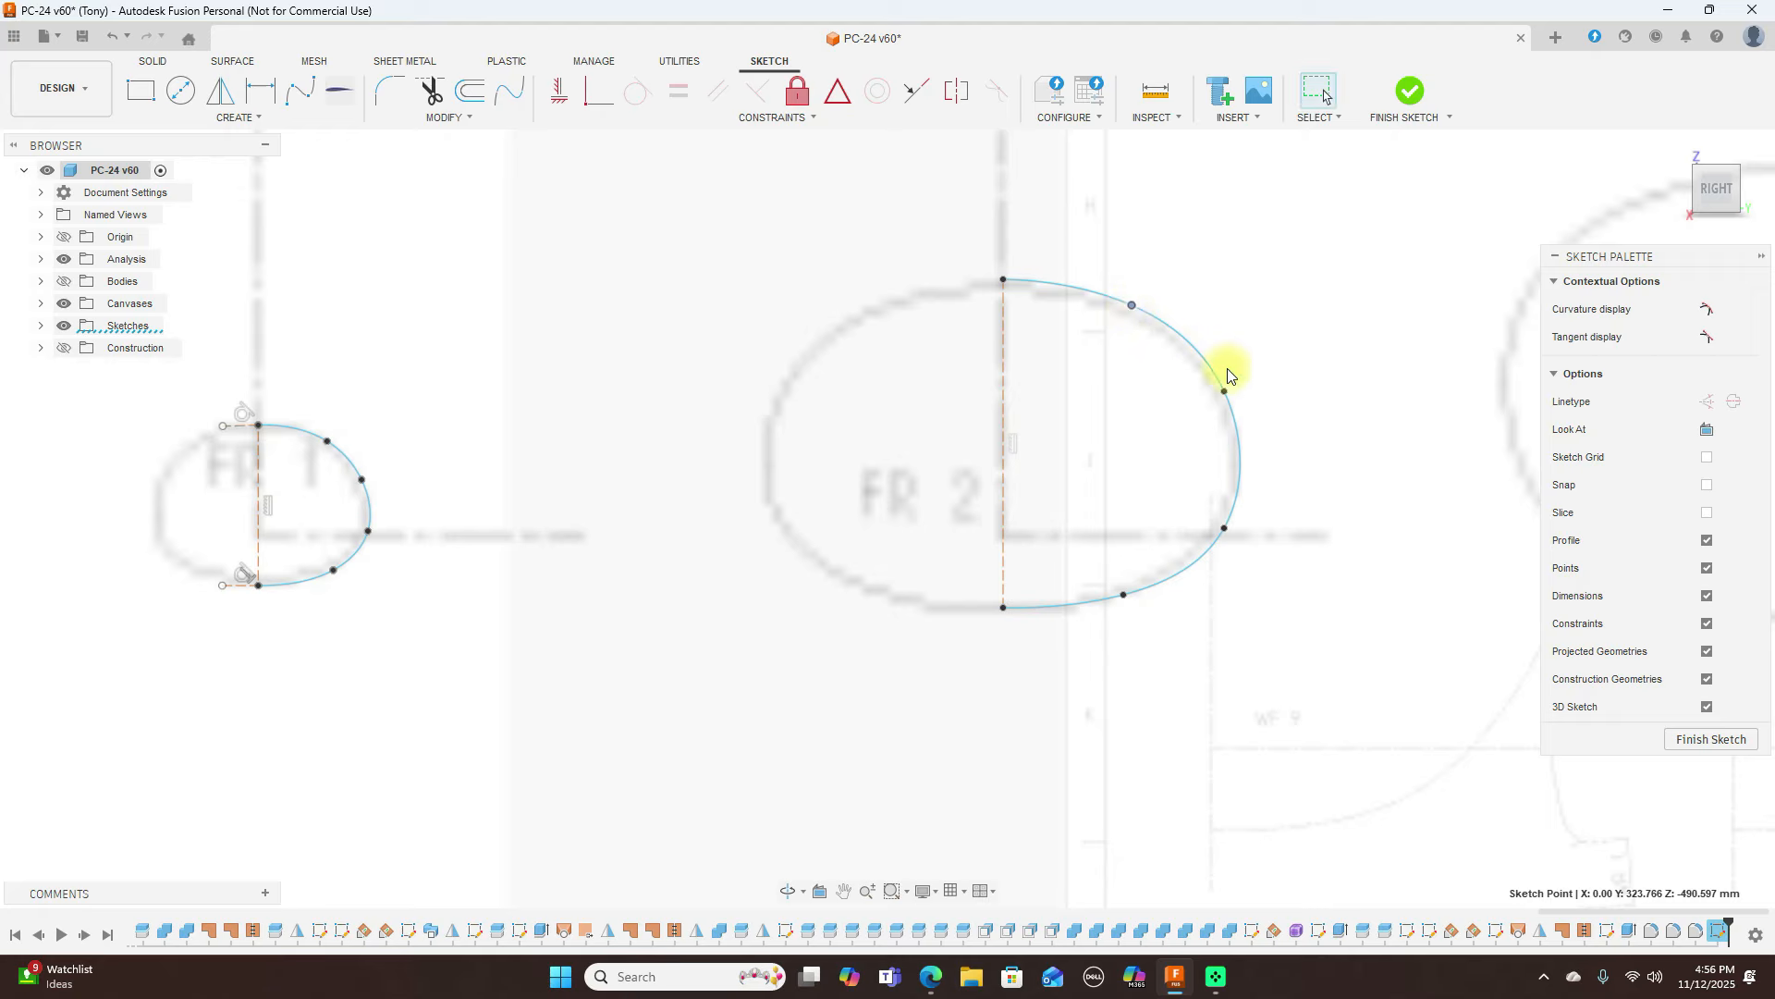
drag(1124, 598, 1092, 612)
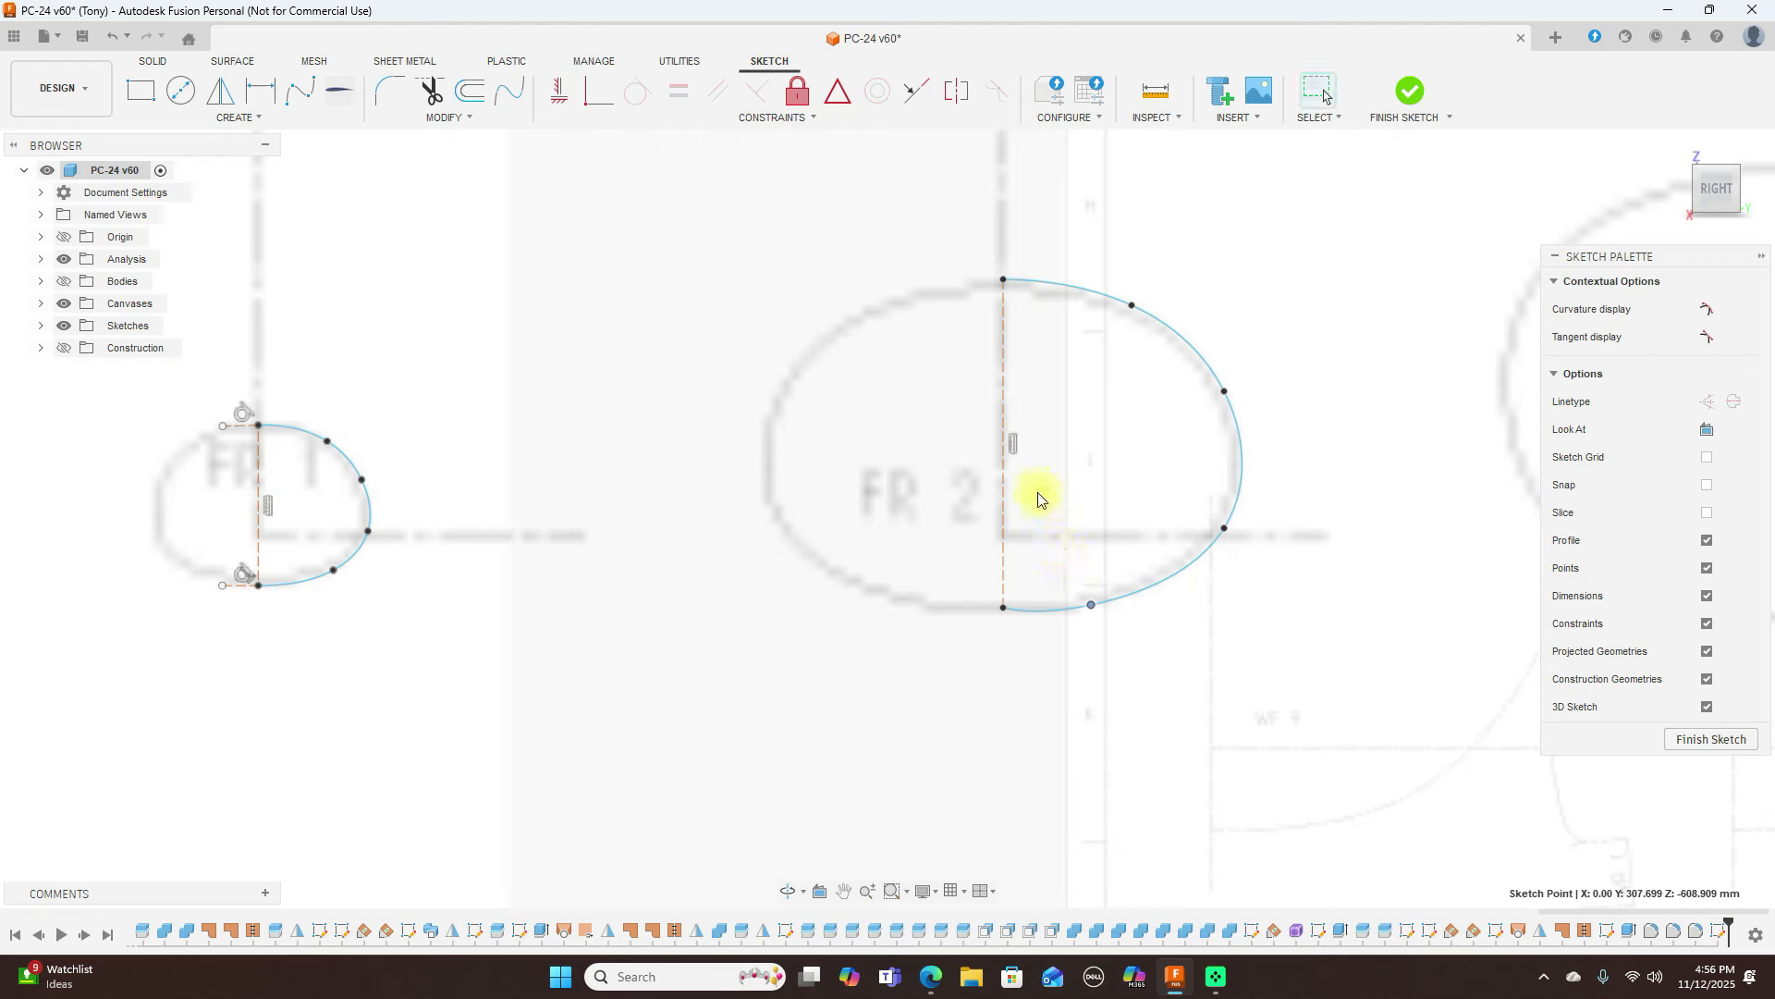
Draw a horizontal construction line about 48 mm long from the FR 2 spline's bottom endpoint, on the side opposite the curve
key(l)
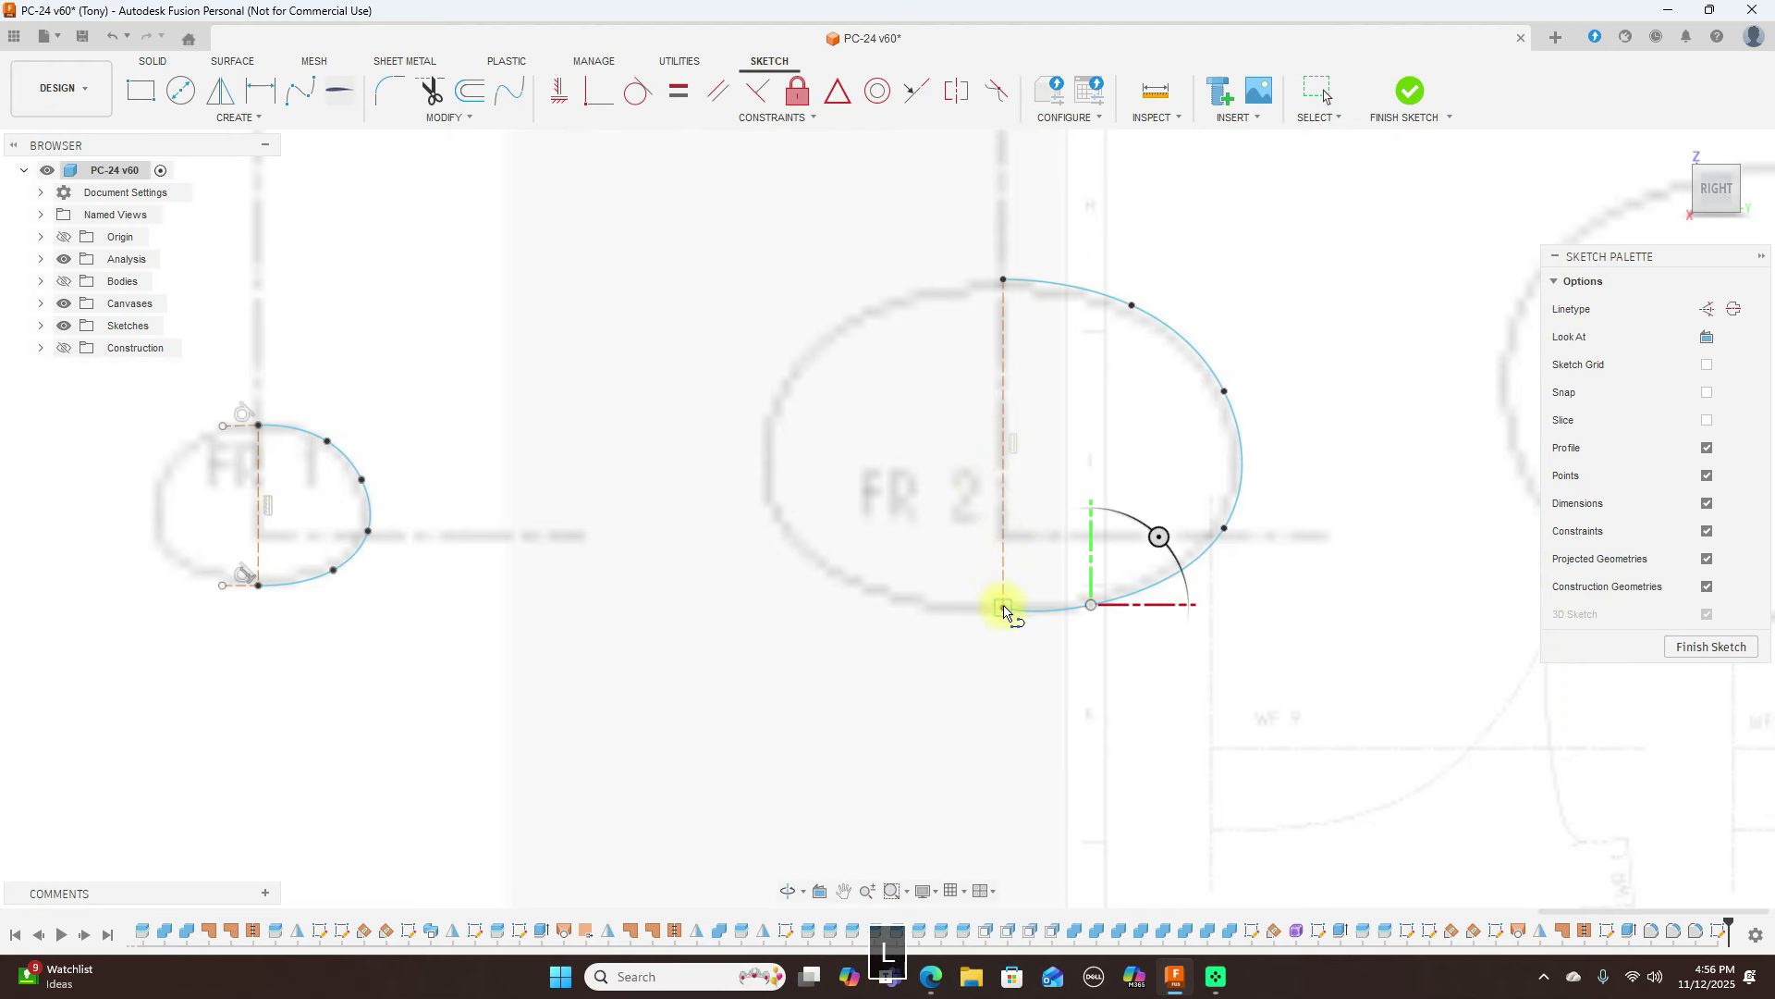
click(1003, 608)
click(882, 607)
right_click(882, 607)
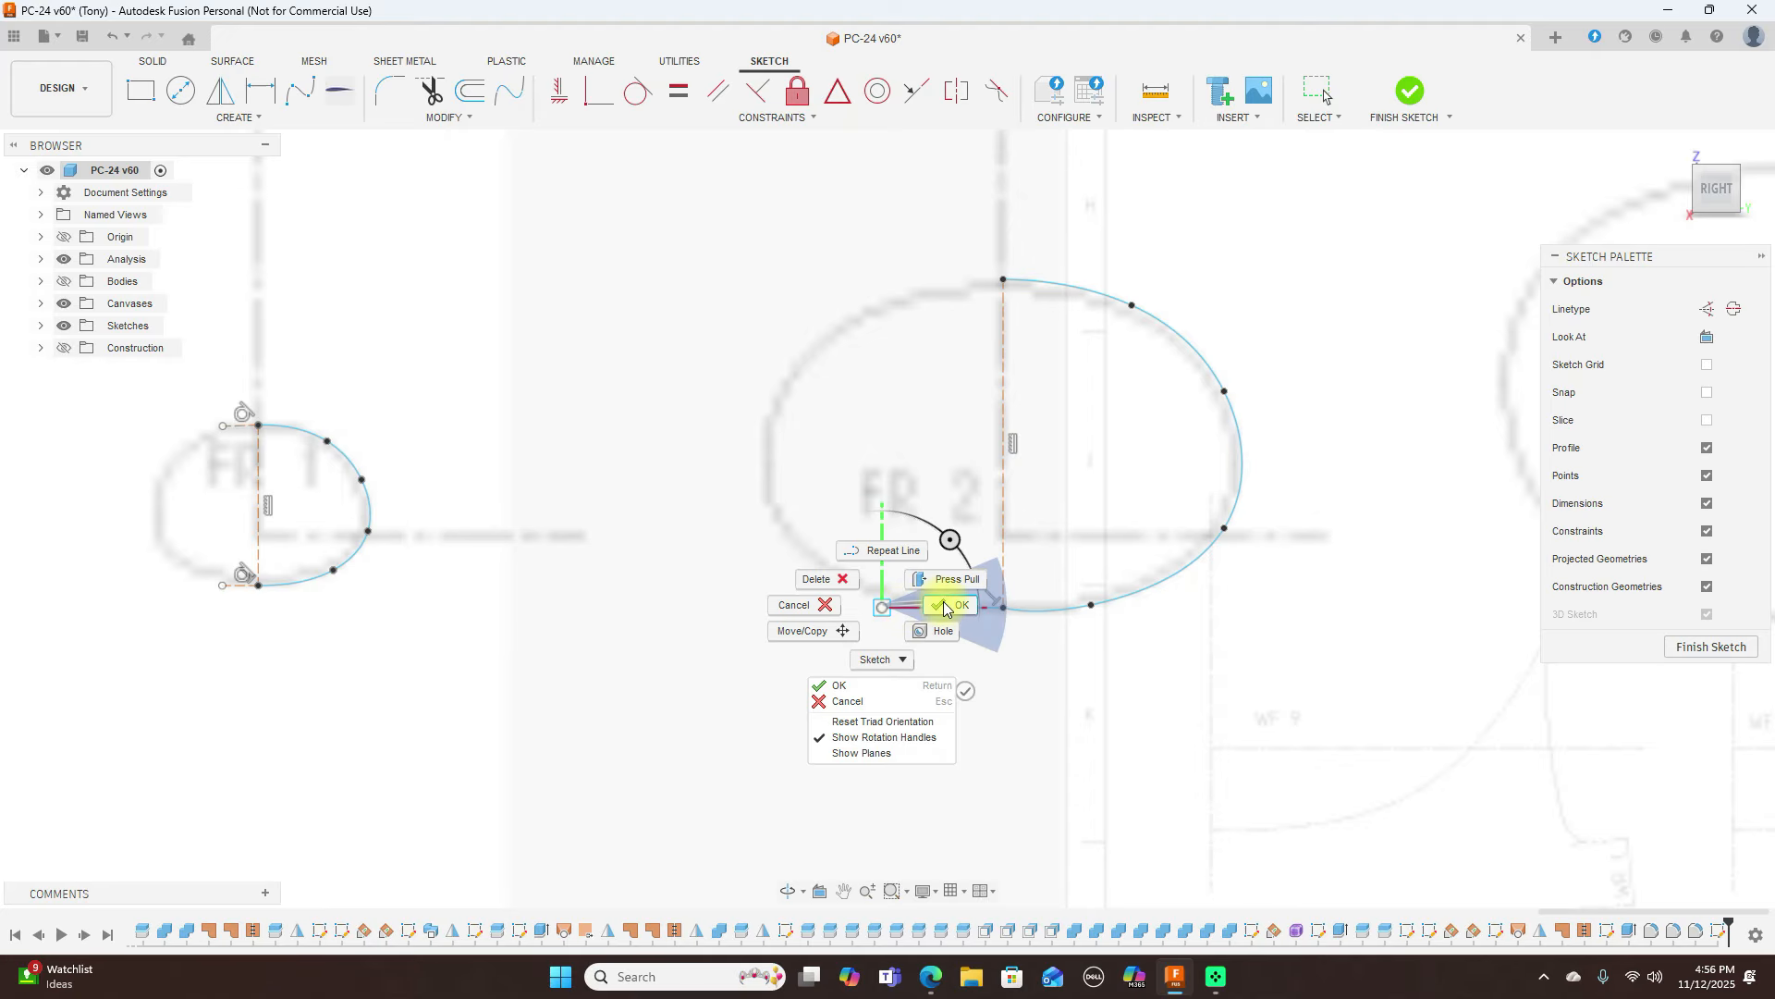
click(944, 608)
click(909, 618)
key(x)
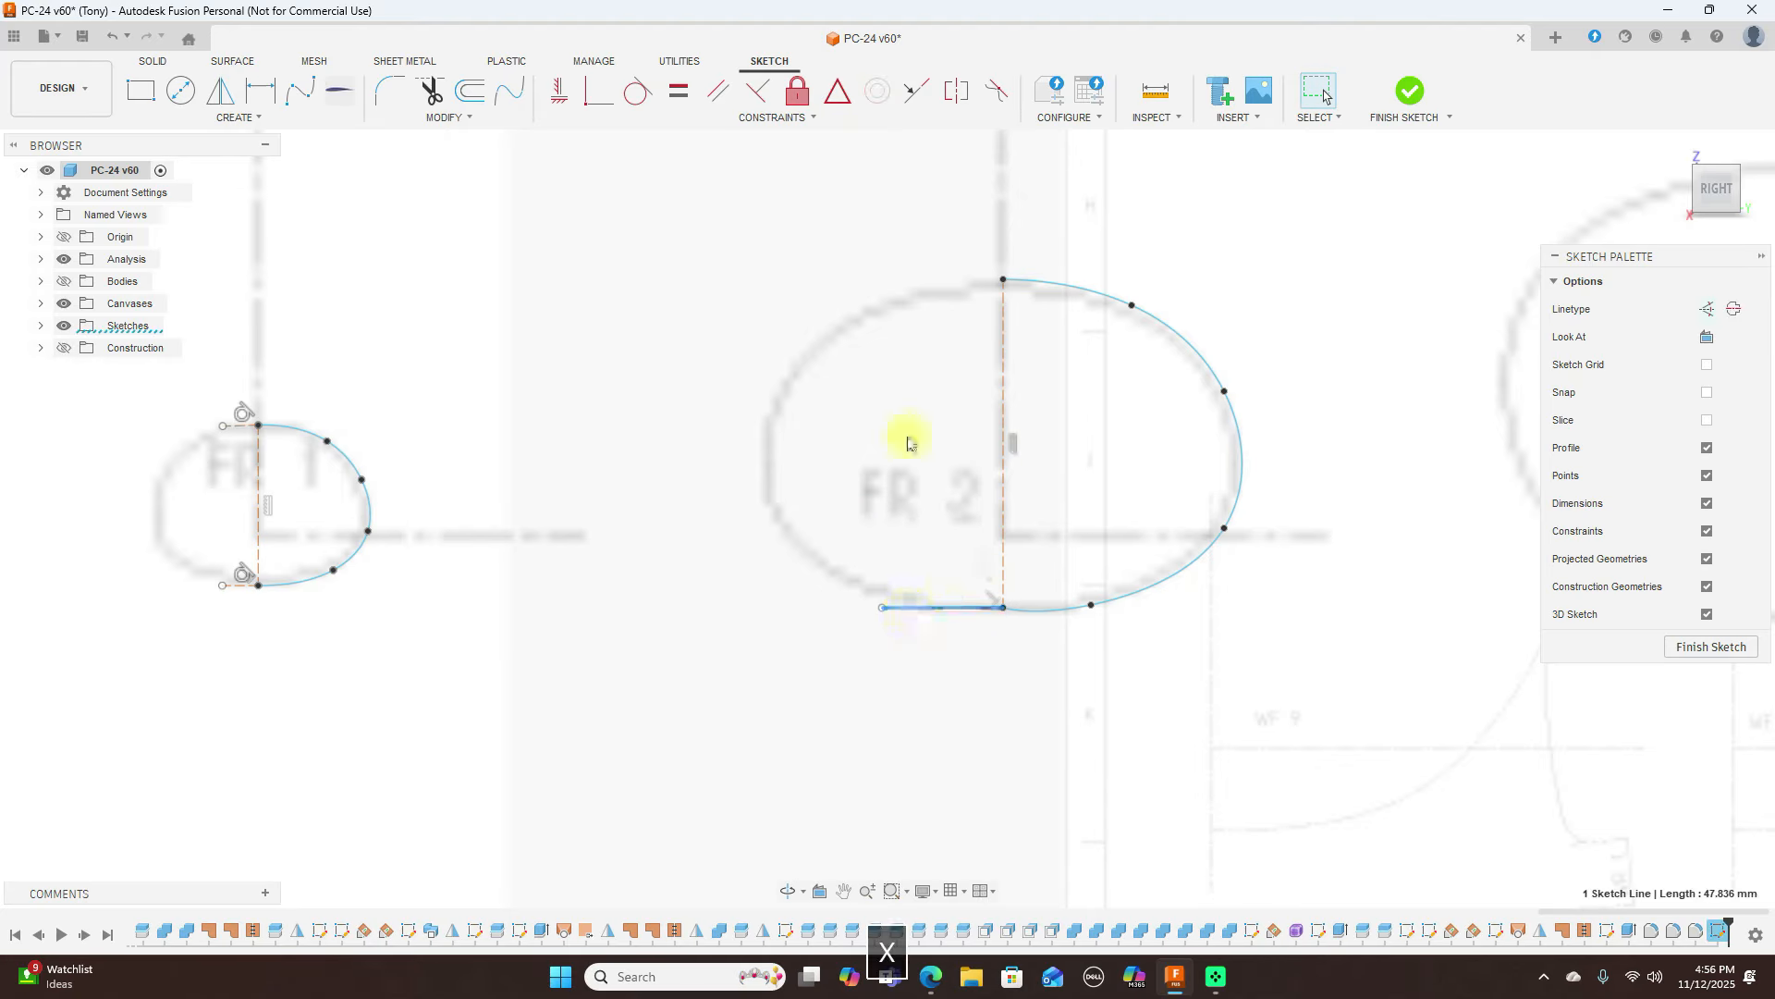
Draw a horizontal line from the FR 2 spline's top endpoint, extending to the side opposite the curve
key(l)
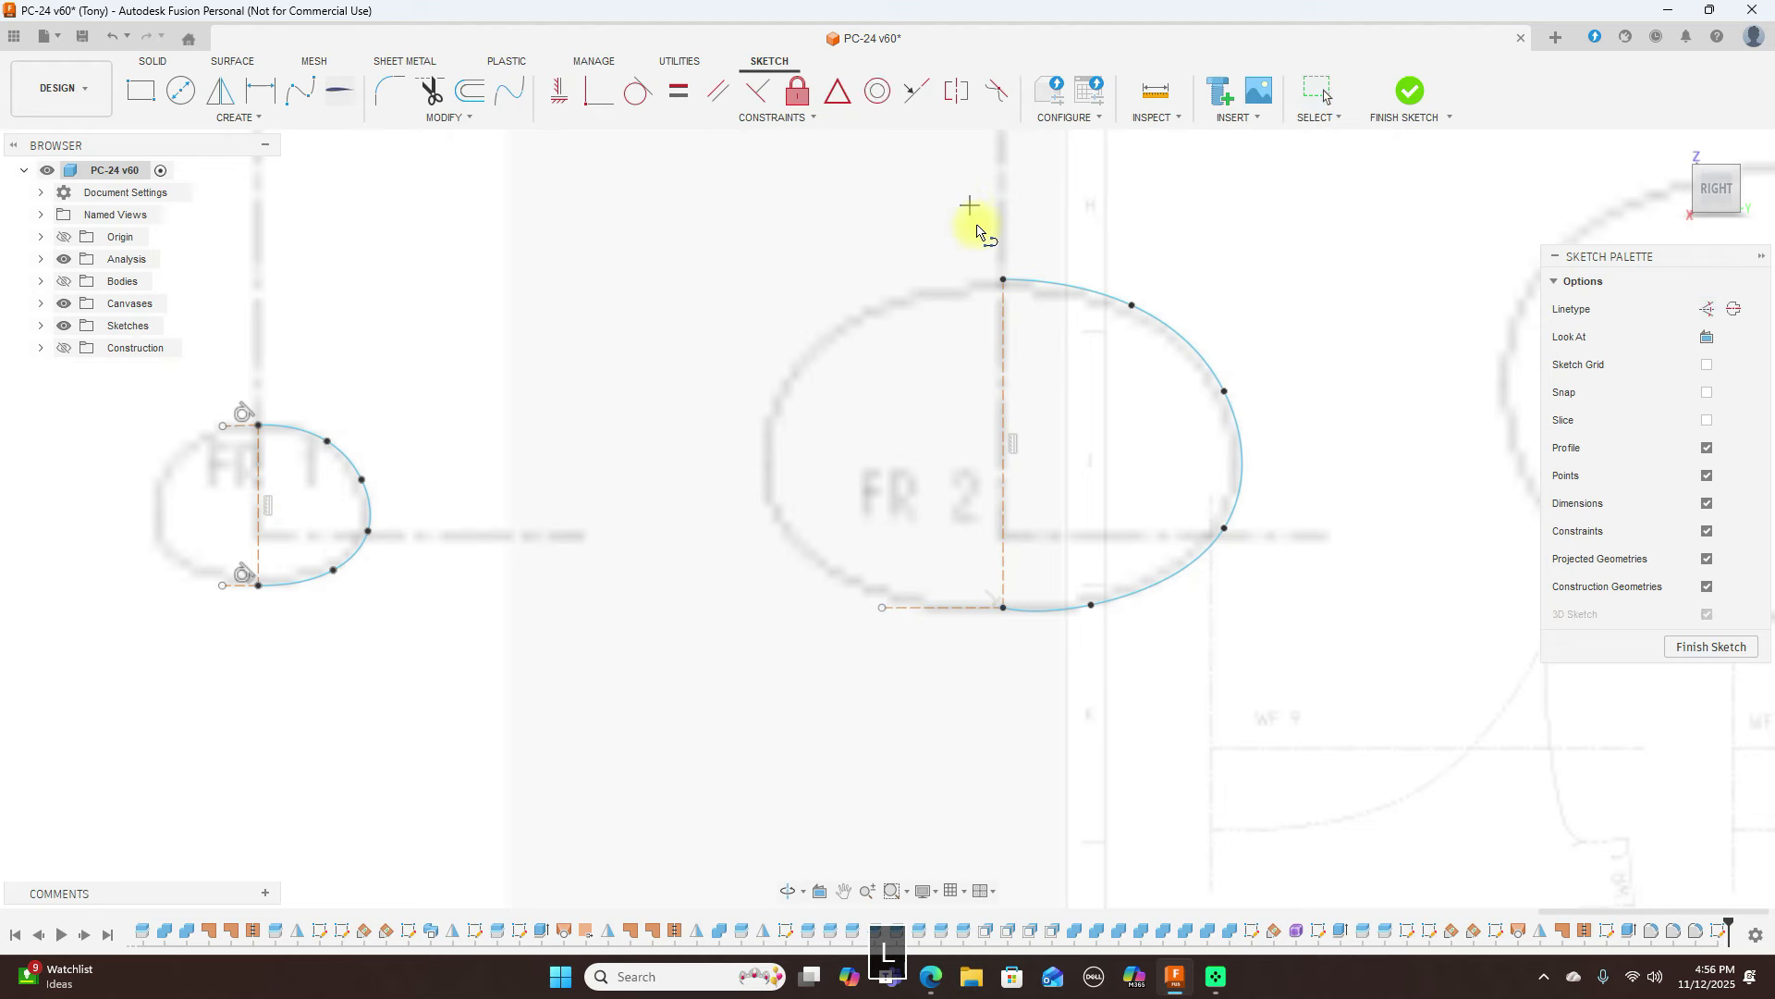
click(1004, 280)
click(876, 280)
right_click(877, 280)
click(936, 273)
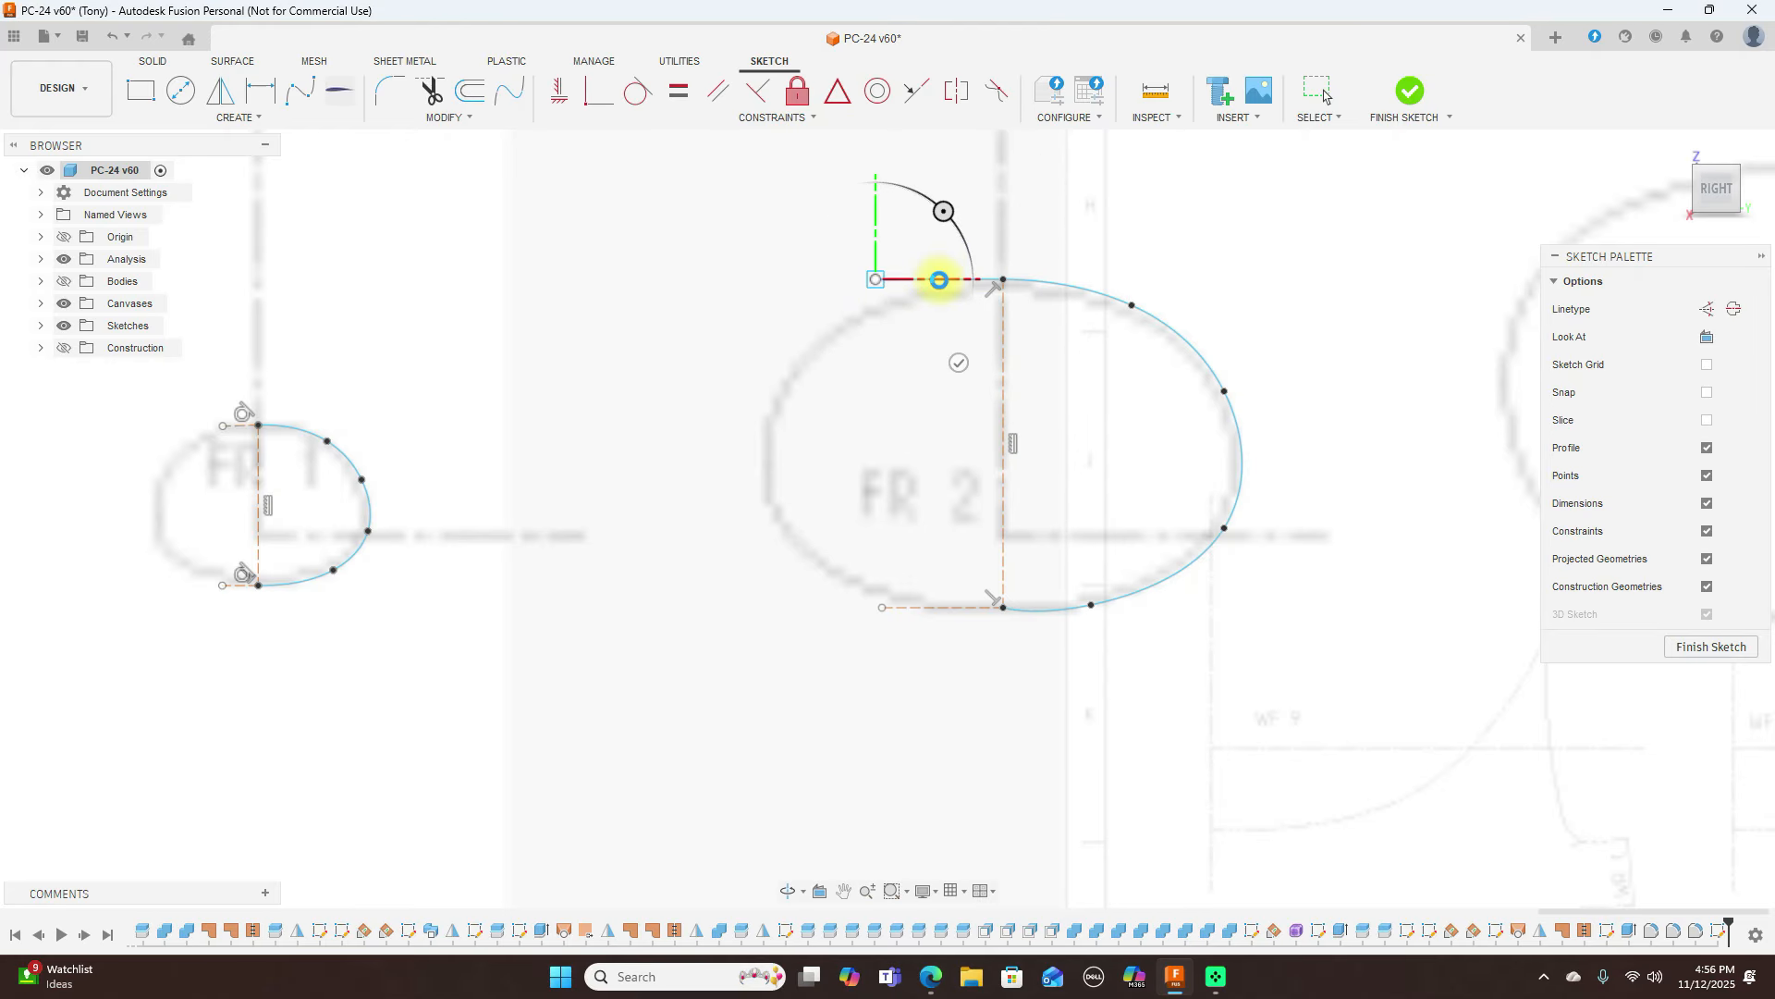
Convert the horizontal line at the FR 2 spline's top endpoint to construction and make the spline tangent to it
click(940, 282)
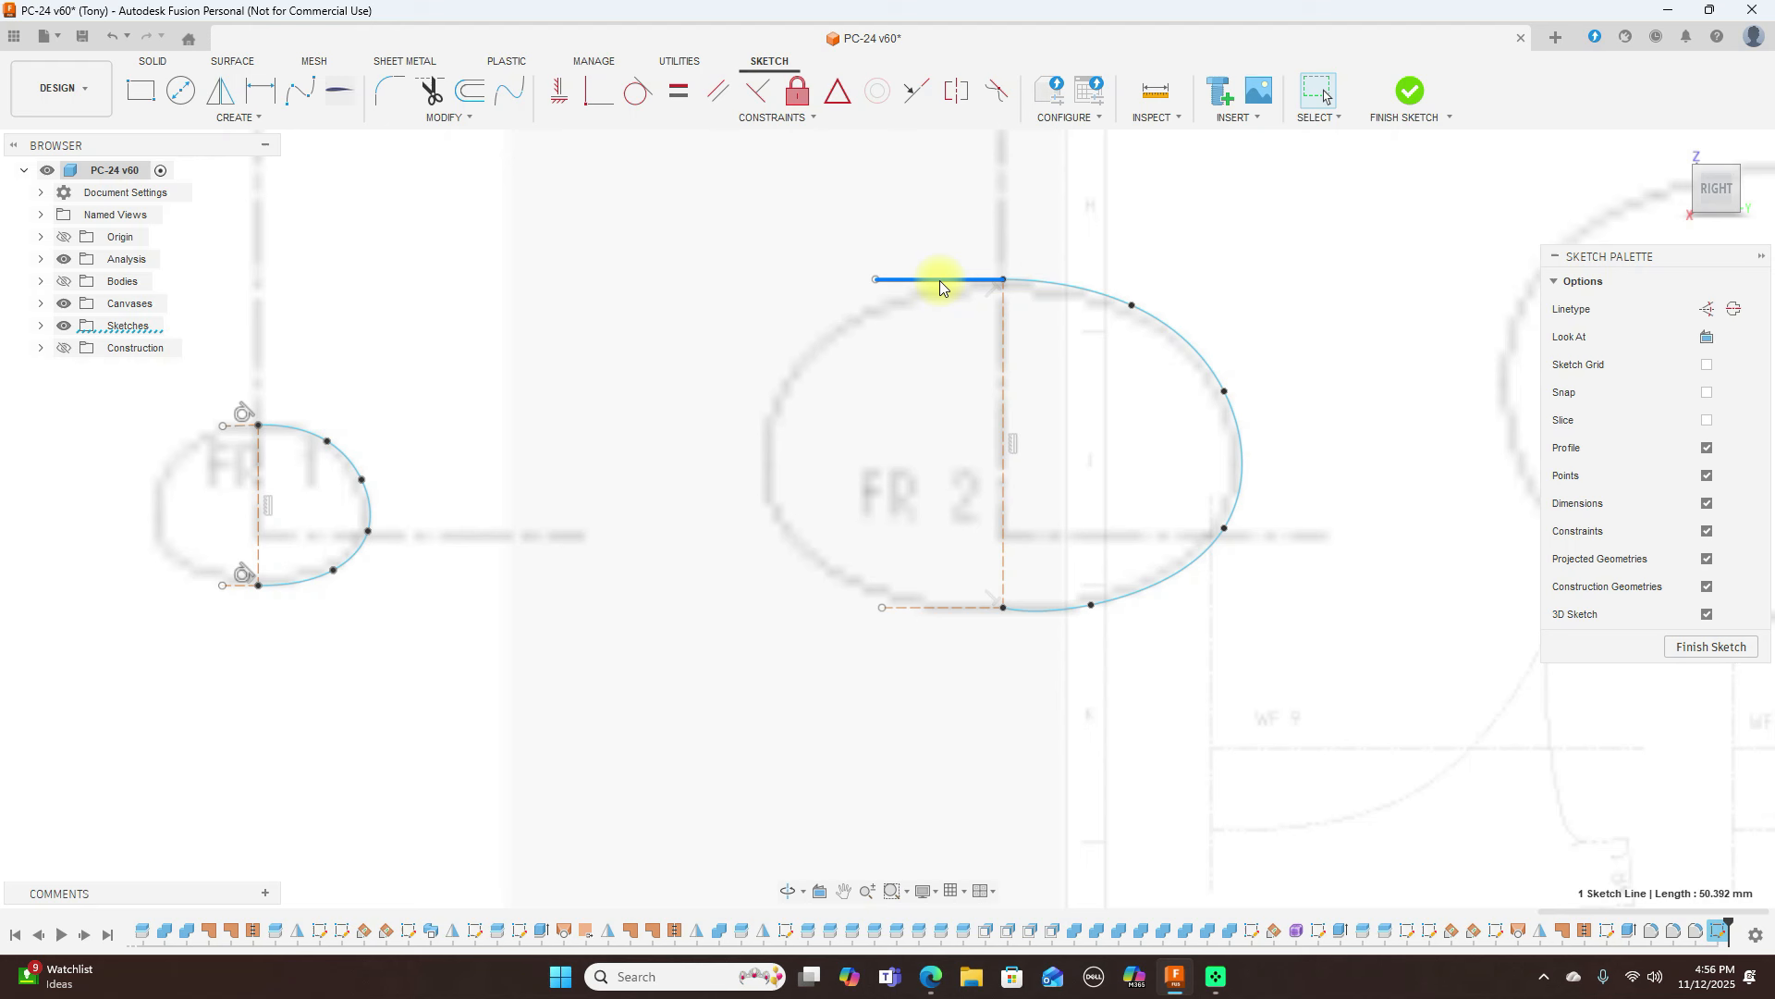
key(x)
click(1059, 284)
click(637, 93)
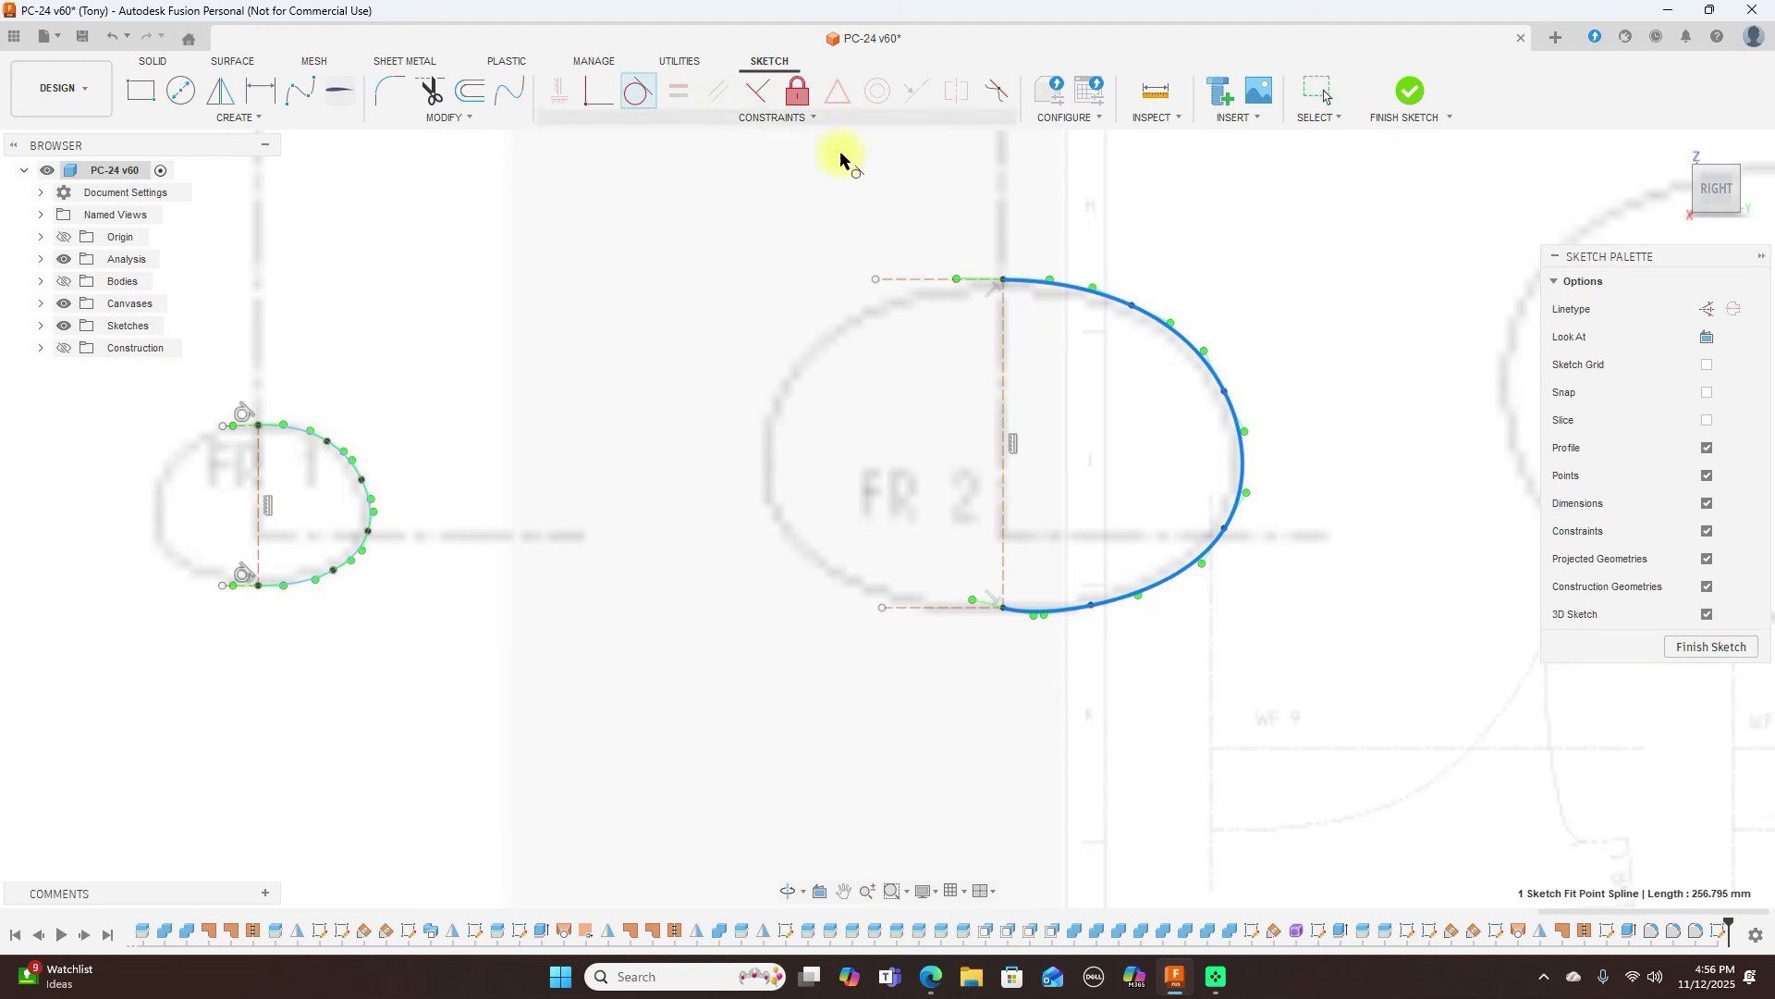
click(907, 280)
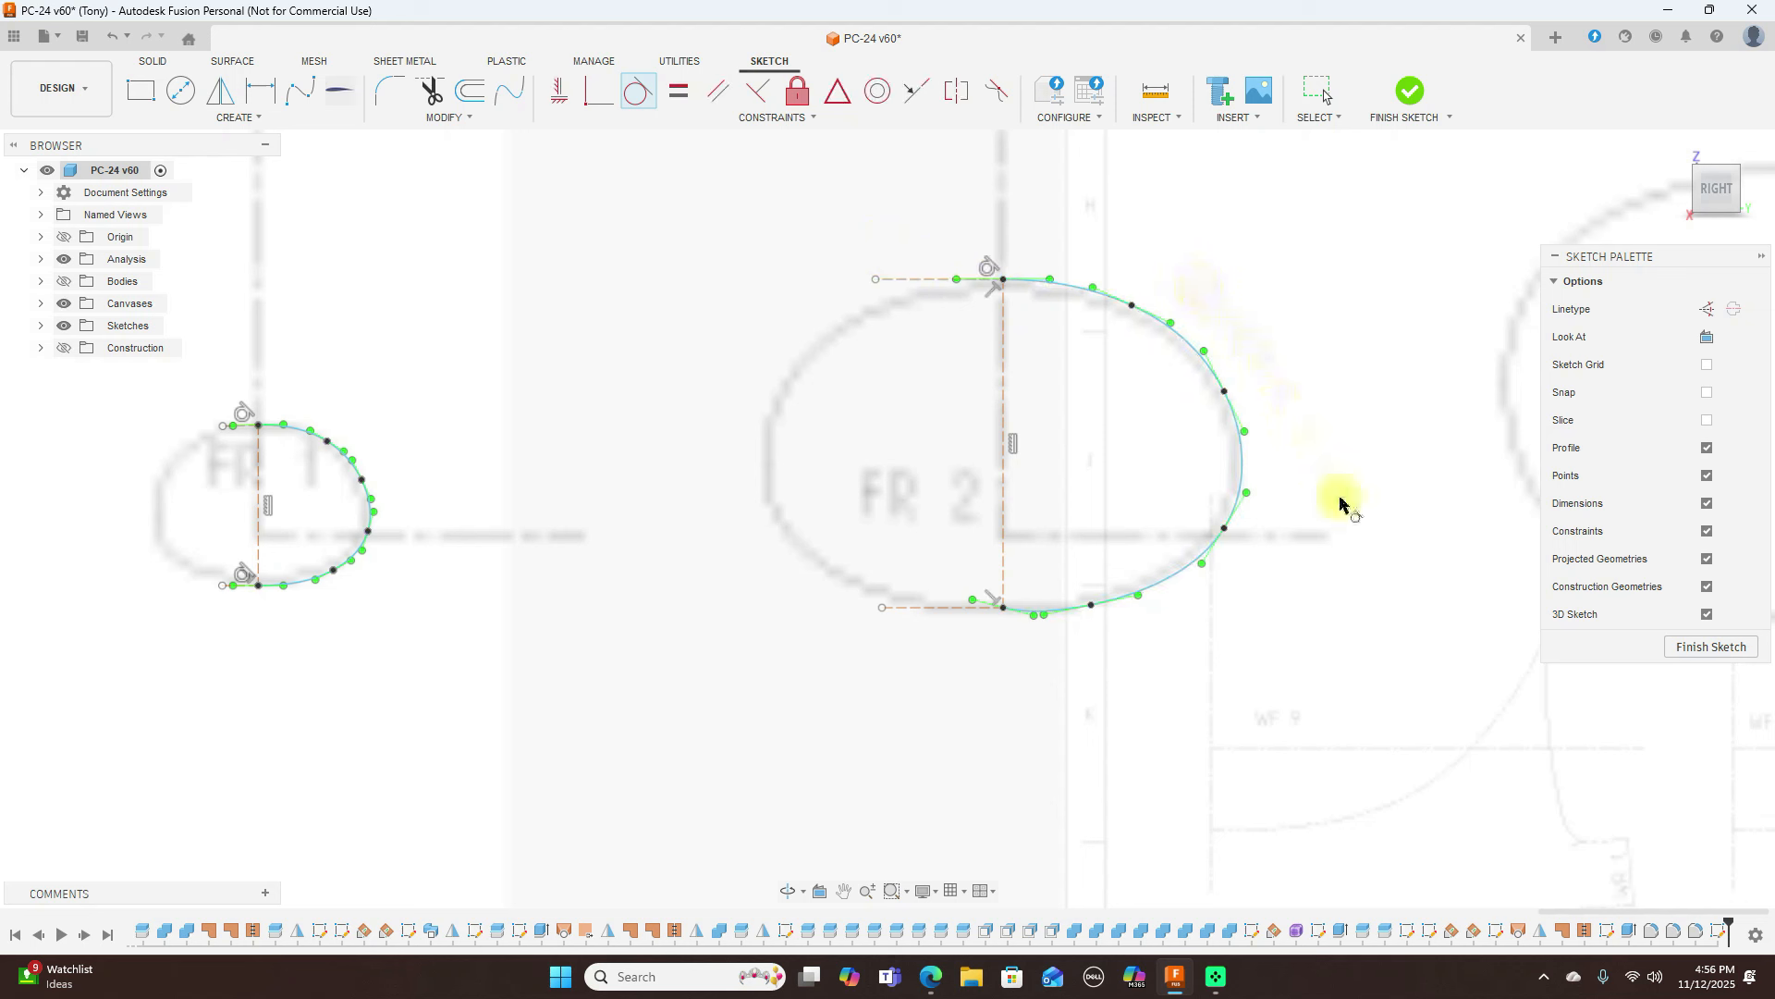
Make the FR 2 spline tangent to the horizontal construction line at its bottom endpoint
click(1245, 467)
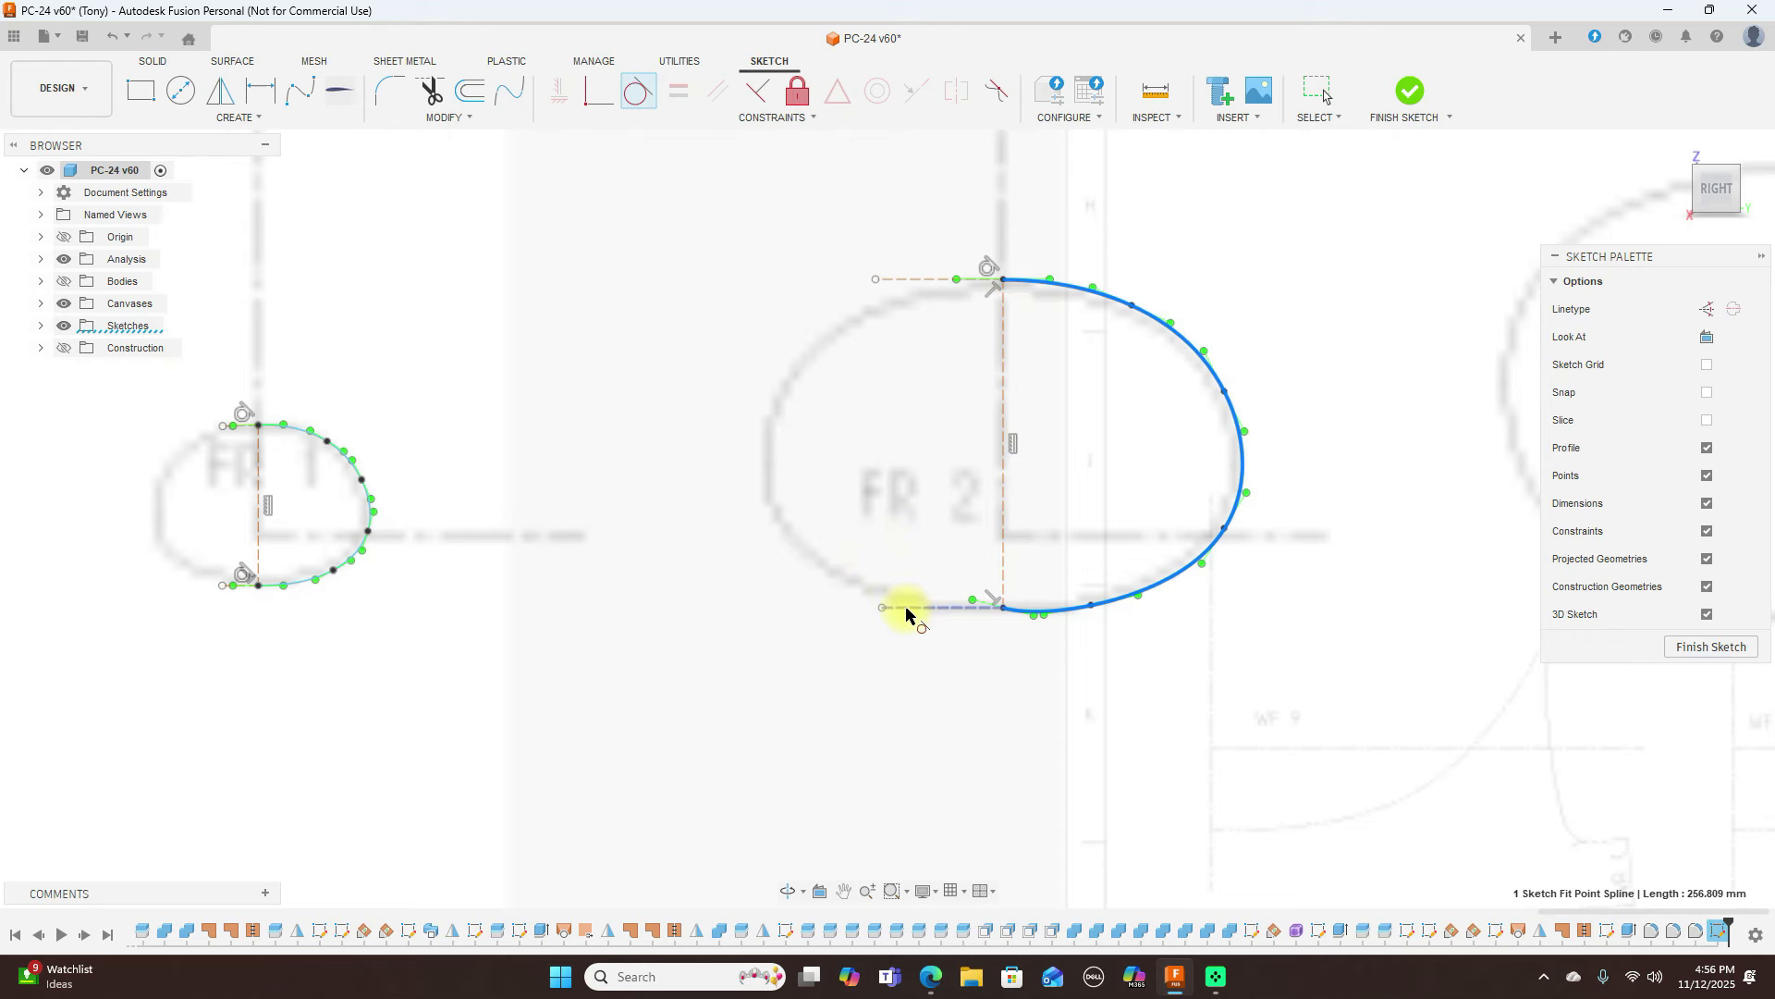
click(907, 614)
right_click(1132, 674)
click(1184, 666)
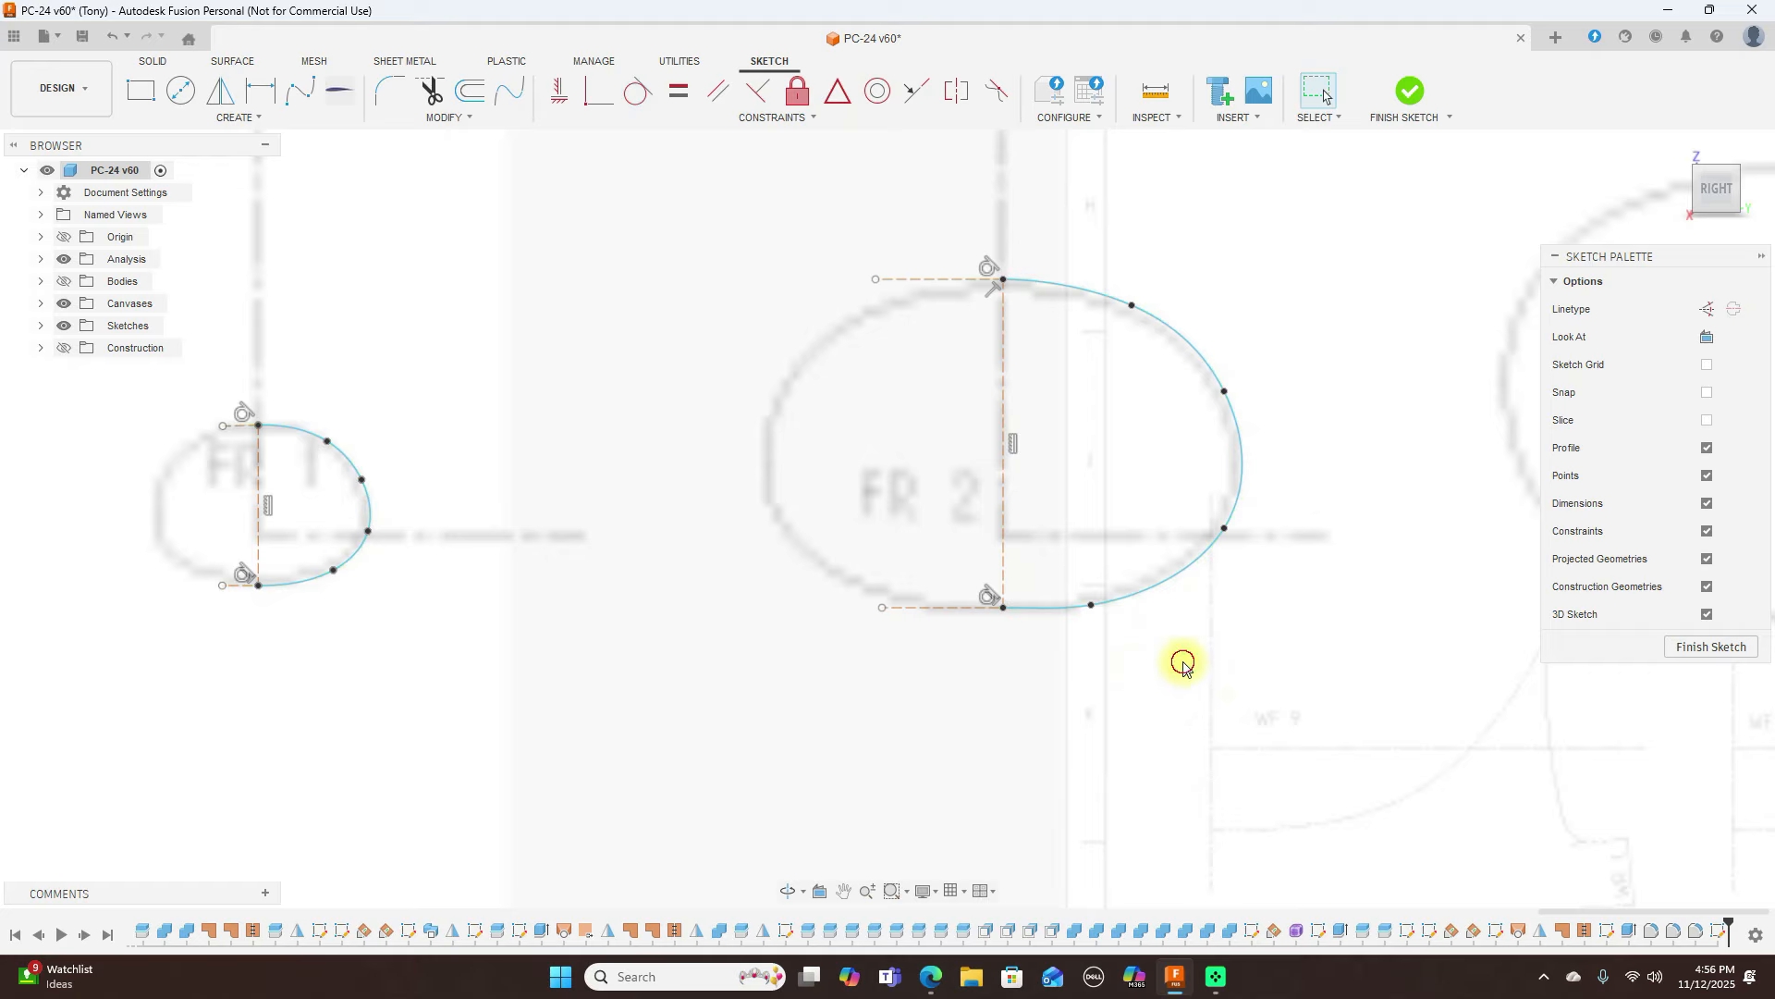
Move the FR 2 spline's four intermediate fit points so the curve follows the outline on the canvas
click(1099, 605)
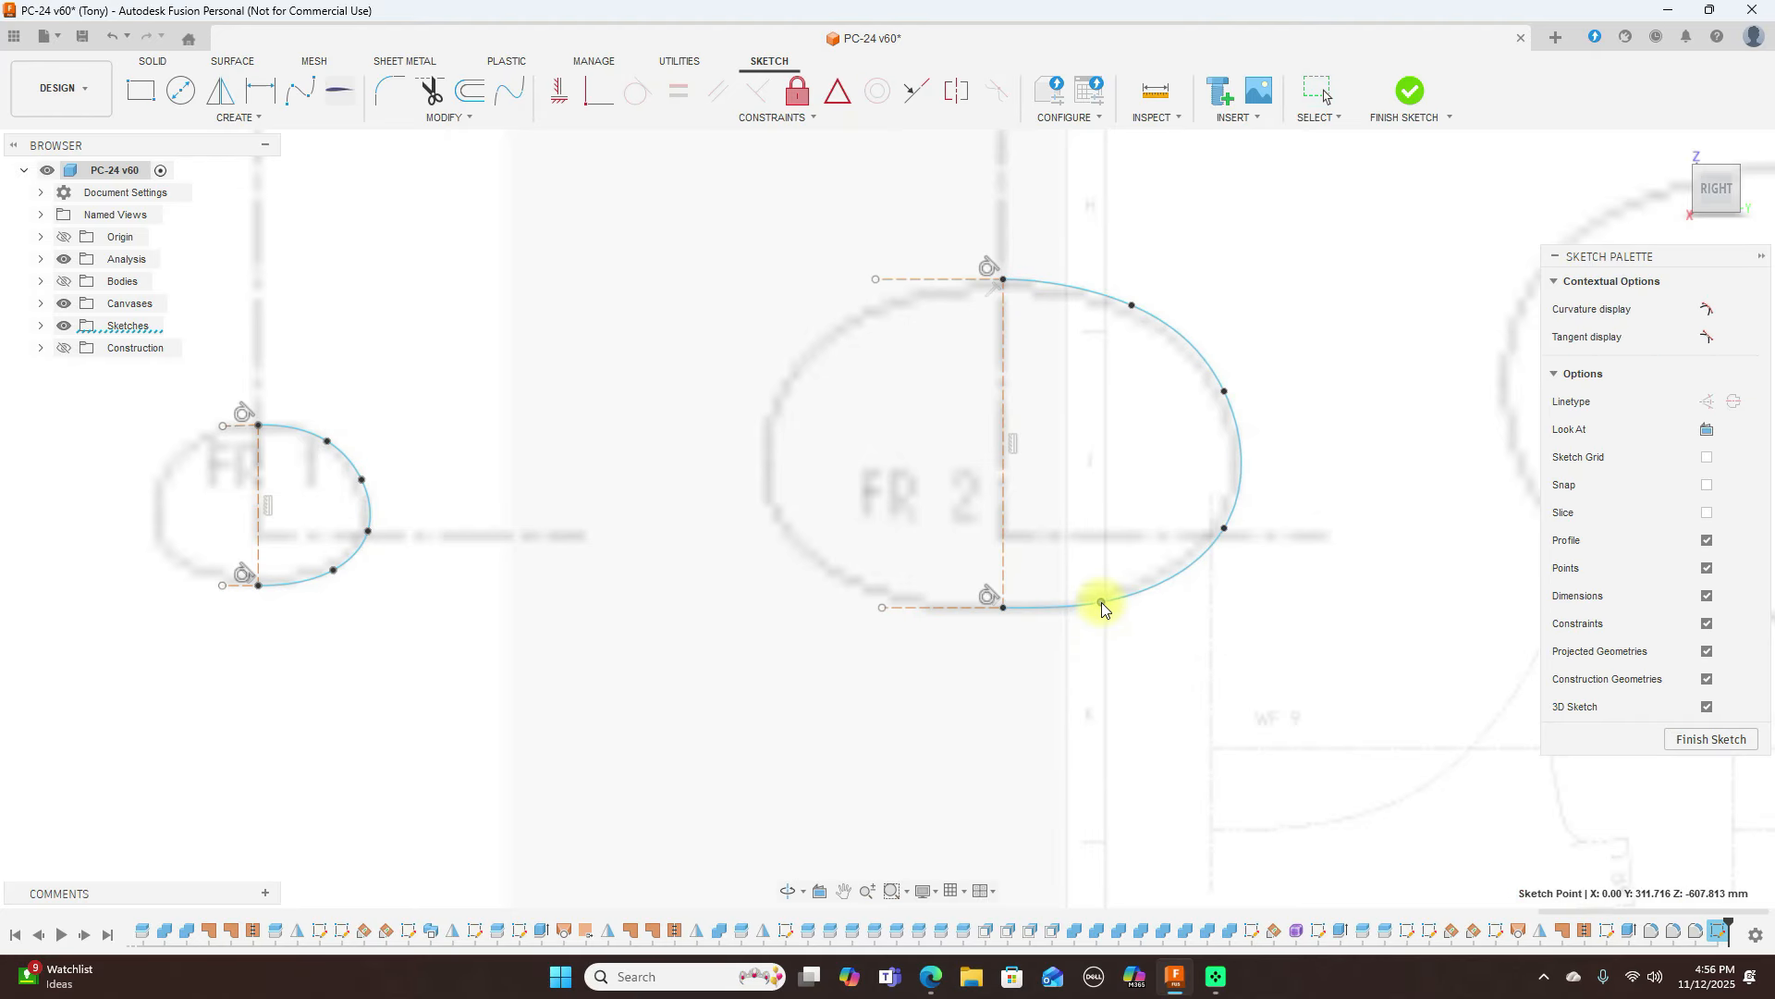
drag(1224, 531, 1218, 531)
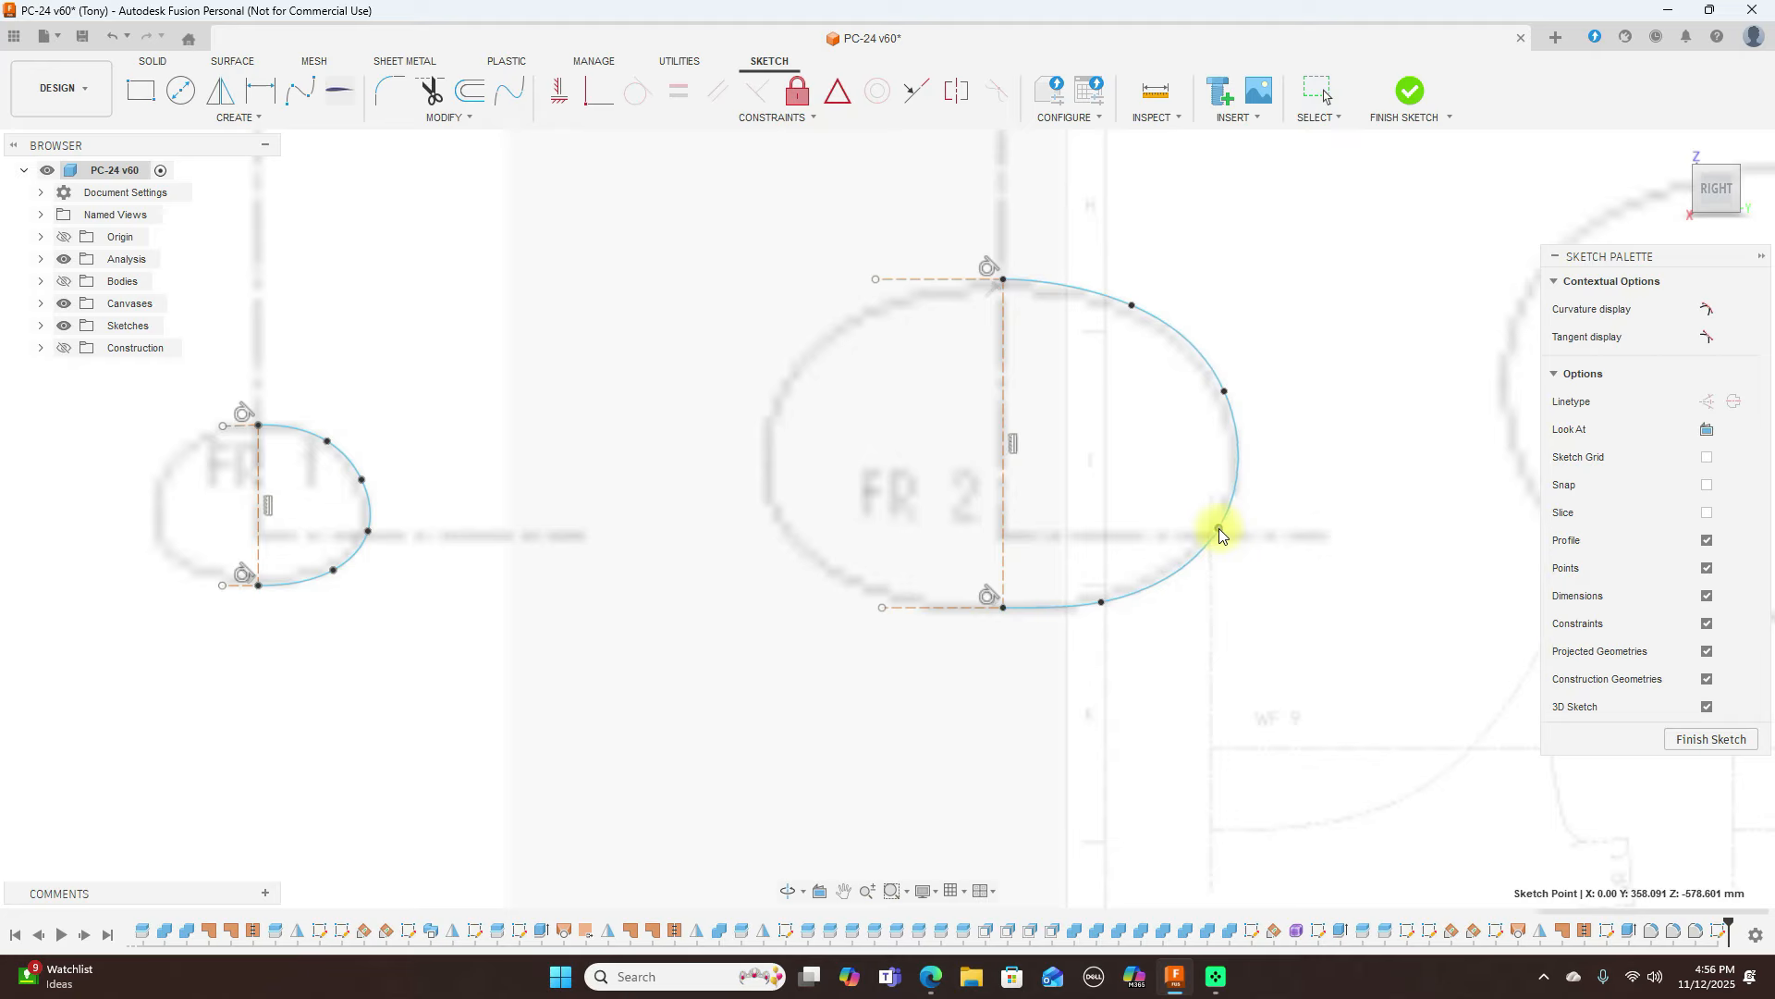
click(1135, 308)
drag(1137, 309, 1135, 308)
click(1228, 398)
Draw a vertical construction line about 182 mm long along the FR 3 centreline and adjust its top endpoint to the outline
scroll(1254, 424, down, 2)
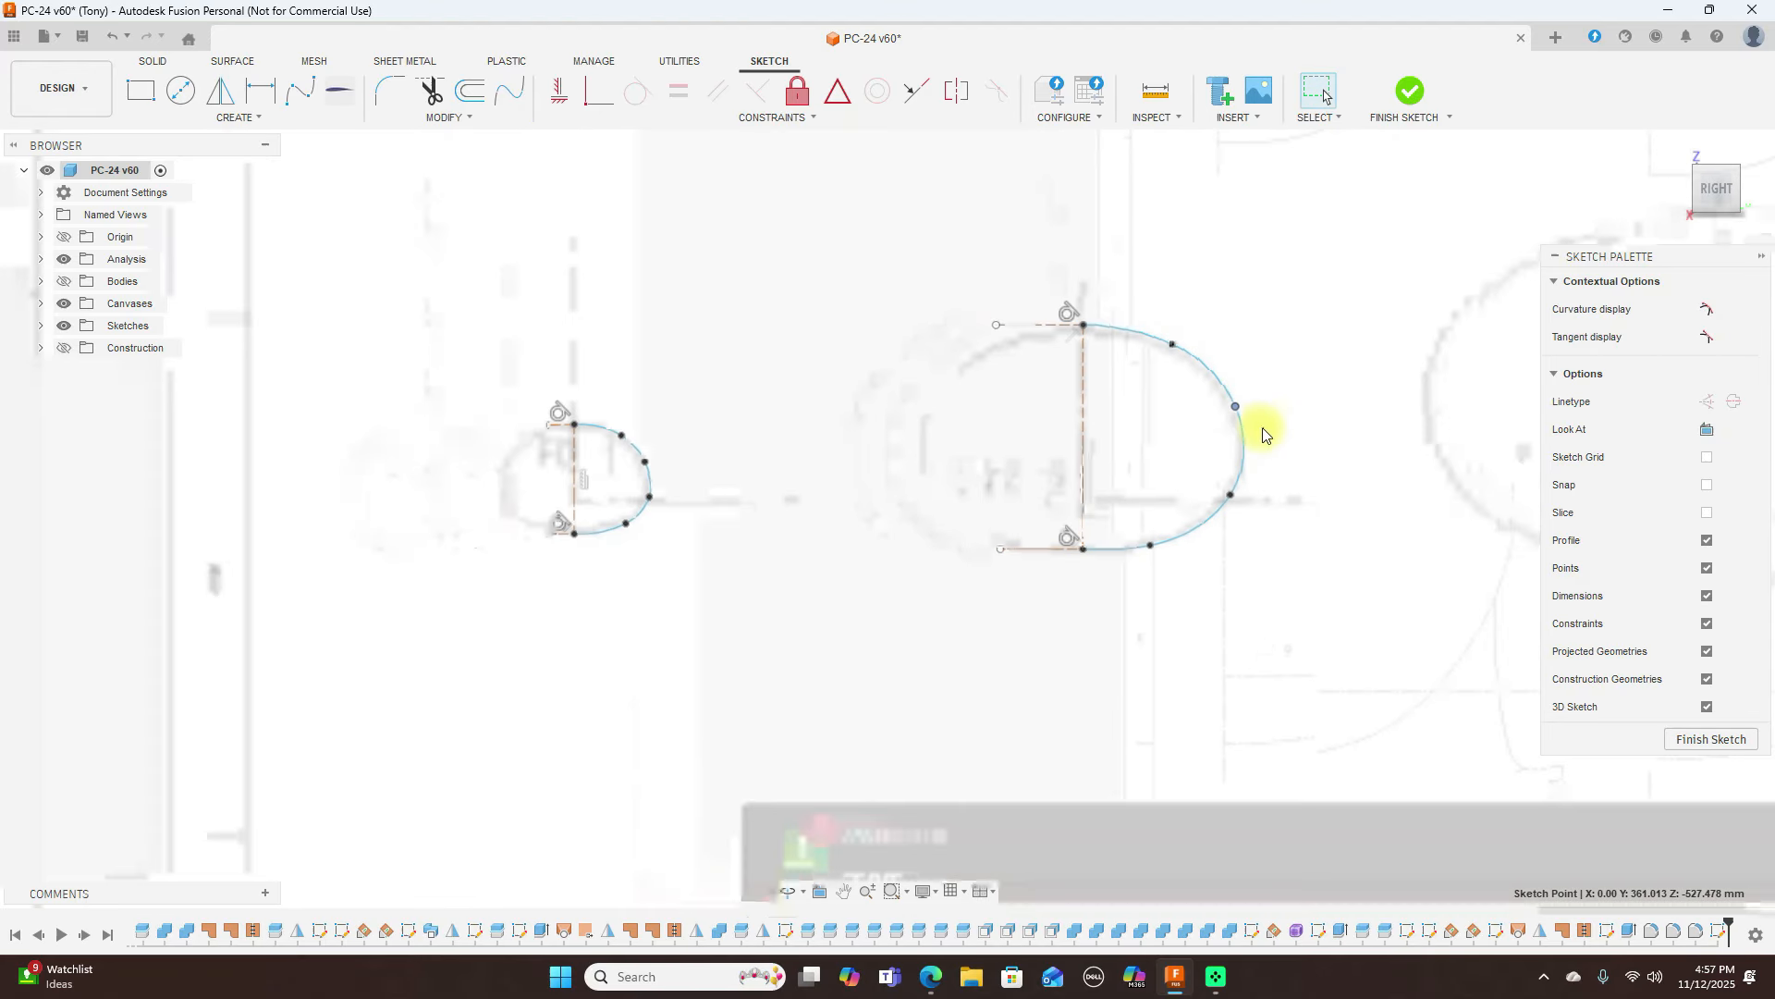
scroll(1291, 519, down, 2)
middle_drag(1340, 552, 775, 560)
scroll(1110, 495, up, 3)
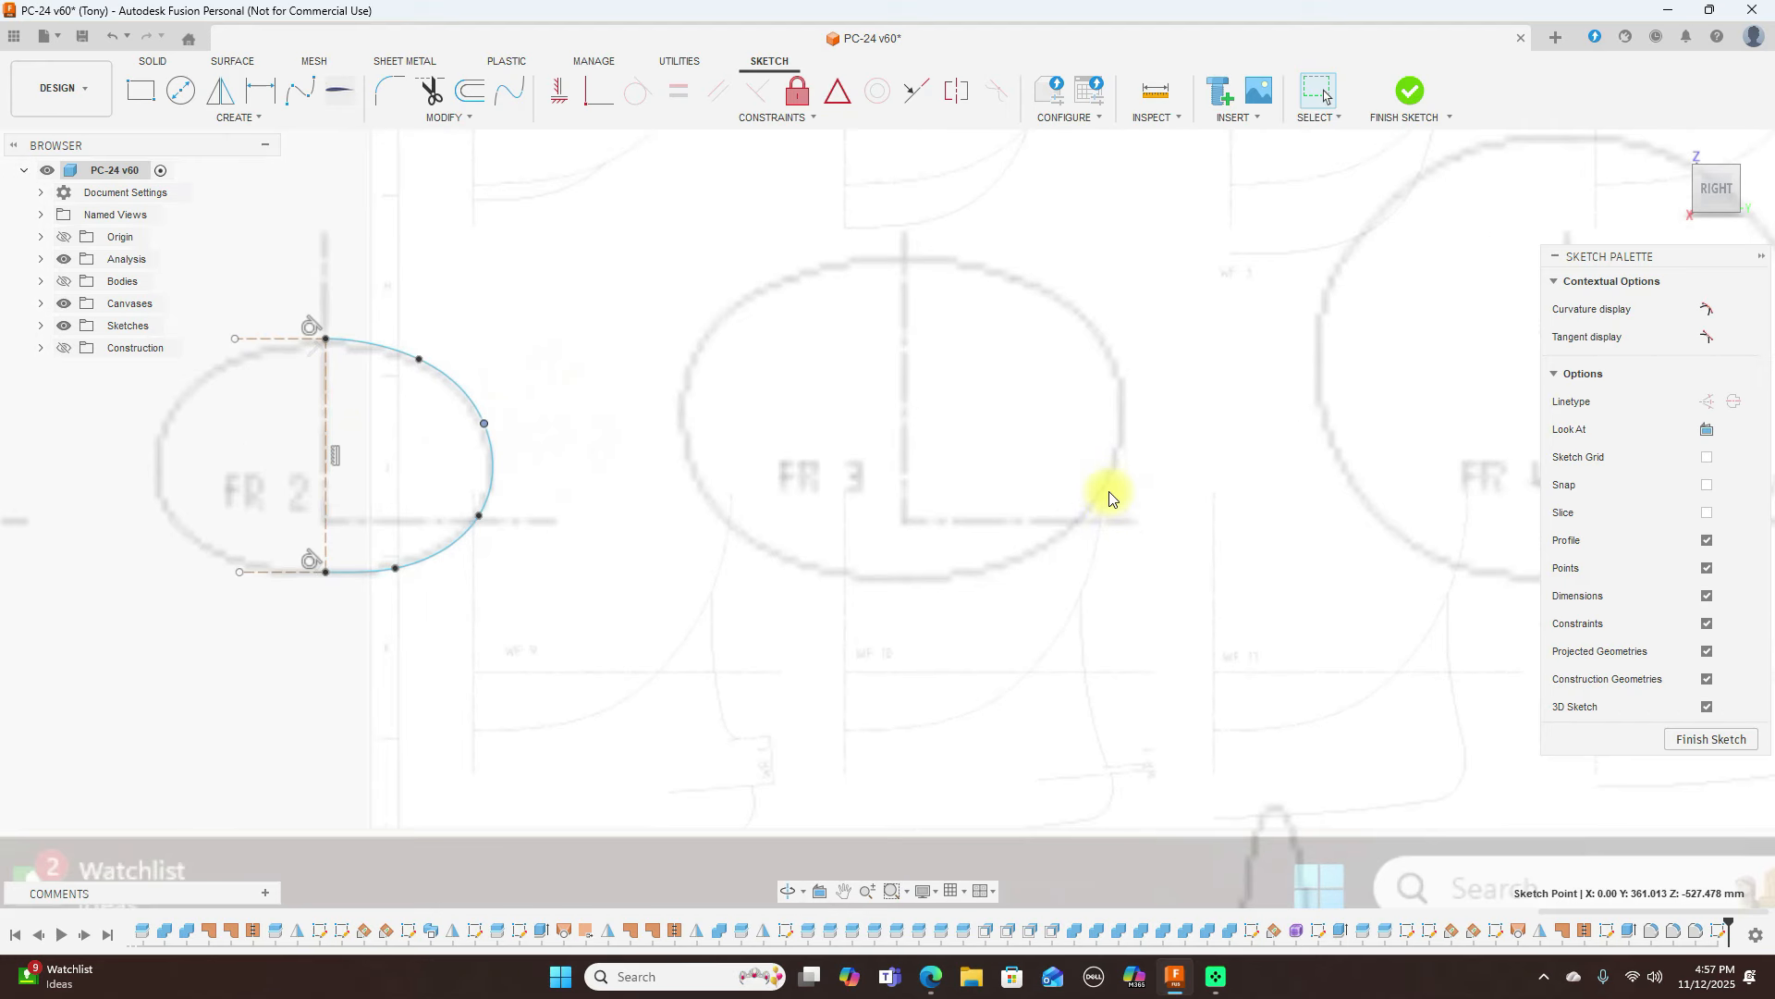
key(l)
scroll(901, 277, up, 1)
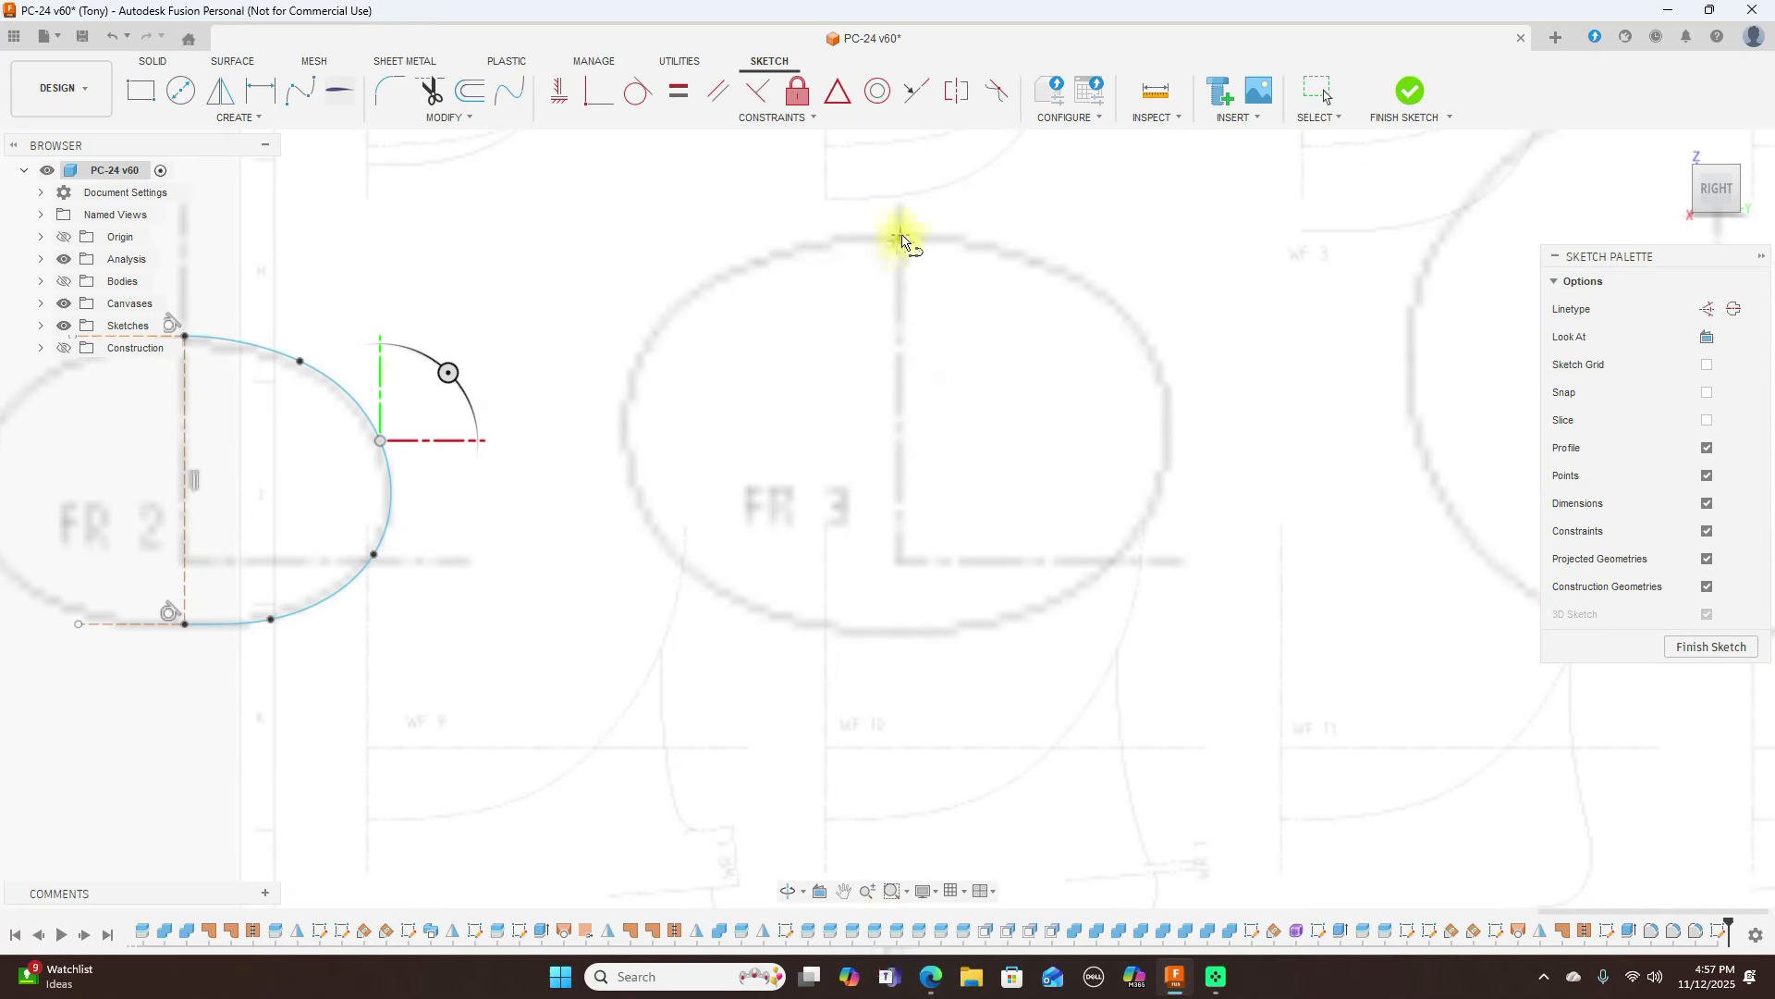
click(897, 231)
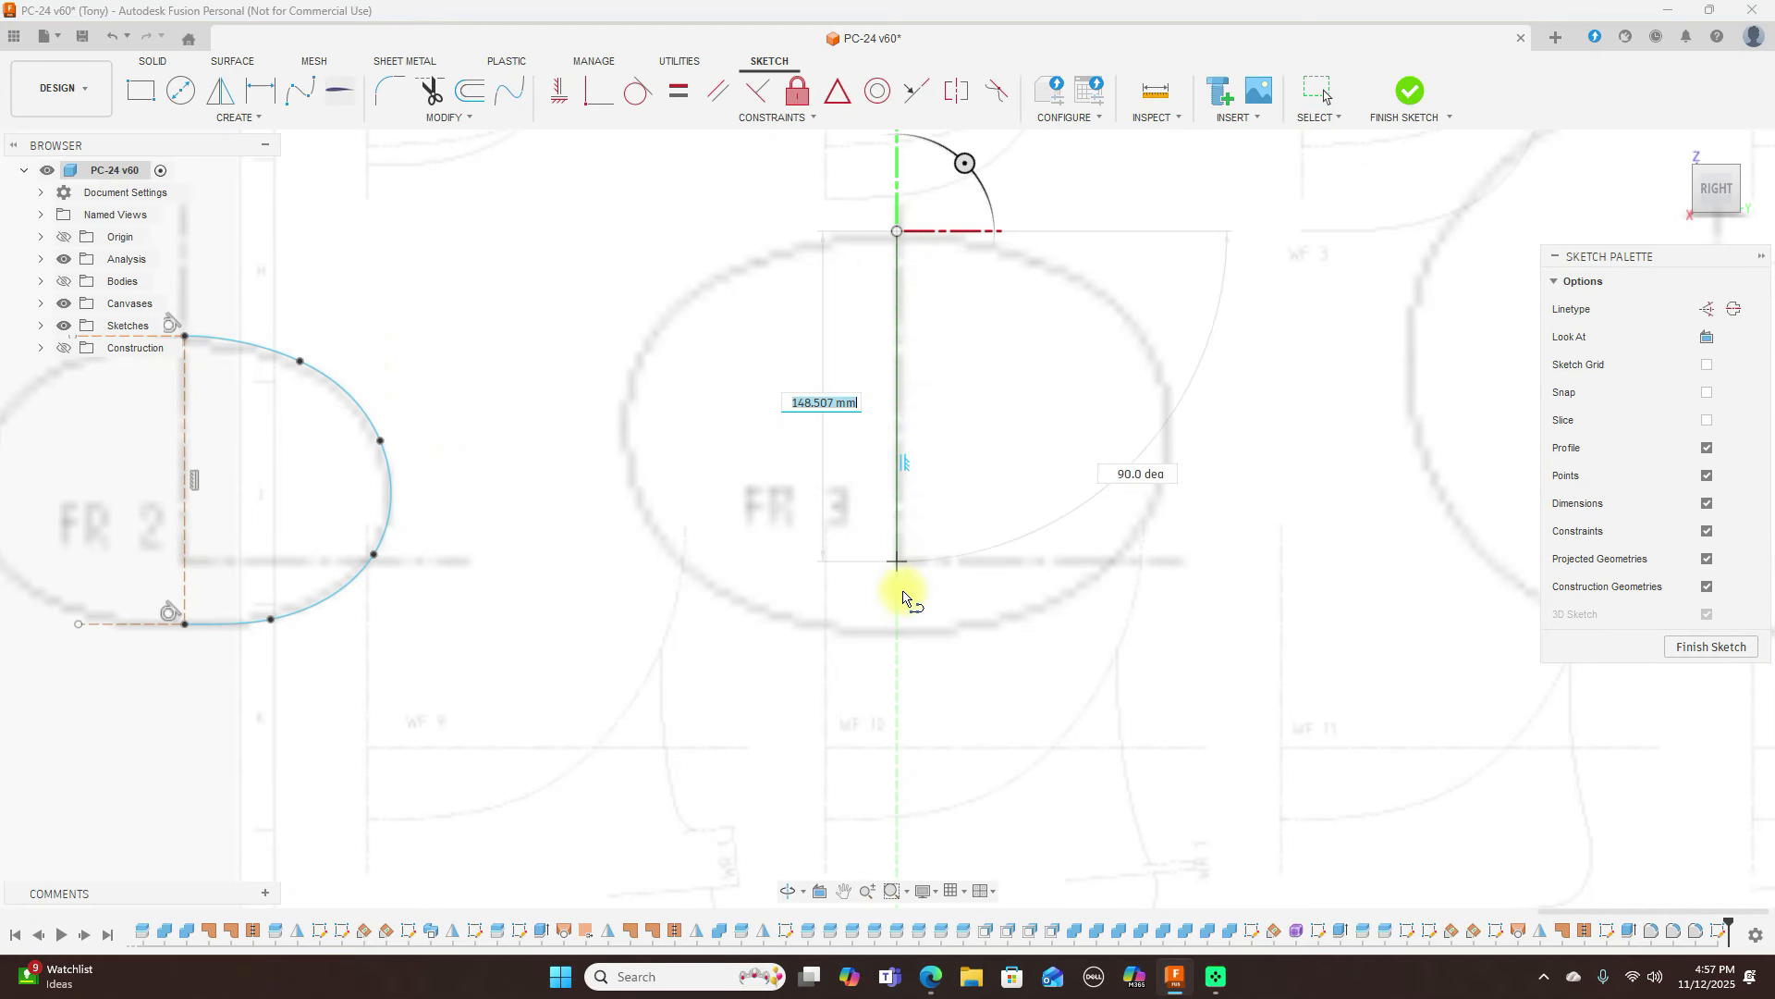
click(898, 636)
right_click(902, 633)
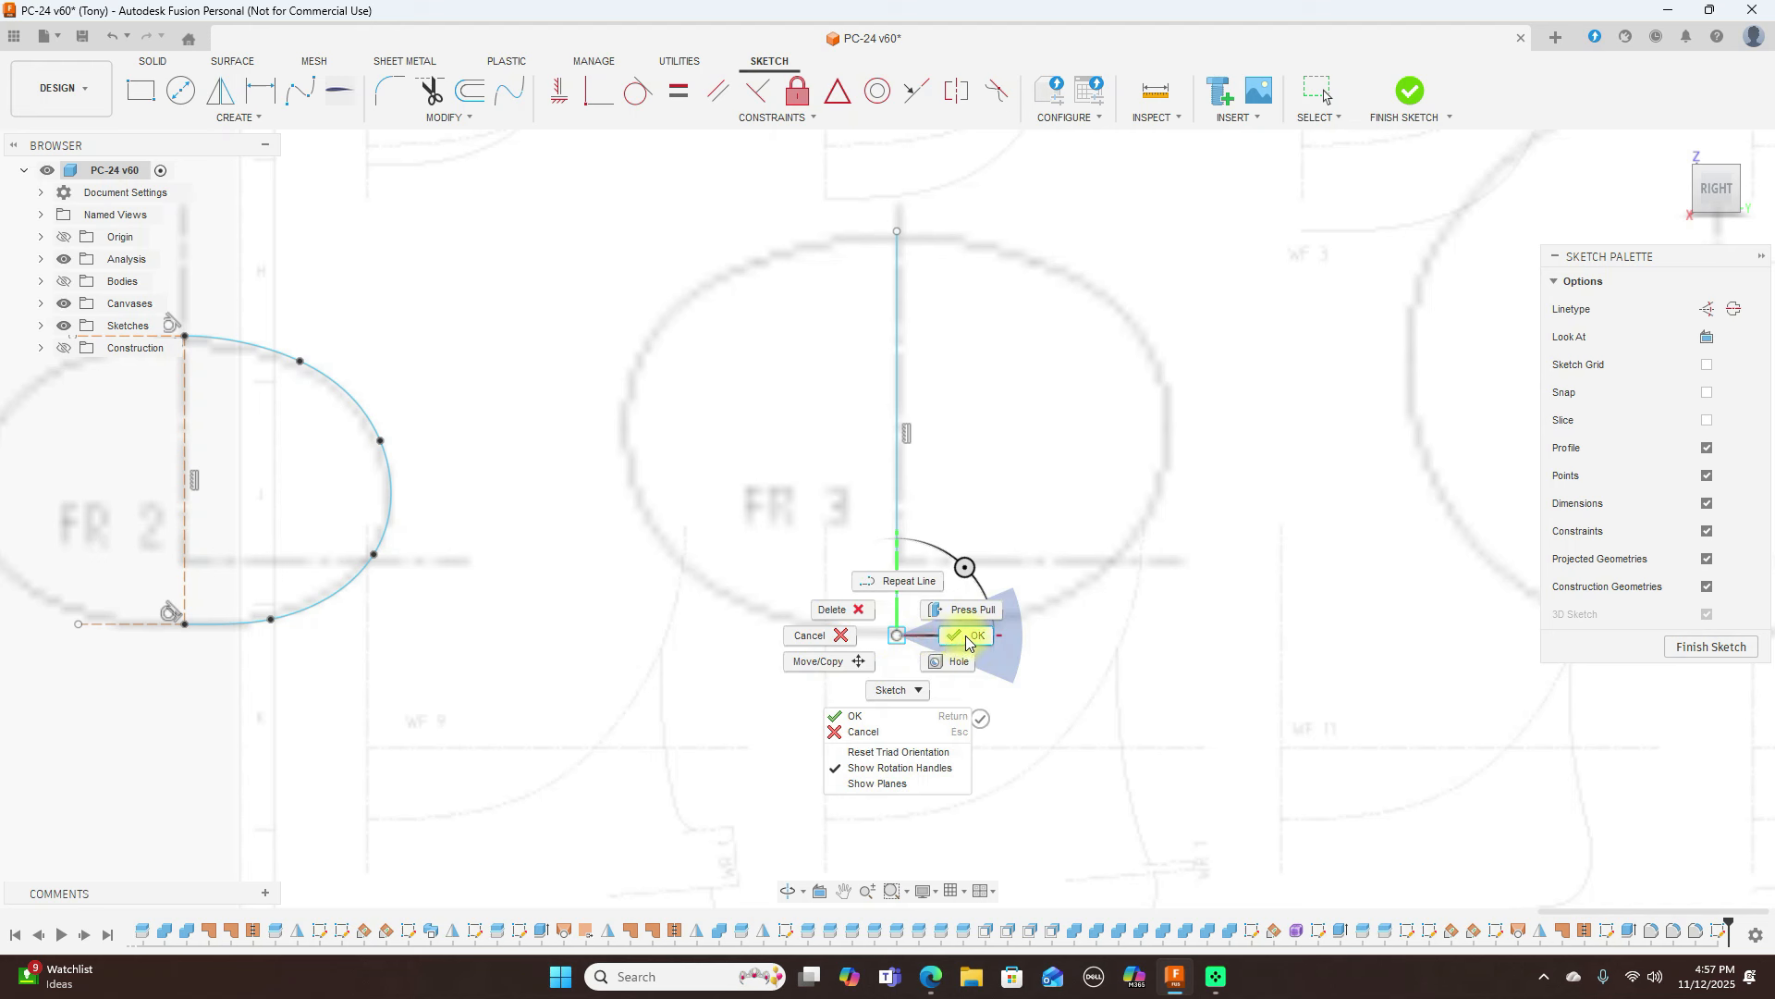
click(907, 579)
click(901, 536)
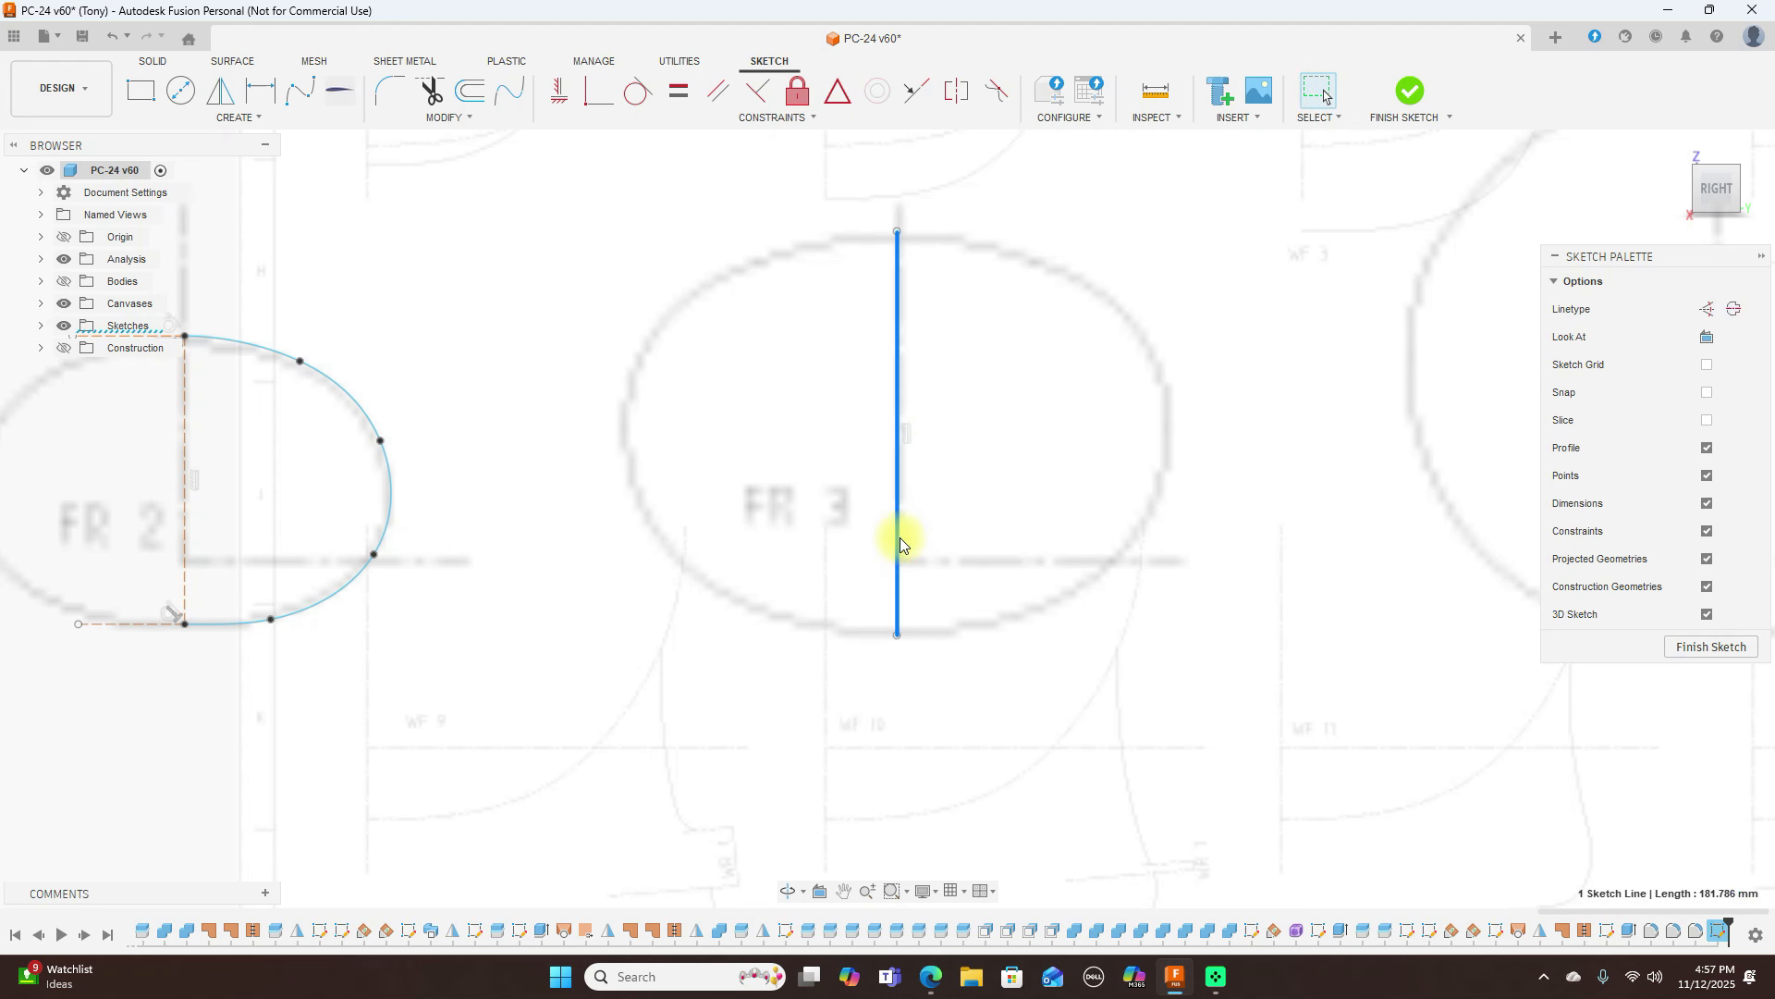
key(x)
scroll(1046, 493, up, 1)
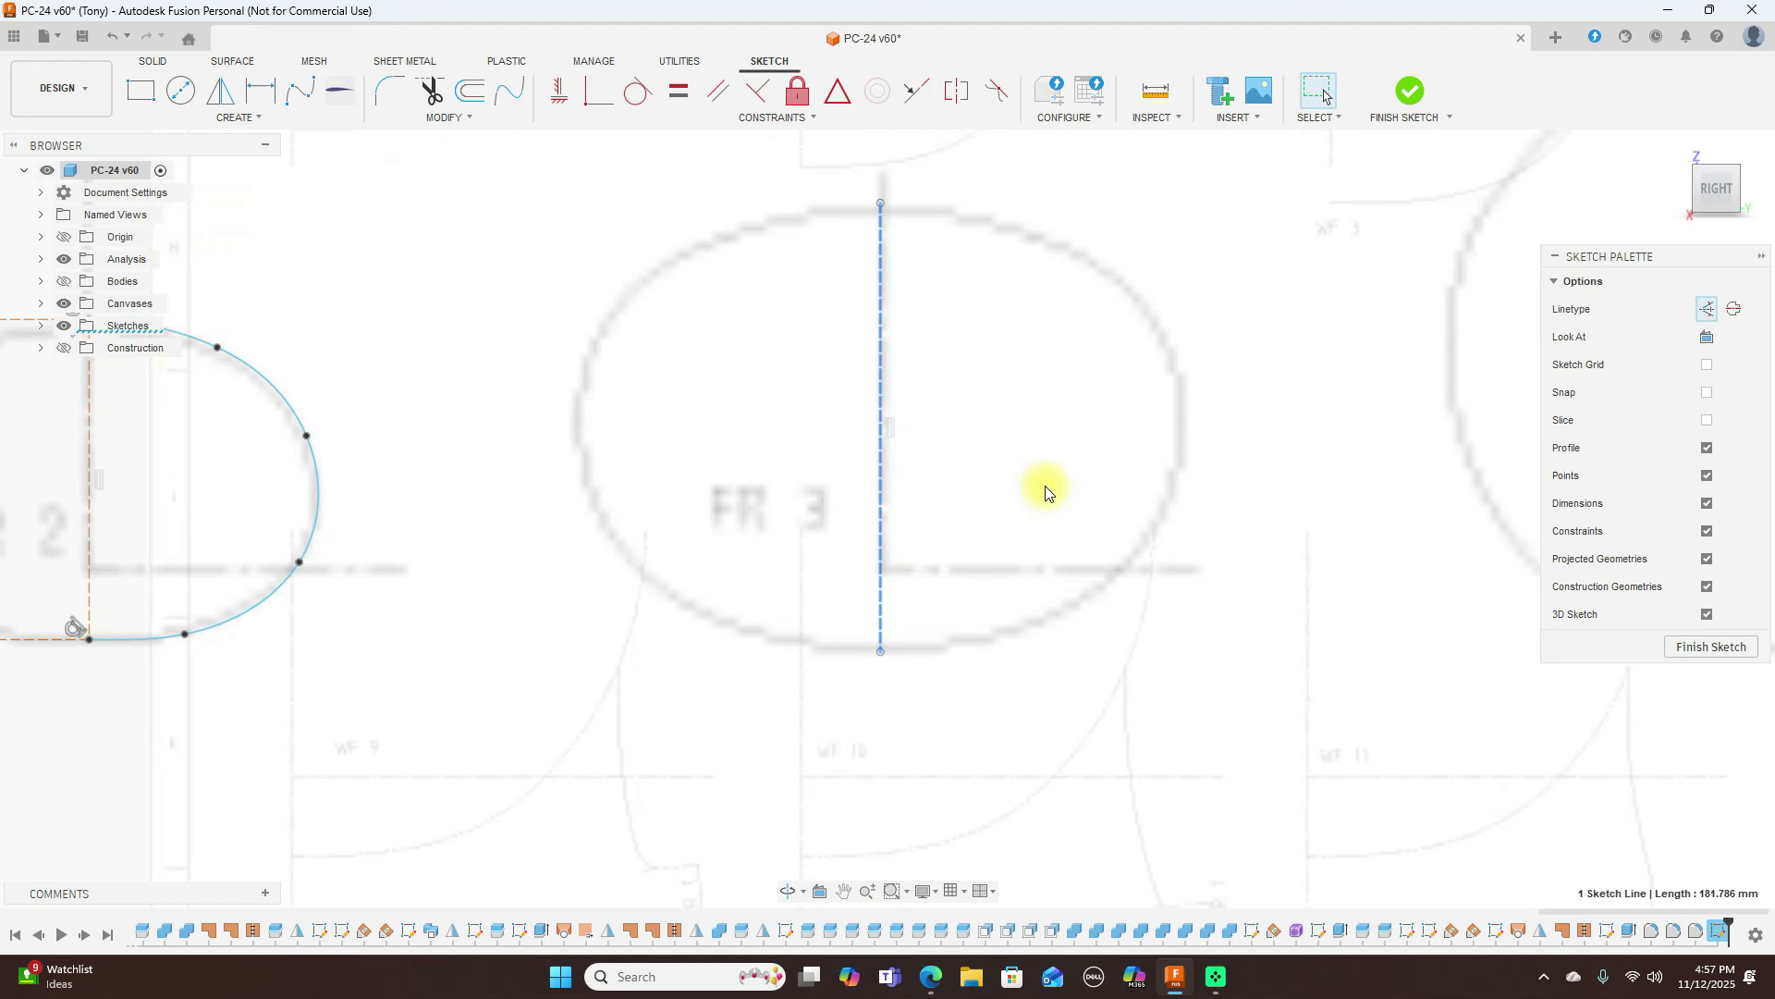
click(884, 205)
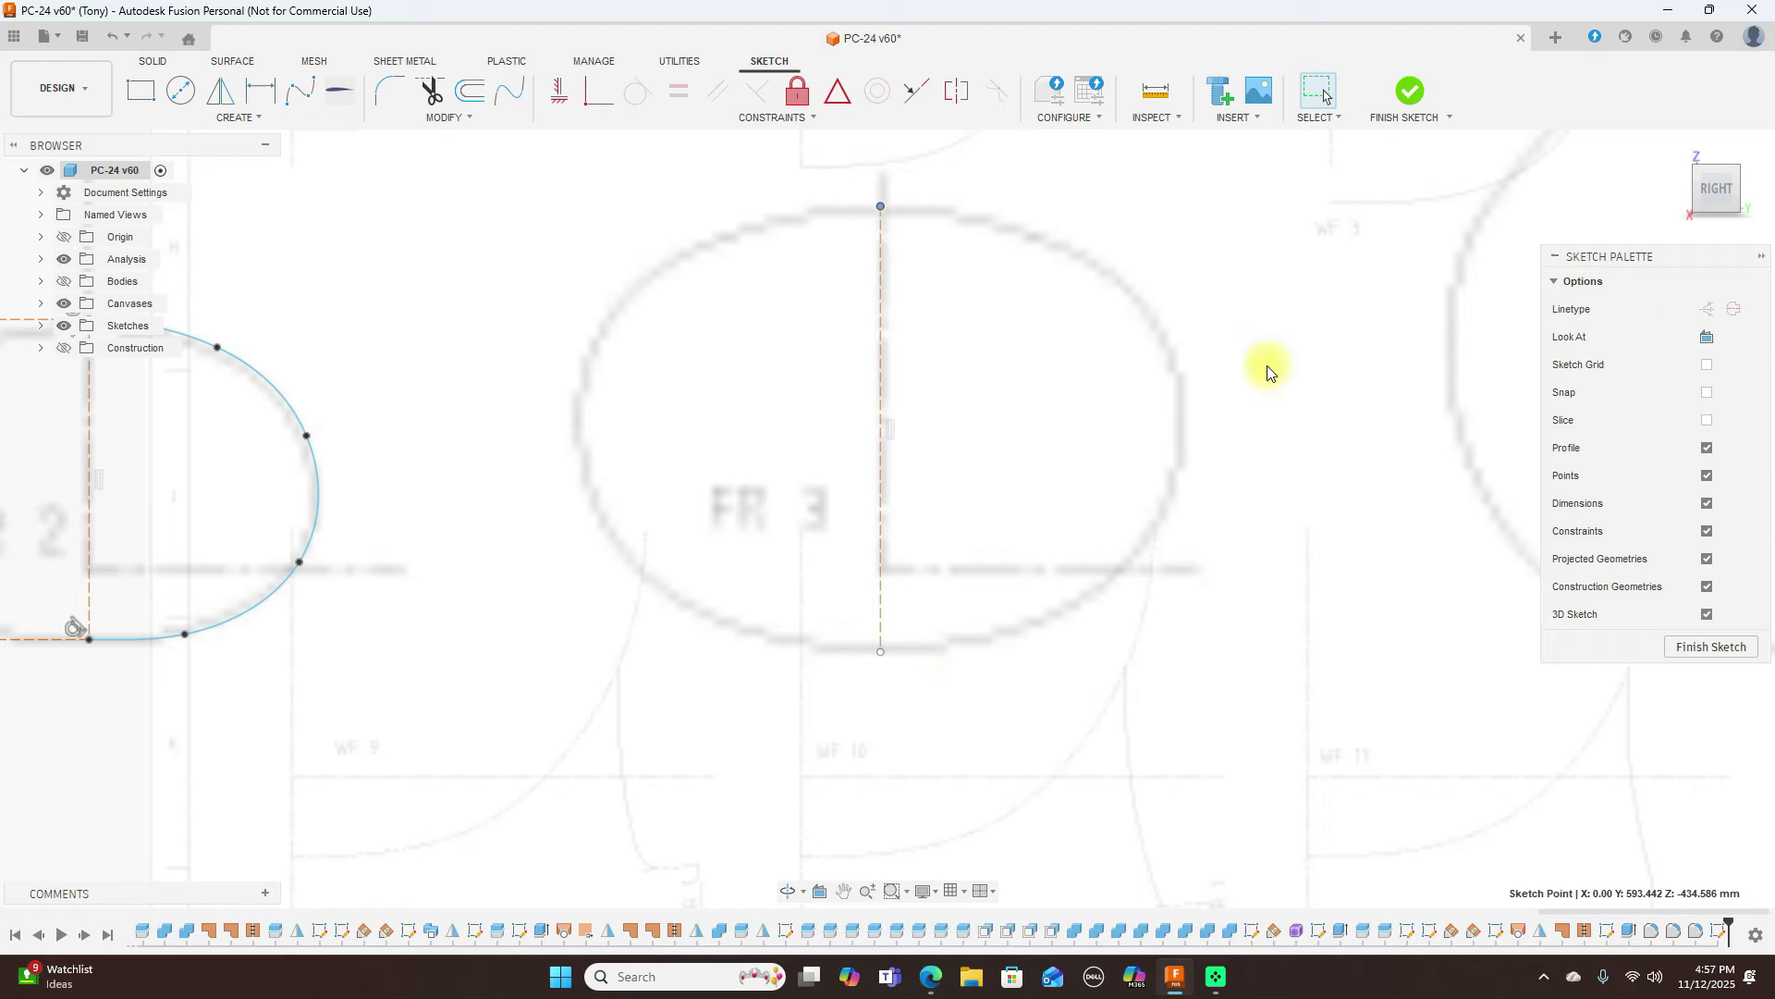
Trace the right half of the FR 3 outline with a seven-point fit point spline joining the centreline's top and bottom endpoints
click(299, 99)
click(880, 206)
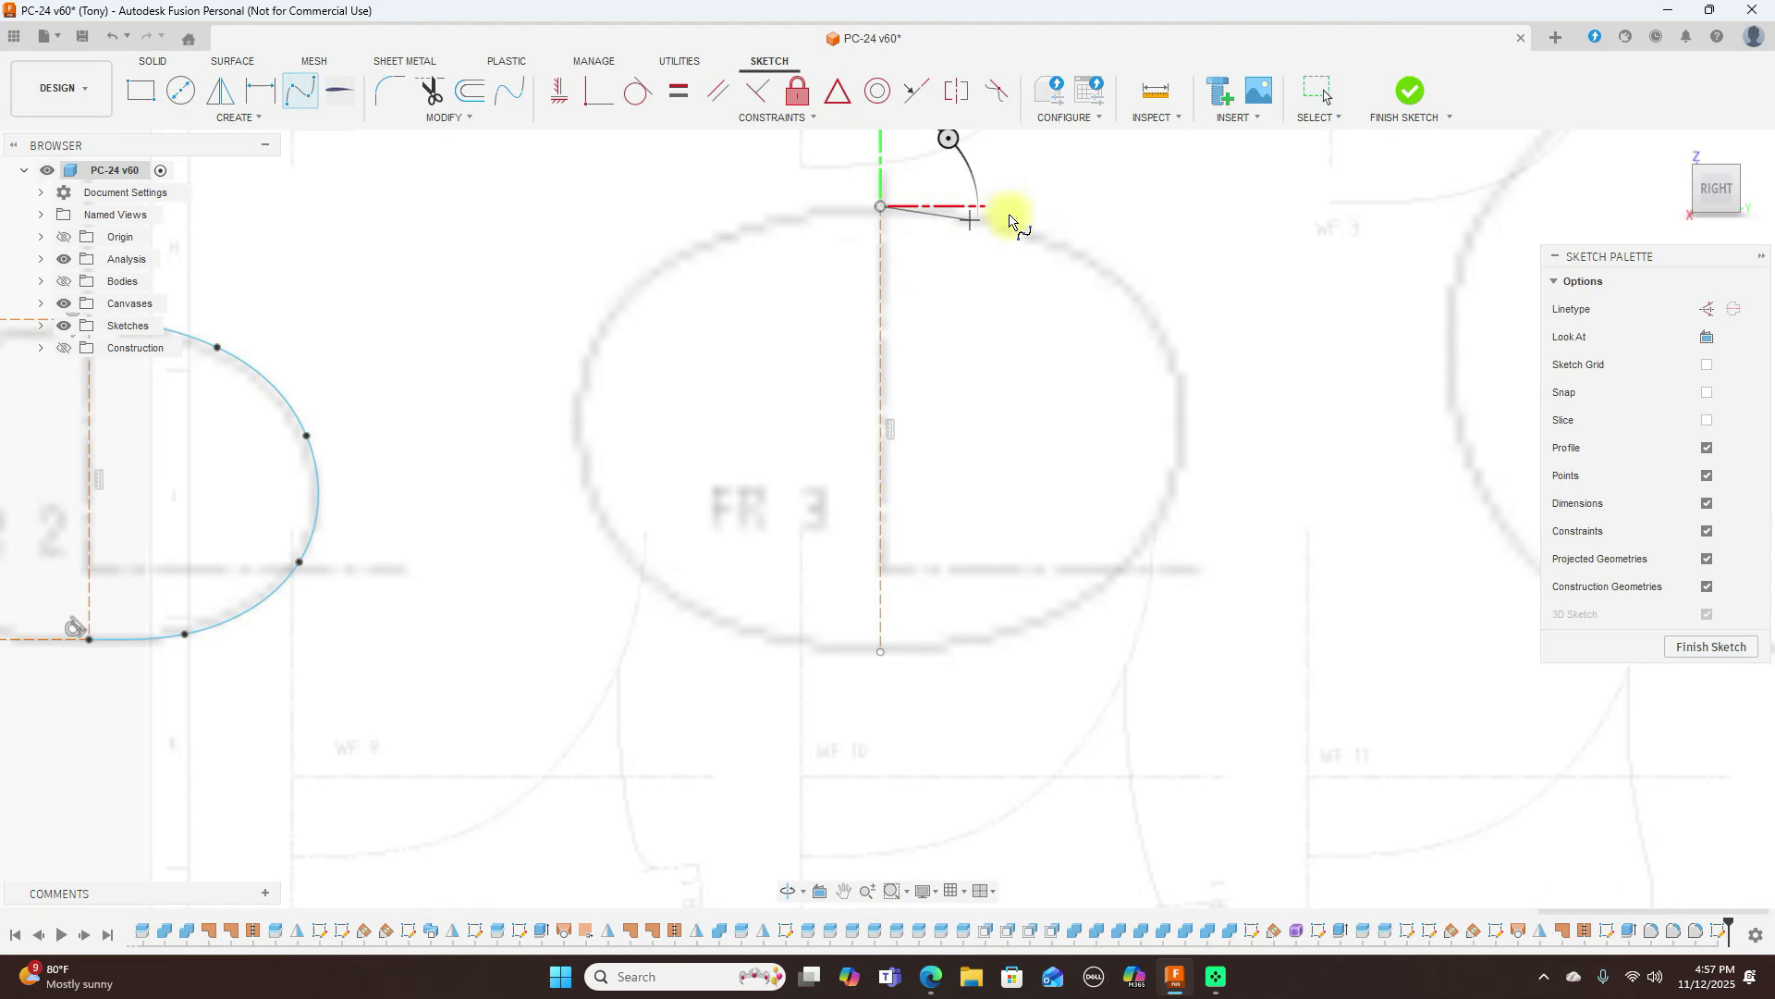
click(1009, 222)
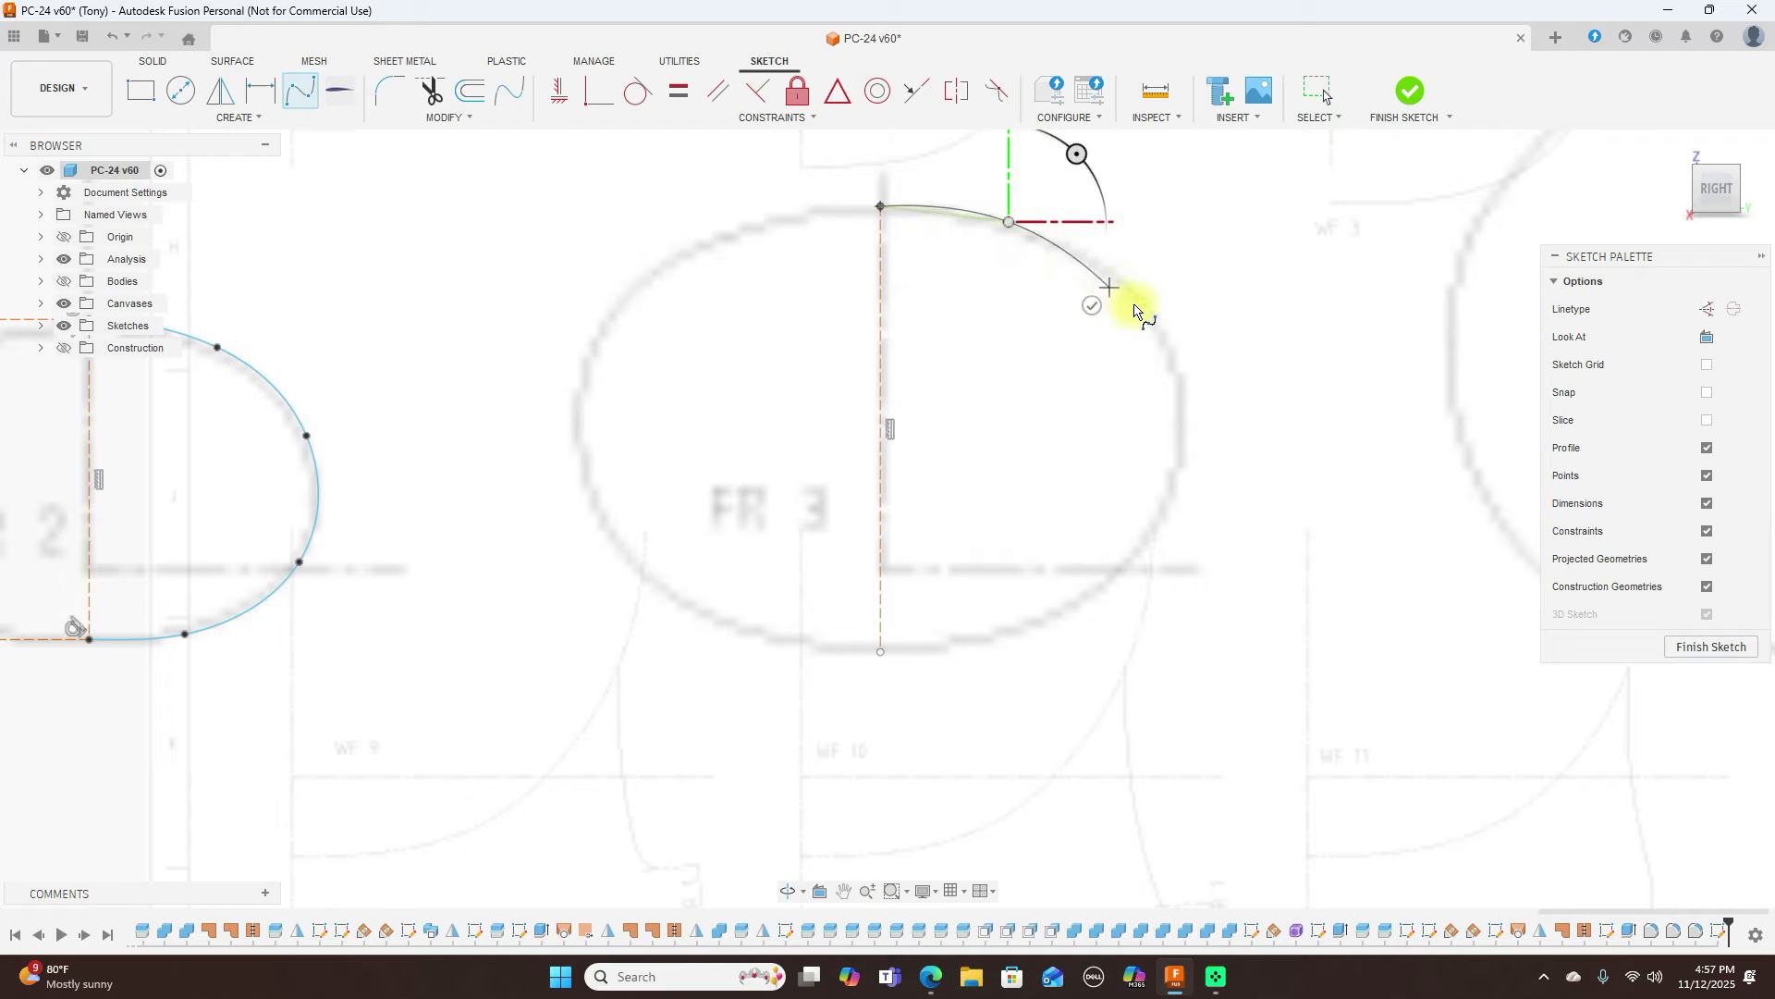
click(1161, 314)
click(1178, 477)
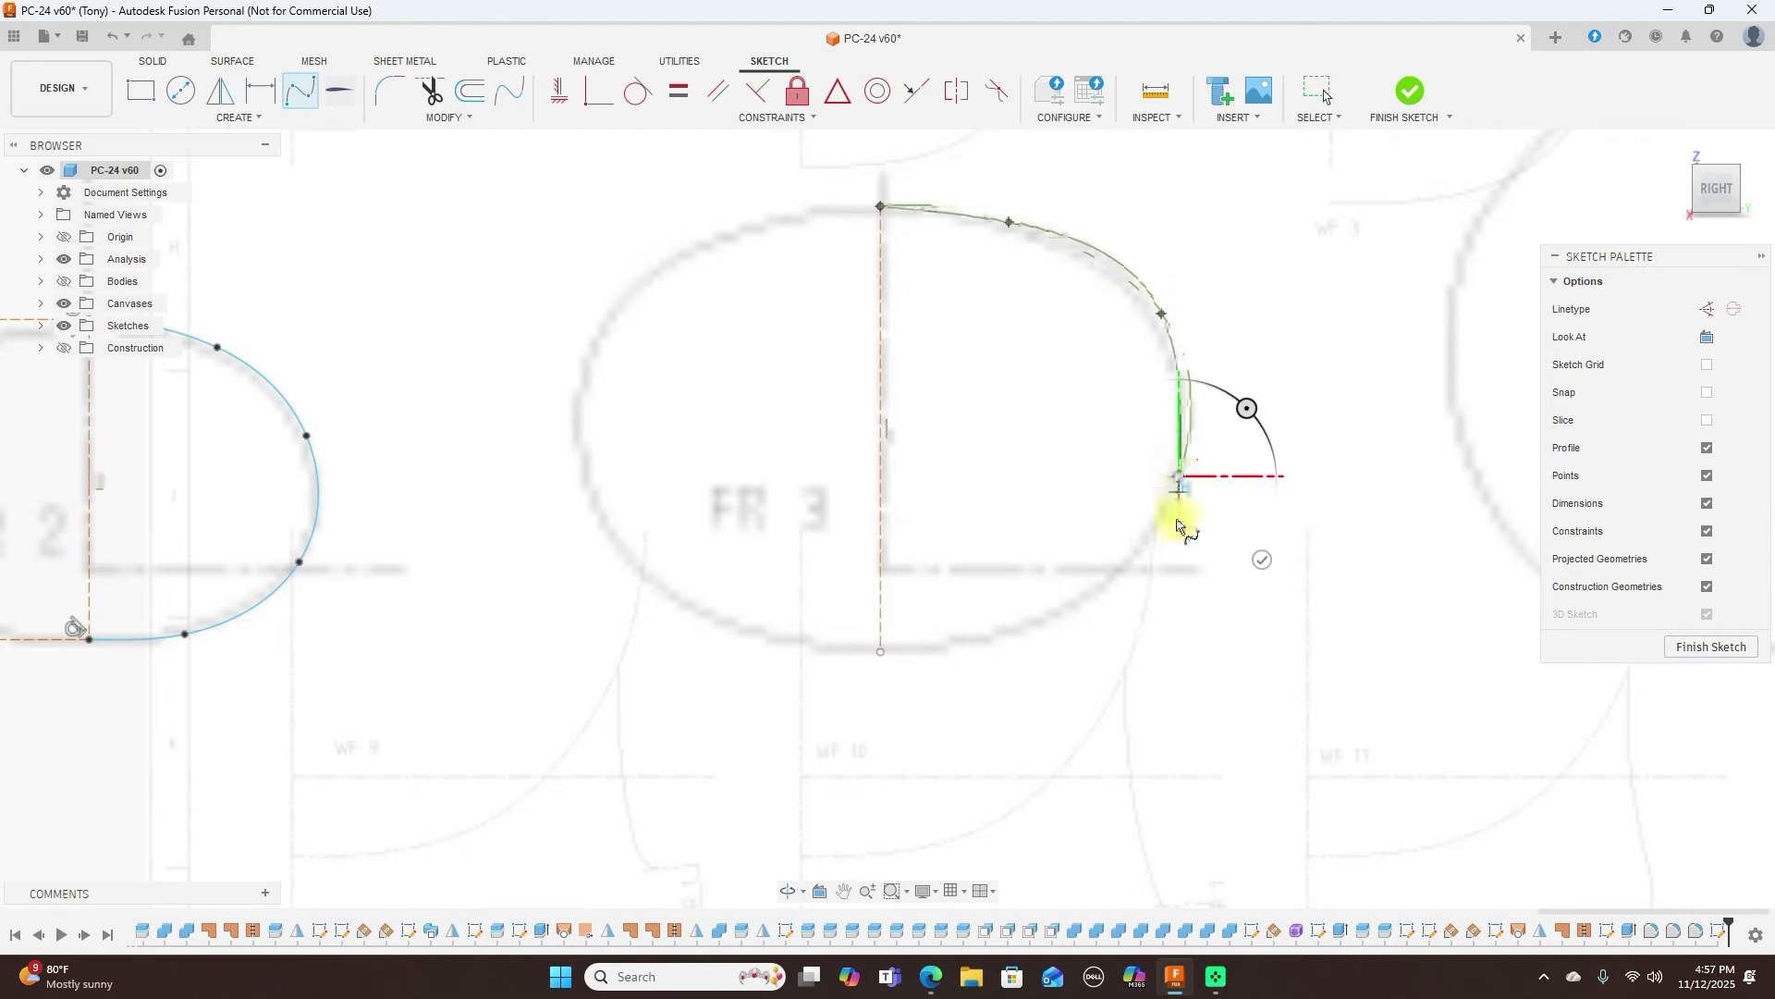
click(1129, 574)
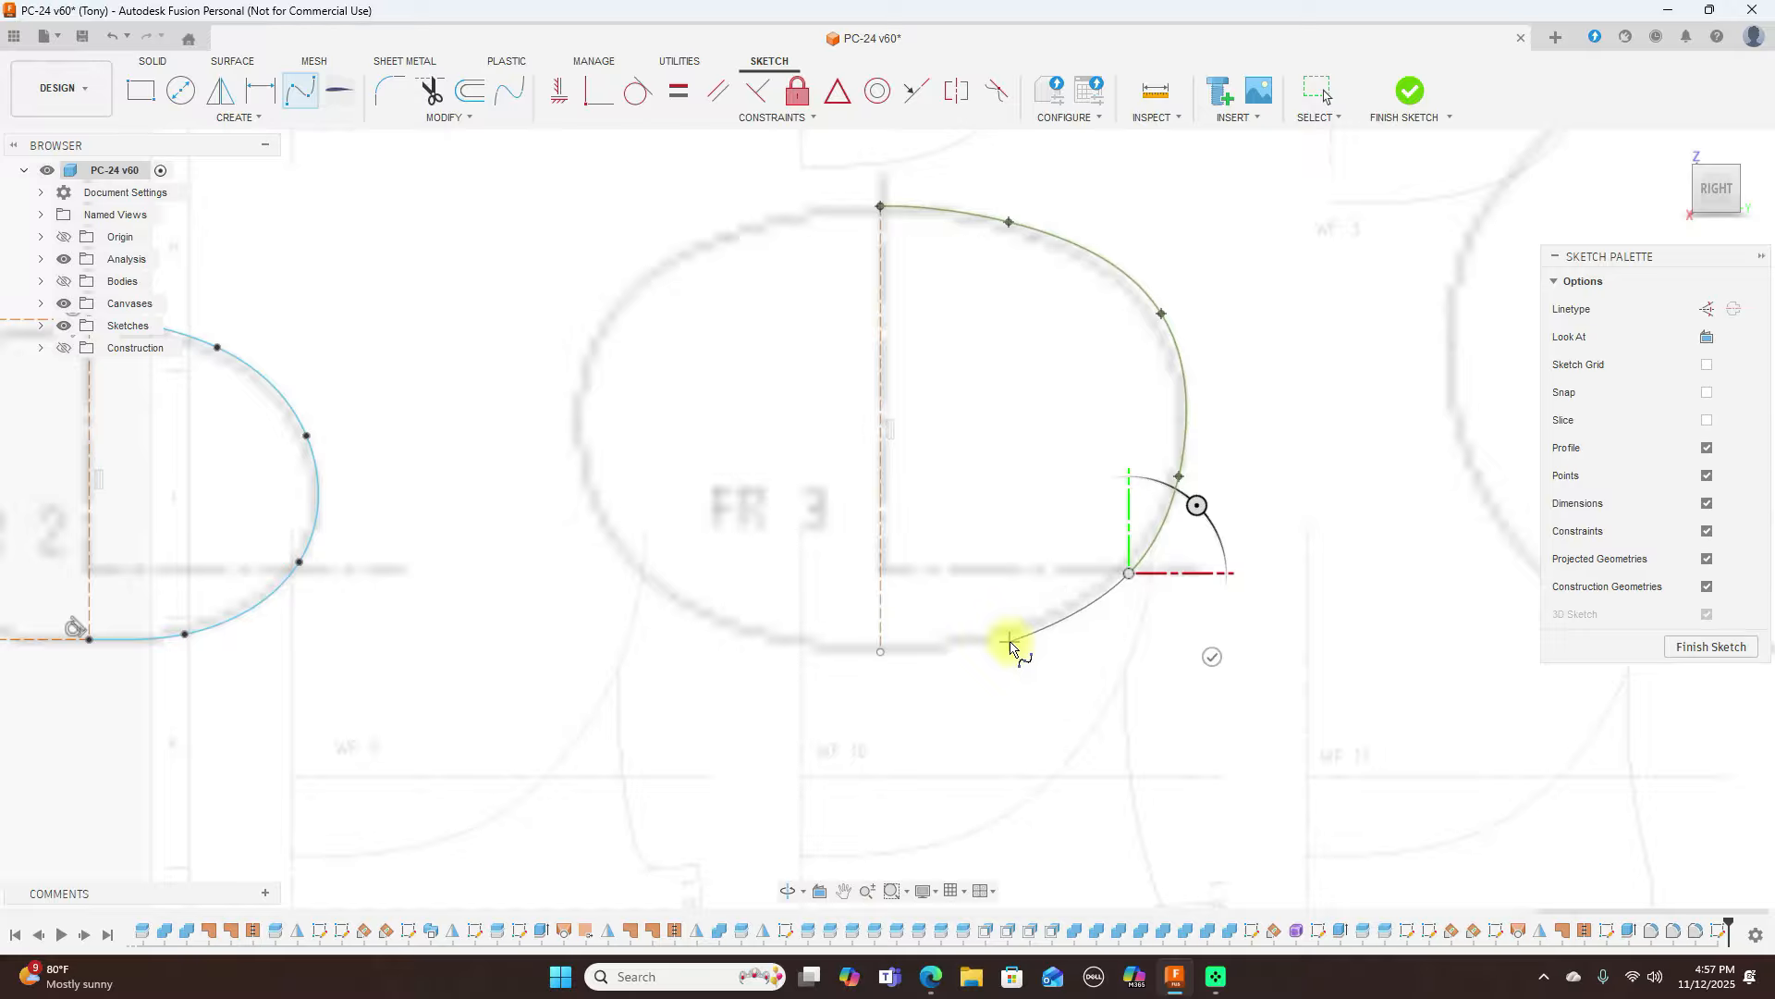
click(991, 644)
click(880, 654)
right_click(880, 653)
click(946, 661)
click(1159, 722)
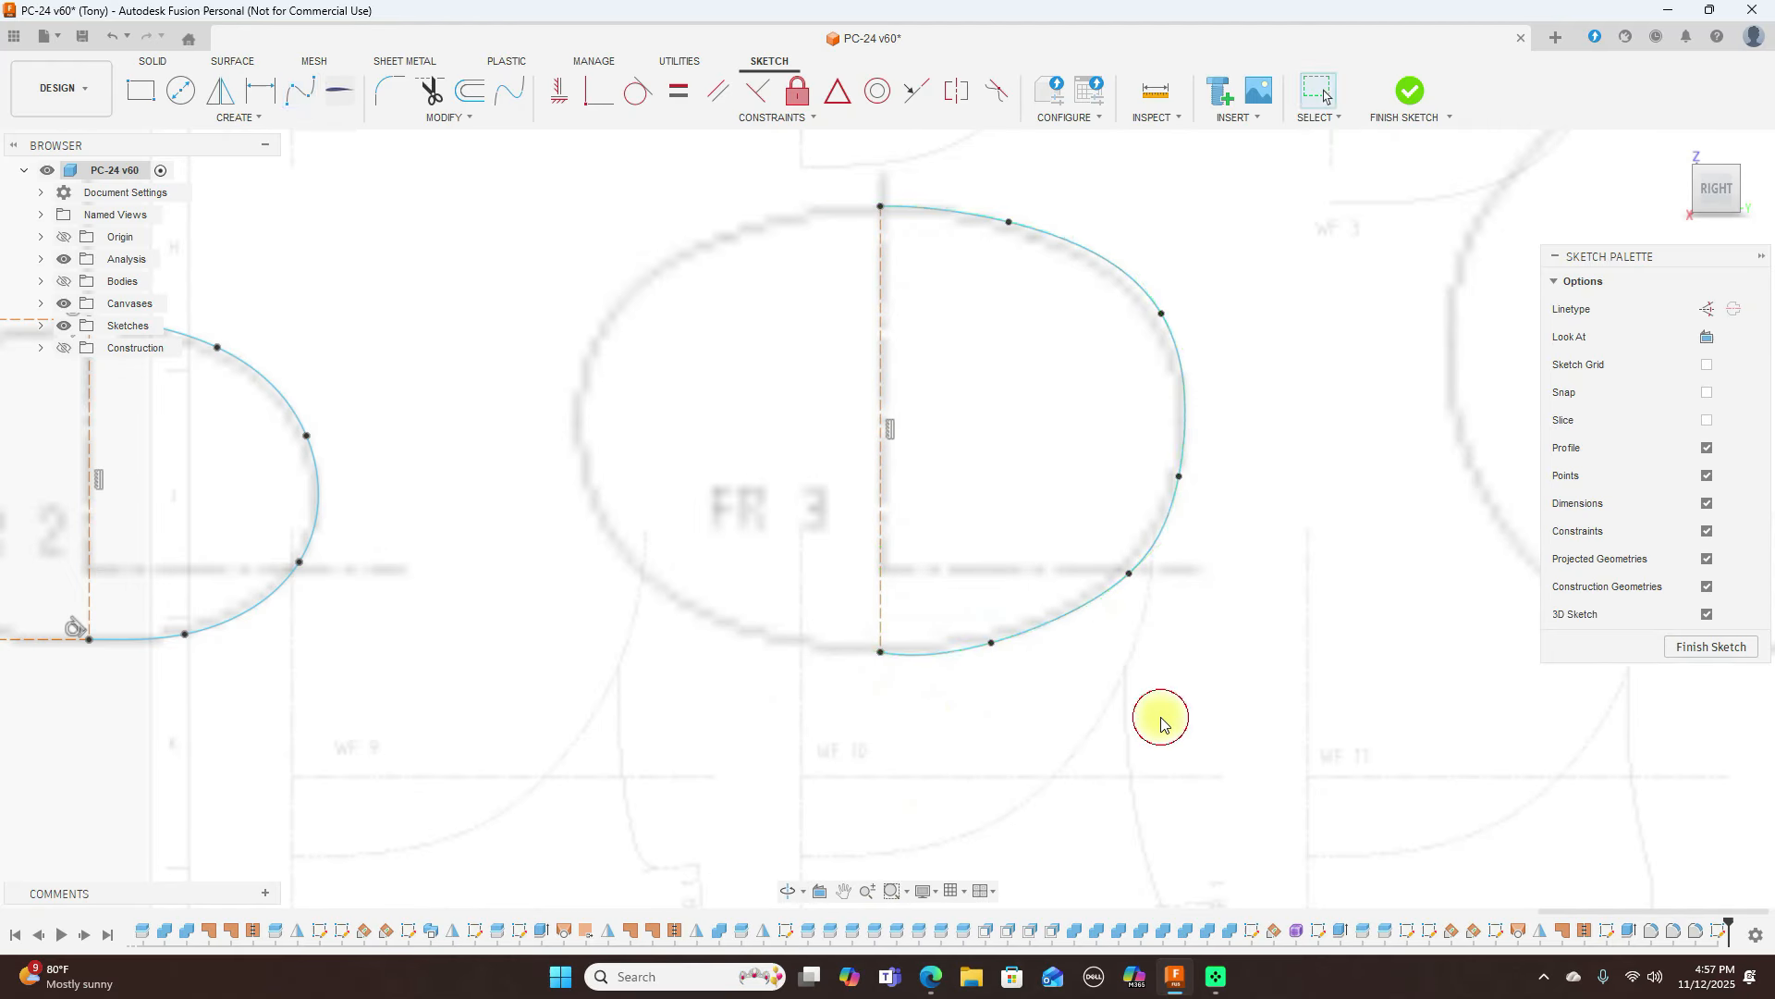
Move the FR 3 spline's lower, upper-right and right-side fit points so the curve follows the canvas outline
click(1016, 638)
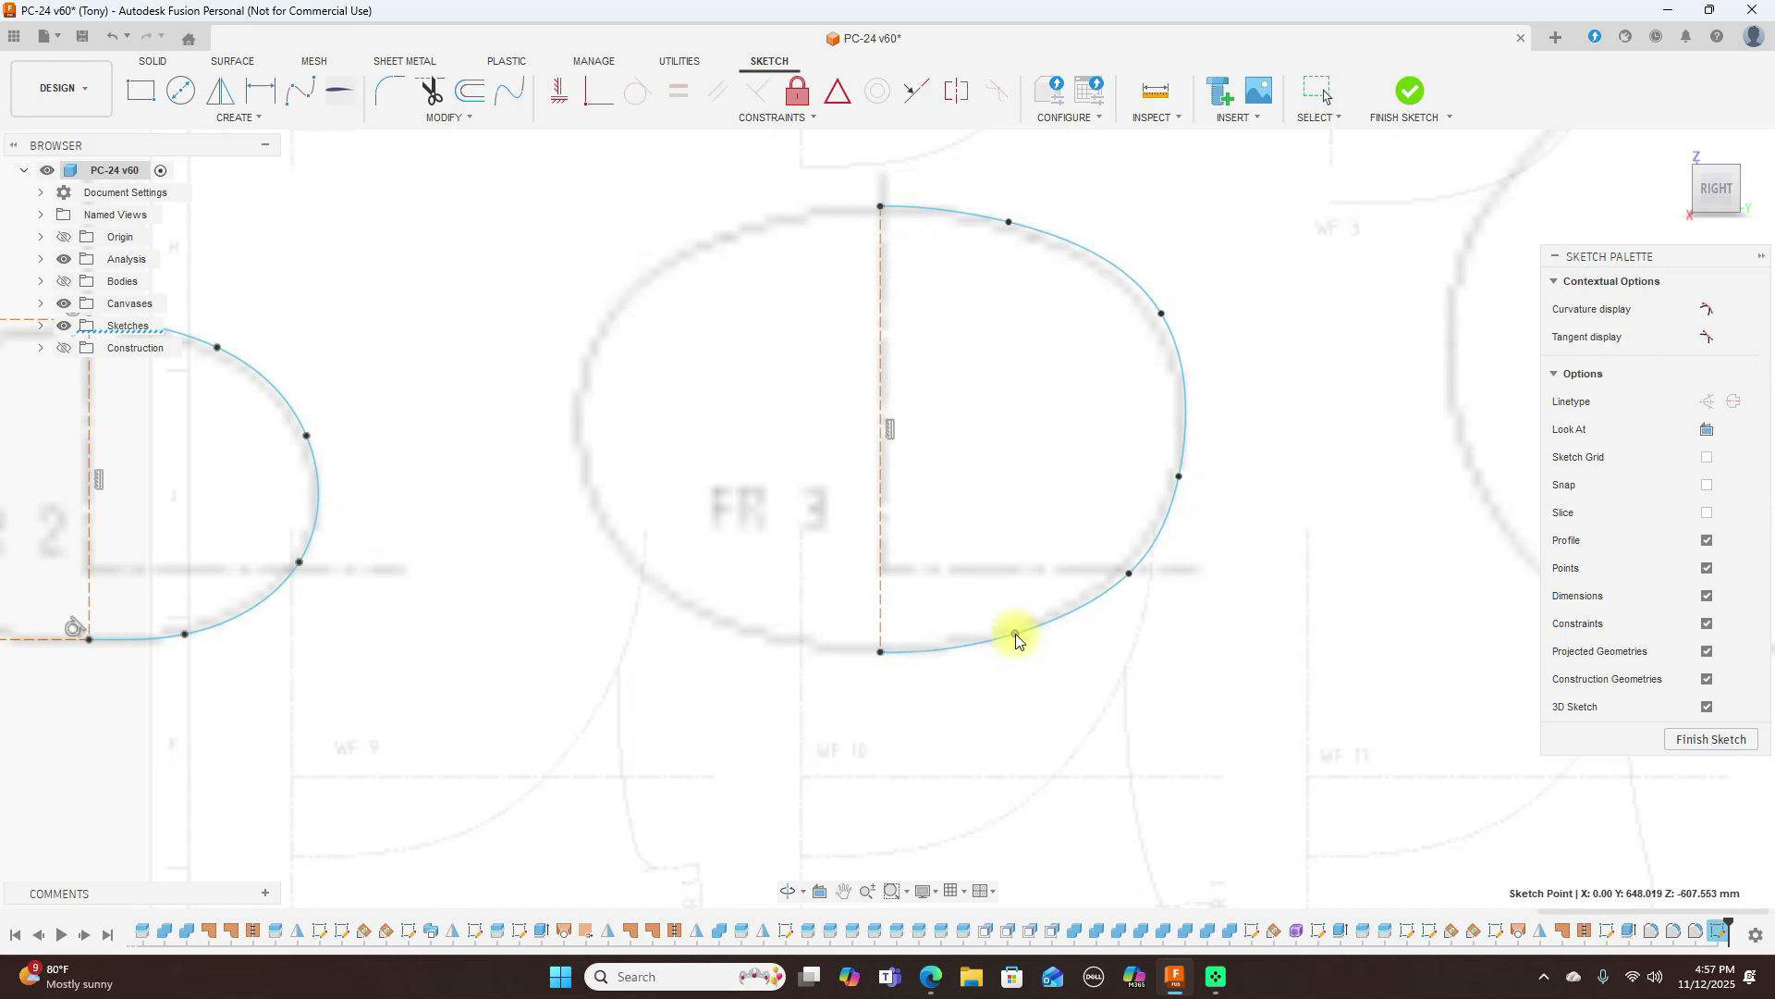
drag(1162, 312, 1158, 322)
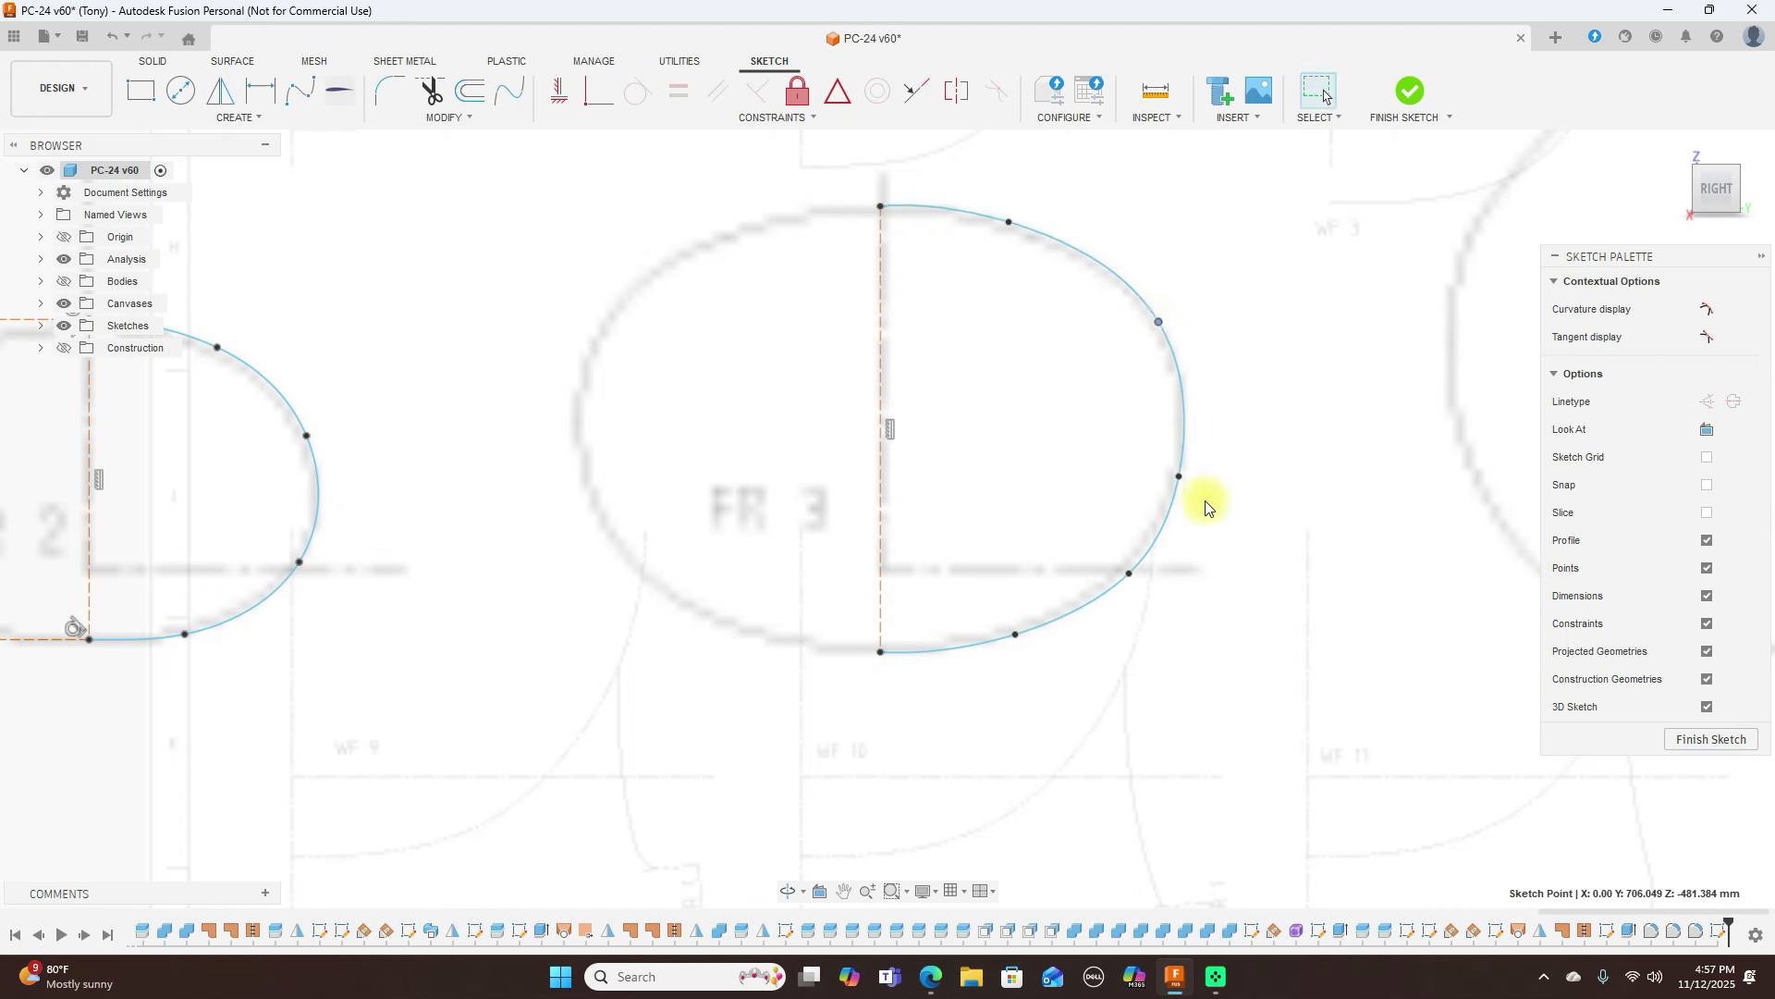
drag(1178, 477, 1185, 451)
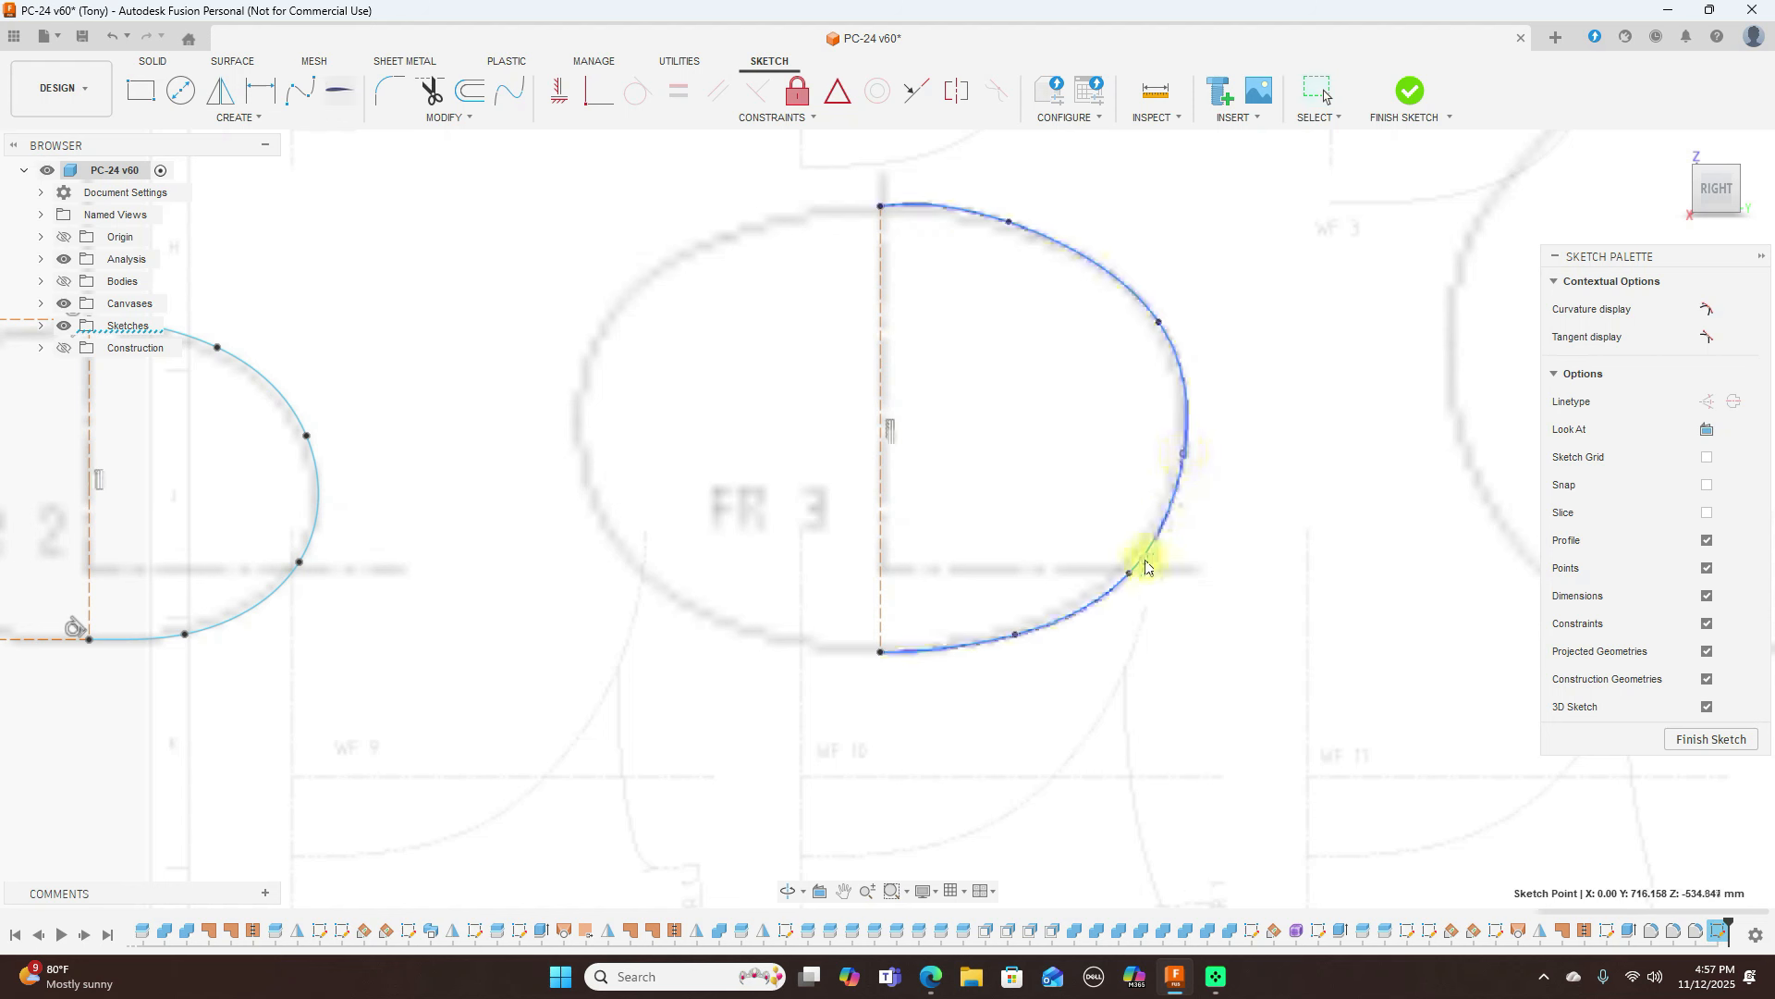
drag(1131, 571, 1137, 560)
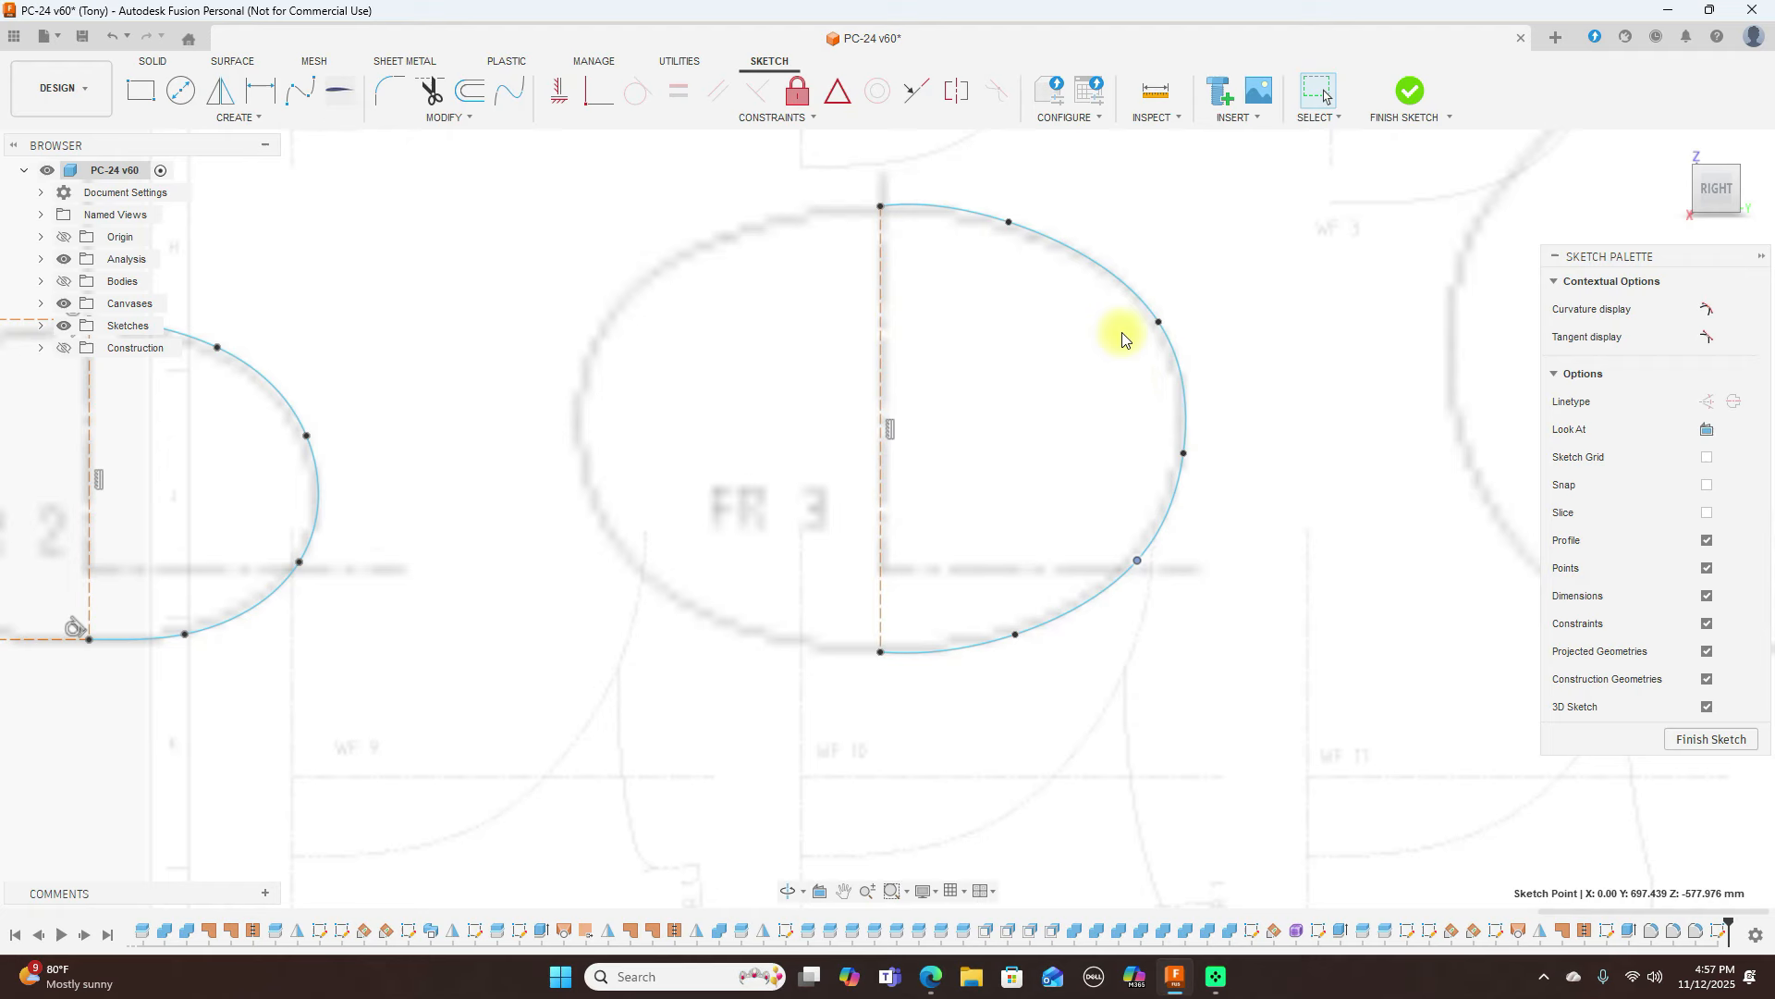
Draw a horizontal construction line about 73 mm long from the FR 3 spline's top endpoint, on the side opposite the curve
key(l)
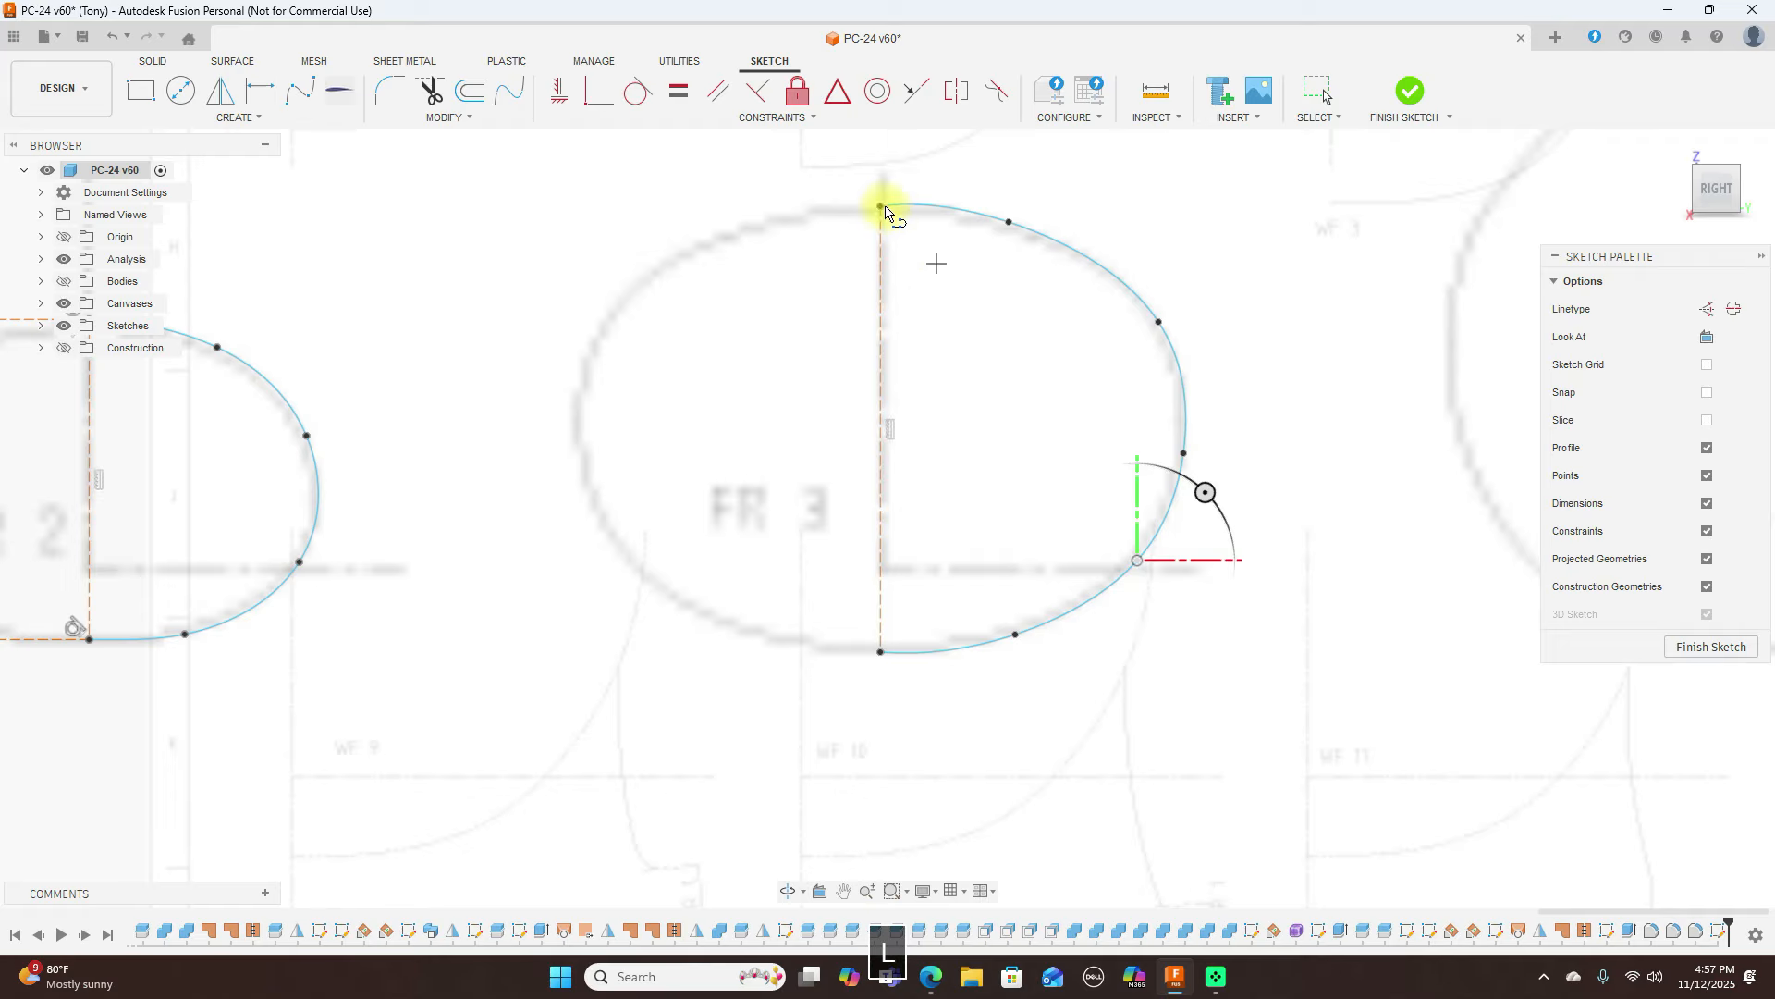
click(880, 206)
click(701, 198)
right_click(700, 199)
click(757, 199)
key(x)
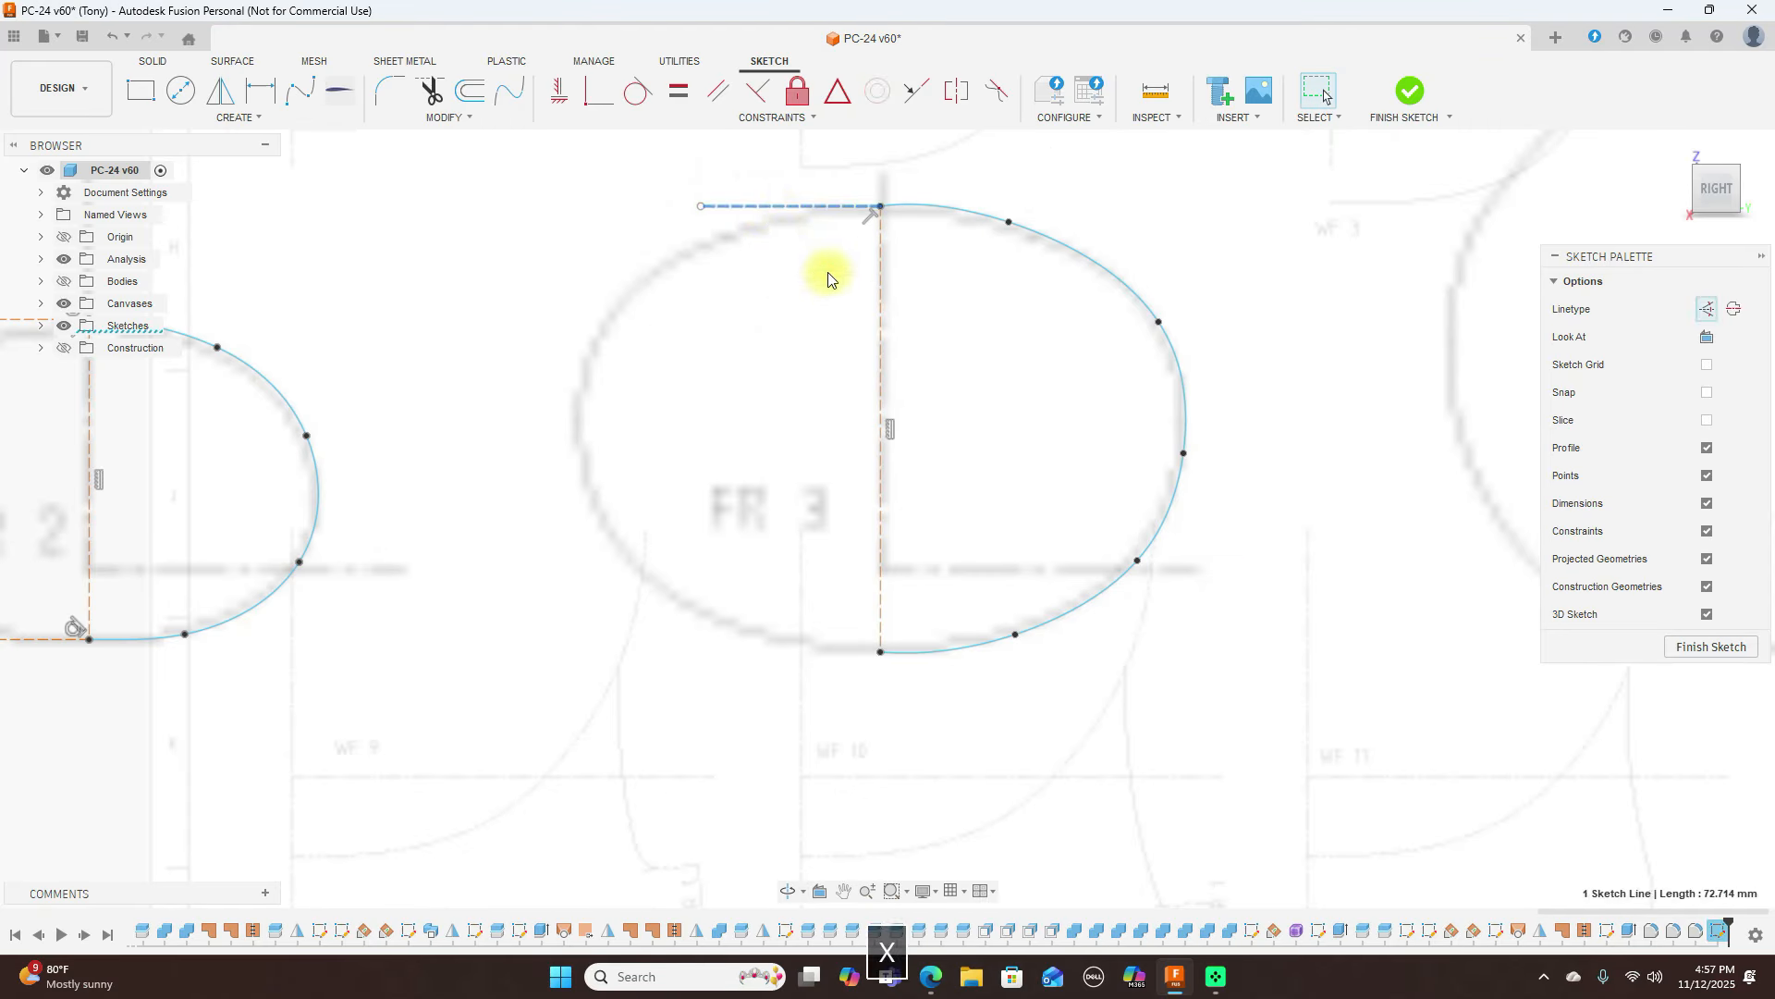
Draw a horizontal construction line about 51 mm long from the FR 3 spline's bottom endpoint, on the side opposite the curve
key(l)
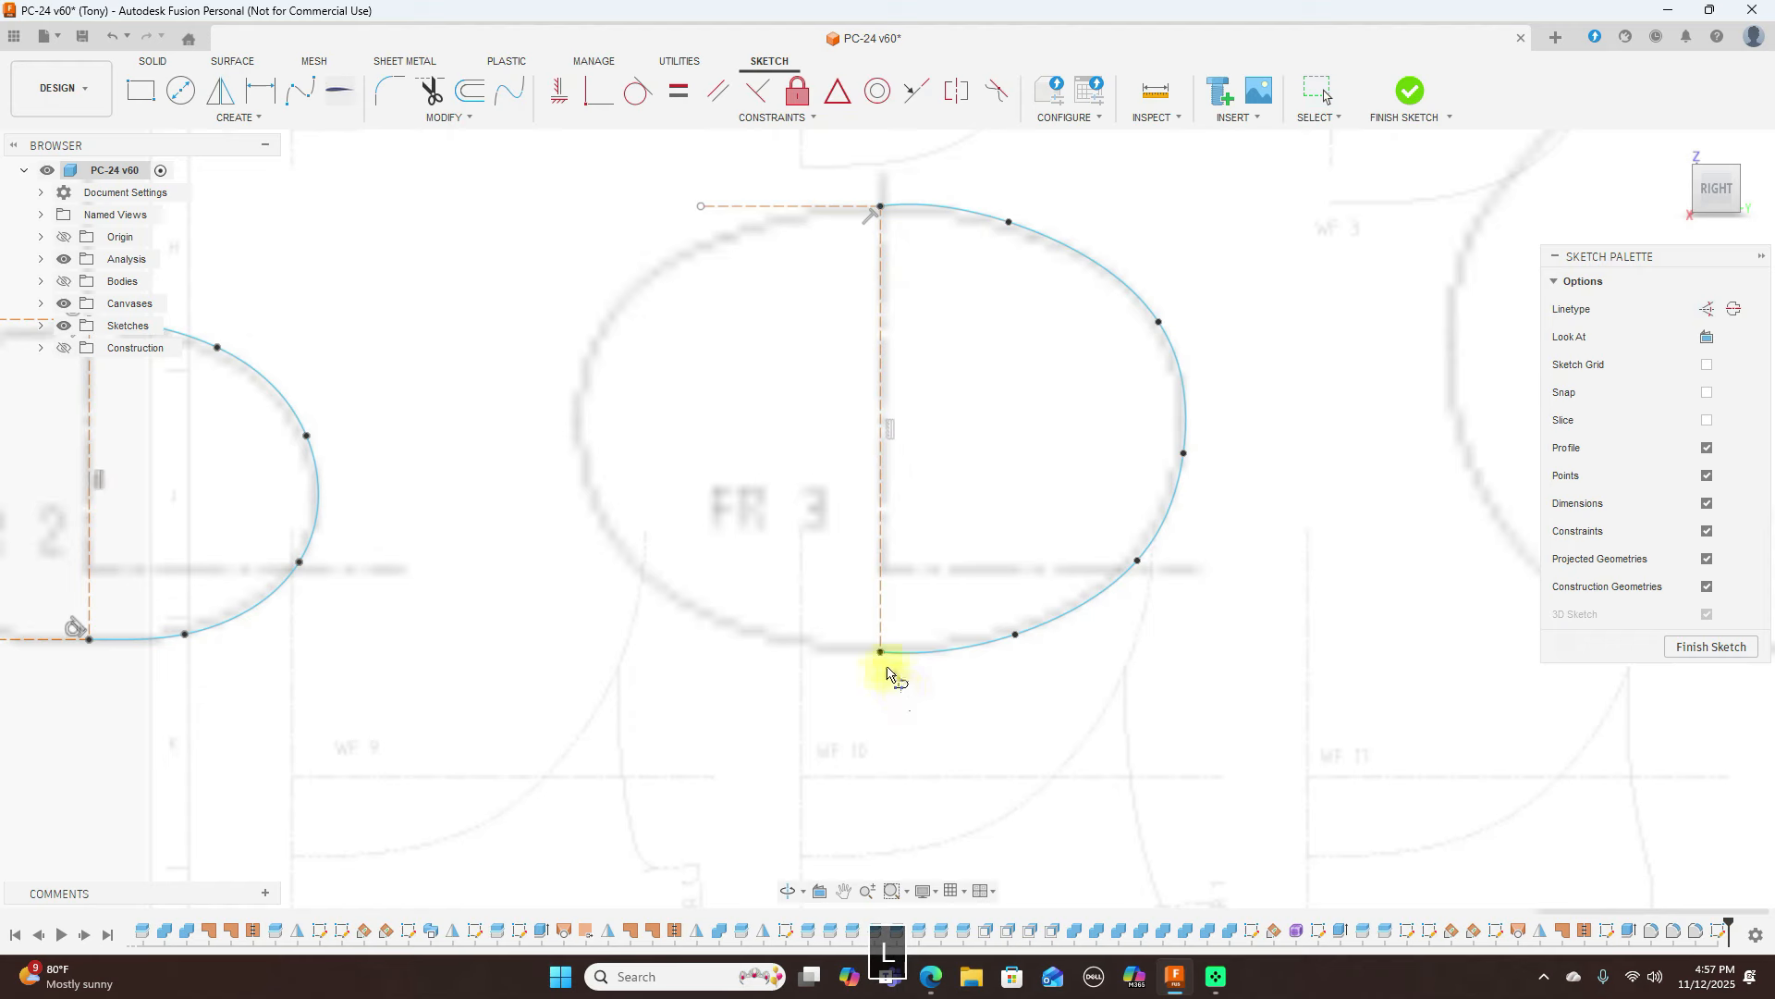
click(880, 652)
click(755, 652)
right_click(754, 652)
click(814, 651)
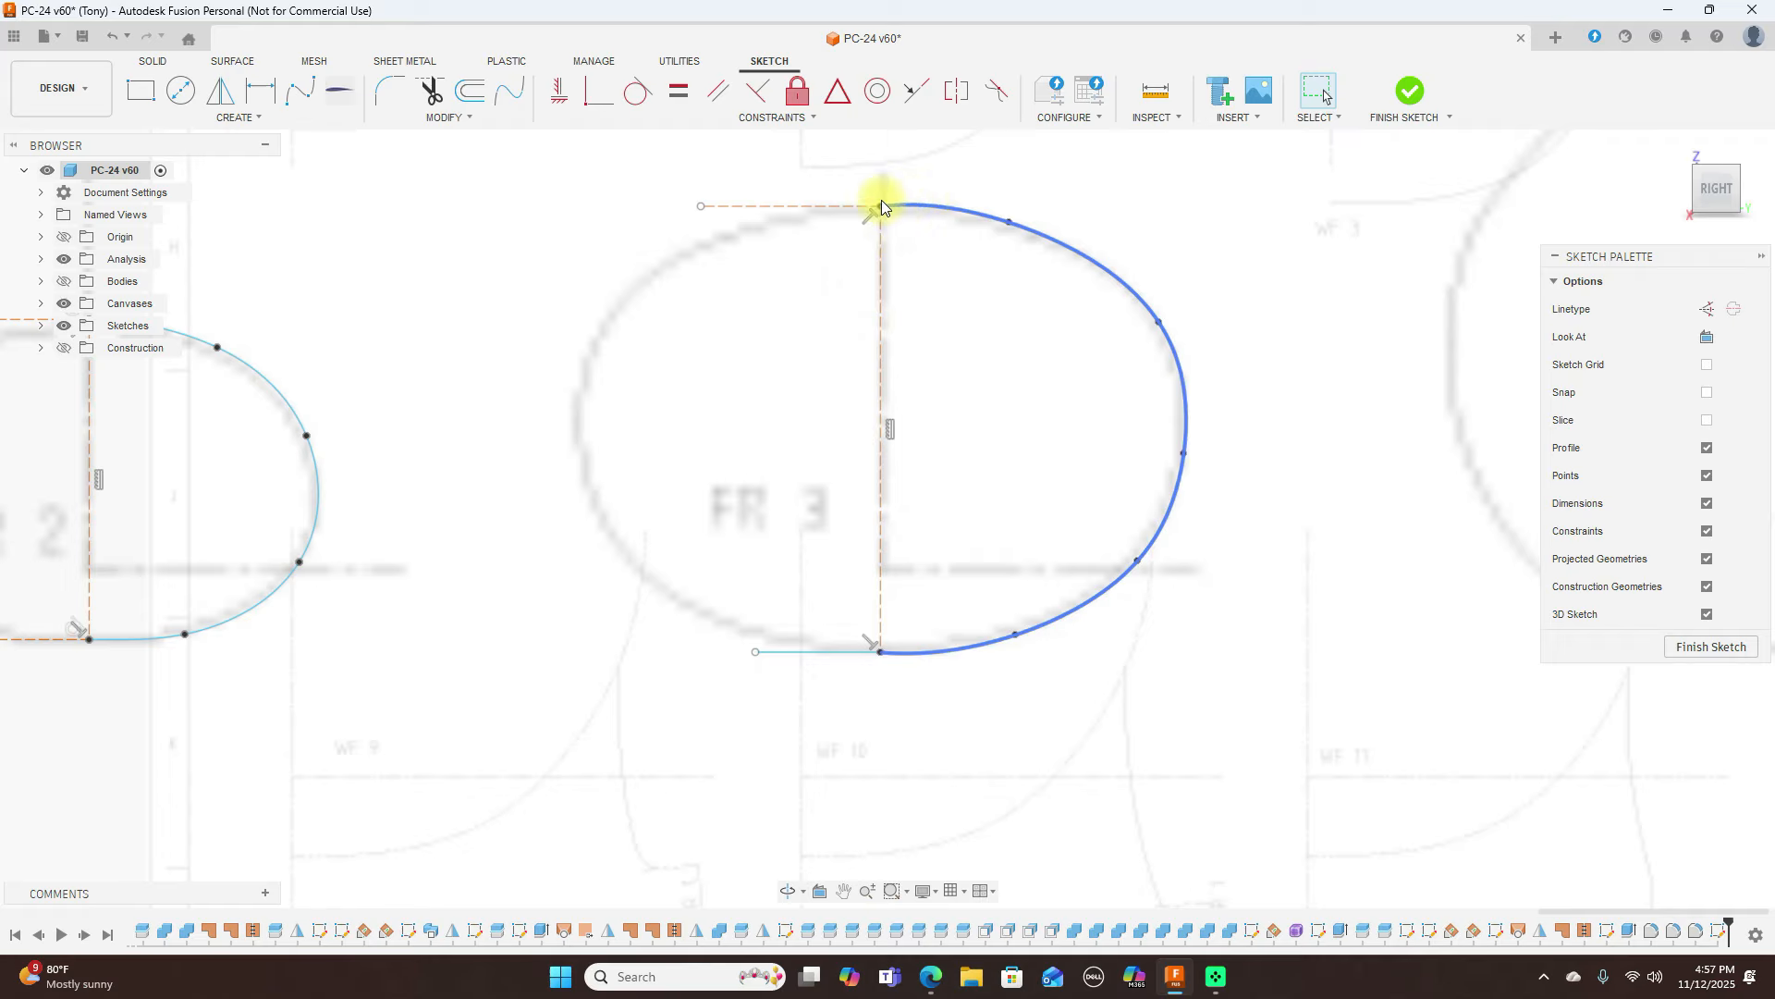
click(820, 653)
key(x)
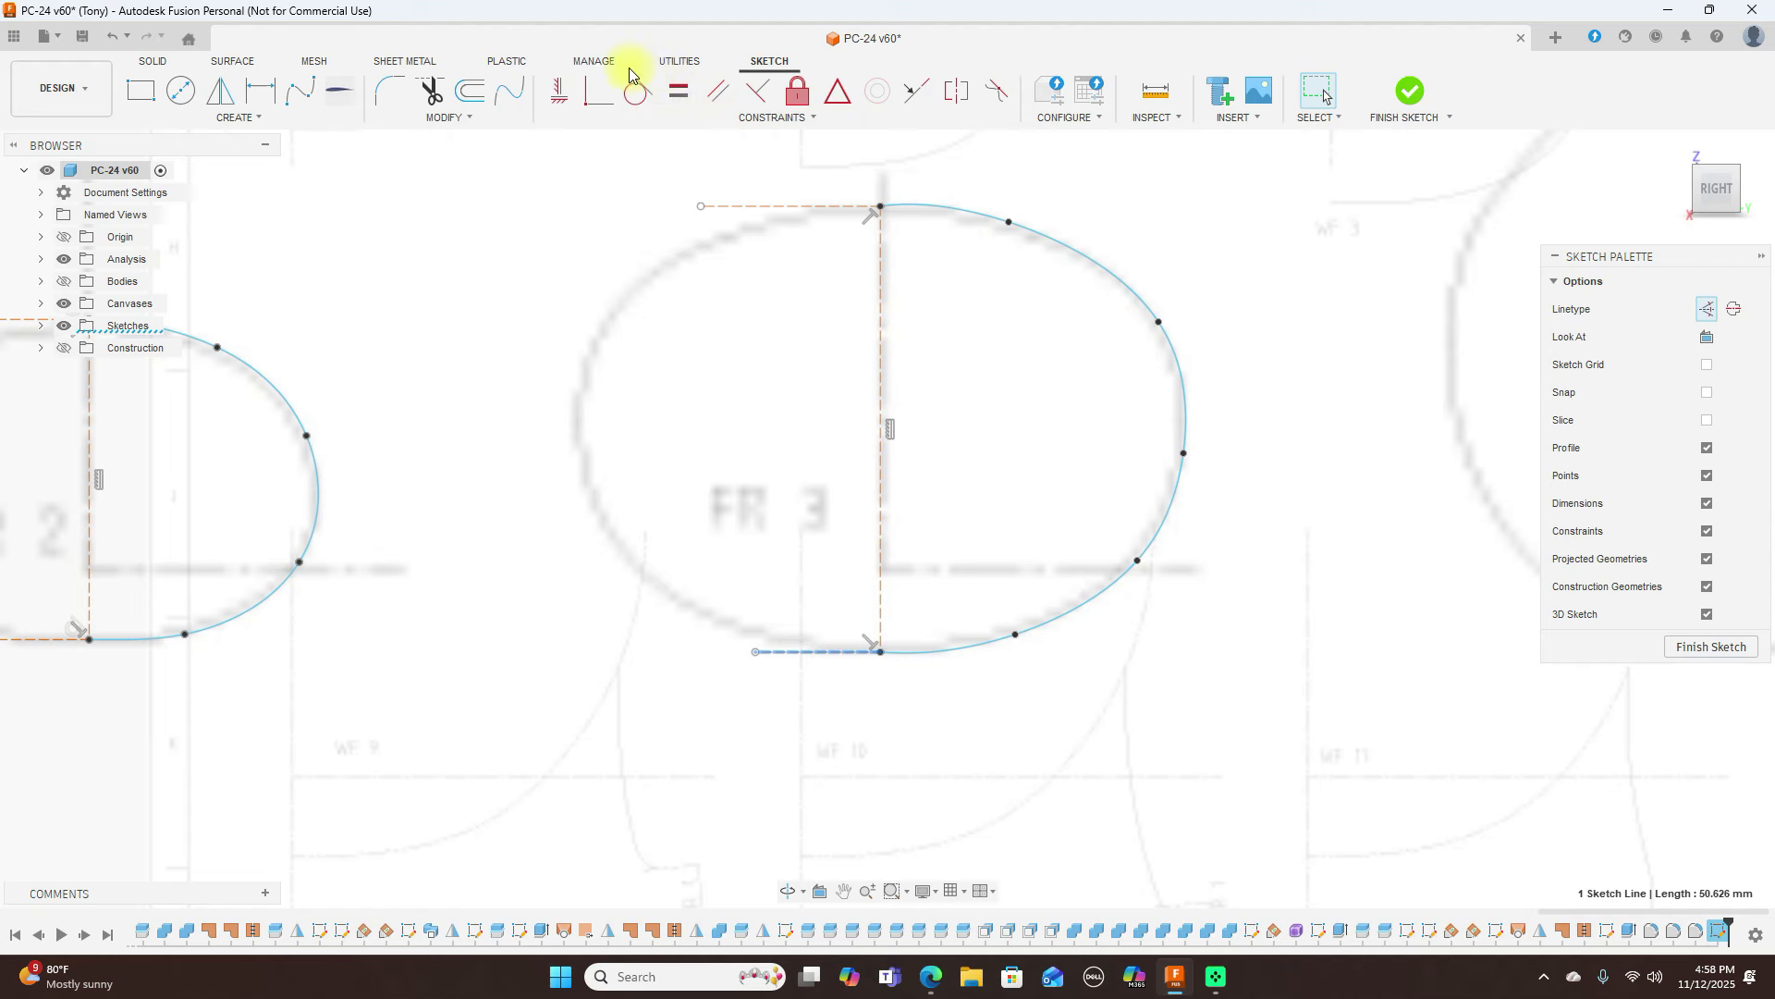
Make the FR 3 spline tangent to the horizontal construction lines at its top and bottom endpoints
click(968, 205)
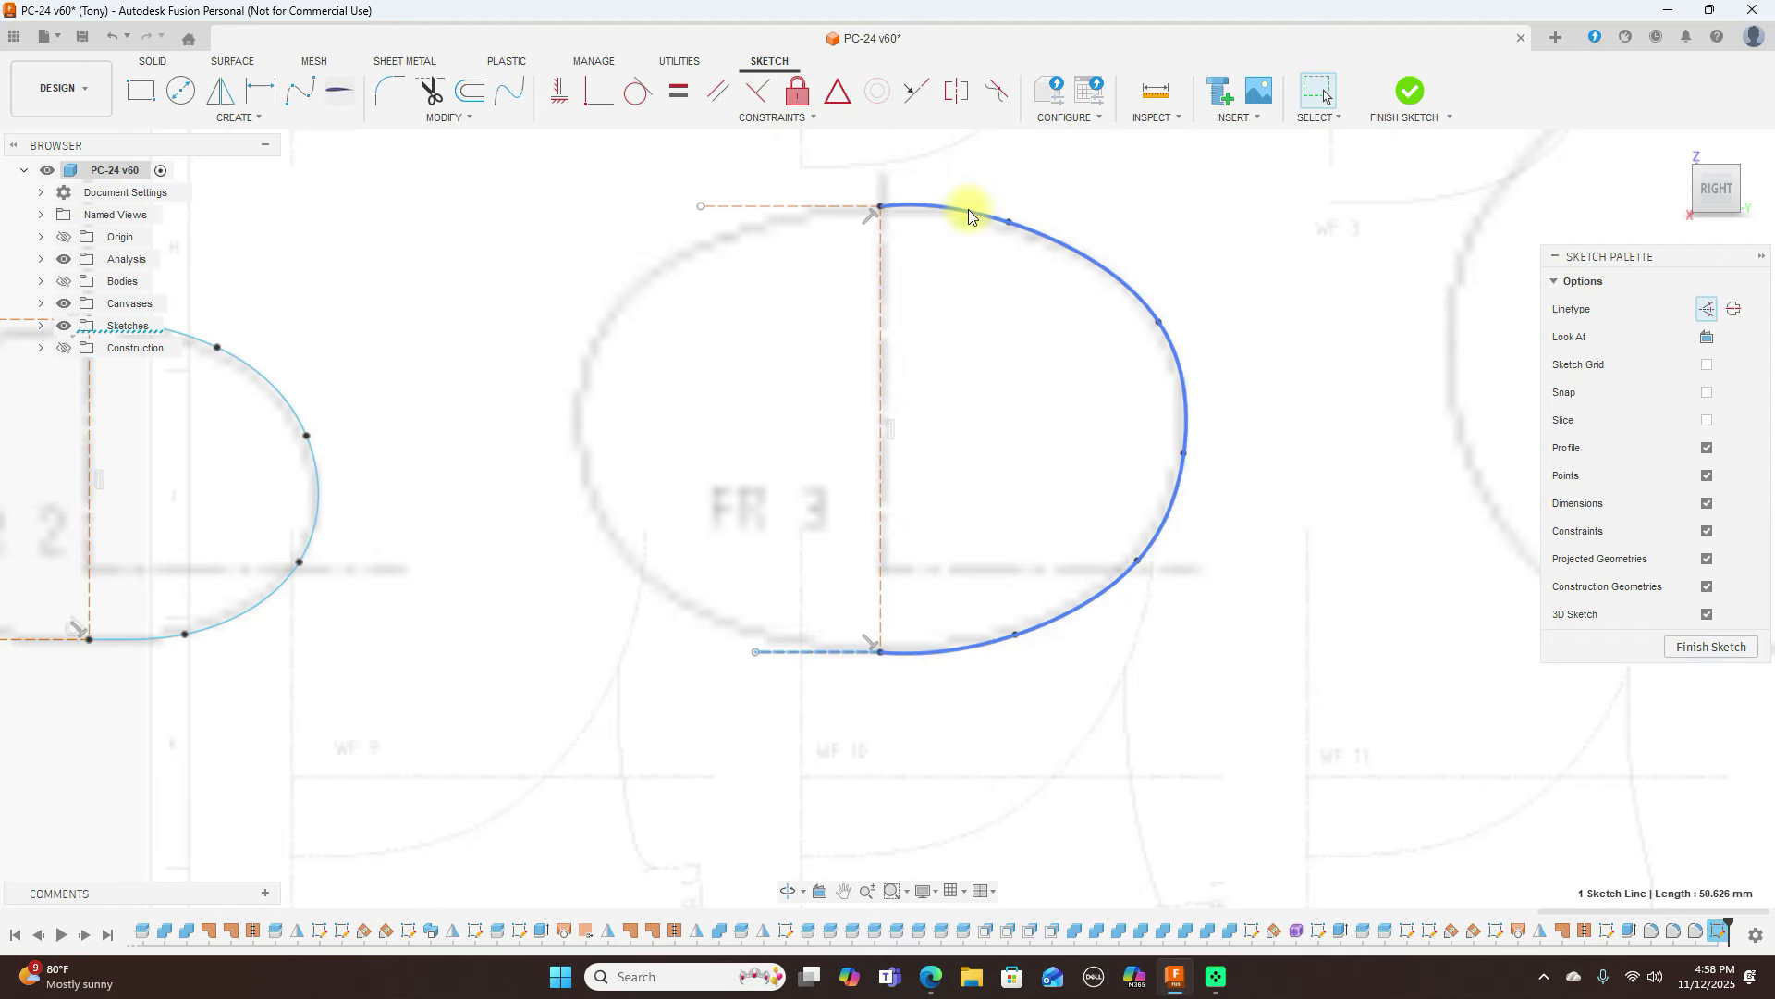
click(637, 91)
click(739, 207)
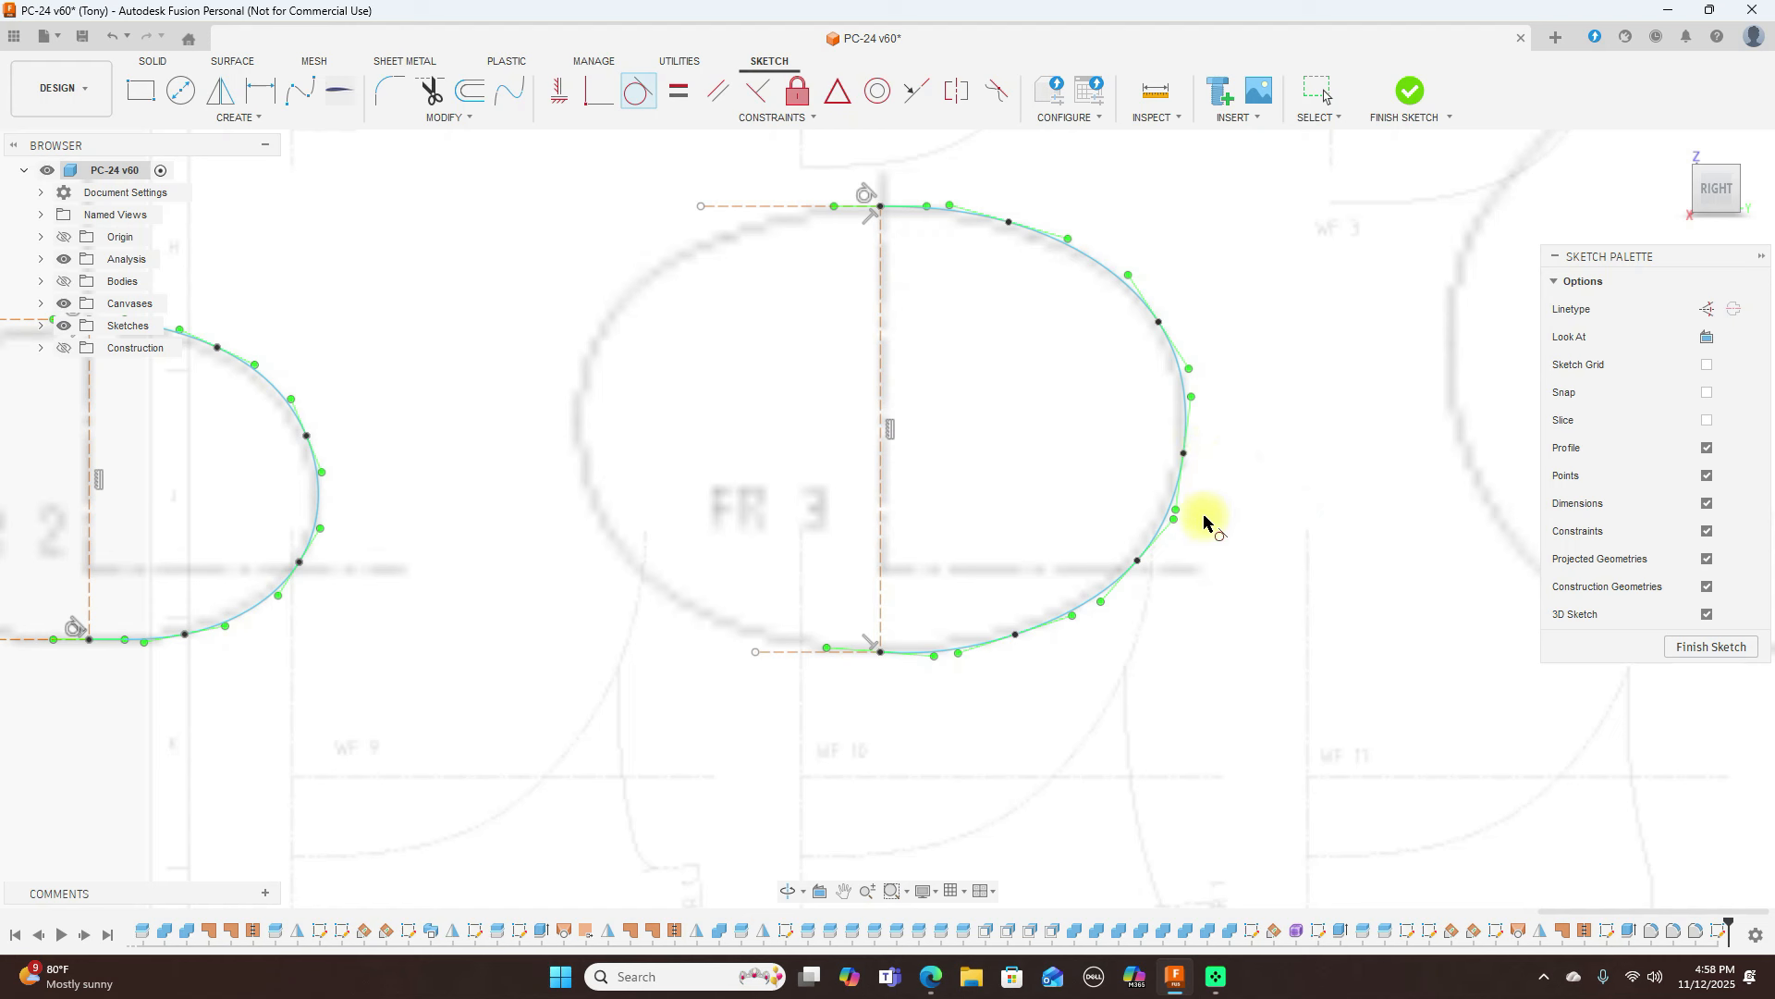
click(1164, 506)
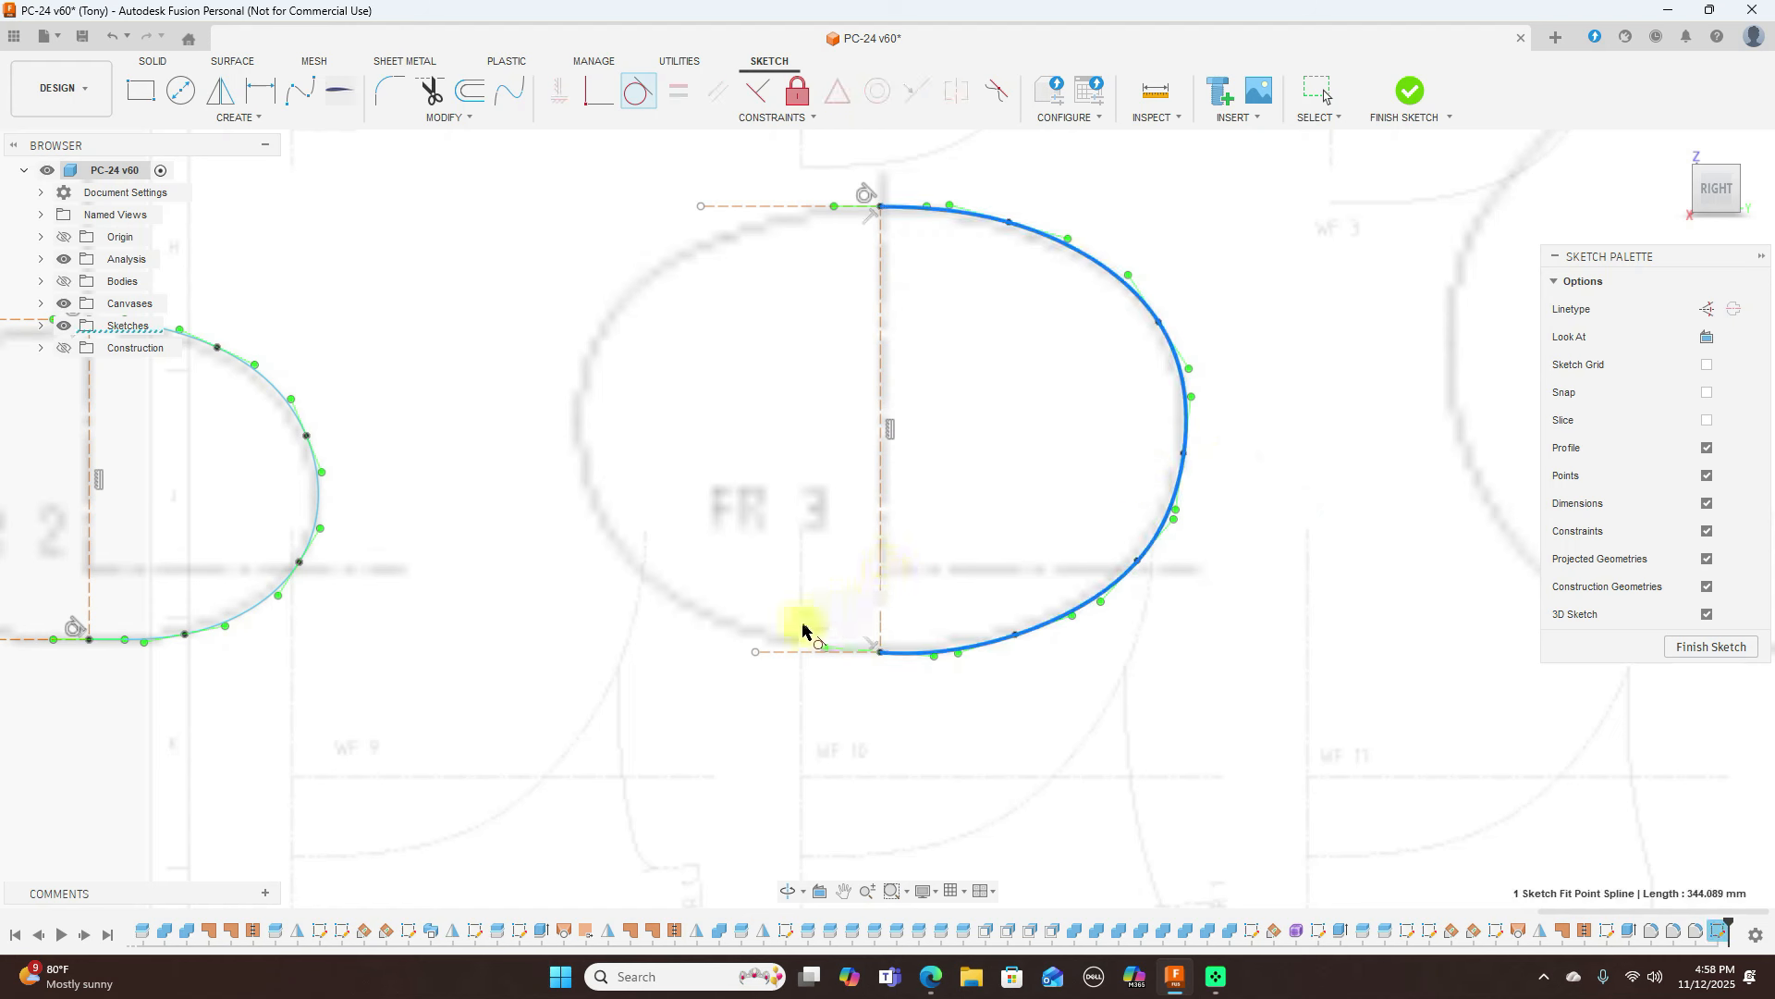
click(783, 653)
right_click(1128, 722)
click(1185, 725)
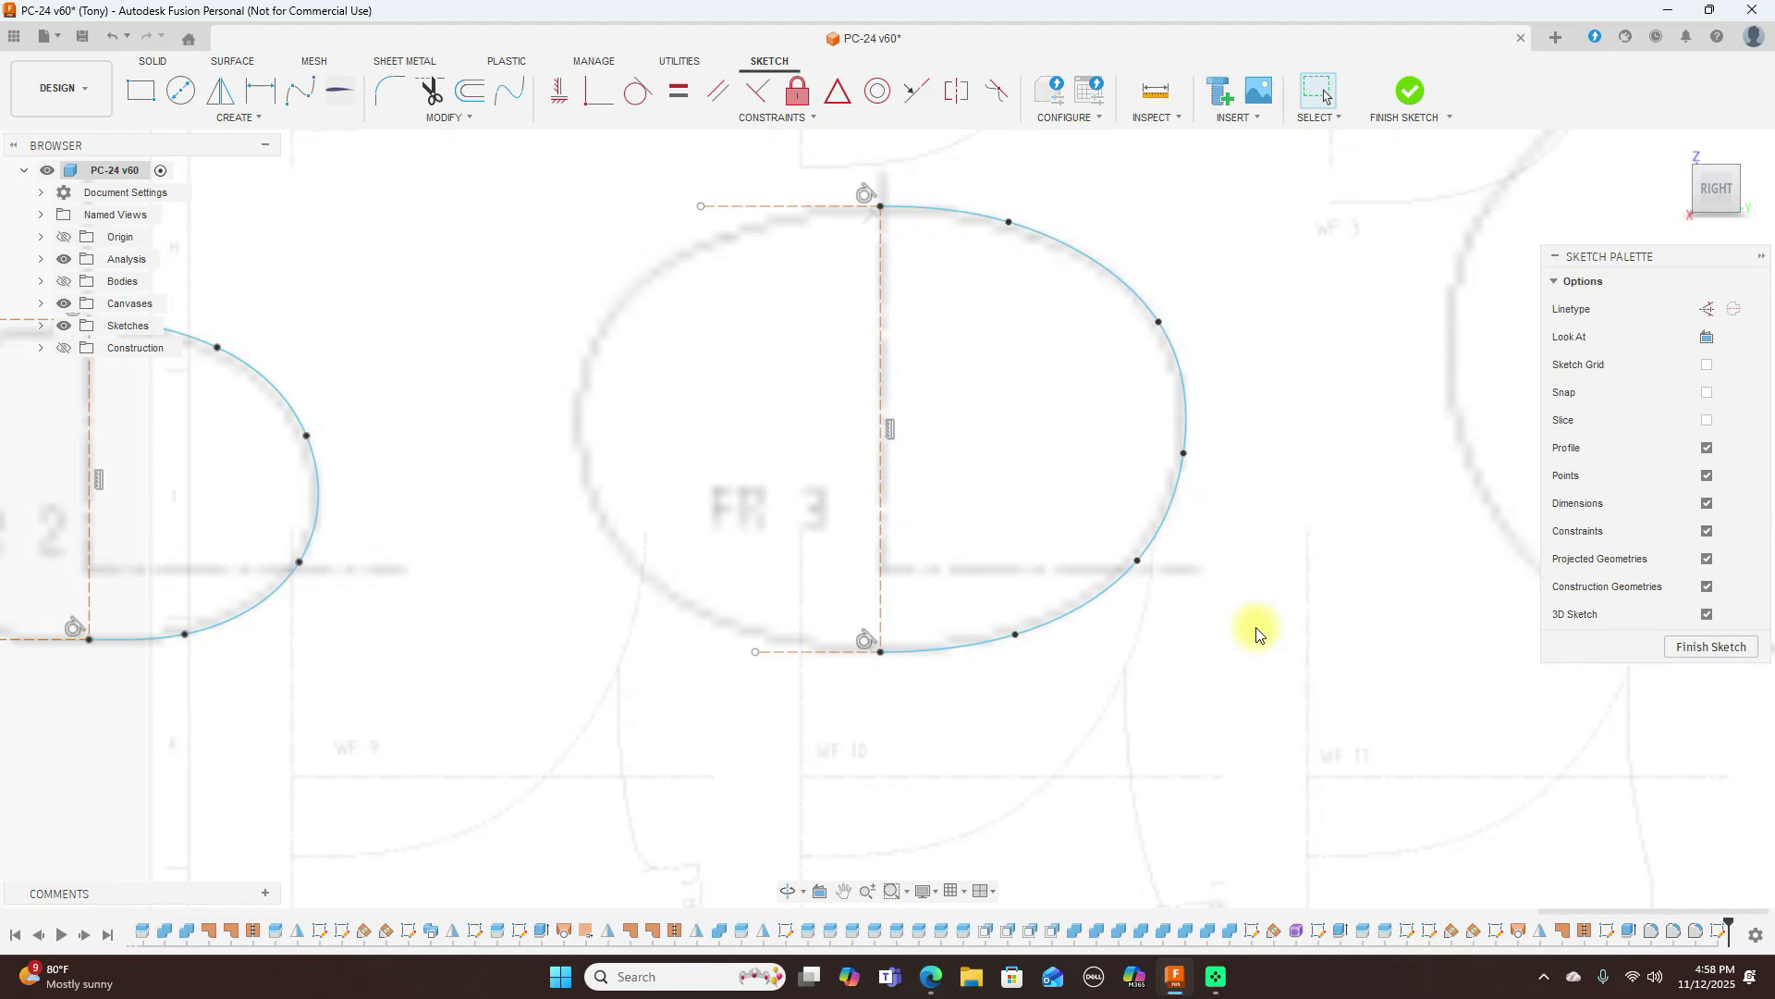
scroll(1255, 634, down, 5)
mouse_move(1319, 674)
middle_down()
mouse_move(902, 691)
mouse_move(1022, 681)
mouse_move(1079, 650)
mouse_move(903, 666)
mouse_move(950, 659)
middle_up()
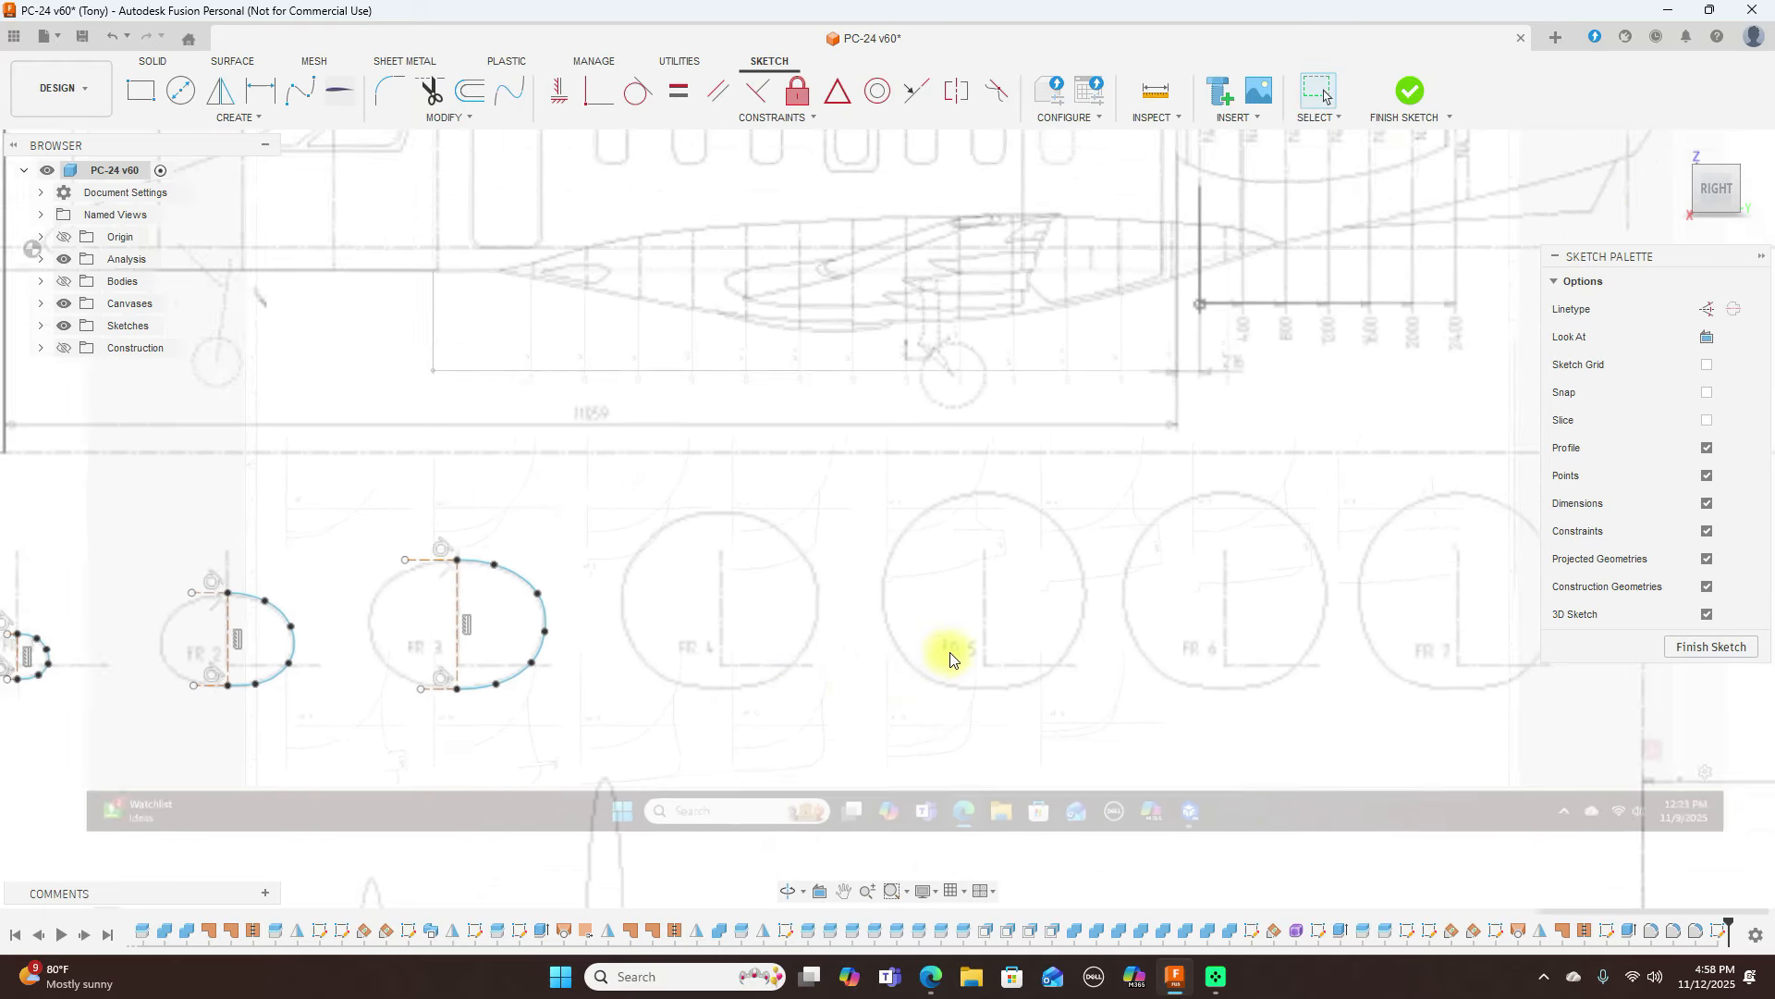
scroll(951, 658, down, 3)
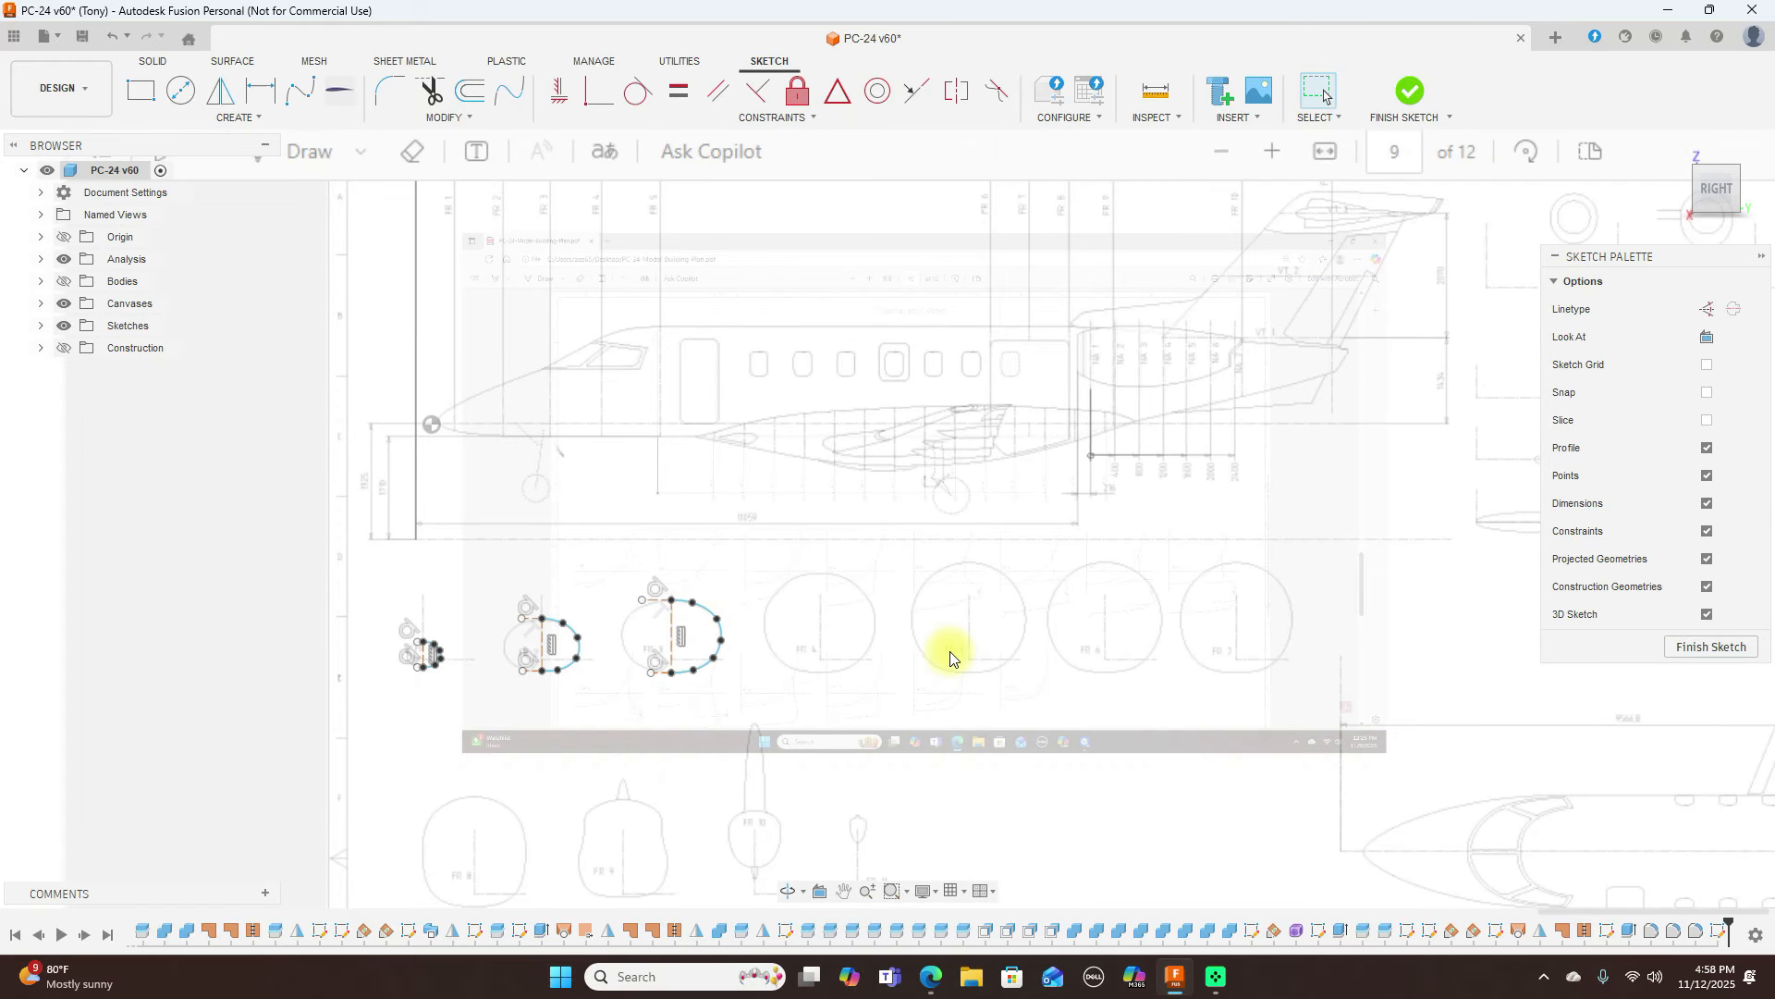
Draw a vertical line about 248 mm long through the middle of FR 4, from the outline's top to its bottom
scroll(950, 658, up, 3)
scroll(859, 651, up, 1)
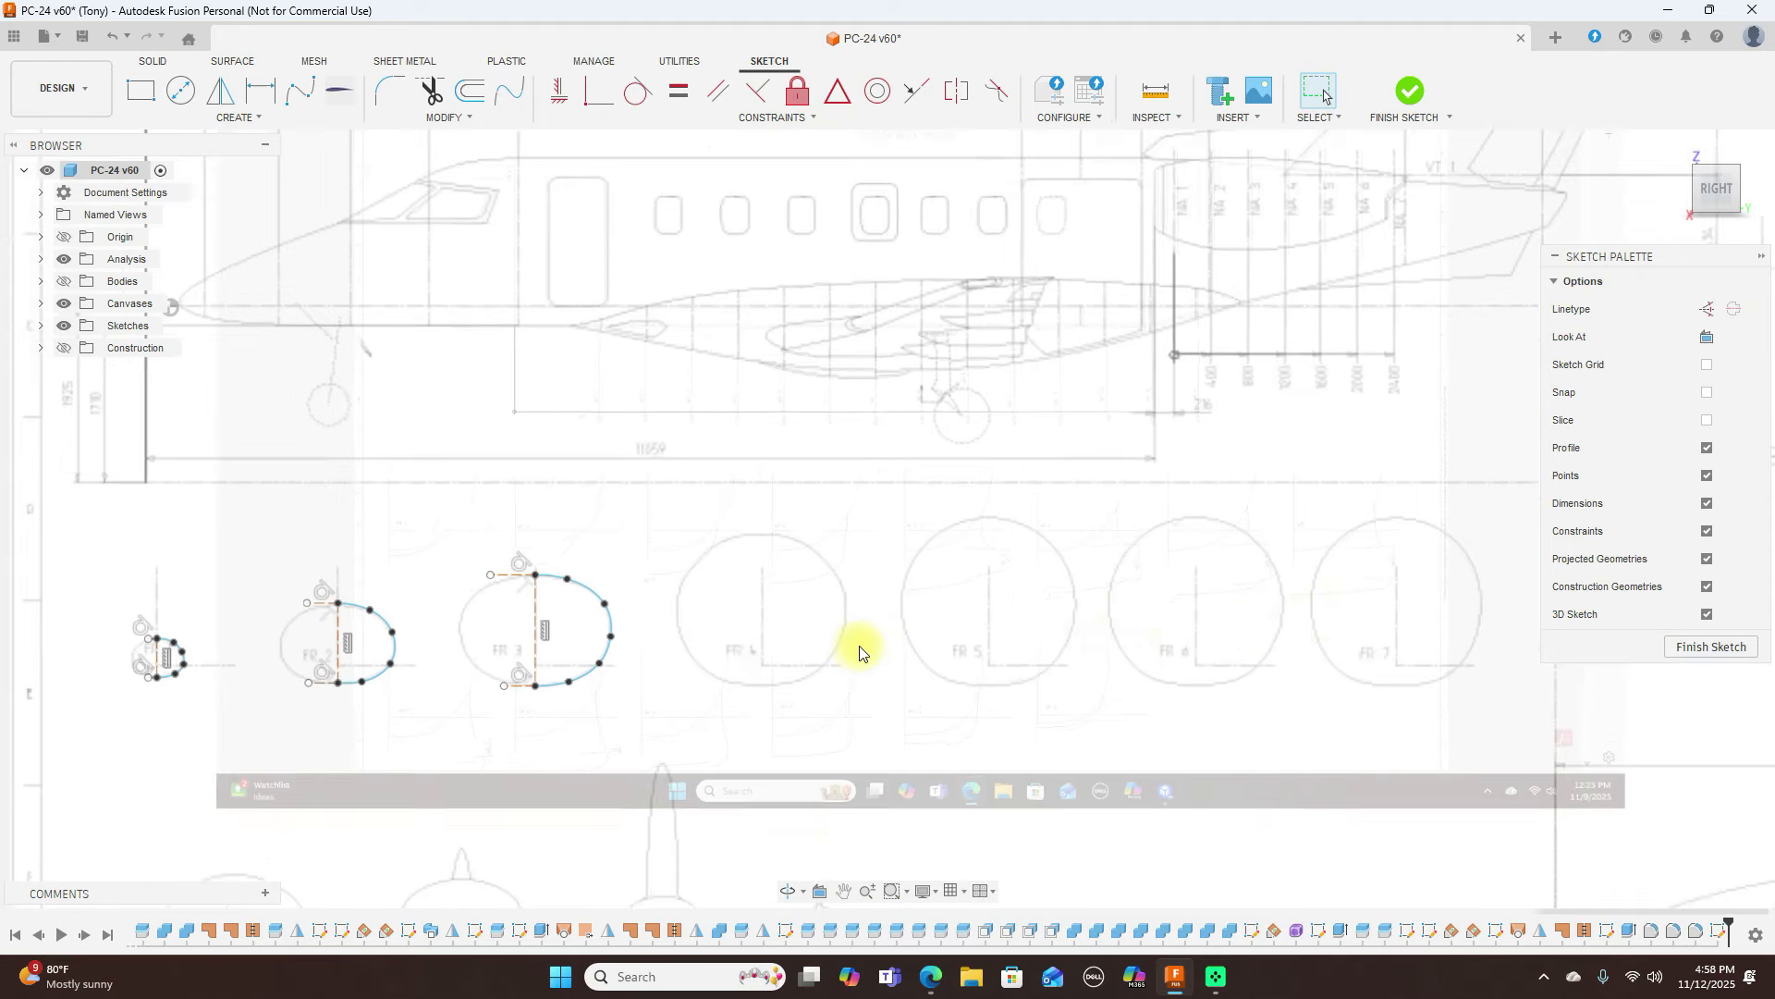
scroll(1217, 515, up, 3)
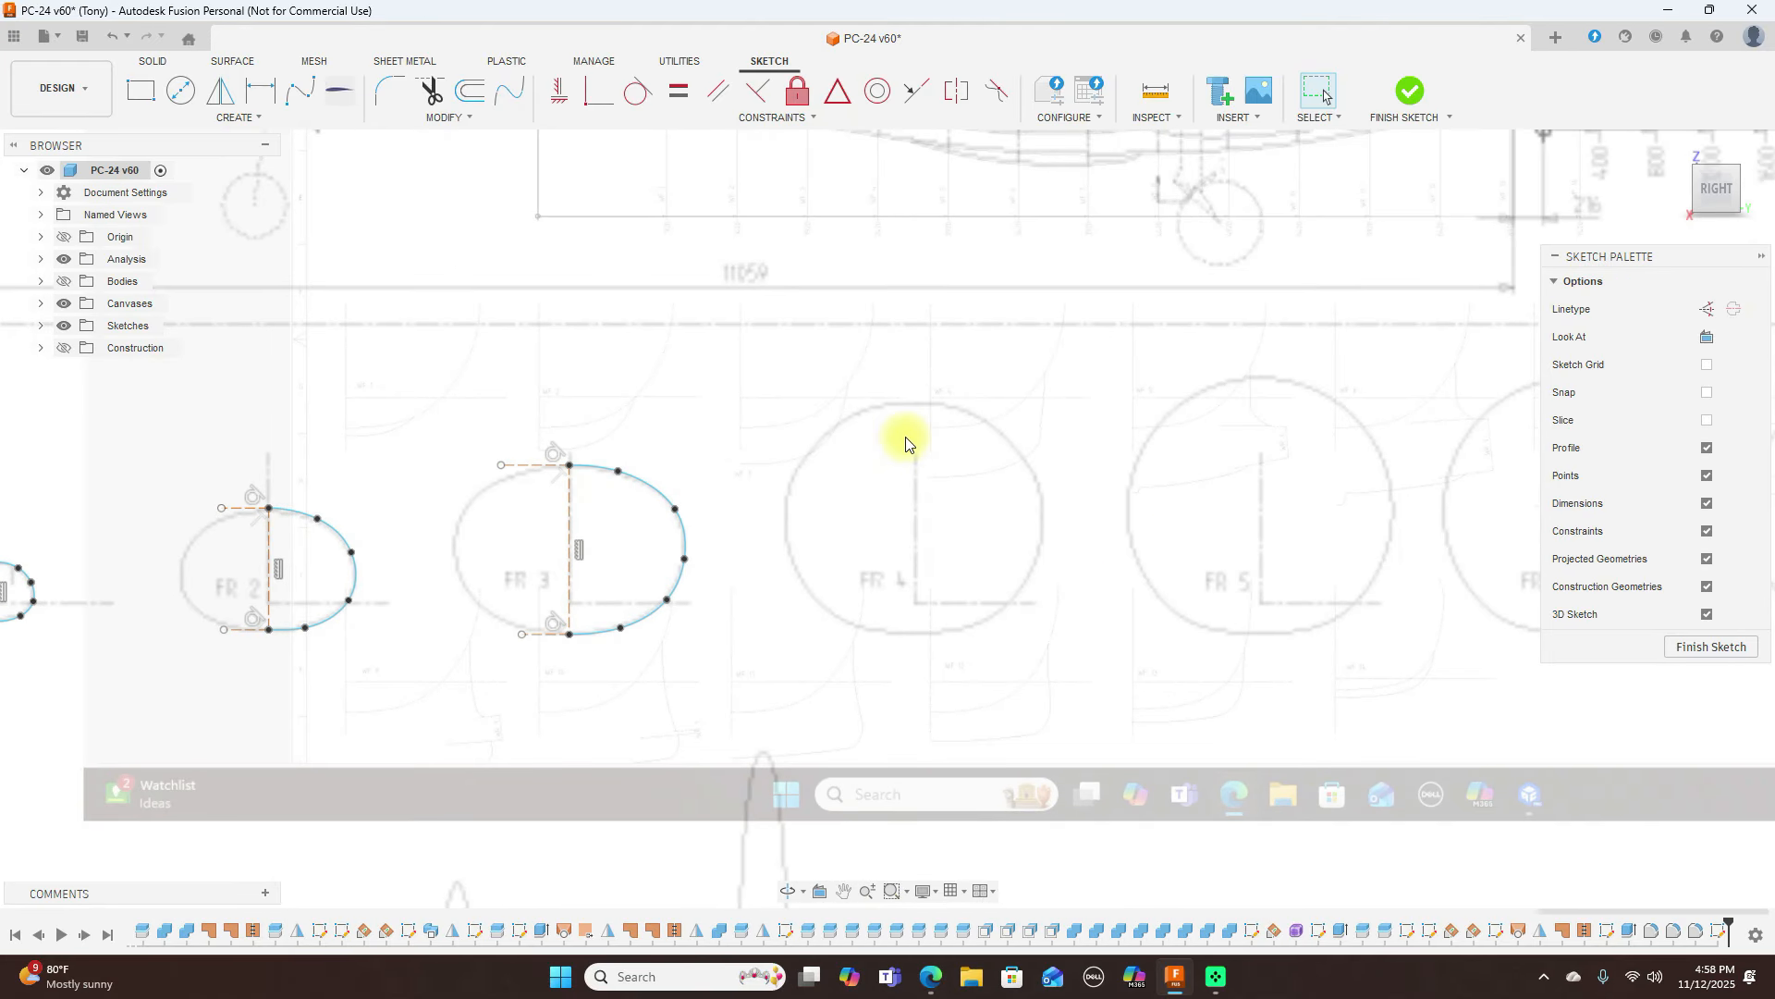
key(l)
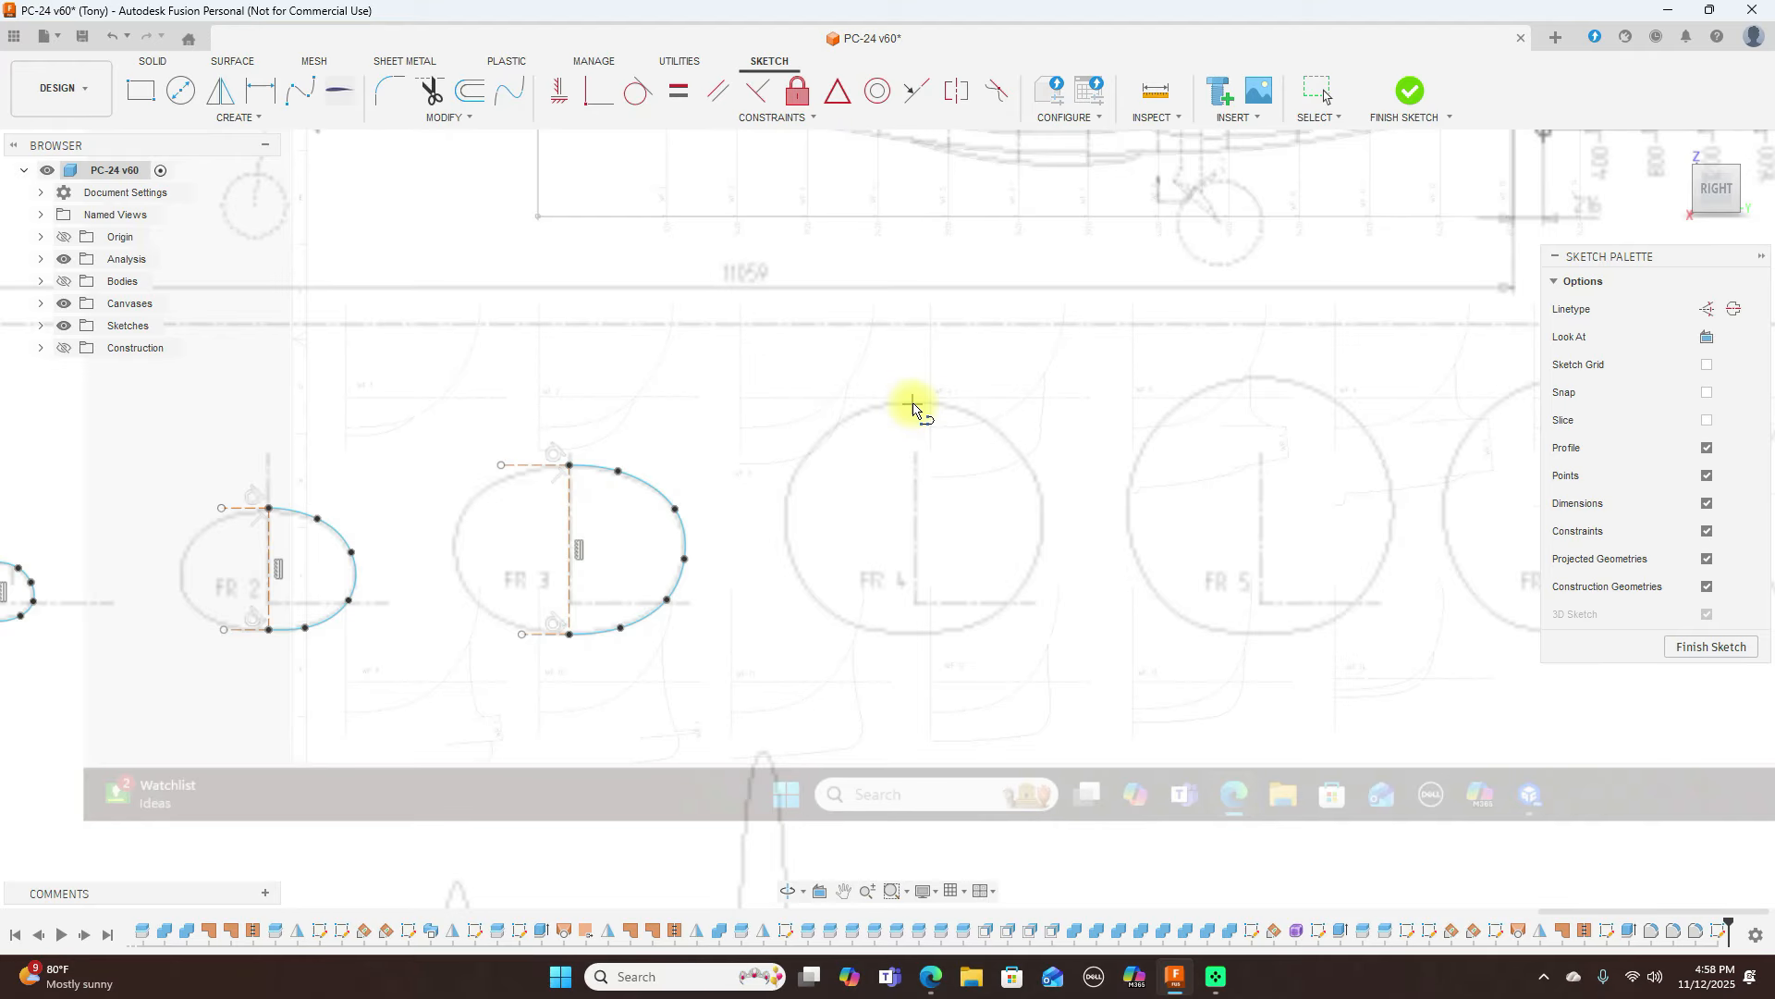
click(913, 401)
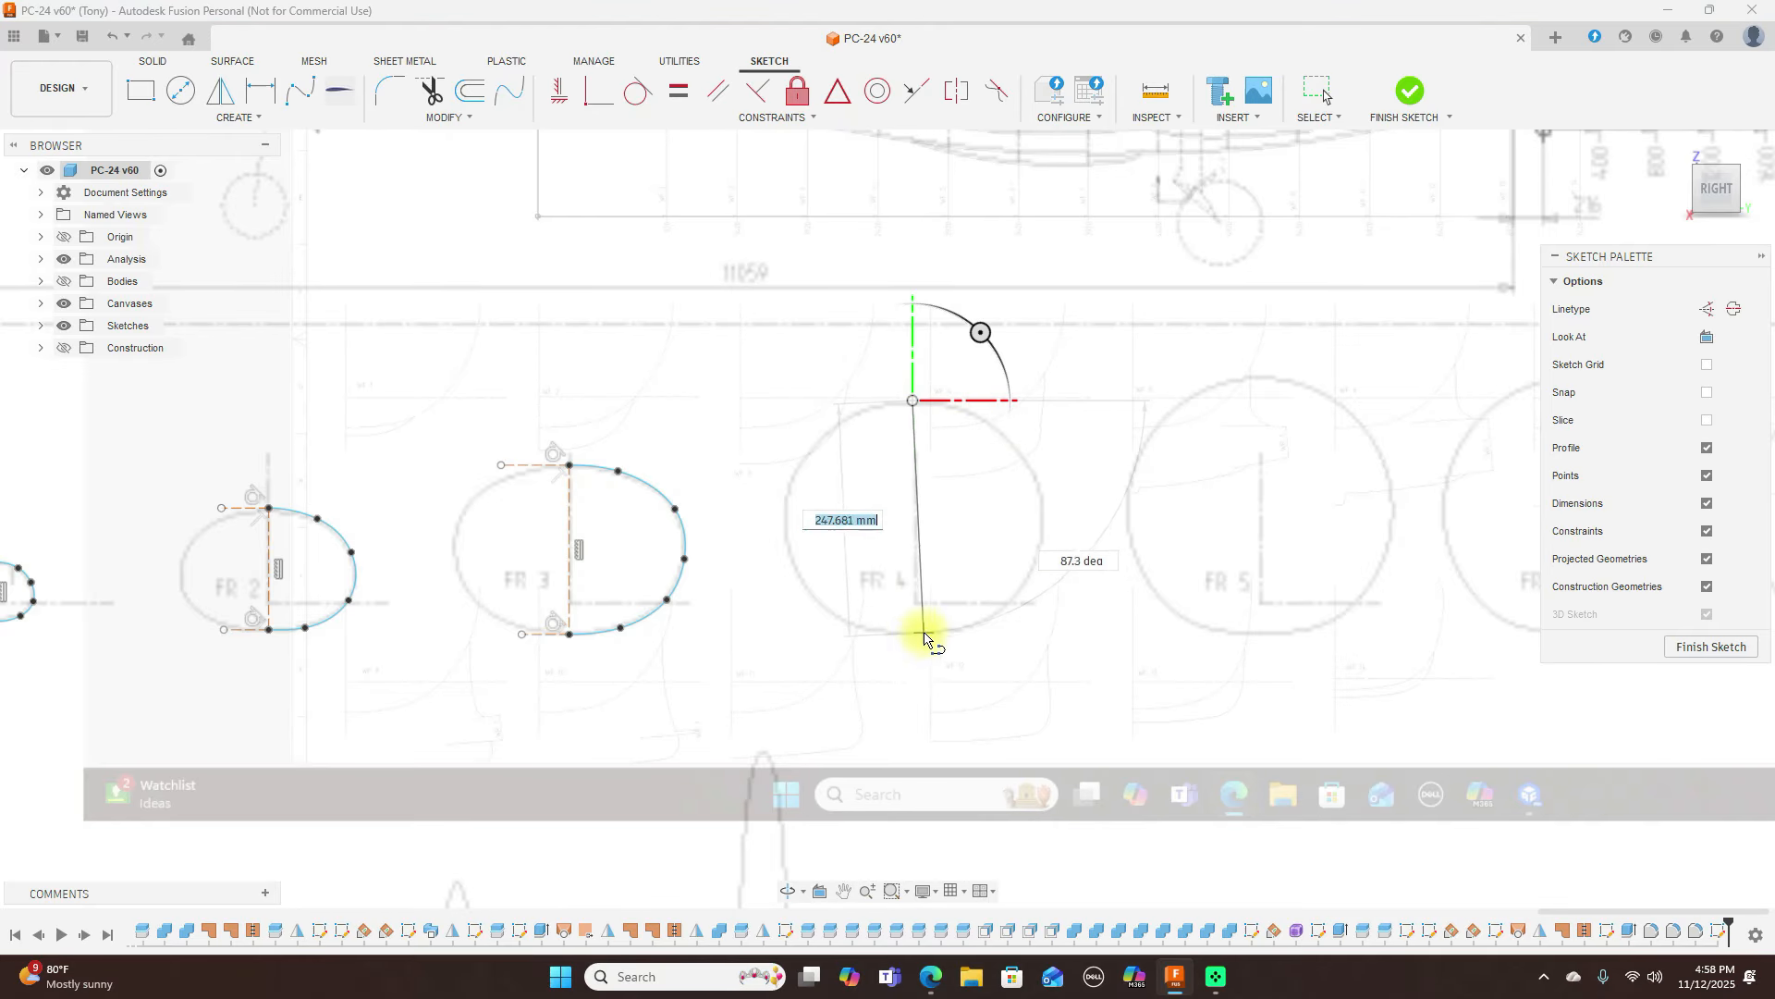
click(914, 632)
right_click(915, 634)
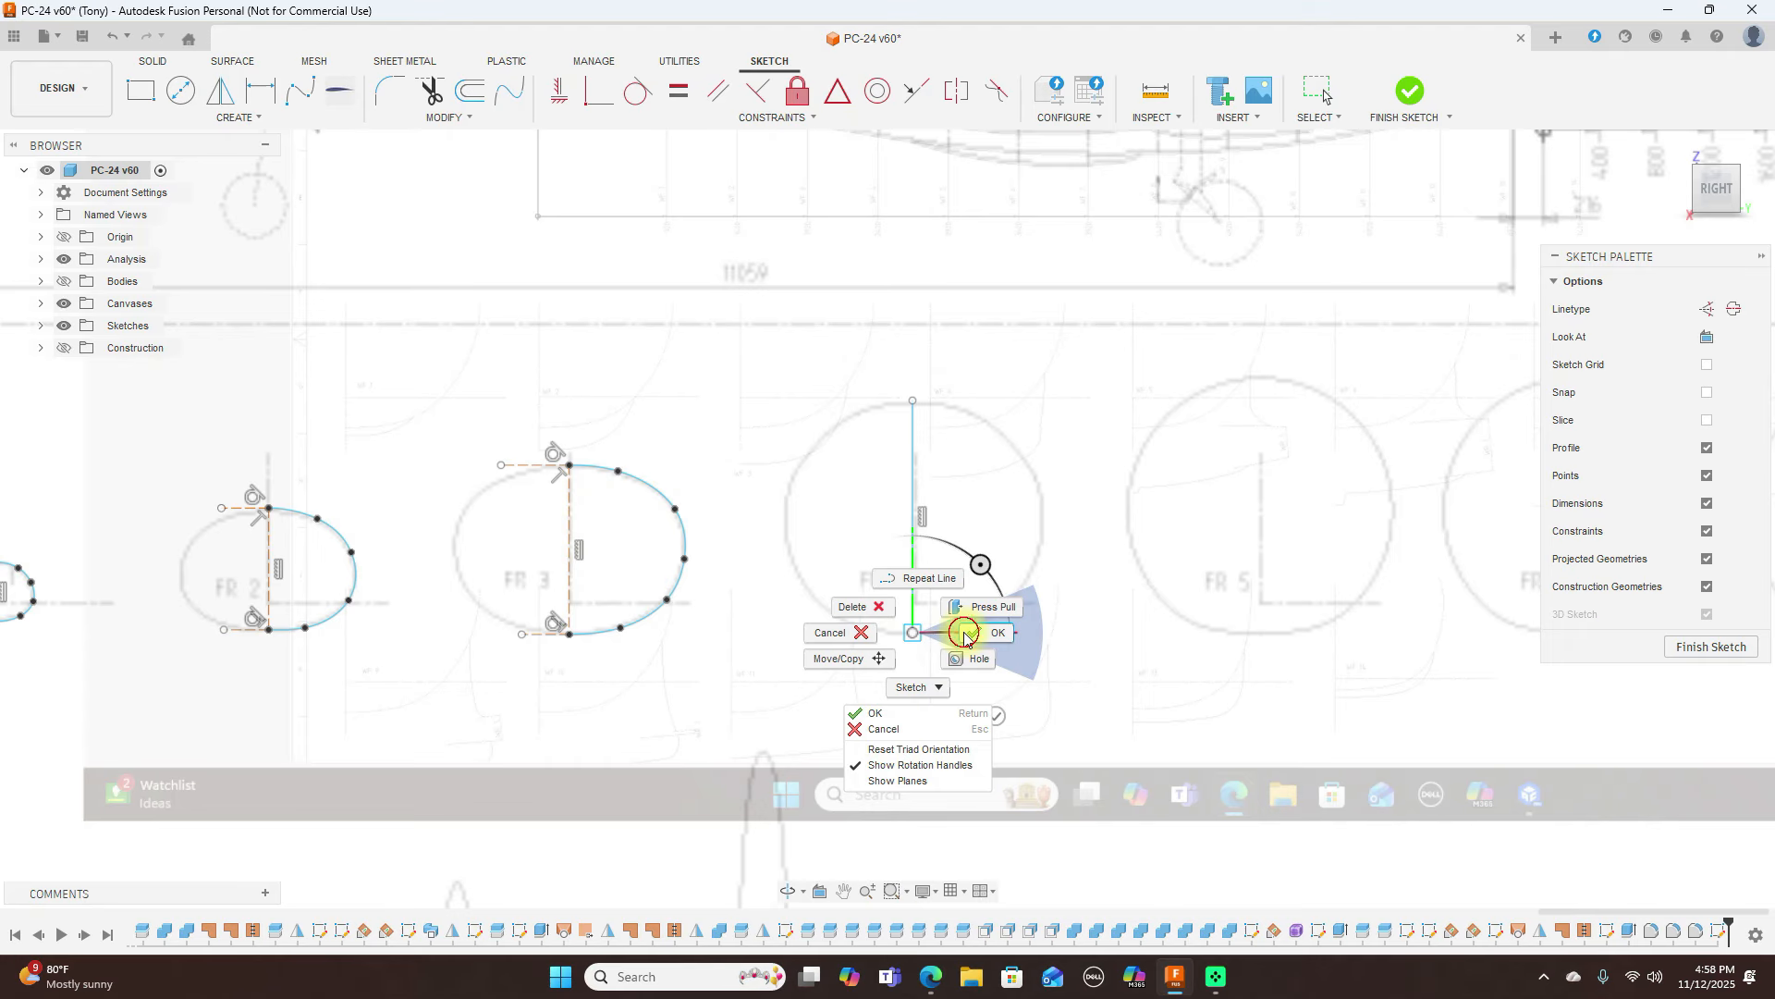
click(967, 623)
Draw a vertical line about 276 mm long through the middle of FR 5, from the outline's top to its bottom
right_click(1153, 622)
click(1150, 527)
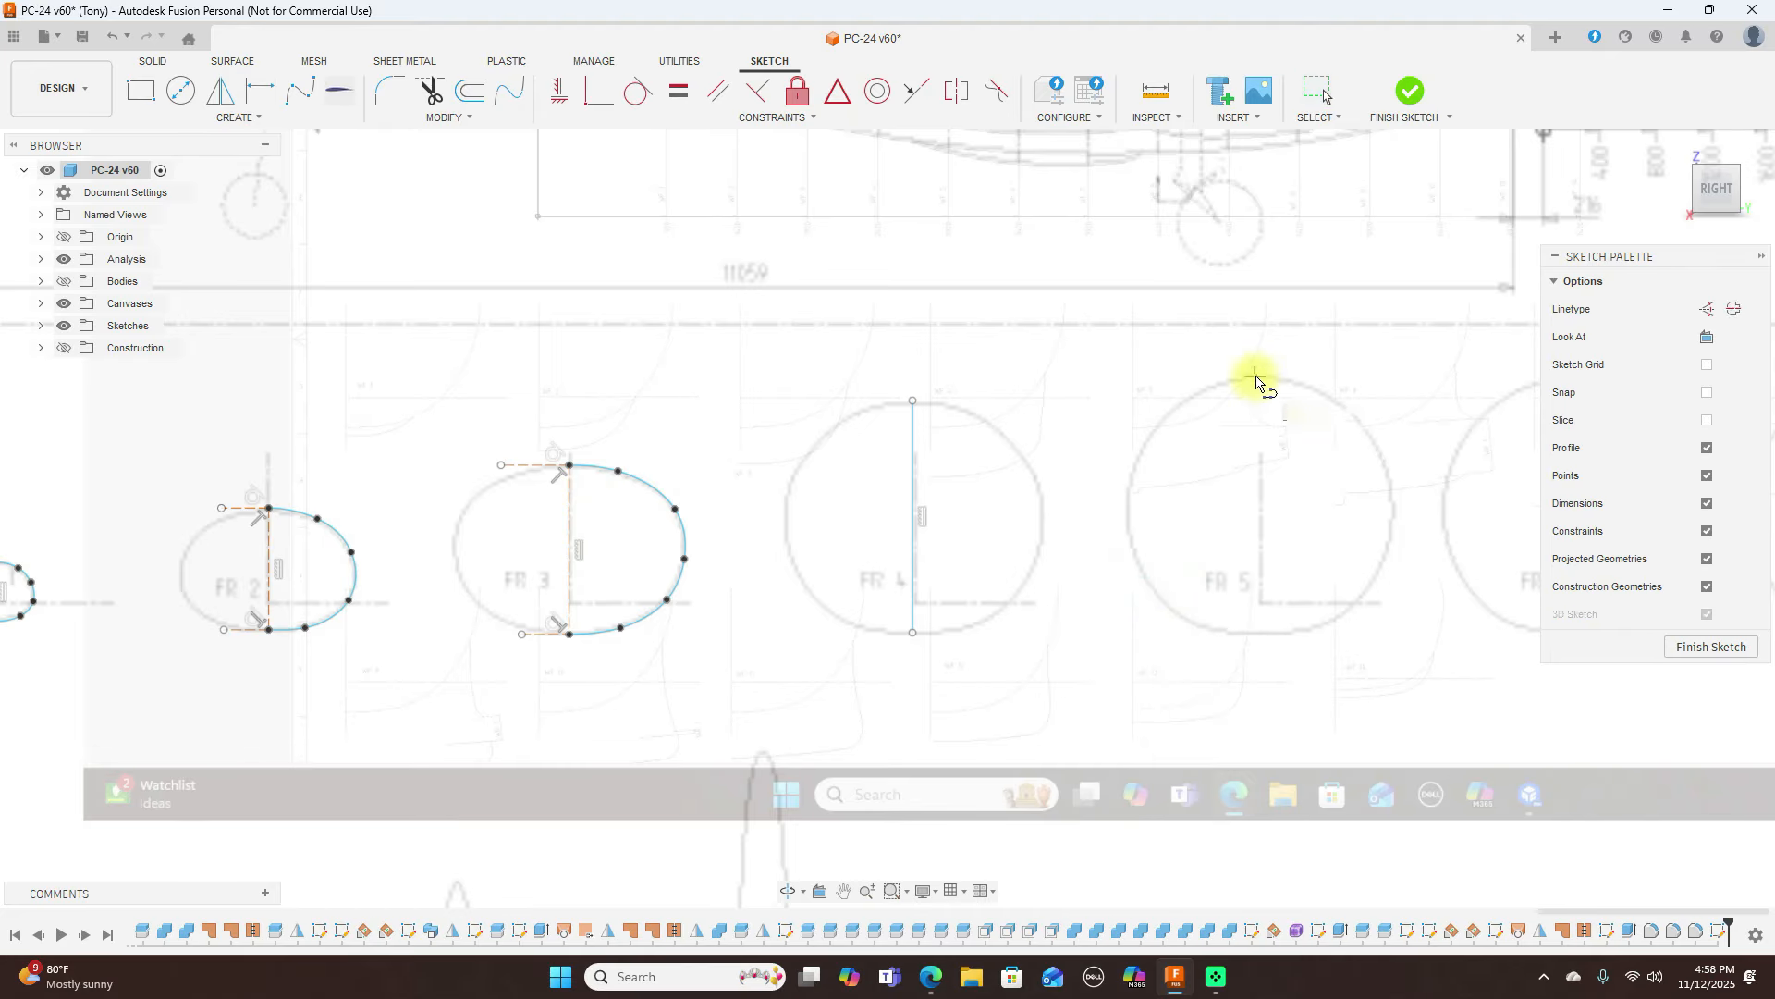
click(1255, 376)
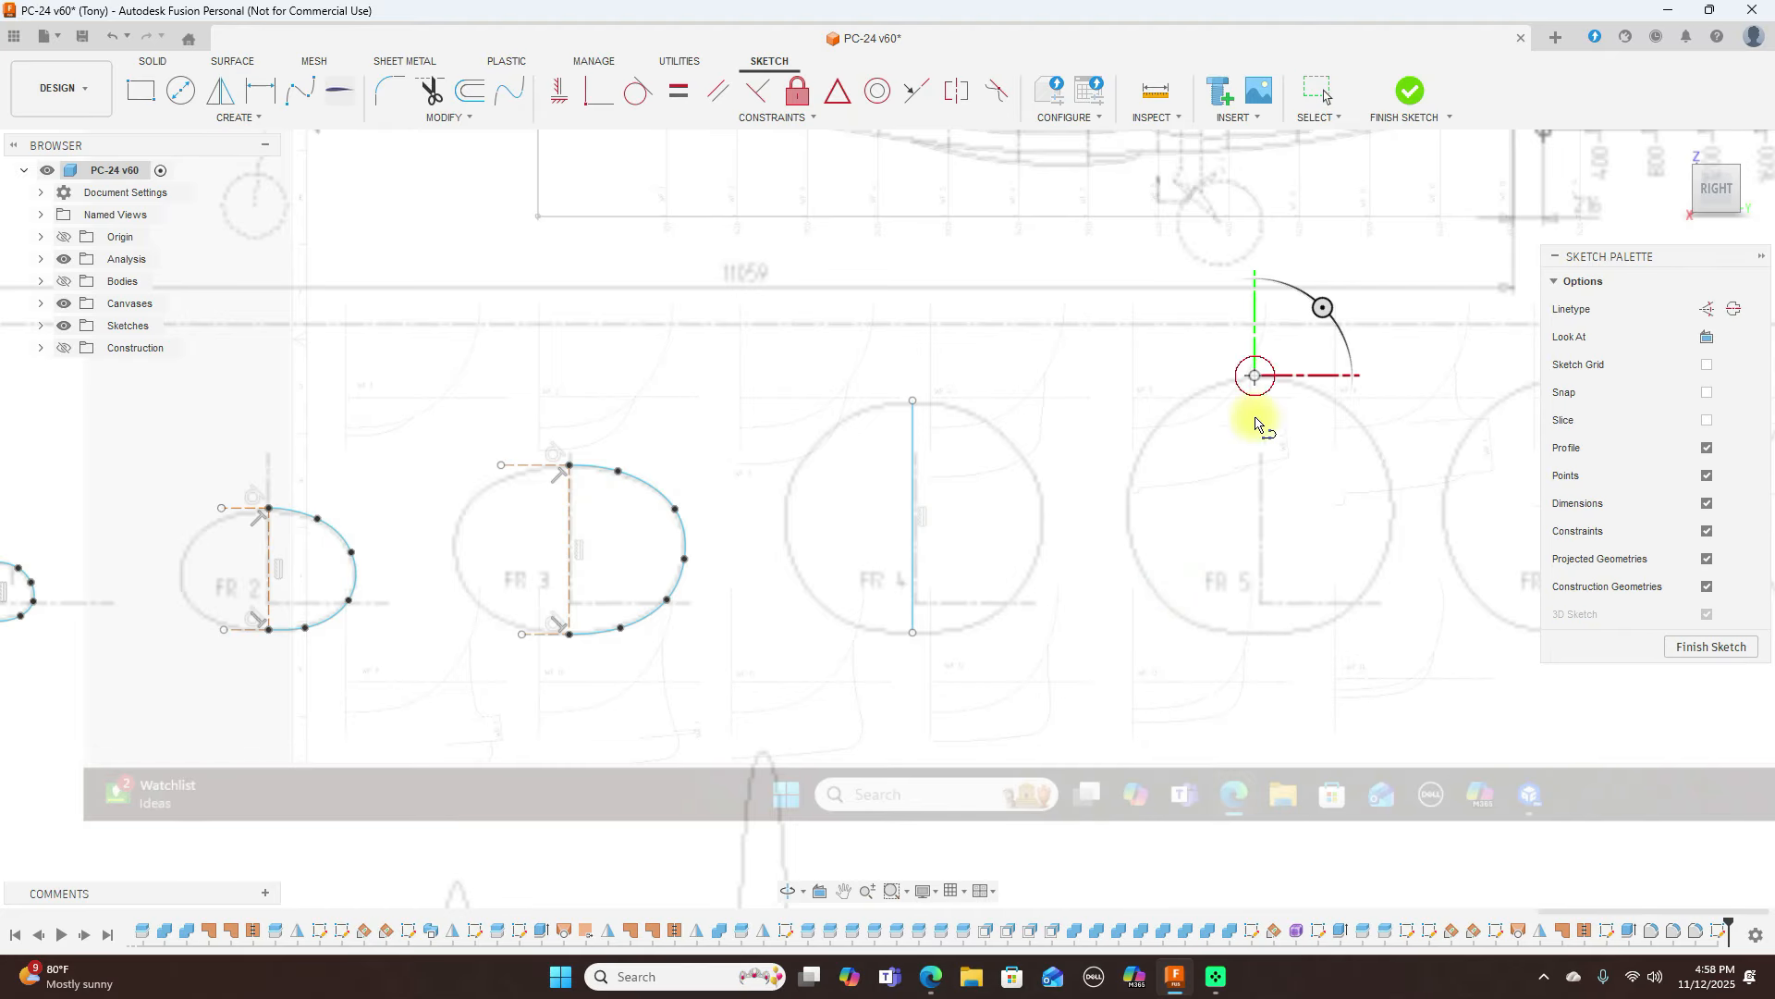
click(1258, 634)
right_click(1258, 634)
click(1307, 637)
click(1253, 489)
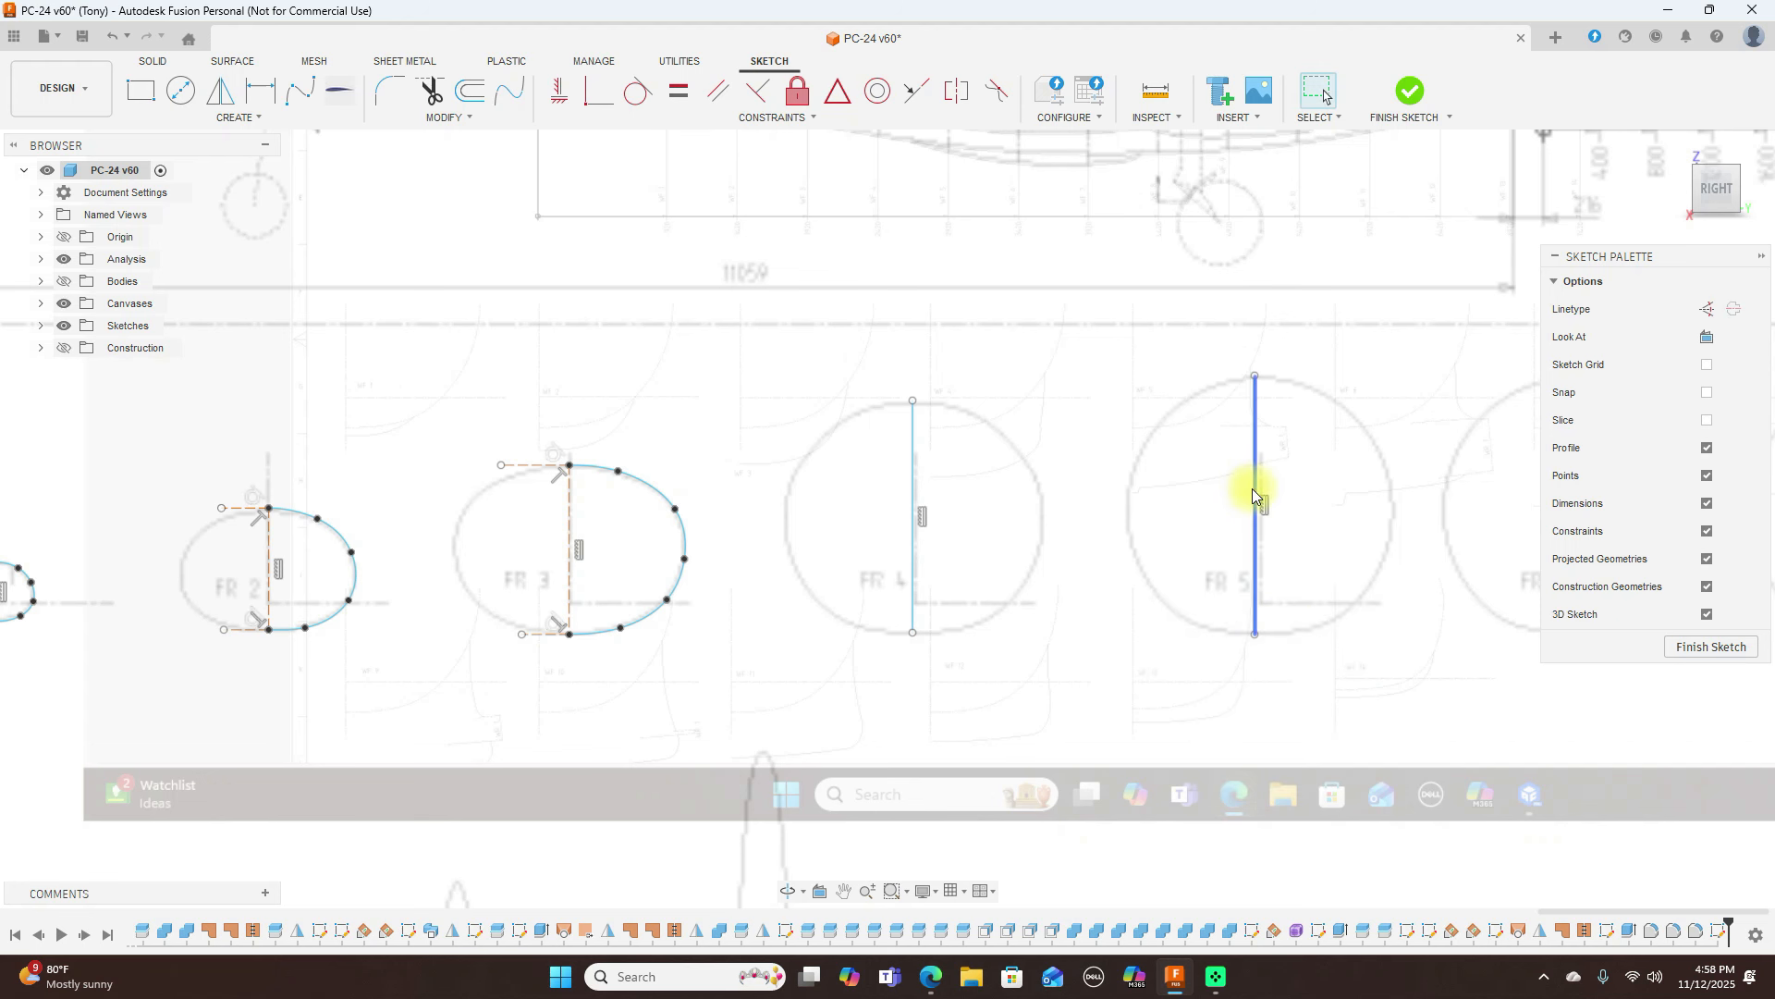
Draw a vertical line about 274 mm long through the middle of FR 6, between the outline's bottom and top
scroll(1341, 610, down, 2)
middle_drag(1302, 696, 959, 702)
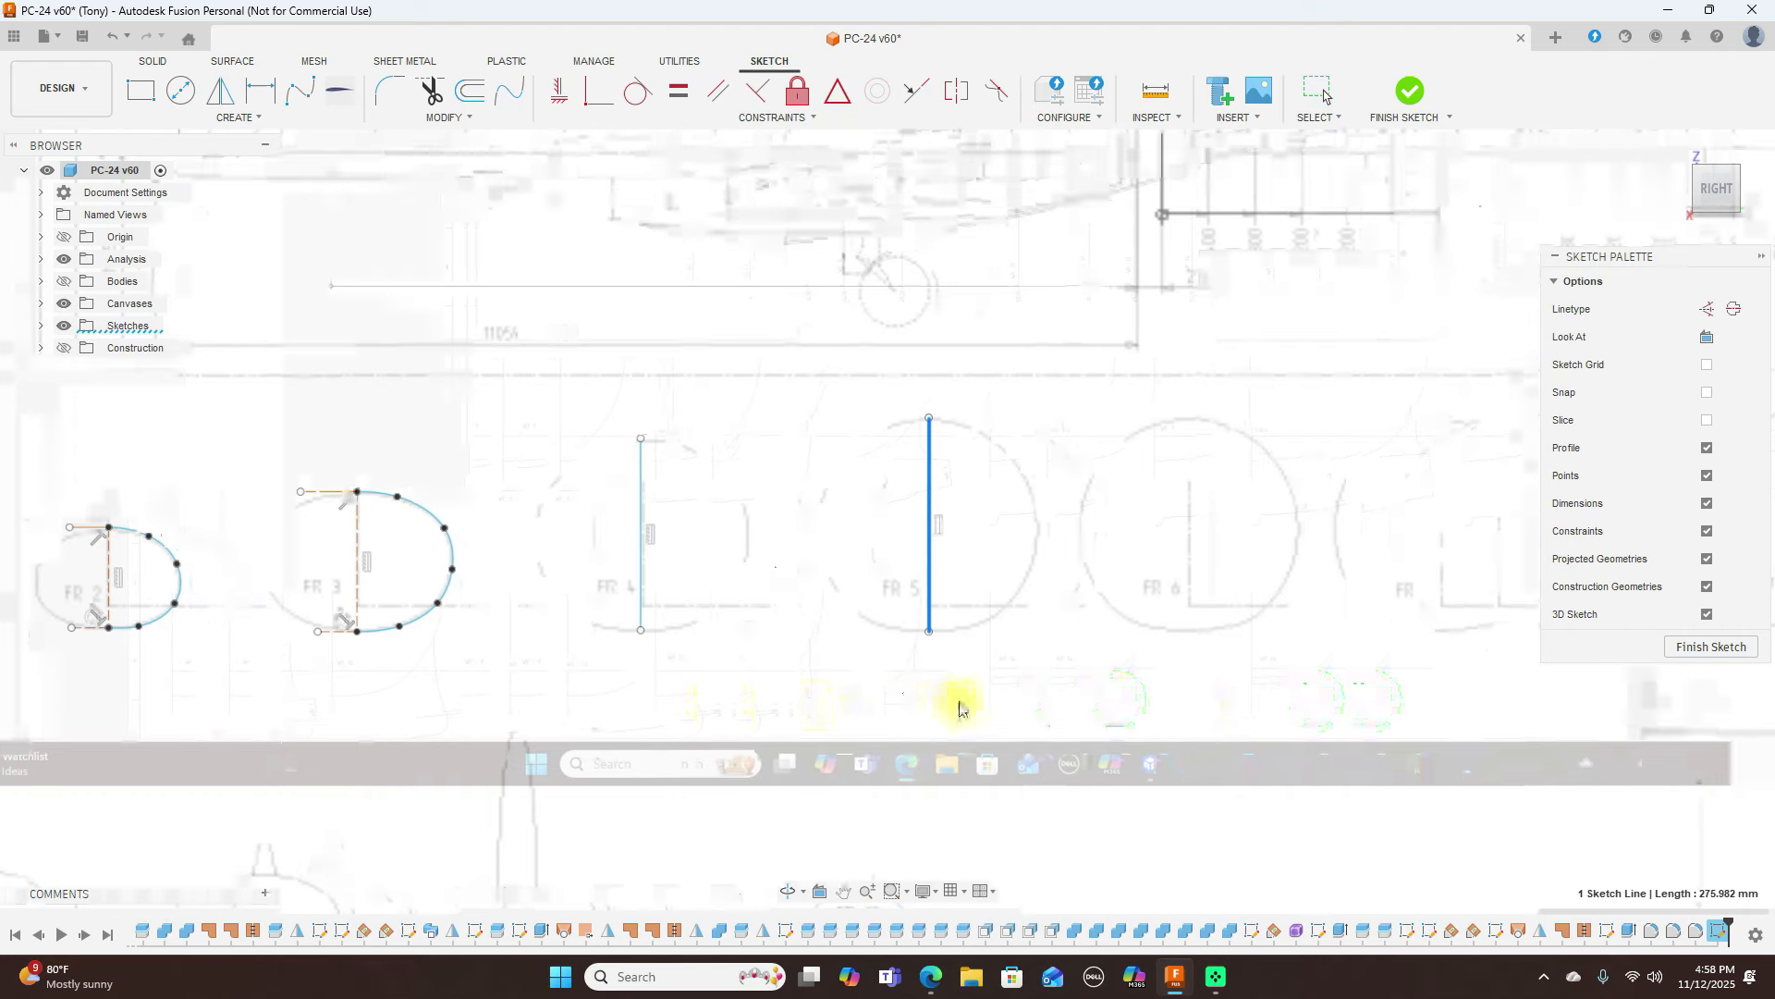
scroll(1177, 516, up, 2)
scroll(1050, 515, up, 2)
right_click(1050, 510)
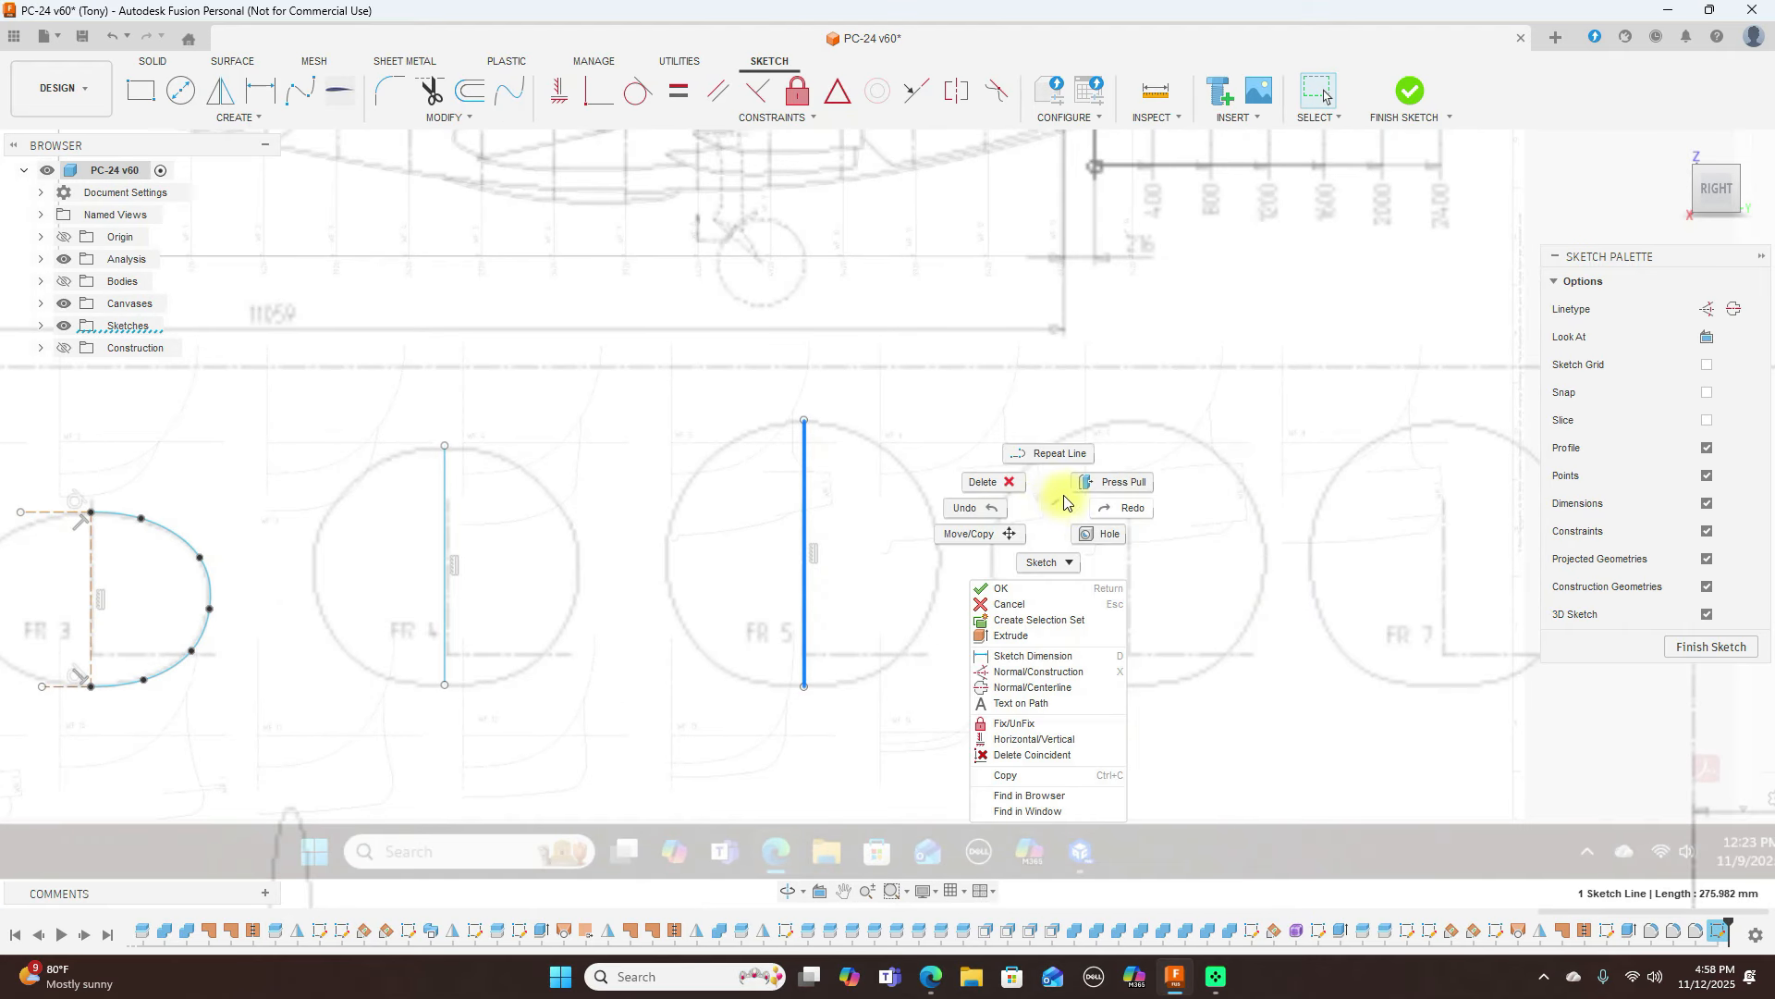
click(1042, 453)
click(1129, 425)
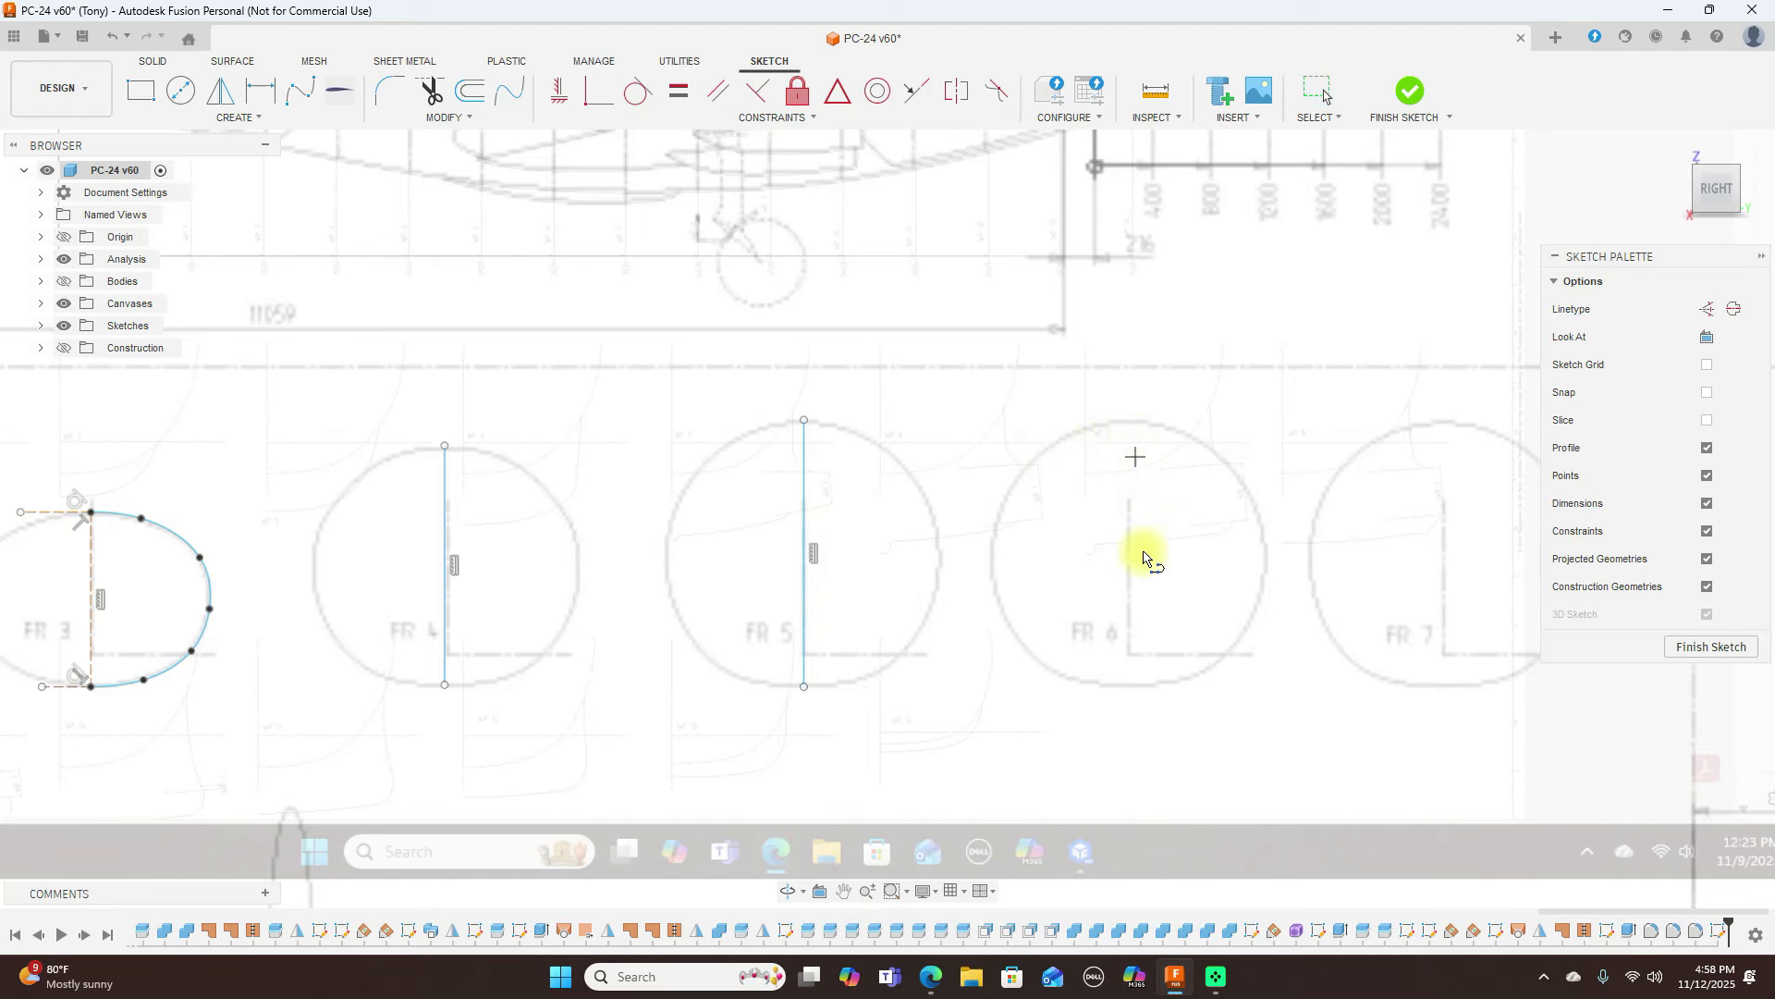
click(1130, 687)
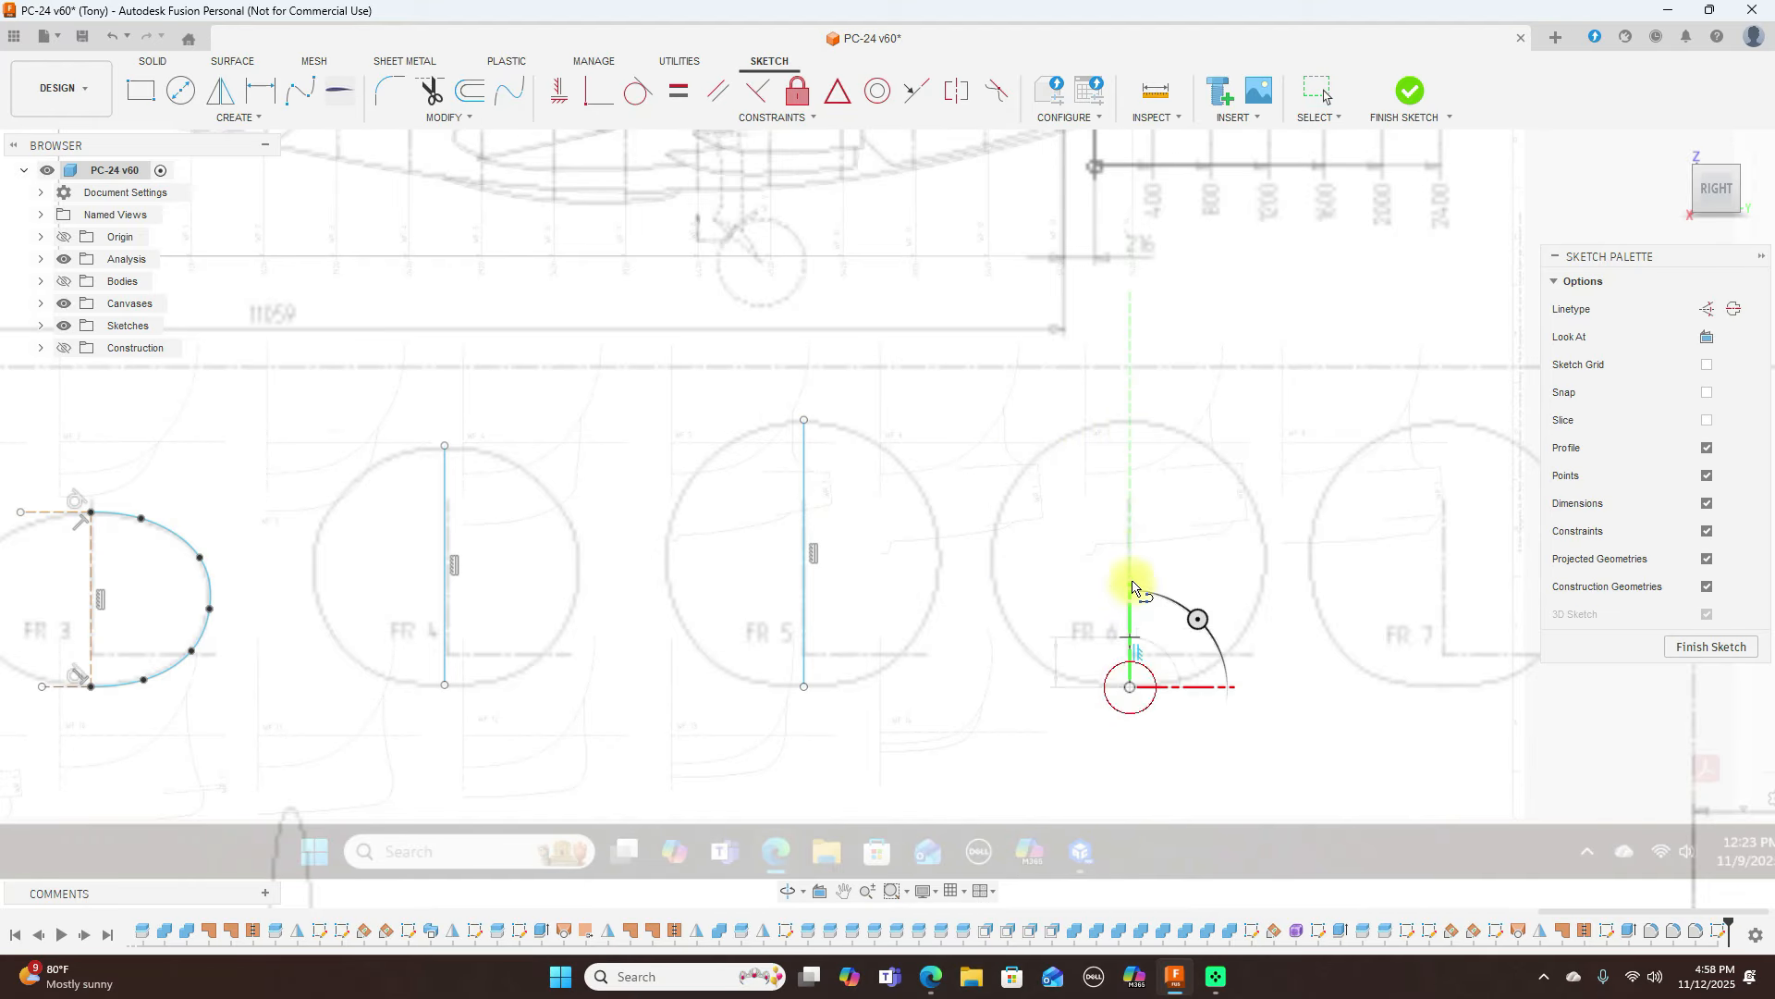
click(1129, 422)
right_click(1129, 422)
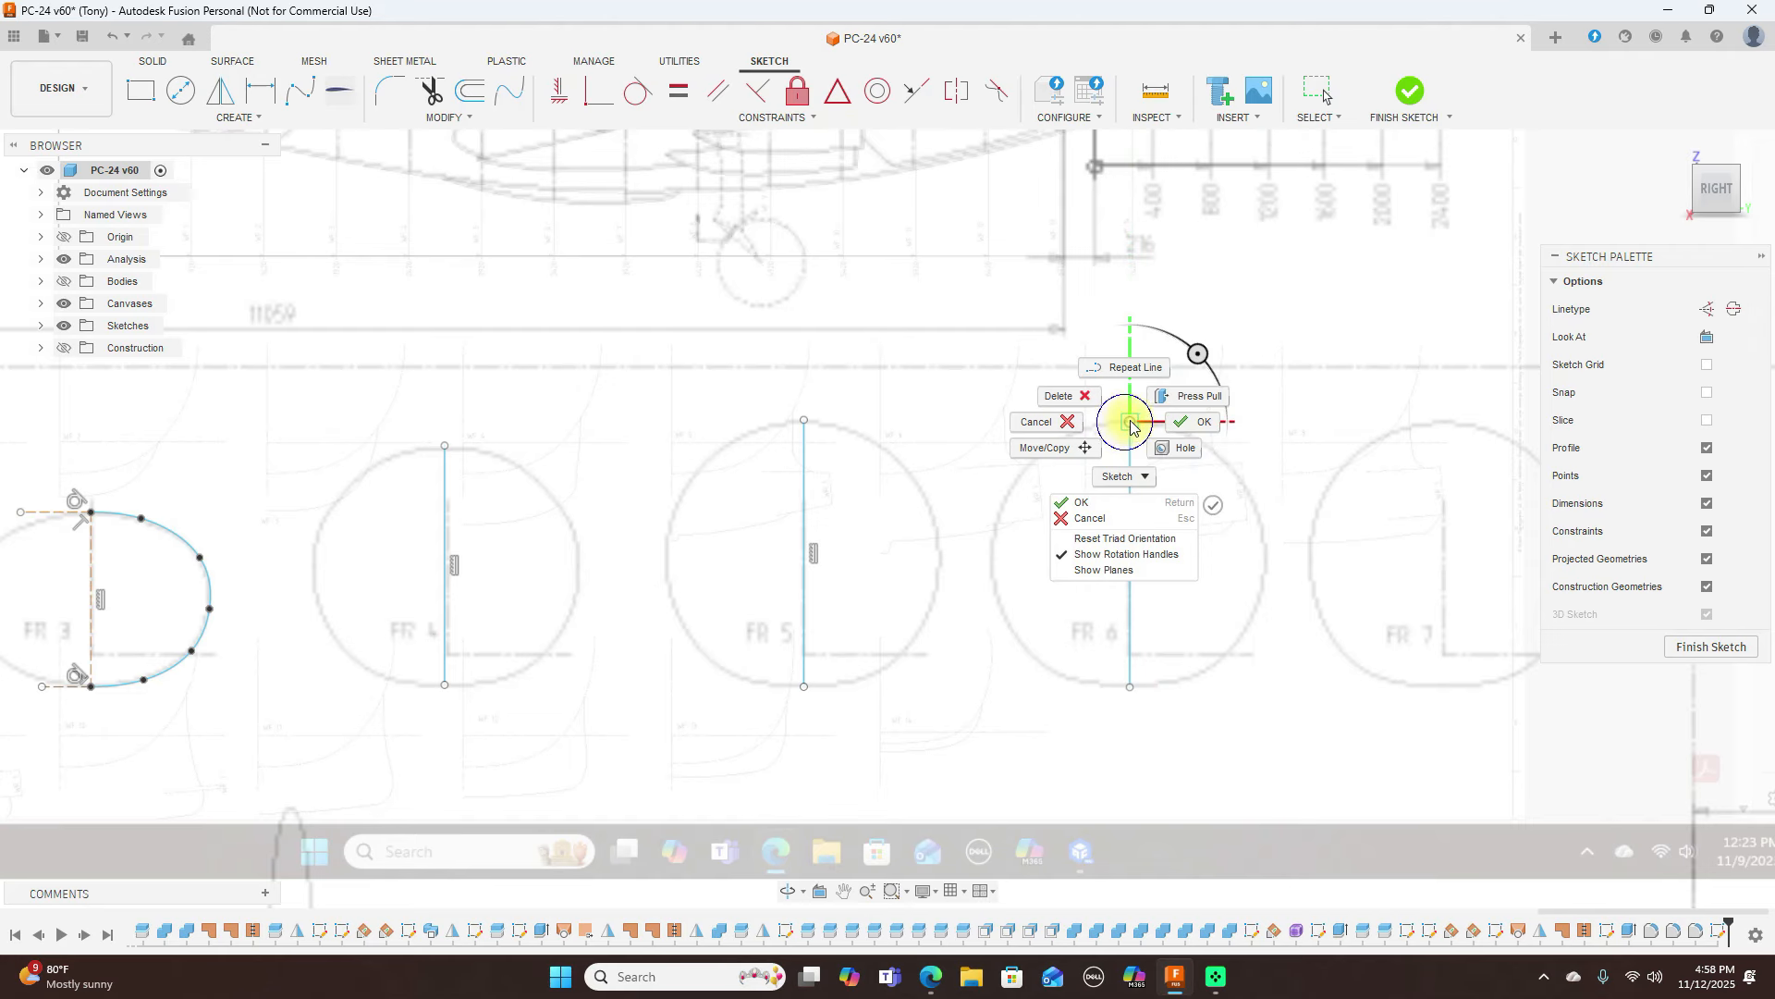
click(1183, 426)
Draw a vertical line about 274 mm long through the middle of FR 7, from the outline's bottom to its top
right_click(1383, 407)
click(1383, 365)
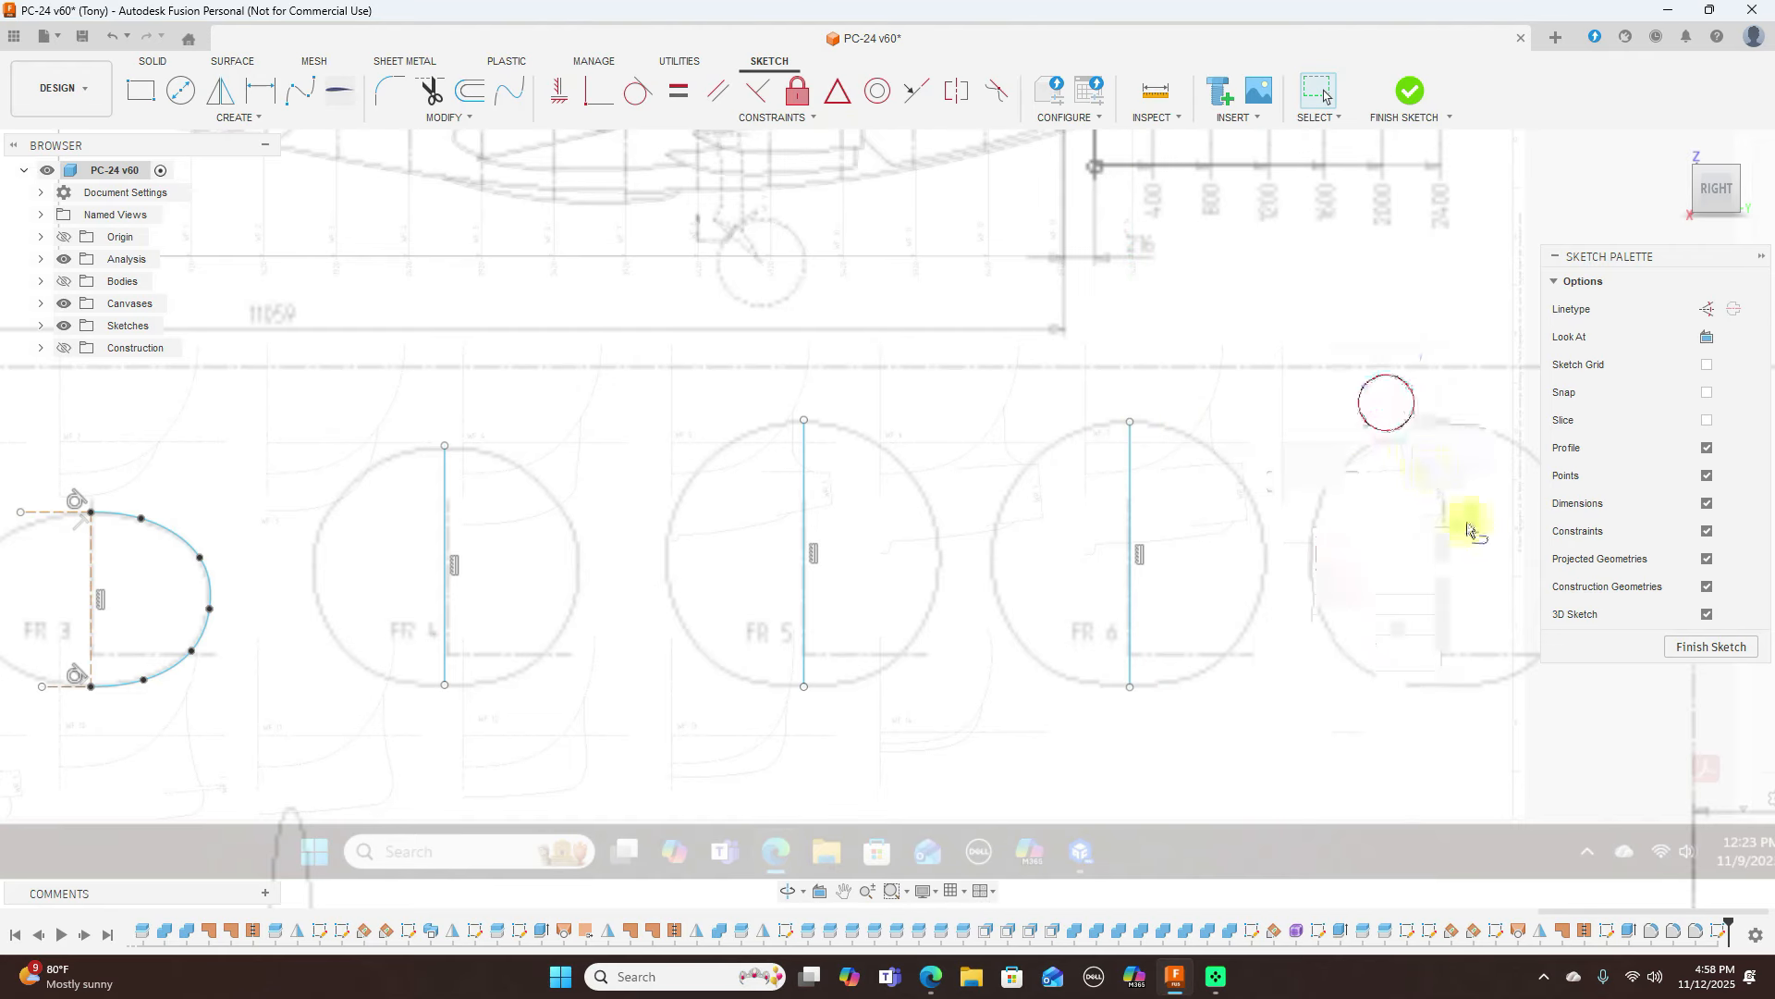
middle_drag(1458, 515, 1267, 535)
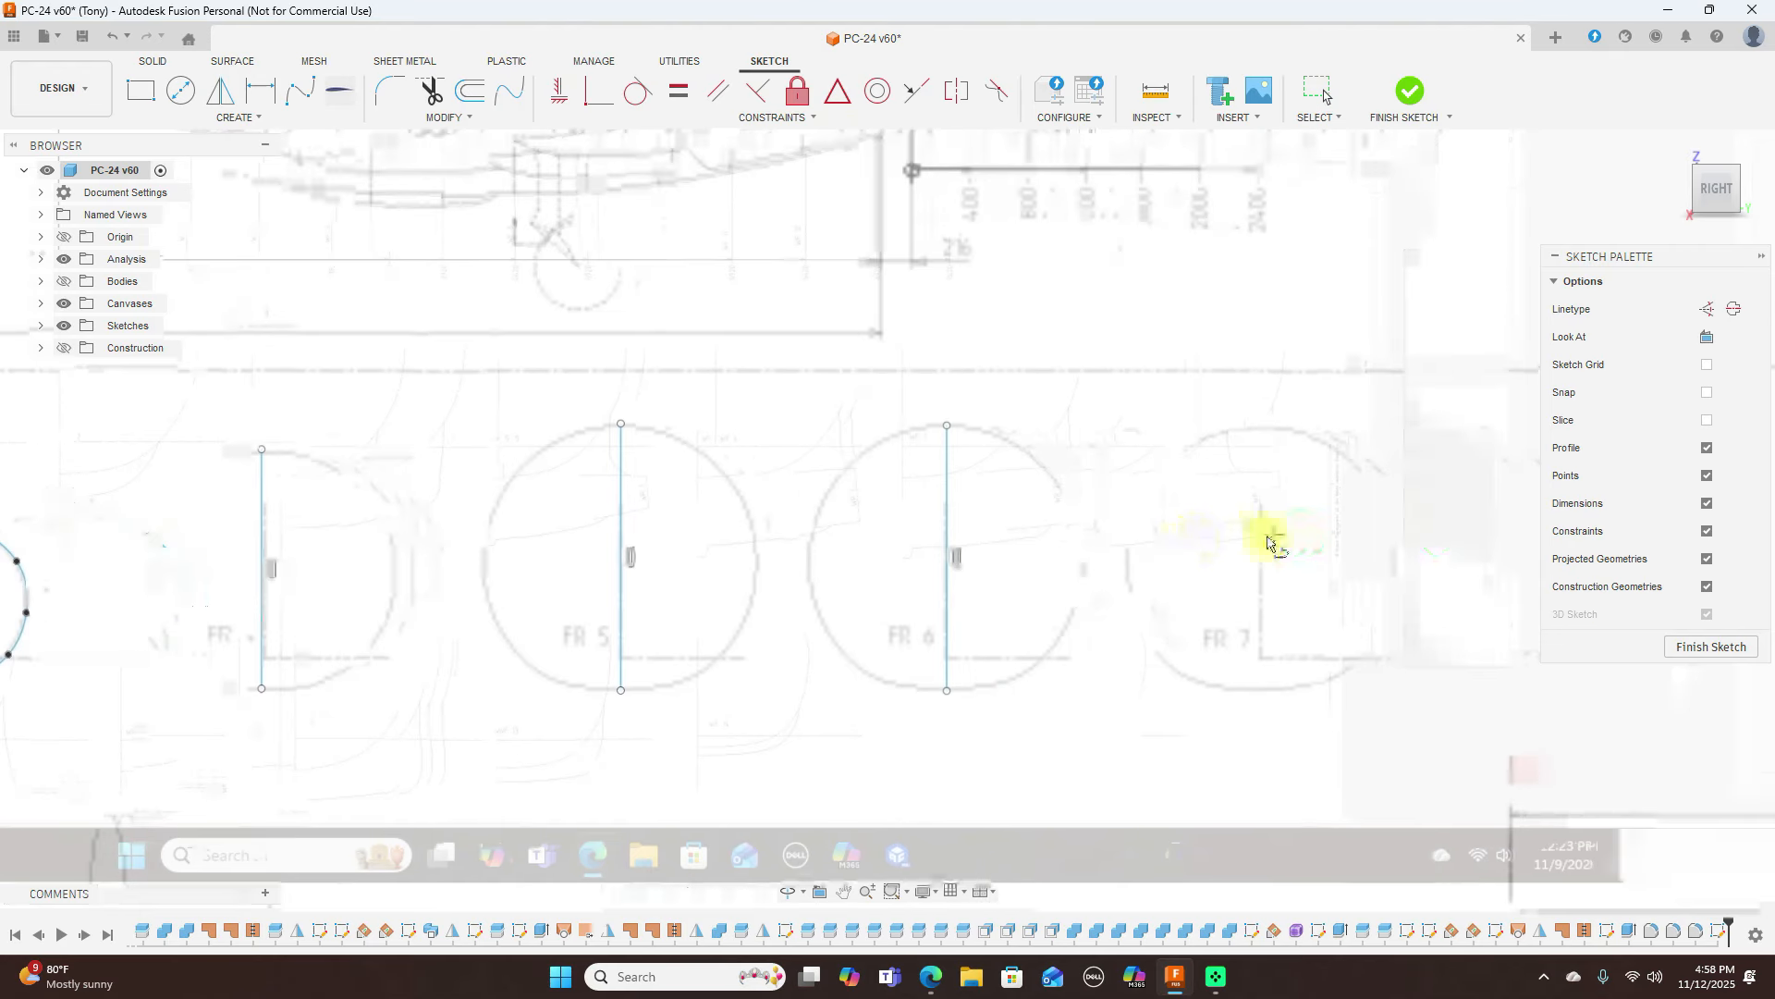
click(1259, 689)
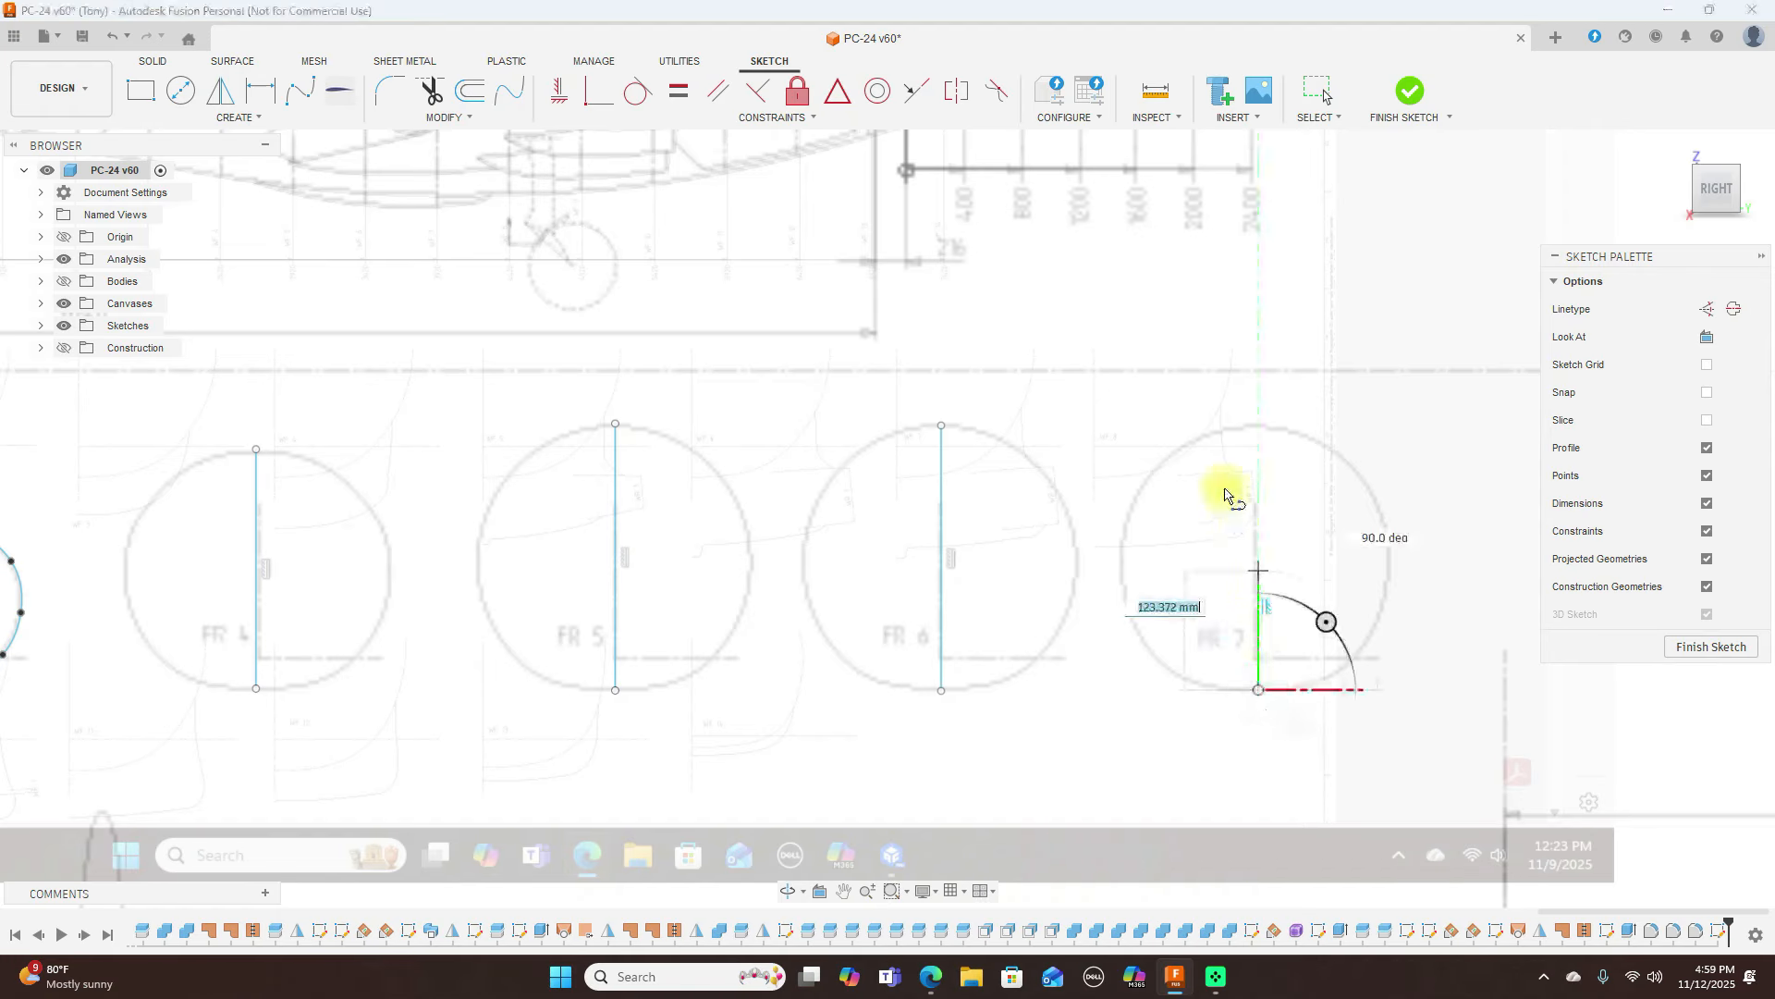
click(1258, 424)
right_click(1259, 425)
click(1314, 431)
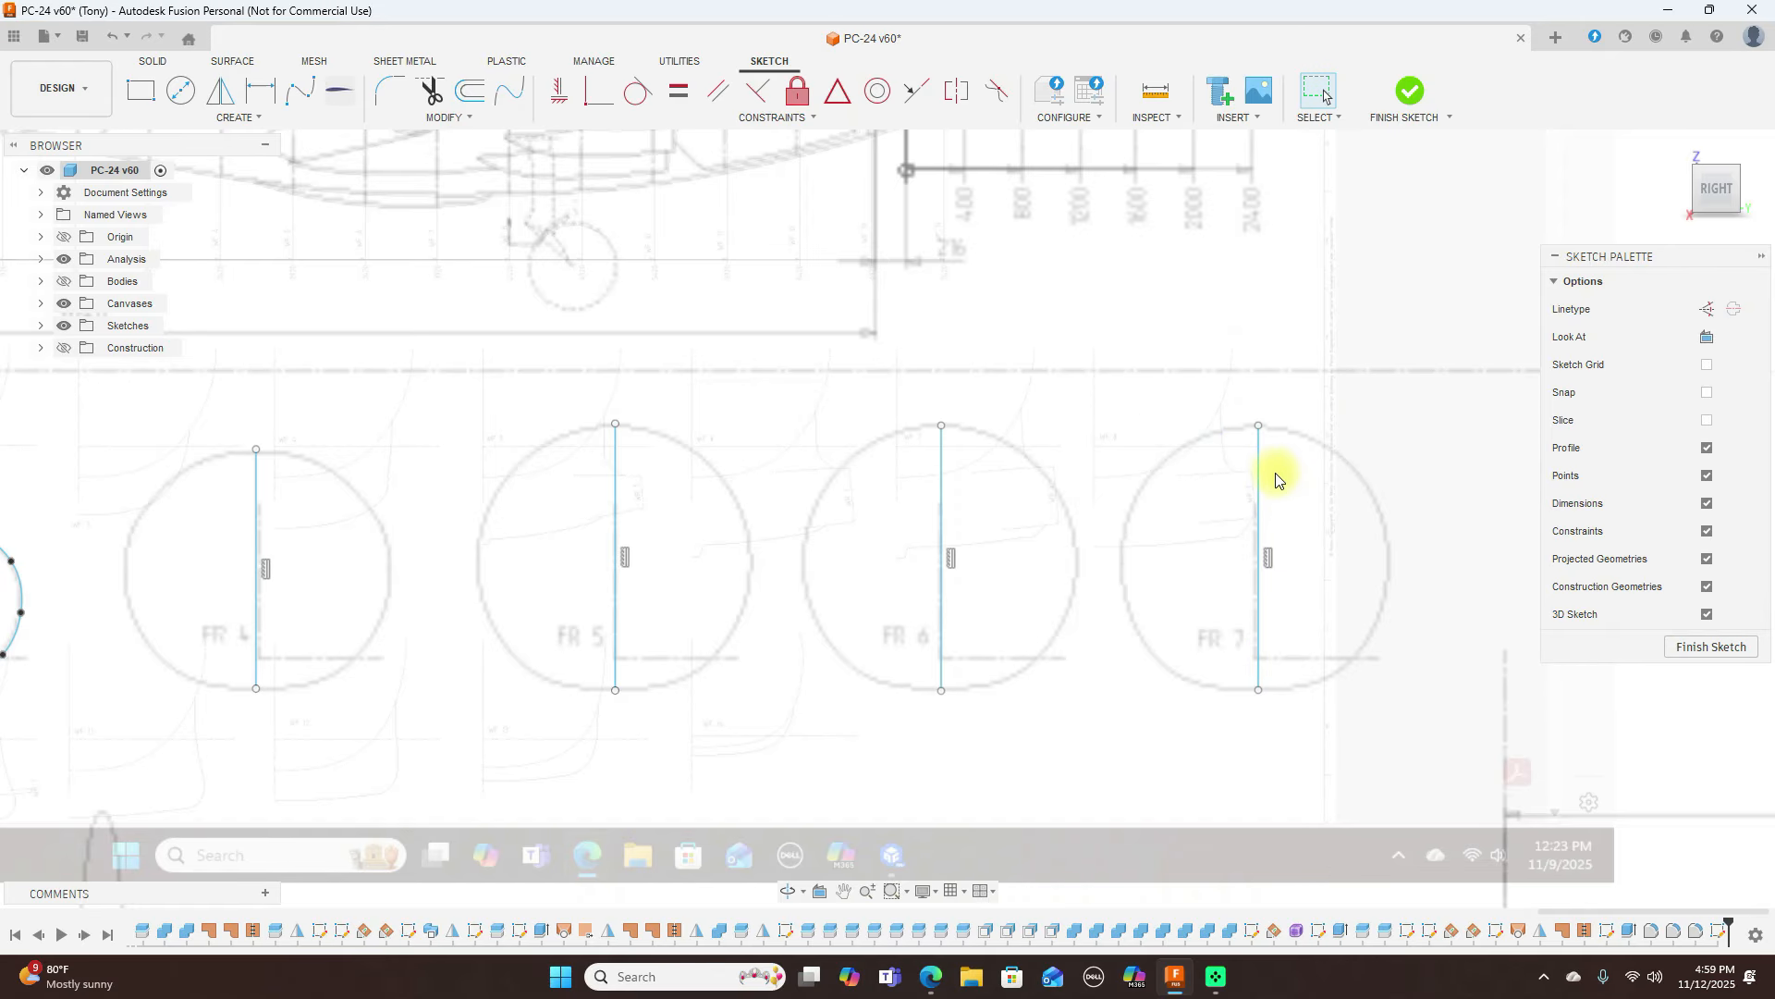
Convert the vertical centre lines of FR 7, FR 6, FR 5 and FR 4 to construction lines
click(1261, 479)
key(x)
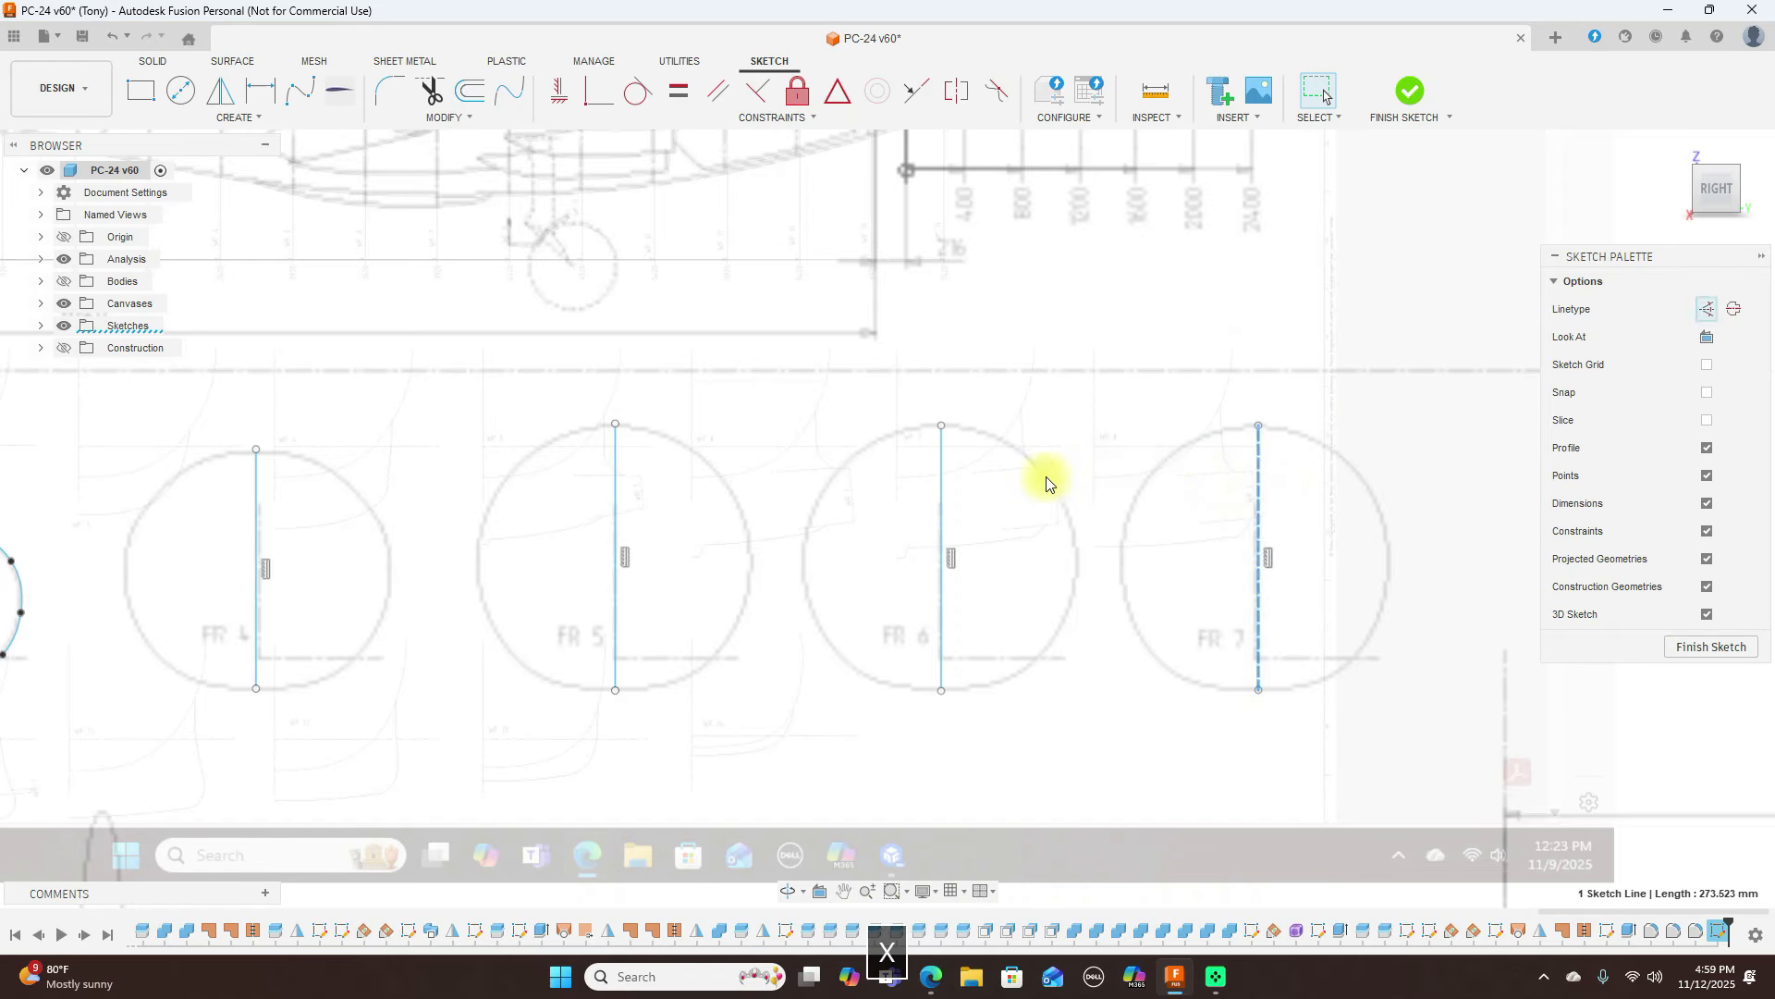
click(942, 513)
key(x)
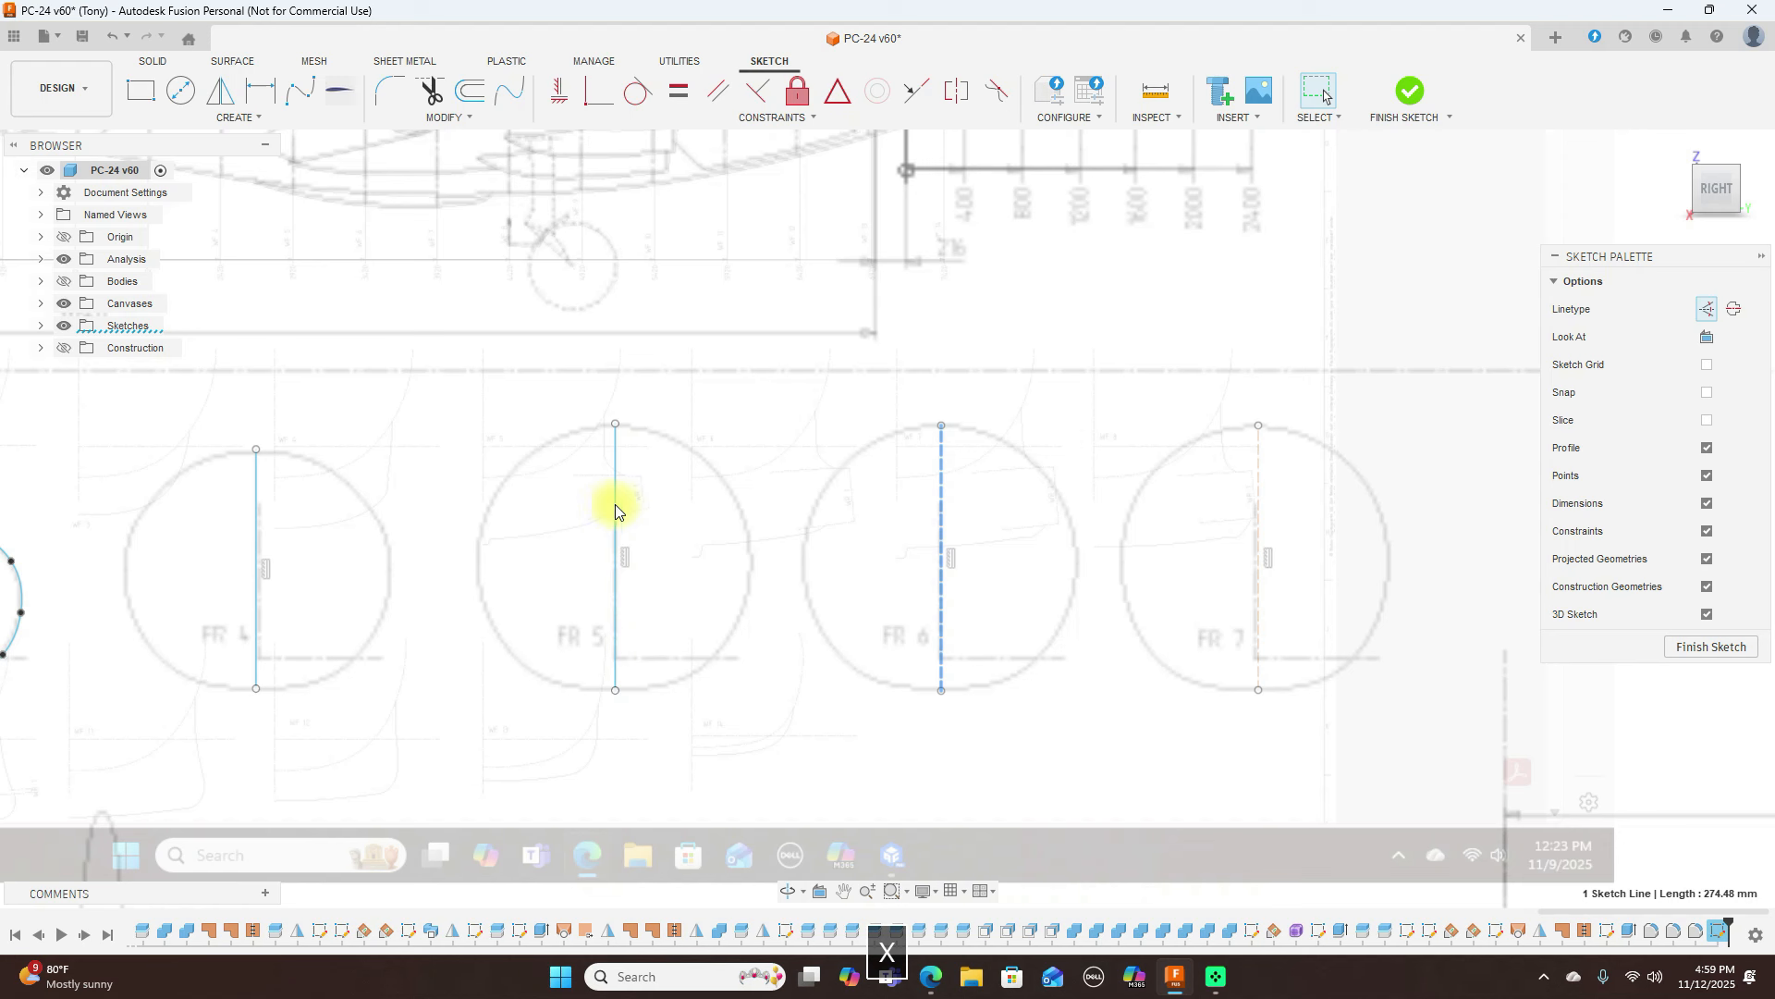
key(x)
click(256, 536)
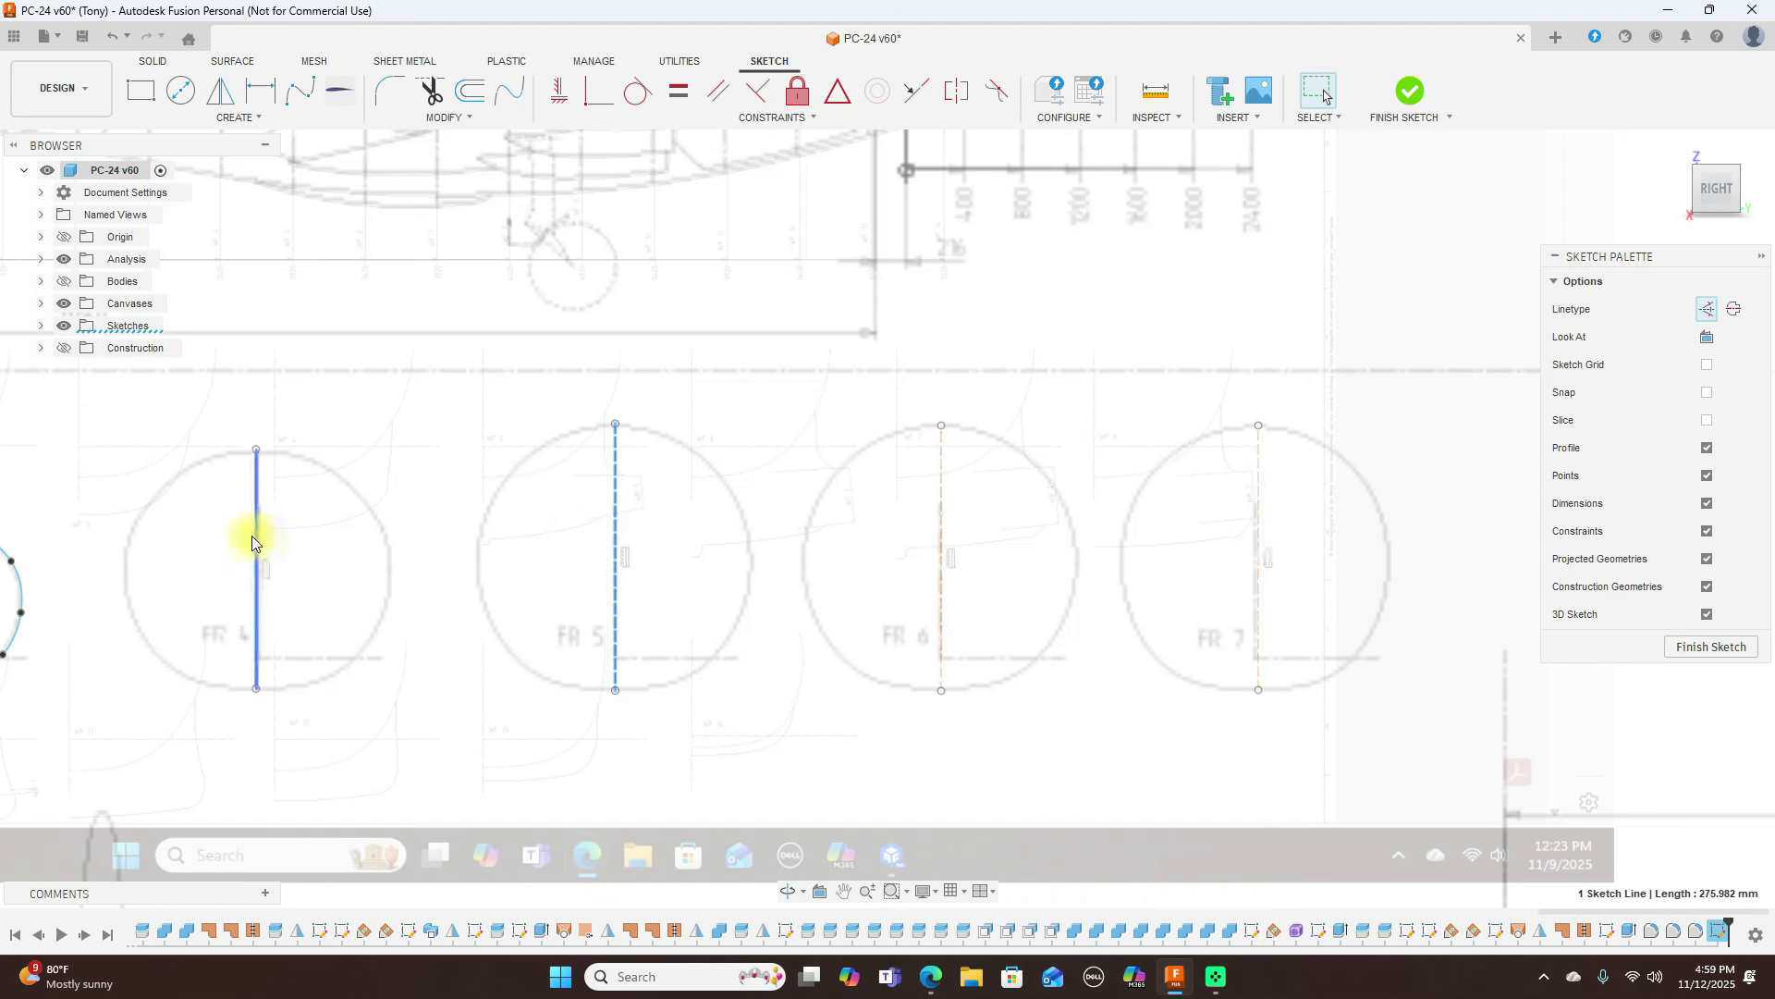
key(x)
scroll(745, 561, down, 2)
middle_drag(751, 433, 1072, 337)
click(736, 311)
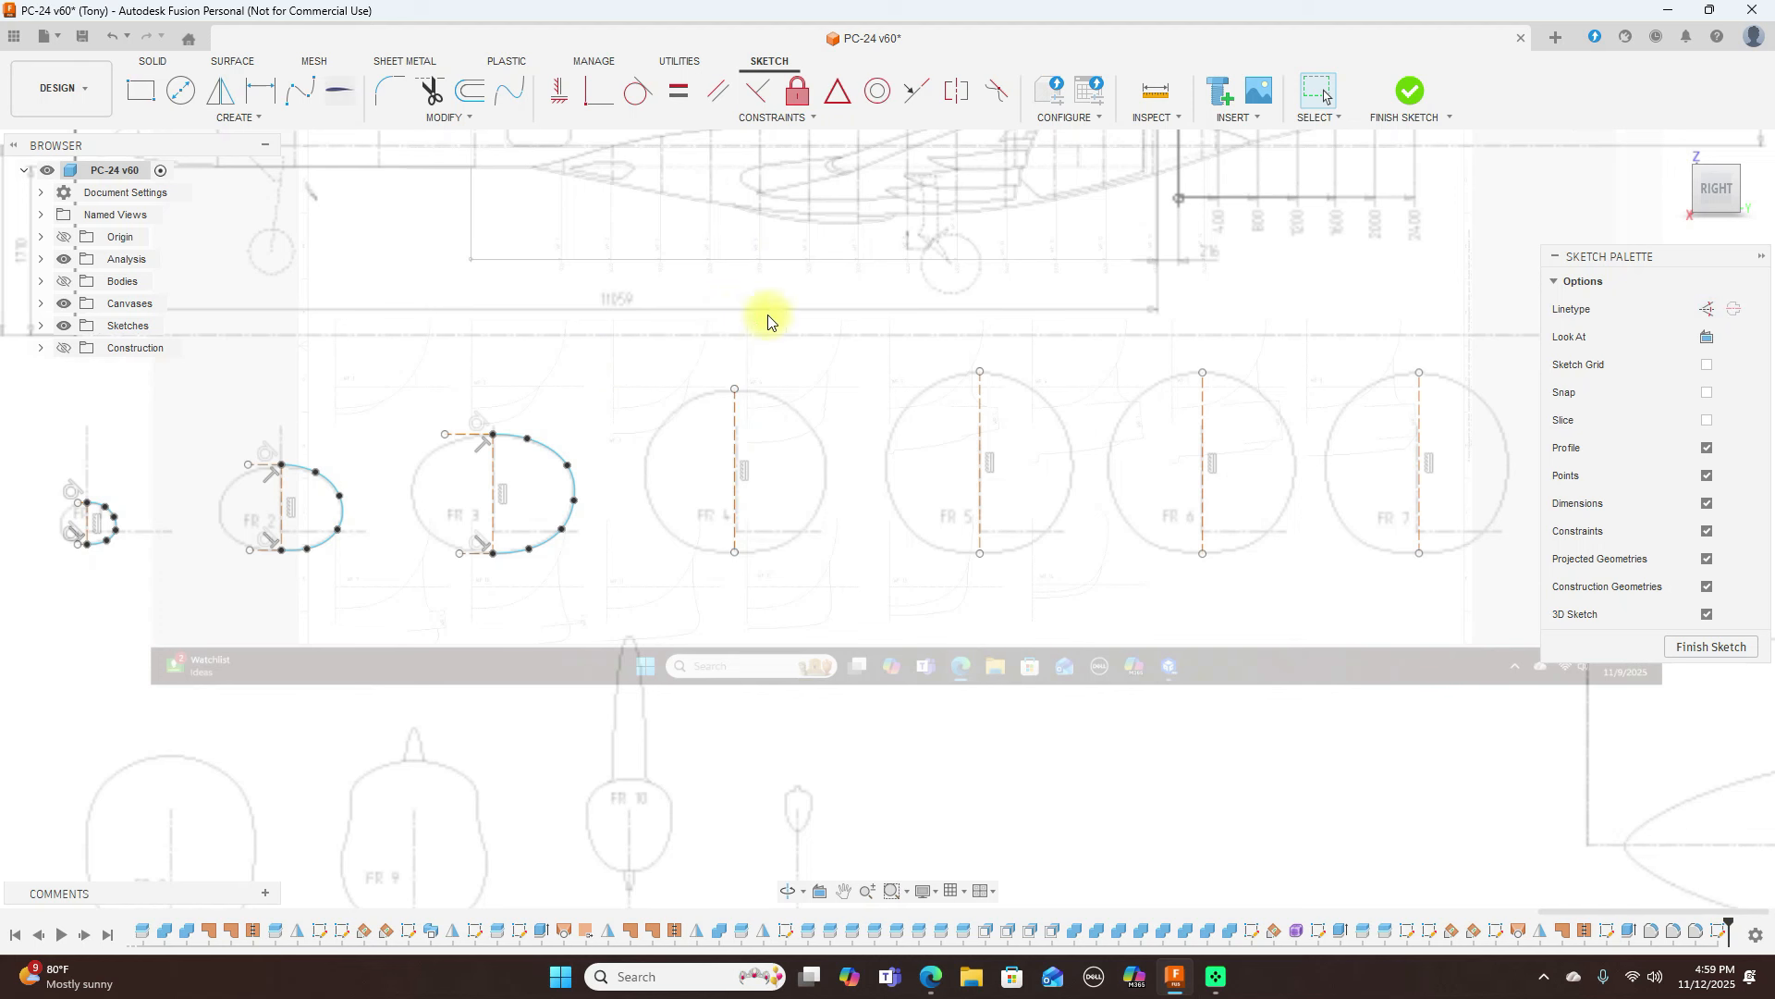
Nudge the FR 4 centre line's top endpoint onto the outline, then trace the section's right half with a six-point fit point spline ending at the bottom endpoint
scroll(789, 237, up, 2)
middle_drag(747, 363, 907, 258)
scroll(925, 254, up, 2)
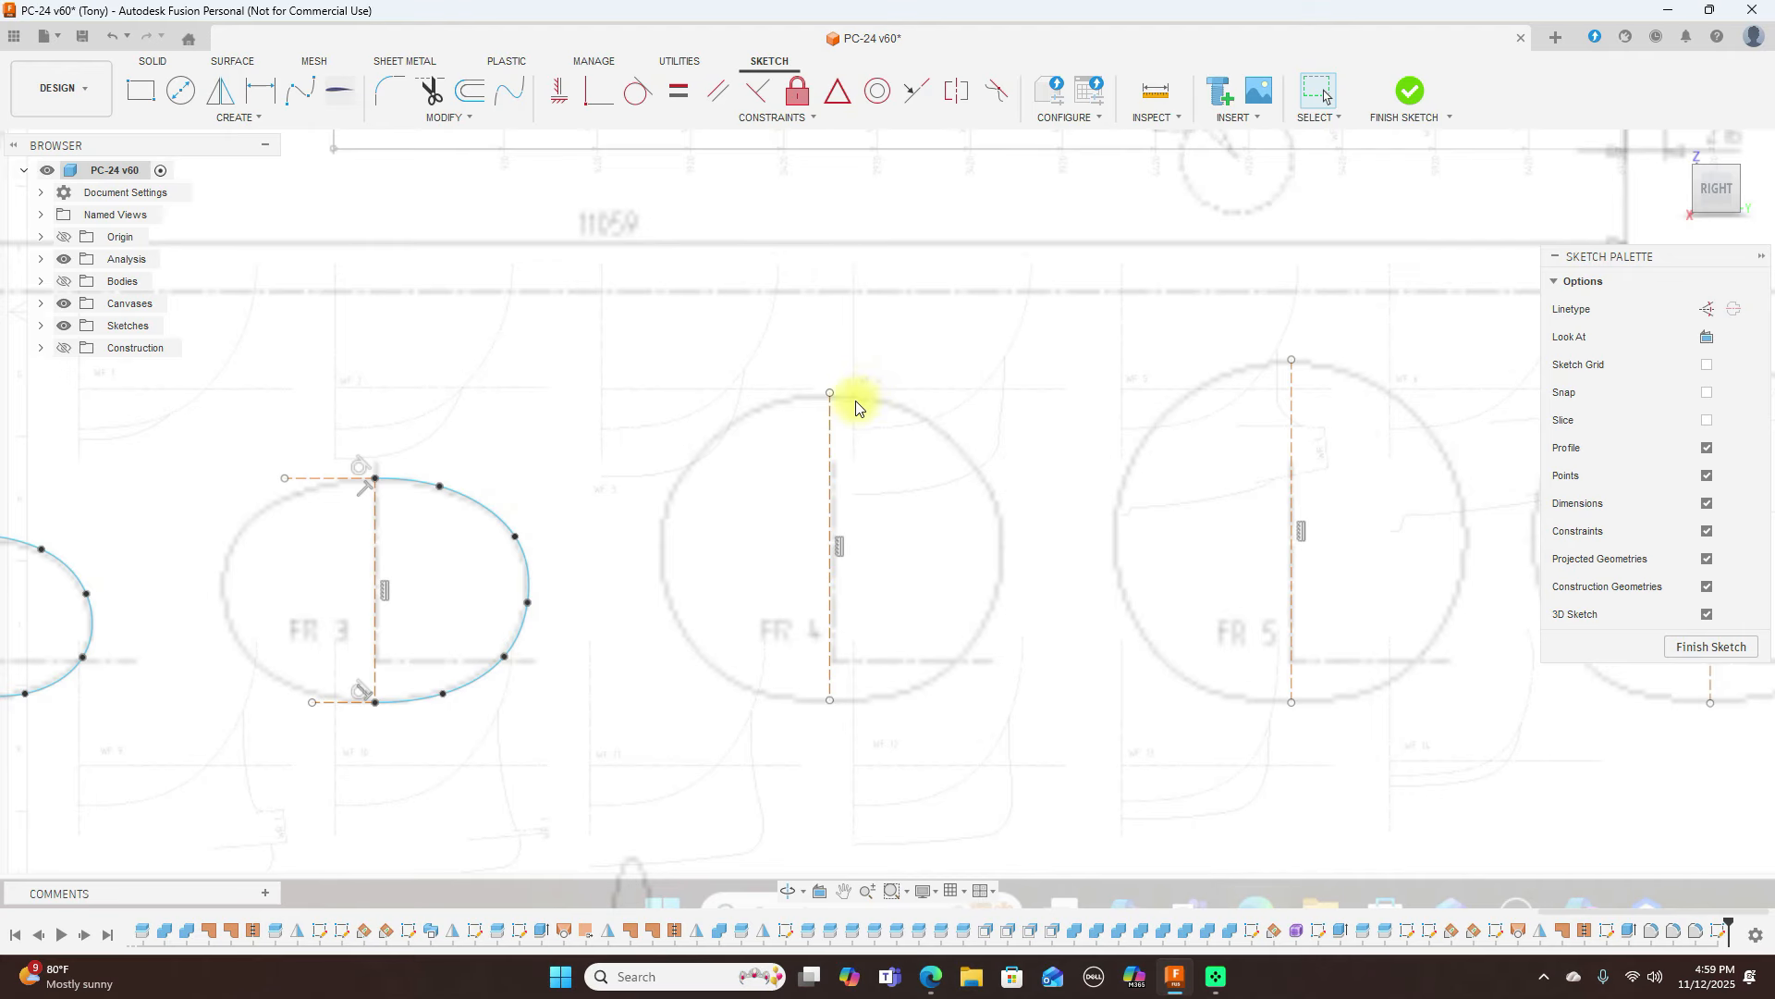
drag(835, 403, 835, 410)
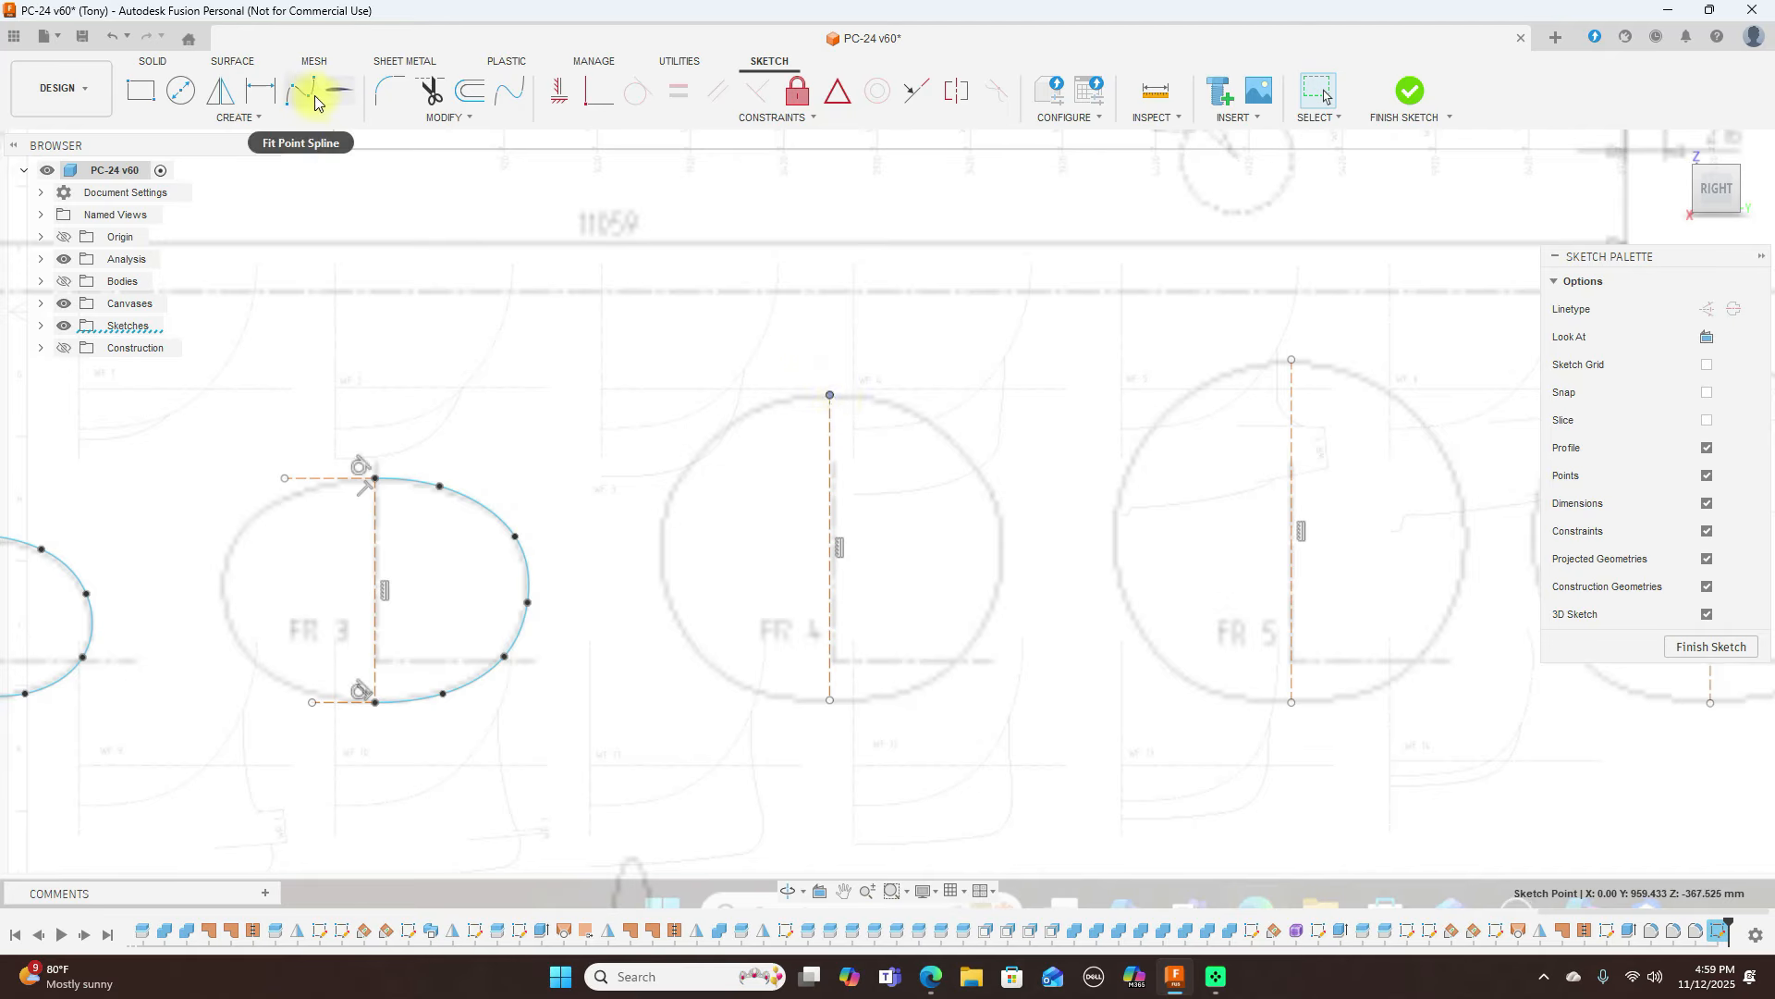
click(314, 100)
click(830, 395)
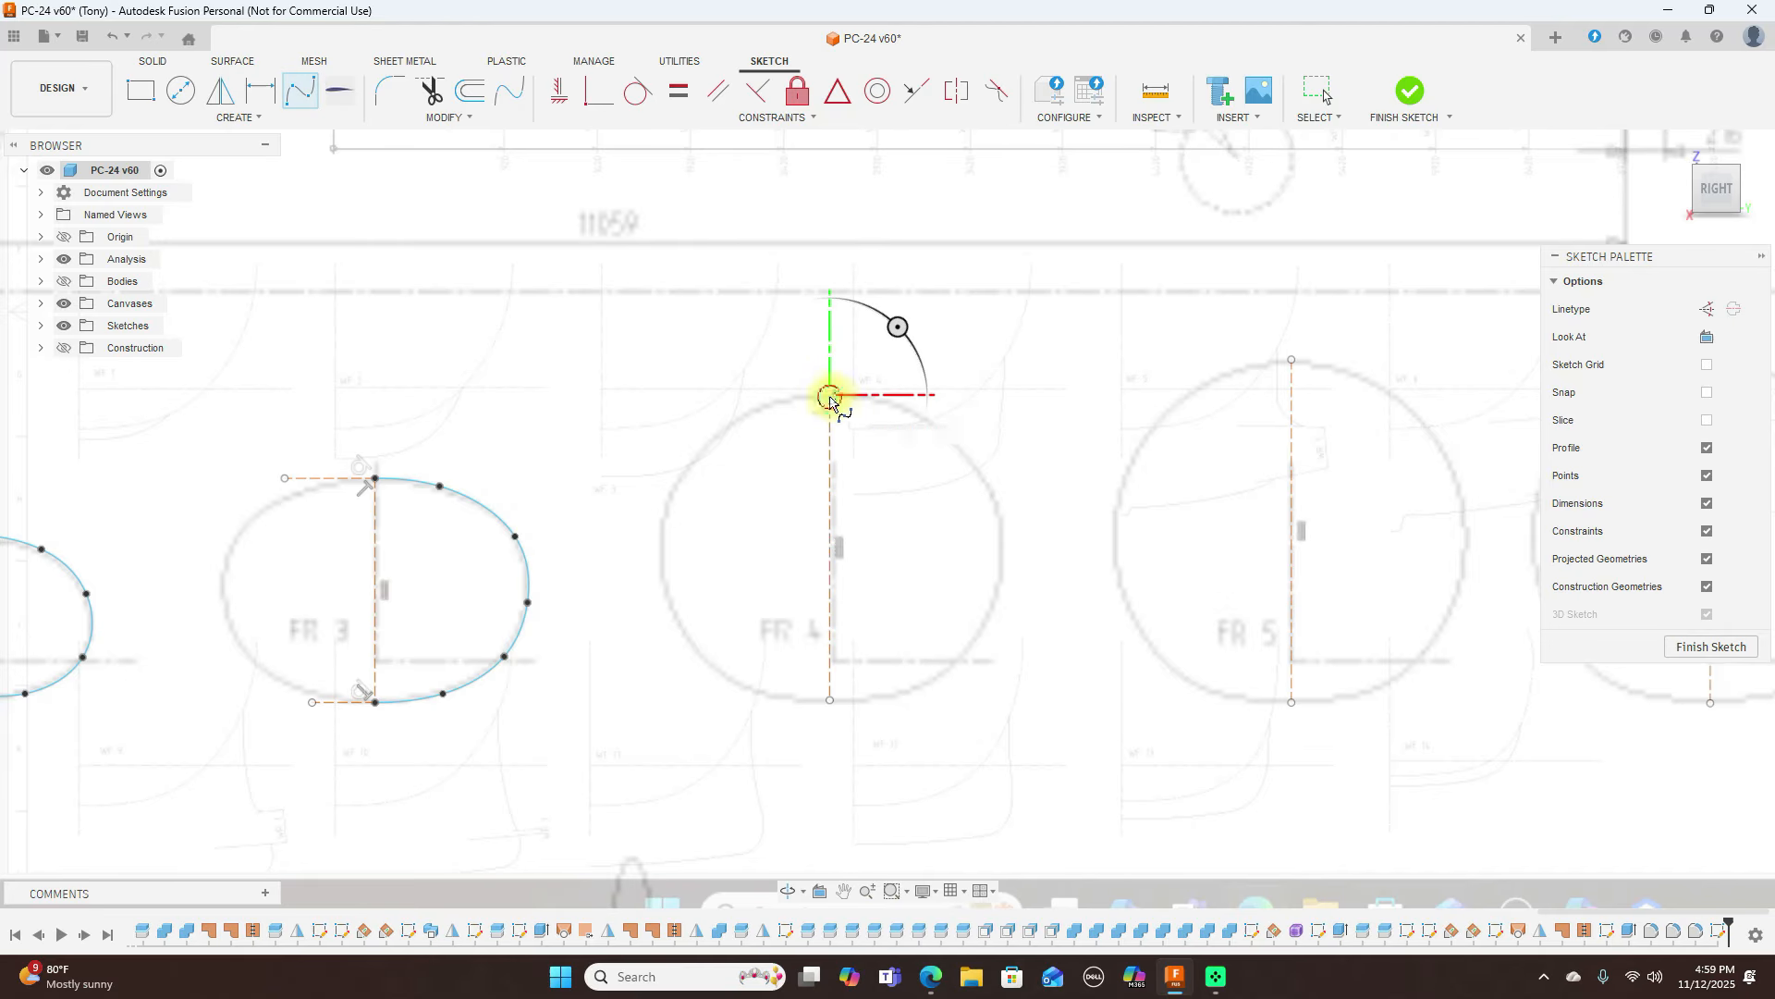
click(924, 417)
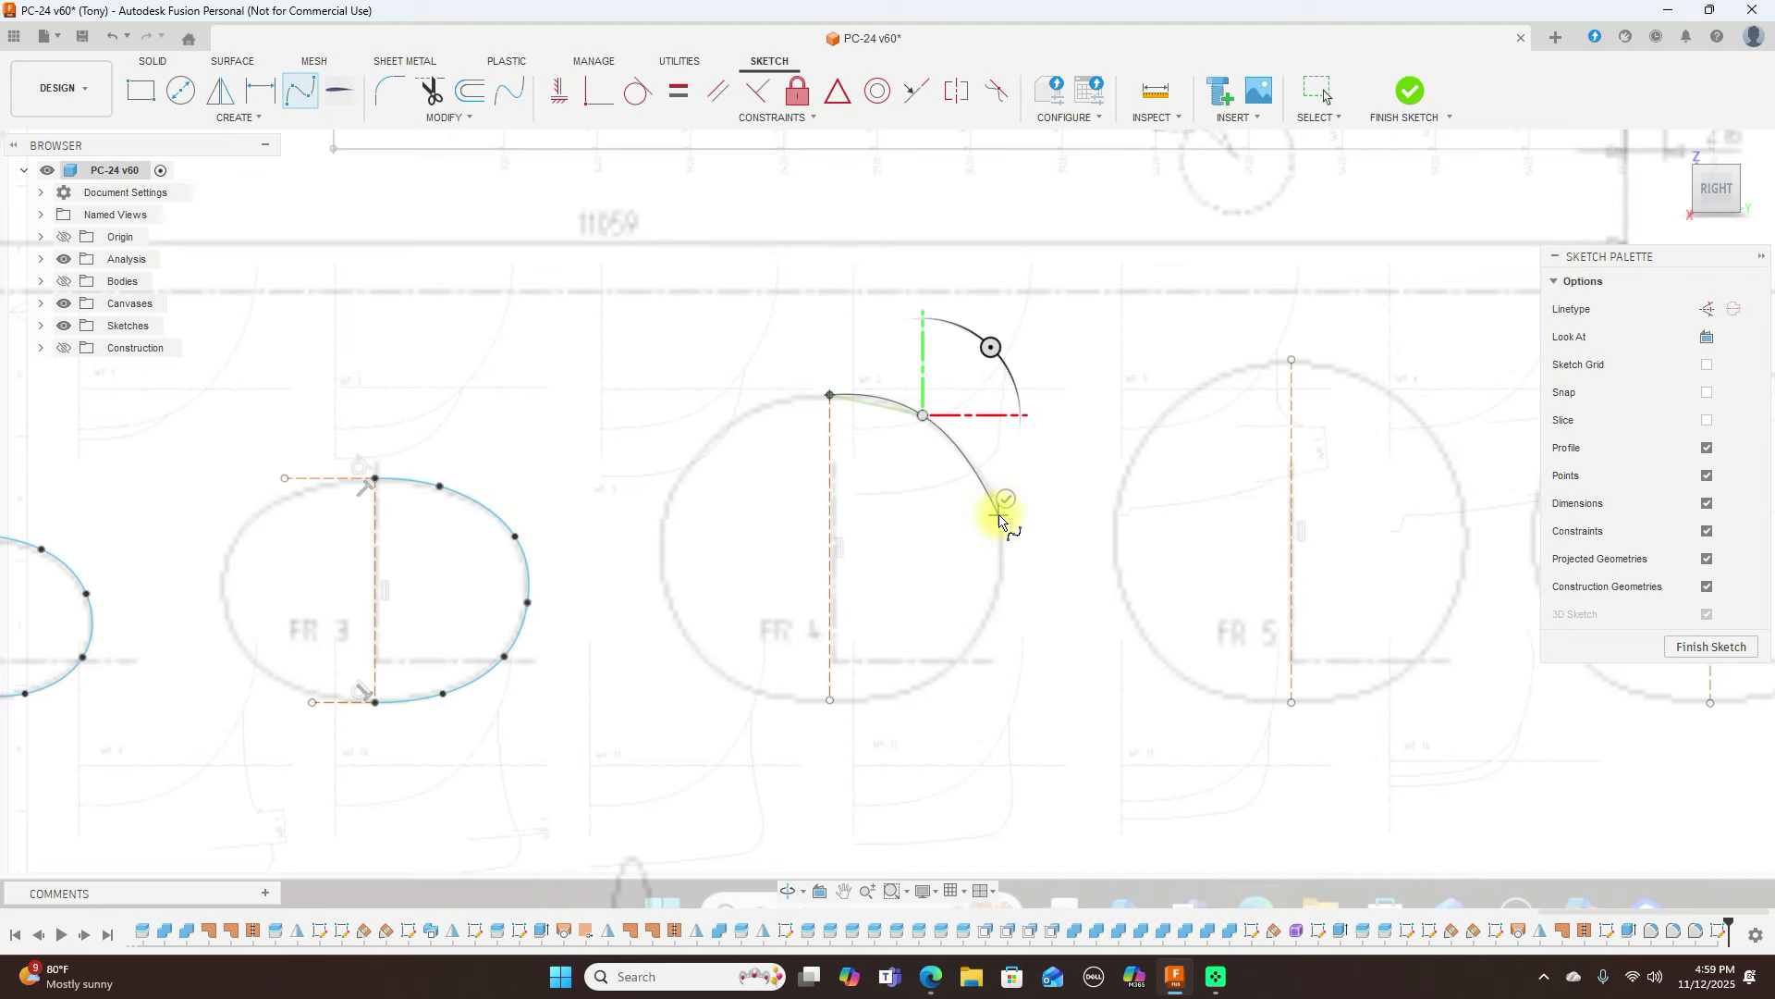
click(999, 516)
click(963, 658)
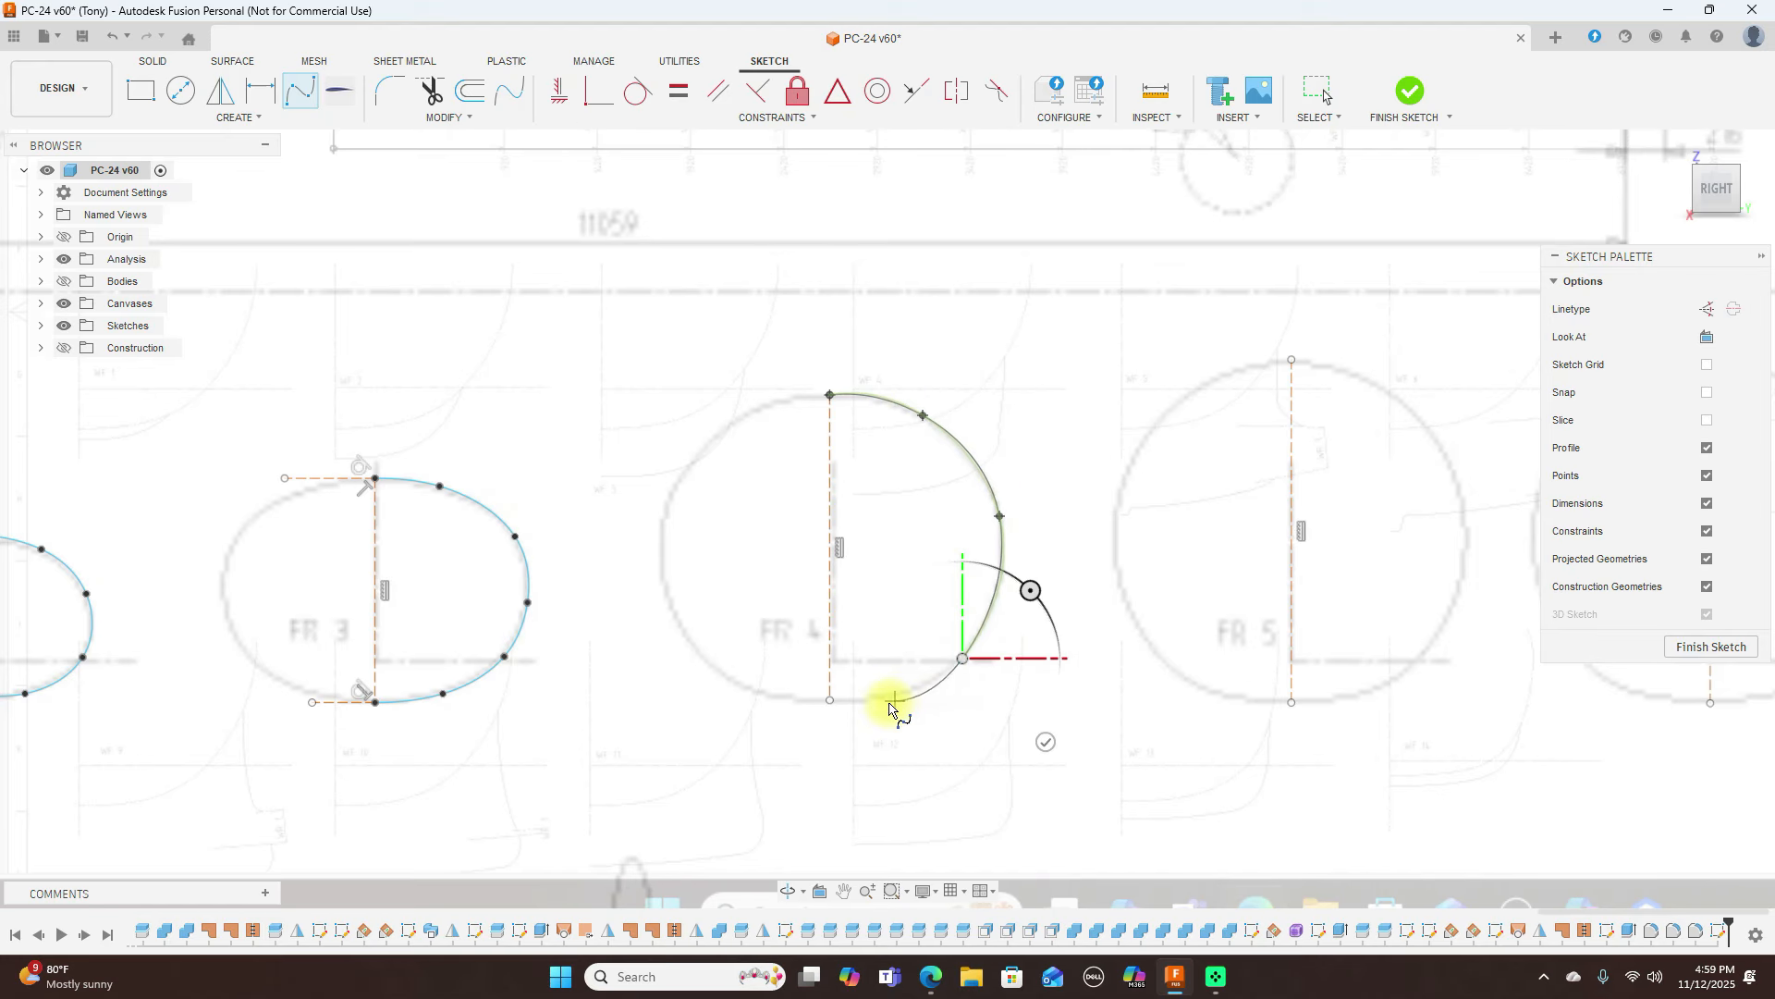
click(888, 703)
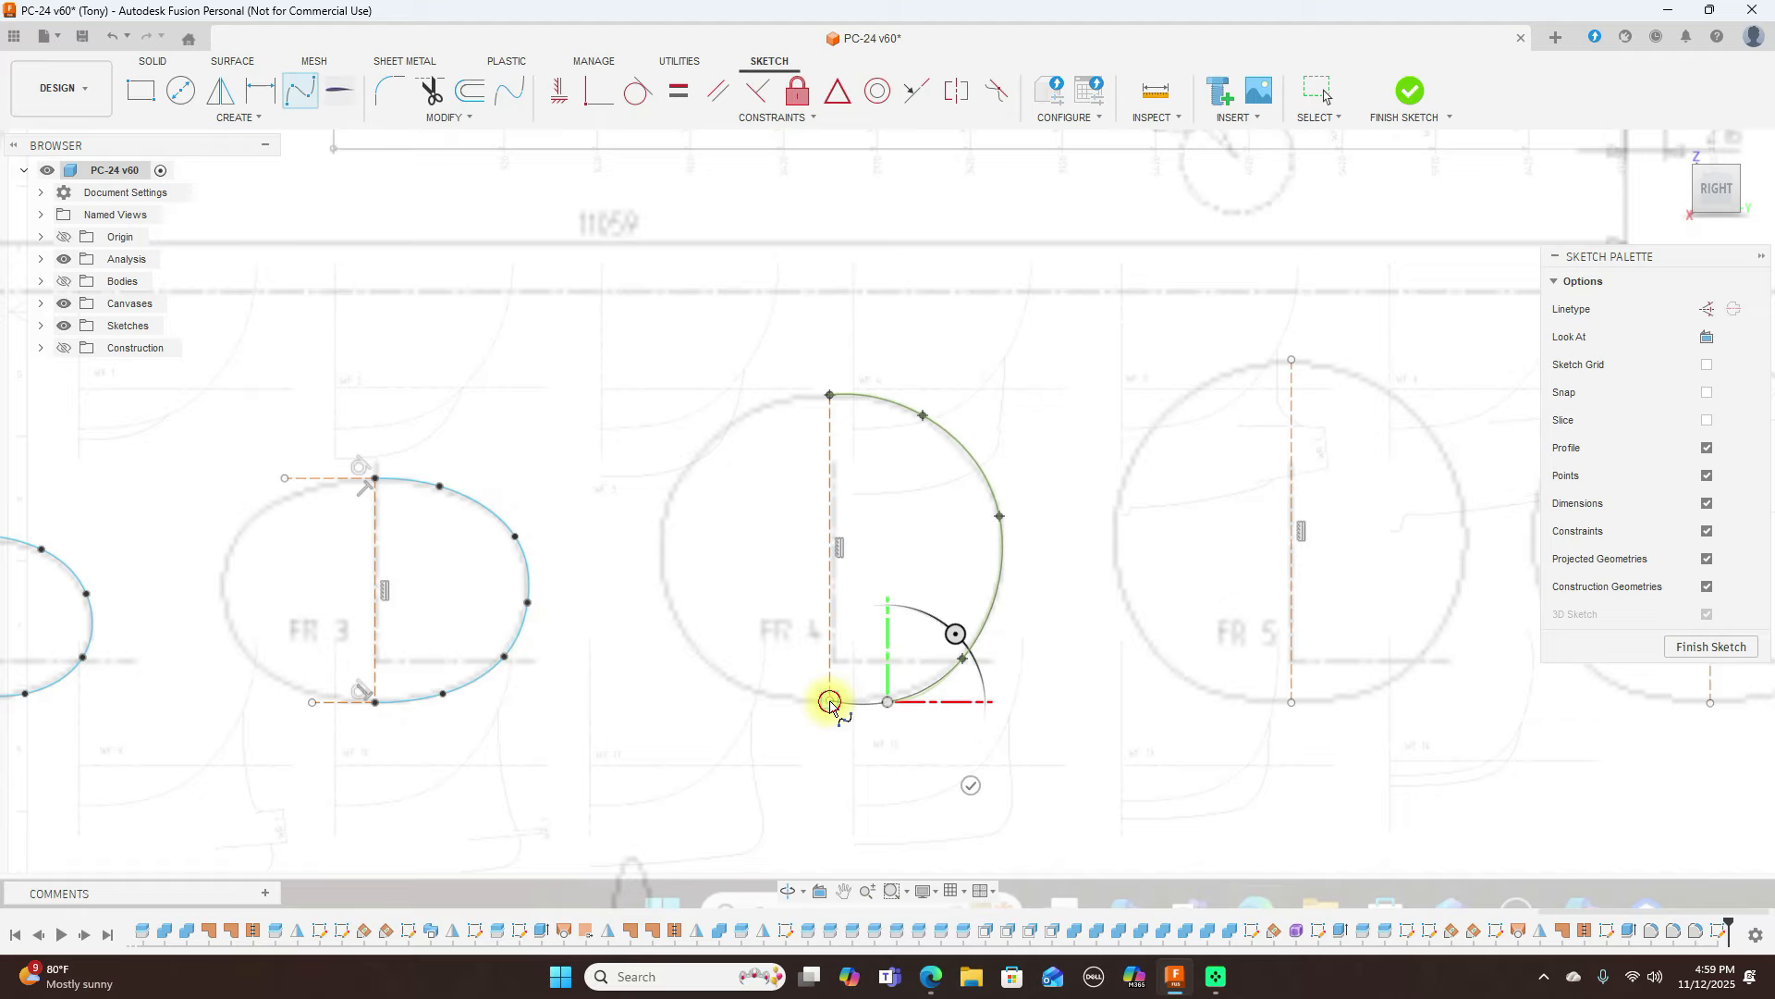
click(830, 702)
right_click(831, 702)
click(883, 701)
Trace the right half of FR 5 with a seven-point fit point spline from the centre line's top endpoint to its bottom endpoint
middle_drag(1162, 379, 913, 370)
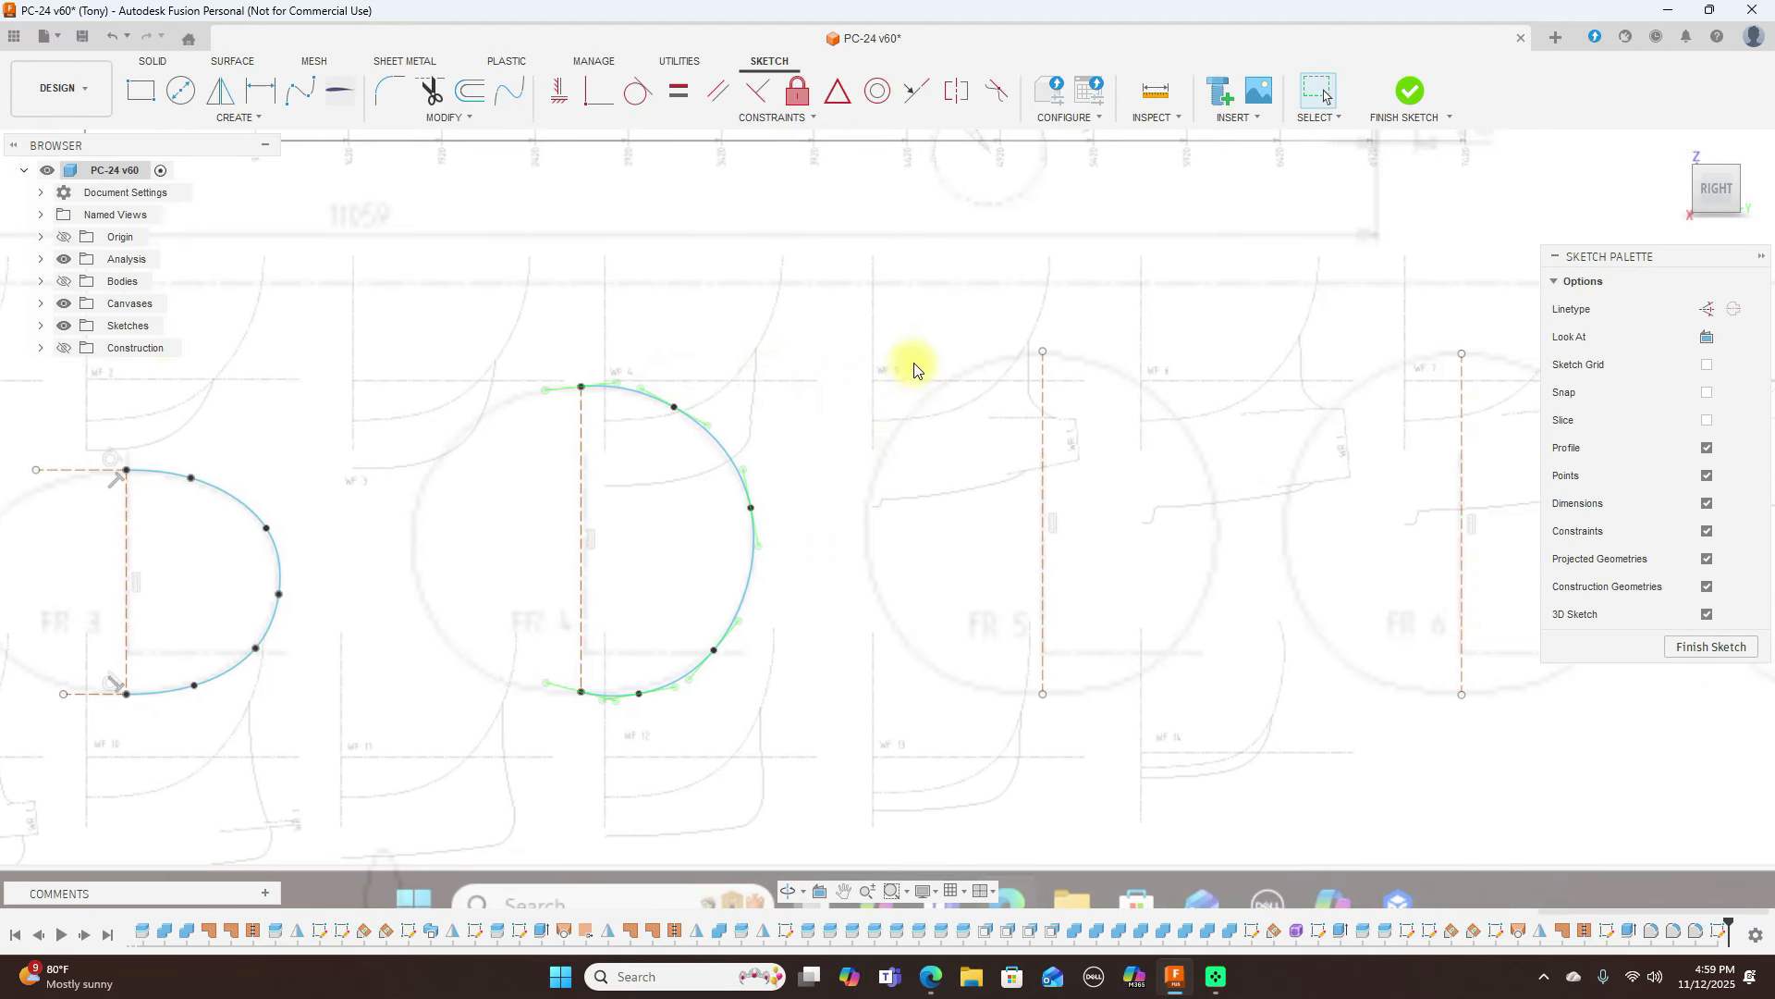
right_click(994, 283)
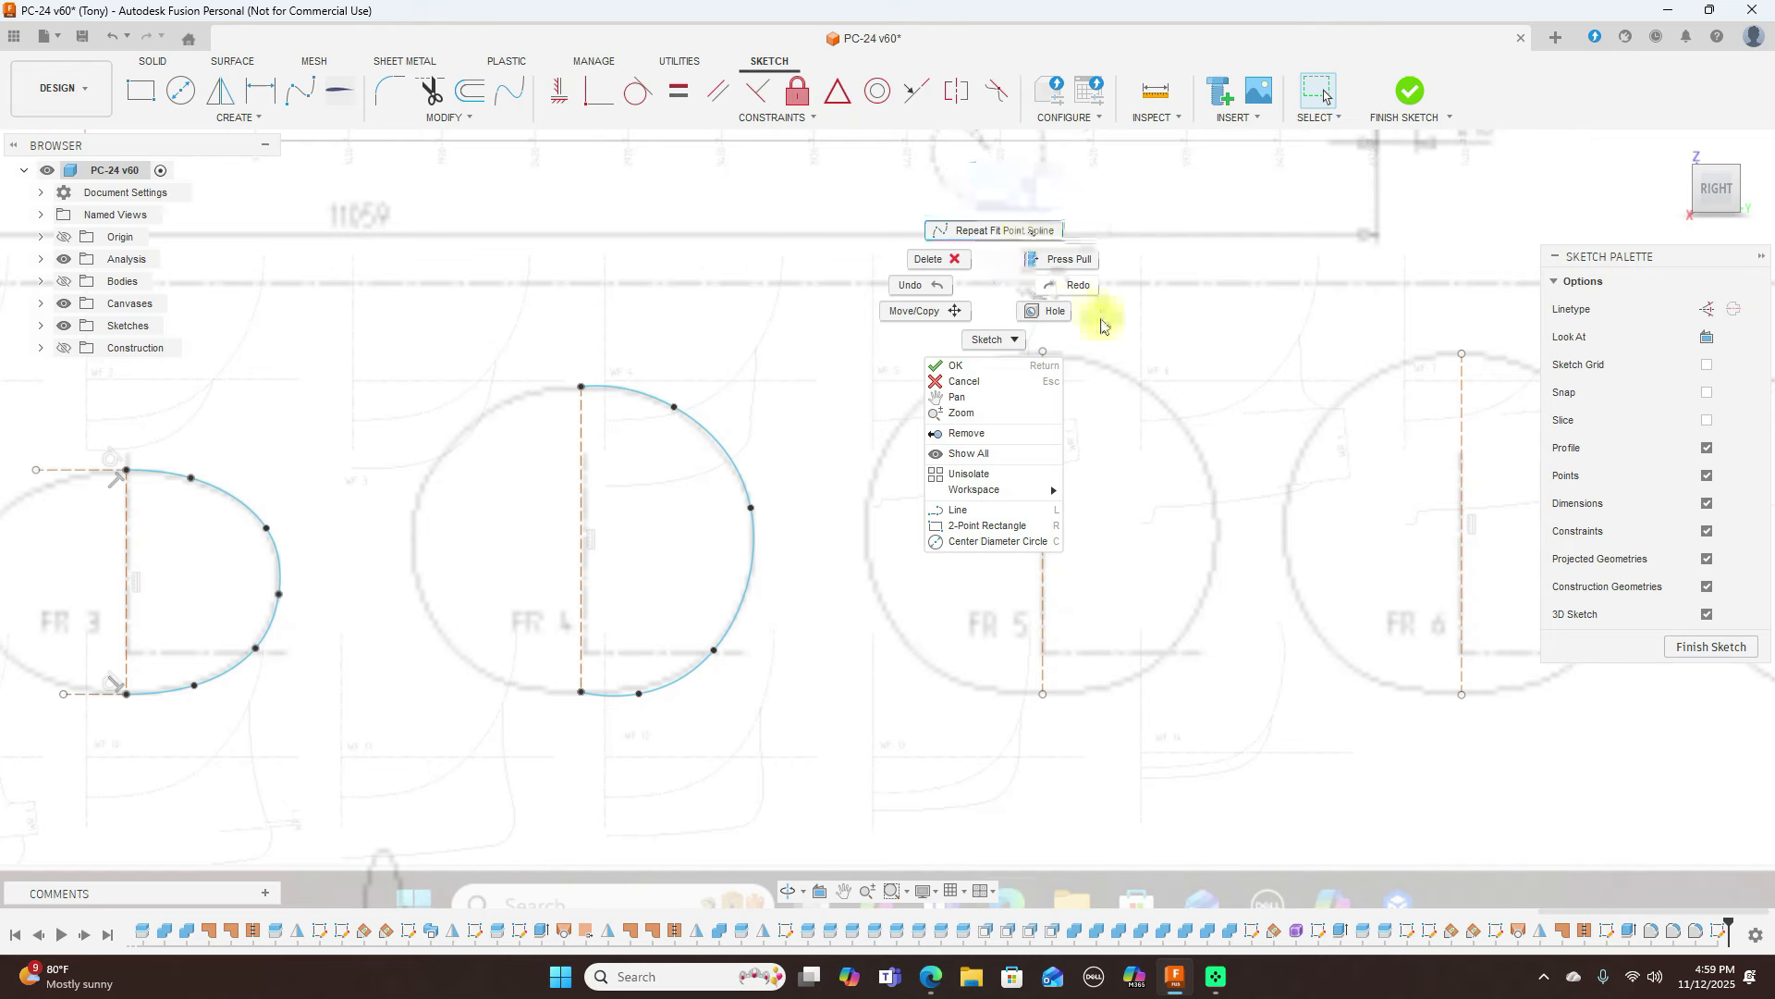
click(1008, 233)
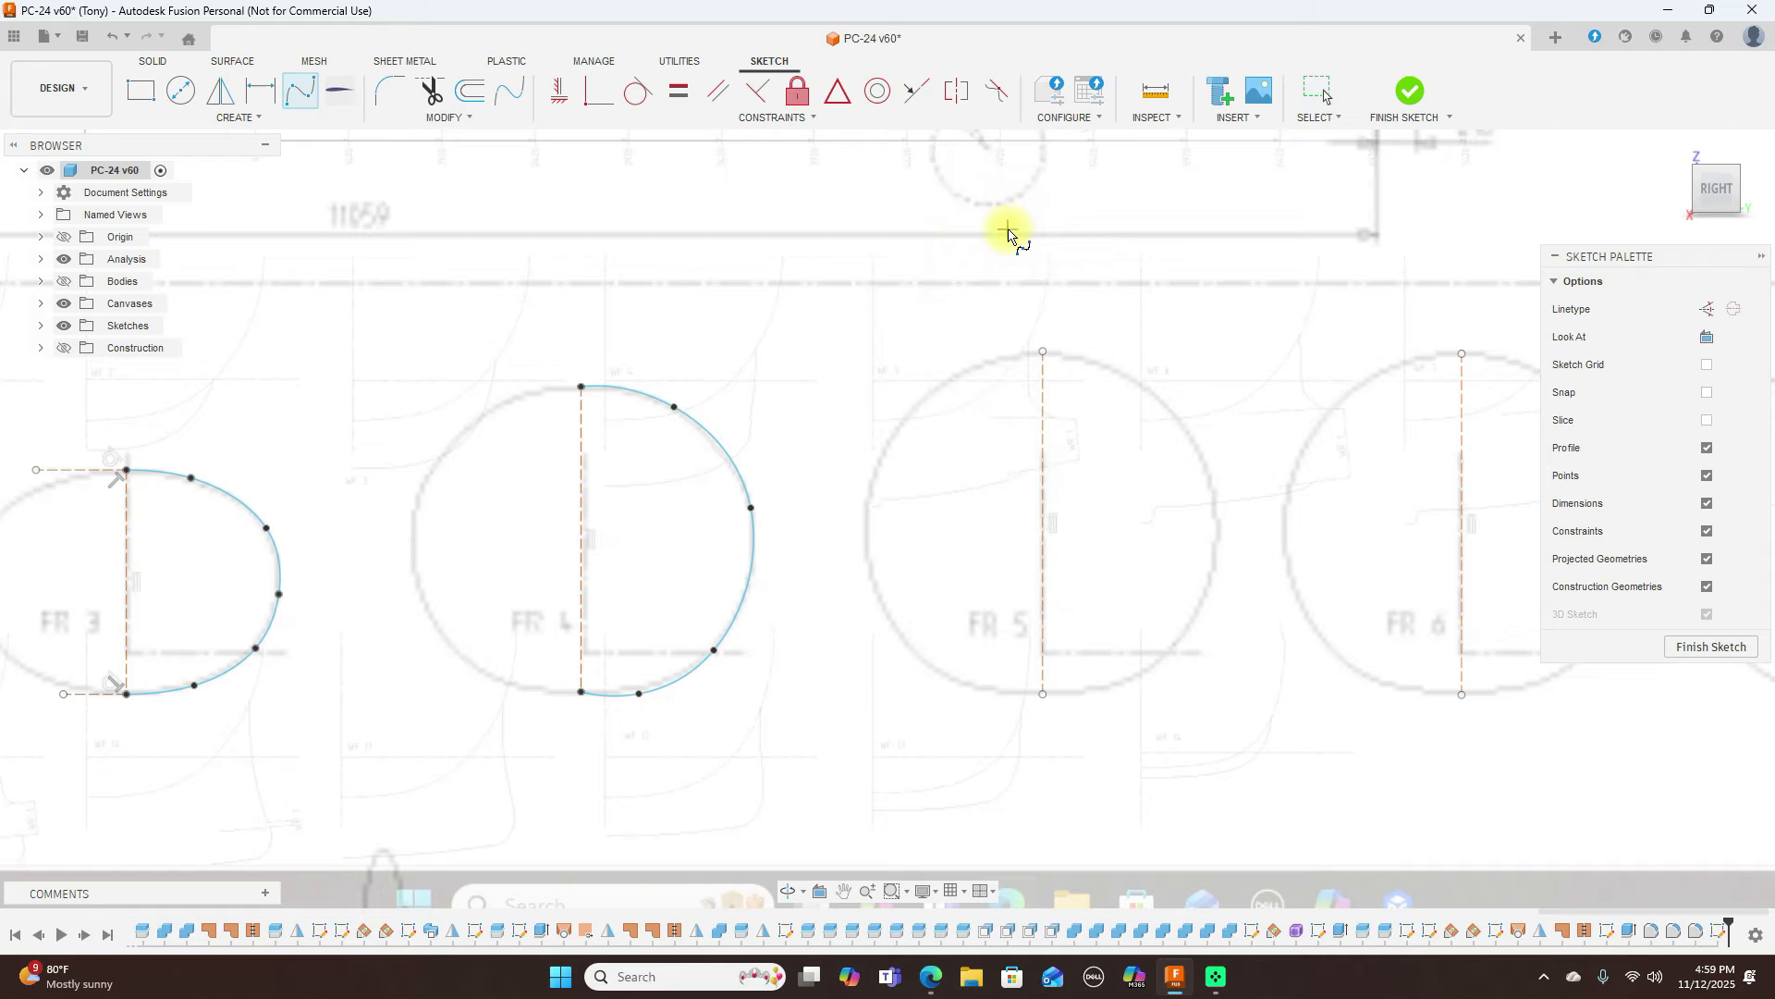
click(1043, 351)
click(1115, 371)
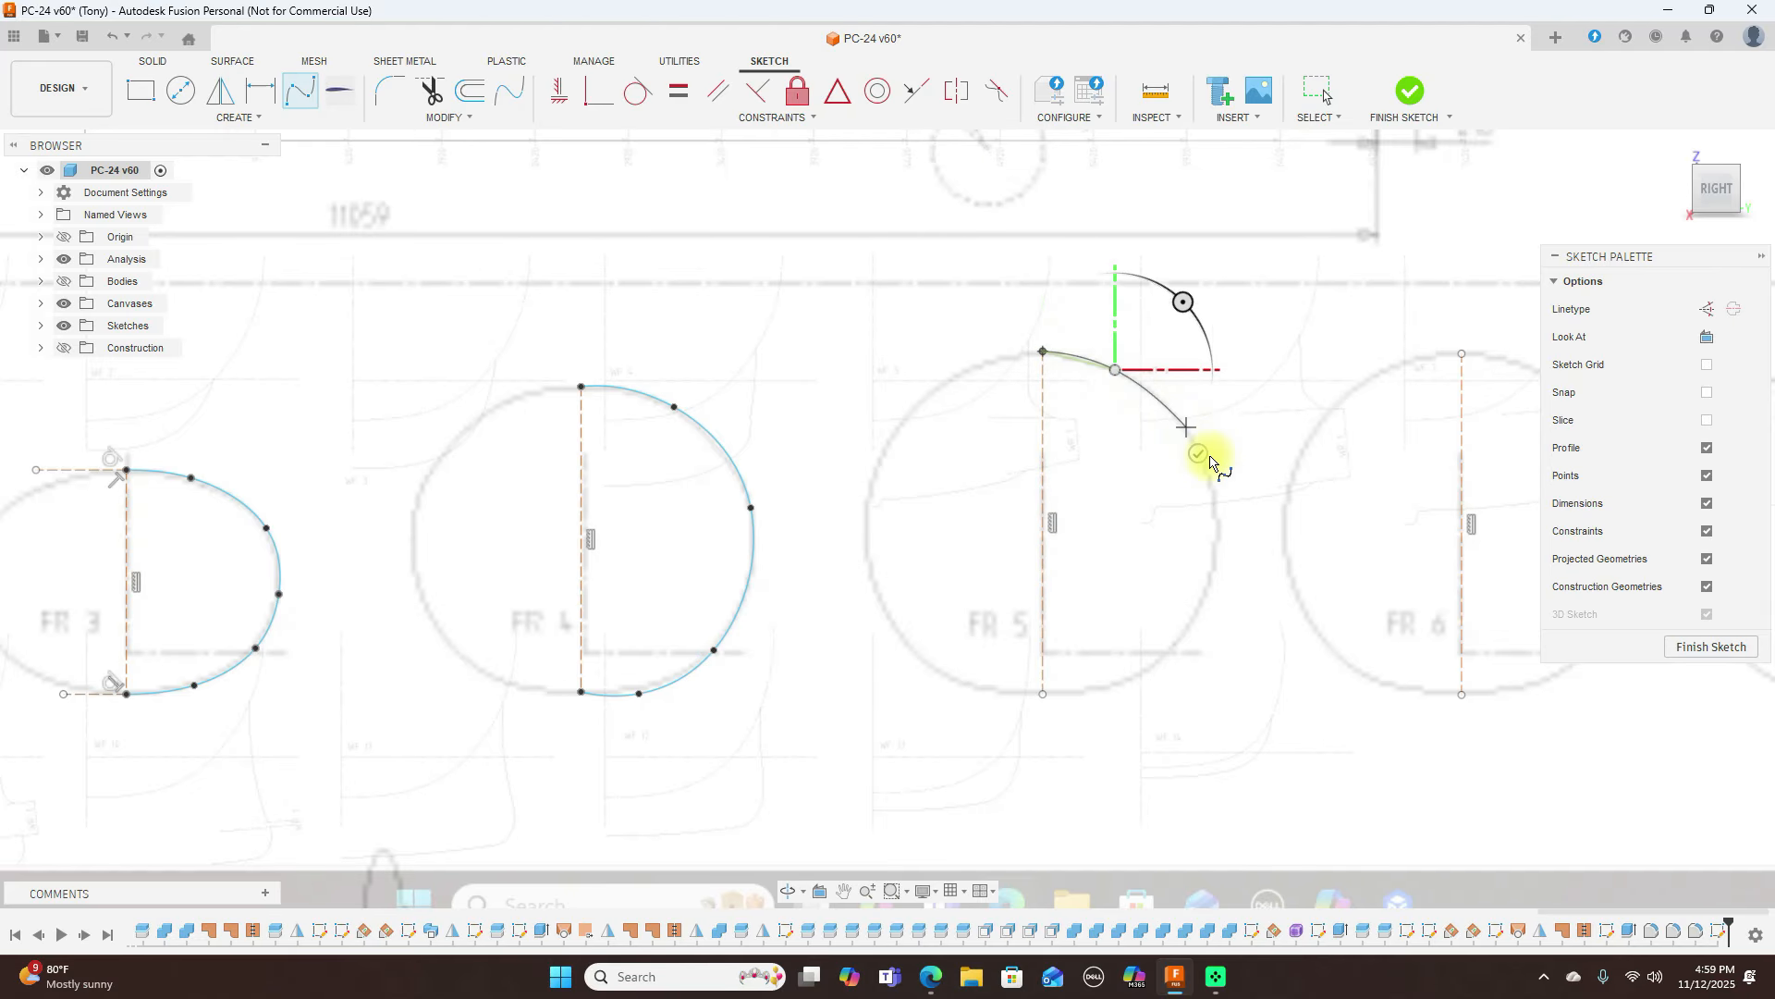
click(1211, 472)
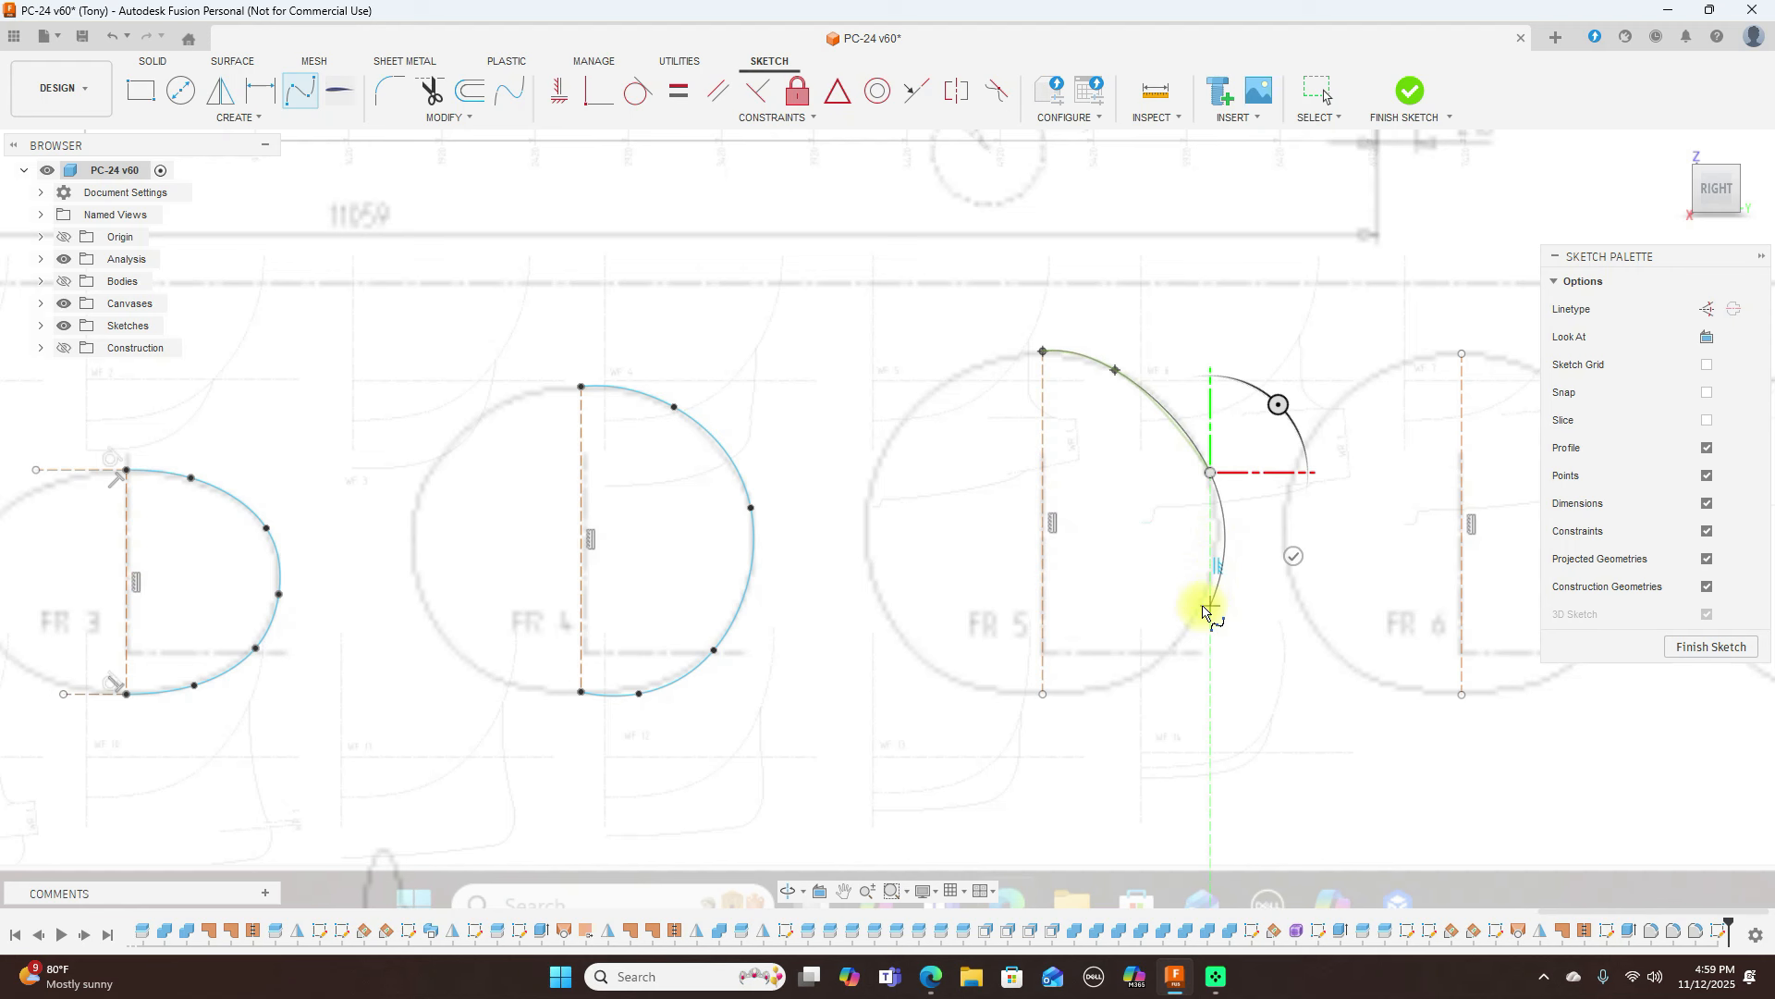
click(1212, 577)
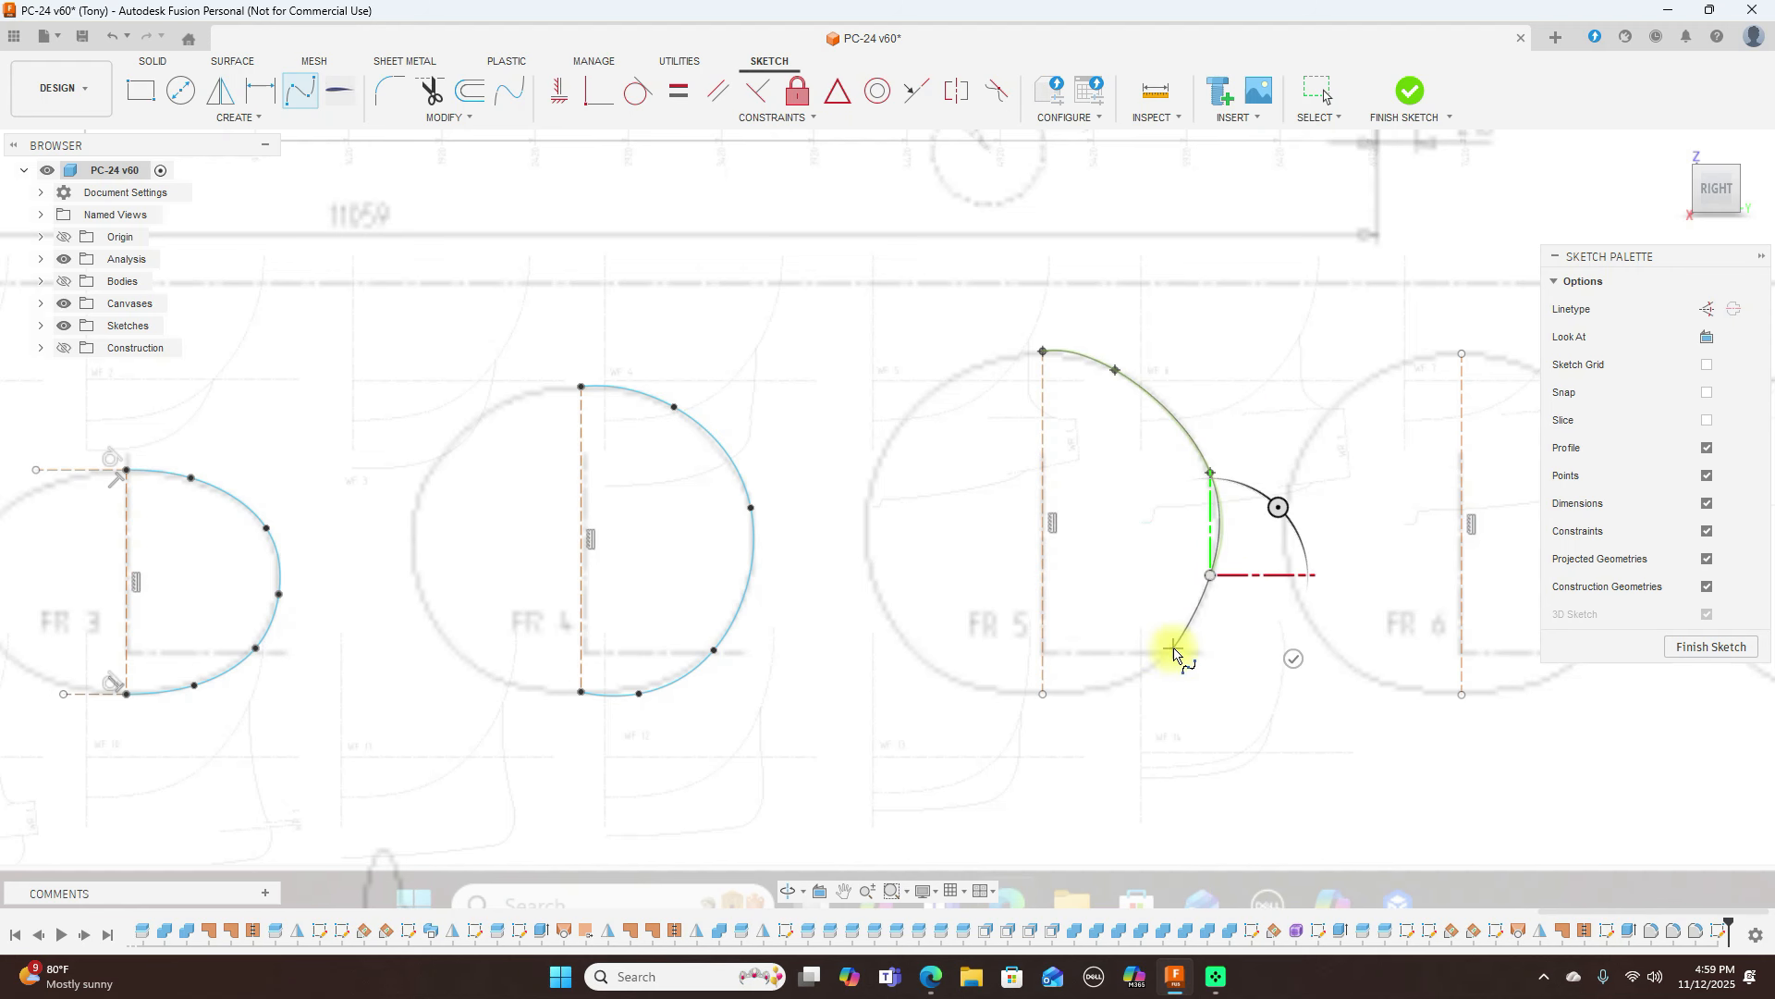
click(1175, 653)
click(1110, 685)
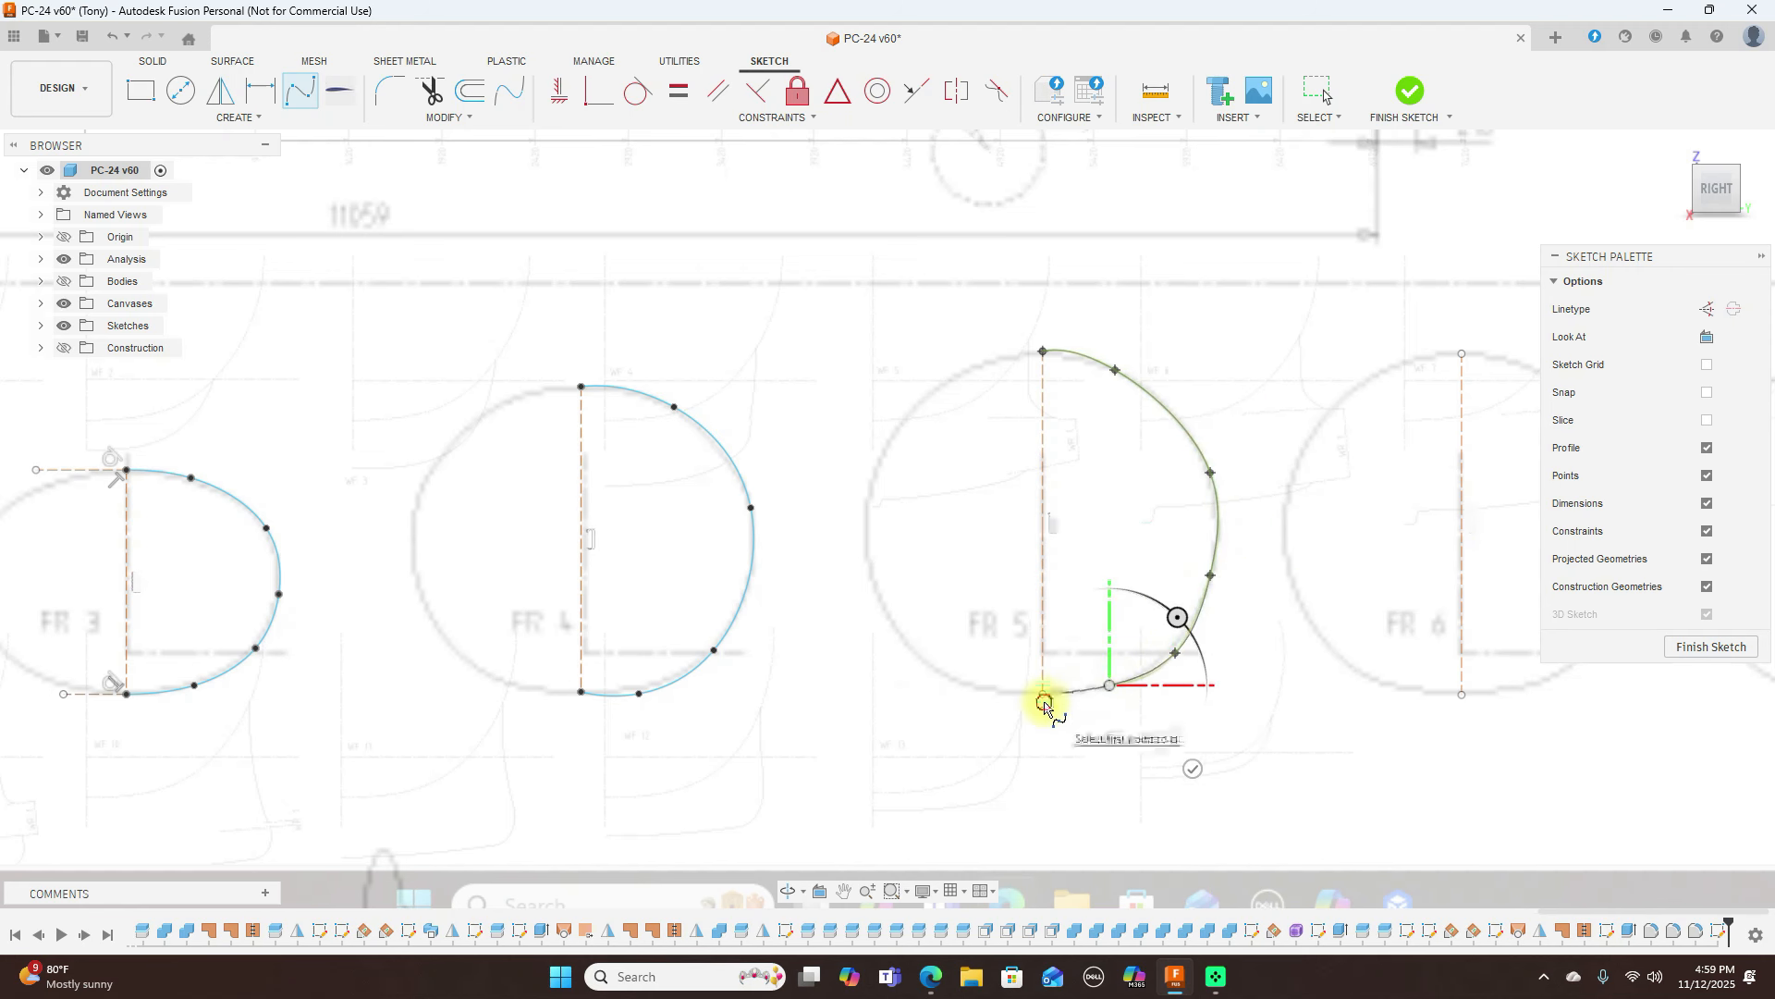
click(1044, 700)
right_click(1045, 698)
click(1096, 696)
scroll(1188, 715, down, 2)
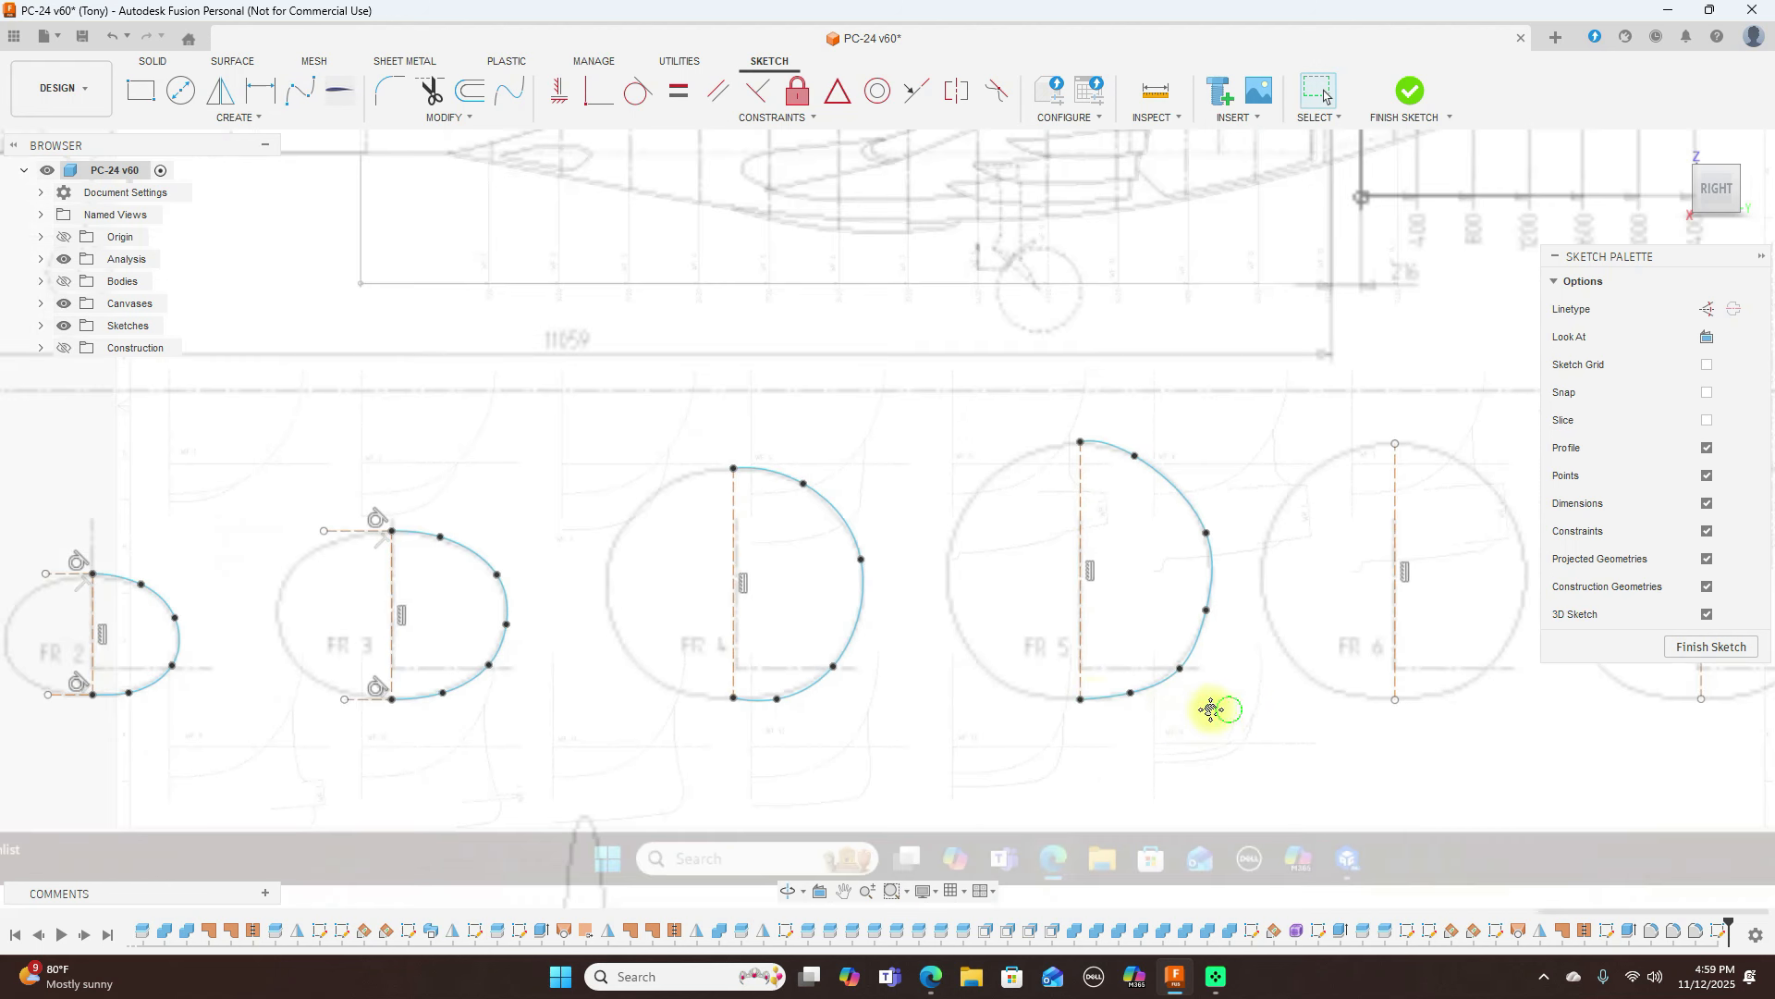
Trace the right half of FR 6 with a six-point fit point spline from the centre line's top endpoint to its bottom endpoint
middle_drag(1228, 709, 782, 663)
scroll(783, 663, down, 1)
right_click(1055, 268)
click(1055, 211)
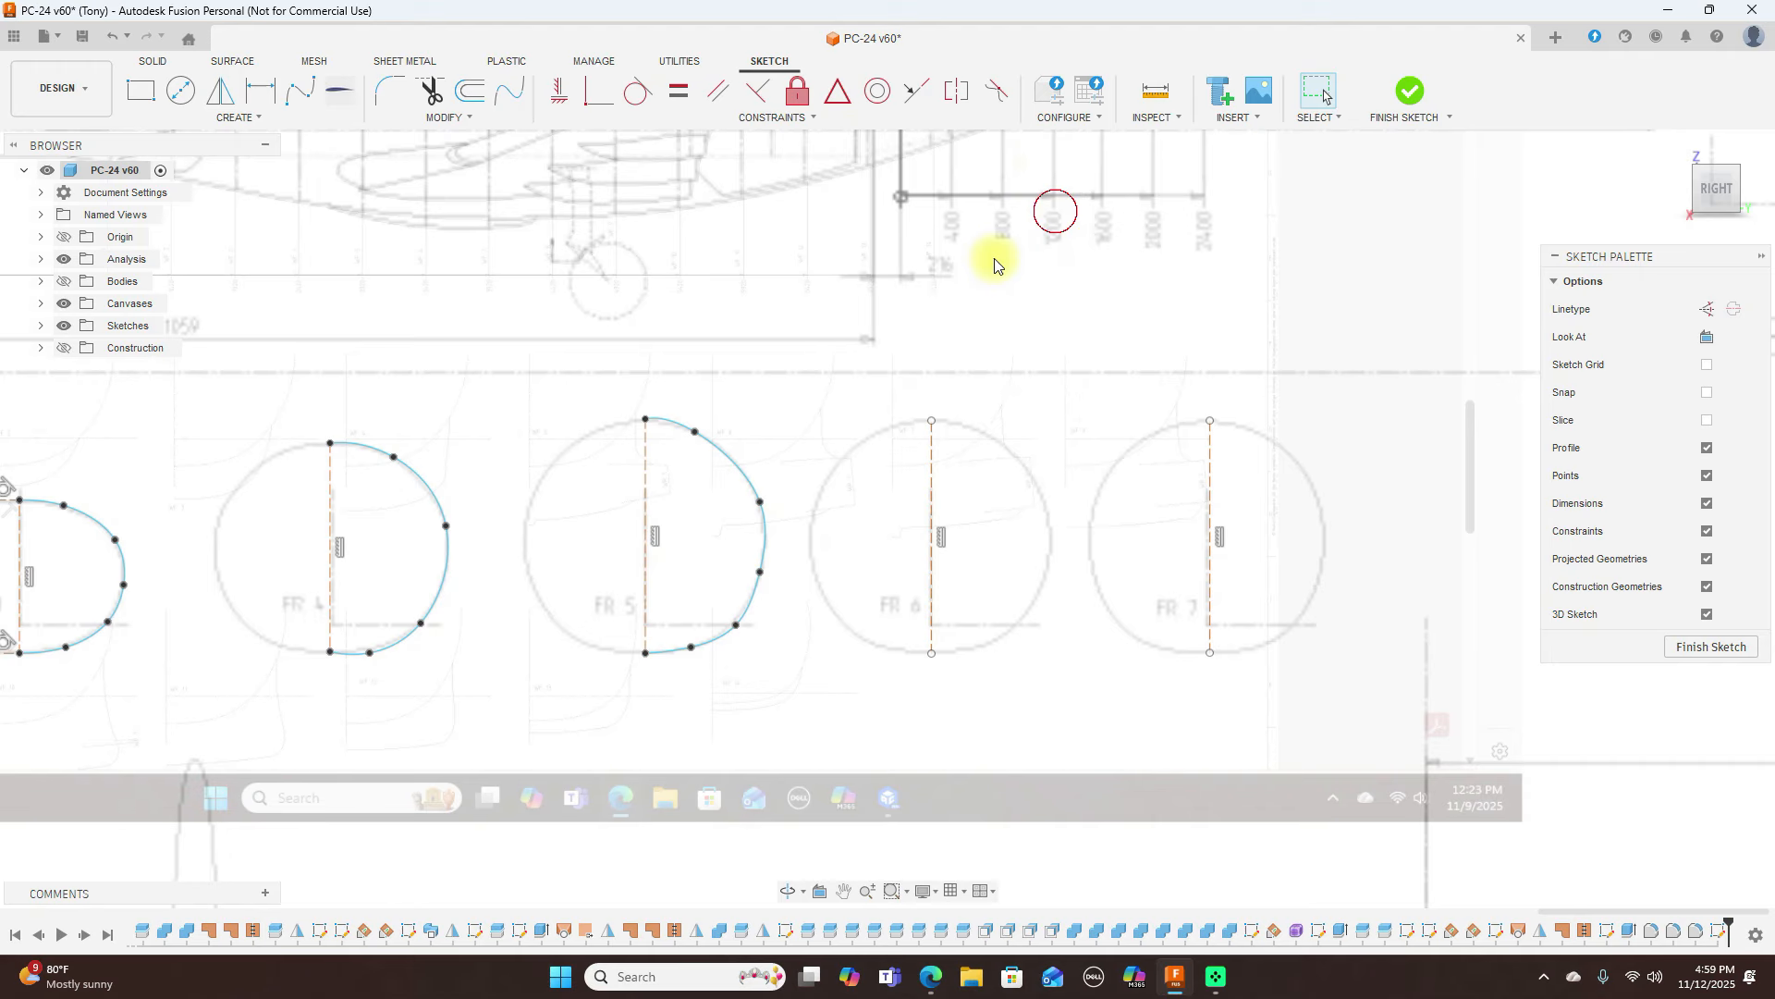
click(932, 422)
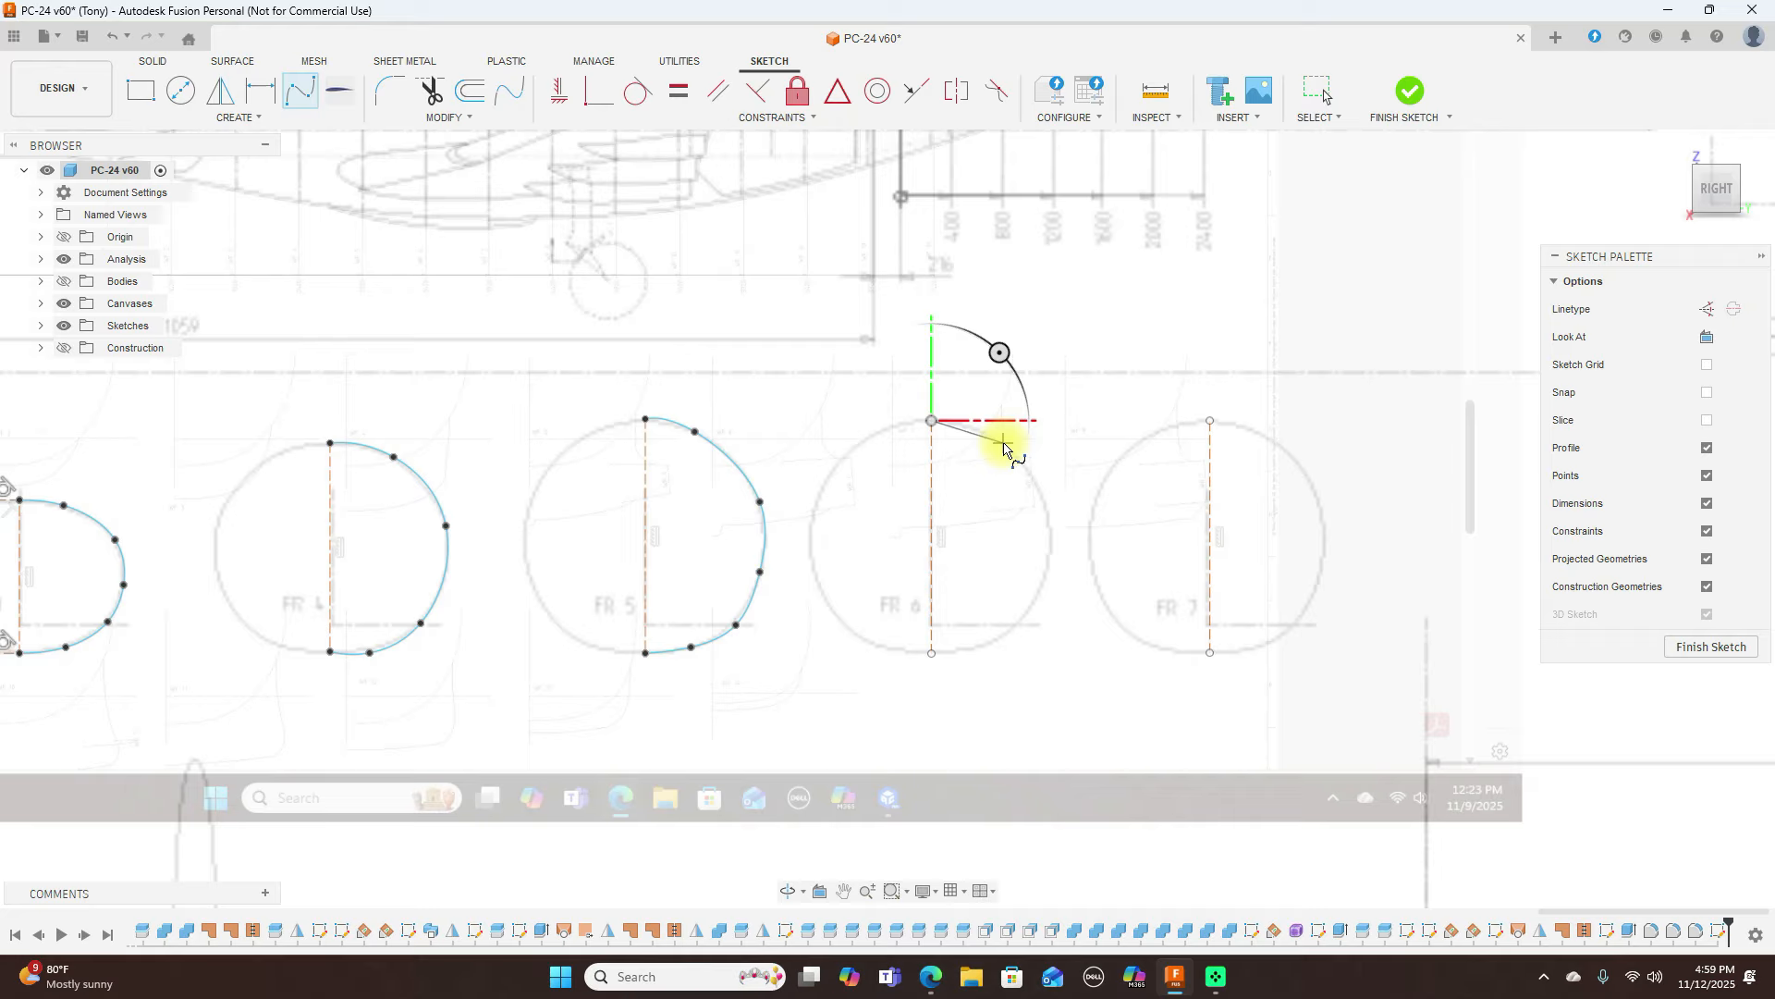
click(1004, 444)
click(1050, 526)
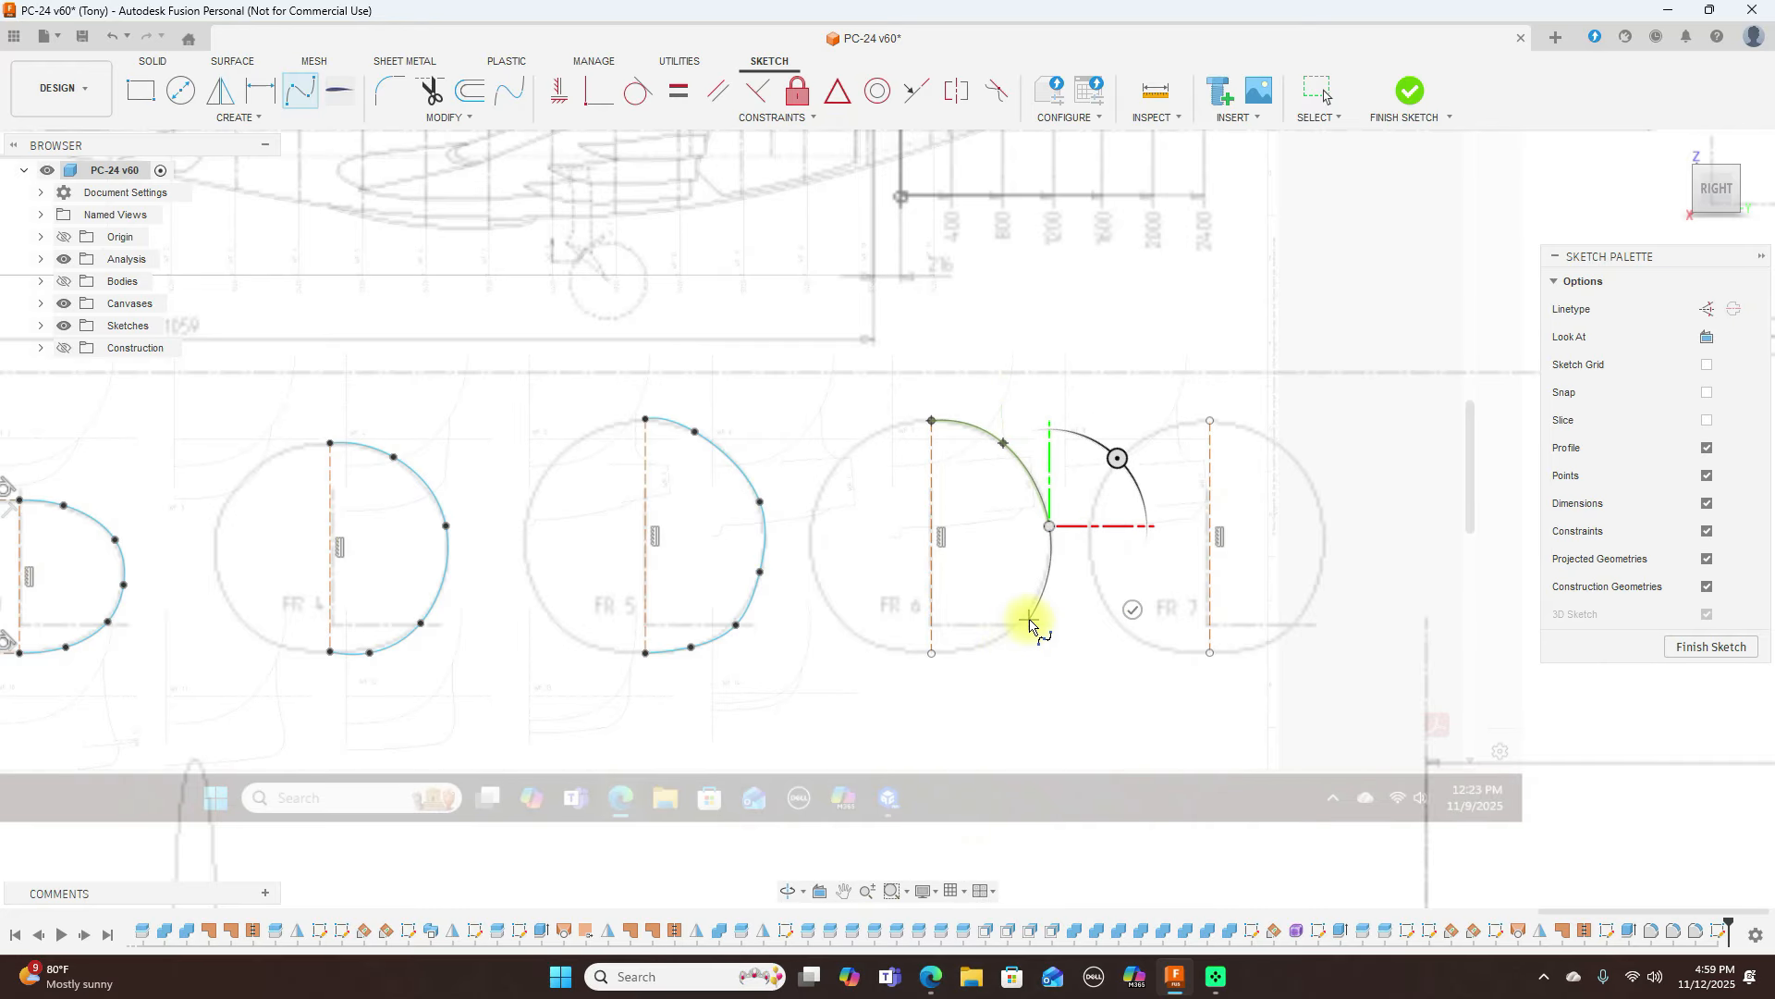
click(1022, 623)
click(977, 650)
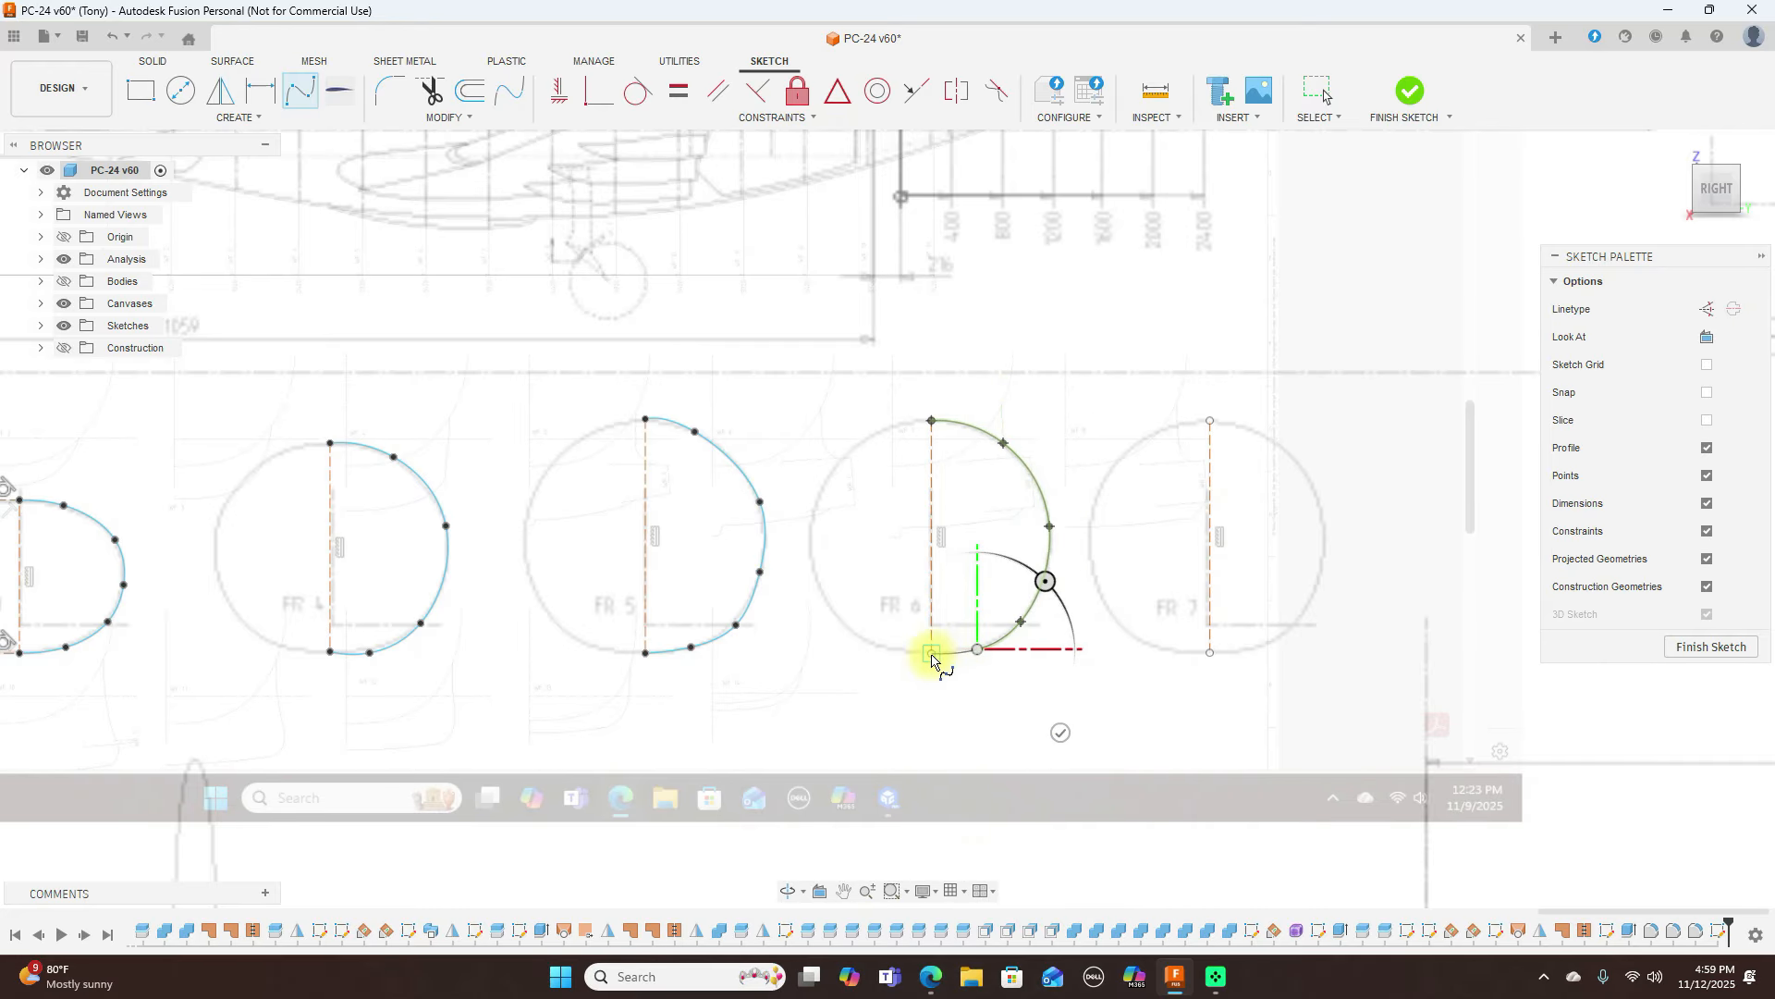
right_click(931, 656)
click(1006, 654)
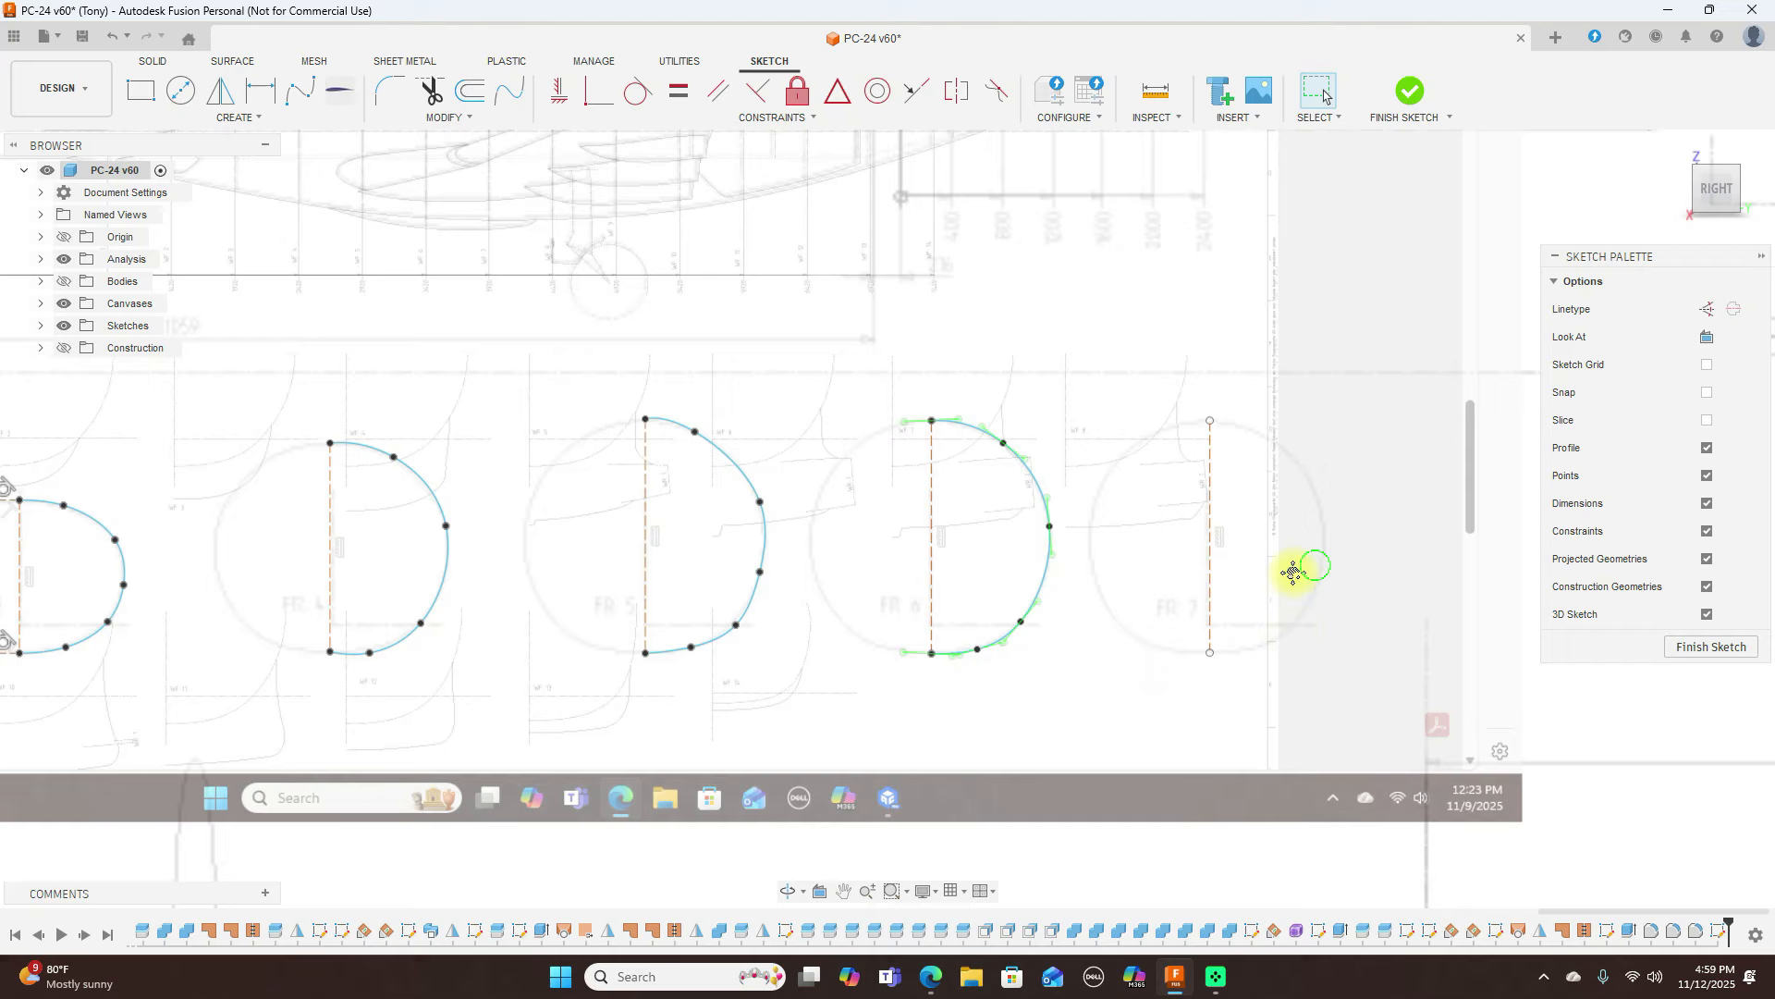
Trace the right half of FR 7 with a five-point fit point spline from the centre line's top endpoint to its bottom endpoint
middle_drag(1293, 572, 1108, 657)
right_click(1276, 411)
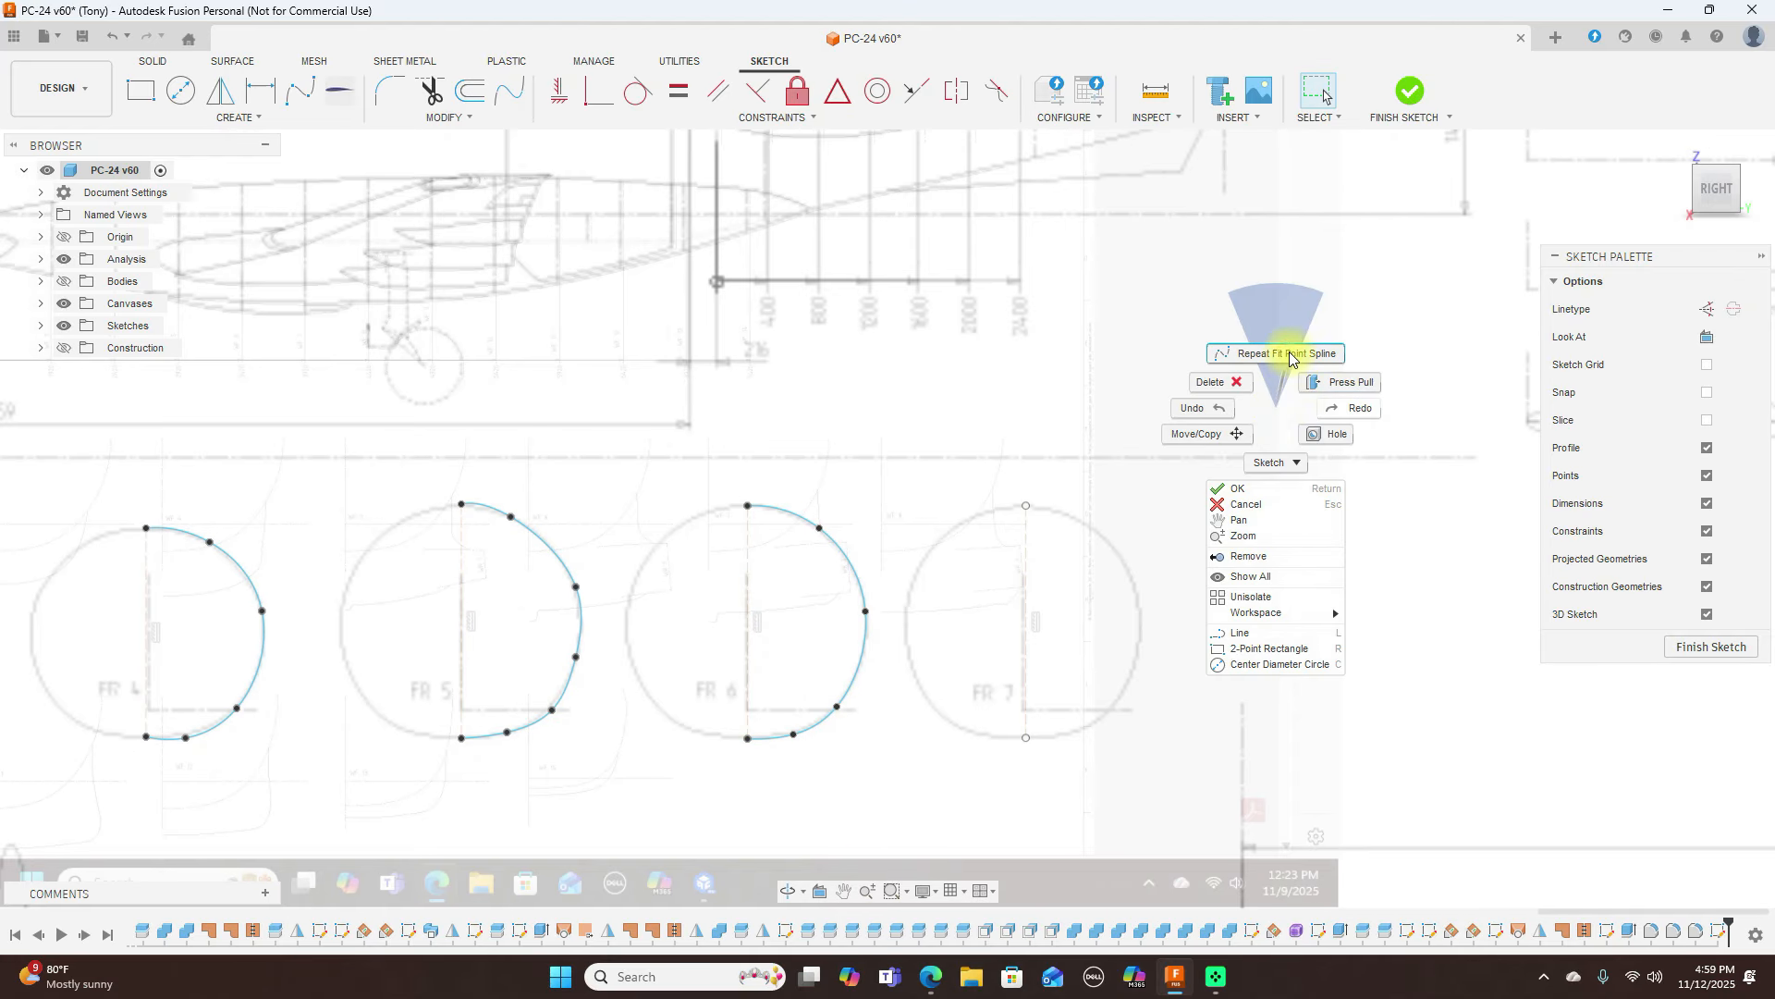
click(1290, 356)
click(1025, 506)
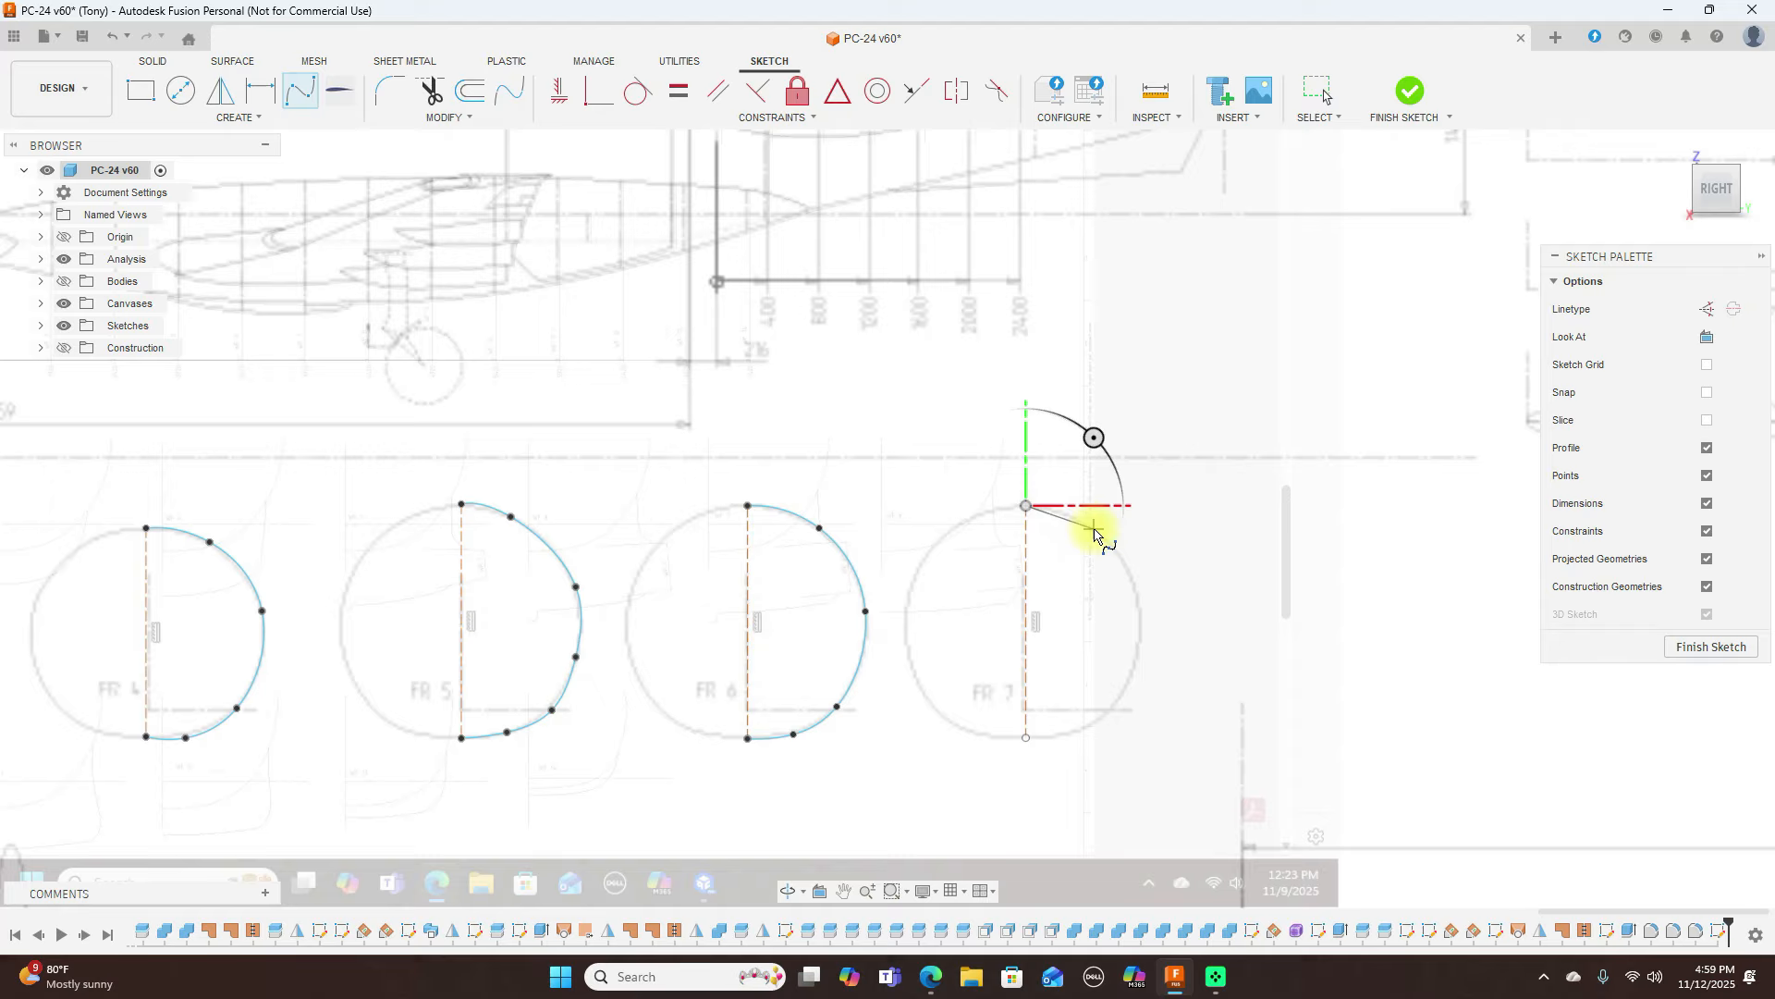
click(1094, 529)
click(1143, 624)
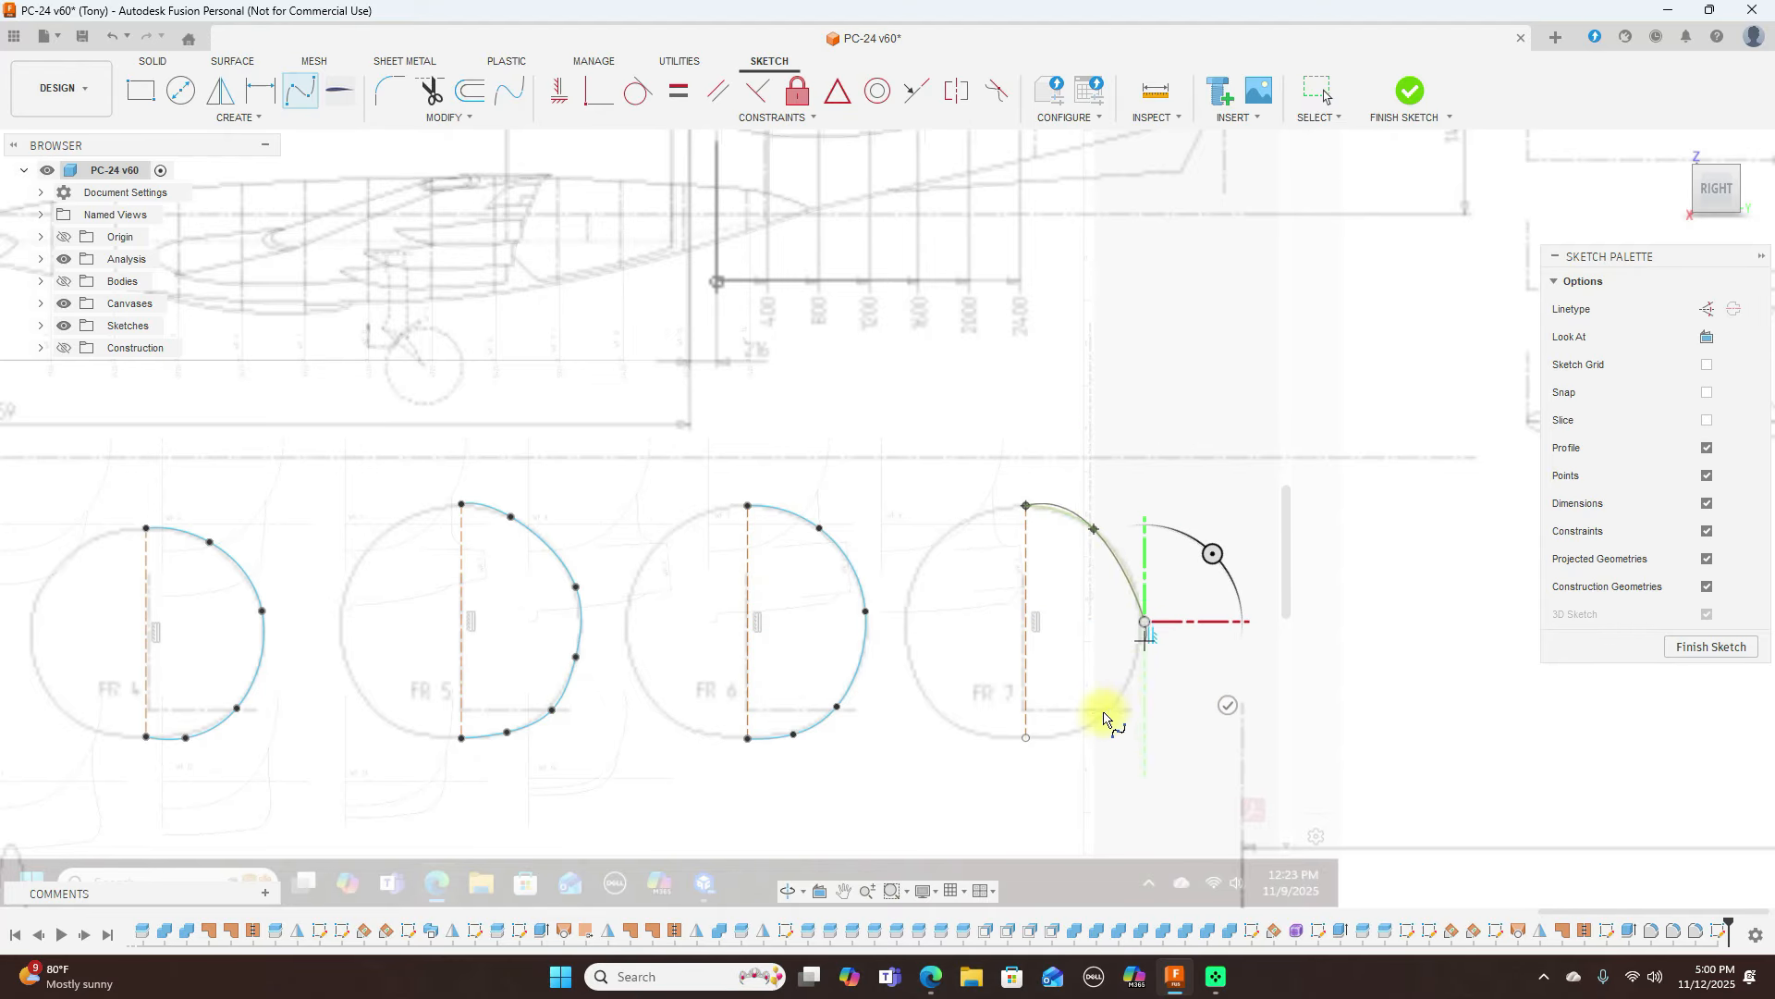
click(1108, 705)
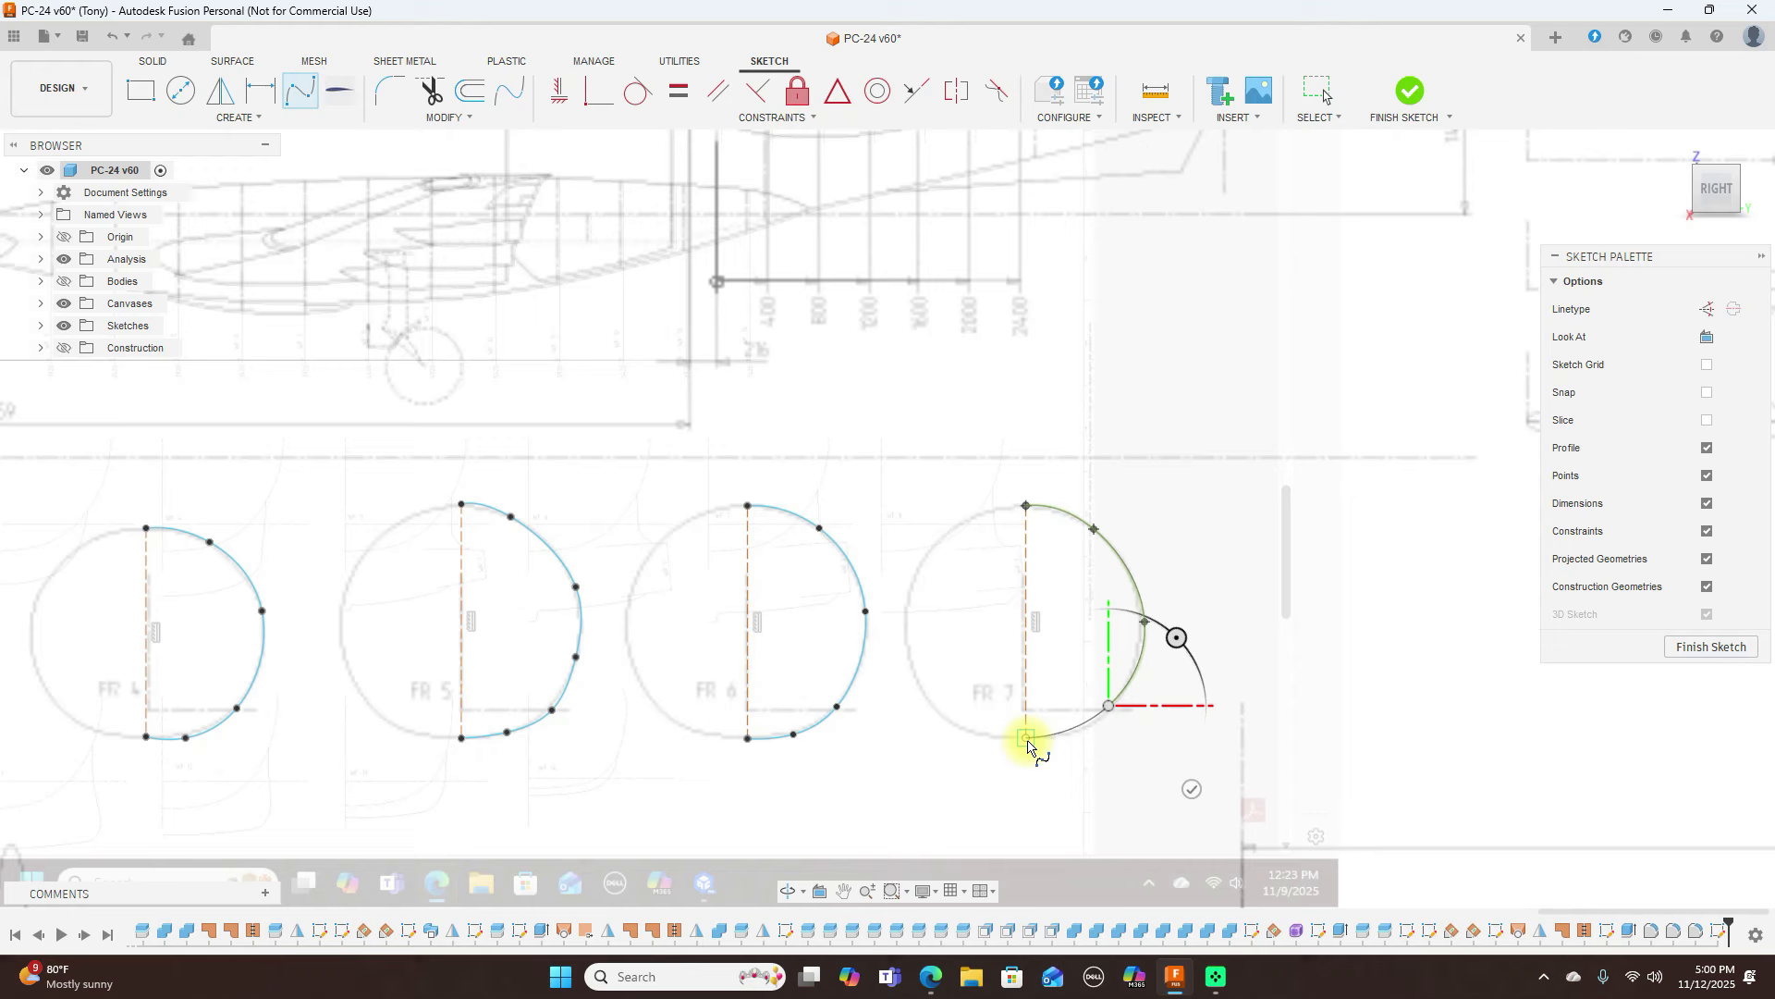
click(1025, 738)
right_click(1029, 732)
click(1102, 714)
Draw a horizontal line about 49 mm long leftward from the top endpoint of FR 7's centre line
scroll(1206, 650, up, 2)
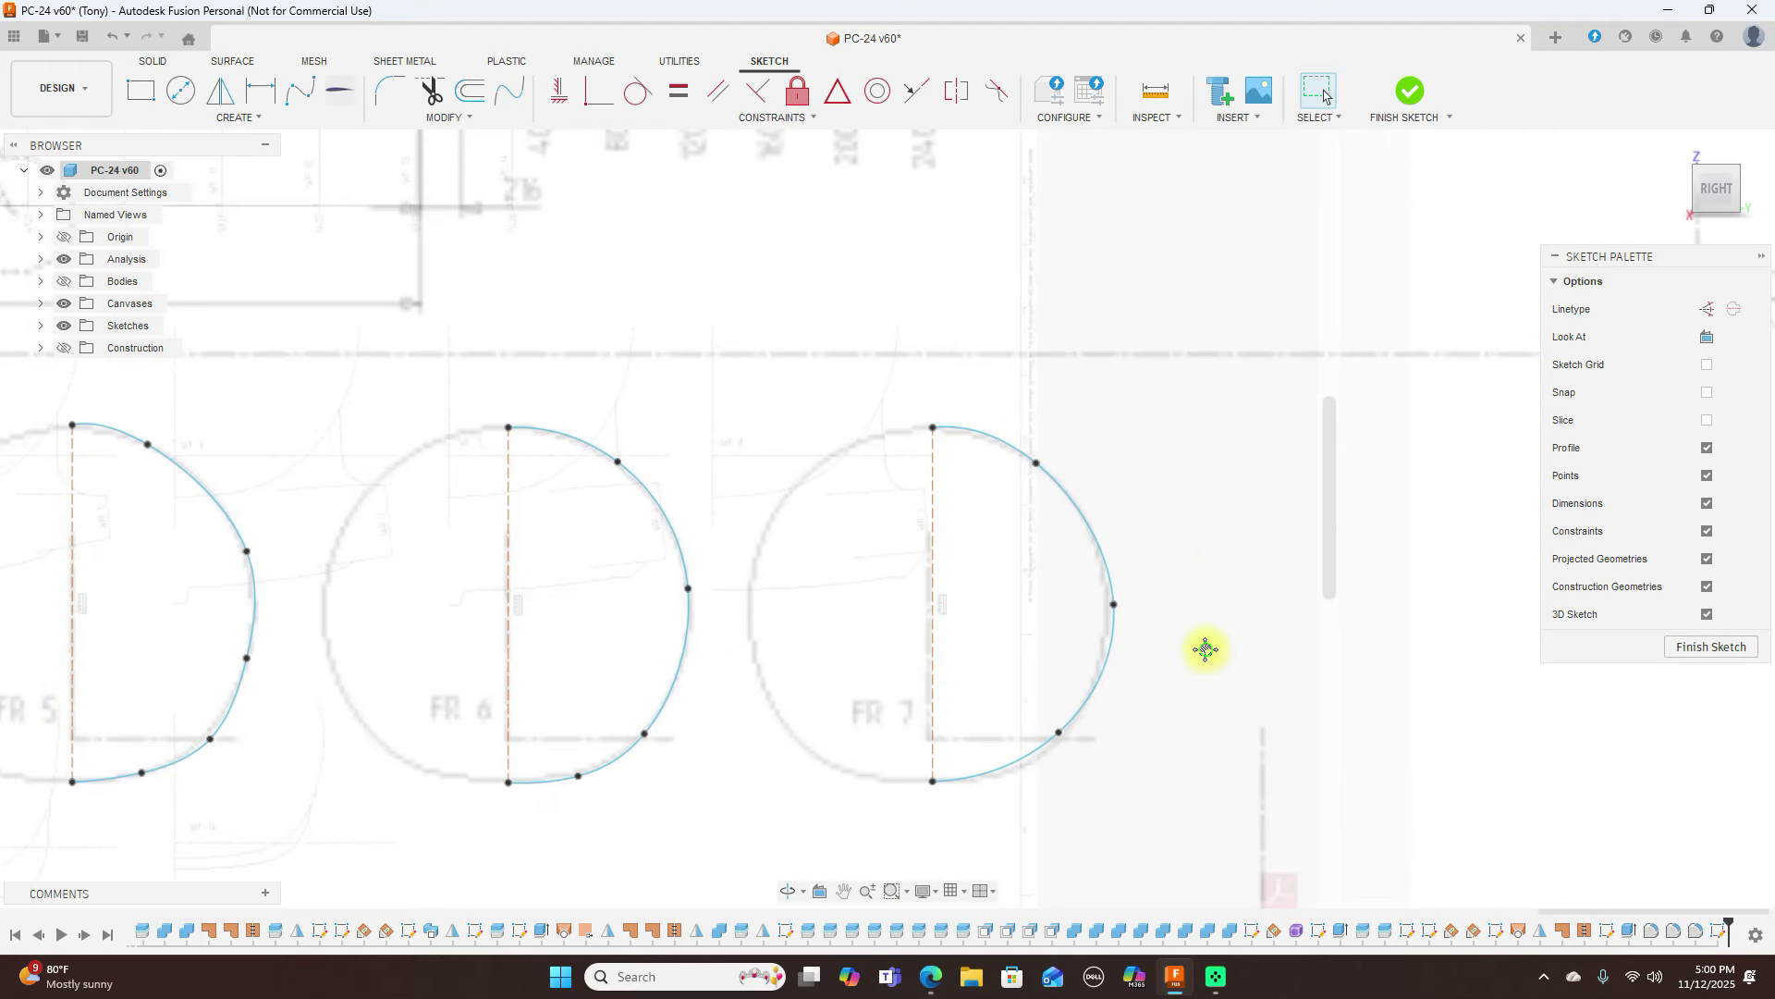
middle_drag(1205, 650, 1315, 475)
key(k)
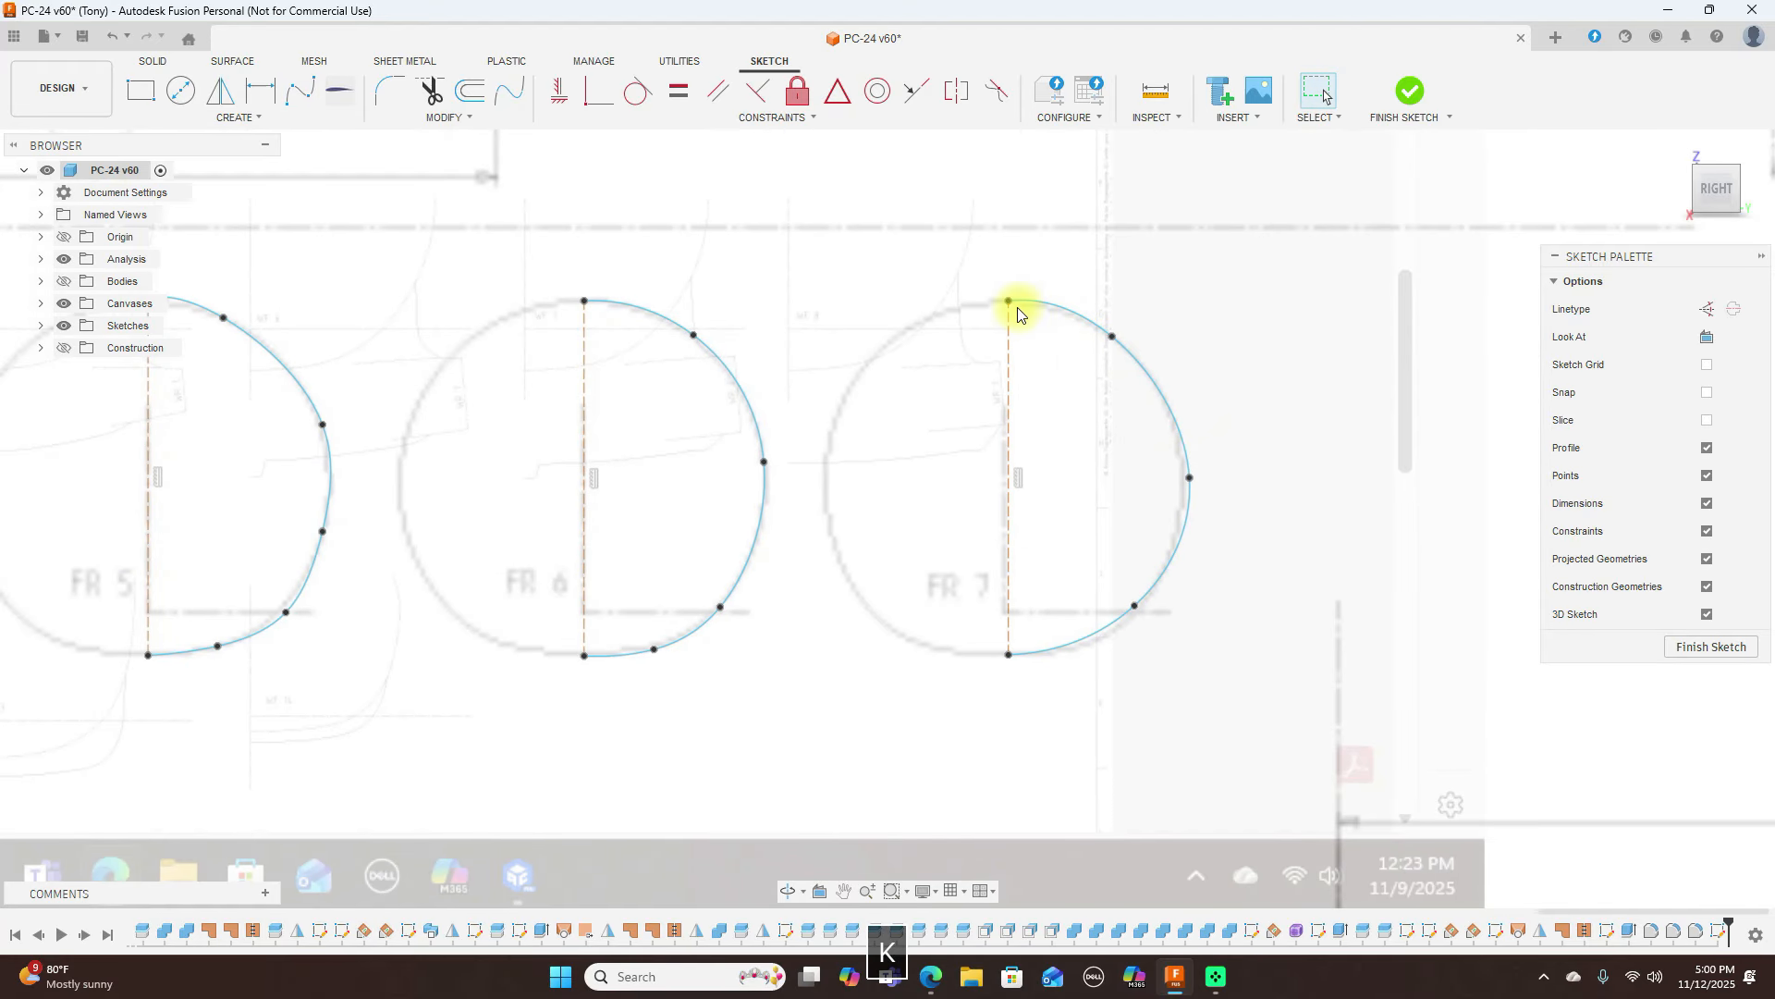
click(1009, 301)
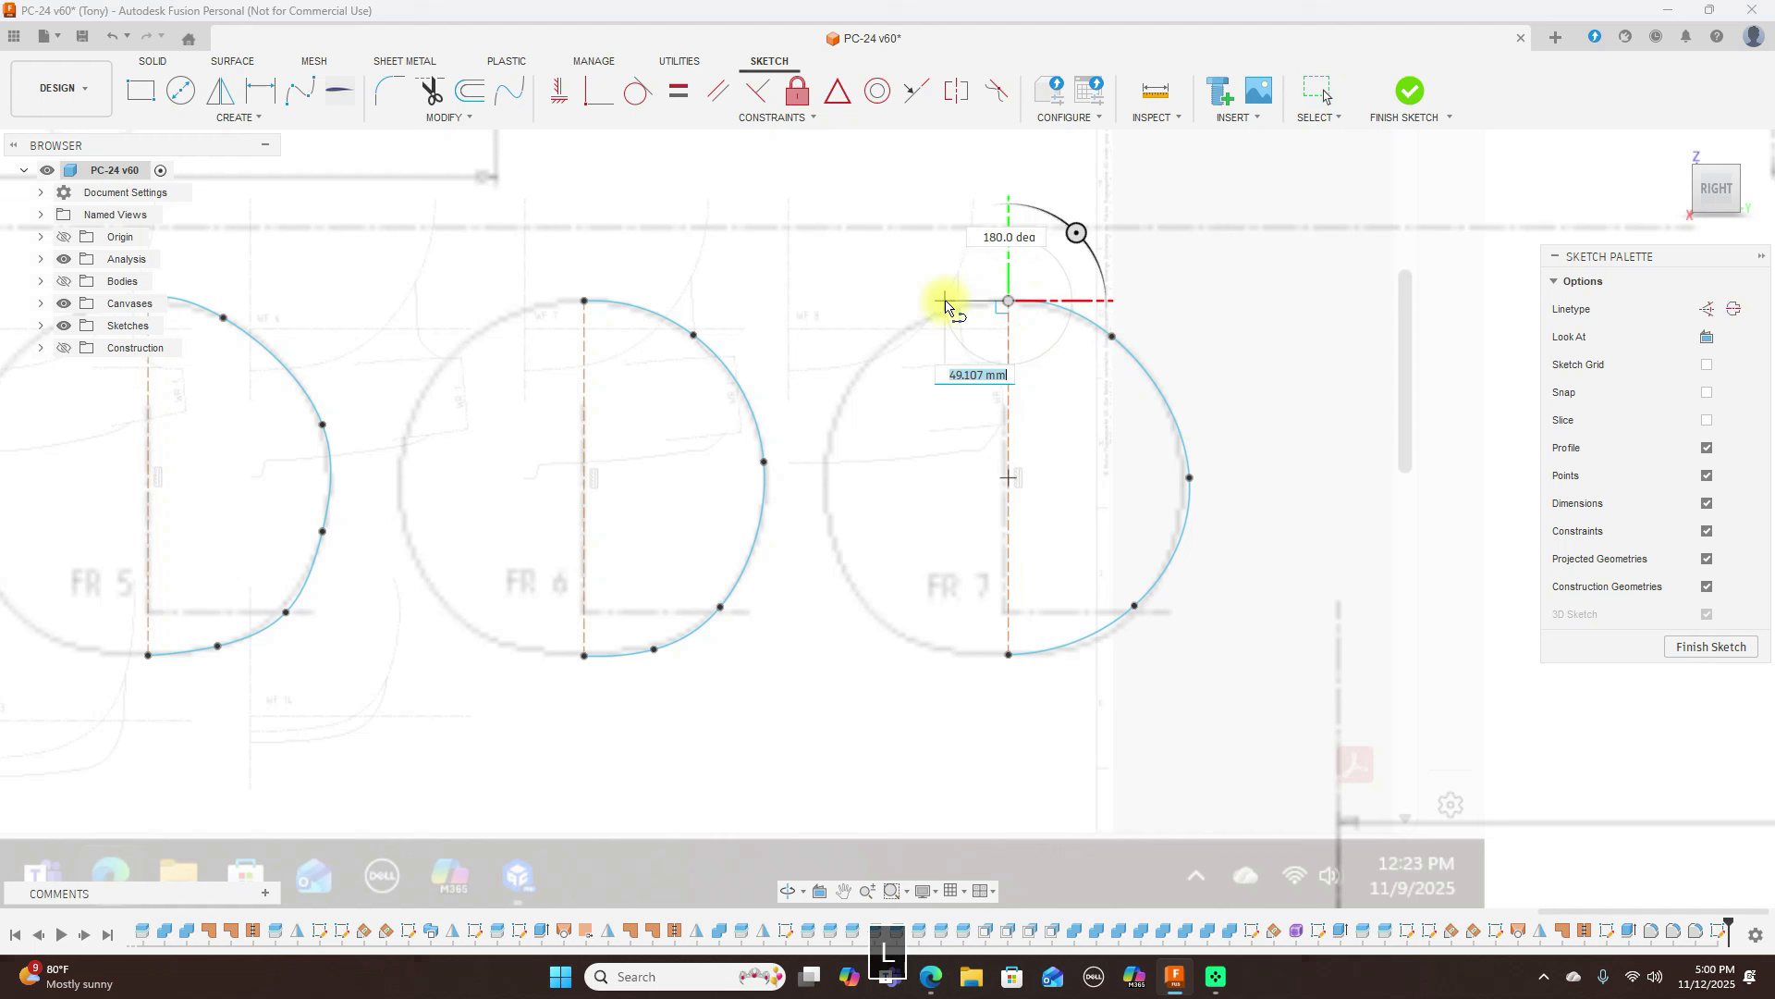
click(944, 301)
right_click(944, 301)
click(1022, 294)
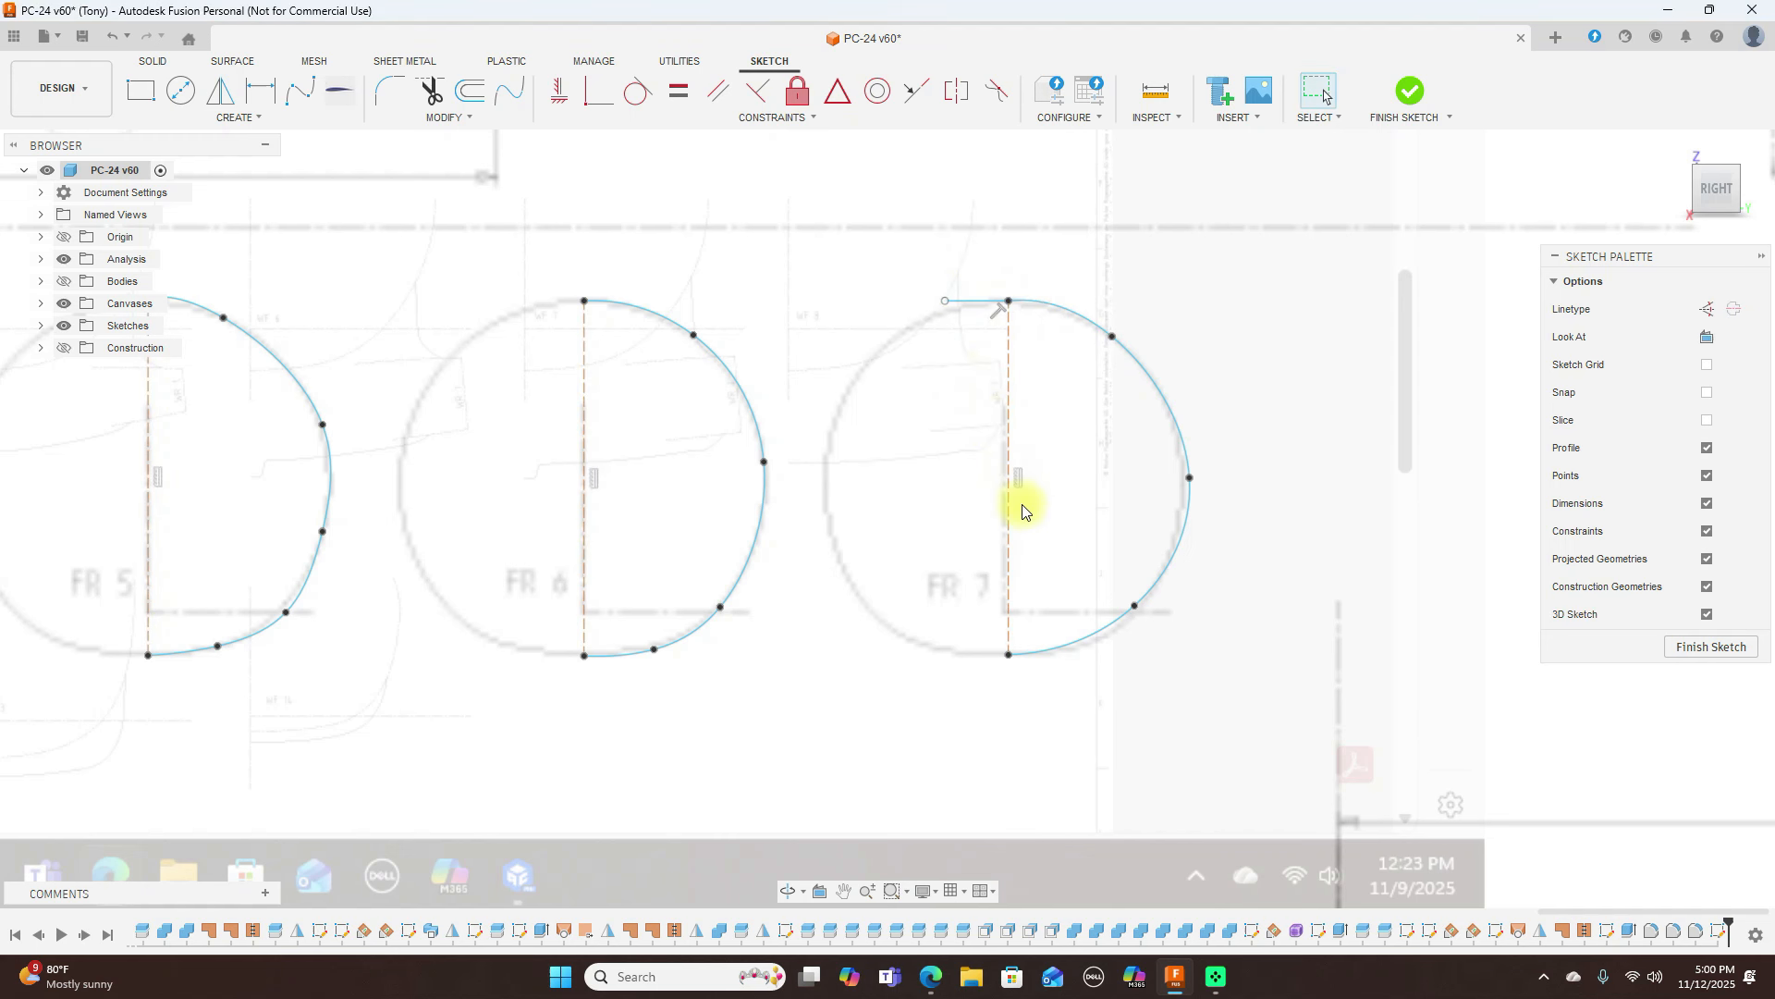
Draw a horizontal line about 60 mm long leftward from the bottom endpoint of FR 7's centre line
key(l)
click(1008, 656)
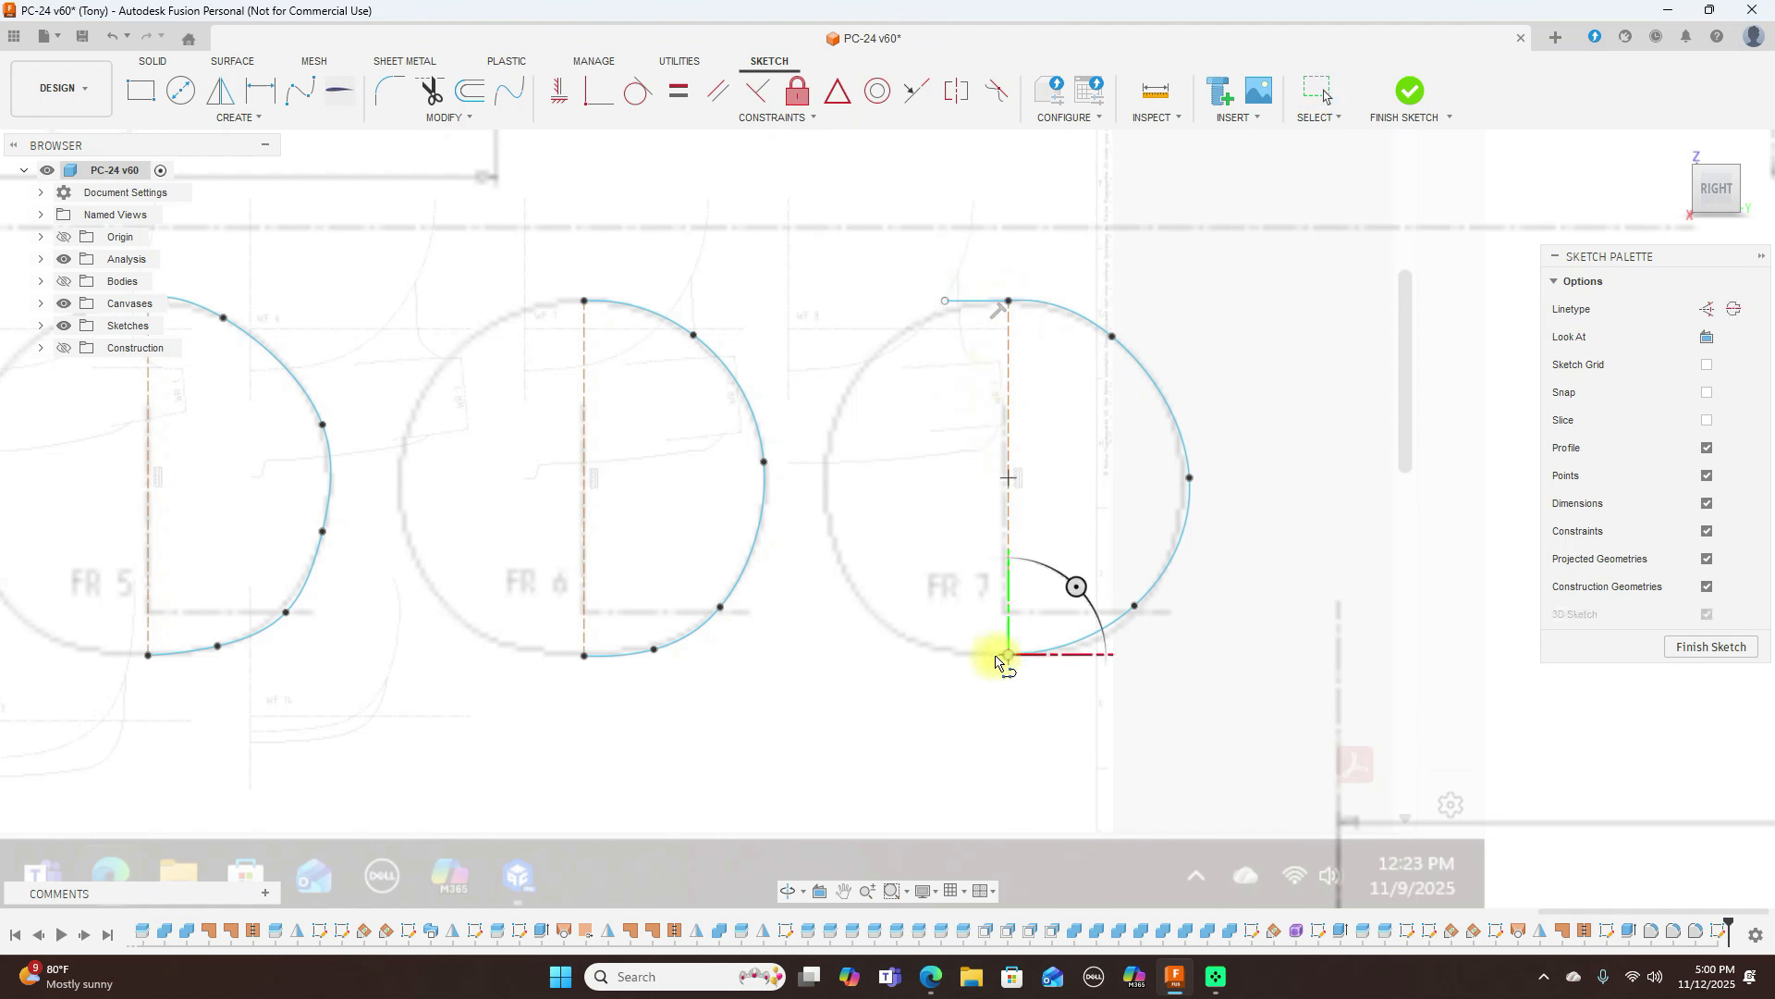
right_click(934, 658)
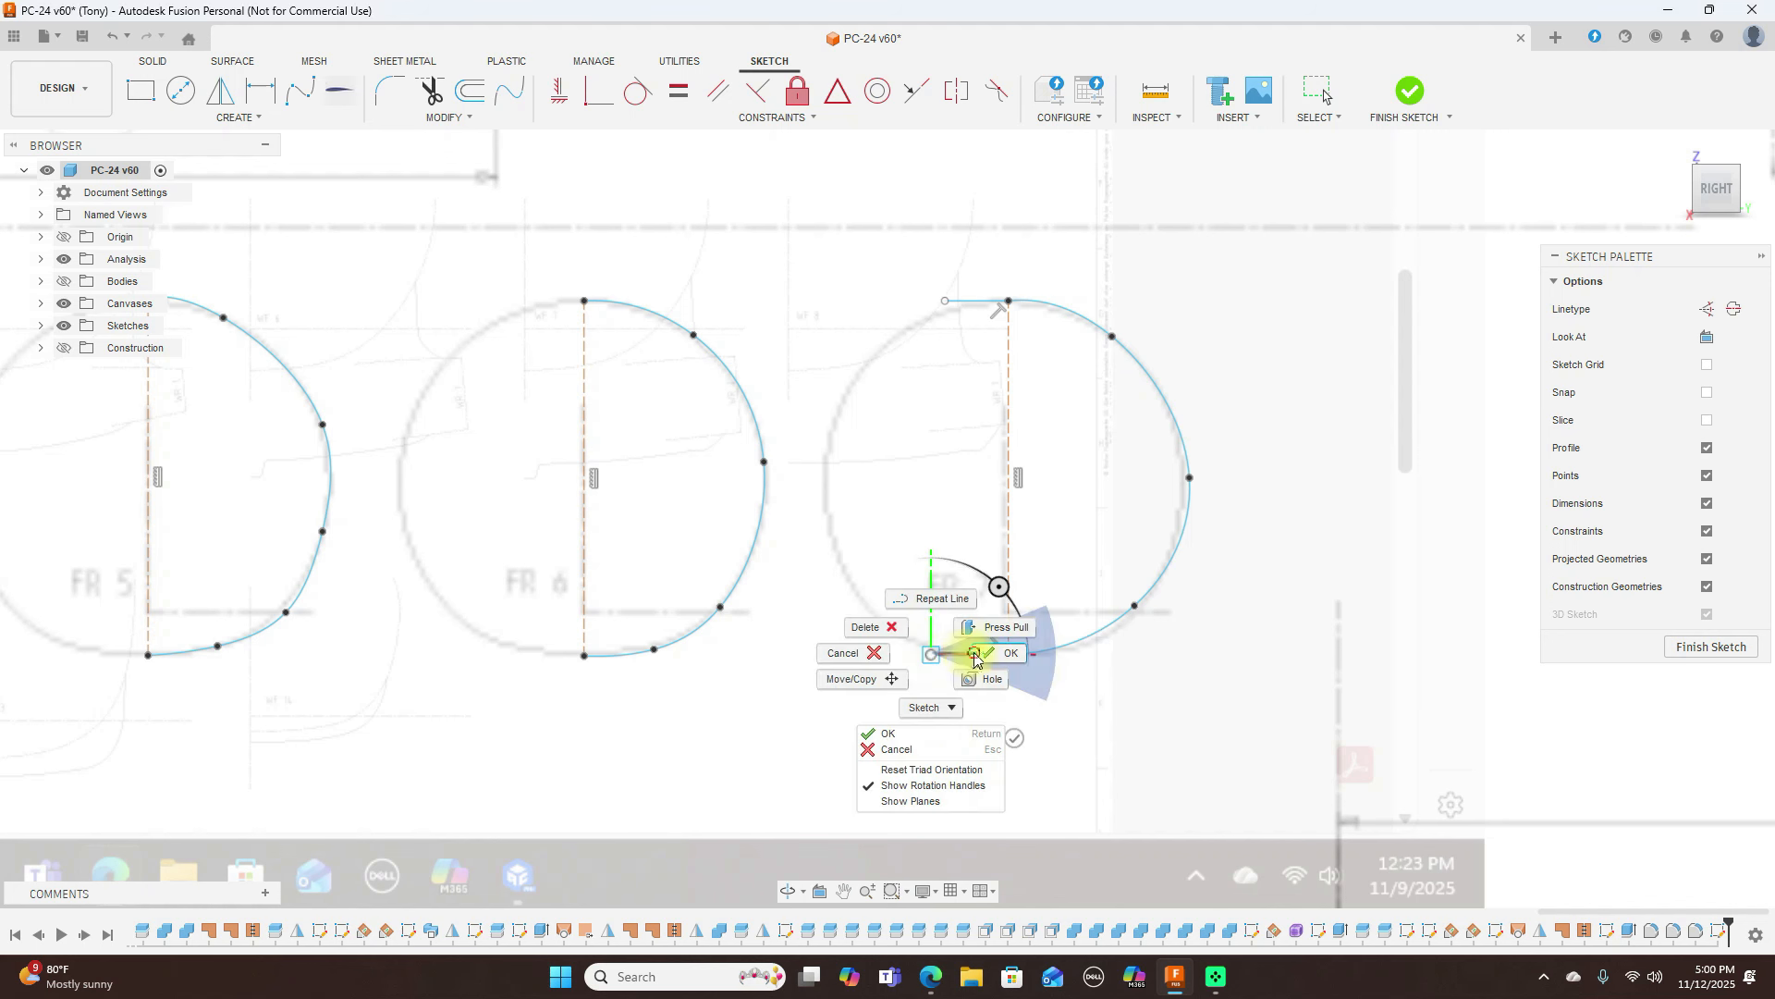
click(1006, 653)
key(l)
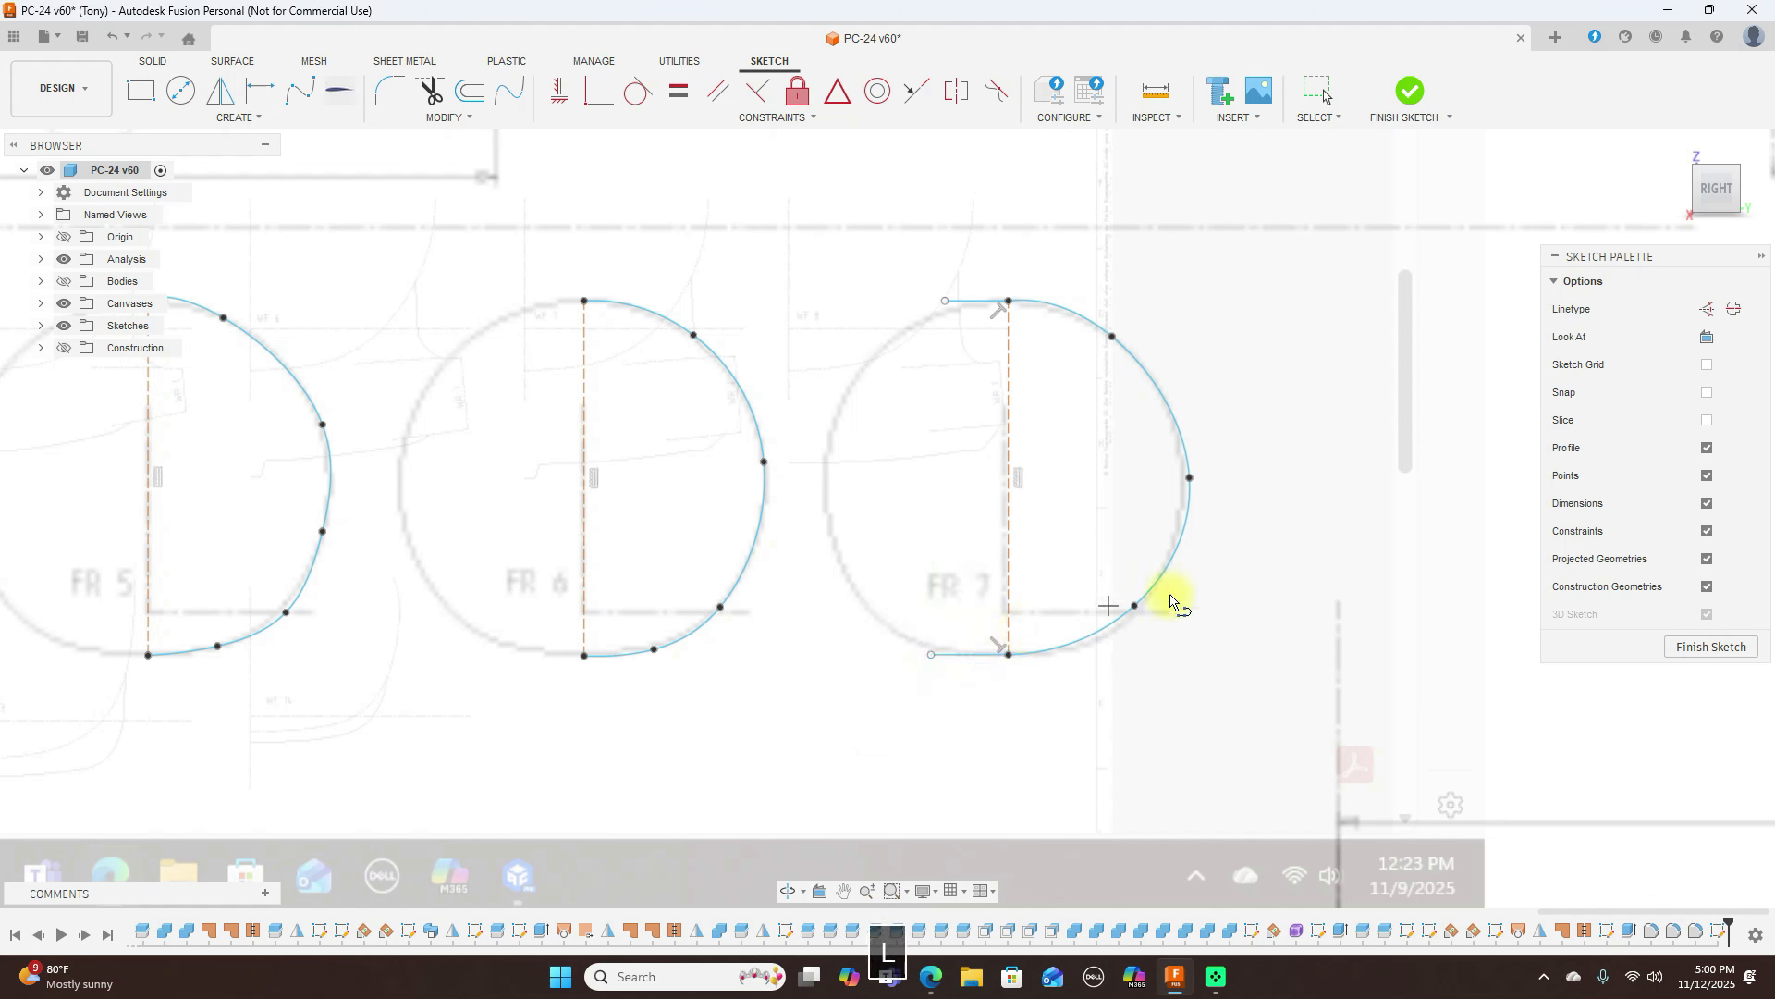
right_click(1054, 682)
click(1125, 689)
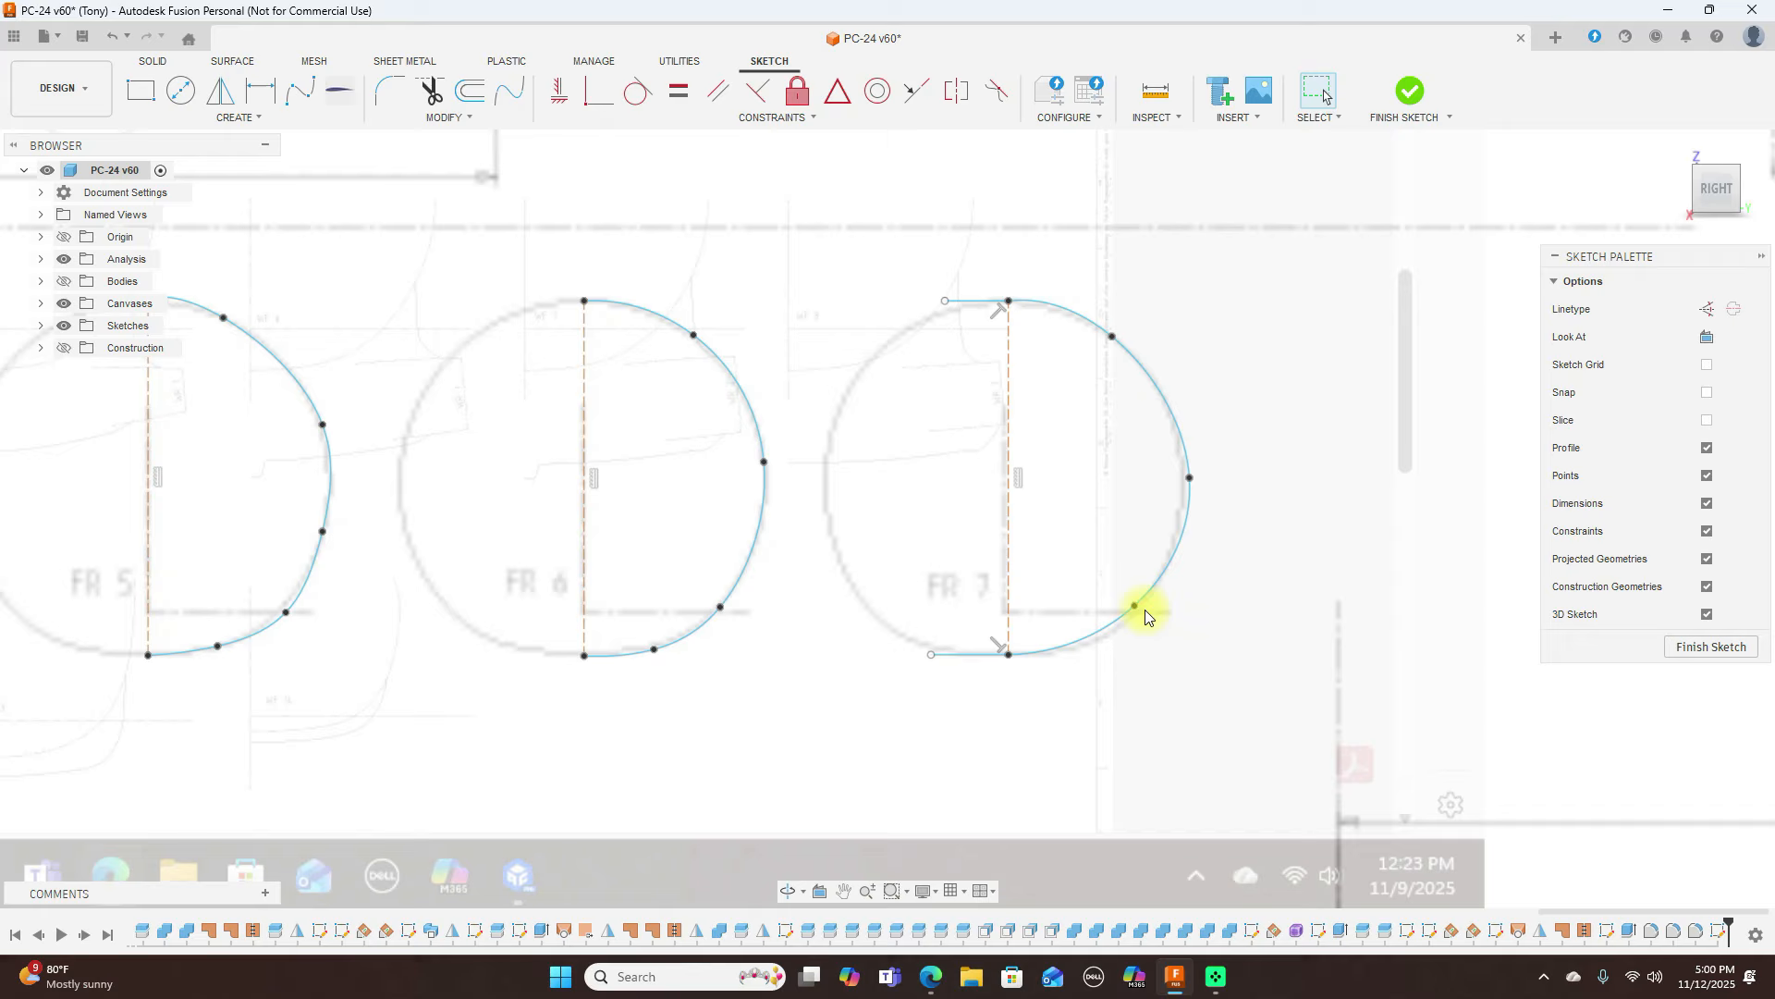
Move FR 7's lower-right and right spline points onto the outline, then convert its two short horizontal lines to construction lines
click(1136, 608)
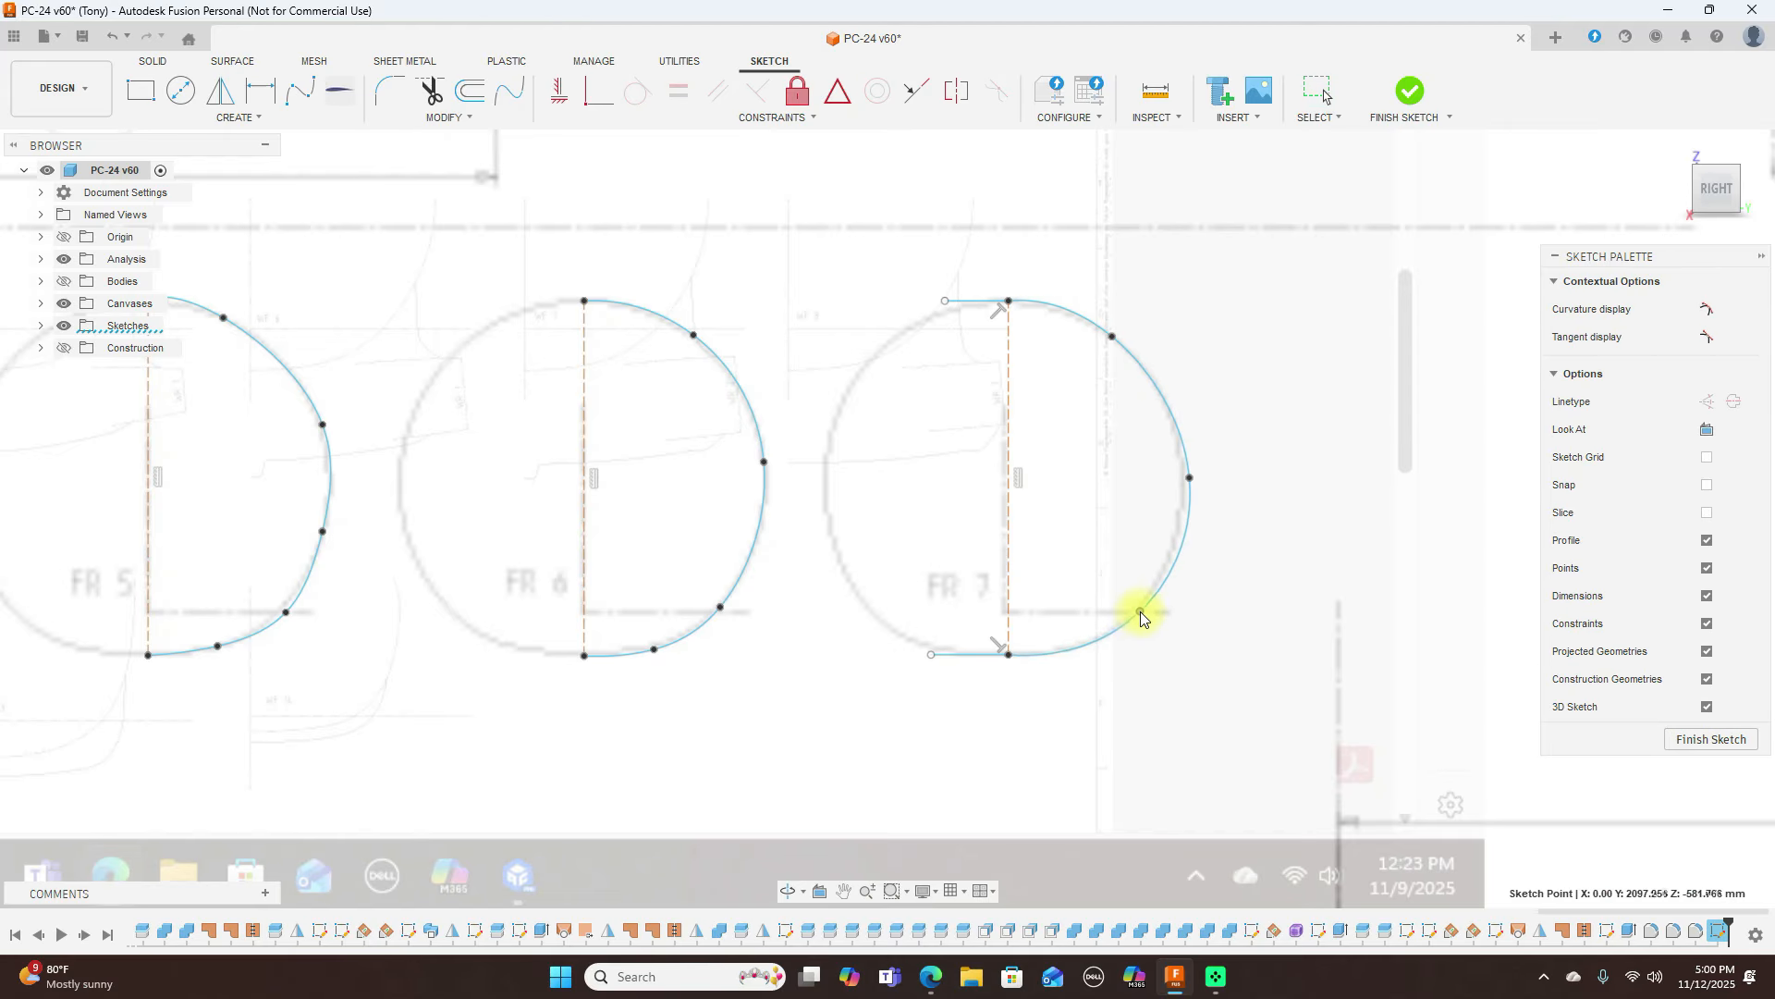
click(1140, 612)
drag(1189, 479, 1184, 460)
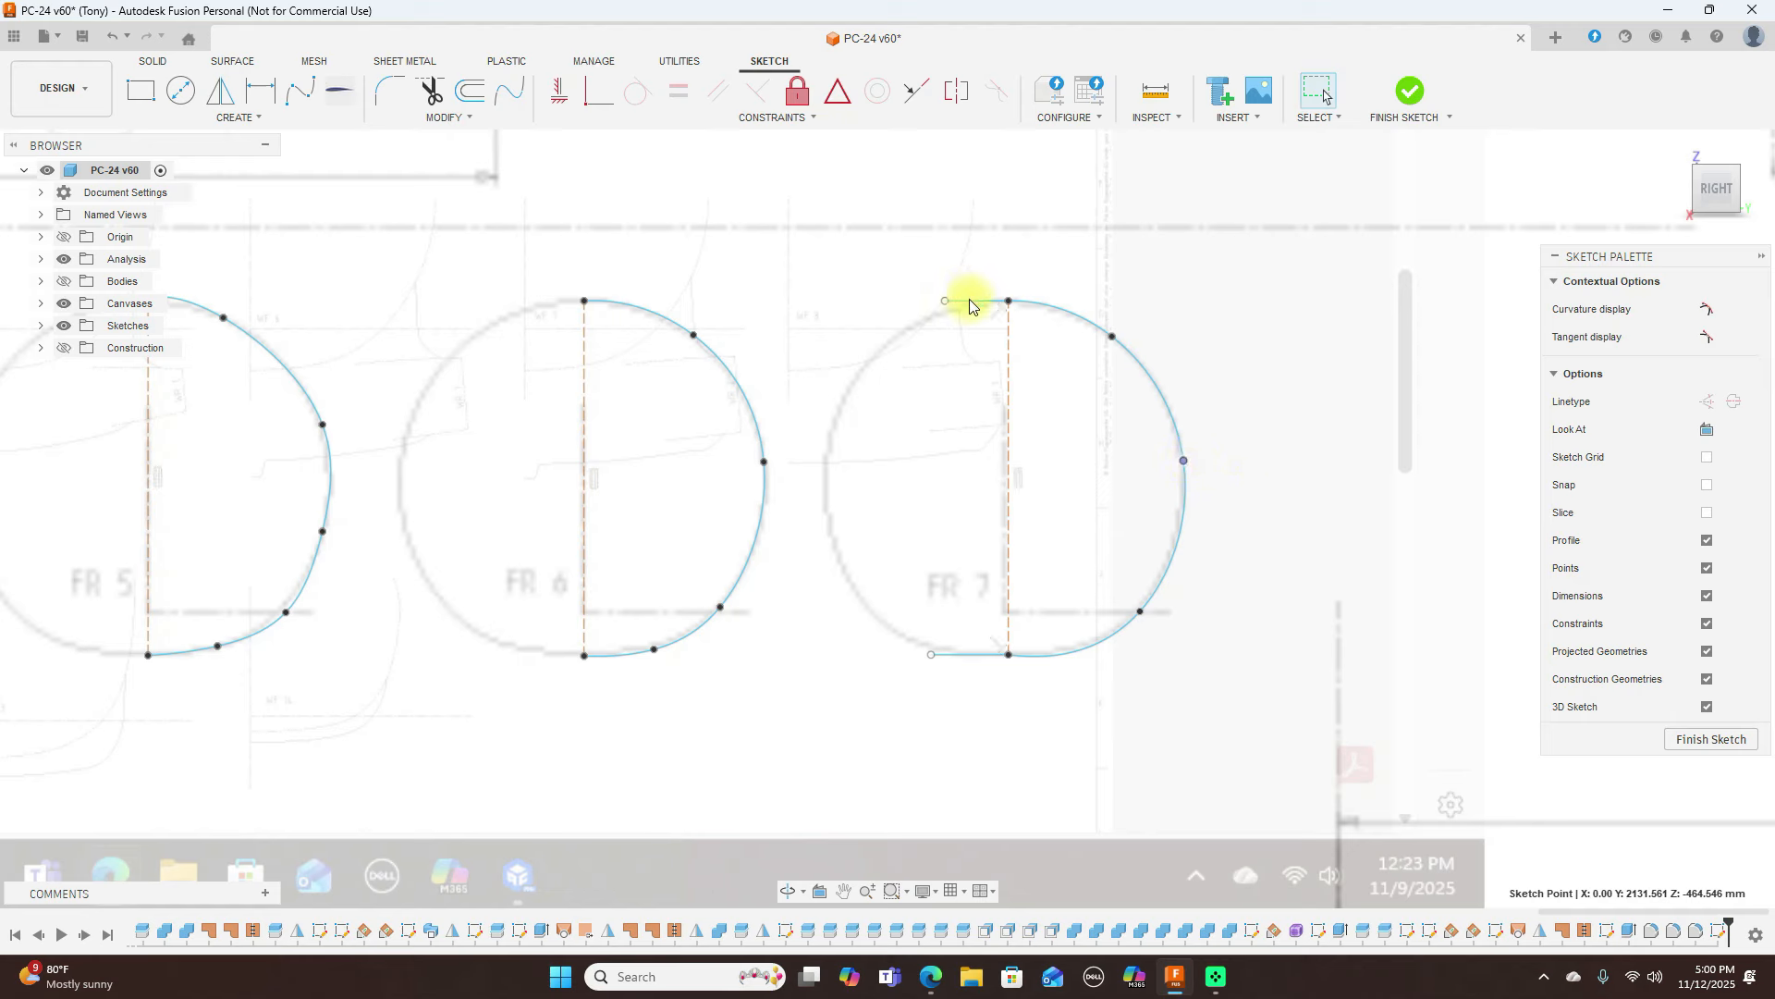
click(965, 303)
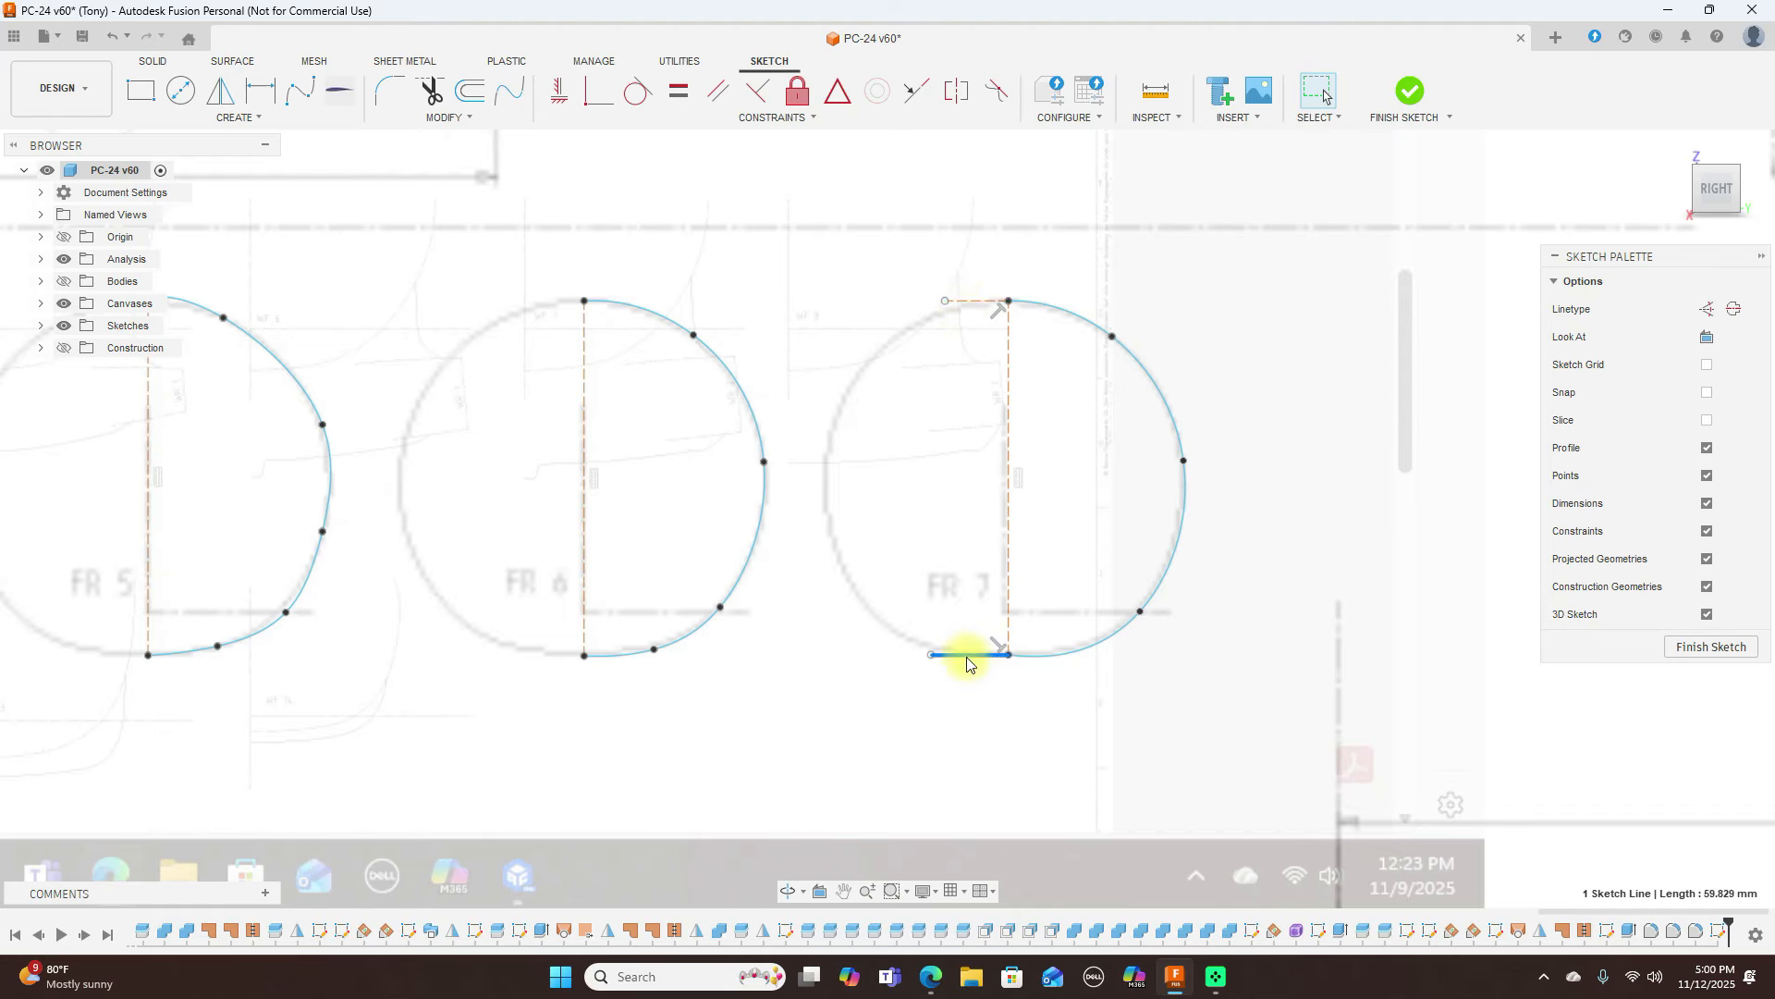
key(x)
Make FR 7's spline tangent to its top and bottom horizontal construction lines, then nudge the lower-right spline point onto the outline
click(1054, 311)
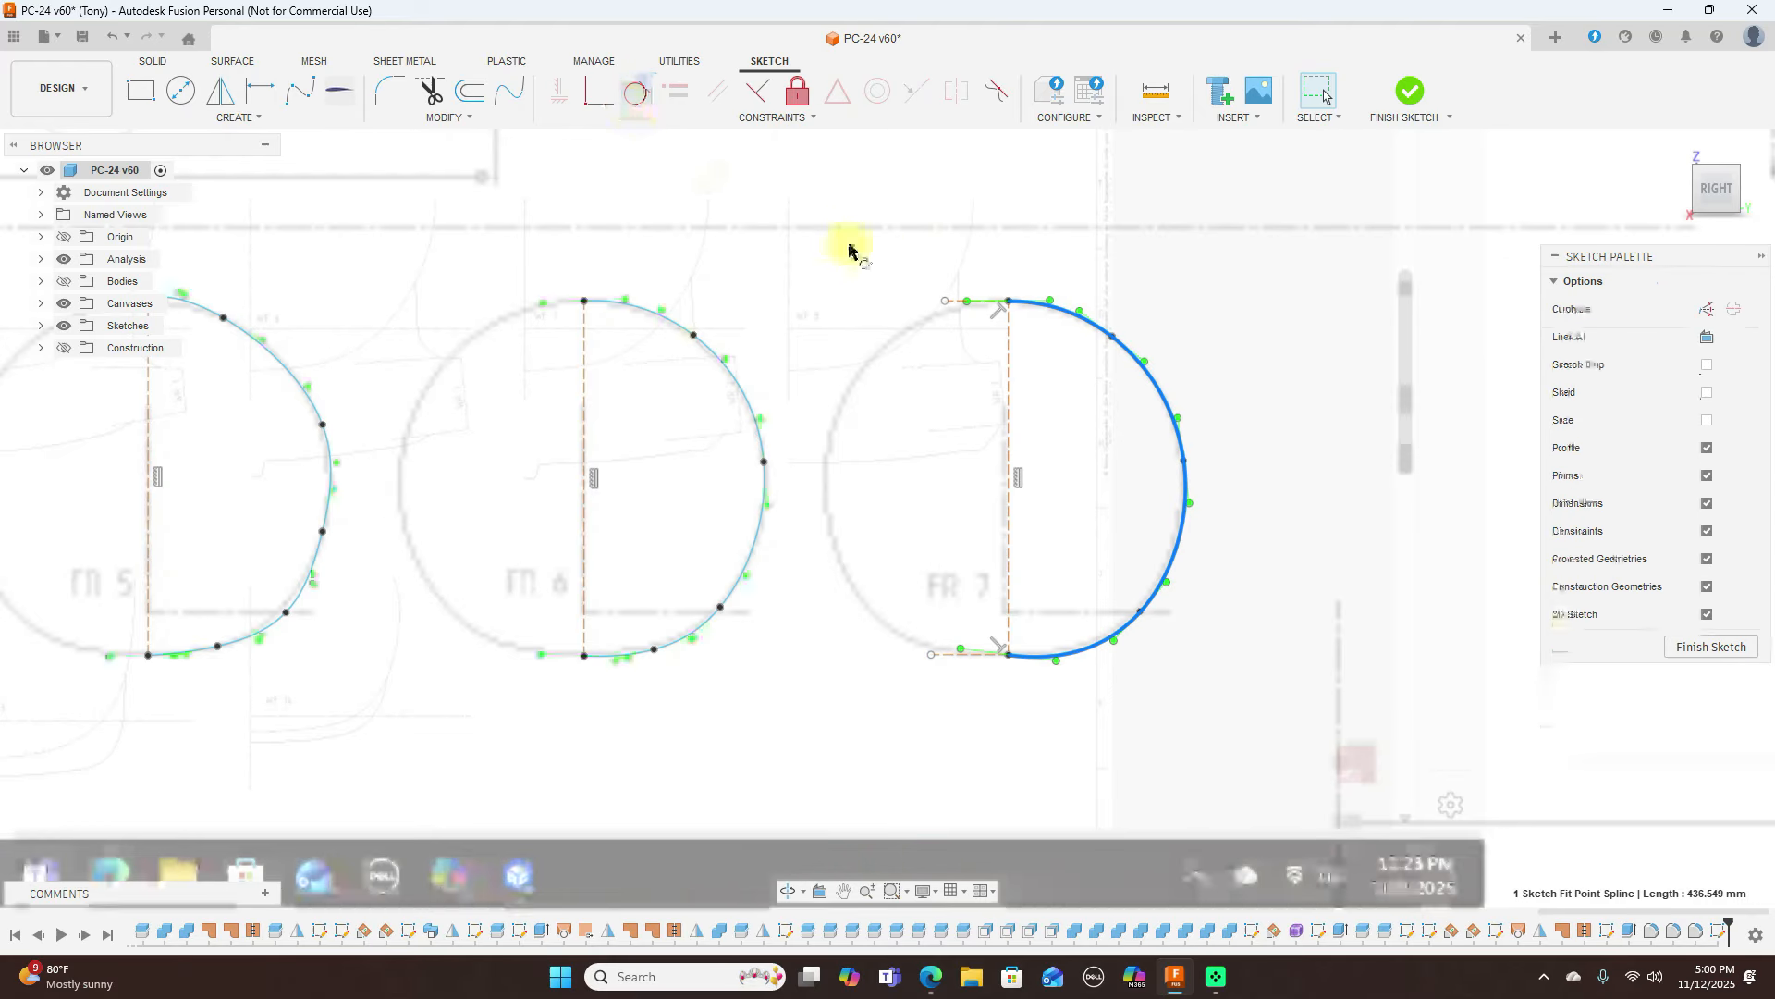
click(953, 302)
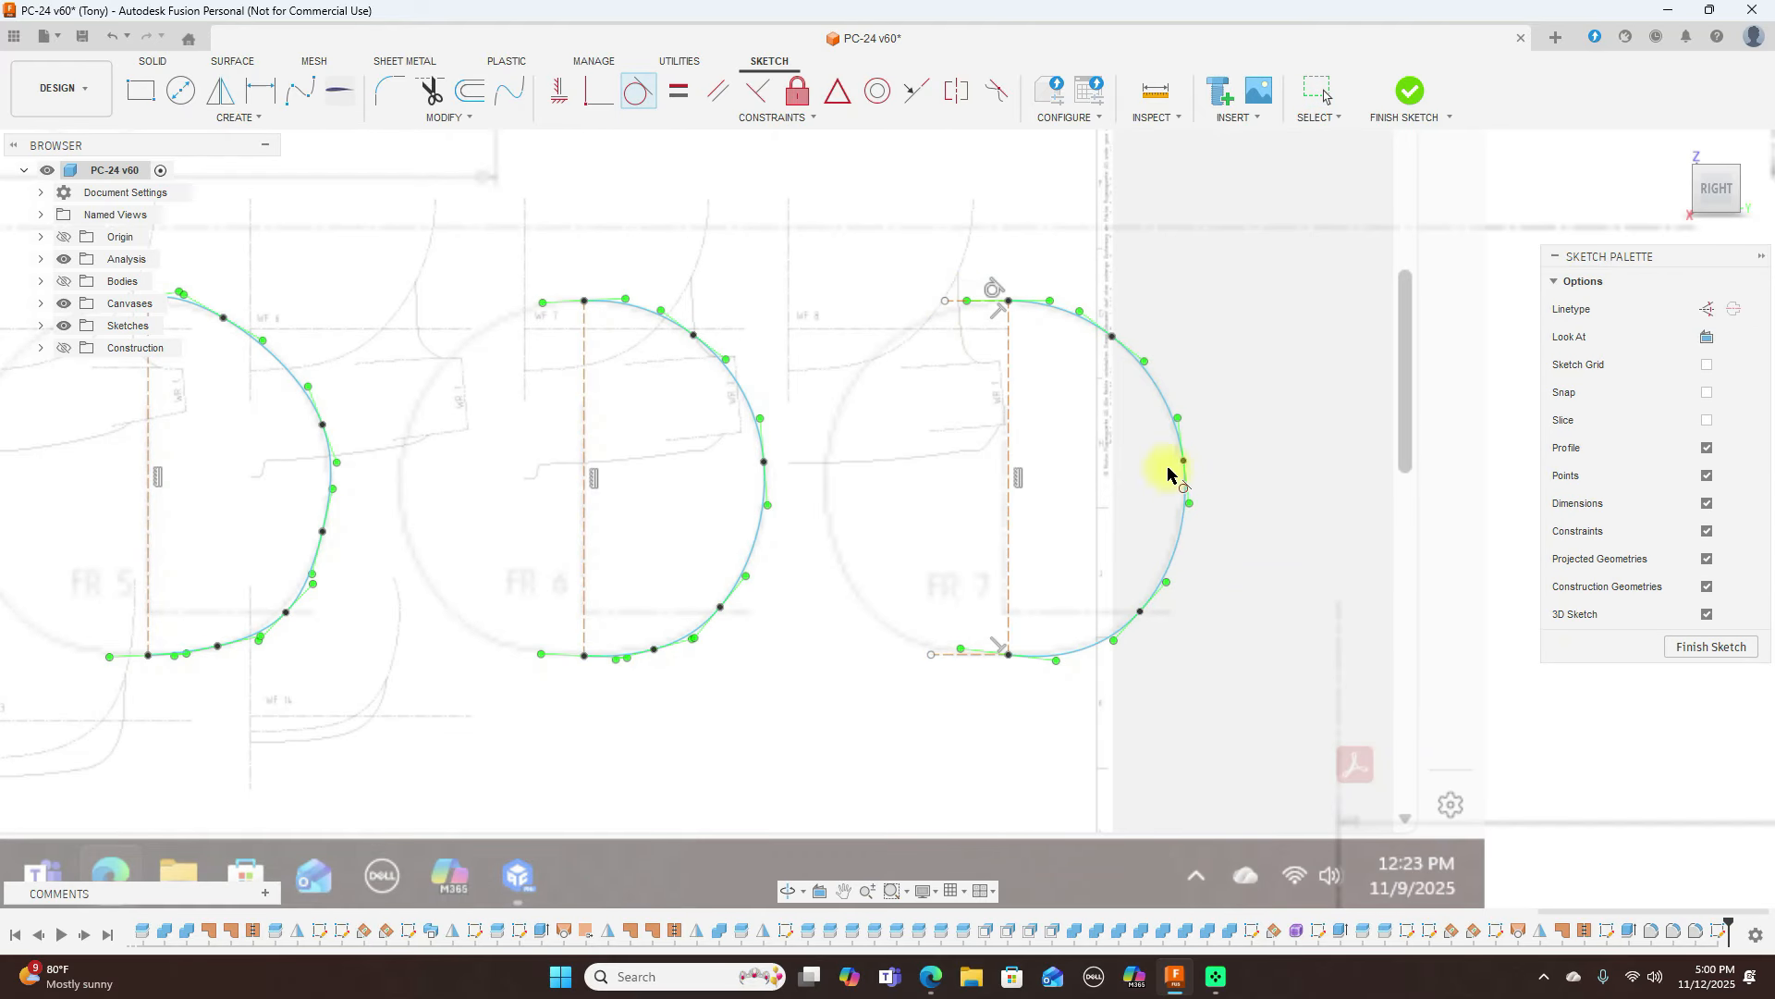
click(1179, 517)
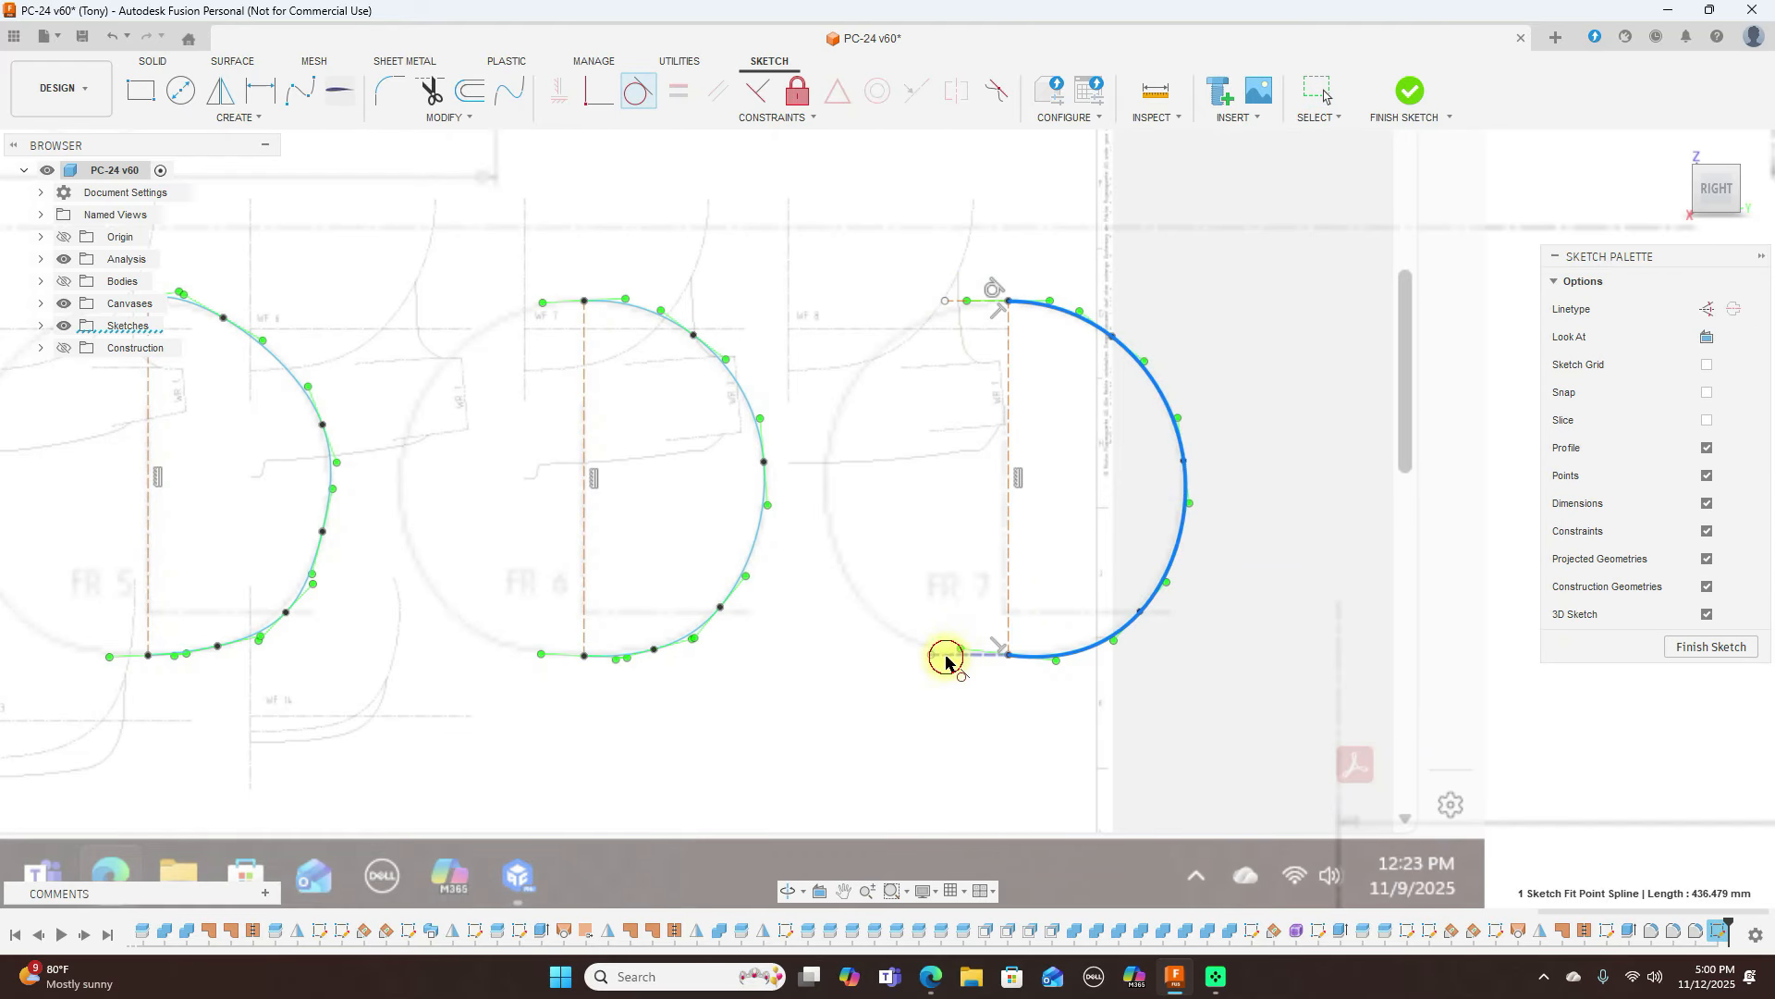
click(946, 659)
right_click(1173, 706)
click(1240, 673)
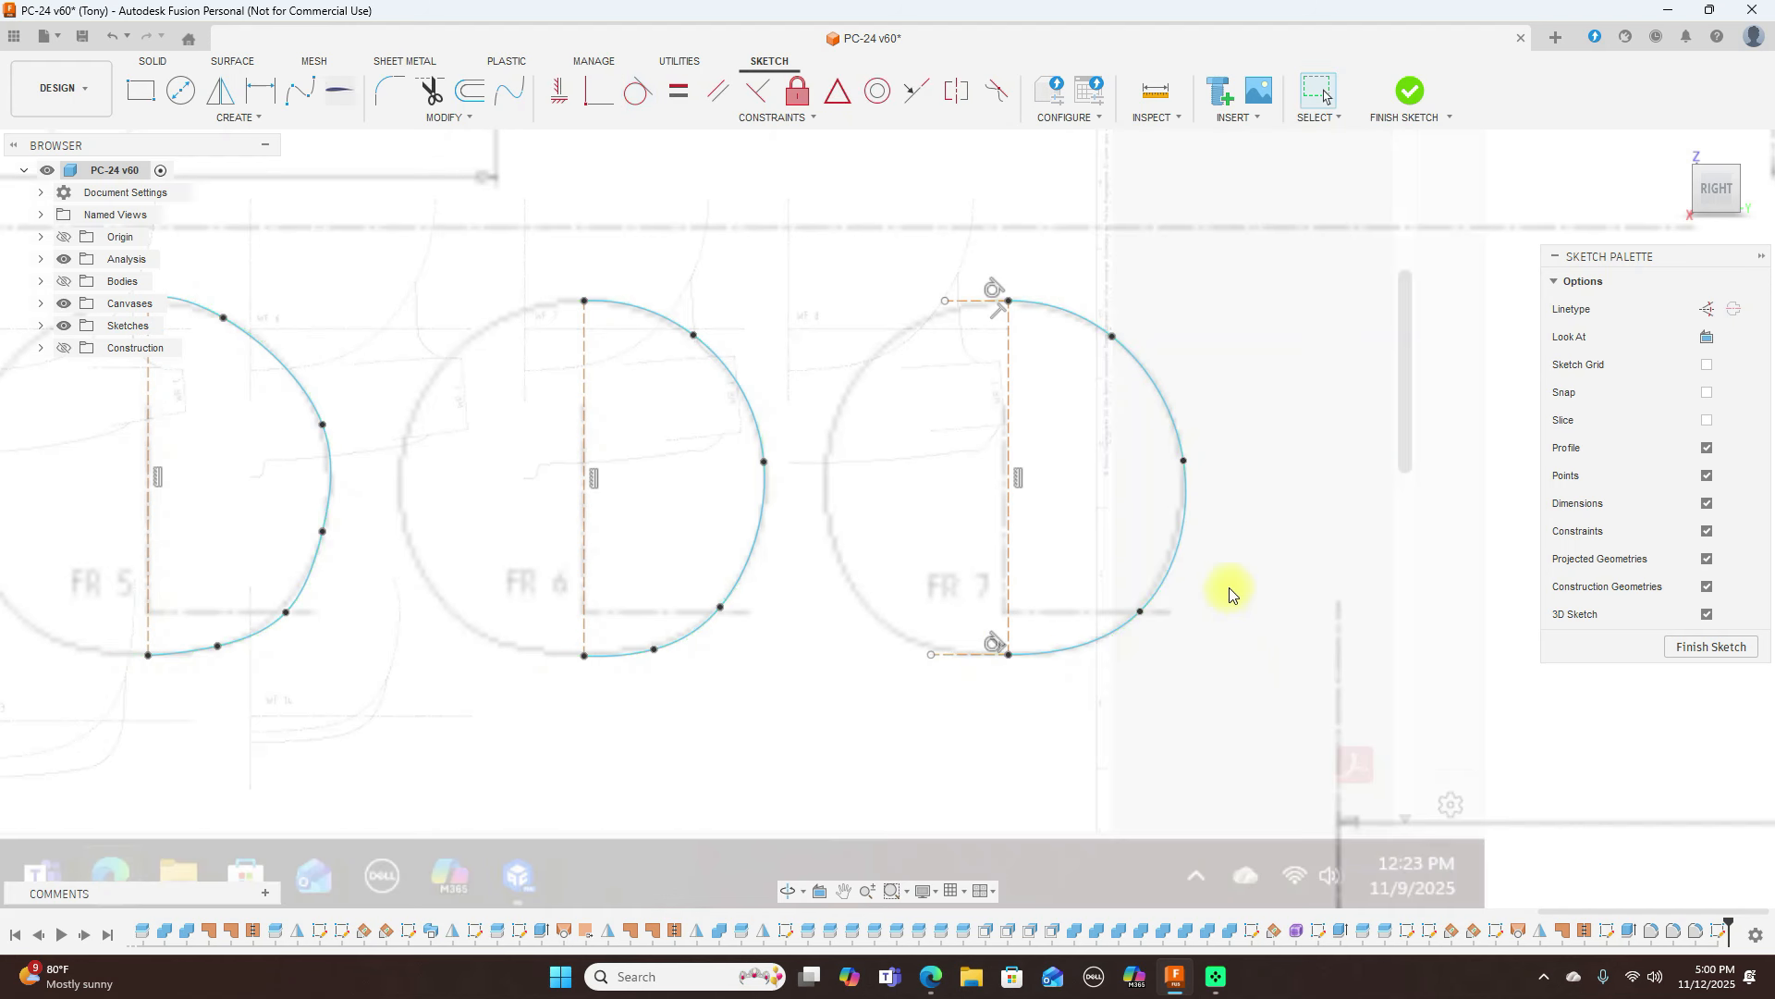
click(1143, 612)
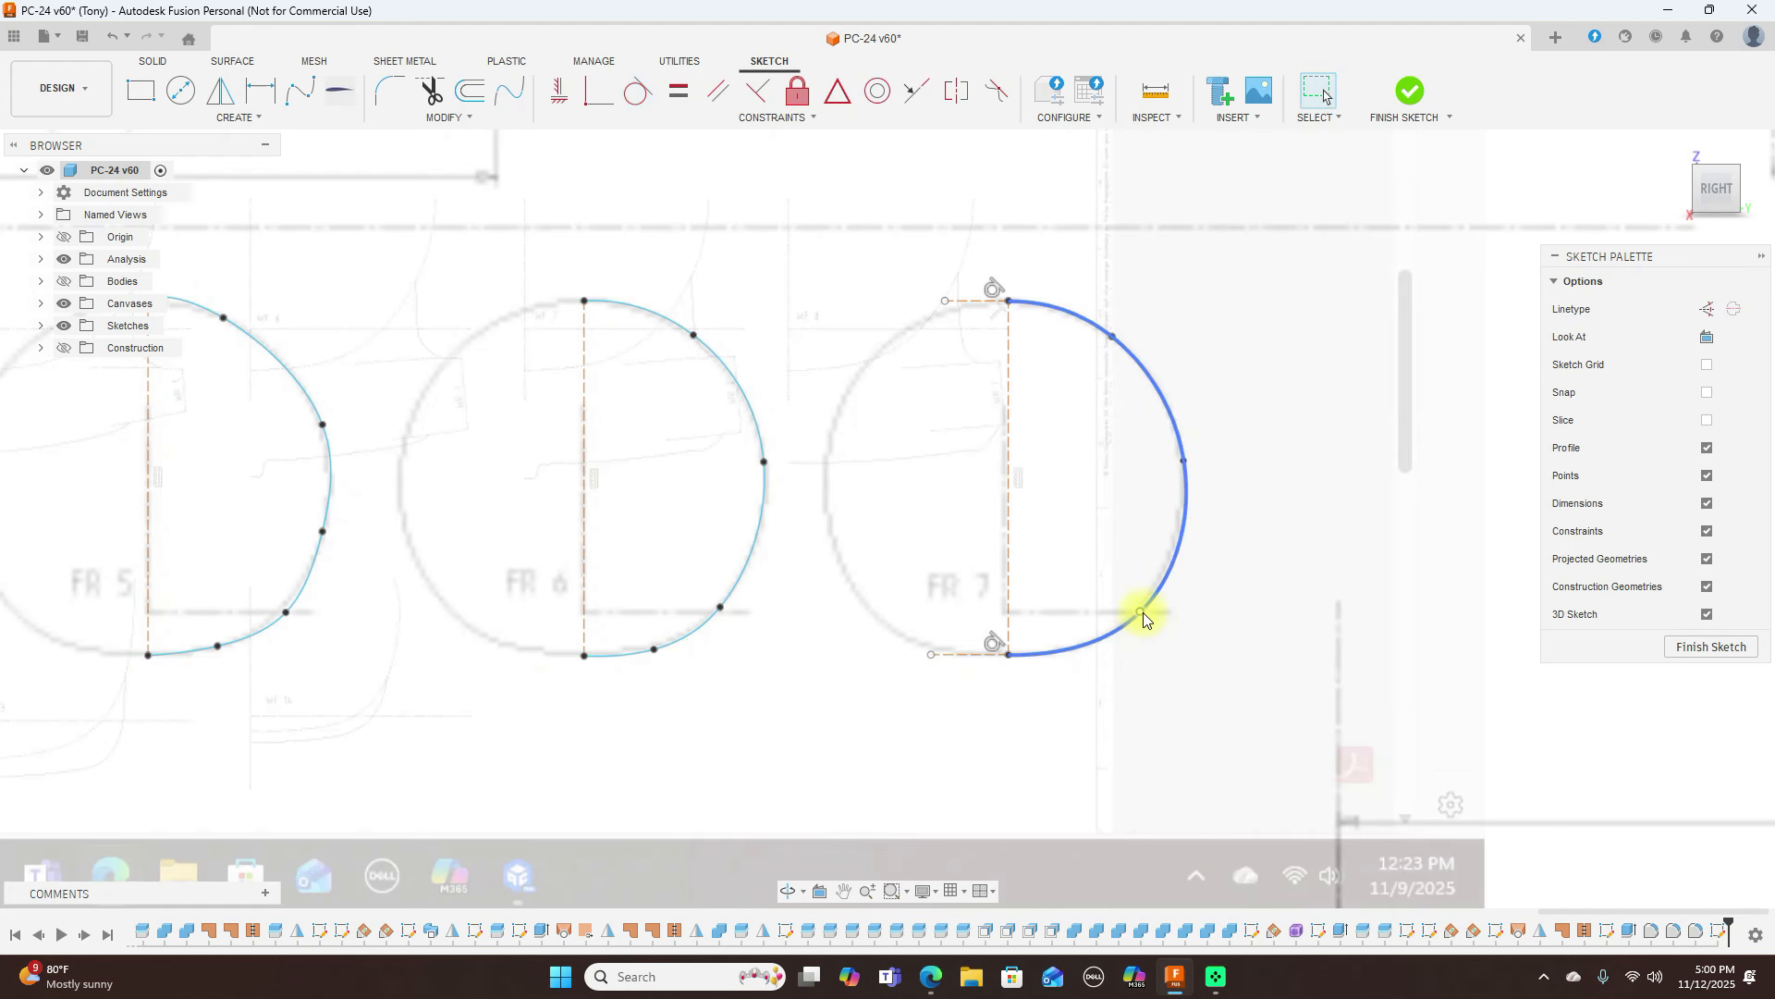
drag(1127, 620, 1129, 619)
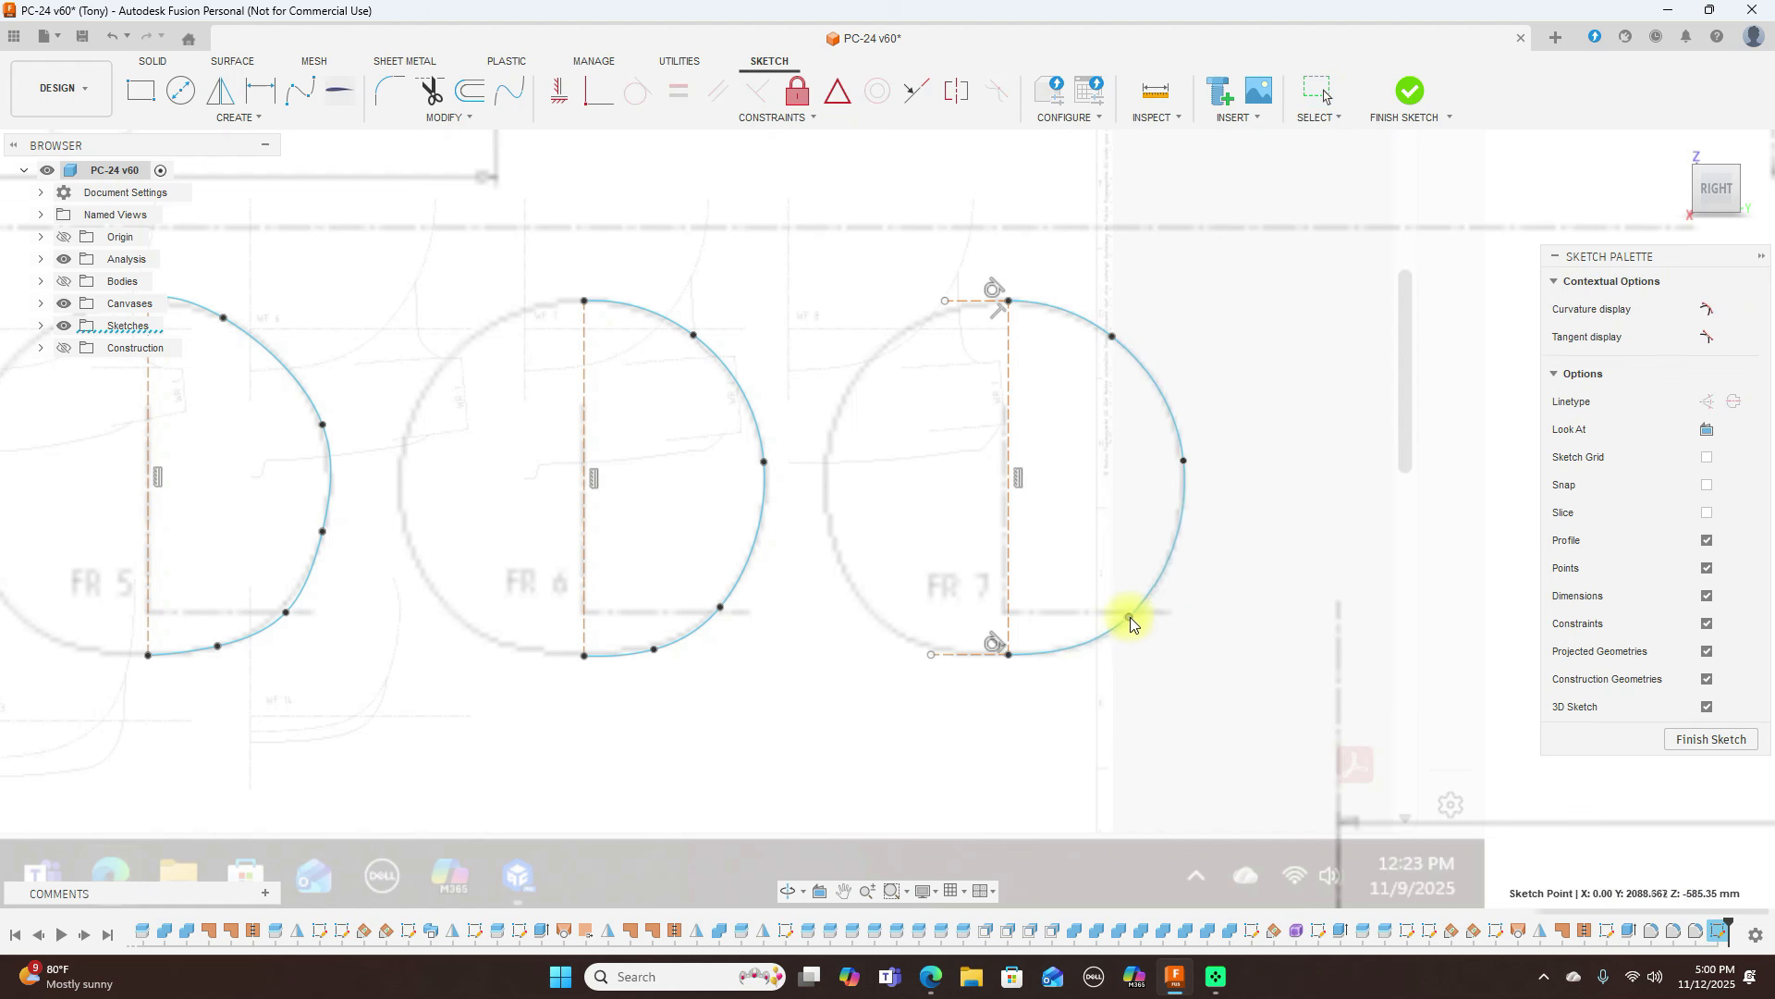
Draw short horizontal lines leftward from the top and bottom endpoints of FR 6's centre line
scroll(1175, 594, down, 2)
middle_drag(781, 290, 1024, 275)
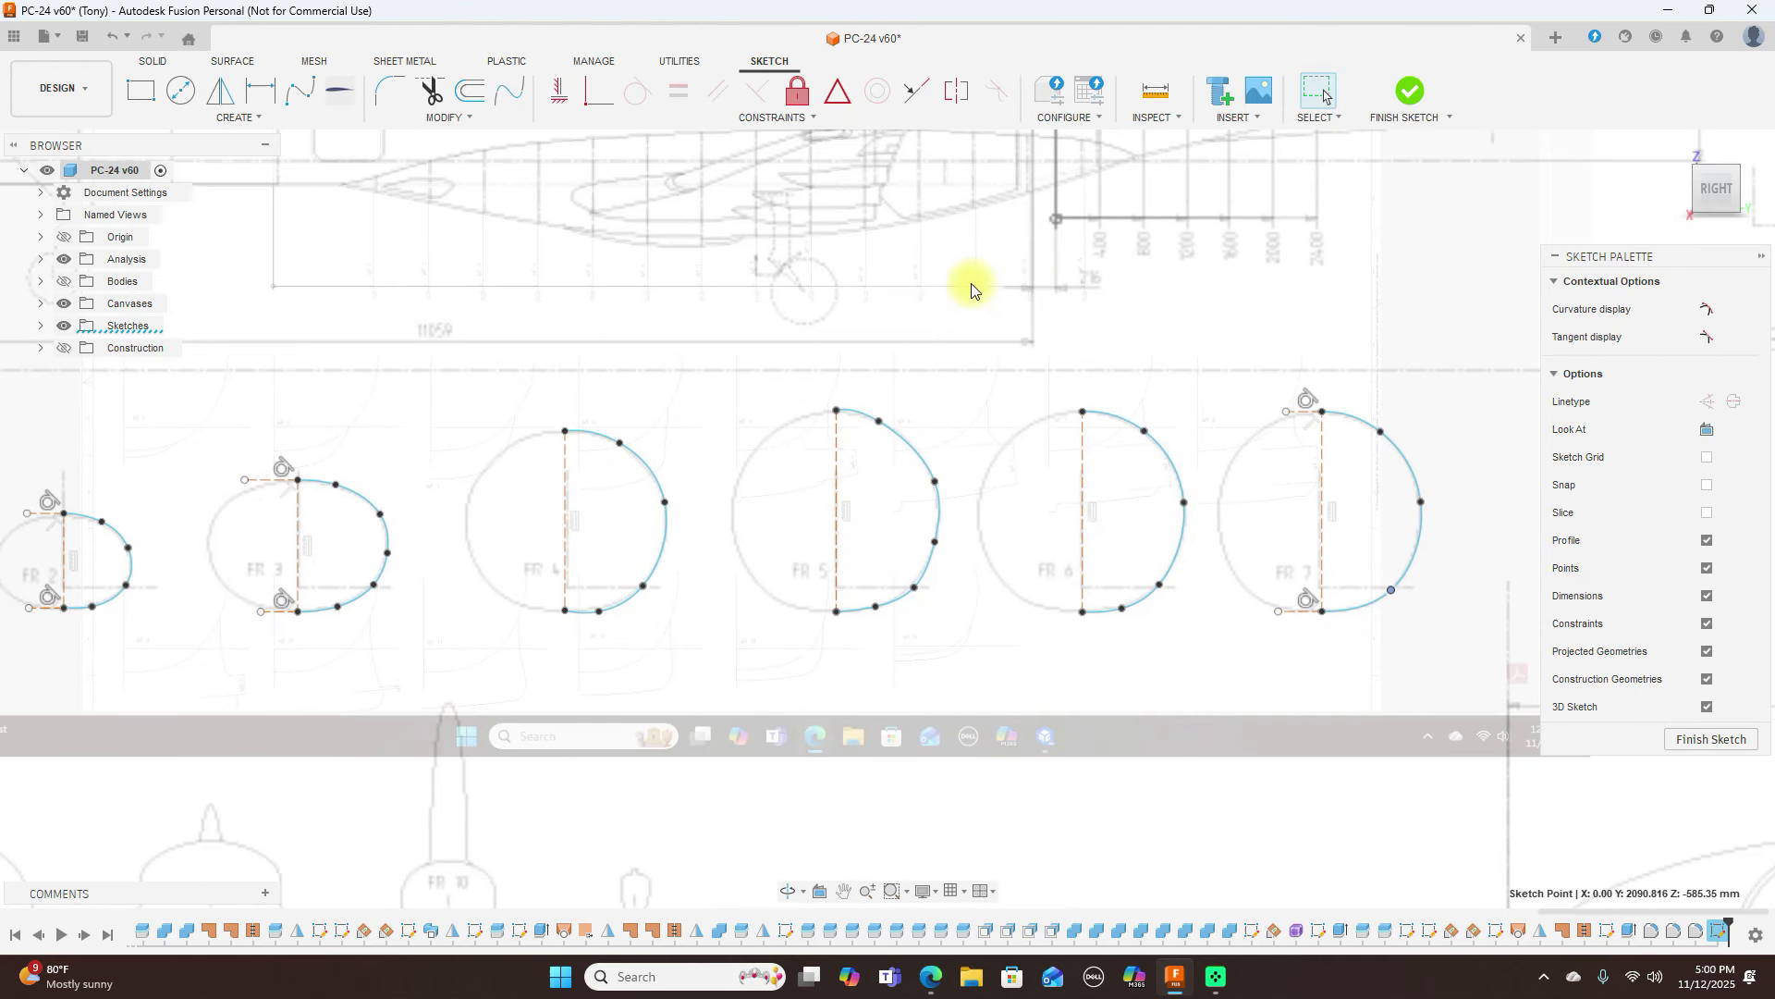
key(l)
click(1083, 415)
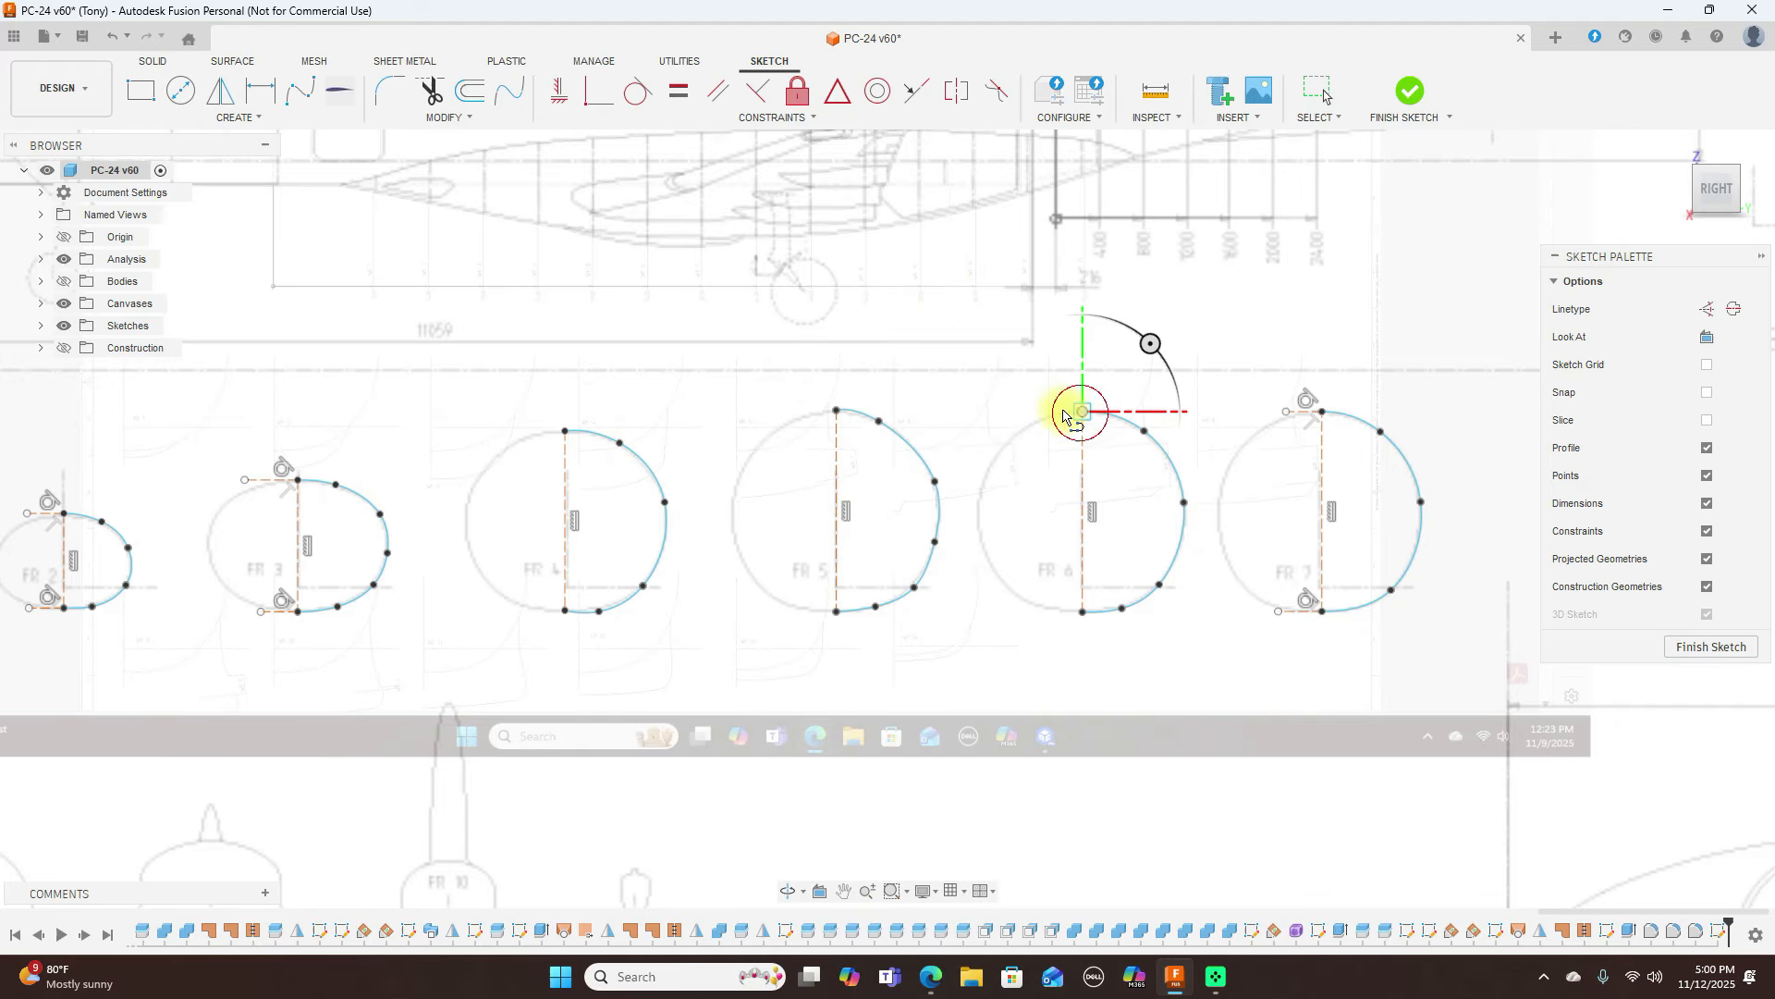
right_click(1010, 409)
click(1049, 409)
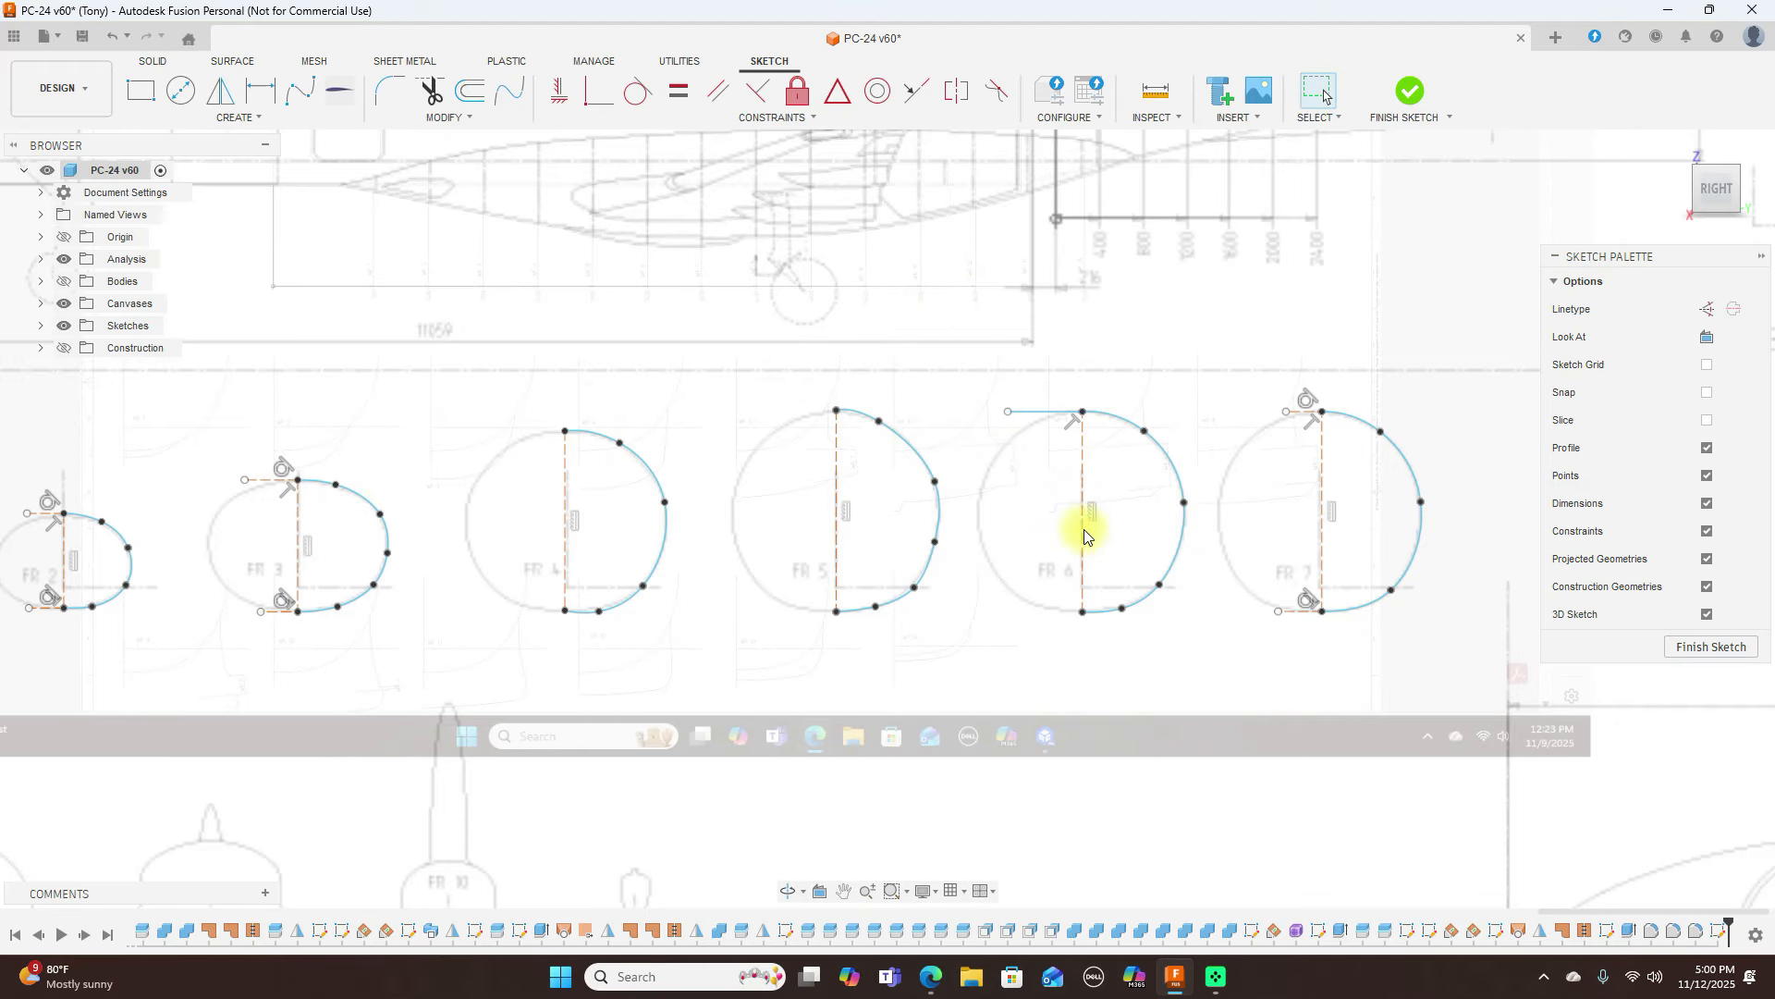
right_click(1085, 655)
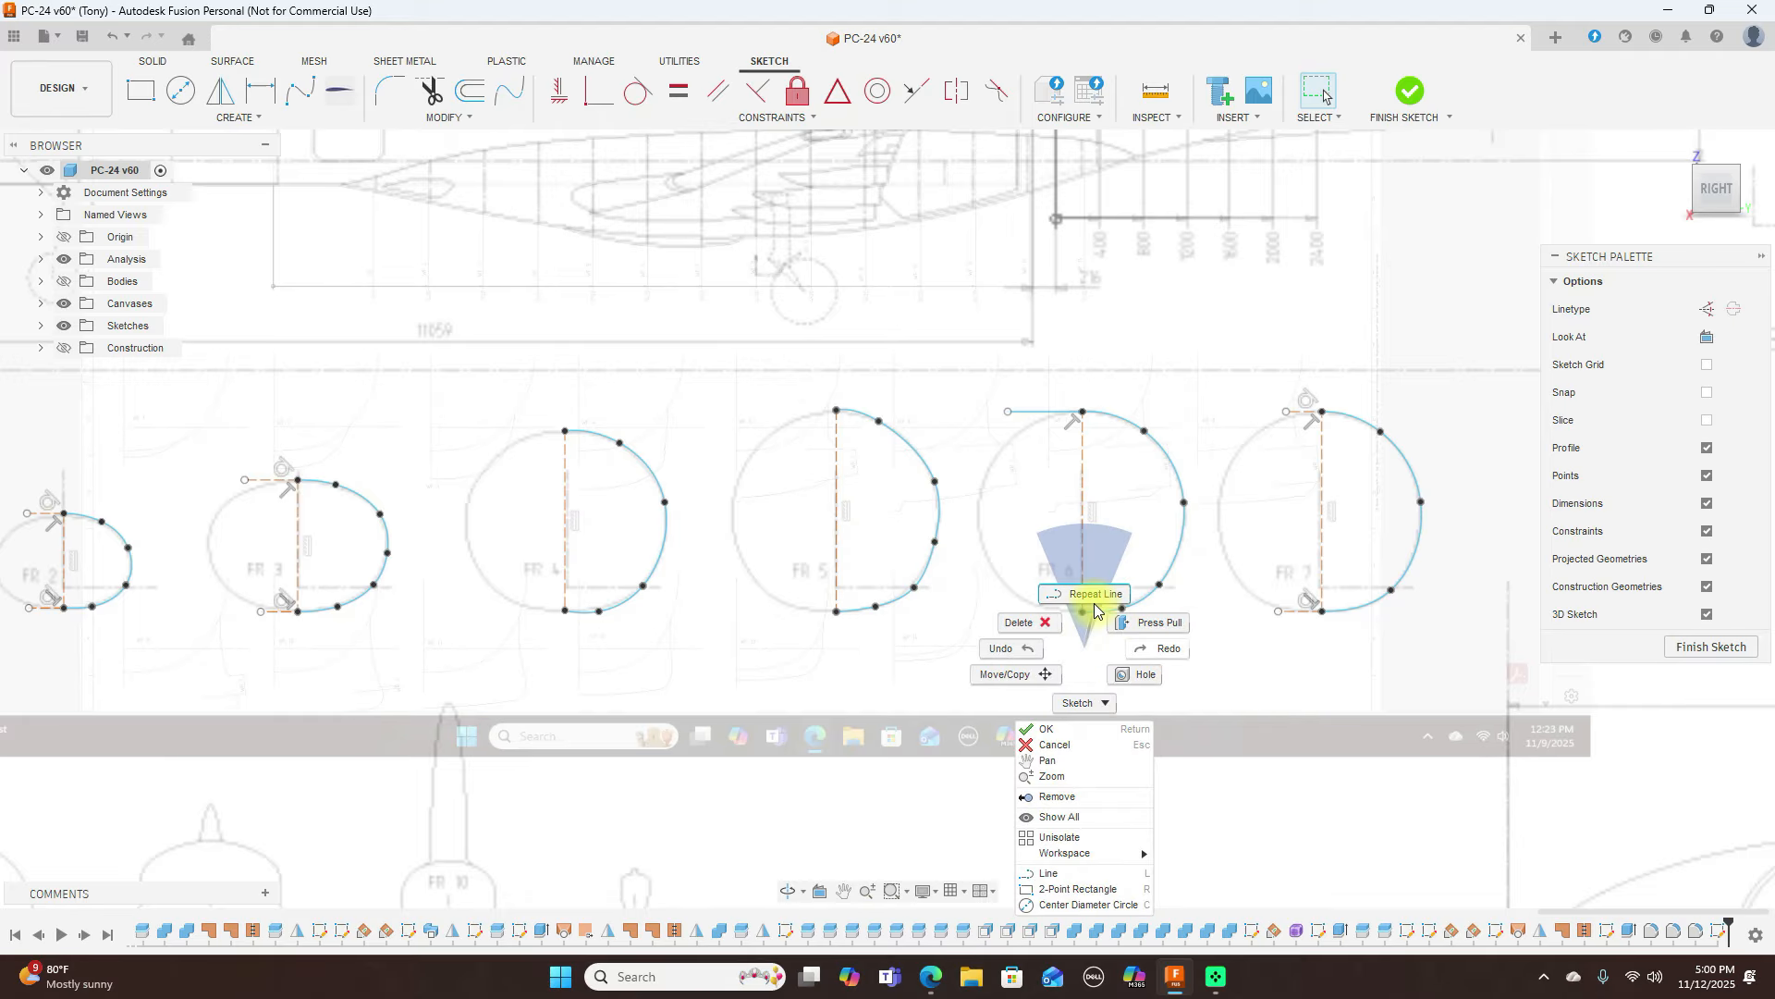
click(1084, 615)
click(1089, 613)
right_click(1009, 612)
click(1061, 613)
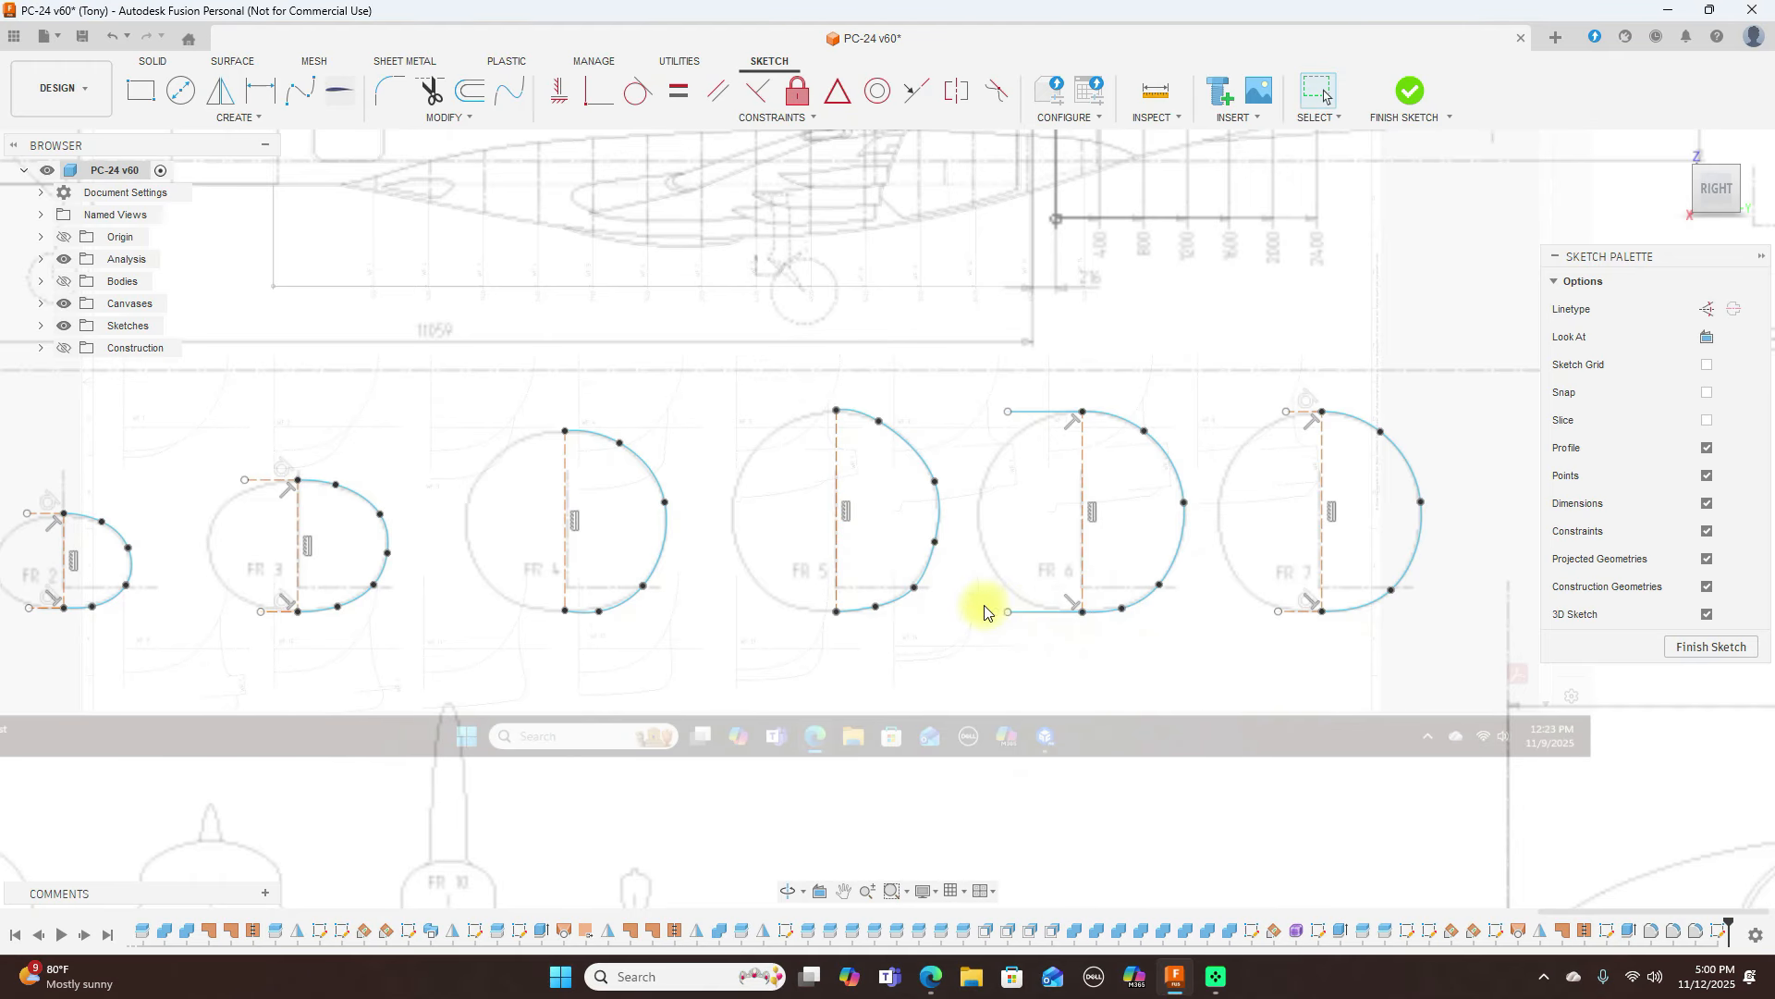
Draw short horizontal lines leftward from the bottom and top endpoints of FR 5's centre line
click(837, 612)
right_click(757, 612)
click(814, 588)
key(l)
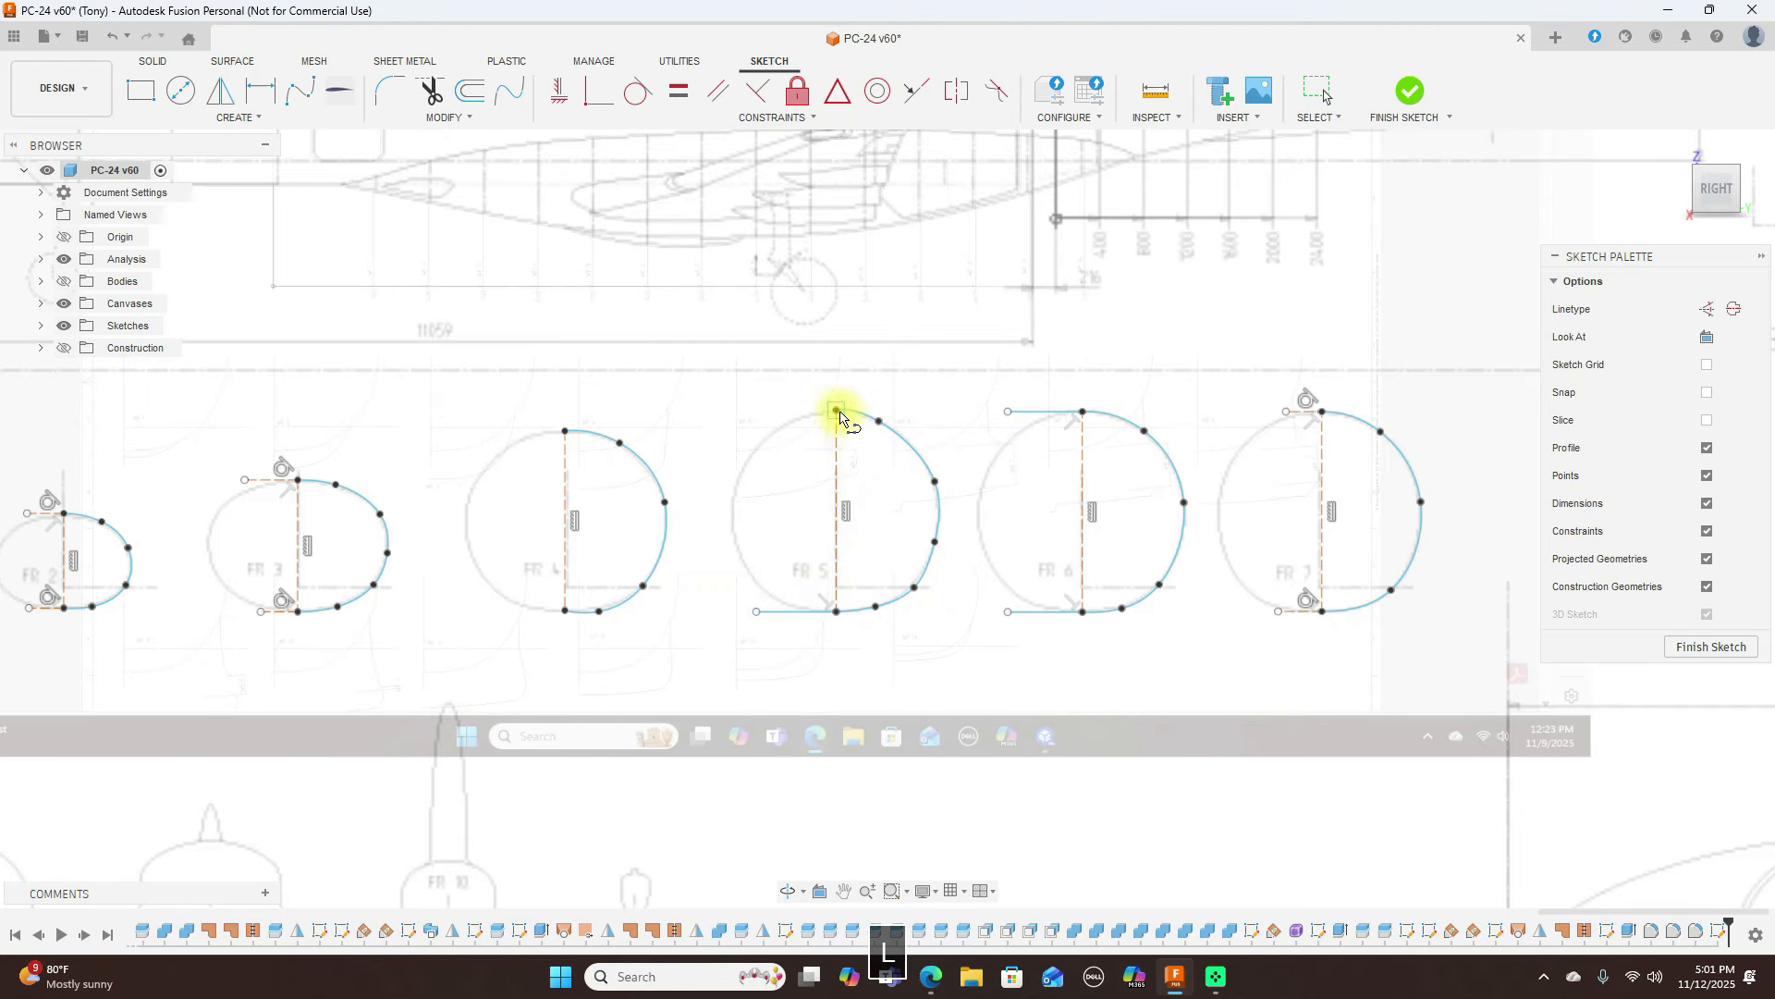
click(837, 410)
click(762, 411)
right_click(764, 409)
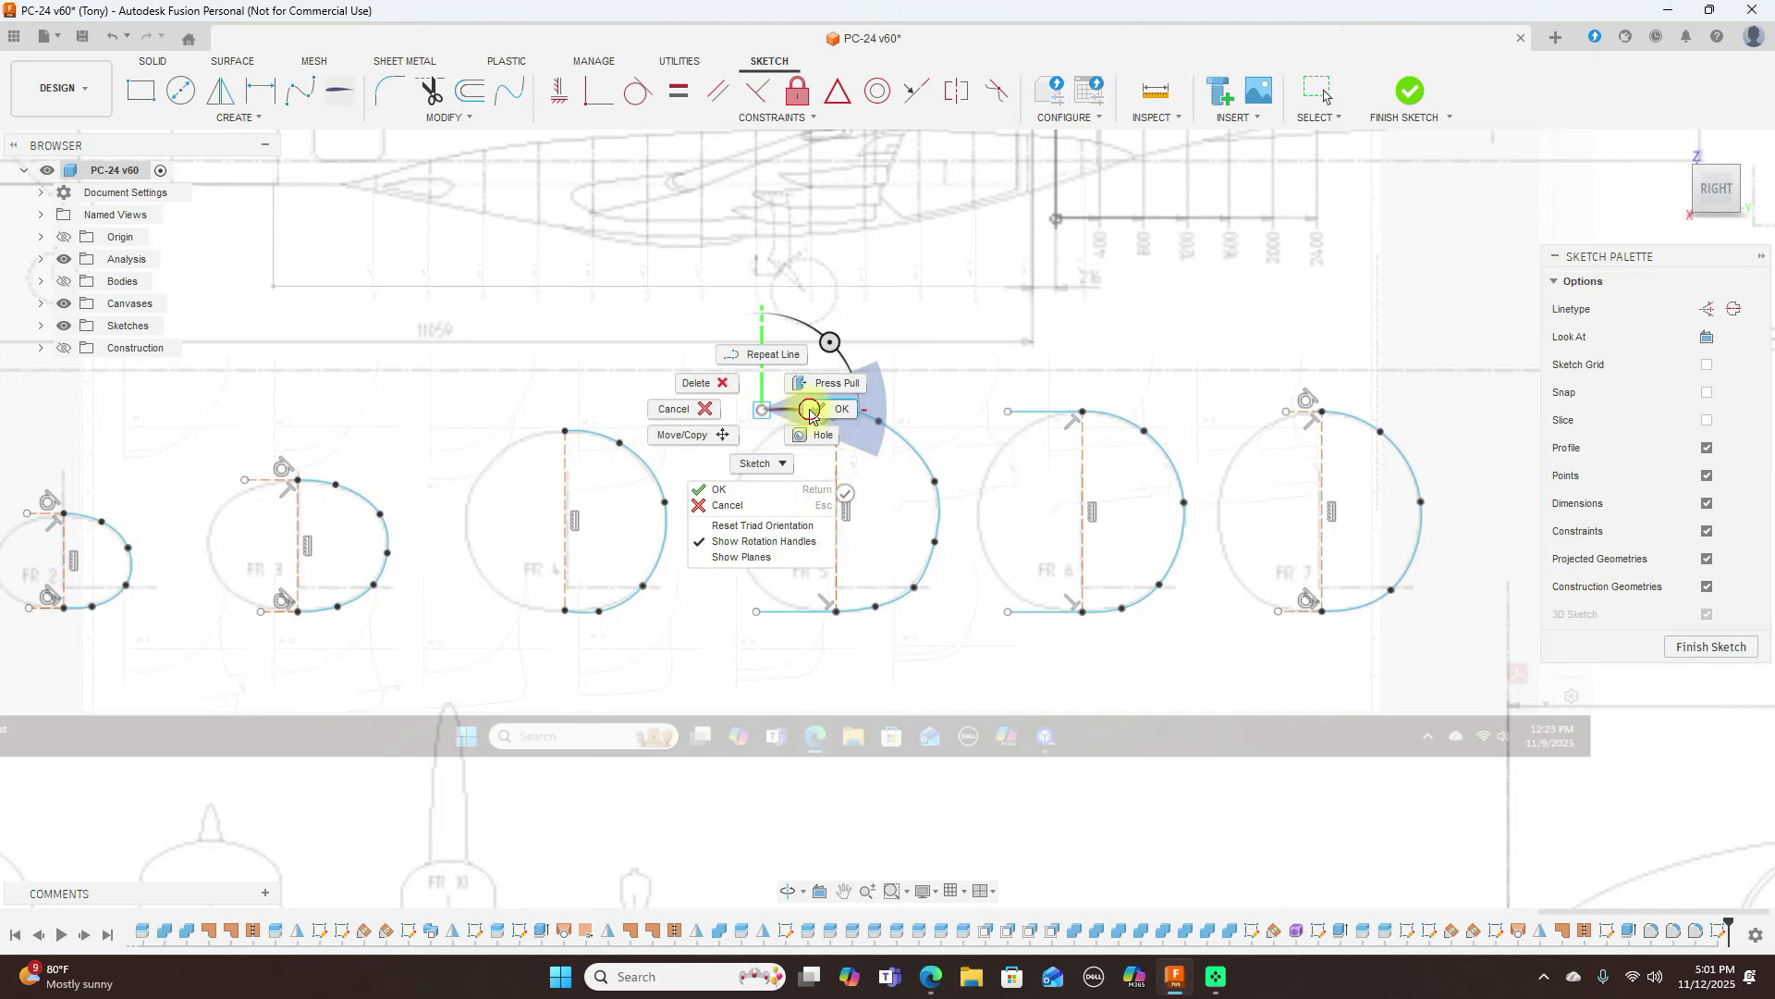
click(805, 401)
Draw short horizontal lines leftward from the bottom and top endpoints of FR 4's centre line
key(l)
click(565, 611)
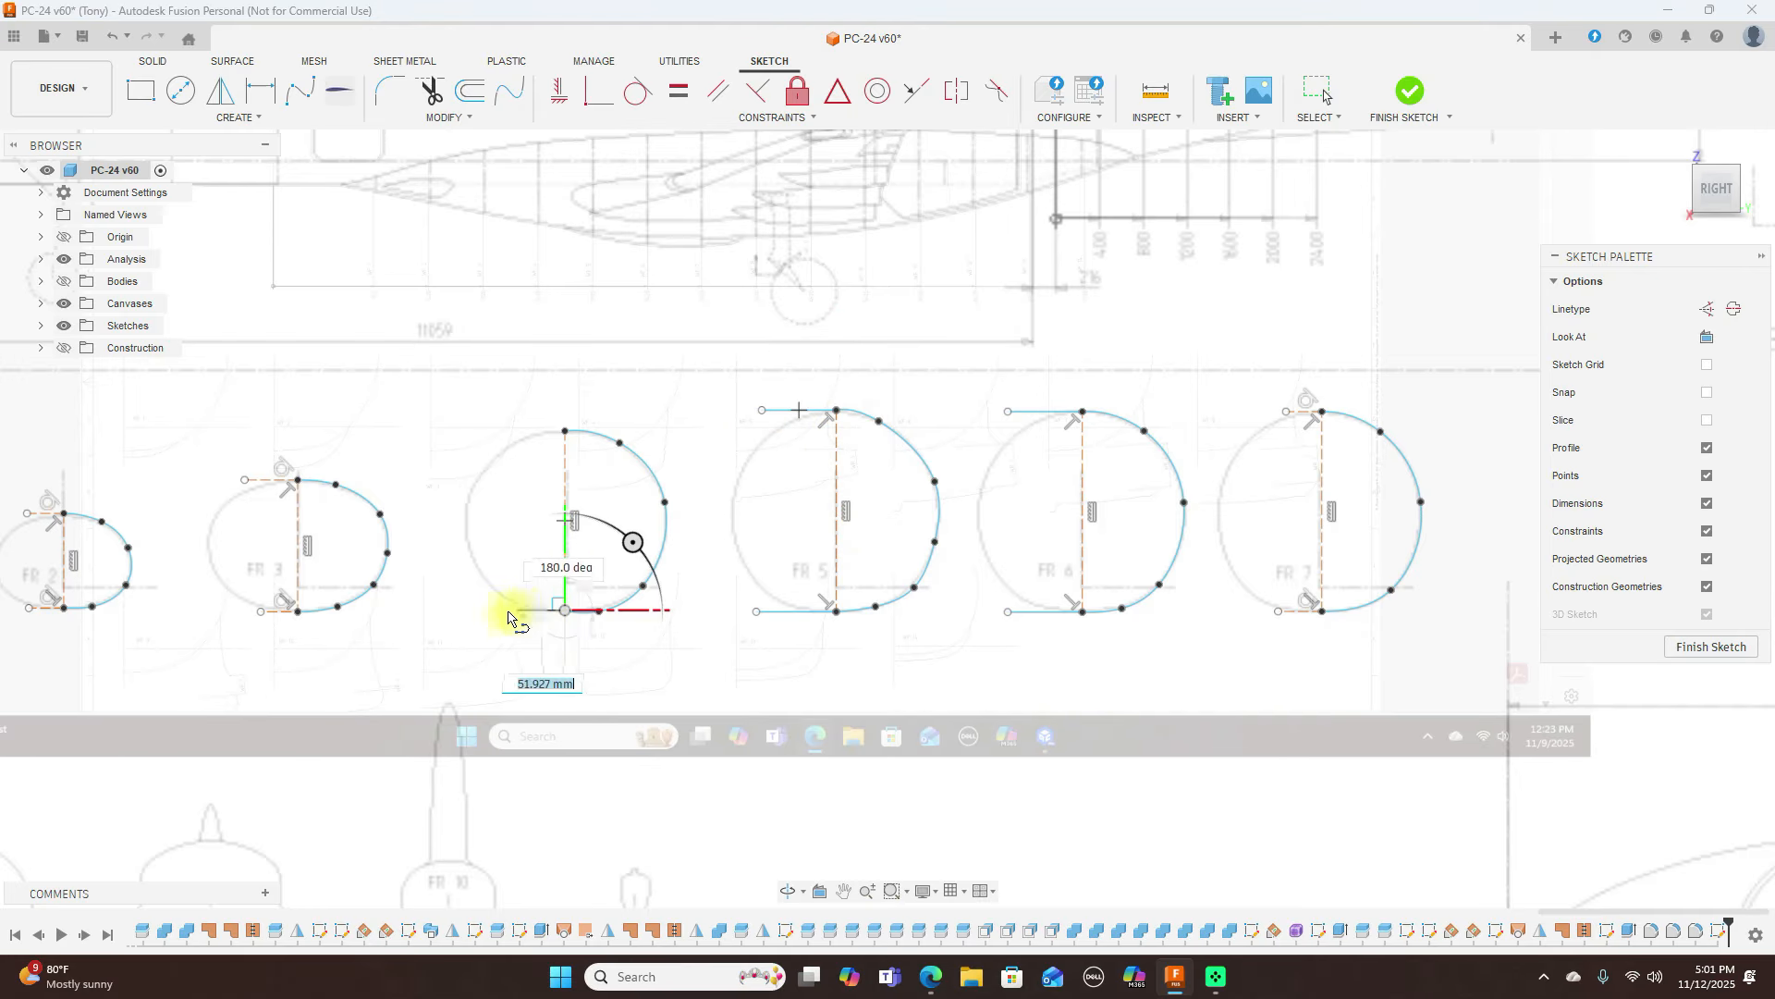
click(491, 611)
right_click(498, 611)
click(549, 606)
key(l)
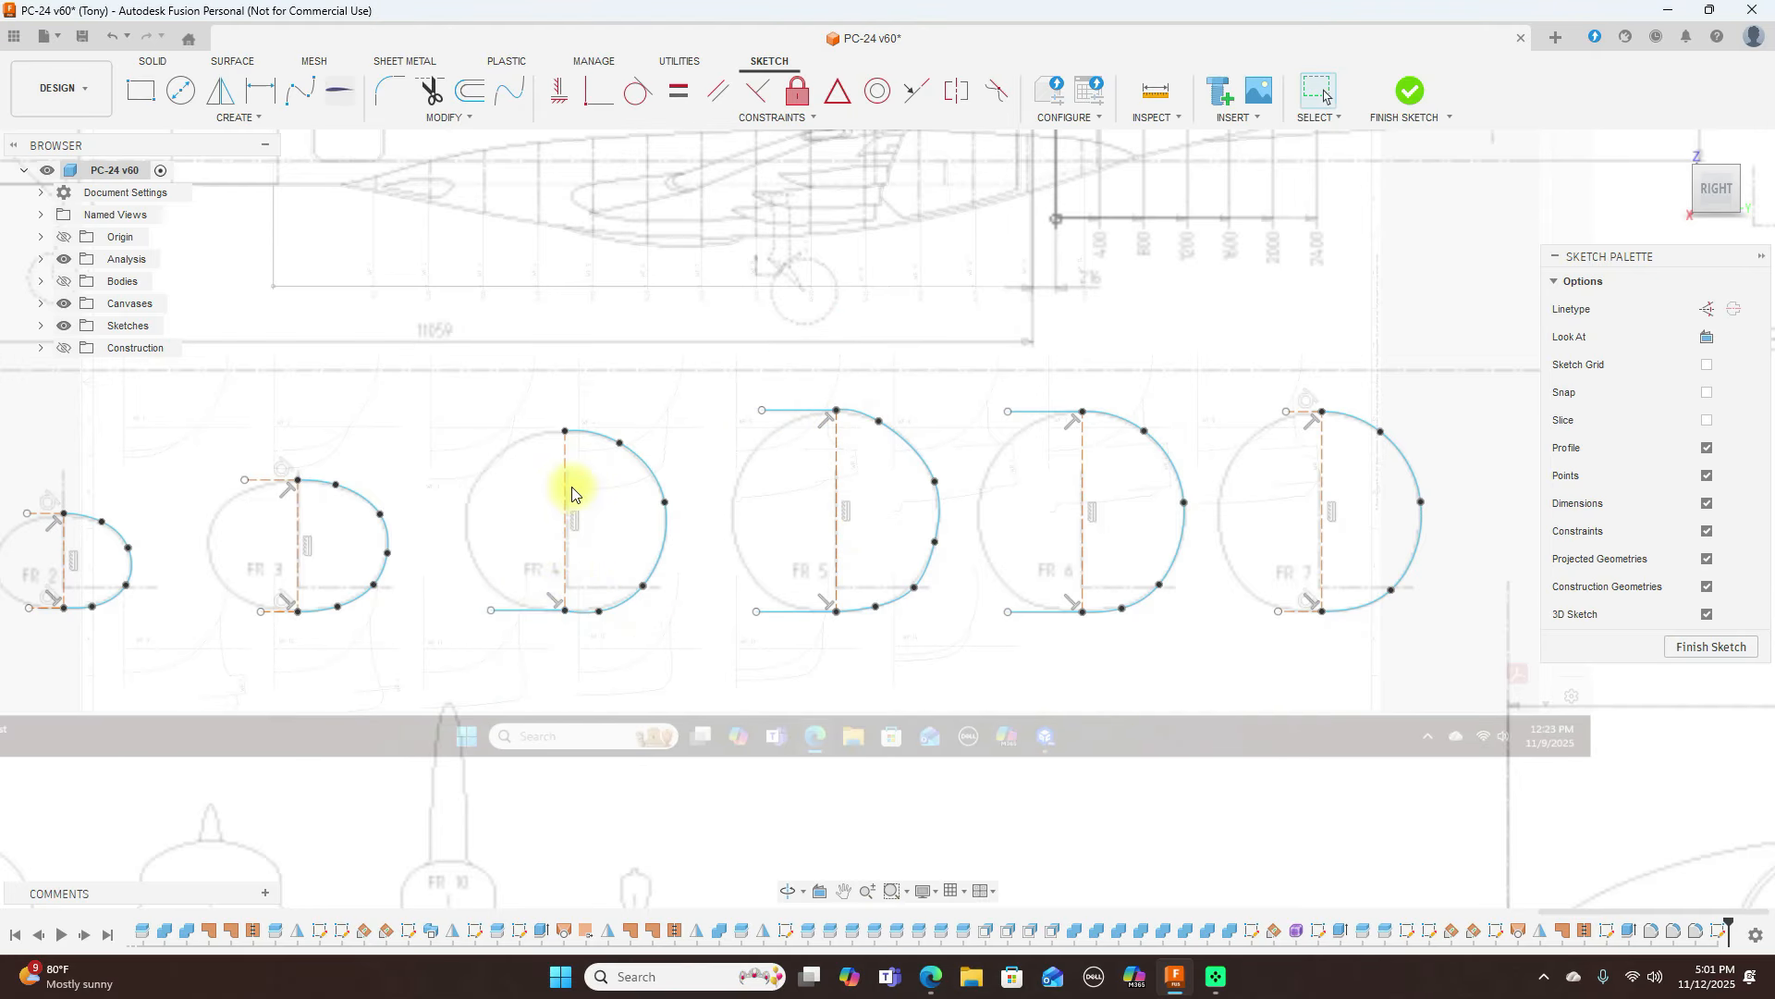
click(565, 431)
click(488, 431)
right_click(488, 429)
click(538, 423)
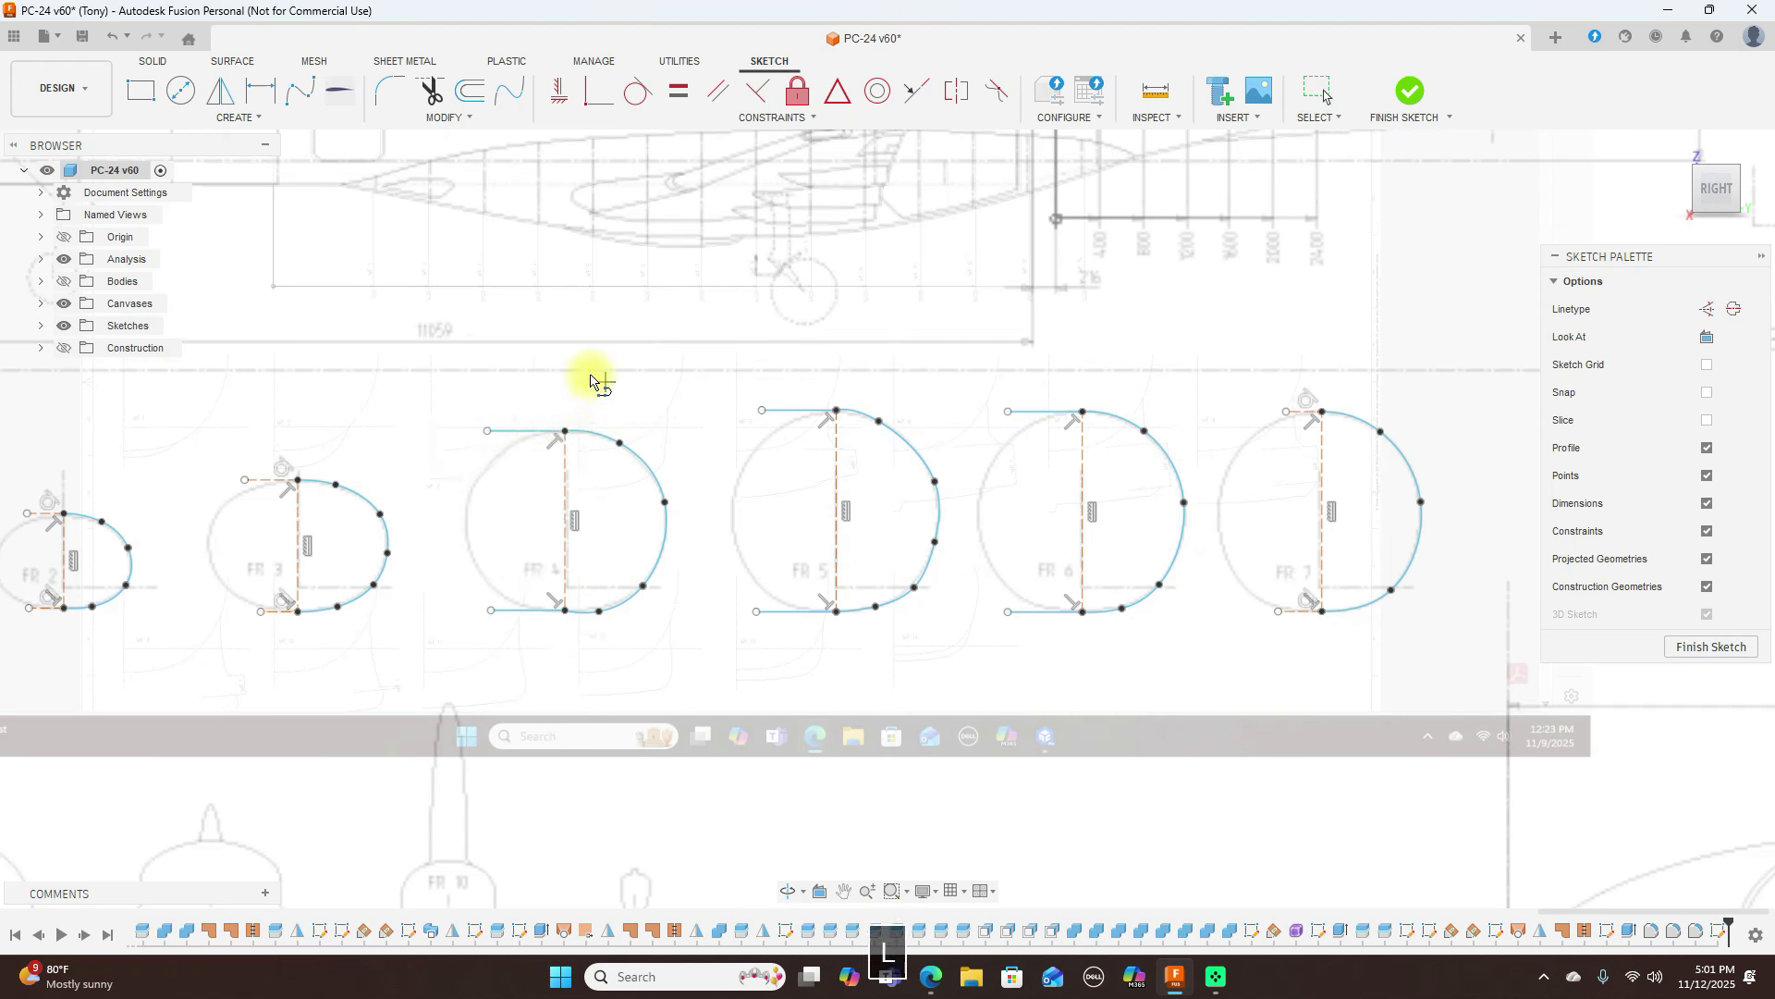
right_click(542, 388)
click(593, 374)
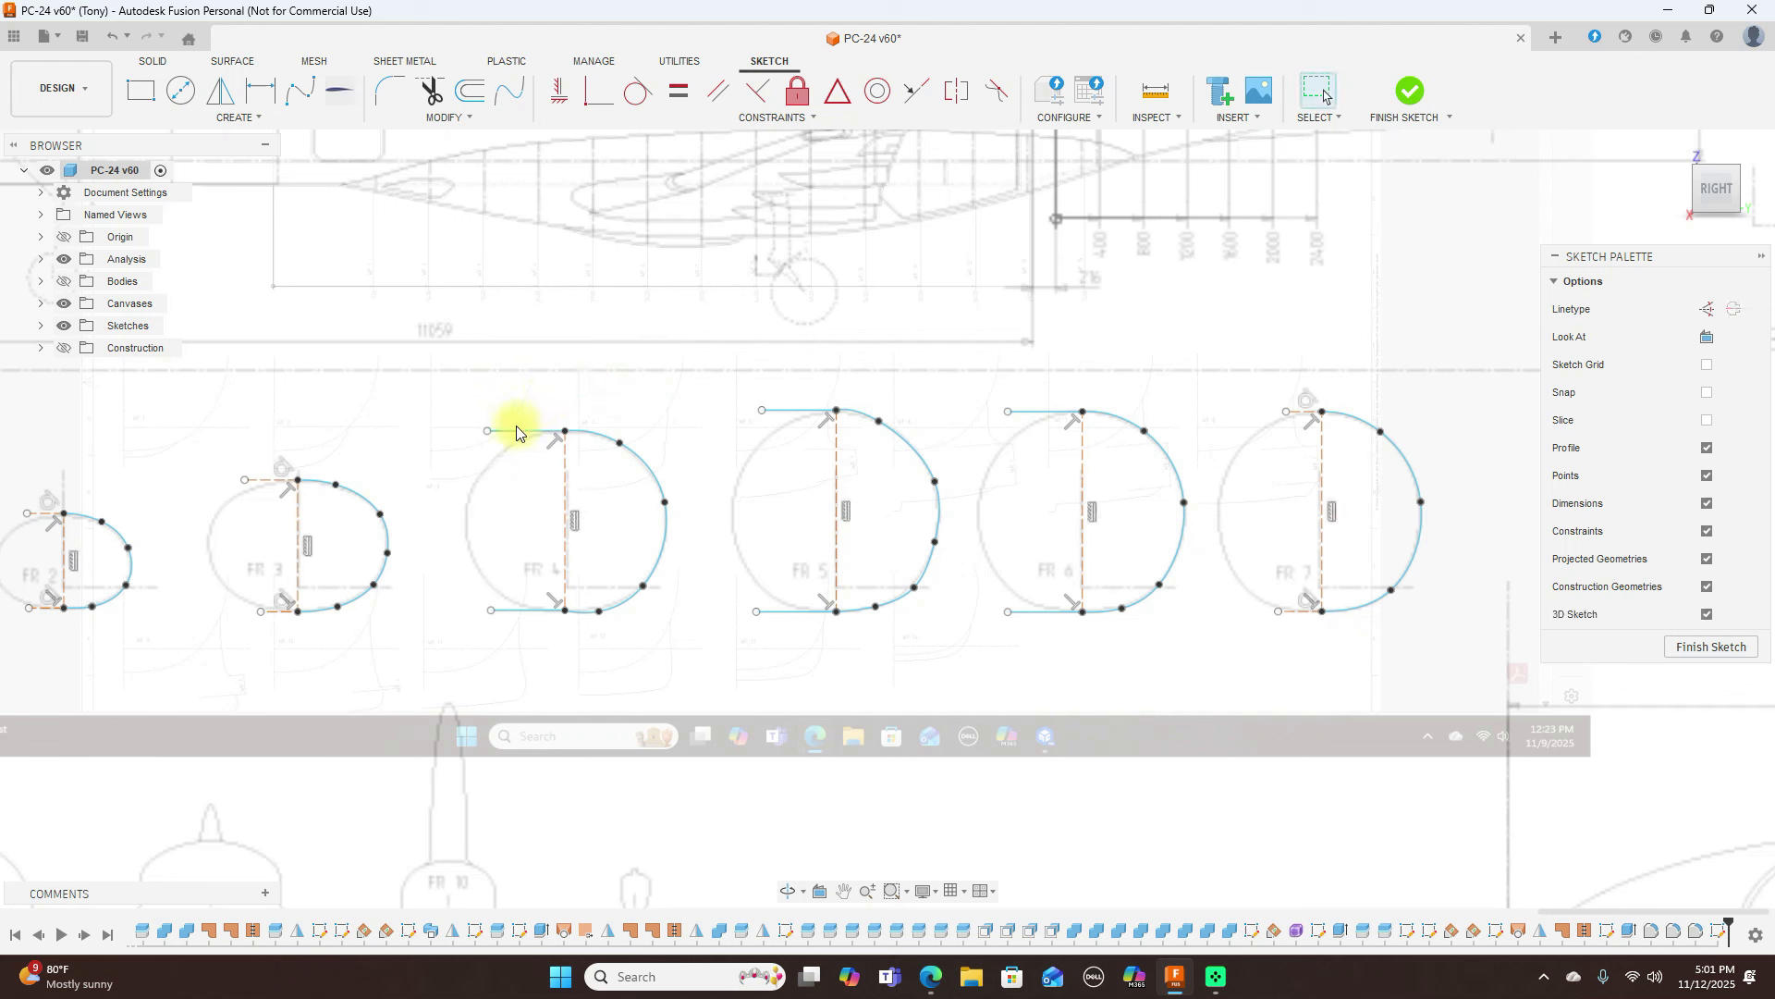
Convert the short horizontal lines at the top and bottom of FR 4, FR 5 and FR 6 to construction lines
click(518, 432)
key(x)
click(522, 610)
key(x)
click(782, 611)
key(x)
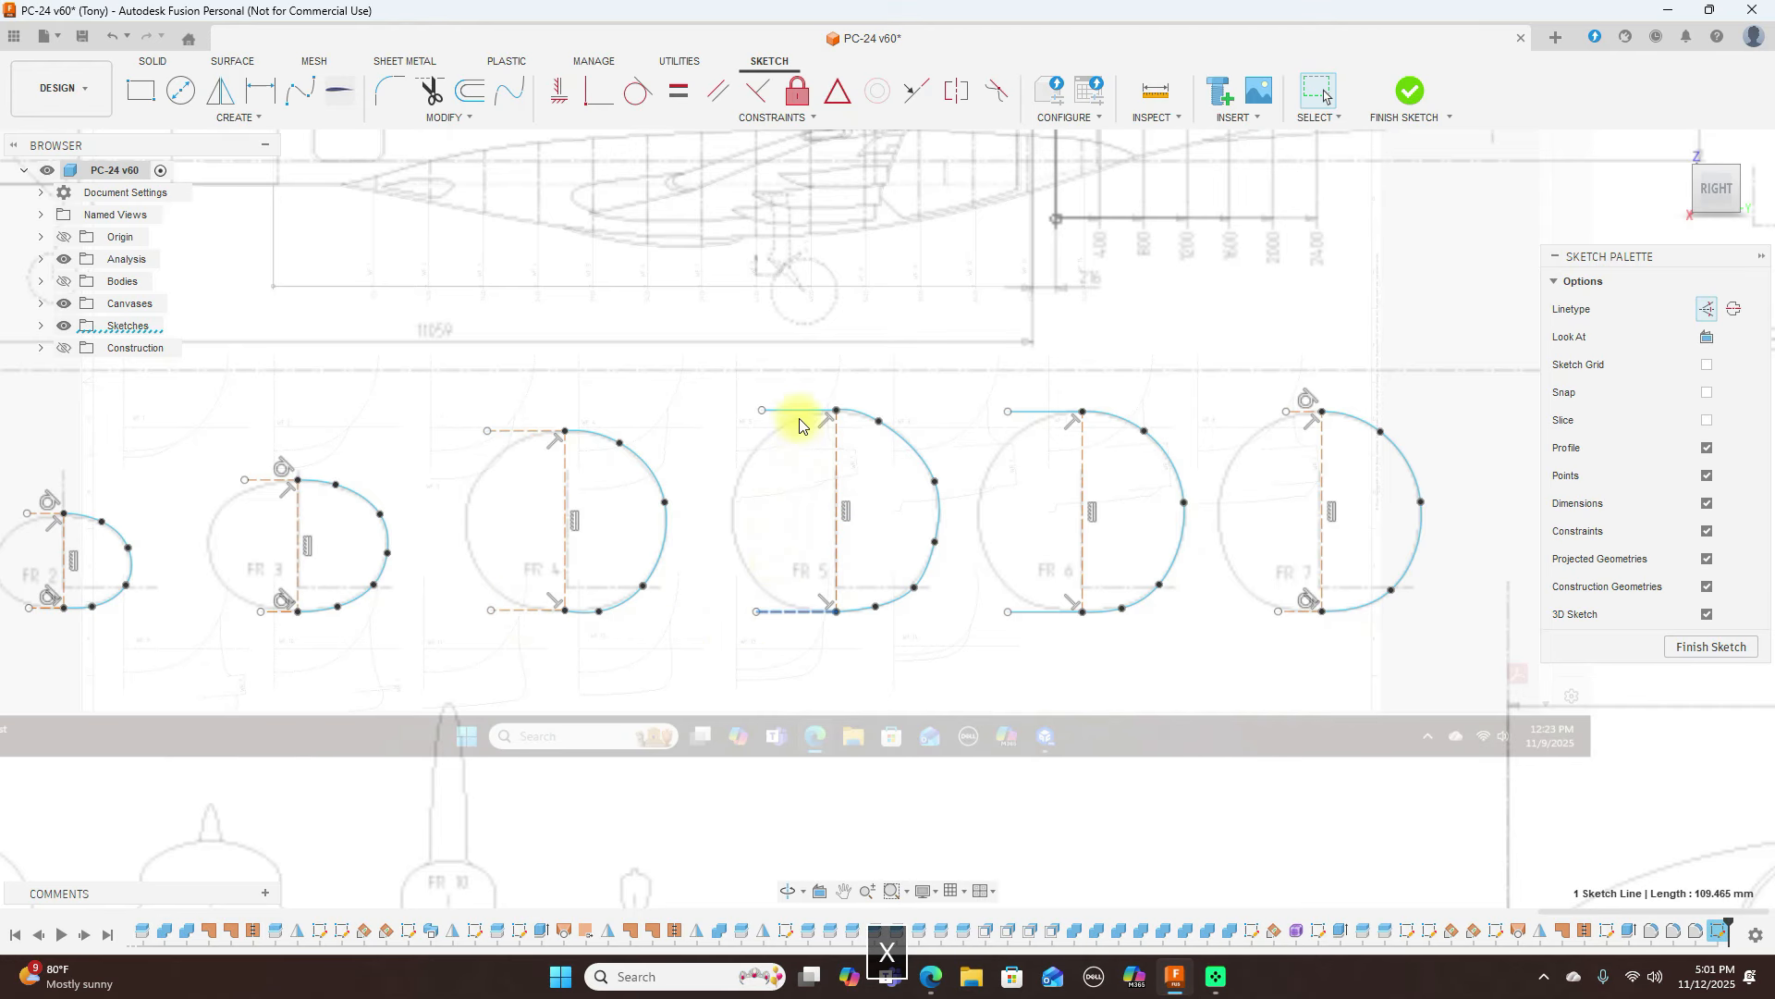
click(794, 410)
key(x)
click(1028, 413)
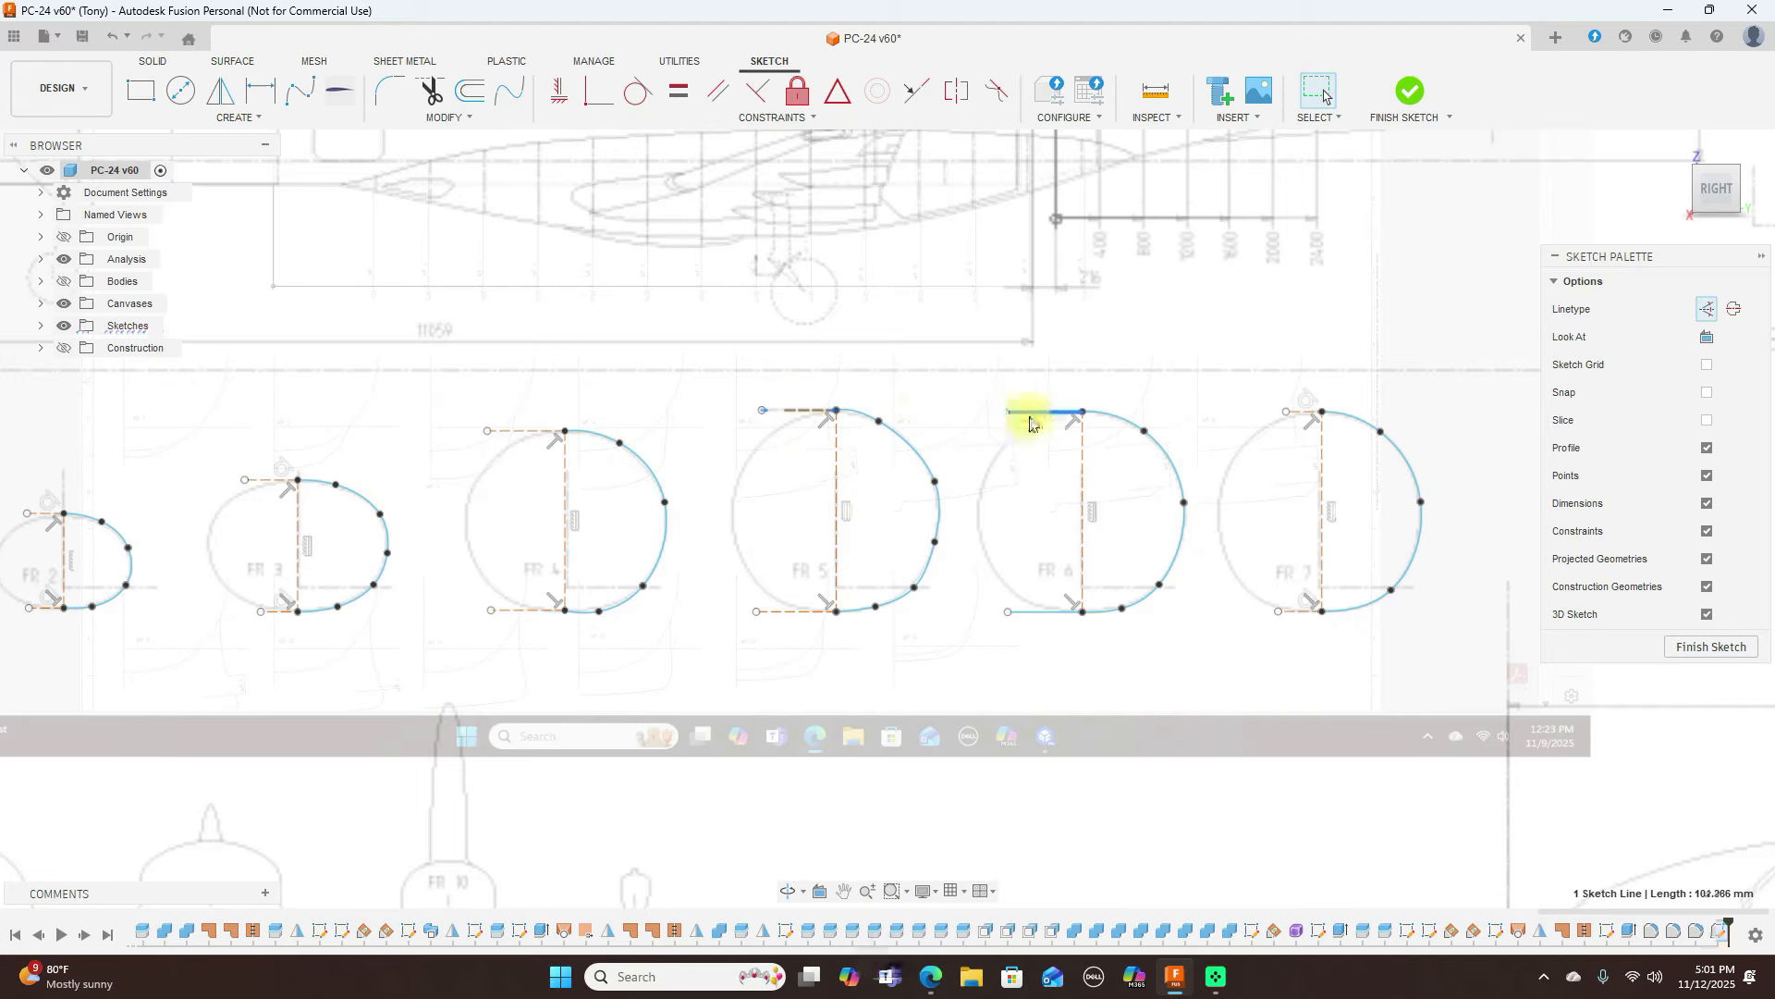
key(x)
key(x)
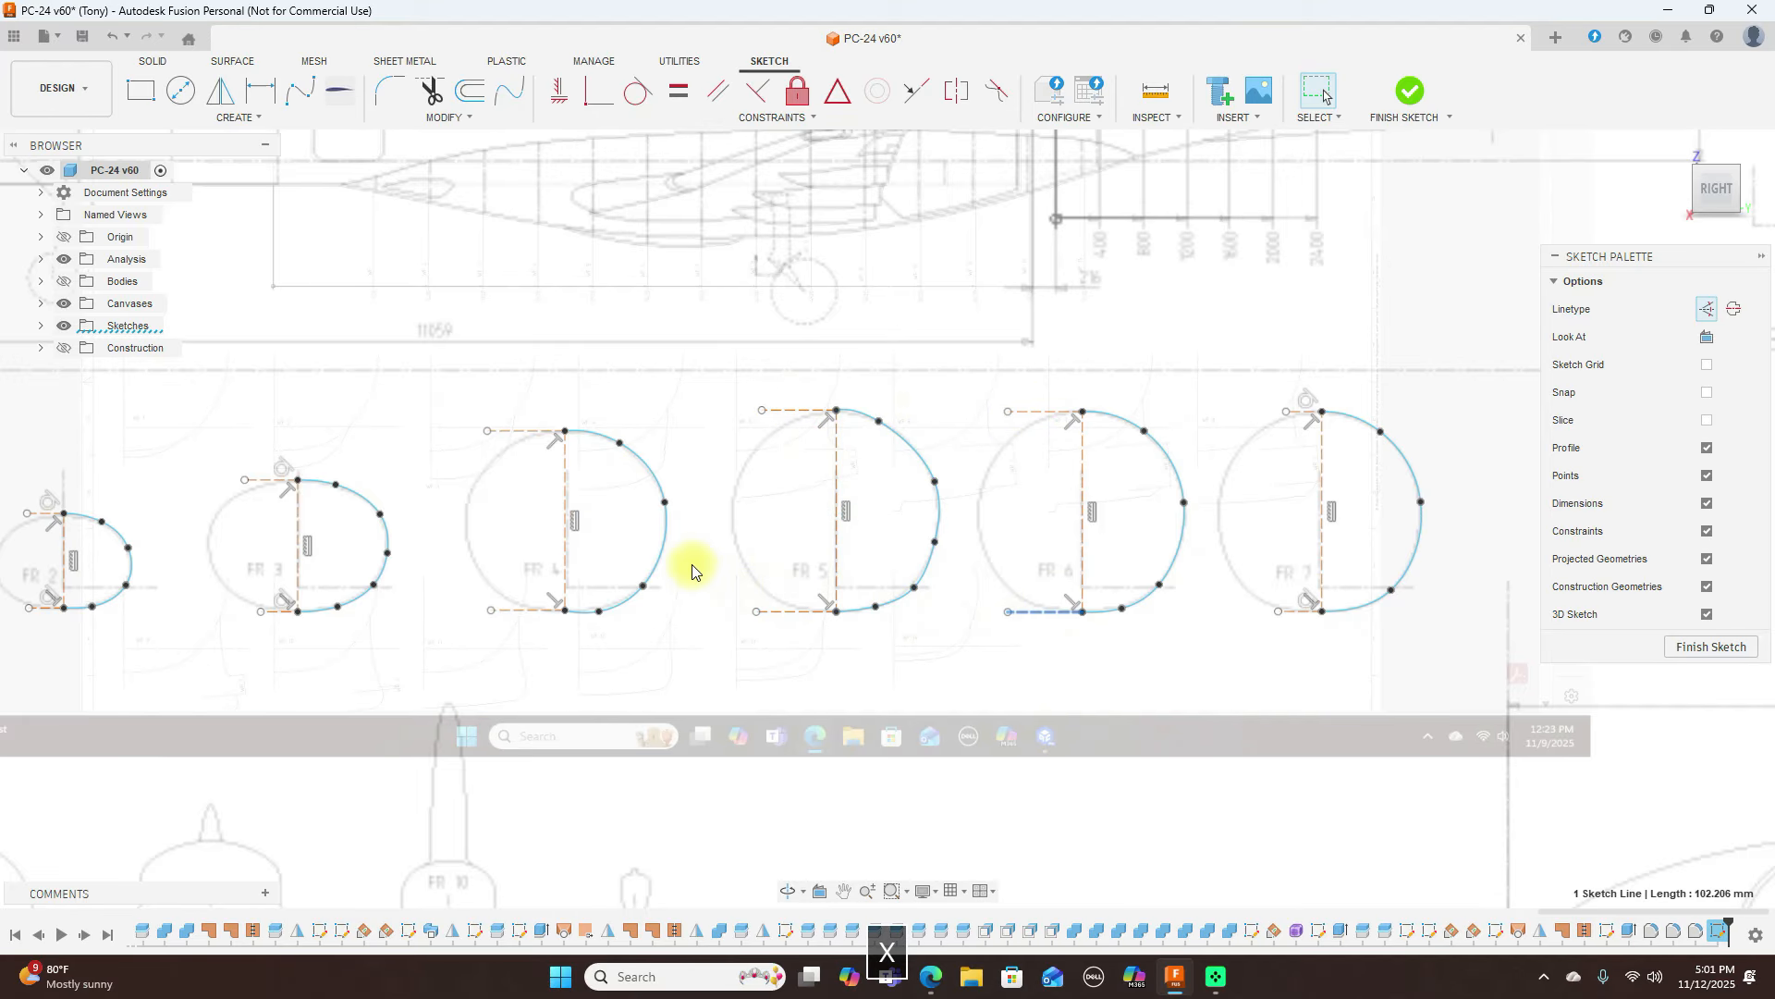
Nudge FR 4's spline point just right of its bottom endpoint onto the canvas outline
scroll(690, 567, up, 2)
middle_drag(837, 695, 1070, 610)
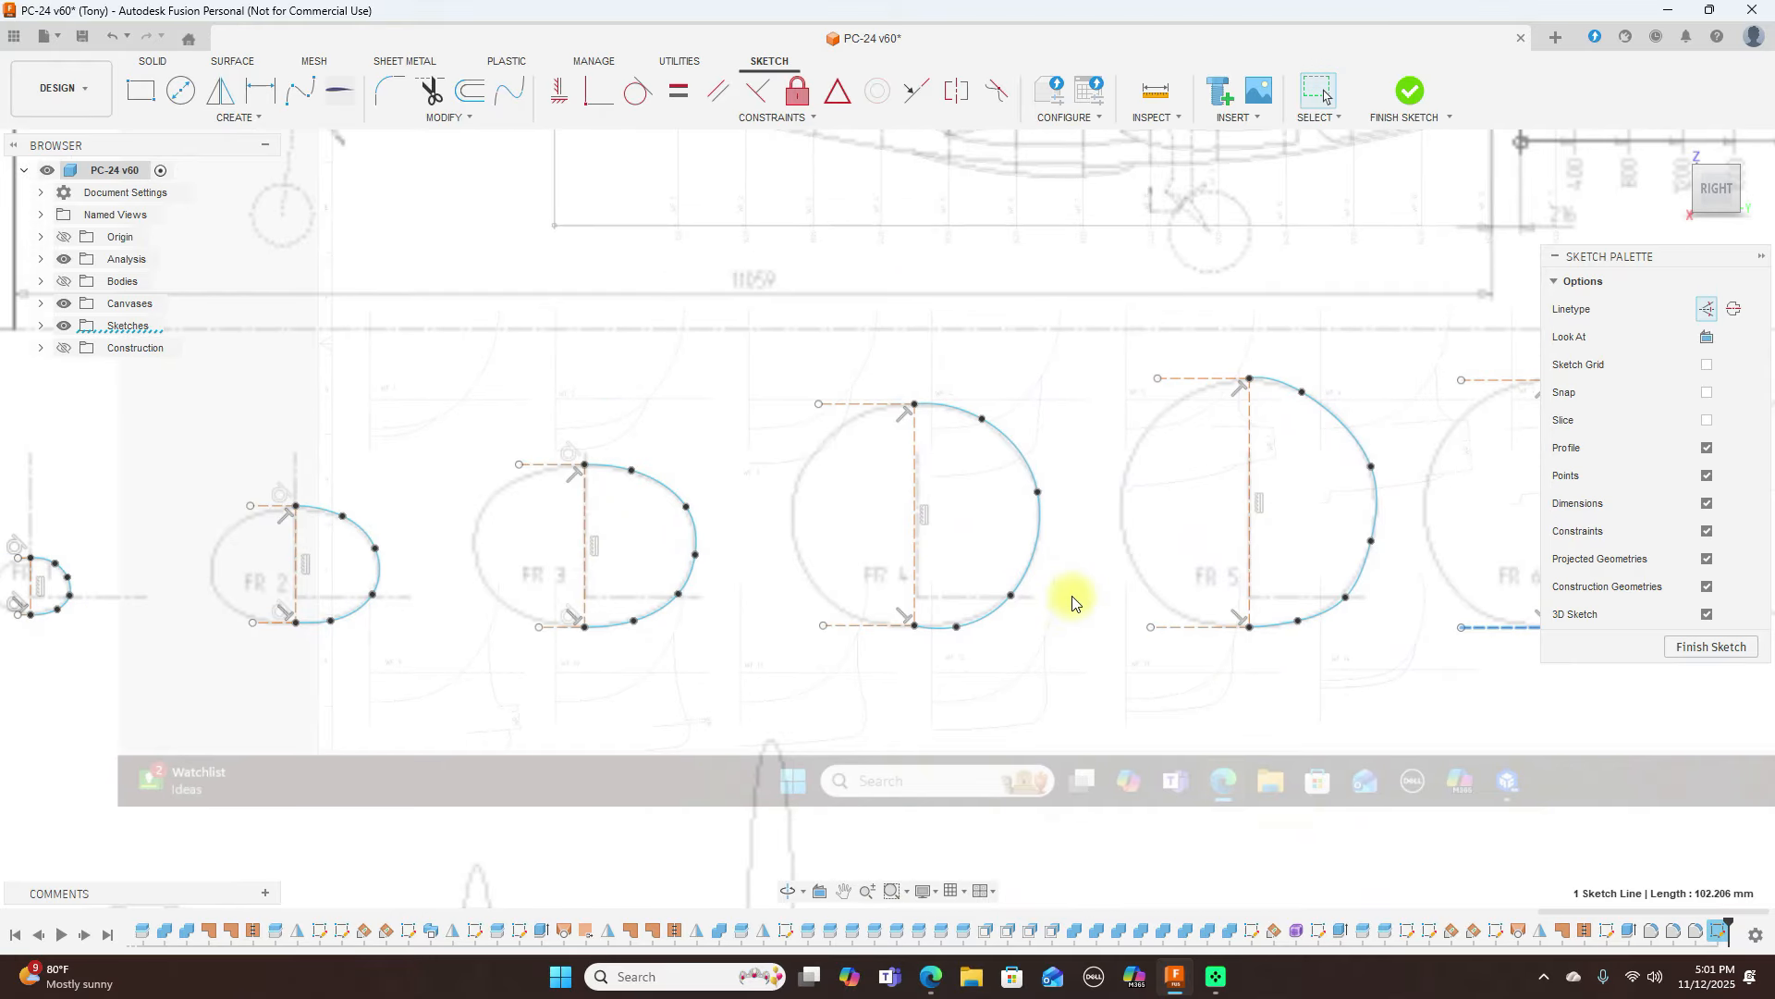
scroll(1017, 622, up, 2)
click(932, 623)
drag(935, 620, 939, 614)
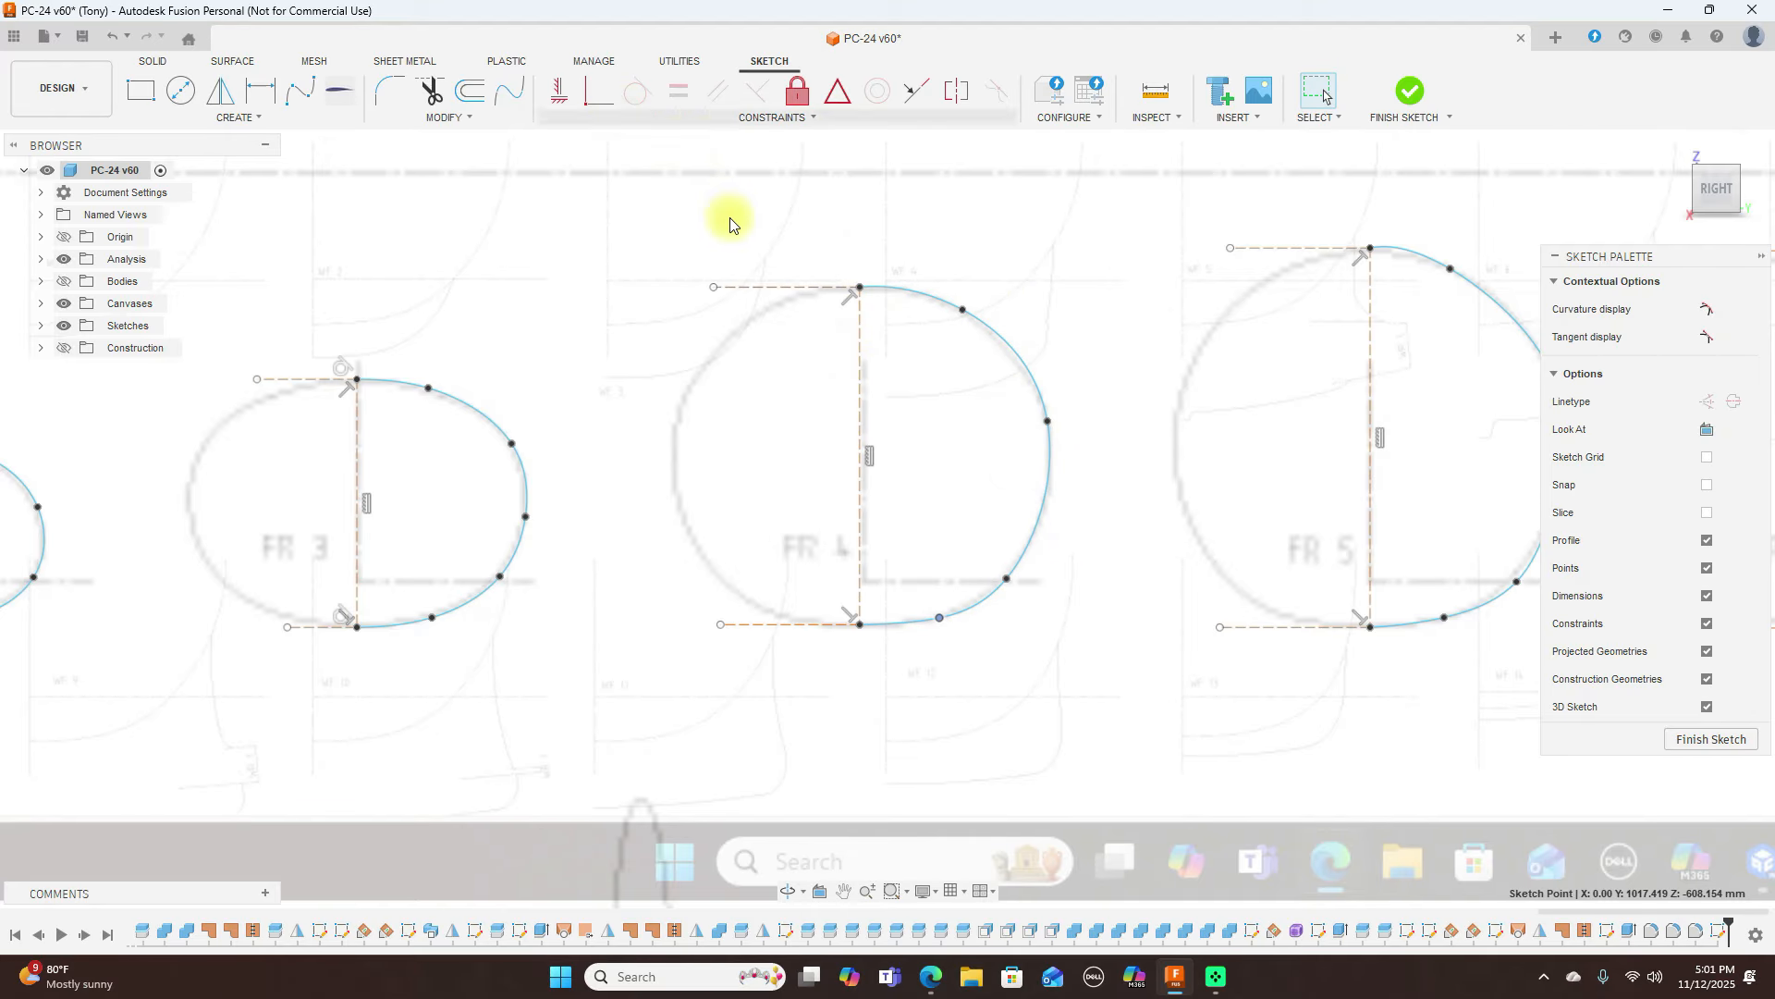
Make FR 4's spline tangent to its top and bottom horizontal construction lines
click(896, 290)
click(637, 92)
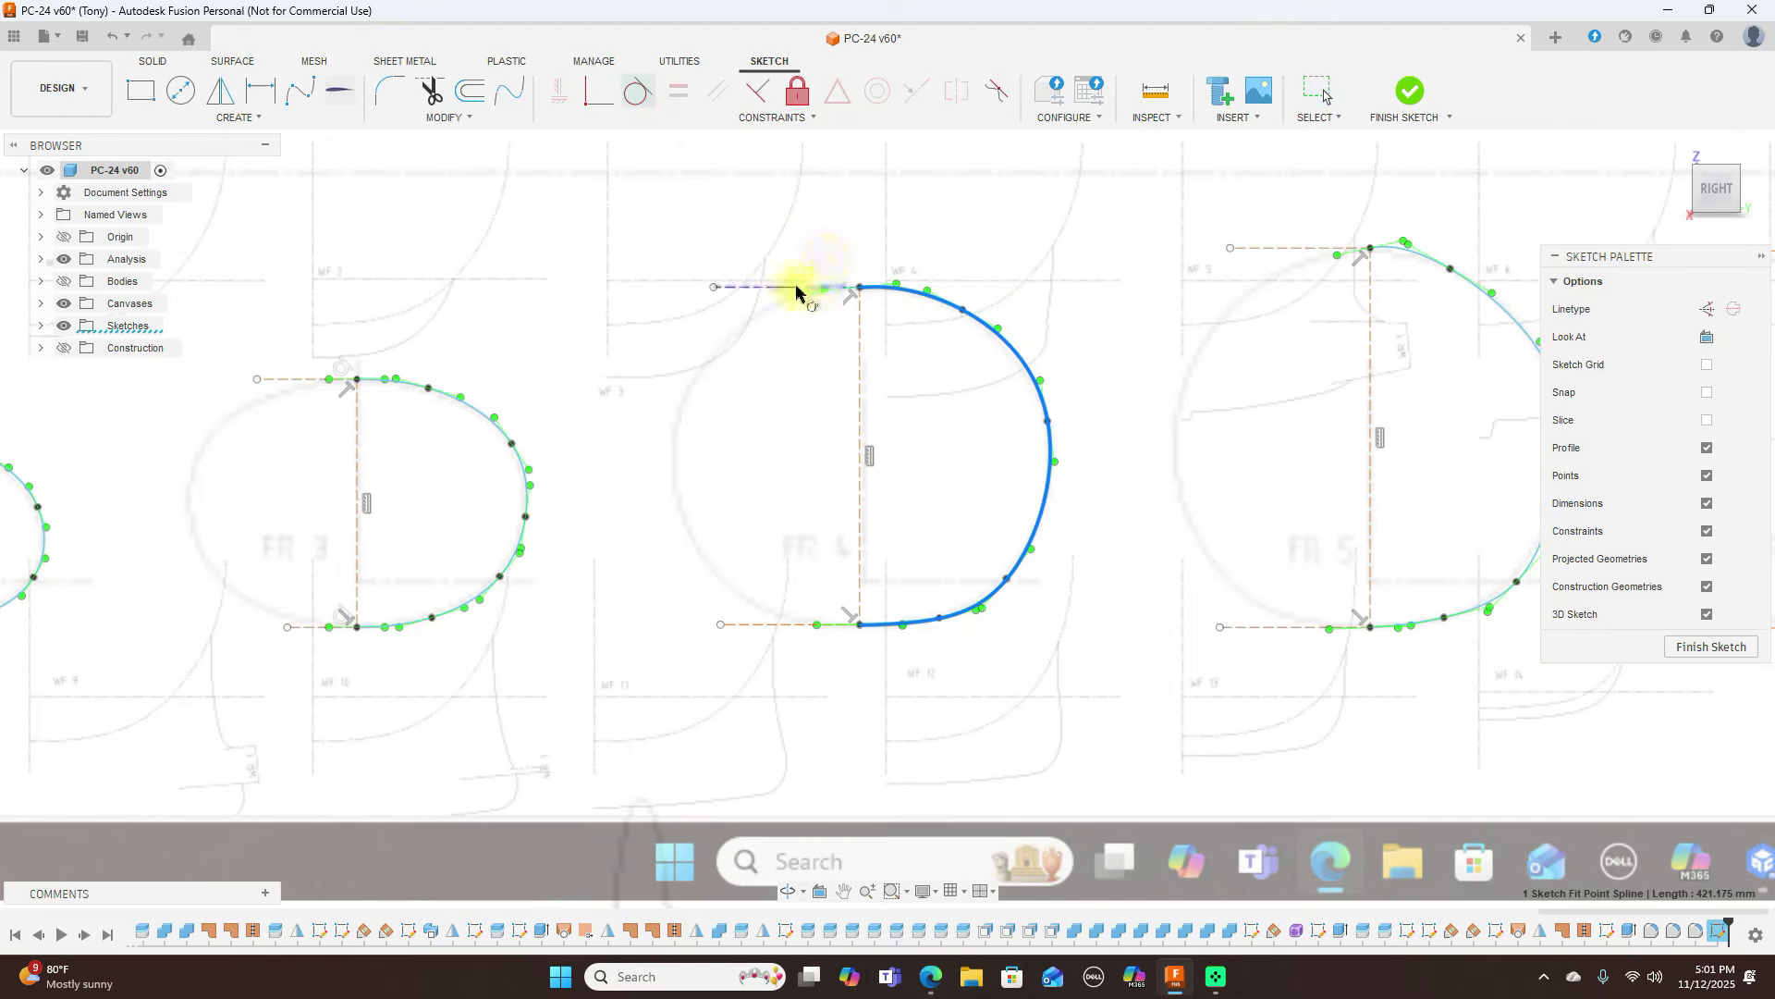
click(1052, 462)
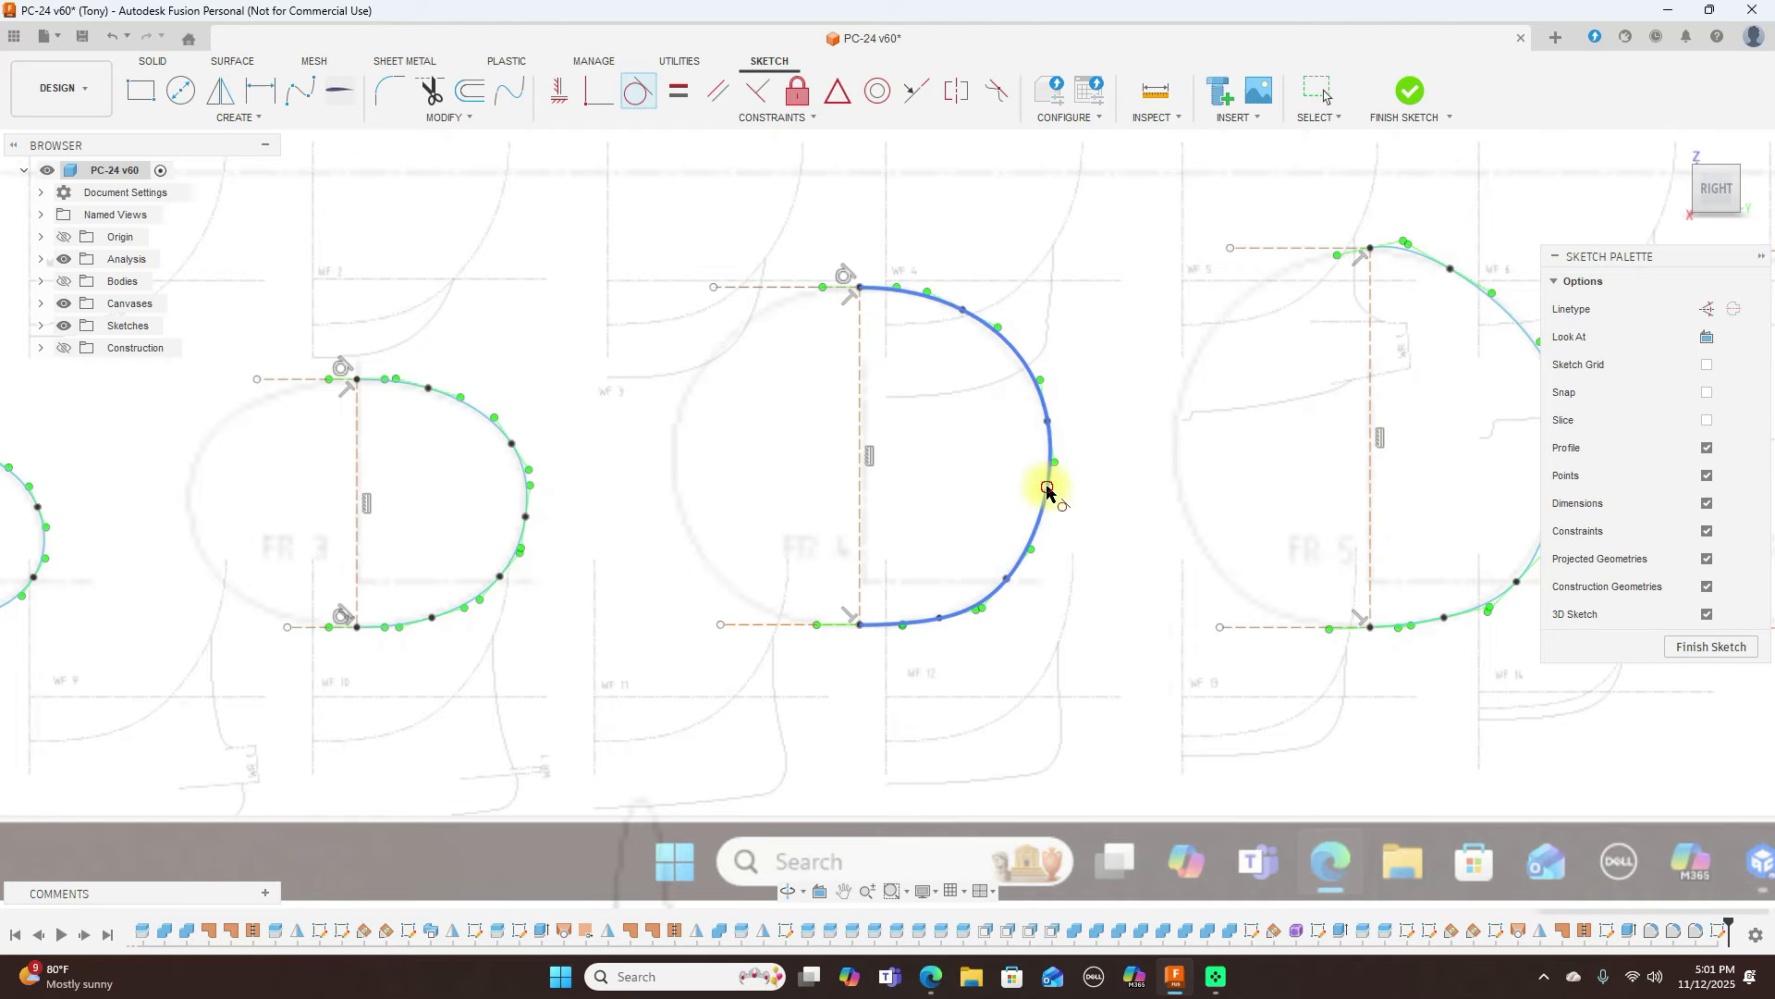
click(763, 627)
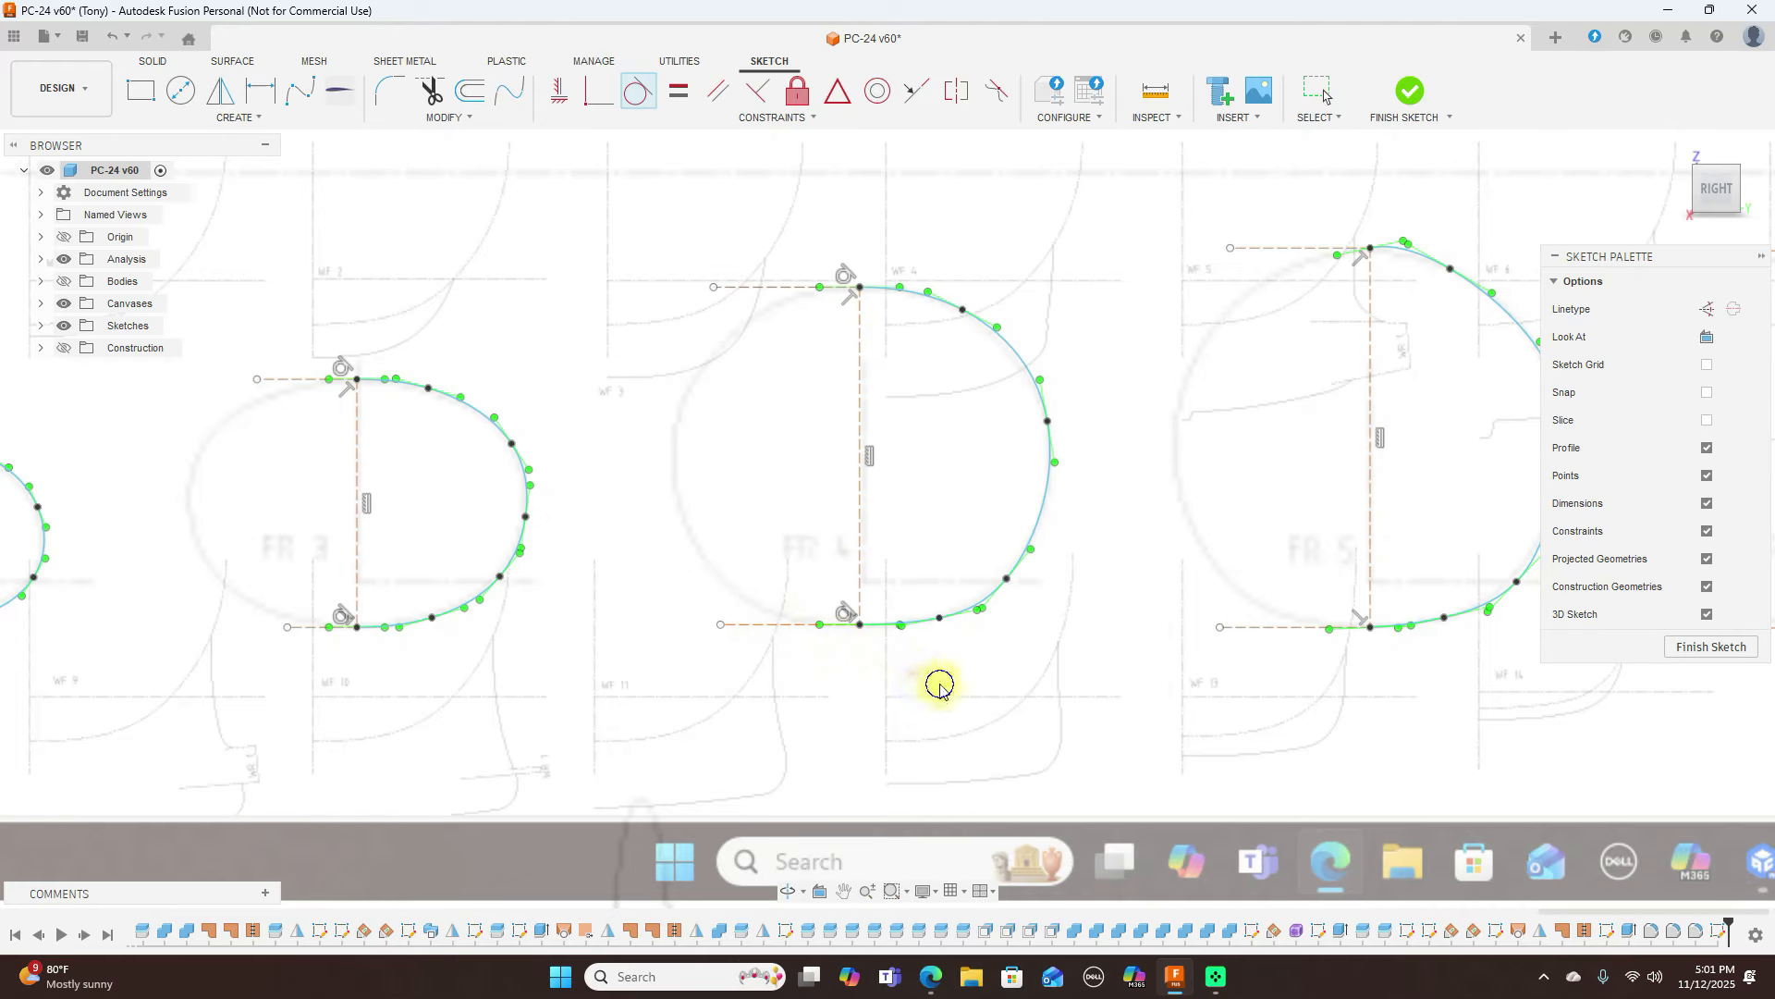
right_click(939, 681)
click(982, 679)
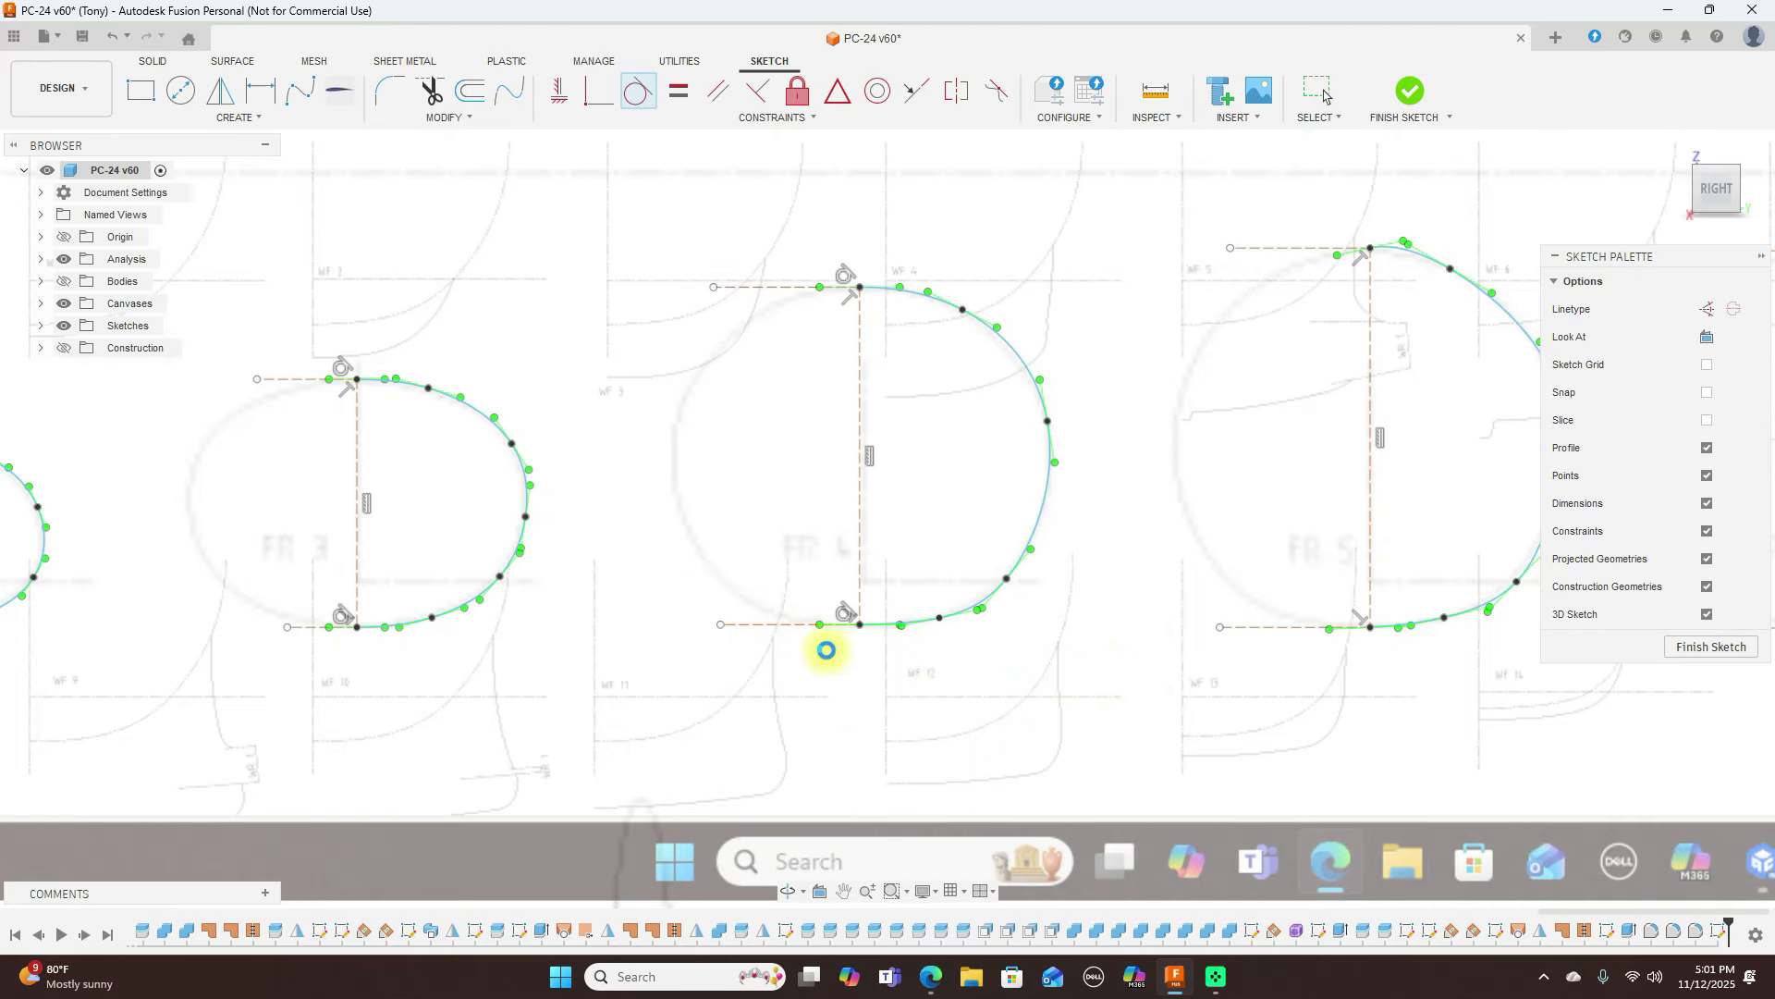
key(Escape)
Move FR 5's upper-right spline point outward along the curve onto the canvas outline
middle_drag(1388, 687, 1085, 668)
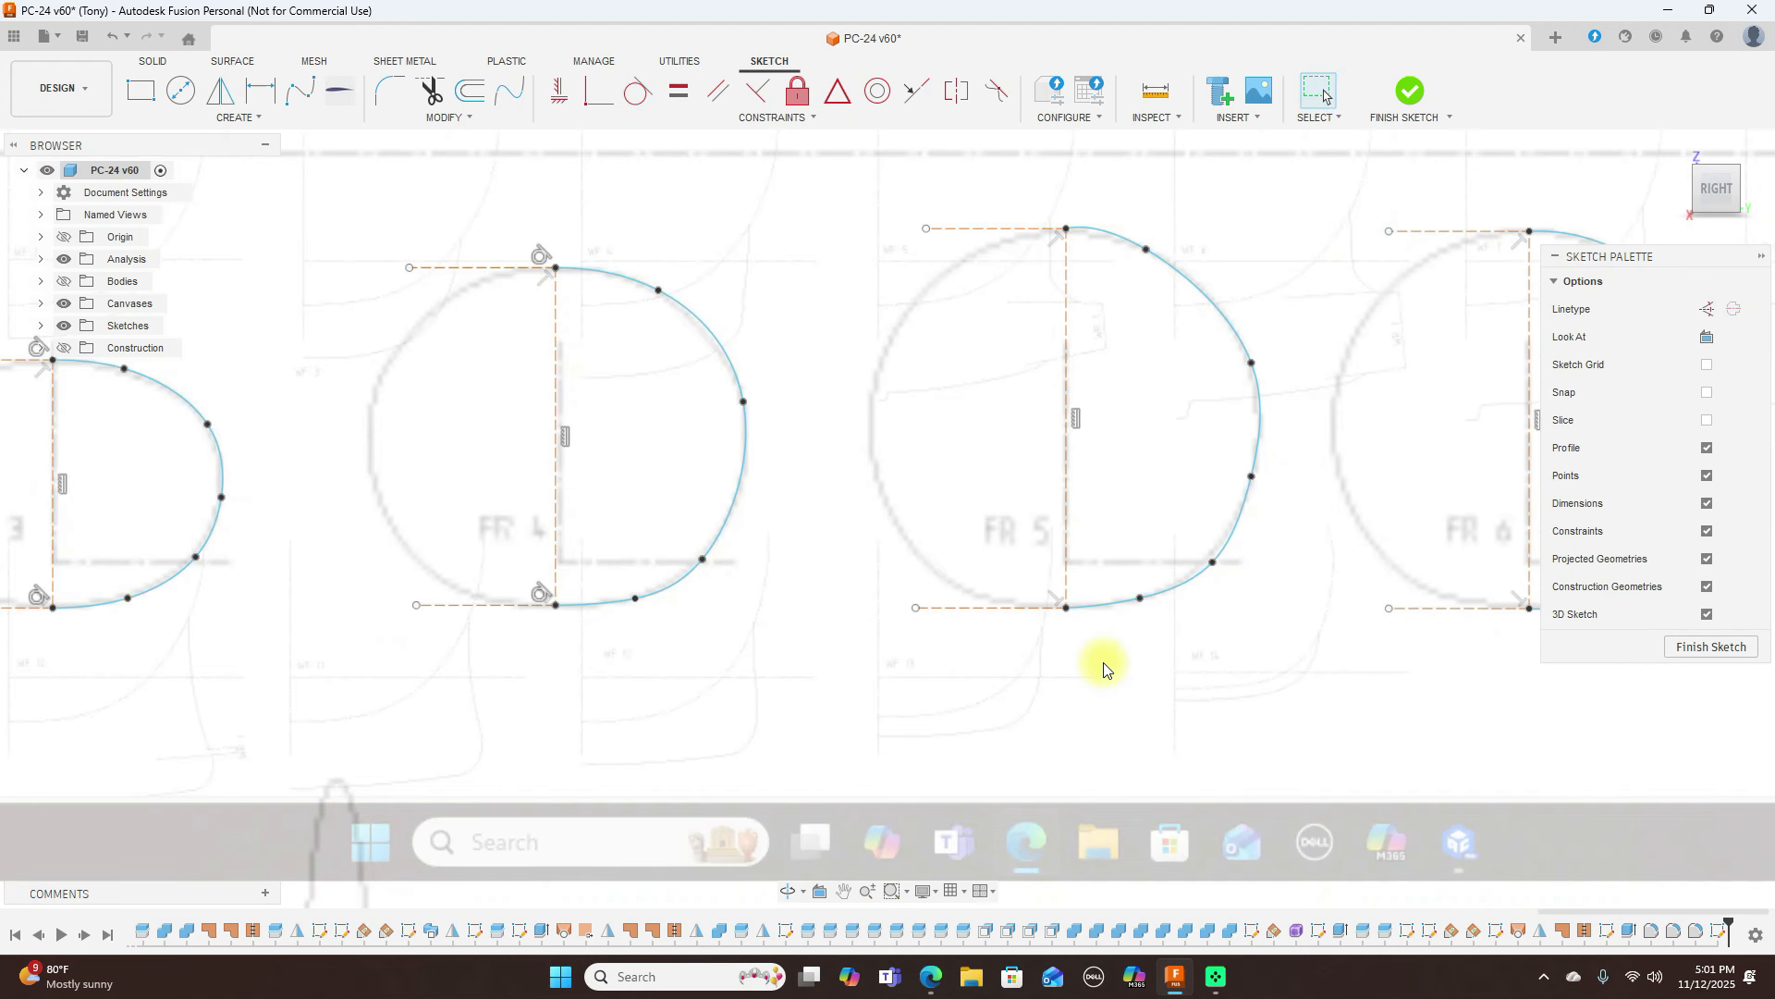
middle_drag(1162, 700, 1010, 795)
click(991, 347)
drag(1006, 354, 1024, 366)
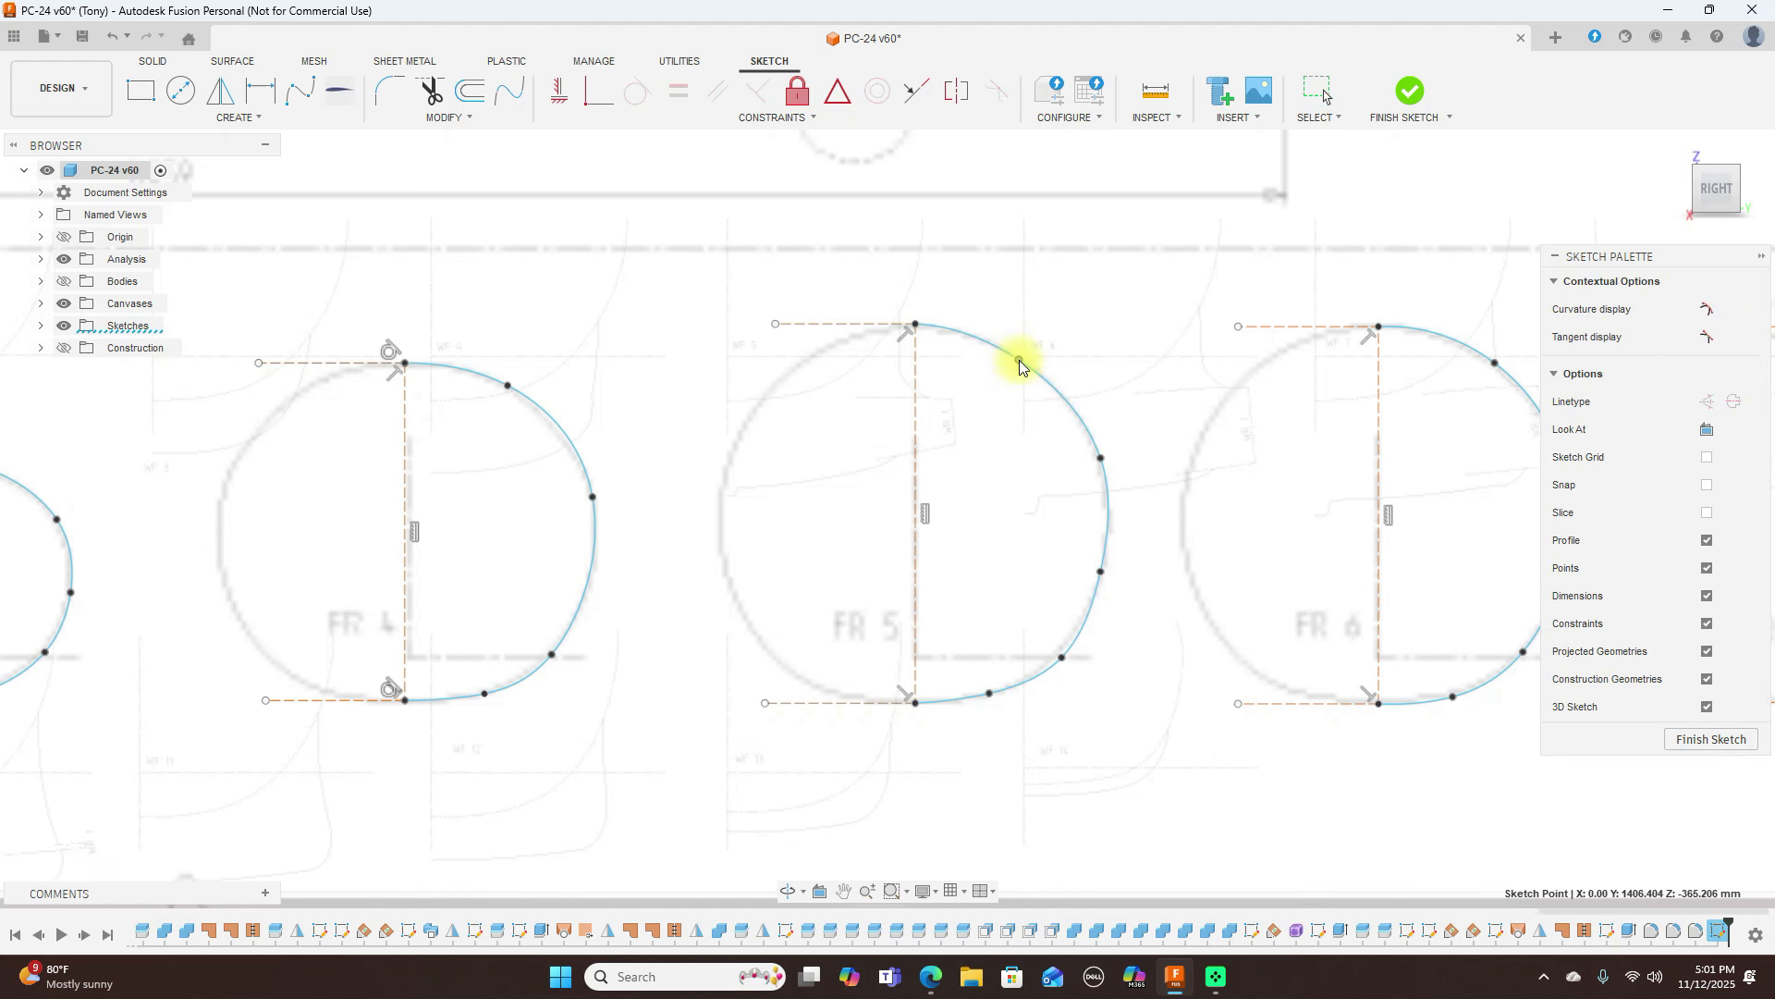
Make FR 5's spline tangent to its top and bottom construction lines, then nudge its lower-right spline point onto the outline
click(963, 334)
click(646, 100)
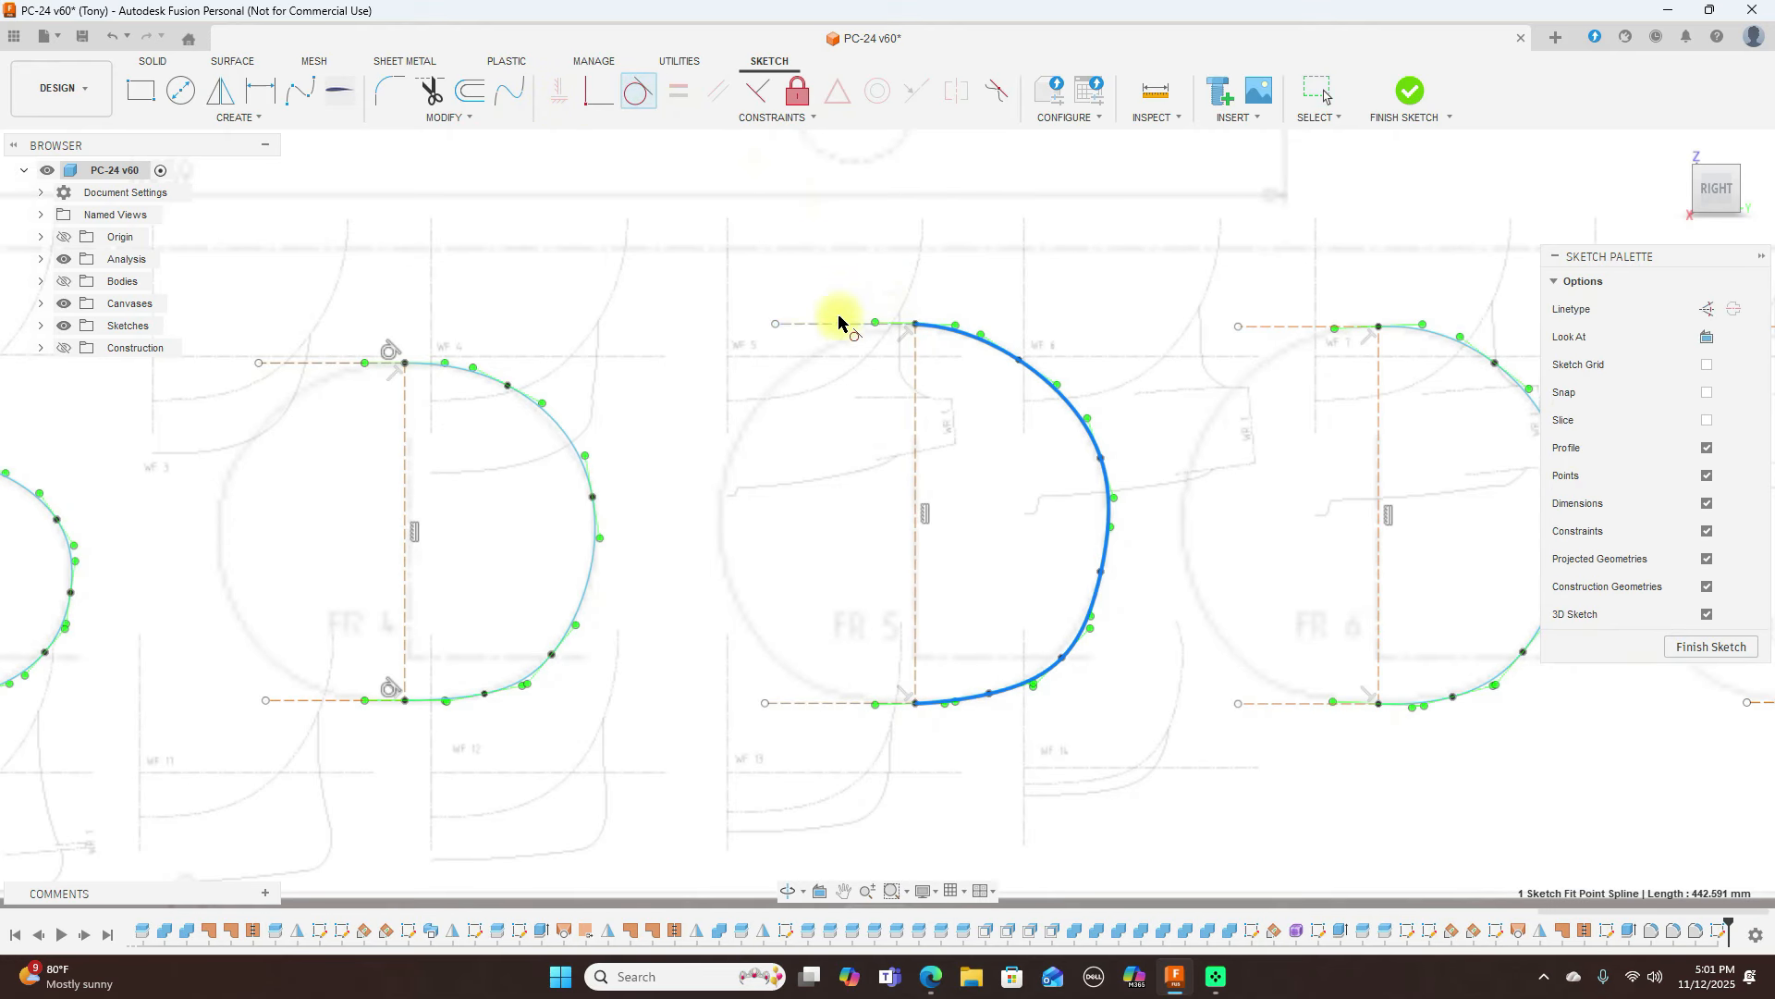
click(839, 325)
click(1107, 528)
click(808, 702)
right_click(1034, 773)
click(1084, 760)
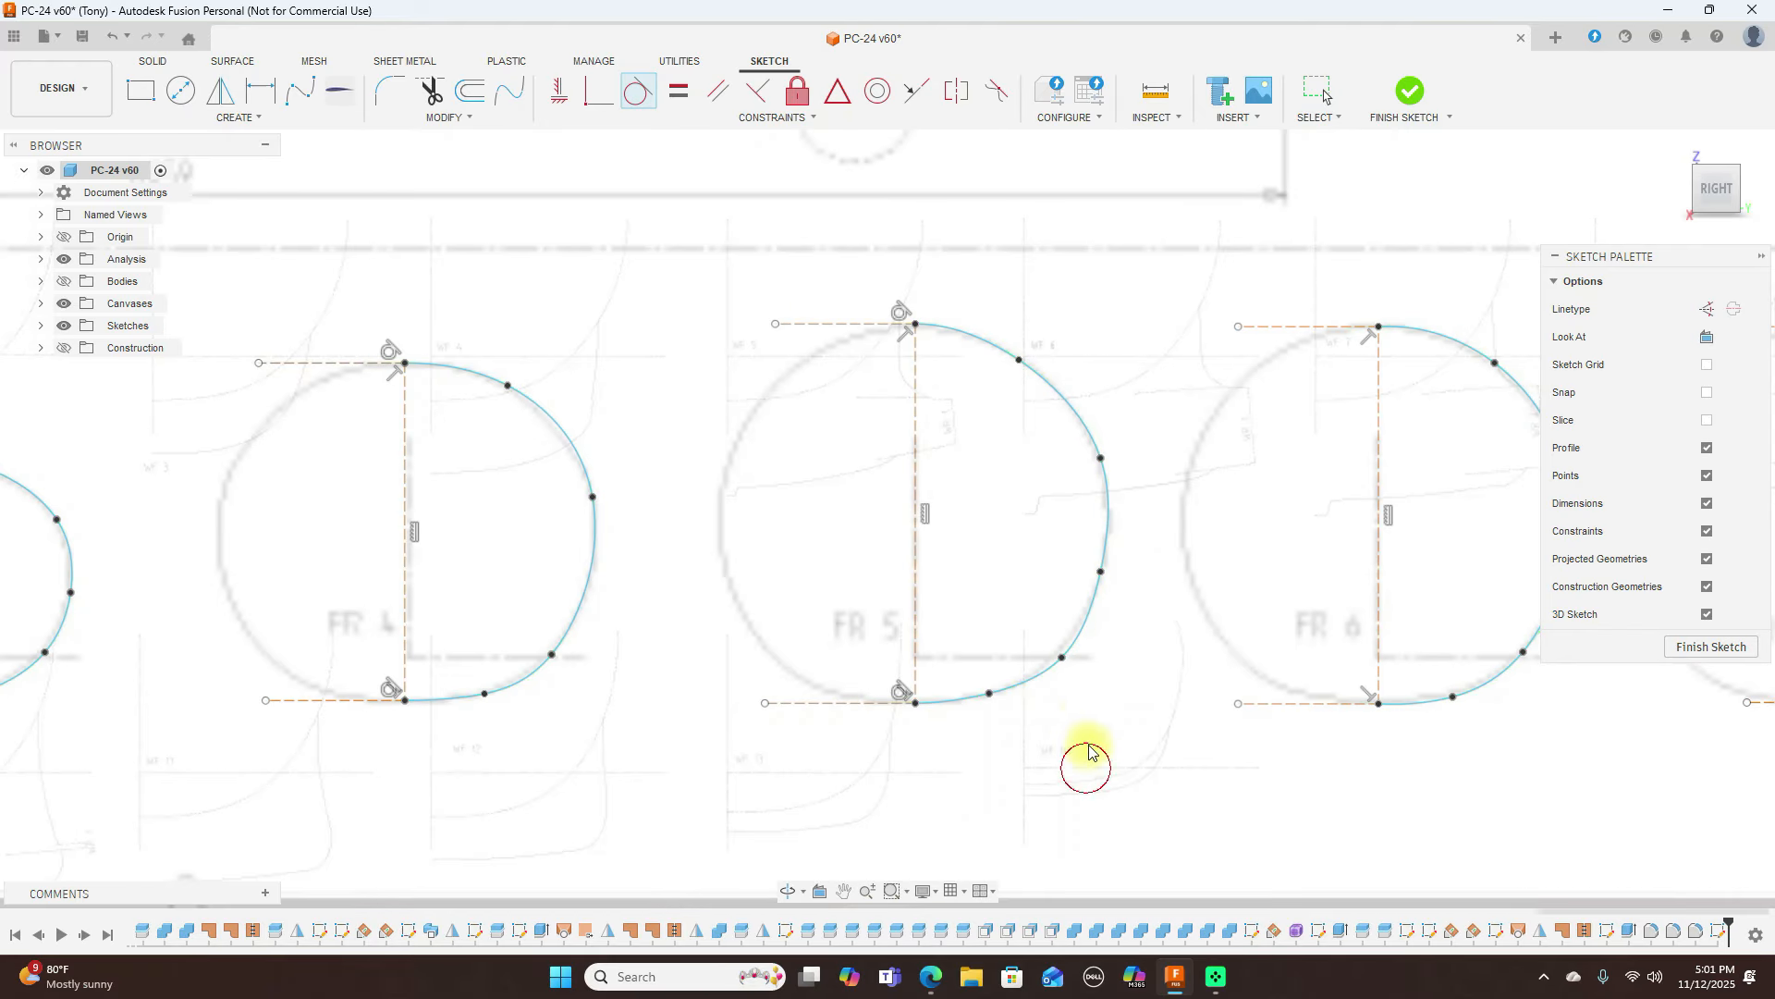
click(1060, 654)
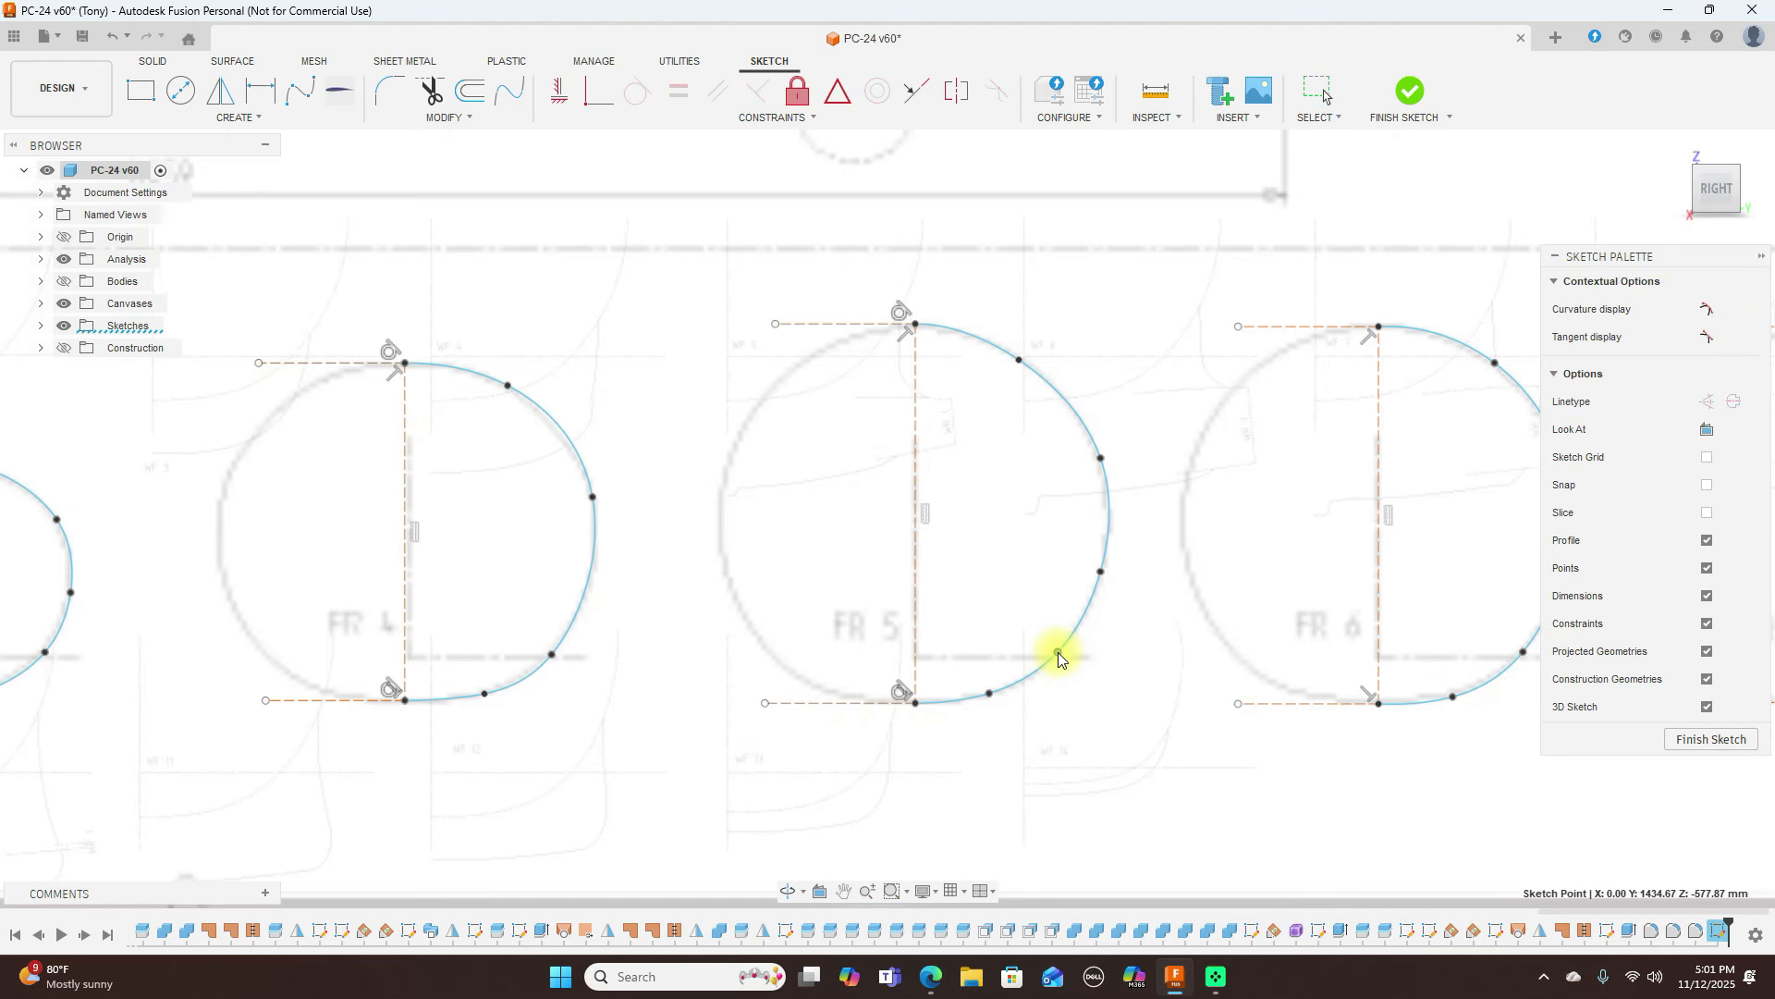
Make FR 6's spline tangent to its top and bottom horizontal construction lines
scroll(1133, 678, down, 2)
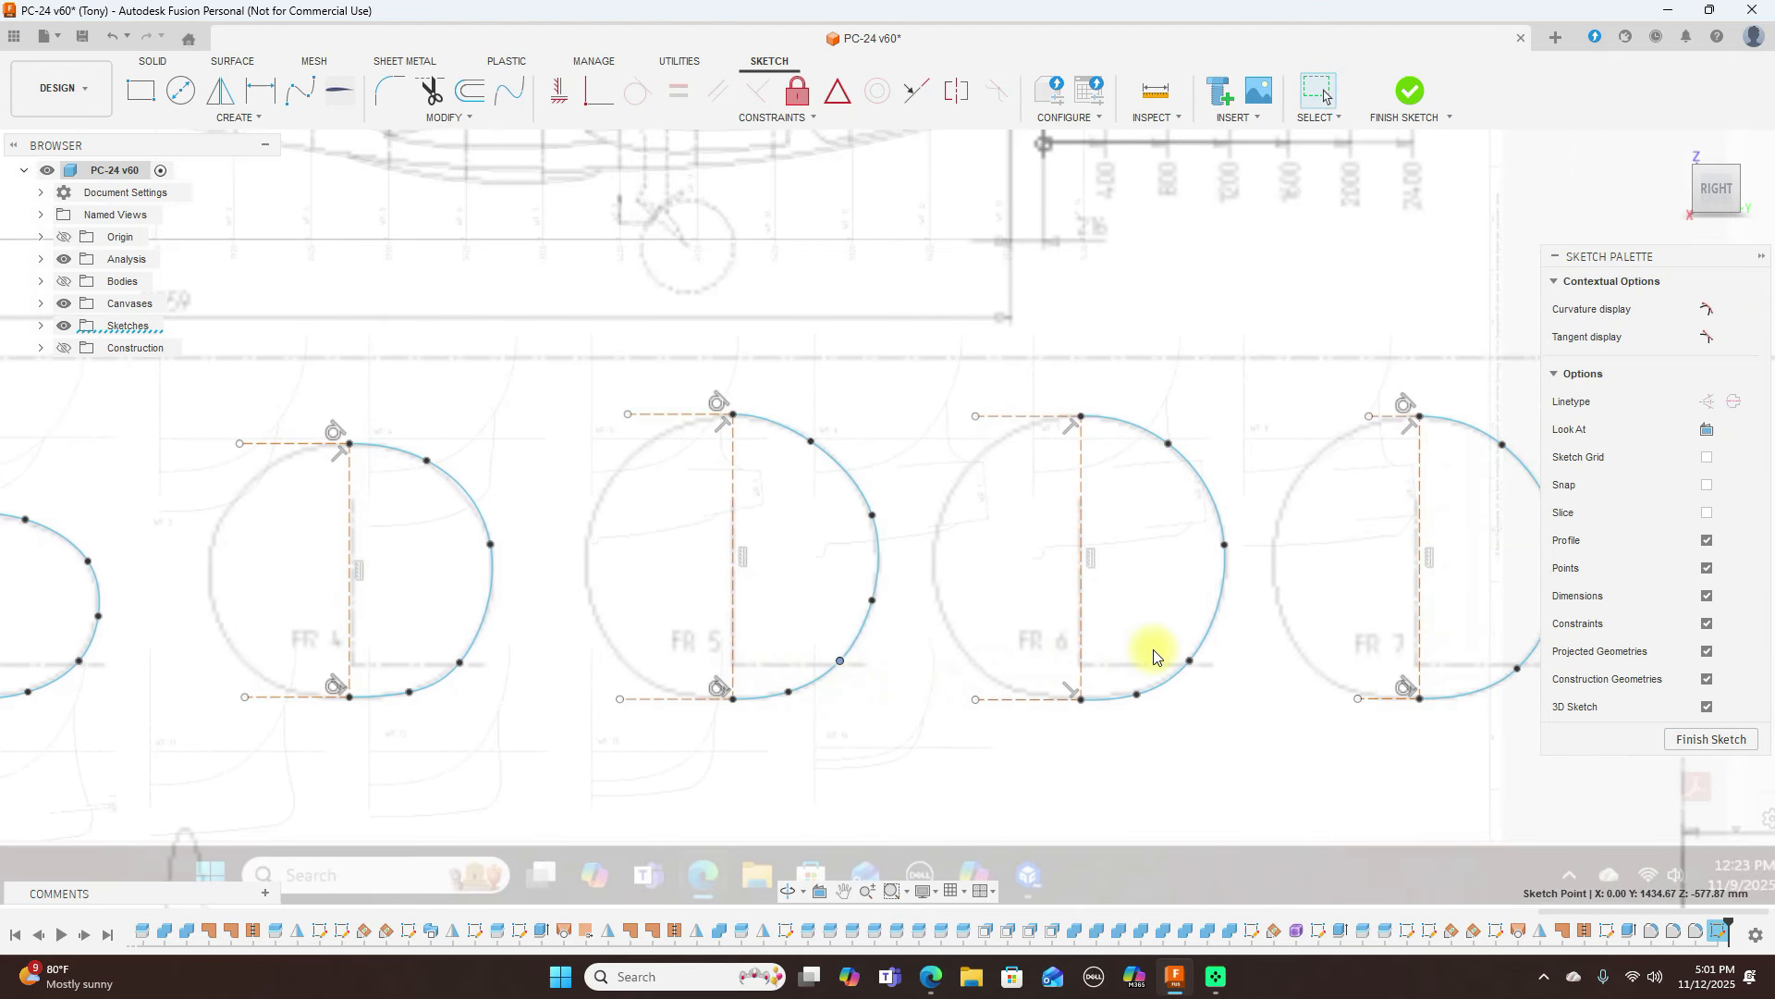
scroll(1193, 703, up, 2)
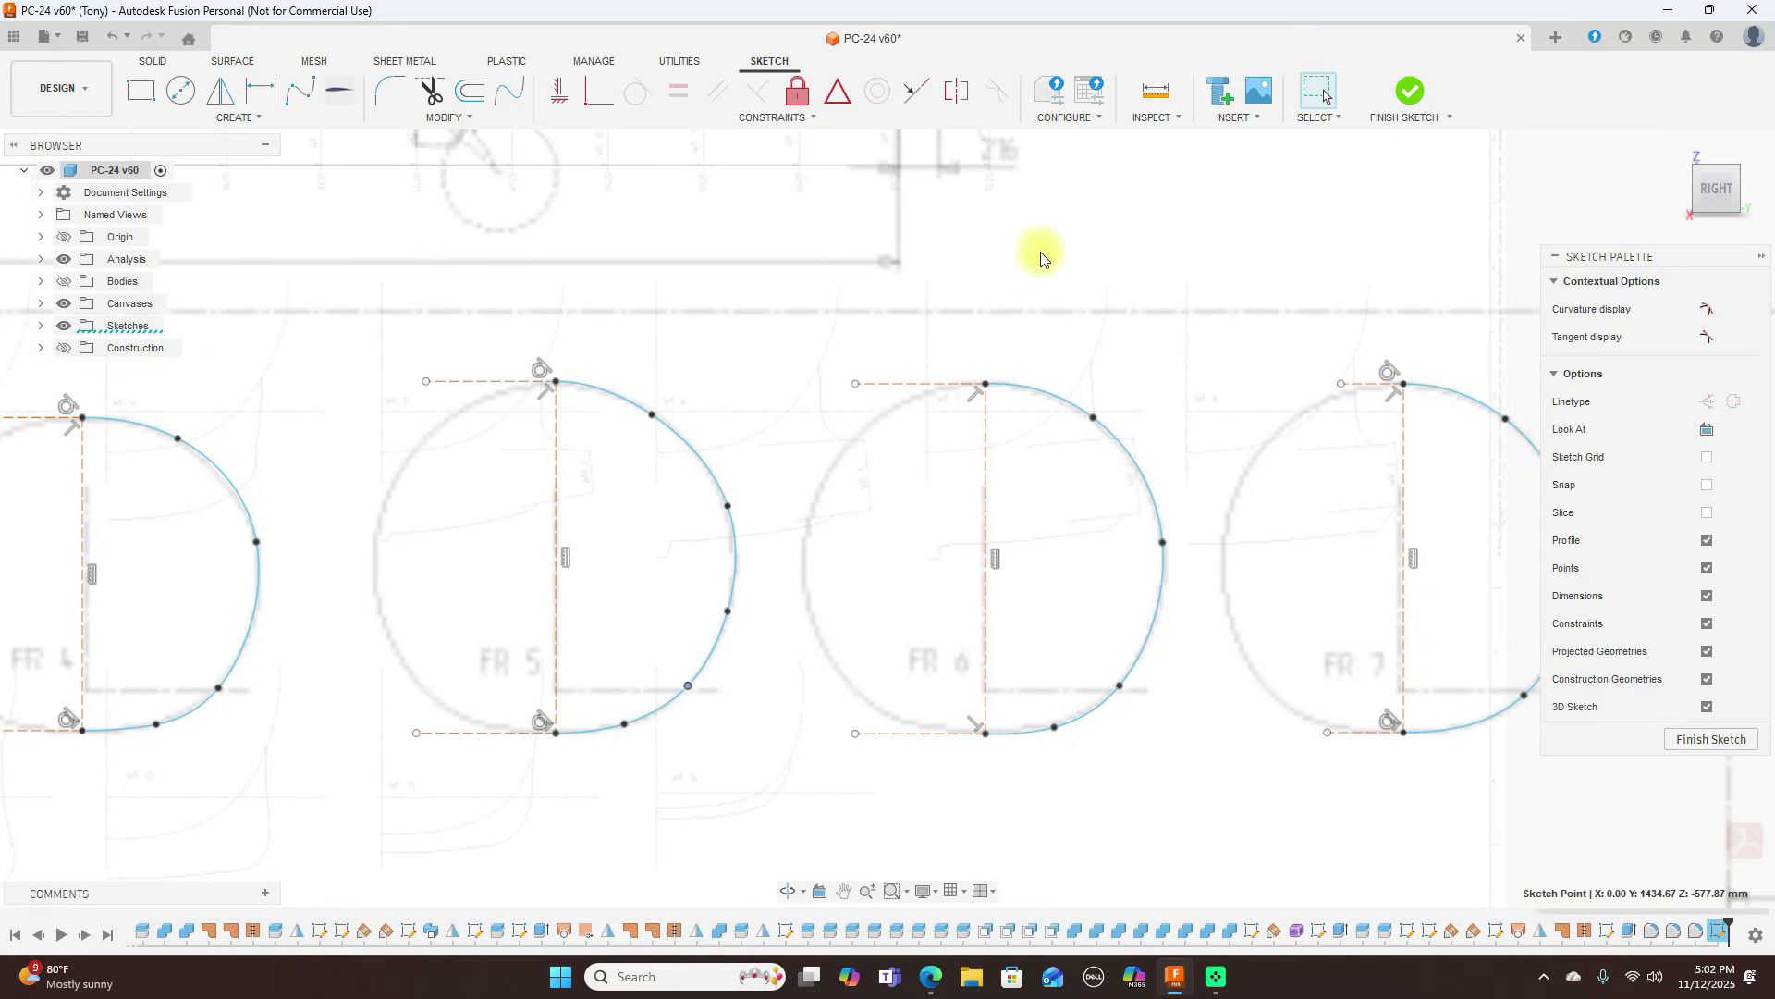
click(1051, 391)
click(637, 91)
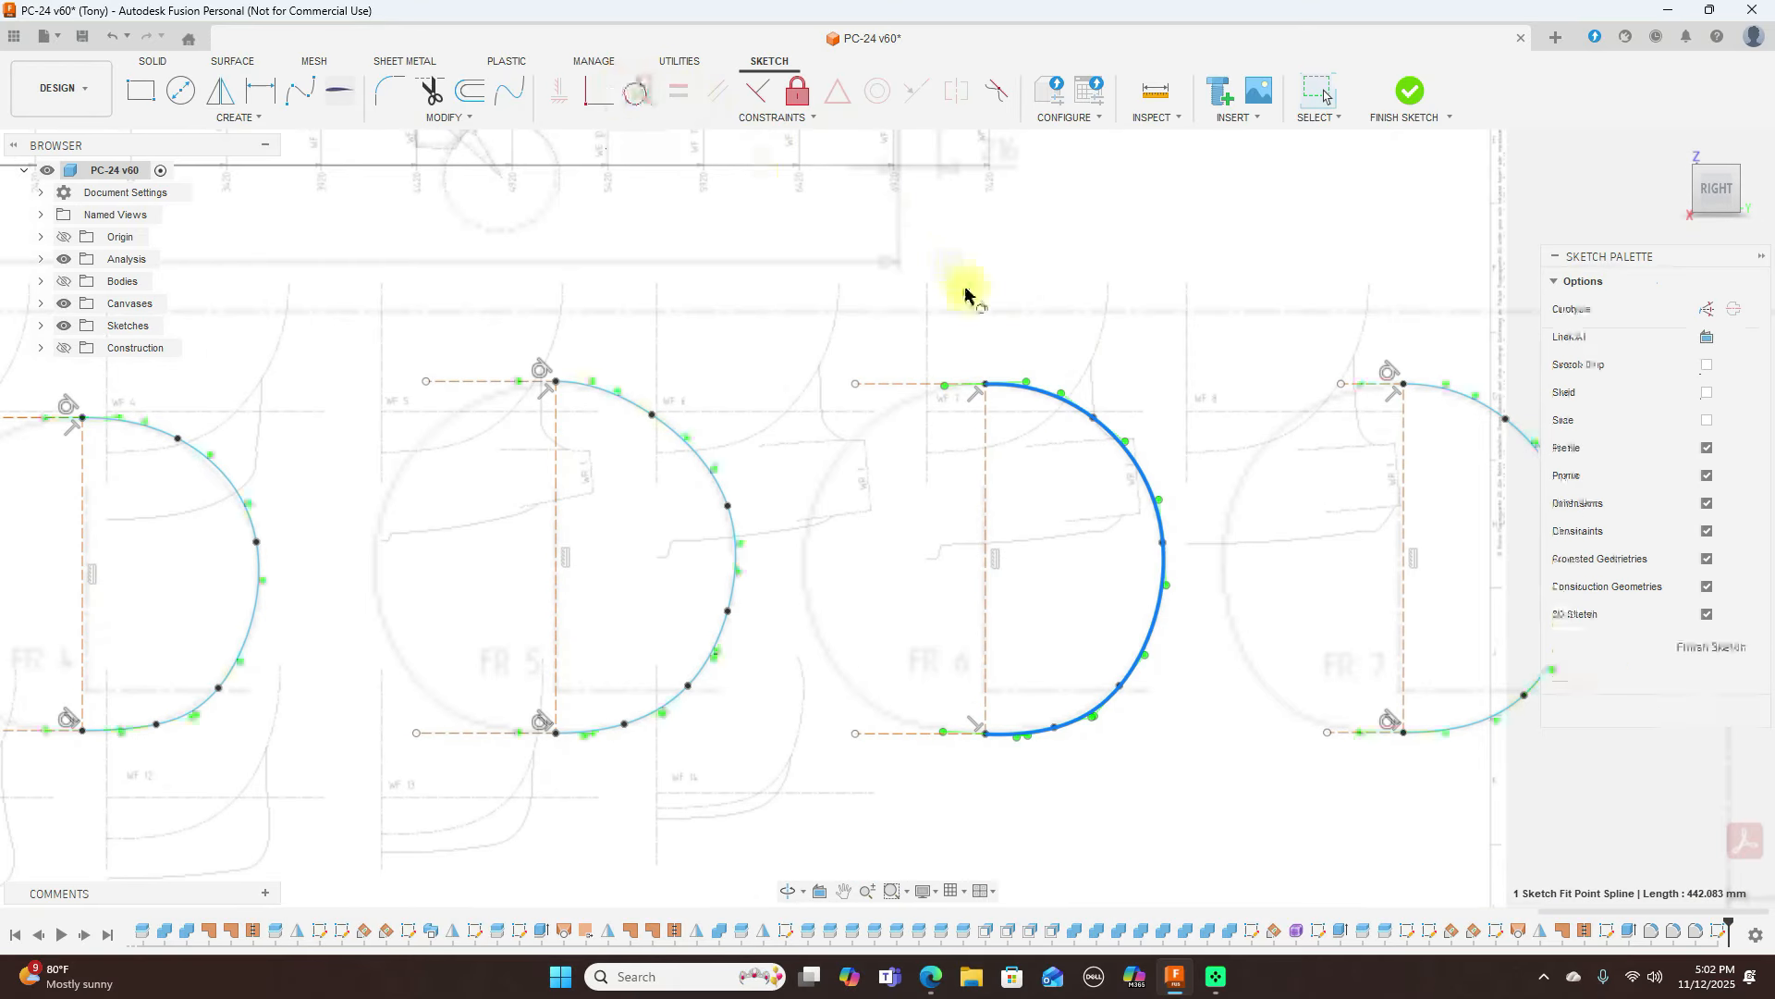
click(912, 388)
click(1162, 589)
click(910, 734)
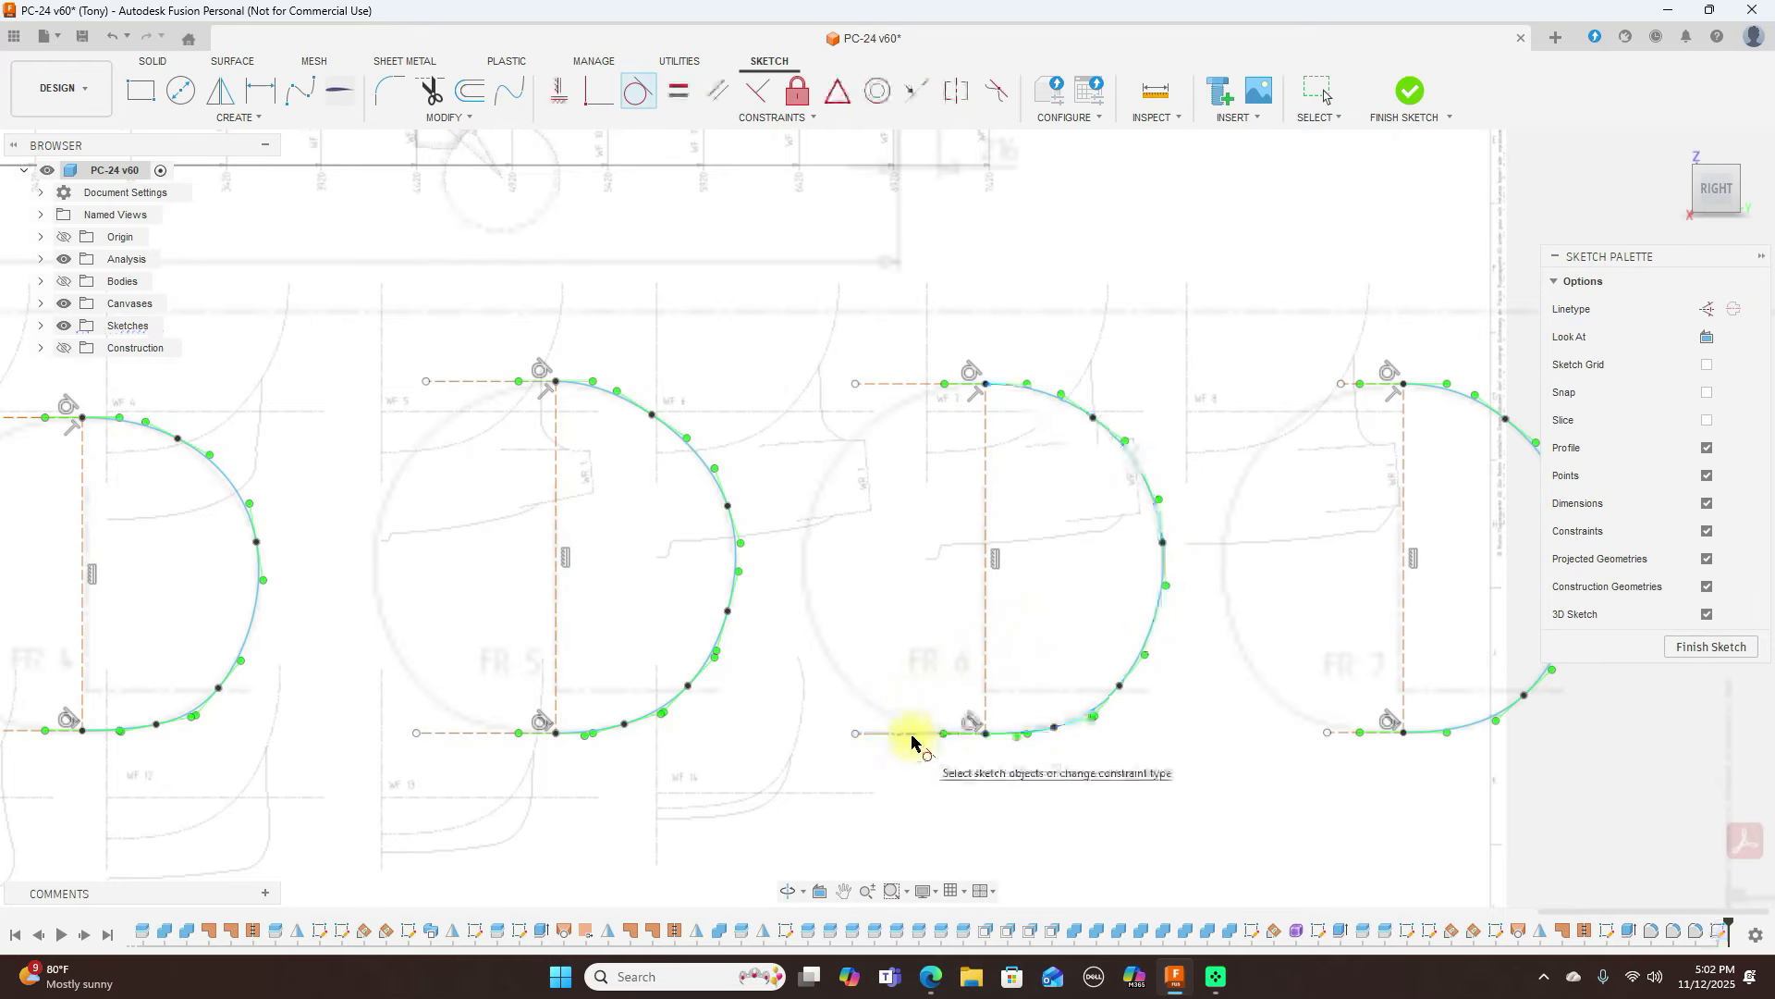
right_click(911, 733)
click(955, 730)
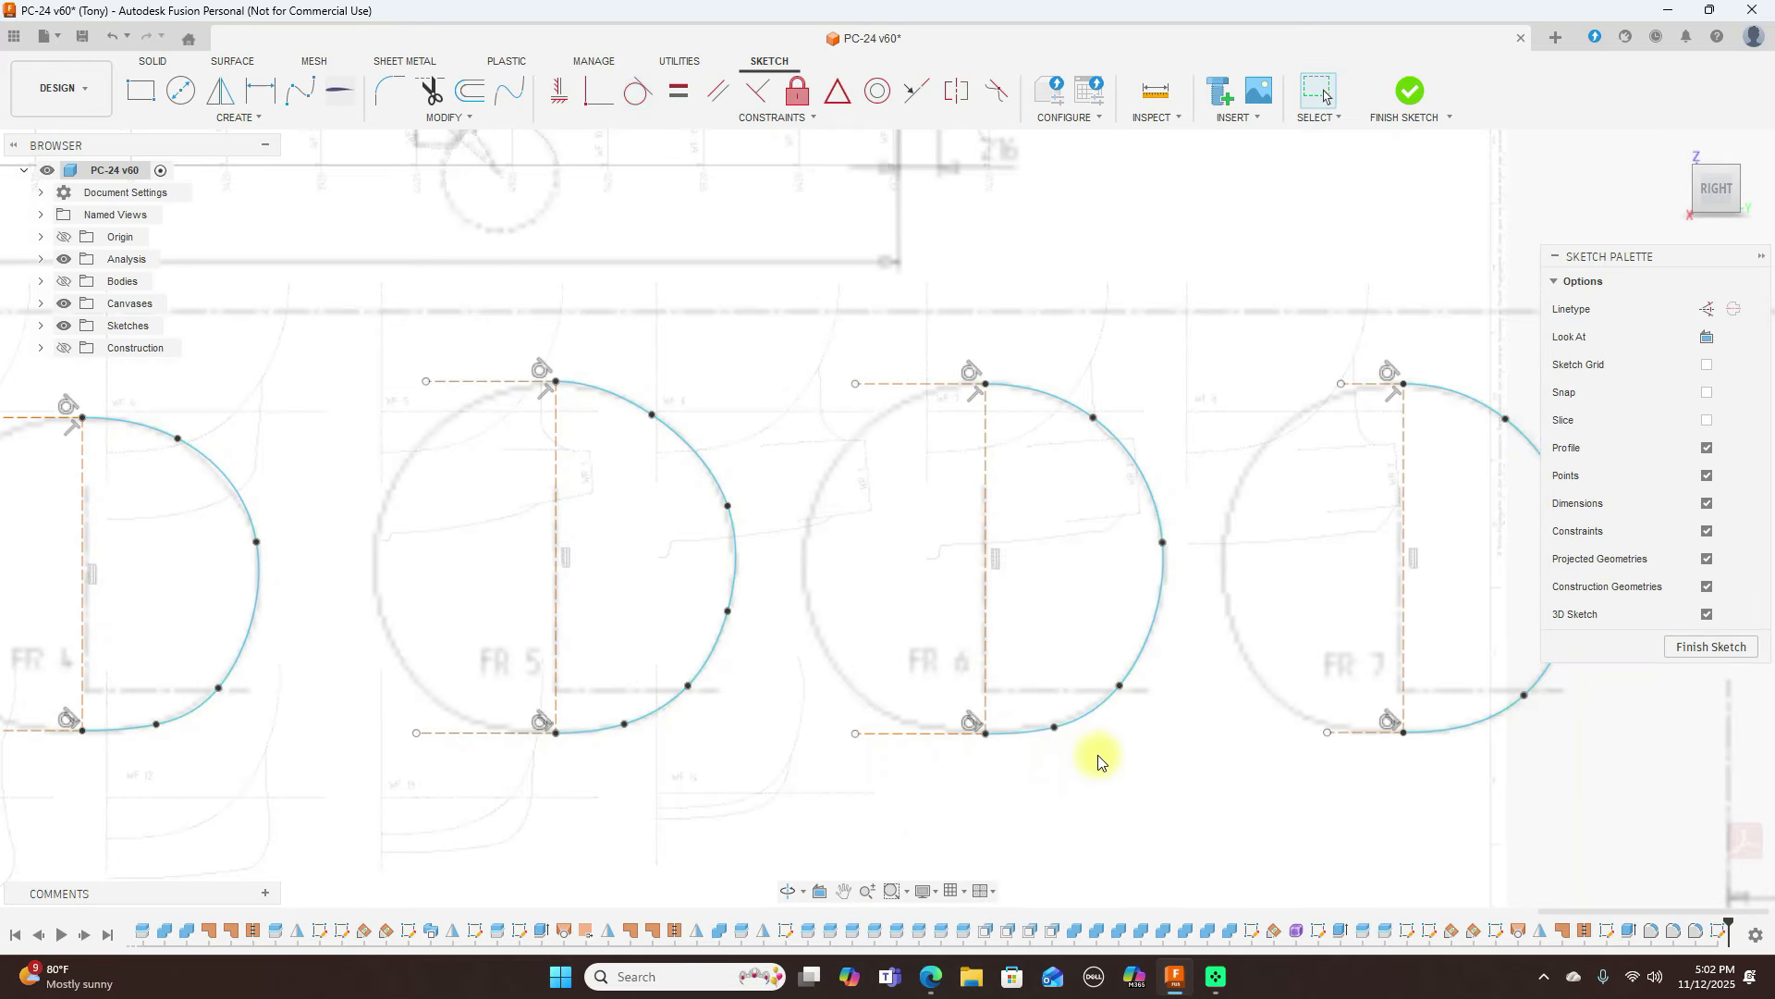
Mirror FR 1's spline about its vertical centre line to close the section
scroll(1101, 750, down, 5)
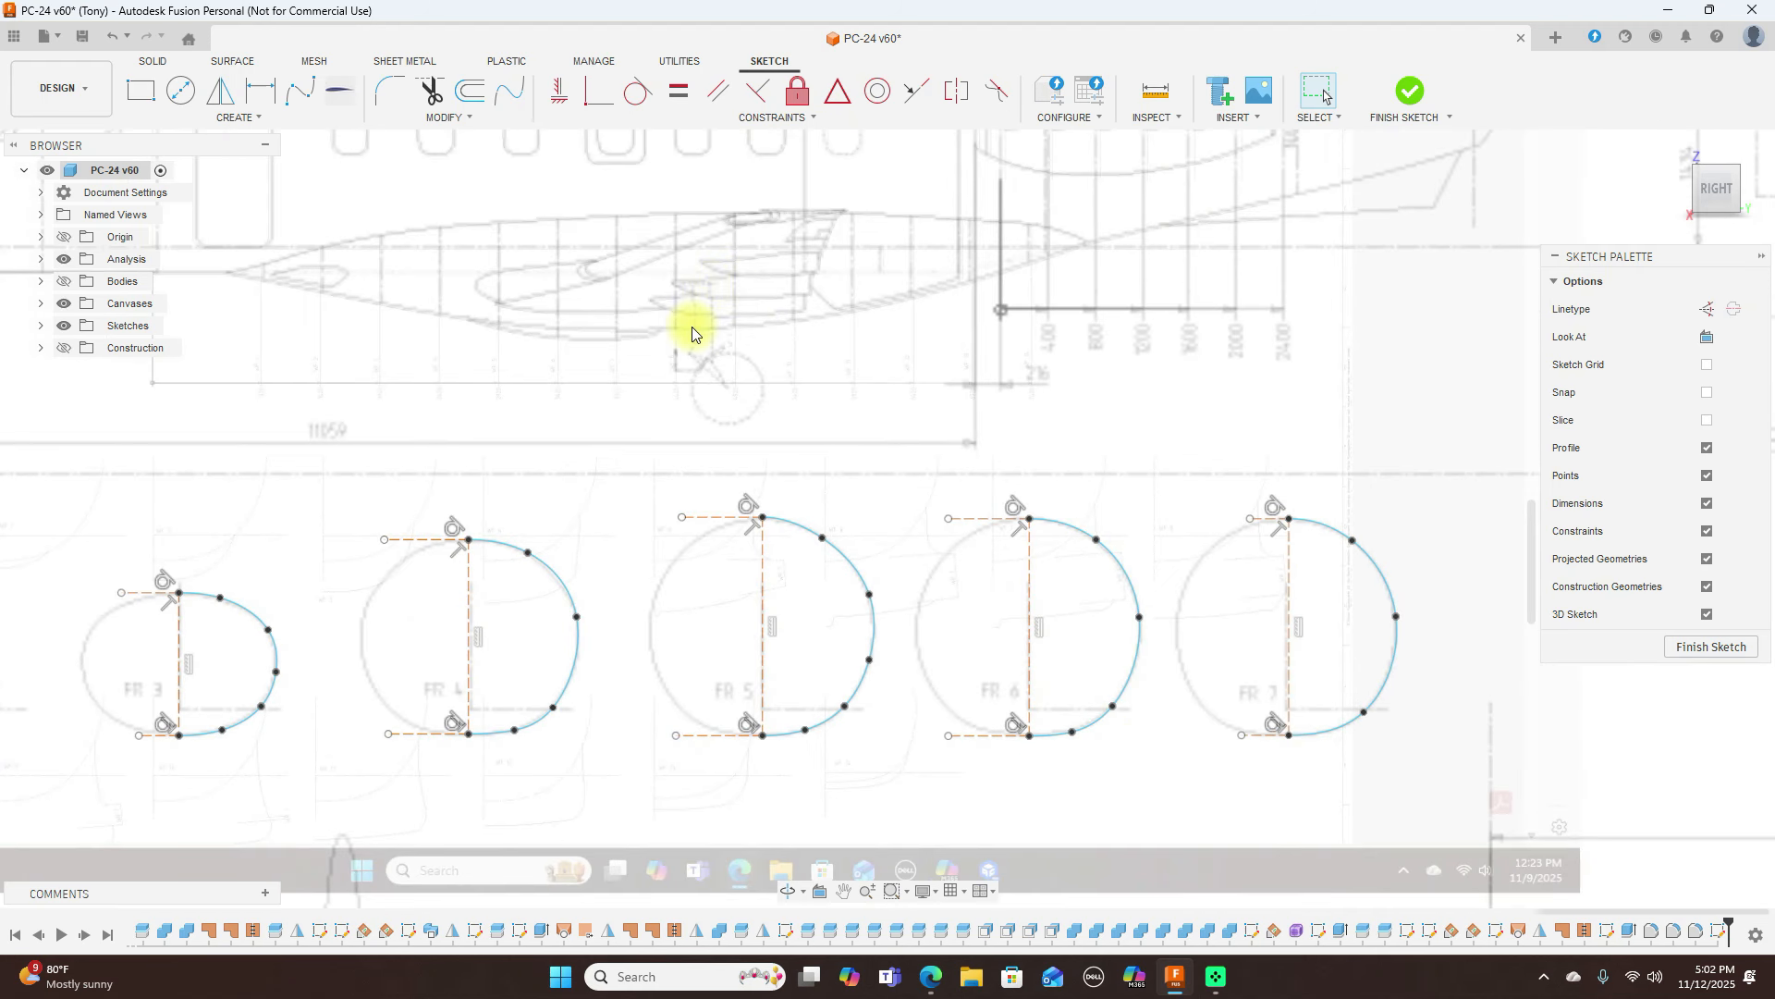
scroll(689, 331, down, 2)
mouse_move(630, 266)
middle_down()
mouse_move(987, 198)
mouse_move(1008, 217)
middle_up()
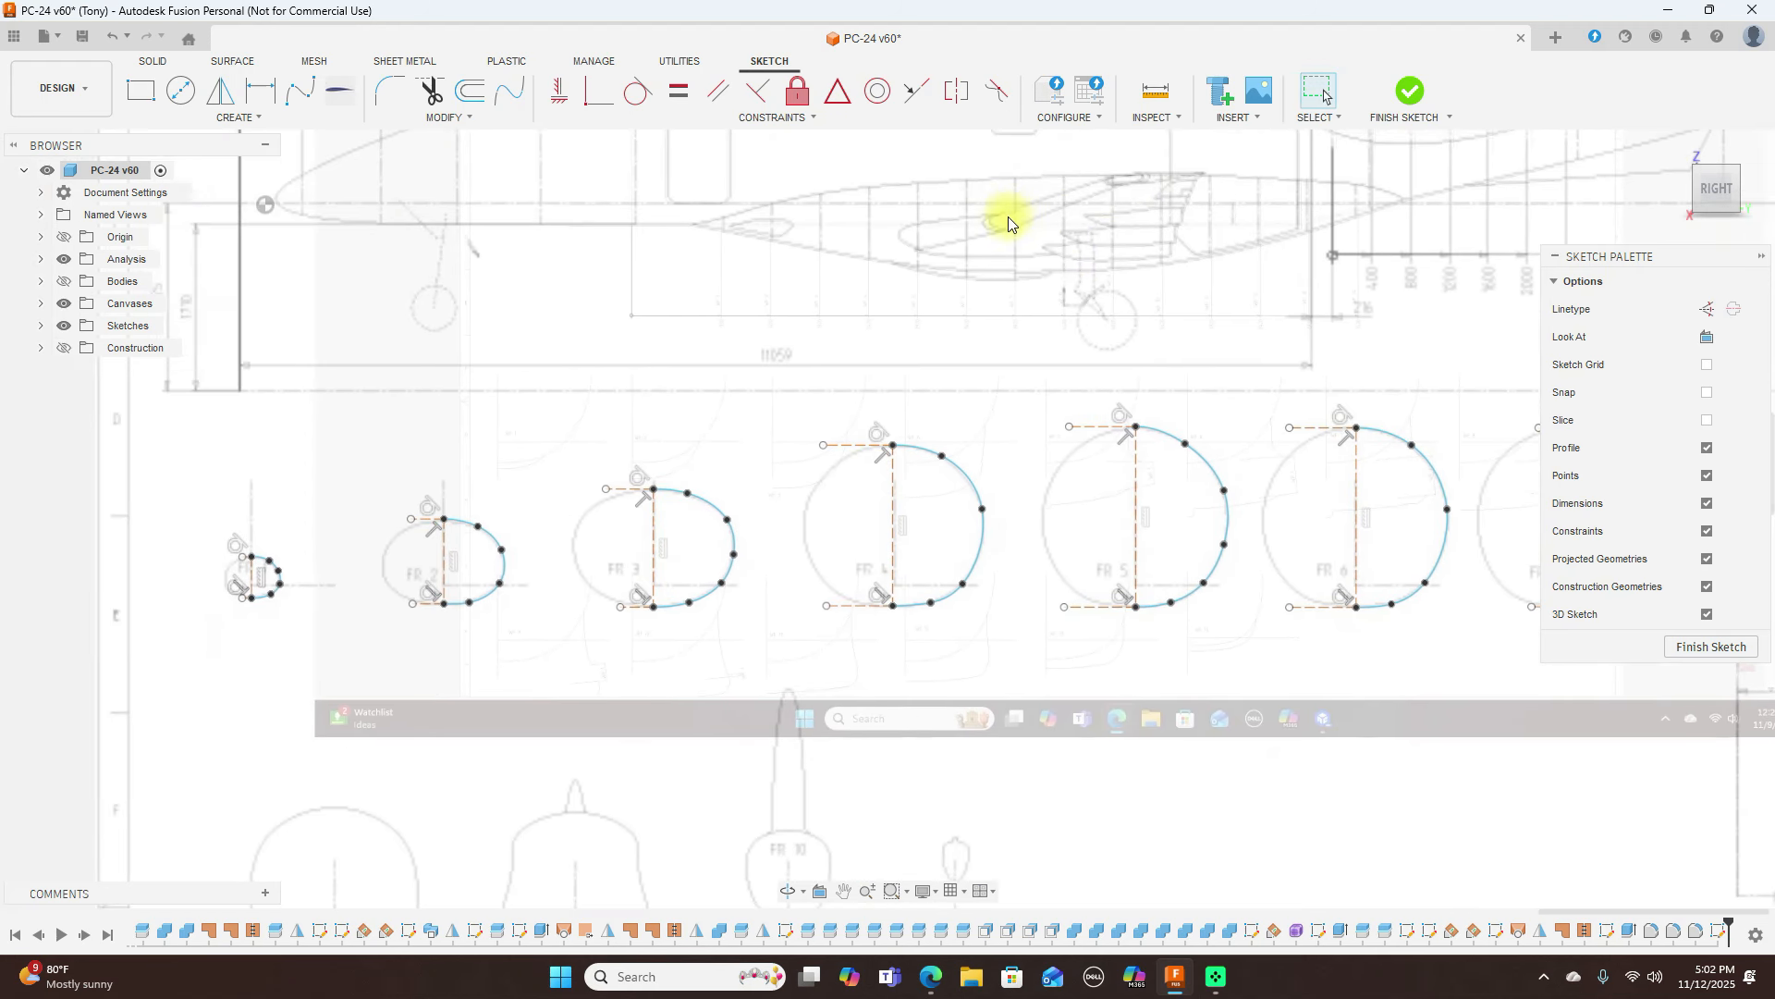
scroll(944, 264, up, 2)
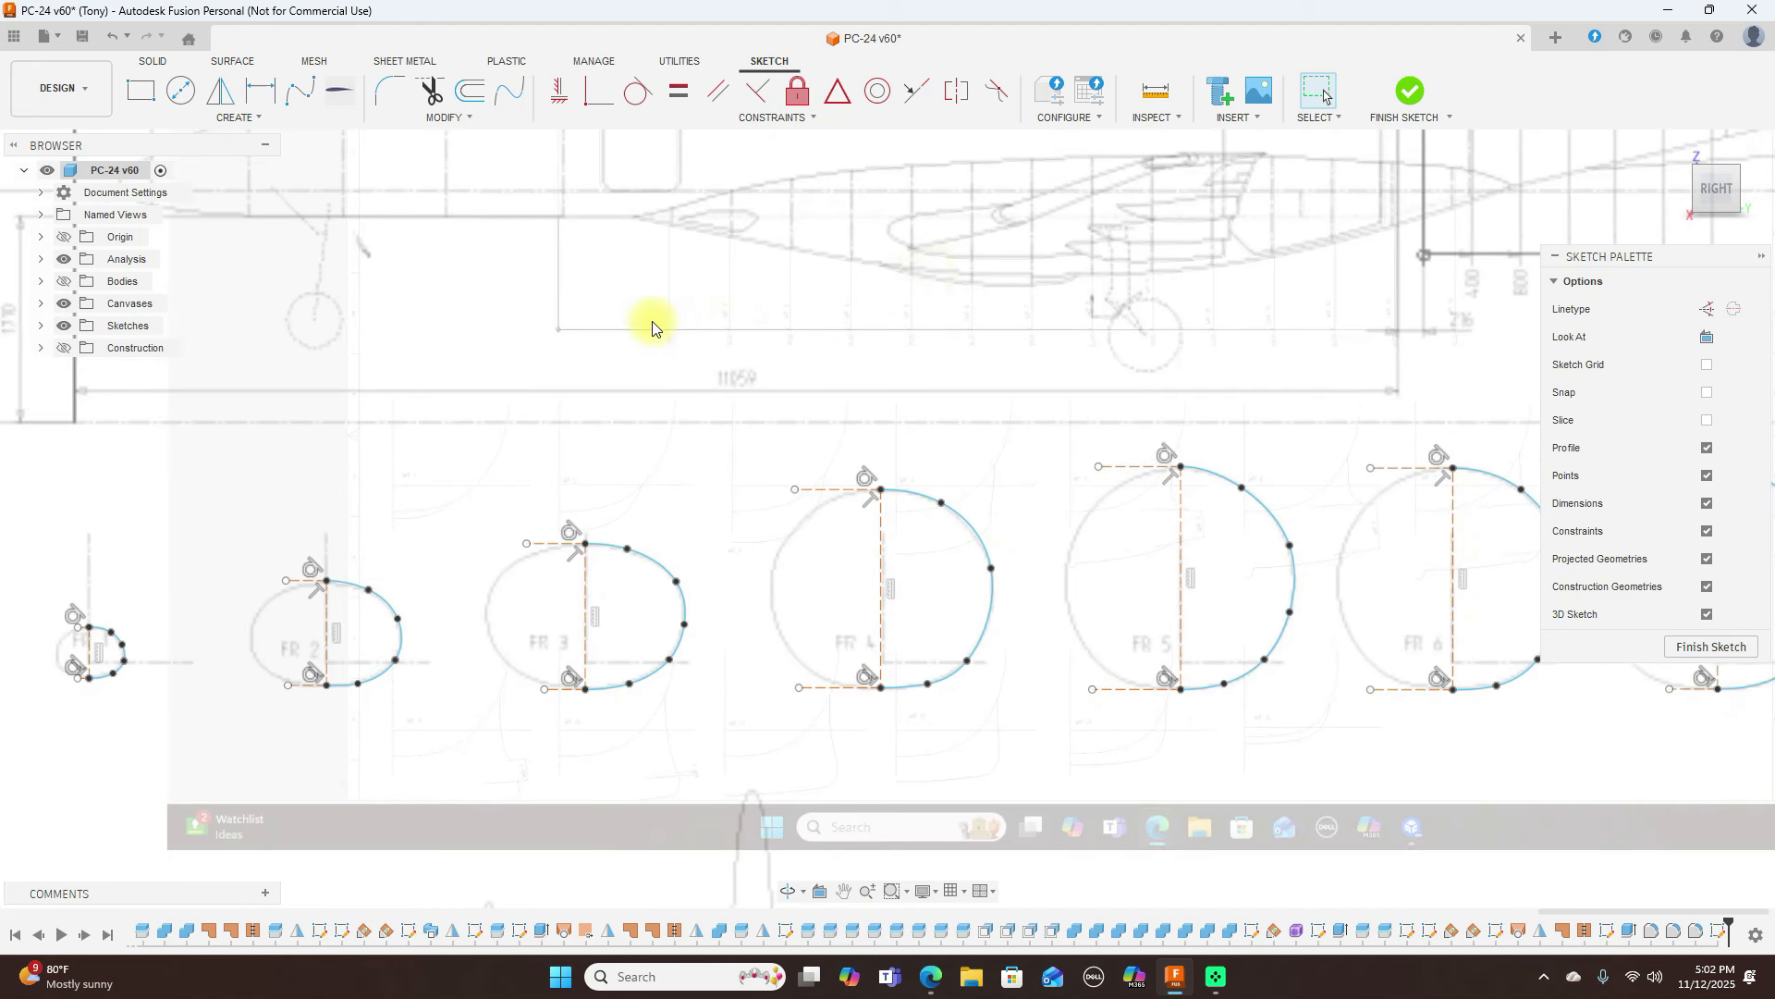
middle_drag(532, 359, 928, 359)
scroll(511, 409, up, 1)
mouse_move(511, 414)
middle_down()
mouse_move(634, 357)
mouse_move(726, 258)
middle_up()
scroll(726, 258, up, 1)
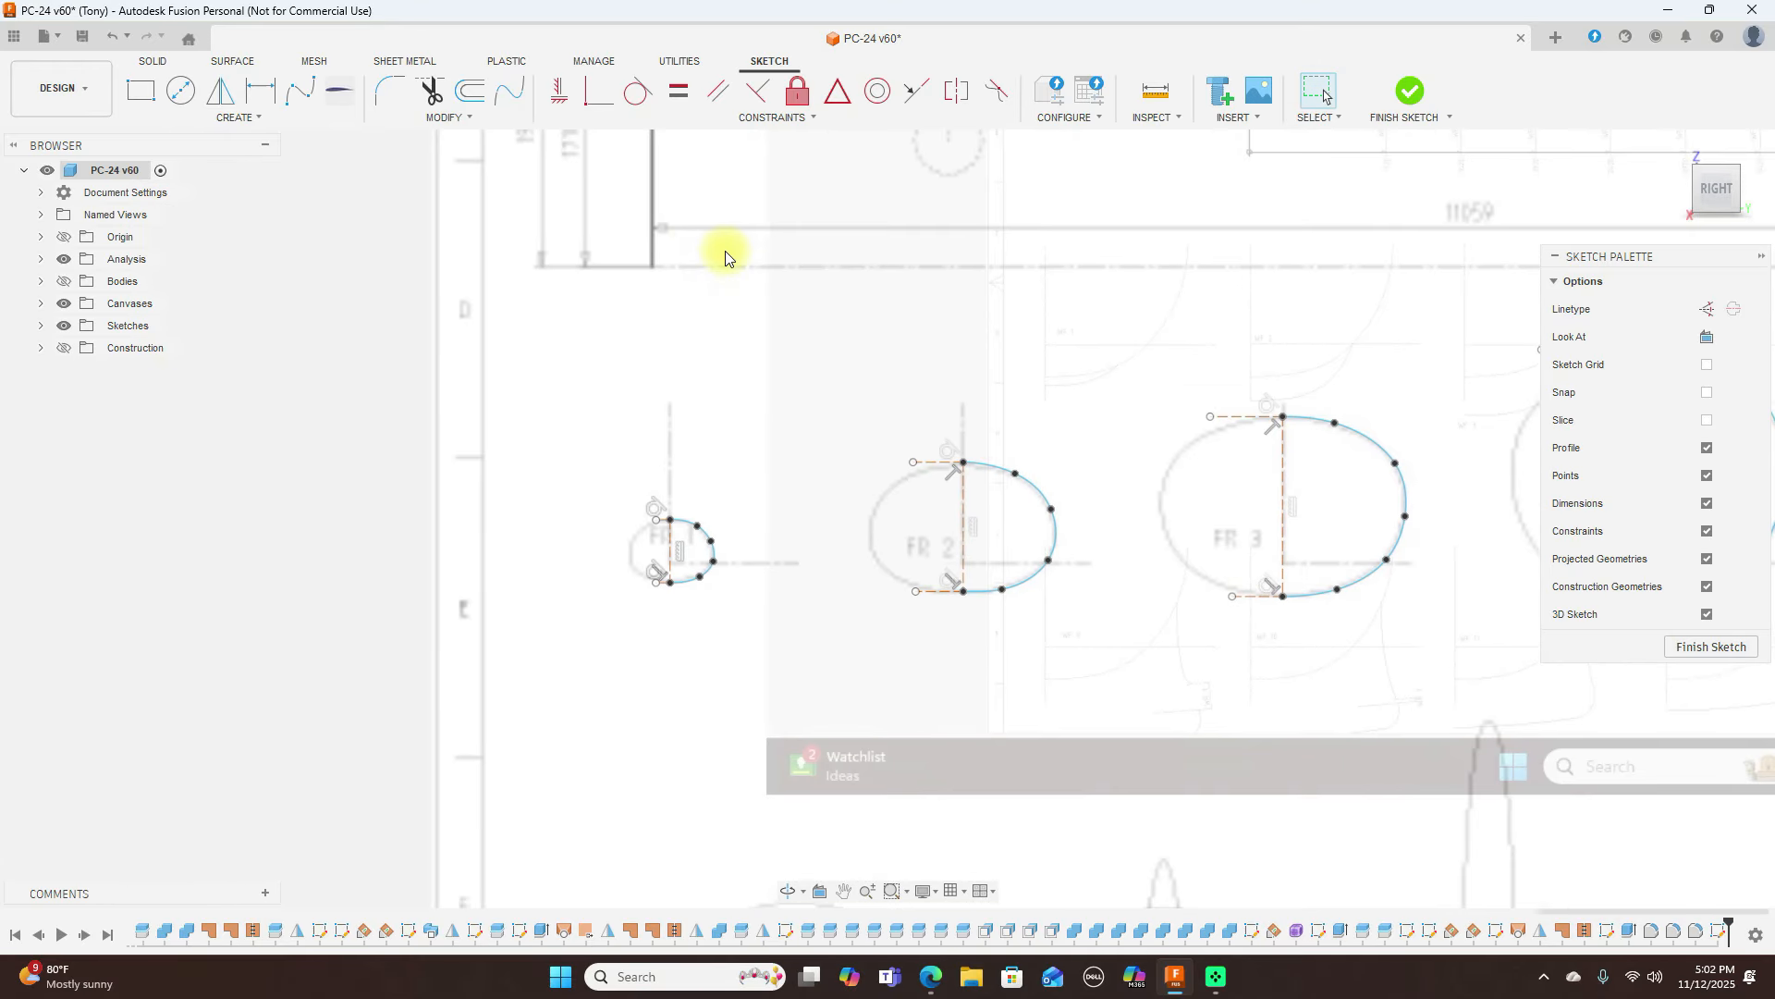
scroll(676, 342, up, 2)
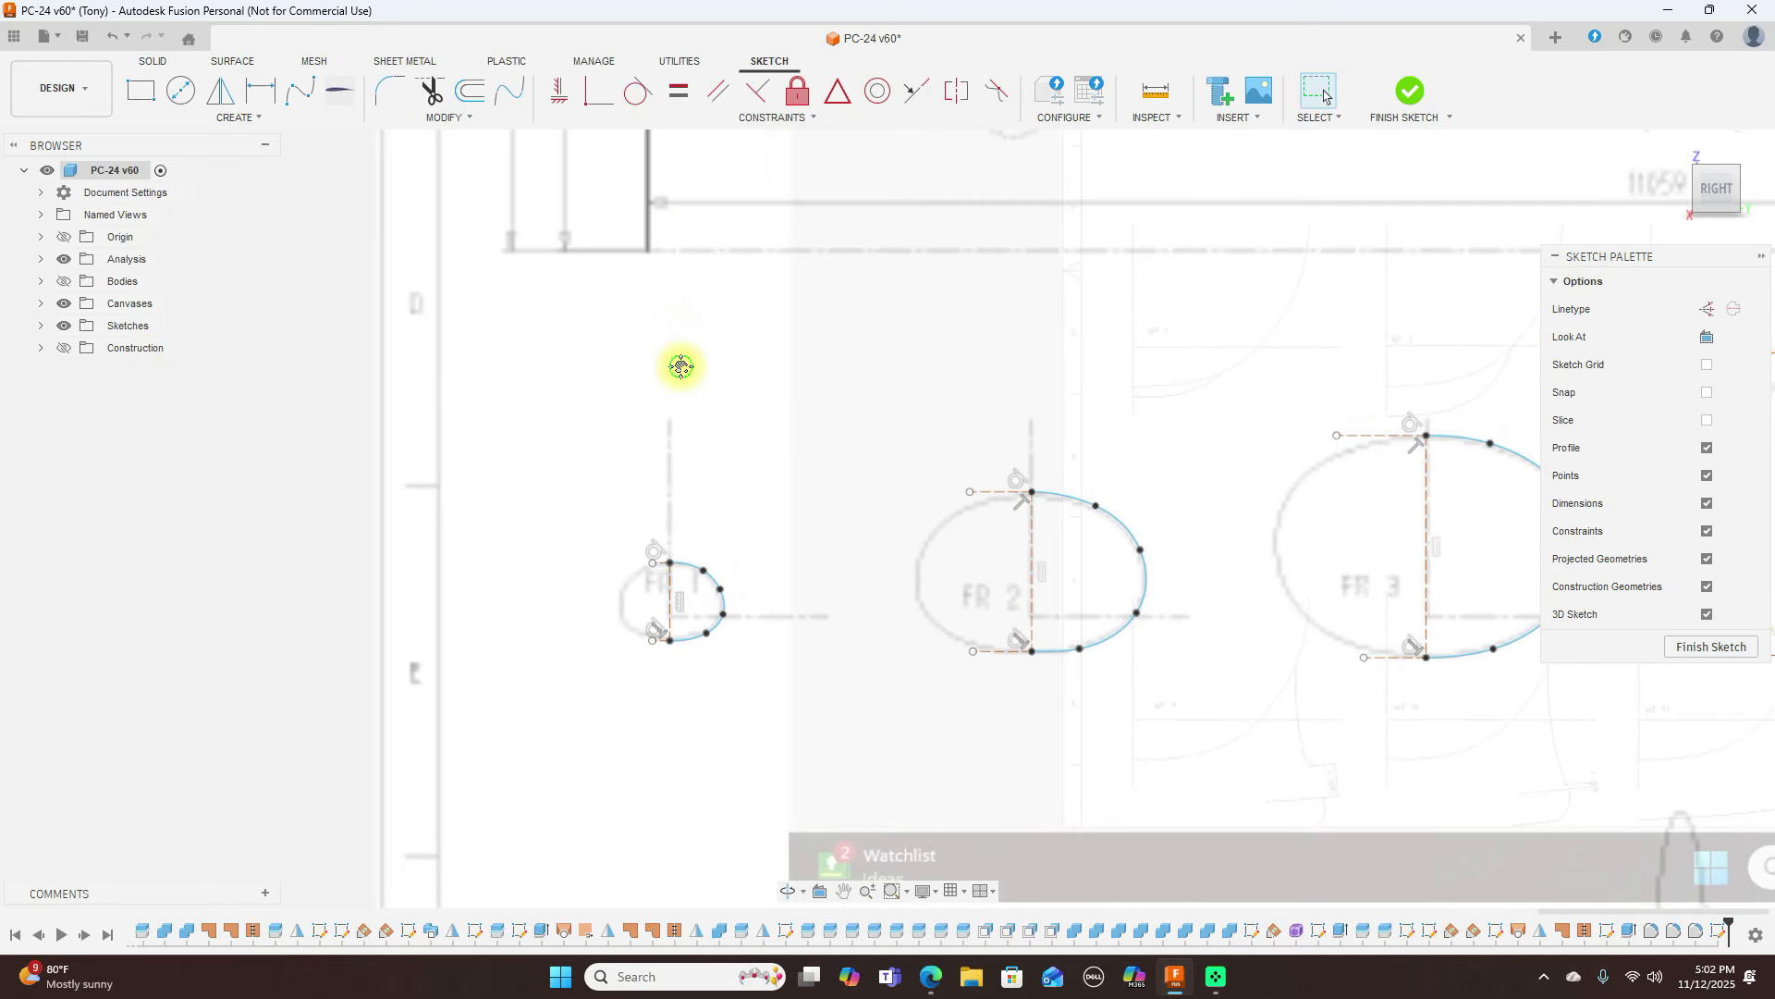
click(229, 90)
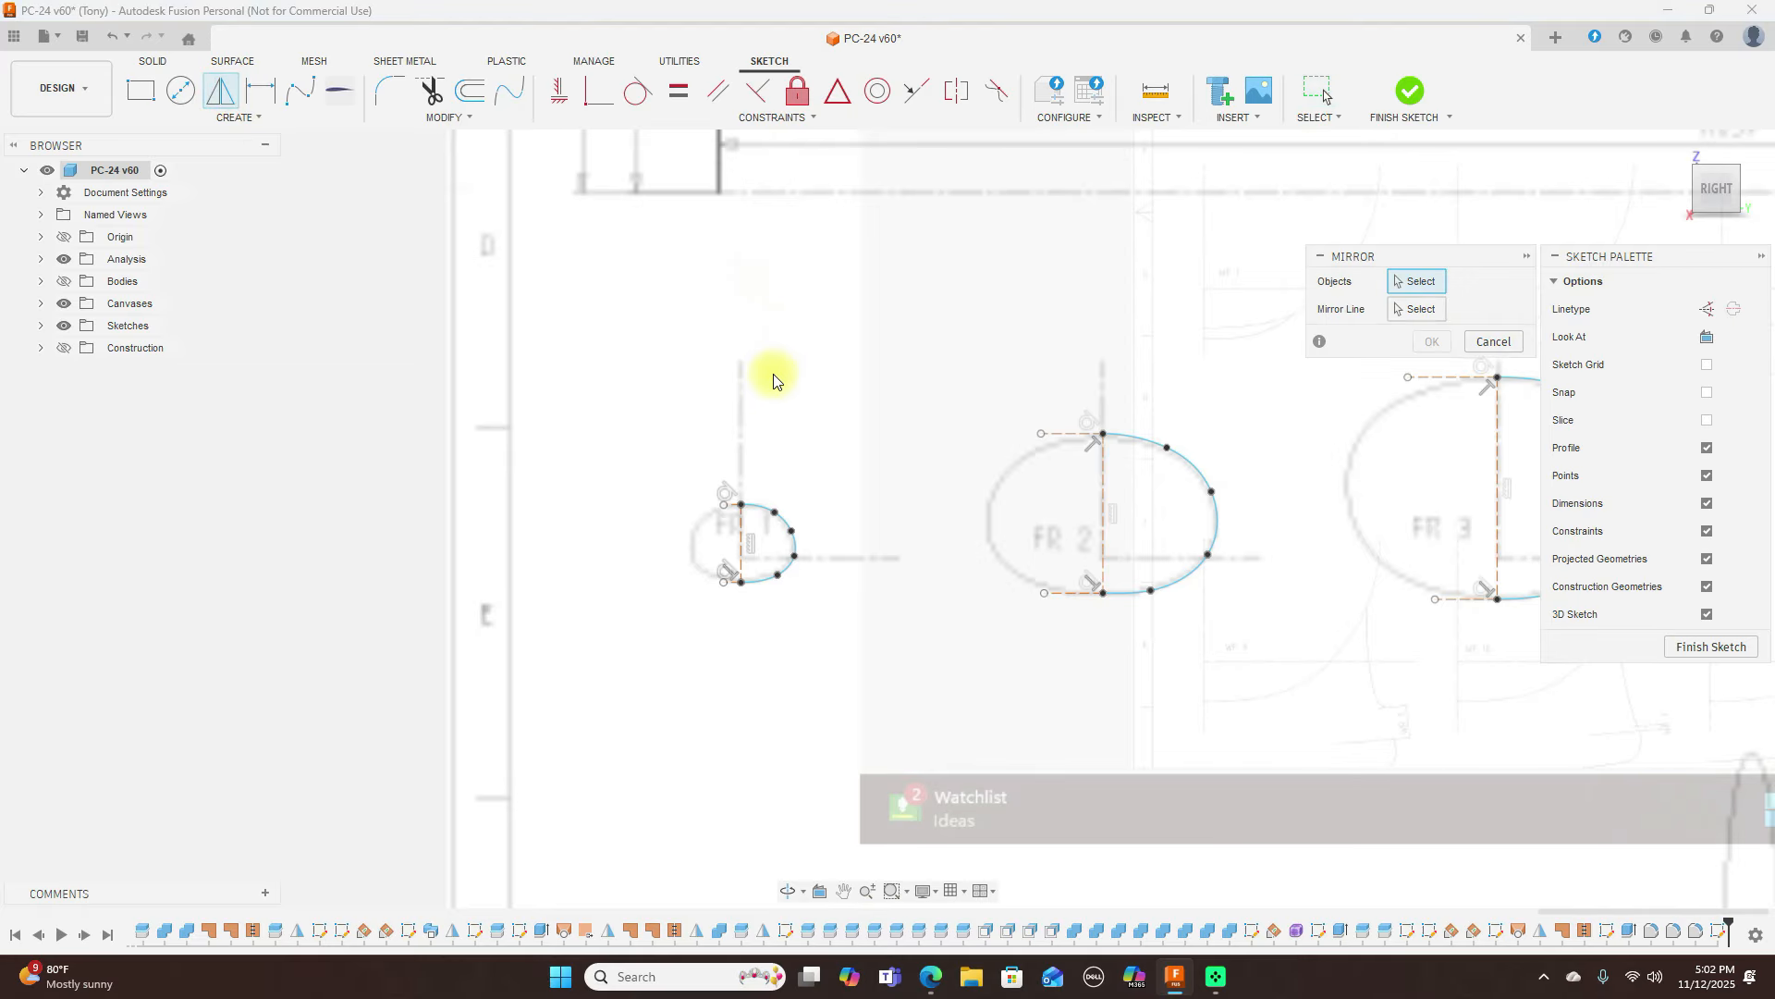
scroll(773, 380, up, 2)
click(754, 574)
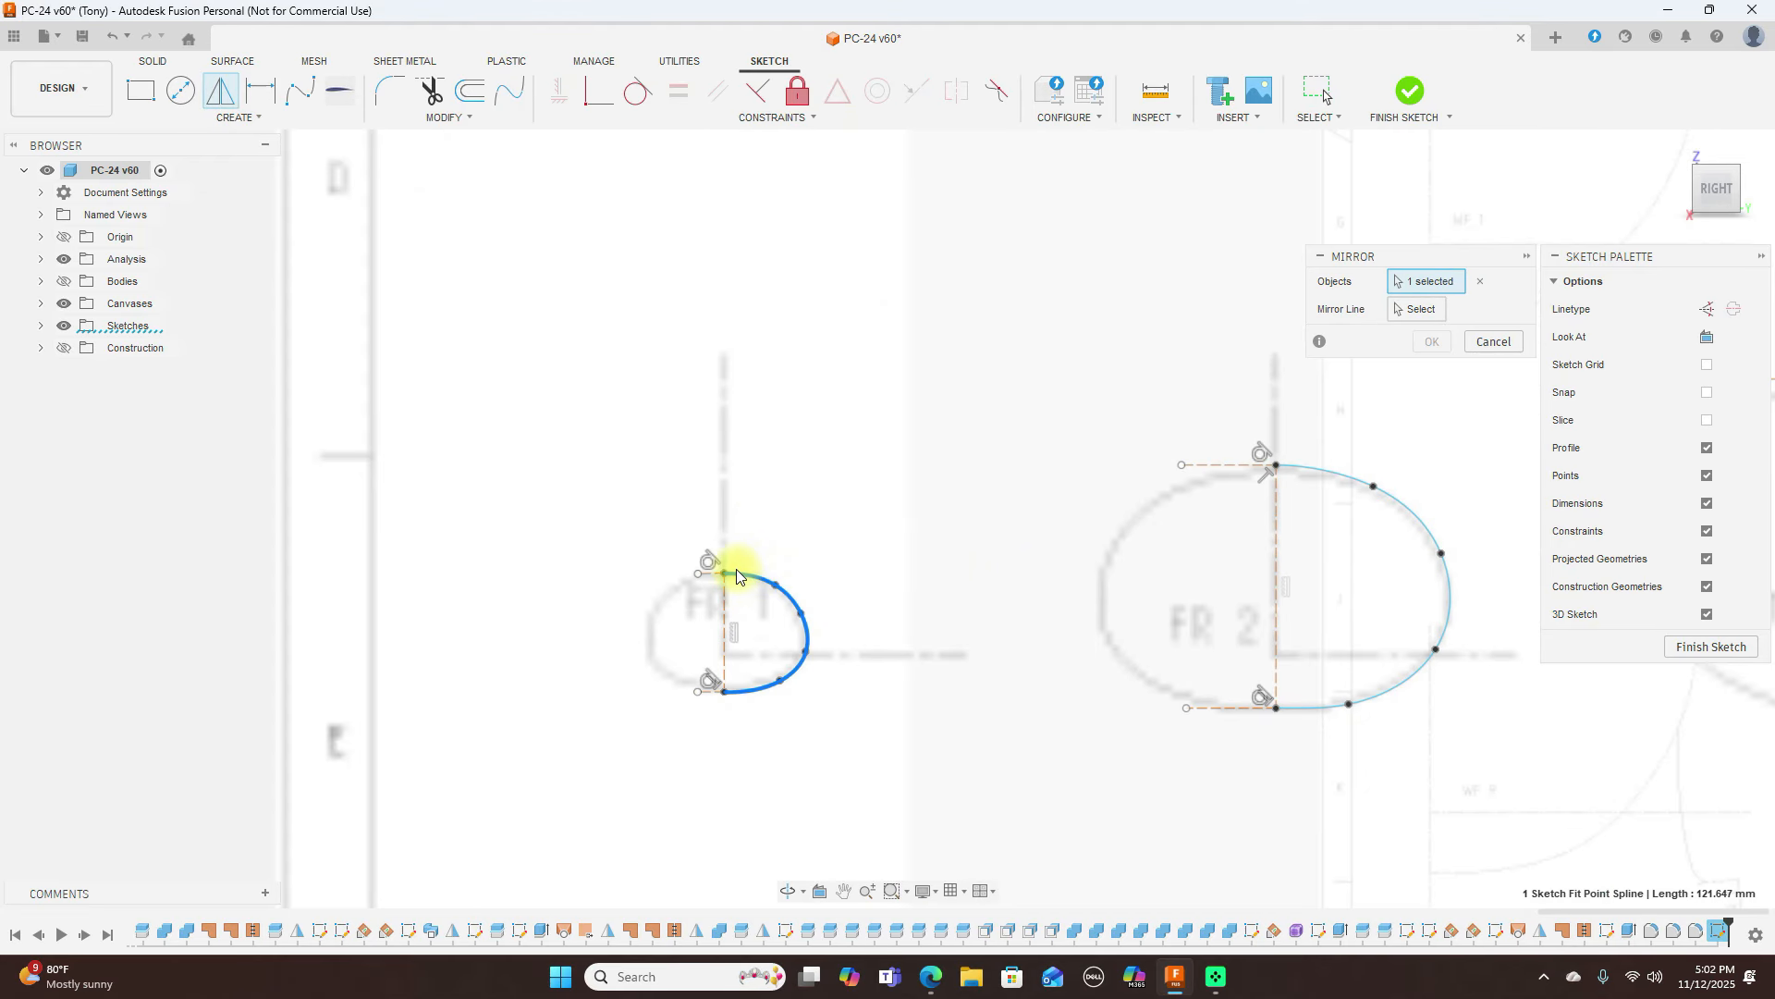
click(1412, 308)
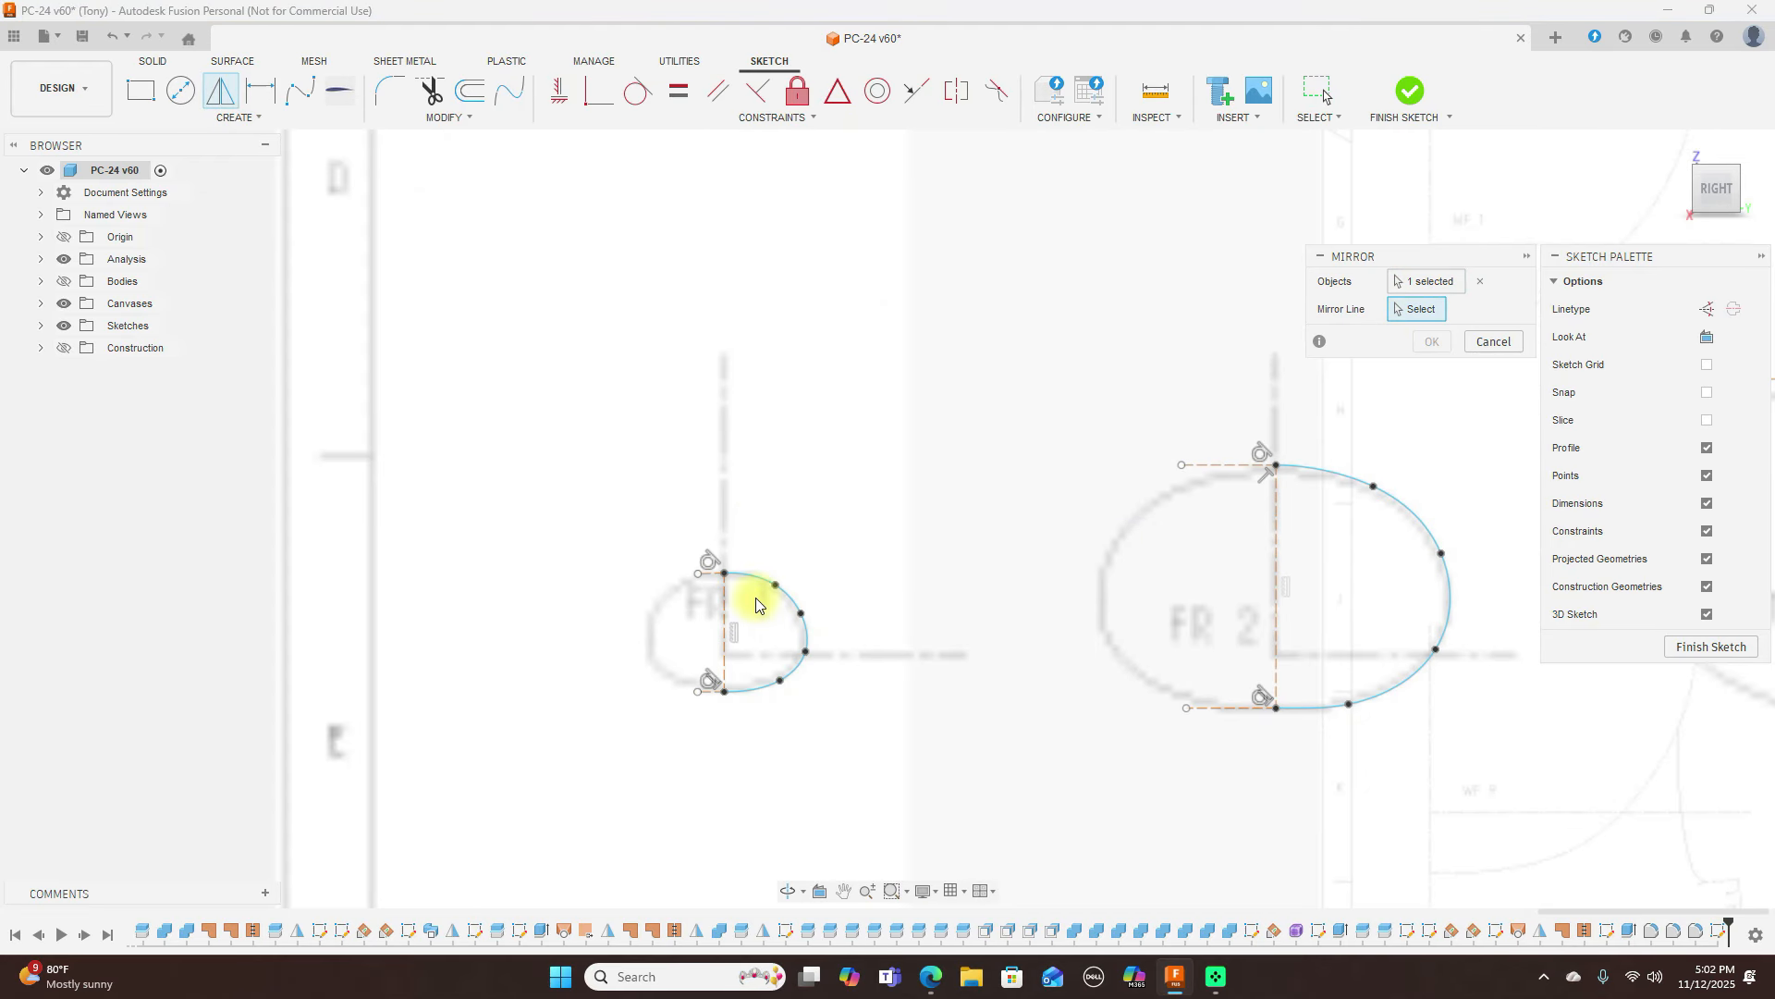
click(727, 617)
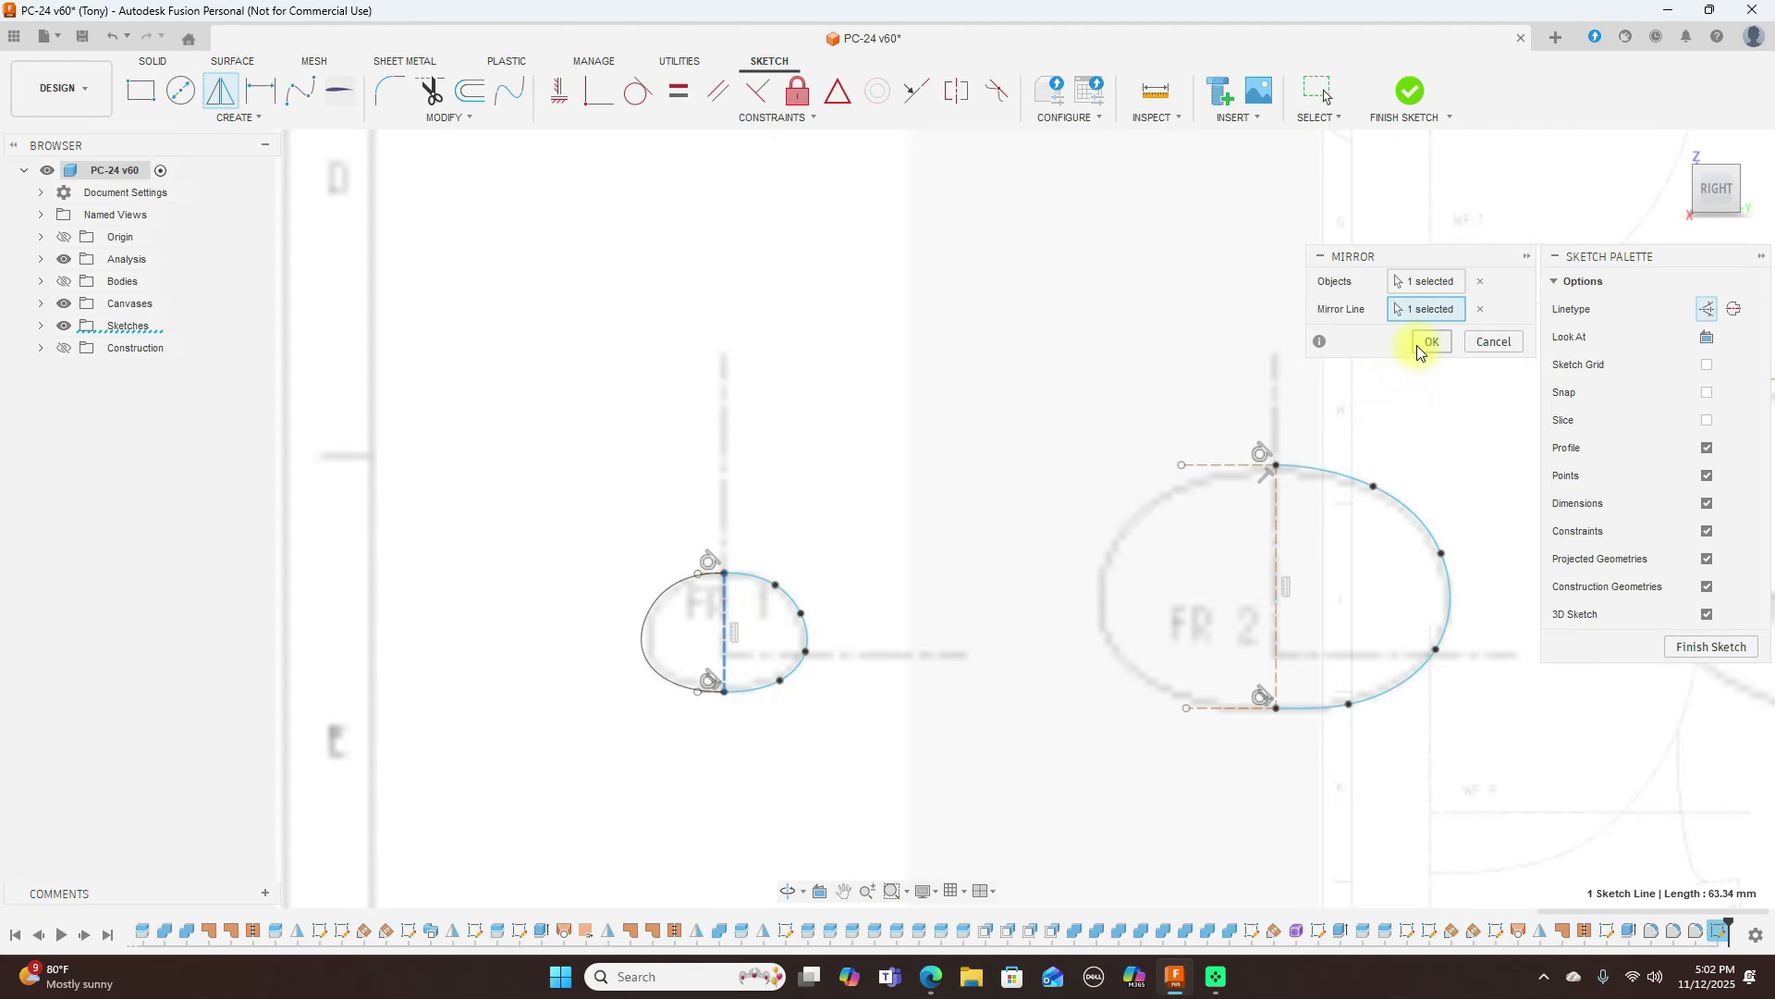
click(1430, 342)
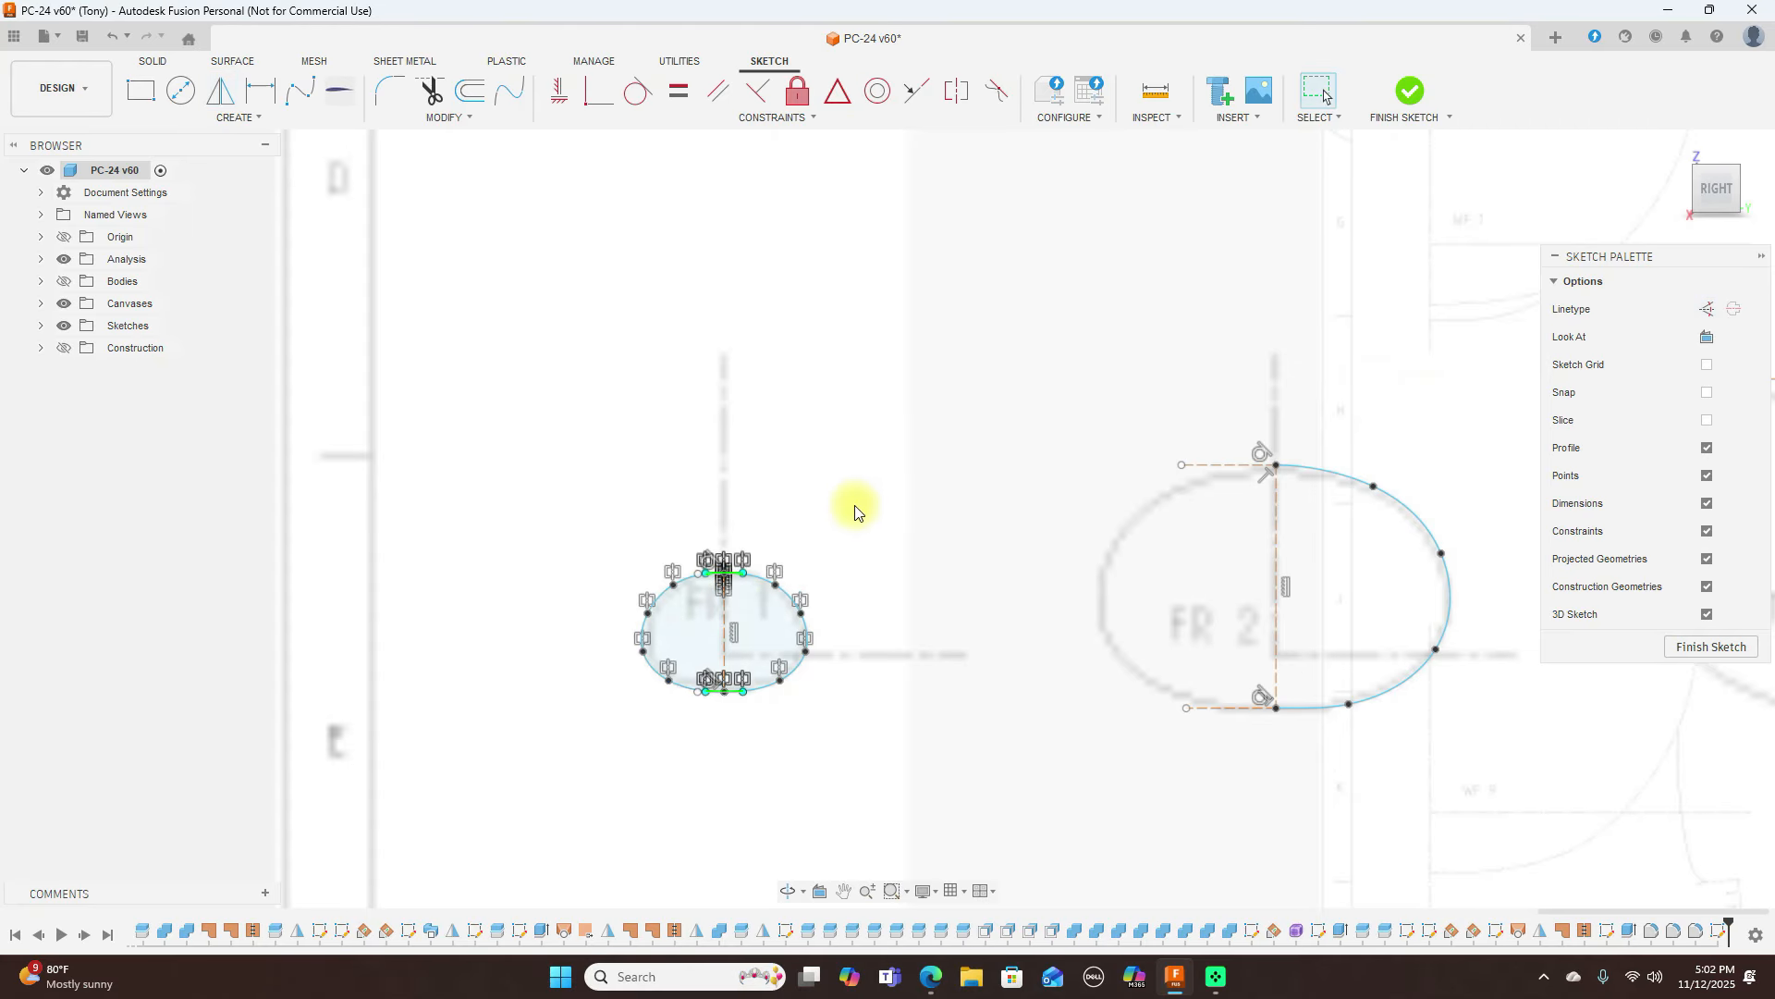
Mirror FR 2's spline about its vertical centre line to close the section
scroll(852, 508, up, 3)
middle_drag(905, 333, 642, 436)
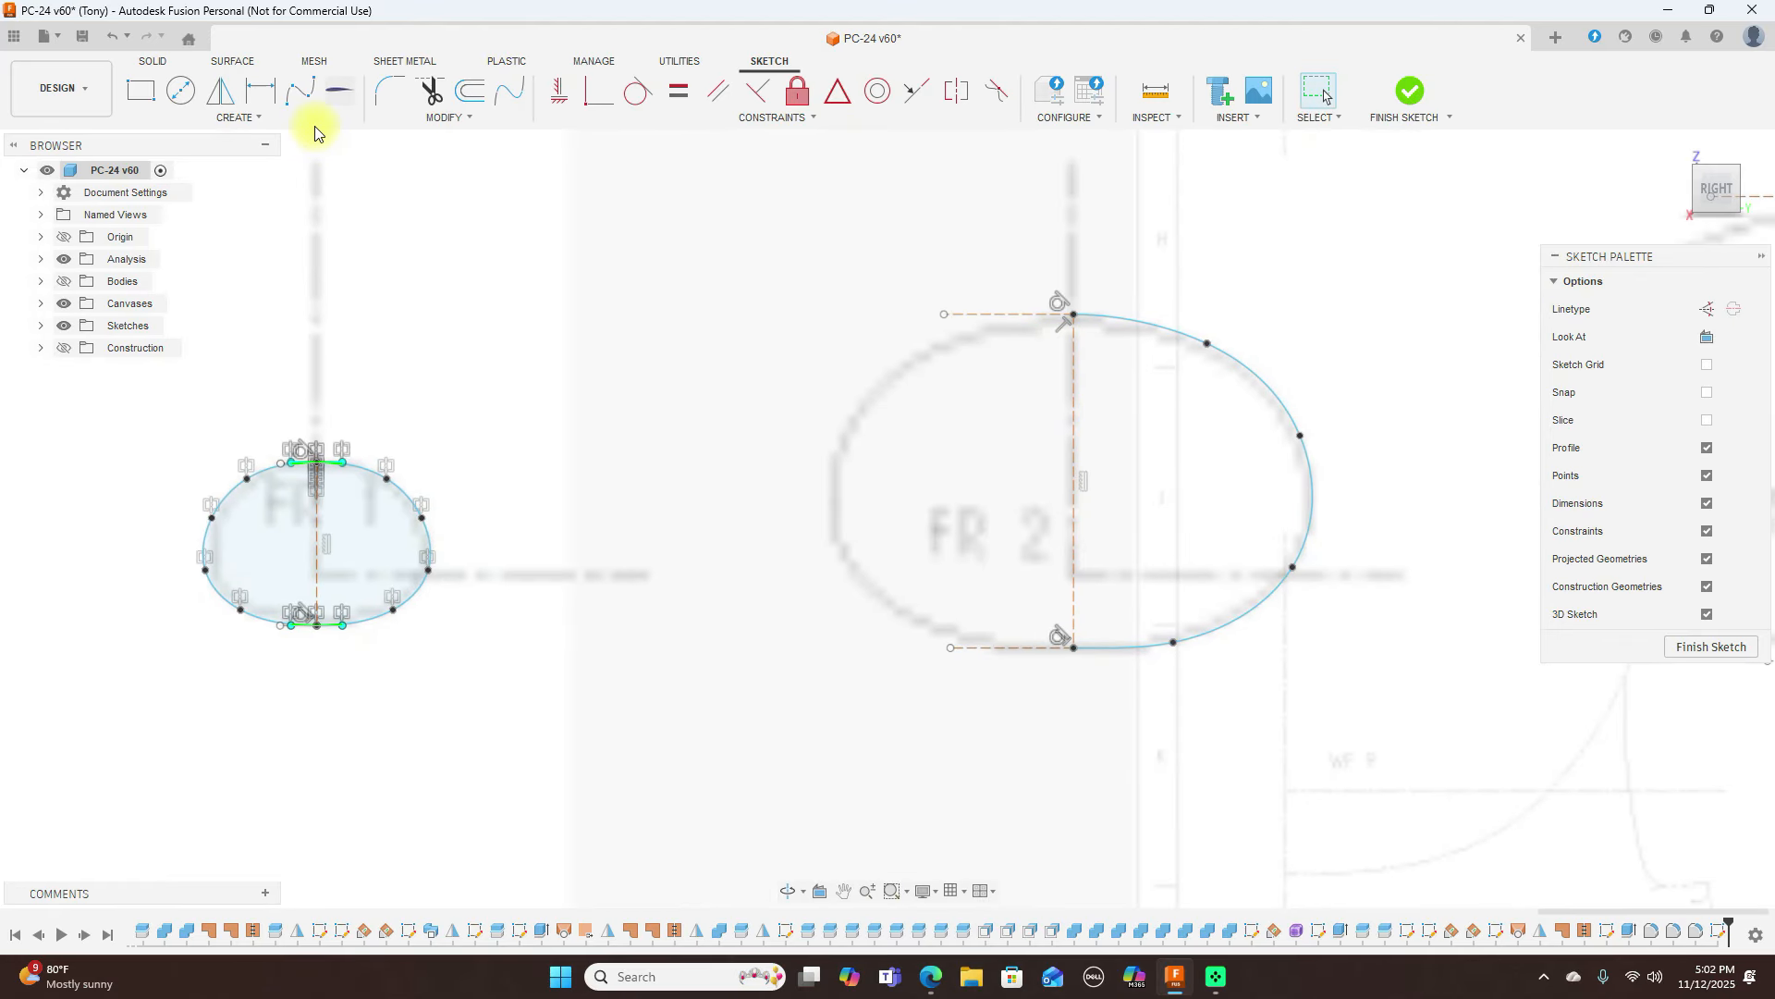
click(222, 90)
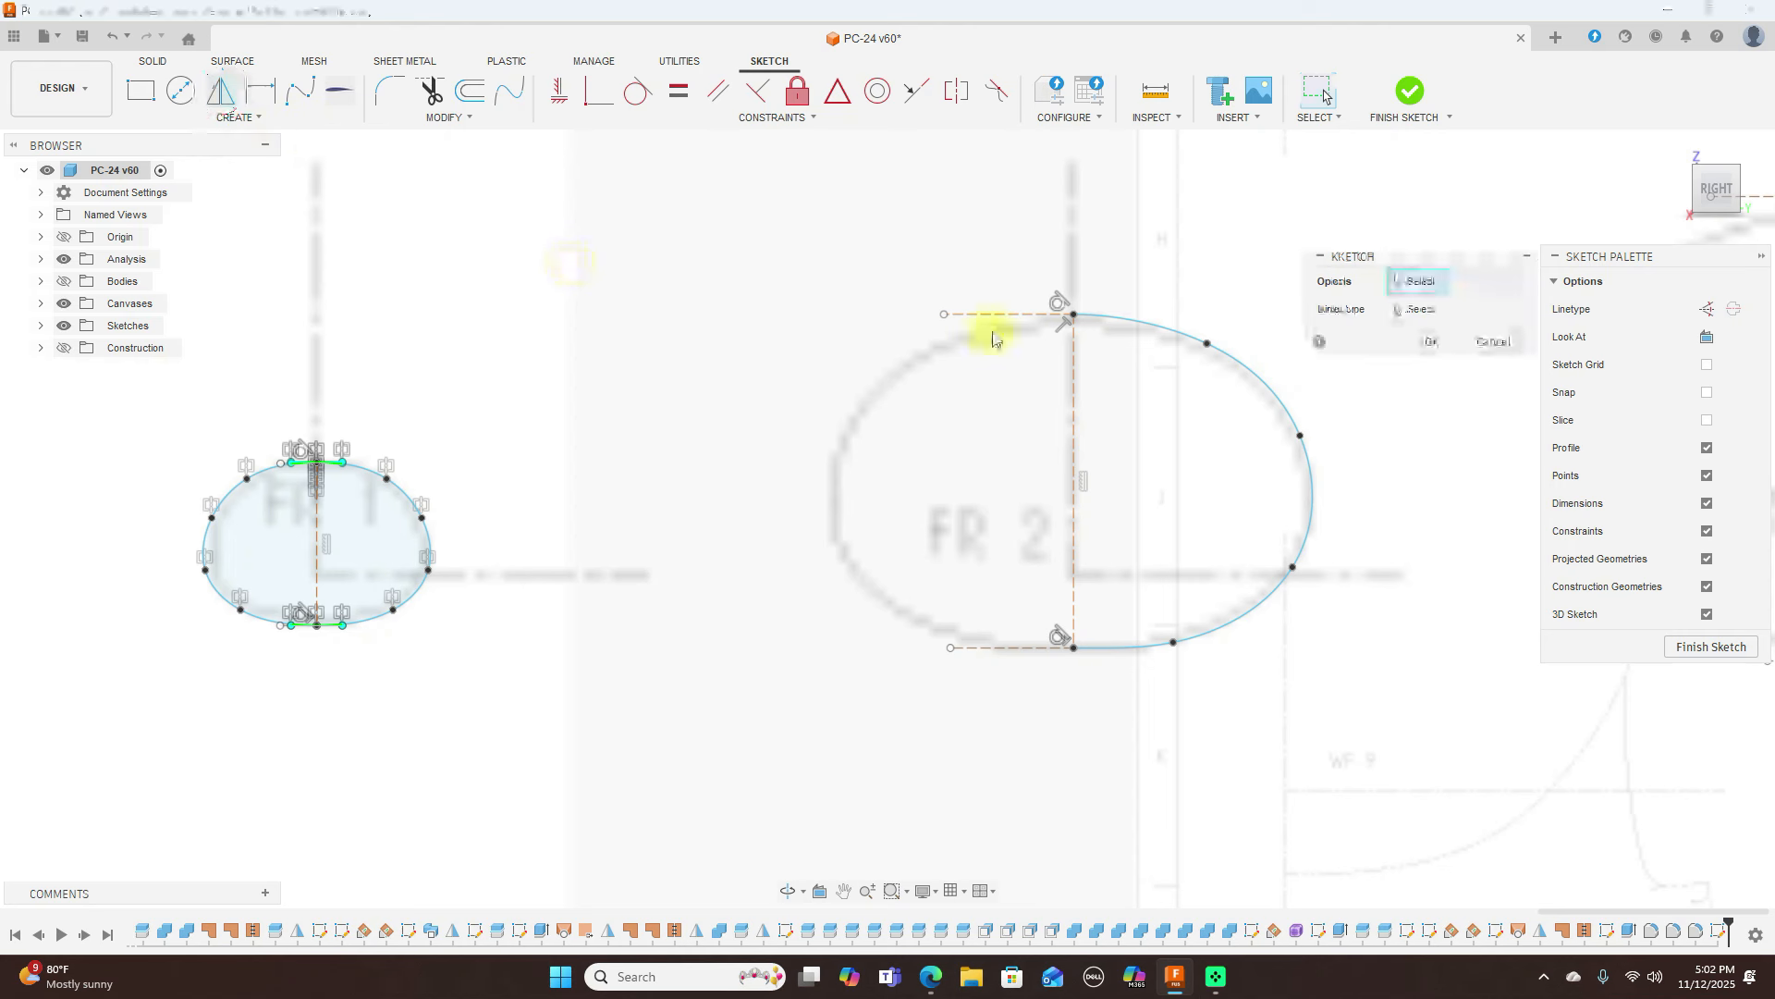
click(1119, 321)
click(1396, 308)
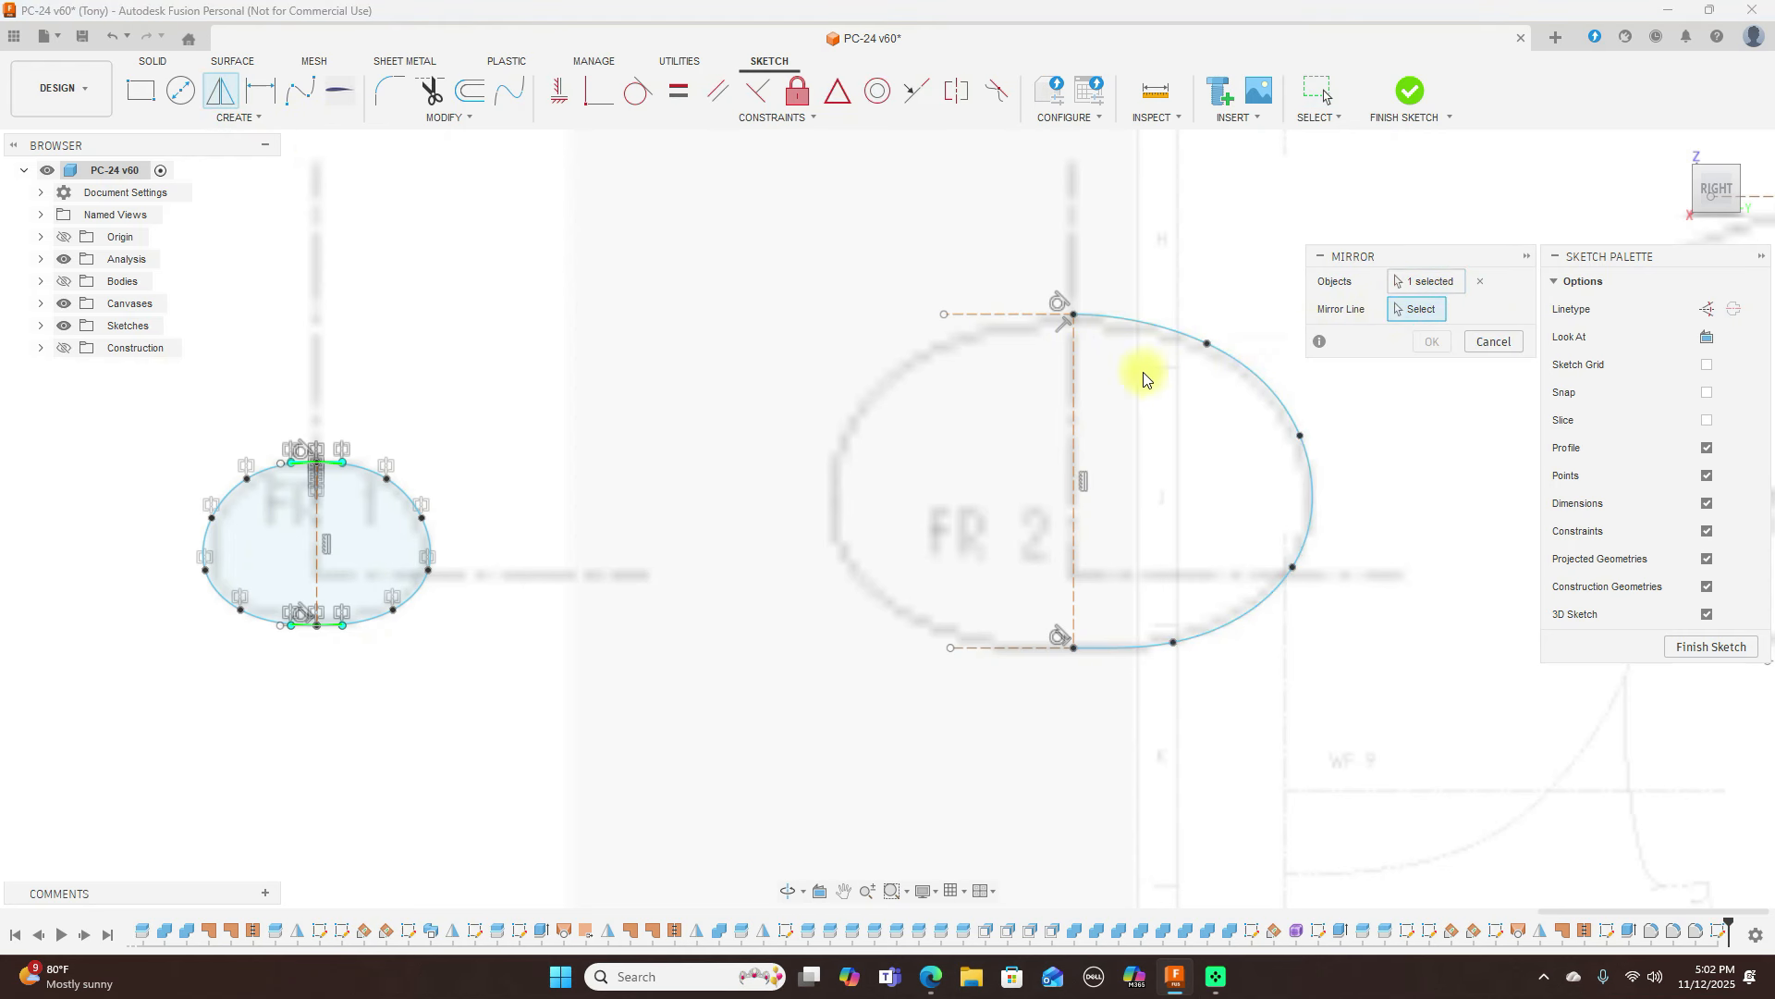
click(1074, 393)
scroll(1338, 635, down, 2)
middle_drag(1339, 635, 647, 675)
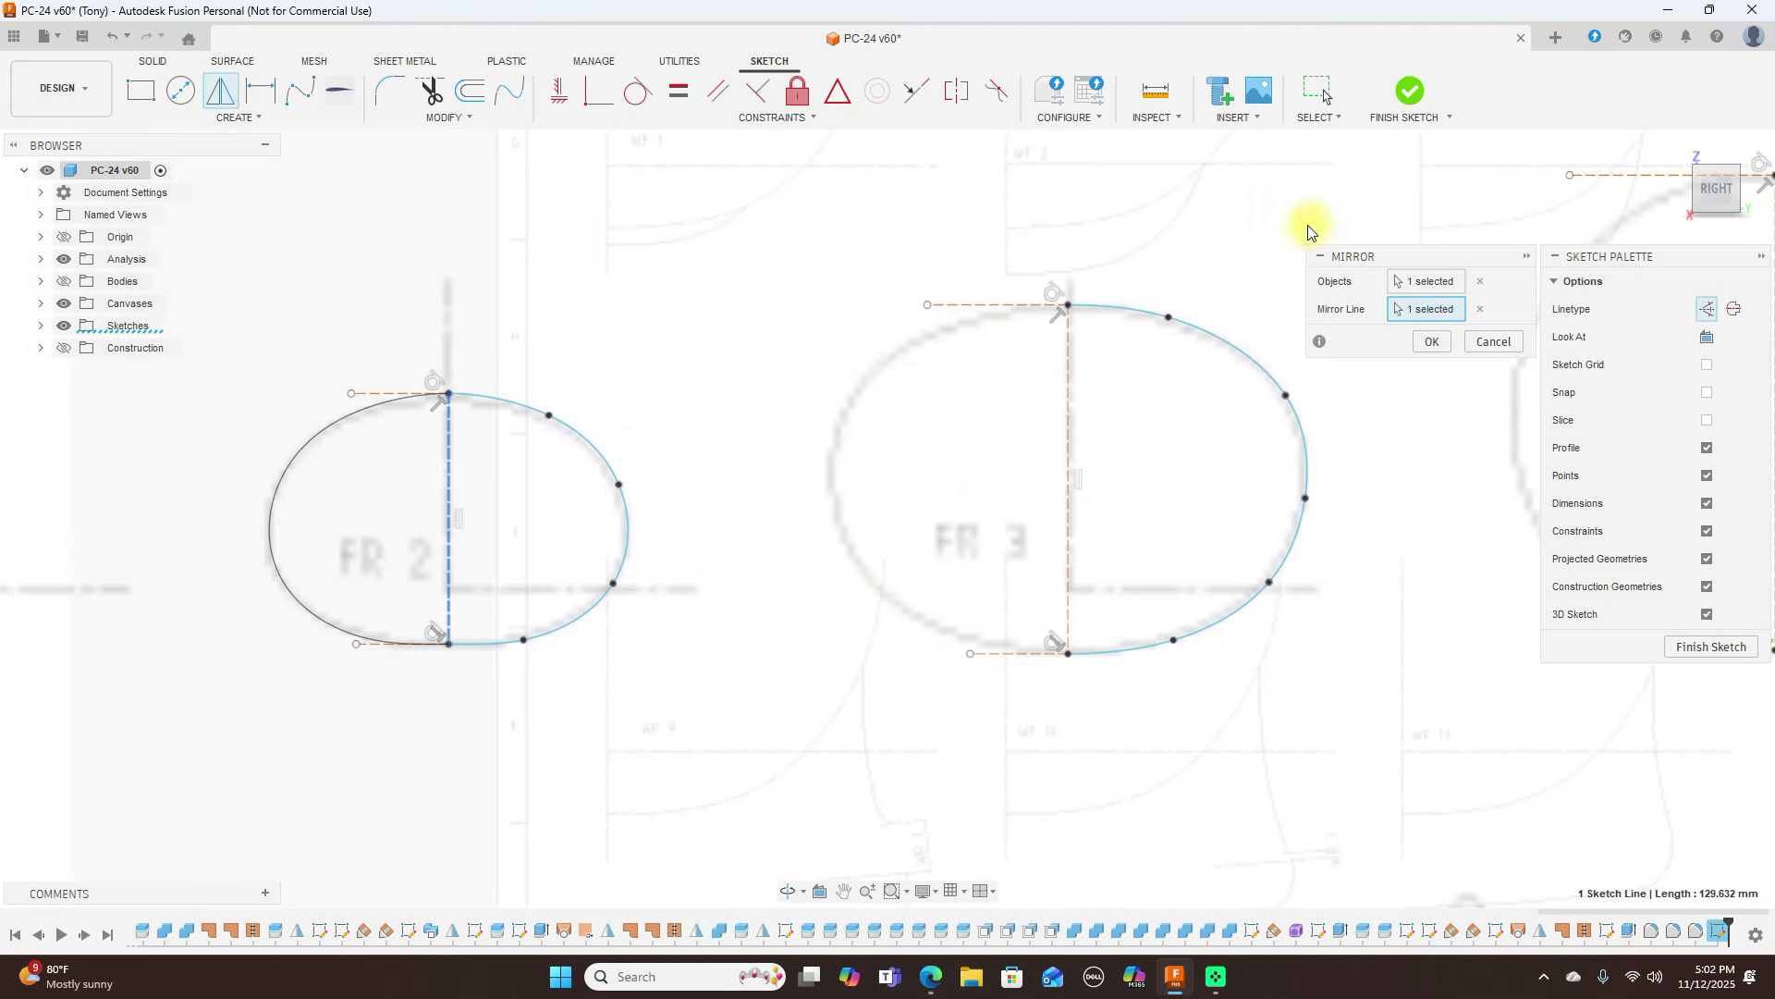
click(1430, 342)
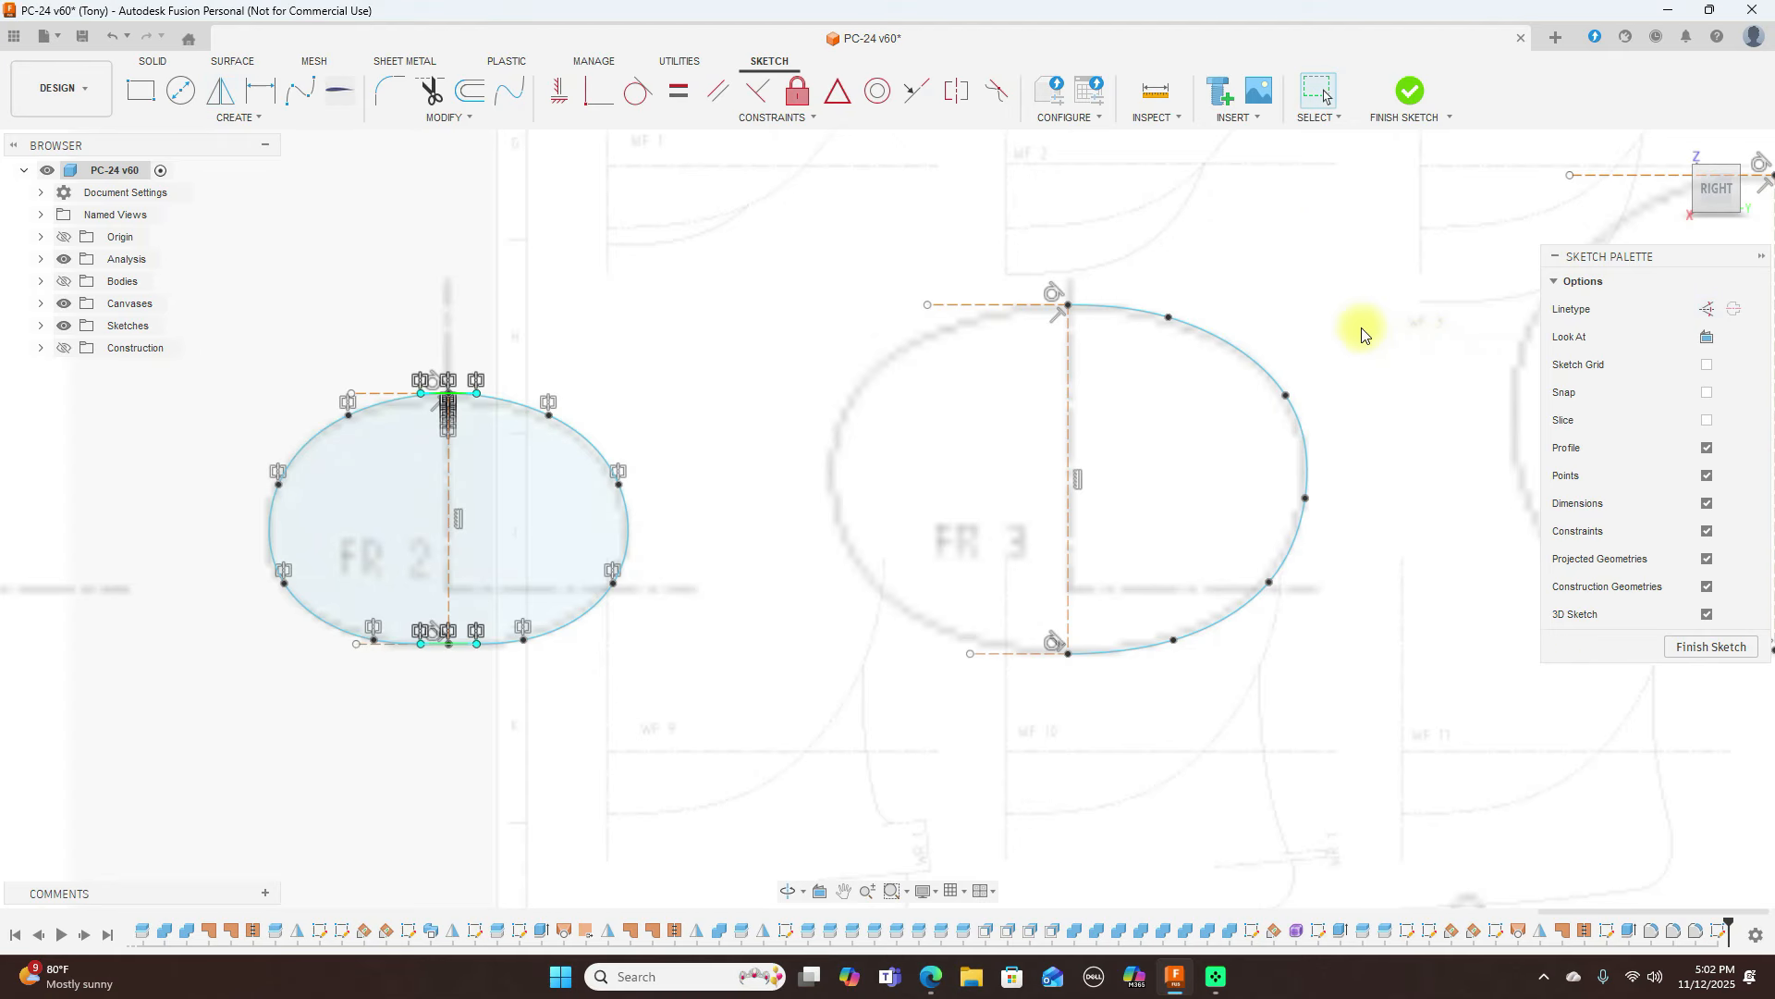
Mirror FR 3's spline about its vertical centre line to close the section
right_click(706, 297)
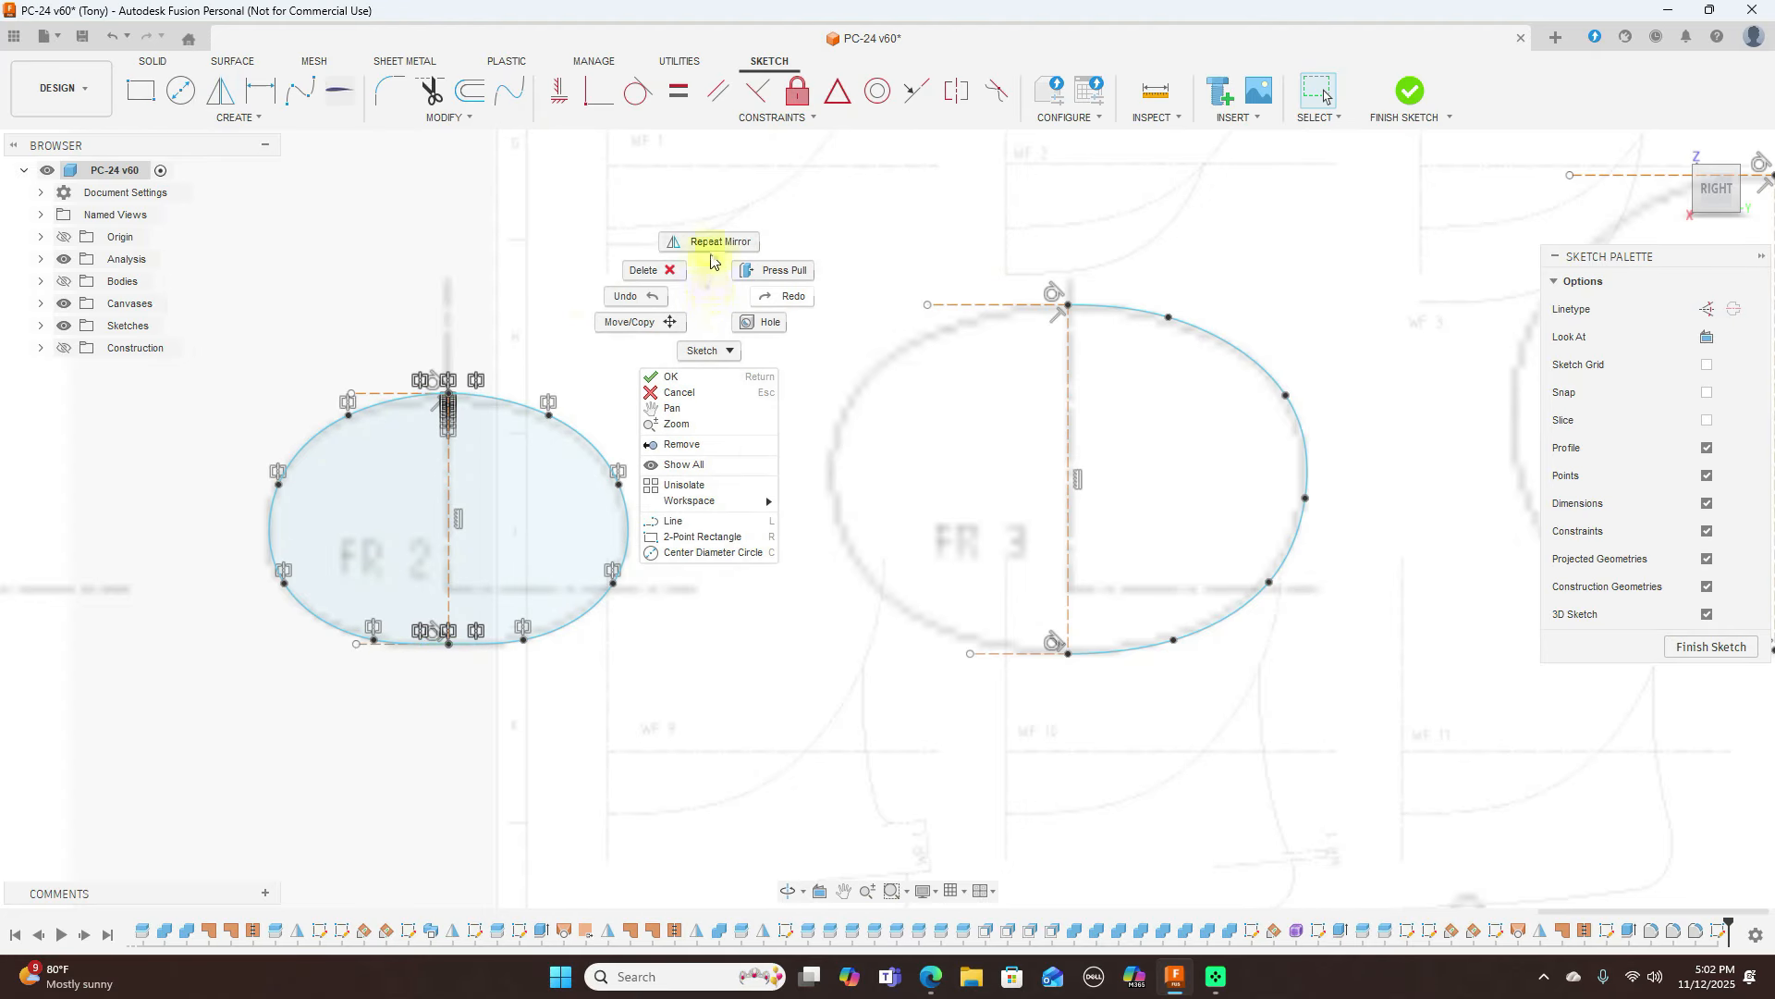
click(708, 238)
click(1264, 363)
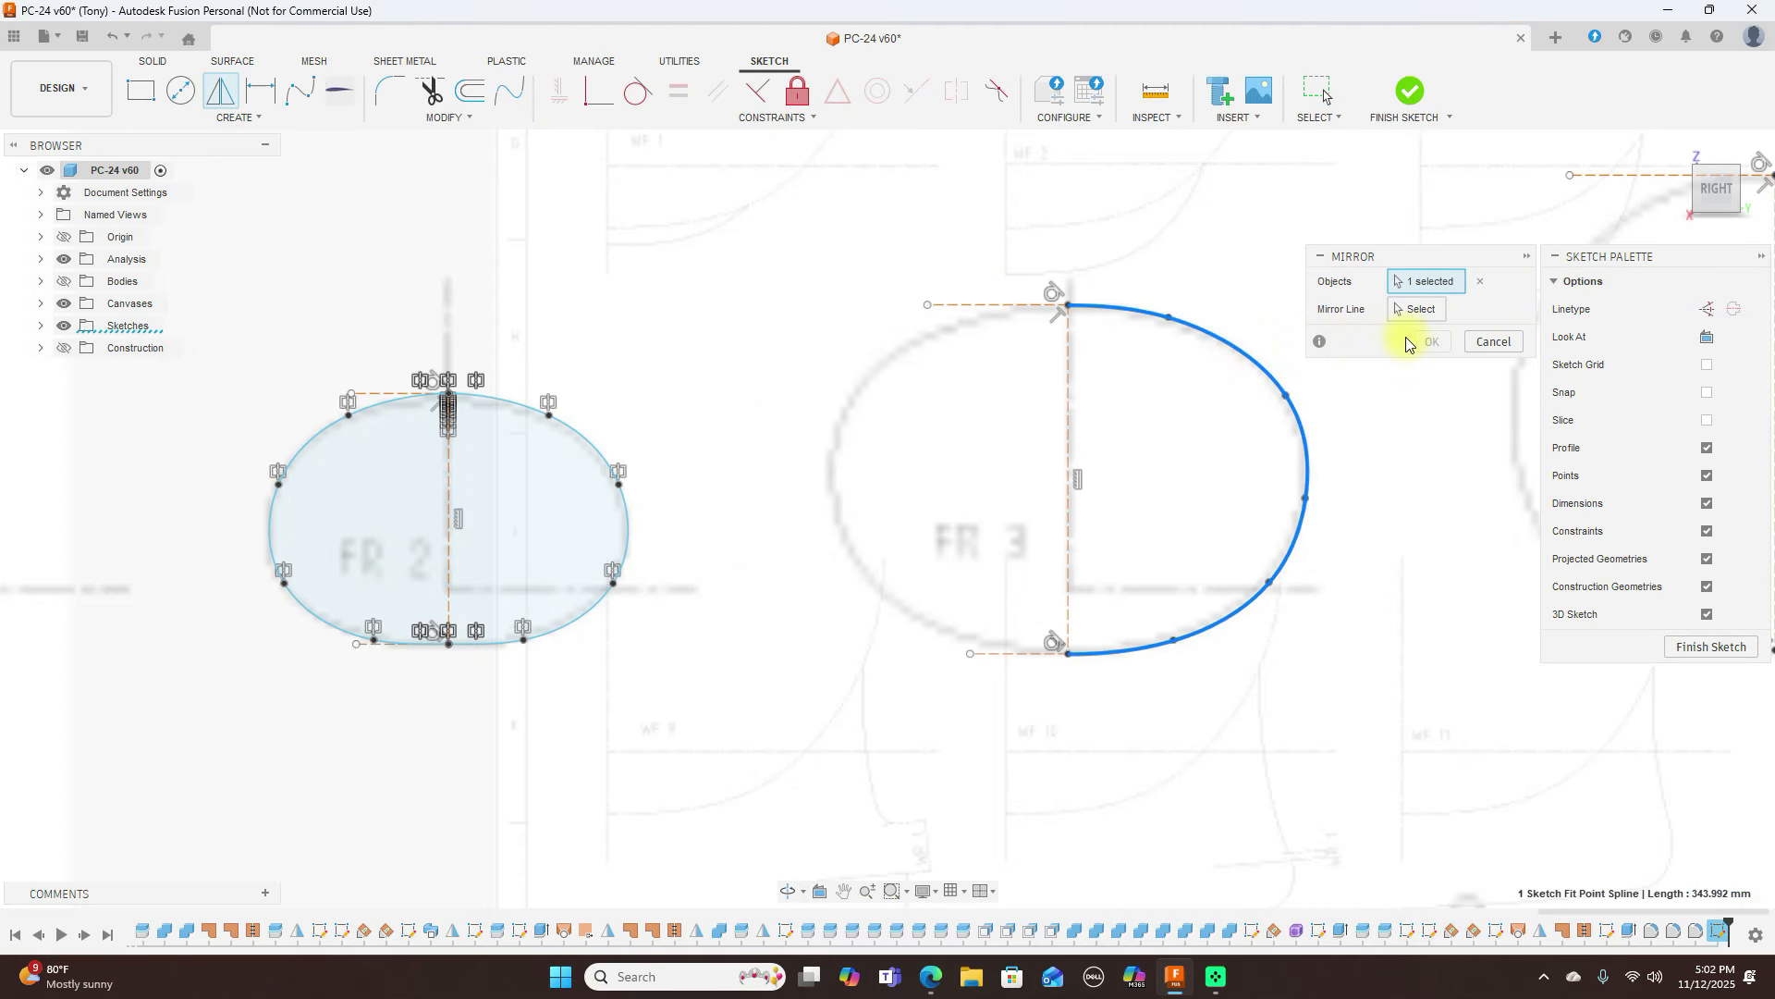
click(1068, 395)
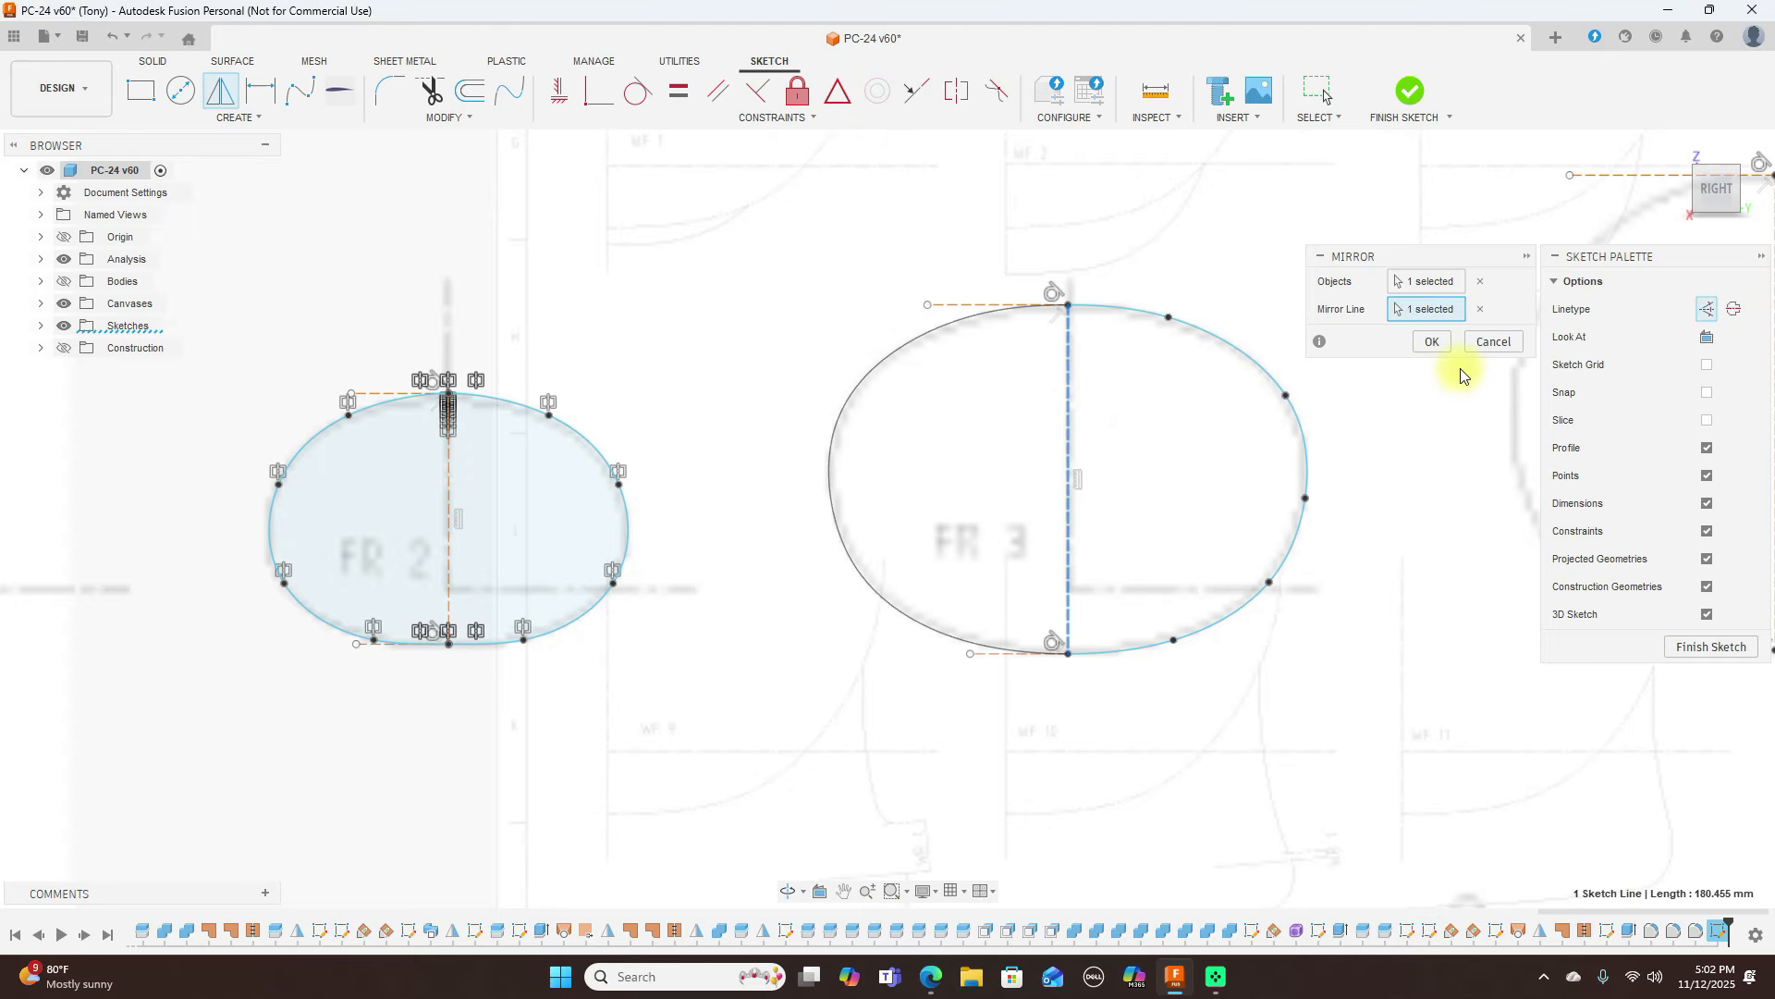
click(1429, 348)
Mirror FR 4's spline about its vertical centre line to close the section
scroll(1355, 517, down, 2)
middle_drag(1425, 572, 860, 611)
right_click(1307, 269)
click(1319, 220)
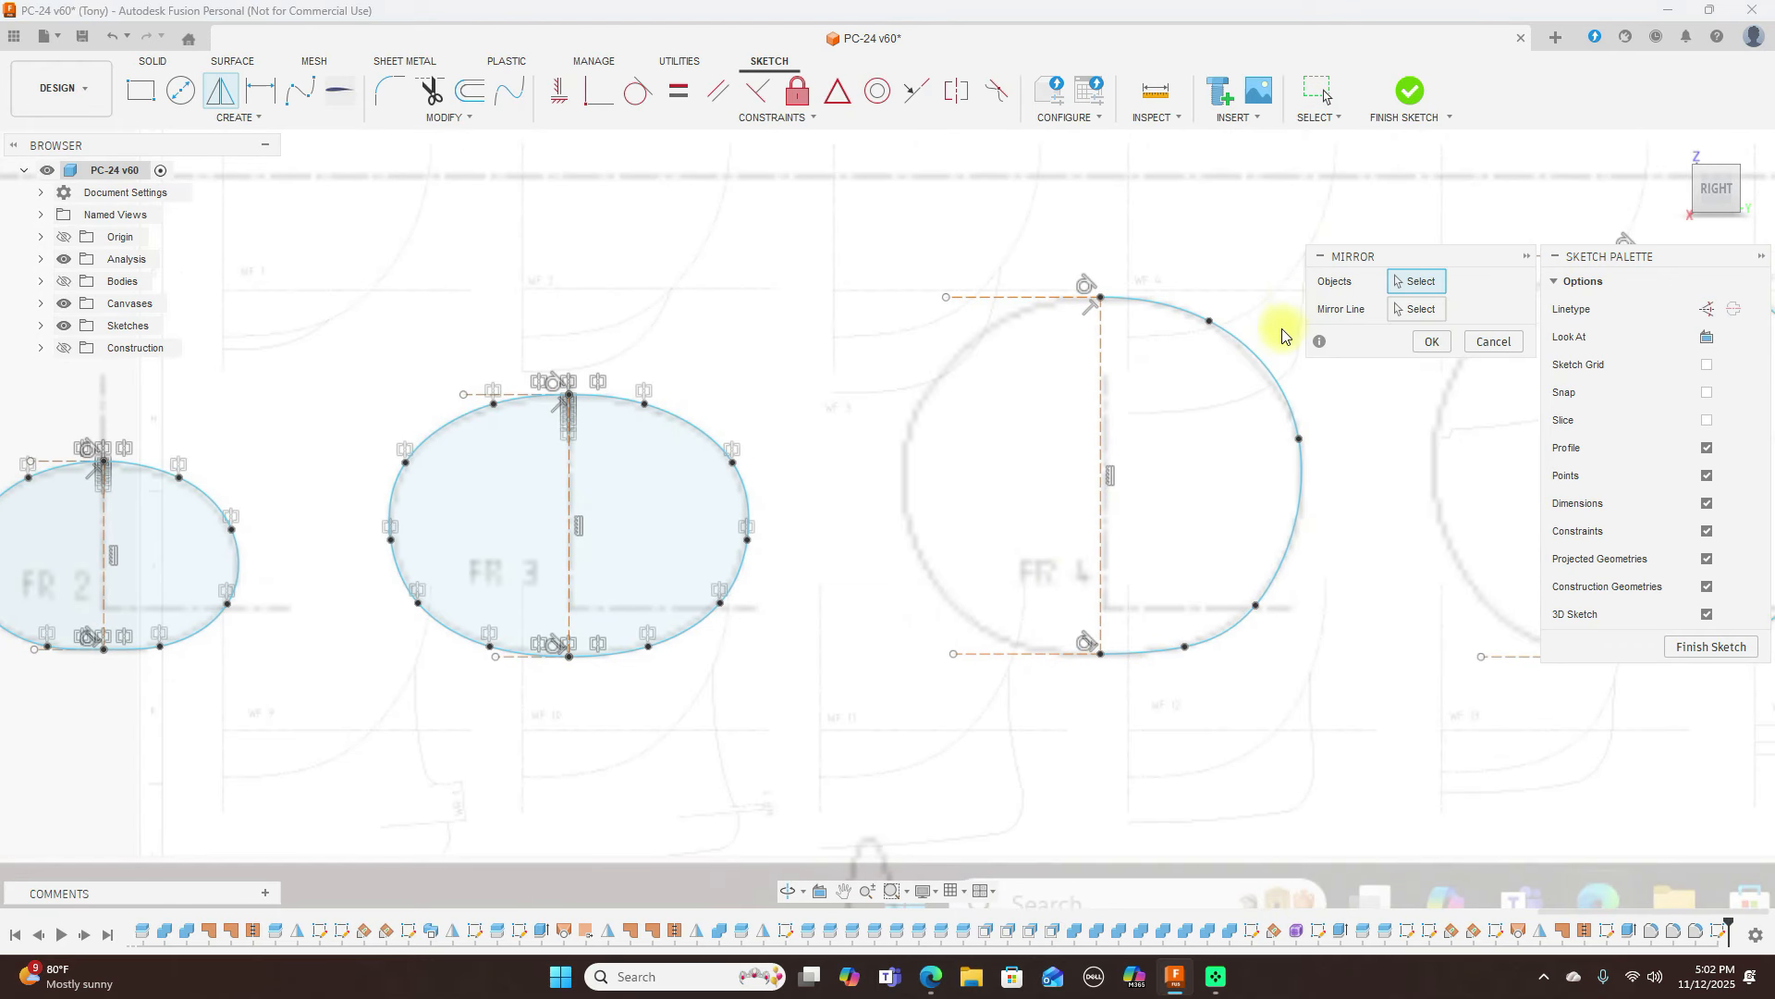
click(1262, 361)
click(1418, 309)
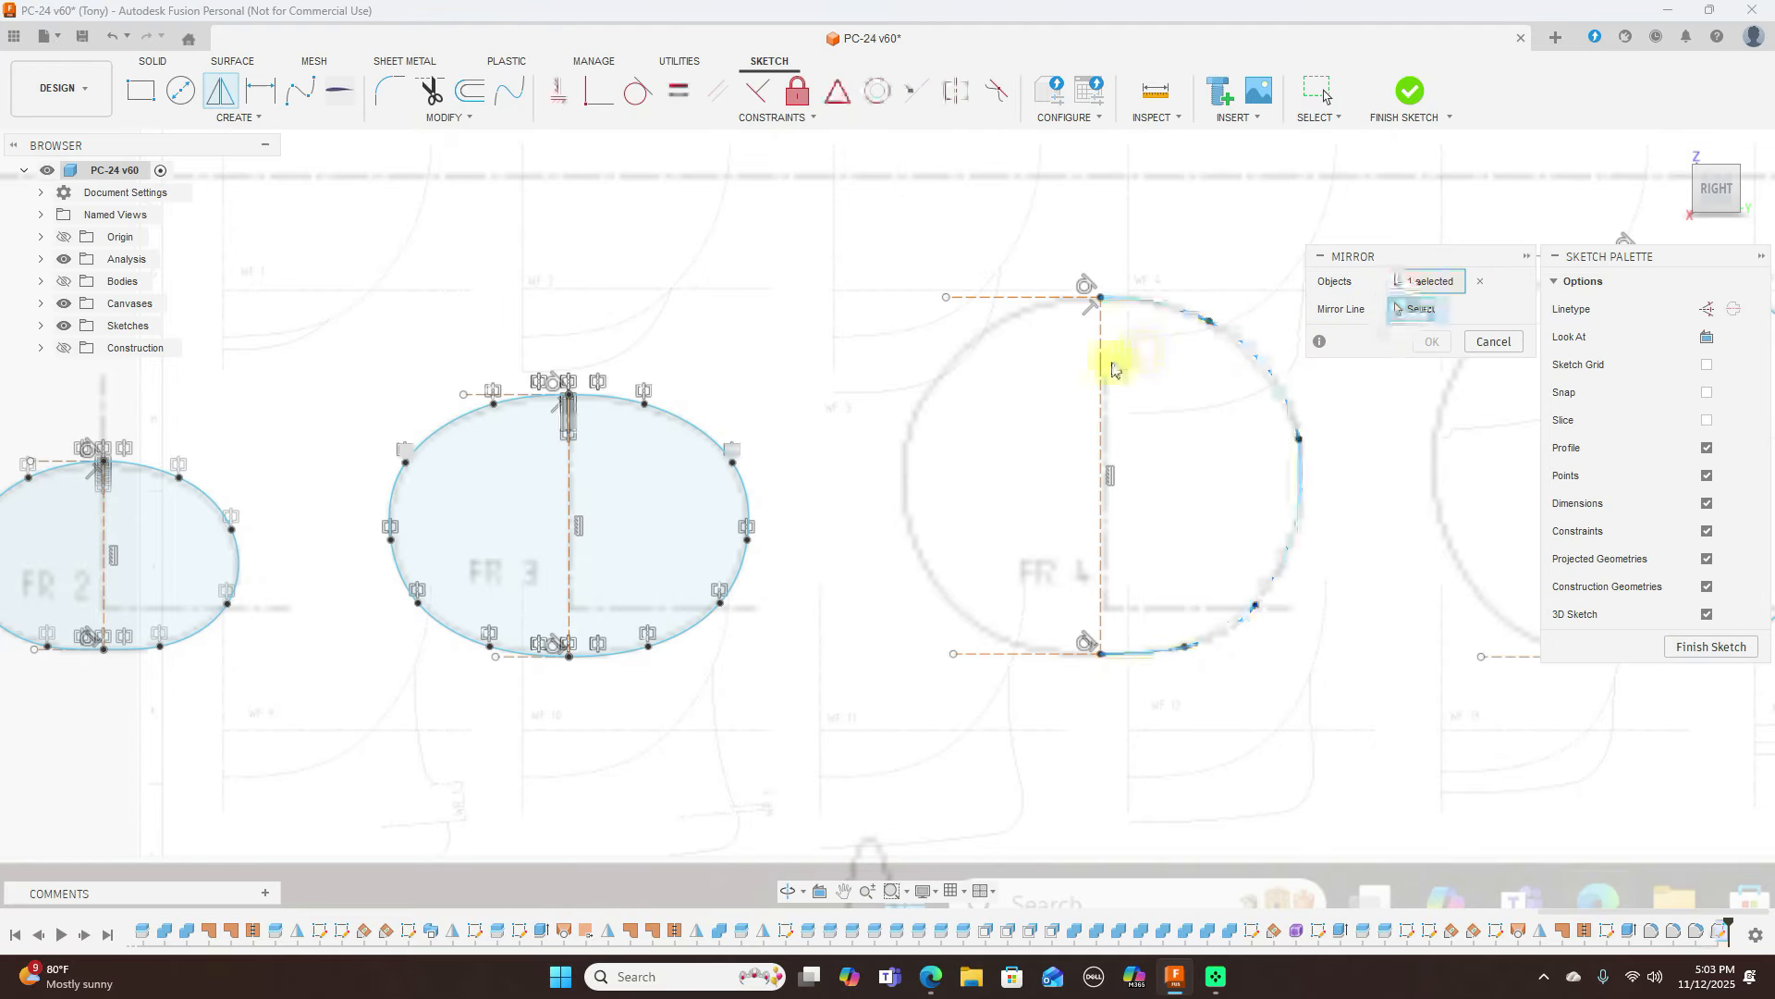
click(1102, 374)
scroll(1328, 495, down, 2)
scroll(1196, 254, down, 1)
middle_drag(1197, 254, 510, 313)
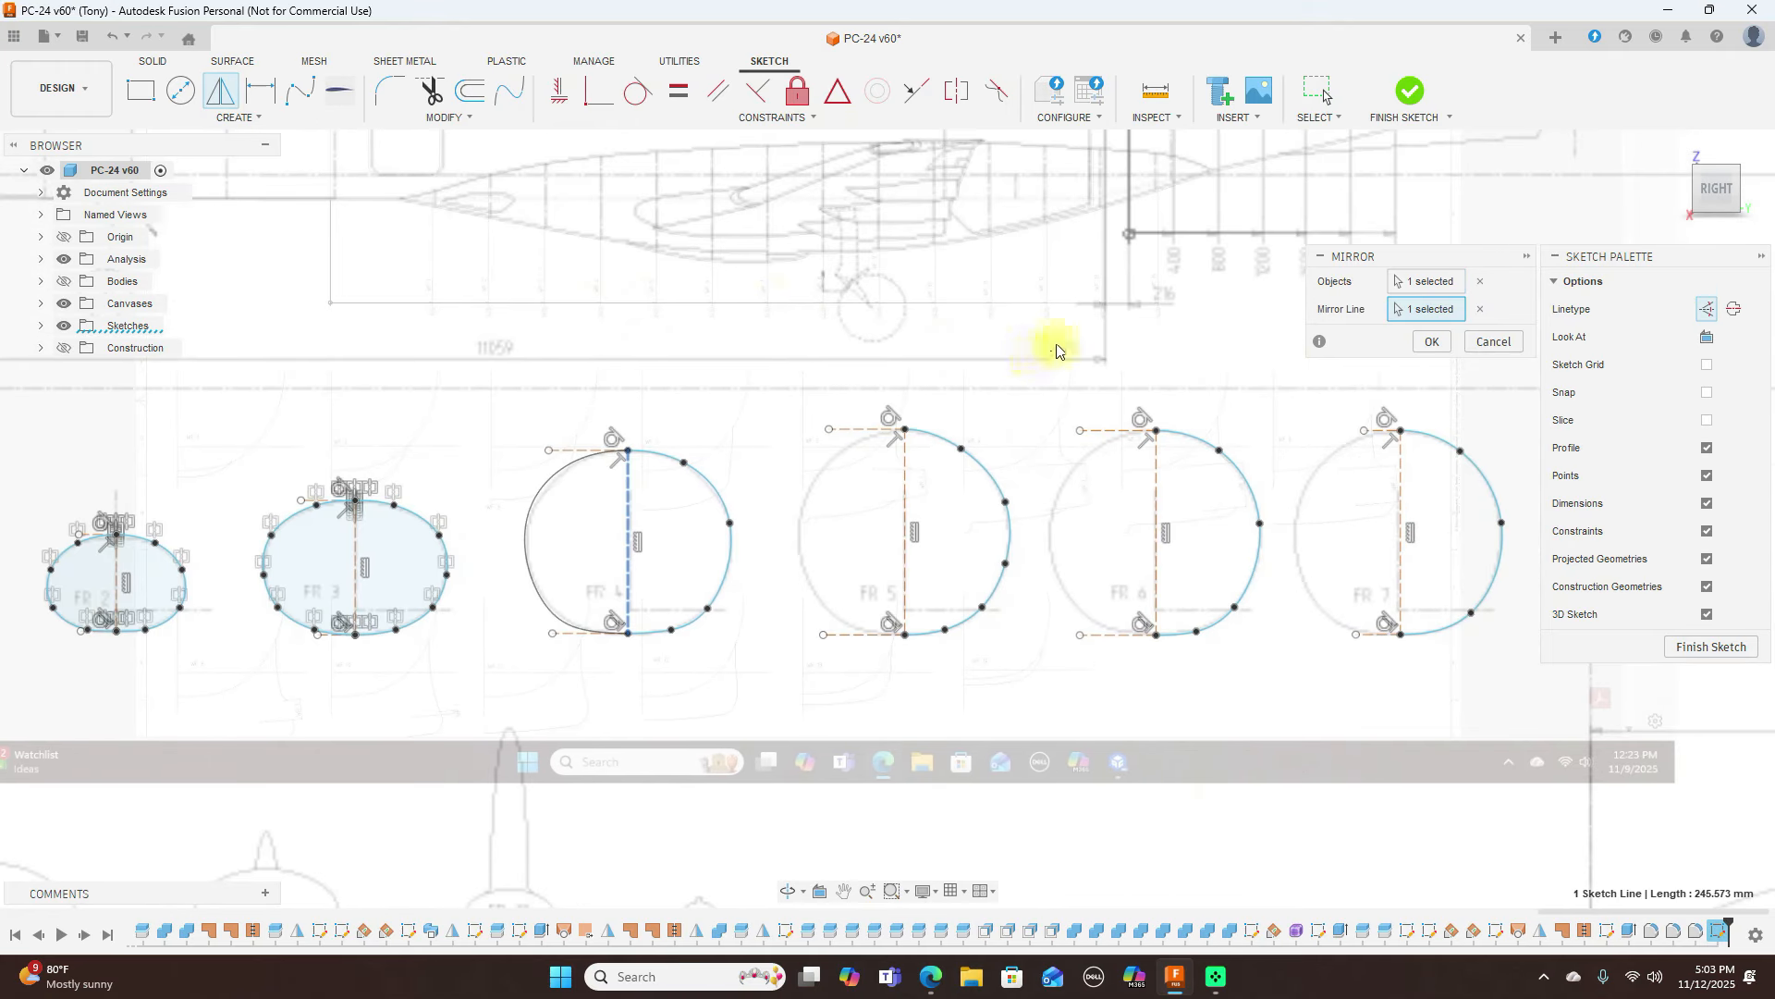
click(1439, 344)
Mirror FR 5's spline about its vertical centre line to close the section
right_click(1338, 320)
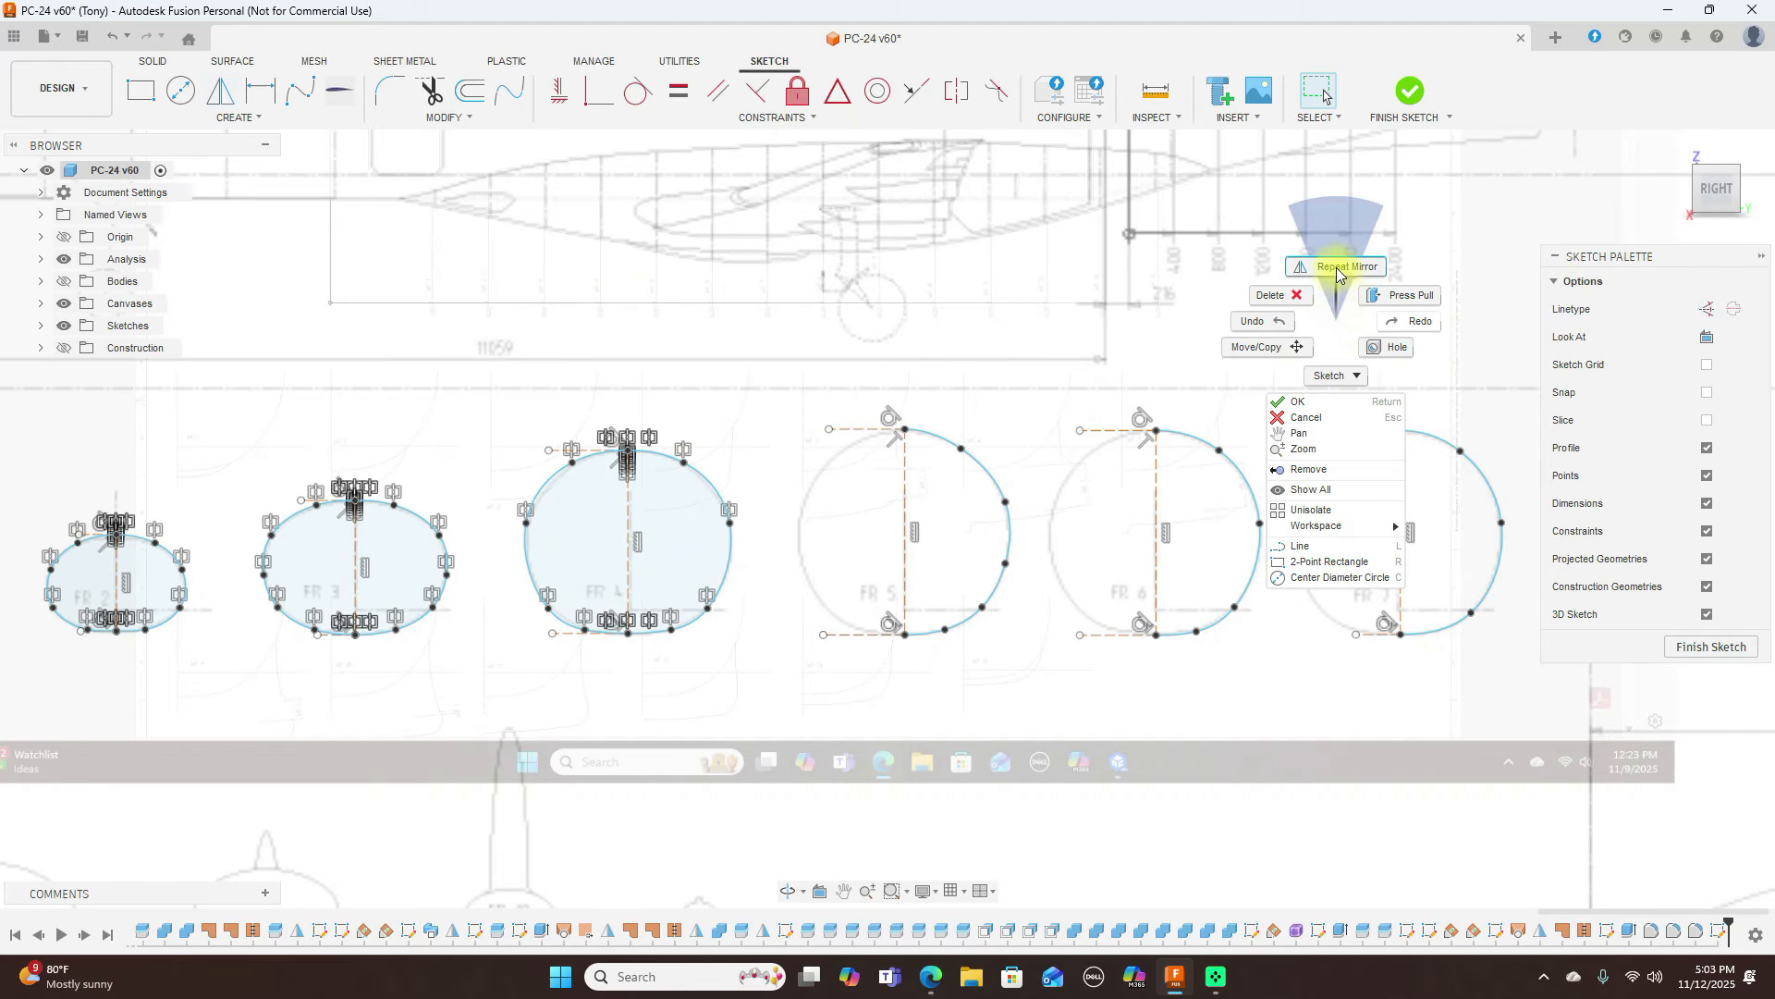
click(1339, 272)
click(991, 470)
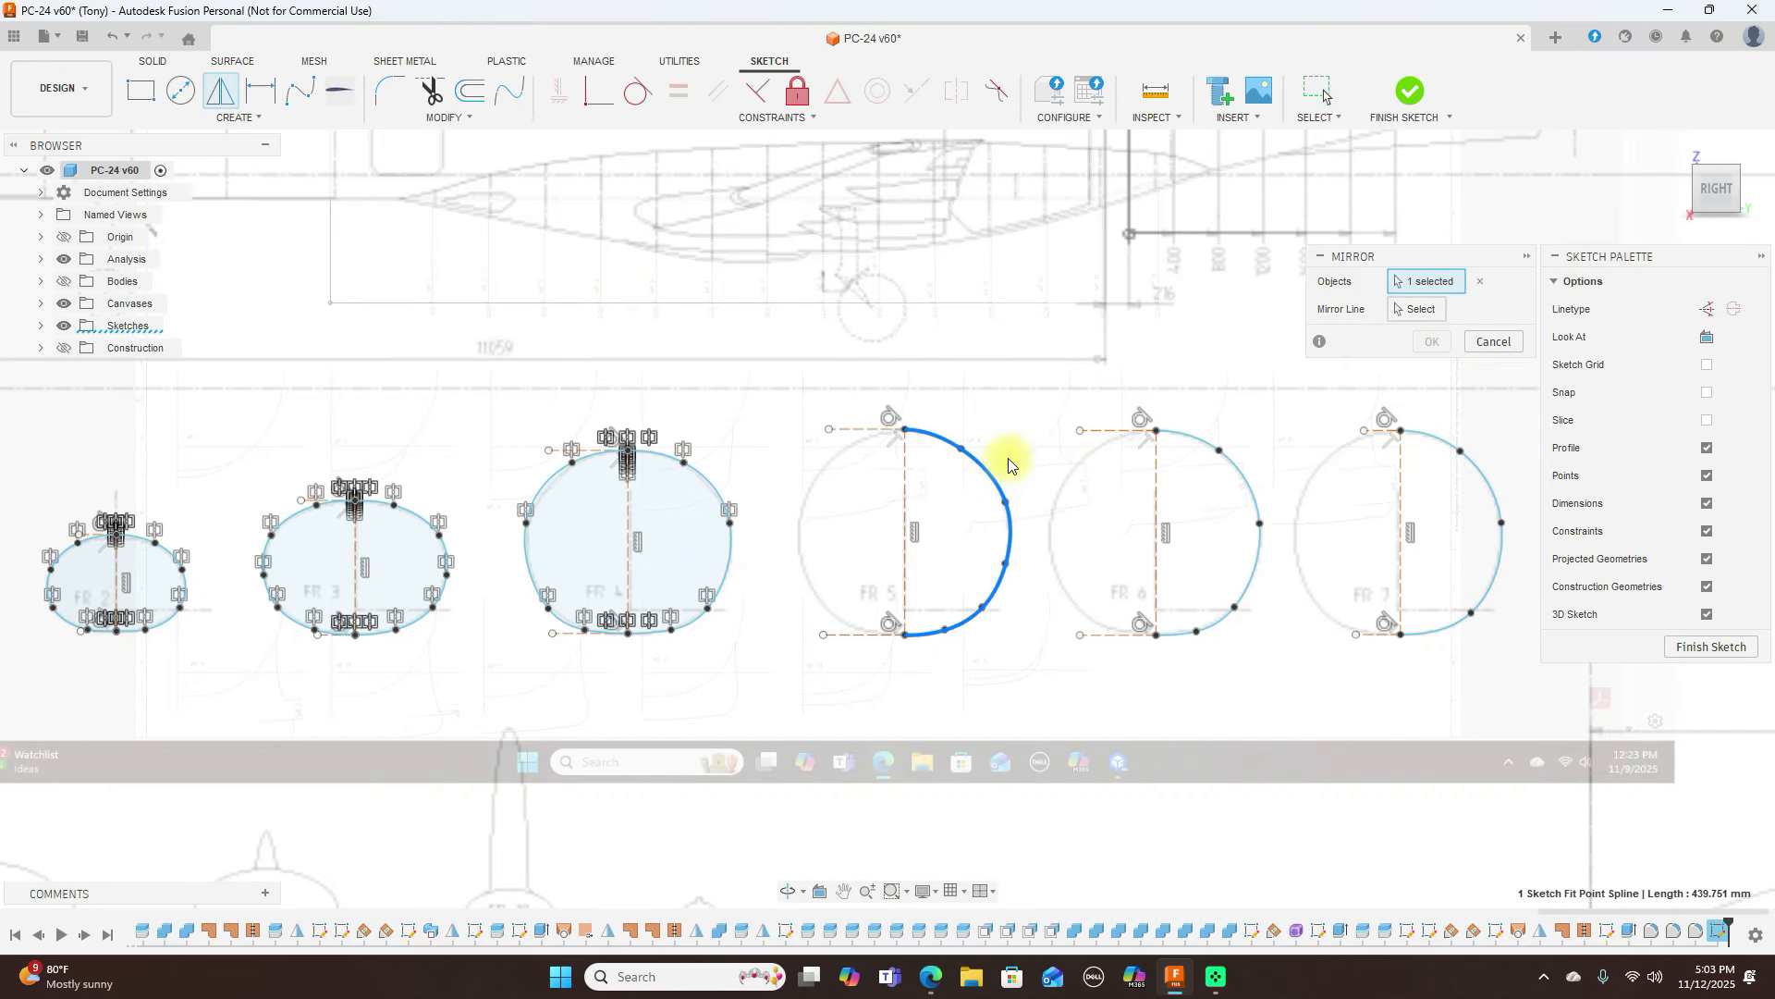
click(1406, 309)
click(905, 488)
click(1429, 342)
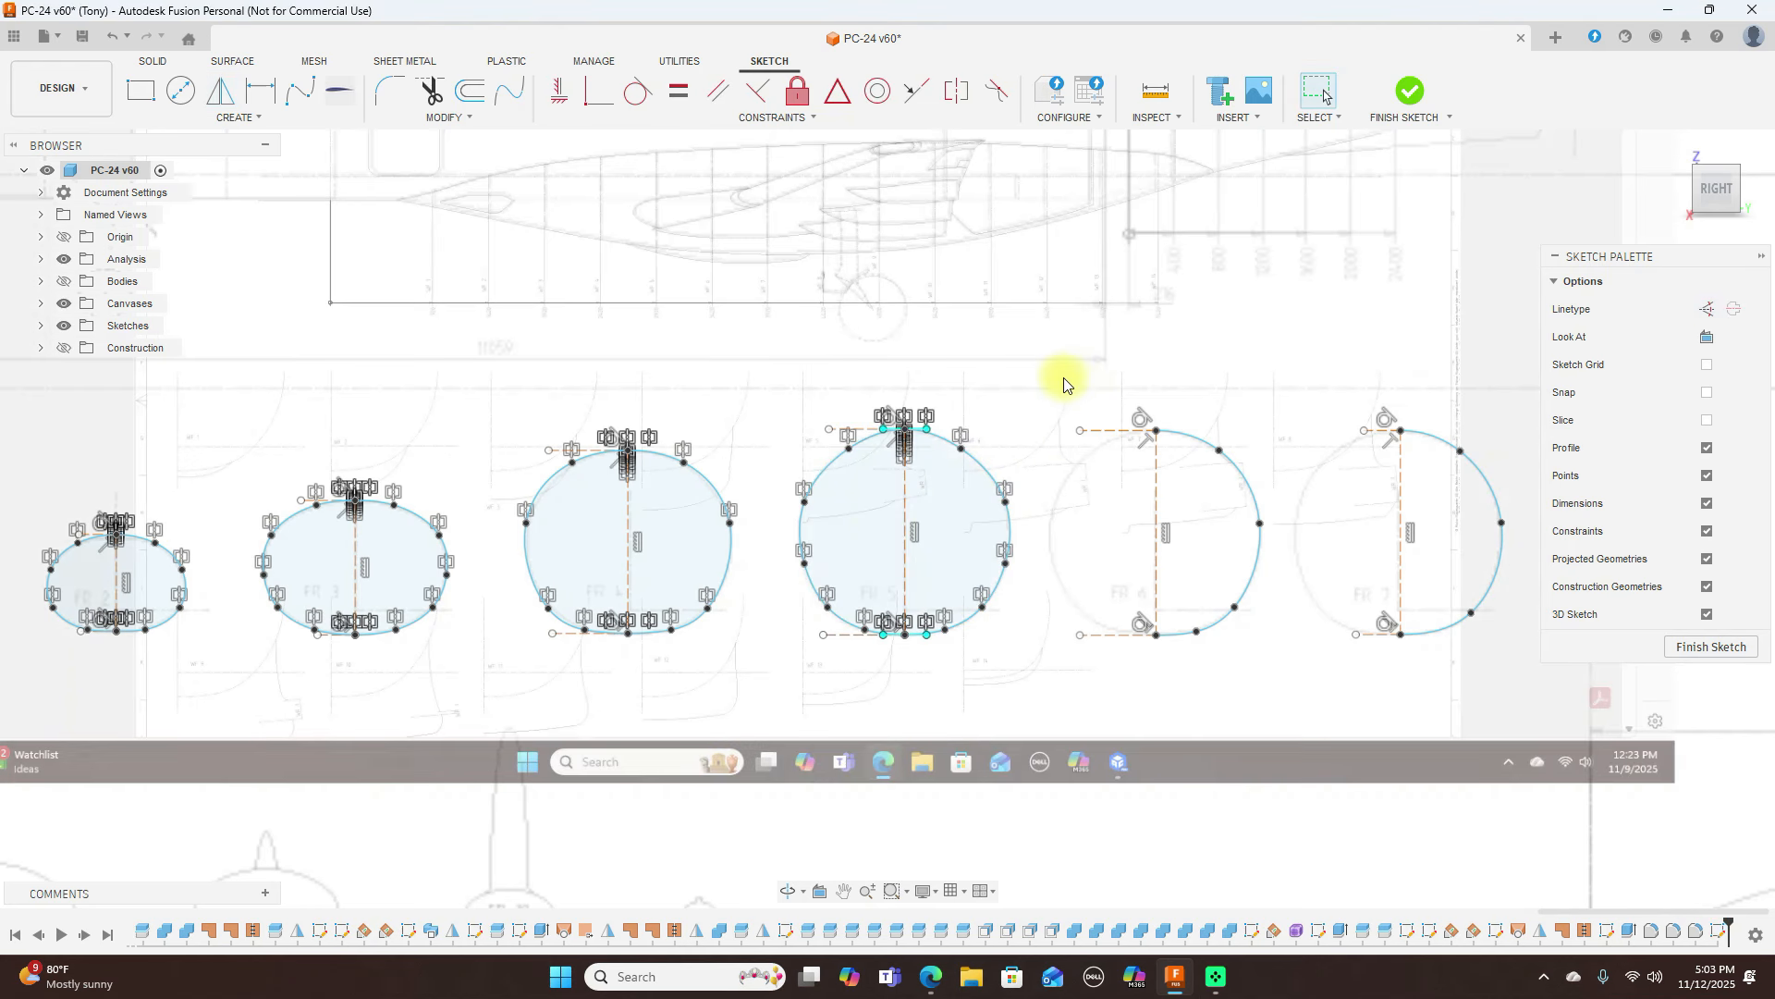
Mirror FR 6's spline about its vertical centre line to close the section
scroll(1177, 357, up, 3)
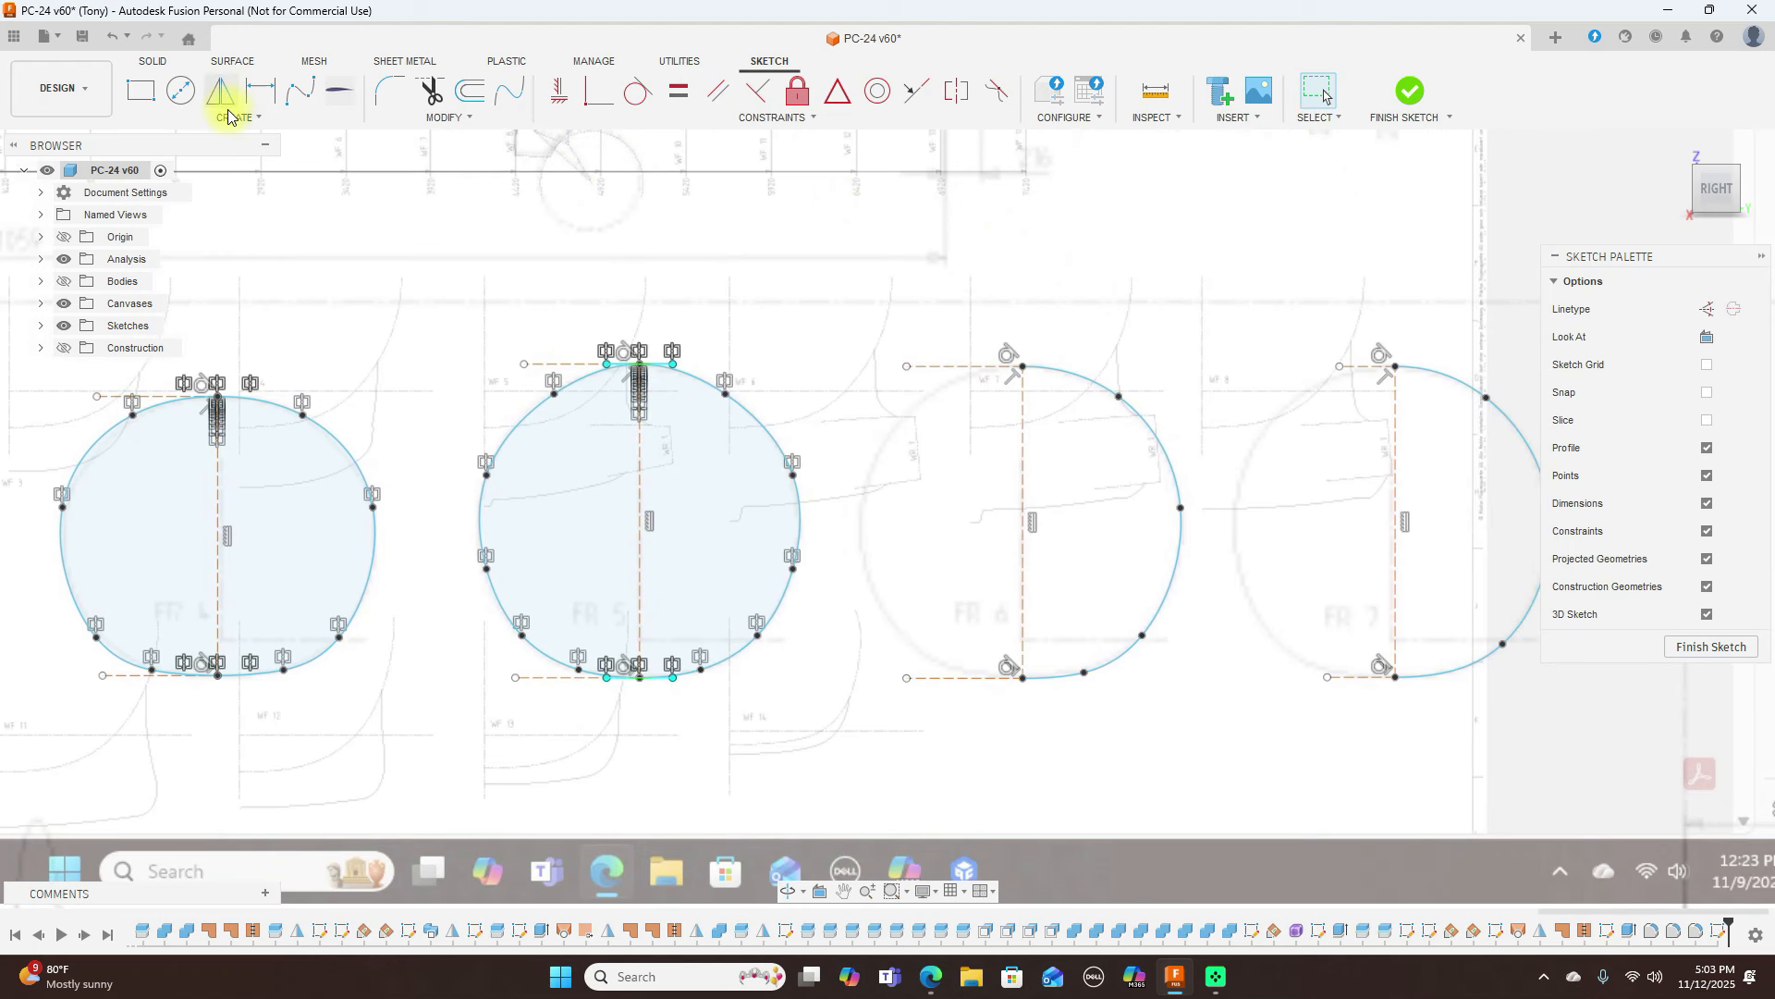
click(220, 91)
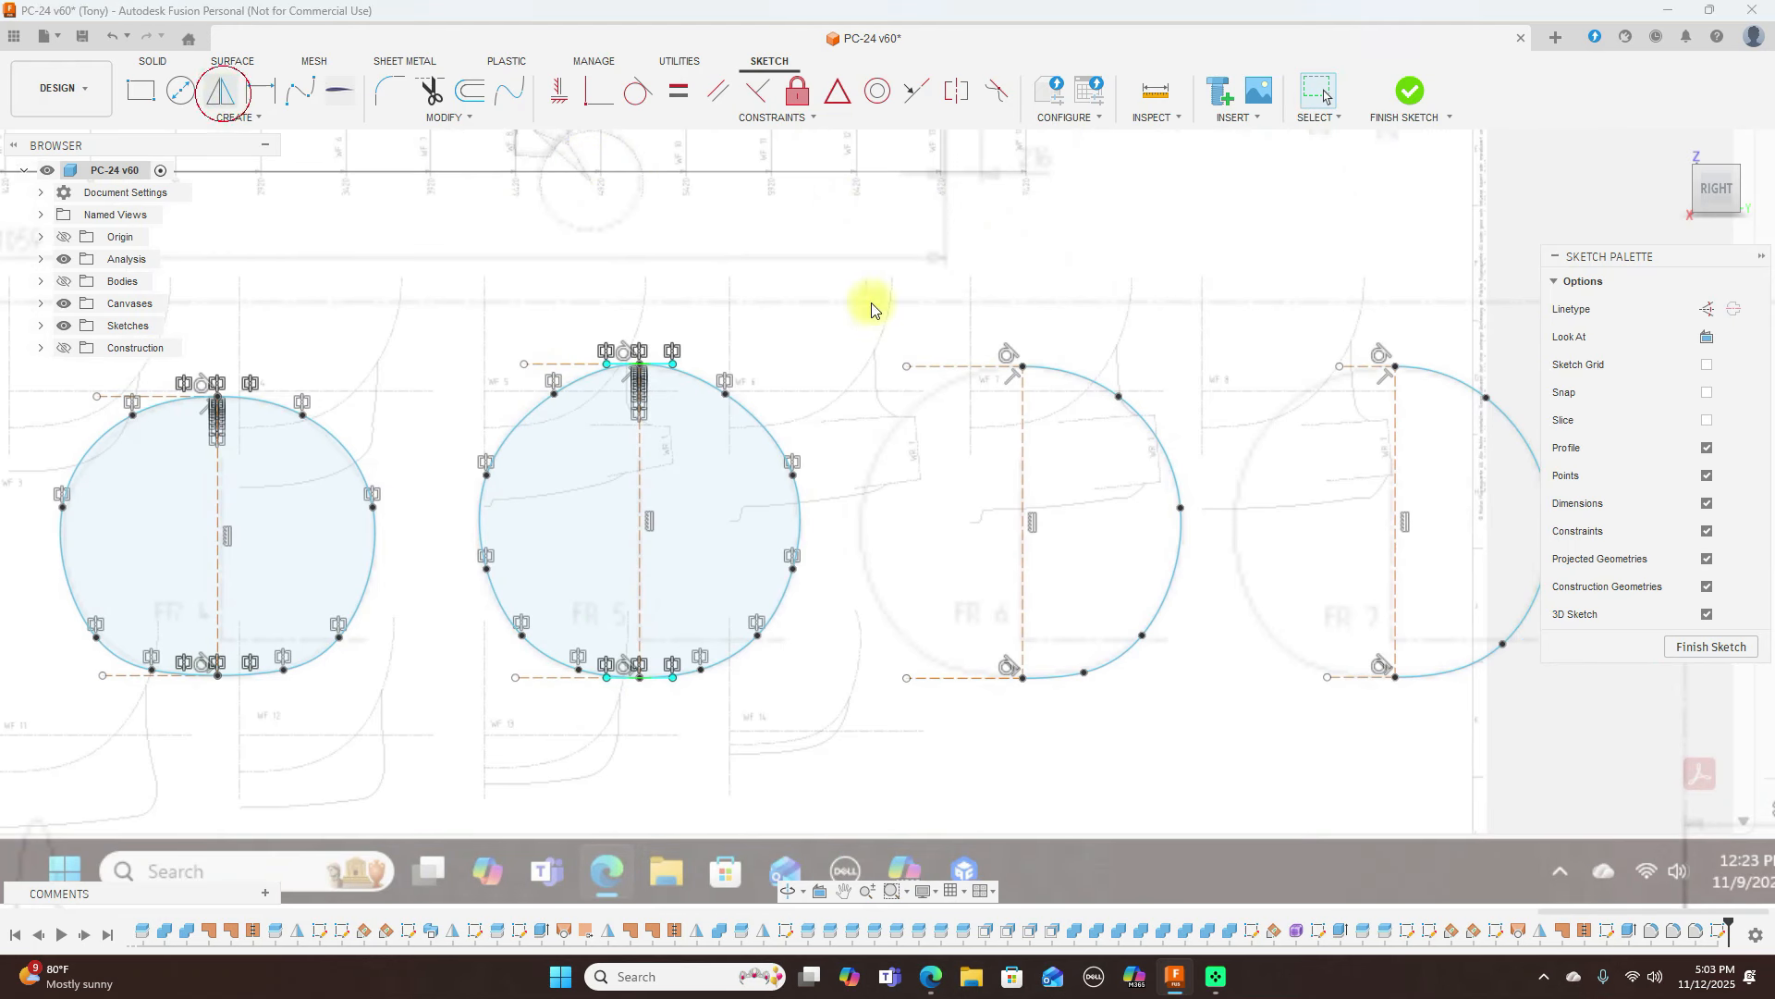
click(1081, 379)
click(1417, 310)
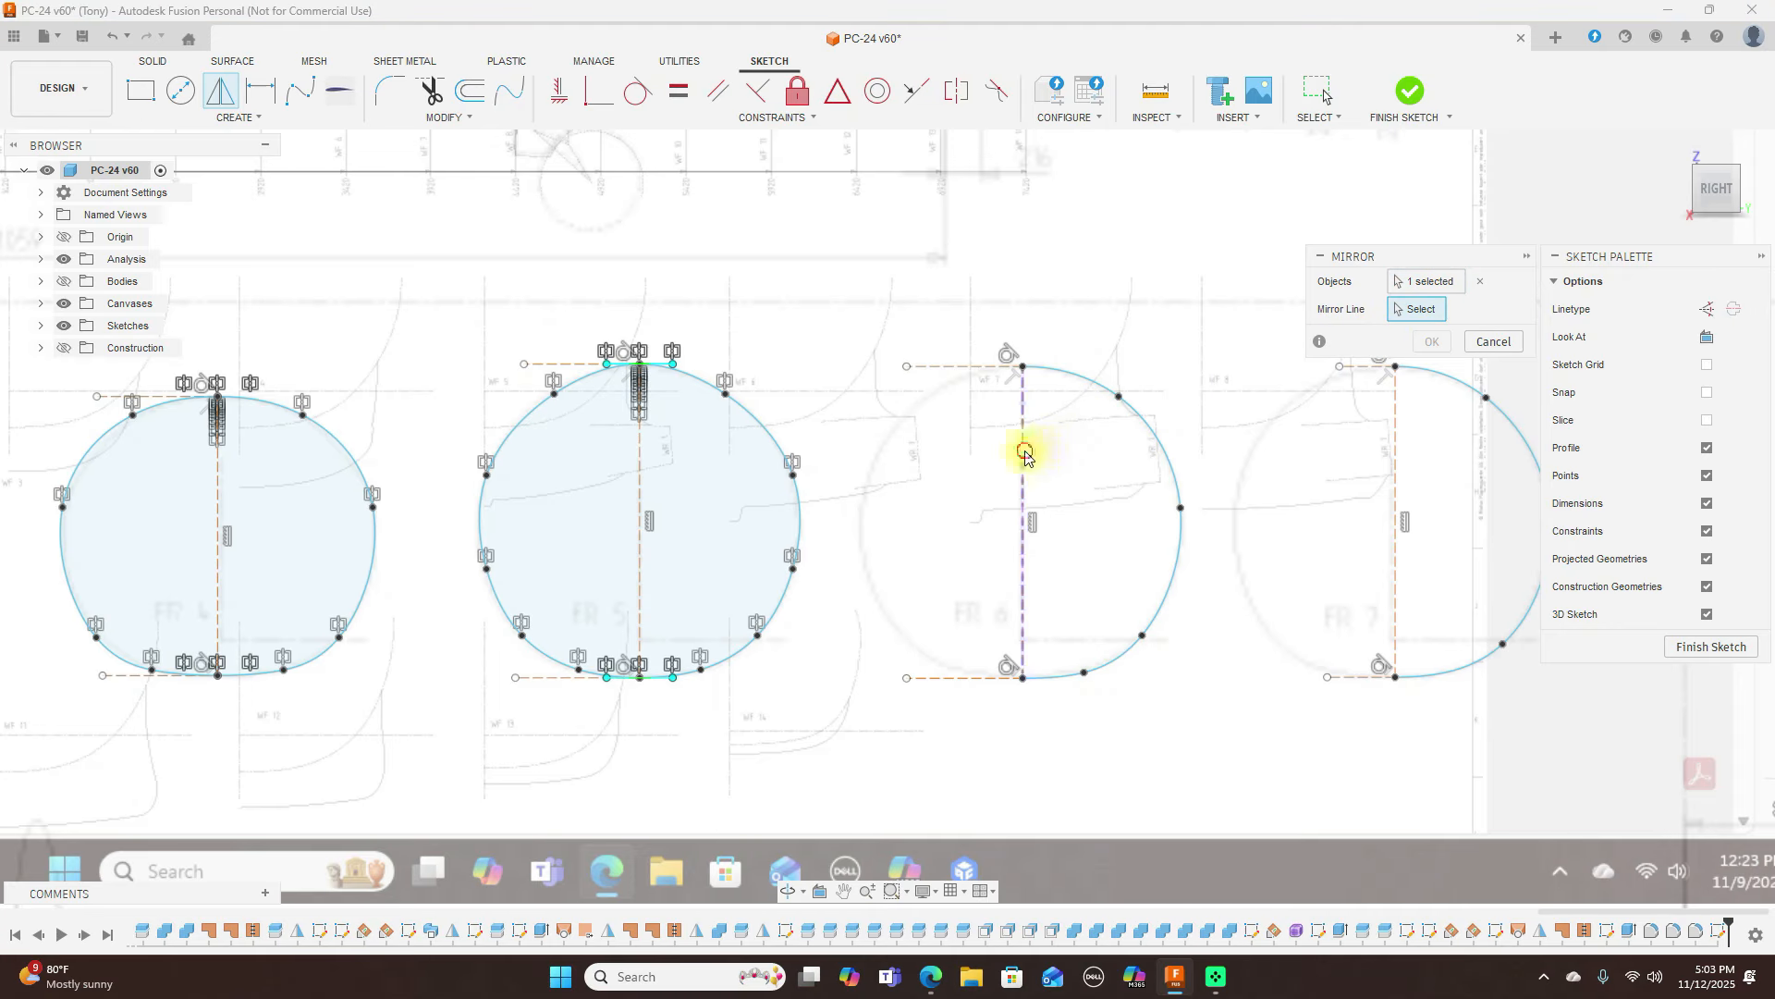
click(1025, 453)
click(1430, 342)
Mirror FR 7's spline about its vertical centre line to close the section
scroll(1198, 296, down, 3)
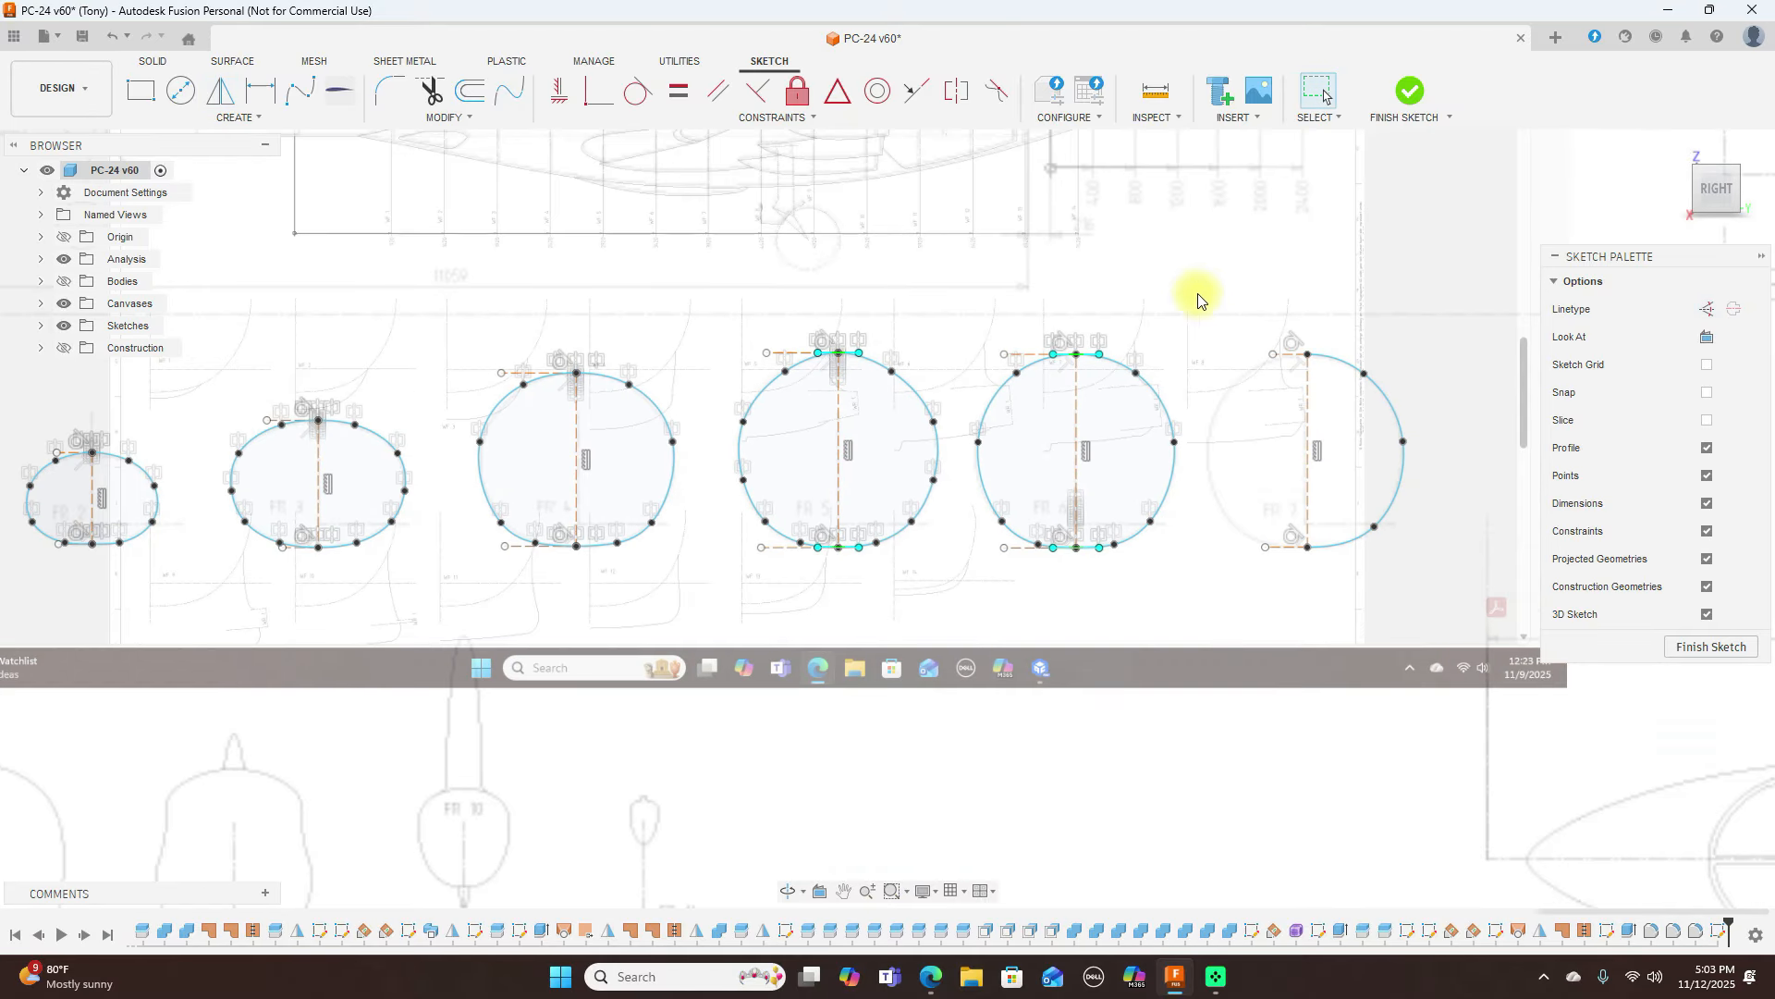
middle_drag(1219, 268, 960, 298)
scroll(1172, 334, up, 2)
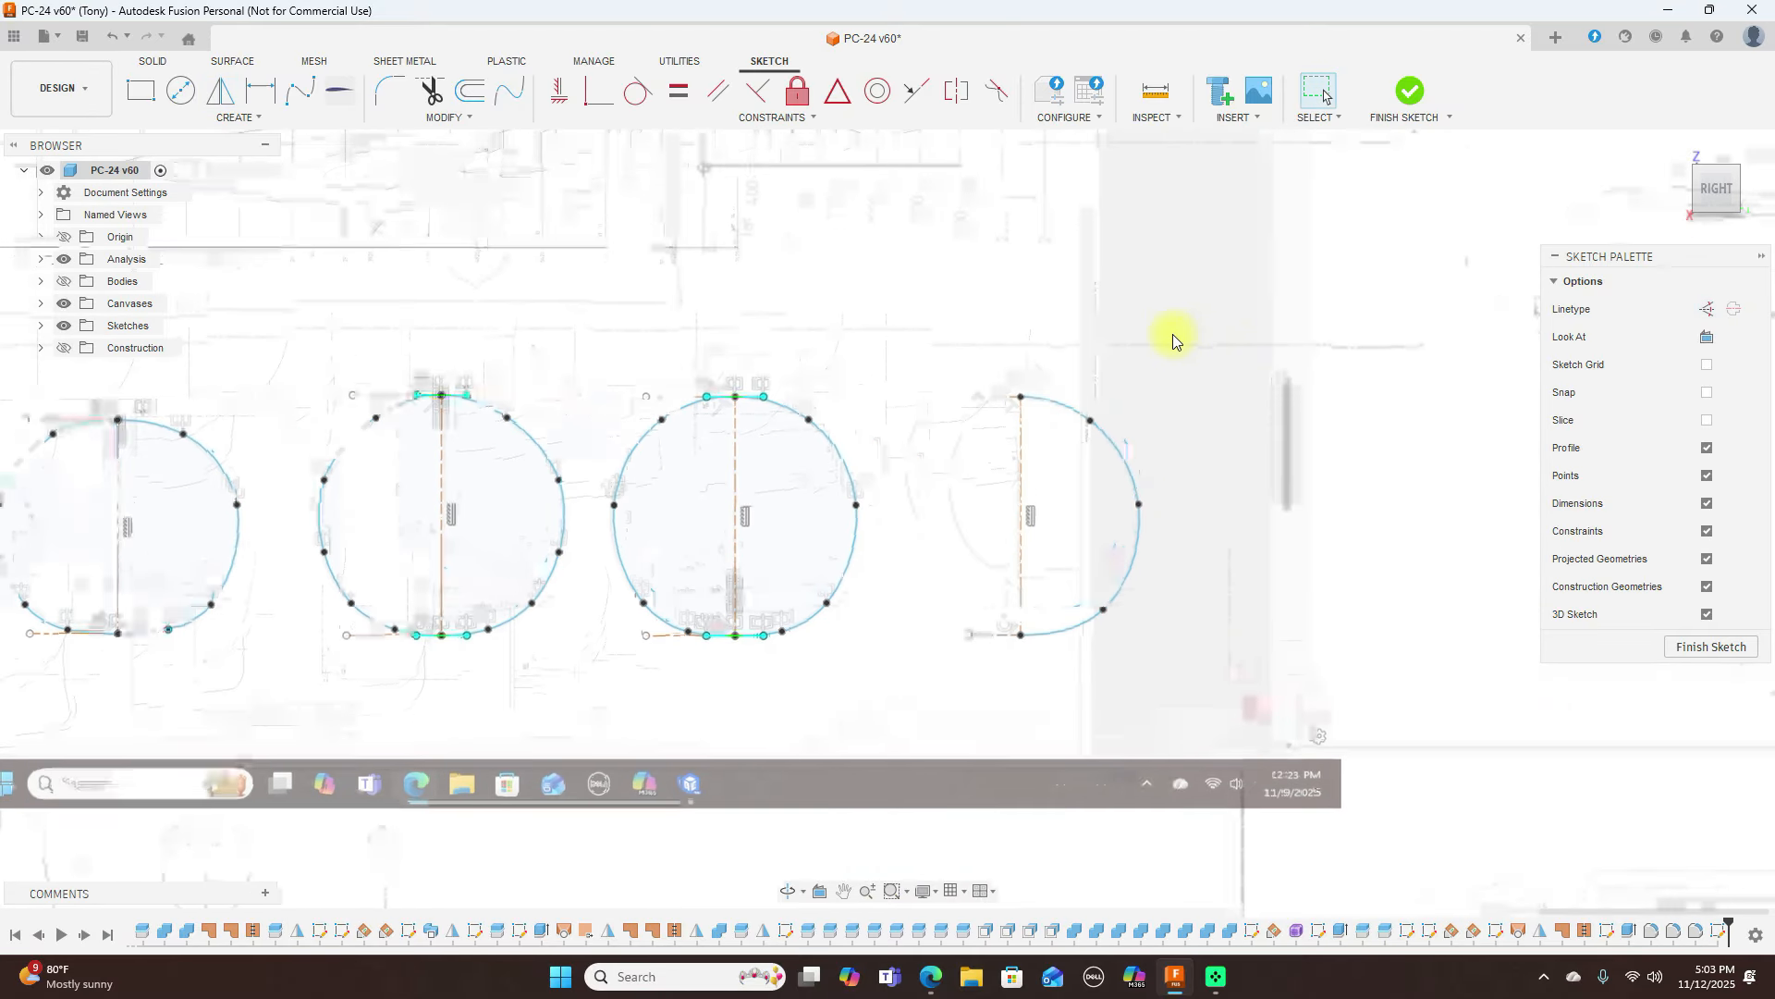
click(220, 89)
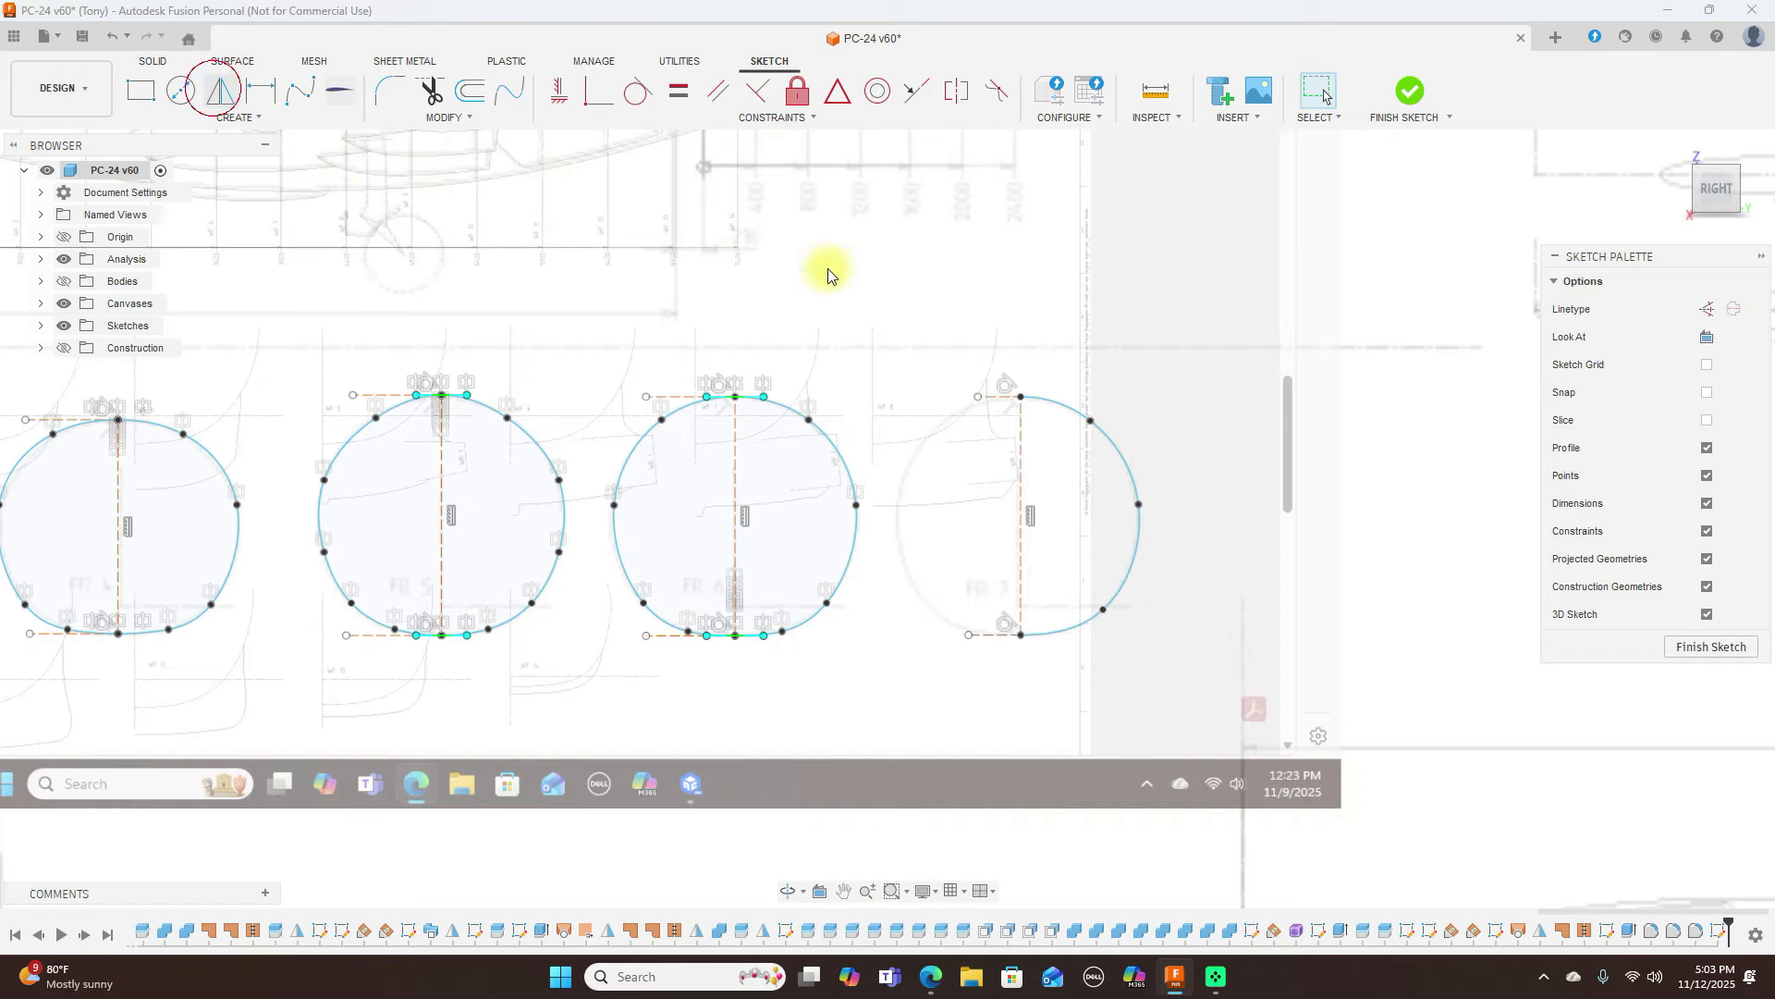
click(1041, 399)
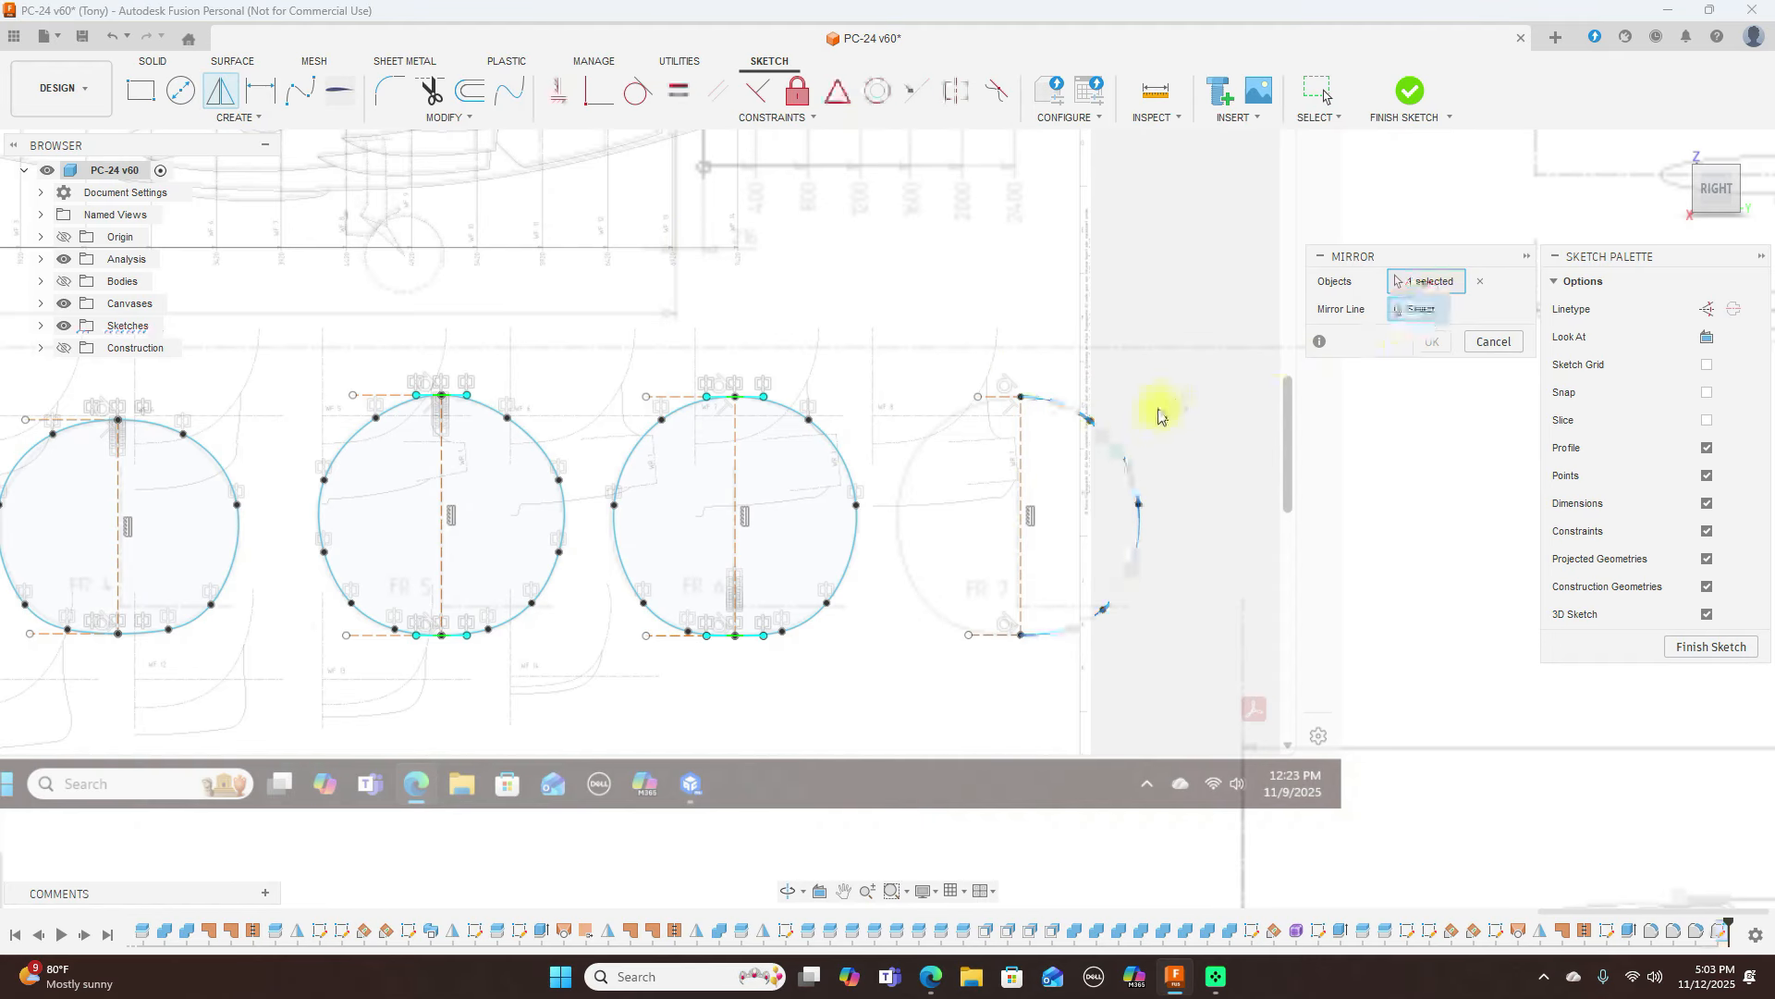
click(1021, 455)
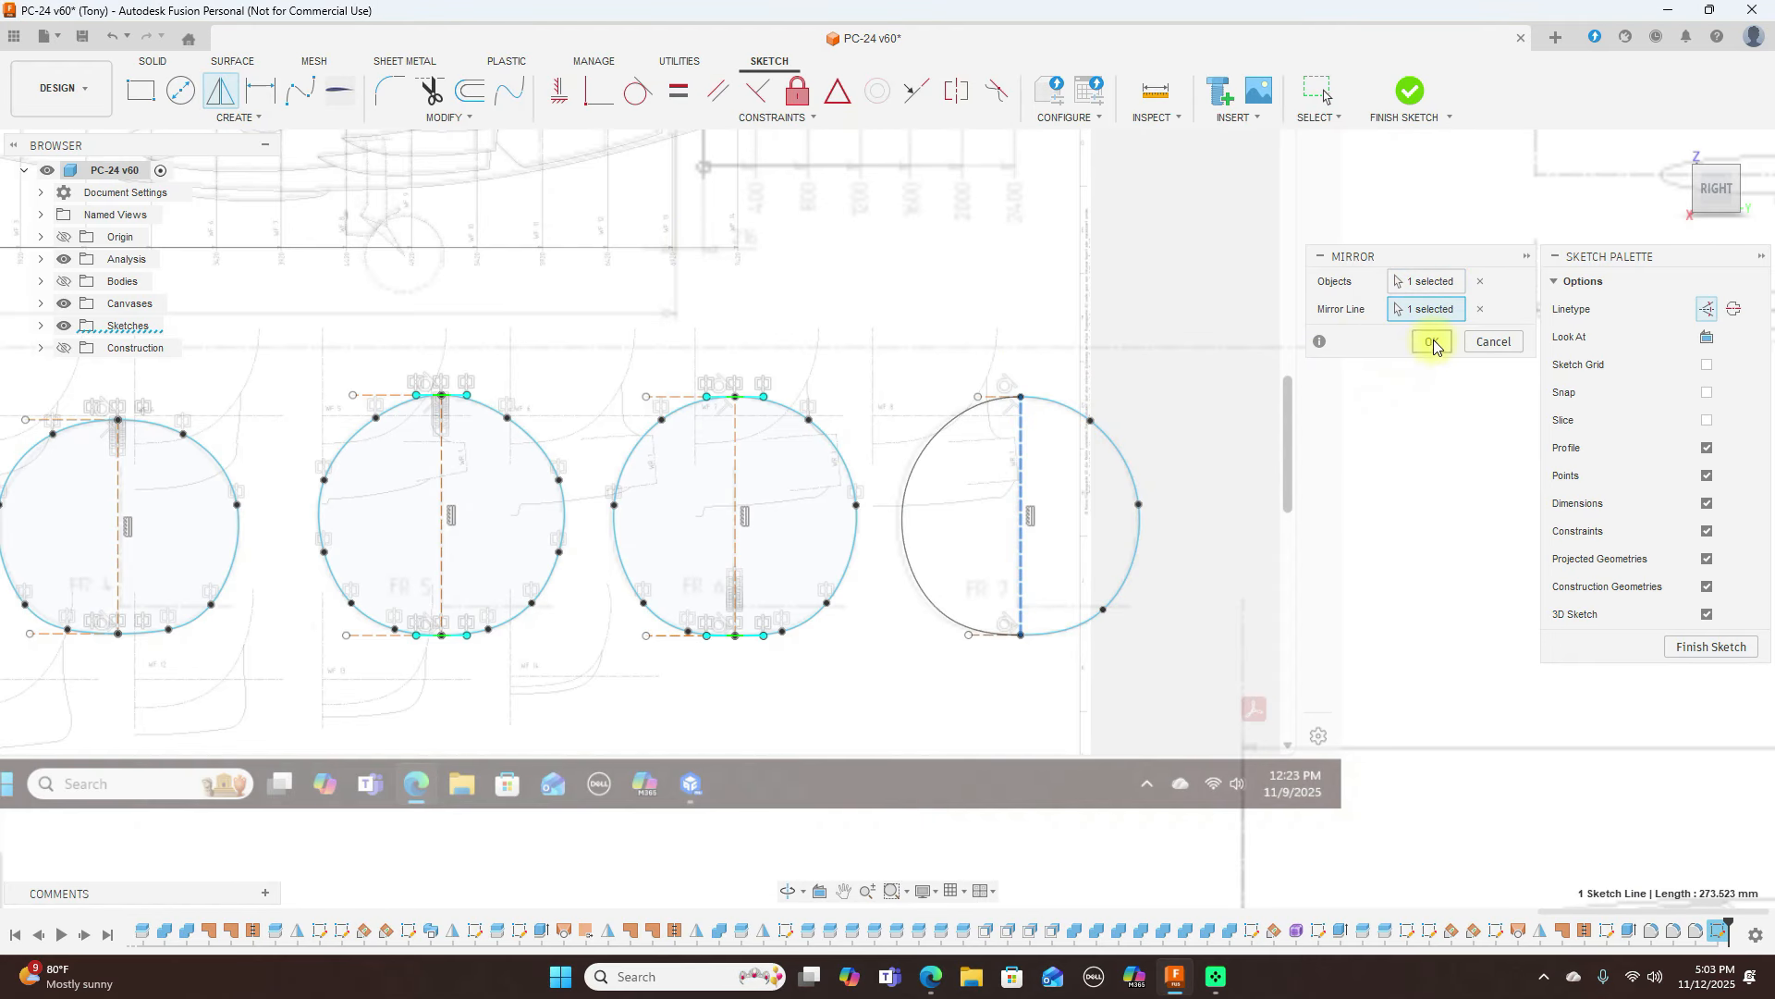
click(1434, 345)
Hide the constraint symbols in the fuselage section sketch
scroll(1318, 415, down, 3)
middle_drag(759, 212, 1221, 158)
scroll(653, 308, up, 2)
click(653, 311)
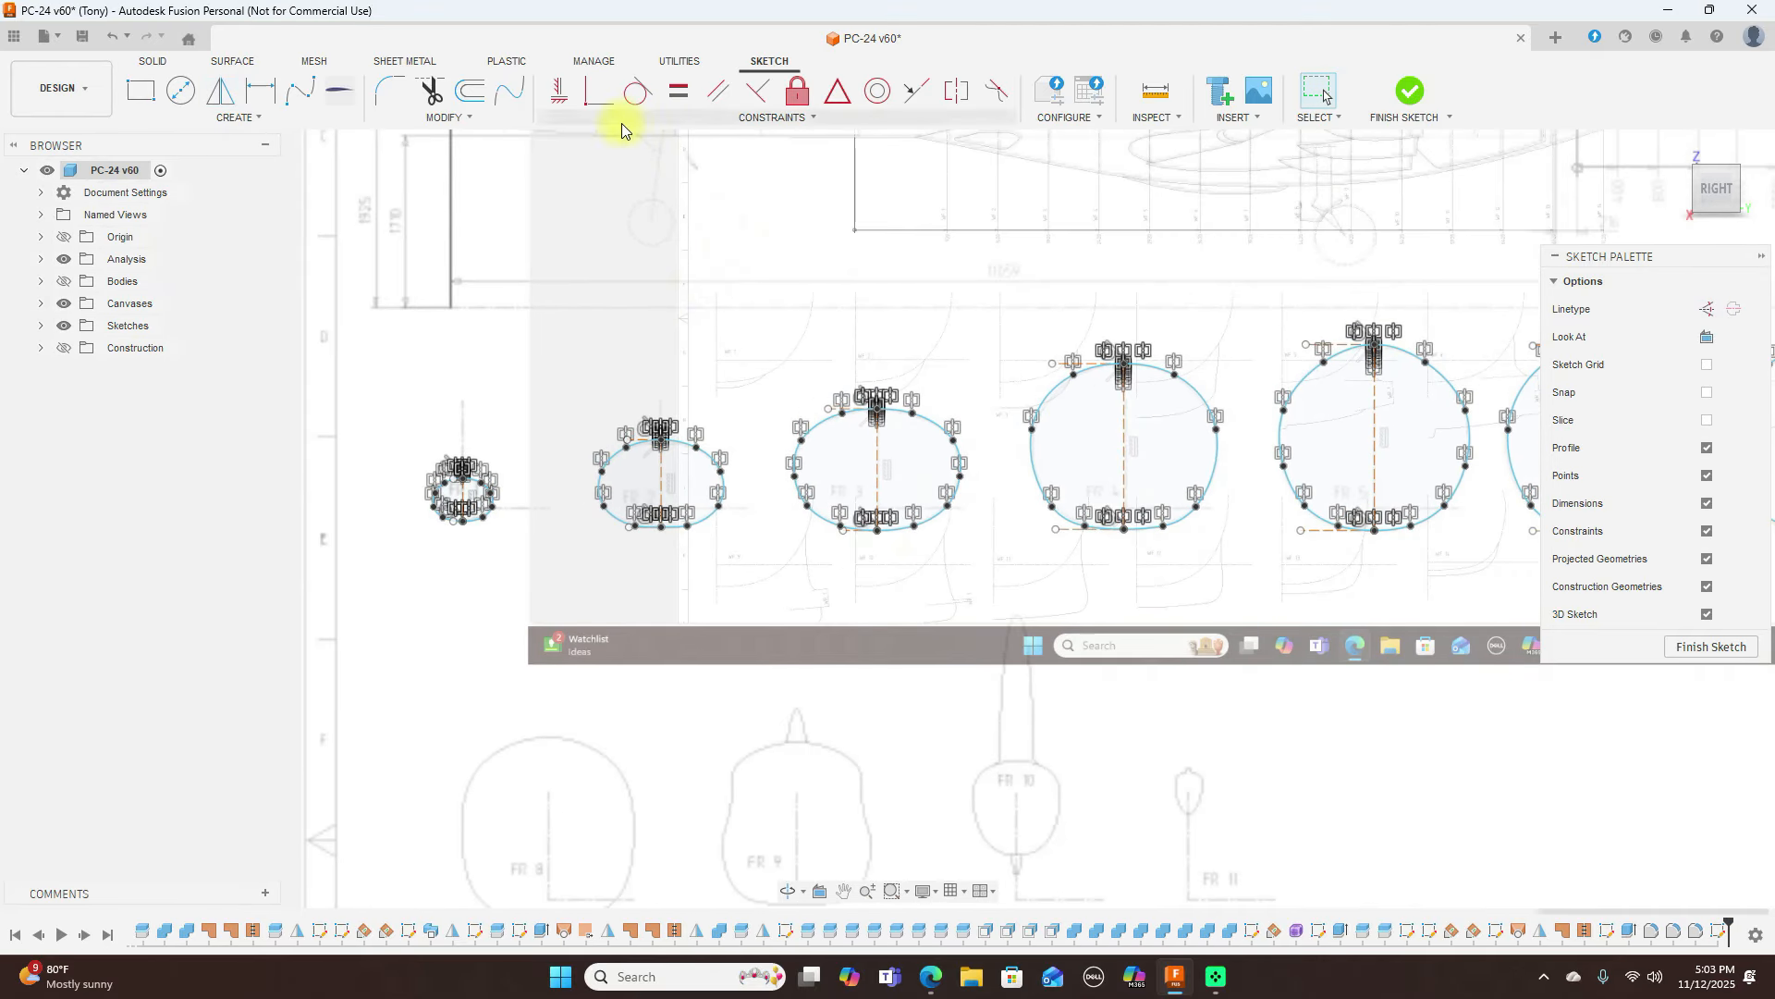
click(469, 104)
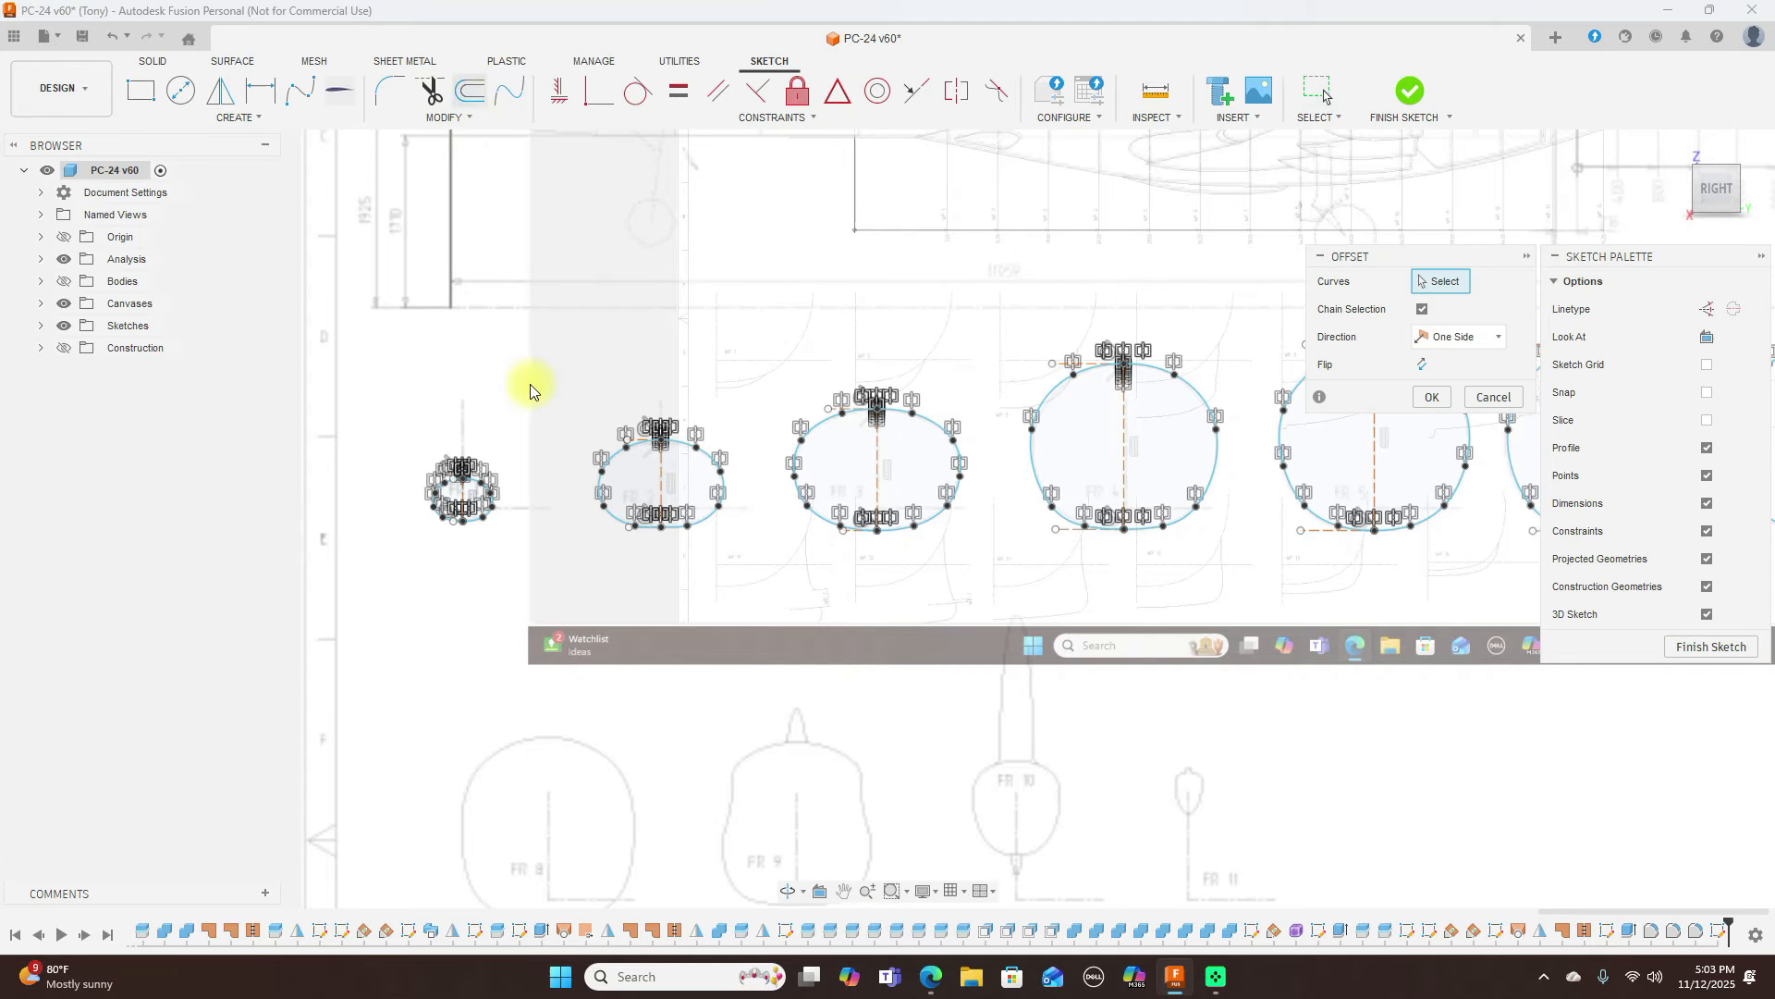
scroll(500, 398, up, 5)
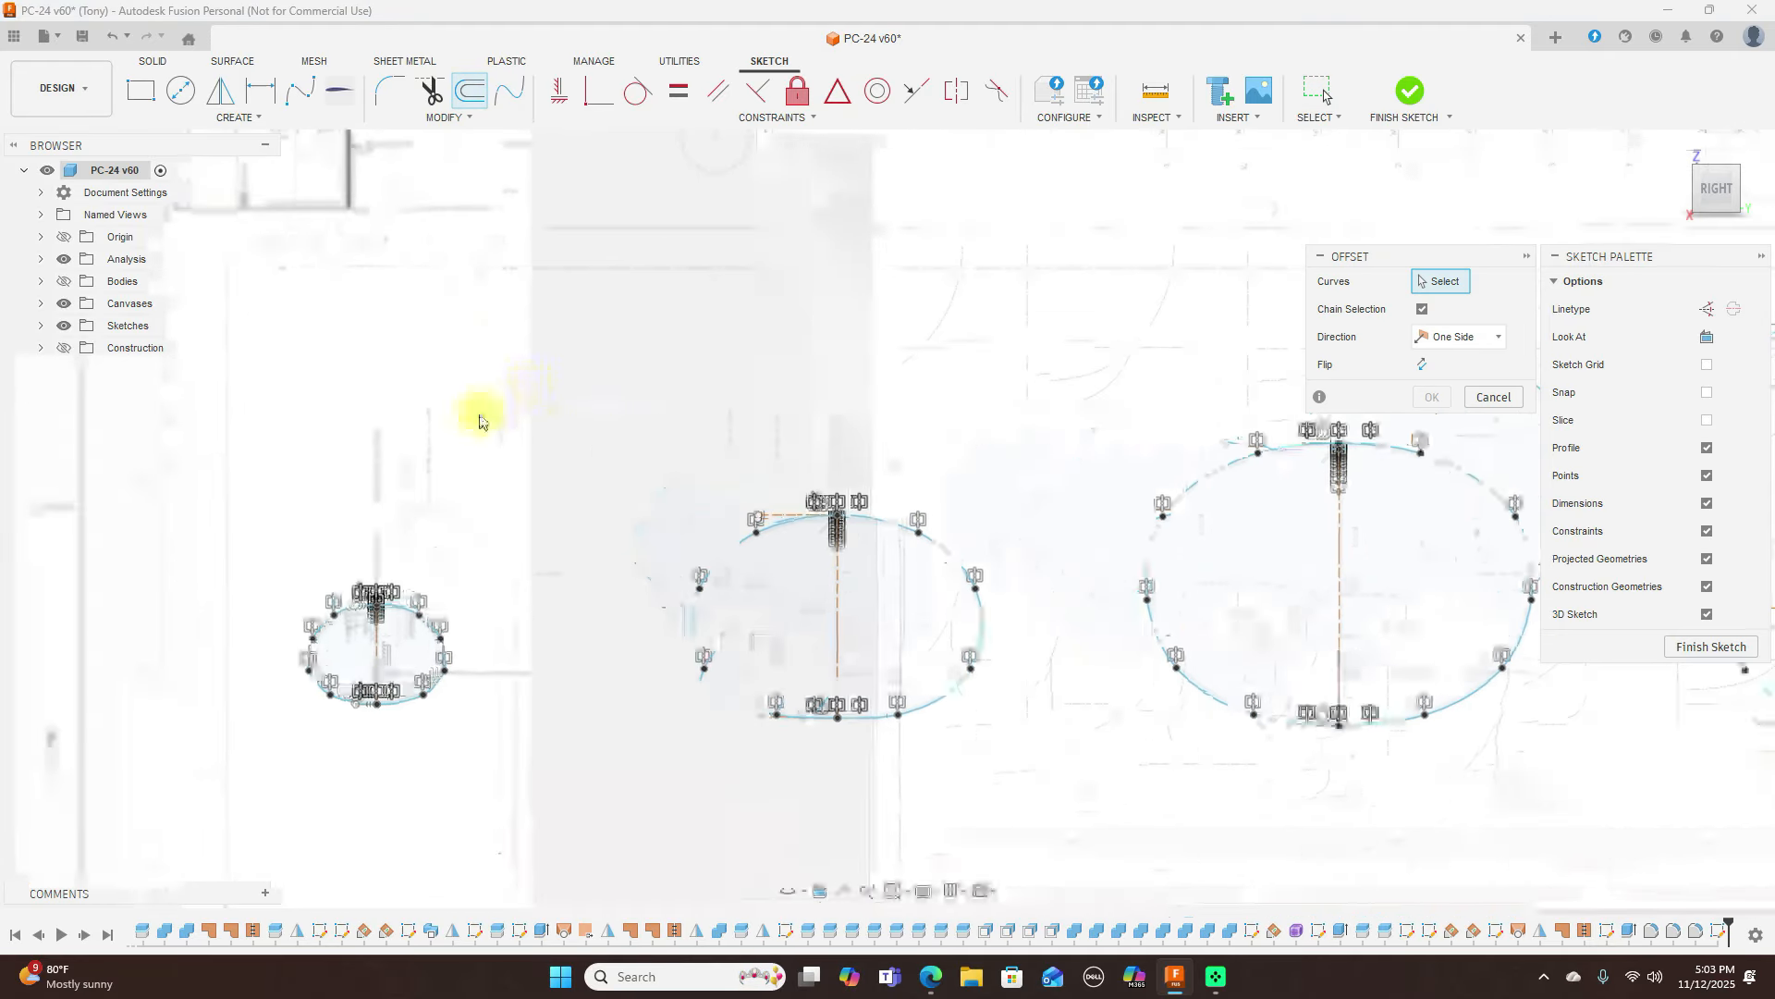
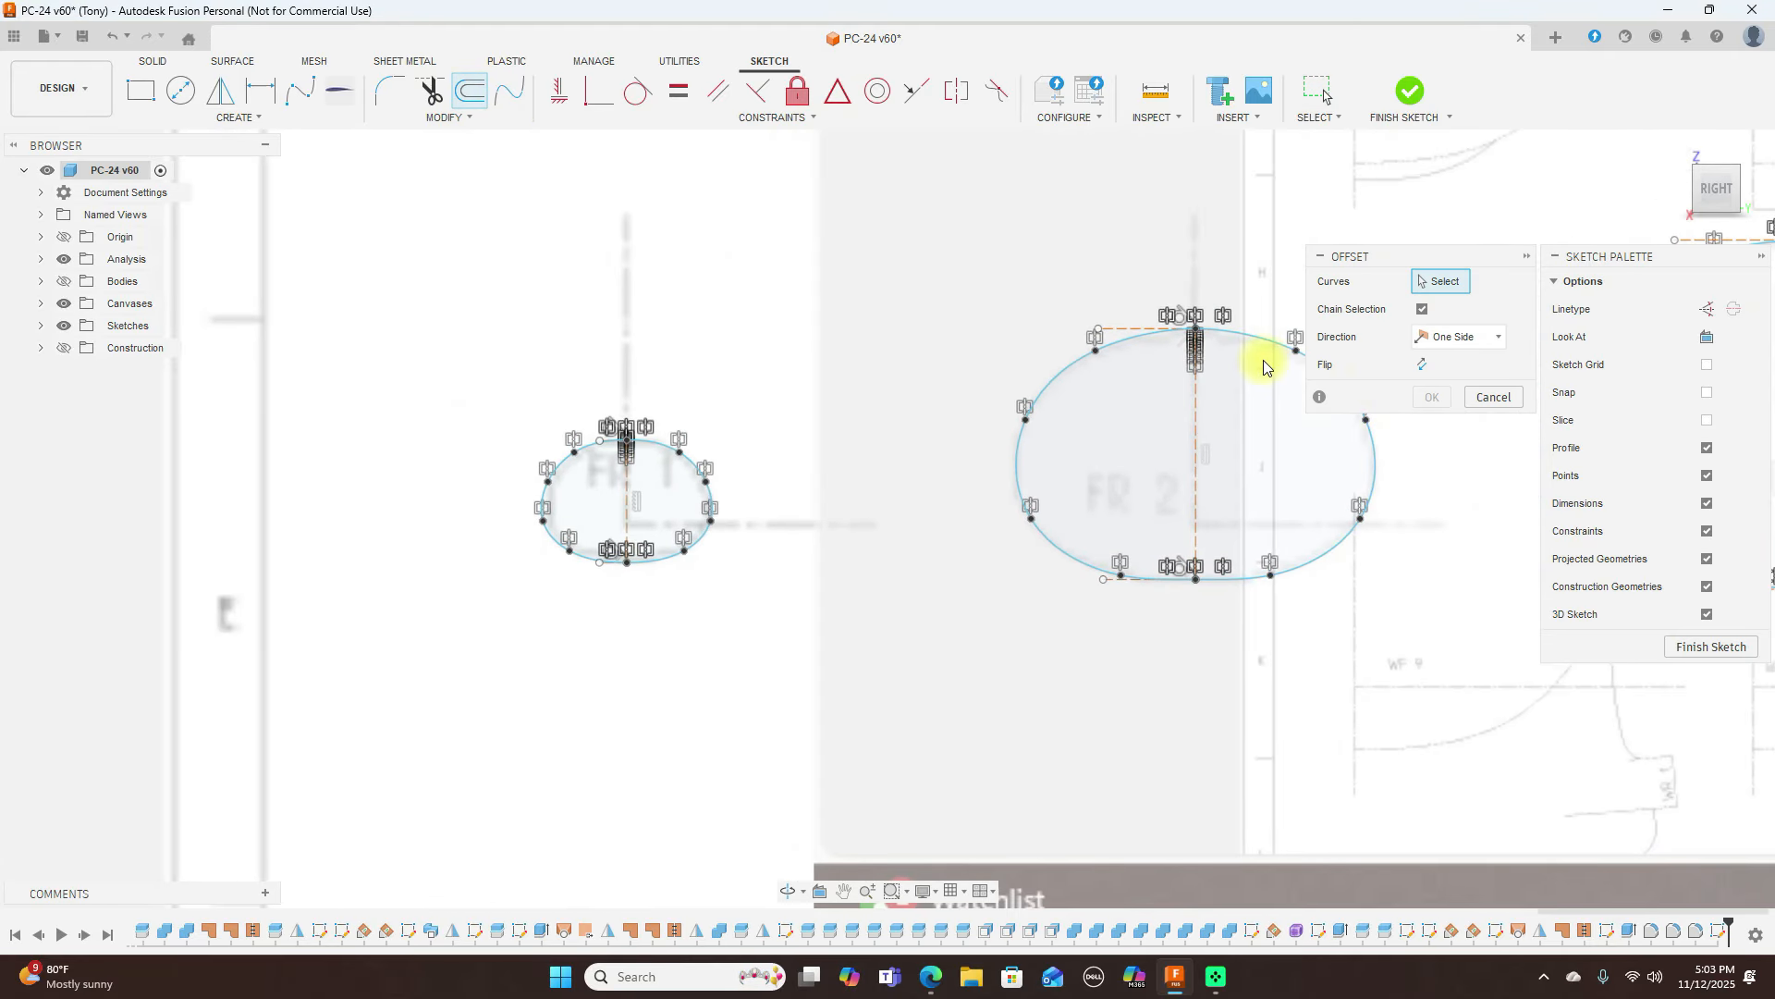
click(1708, 532)
click(1708, 532)
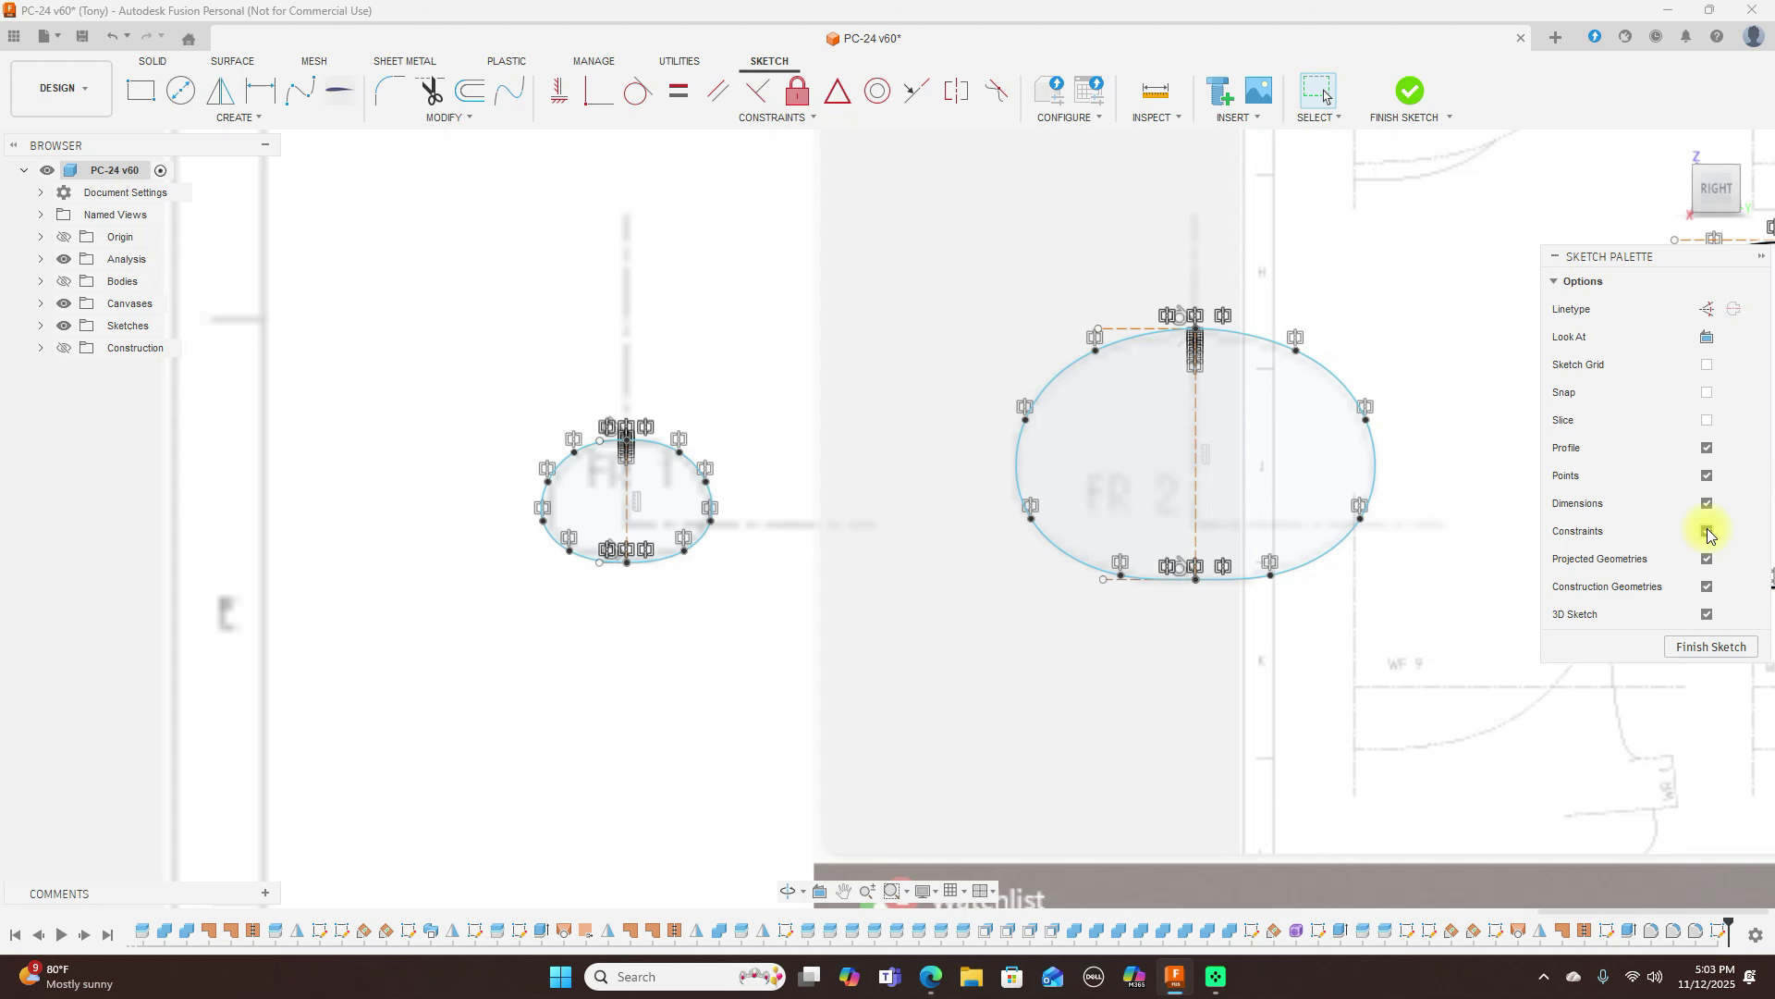
click(1707, 531)
scroll(962, 412, up, 3)
middle_drag(715, 319, 881, 270)
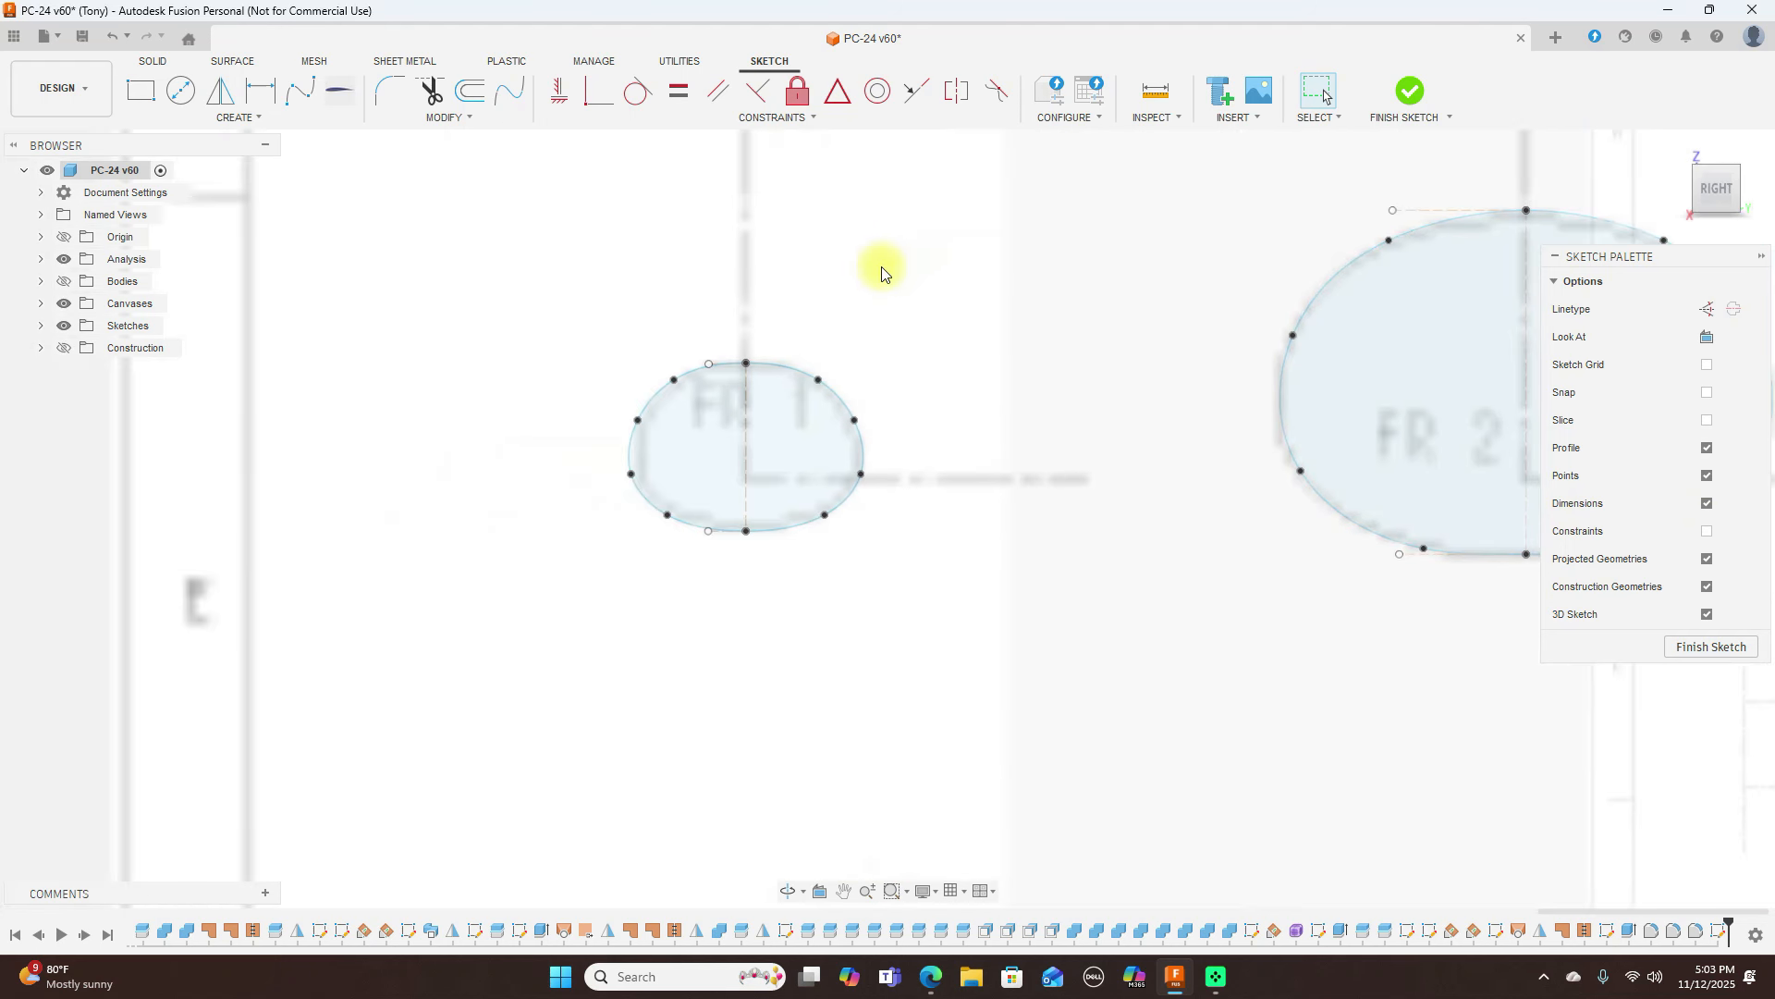
click(779, 363)
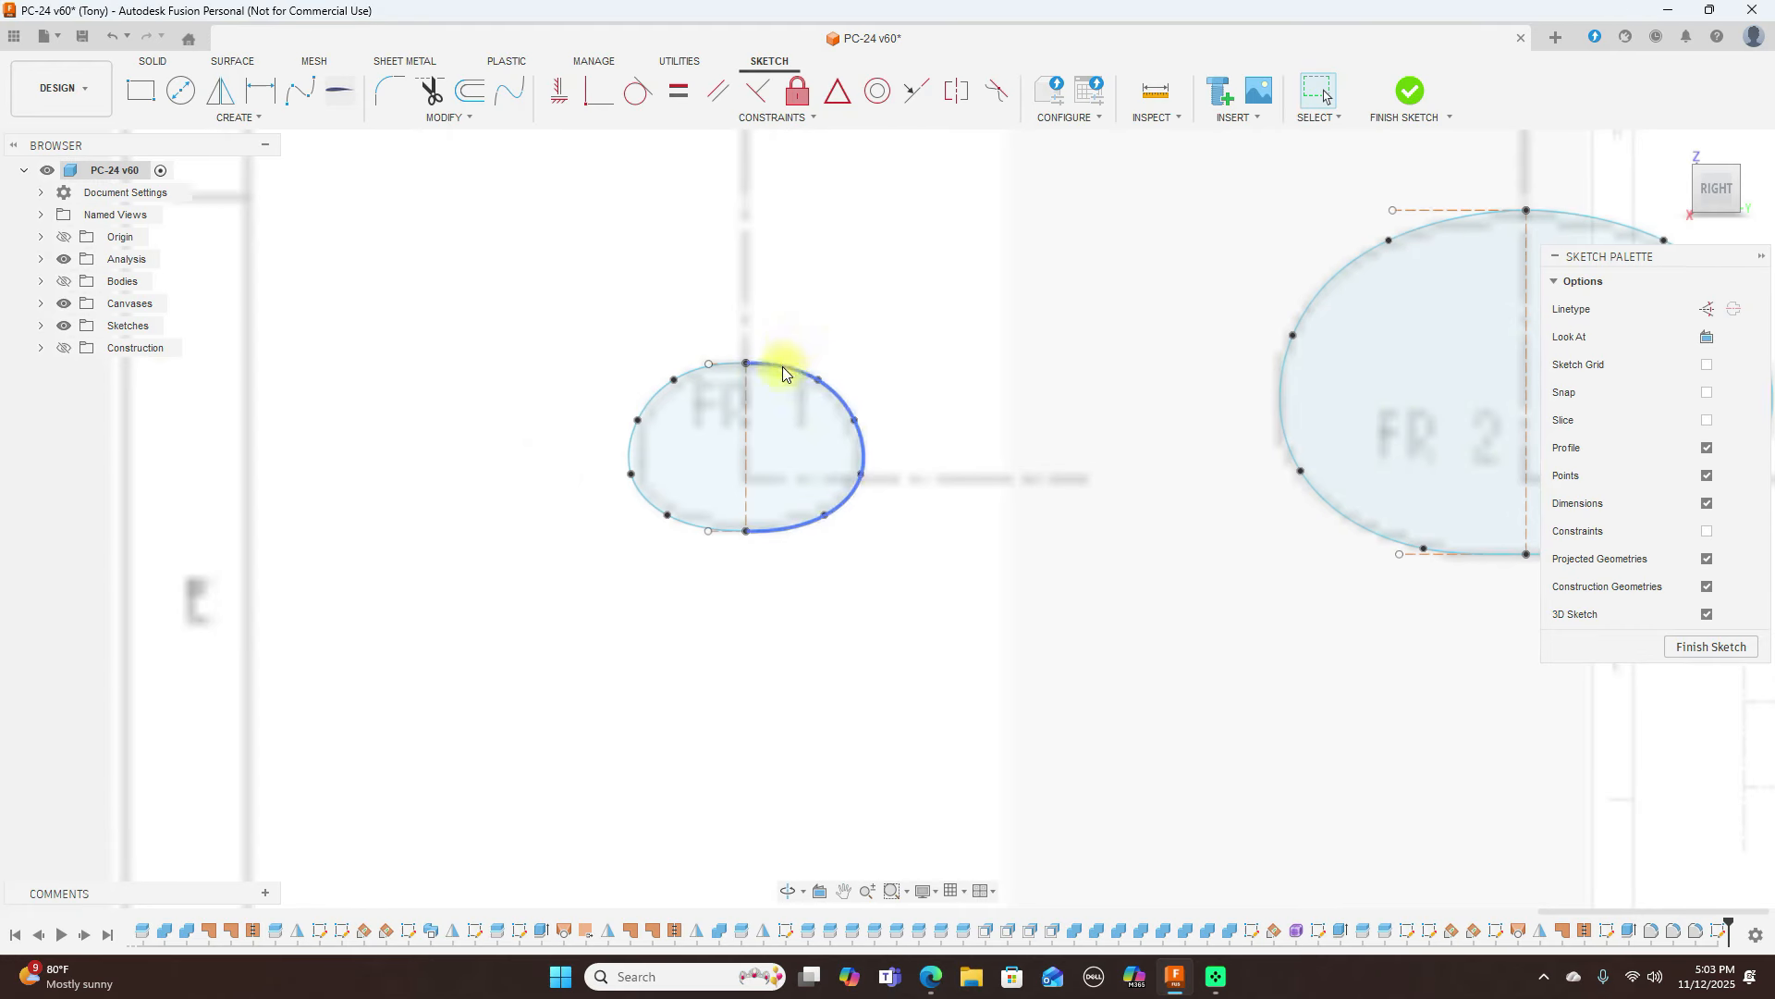
click(693, 371)
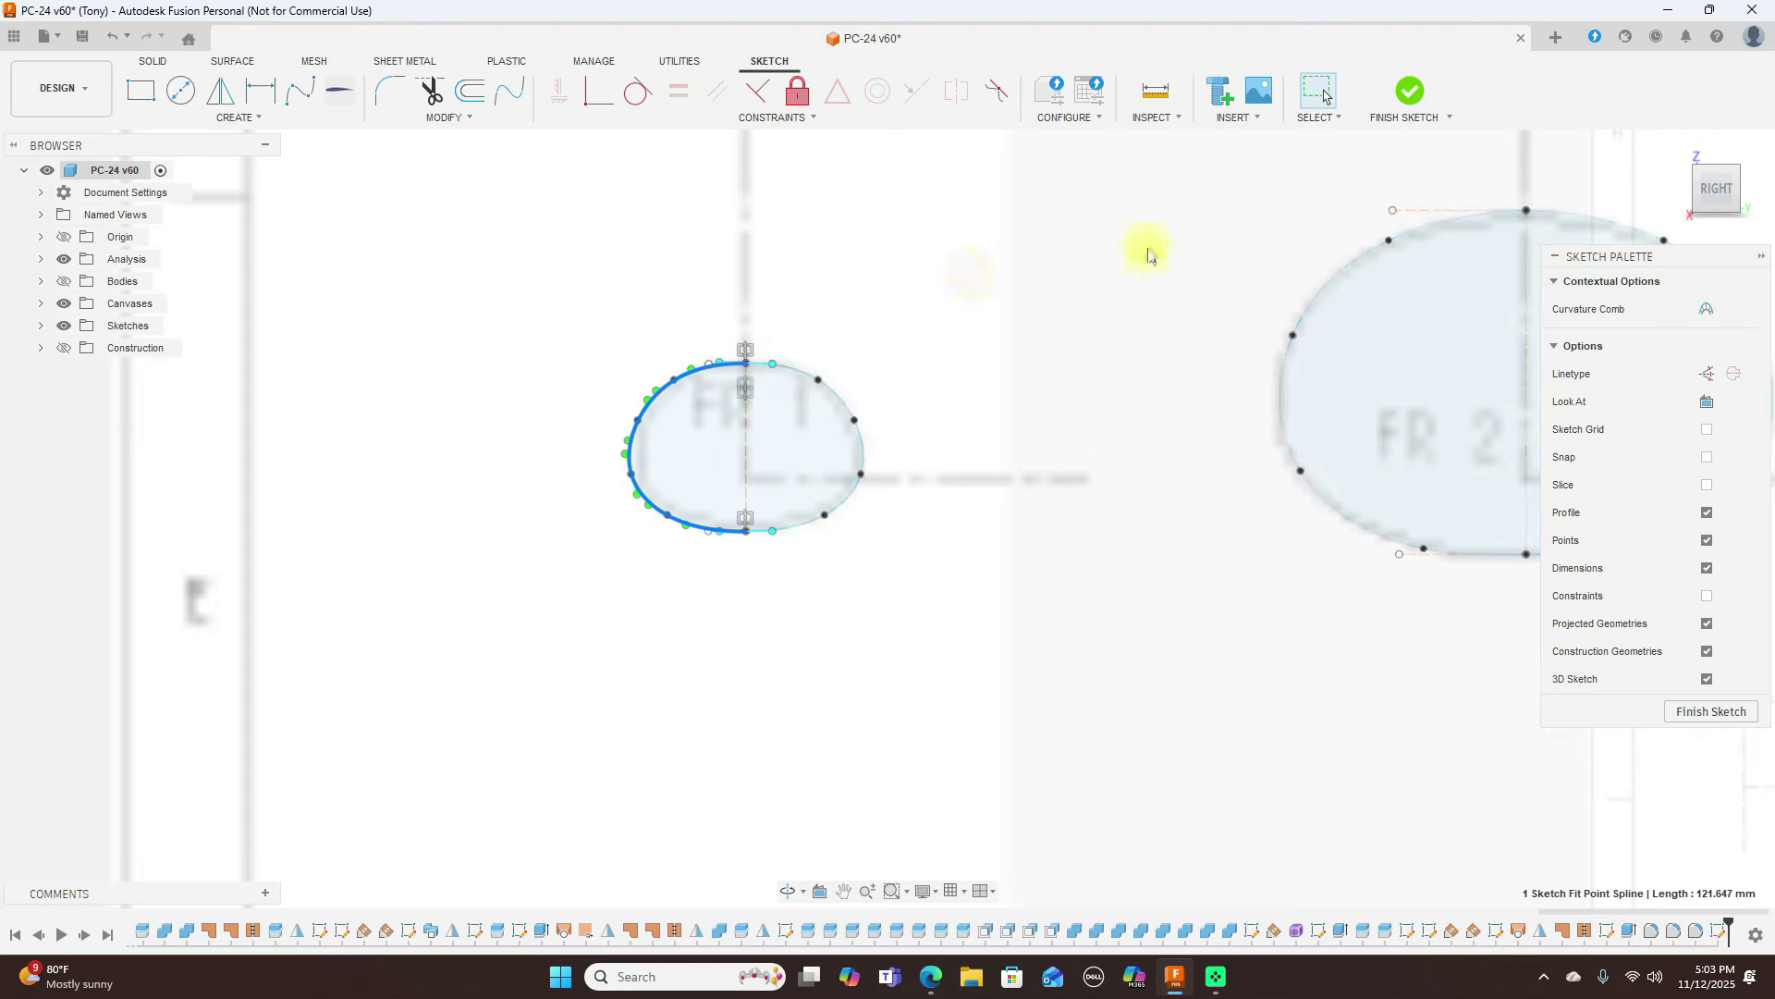
shift+click(799, 370)
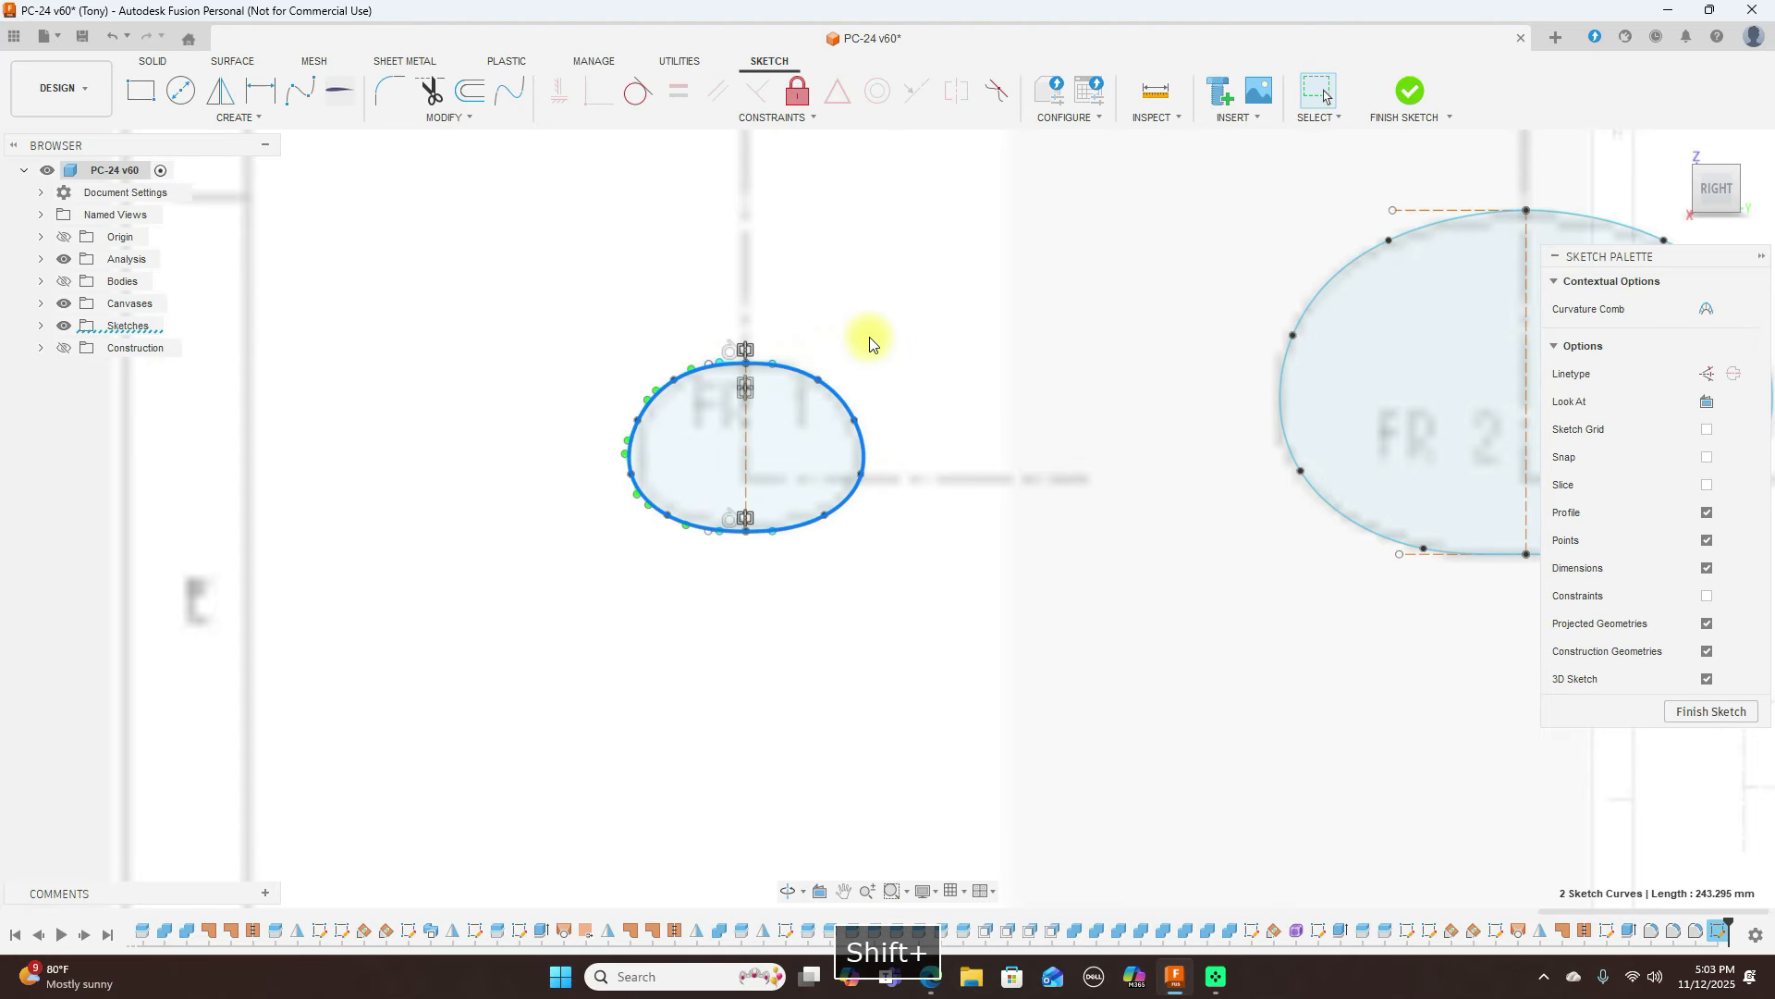
click(777, 203)
Offset FR 1's closed spline outline inward by 15 mm, using a one-sided distance of -15 mm
click(480, 100)
click(785, 366)
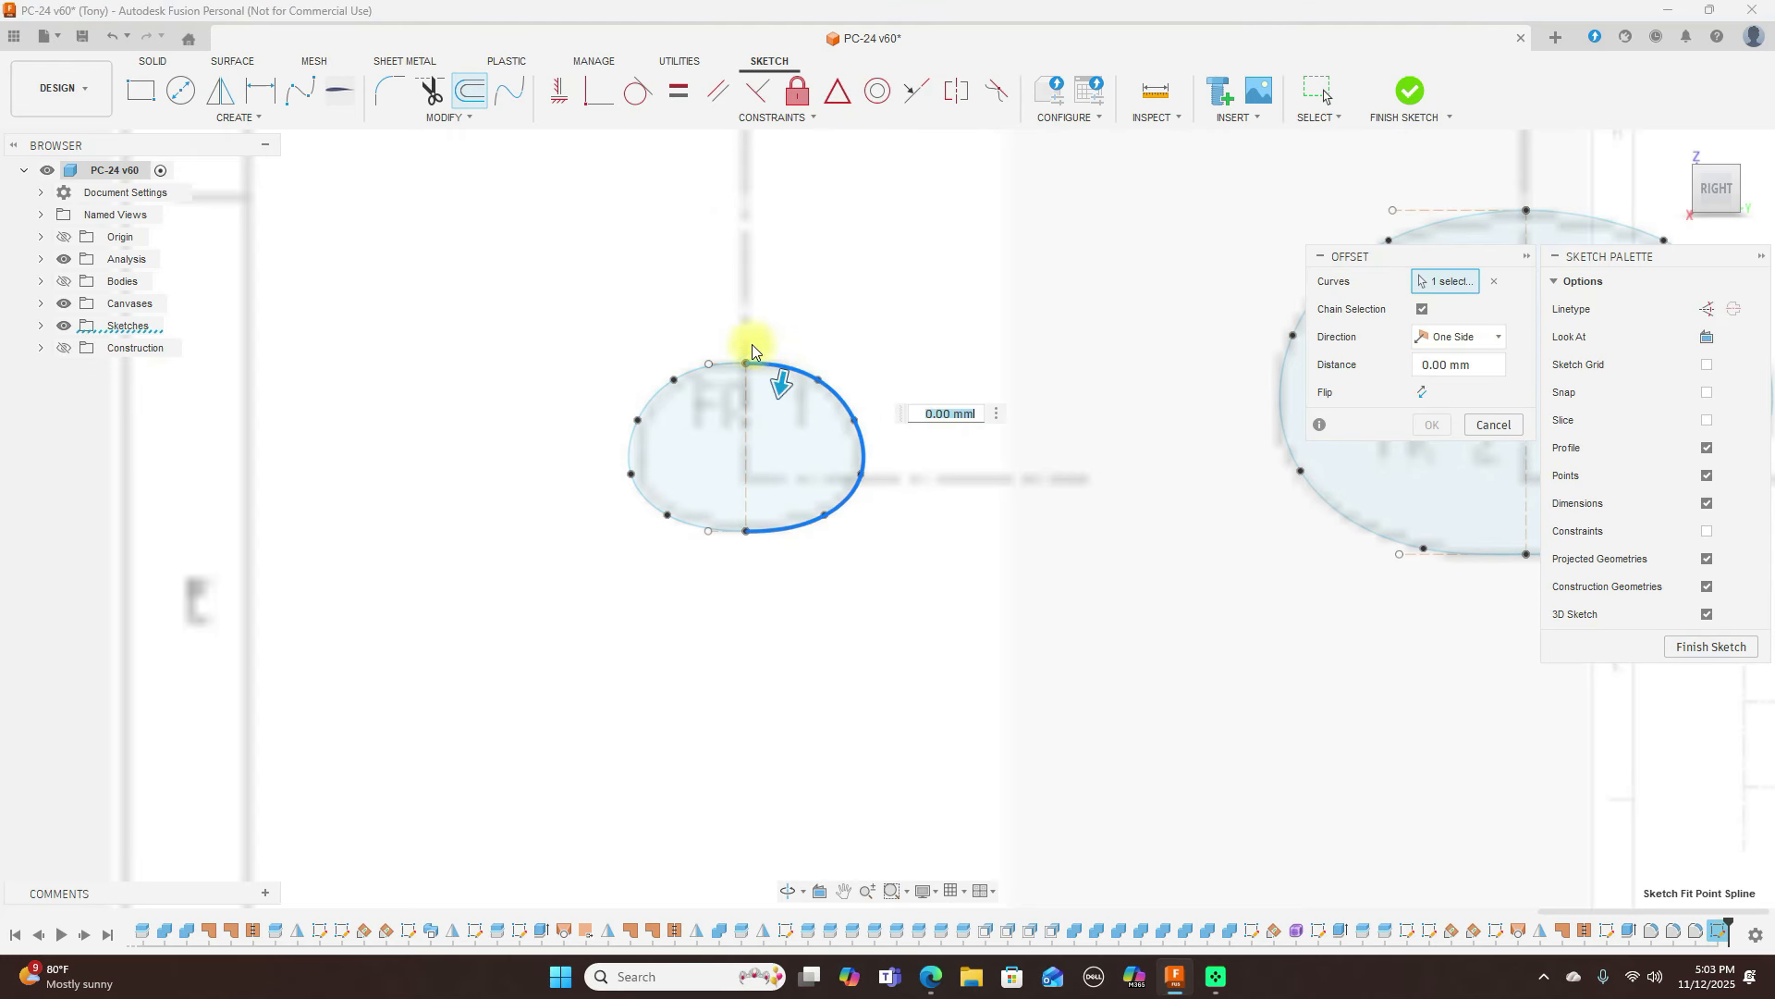
click(718, 363)
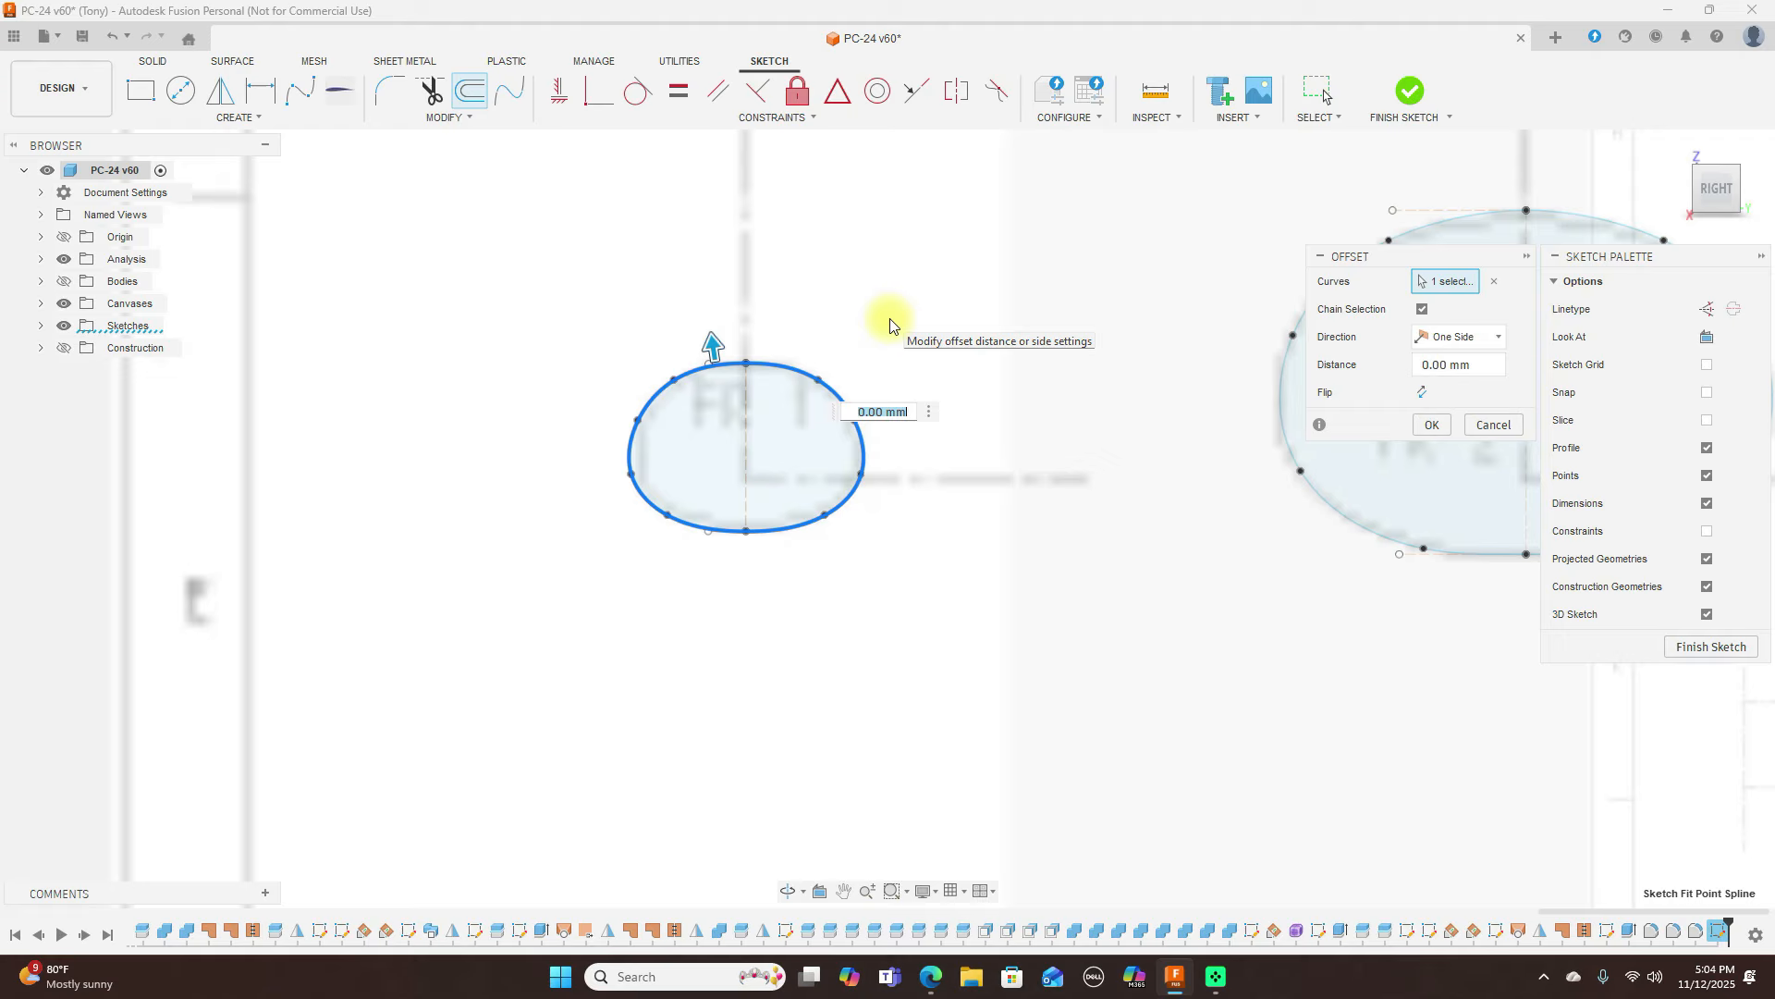
text(15)
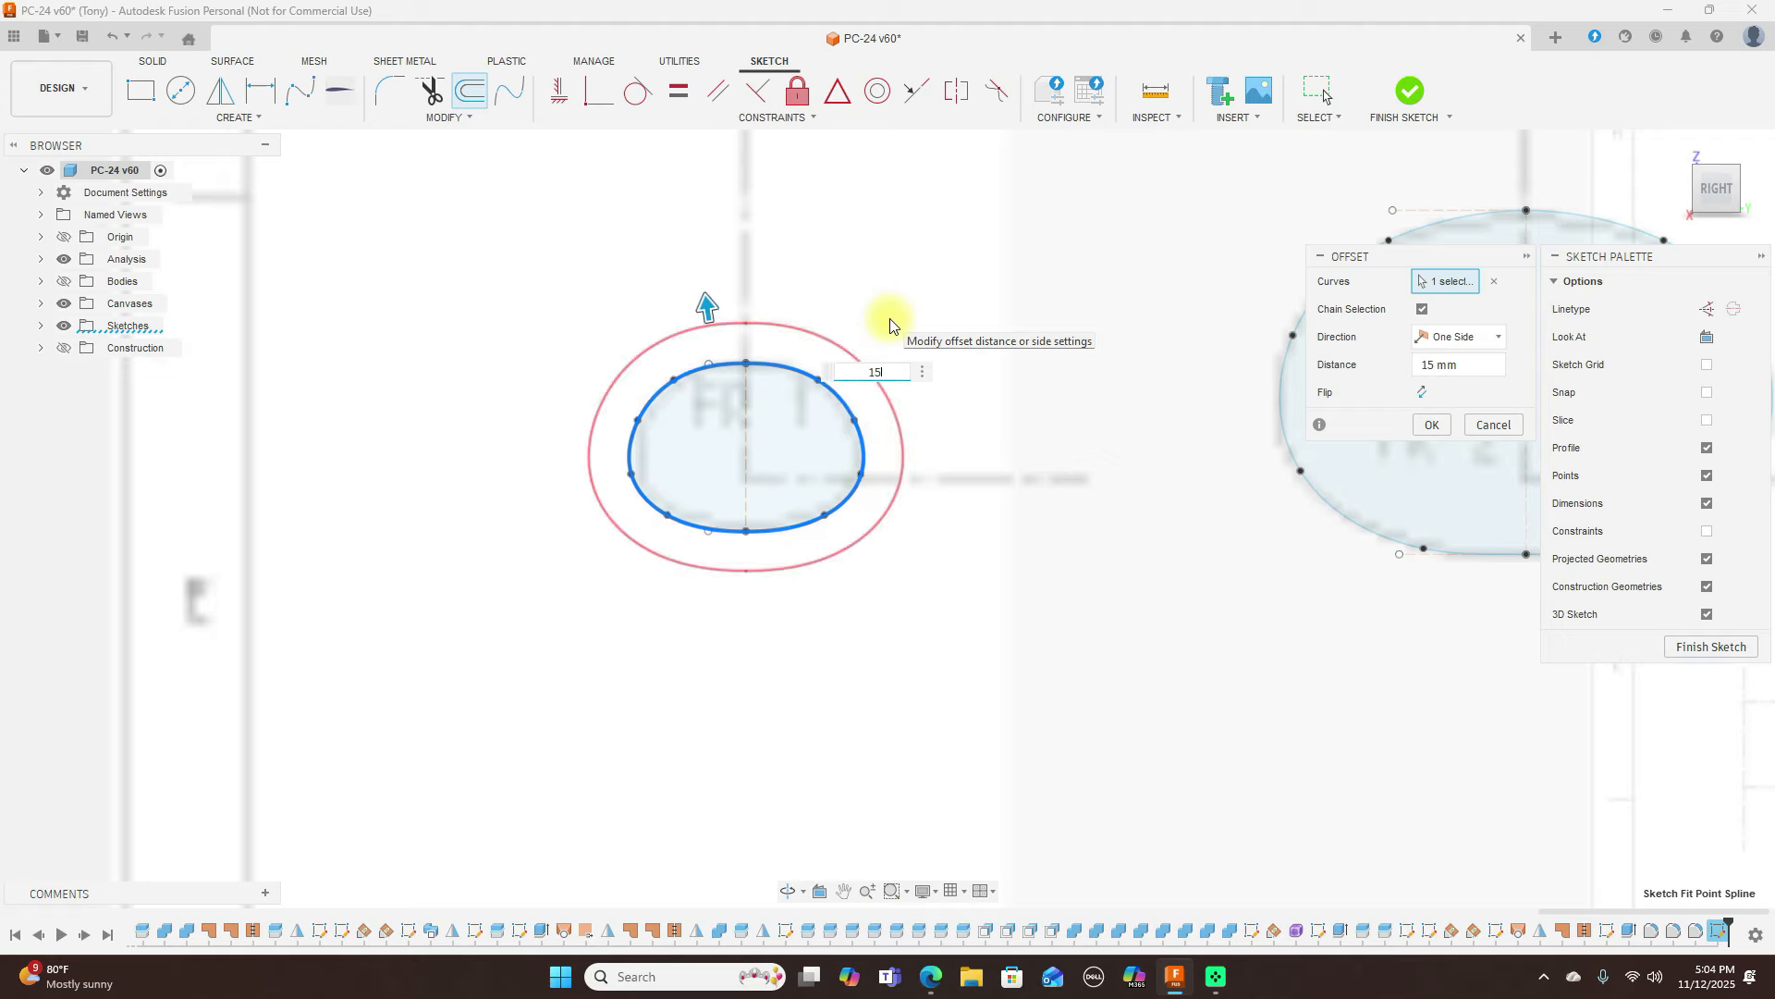
key(Left)
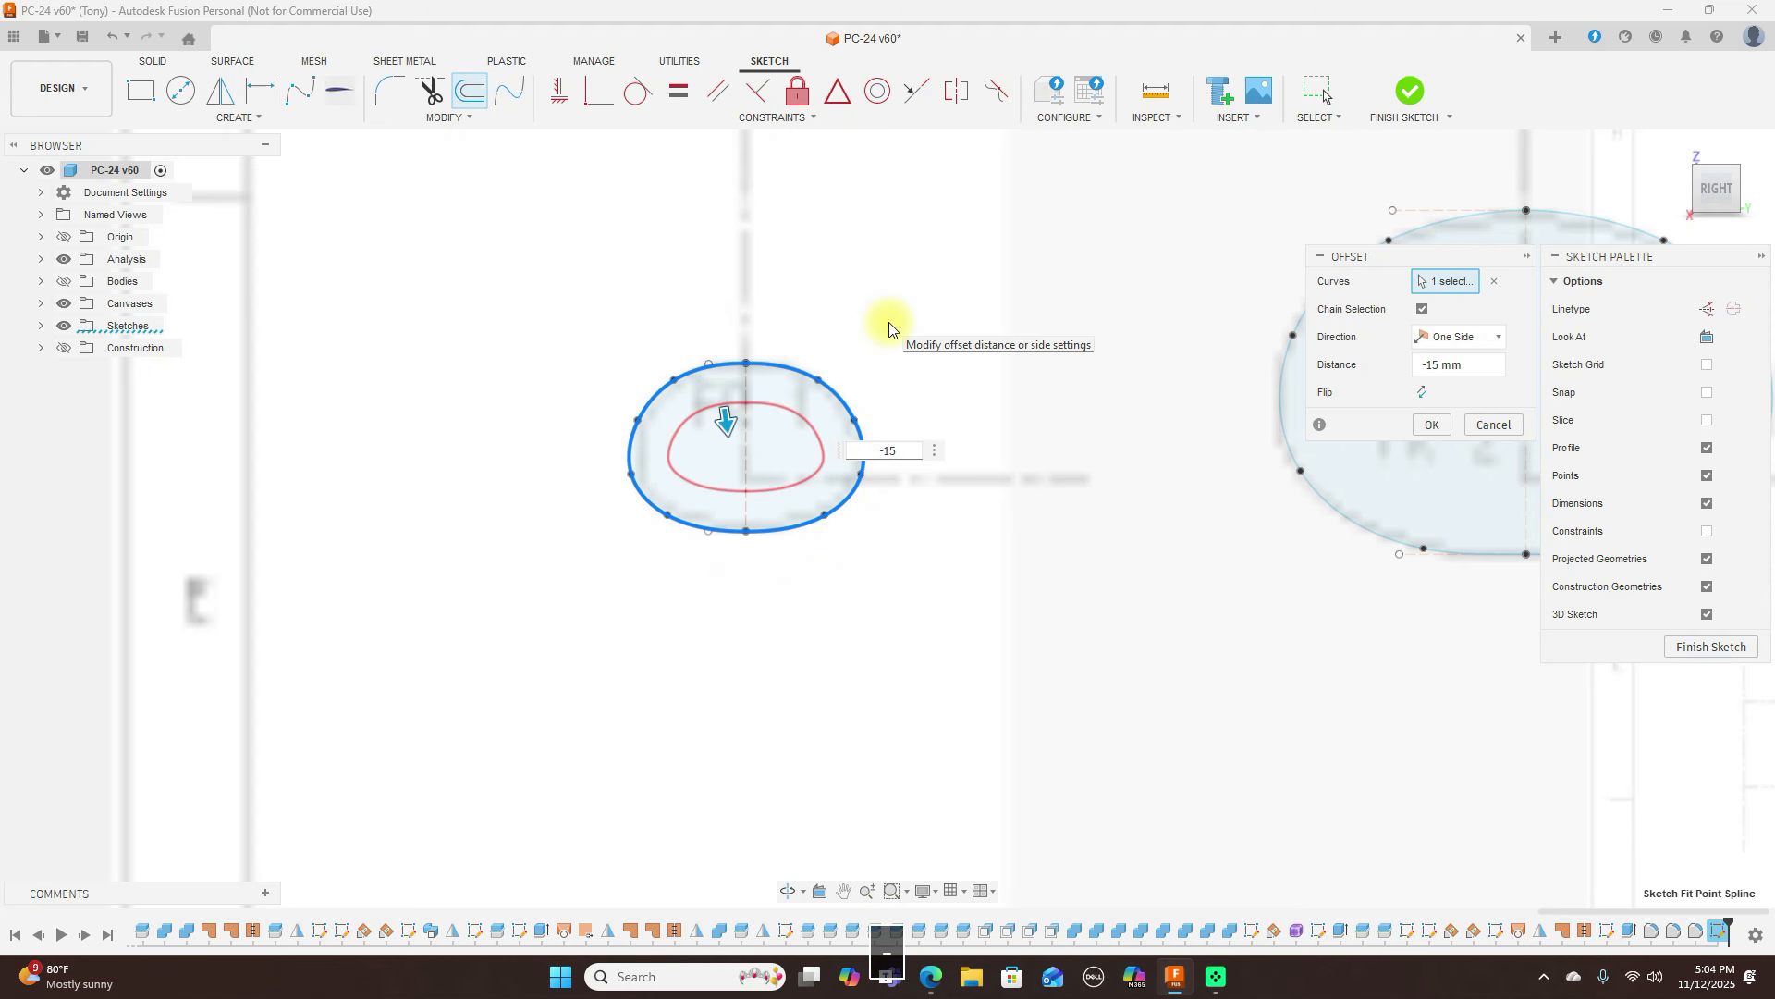
scroll(963, 298, up, 2)
scroll(963, 297, down, 3)
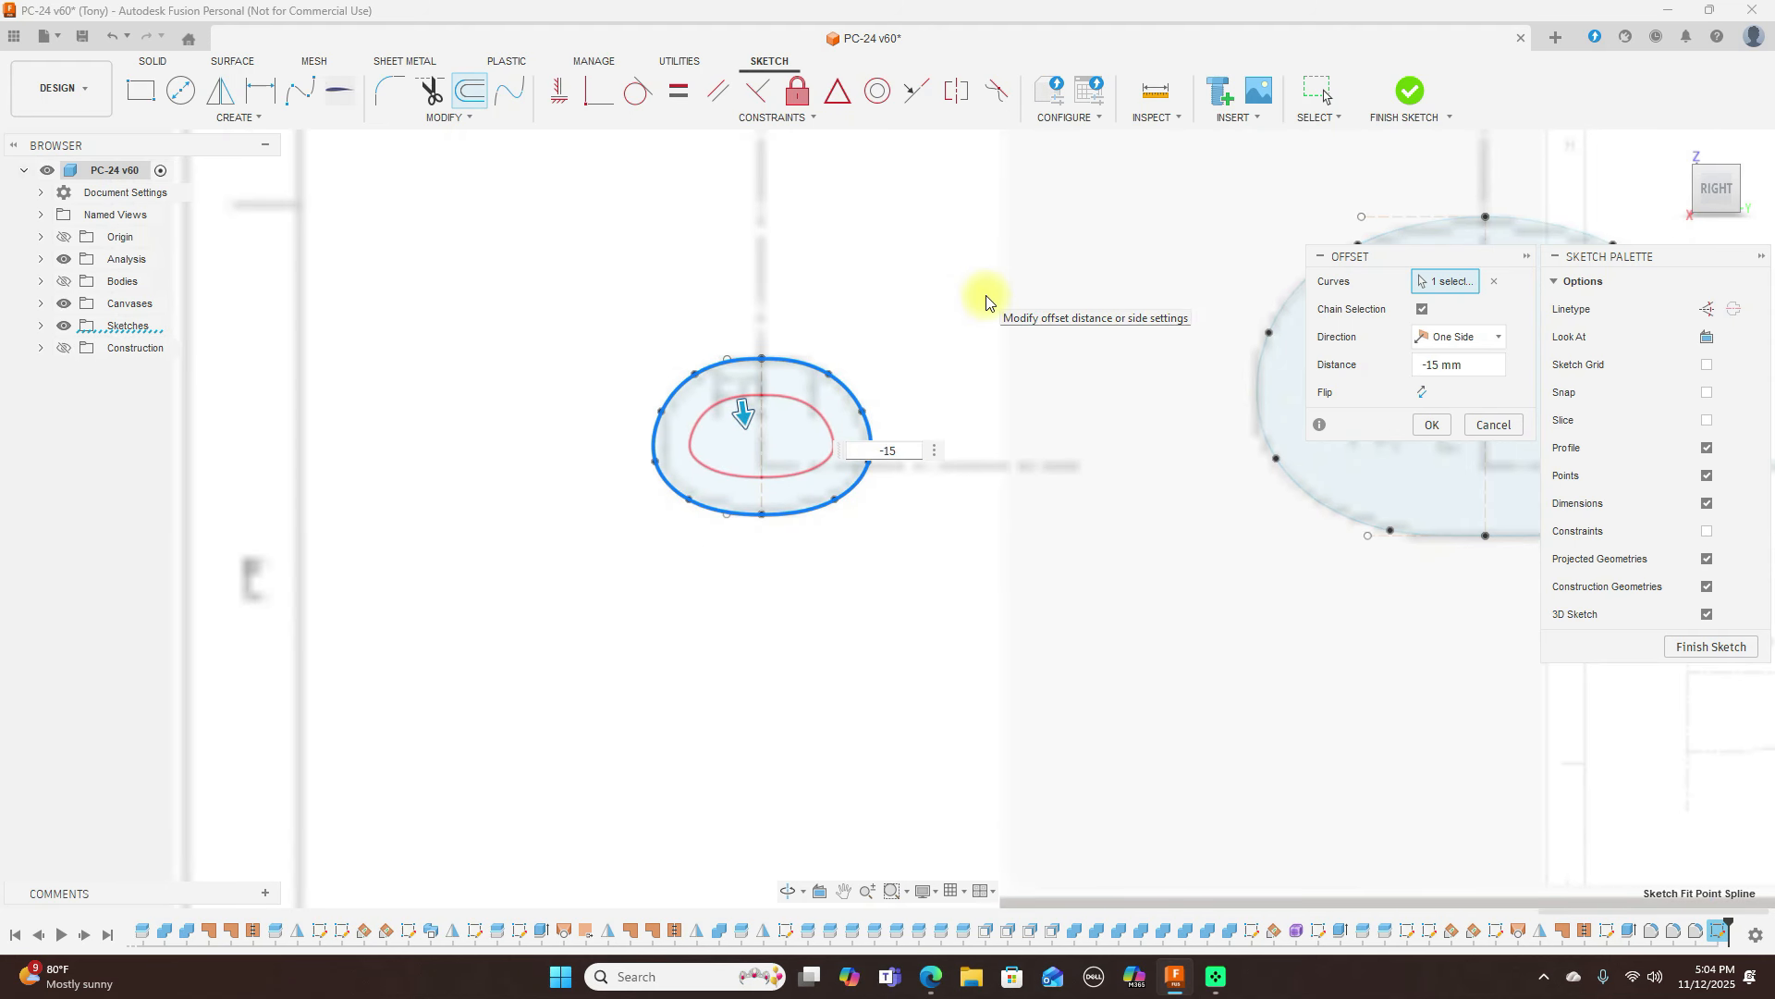
scroll(1029, 401, down, 1)
Offset FR 2's closed spline outline inward, using a one-sided distance of -15 mm
middle_drag(944, 393, 634, 412)
scroll(1174, 258, up, 1)
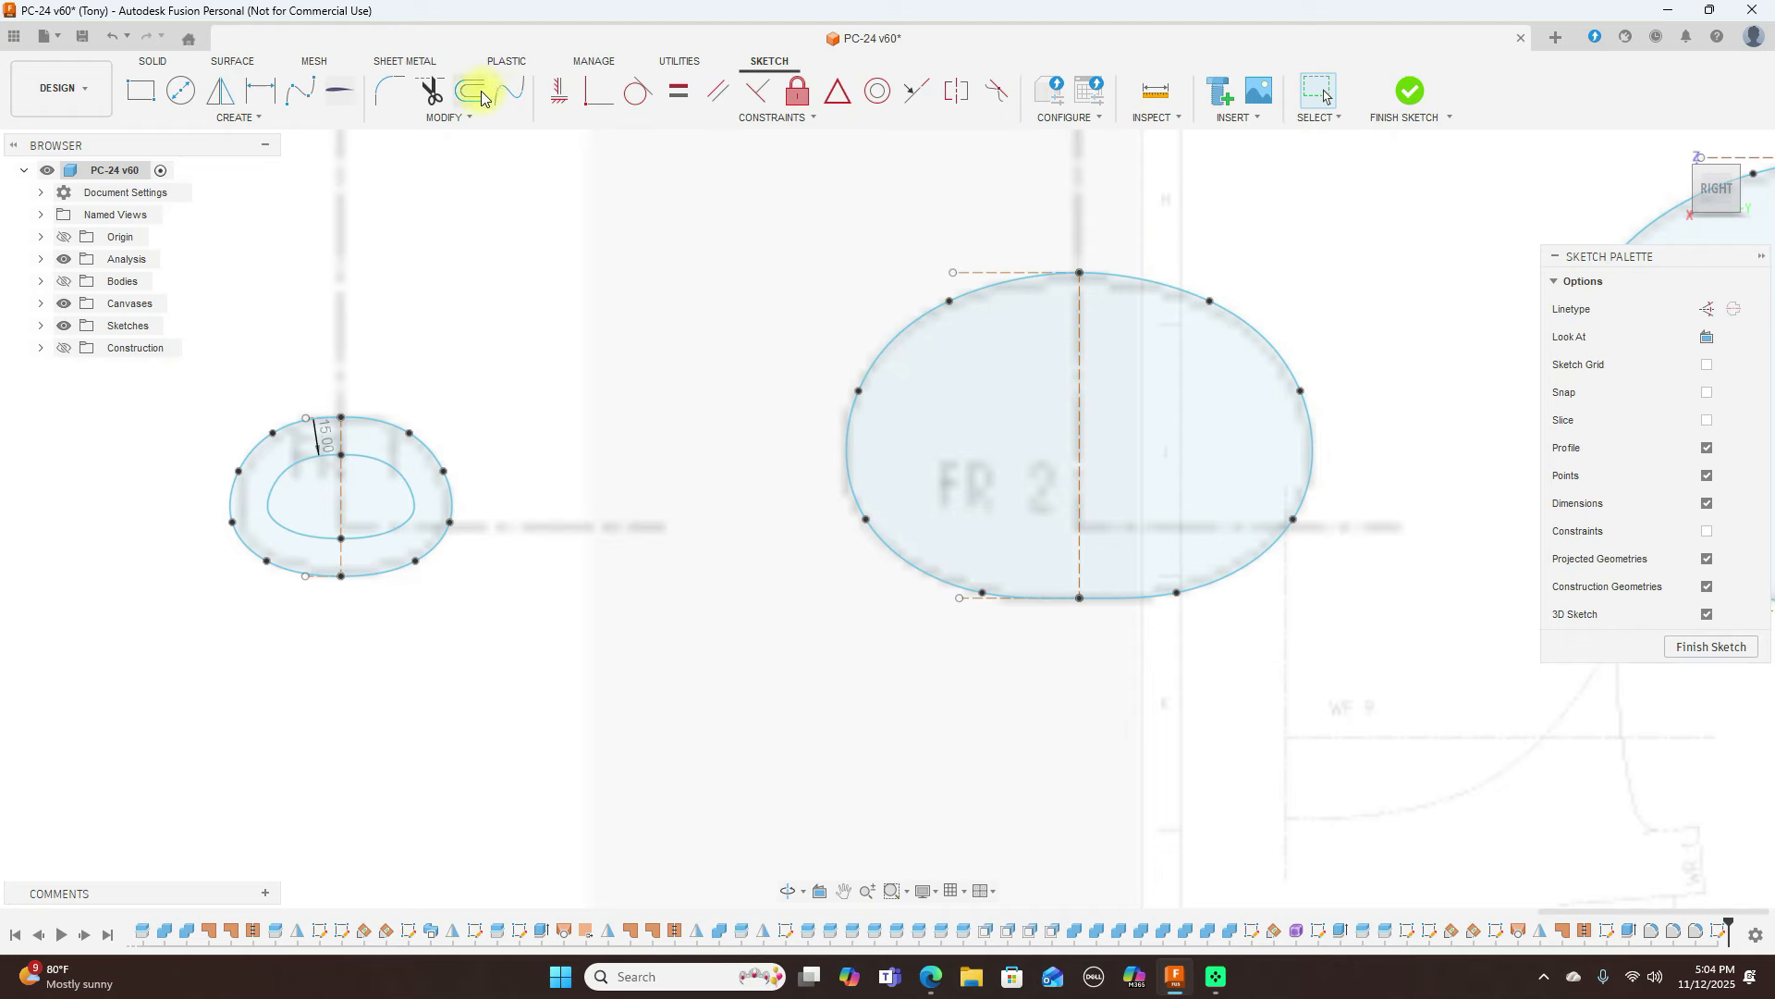
click(479, 95)
click(1148, 287)
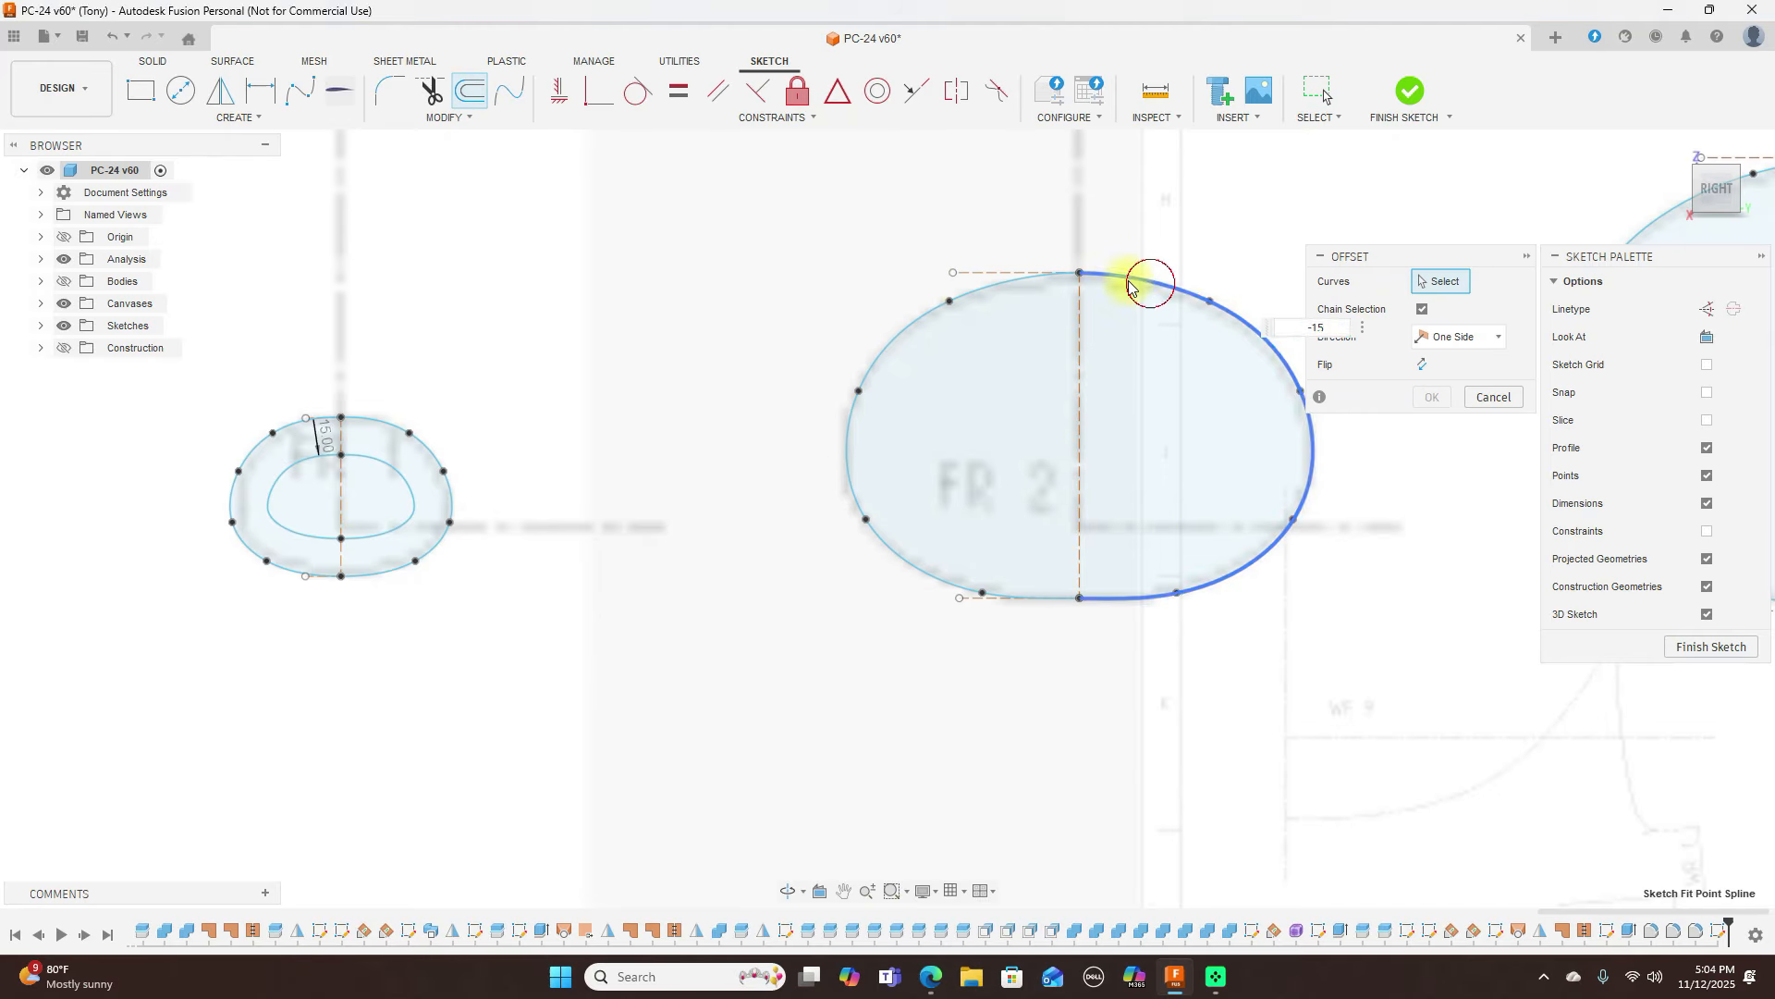
click(967, 303)
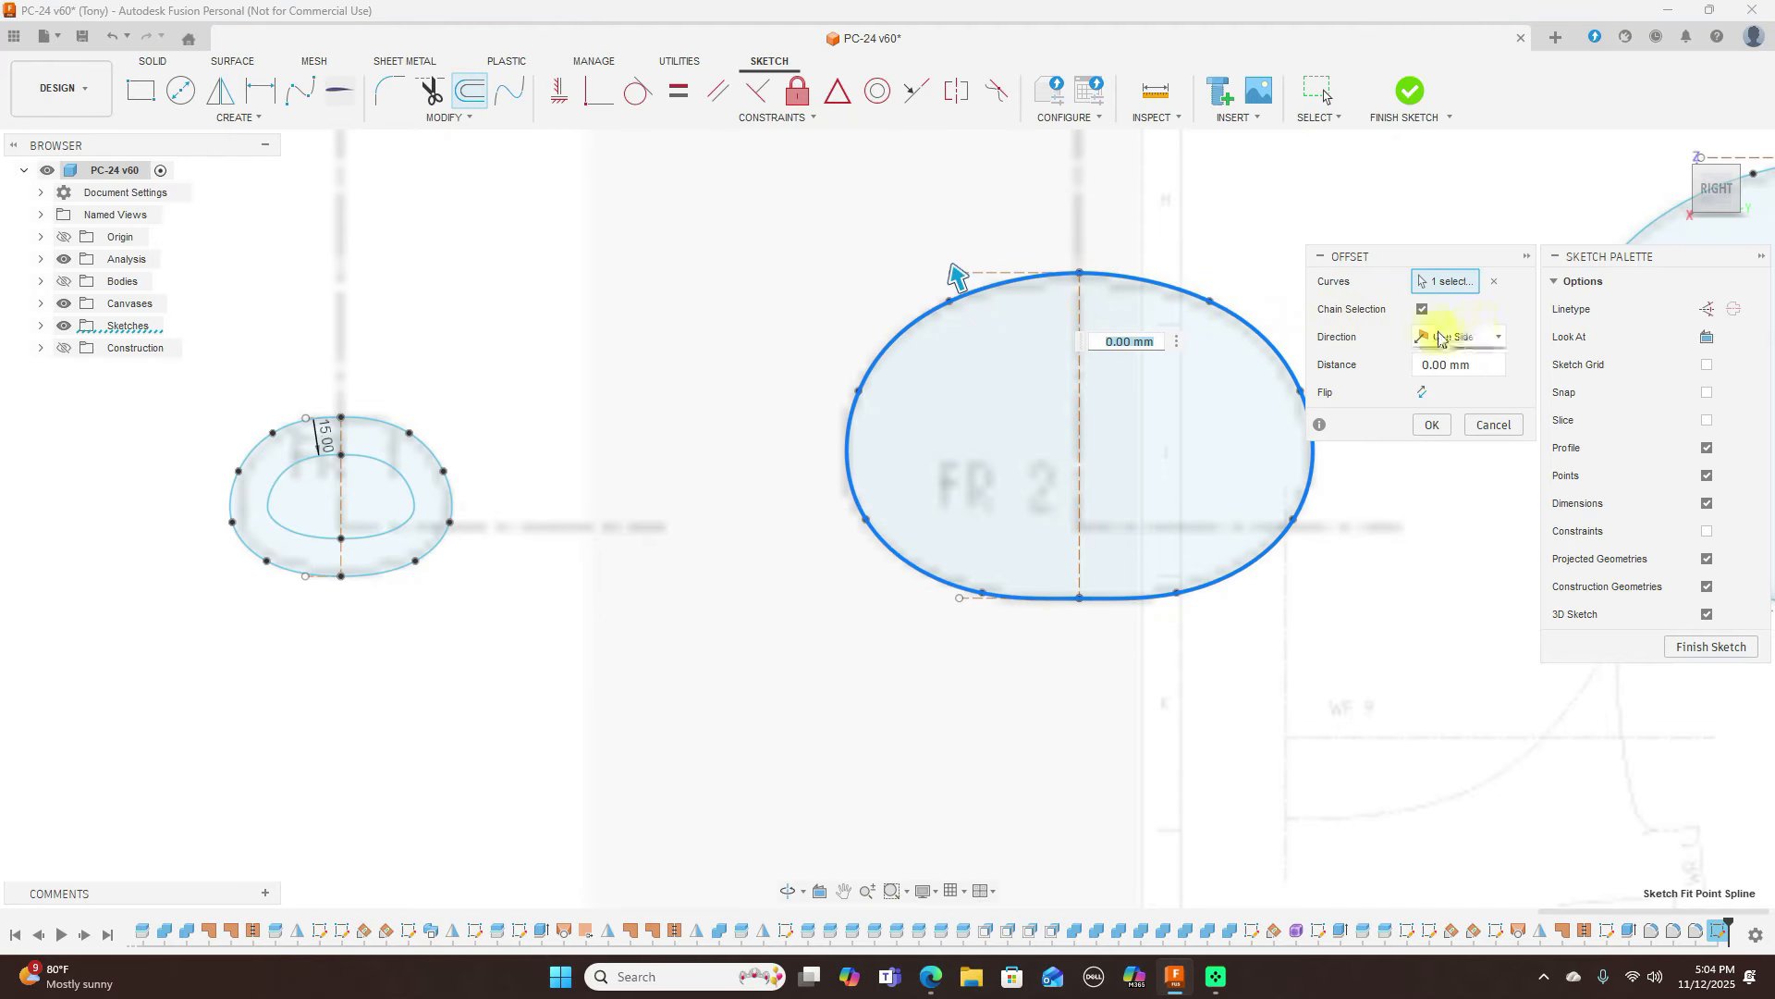
key(BackSpace)
text(-15)
key(Return)
Offset FR 3's closed spline outline inward, using a one-sided distance of -15 mm
scroll(1391, 308, down, 2)
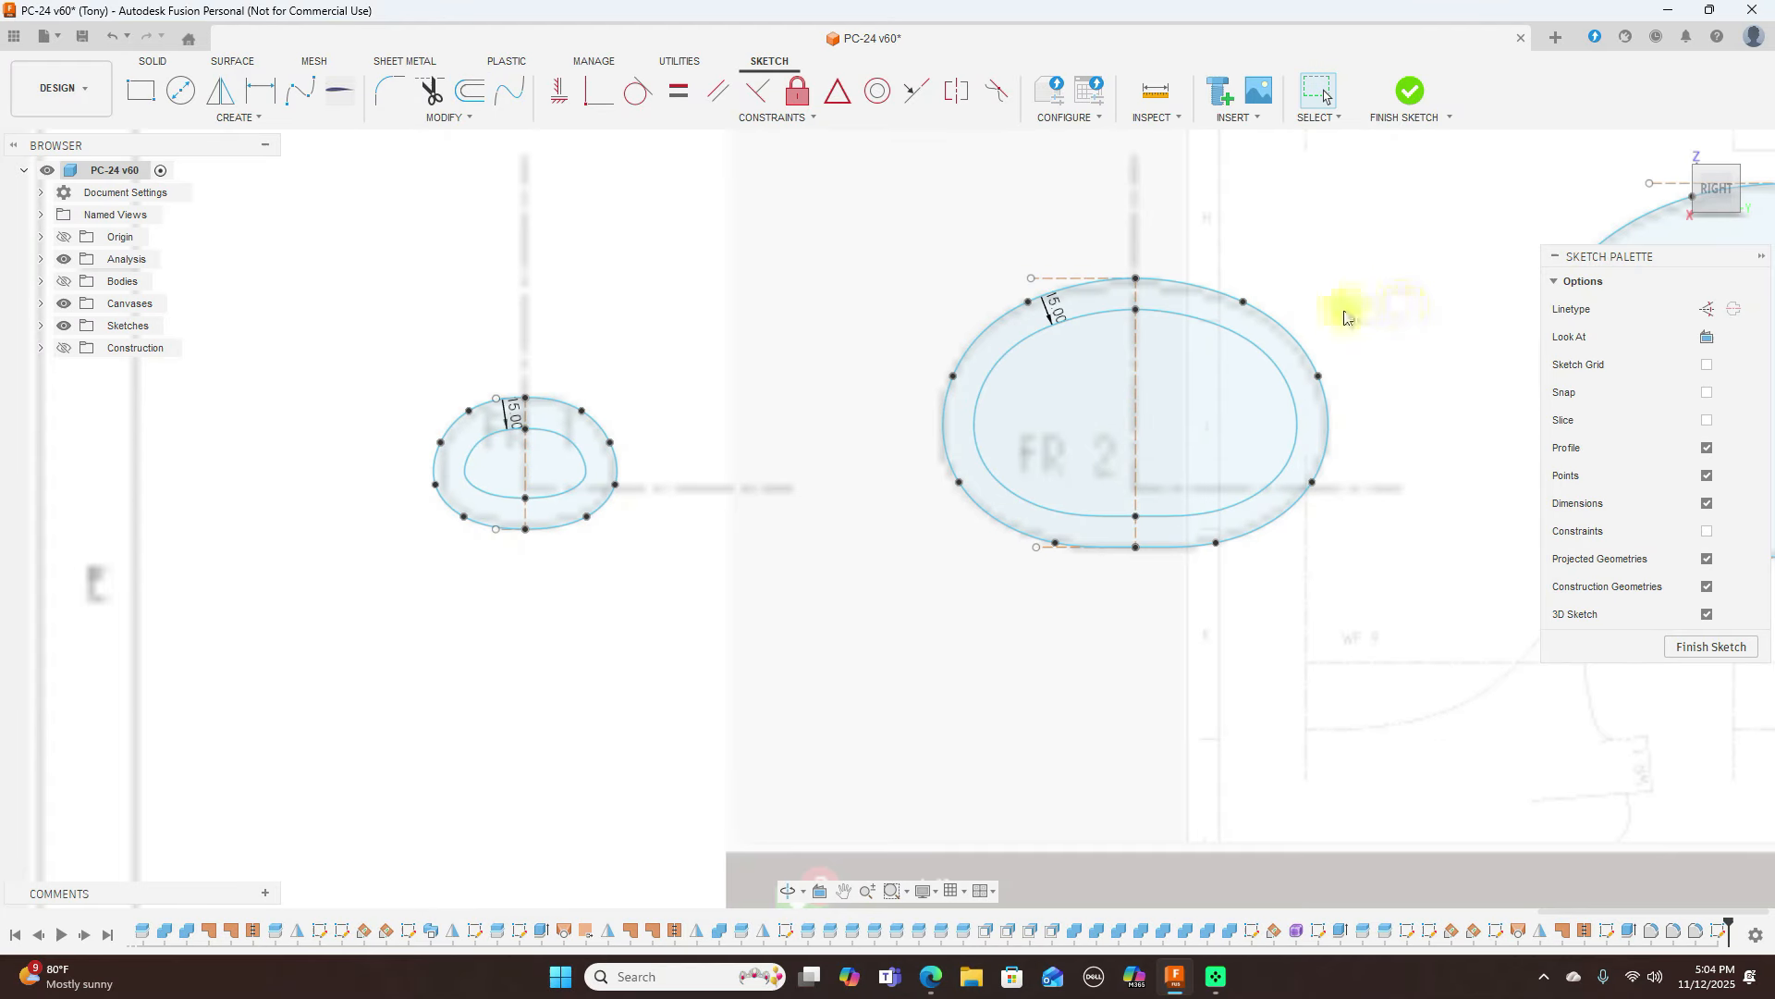
scroll(1378, 264, down, 3)
middle_drag(994, 291, 405, 329)
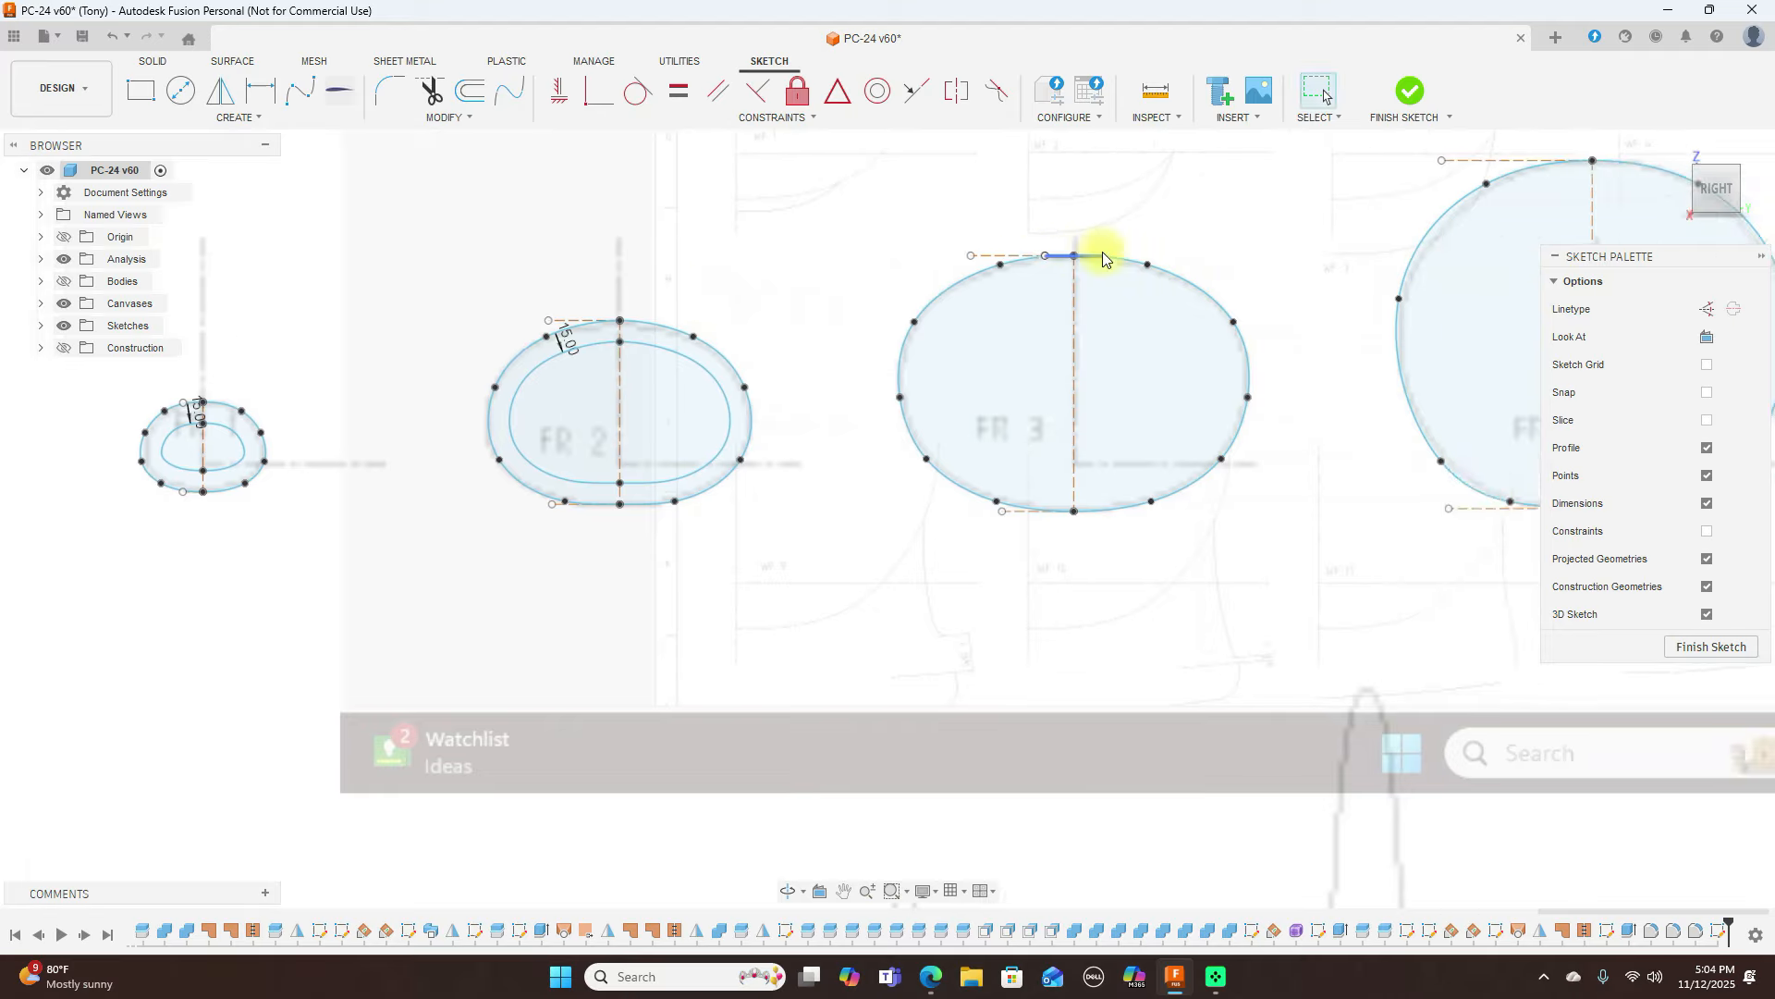
click(476, 102)
click(1180, 283)
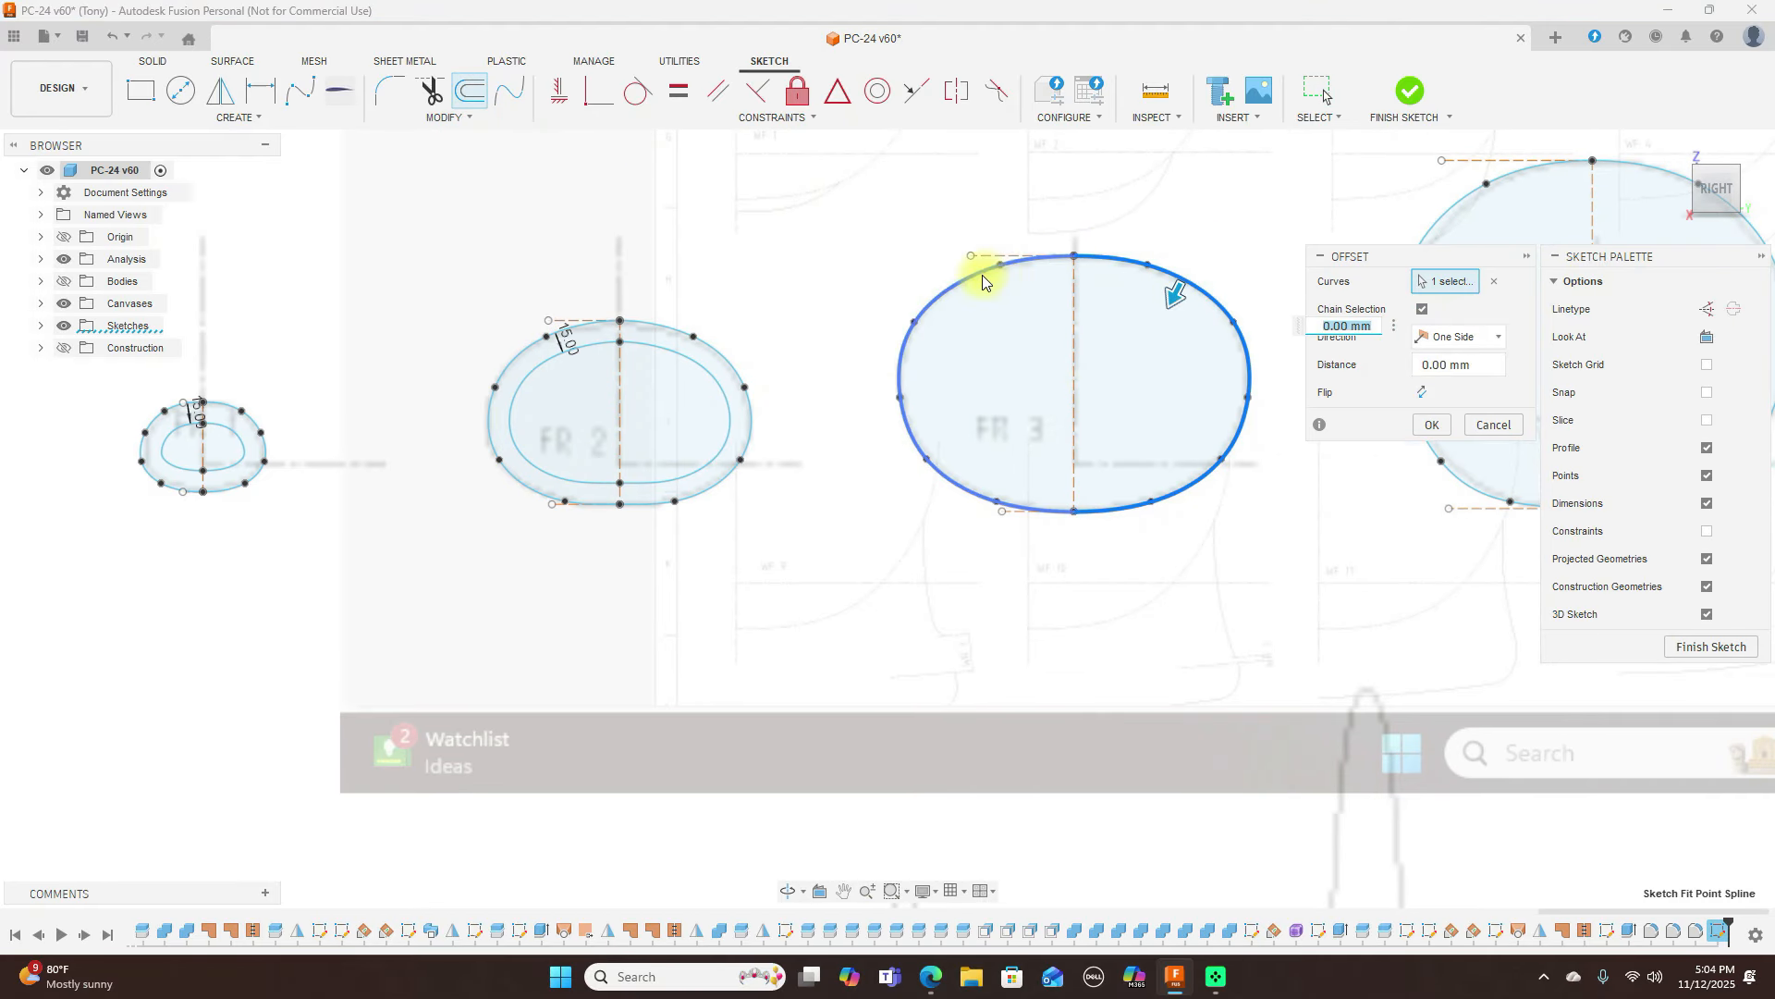
click(982, 275)
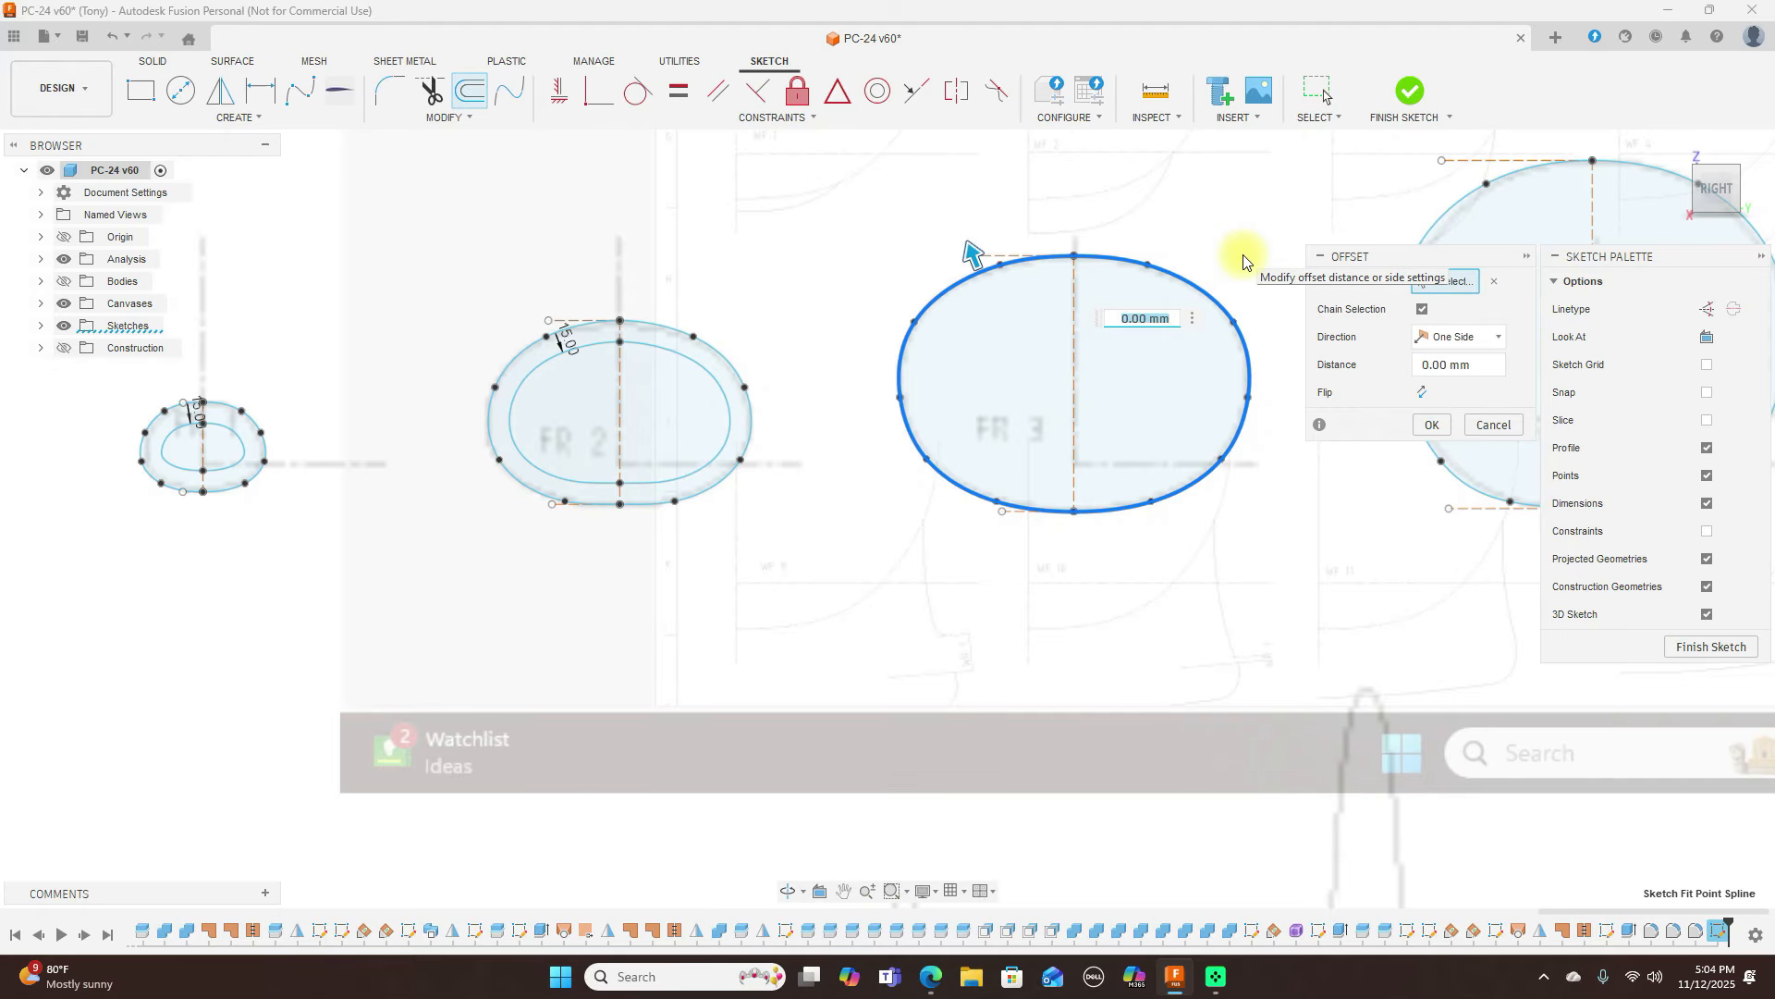
text(-15)
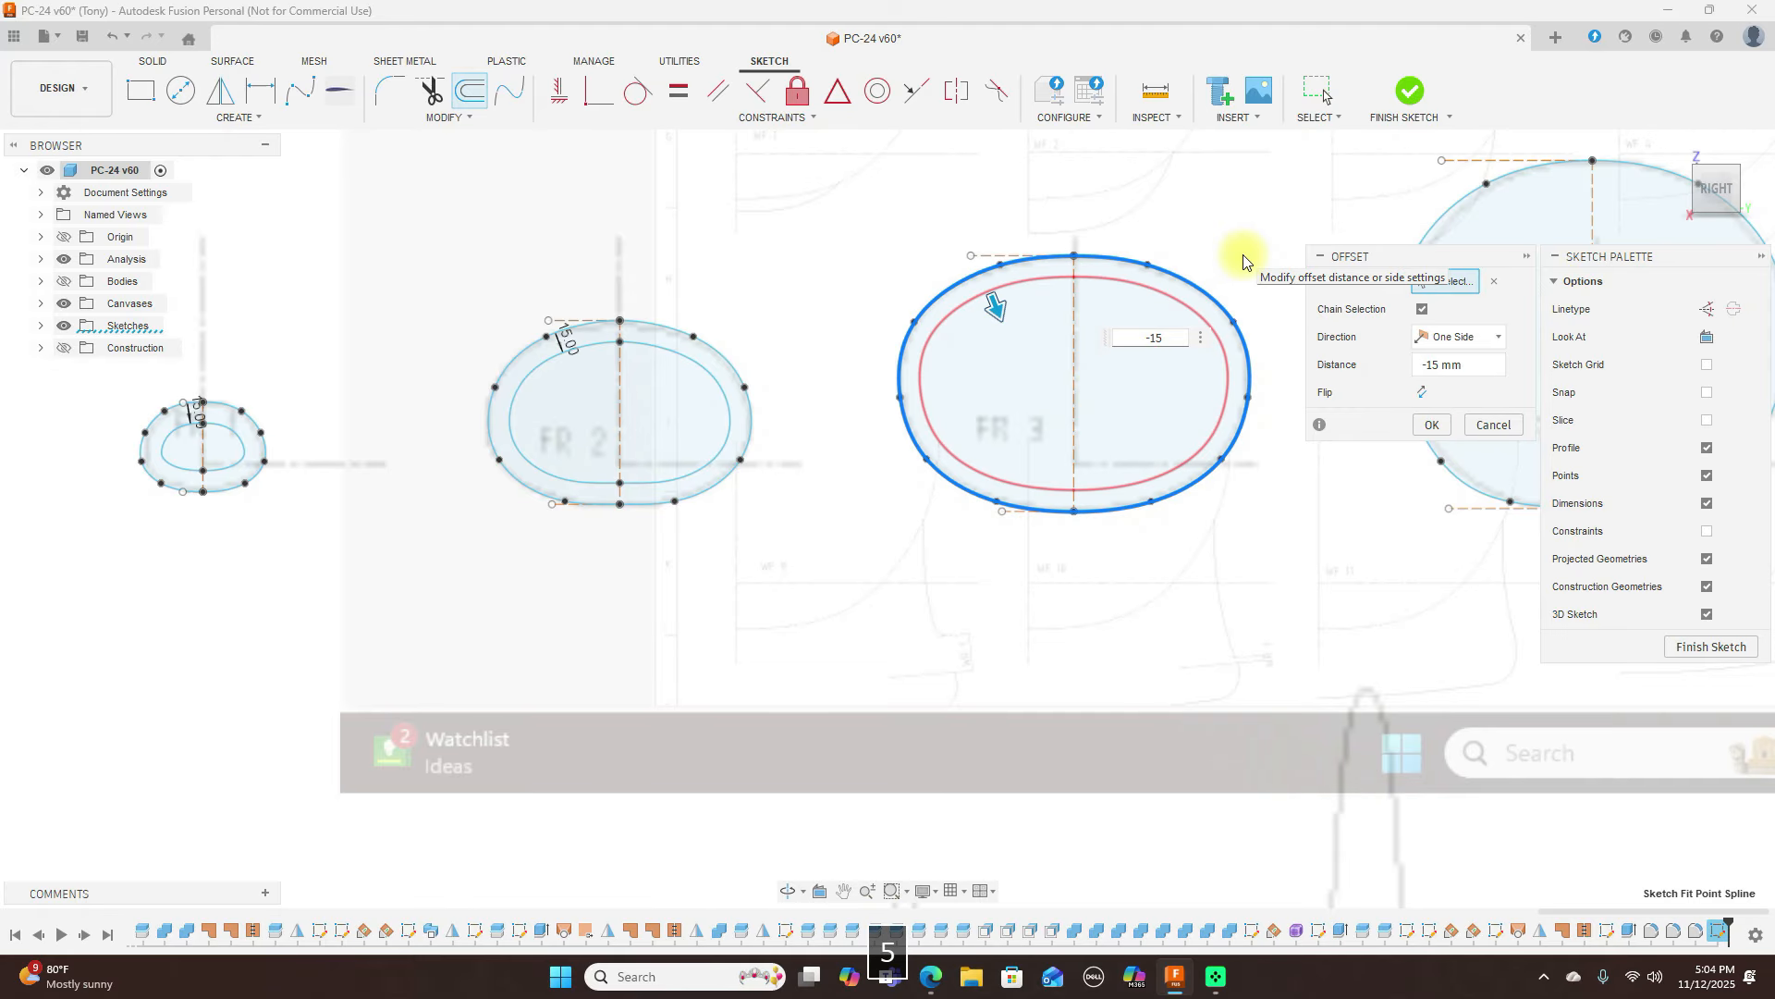
key(Return)
Offset FR 4's closed spline outline inward, using a one-sided distance of -15 mm
scroll(1244, 259, down, 3)
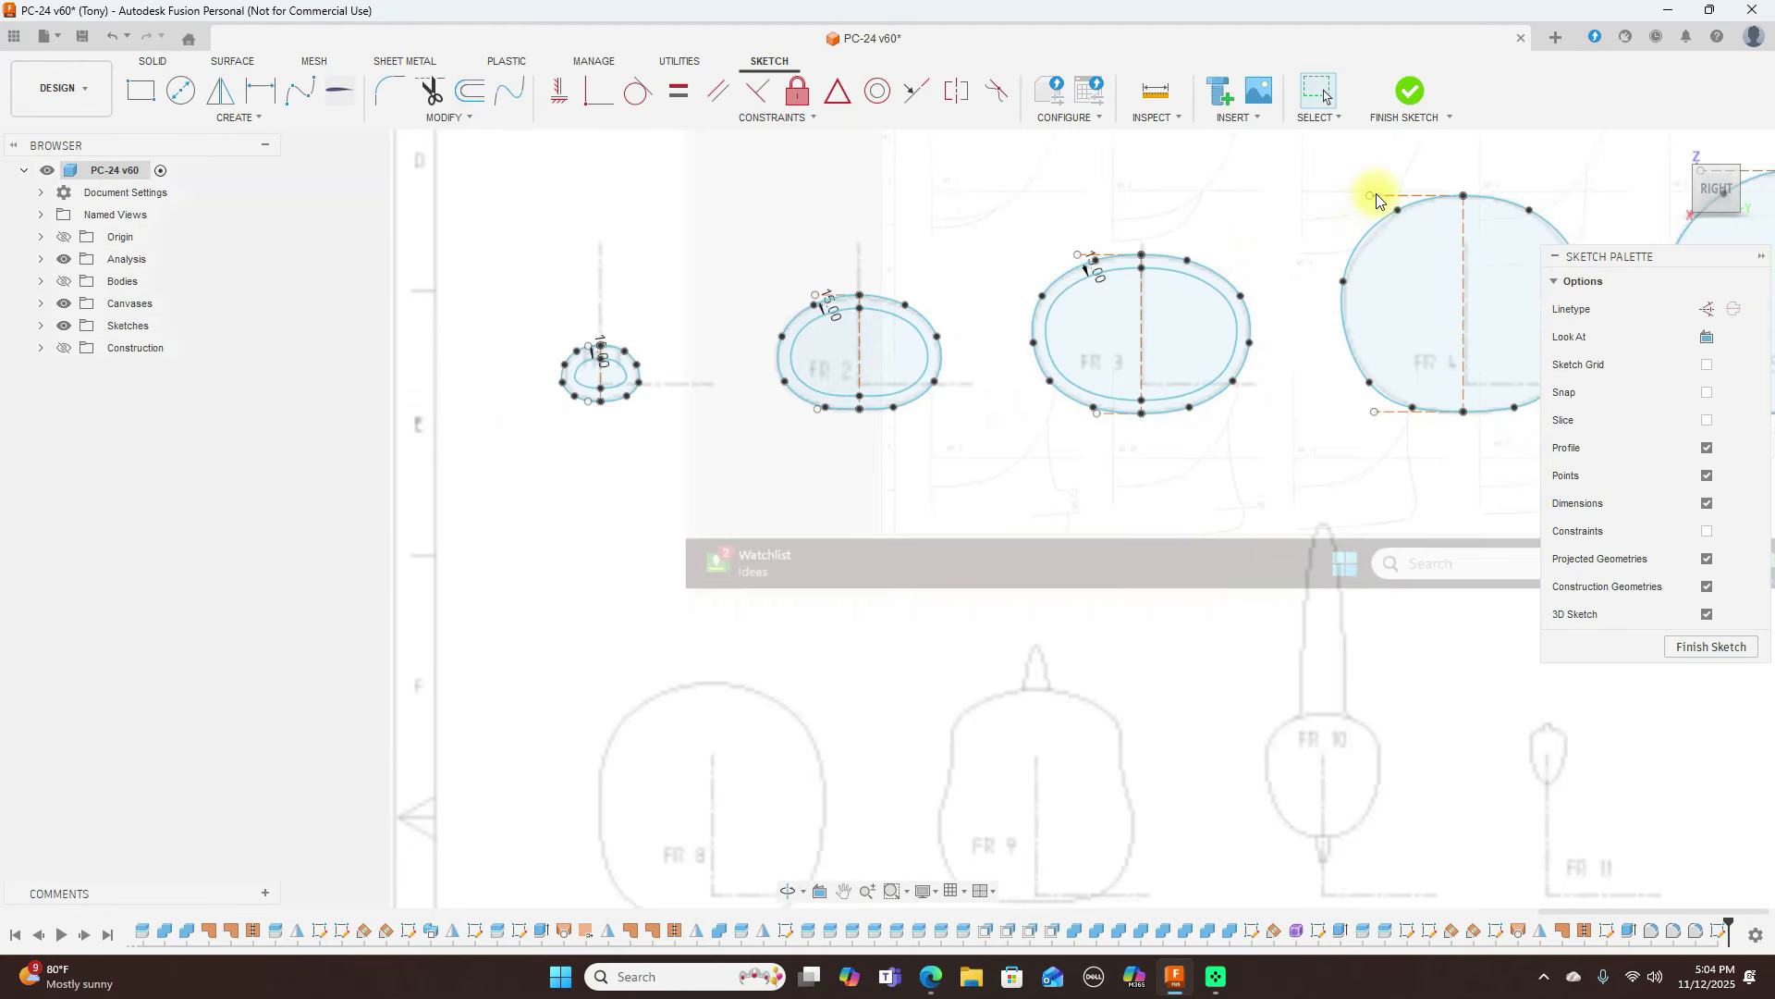
middle_drag(1324, 181, 840, 249)
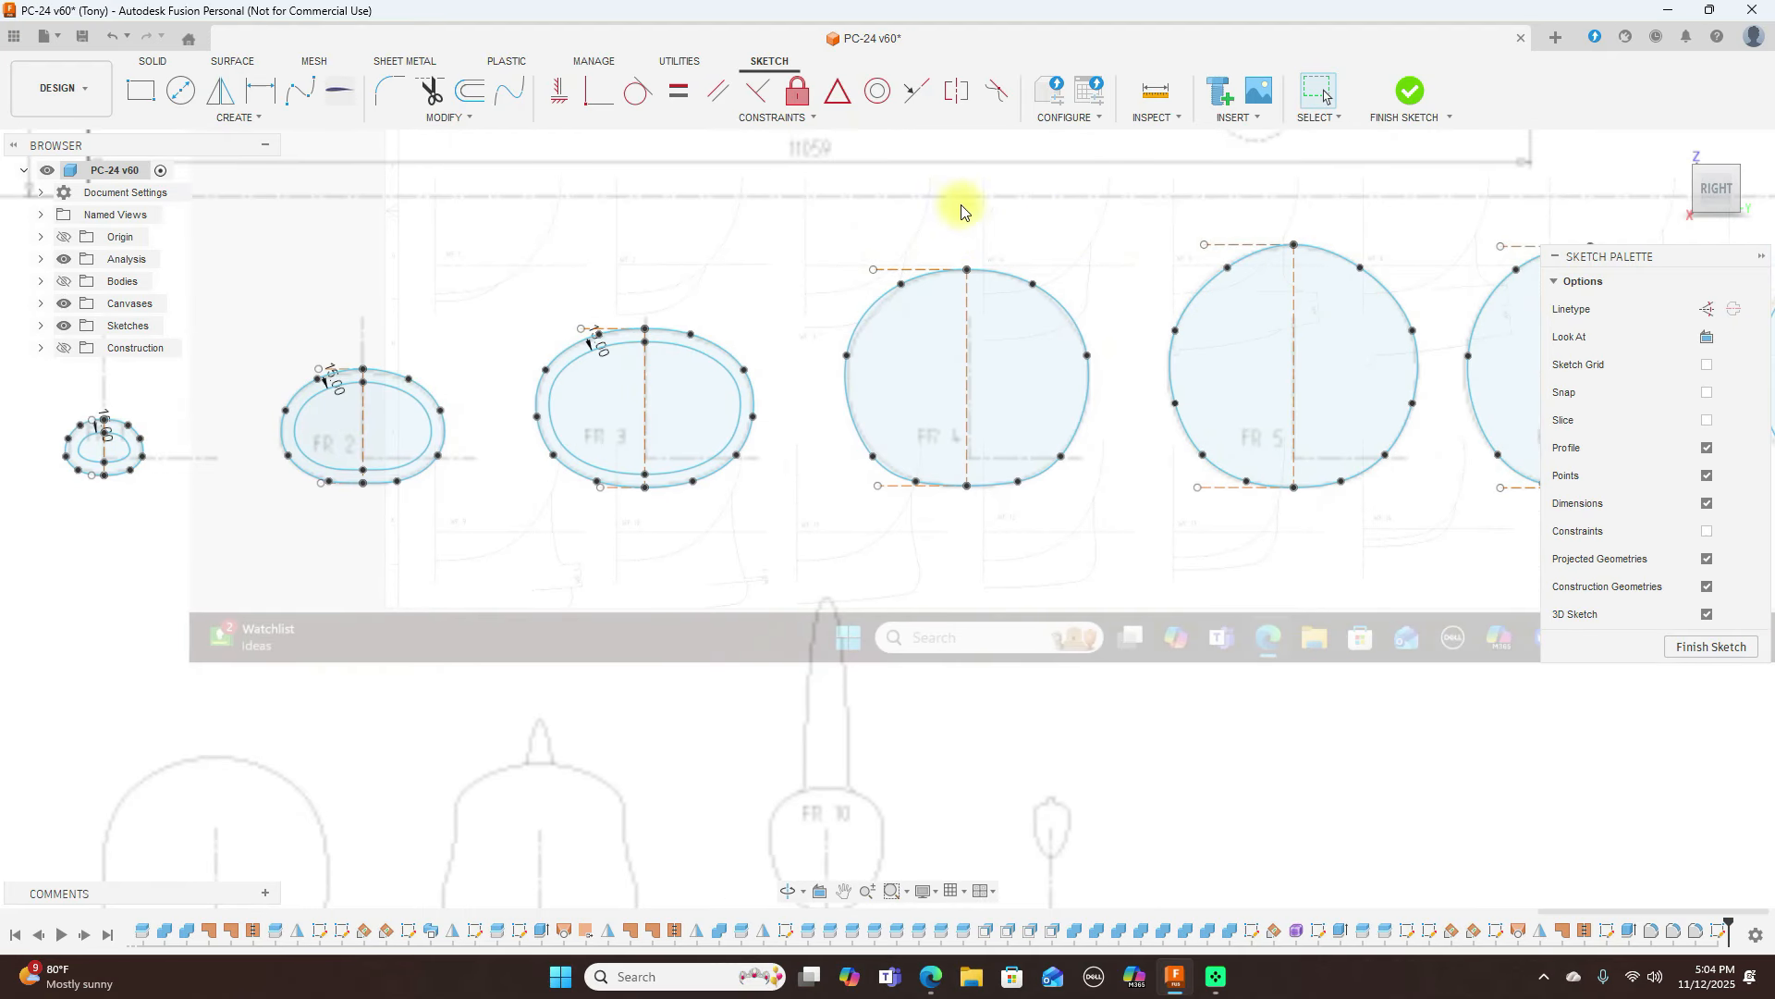
click(467, 96)
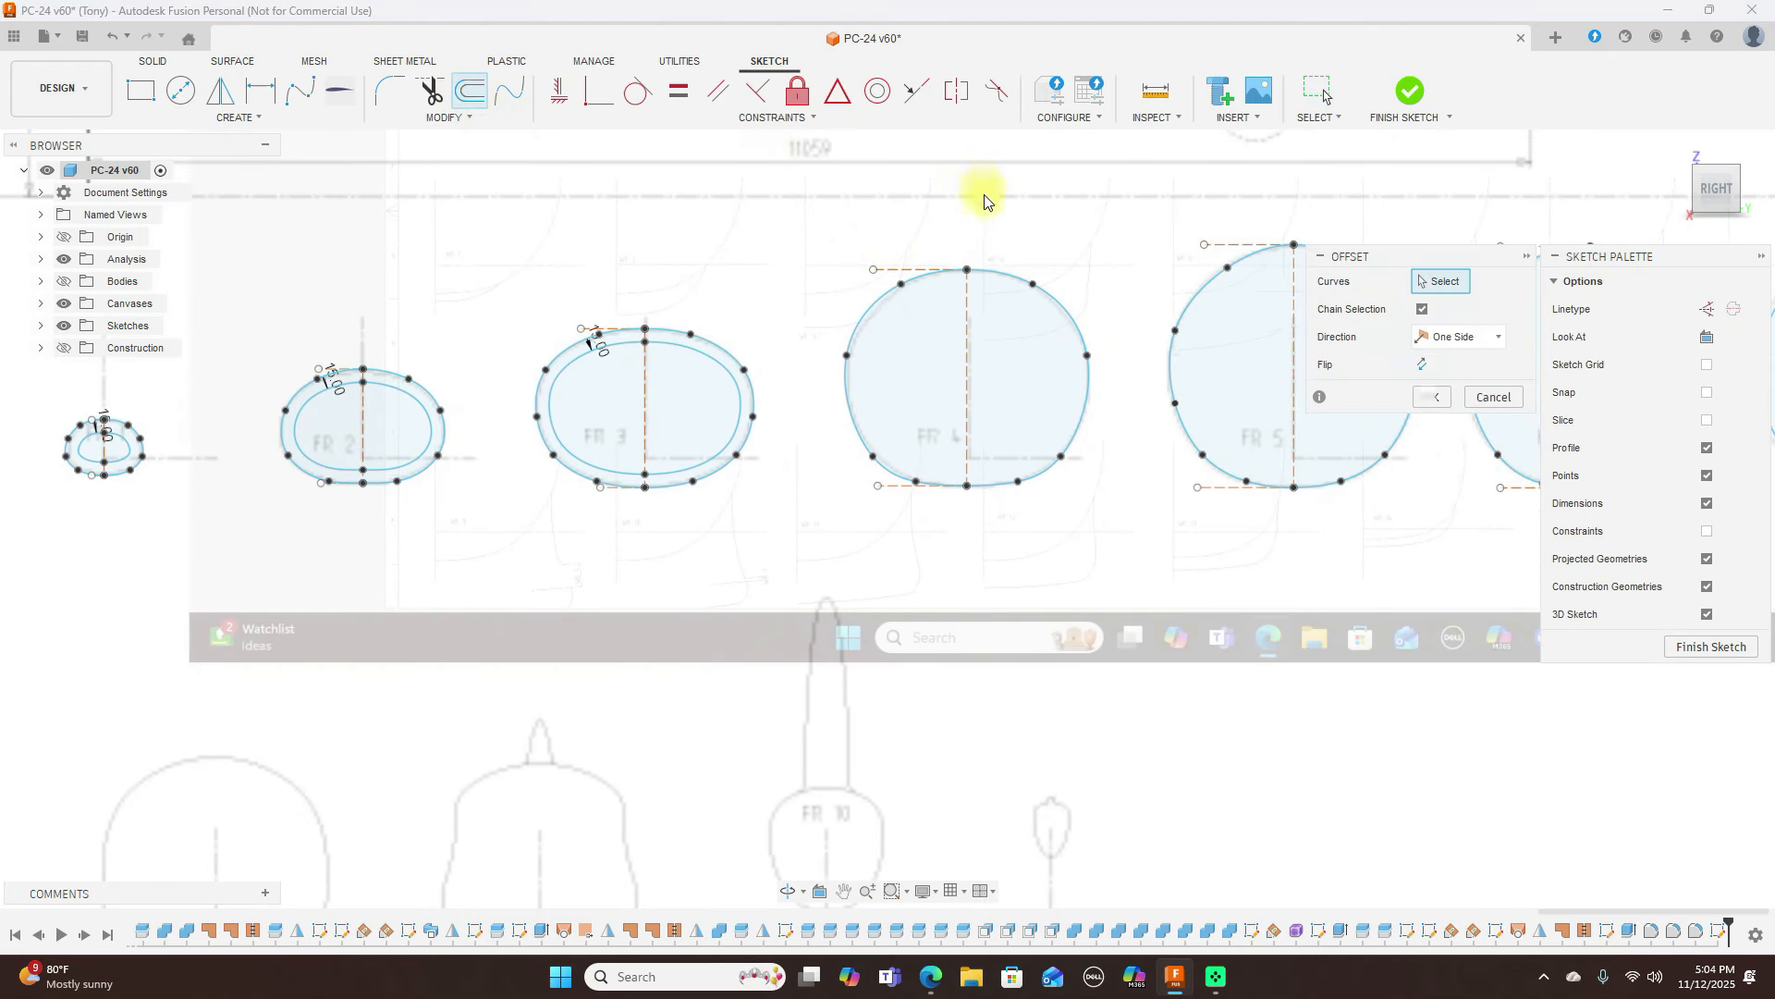
scroll(983, 194, up, 2)
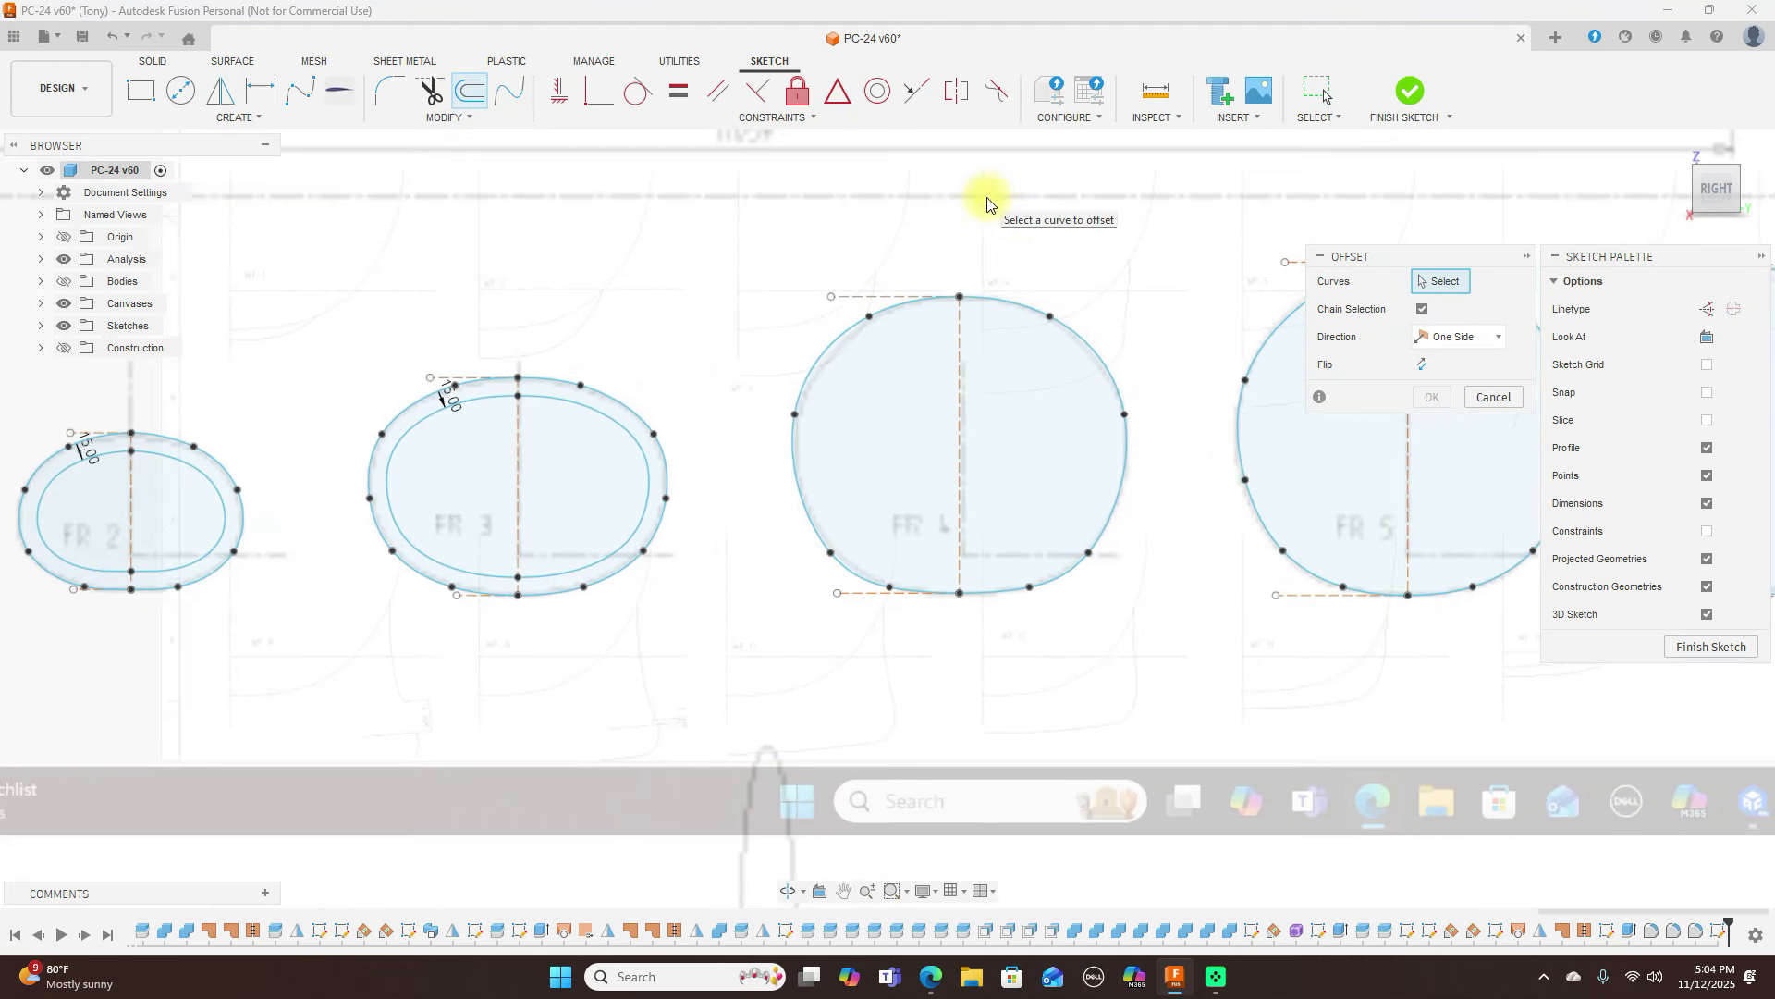
click(1023, 306)
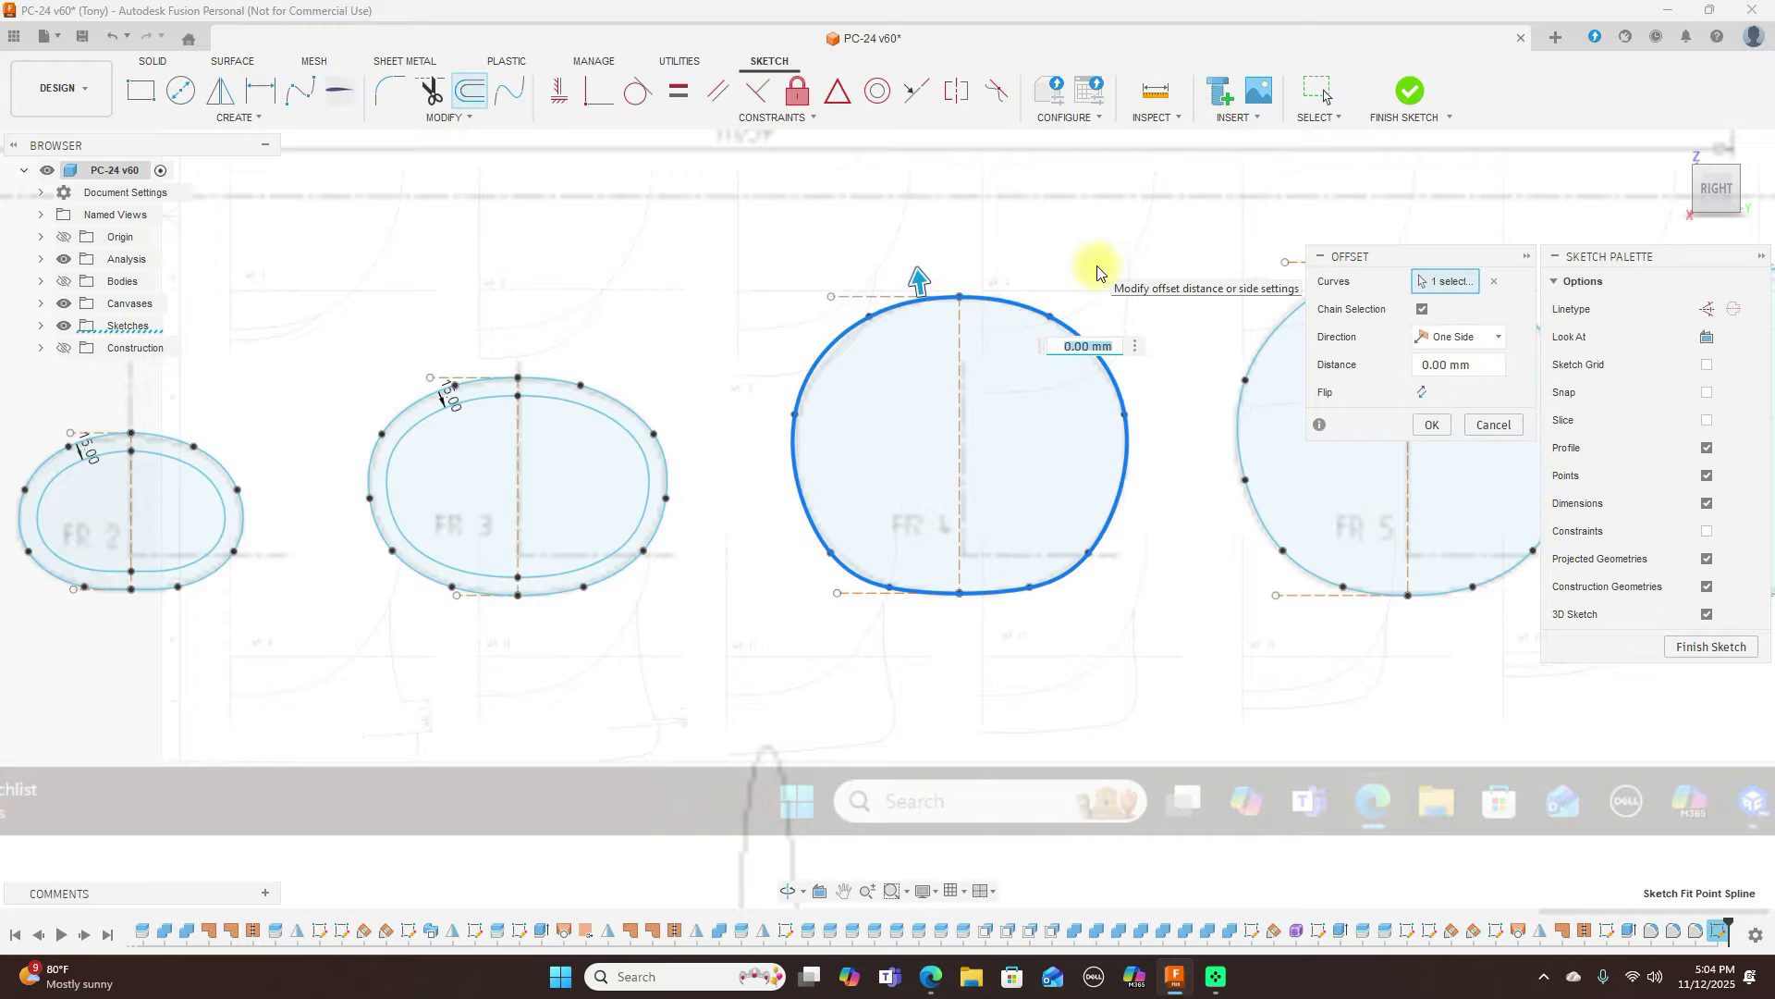
text(-15)
key(Return)
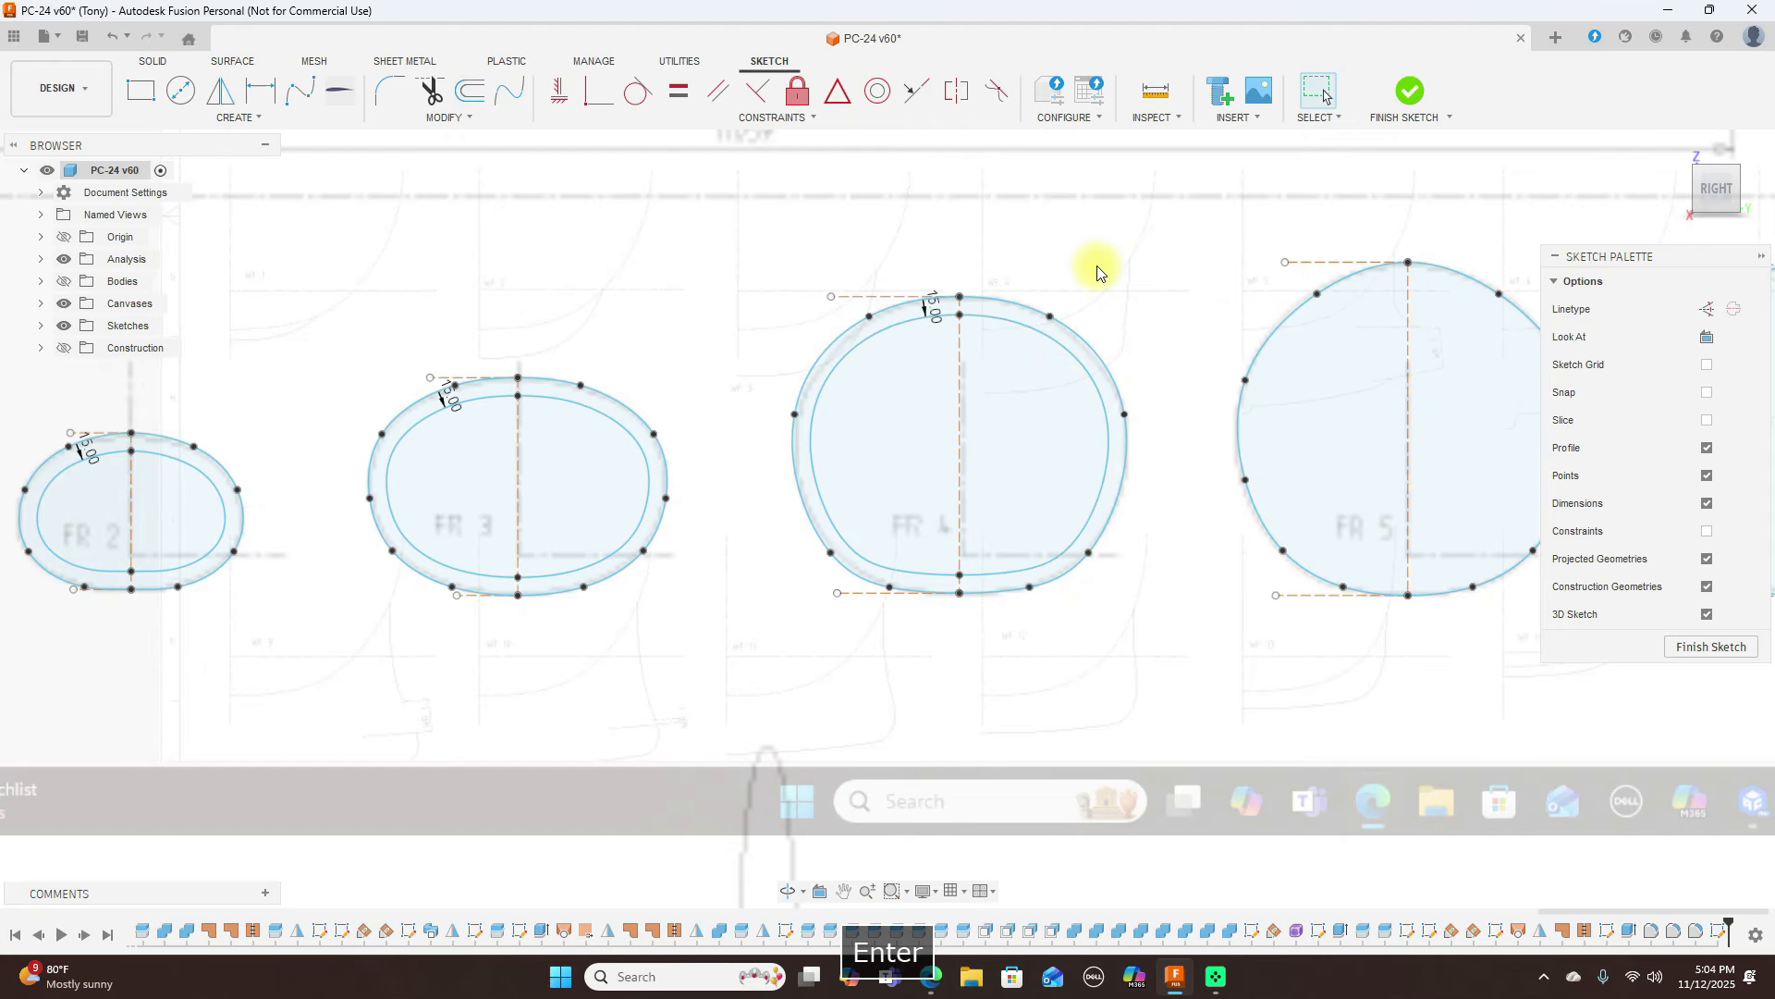
scroll(1097, 269, down, 5)
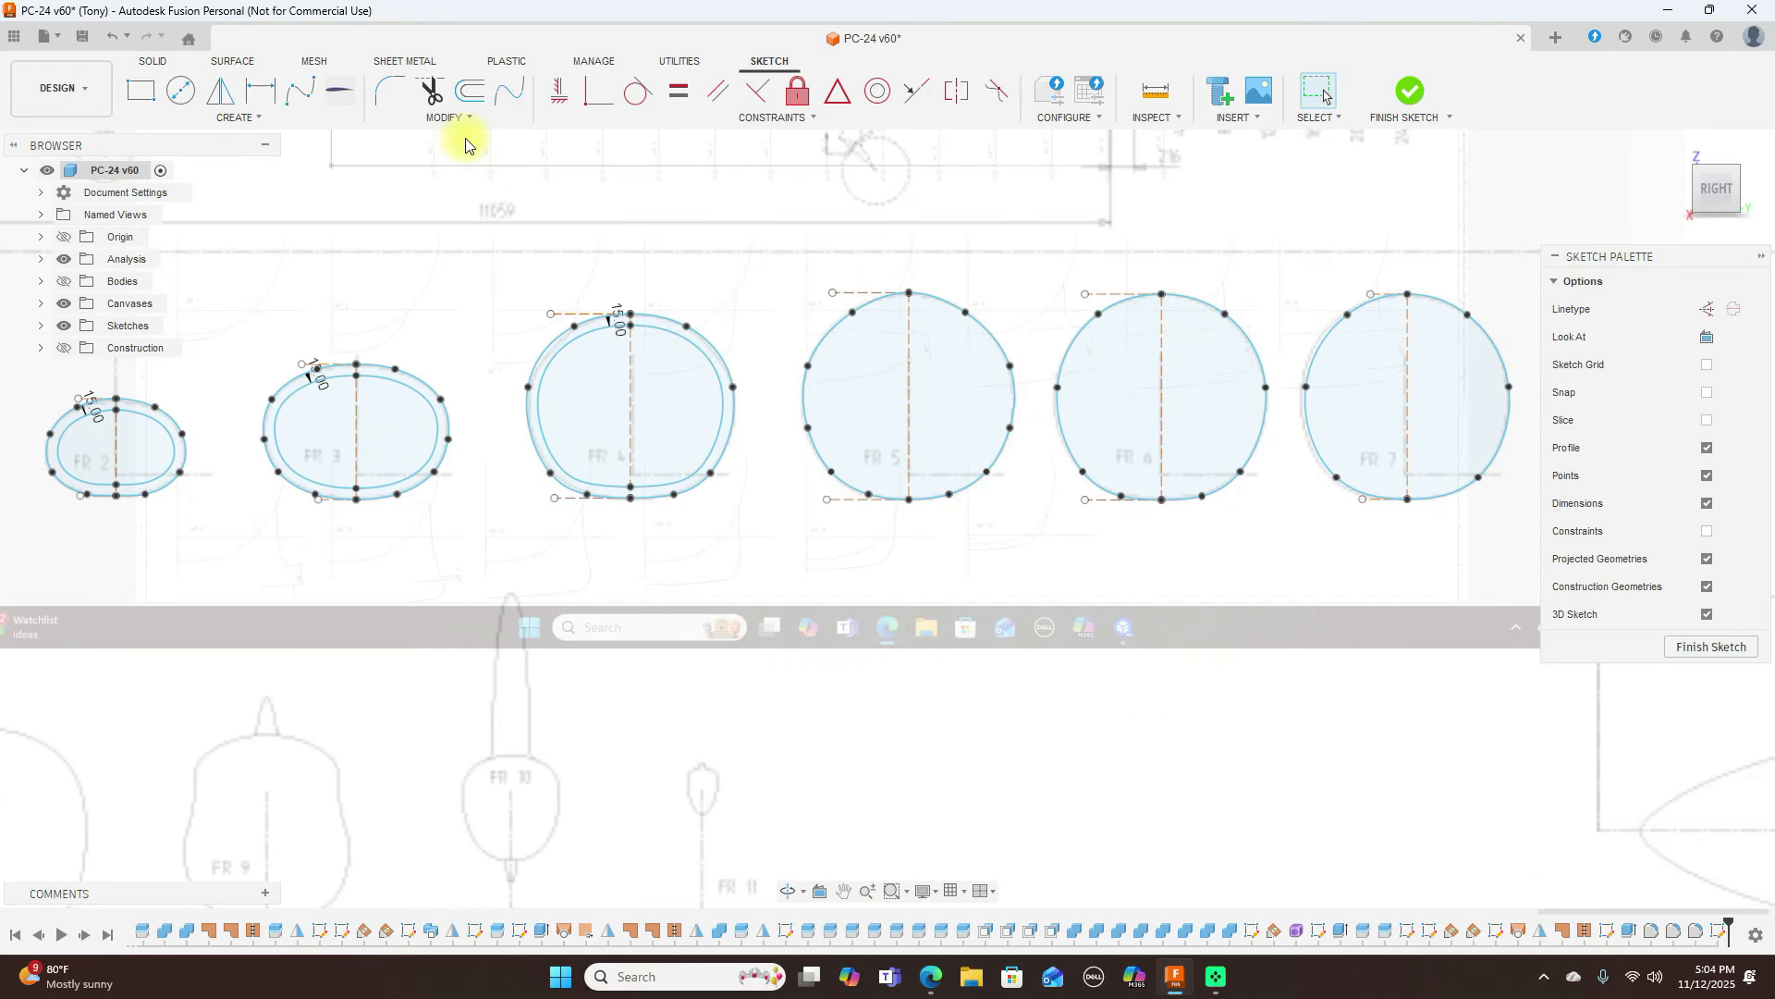
click(470, 93)
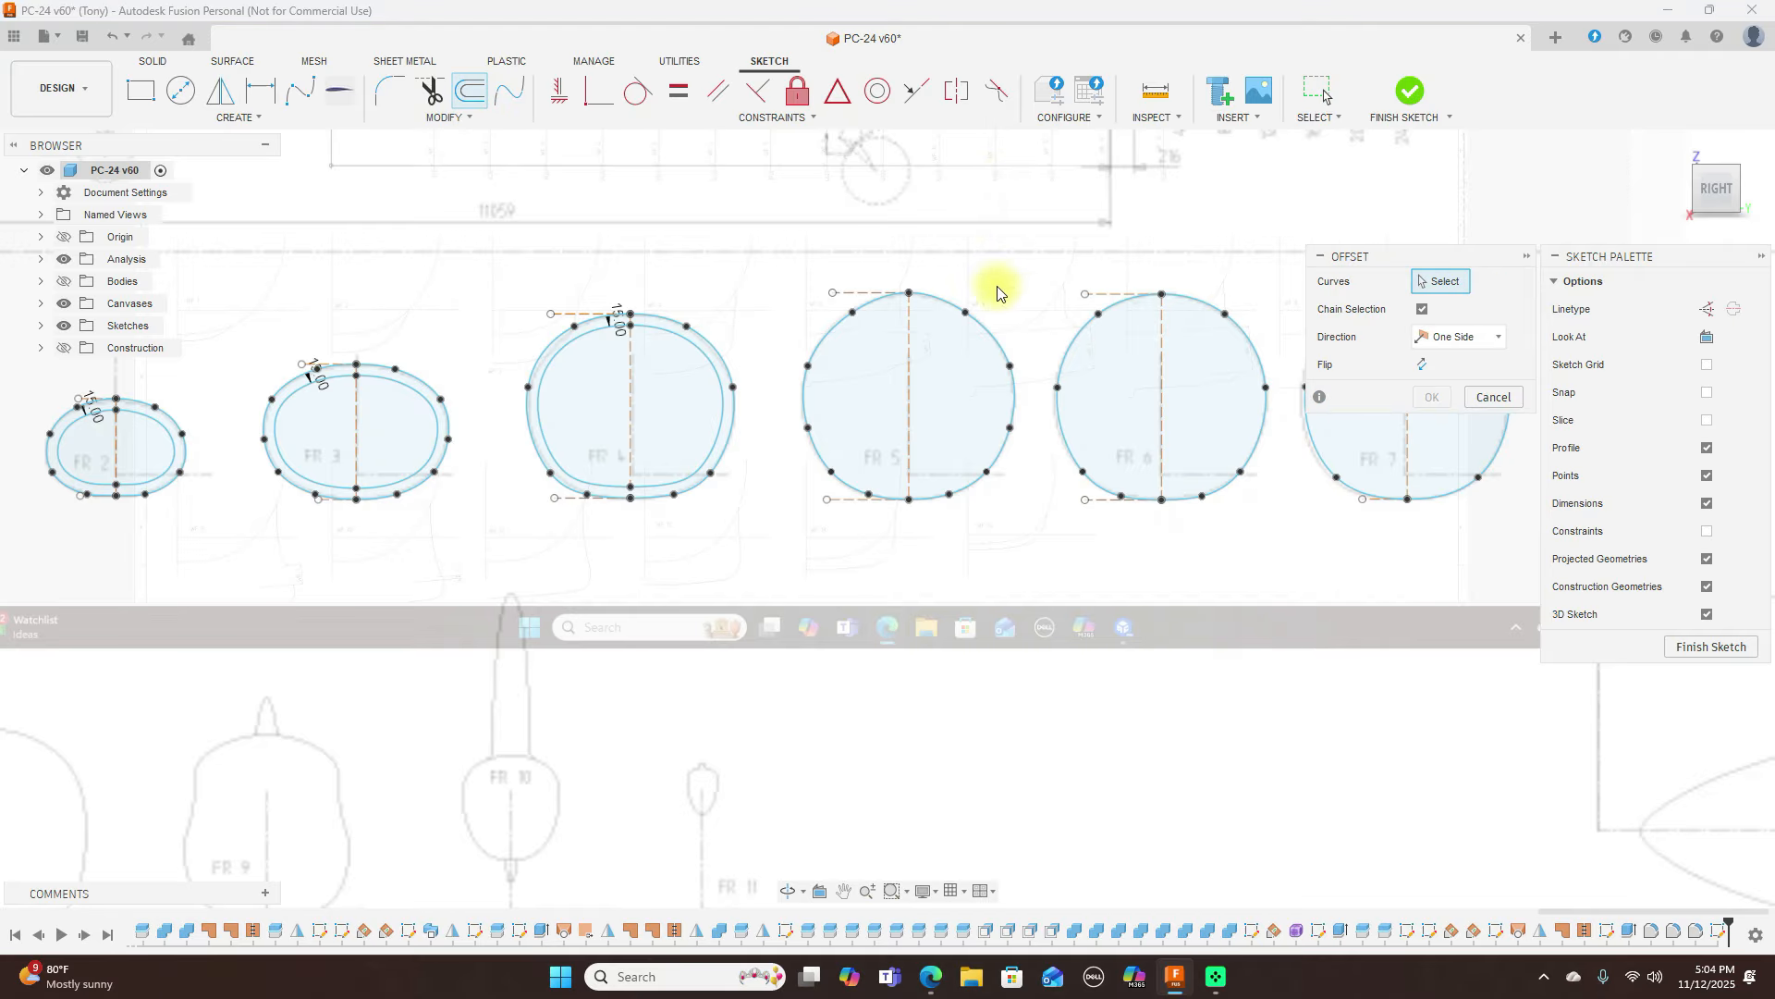
click(983, 328)
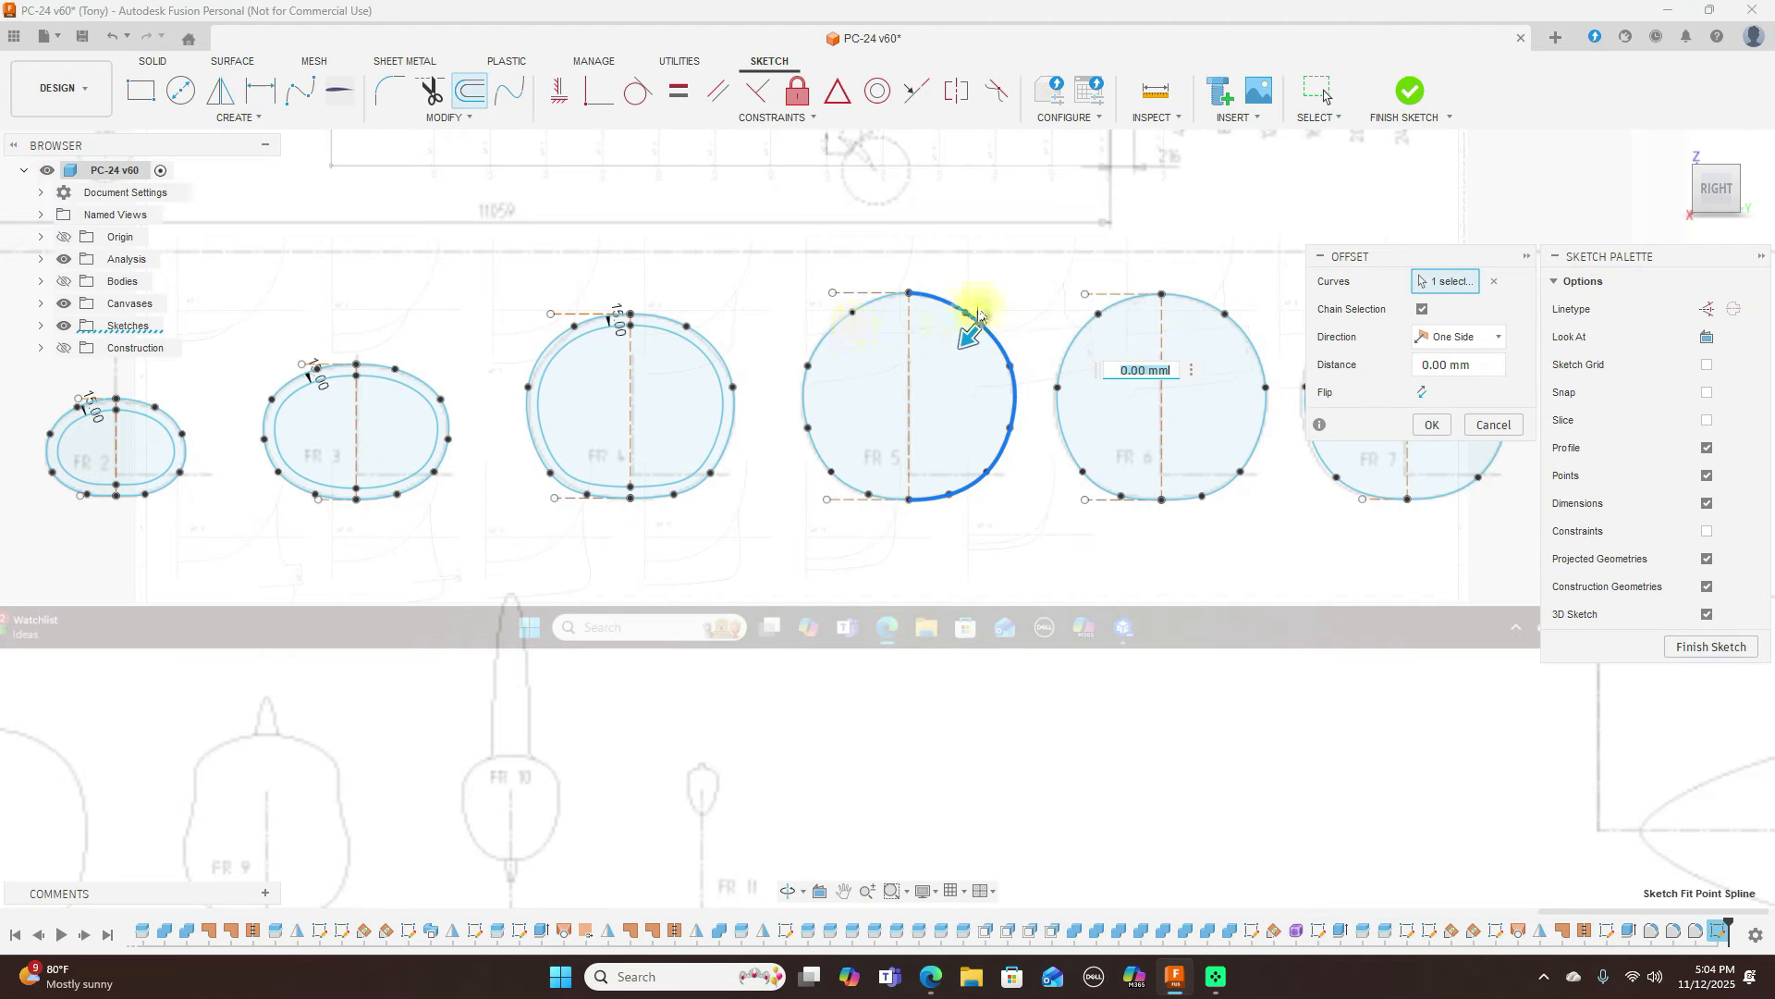
click(1490, 425)
scroll(852, 296, down, 2)
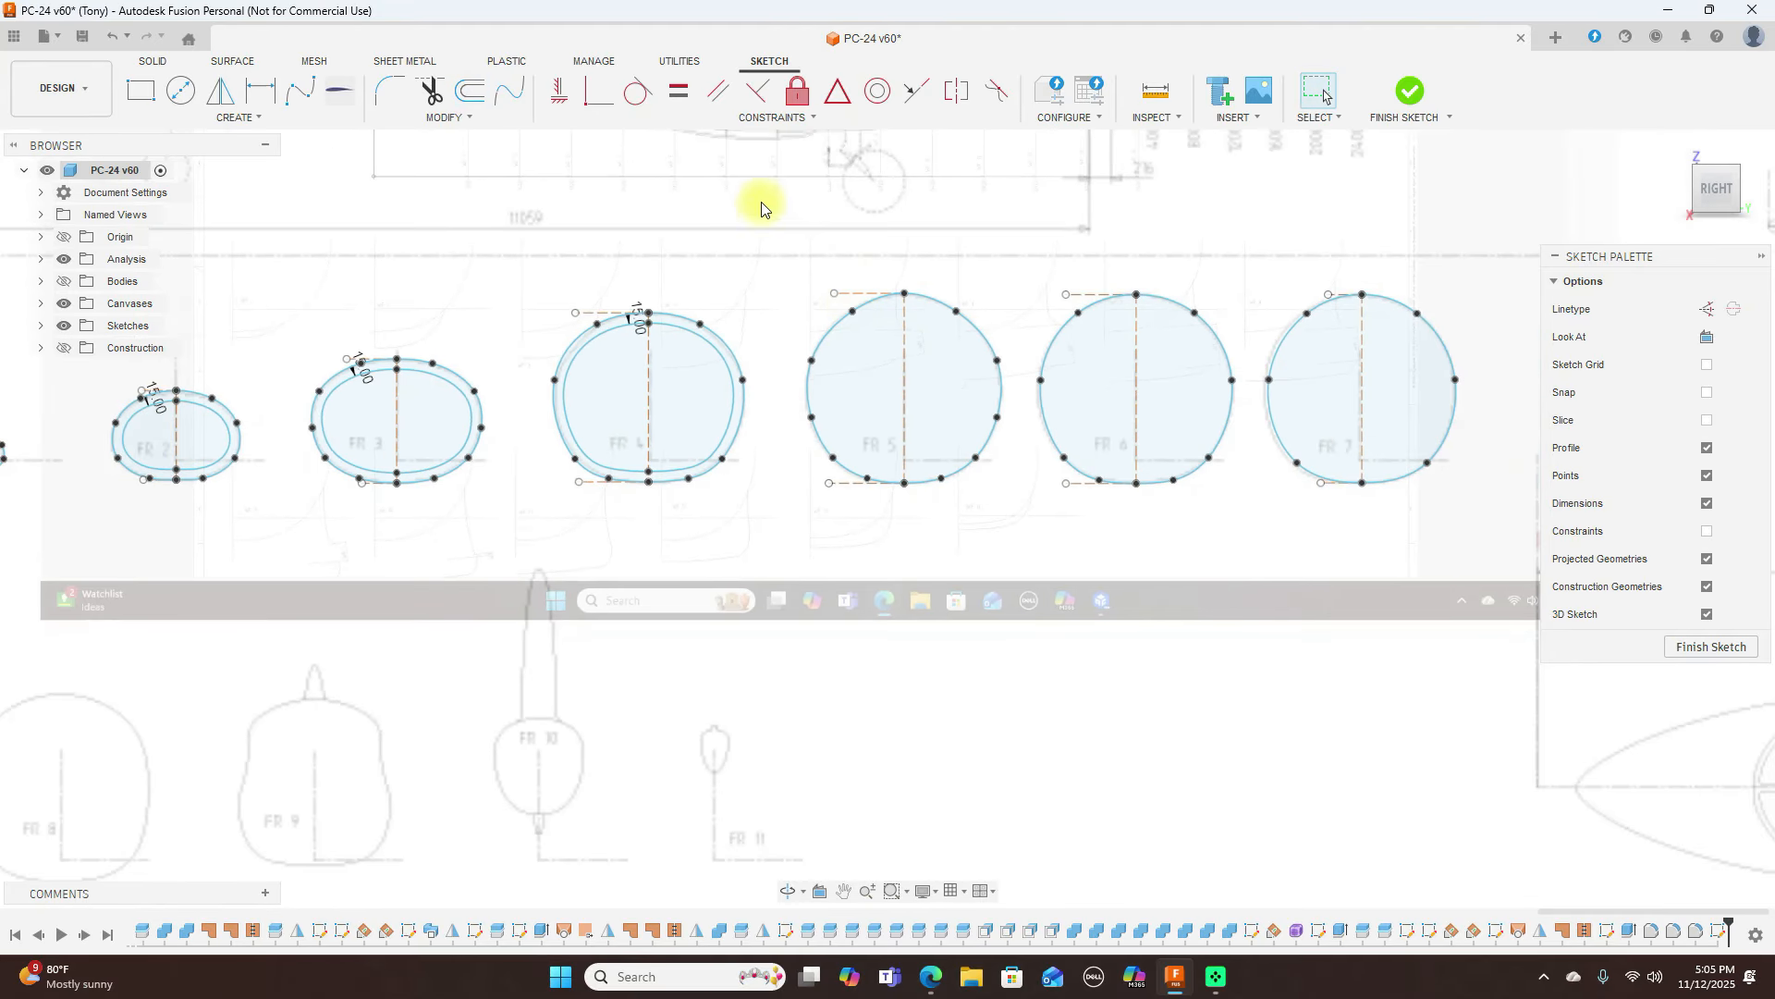
click(935, 296)
click(651, 94)
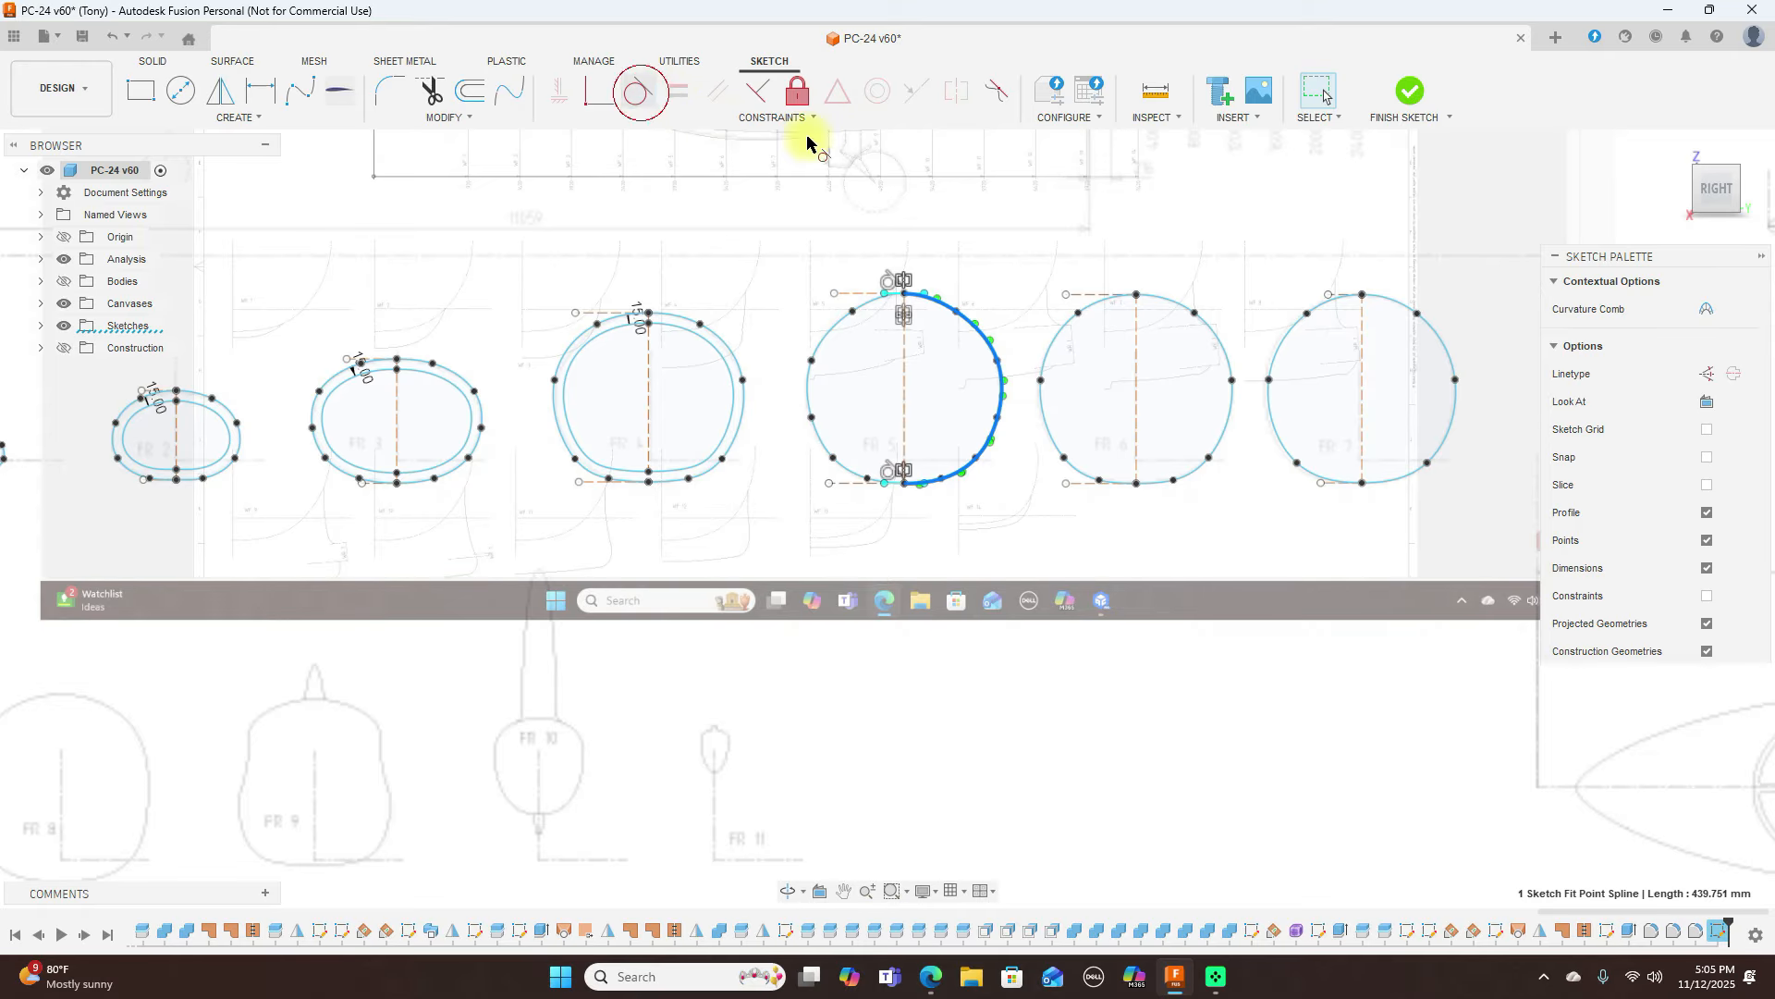
scroll(981, 404, up, 2)
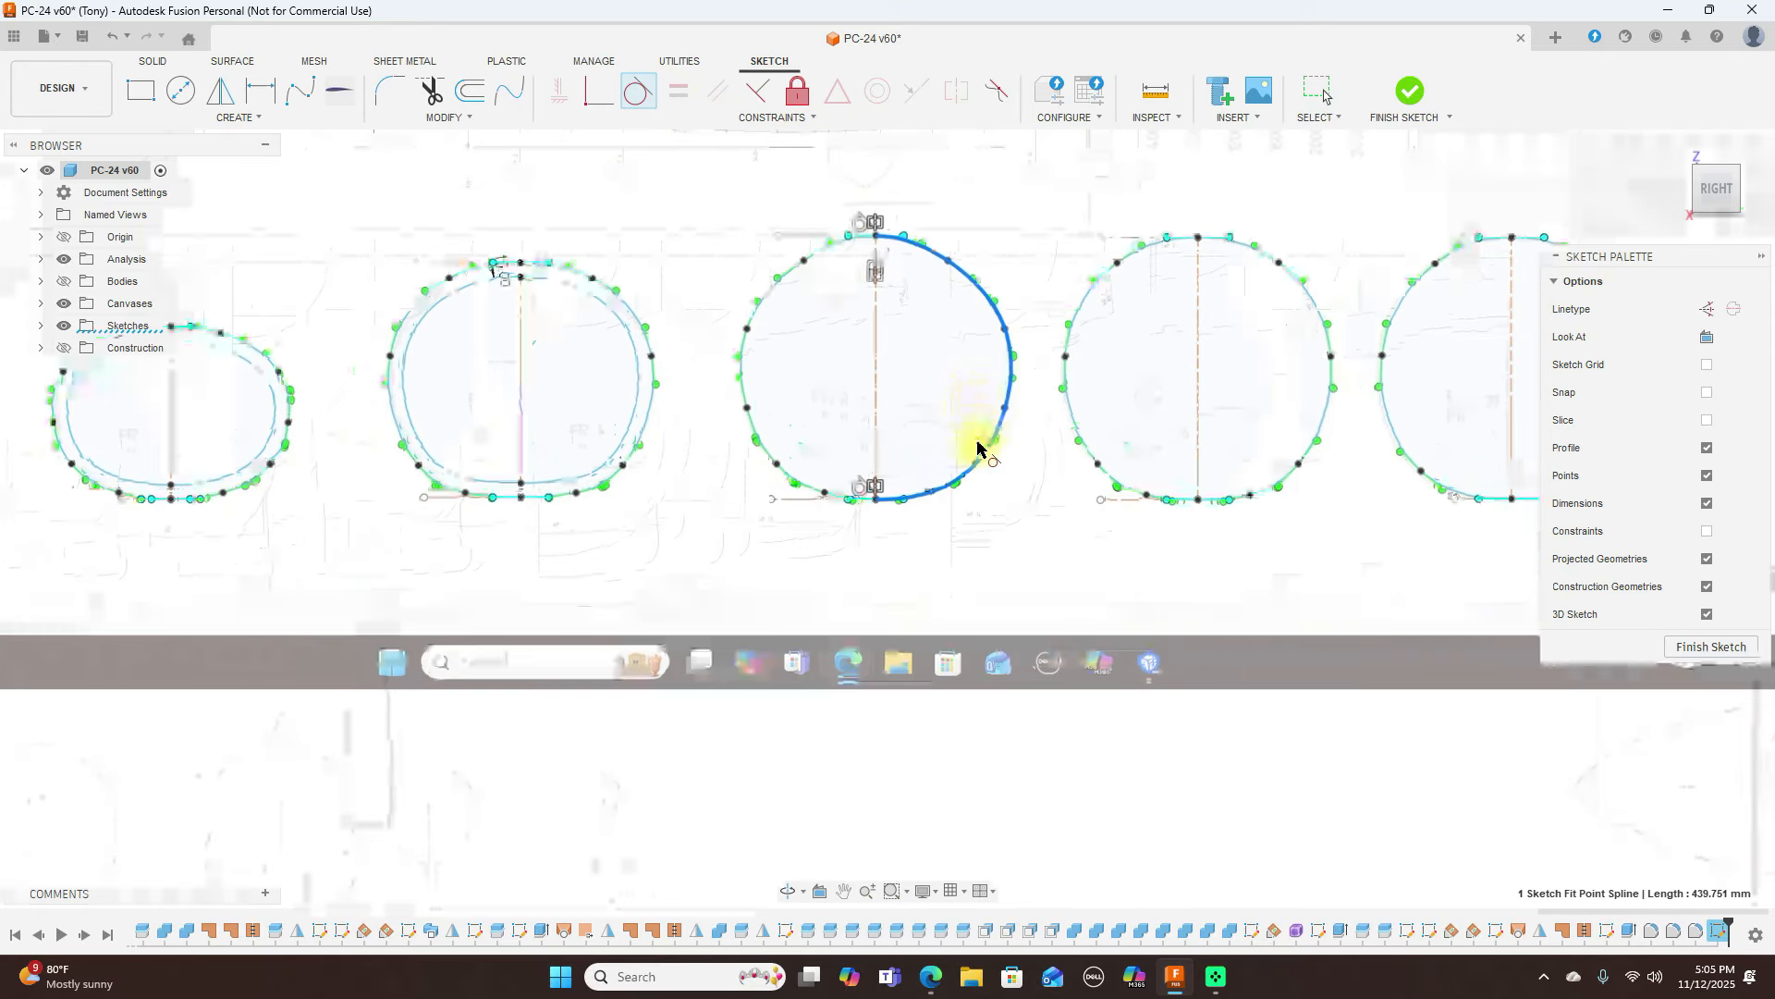
scroll(978, 446, down, 1)
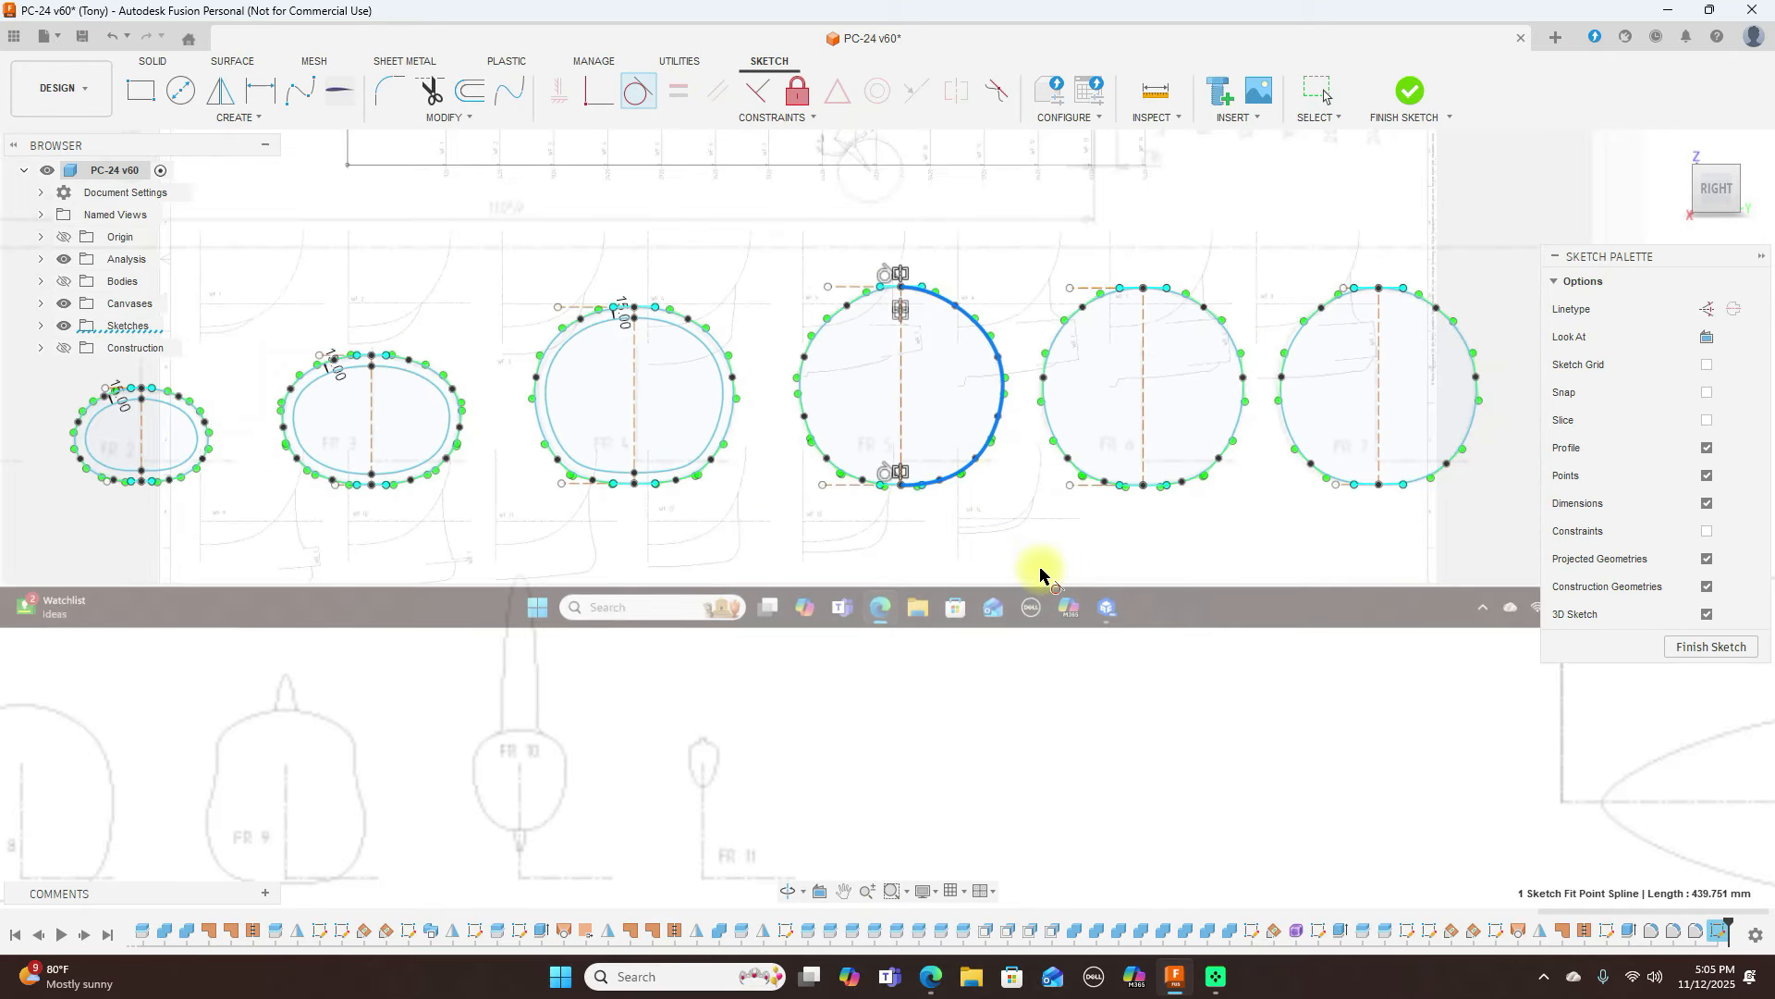
right_click(1041, 571)
click(955, 569)
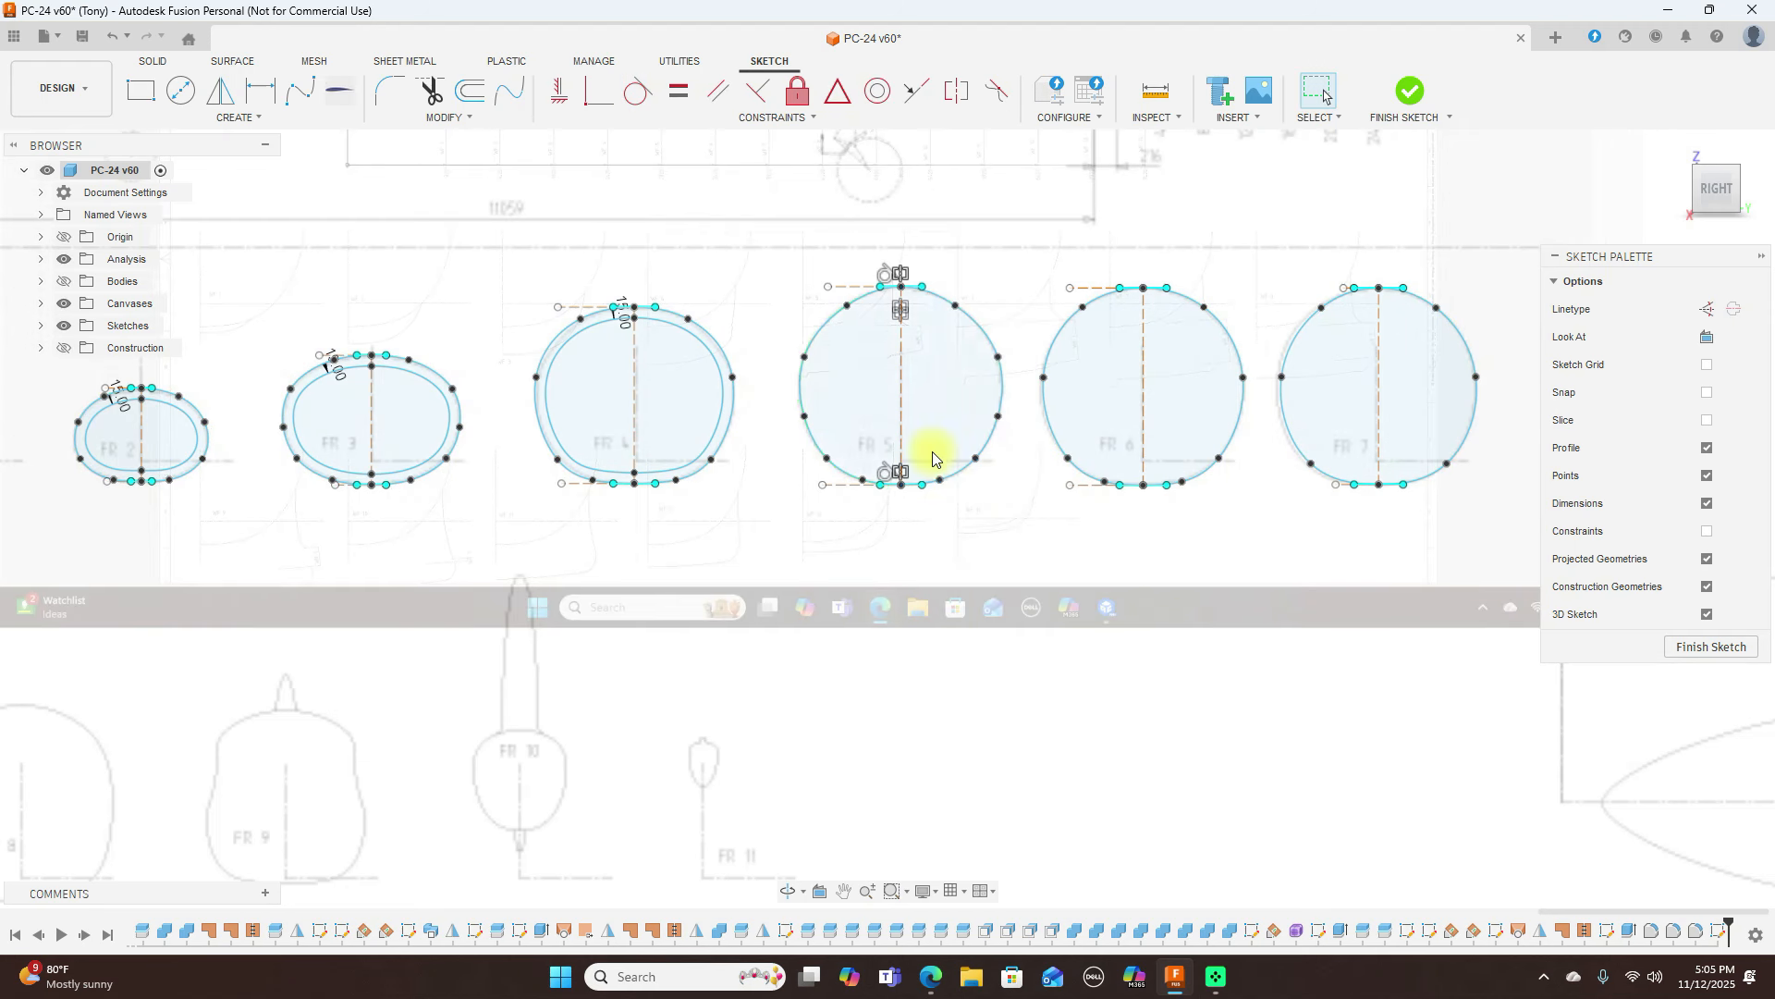
scroll(920, 491, up, 3)
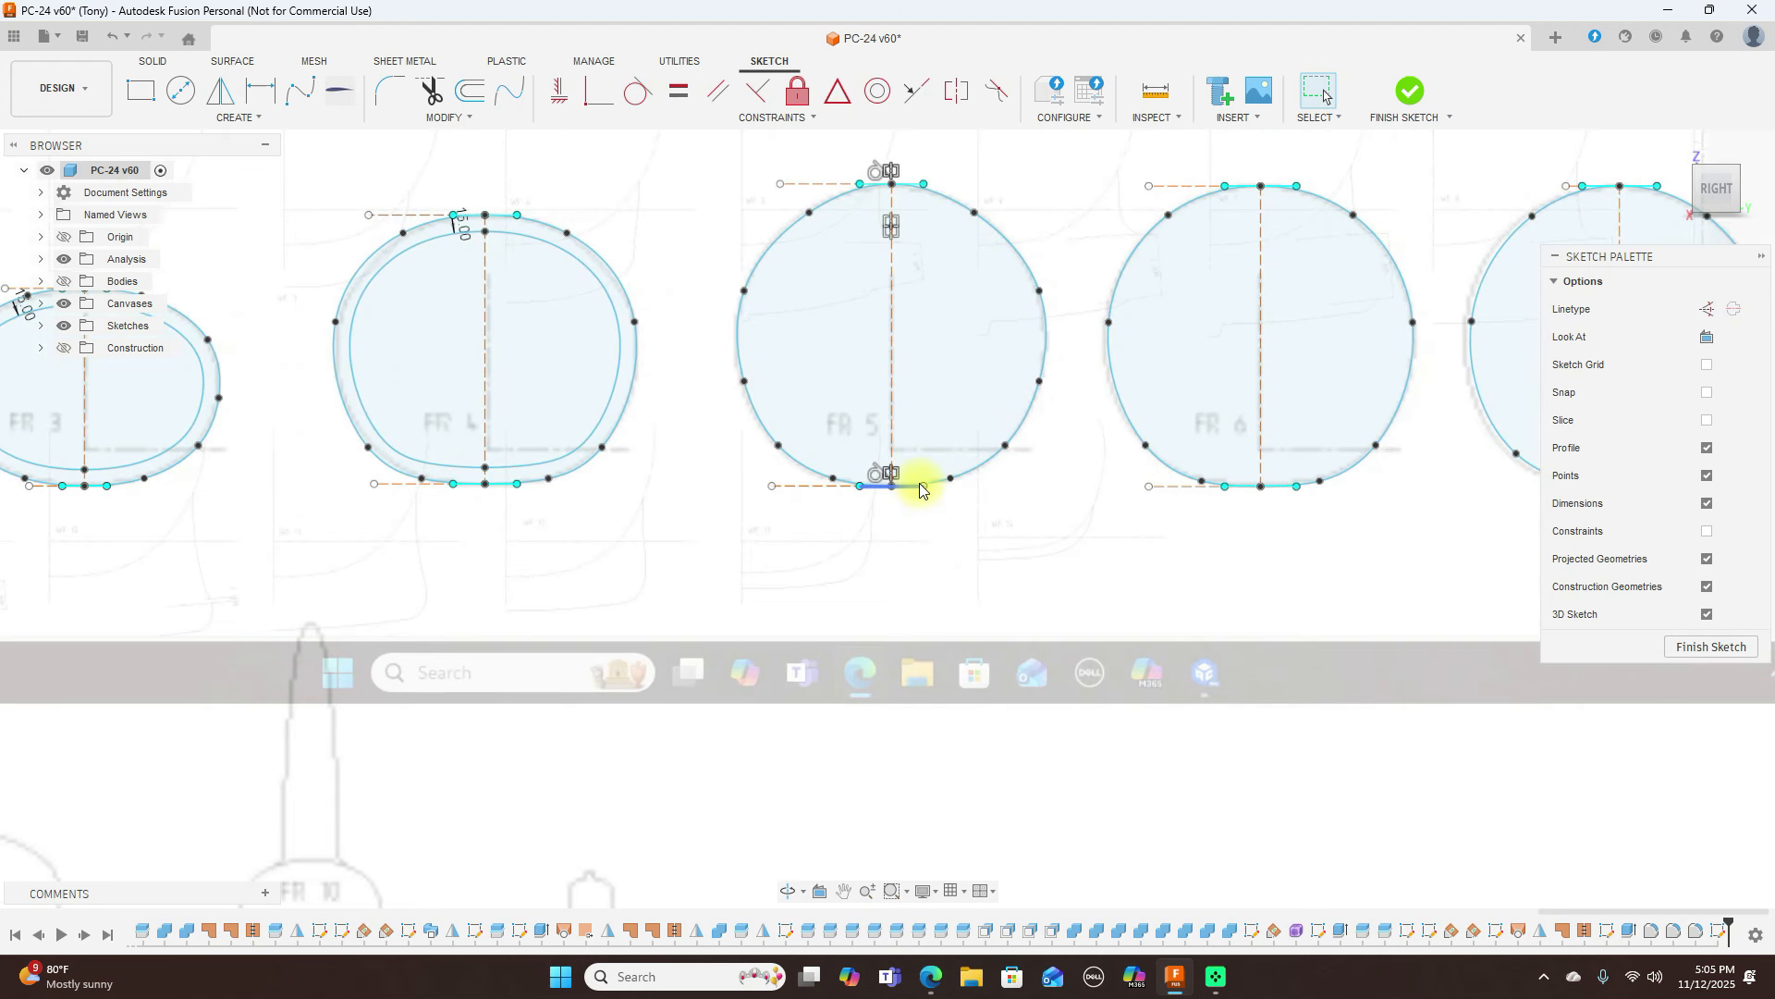
scroll(968, 541, down, 3)
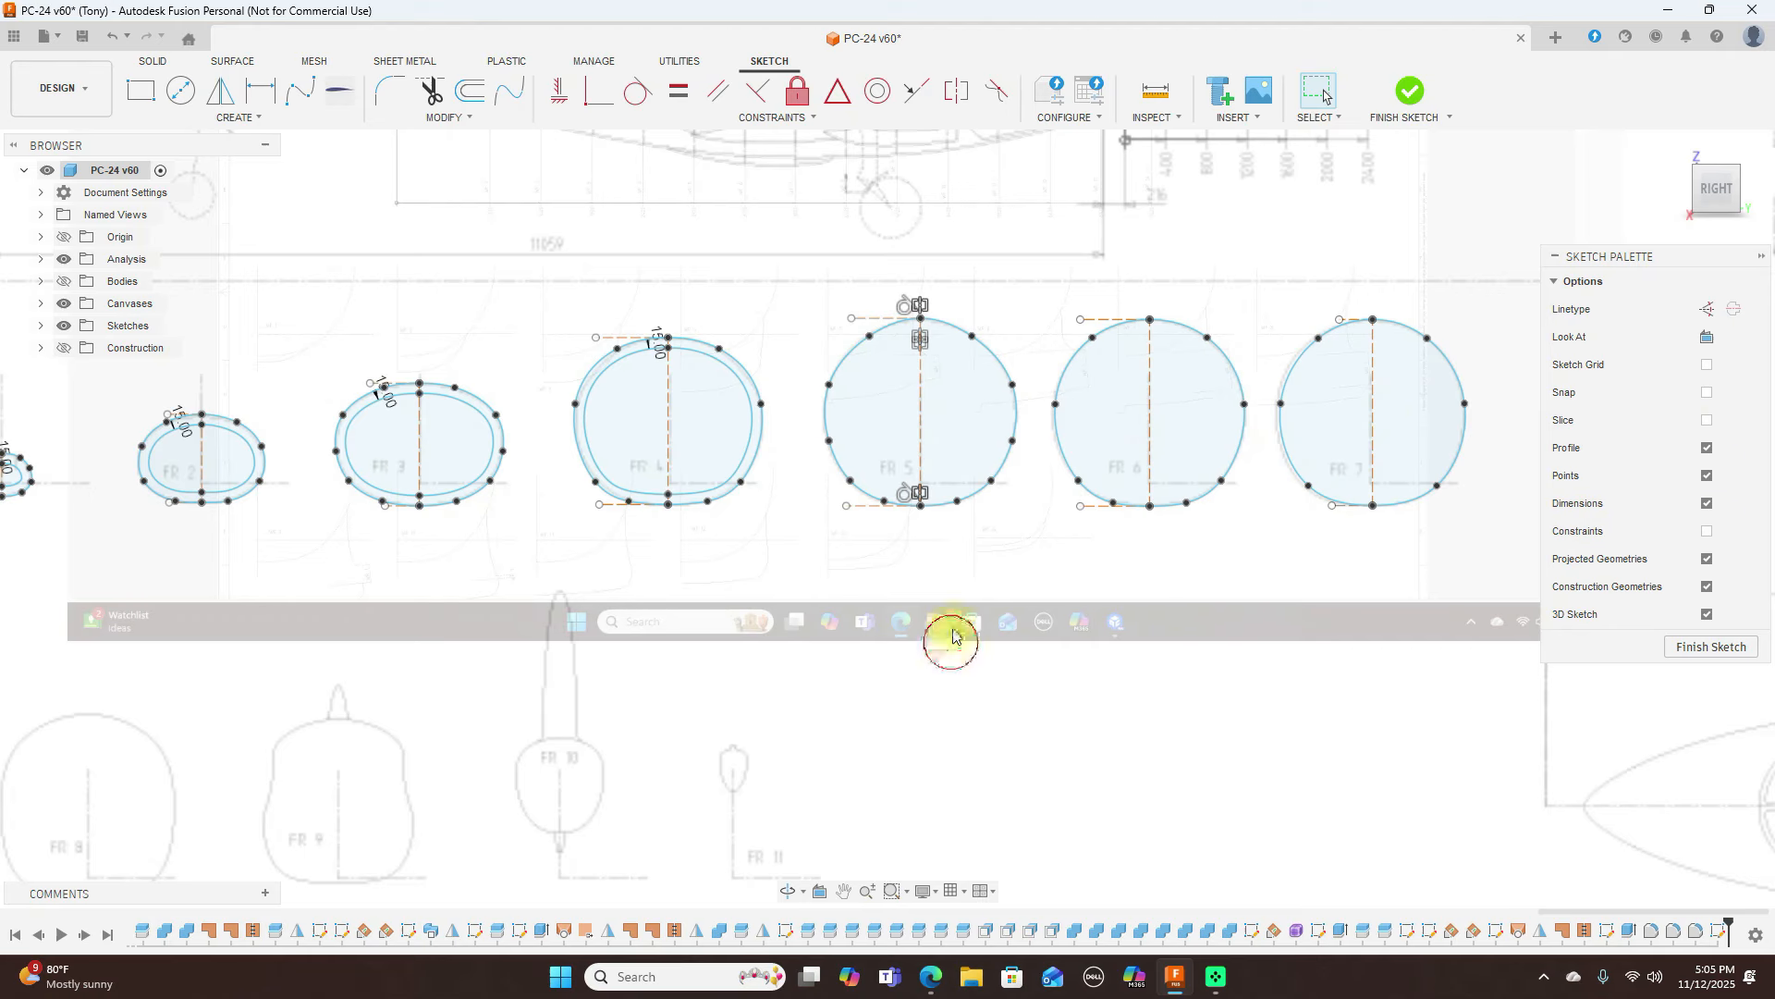
Offset FR 5's closed spline outline inward, using a one-sided distance of -15 mm
scroll(948, 587, up, 2)
scroll(991, 682, up, 2)
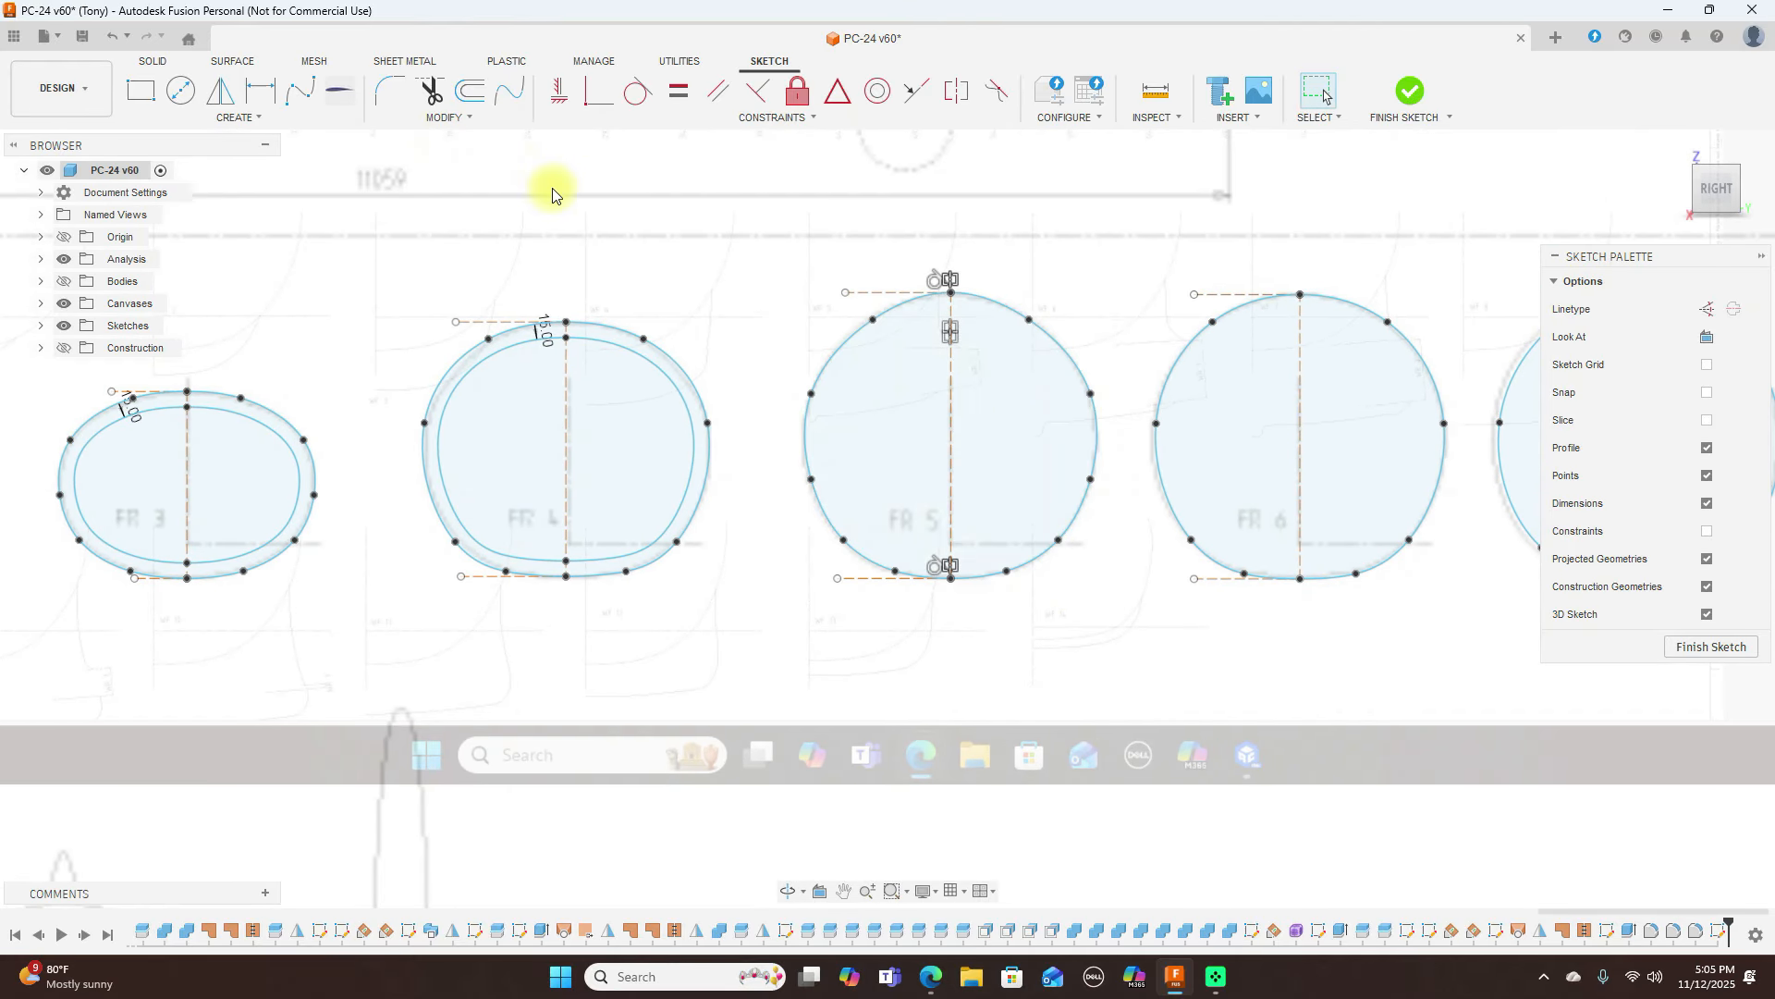
click(470, 93)
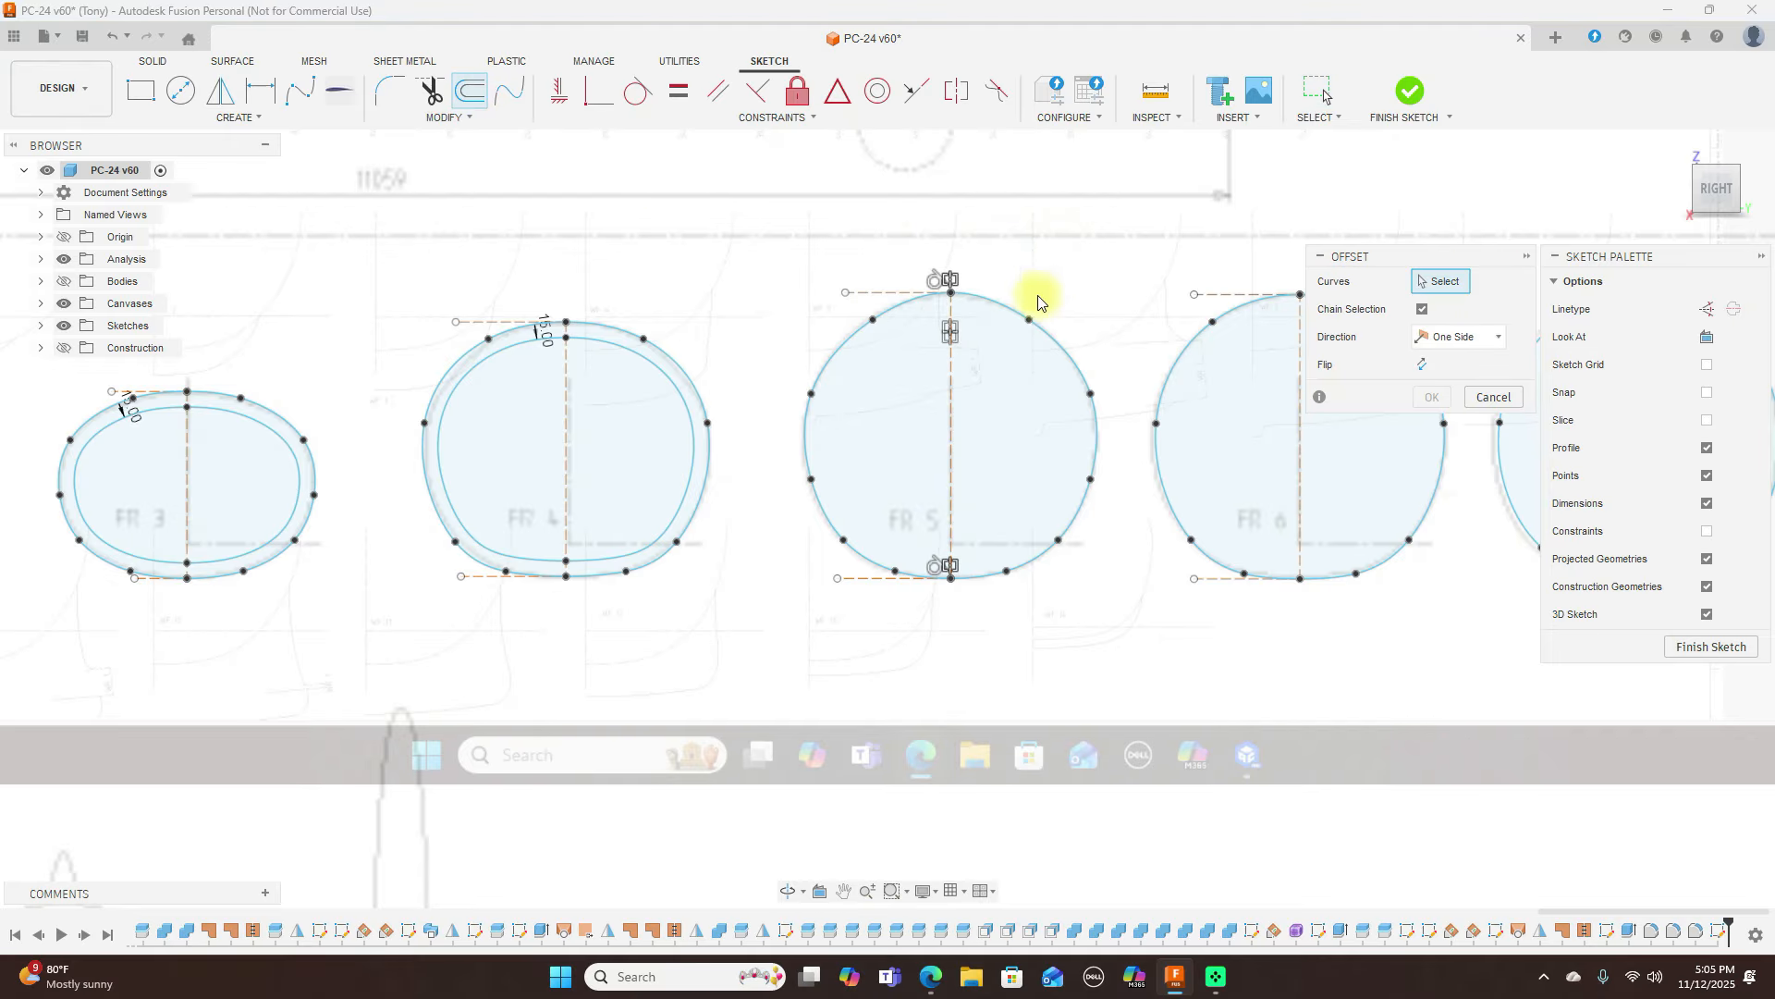
click(1014, 315)
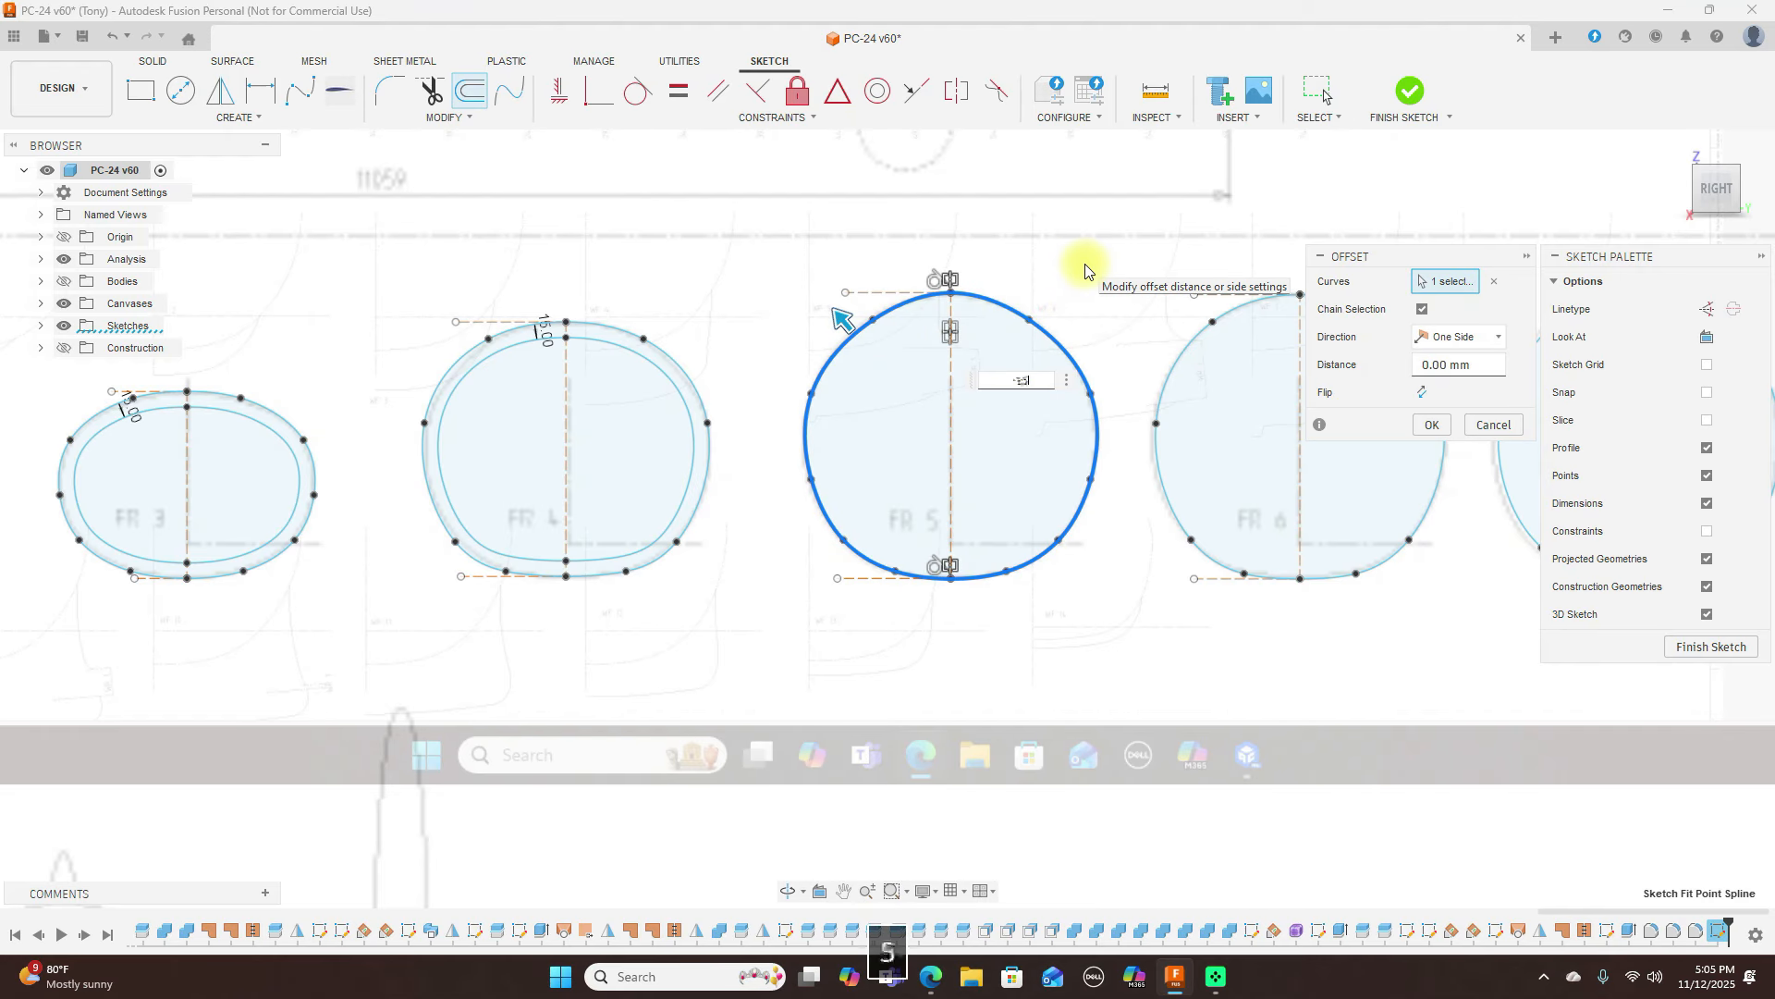
key(Return)
Offset FR 6's closed spline outline inward, using a one-sided distance of -15 mm
scroll(1230, 234, down, 2)
middle_drag(1230, 234, 738, 285)
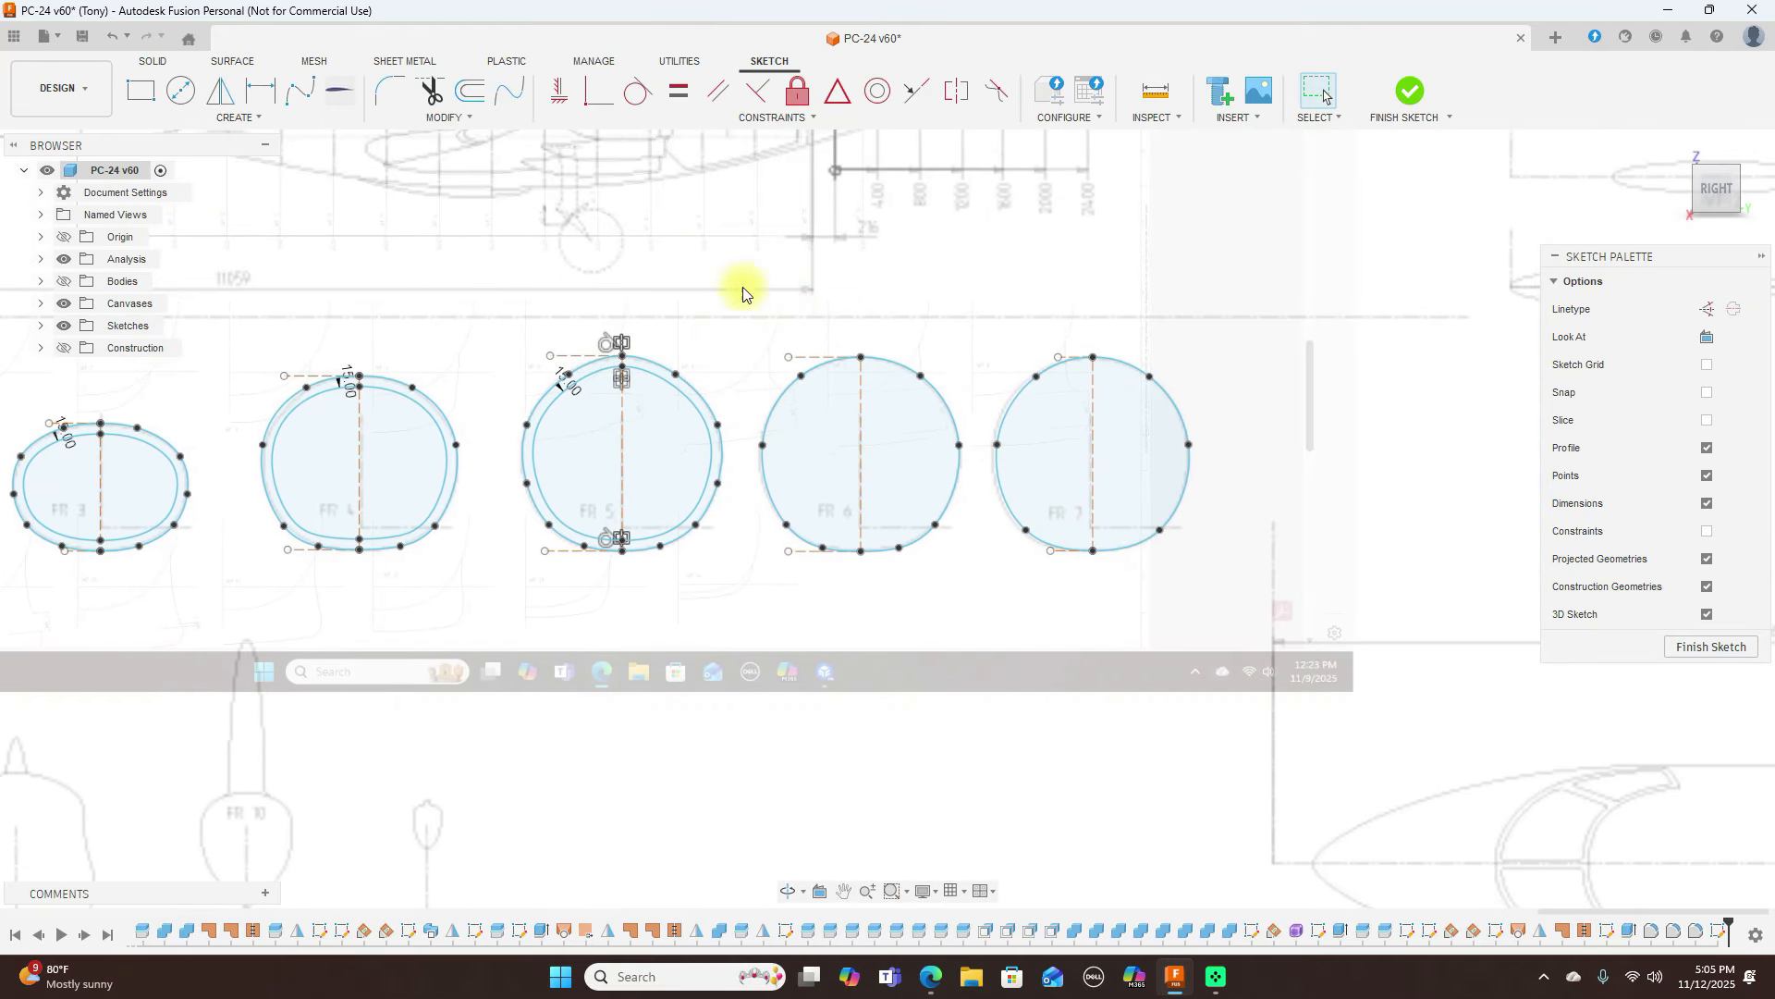
click(472, 94)
click(833, 367)
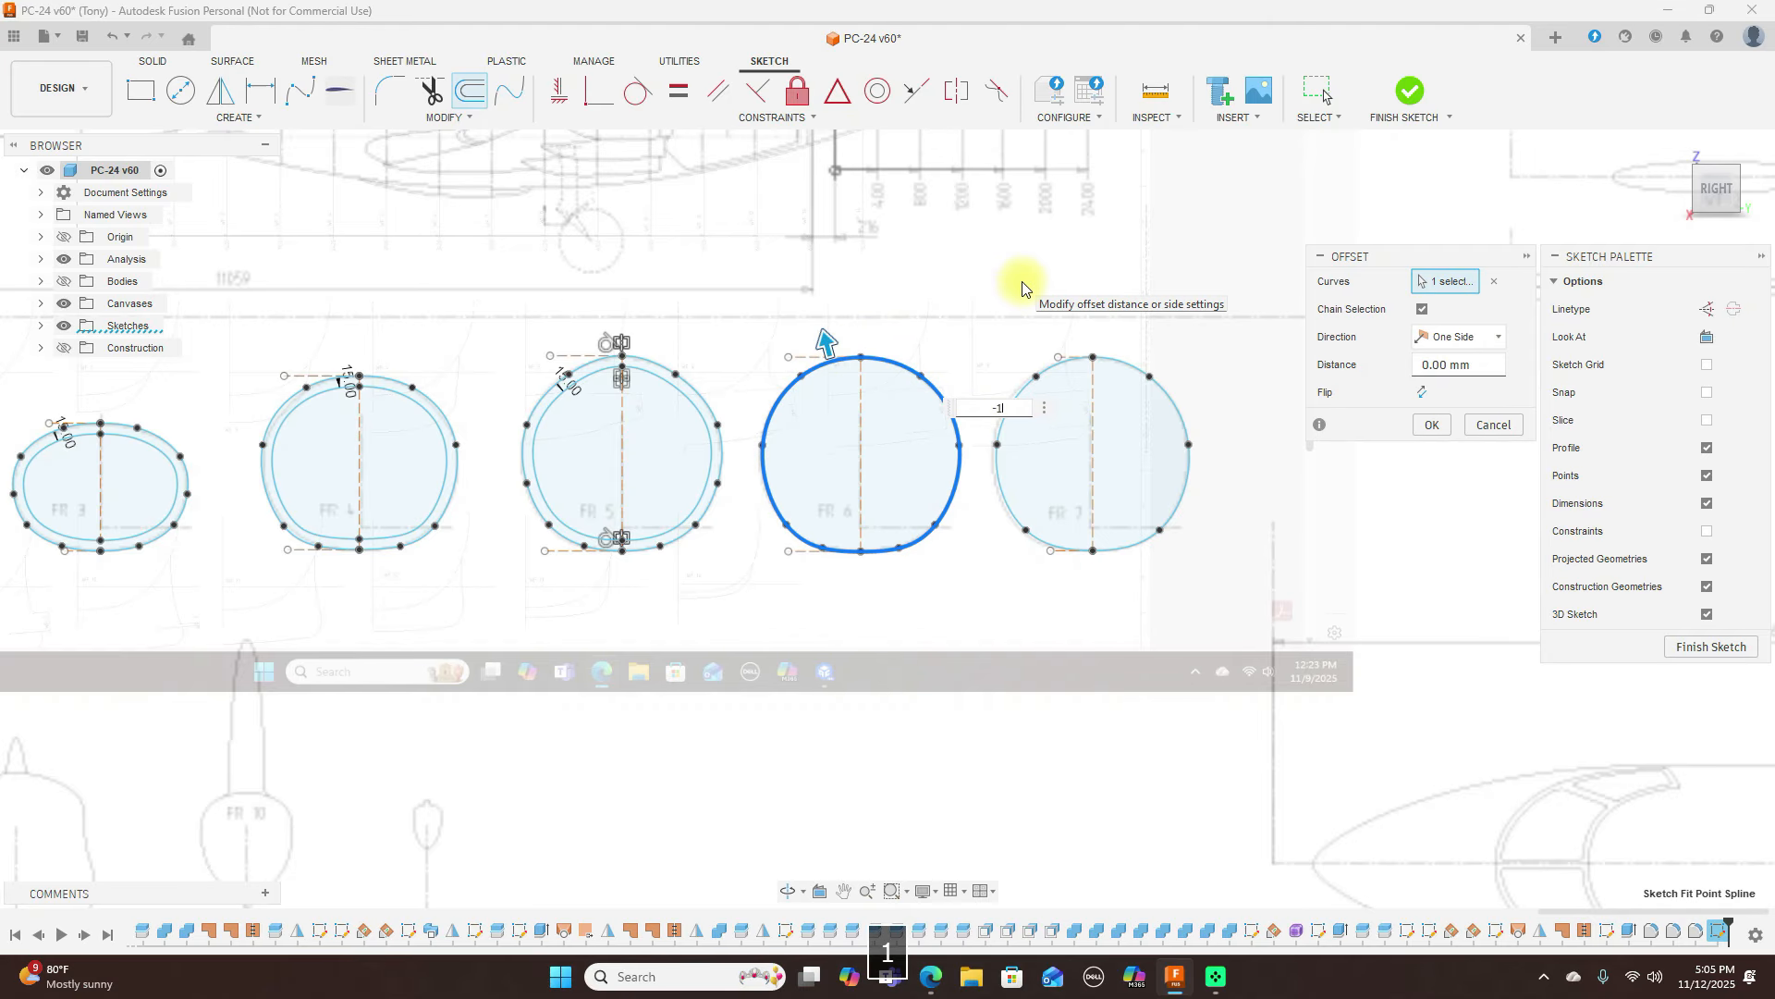
text(-15)
key(Return)
scroll(1112, 282, up, 2)
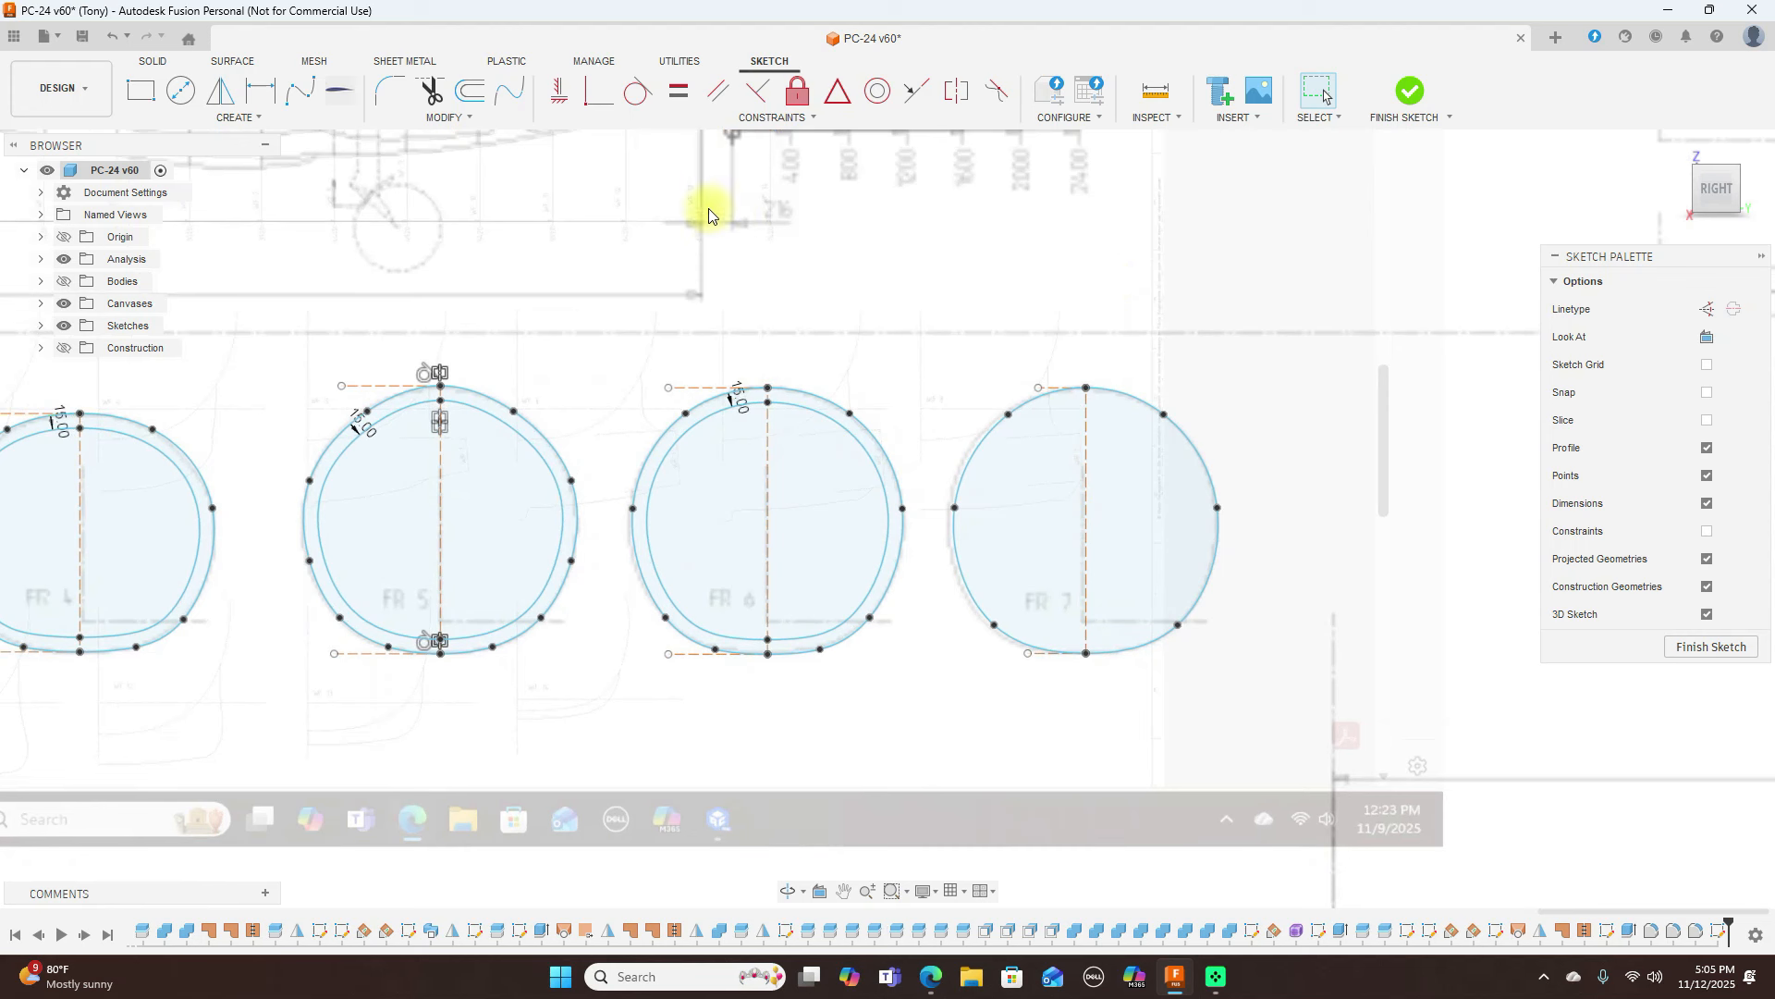
Offset FR 7's closed spline outline inward, using a one-sided distance of -15 mm
click(468, 92)
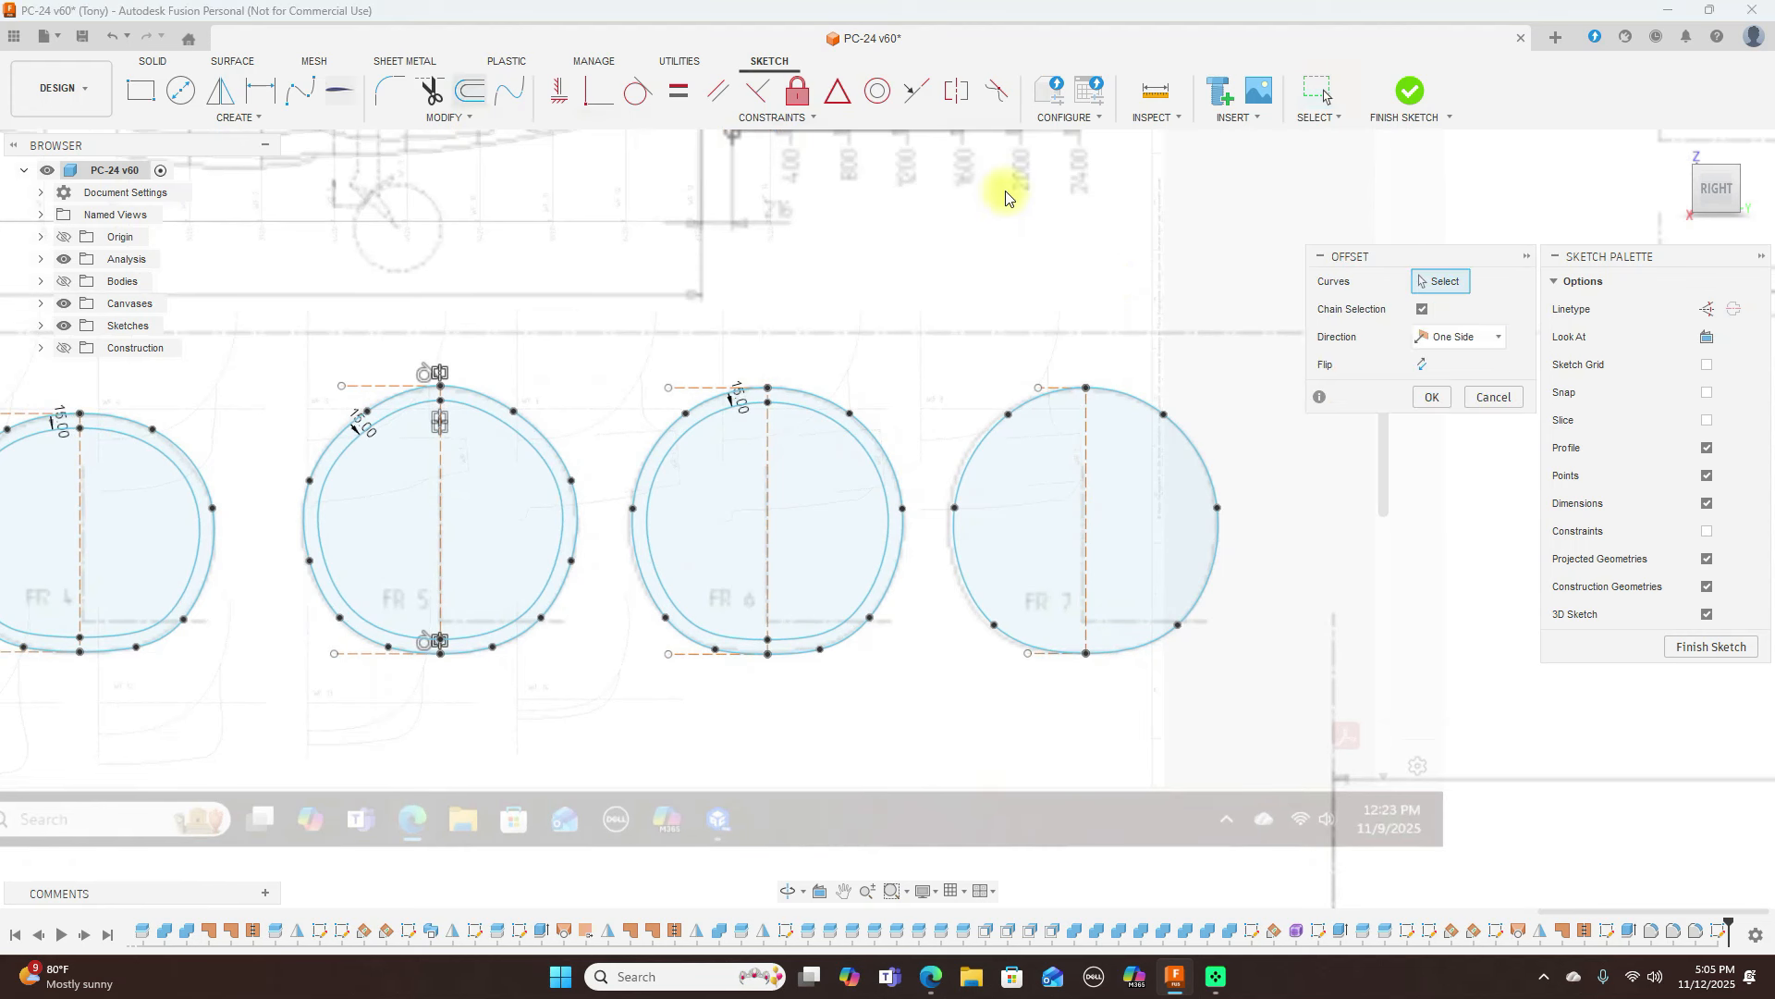
click(1107, 407)
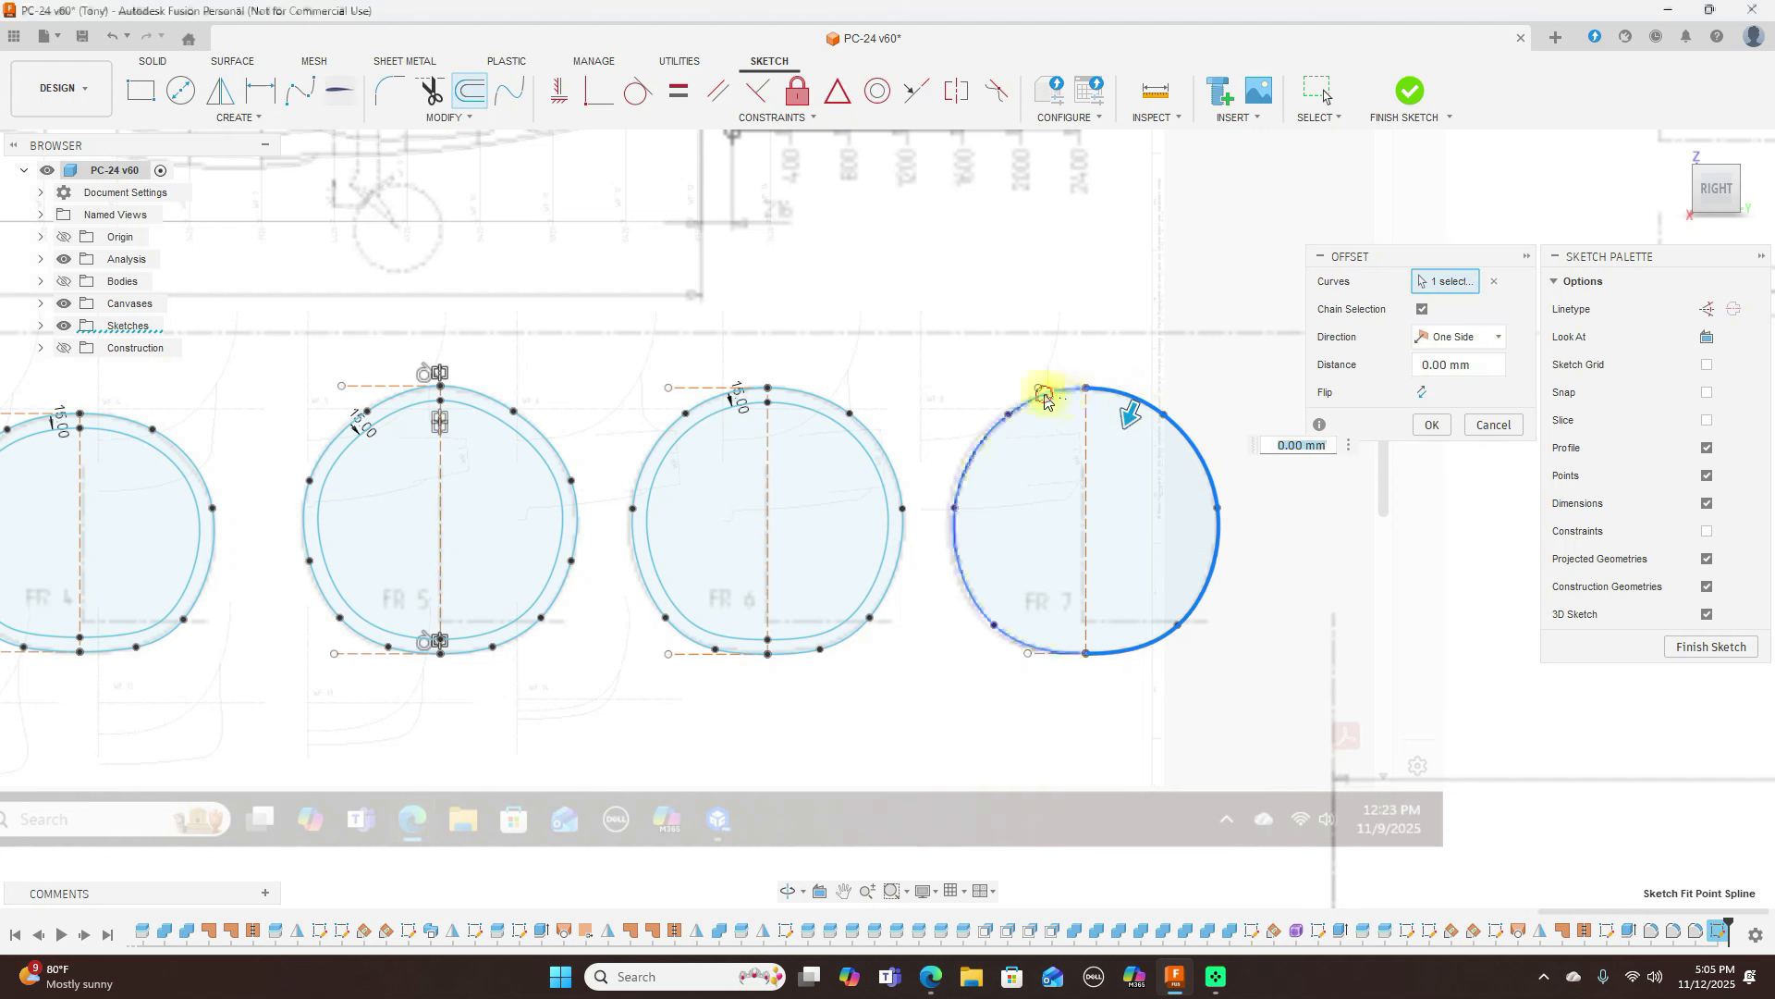
click(1038, 395)
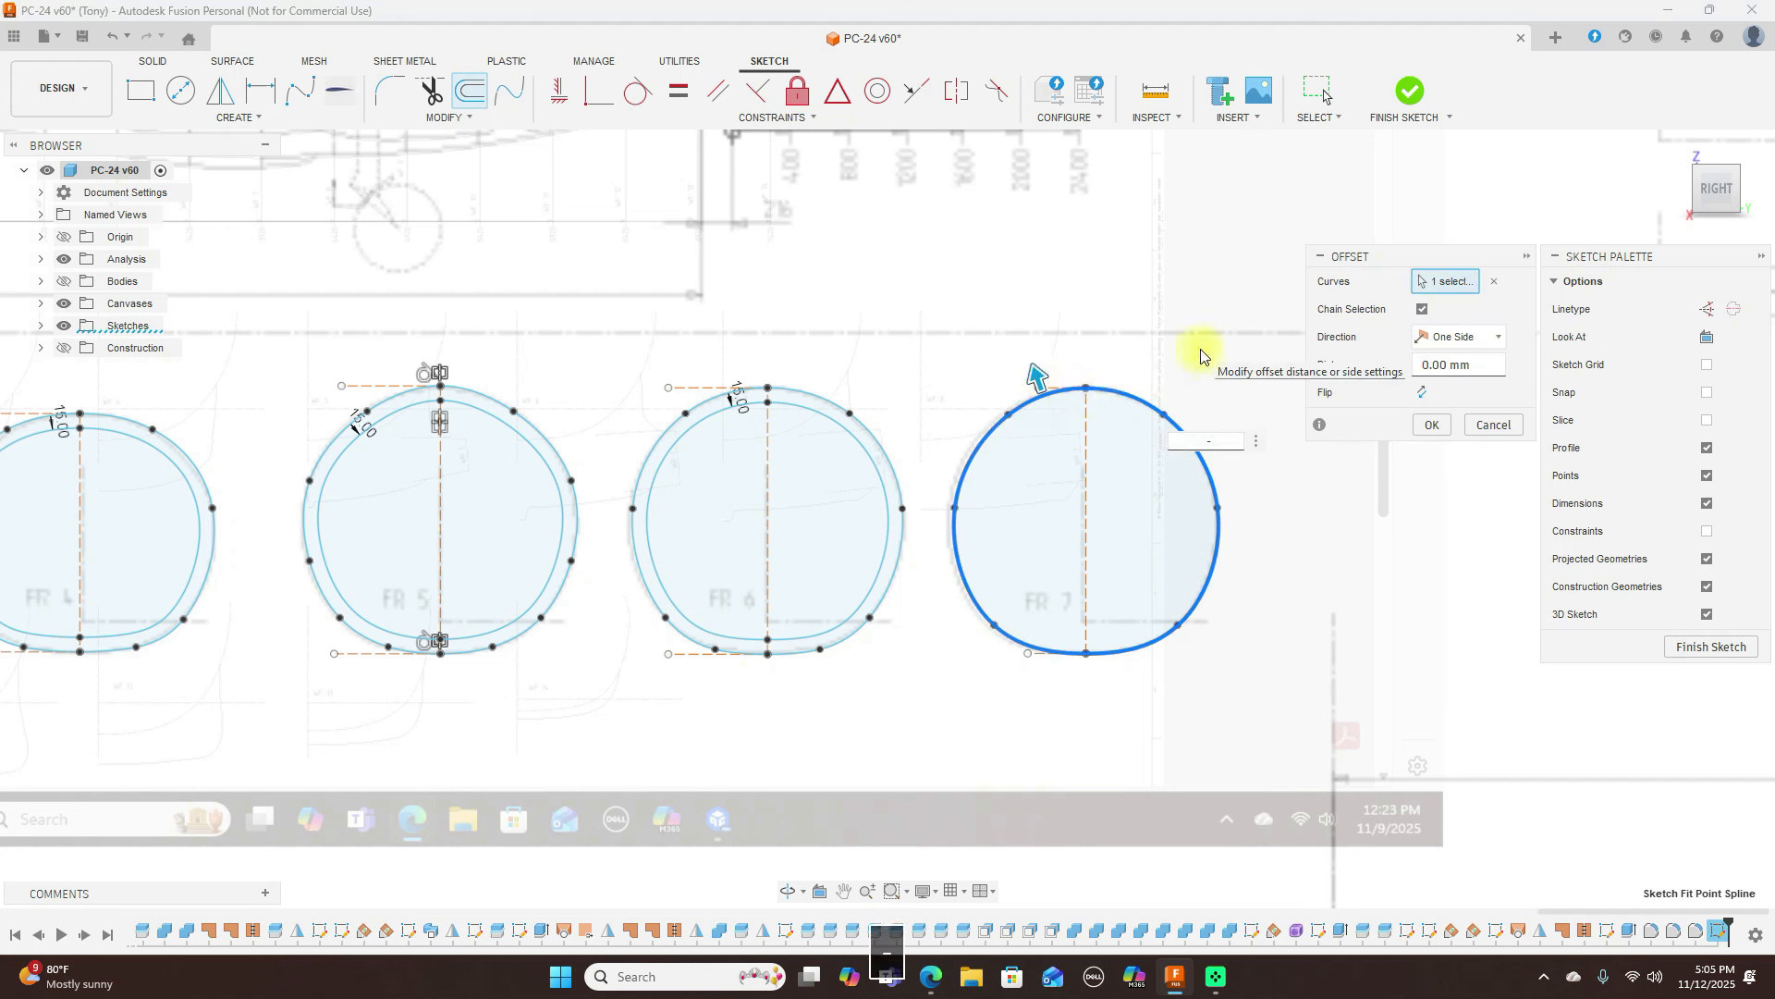
text(-15)
key(Return)
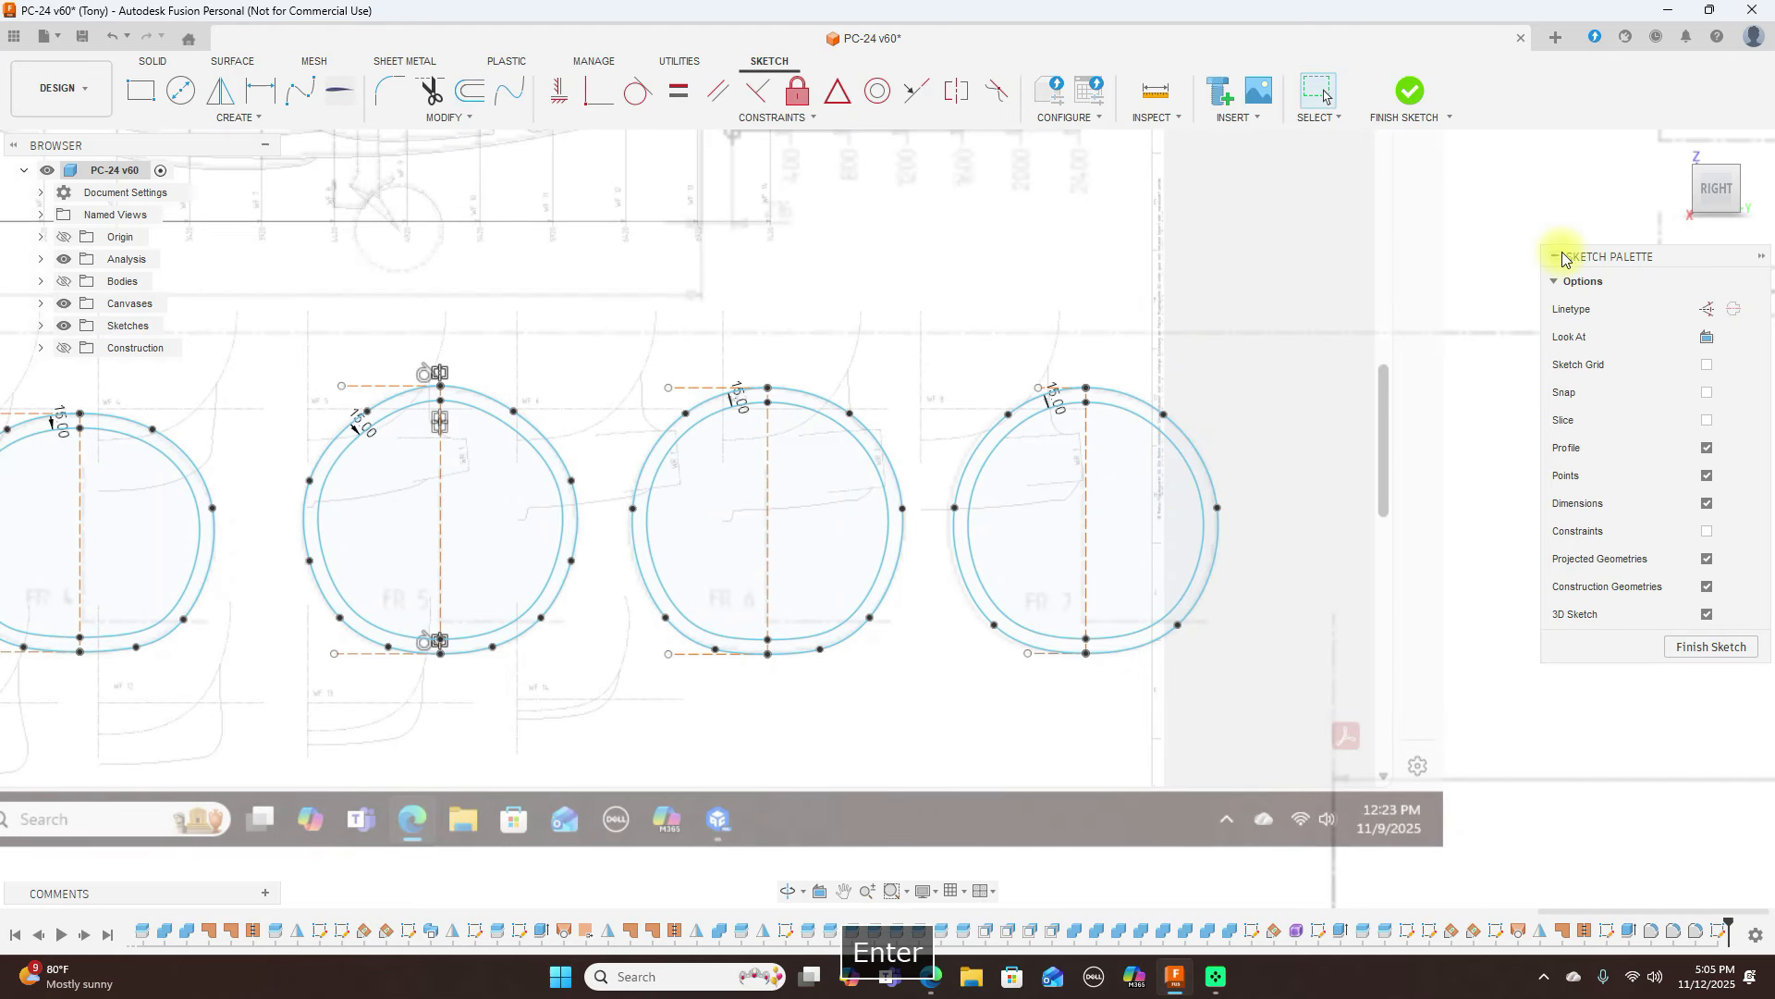
Hide the sketch's constraint symbols and finish the fuselage section sketch
scroll(1301, 312, down, 5)
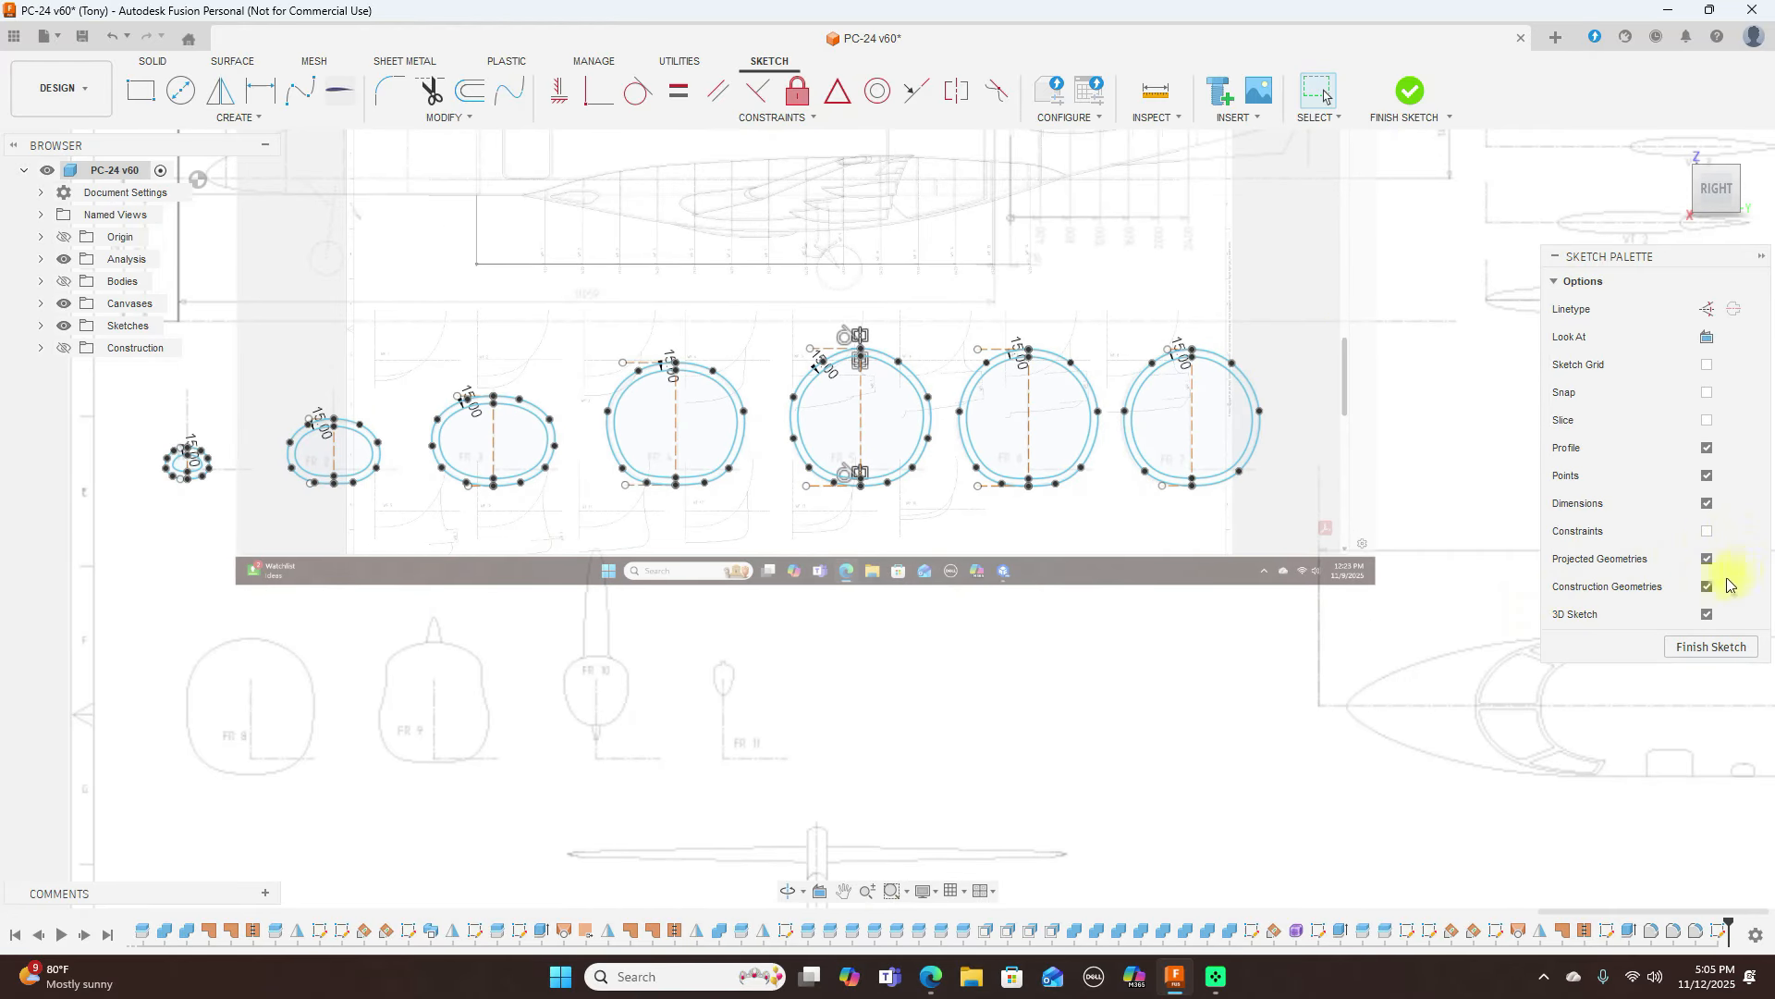
click(1708, 533)
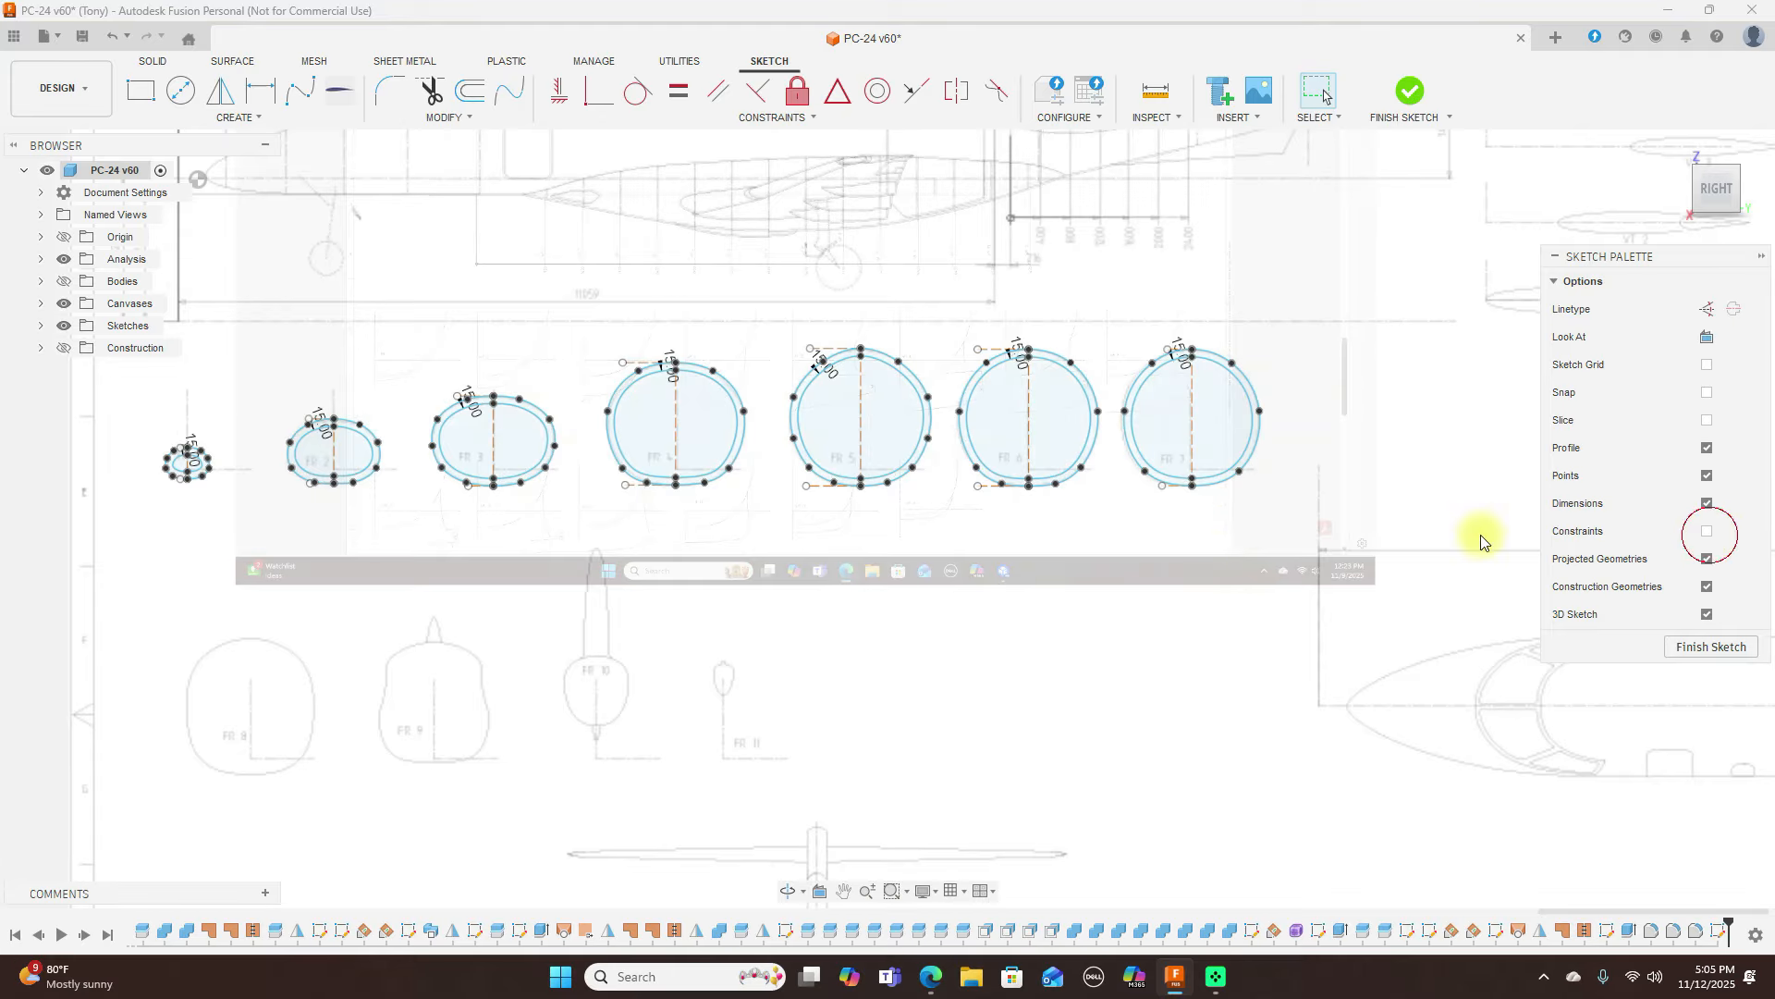
scroll(578, 594, up, 3)
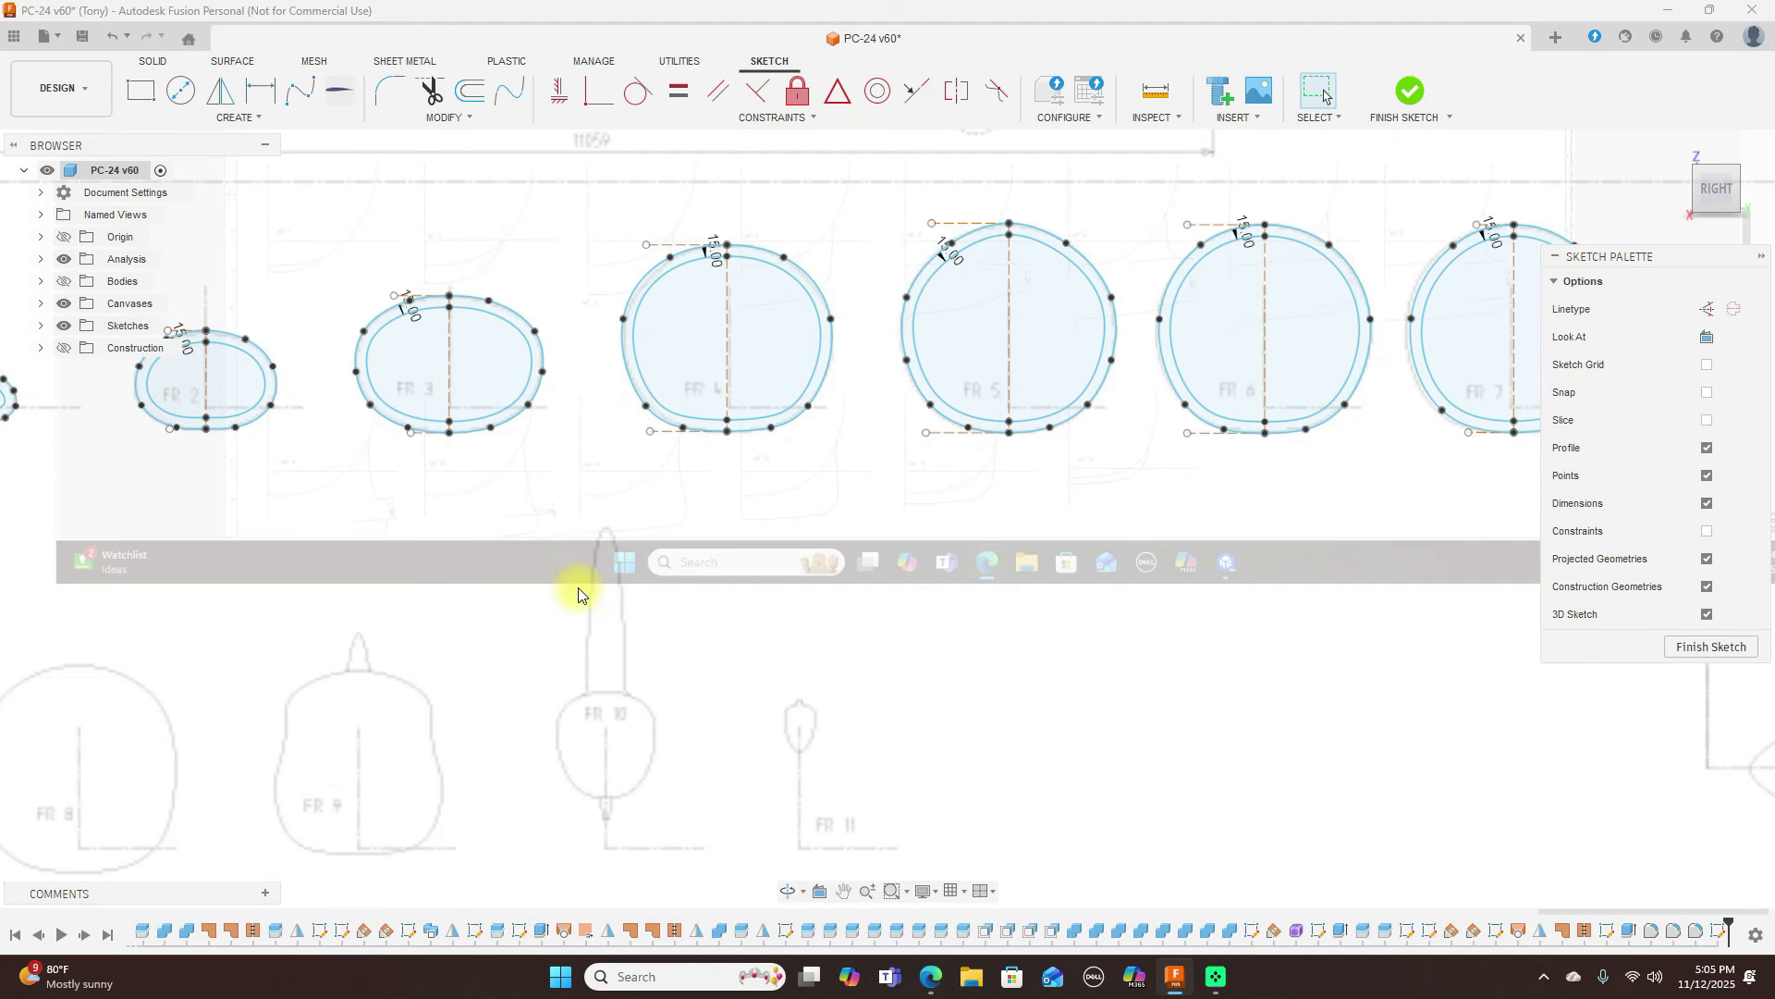
scroll(578, 595, down, 3)
middle_drag(575, 587, 1102, 432)
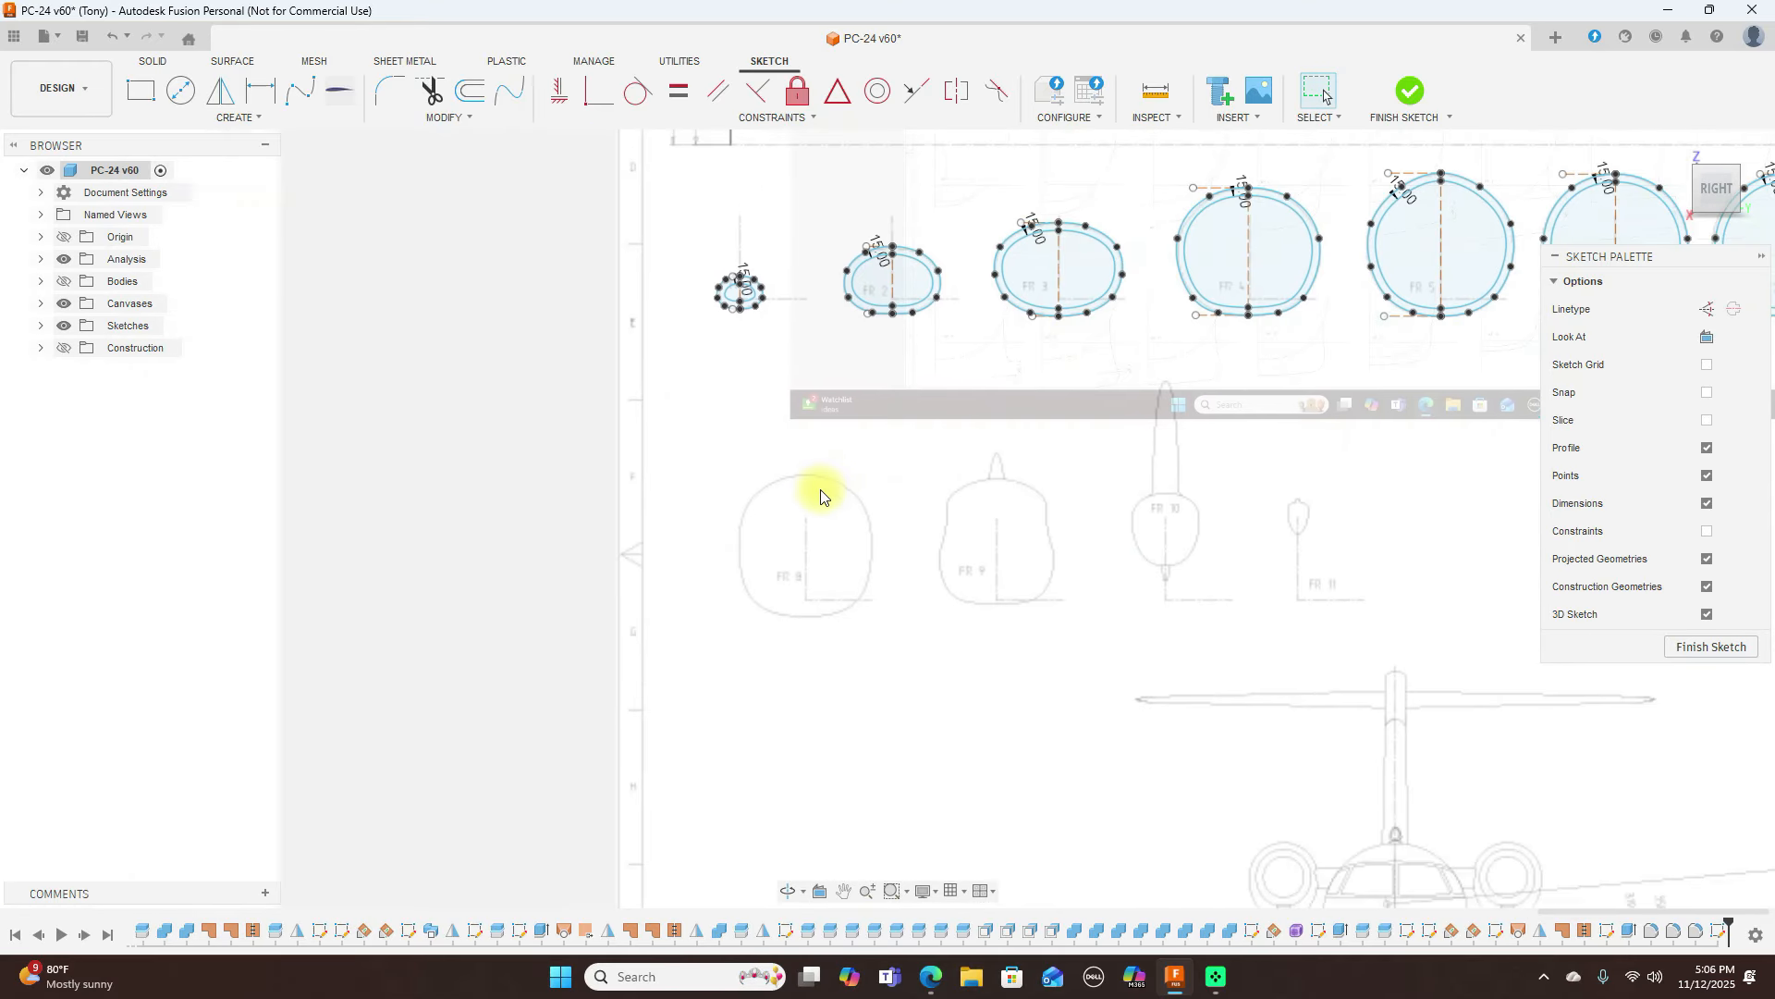
scroll(821, 496, up, 2)
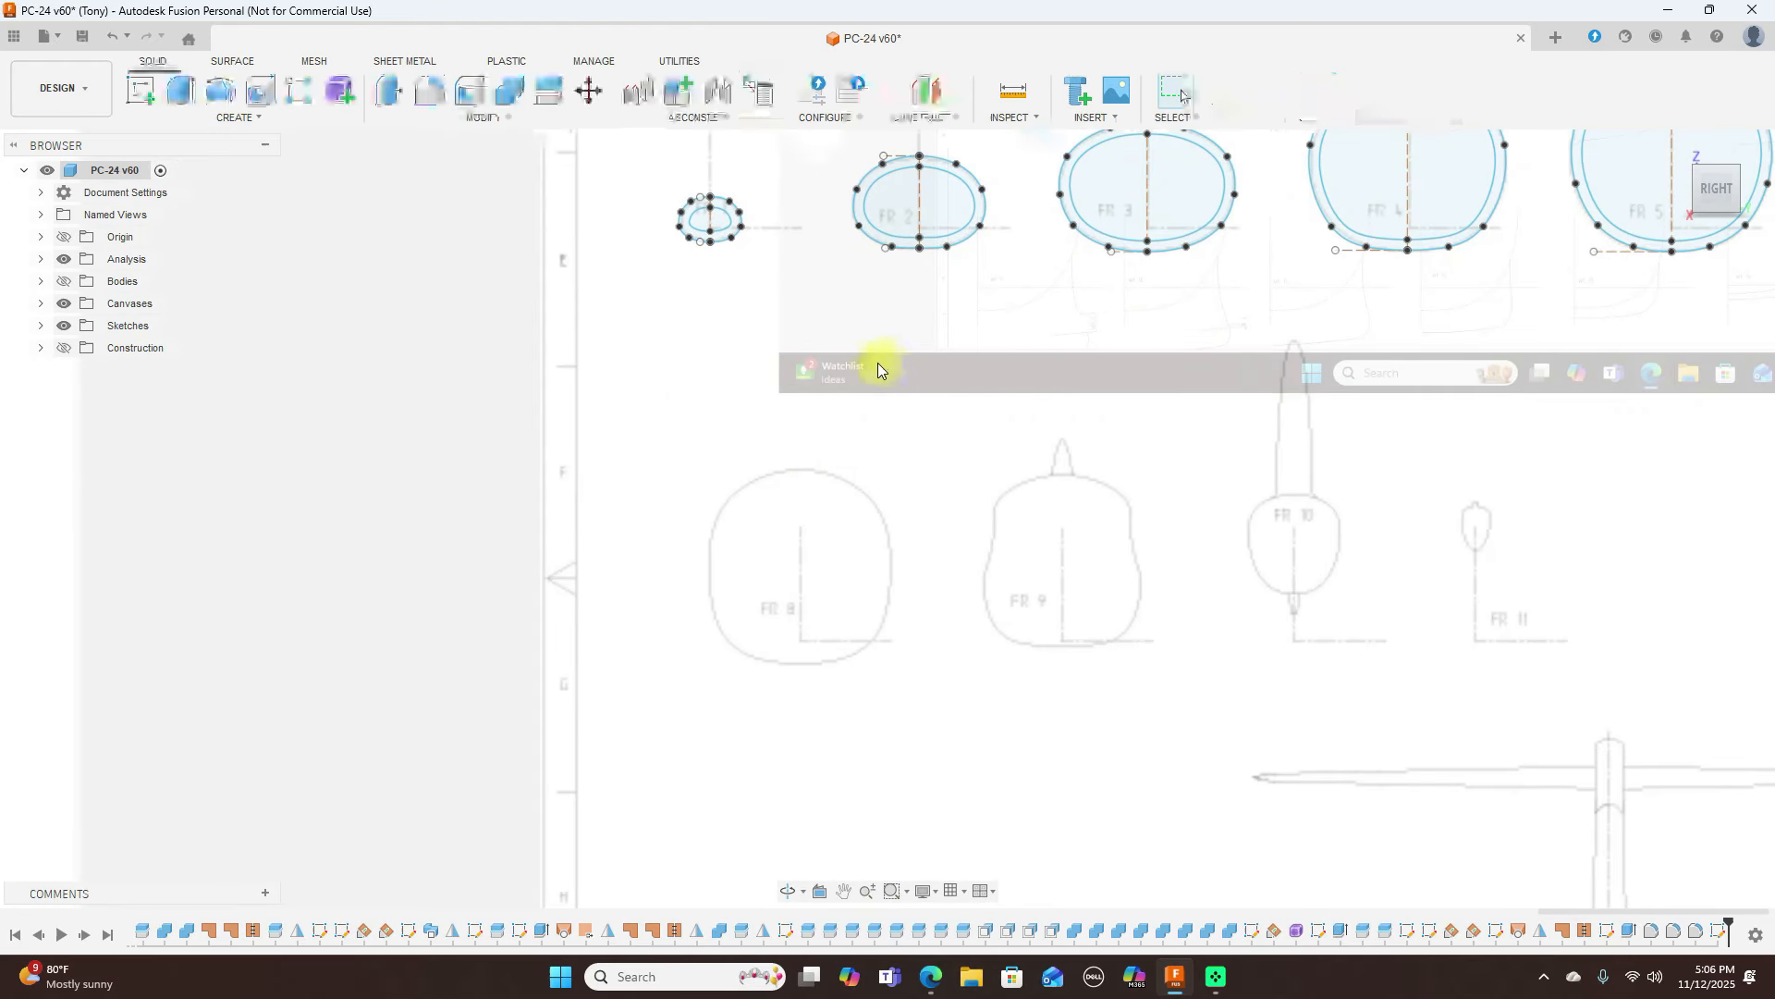
scroll(879, 368, up, 2)
middle_drag(842, 334, 861, 645)
scroll(787, 520, up, 2)
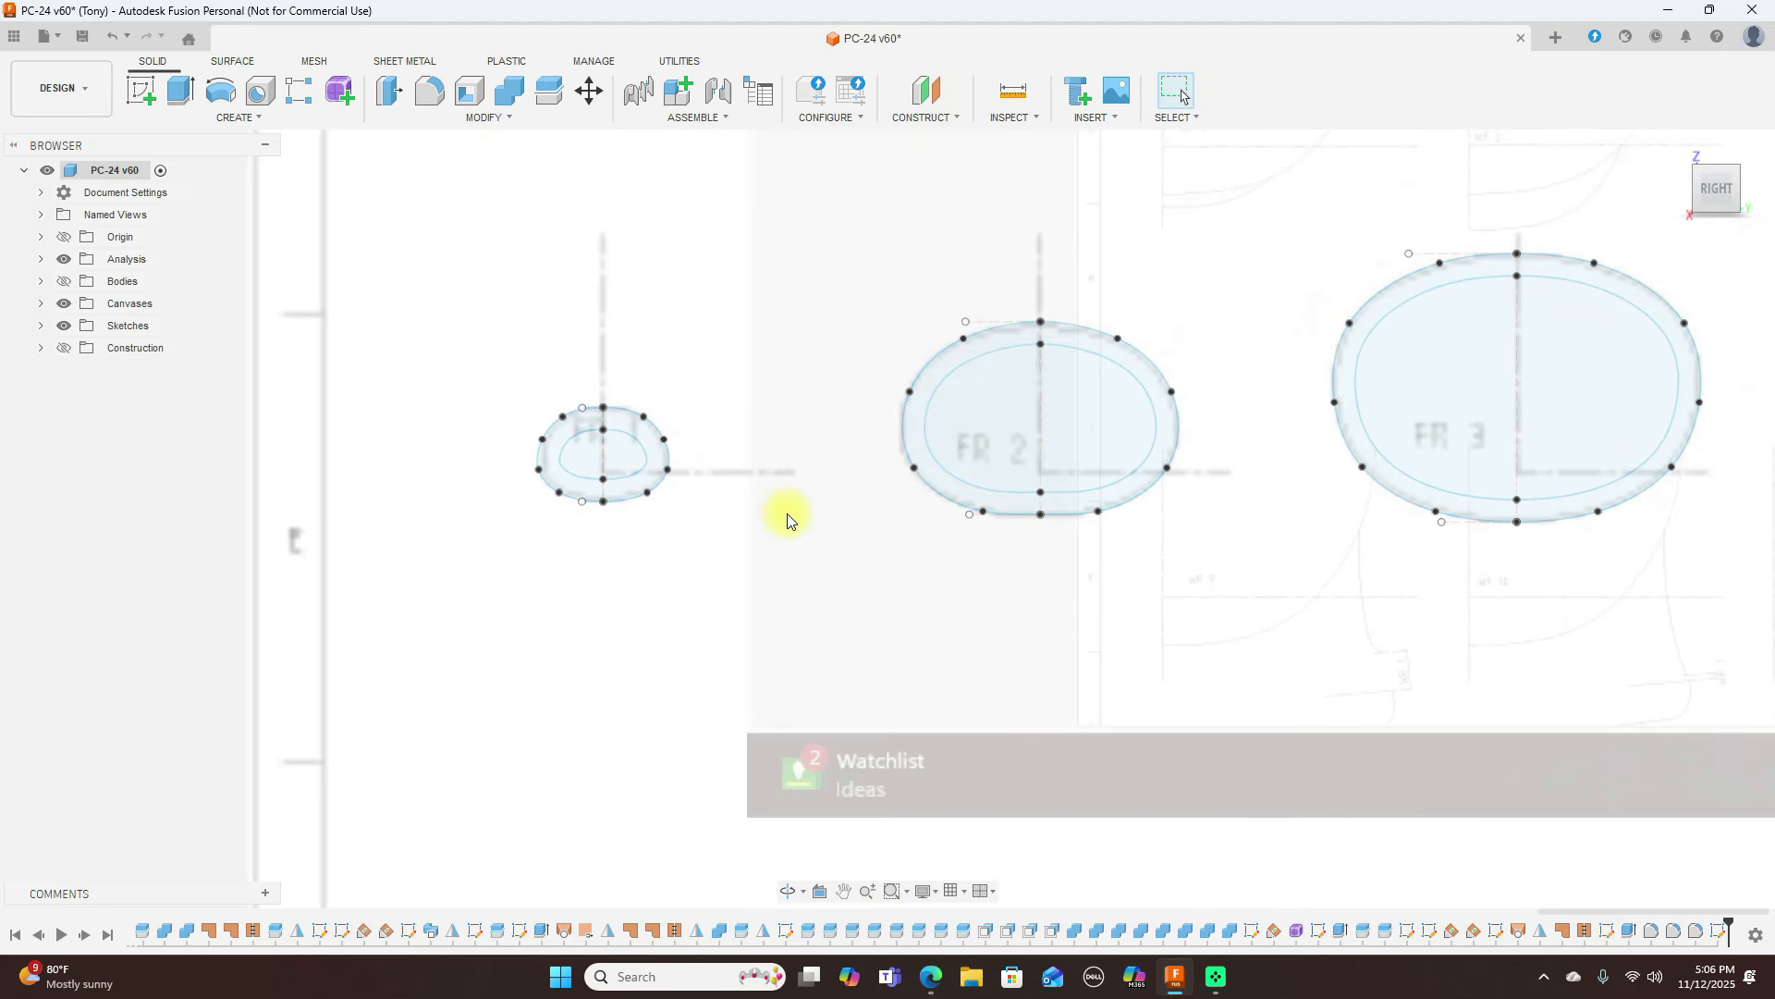
click(590, 92)
scroll(674, 348, up, 2)
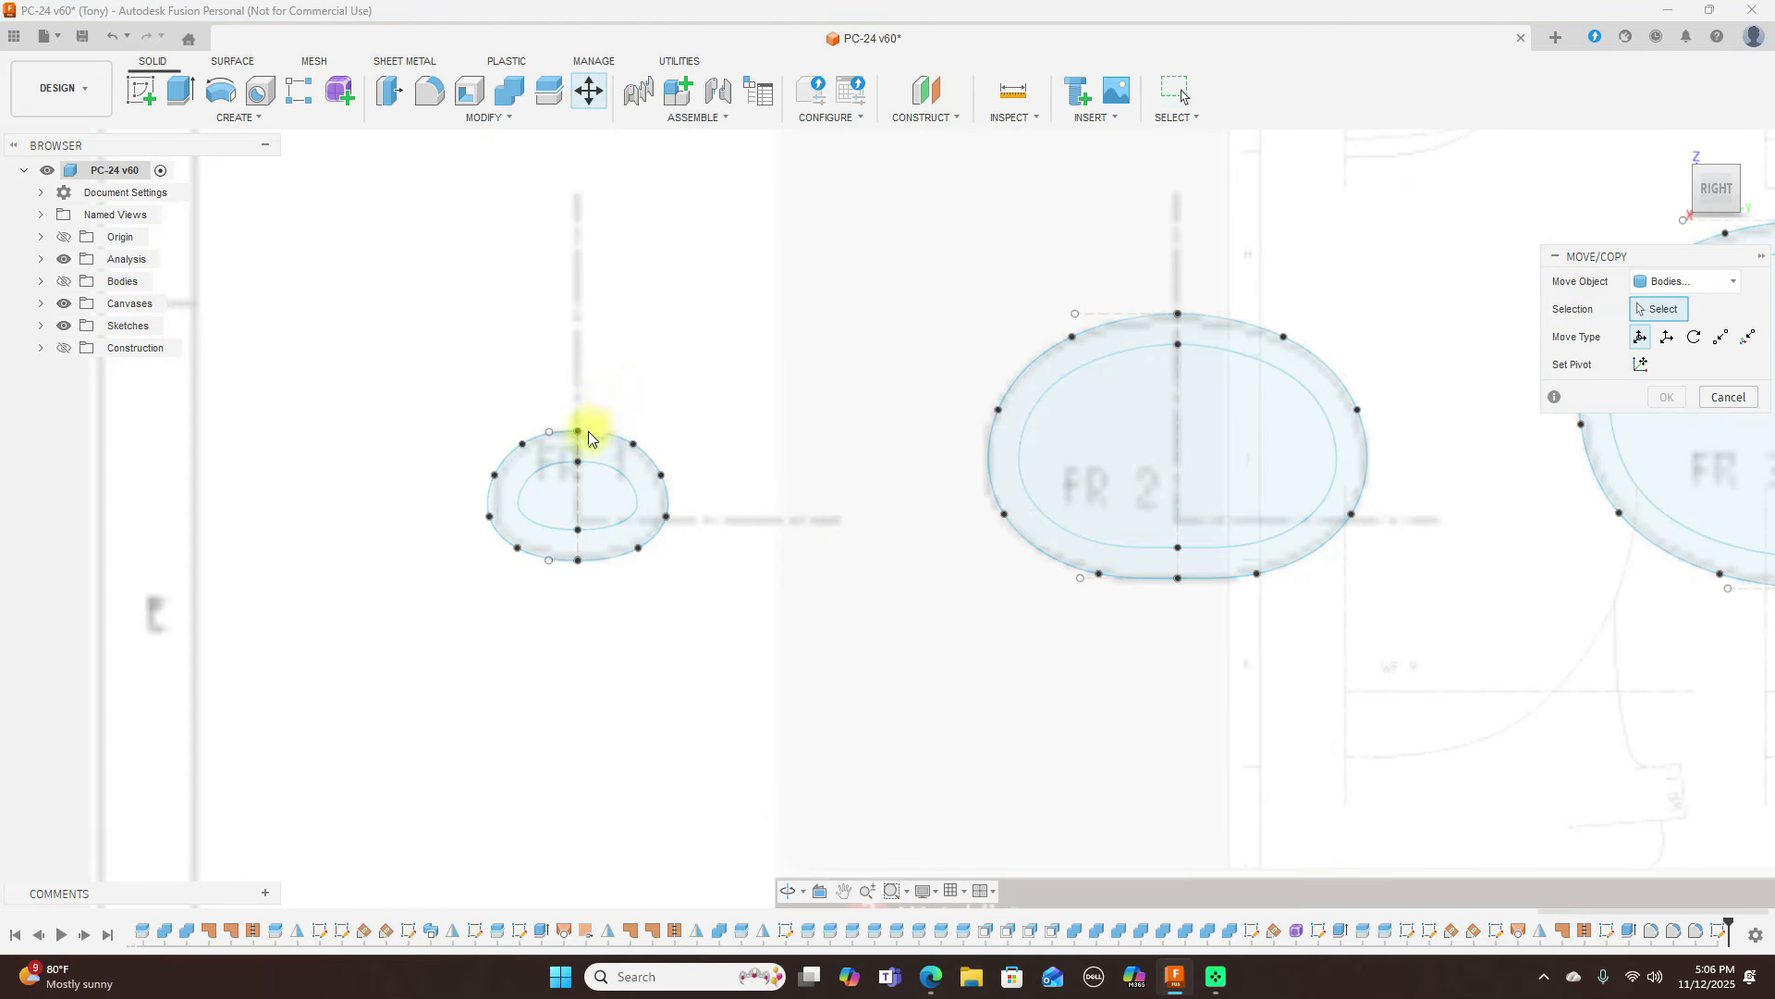
click(1704, 283)
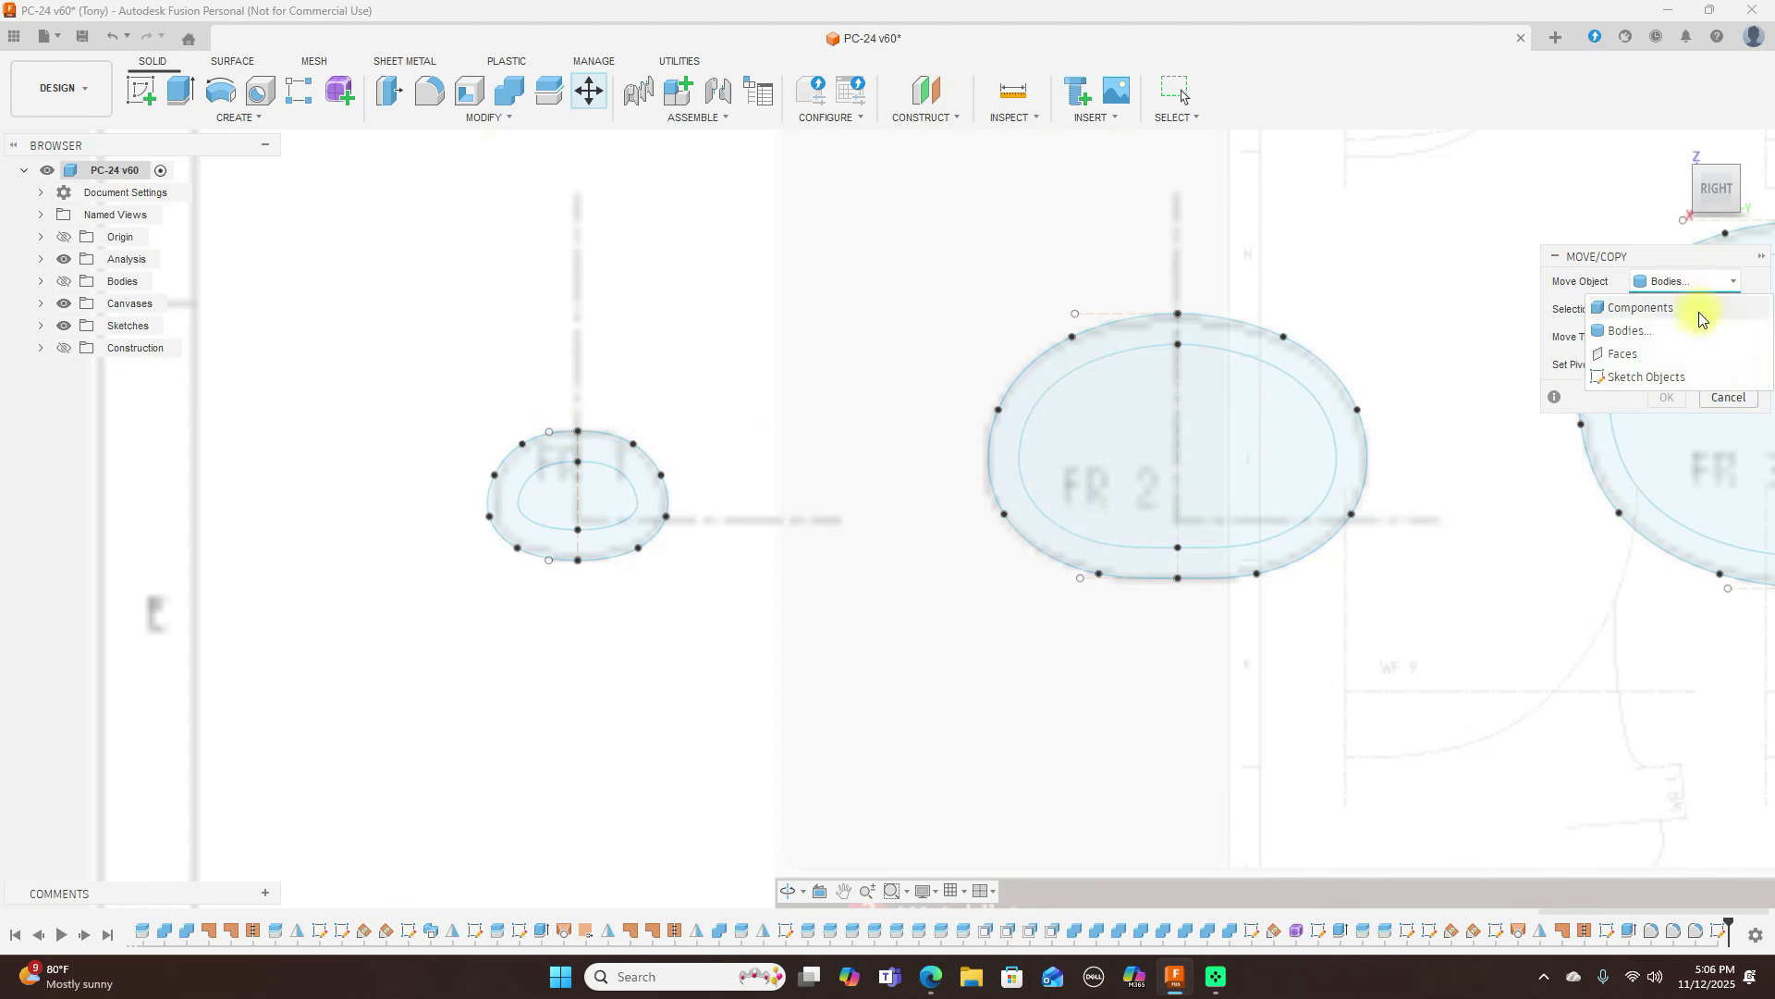
click(1678, 378)
scroll(558, 383, up, 1)
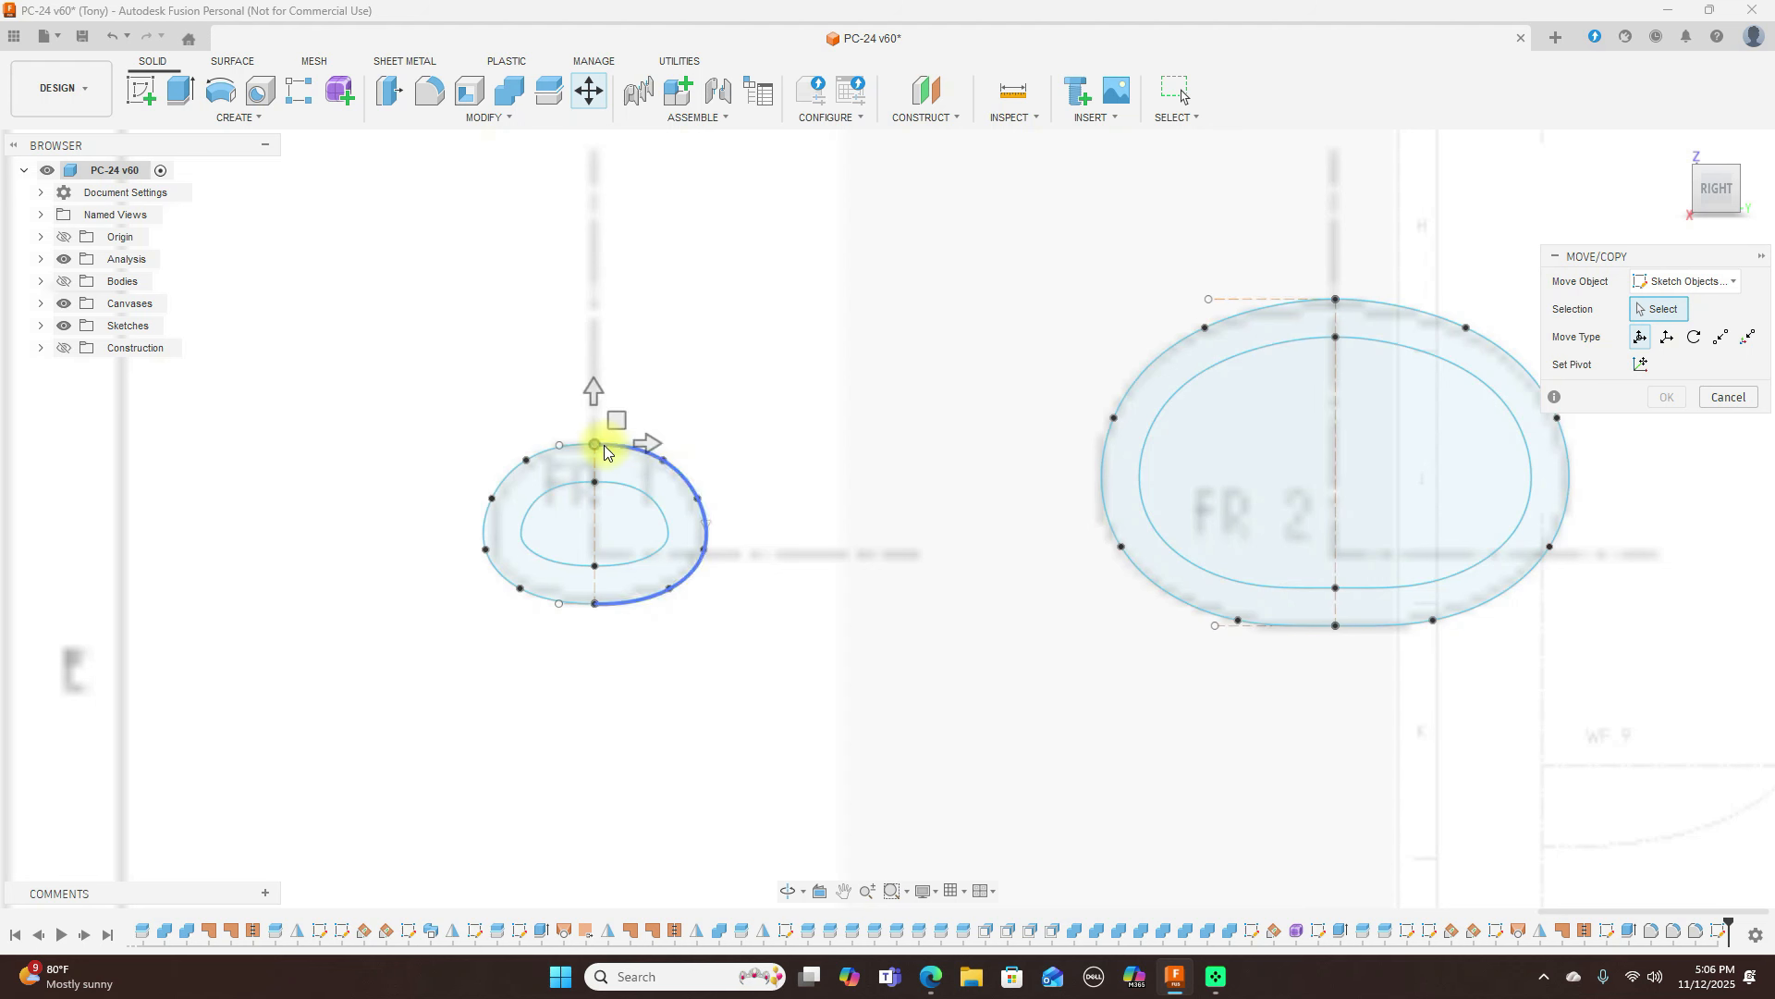
click(602, 447)
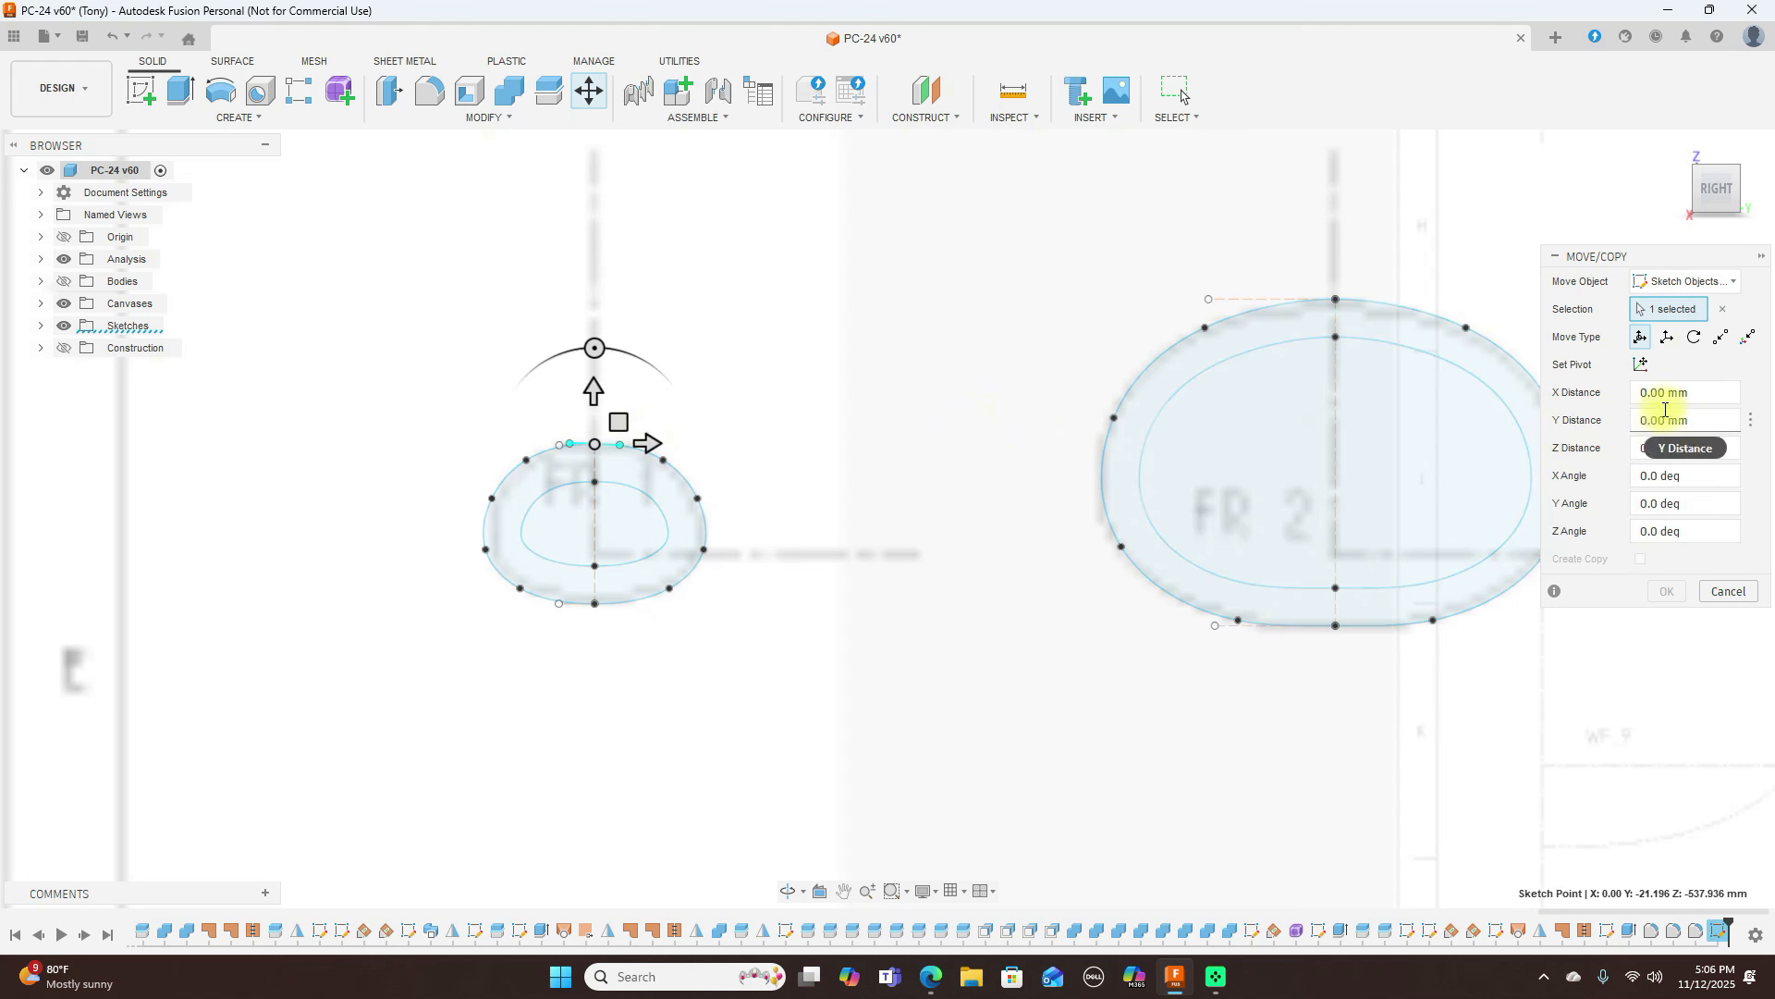
click(1721, 309)
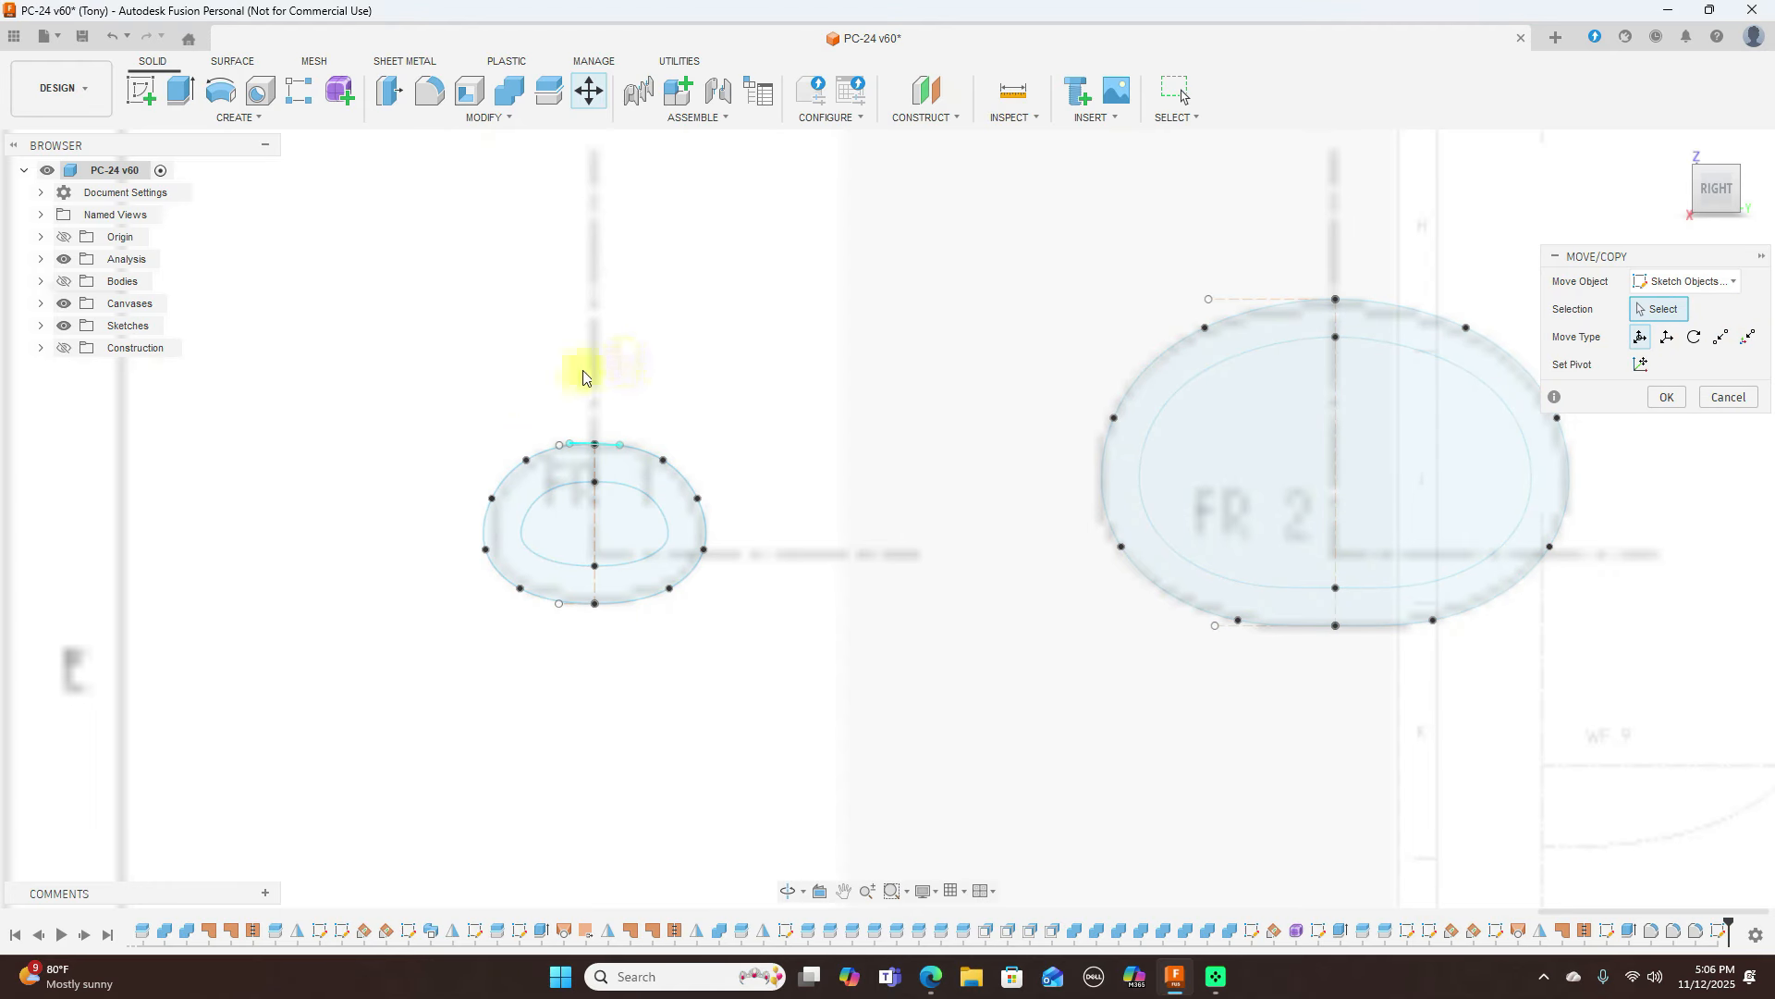
scroll(729, 422, up, 2)
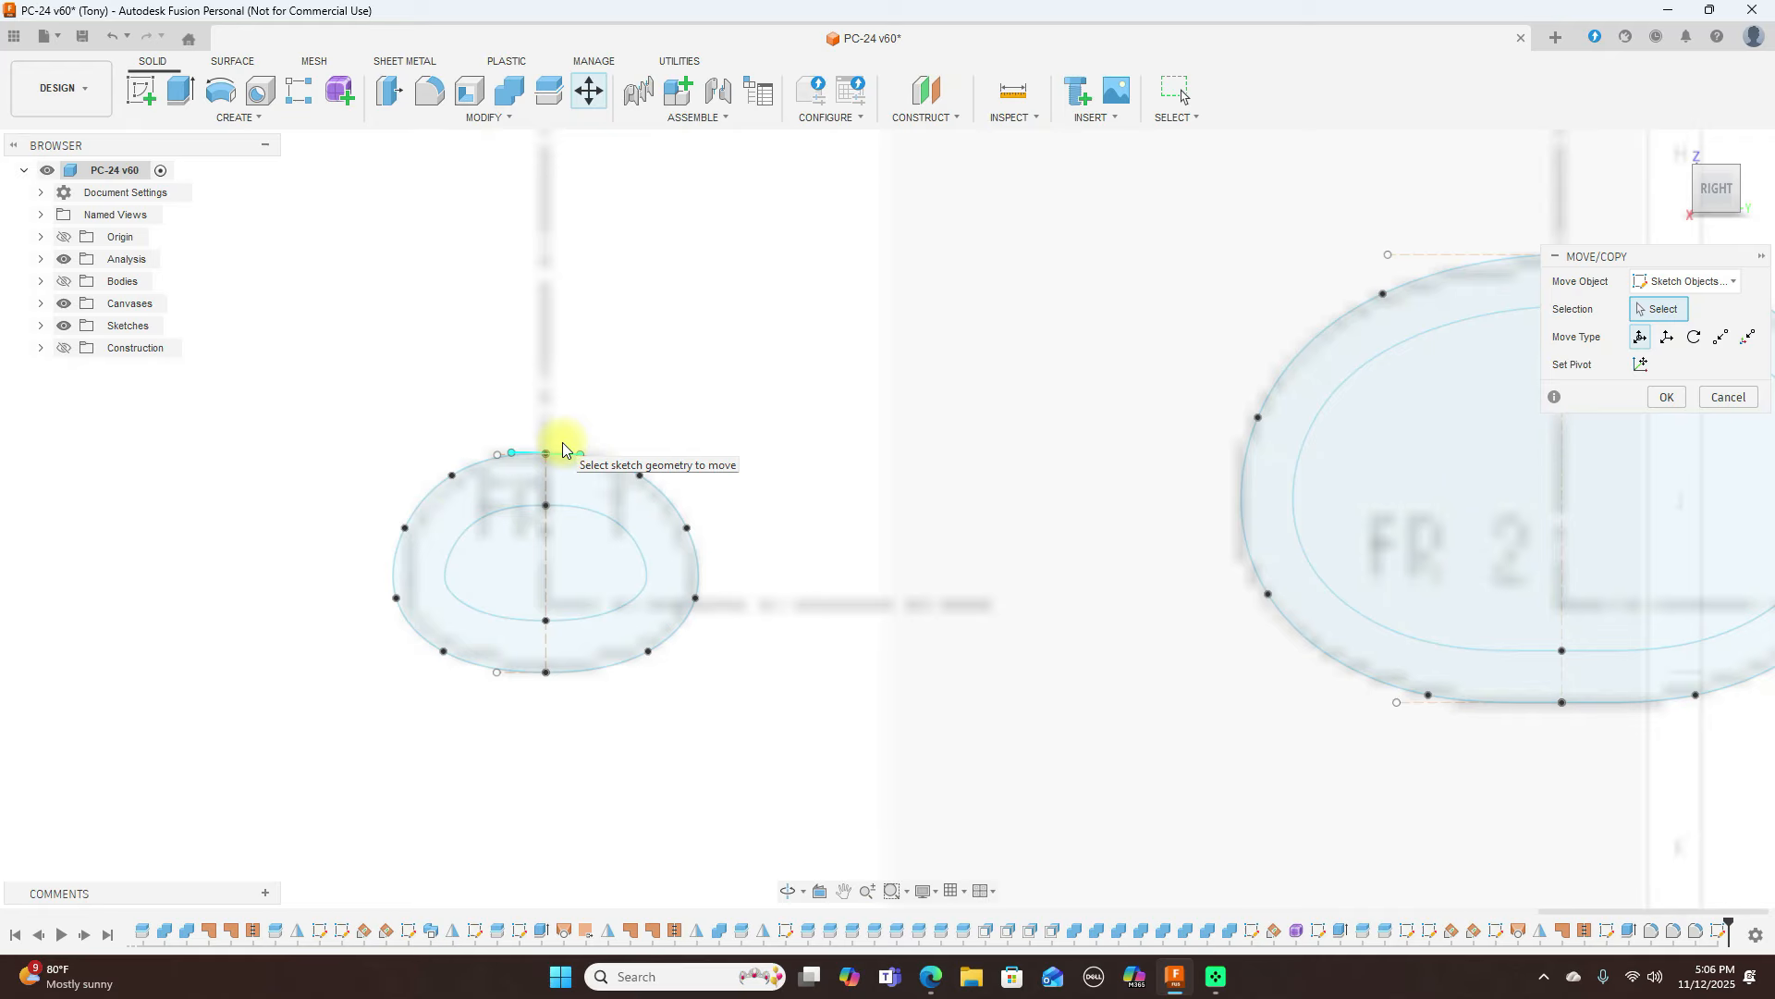
click(1724, 404)
click(573, 380)
Start Move/Copy for sketch objects and select FR 1's outer spline halves, inner offset outline and vertical centerline
click(587, 90)
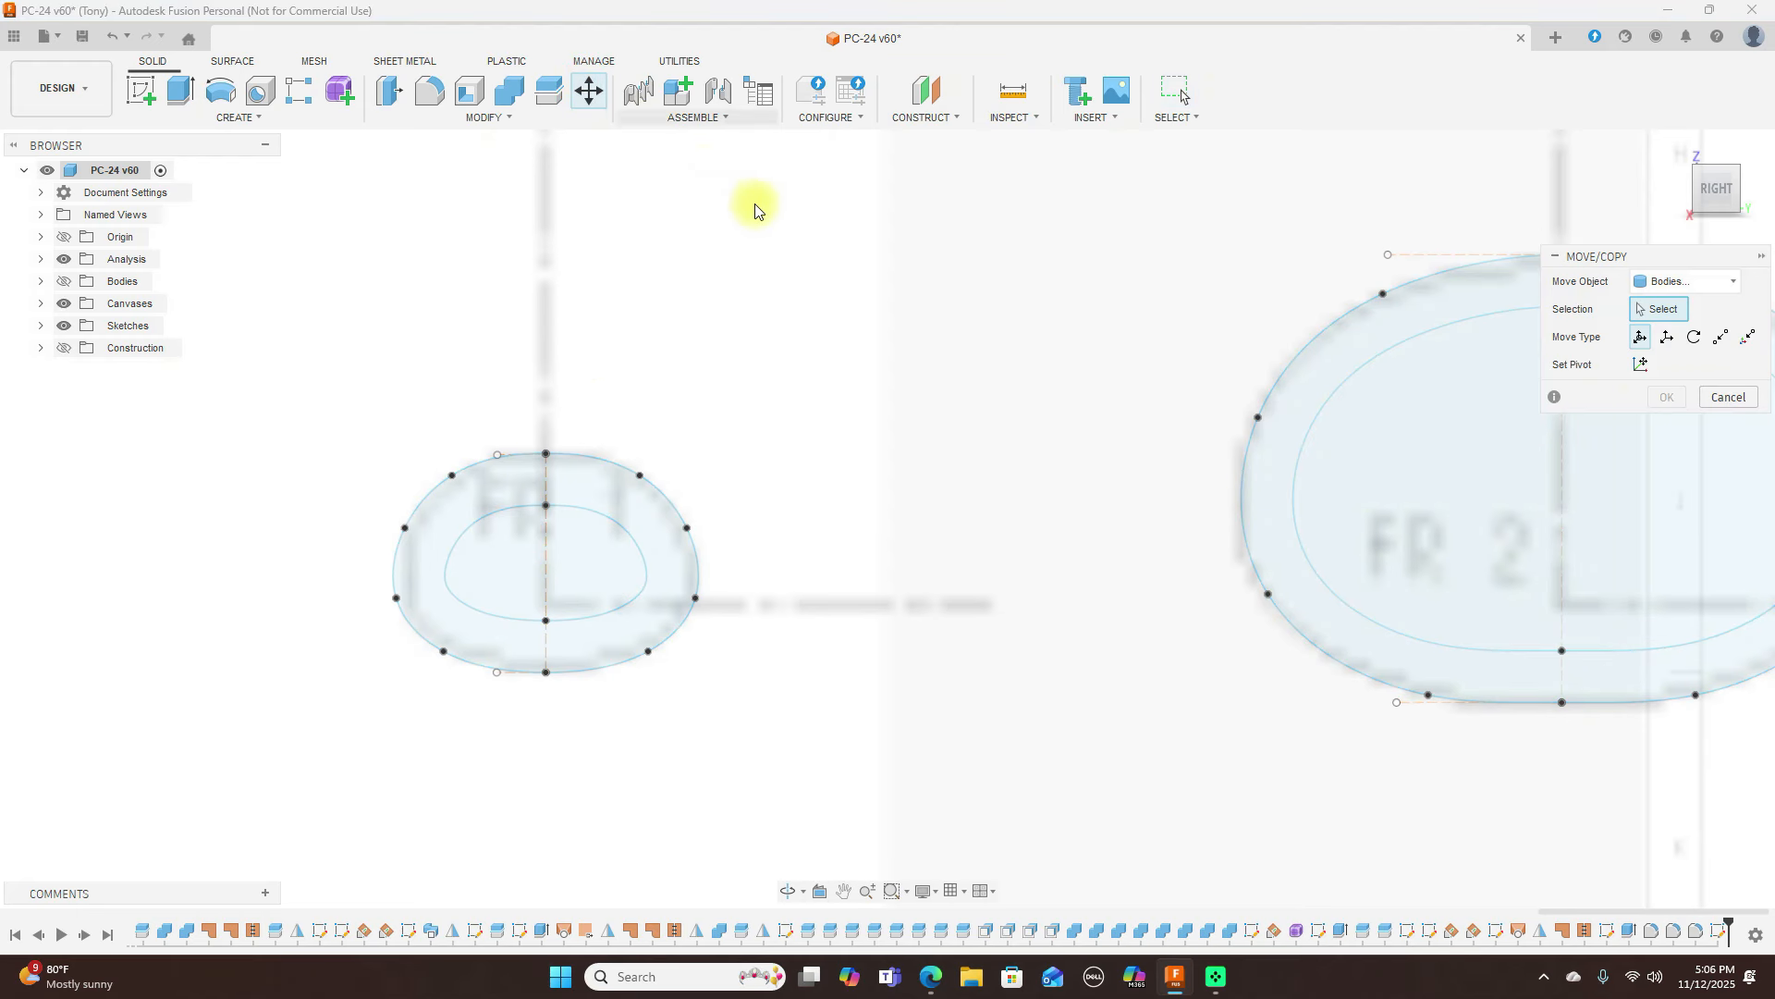
click(1702, 282)
click(1665, 375)
click(571, 452)
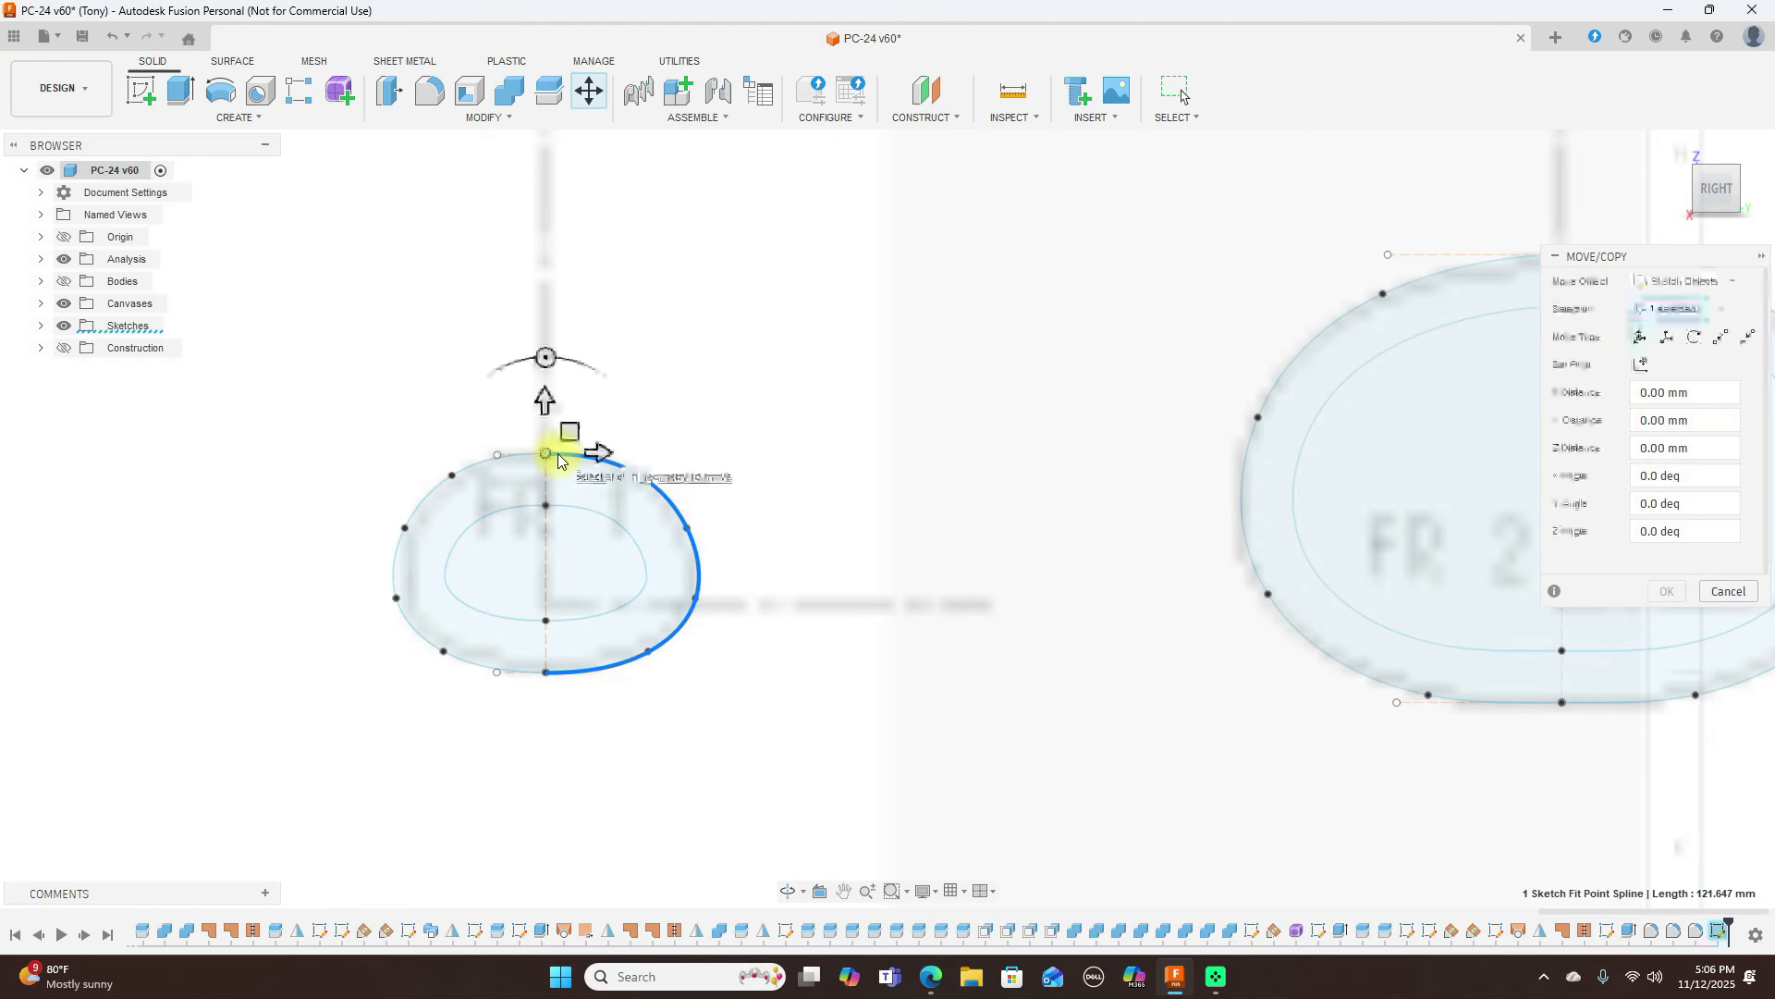
click(546, 471)
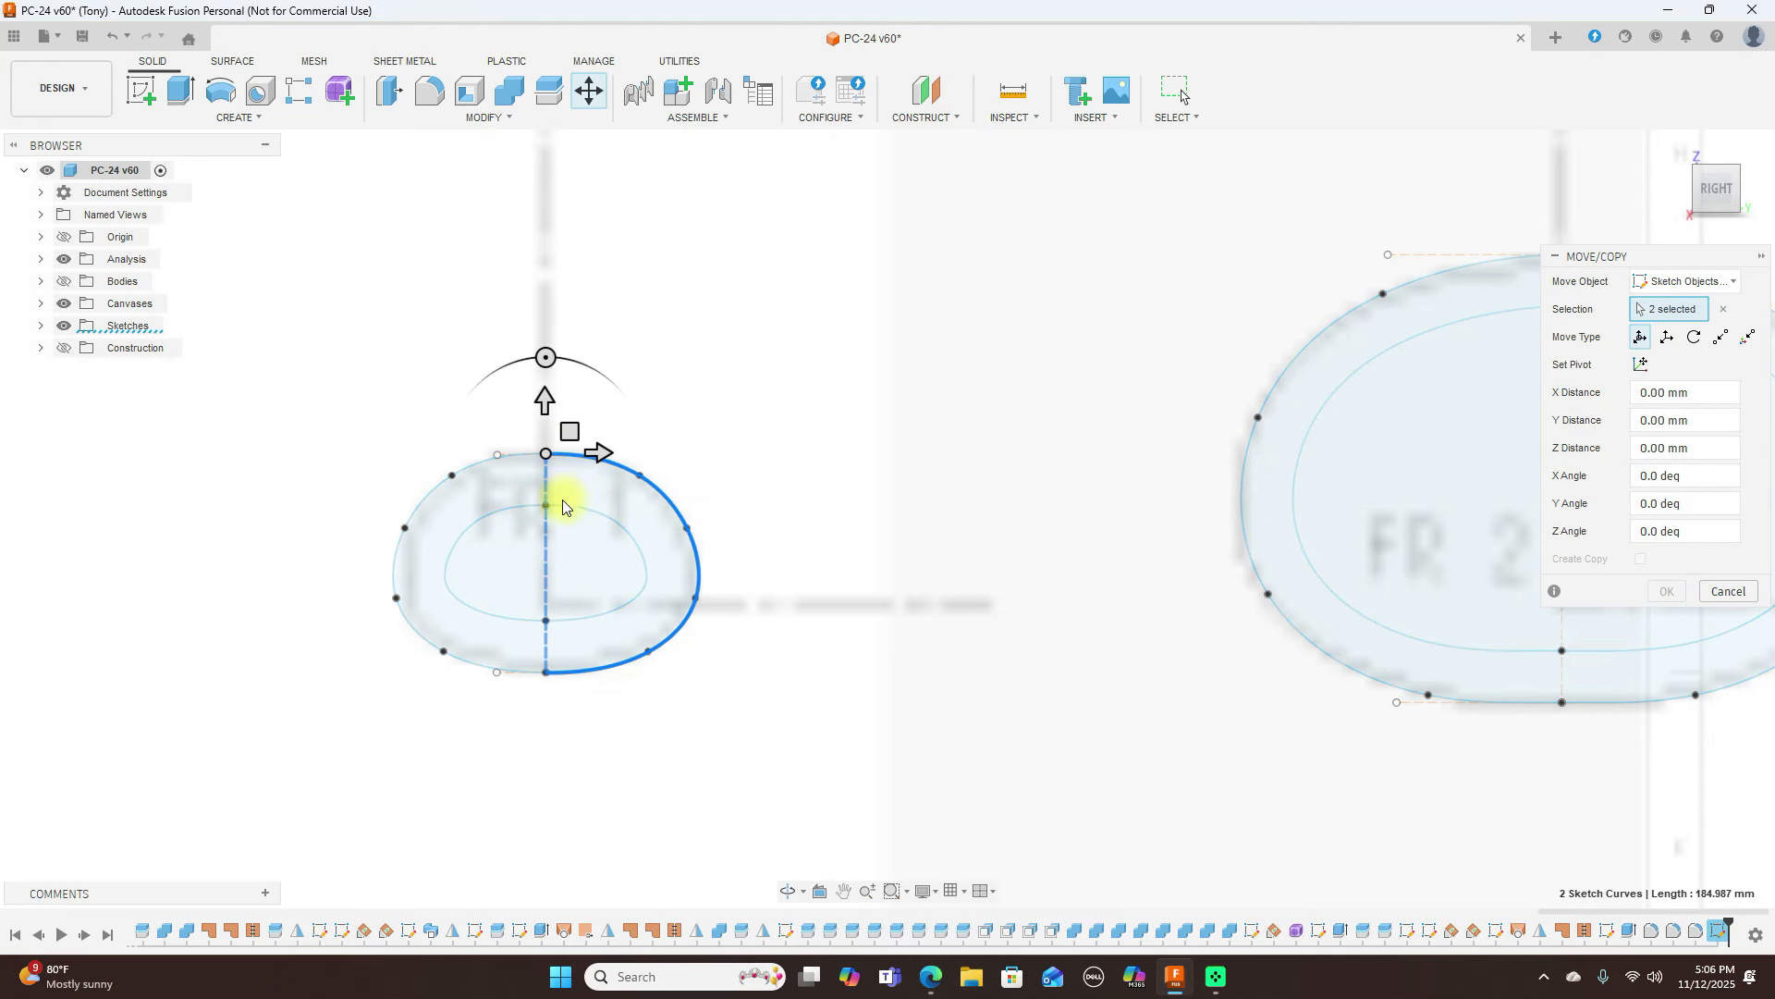
click(516, 510)
click(485, 460)
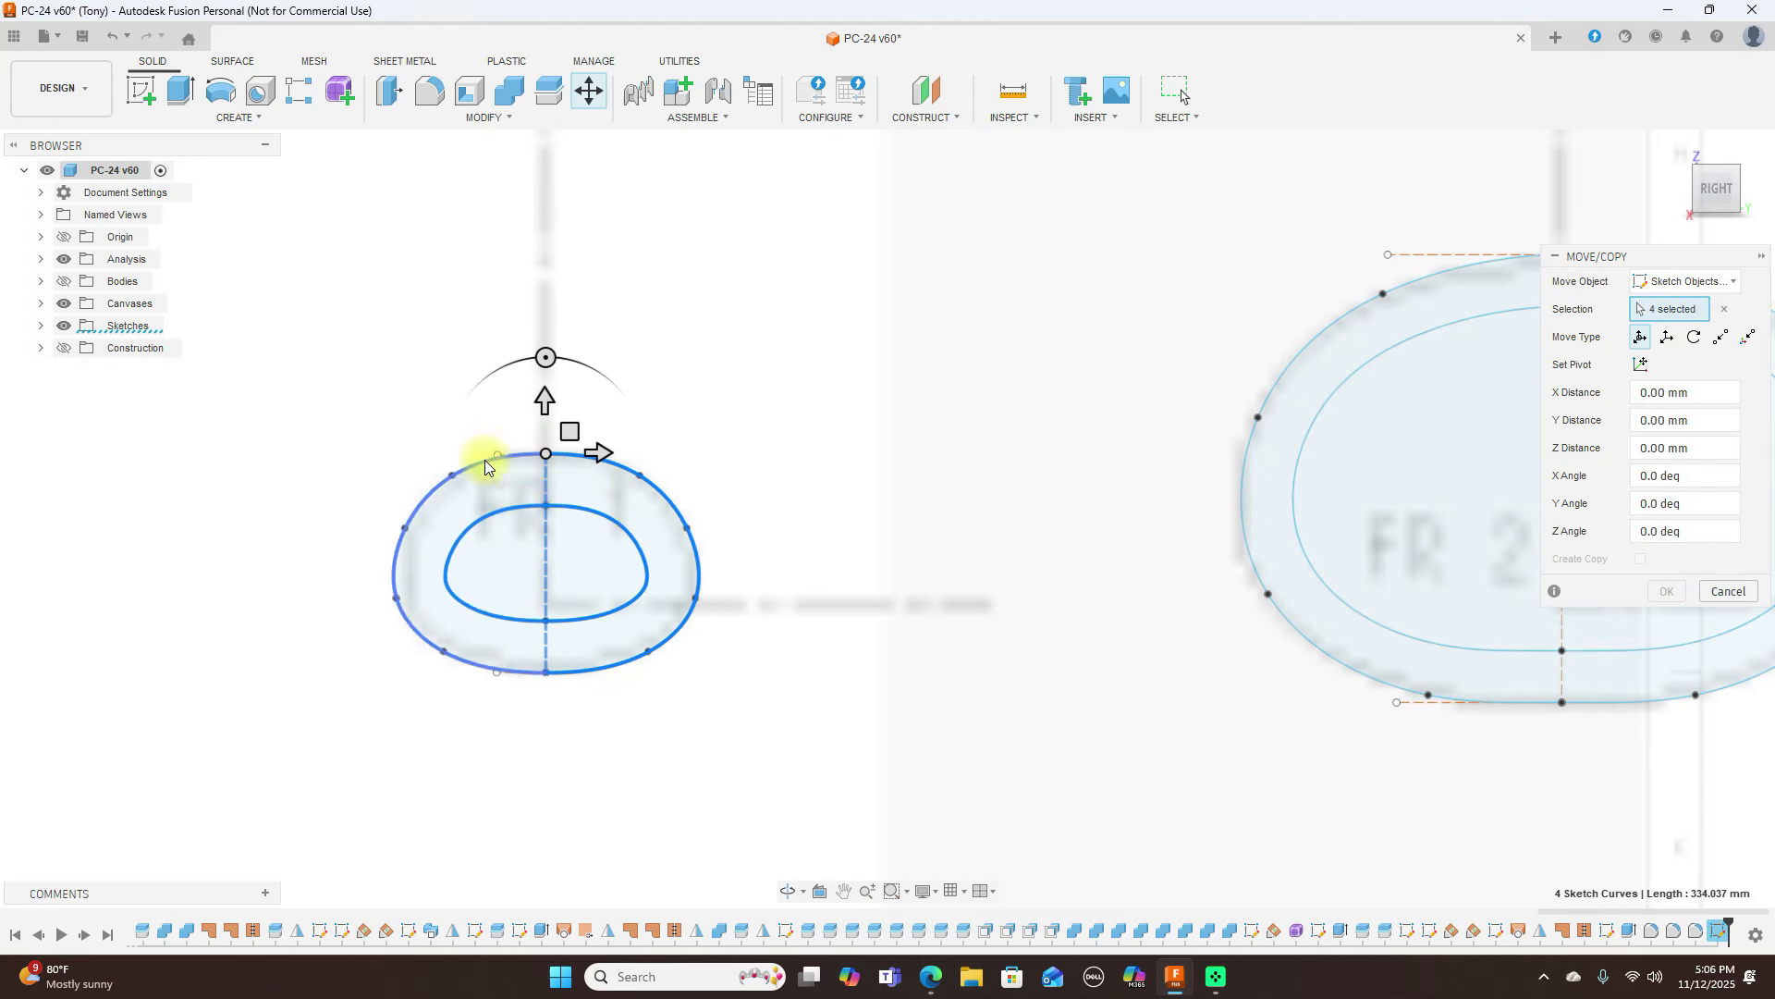
click(618, 600)
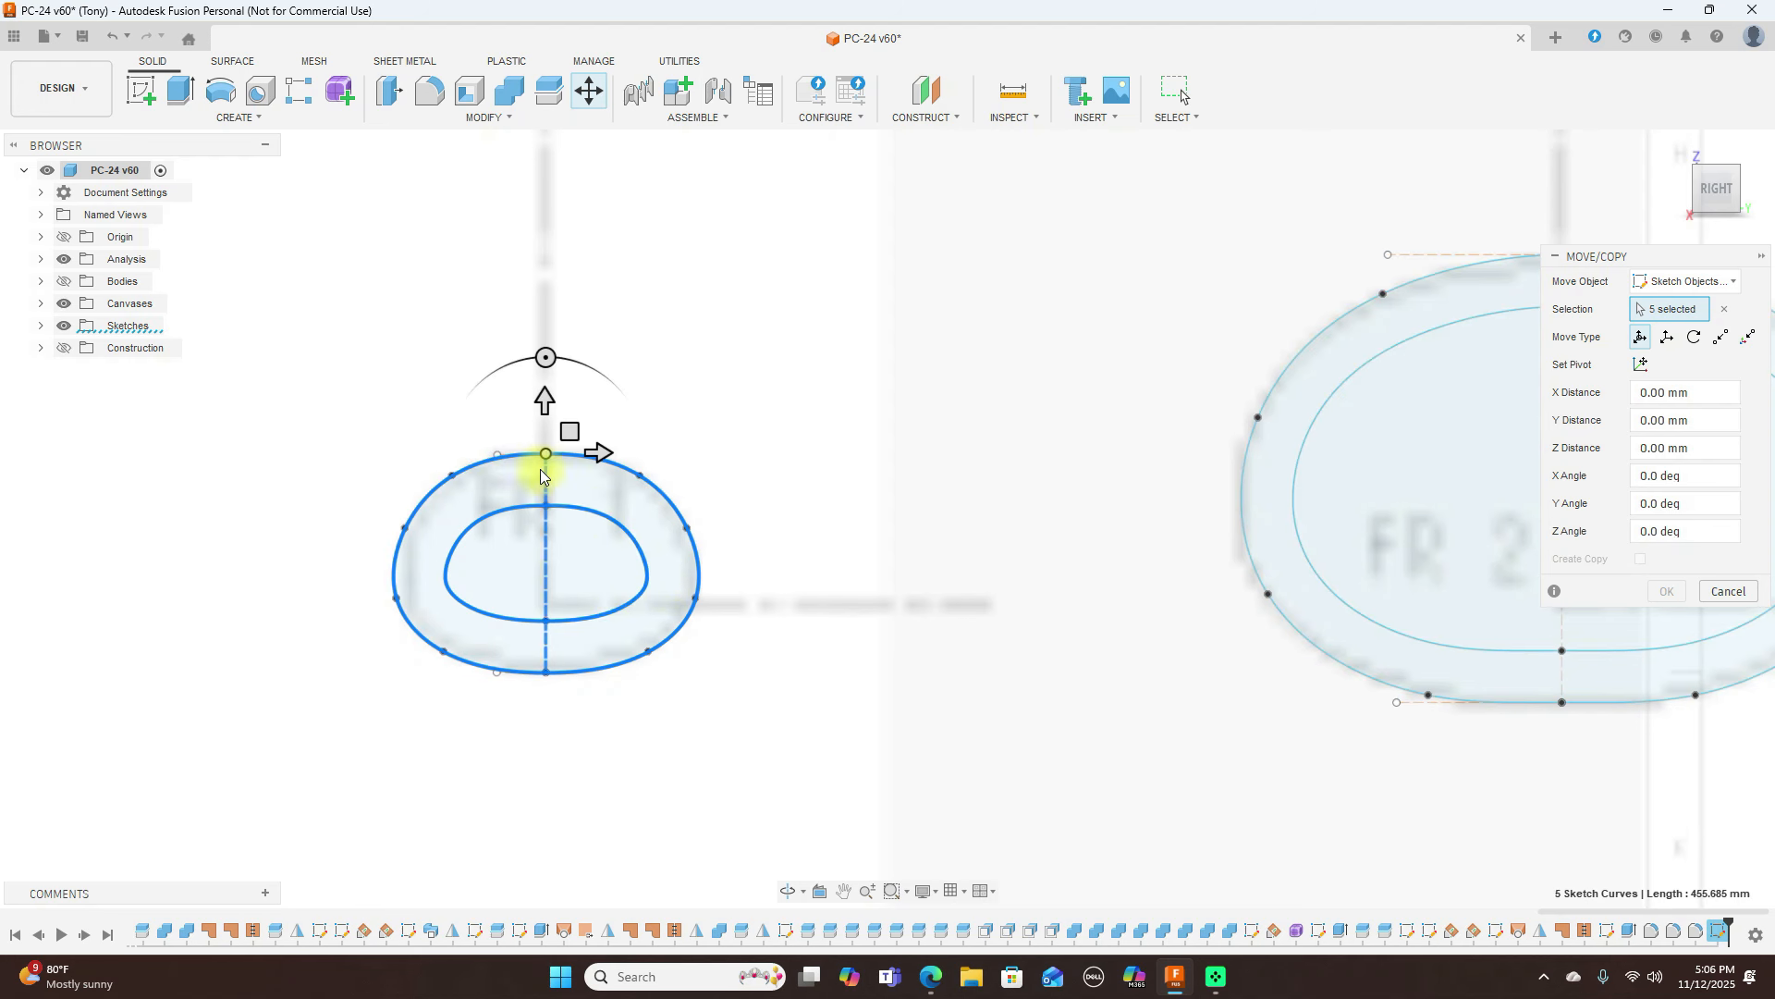
Add FR 1's upper and lower horizontal construction lines to the Move/Copy selection
scroll(534, 462, up, 3)
click(458, 439)
scroll(832, 416, down, 3)
middle_drag(578, 842, 697, 593)
scroll(724, 568, up, 6)
middle_drag(943, 281, 964, 711)
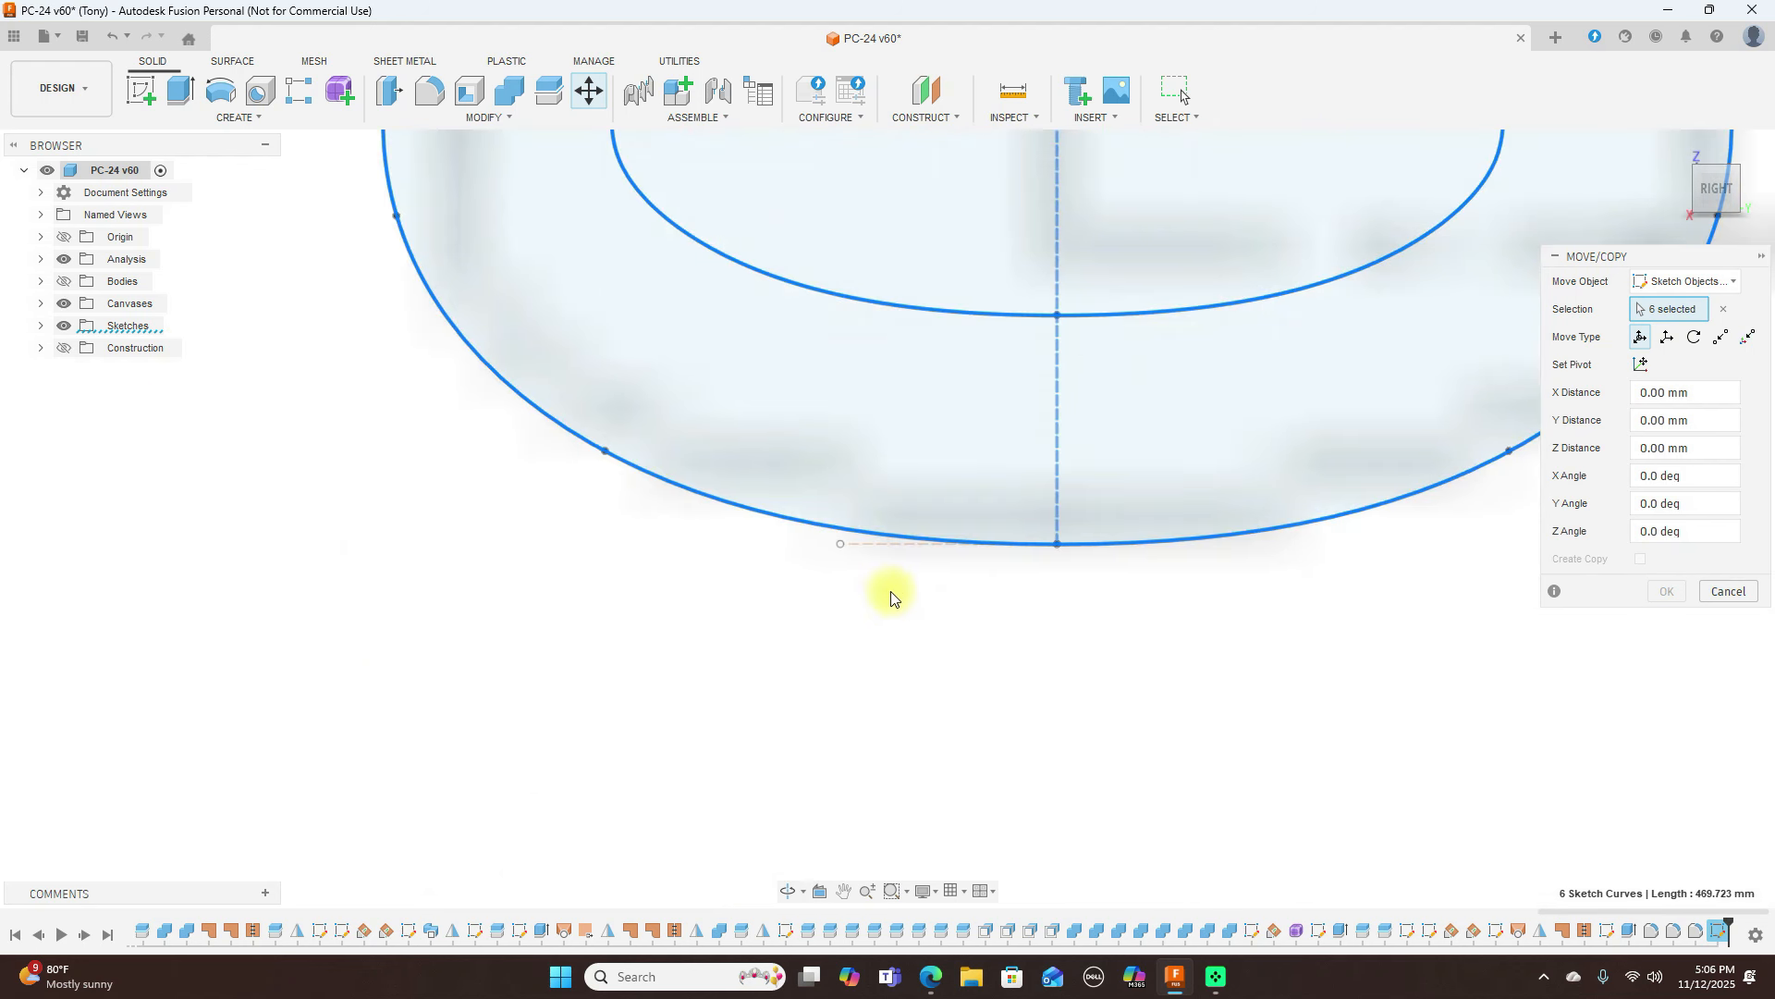
click(876, 547)
scroll(1250, 770, down, 5)
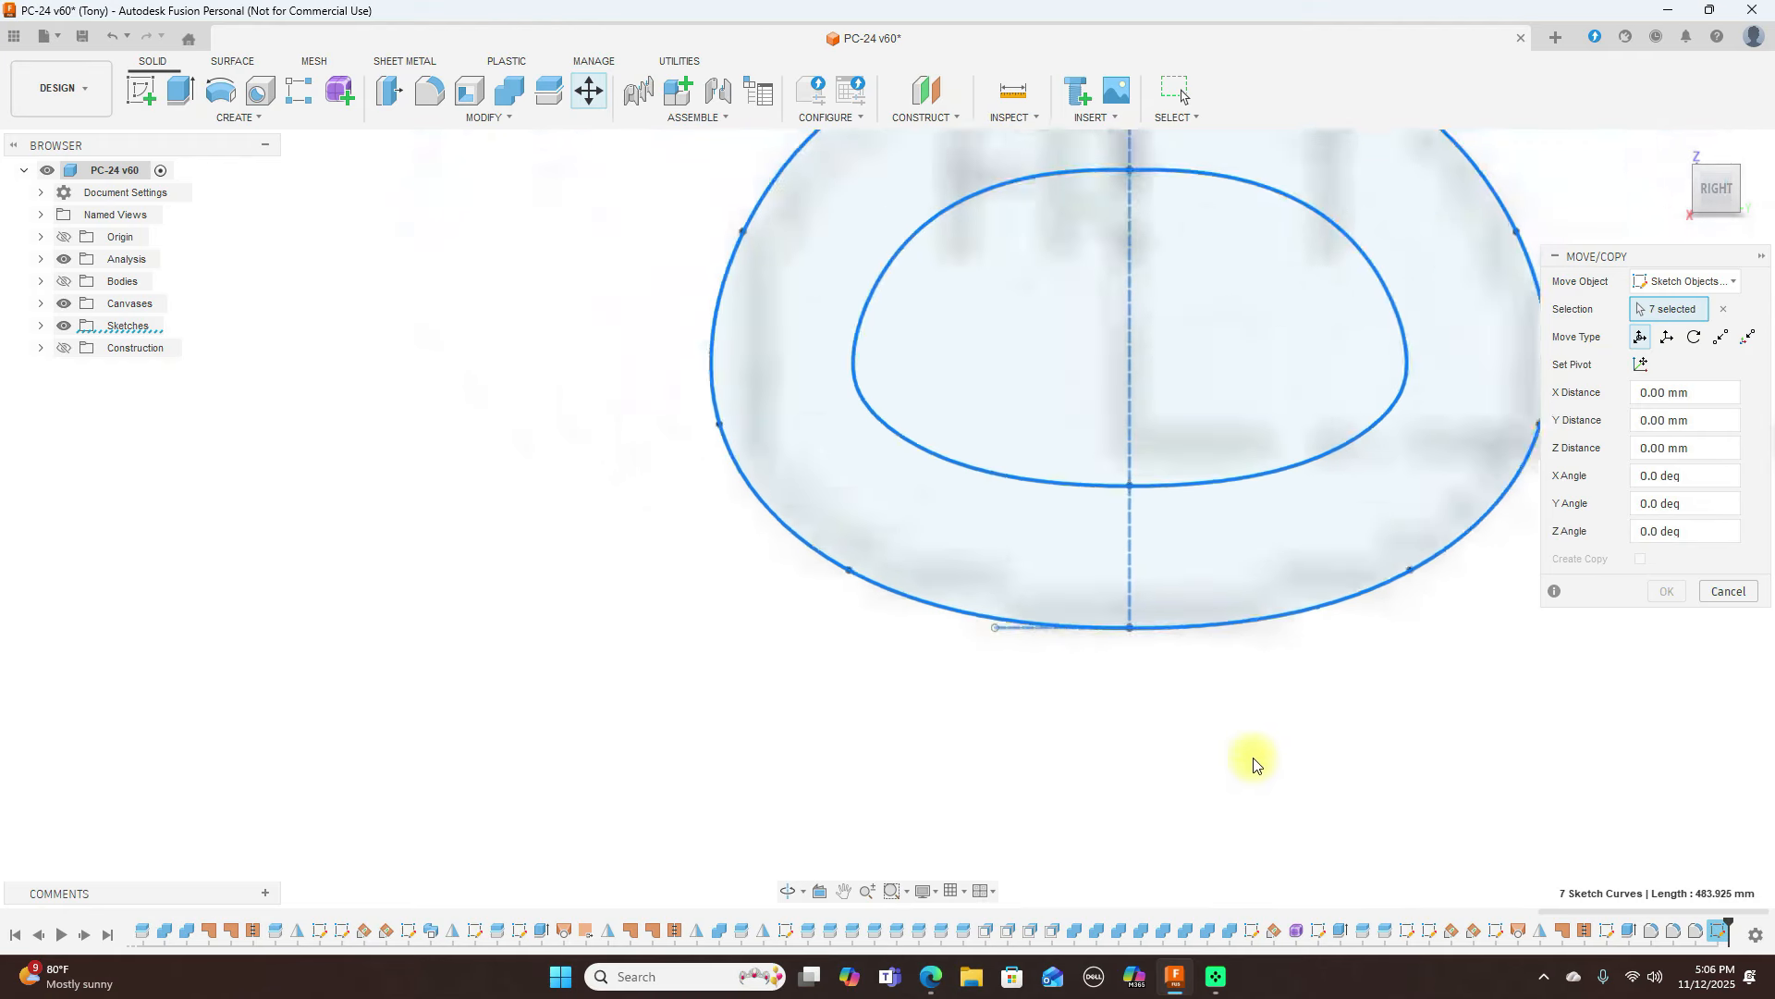
Move the selected FR 1 section onto its station line at the side-view nose, about 78.68 mm in X and 583.76 mm in Y
scroll(745, 558, down, 6)
middle_drag(974, 357, 895, 546)
scroll(1245, 404, down, 3)
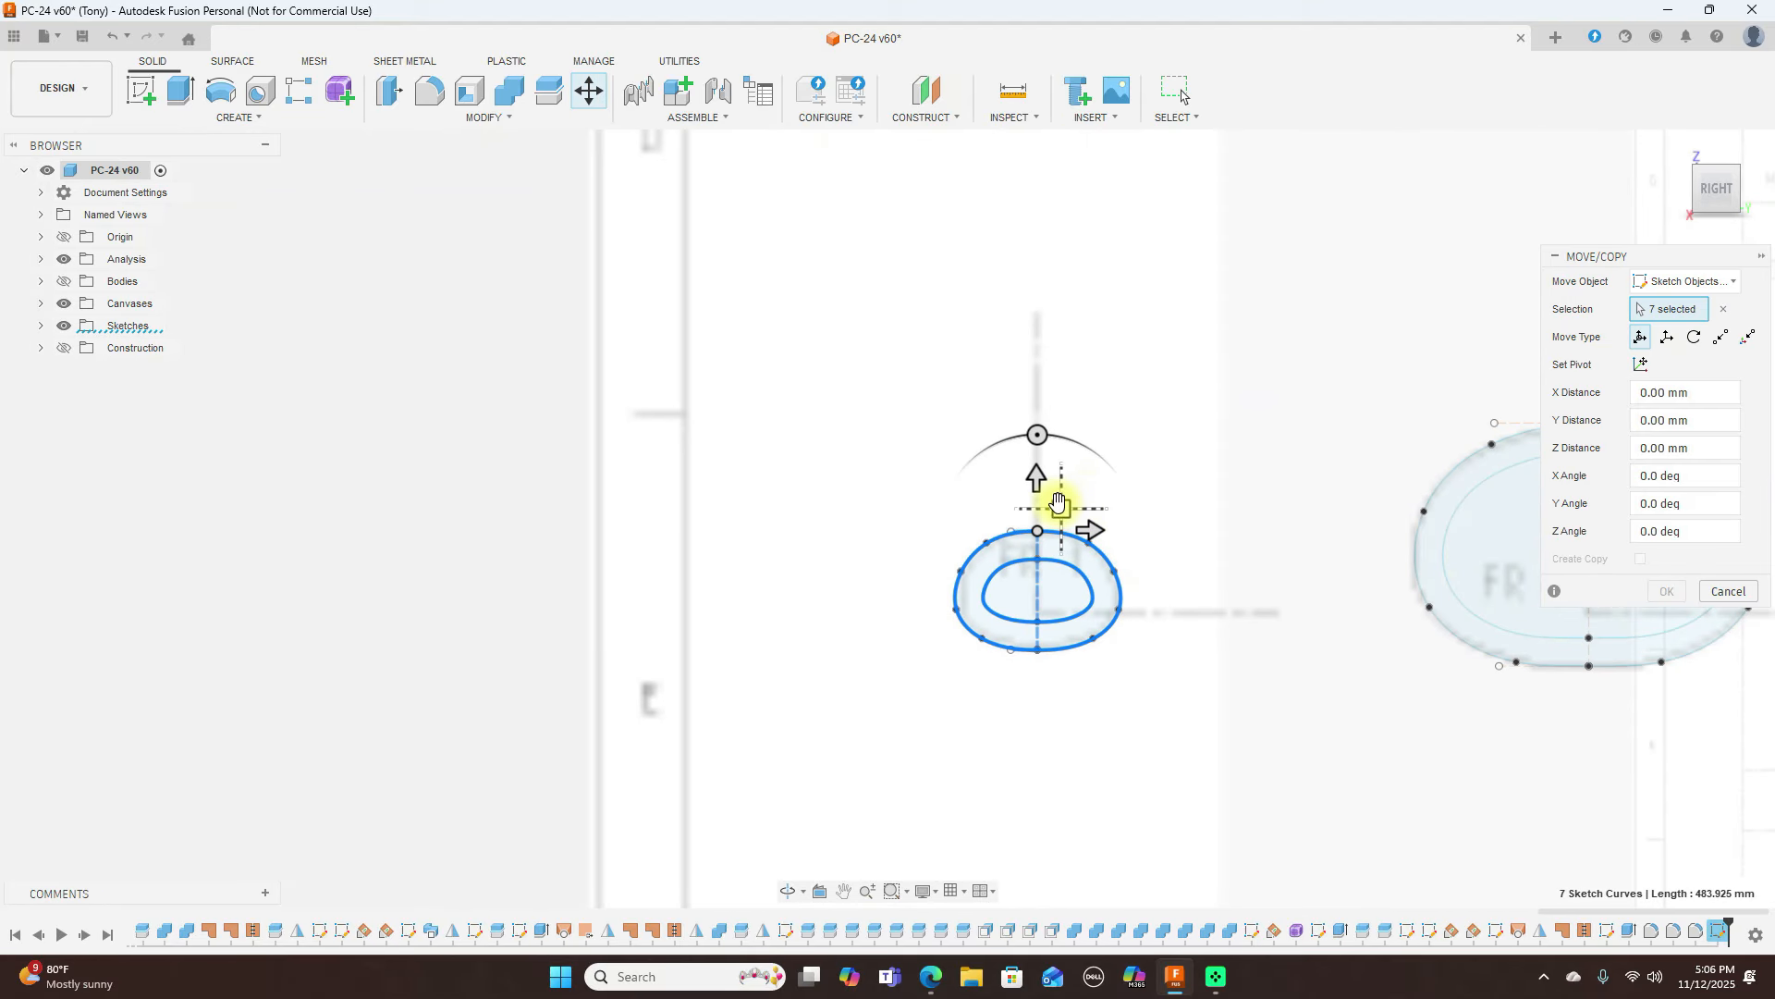
drag(1057, 504, 1028, 297)
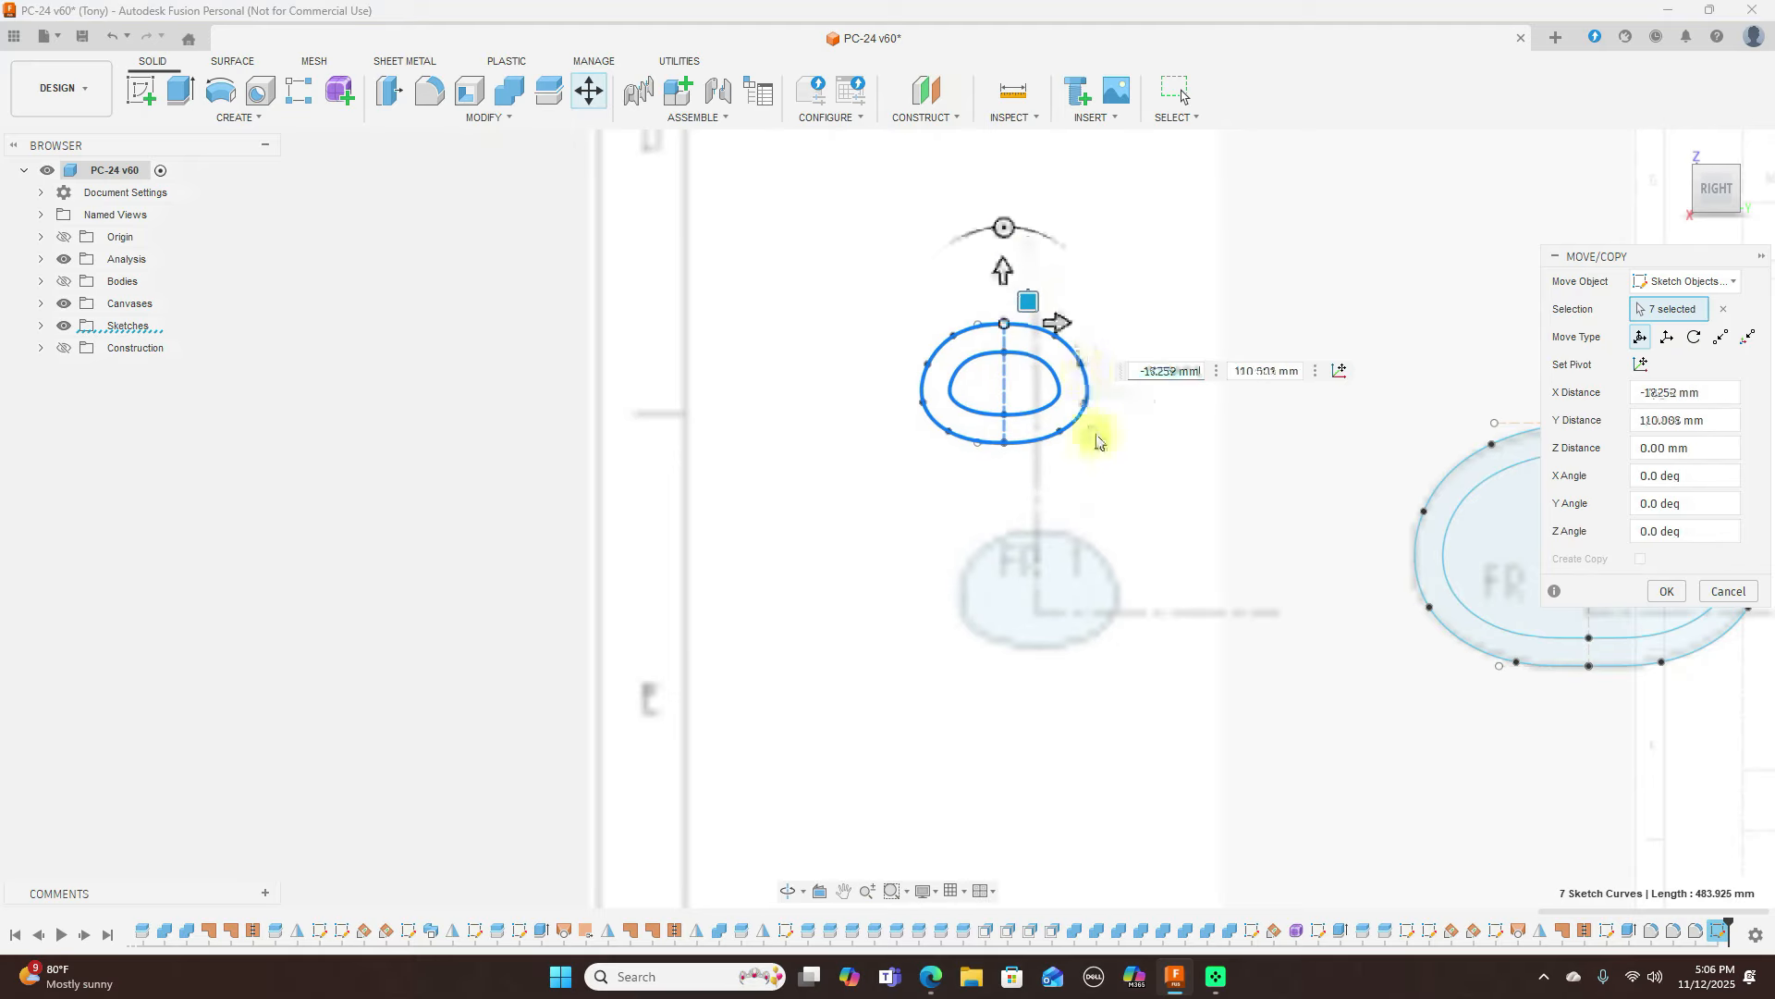
scroll(1189, 460, down, 2)
middle_drag(1188, 459, 1117, 683)
scroll(1193, 407, down, 5)
middle_drag(1167, 356, 1033, 506)
mouse_move(923, 592)
mouse_down()
mouse_move(940, 618)
mouse_move(990, 341)
mouse_move(1015, 364)
mouse_up()
scroll(1032, 424, up, 3)
middle_drag(1018, 484, 983, 777)
mouse_move(939, 521)
mouse_down()
mouse_move(971, 497)
mouse_move(967, 513)
mouse_up()
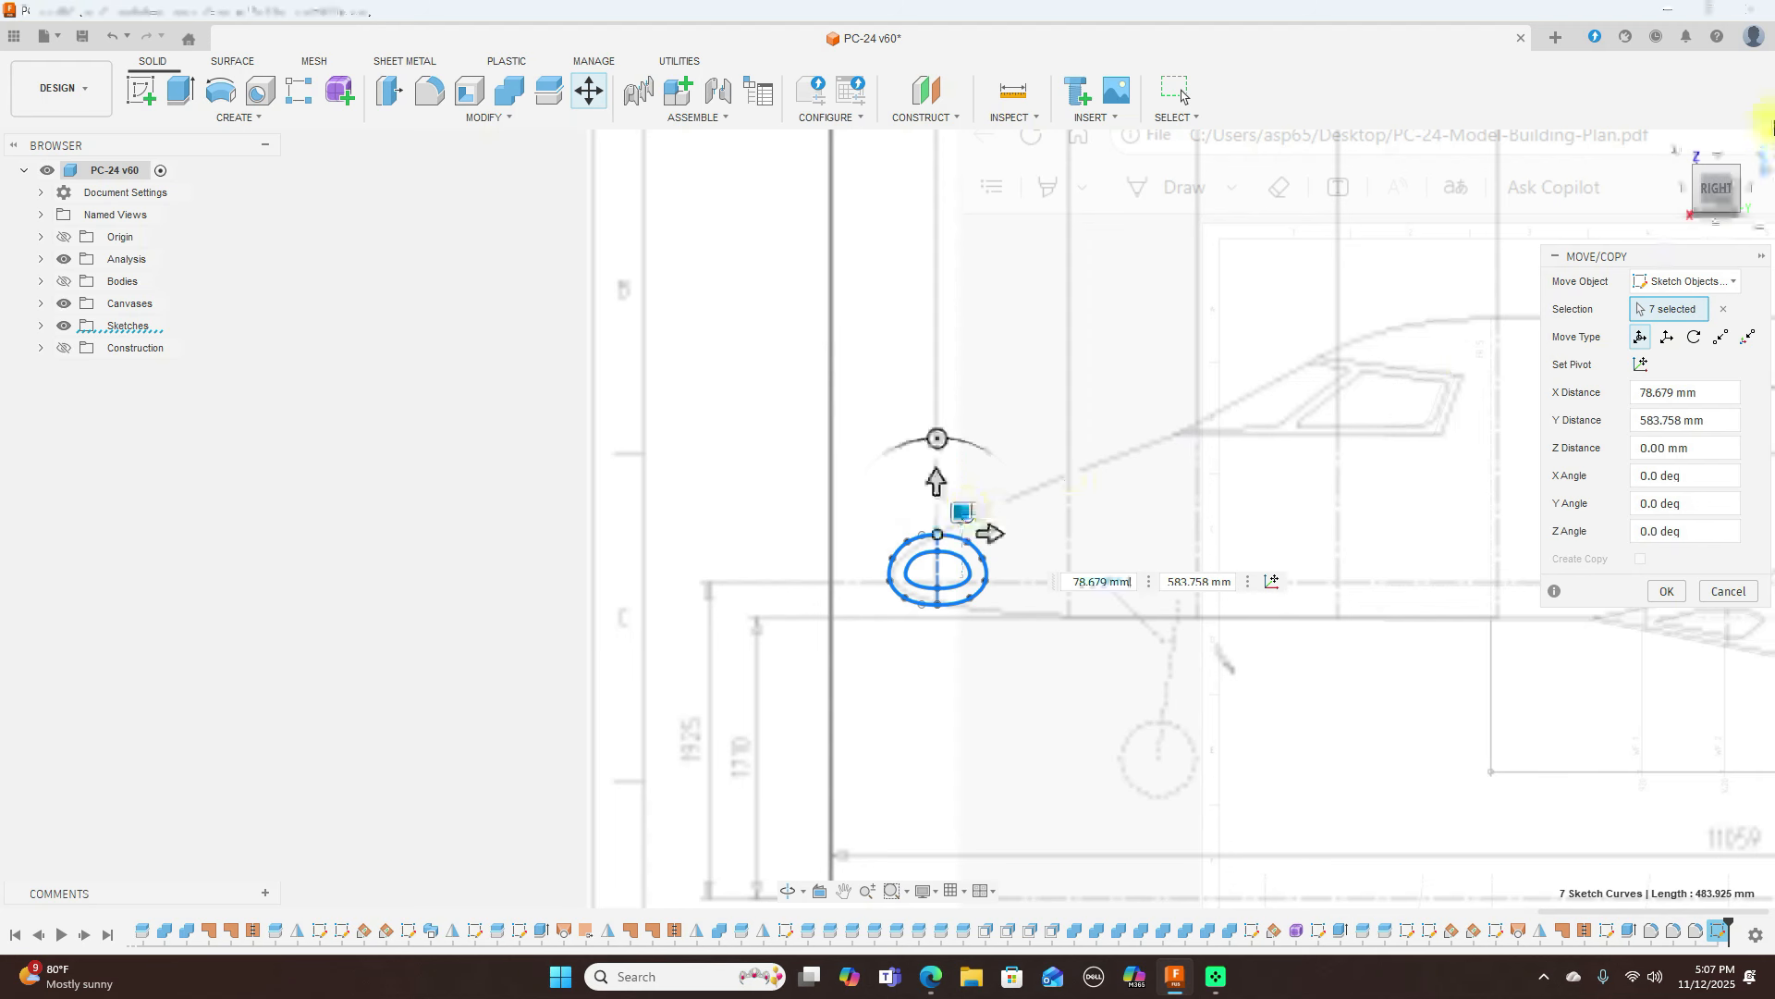
Rotate the FR 1 section -90 degrees about Y so it stands edge-on in the side view, and apply the move
click(1717, 168)
mouse_move(1033, 519)
mouse_down()
mouse_move(963, 622)
mouse_move(936, 616)
mouse_up()
click(1715, 229)
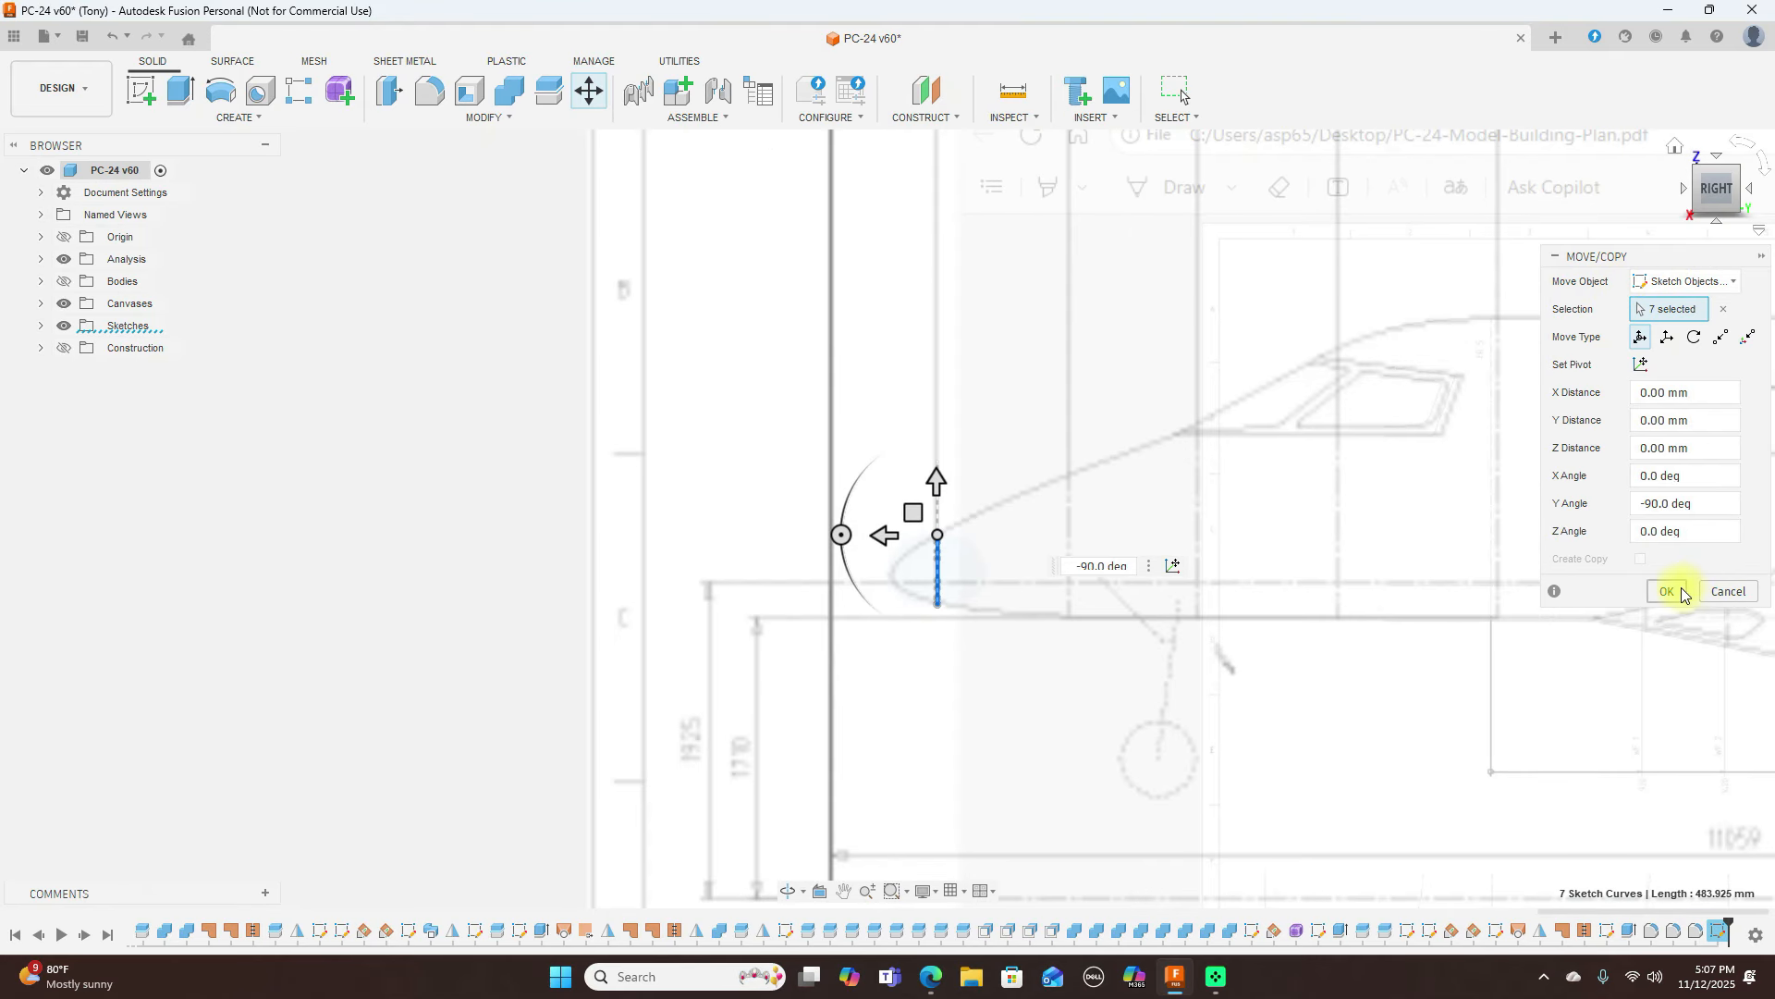
click(1677, 592)
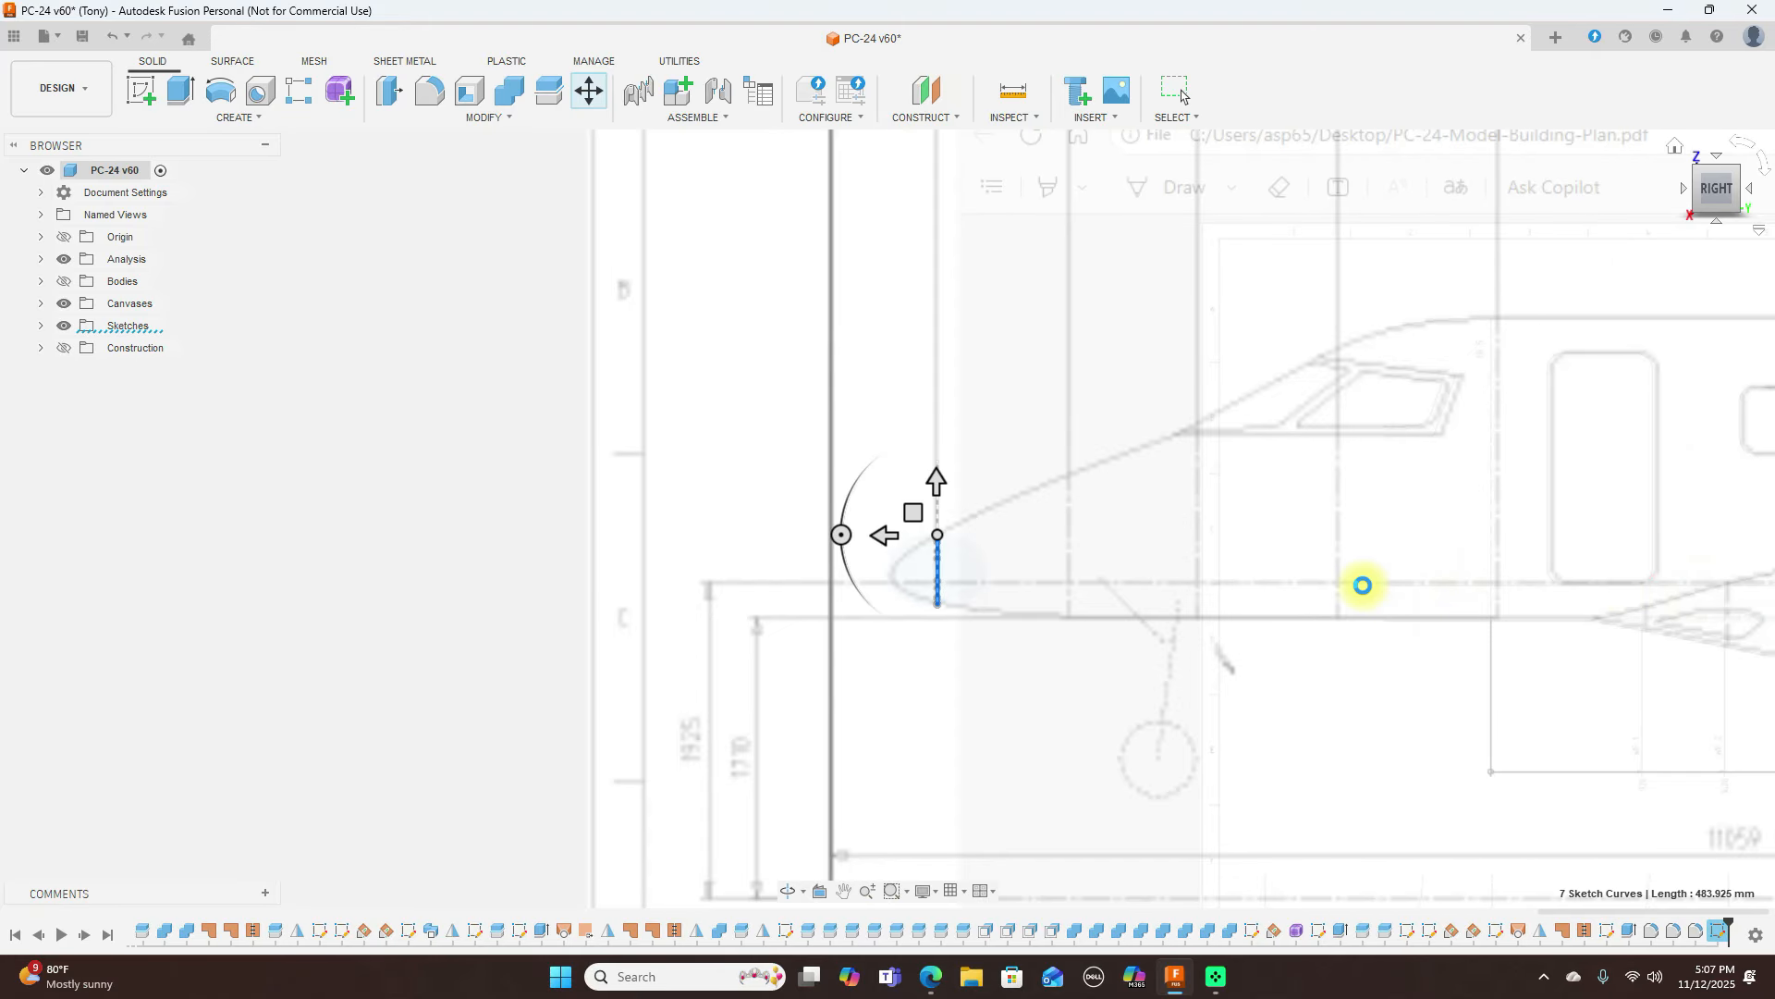
Start Move/Copy for sketch objects and select FR 2's outer and inner outline halves with the upper horizontal construction line
scroll(1363, 587, down, 3)
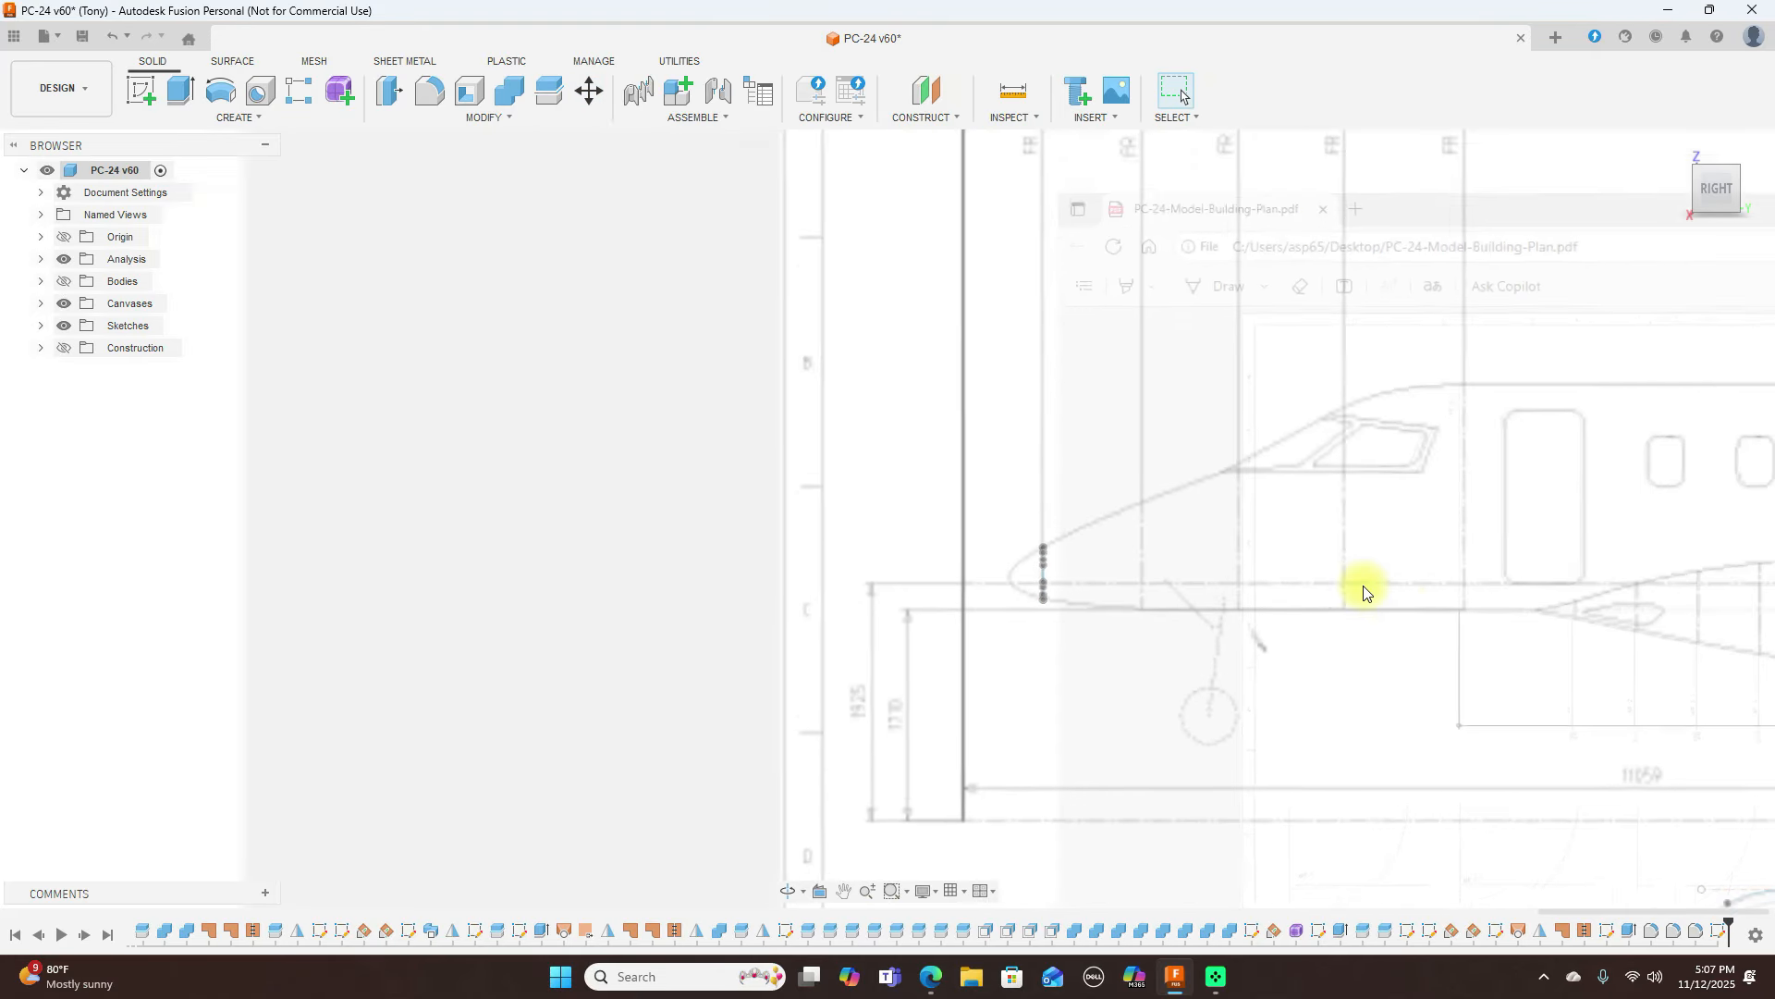
middle_drag(1399, 607, 948, 182)
scroll(836, 425, up, 2)
middle_drag(975, 347, 1099, 201)
scroll(680, 201, up, 2)
click(586, 91)
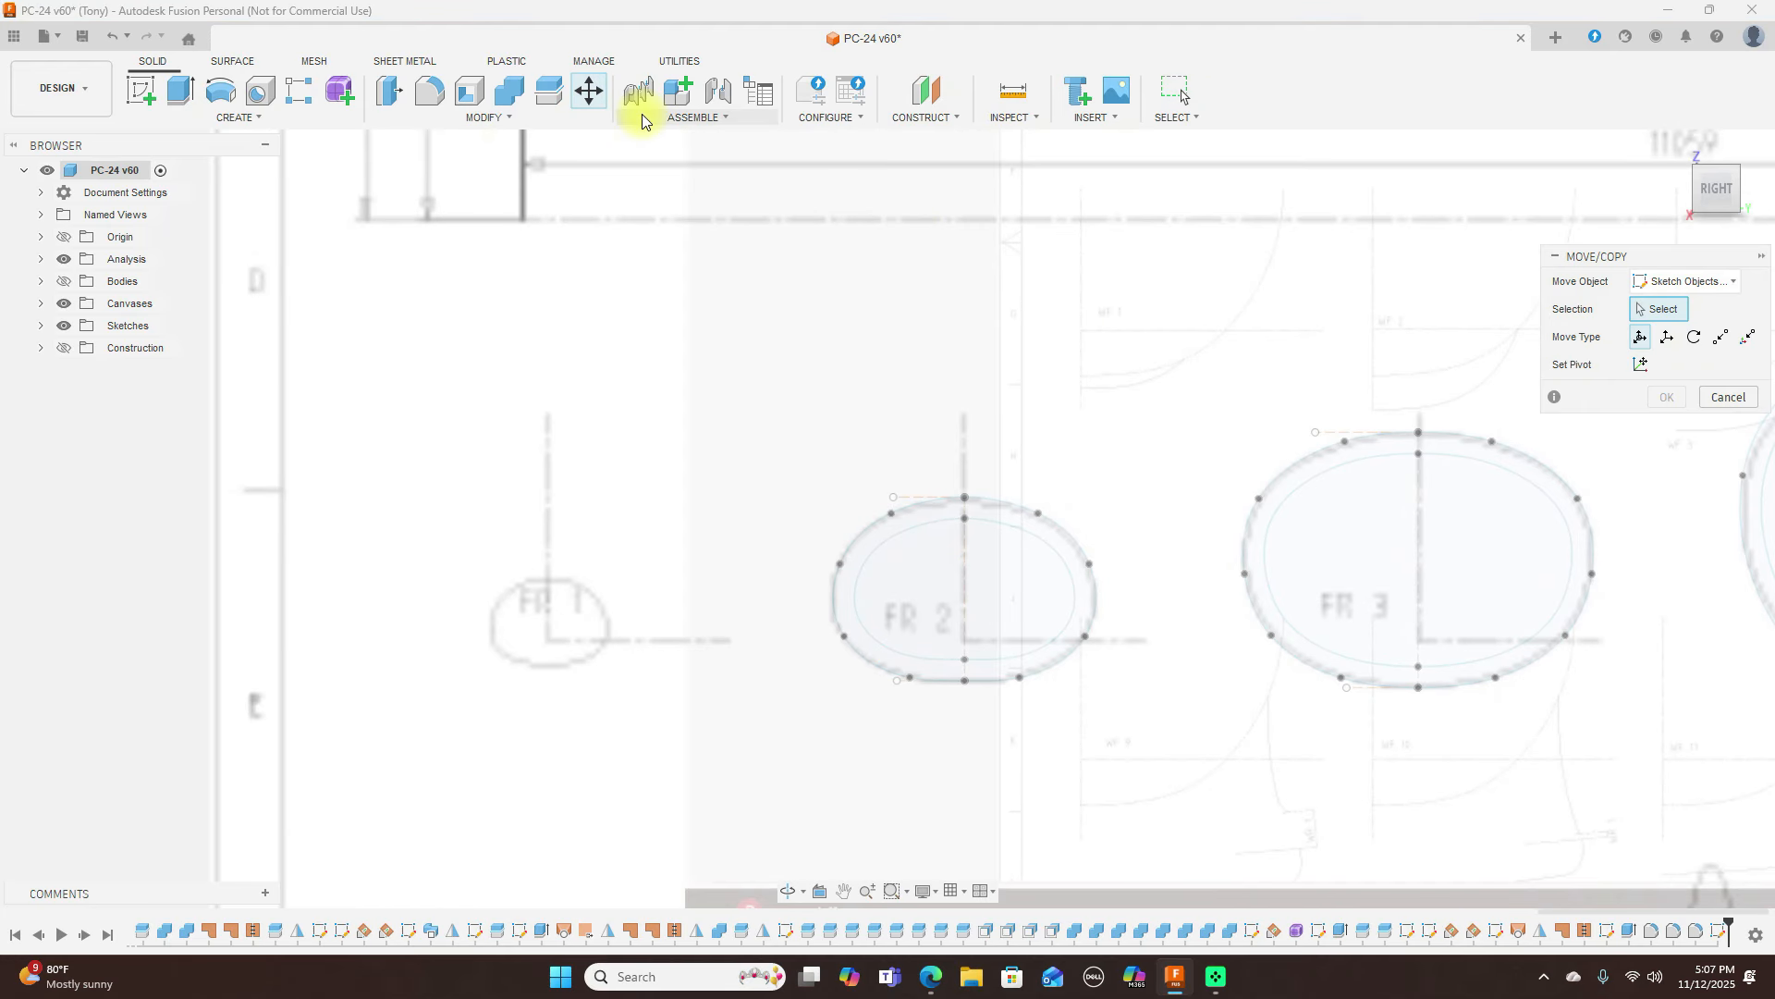
click(976, 497)
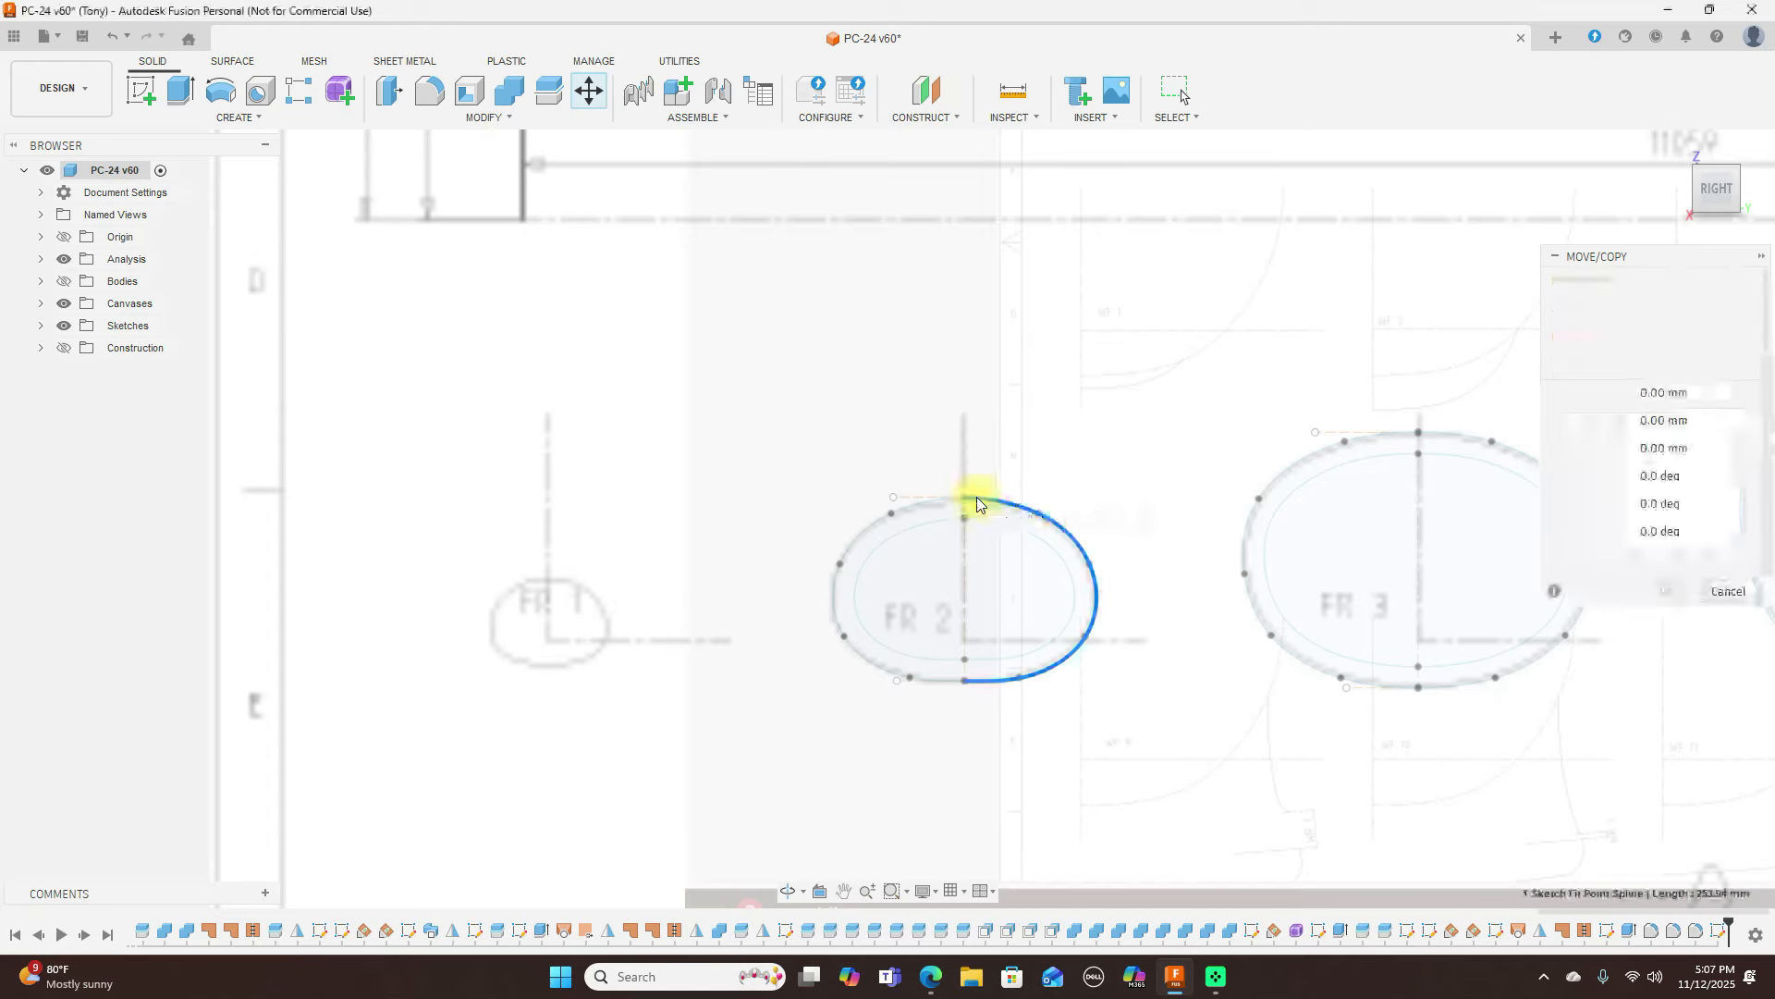
click(922, 504)
click(924, 523)
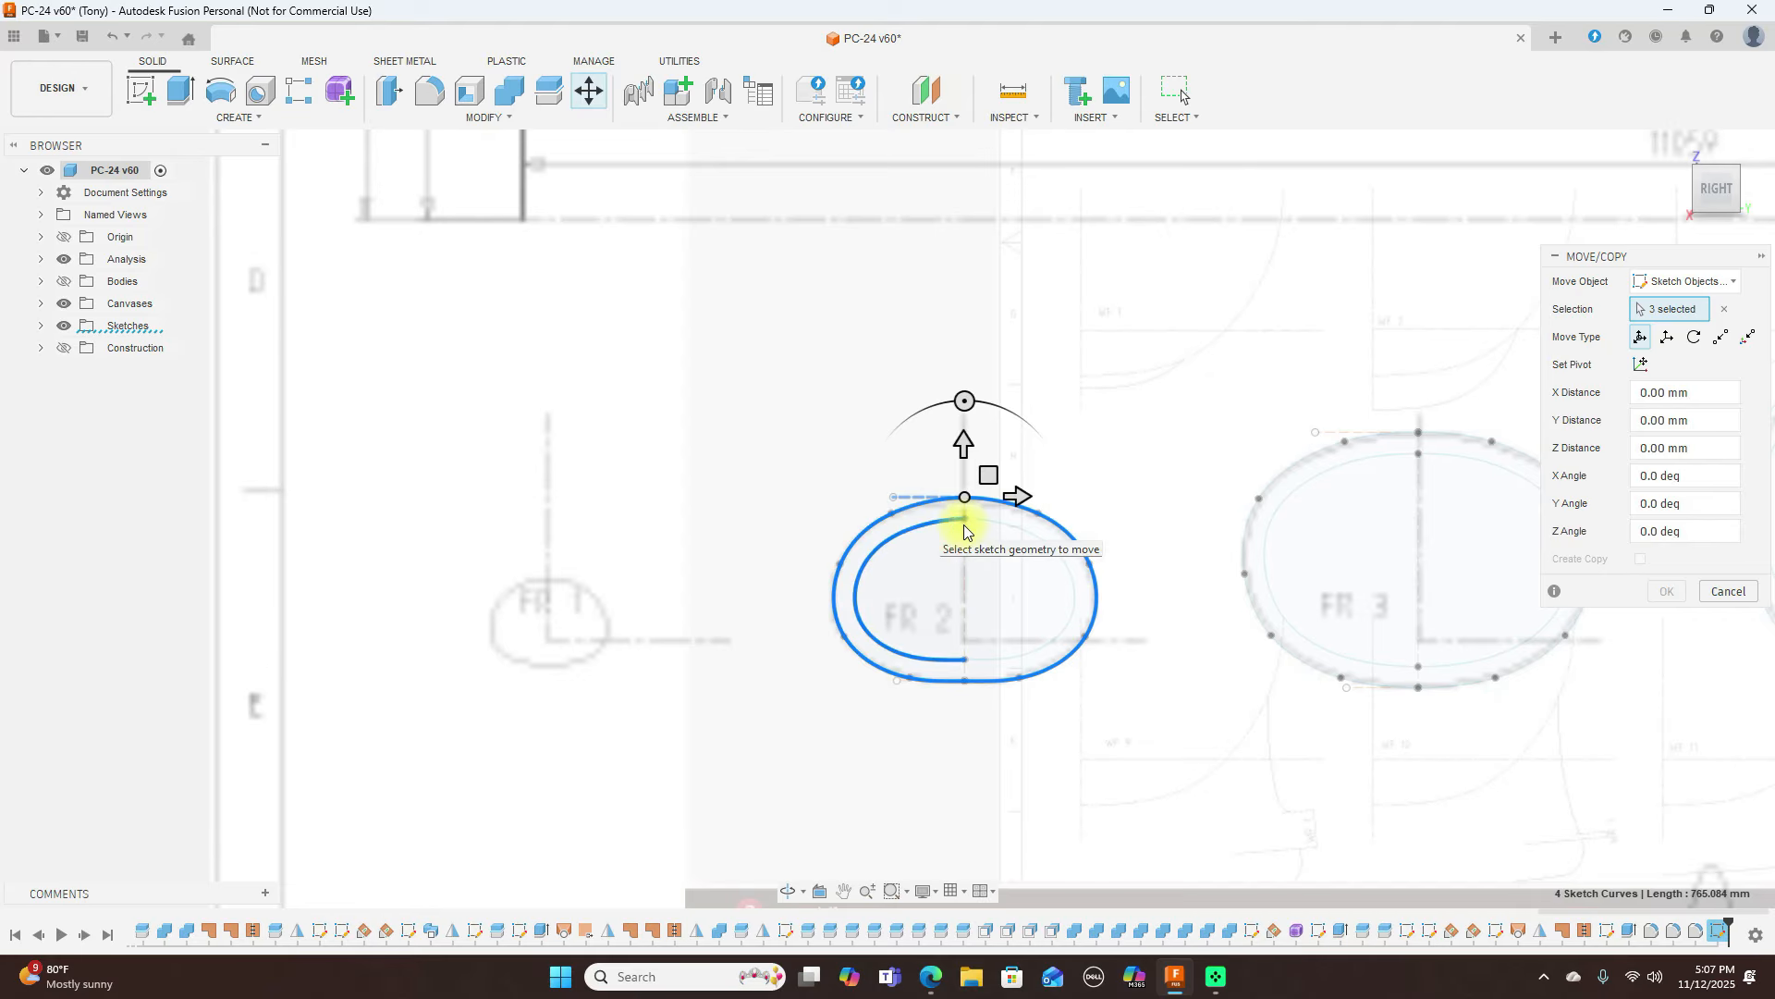
click(988, 529)
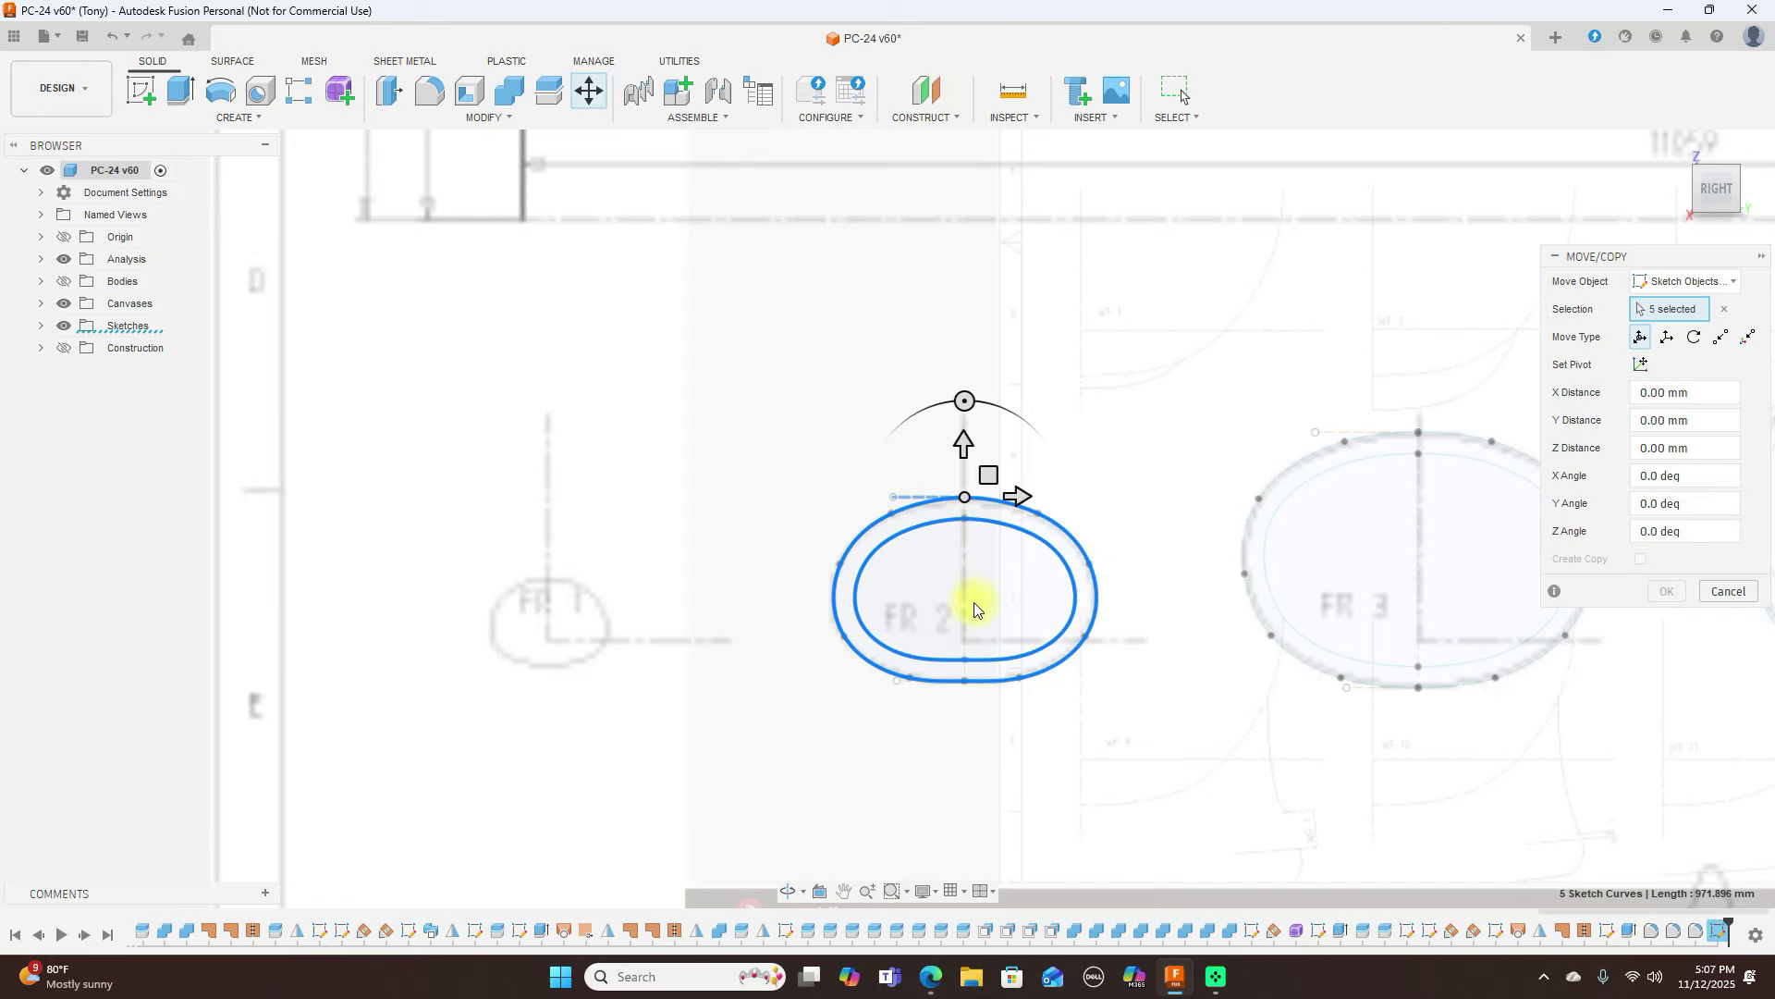
Add FR 2's lower horizontal construction line and vertical centerline to the Move/Copy selection
scroll(906, 692, up, 5)
click(911, 678)
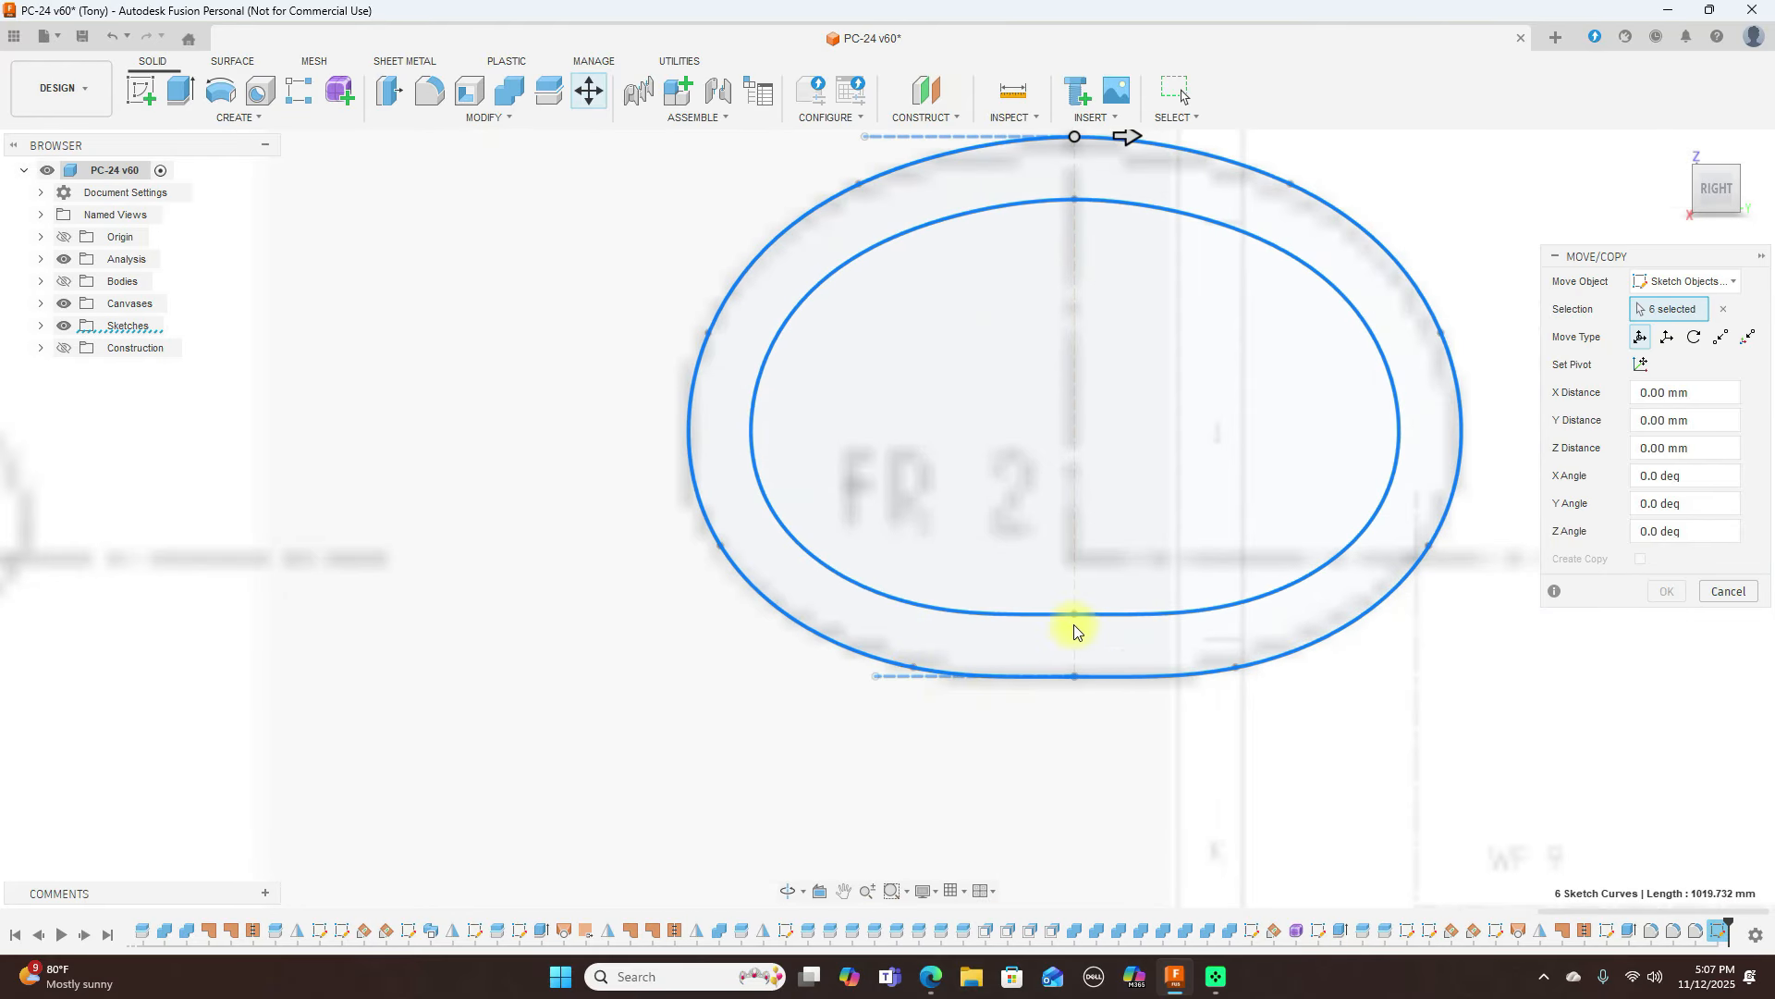
click(1078, 567)
scroll(1434, 682, down, 7)
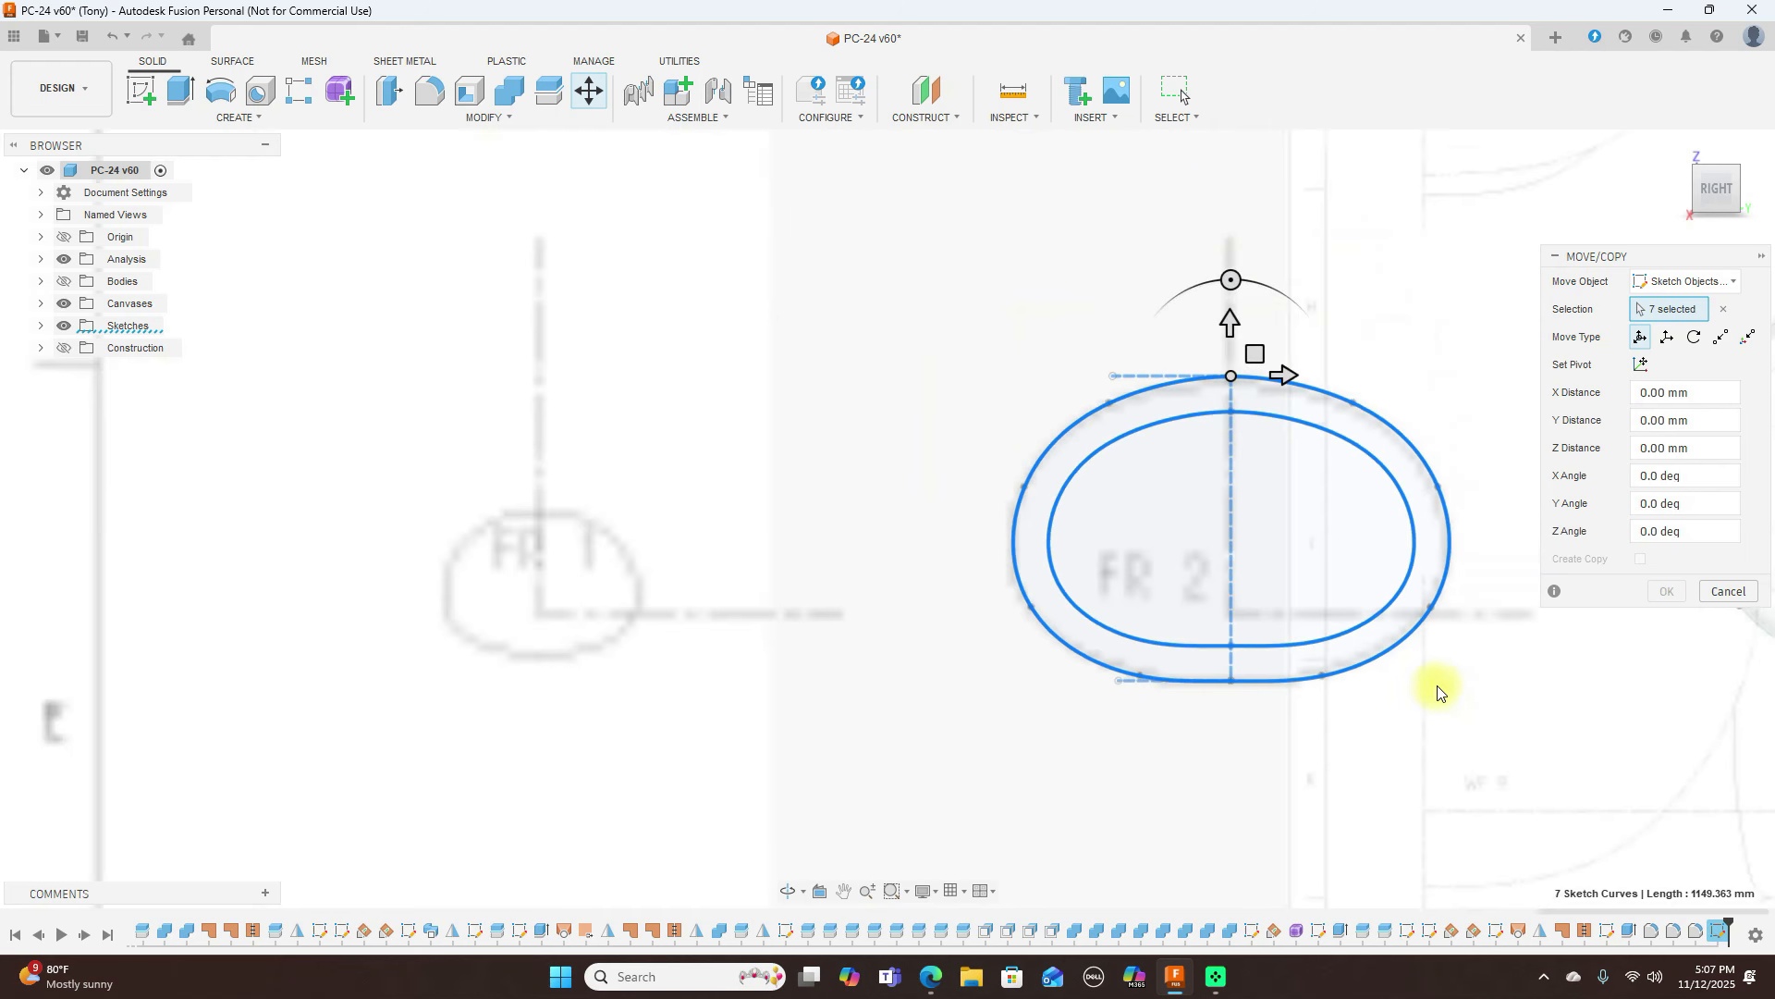
Move the selected FR 2 section onto its station line at the side-view nose, about -94.48 mm in X and 579.02 mm in Y
scroll(912, 496, down, 5)
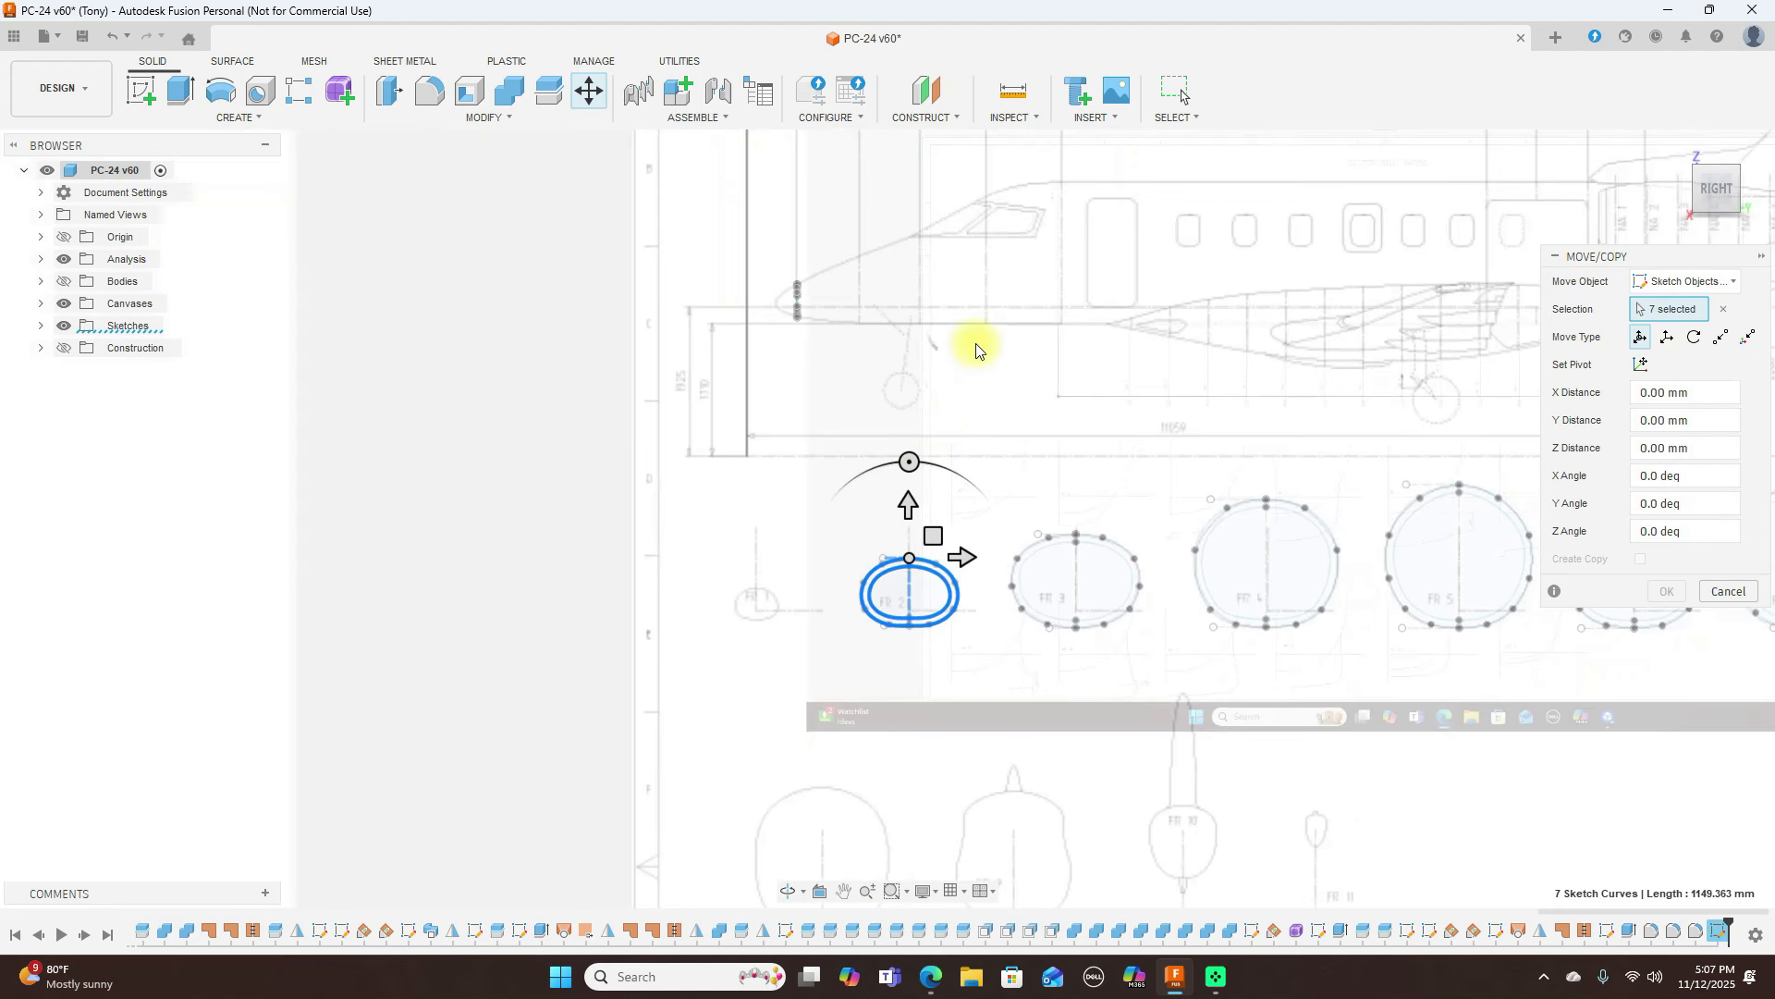
mouse_move(936, 533)
mouse_down()
mouse_move(907, 408)
mouse_move(916, 265)
mouse_up()
scroll(856, 481, up, 3)
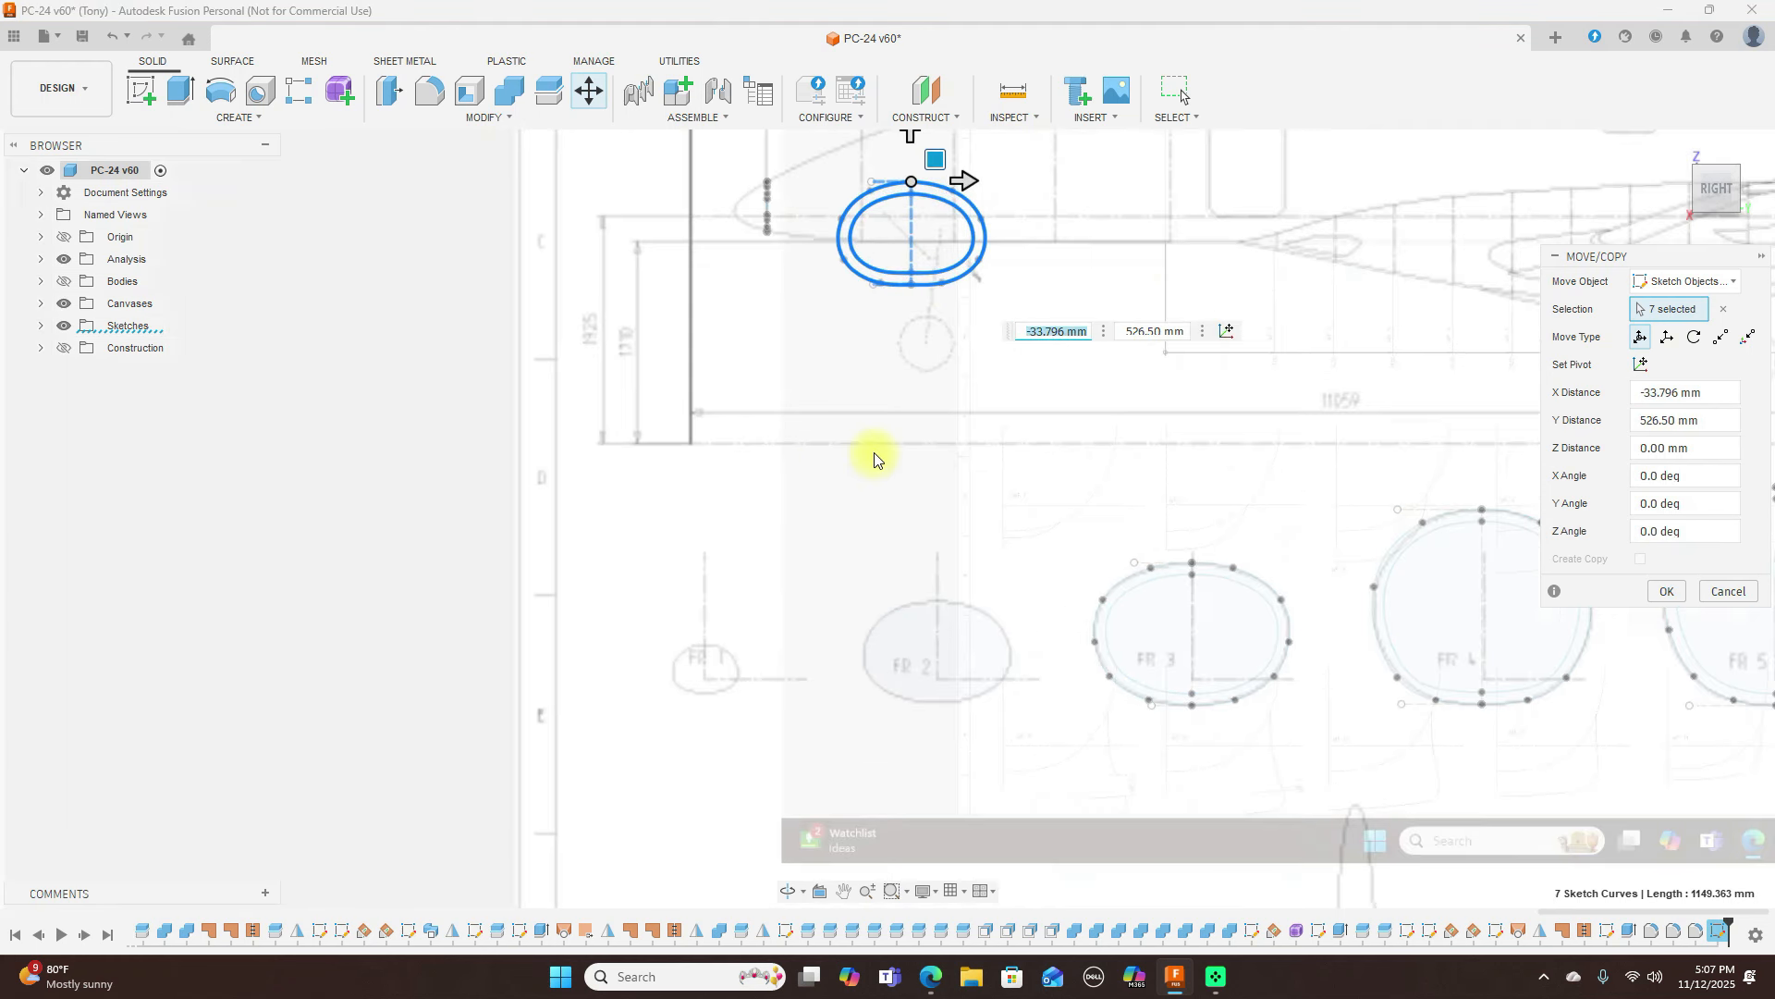
middle_drag(989, 386, 984, 571)
mouse_move(934, 341)
mouse_down()
mouse_move(908, 295)
mouse_move(887, 302)
mouse_up()
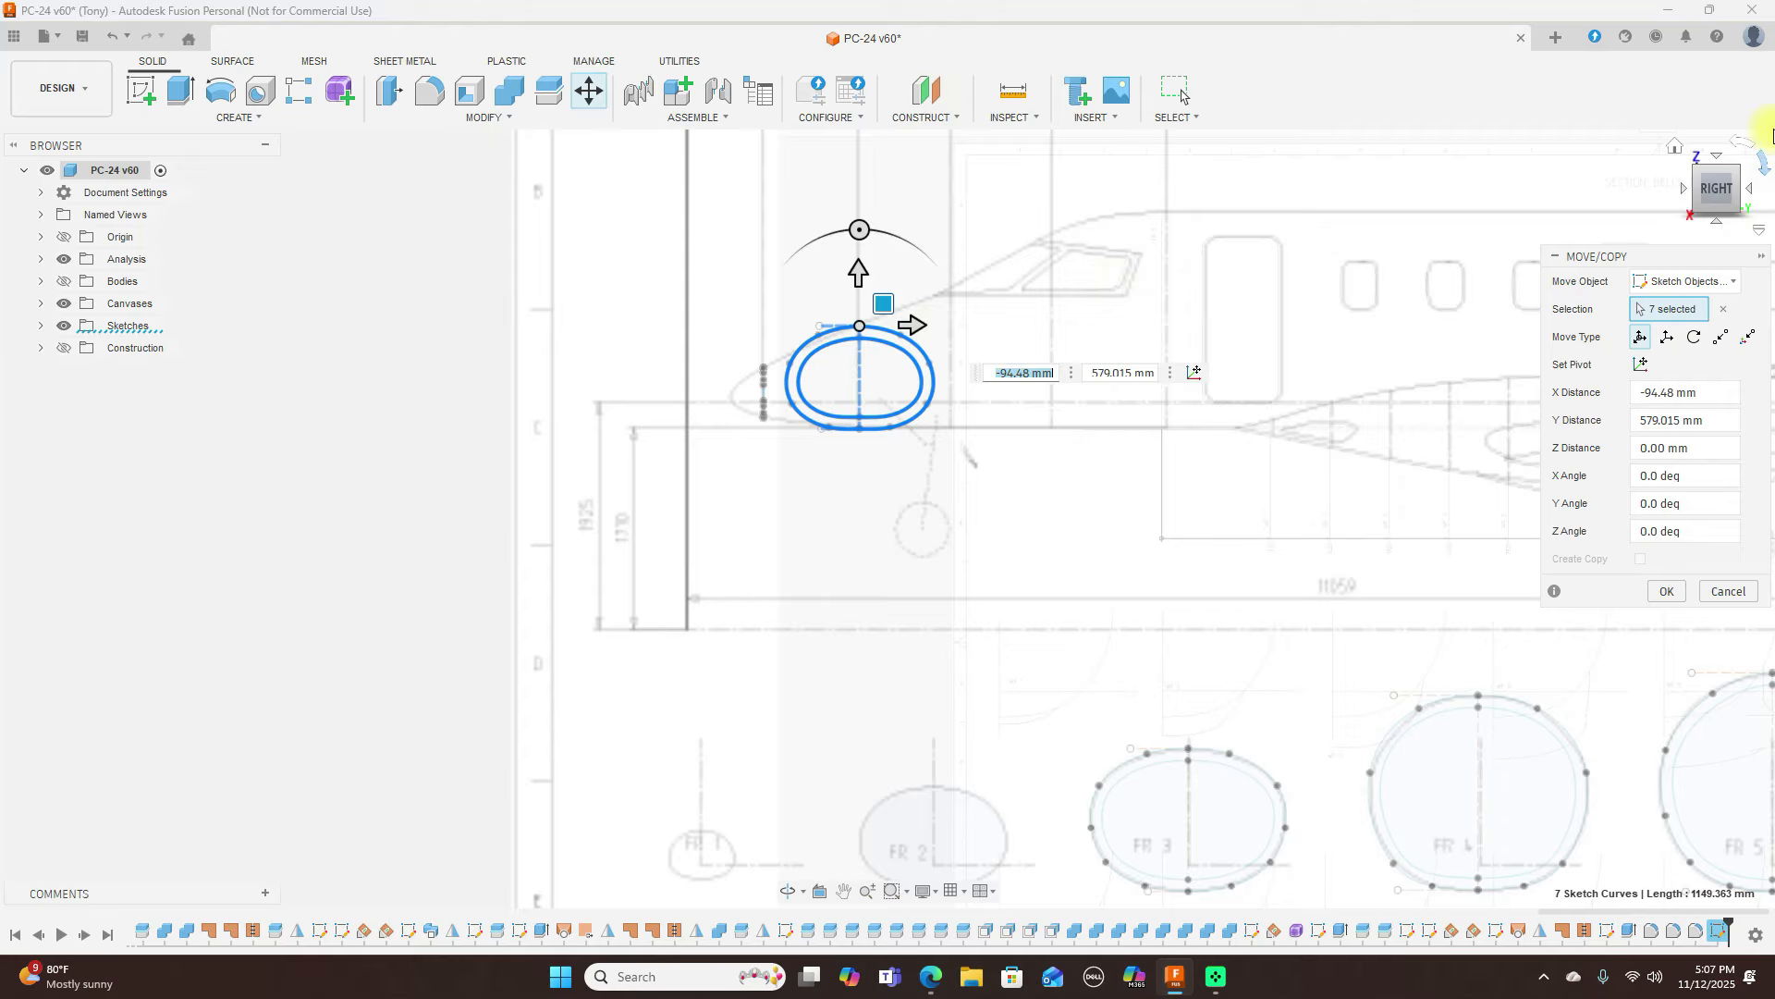
Rotate the FR 2 section -90 degrees about Y, apply the move and return to the side view
click(1716, 157)
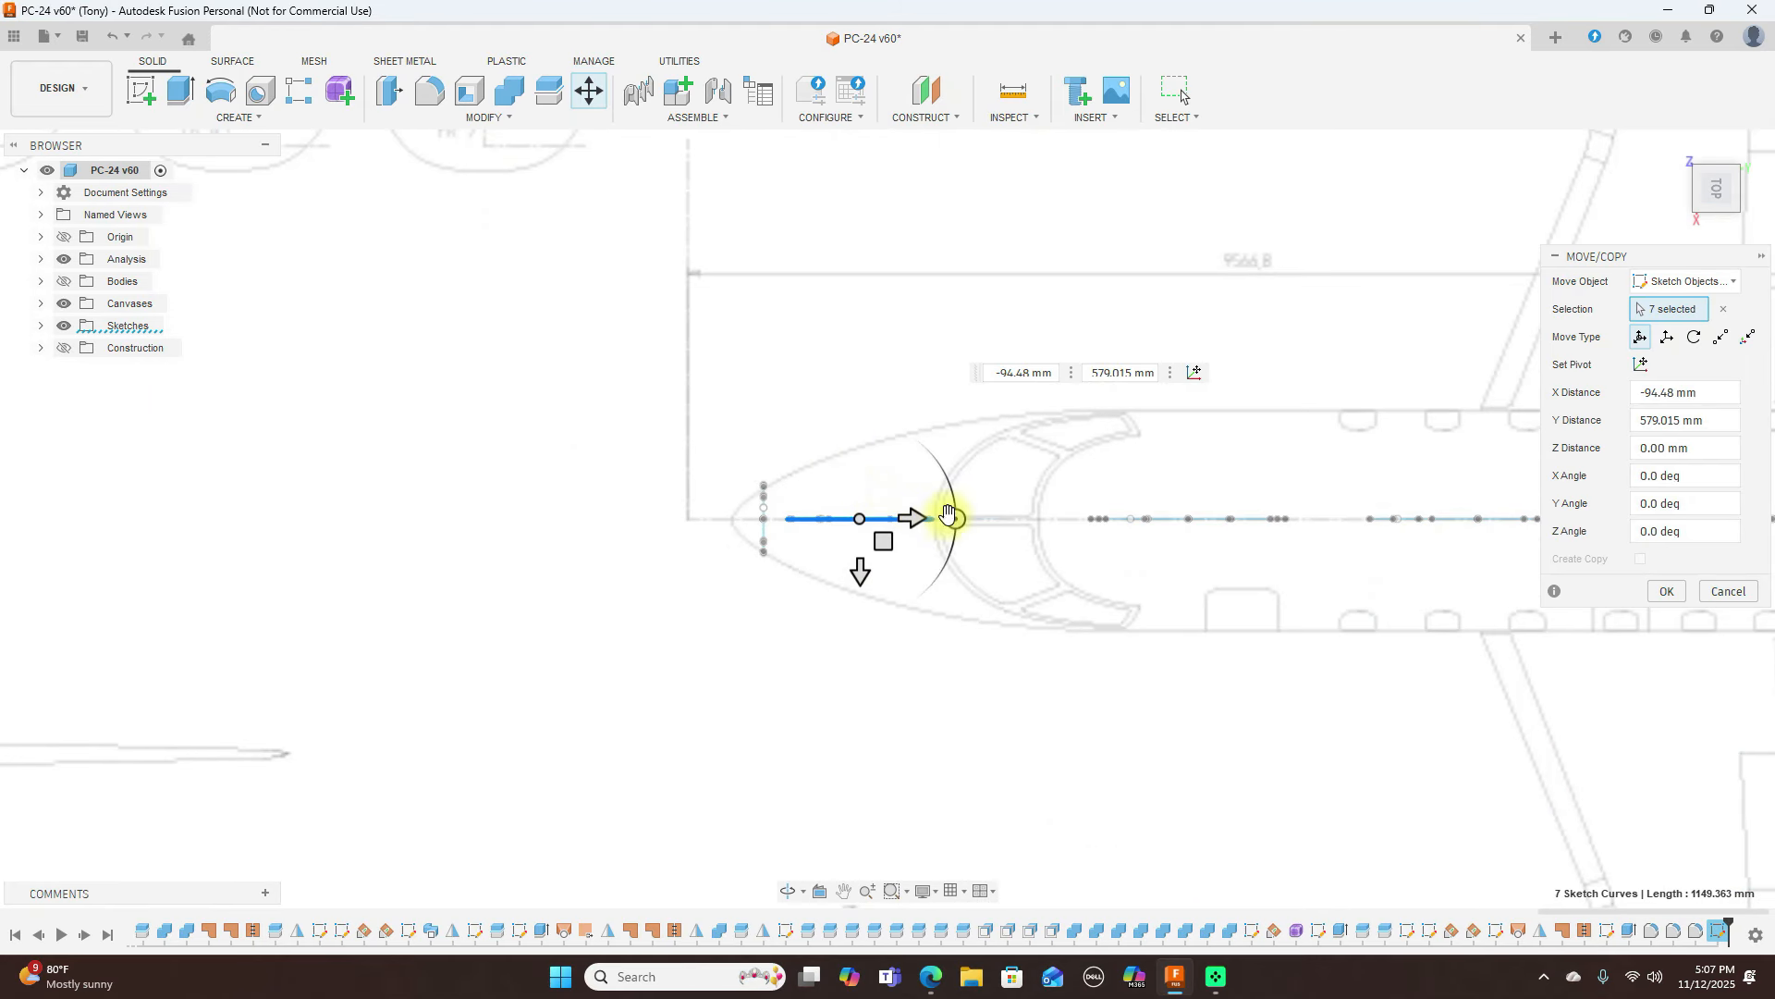
drag(950, 521, 860, 604)
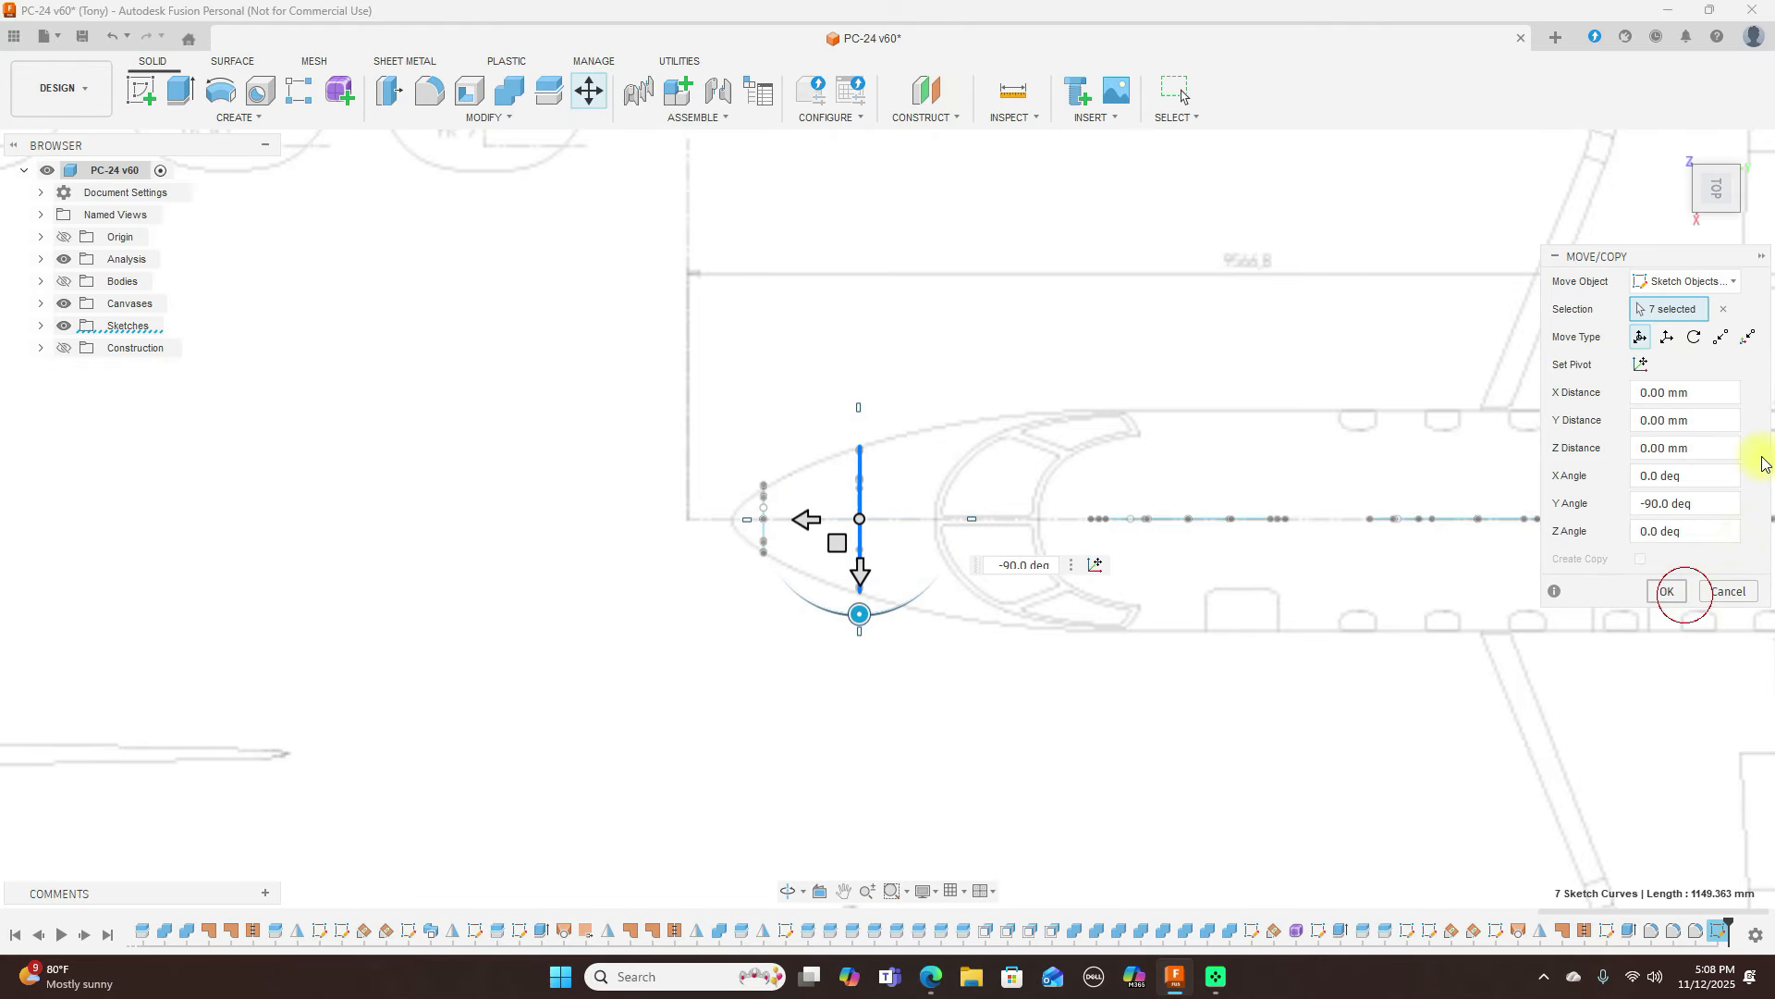
click(1718, 223)
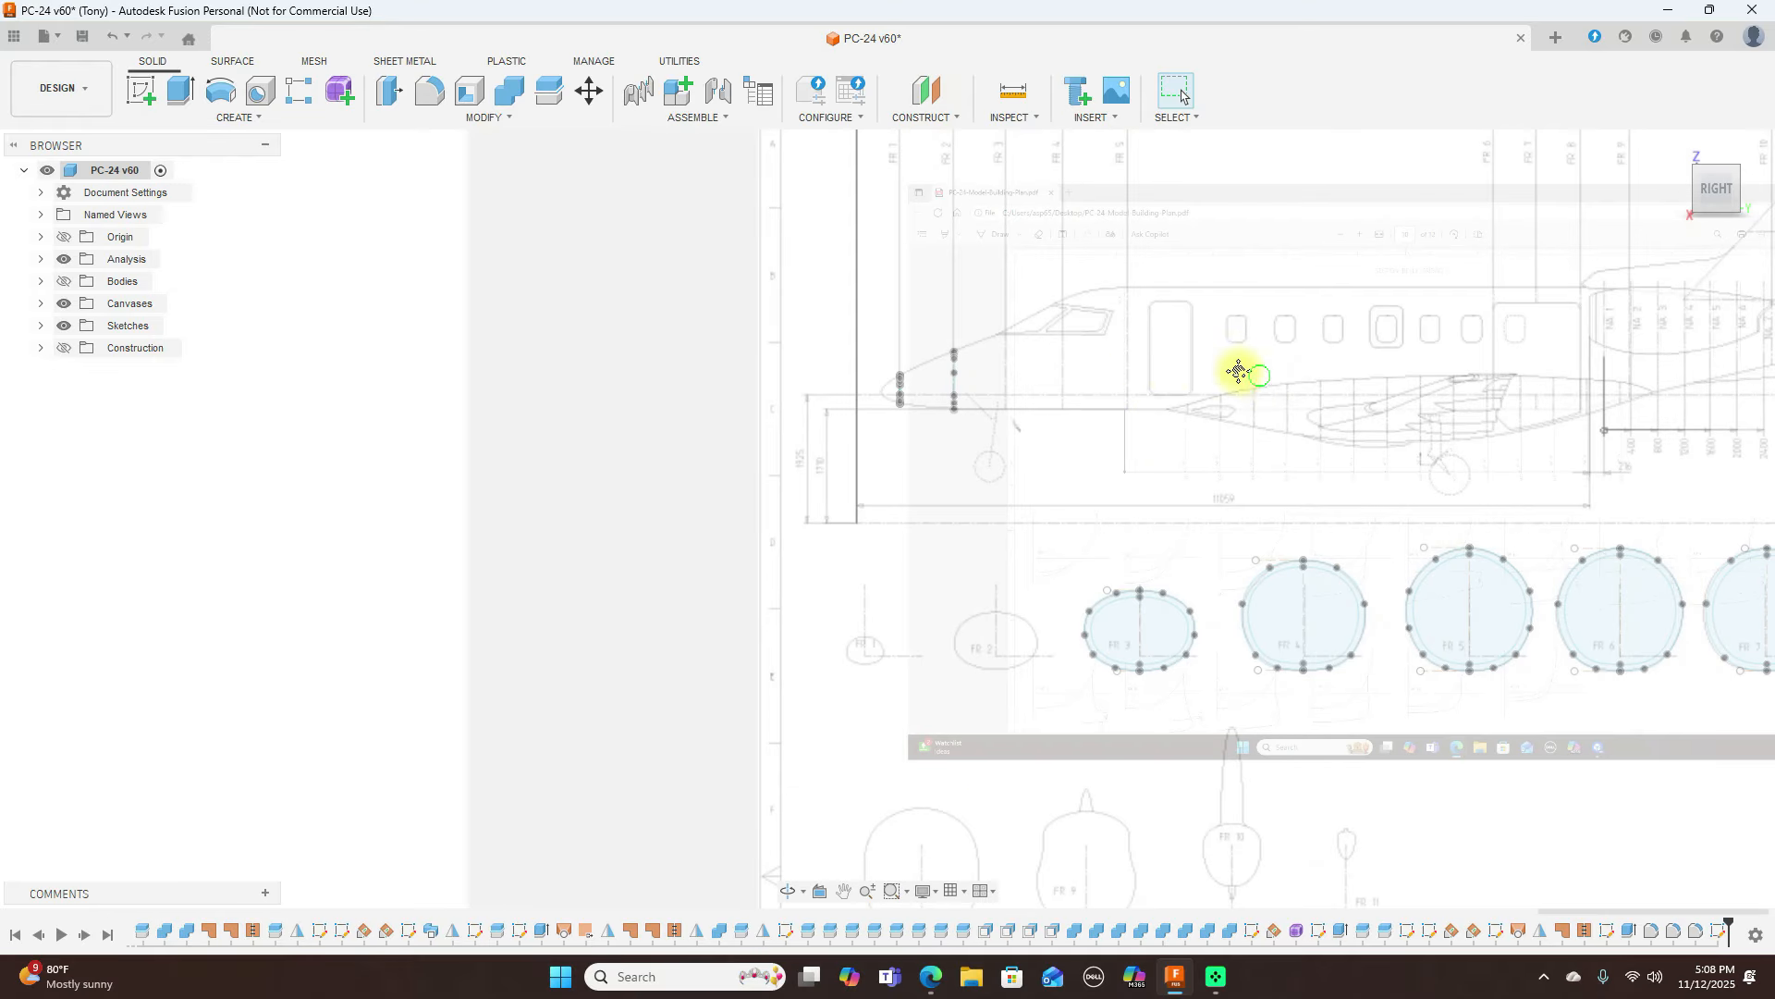
Start Move/Copy for sketch objects and select the right halves of FR 3's outer and inner outlines with its vertical centerline
middle_drag(1259, 375, 1037, 370)
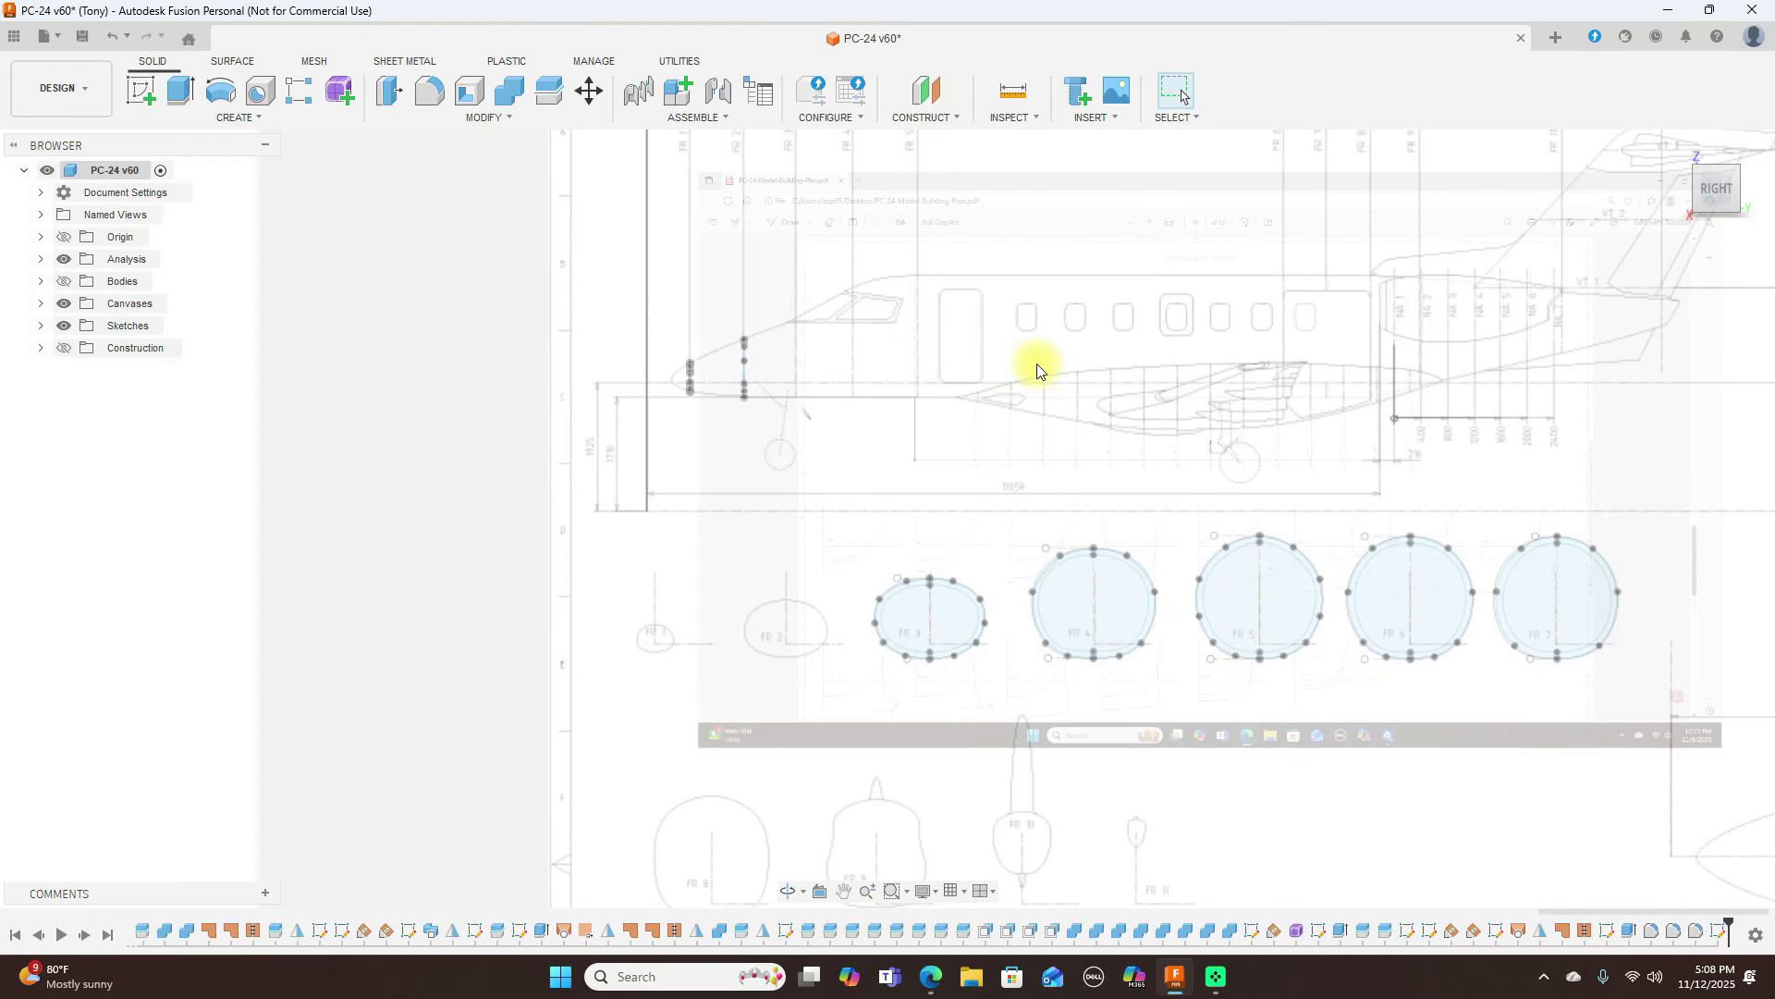
scroll(902, 375, up, 2)
scroll(1164, 467, up, 2)
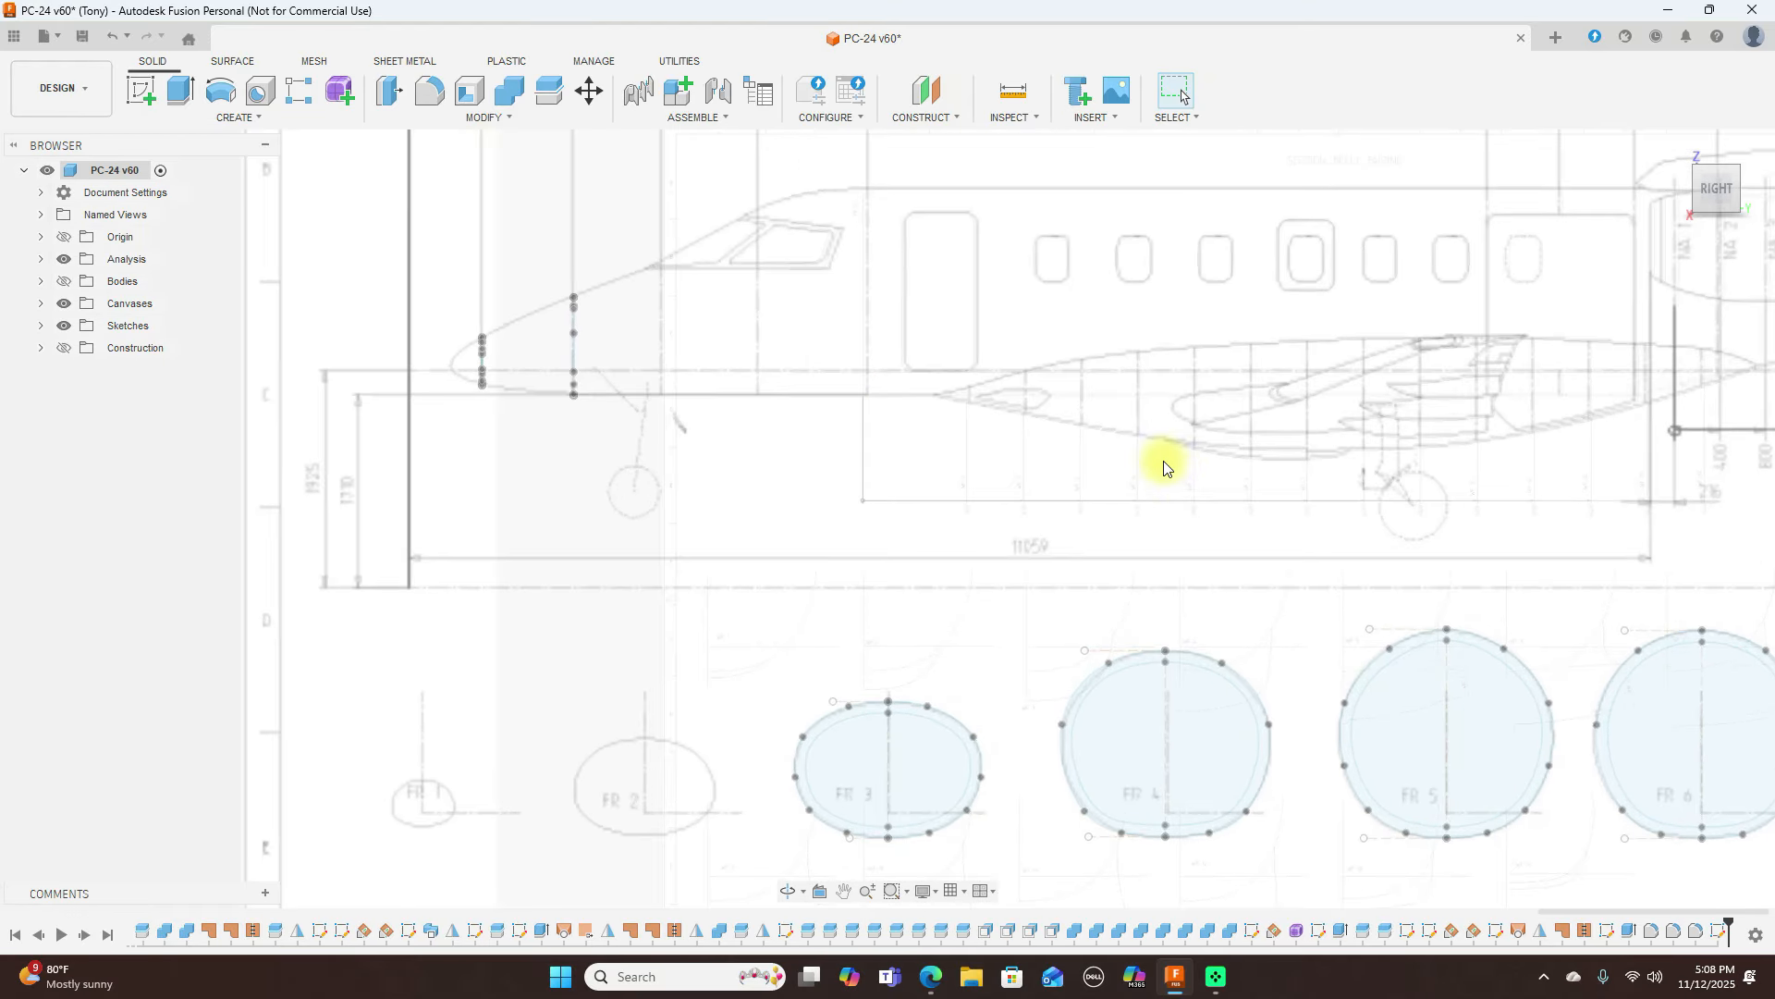
middle_drag(1182, 484, 1242, 295)
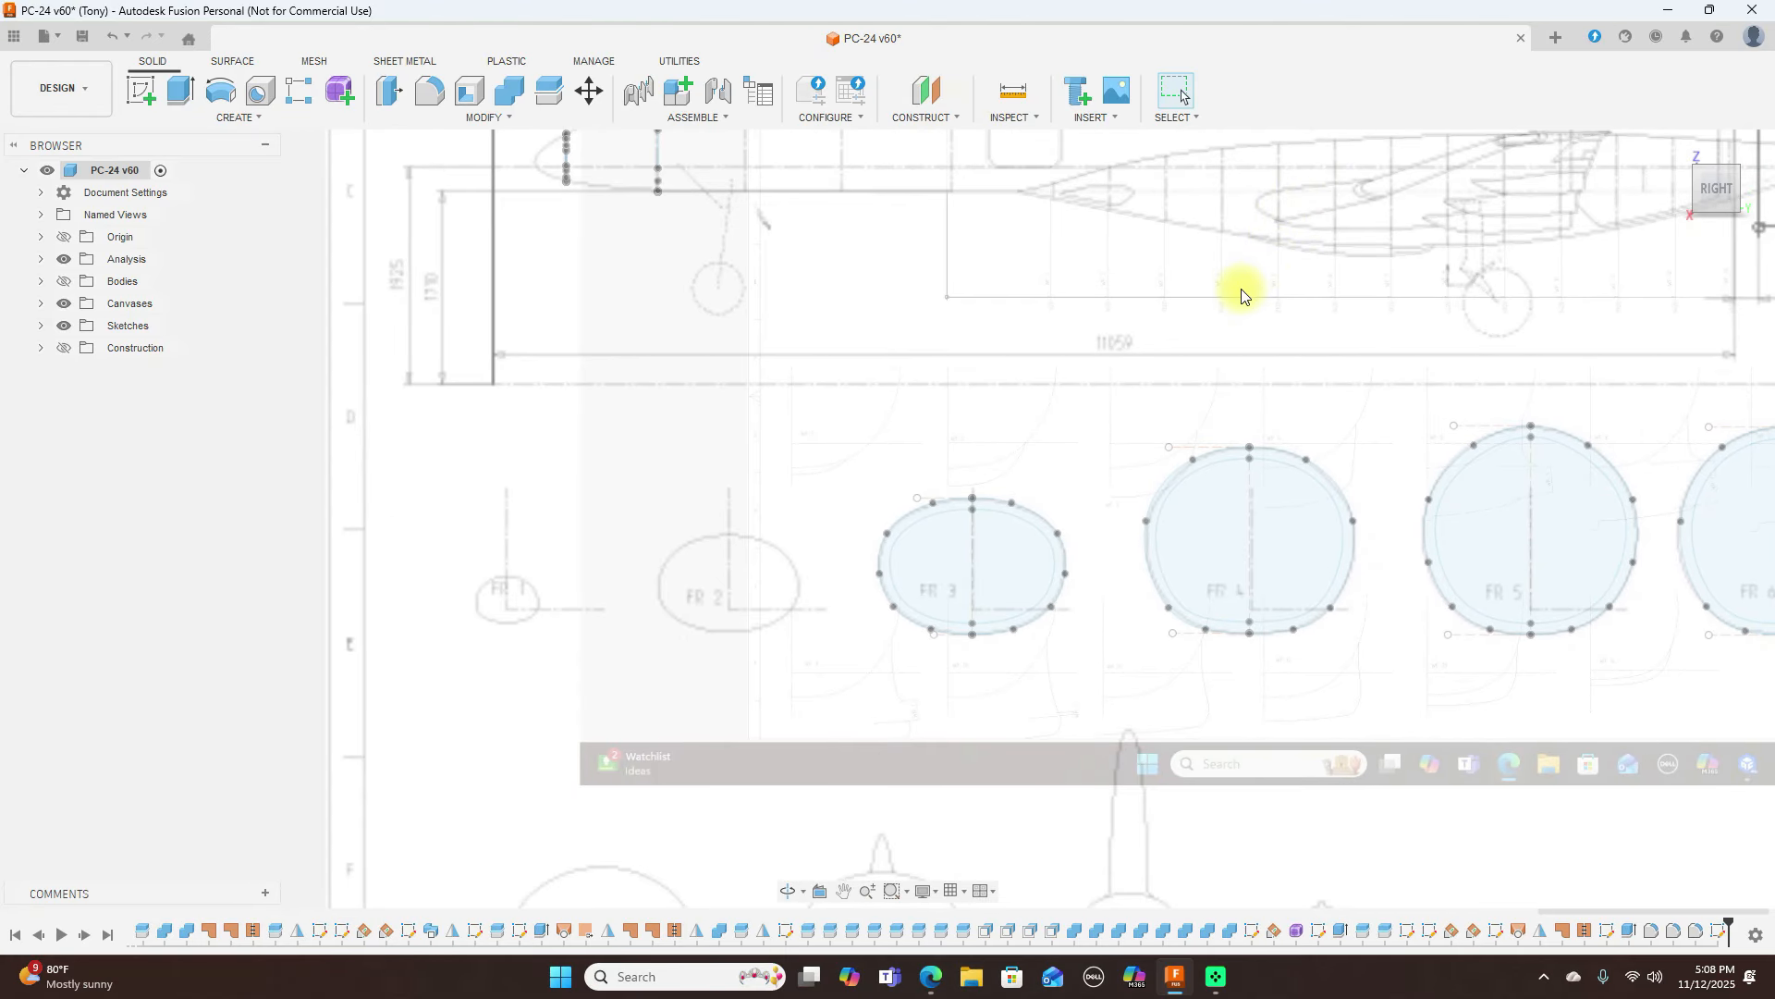
scroll(1093, 356, up, 2)
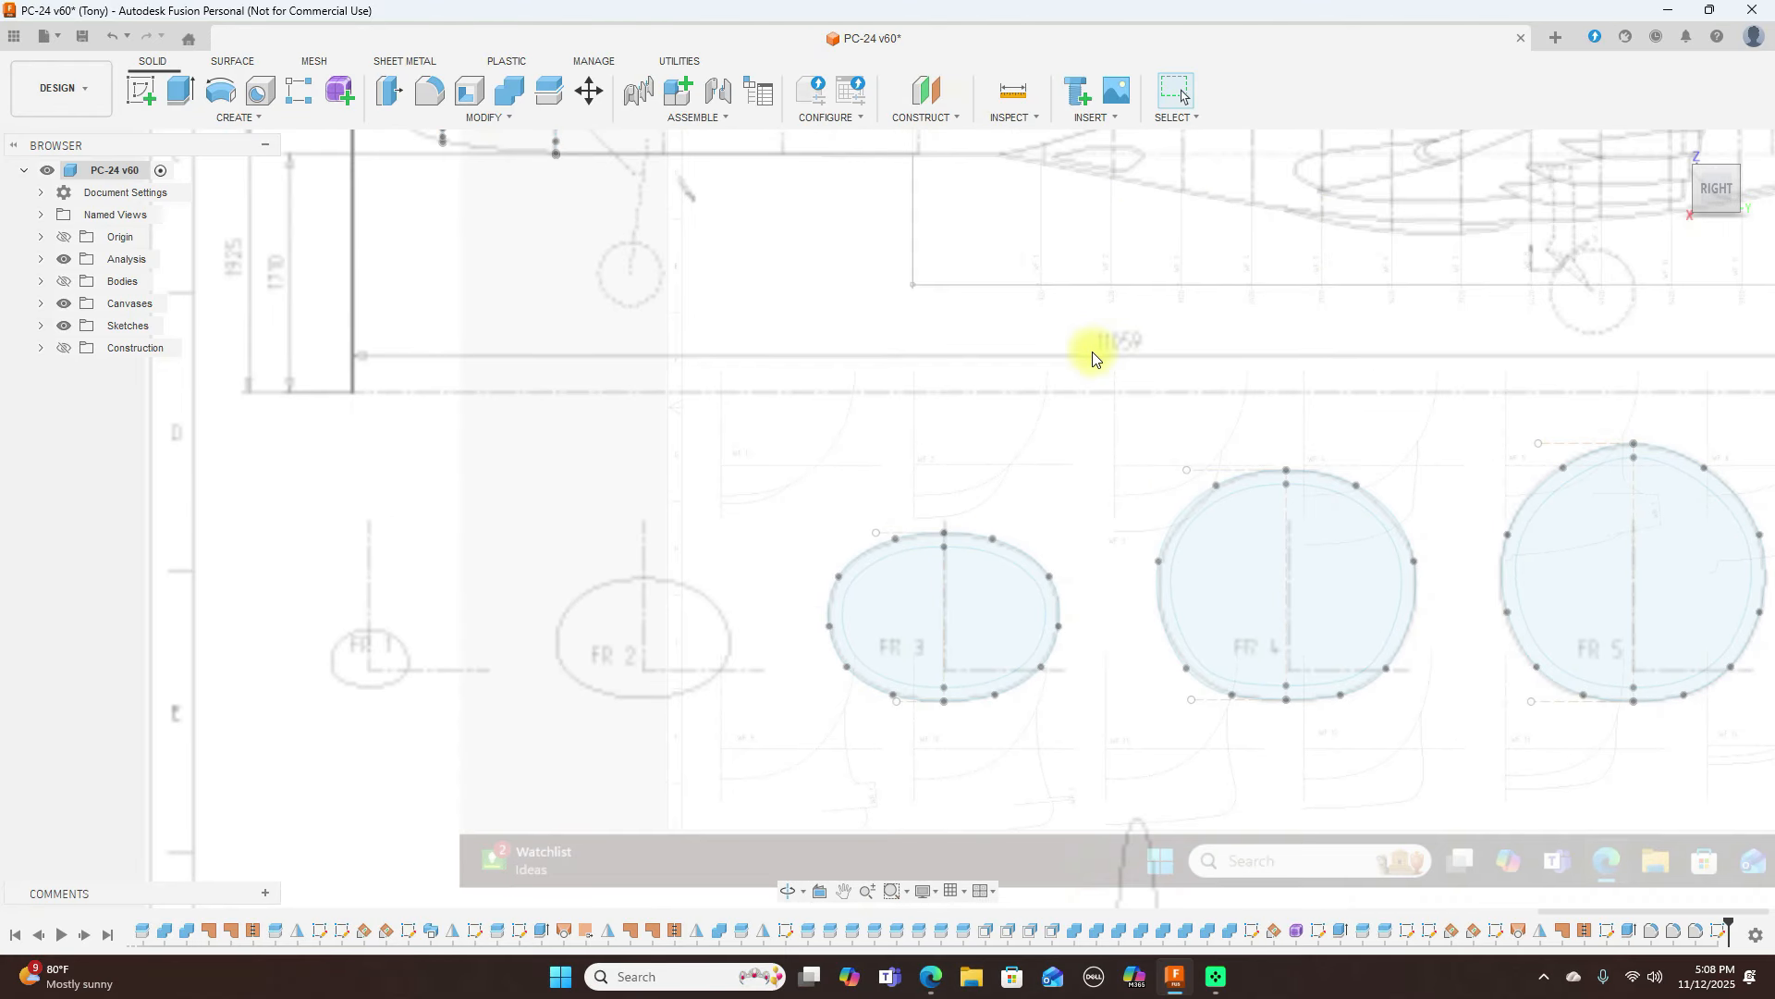
click(588, 89)
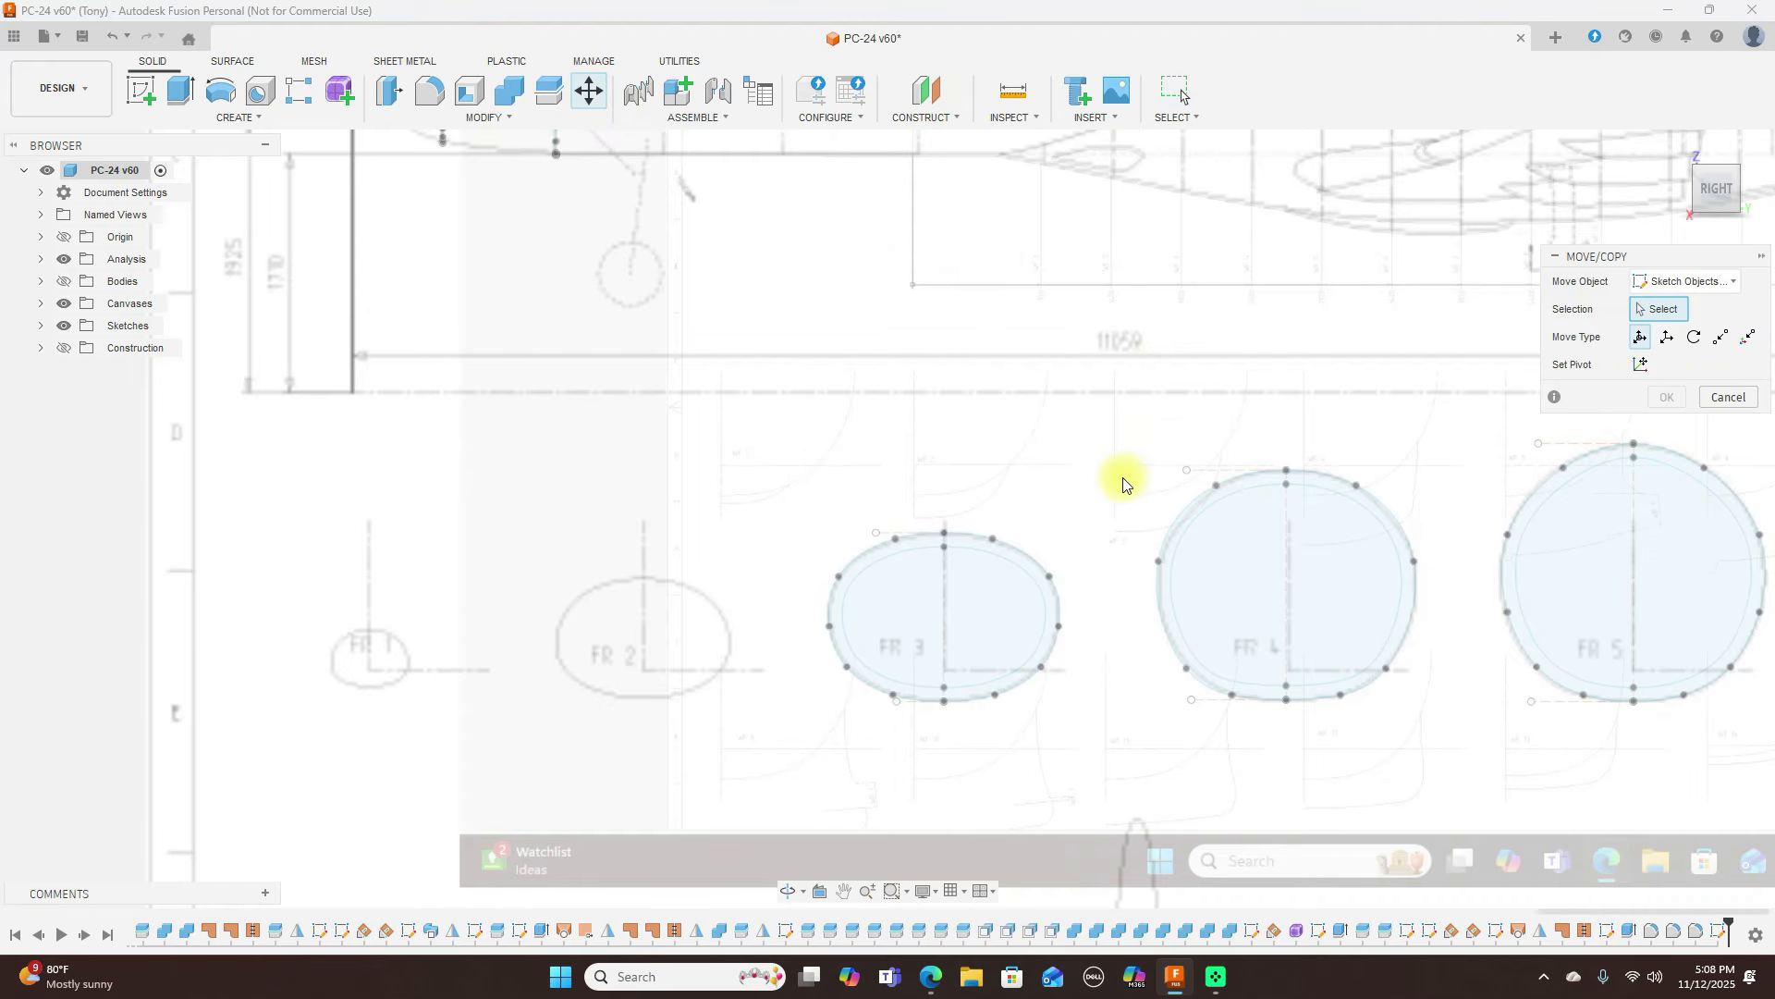
scroll(1108, 465, up, 2)
middle_drag(1097, 456, 1176, 269)
scroll(1175, 268, up, 2)
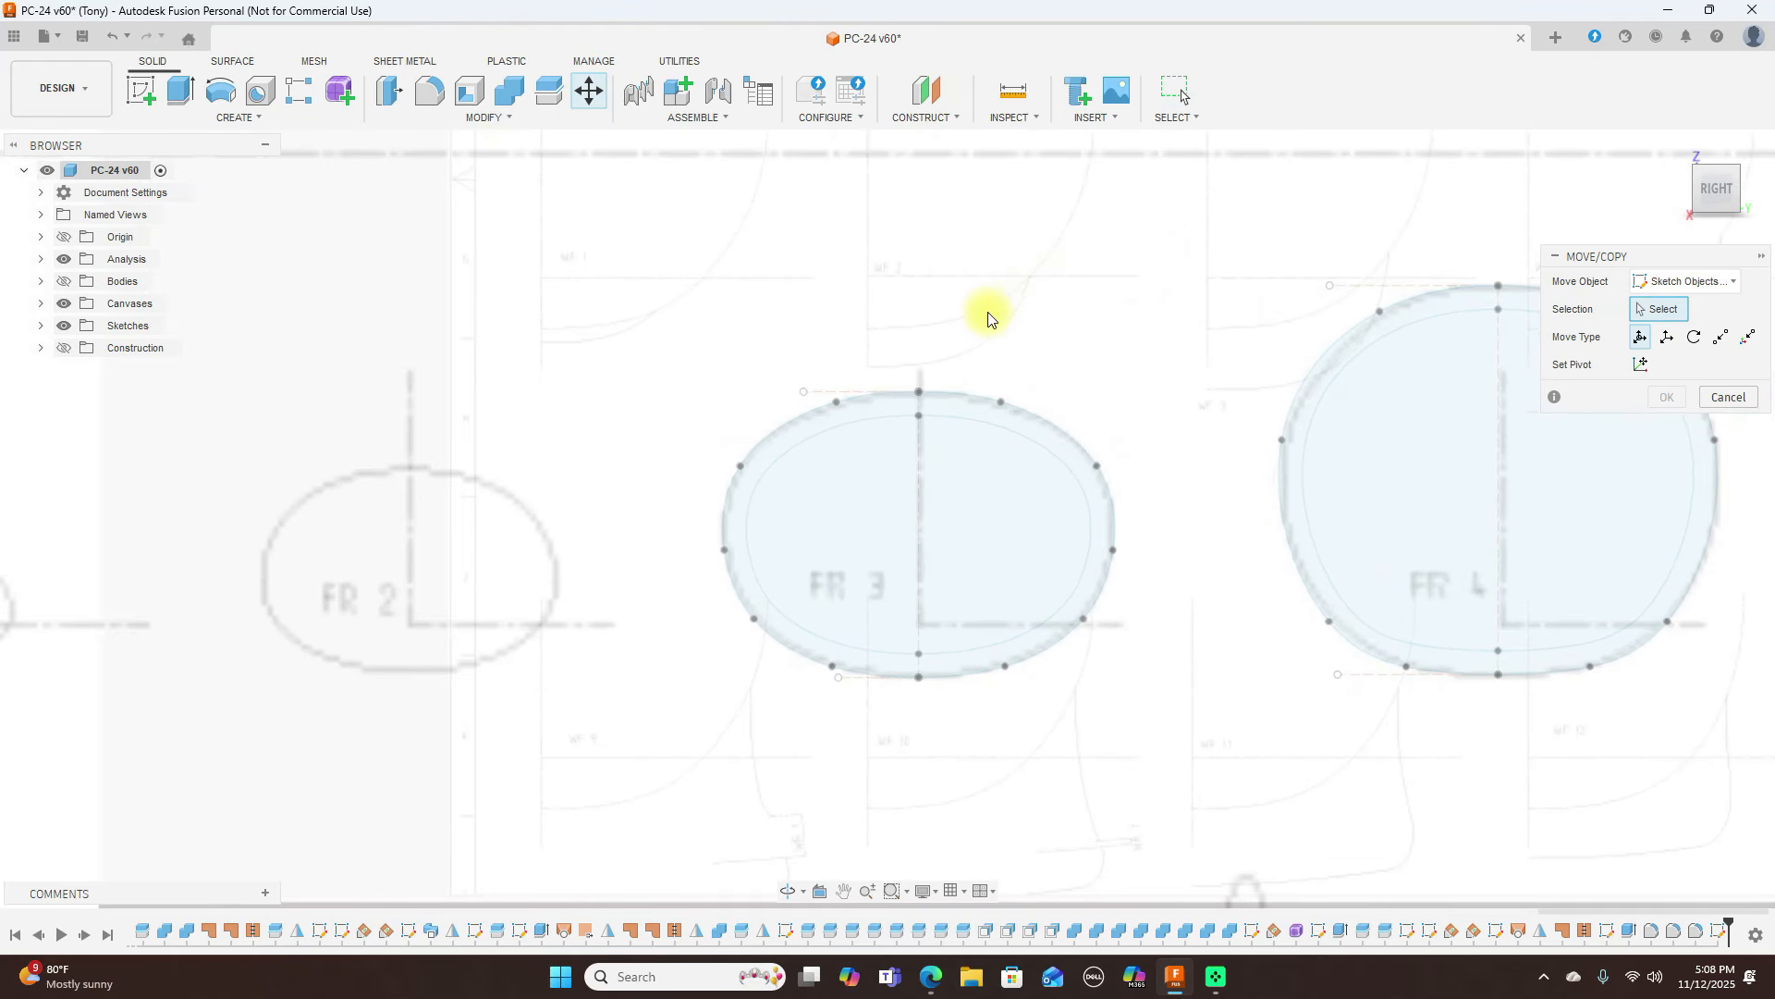
click(1026, 408)
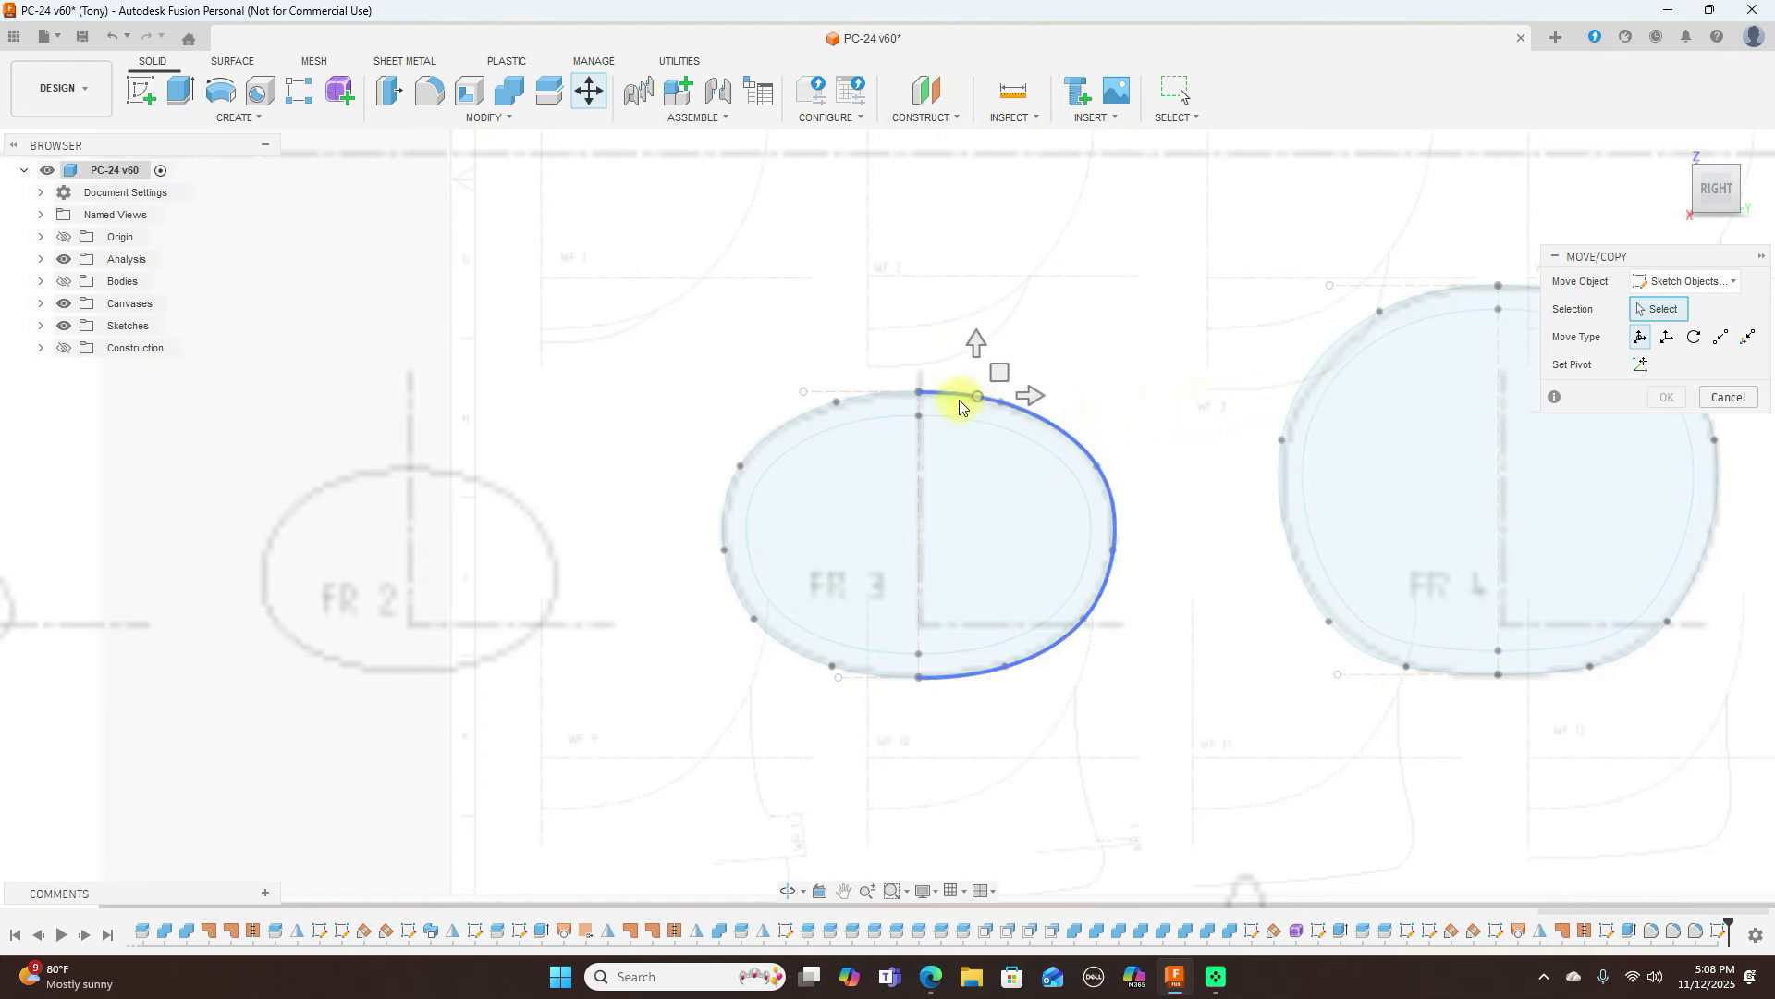
click(930, 391)
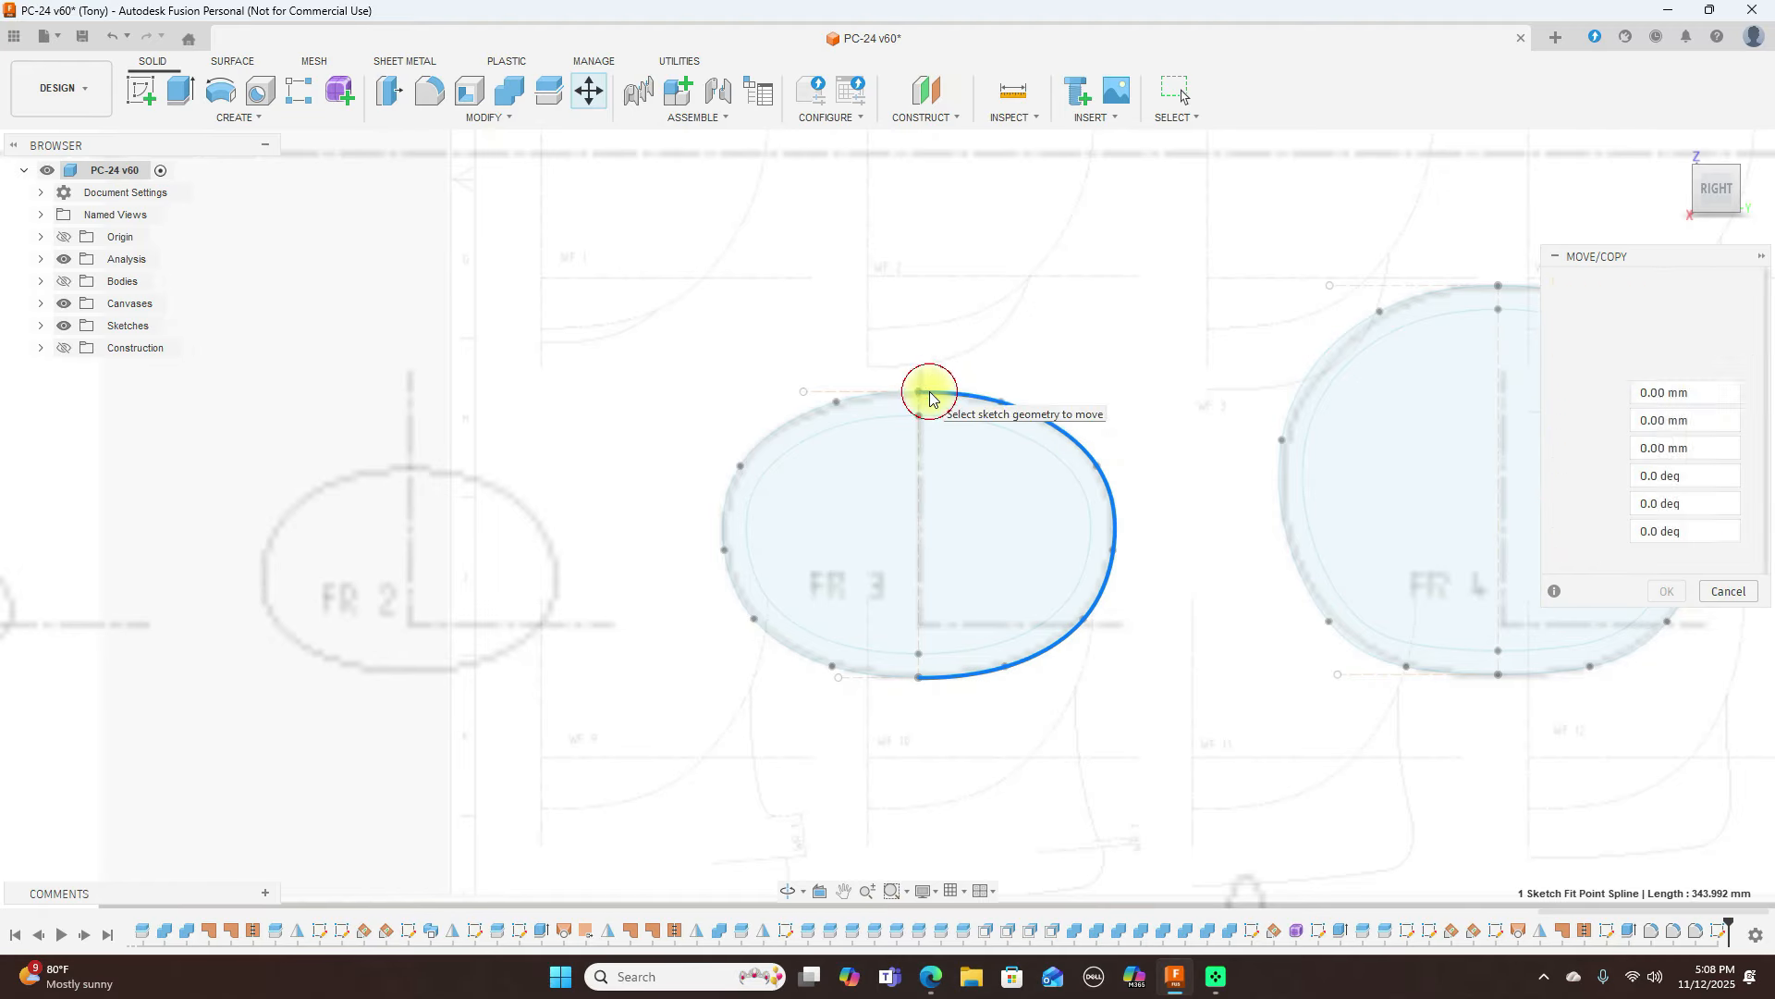
click(927, 418)
click(920, 444)
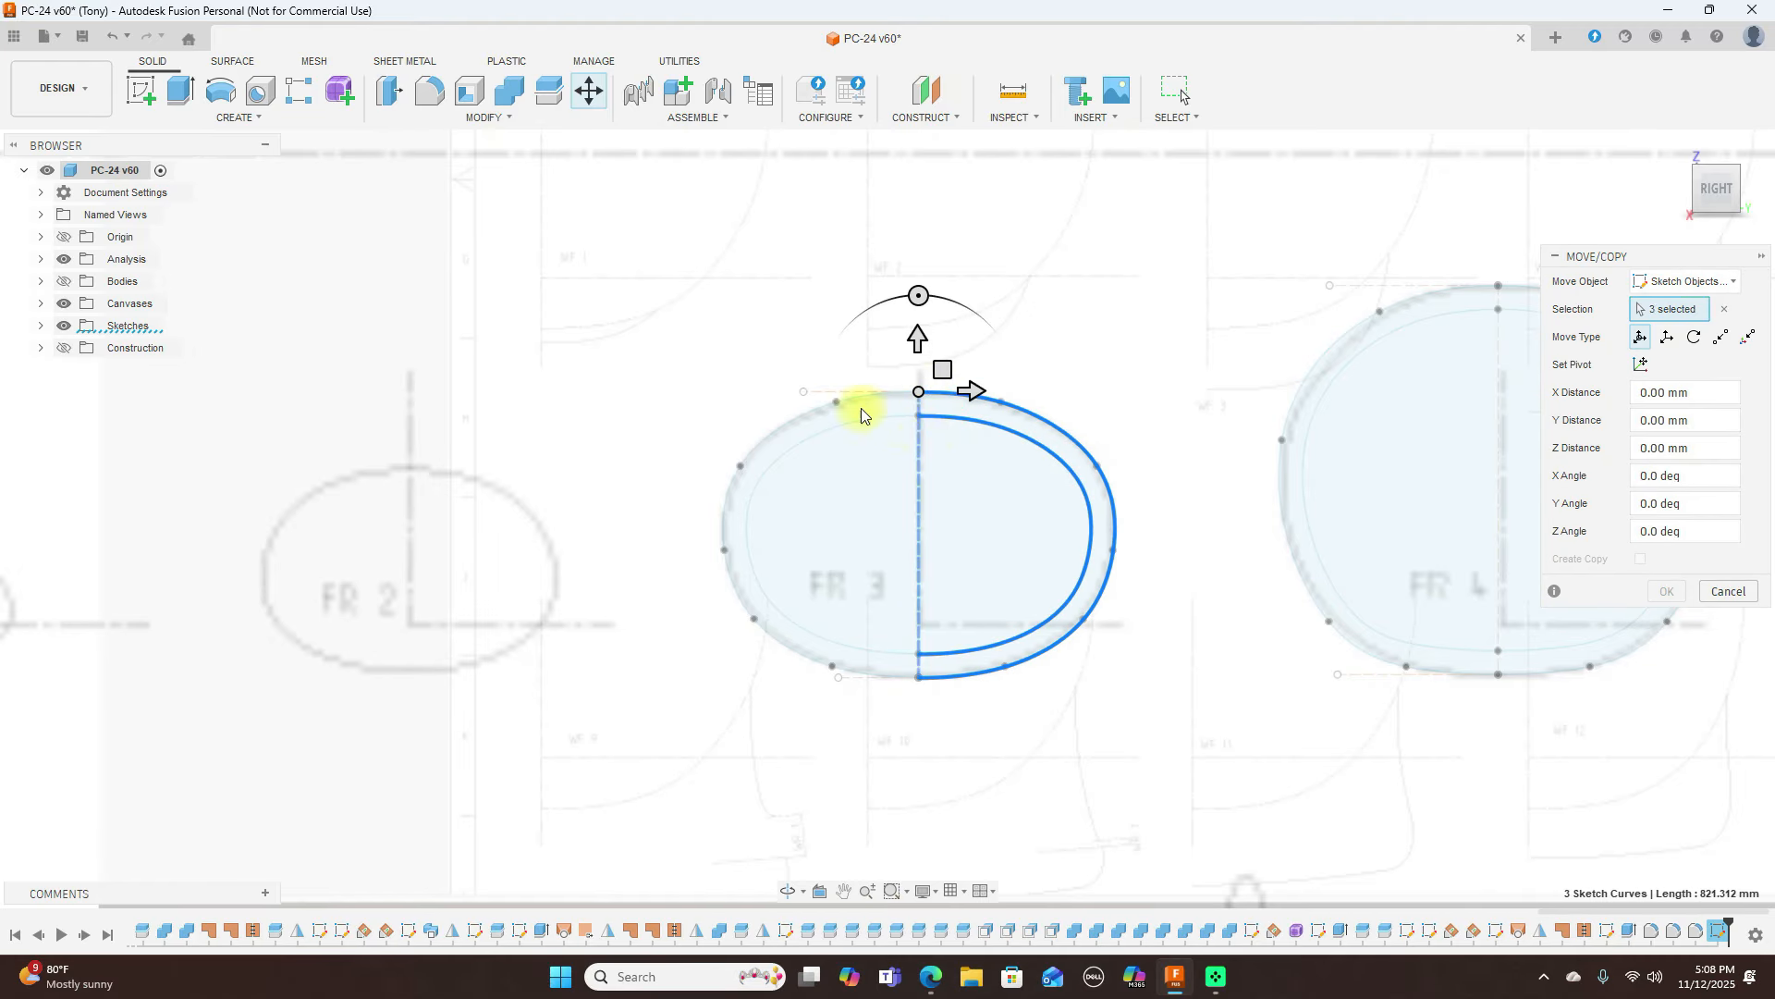
Add the left halves of FR 3's outlines and its upper and lower horizontal construction lines to the Move/Copy selection
click(823, 393)
click(814, 405)
click(820, 430)
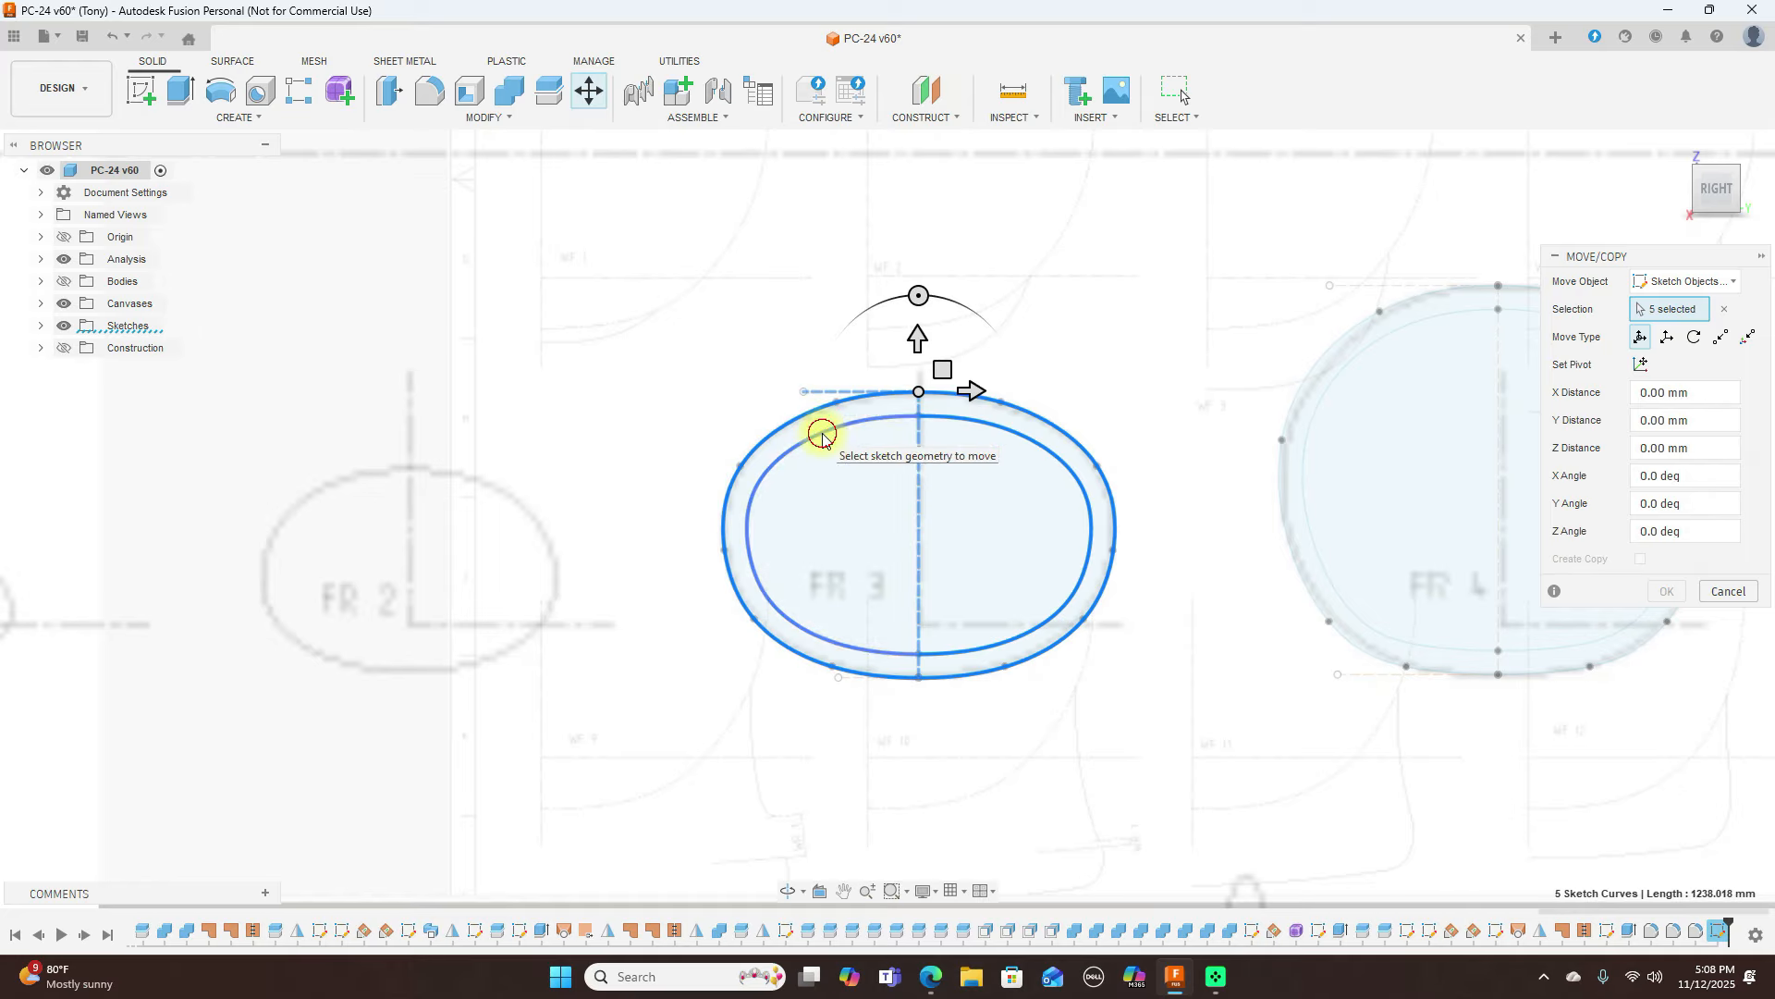
scroll(877, 743, up, 4)
click(817, 610)
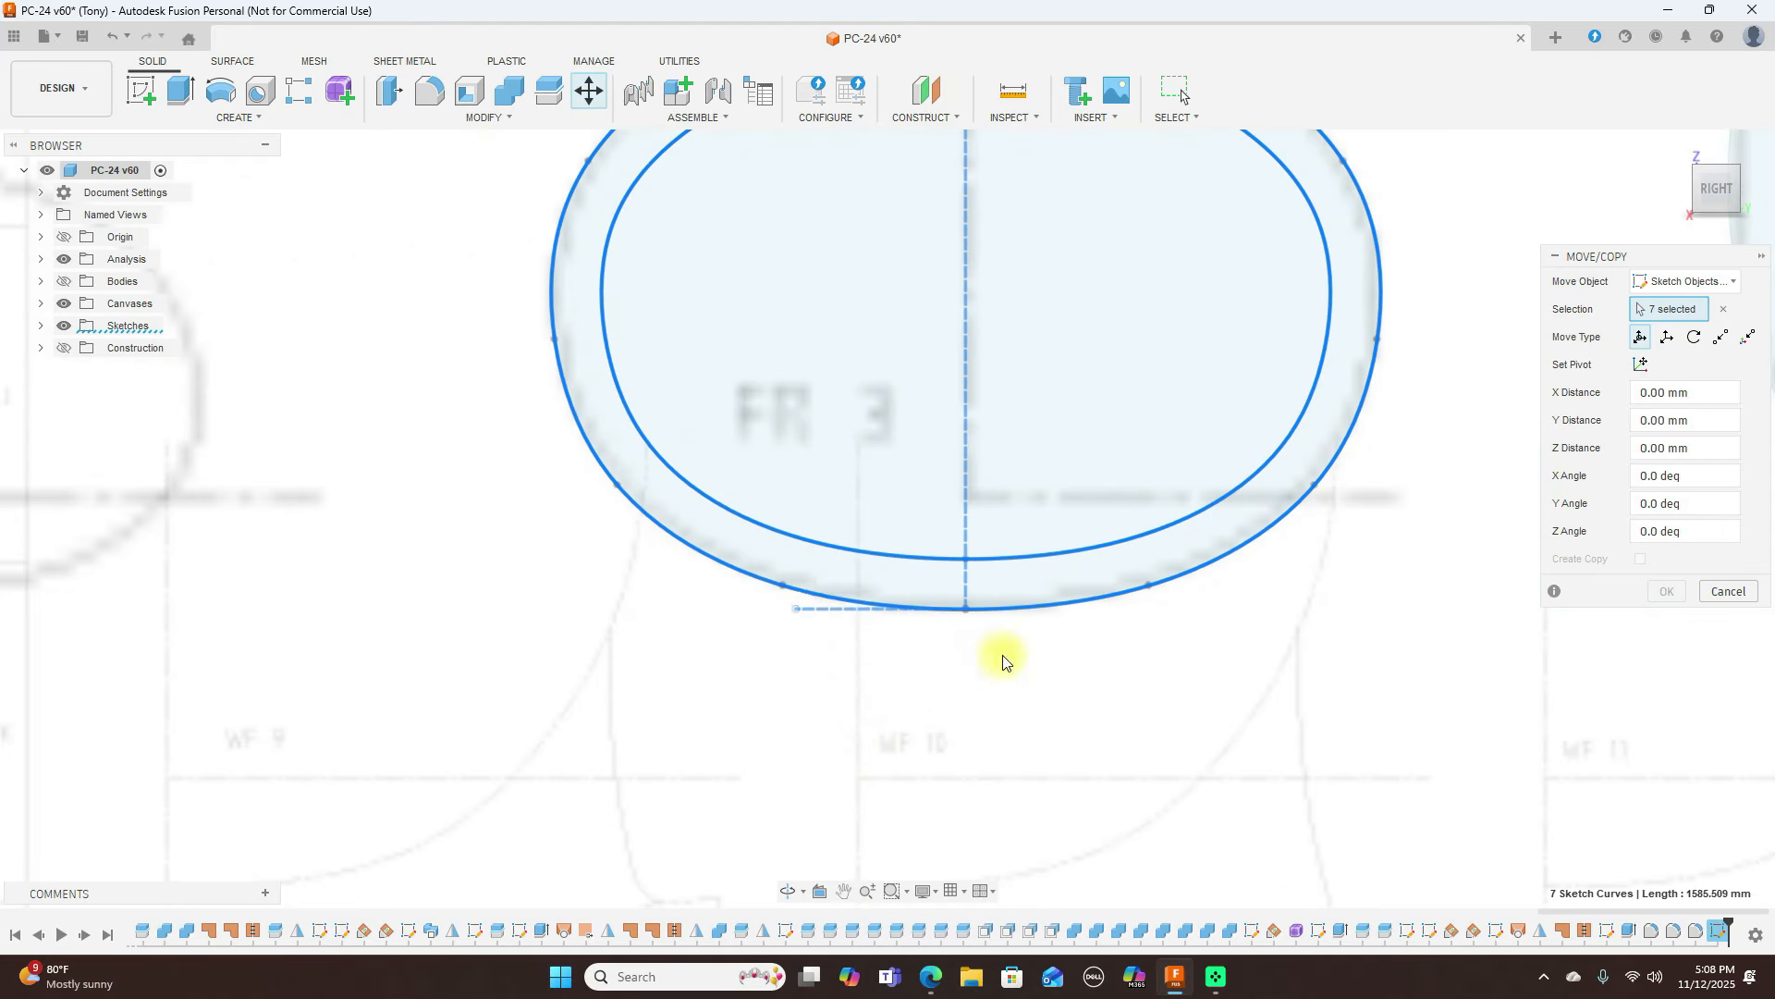
Move the selected FR 3 section onto its side-view station line, about -294.25 mm in X and 583.60 mm in Y
scroll(1078, 666, down, 4)
scroll(1237, 458, down, 3)
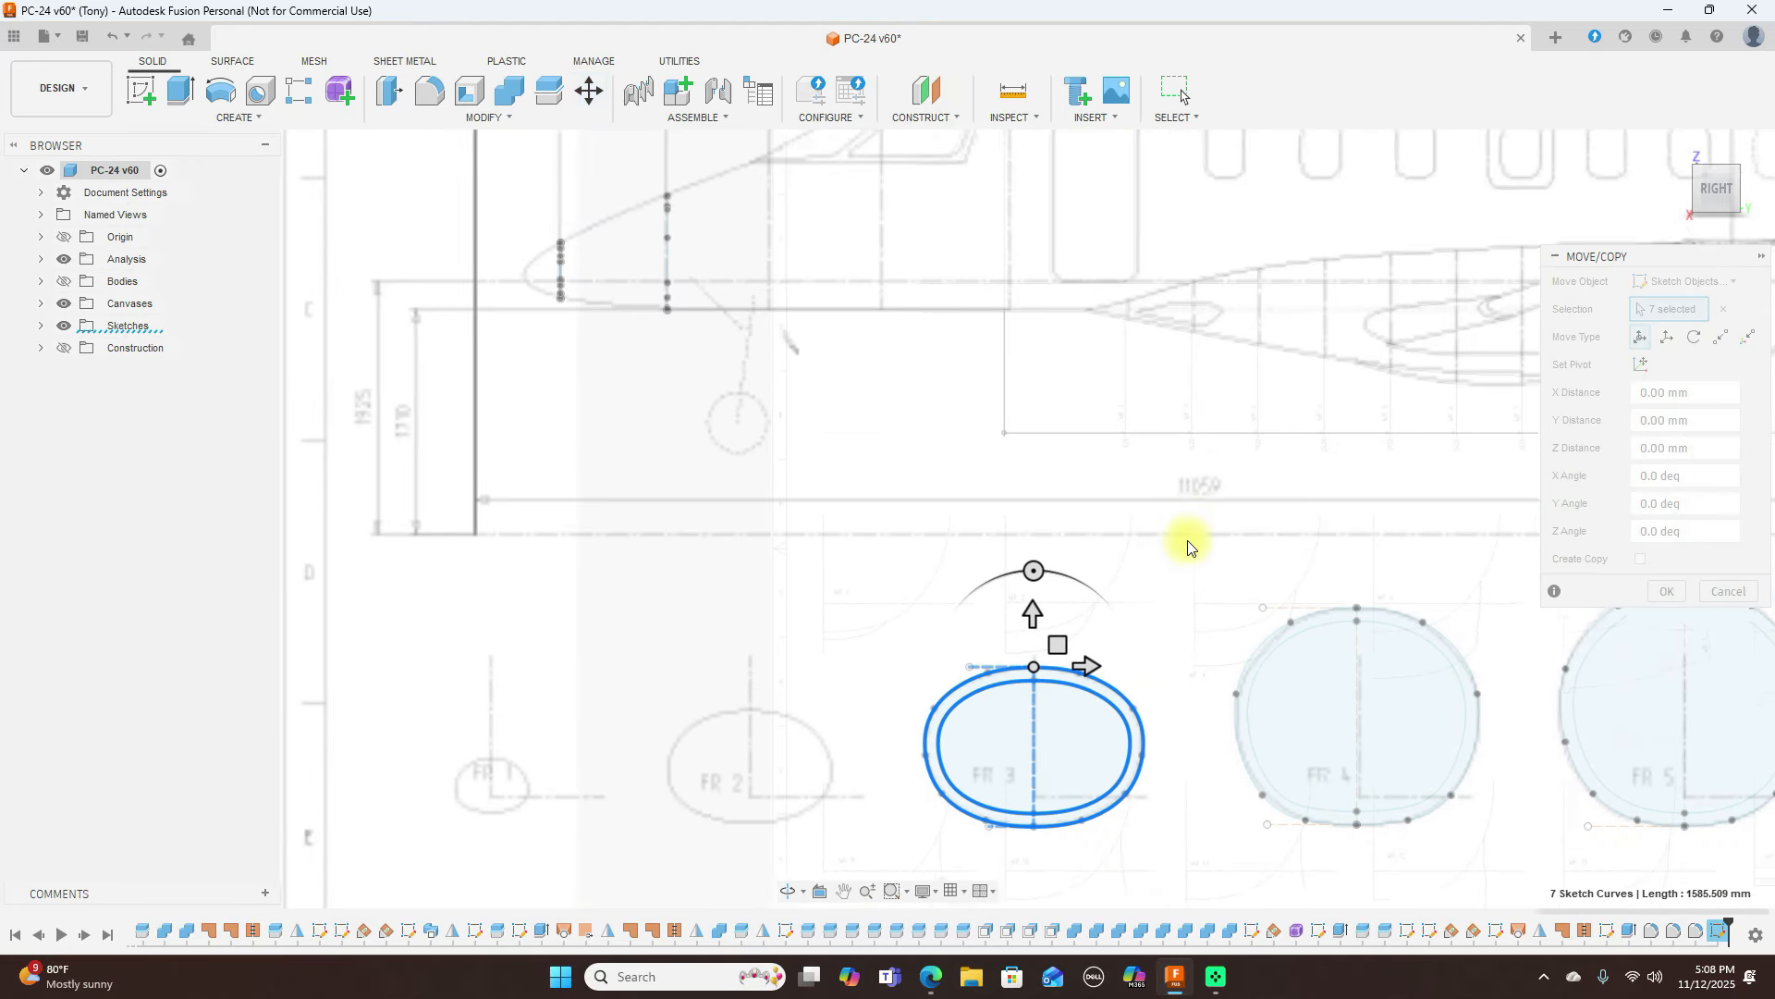
drag(1108, 616, 929, 271)
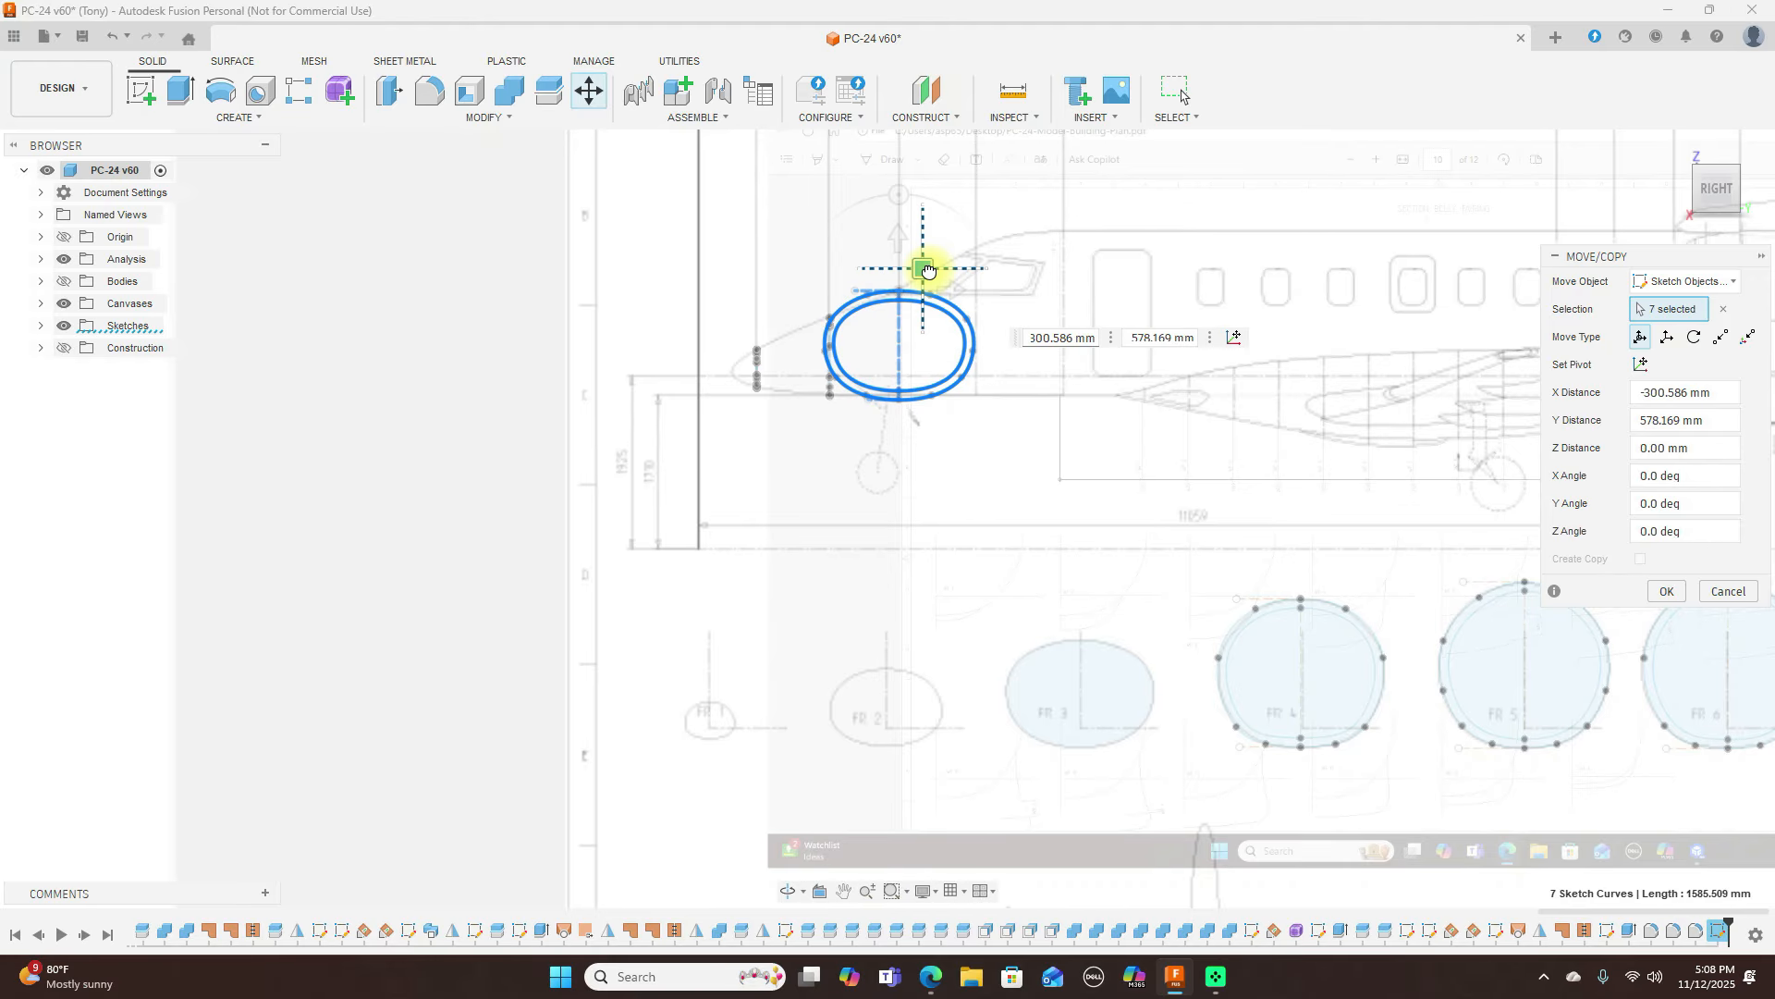
scroll(786, 425, up, 5)
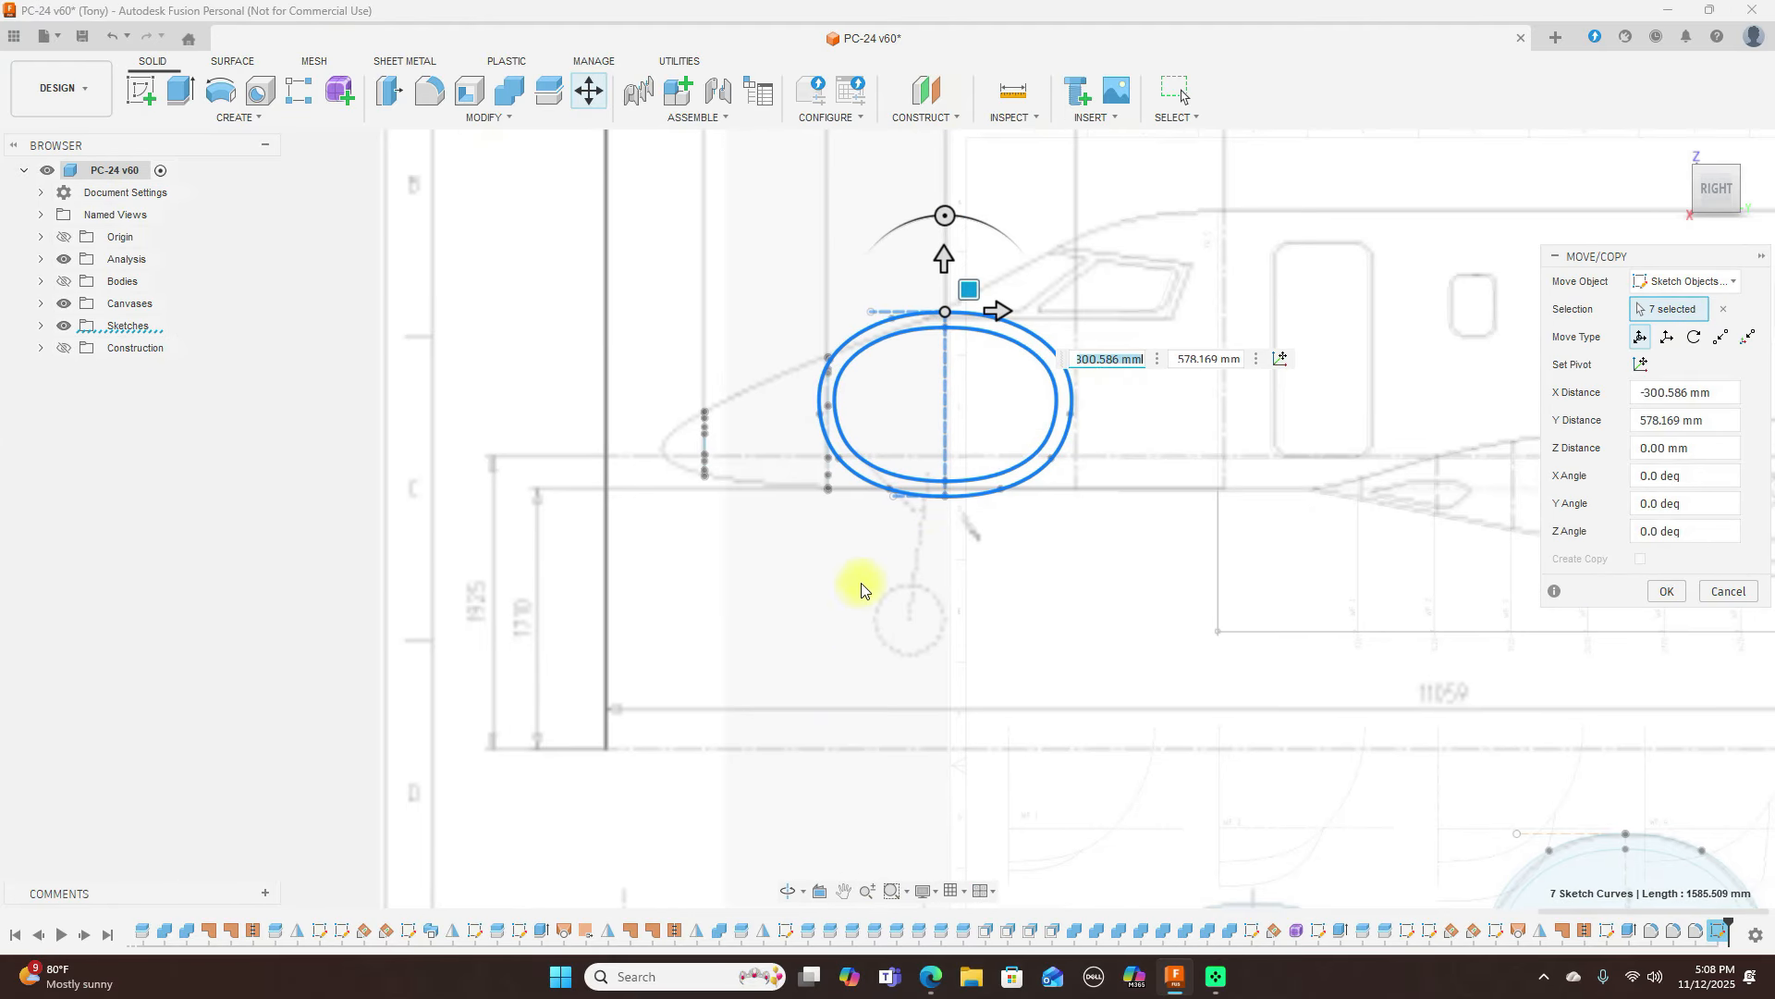
mouse_move(971, 288)
mouse_down()
mouse_move(992, 280)
mouse_move(974, 282)
mouse_up()
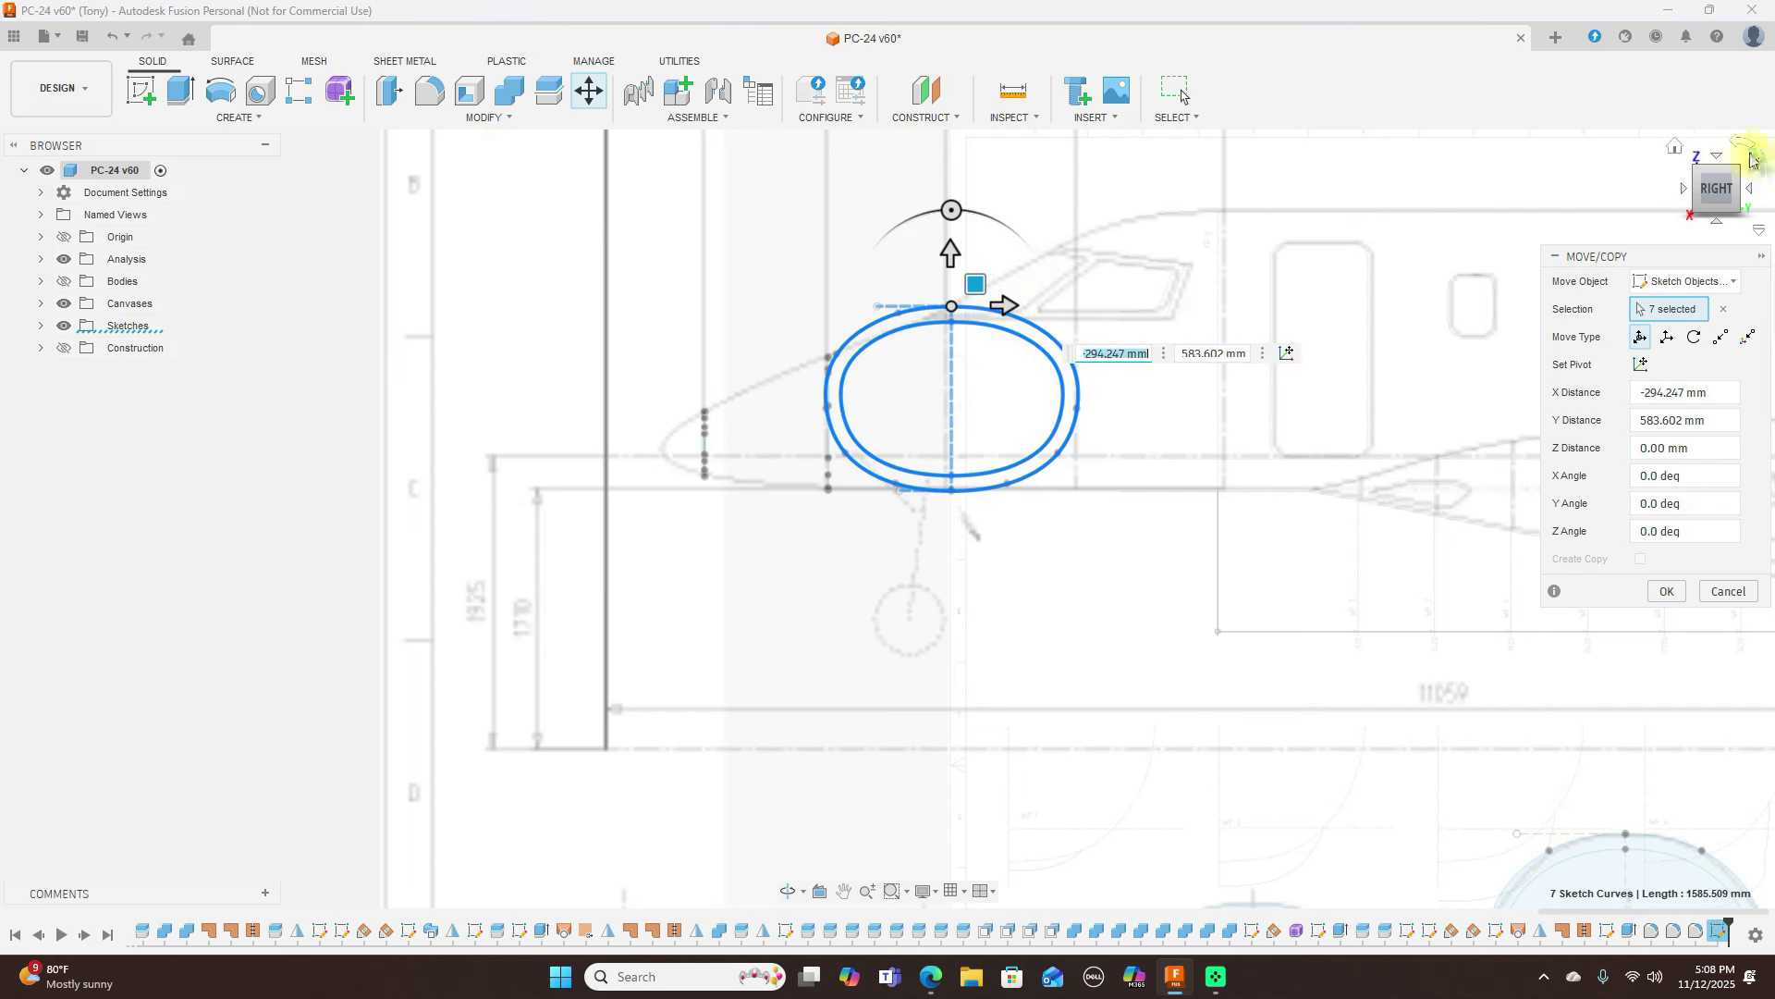
Rotate the FR 3 section -90 degrees about Y, apply the move and return to the side view
click(1720, 159)
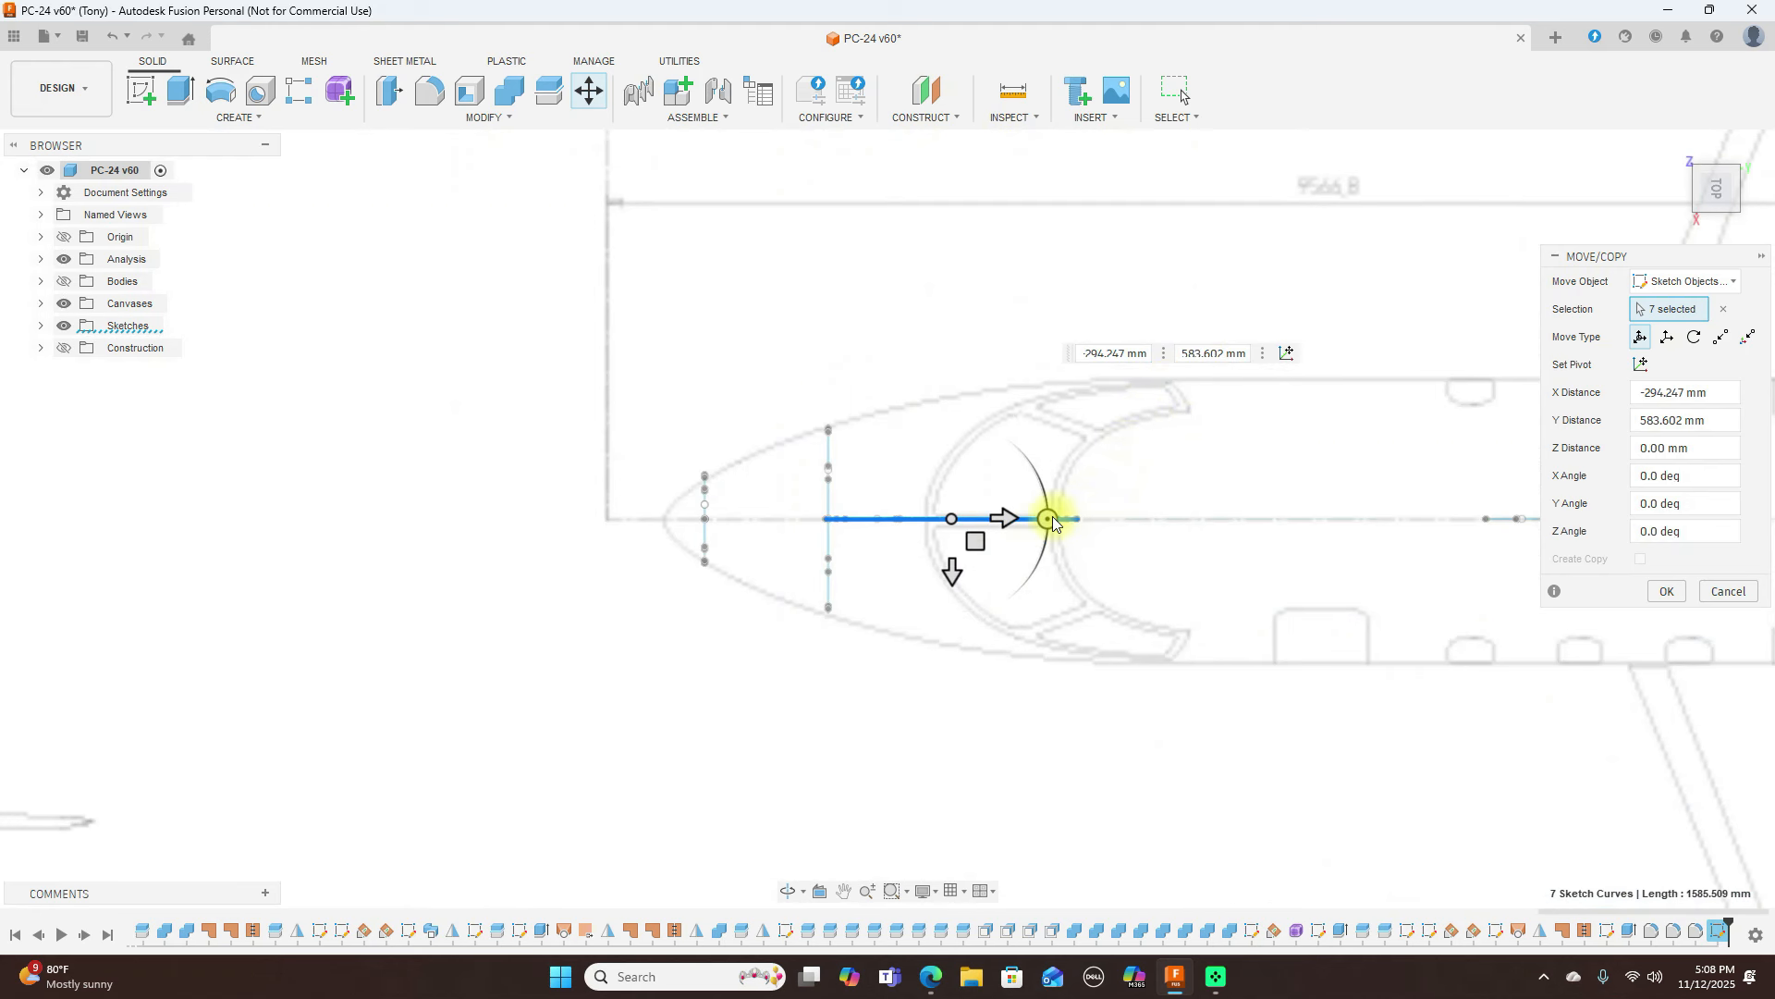
drag(1047, 519, 953, 603)
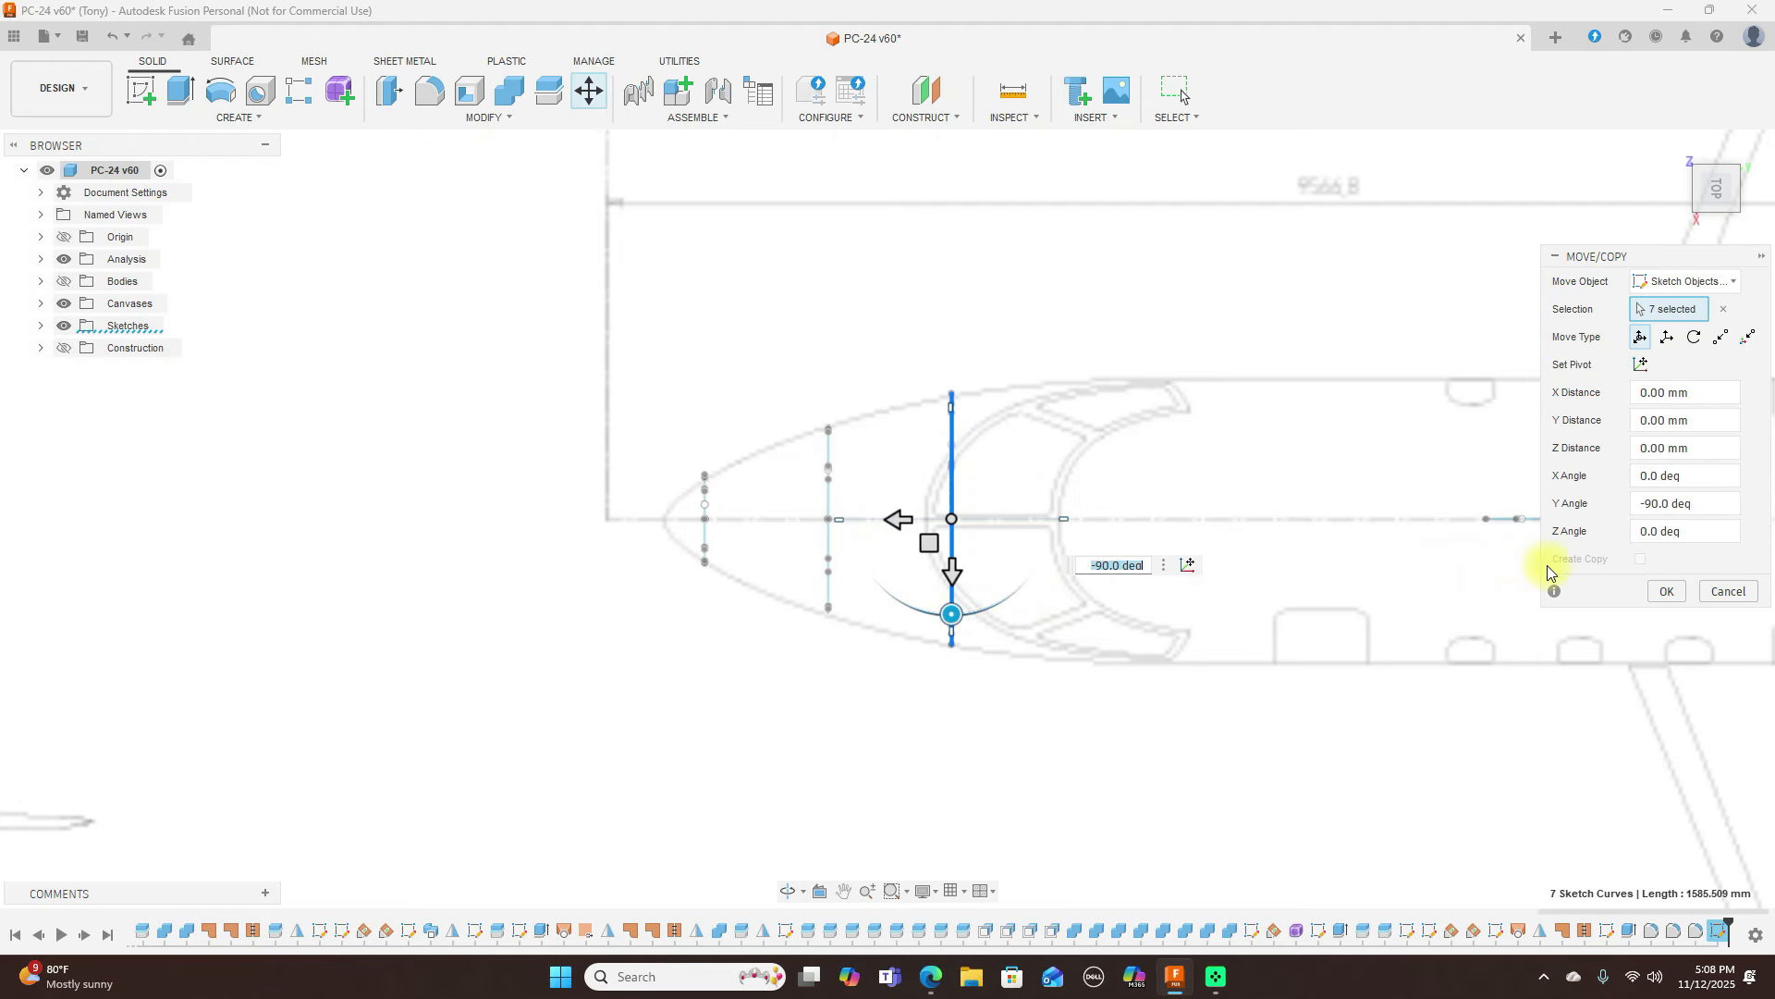
click(1670, 594)
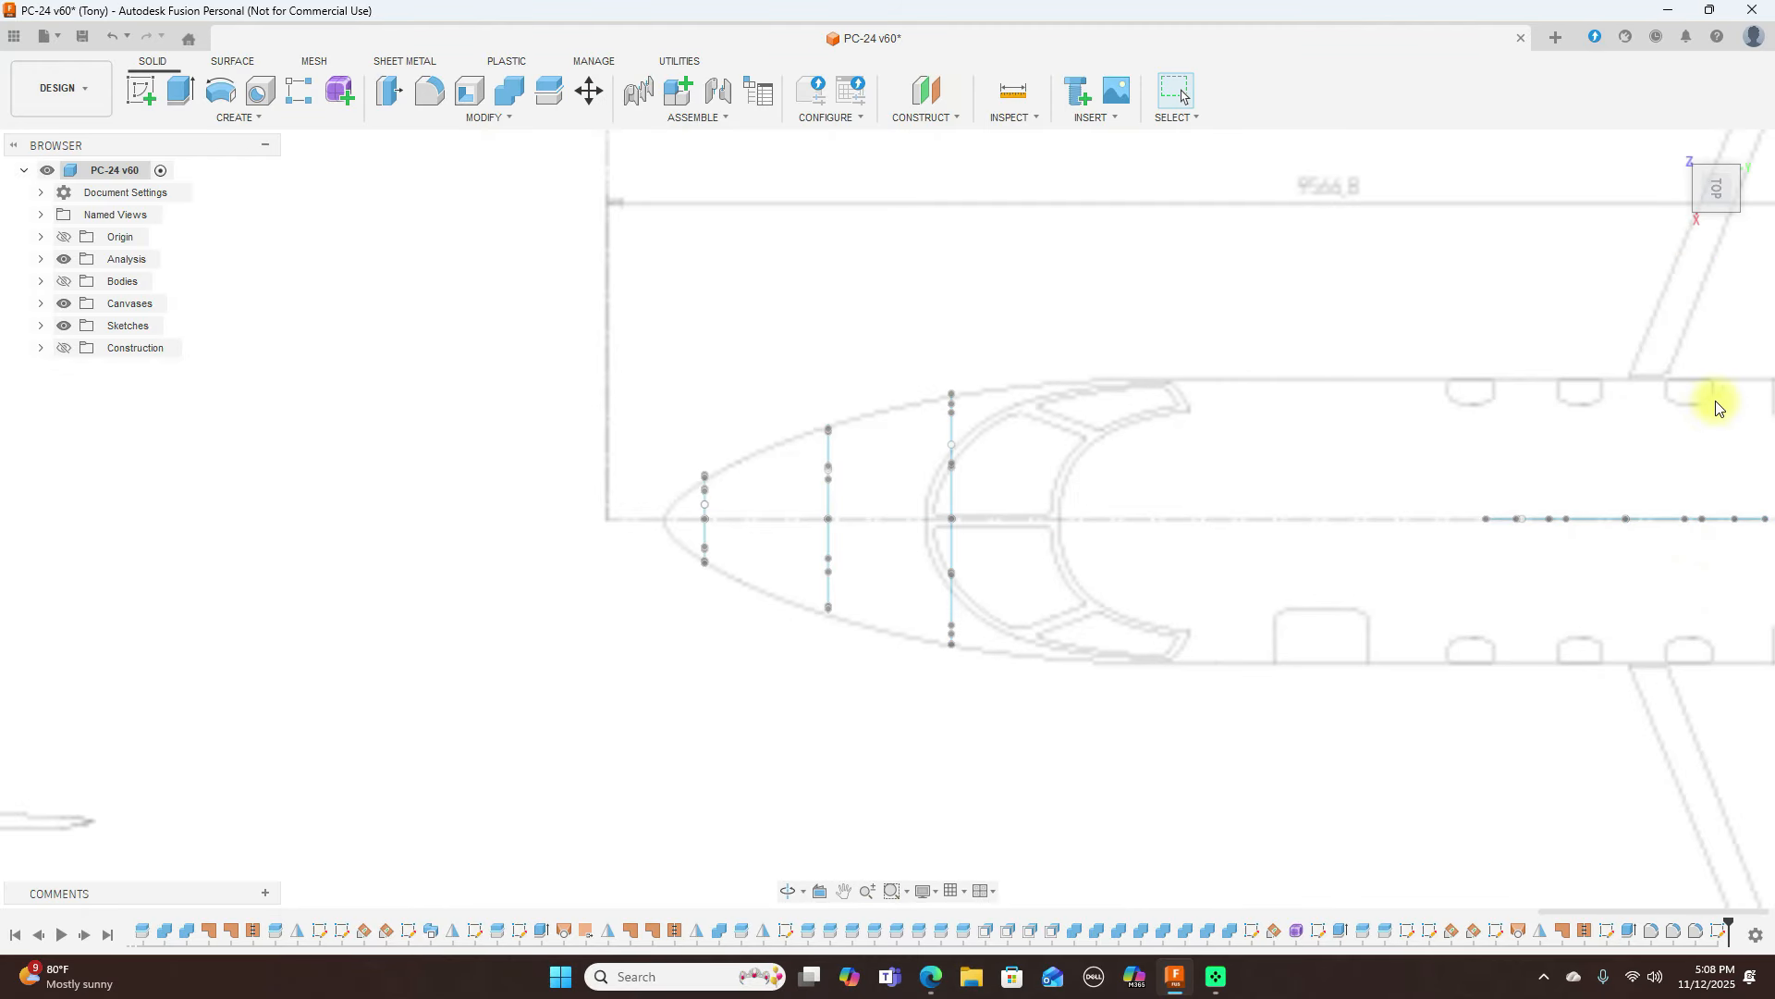
click(1718, 226)
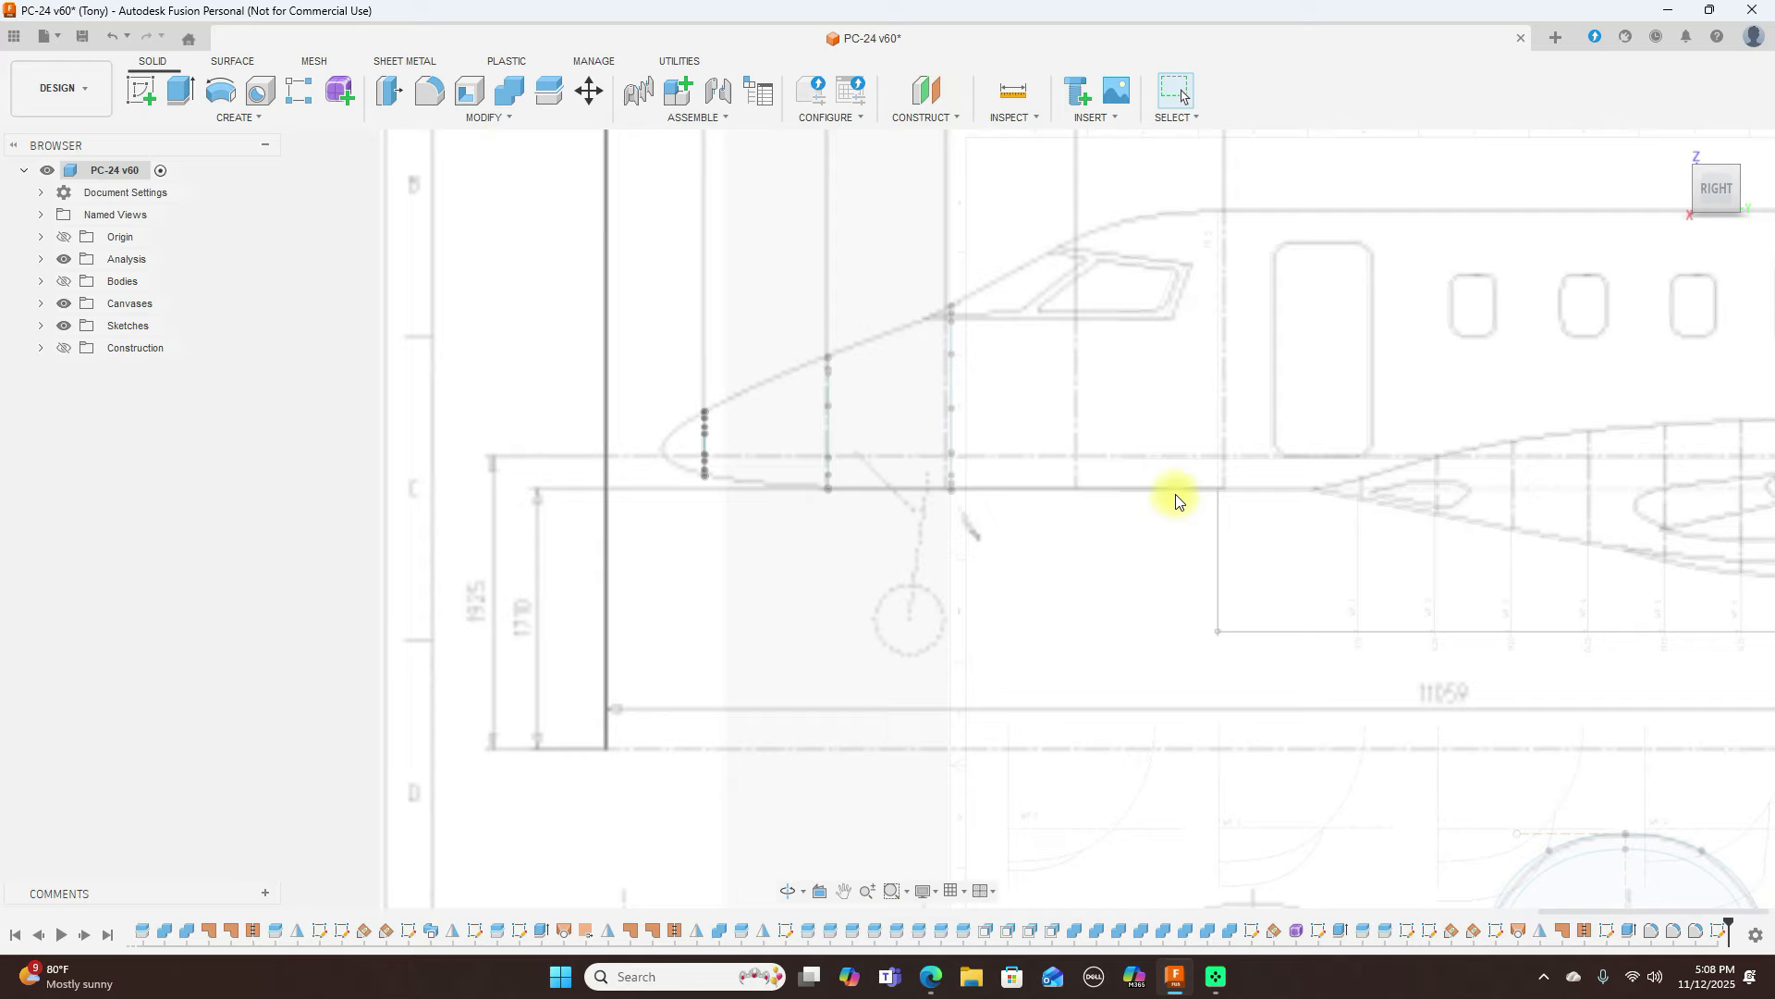
Start Move/Copy for sketch objects and select FR 4's outer and inner outline halves, vertical centerline and both horizontal construction lines
scroll(1176, 499, down, 5)
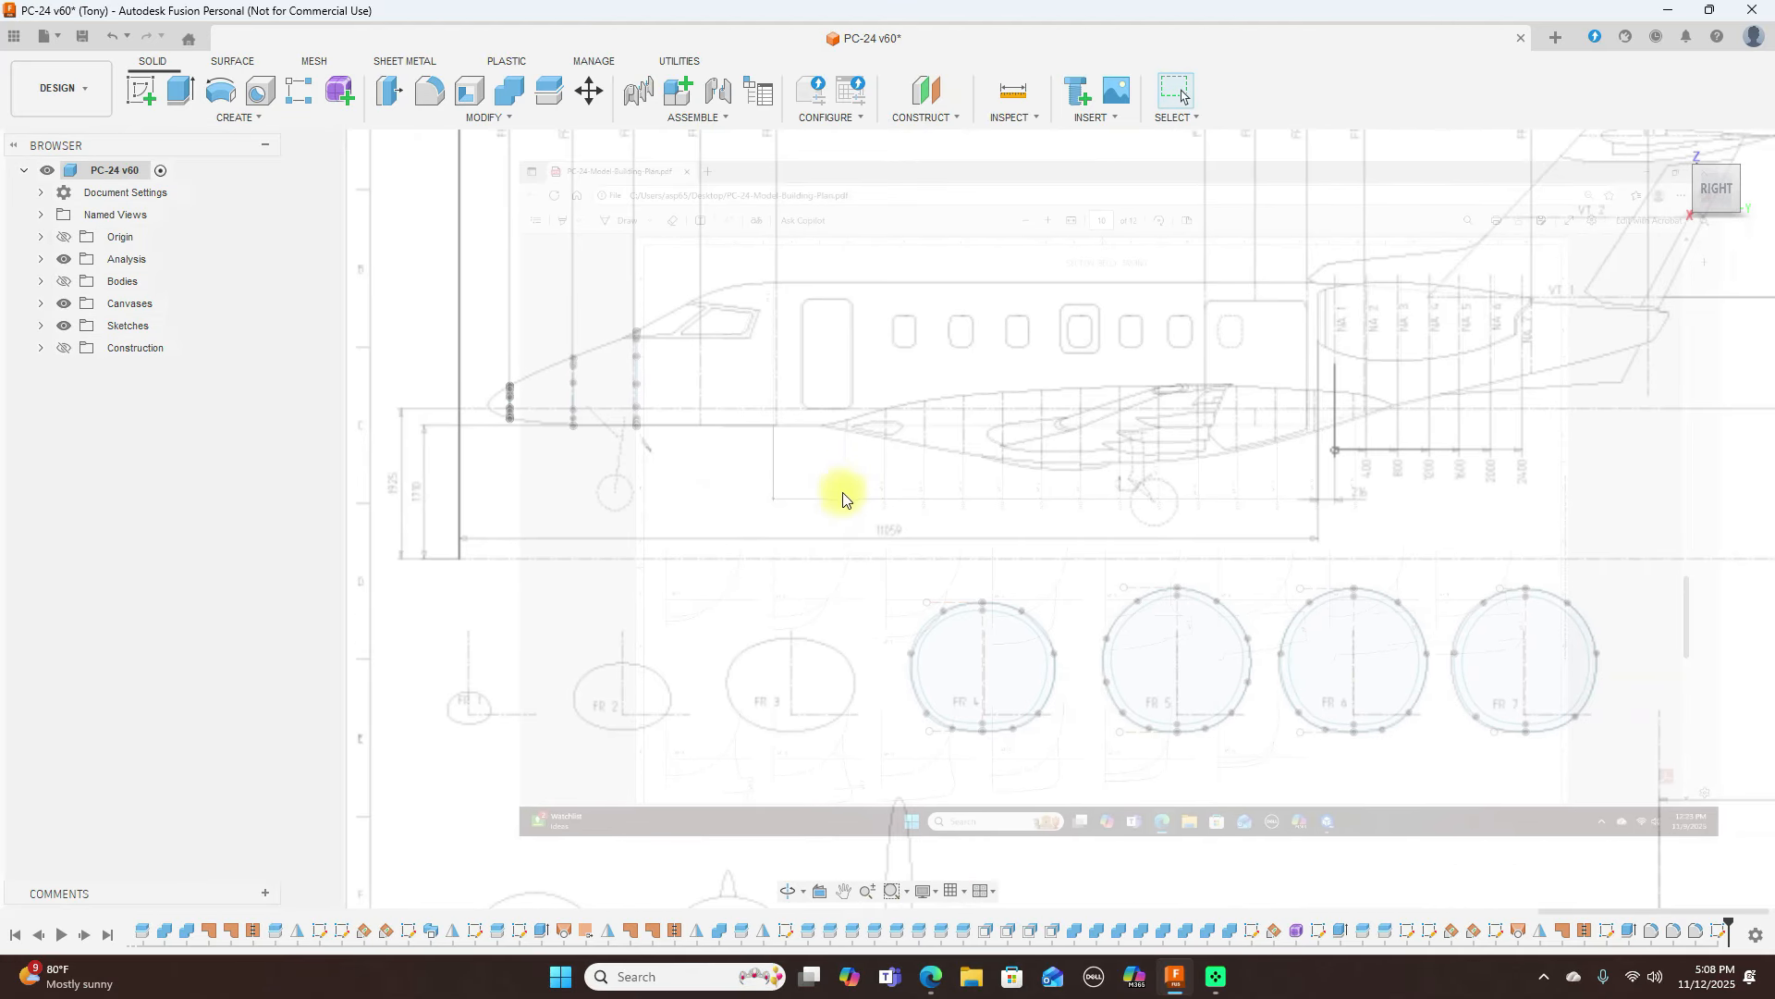
scroll(884, 464, up, 1)
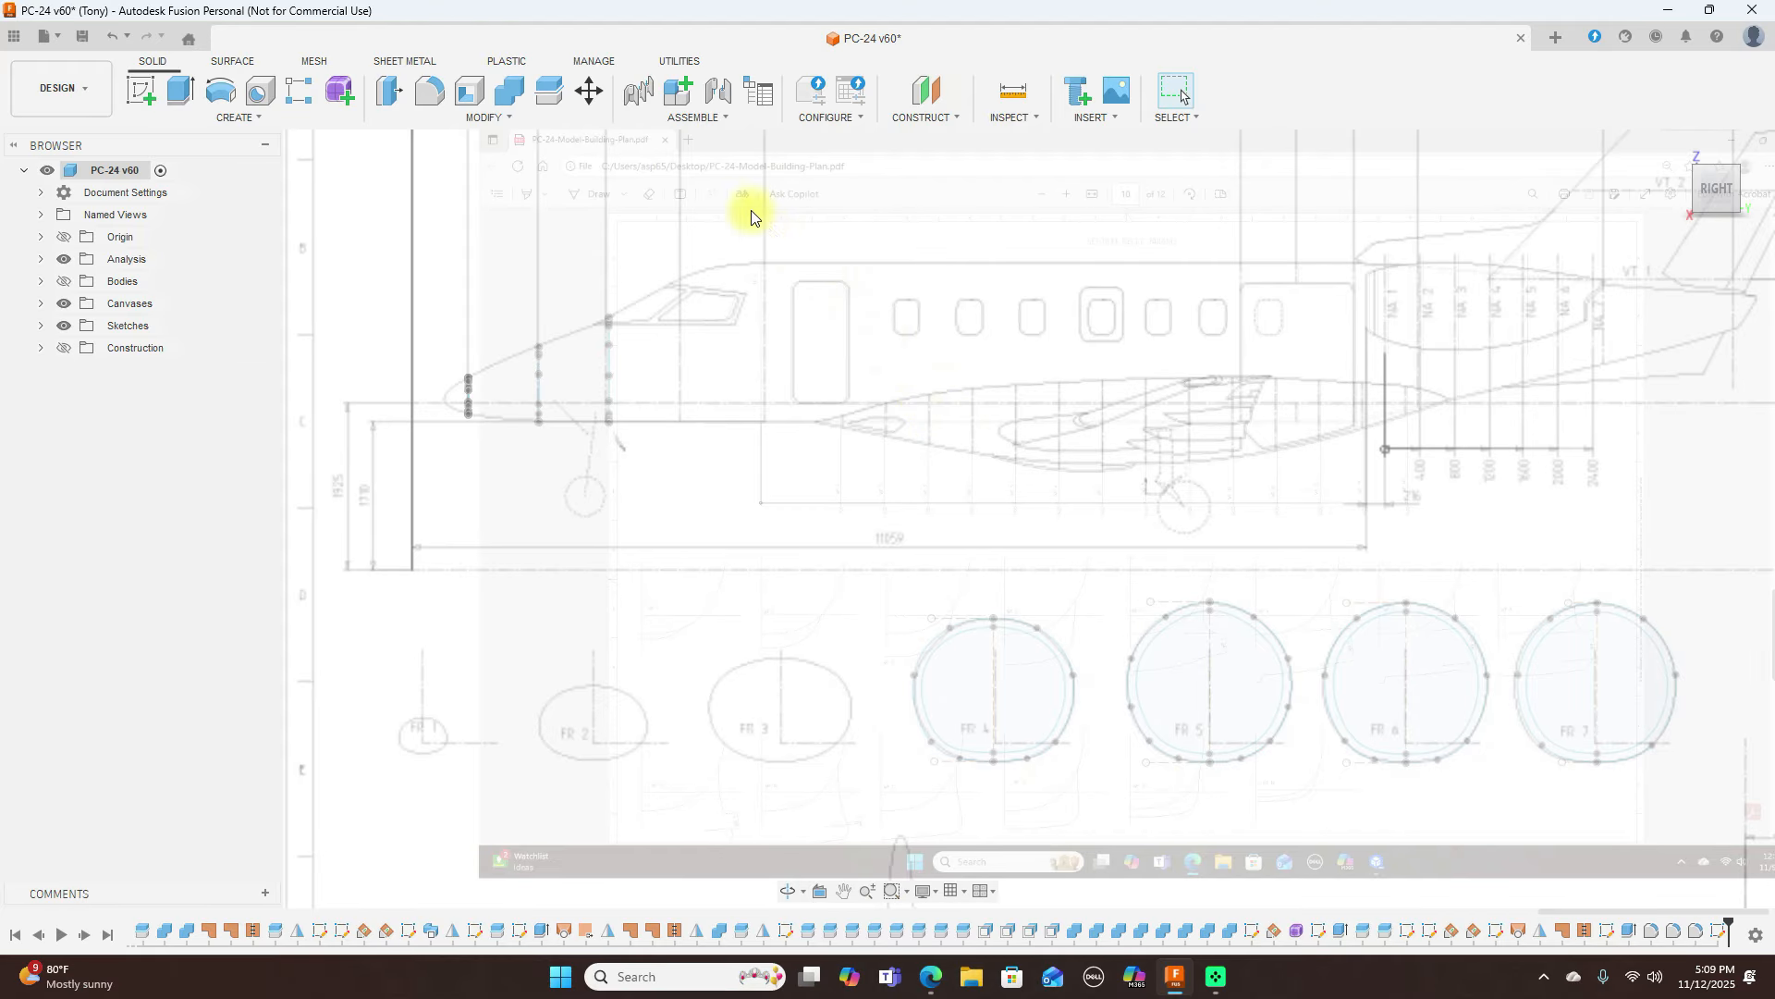
click(588, 92)
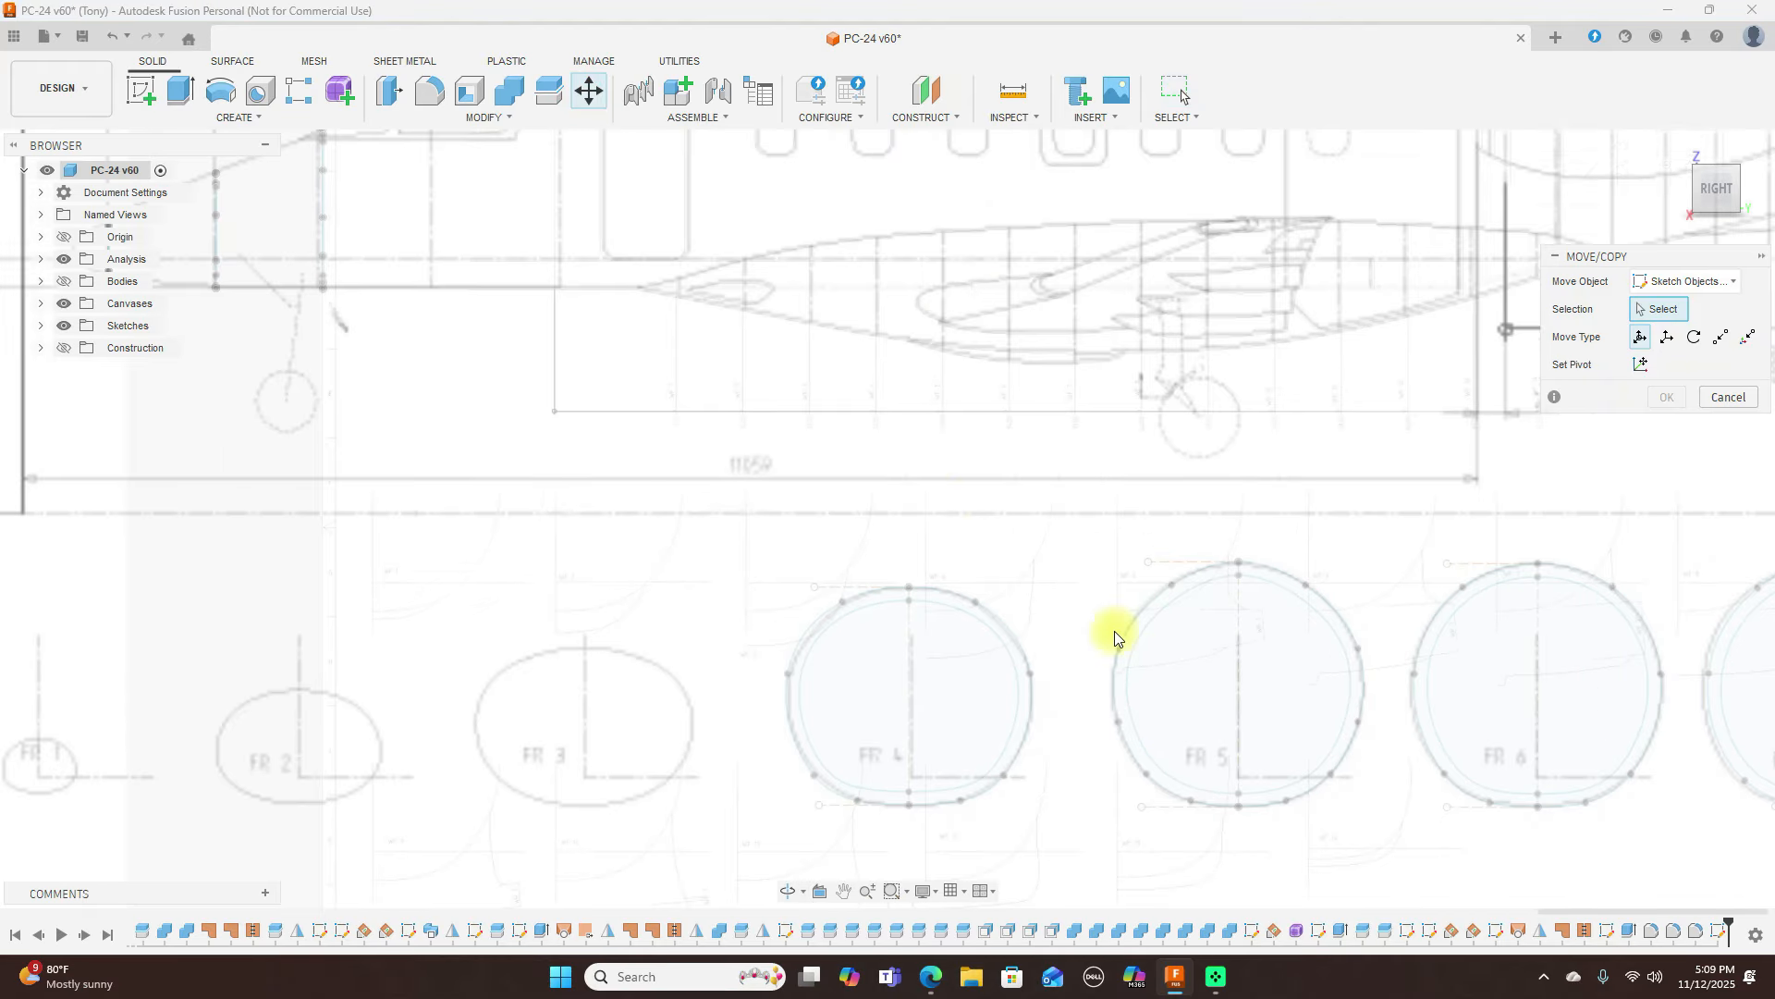
scroll(1118, 629, up, 3)
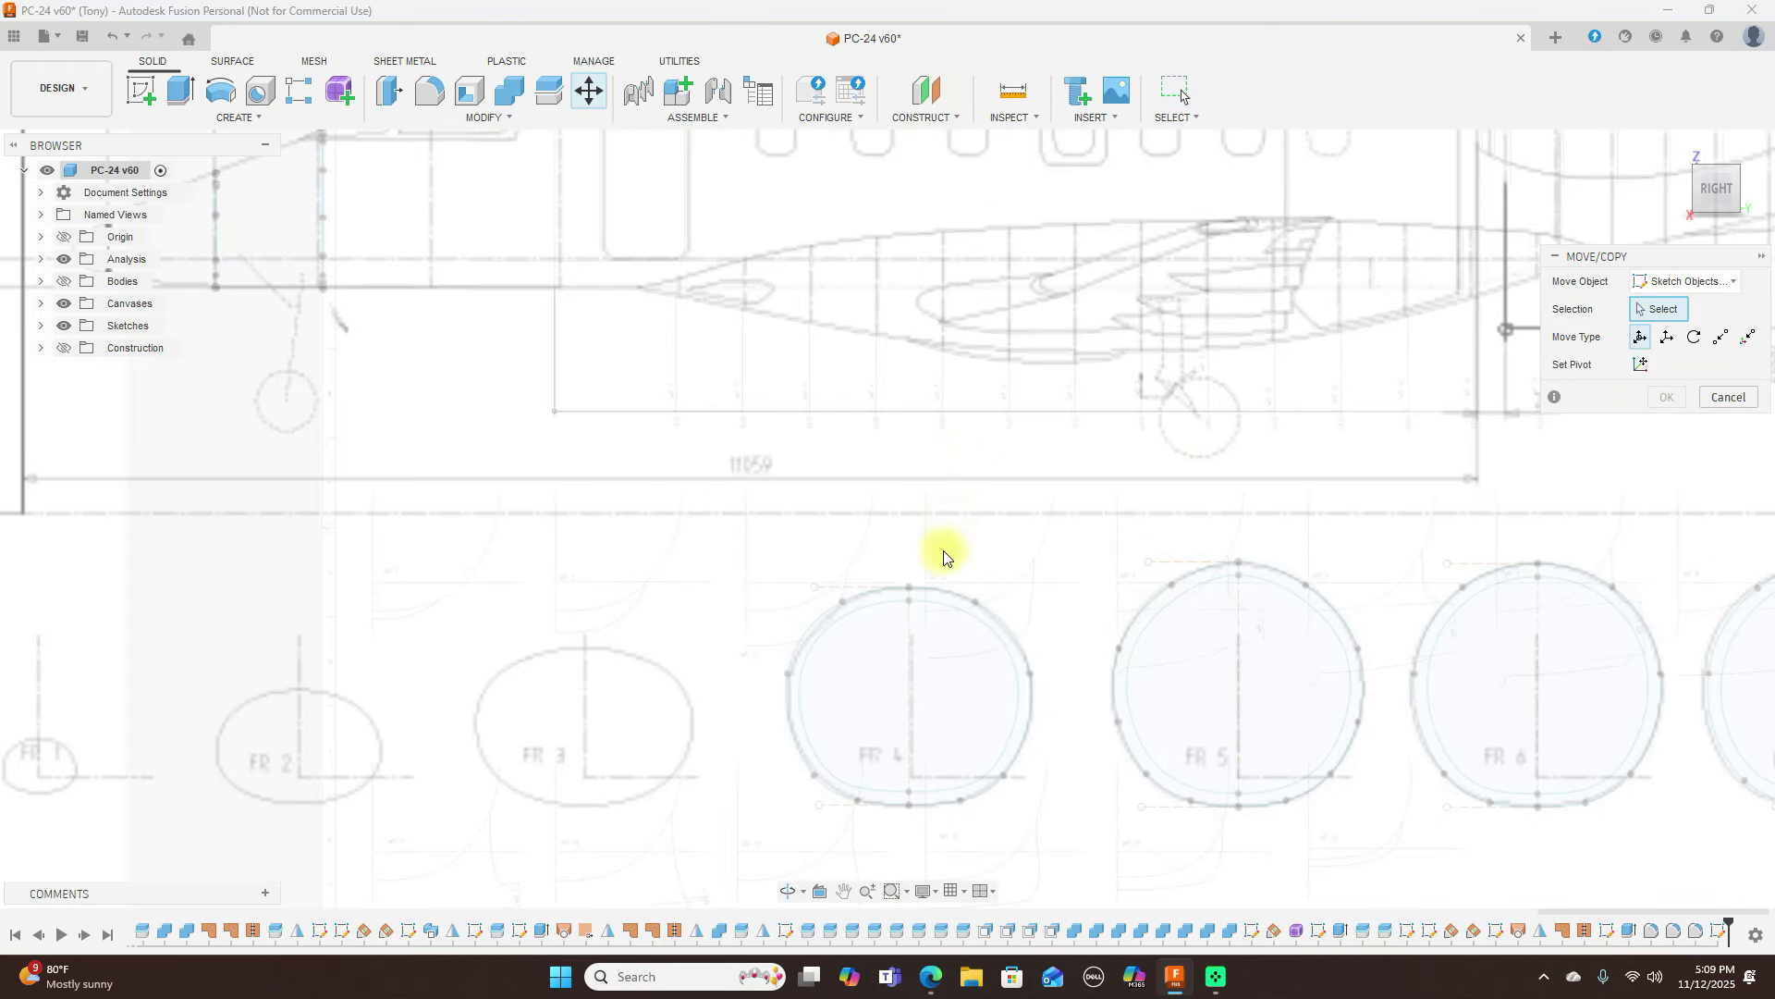
click(919, 593)
click(922, 603)
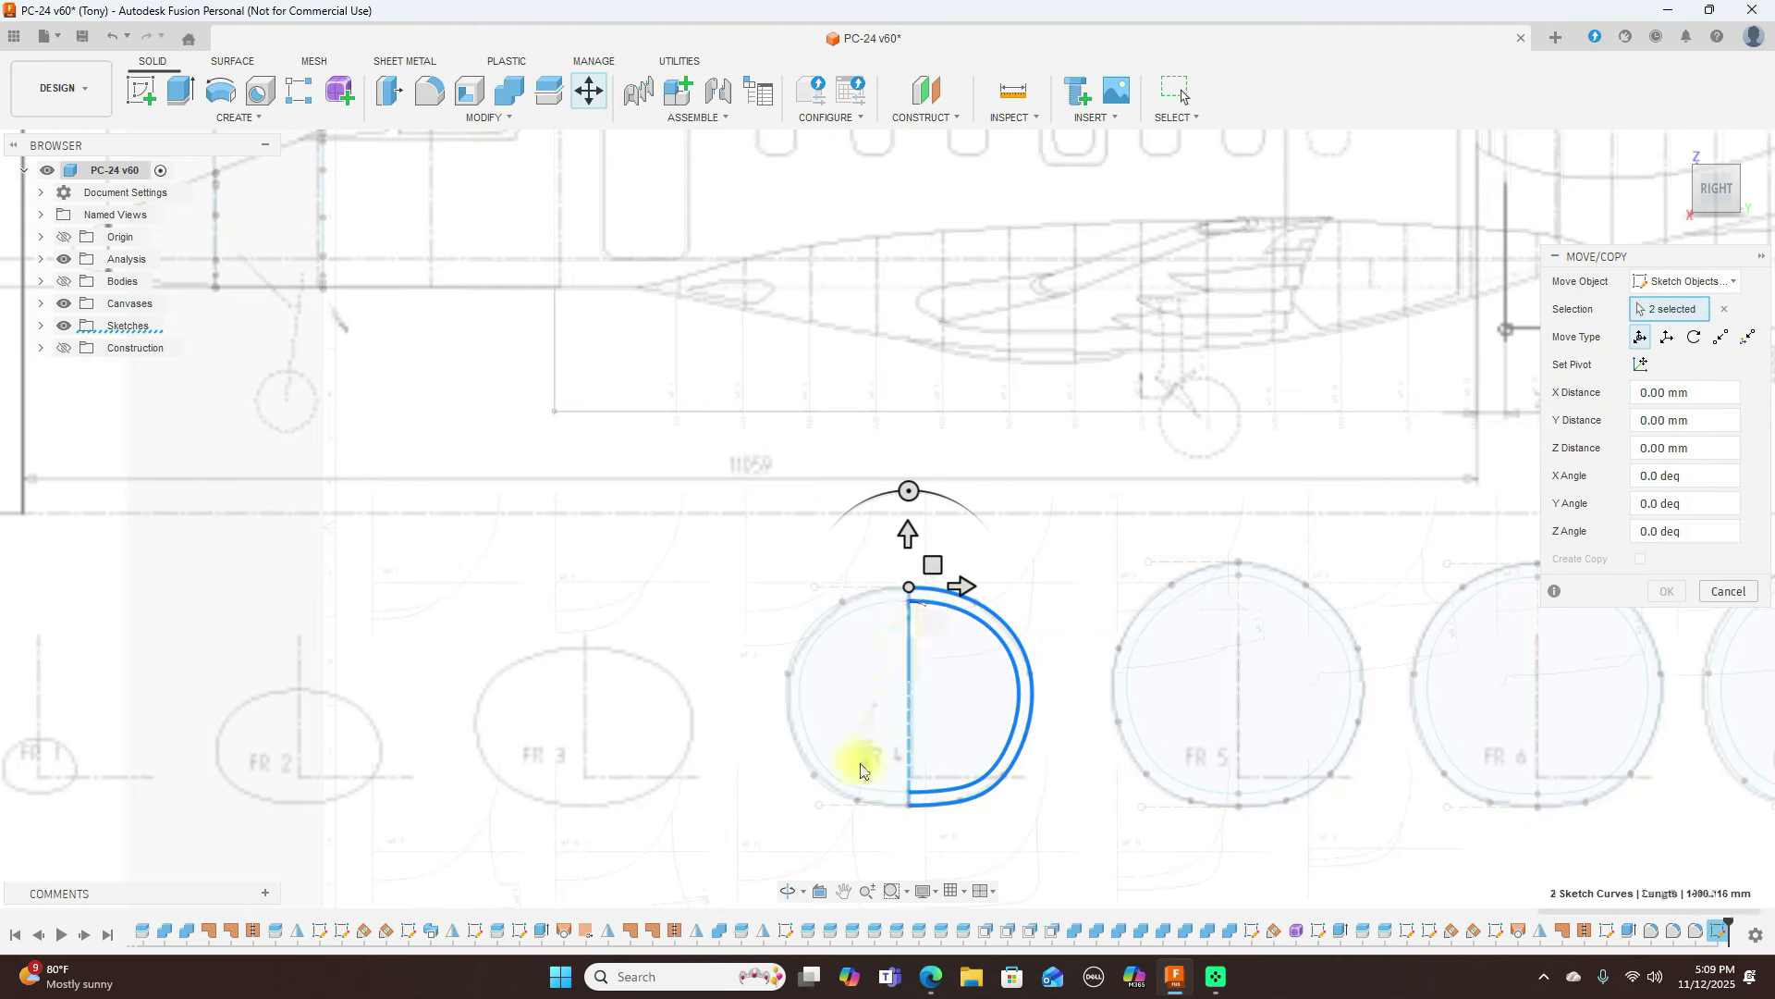
click(870, 795)
click(865, 806)
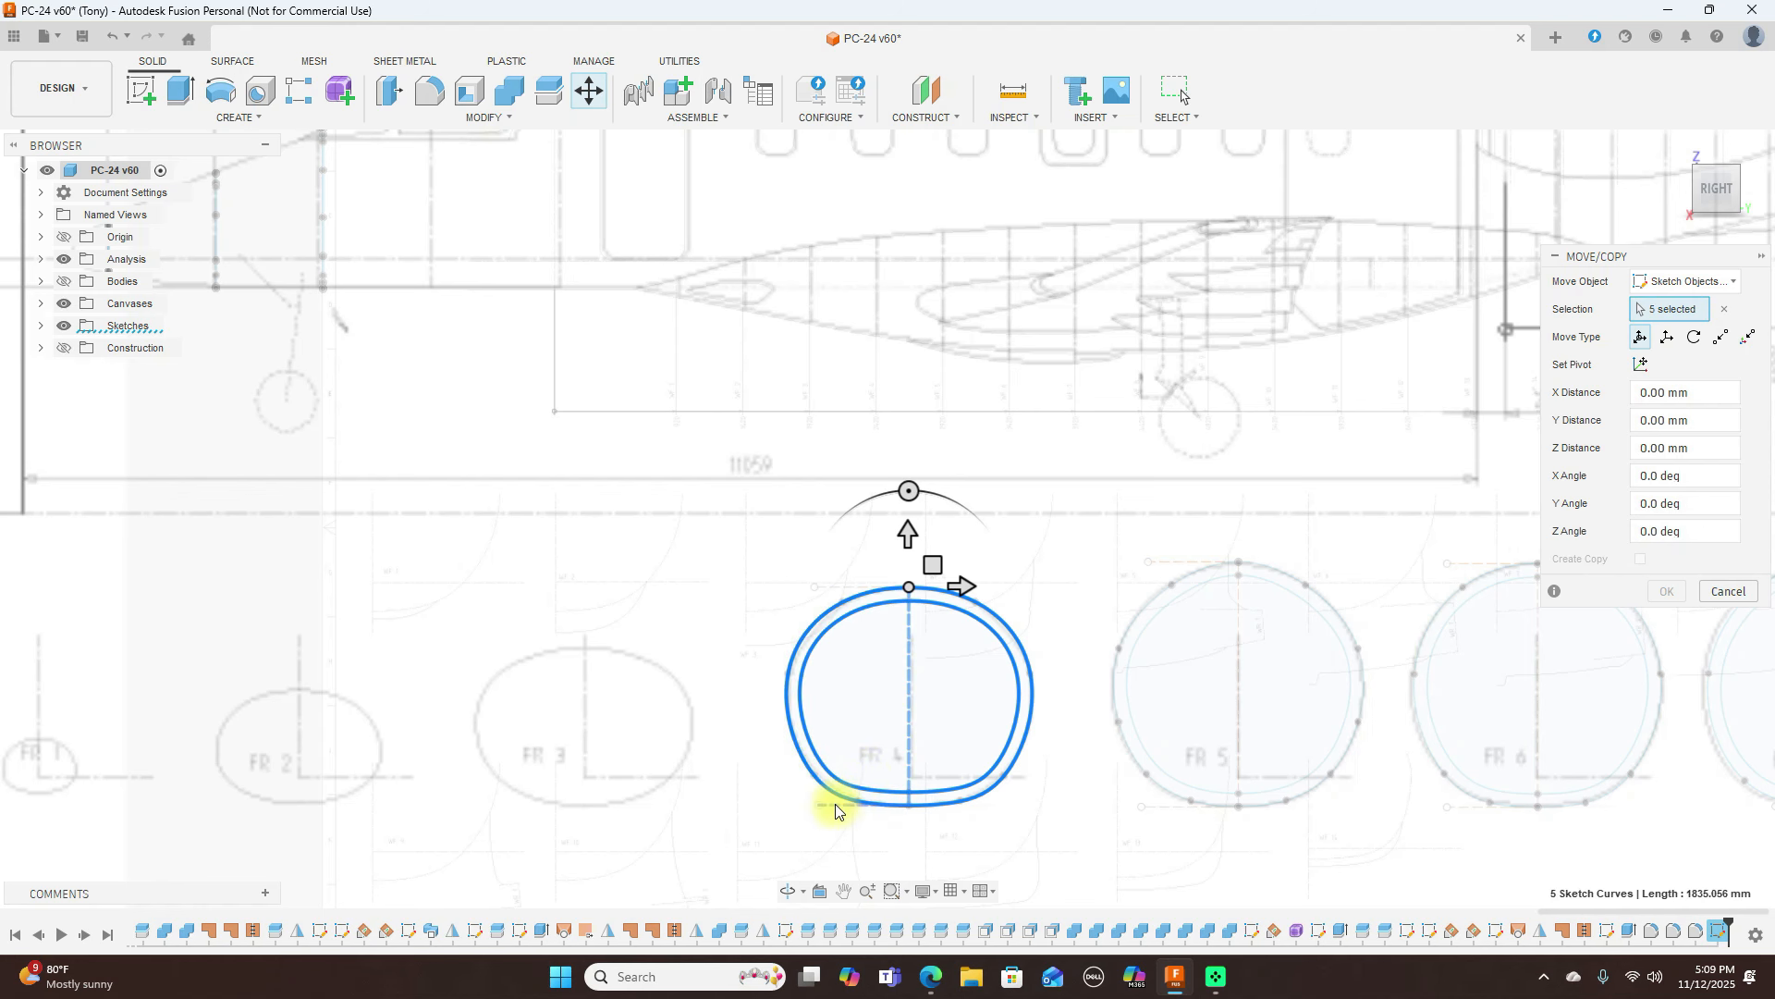
click(886, 589)
Move the selected FR 4 section onto its side-view station line, about -536.91 mm in X and 579.12 mm in Y
scroll(1101, 576, down, 4)
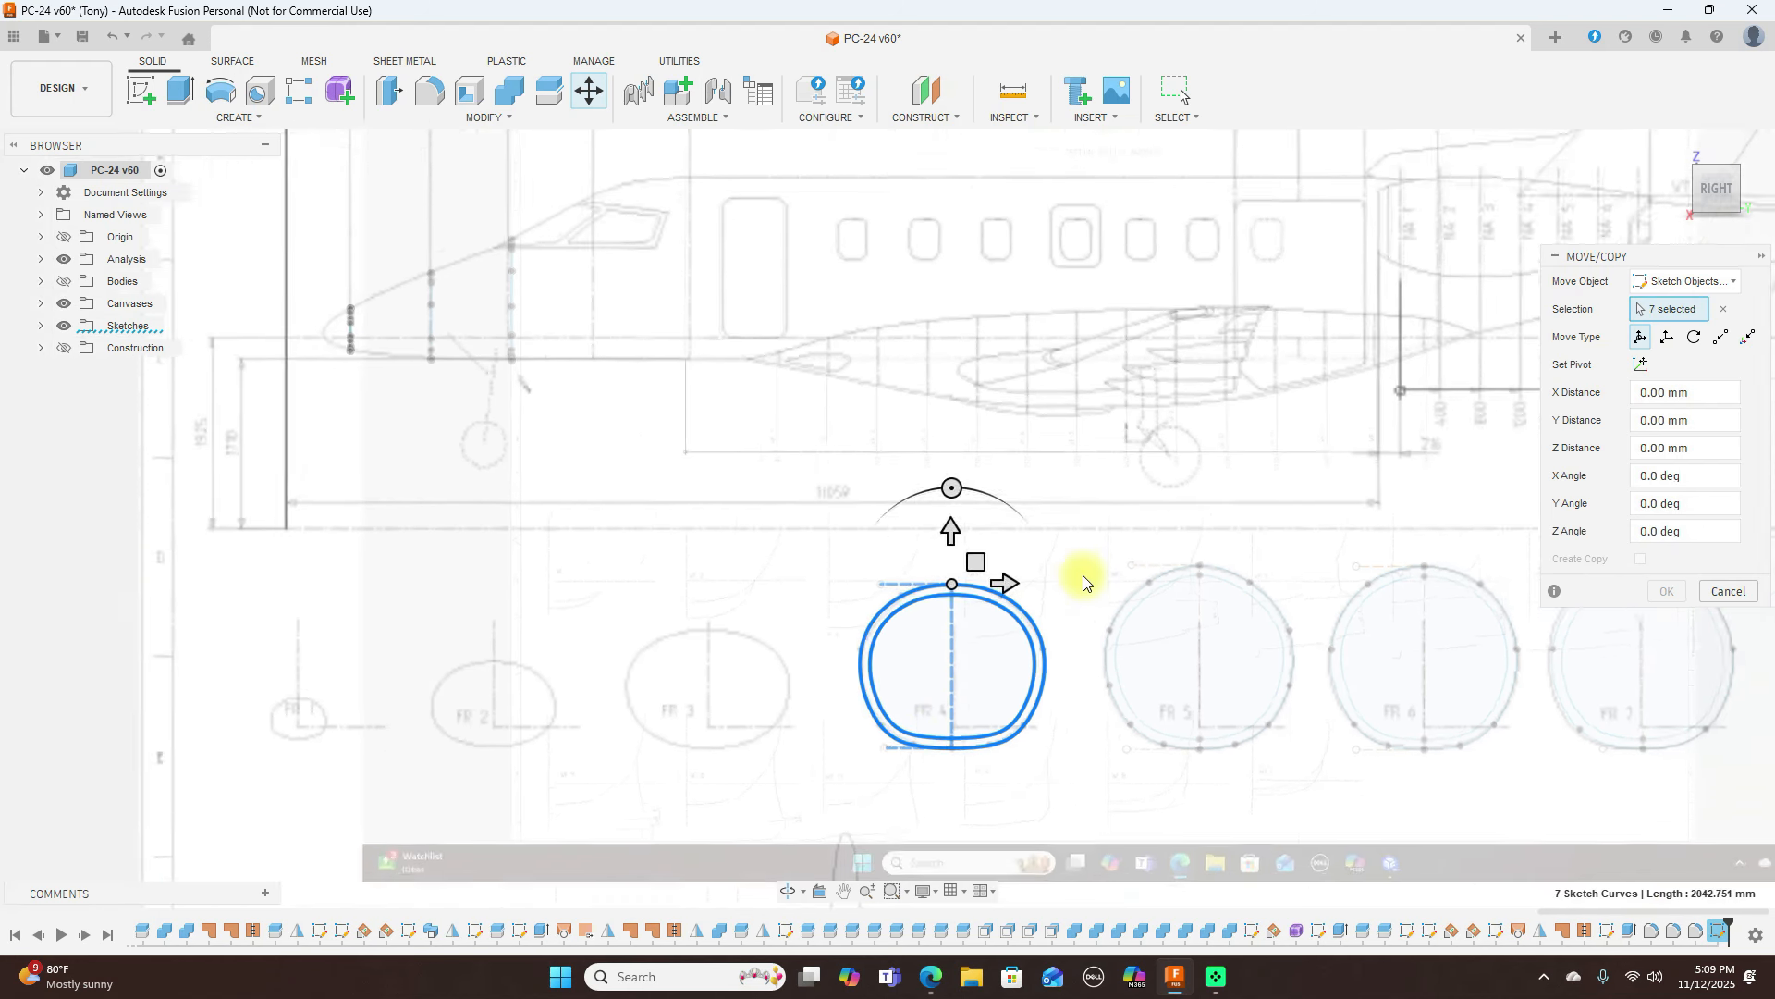
drag(1025, 556, 754, 296)
scroll(811, 638, up, 3)
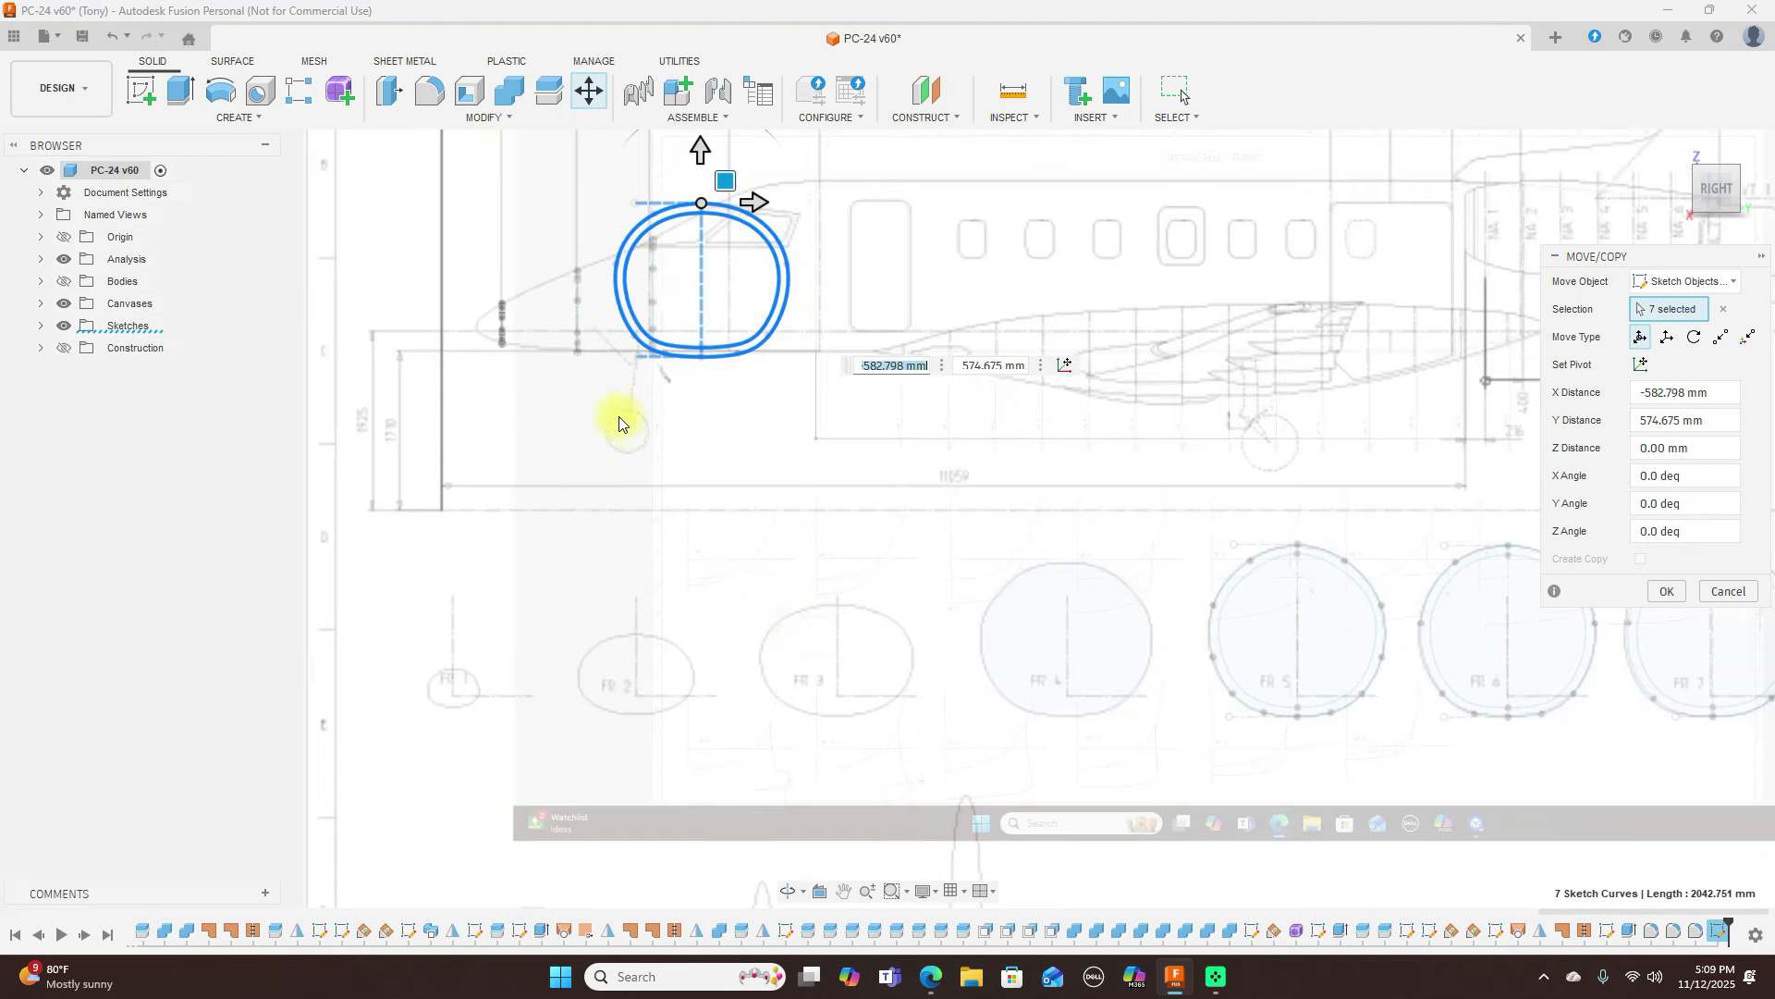
middle_drag(685, 431, 919, 674)
mouse_move(958, 421)
mouse_down()
mouse_move(1030, 412)
mouse_move(990, 421)
mouse_up()
Rotate the FR 4 section -90 degrees about Y, apply the move and return to the side view
click(1722, 161)
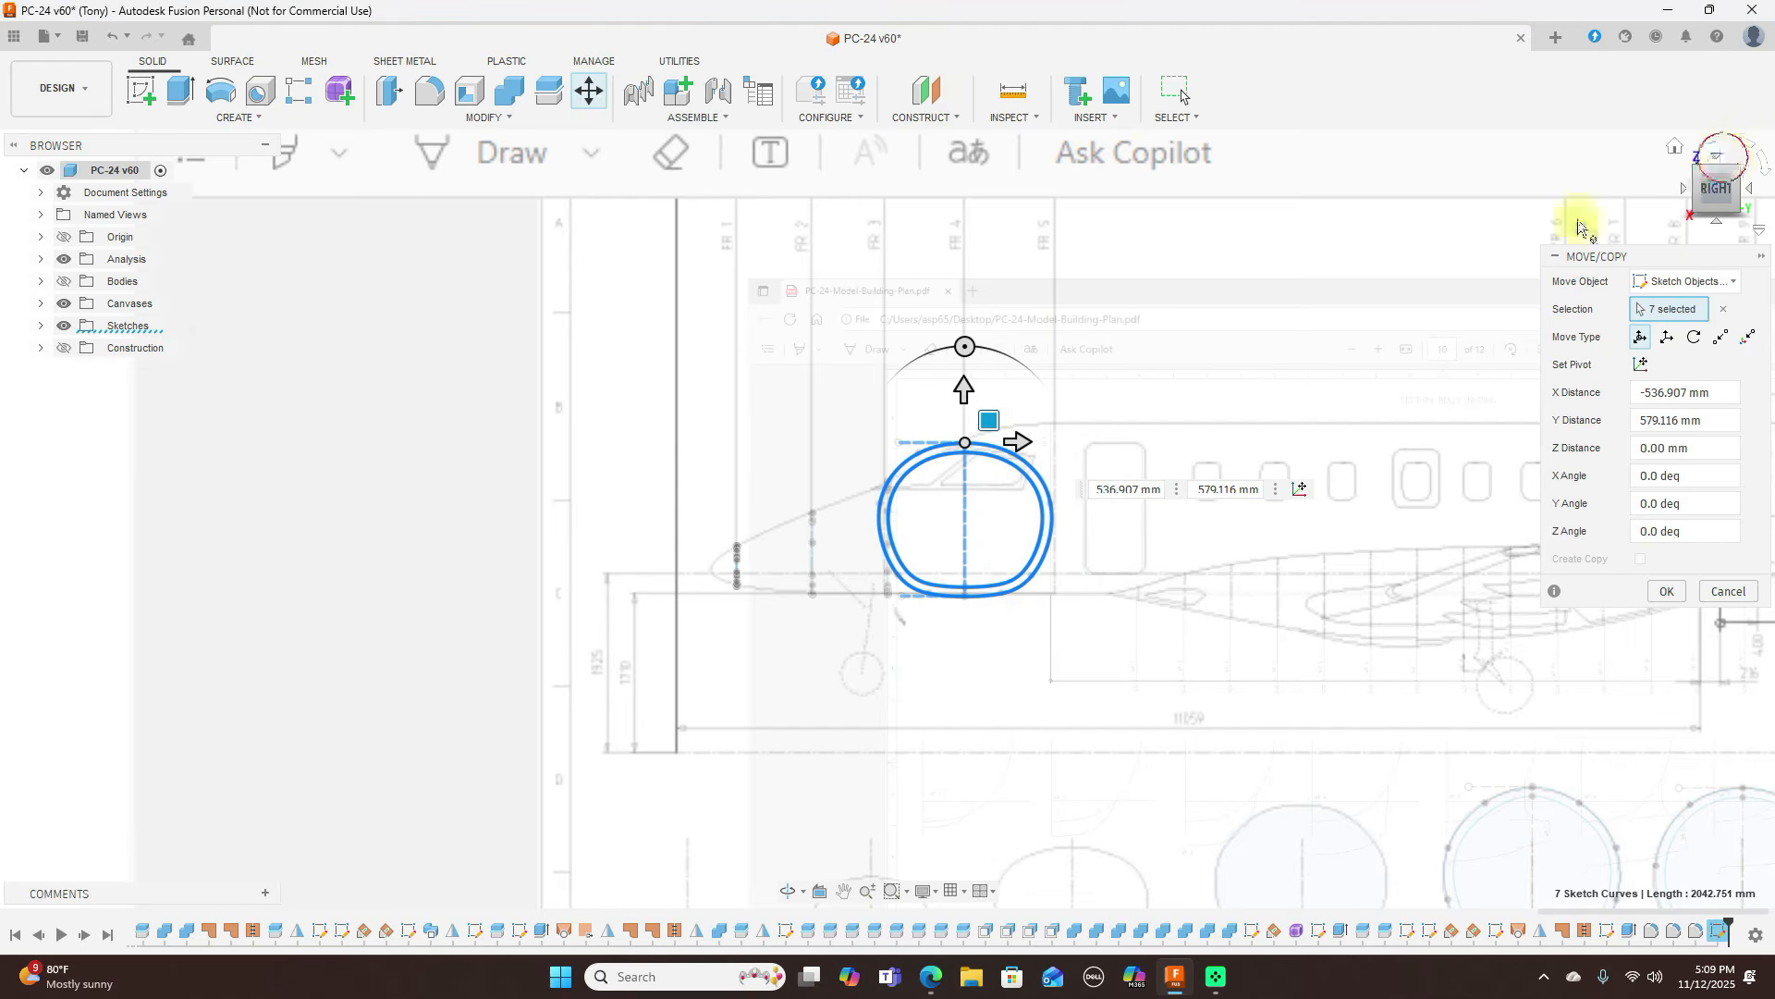
mouse_move(1061, 526)
mouse_down()
mouse_move(1014, 595)
mouse_move(952, 609)
mouse_up()
scroll(1279, 710, down, 1)
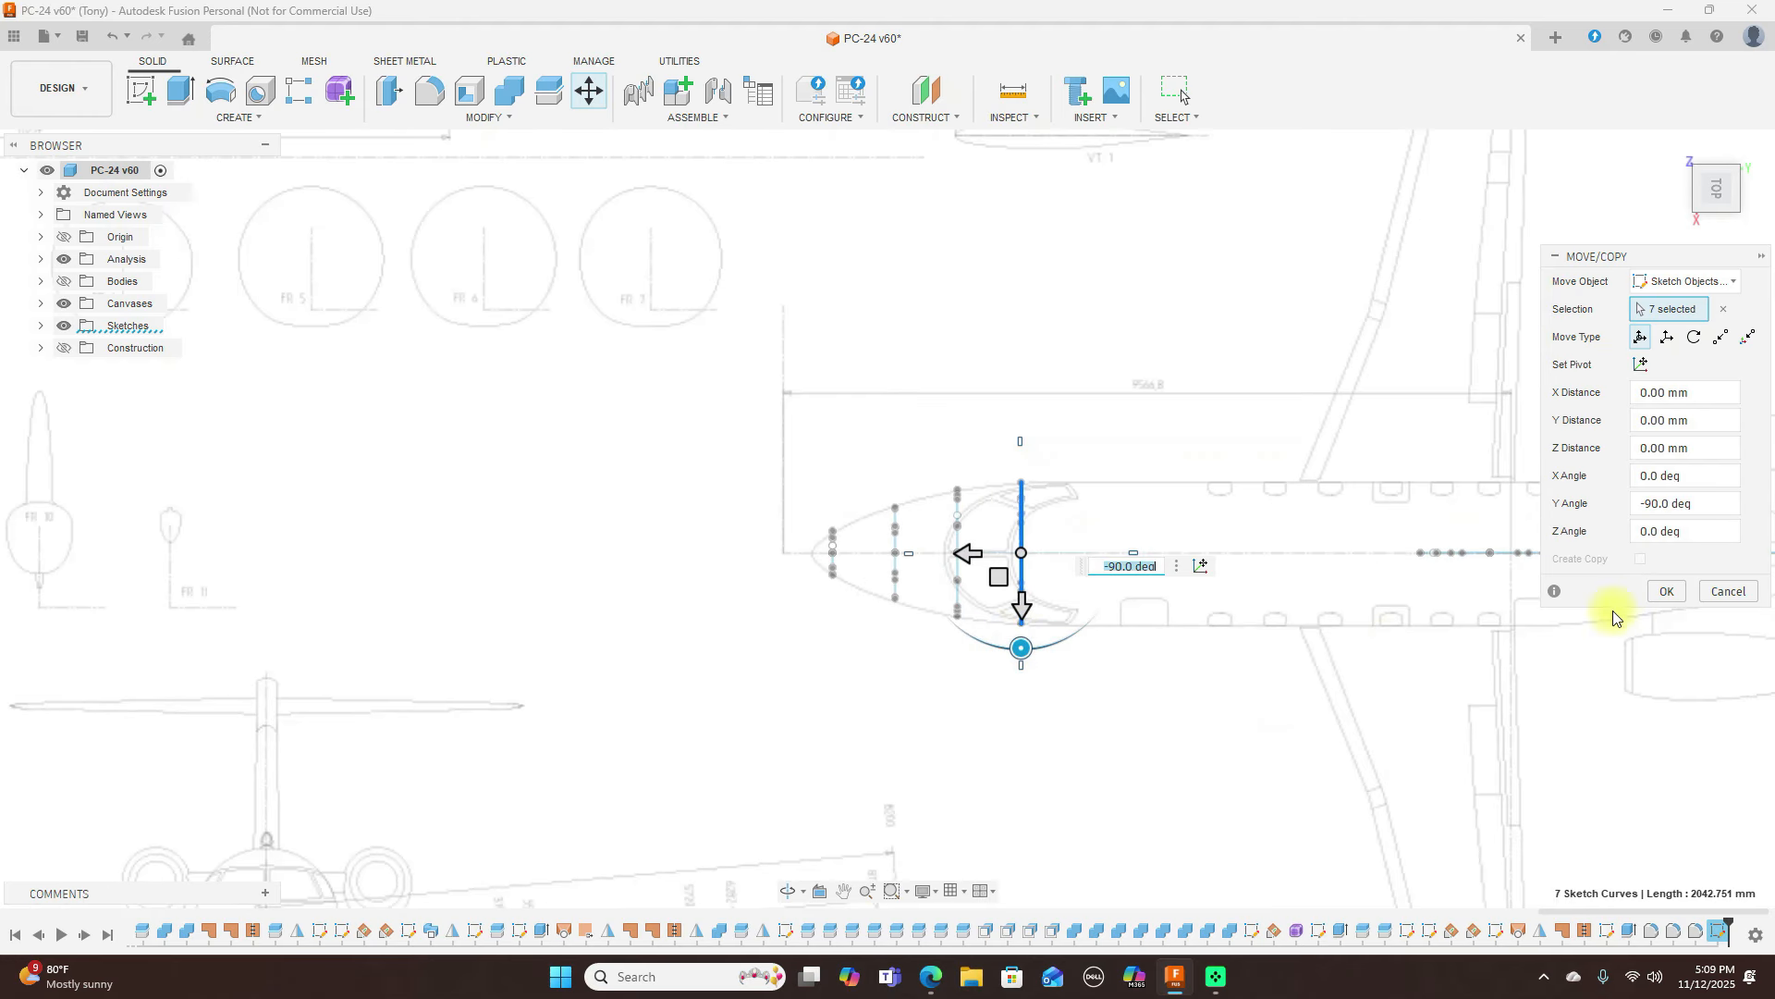
click(1667, 592)
click(1719, 220)
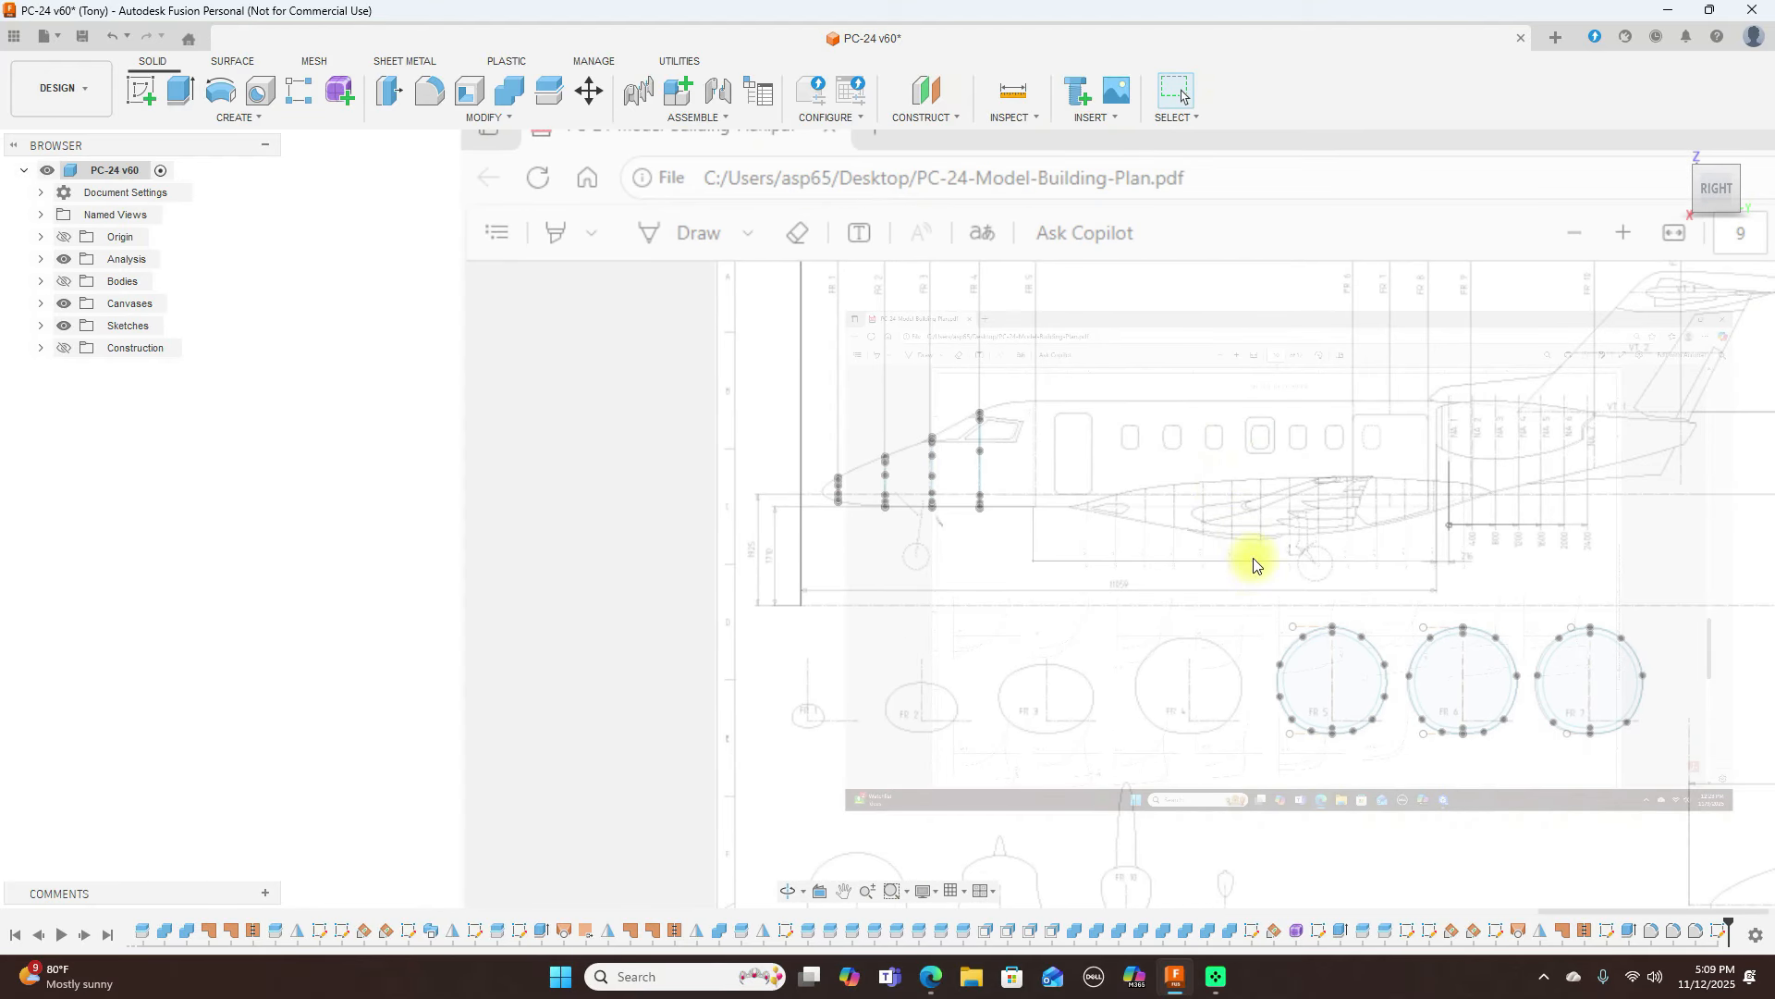
Start Move/Copy for sketch objects and select FR 5's outer and inner outline halves, vertical centerline and both horizontal construction lines
scroll(1244, 566, up, 2)
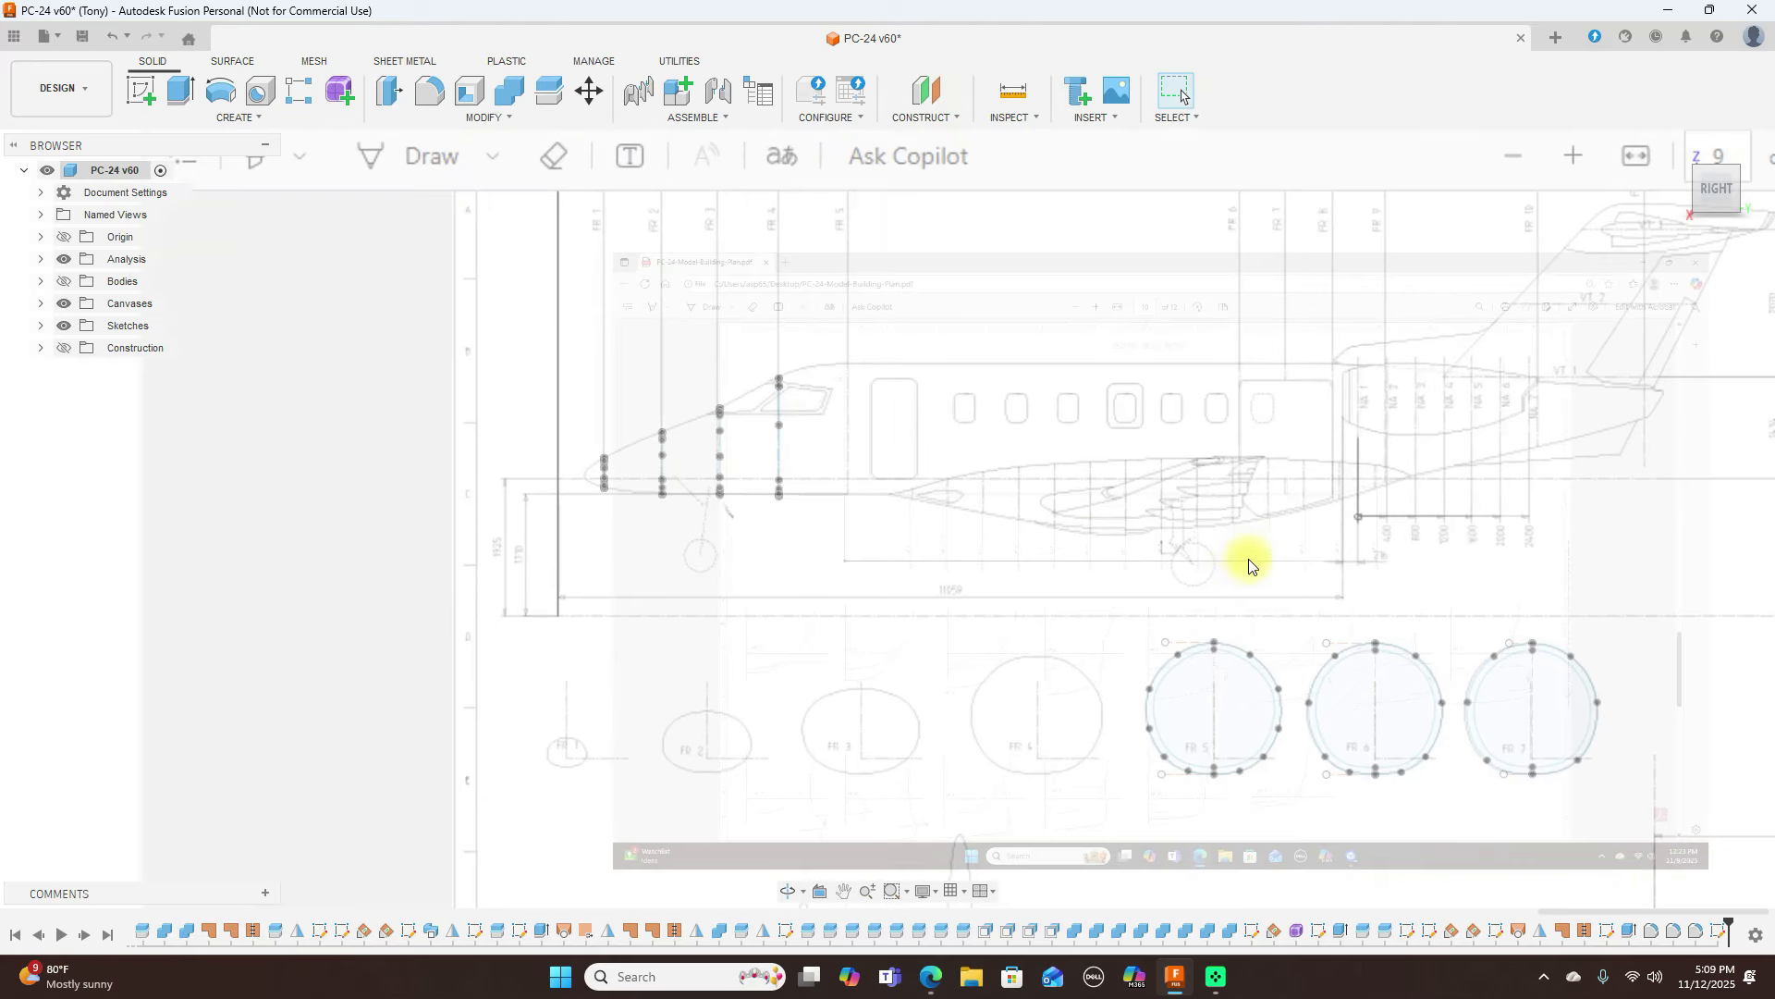
middle_drag(1248, 558, 1070, 503)
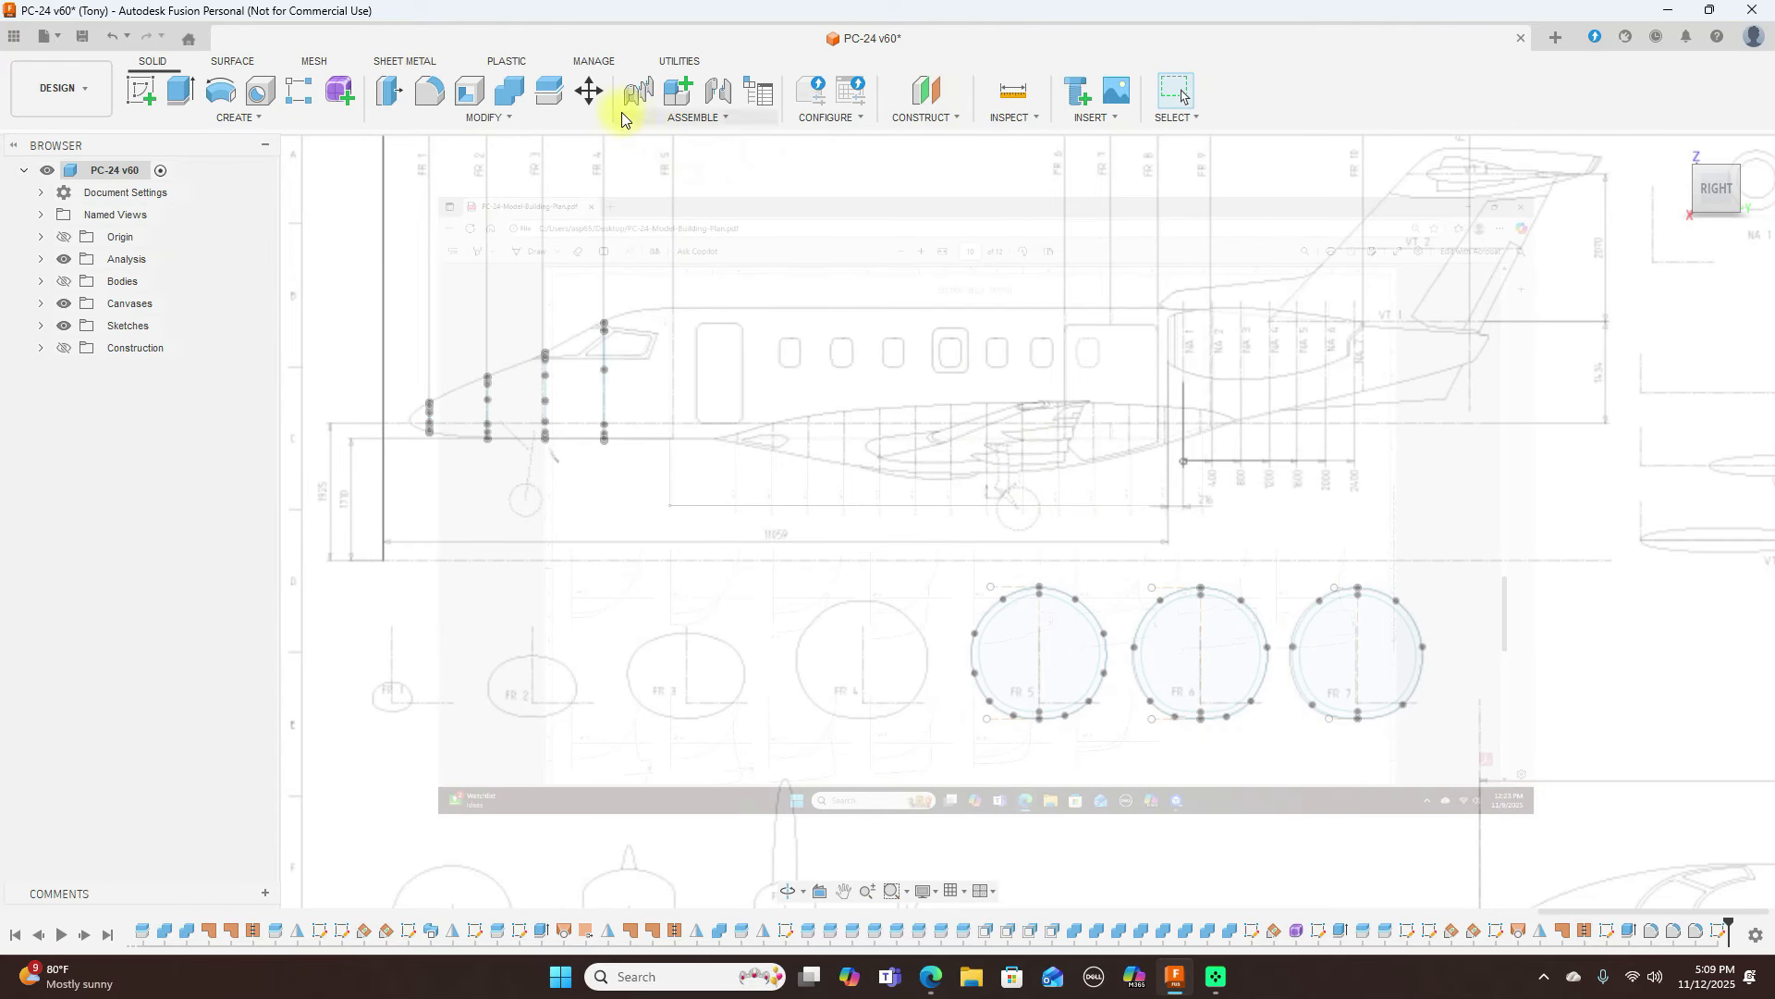
click(589, 90)
scroll(1101, 583, up, 3)
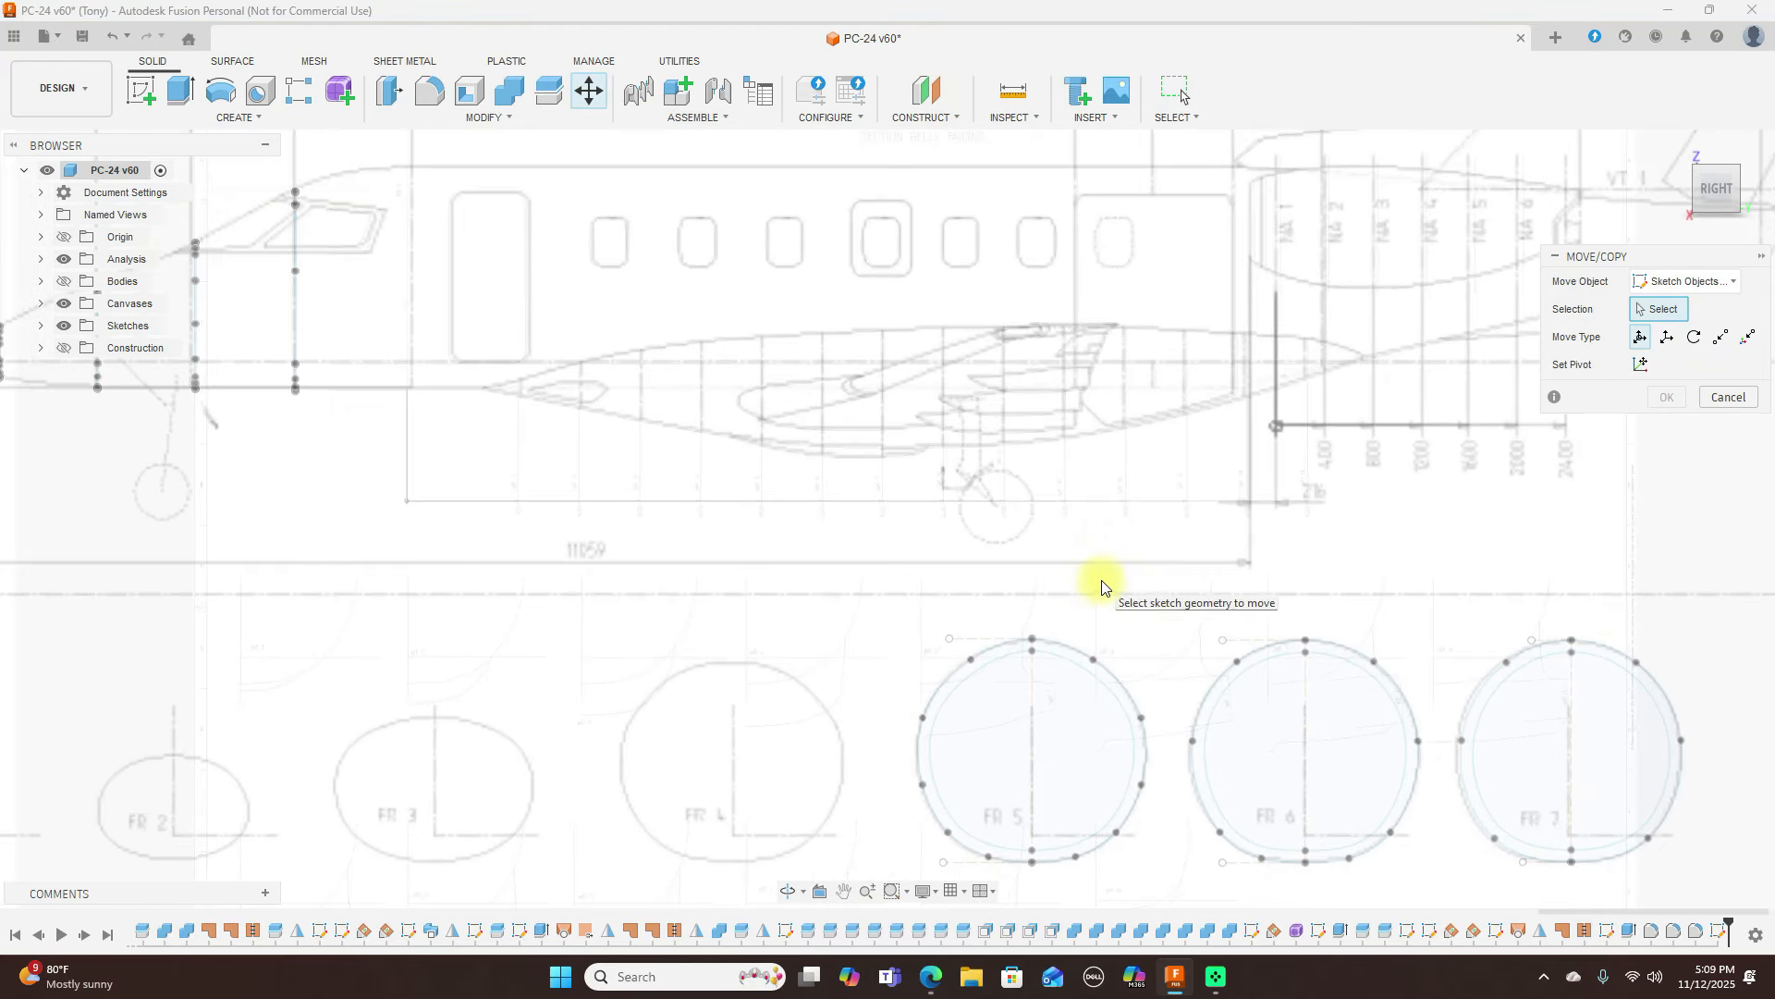
middle_drag(1098, 555, 1098, 499)
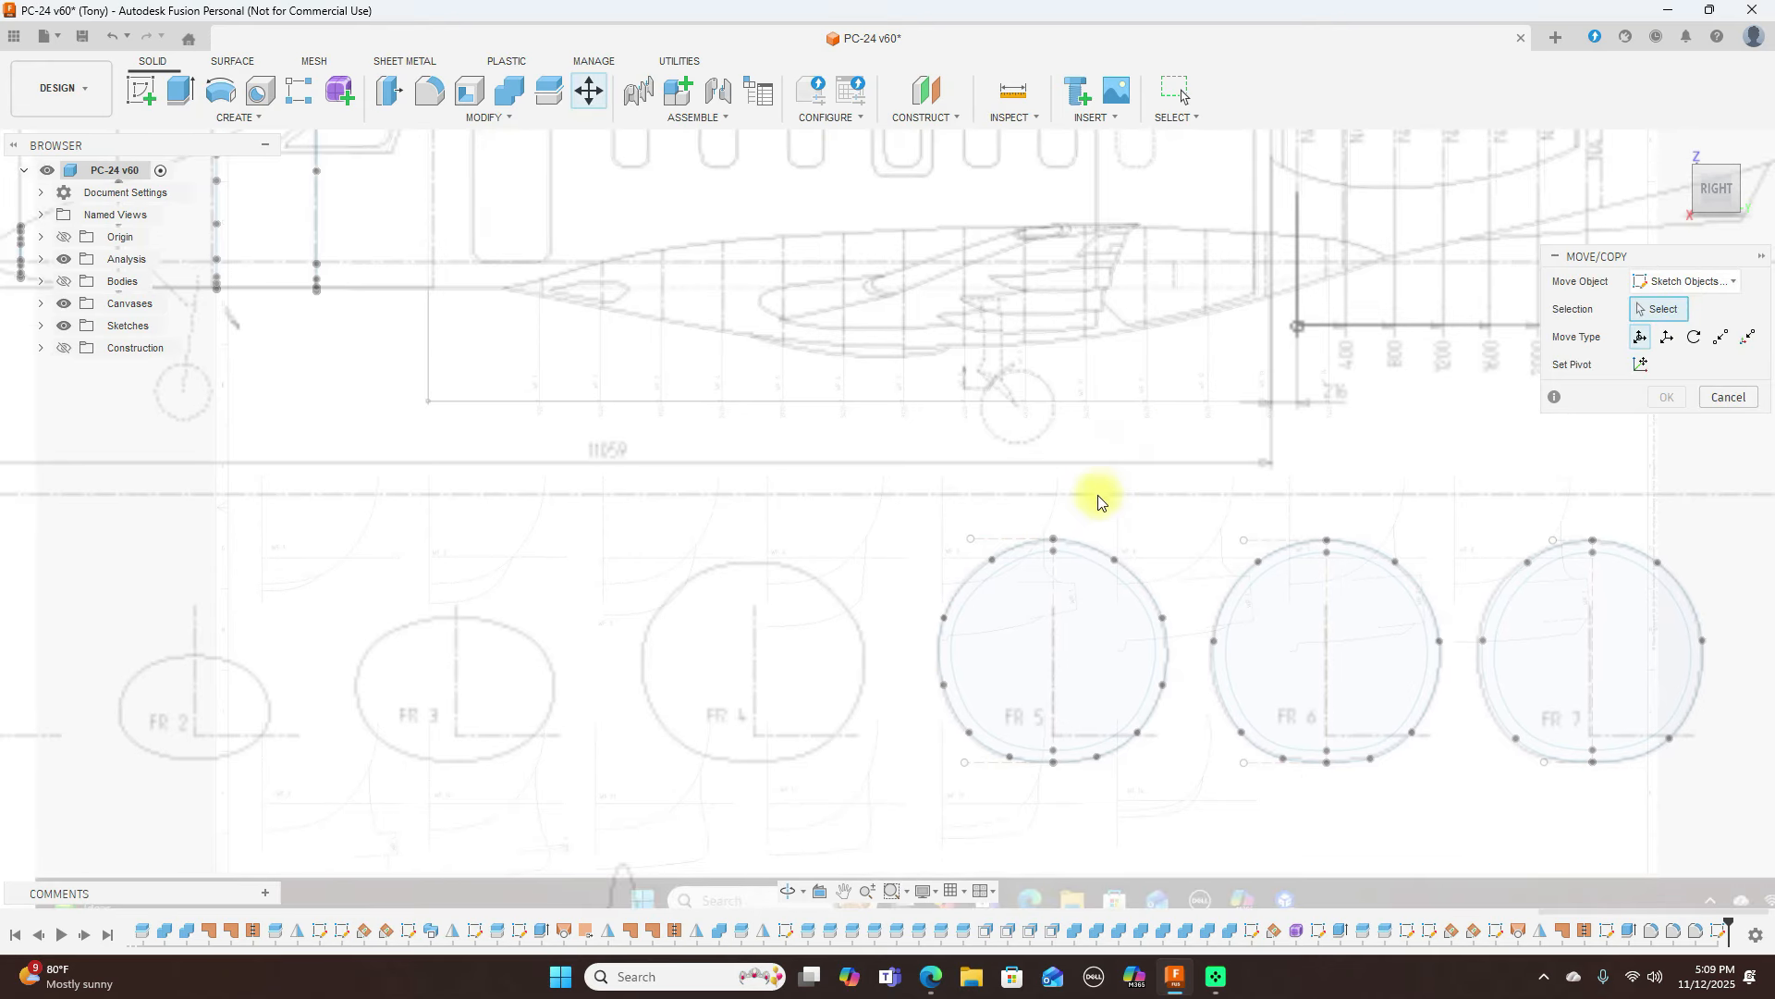
click(1067, 541)
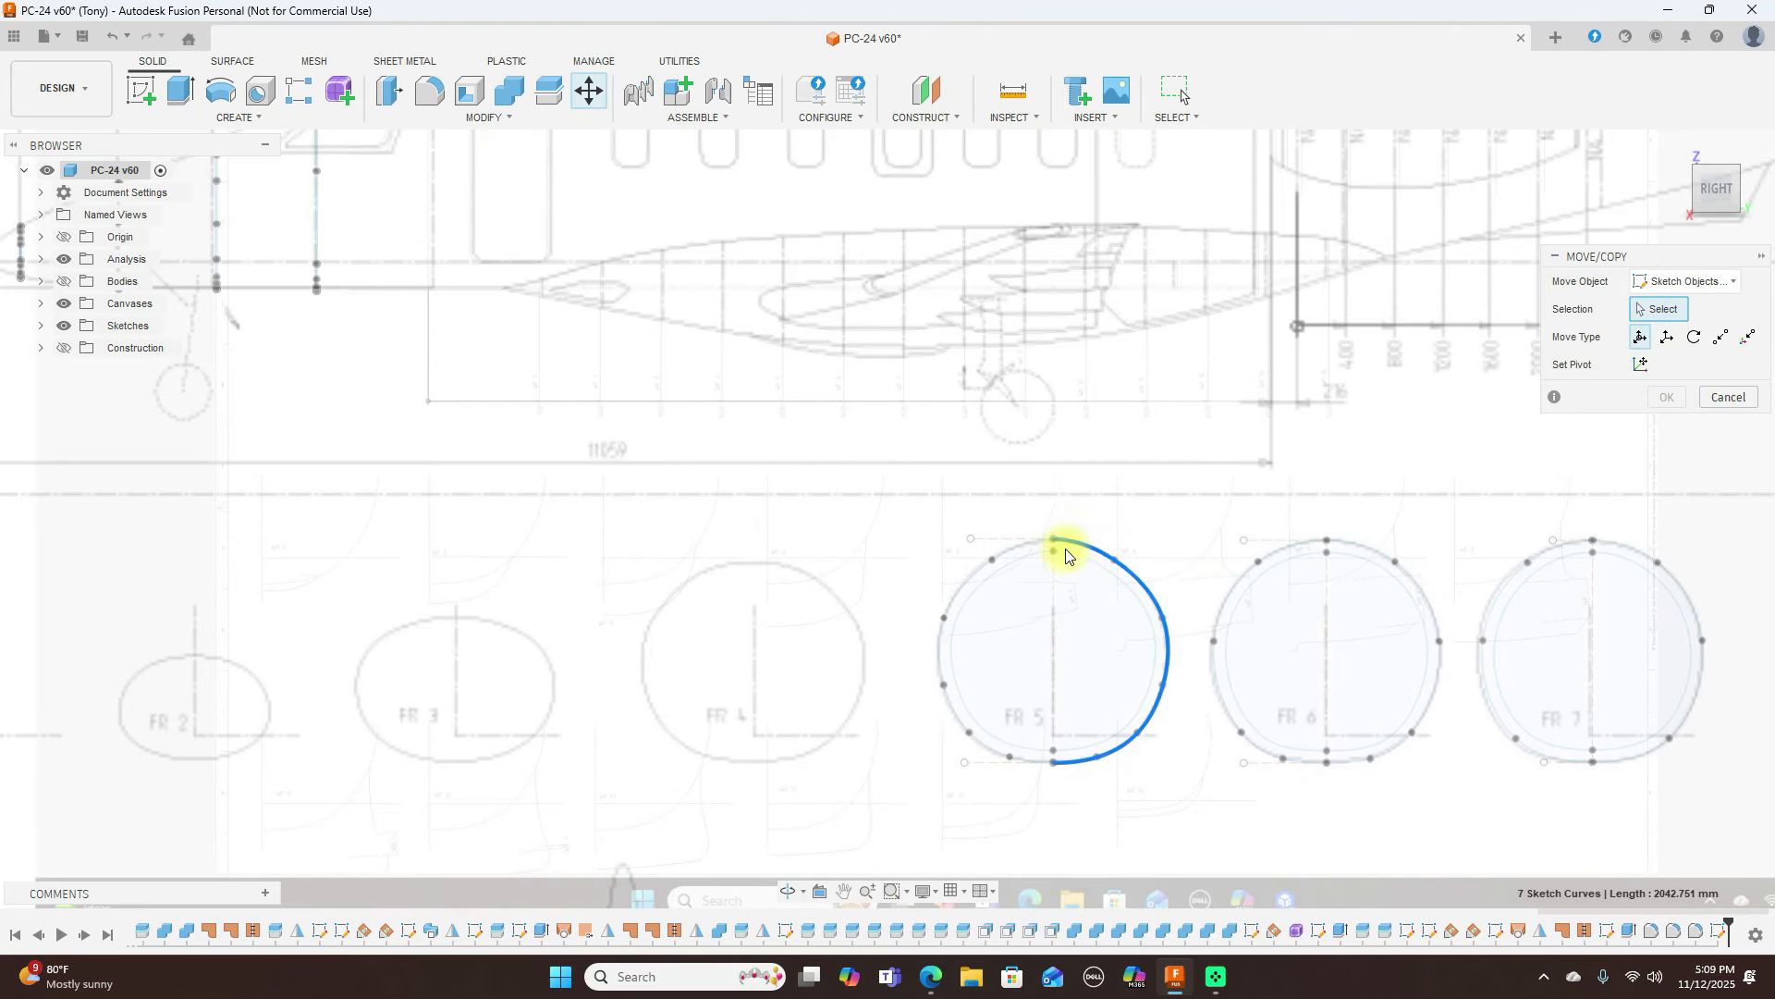
click(1063, 553)
click(1054, 606)
click(1002, 540)
click(1007, 554)
click(1012, 566)
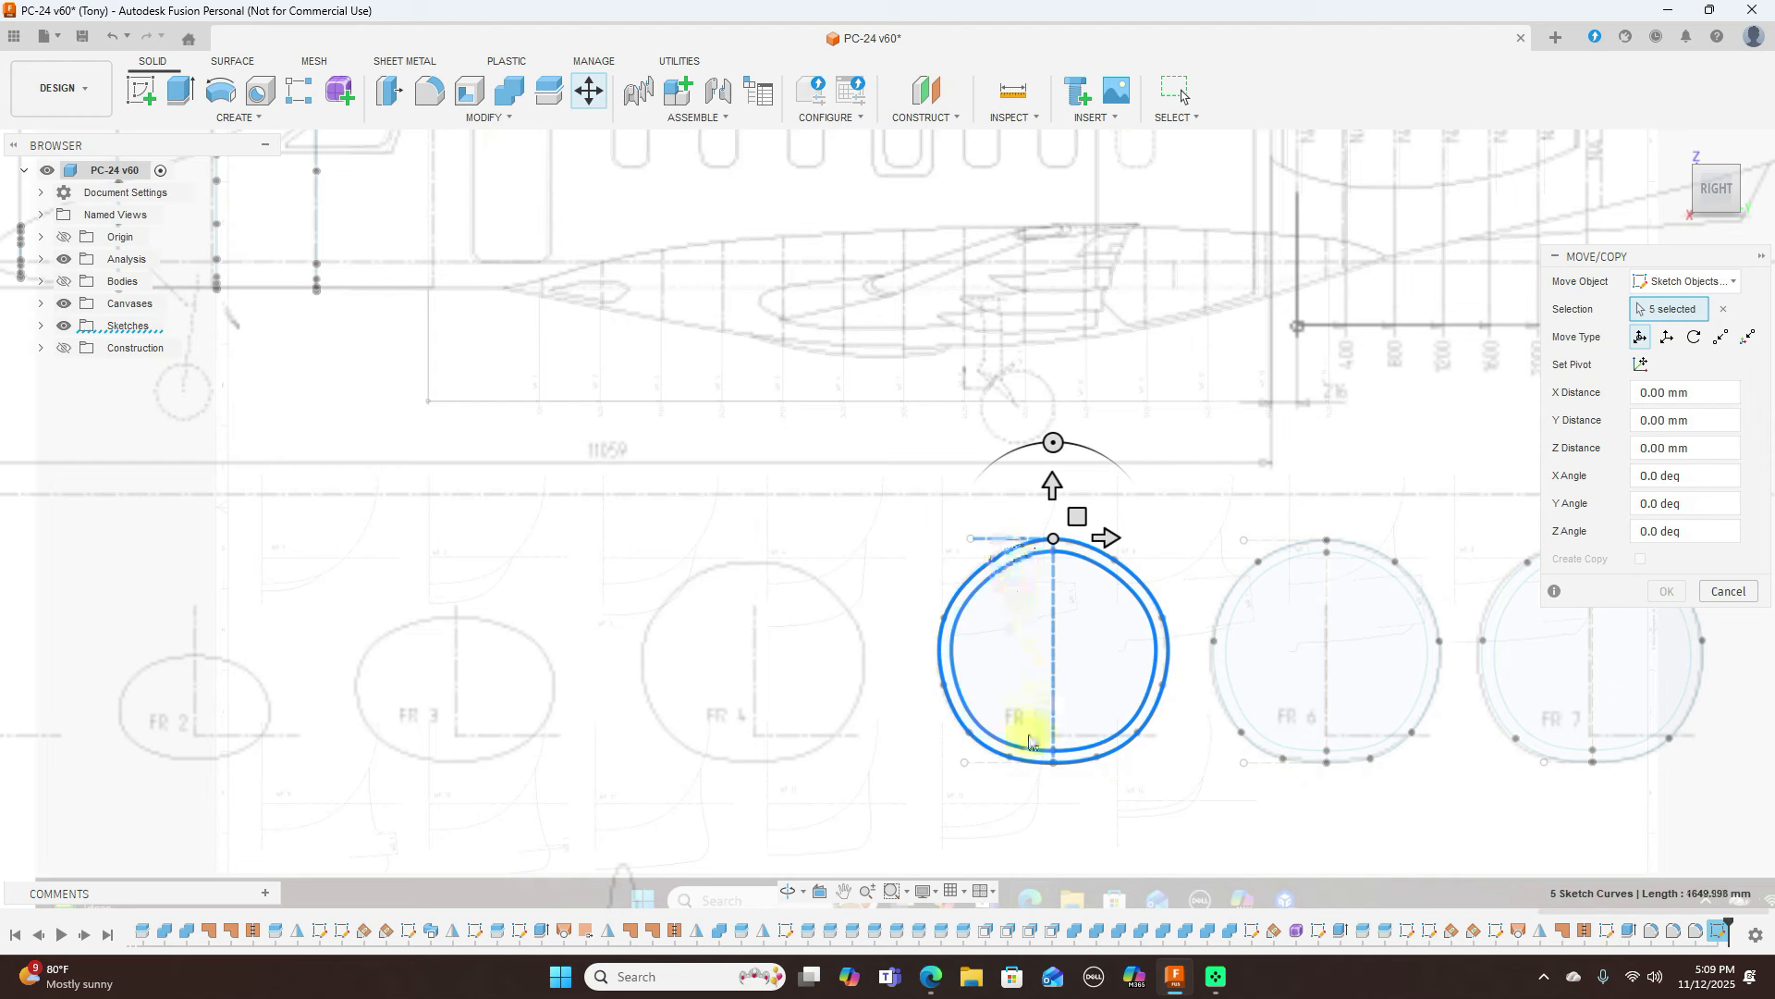
click(980, 761)
Move the selected FR 5 section onto its side-view station line, about -763.47 mm in X and 585.71 mm in Y
scroll(1179, 710, down, 1)
scroll(1179, 709, down, 2)
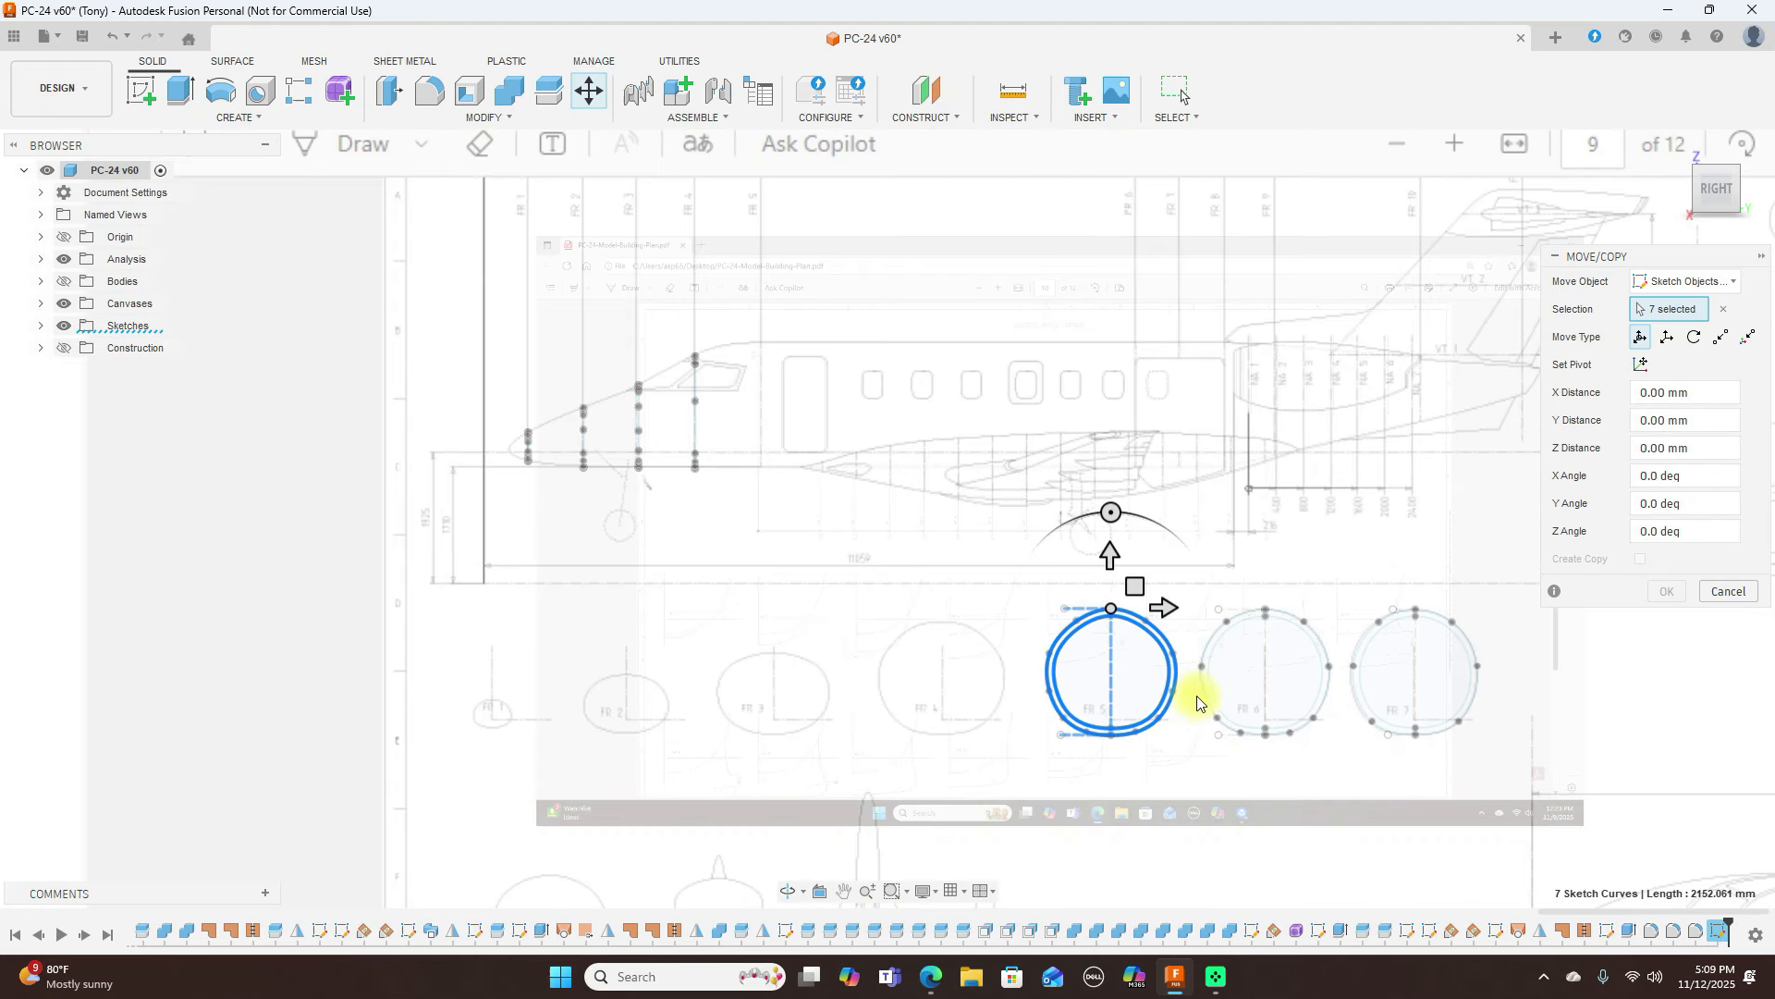
drag(1142, 585, 821, 357)
scroll(933, 692, up, 3)
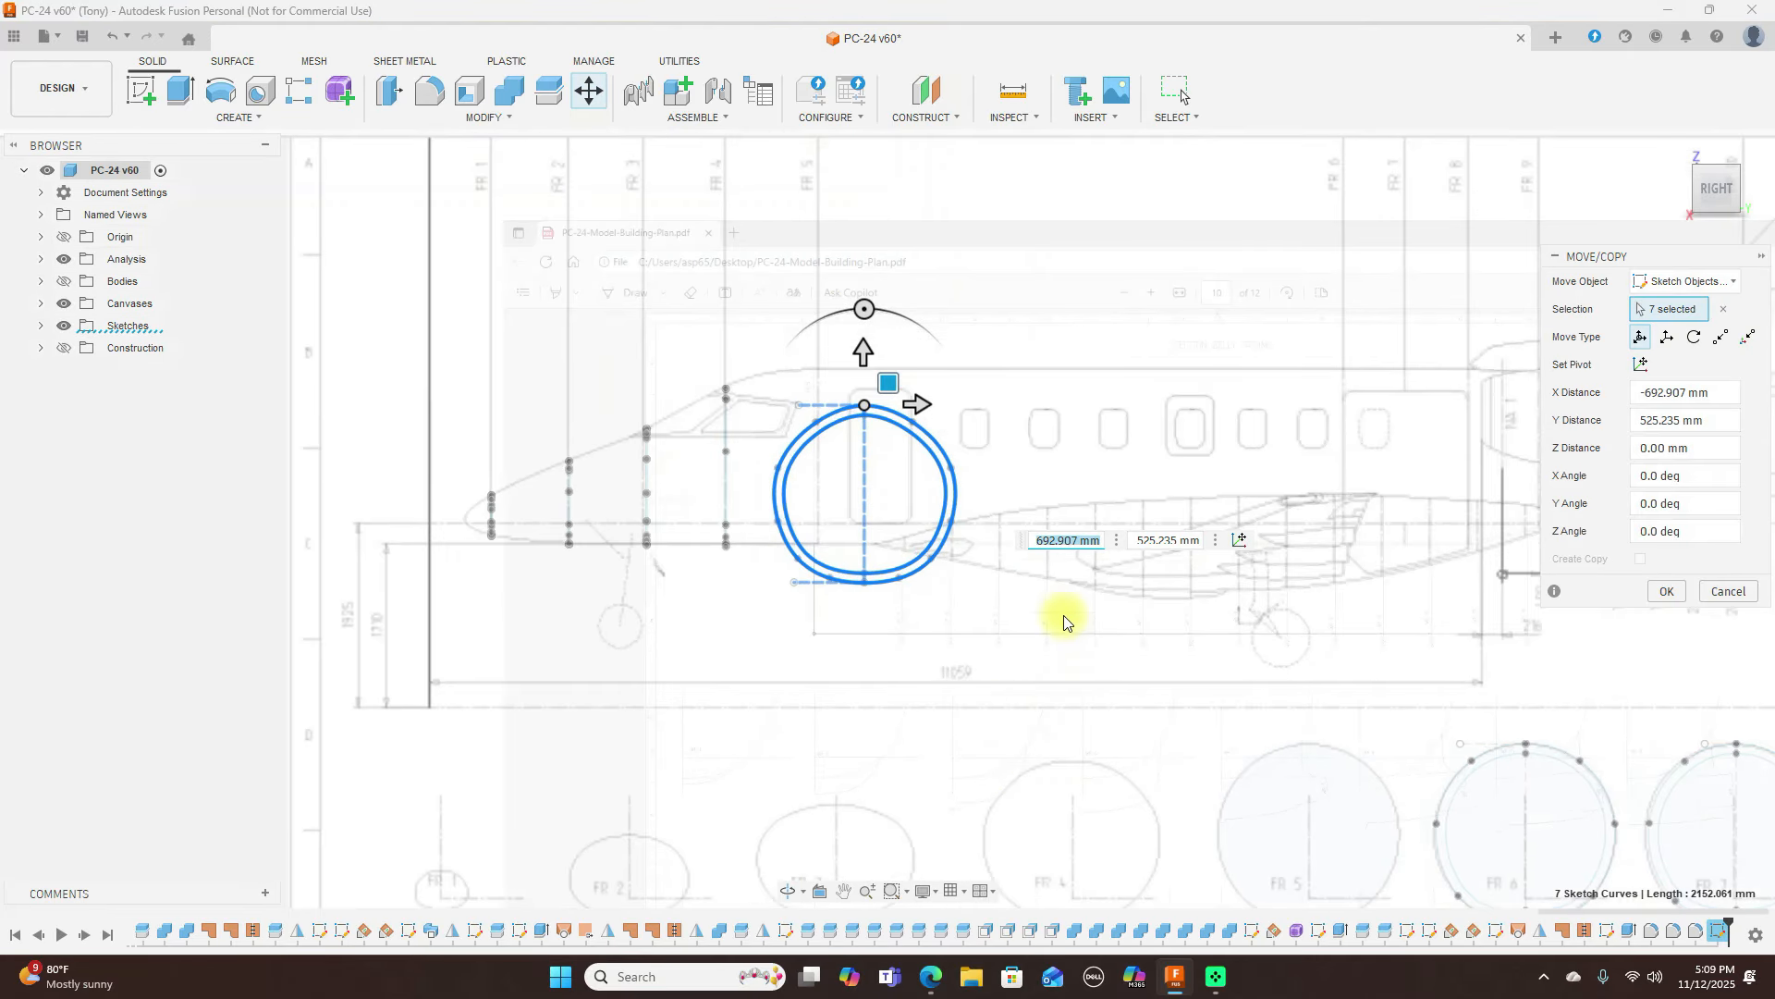
drag(890, 383, 842, 344)
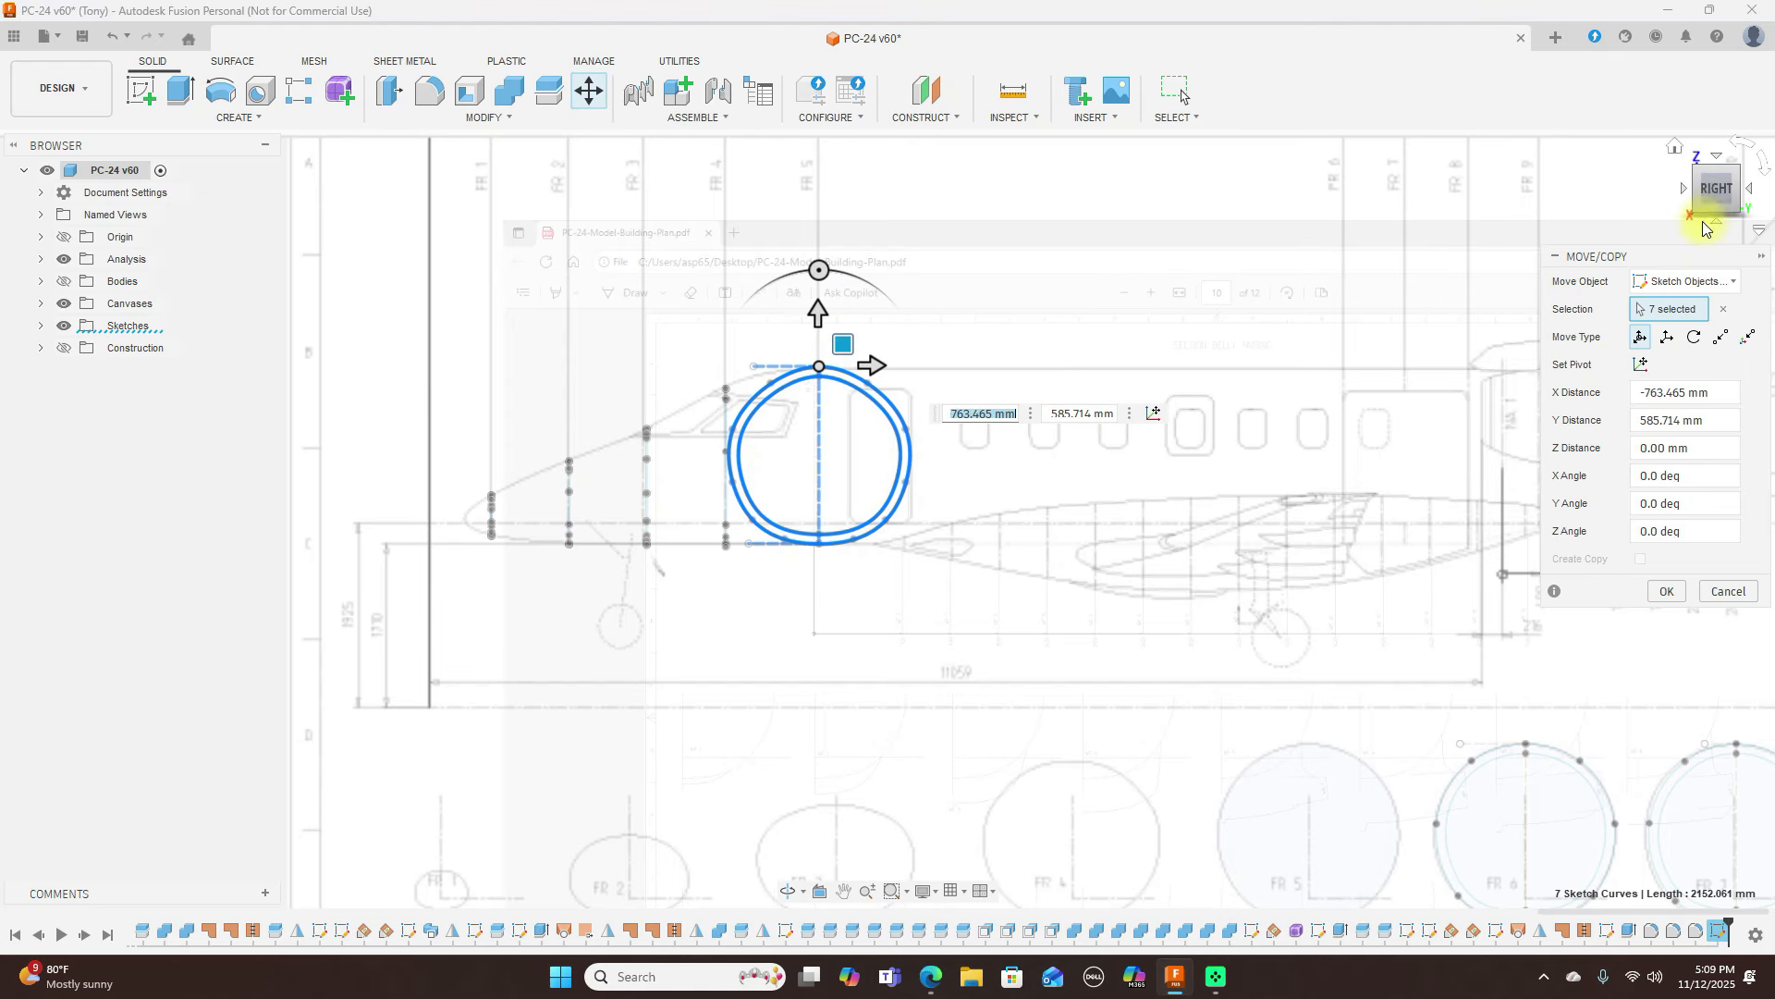
Rotate the FR 5 section a quarter turn about Y, apply the move and return to the side view
click(1719, 157)
mouse_move(915, 562)
mouse_down()
mouse_move(852, 677)
mouse_move(816, 677)
mouse_up()
click(1667, 592)
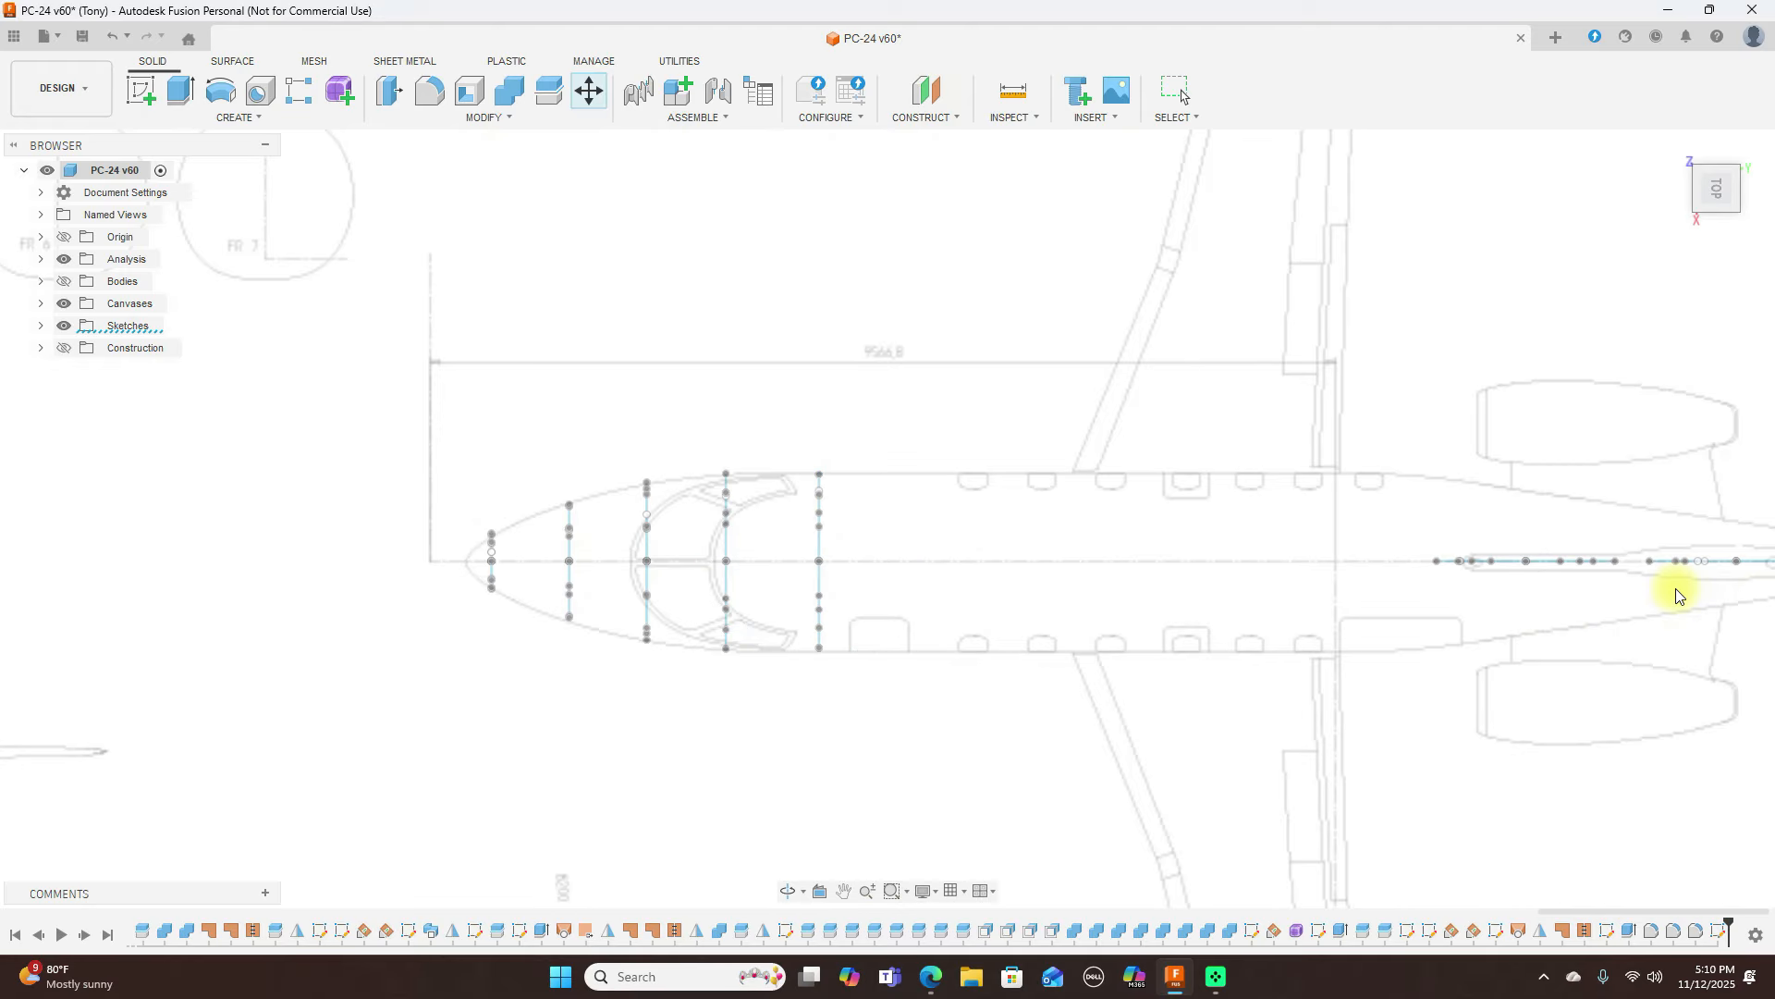
click(1717, 225)
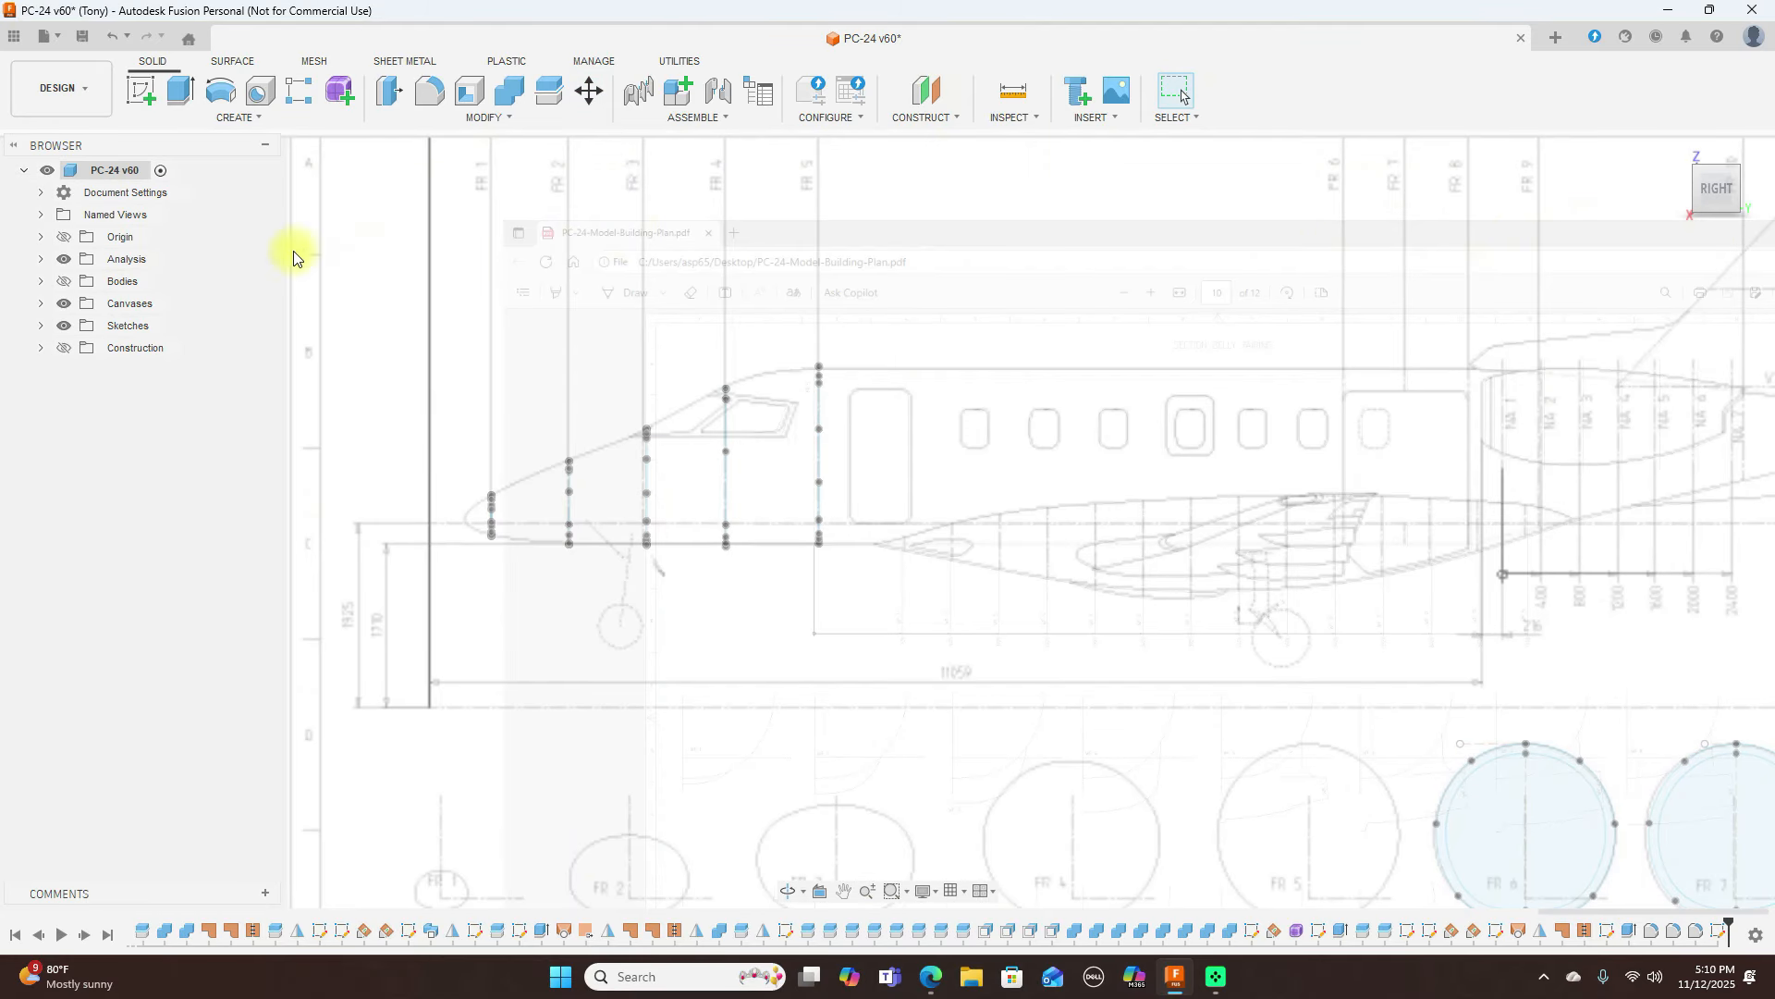
Hide the plan canvases and view the placed sections FR 1 to FR 5 at an angle
click(63, 304)
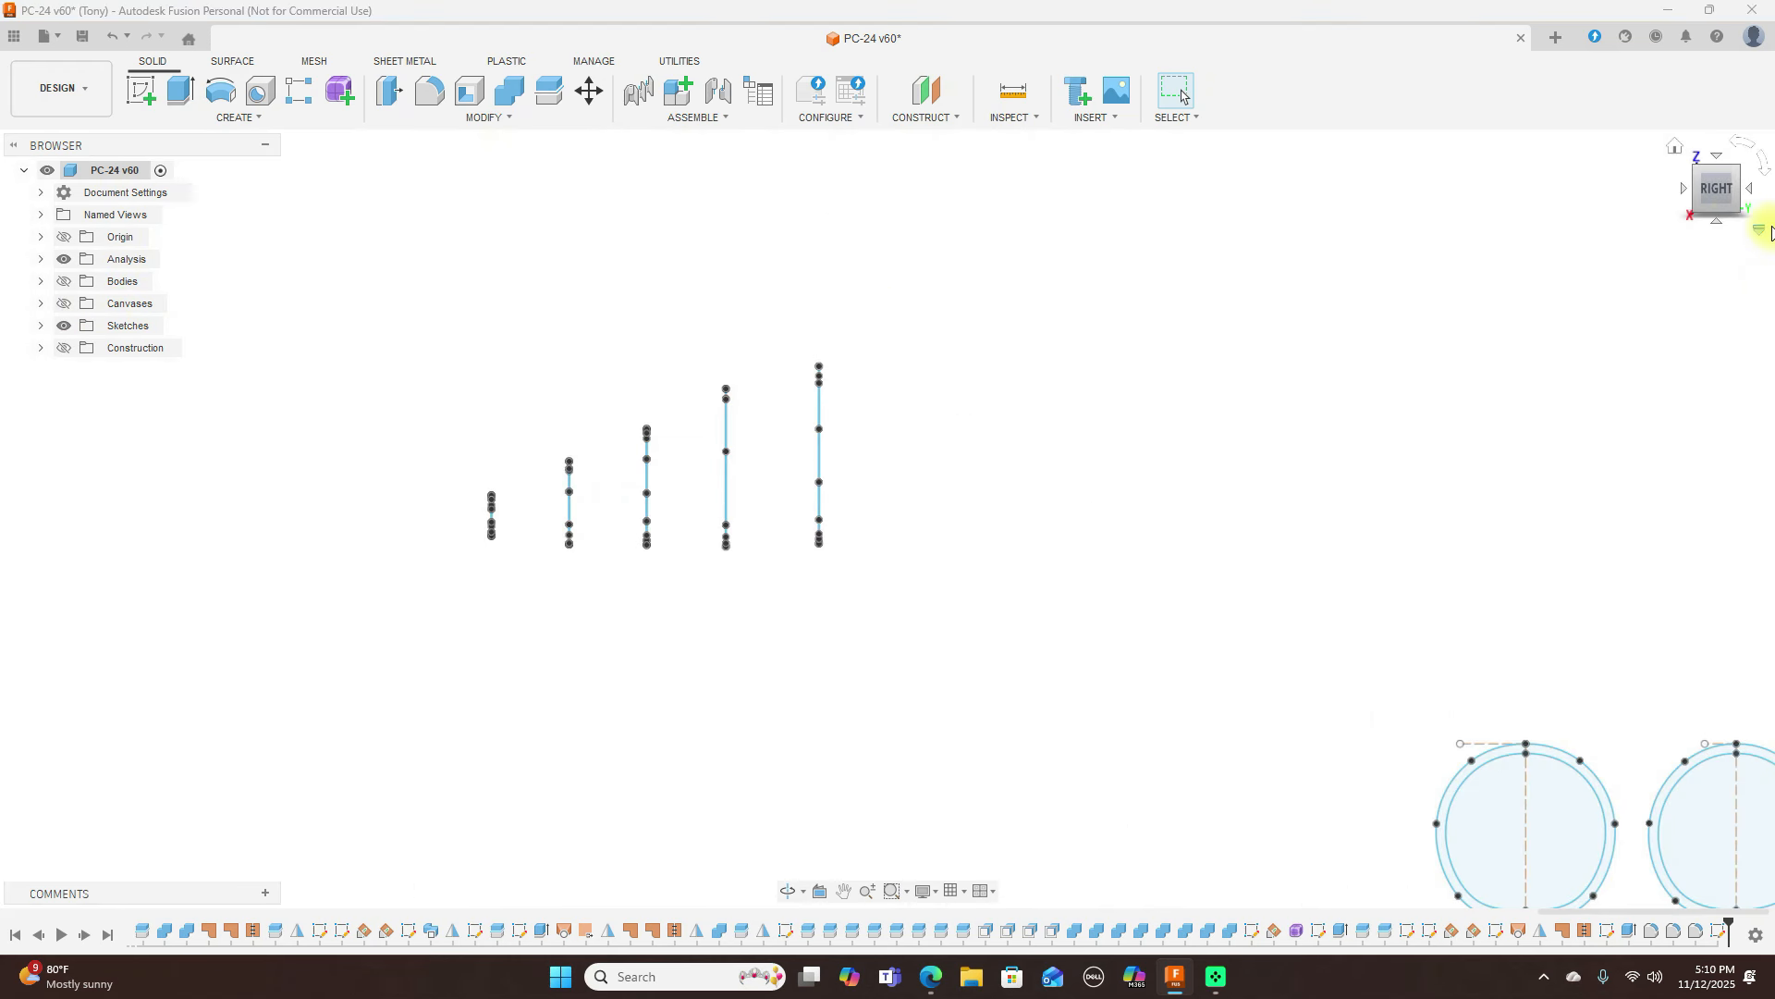
drag(1701, 196, 1767, 226)
scroll(547, 313, up, 3)
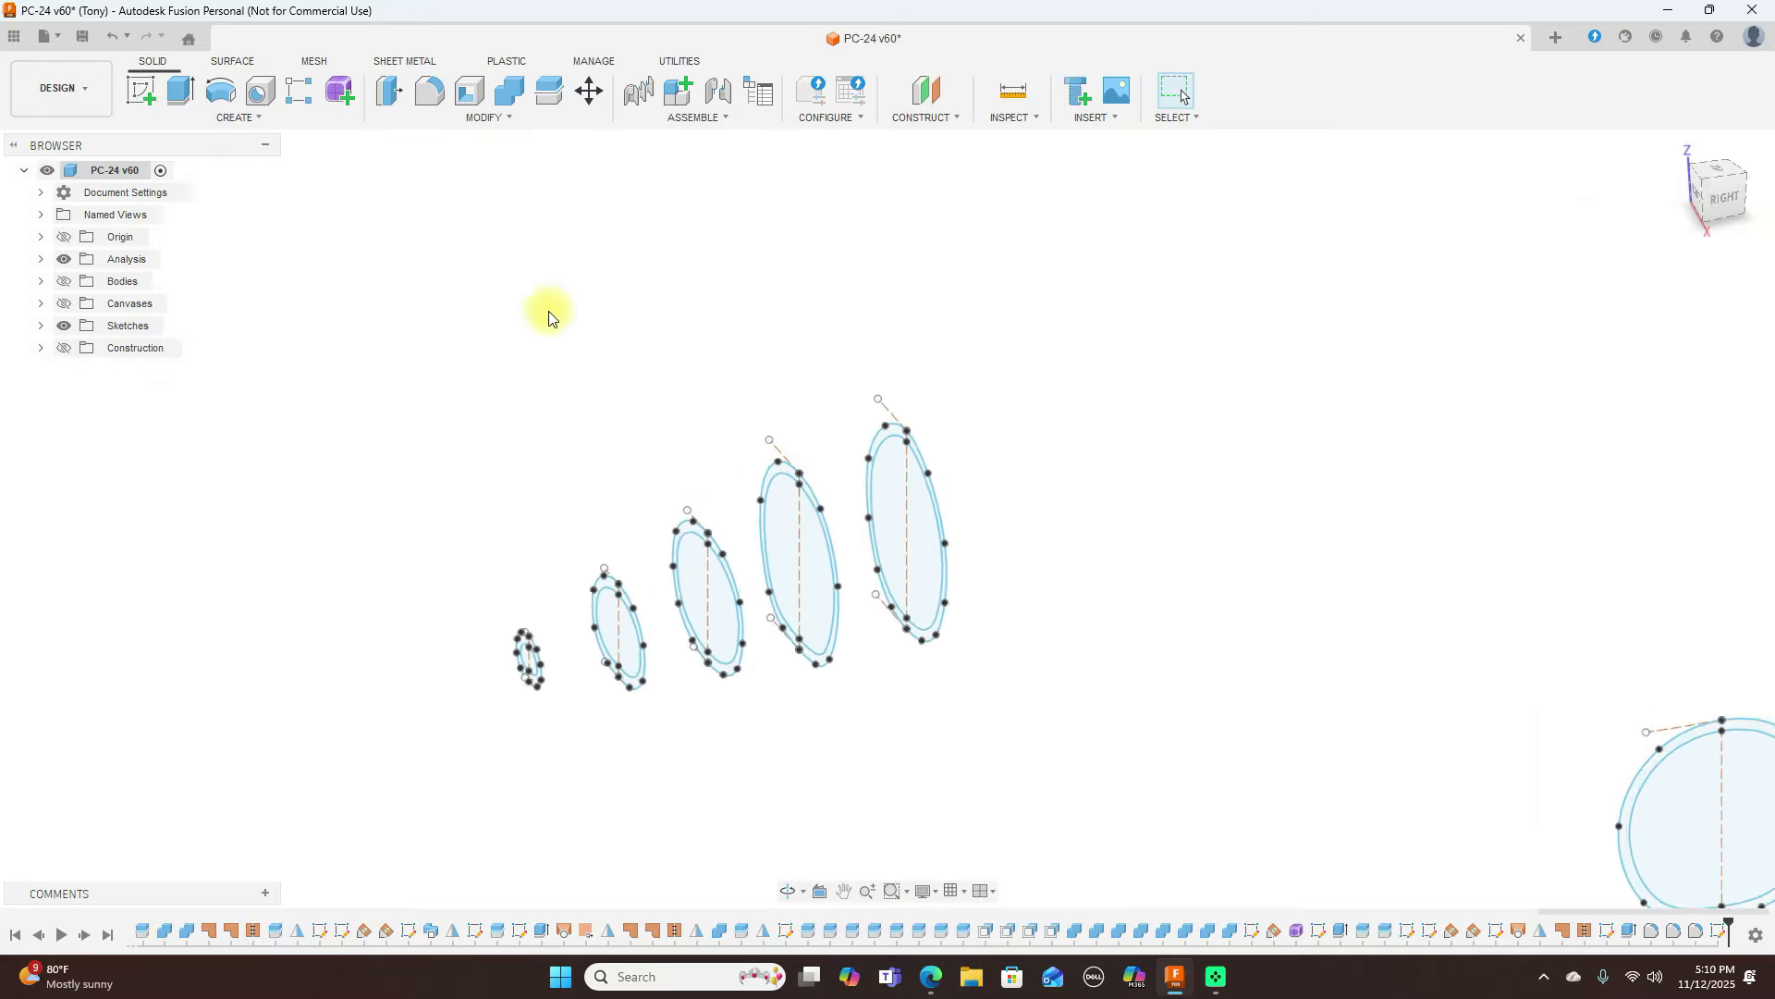
click(232, 61)
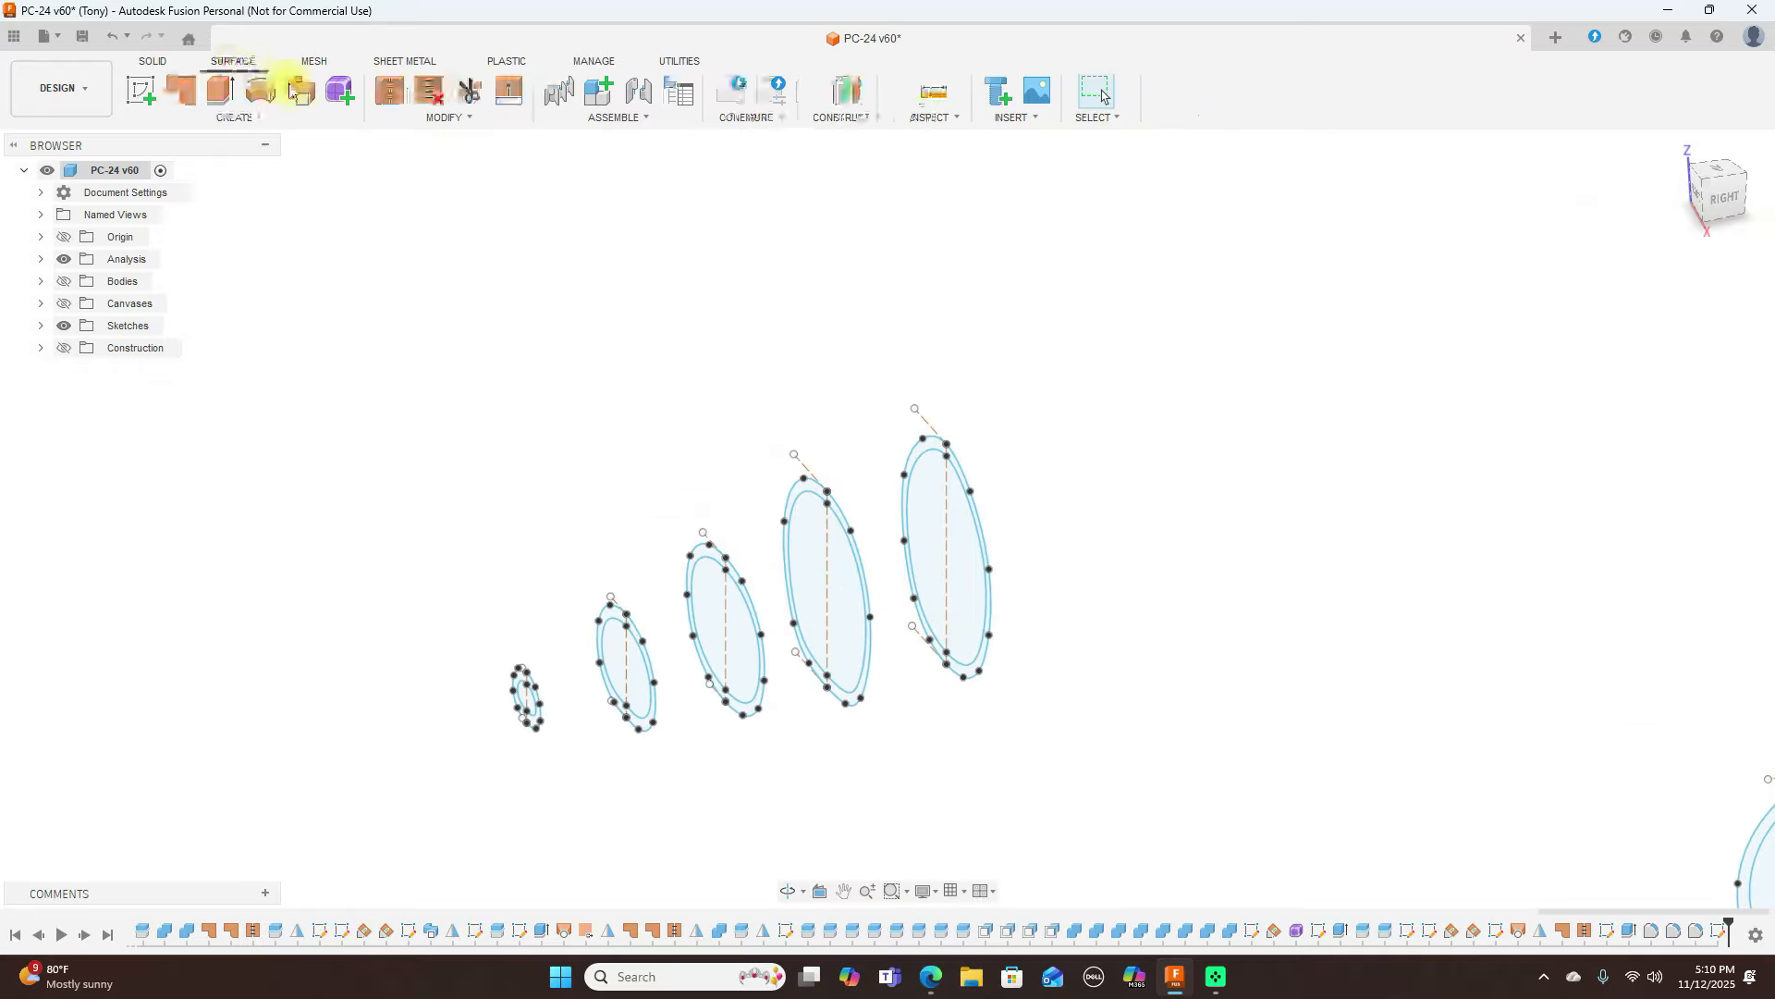
click(249, 118)
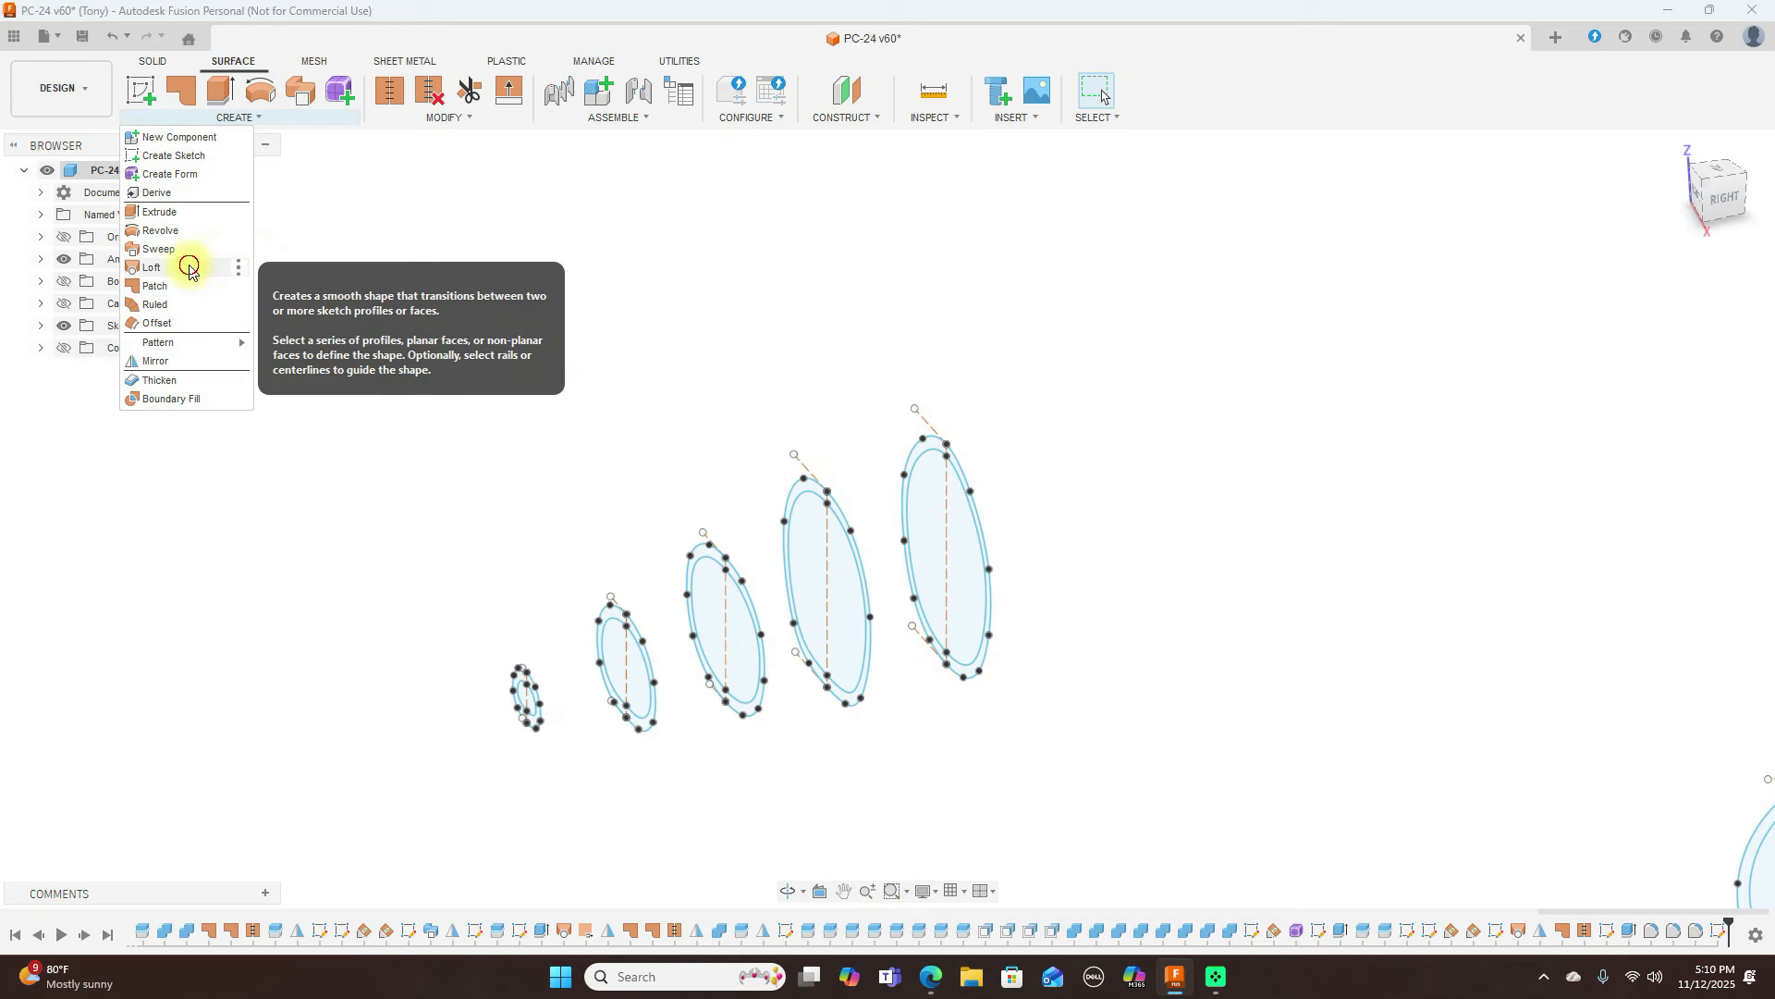
click(226, 267)
scroll(610, 453, up, 1)
middle_drag(609, 451, 638, 269)
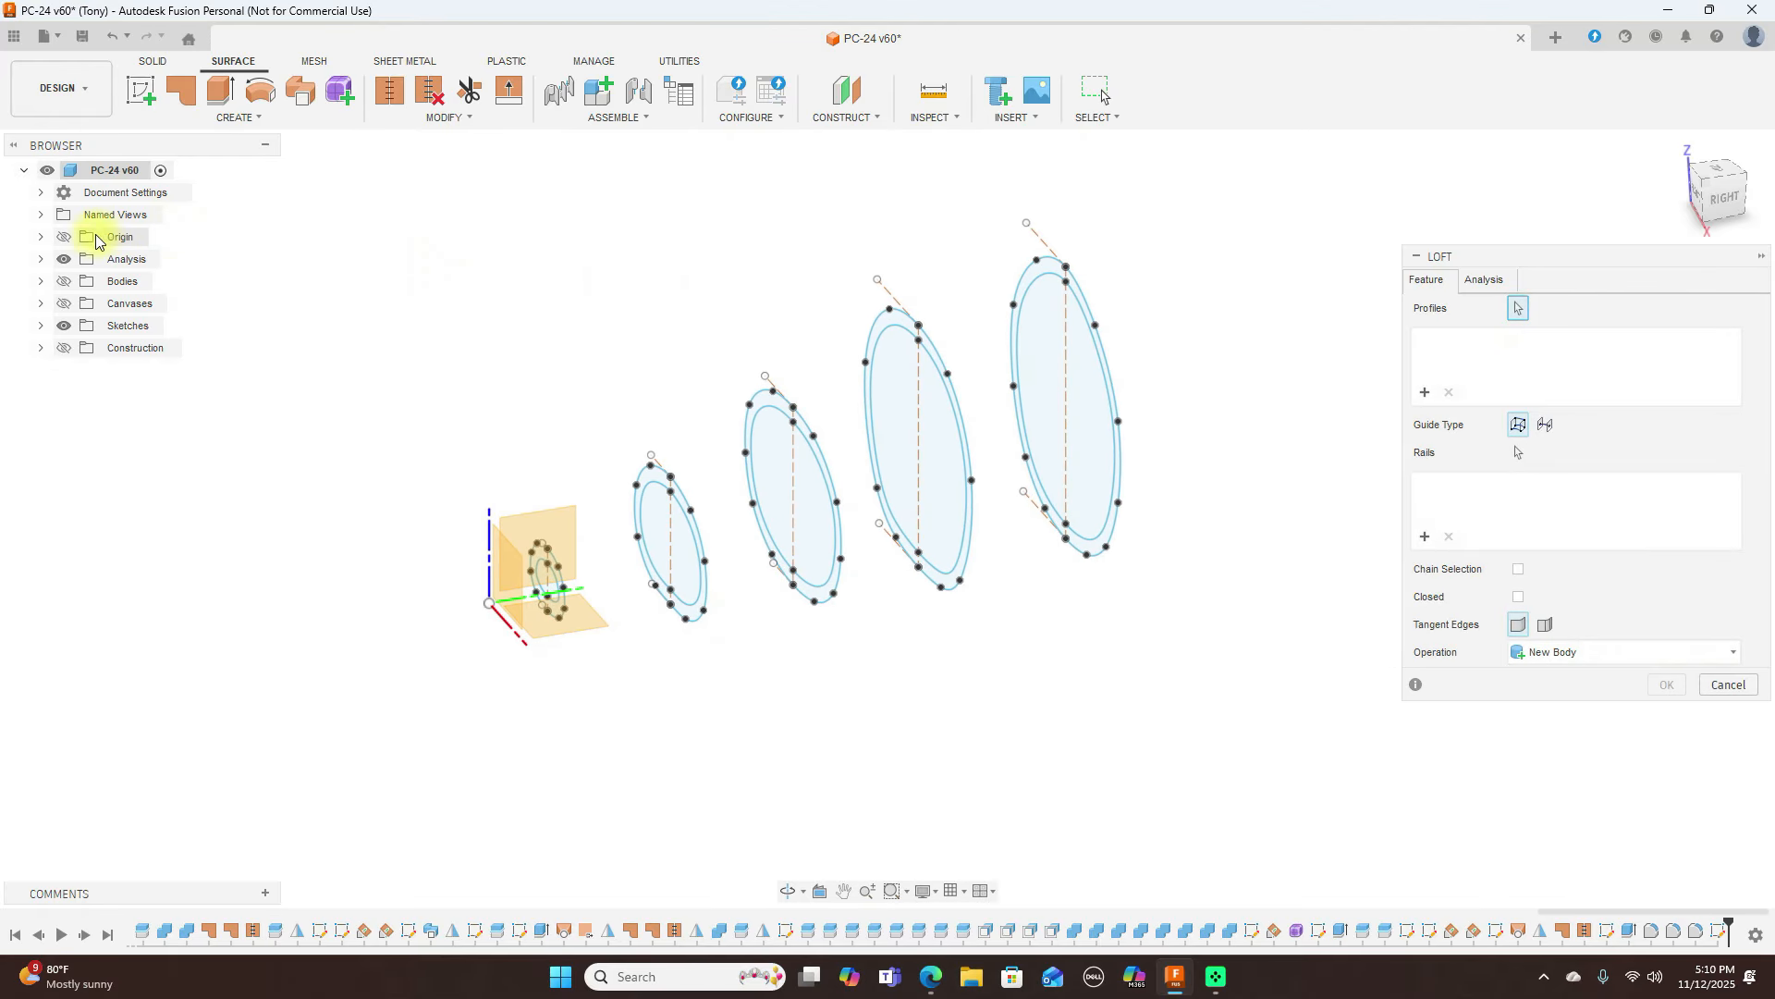
scroll(627, 595, up, 3)
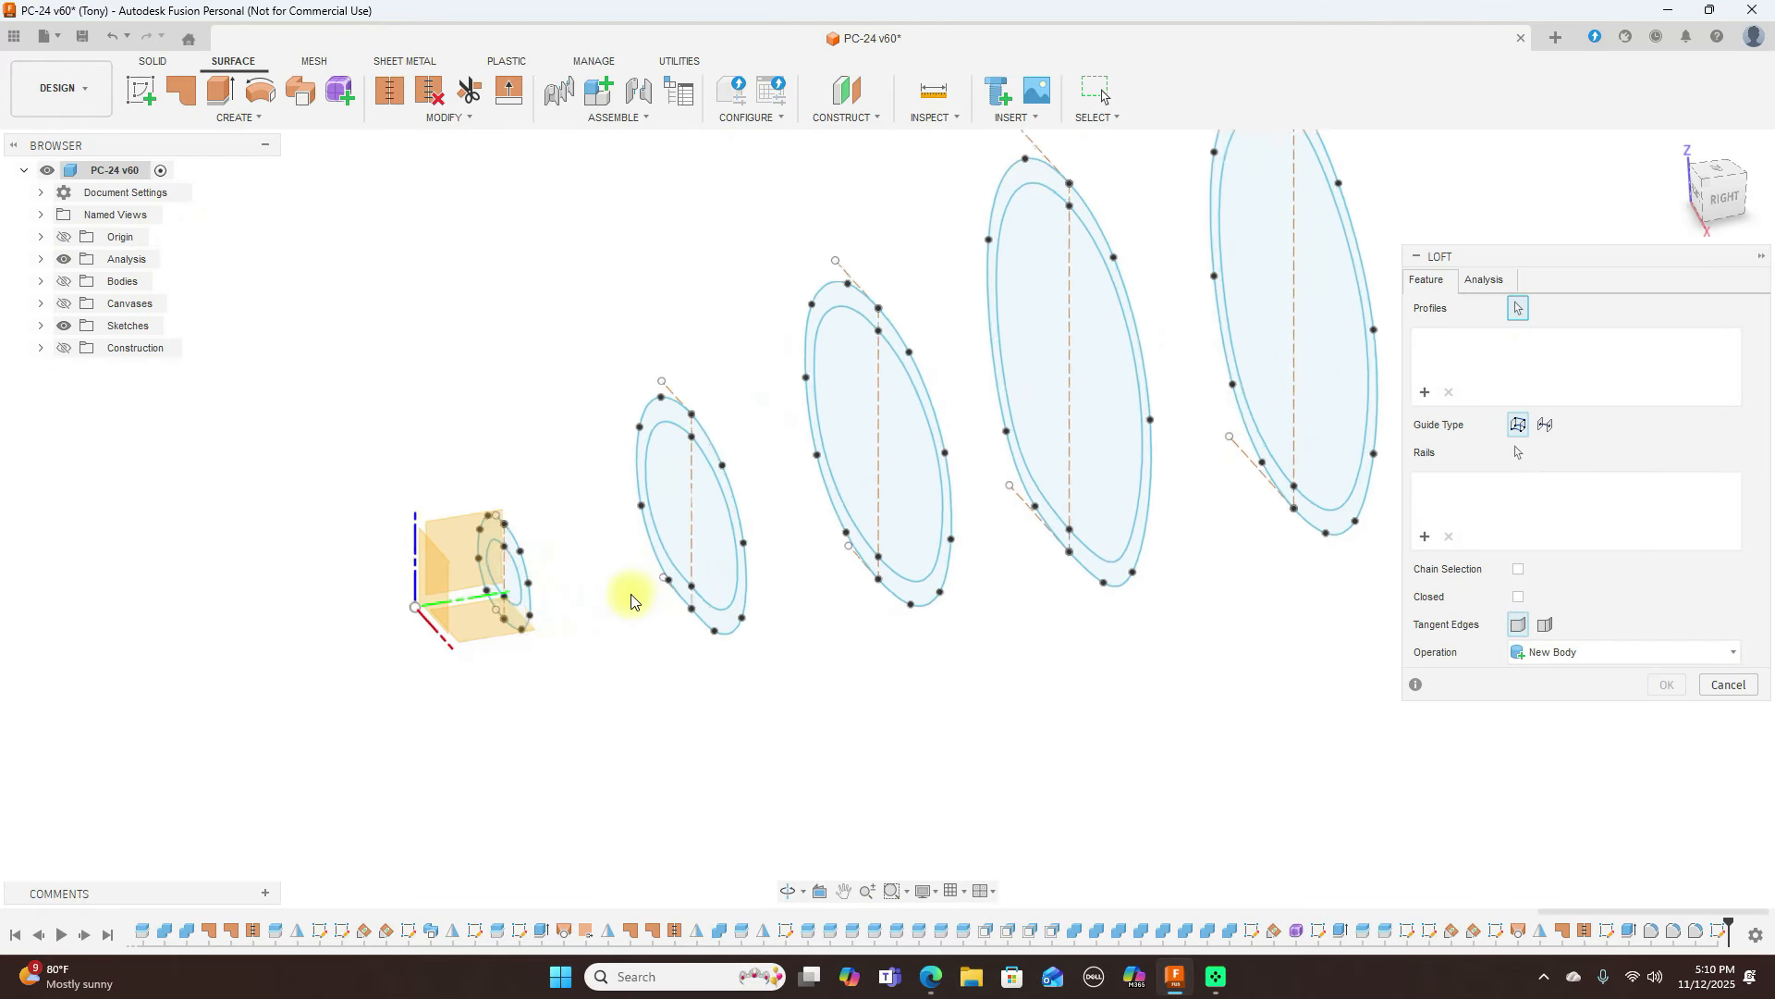
scroll(494, 566, up, 3)
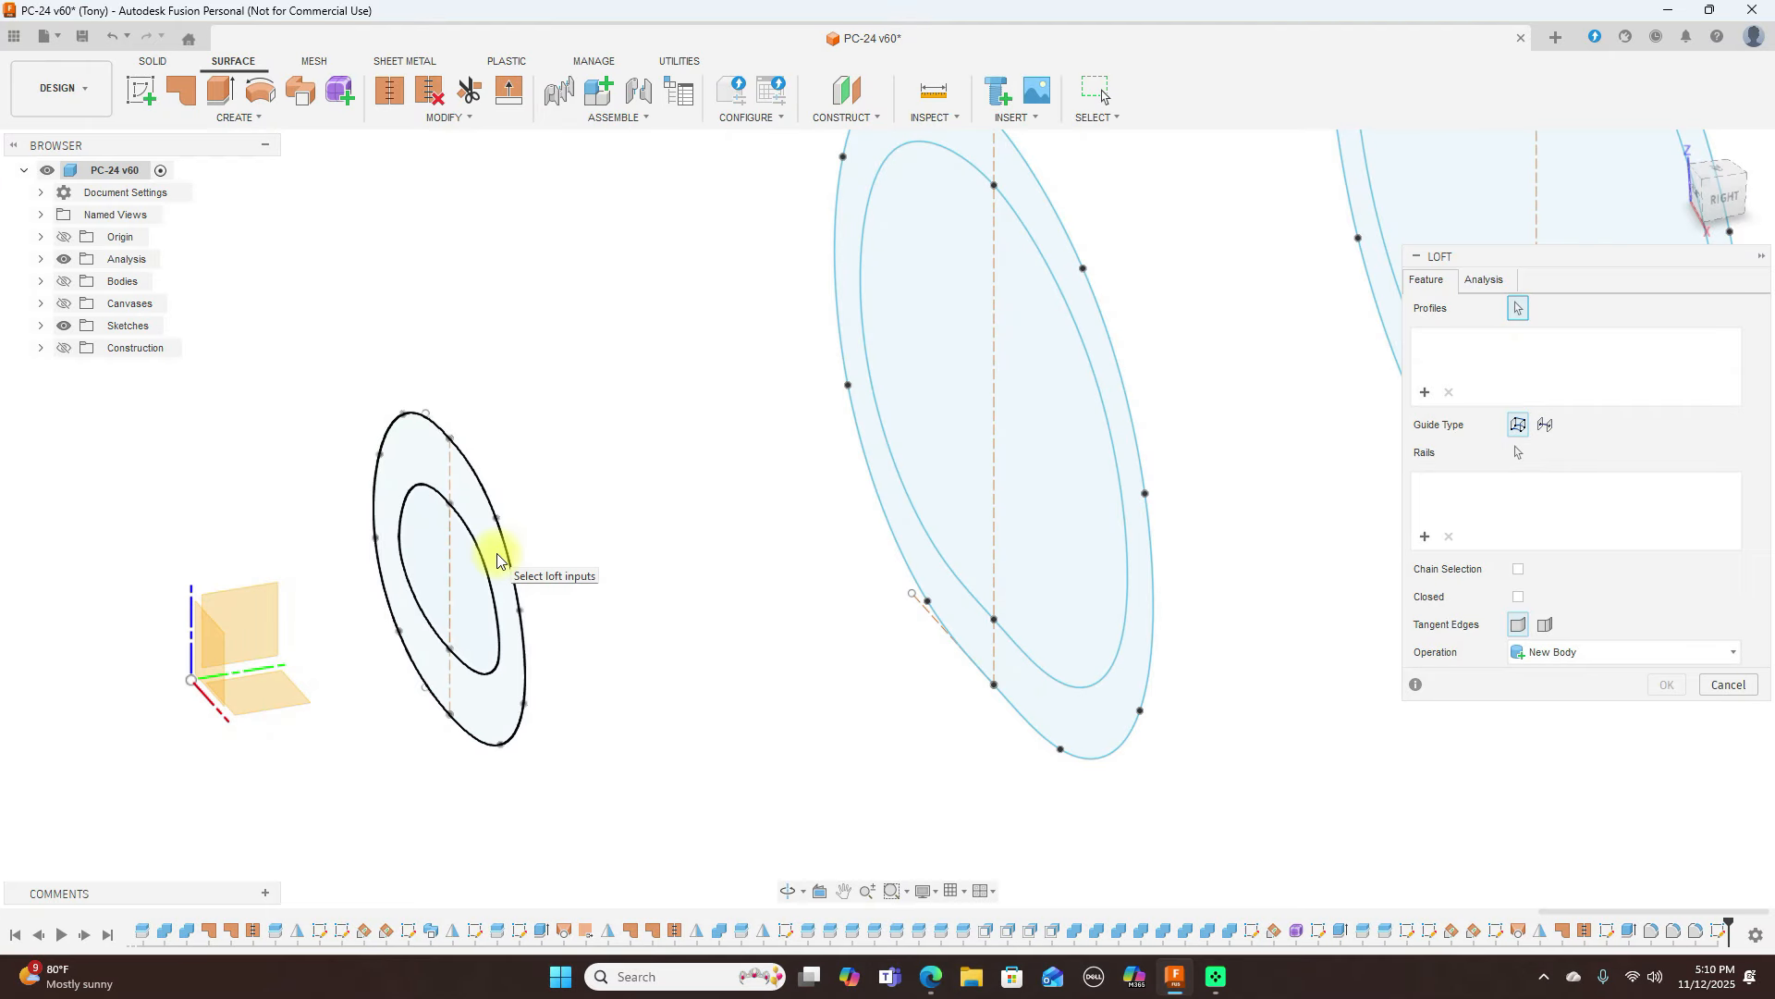
click(497, 559)
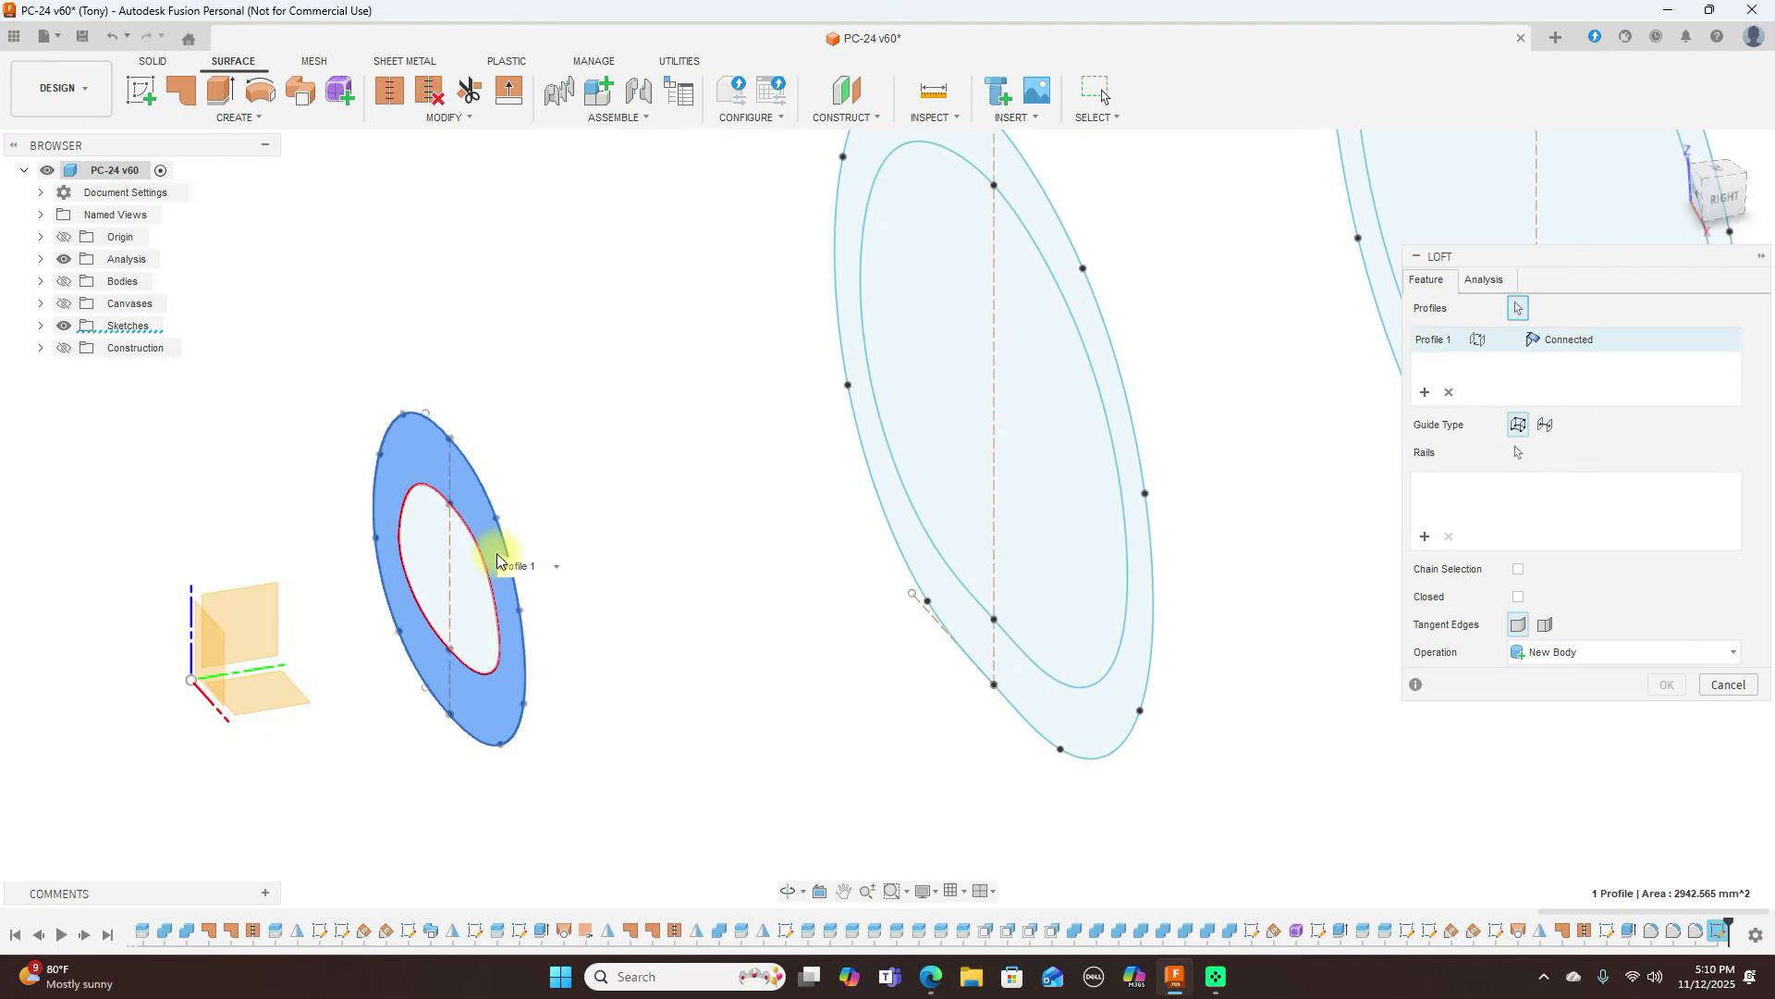
click(1106, 359)
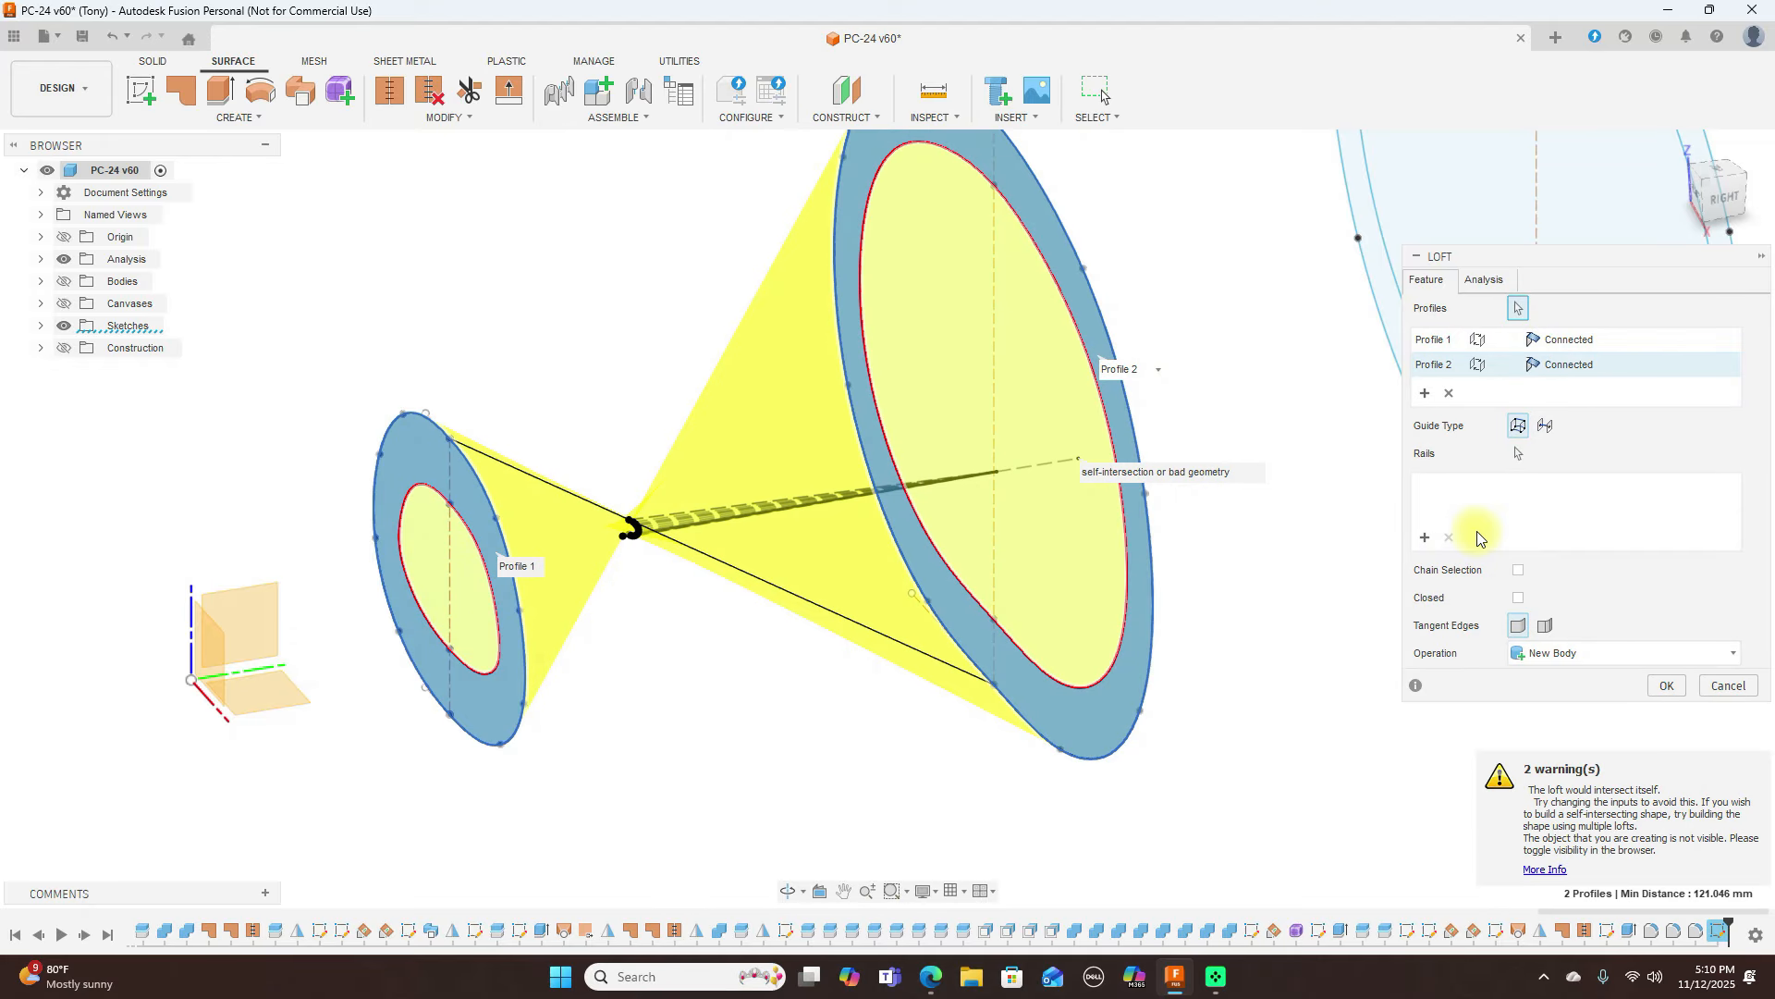
click(1447, 399)
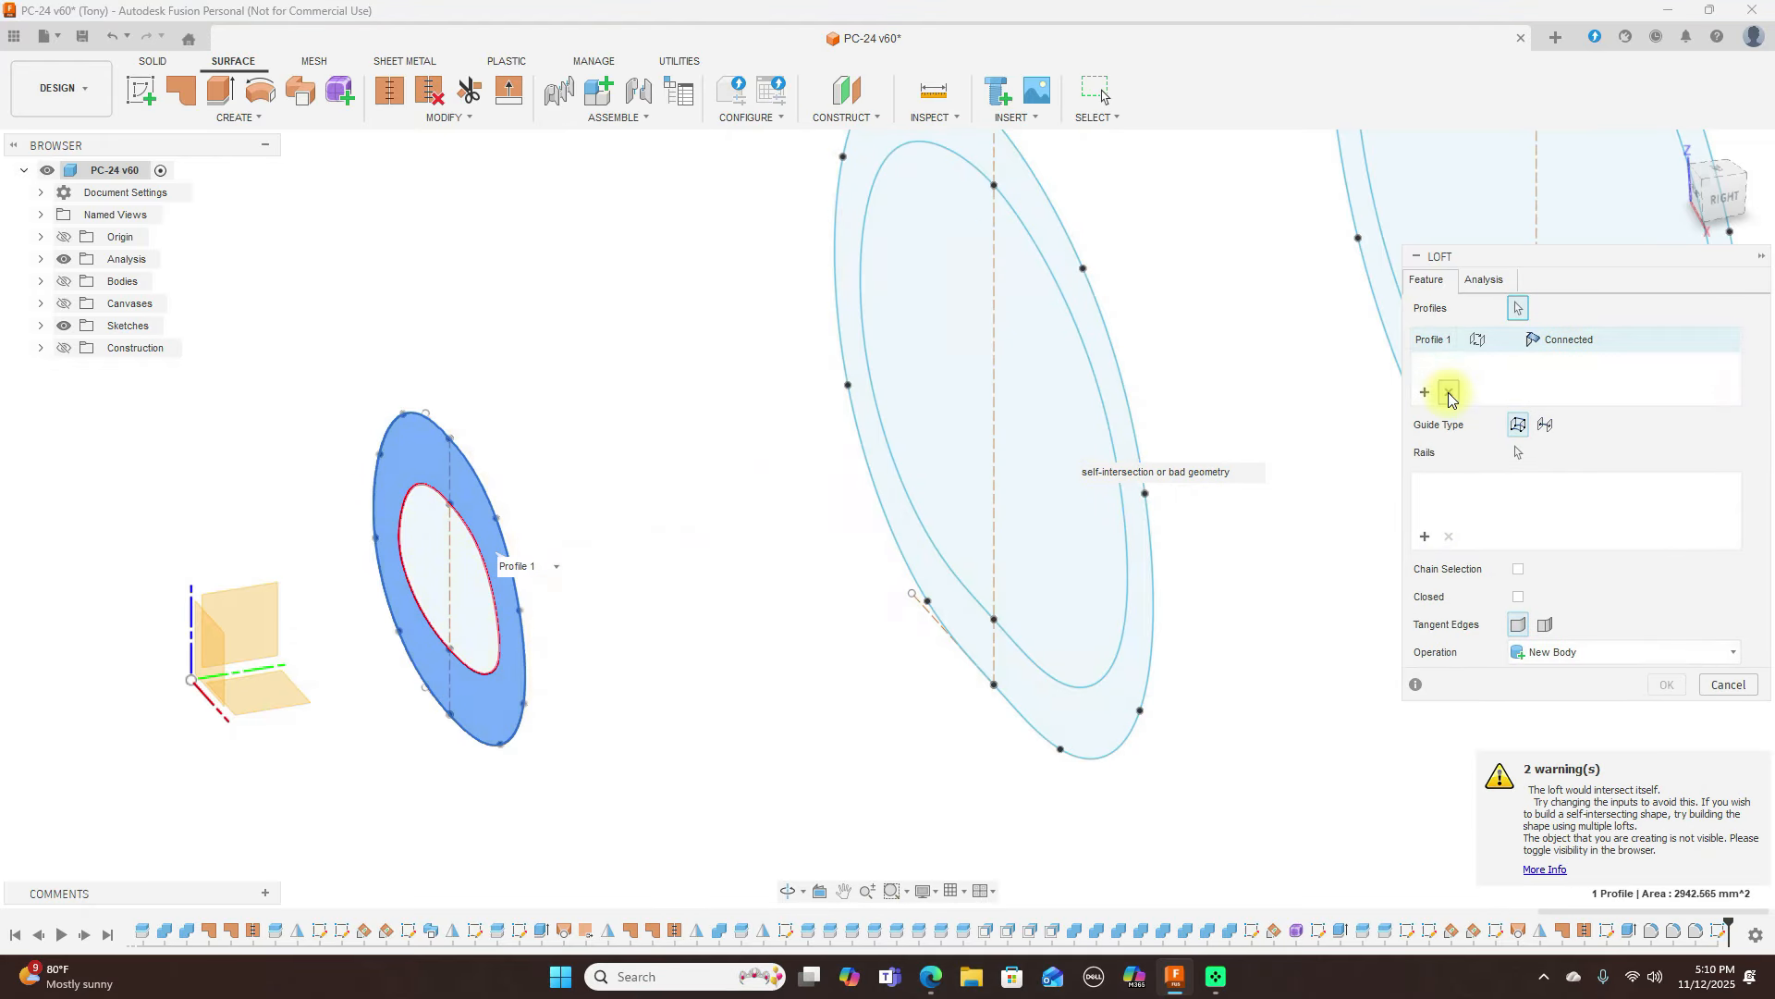
click(1448, 393)
click(468, 483)
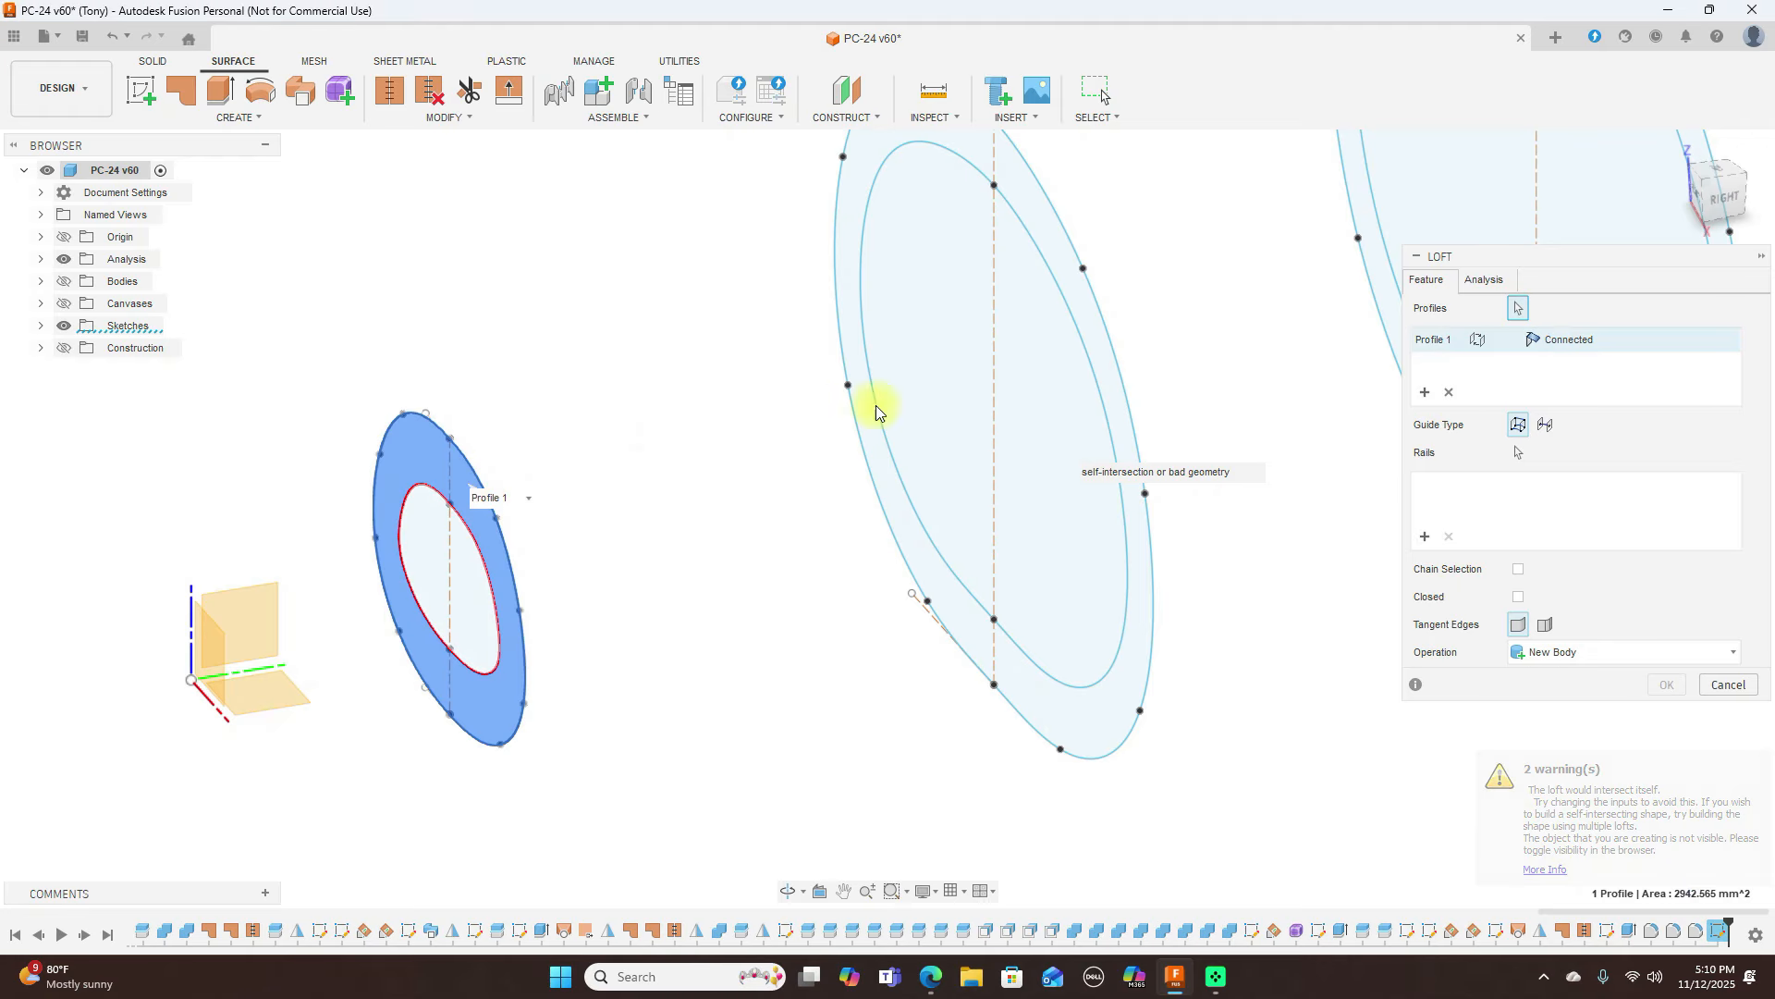
click(1100, 368)
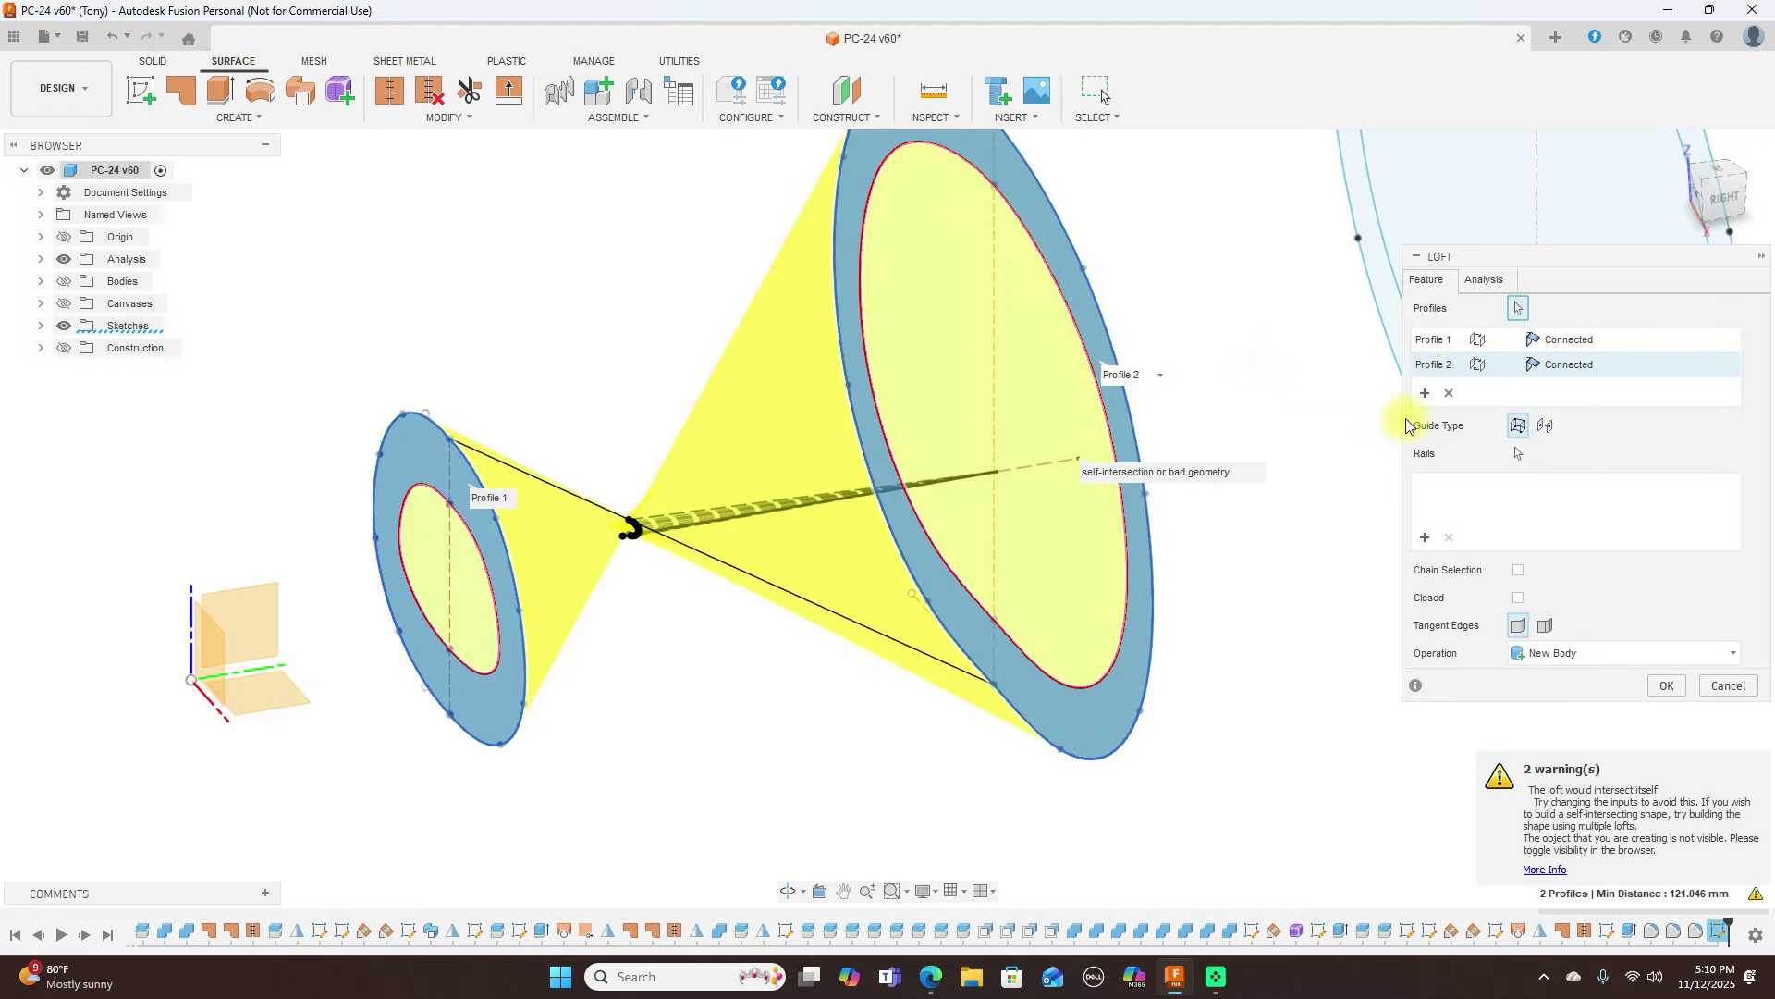
click(1448, 392)
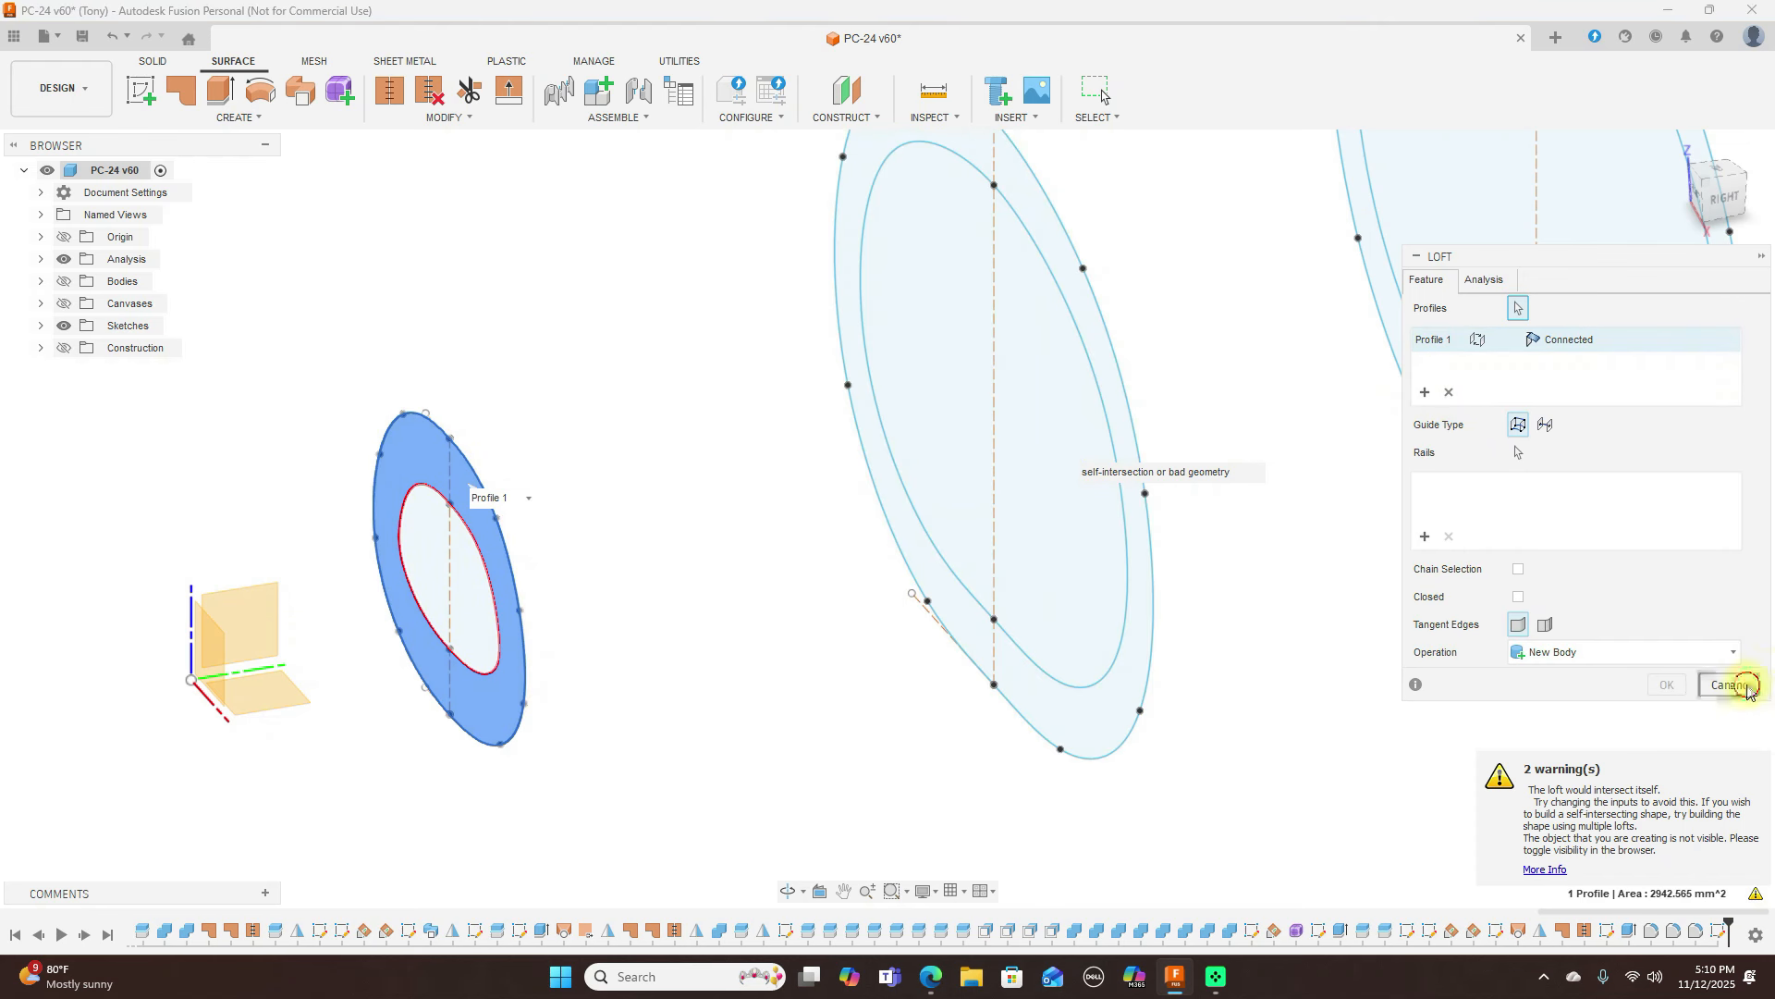
click(1729, 685)
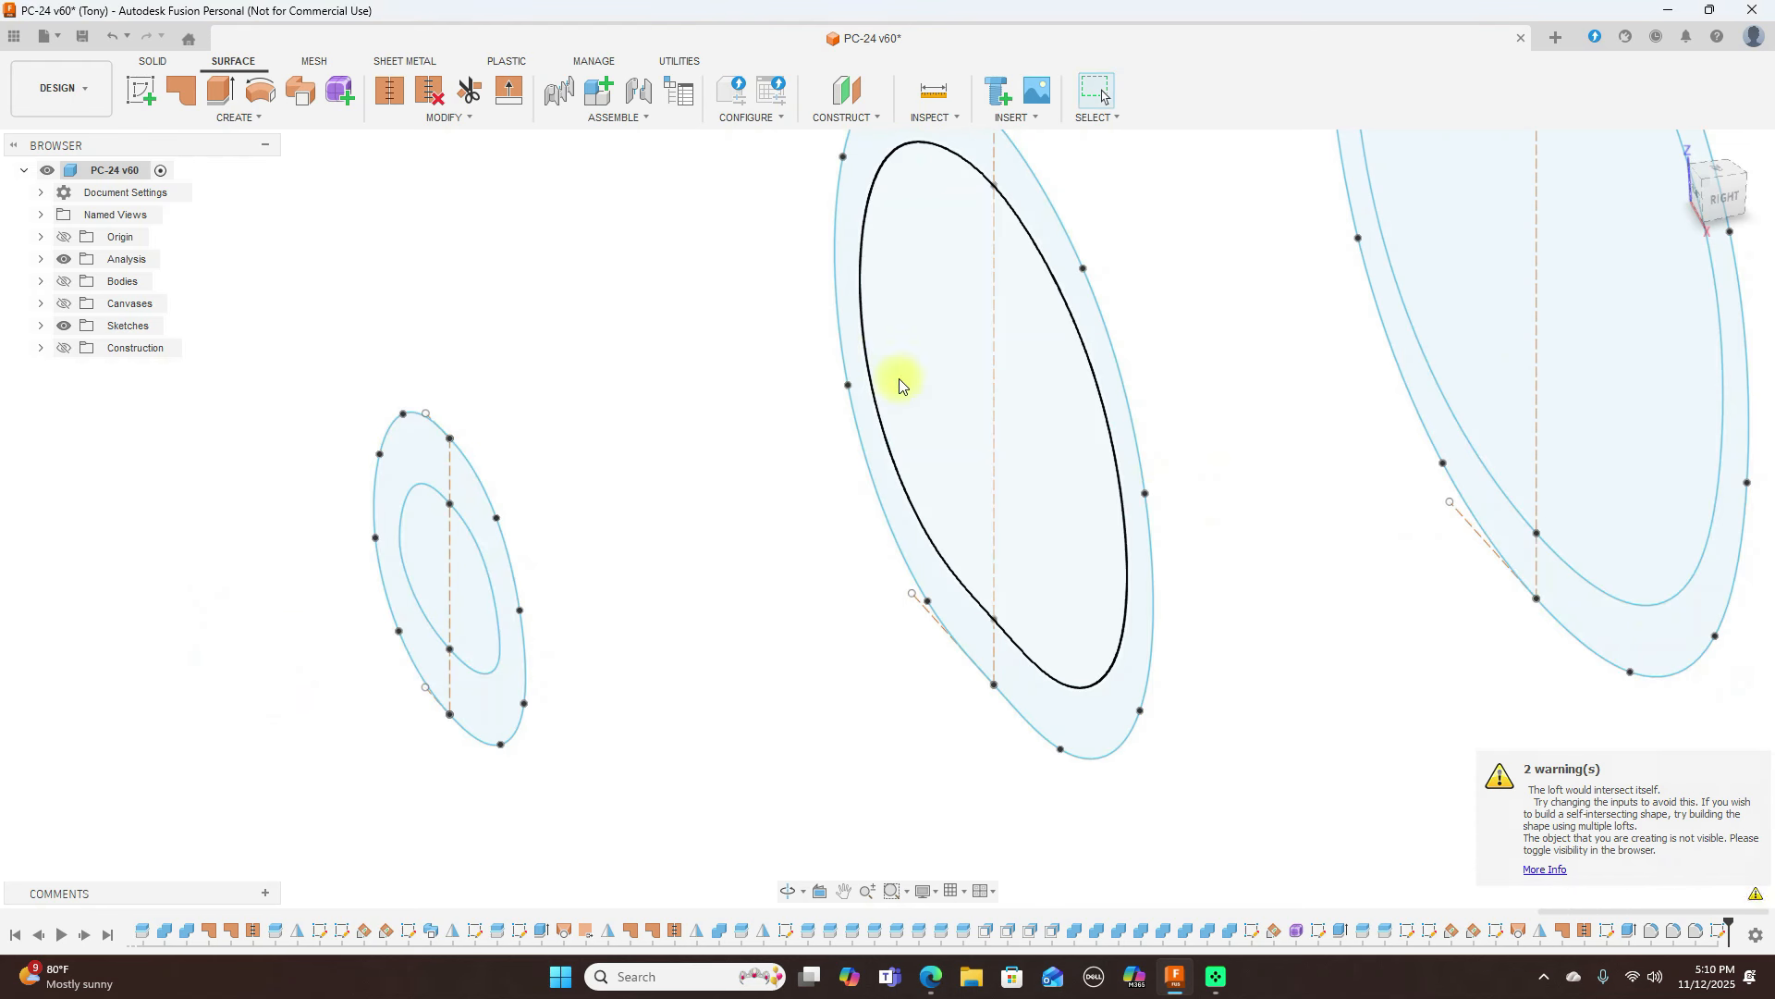
click(153, 63)
click(283, 120)
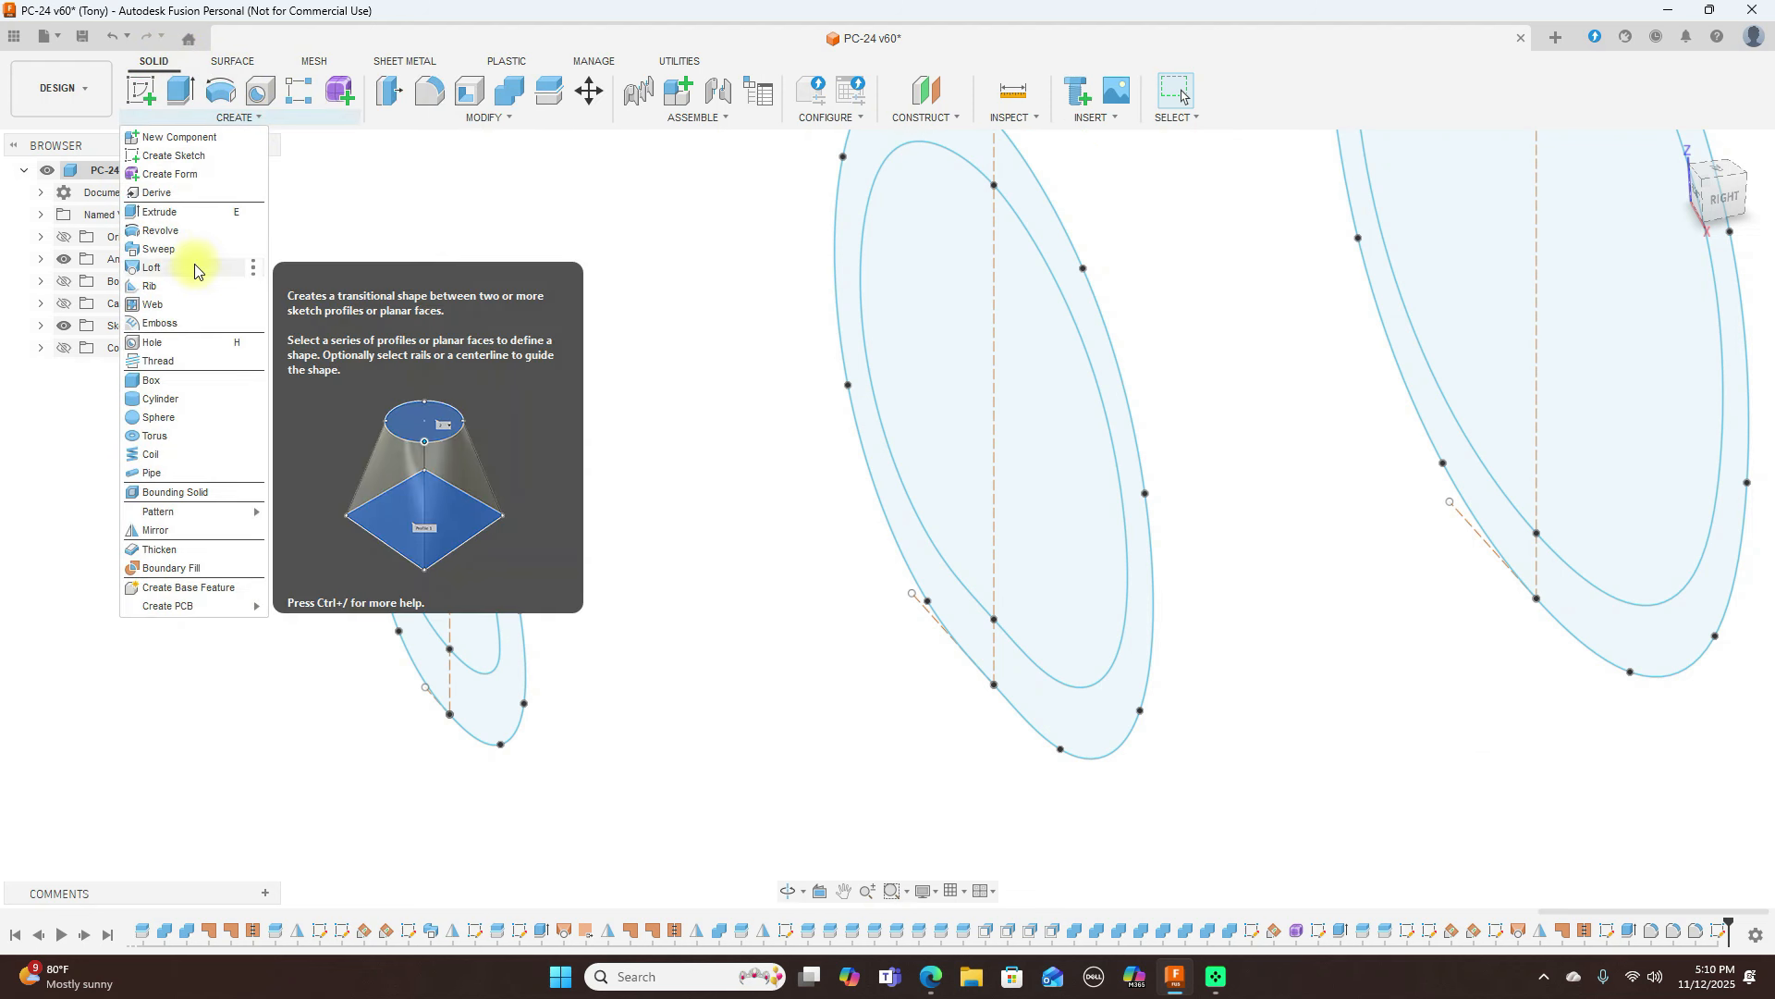
click(233, 265)
click(410, 444)
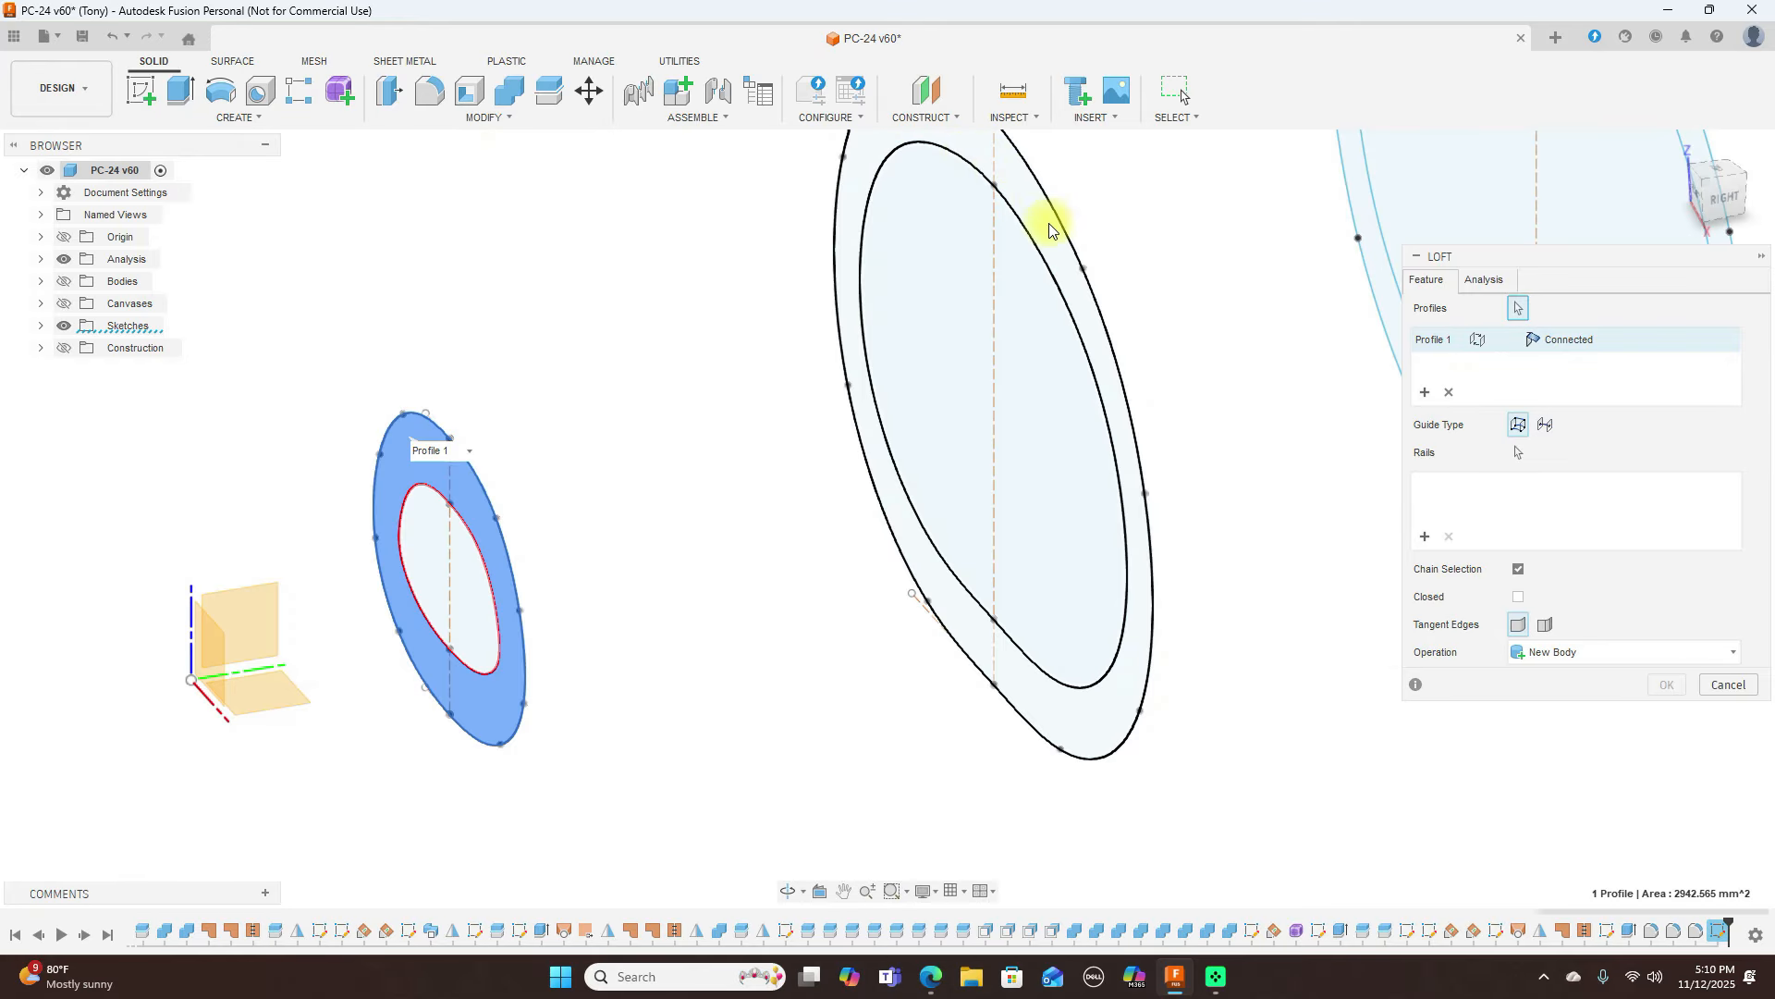
click(1065, 273)
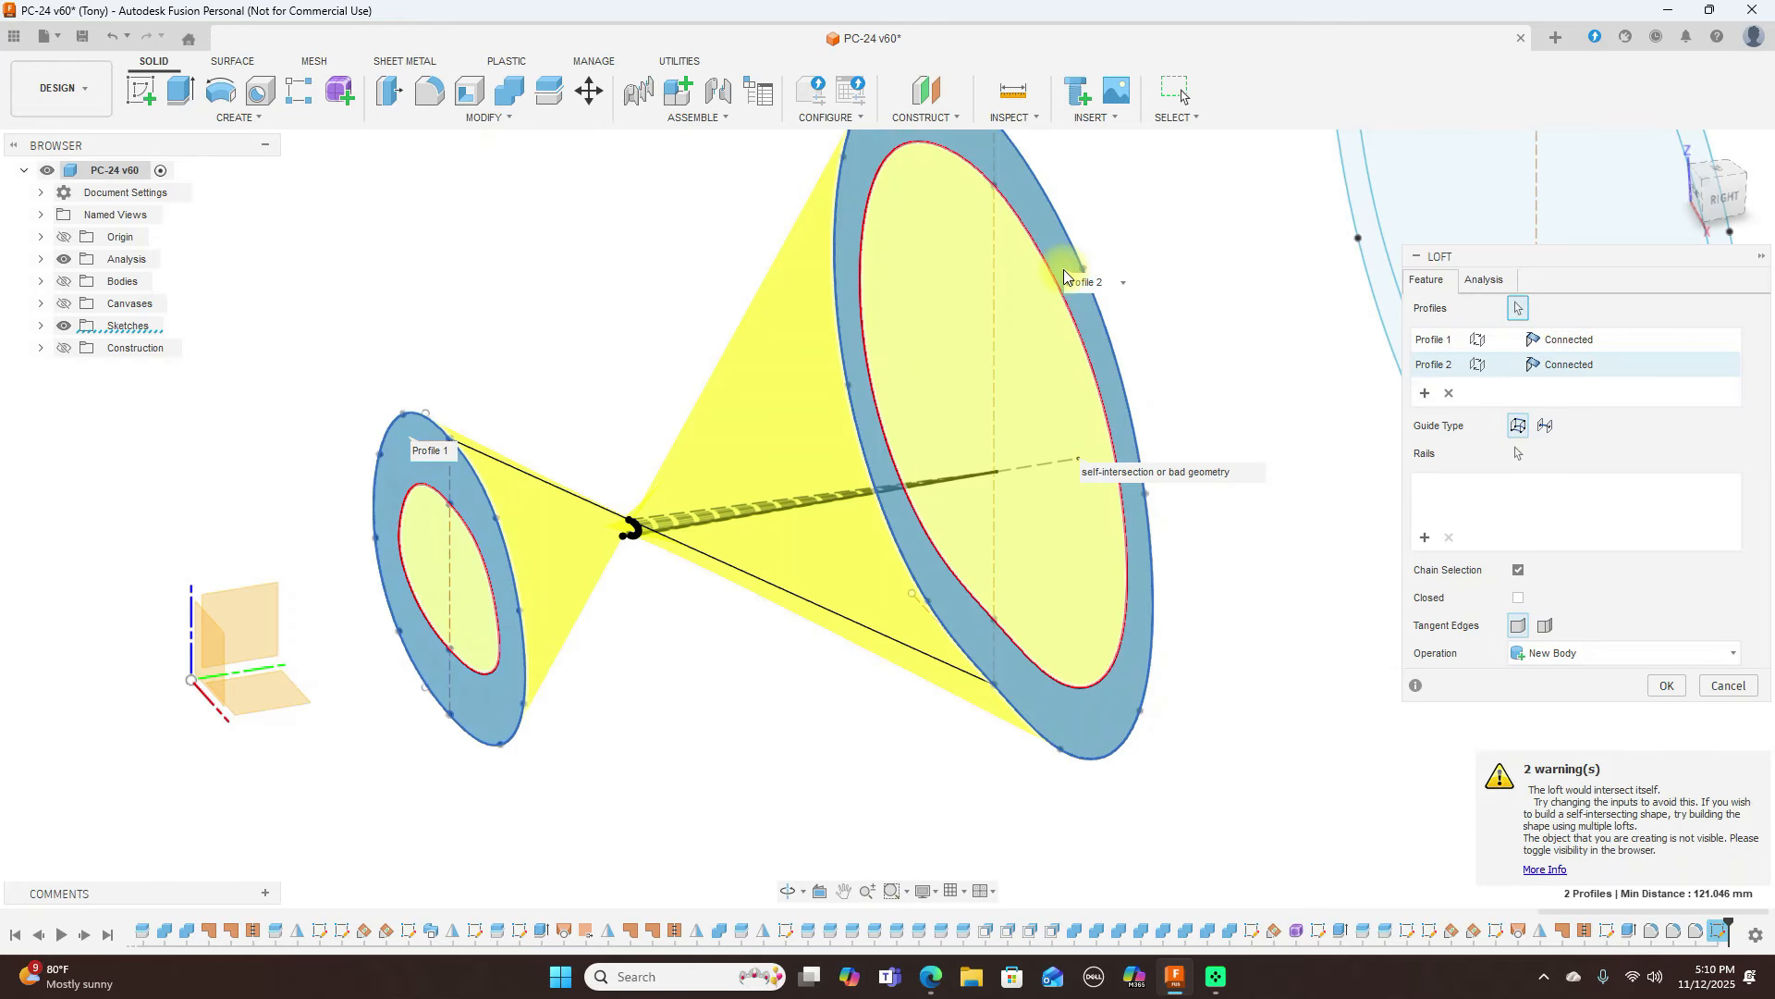
click(1449, 393)
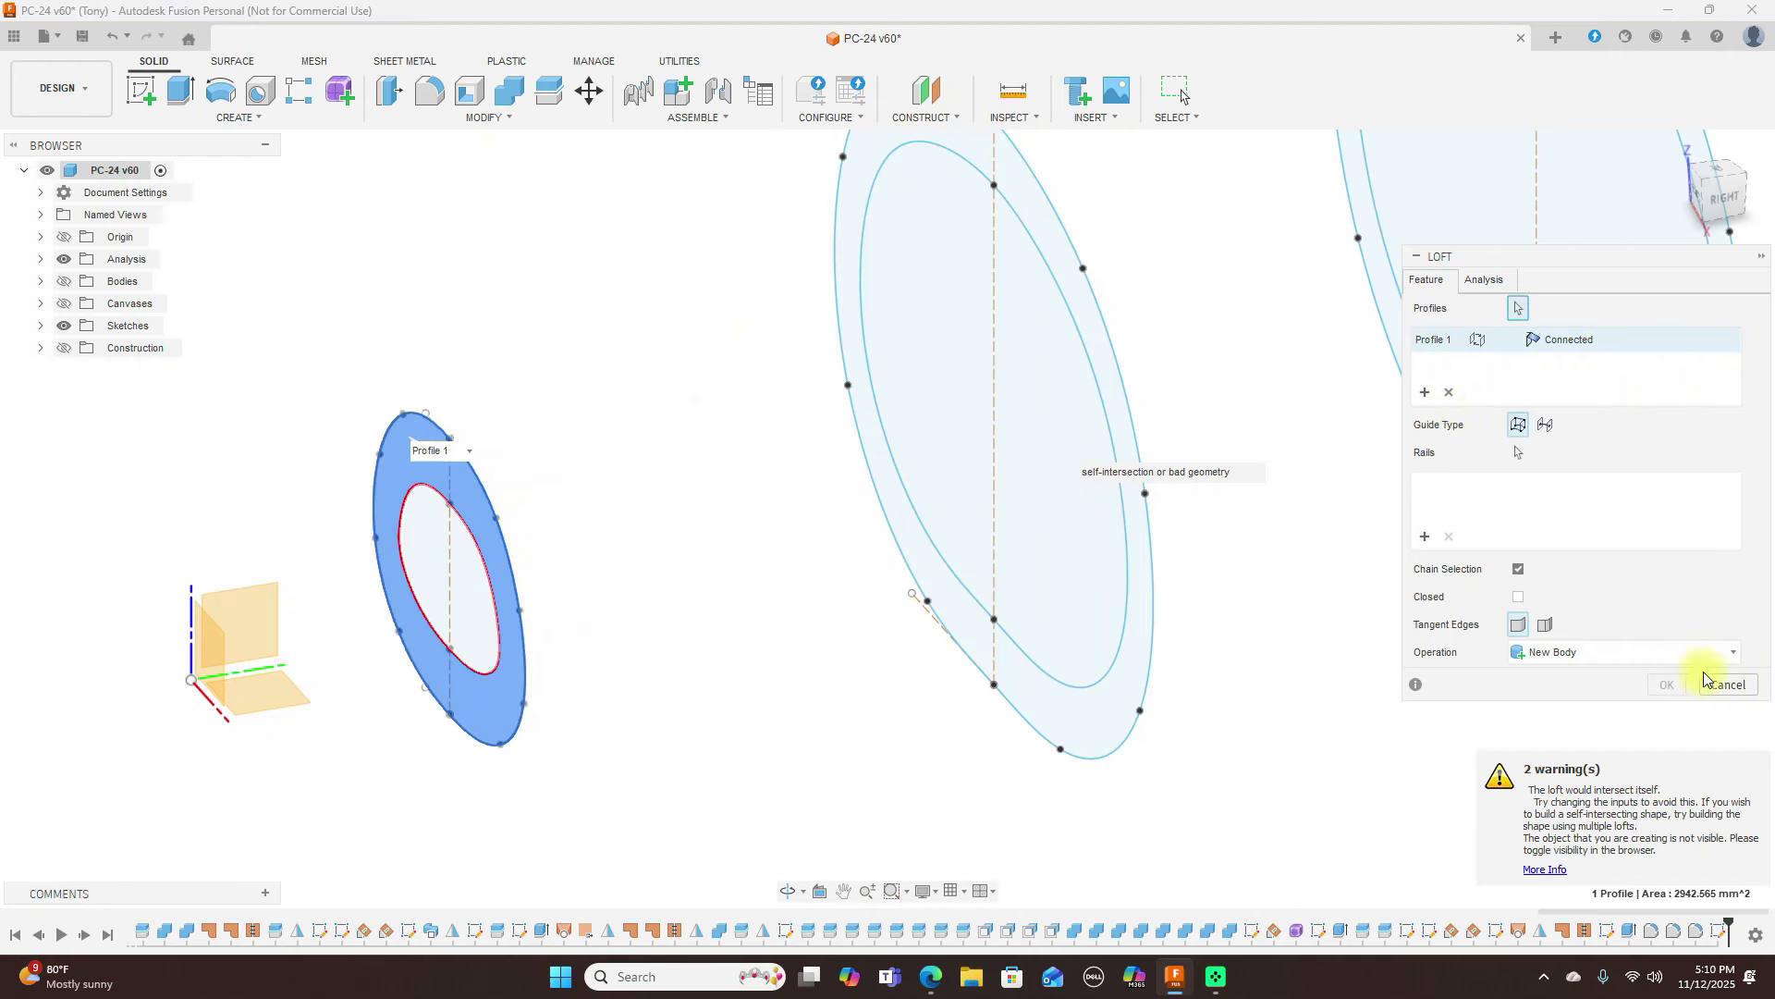
click(1727, 685)
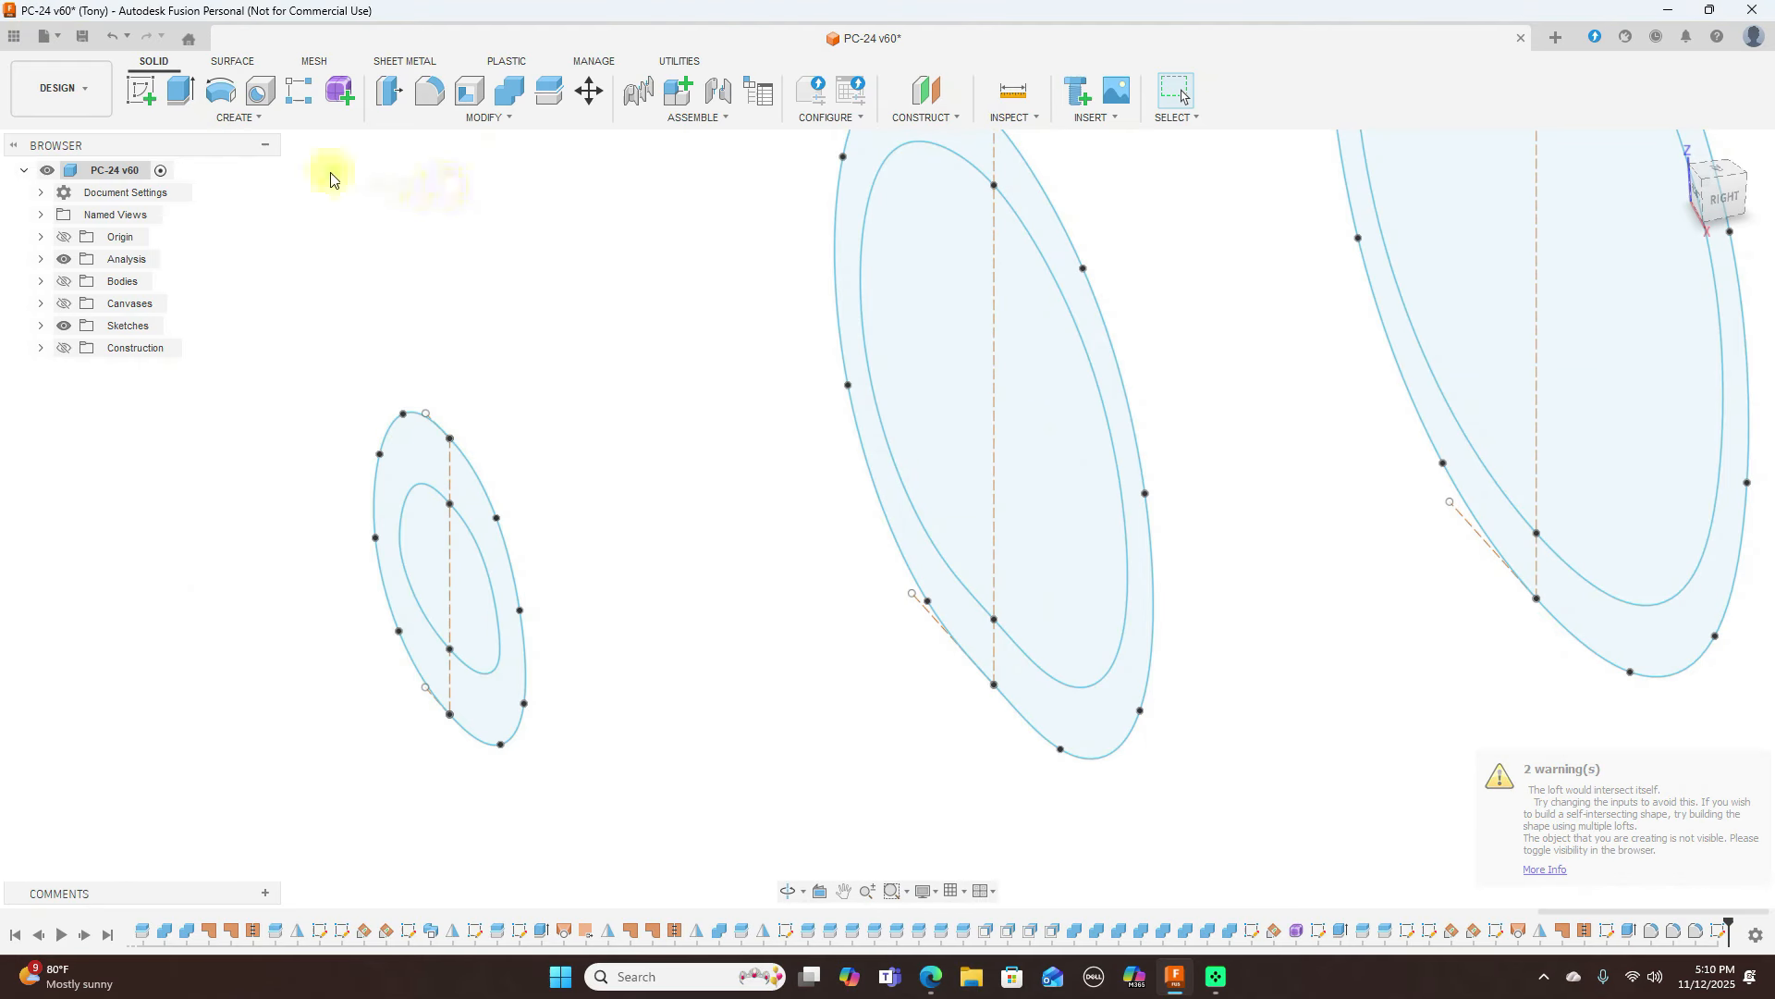
Start a surface Loft with the matching outer outline halves of FR 1 and FR 2 as its two profiles
click(225, 63)
click(240, 113)
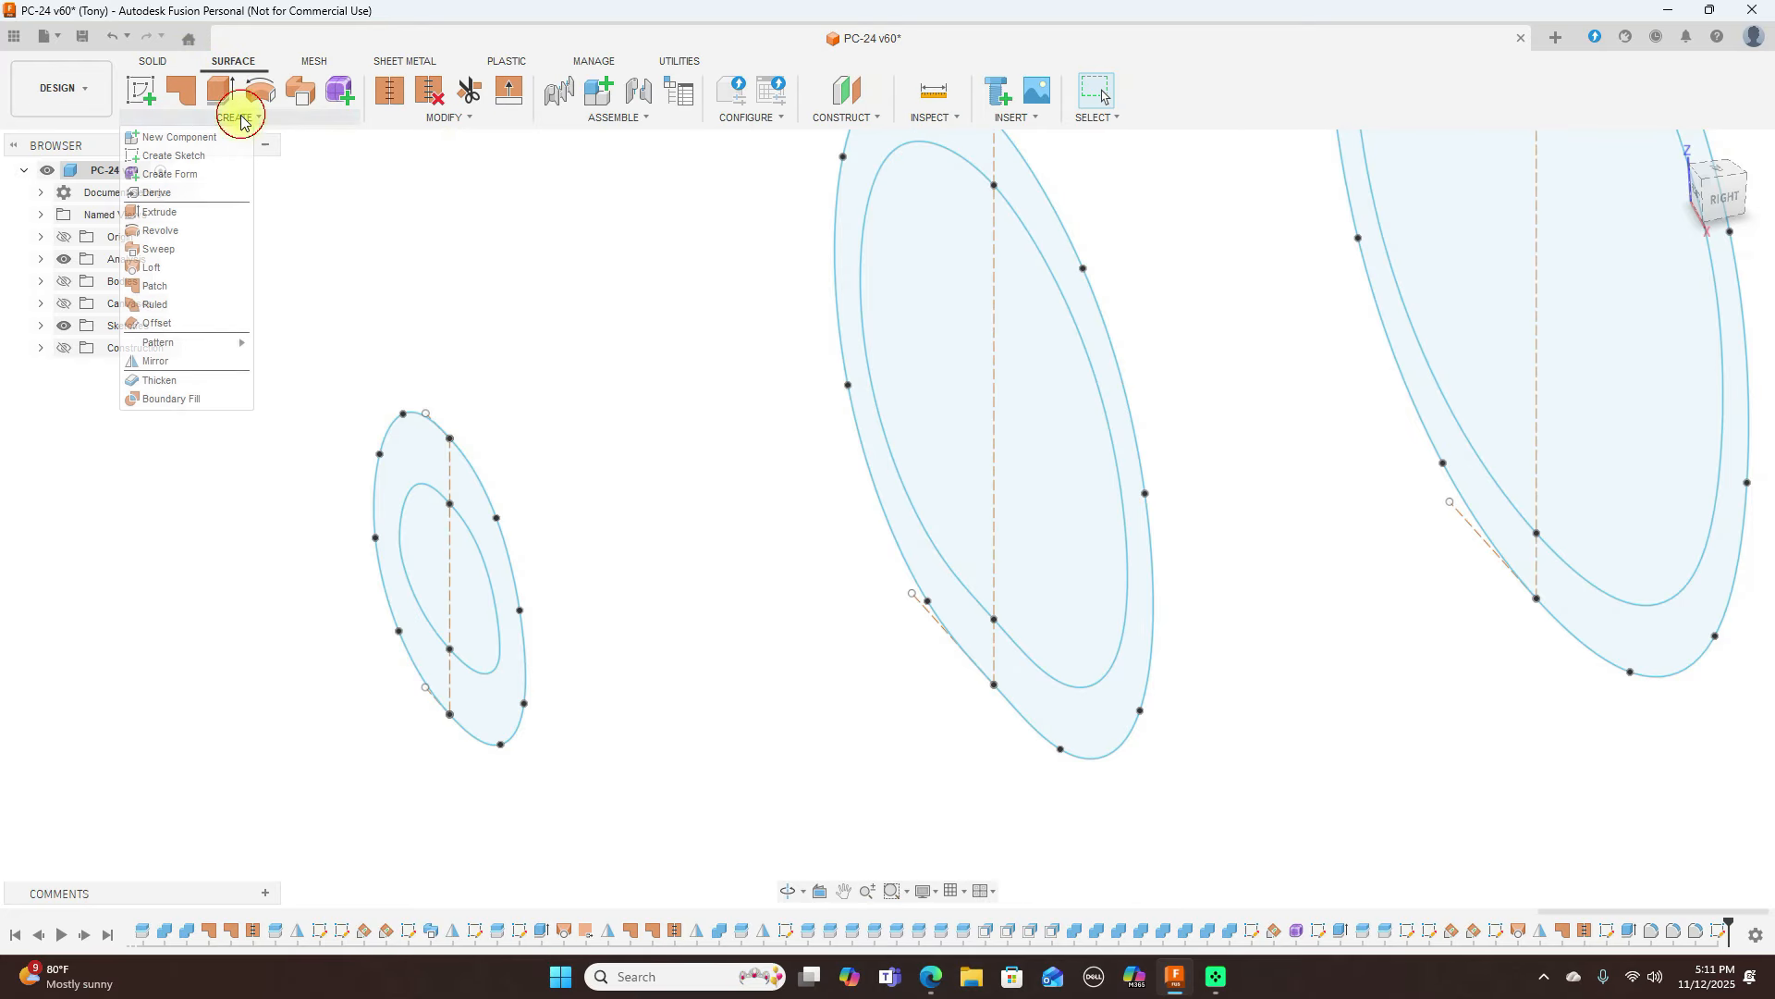
click(87, 260)
click(471, 462)
click(1114, 362)
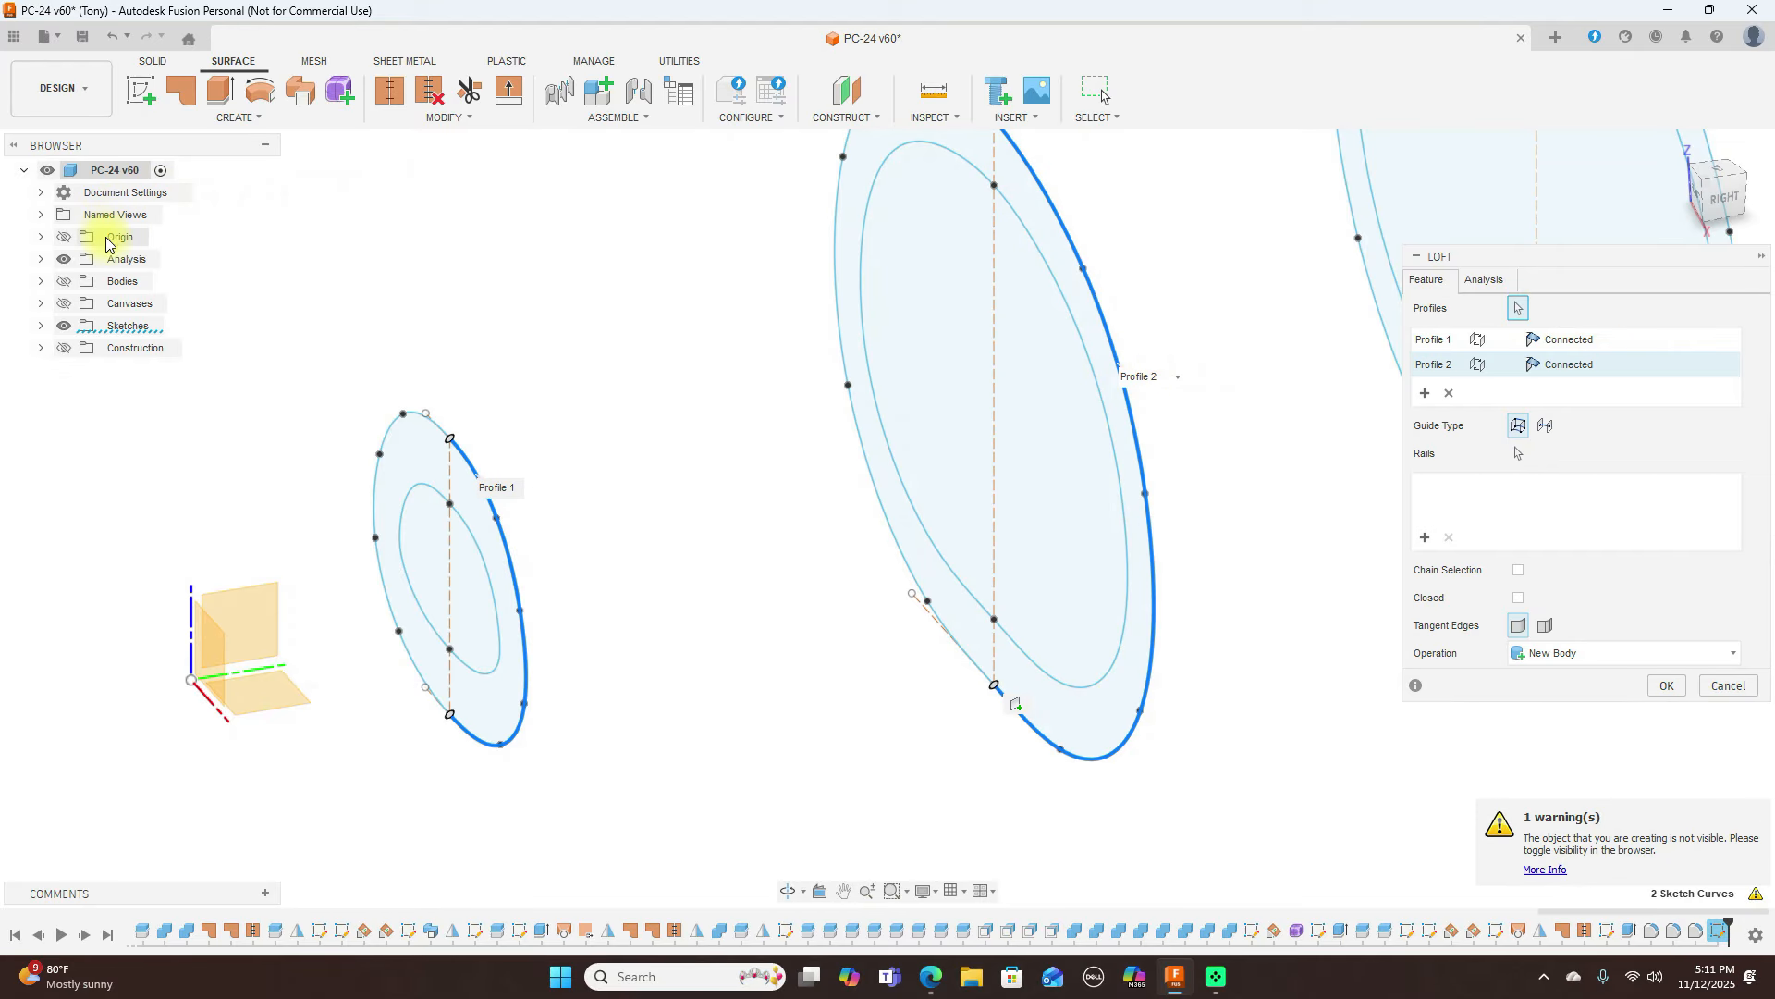
Turn on the Bodies folder's visibility and hide Body52, Body53 (3) and Body59, leaving the loft preview shown
click(65, 285)
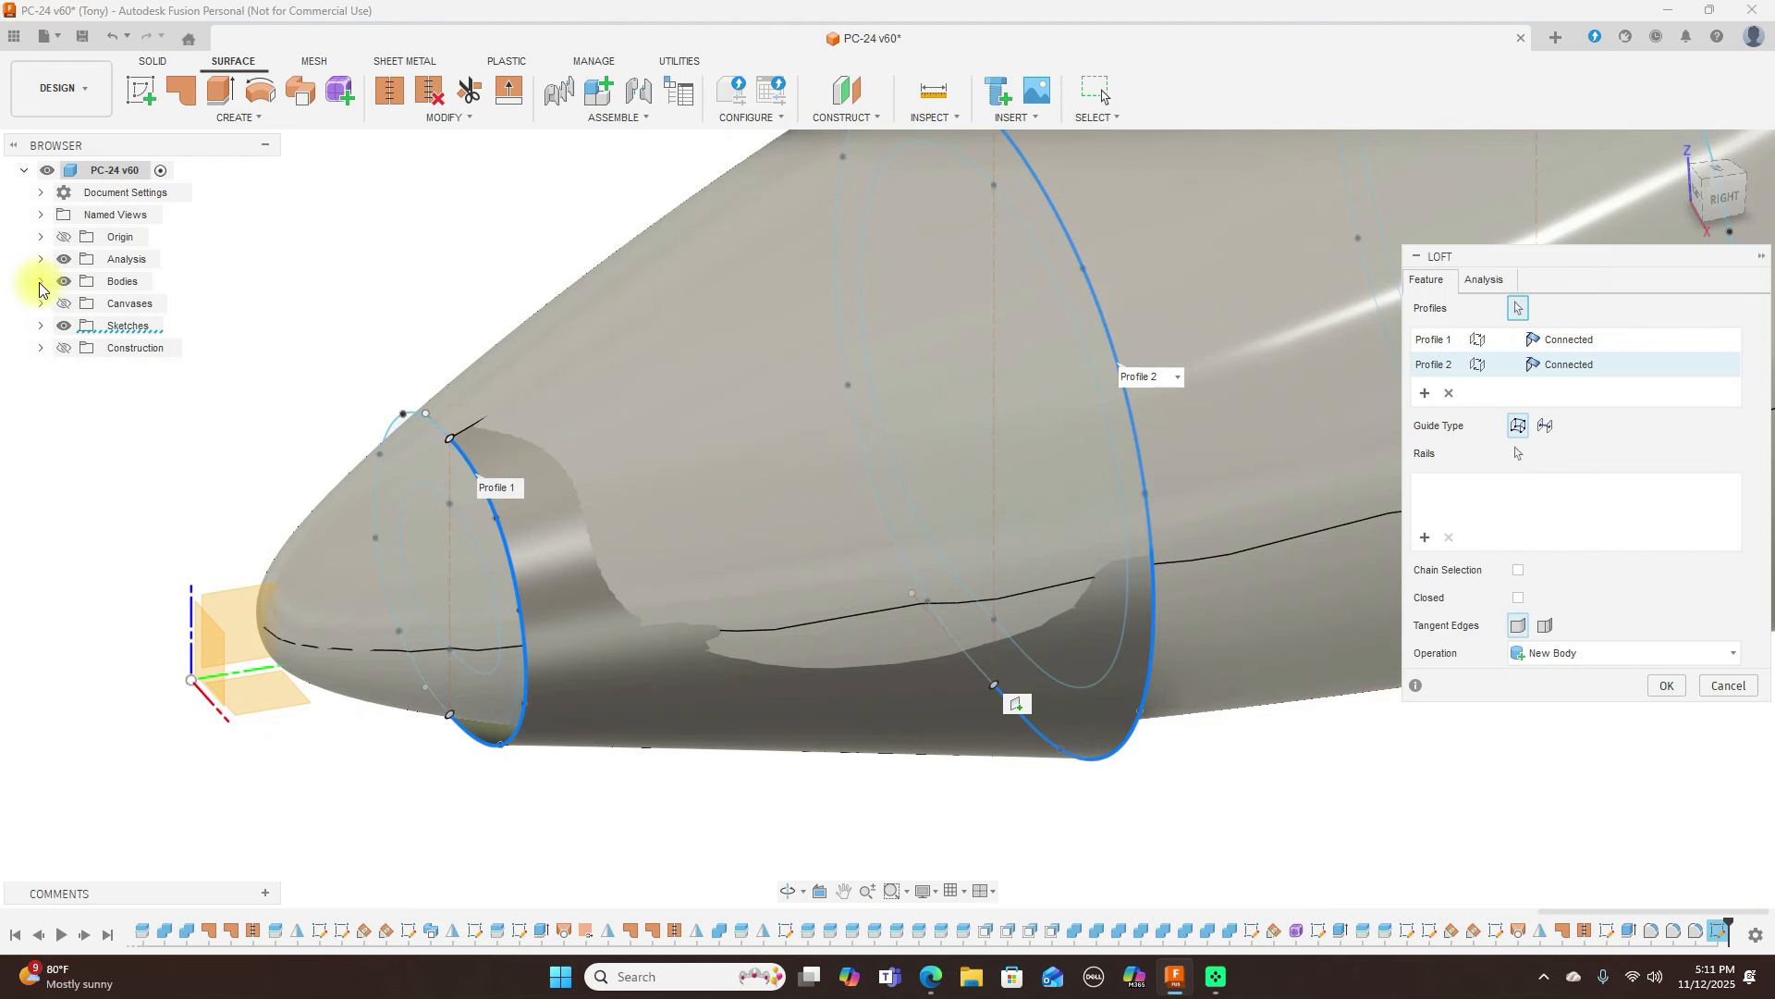
click(41, 283)
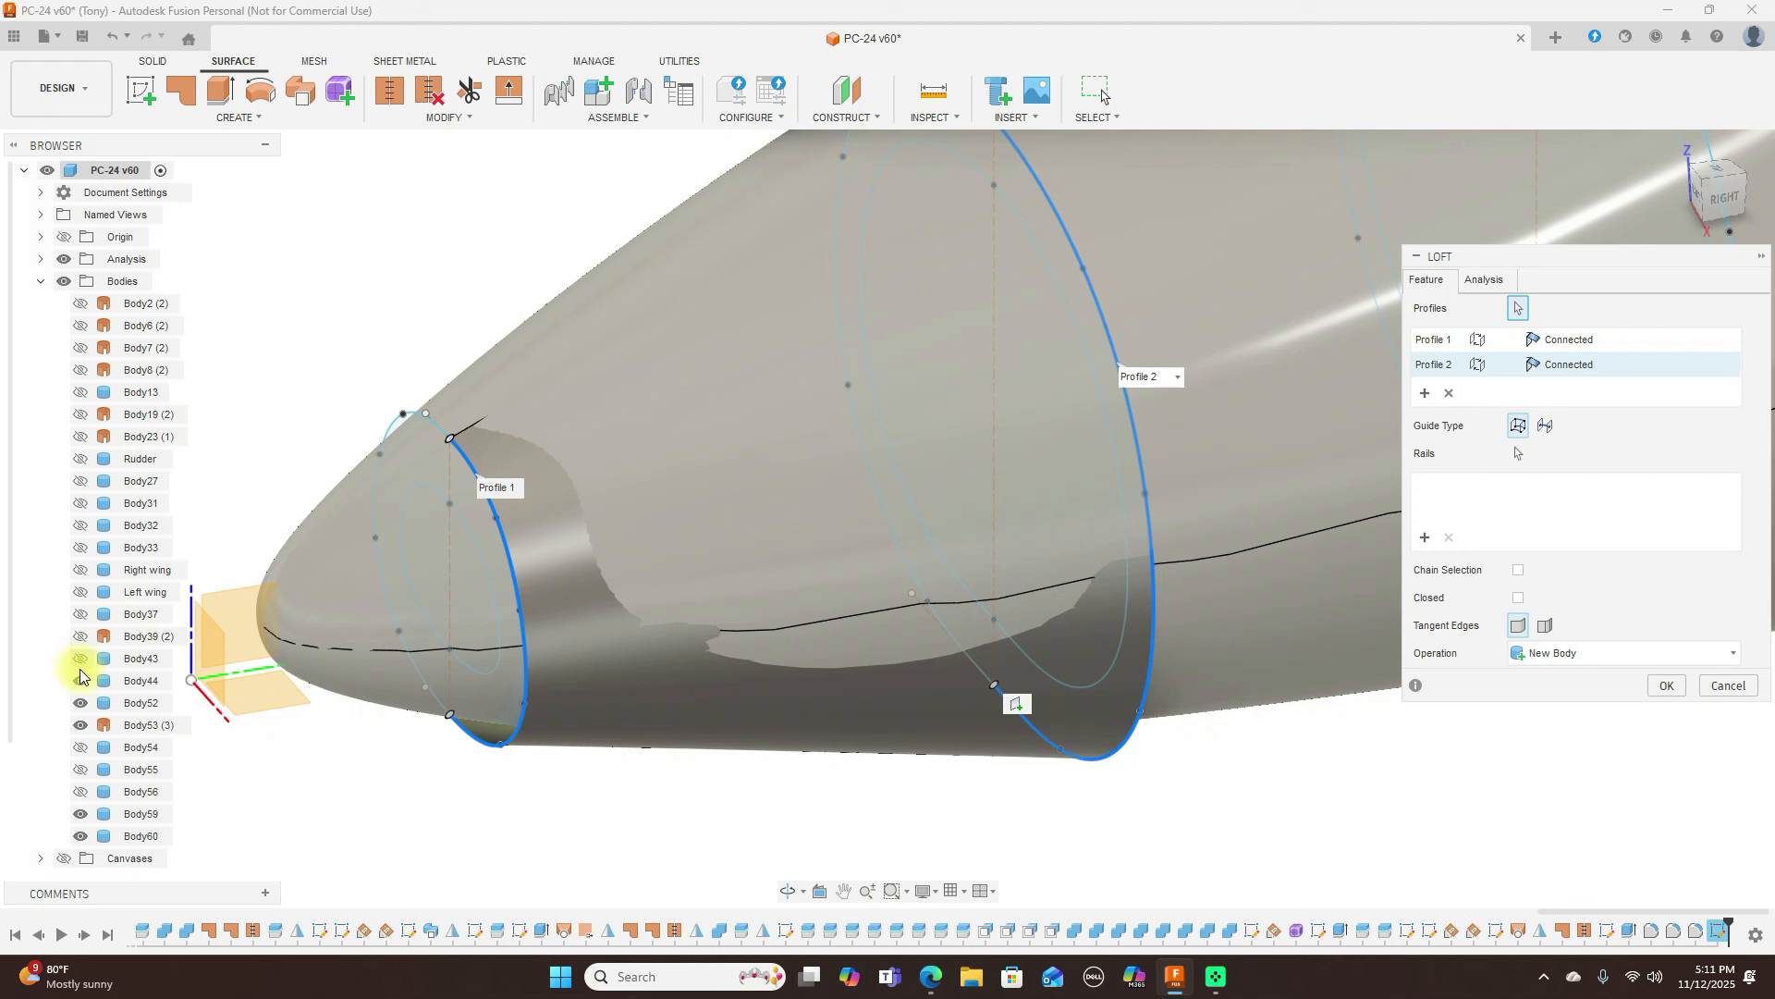
click(81, 703)
click(81, 725)
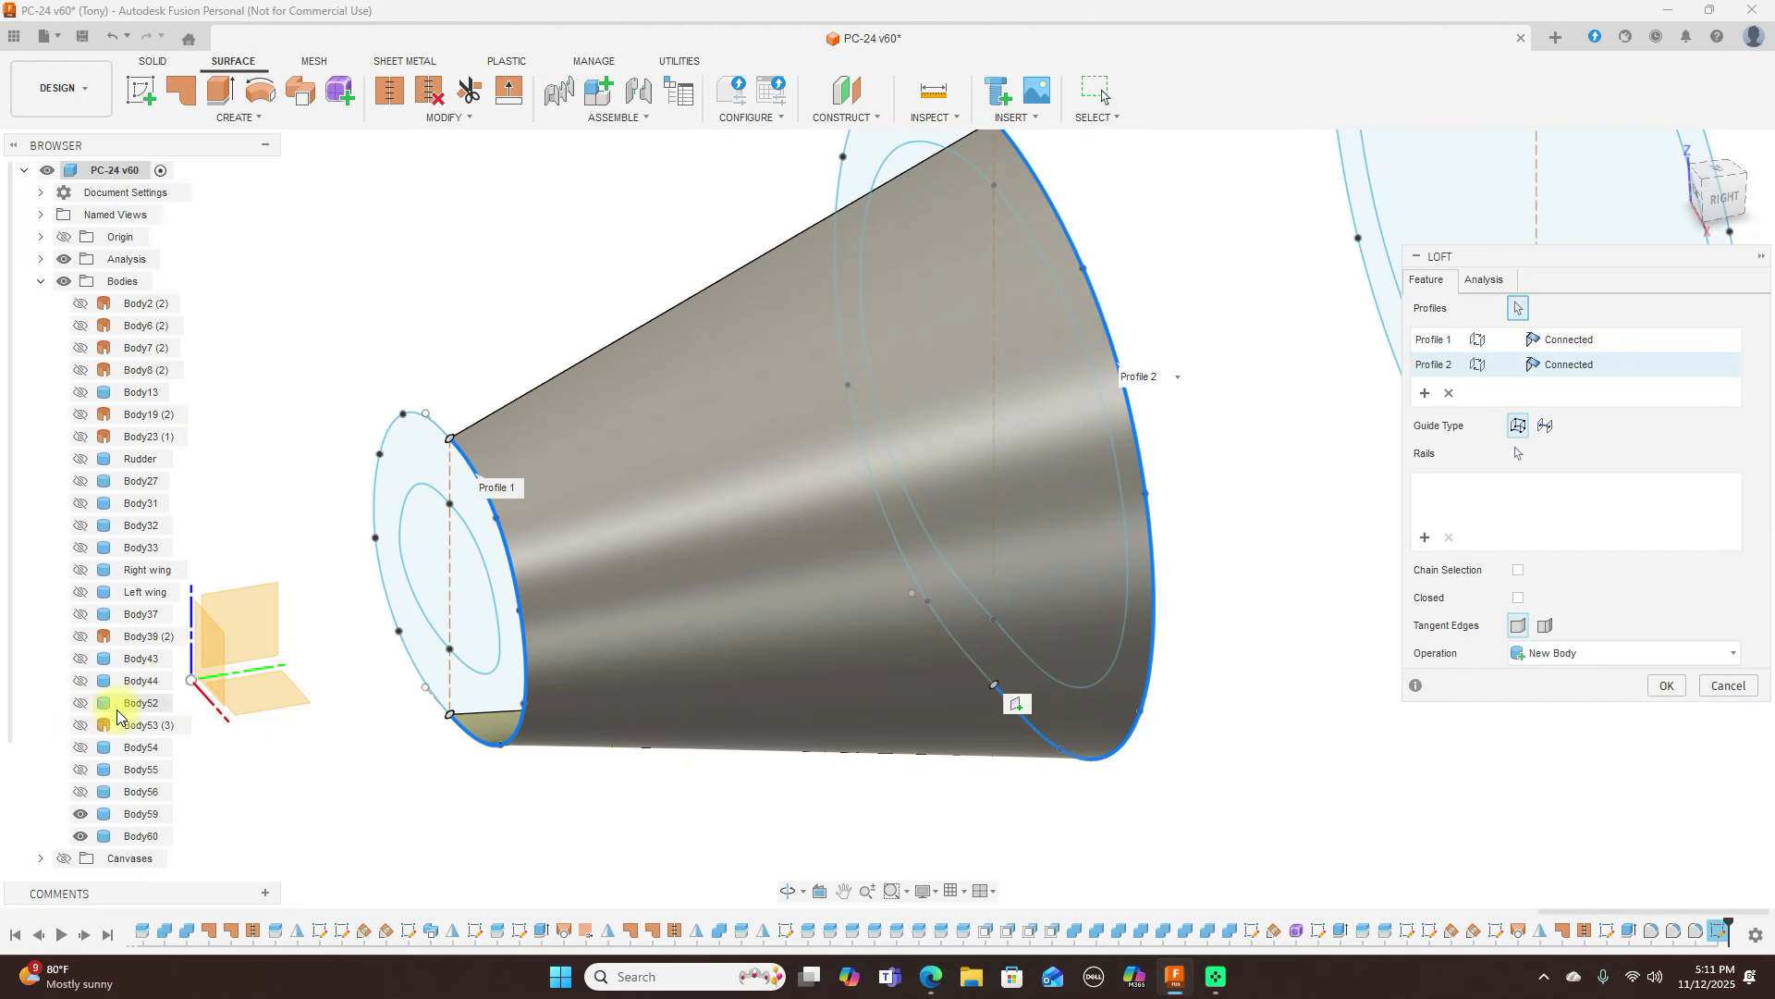
scroll(117, 716, down, 2)
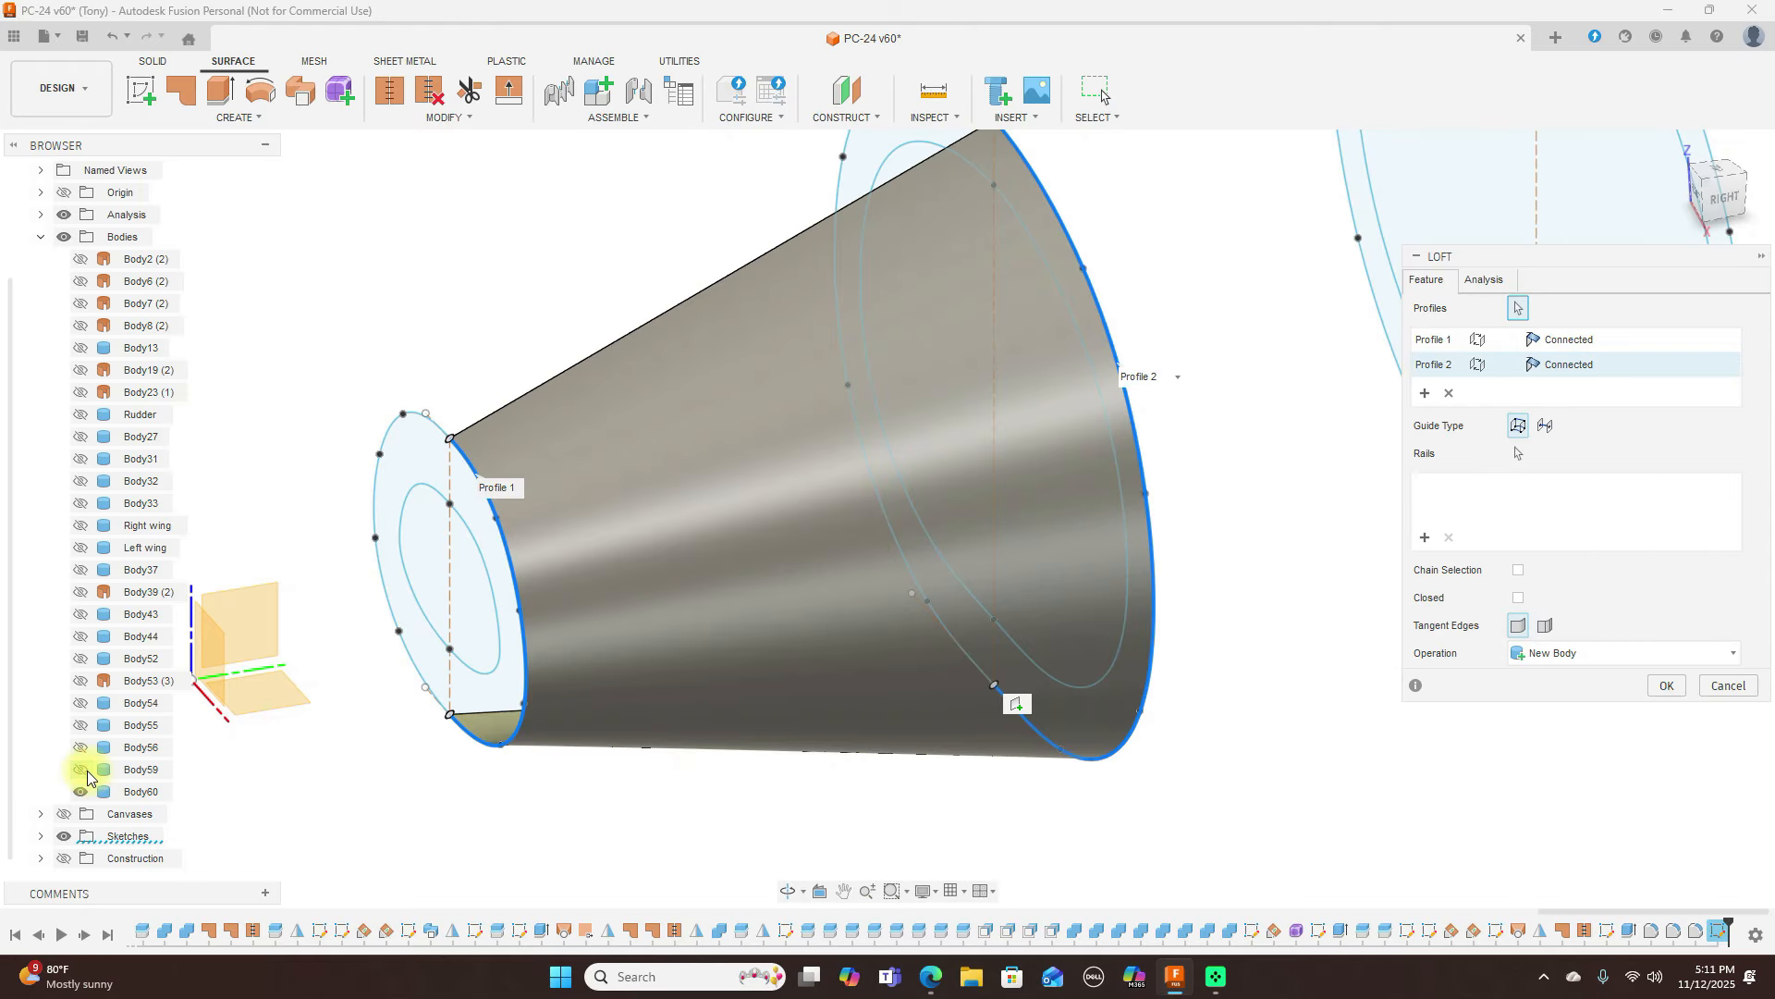
scroll(1202, 388, down, 3)
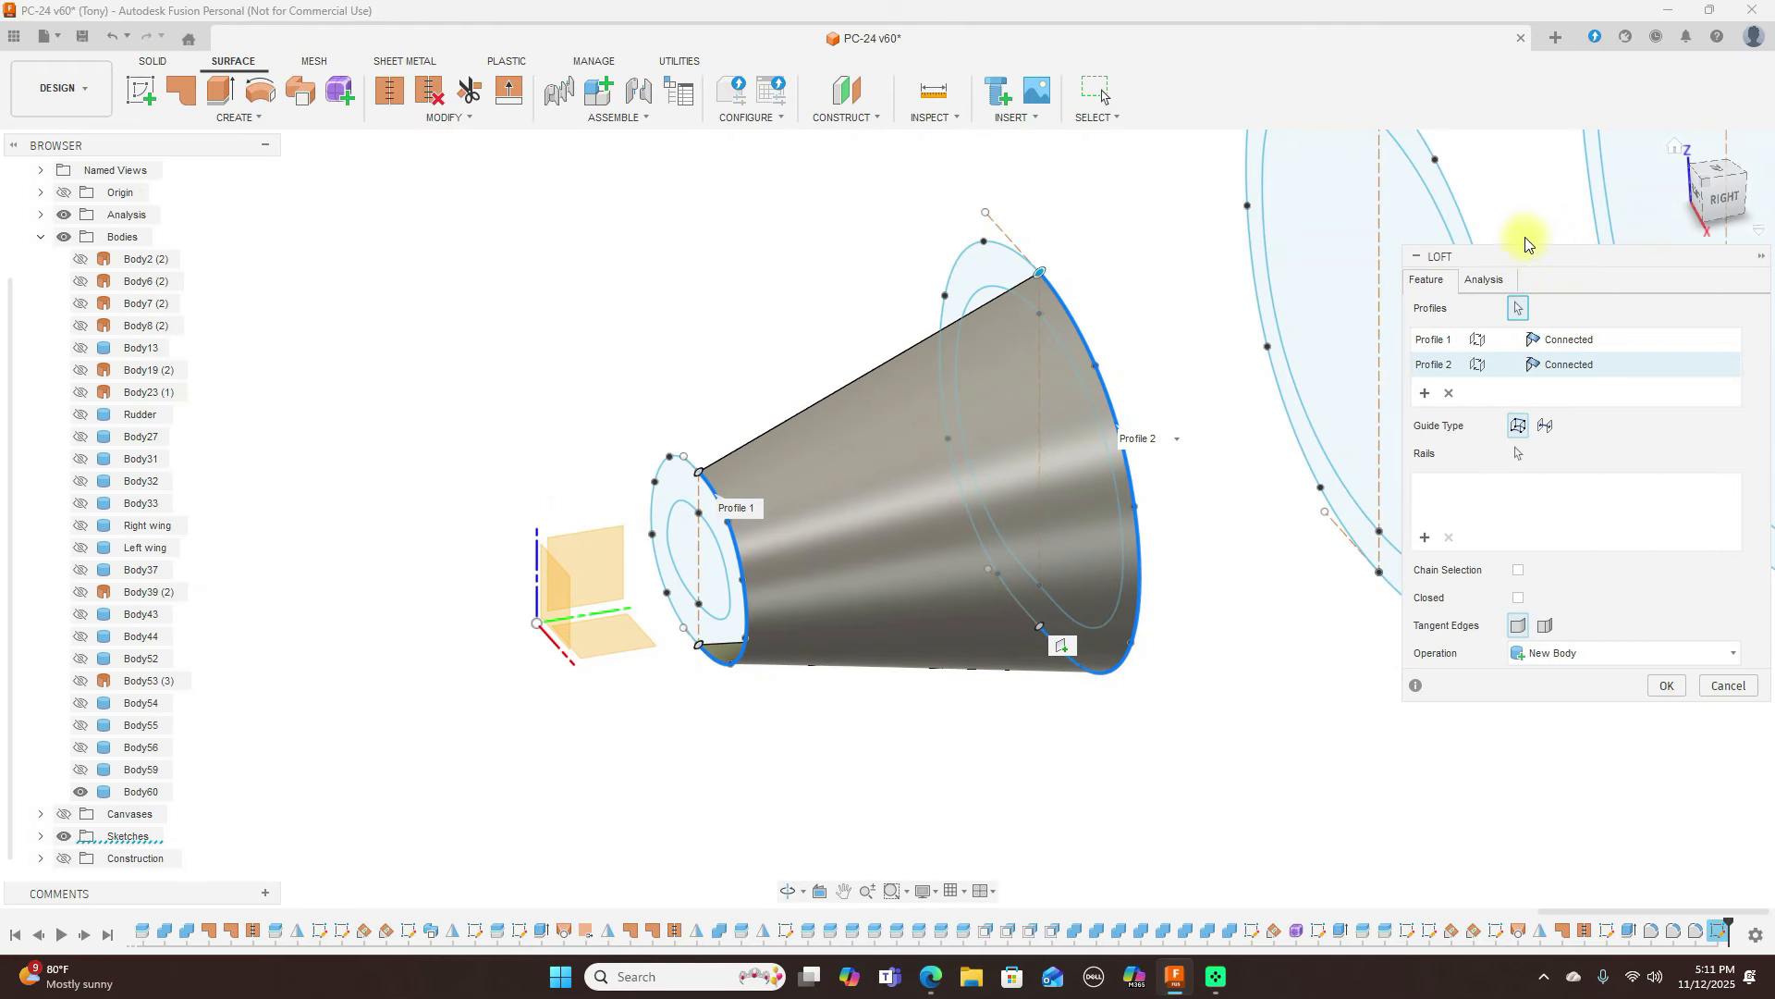
middle_drag(1125, 246, 881, 291)
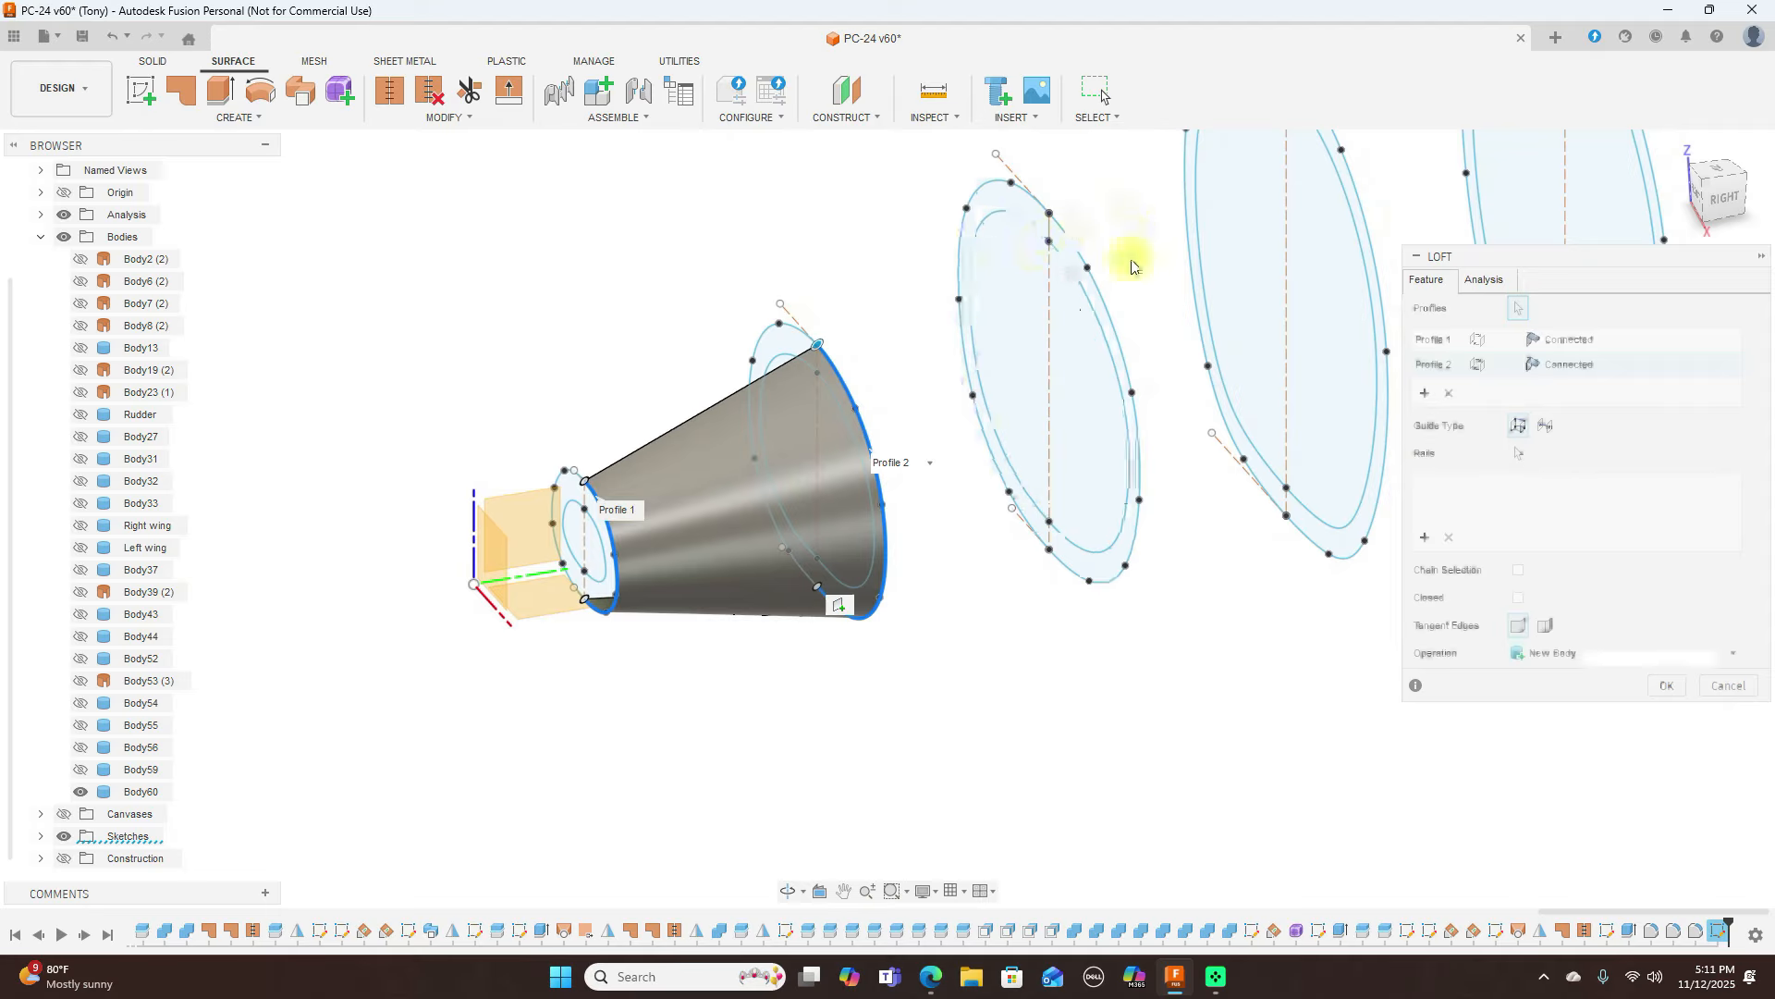
Add the outer curves of the third, fourth and fifth nose cross-sections to the surface loft and create it as a new body
click(1109, 292)
scroll(1252, 607, down, 2)
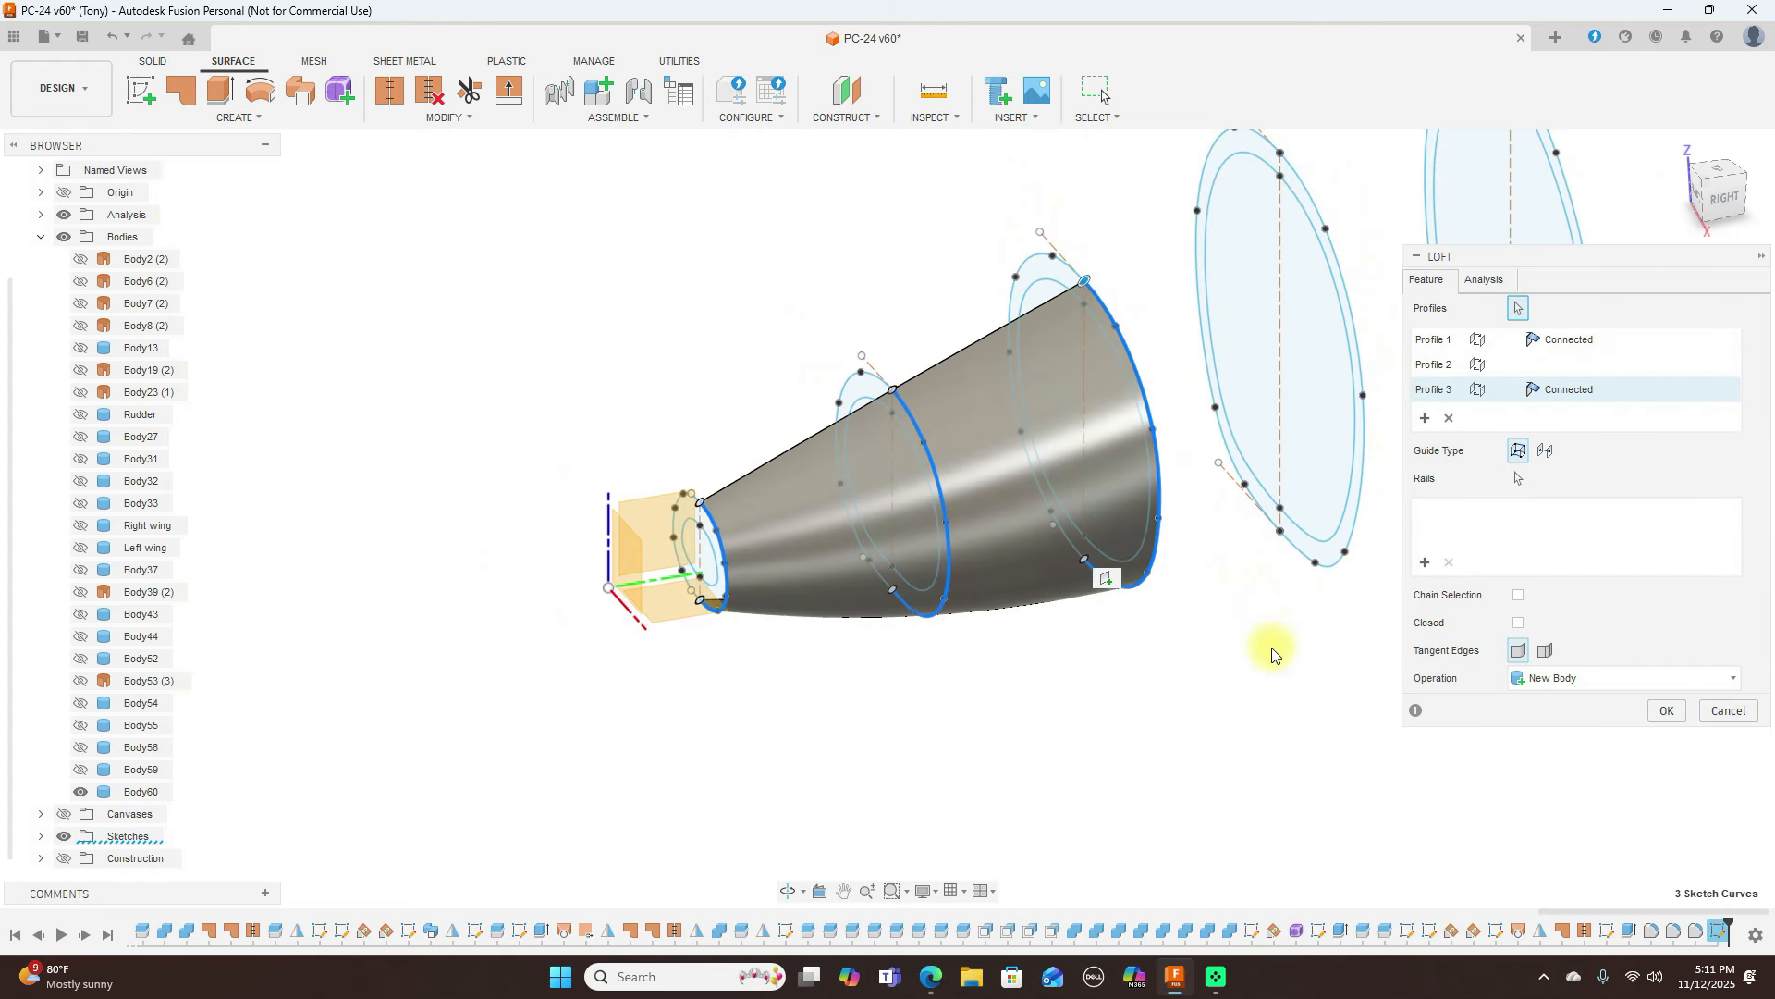
middle_drag(1276, 654, 1064, 692)
click(1130, 362)
scroll(1217, 600, down, 2)
middle_drag(1232, 611, 1064, 658)
click(1165, 356)
click(1711, 196)
click(1668, 737)
Show the canvases and compare the lofted nose surface with the reference drawing's outline in the right and top views
scroll(1340, 455, down, 2)
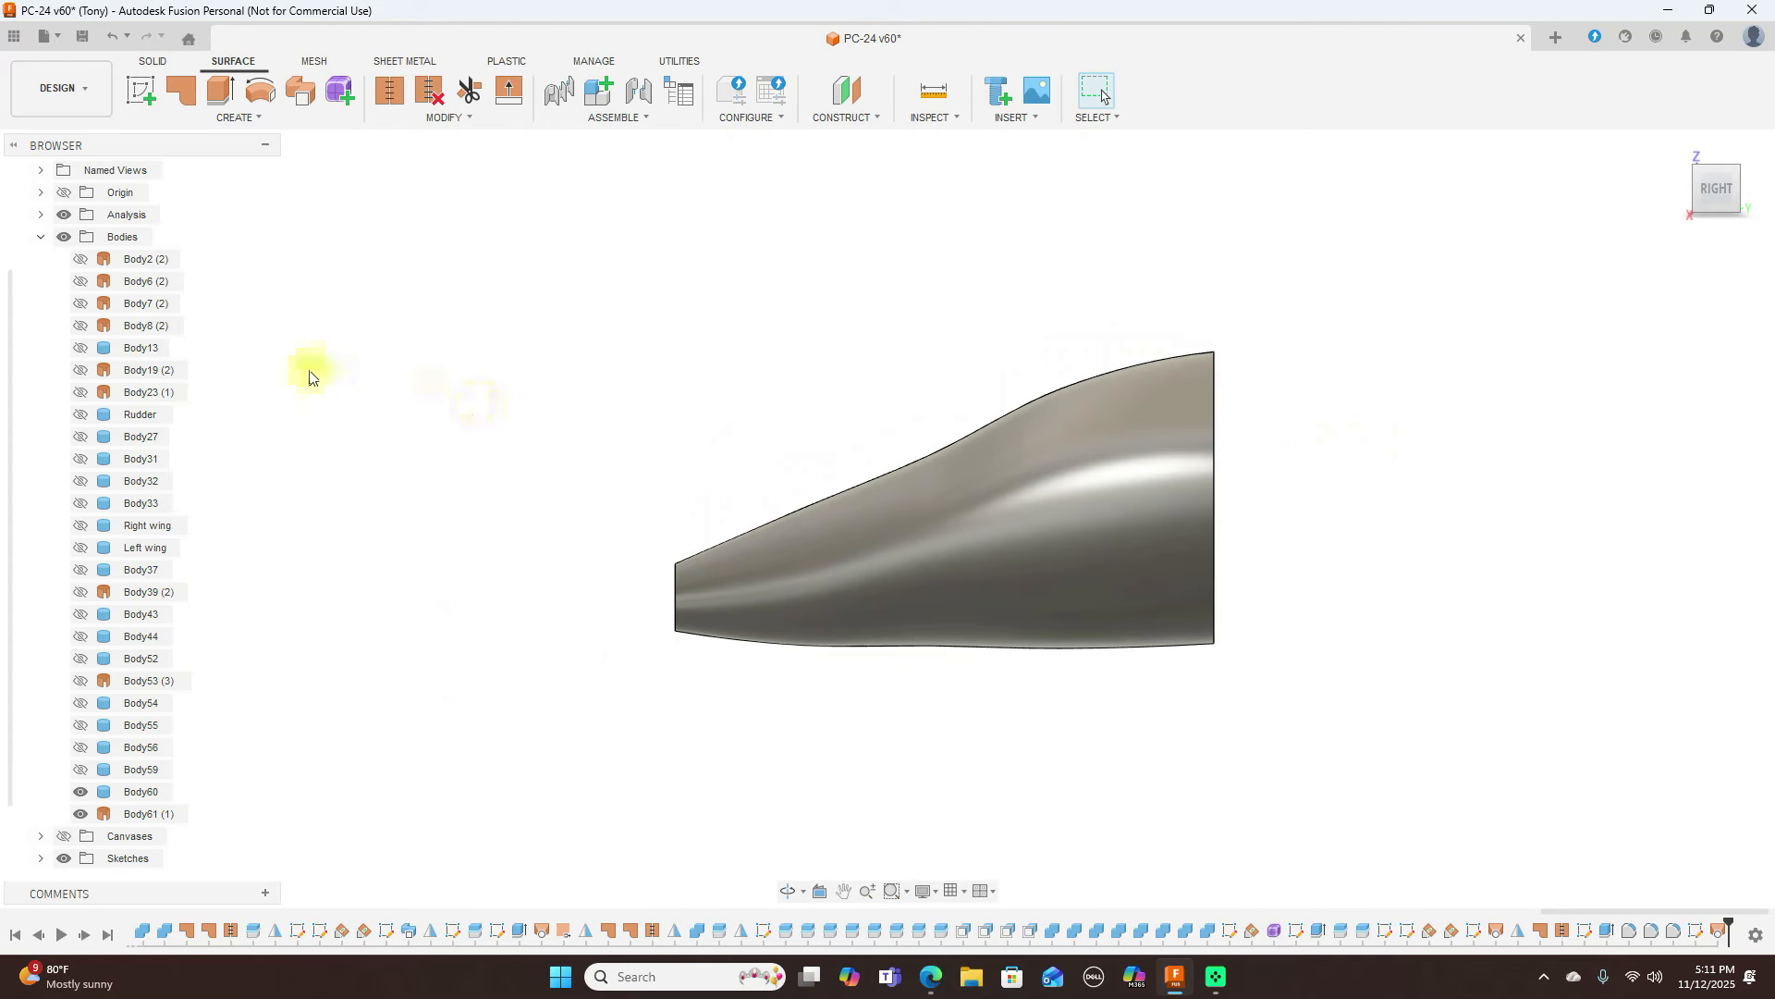
scroll(100, 427, down, 1)
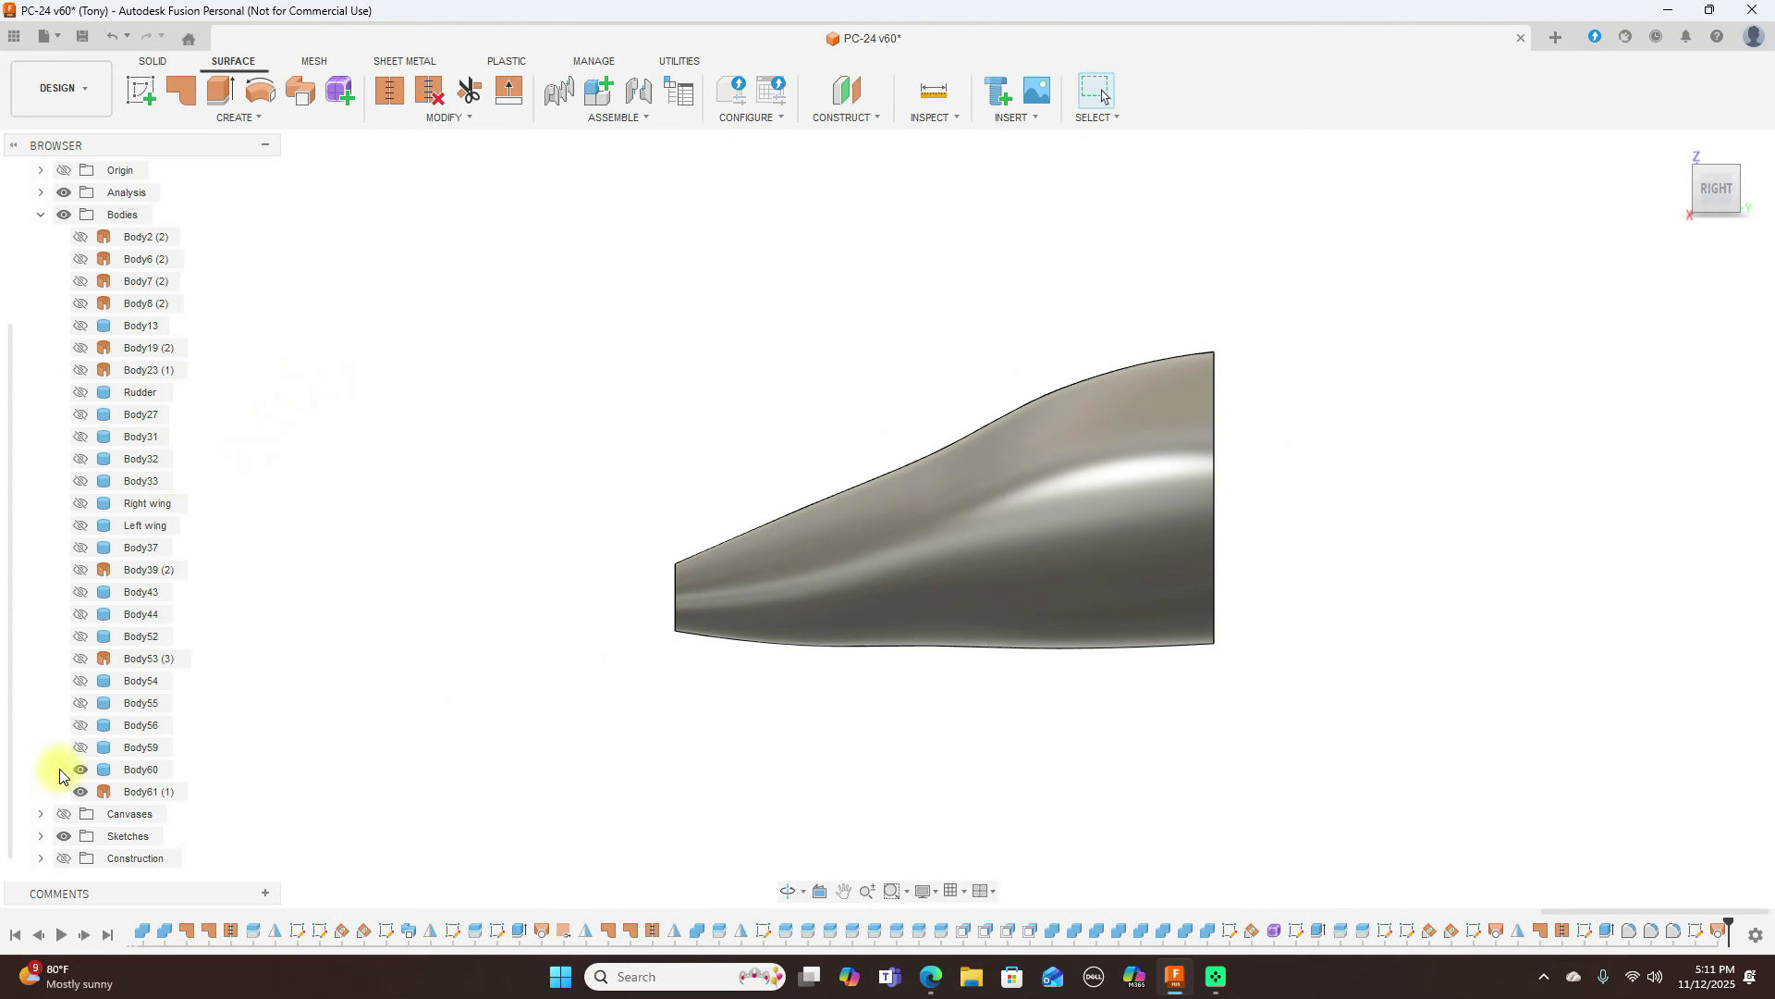
click(62, 814)
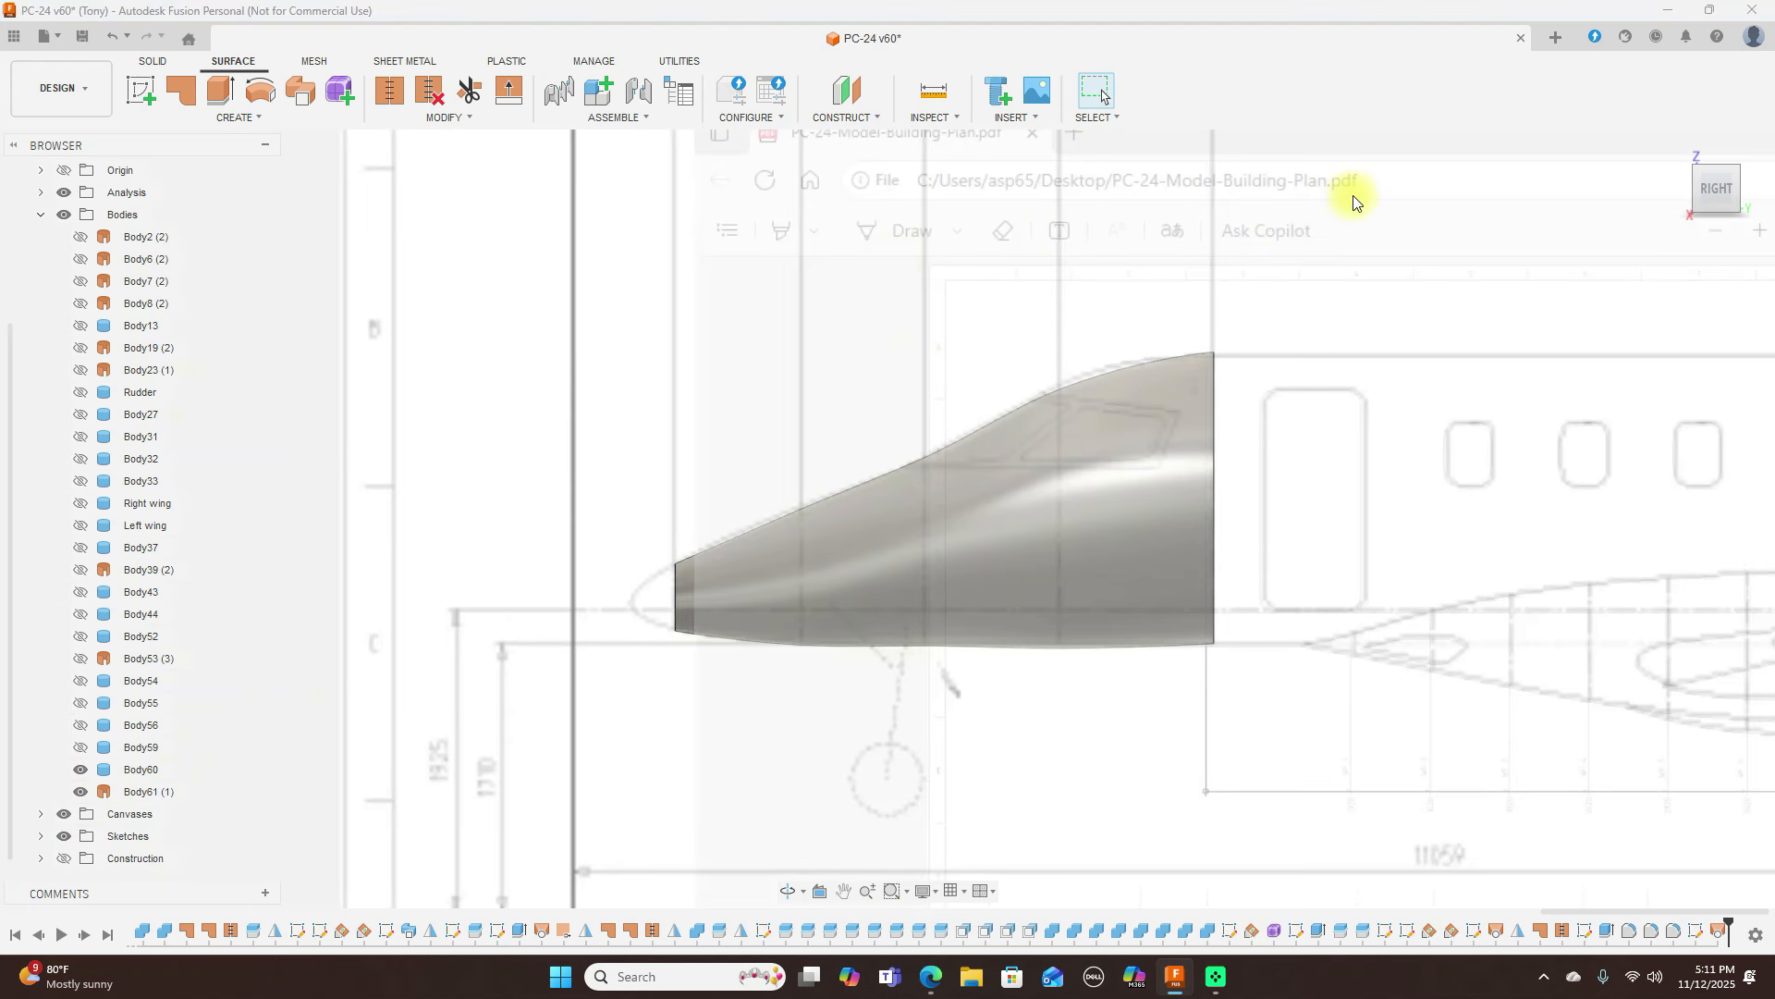
scroll(743, 440, up, 3)
middle_drag(737, 441, 700, 220)
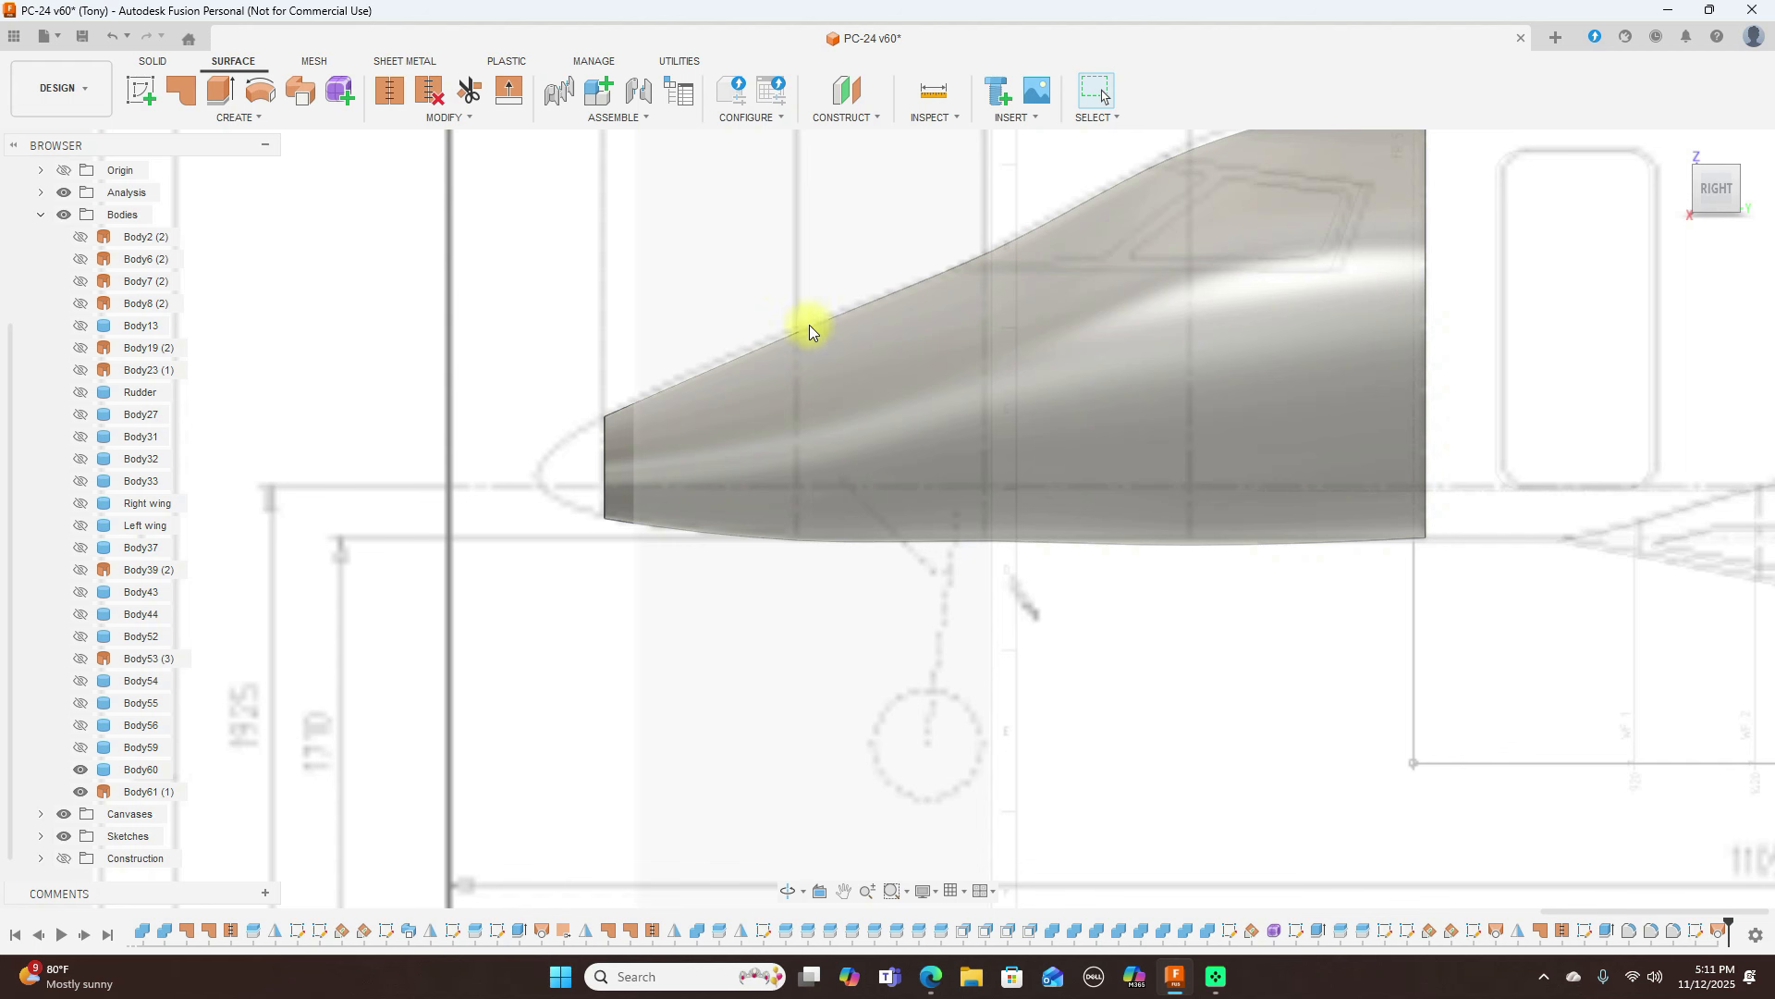
click(740, 482)
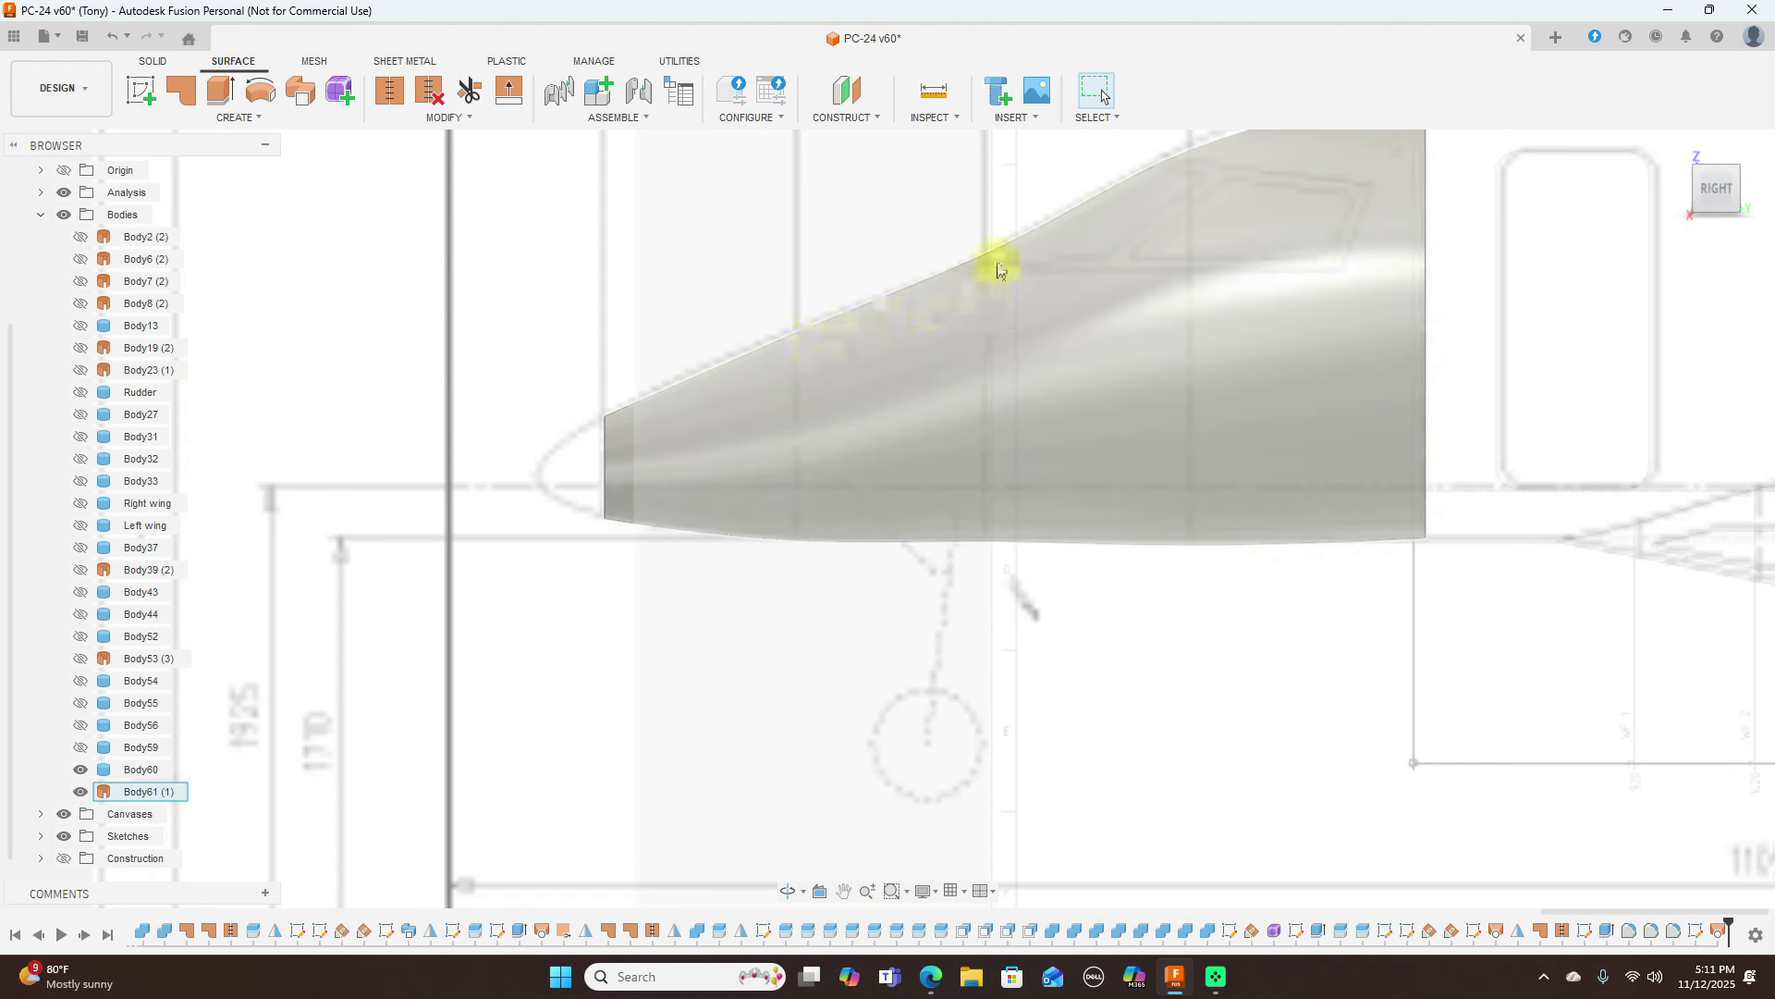
scroll(1504, 320, down, 2)
middle_drag(1493, 365, 1452, 412)
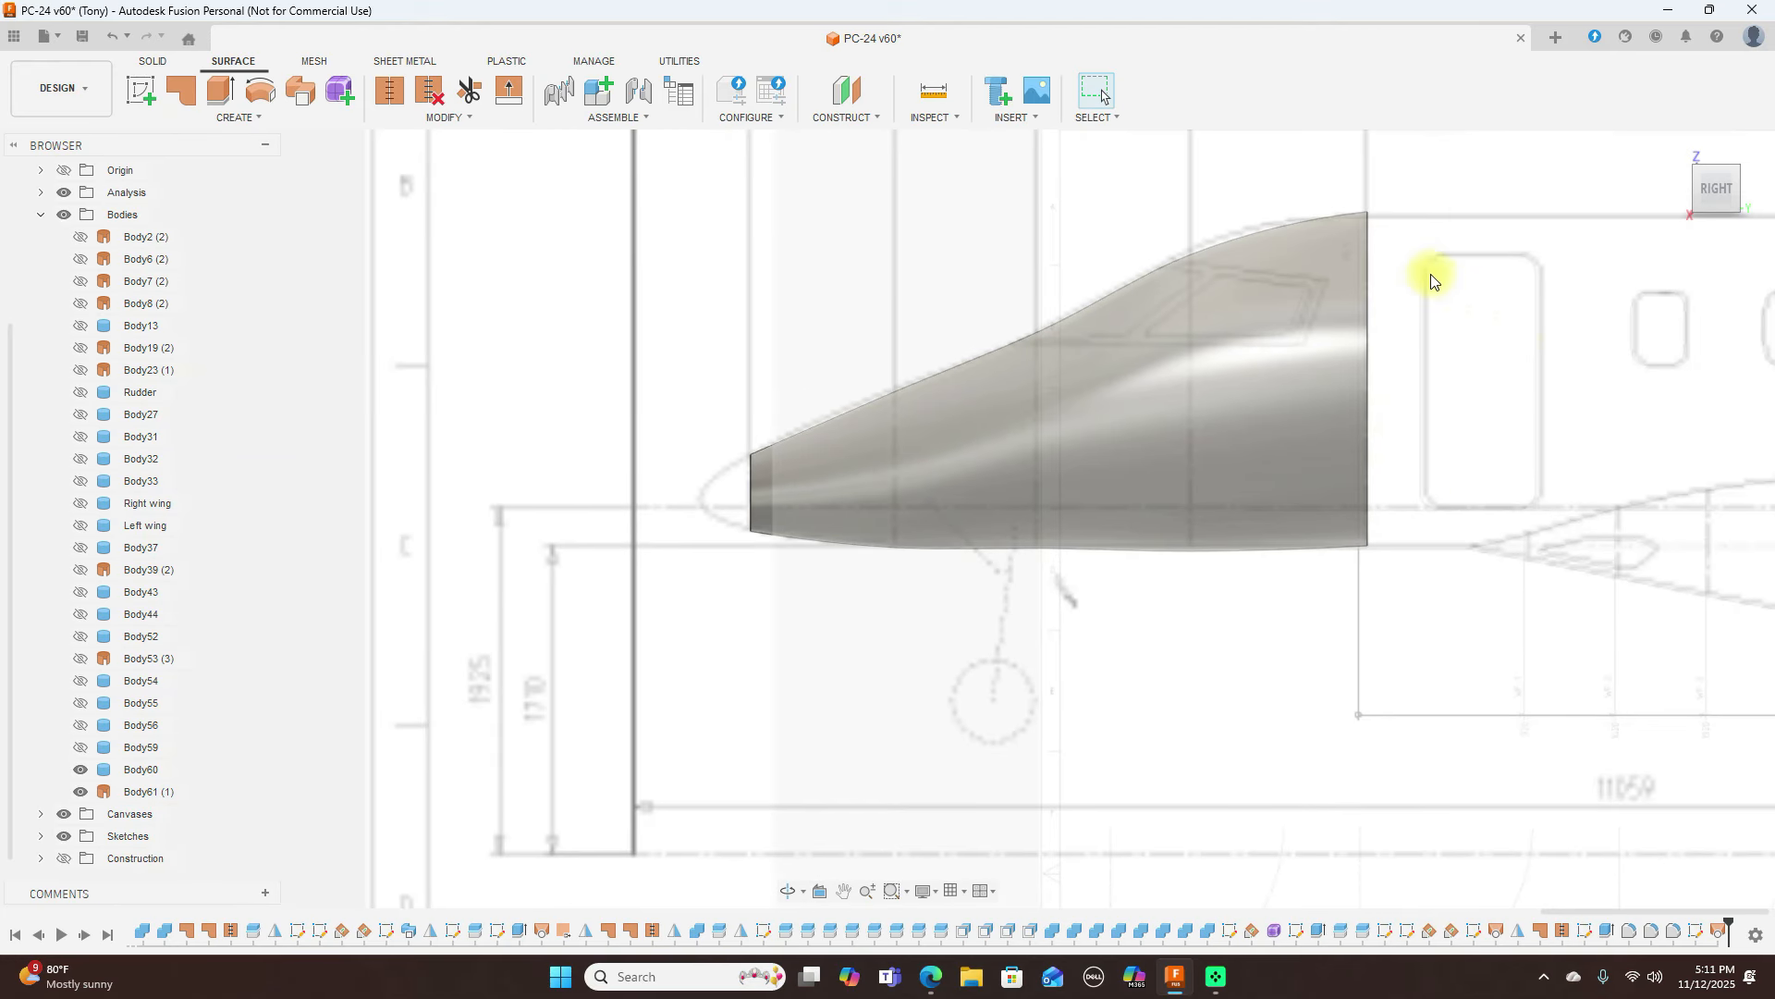
click(1264, 259)
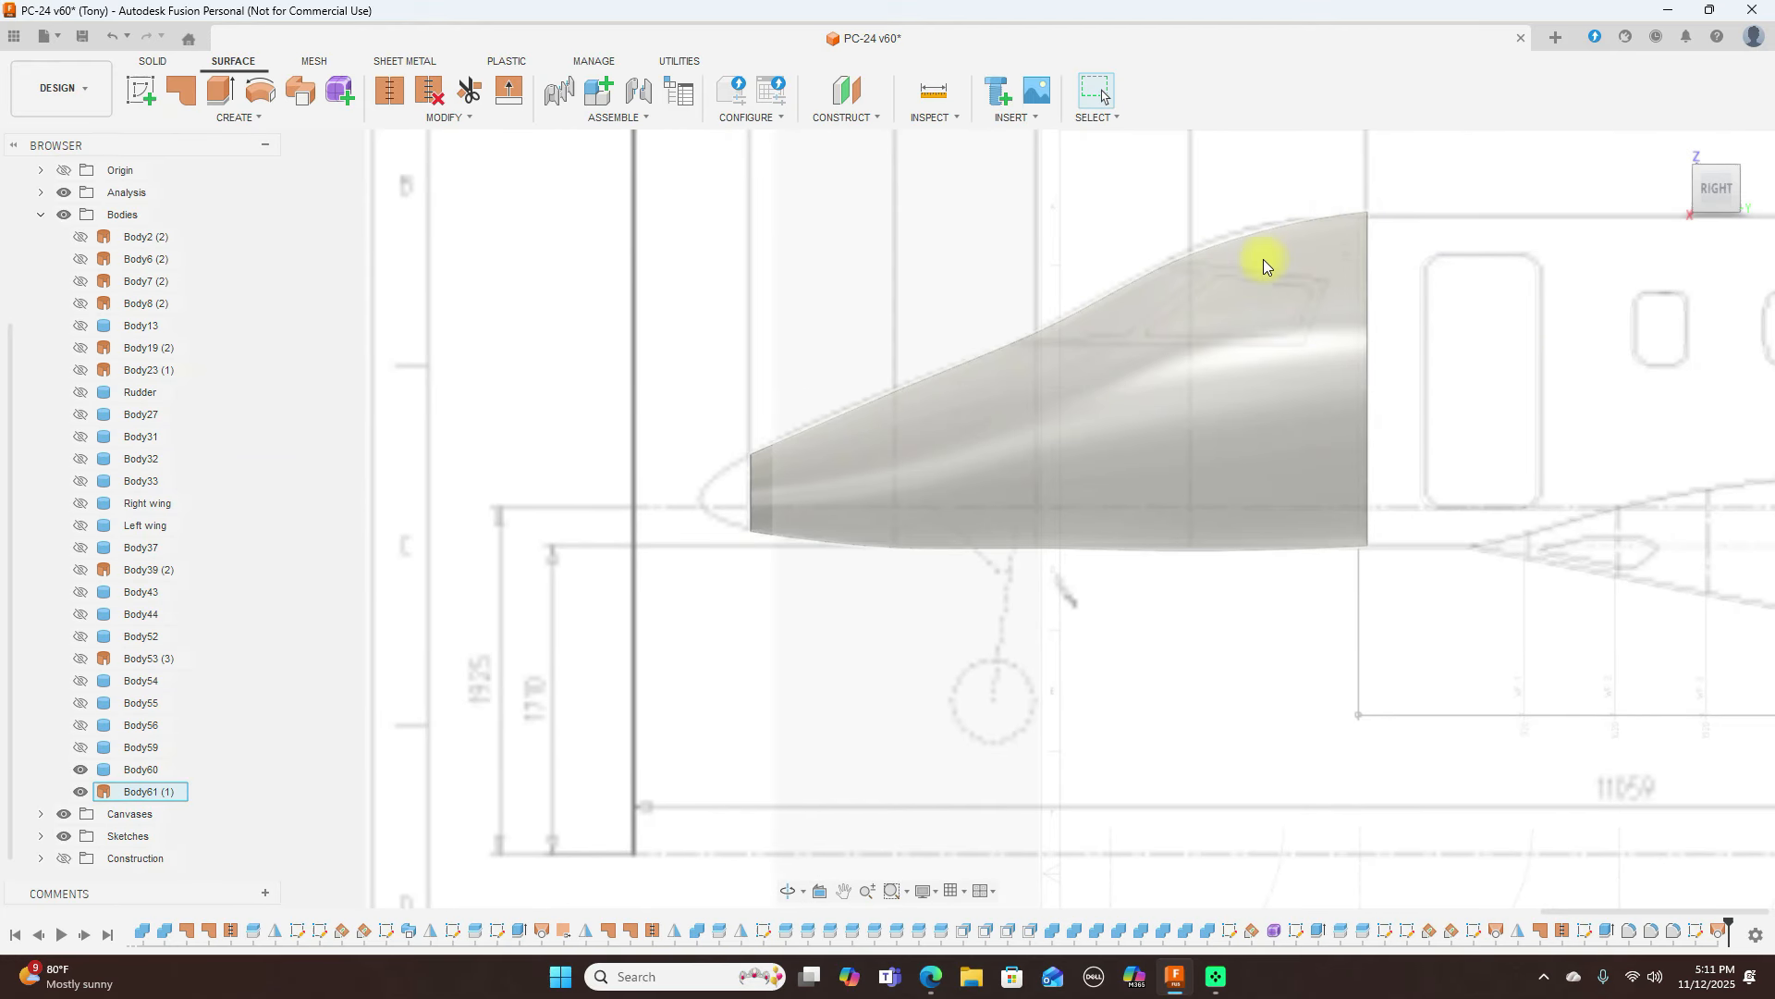
click(1716, 161)
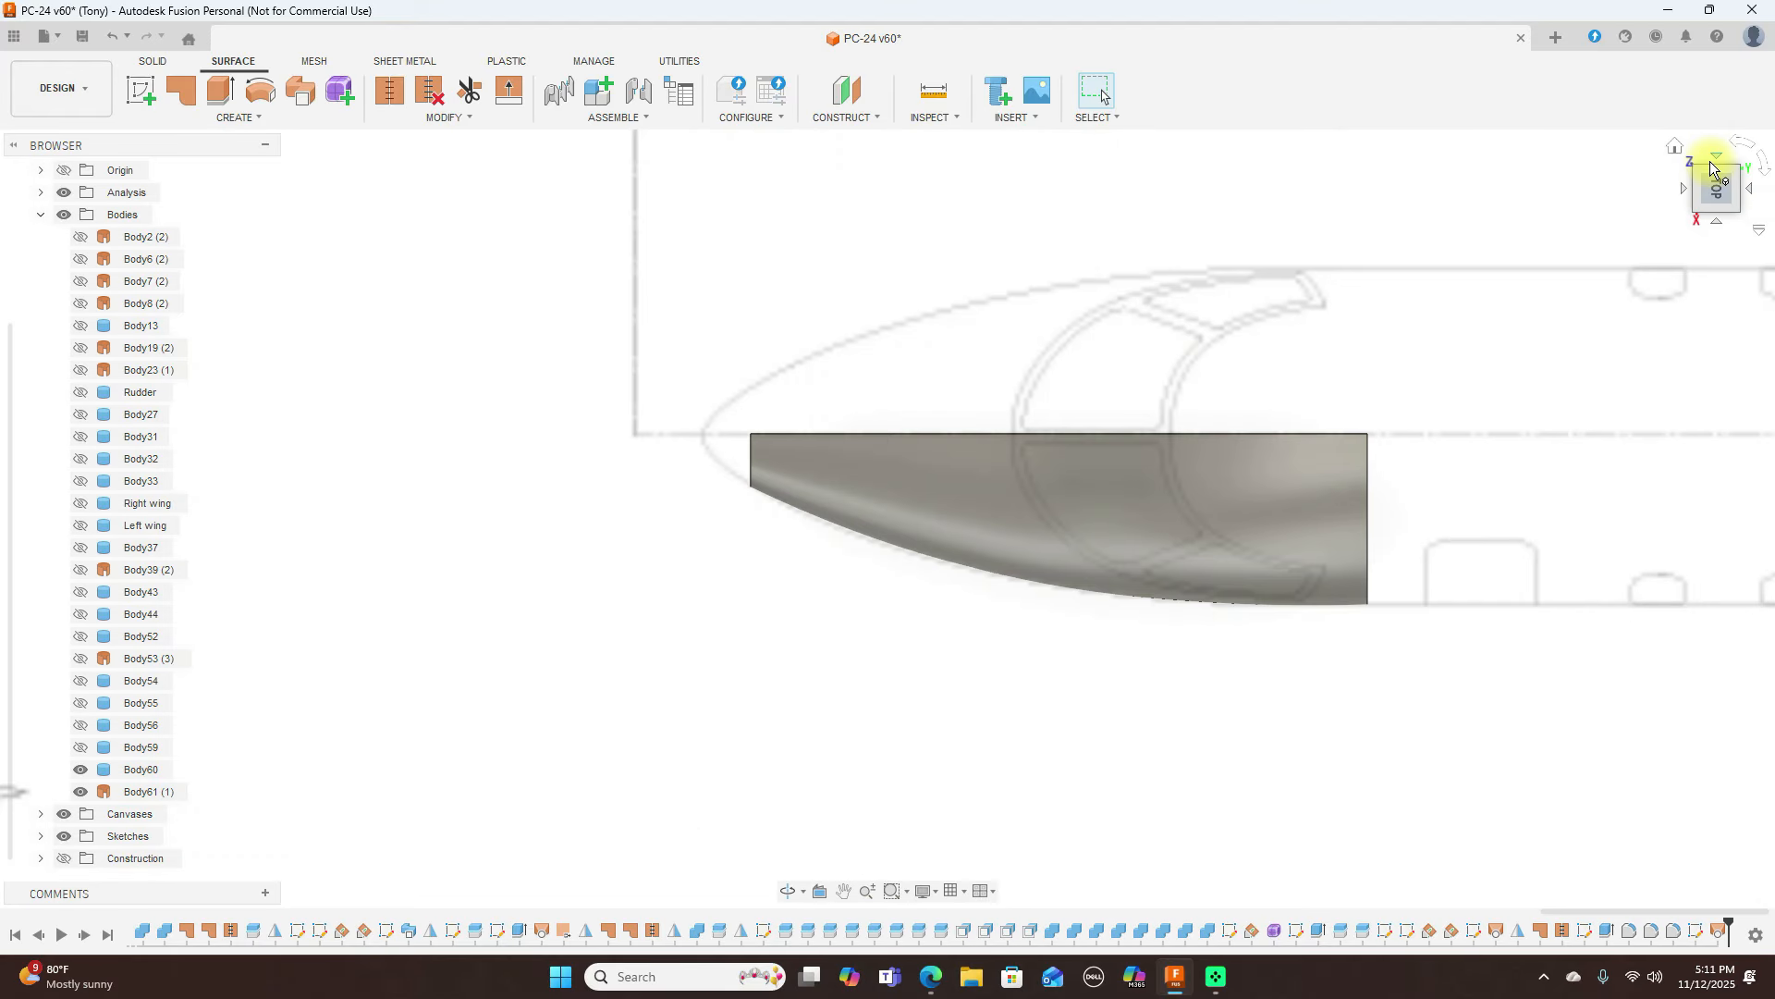
click(1721, 223)
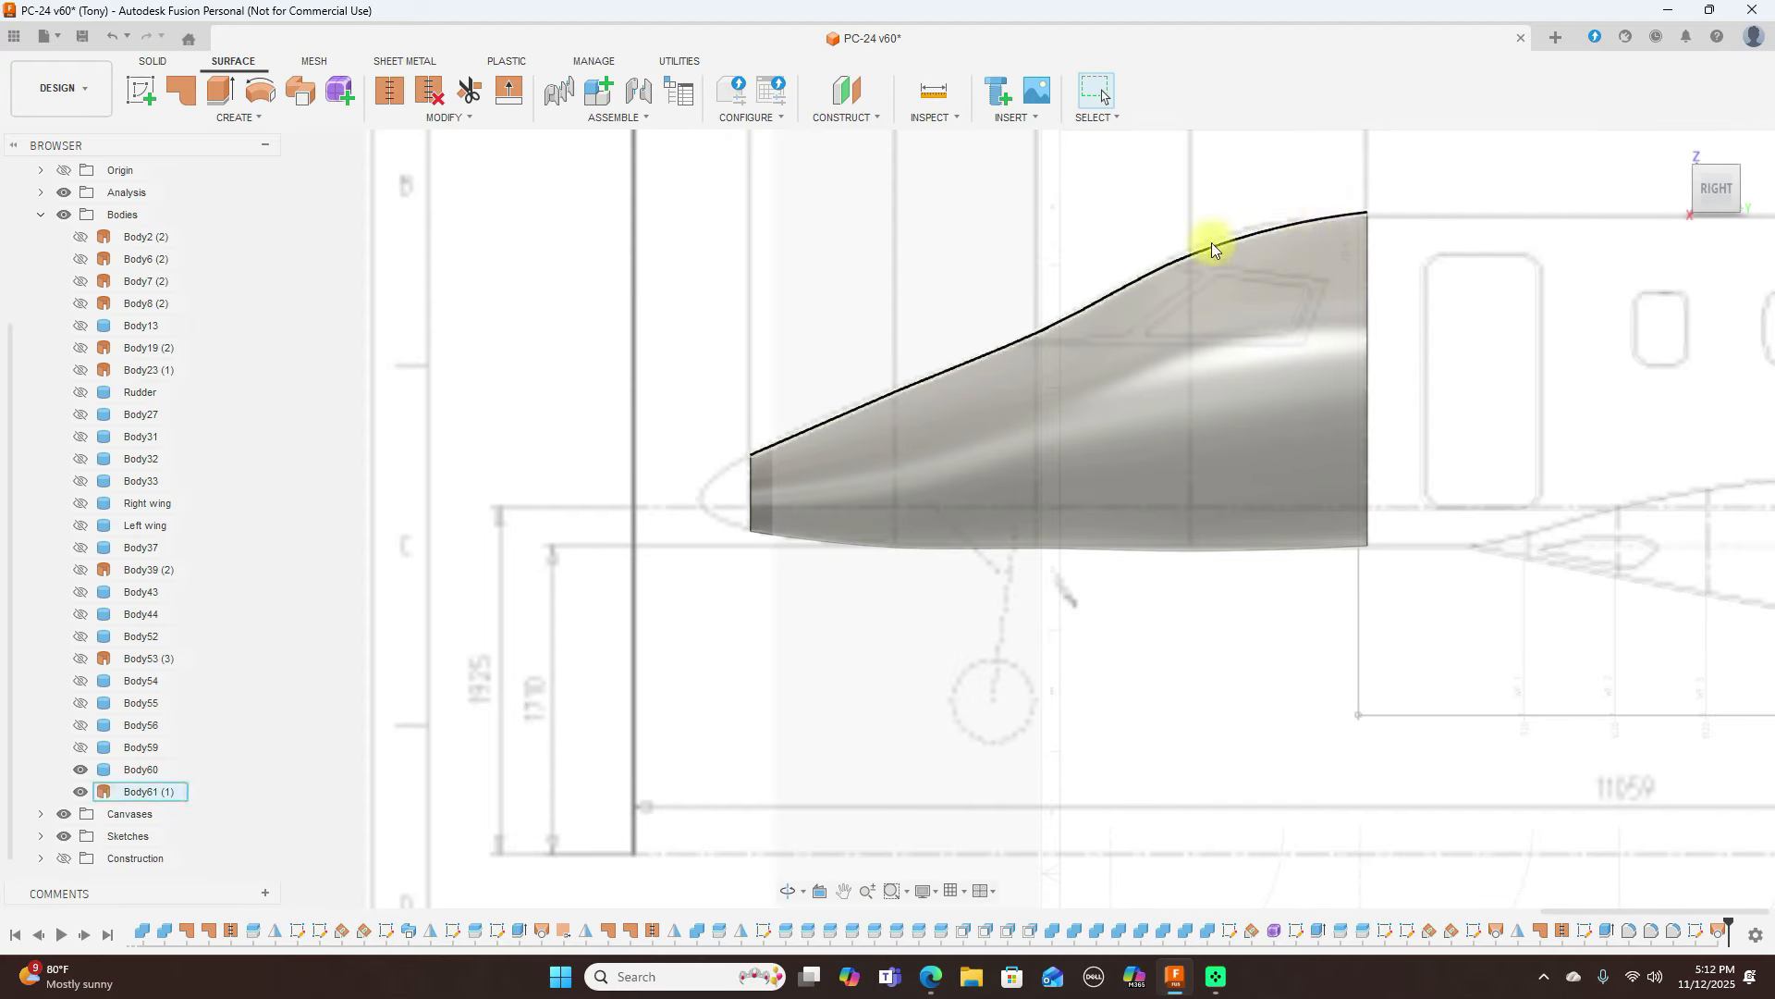
Undo the canvas display and the surface loft through the nose cross-sections
click(115, 38)
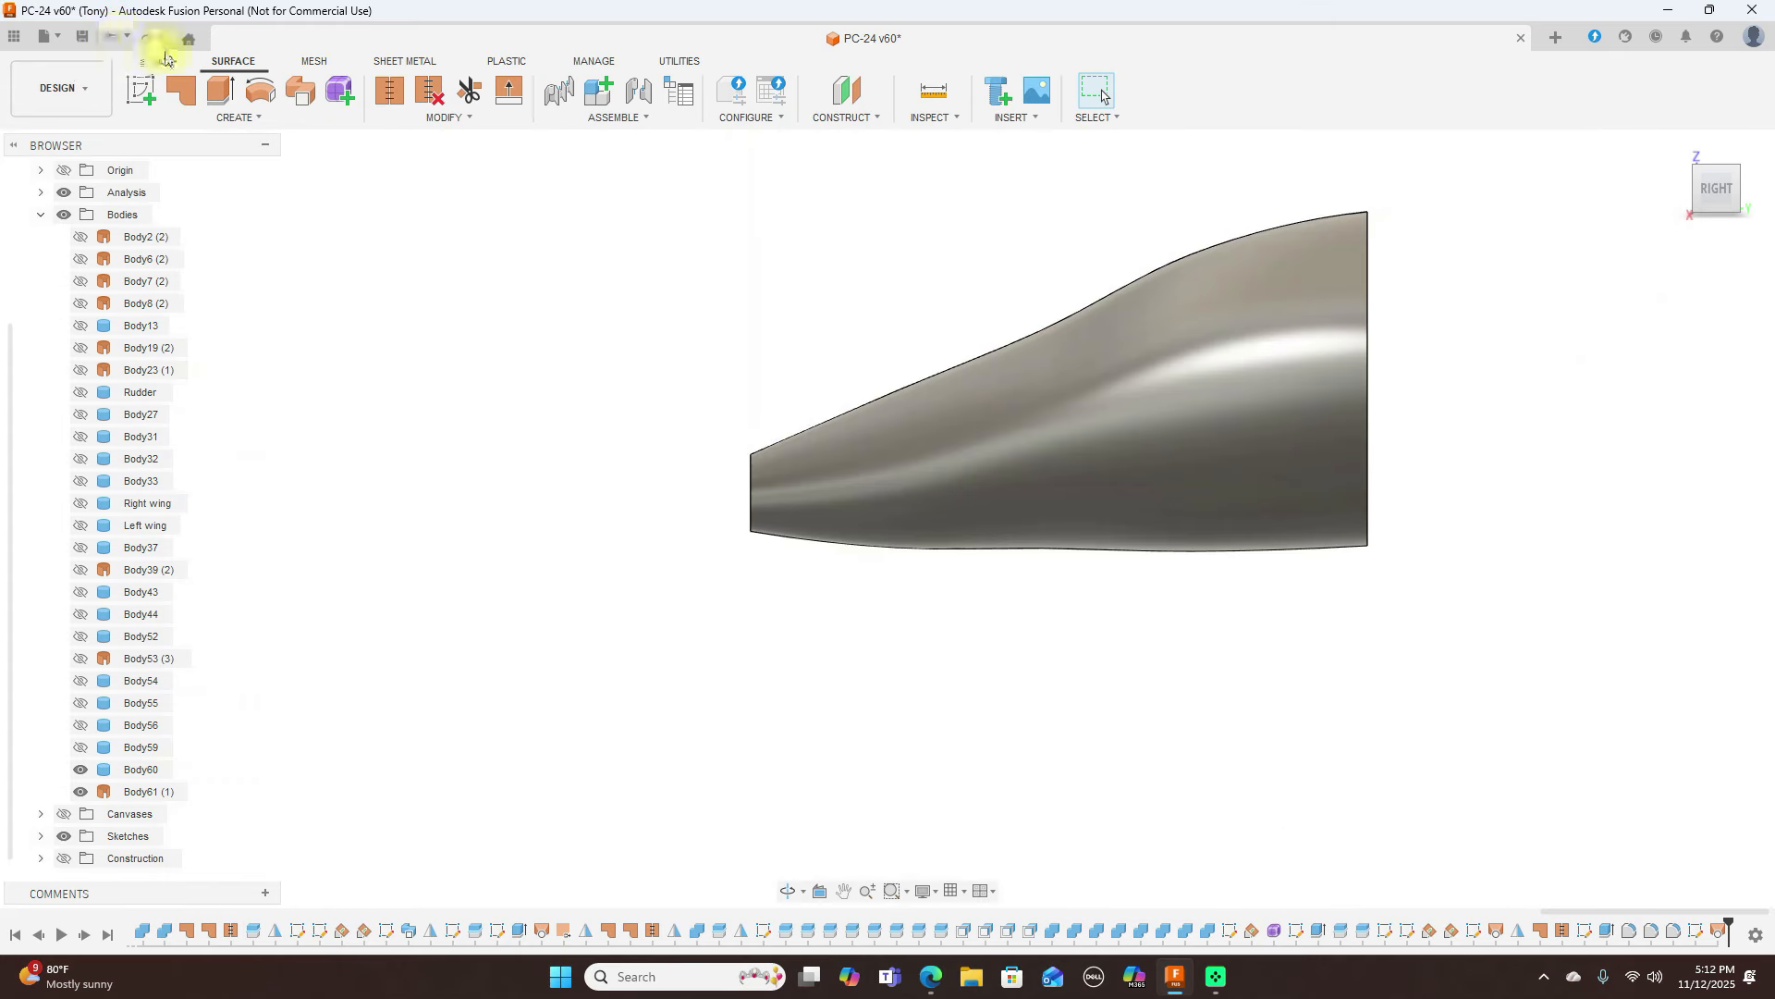
click(107, 38)
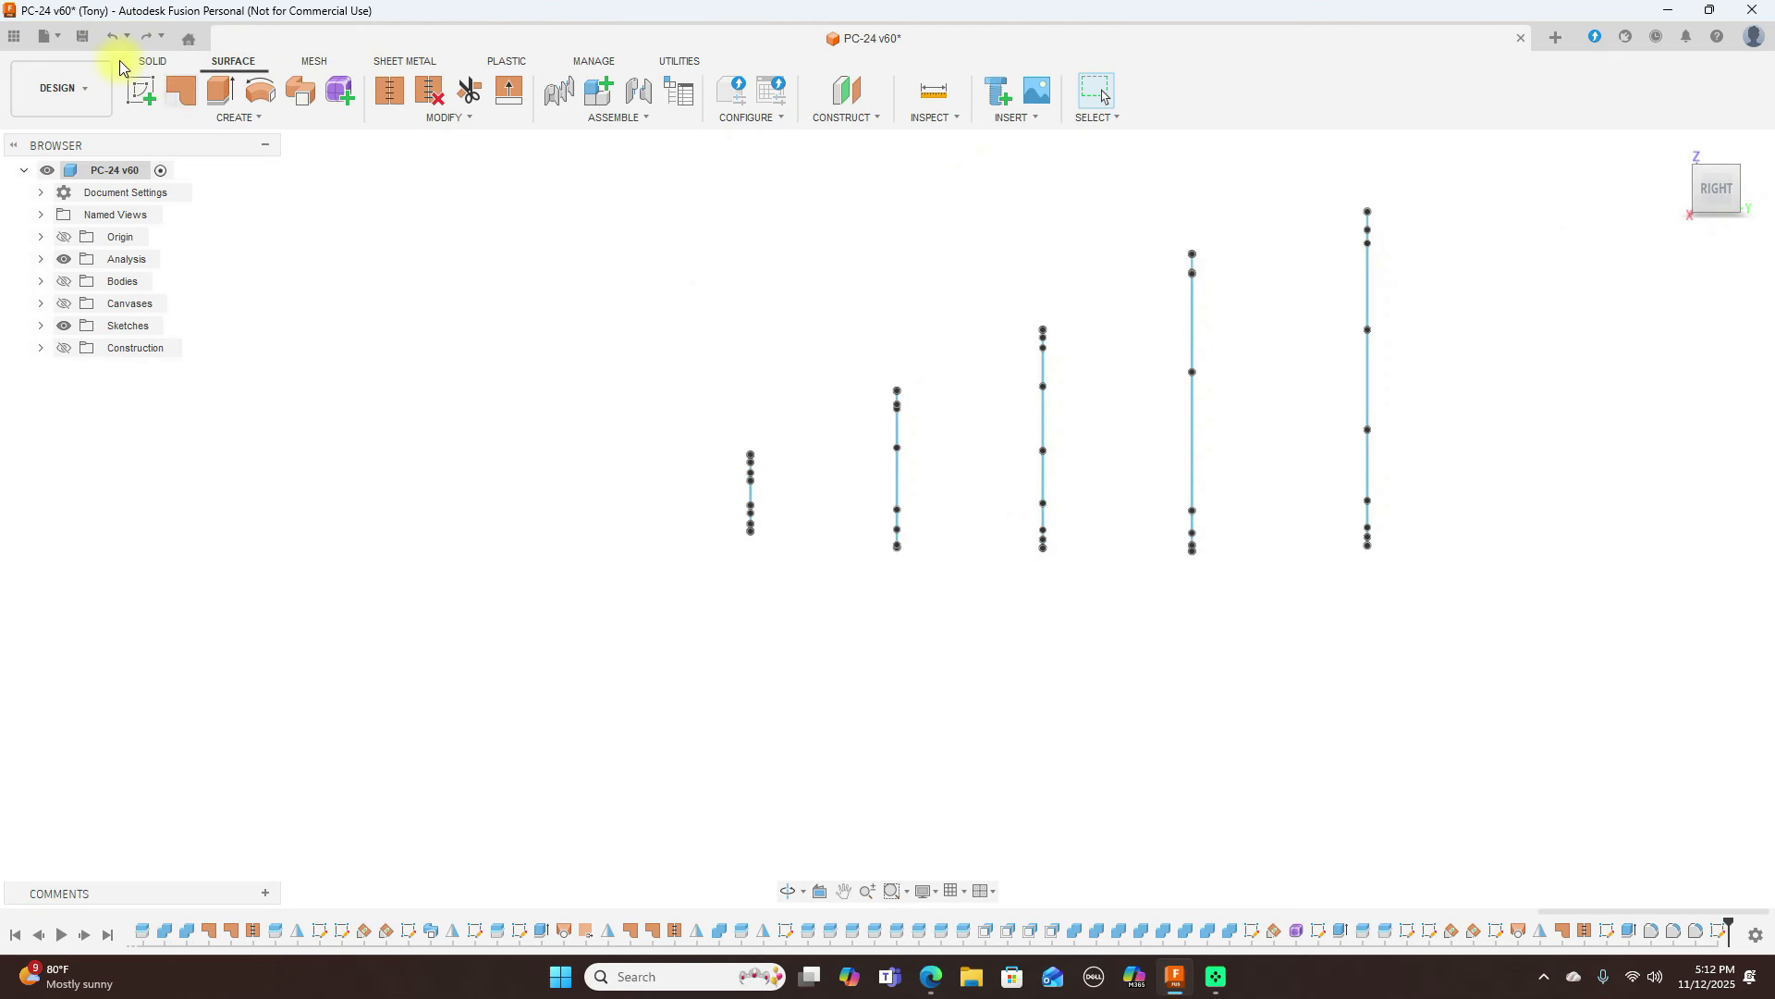
Start a sketch on the vertical centre plane and project the top centre points of the five outer cross-section curves
click(140, 90)
click(714, 458)
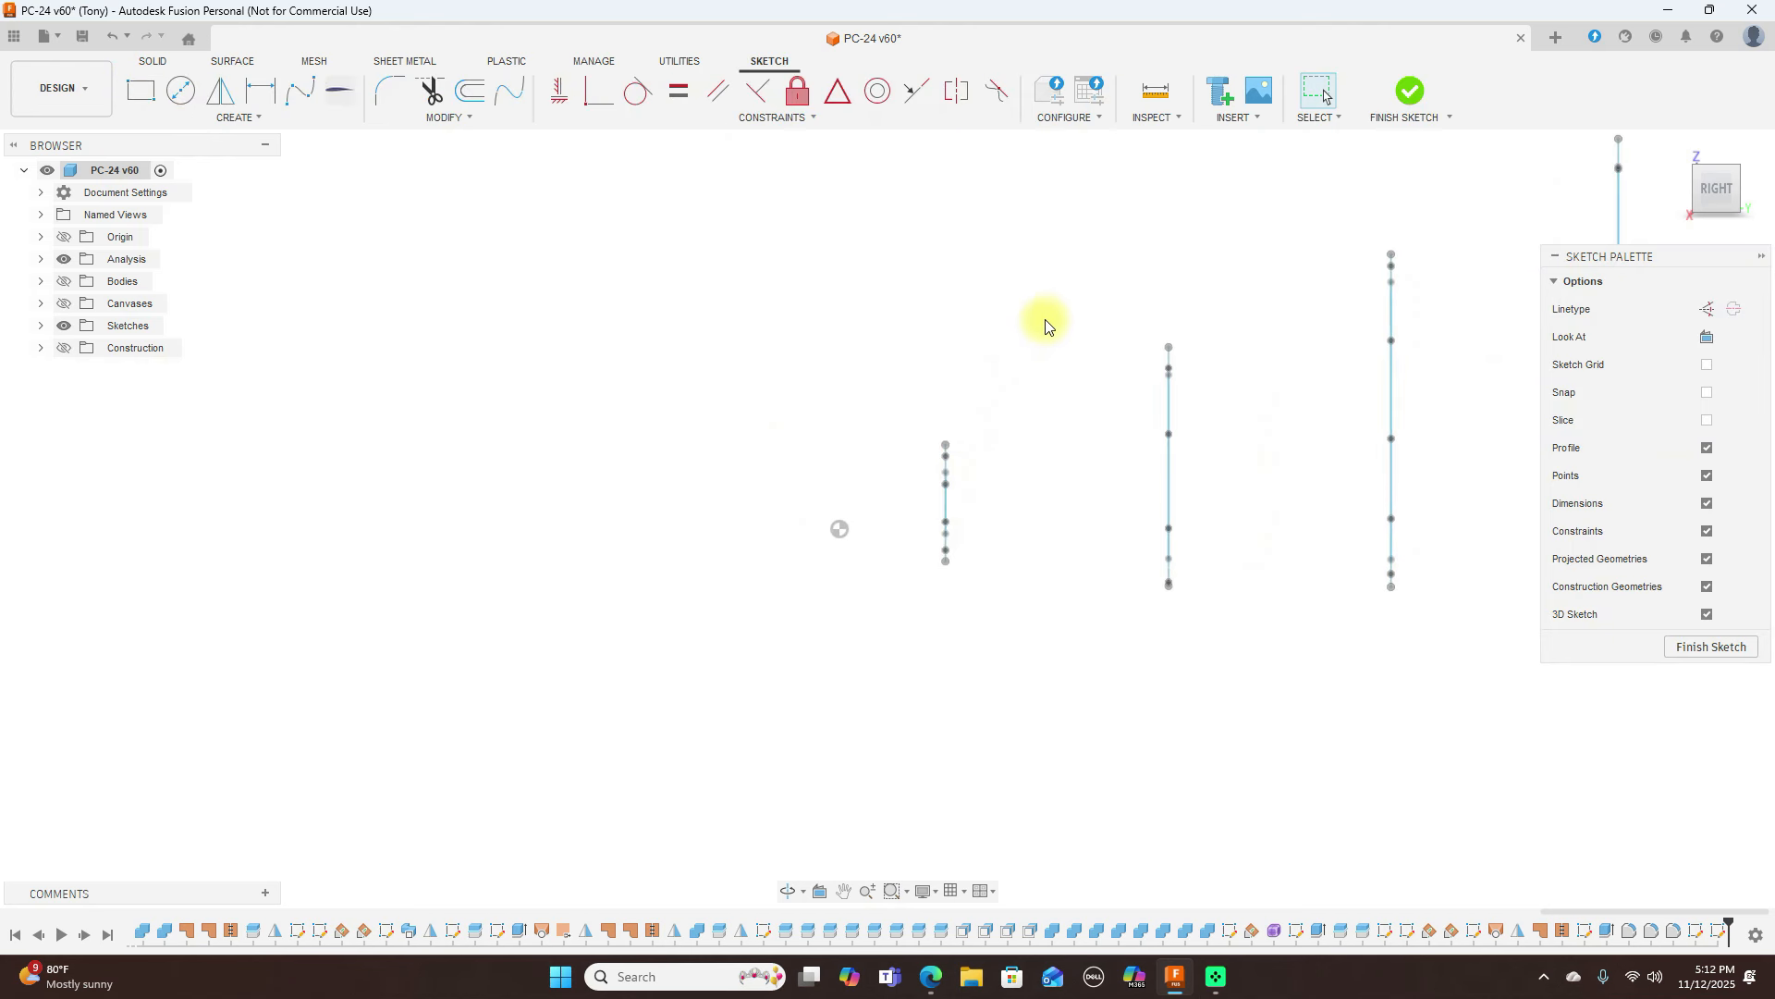
mouse_move(1704, 197)
mouse_down()
mouse_move(1744, 202)
mouse_move(17, 211)
mouse_up()
scroll(1339, 644, down, 2)
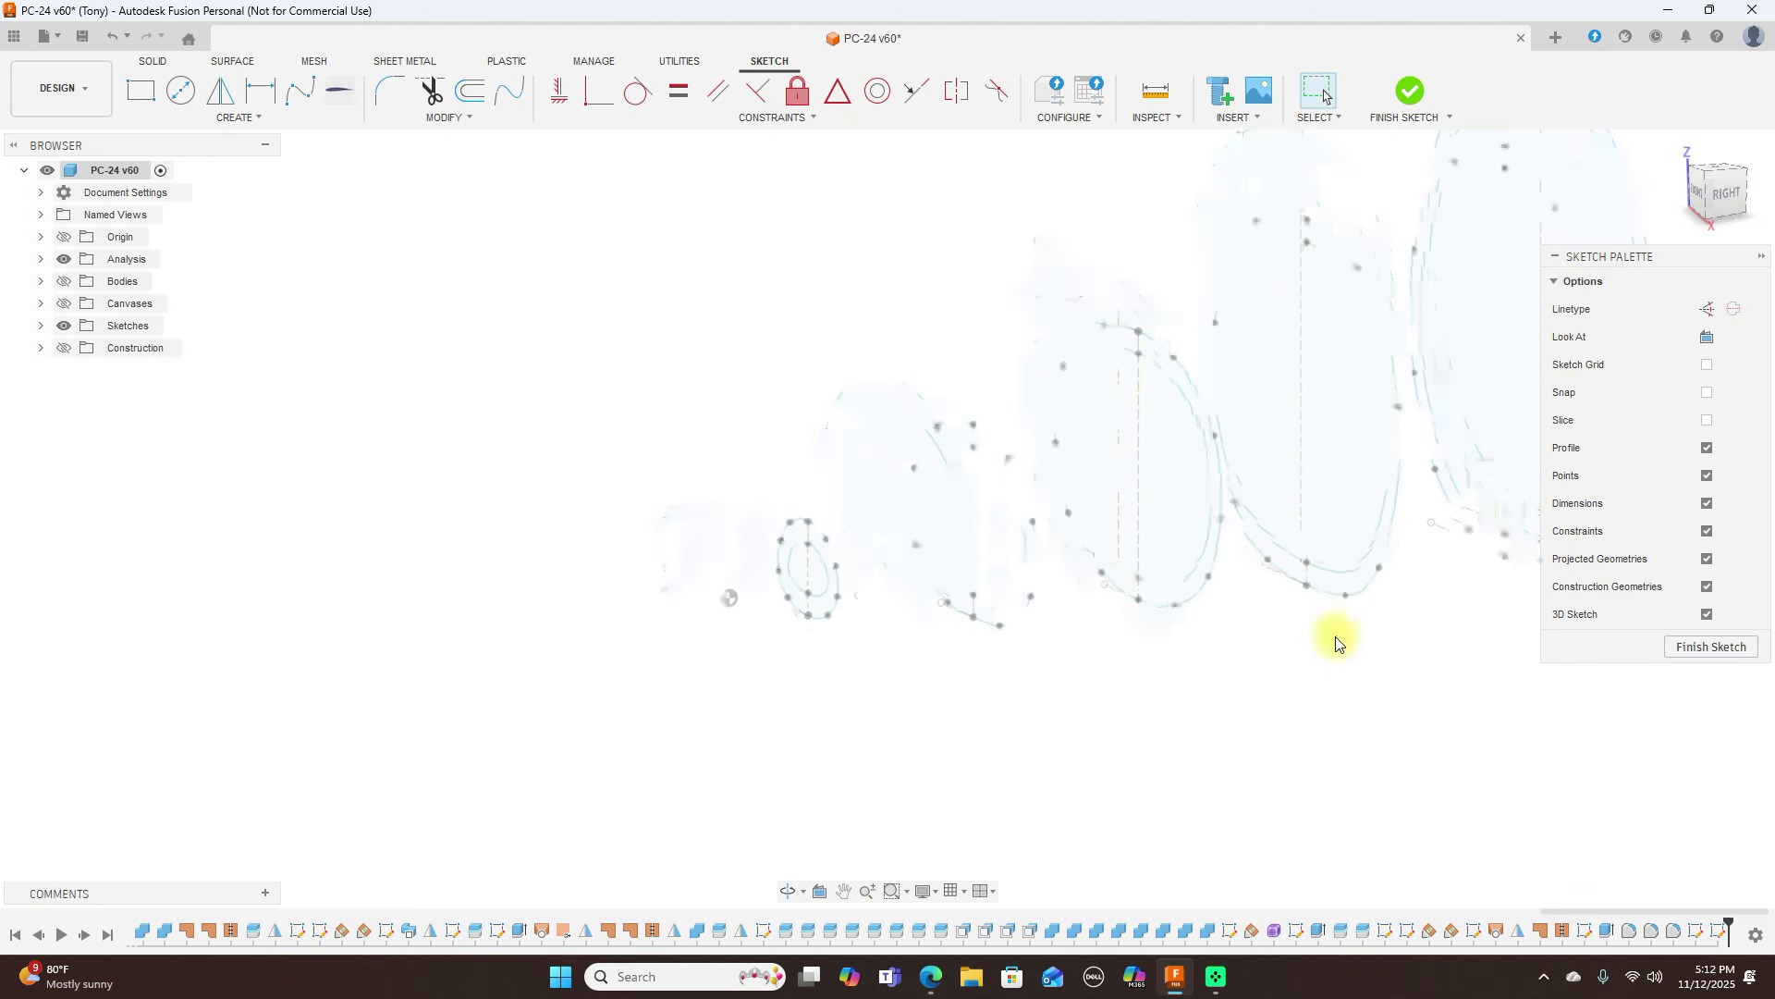
middle_drag(1336, 634, 1106, 662)
scroll(1105, 663, up, 2)
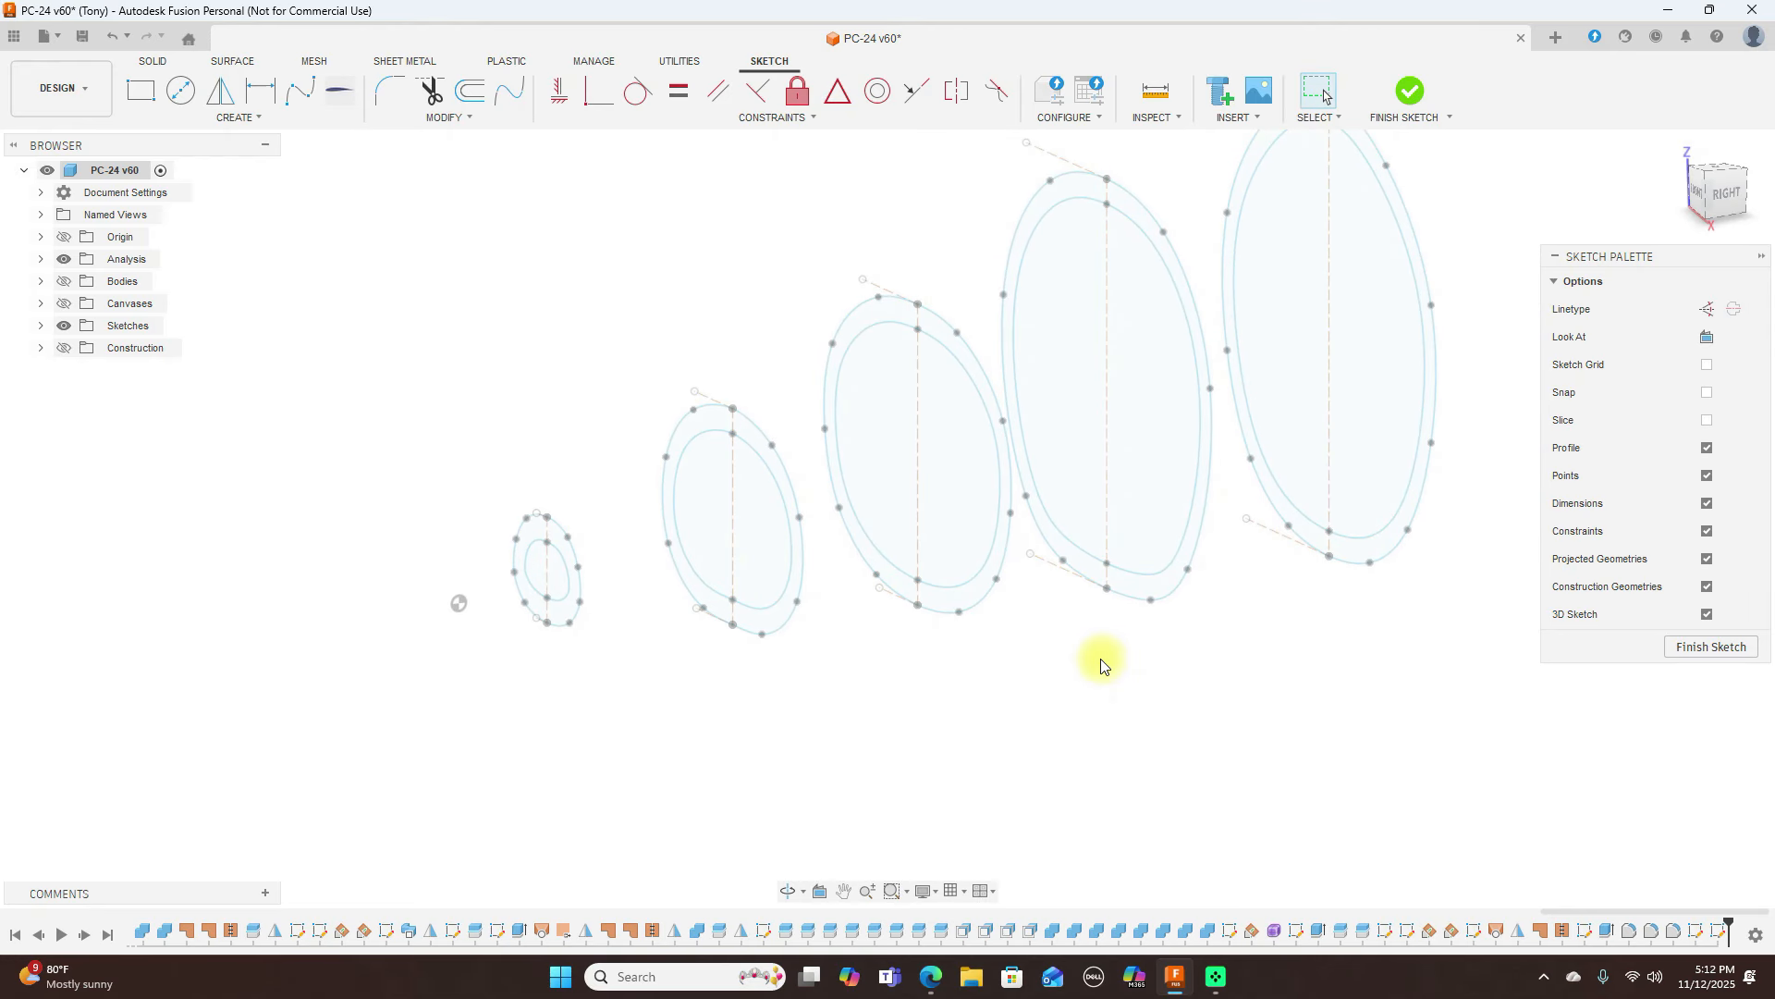
key(p)
click(547, 516)
click(734, 408)
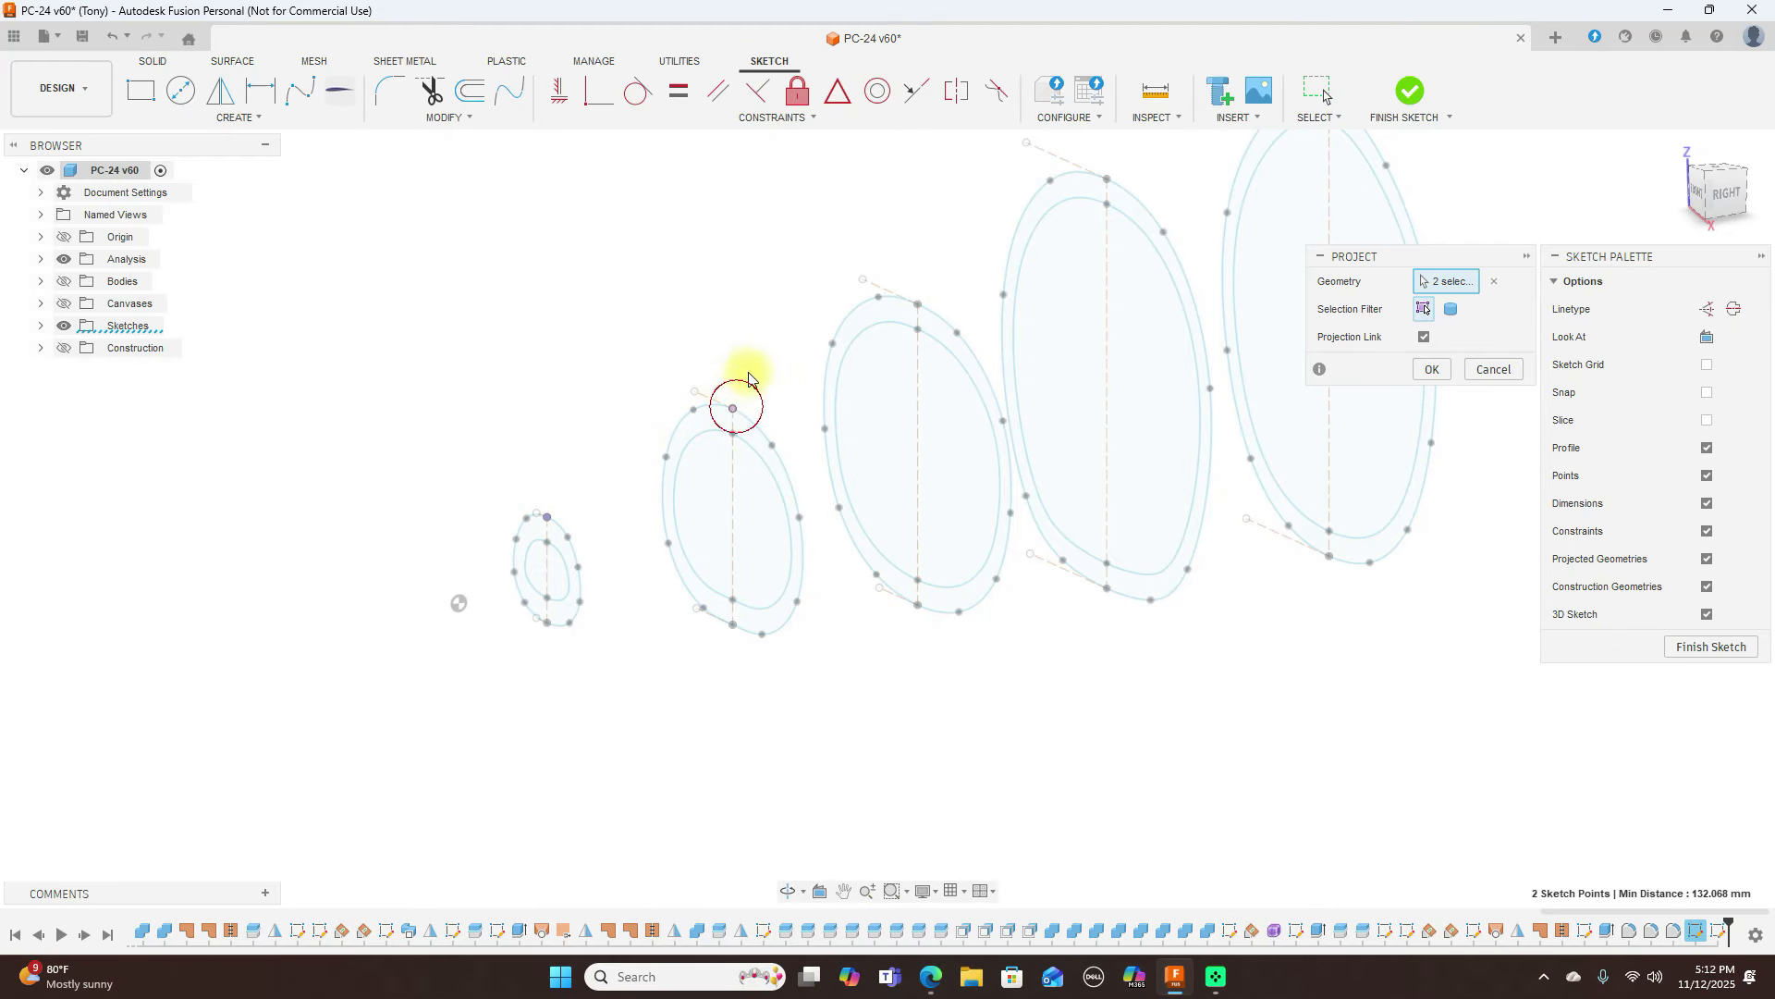
click(917, 303)
click(1108, 178)
scroll(1285, 612, down, 2)
middle_drag(1305, 610, 1222, 636)
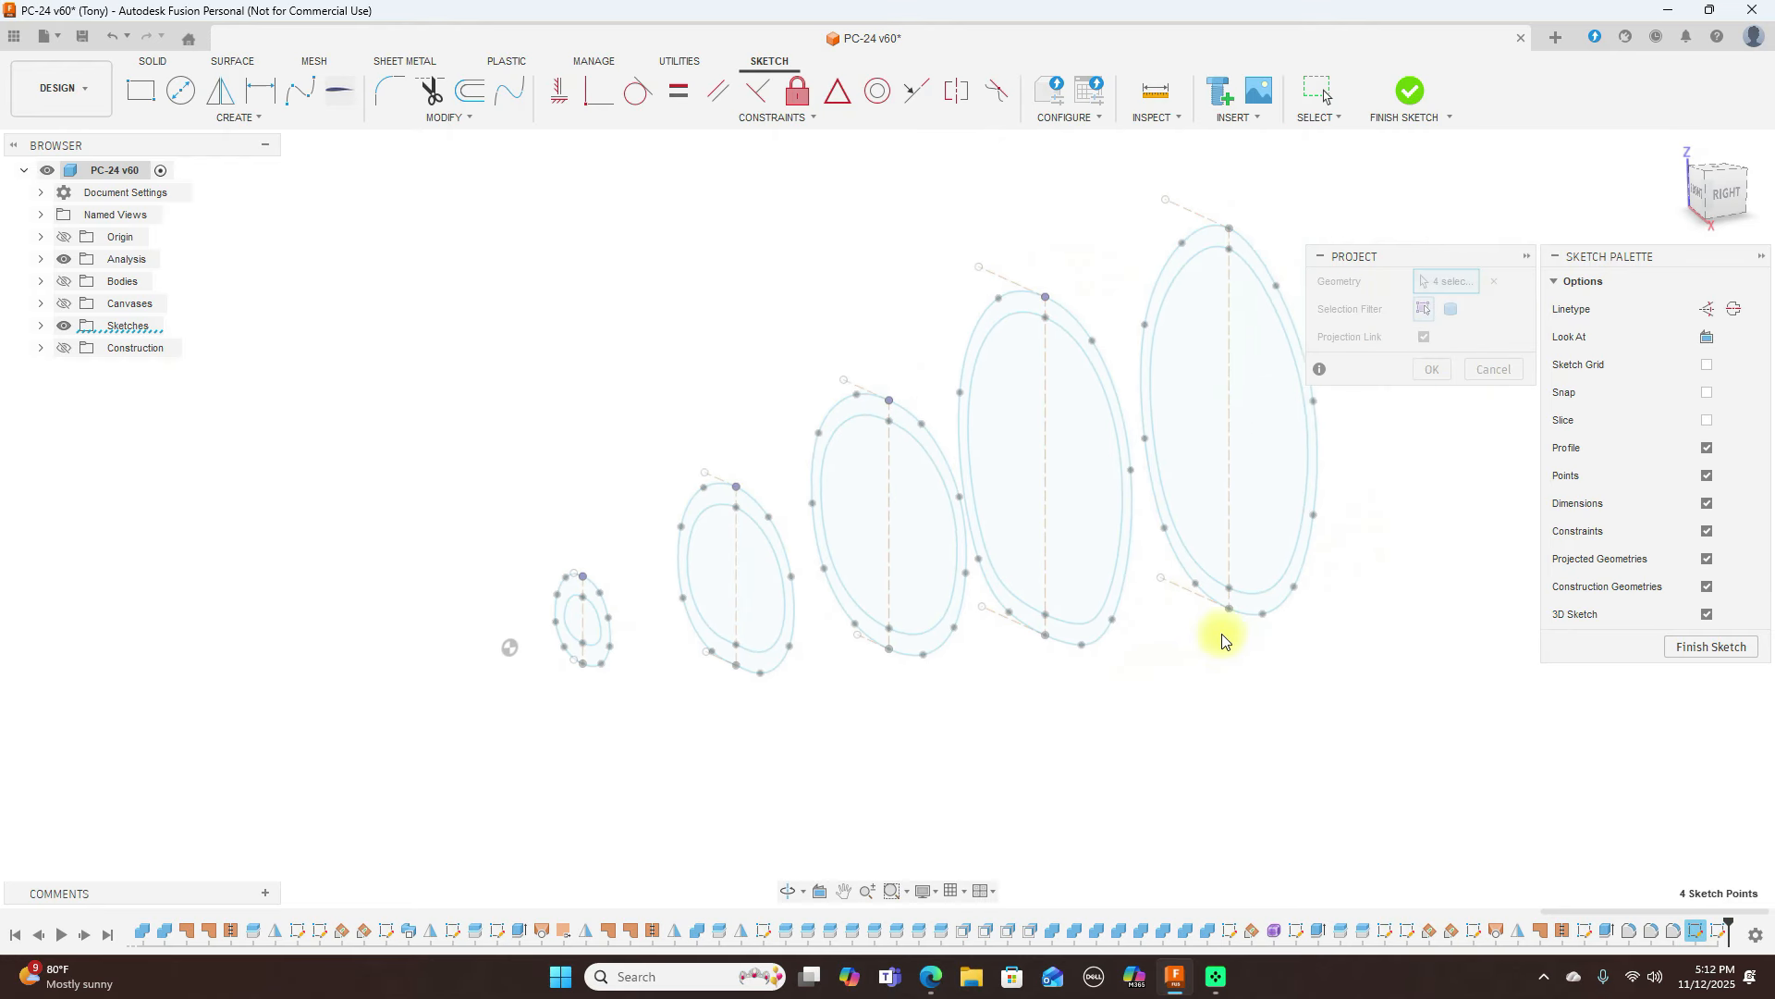
click(1231, 229)
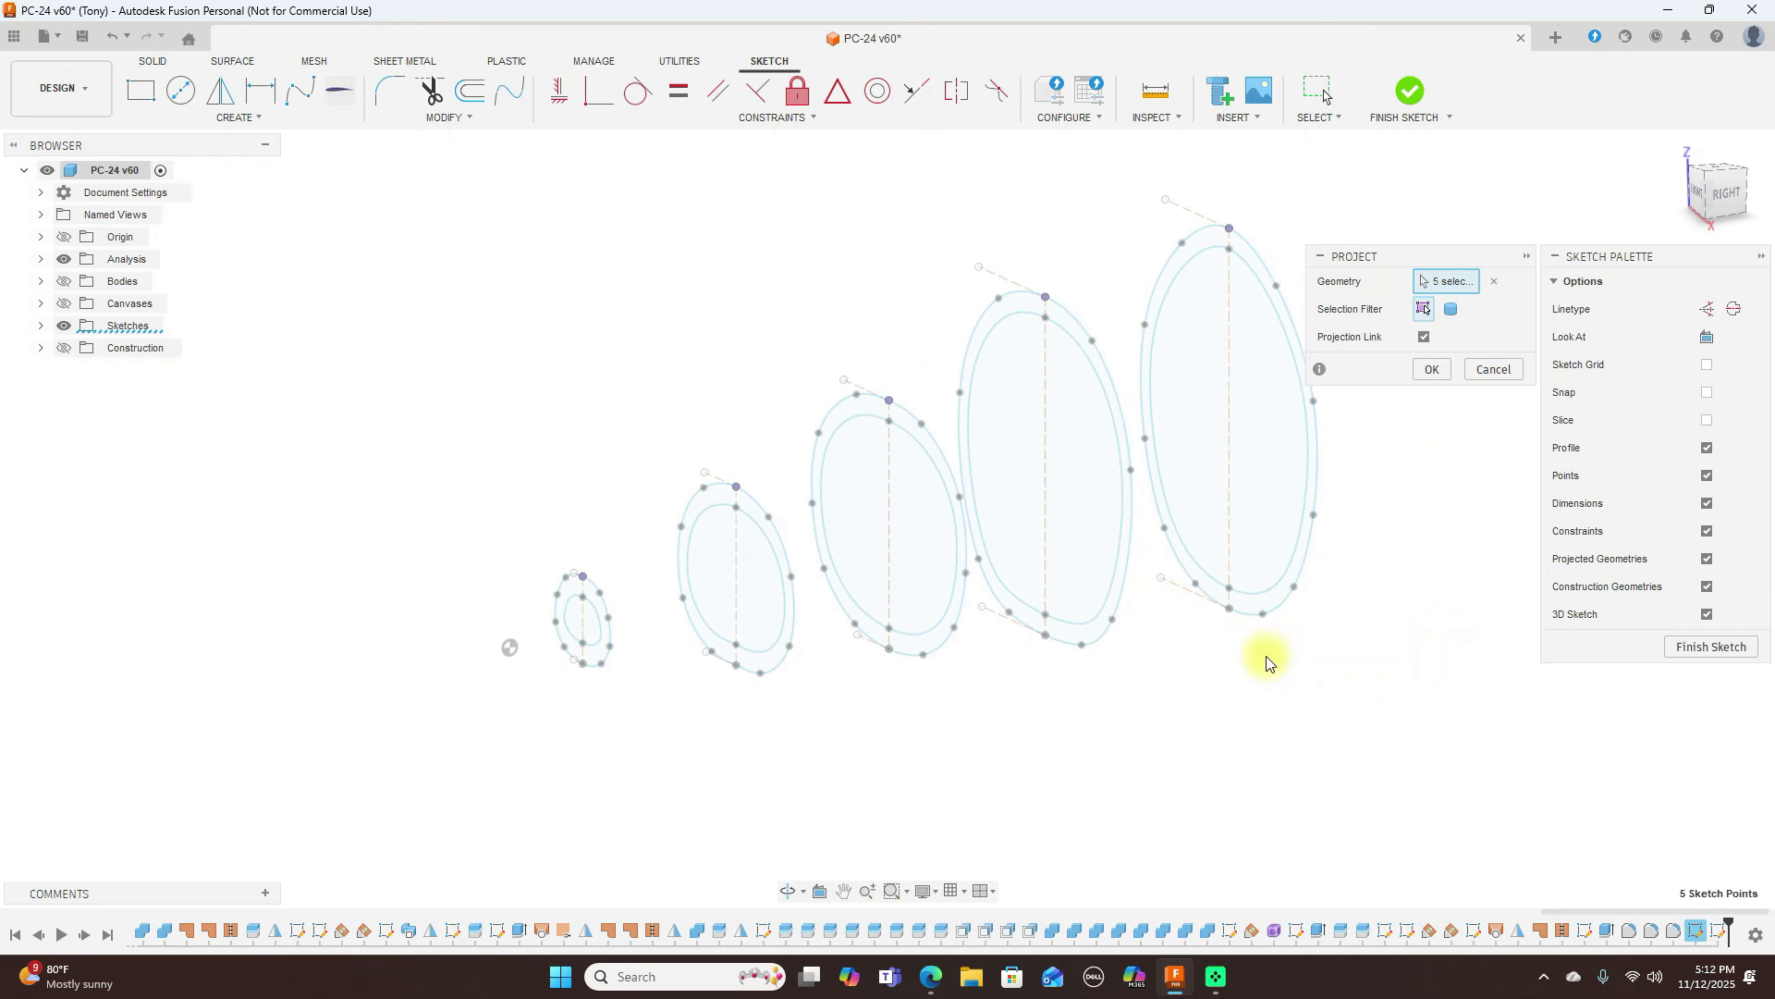
Project the bottom centre points of the five outer cross-section curves into the sketch
click(1228, 609)
click(1045, 639)
click(889, 654)
click(736, 665)
click(584, 667)
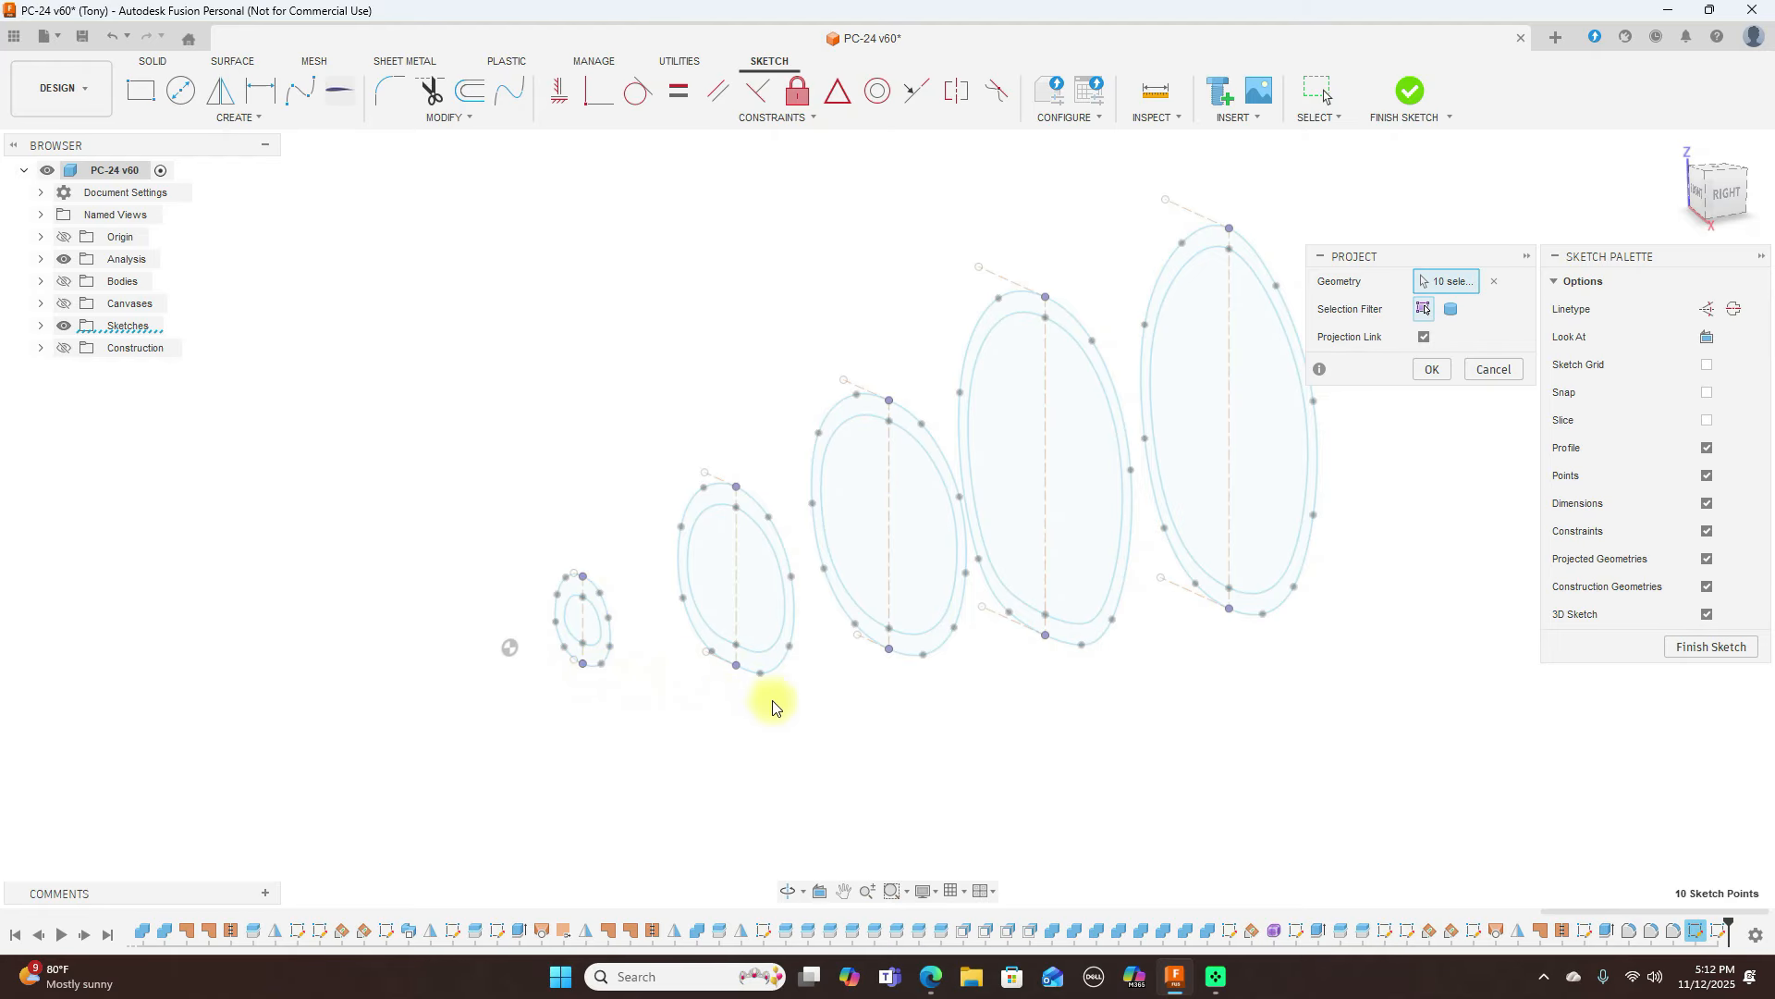
click(1432, 370)
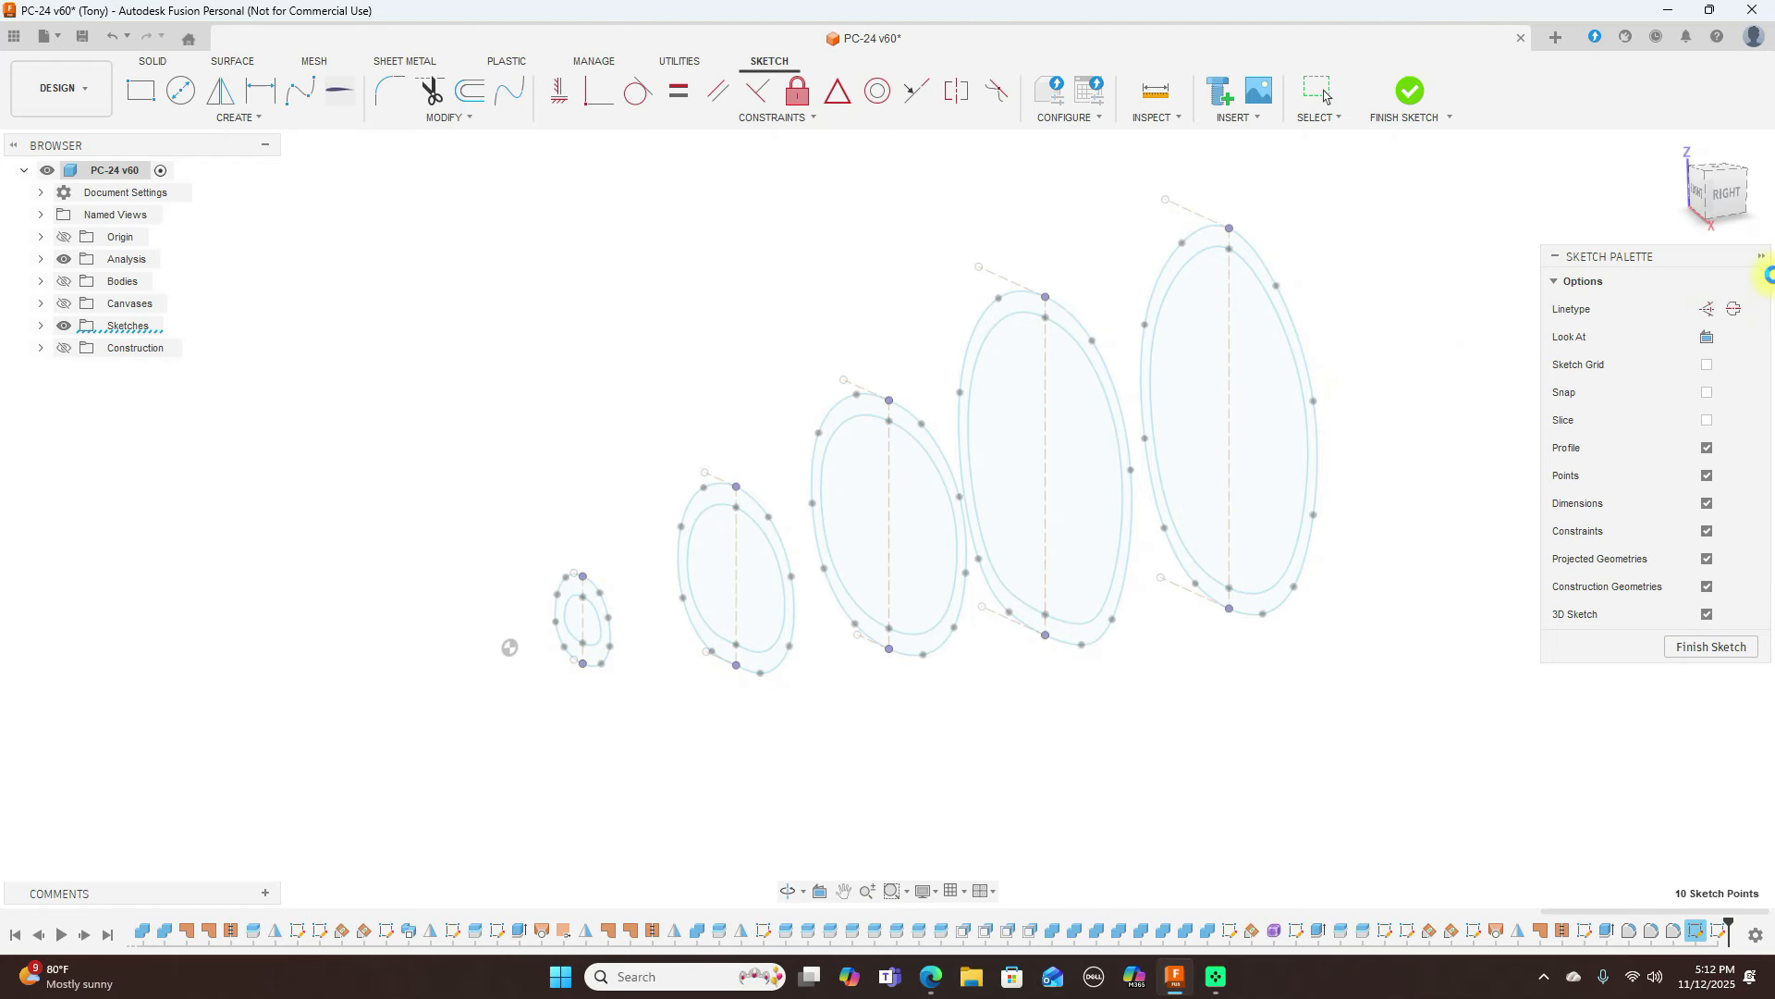
Draw a fit point spline through the five projected top points, adding one intermediate point between each neighbouring pair of sections
click(1725, 194)
click(302, 89)
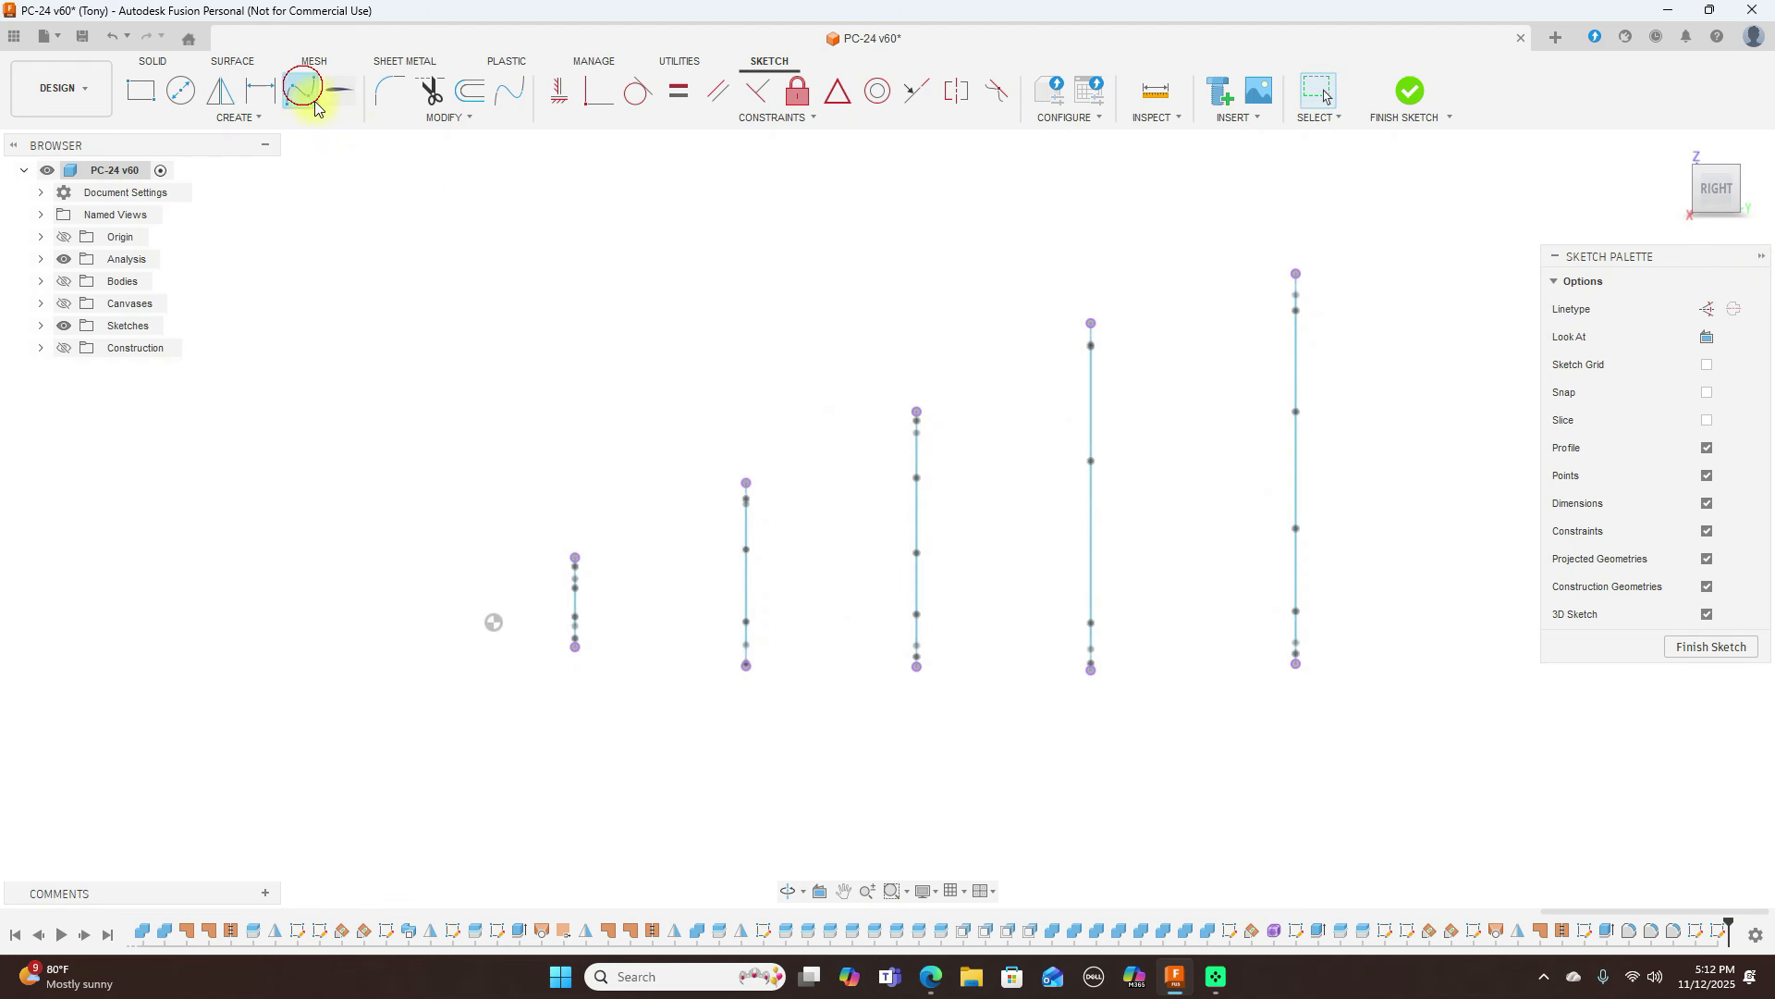
scroll(714, 465, up, 2)
click(517, 595)
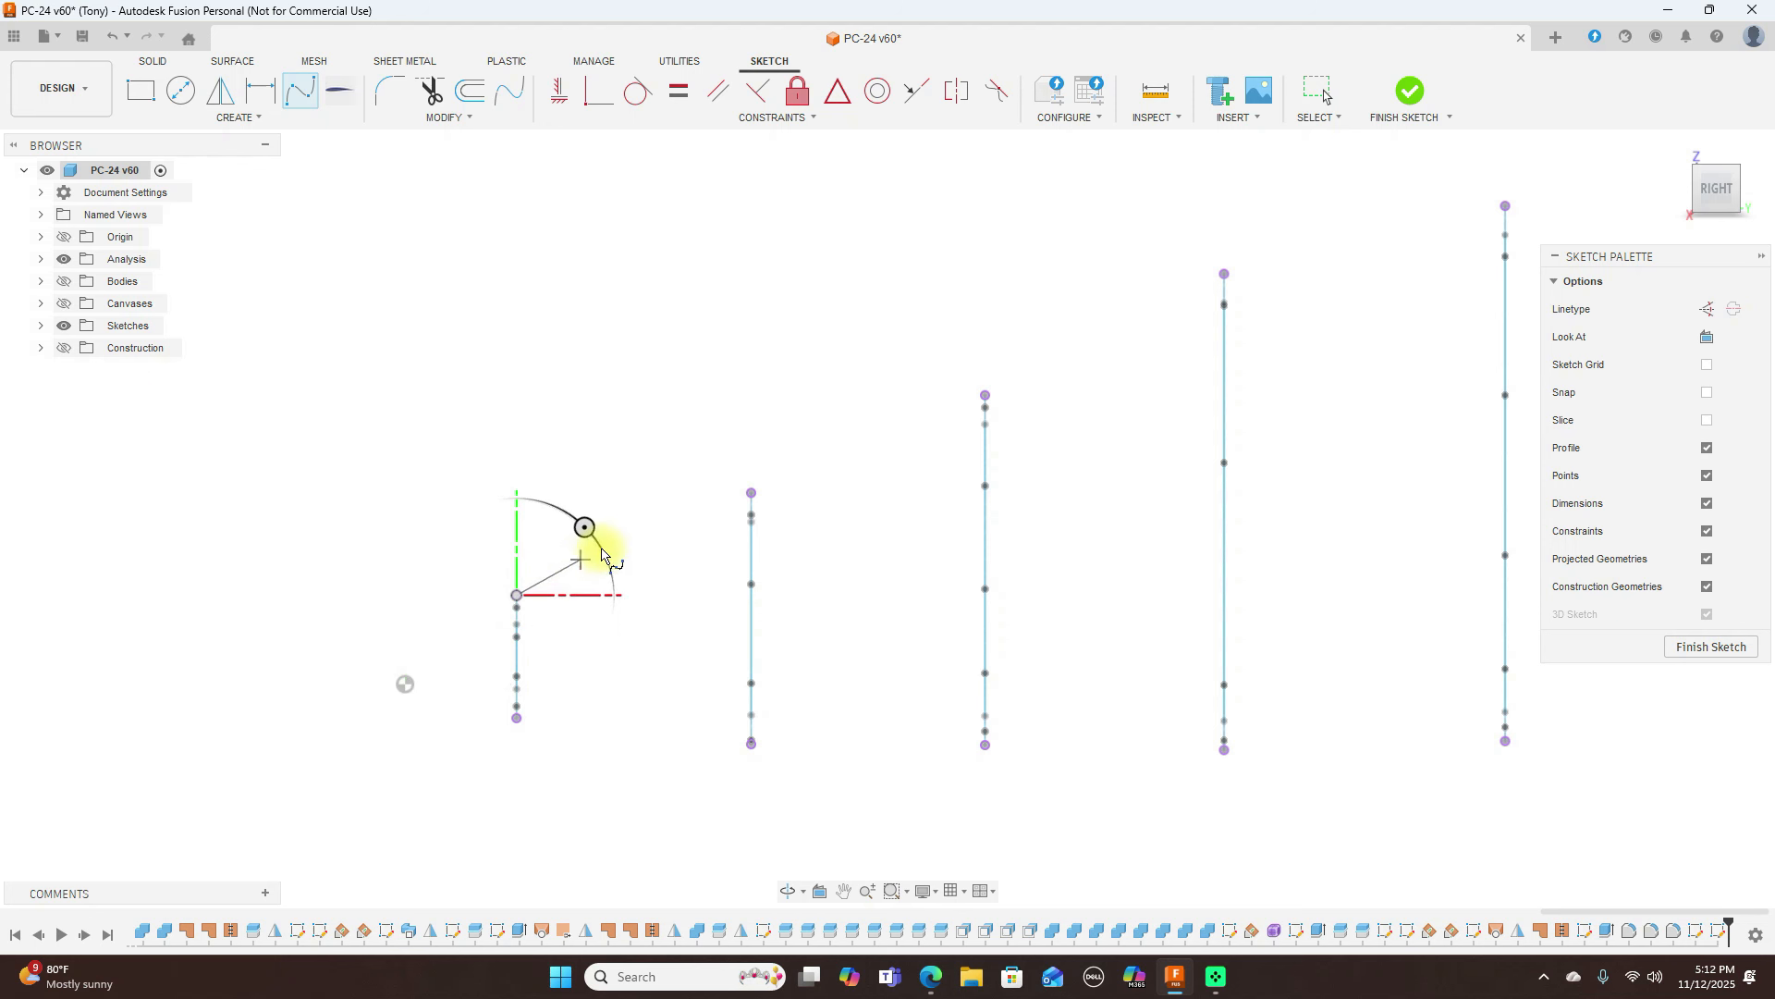
click(606, 551)
click(751, 492)
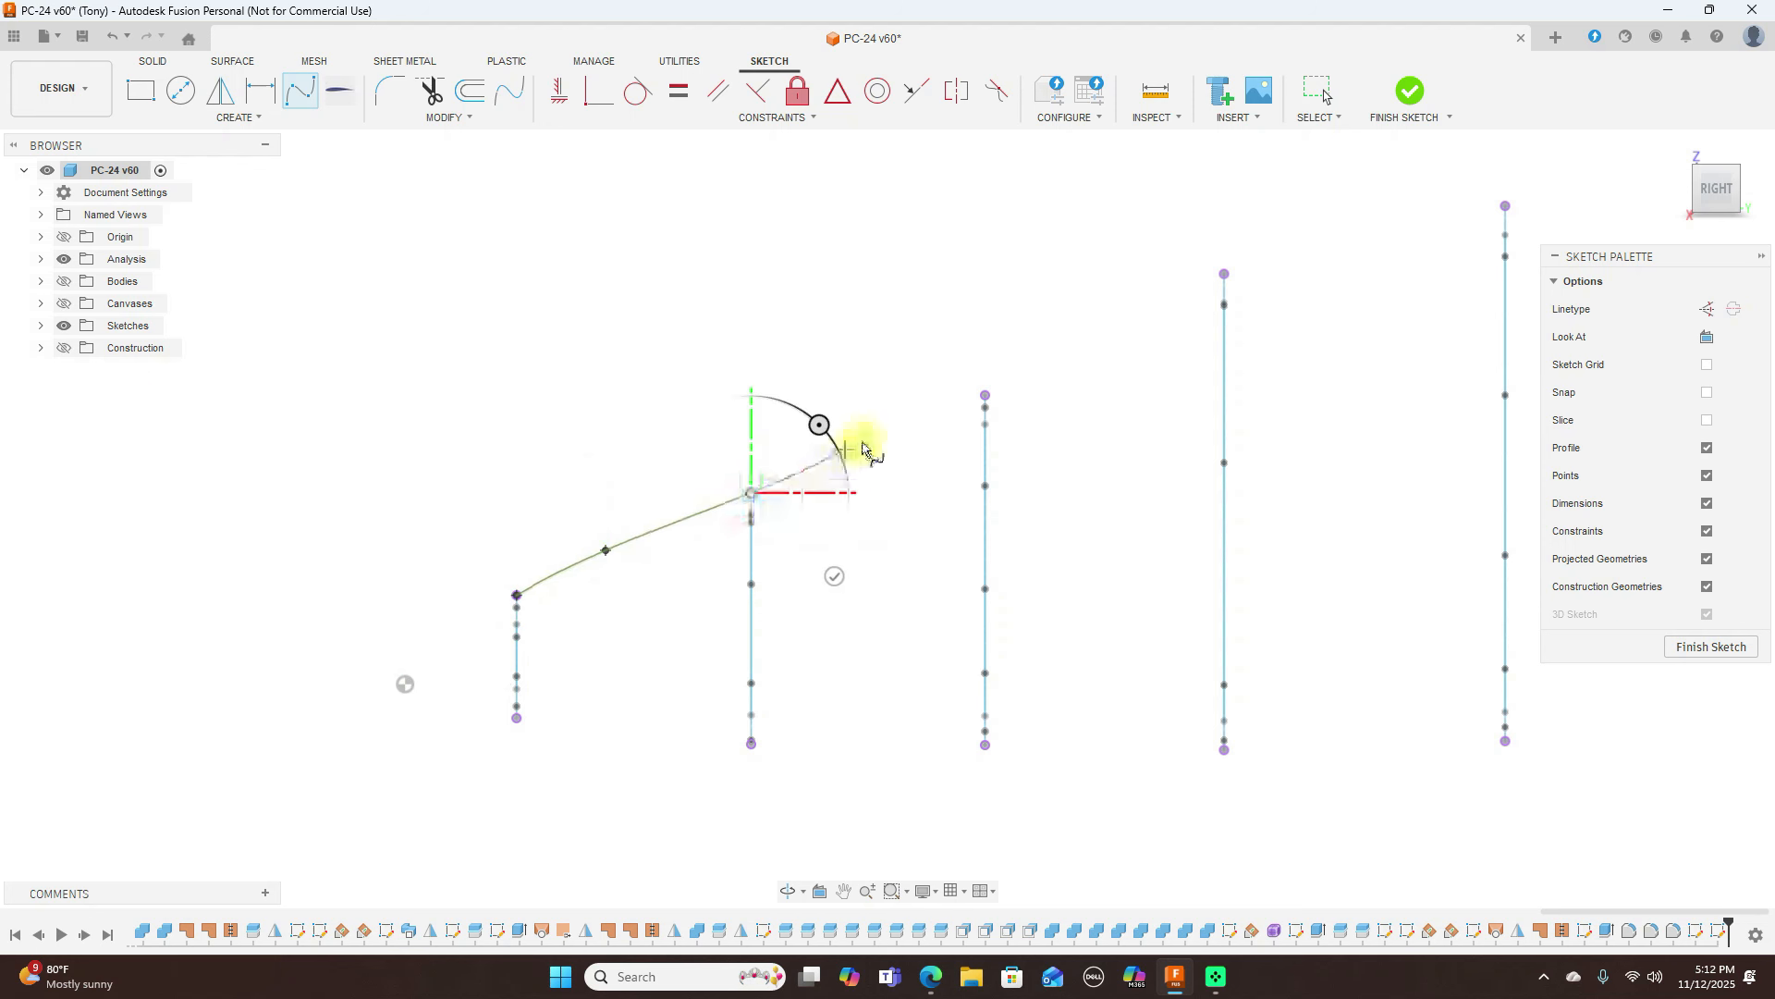
click(867, 440)
click(984, 396)
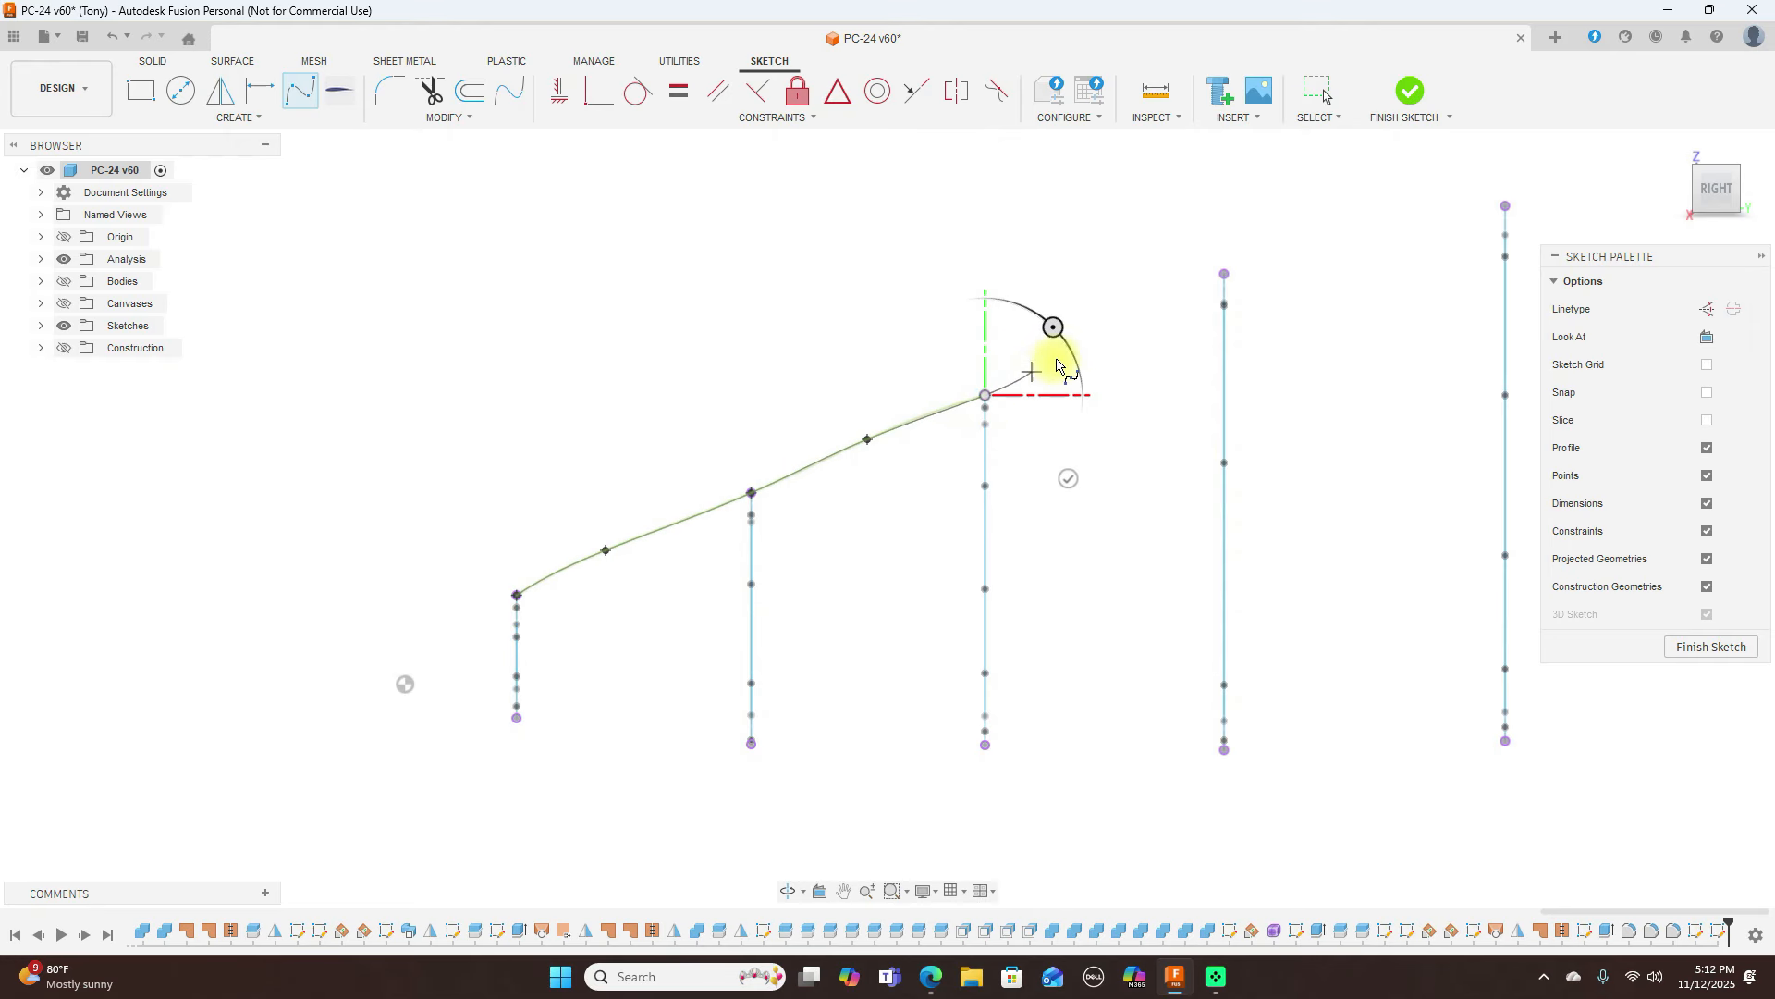
click(1089, 339)
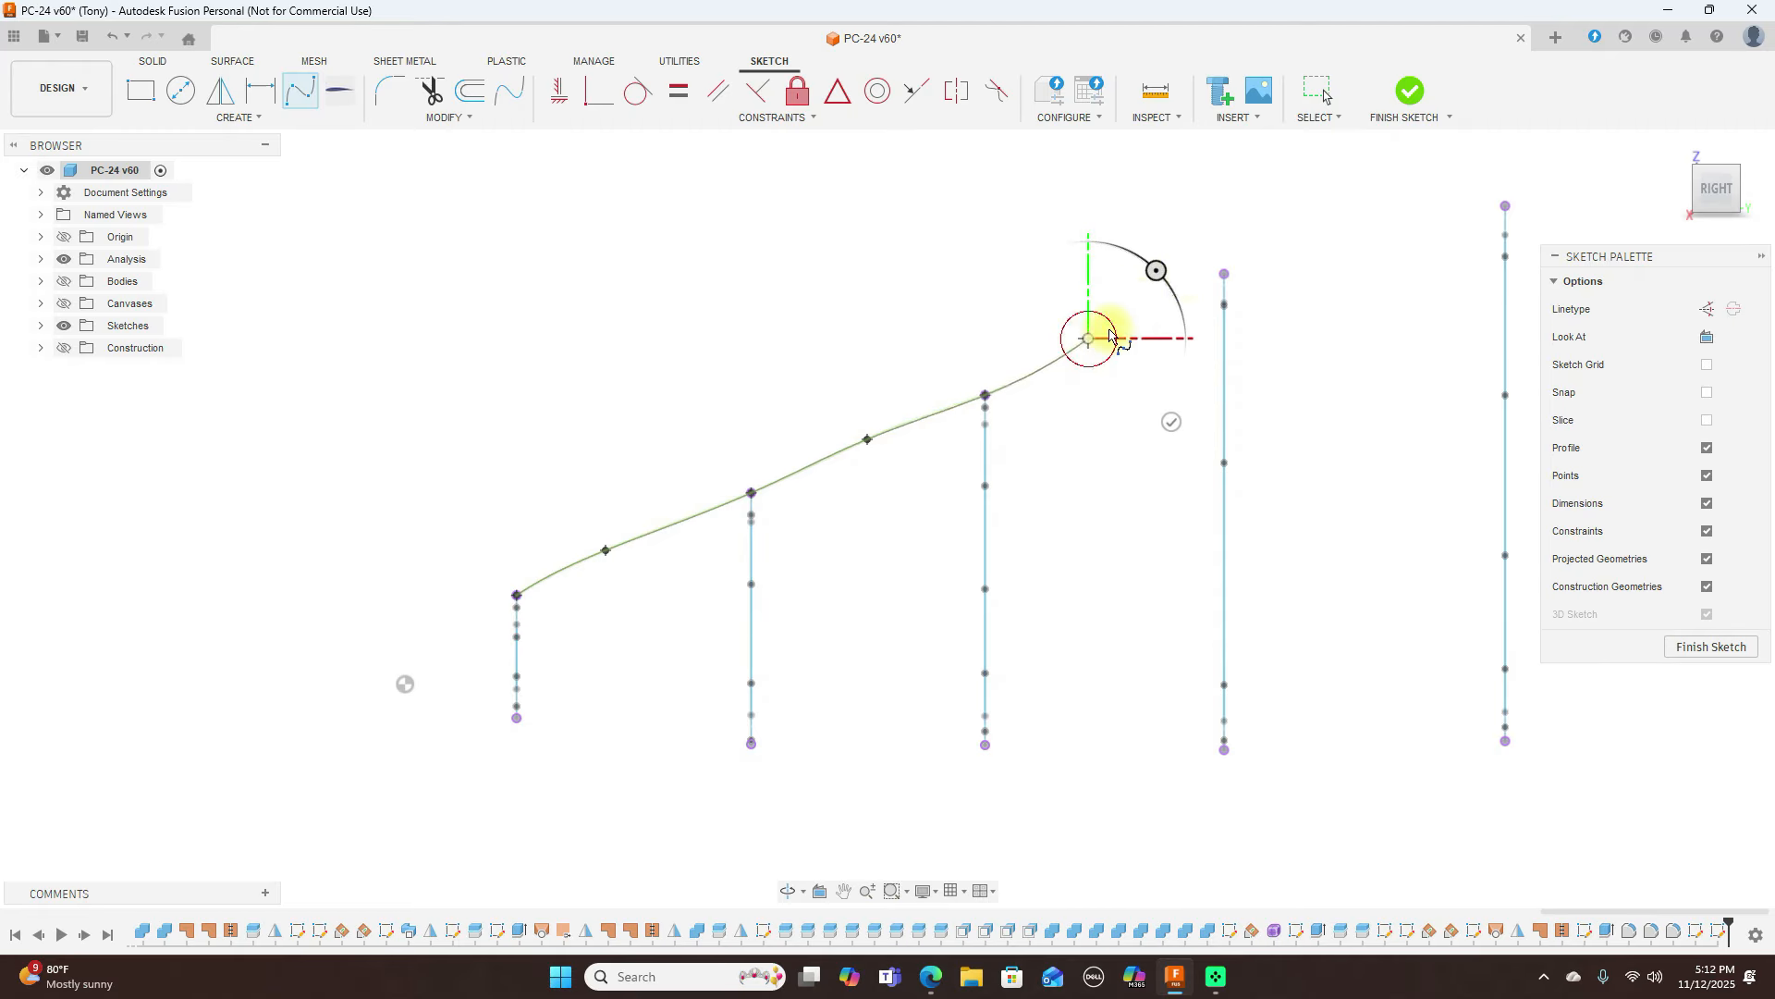
click(1225, 275)
click(1356, 227)
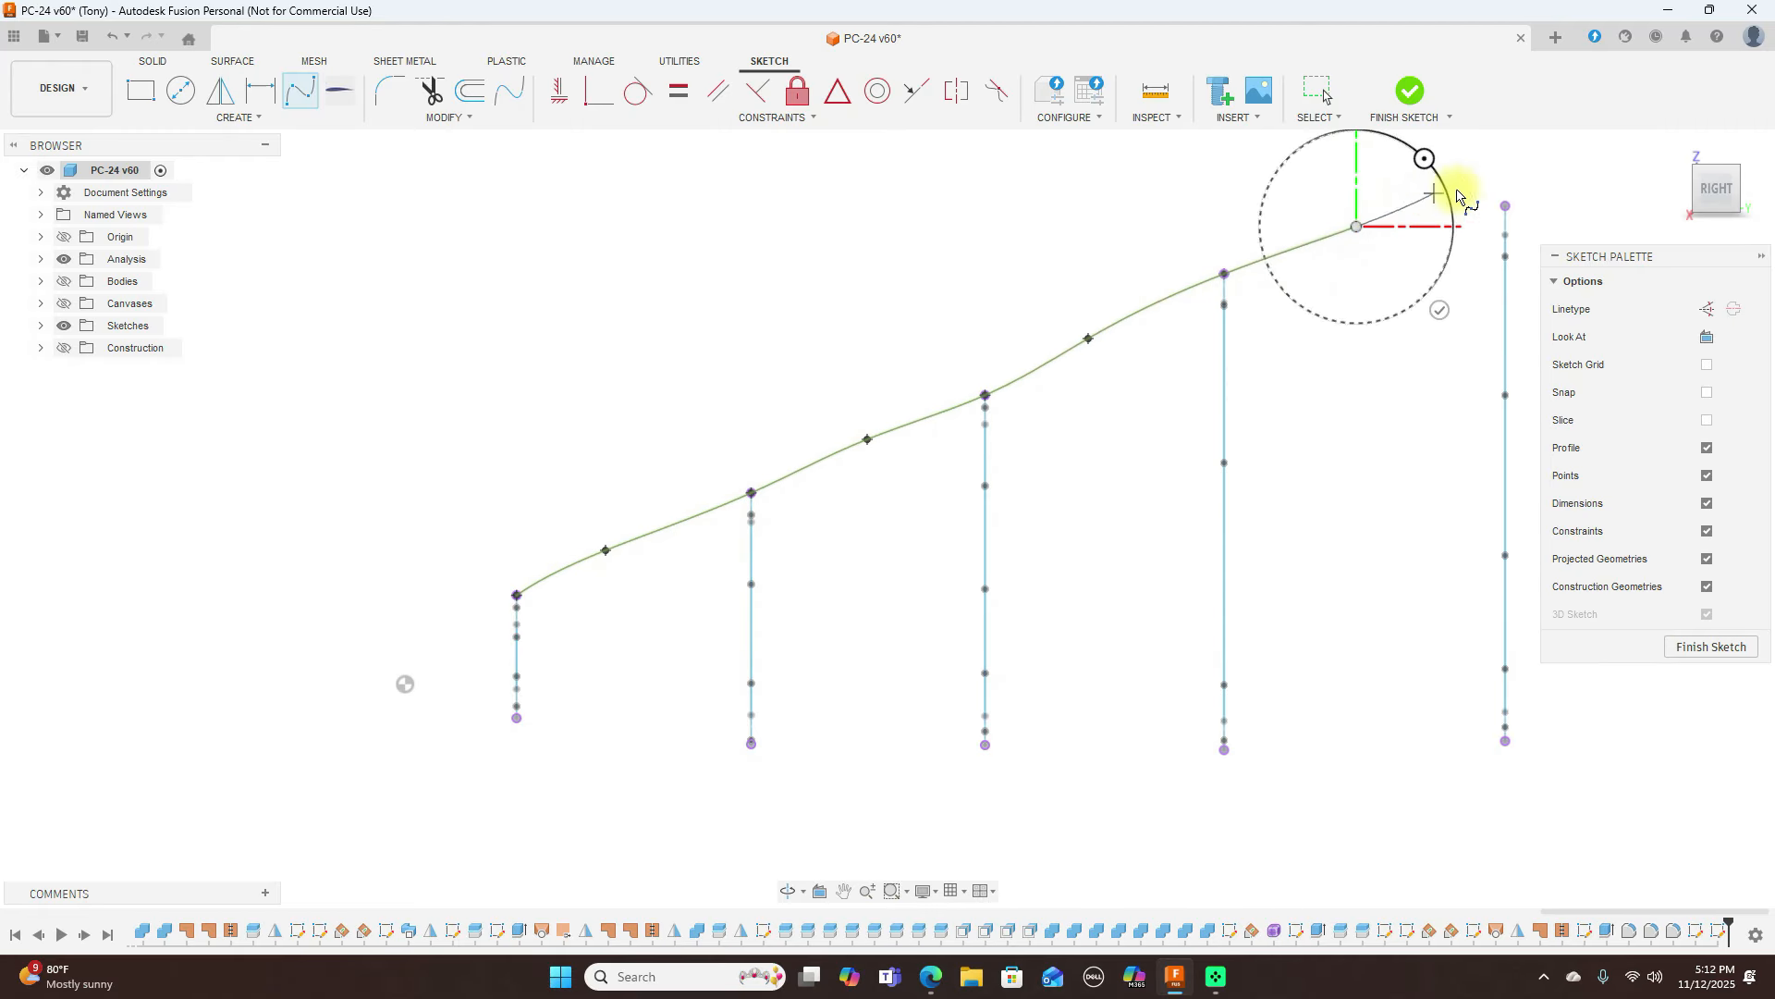
click(1505, 207)
right_click(1505, 207)
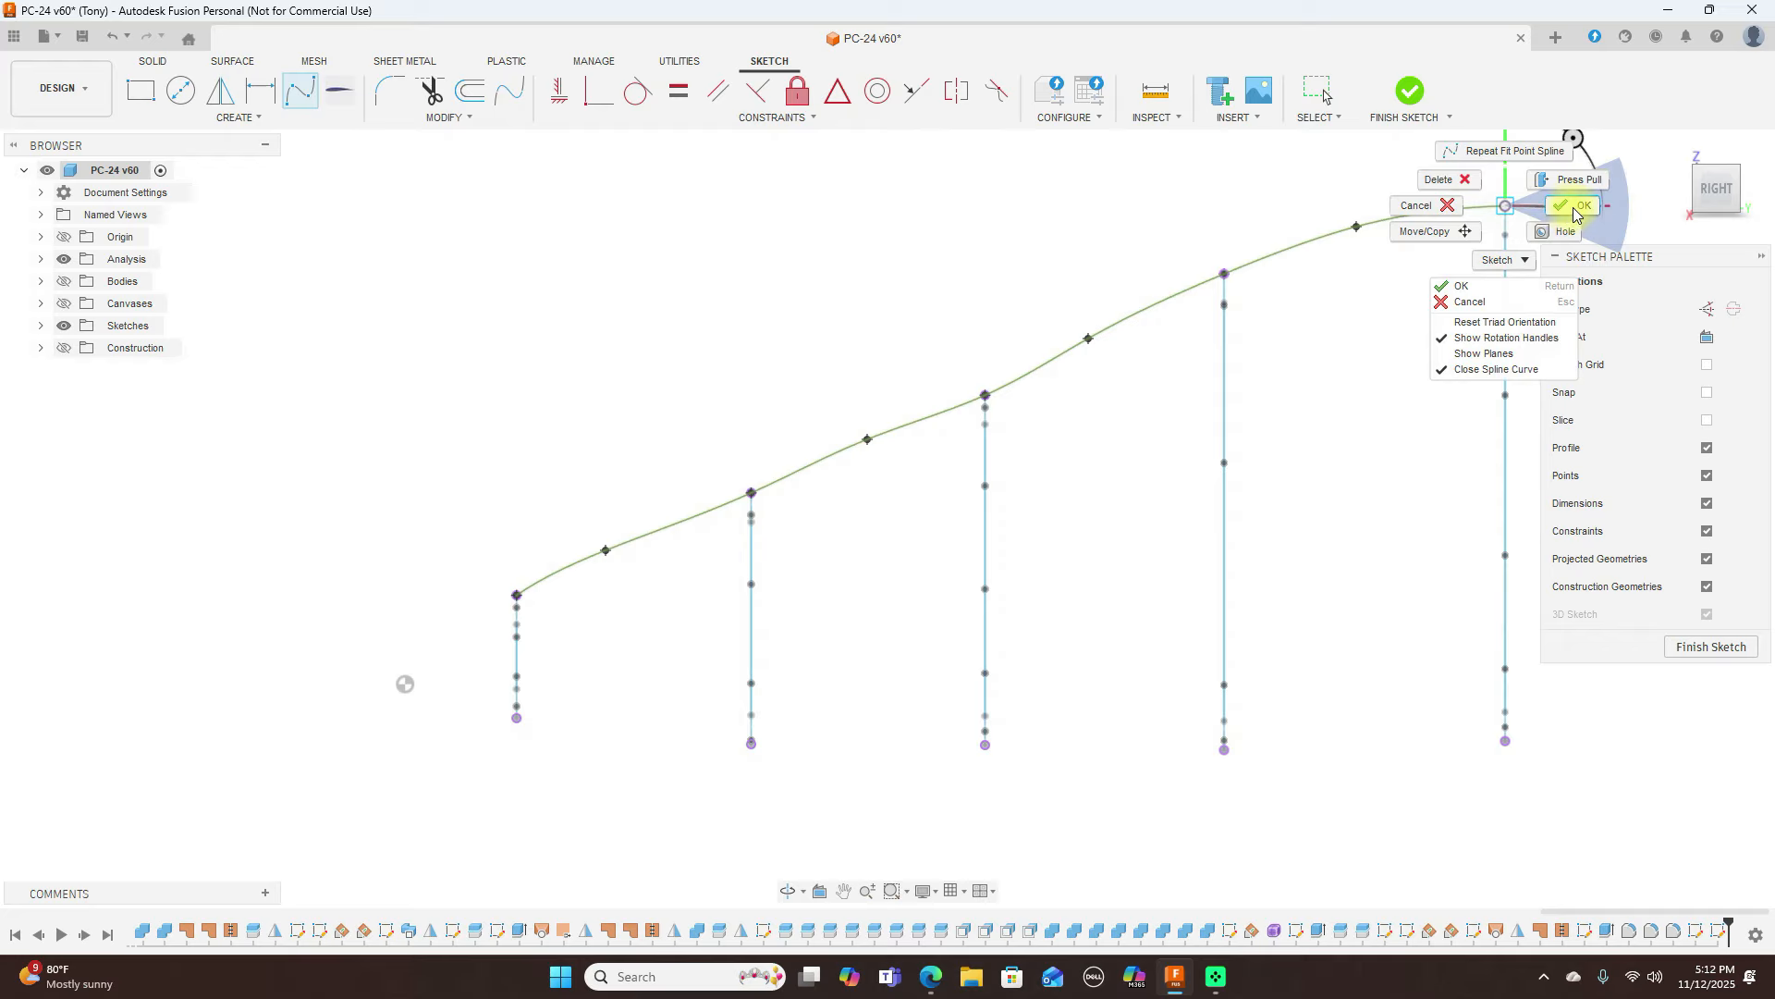
click(1572, 207)
Draw a fit point spline through the five projected bottom points, adding one intermediate point between each neighbouring pair of sections
click(300, 93)
click(517, 717)
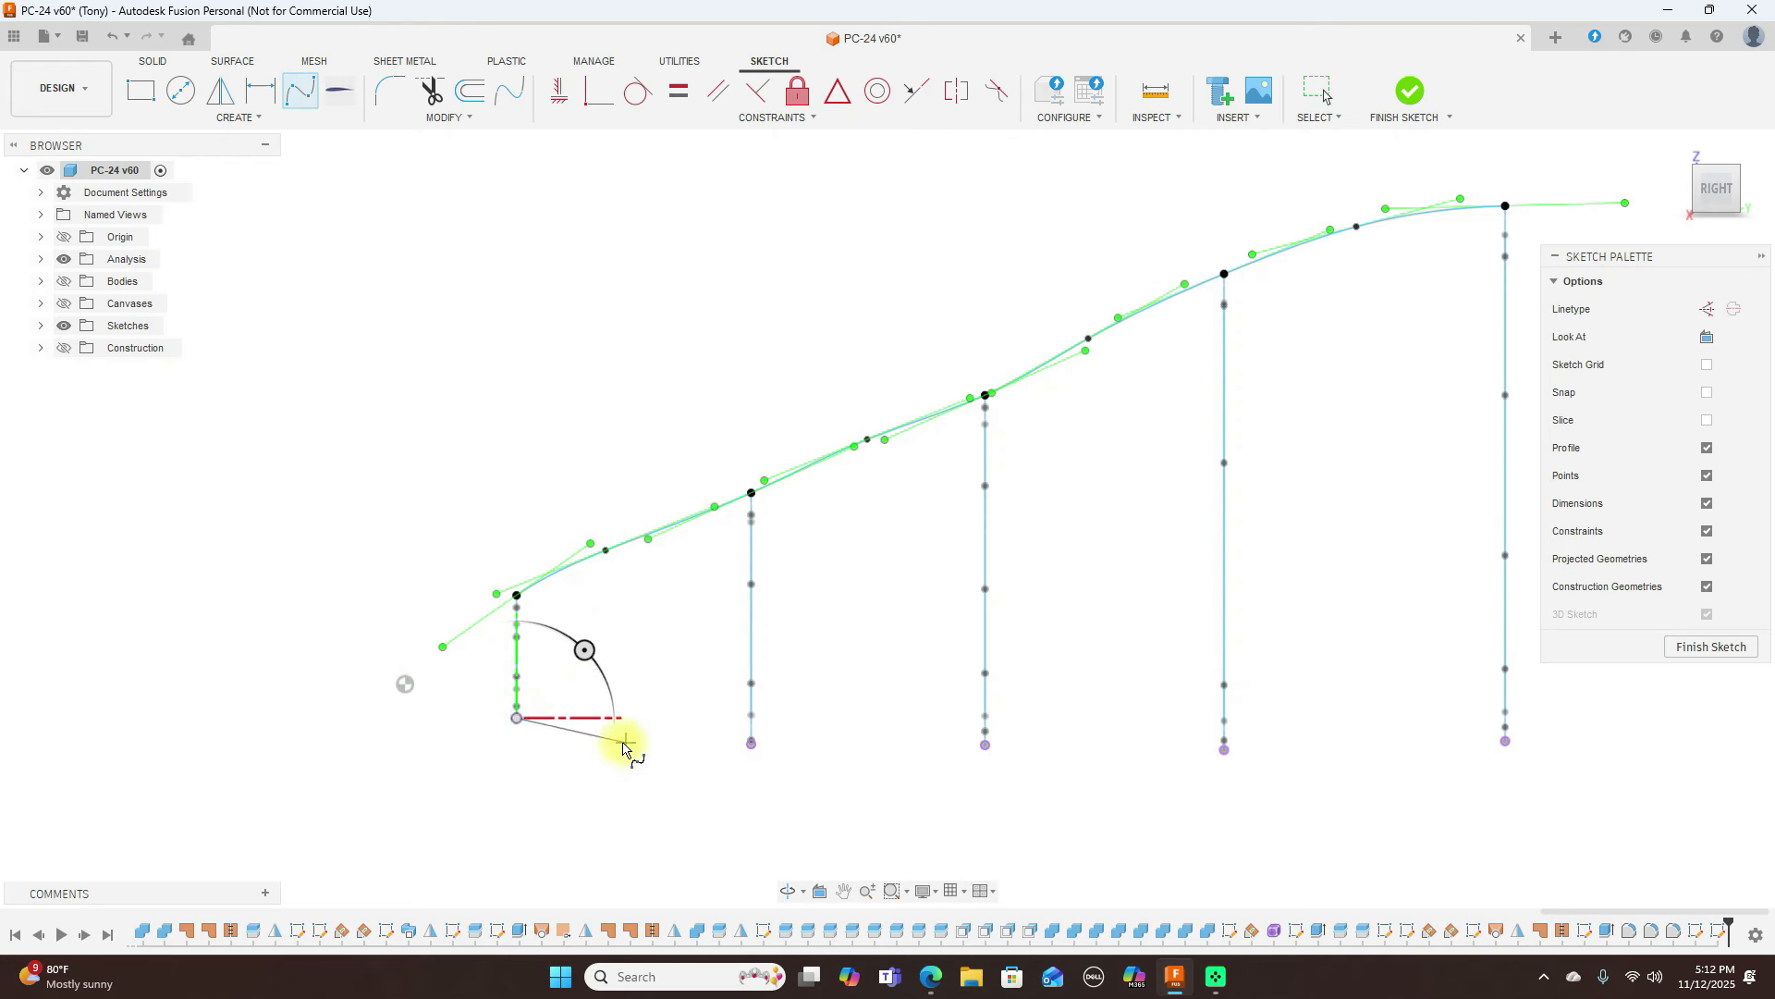
click(617, 739)
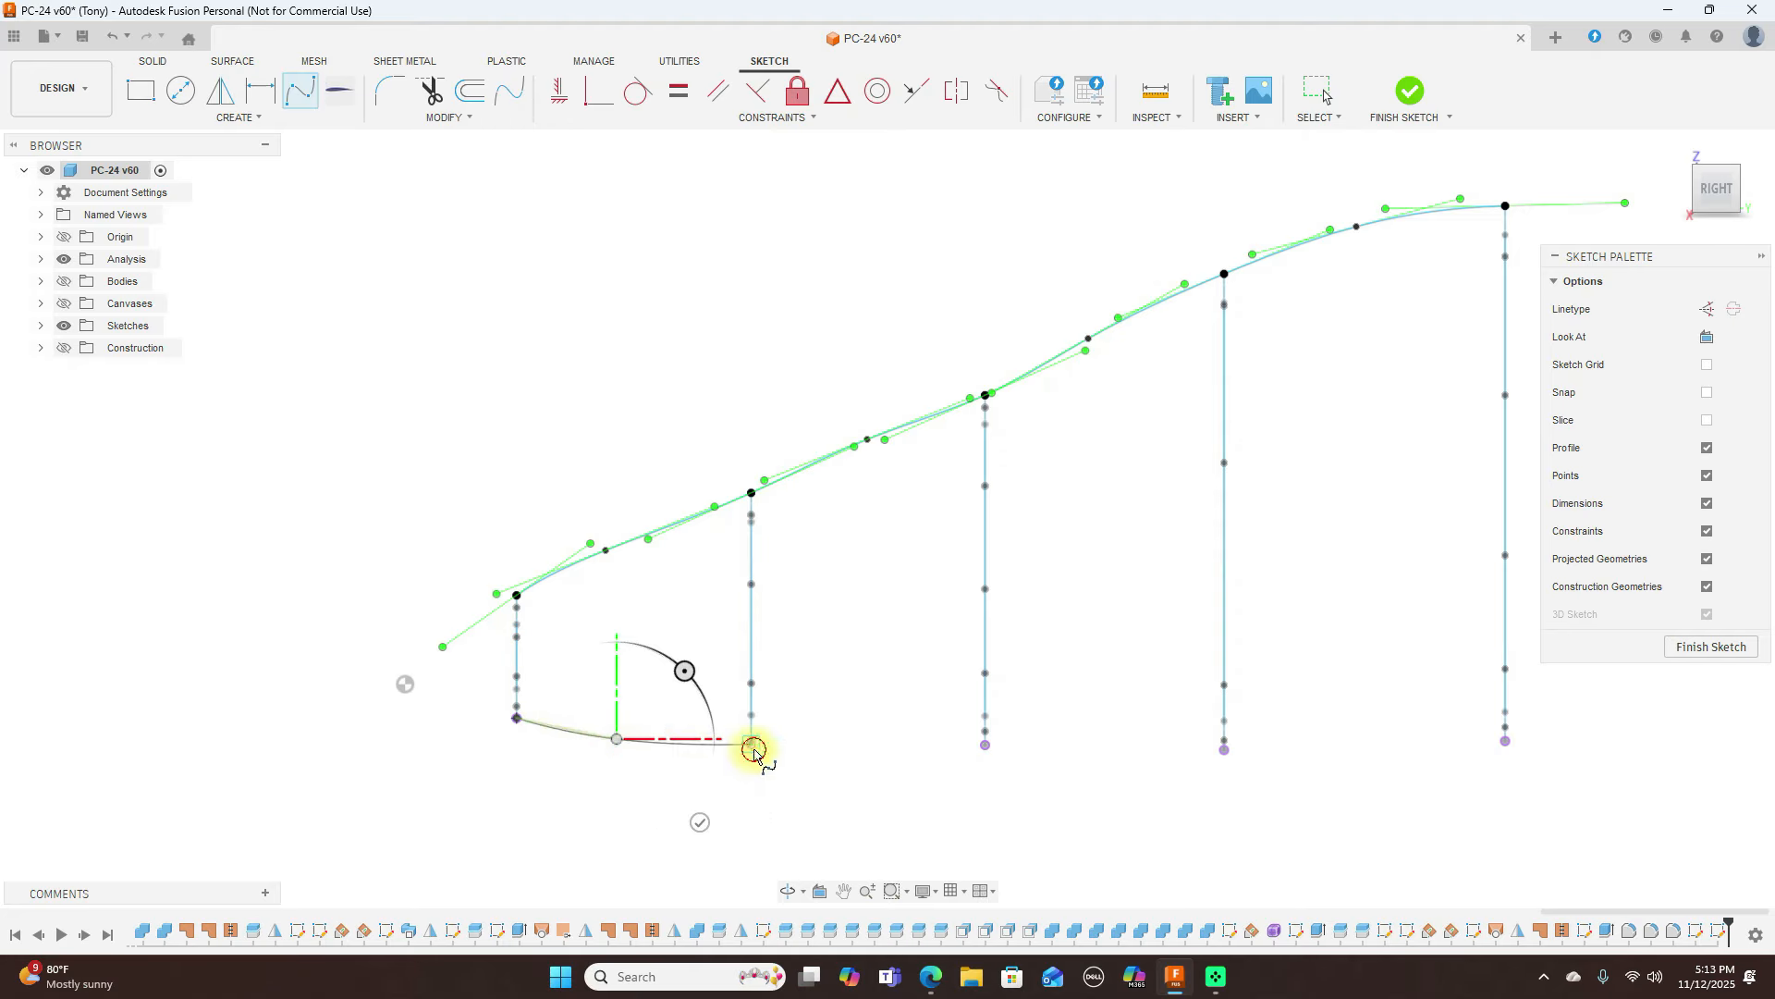
click(752, 744)
click(861, 745)
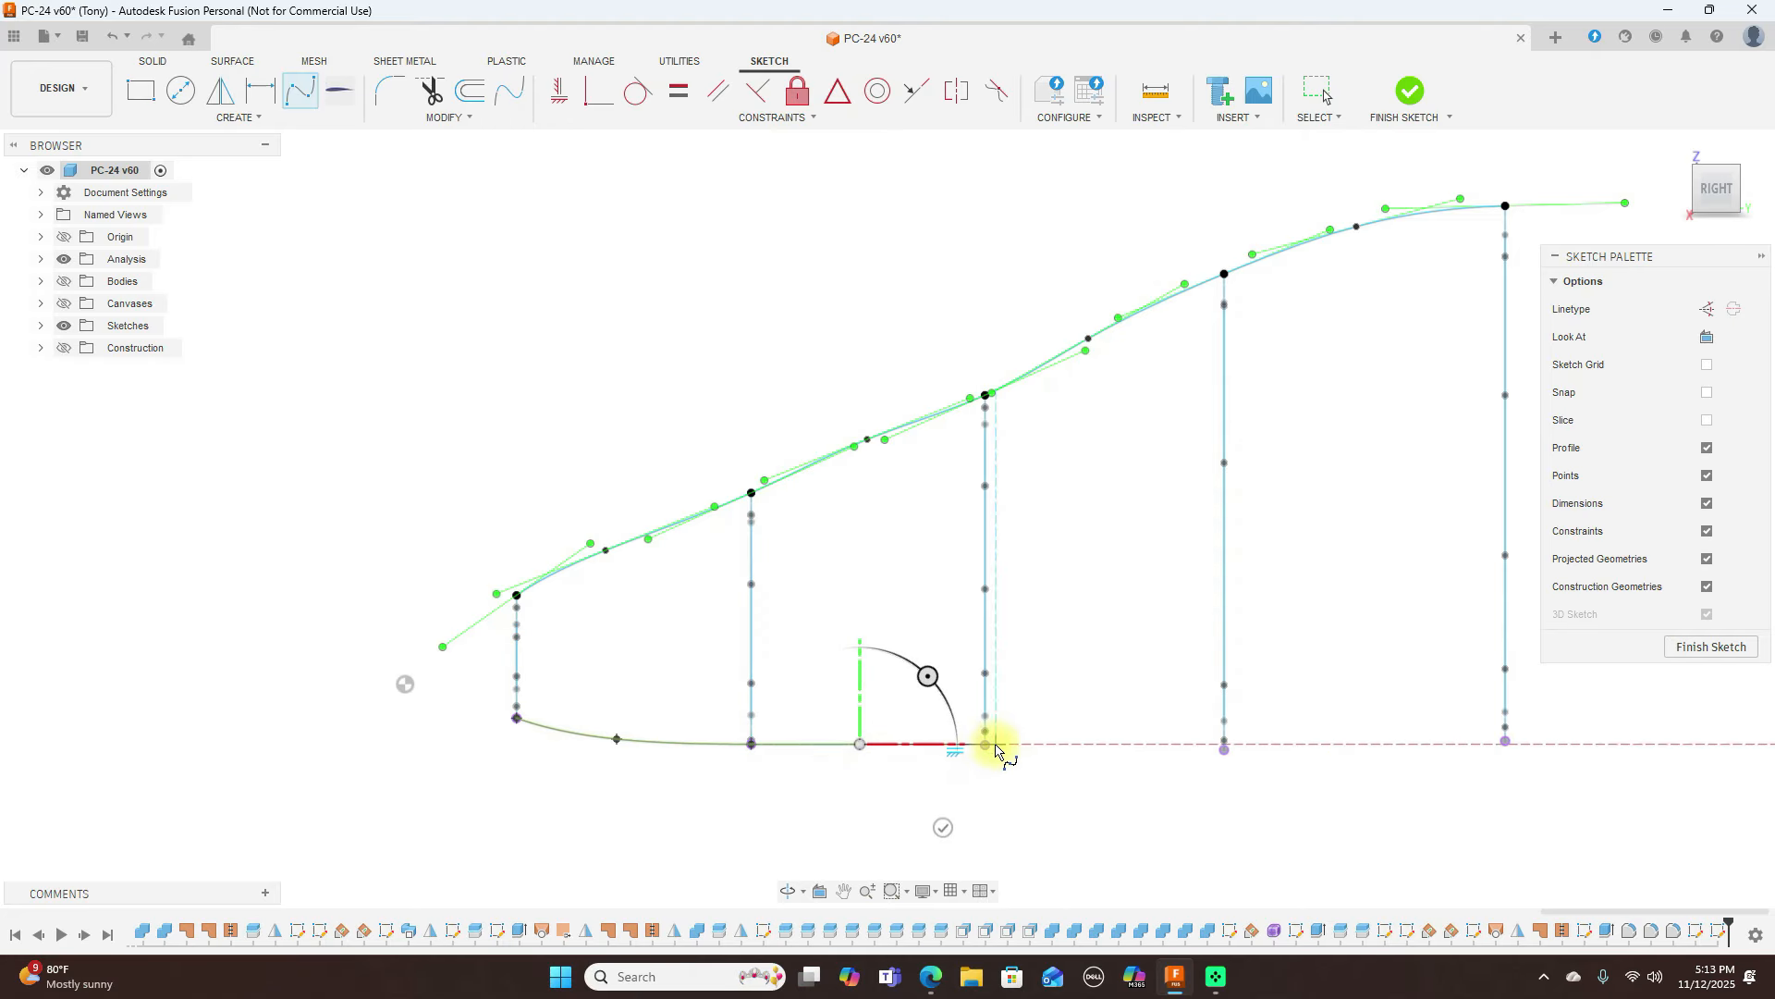
click(986, 745)
scroll(1096, 737, up, 5)
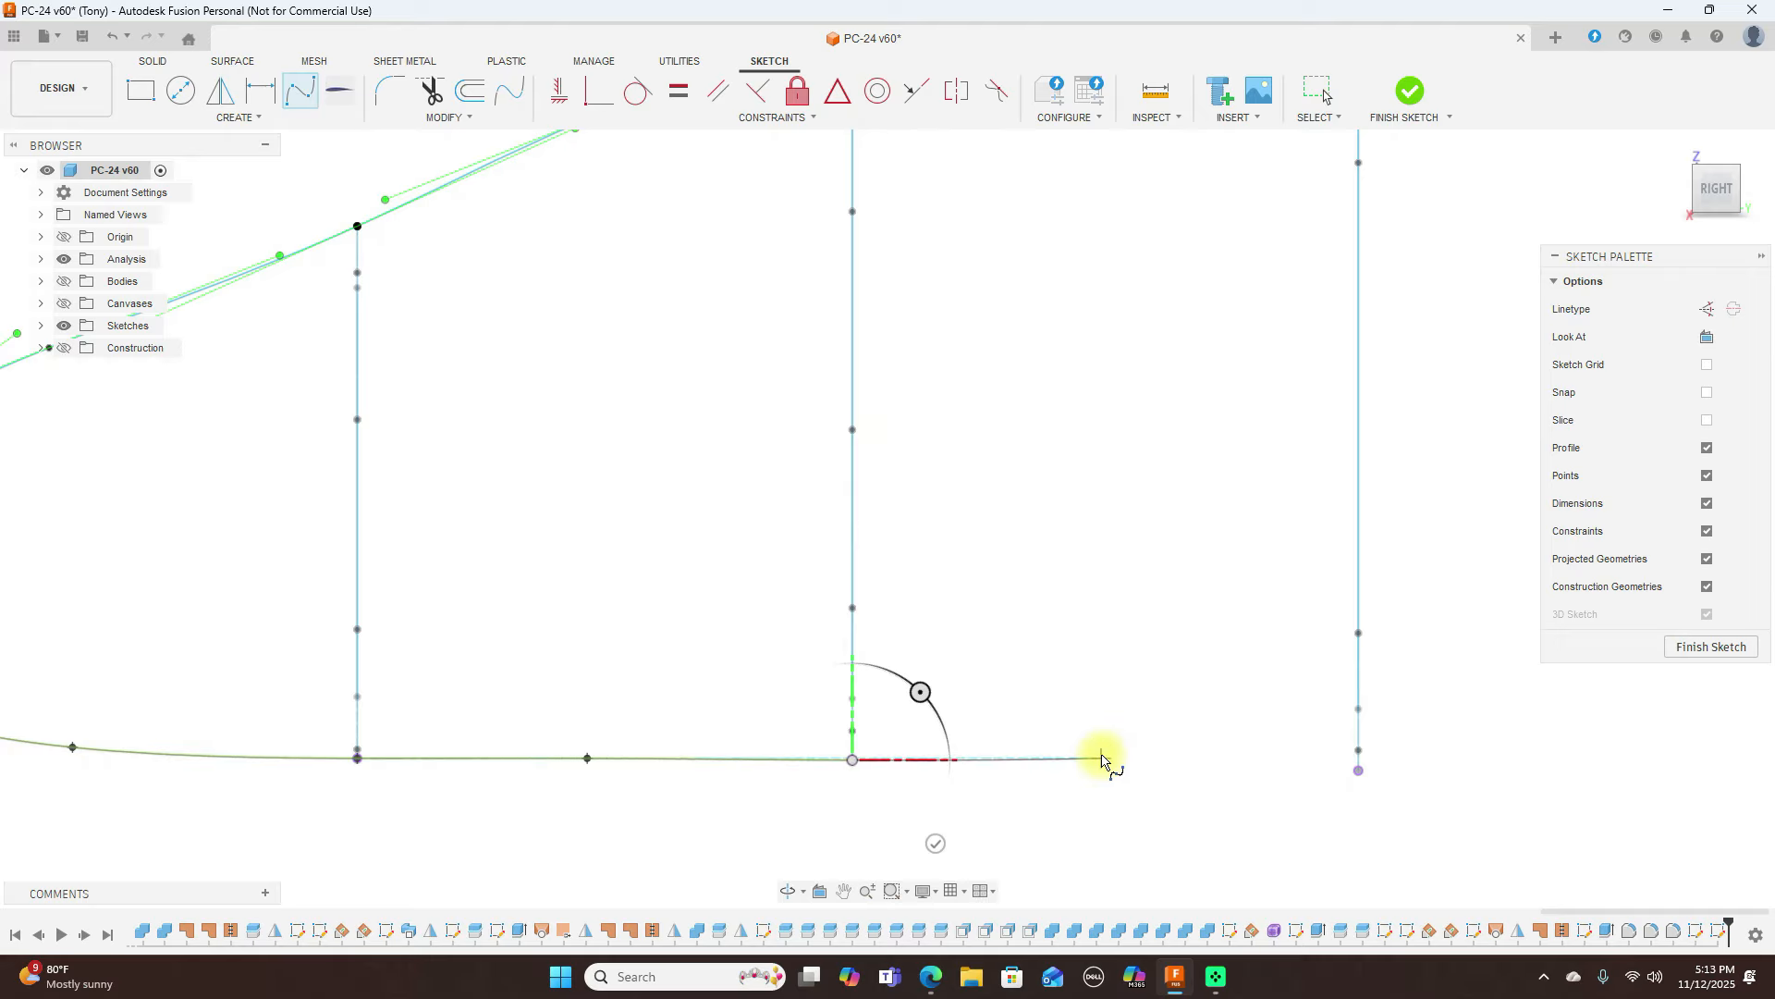
click(1102, 770)
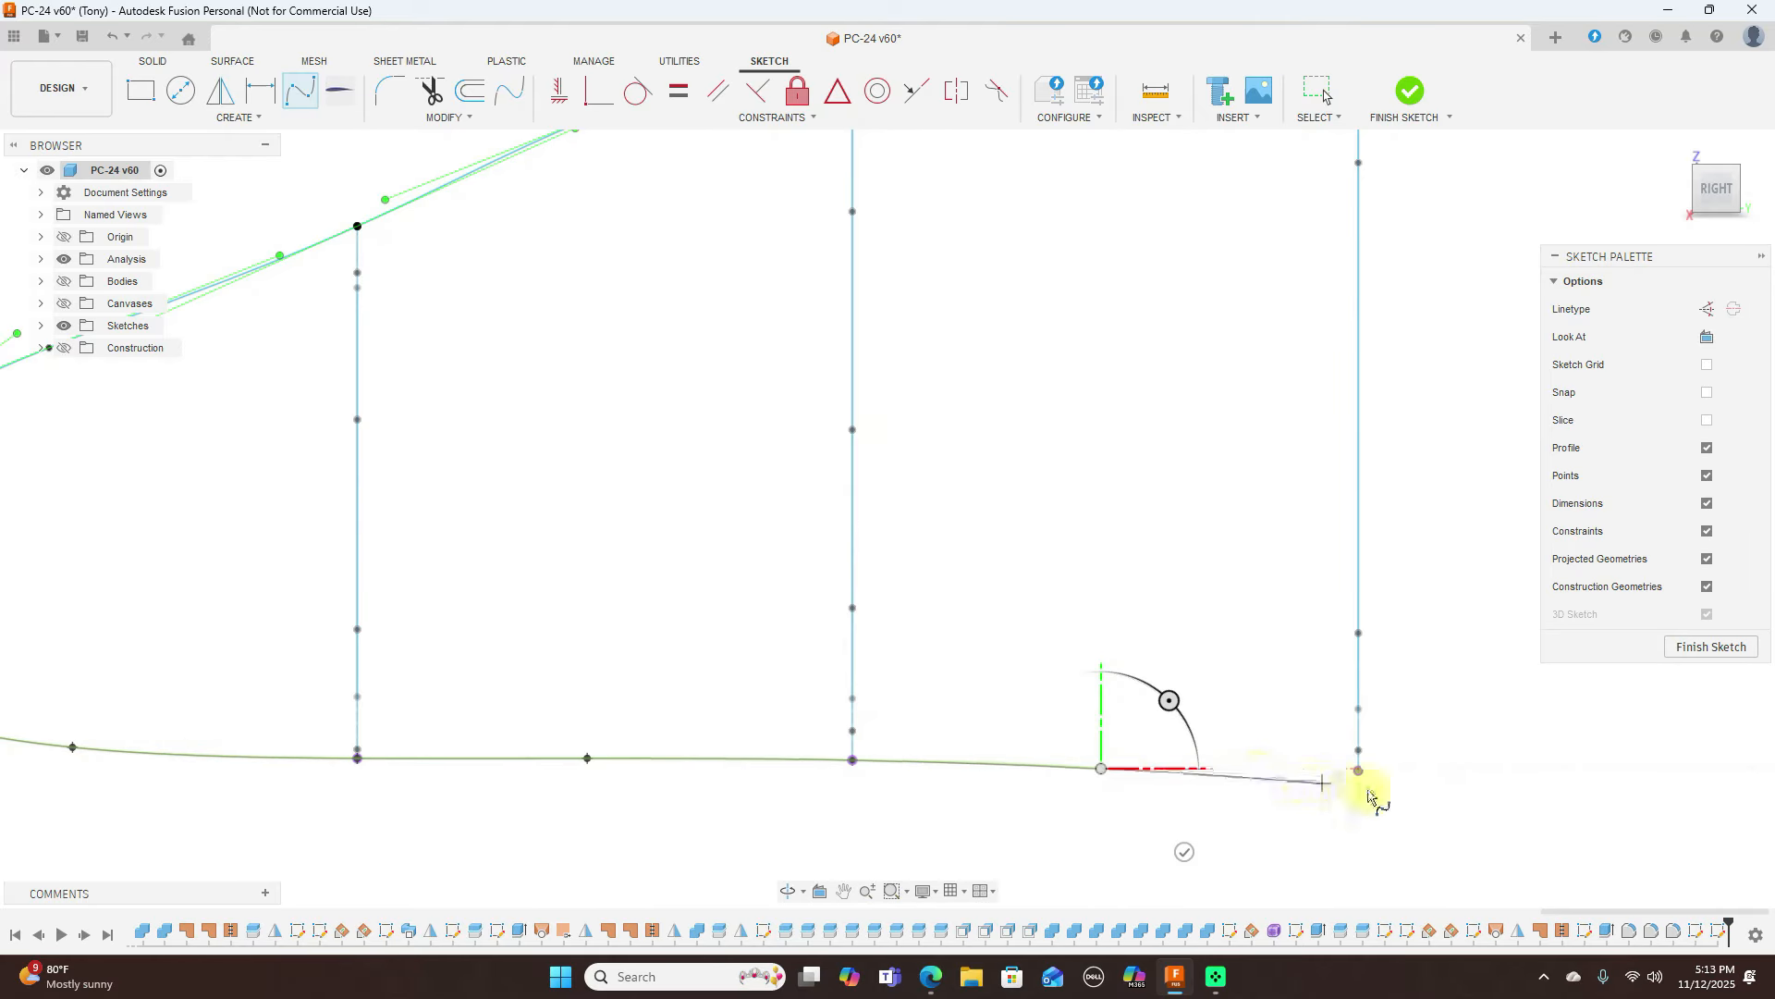
click(1357, 770)
scroll(1357, 771, down, 2)
scroll(1355, 772, down, 2)
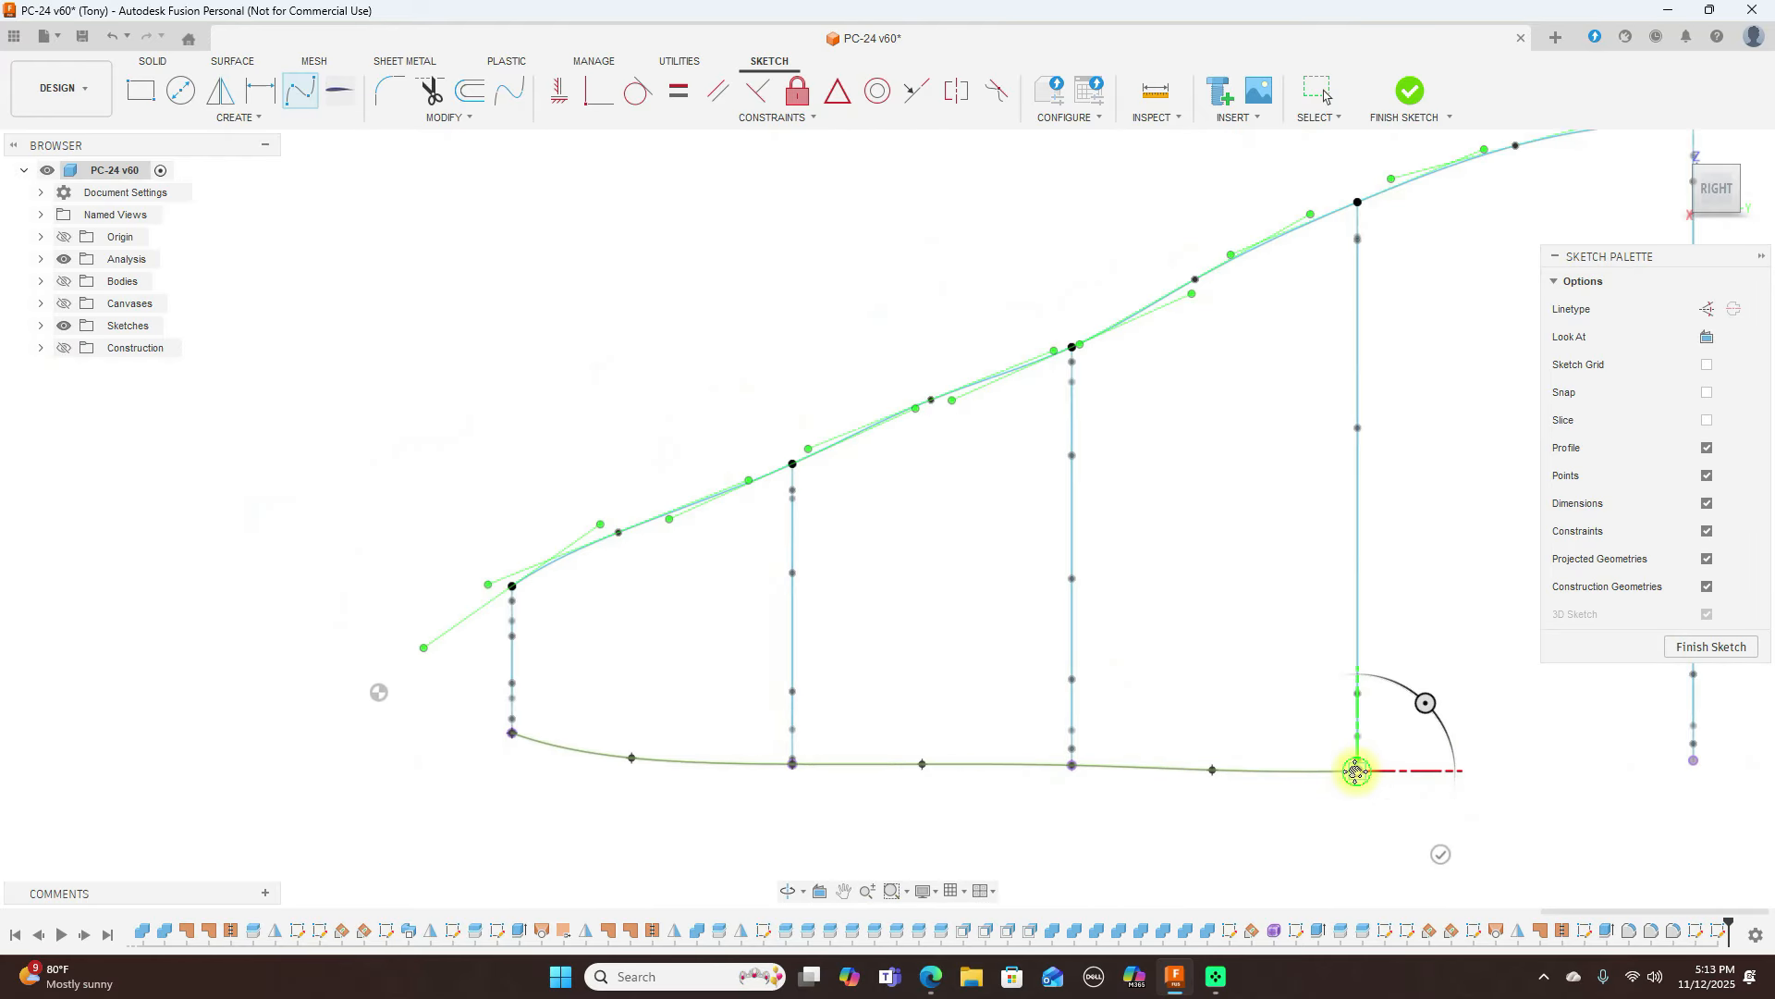
middle_drag(1355, 772, 783, 712)
click(944, 716)
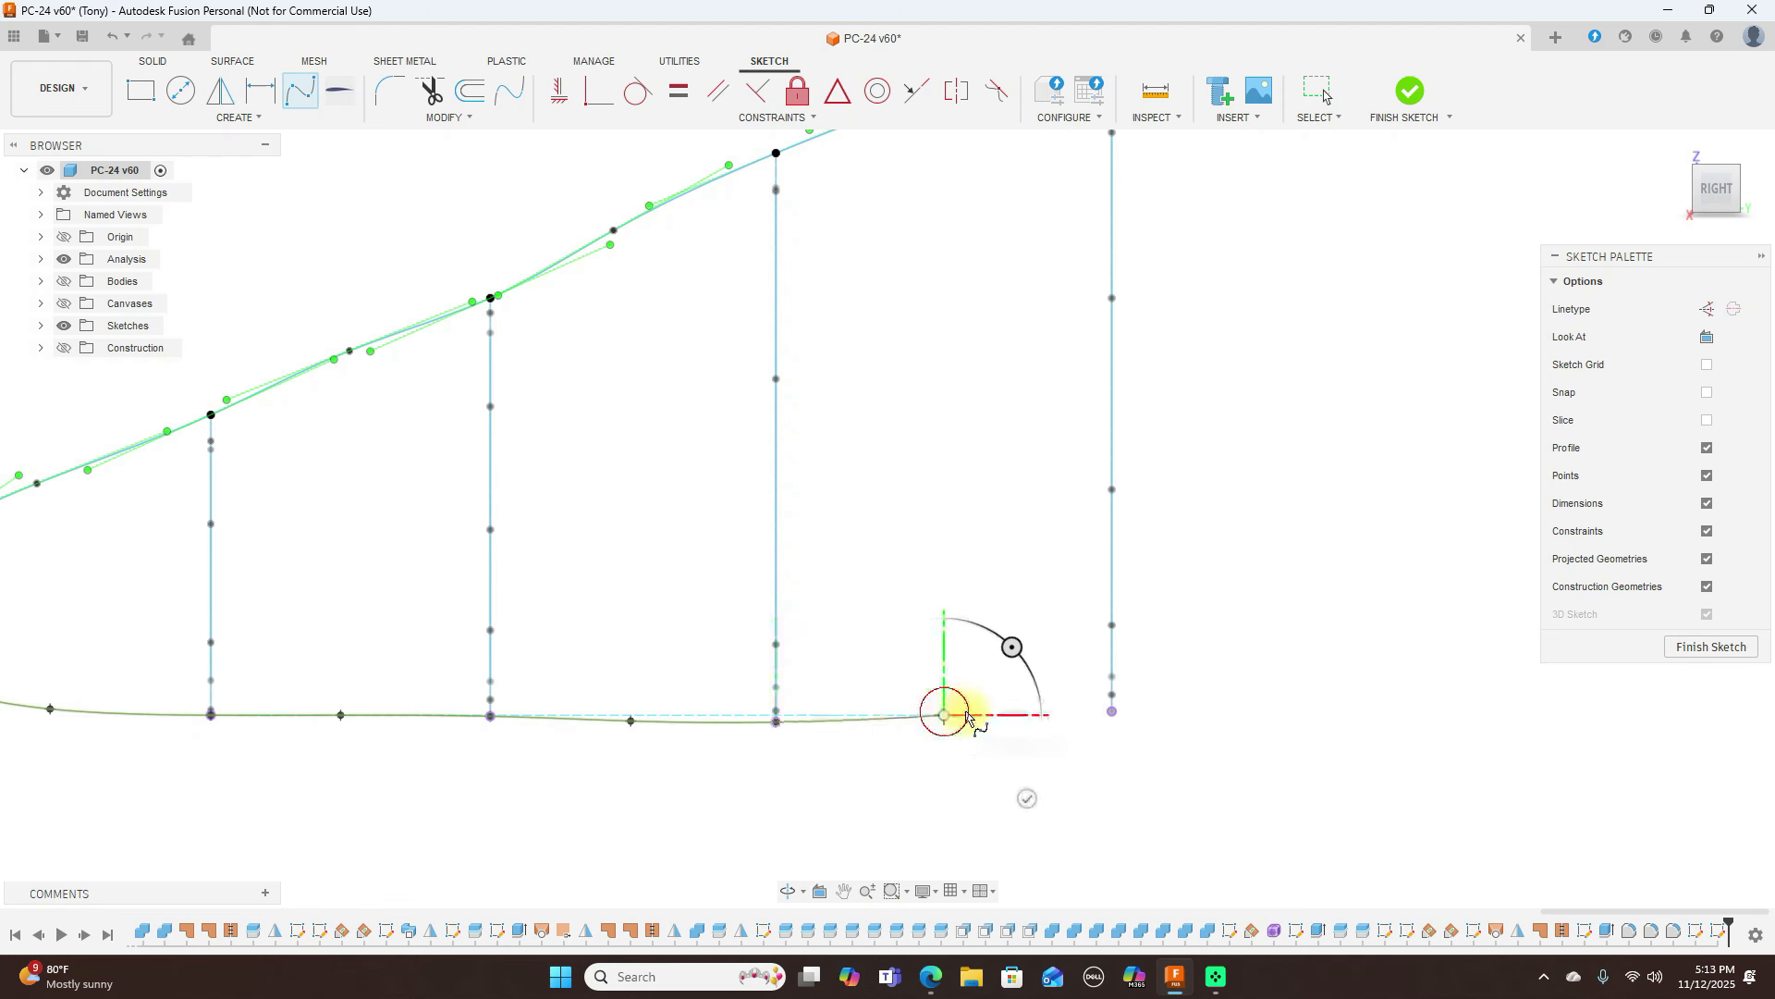
click(1115, 713)
right_click(1117, 714)
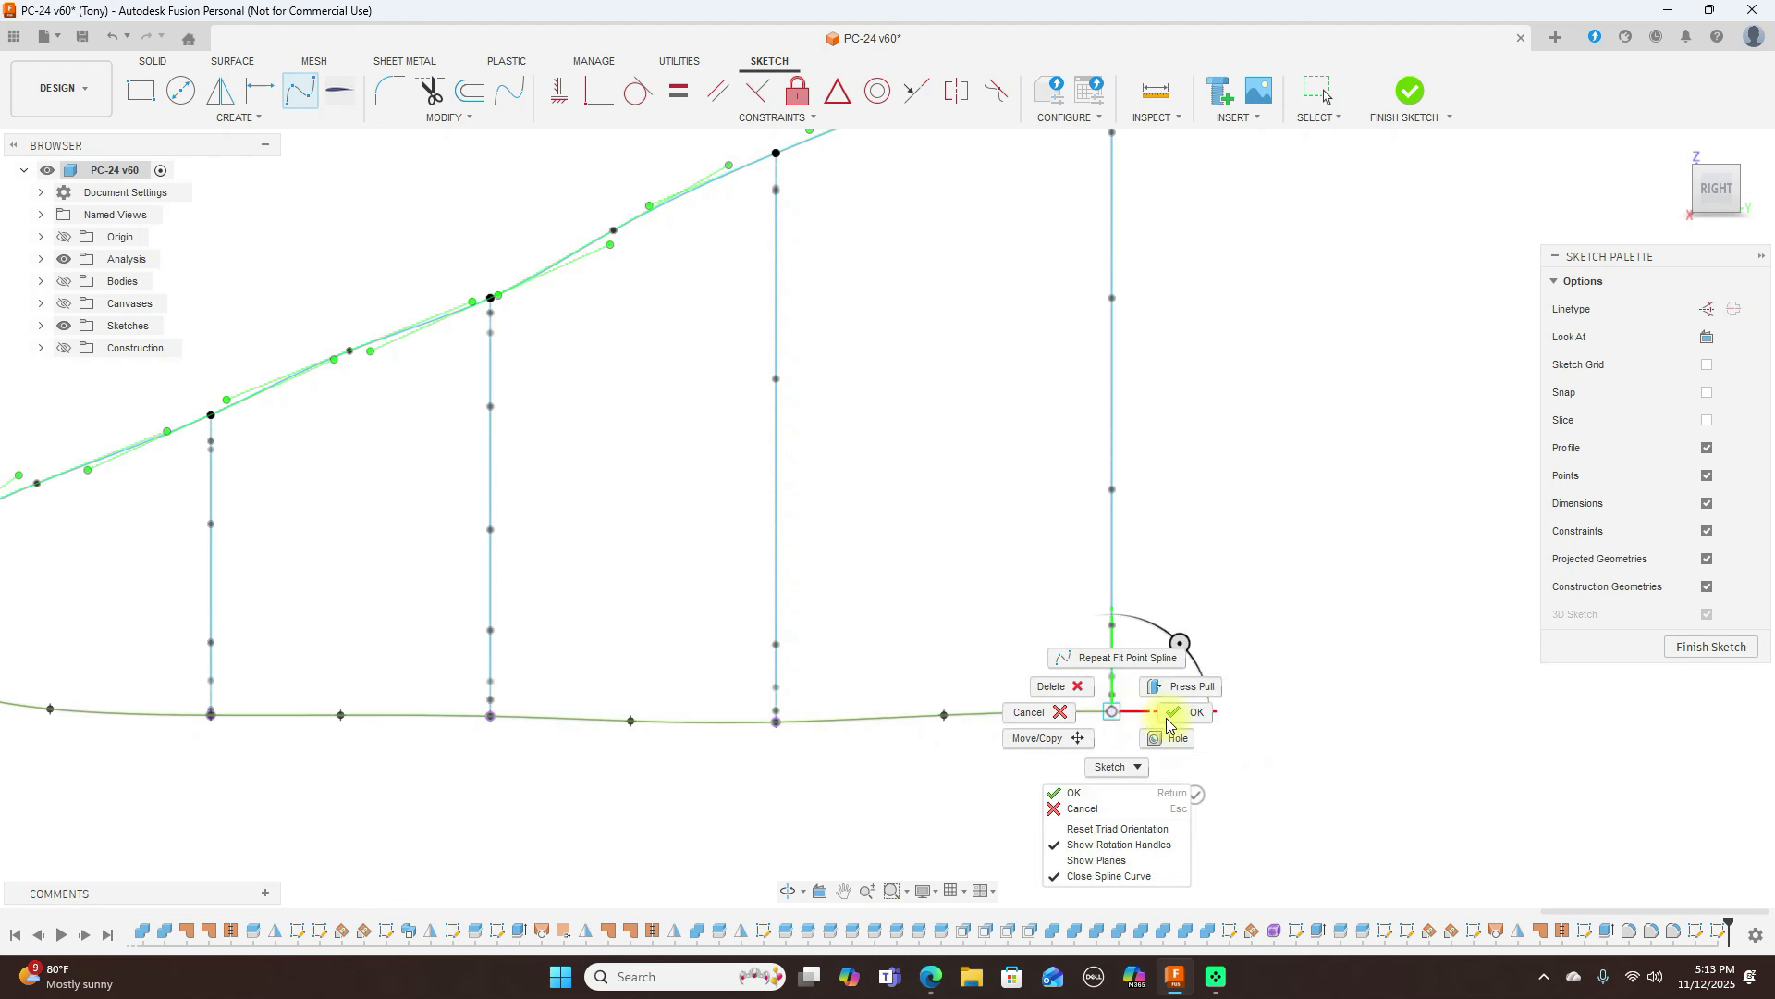
click(1179, 710)
scroll(1284, 689, down, 2)
scroll(1283, 689, down, 1)
click(1207, 680)
Draw a fit point spline along the fuselage side through the five outer cross-section curves, with one intermediate point between each neighbouring pair
mouse_move(1699, 190)
mouse_move(1699, 190)
mouse_down()
mouse_move(21, 210)
mouse_move(35, 198)
mouse_move(13, 212)
mouse_move(1577, 192)
mouse_up()
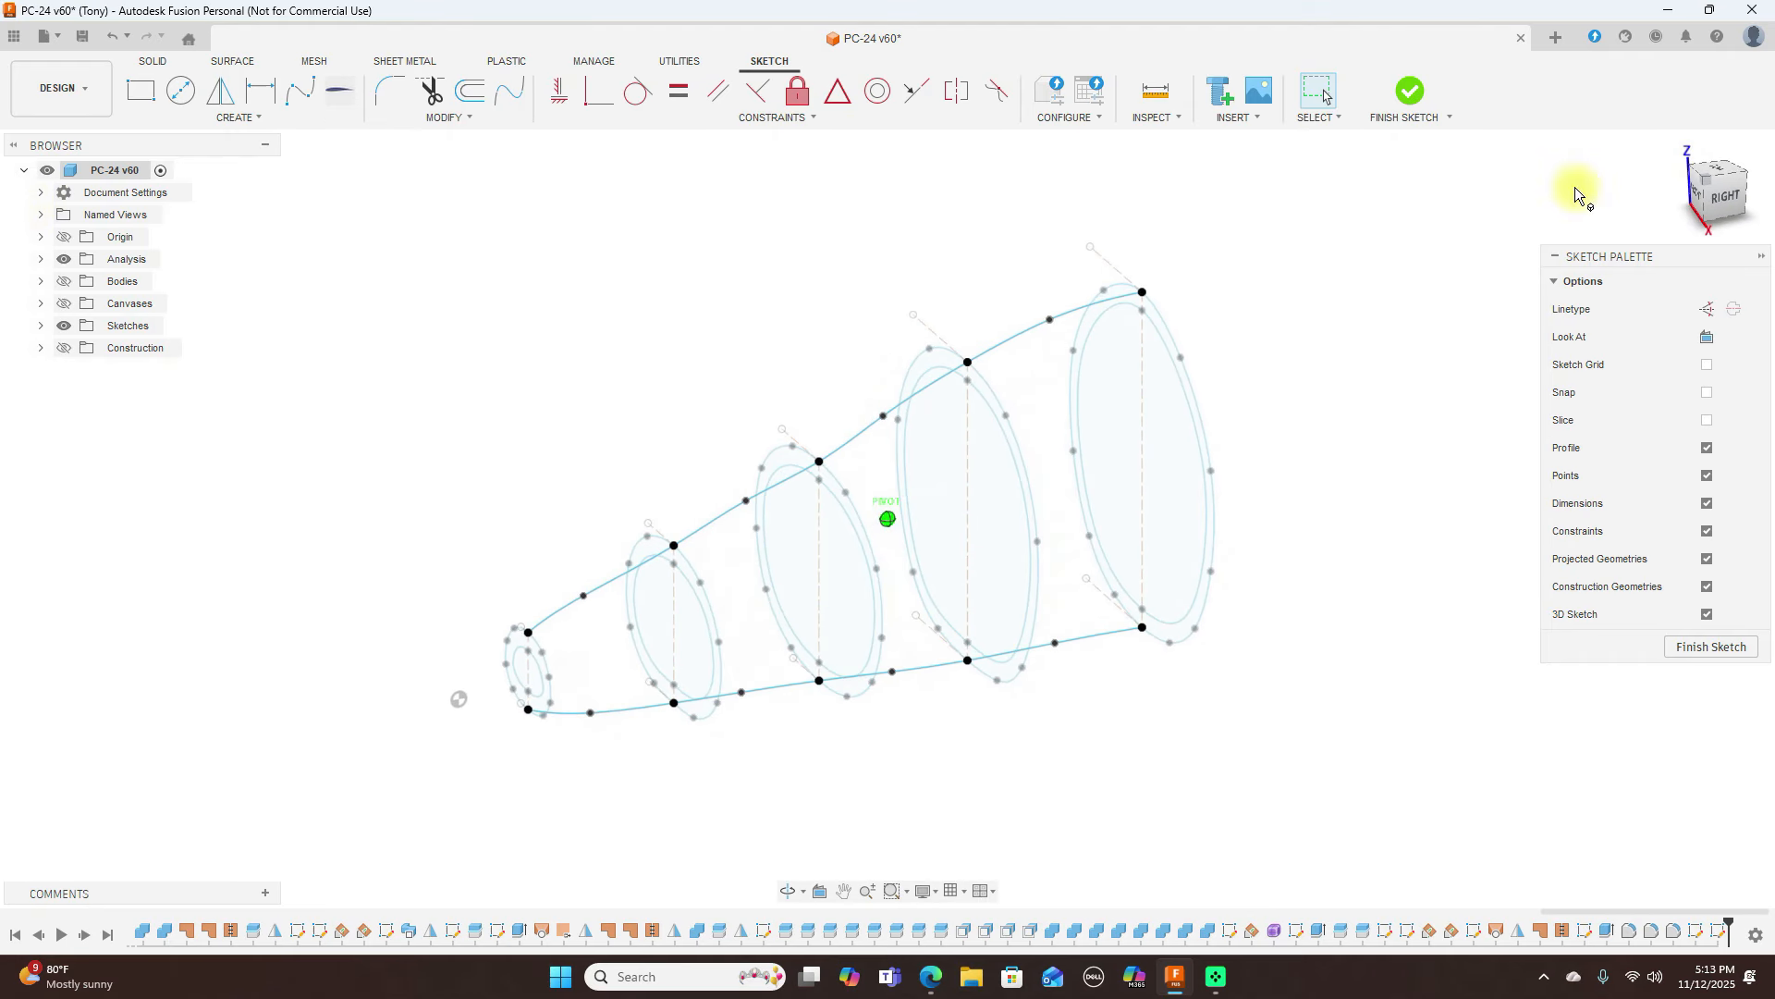
click(300, 91)
scroll(624, 733, up, 2)
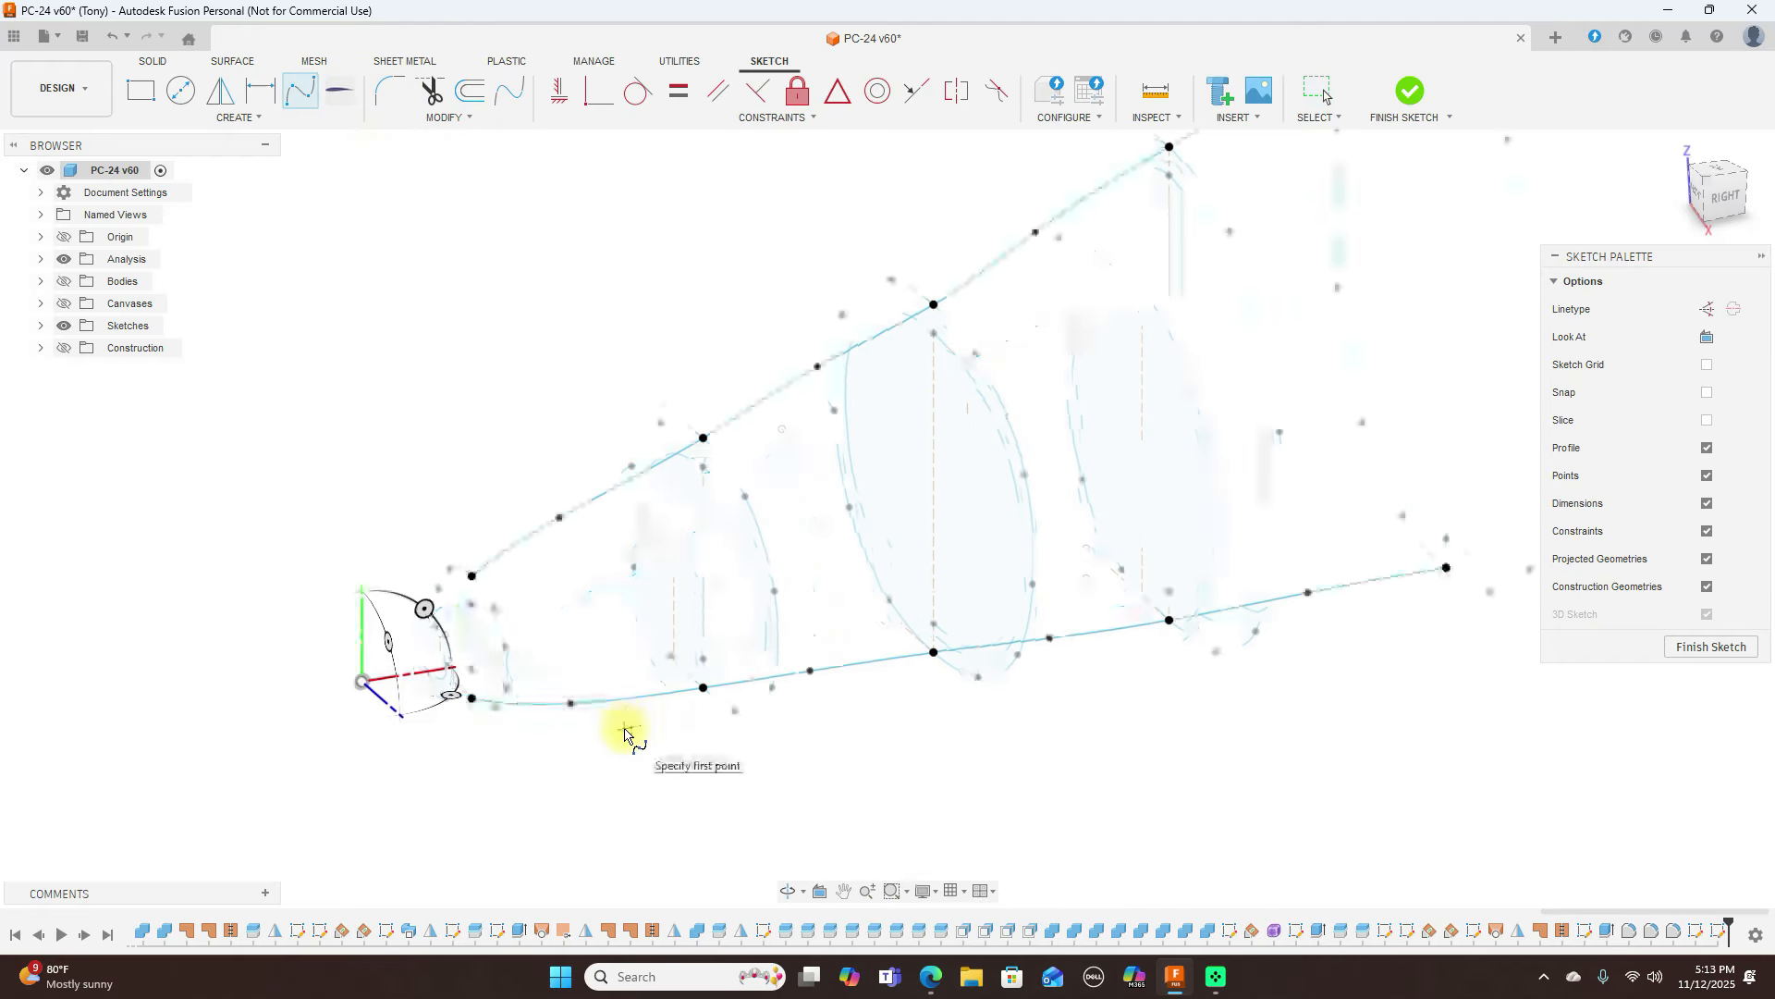
scroll(607, 730, up, 2)
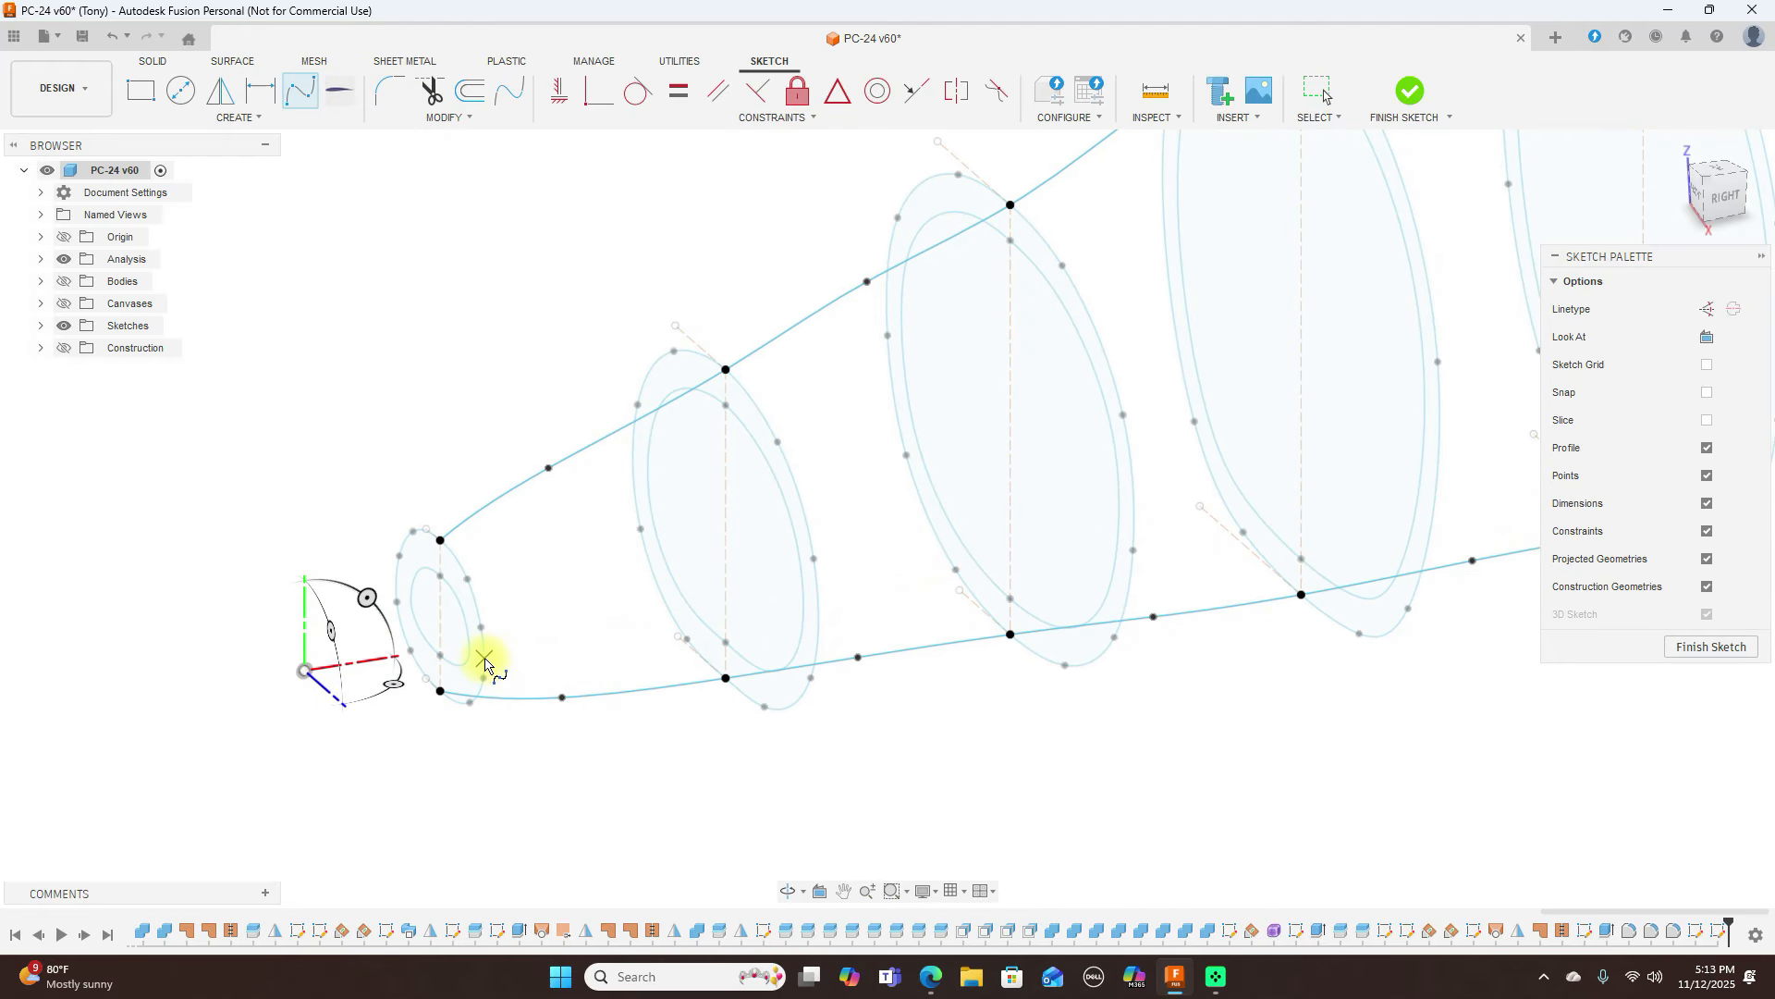
scroll(485, 662, up, 2)
click(484, 660)
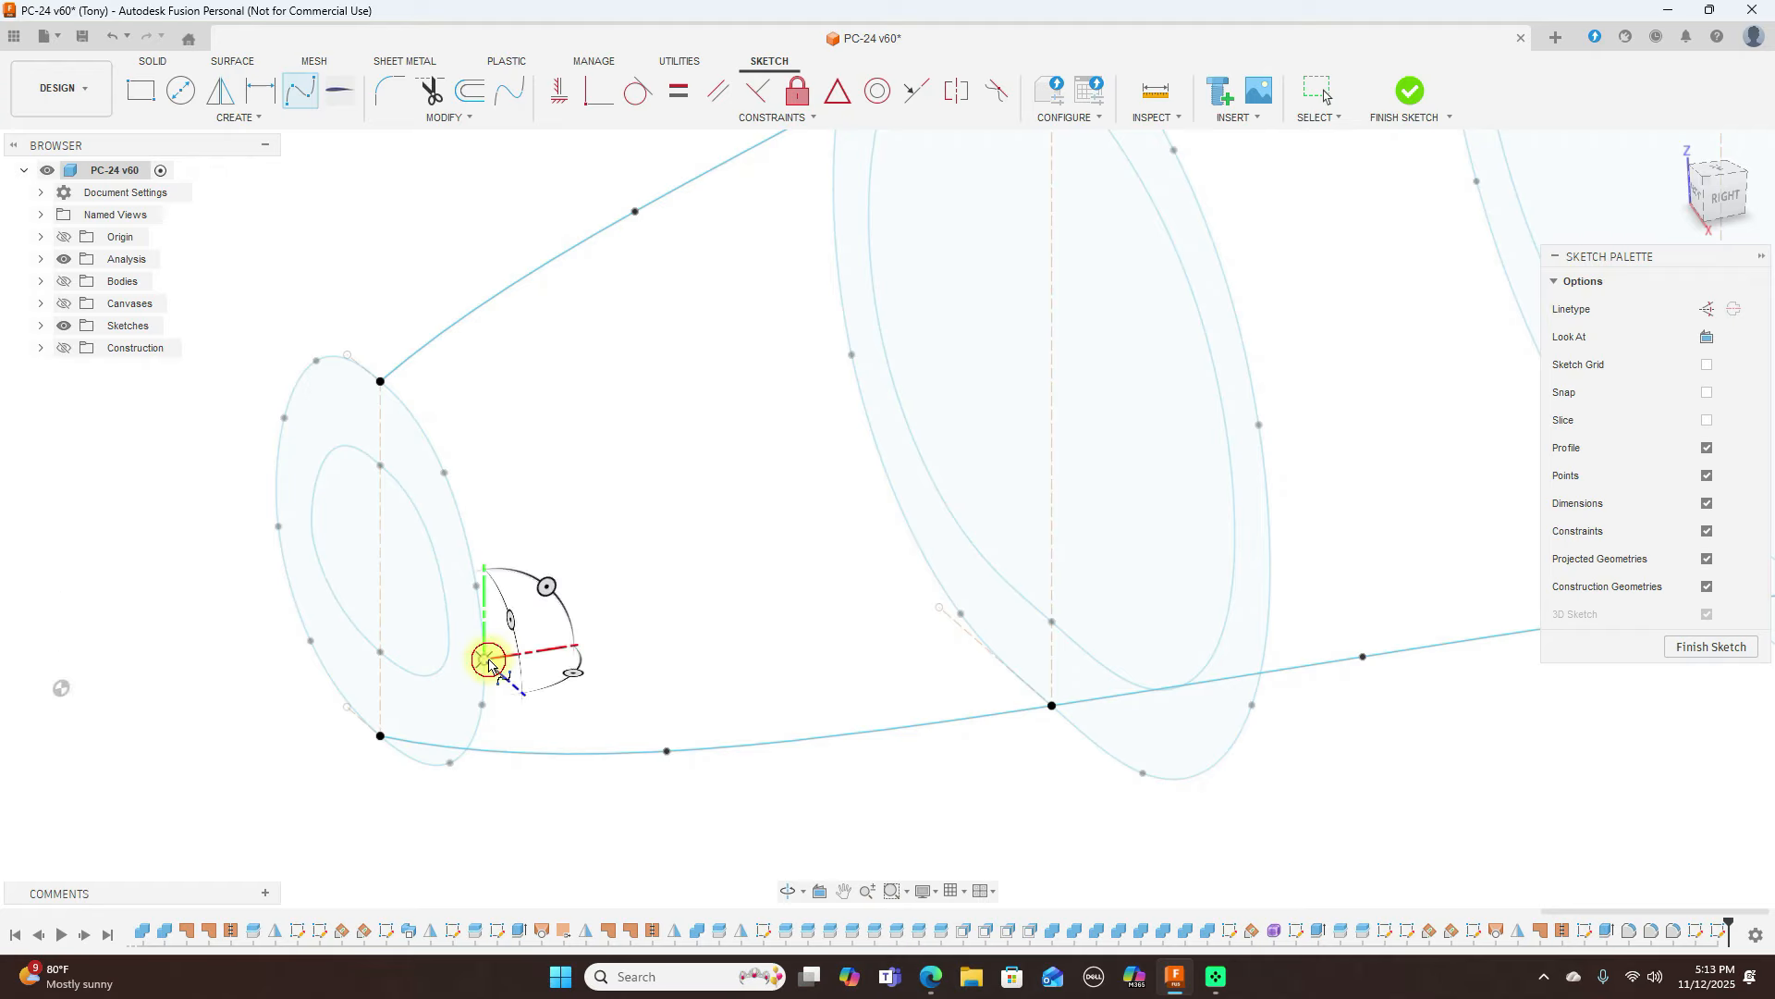
click(765, 601)
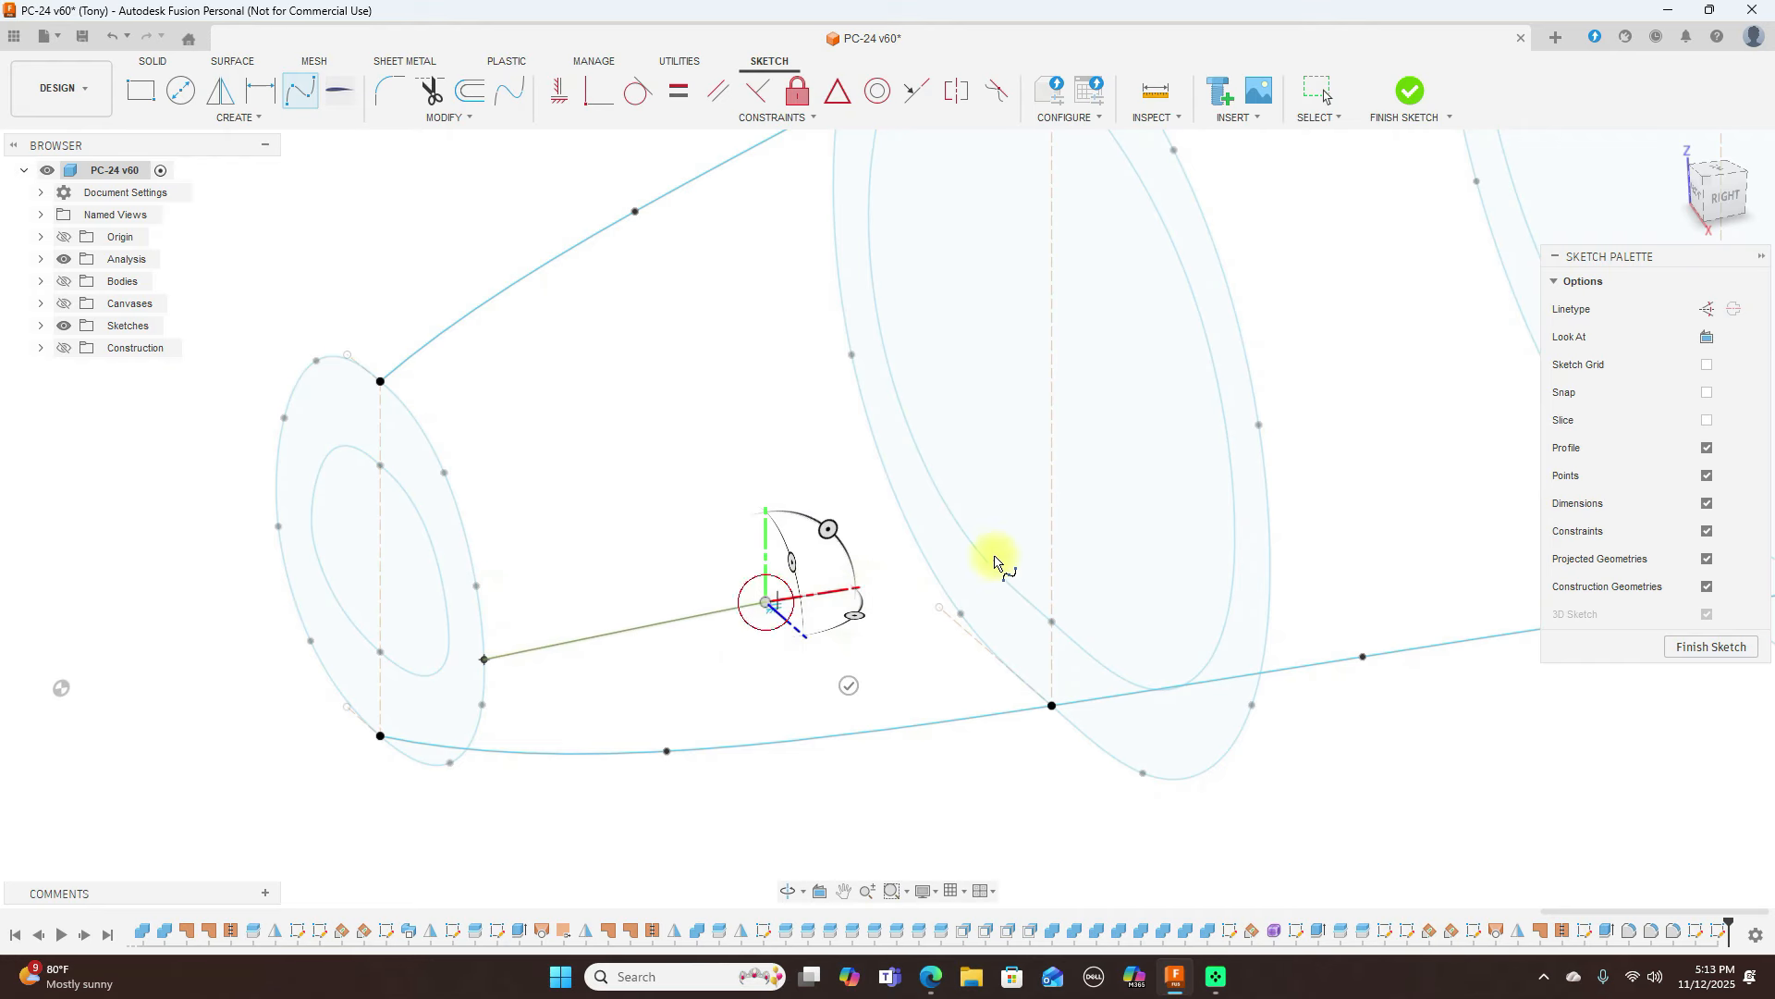
click(1269, 508)
scroll(1267, 507, down, 2)
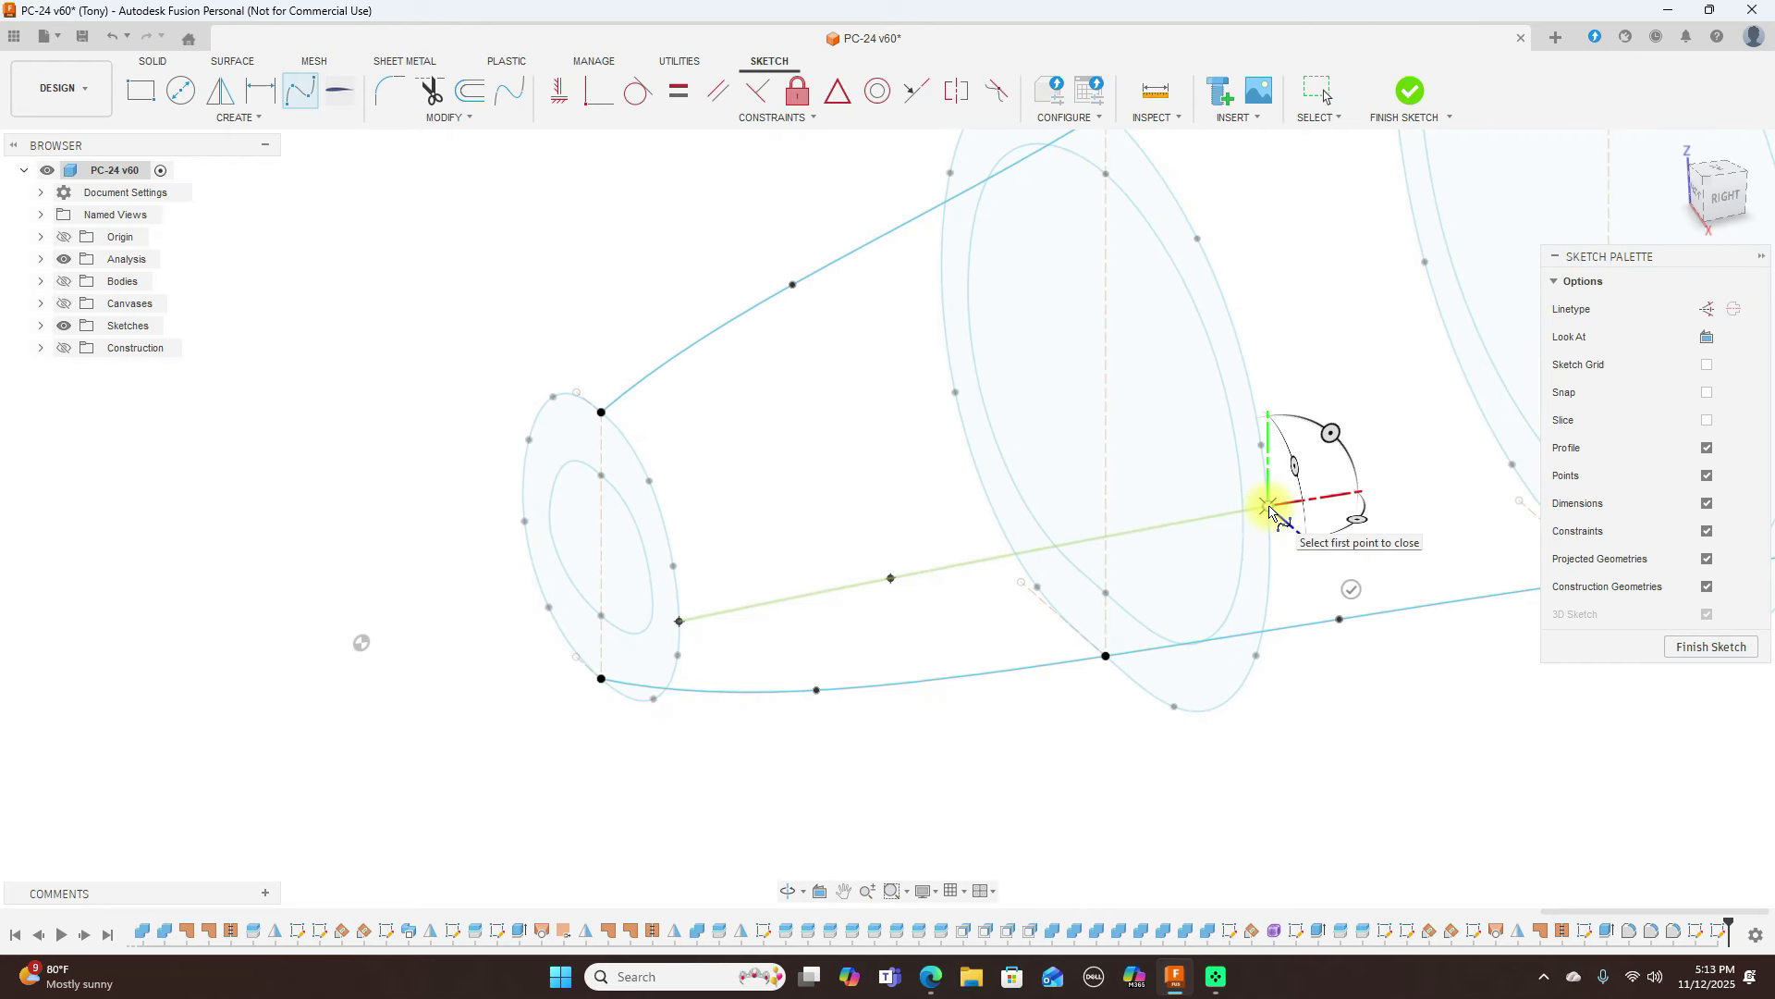
middle_drag(1268, 507, 871, 594)
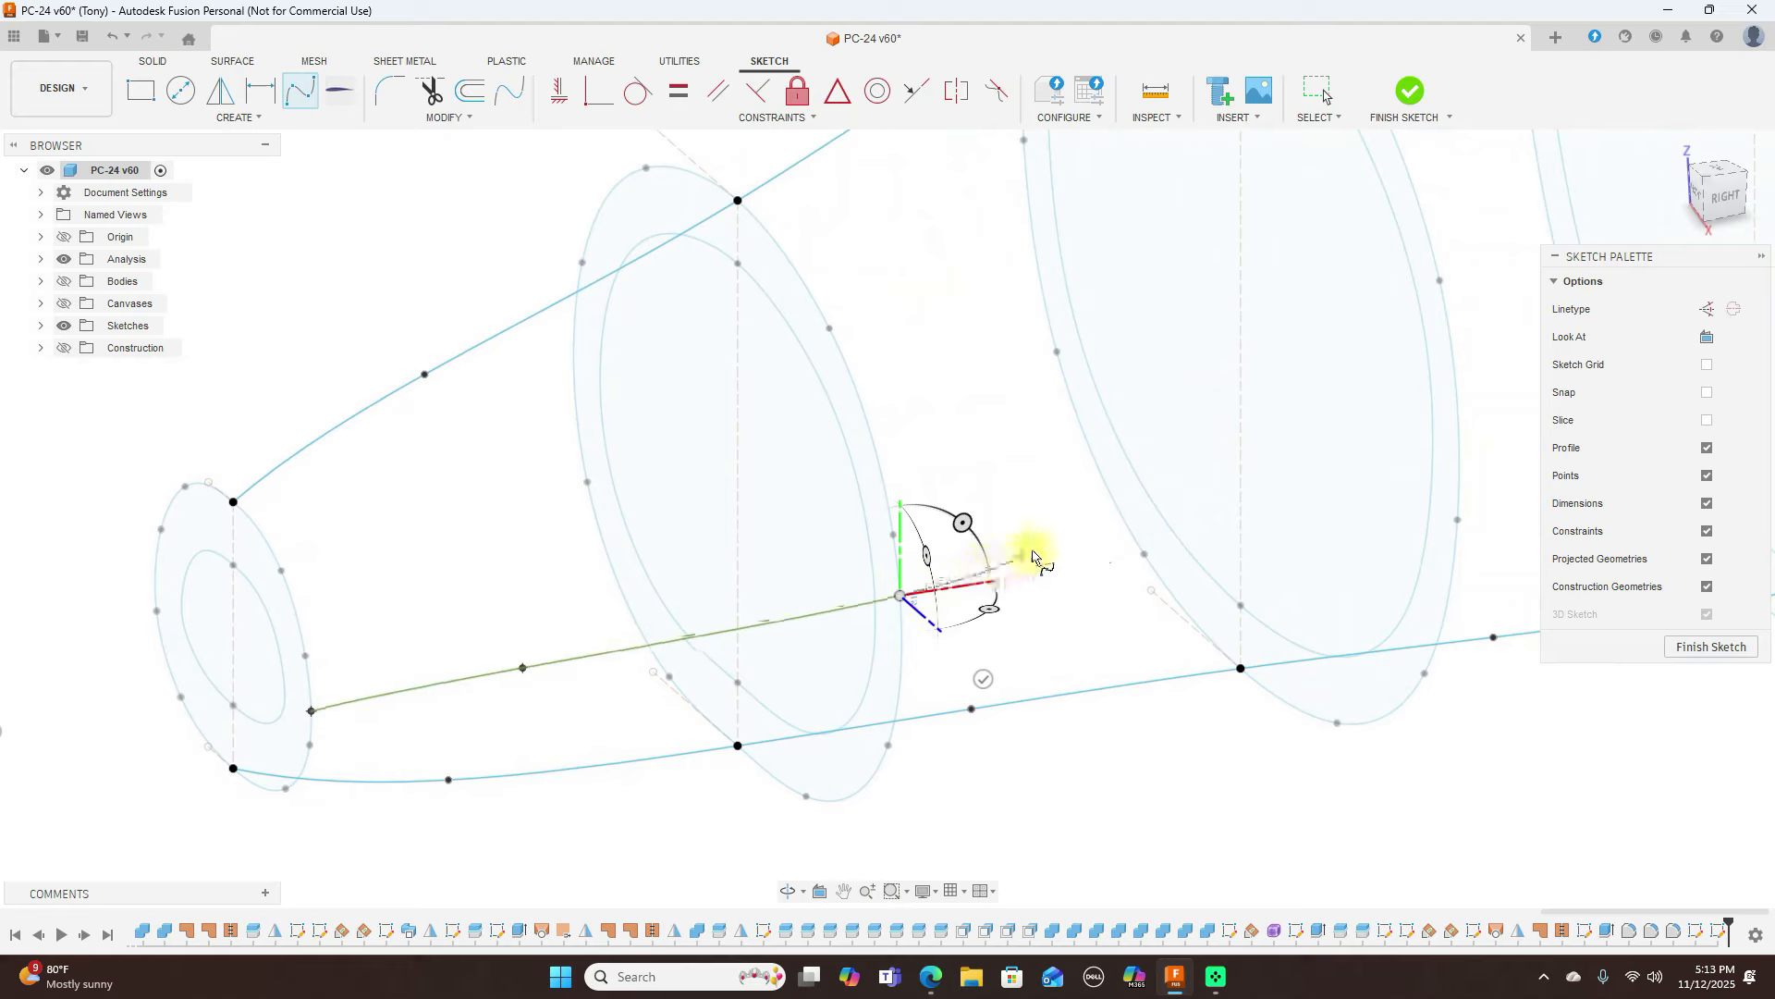
click(1088, 549)
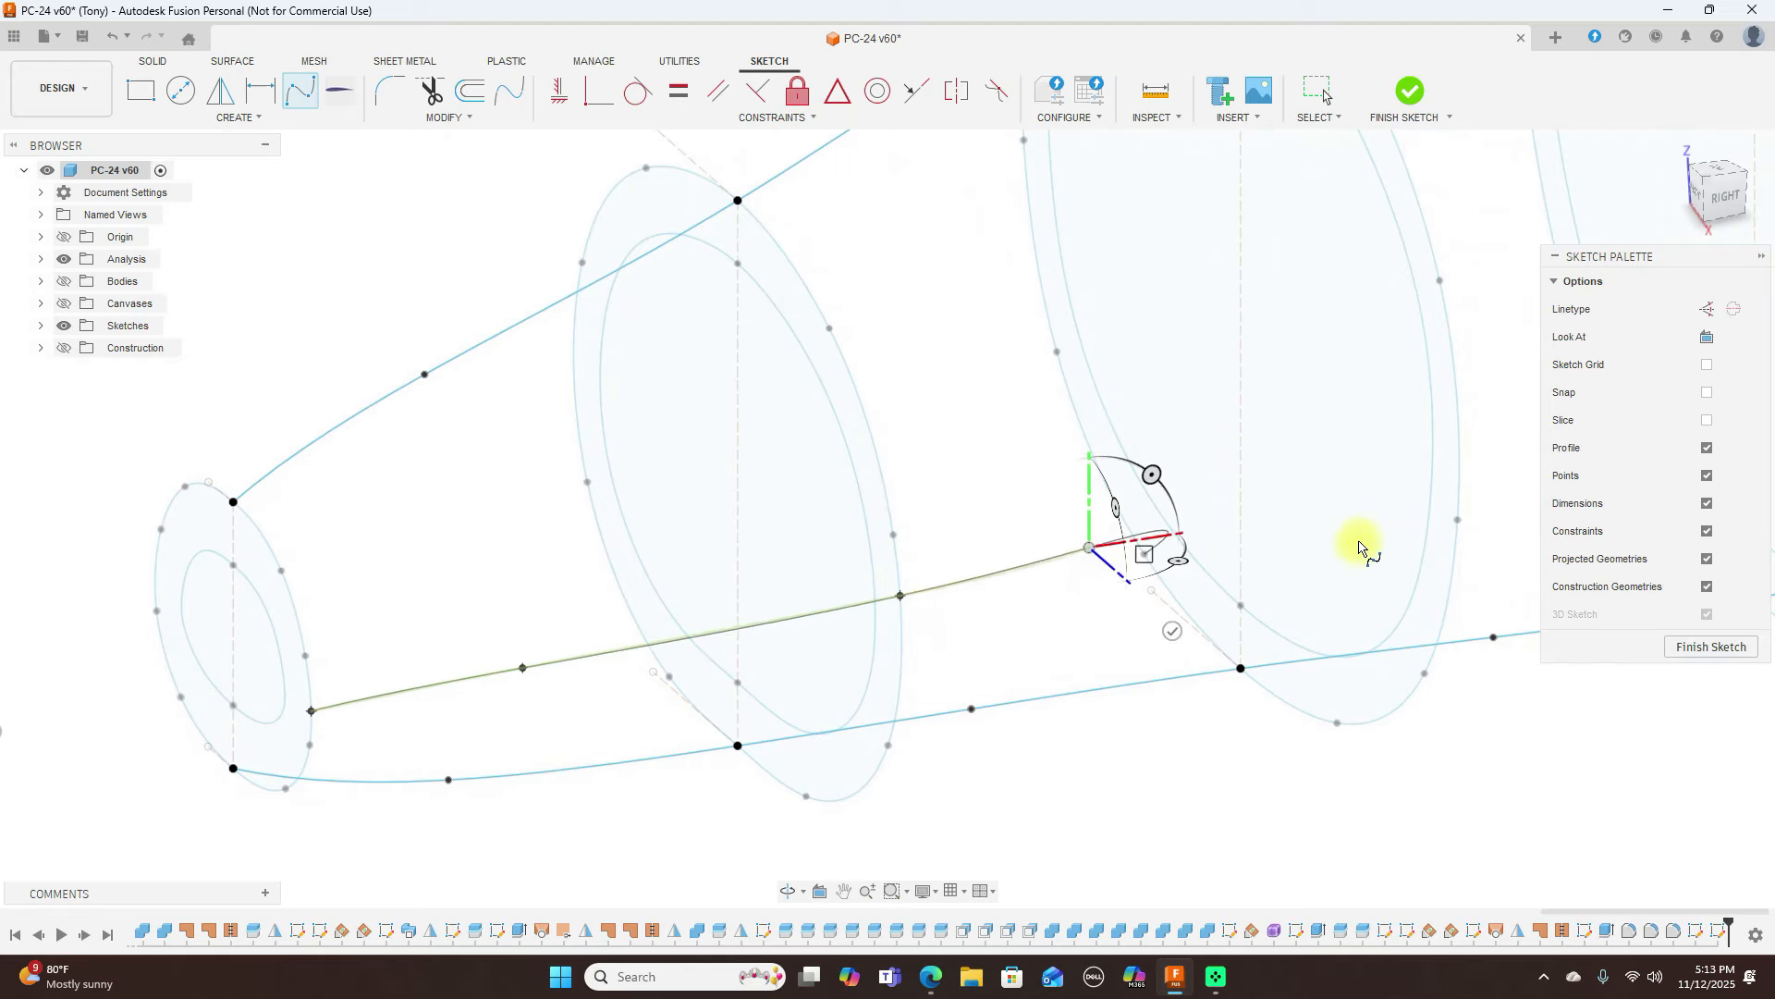
click(1459, 461)
scroll(1459, 461, down, 2)
middle_drag(1460, 460, 779, 580)
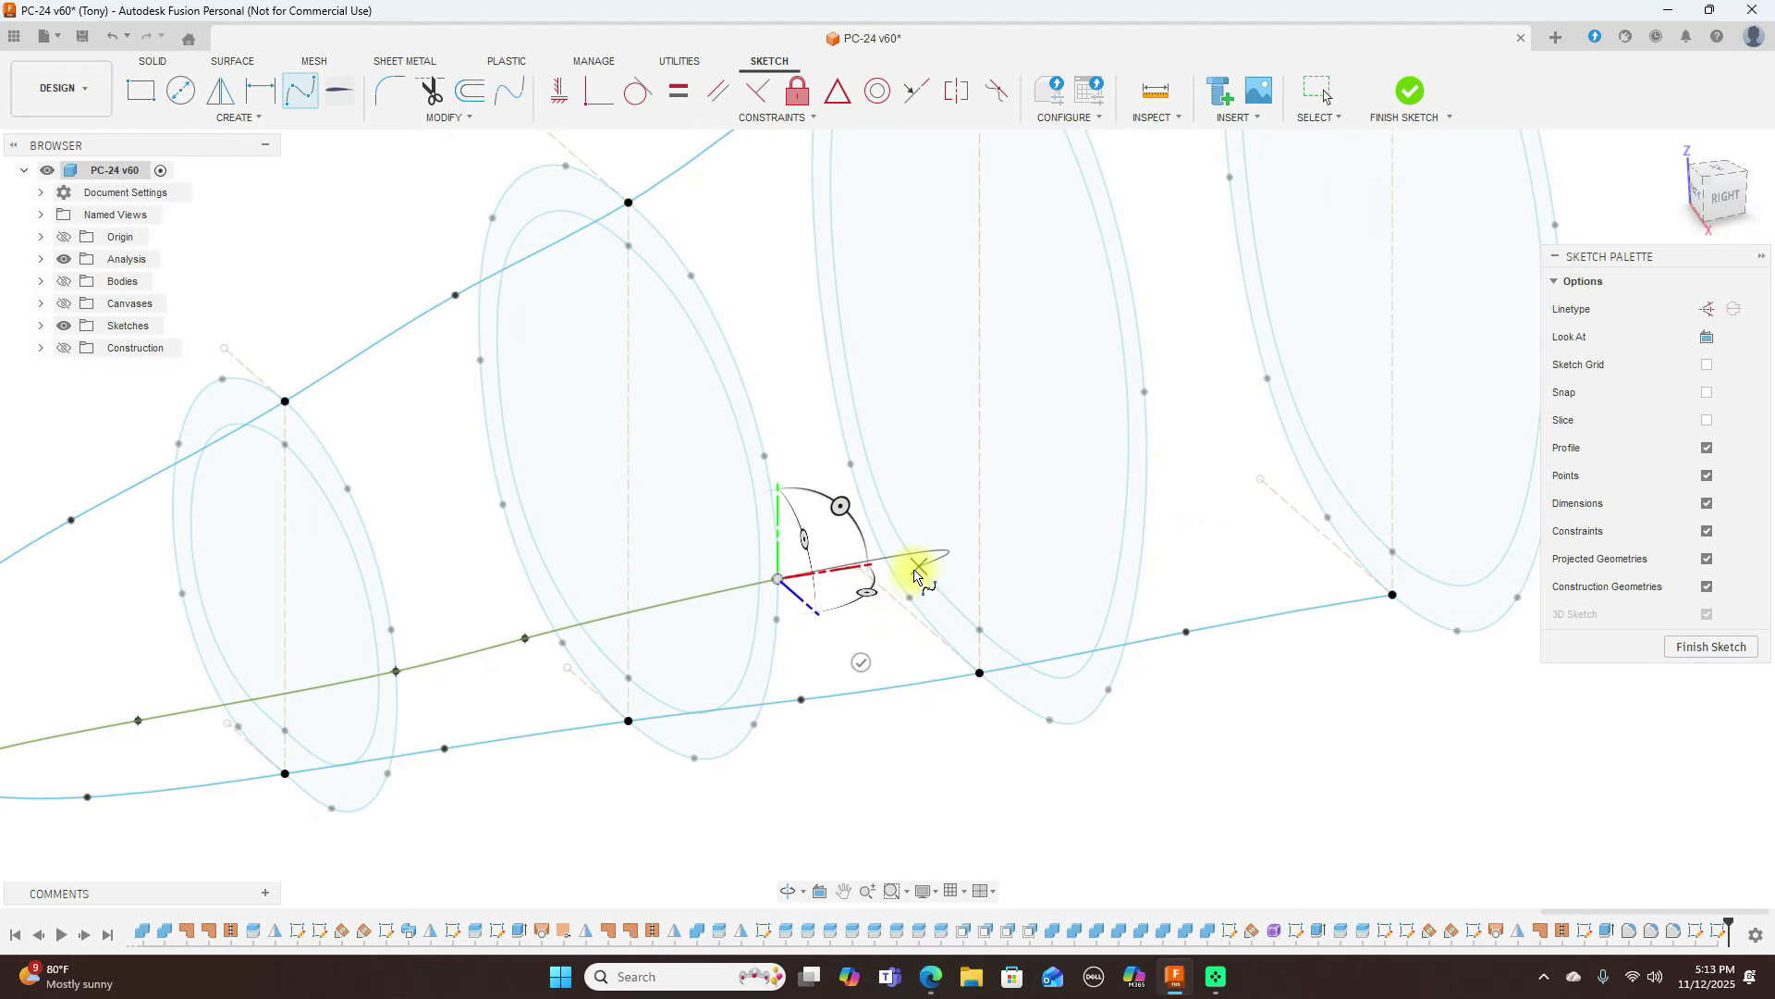
click(830, 550)
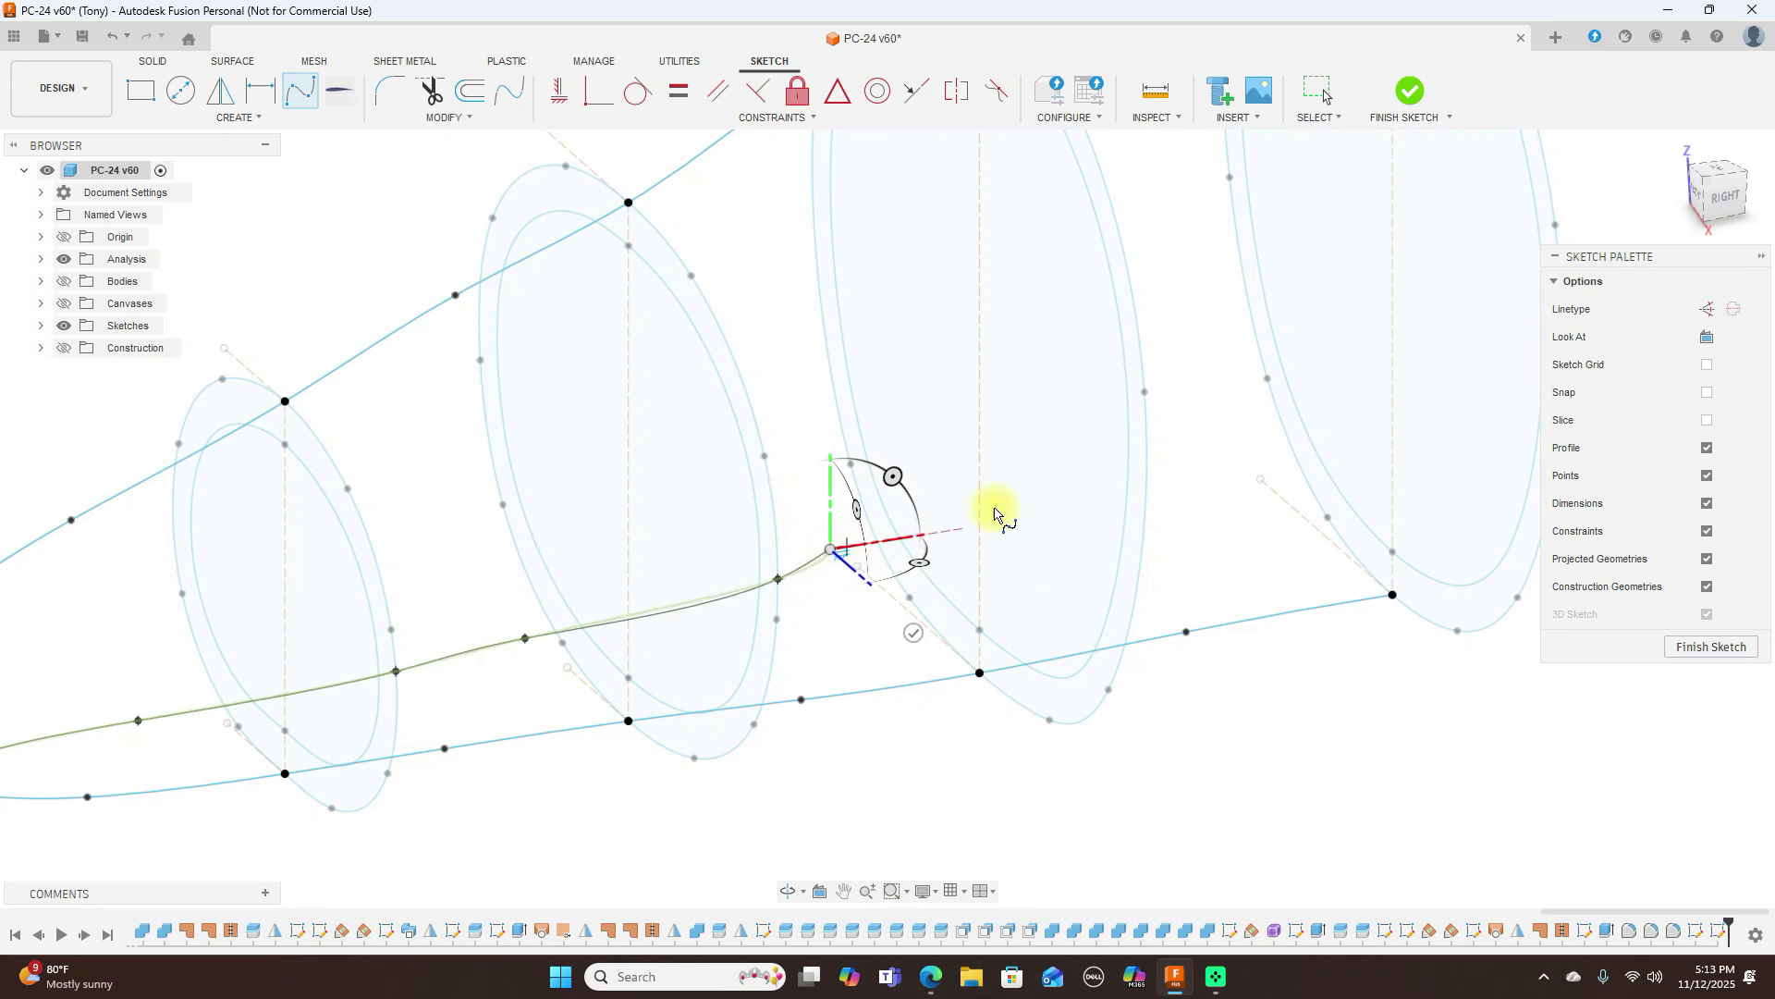
click(1146, 478)
scroll(1146, 478, down, 2)
middle_drag(1146, 478, 939, 520)
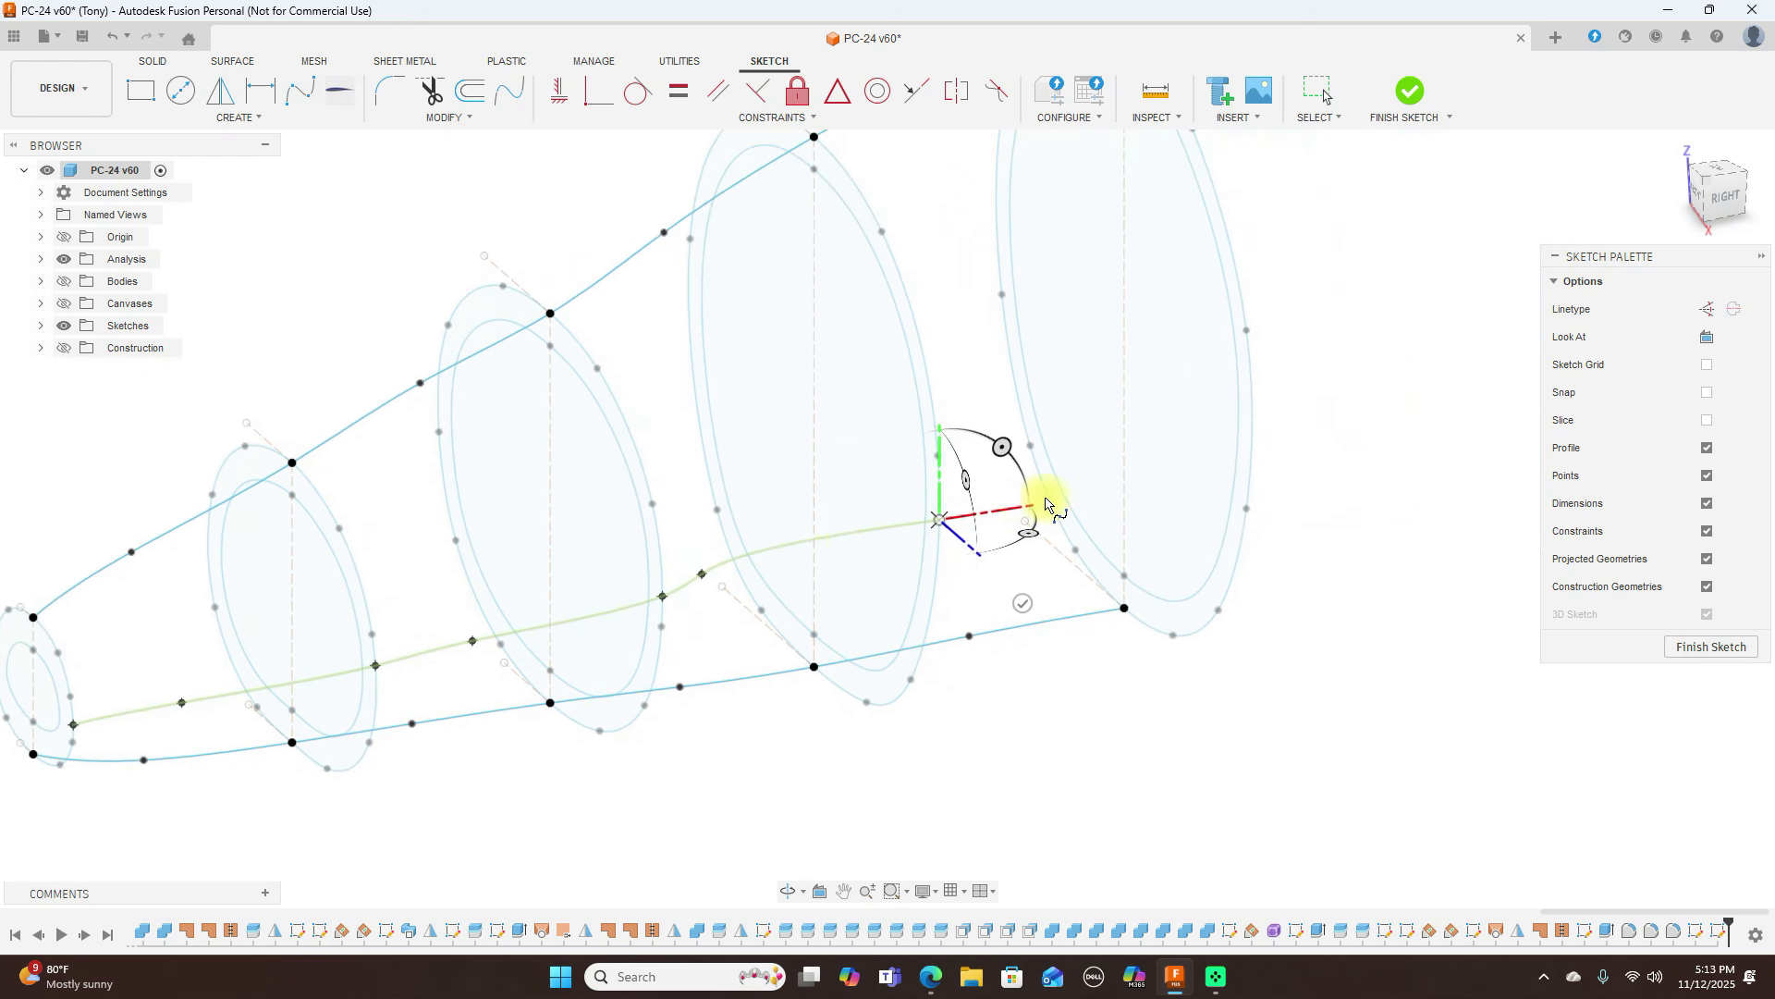
click(1093, 494)
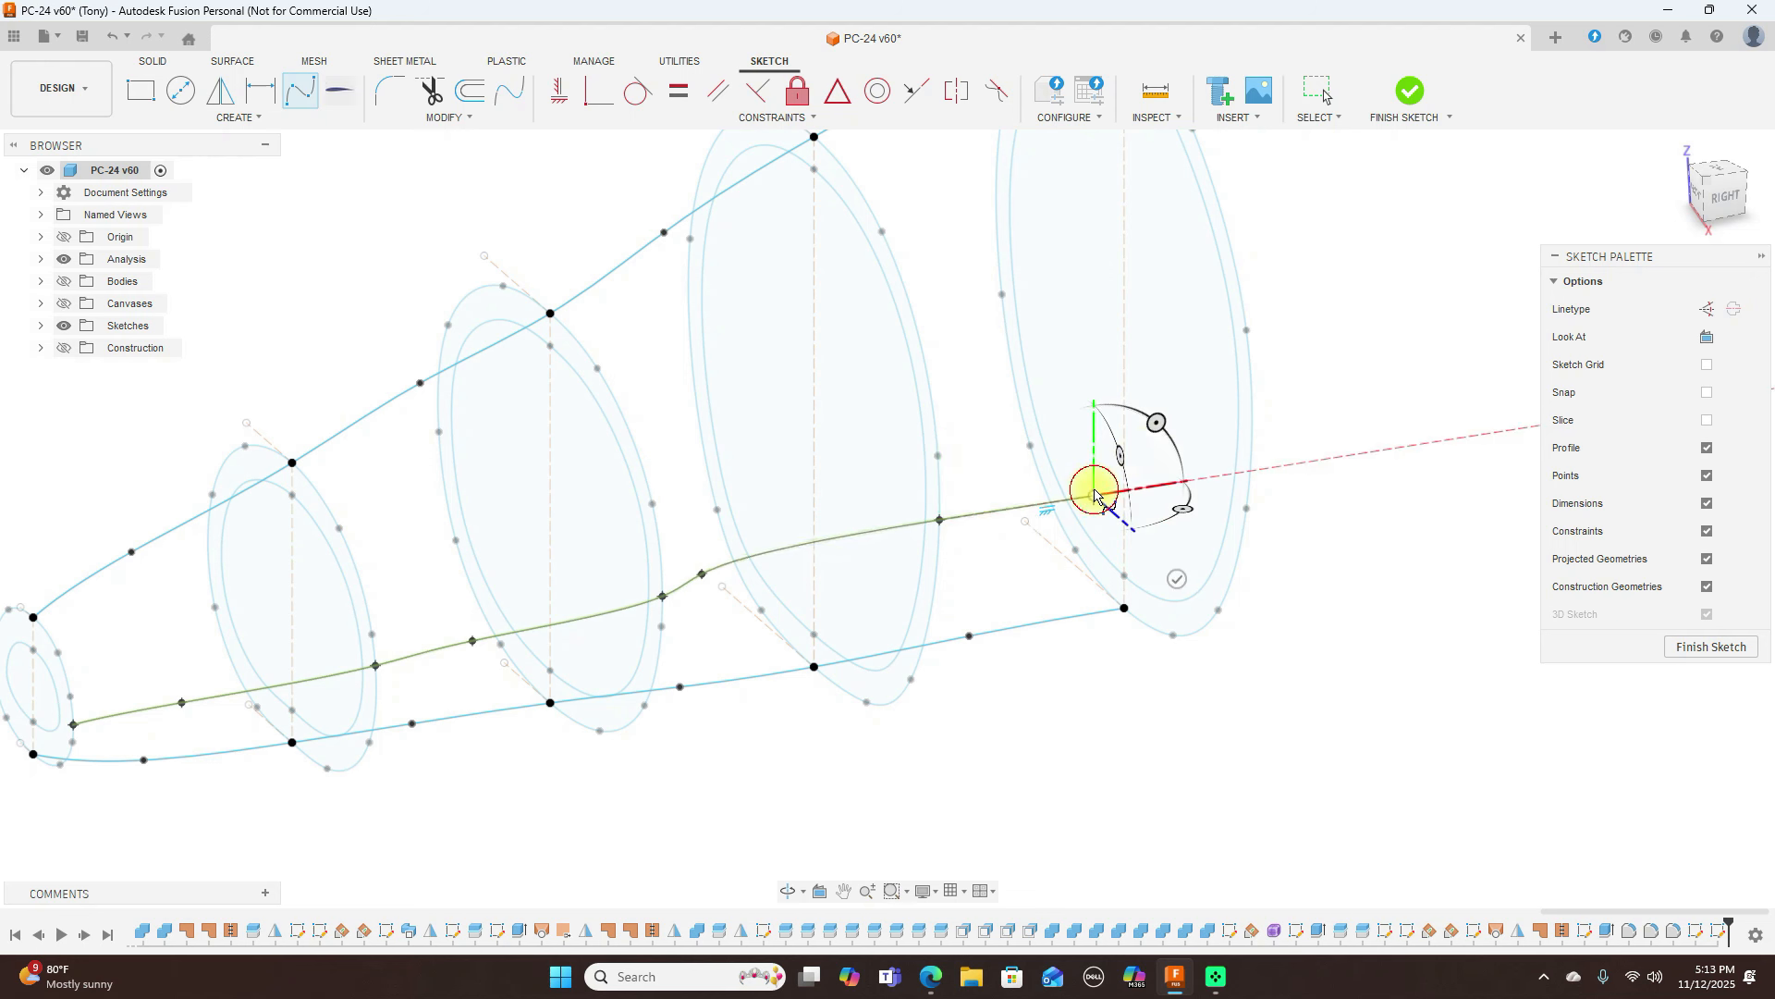
click(1253, 457)
right_click(1253, 455)
click(1309, 458)
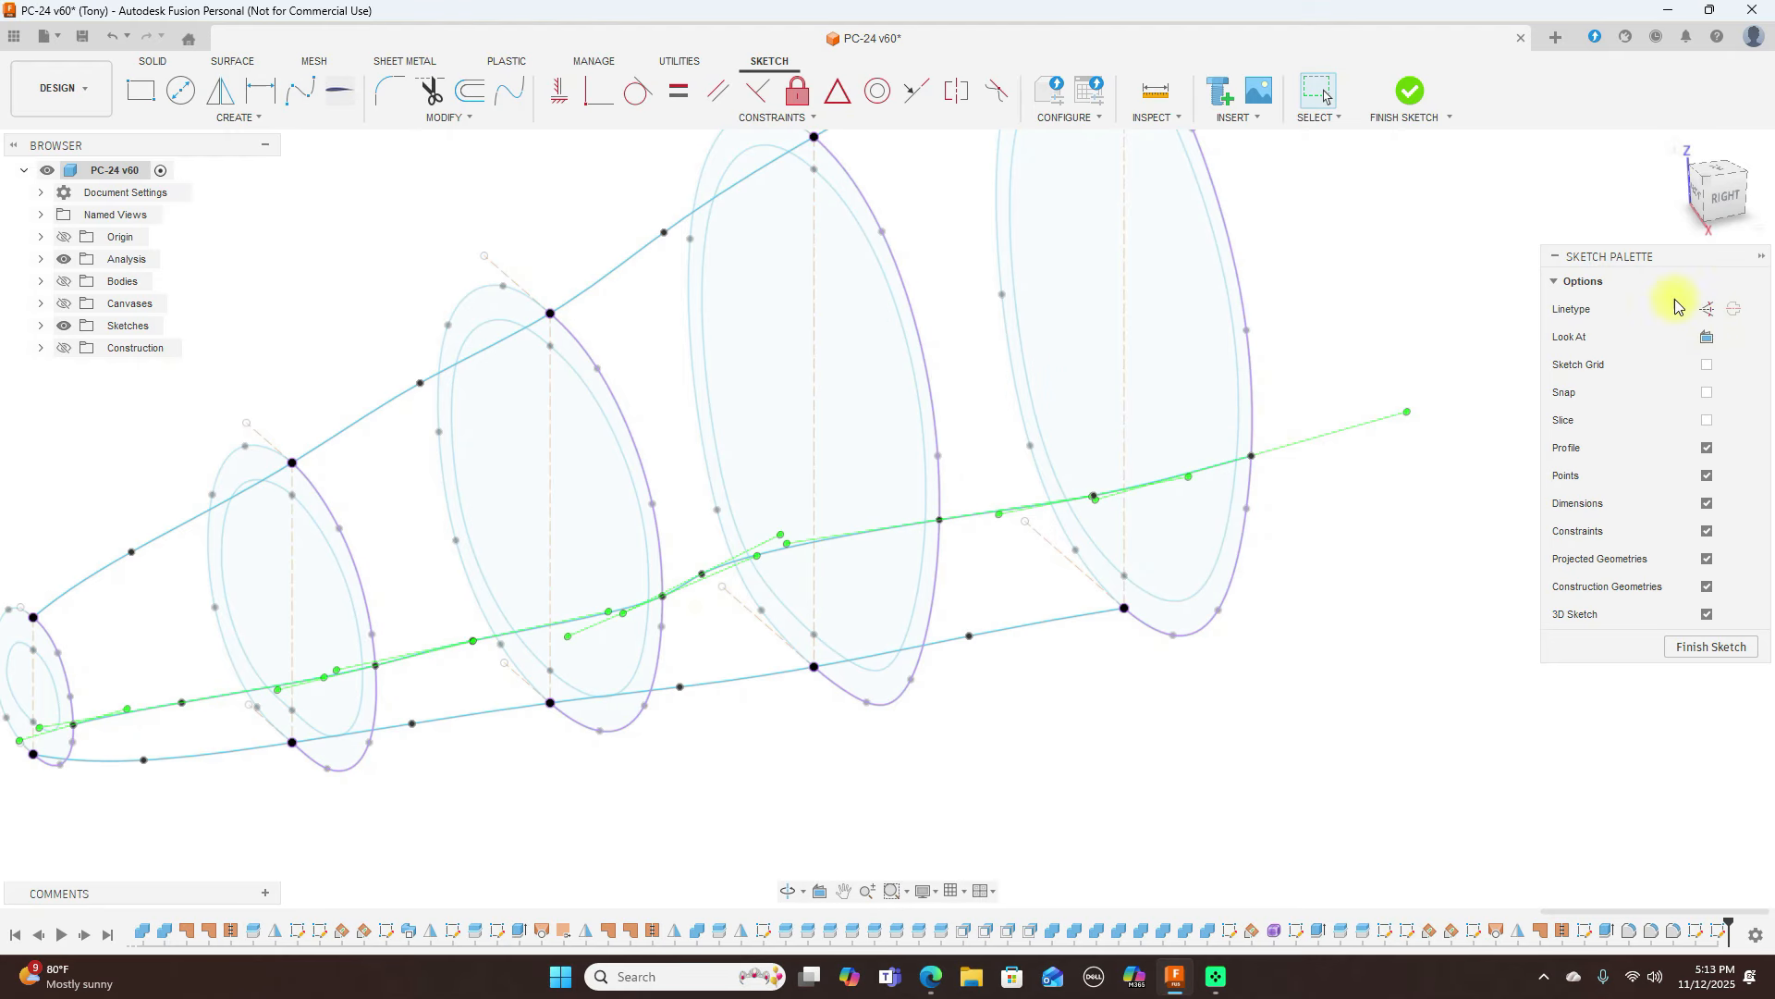
In the top view, move the side spline's three foremost intermediate points outward to smooth out its waves
click(1724, 198)
click(1432, 544)
click(1716, 160)
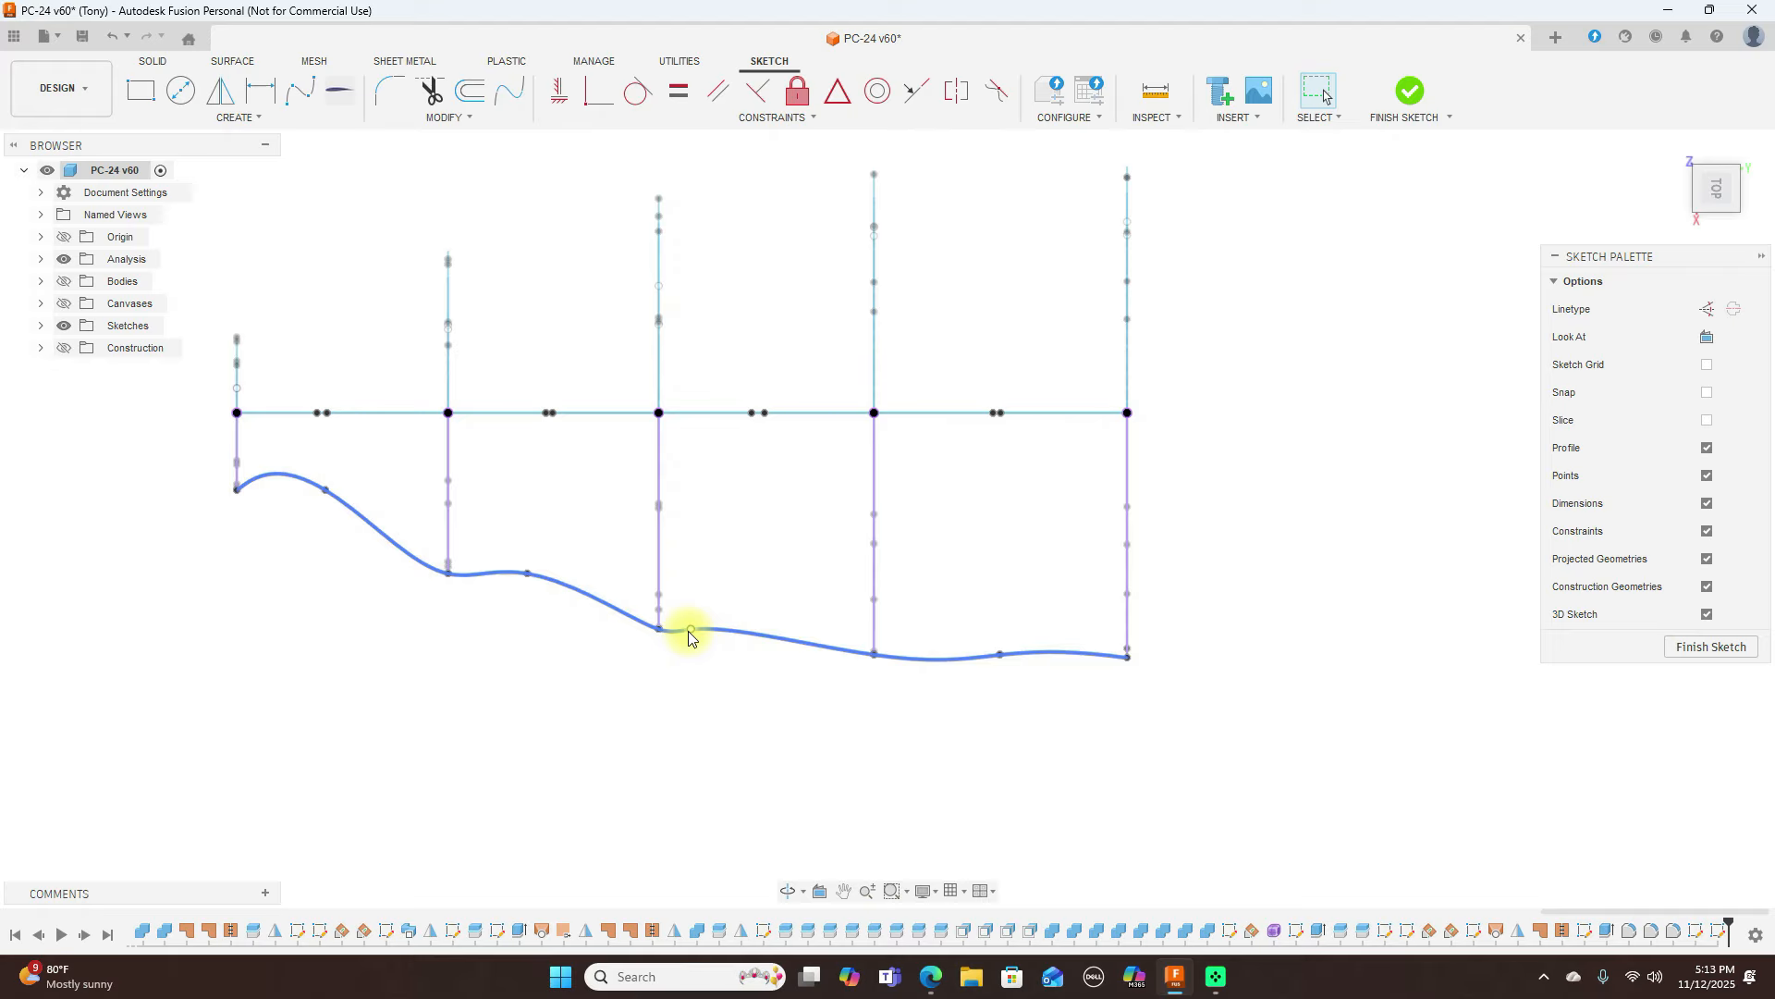
drag(691, 629, 780, 651)
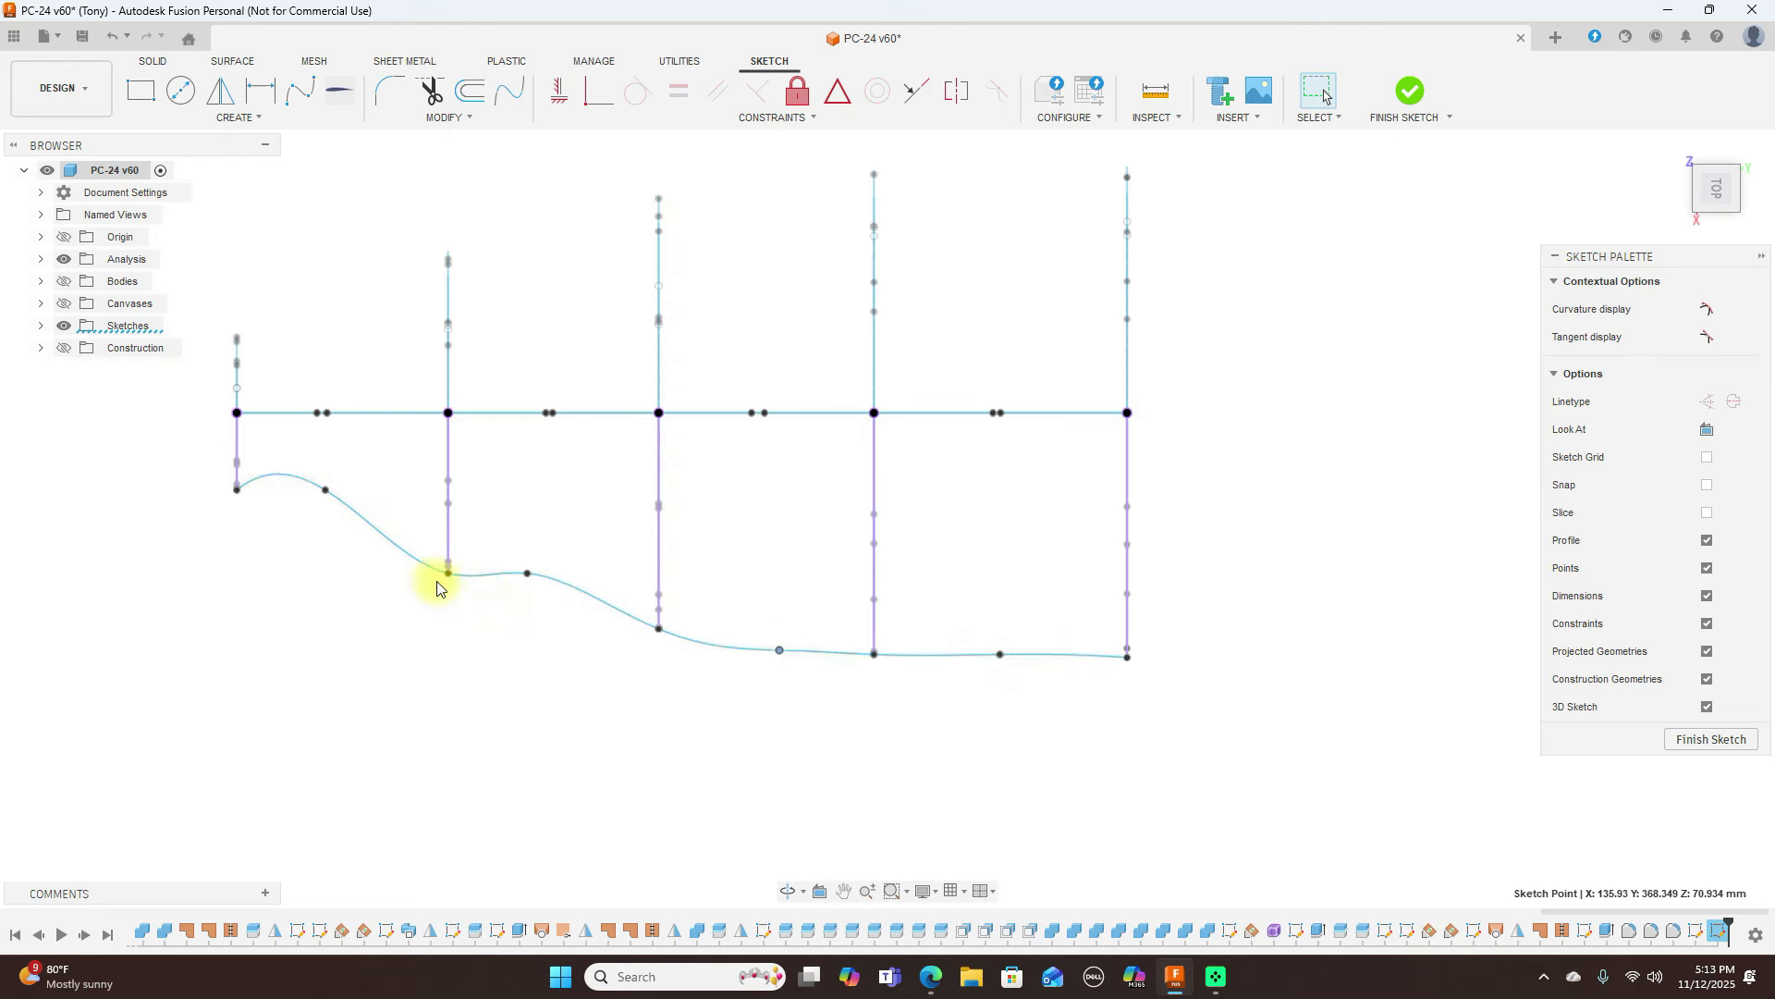
drag(525, 576, 537, 601)
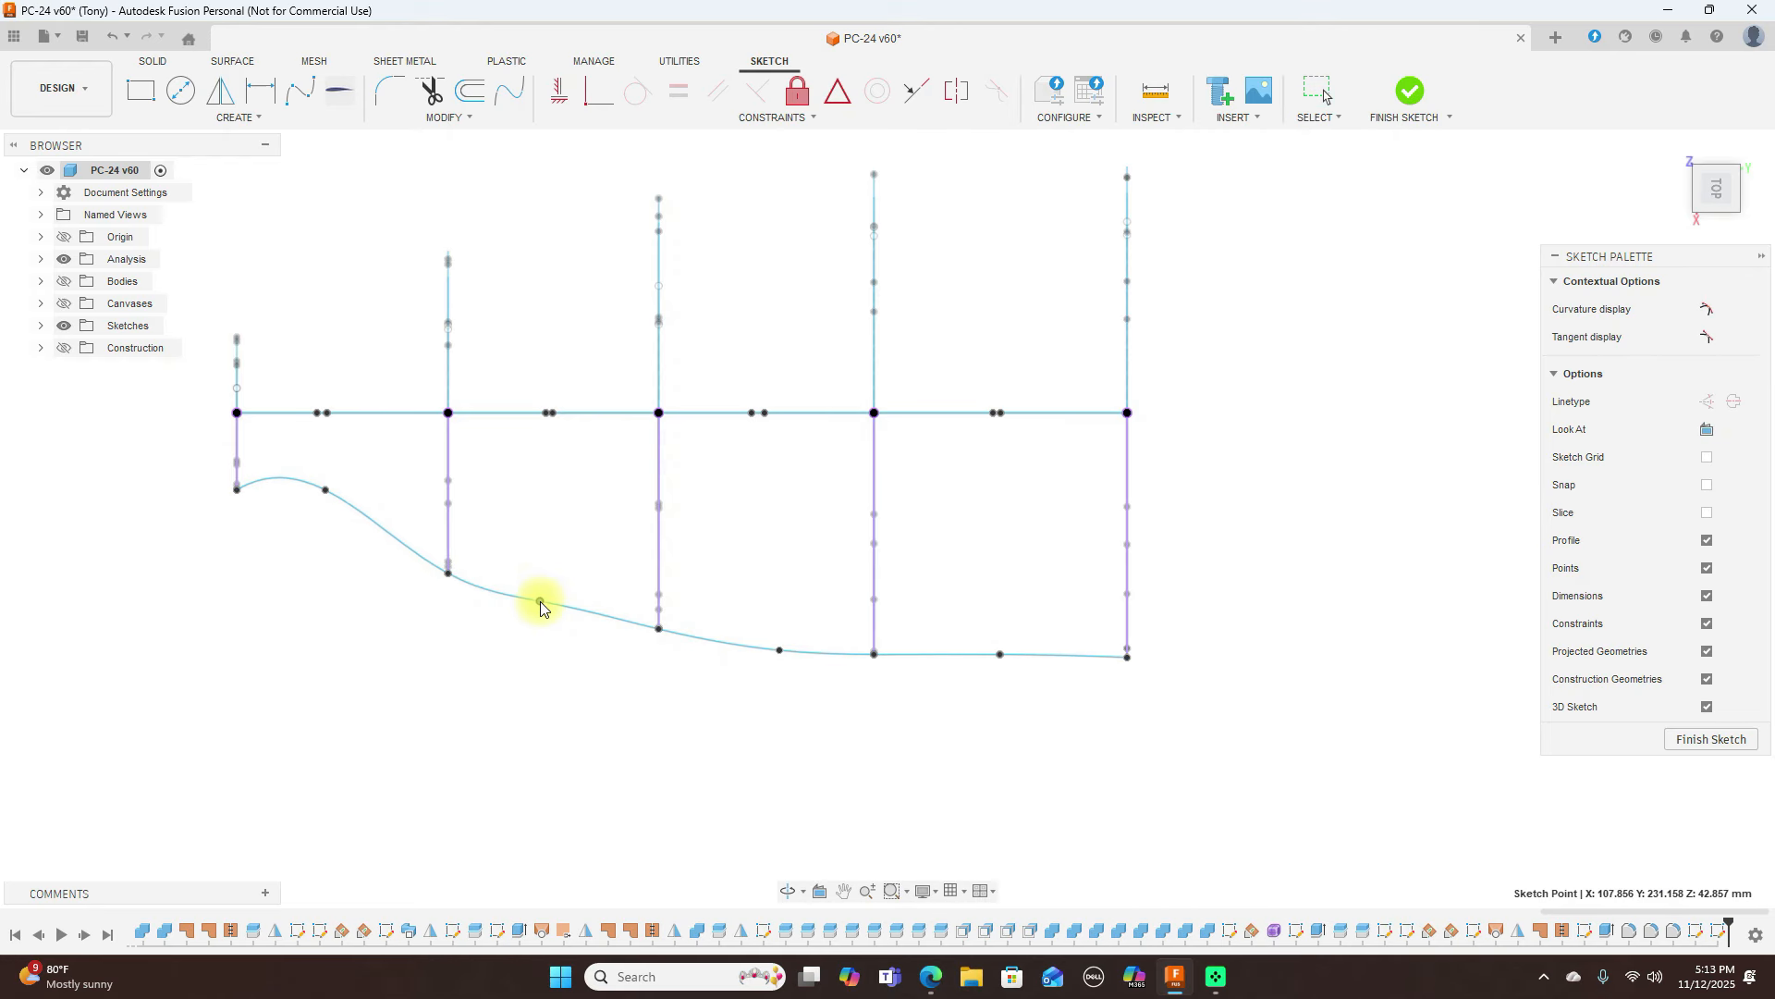
drag(324, 500, 320, 525)
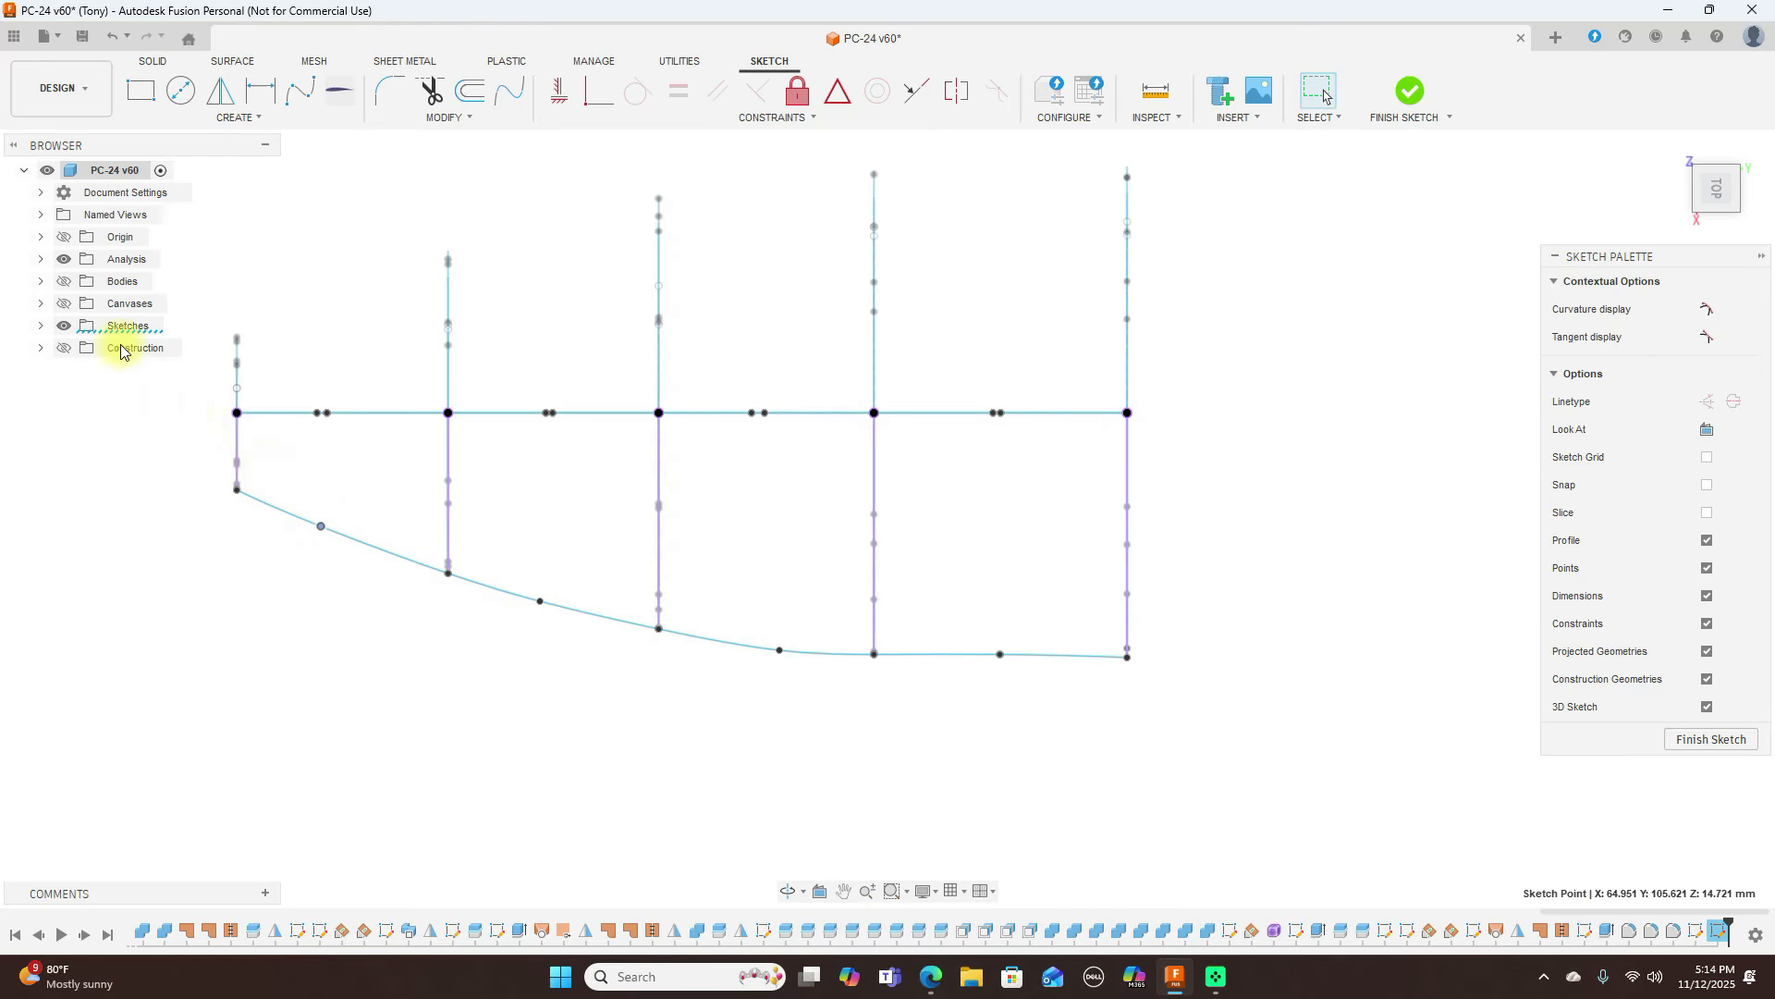
Show the reference canvases and fine-tune the side spline's first, third and fourth intermediate points to the fuselage outline in the top view
click(63, 303)
drag(318, 532, 325, 530)
click(352, 543)
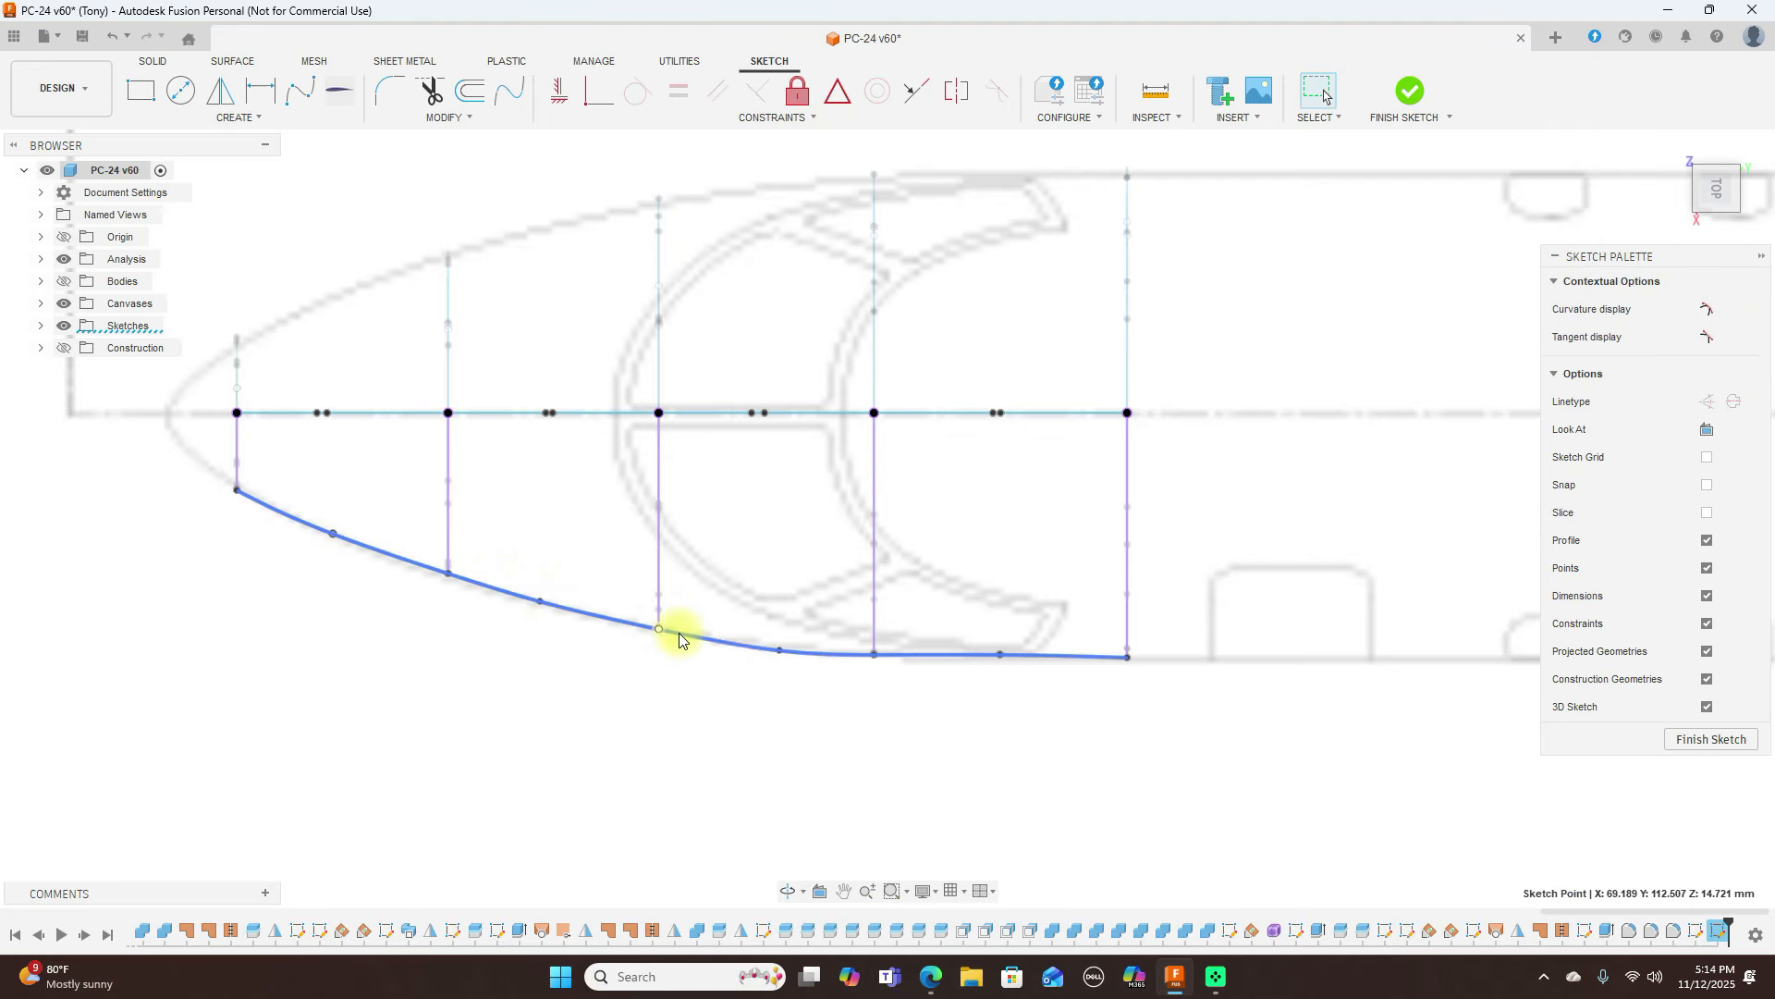
drag(785, 651, 784, 647)
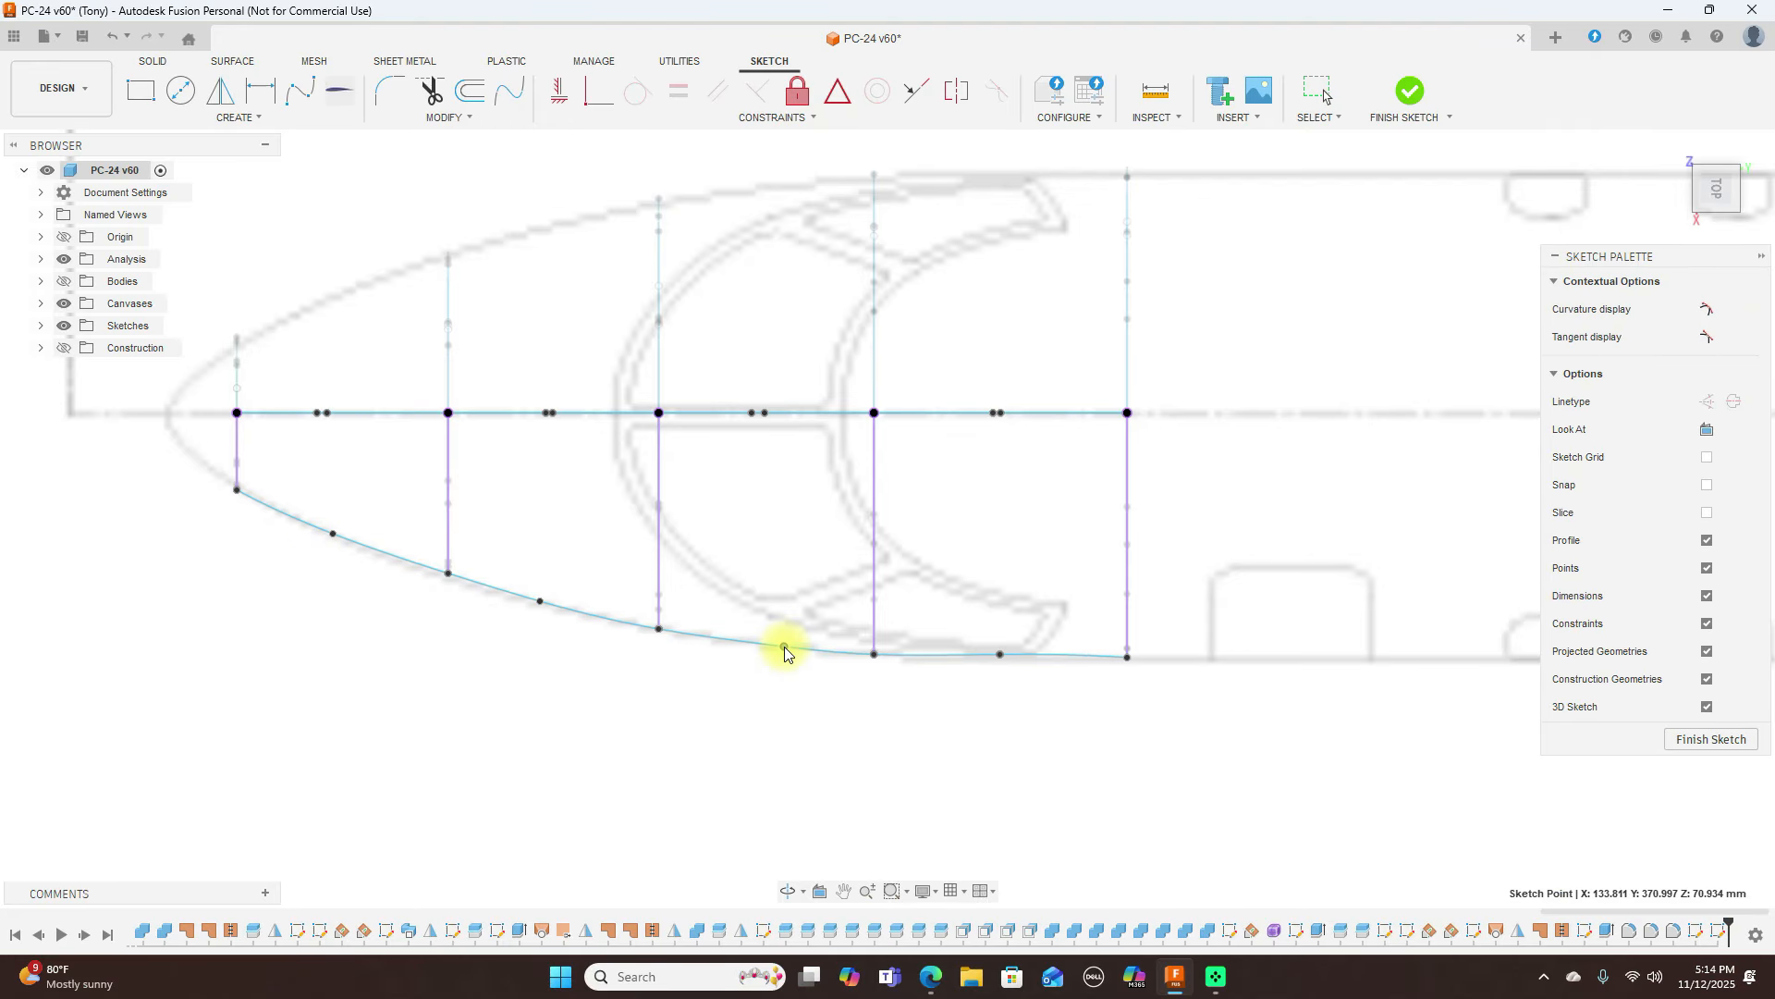
drag(1001, 657, 1002, 664)
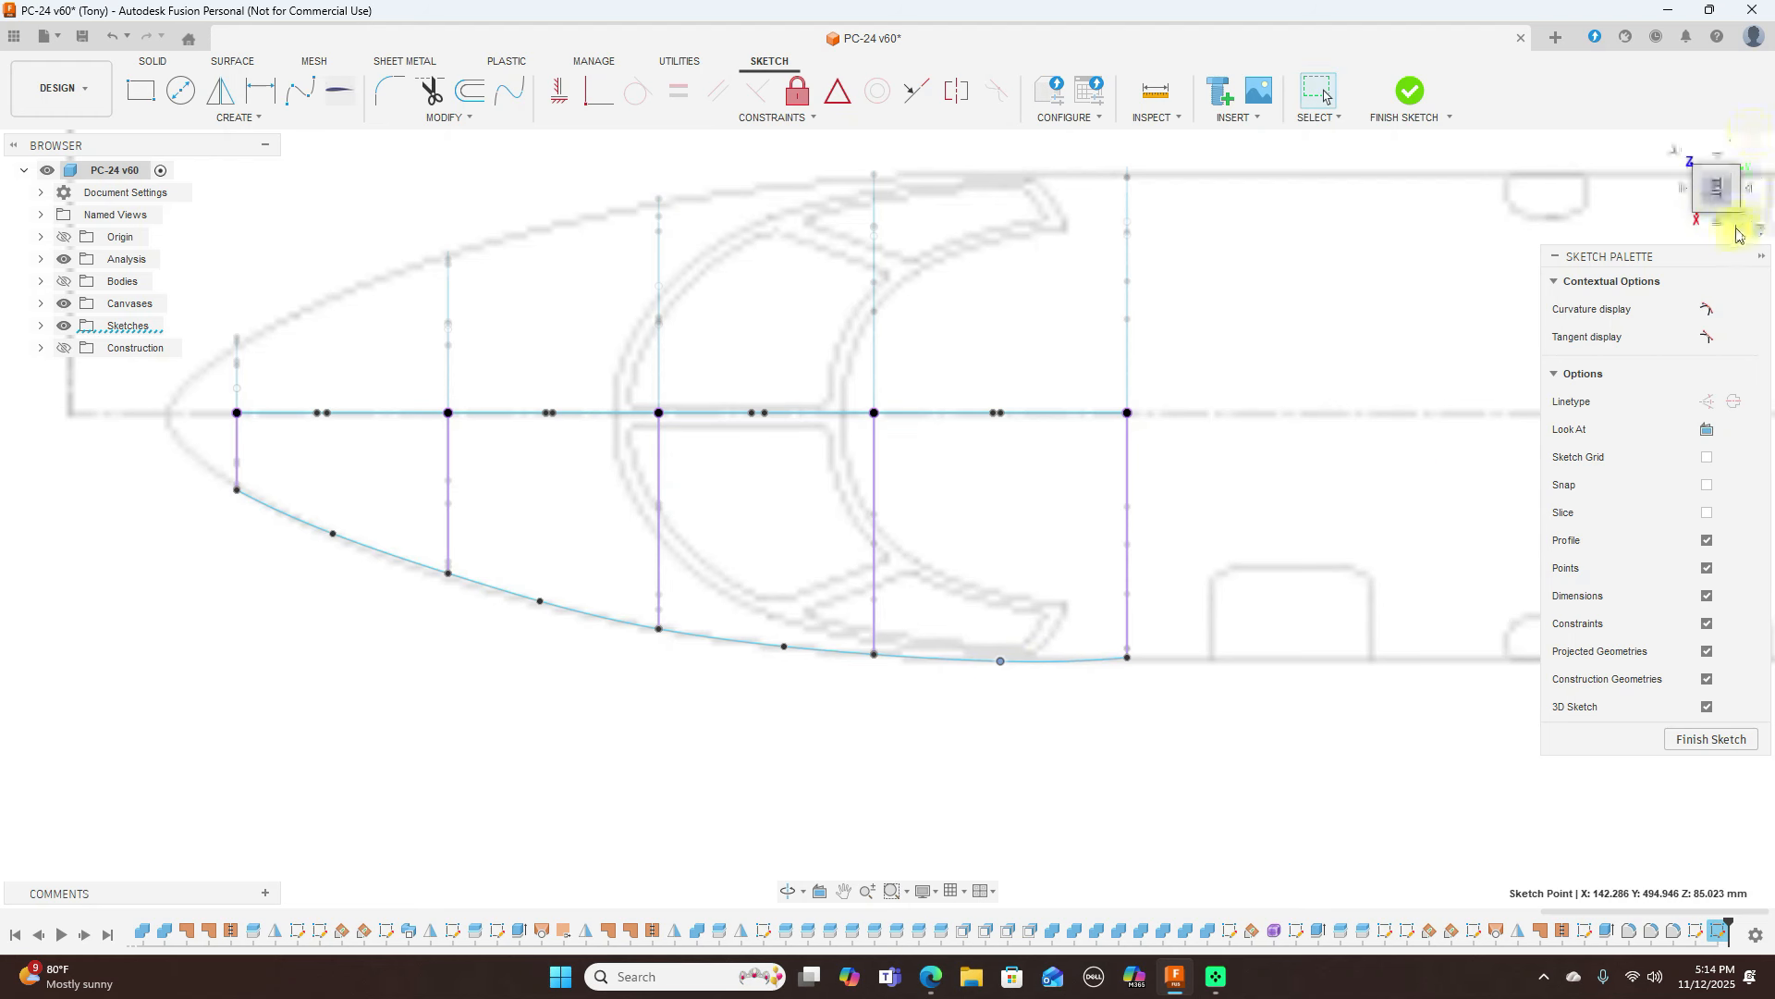
In the right view, adjust the heights of the side spline's four intermediate points so that it rises in one smooth curve
click(1718, 225)
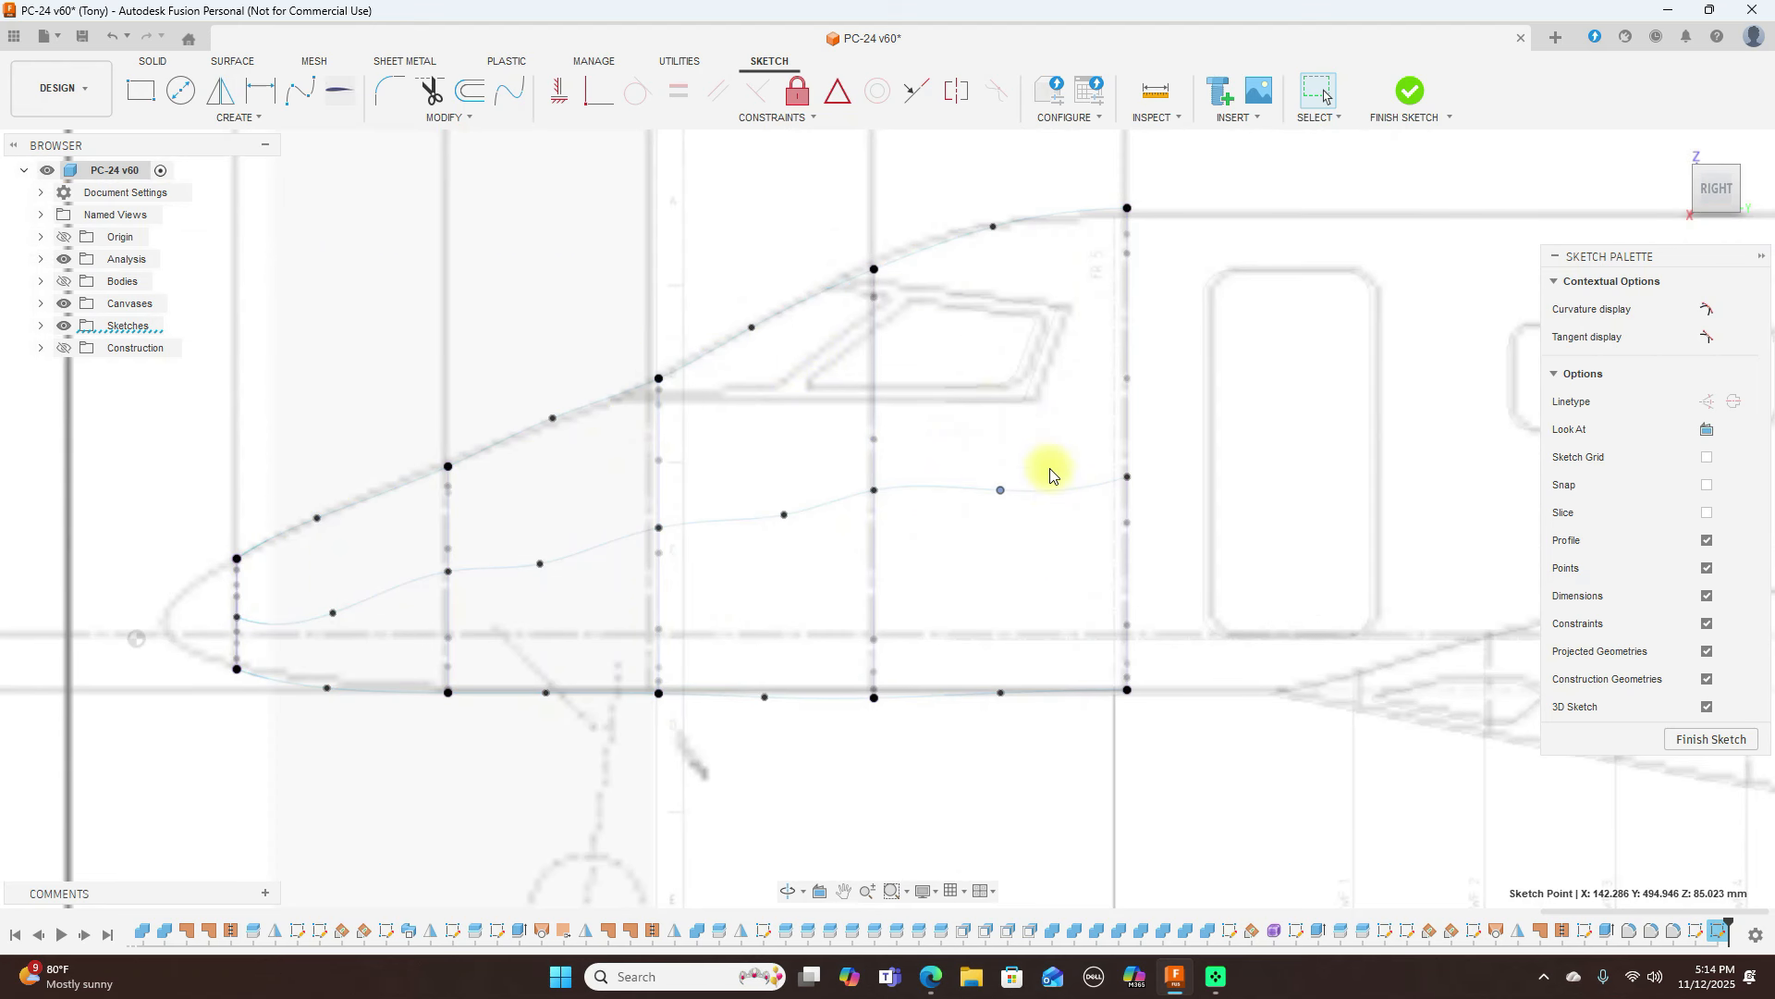
drag(1002, 490, 1003, 475)
drag(787, 515, 776, 506)
drag(540, 563, 539, 544)
click(537, 553)
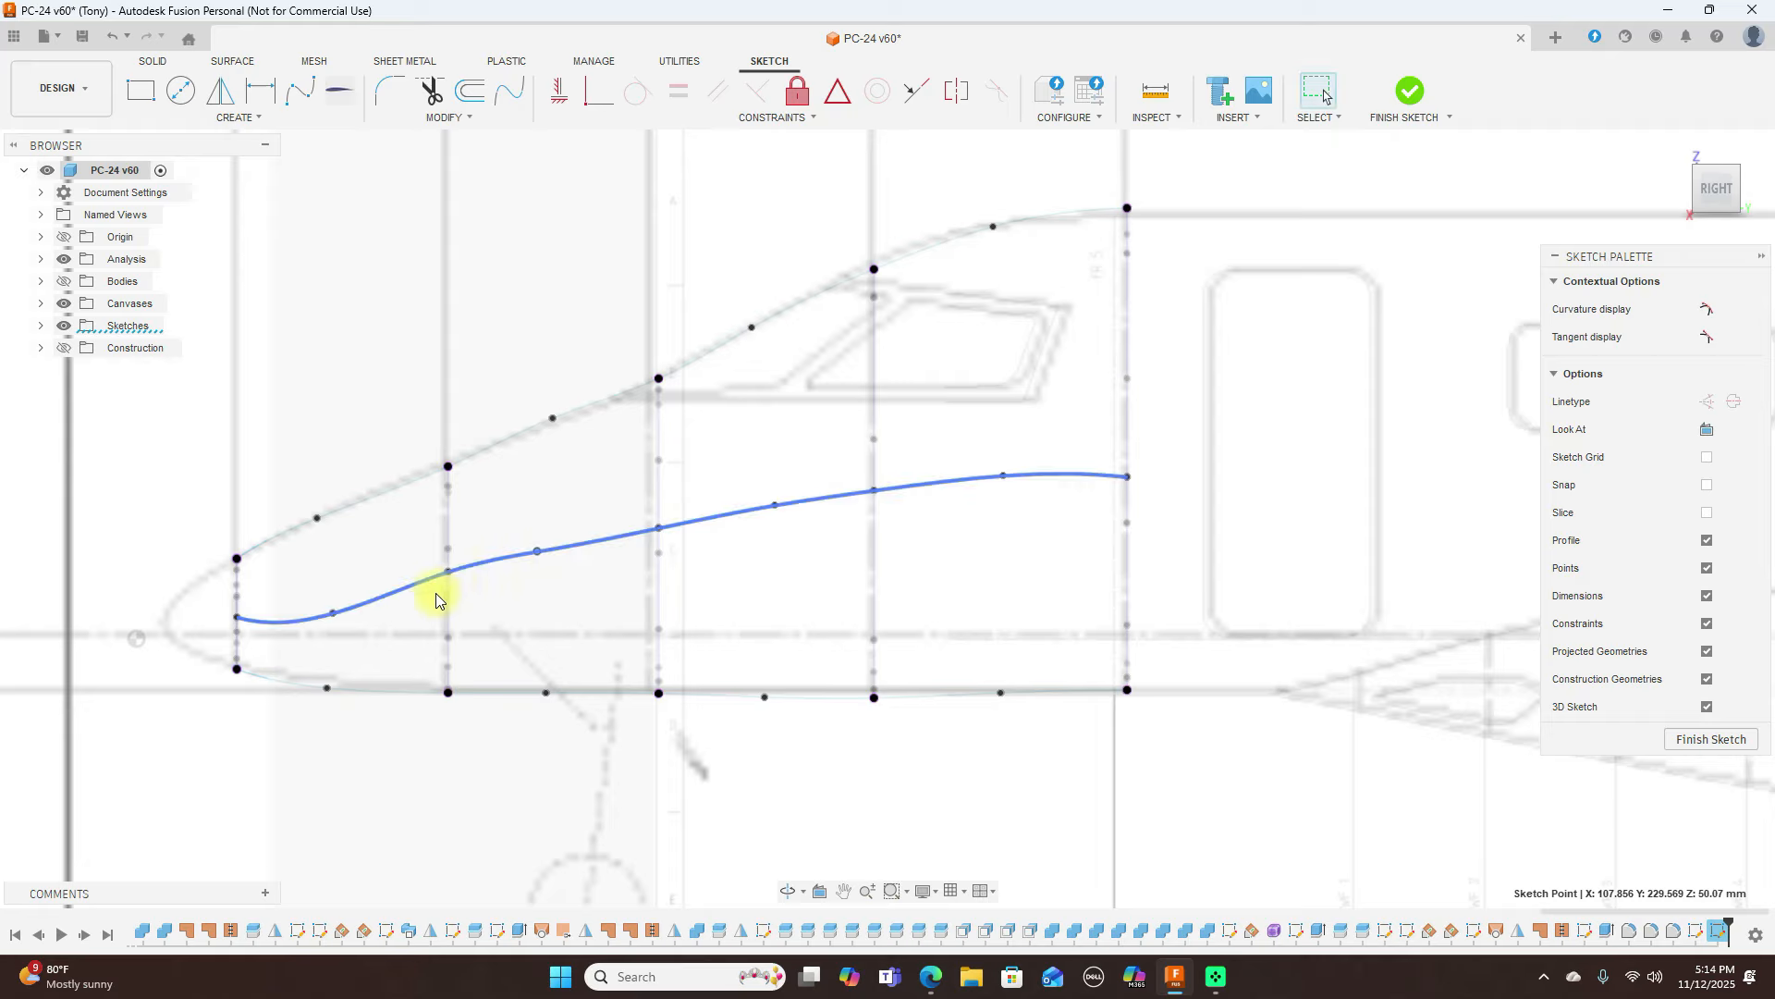
drag(333, 603, 331, 596)
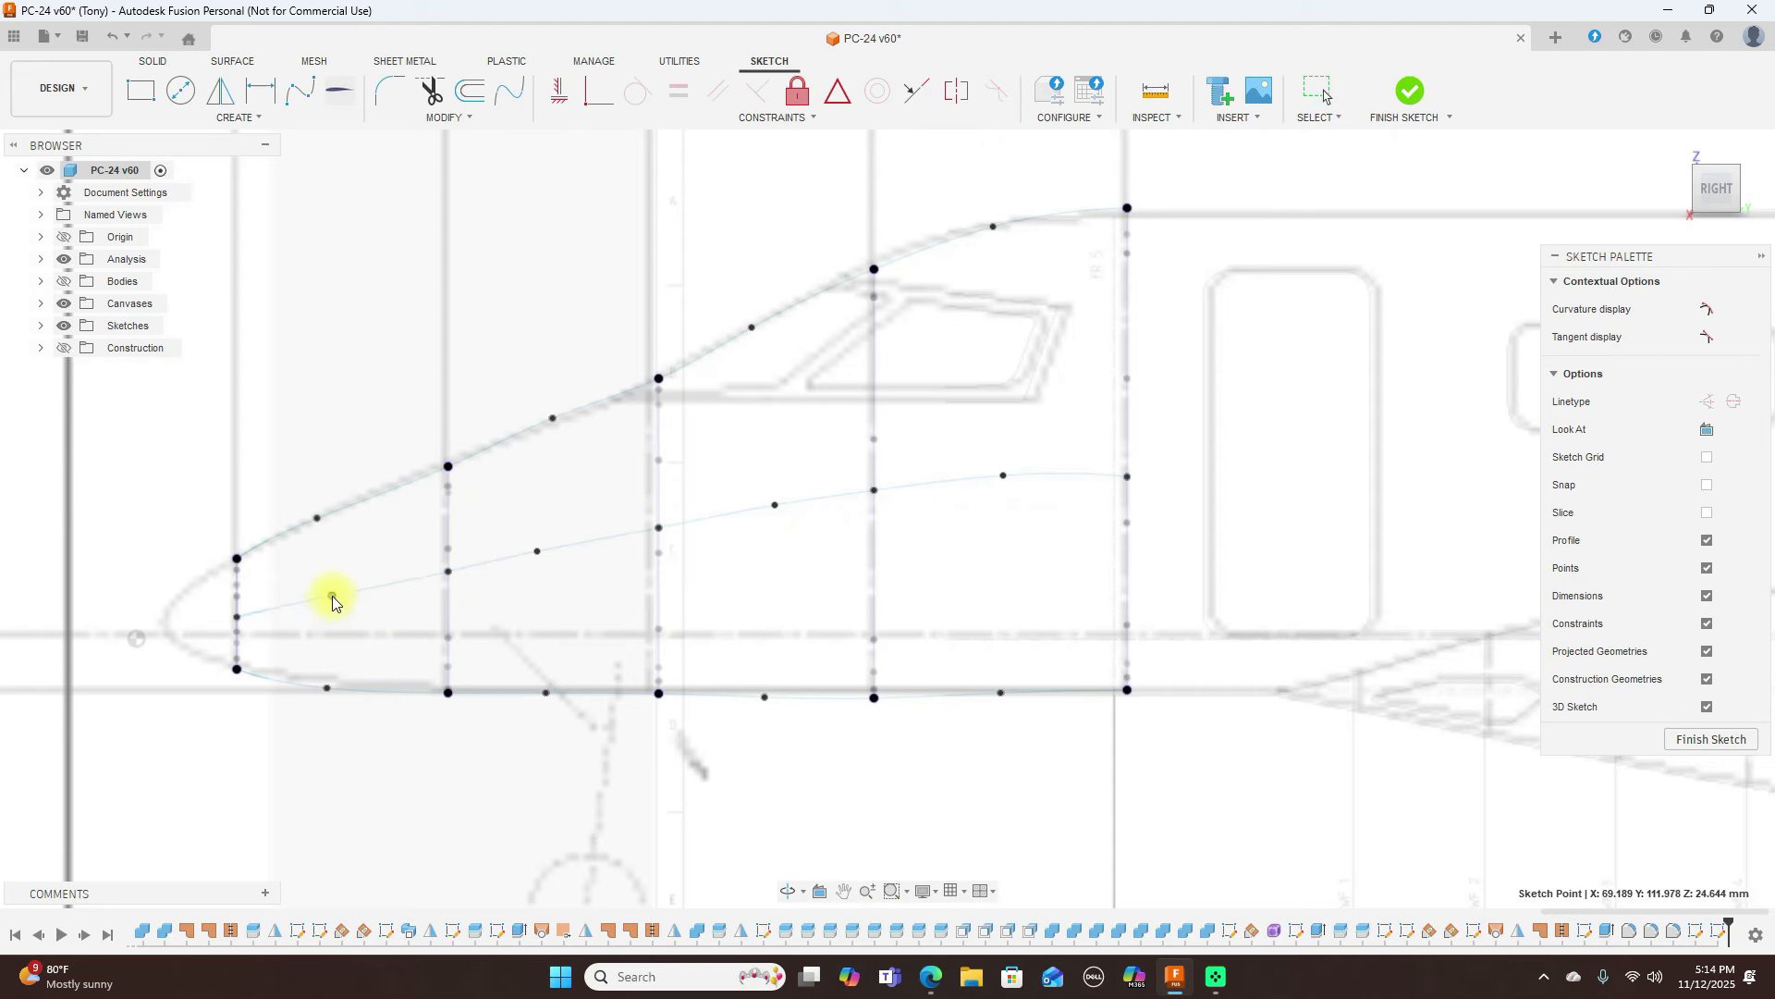
drag(1003, 476, 1004, 488)
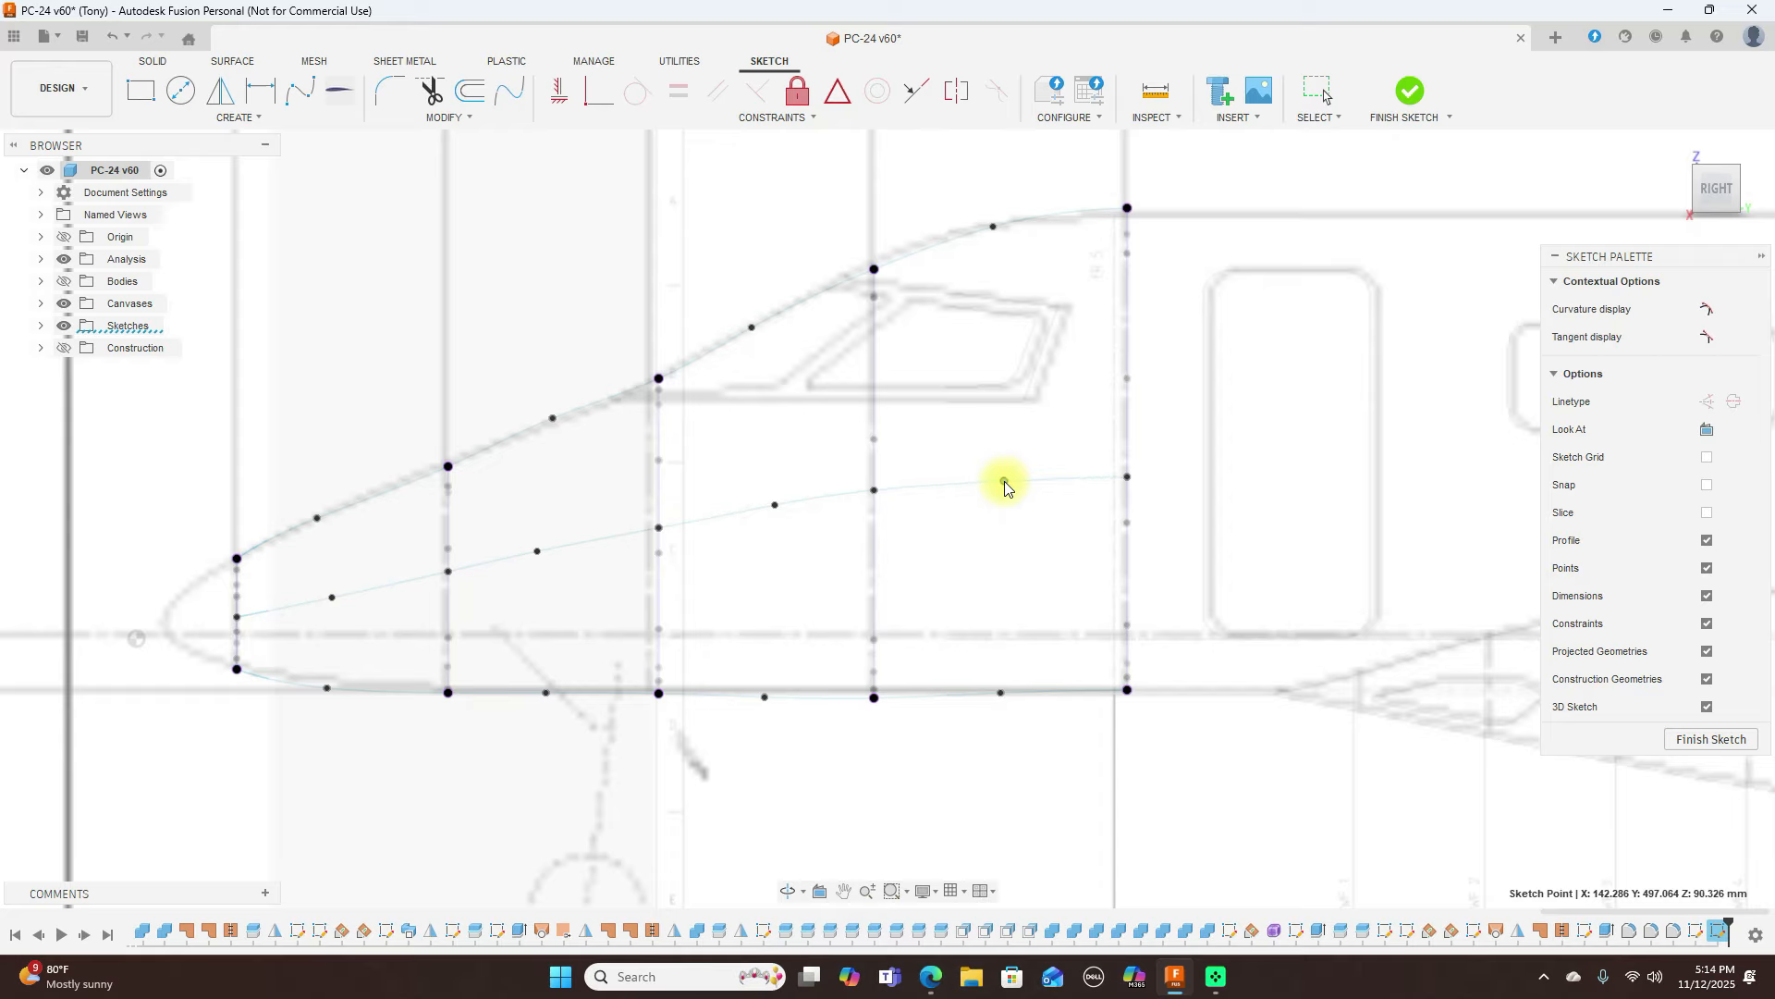
Reposition the top profile spline's three rear intermediate points to follow the fuselage outline on the reference drawing
drag(994, 228, 930, 248)
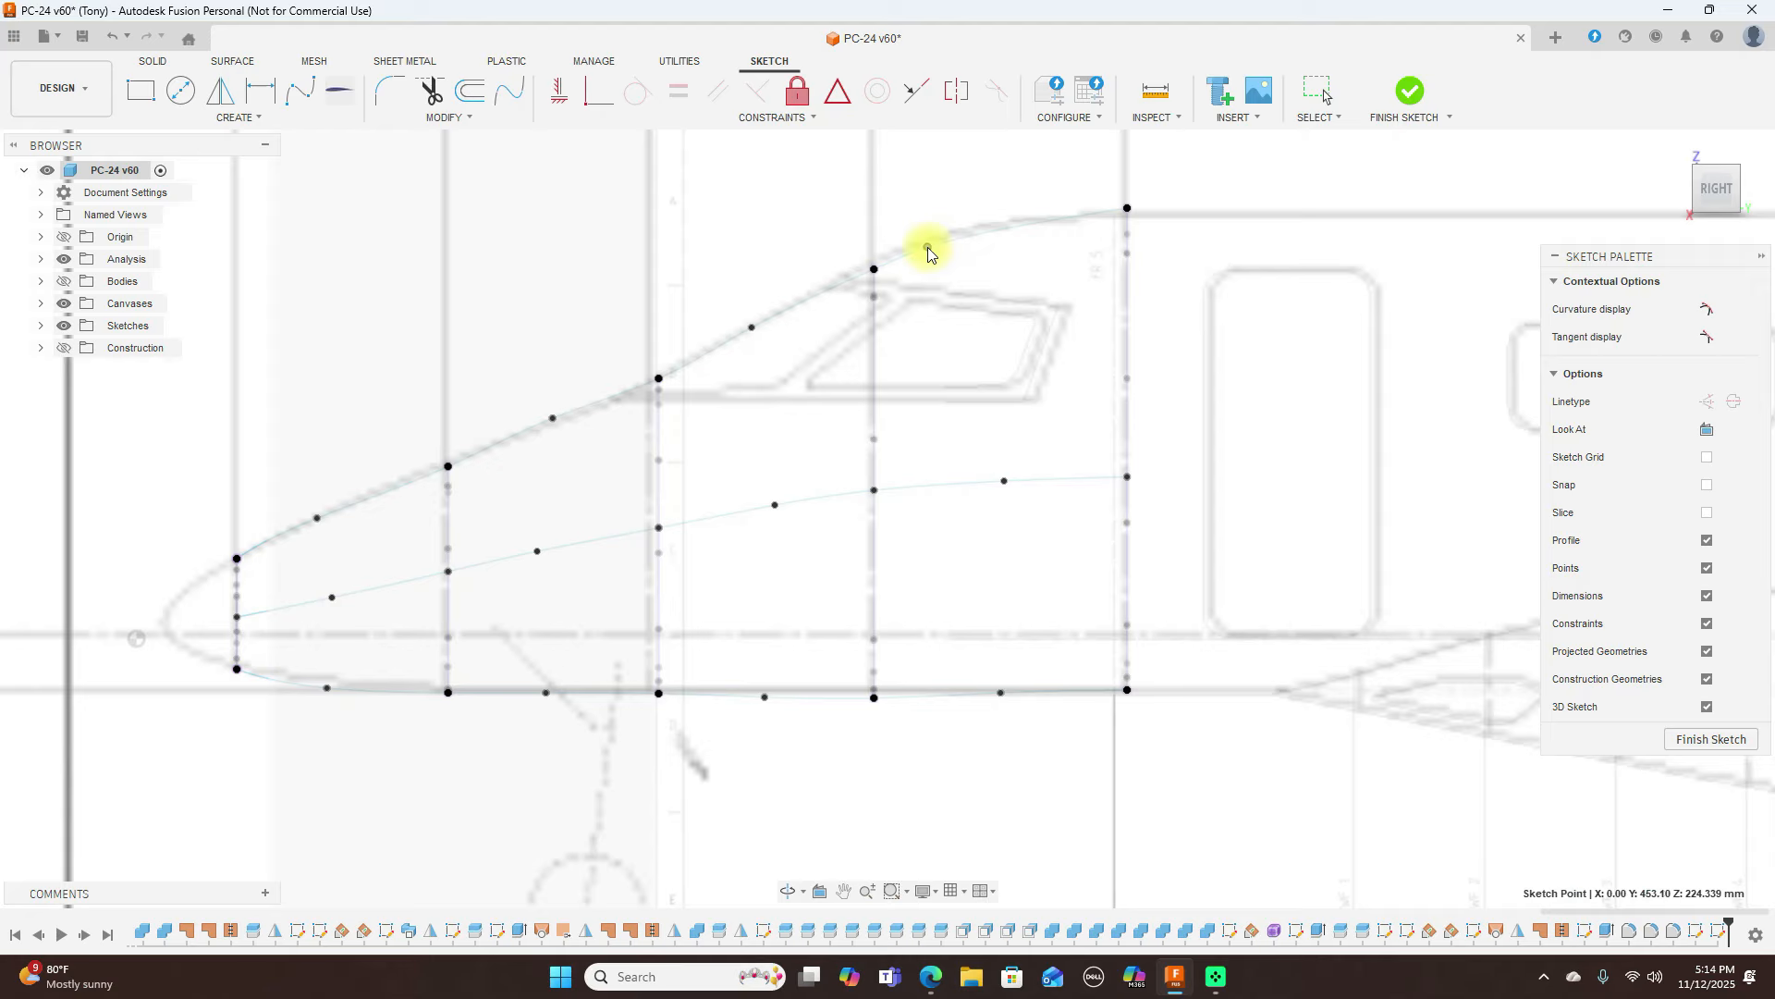
click(753, 331)
drag(756, 331, 754, 329)
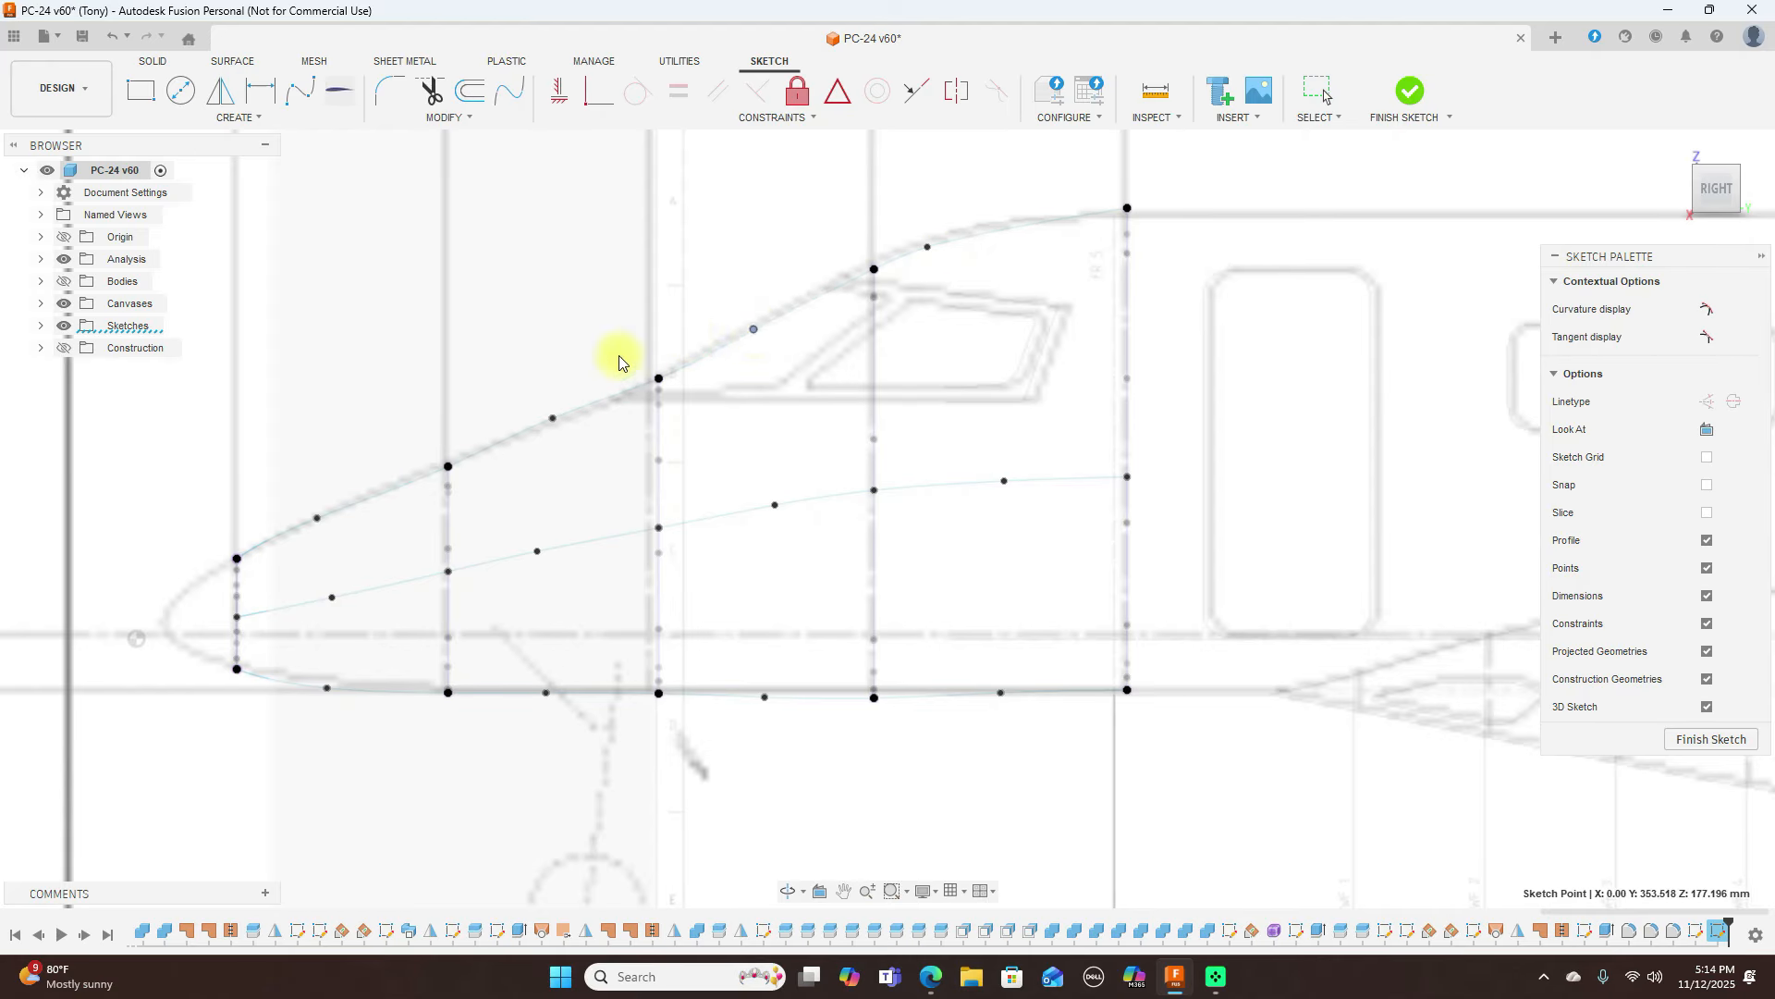
click(552, 420)
drag(553, 420, 555, 423)
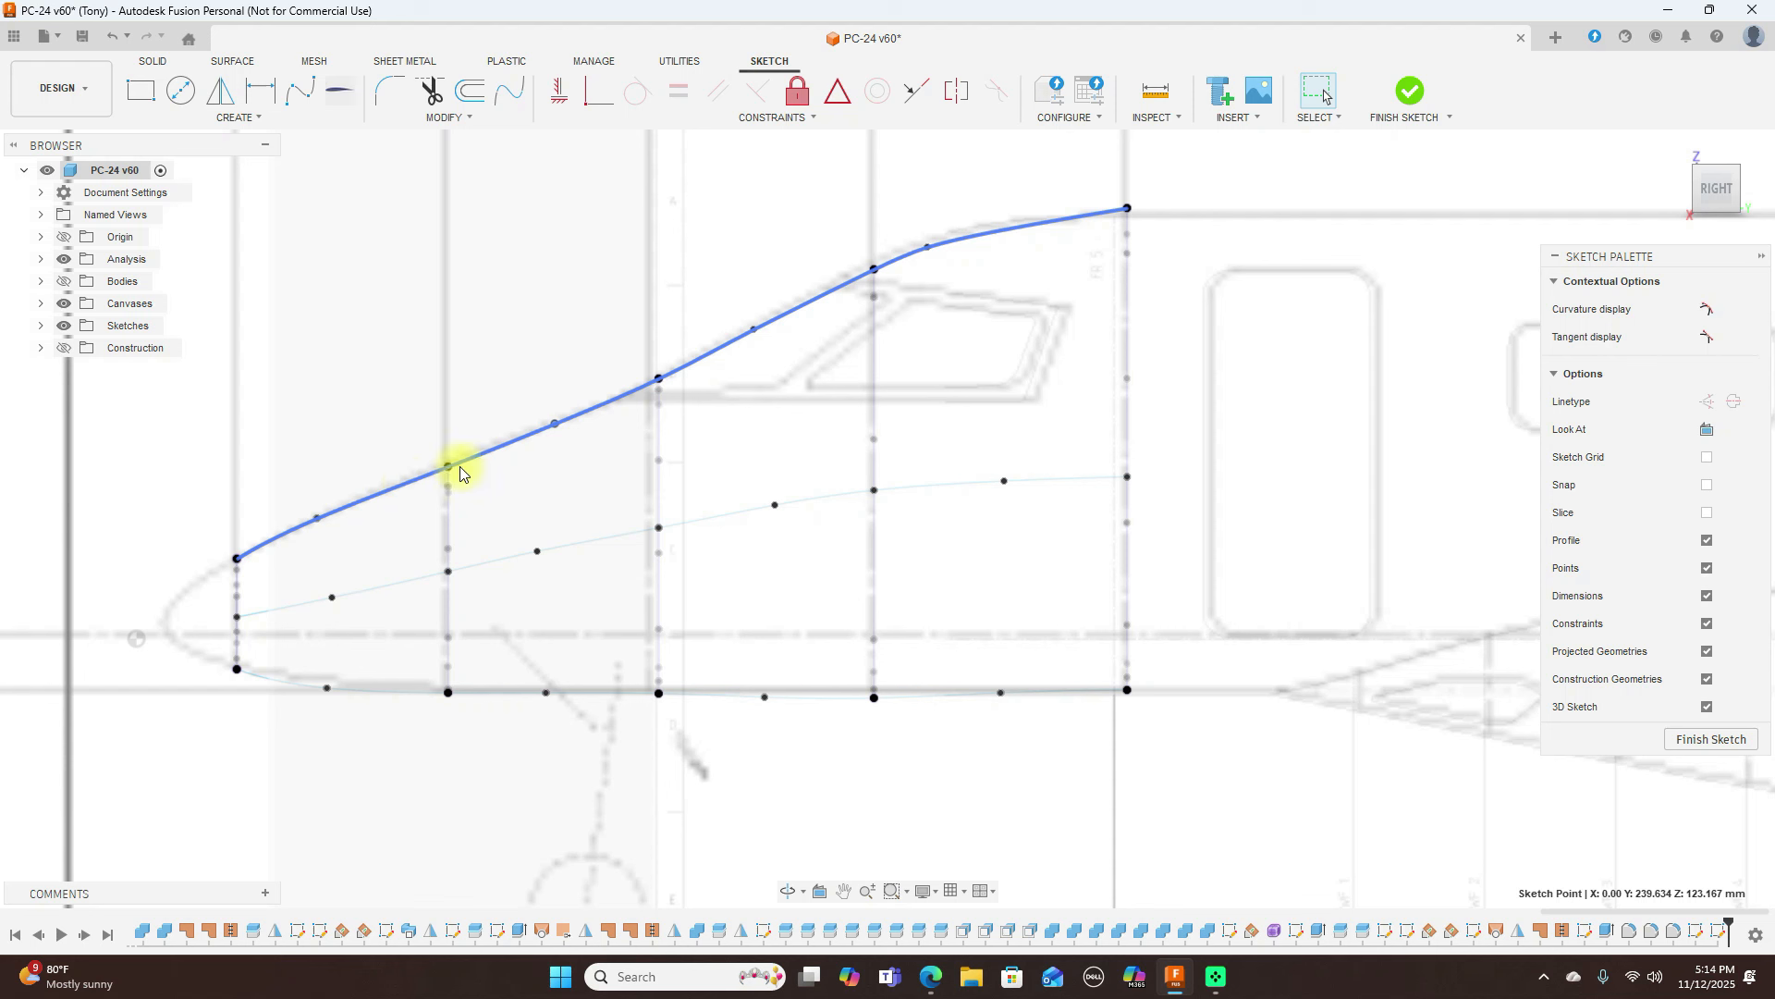
Try shifting the top profile spline's rearmost intermediate point, check the front view, and undo the last two point moves
mouse_move(928, 247)
mouse_down()
mouse_move(1022, 224)
mouse_move(945, 233)
mouse_up()
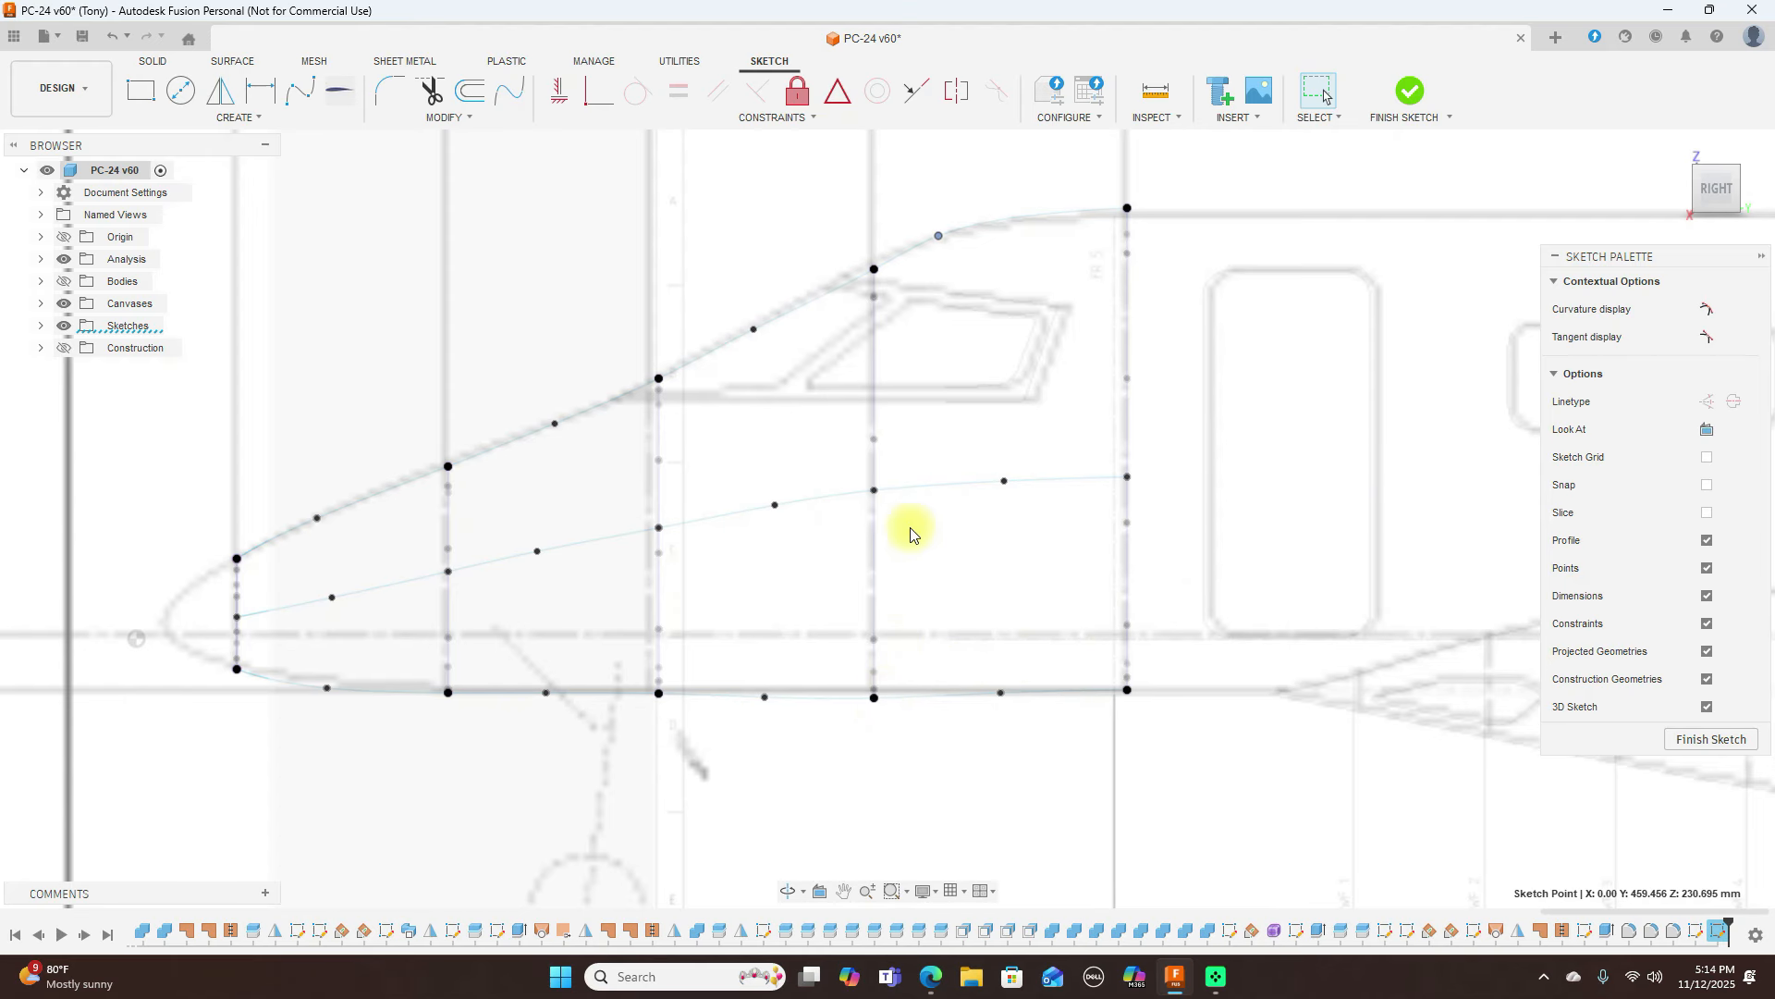
click(1683, 191)
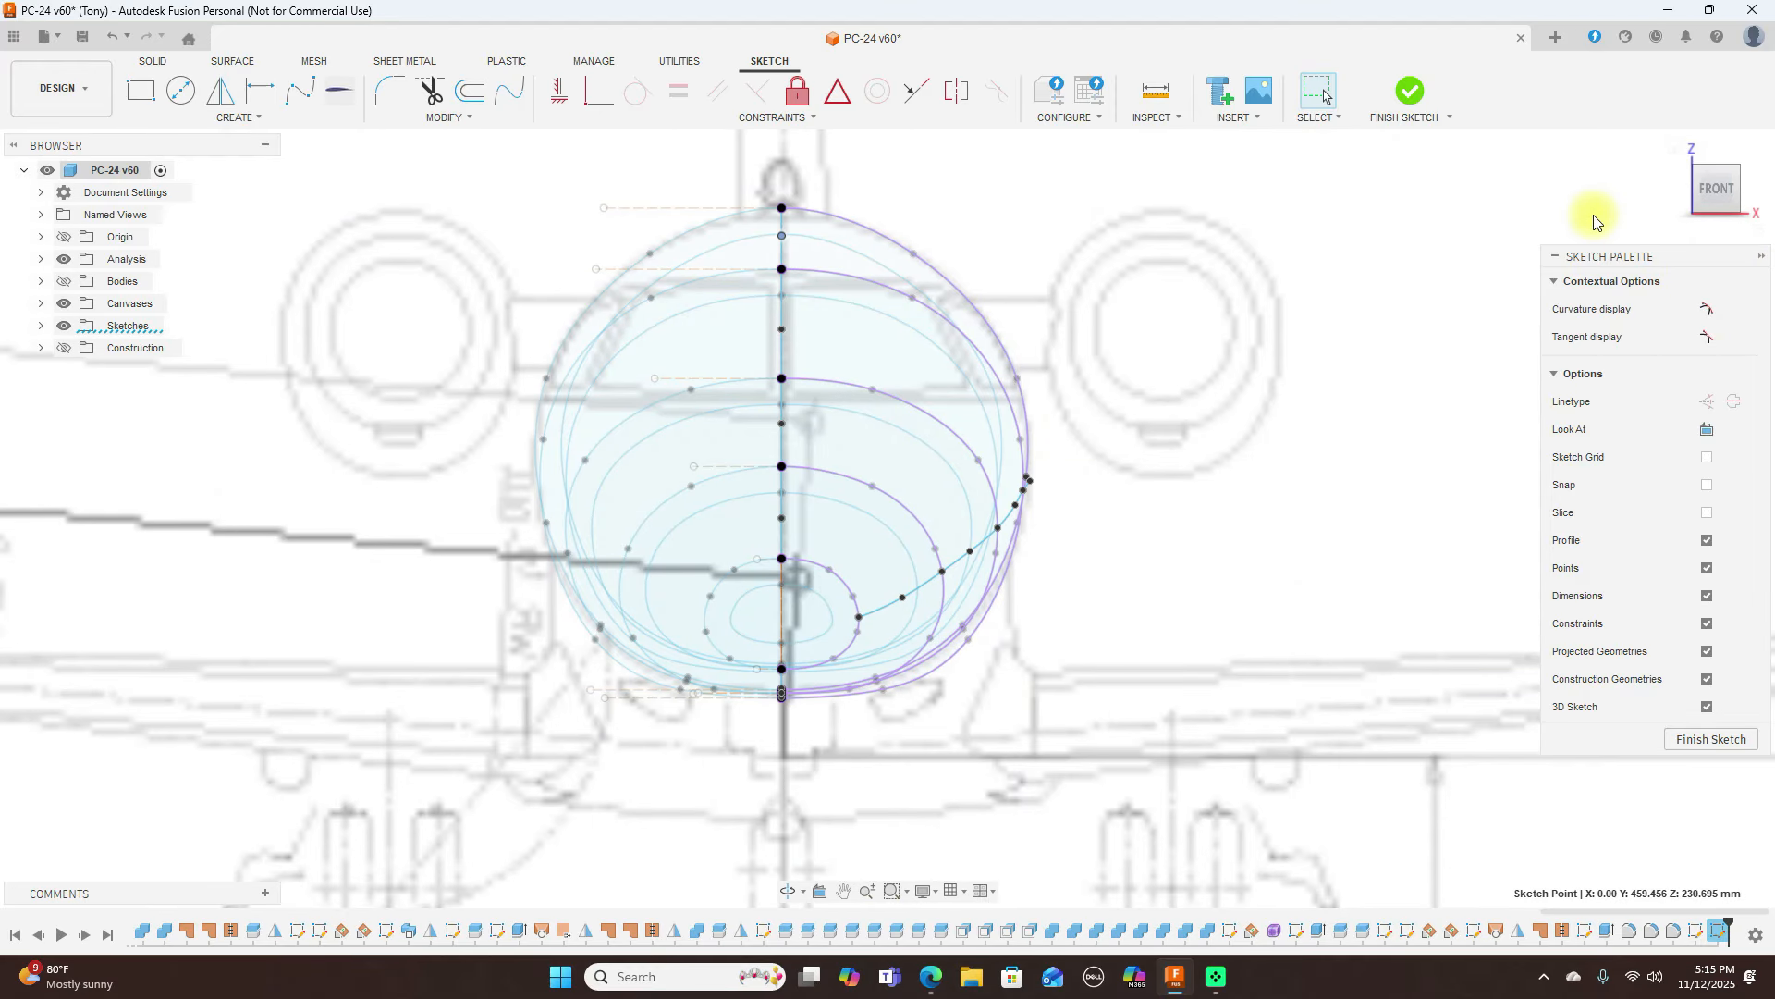
click(1749, 192)
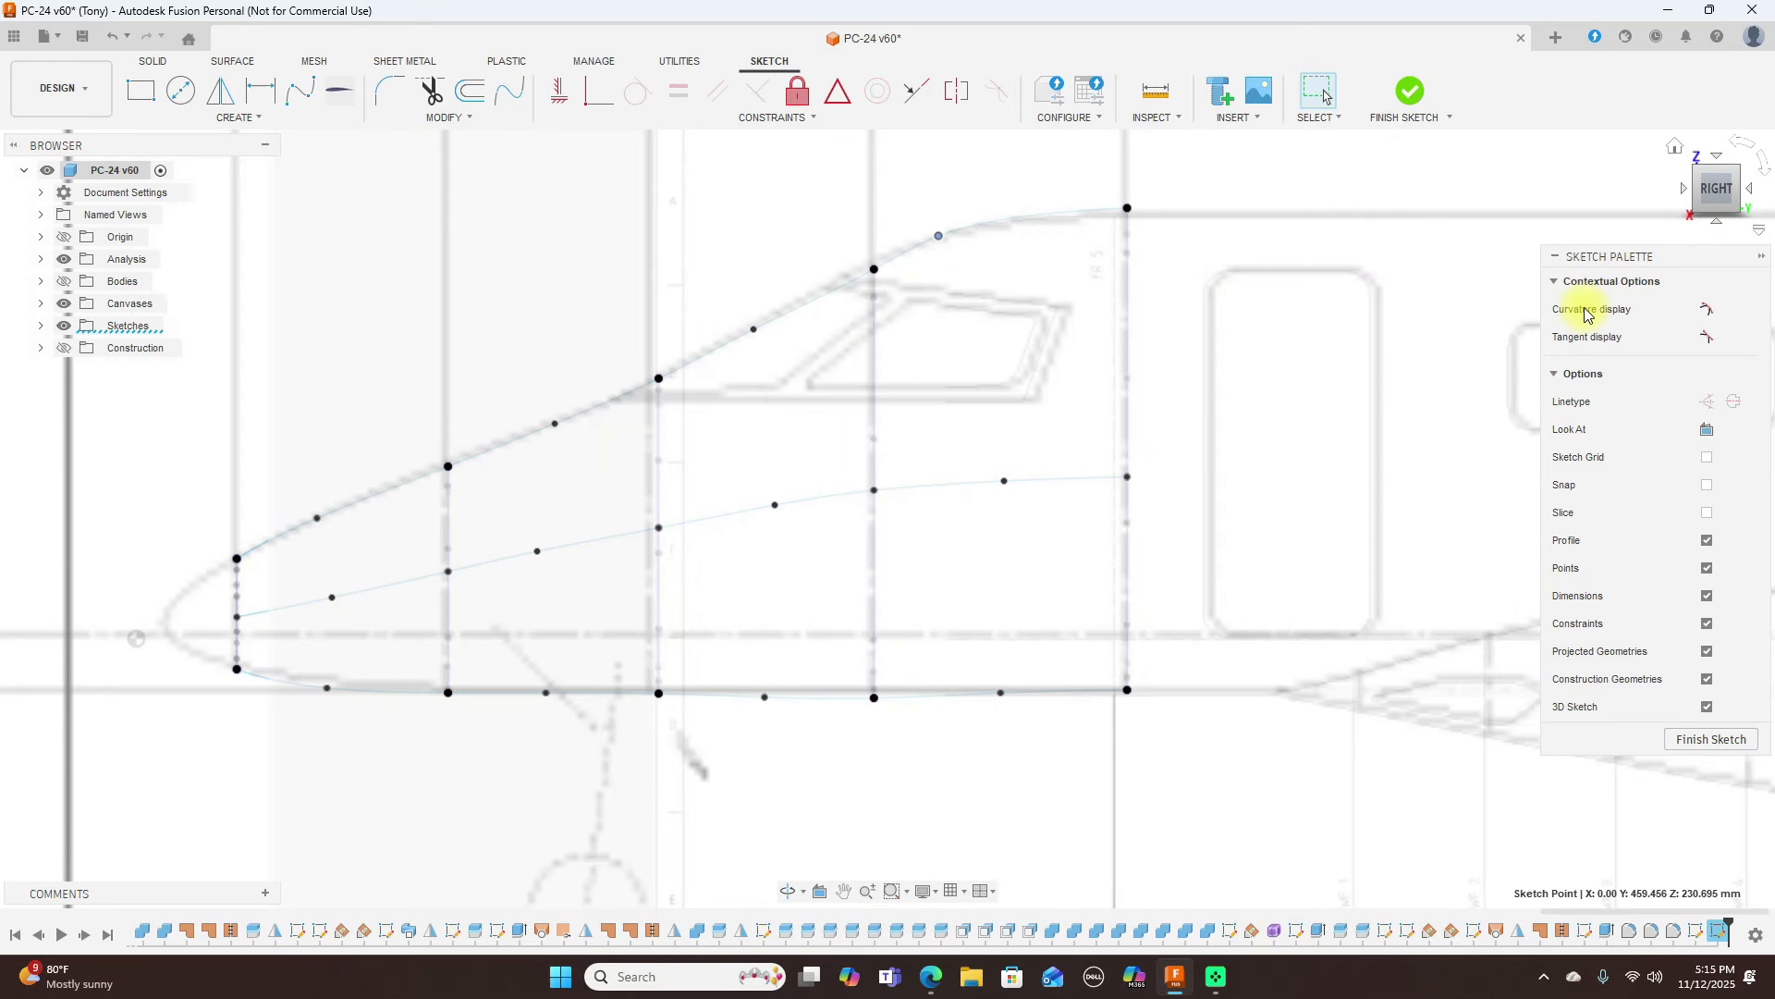
right_click(1309, 438)
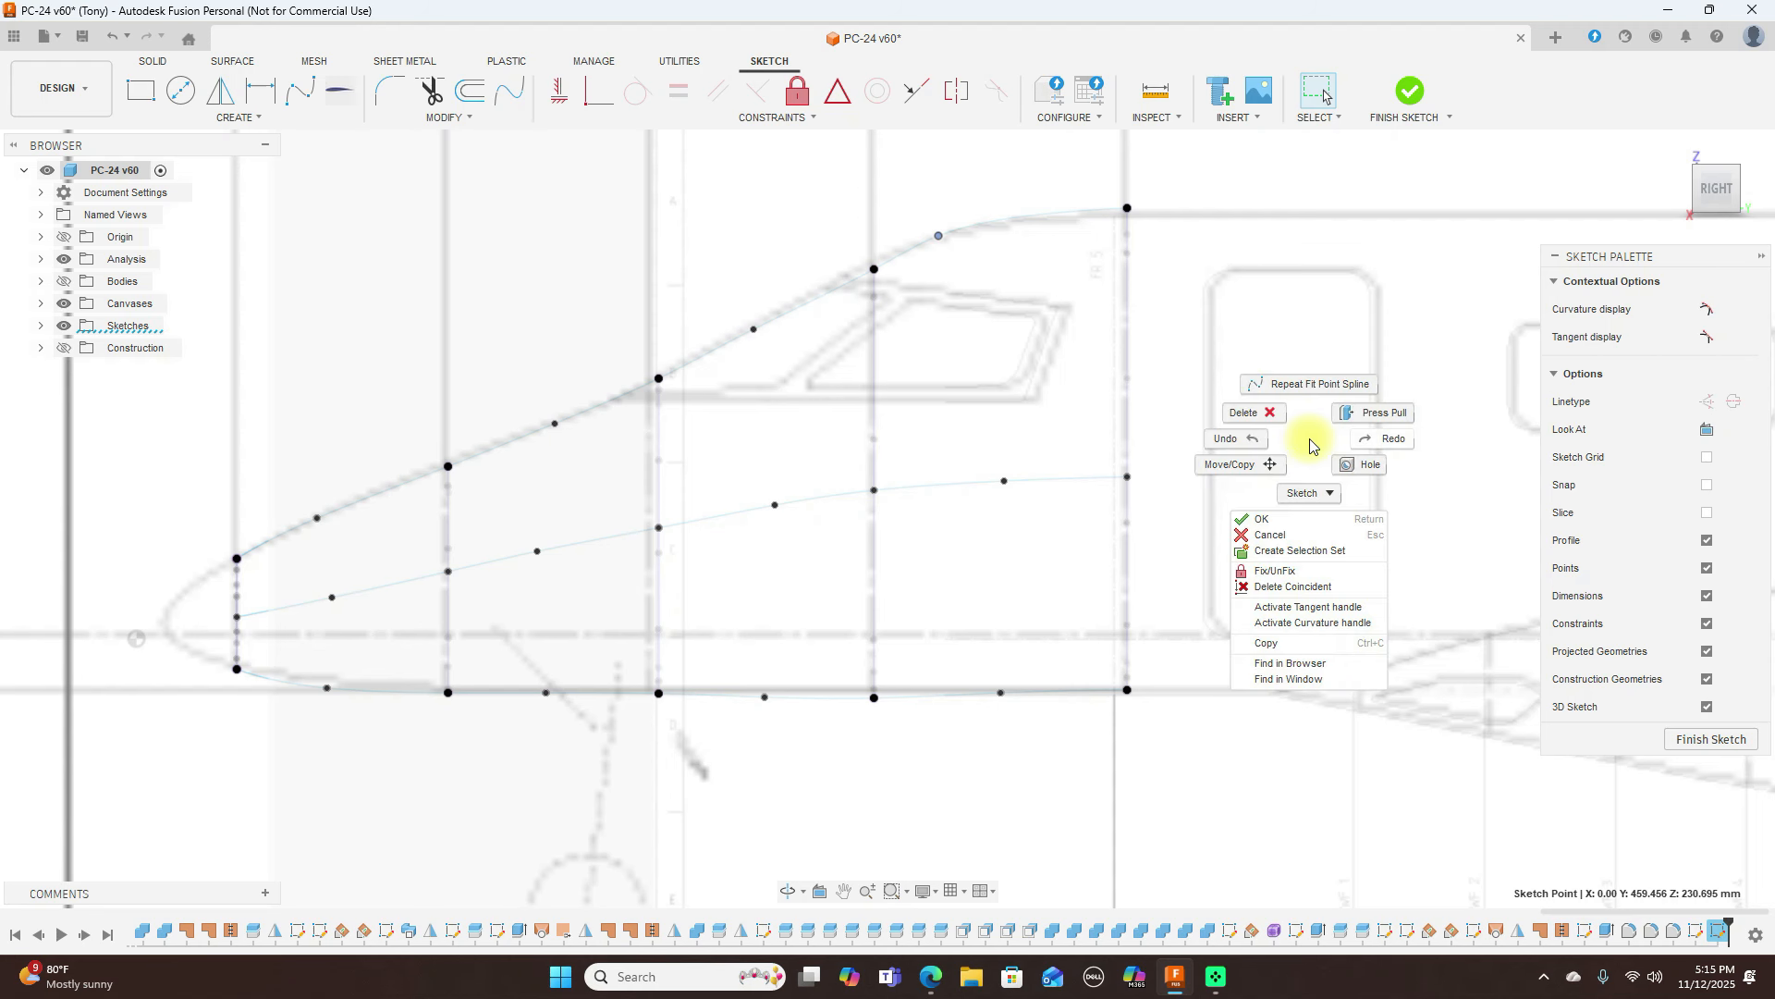
click(1244, 443)
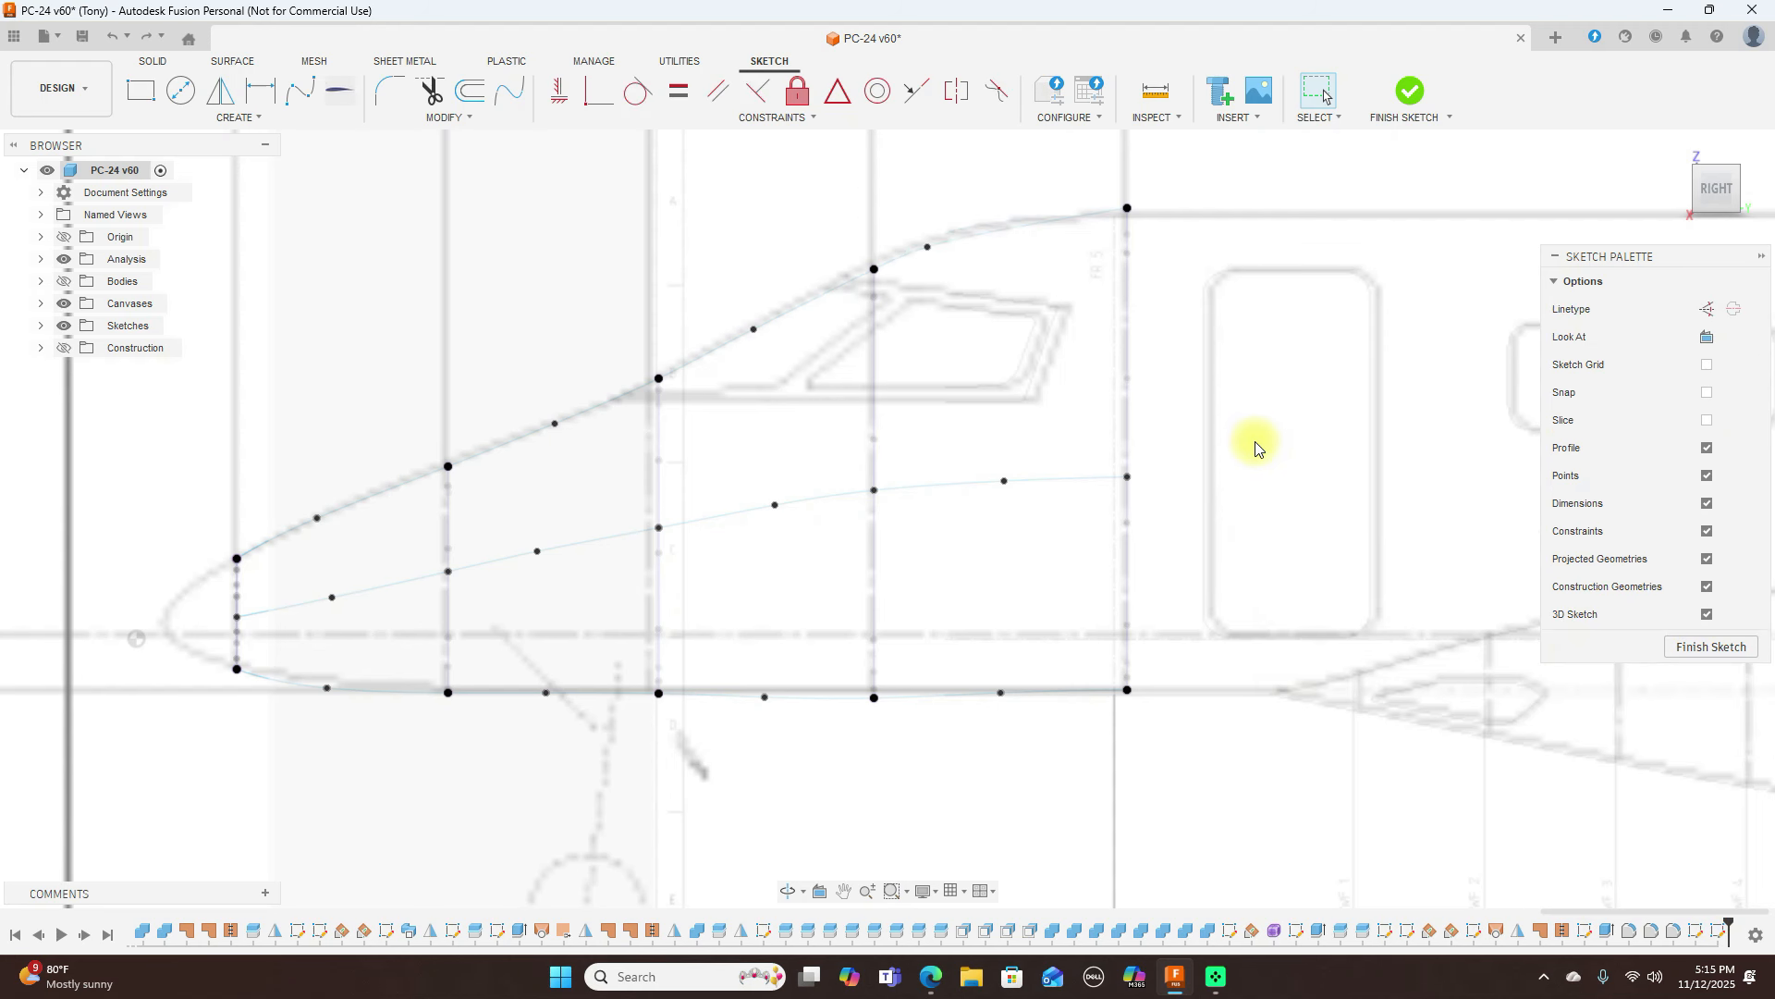
right_click(1256, 449)
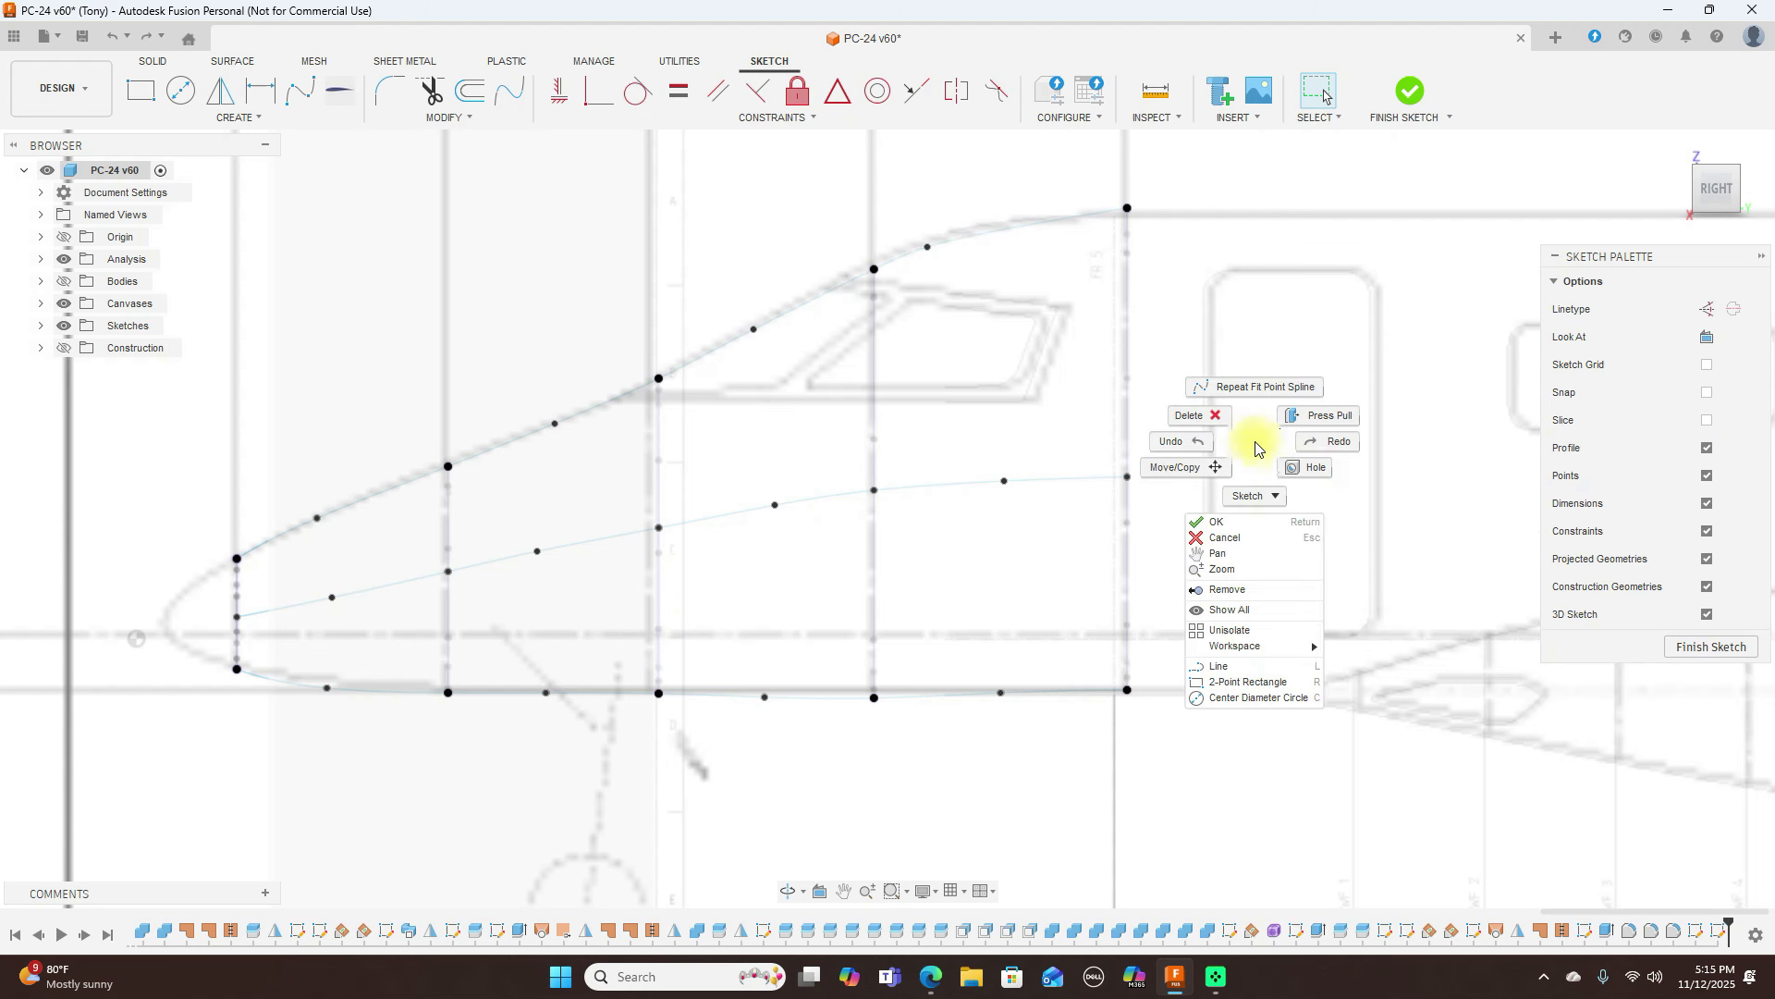
click(1207, 442)
Delete the side, bottom and top profile splines from the sketch and finish the sketch
click(1038, 477)
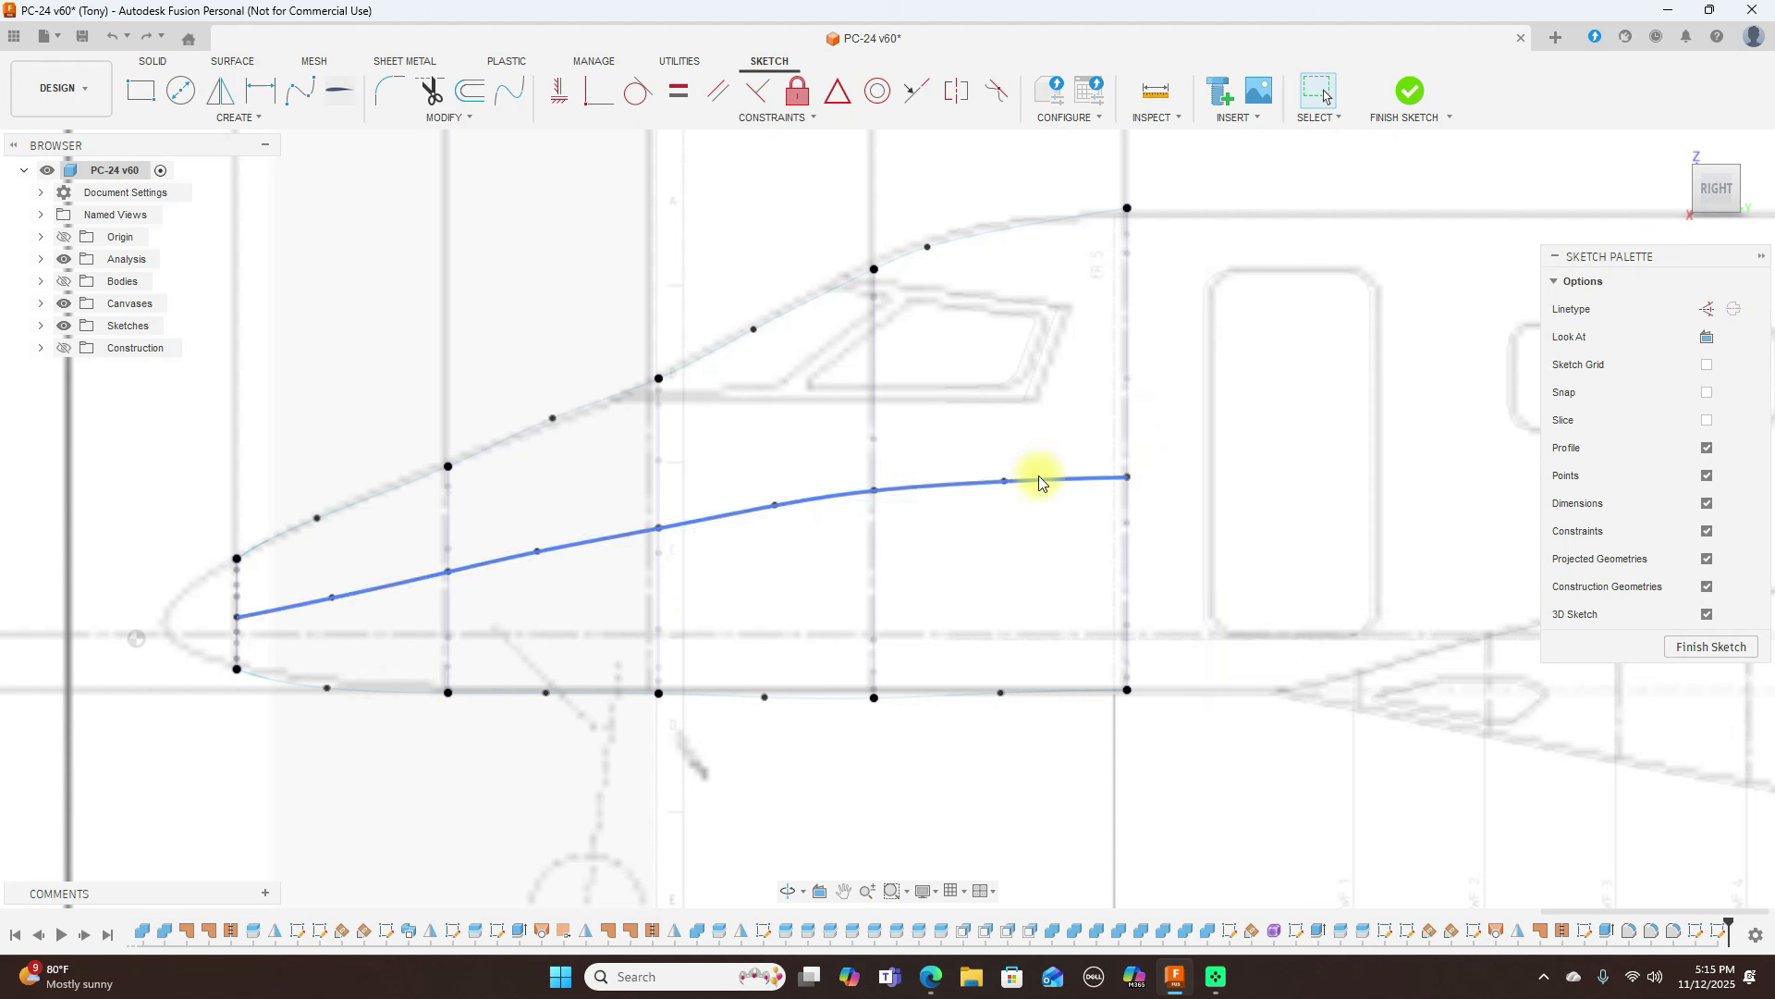
key(Delete)
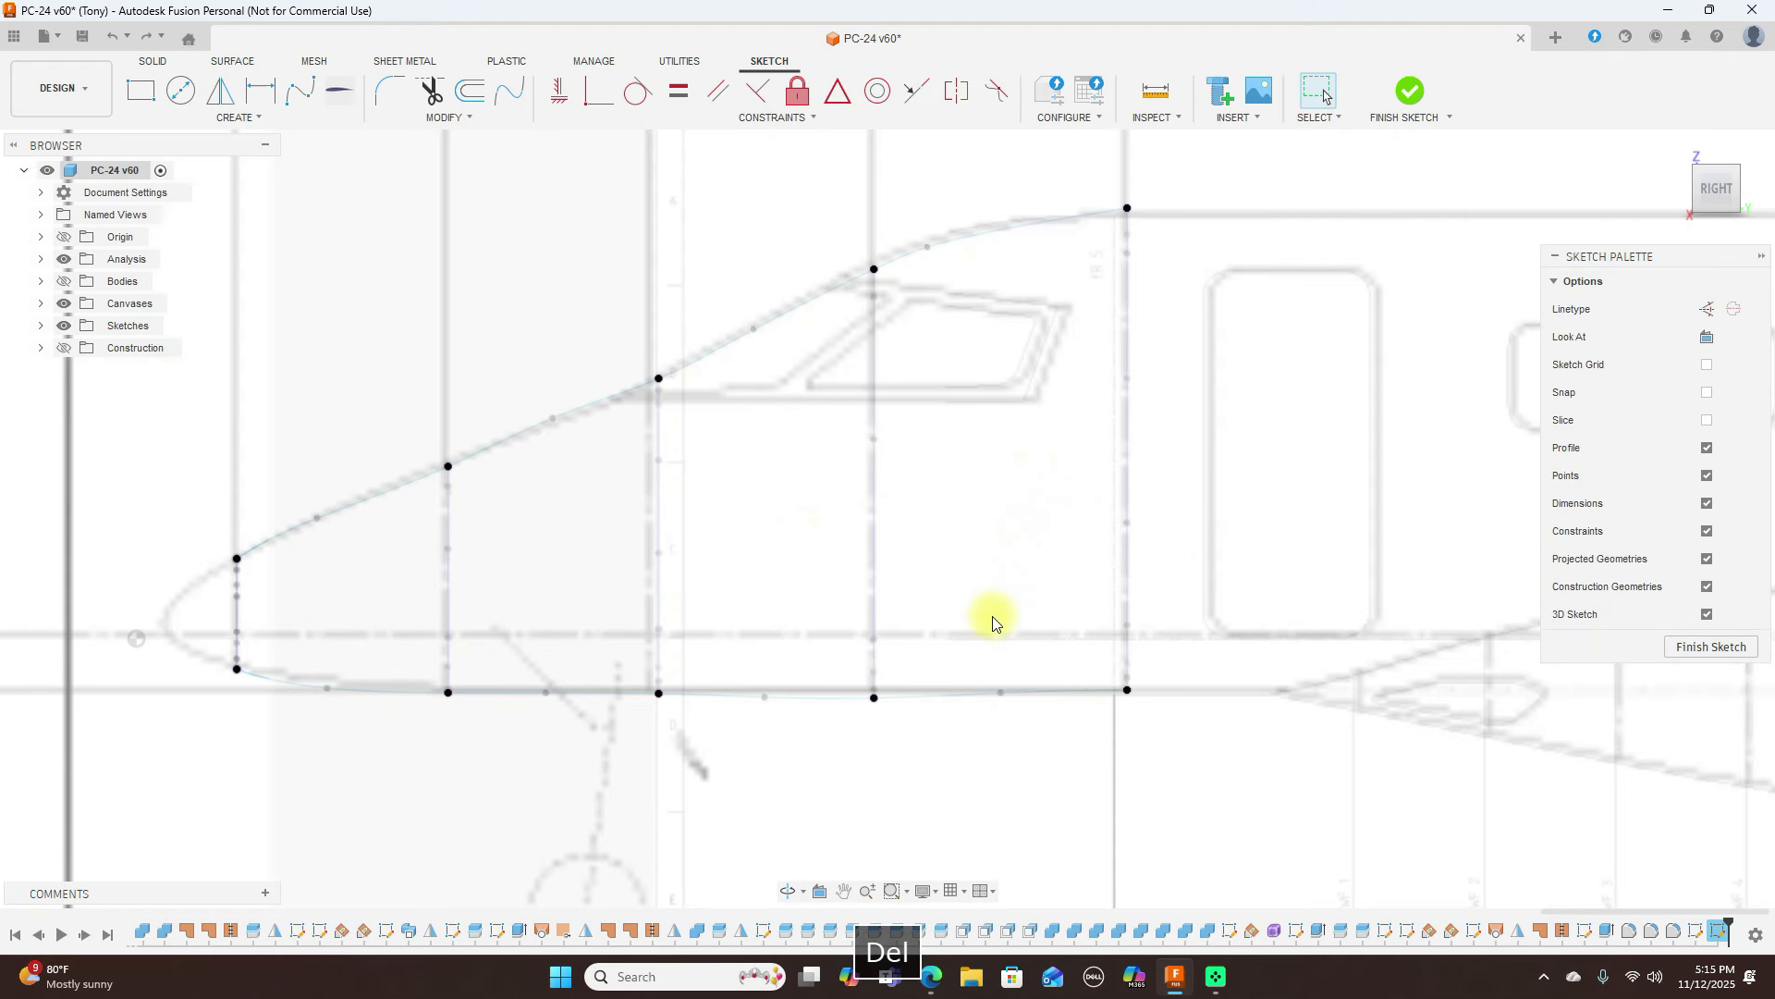
click(982, 691)
key(Delete)
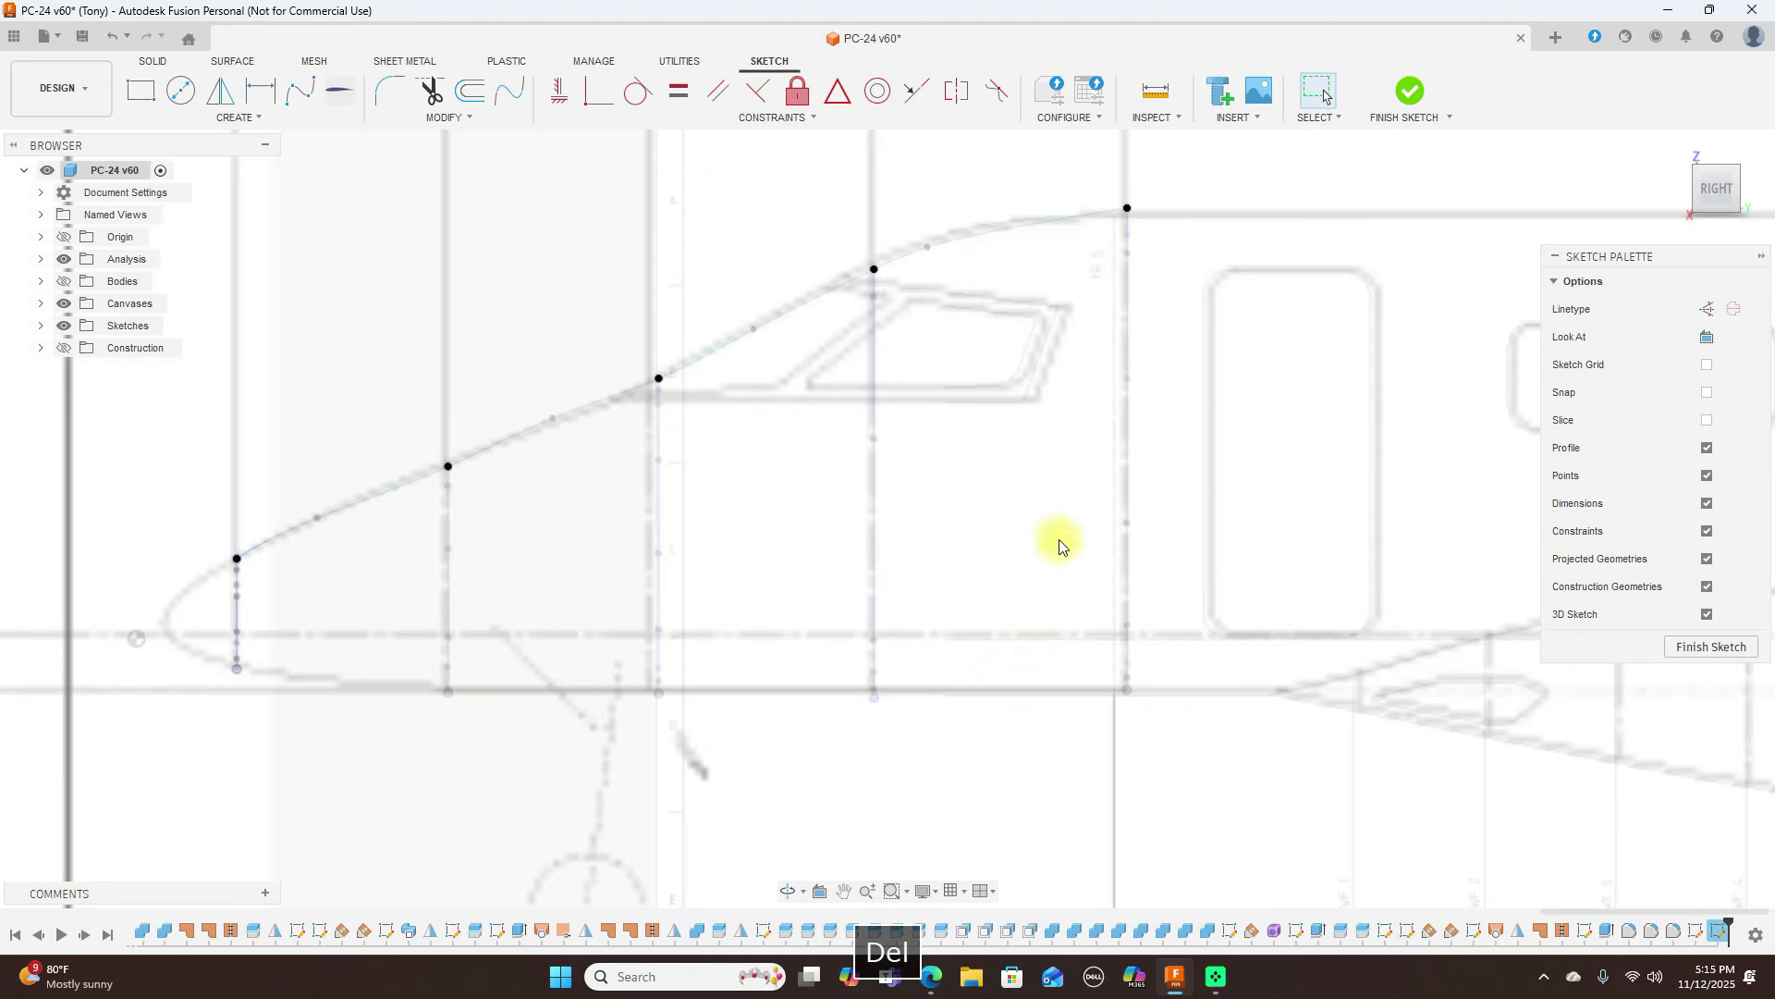
click(959, 238)
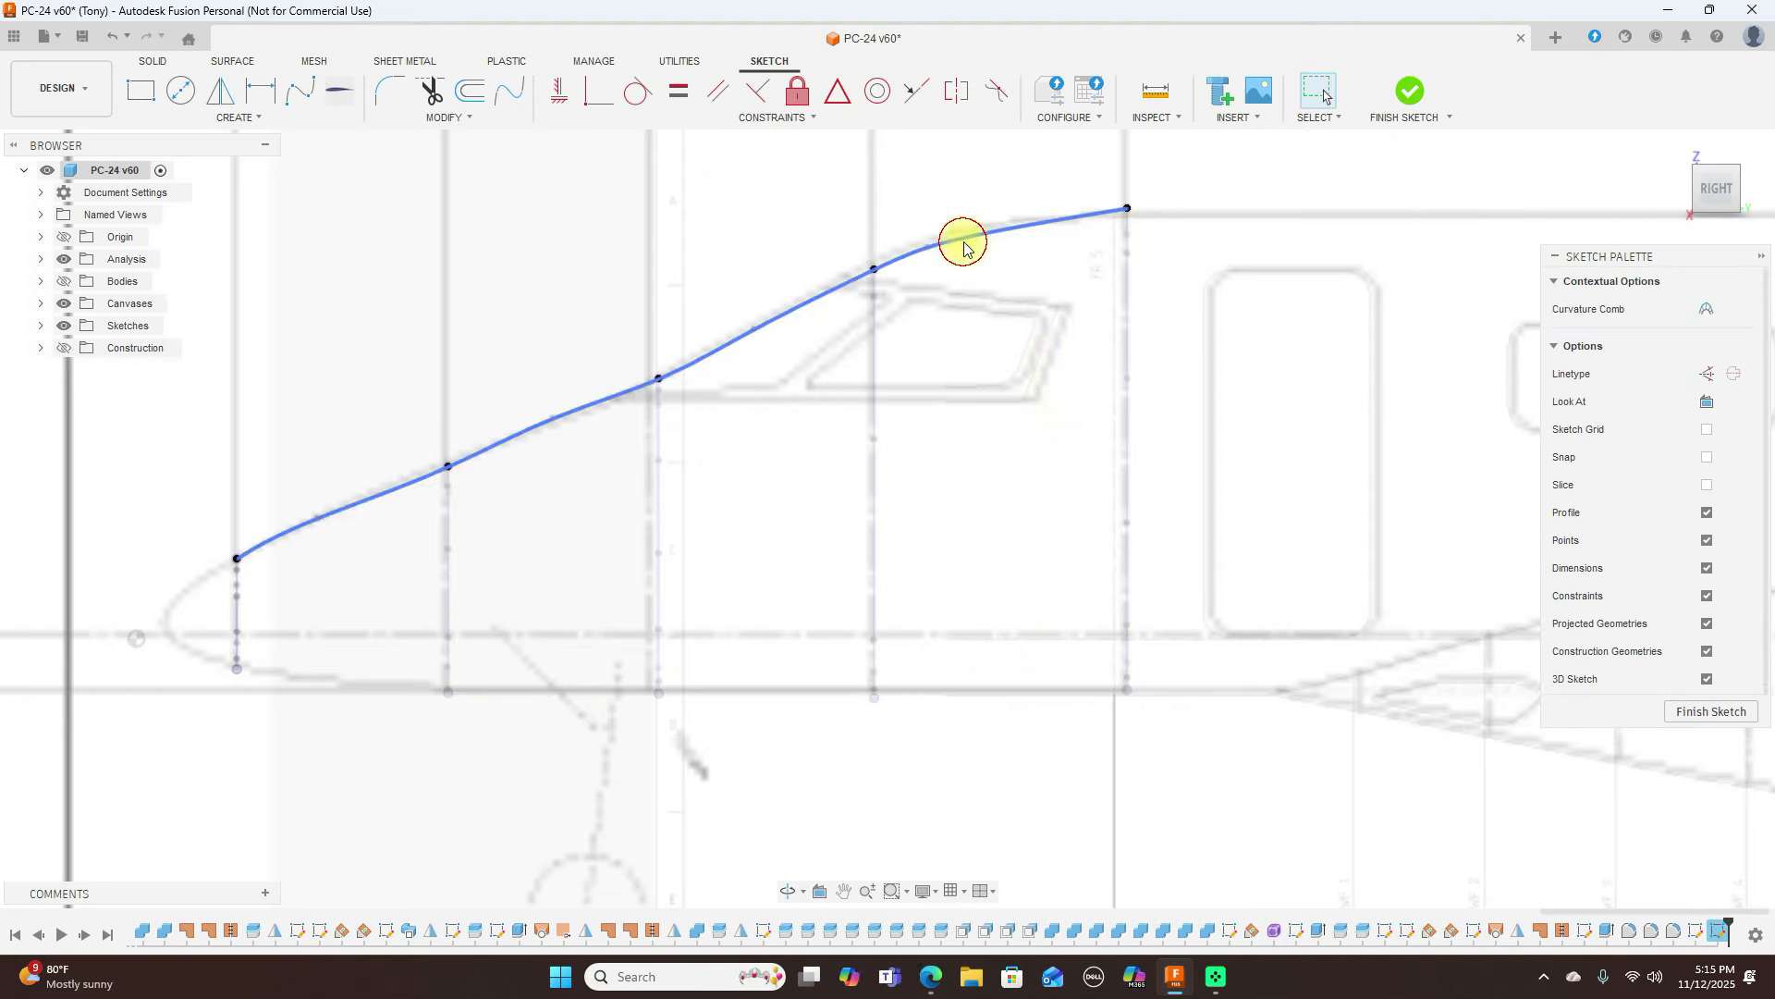
key(Delete)
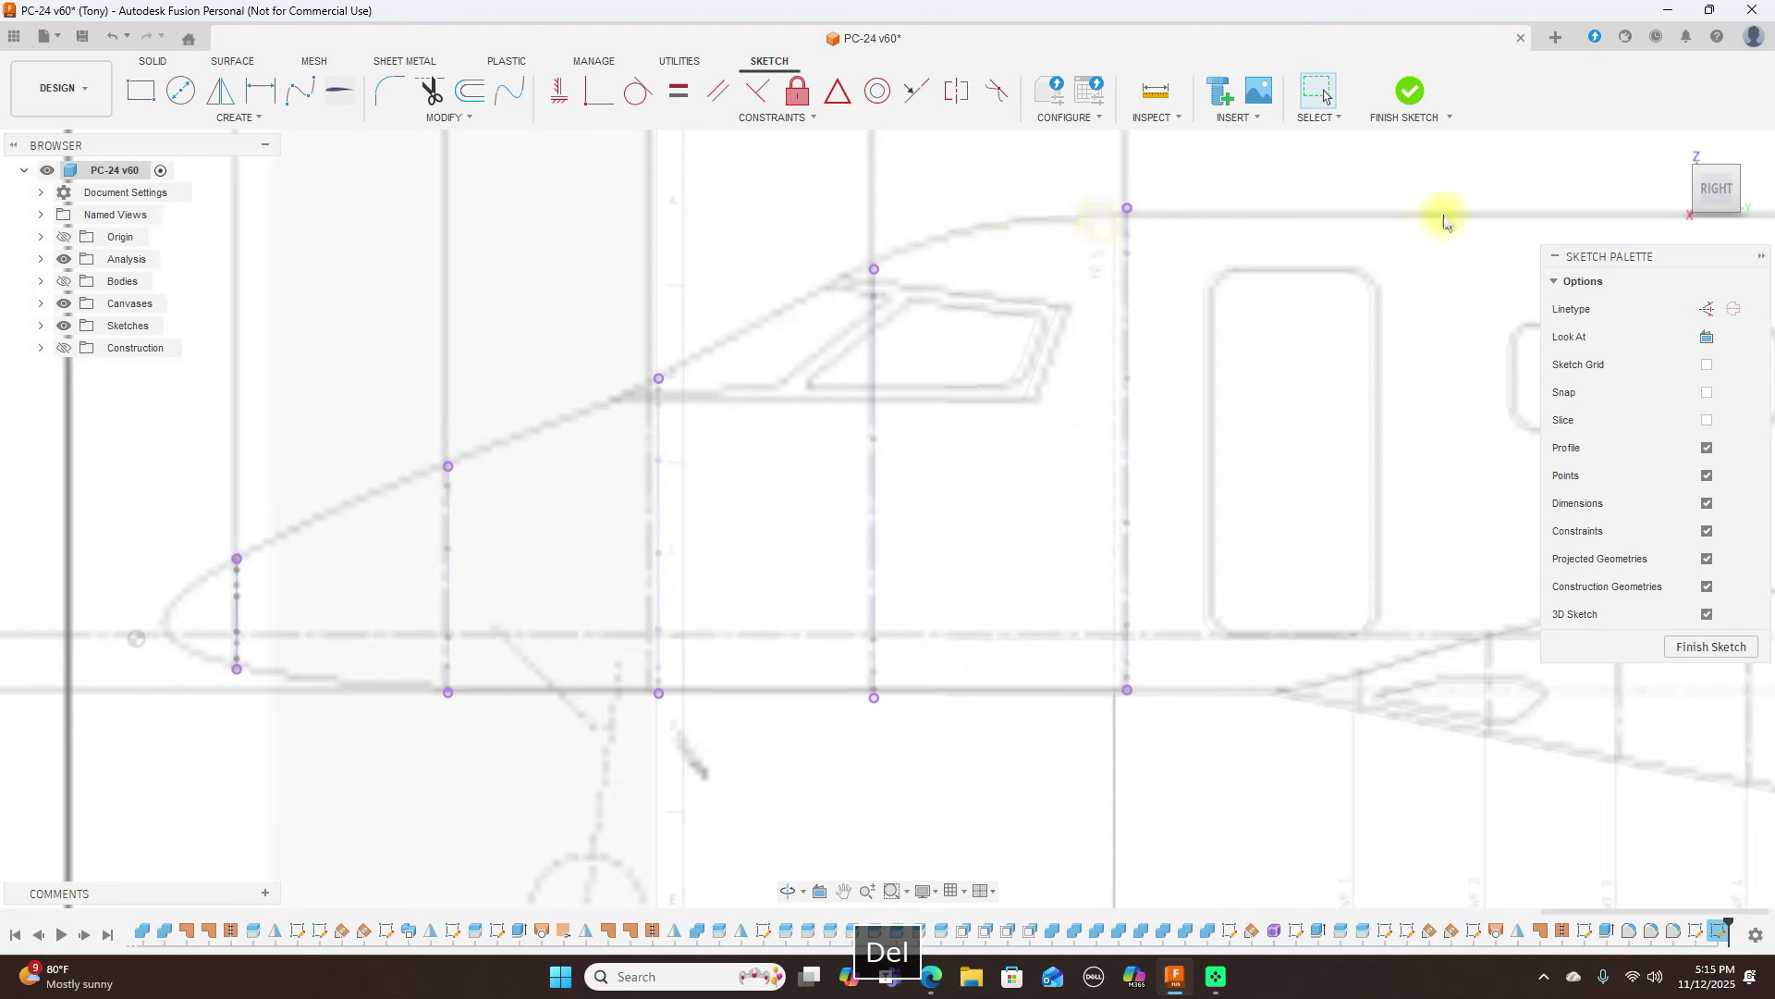
right_click(1320, 289)
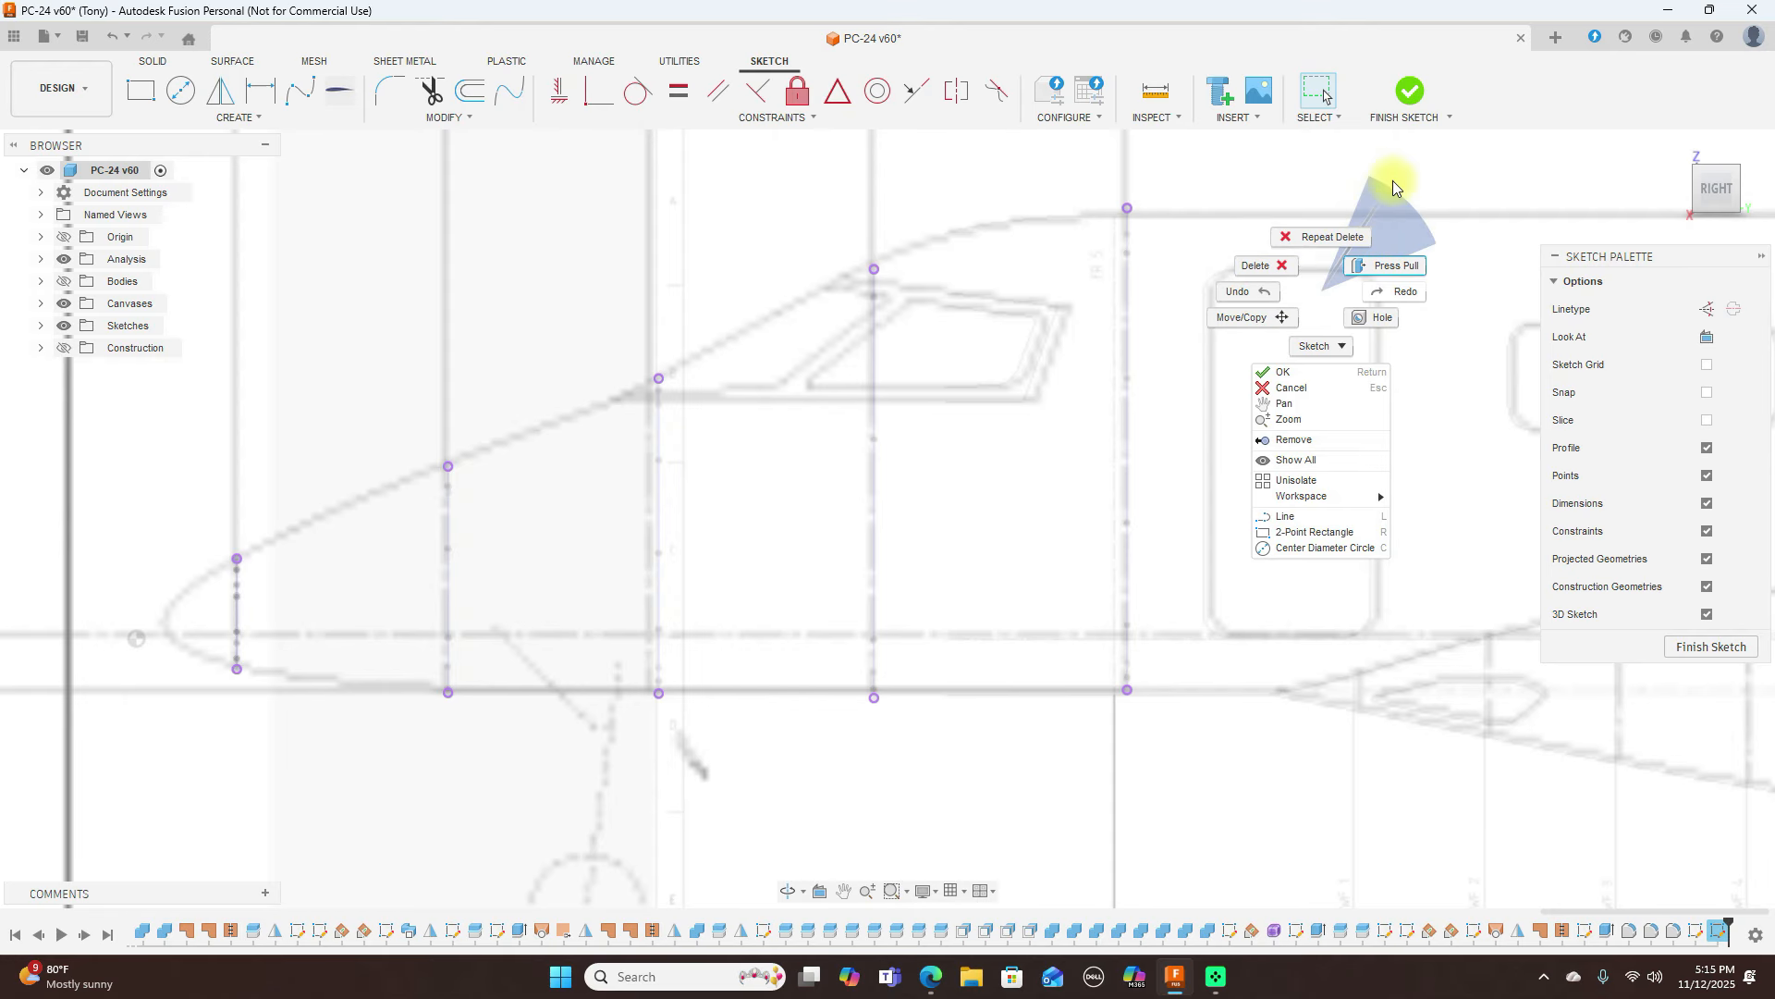
click(1409, 91)
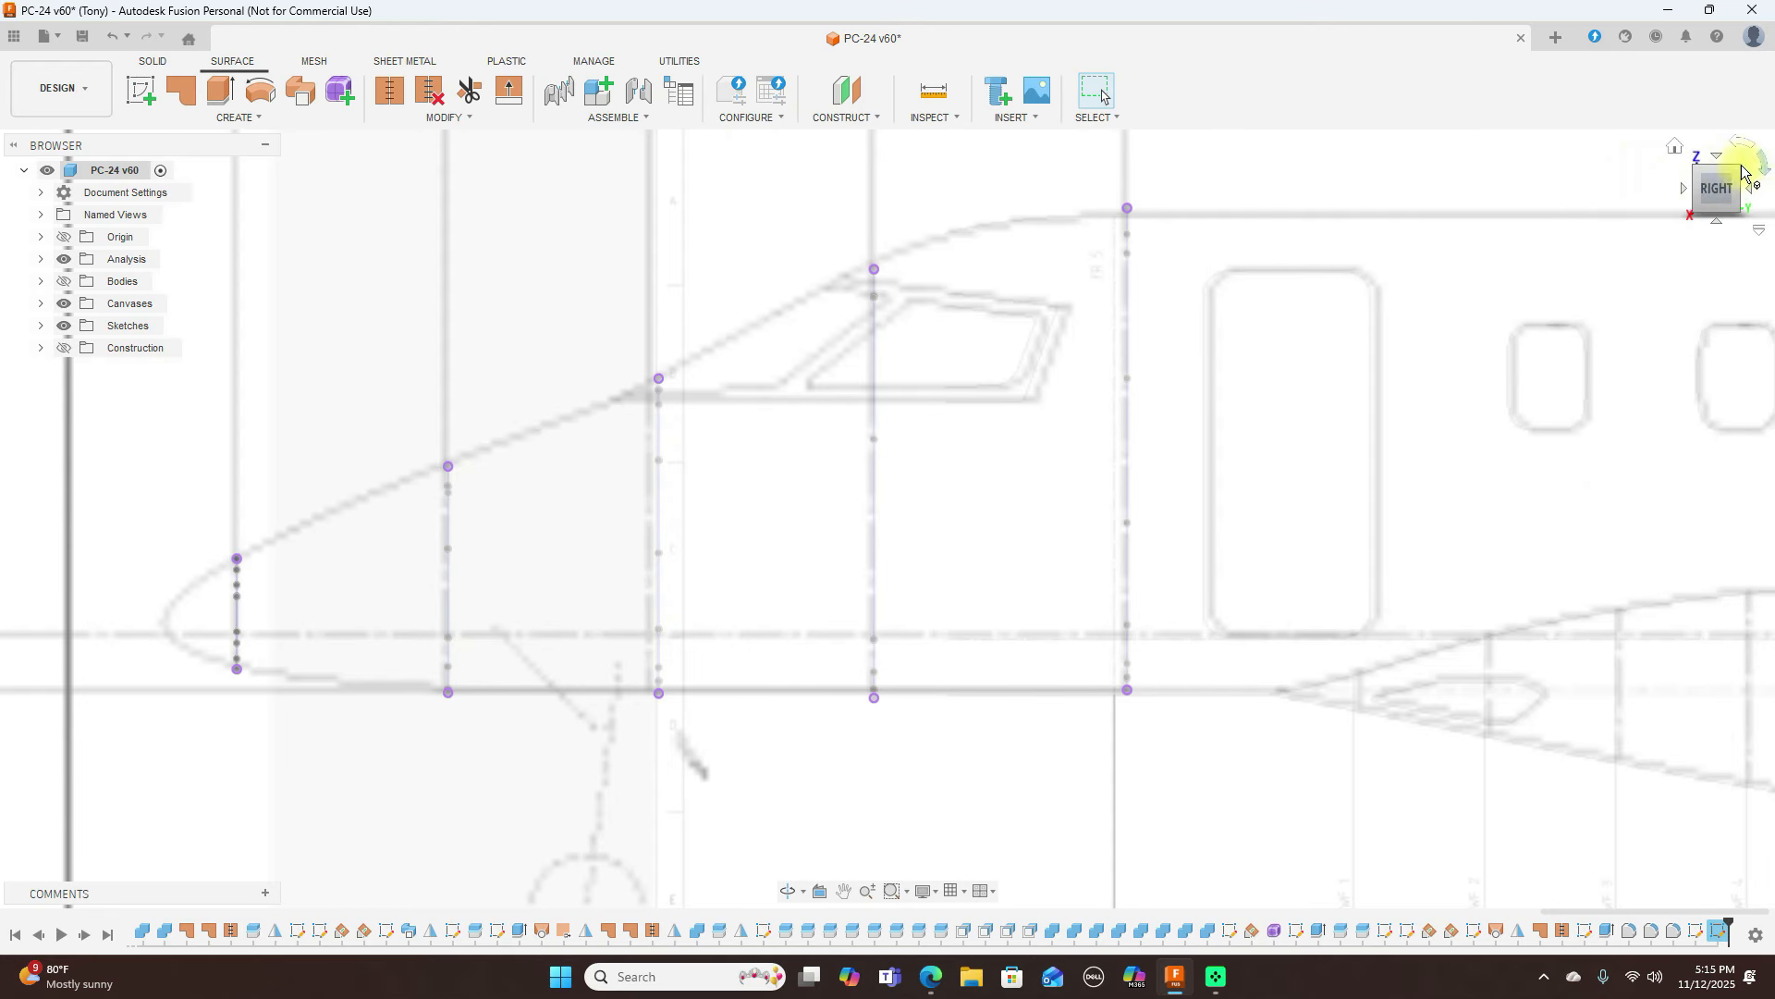
For a Move/Copy of sketch objects, select the outer and inner curves and upper construction line of the fourth cross-section from the nose
mouse_move(1711, 191)
mouse_down()
mouse_move(1767, 210)
mouse_move(9, 210)
mouse_move(611, 152)
mouse_up()
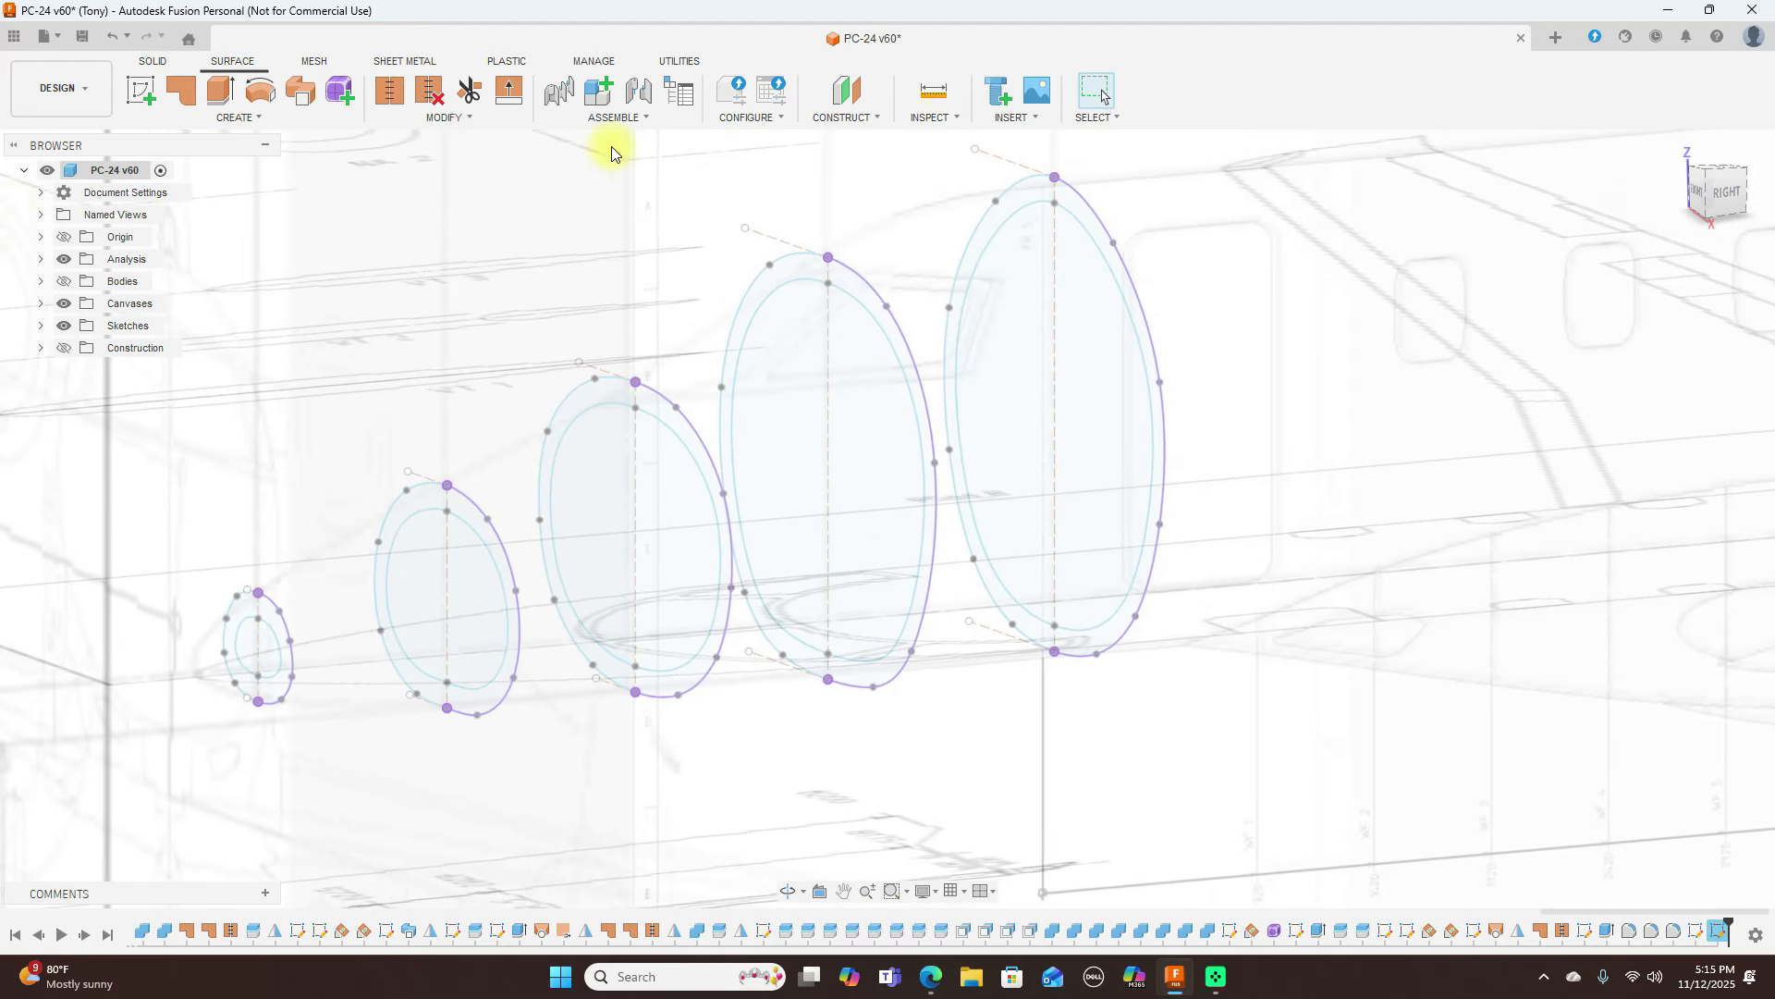
click(144, 63)
click(592, 90)
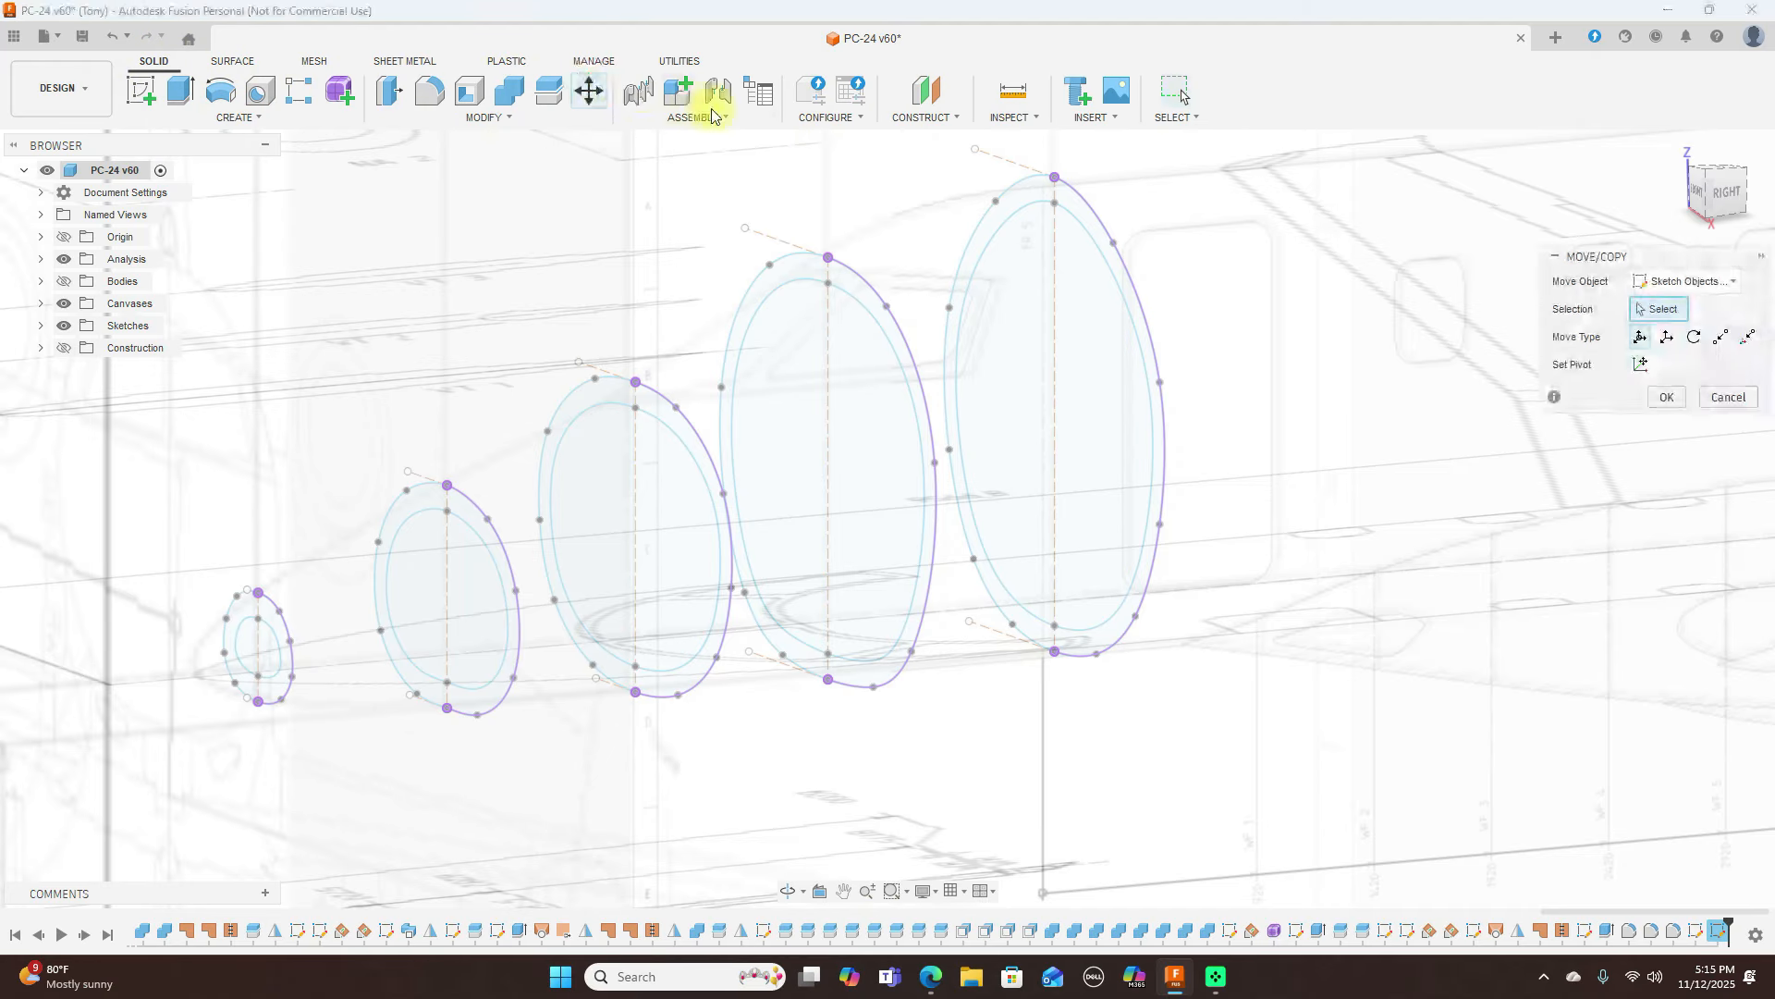
click(851, 270)
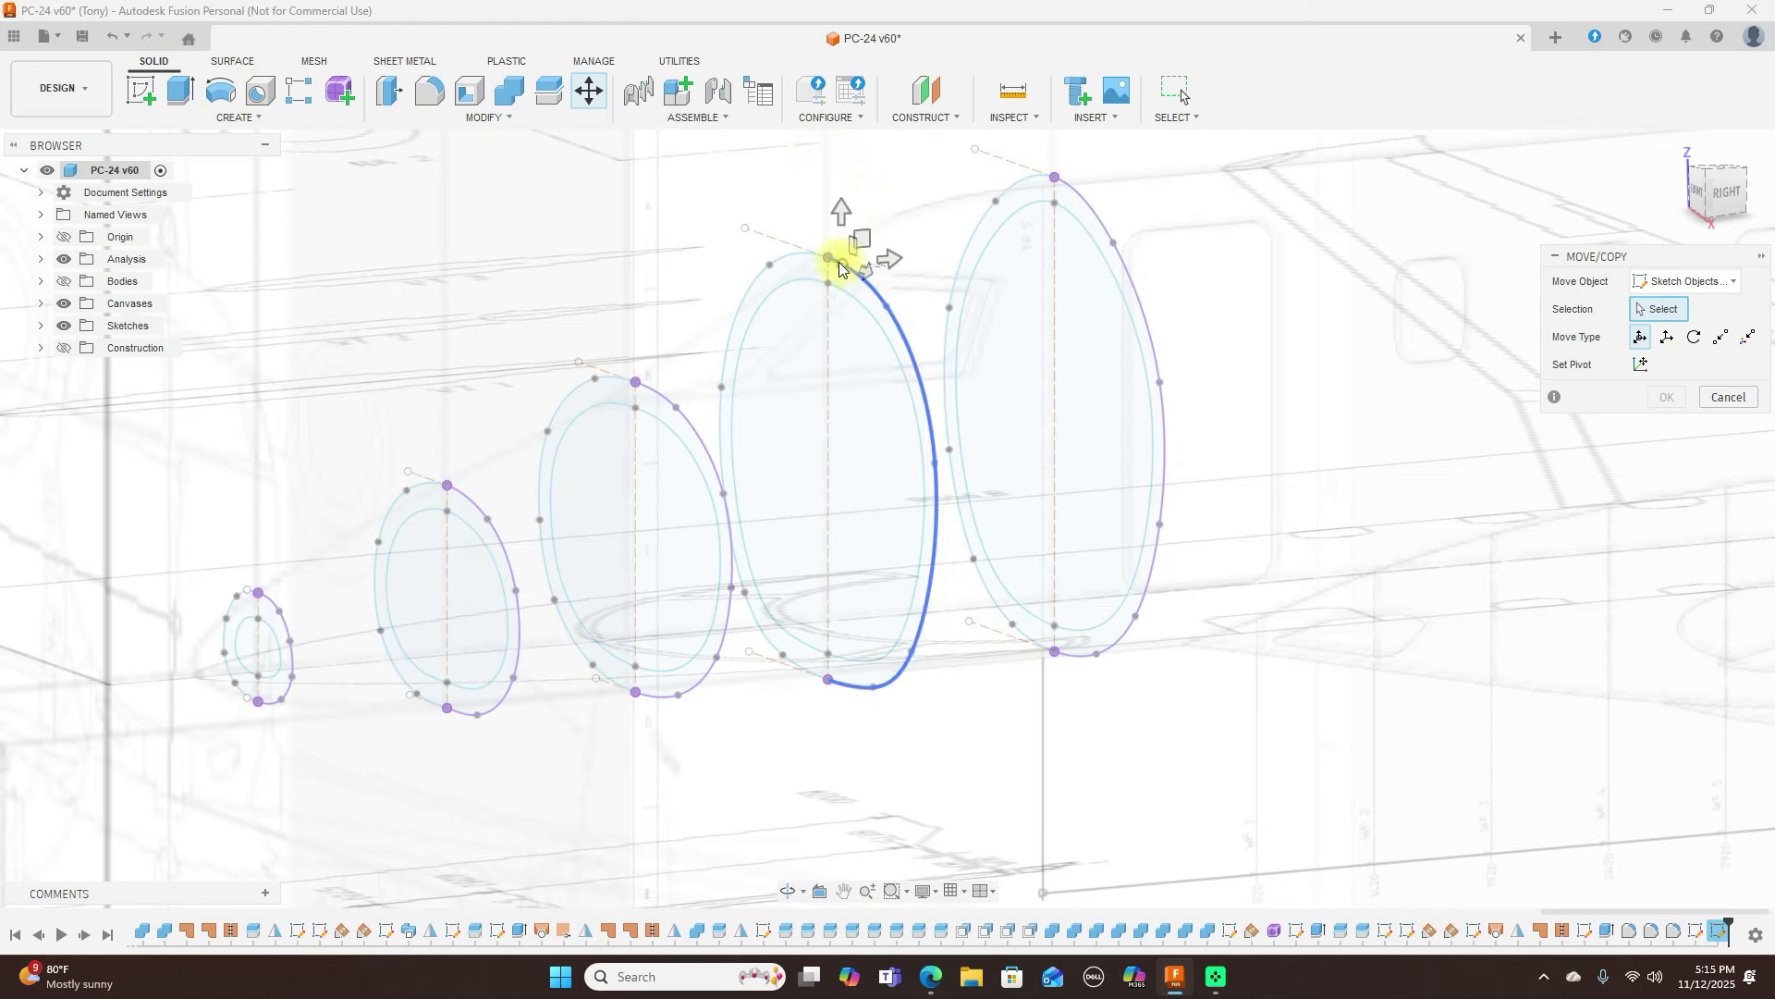
scroll(837, 267, up, 5)
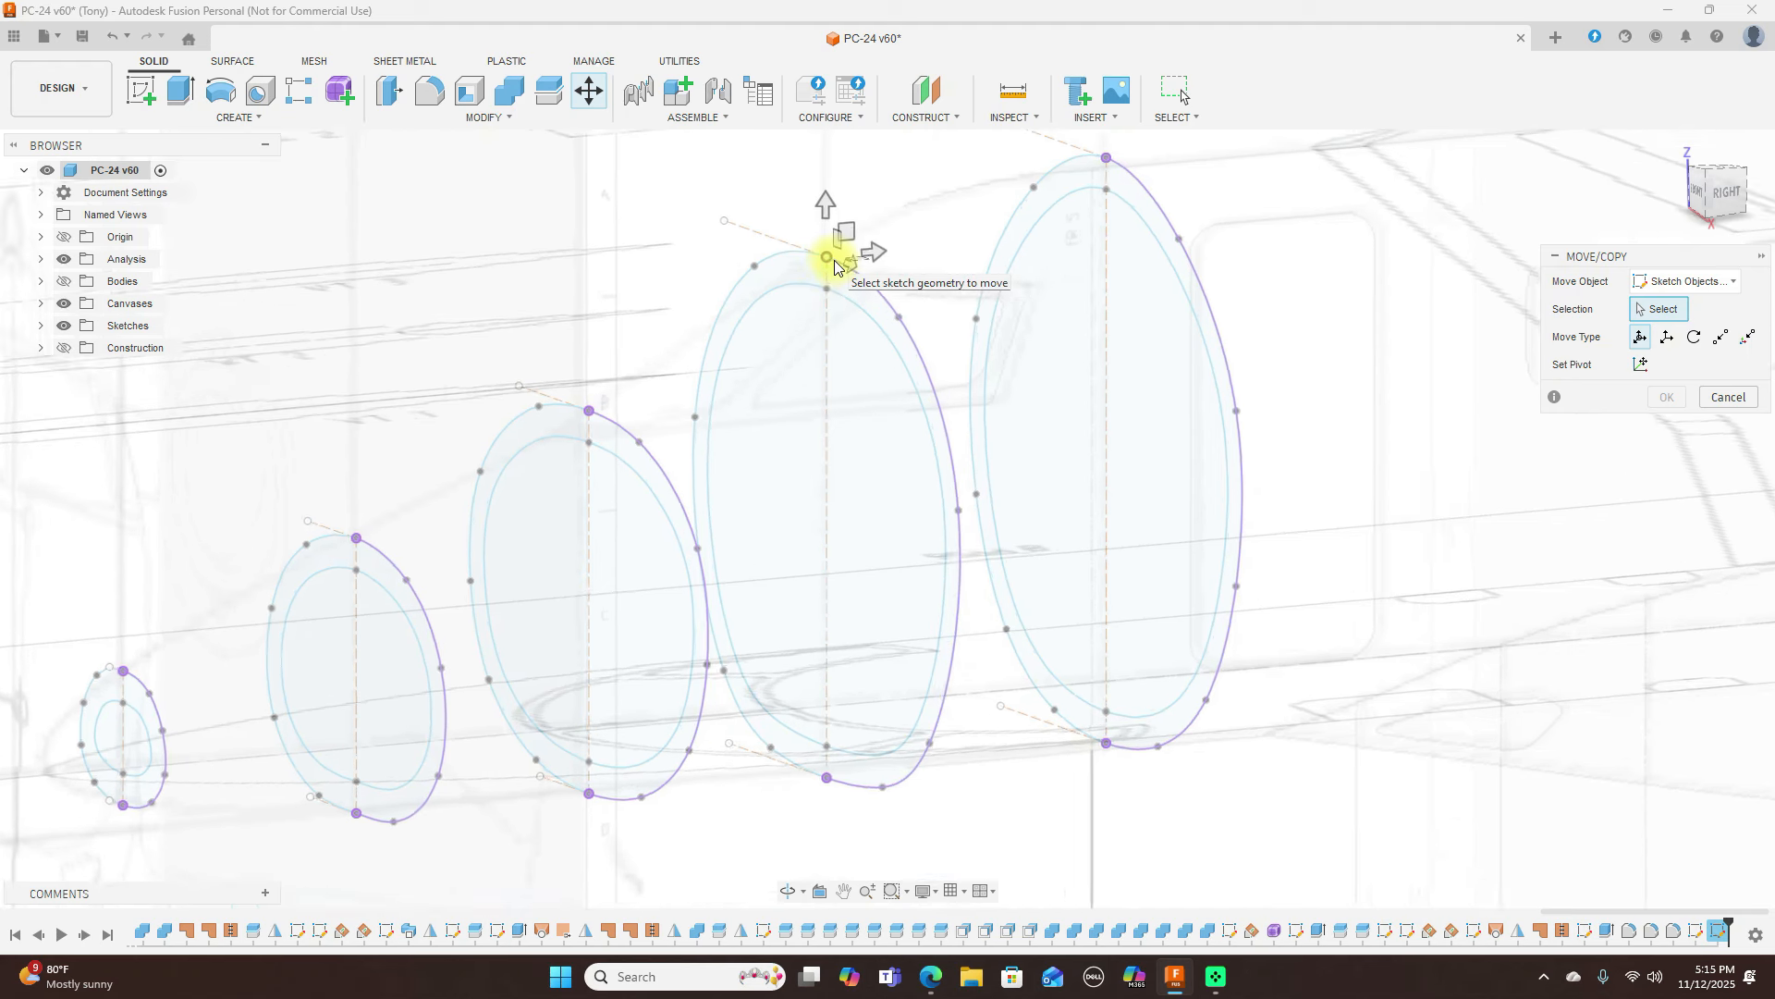
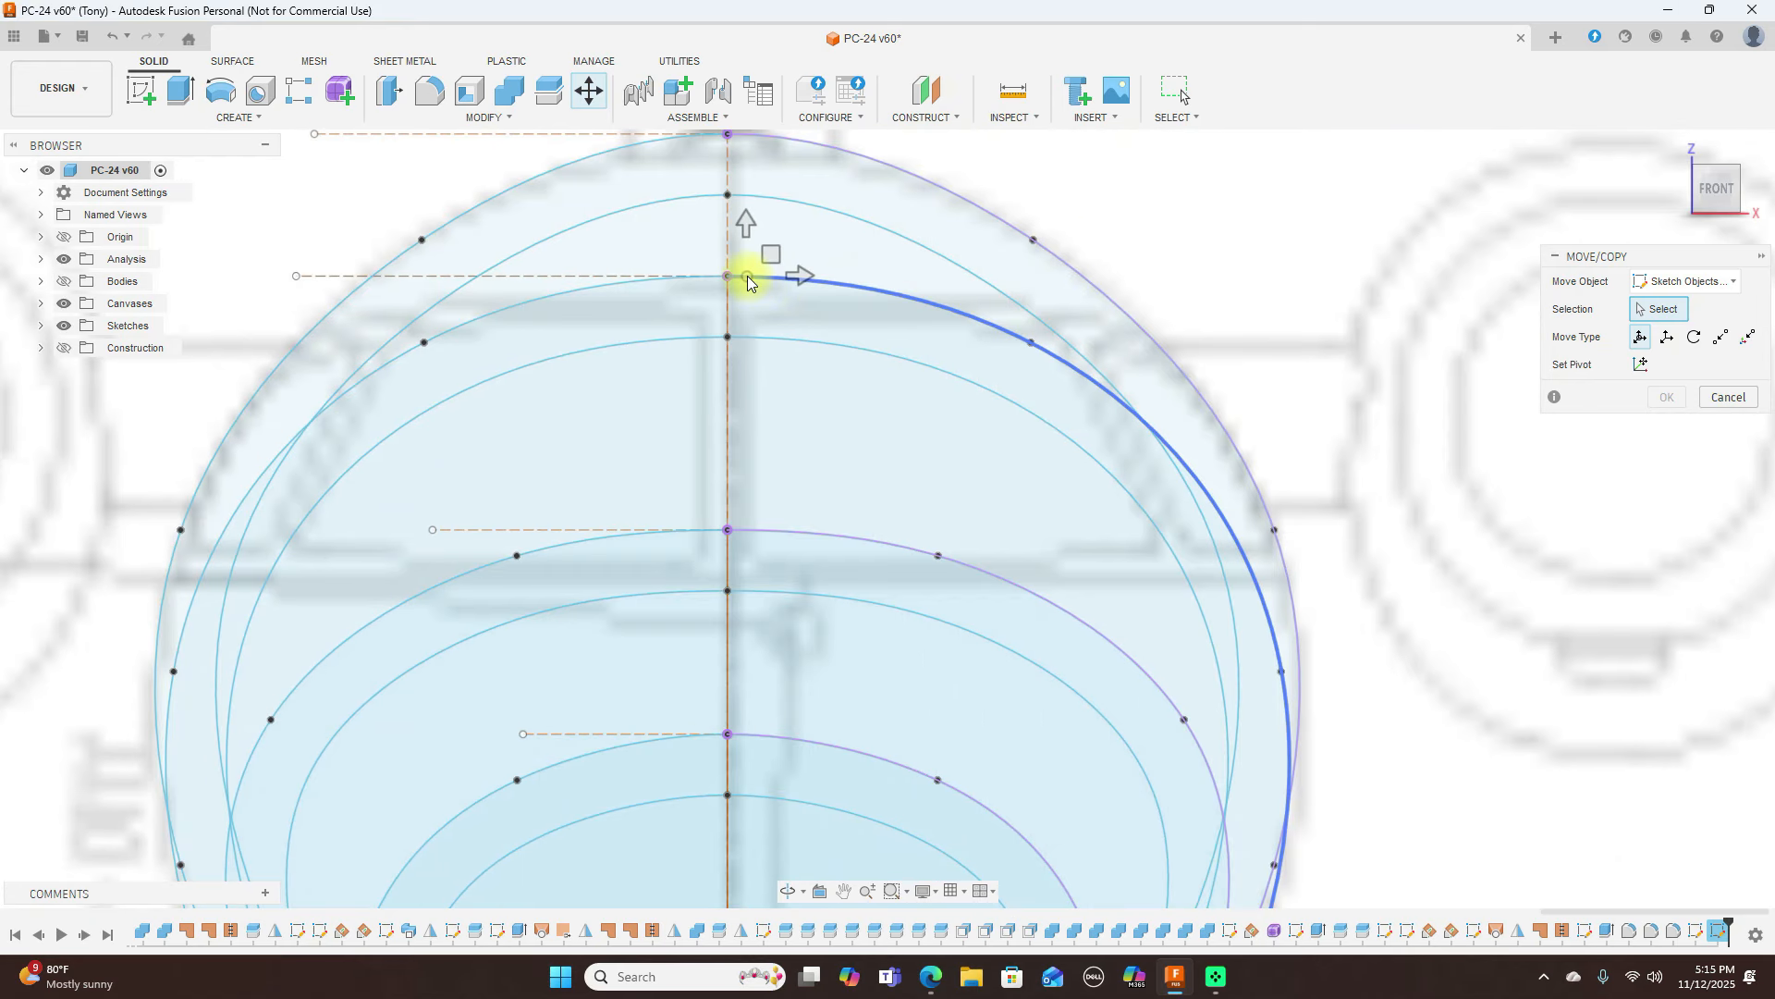
click(736, 275)
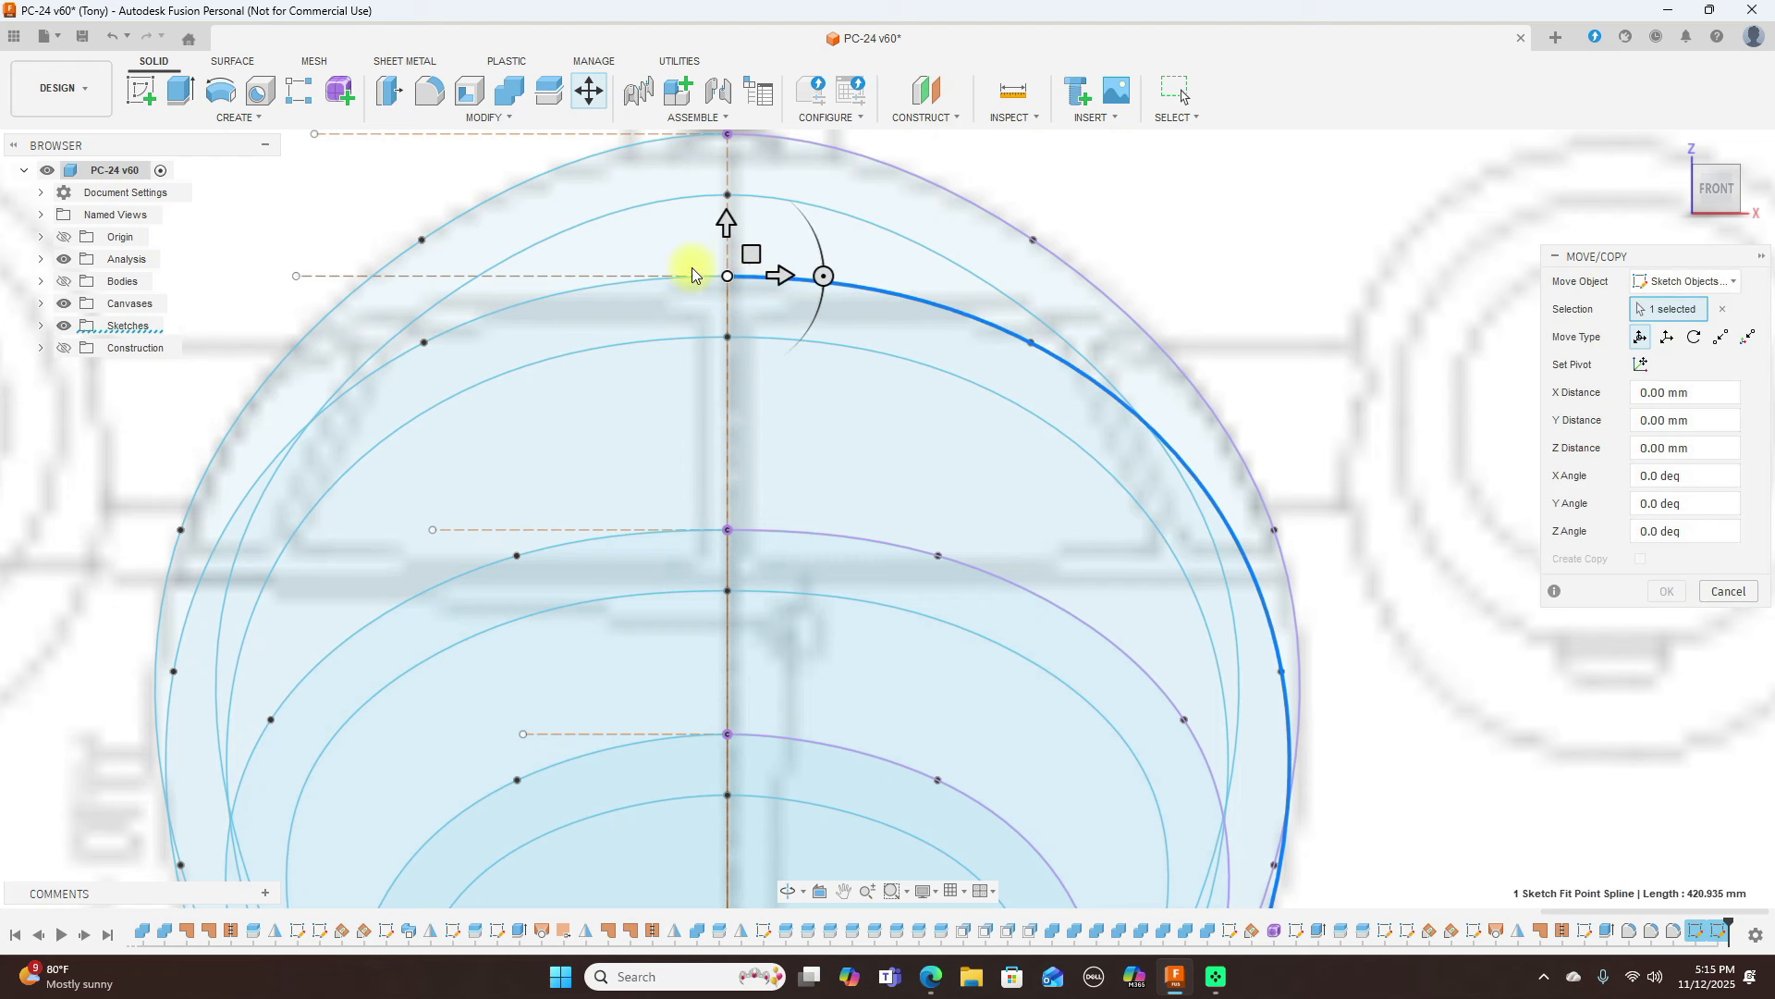
click(642, 276)
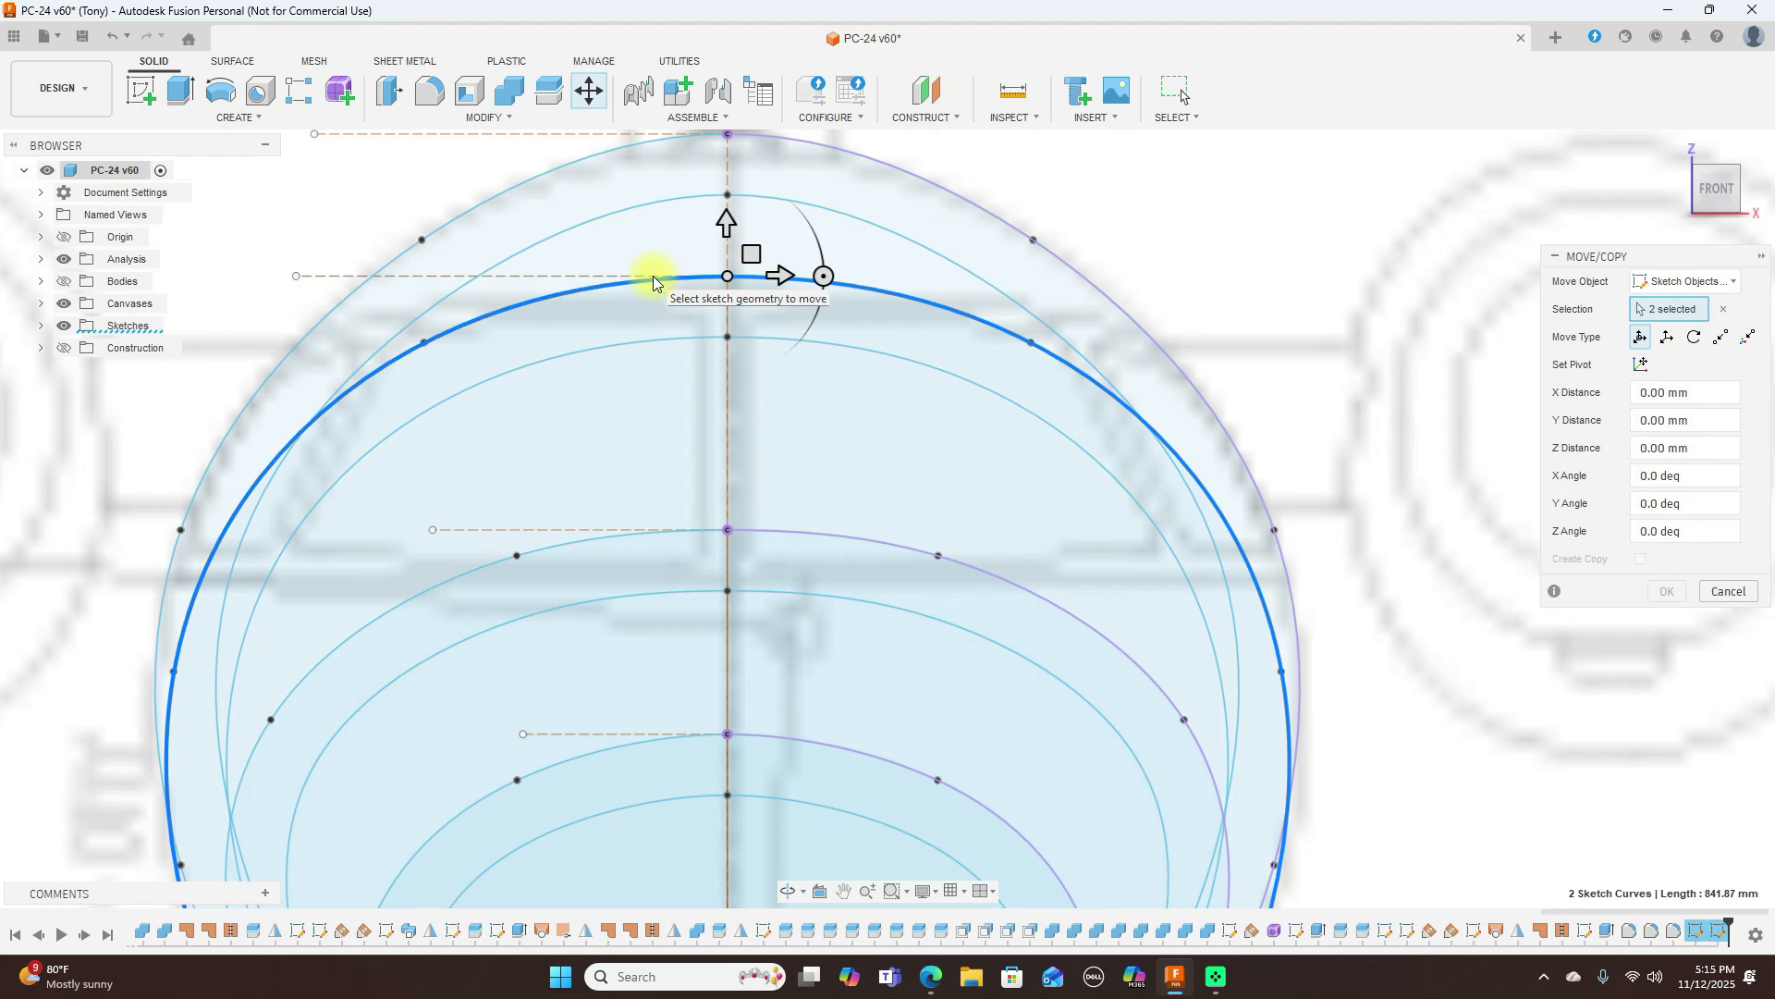
click(636, 273)
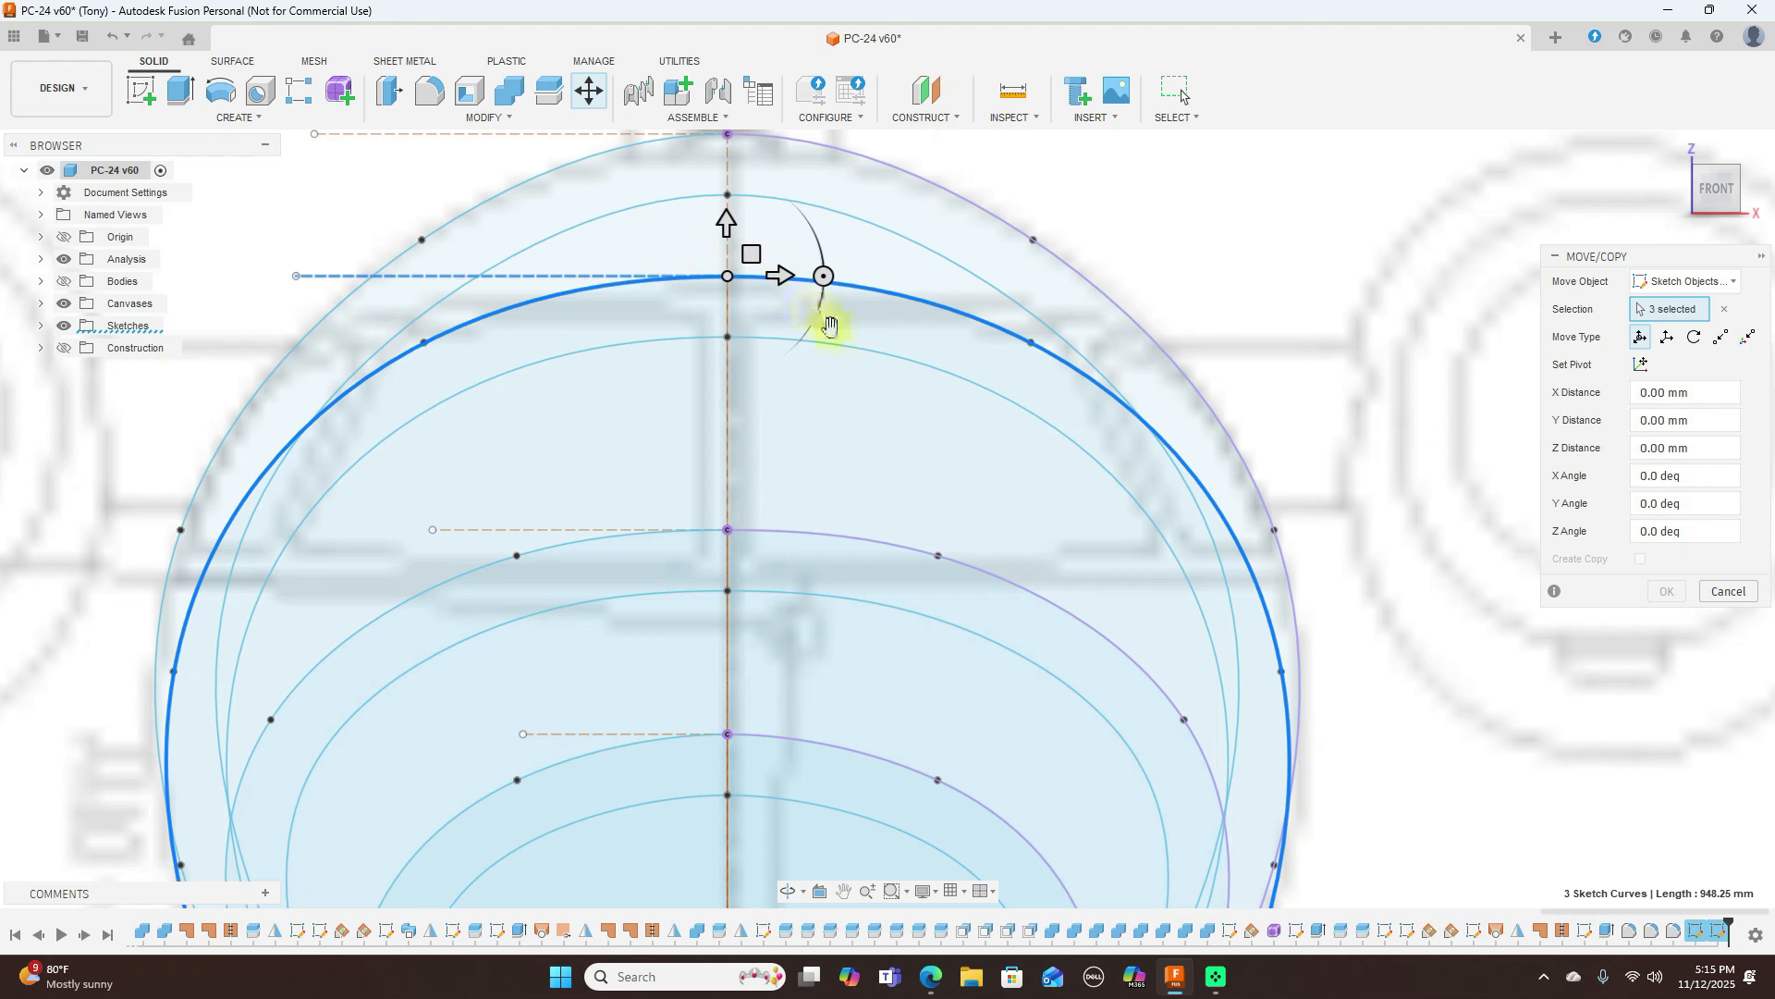
click(838, 347)
click(677, 340)
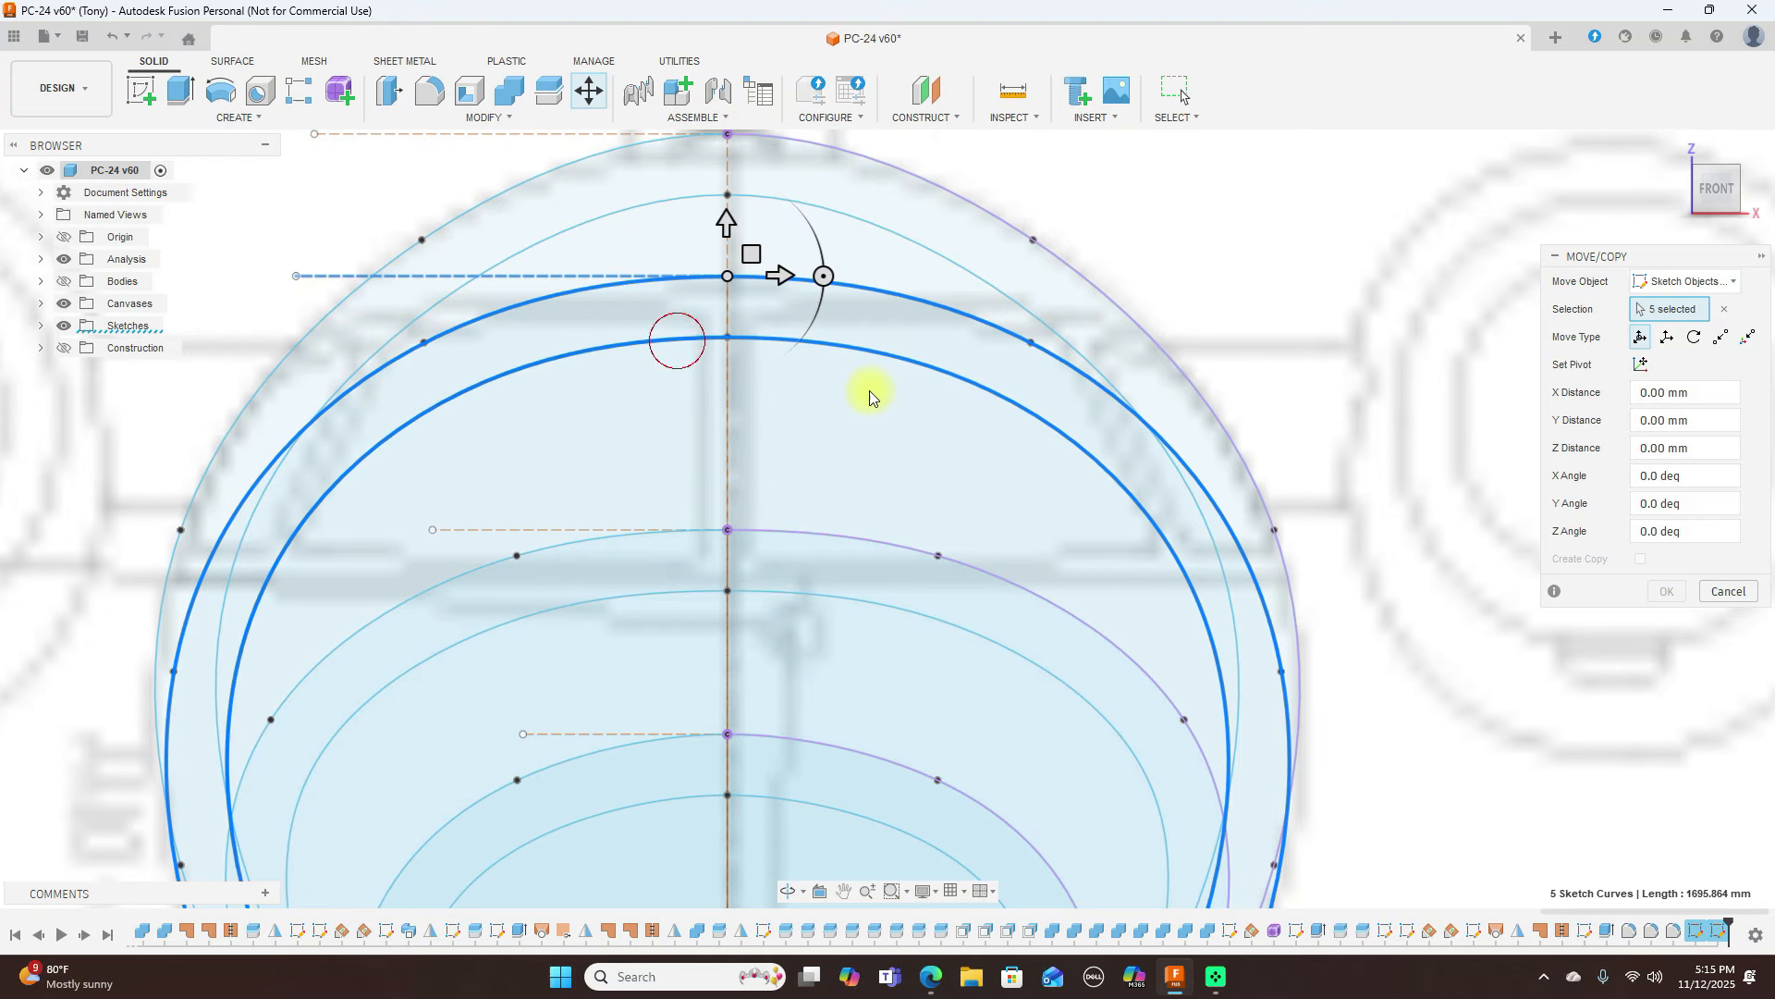
Add the fourth cross-section's lower construction line and vertical centerline to the selection, and move the whole section up 2.424 mm
scroll(874, 387, down, 2)
scroll(885, 379, down, 2)
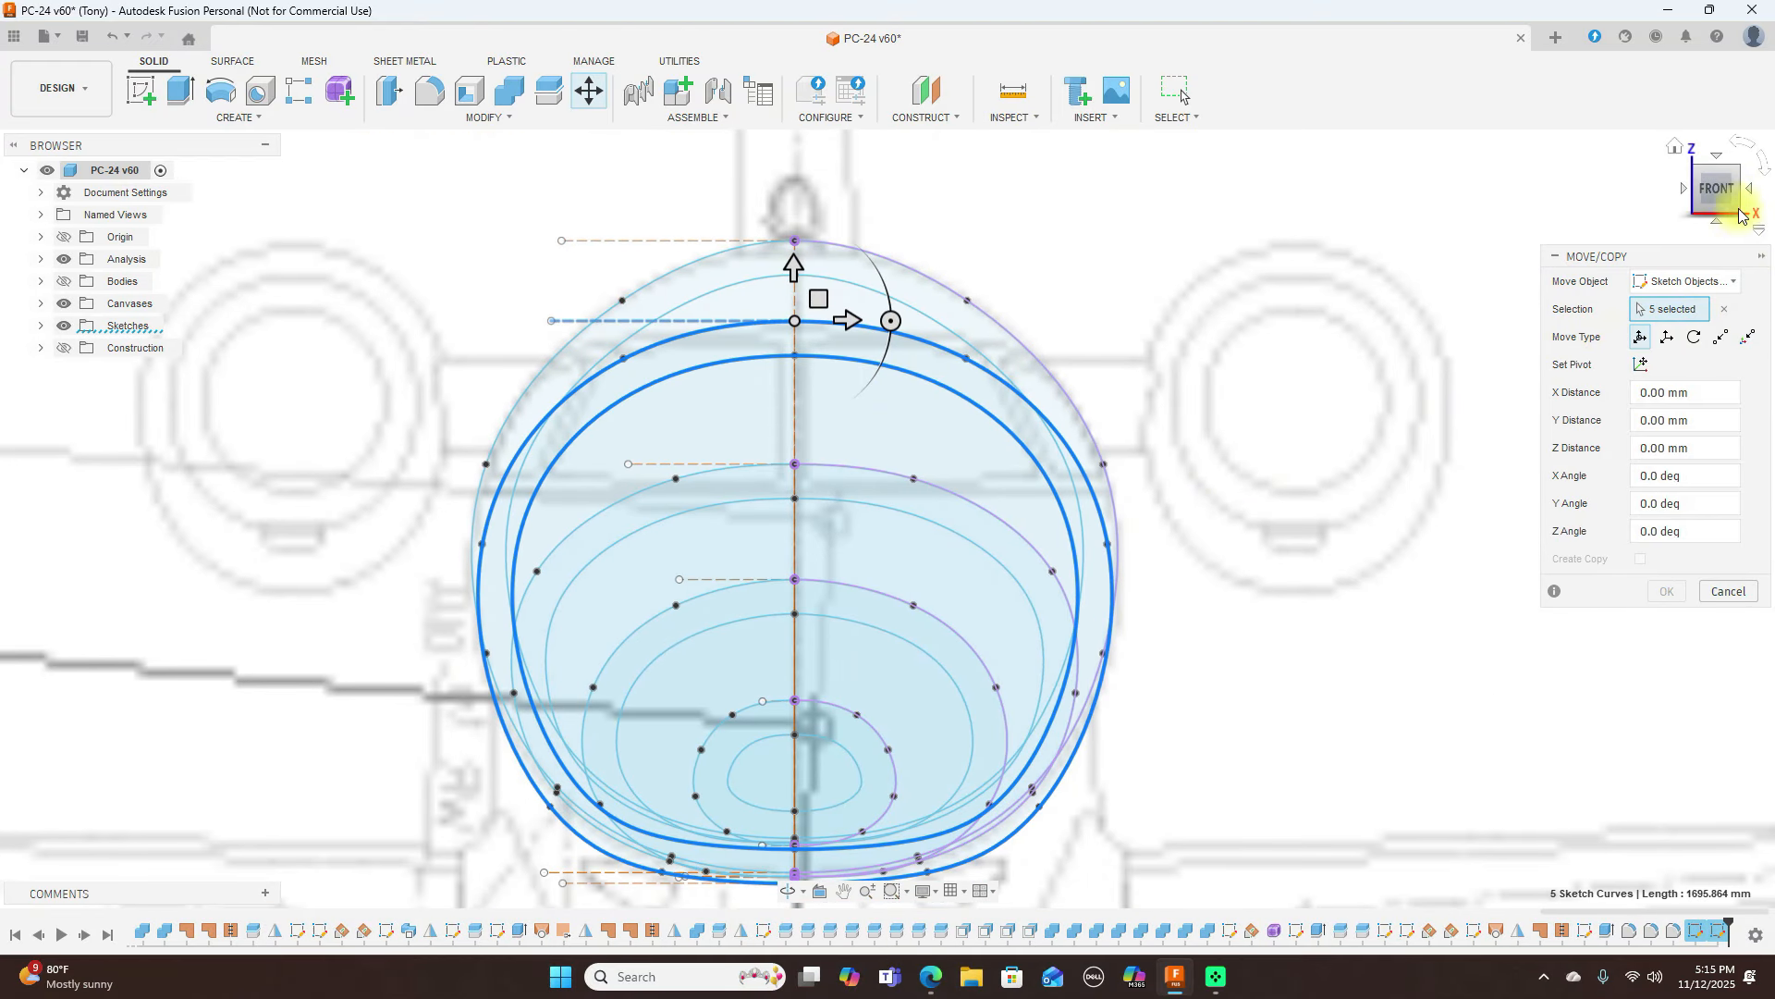
drag(1739, 202, 1558, 199)
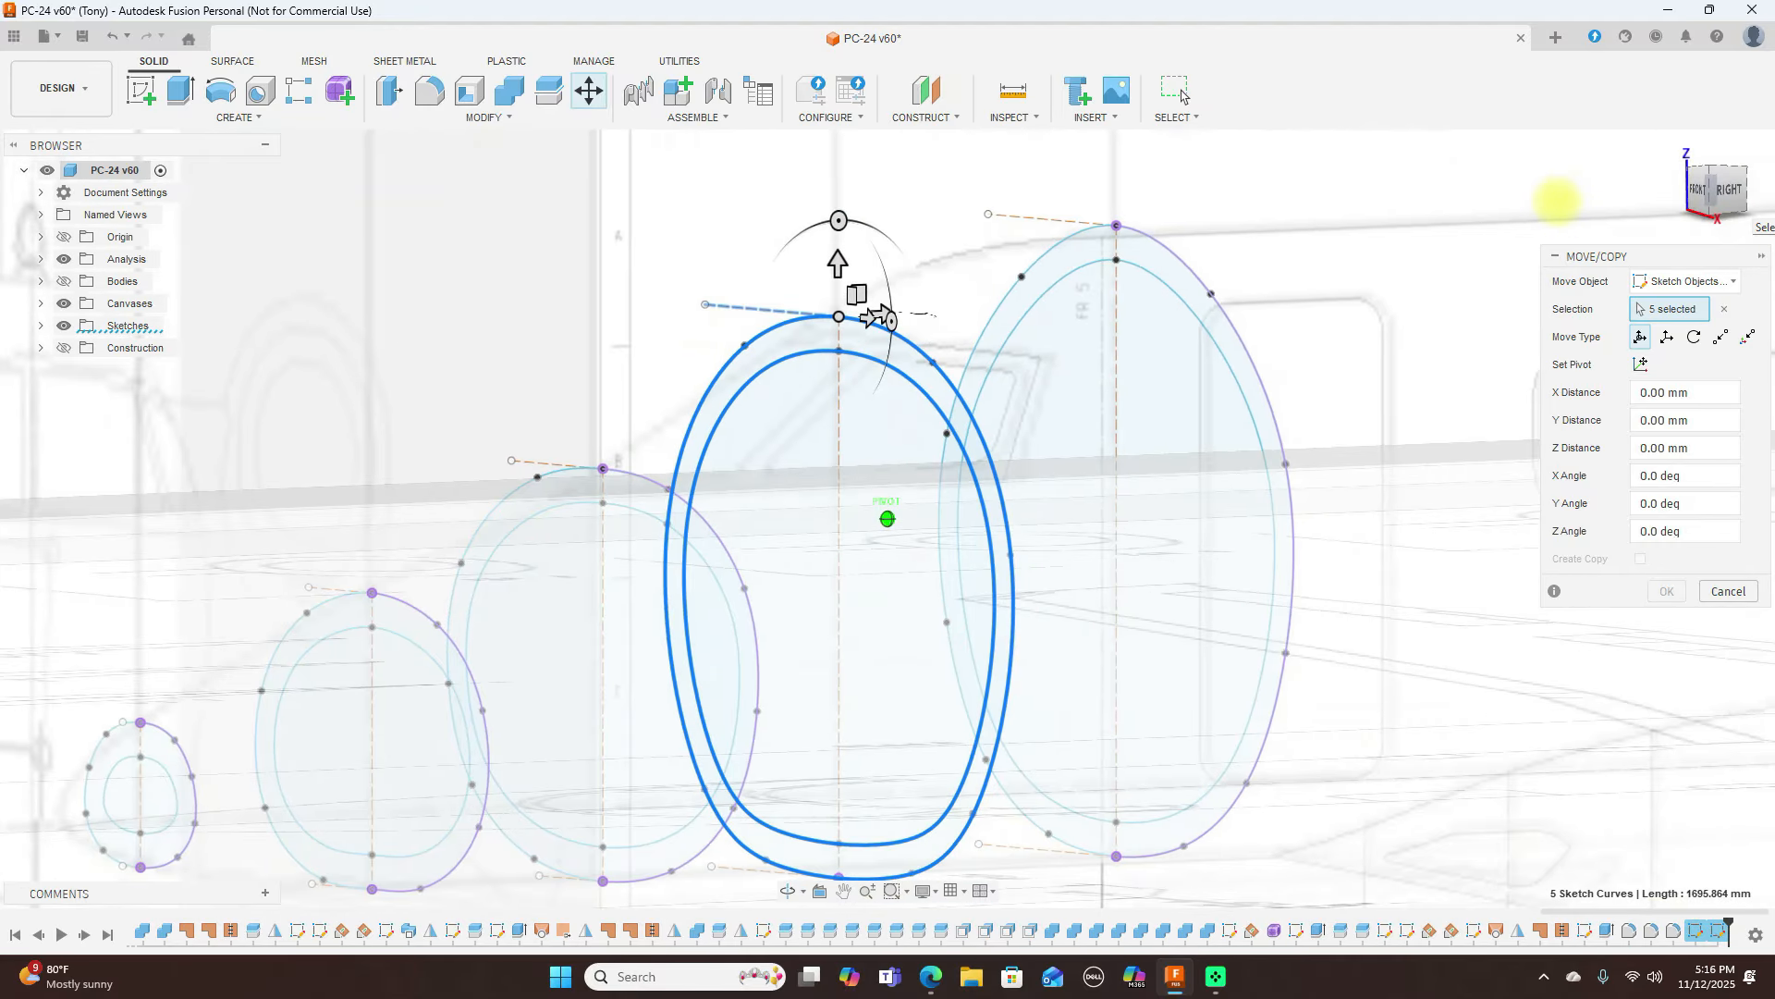
click(736, 867)
click(837, 662)
click(1696, 191)
click(820, 297)
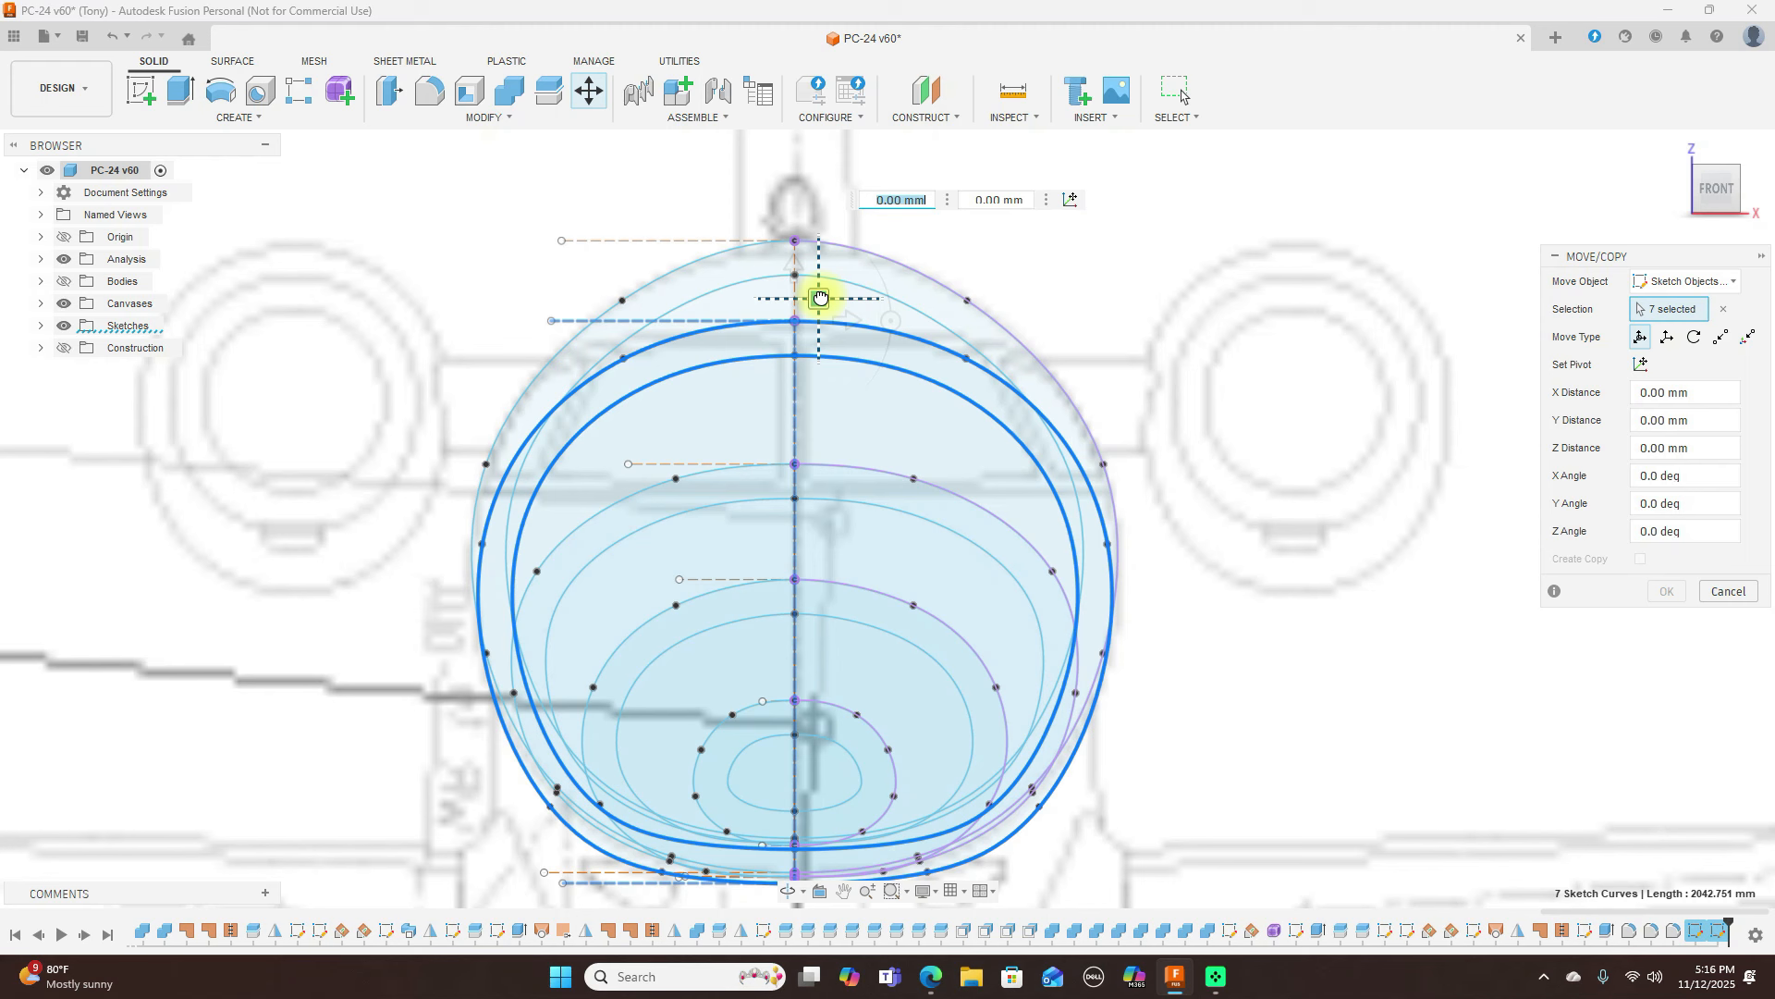
drag(819, 297, 821, 293)
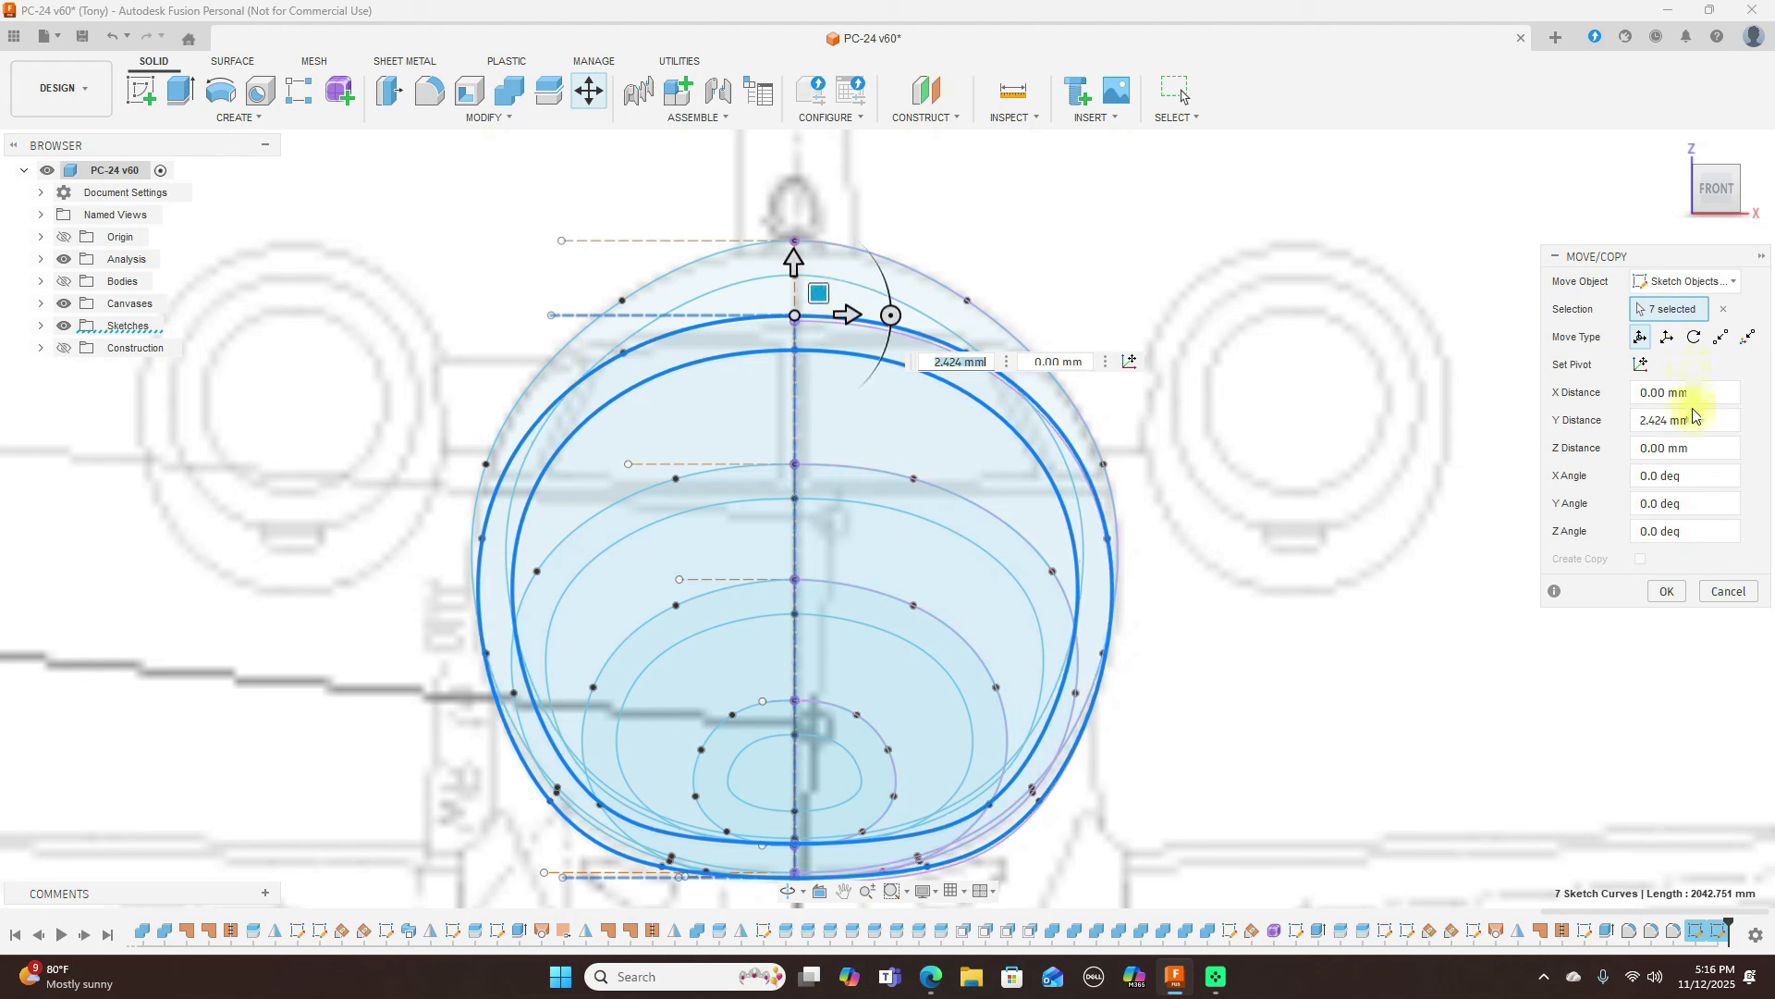
click(1679, 591)
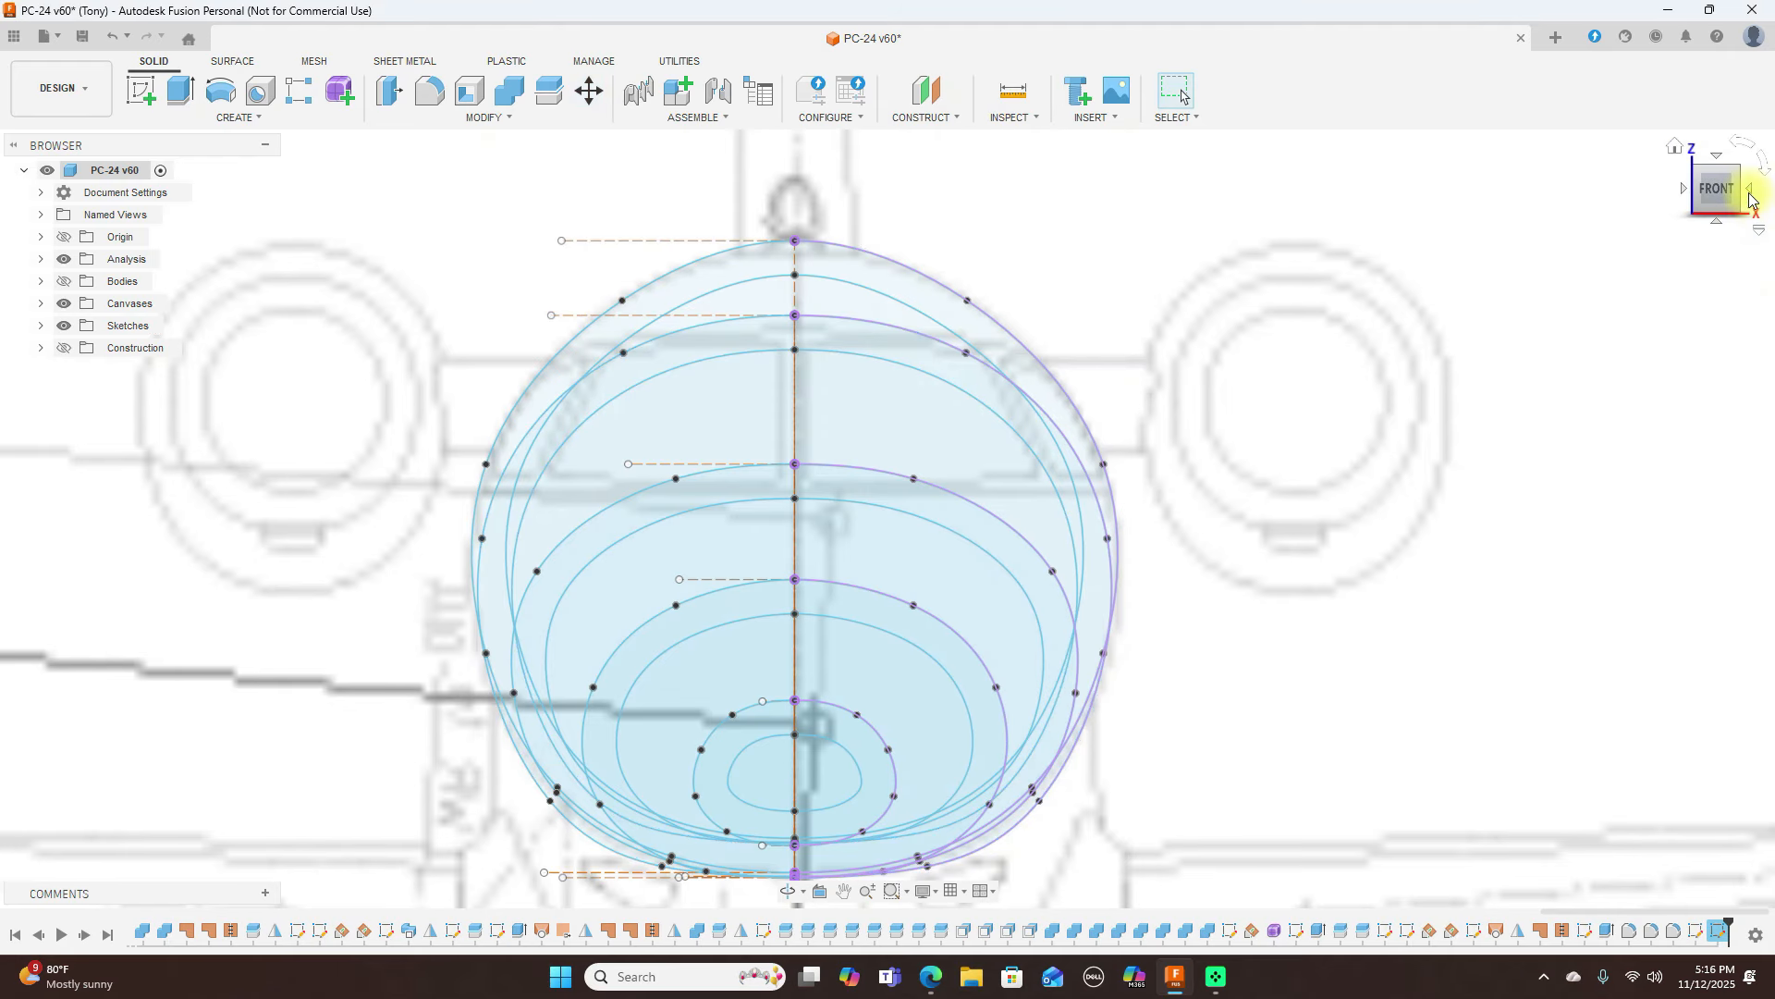
Create a new sketch on the vertical YZ origin plane, facing the fuselage side view
click(1748, 189)
scroll(1220, 383, down, 3)
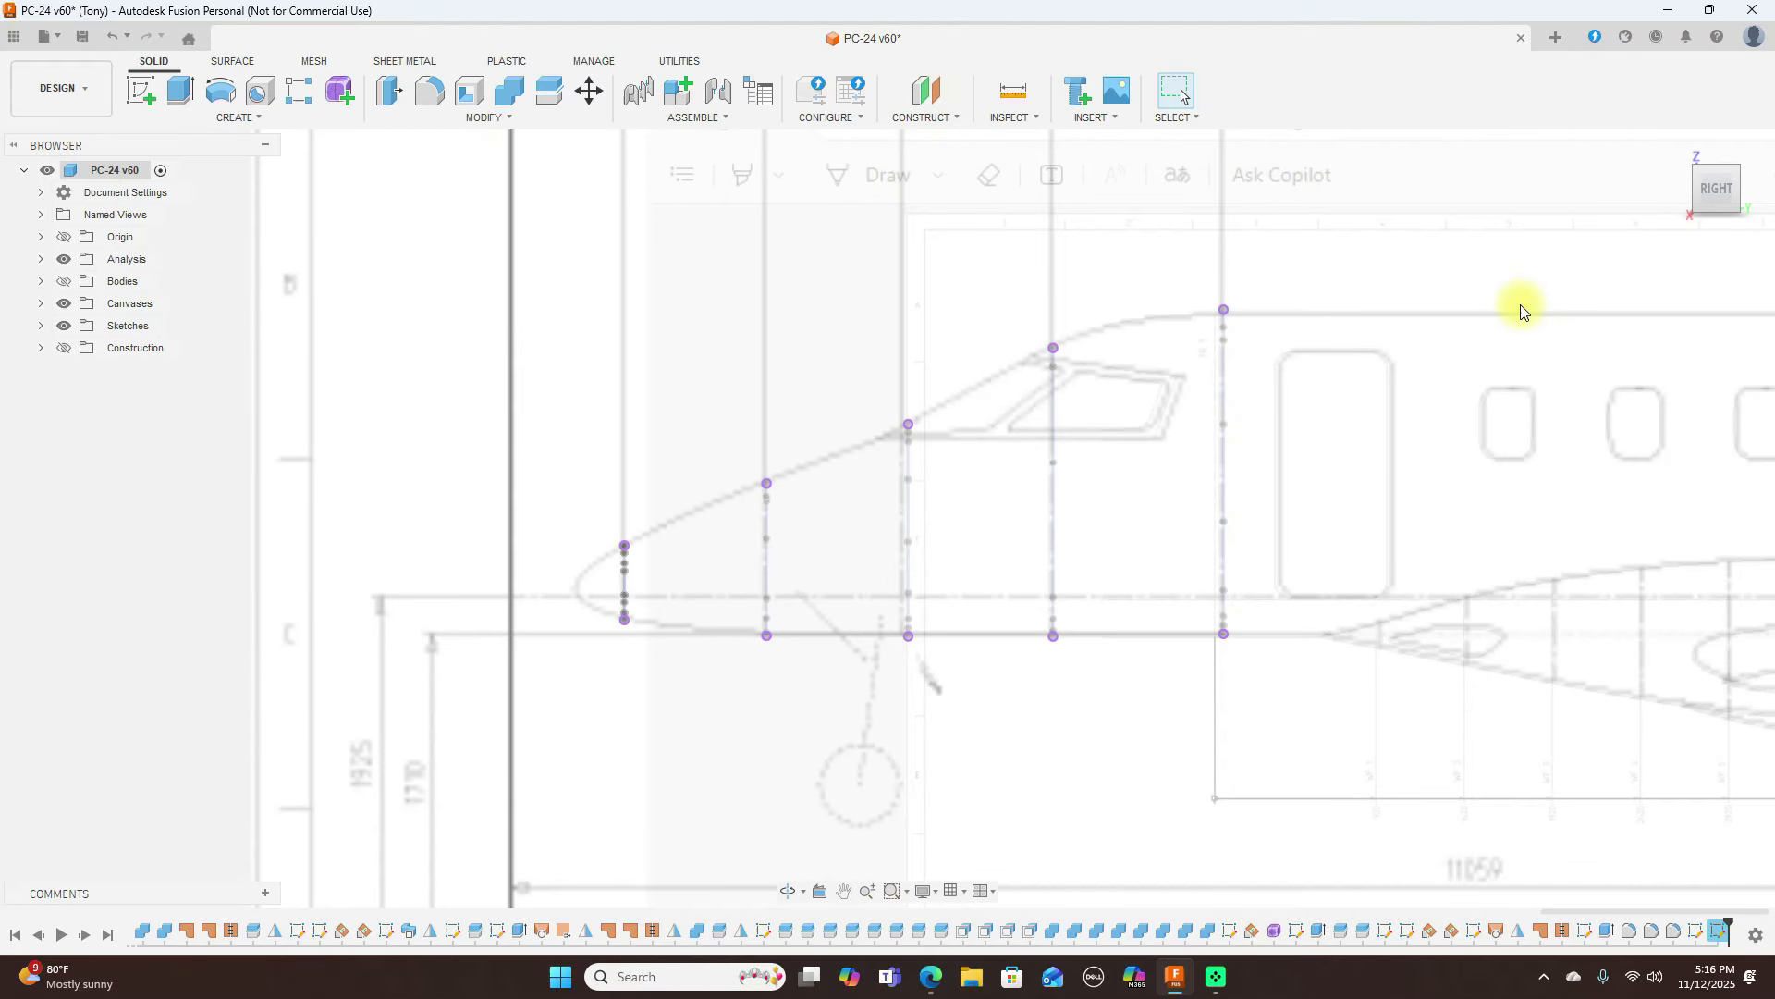
mouse_move(1697, 191)
mouse_down()
mouse_move(1764, 229)
mouse_move(32, 246)
mouse_move(1770, 235)
mouse_move(1702, 184)
mouse_up()
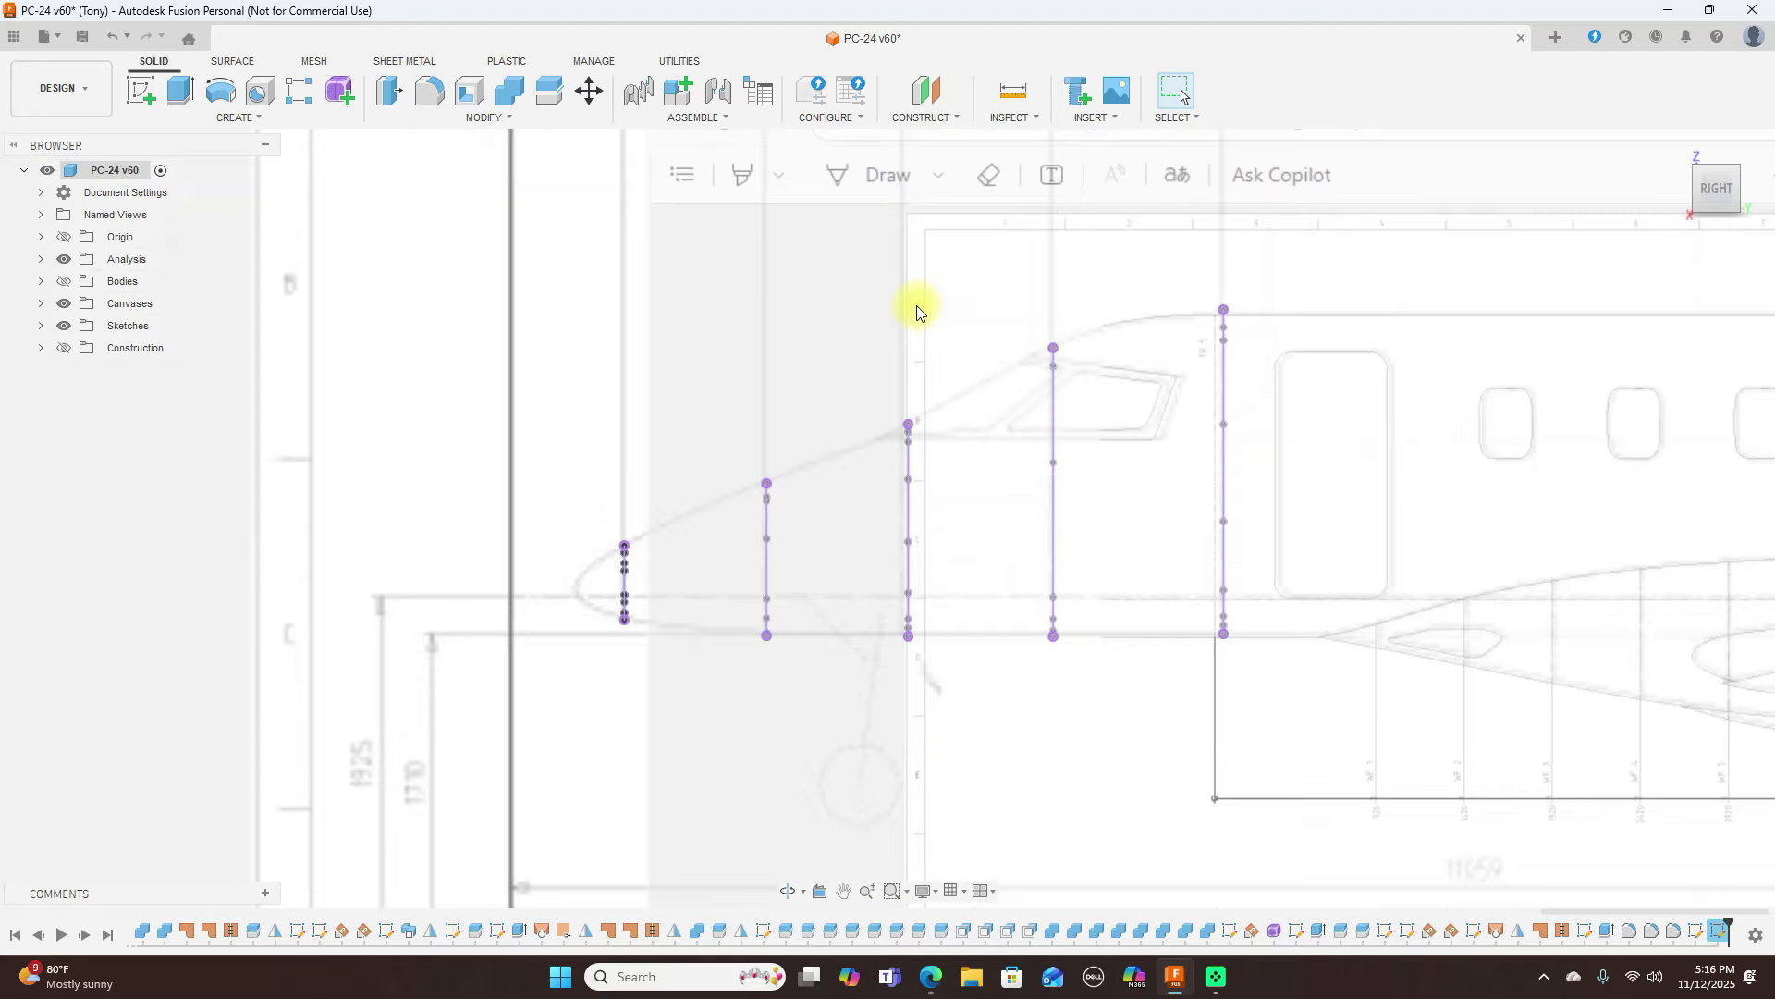
click(145, 93)
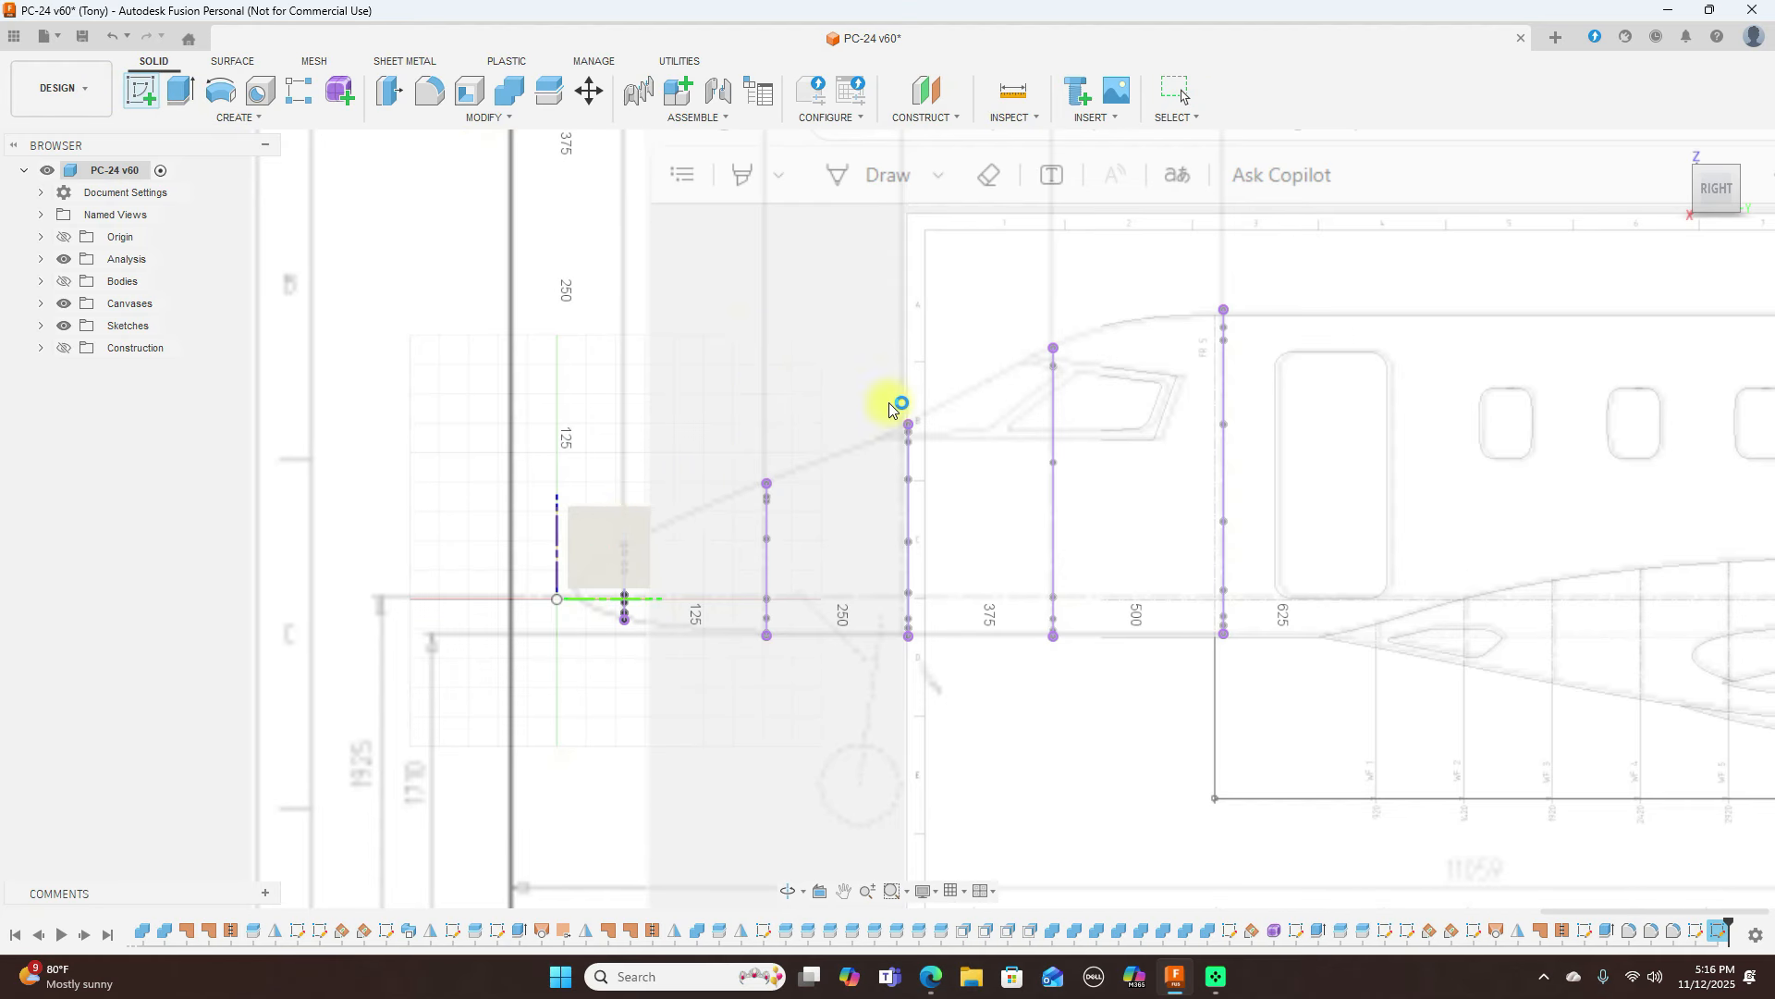
click(882, 415)
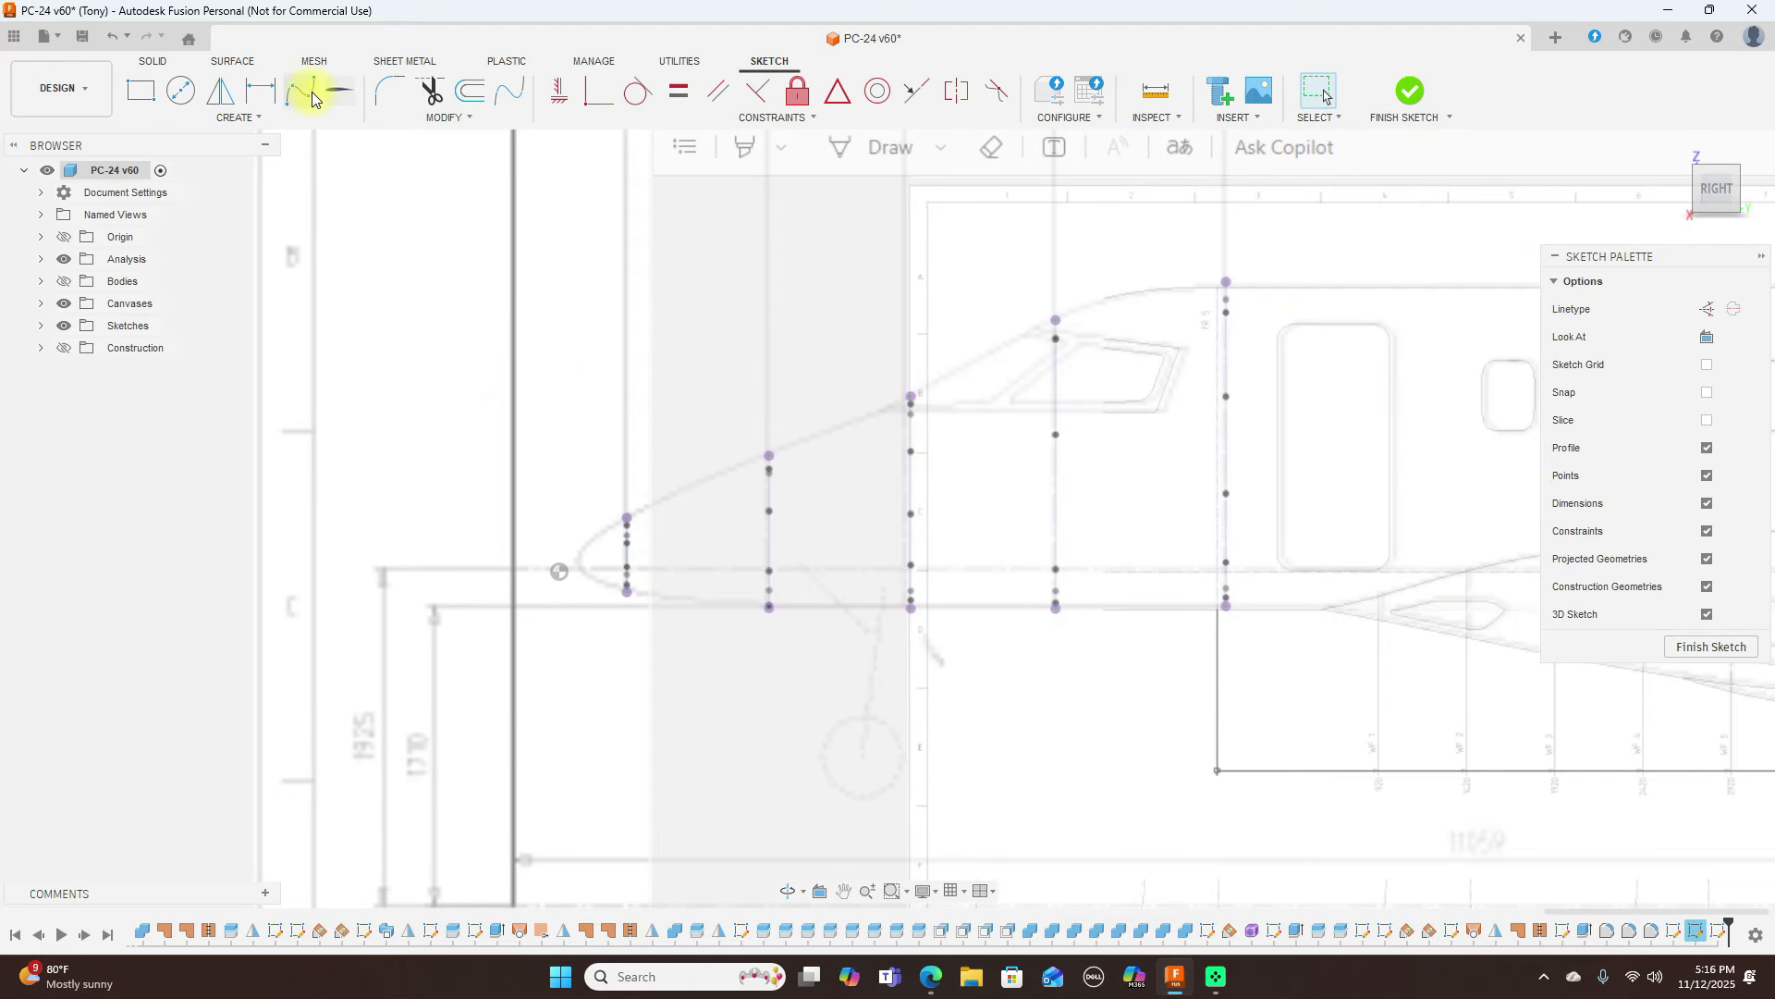
click(311, 97)
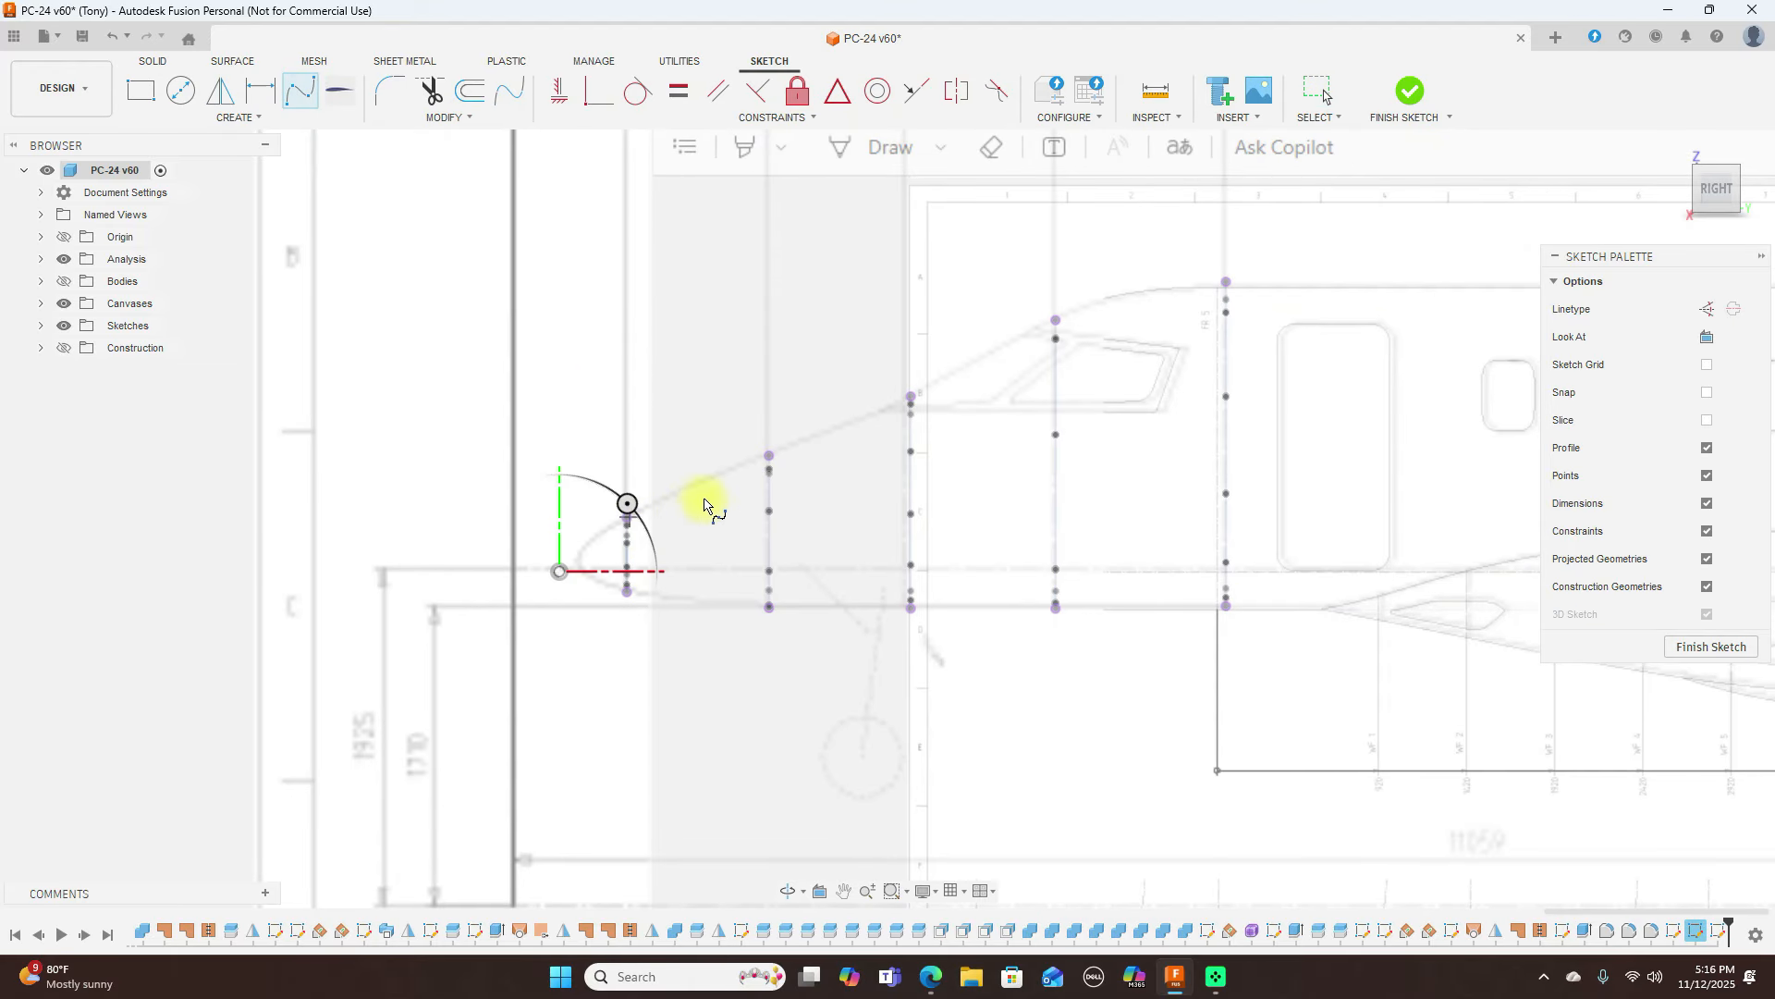
right_click(674, 418)
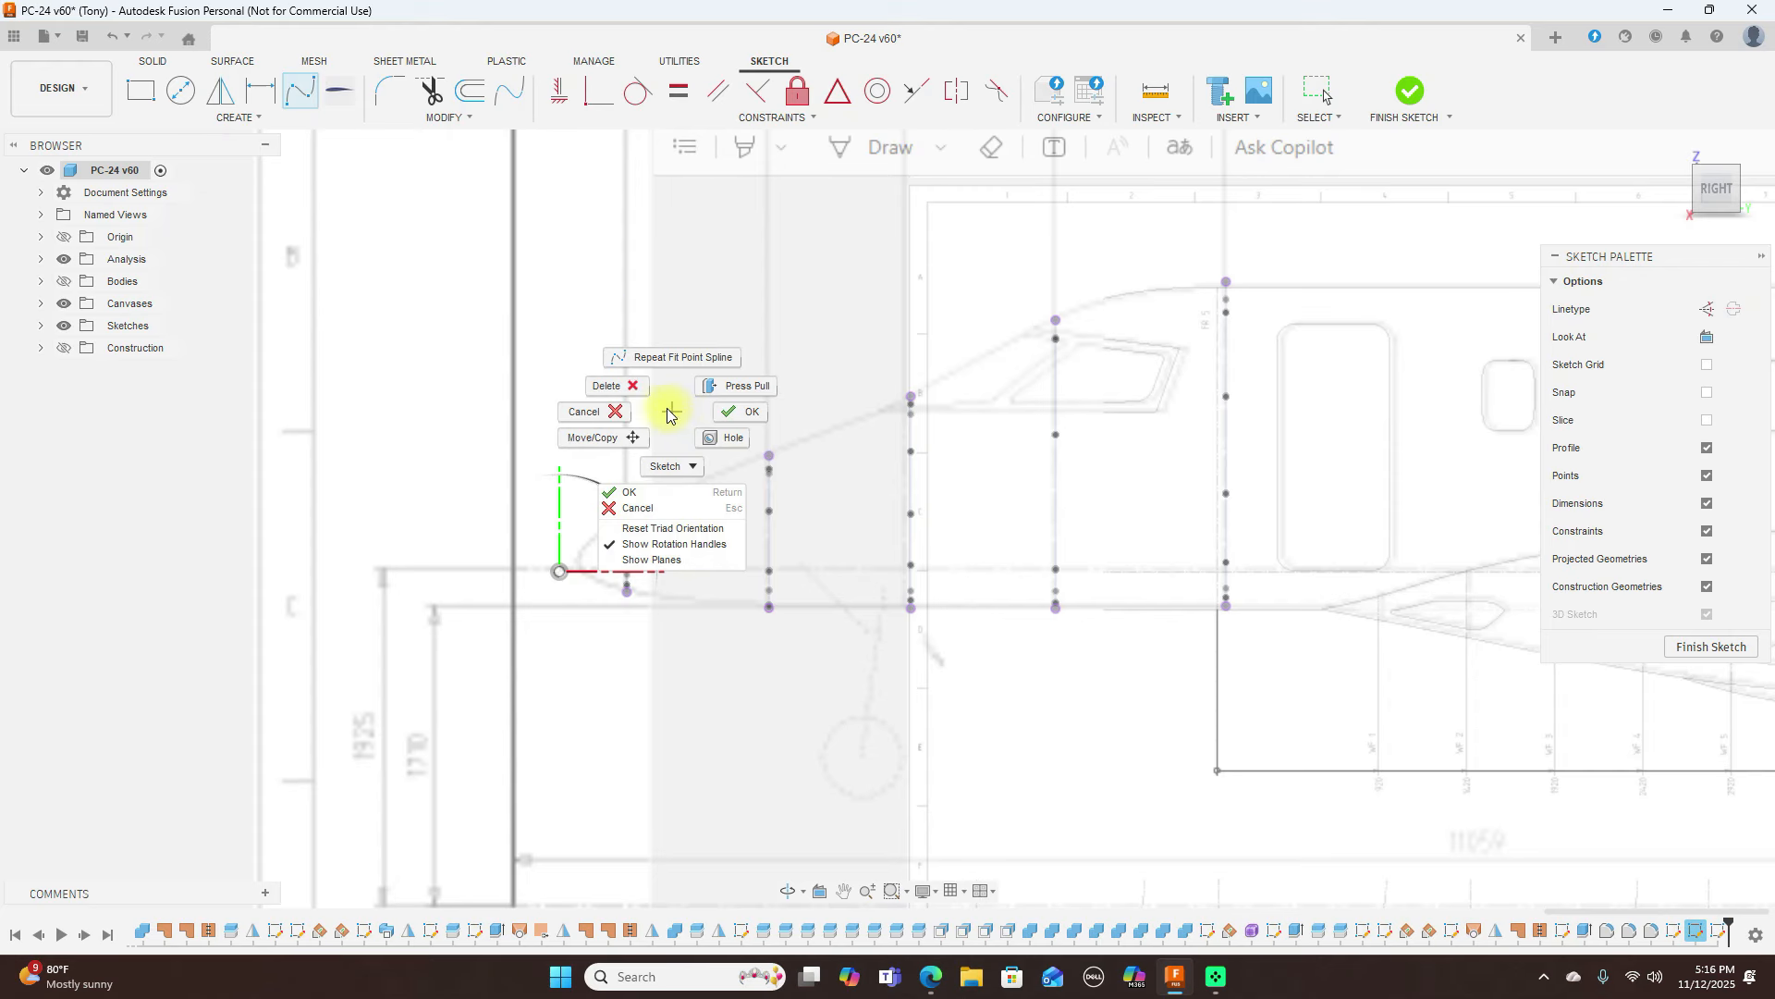
click(605, 411)
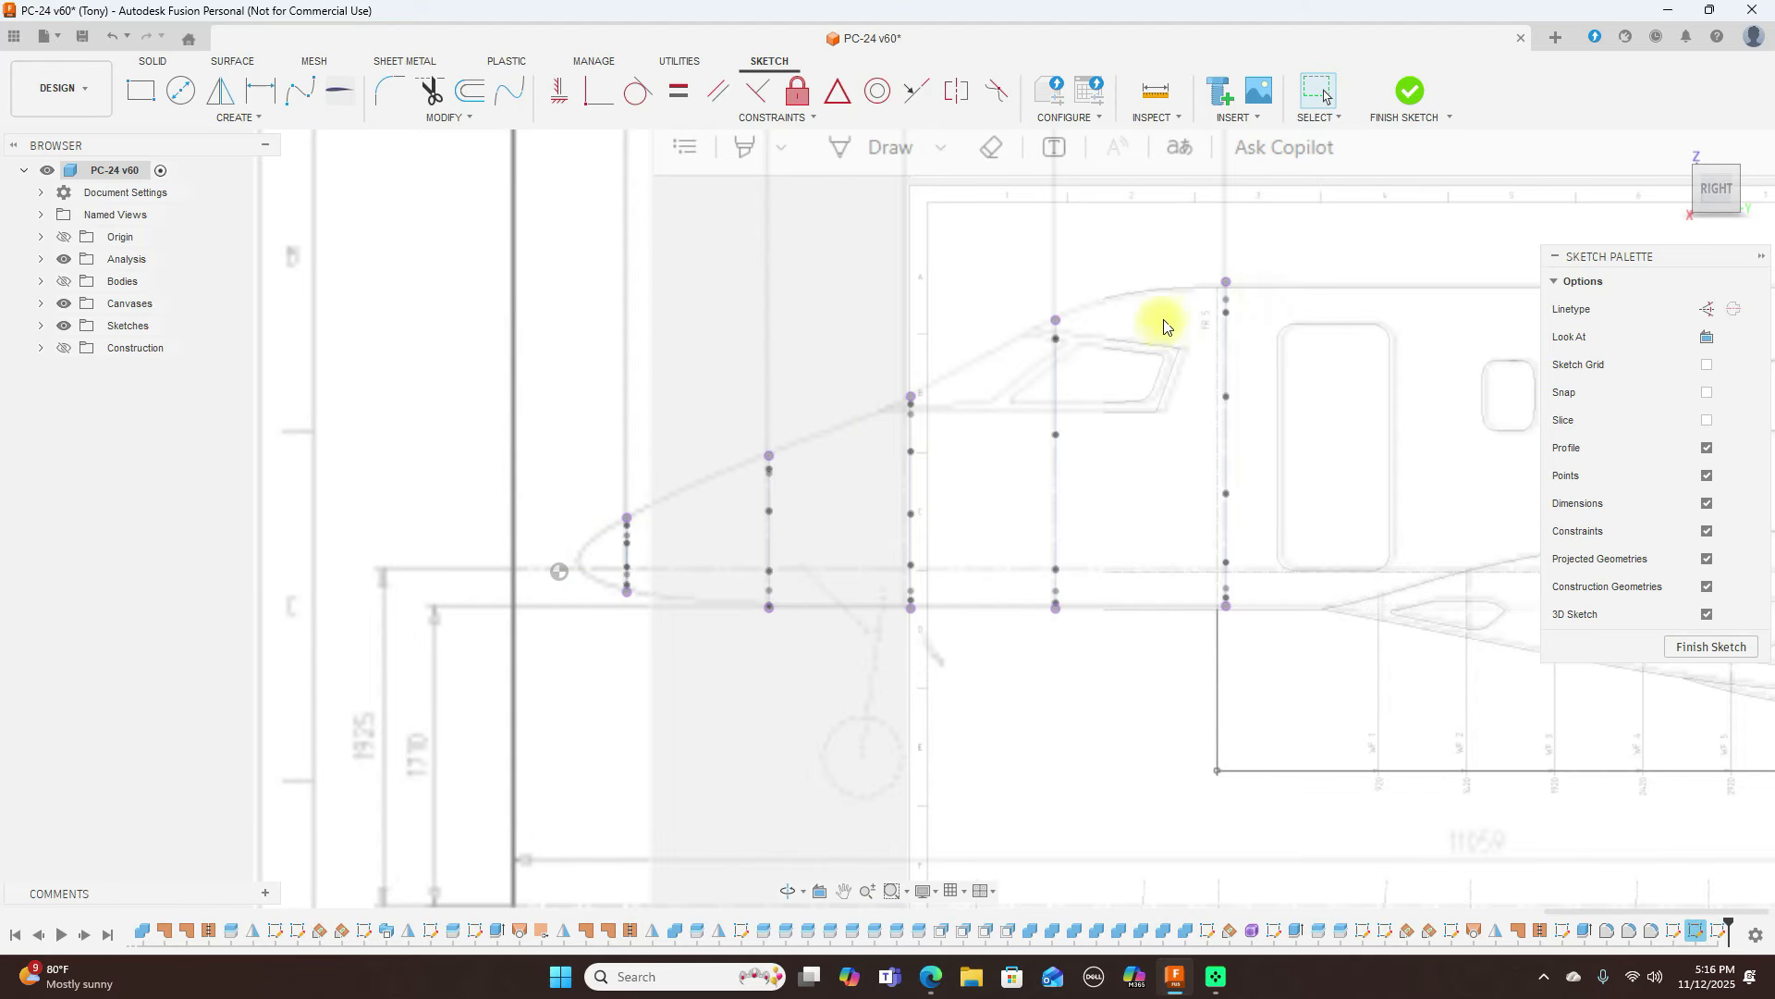
scroll(1163, 326, up, 3)
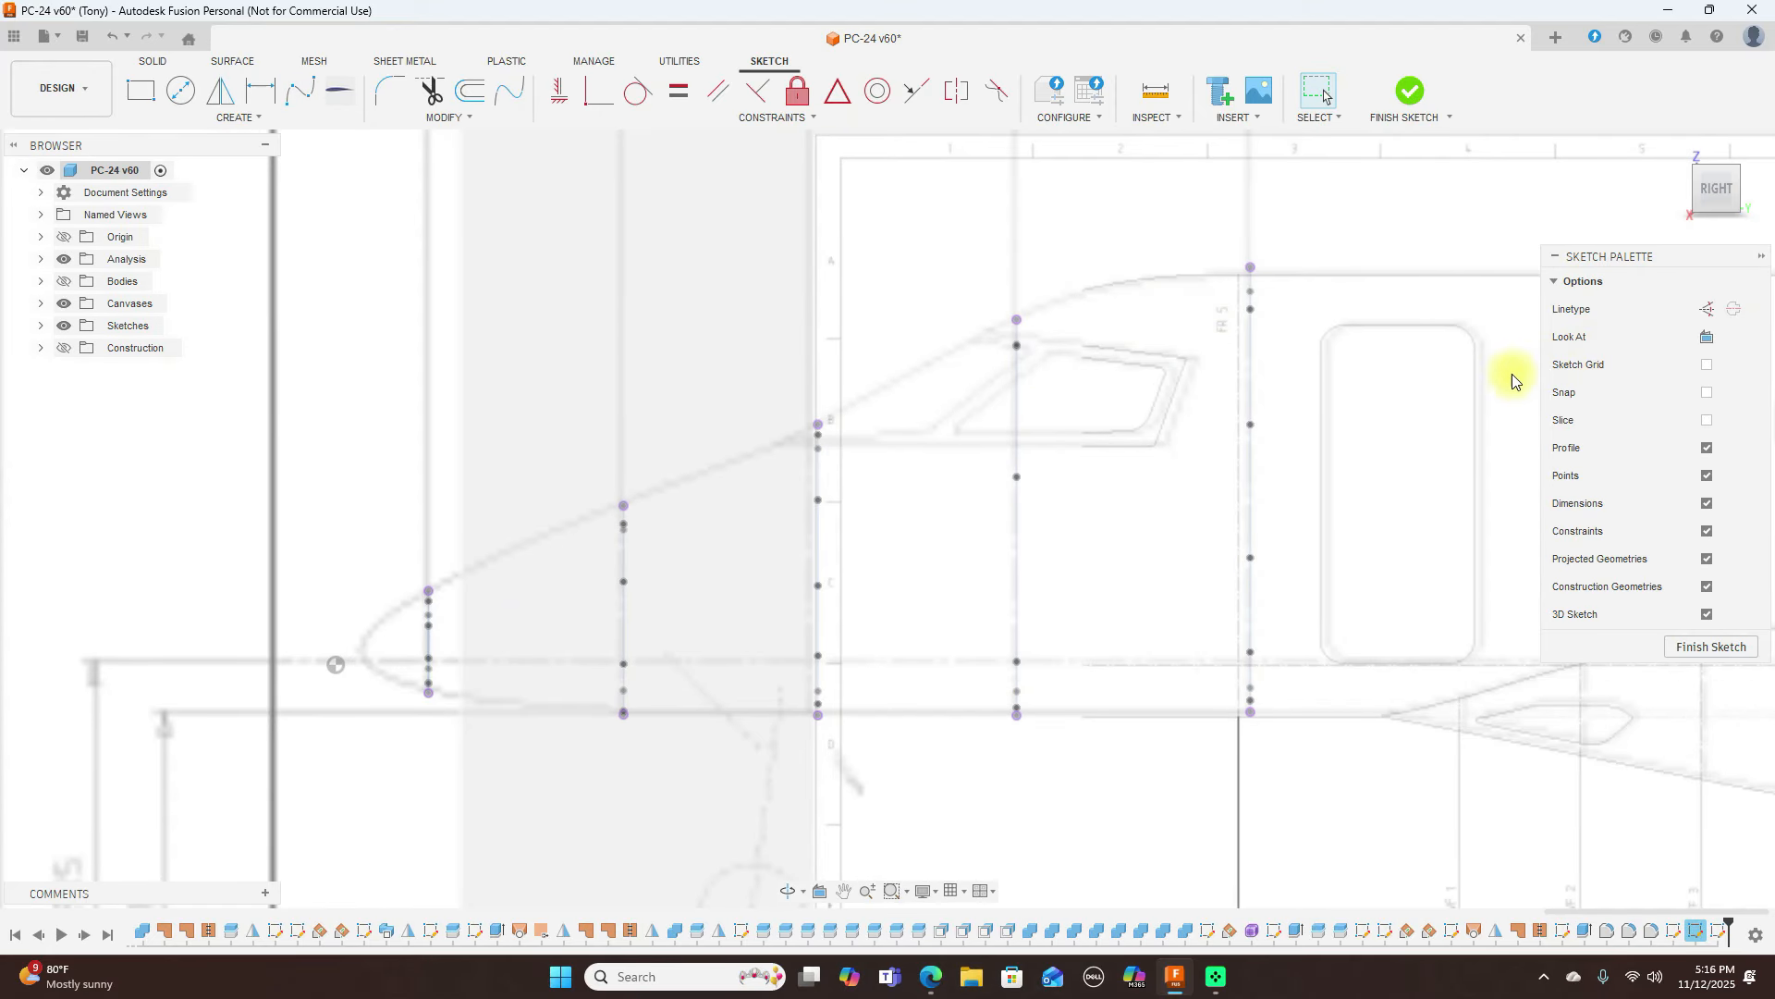
Examine from the front and at an angle how the top points of the nose cross-sections align with their curves and centerlines
scroll(1507, 379, down, 5)
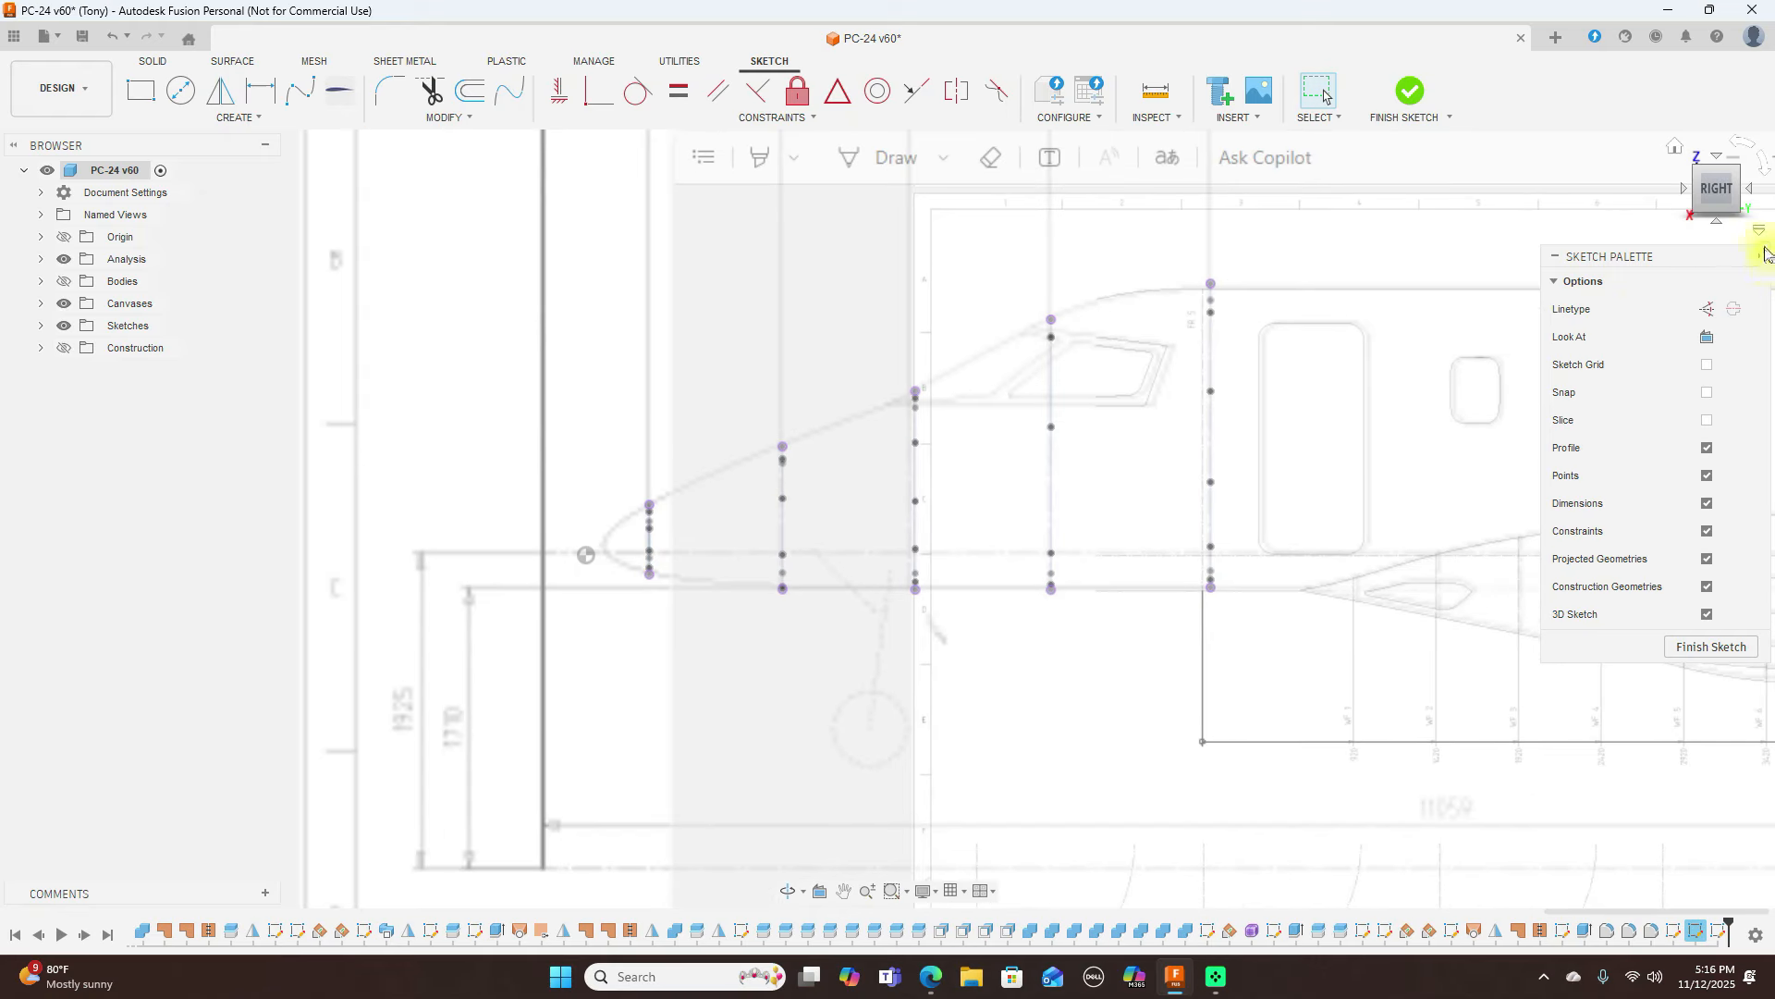
click(1698, 198)
click(1697, 198)
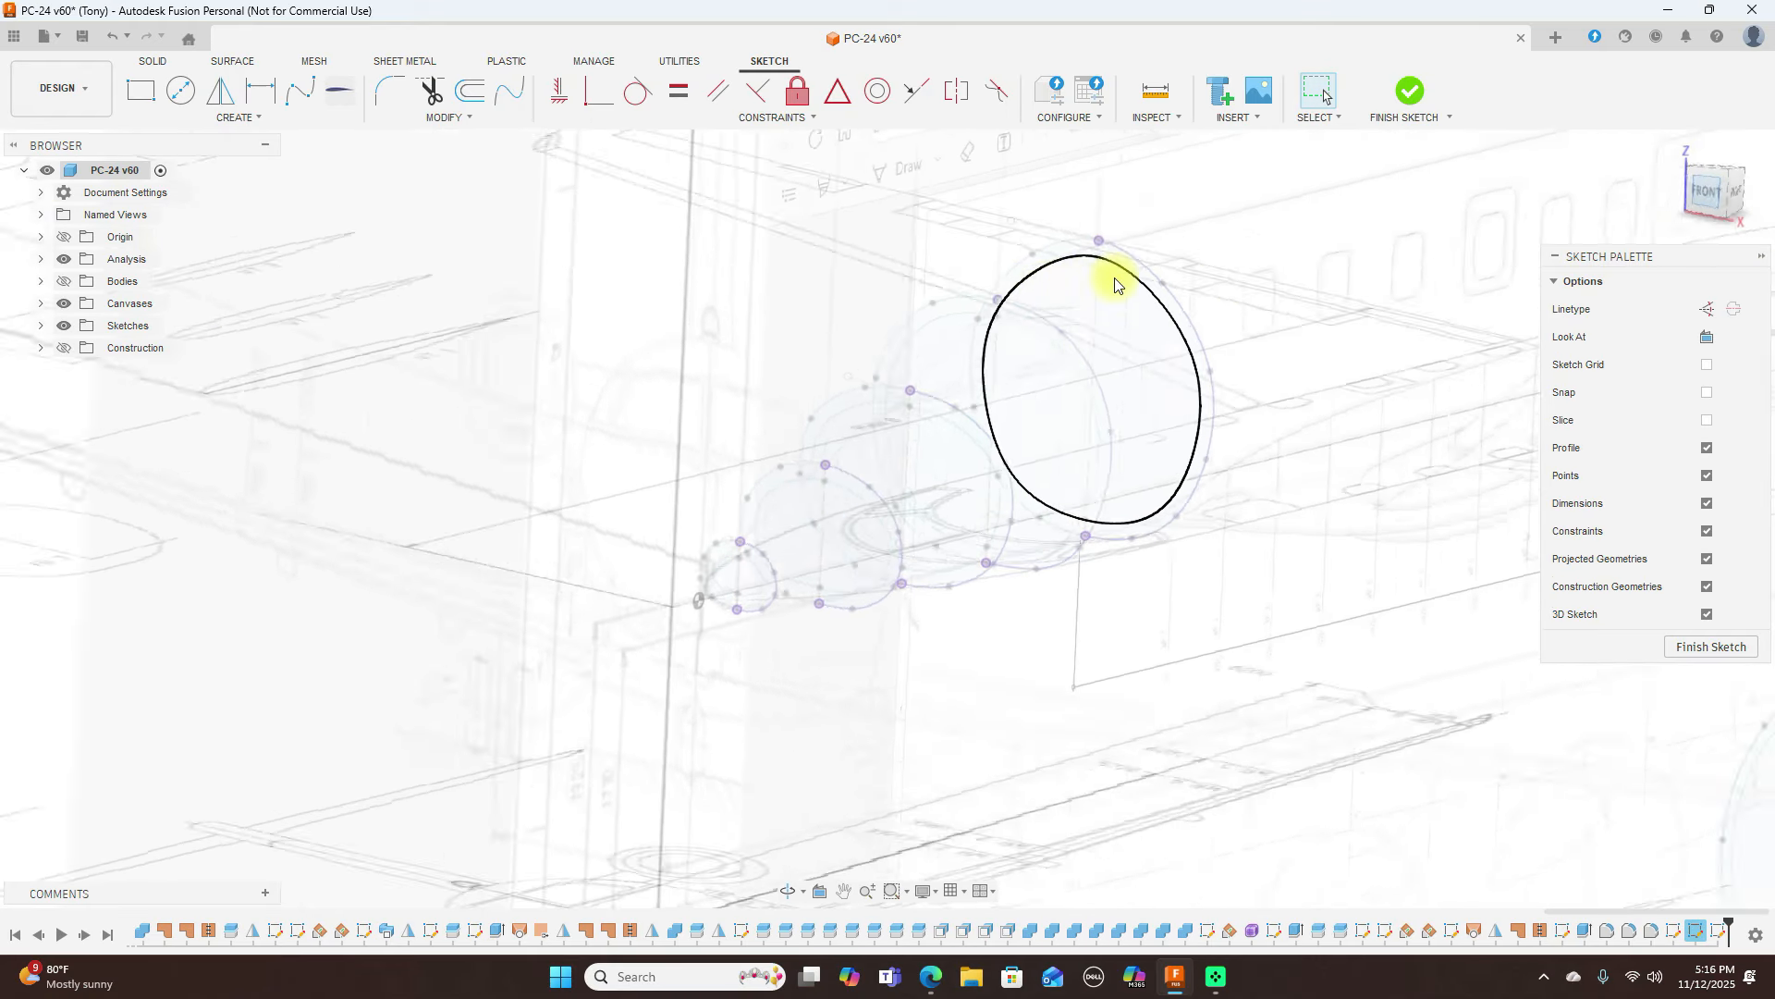
scroll(908, 335, up, 2)
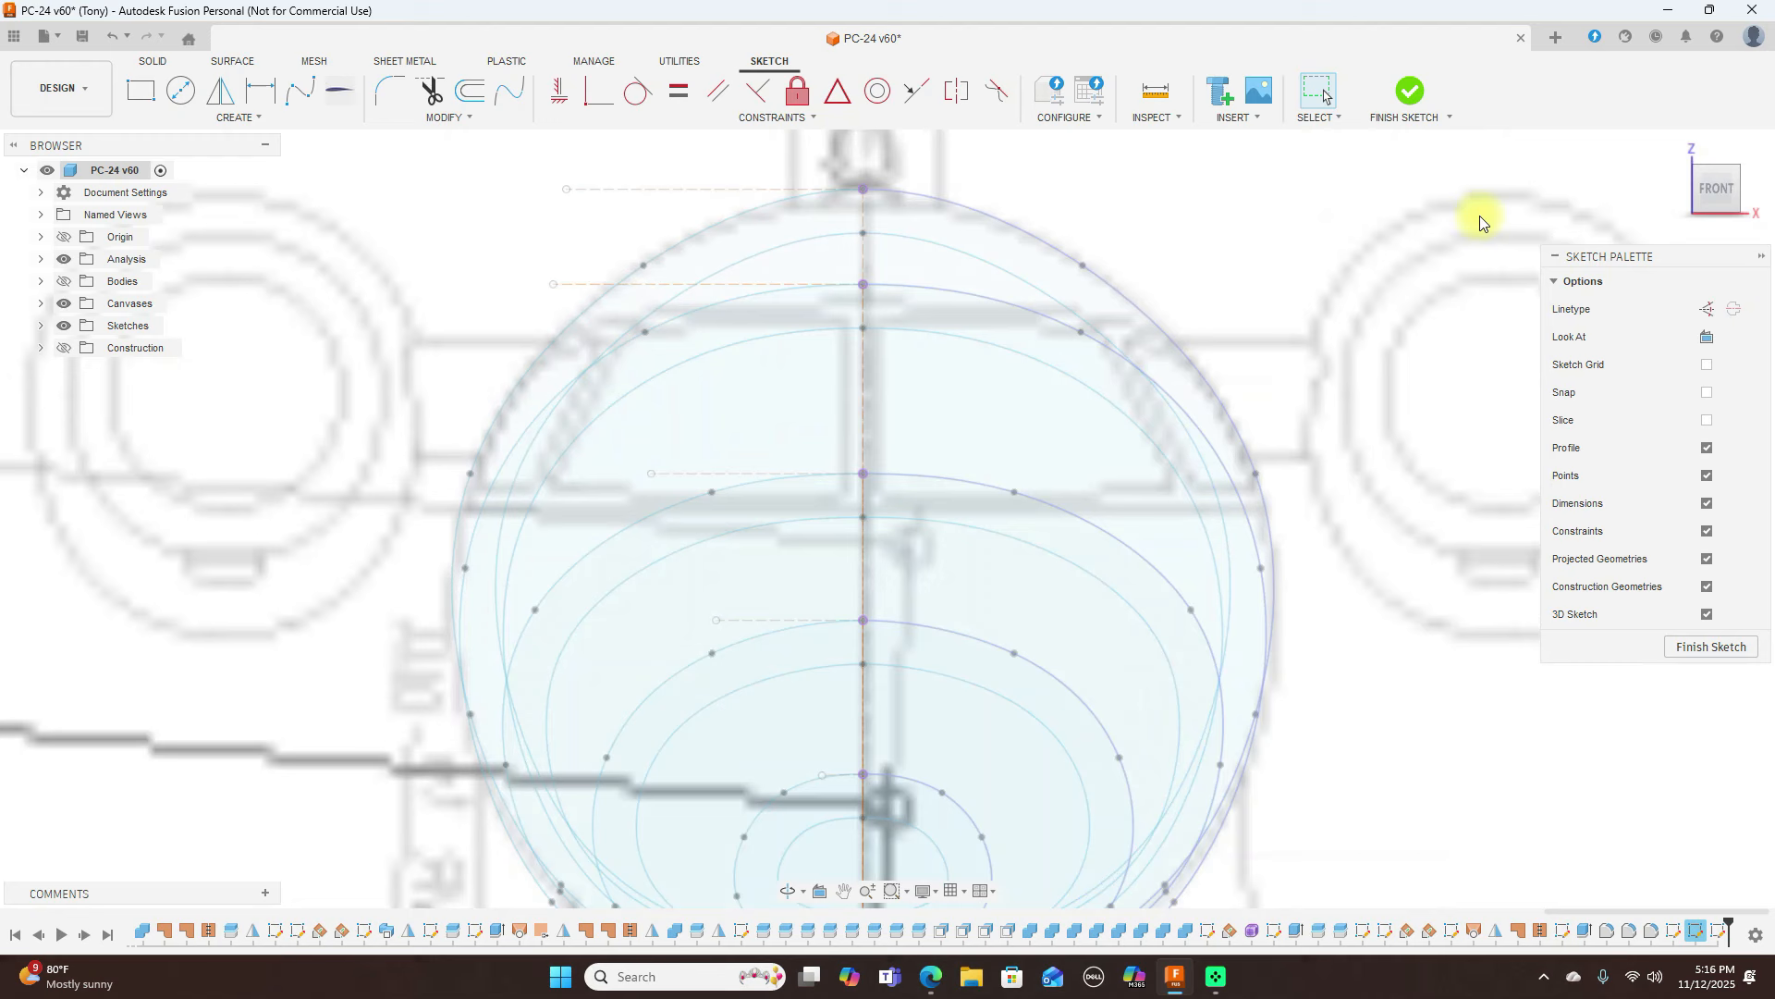
mouse_move(1708, 194)
mouse_down()
mouse_move(1625, 207)
mouse_move(1640, 214)
mouse_up()
scroll(1179, 283, up, 3)
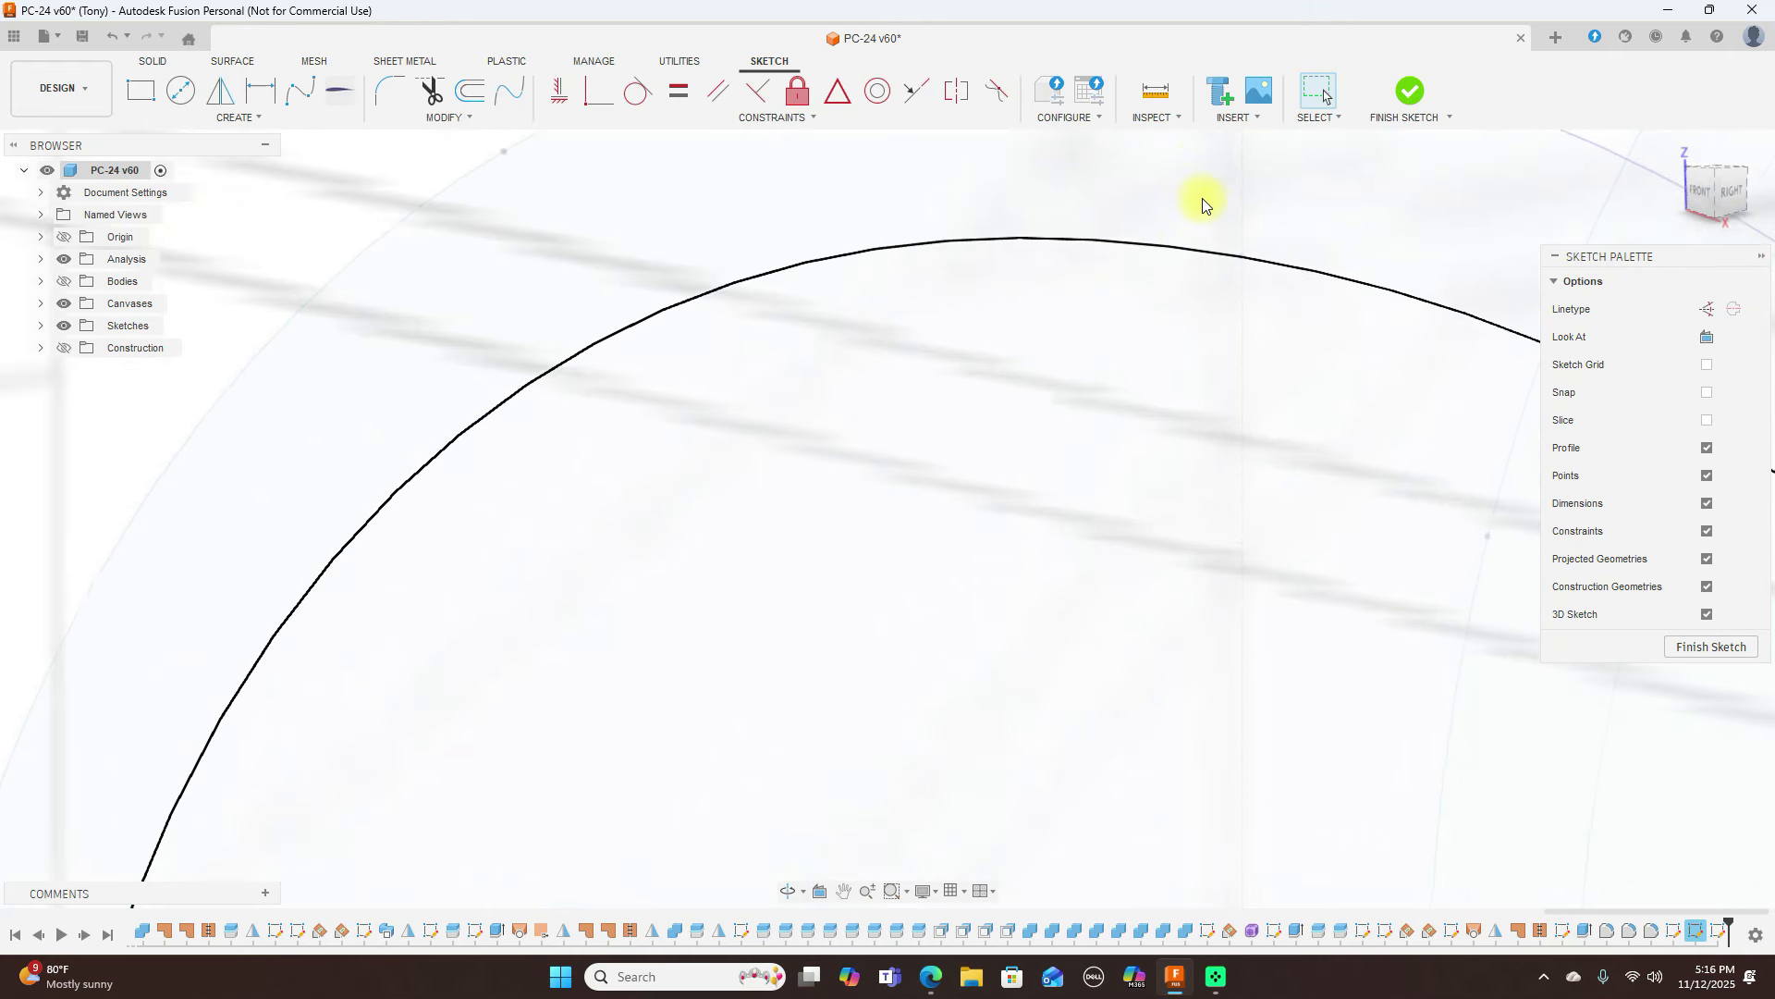
middle_drag(1202, 198, 1120, 527)
scroll(1134, 433, up, 4)
scroll(1134, 431, up, 4)
mouse_move(1242, 190)
middle_down()
mouse_move(1221, 309)
mouse_move(1126, 474)
middle_up()
scroll(1125, 440, up, 2)
scroll(1134, 441, up, 1)
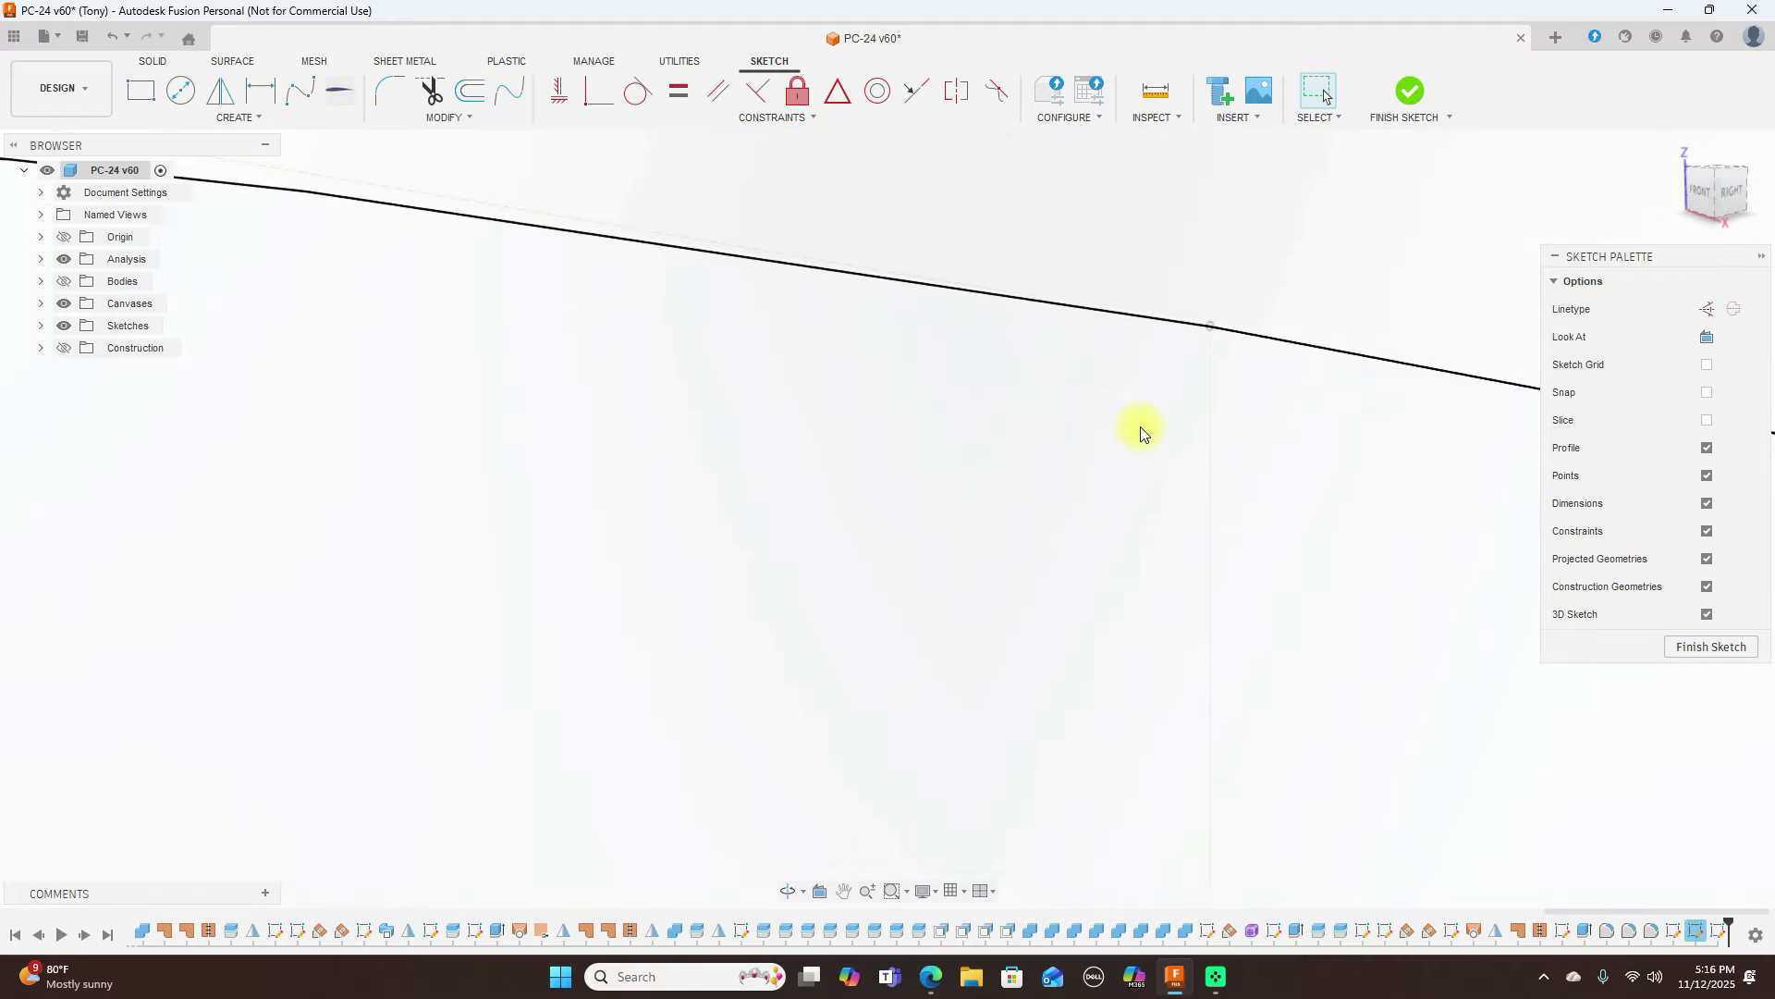
scroll(1141, 433, down, 8)
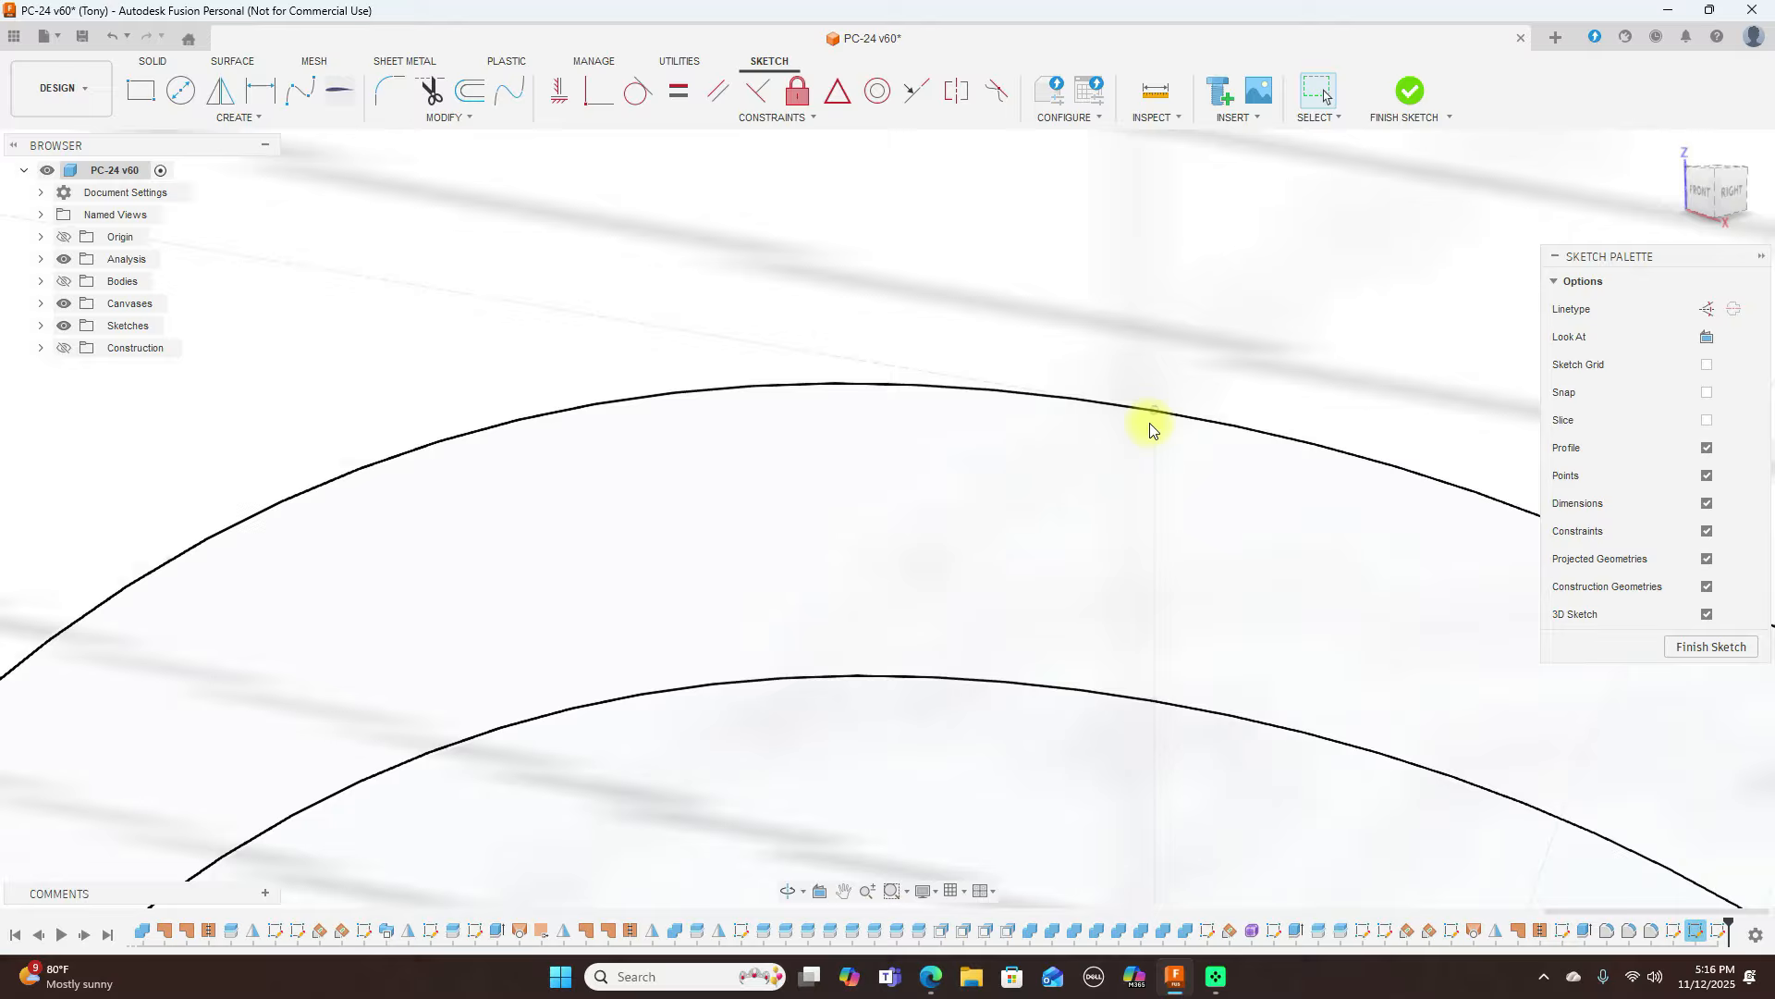
scroll(1149, 431, down, 10)
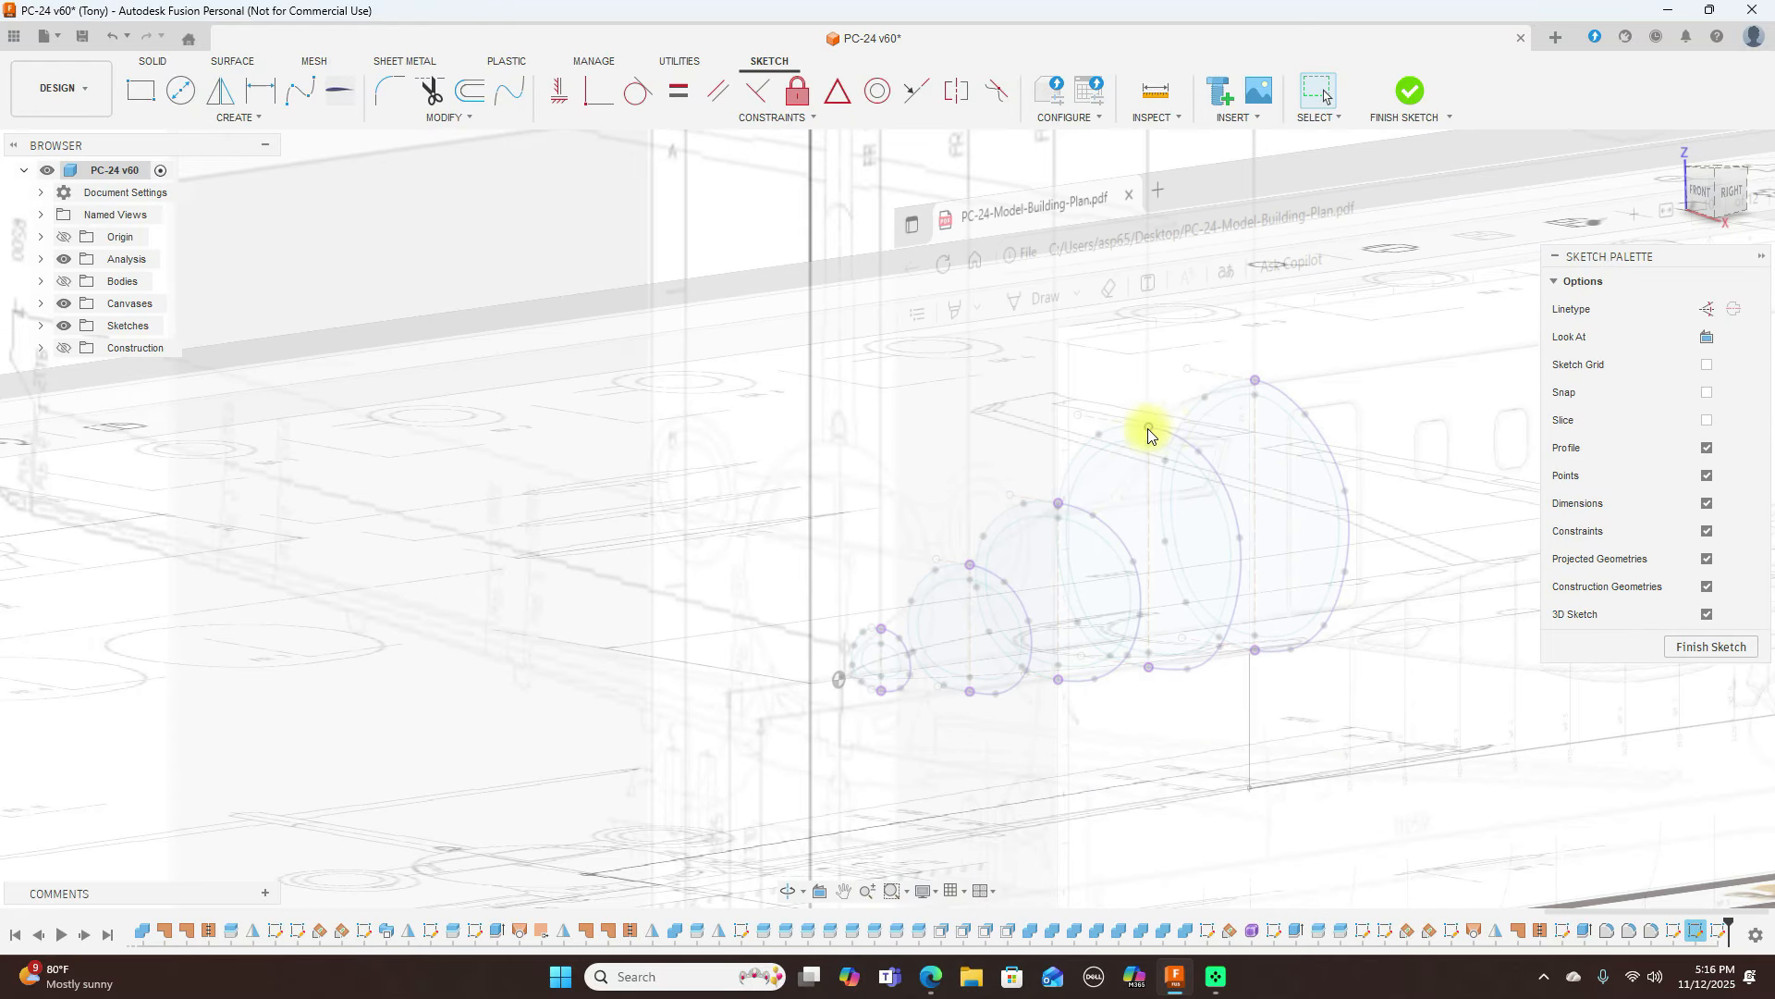
Start a Project in the side-view sketch and hide Sketch41, keeping Sketch40 with the cross-sections visible
click(1727, 191)
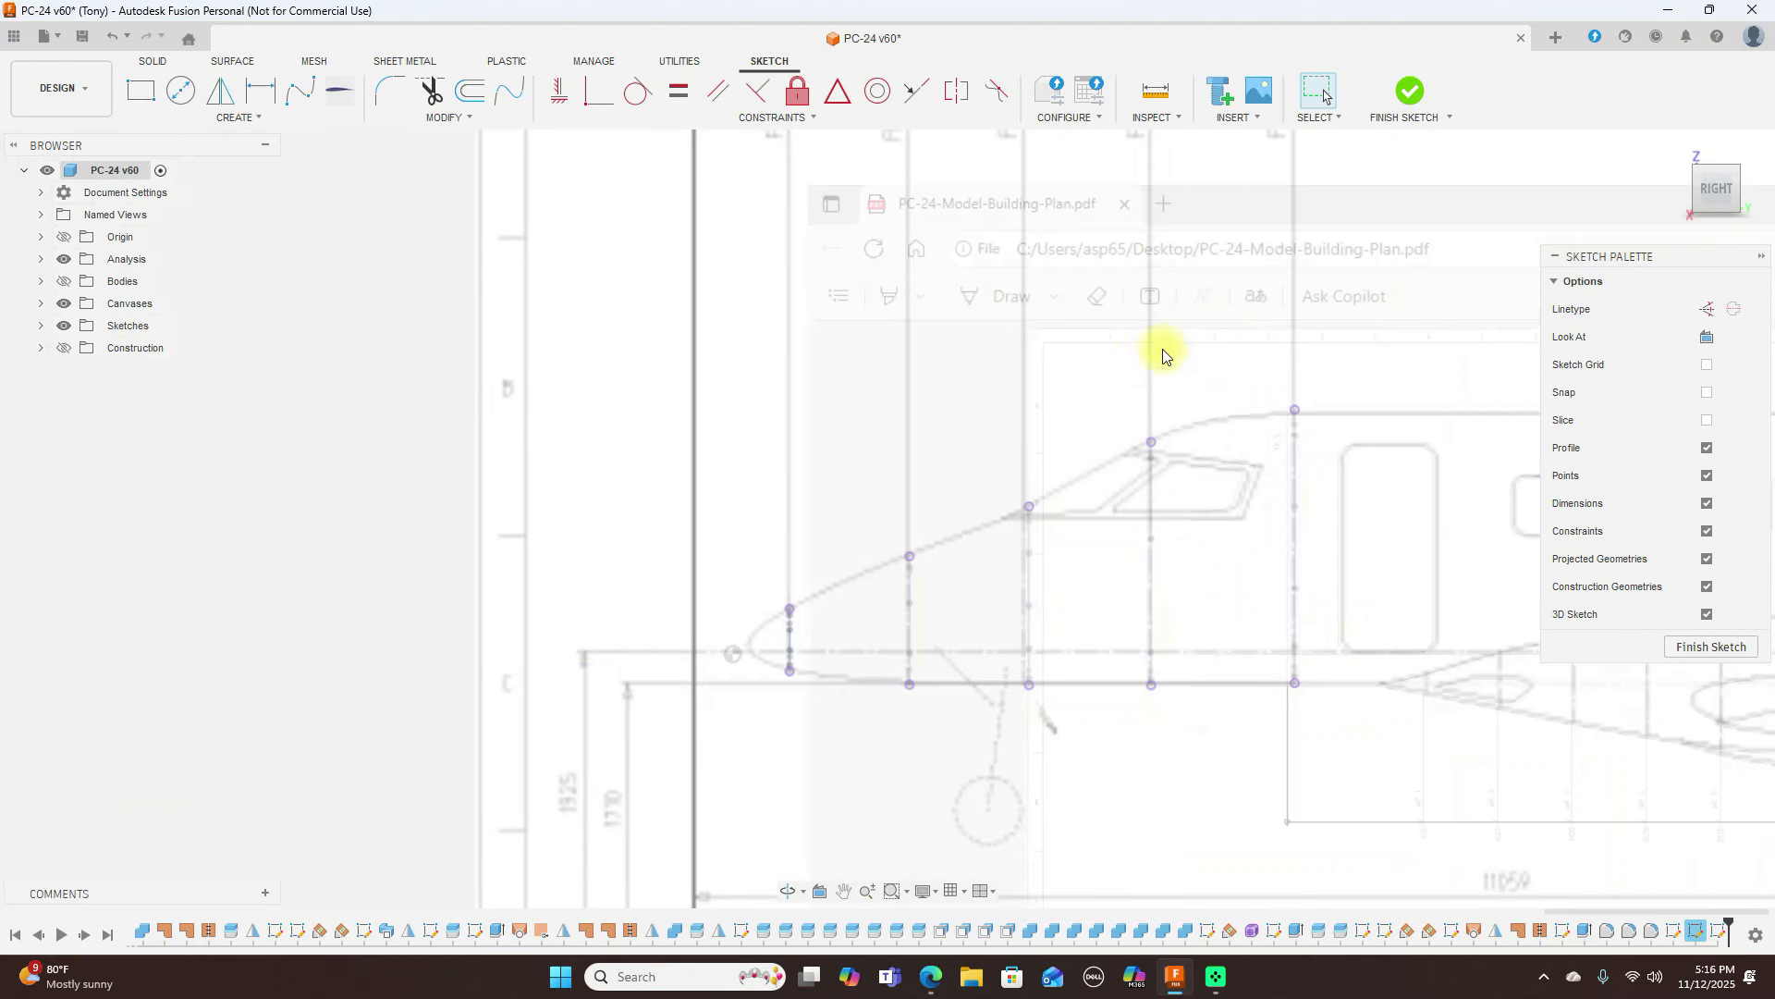
key(p)
scroll(1294, 414, up, 5)
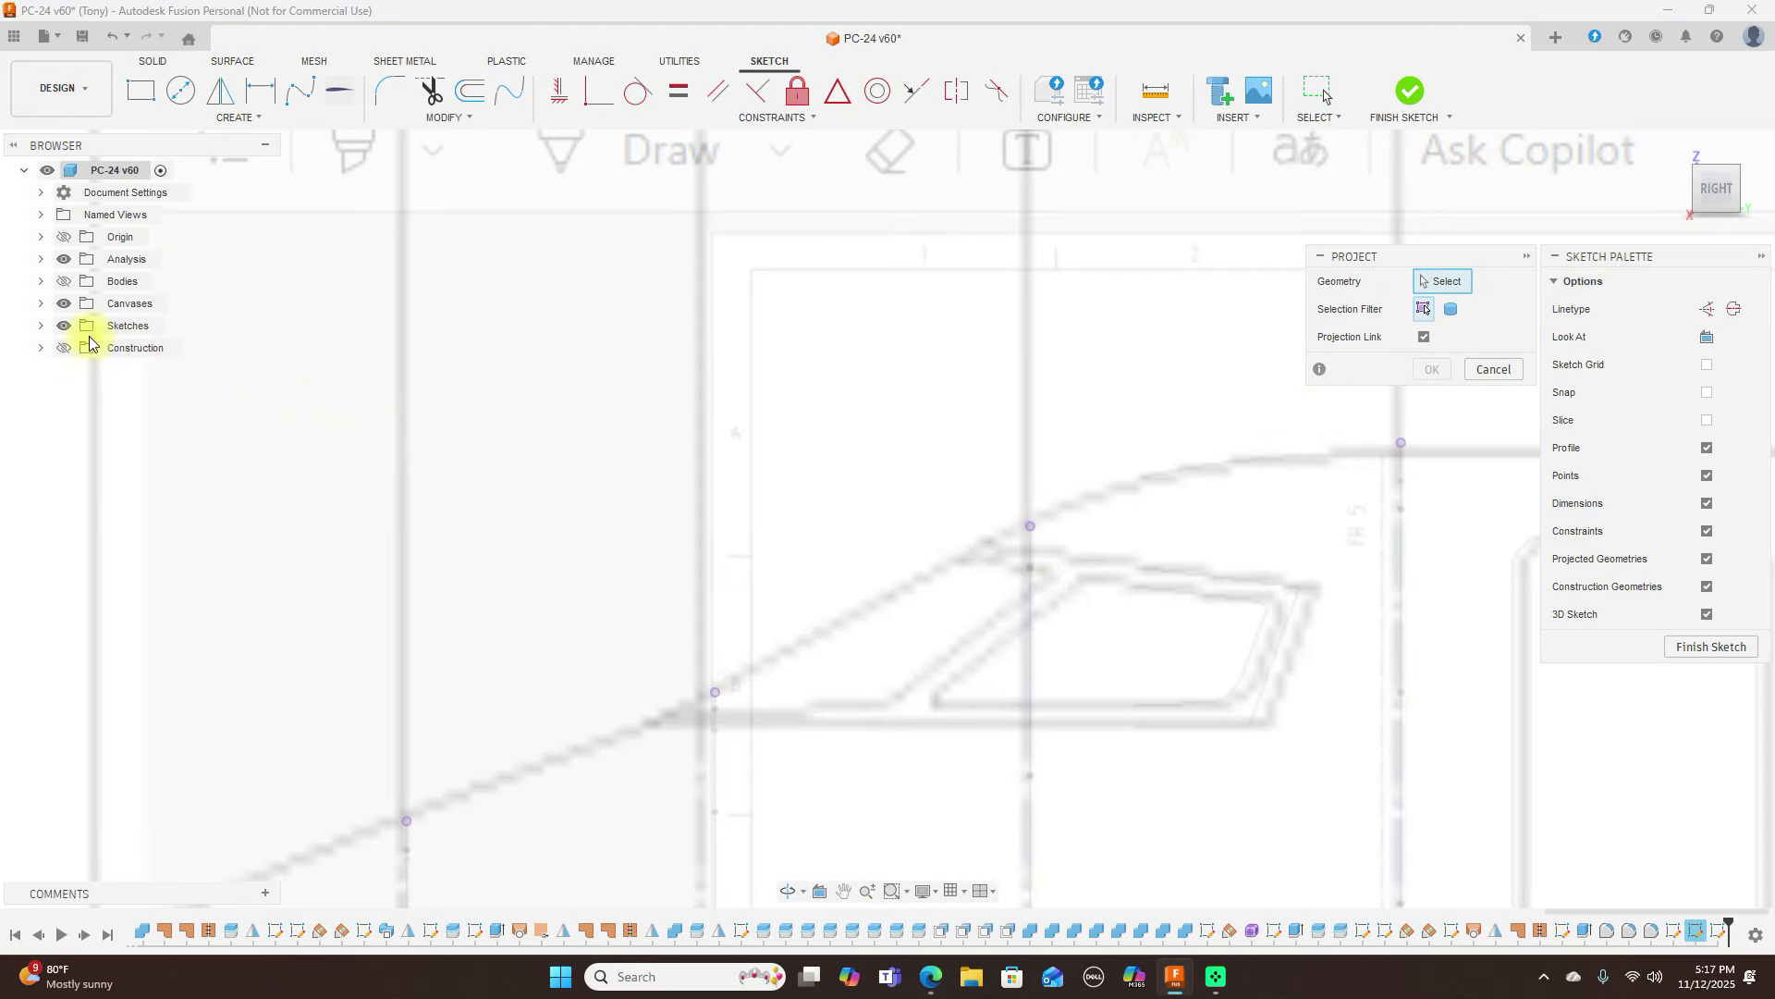
click(41, 331)
scroll(81, 442, down, 3)
click(81, 814)
click(81, 792)
click(81, 793)
scroll(765, 660, down, 8)
middle_drag(1069, 707, 1055, 453)
scroll(1055, 456, up, 4)
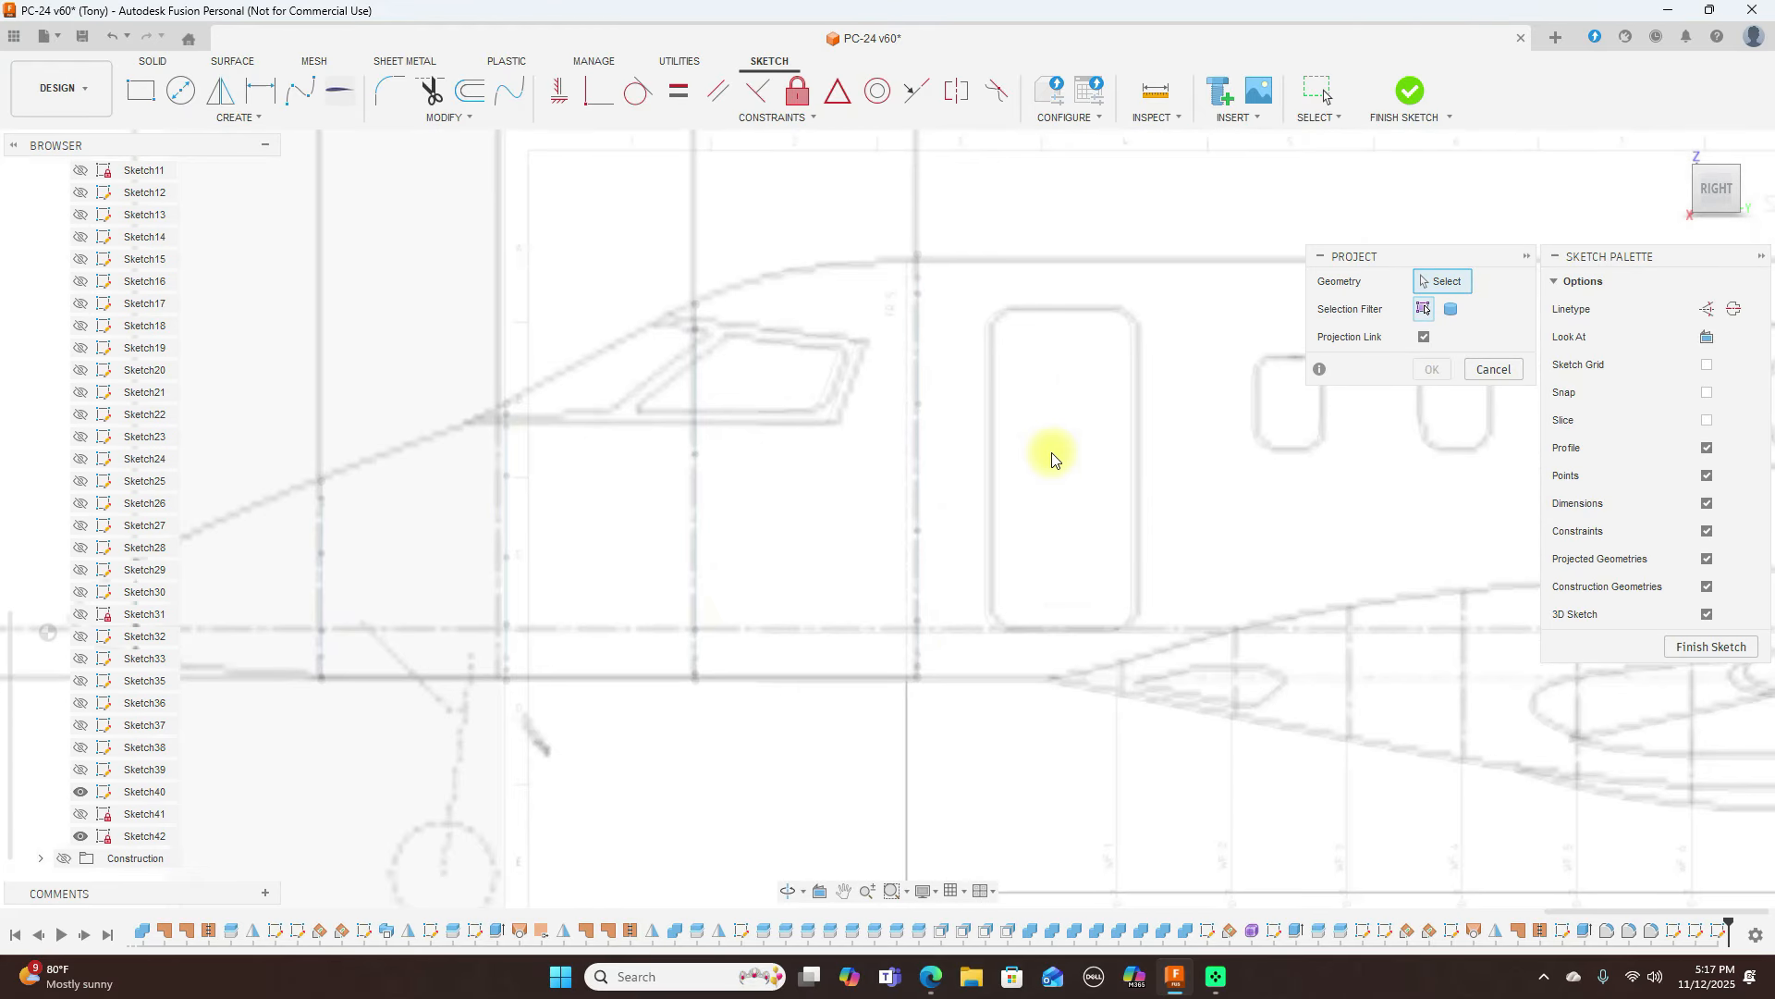
Project the upper and lower centerline points of all five nose cross-sections into the sketch
click(943, 290)
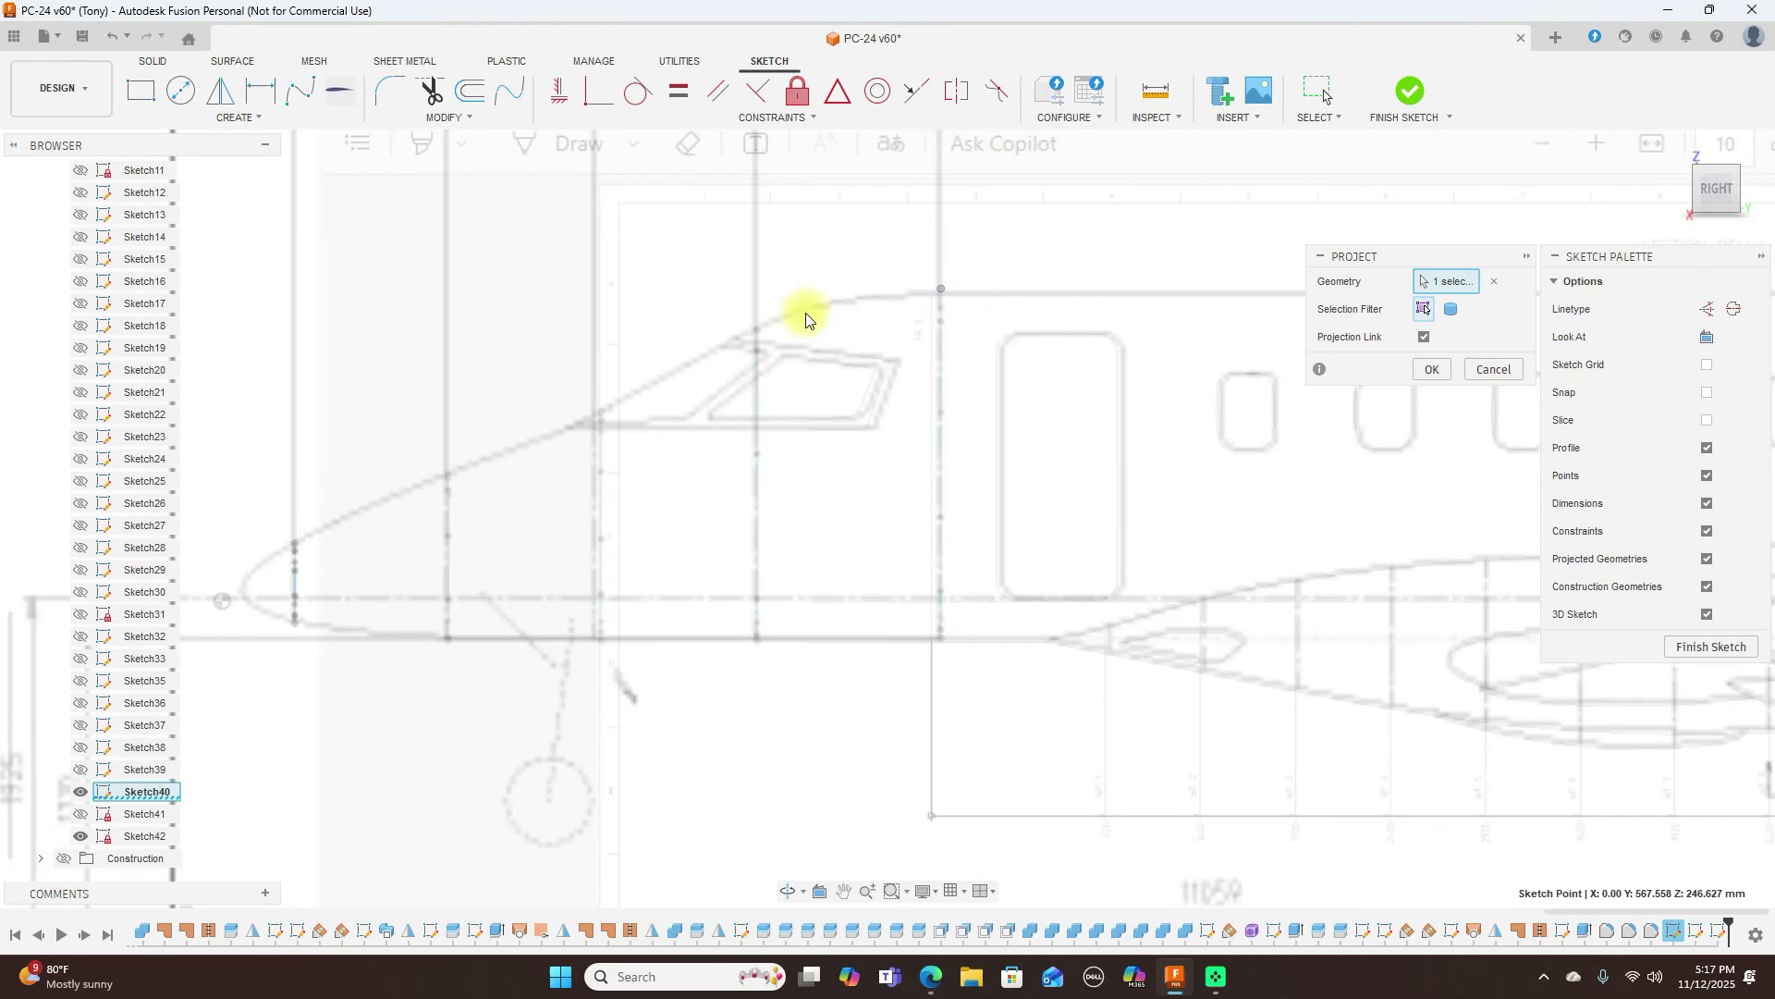
click(759, 333)
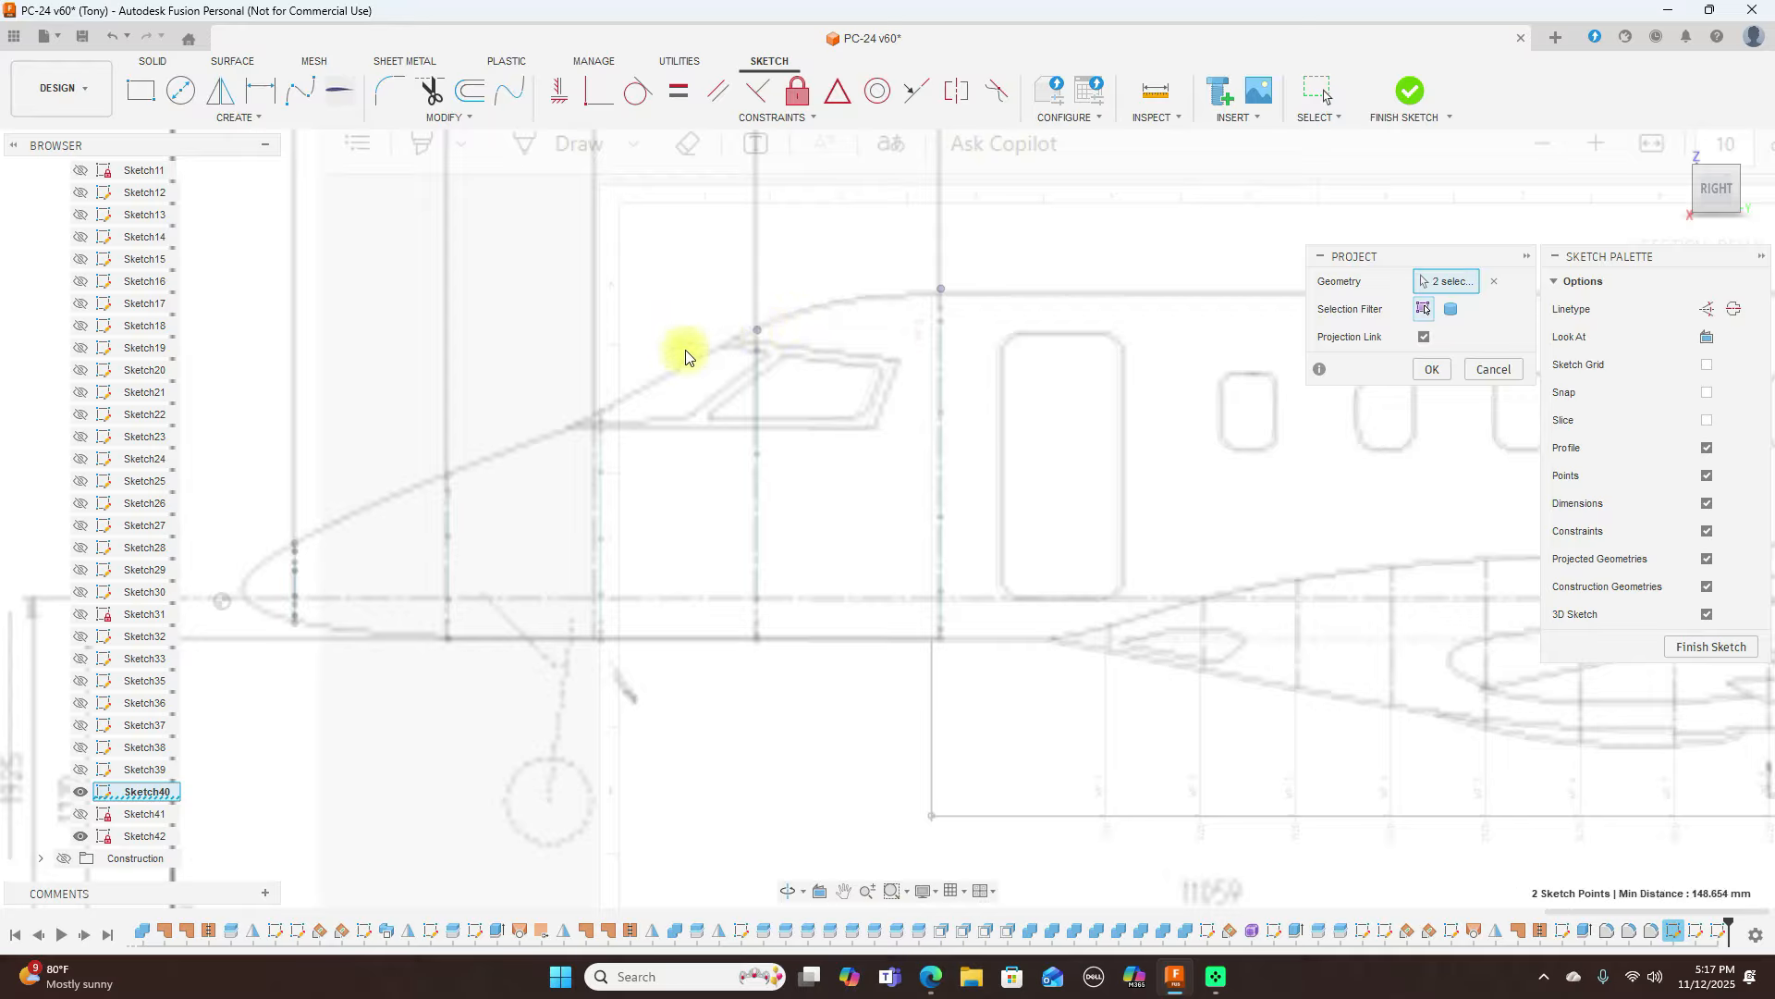
click(602, 414)
click(447, 476)
click(296, 545)
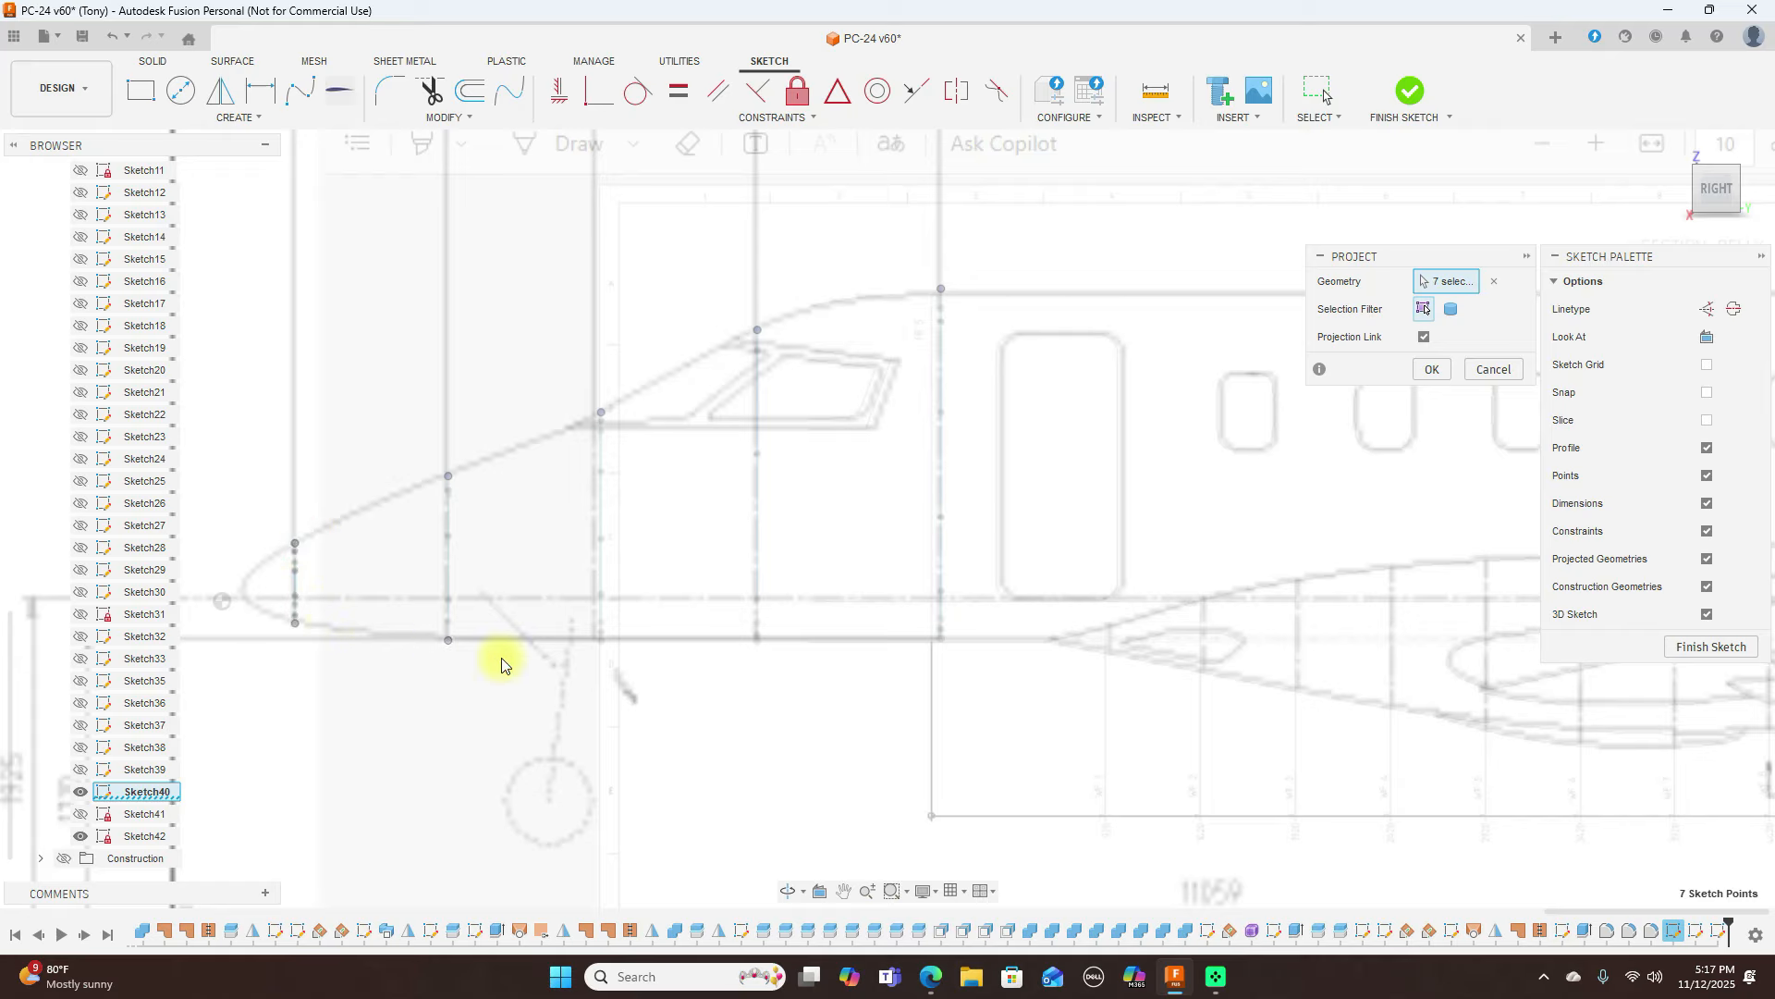
click(599, 642)
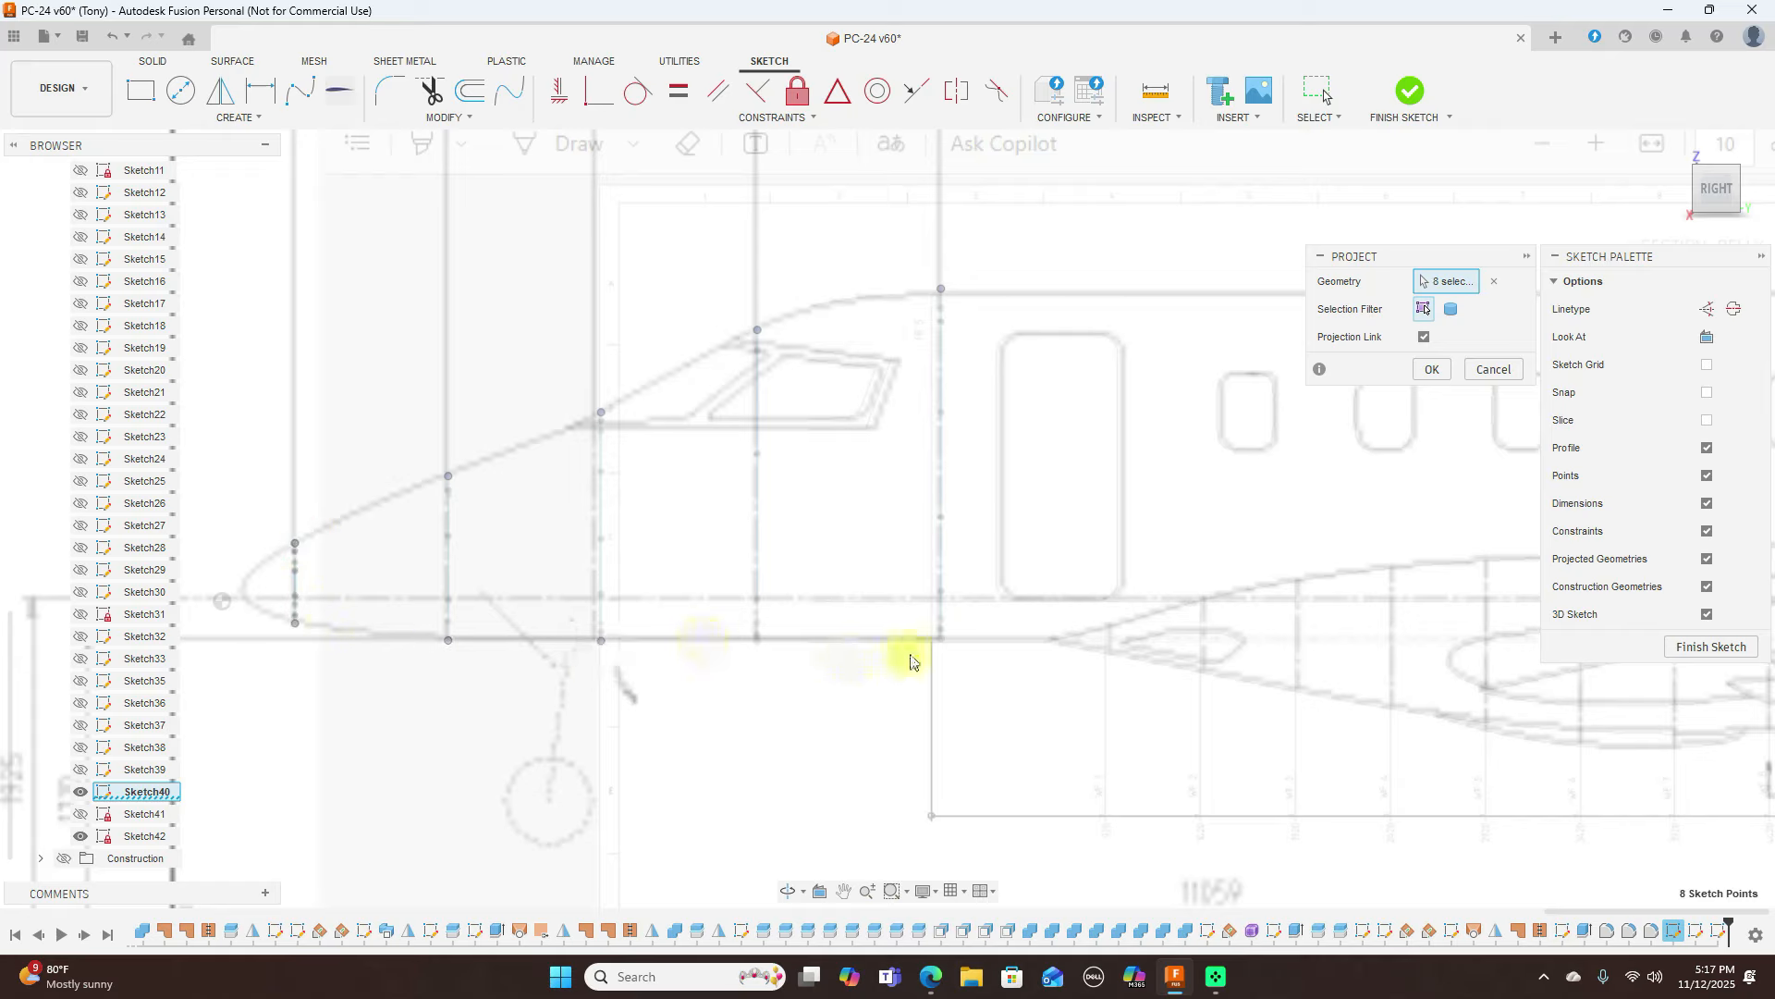
click(757, 640)
click(941, 638)
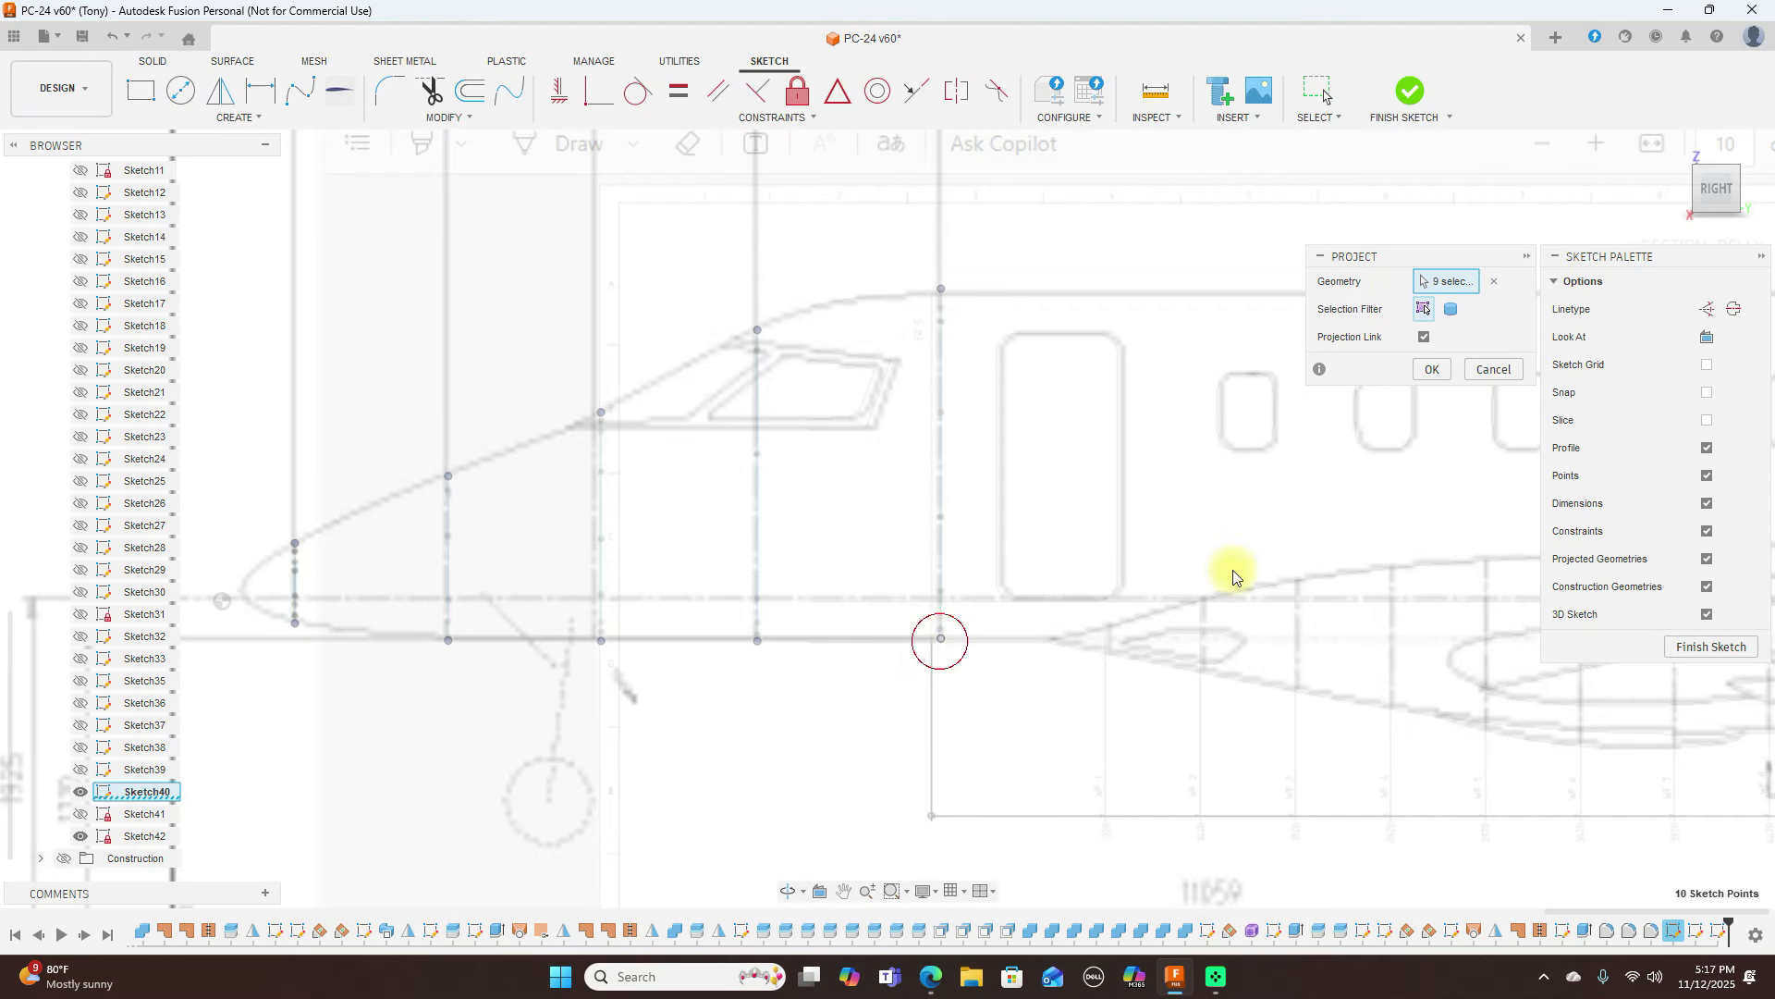
click(1433, 371)
Begin a fit point spline at the foremost cross-section's upper point and trace the nose outline to the third section's upper point
click(307, 92)
middle_drag(647, 255, 829, 247)
scroll(481, 546, up, 3)
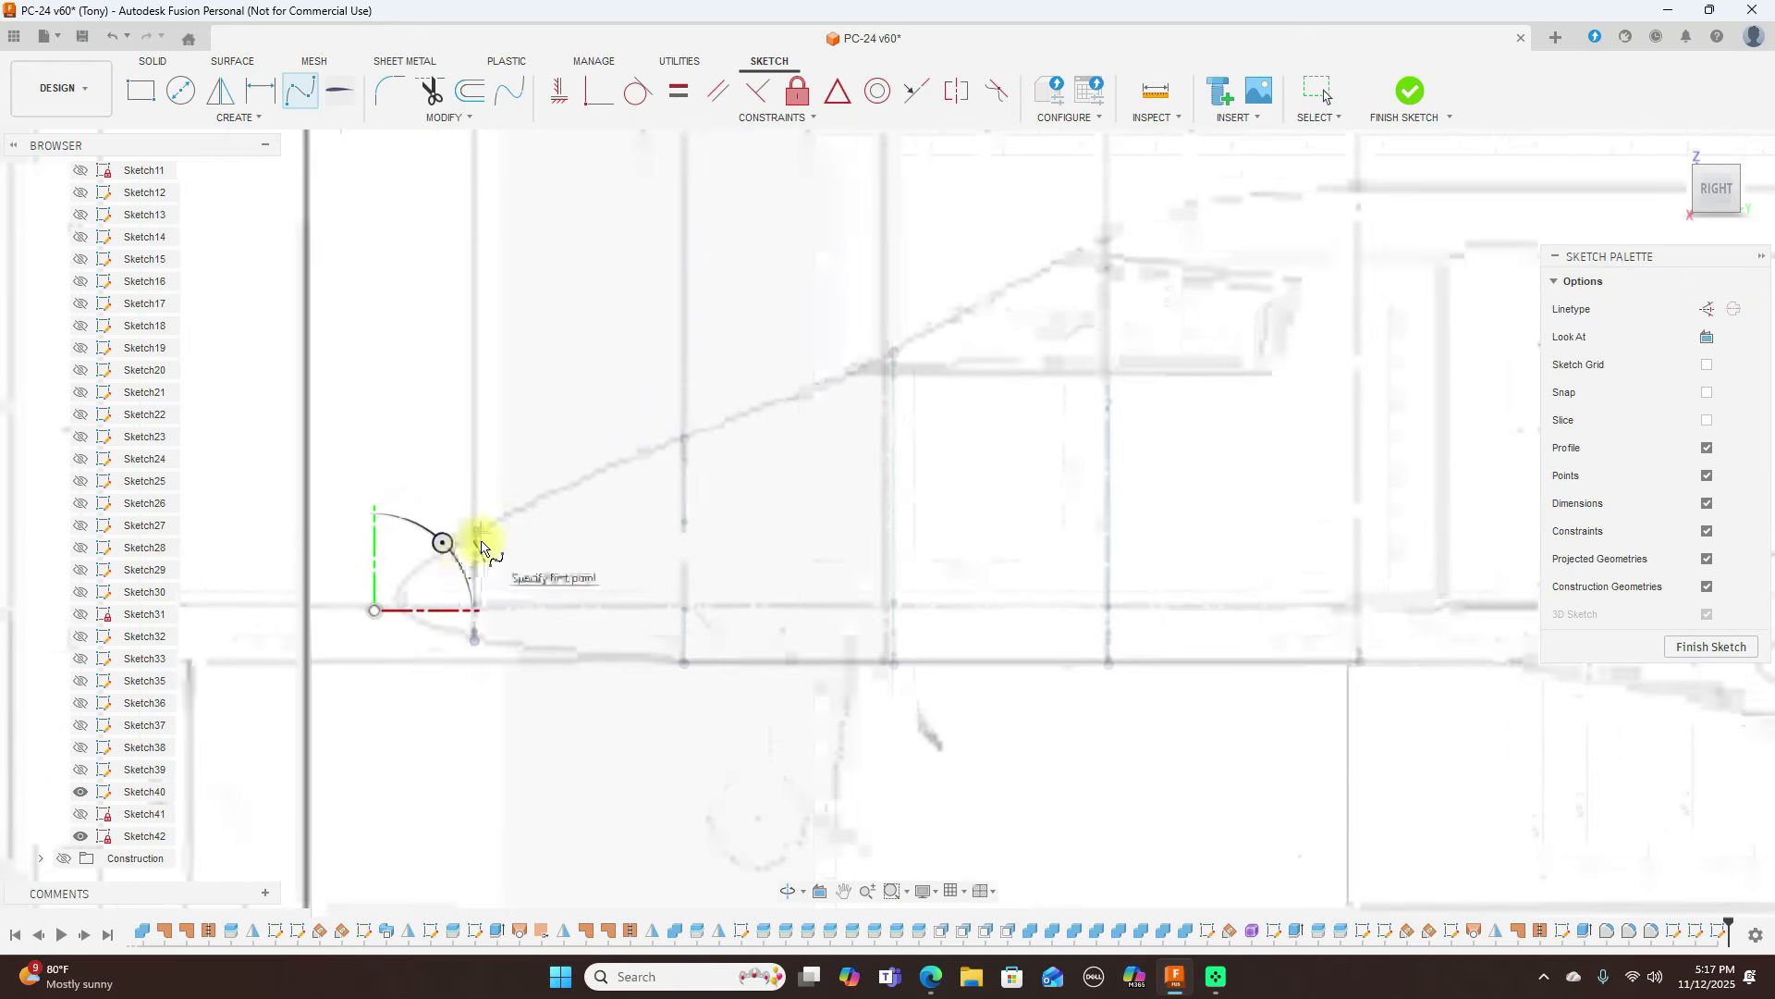
scroll(482, 546, up, 2)
click(472, 526)
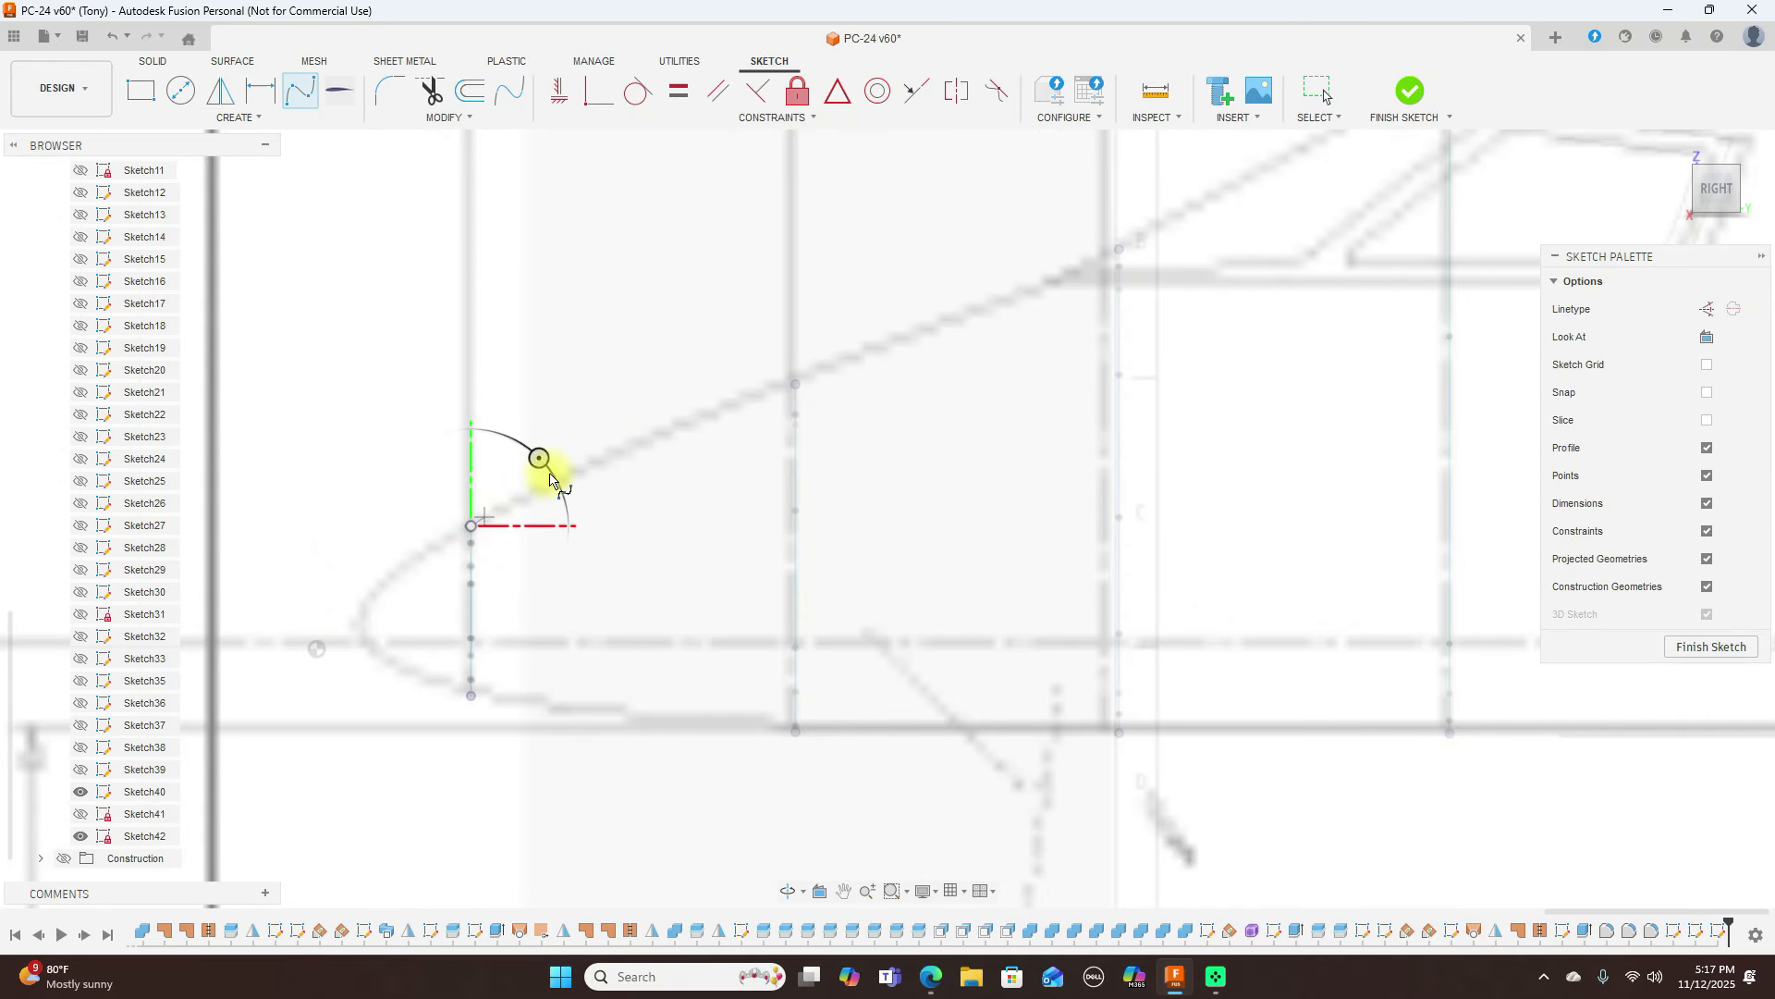
click(602, 459)
click(795, 385)
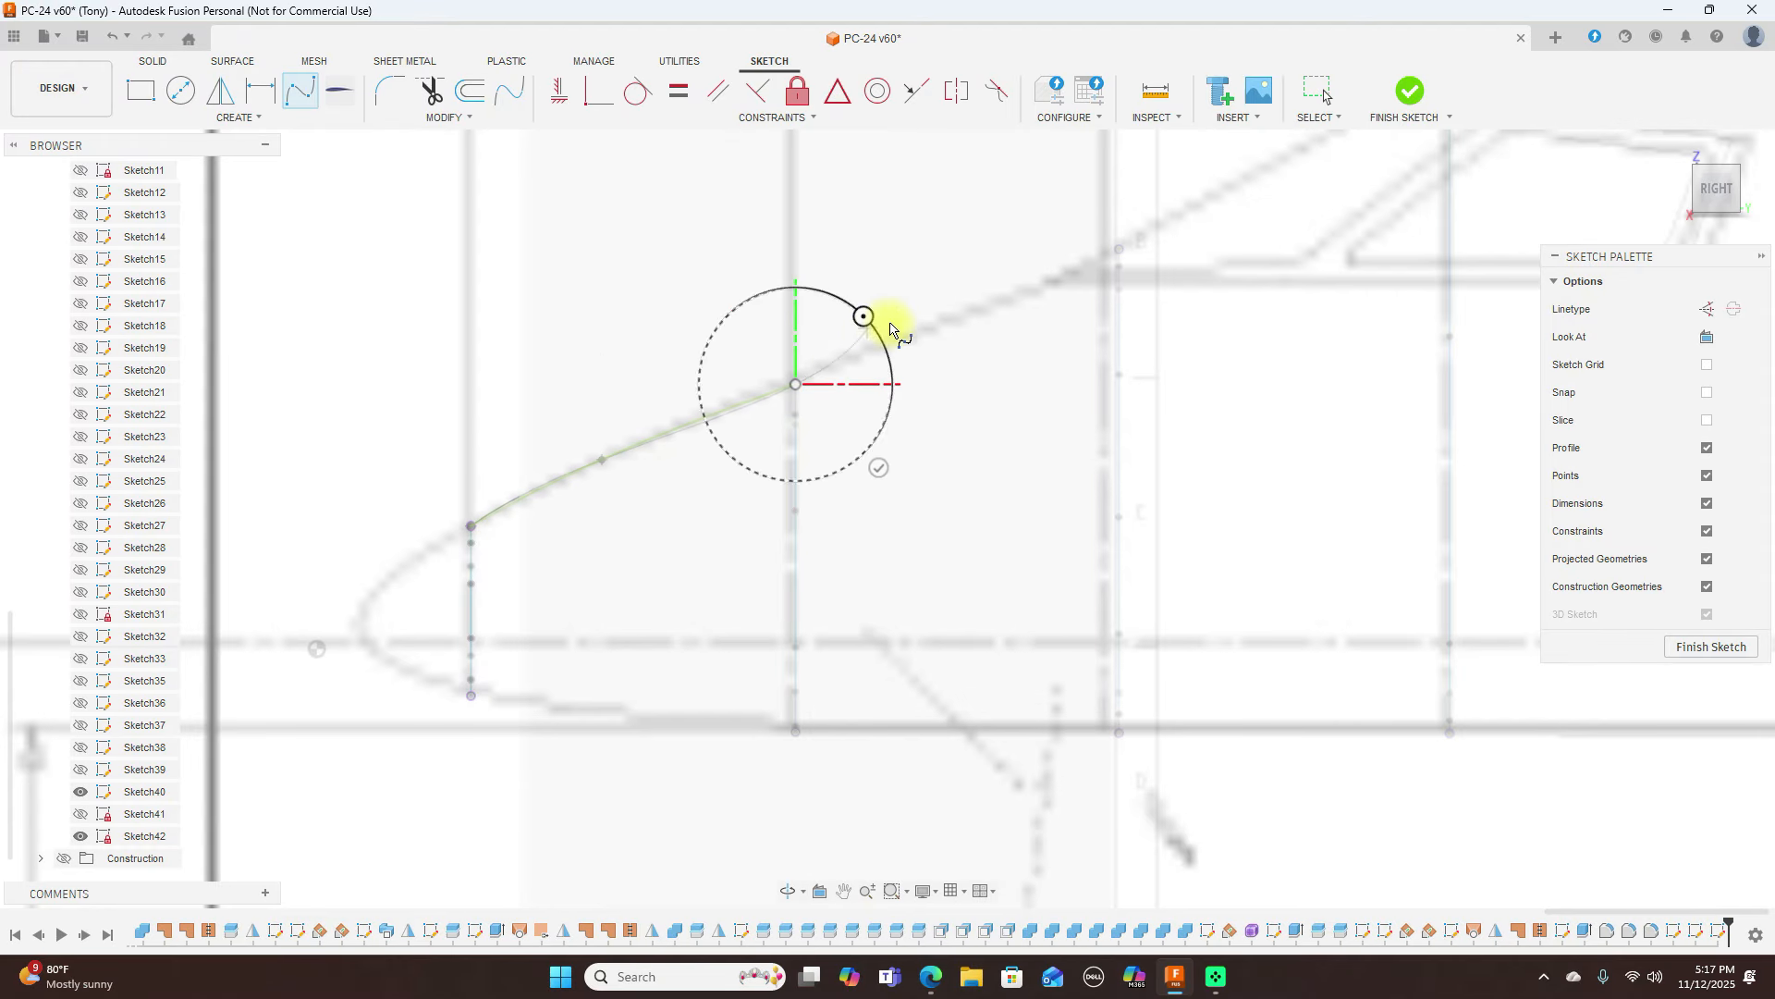
click(963, 313)
click(1036, 280)
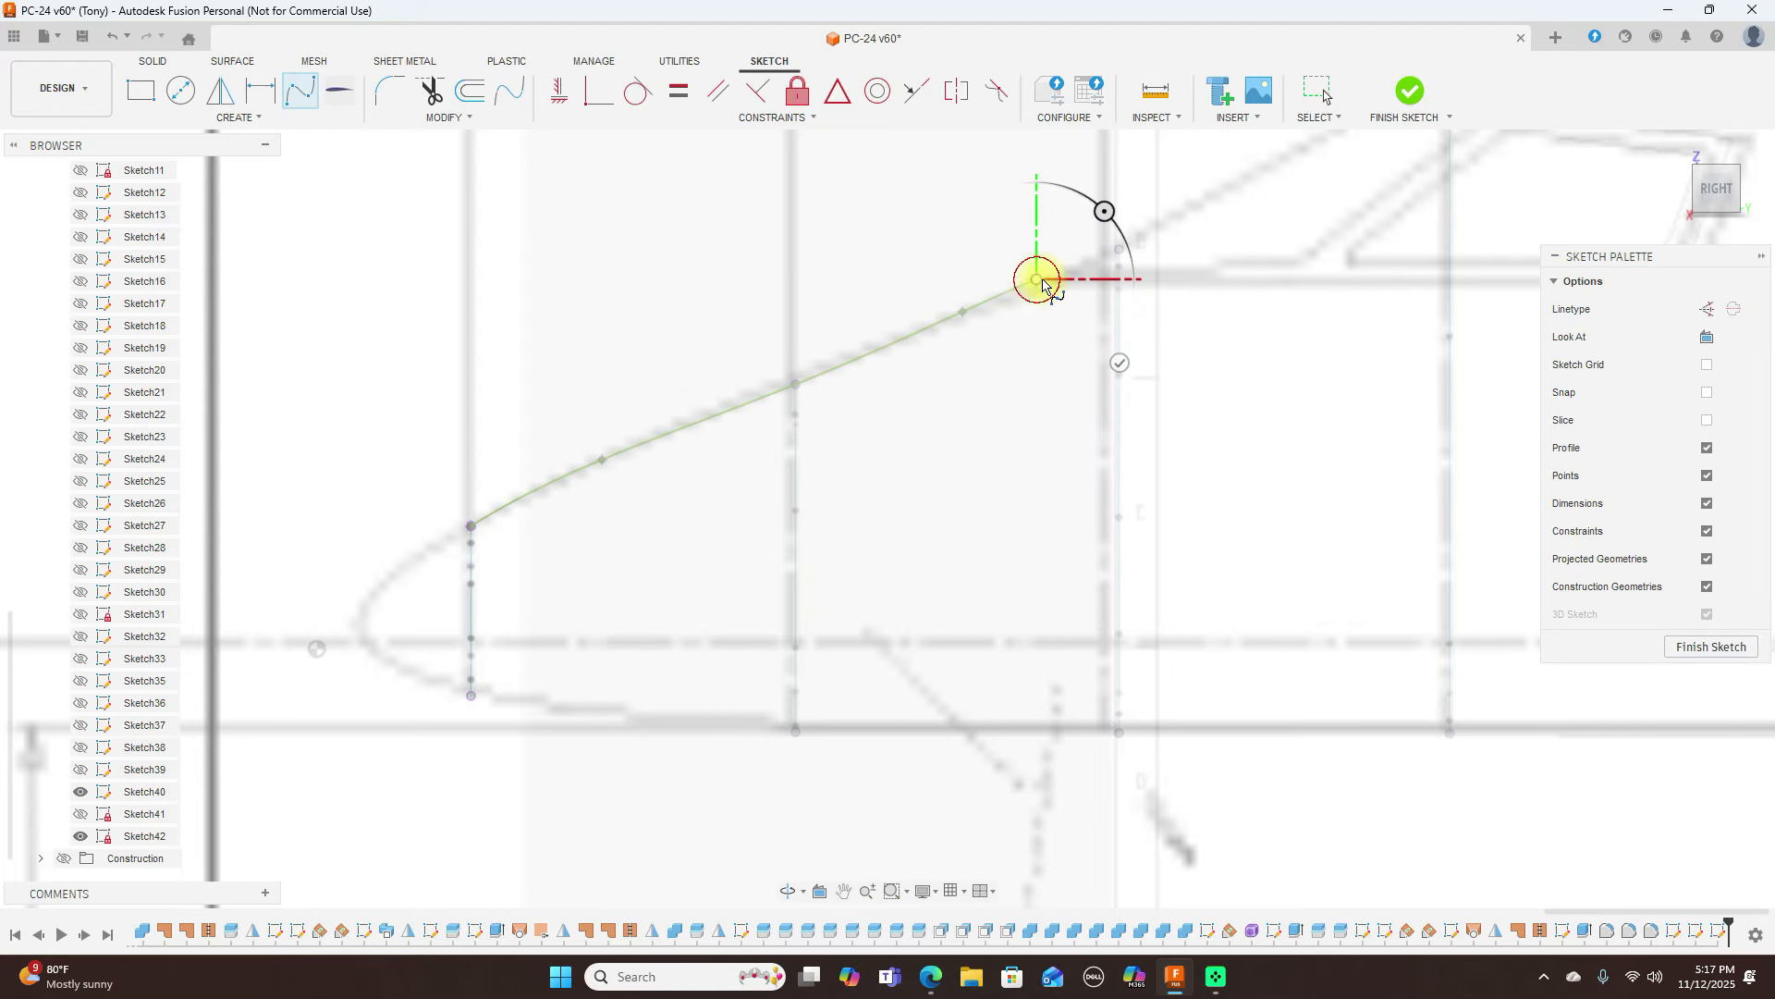
click(1119, 250)
Continue the upper spline along the windshield and roof outline through the fourth section's upper point, ending it at the fifth's
scroll(1120, 250, down, 3)
middle_drag(1142, 233, 961, 337)
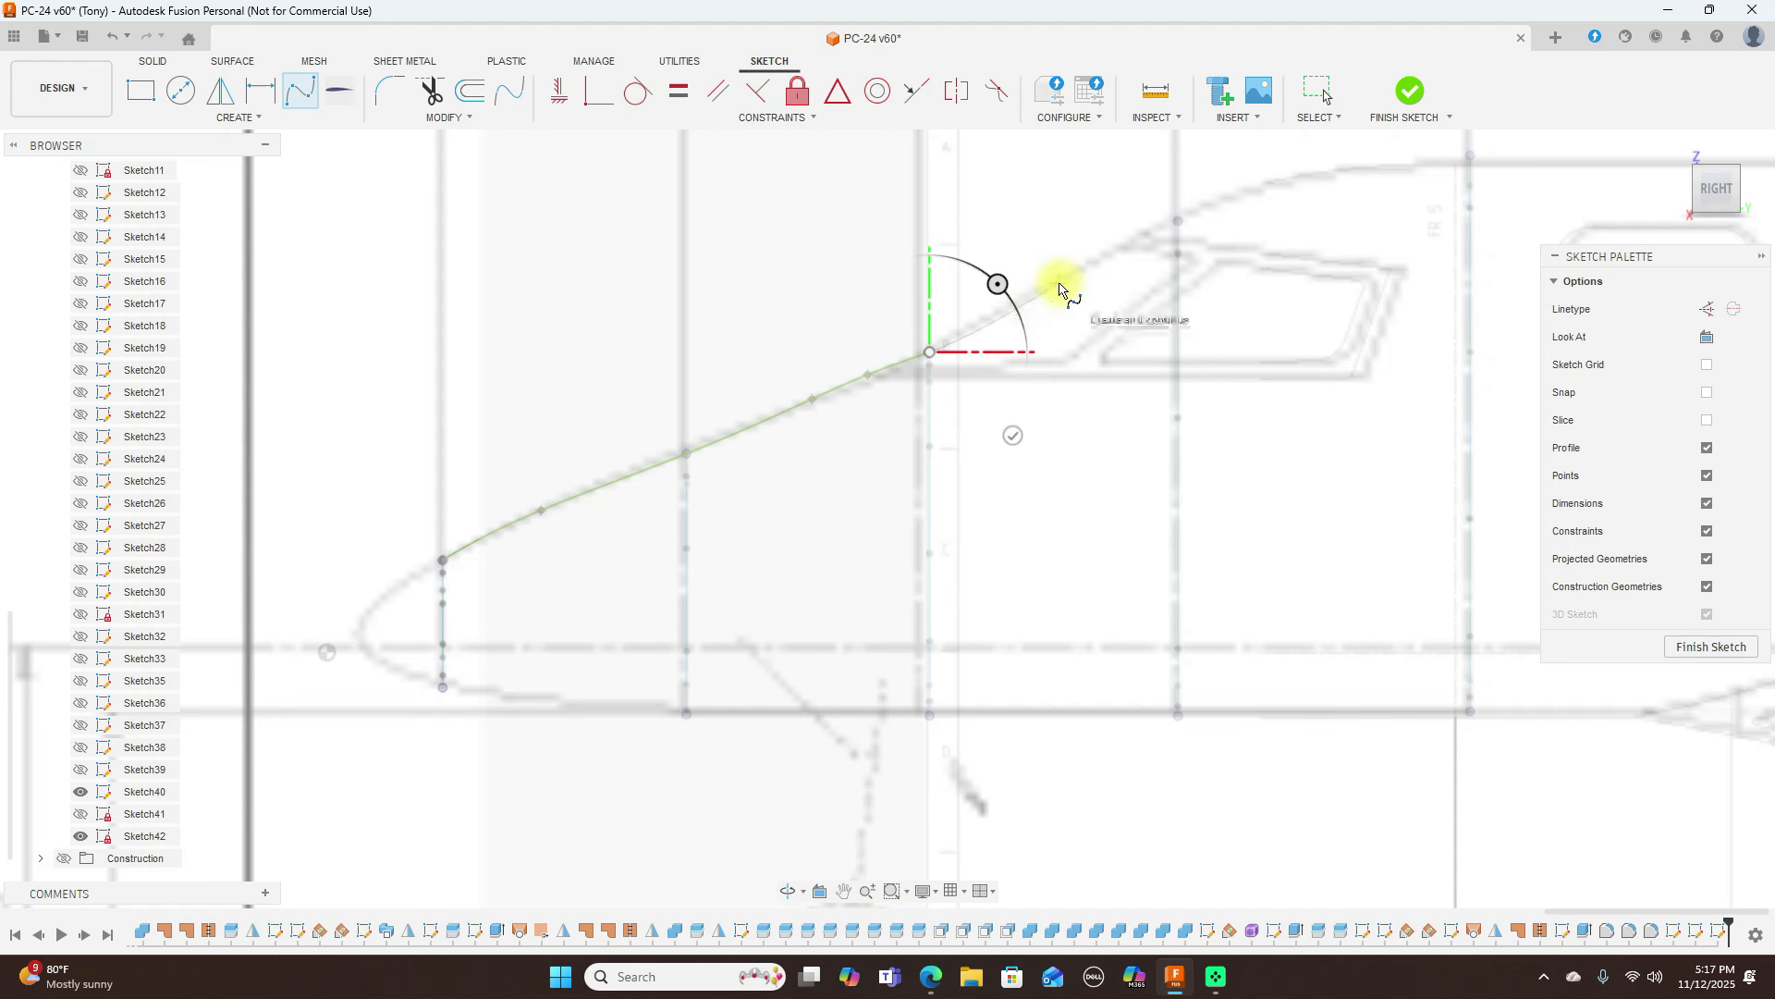
click(999, 315)
click(1177, 222)
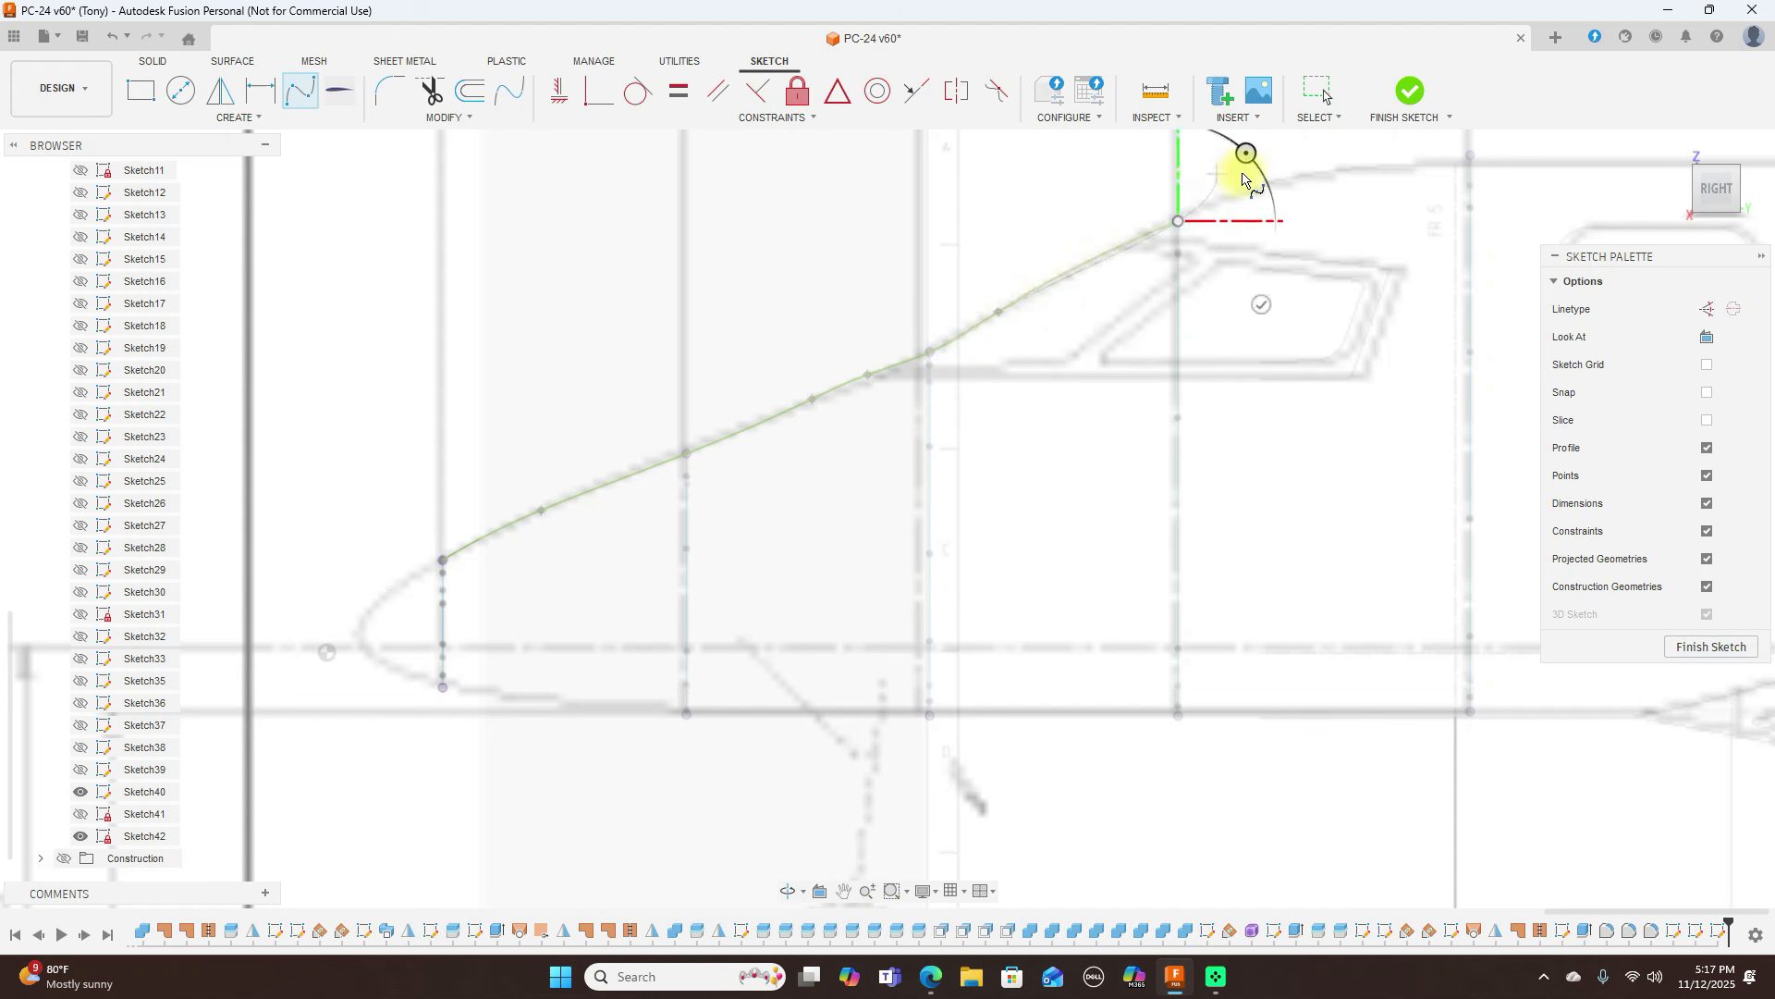
click(1292, 176)
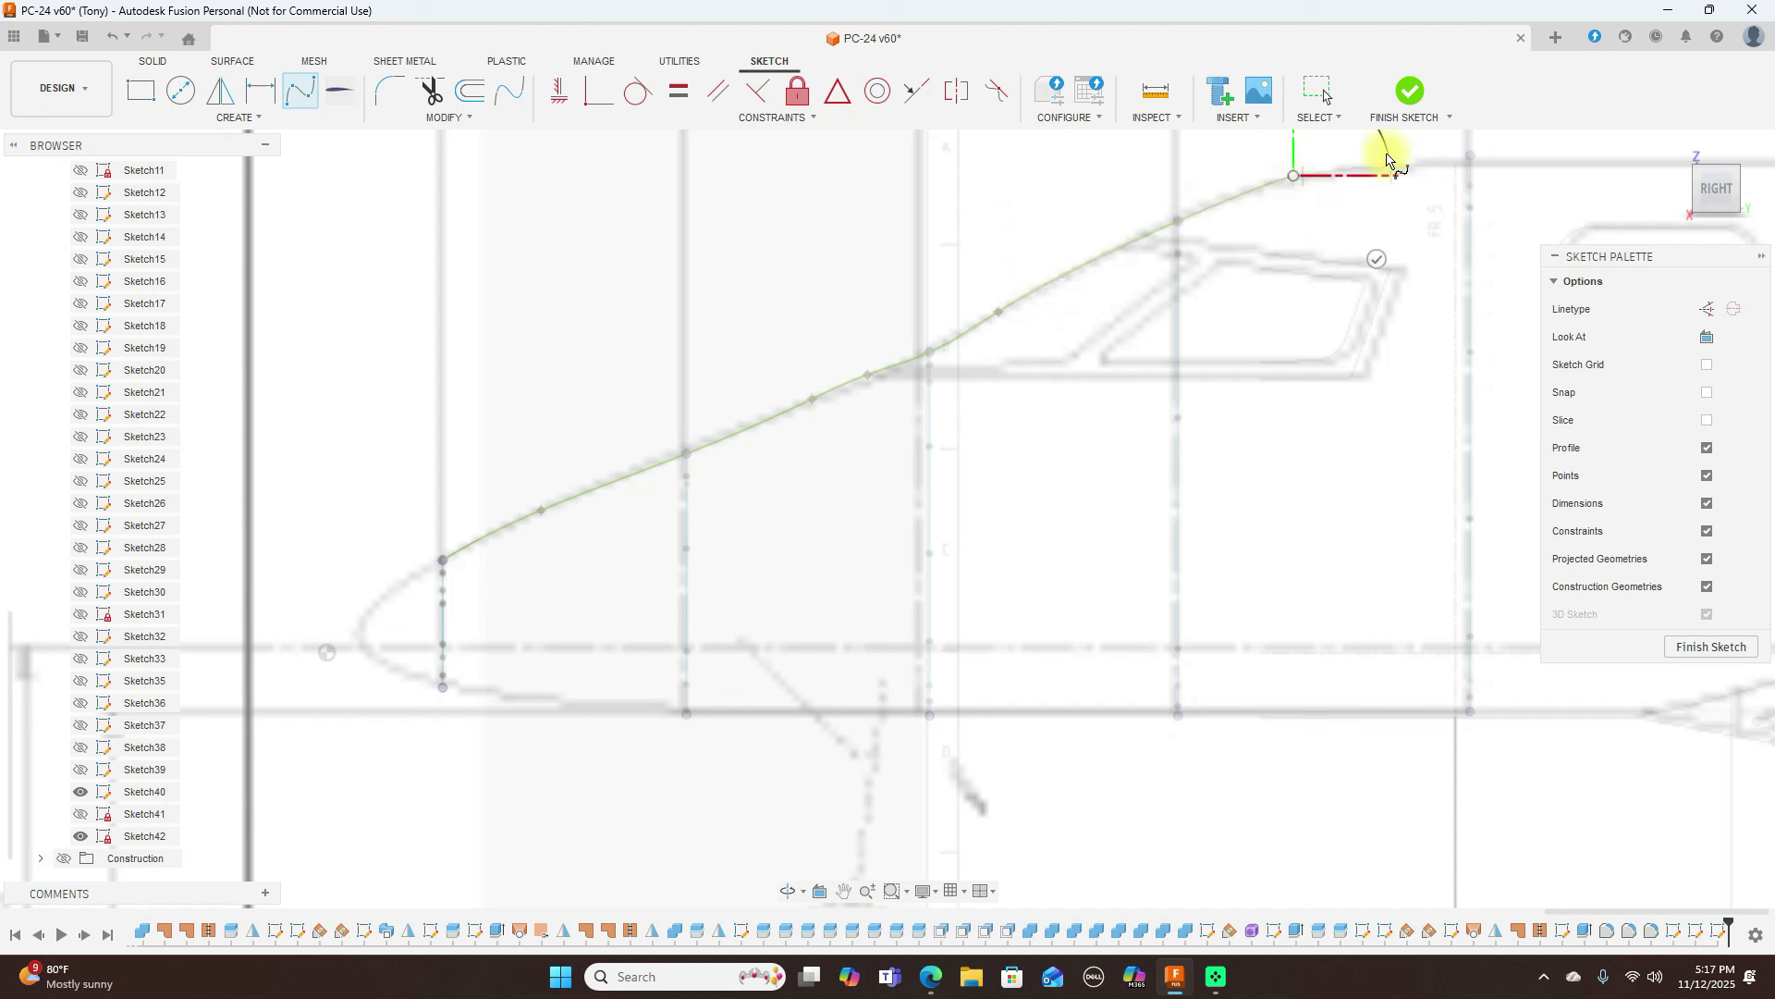
click(1470, 157)
right_click(1470, 167)
click(1283, 370)
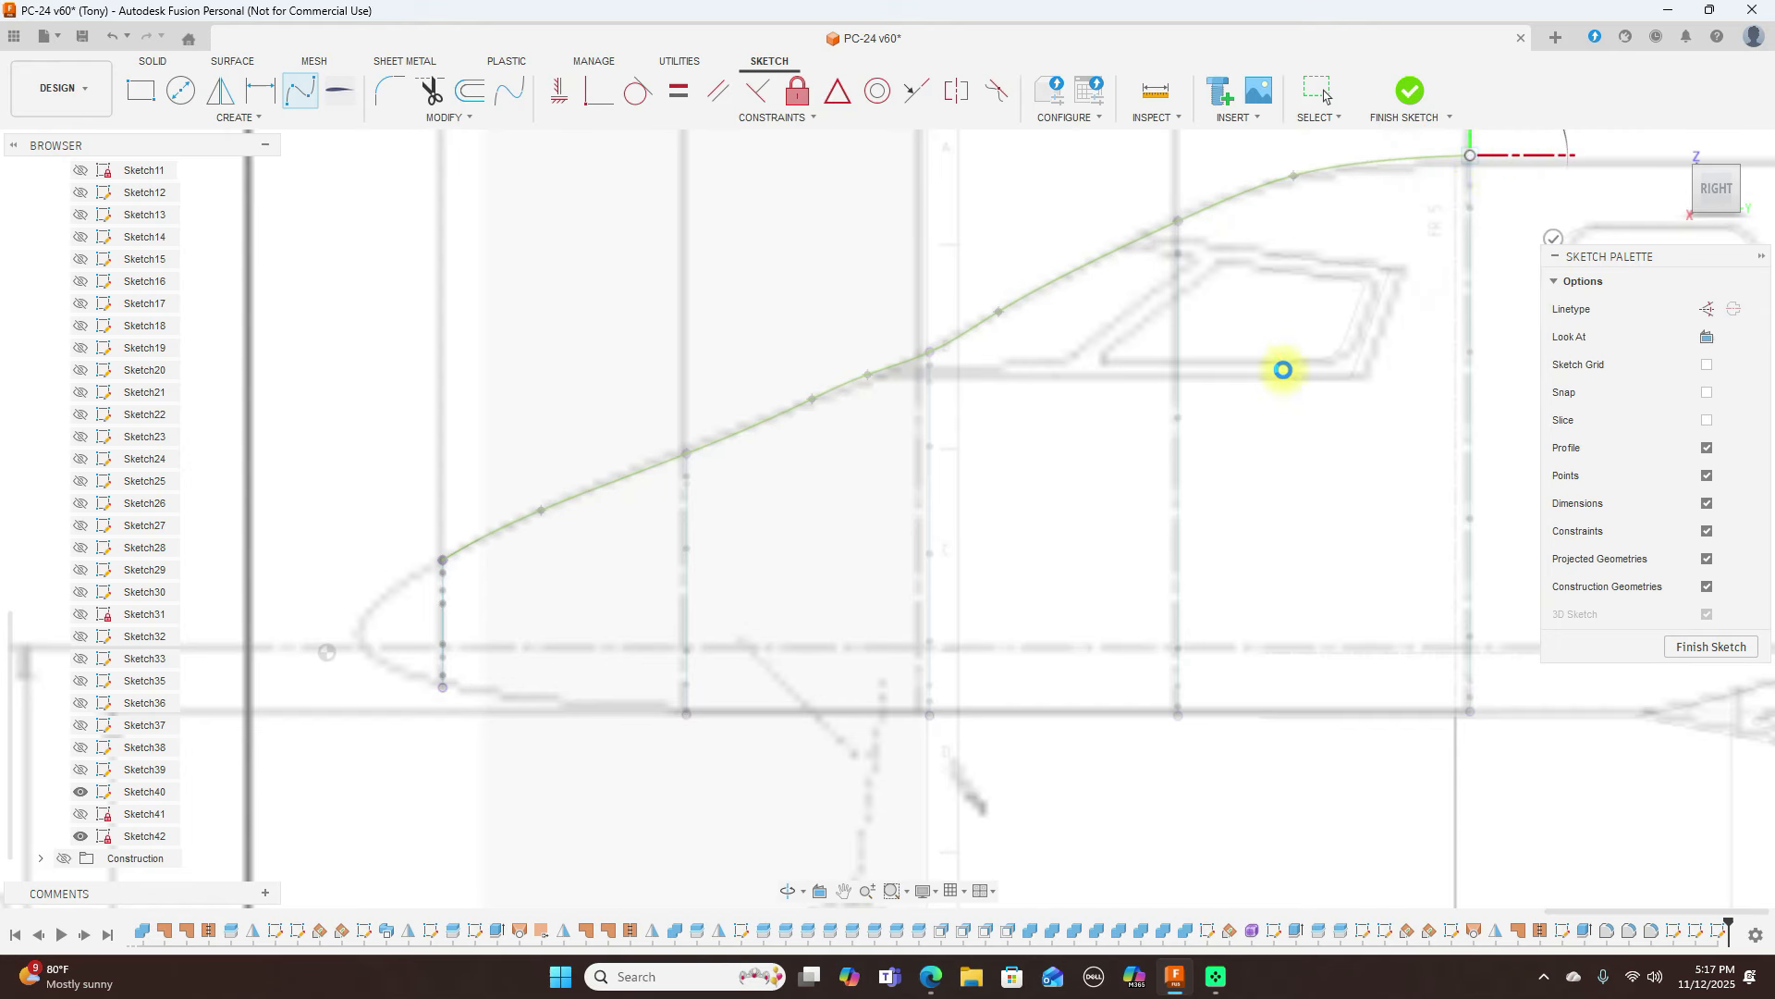
Begin a fit point spline at the foremost cross-section's lower point and trace the belly outline to the third section's lower point
click(301, 90)
click(442, 688)
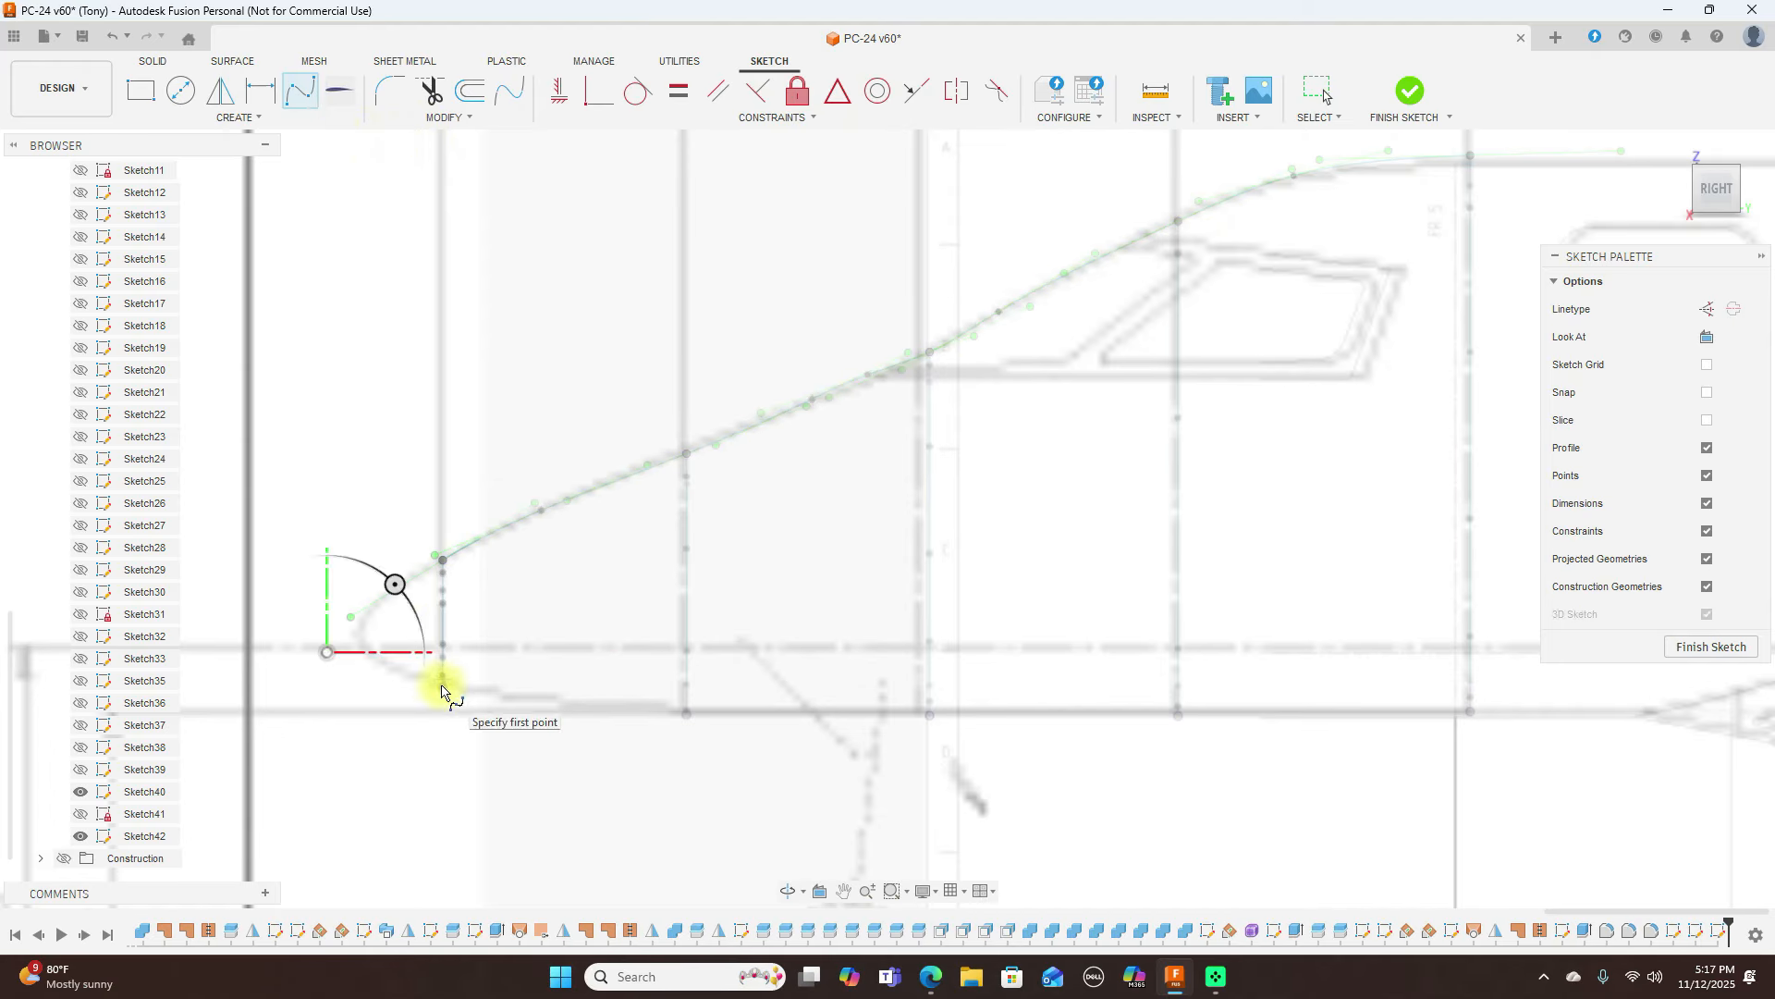
click(442, 688)
click(501, 701)
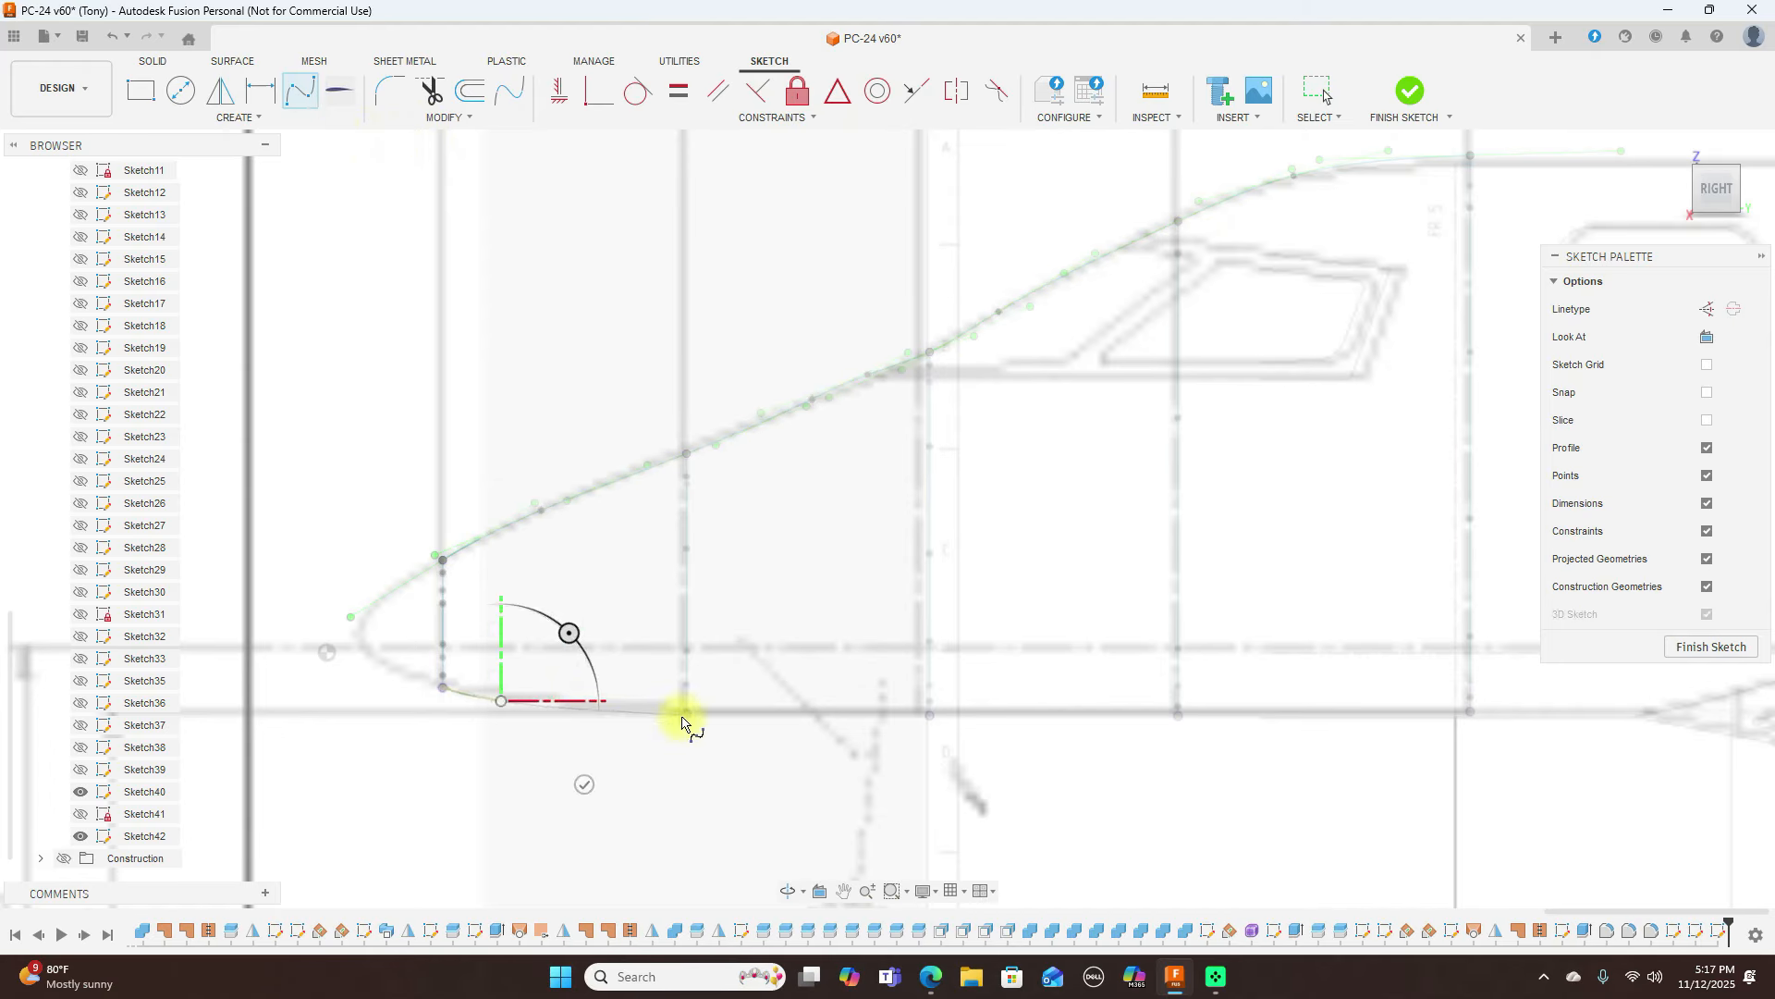
click(687, 717)
click(821, 715)
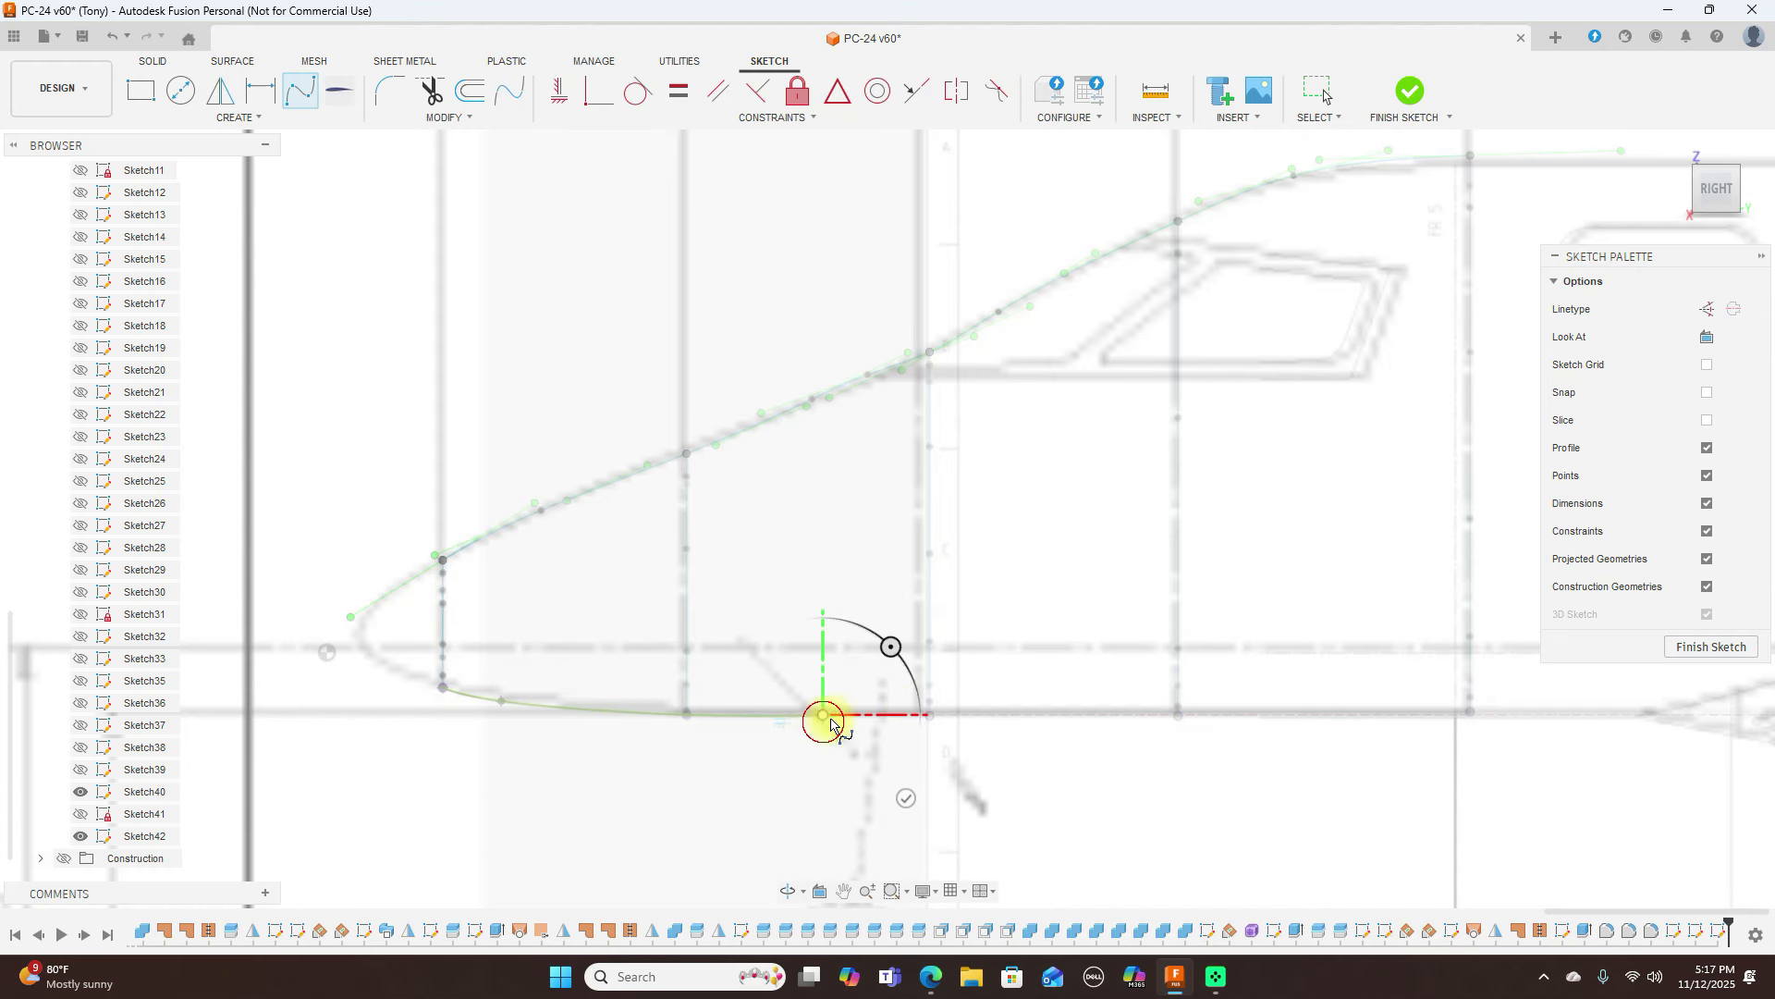
click(930, 716)
Continue the lower spline along the belly through the fourth section's lower point and end it at the fifth's
click(1083, 716)
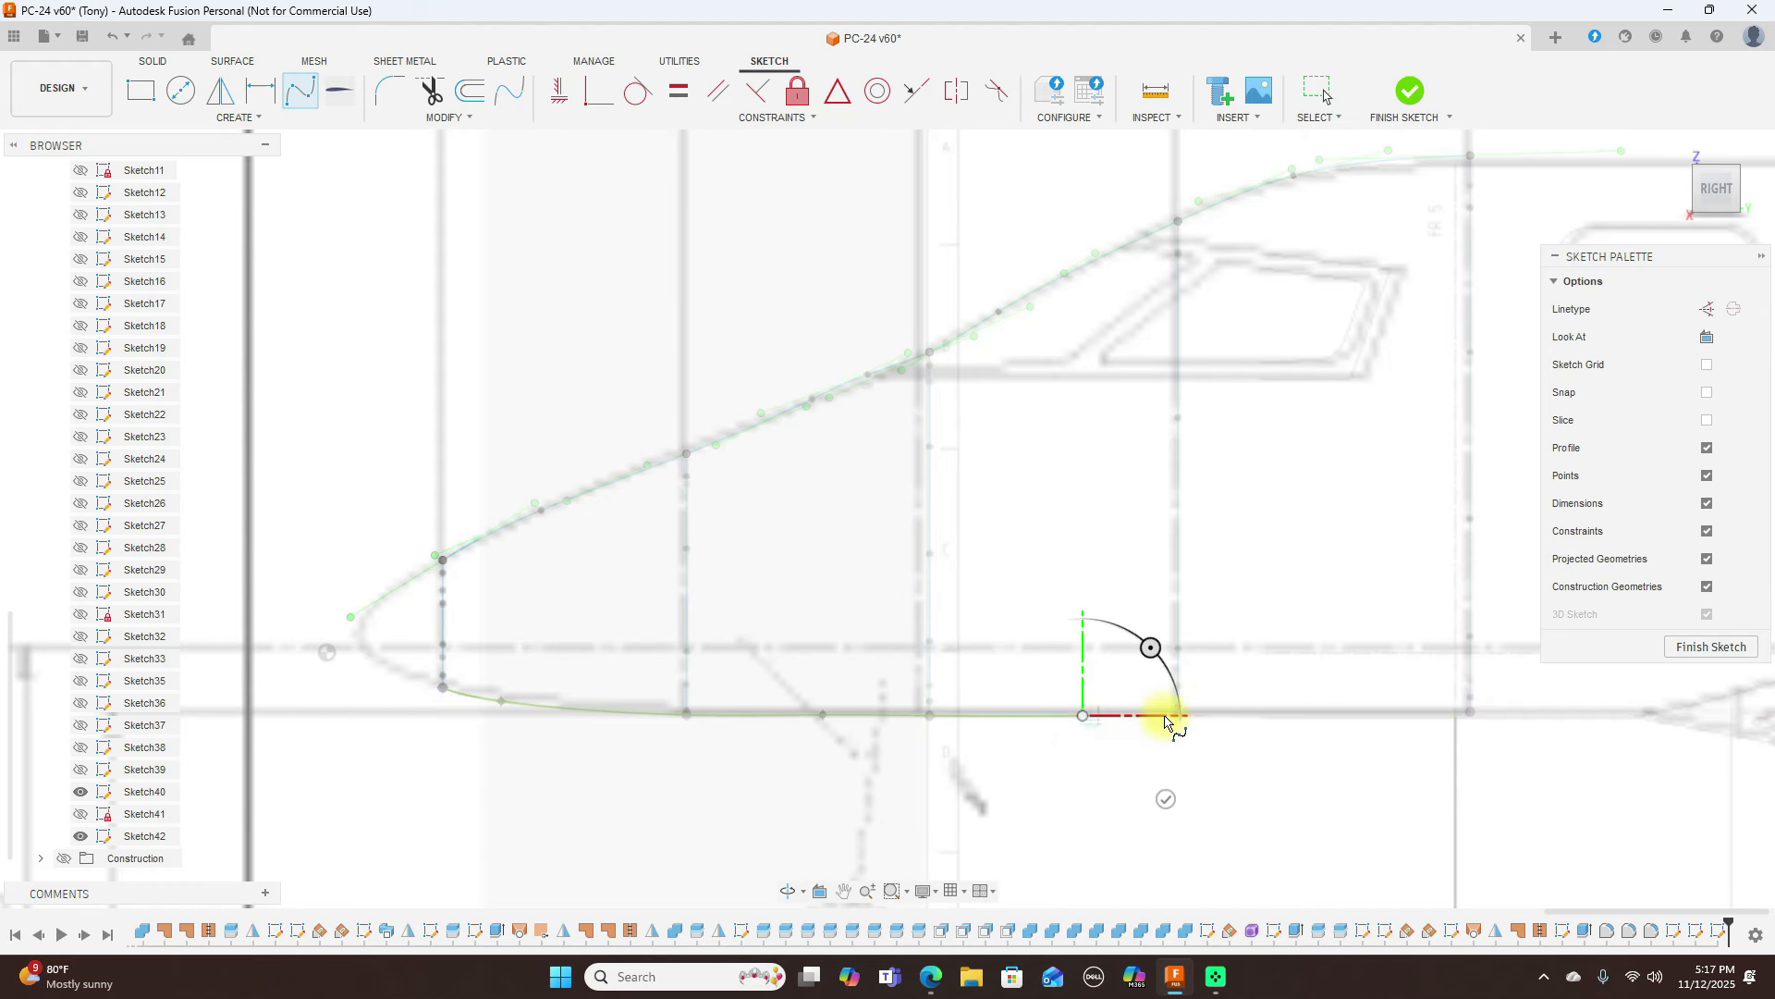
click(1179, 715)
click(1339, 715)
click(1474, 716)
scroll(1476, 716, down, 3)
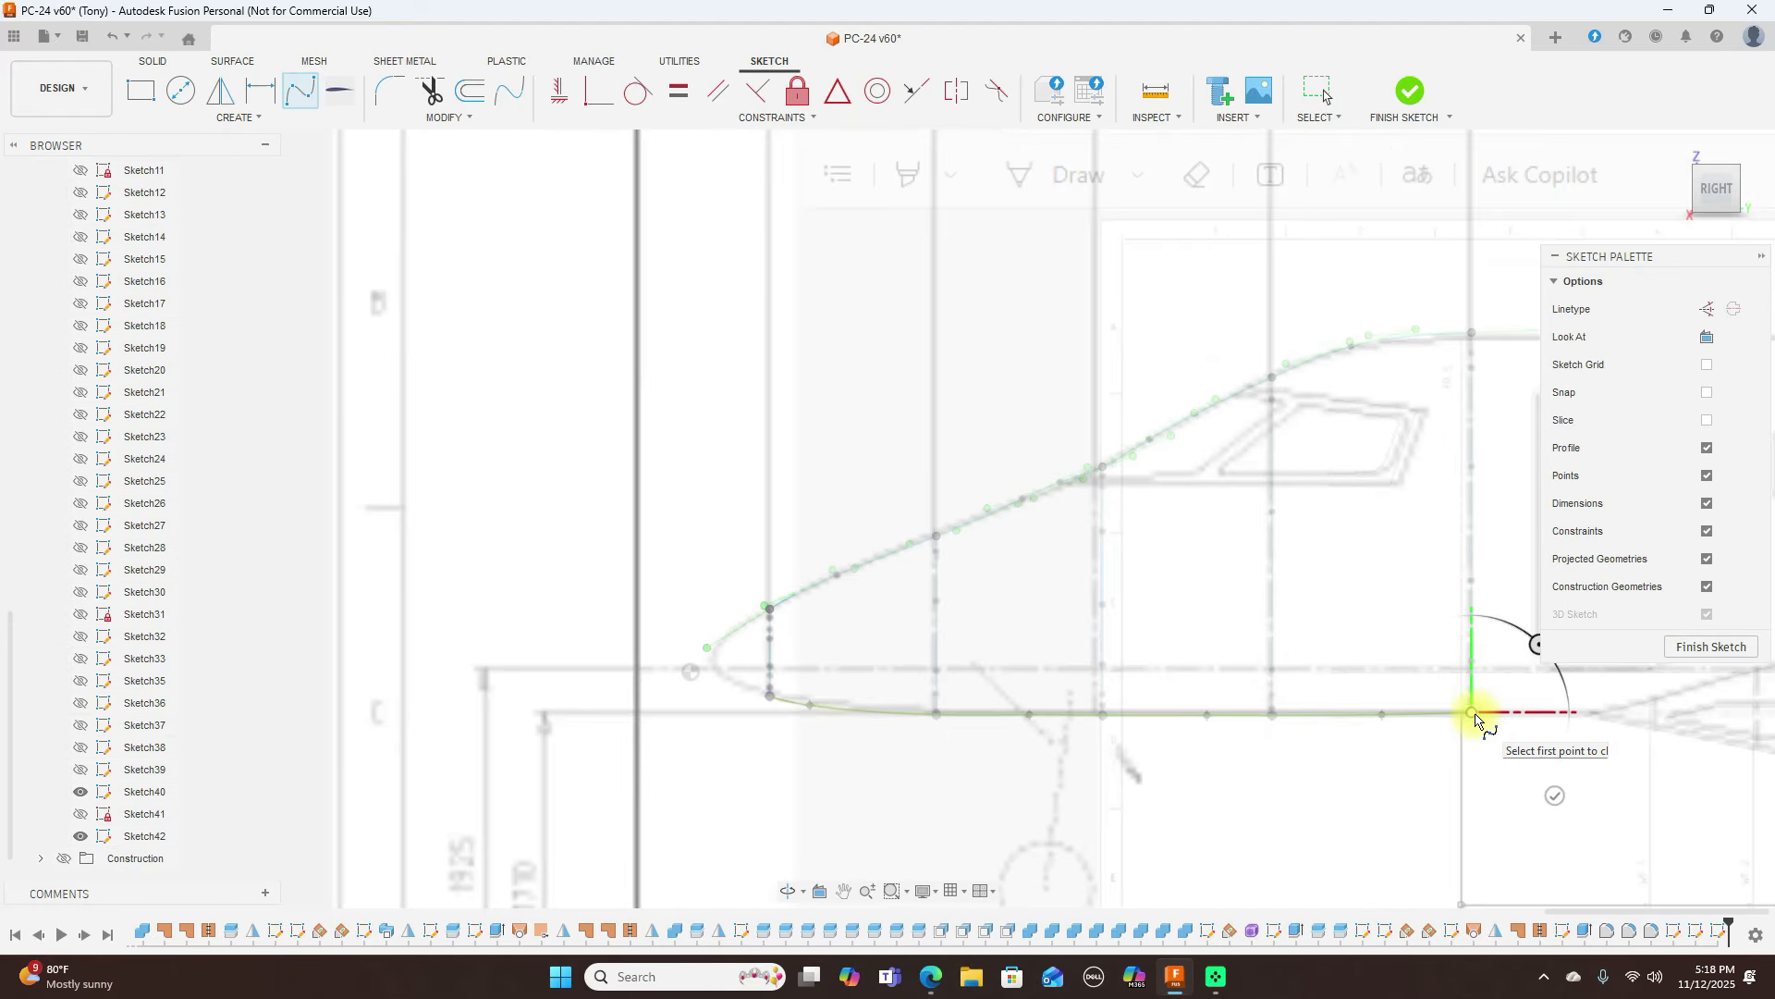
right_click(1477, 716)
click(1542, 717)
Collapse the sketch list, hide the reference canvases and deselect the new spline
scroll(1504, 738, down, 2)
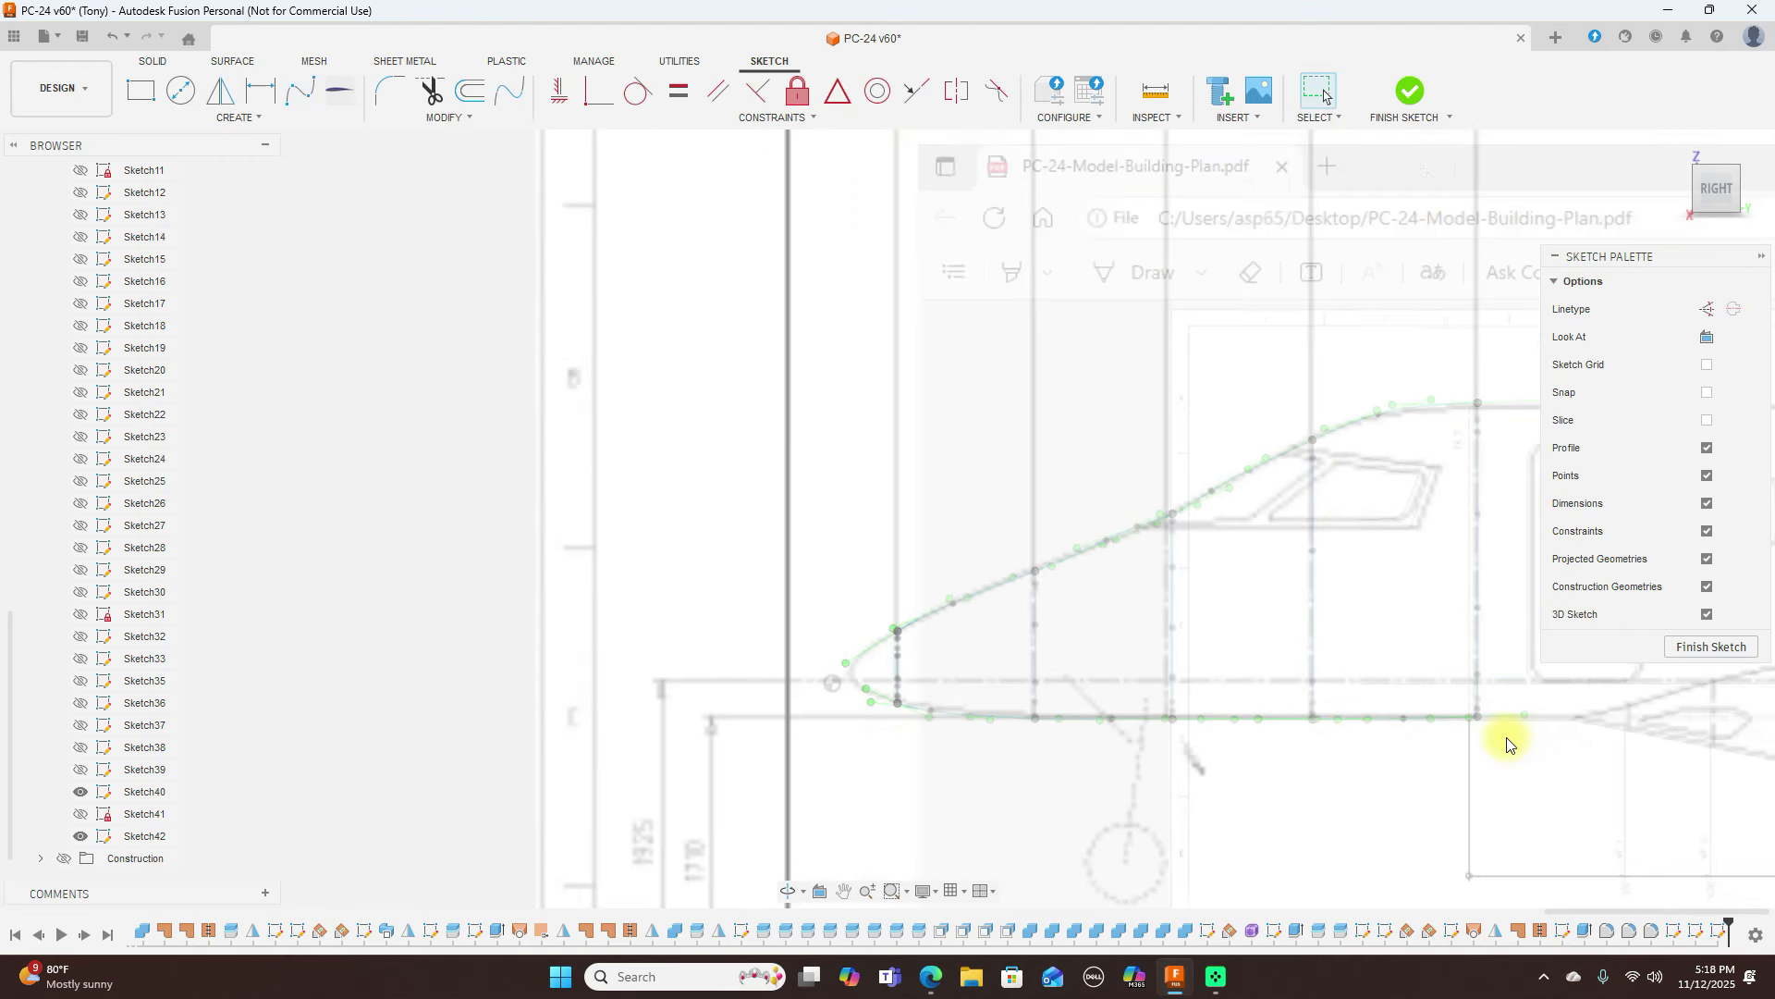
scroll(119, 487, up, 8)
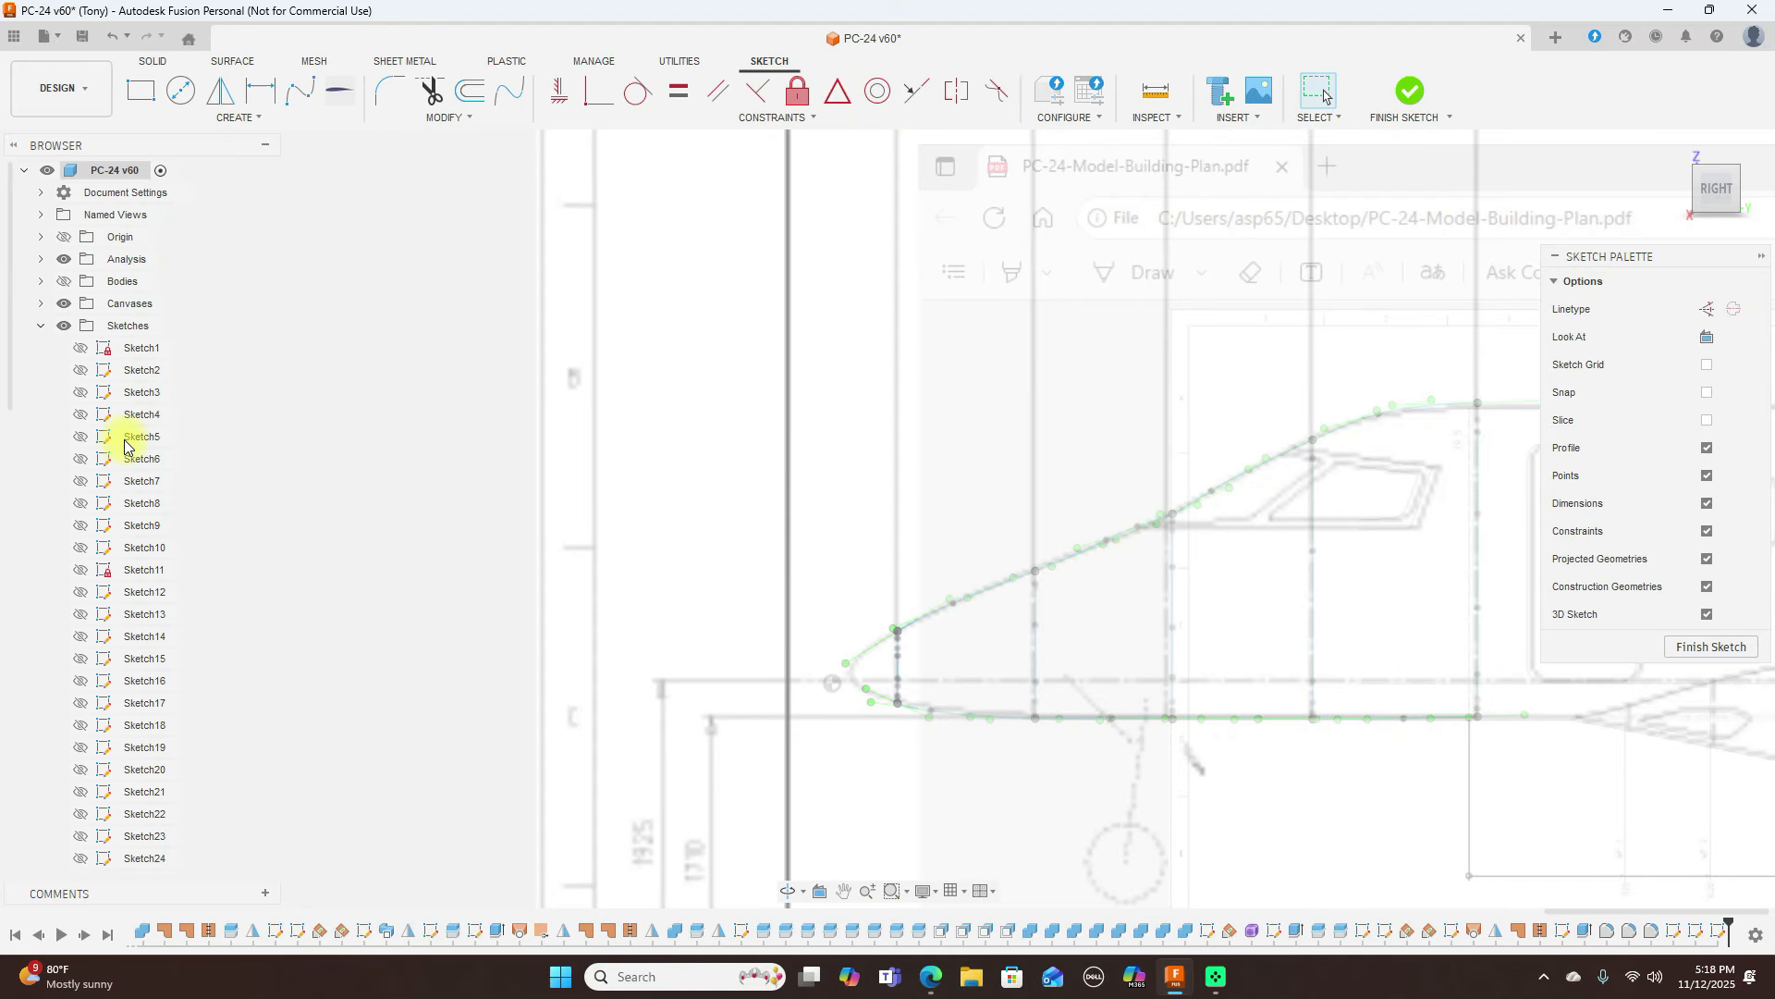
click(41, 326)
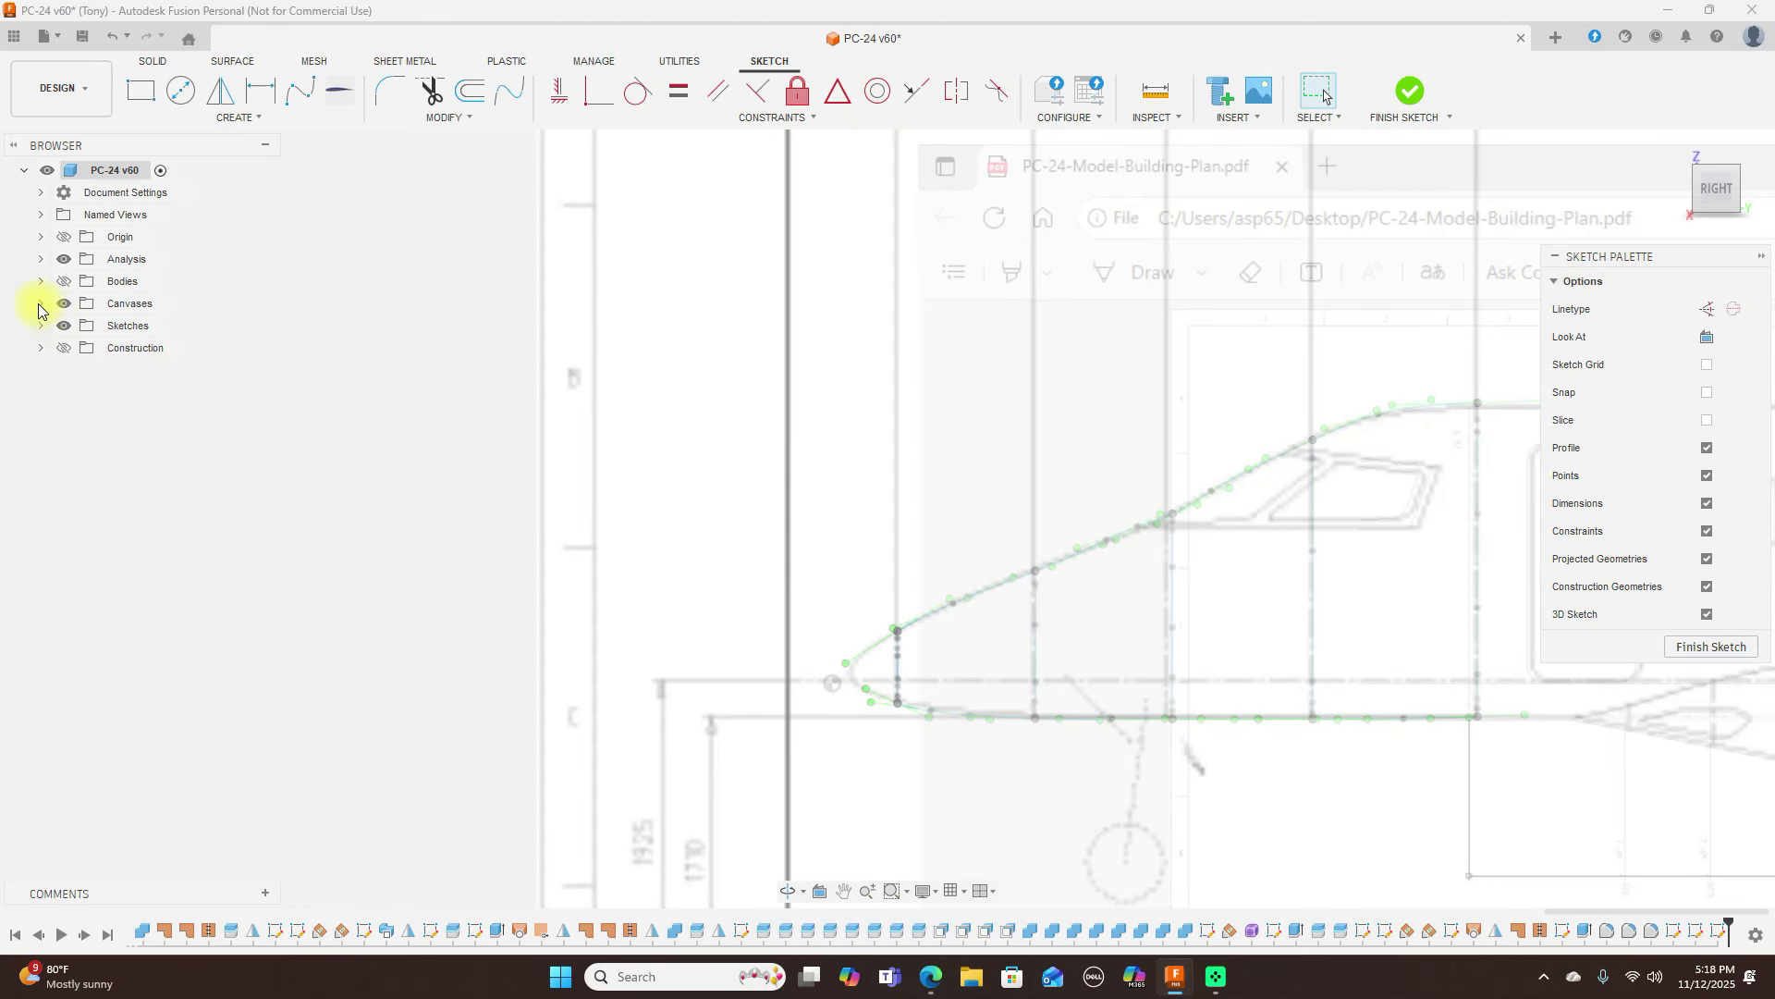
click(59, 305)
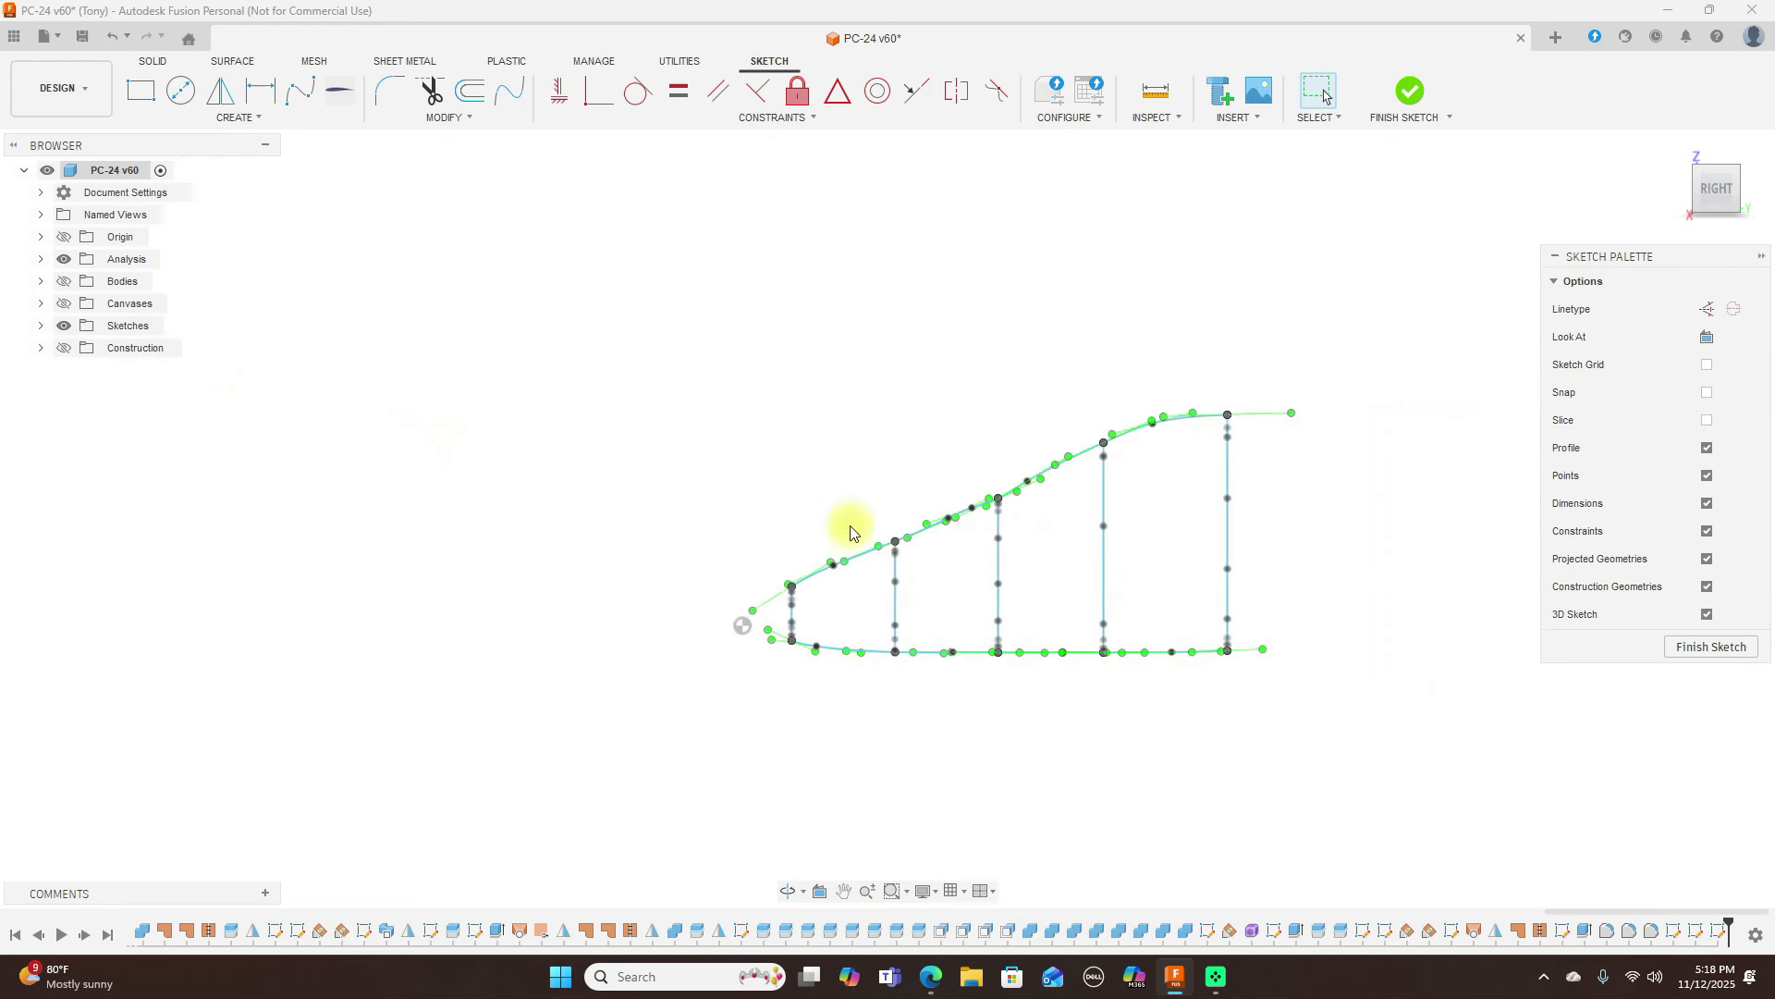
click(1500, 279)
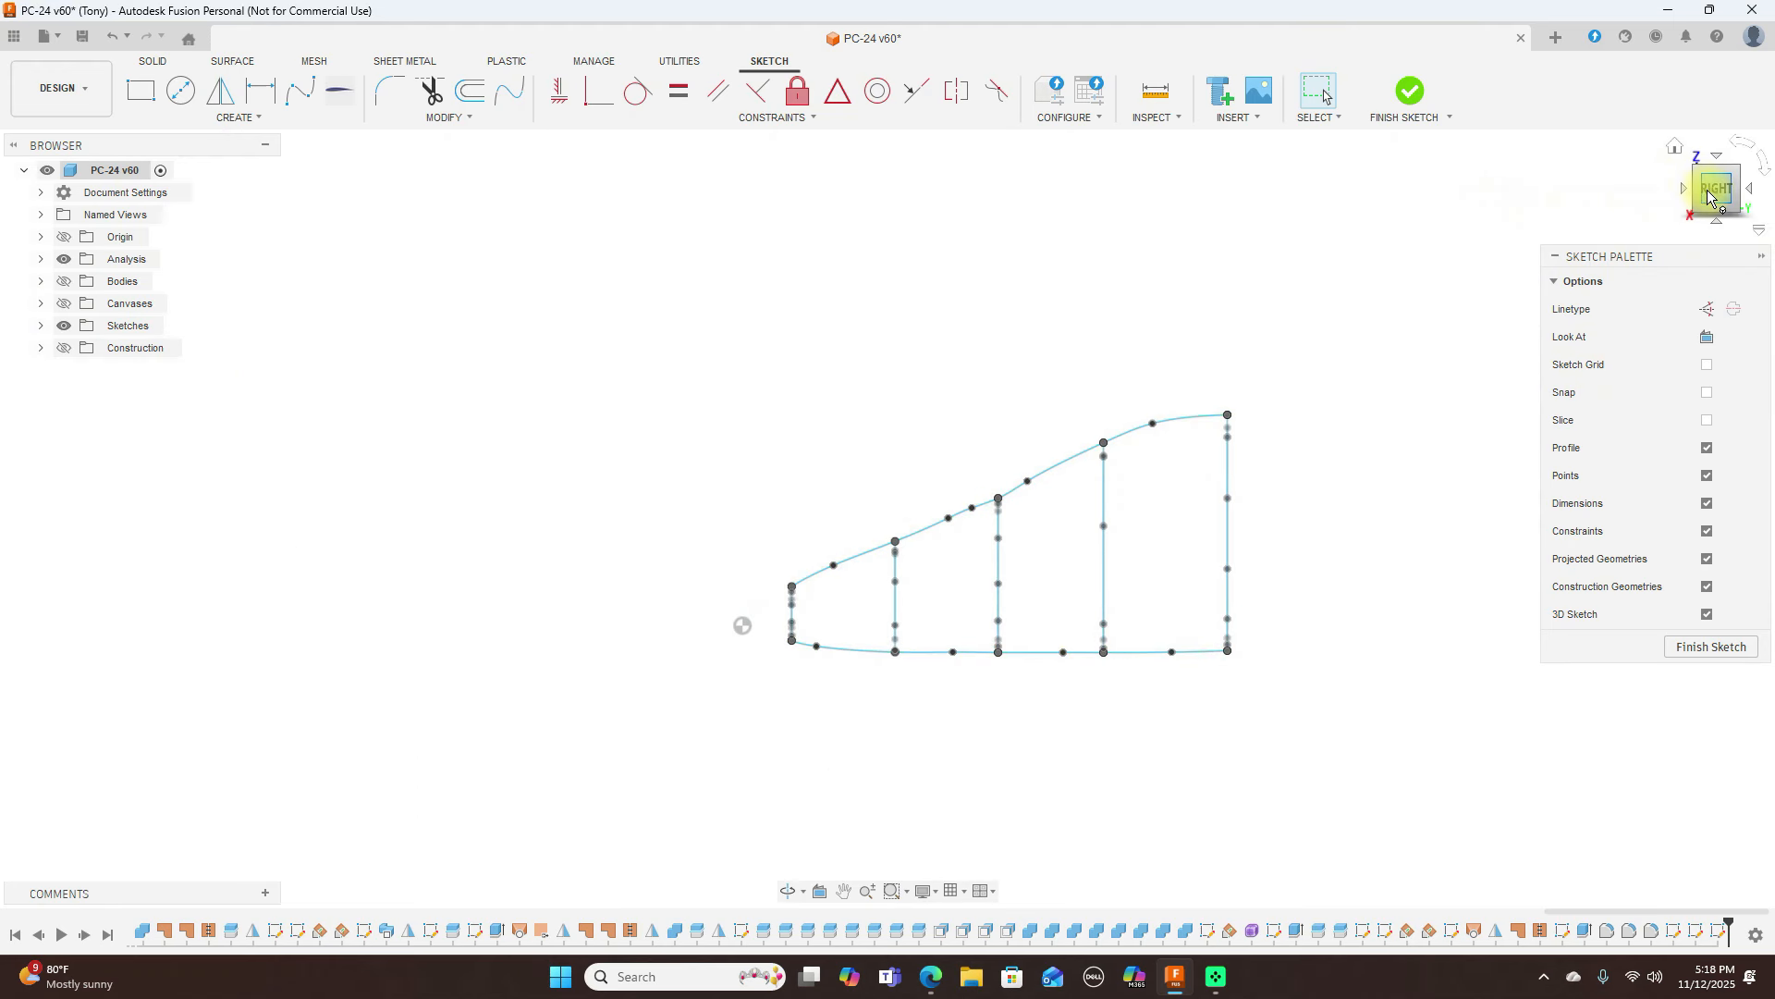
Begin a fit point spline at the foremost cross-section's side point and run it through the second section's side point to the third's
mouse_move(1700, 199)
mouse_down()
mouse_move(1732, 198)
mouse_move(16, 206)
mouse_move(1678, 220)
mouse_up()
scroll(1379, 468, up, 8)
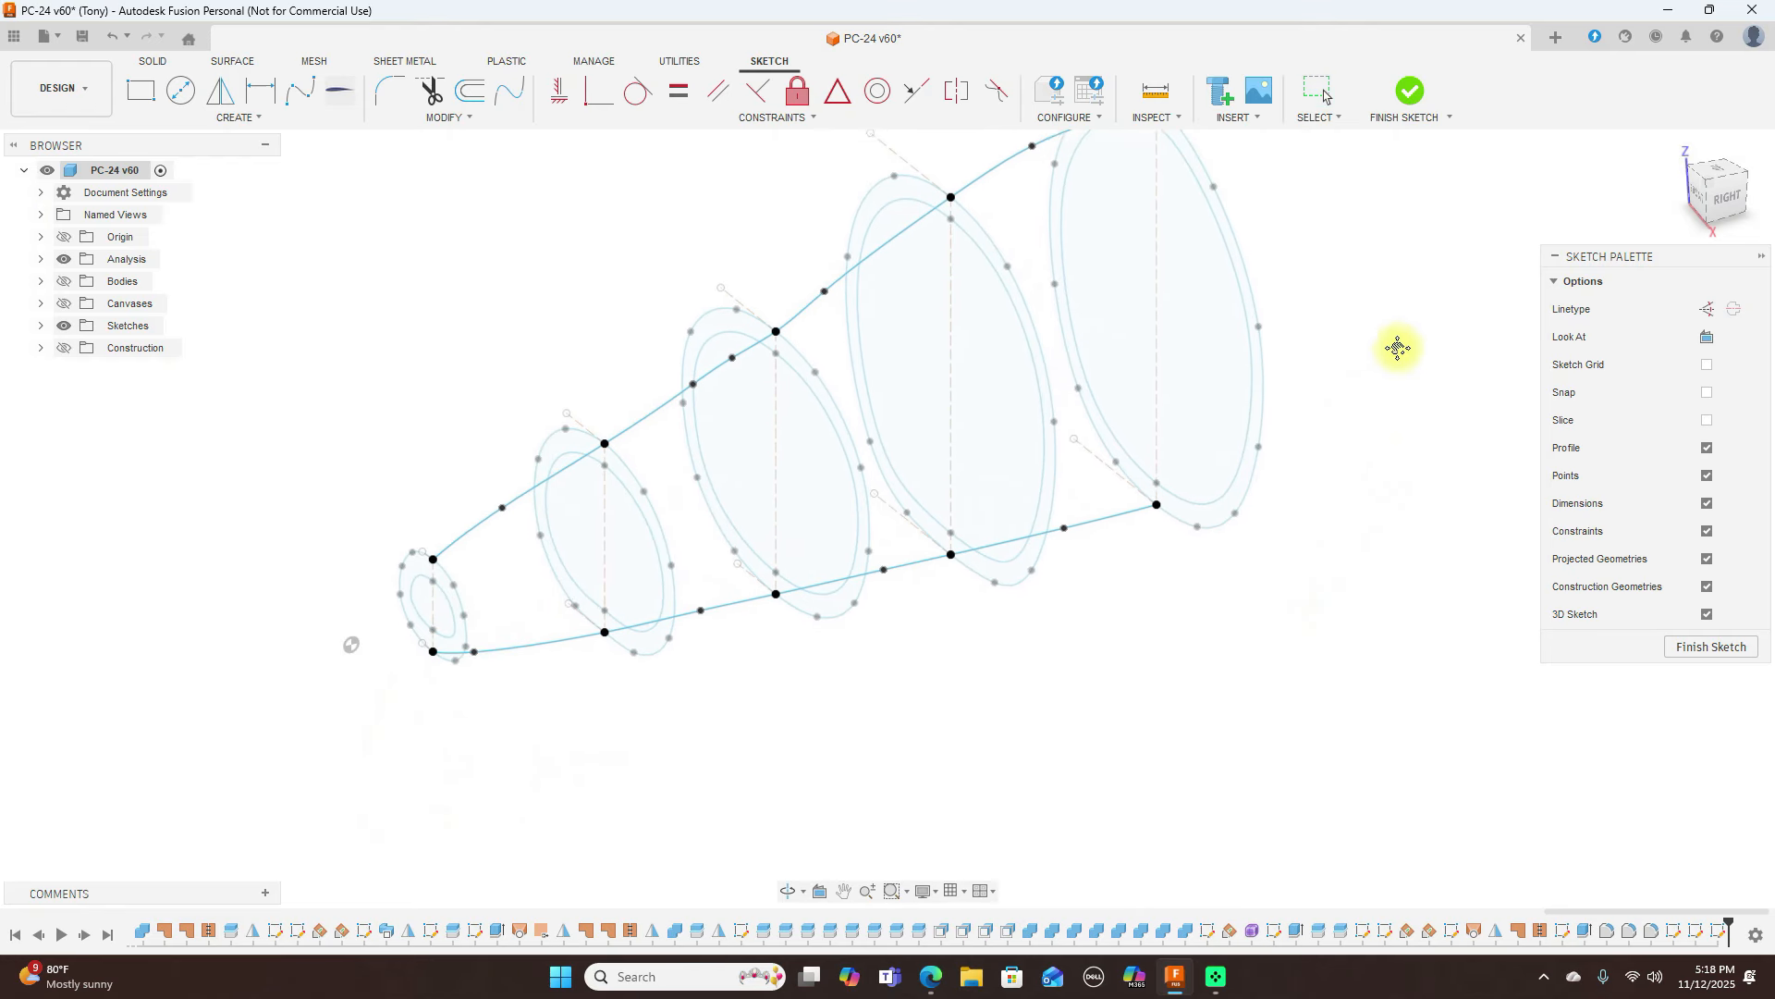
middle_drag(1394, 358, 1394, 435)
click(301, 89)
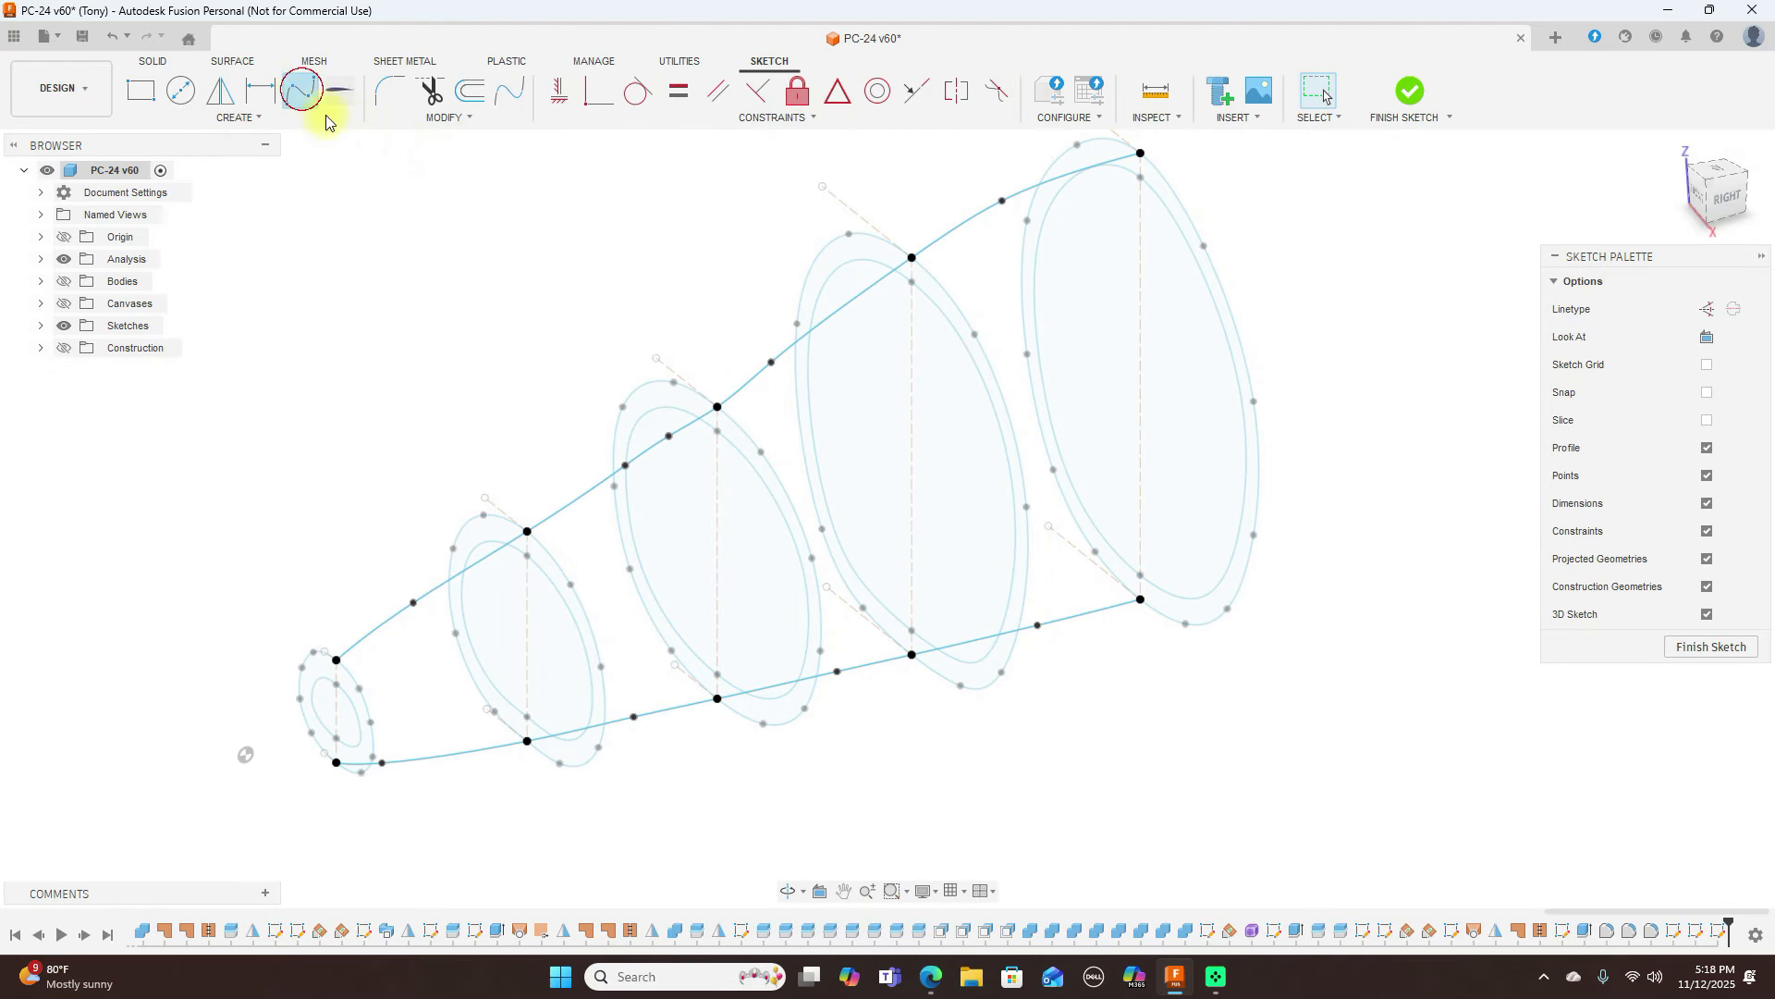
scroll(382, 684, up, 3)
scroll(382, 685, up, 1)
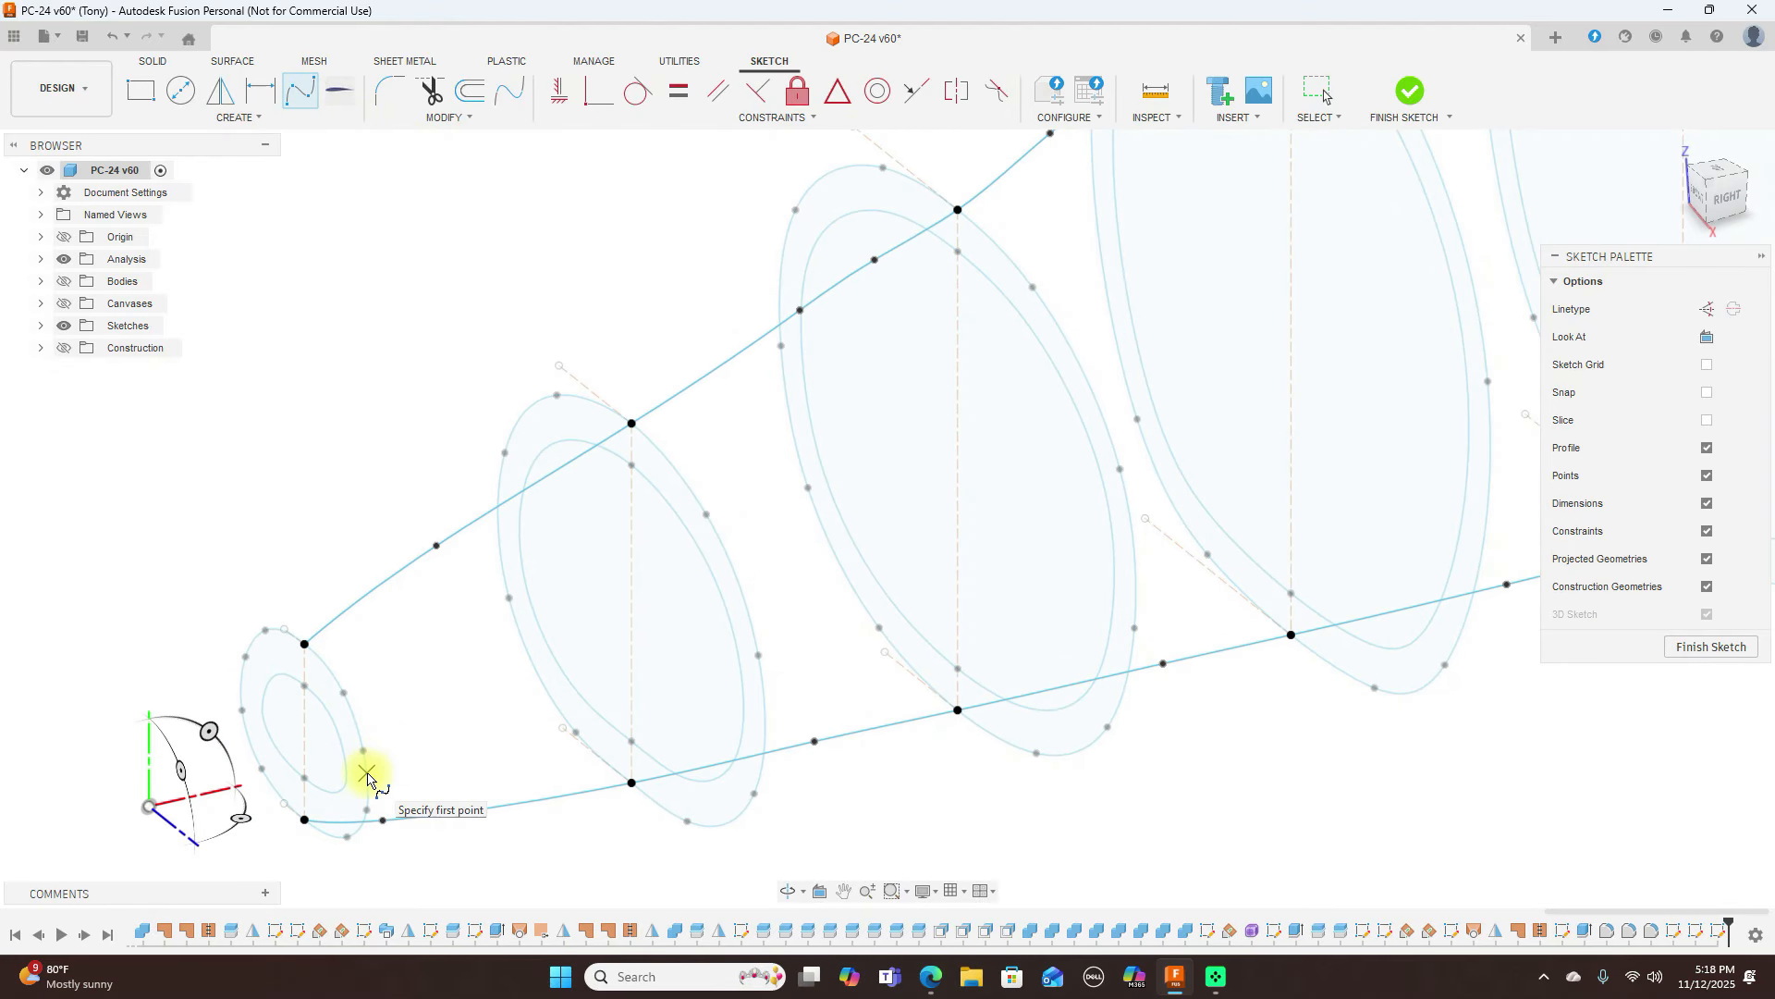
click(367, 773)
click(542, 734)
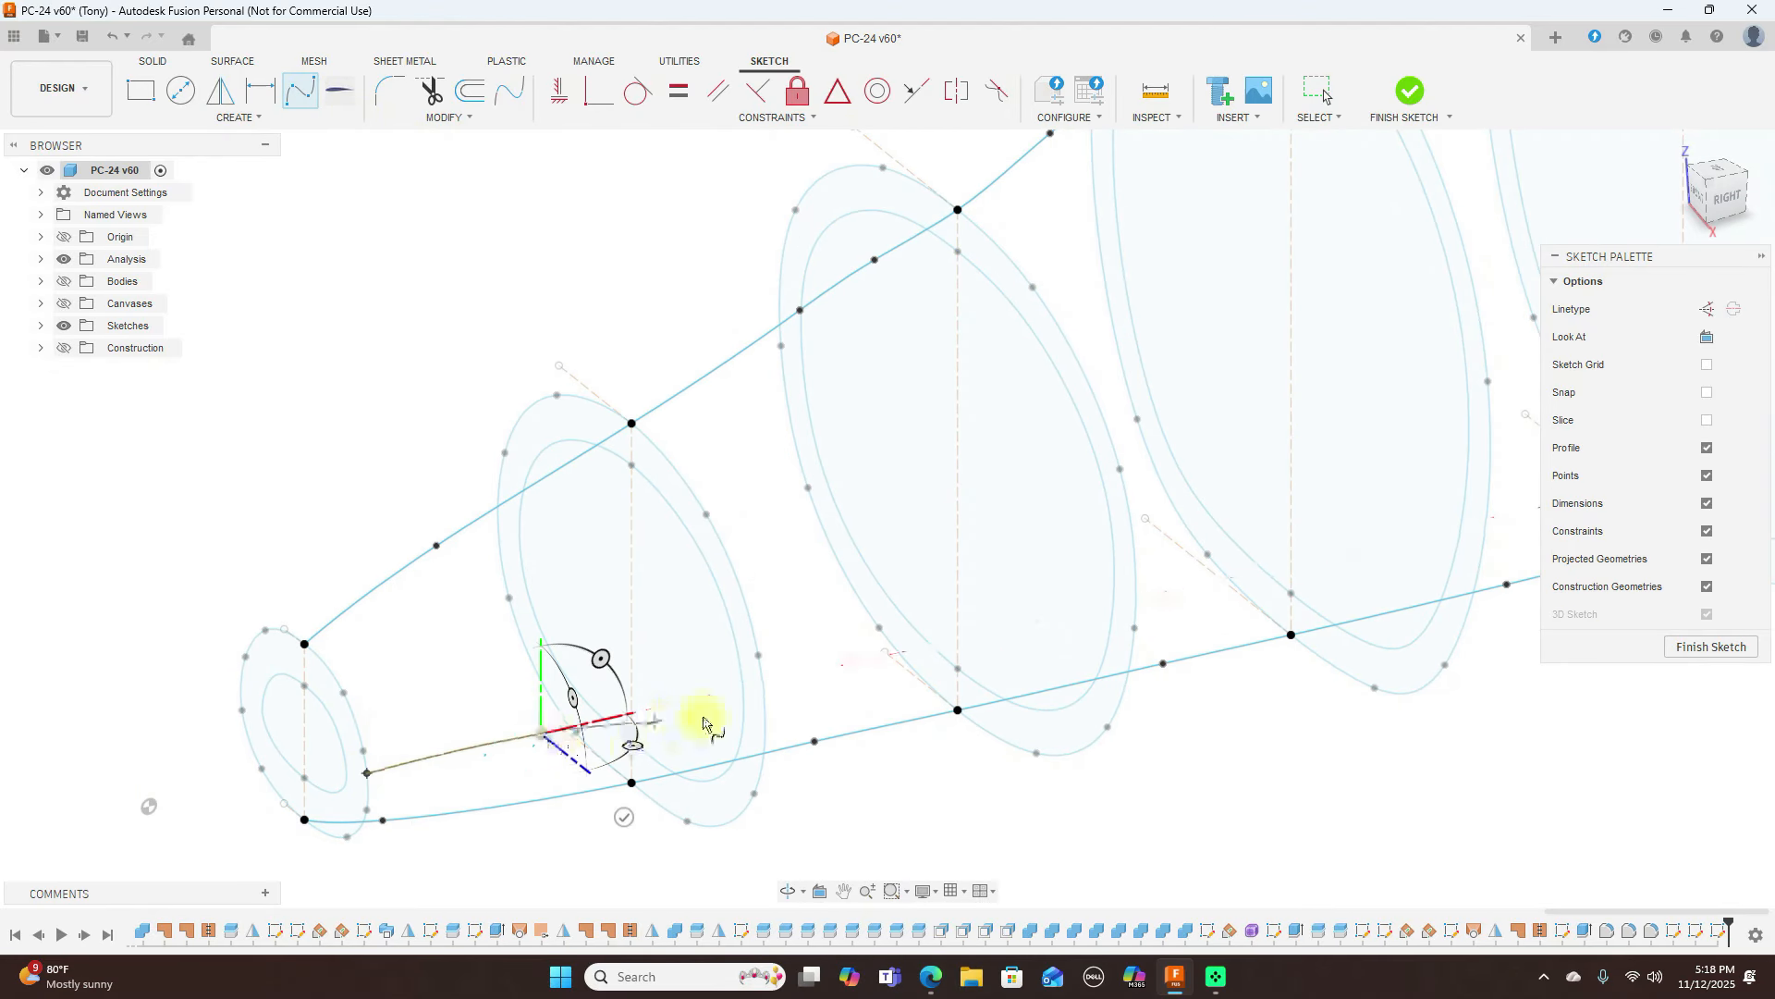
scroll(764, 684, up, 4)
click(757, 682)
scroll(761, 679, down, 4)
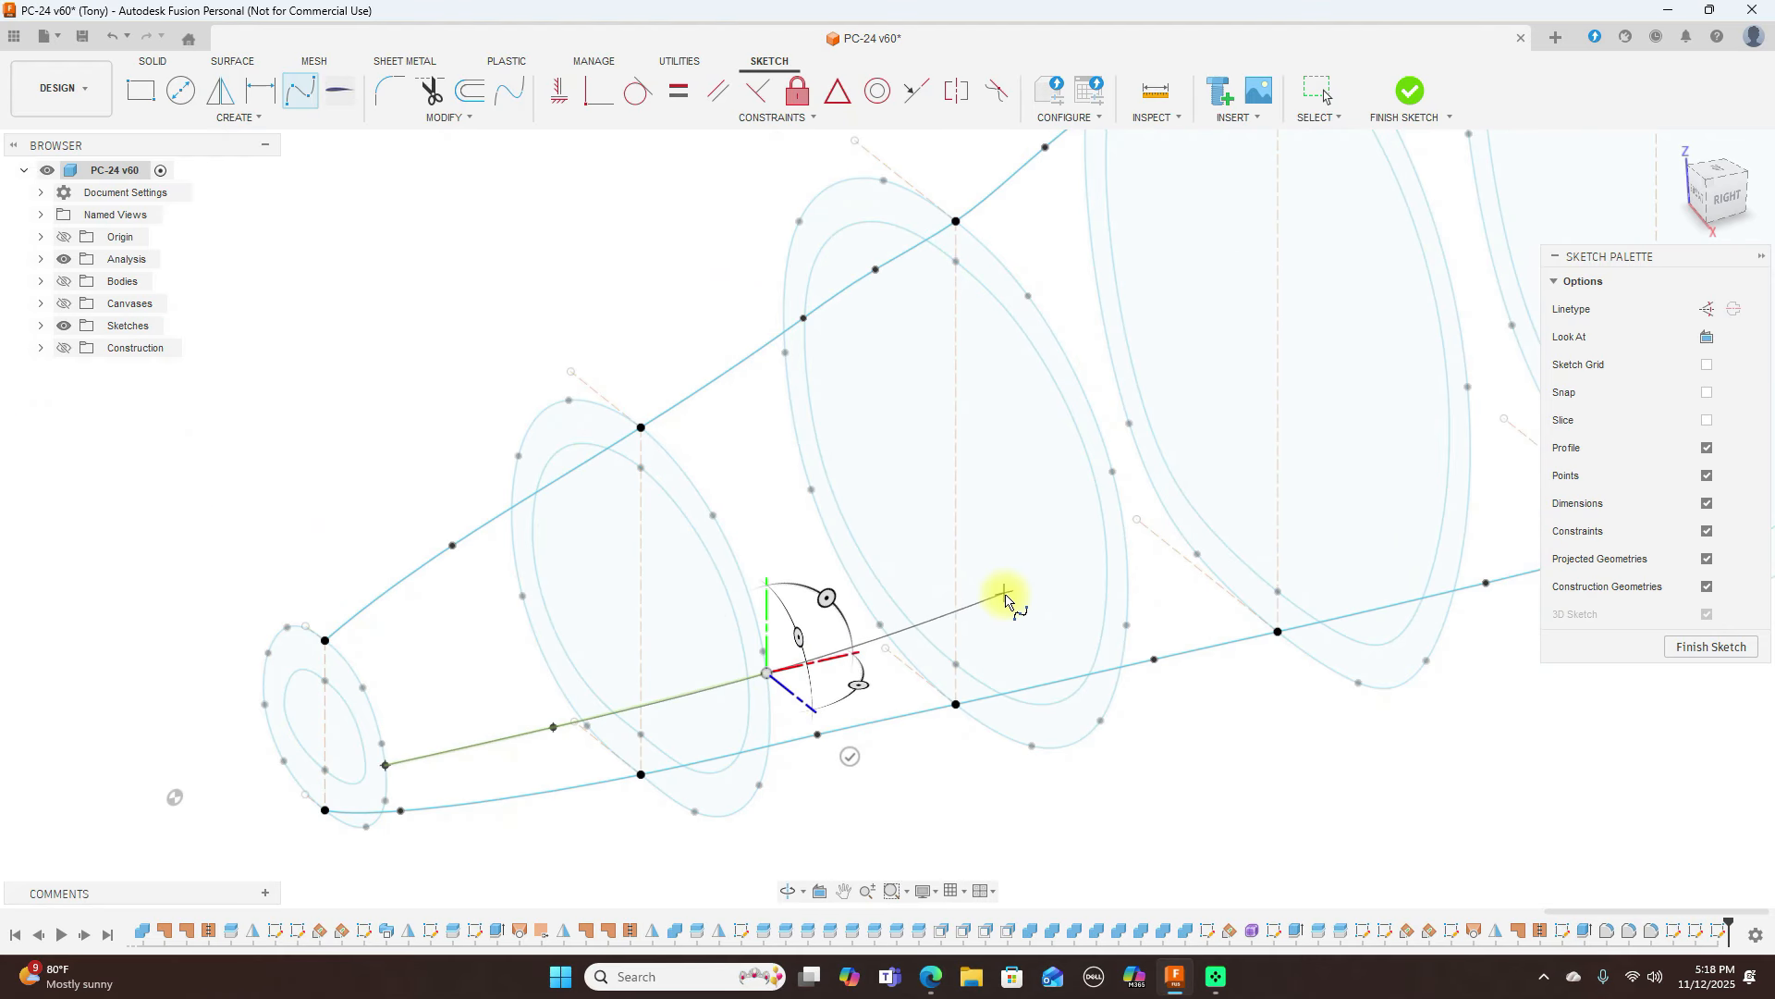
click(1008, 601)
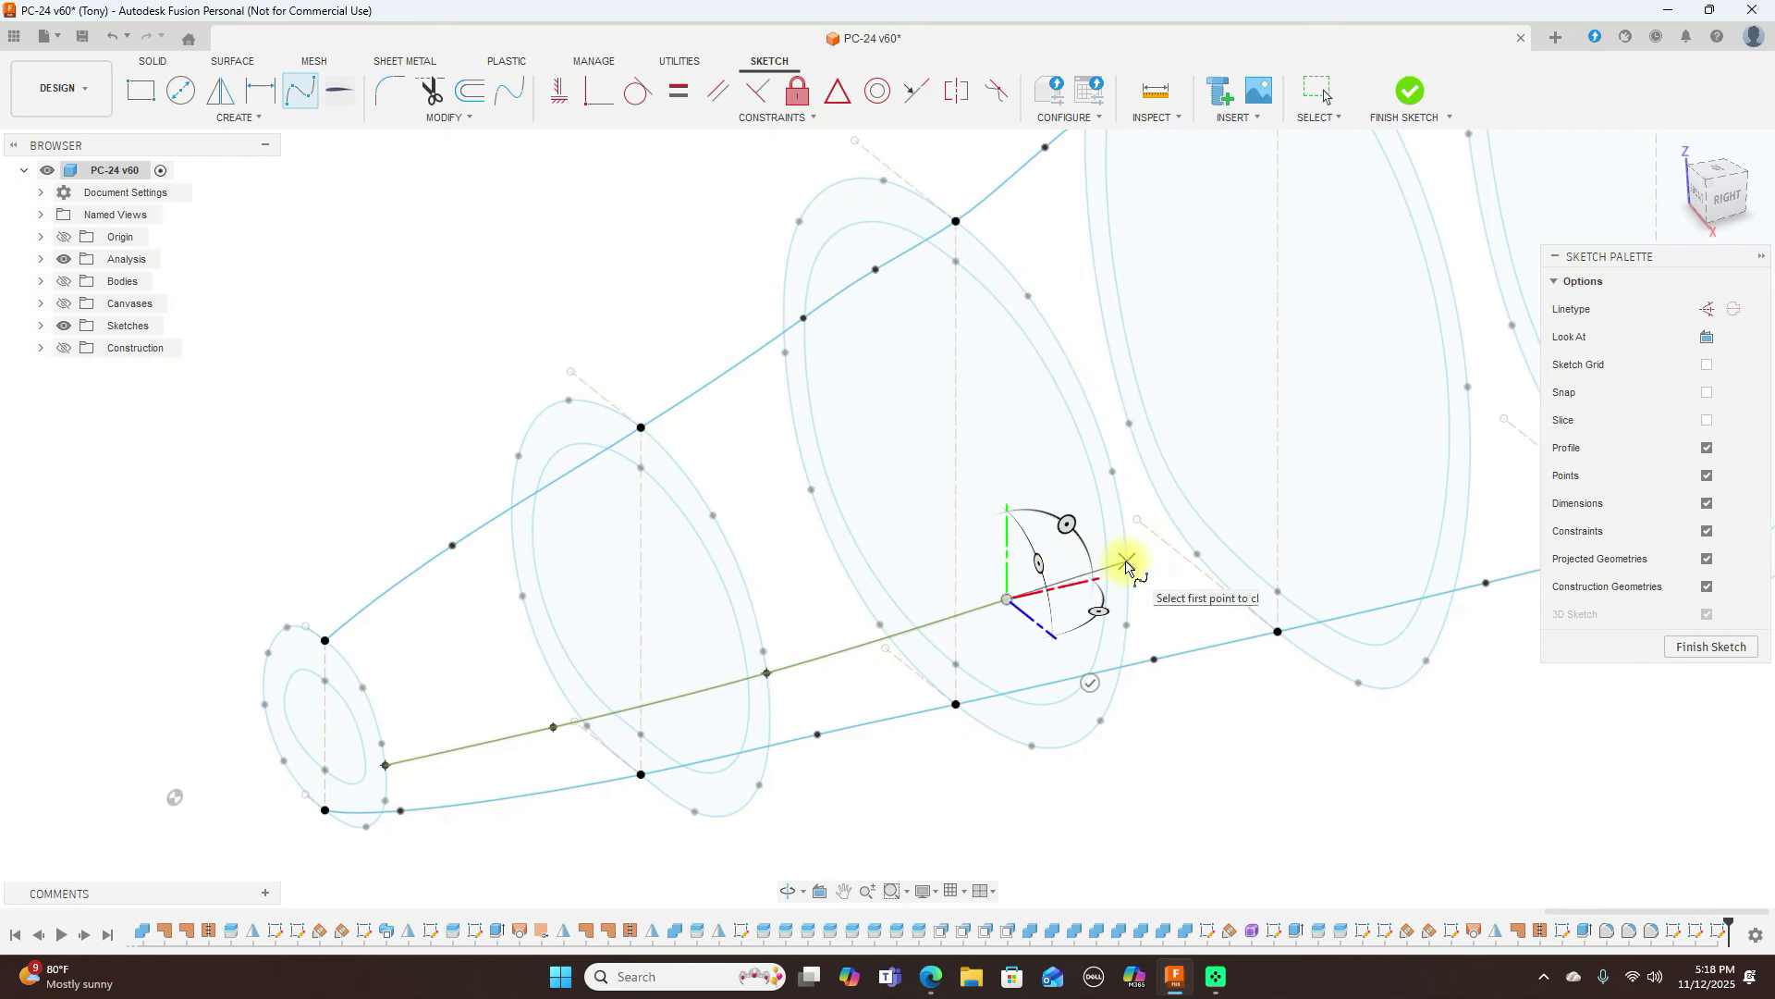
mouse_move(1128, 560)
shift+middle_down()
mouse_move(1070, 583)
mouse_move(1153, 569)
shift+middle_up()
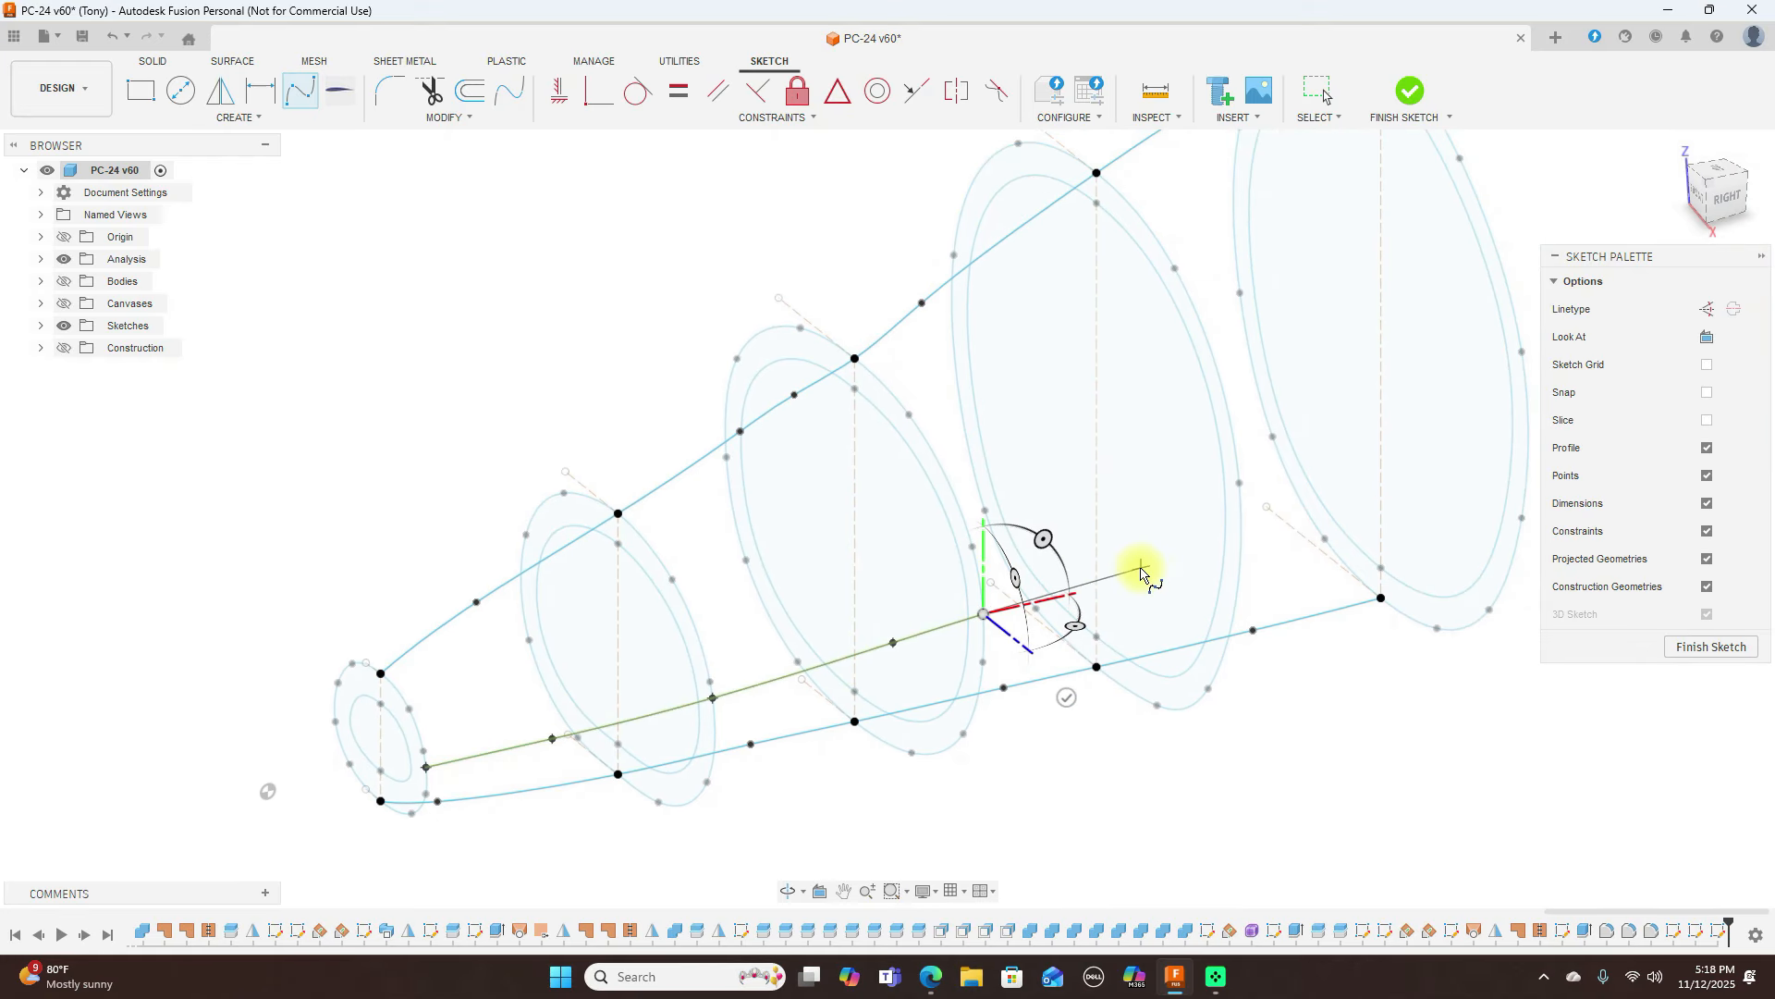
Continue the side spline through the fourth section's side point, with points between sections, and end it at the fifth section's side point
click(1140, 568)
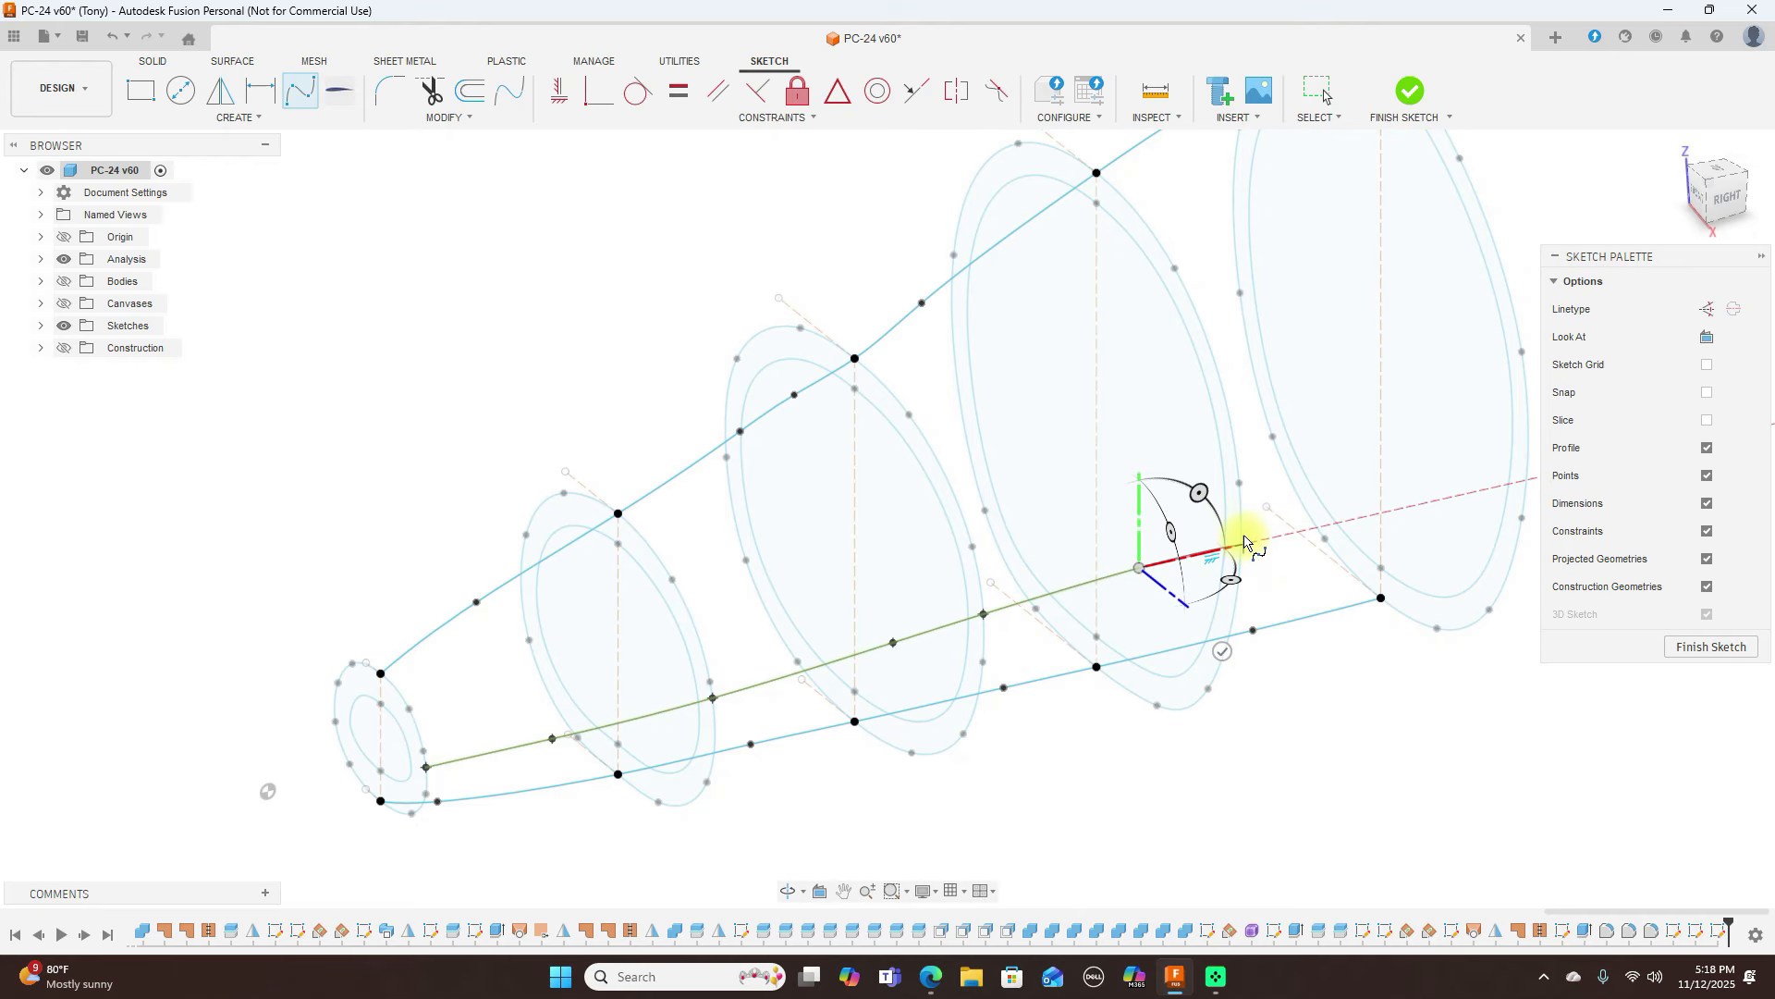
mouse_move(1248, 520)
shift+middle_down()
mouse_move(1150, 567)
mouse_move(1255, 535)
shift+middle_up()
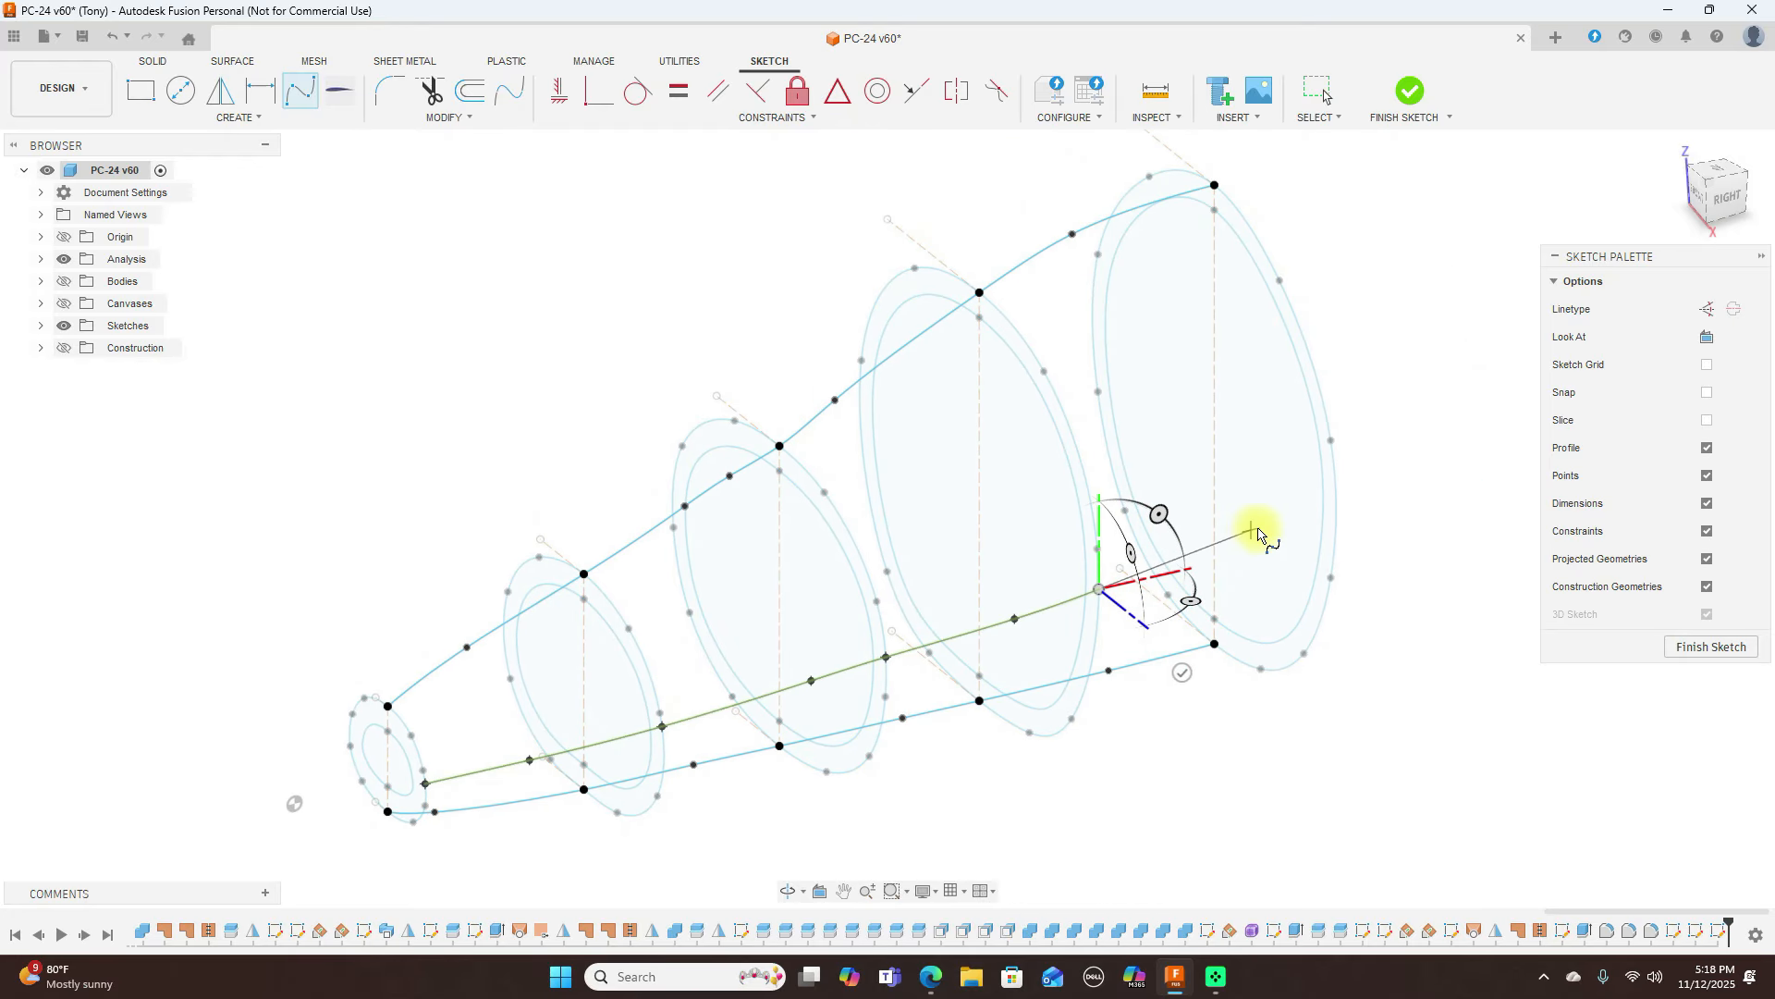
click(1261, 541)
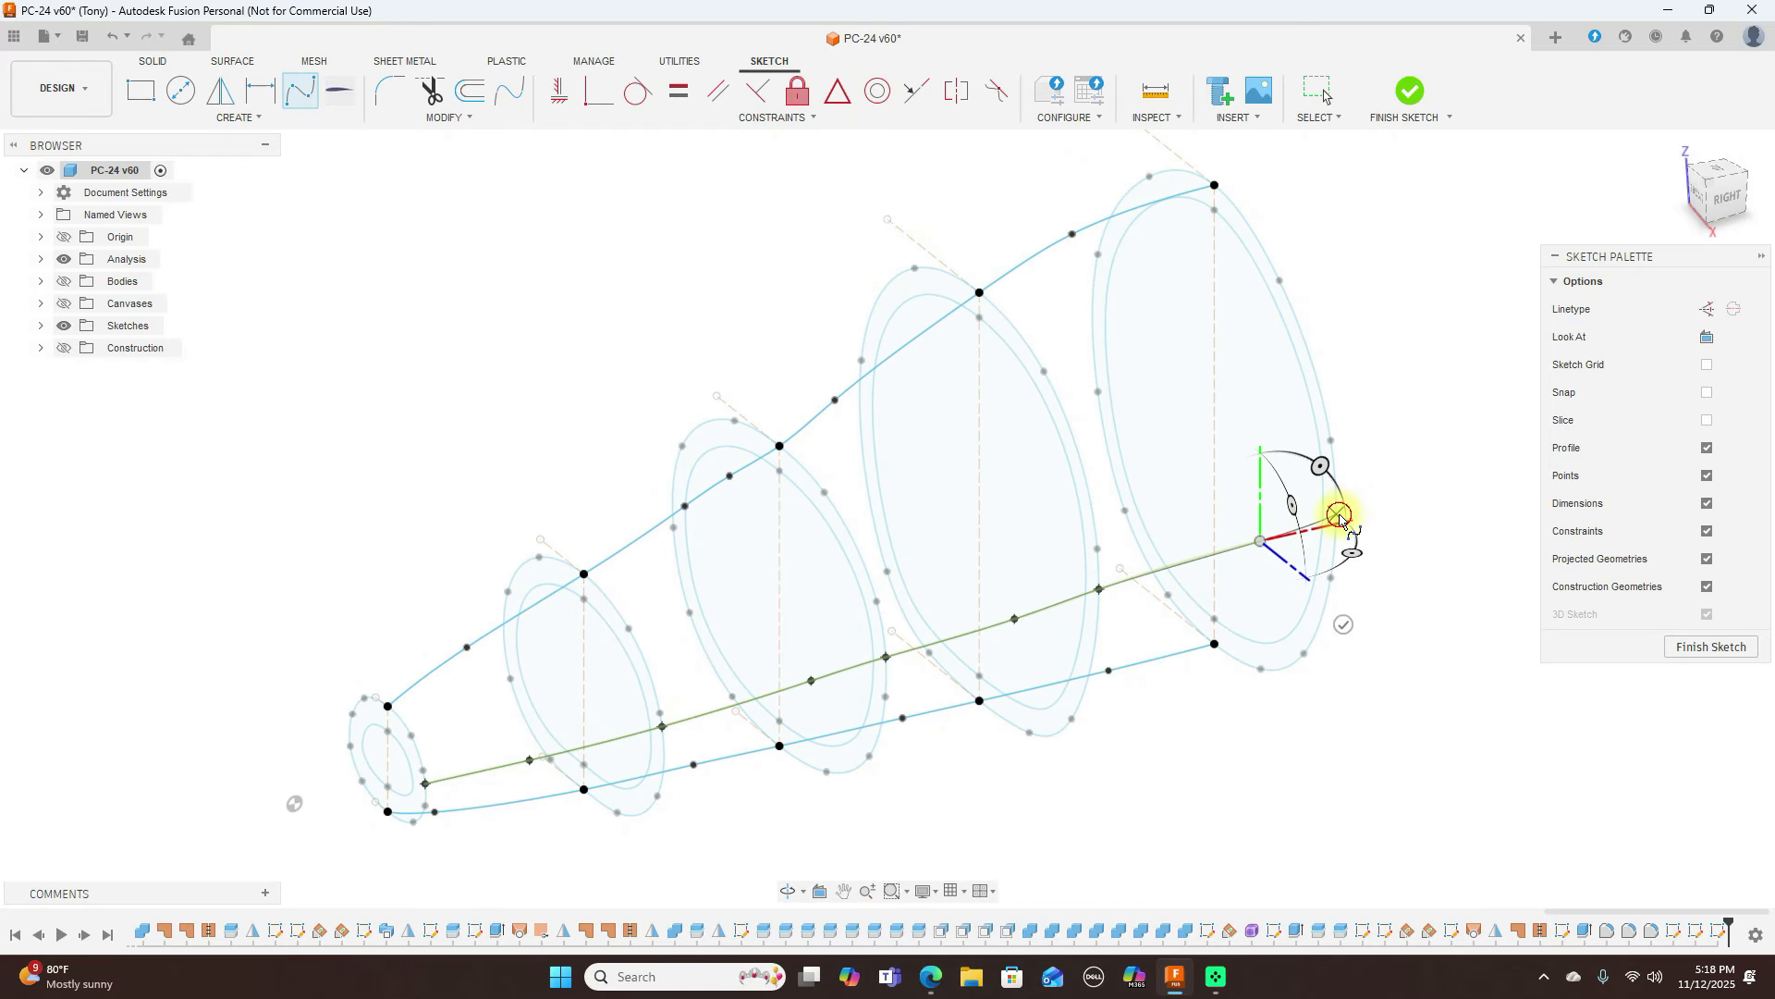
right_click(1340, 519)
click(1359, 553)
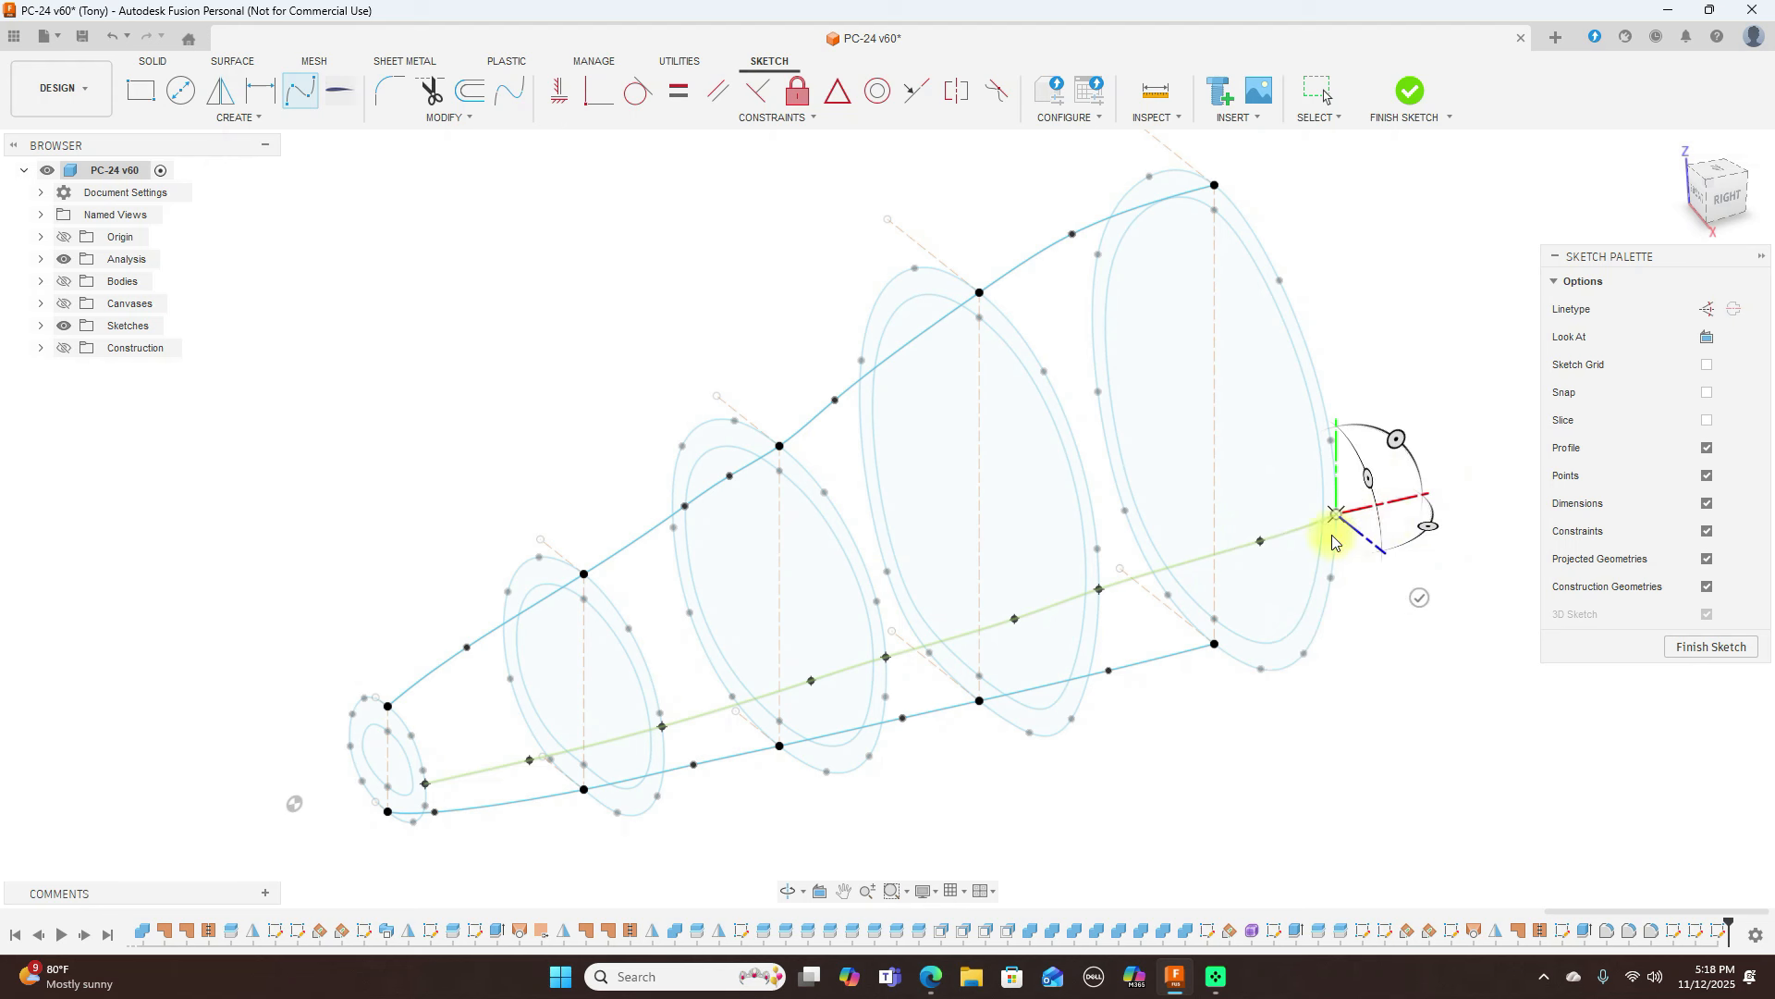
Smooth the side spline in the right view by moving its intermediate fit points onto an evenly rising curve between the cross-sections
click(1727, 211)
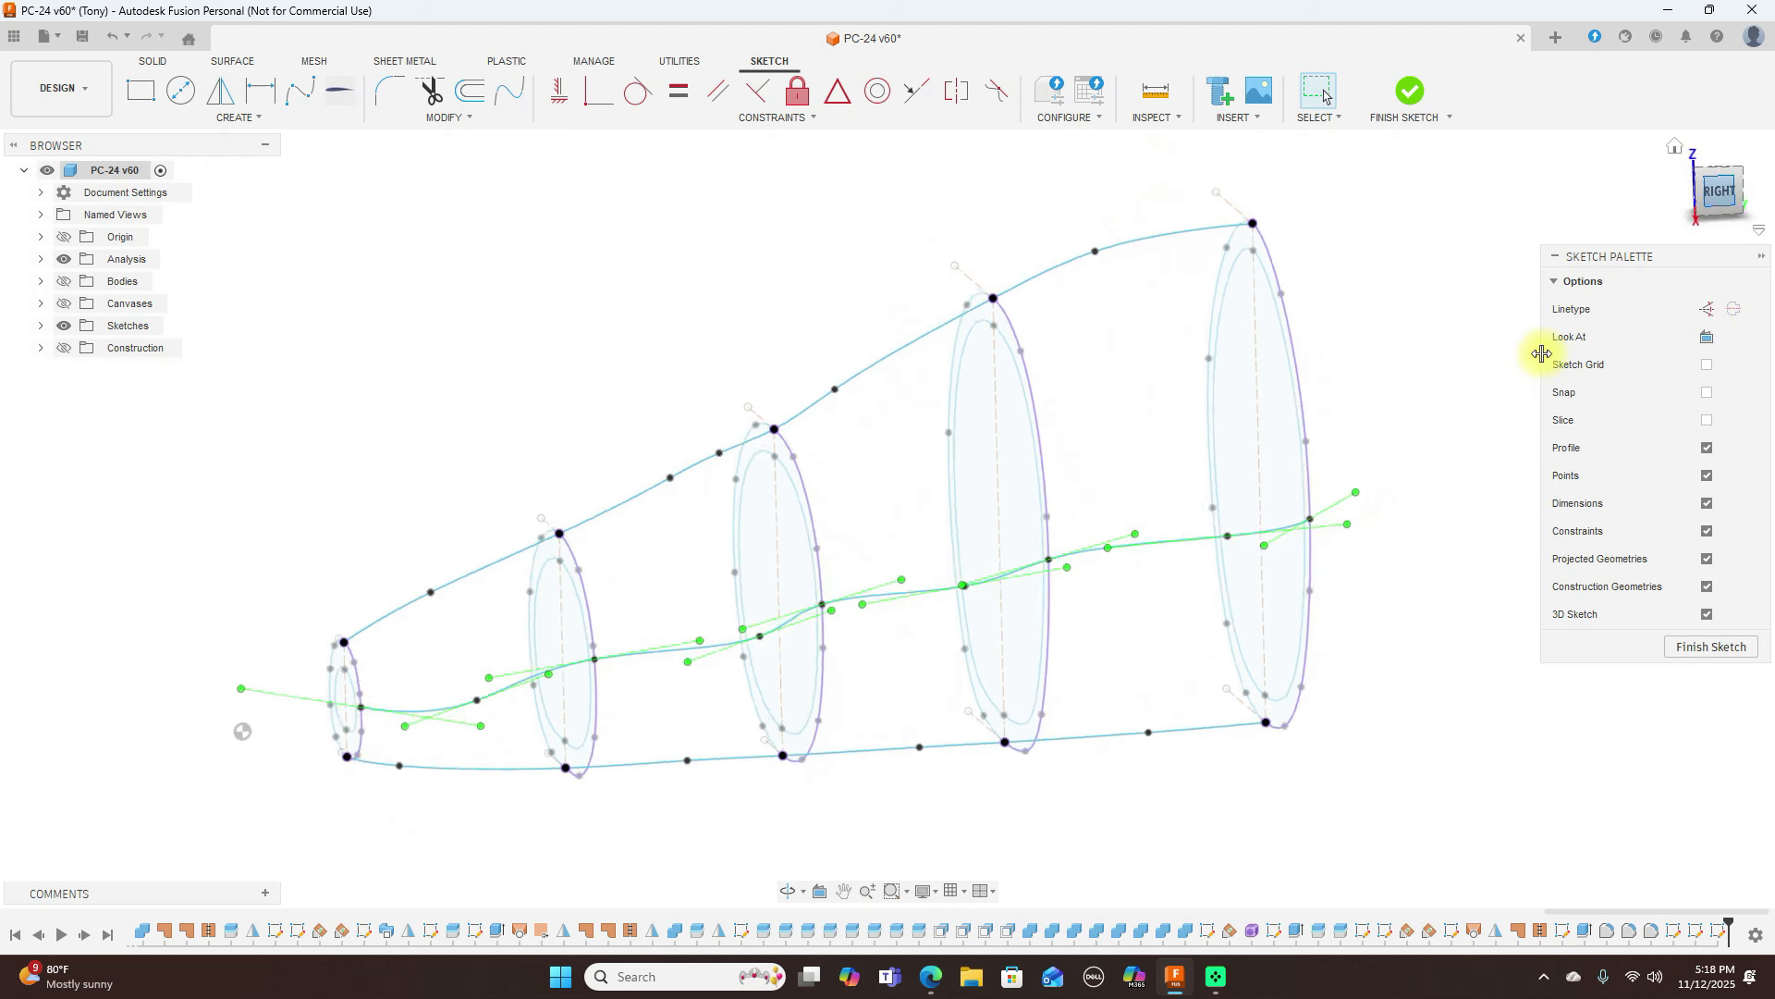
click(1189, 517)
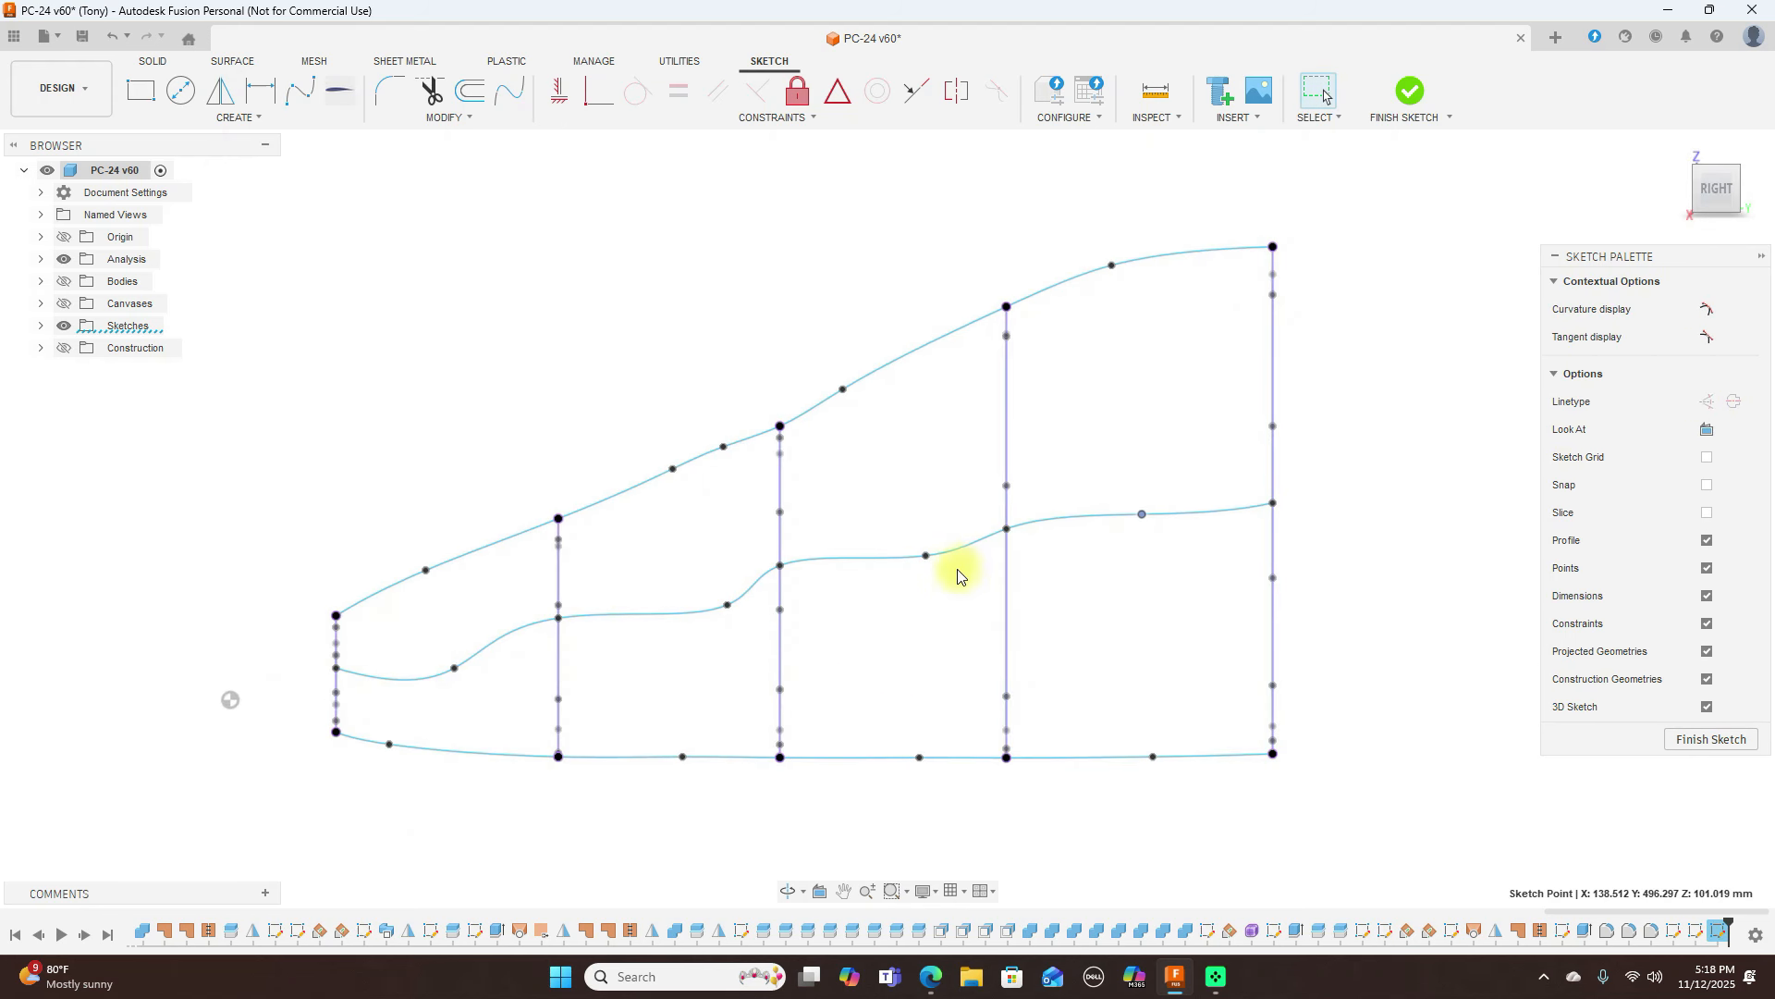
drag(926, 558, 877, 544)
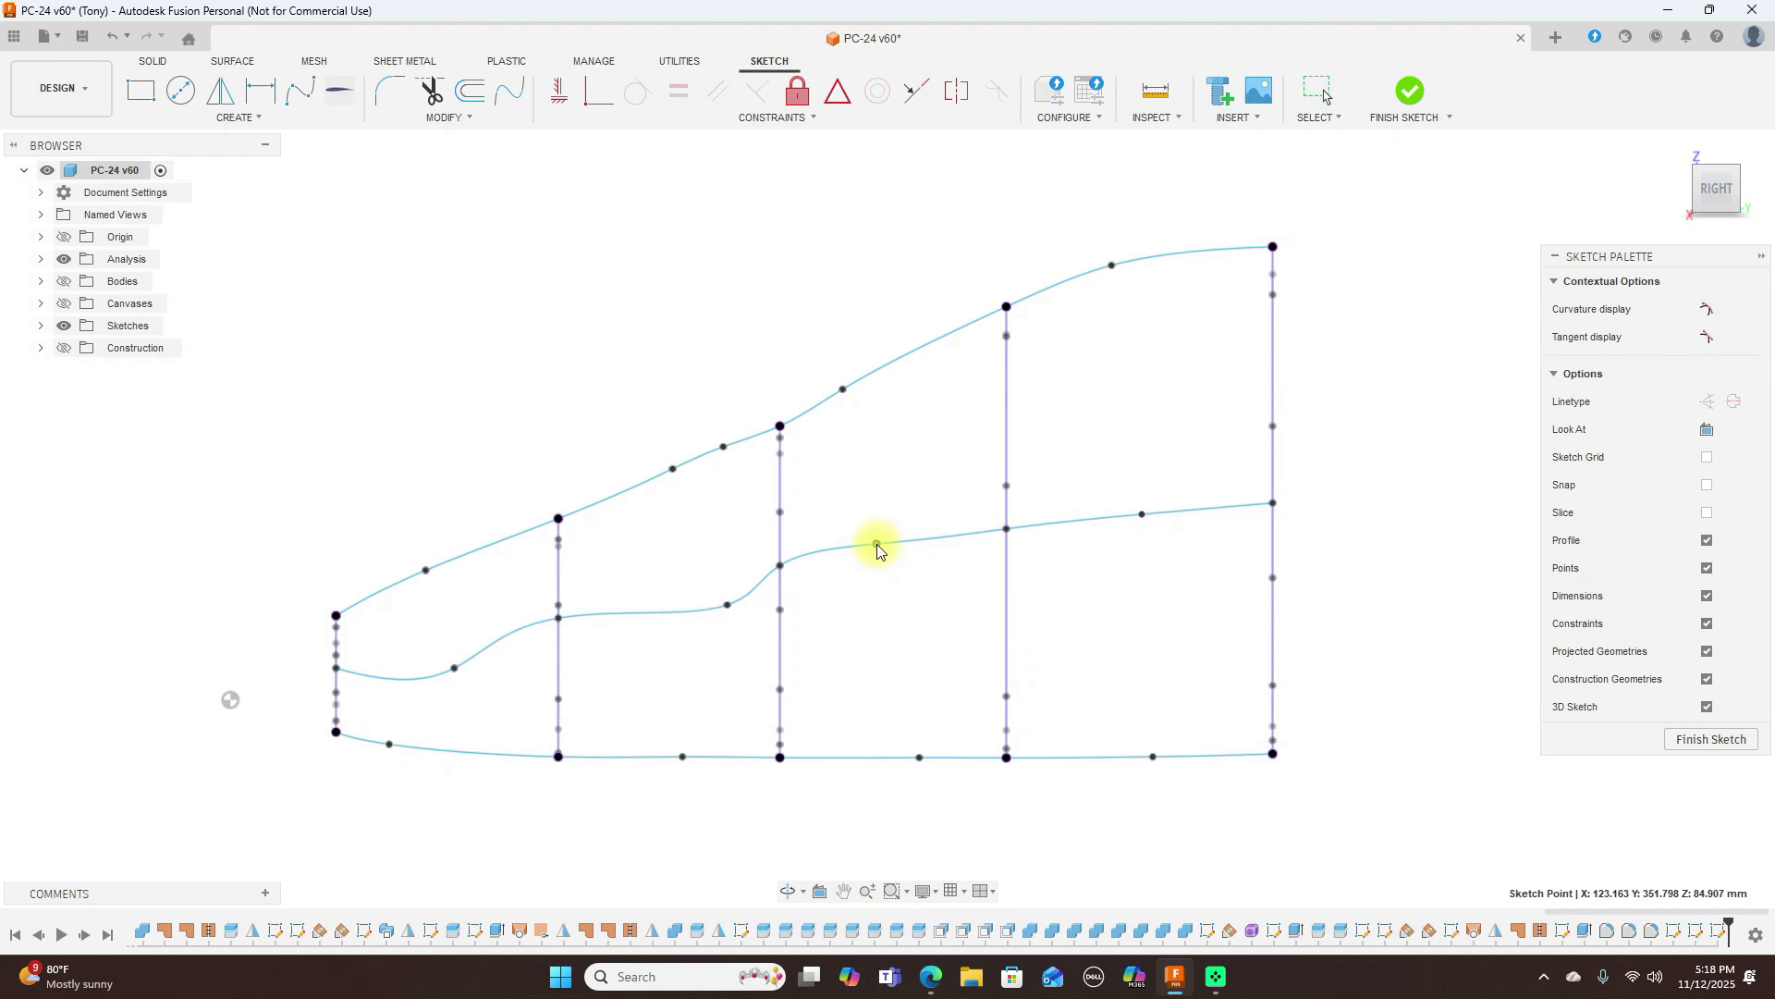
drag(728, 607, 644, 592)
drag(458, 669, 429, 646)
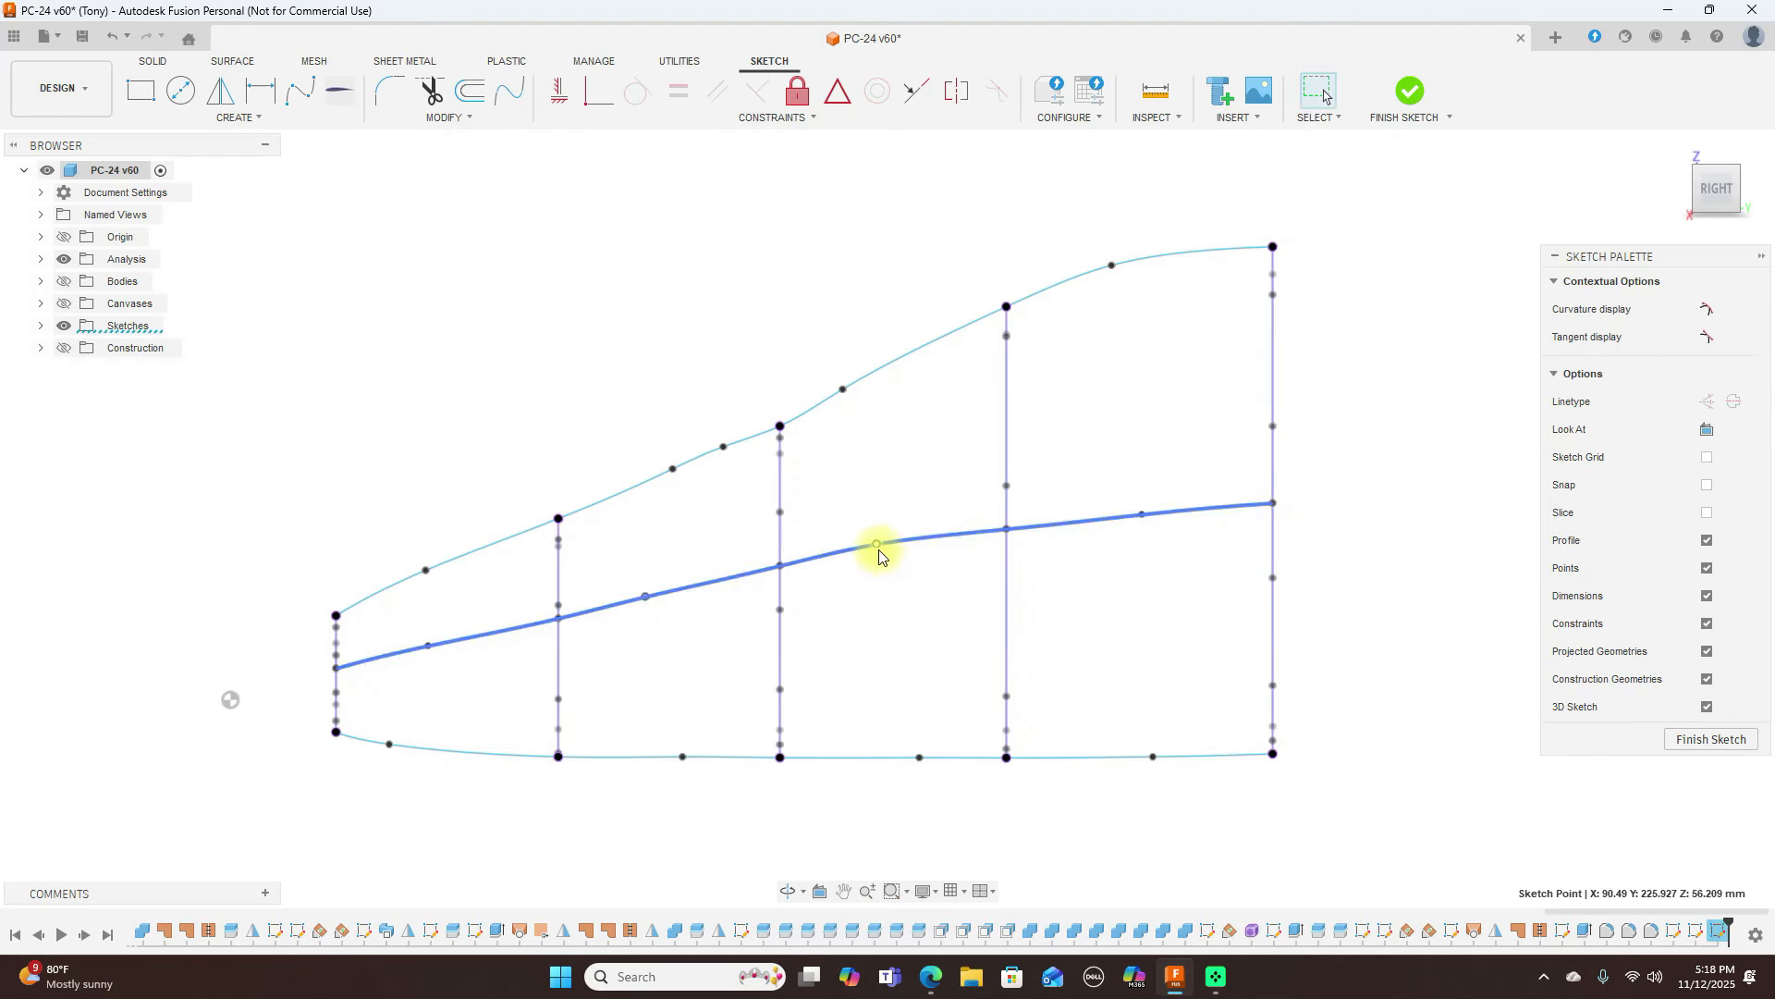
Fine-tune the side spline's point behind the third section and lower the upper spline's fit points just ahead of that section
drag(877, 546, 880, 547)
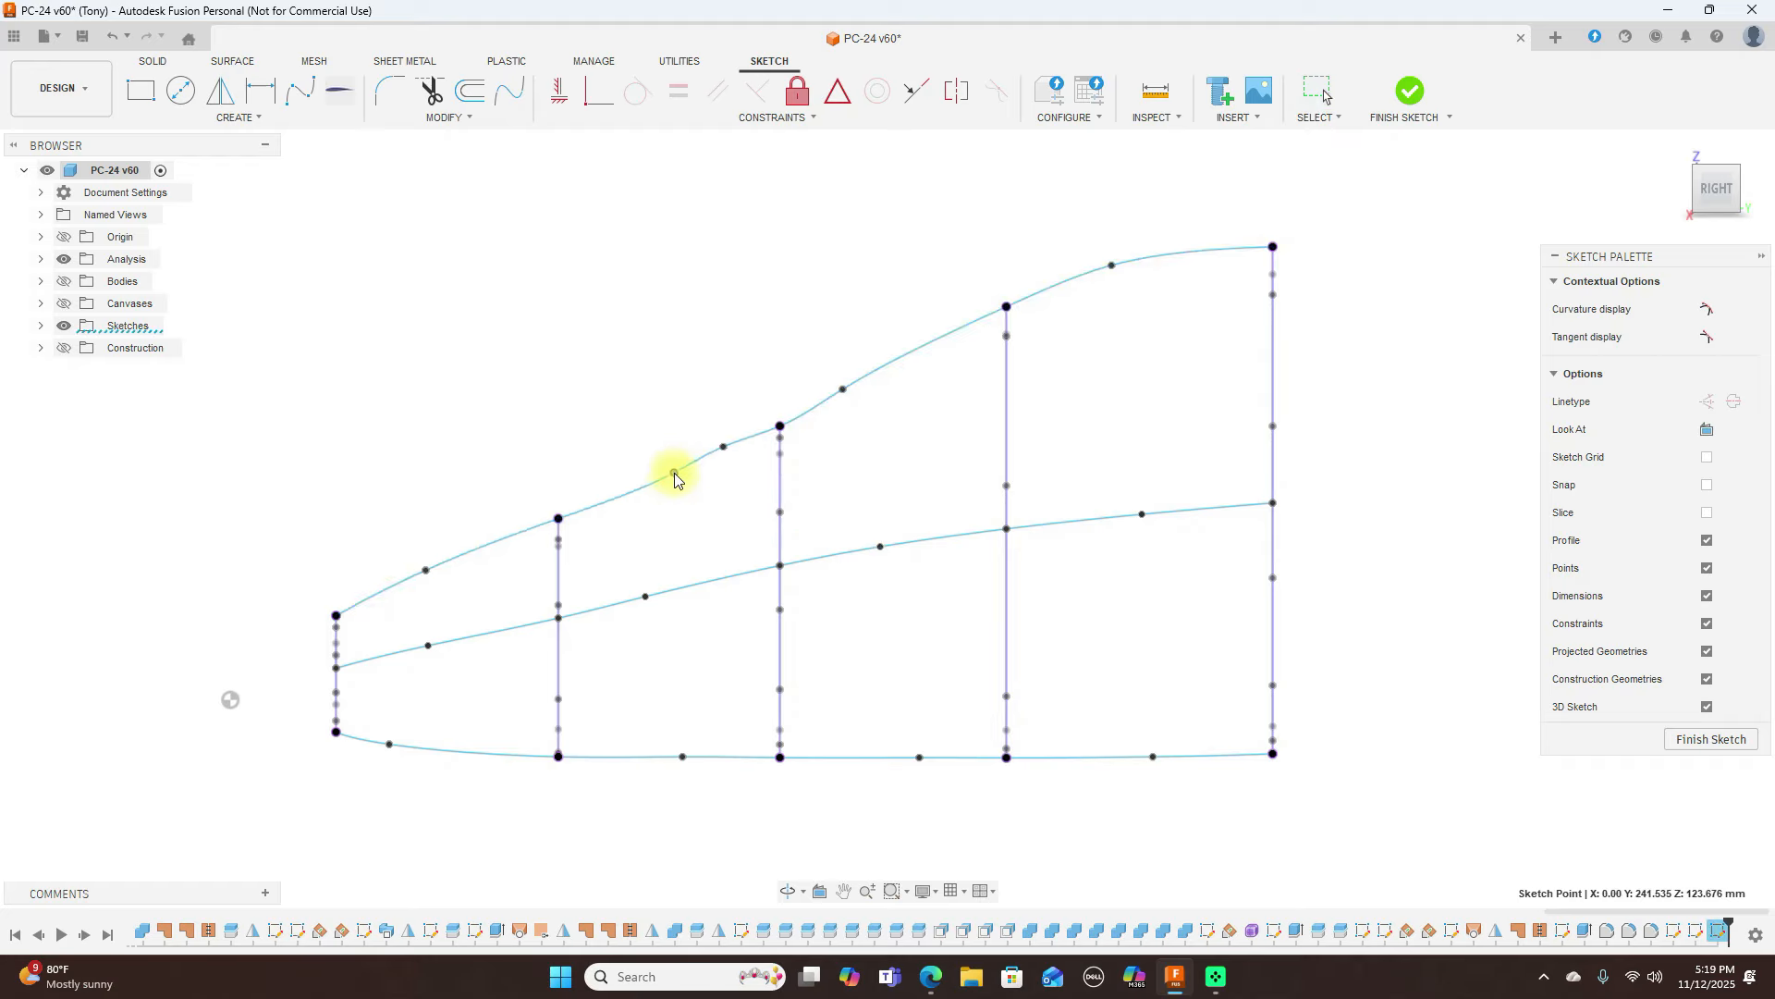
drag(719, 448, 726, 453)
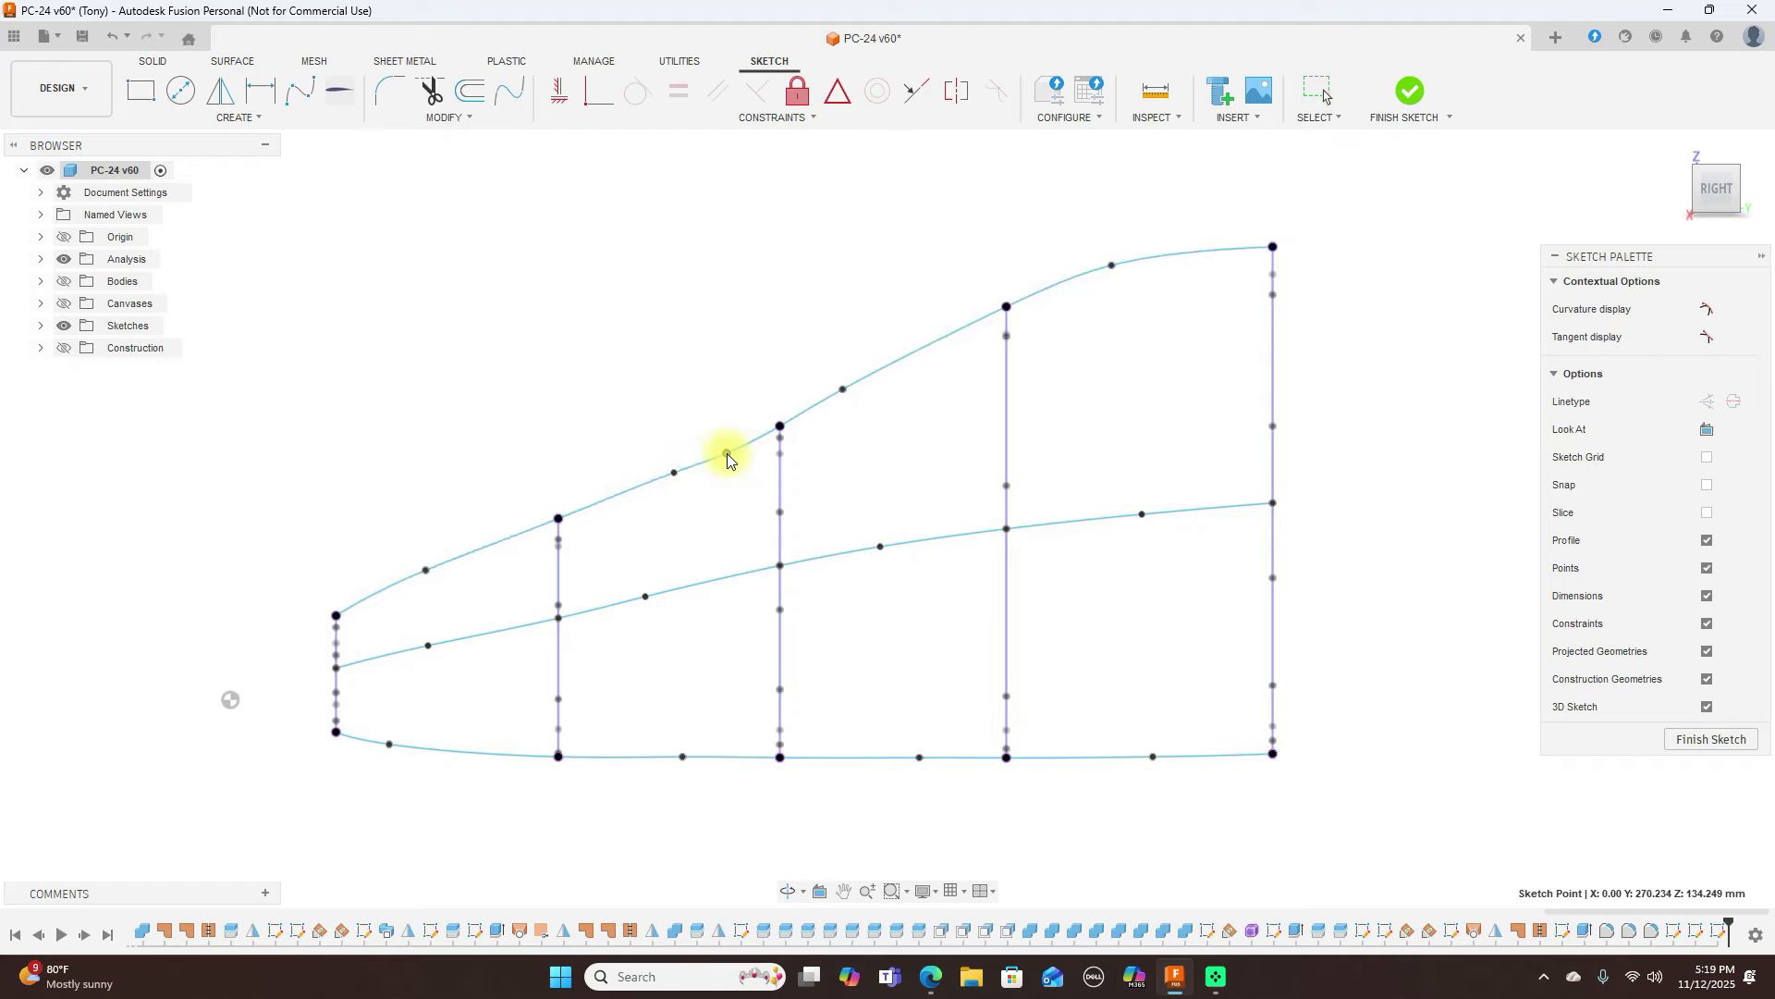
Smooth the side spline in the top view by moving its four intermediate fit points outward, and finish the sketch
mouse_move(1722, 167)
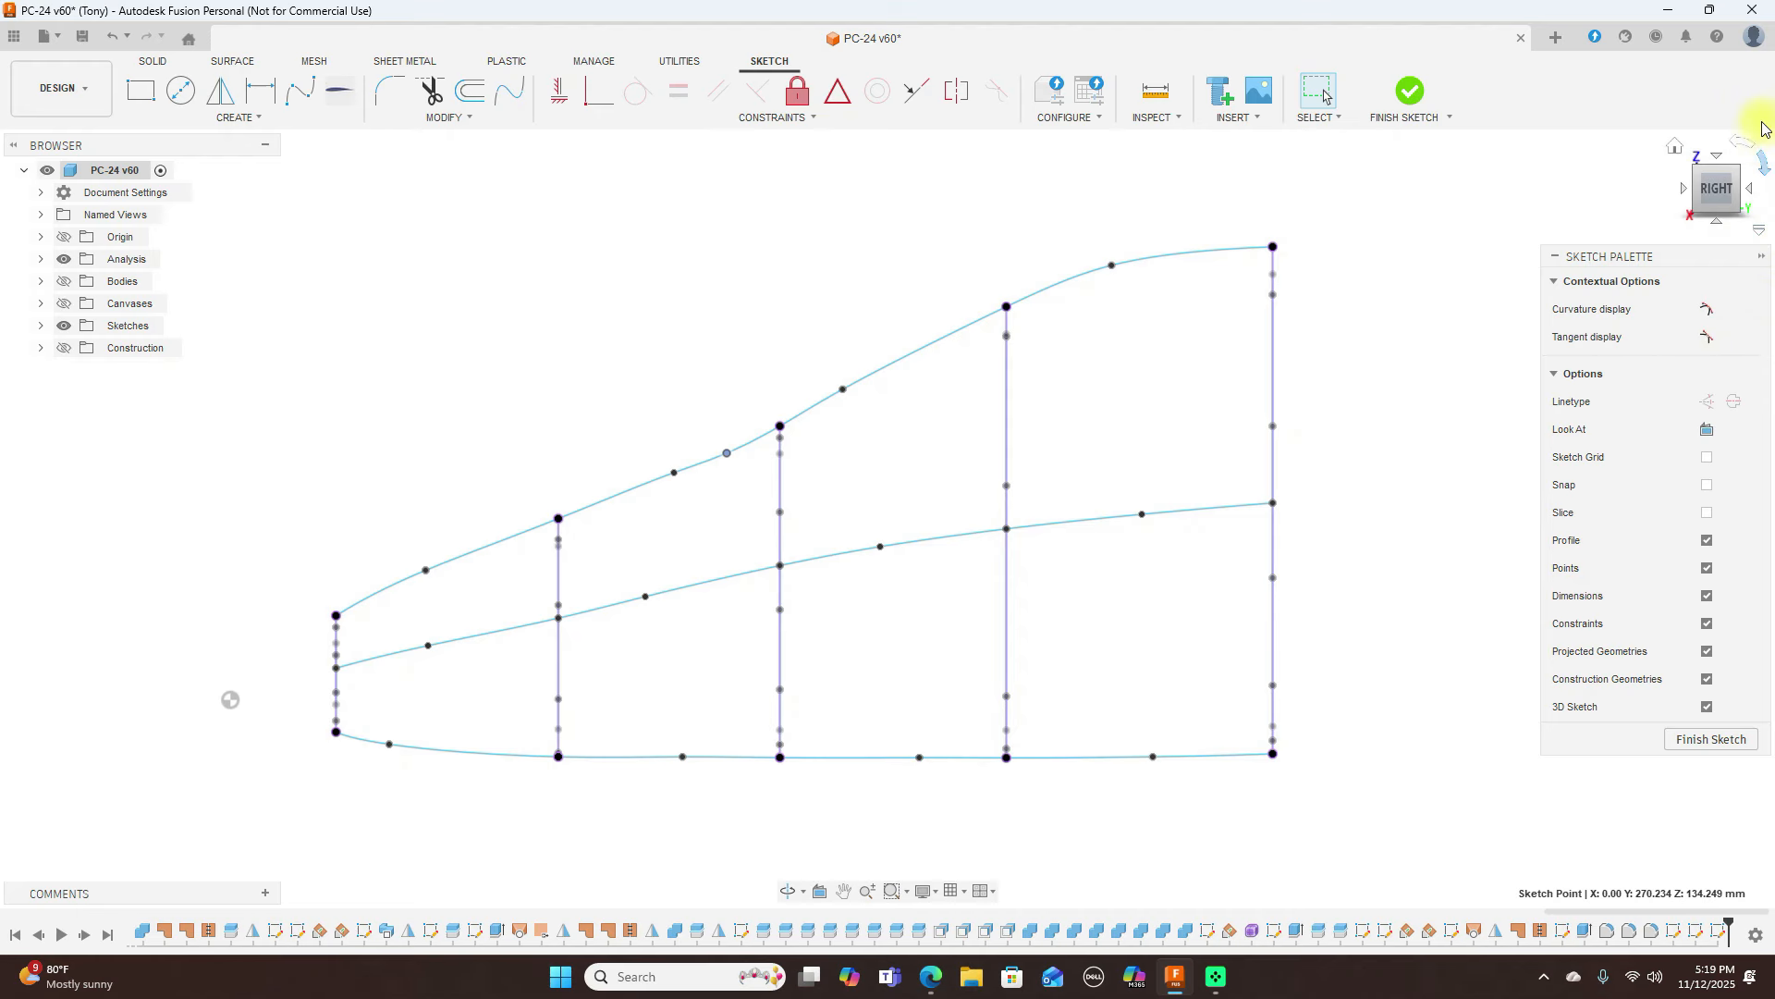
click(1719, 159)
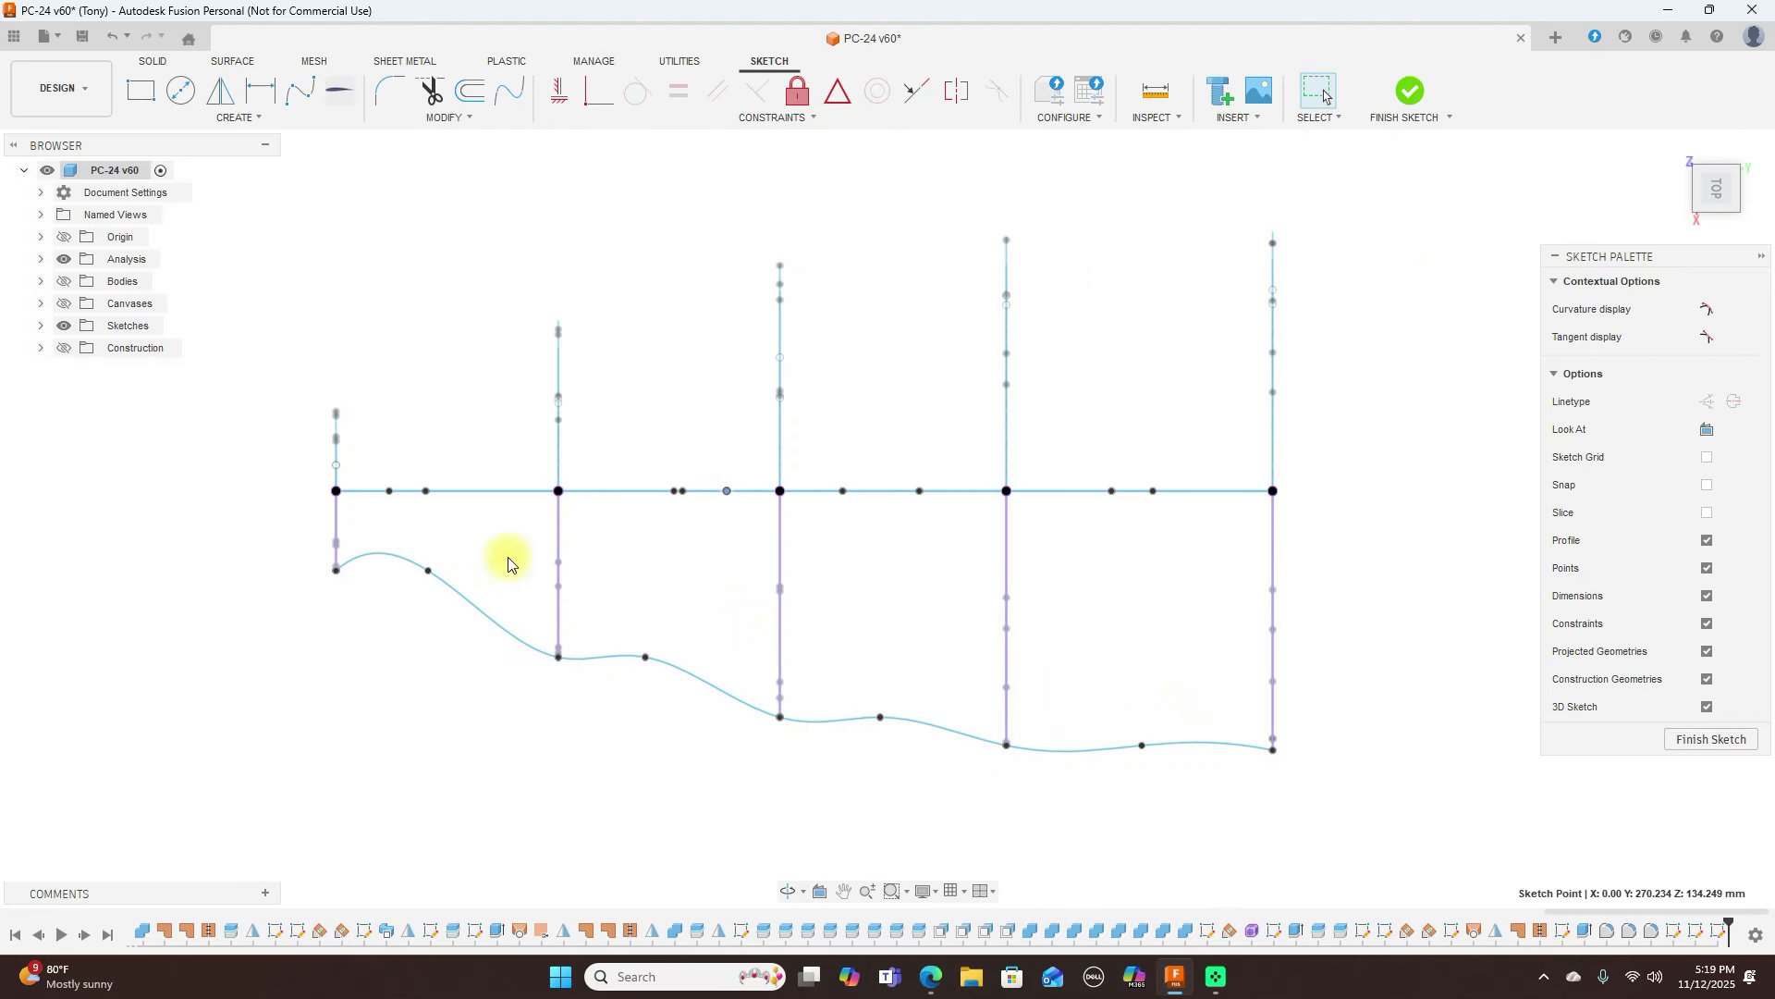
click(433, 577)
drag(434, 575, 423, 621)
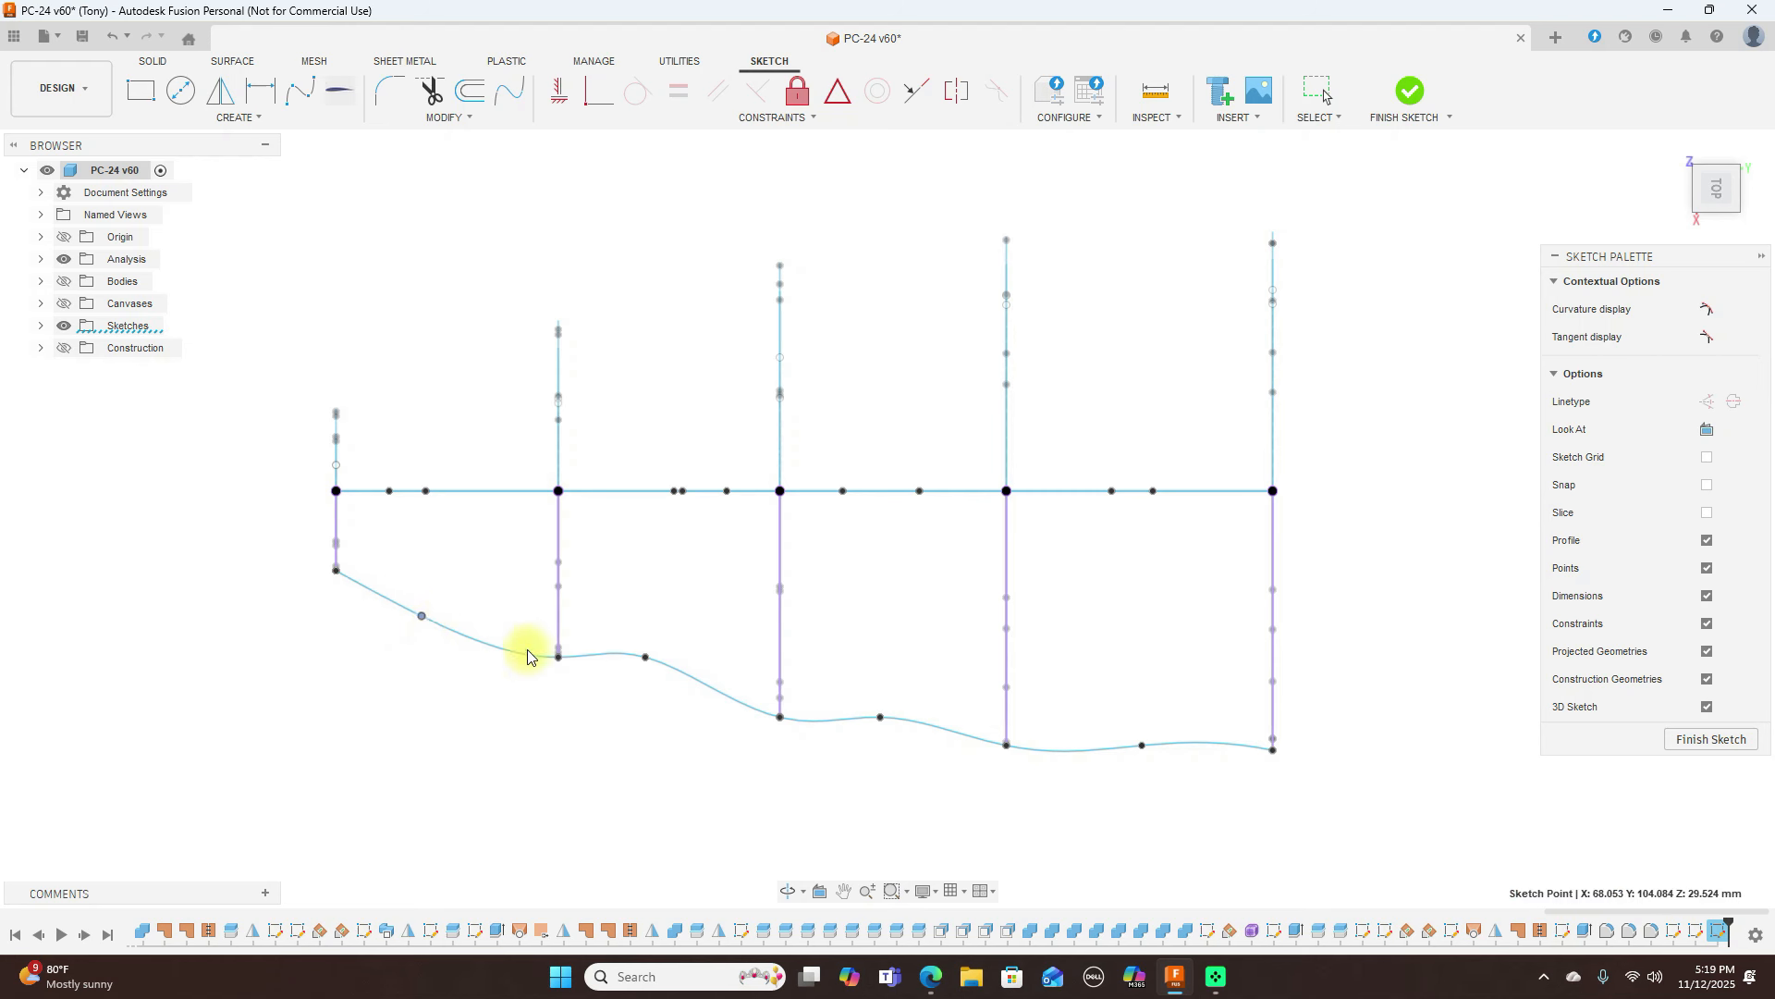
drag(643, 659, 645, 681)
drag(880, 719, 881, 732)
drag(1143, 745, 1146, 754)
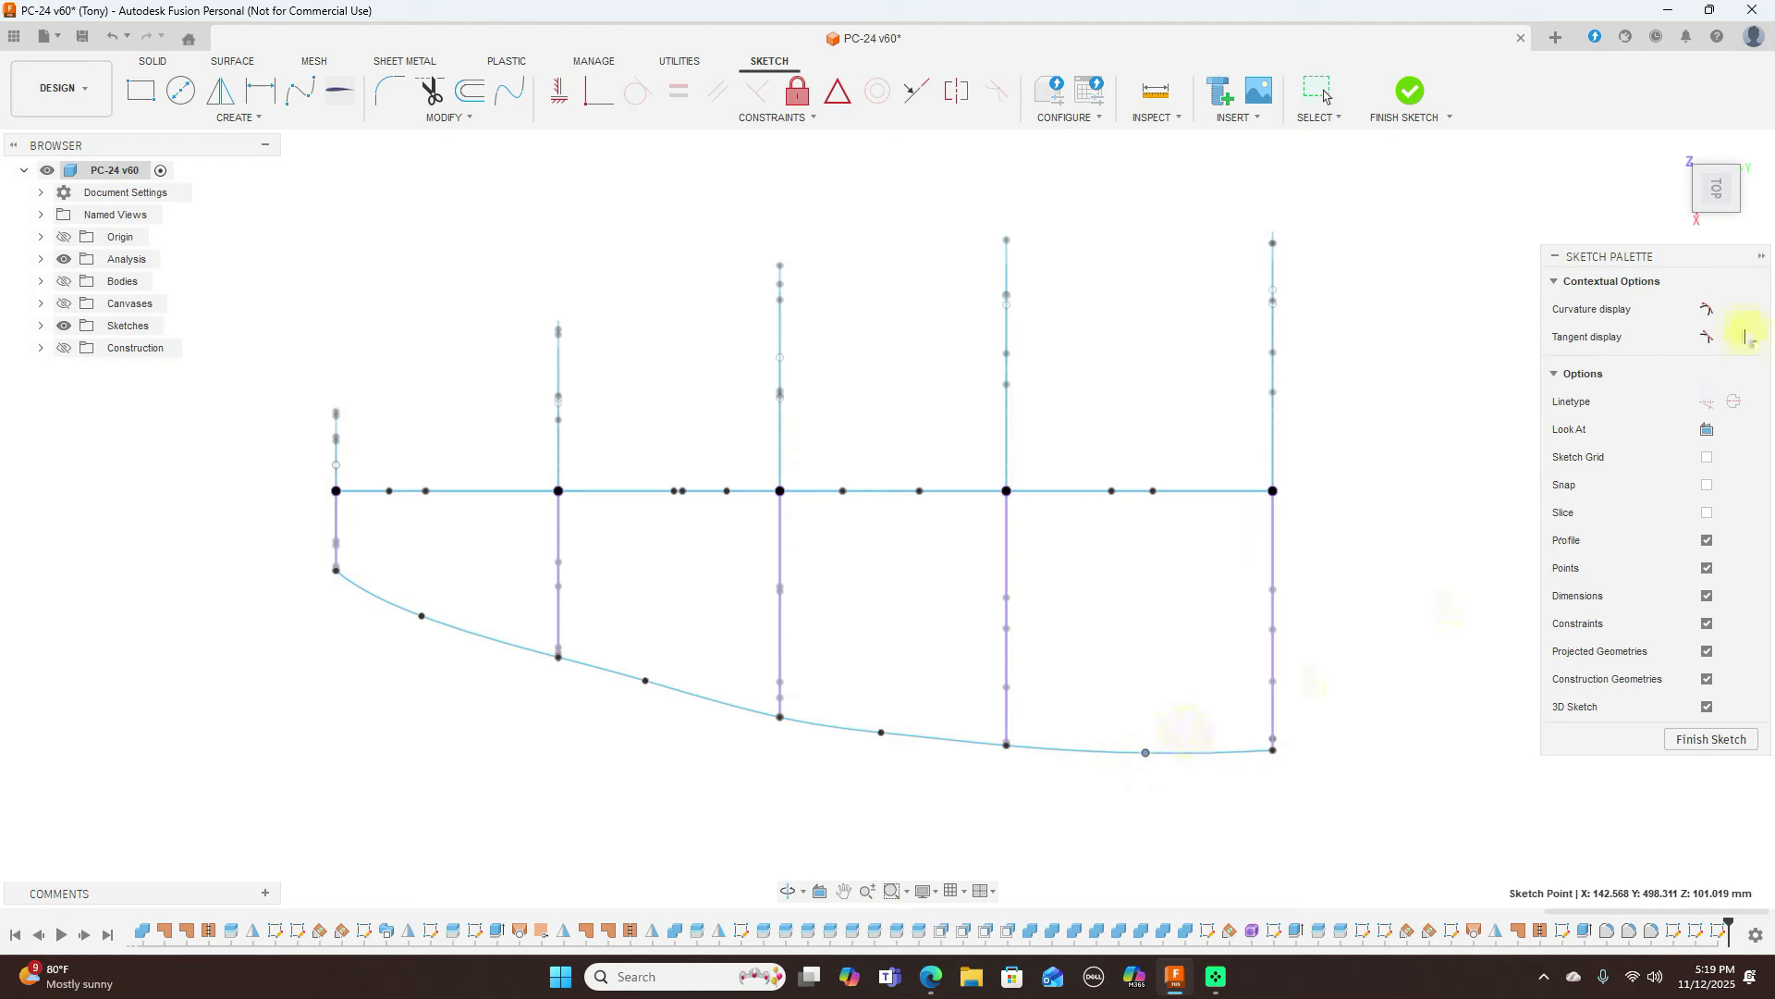
click(1715, 222)
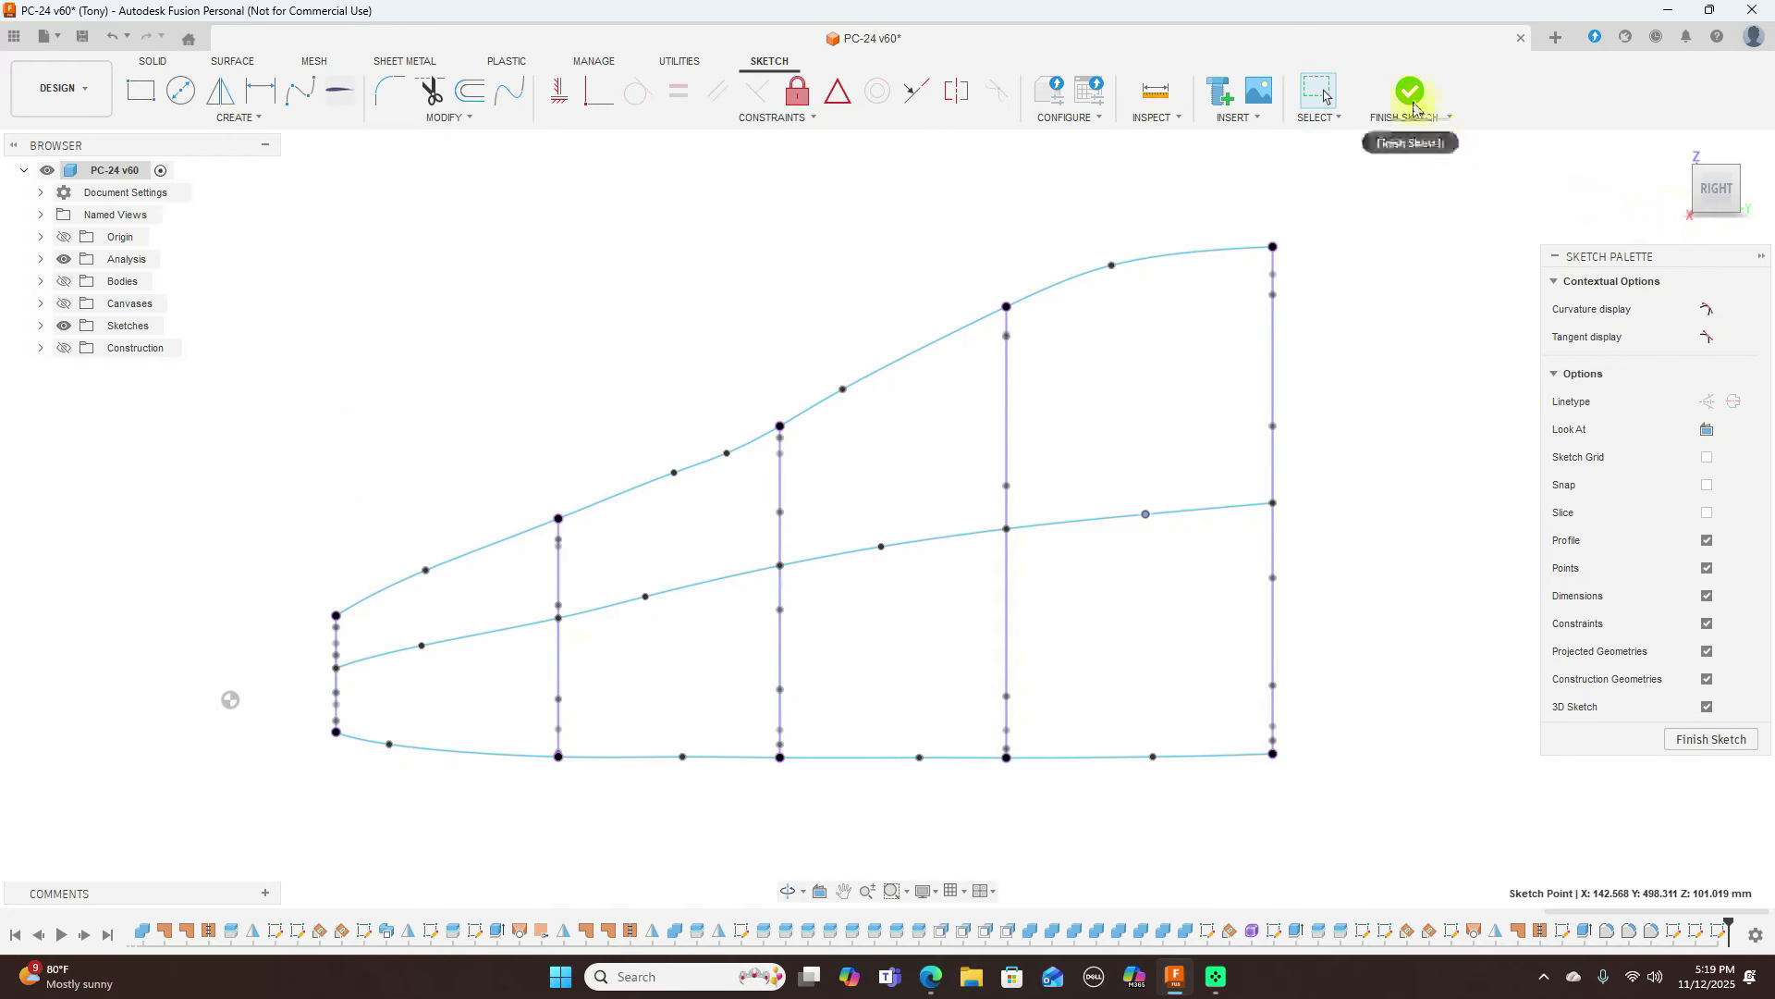
click(1412, 101)
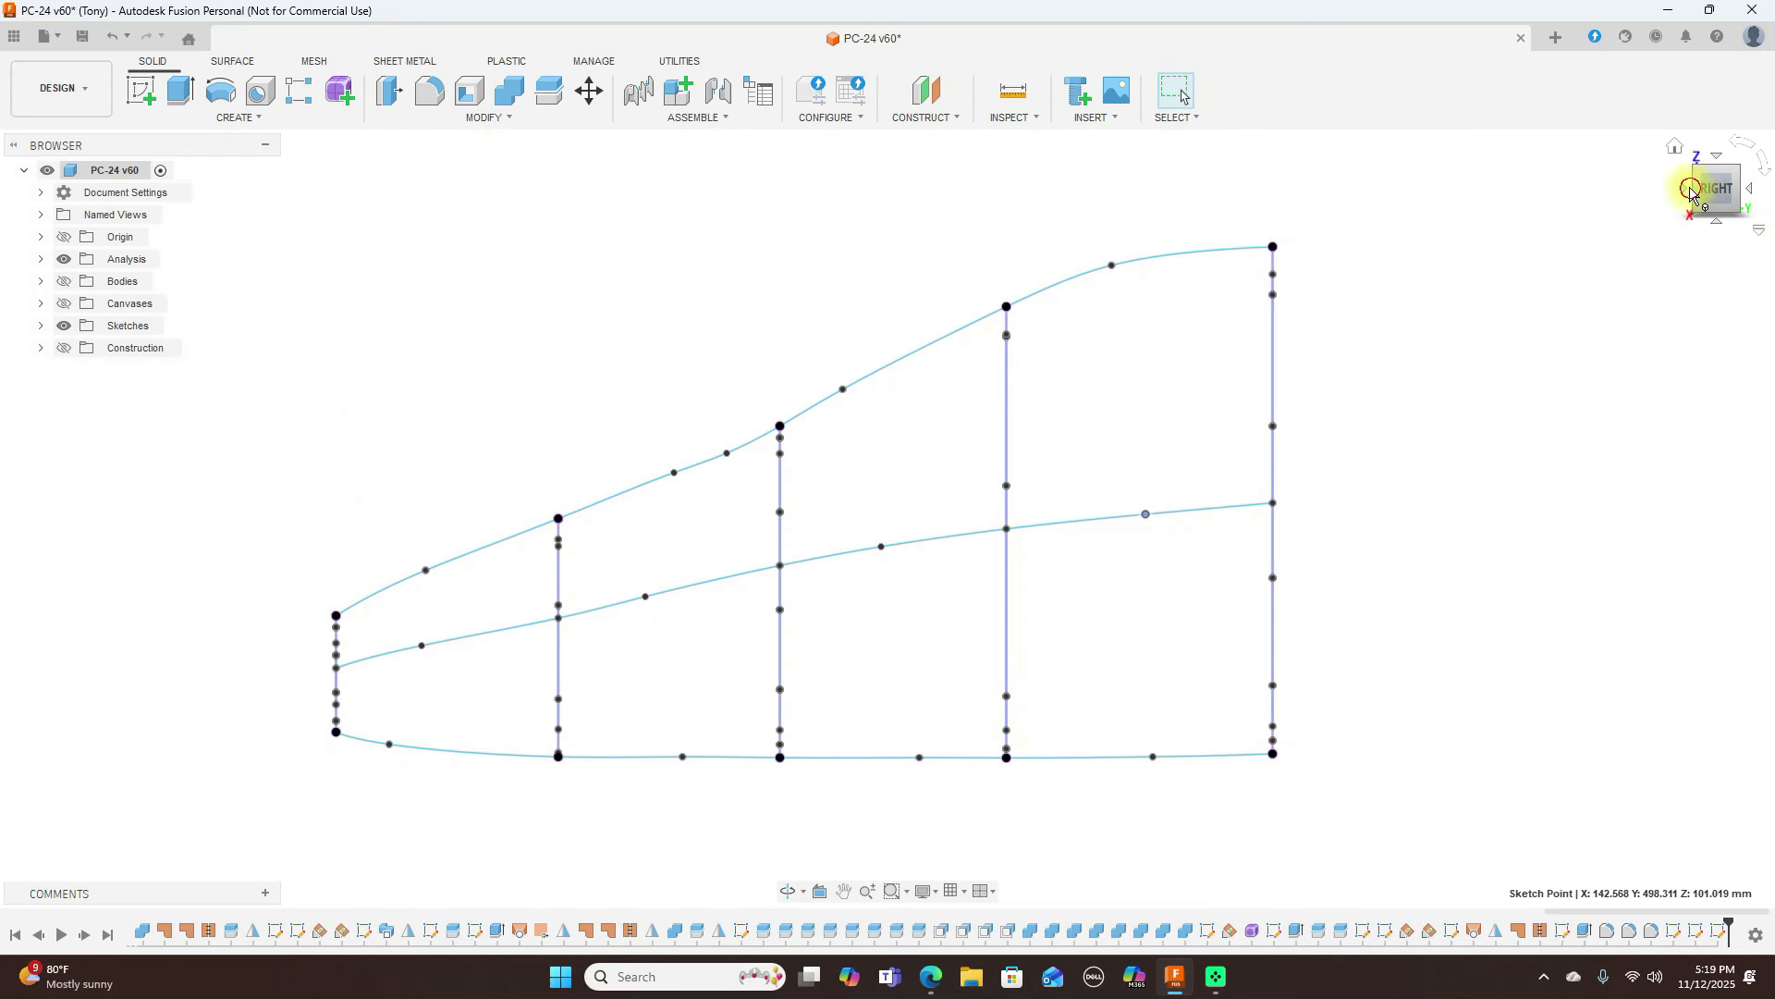
Examine up close whether the upper spline meets the upper points of the third and second cross-sections
click(1690, 191)
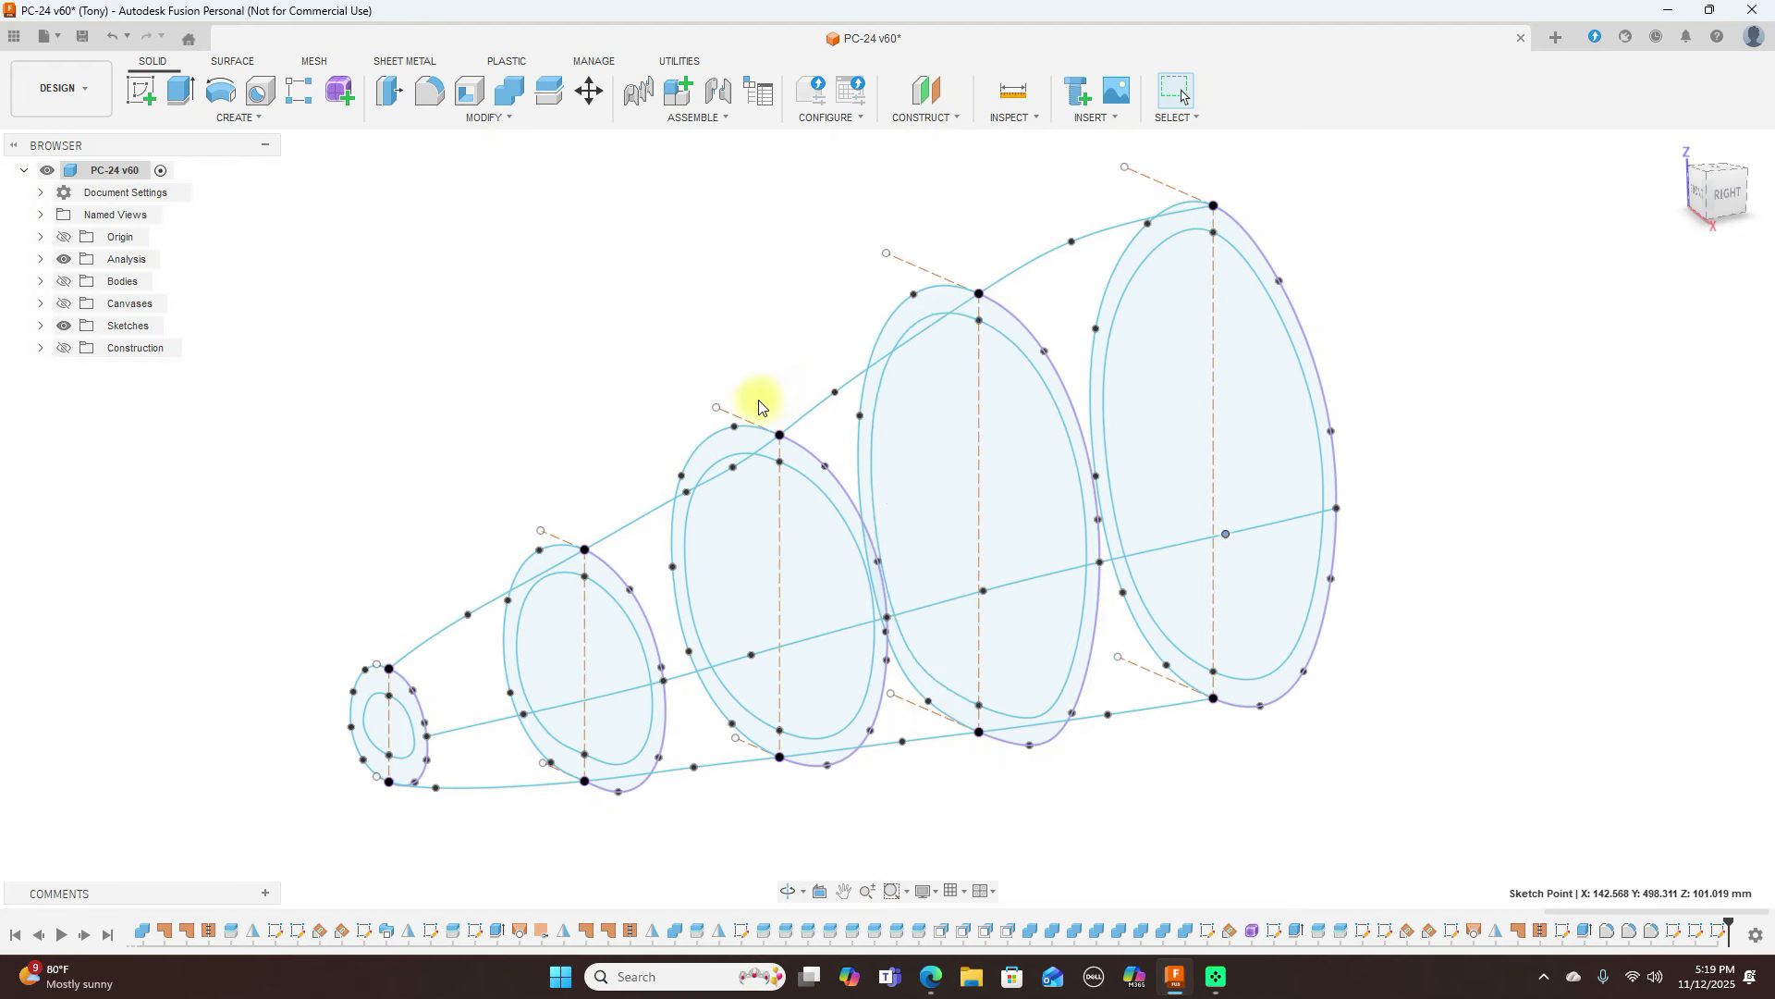
scroll(758, 407, up, 10)
scroll(983, 314, up, 10)
middle_drag(969, 349, 1047, 326)
scroll(1048, 326, up, 4)
middle_drag(830, 326, 1083, 317)
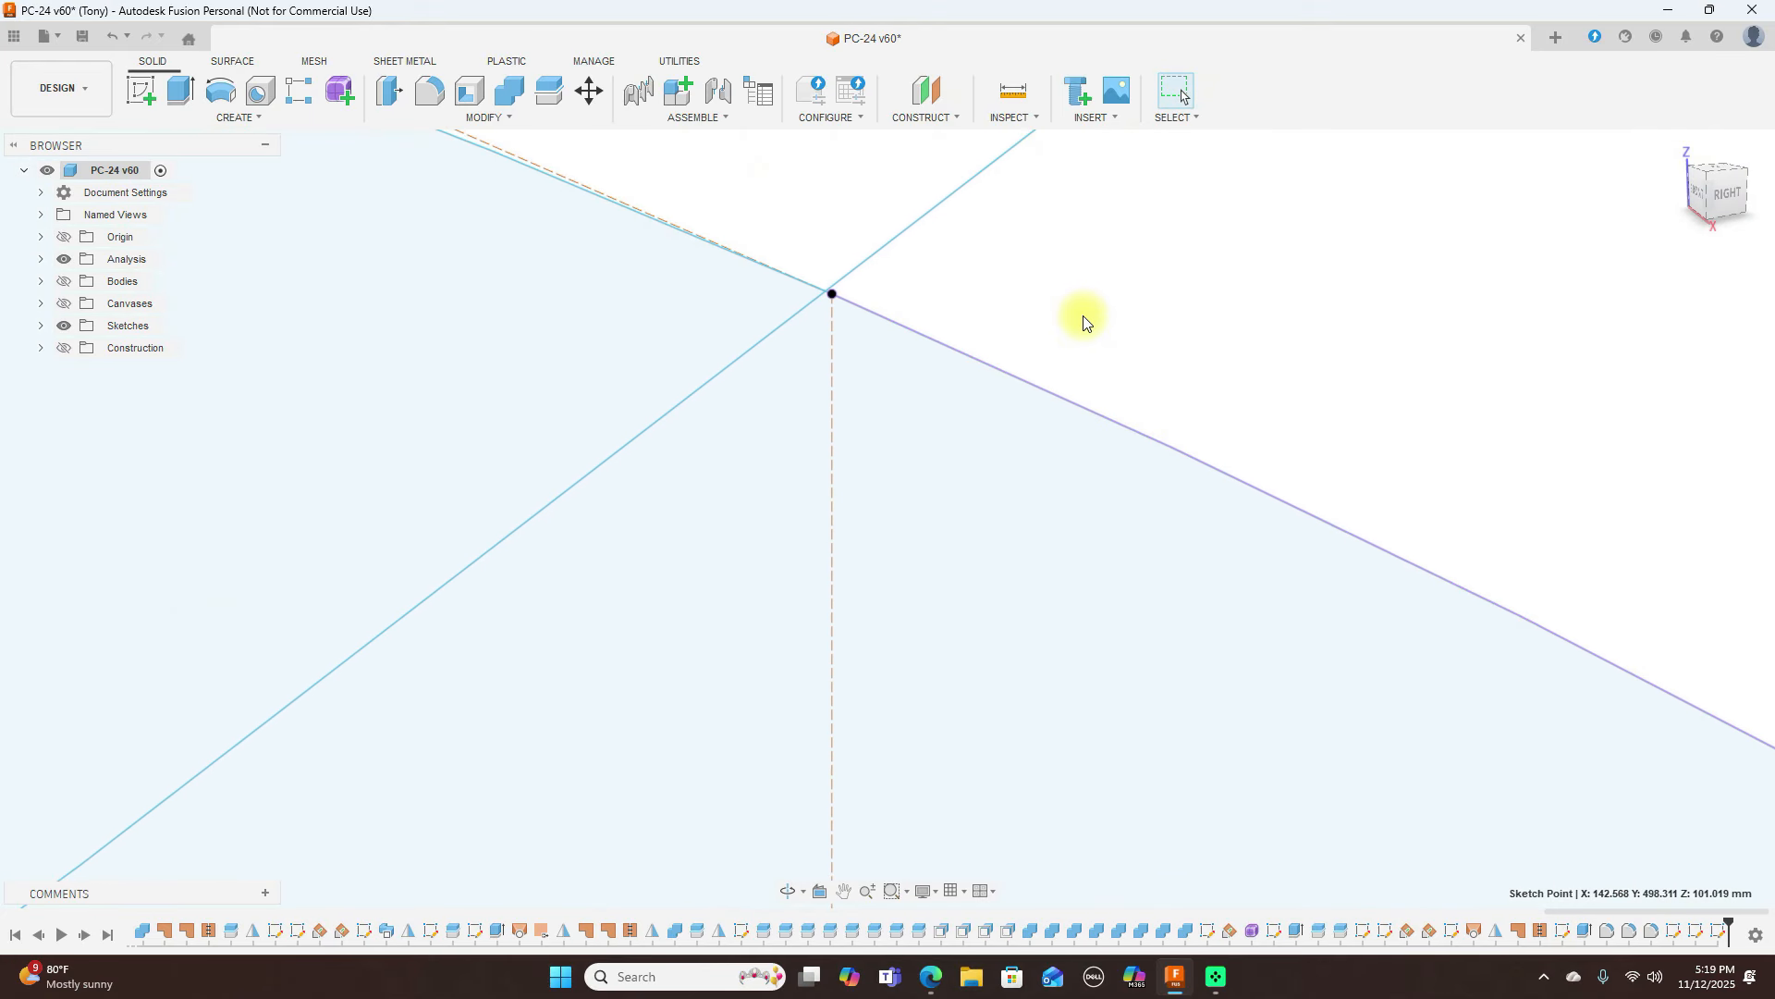
scroll(1084, 317, up, 2)
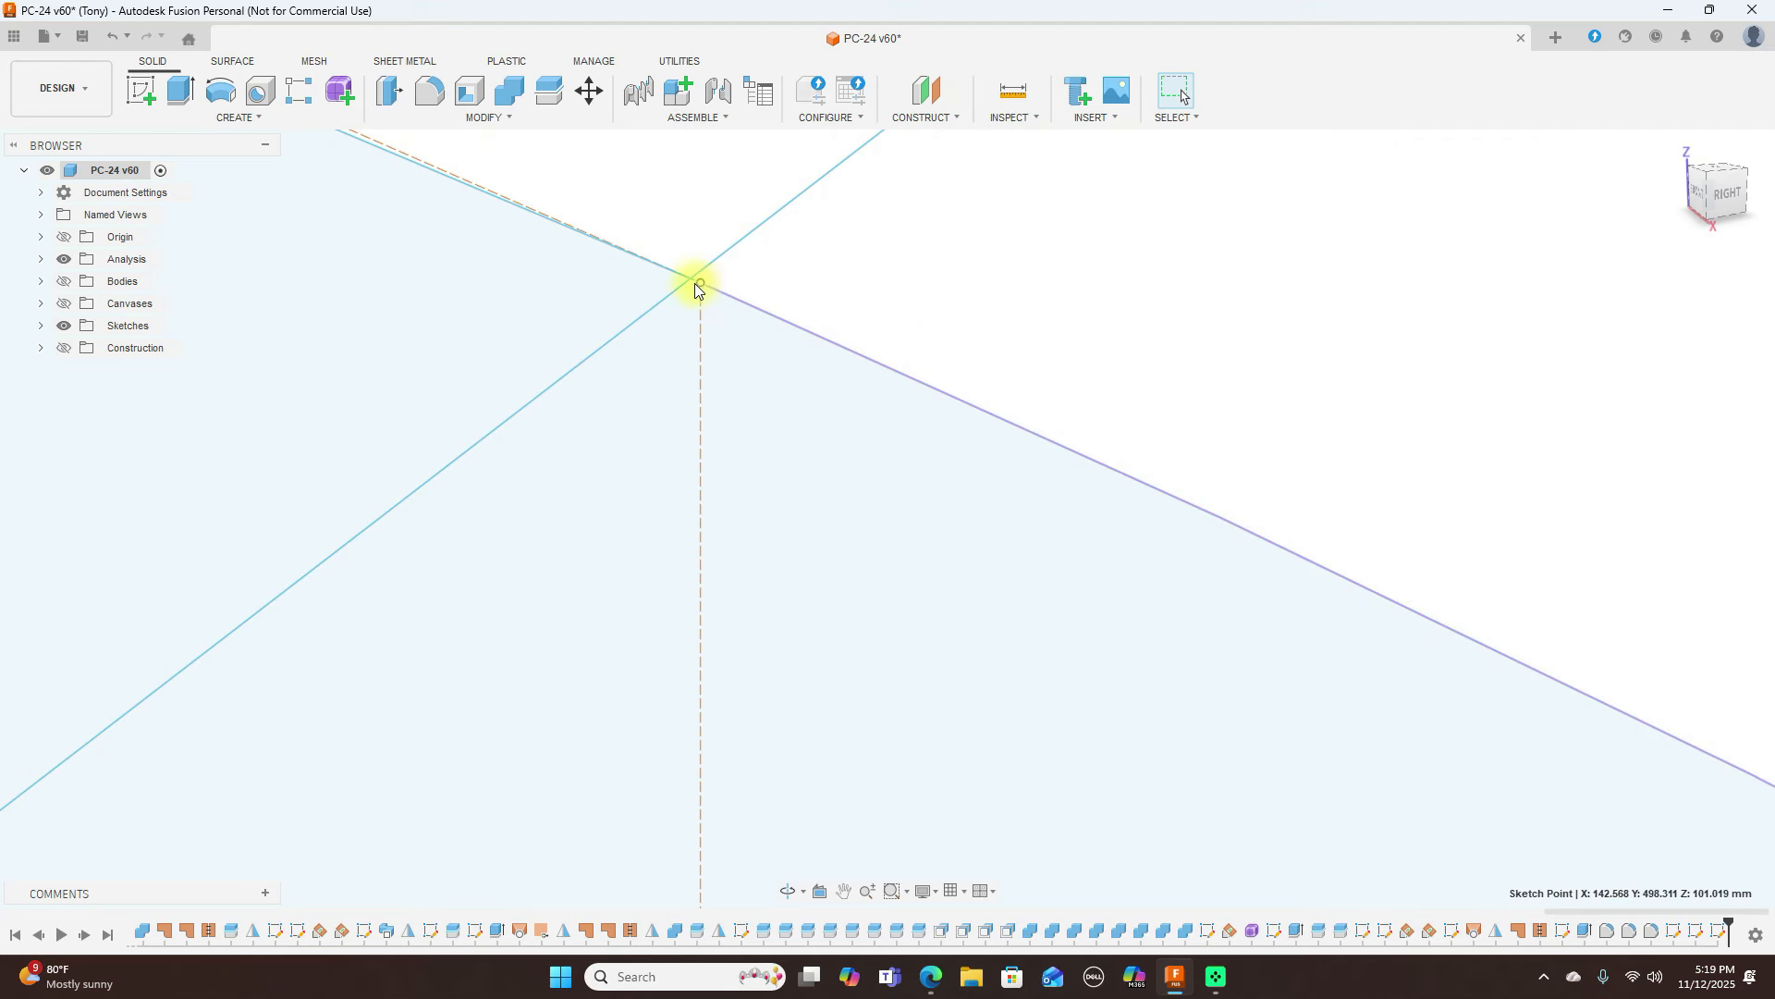
scroll(971, 289, down, 5)
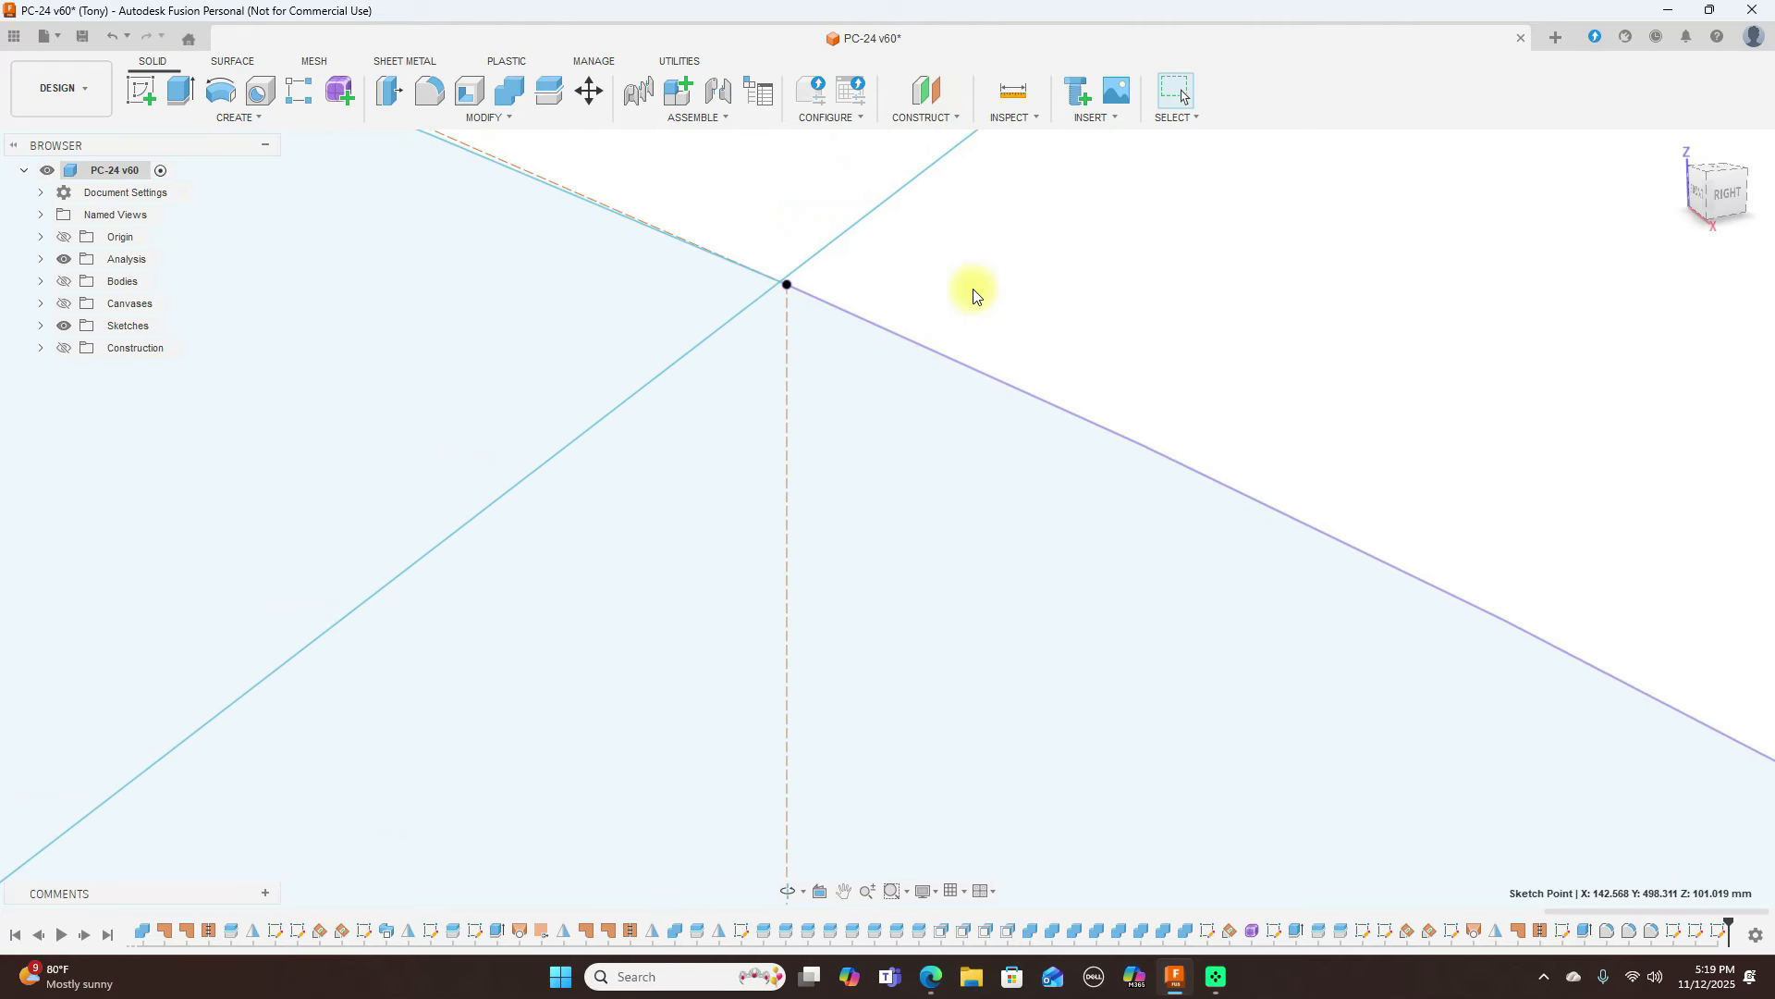
scroll(981, 296, down, 8)
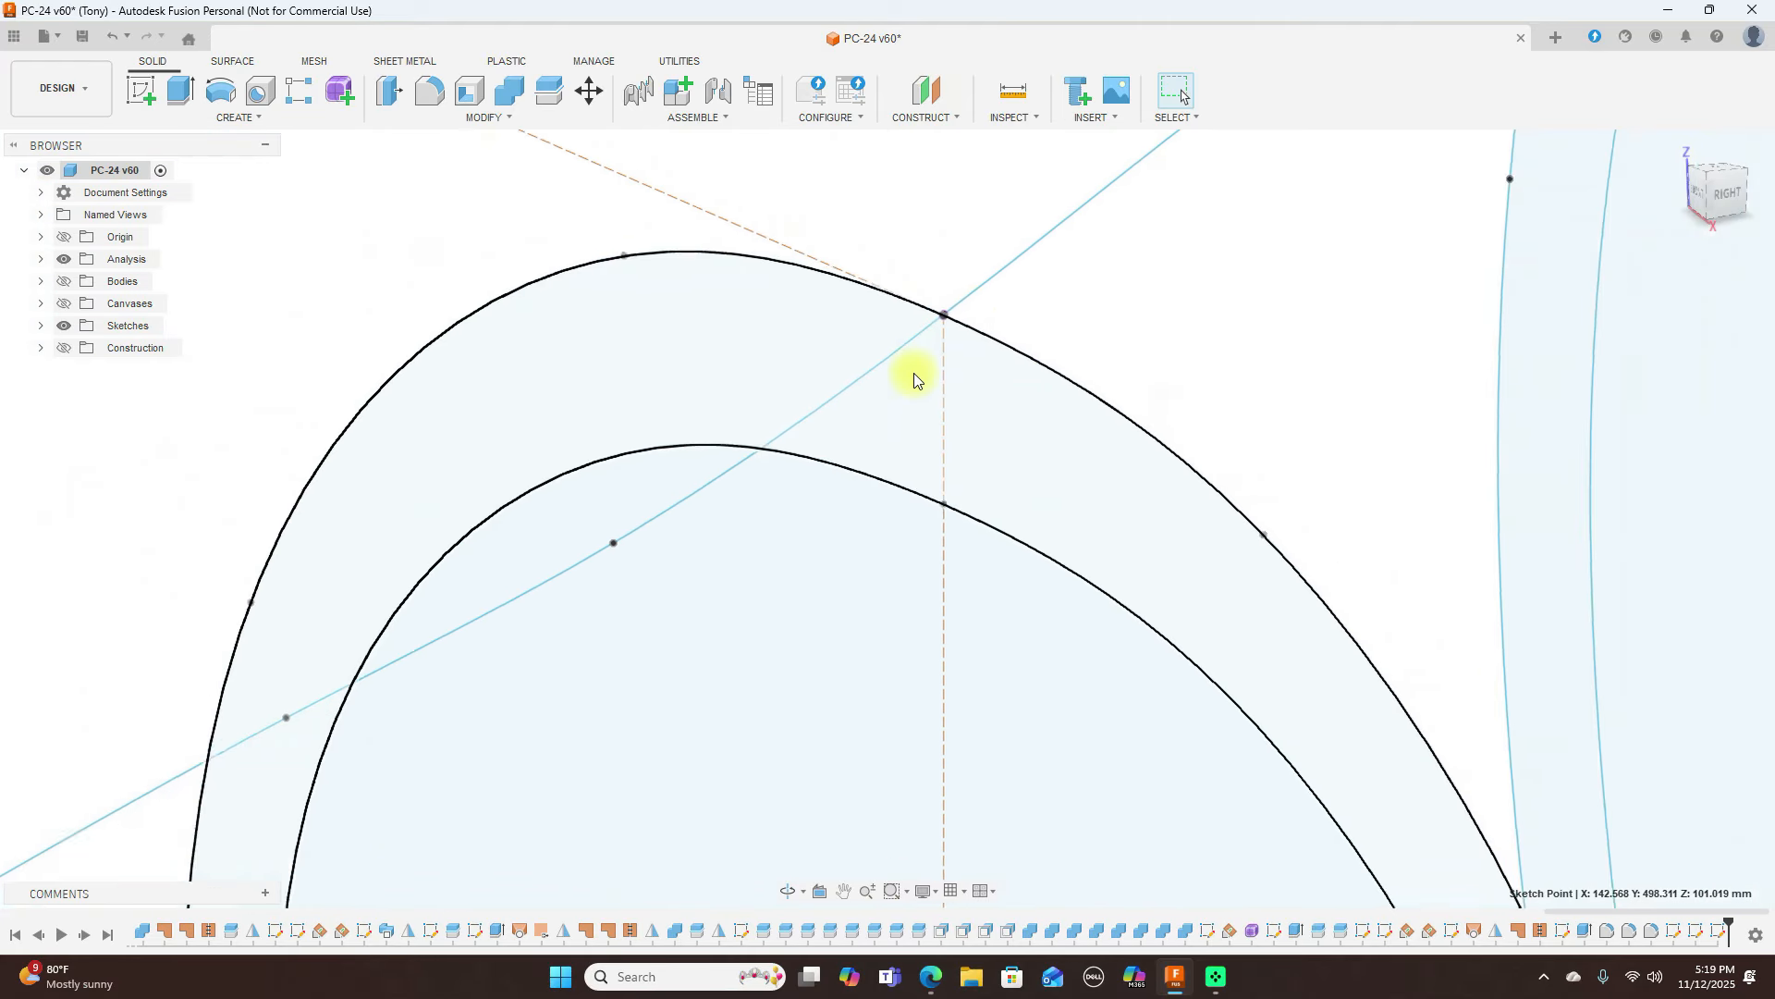
scroll(737, 468, down, 5)
scroll(690, 507, up, 10)
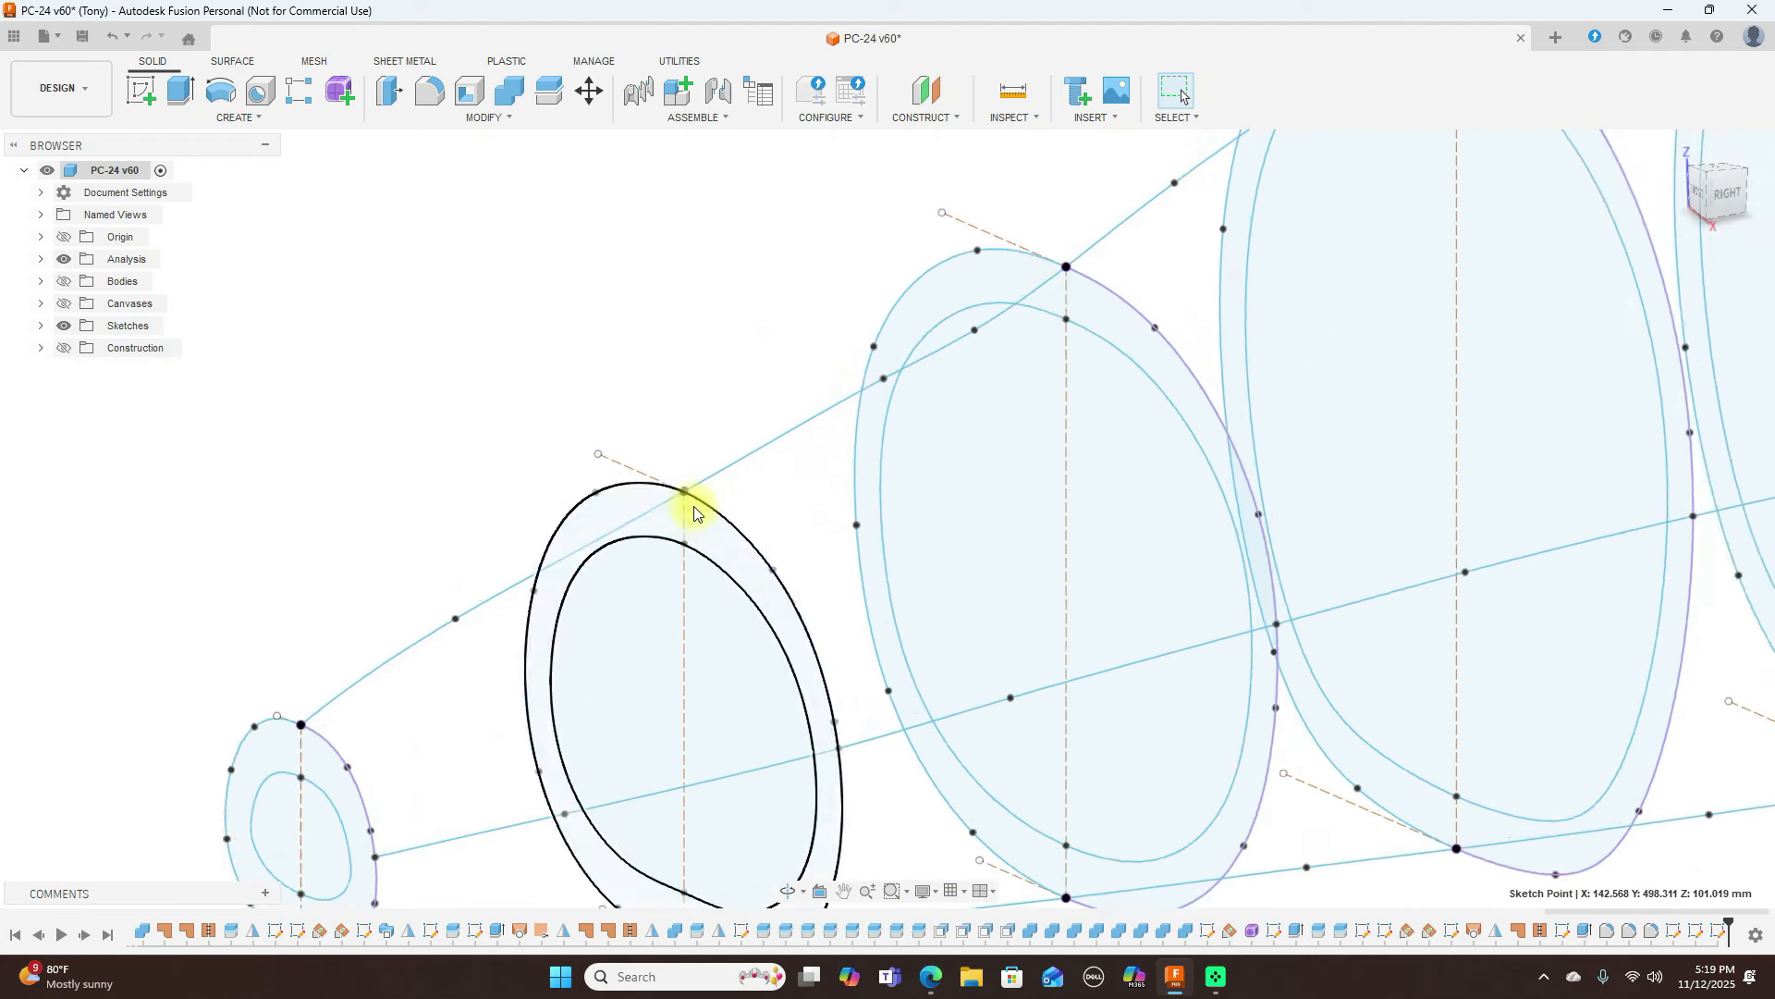
scroll(699, 503, up, 10)
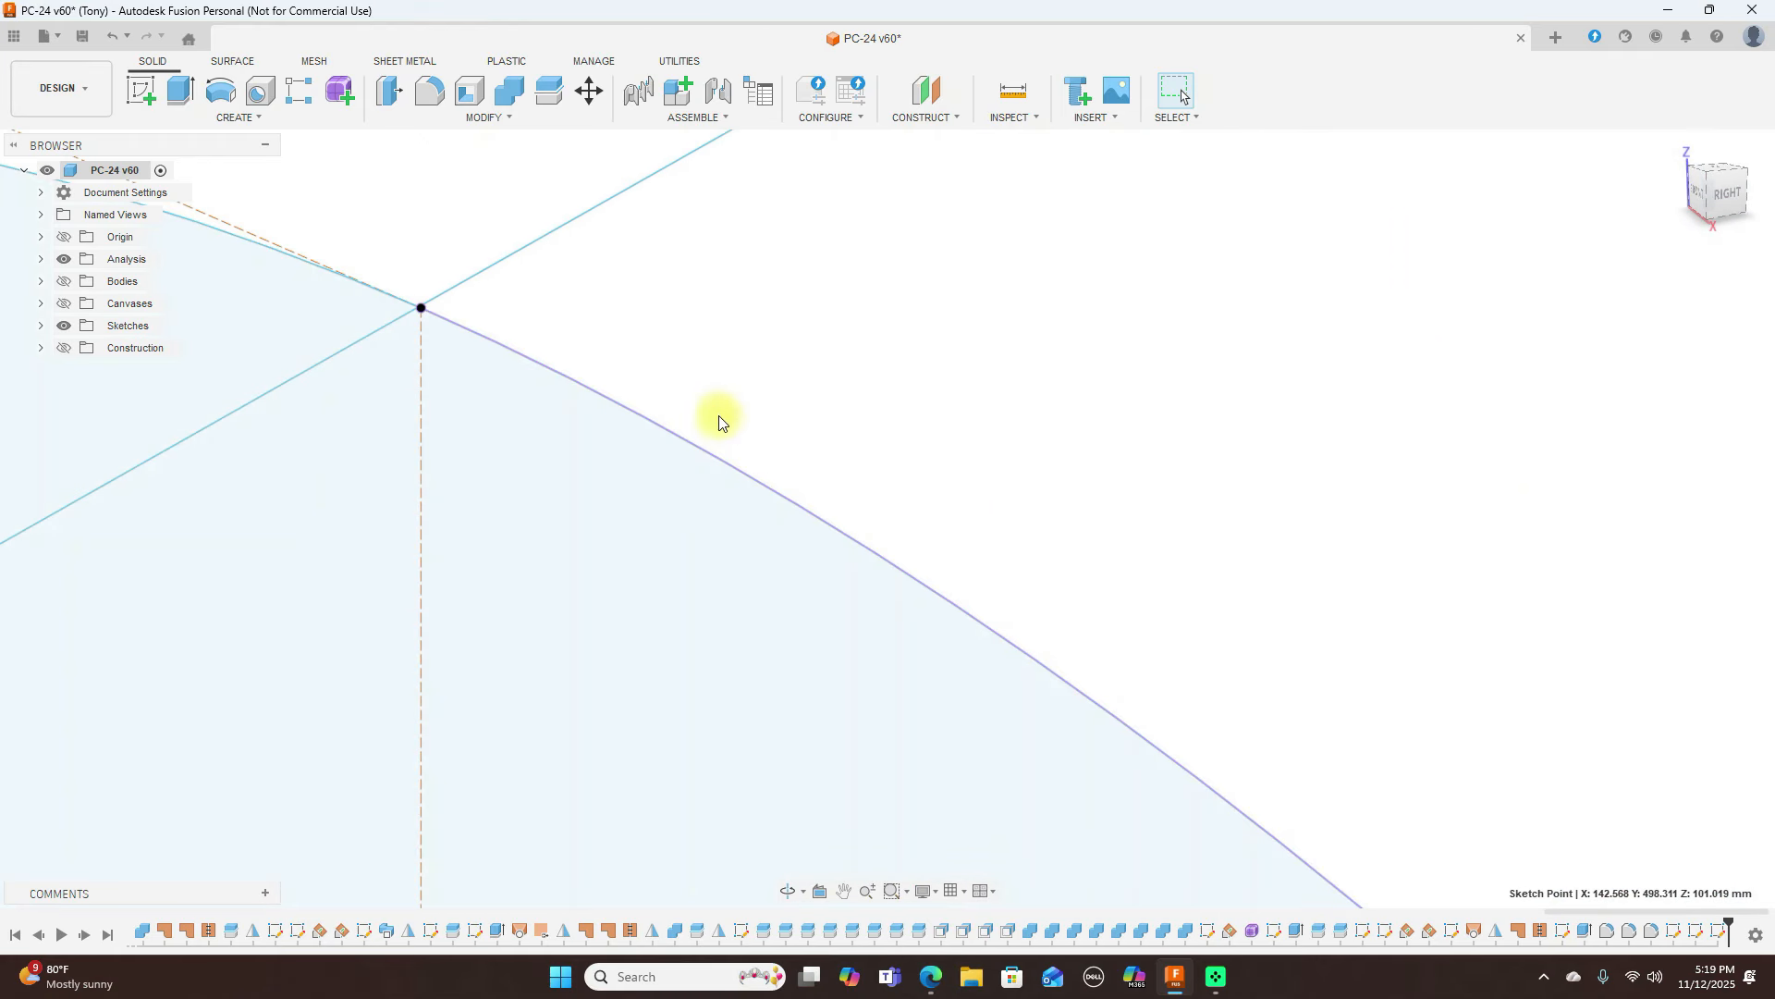
scroll(712, 334, up, 1)
middle_drag(1082, 269, 1072, 638)
scroll(1149, 458, up, 4)
scroll(1147, 458, down, 3)
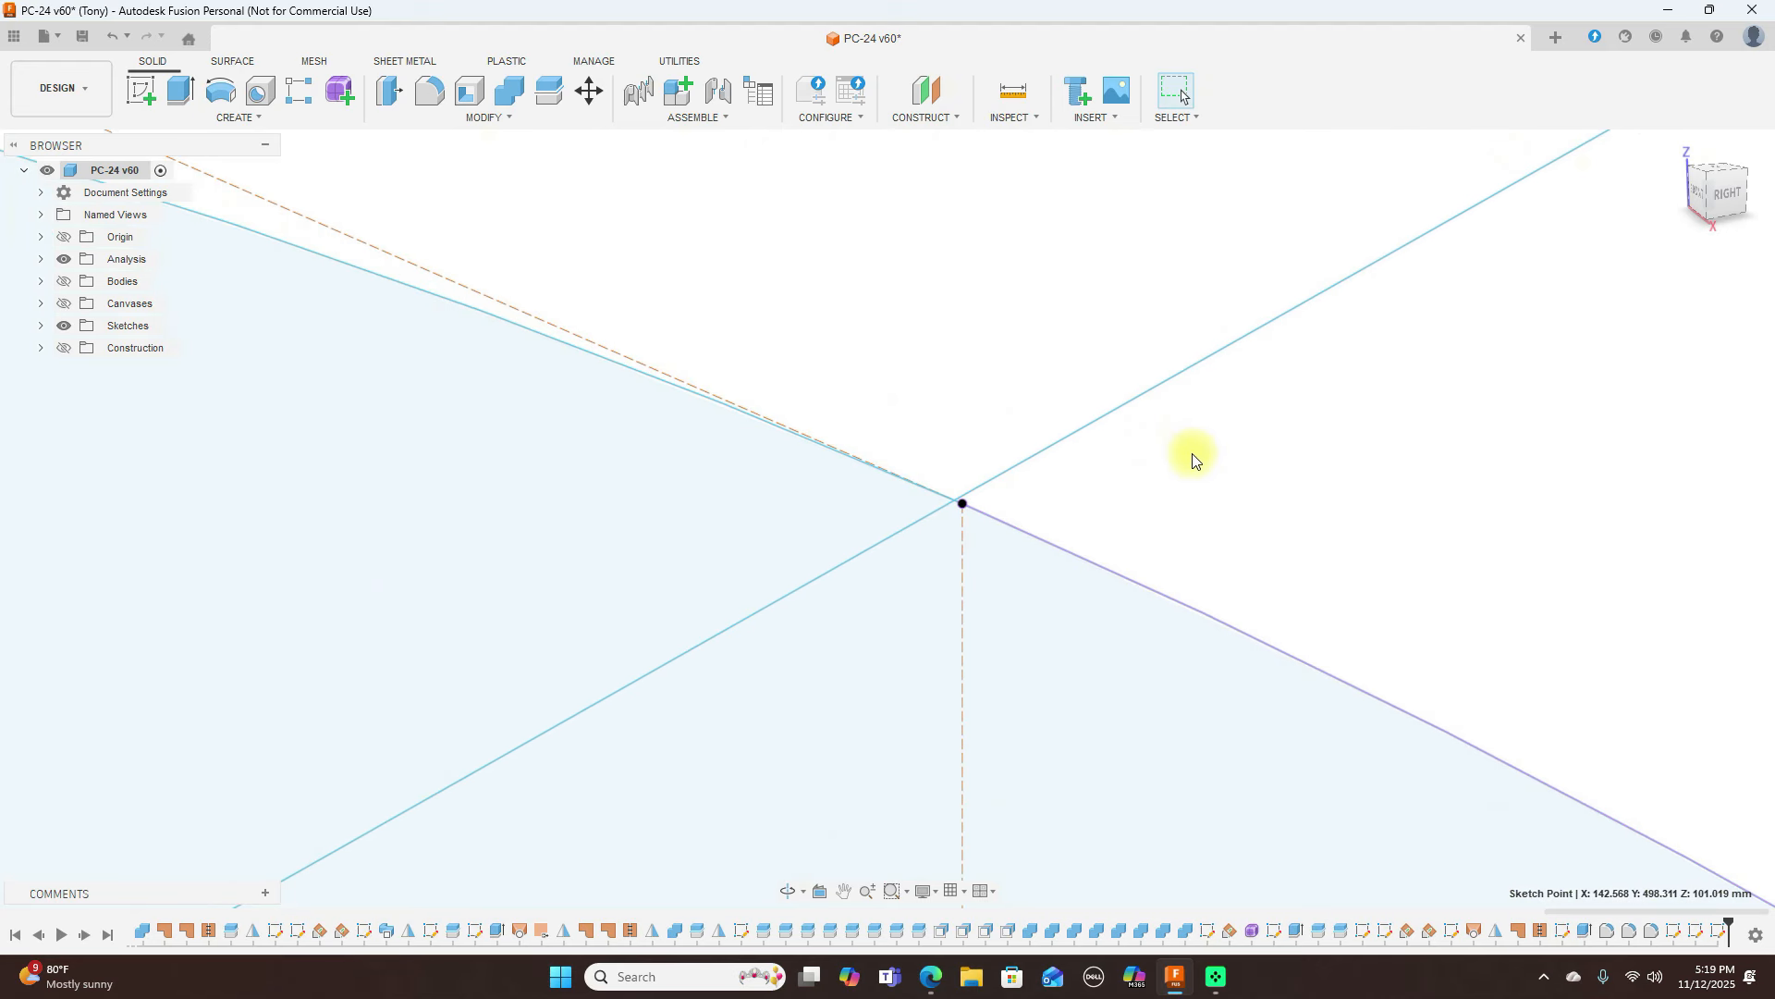
scroll(1189, 456, down, 2)
click(1739, 207)
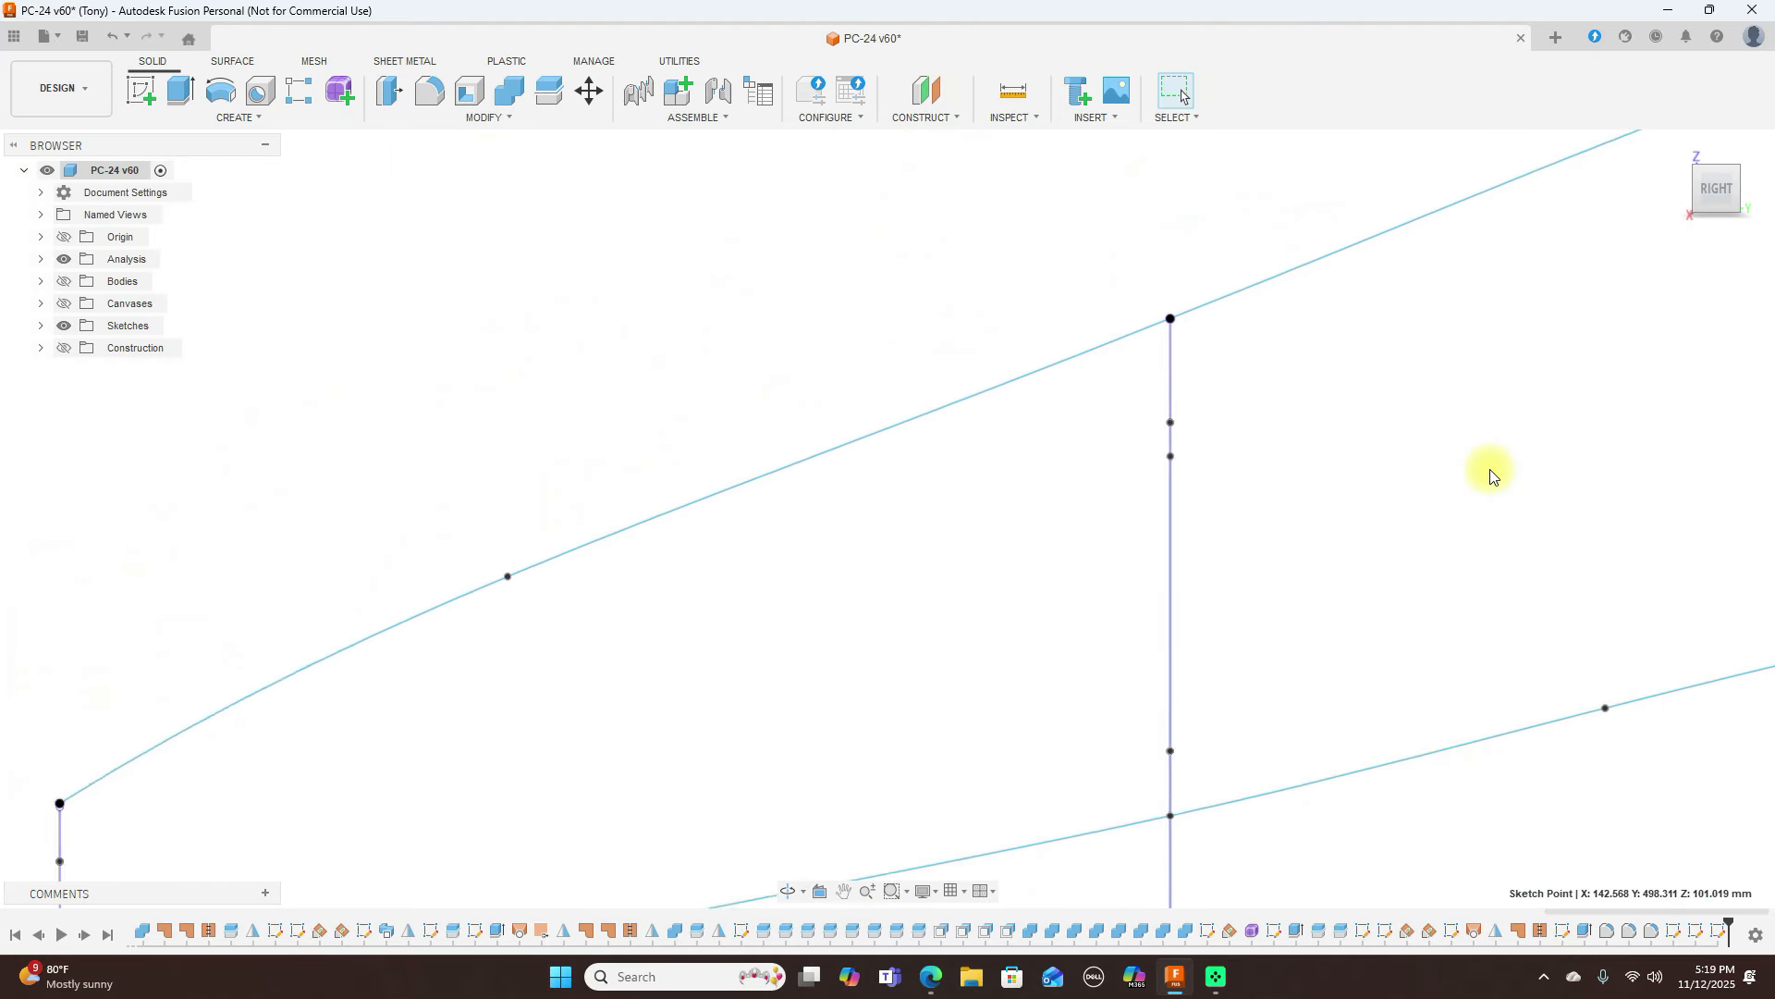
middle_drag(1228, 301, 693, 234)
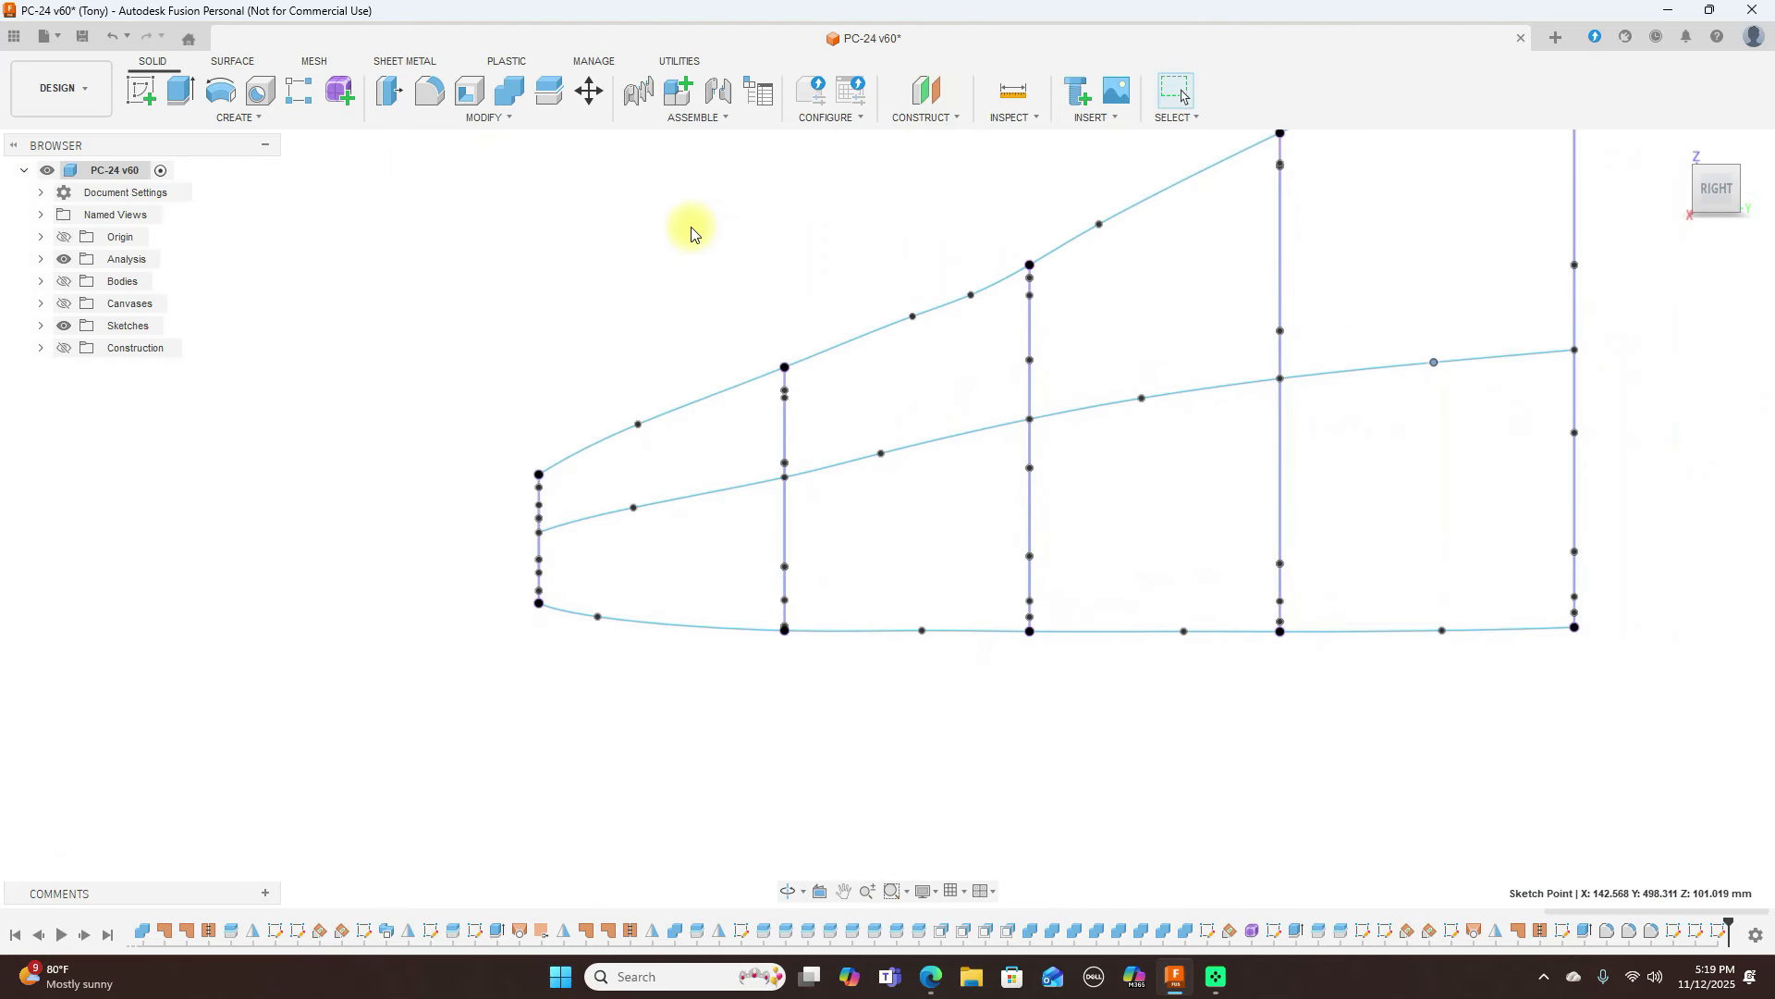
Undo the fit-point moves on the side spline and the creation of the side spline itself
click(121, 43)
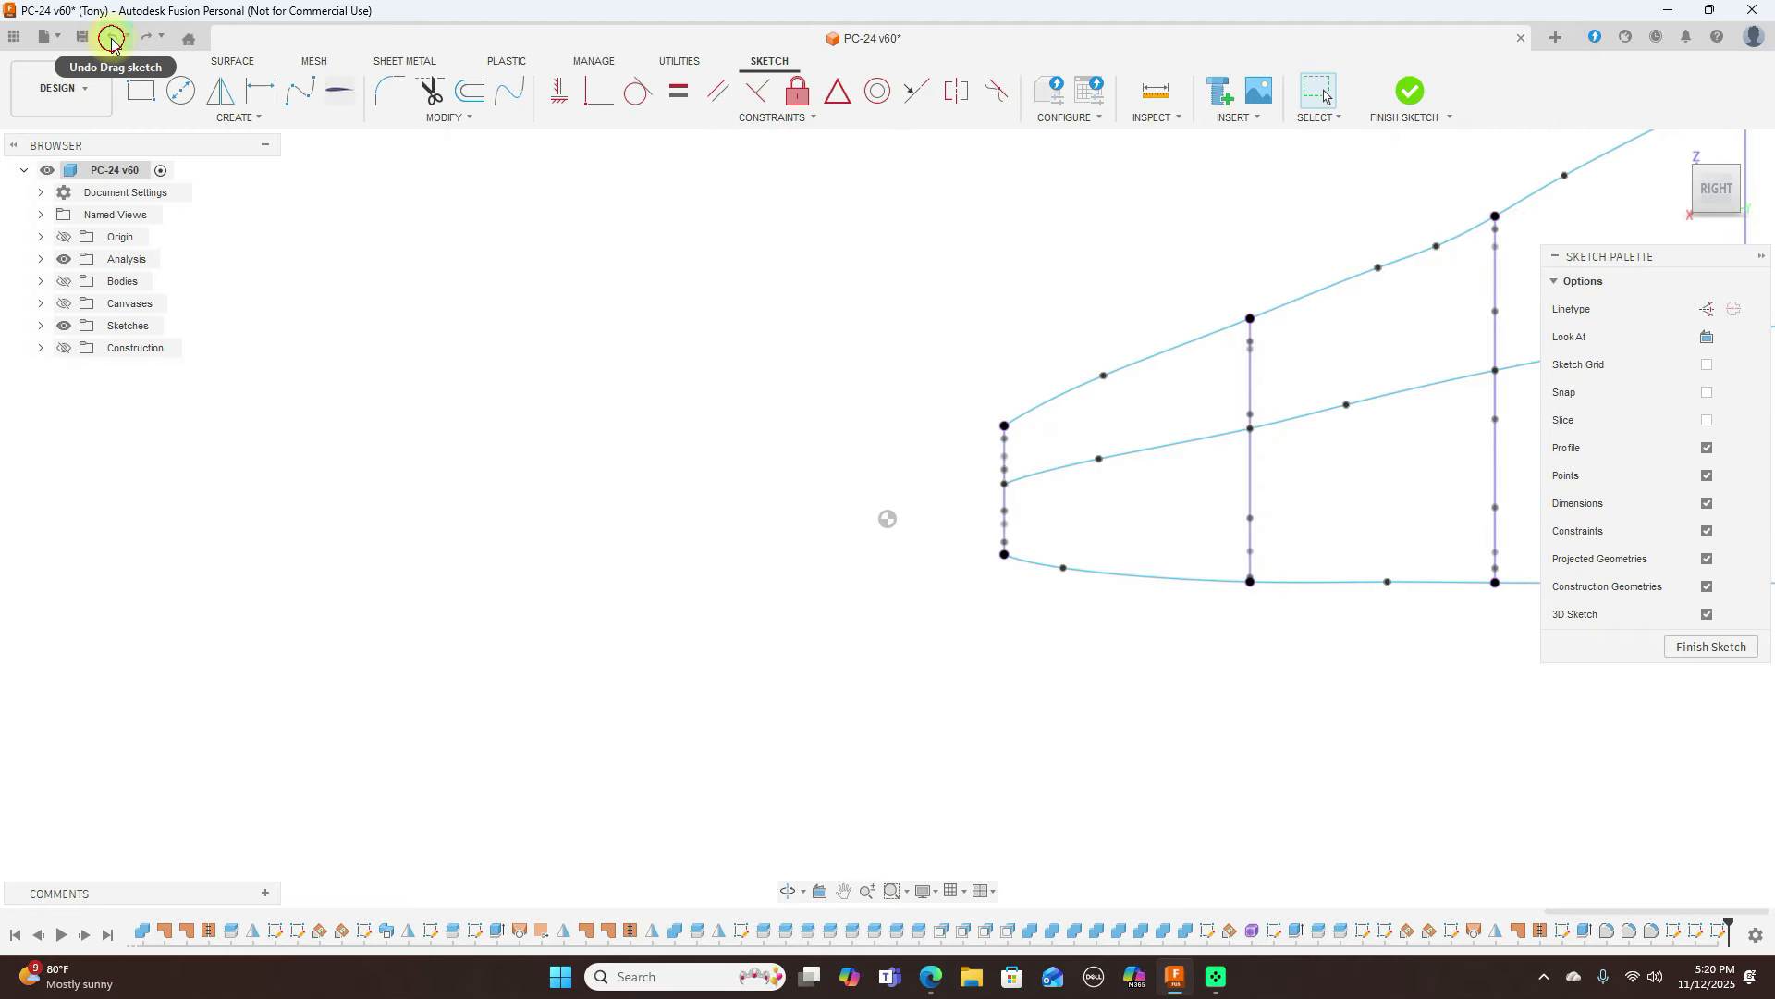
click(112, 42)
click(112, 43)
click(111, 43)
click(112, 43)
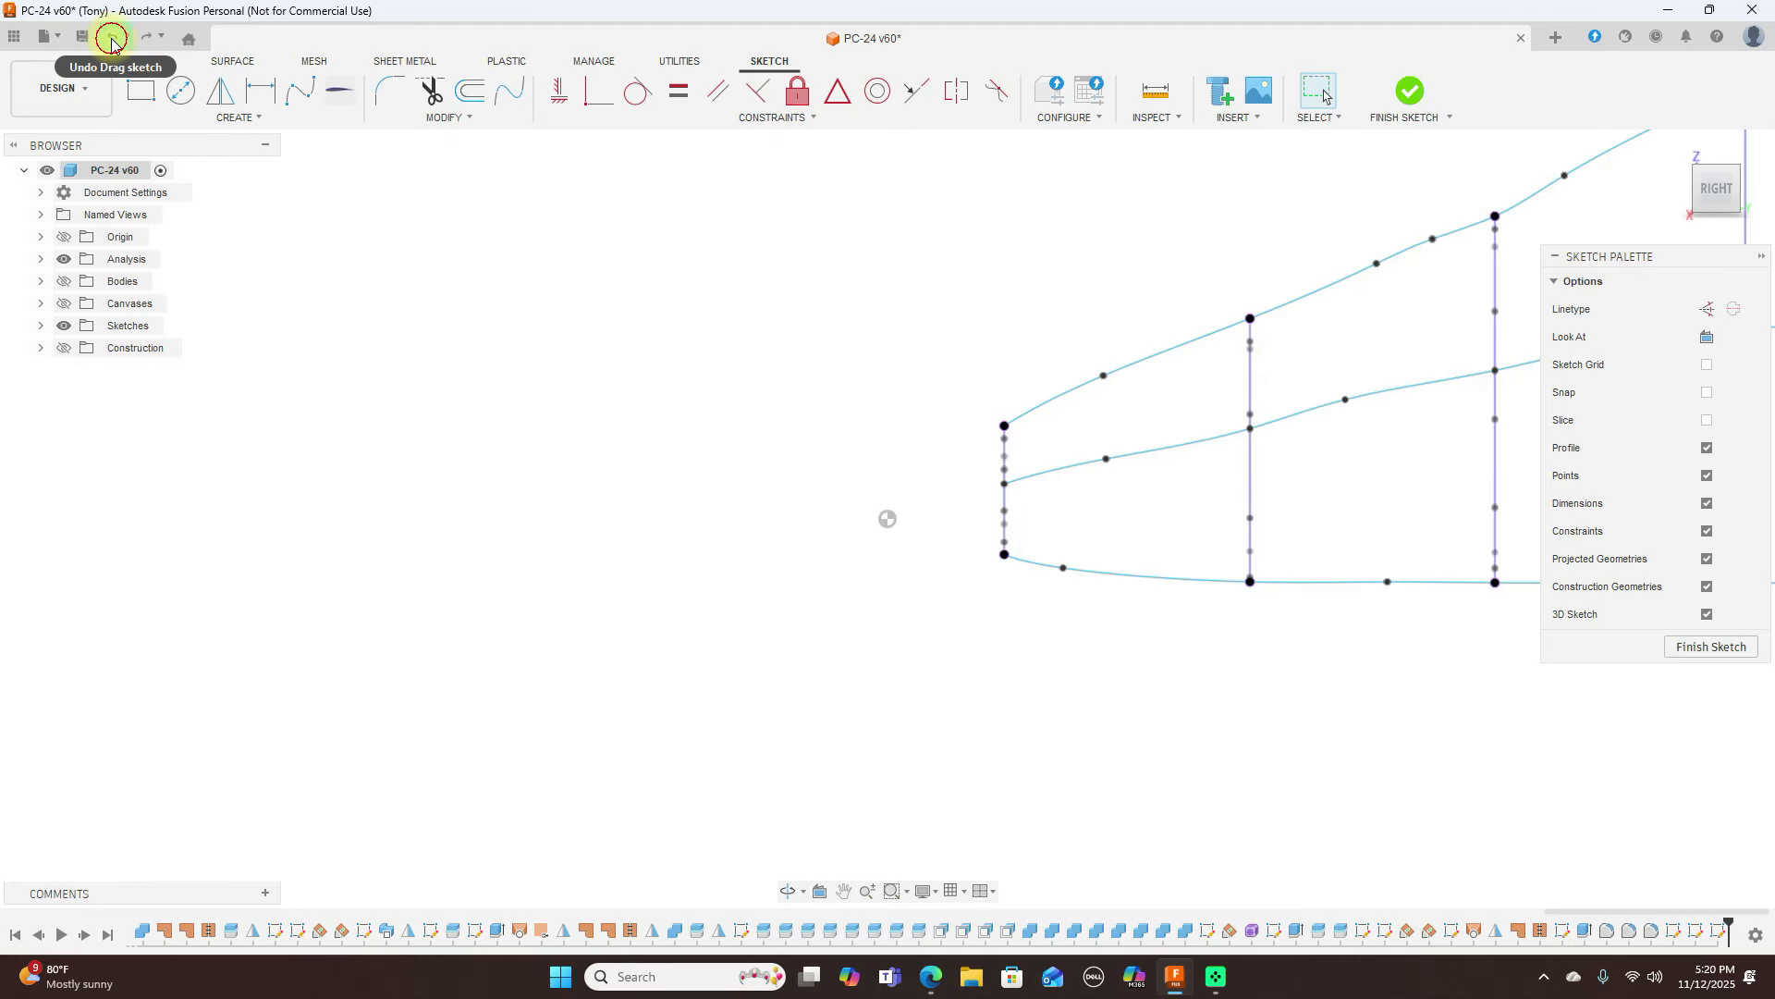
click(112, 43)
click(112, 42)
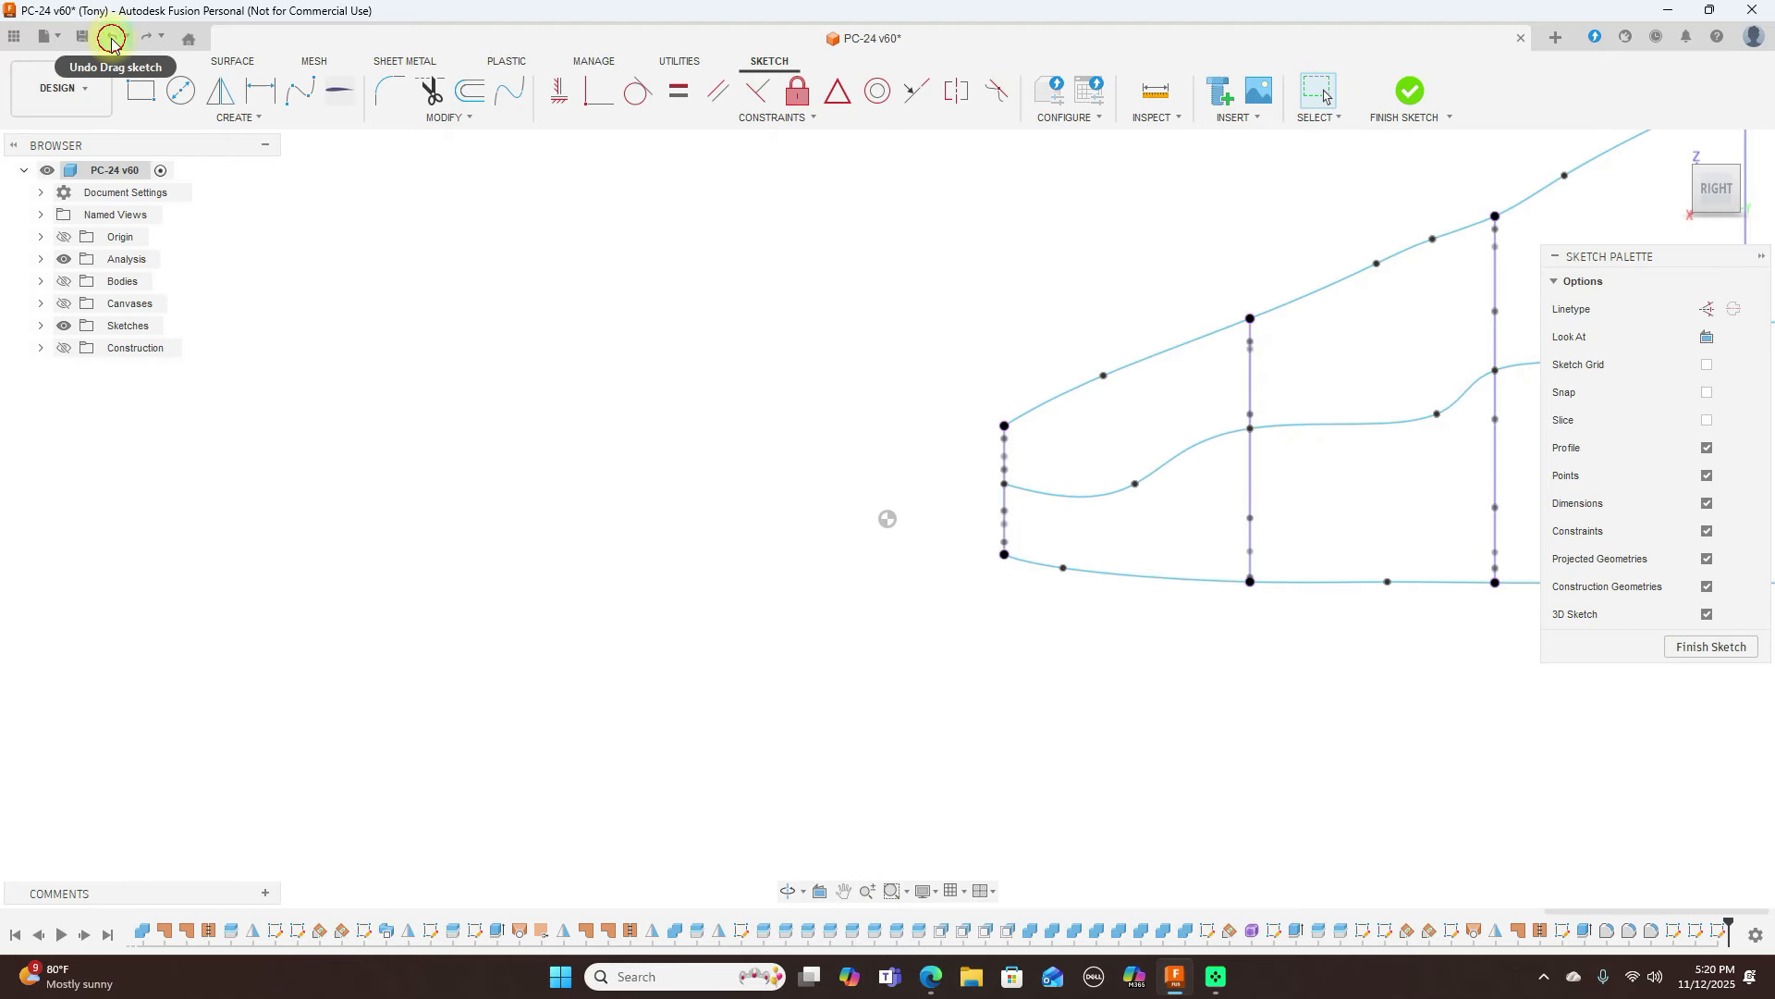
click(112, 43)
click(112, 43)
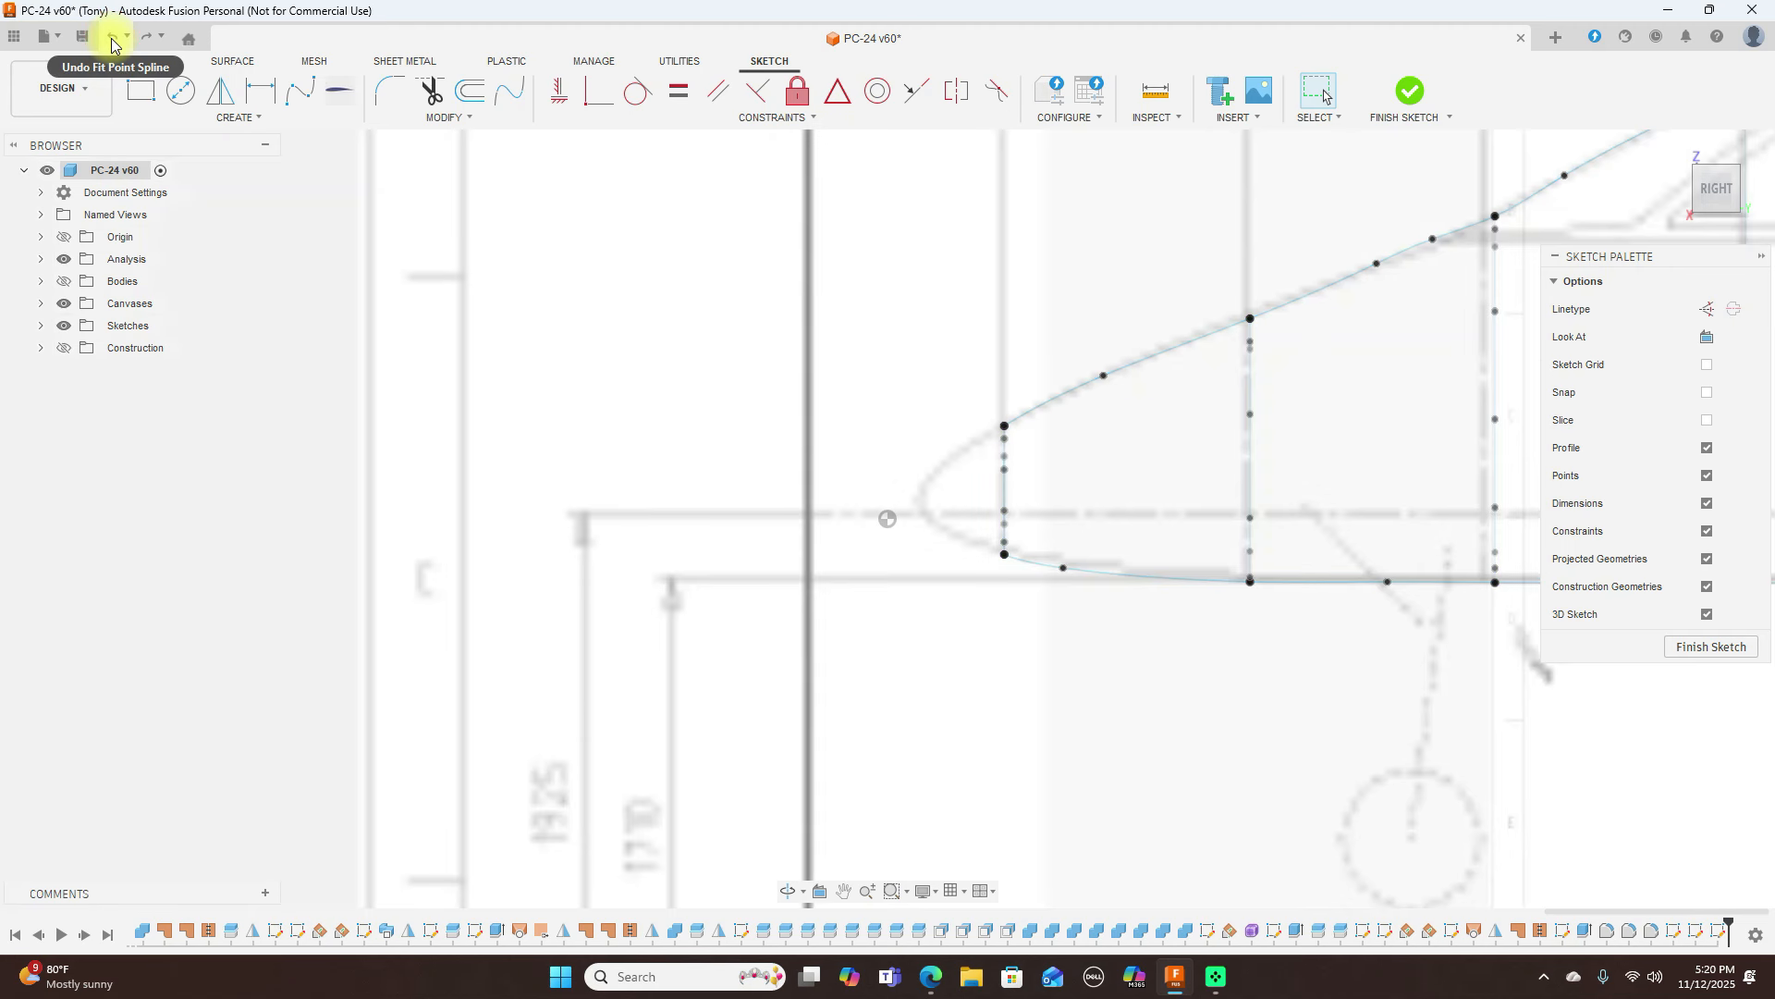
Undo the redrawn upper and lower splines, the projections and the section move until the deleted original rails are restored, and finish the sketch
click(112, 43)
click(112, 42)
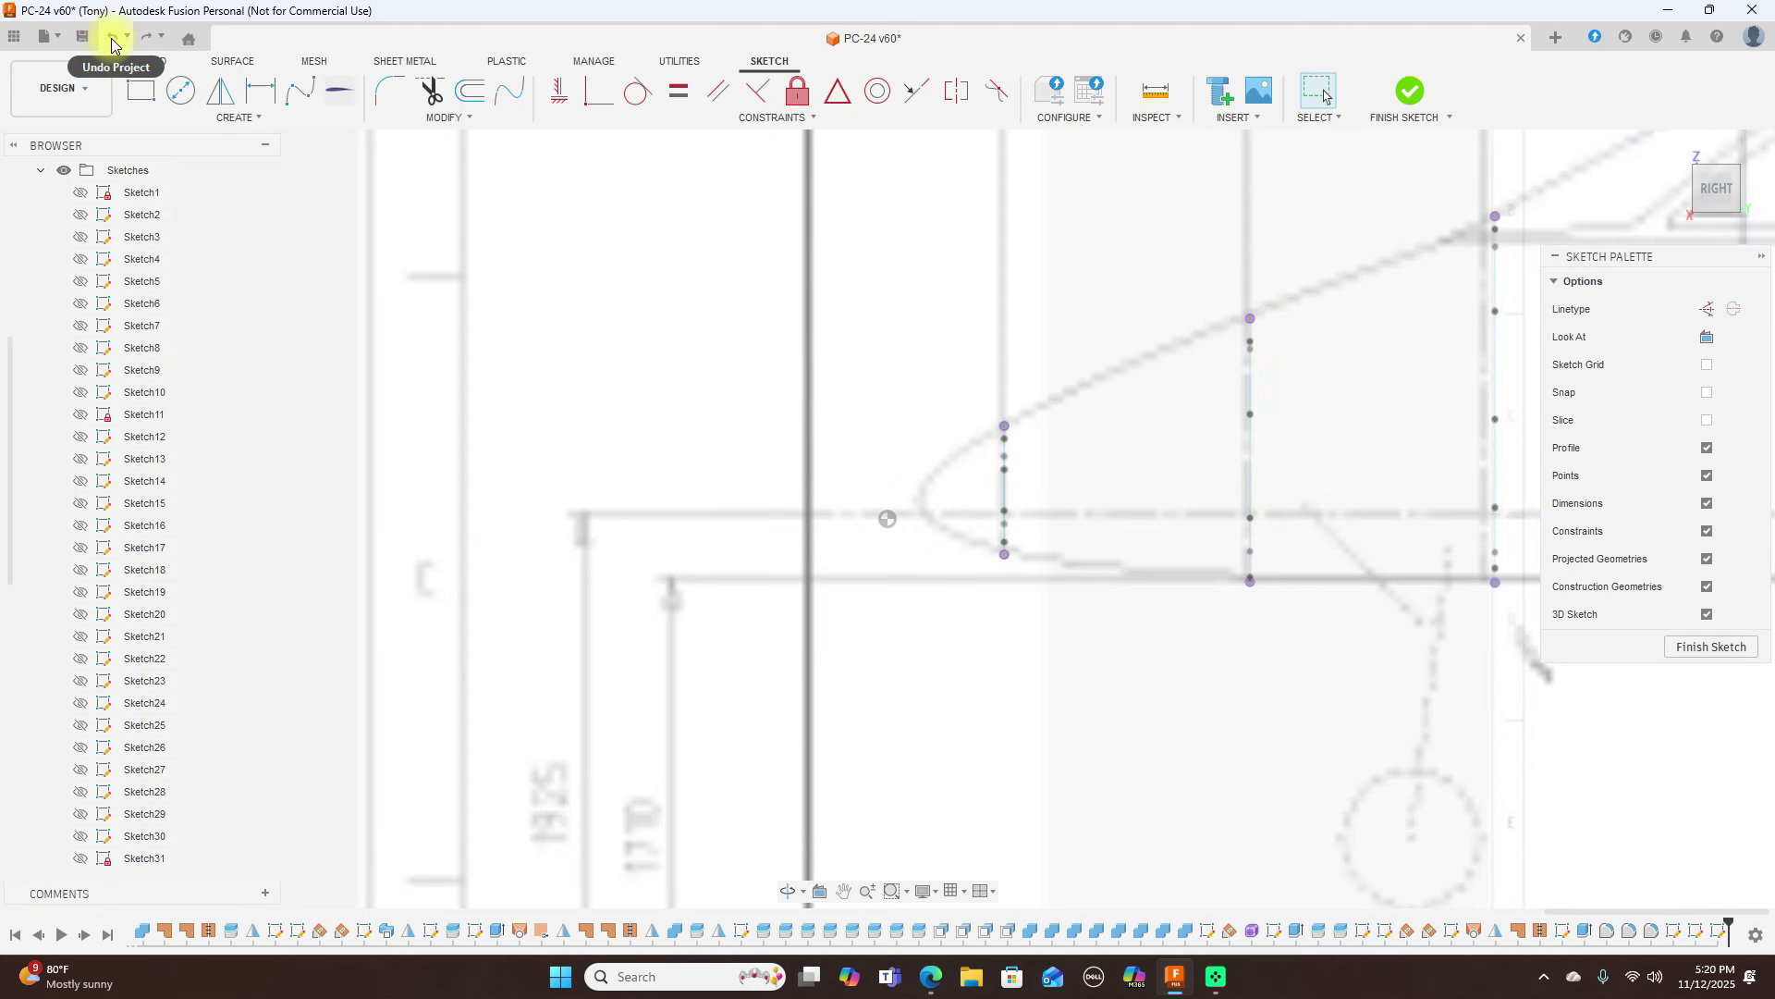
click(112, 43)
click(112, 43)
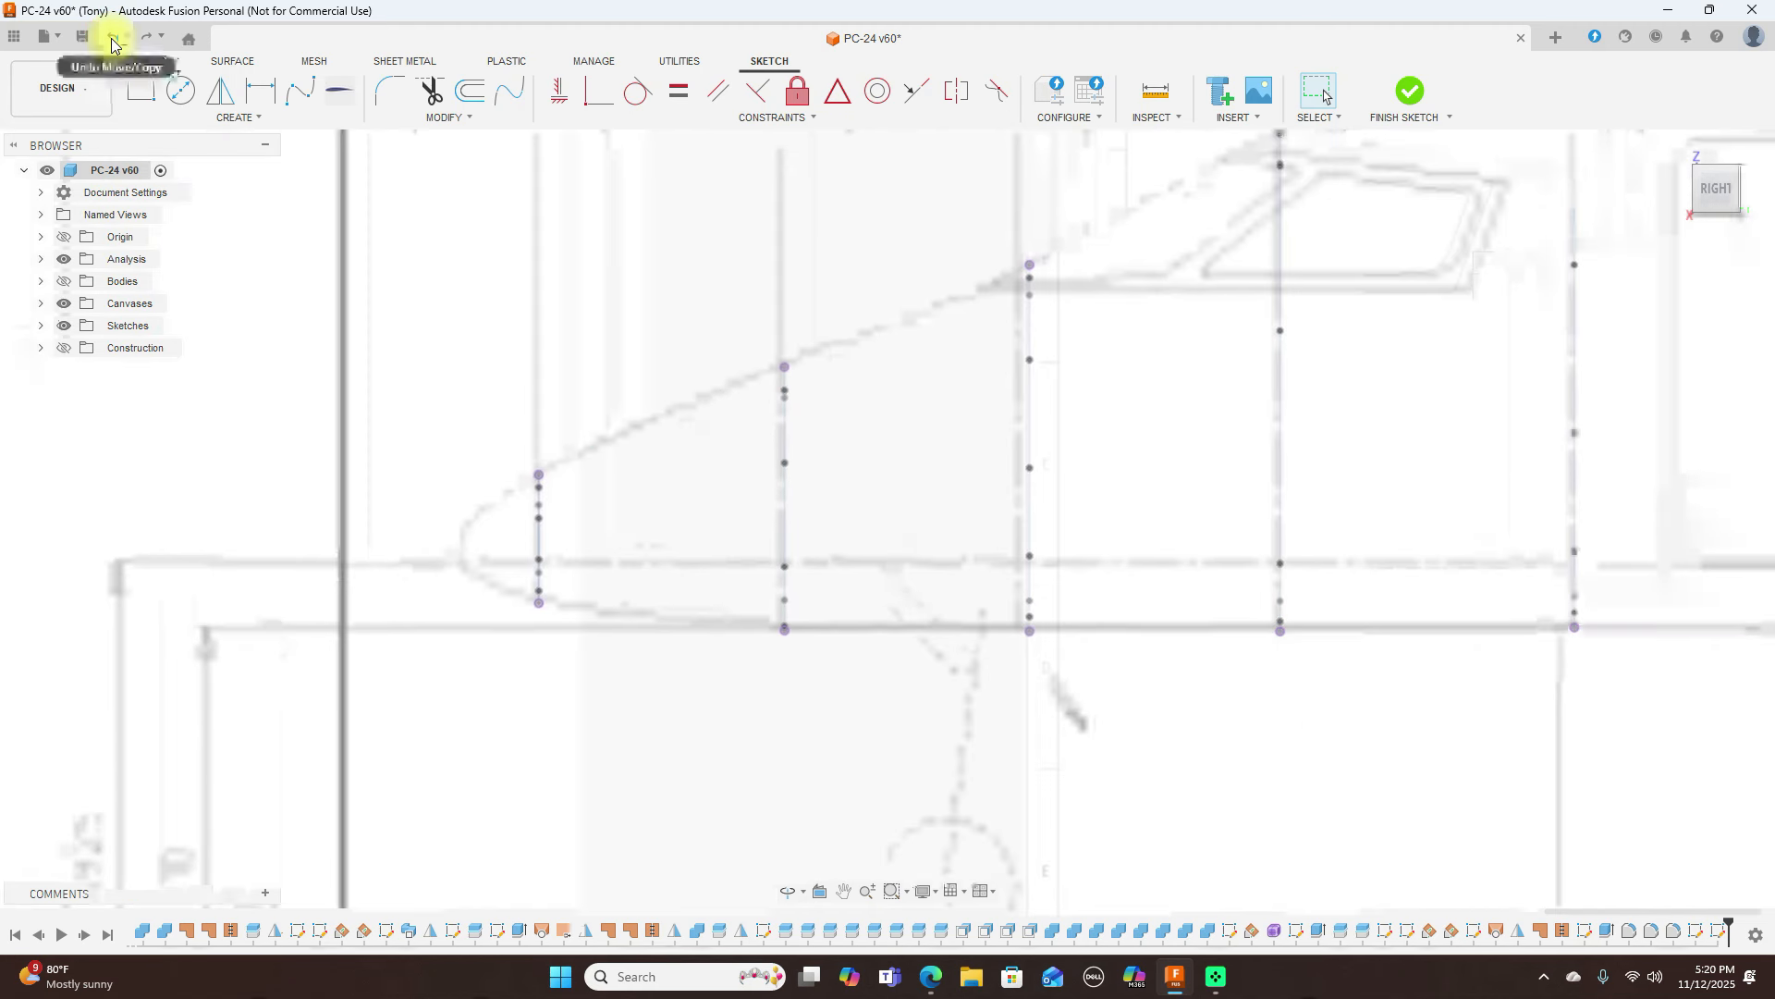
click(112, 43)
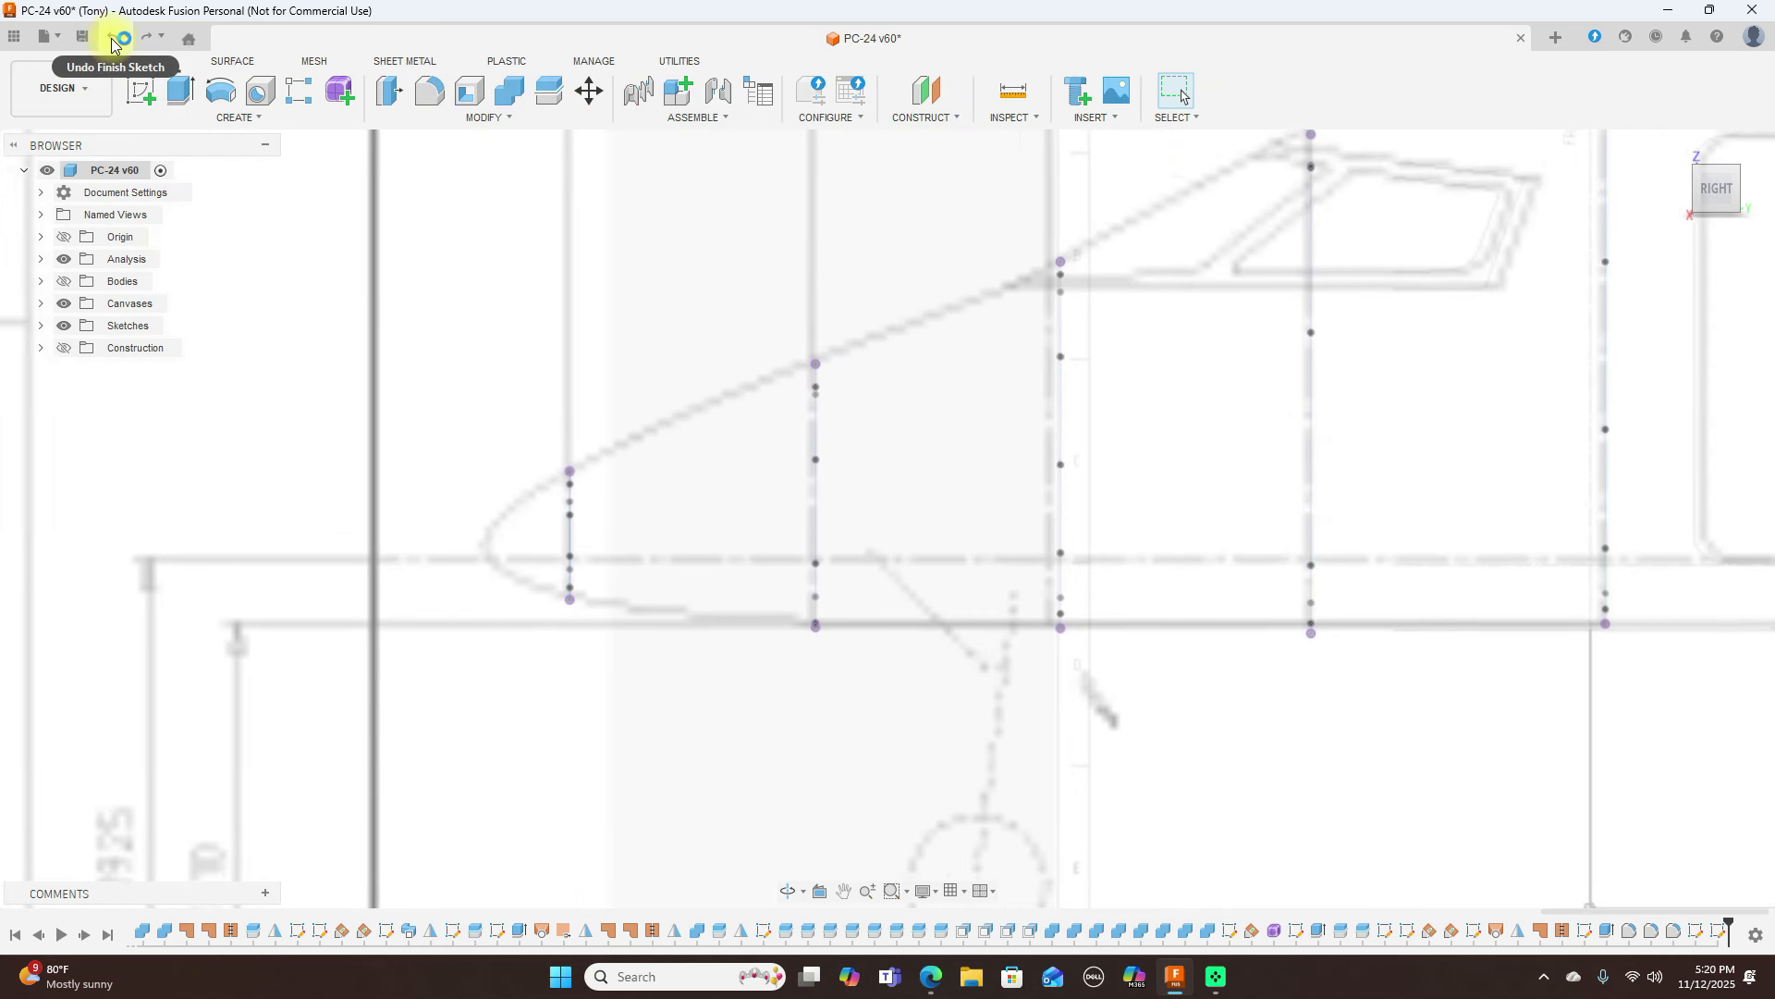
click(111, 42)
click(112, 42)
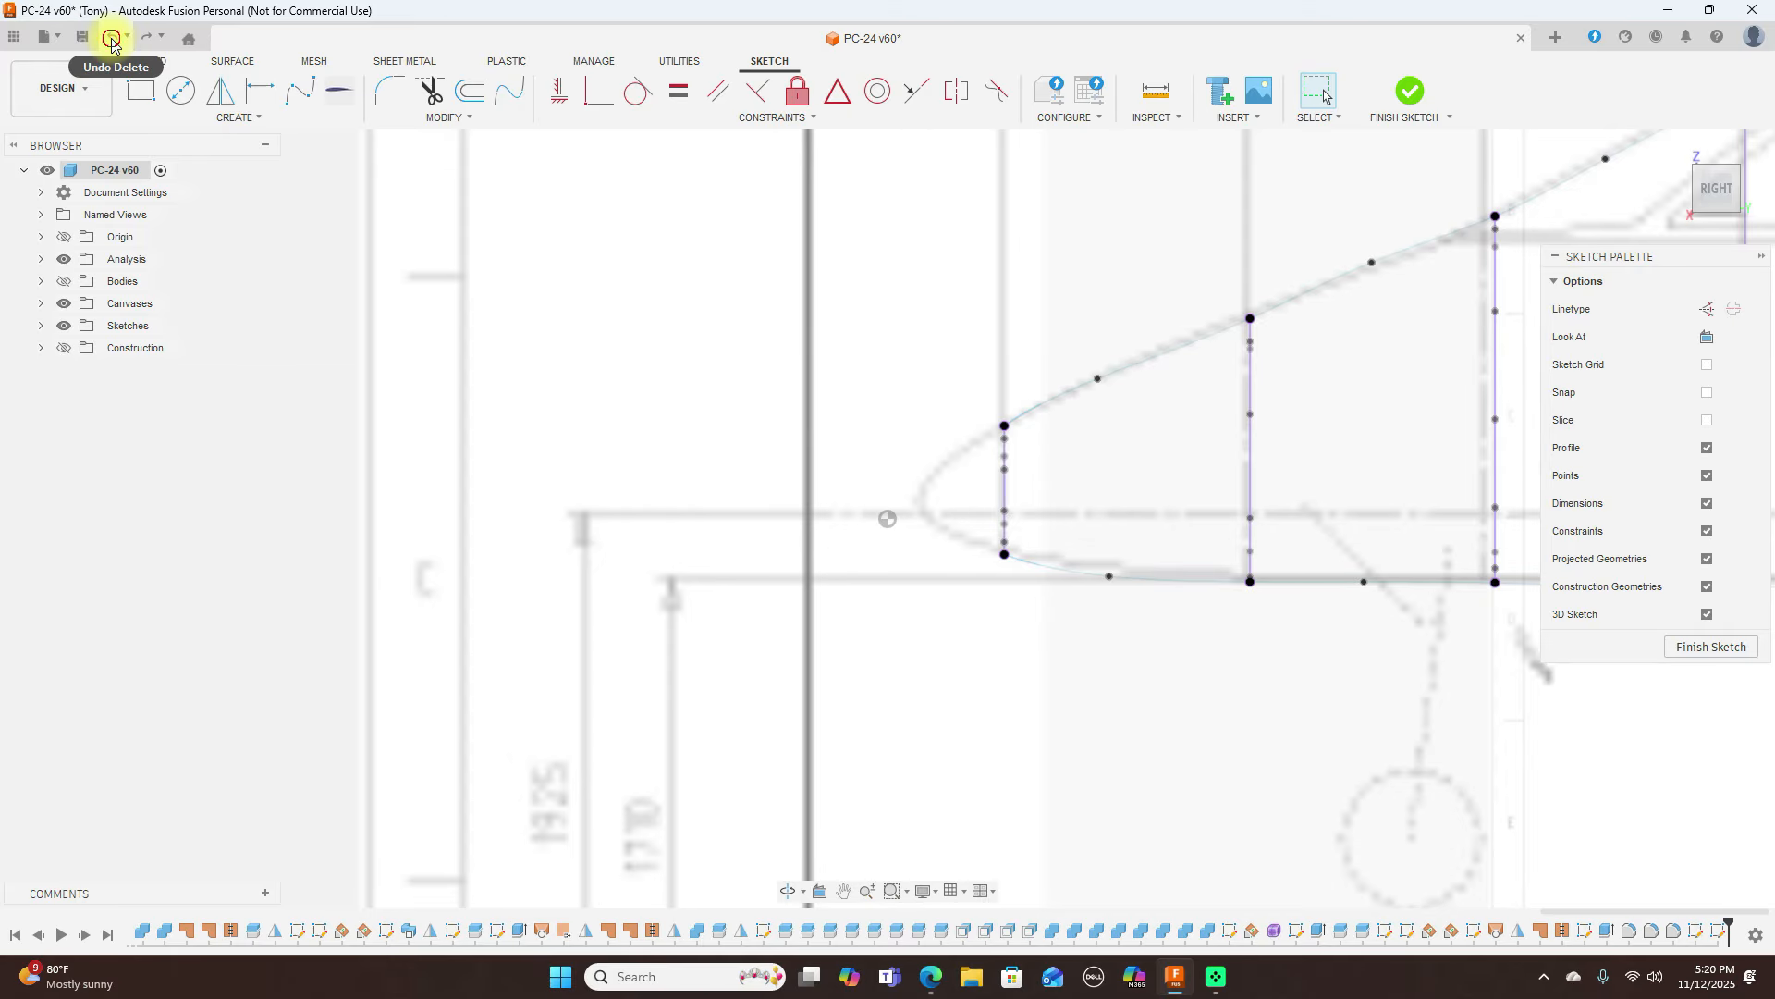
click(112, 43)
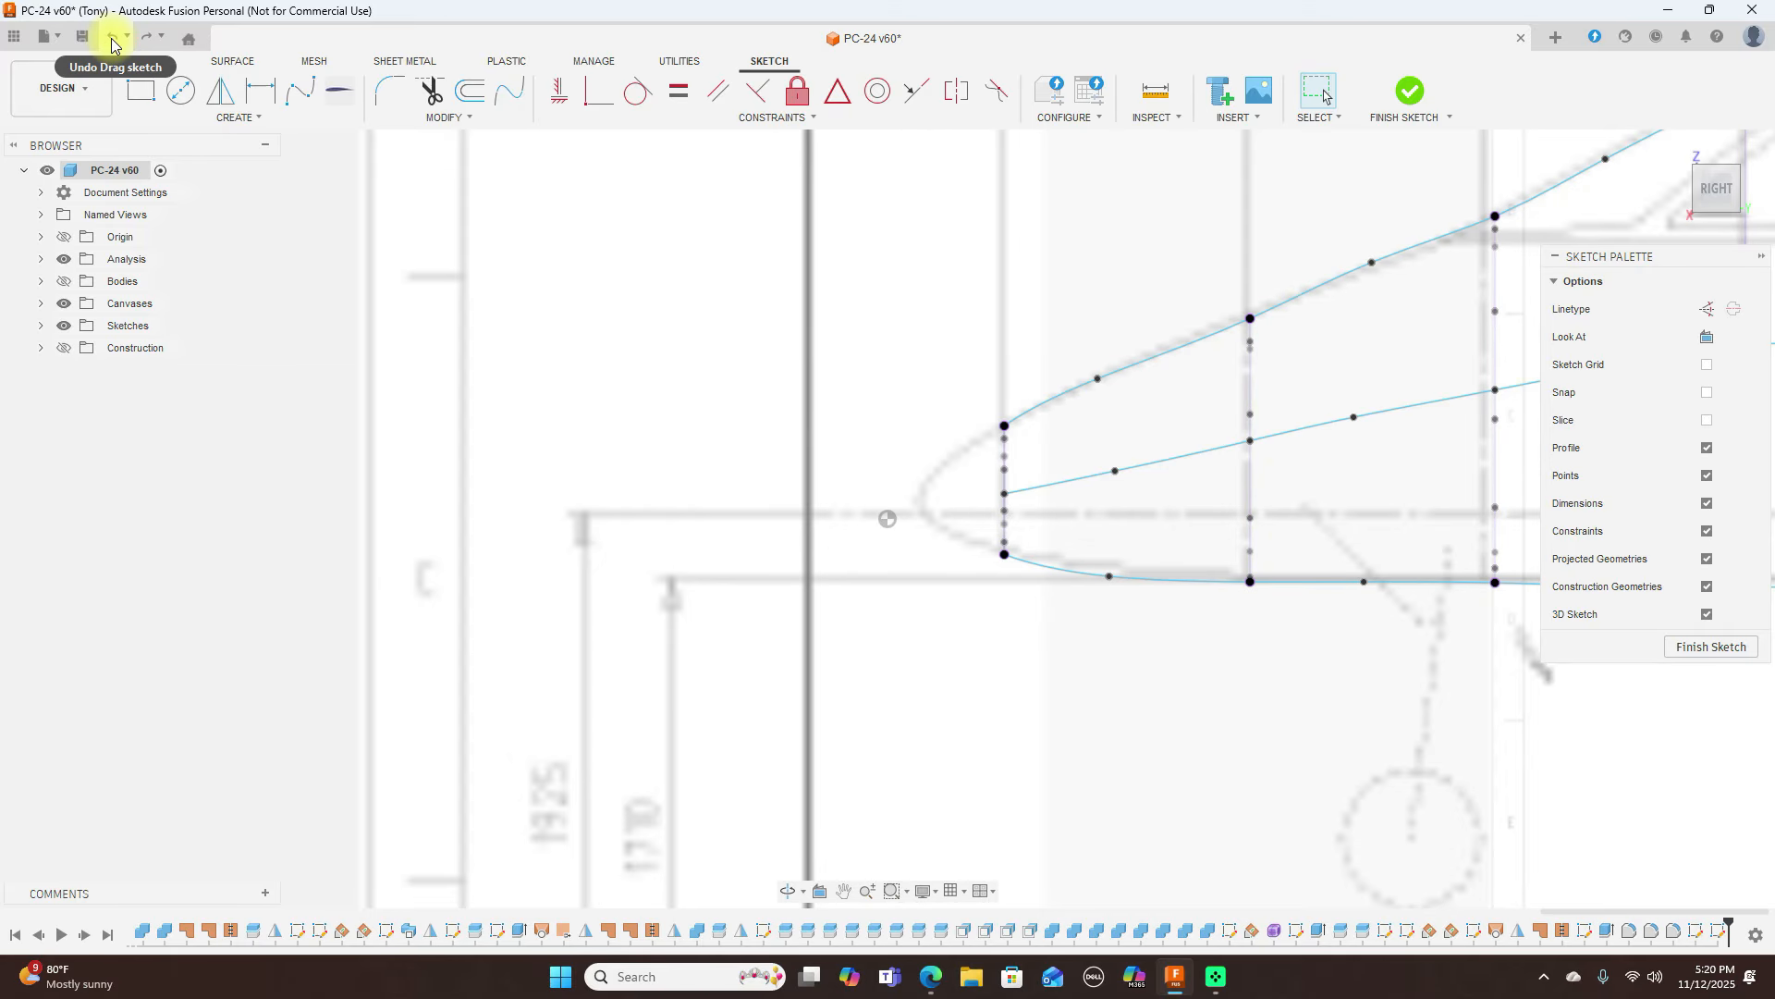
scroll(558, 266, down, 3)
middle_drag(1207, 586, 974, 618)
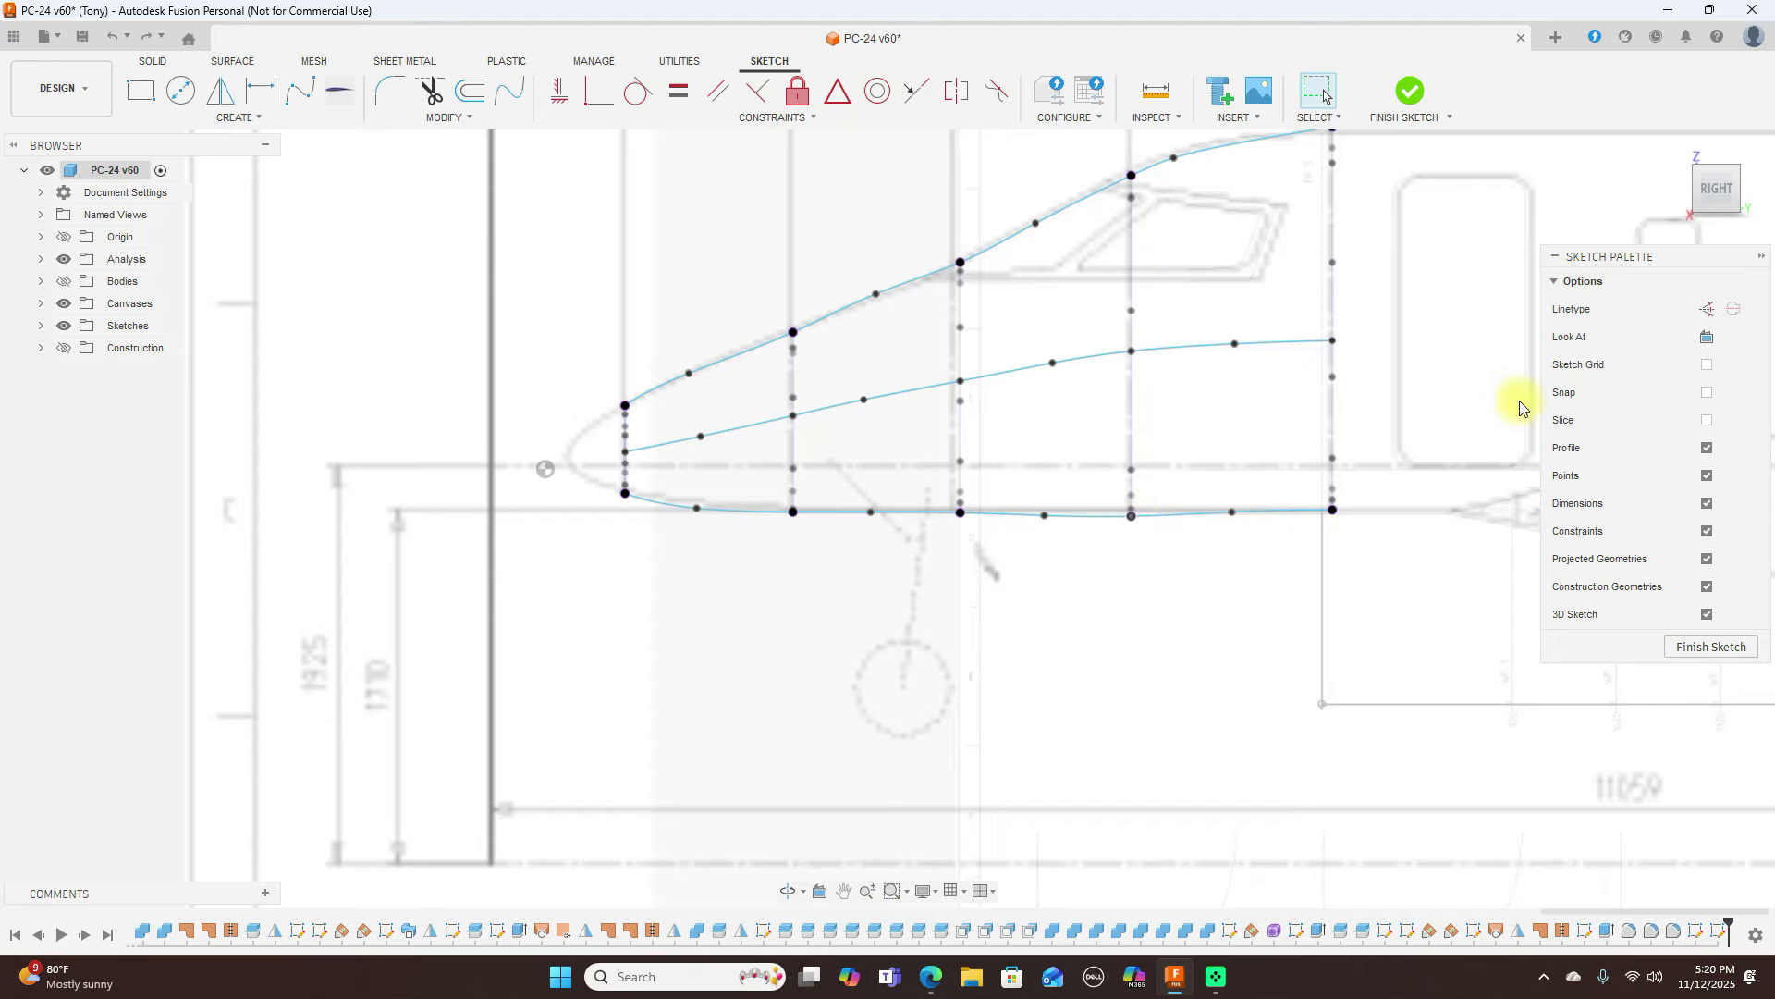
click(1410, 91)
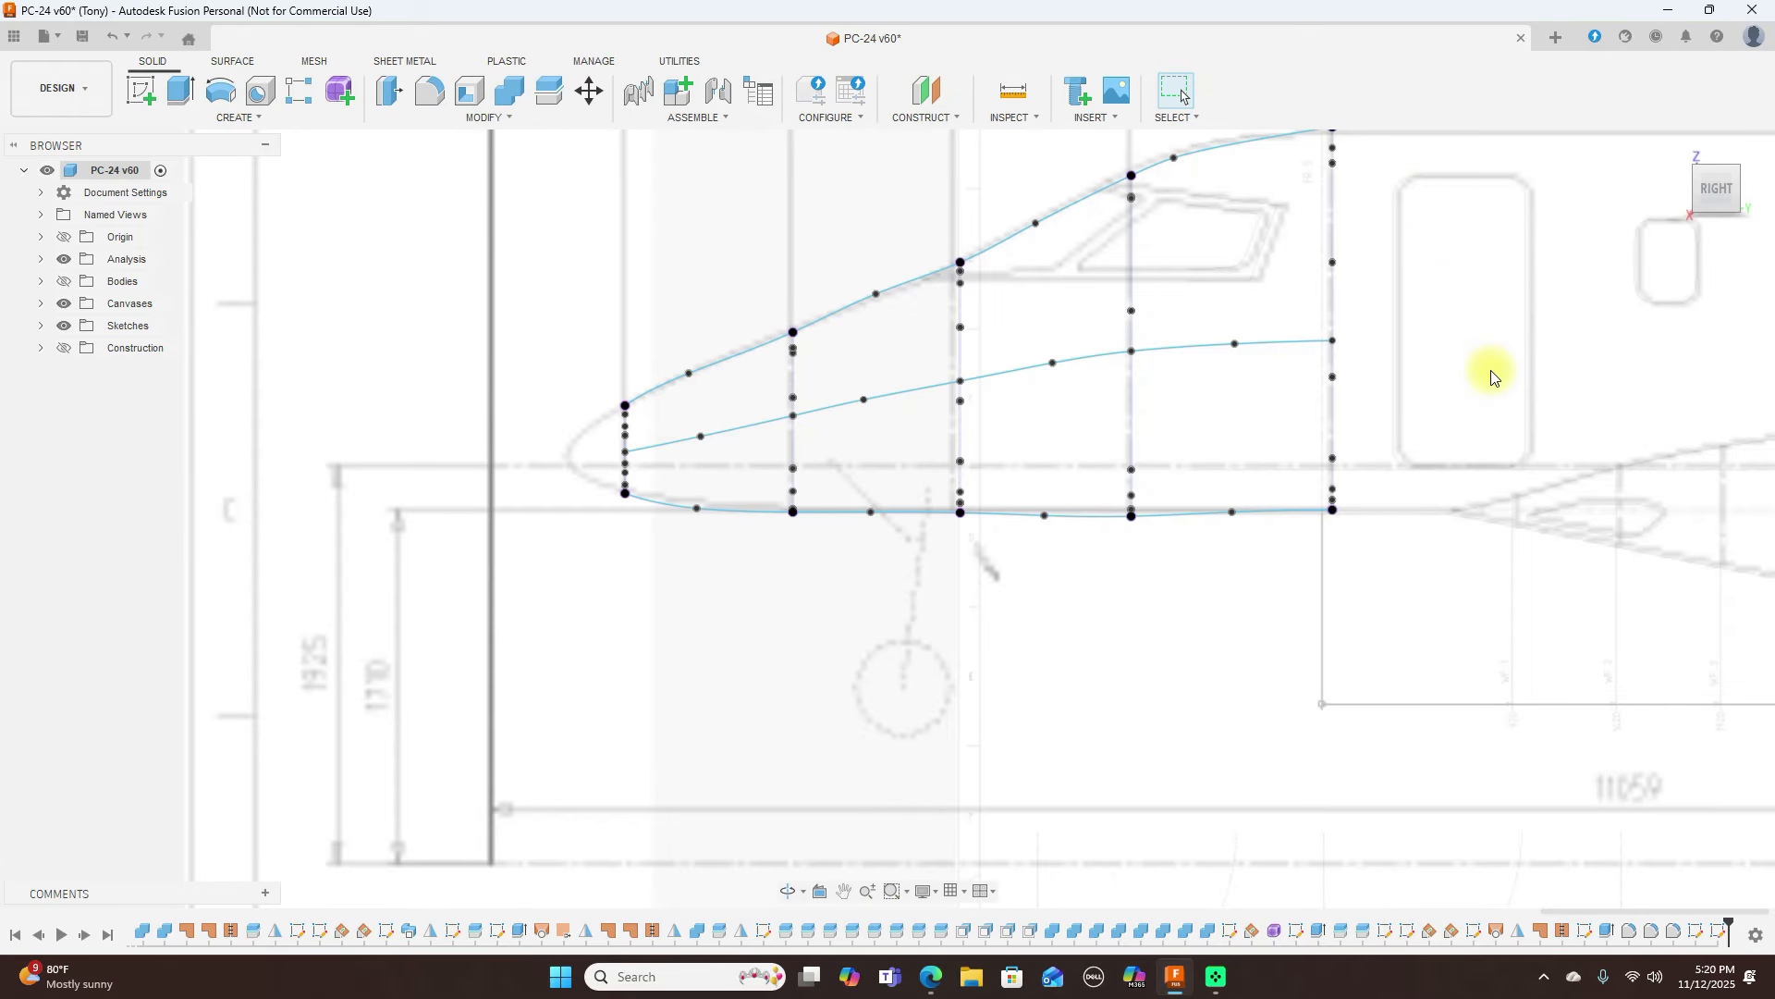
Move all seven sketch curves of the fourth cross-section with an X distance of -0.76 mm and a Y distance of 5.317 mm
mouse_move(1699, 198)
mouse_down()
mouse_move(1765, 205)
mouse_move(8, 206)
mouse_up()
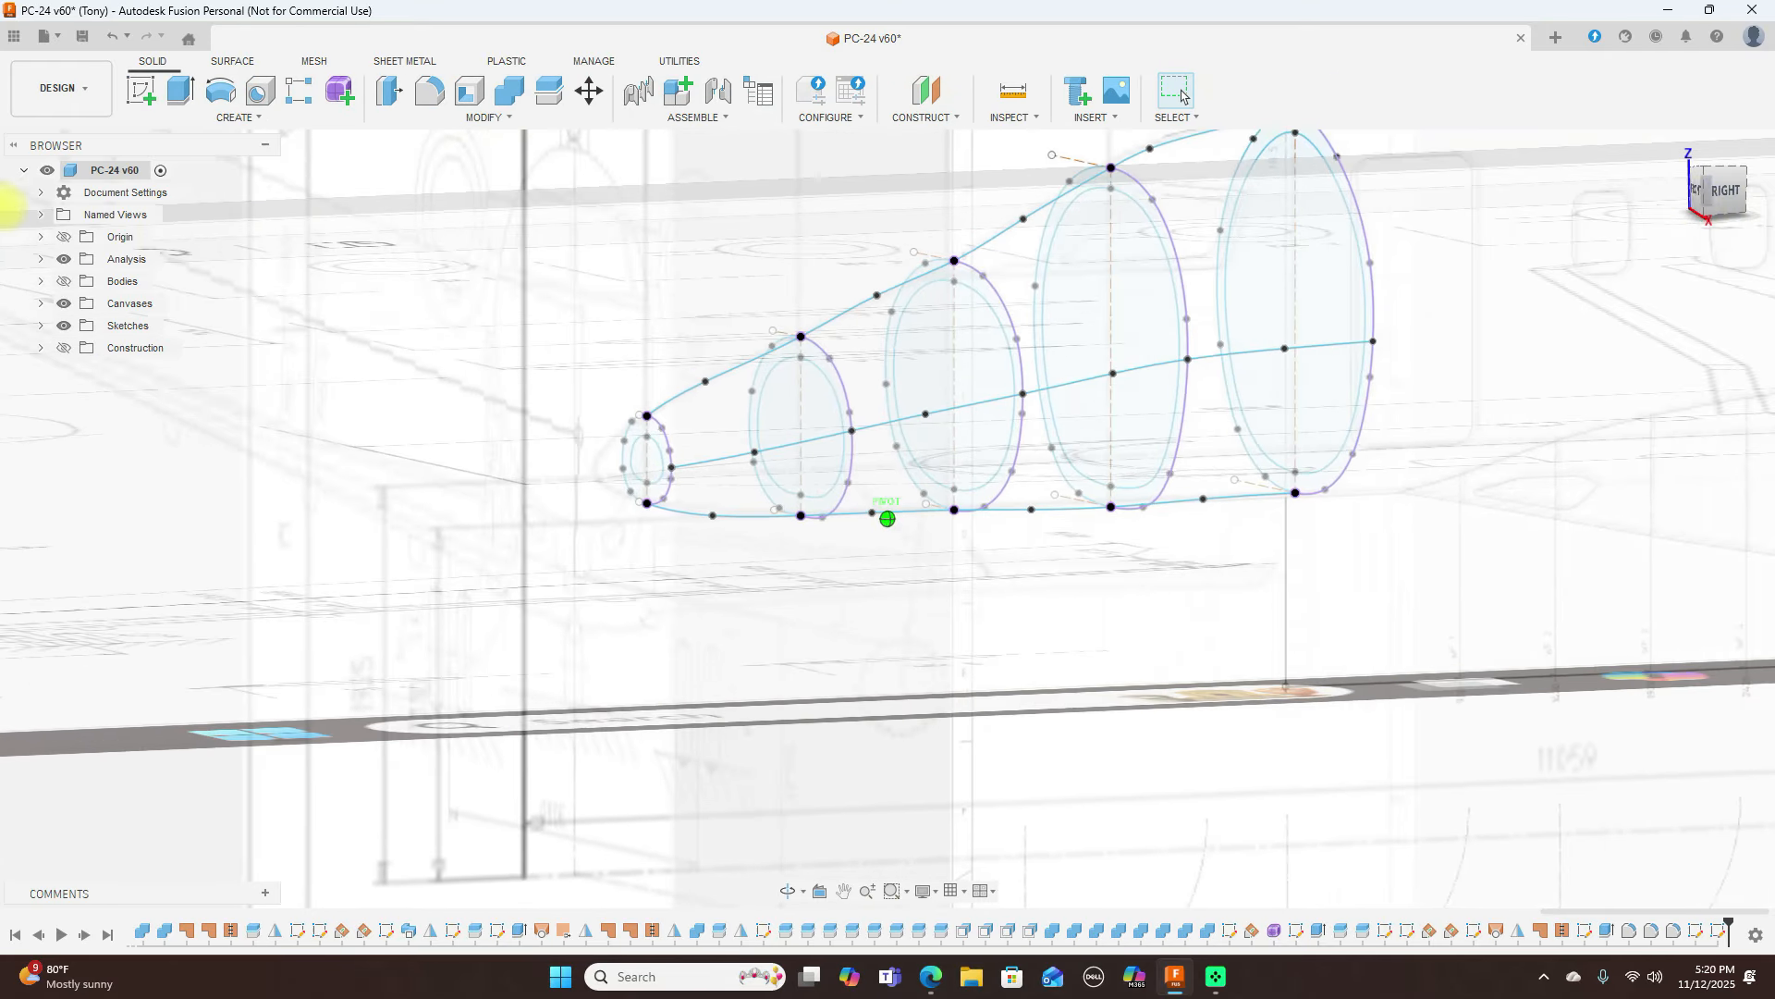
click(622, 223)
click(584, 93)
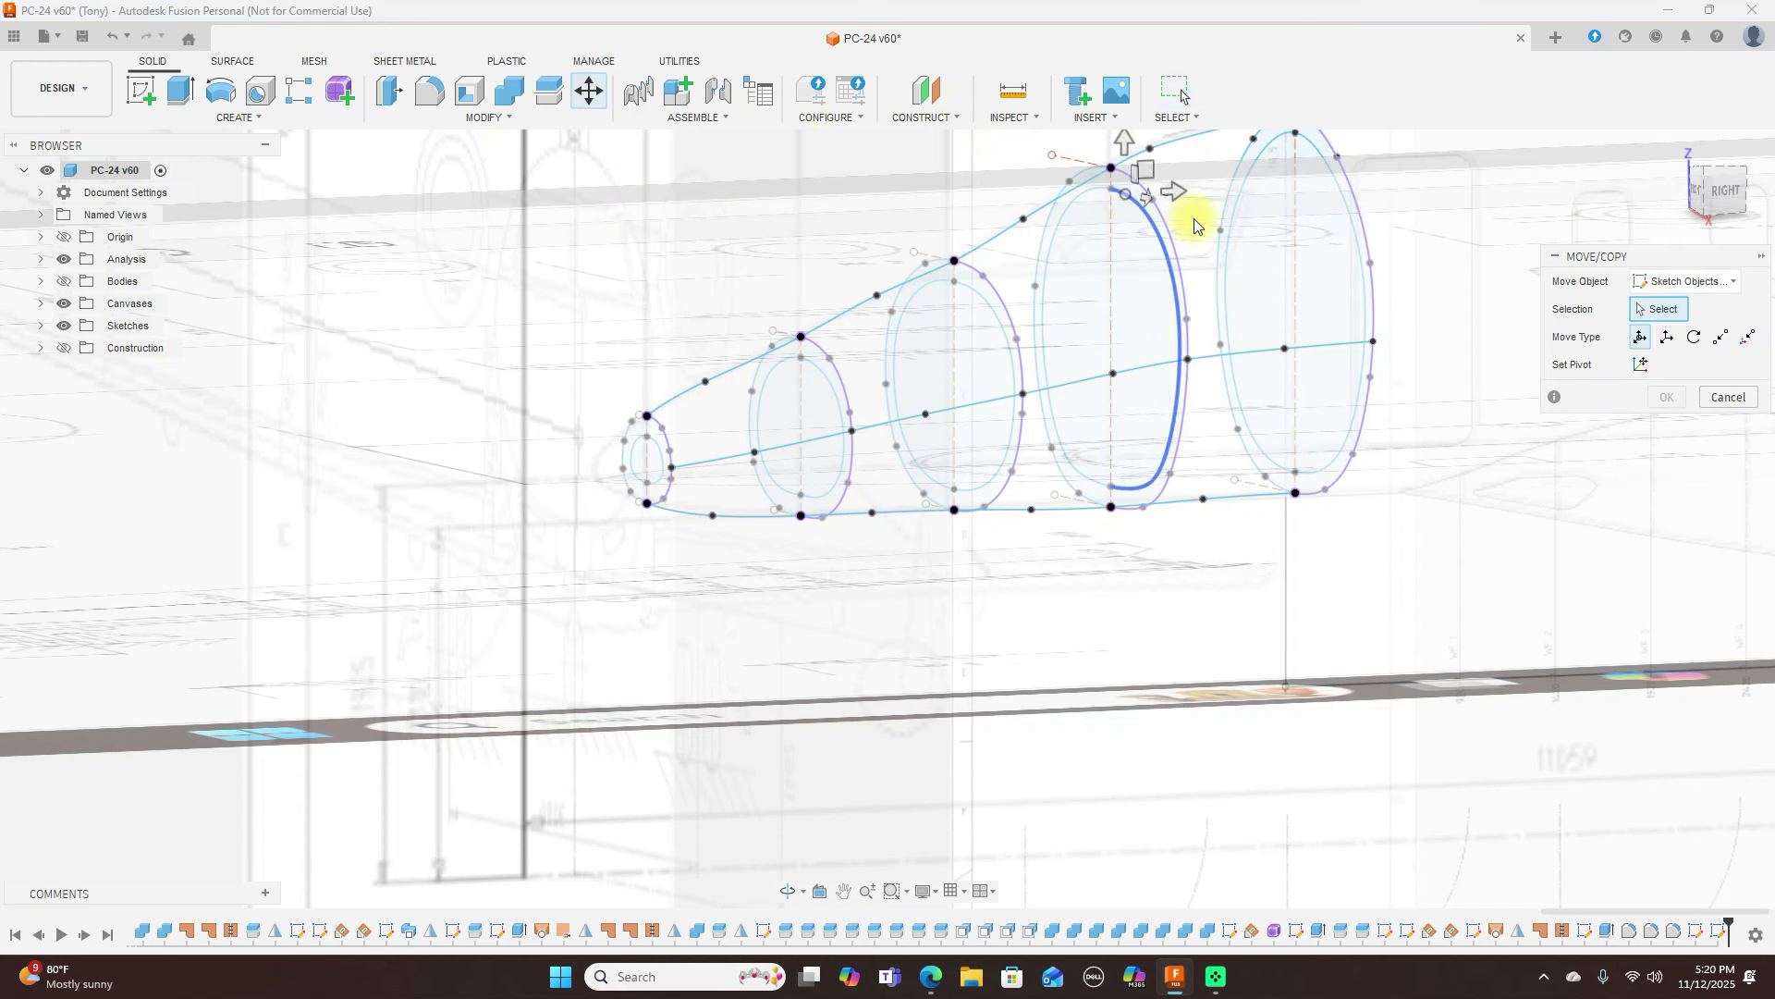
scroll(1123, 141, up, 3)
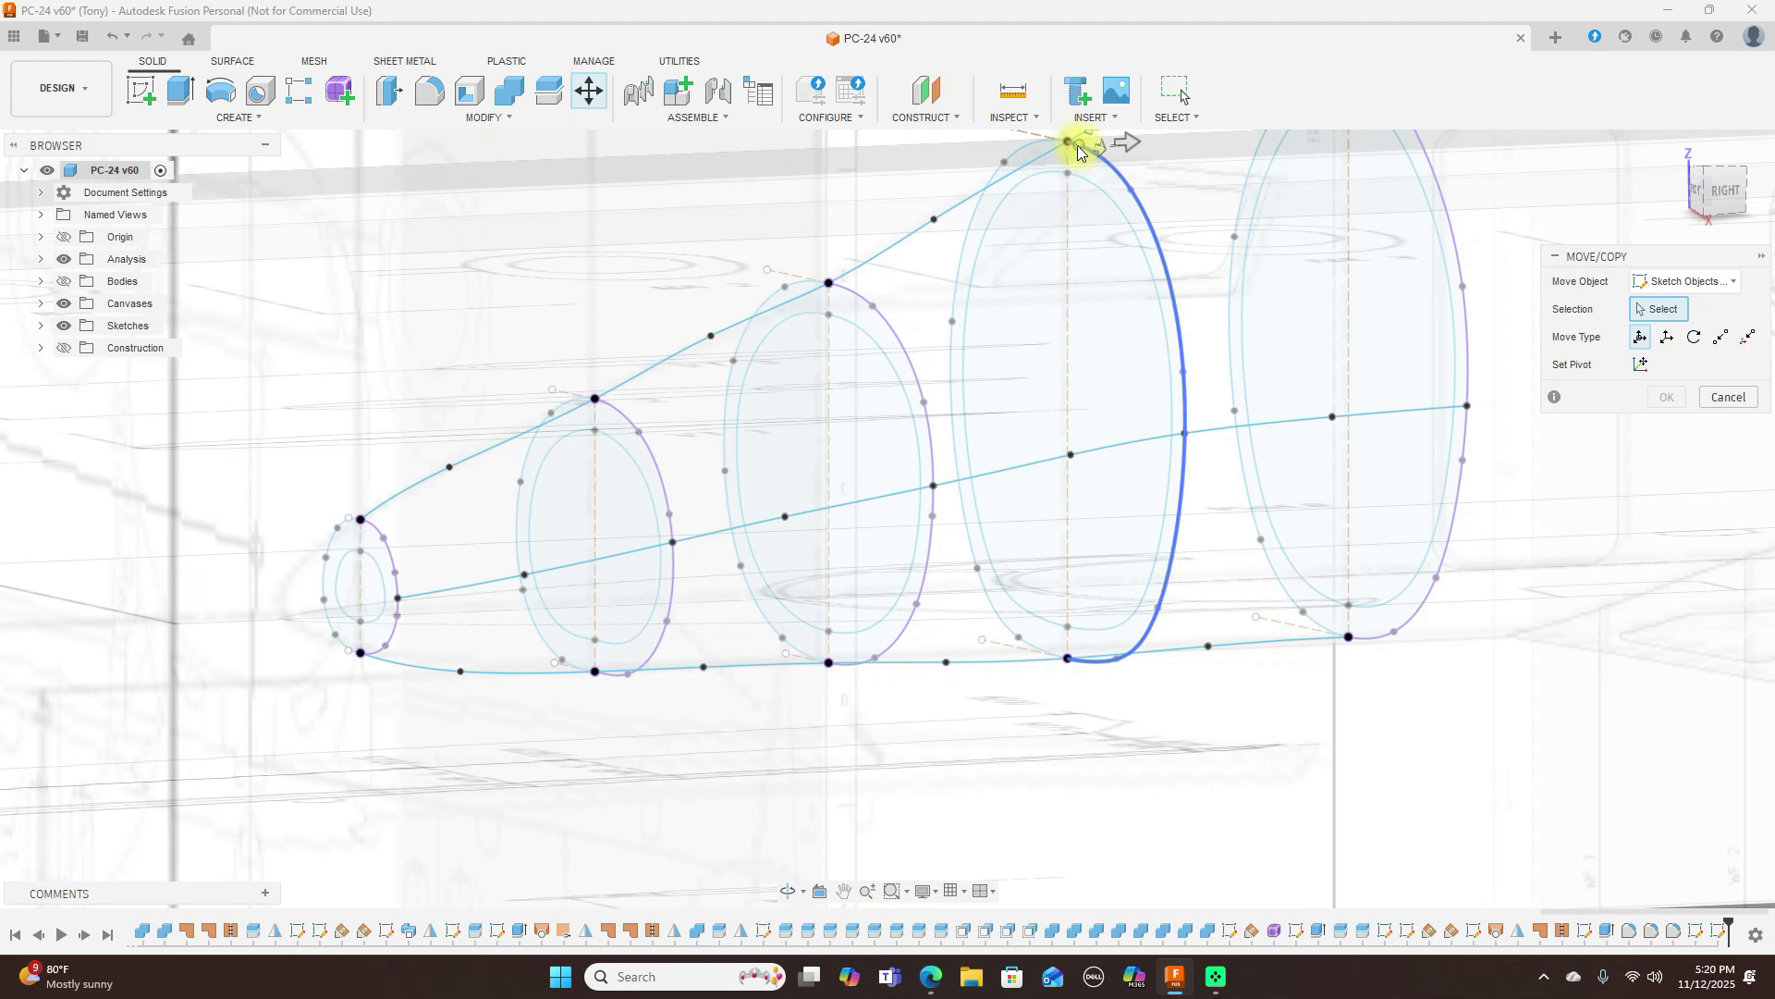
click(1078, 151)
scroll(1064, 145, down, 4)
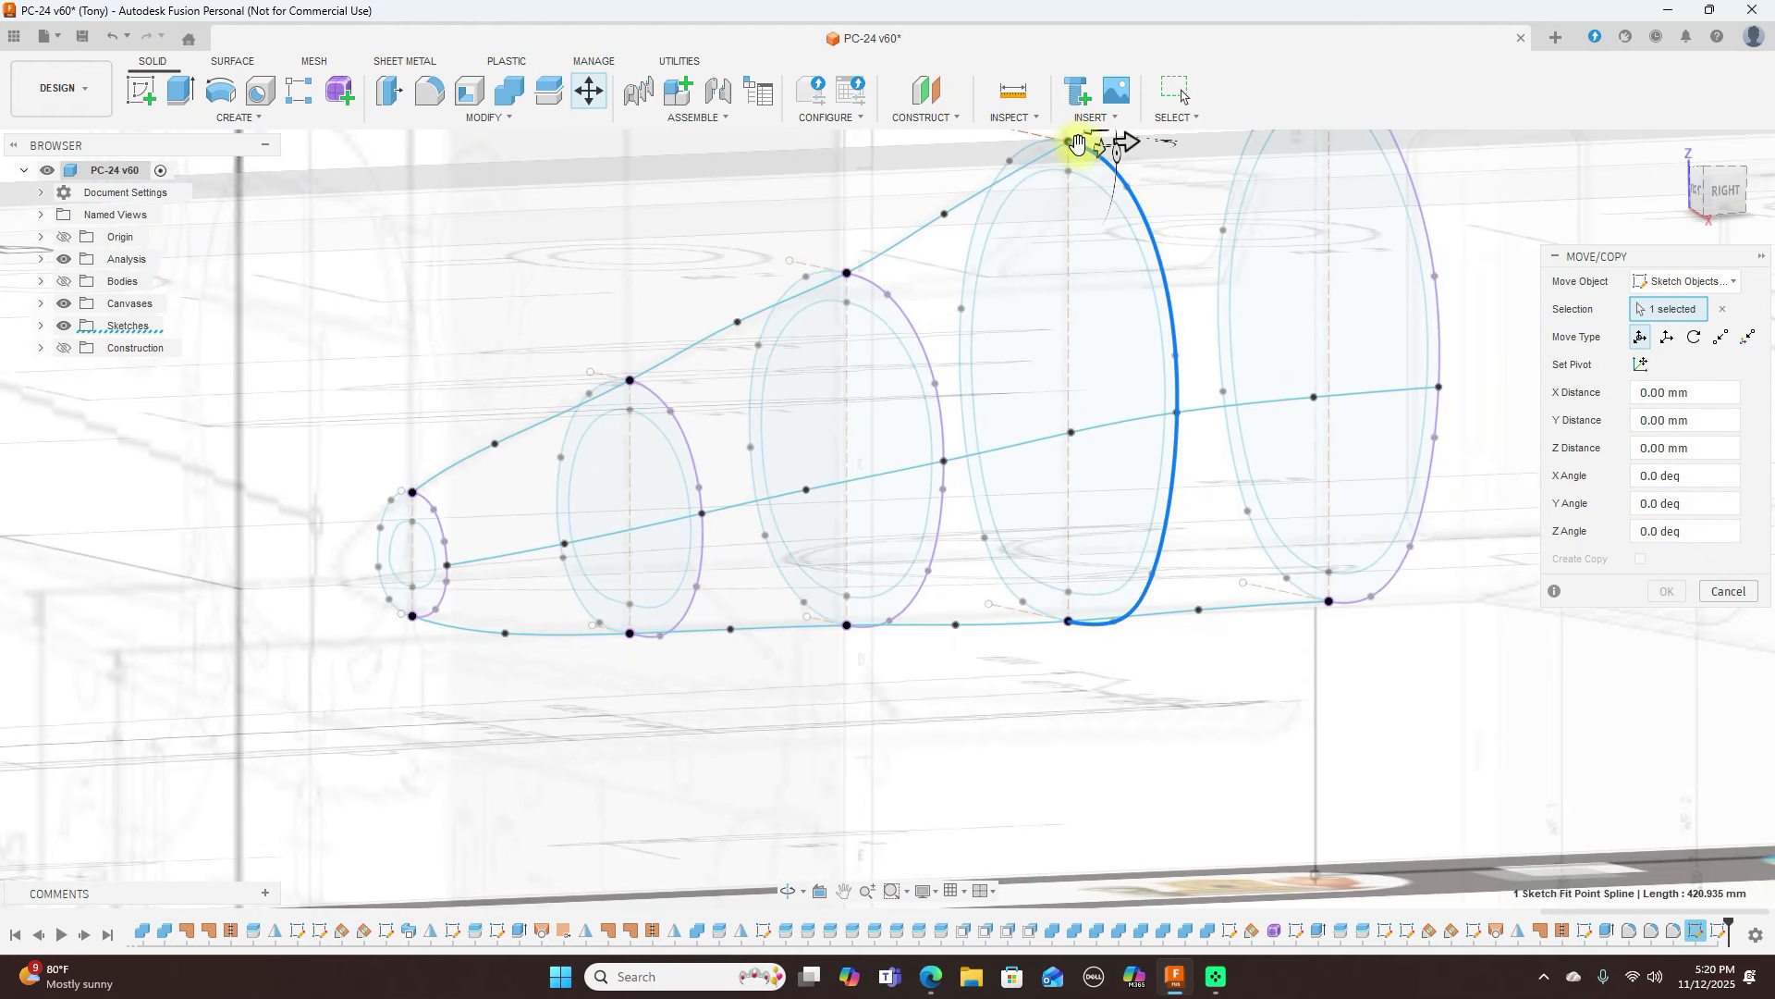
click(1043, 154)
click(1052, 163)
click(1055, 167)
click(1071, 159)
click(1090, 169)
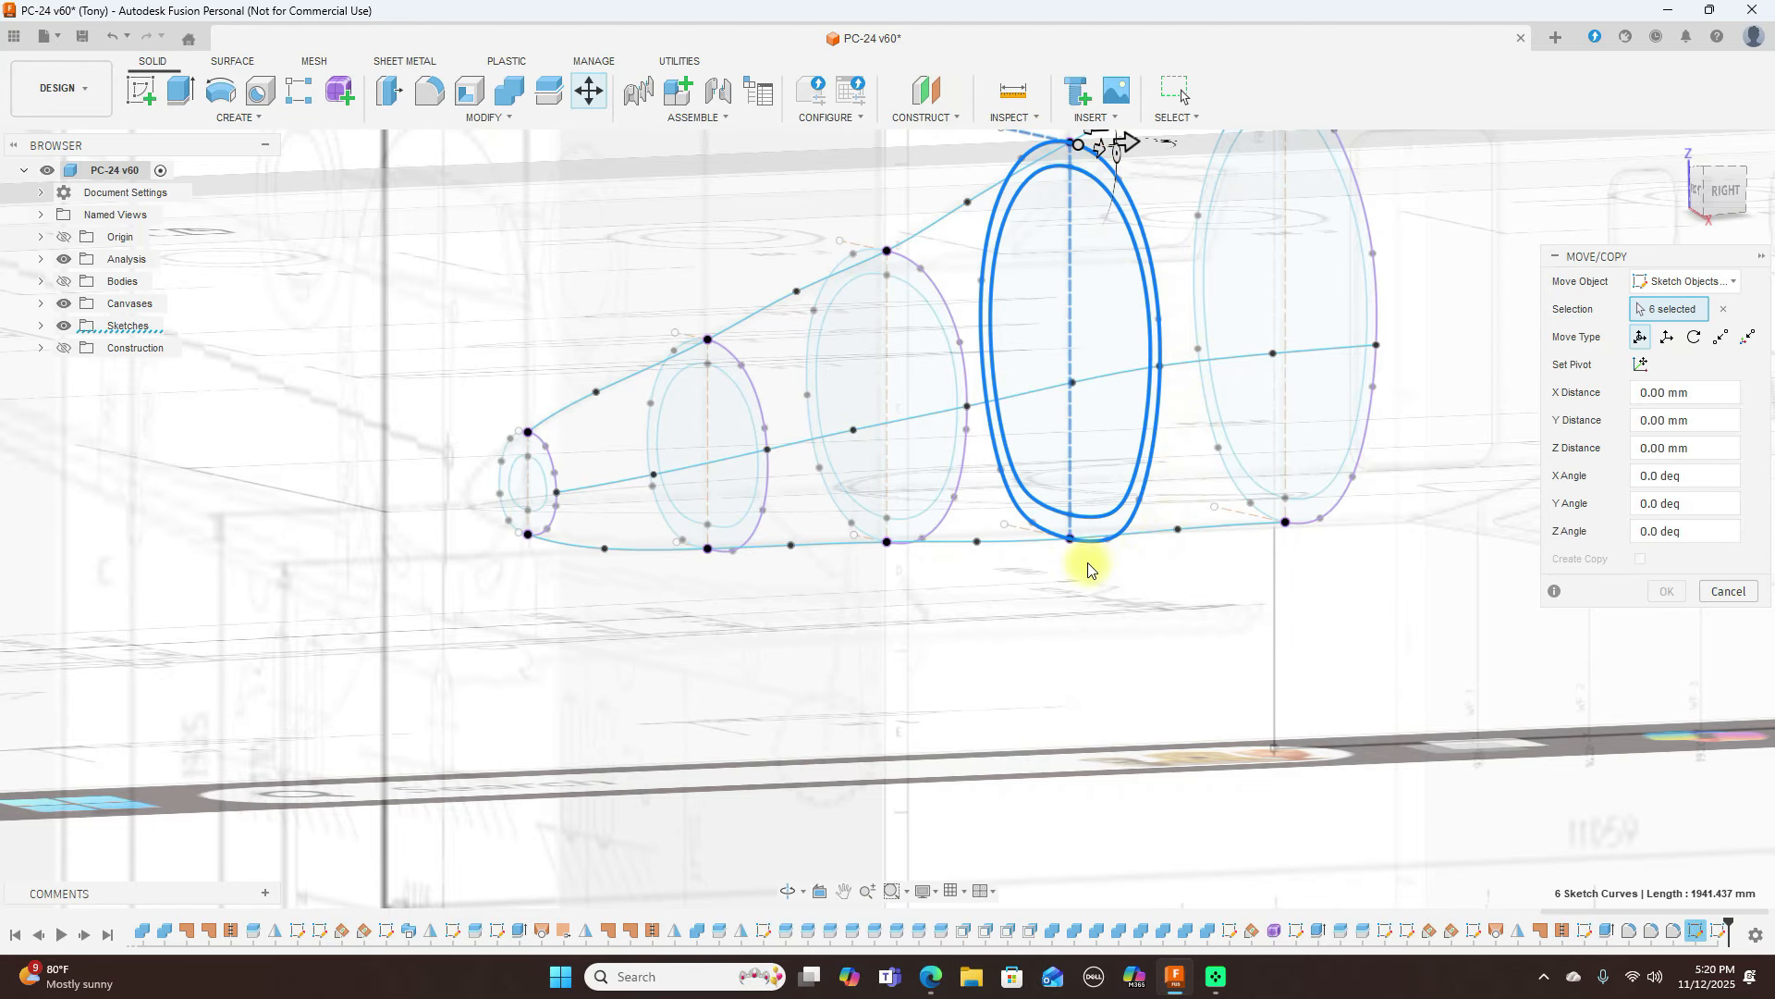
click(1022, 528)
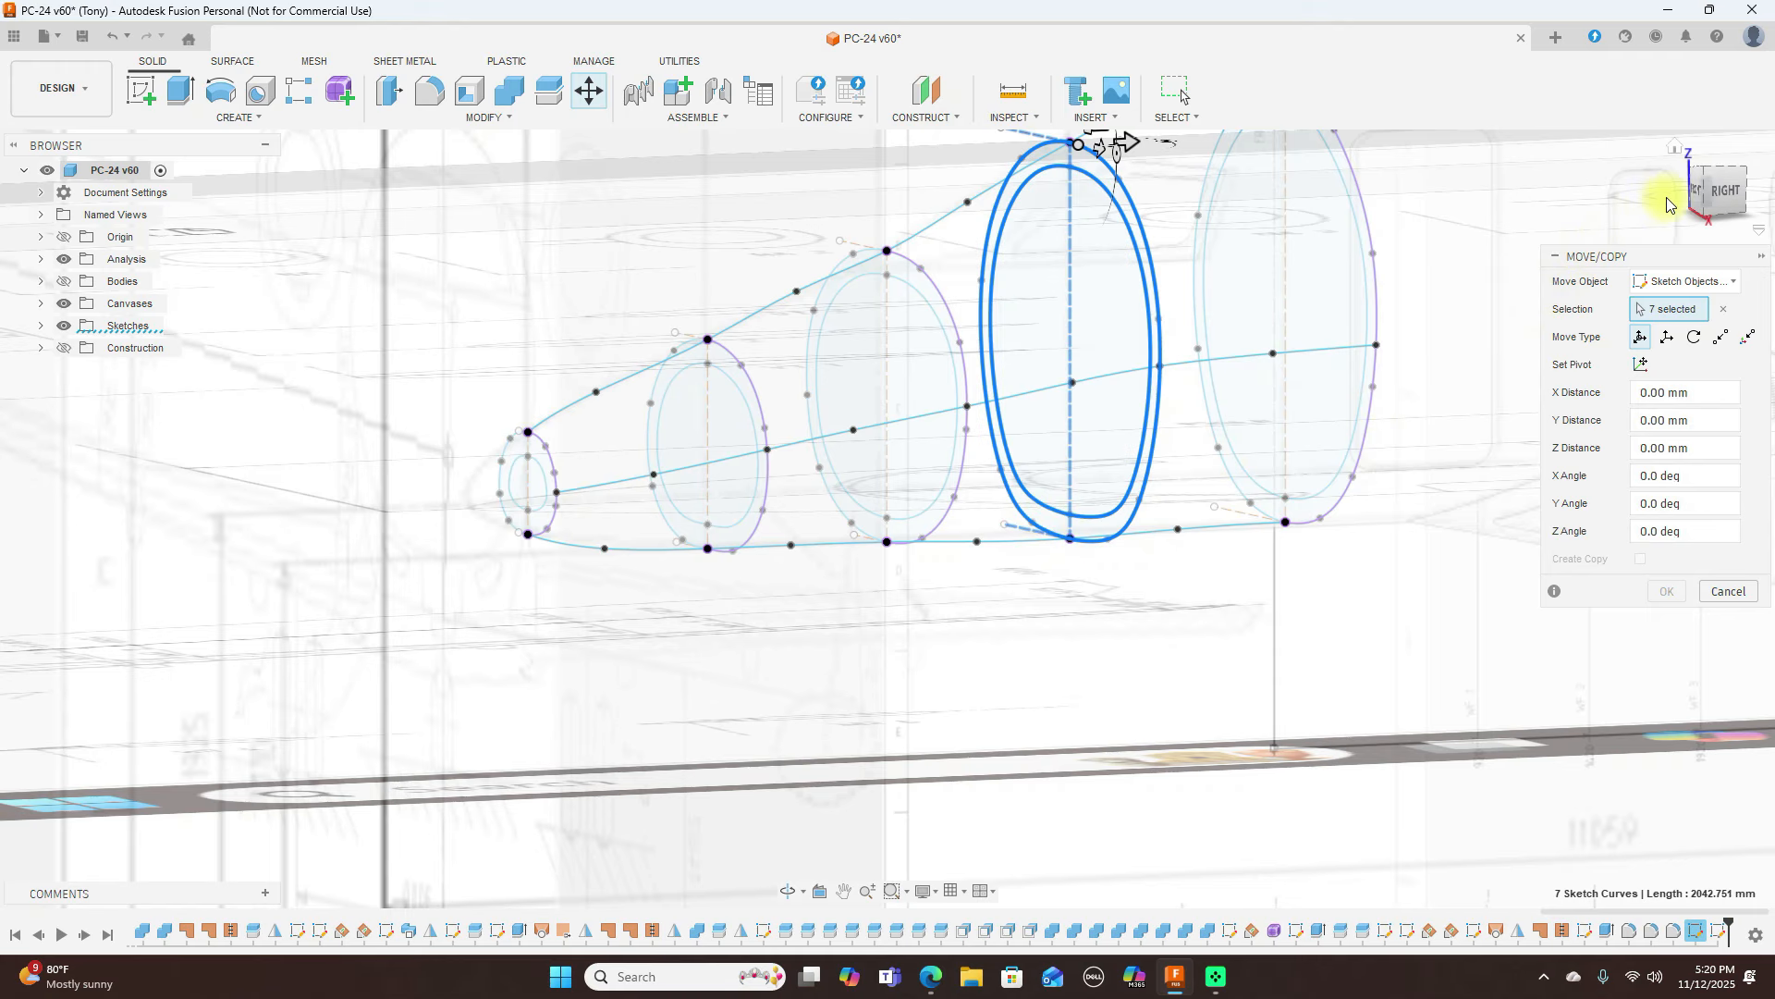
click(1693, 194)
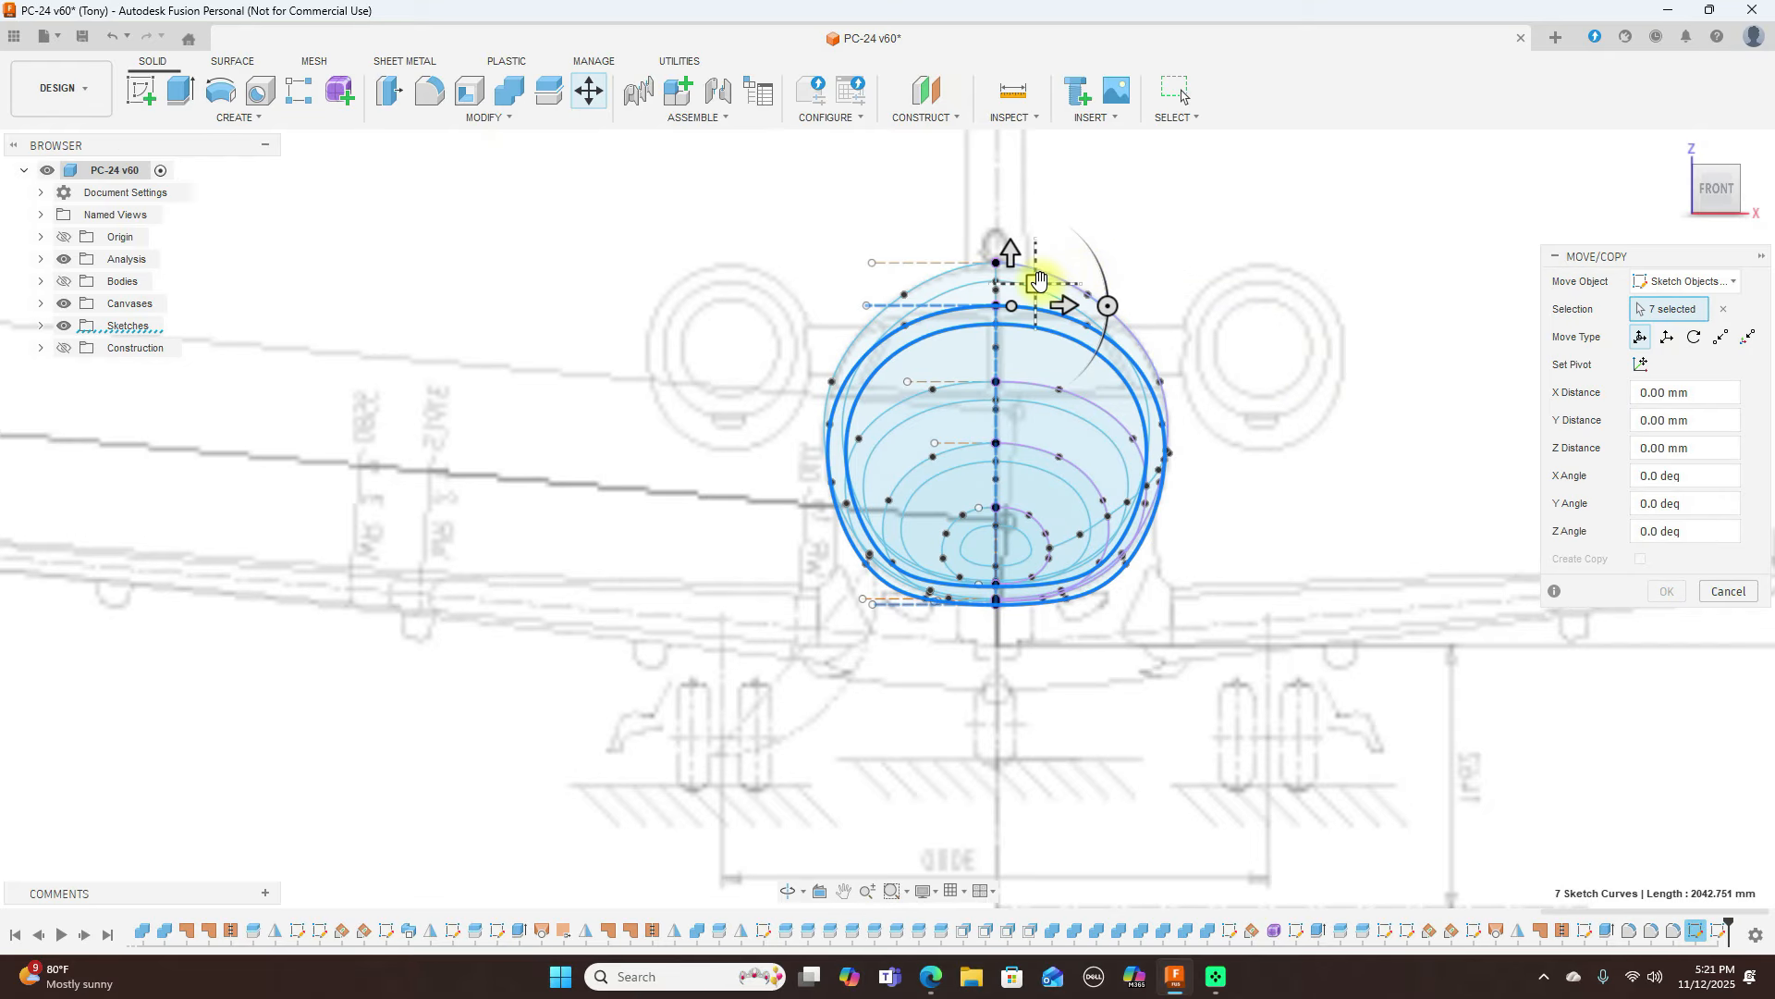
click(1038, 284)
drag(1039, 286, 1050, 278)
click(1751, 192)
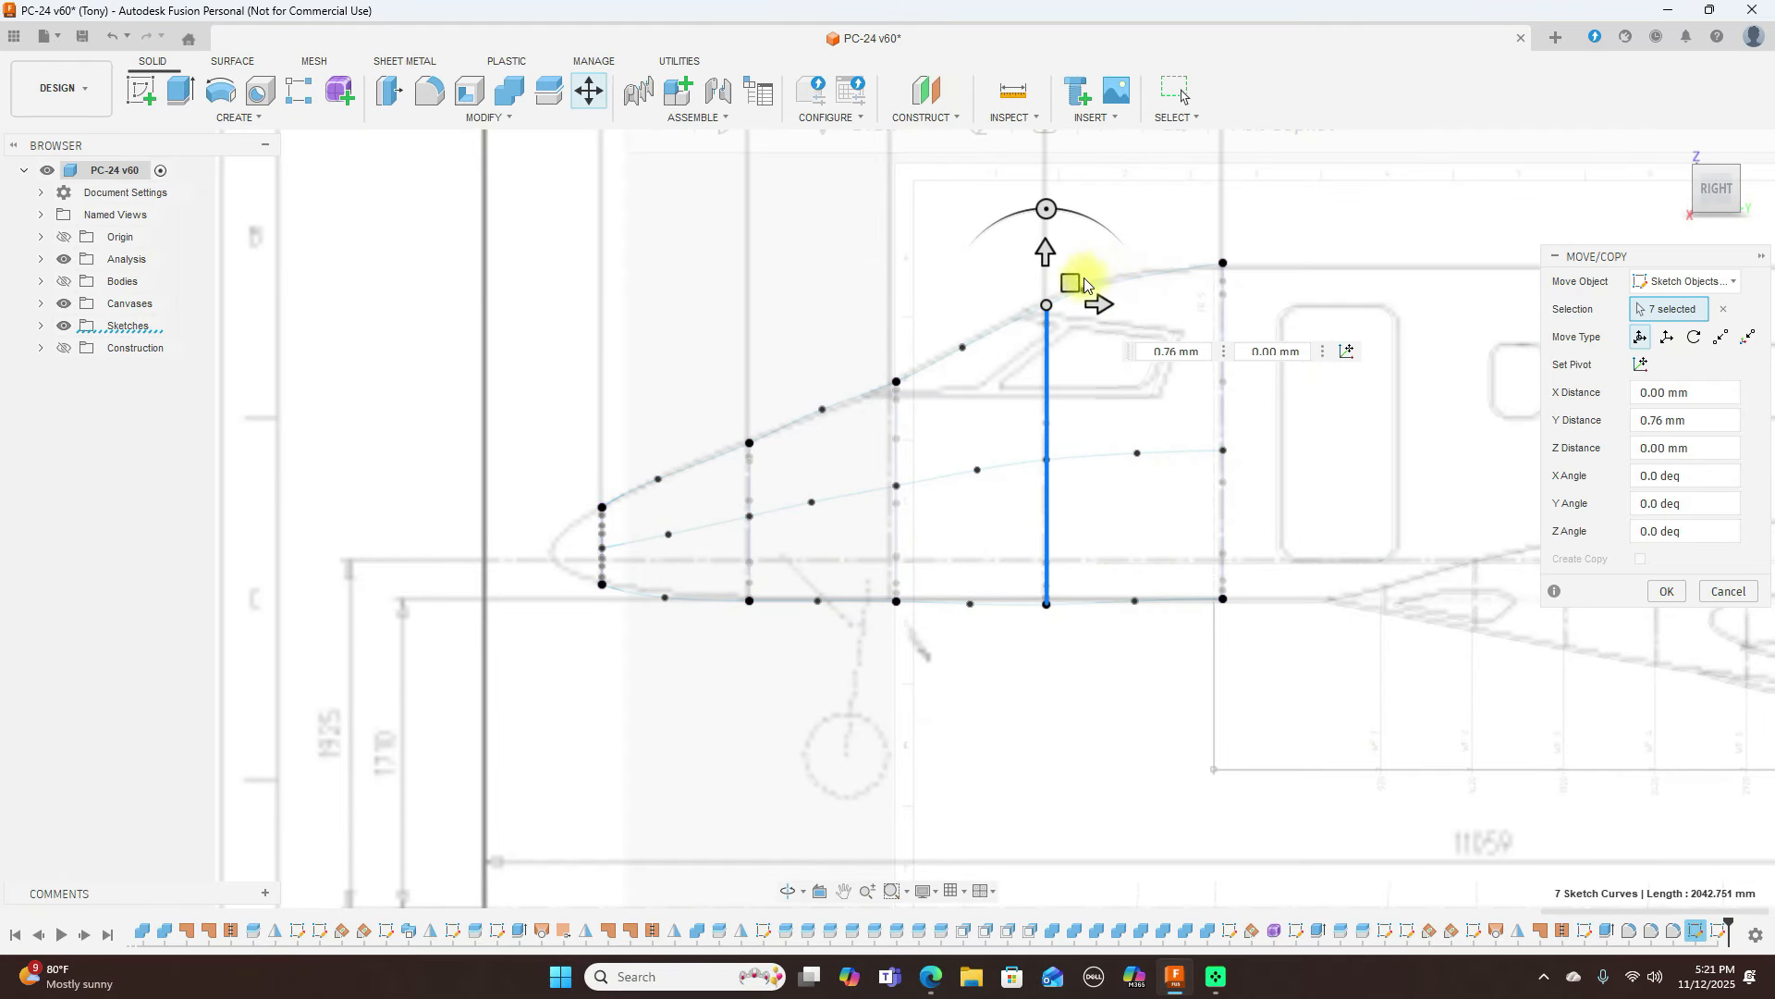
click(1069, 275)
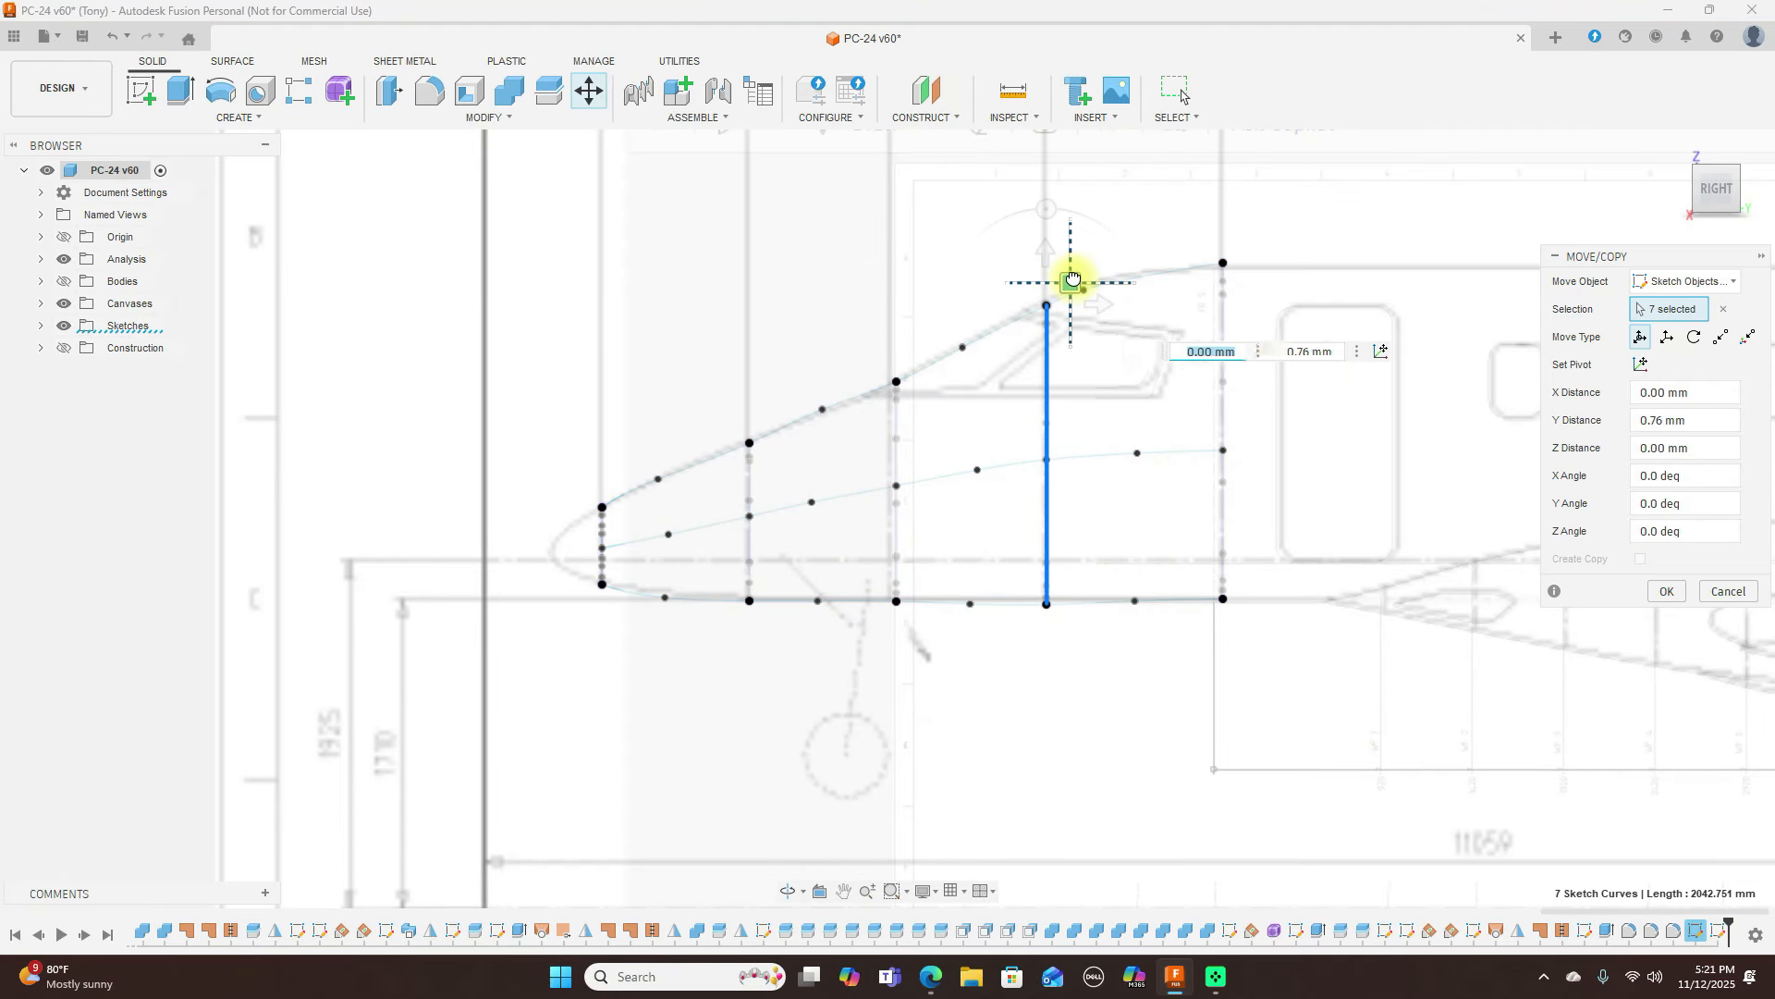
drag(1073, 274, 1071, 272)
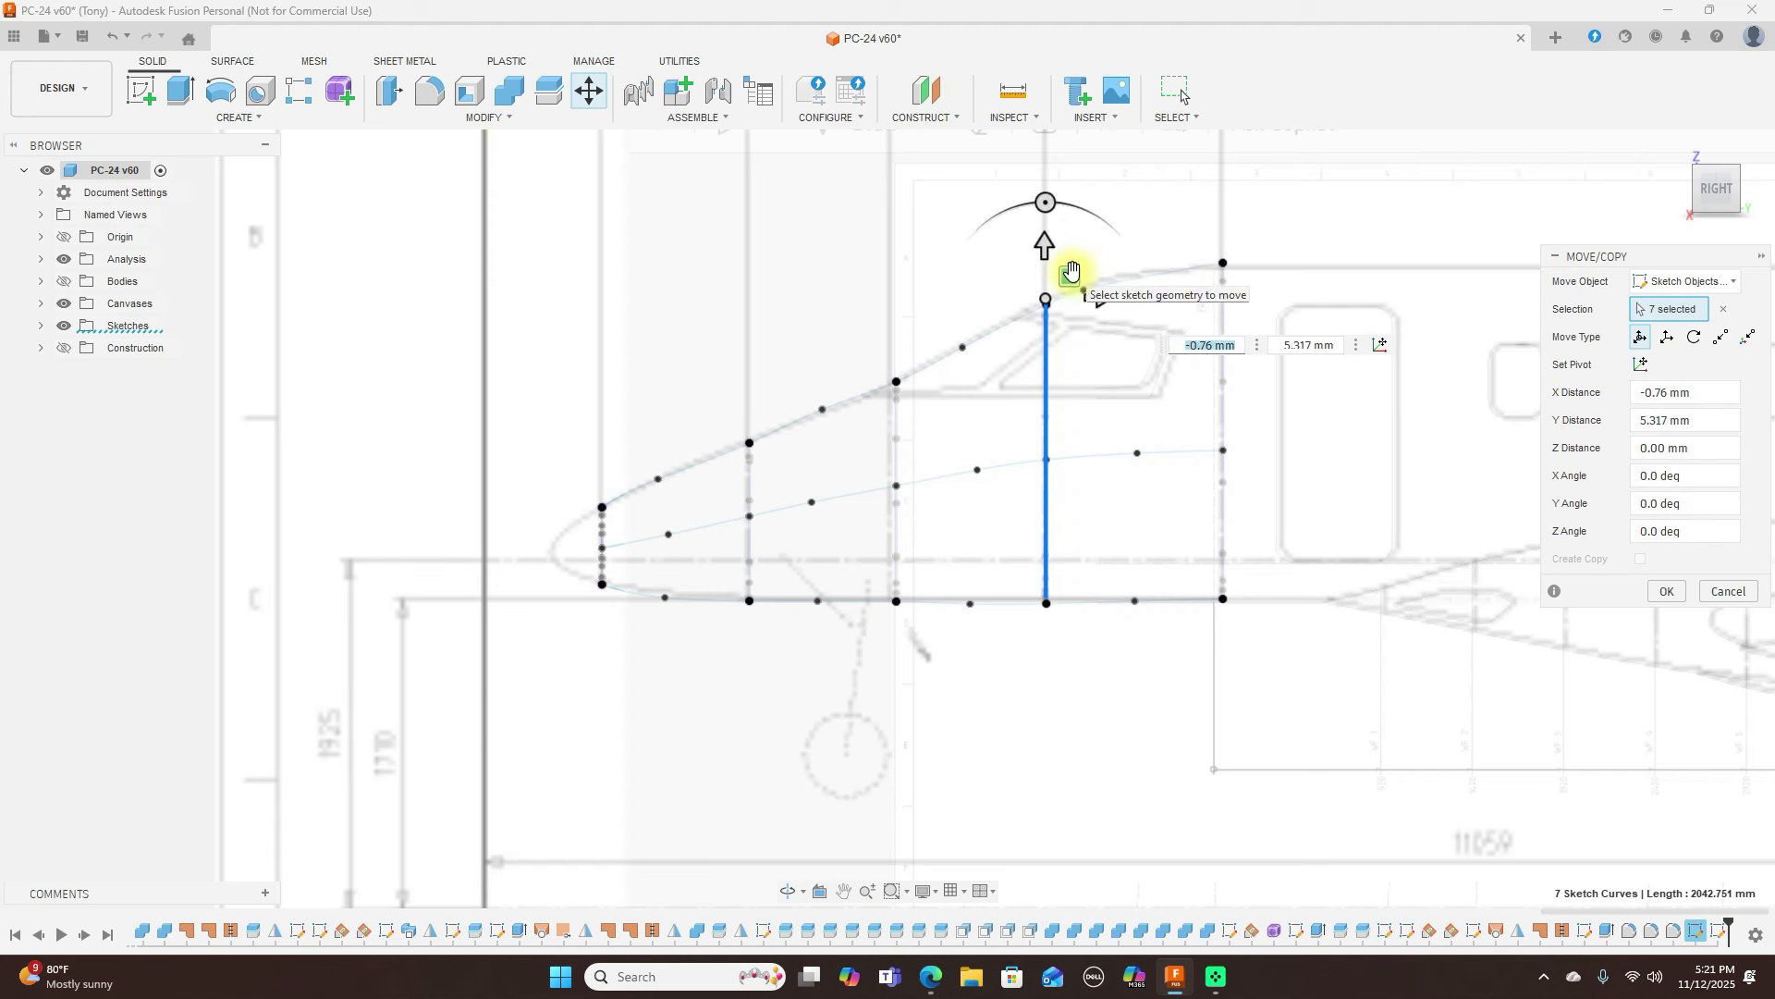
click(1667, 591)
Refine the lower rail's point behind the fourth section and the upper rail's points behind the fourth and ahead of the third section
scroll(916, 607, up, 4)
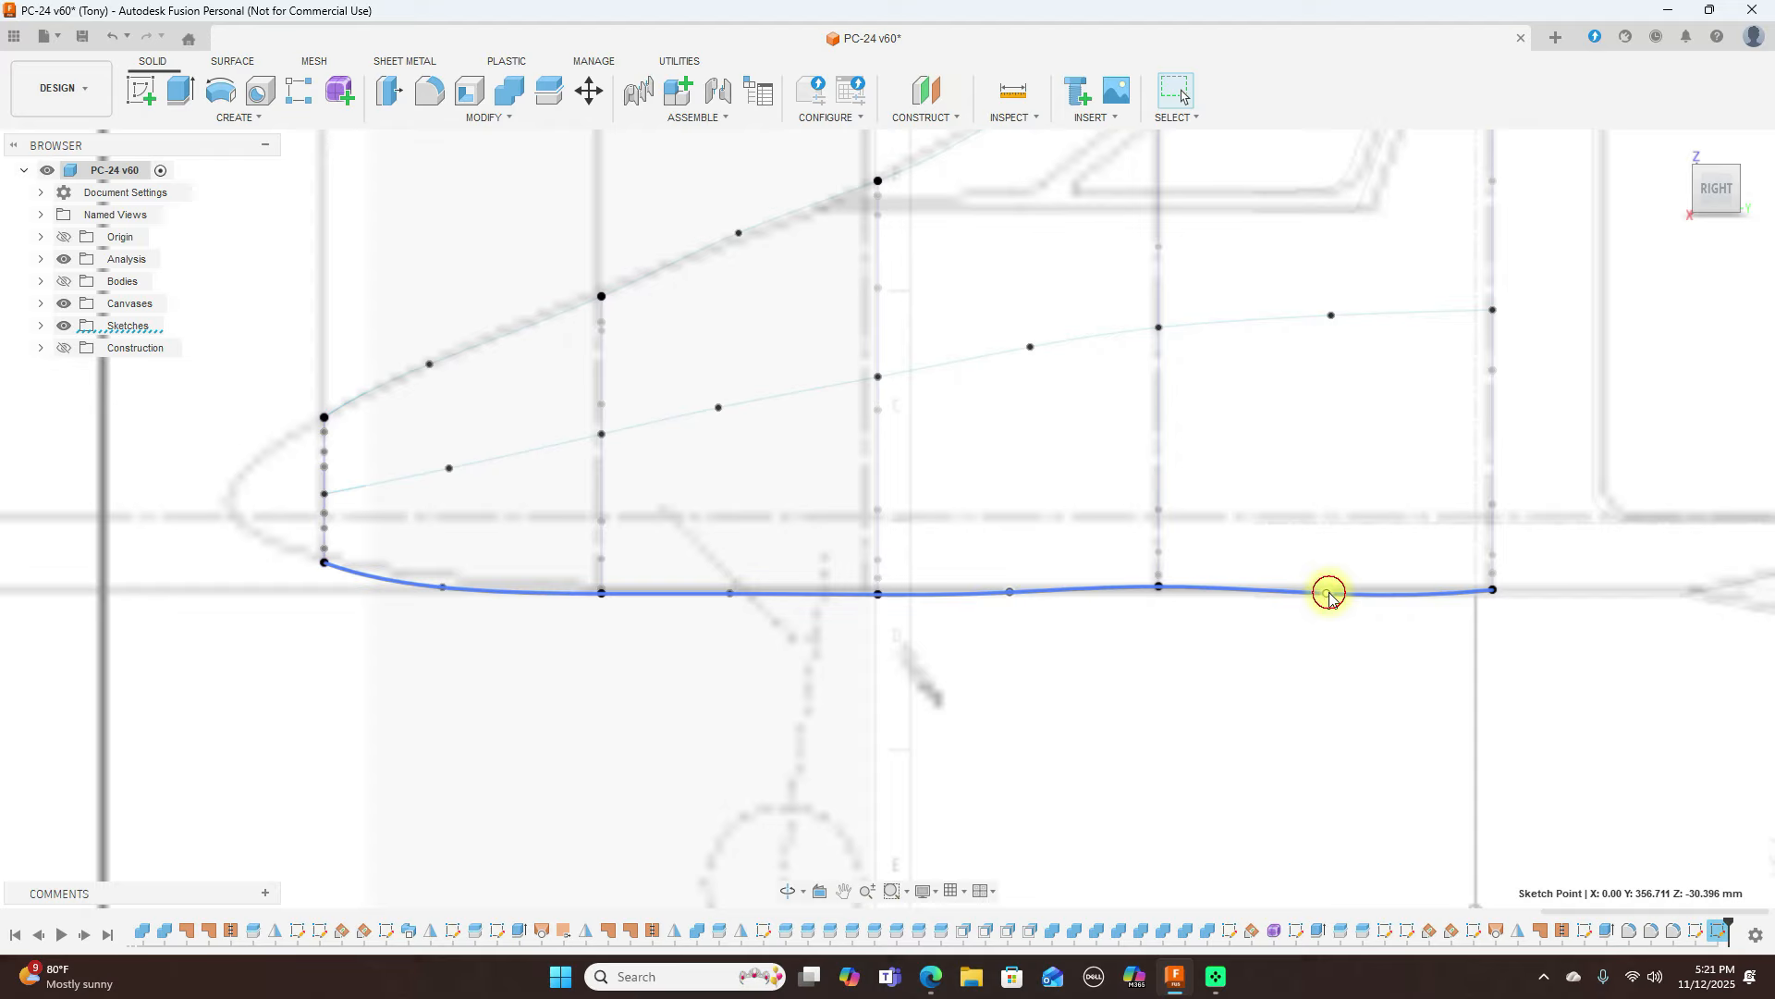
scroll(1329, 592, down, 3)
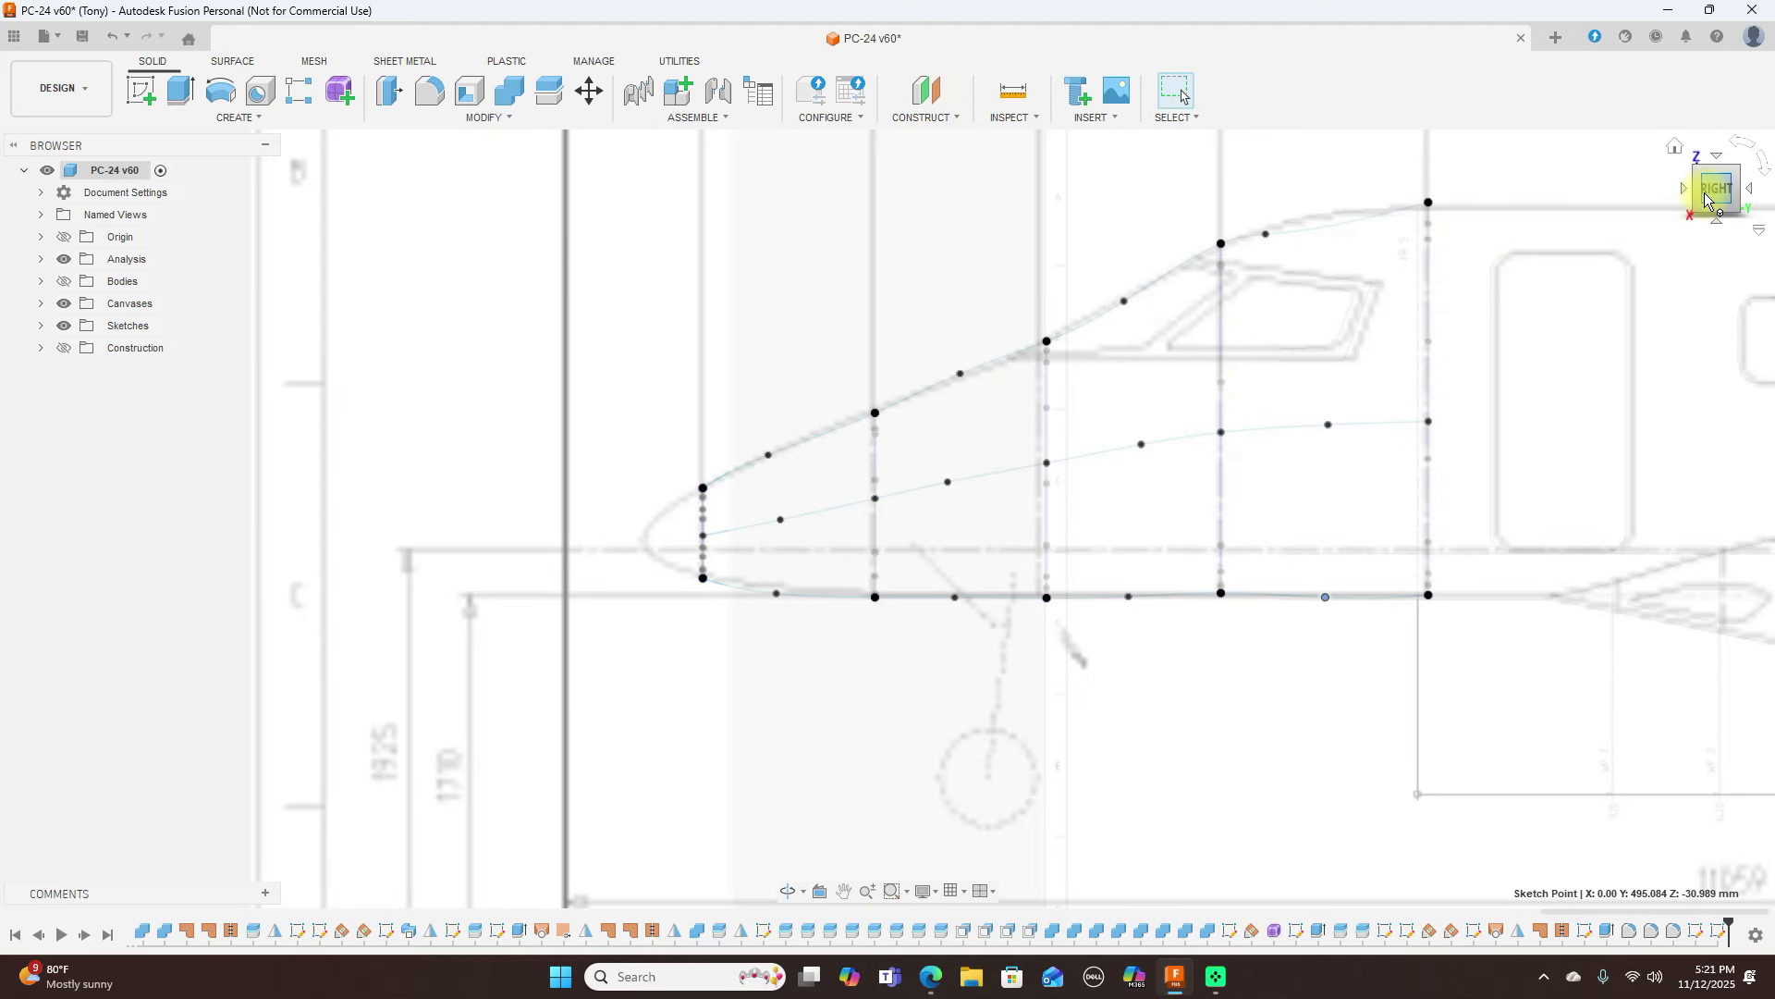
mouse_move(1709, 191)
mouse_down()
mouse_move(1764, 199)
mouse_move(1644, 197)
mouse_move(1707, 198)
mouse_up()
drag(1266, 235, 1294, 215)
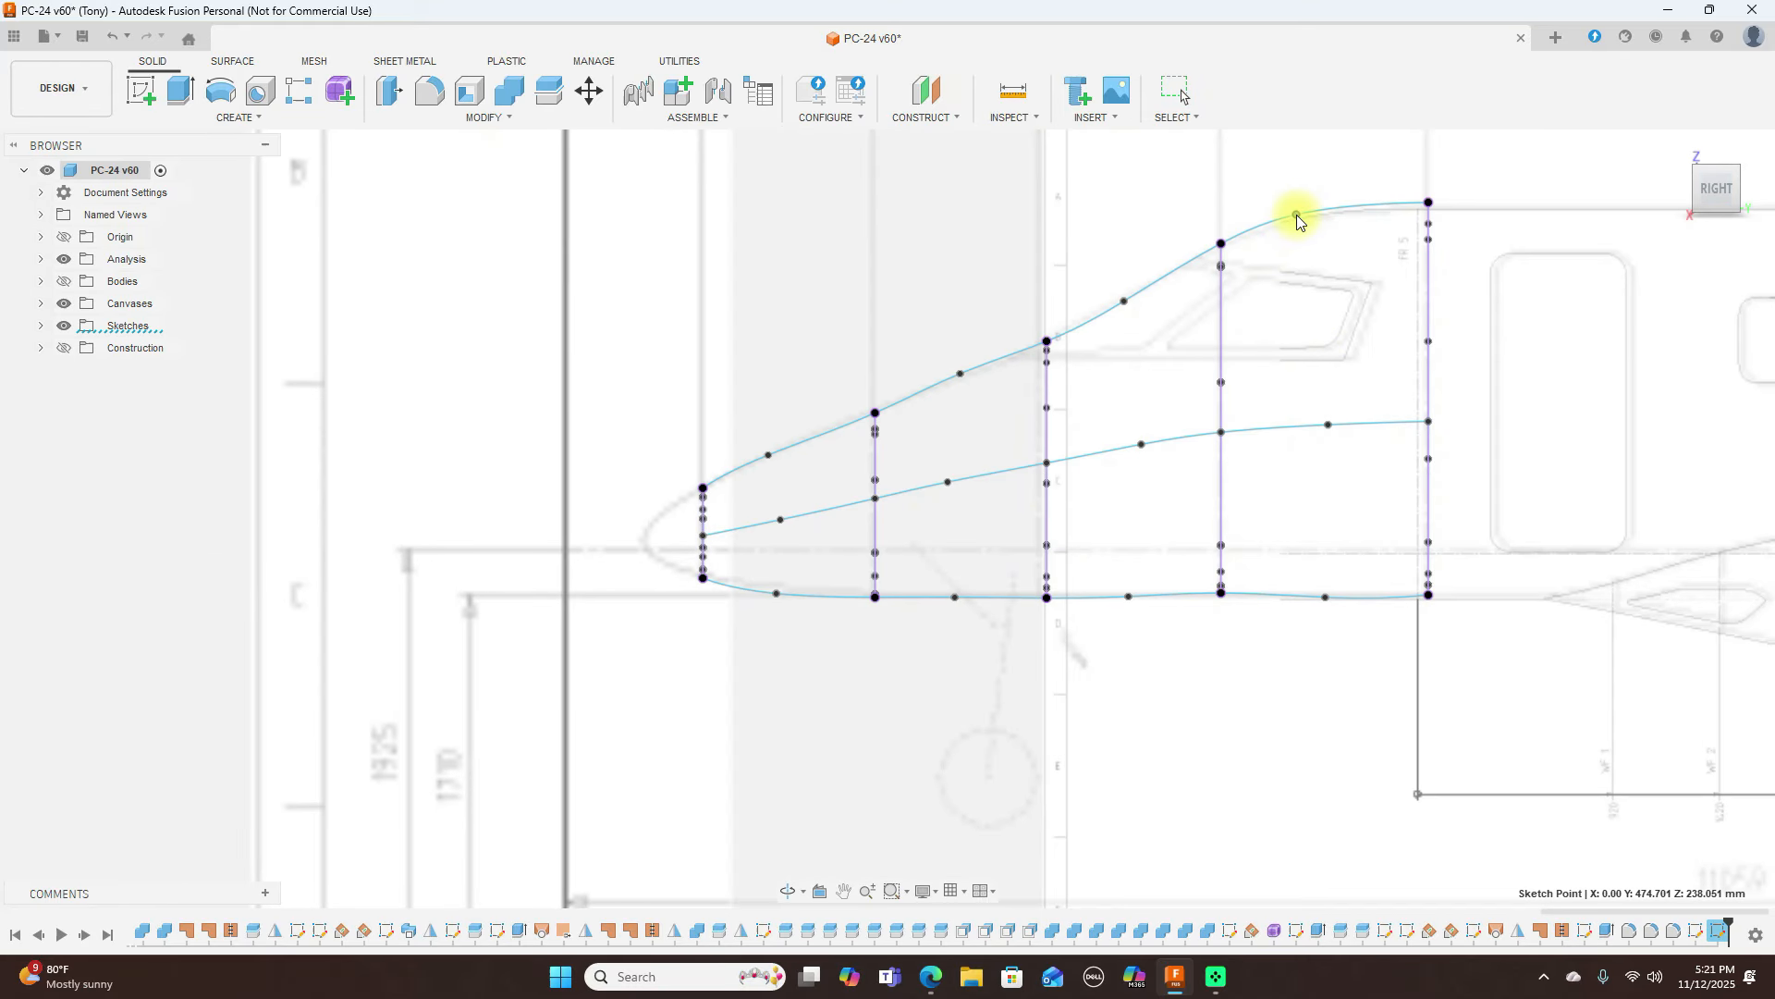
drag(961, 374, 963, 379)
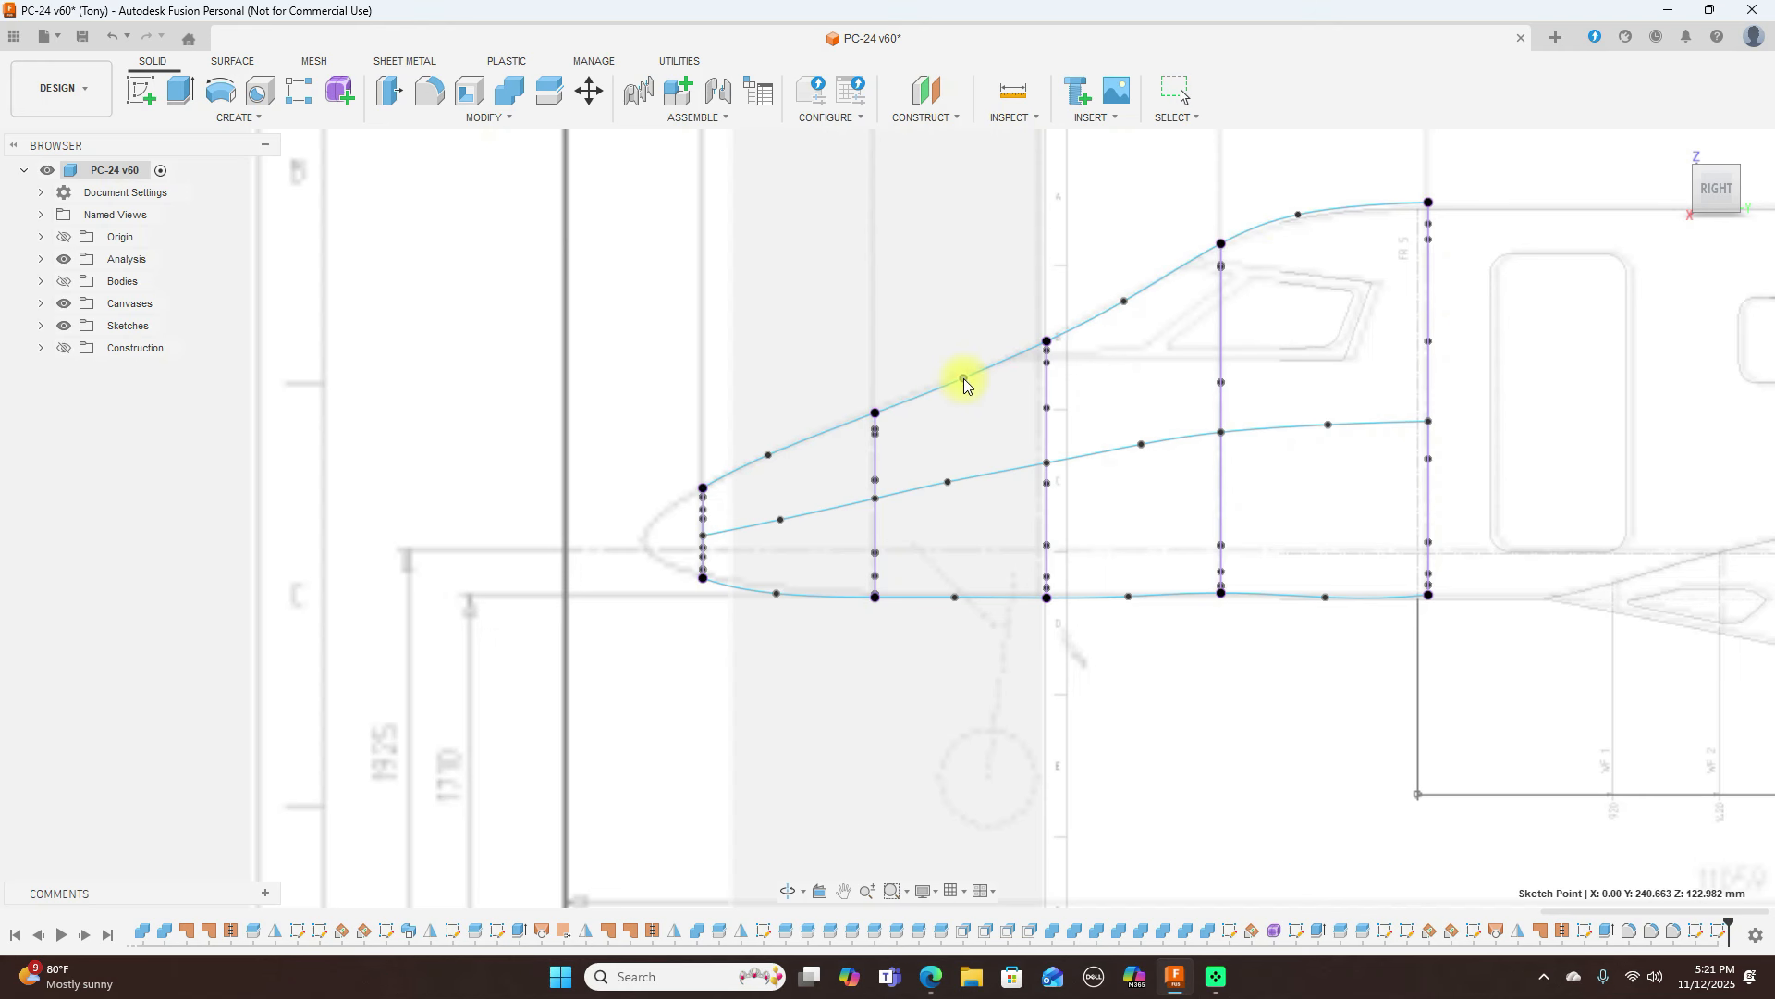
click(1718, 159)
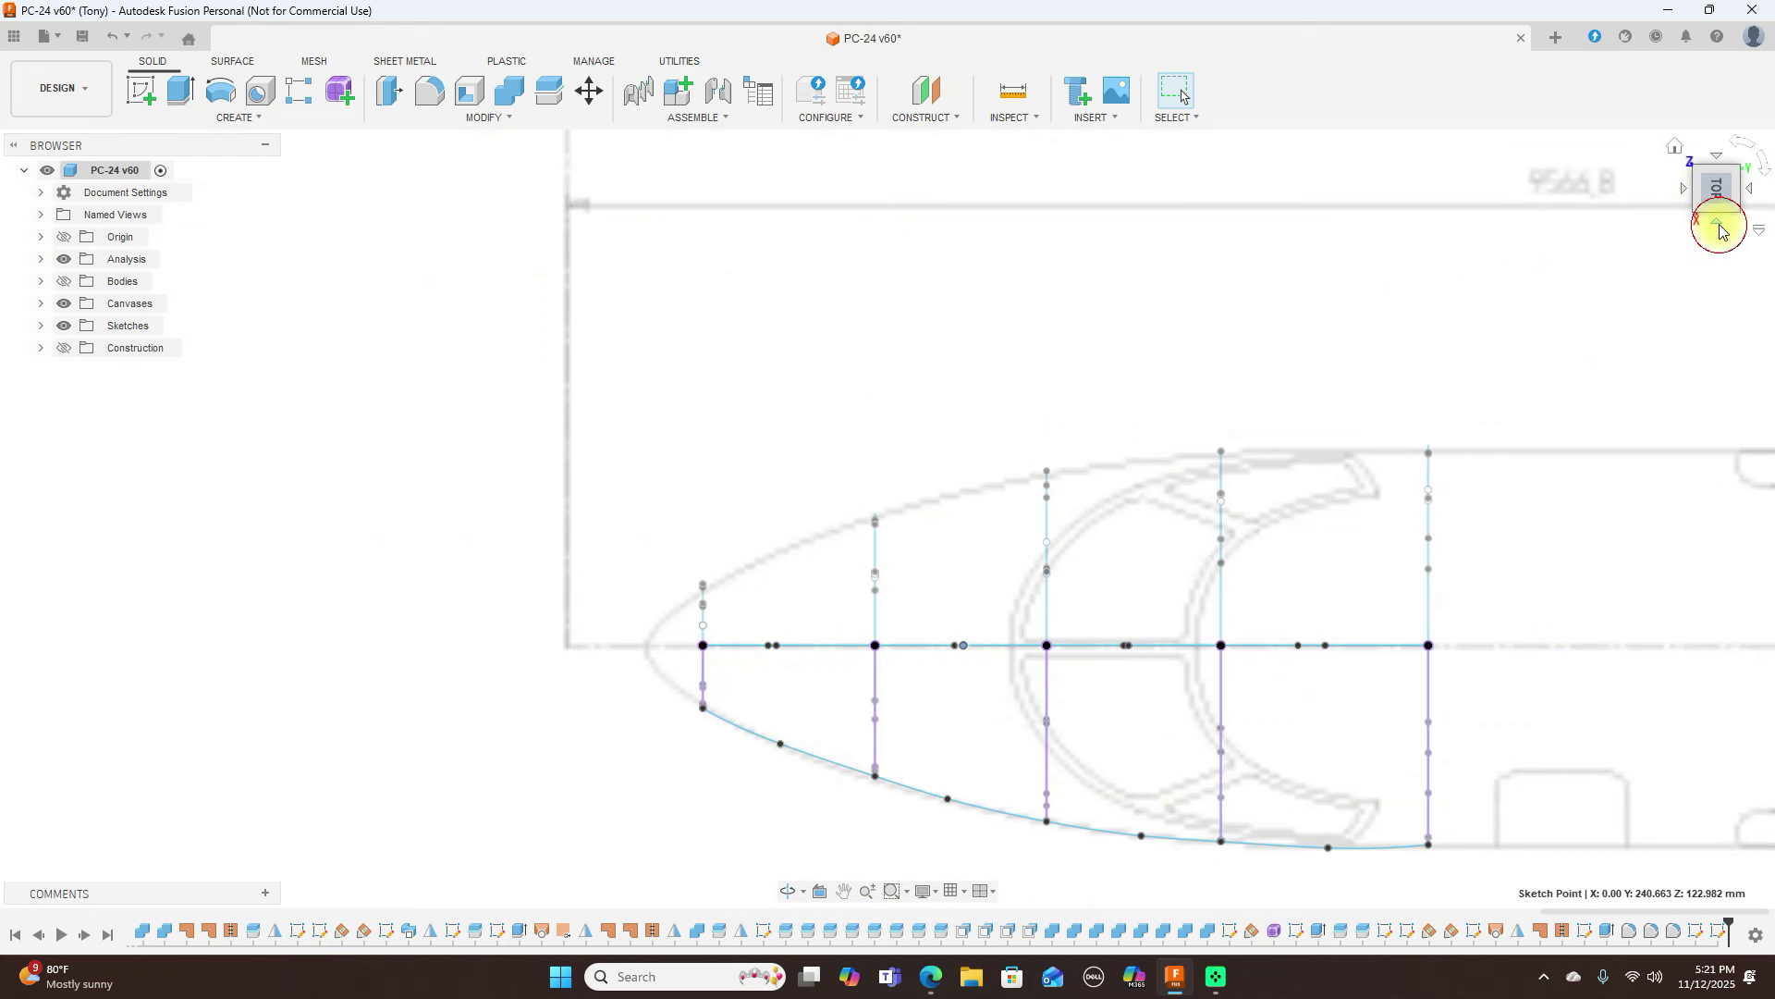
click(1719, 228)
Start a surface Loft for the nose fuselage
drag(1711, 188, 1490, 225)
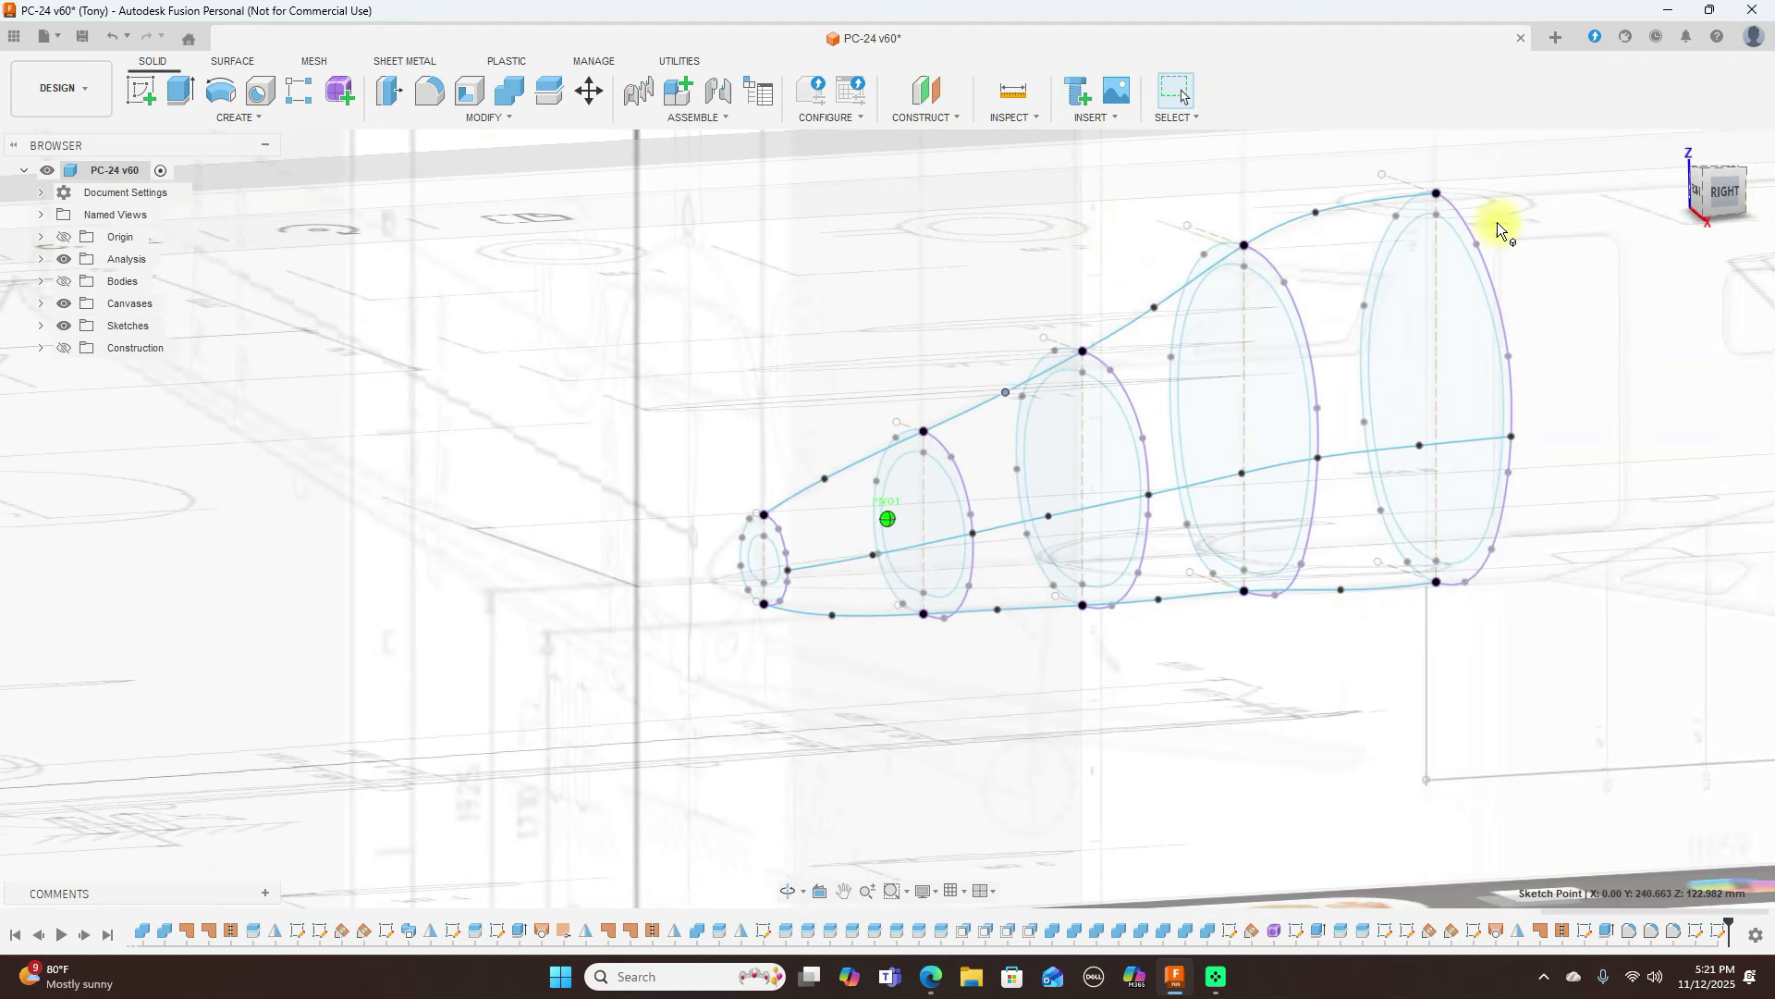
click(227, 61)
click(239, 117)
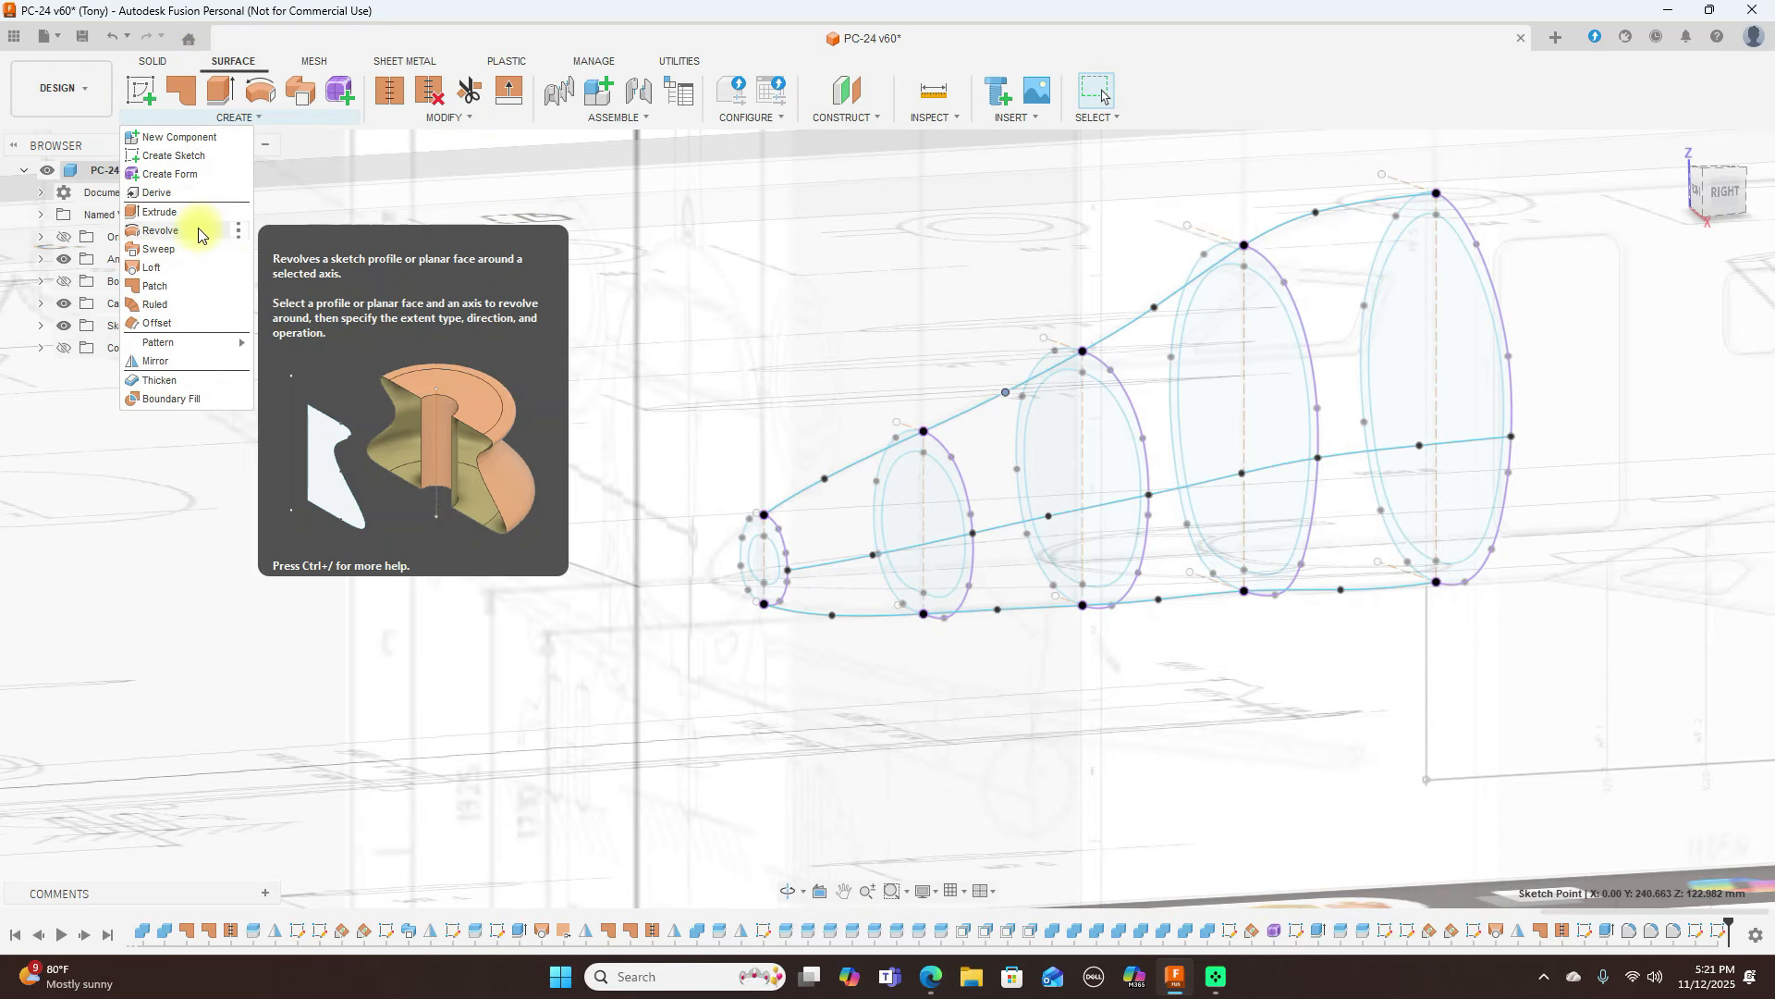
click(185, 267)
scroll(793, 568, up, 2)
click(773, 579)
click(1022, 474)
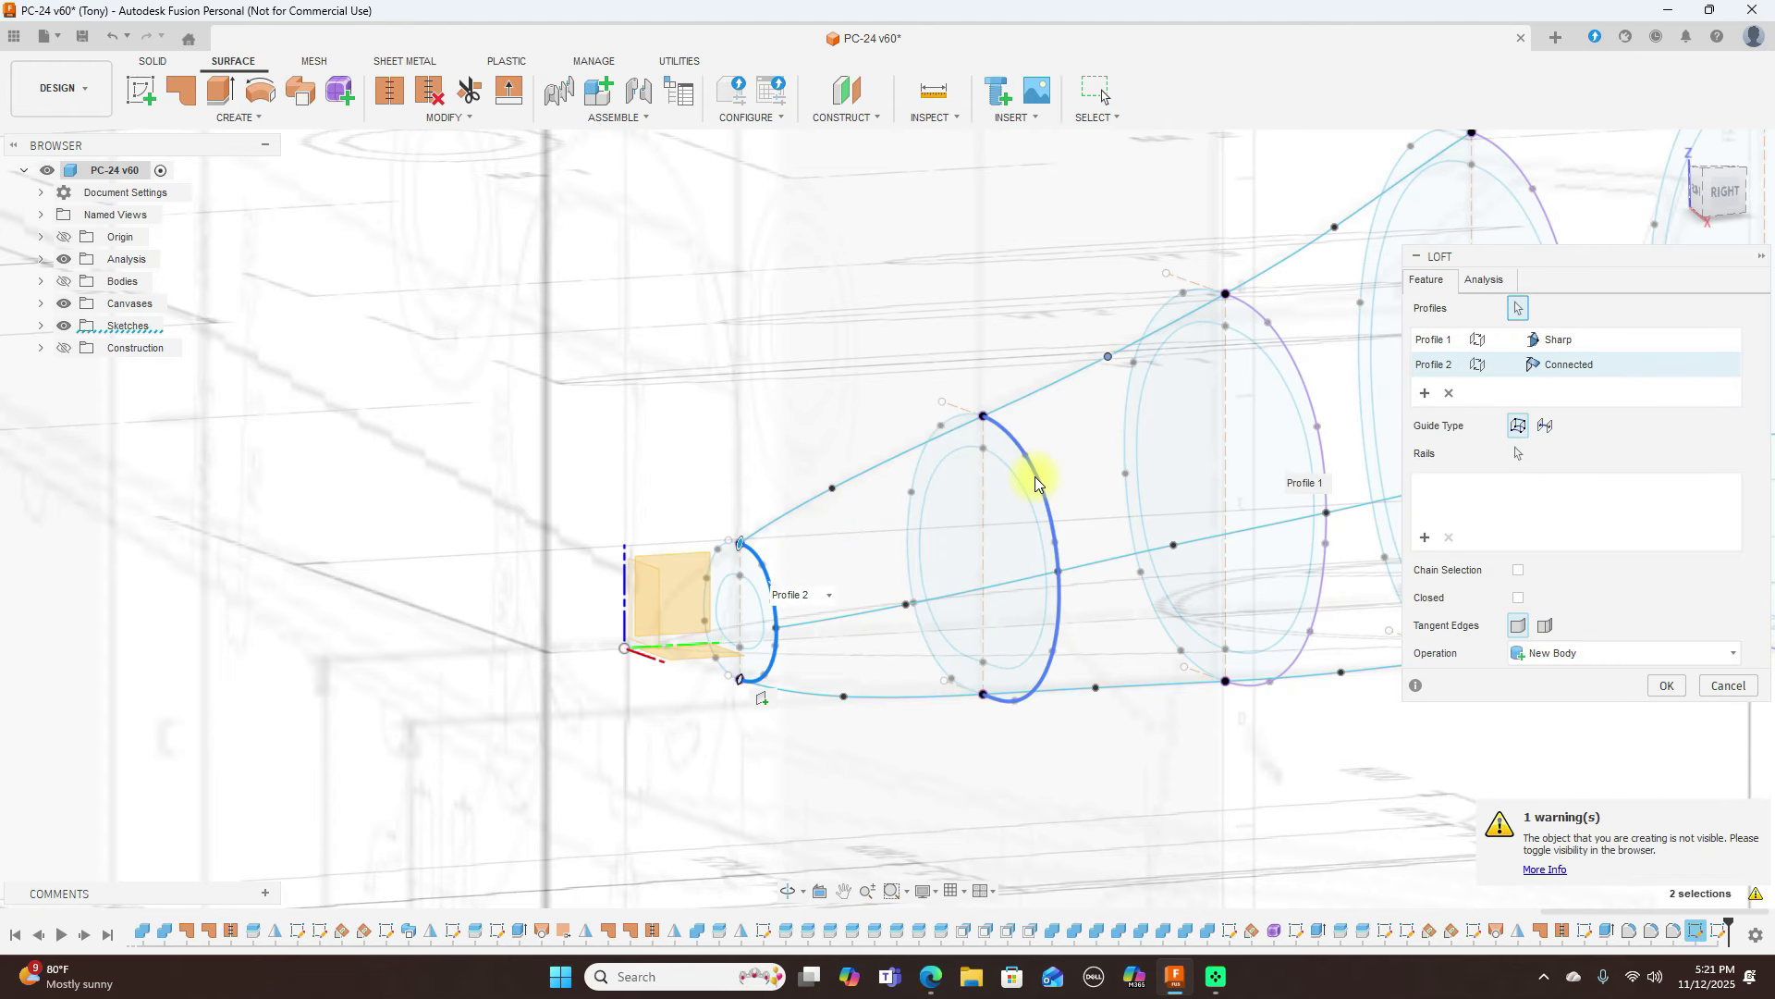
click(1265, 331)
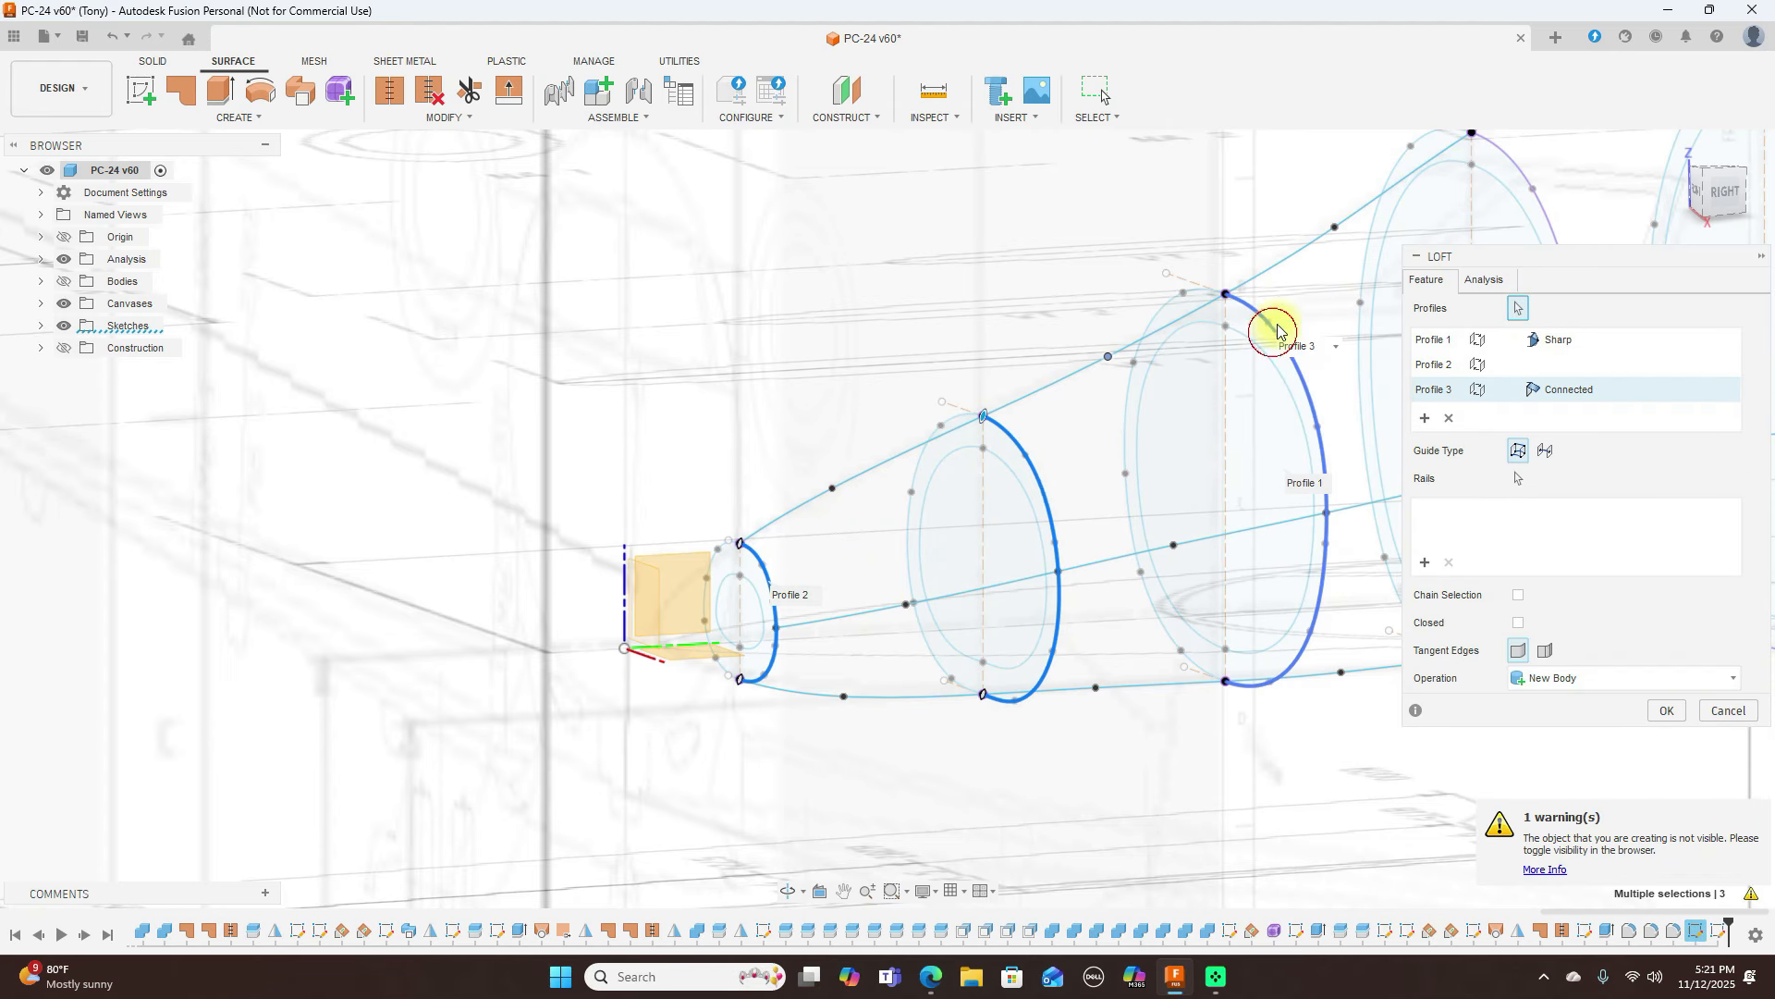
click(1454, 440)
click(1456, 427)
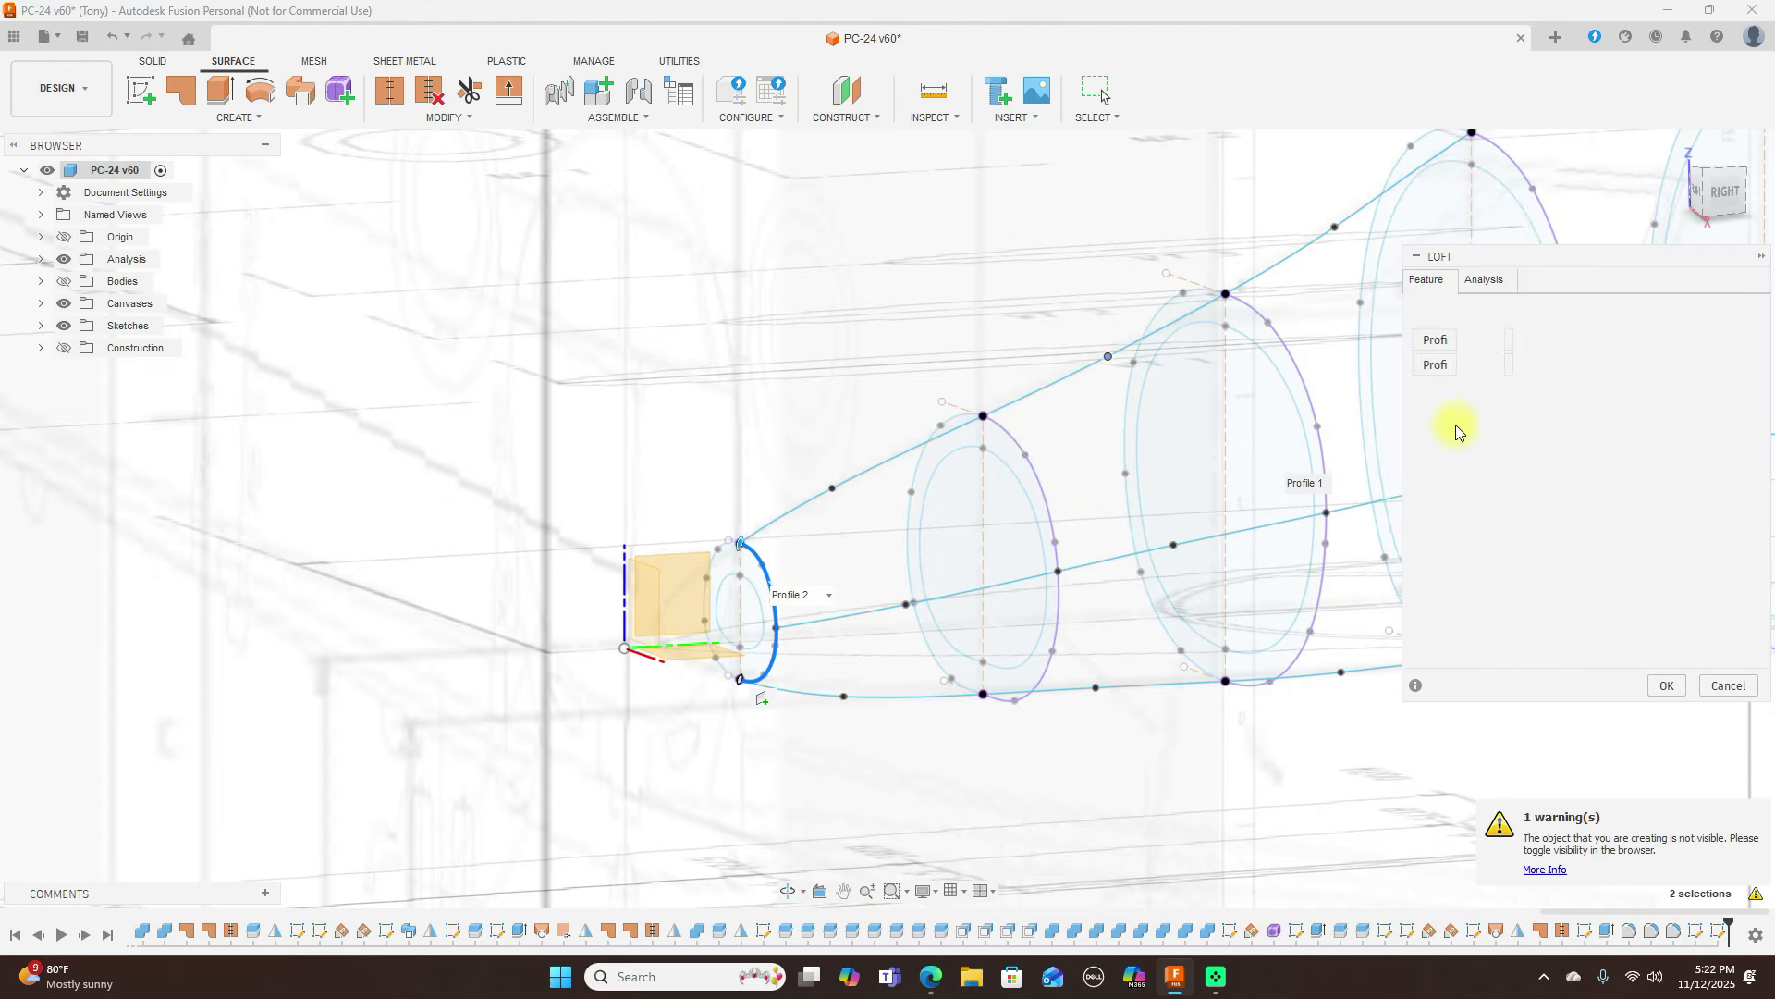
click(1452, 396)
click(1451, 396)
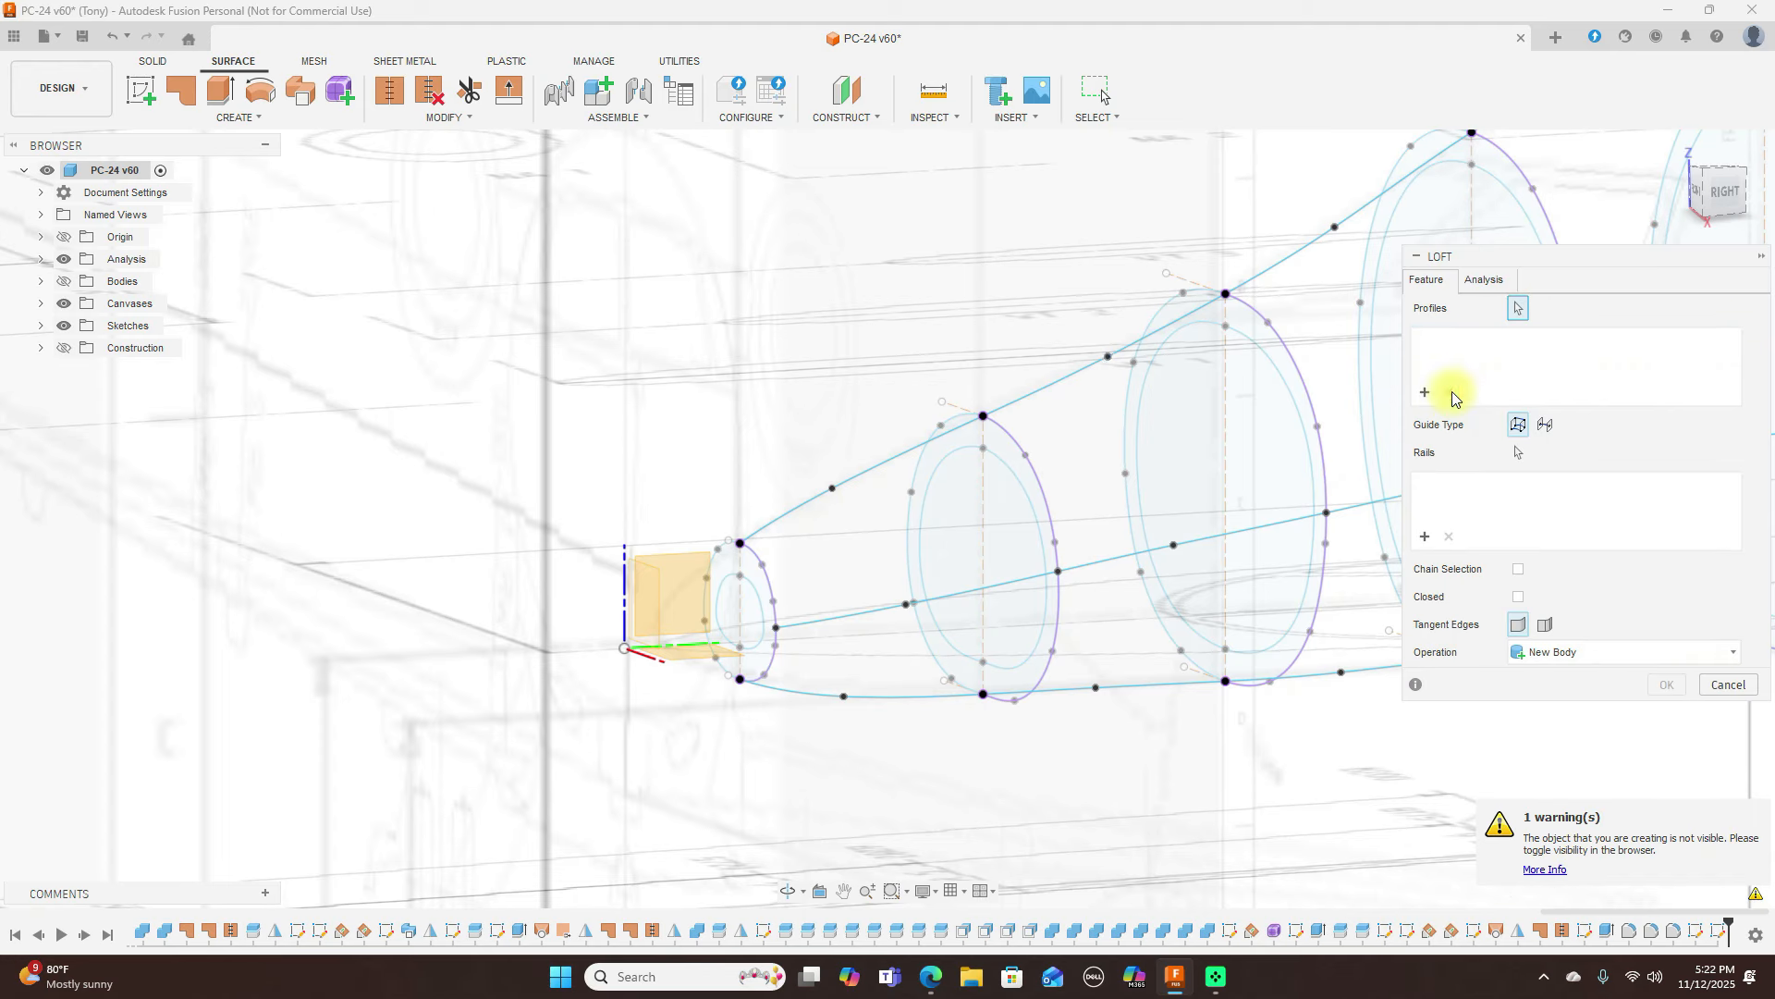
Turn on visibility of the Bodies folder and hide every individual body in it, leaving only the sketches and canvases for the loft
click(67, 282)
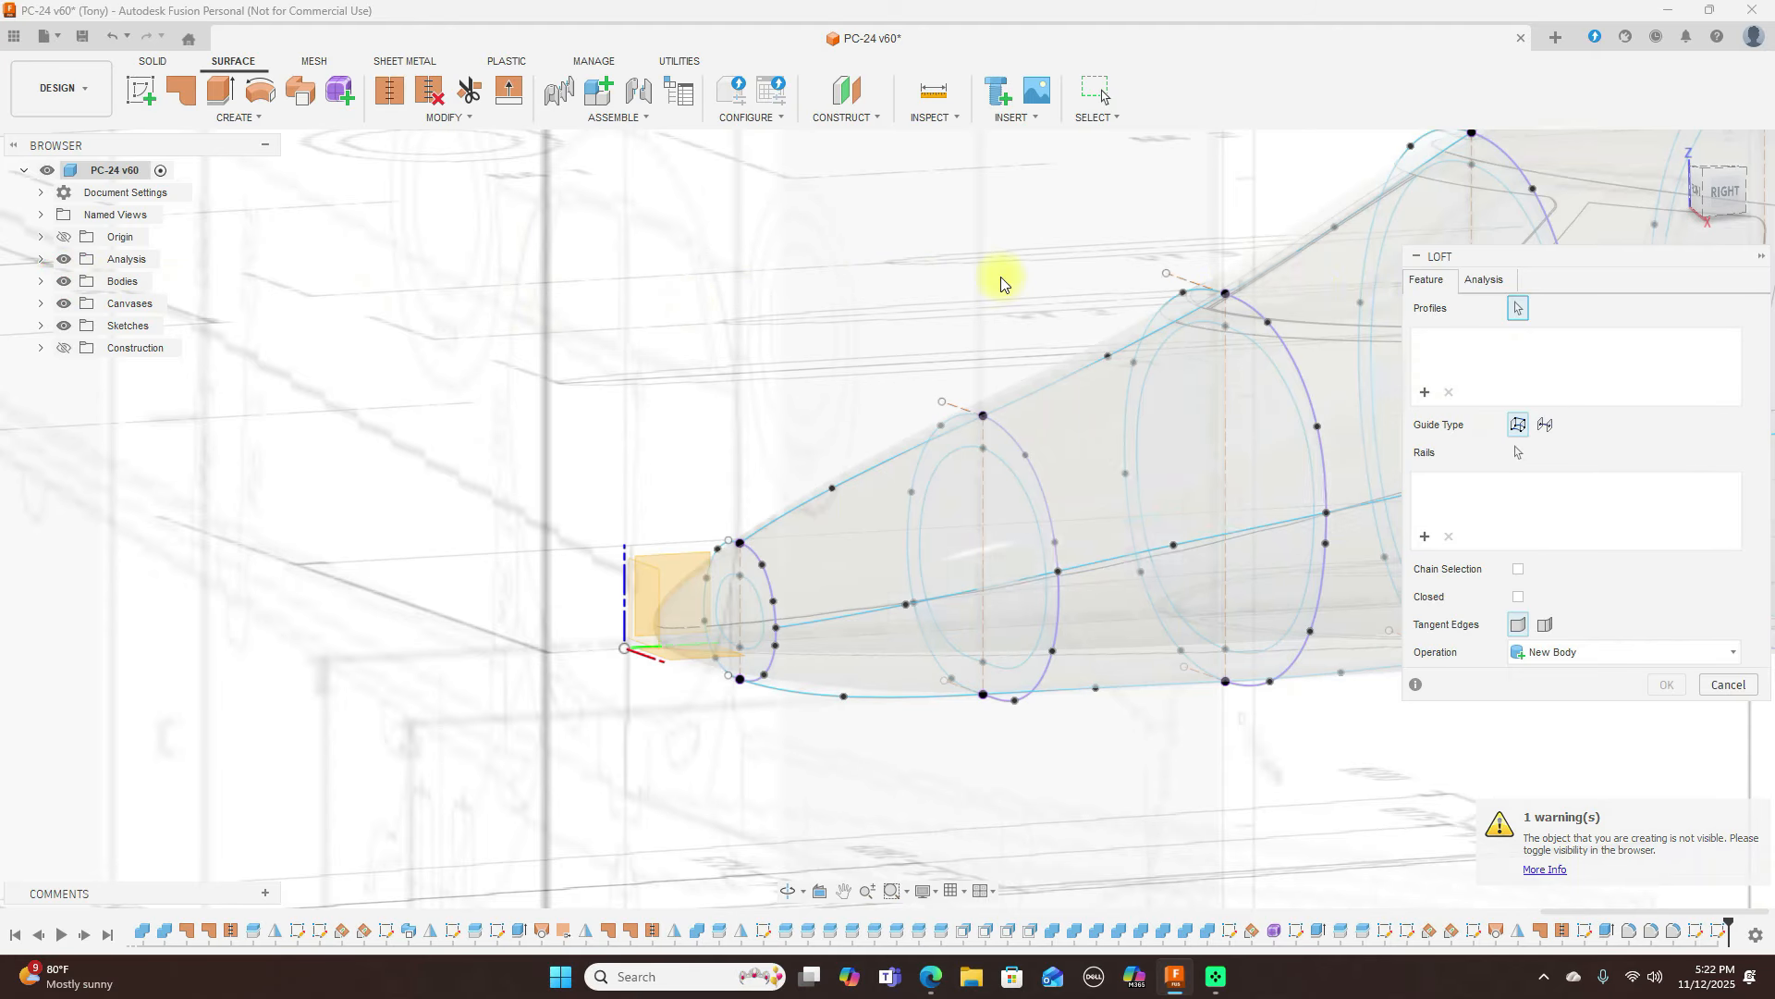
click(41, 281)
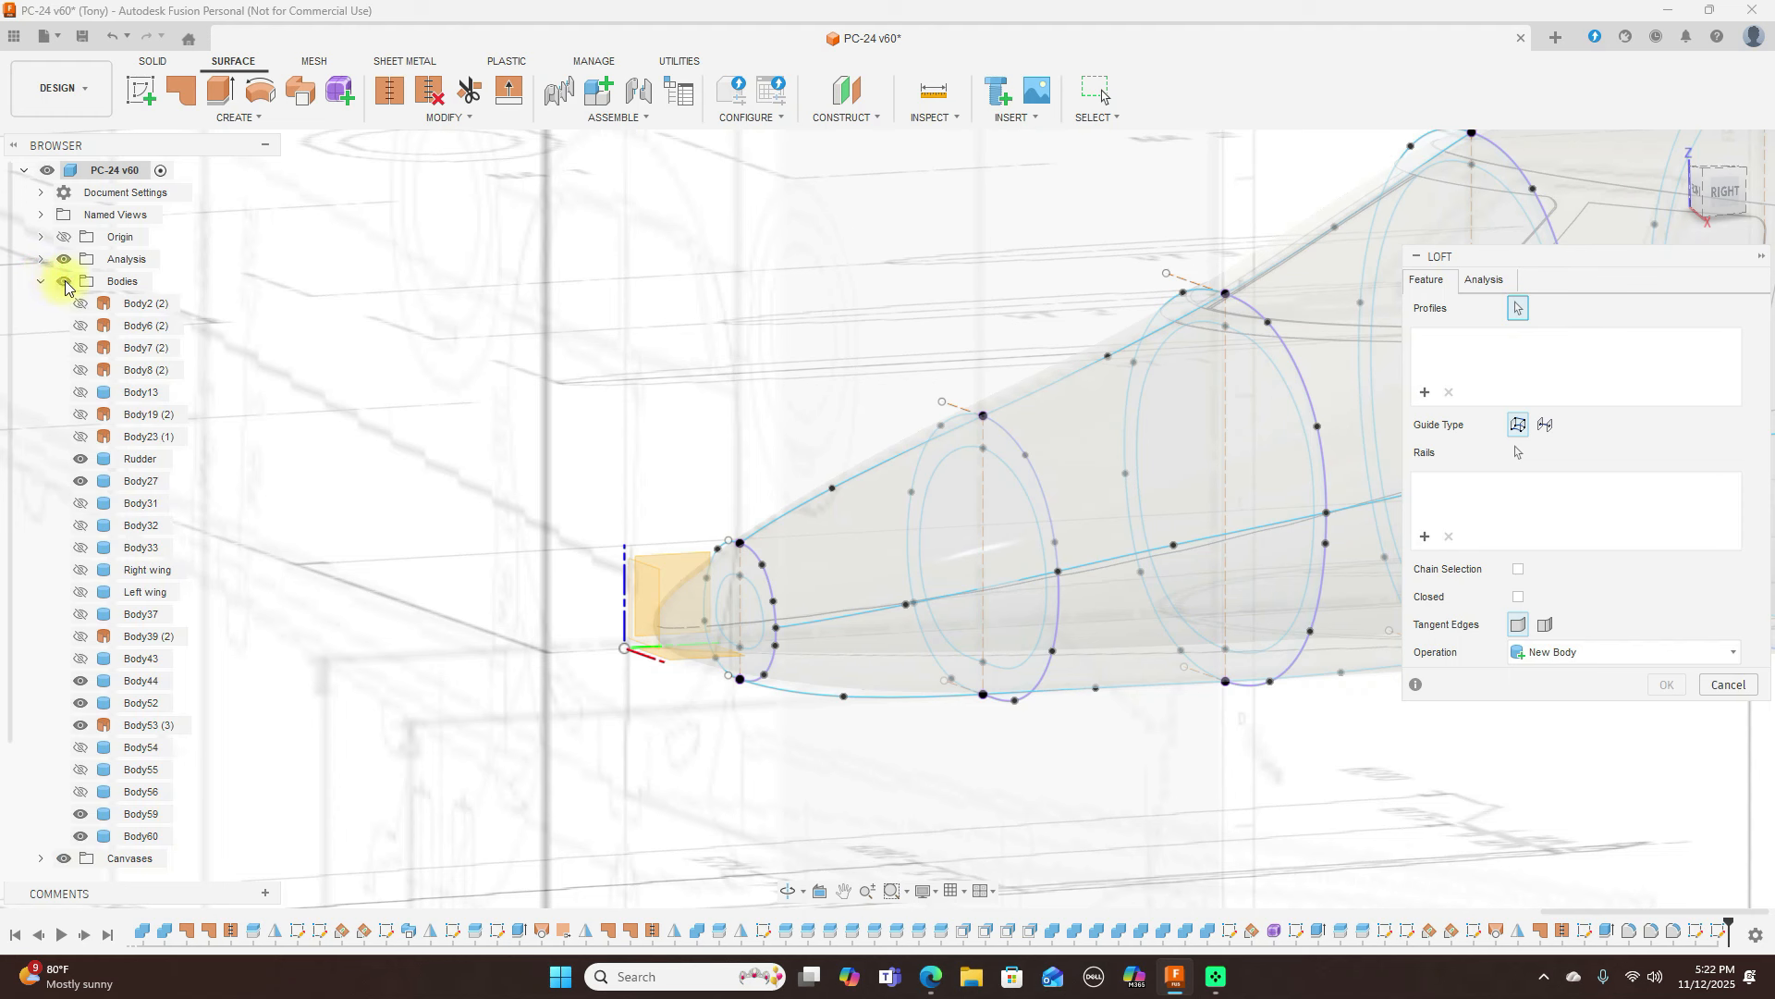
scroll(136, 421, down, 2)
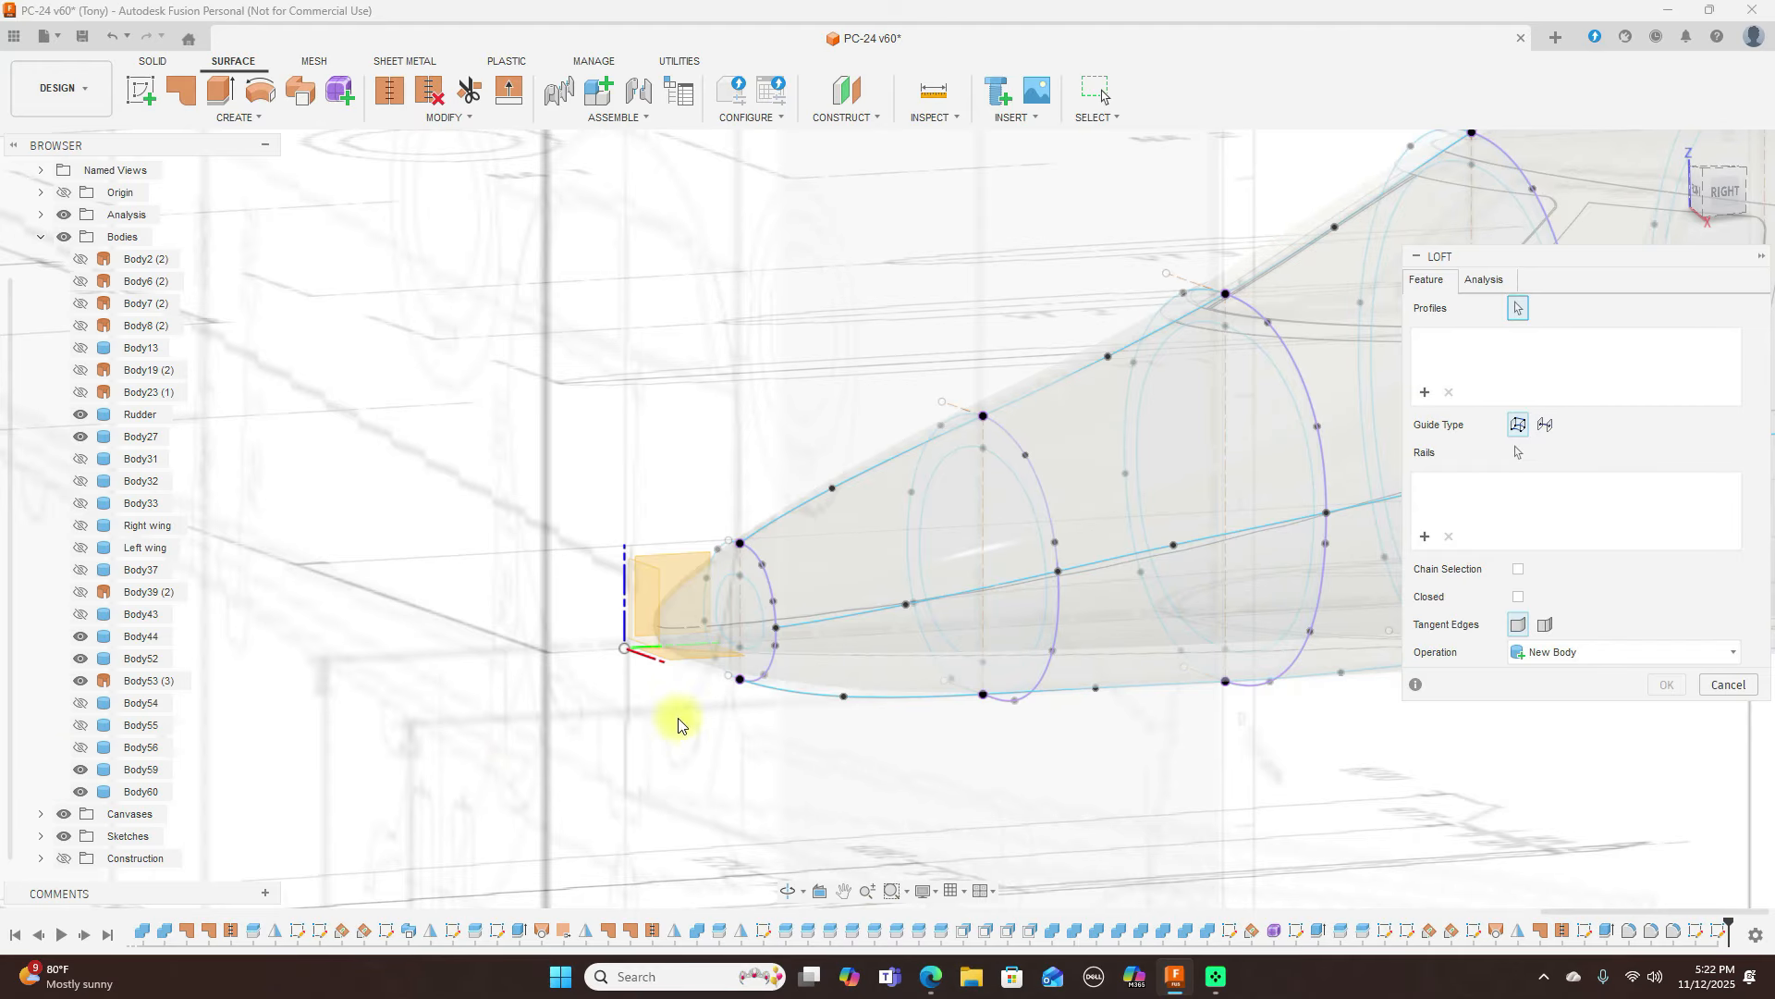
scroll(841, 572, down, 2)
scroll(842, 571, down, 3)
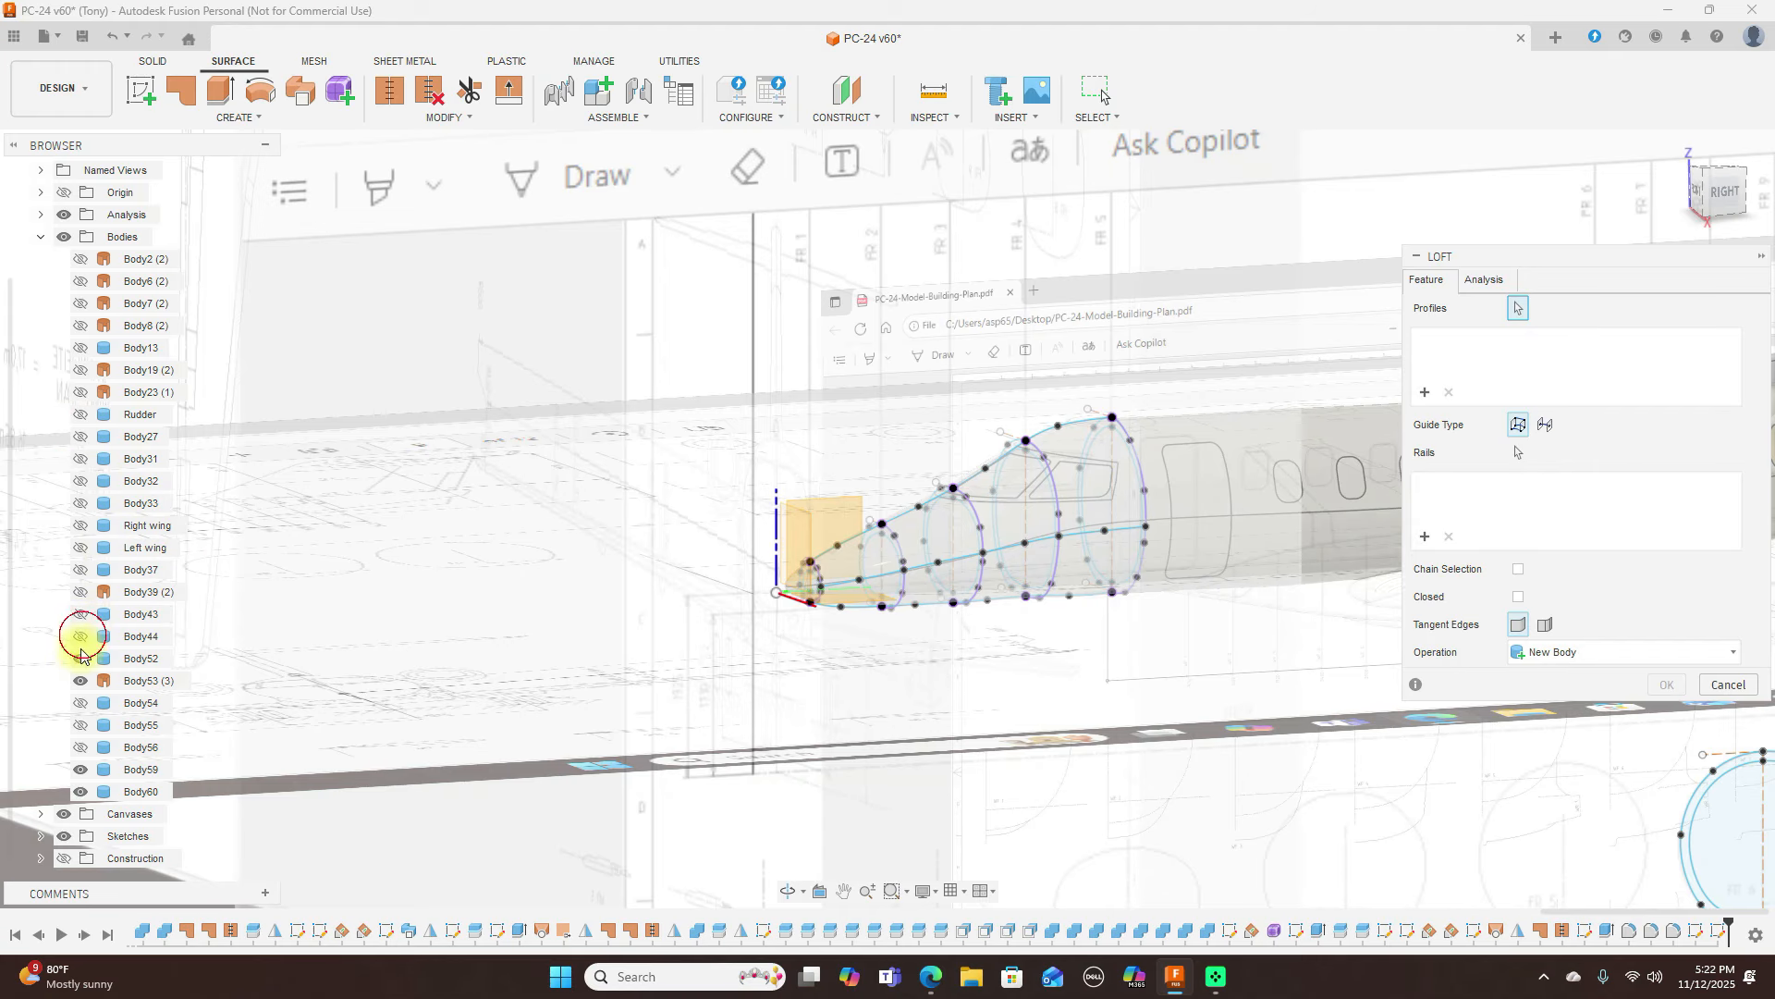
click(80, 681)
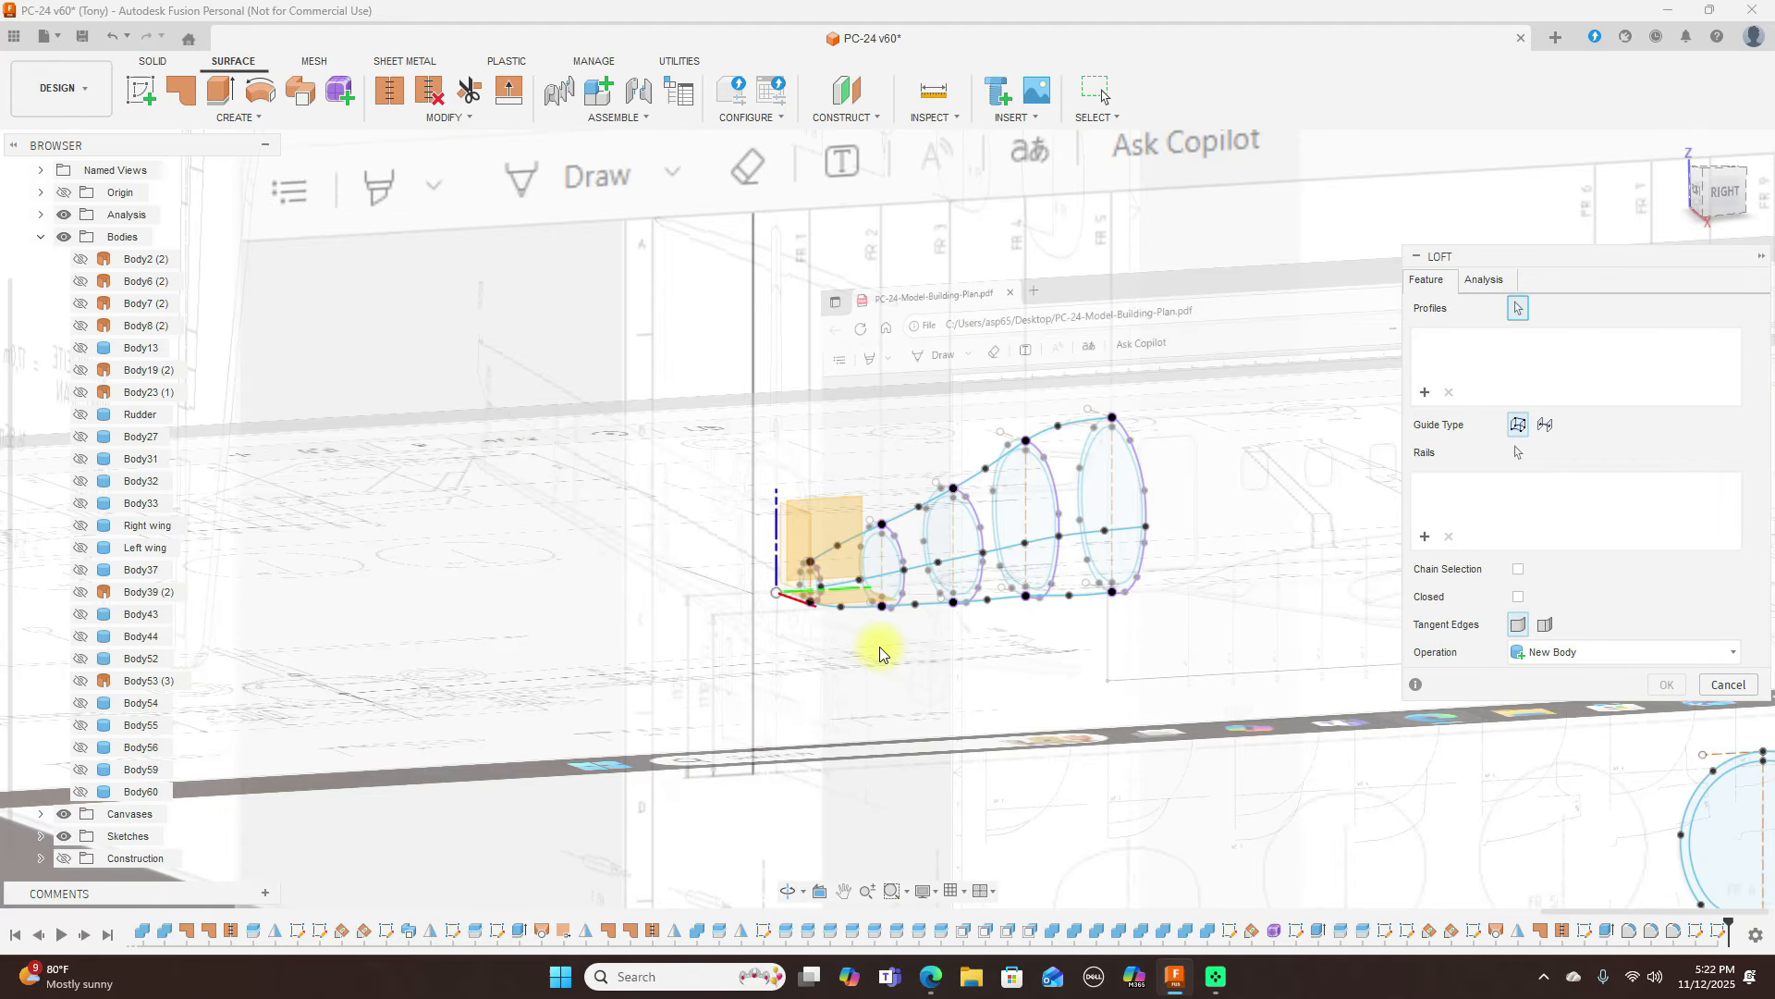
Select the five half cross-section splines as loft profiles, in order from the smallest nose section to the largest rear section
scroll(877, 649, up, 3)
scroll(877, 649, down, 2)
scroll(1108, 390, up, 2)
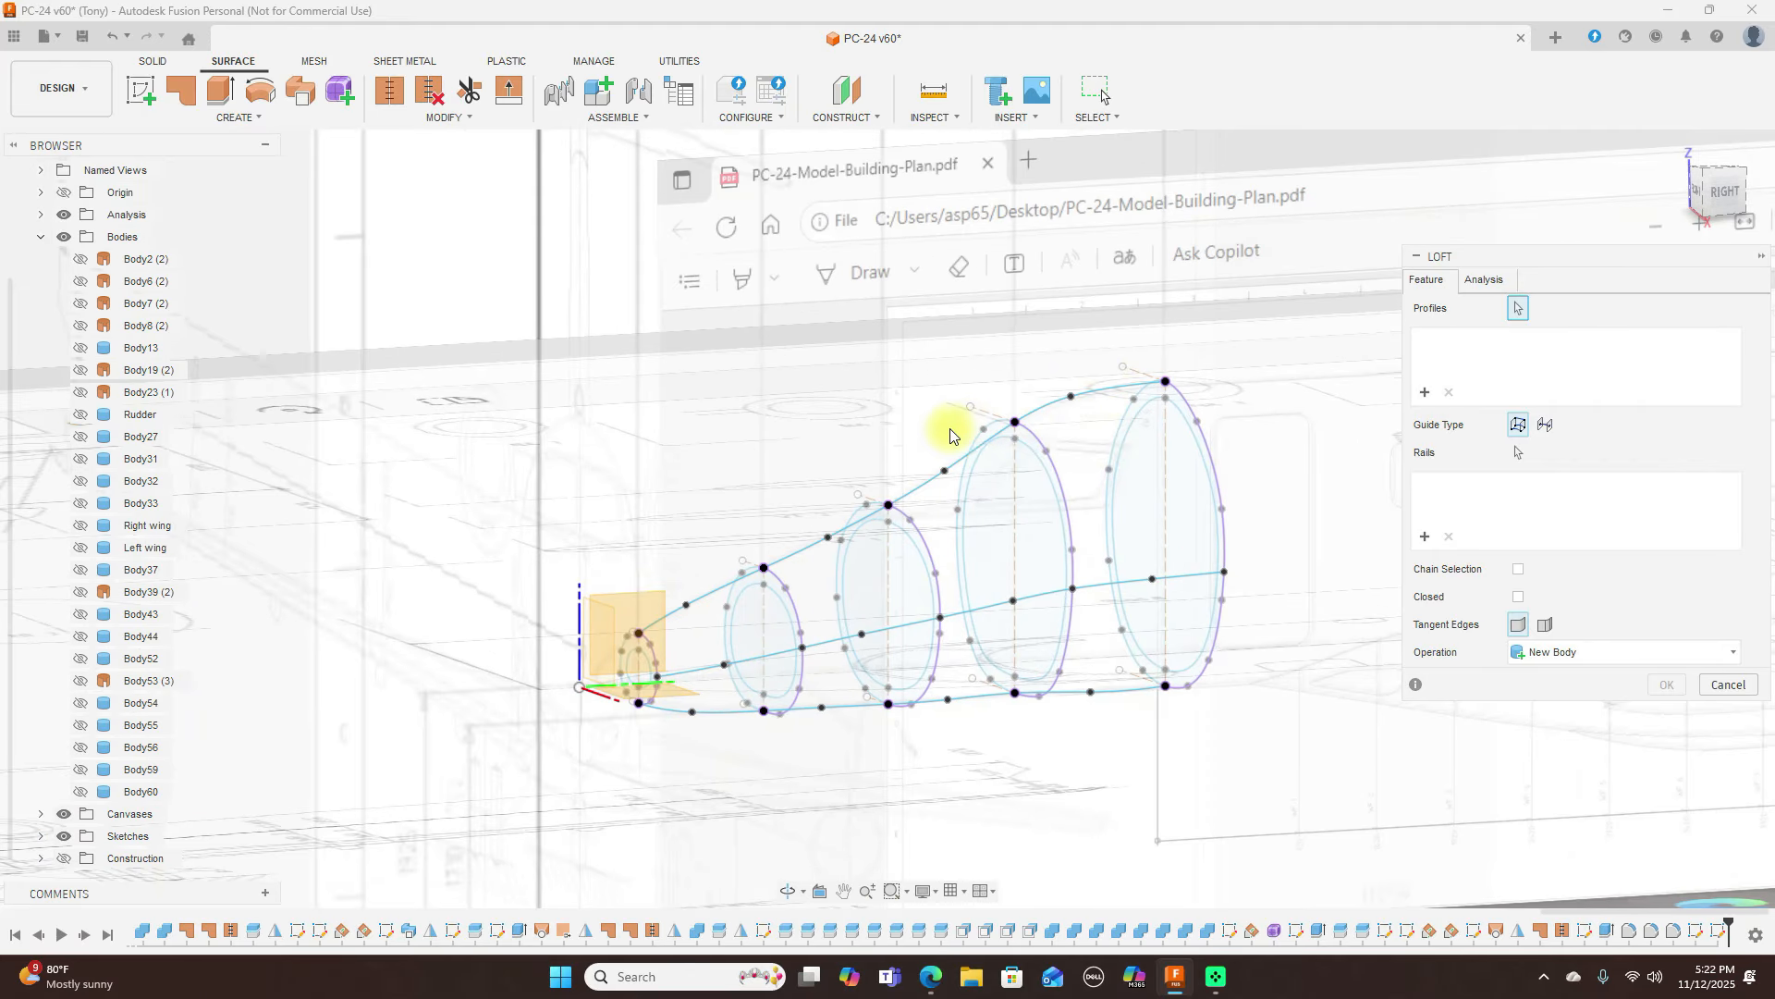
scroll(733, 476, up, 3)
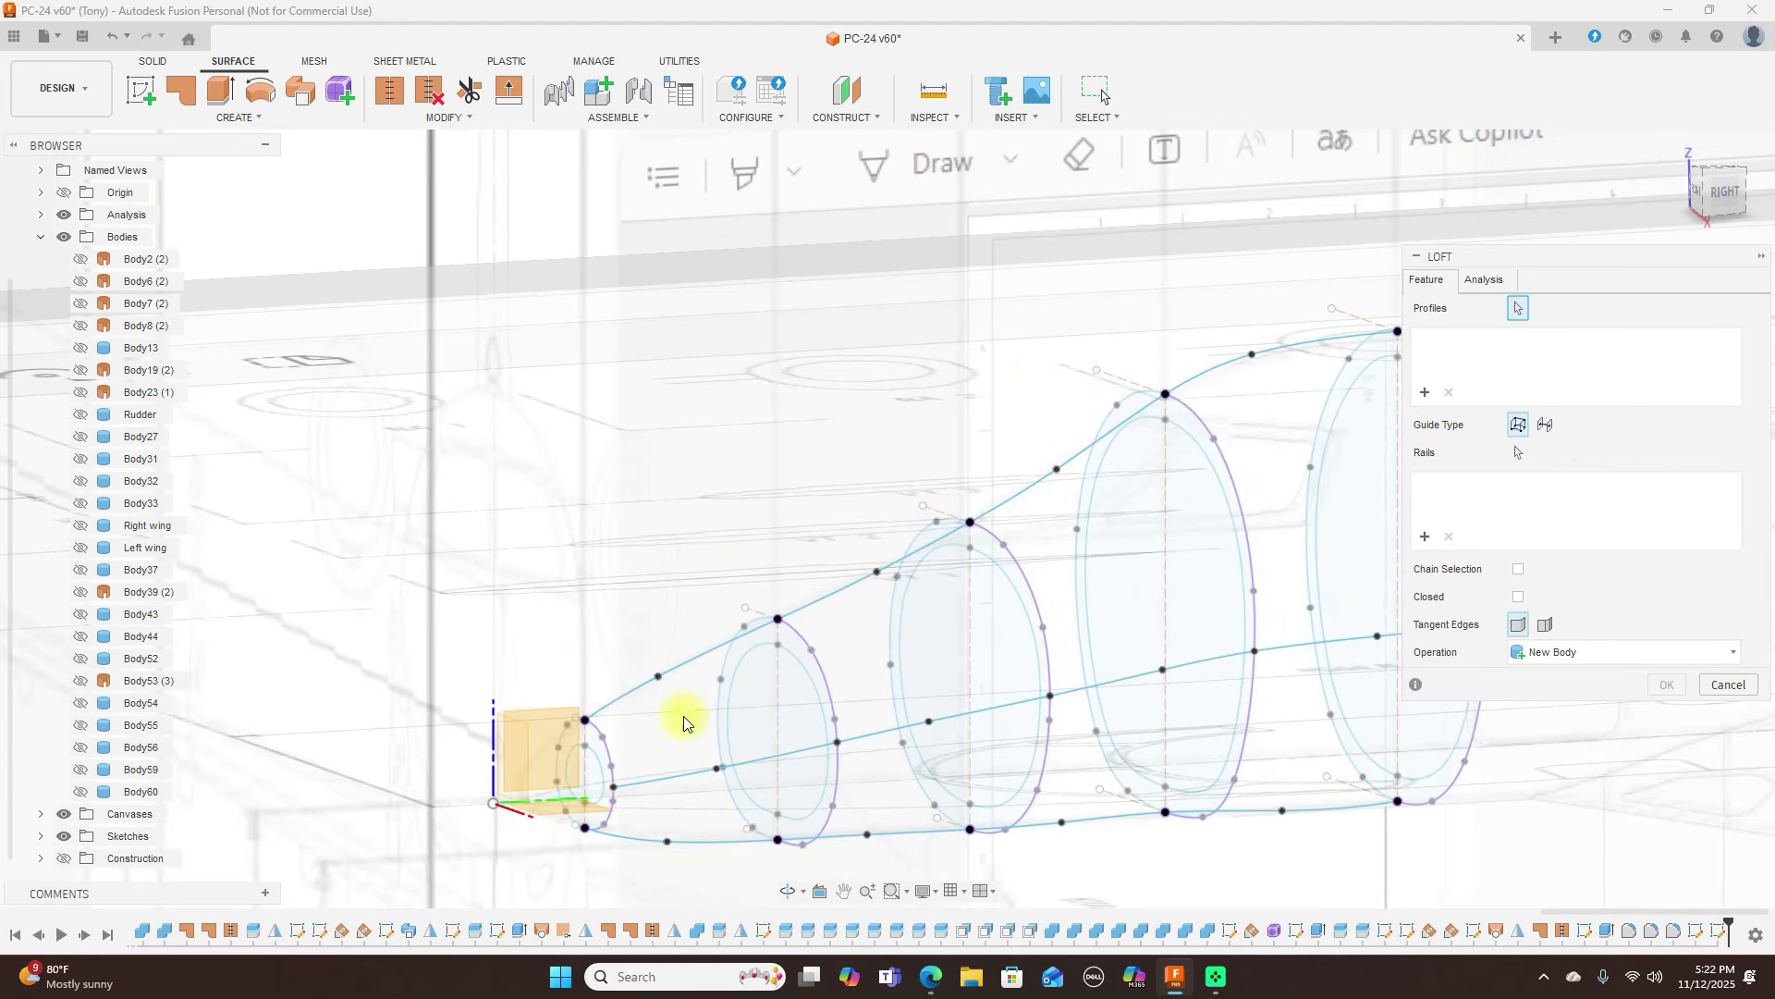
click(610, 751)
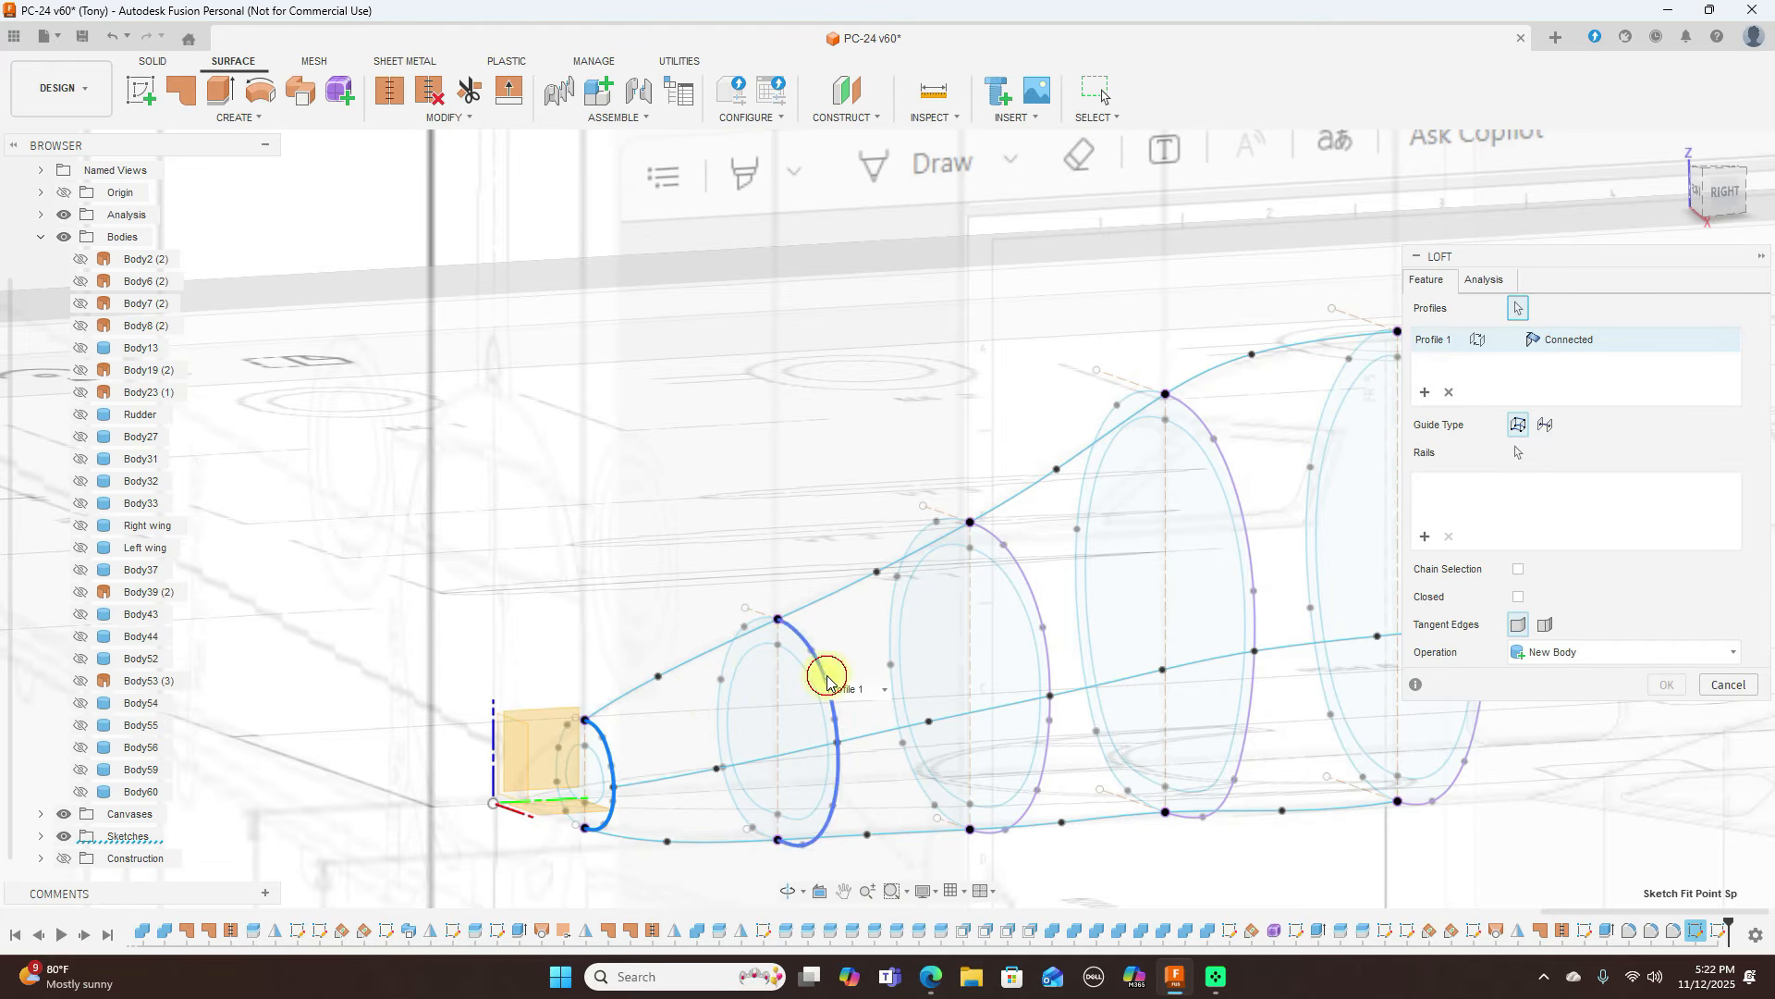
click(827, 675)
click(1014, 567)
click(1168, 481)
scroll(1117, 287, down, 2)
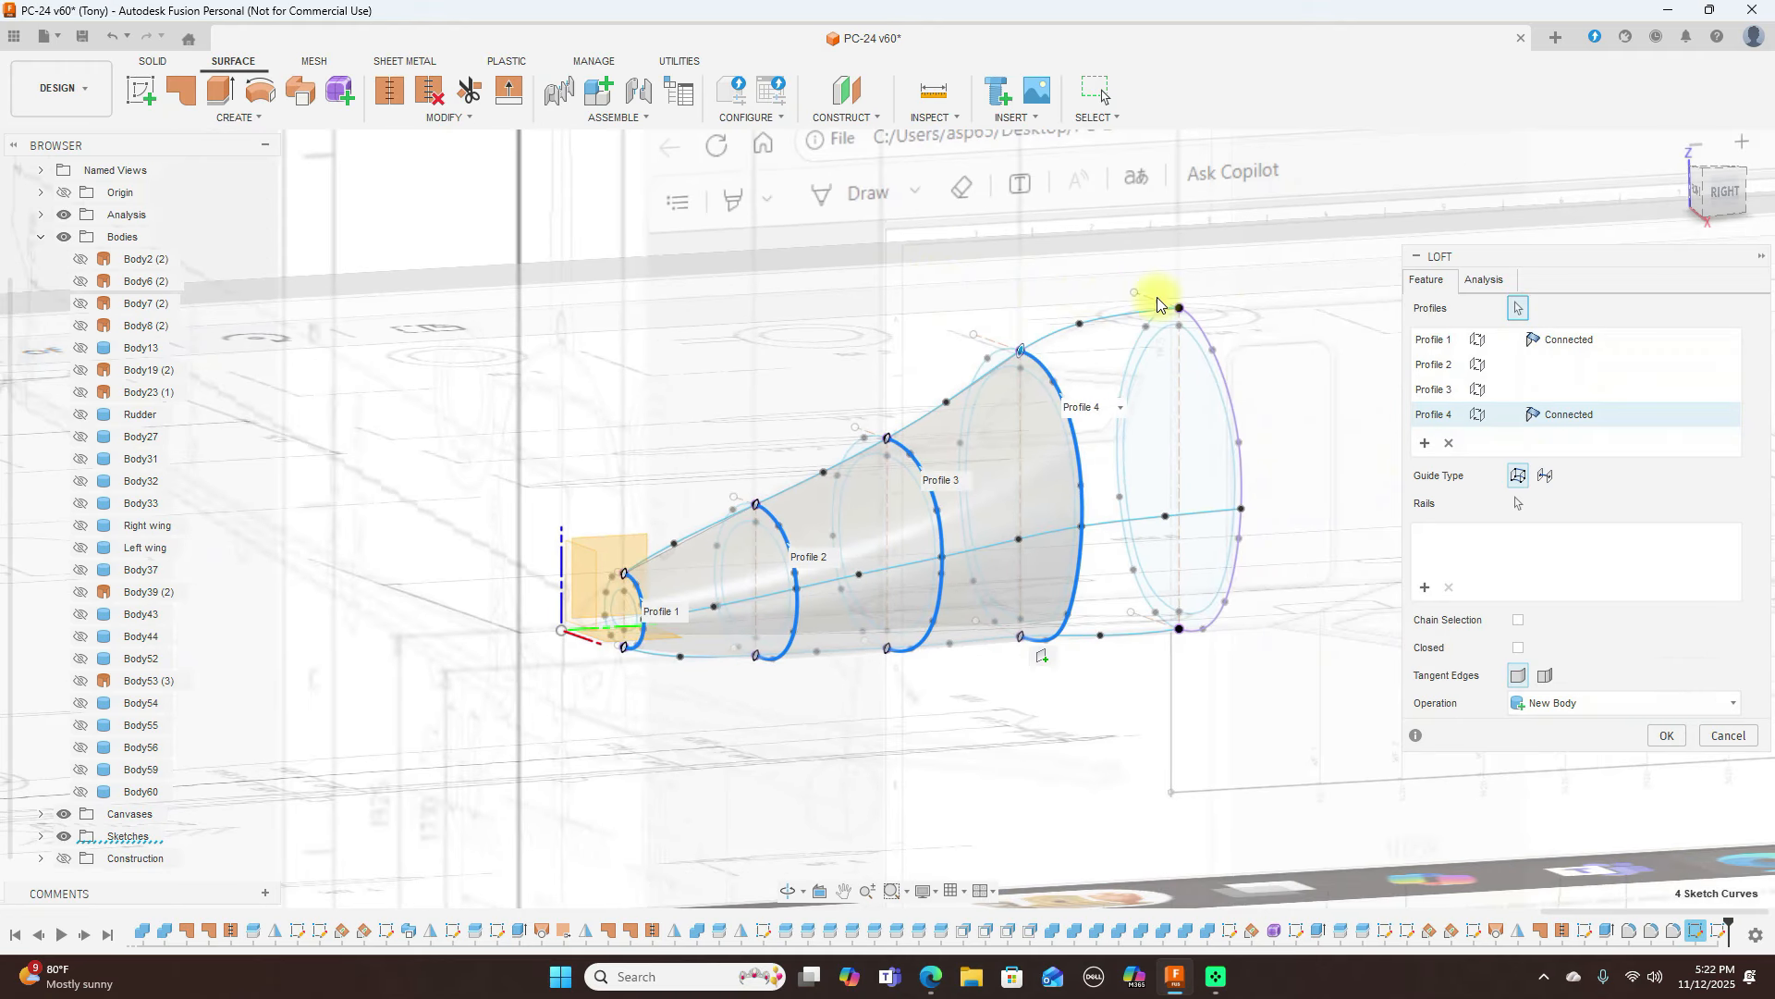
click(1233, 372)
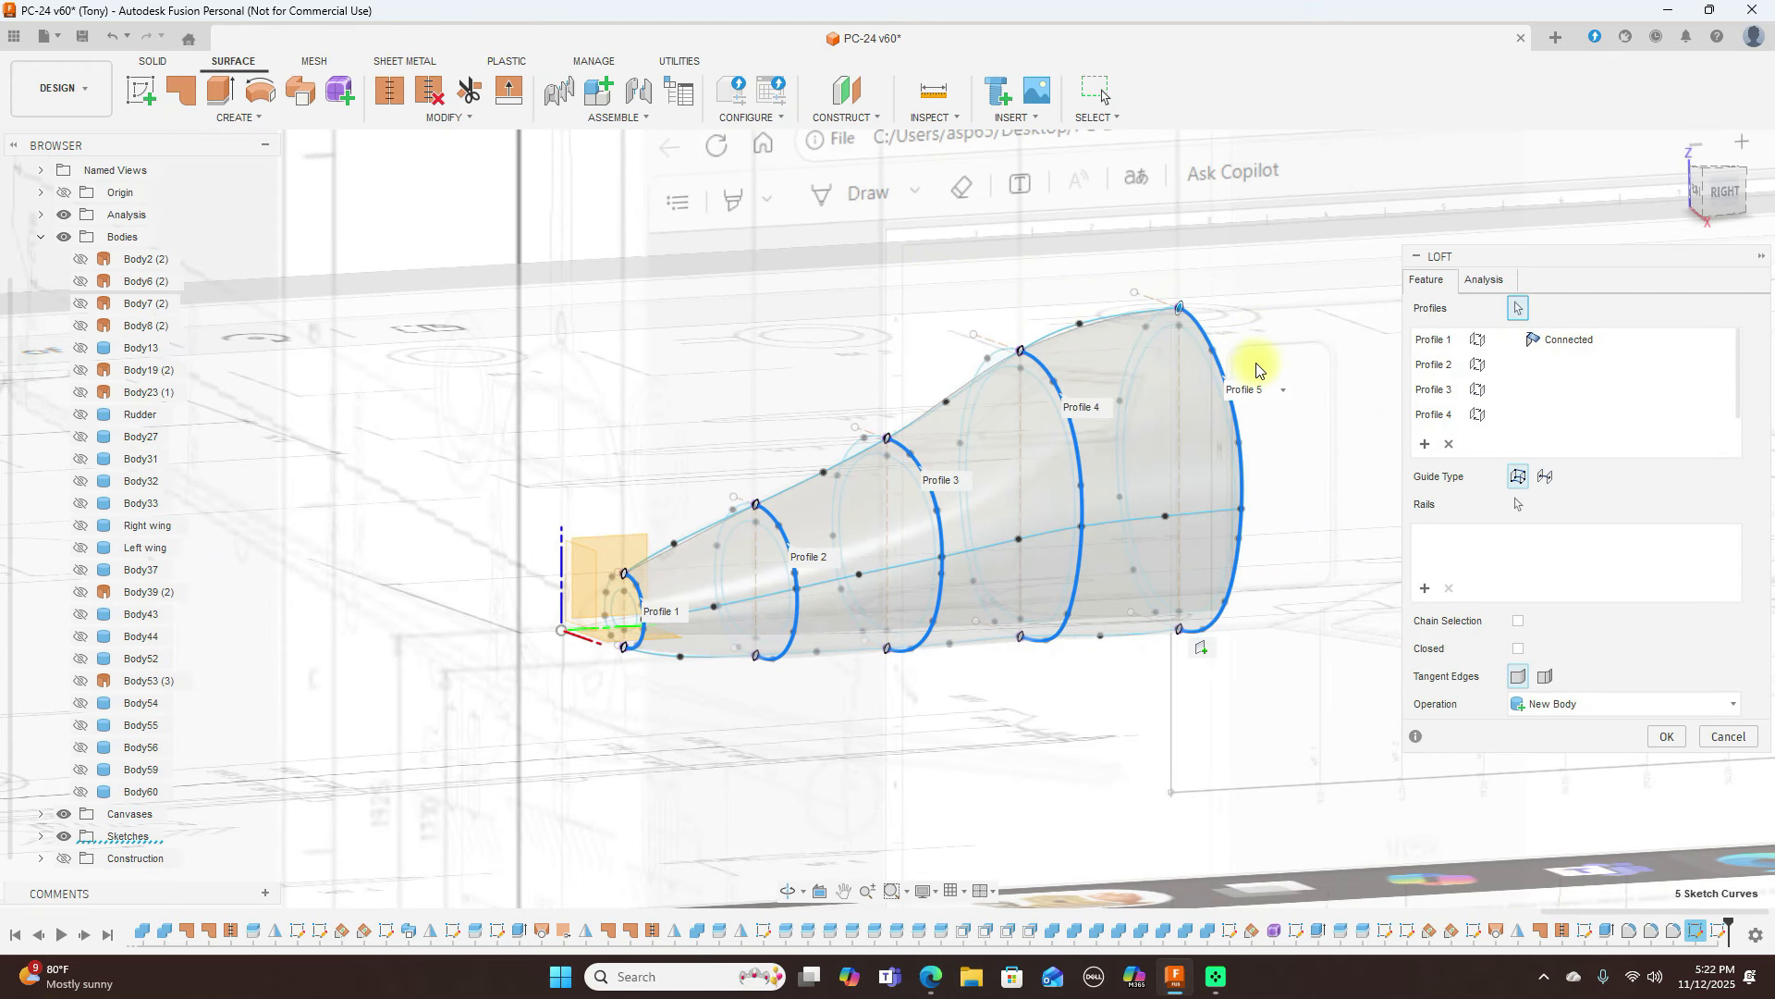
Add the top, side and bottom splines as the loft's rails and create the surface as a new body
click(1424, 588)
click(1112, 314)
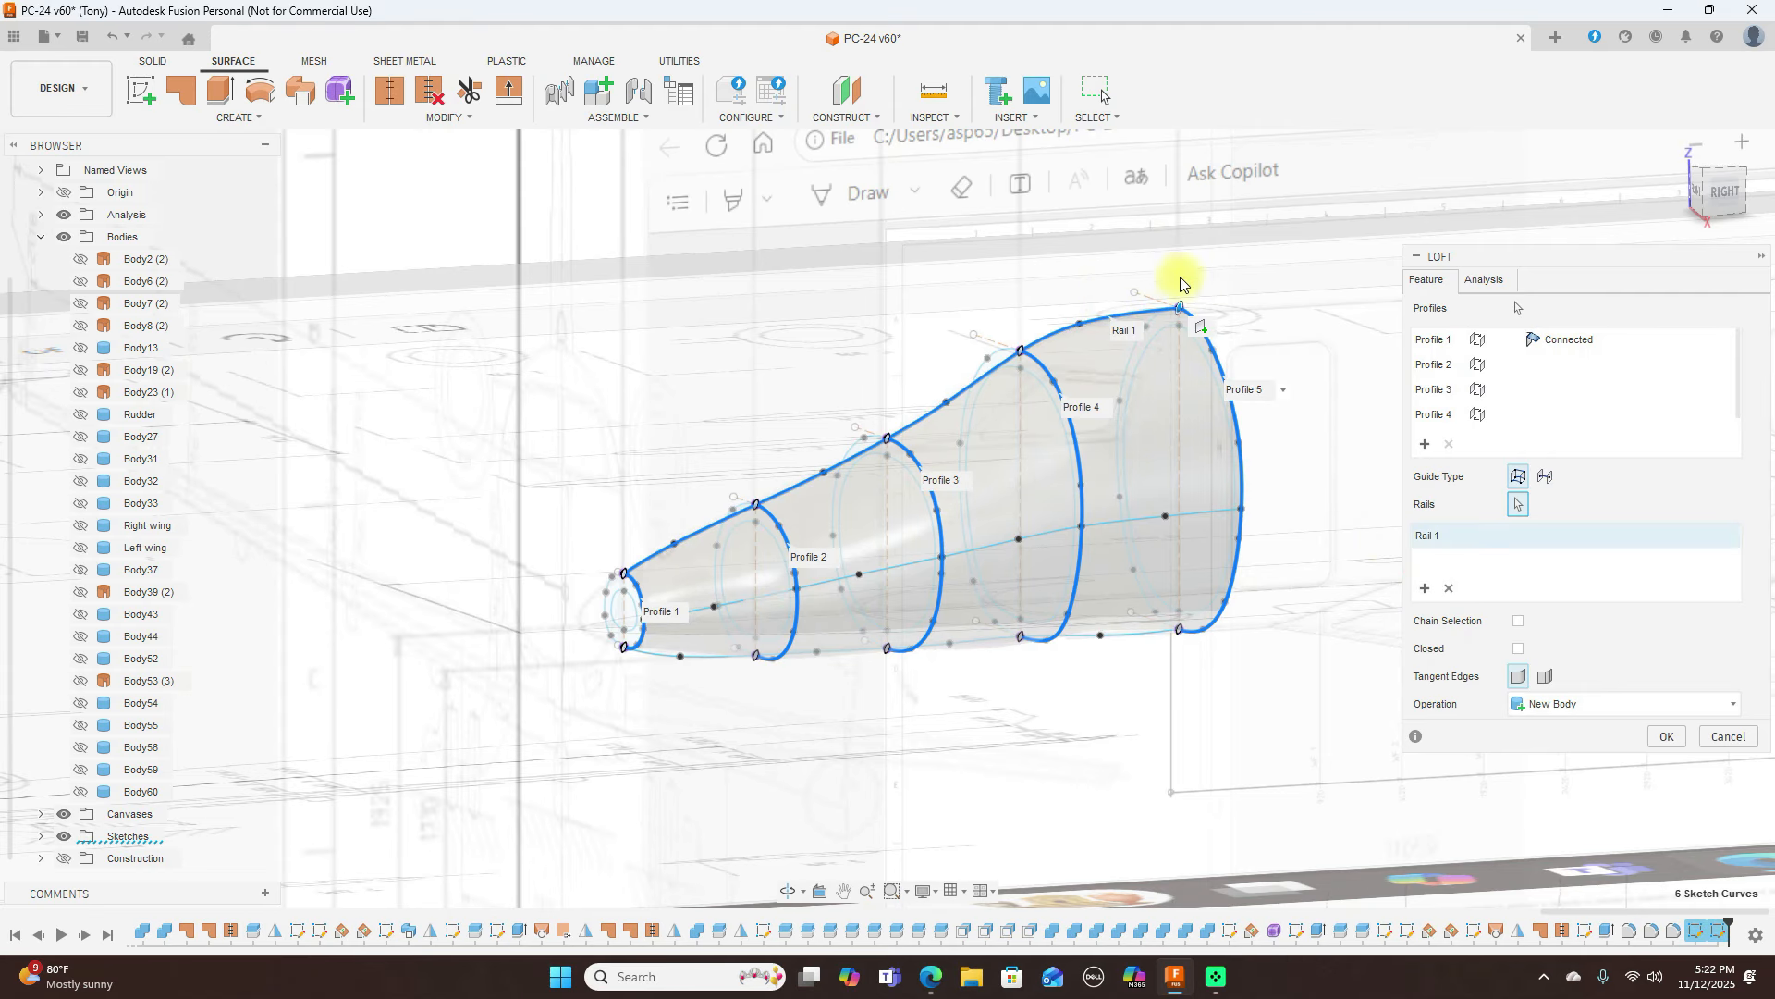
click(1107, 522)
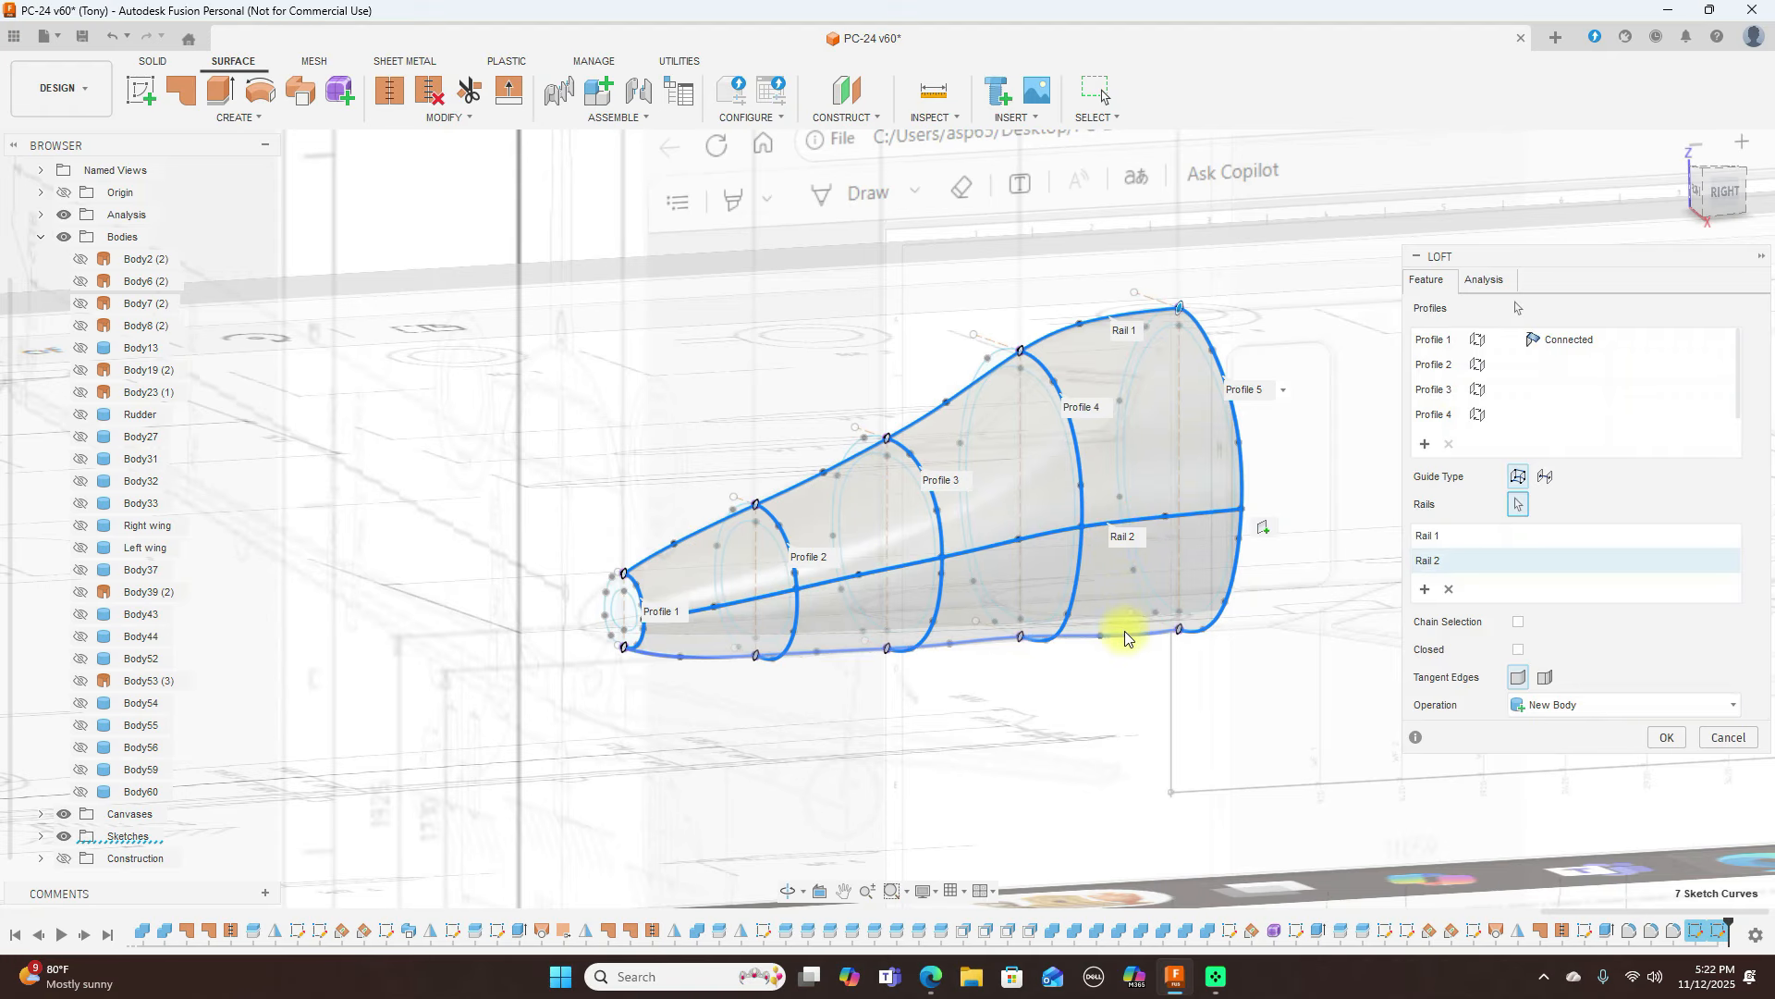
click(1125, 633)
click(1664, 762)
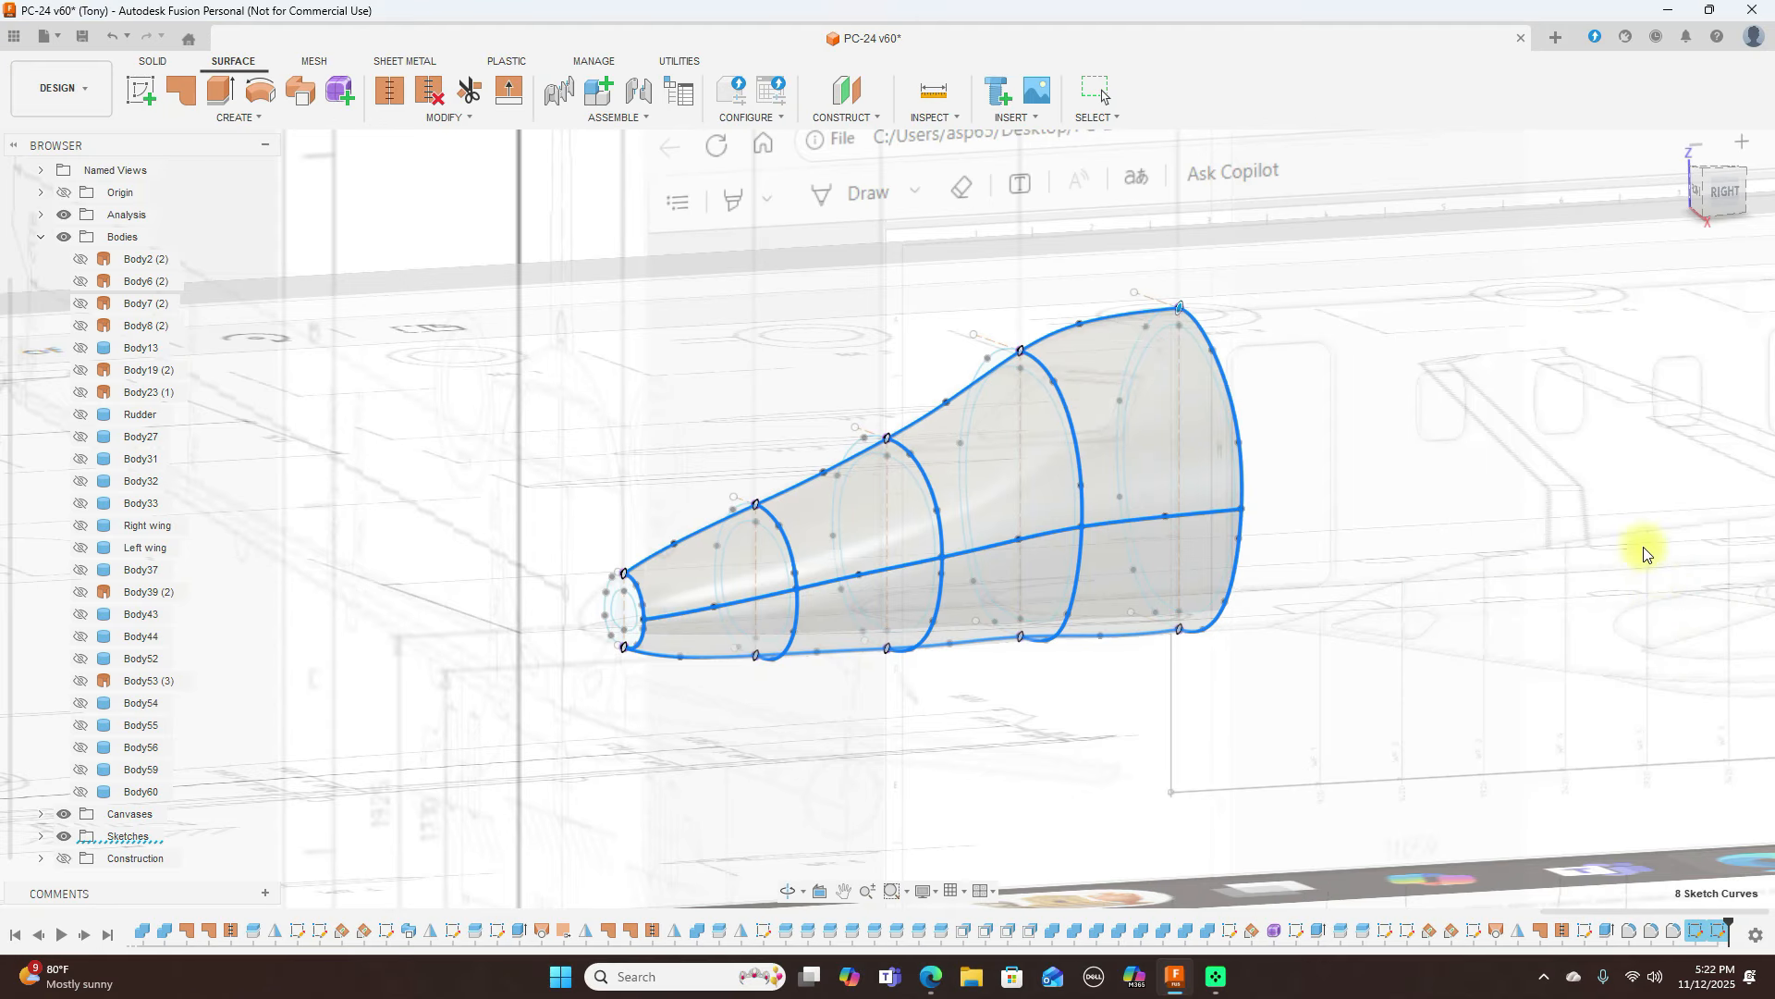
Compare the lofted half nose with the plan canvases in the right, front and top views
click(1729, 203)
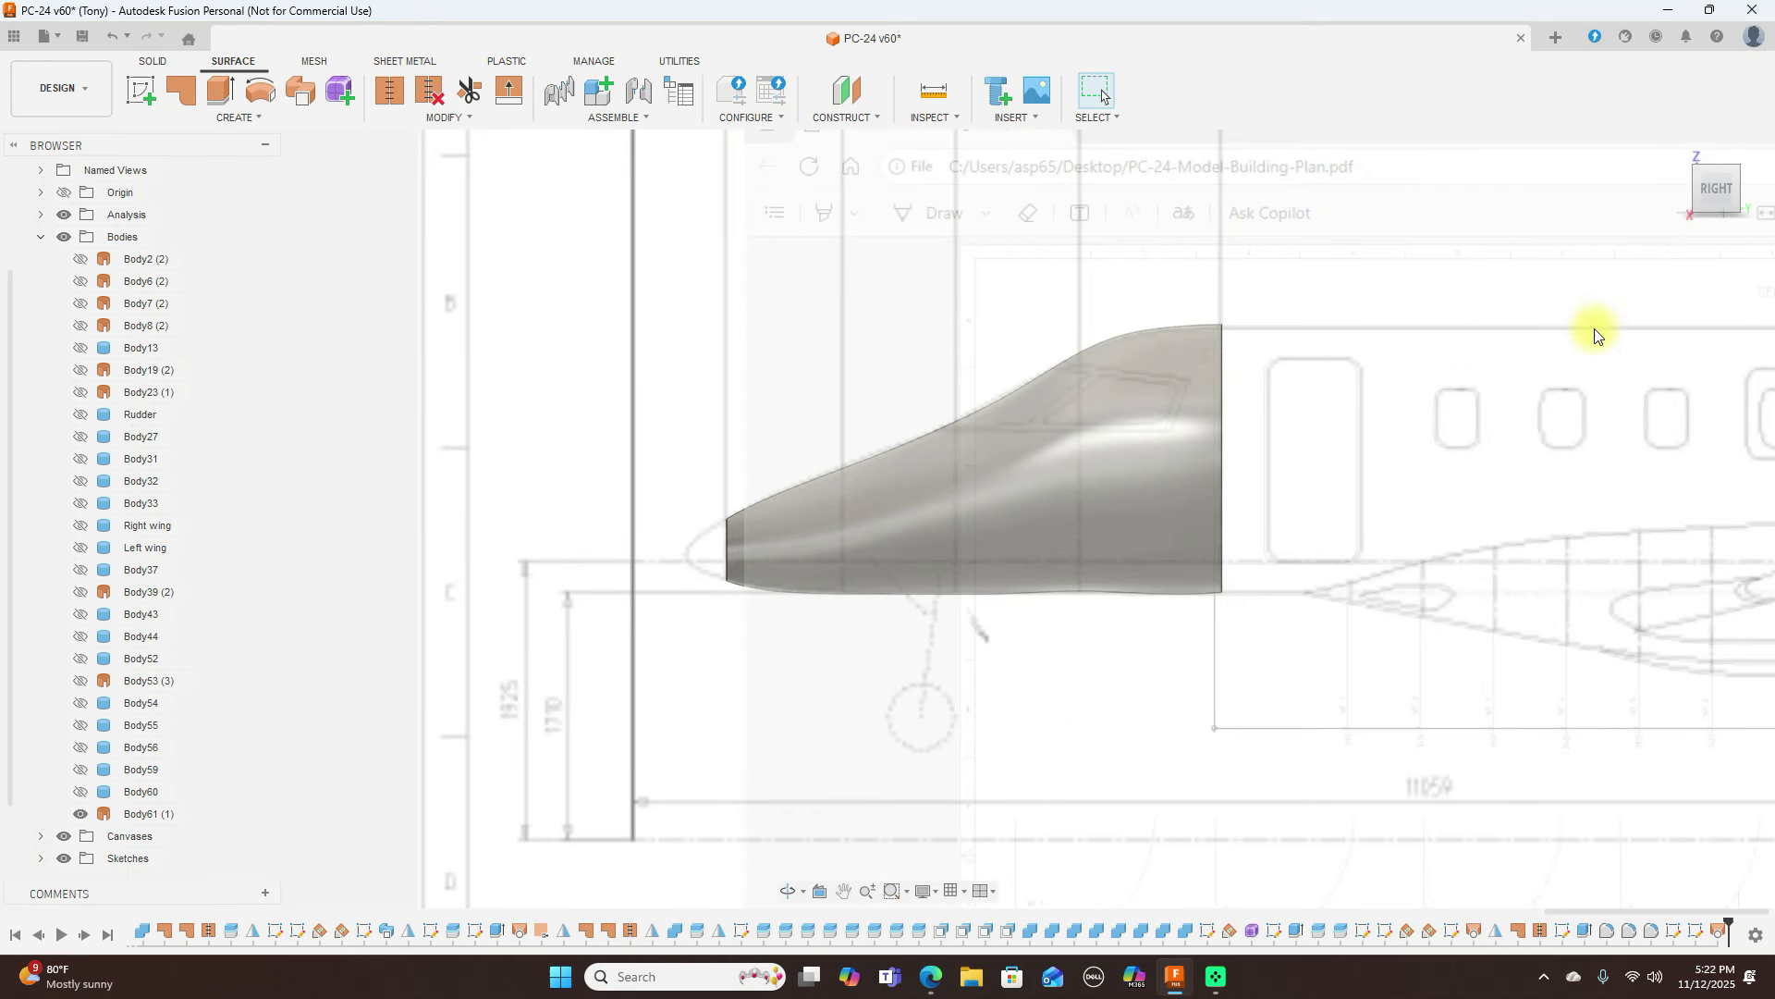
click(1683, 188)
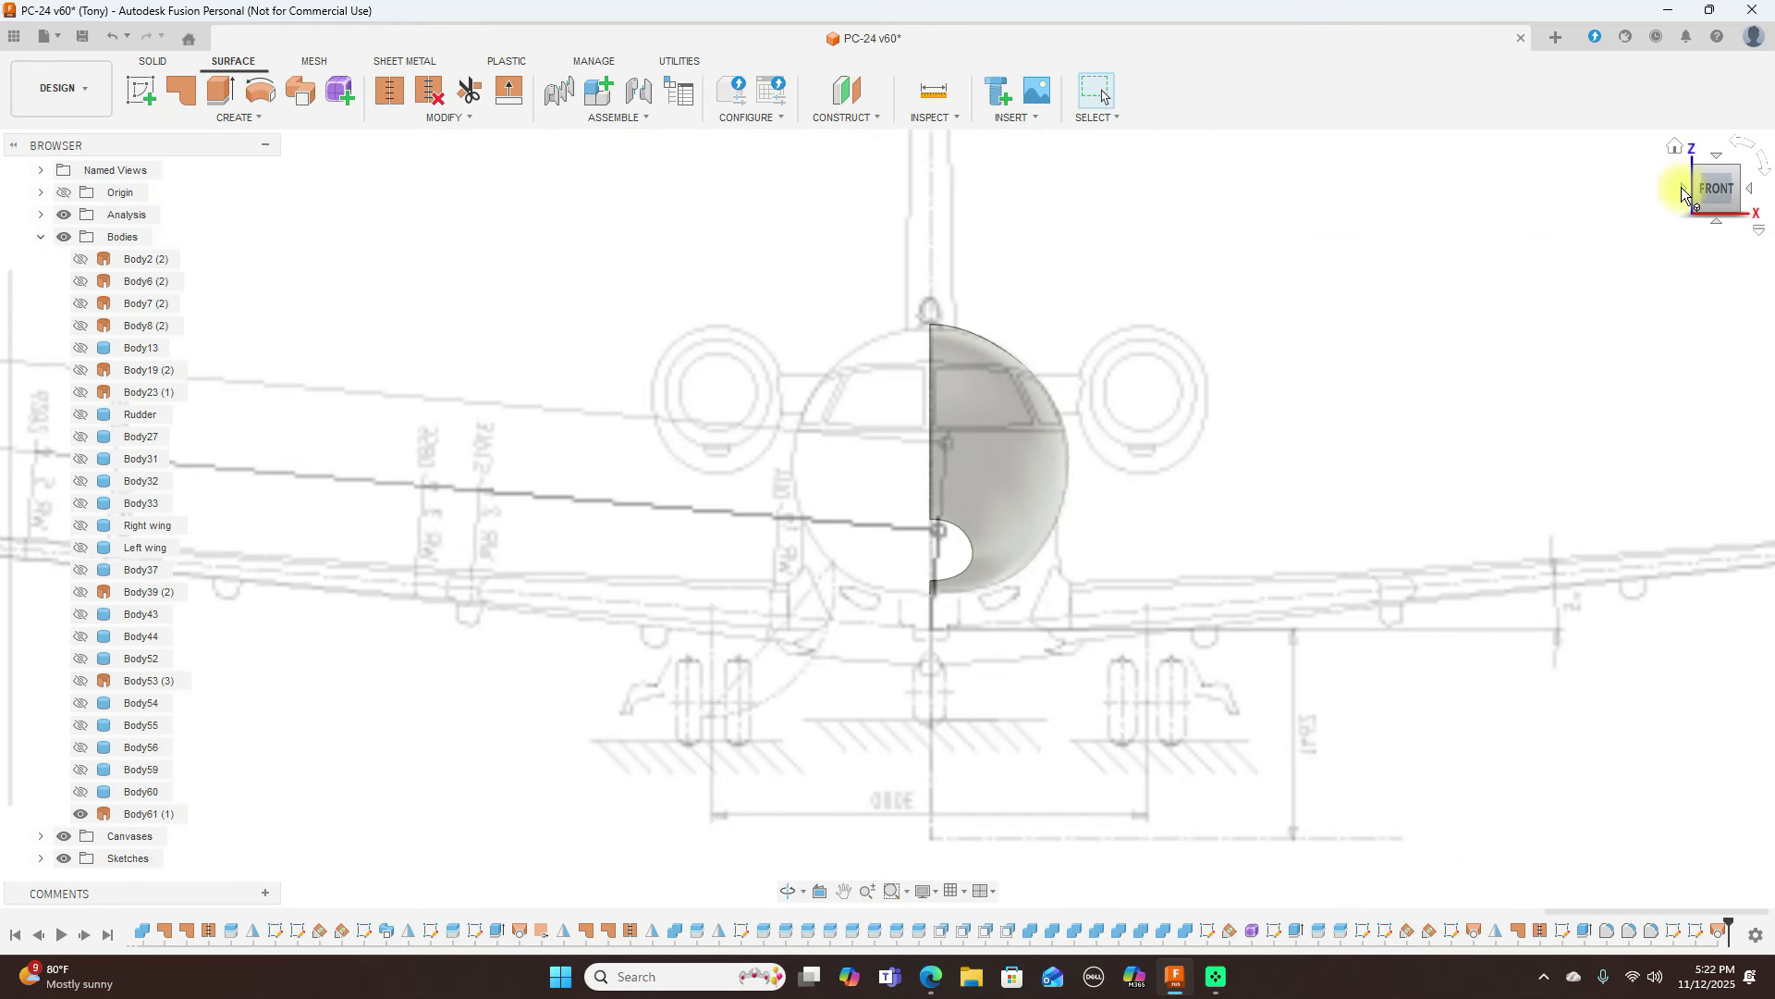
click(1752, 192)
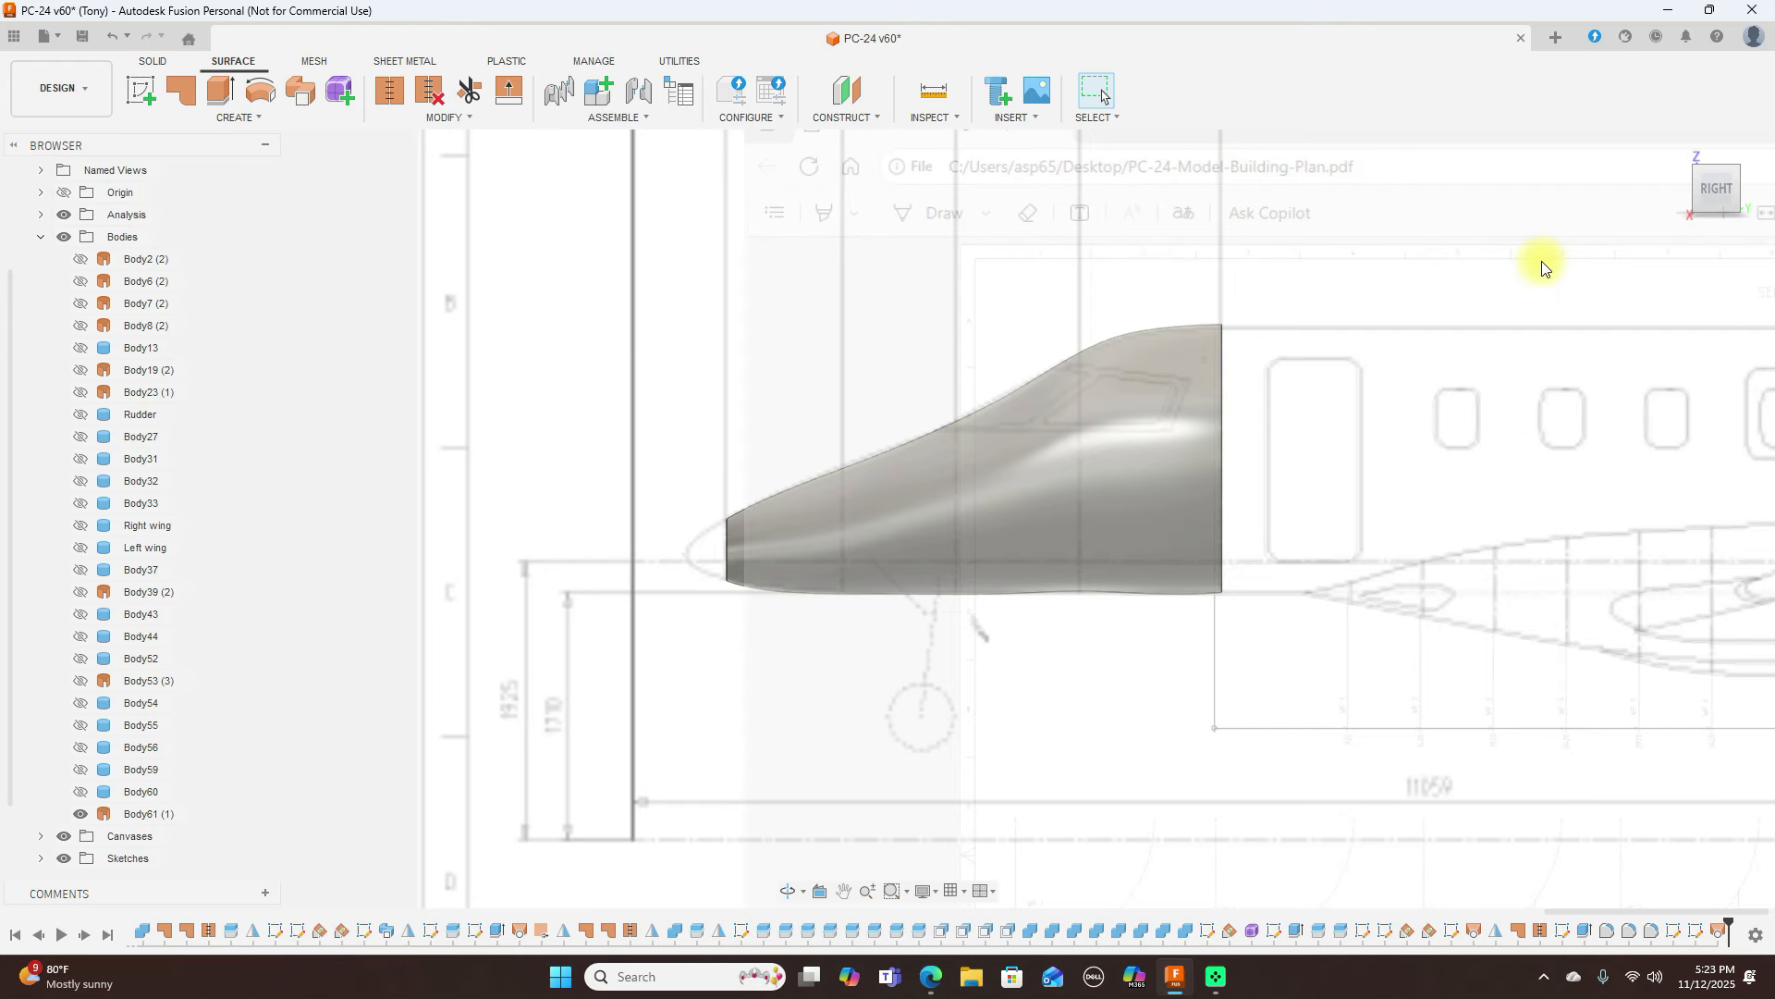
scroll(1542, 268, down, 3)
scroll(1229, 317, down, 3)
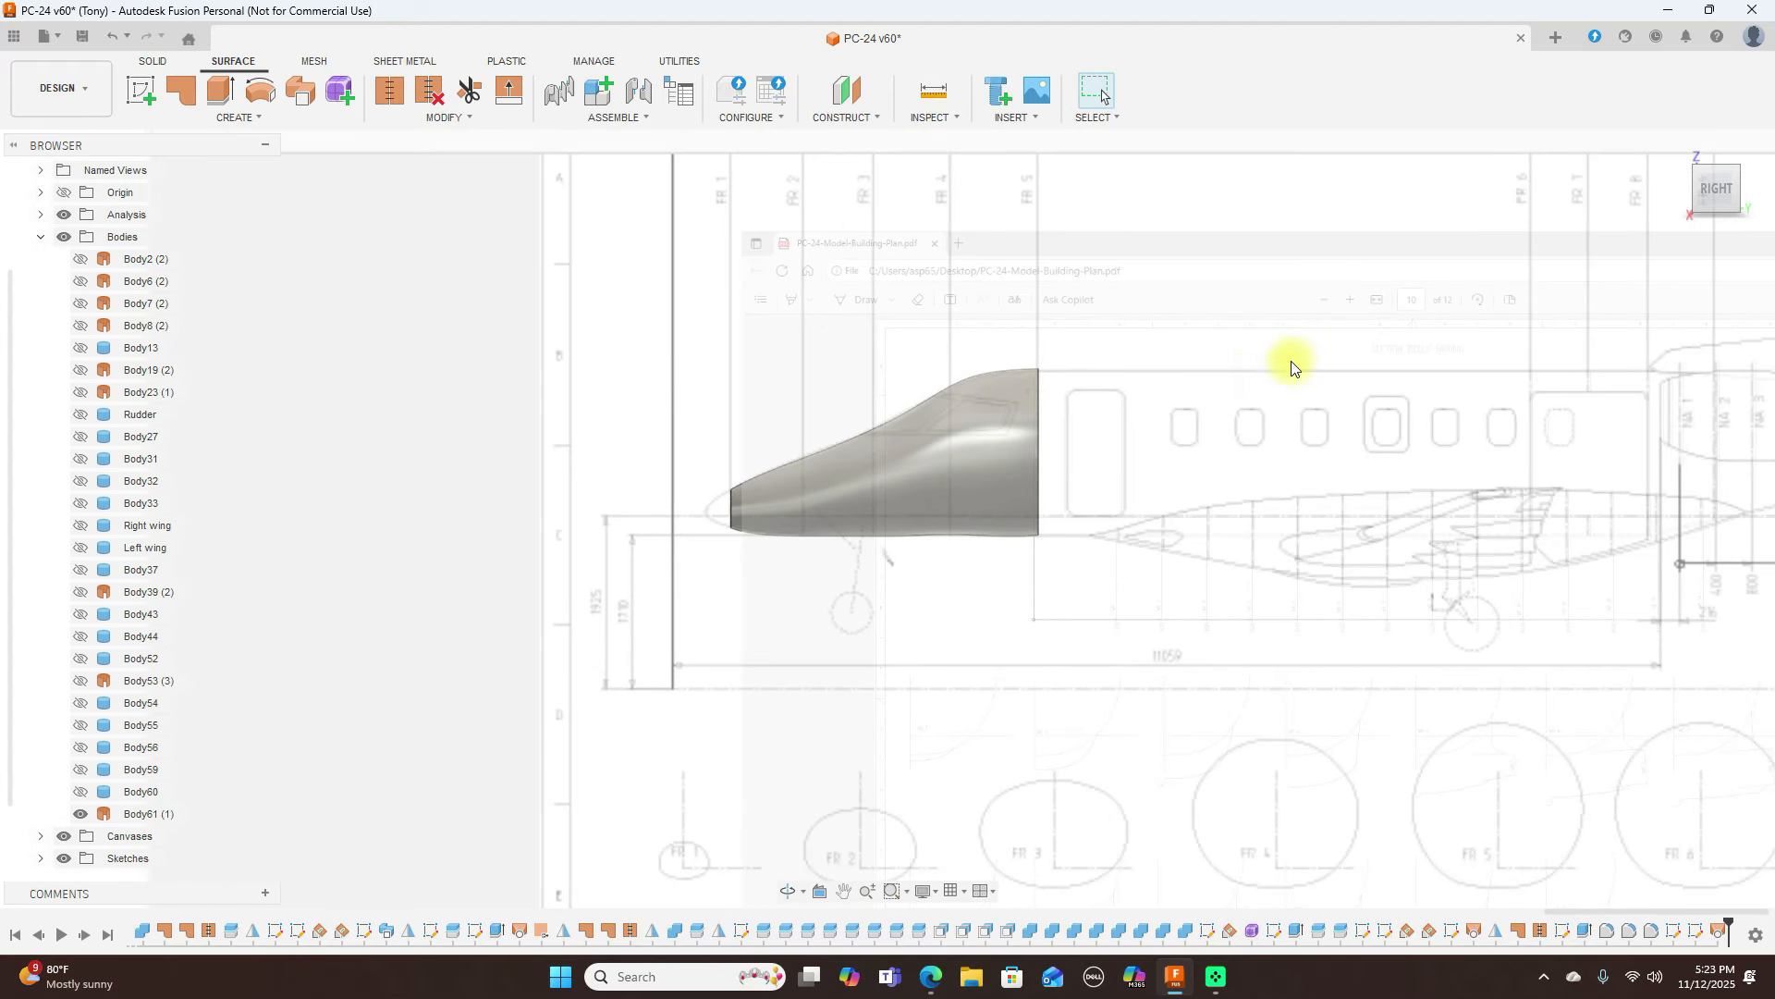
click(1713, 157)
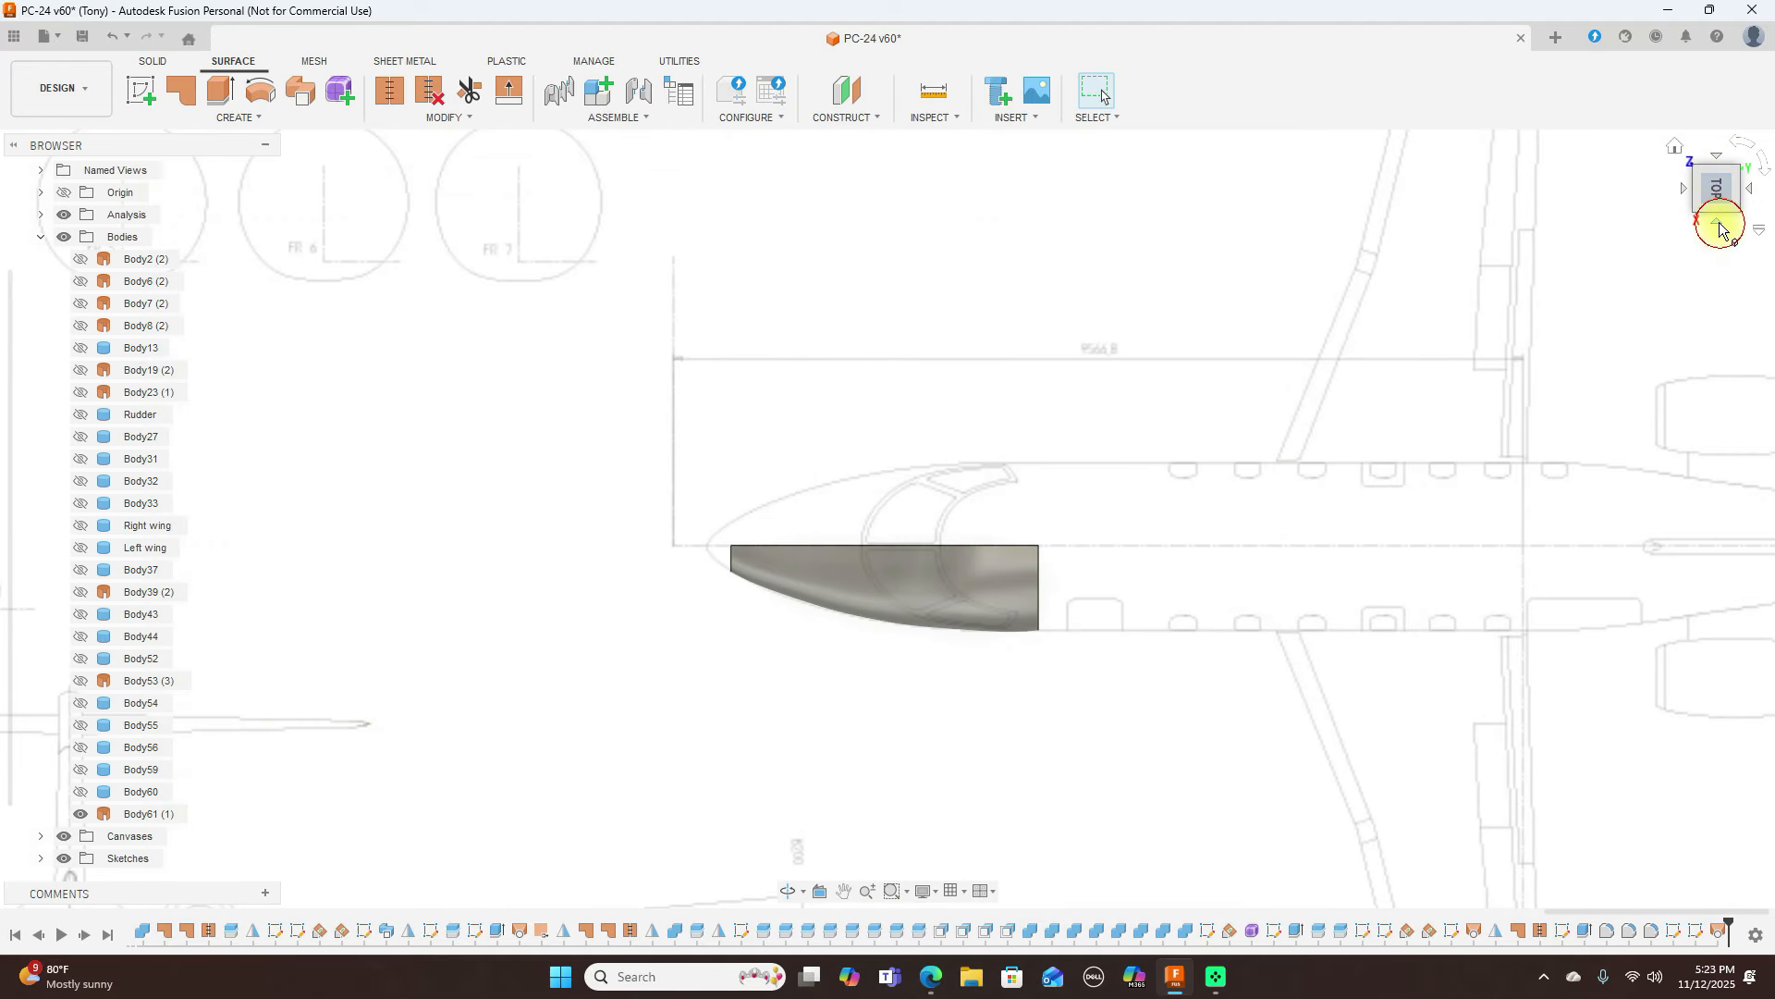
click(1718, 220)
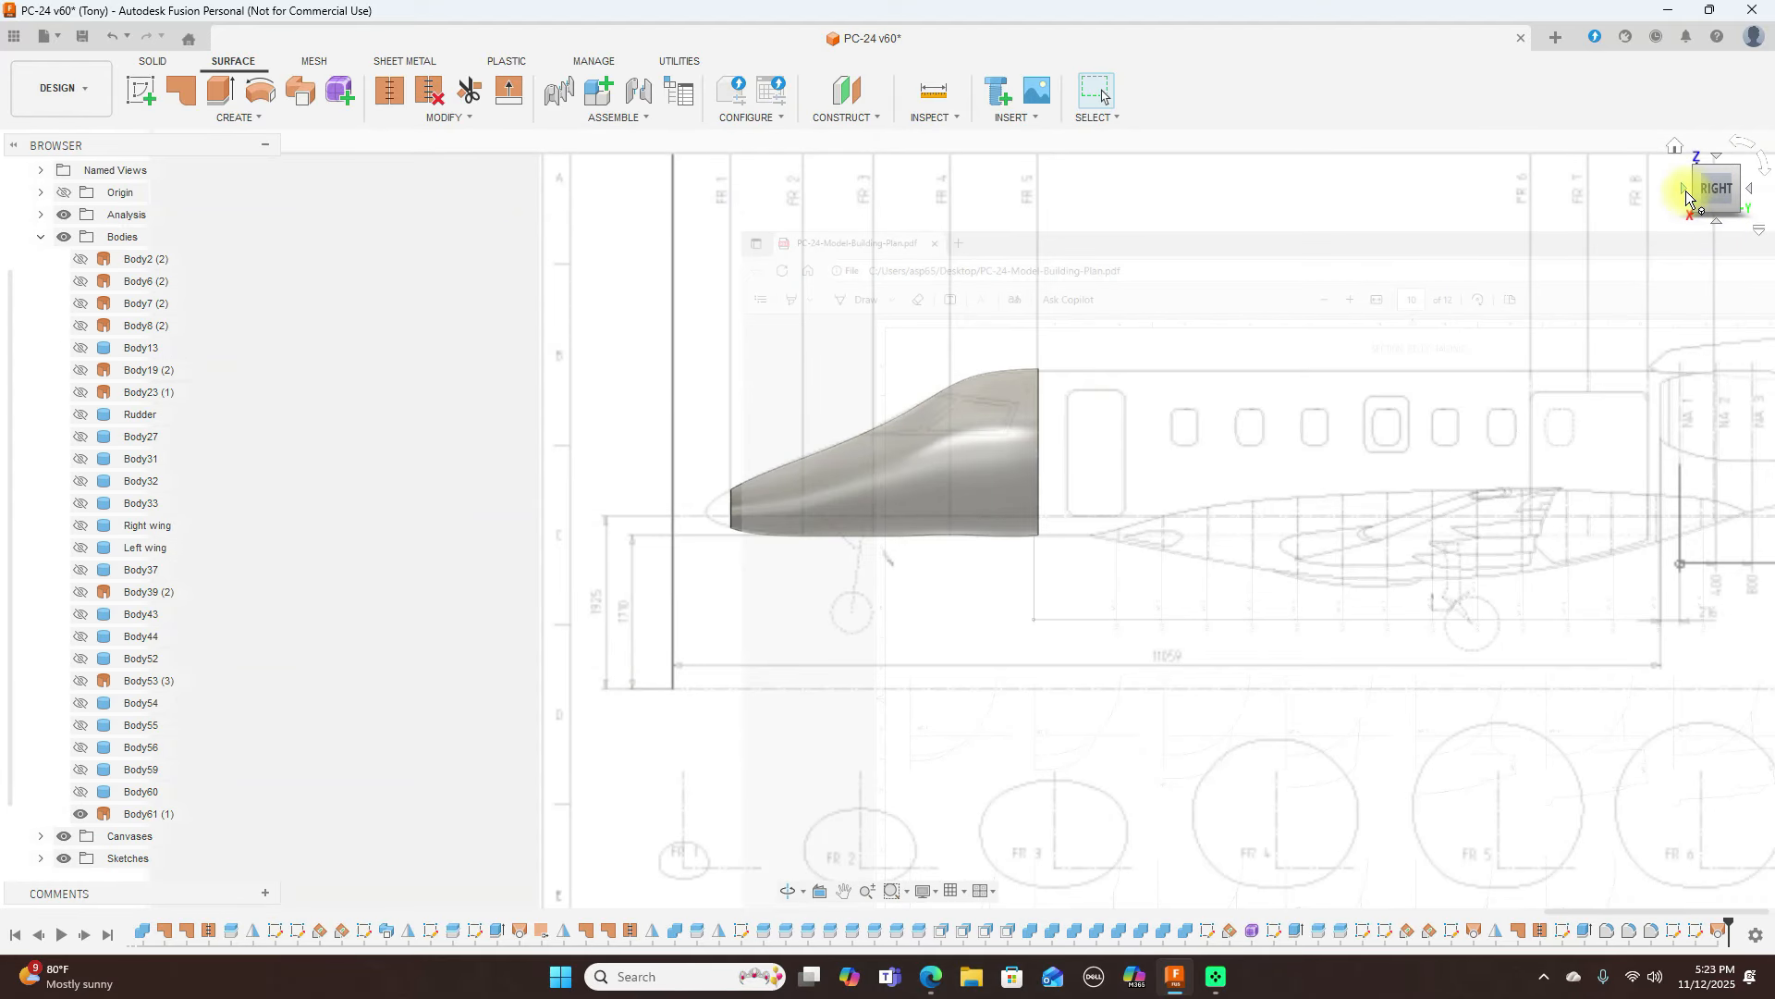
click(1685, 190)
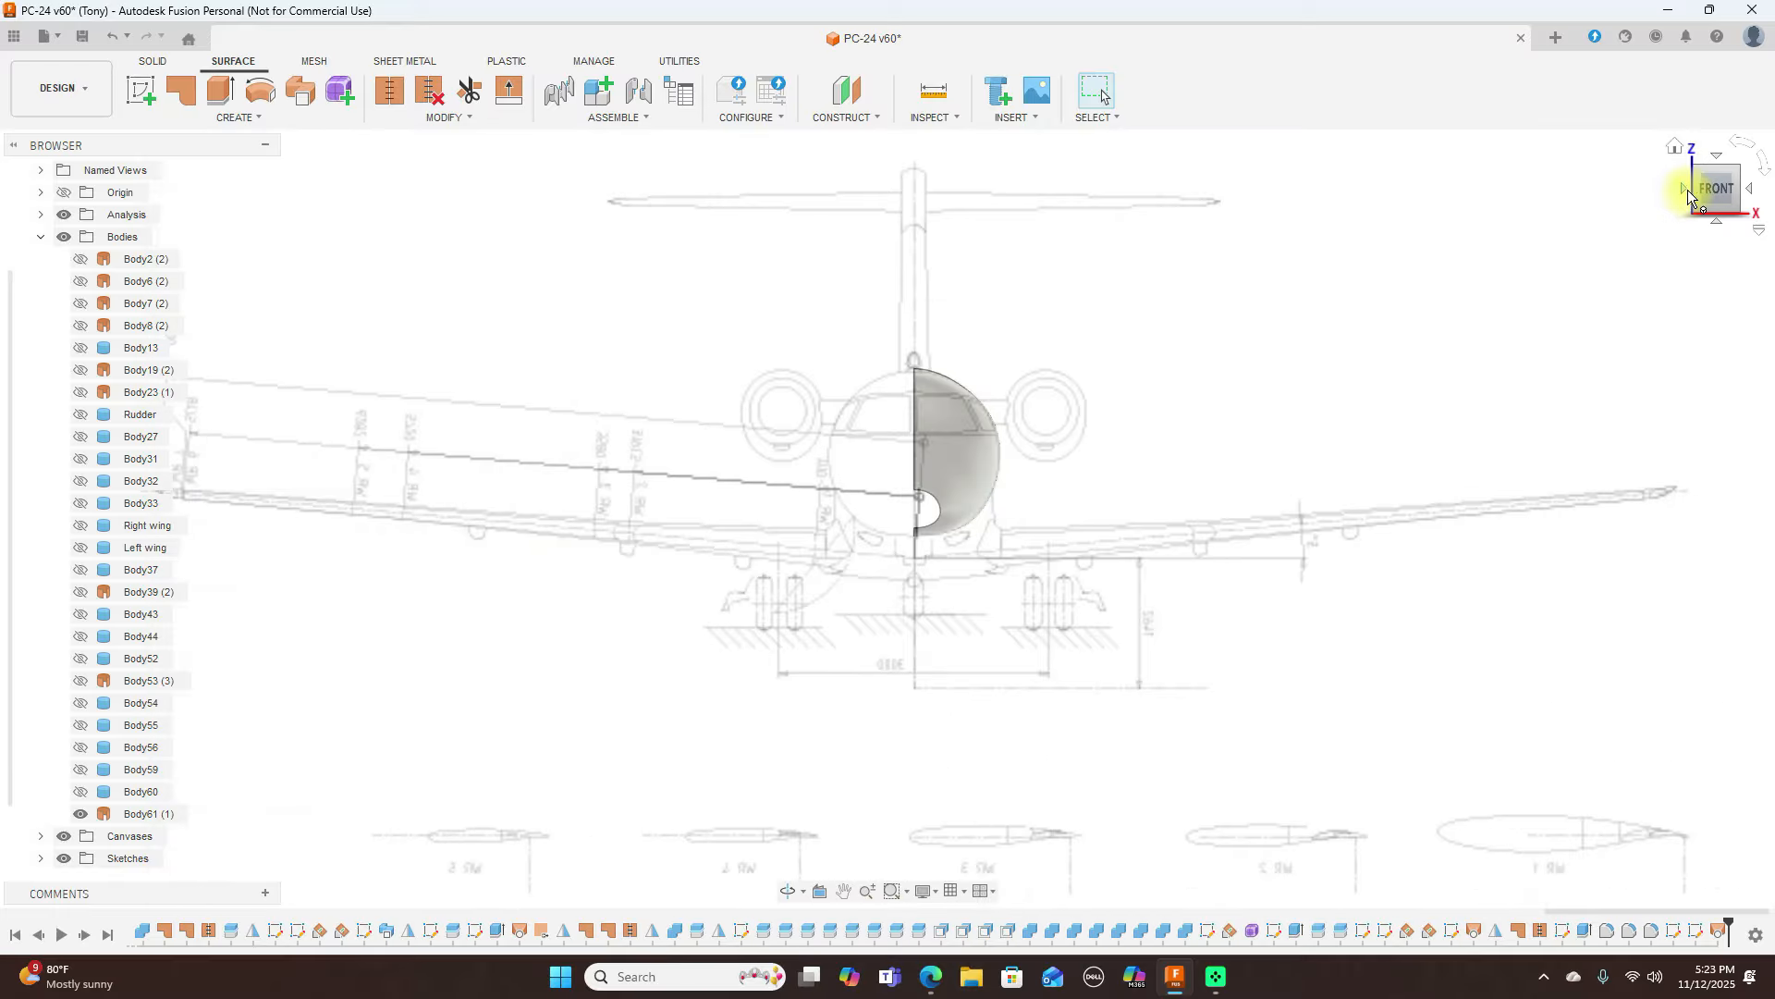
click(1736, 190)
Hide the lofted nose surface and show the rail sketch Sketch41 and the cross-section sketch Sketch40
click(929, 462)
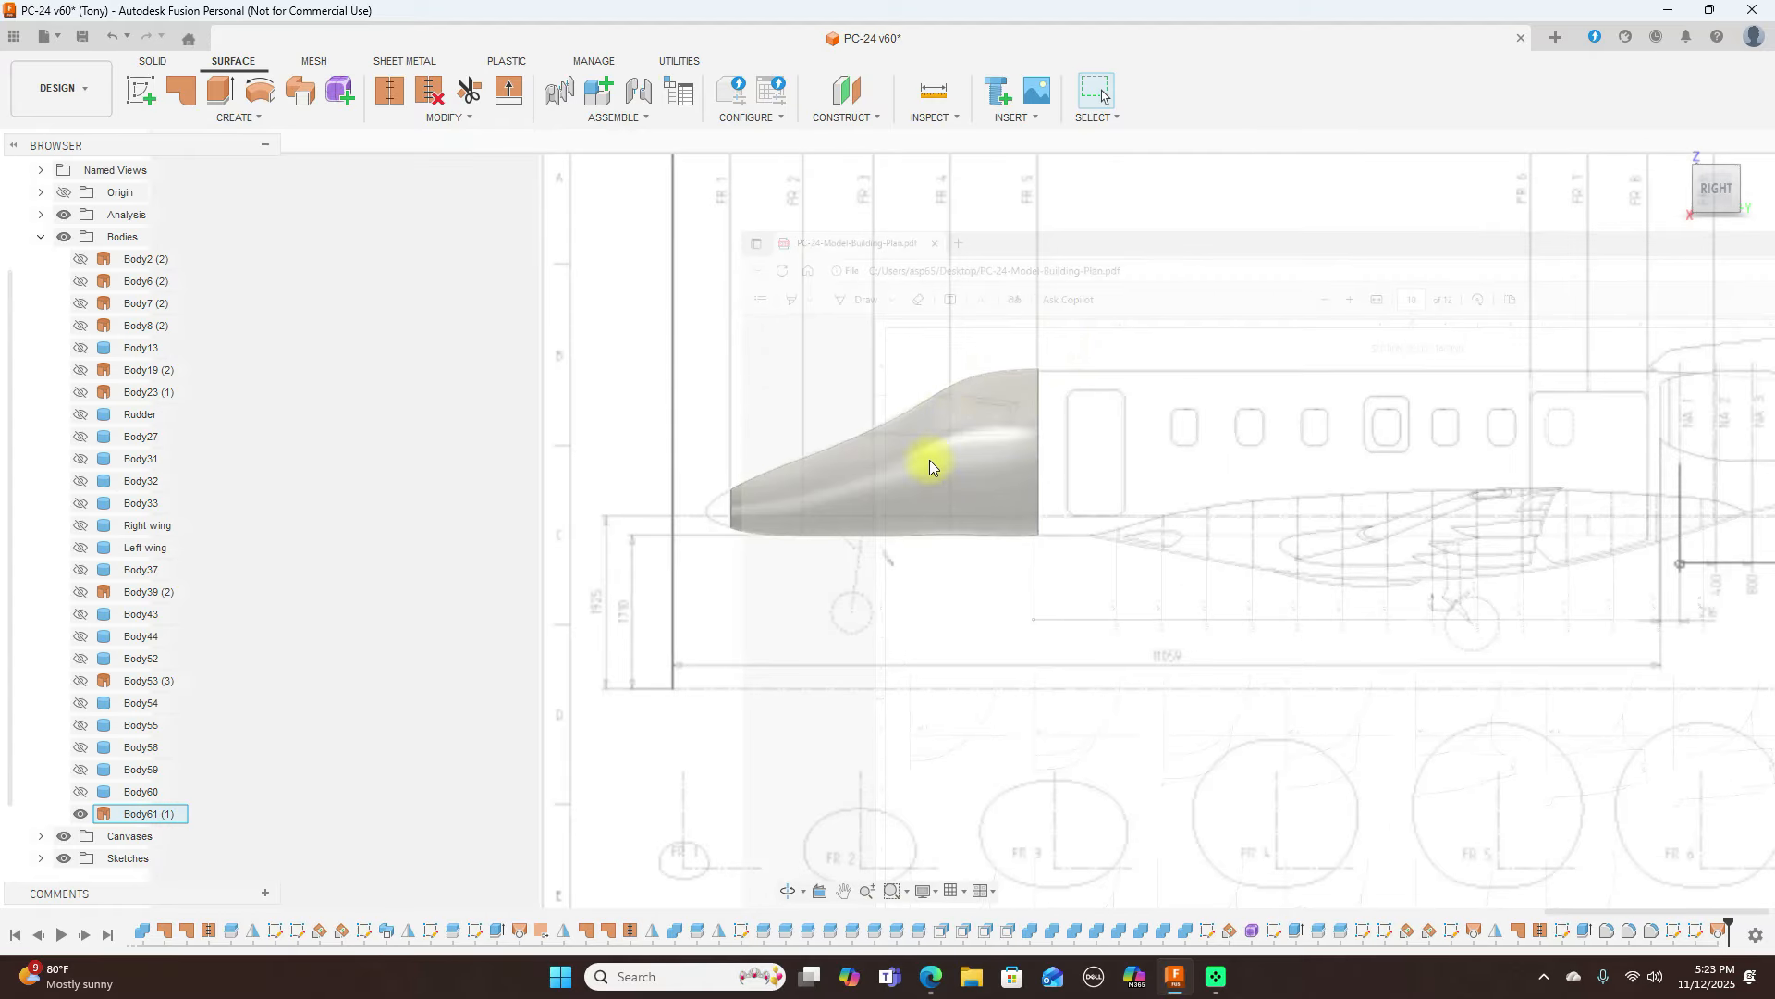
click(80, 813)
scroll(121, 795, down, 1)
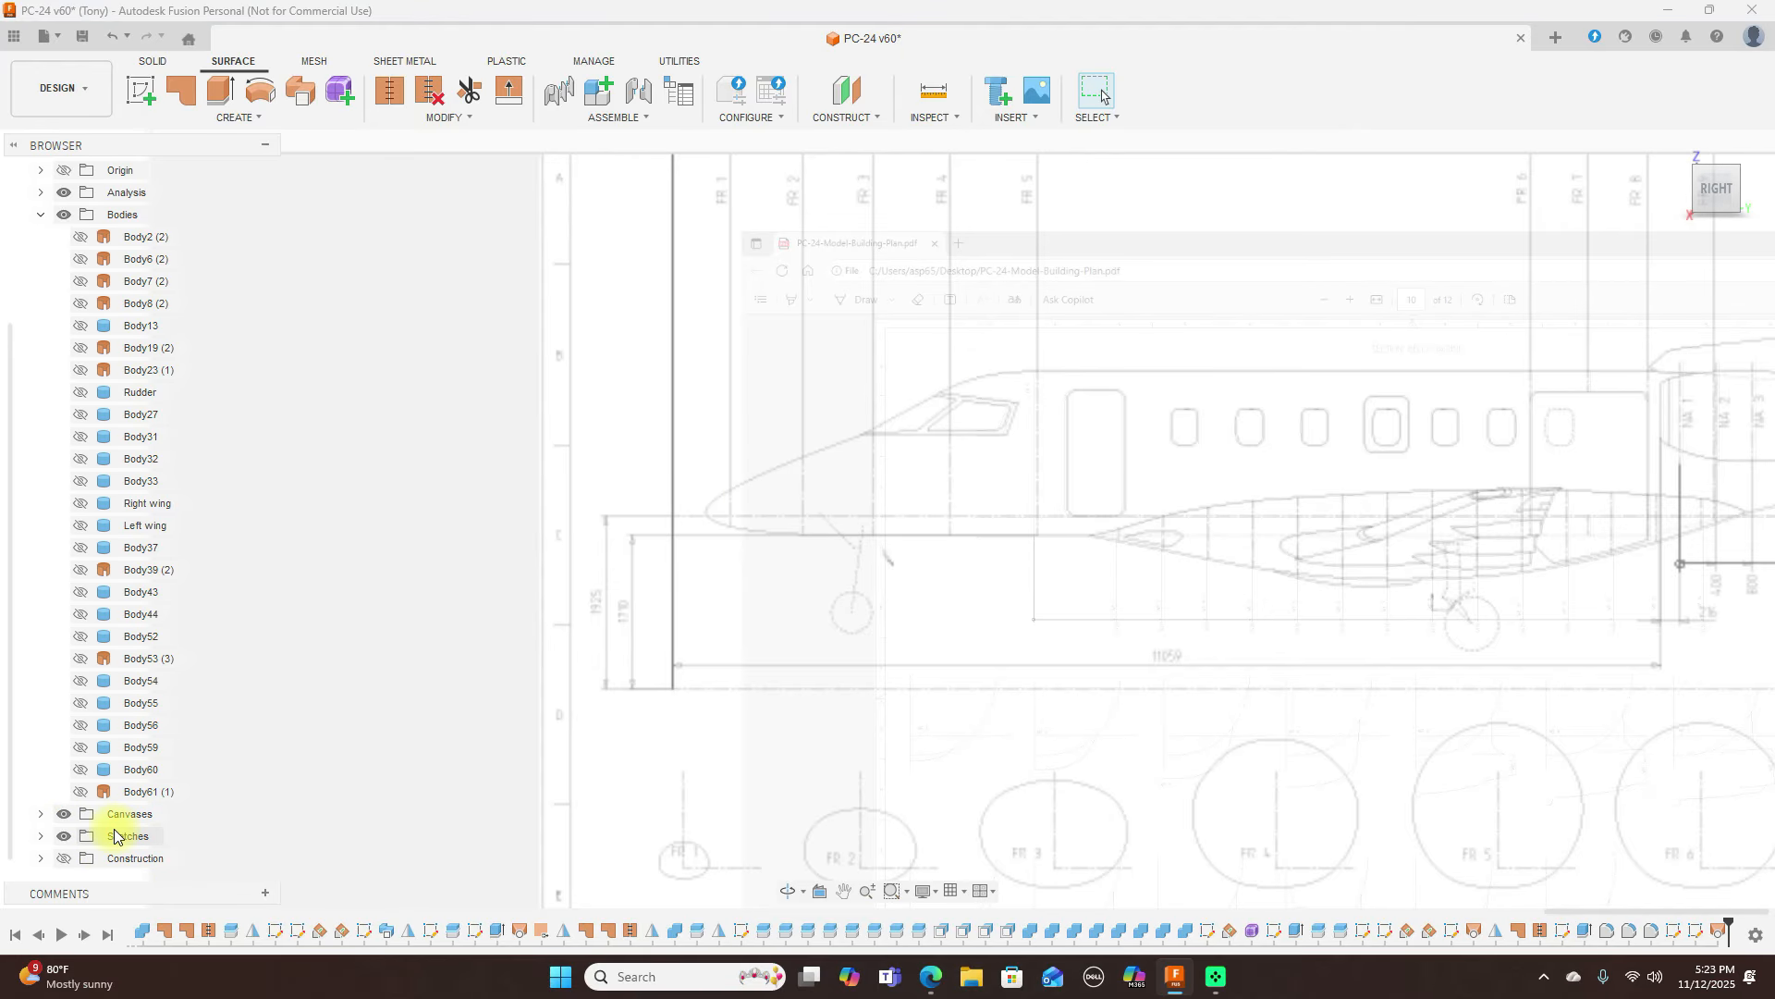
click(40, 836)
scroll(78, 728, down, 9)
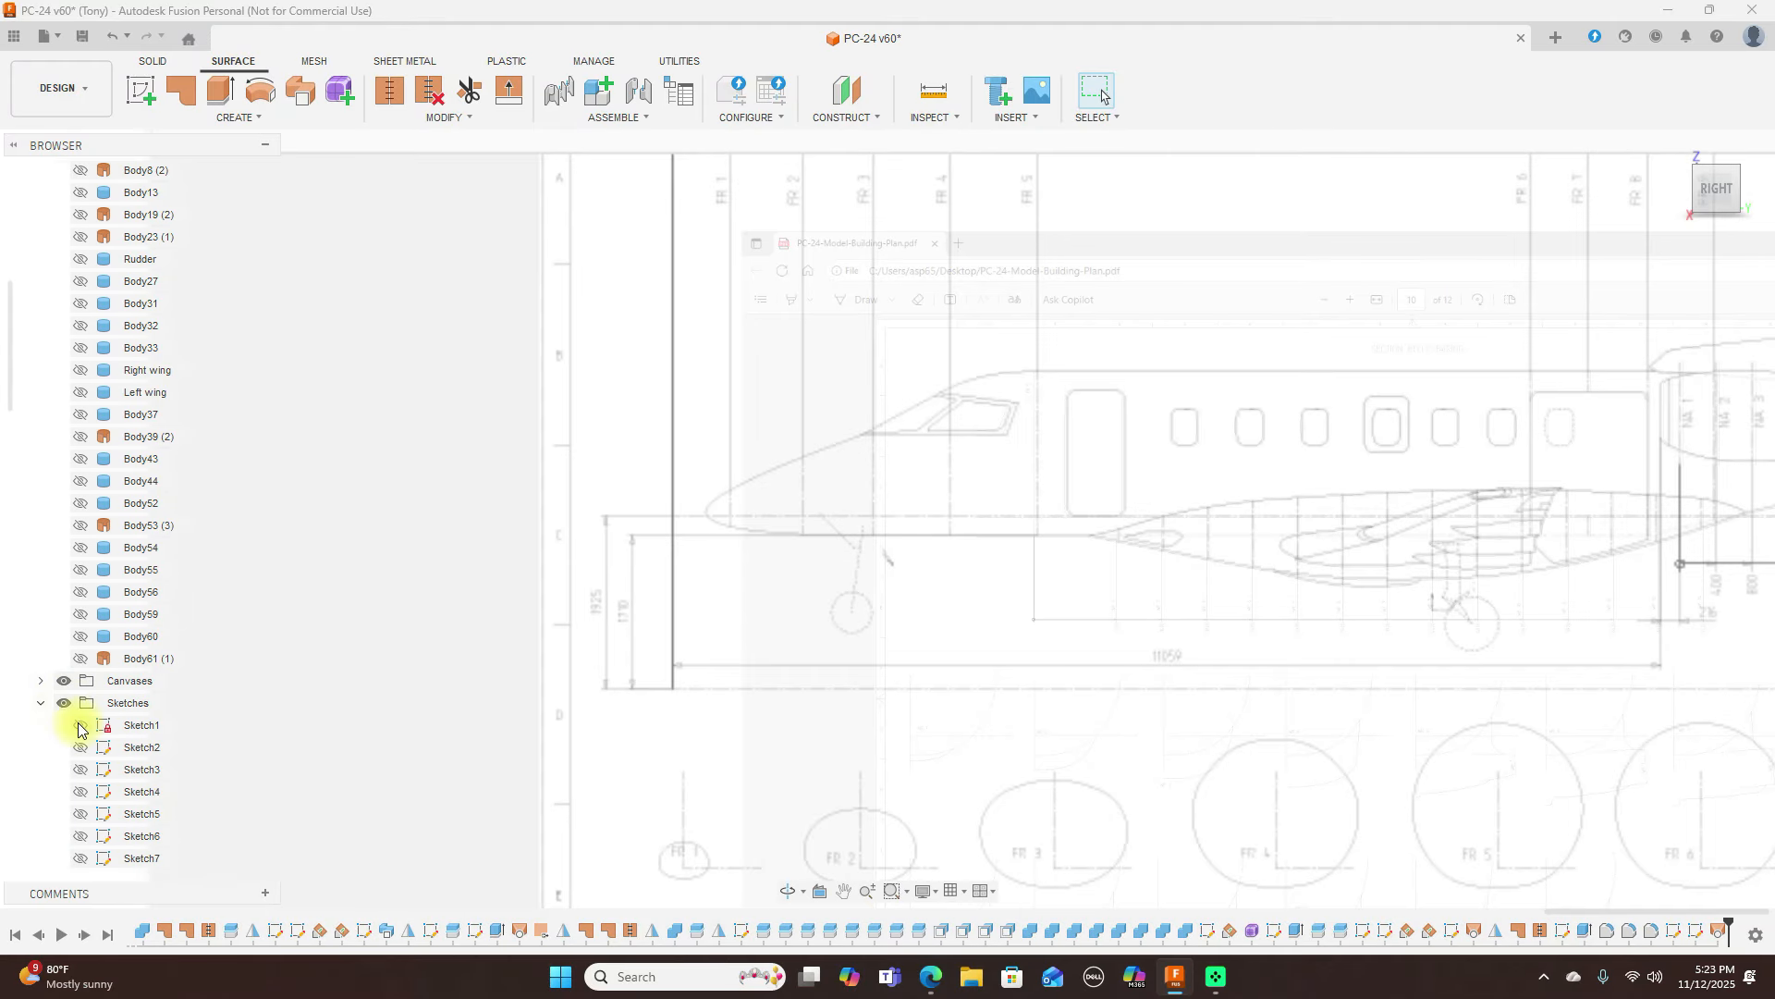
scroll(77, 728, down, 5)
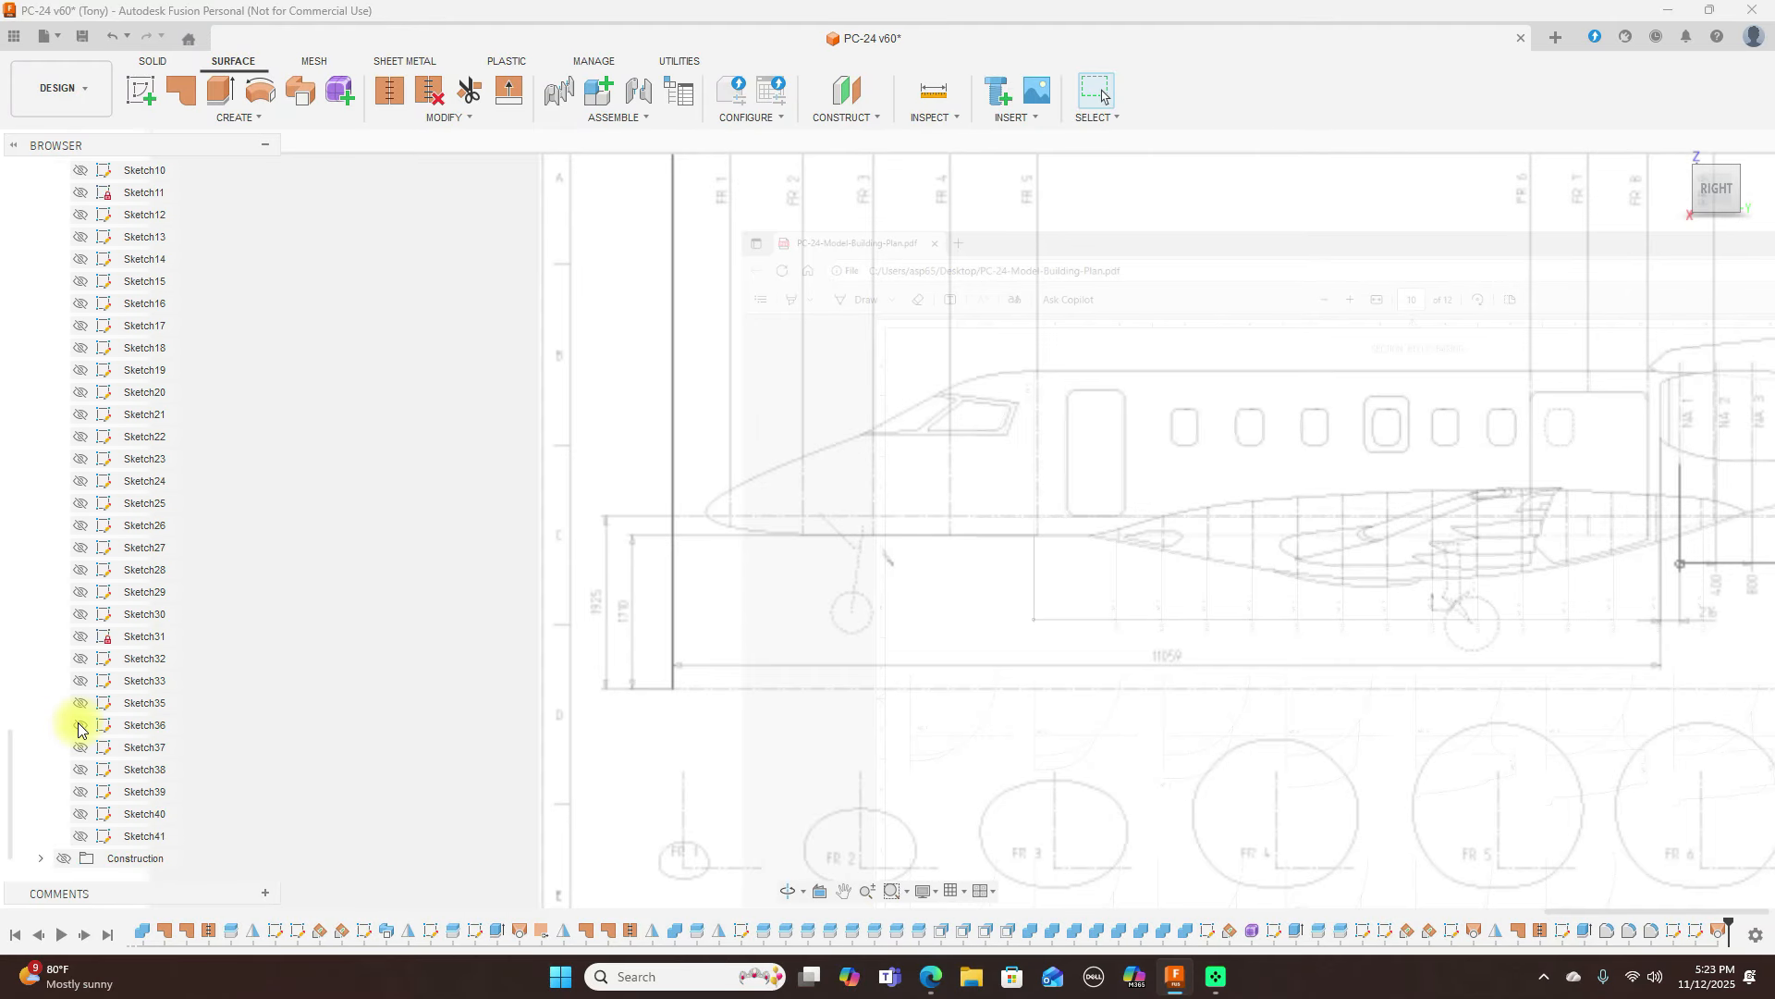
click(80, 836)
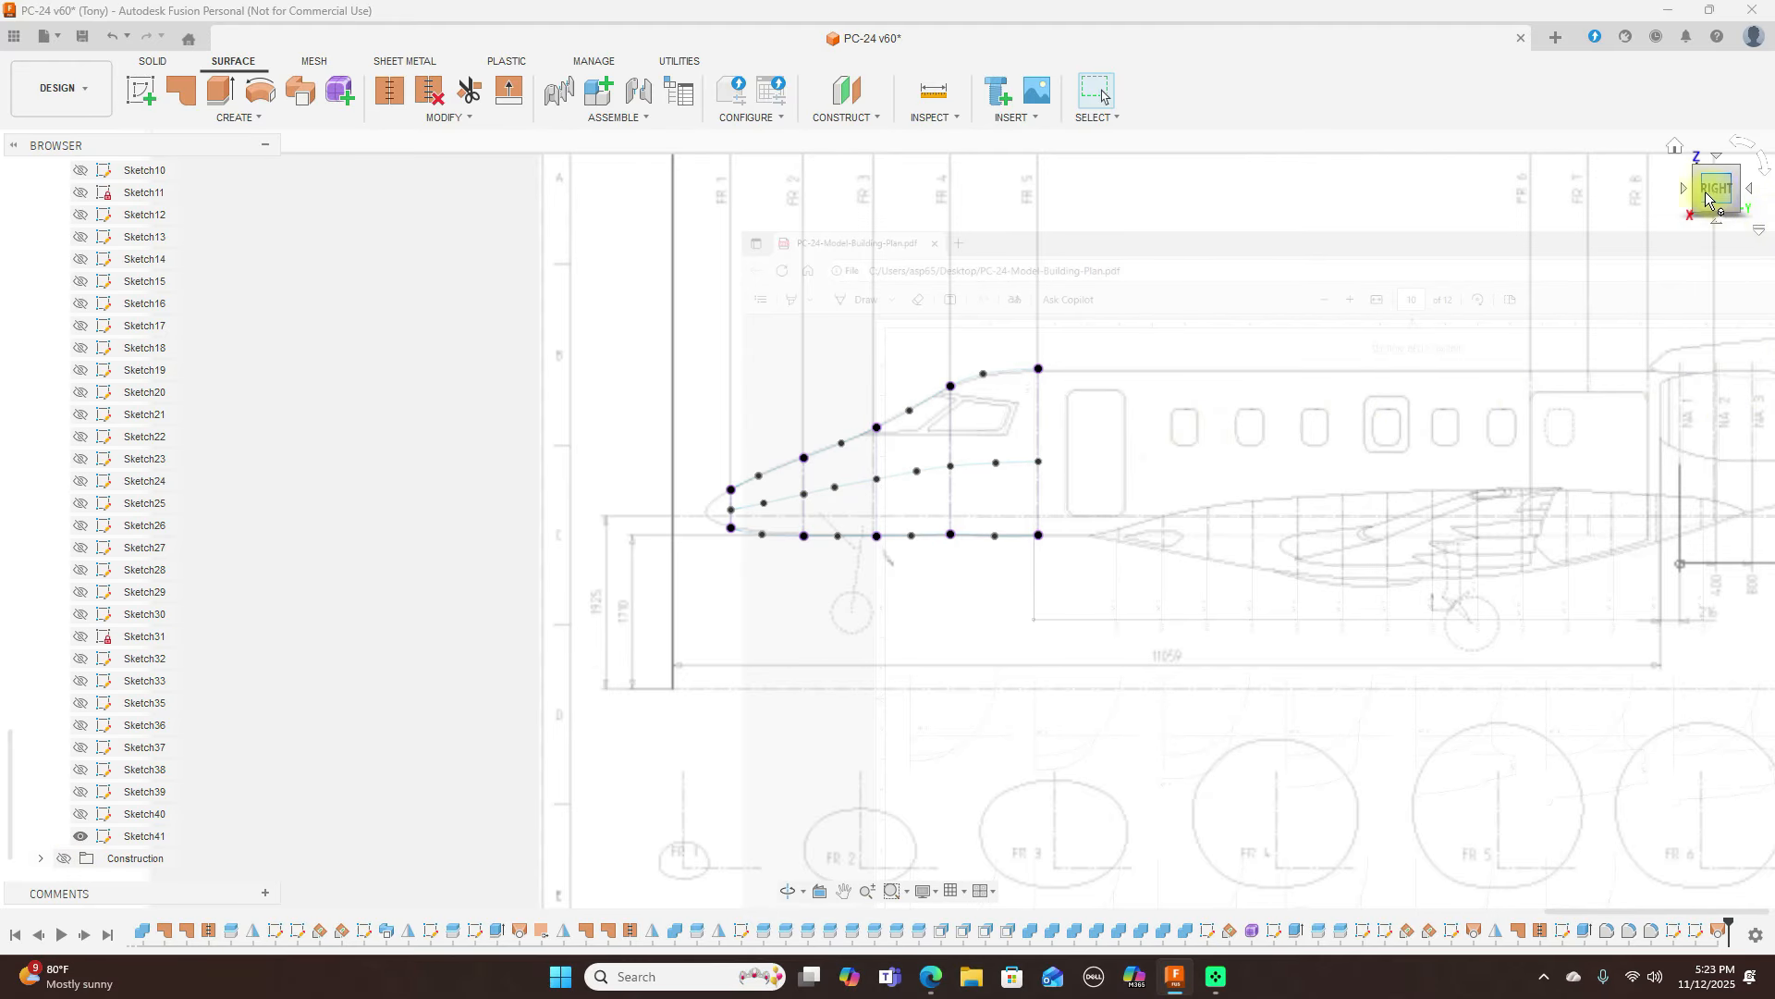
drag(1702, 198, 249, 670)
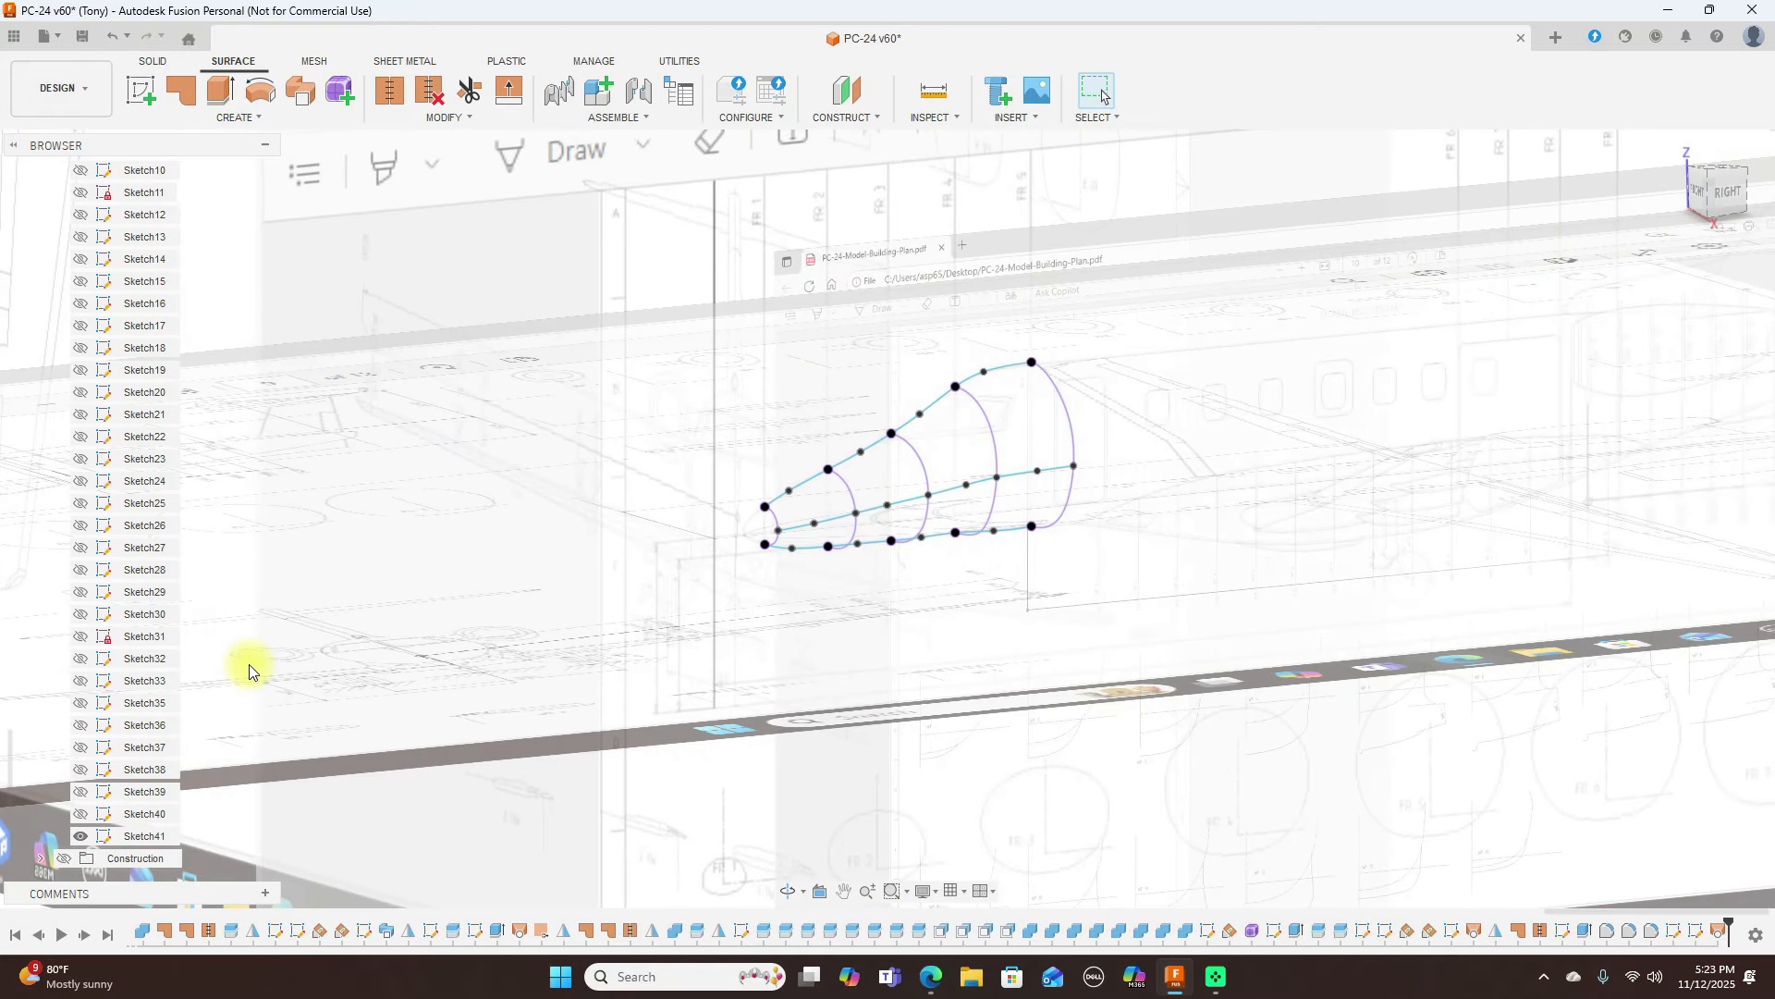
click(80, 814)
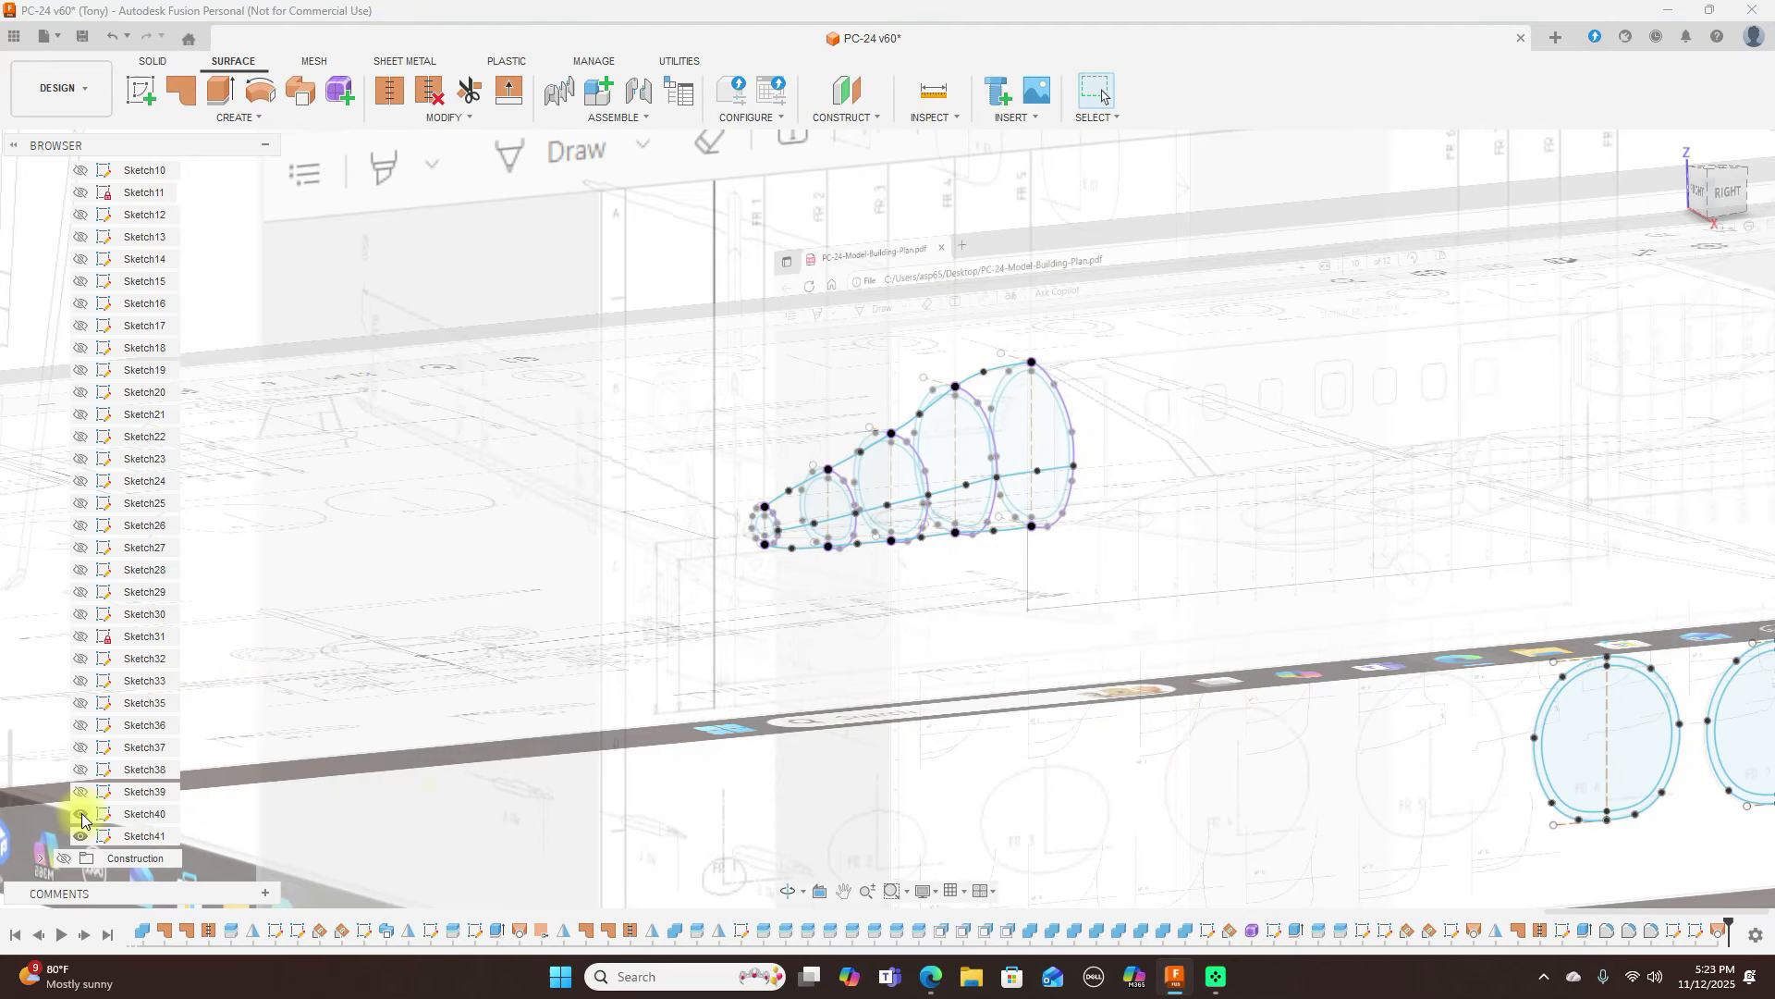
Extrude the ring between the outer and inner outlines of the fifth, rearmost cross-section 3 mm as a new body
scroll(1278, 698, up, 2)
scroll(1278, 698, up, 3)
middle_drag(1222, 455, 1223, 560)
scroll(1219, 528, up, 2)
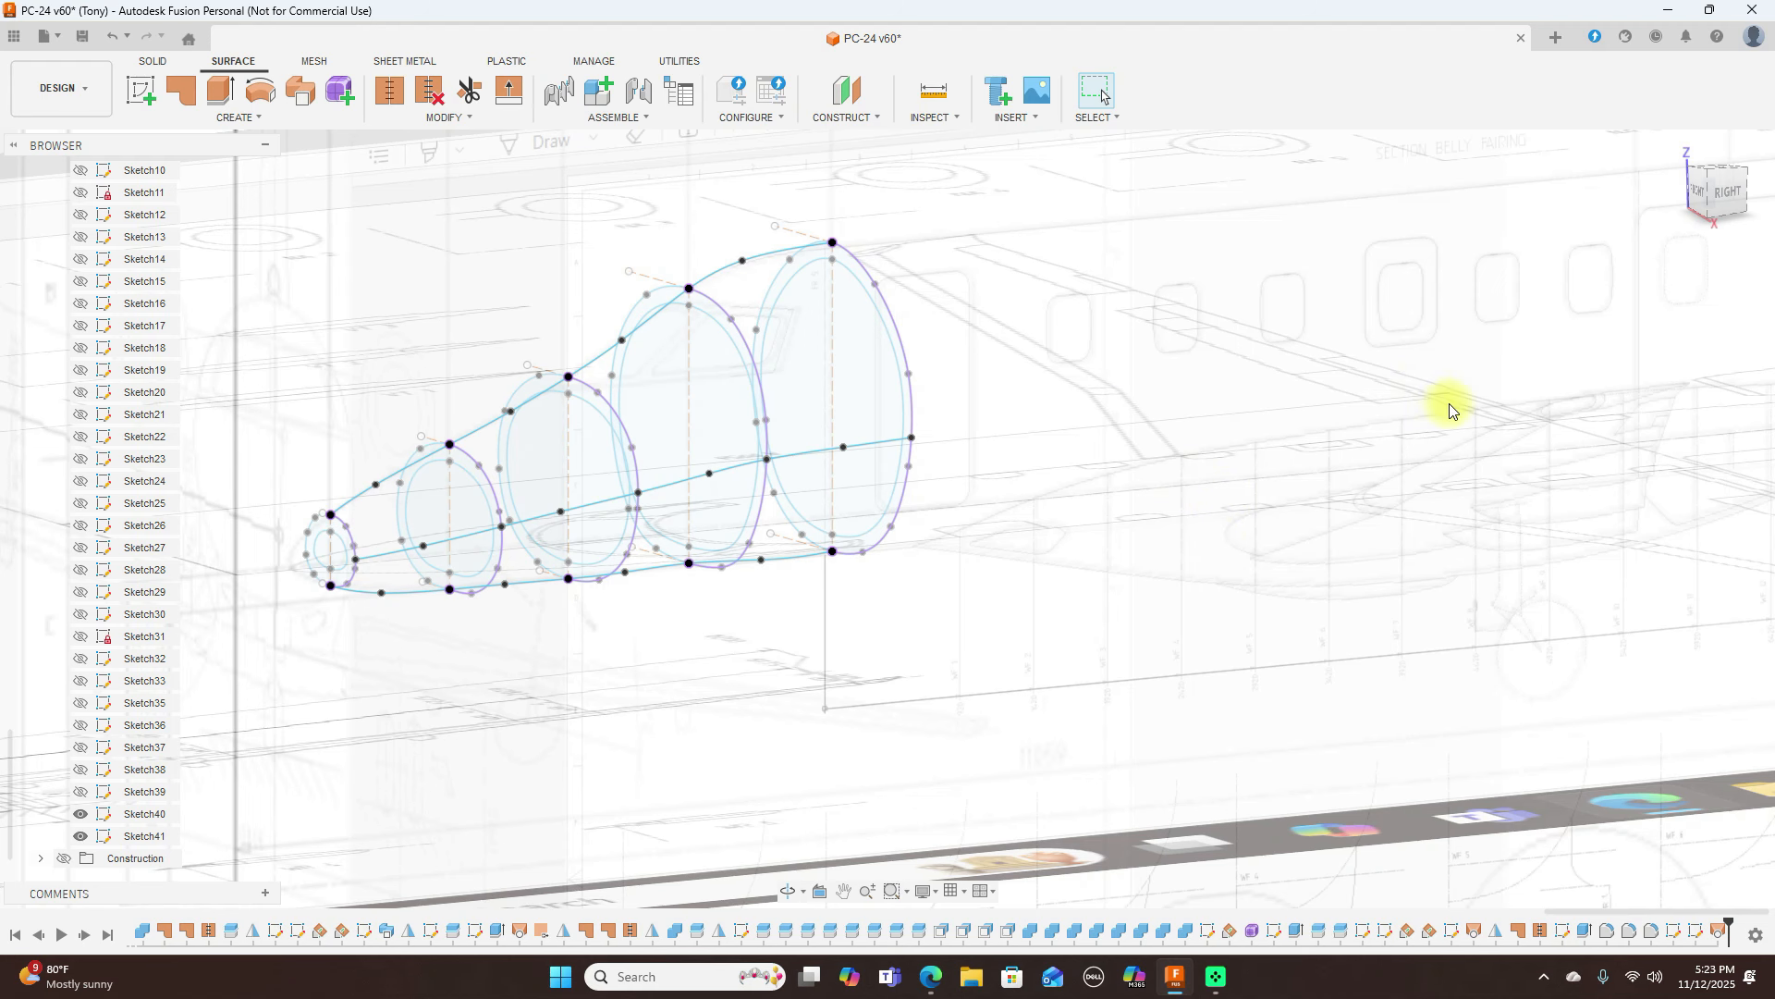
key(e)
scroll(855, 245, up, 2)
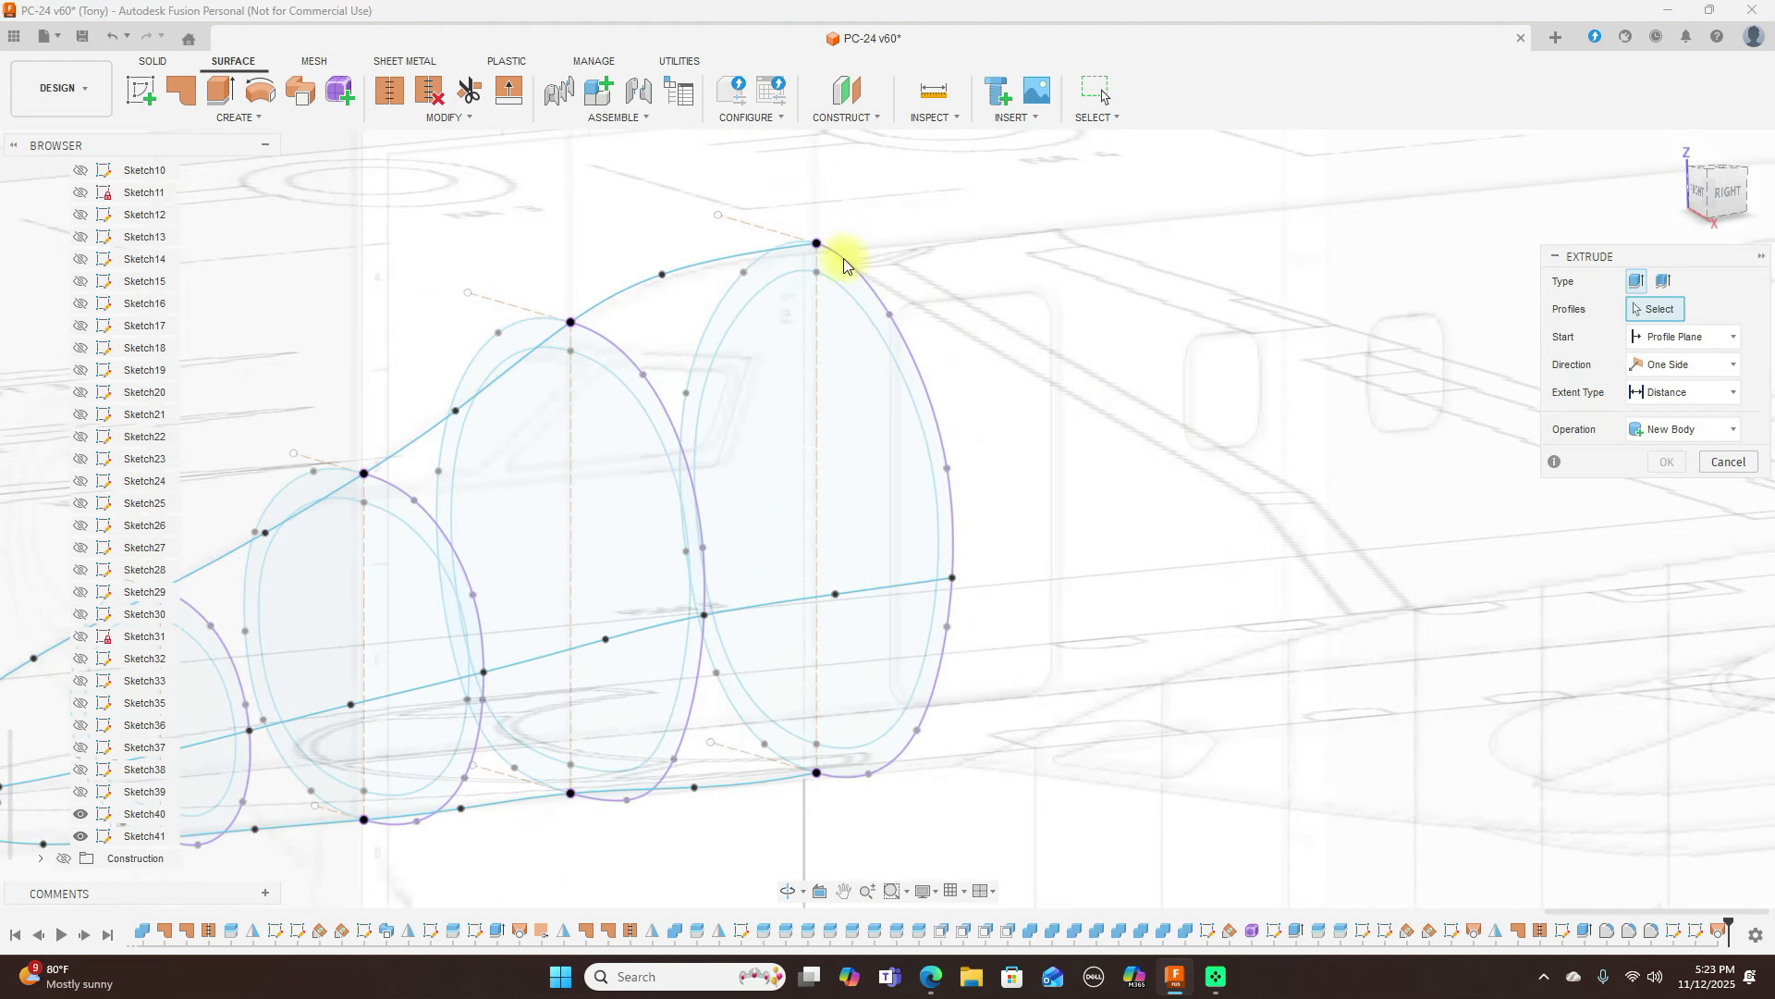
click(838, 268)
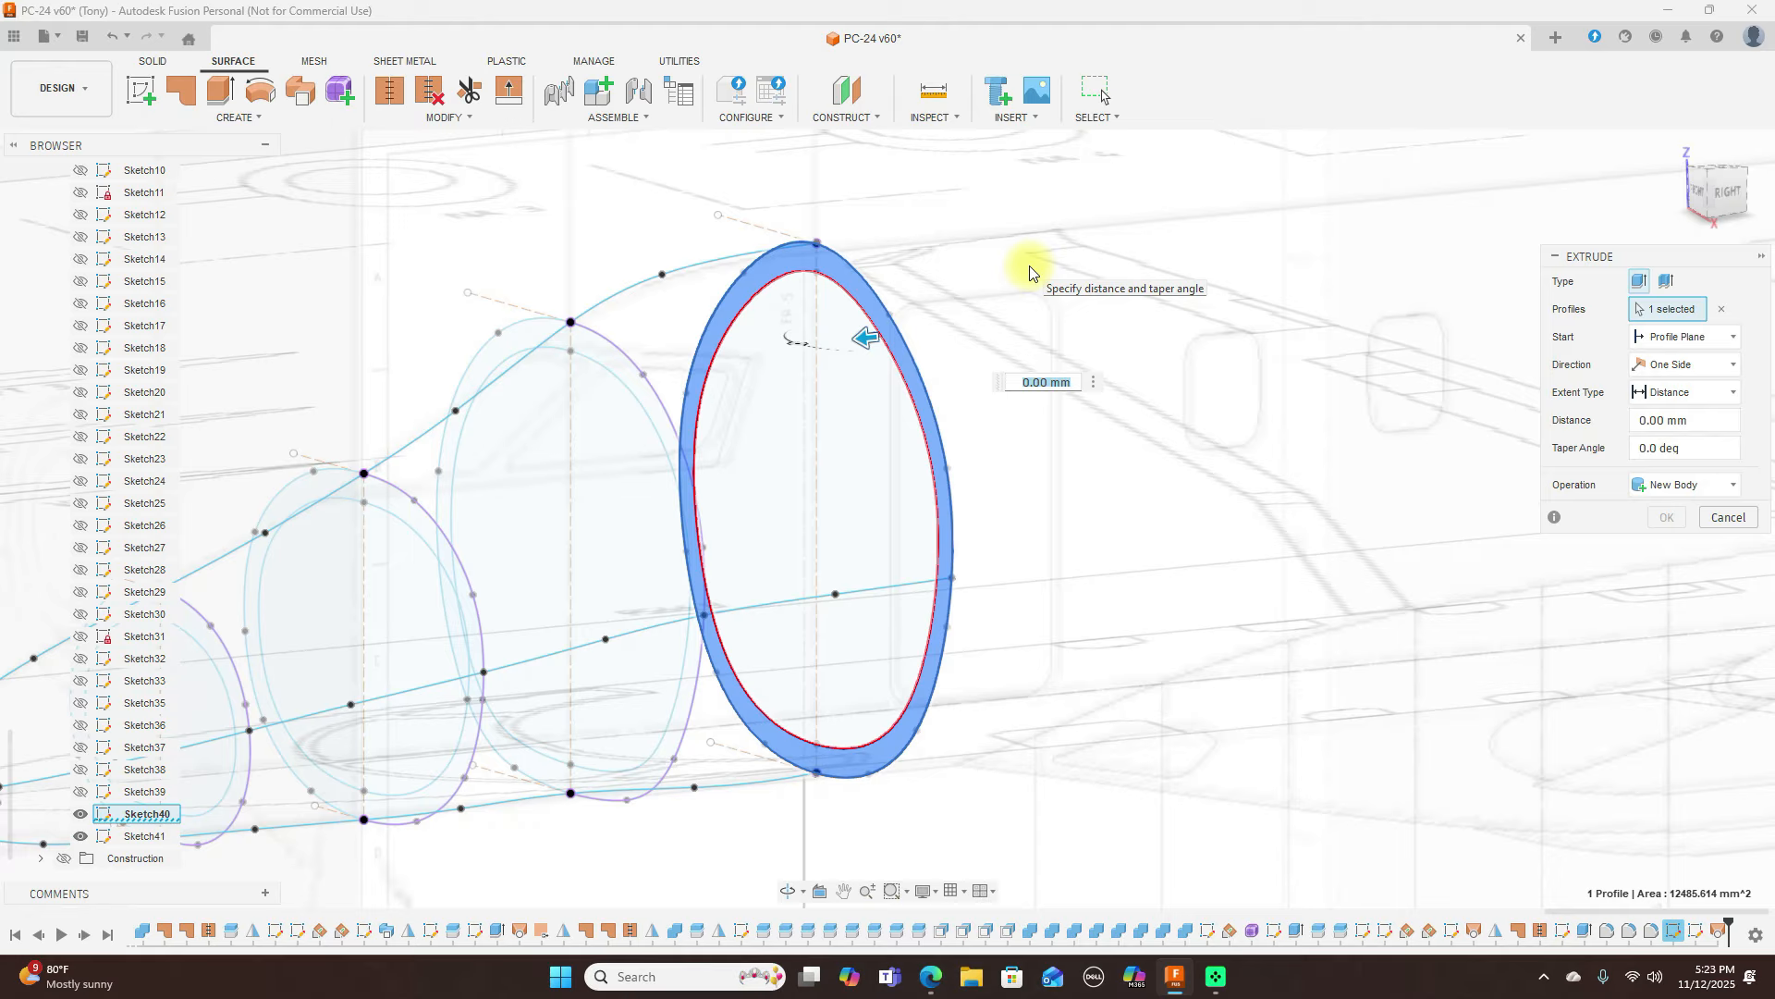
text(3)
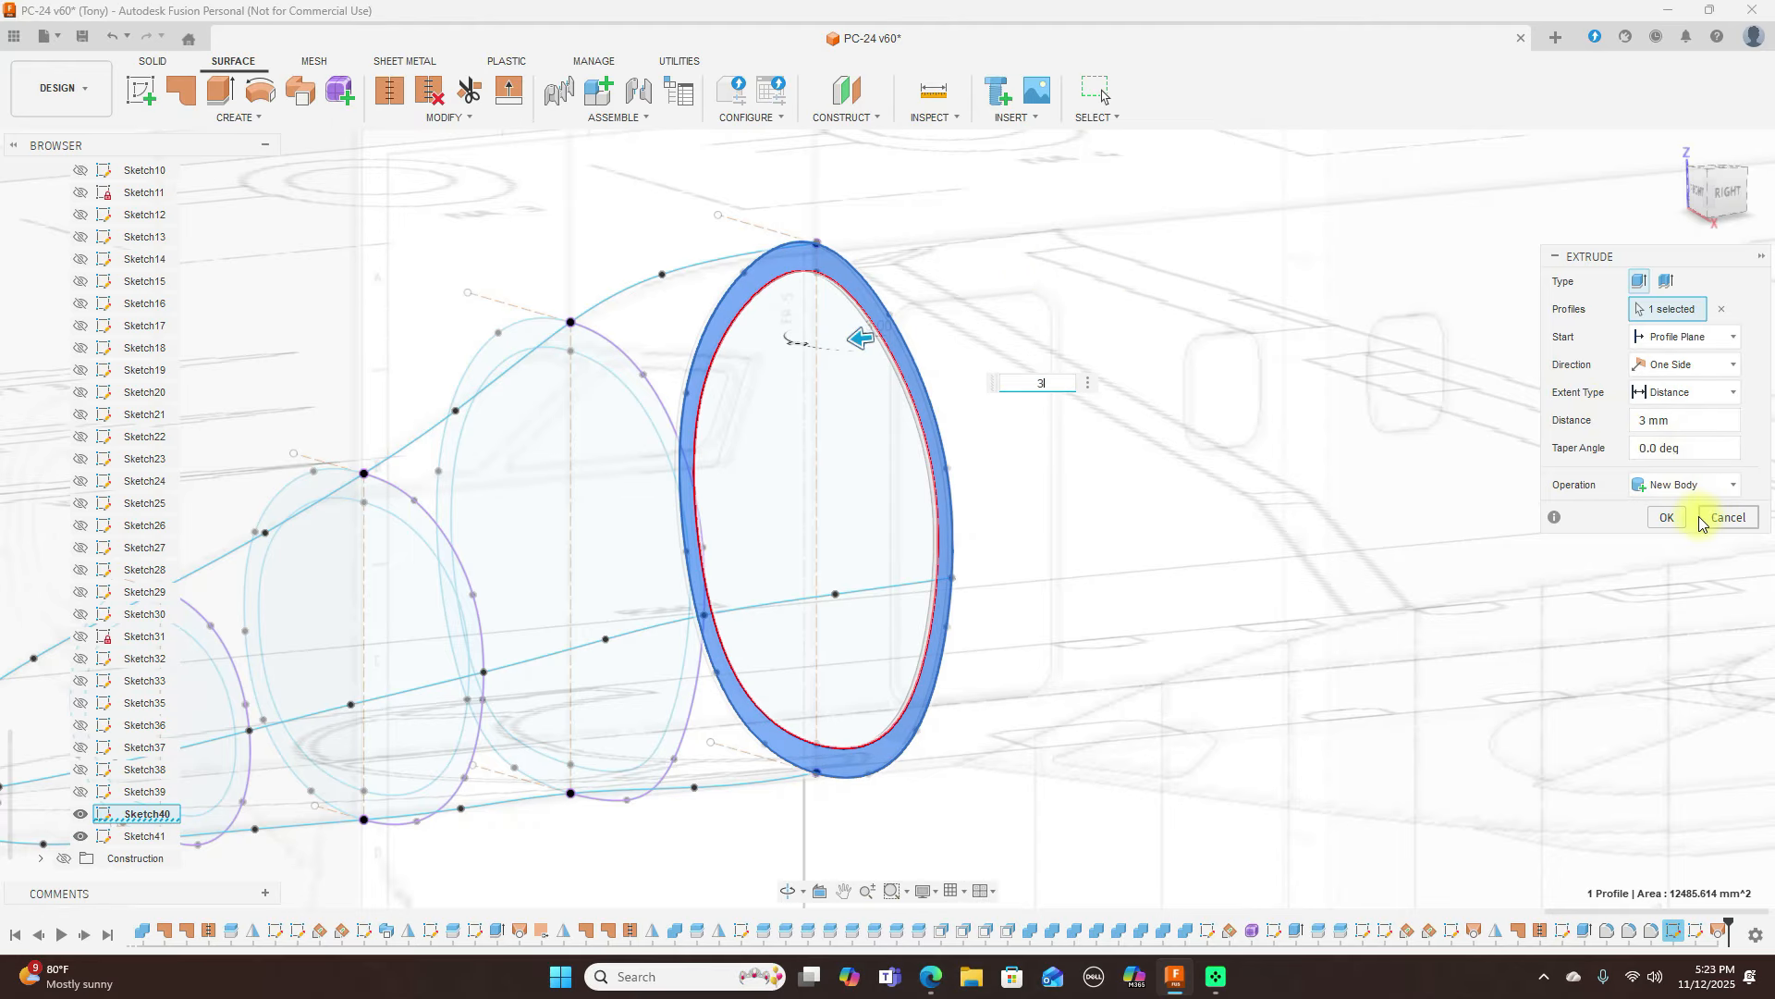
click(1666, 518)
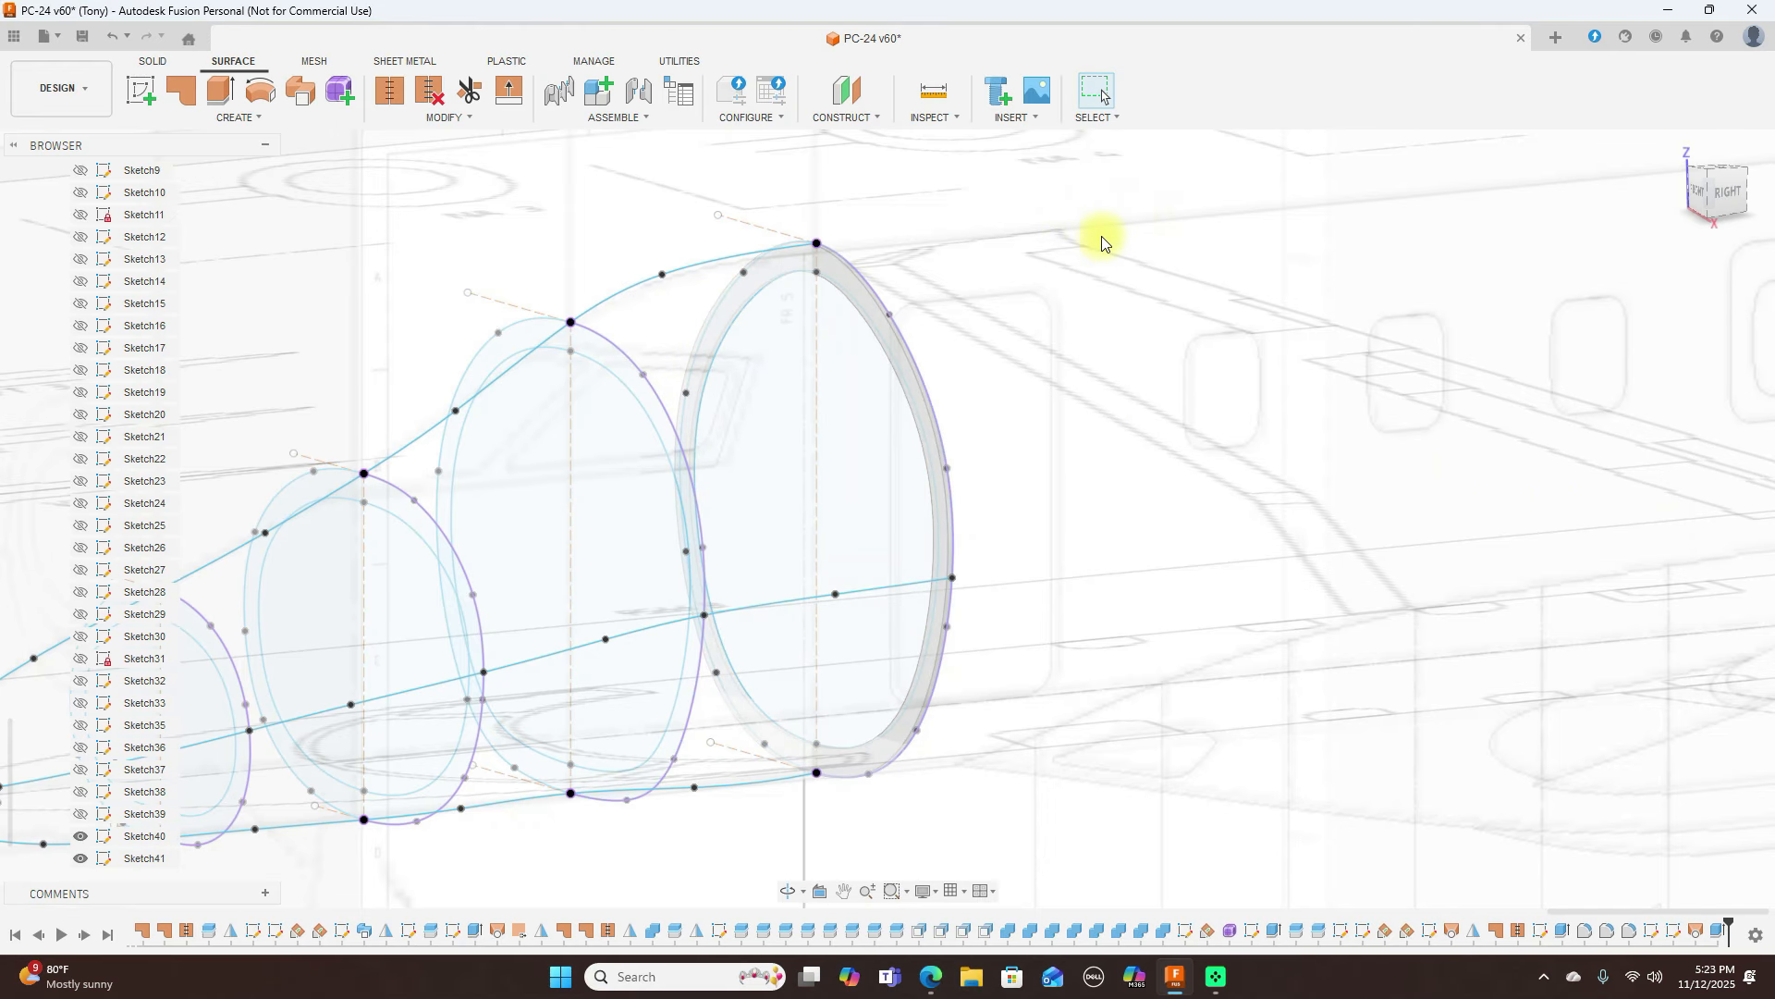
Extrude the ring profile of the fourth cross-section 3 mm as a new body
key(e)
click(586, 352)
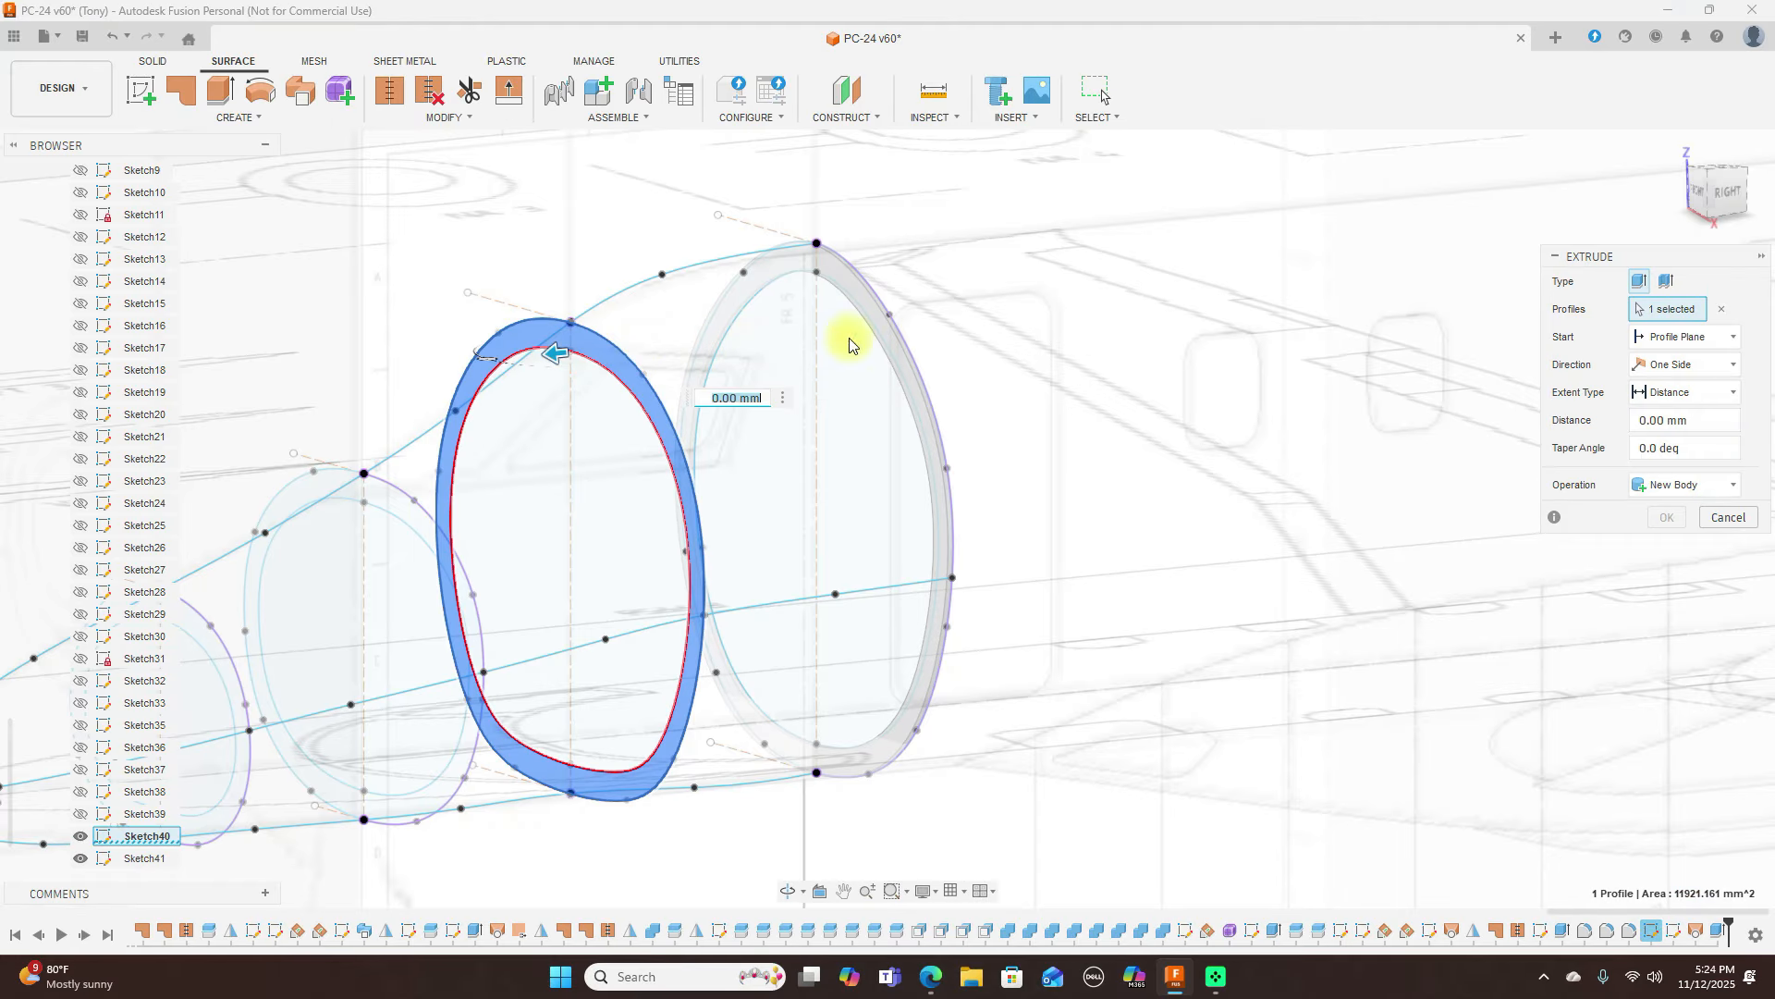
text(3)
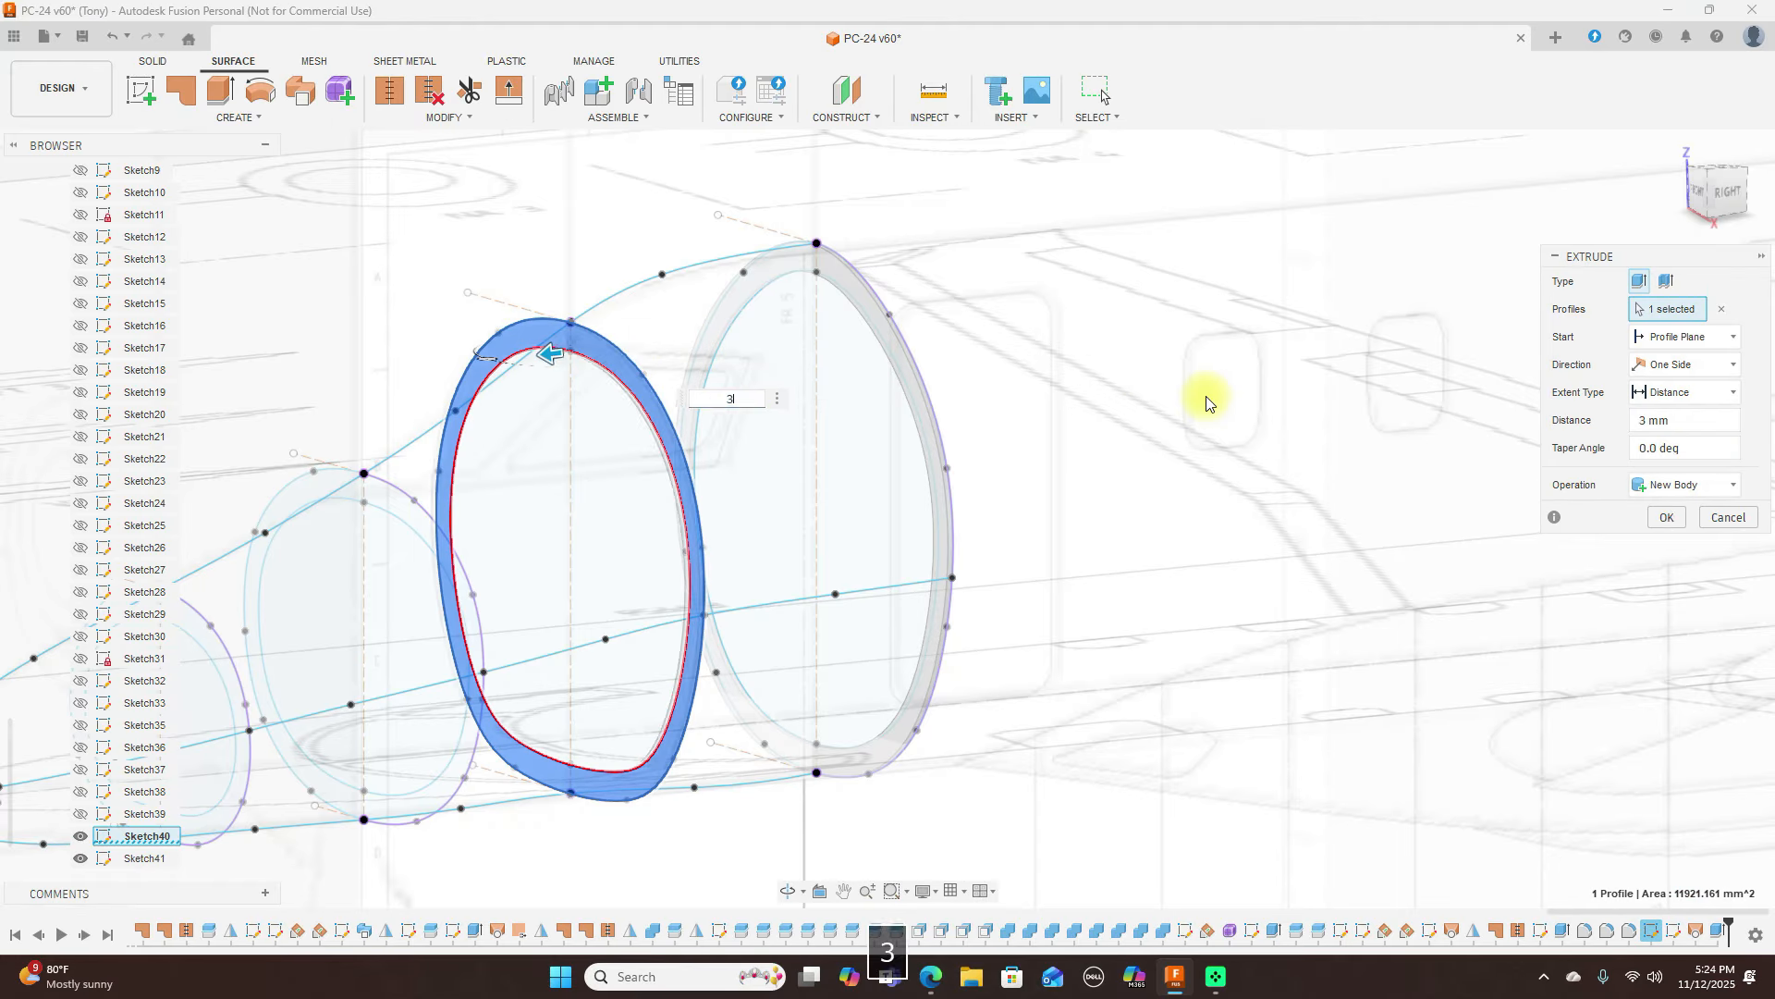
click(1656, 515)
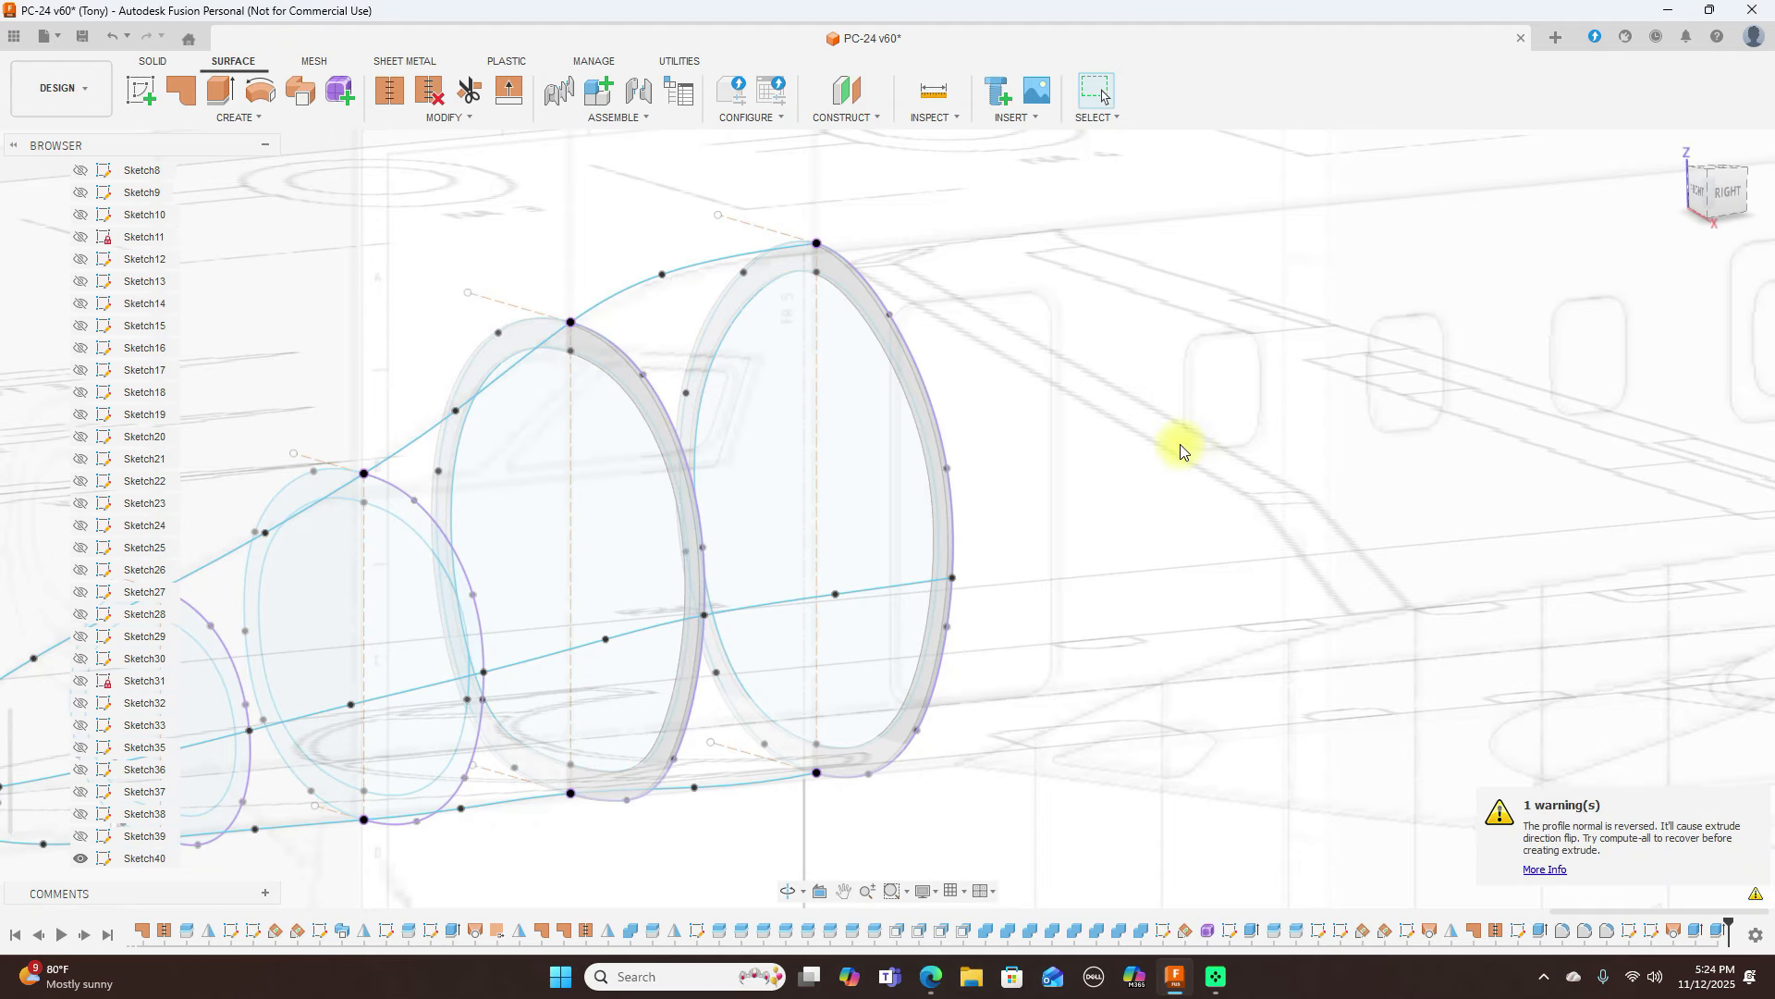
Extrude the ring profile of the third, middle cross-section 3 mm as a new body
scroll(1177, 447, down, 3)
middle_drag(1177, 448, 1372, 376)
scroll(1371, 376, down, 1)
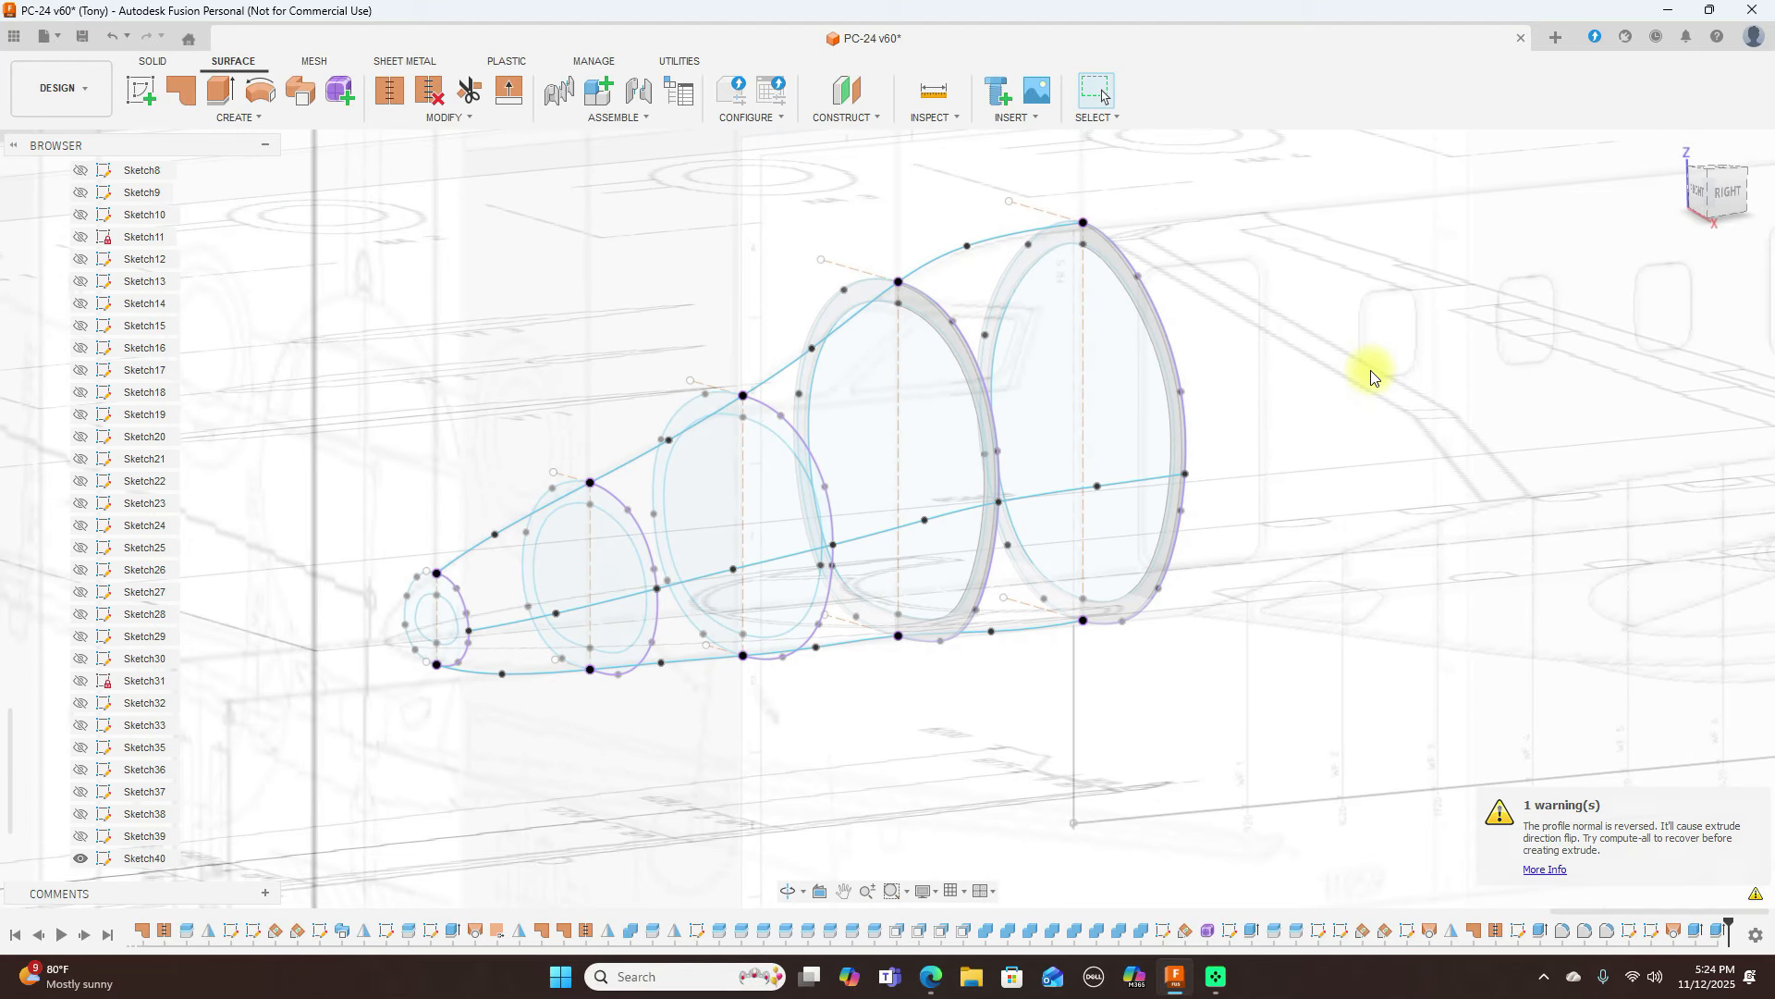
scroll(1371, 376, up, 1)
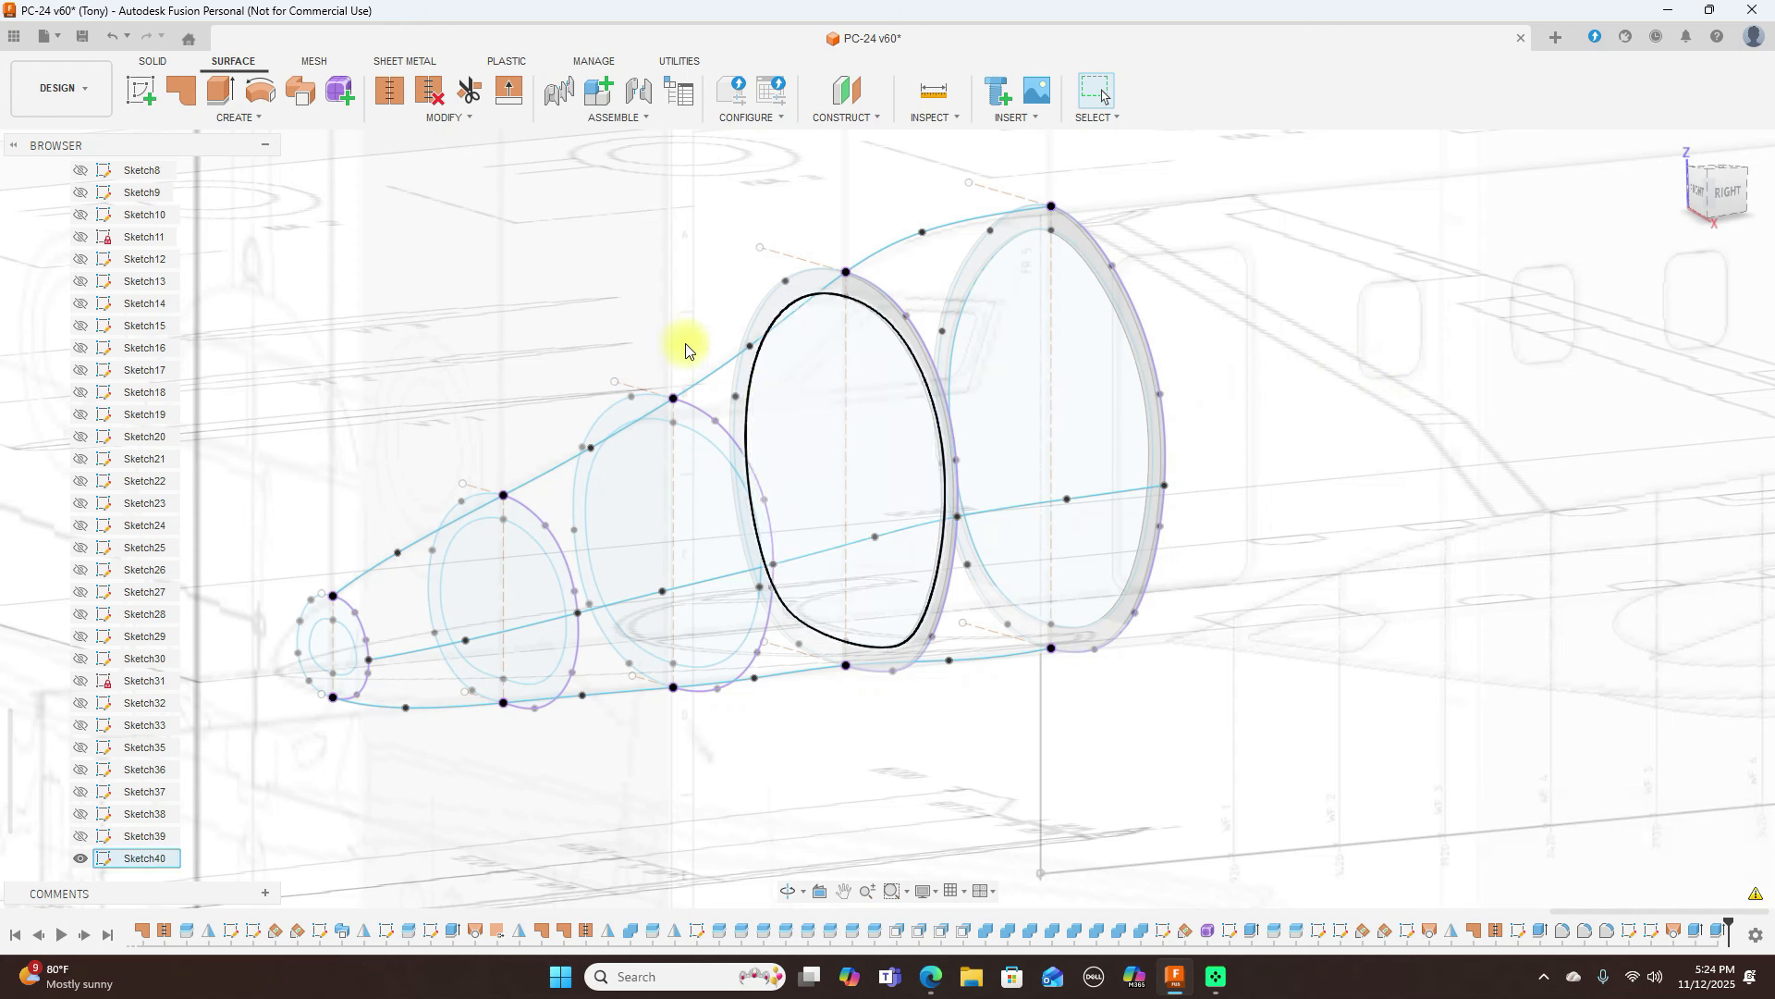
key(e)
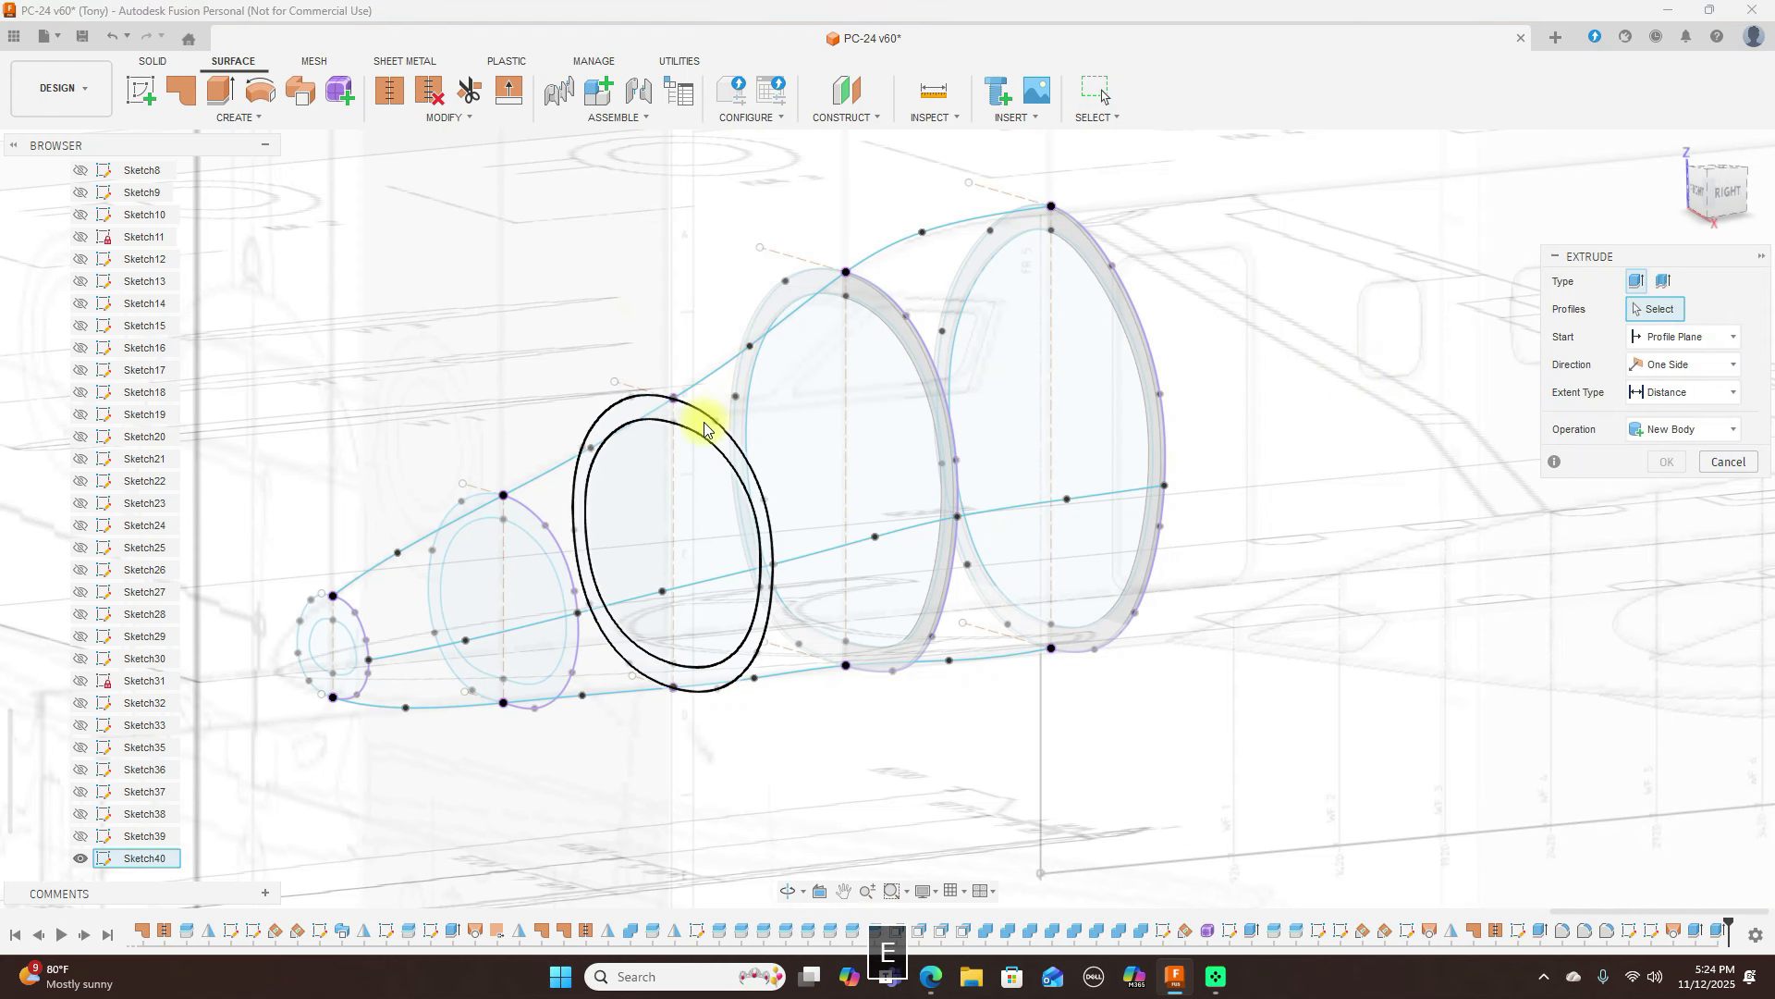
click(704, 427)
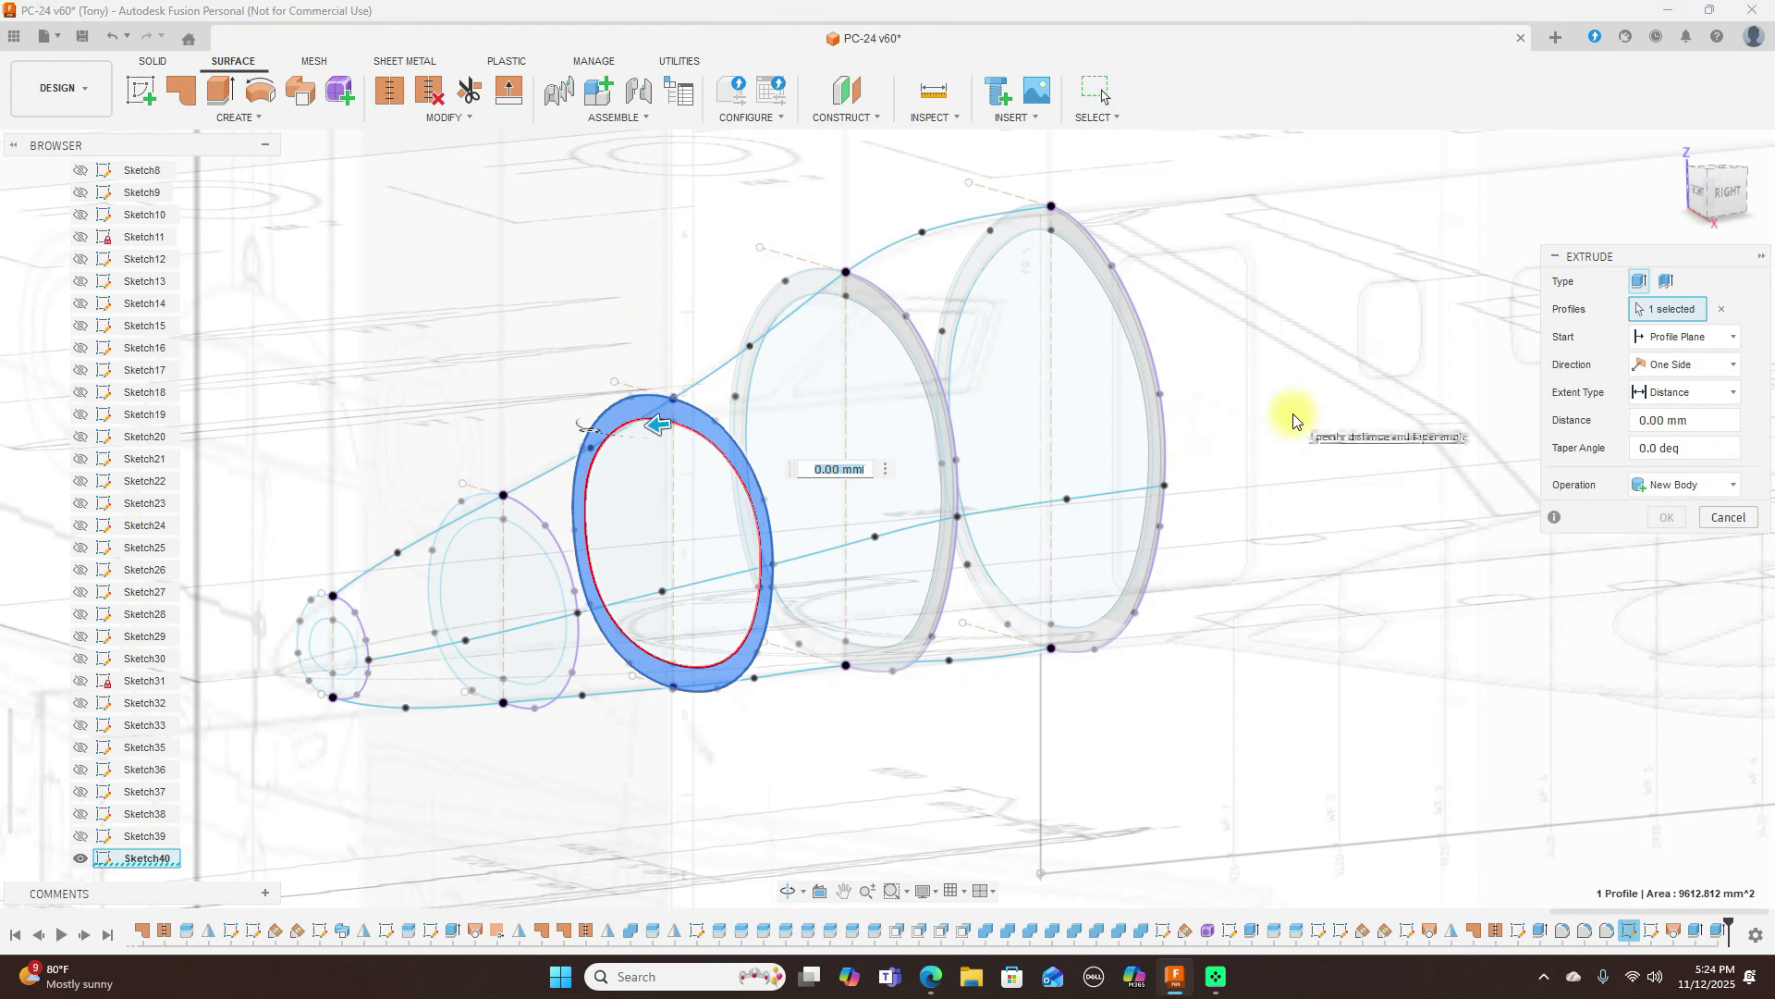
text(3)
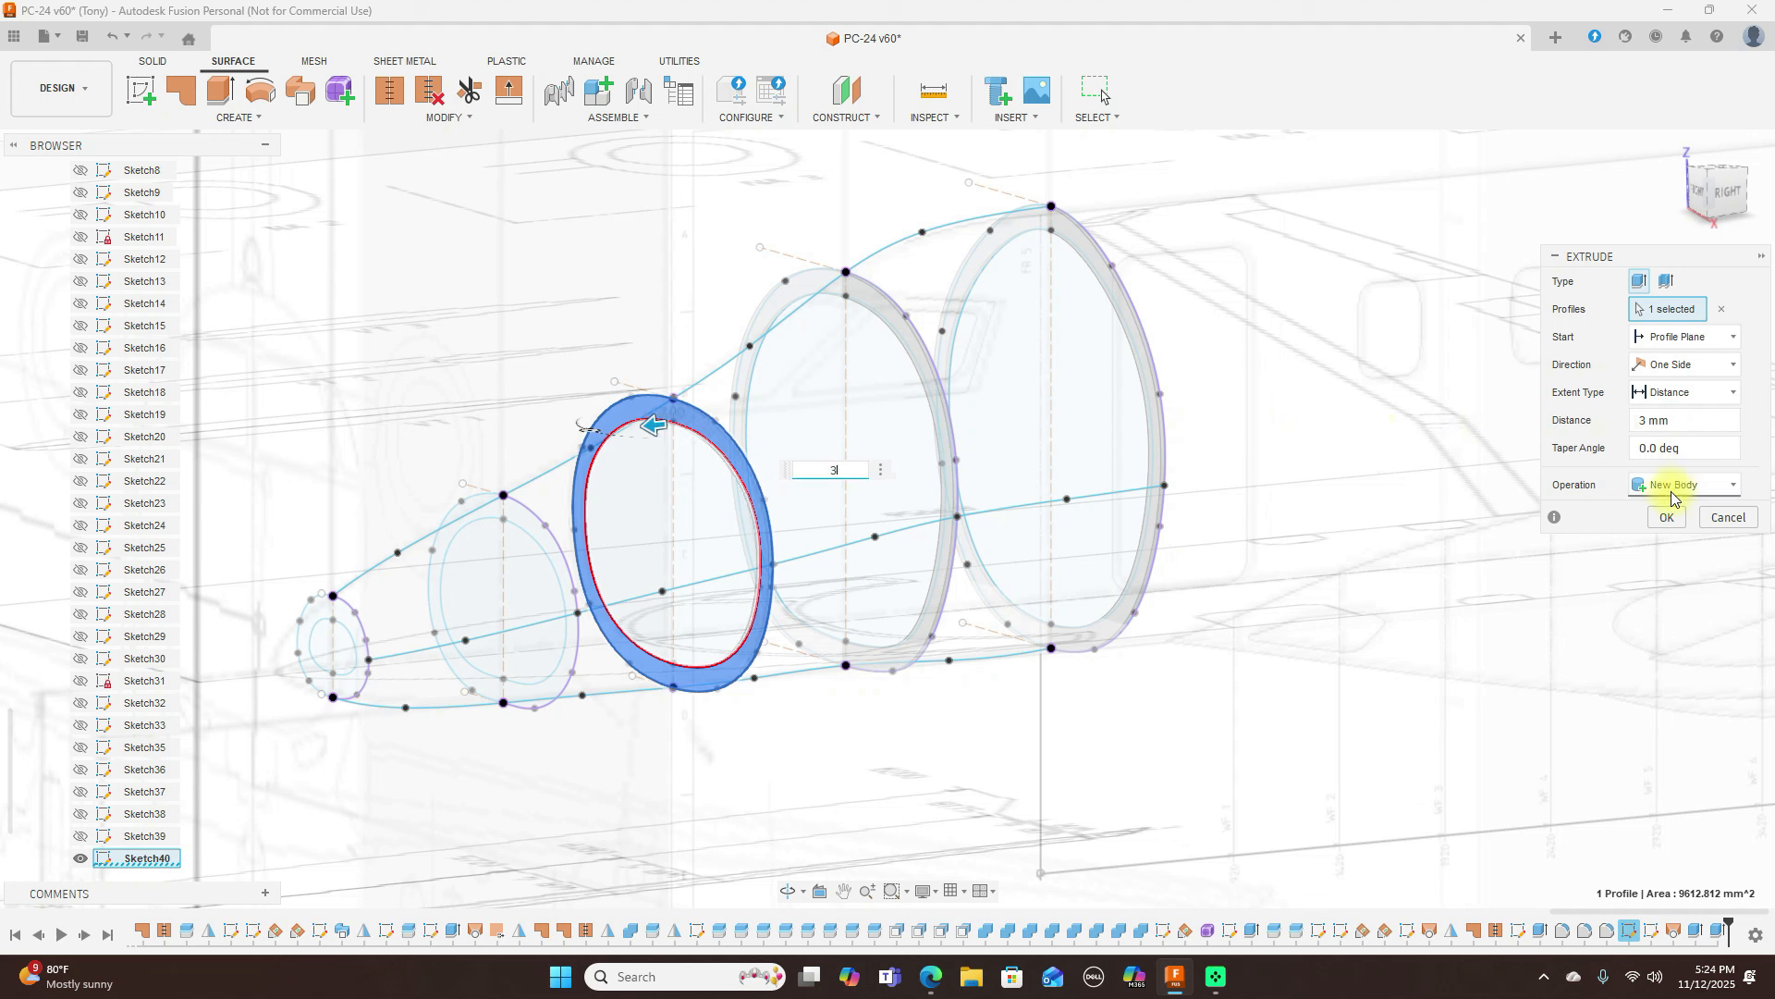
click(1664, 519)
Extrude the ring between the outlines of the second cross-section from the nose tip 3 mm as a new body
middle_drag(1322, 490, 1455, 425)
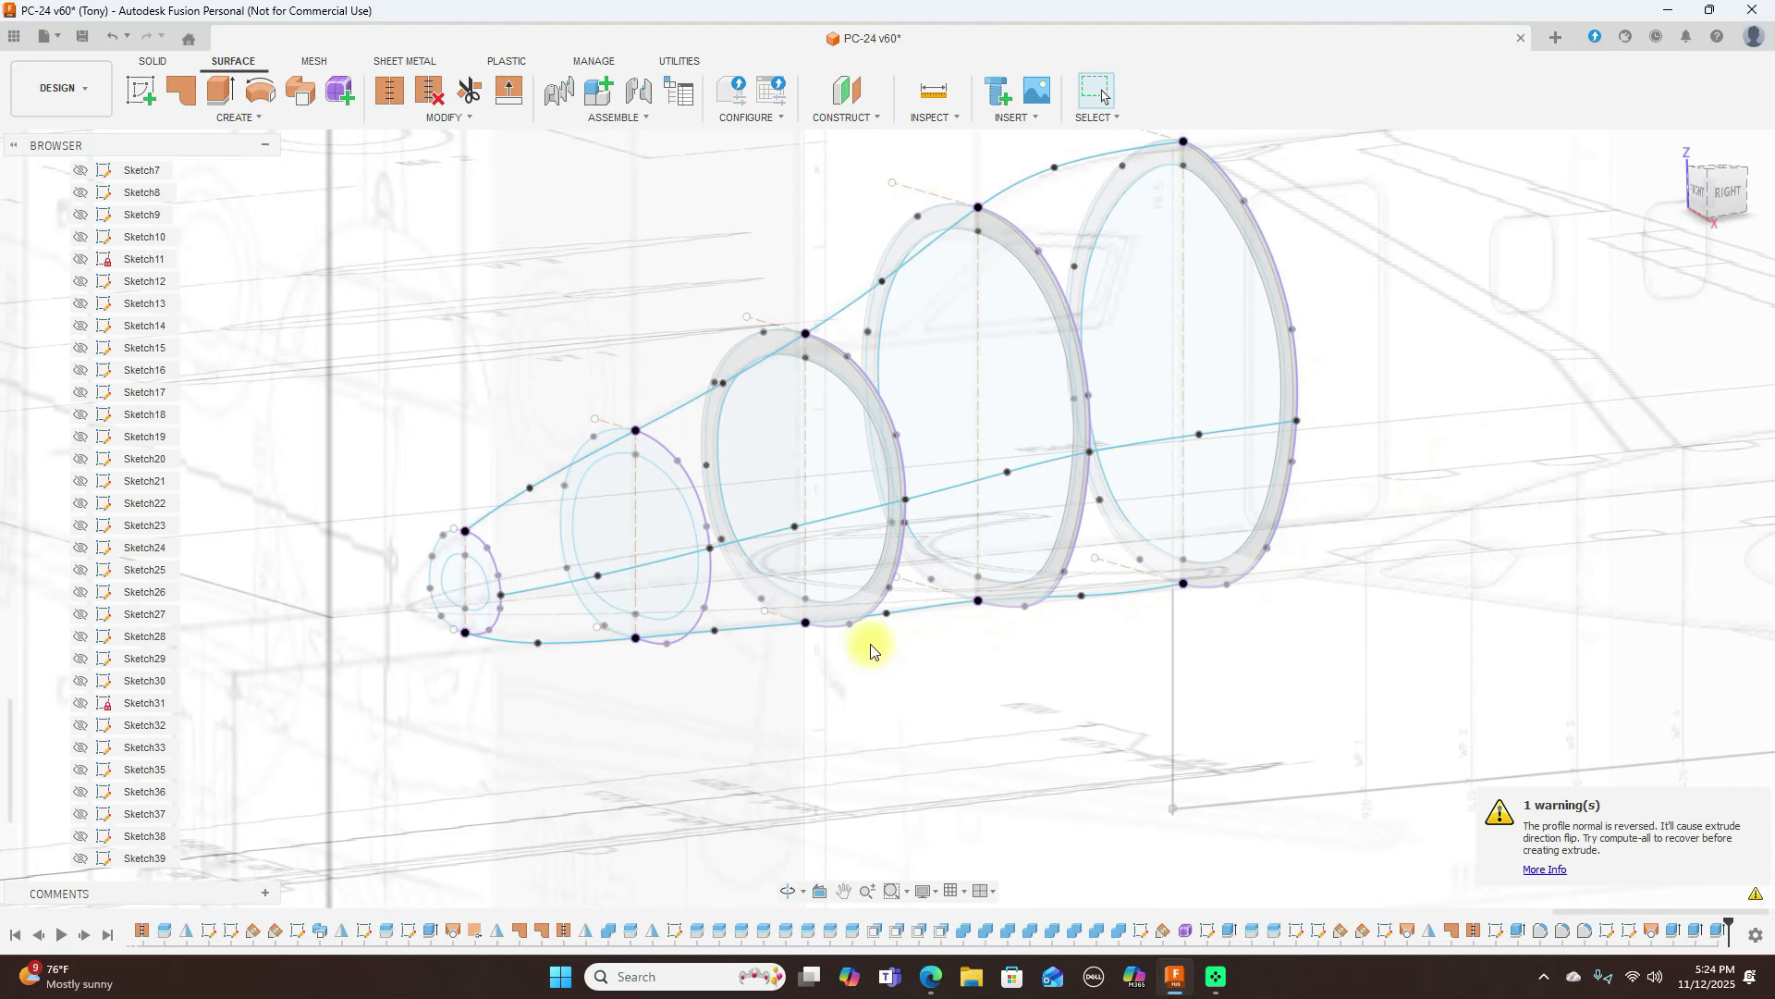
scroll(866, 646, up, 2)
key(e)
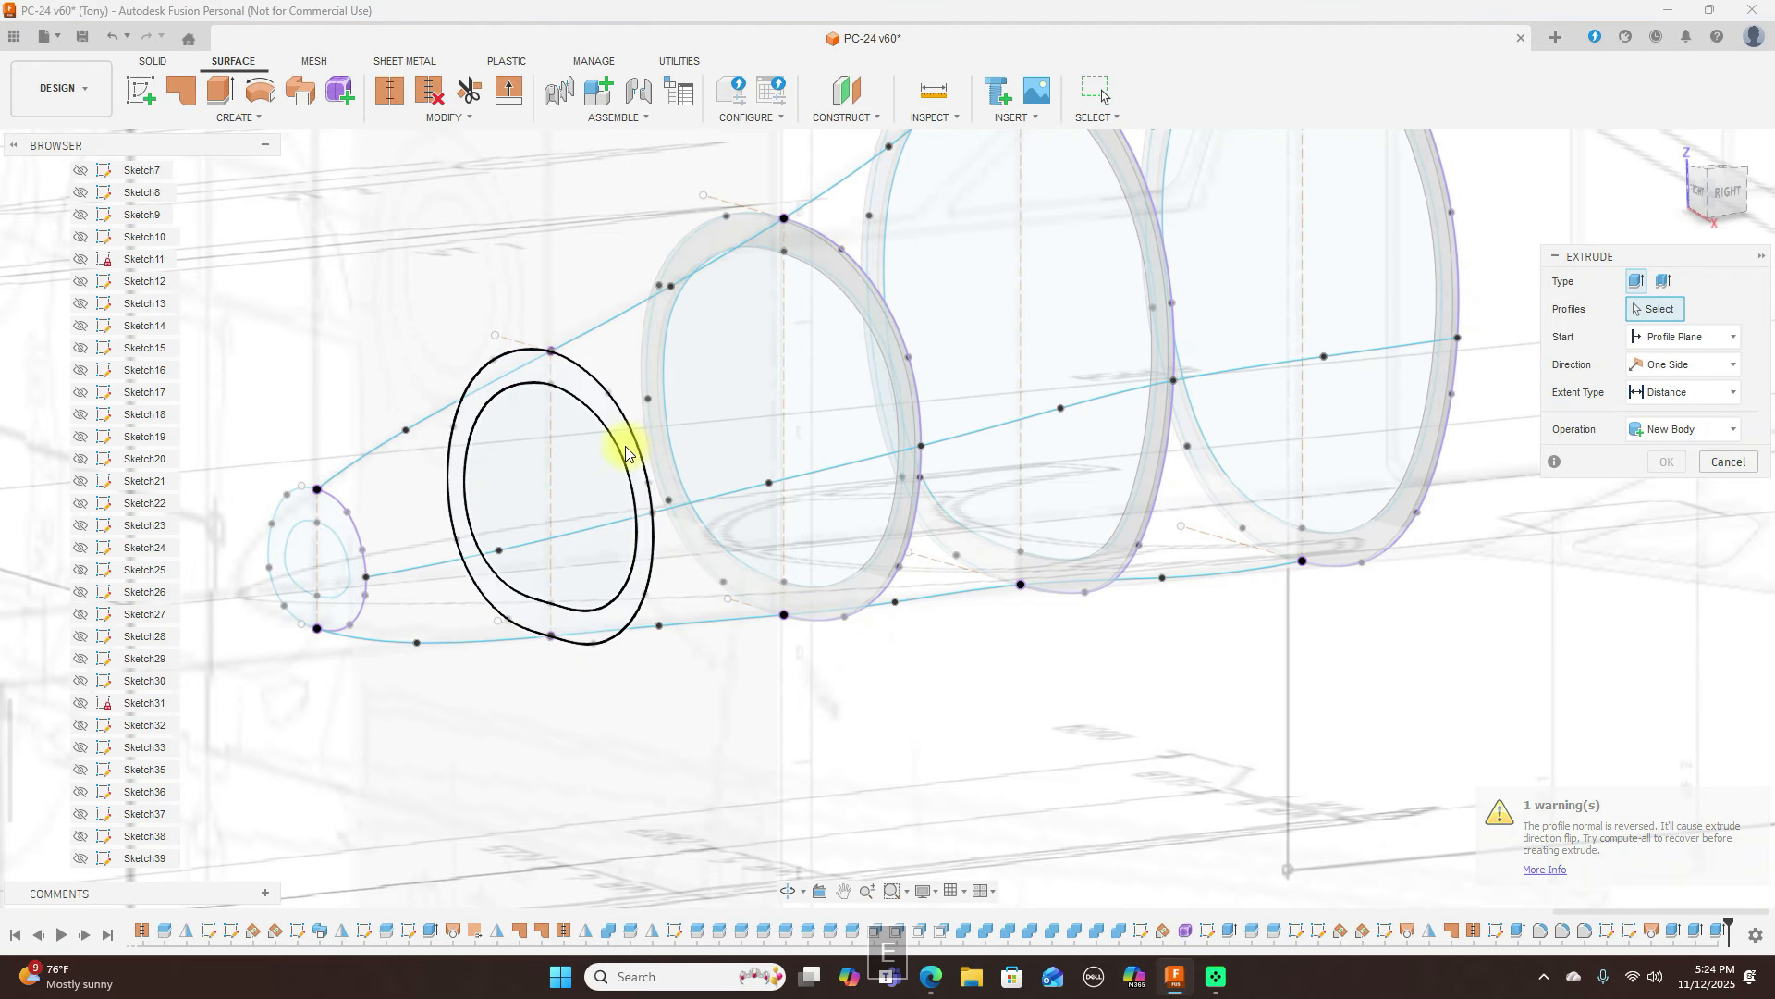
click(648, 472)
text(3)
click(1669, 518)
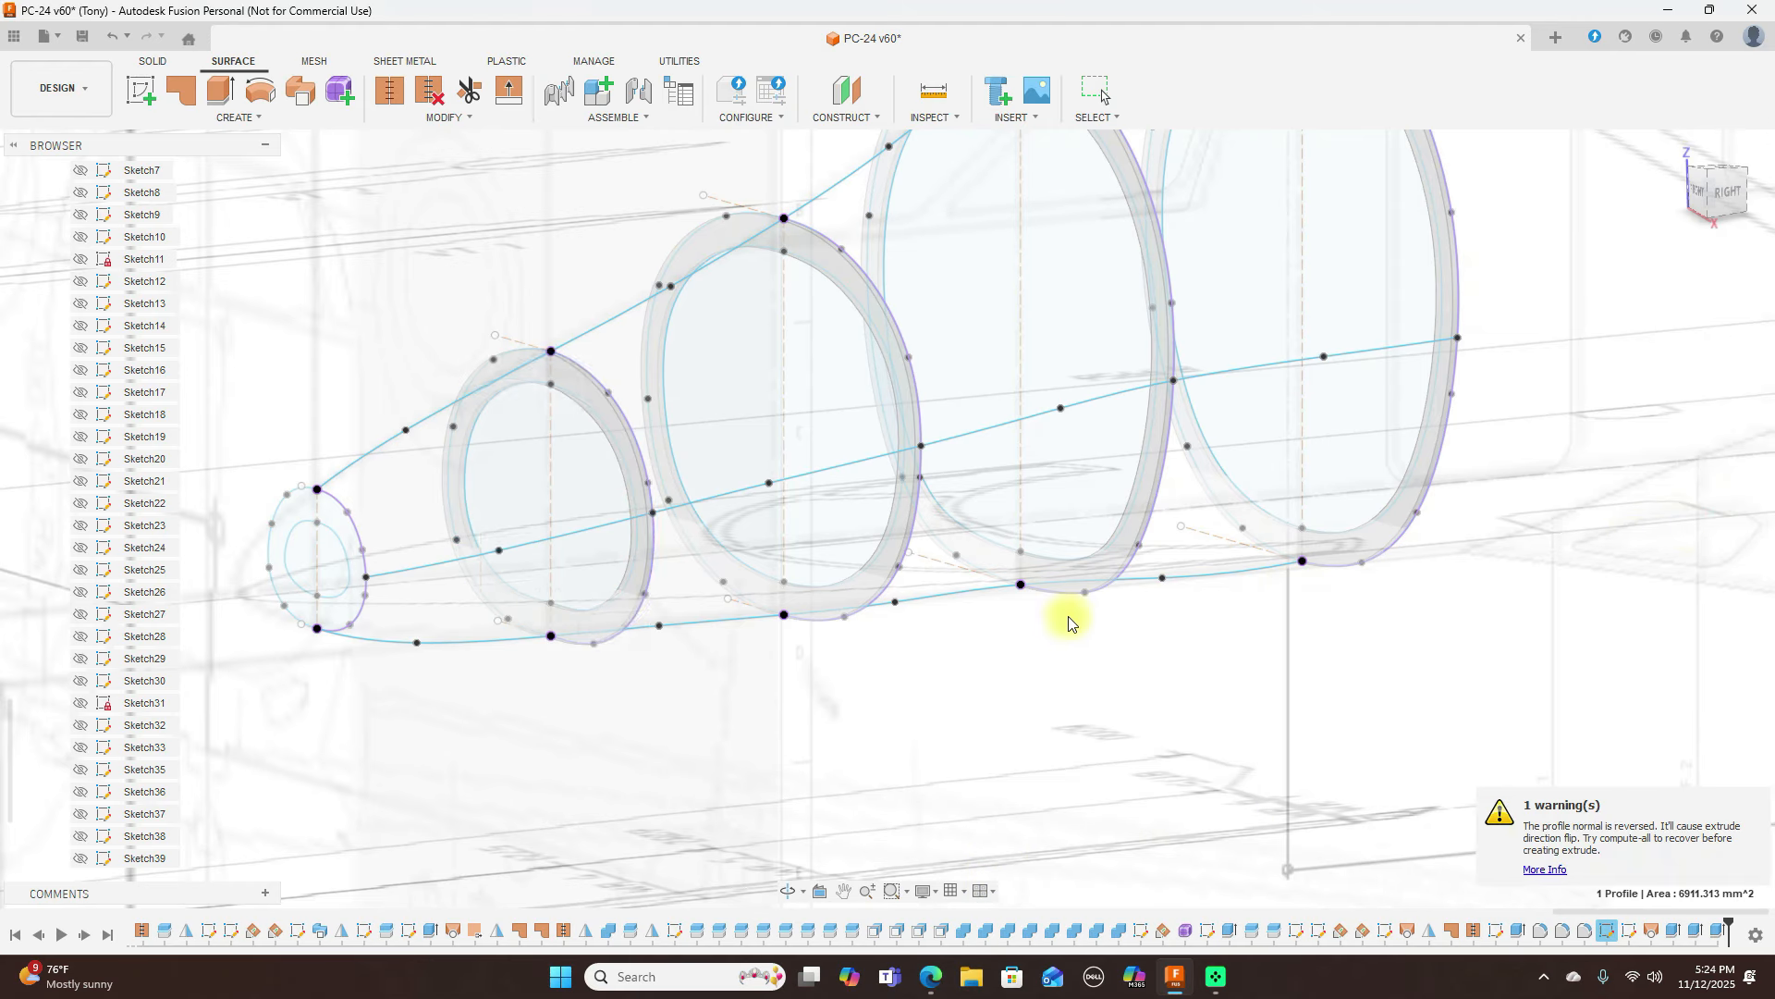
Extrude the ring of the smallest, foremost cross-section 3 mm as a new body
scroll(447, 695, up, 2)
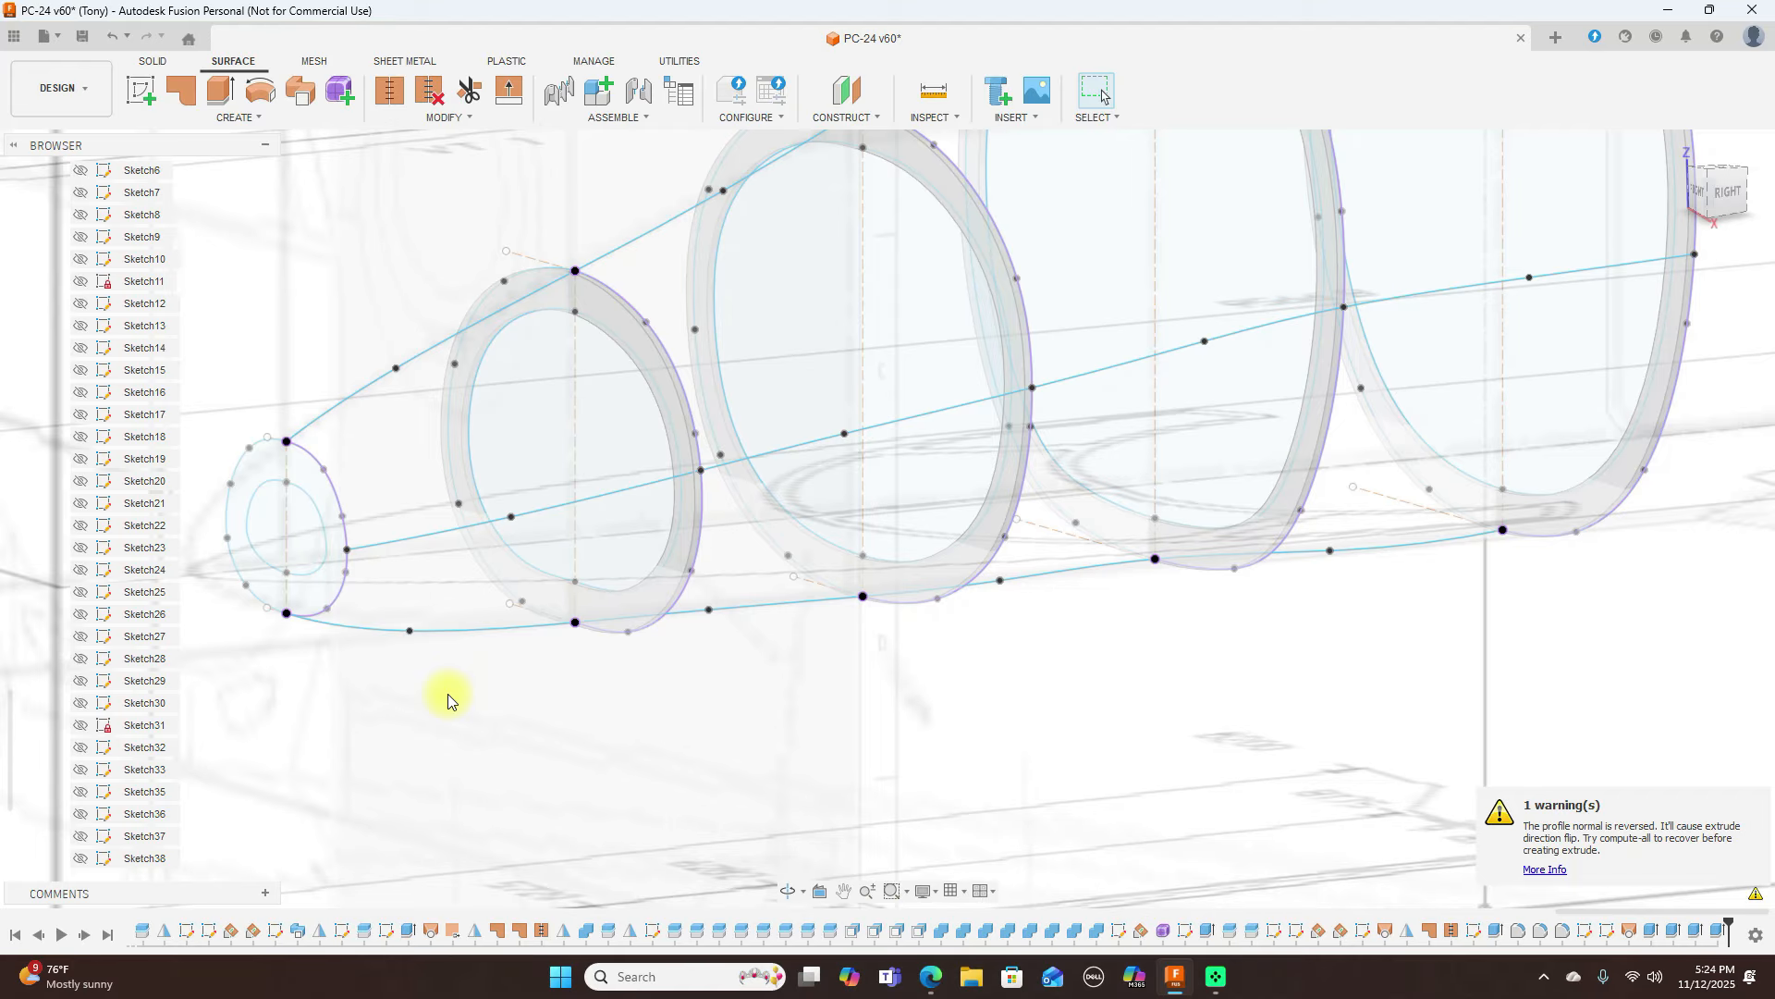
key(e)
click(283, 470)
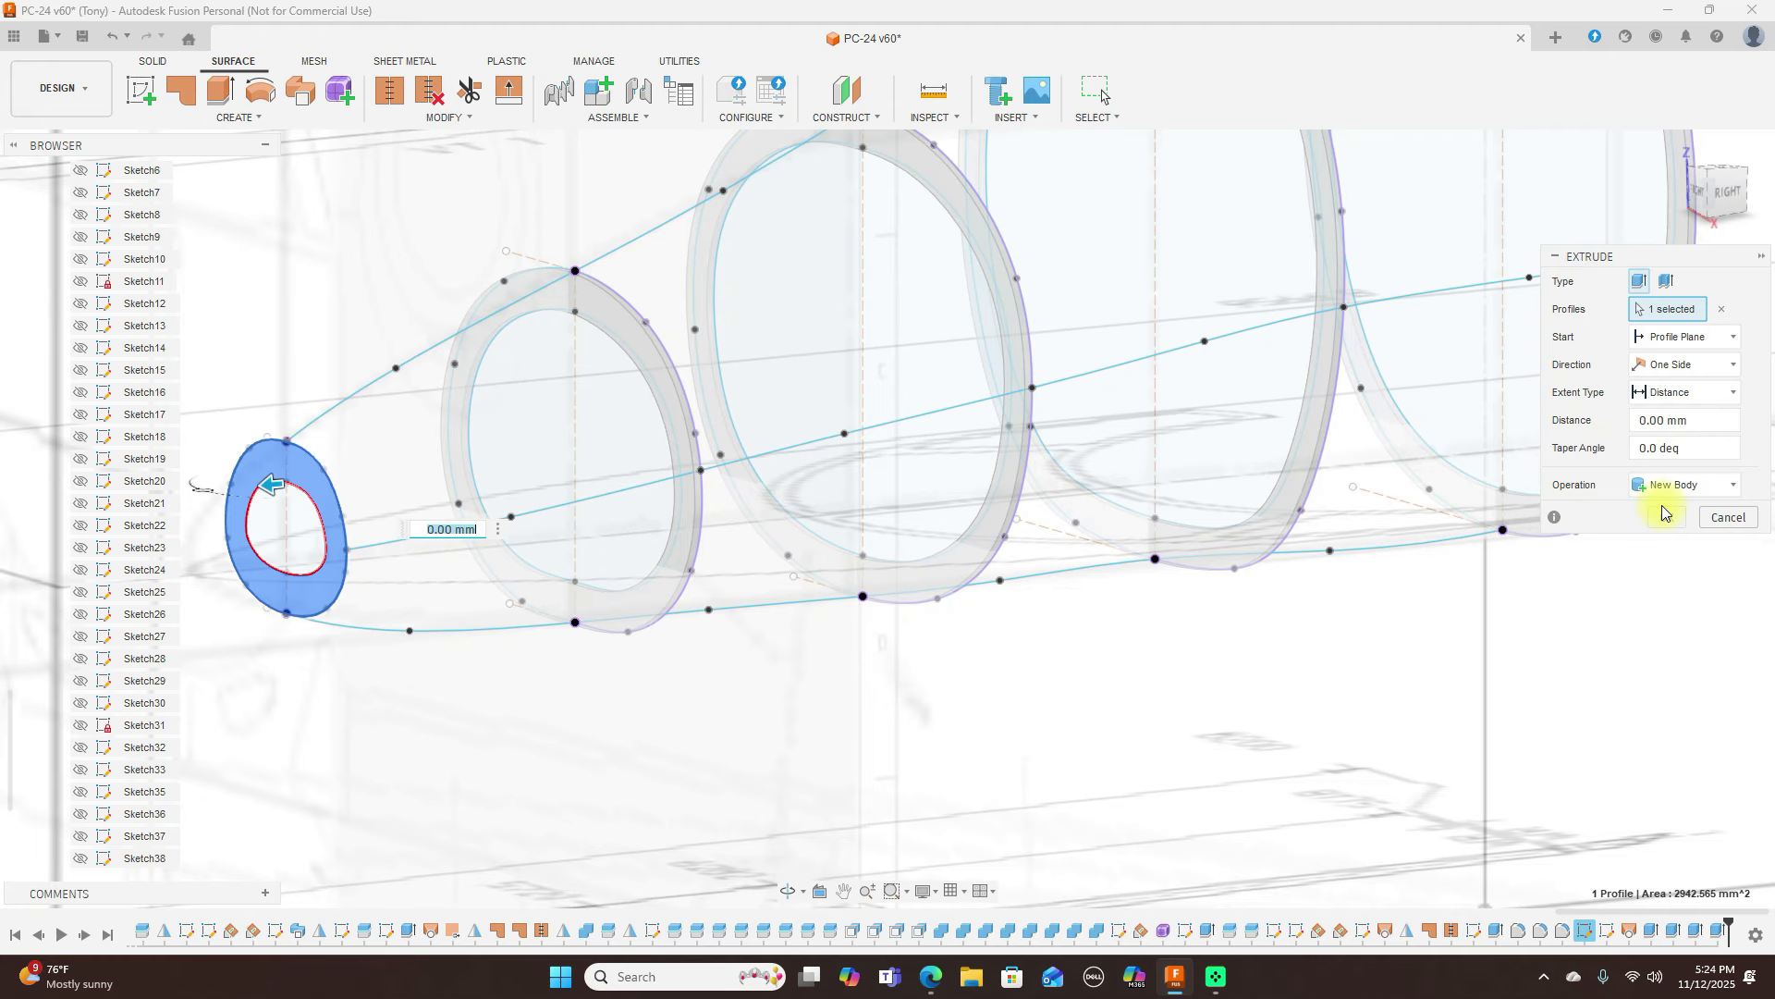
text(3)
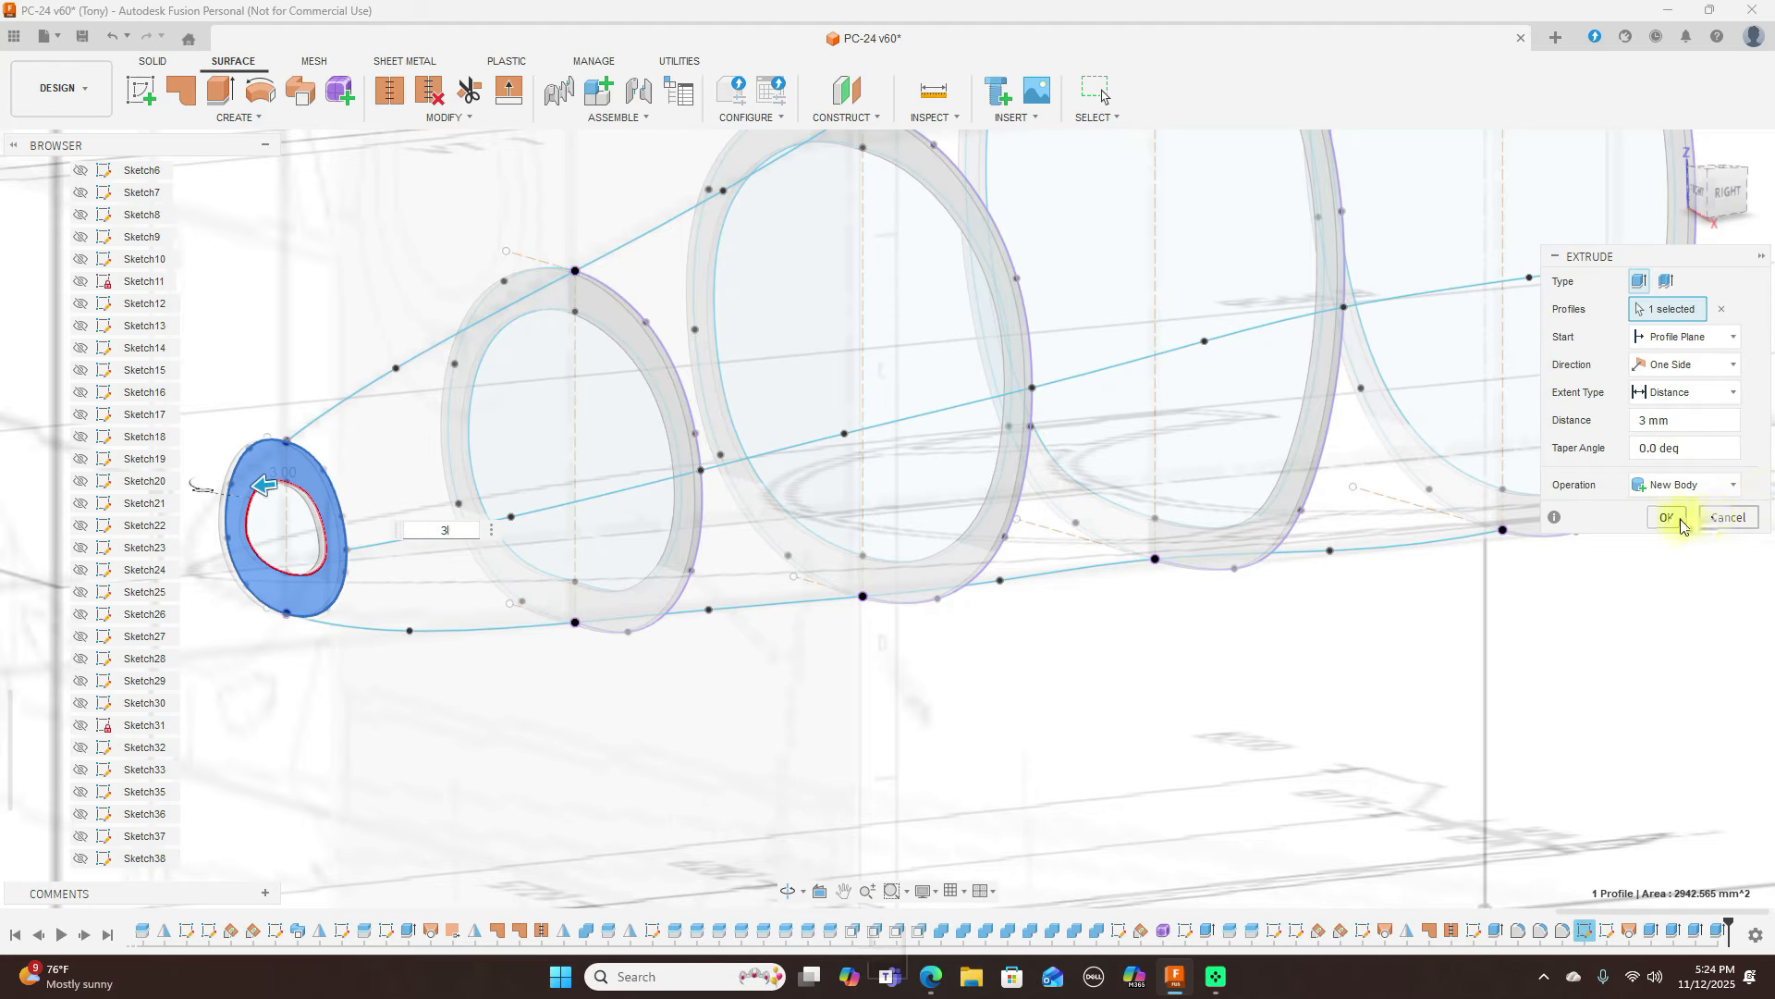
click(1667, 518)
Hide all sketches and compare the five extruded frames with the side-view plan canvas in the right view
scroll(1466, 614, down, 5)
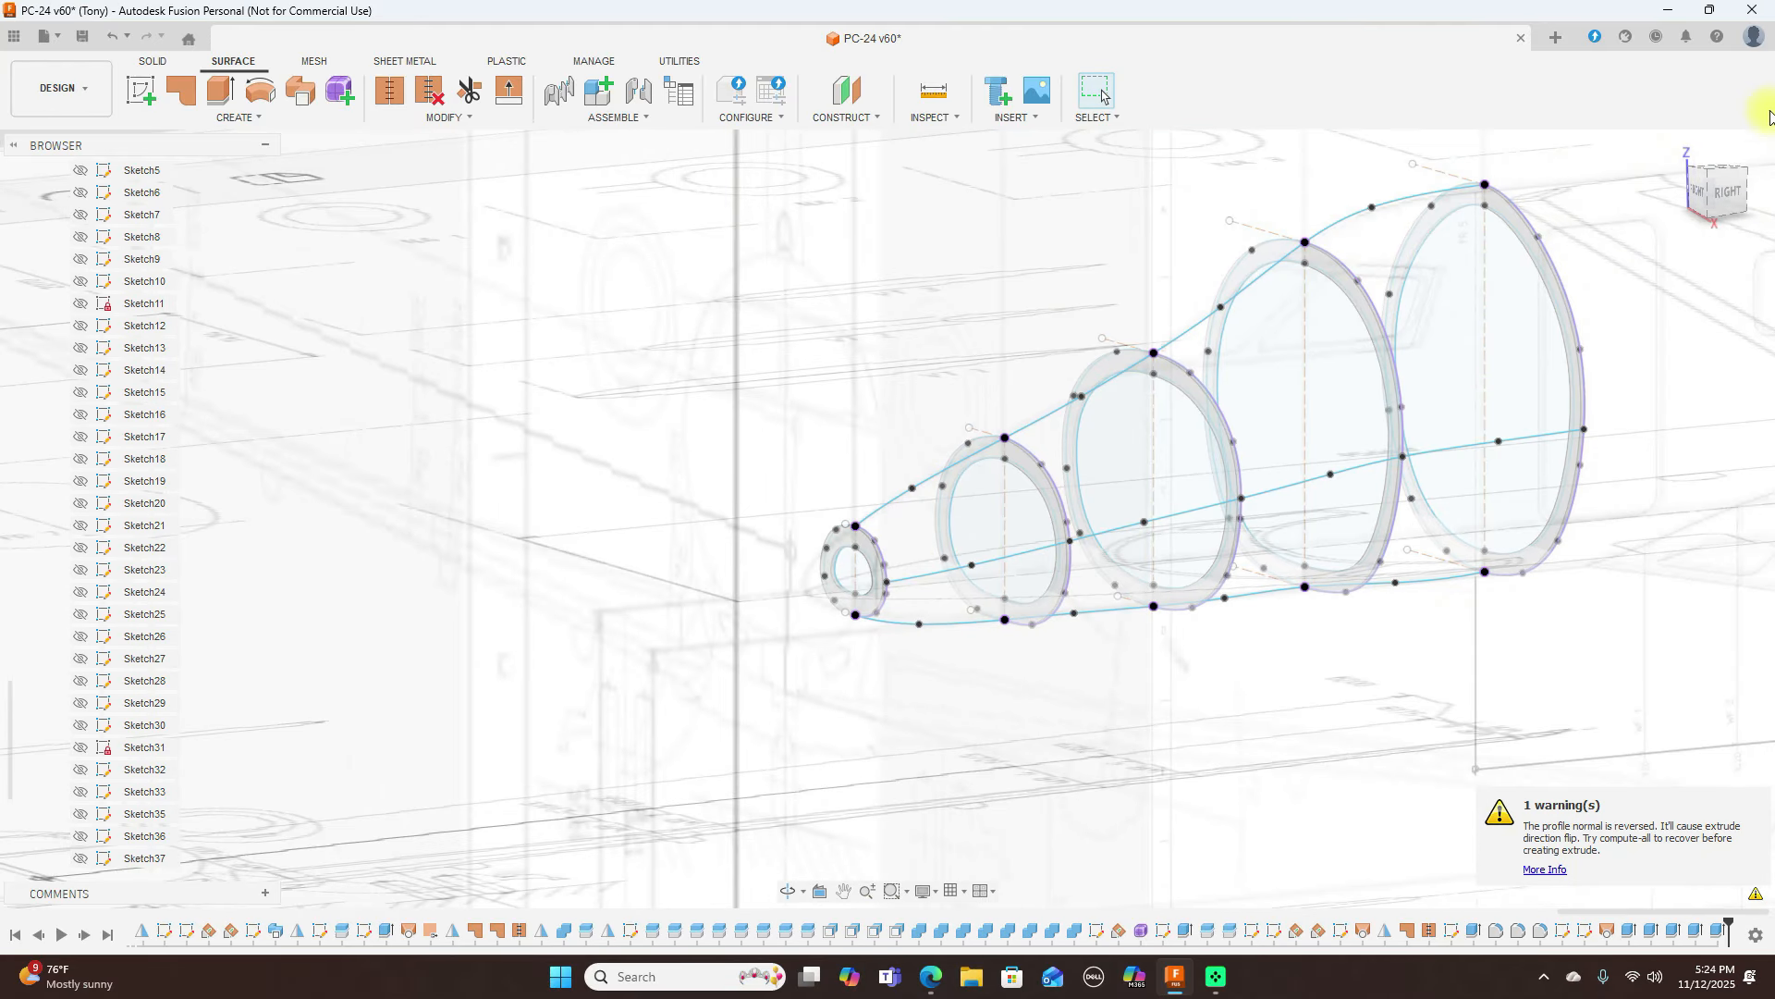
click(1725, 191)
scroll(1343, 257, down, 2)
scroll(137, 680, up, 1)
scroll(134, 659, up, 3)
click(40, 371)
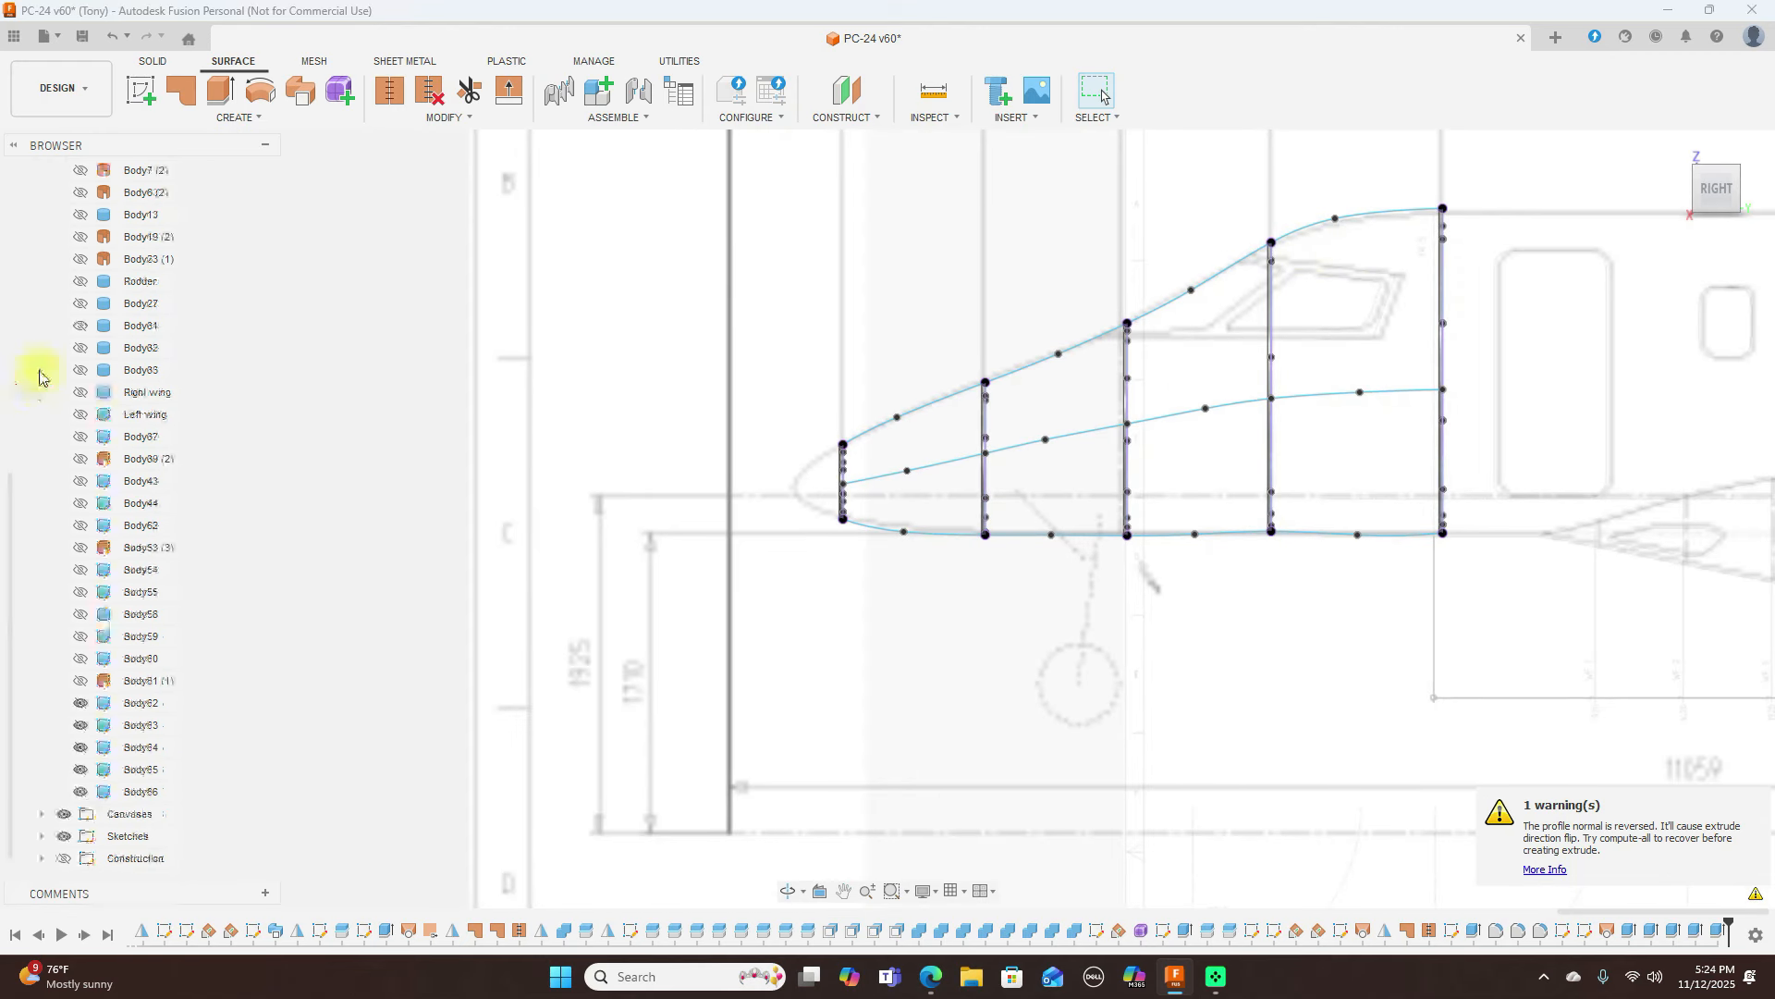
click(64, 836)
scroll(1562, 760, down, 2)
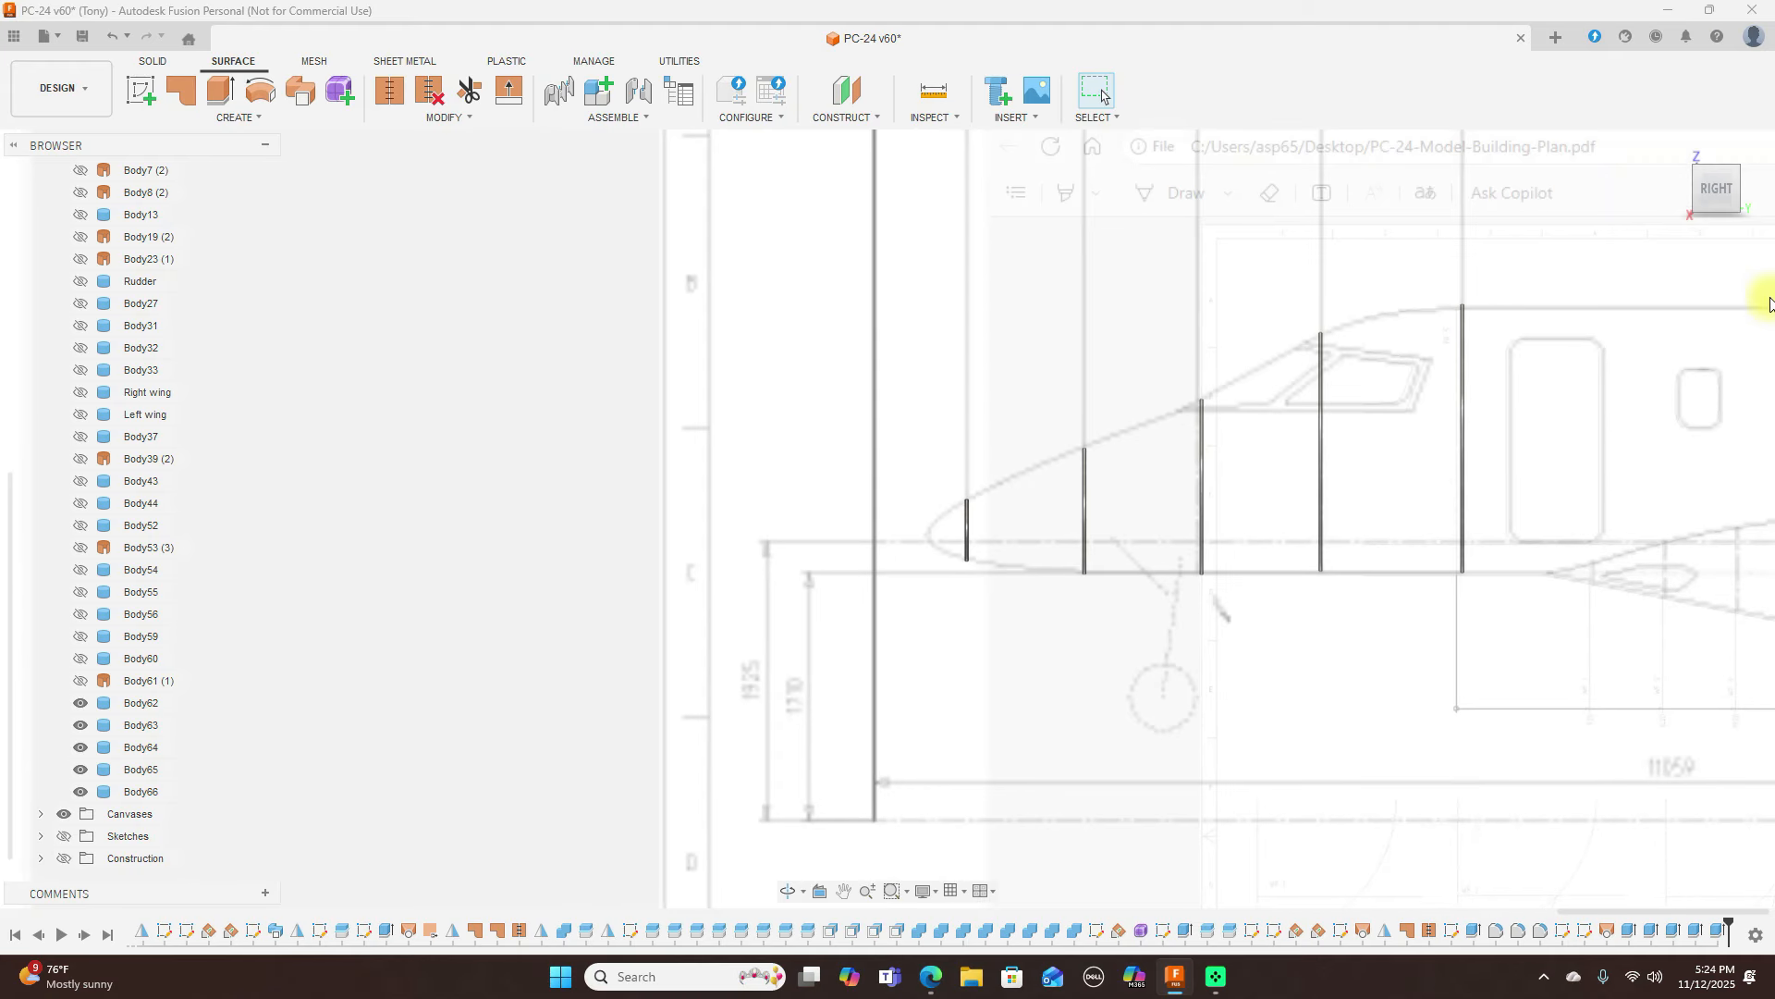
mouse_move(1710, 190)
mouse_down()
mouse_move(9, 225)
mouse_move(1744, 185)
mouse_move(1586, 198)
mouse_move(1711, 191)
mouse_up()
click(1710, 191)
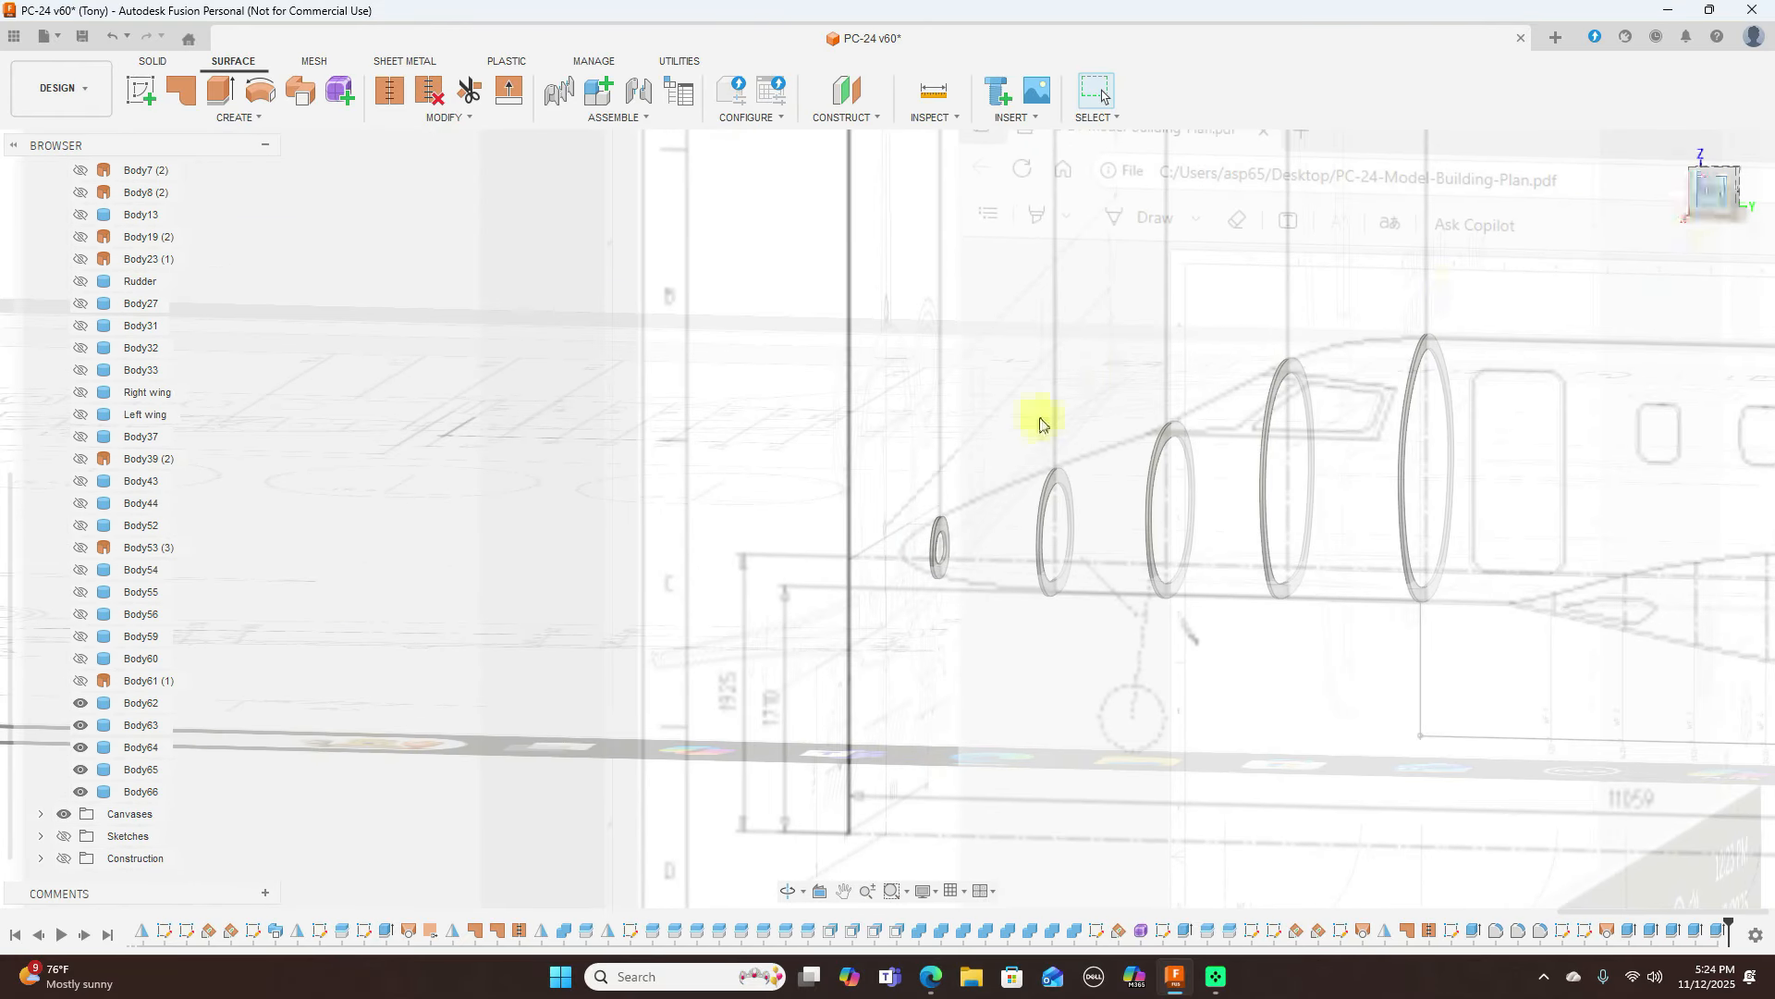
scroll(1025, 439, down, 2)
middle_drag(1080, 305, 753, 438)
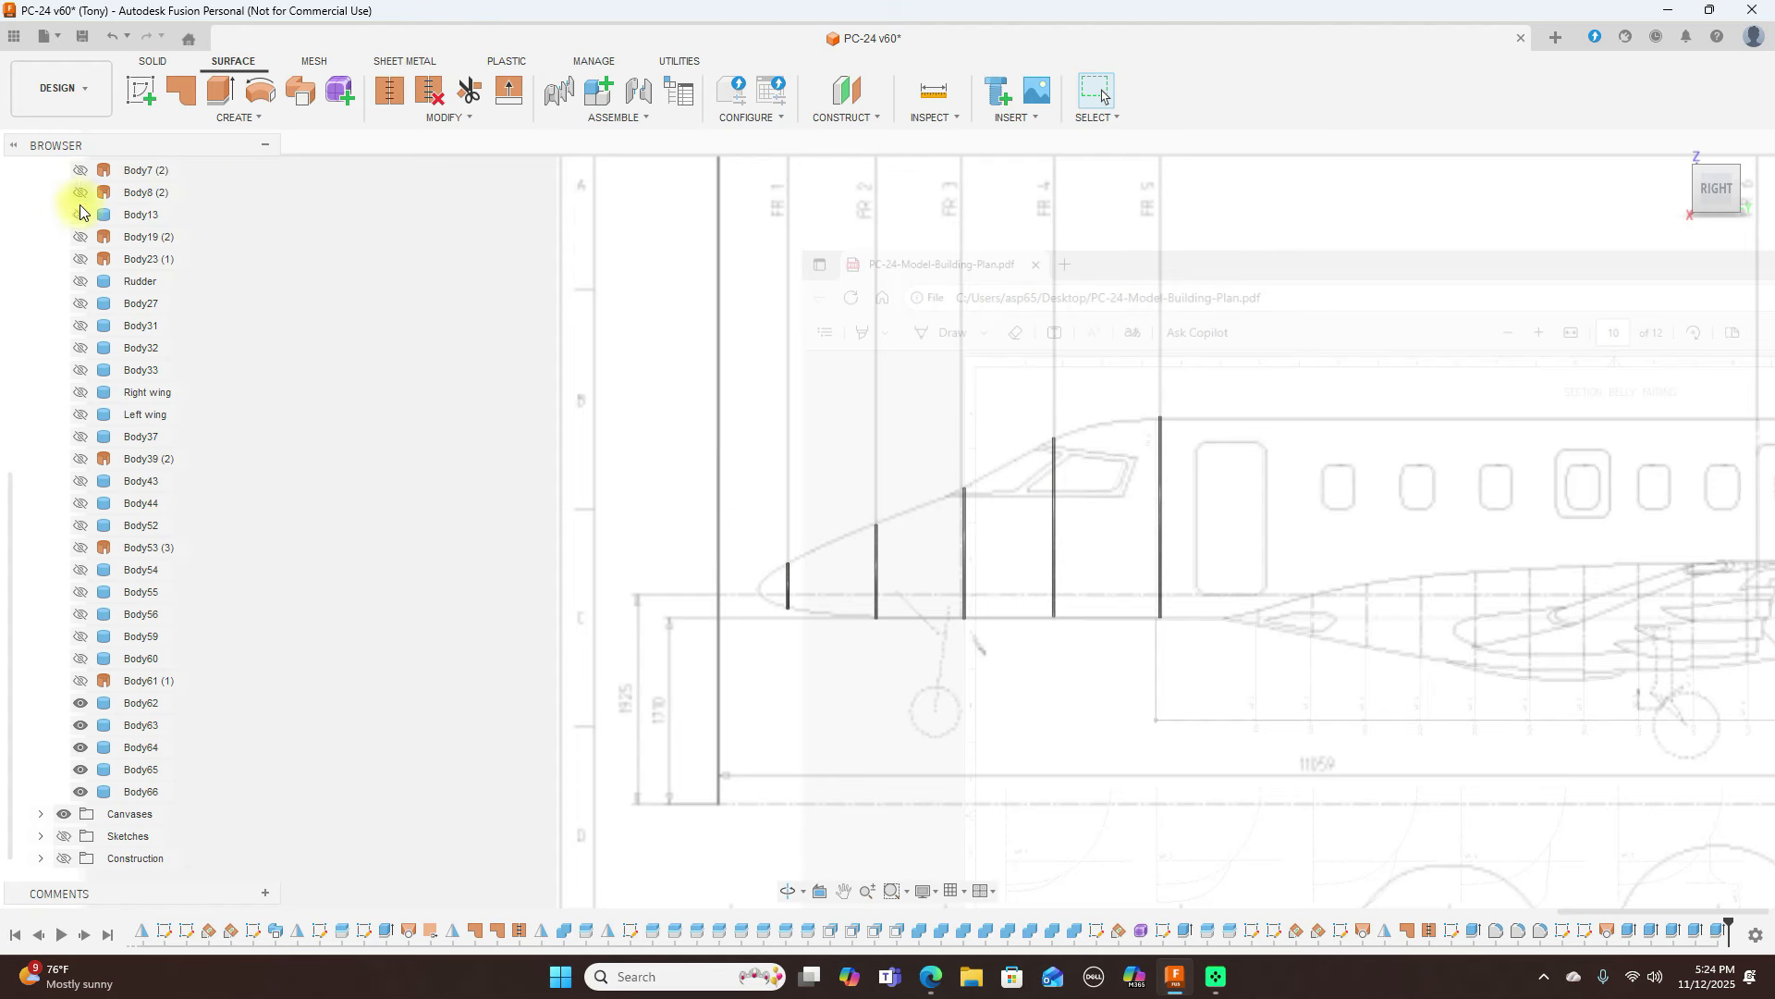
Hide the plan canvases and inspect the five nose frames from the side and at oblique angles
scroll(113, 268, up, 3)
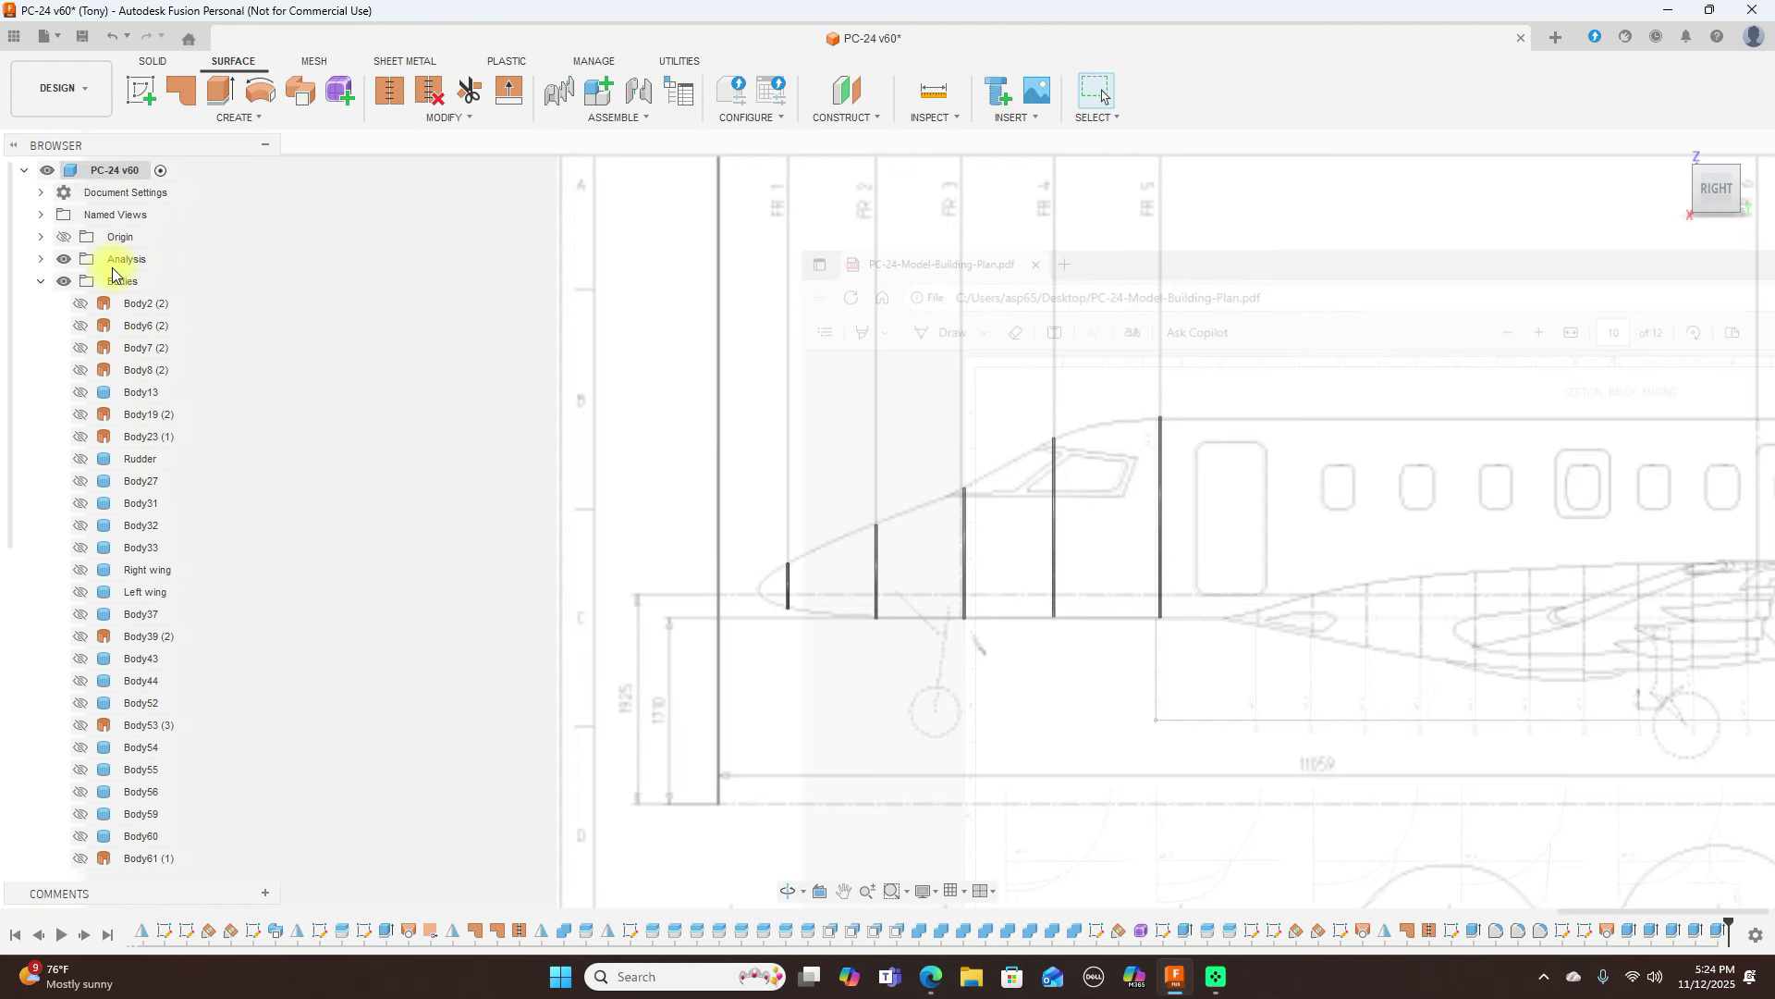
click(43, 283)
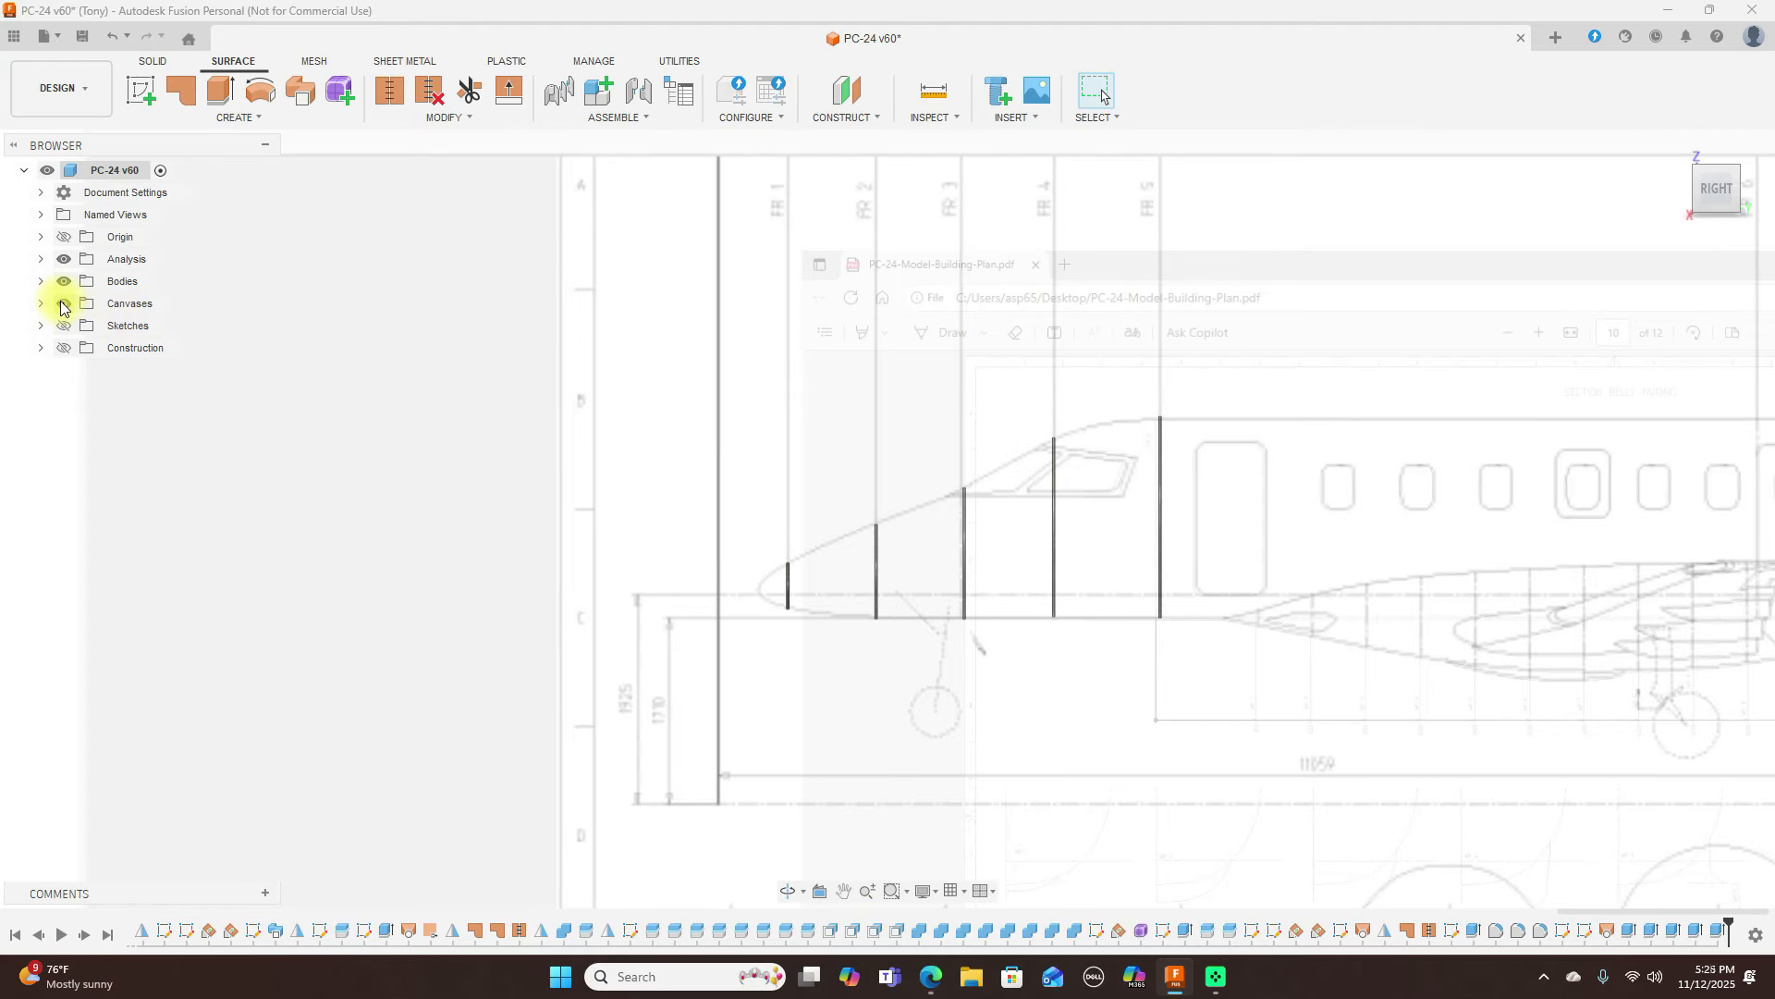
click(63, 306)
scroll(1220, 502, up, 2)
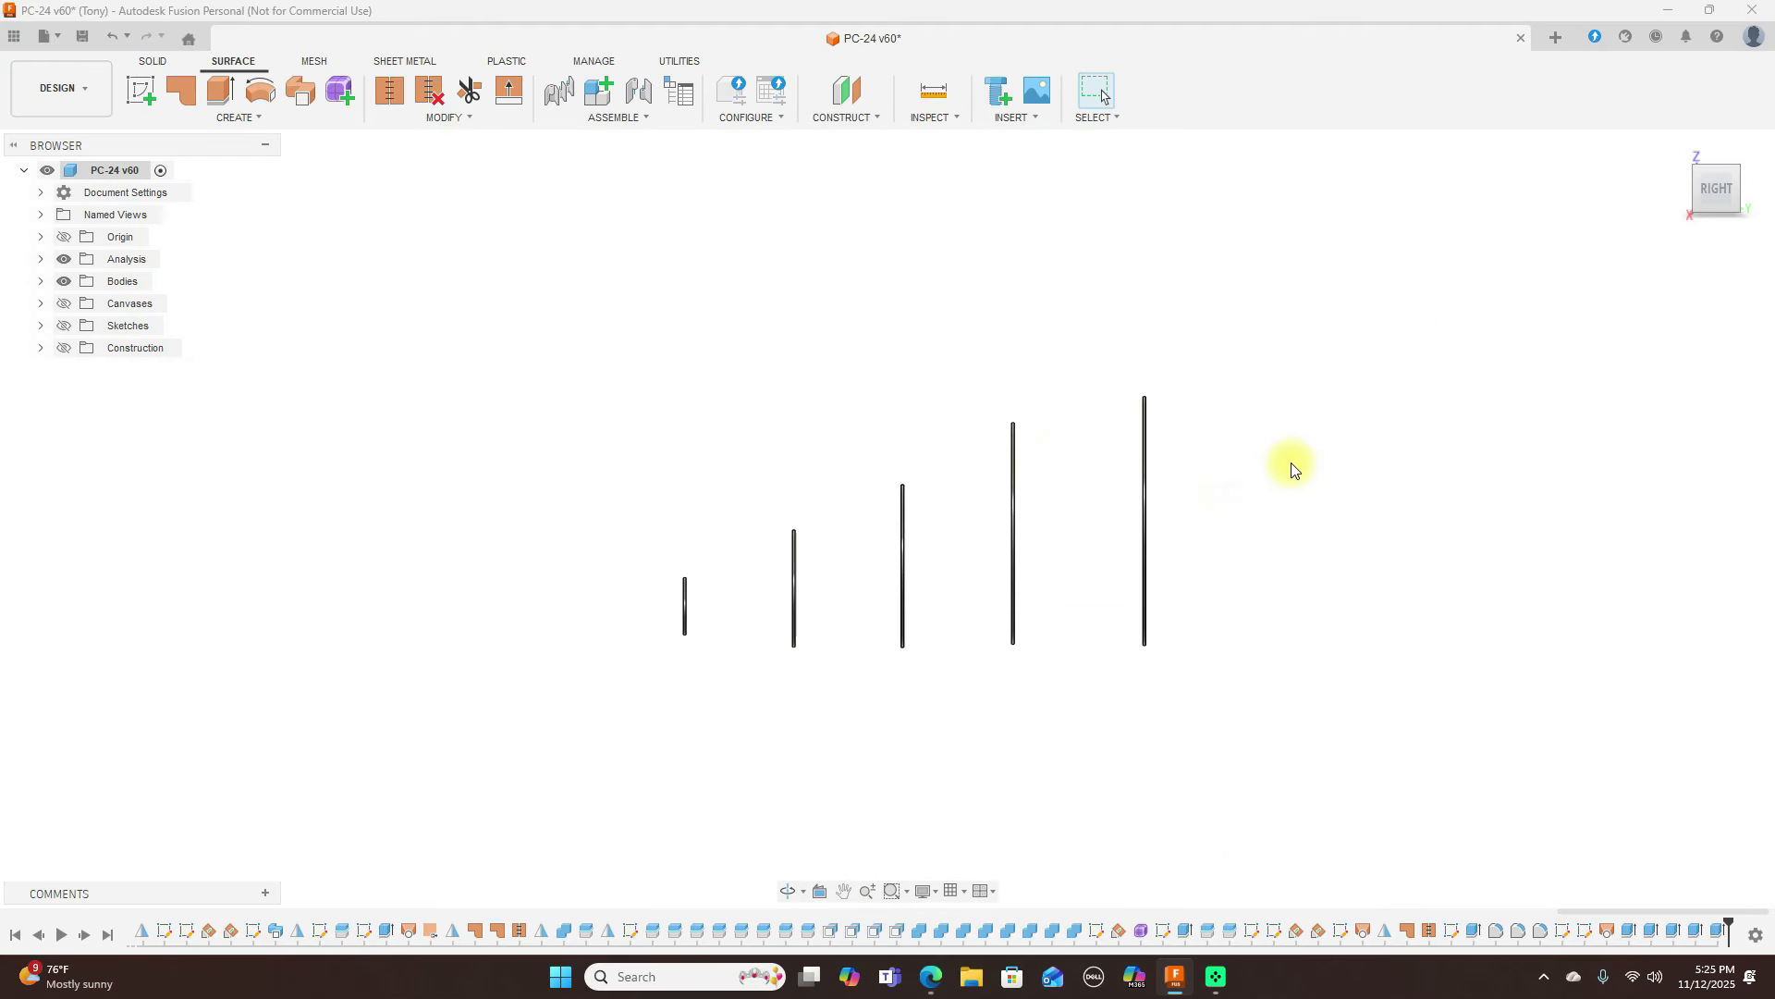
mouse_move(1707, 189)
mouse_down()
mouse_move(1761, 185)
mouse_move(58, 192)
mouse_move(1673, 197)
mouse_up()
shift+middle_drag(1586, 196, 1583, 197)
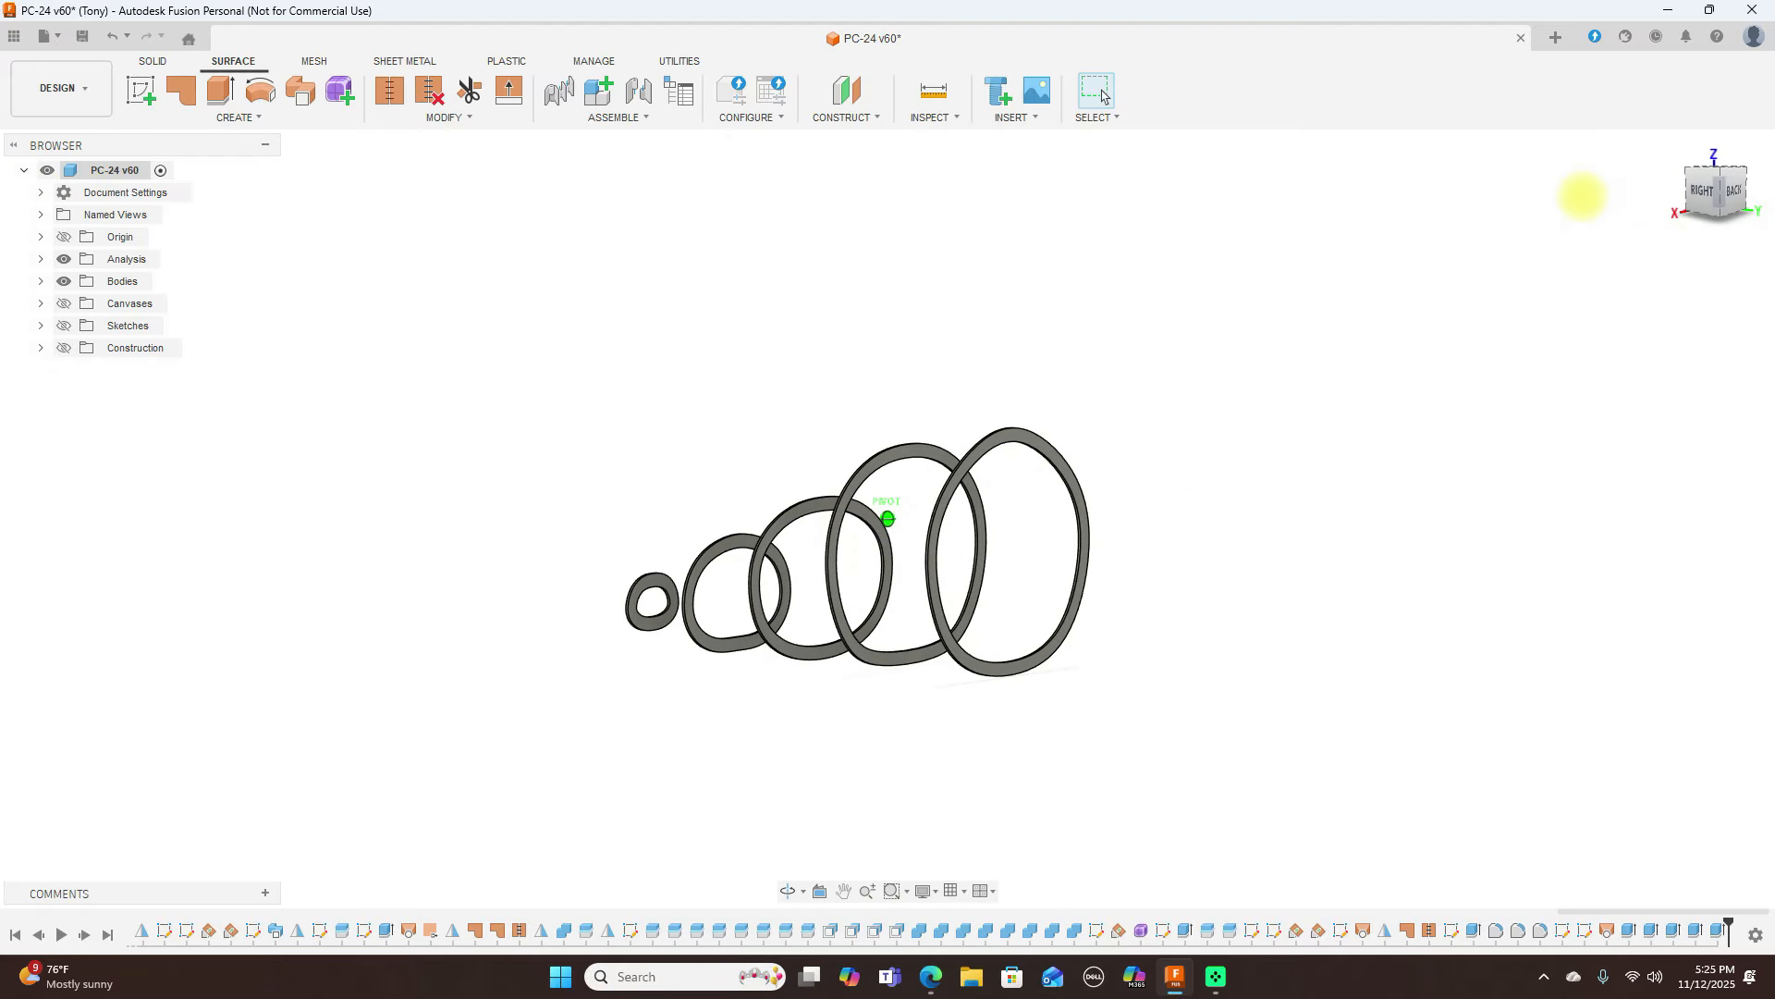
click(1706, 189)
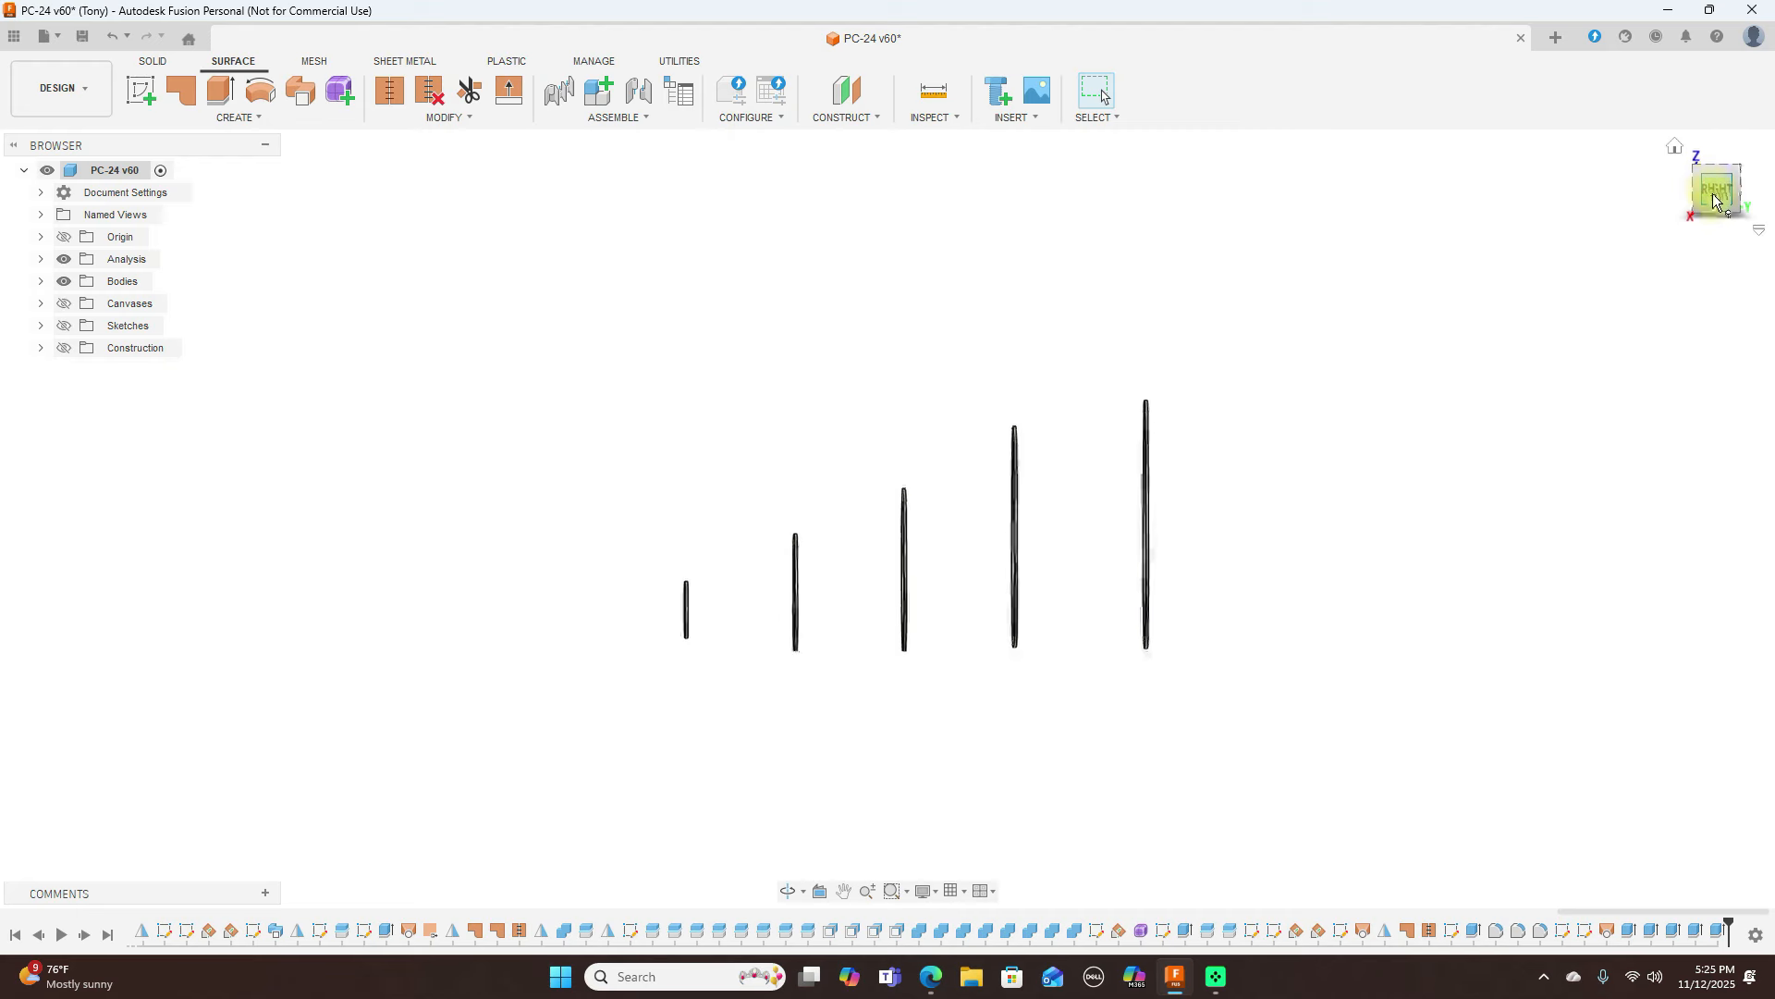
click(1686, 191)
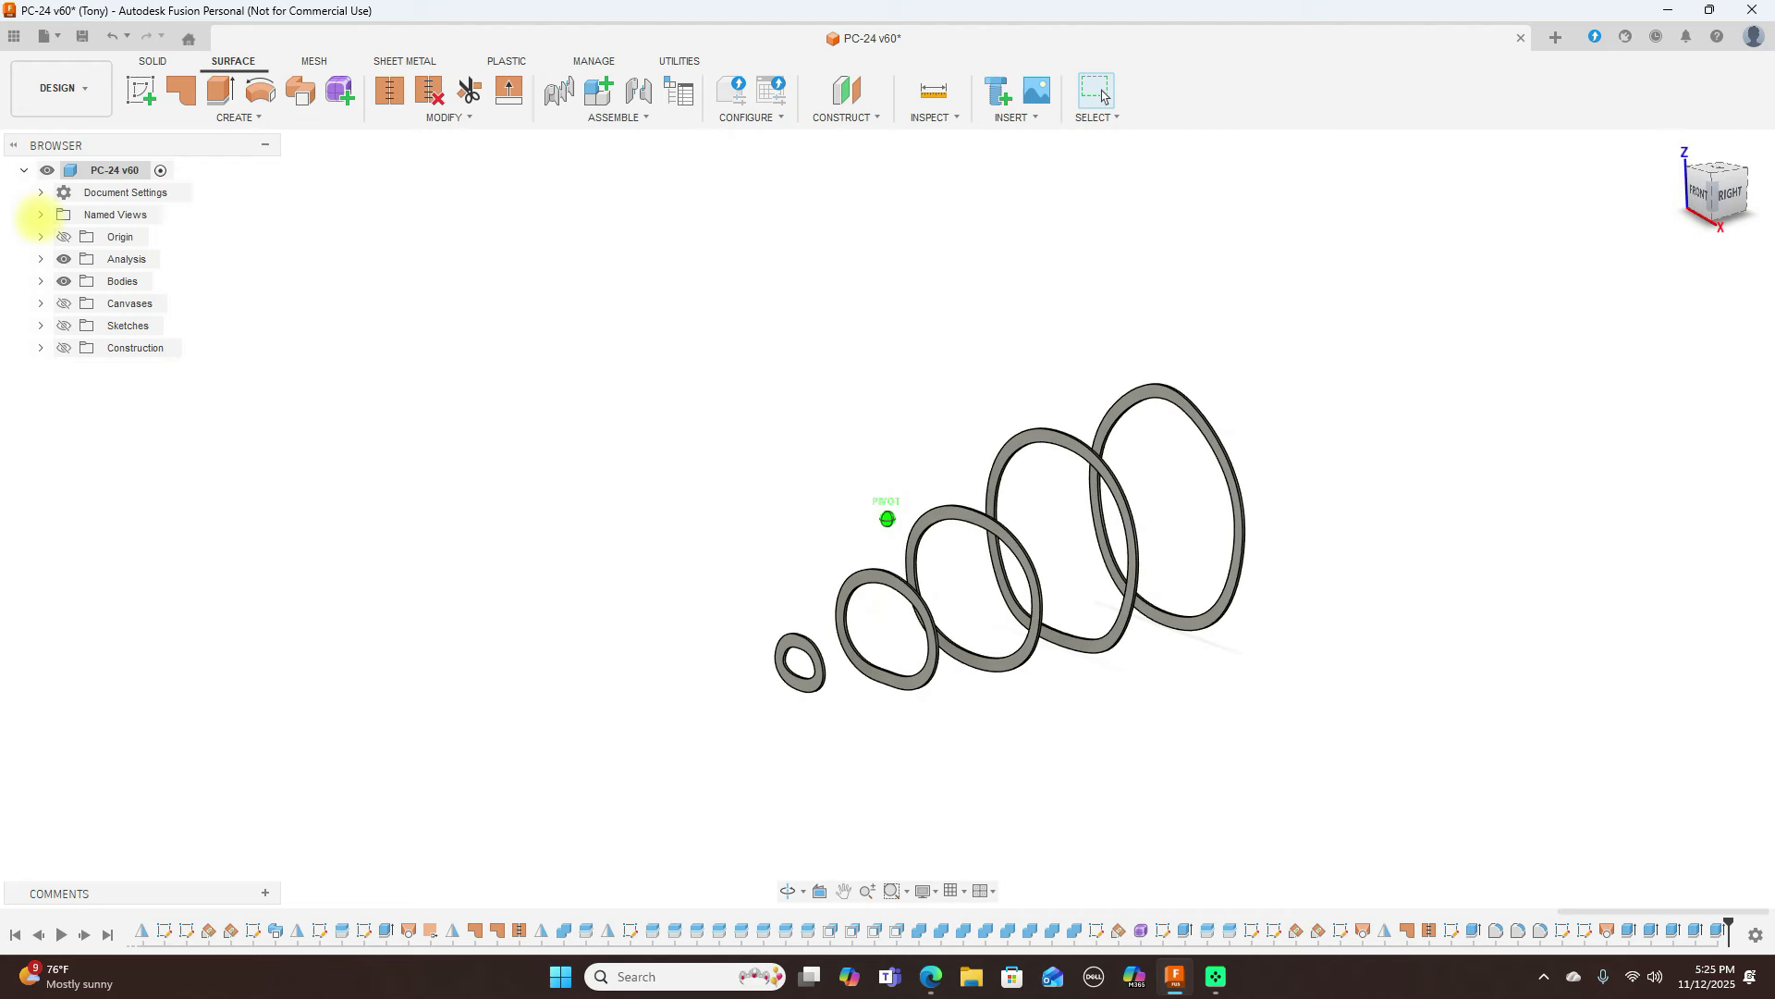
shift+middle_drag(188, 210, 21, 217)
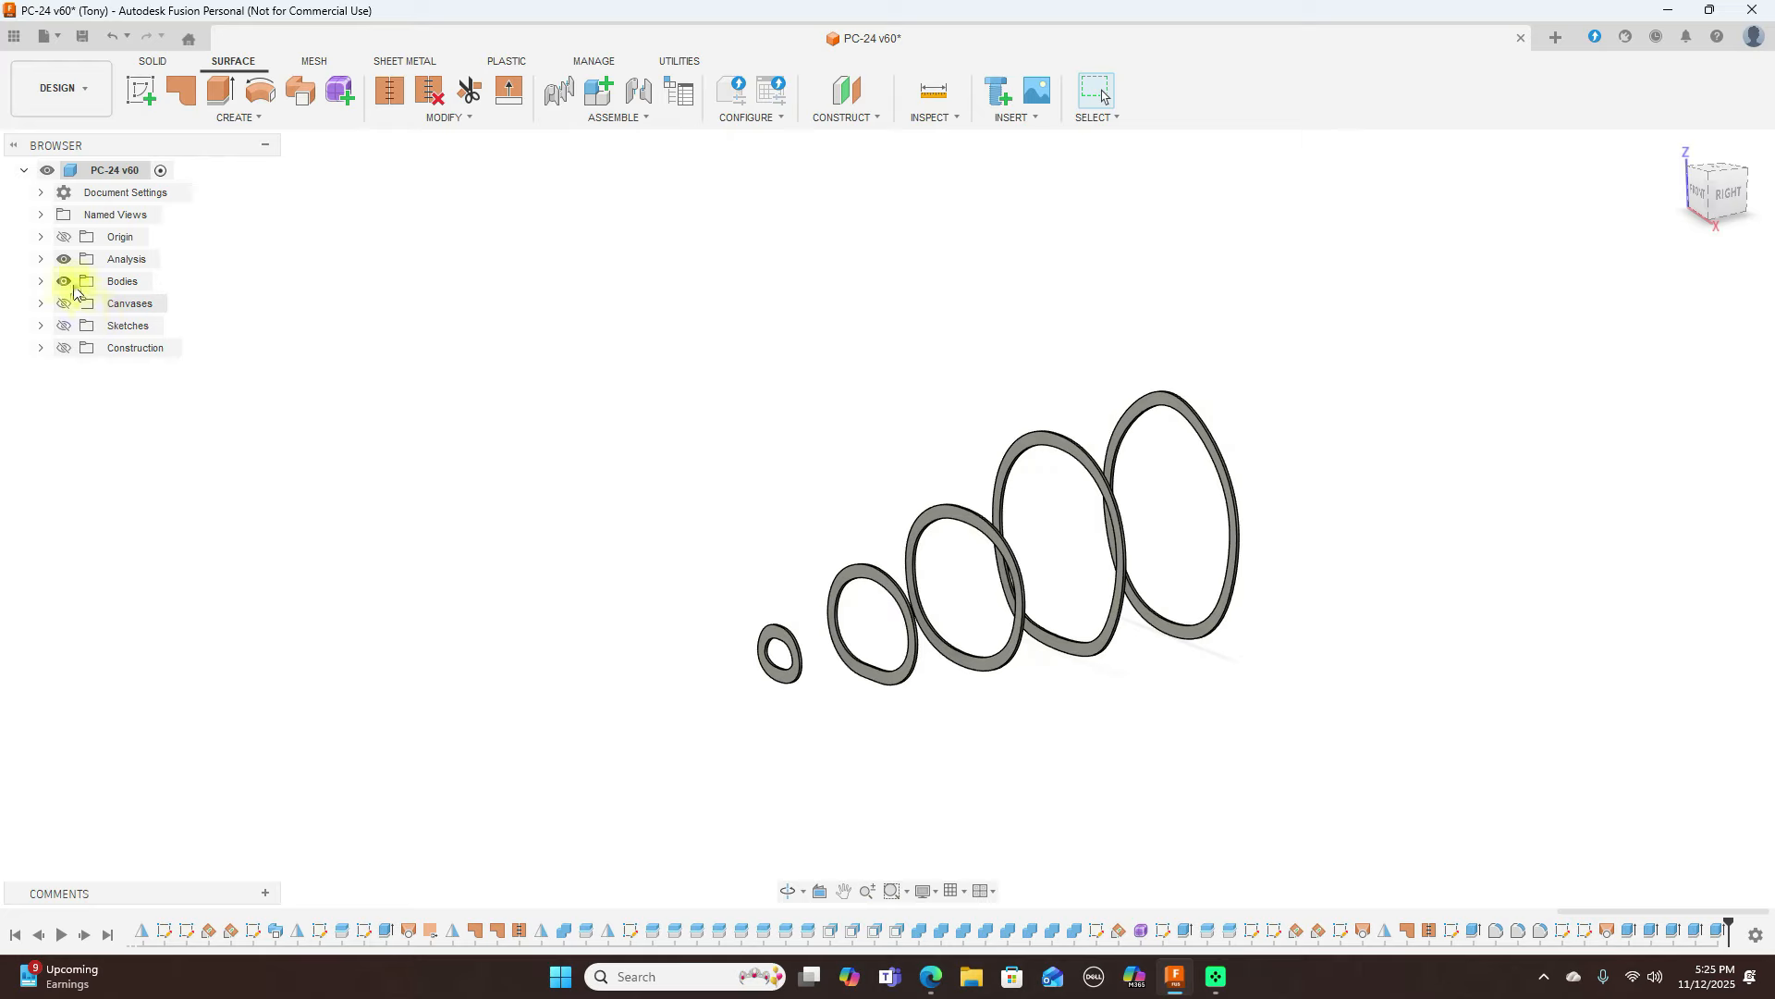
Show the lofted half nose surface Body61 and inspect how it fits the frames from both sides
click(40, 281)
scroll(126, 470, down, 5)
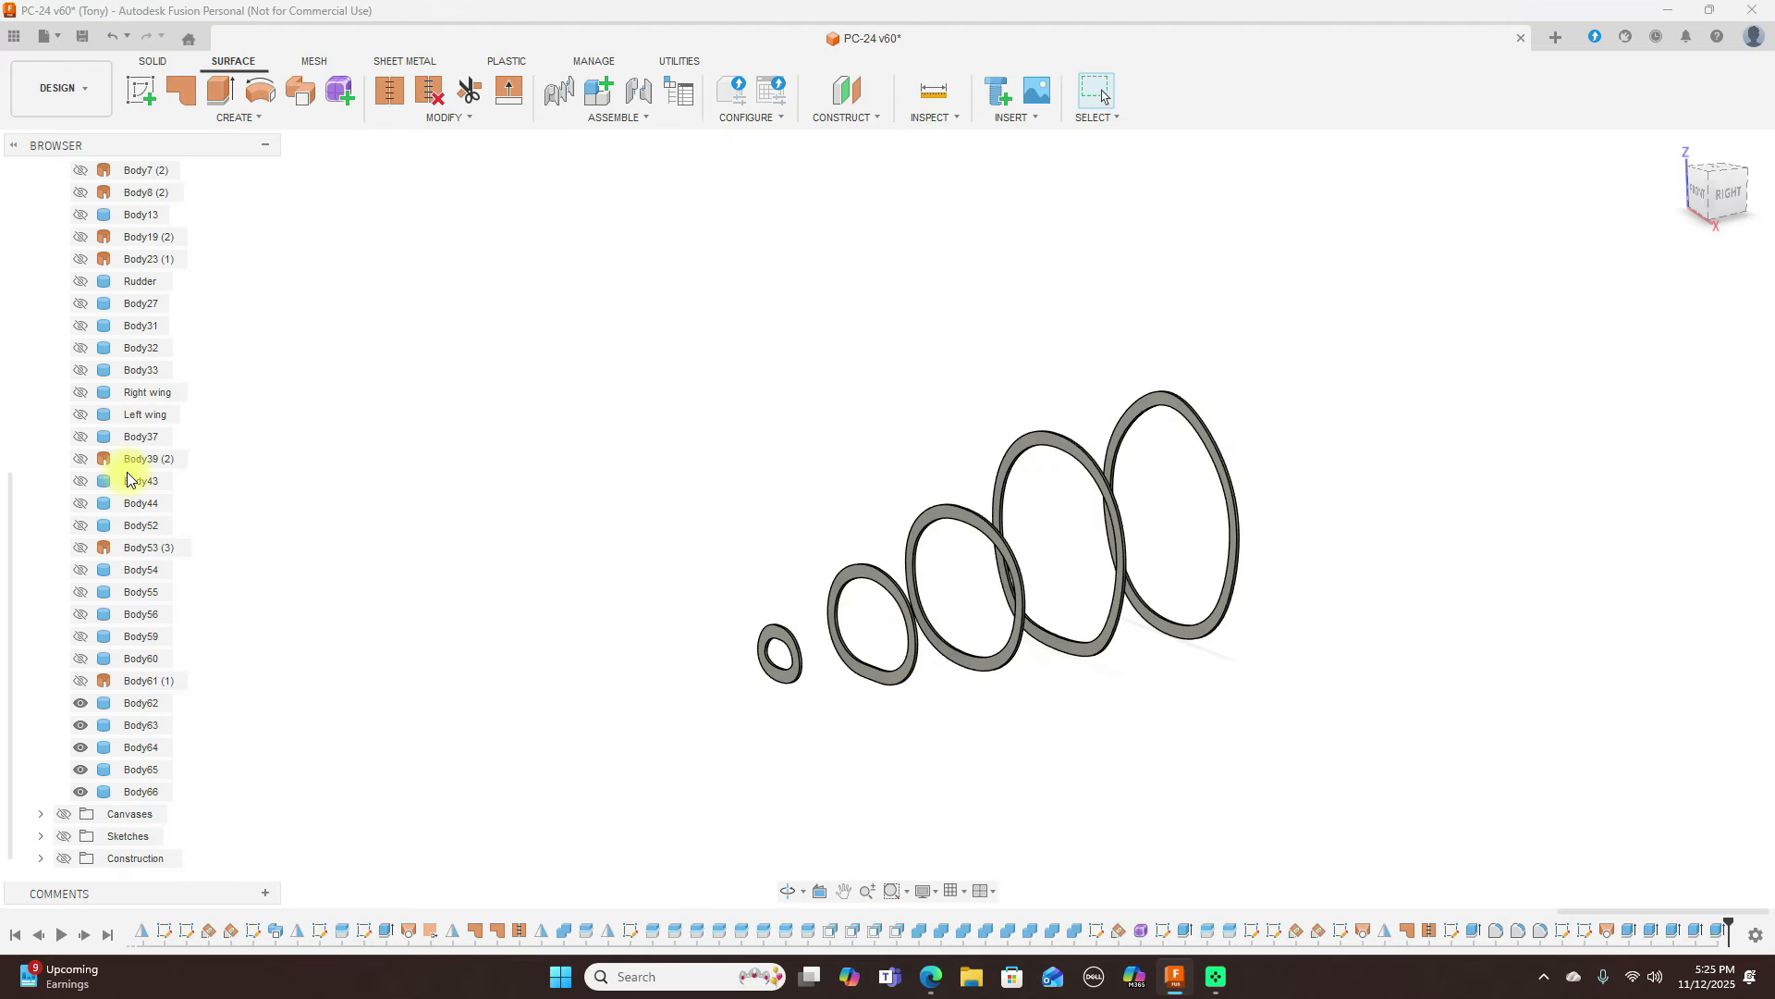
click(80, 681)
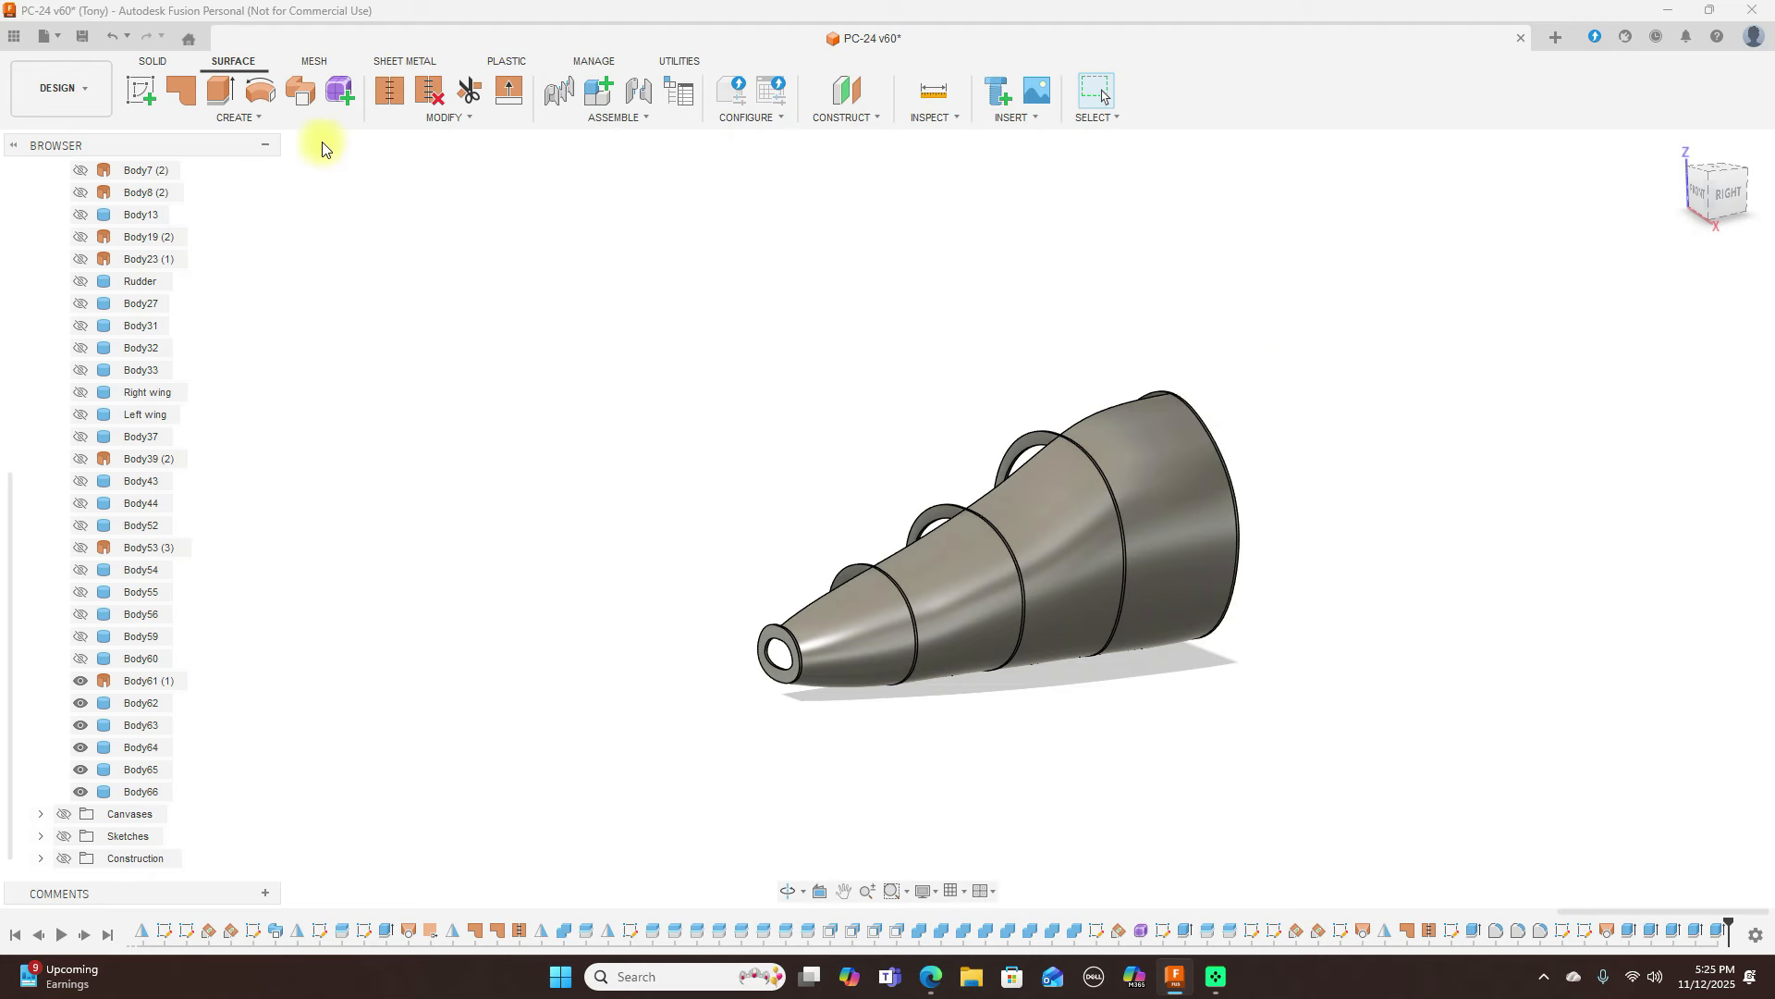
mouse_move(1712, 207)
mouse_down()
mouse_move(1739, 205)
mouse_move(111, 189)
mouse_move(182, 164)
mouse_move(1665, 184)
mouse_move(1379, 186)
mouse_move(1517, 226)
mouse_move(1584, 317)
mouse_up()
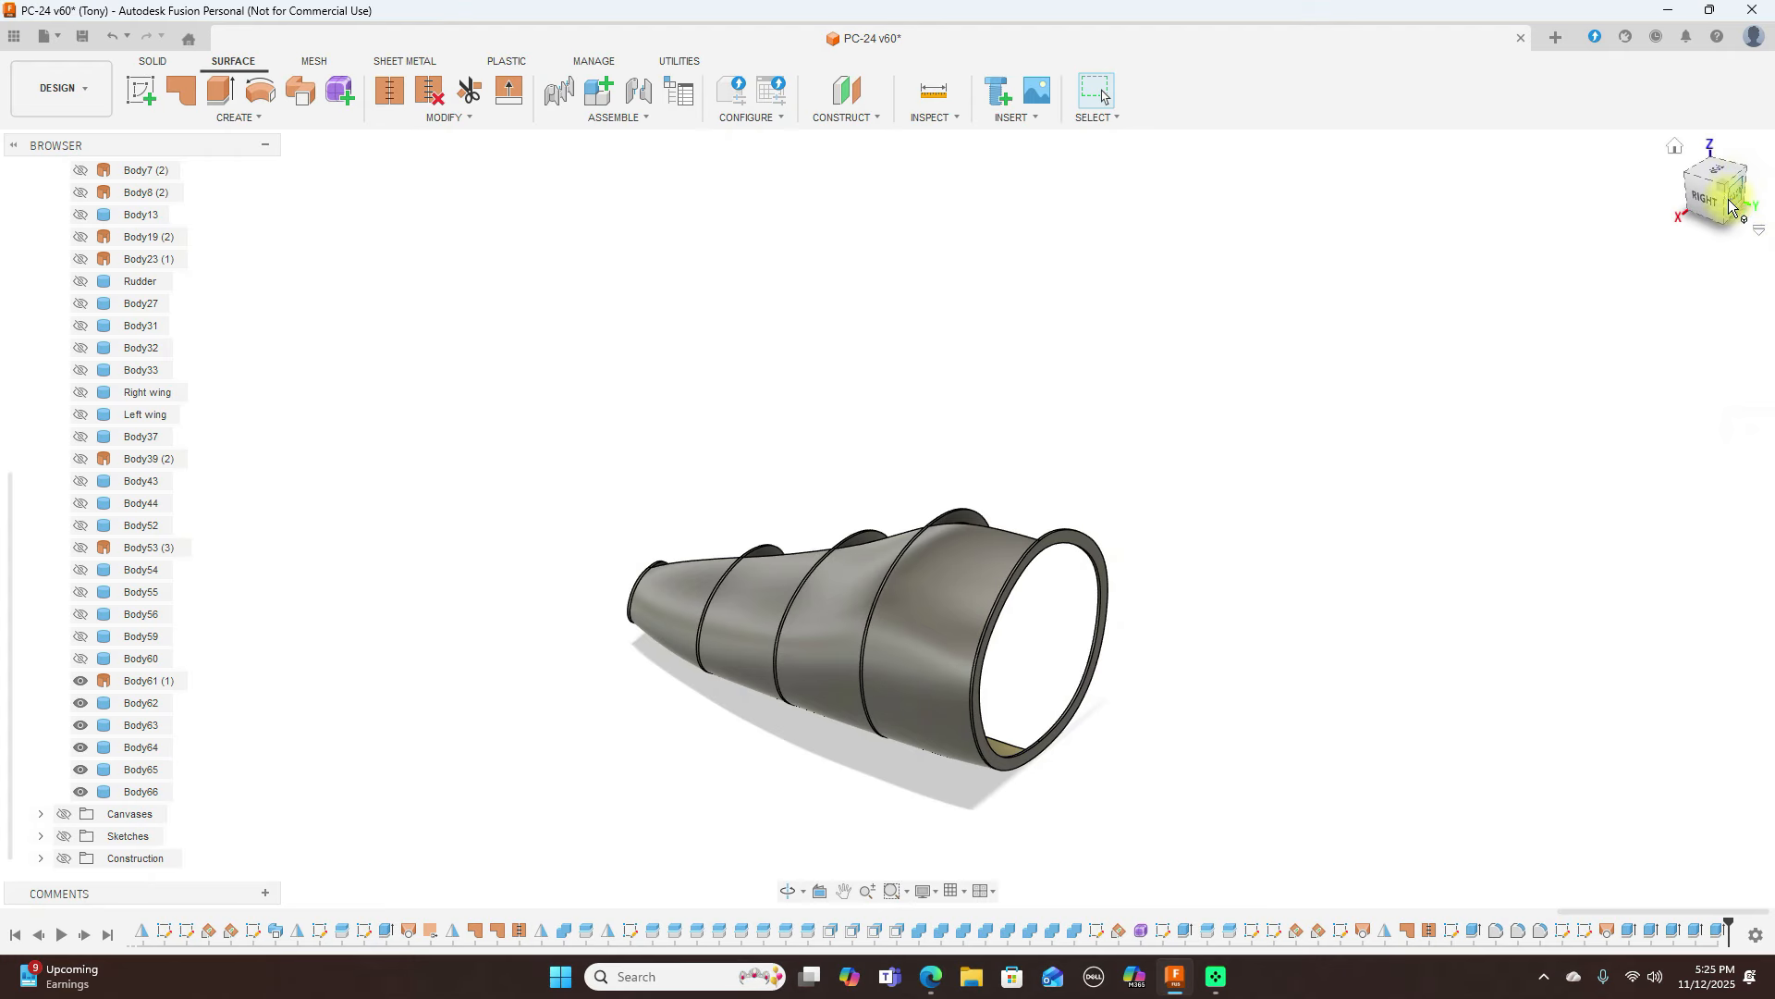
mouse_move(1718, 204)
mouse_down()
mouse_move(1578, 167)
mouse_move(1550, 182)
mouse_move(1557, 213)
mouse_move(1700, 217)
mouse_move(107, 190)
mouse_move(440, 150)
mouse_move(442, 172)
mouse_up()
drag(1126, 372, 1134, 389)
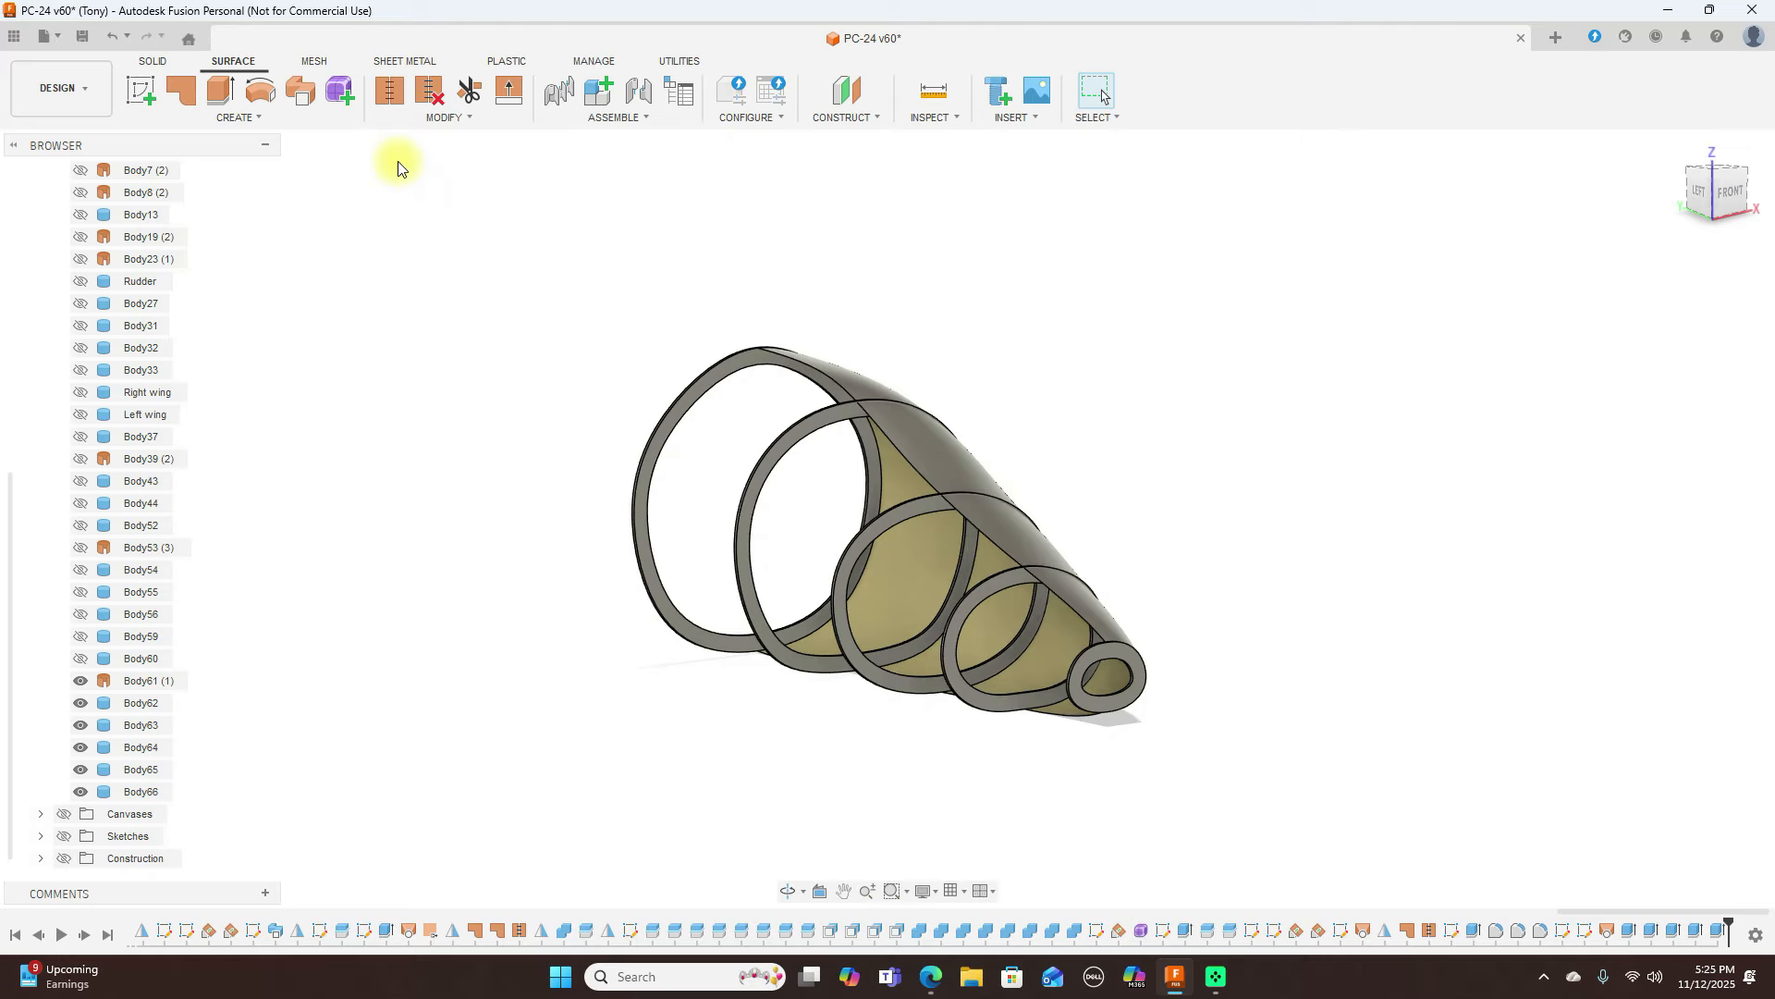
Try to split the rearmost frame Body62 using the lofted half nose surface as the splitting tool
click(153, 61)
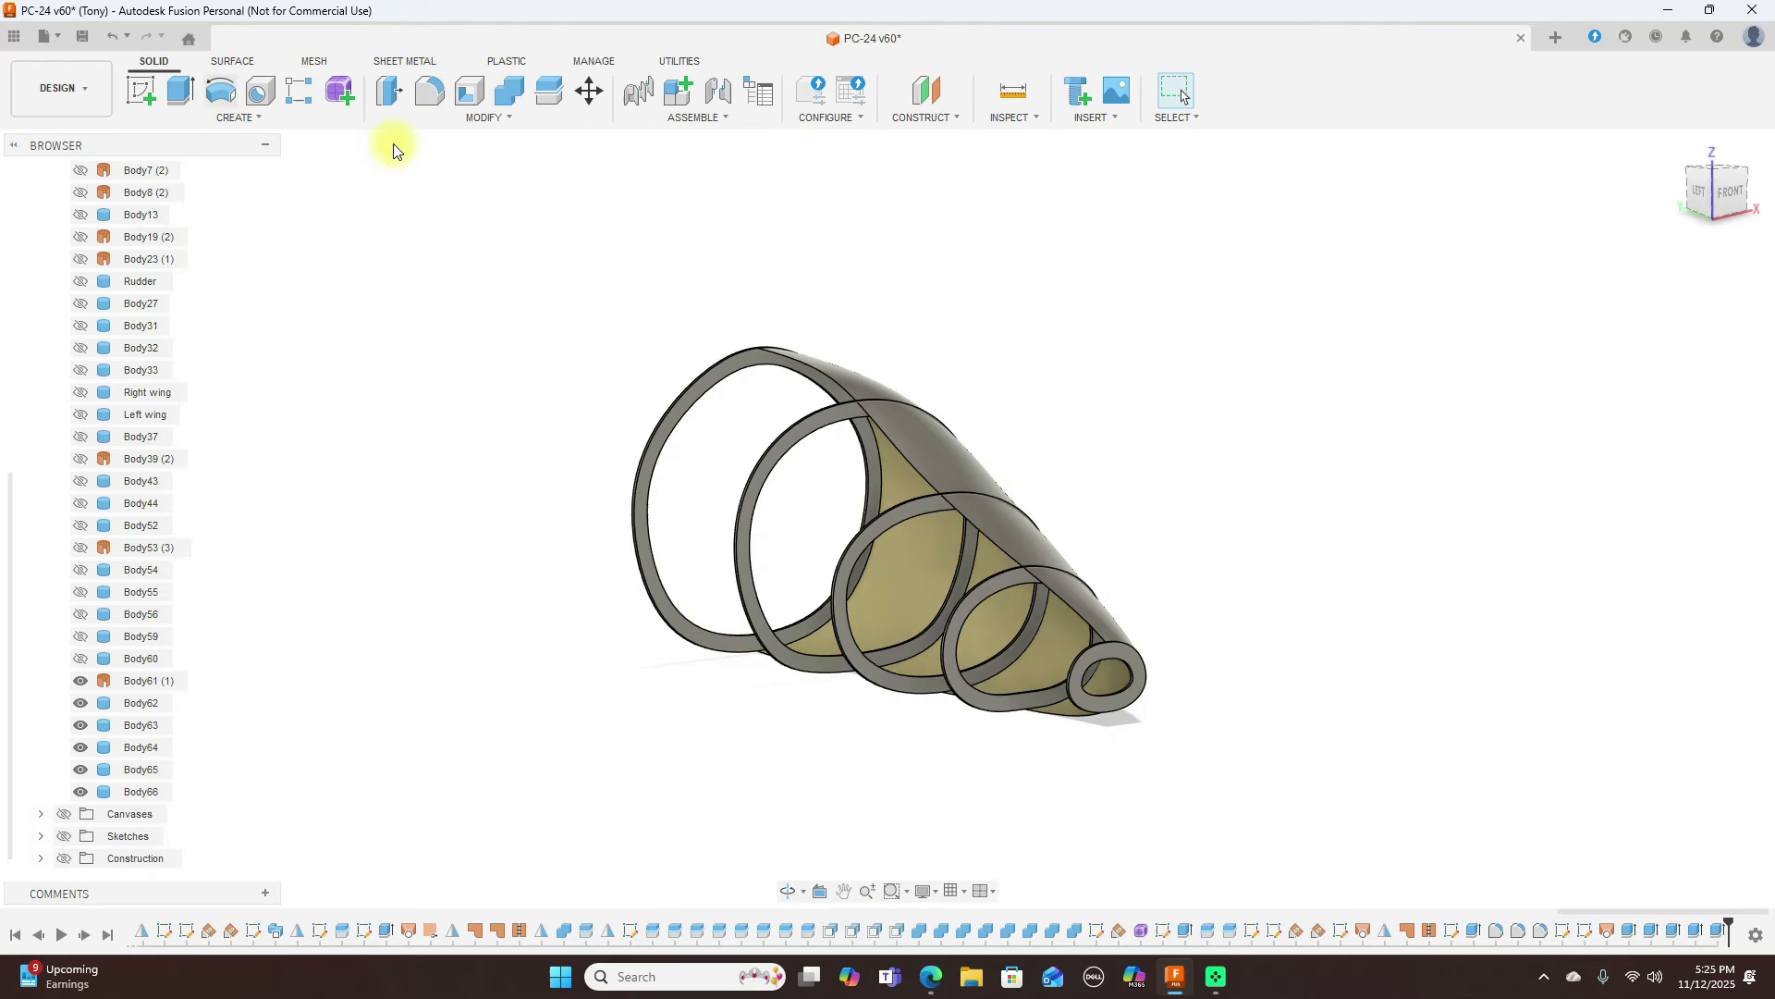
click(547, 93)
click(736, 363)
click(1717, 310)
scroll(1073, 328, up, 3)
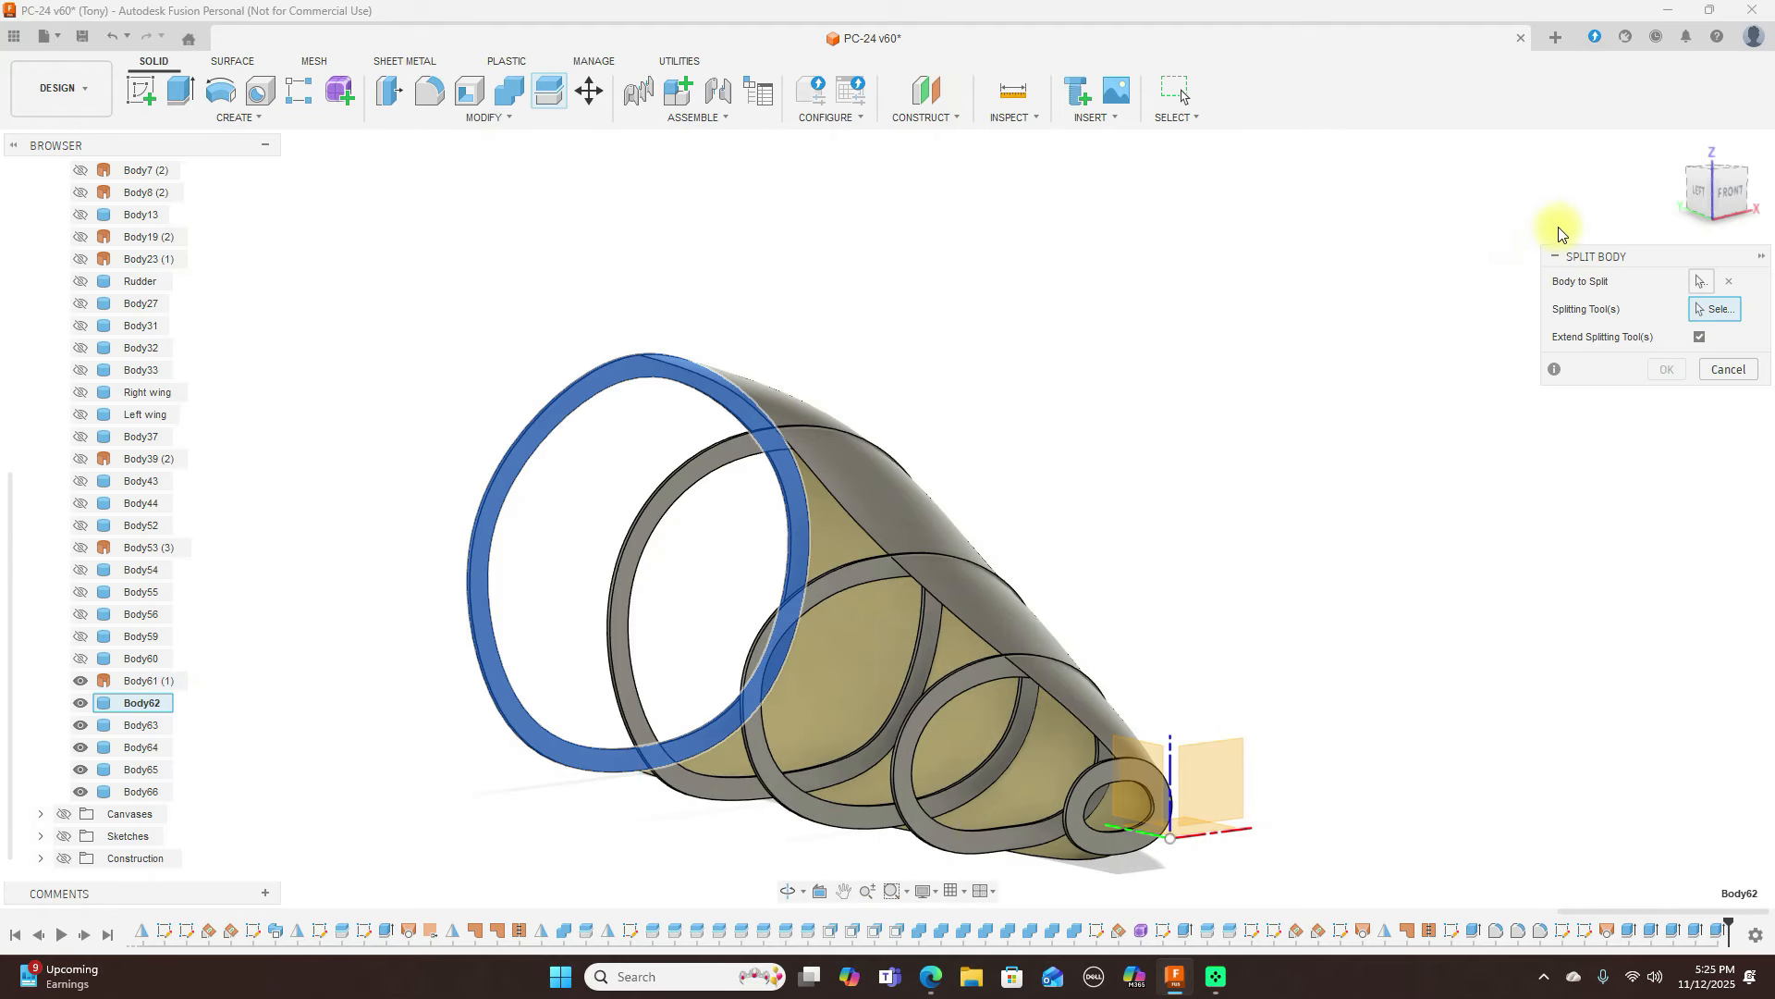
scroll(1689, 198, up, 2)
drag(1711, 196, 222, 190)
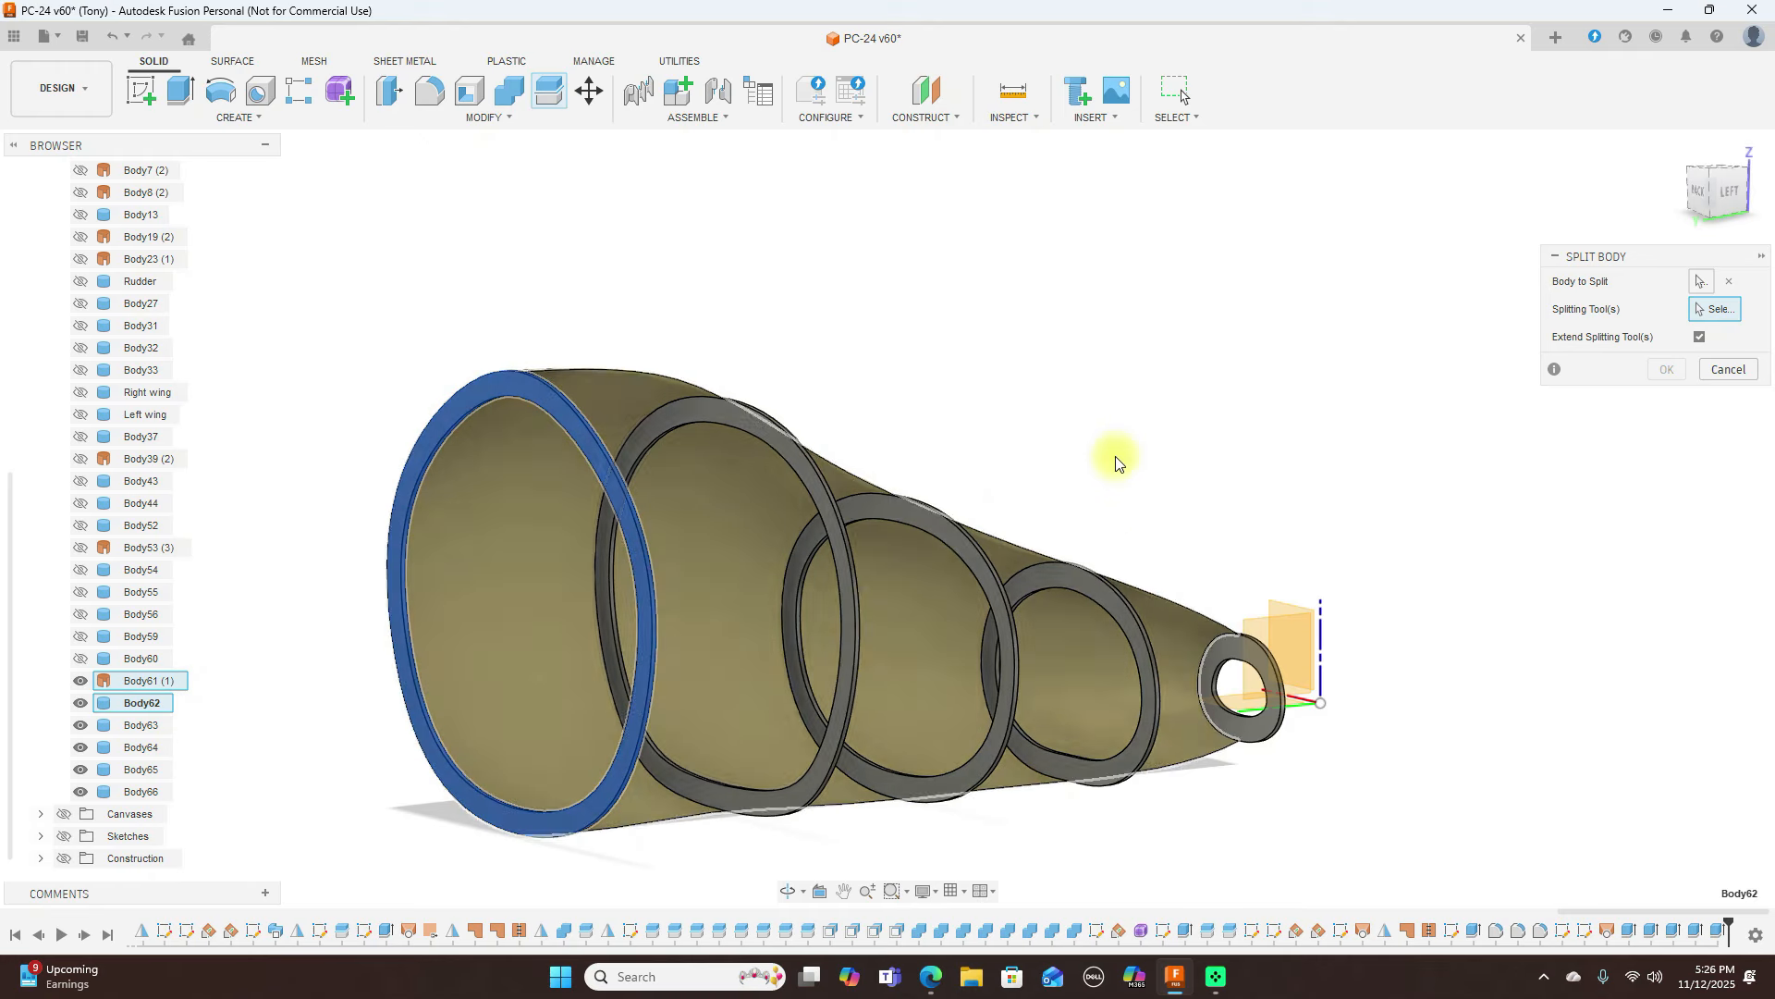
scroll(894, 361, down, 1)
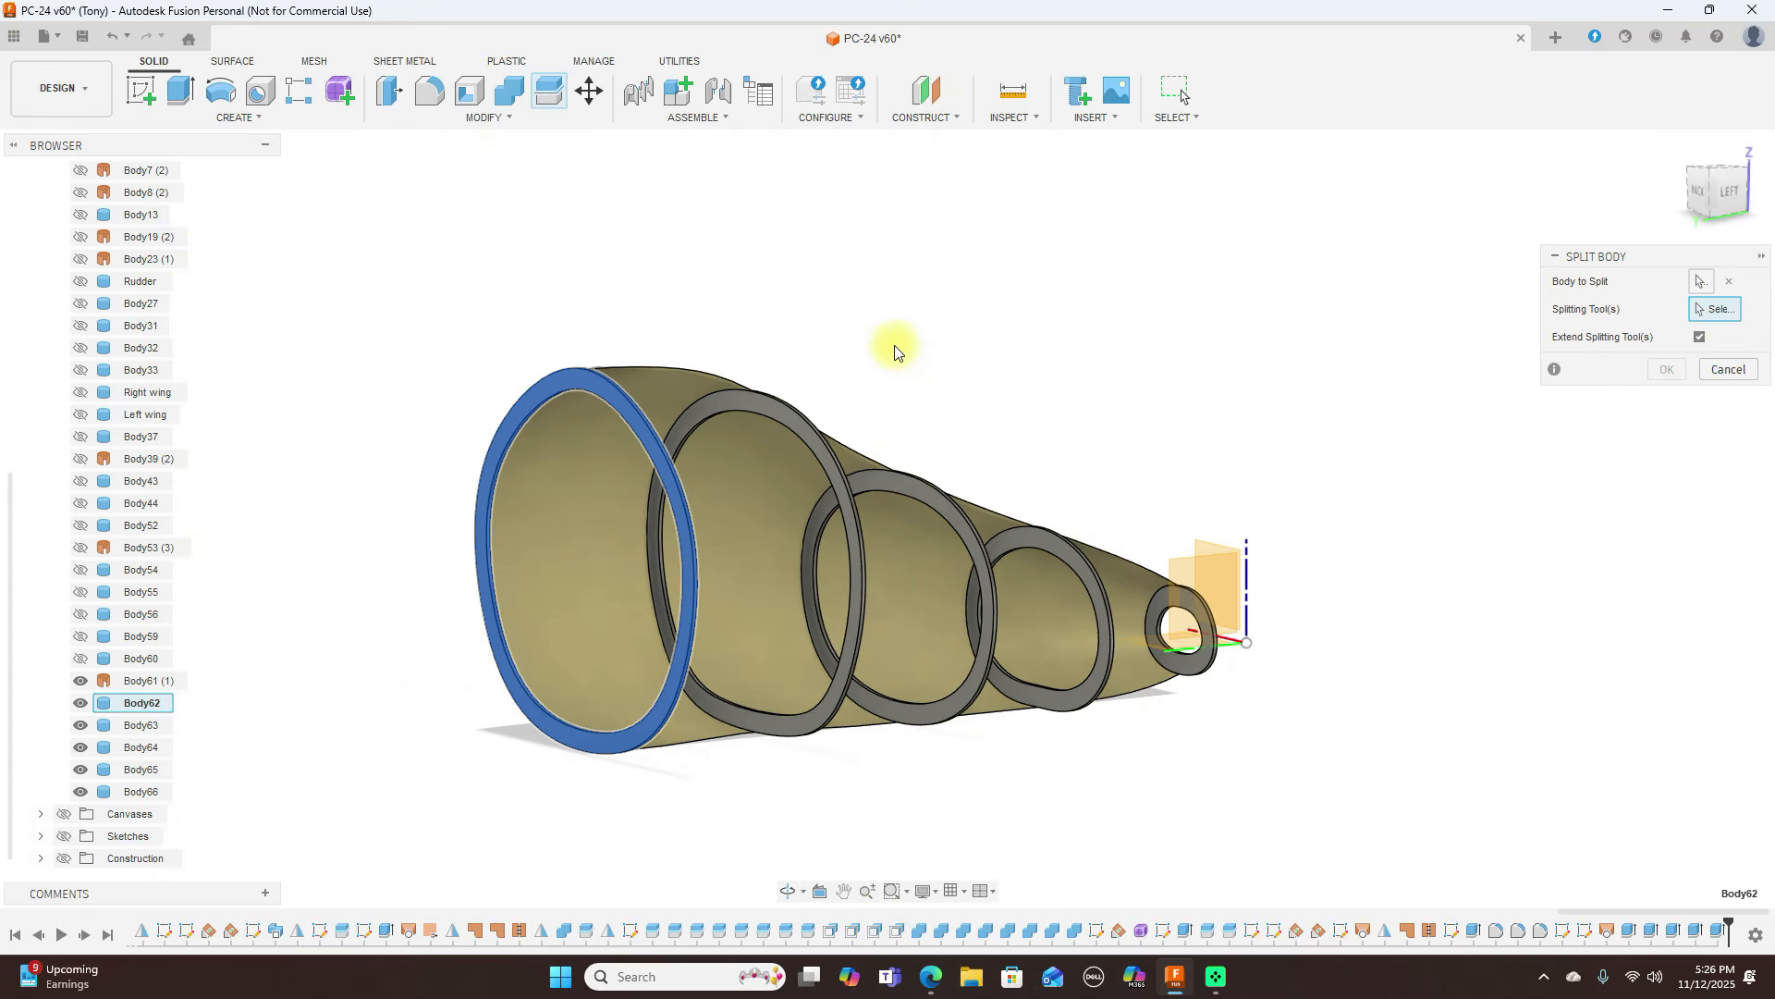
click(682, 372)
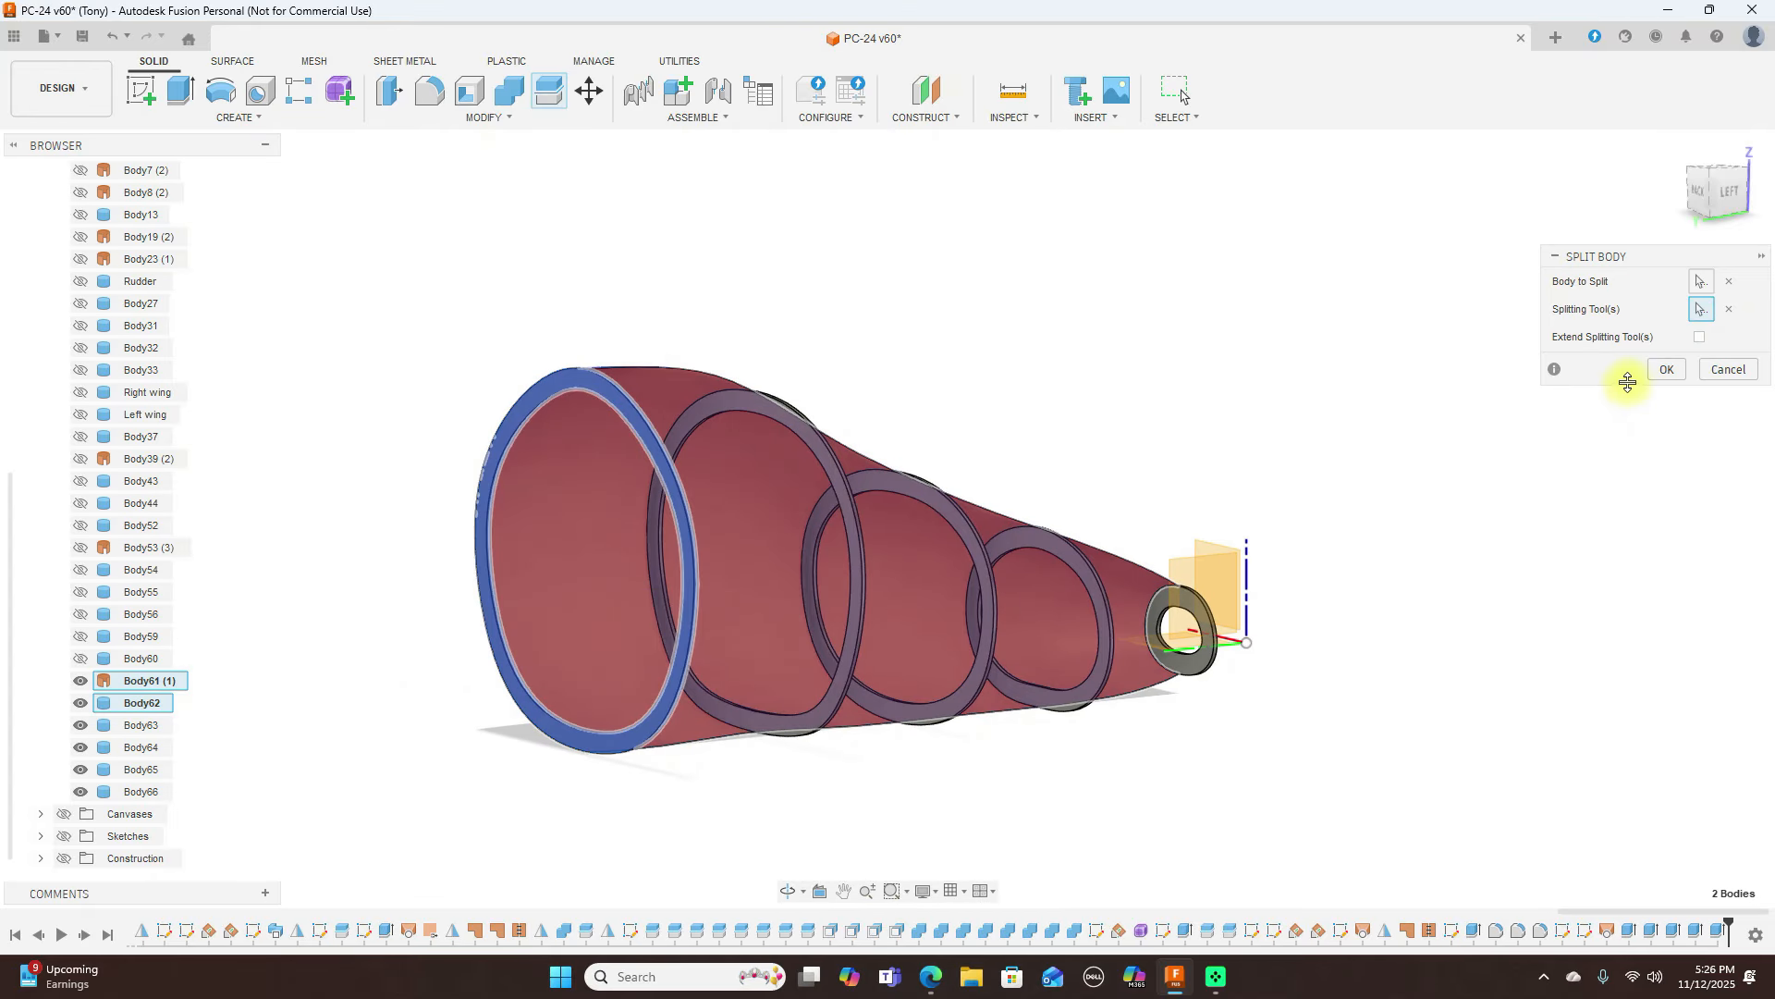
click(1664, 370)
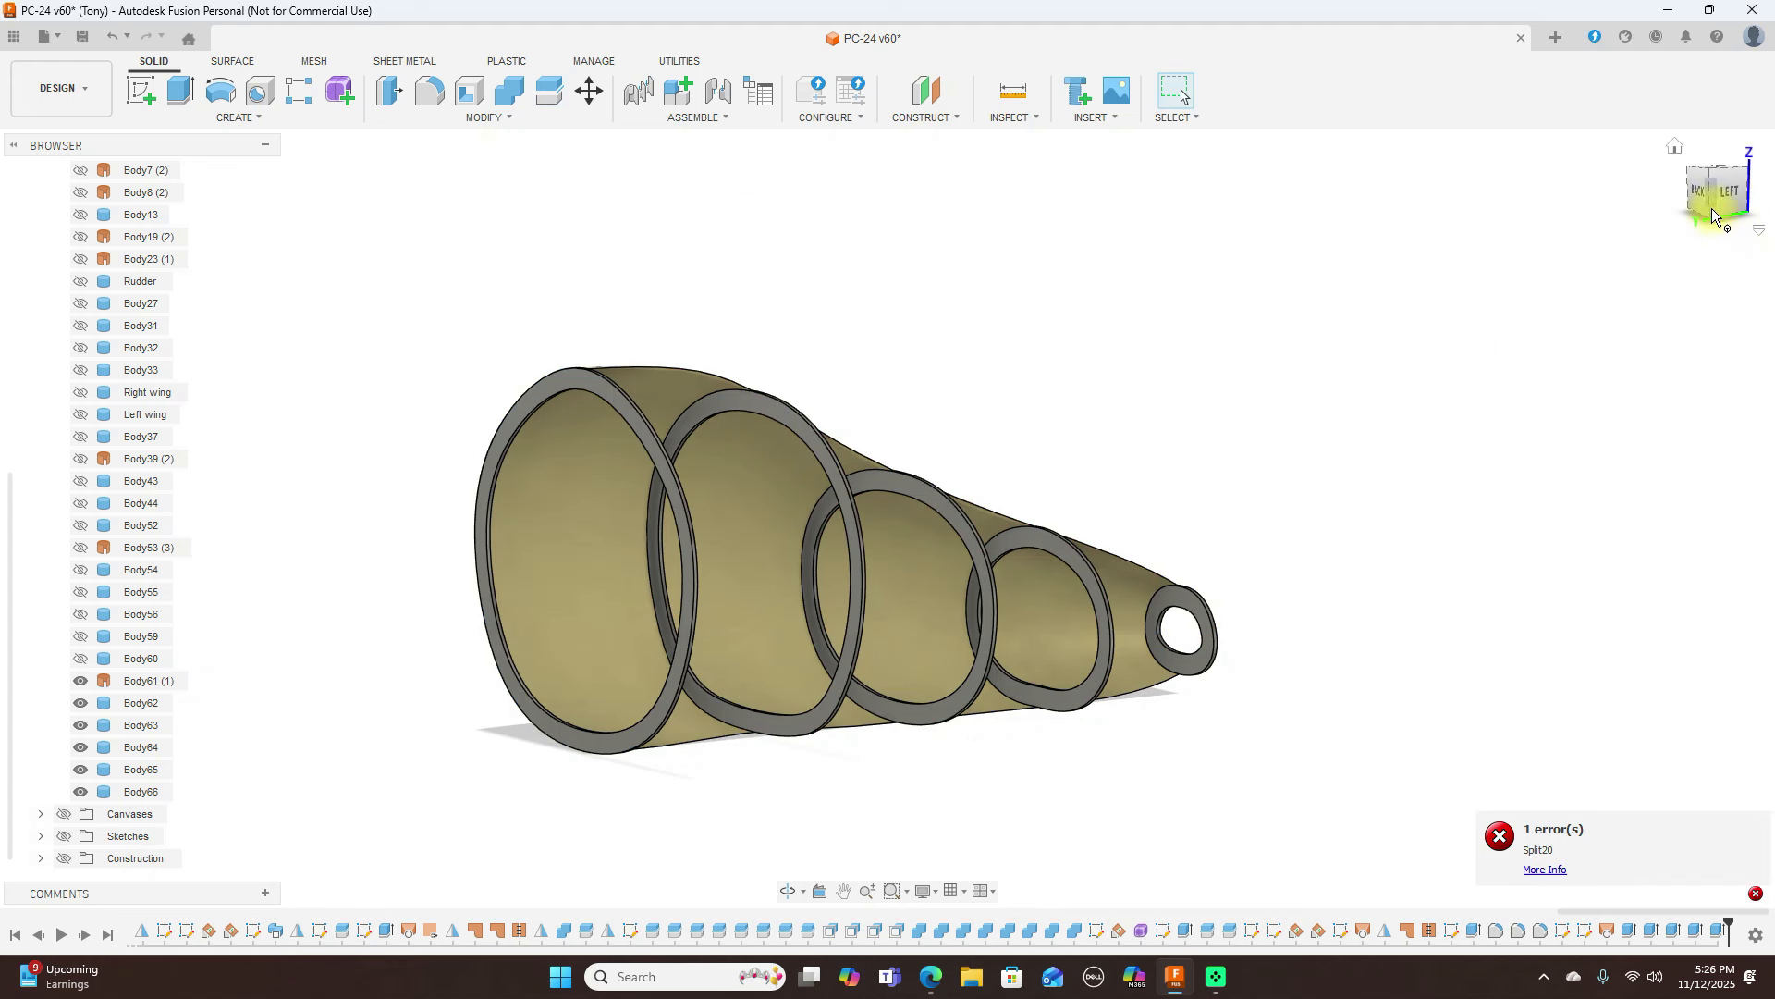
Thicken the lofted half nose surface Body61 by 0.4 mm on one side as a new body
drag(1712, 202, 1745, 225)
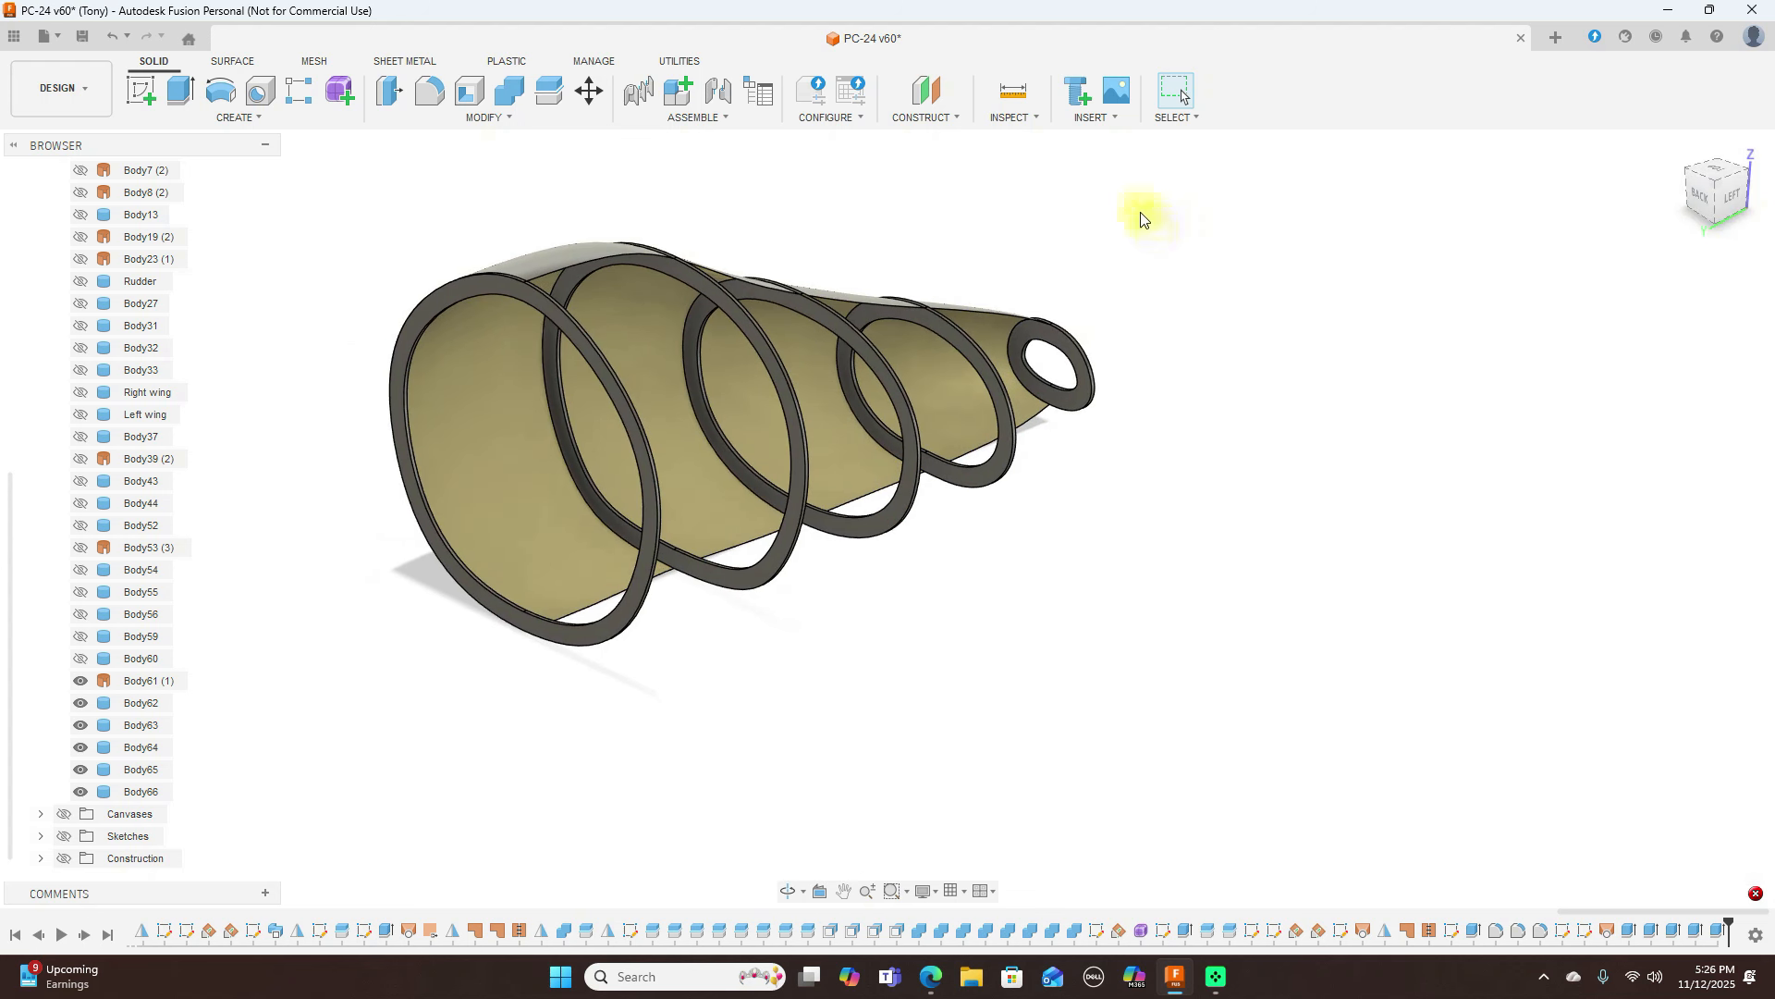
click(251, 119)
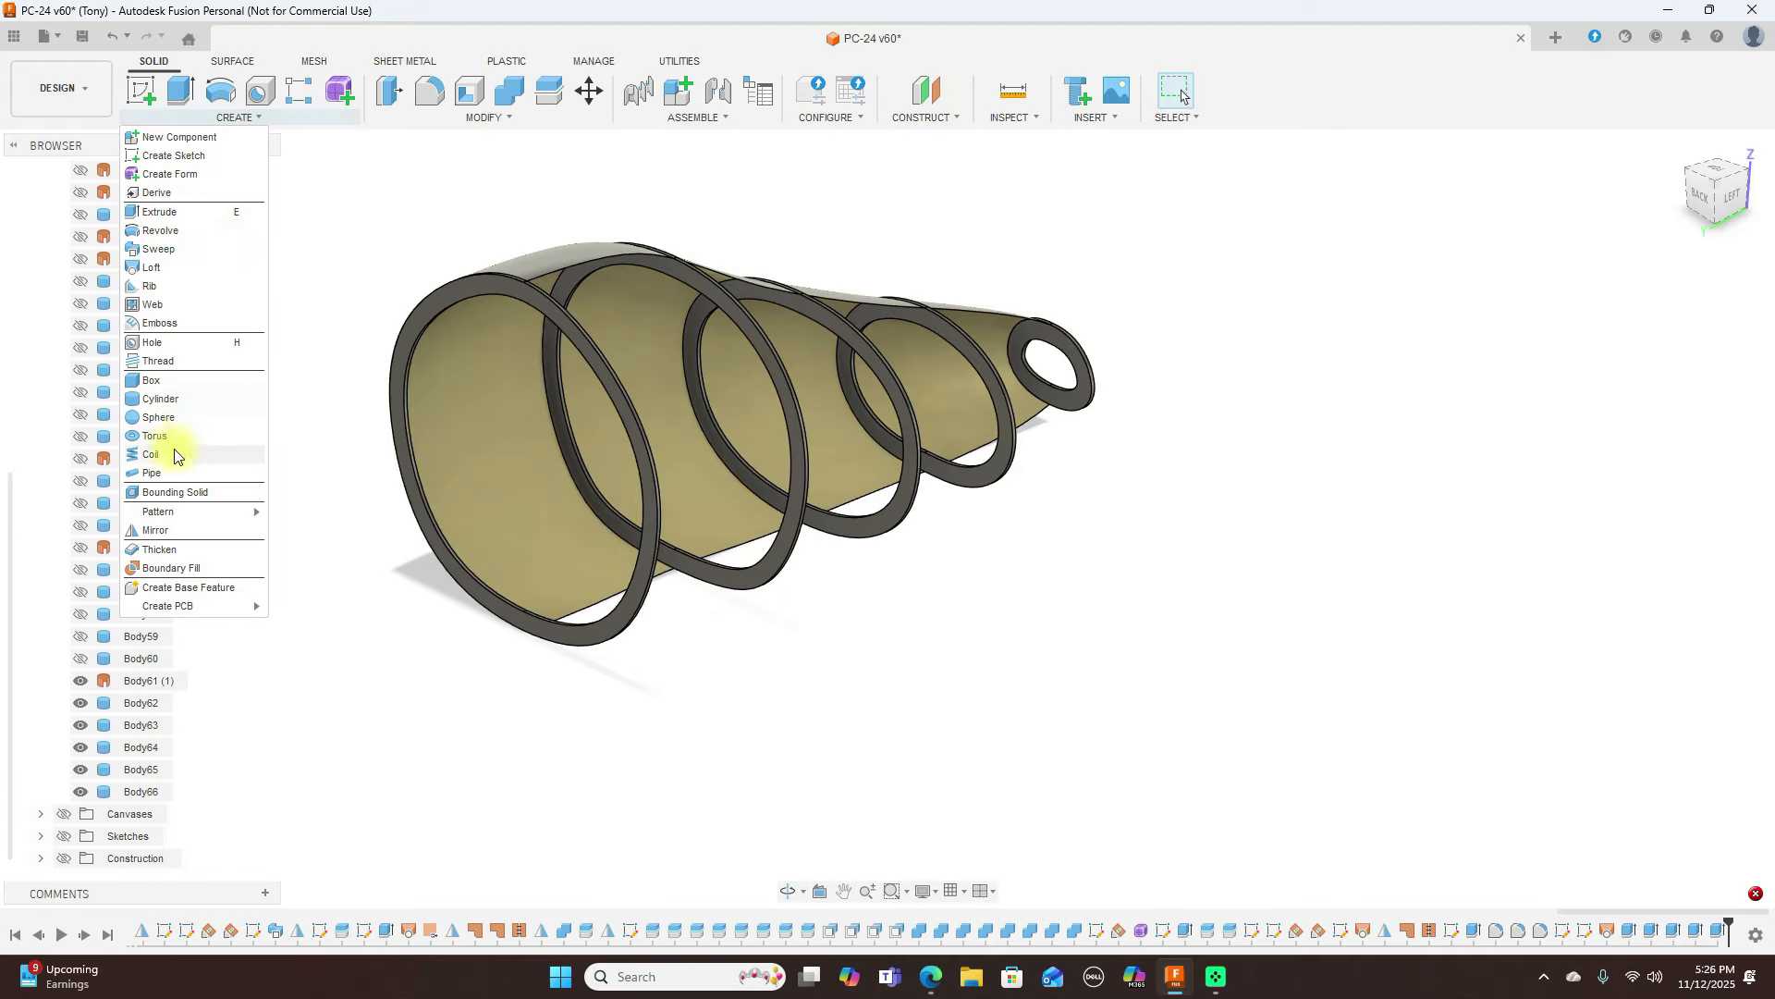
click(159, 549)
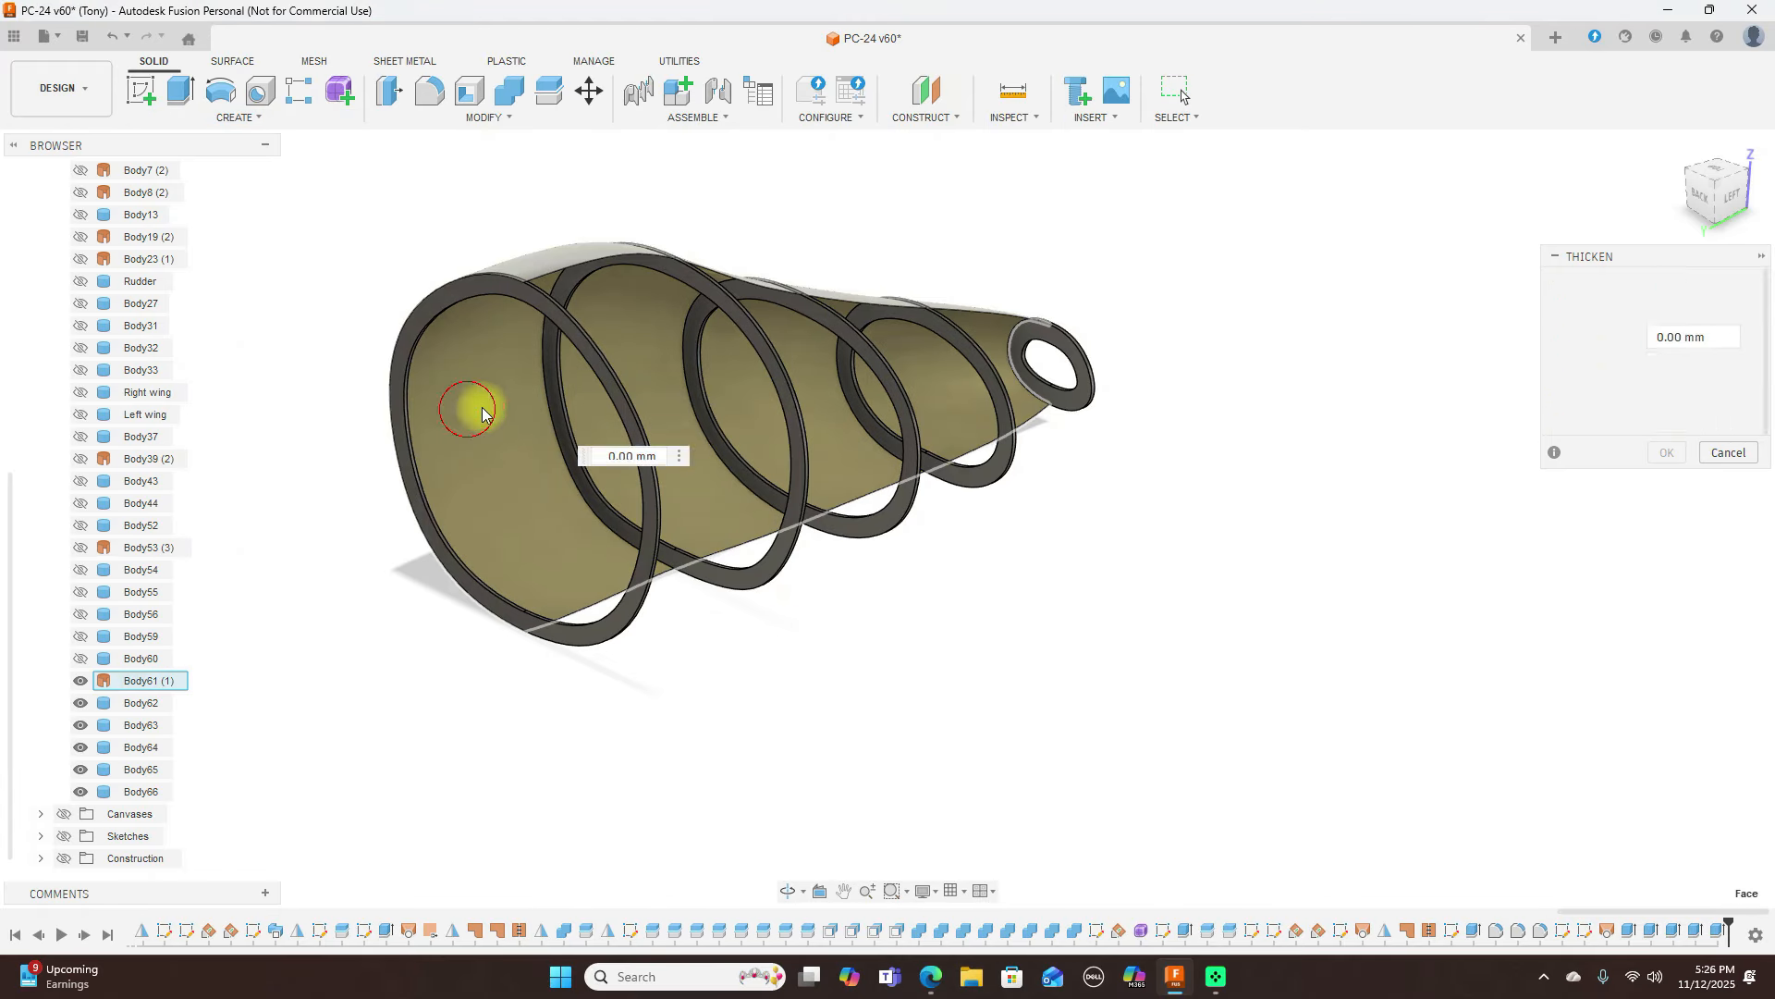
click(462, 409)
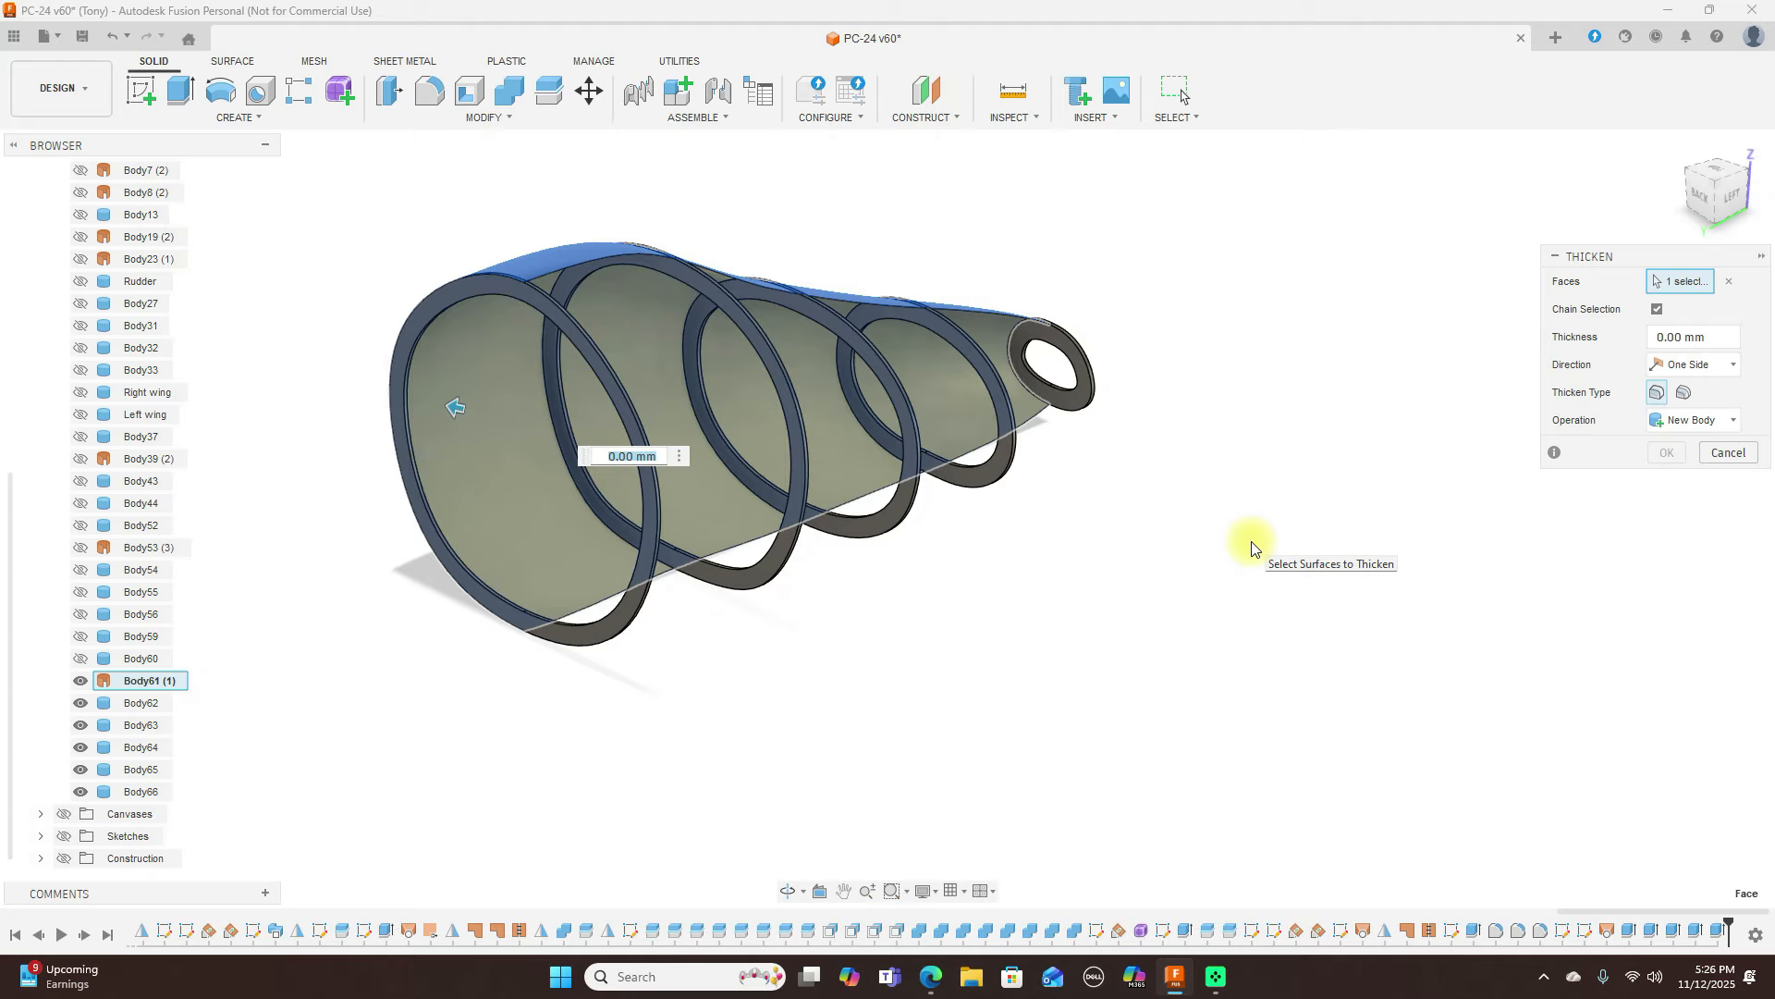
text(4)
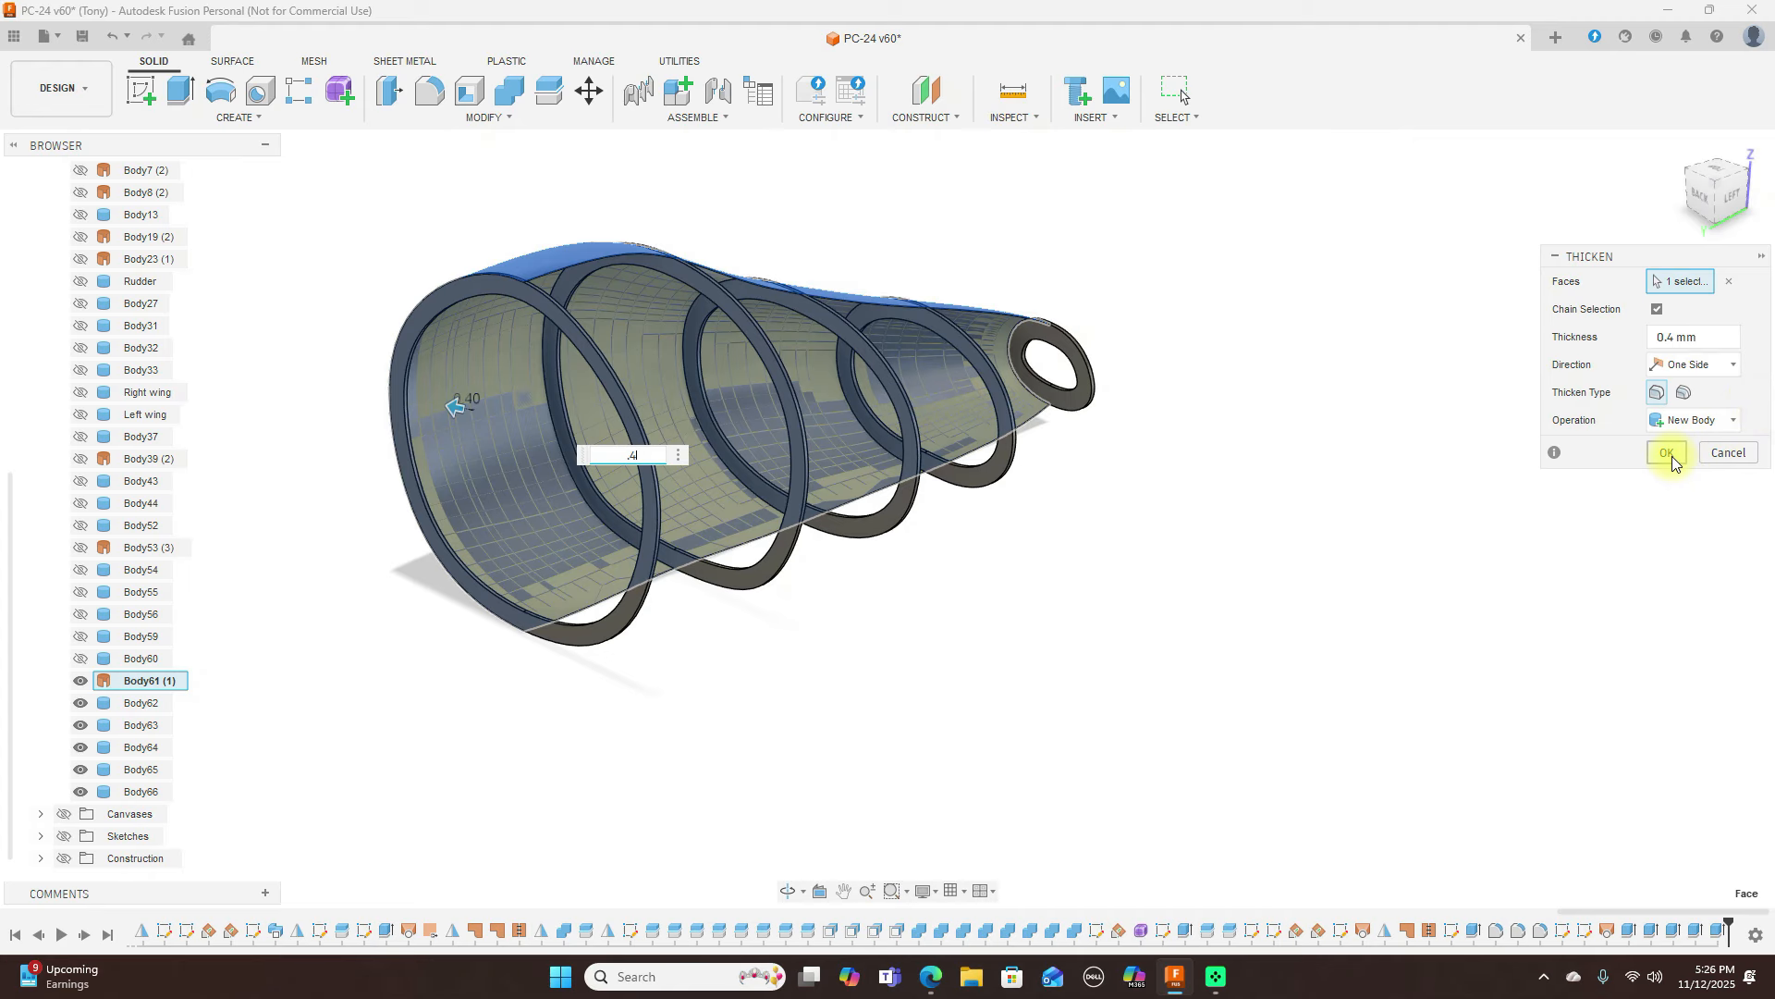
key(Return)
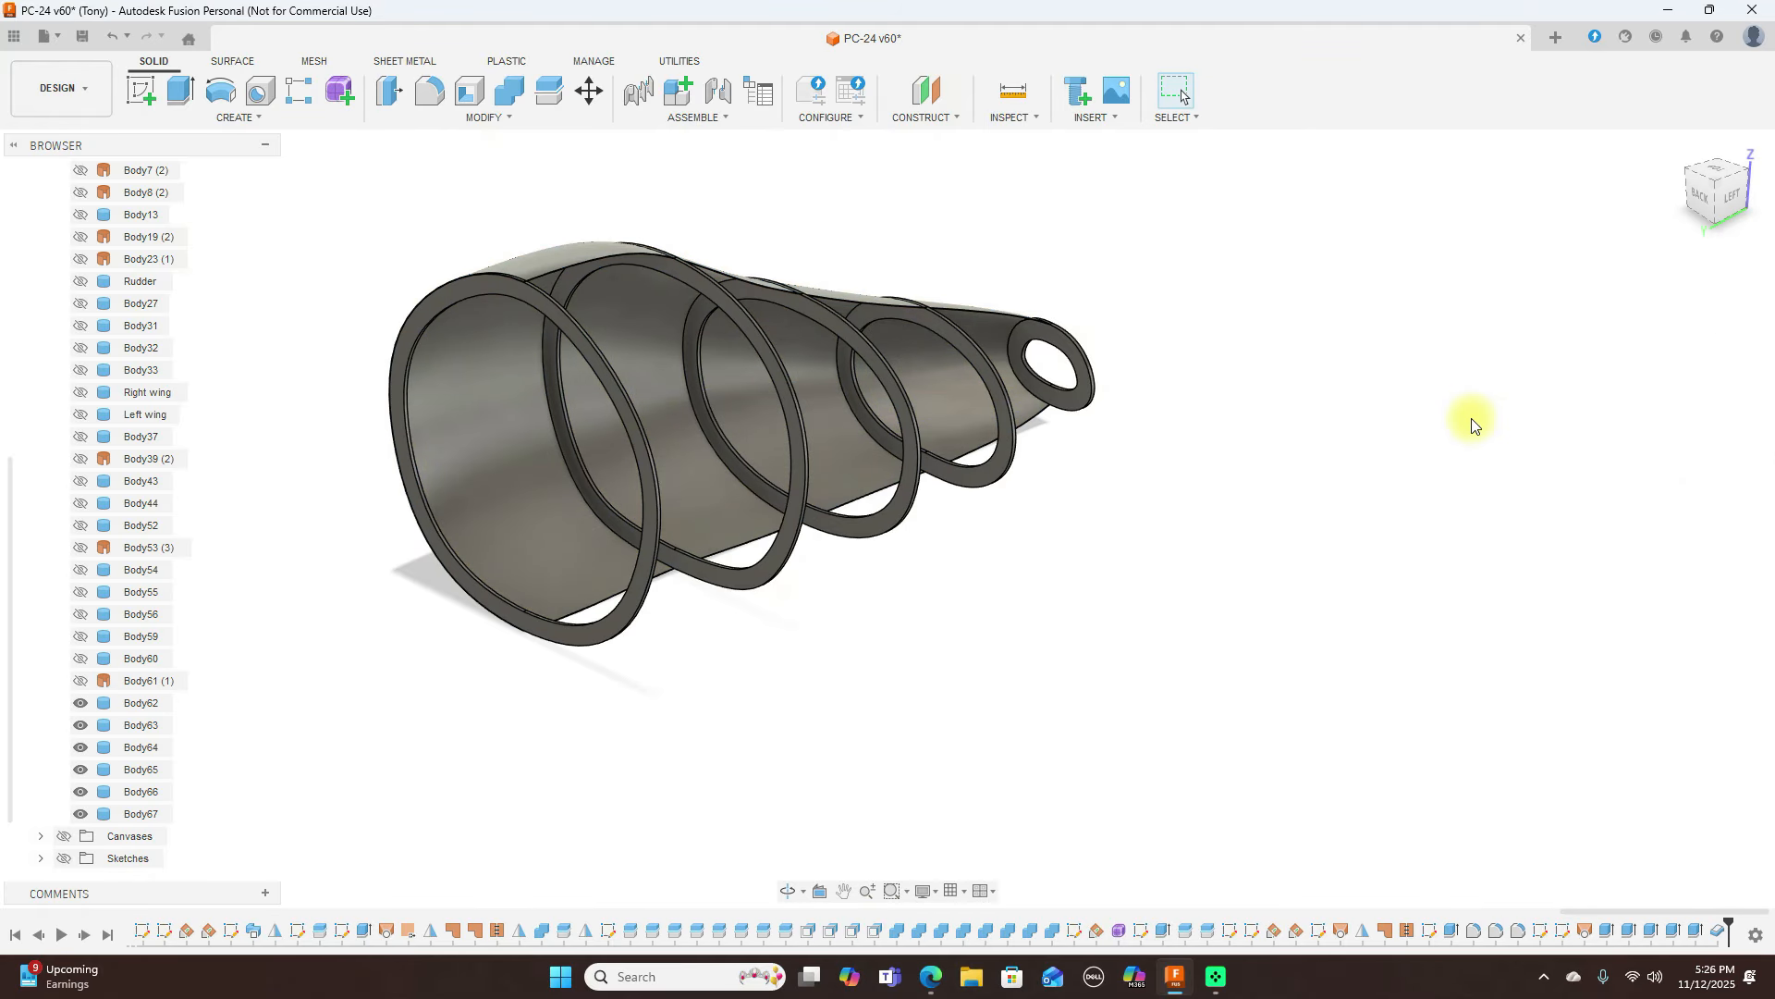
Split the rearmost frame Body62 using the thickened nose skin Body67 as the splitting tool, with the tool extended
mouse_move(1689, 192)
mouse_down()
mouse_move(1766, 204)
mouse_move(159, 248)
mouse_move(47, 199)
mouse_move(1669, 178)
mouse_up()
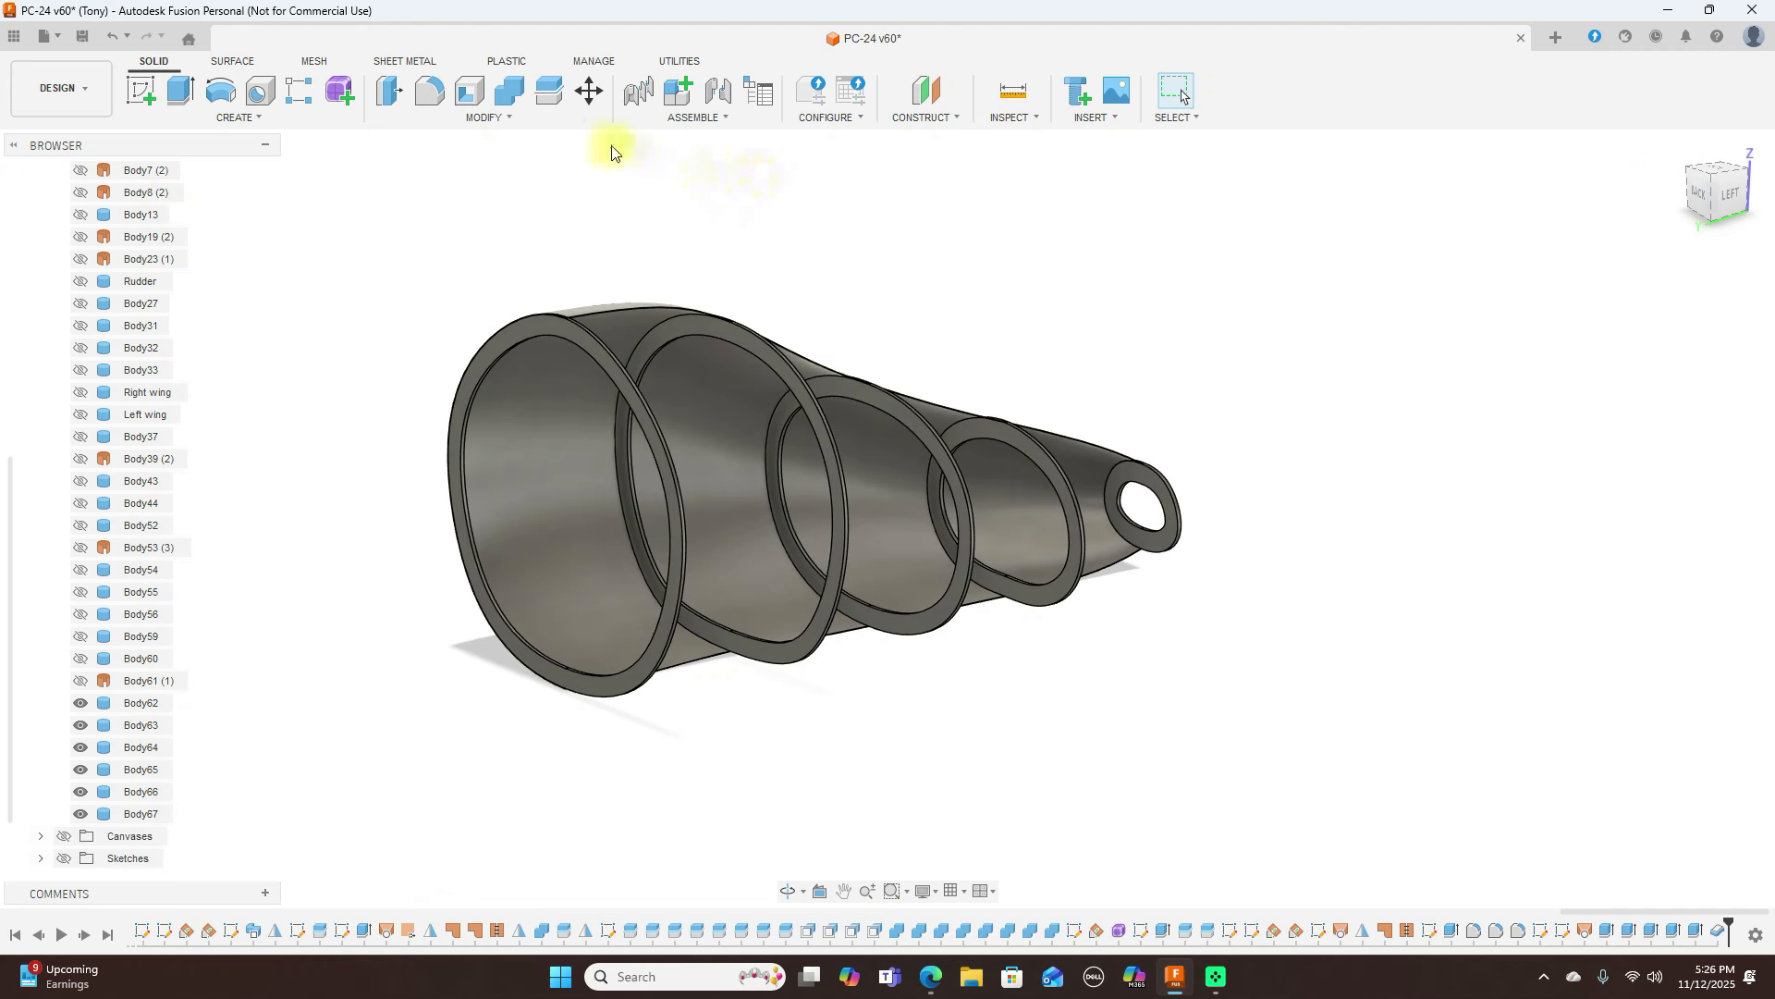
click(552, 100)
click(542, 320)
click(1718, 311)
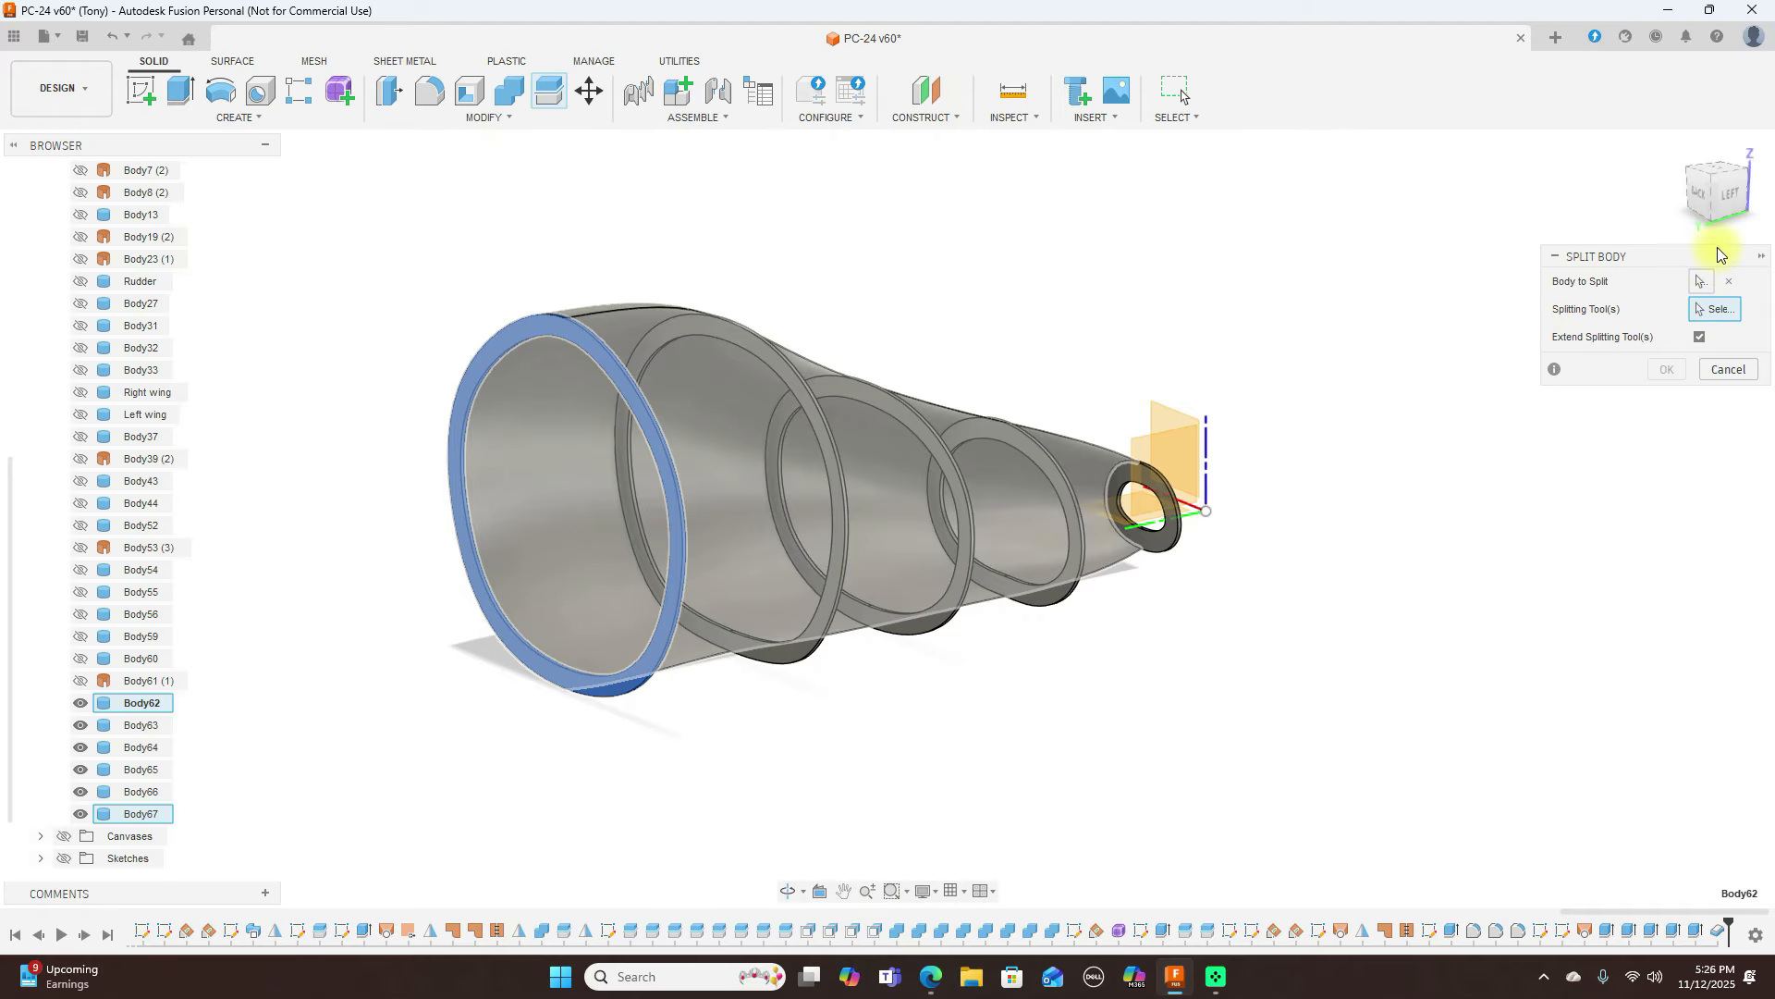
mouse_move(1714, 214)
mouse_down()
mouse_move(1750, 218)
mouse_move(47, 227)
mouse_move(1757, 218)
mouse_move(1707, 206)
mouse_up()
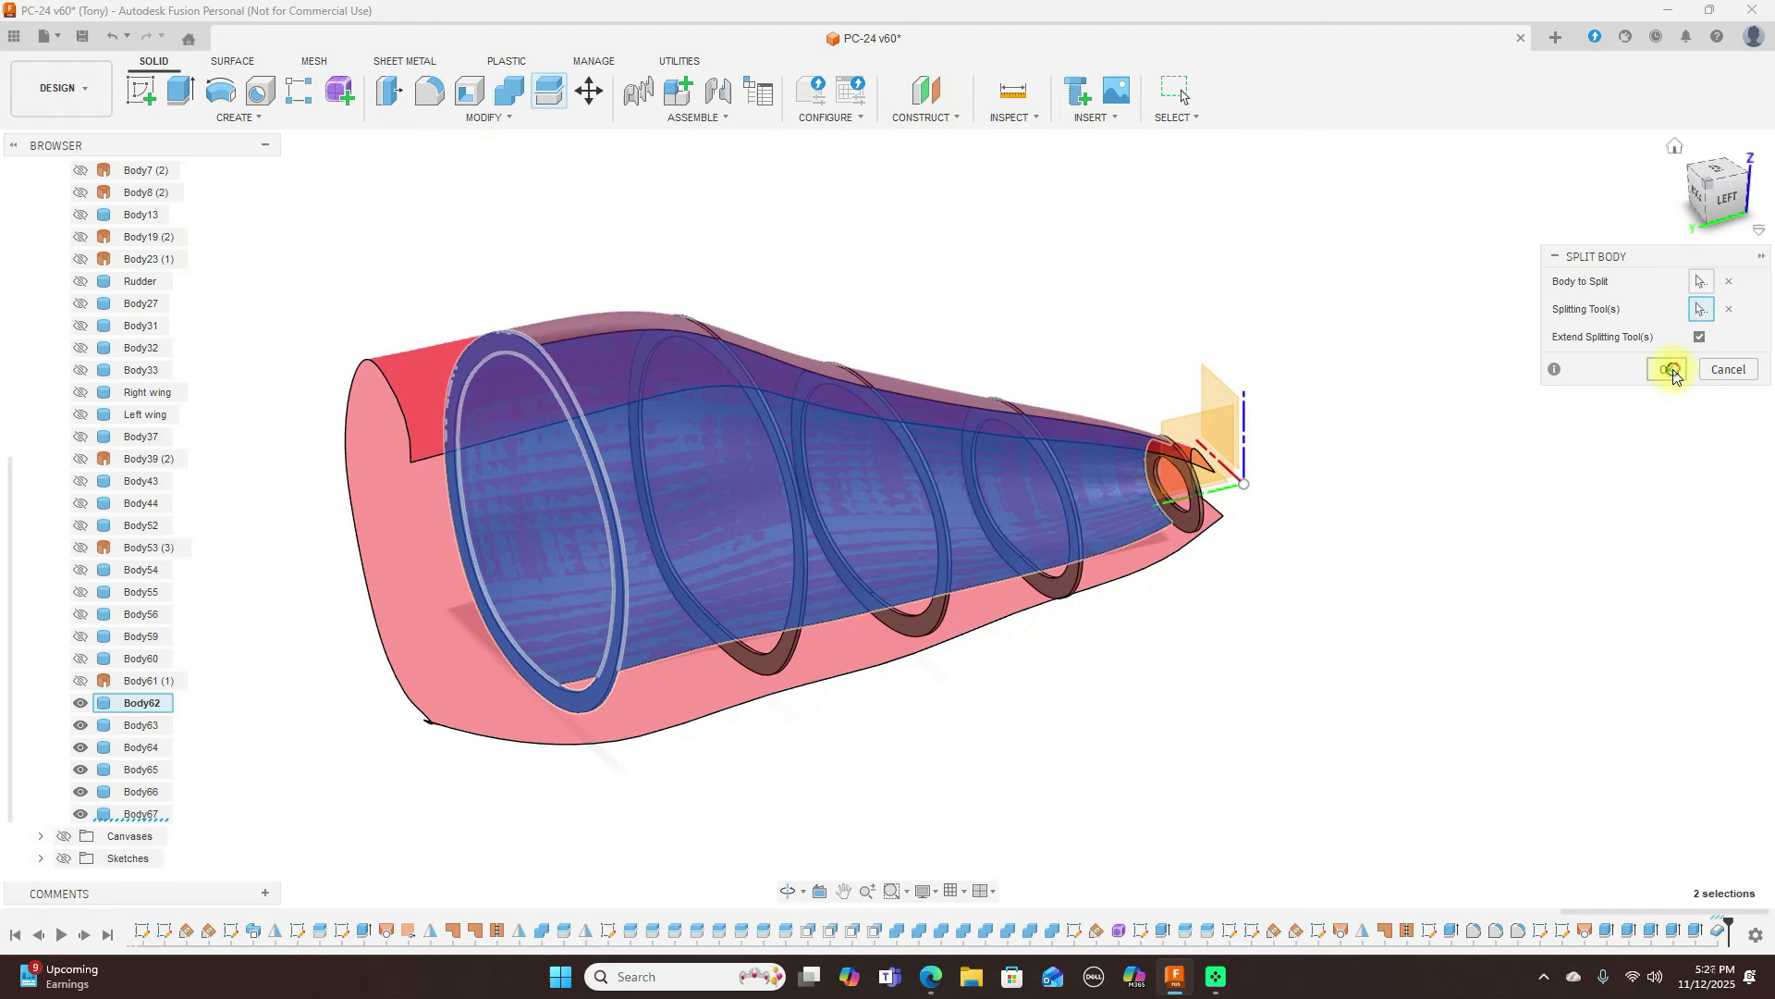
click(1668, 370)
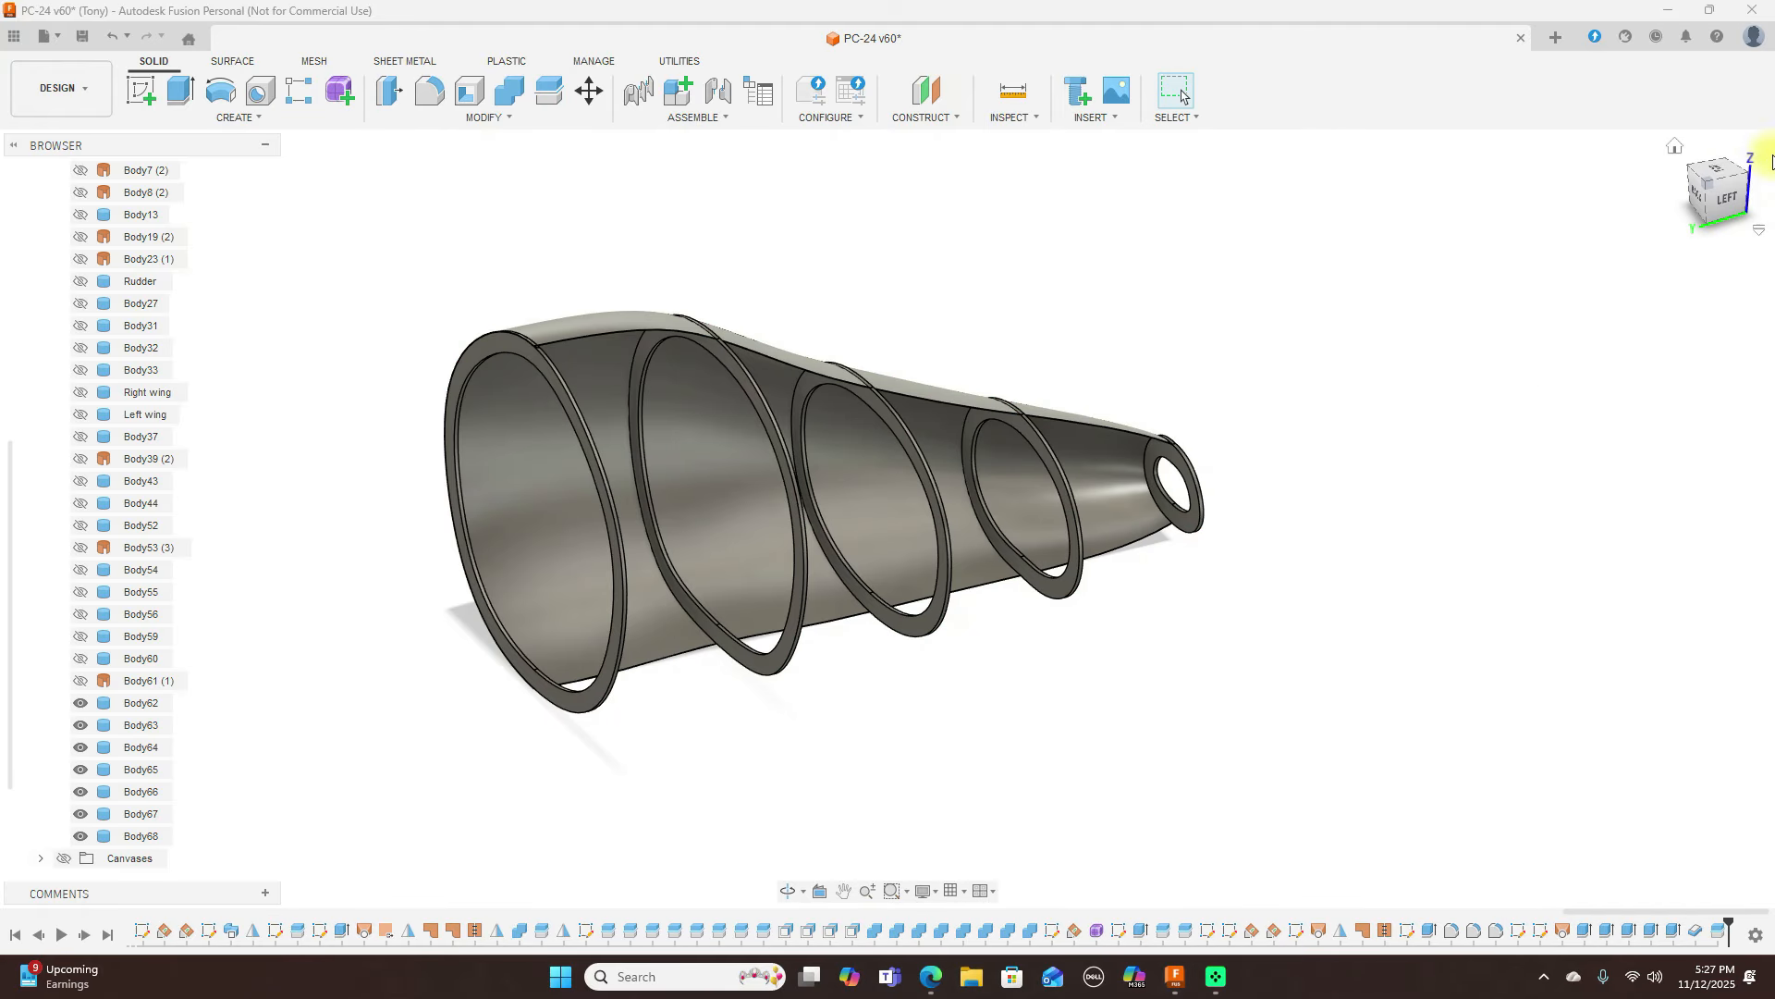
Toggle the frame bodies one at a time to identify the split pieces, and leave Body62 hidden
mouse_move(1707, 183)
mouse_down()
mouse_move(109, 185)
mouse_move(289, 139)
mouse_move(1122, 495)
mouse_up()
scroll(1122, 489, down, 1)
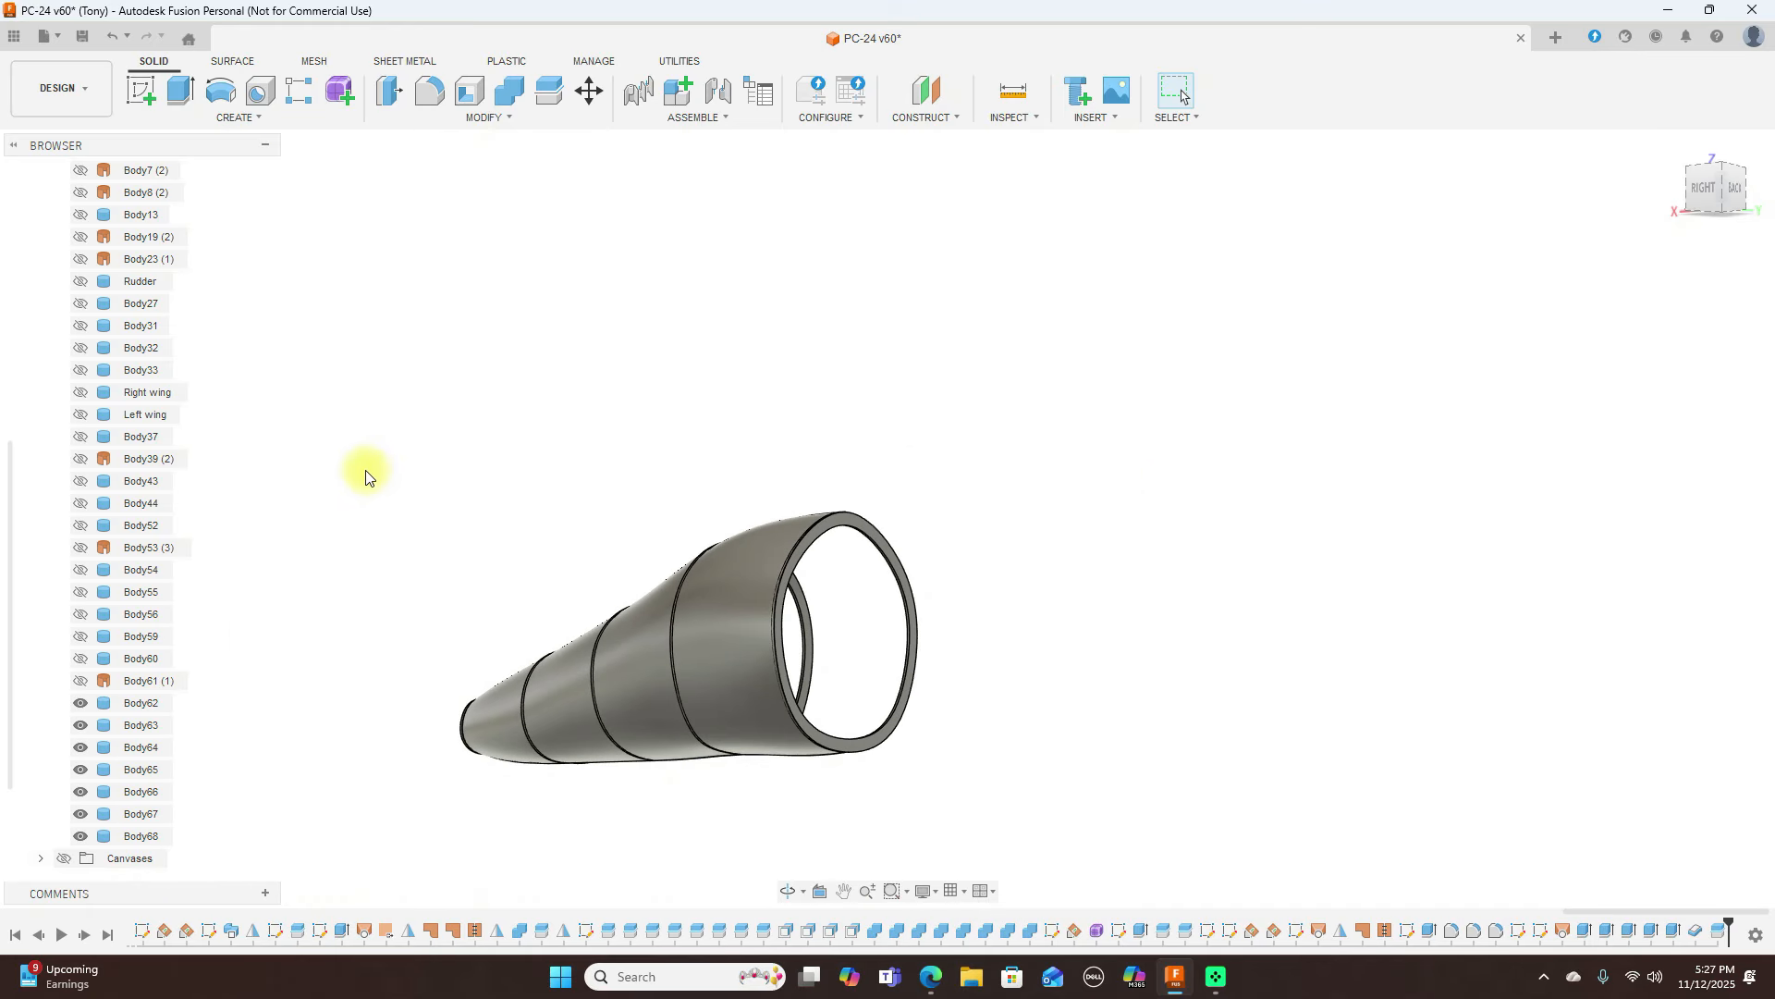
scroll(171, 684, down, 2)
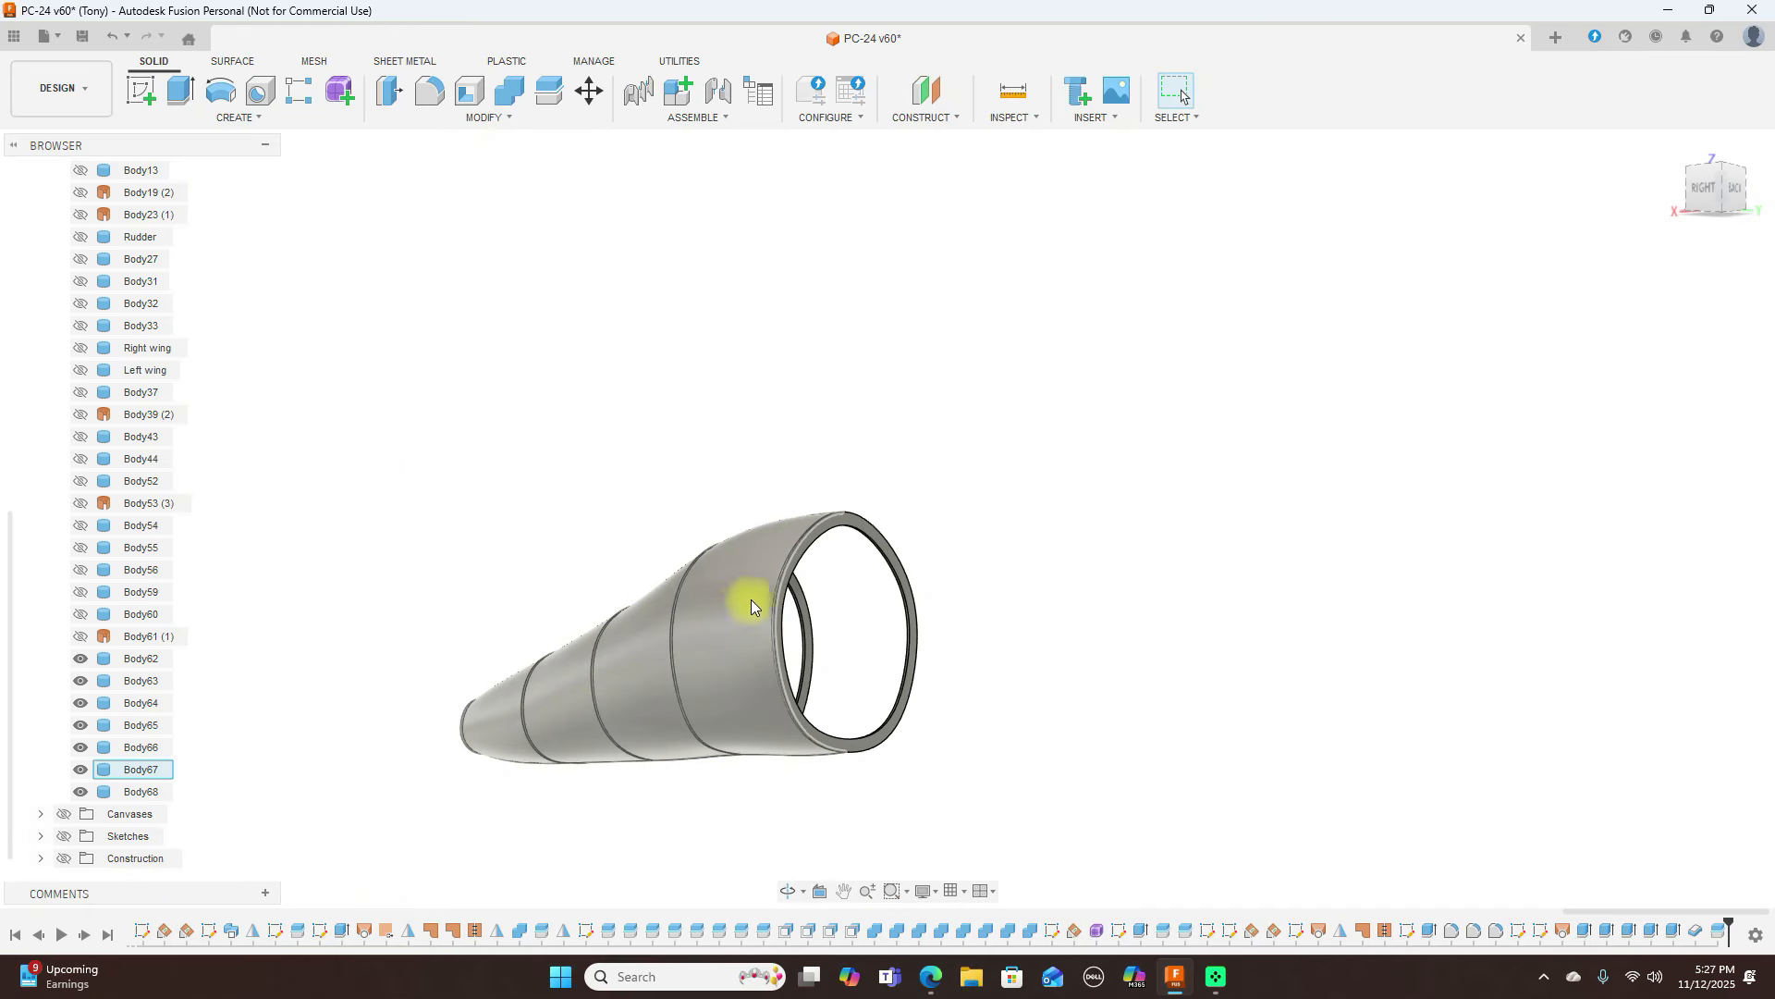
click(81, 792)
click(82, 792)
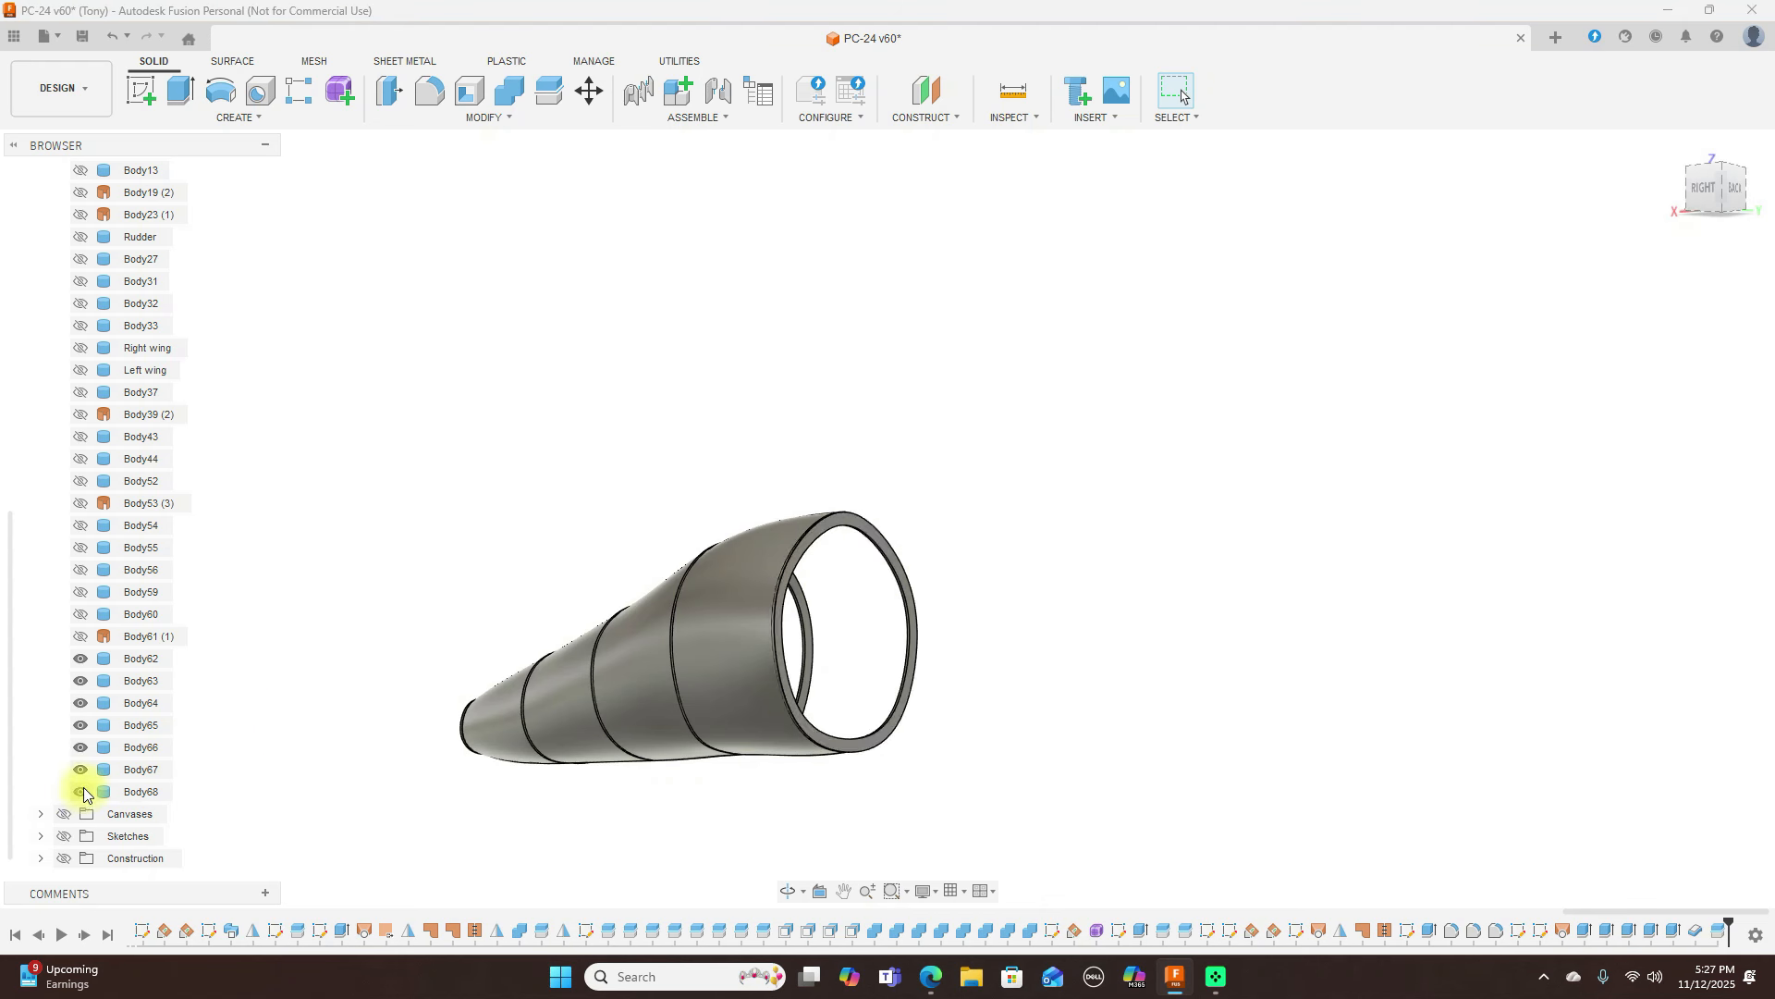
click(81, 748)
click(81, 748)
click(85, 751)
click(85, 751)
click(79, 726)
click(78, 726)
click(77, 706)
click(79, 680)
click(79, 681)
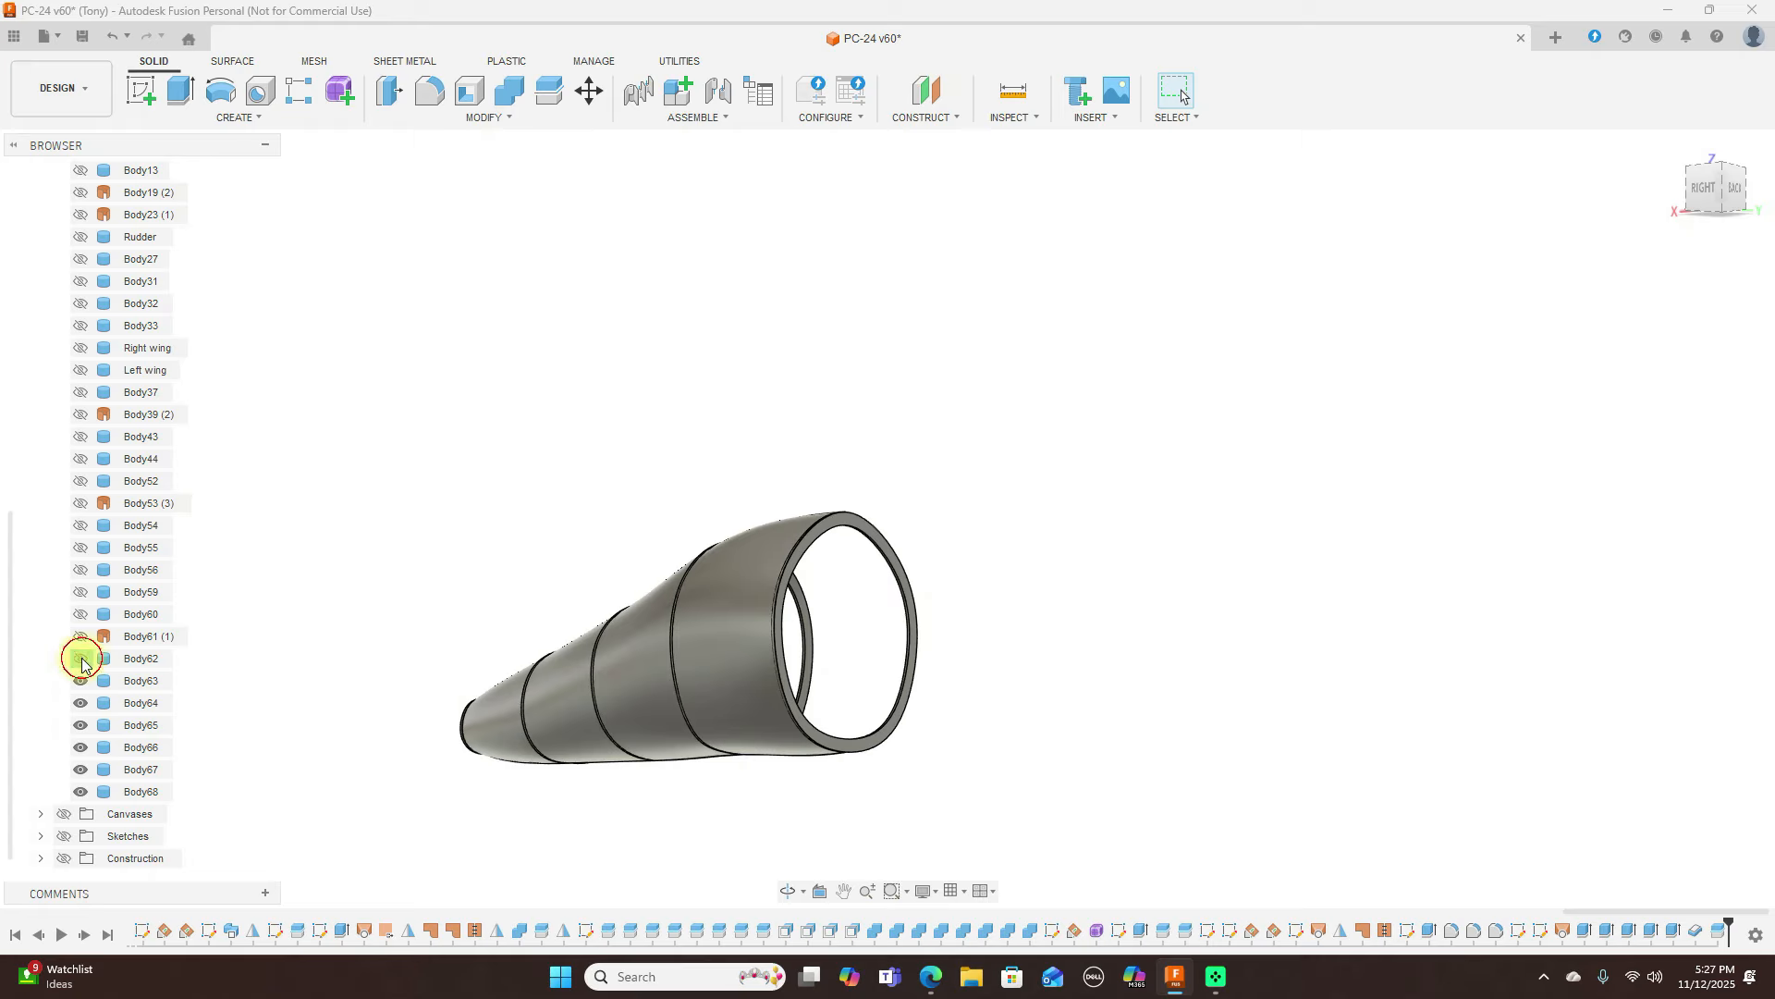
Start a sketch on the front face of the foremost, smallest nose frame Body66
click(1725, 188)
scroll(535, 622, up, 5)
middle_drag(998, 461, 1348, 318)
drag(1707, 191, 56, 239)
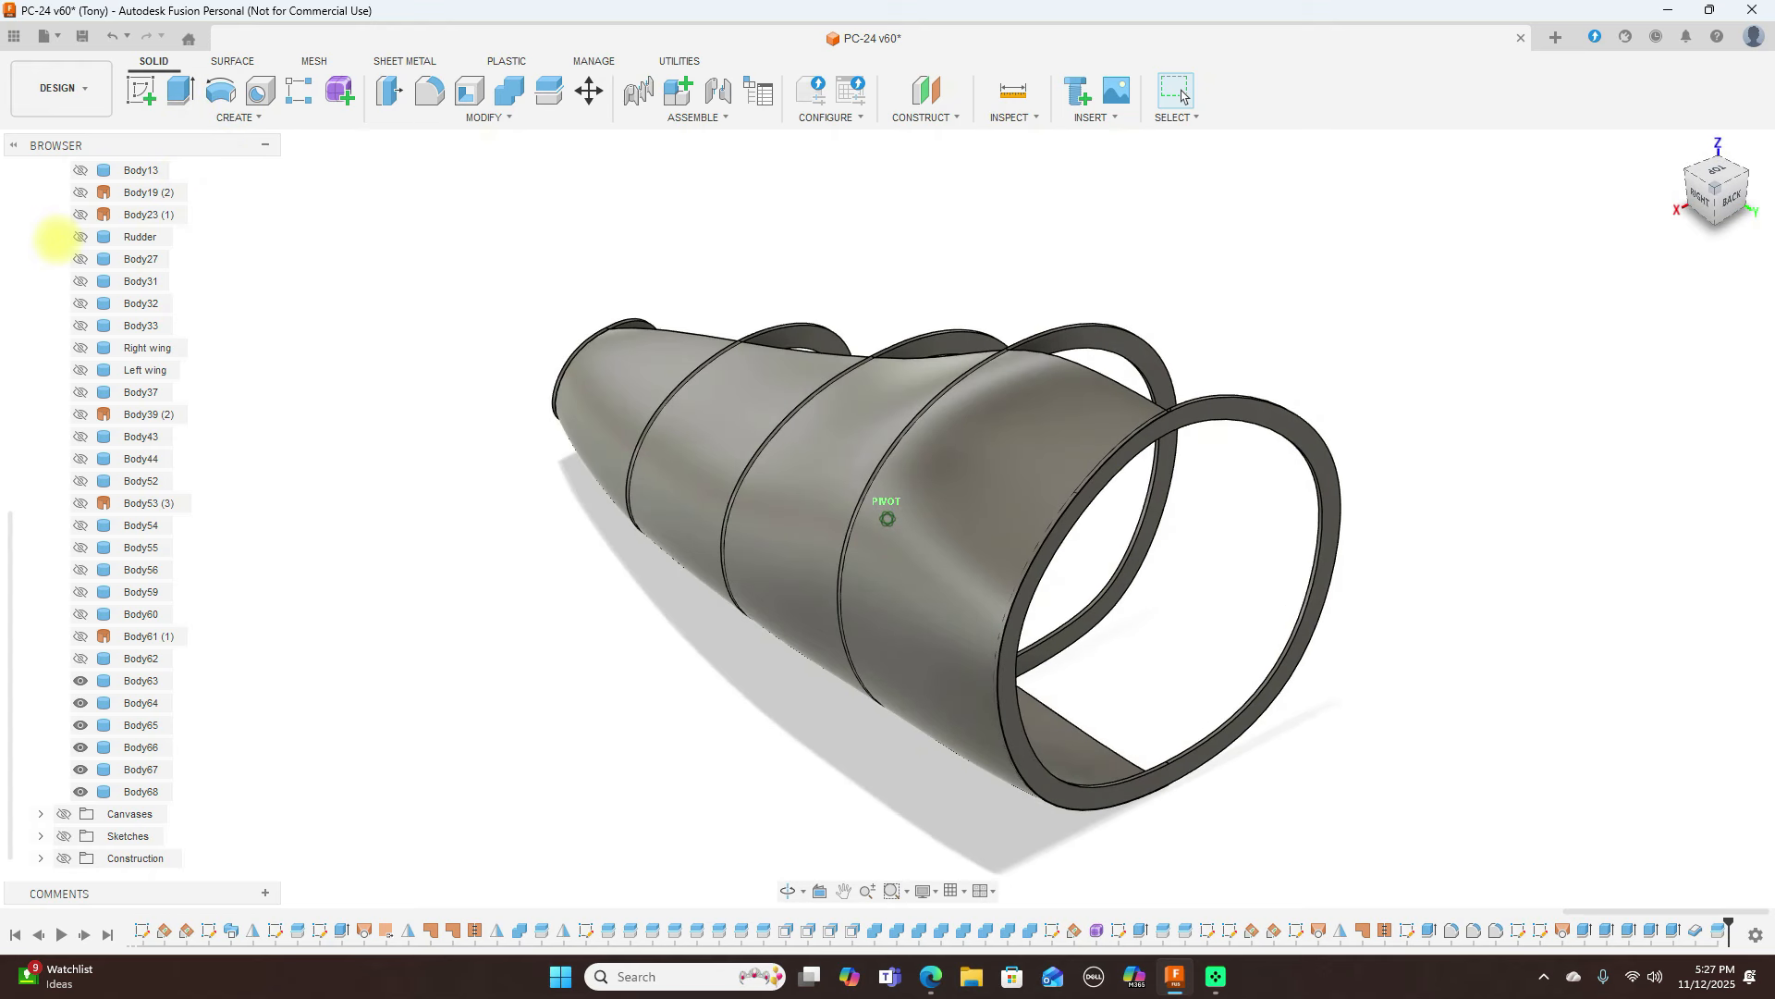
drag(55, 238, 1696, 192)
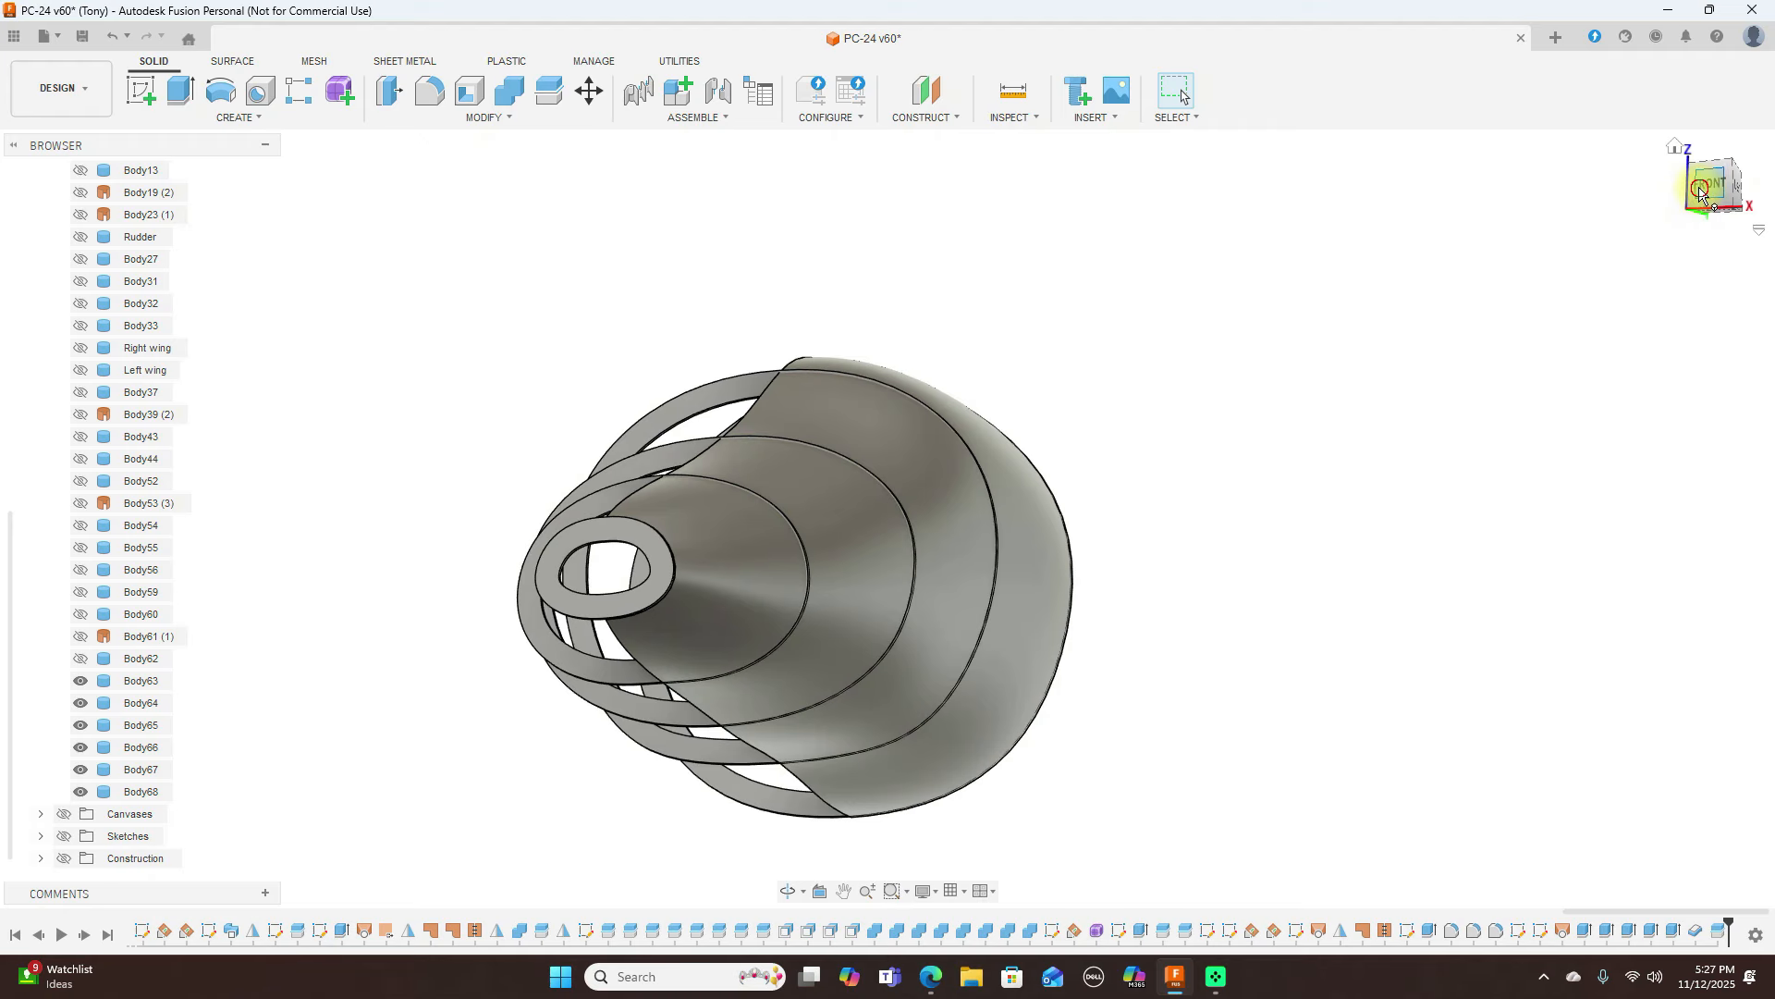
click(1696, 192)
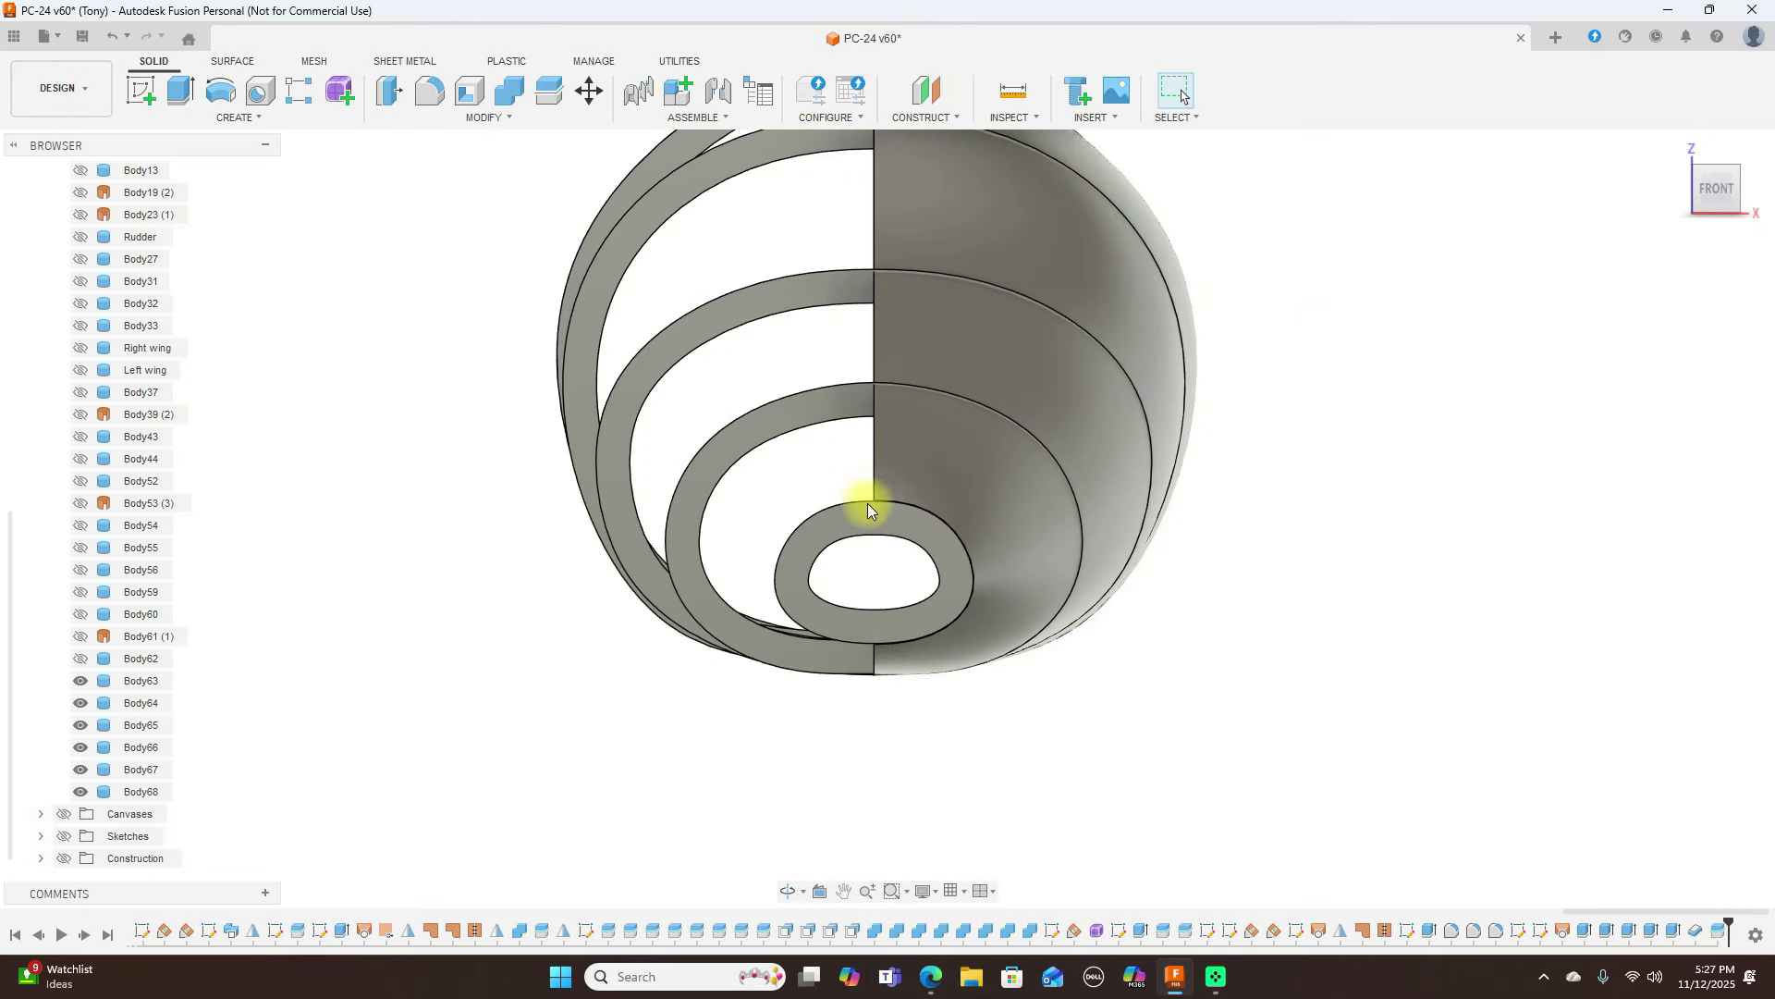
click(865, 518)
click(138, 90)
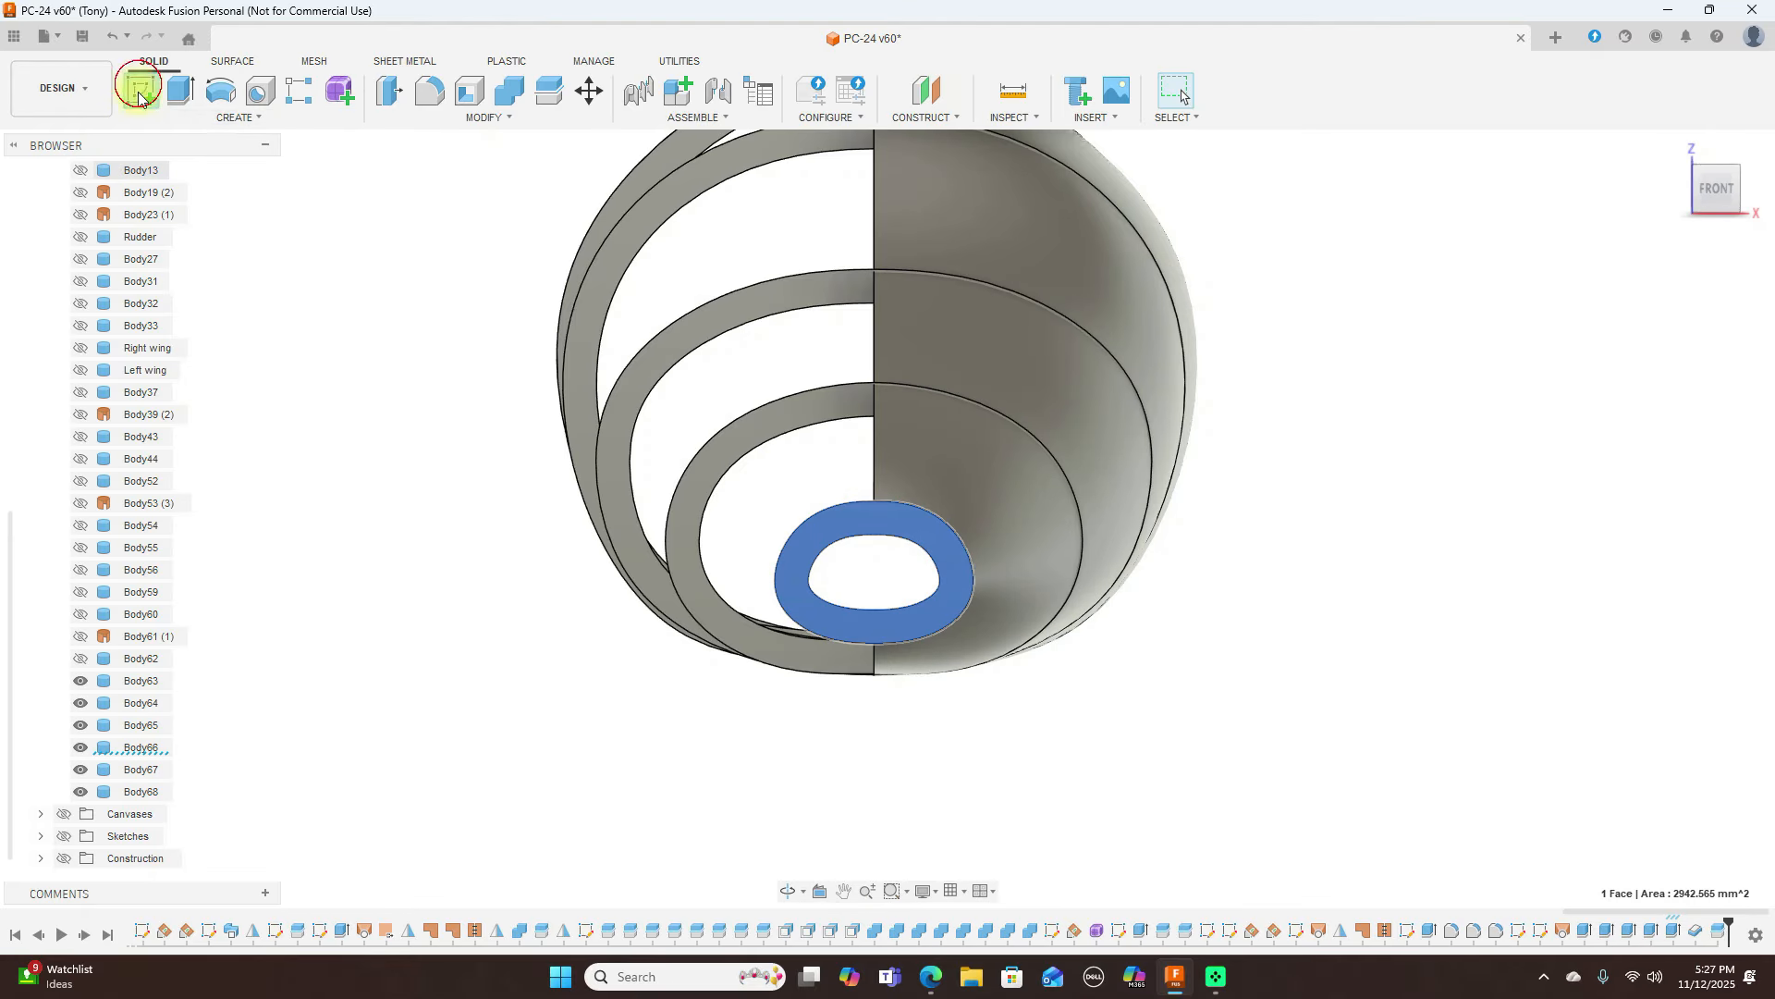
scroll(494, 397, up, 2)
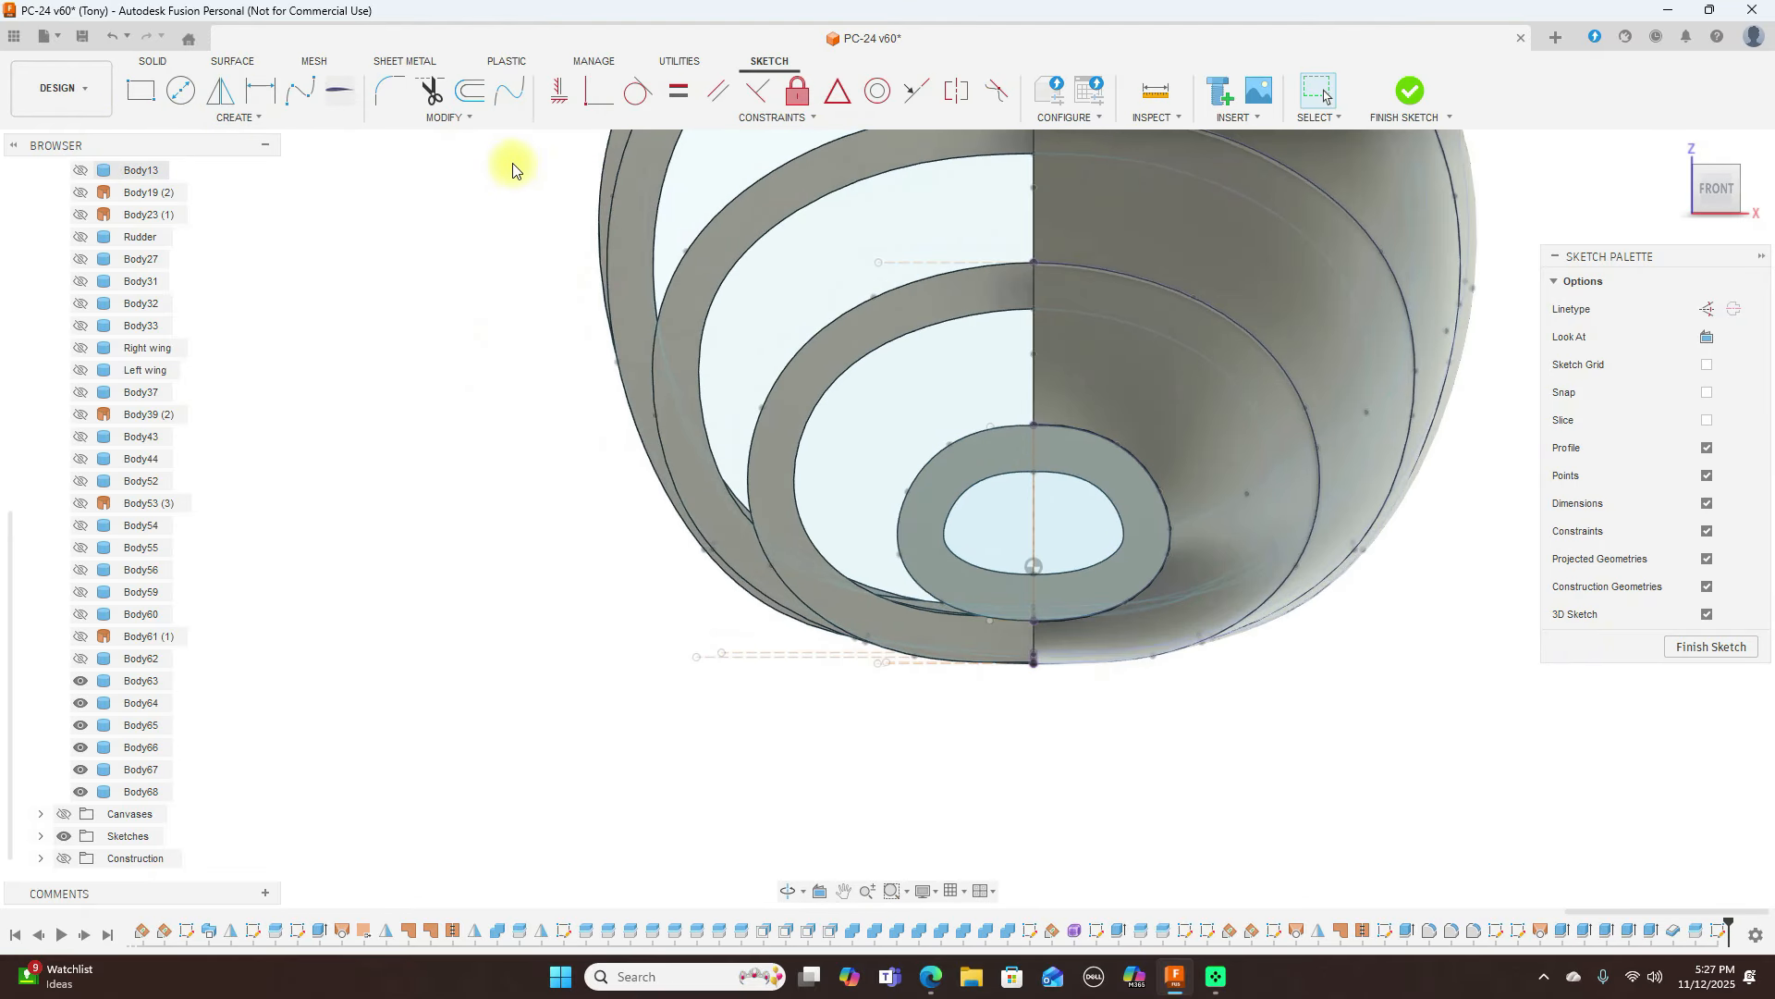
scroll(536, 509, down, 1)
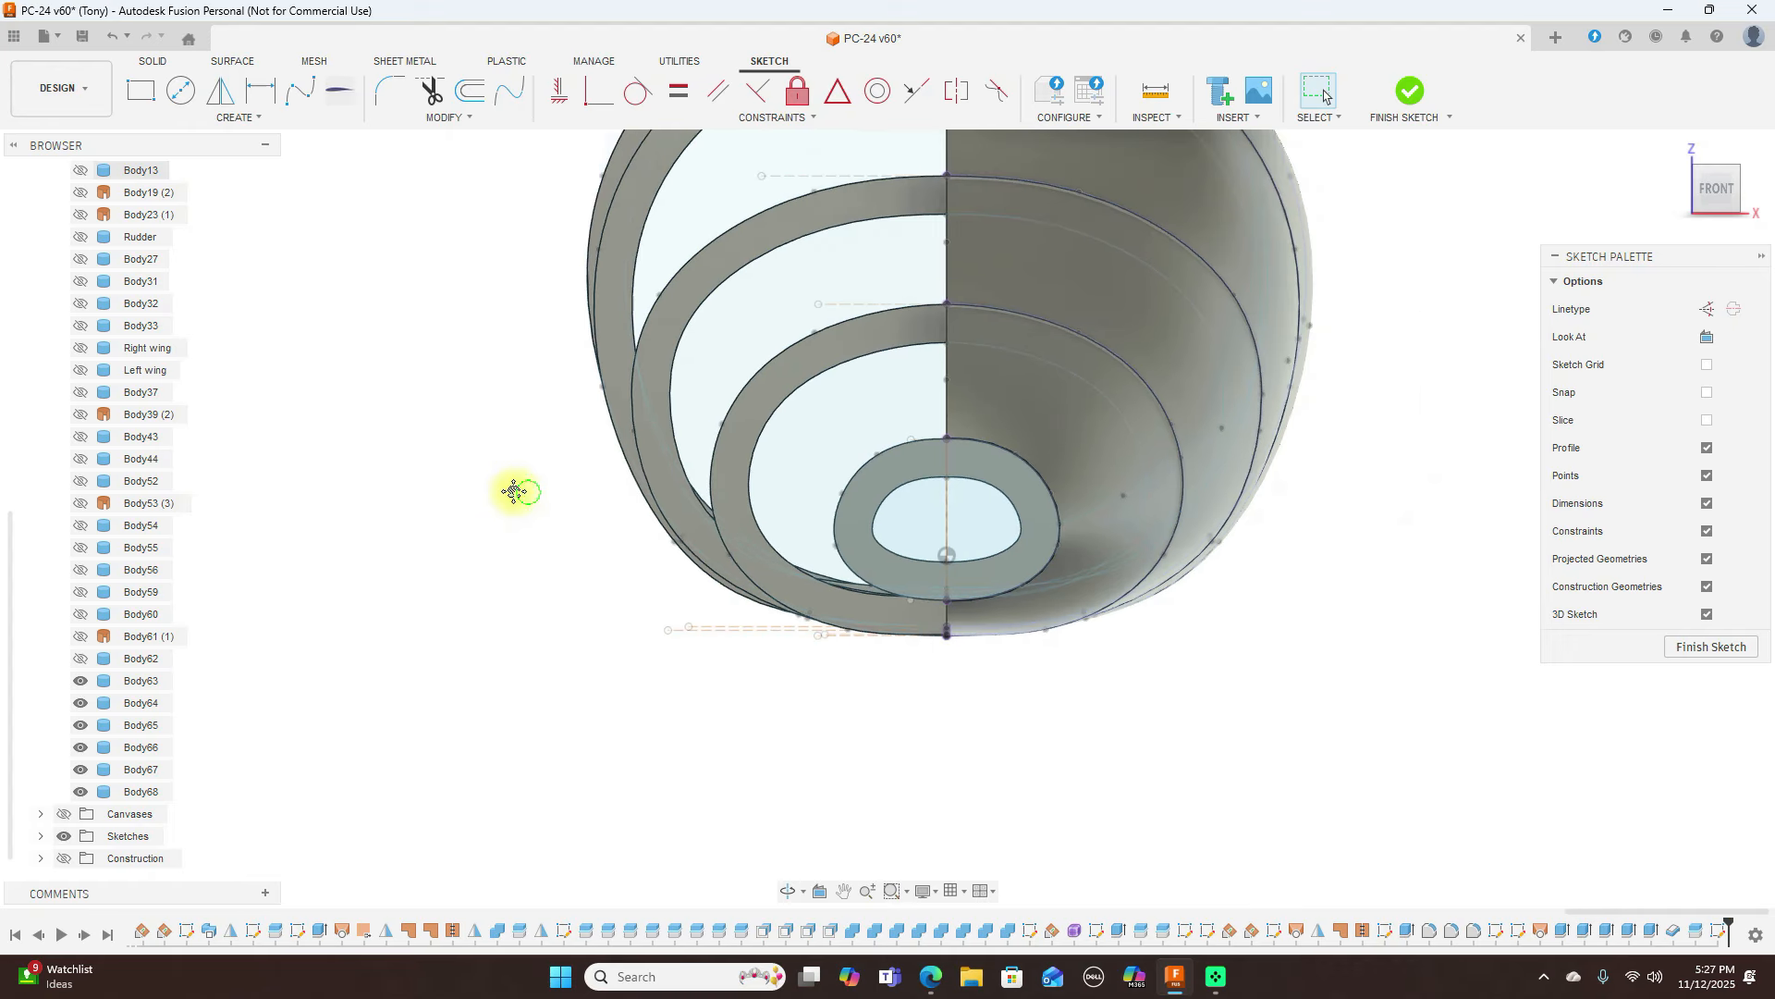
middle_drag(520, 494, 427, 510)
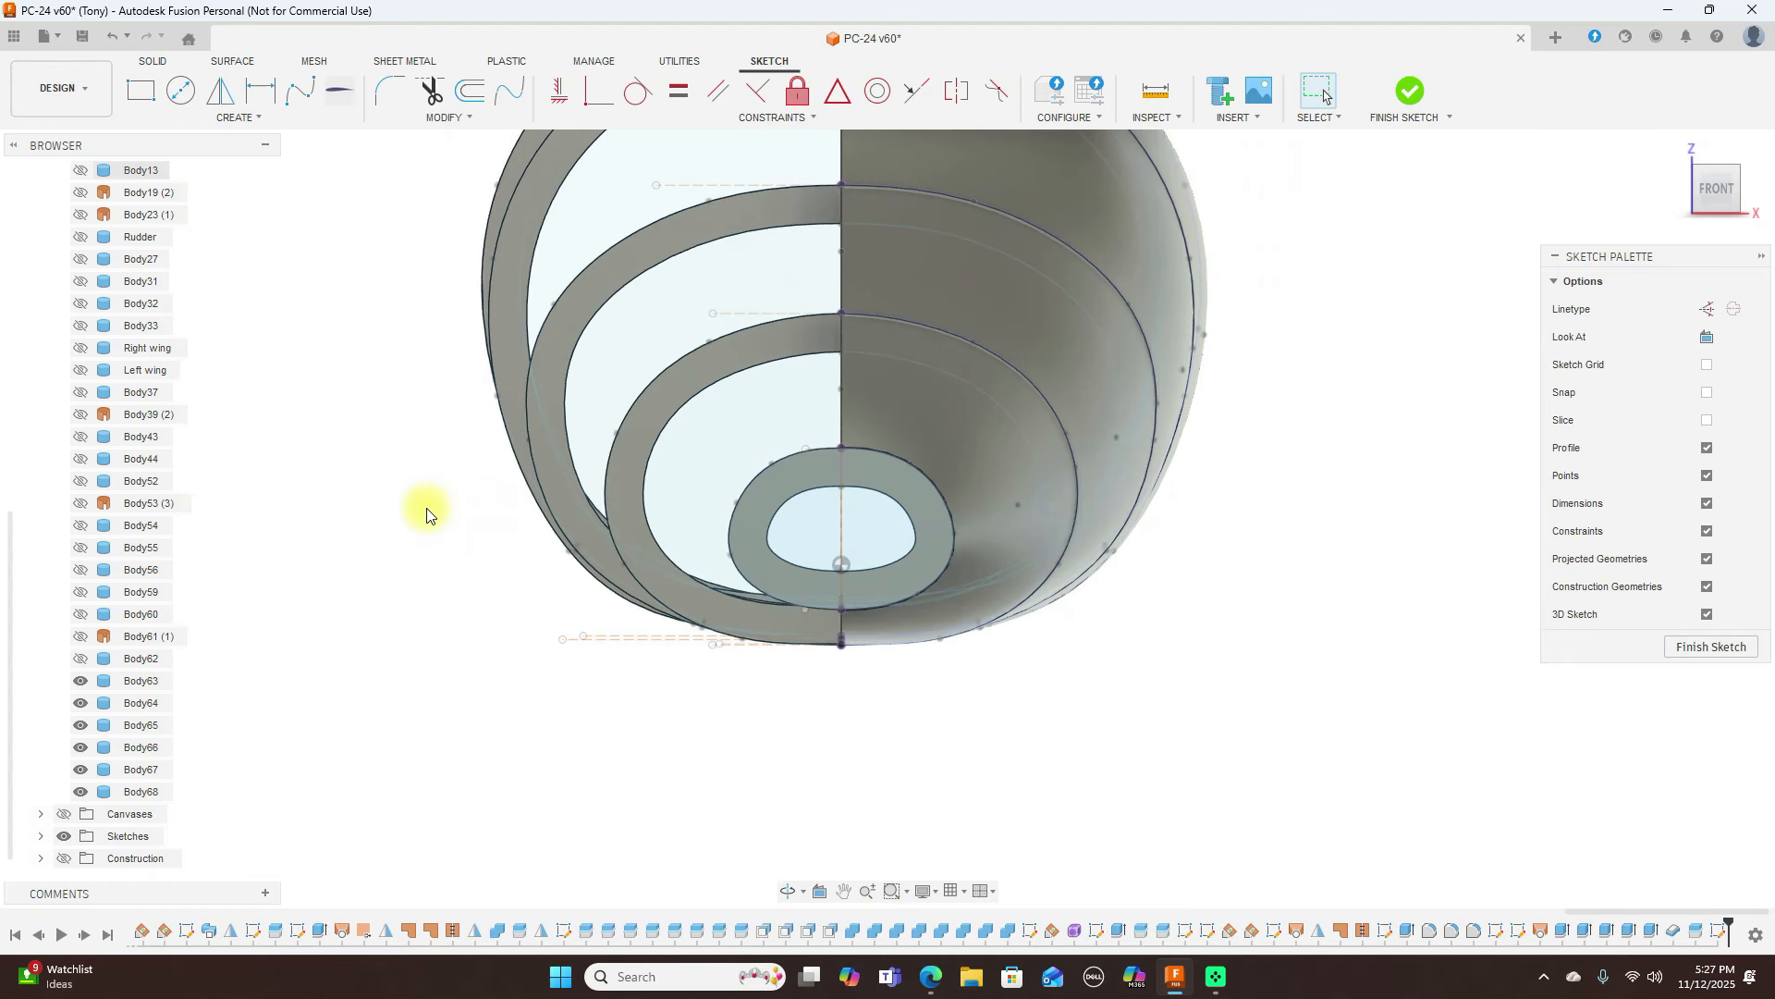
Offset the outer outline of the foremost frame 0.5 mm inward and finish the sketch
click(470, 108)
click(816, 454)
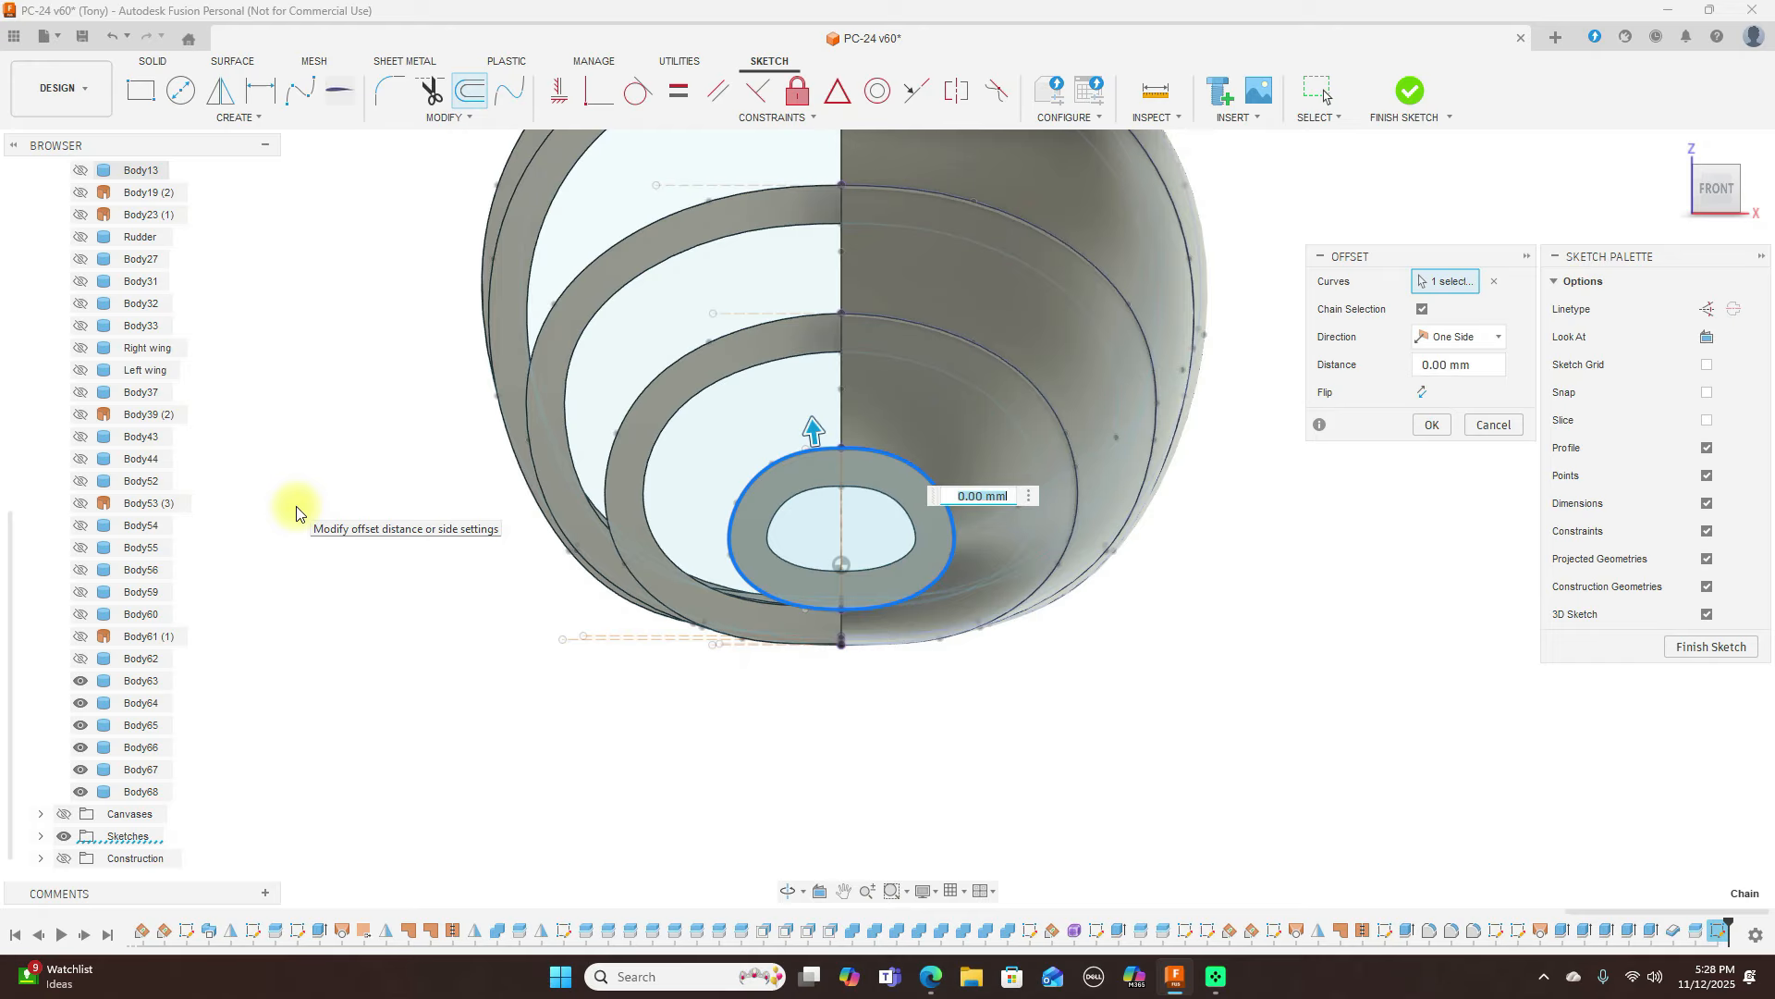
text(.5)
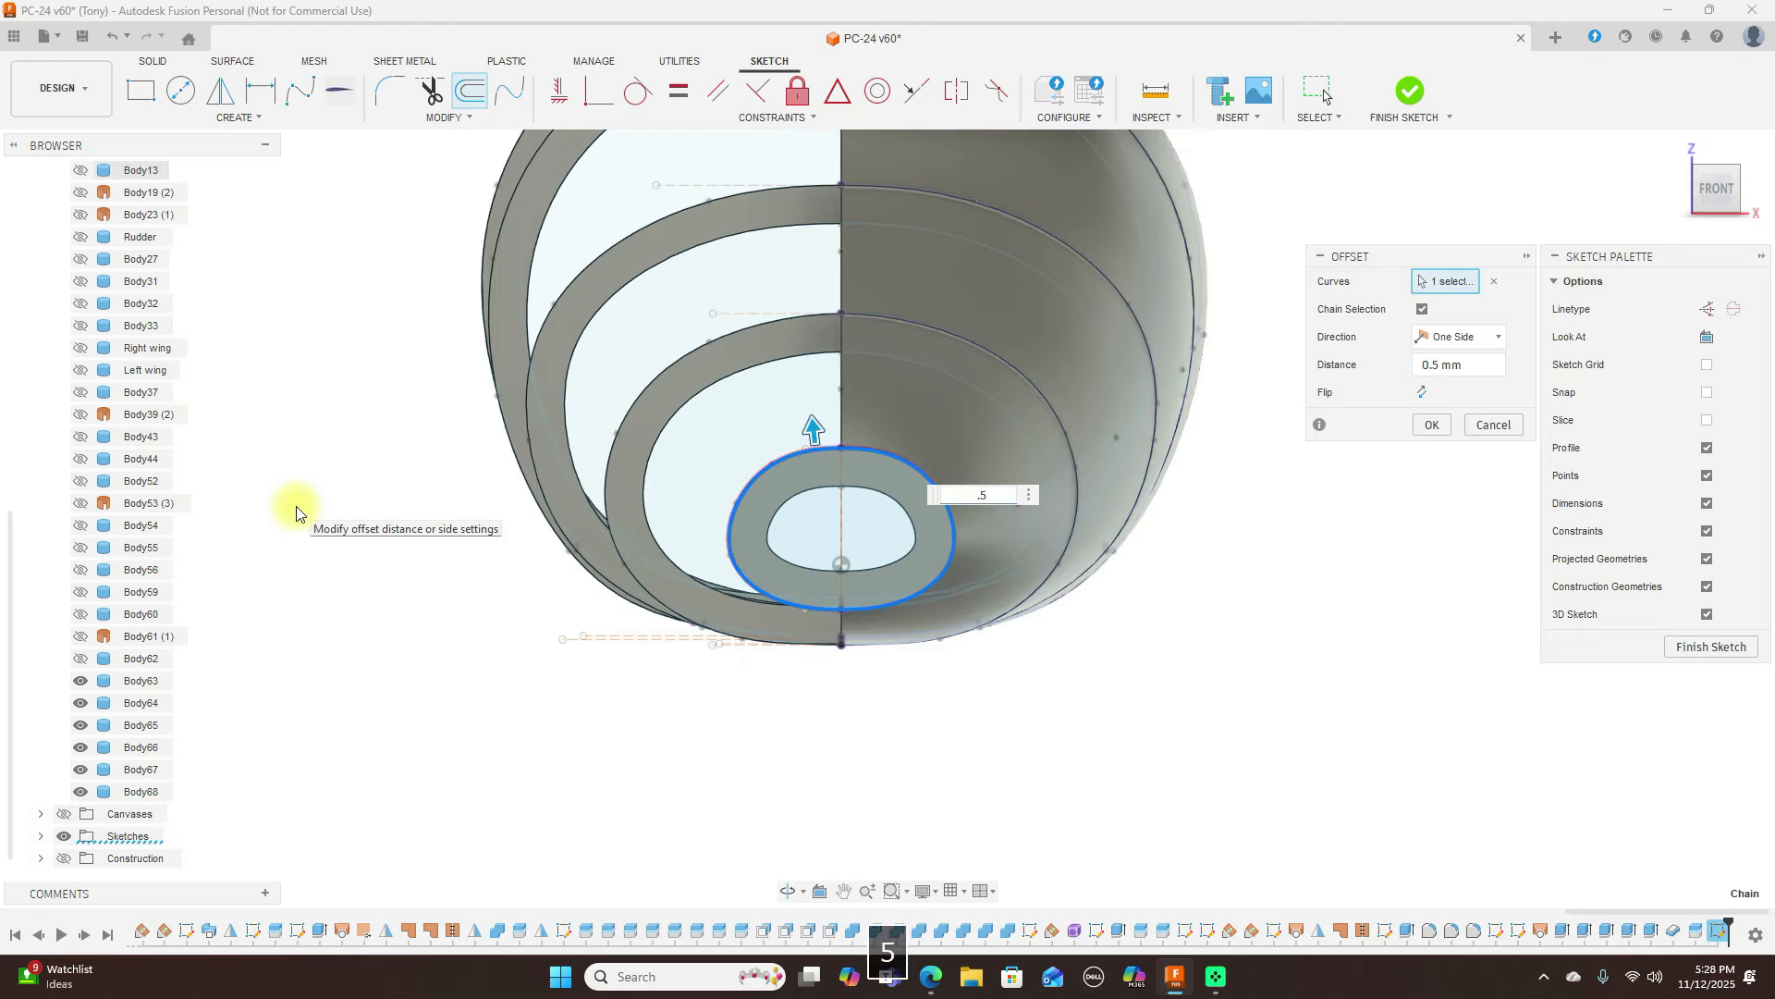
key(Left)
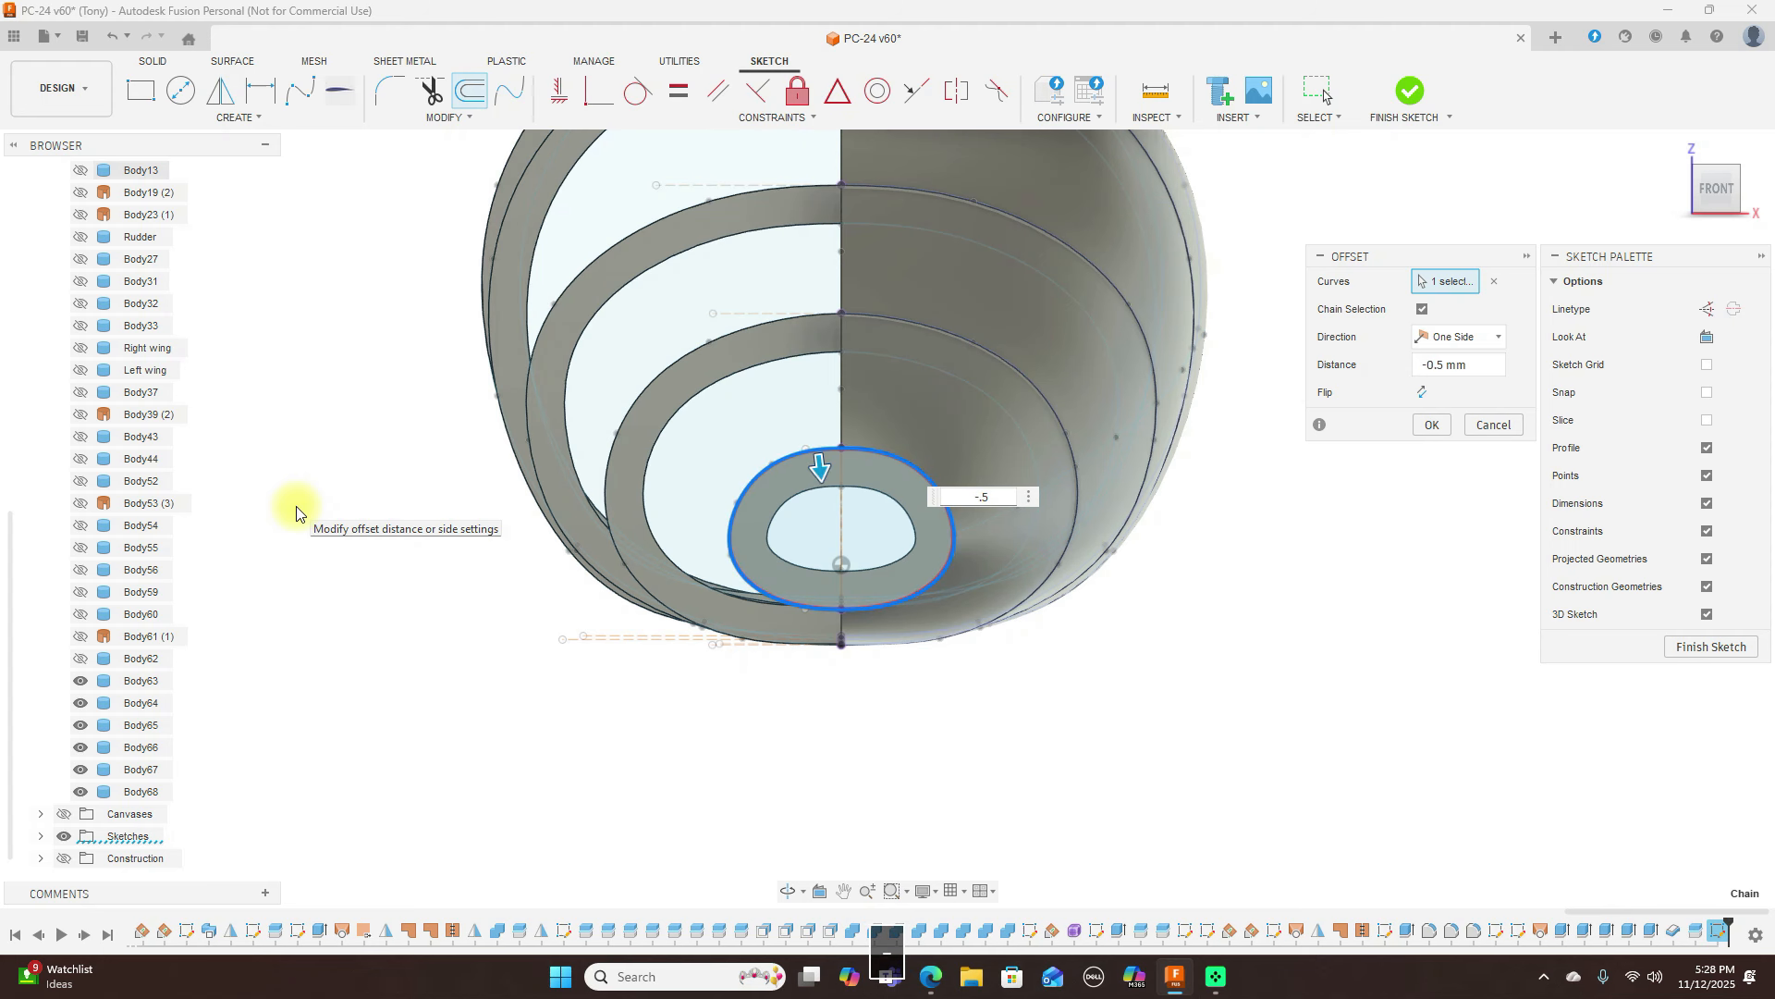
click(1432, 426)
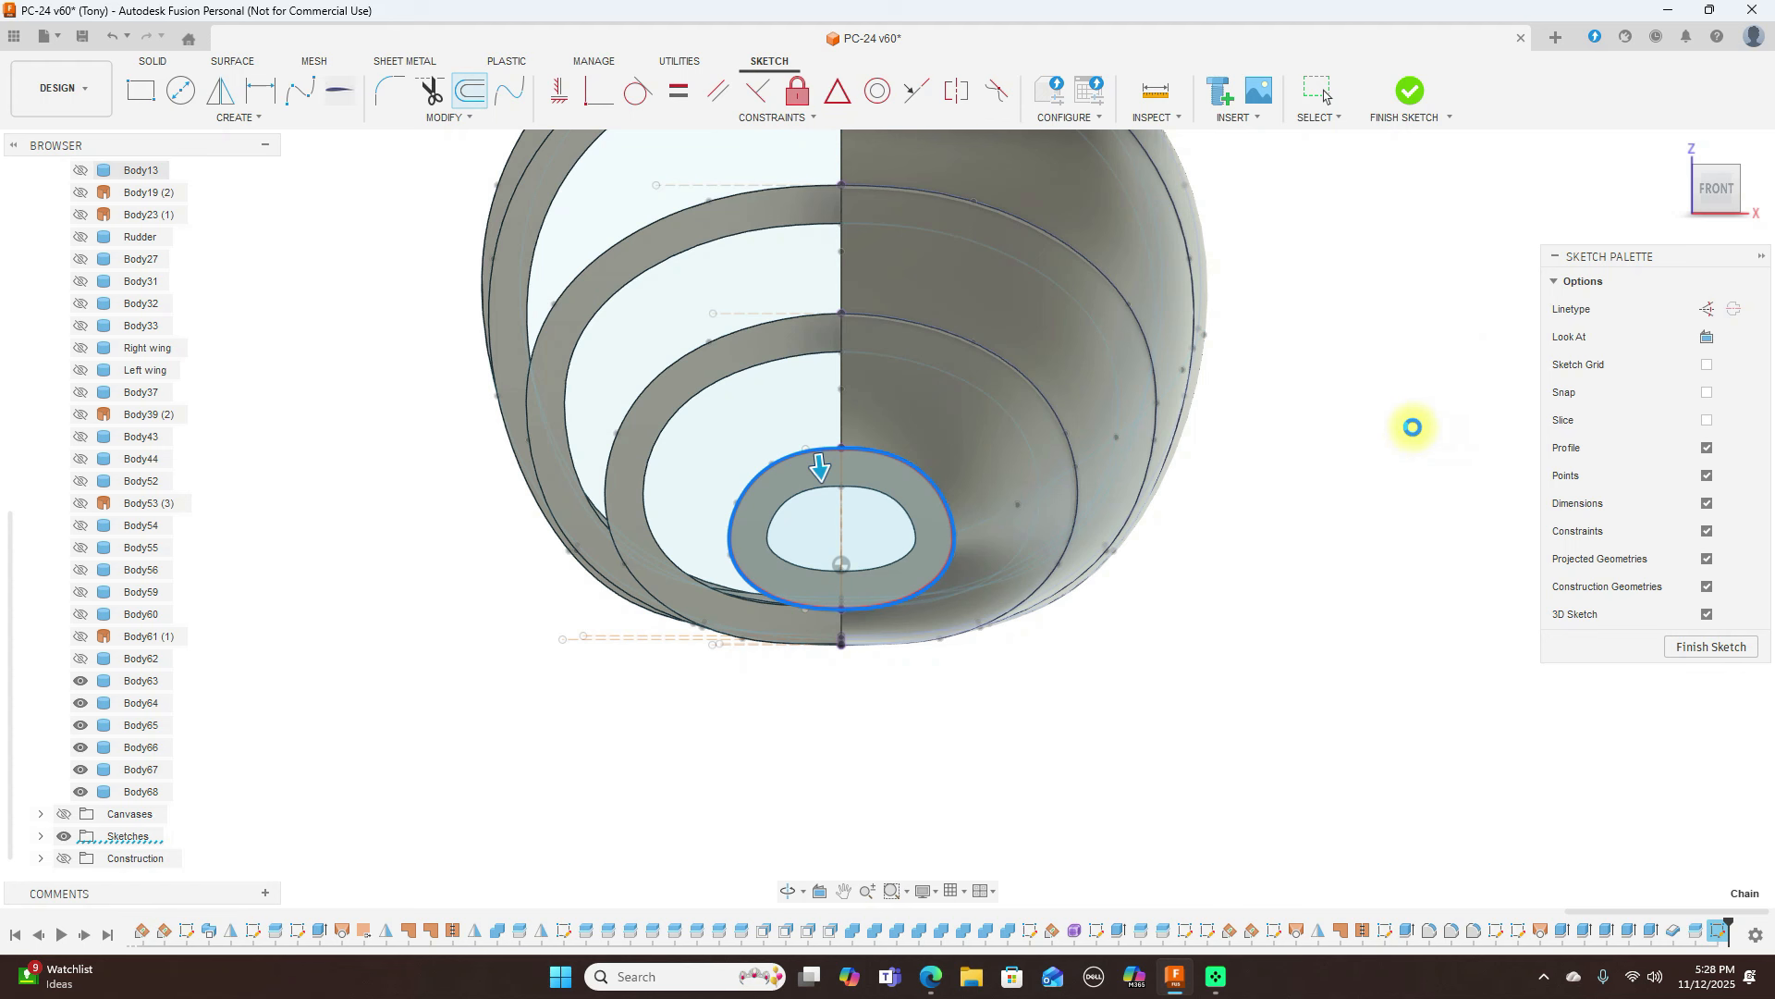
scroll(1373, 437, up, 1)
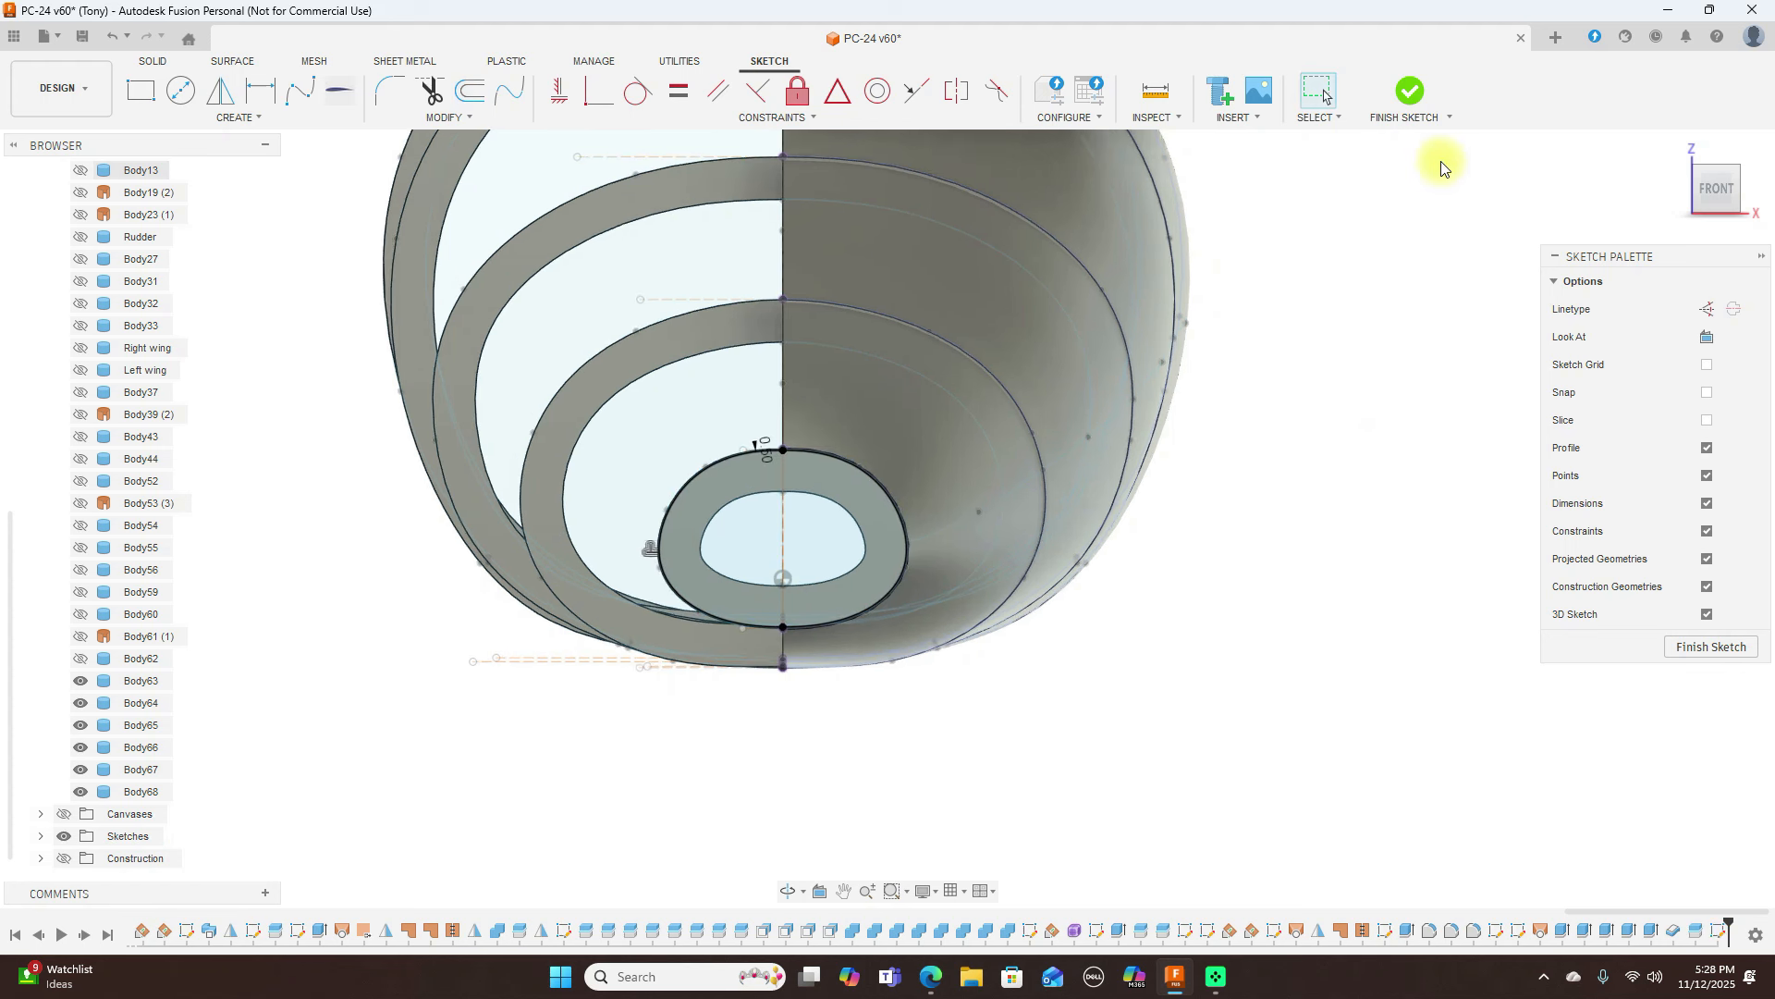
click(1407, 94)
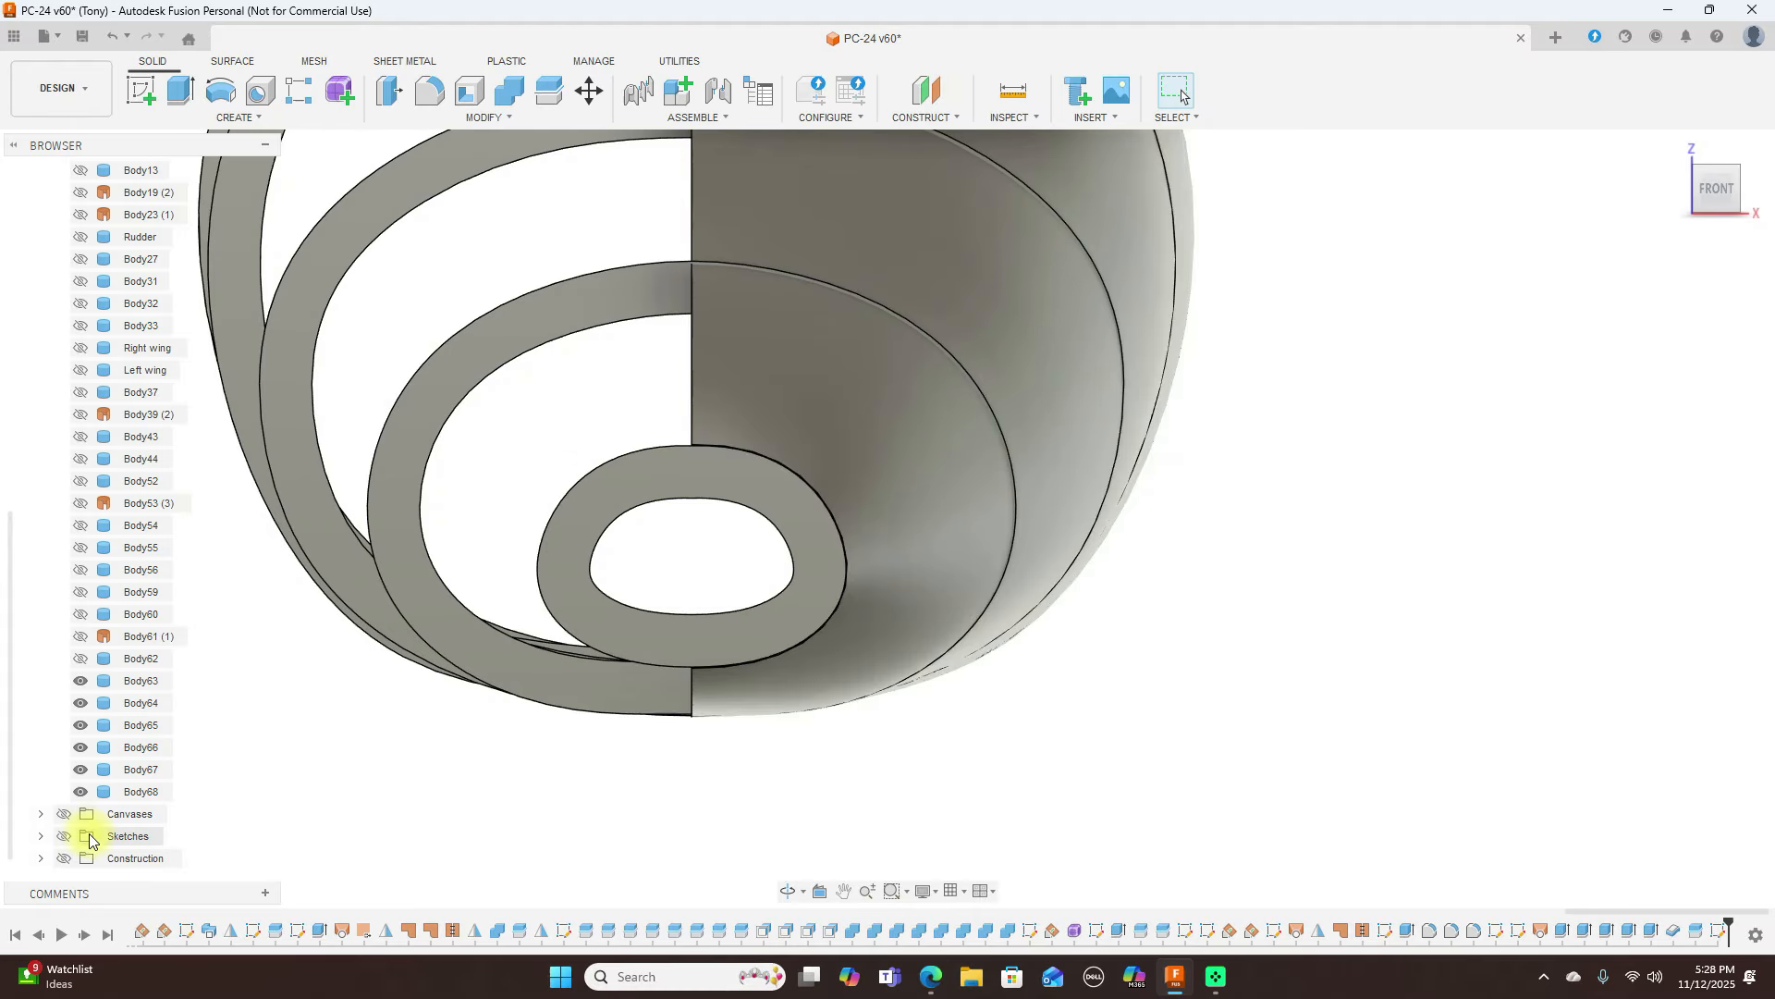
Show the sketches, split the foremost frame Body66 with the inward offset curve, and hide the sketches again
click(63, 838)
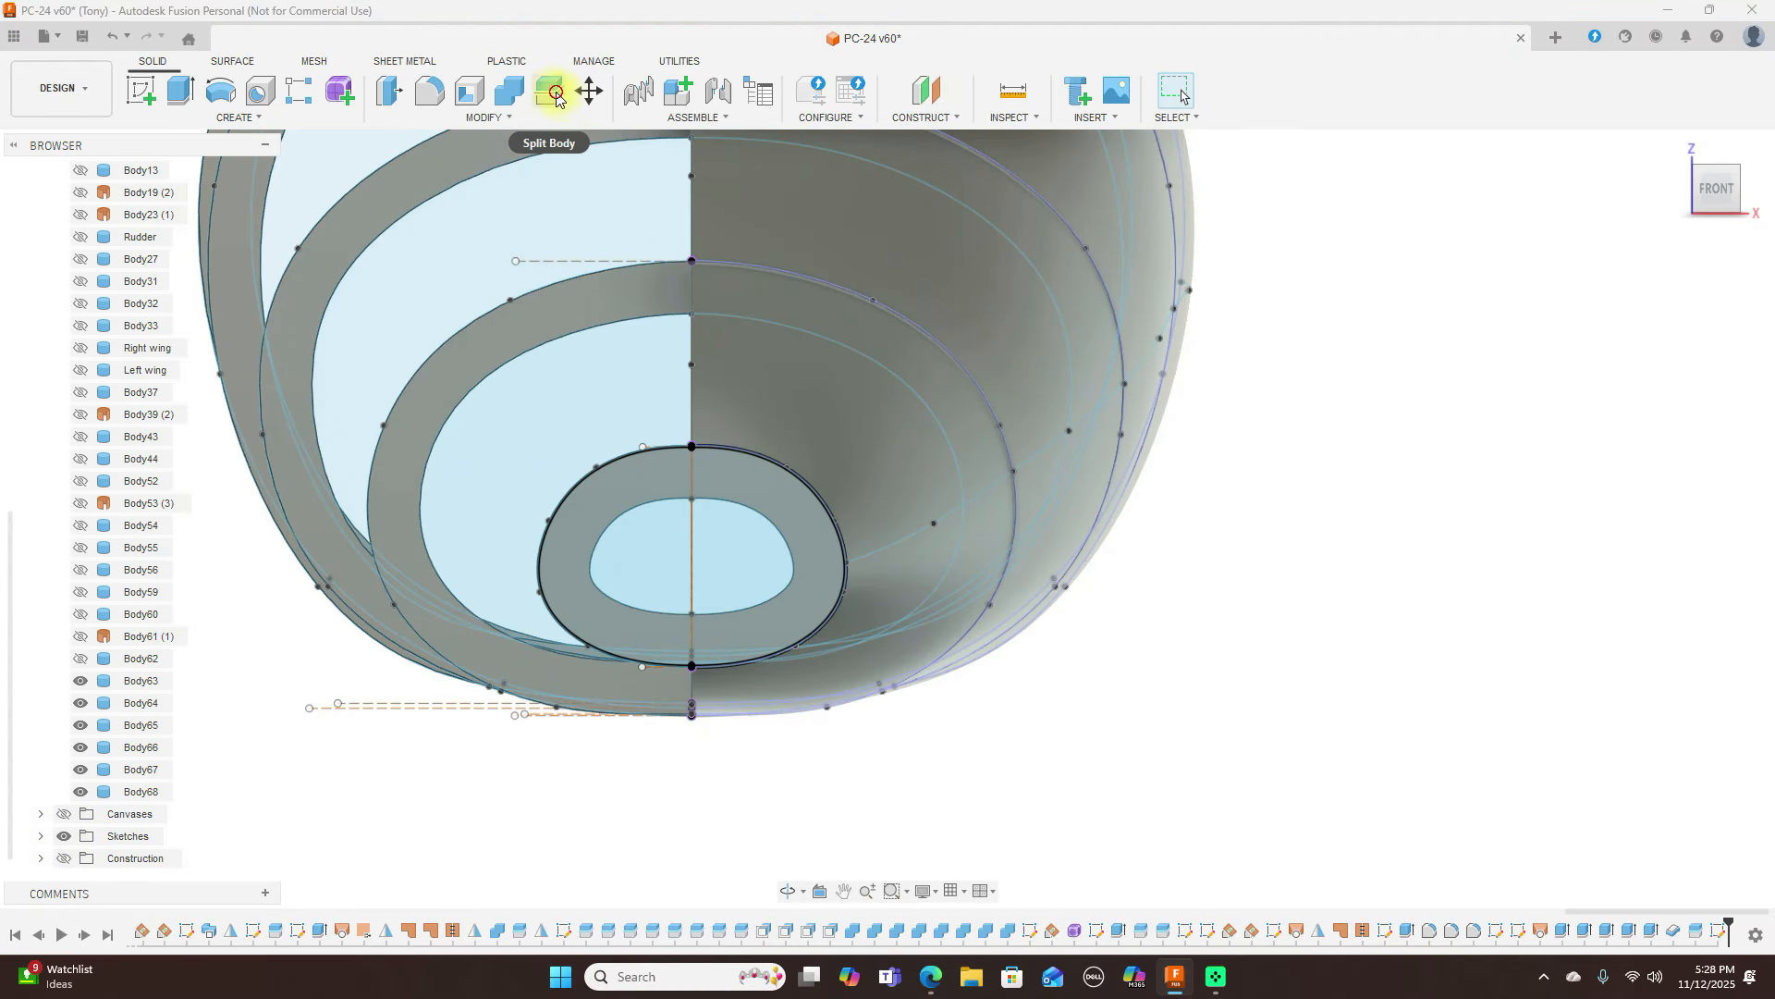
click(549, 90)
scroll(667, 409, up, 3)
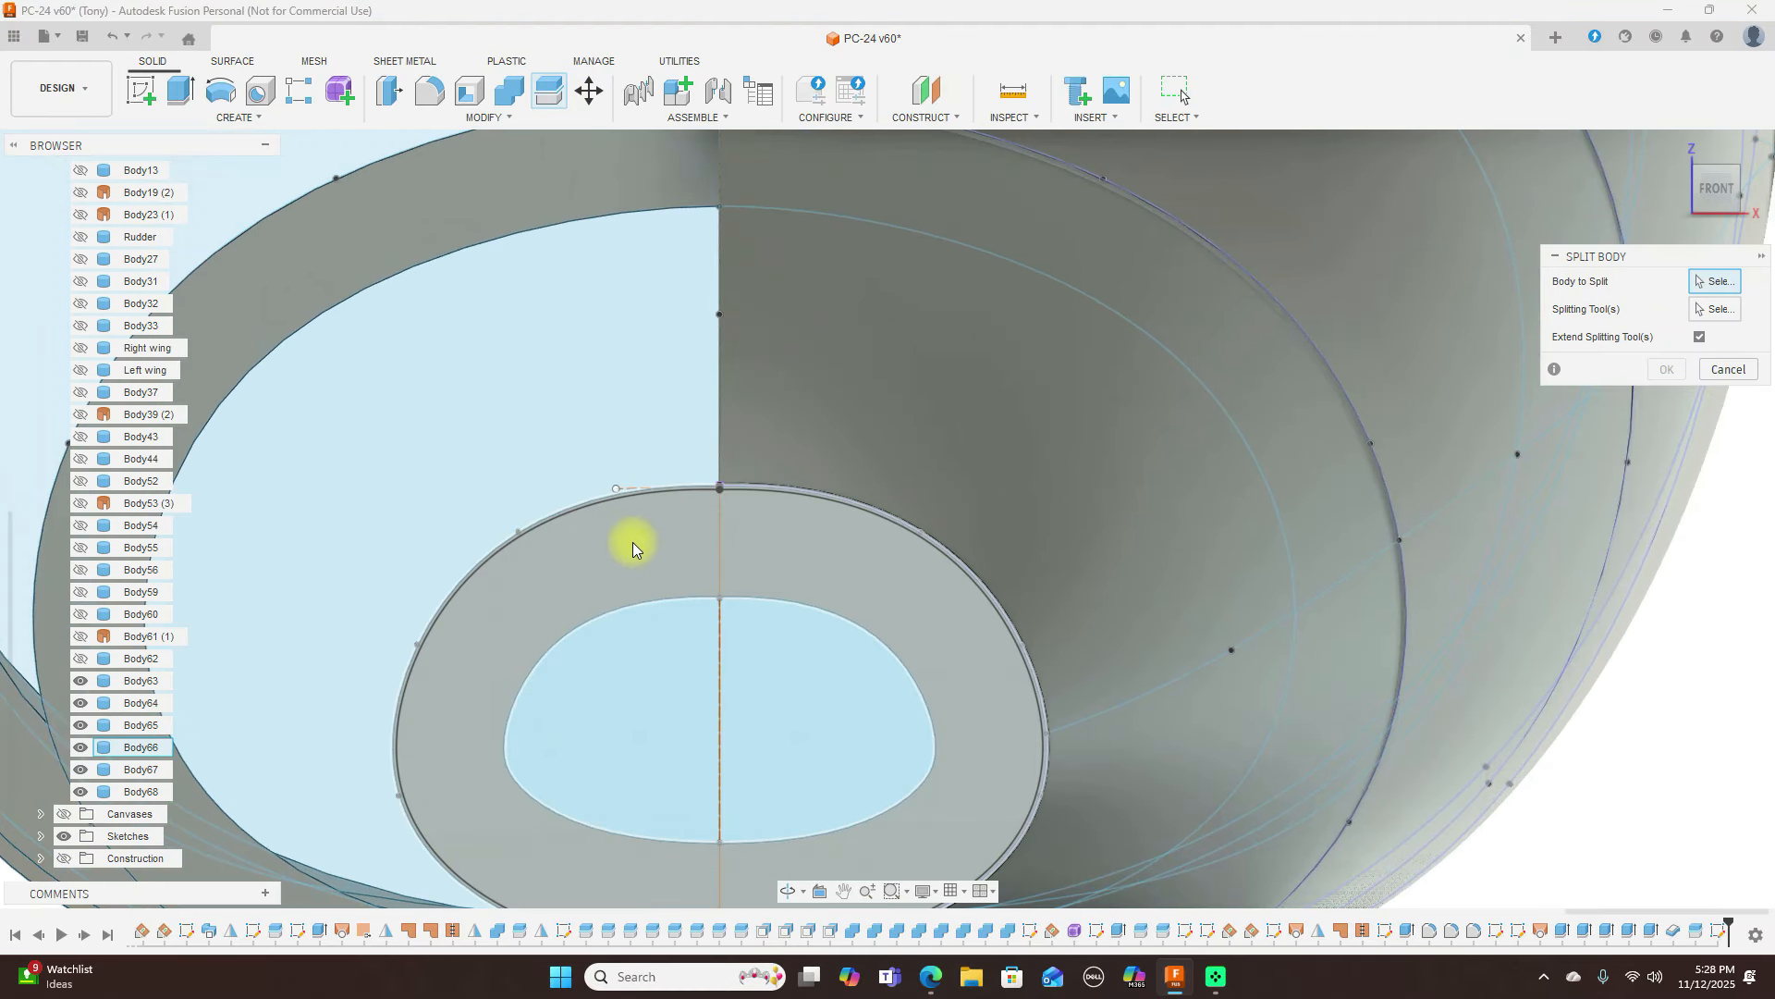
click(633, 542)
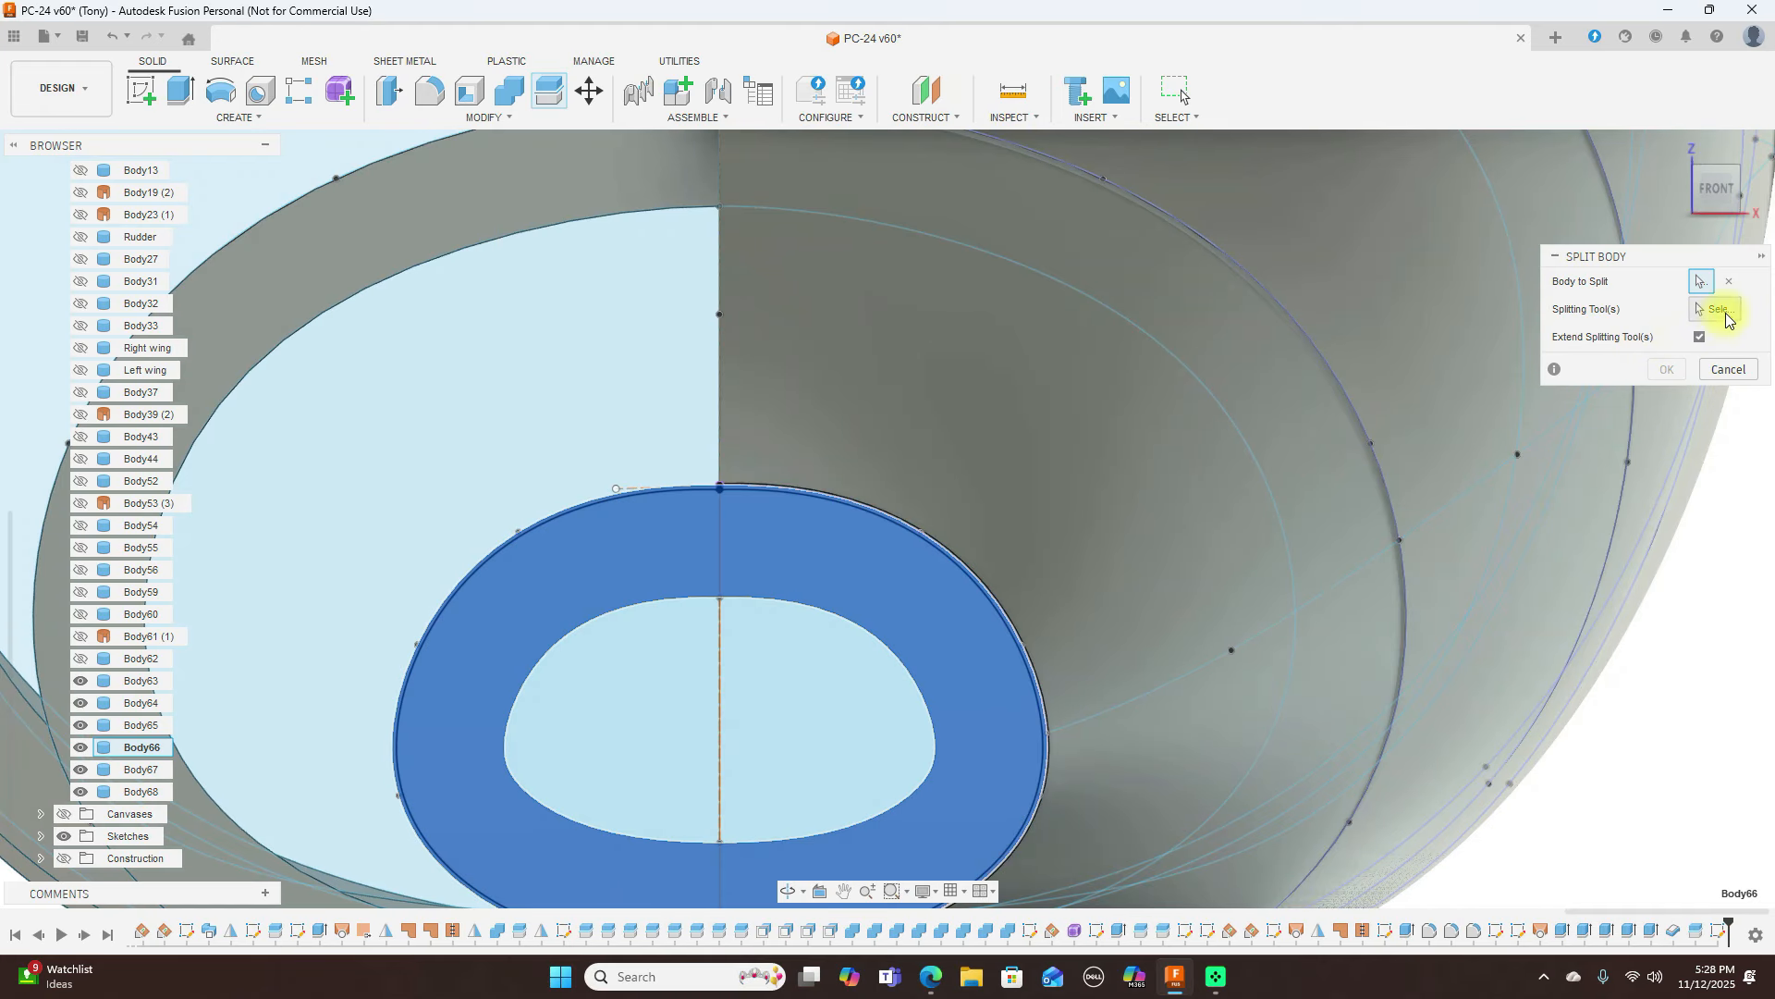
click(1725, 317)
scroll(552, 511, up, 2)
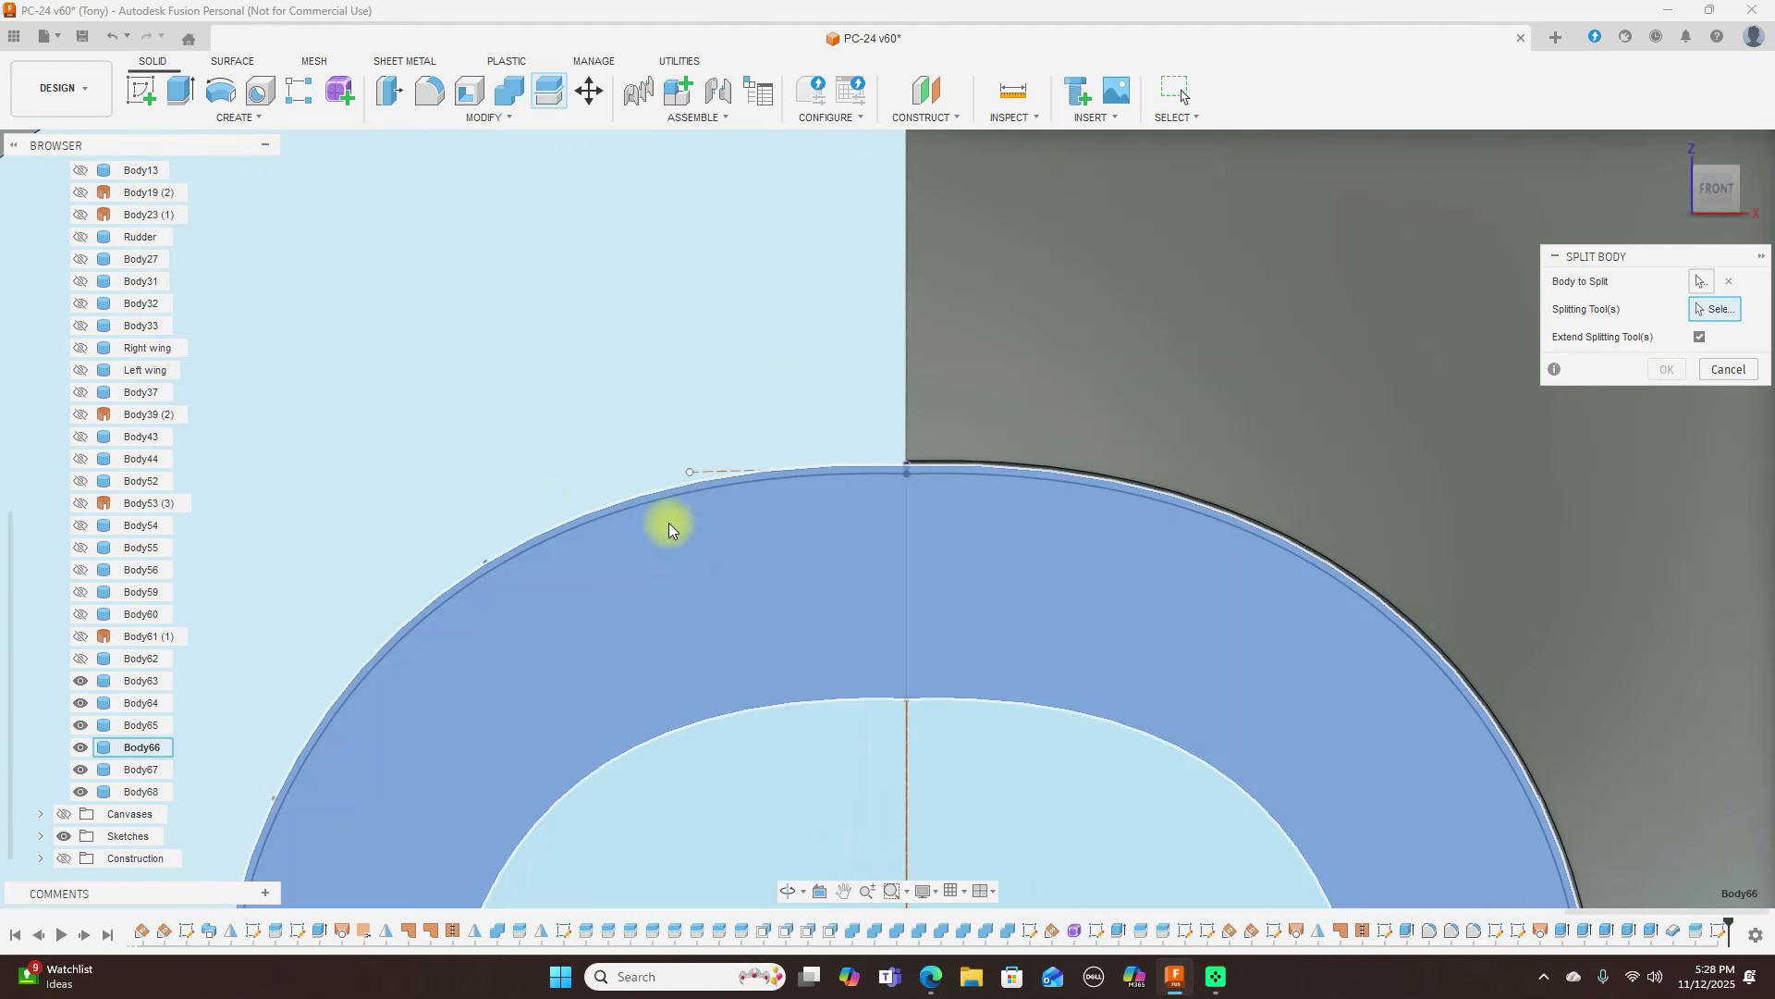
click(812, 515)
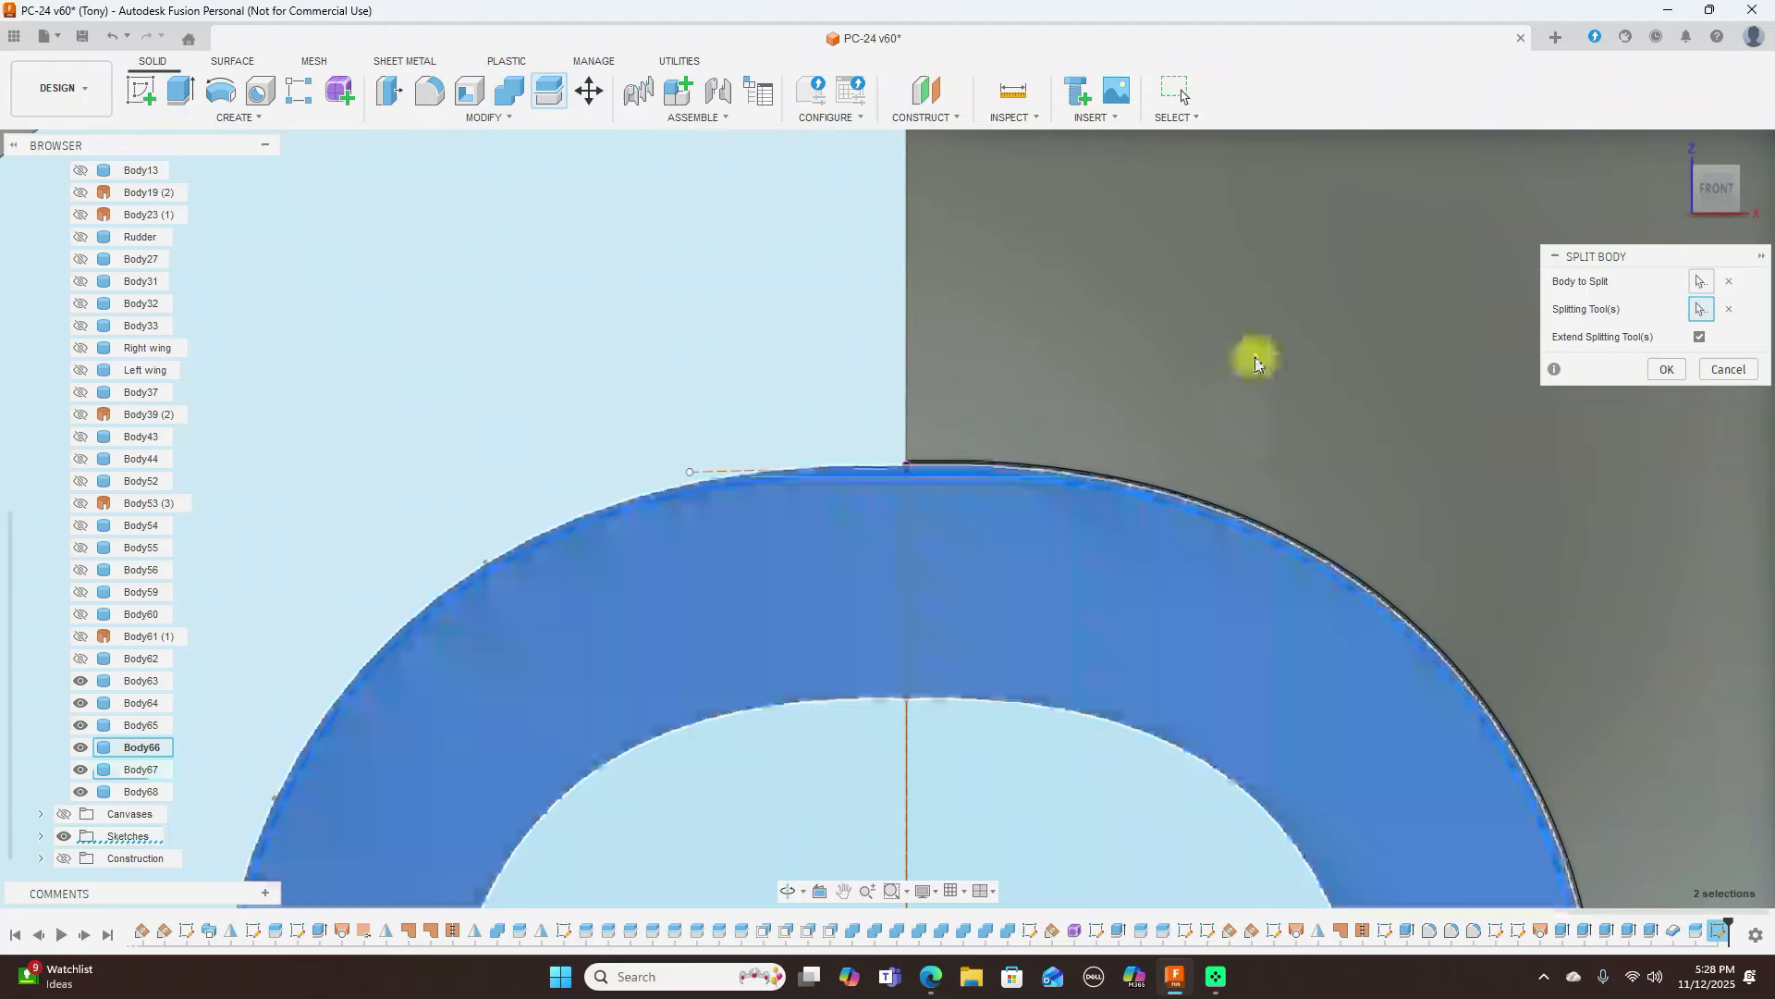
click(1662, 370)
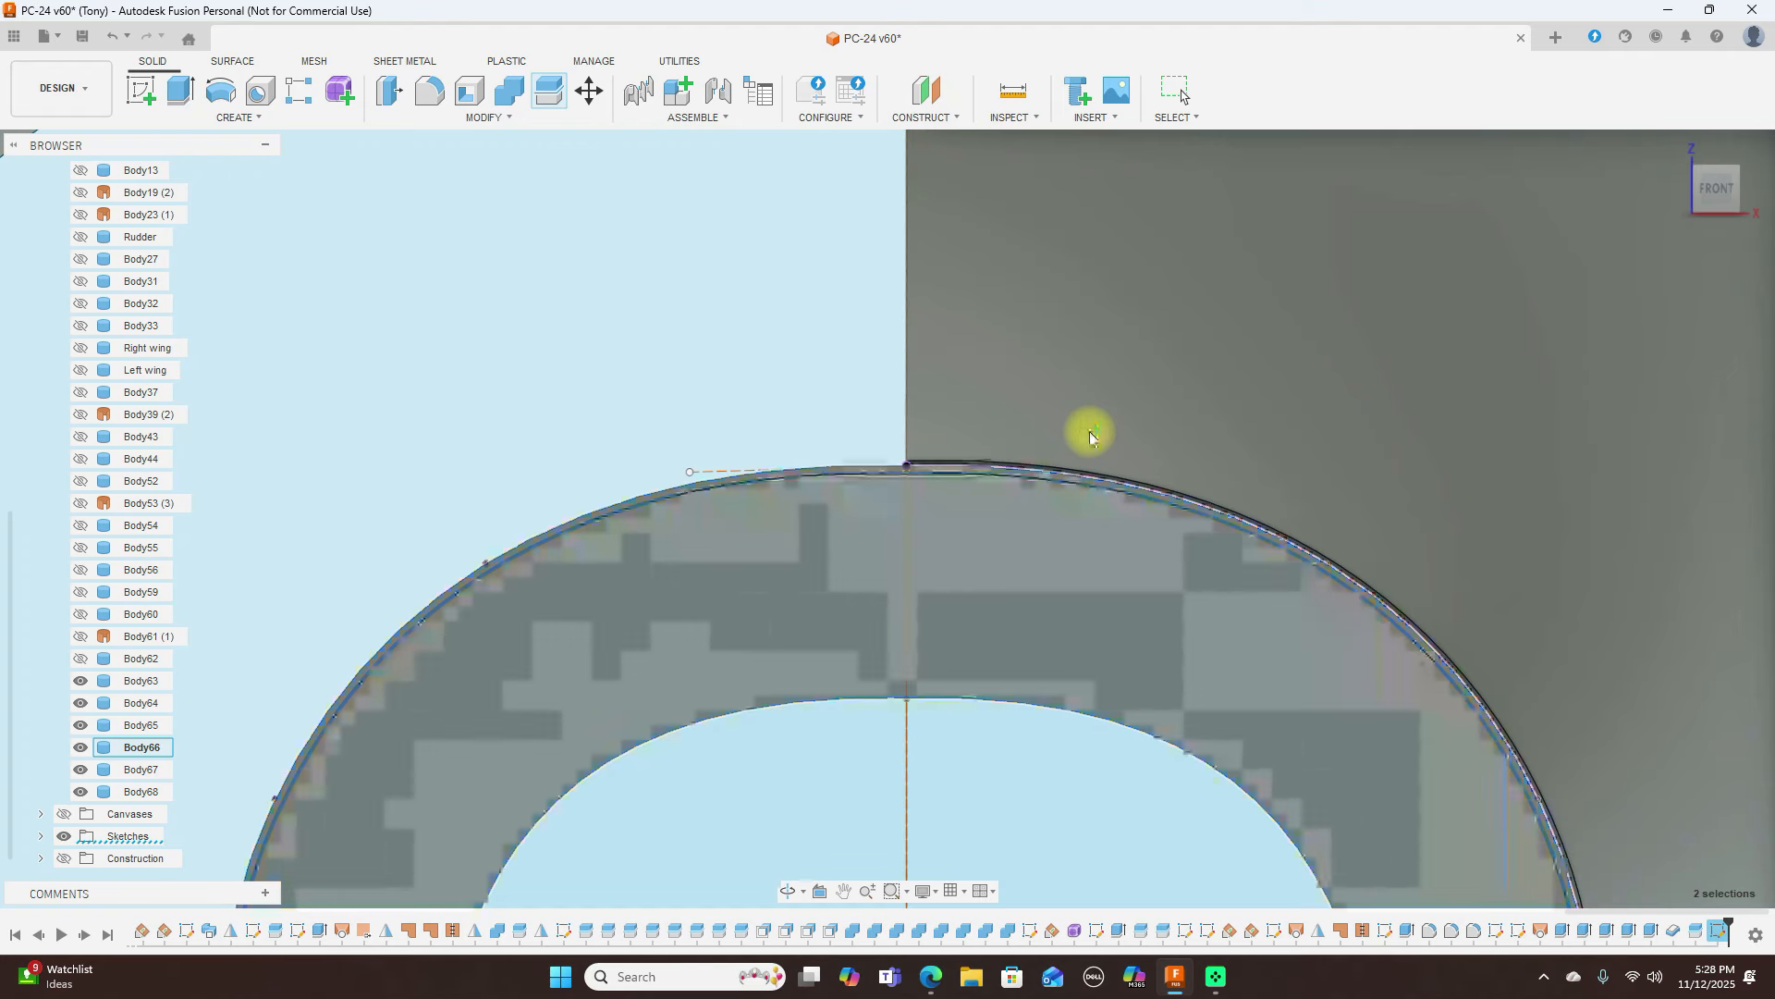
scroll(1089, 435, down, 6)
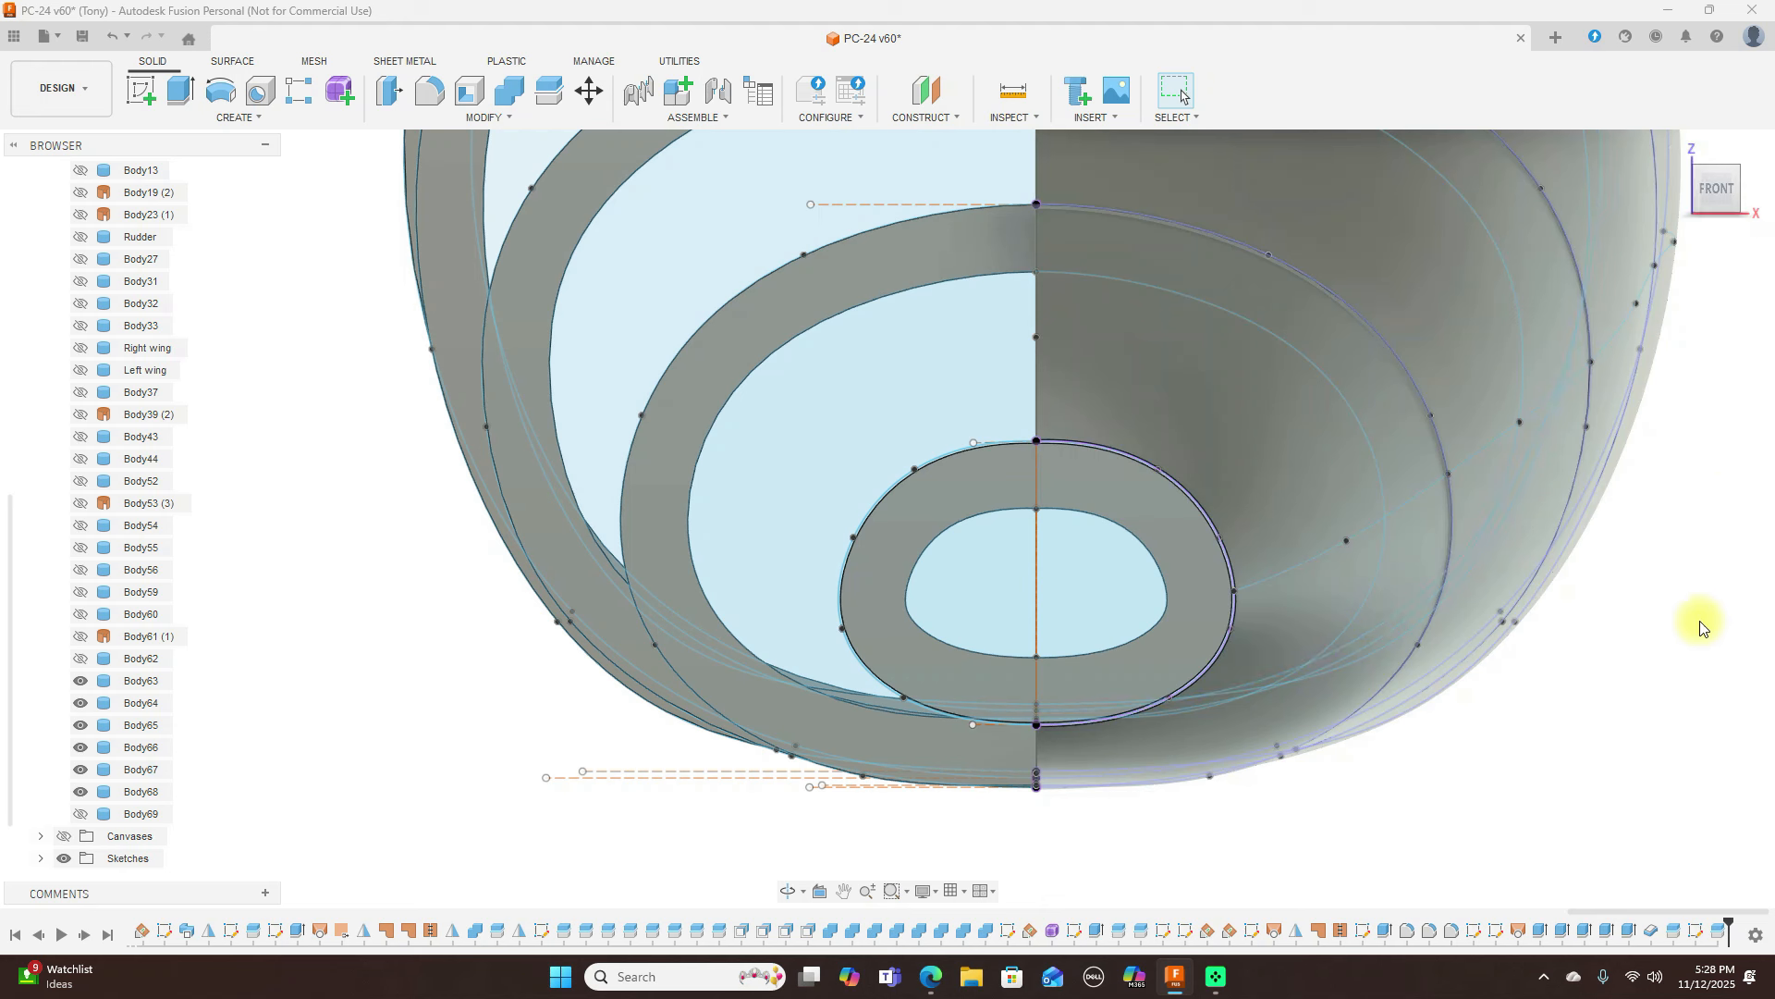
click(64, 858)
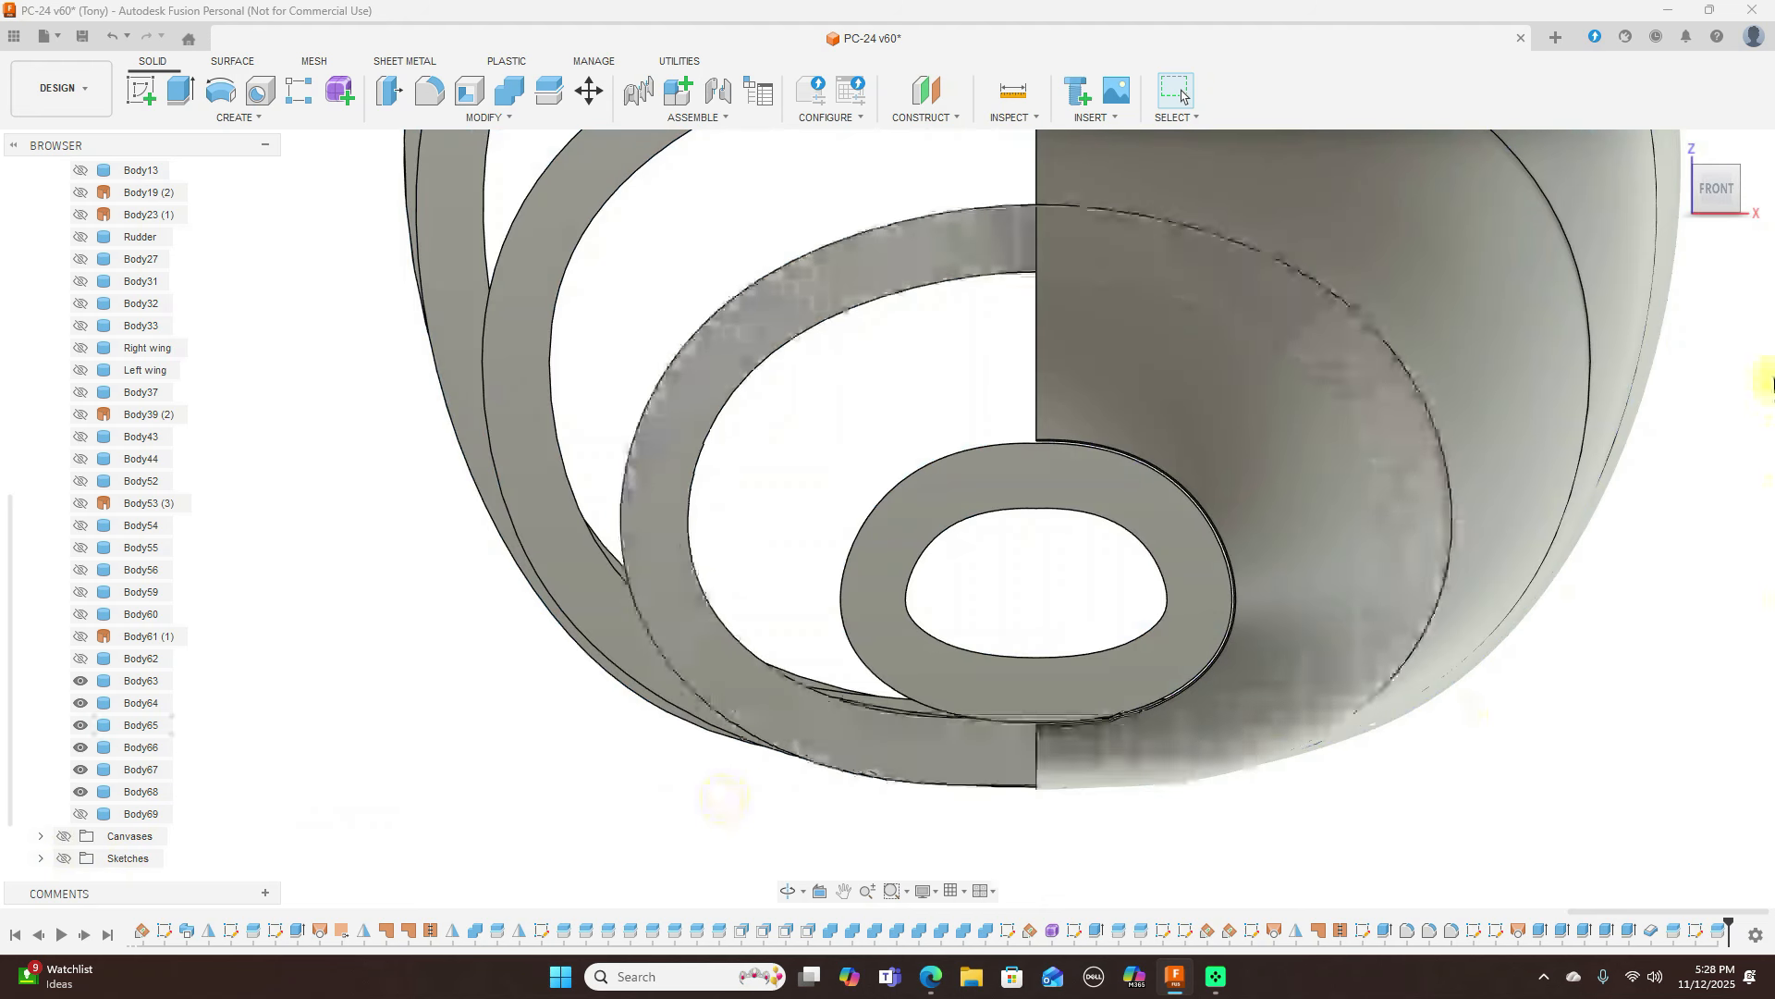
Start a sketch on the front face of the second frame from the nose tip, Body65
click(1750, 194)
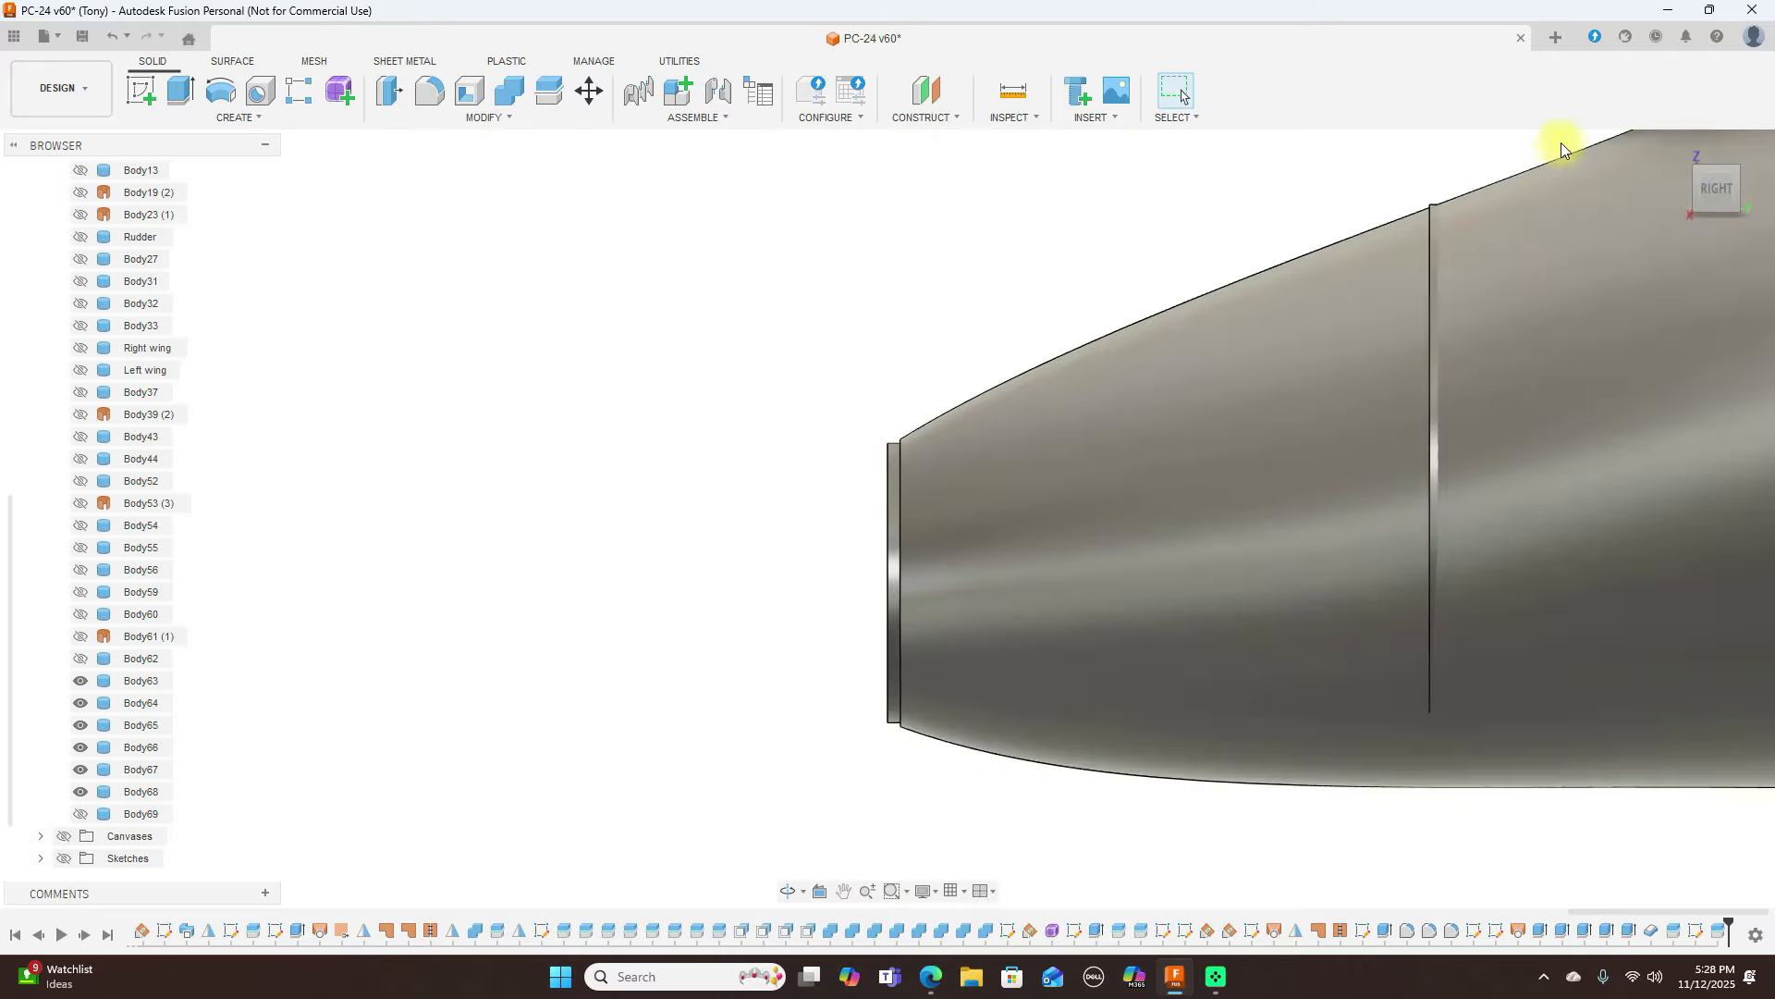
mouse_move(1696, 190)
mouse_down()
mouse_move(1760, 194)
mouse_move(1744, 286)
mouse_move(51, 303)
mouse_move(262, 238)
mouse_move(509, 212)
mouse_move(444, 226)
mouse_move(211, 698)
mouse_up()
click(82, 814)
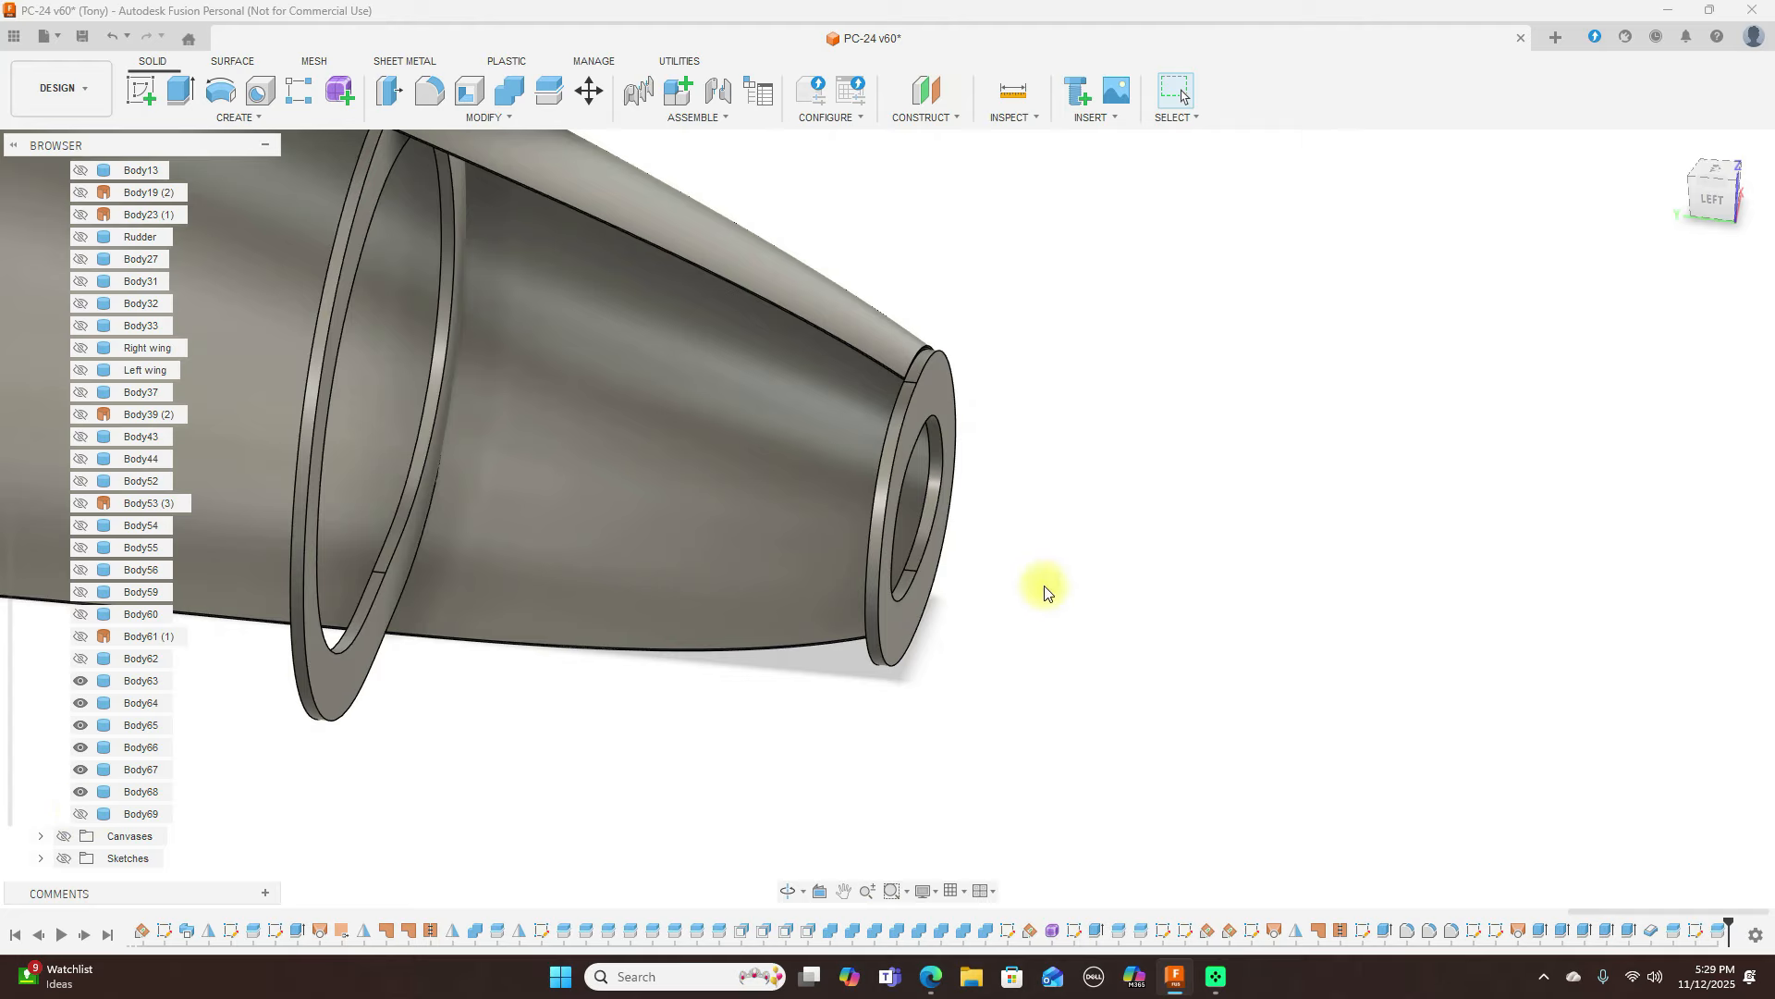
click(1722, 199)
mouse_move(1722, 200)
mouse_down()
mouse_move(1572, 222)
mouse_move(1167, 178)
mouse_move(1167, 195)
mouse_move(1307, 218)
mouse_move(1491, 209)
mouse_up()
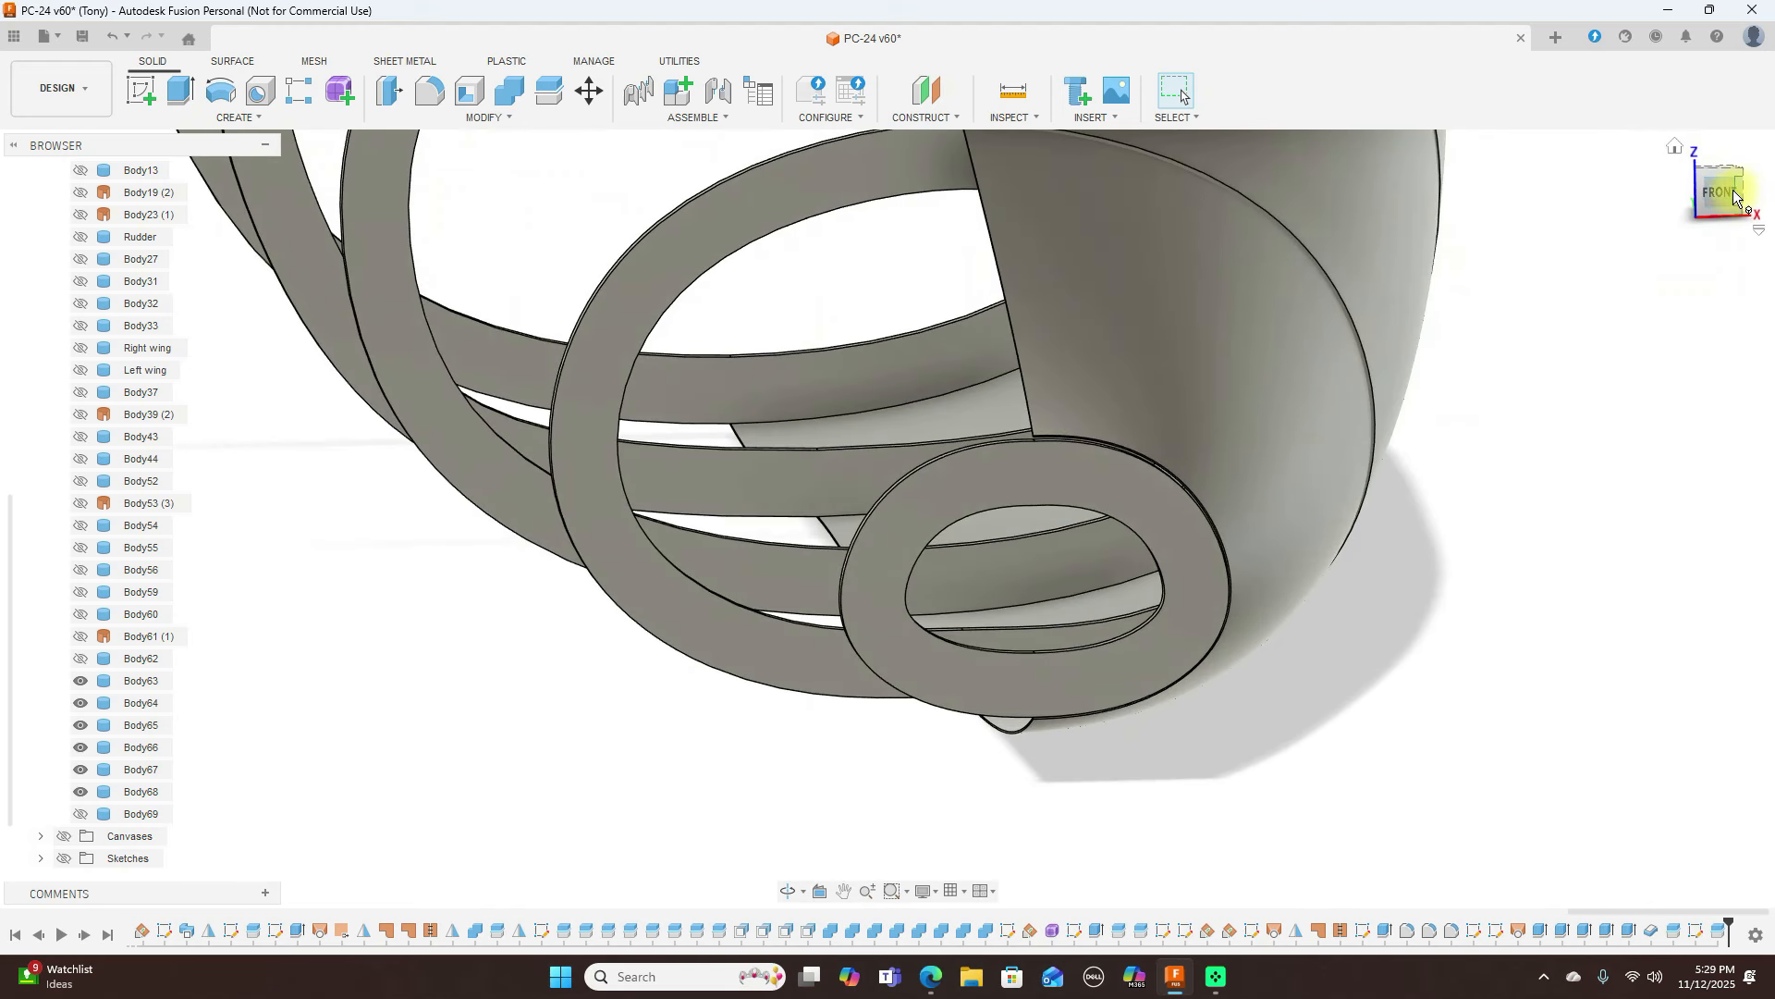
click(834, 285)
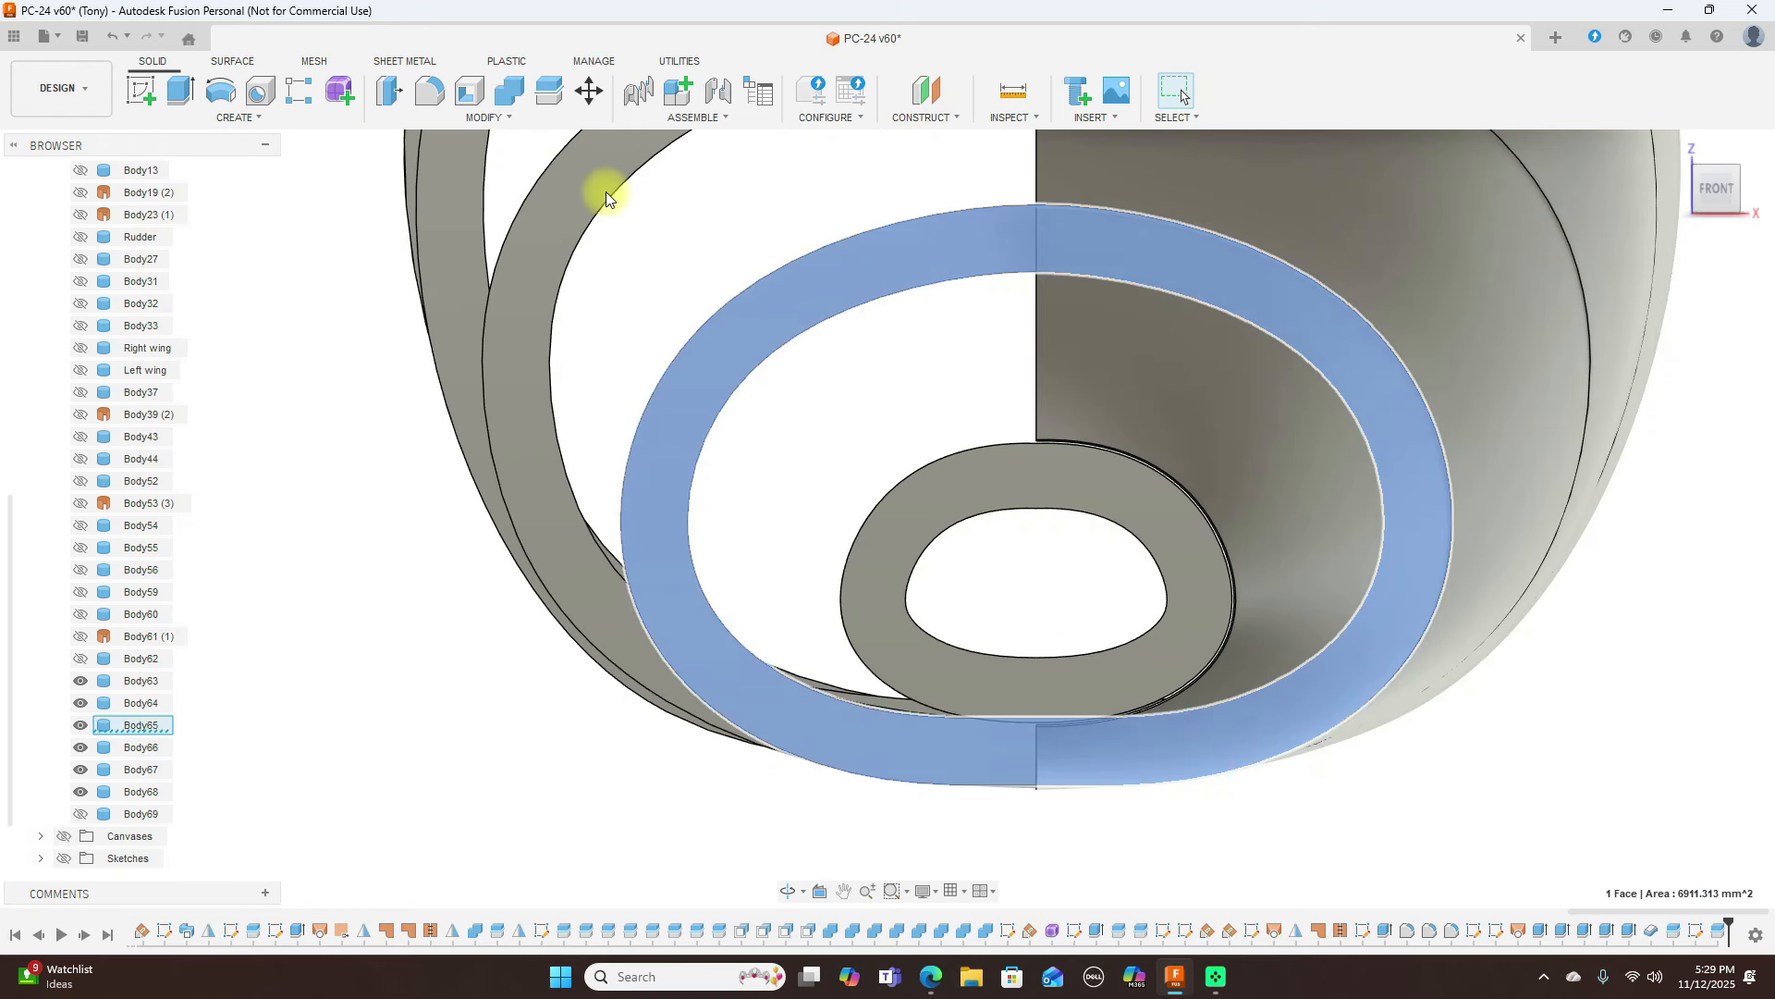
click(141, 90)
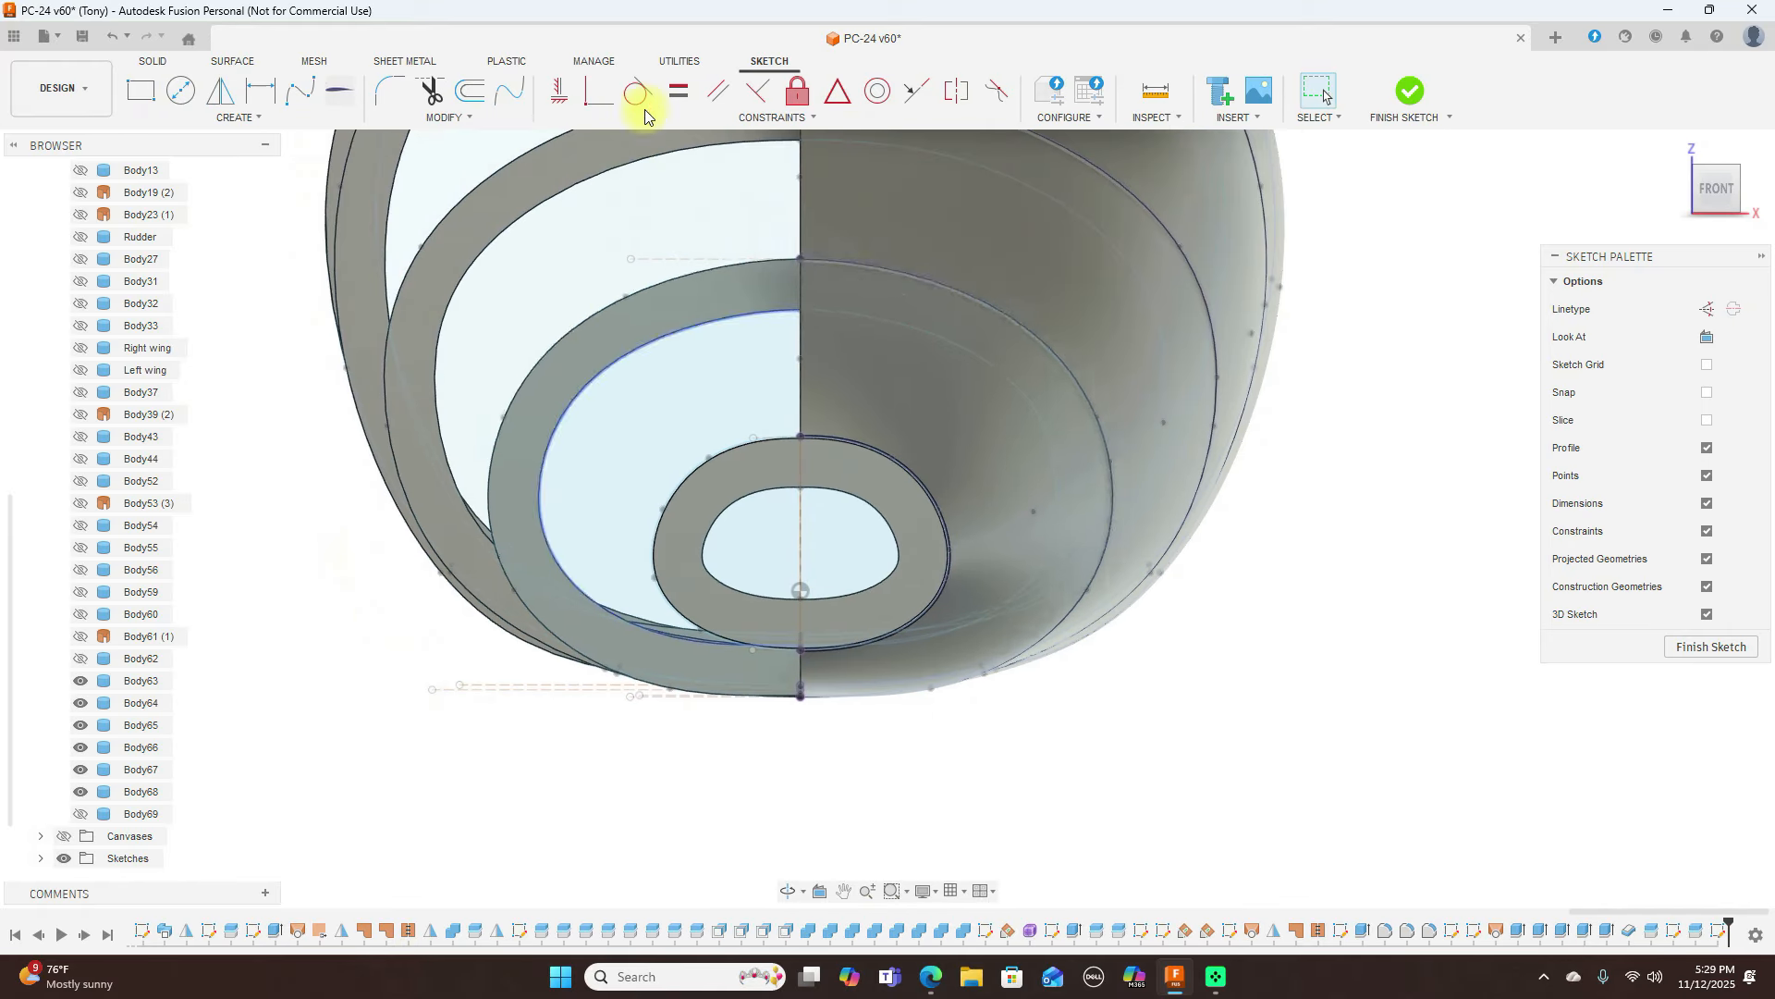
Offset the outer outline of frame Body65 by 0.5 mm inward and finish the sketch
click(476, 95)
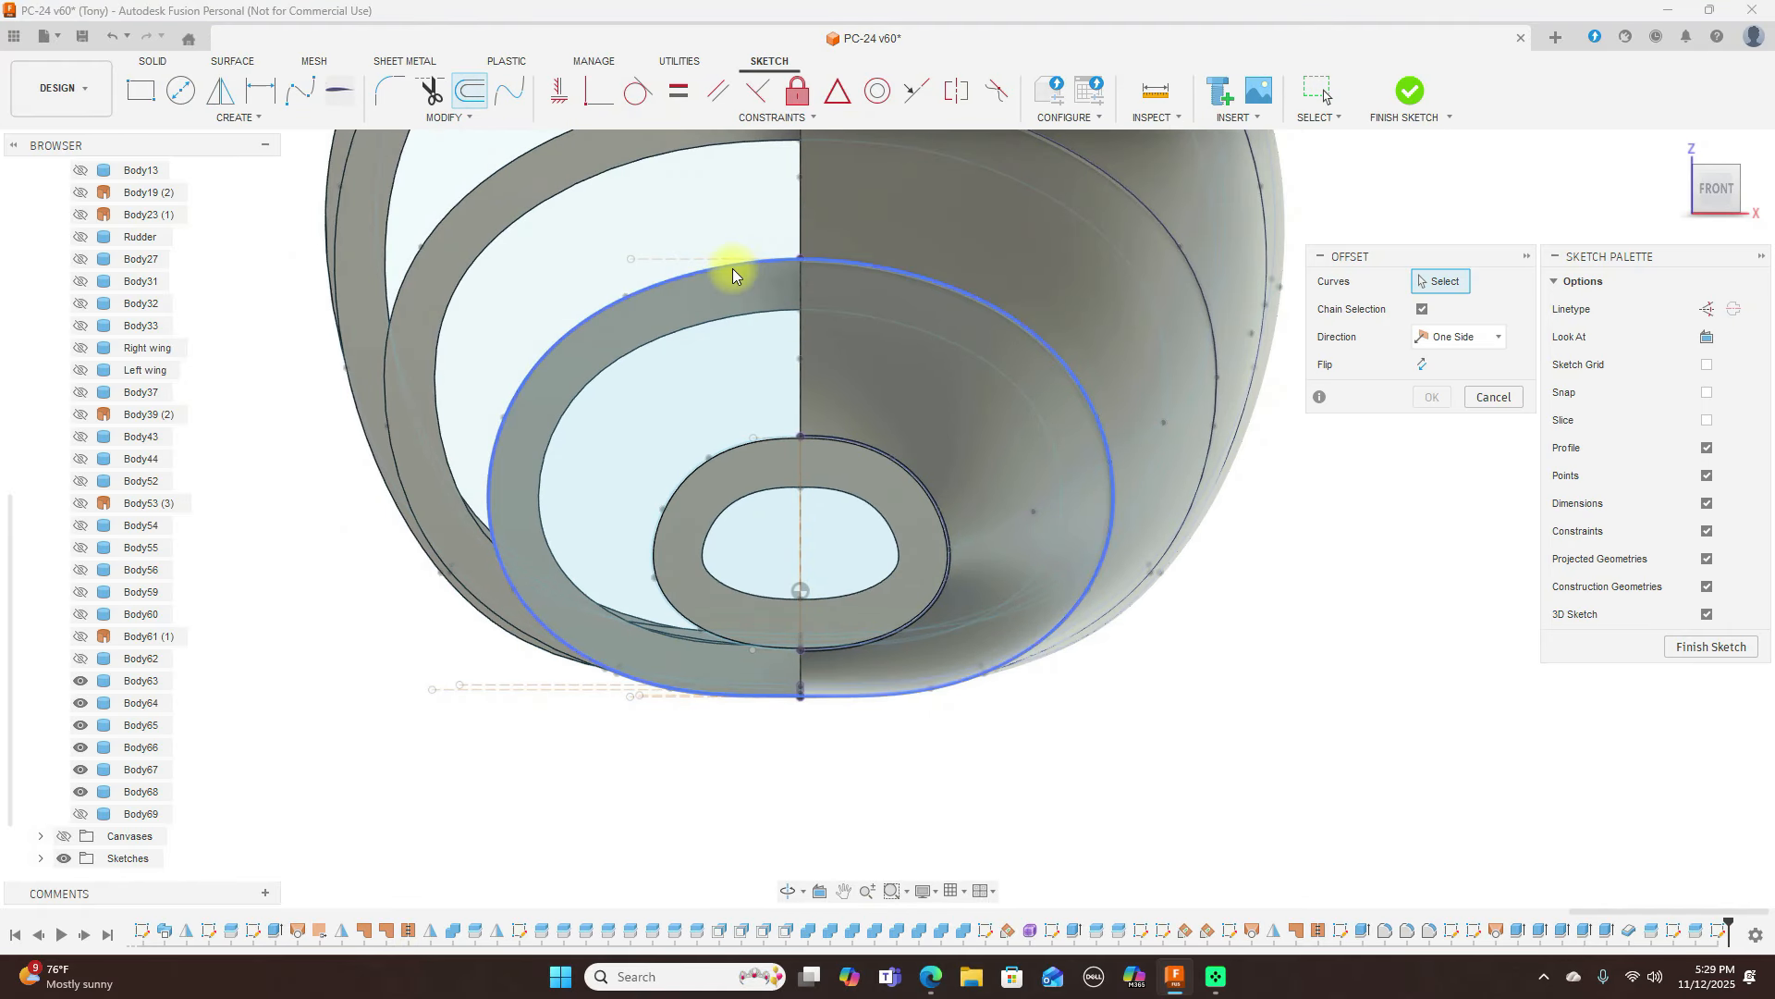
click(733, 268)
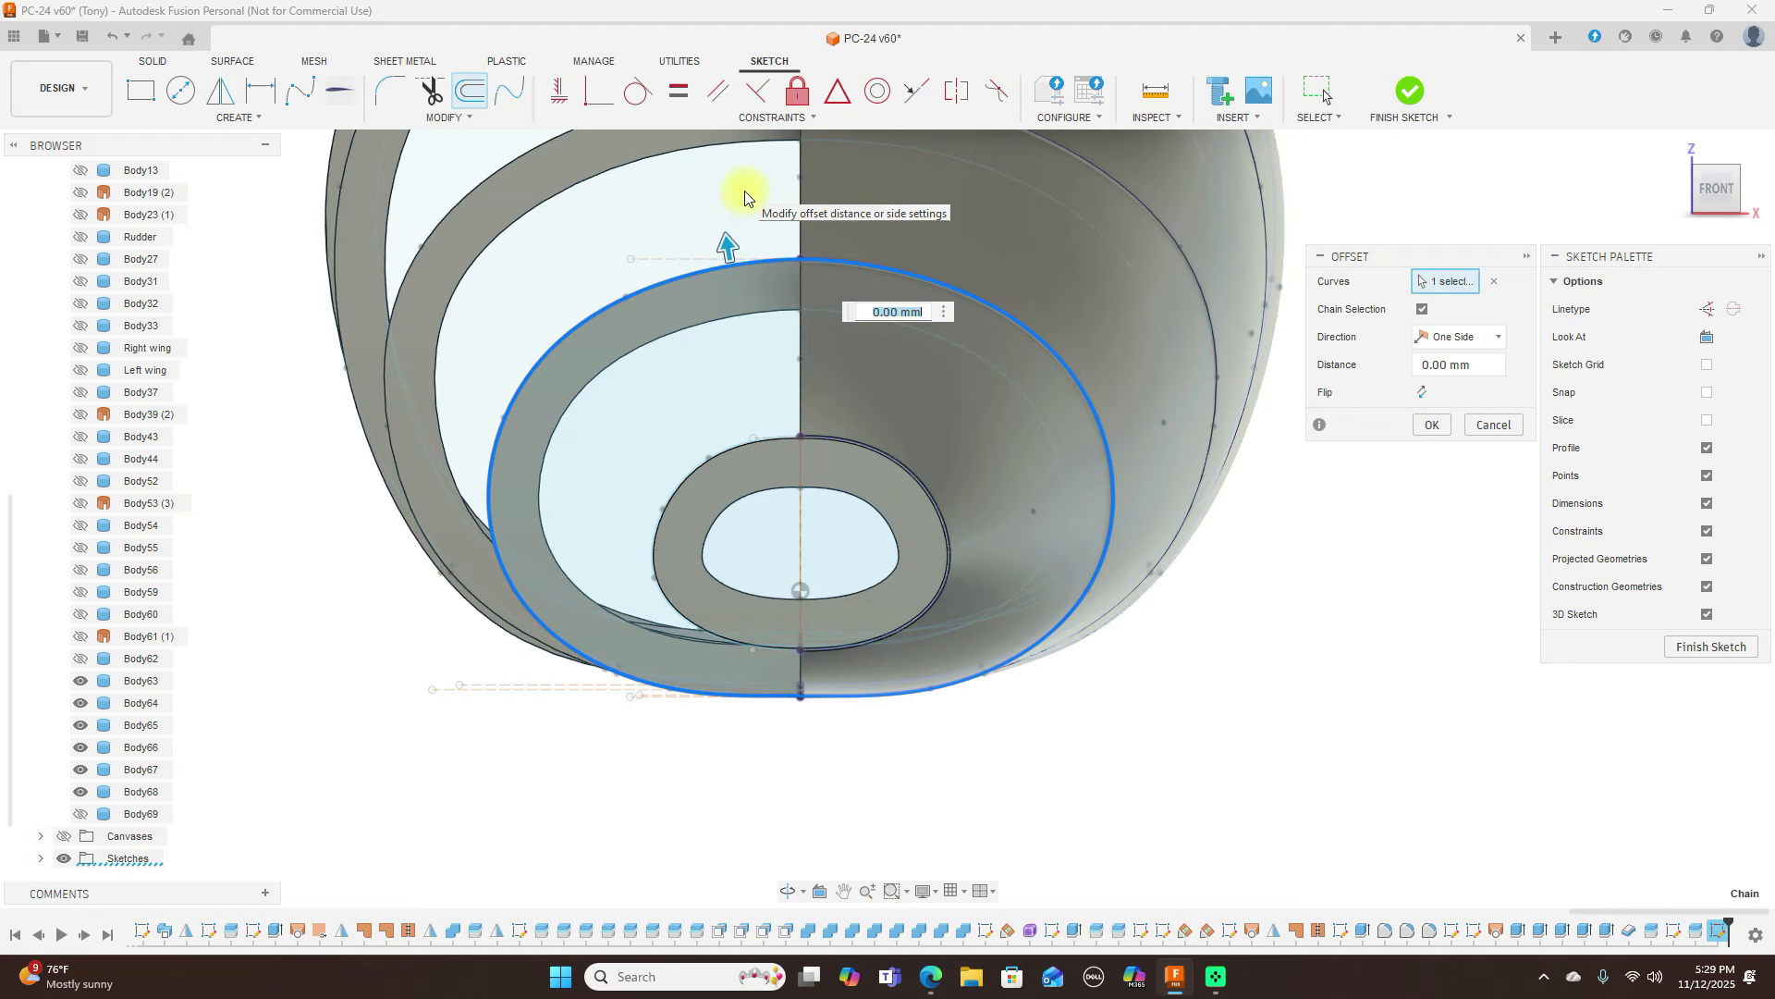
text(-.5)
click(1431, 423)
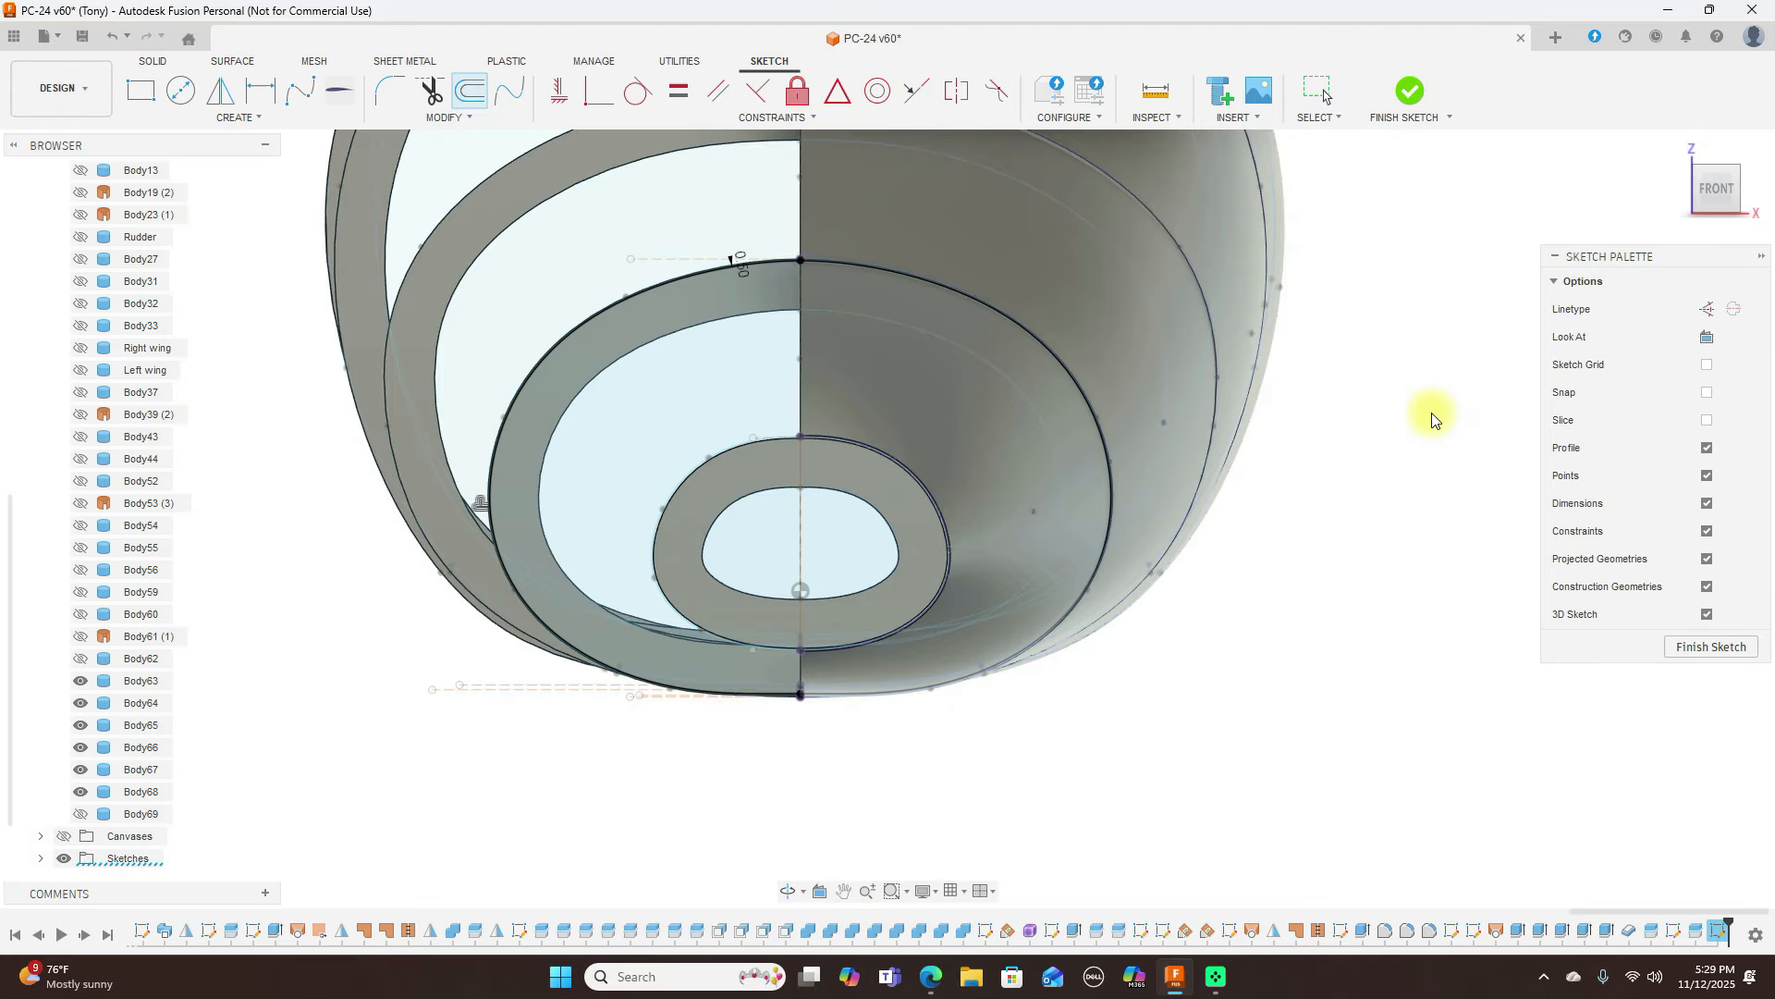
scroll(1432, 418, down, 3)
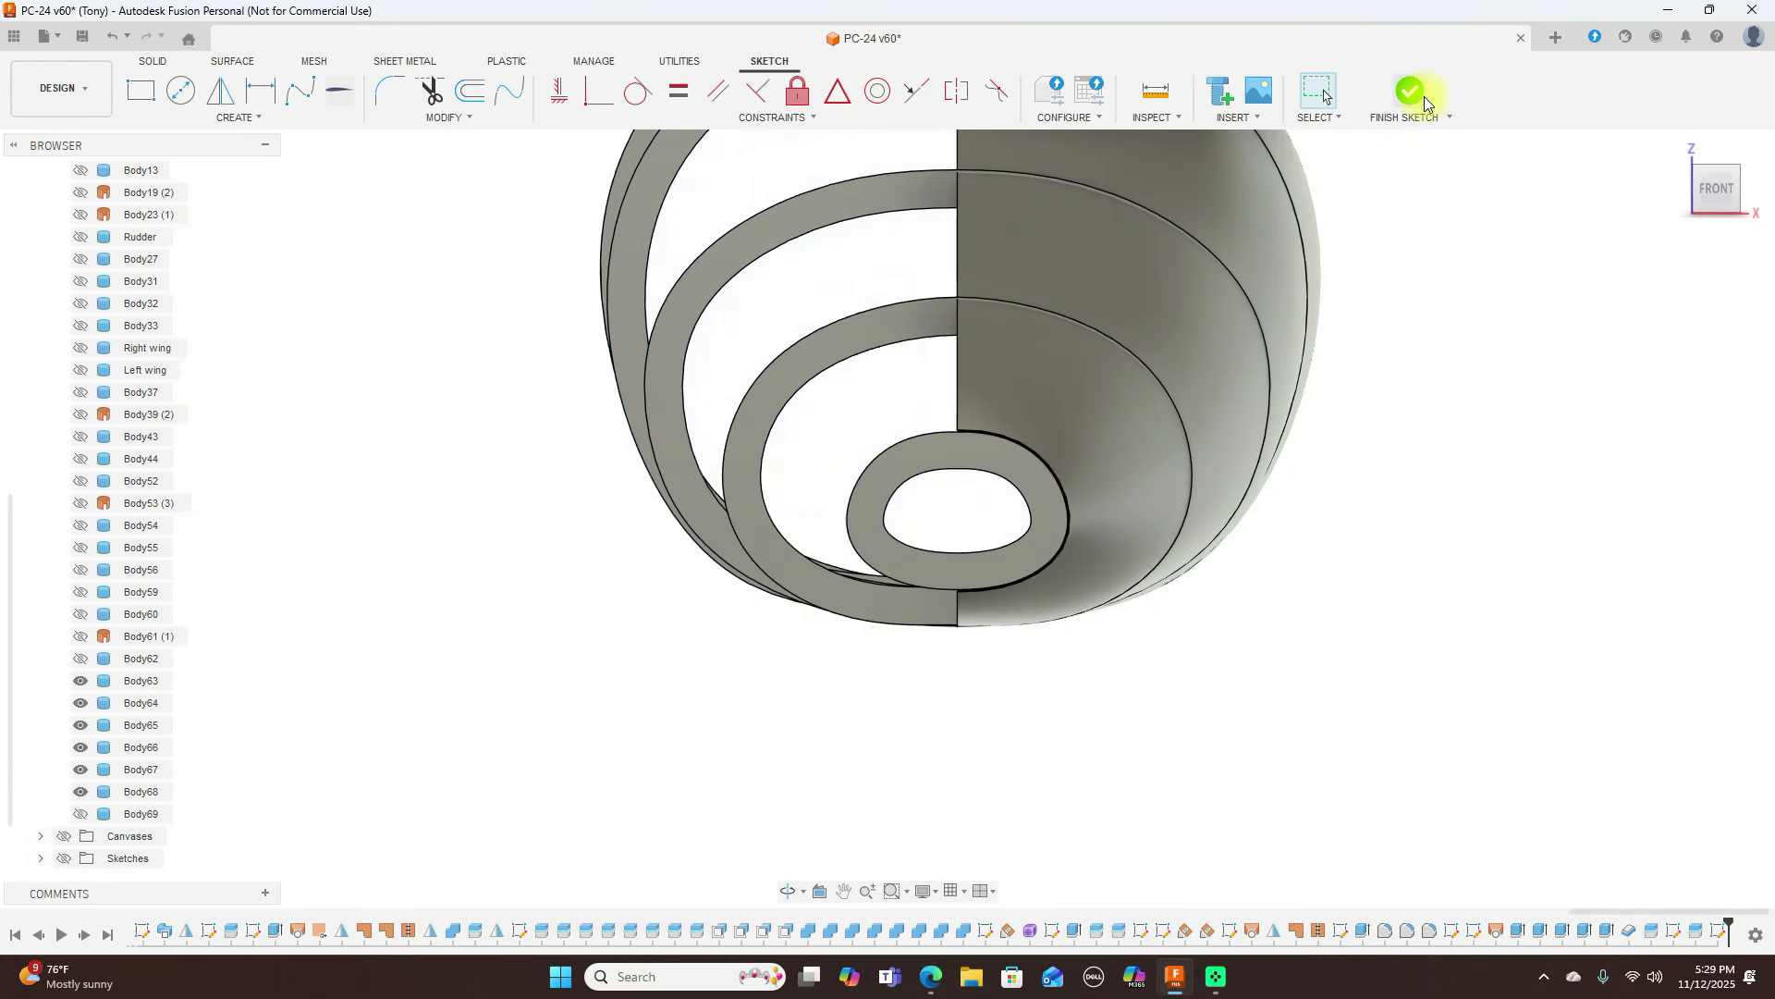
click(1413, 93)
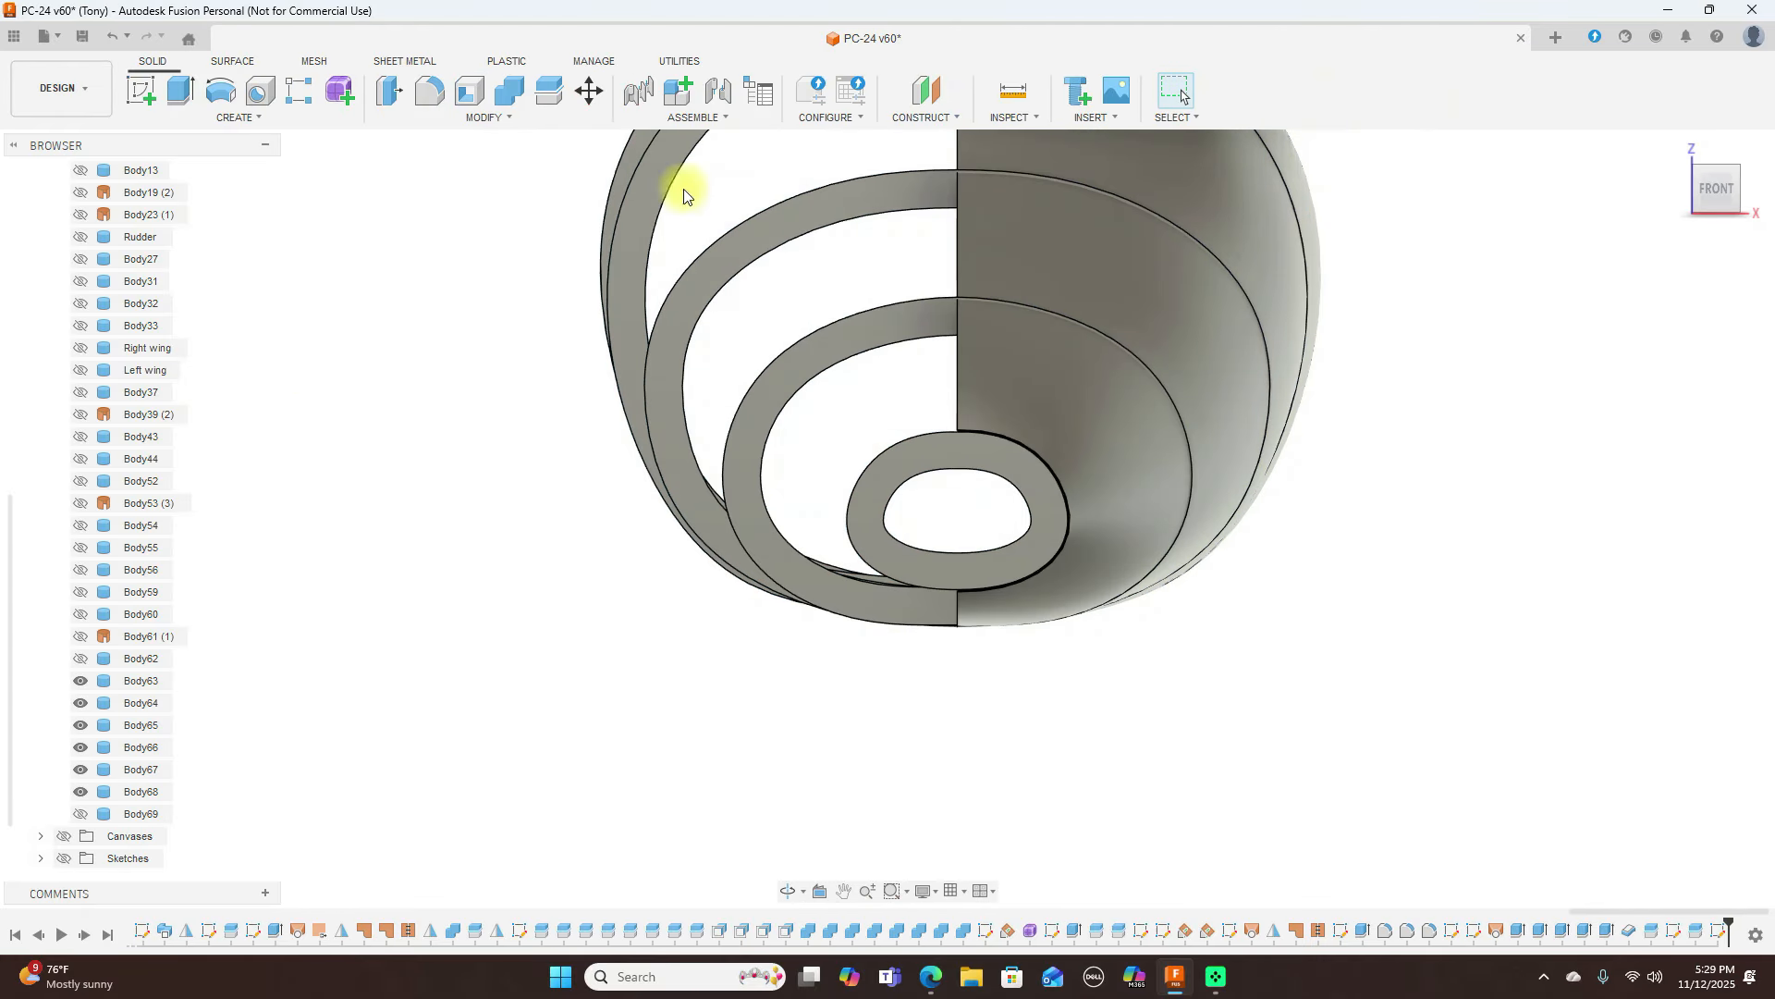
Show the sketches, split frame Body65 with the inward offset curve, and hide the sketches again
click(63, 858)
scroll(333, 389, up, 4)
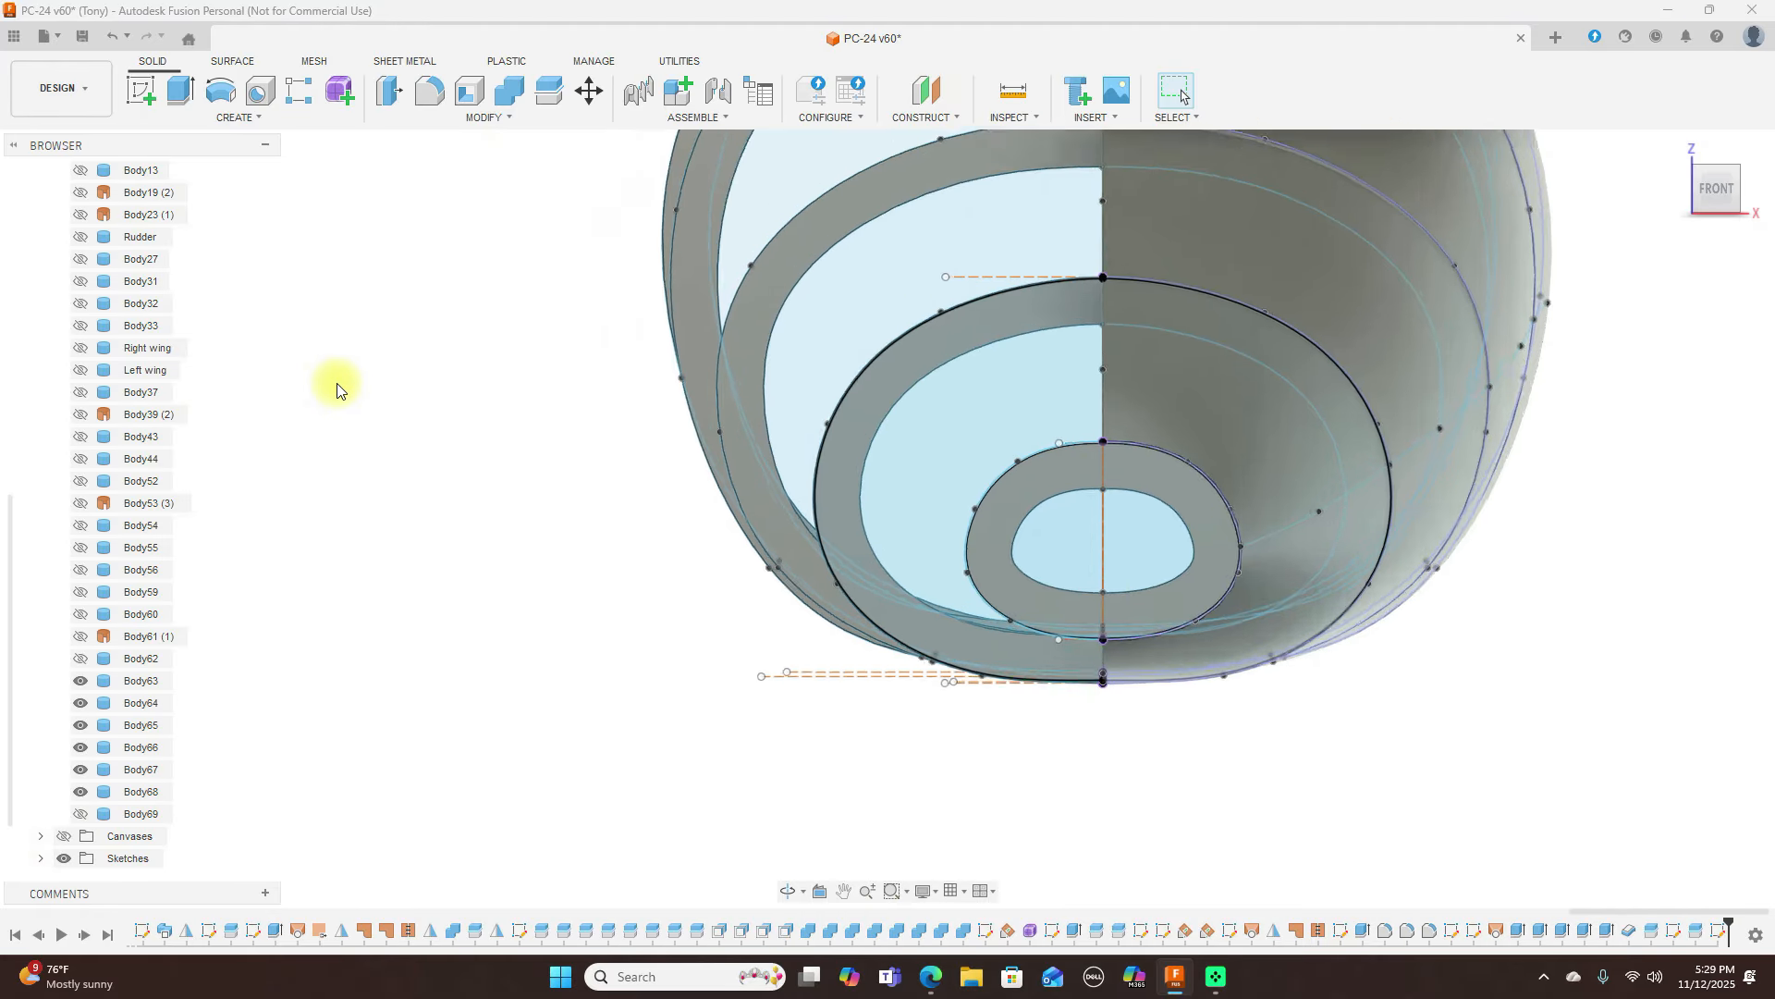
scroll(241, 395, down, 2)
scroll(357, 364, up, 4)
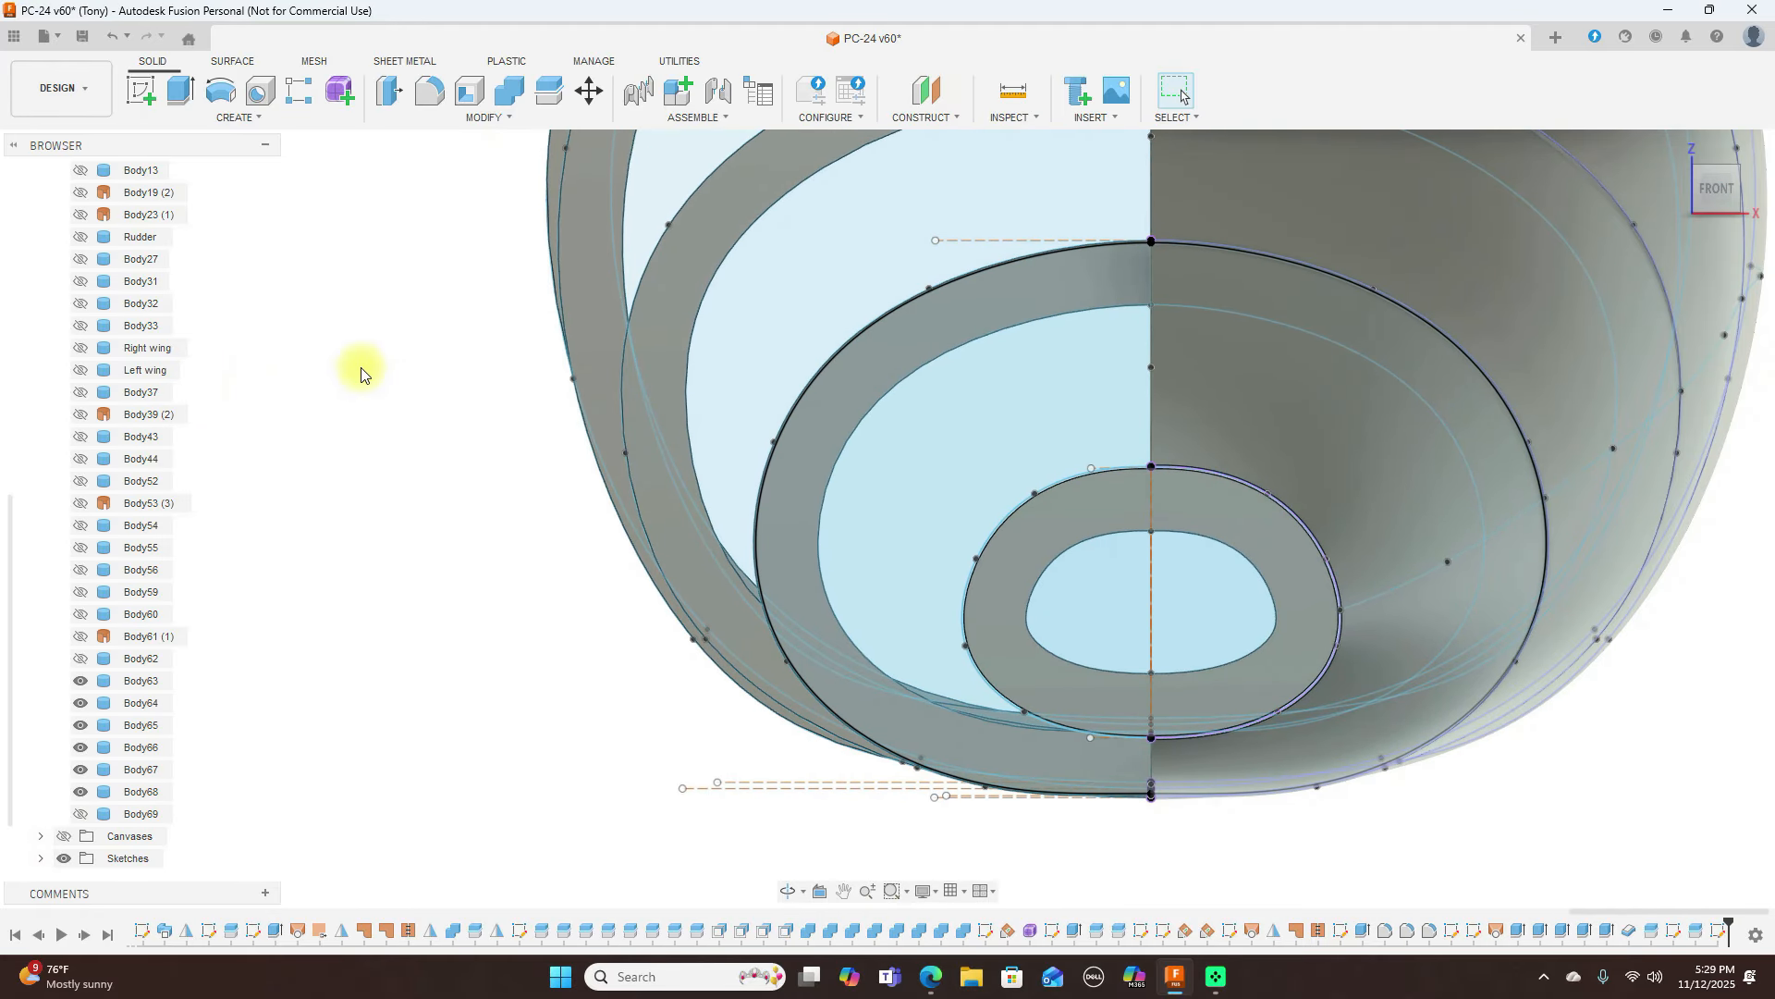
scroll(361, 373, down, 1)
scroll(778, 348, up, 6)
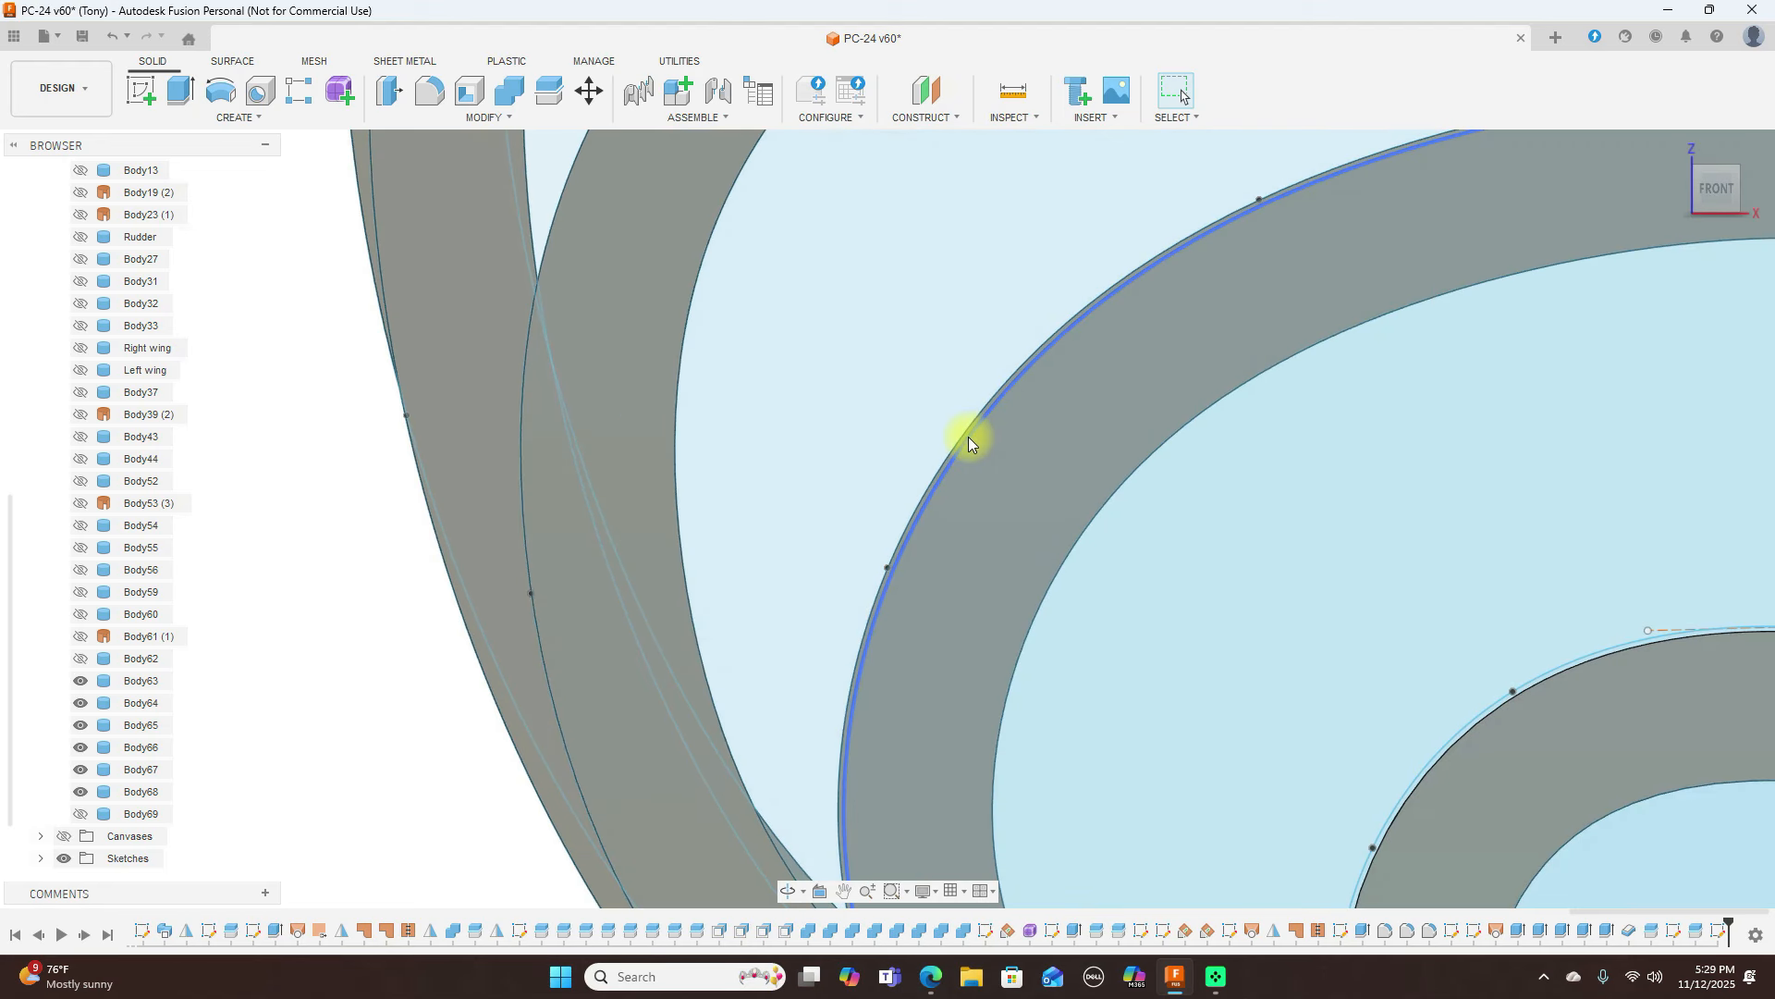
scroll(968, 437, up, 5)
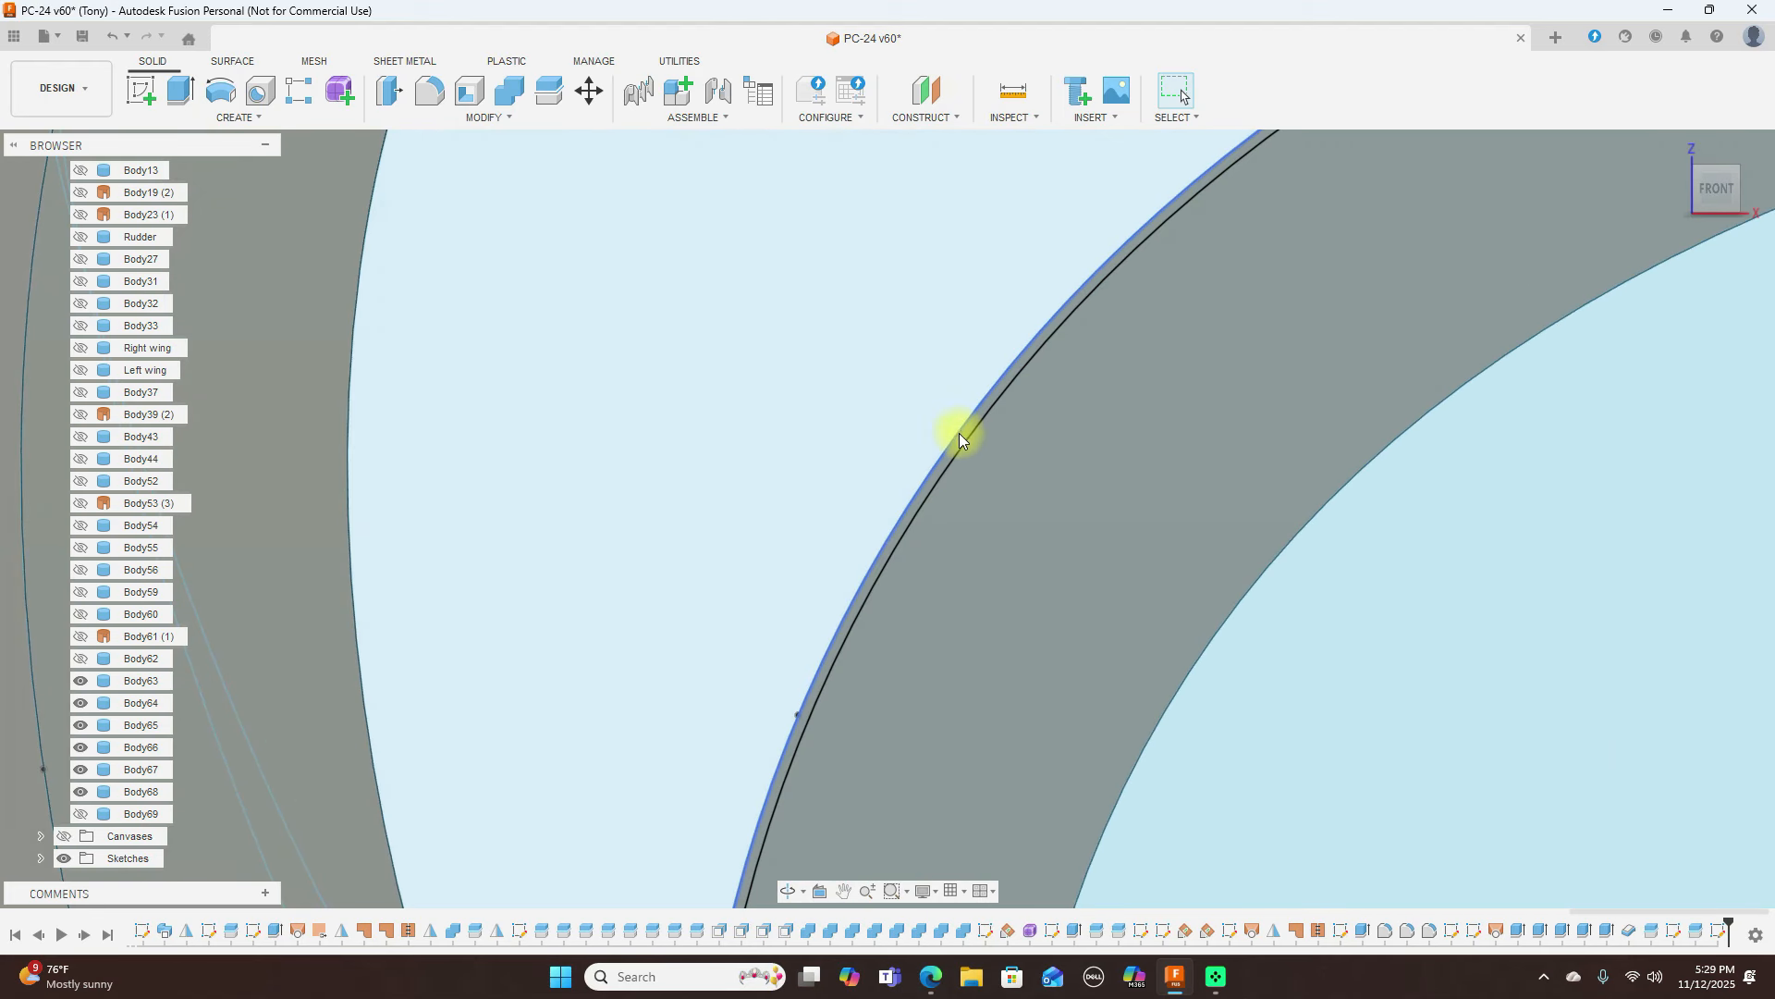
click(548, 91)
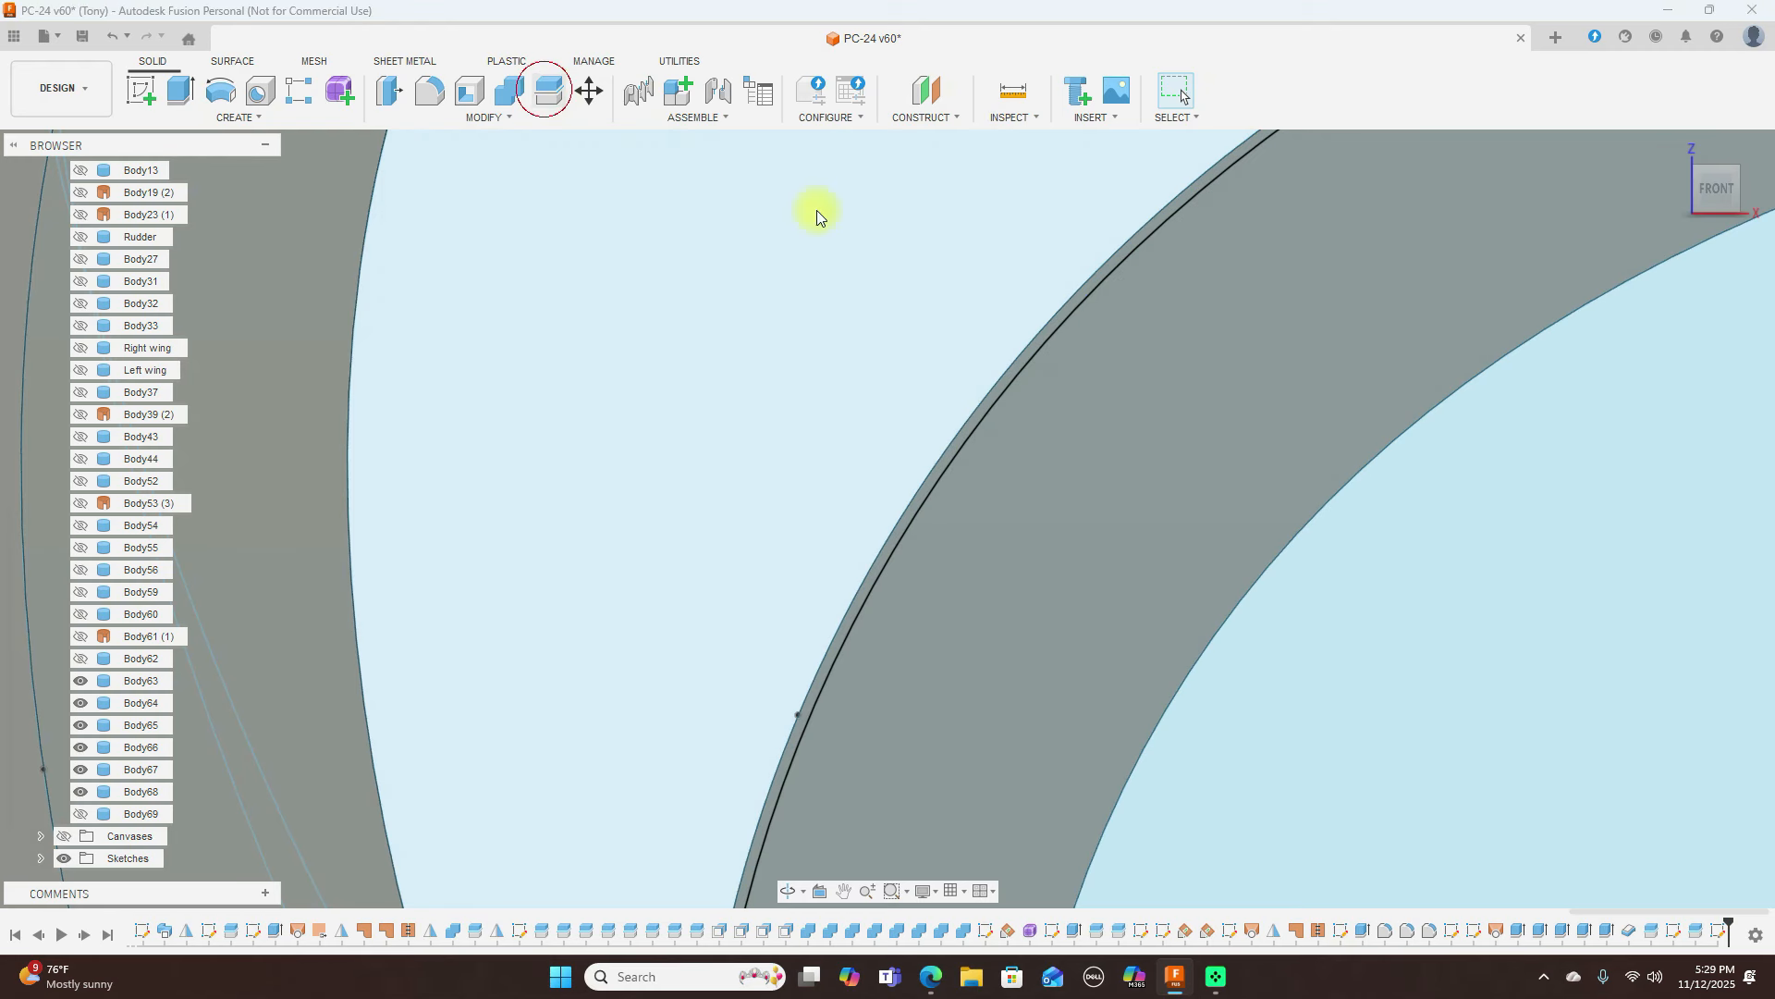
click(1106, 381)
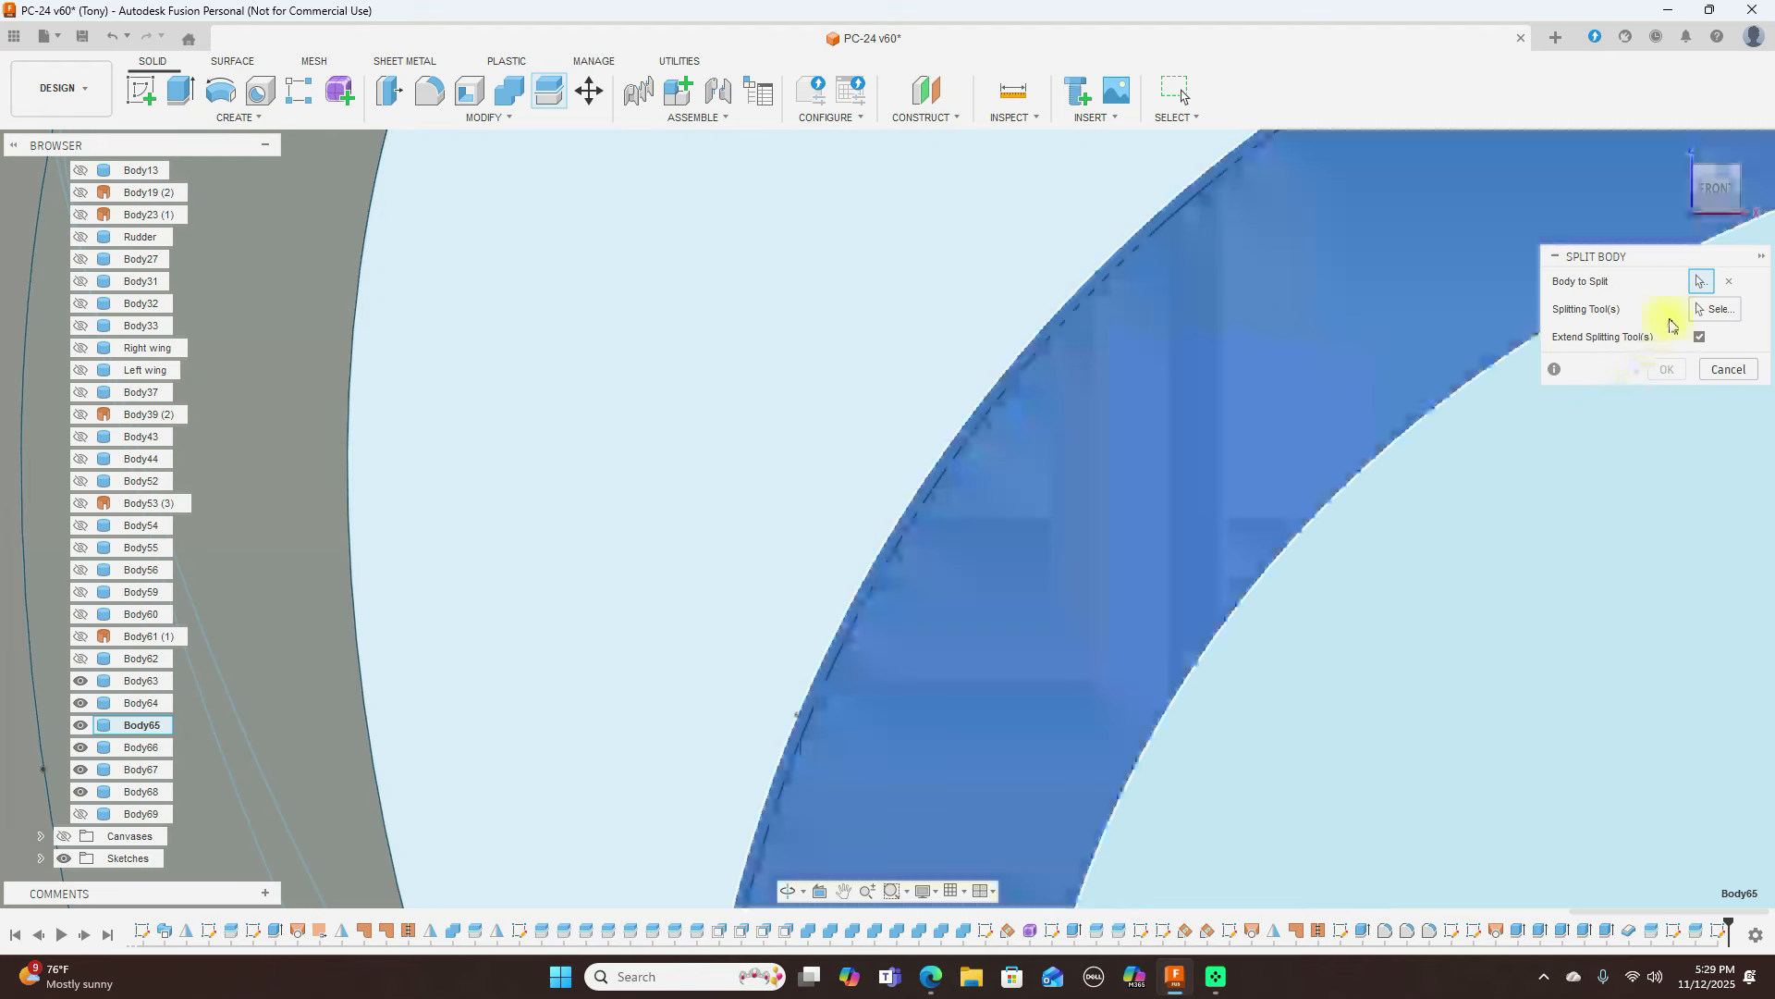
click(1026, 368)
click(1667, 369)
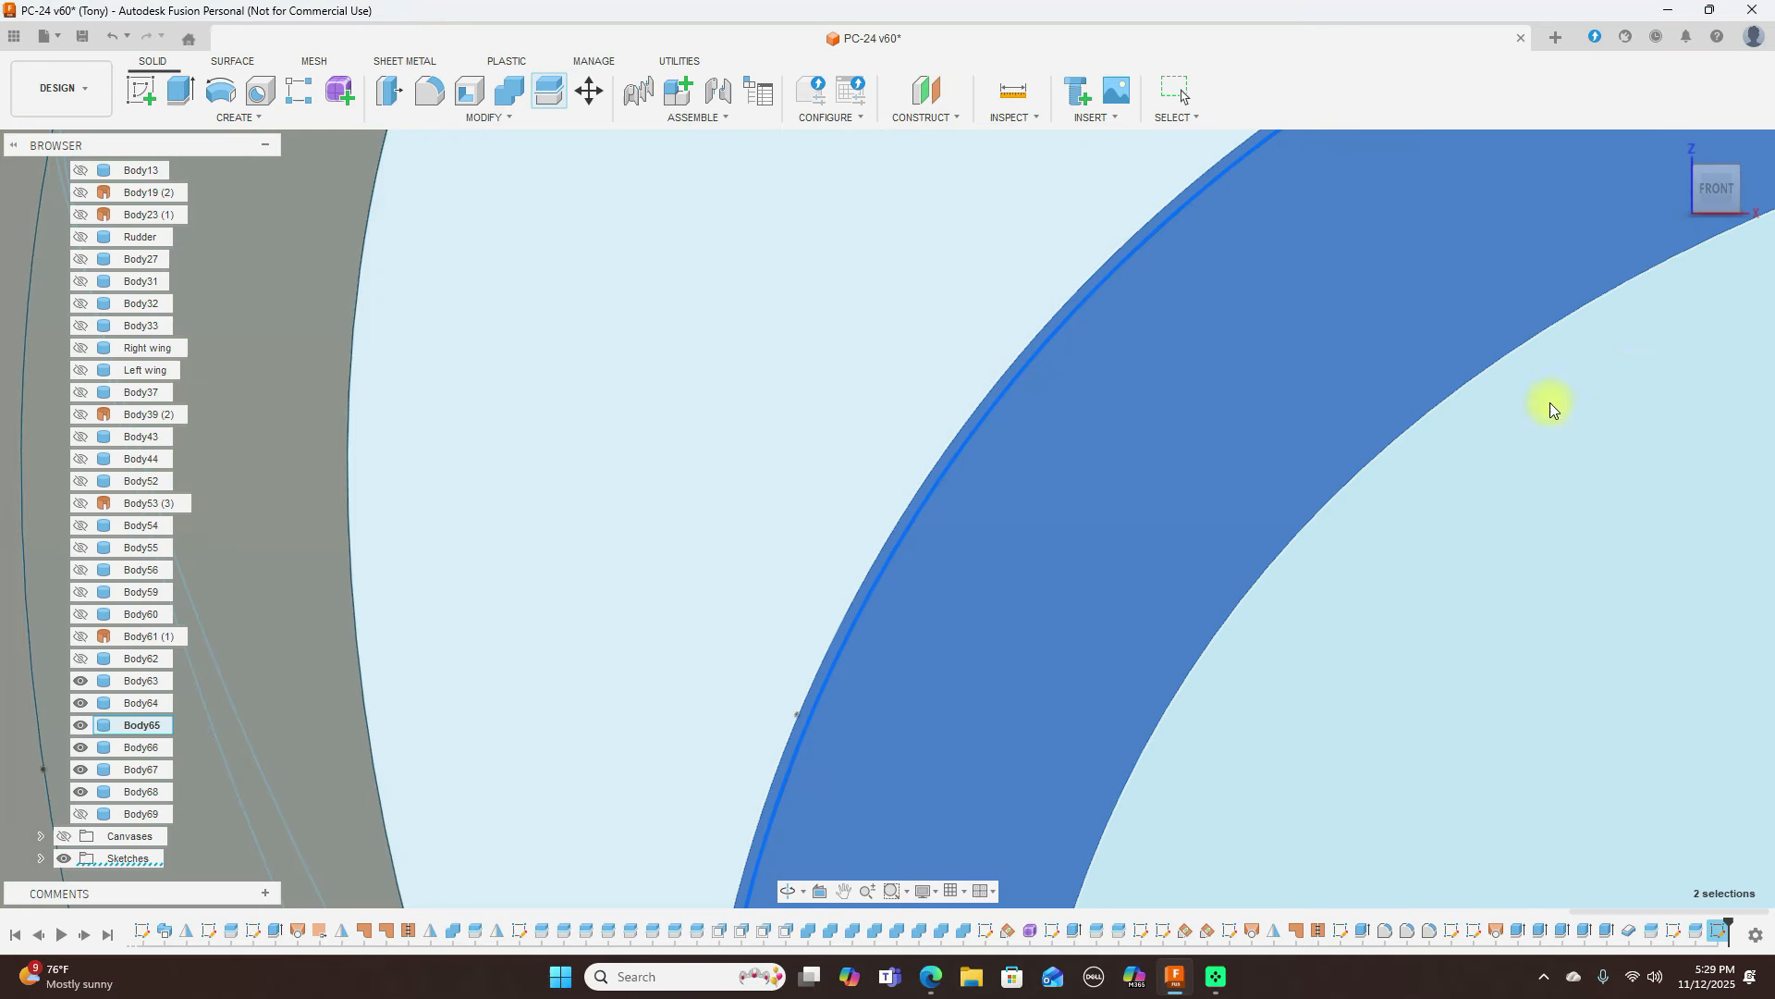
scroll(1382, 486, down, 5)
scroll(1381, 484, down, 3)
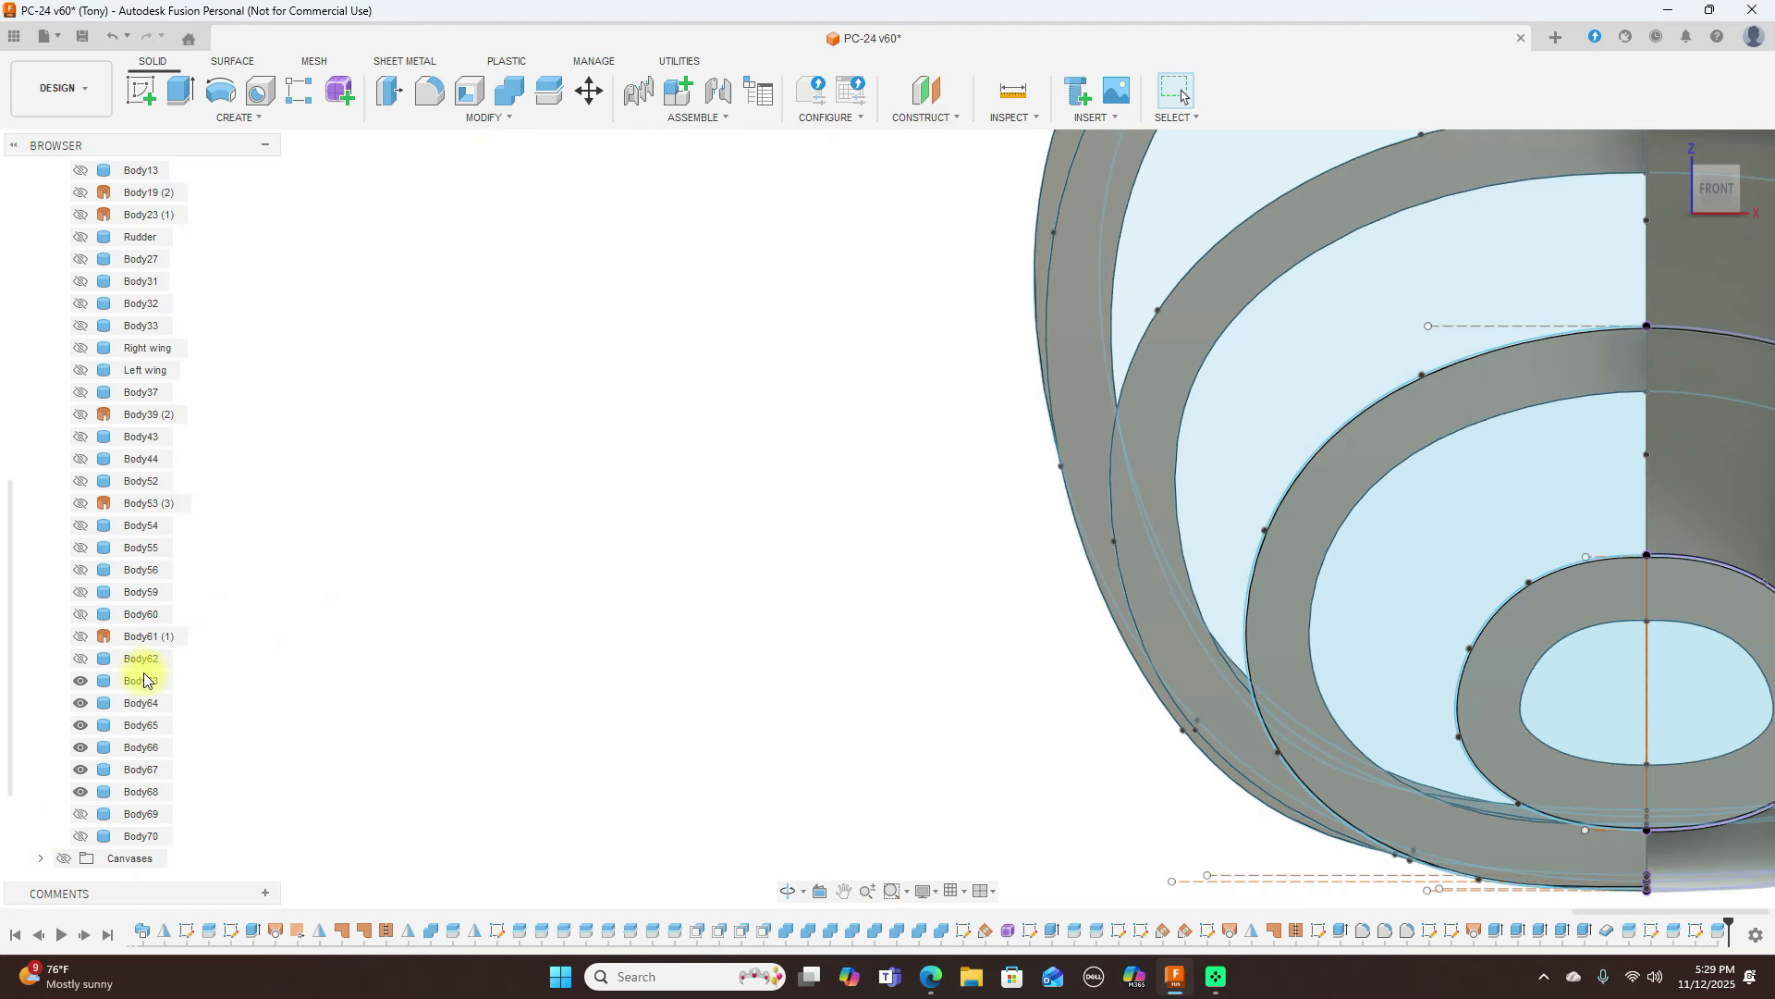
scroll(101, 823, down, 2)
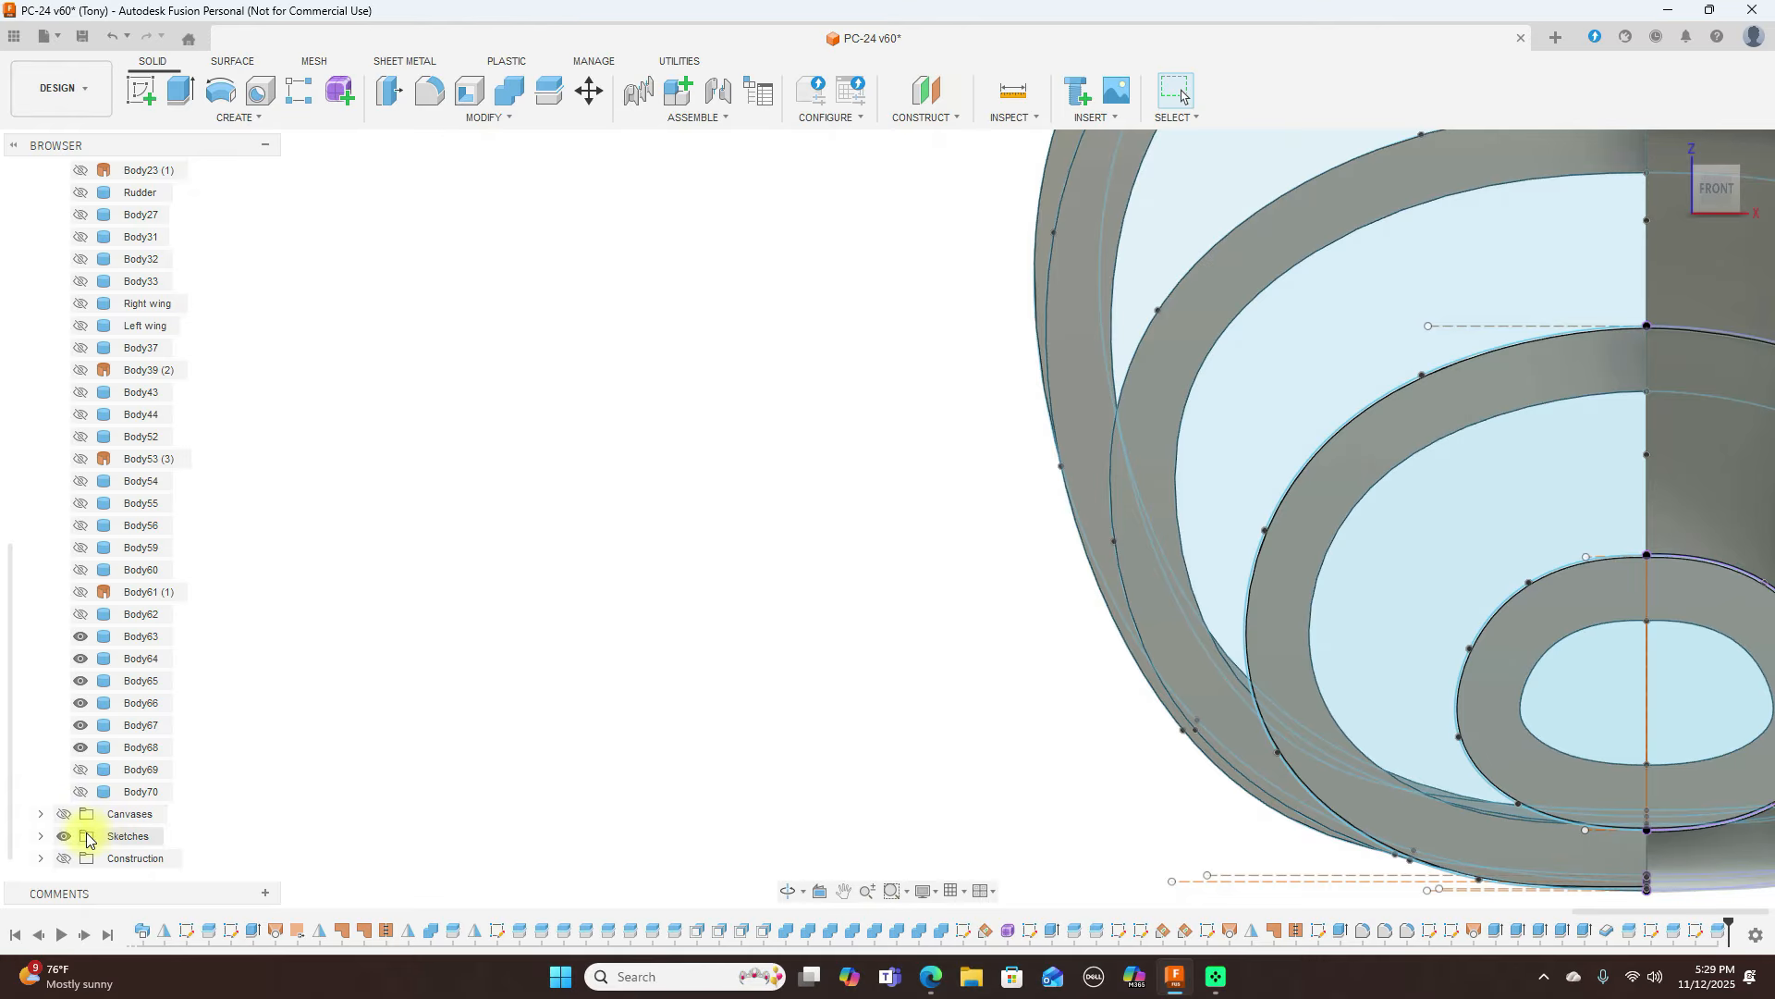
click(68, 840)
Split the third frame from the nose tip, Body64, using the inner face of the skin Body67 as splitting tool
scroll(543, 712, down, 2)
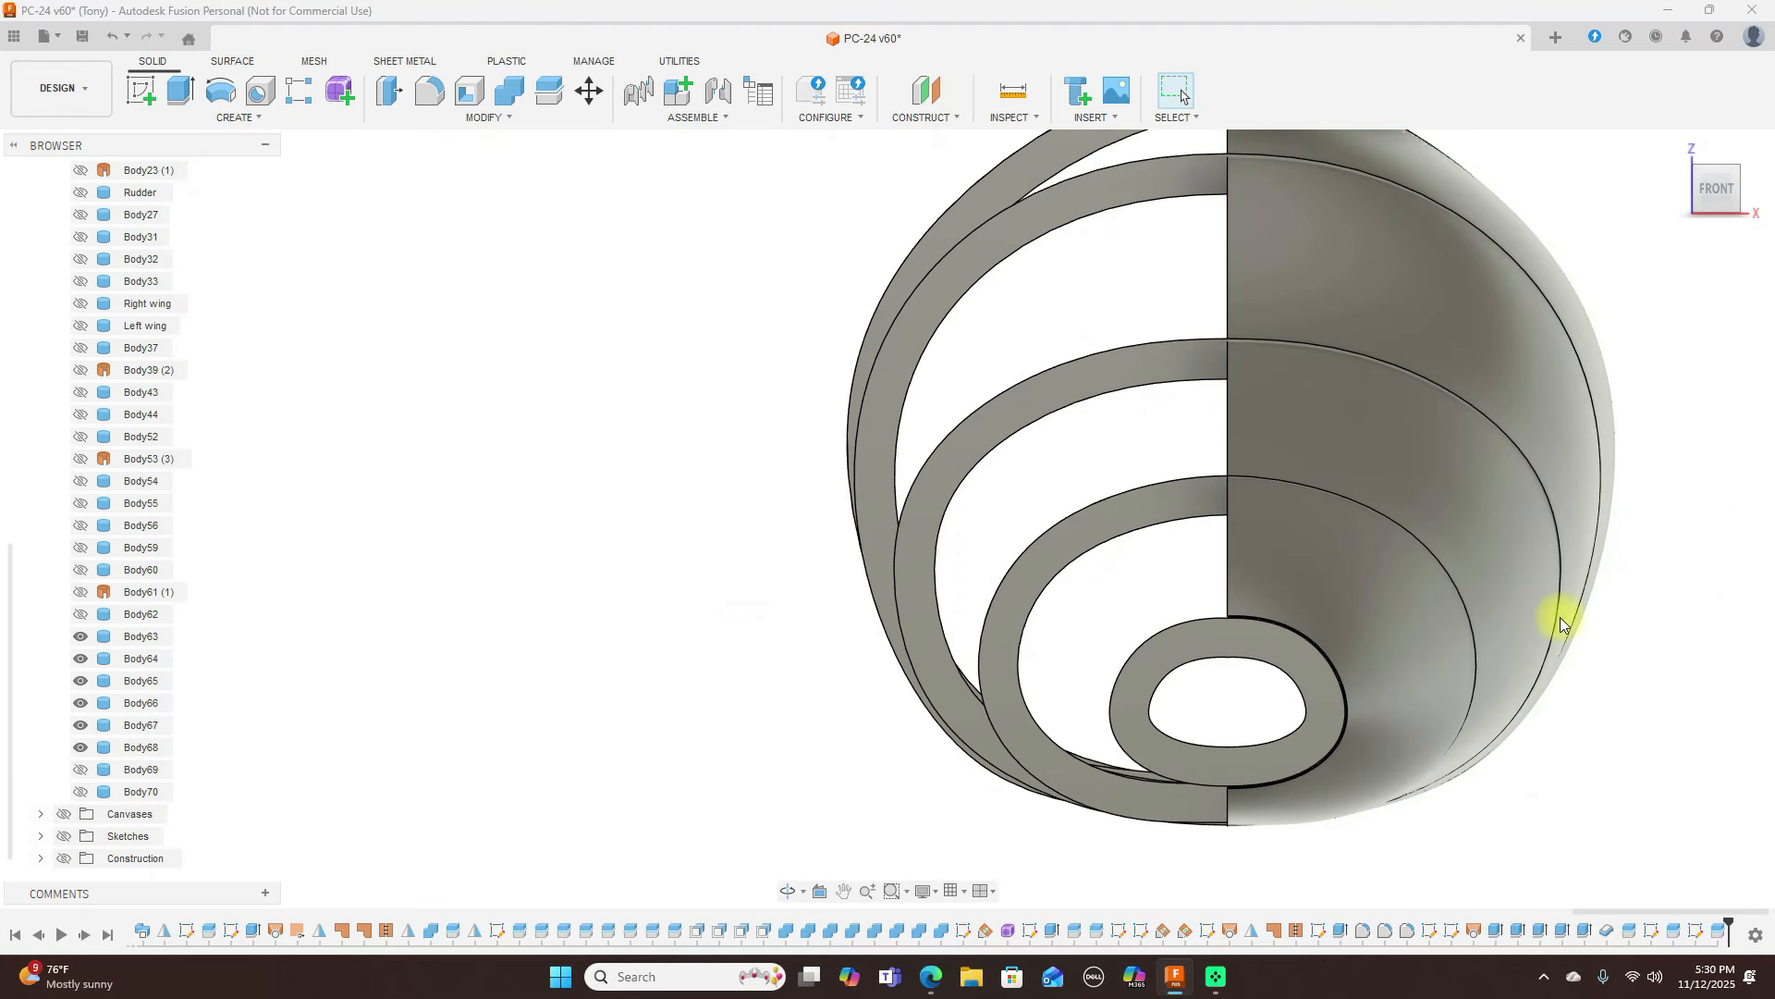
click(1737, 203)
mouse_move(1402, 215)
shift+middle_down()
mouse_move(1378, 214)
mouse_move(1427, 182)
mouse_move(1506, 186)
mouse_move(1650, 326)
mouse_move(1122, 349)
shift+middle_up()
key(ctrl+4)
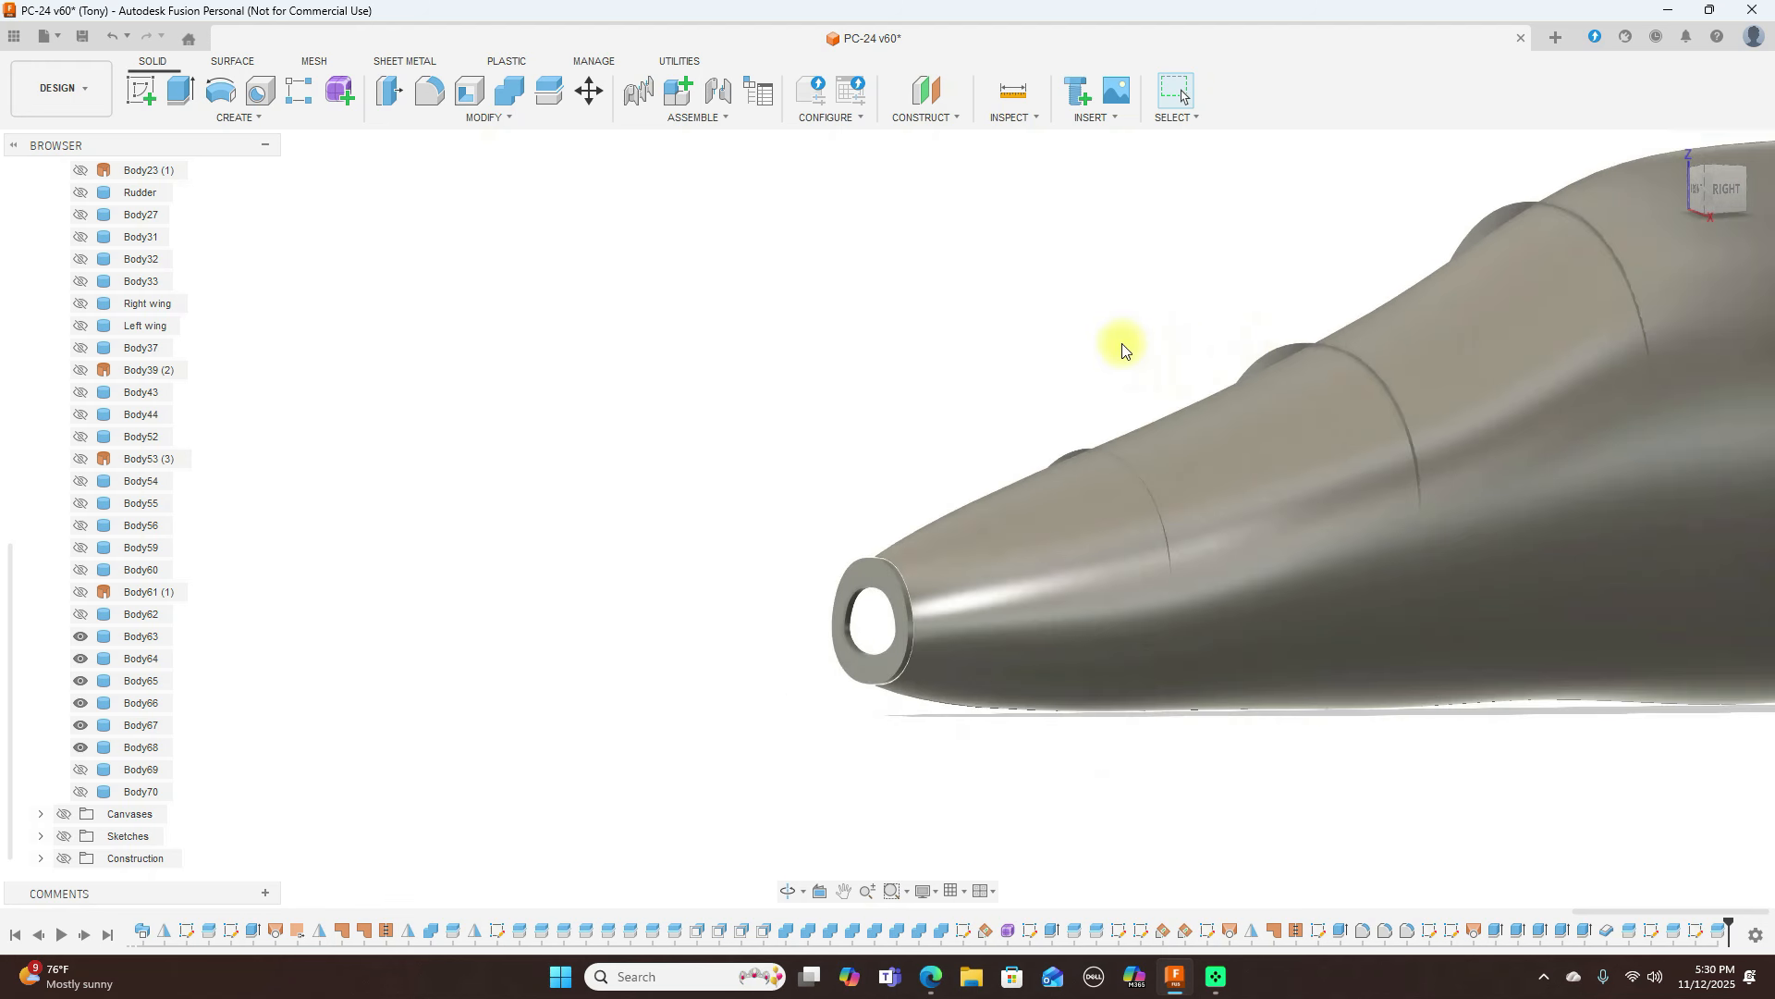
mouse_move(1700, 183)
shift+middle_down()
mouse_move(1623, 152)
mouse_move(1618, 129)
mouse_move(1645, 198)
mouse_move(1720, 222)
mouse_move(101, 191)
mouse_move(252, 171)
mouse_move(198, 196)
mouse_move(119, 179)
mouse_move(28, 192)
mouse_move(1617, 175)
mouse_move(1240, 194)
mouse_move(1197, 218)
mouse_move(1472, 365)
shift+middle_up()
middle_drag(1363, 396, 1641, 294)
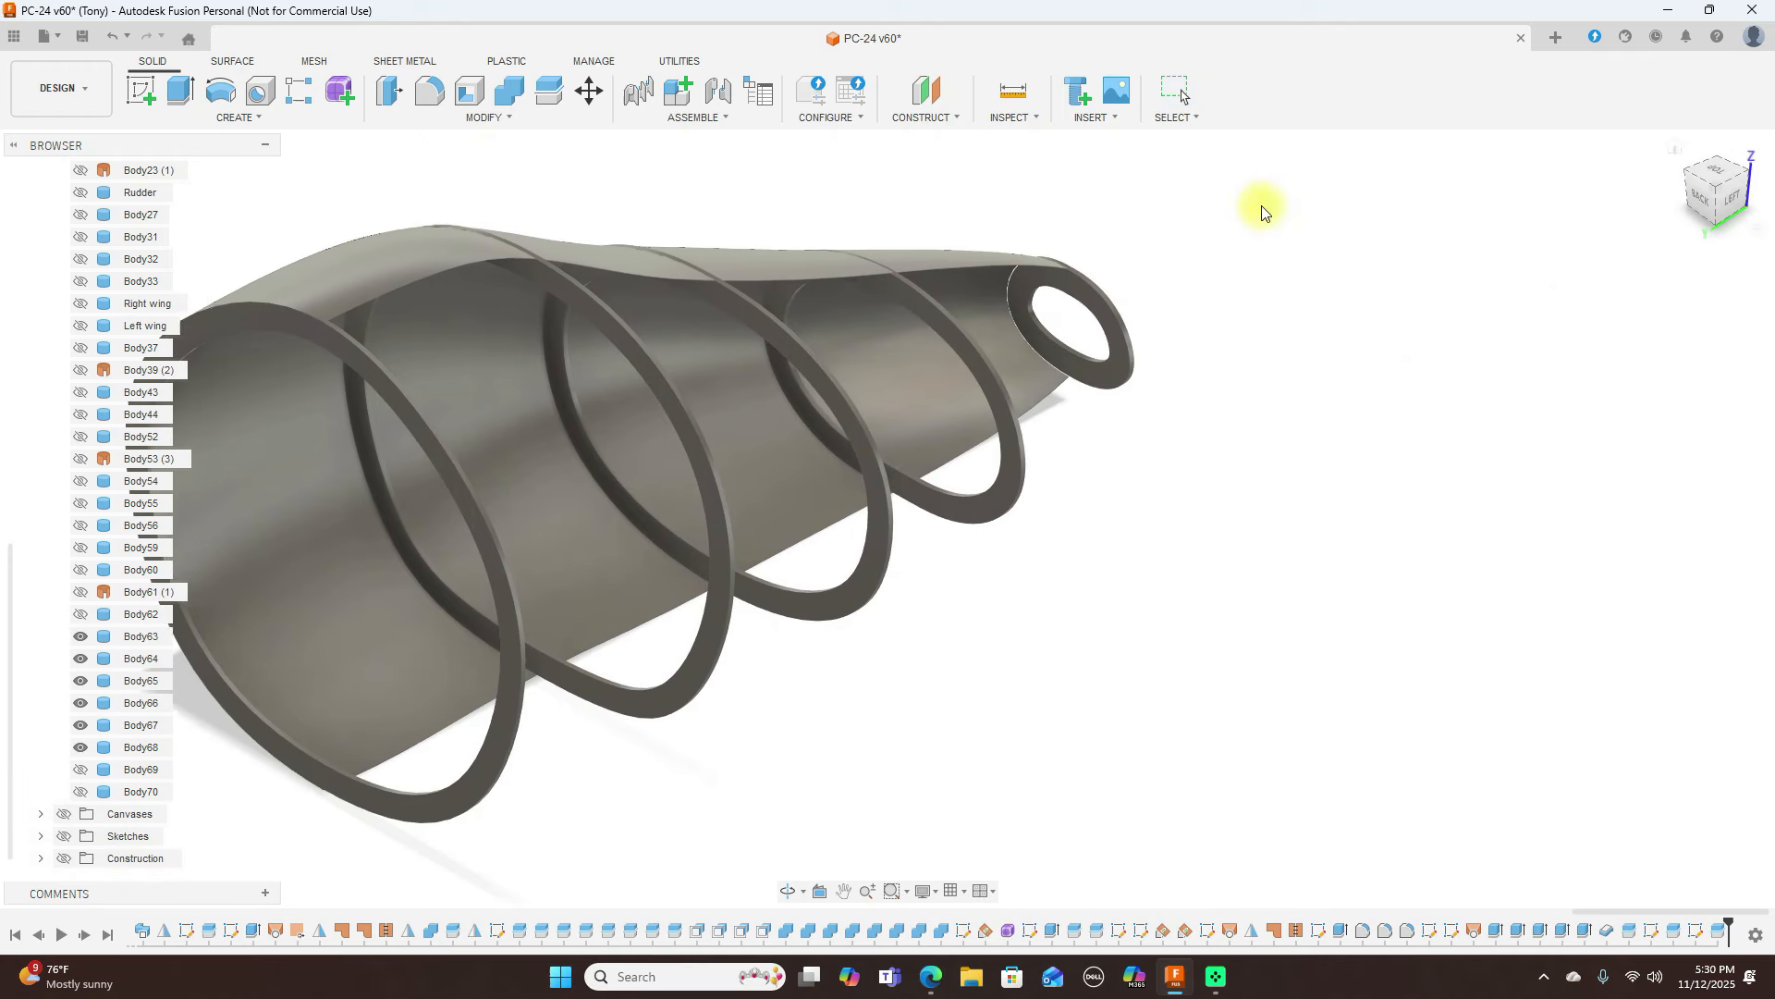
click(548, 93)
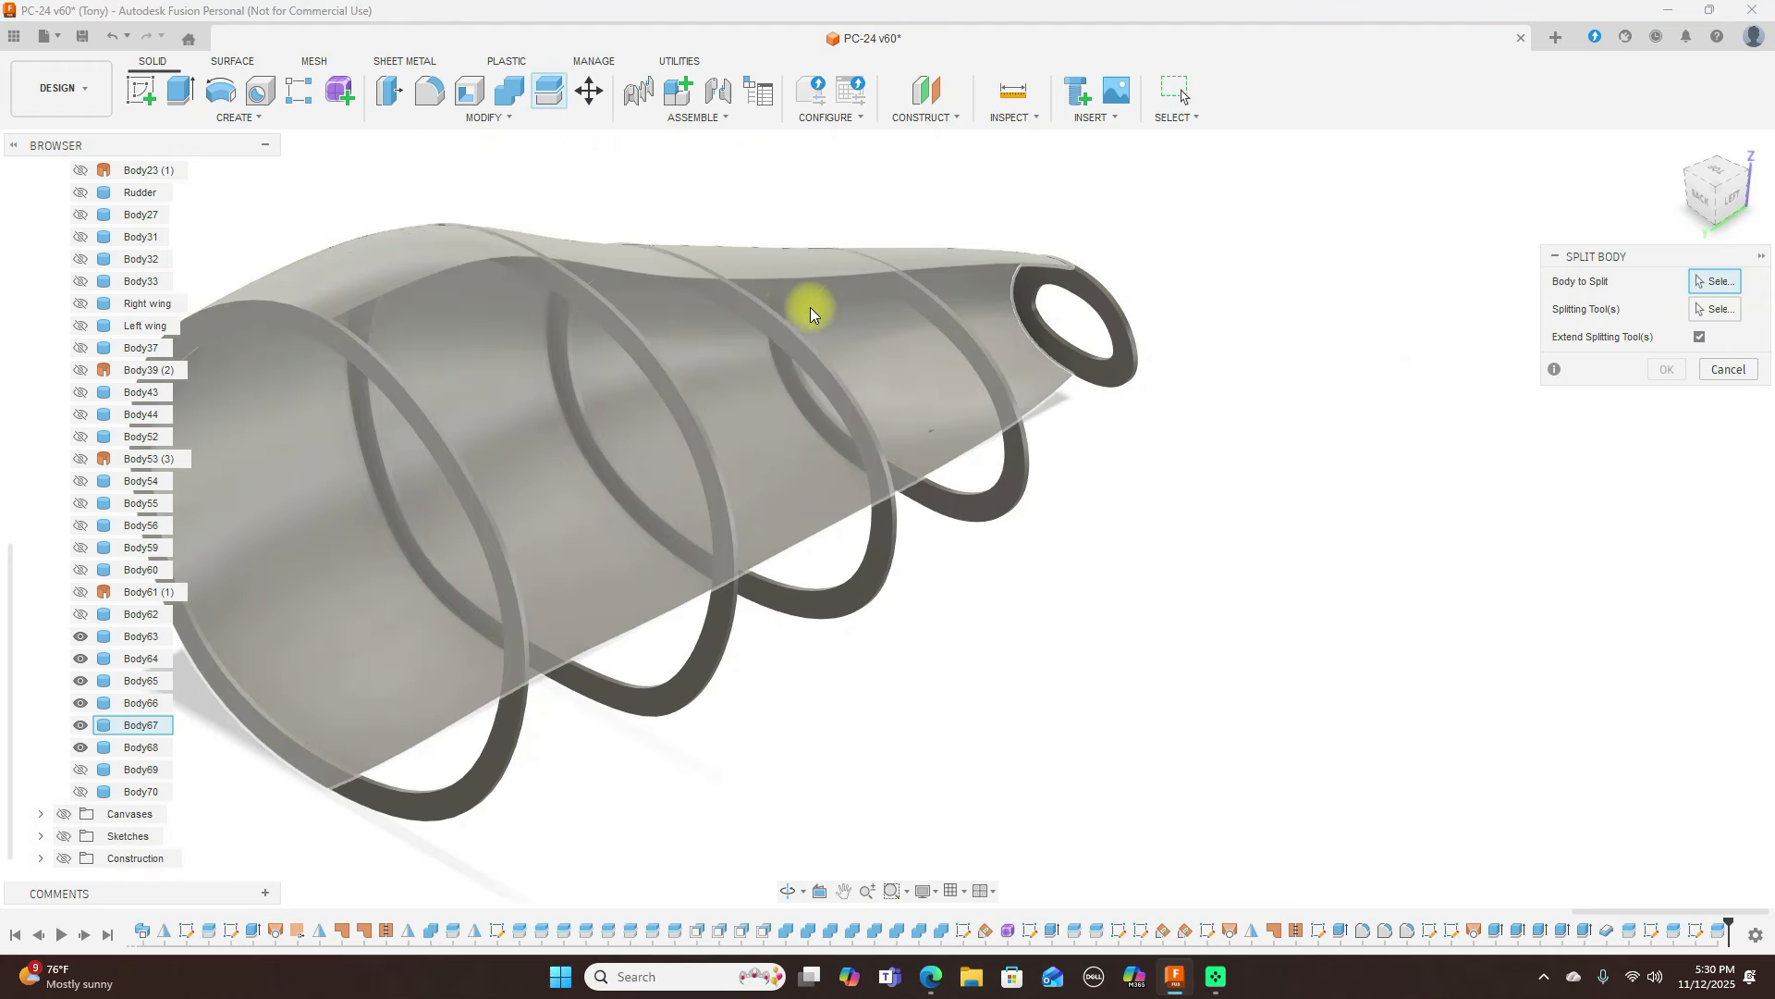
click(762, 312)
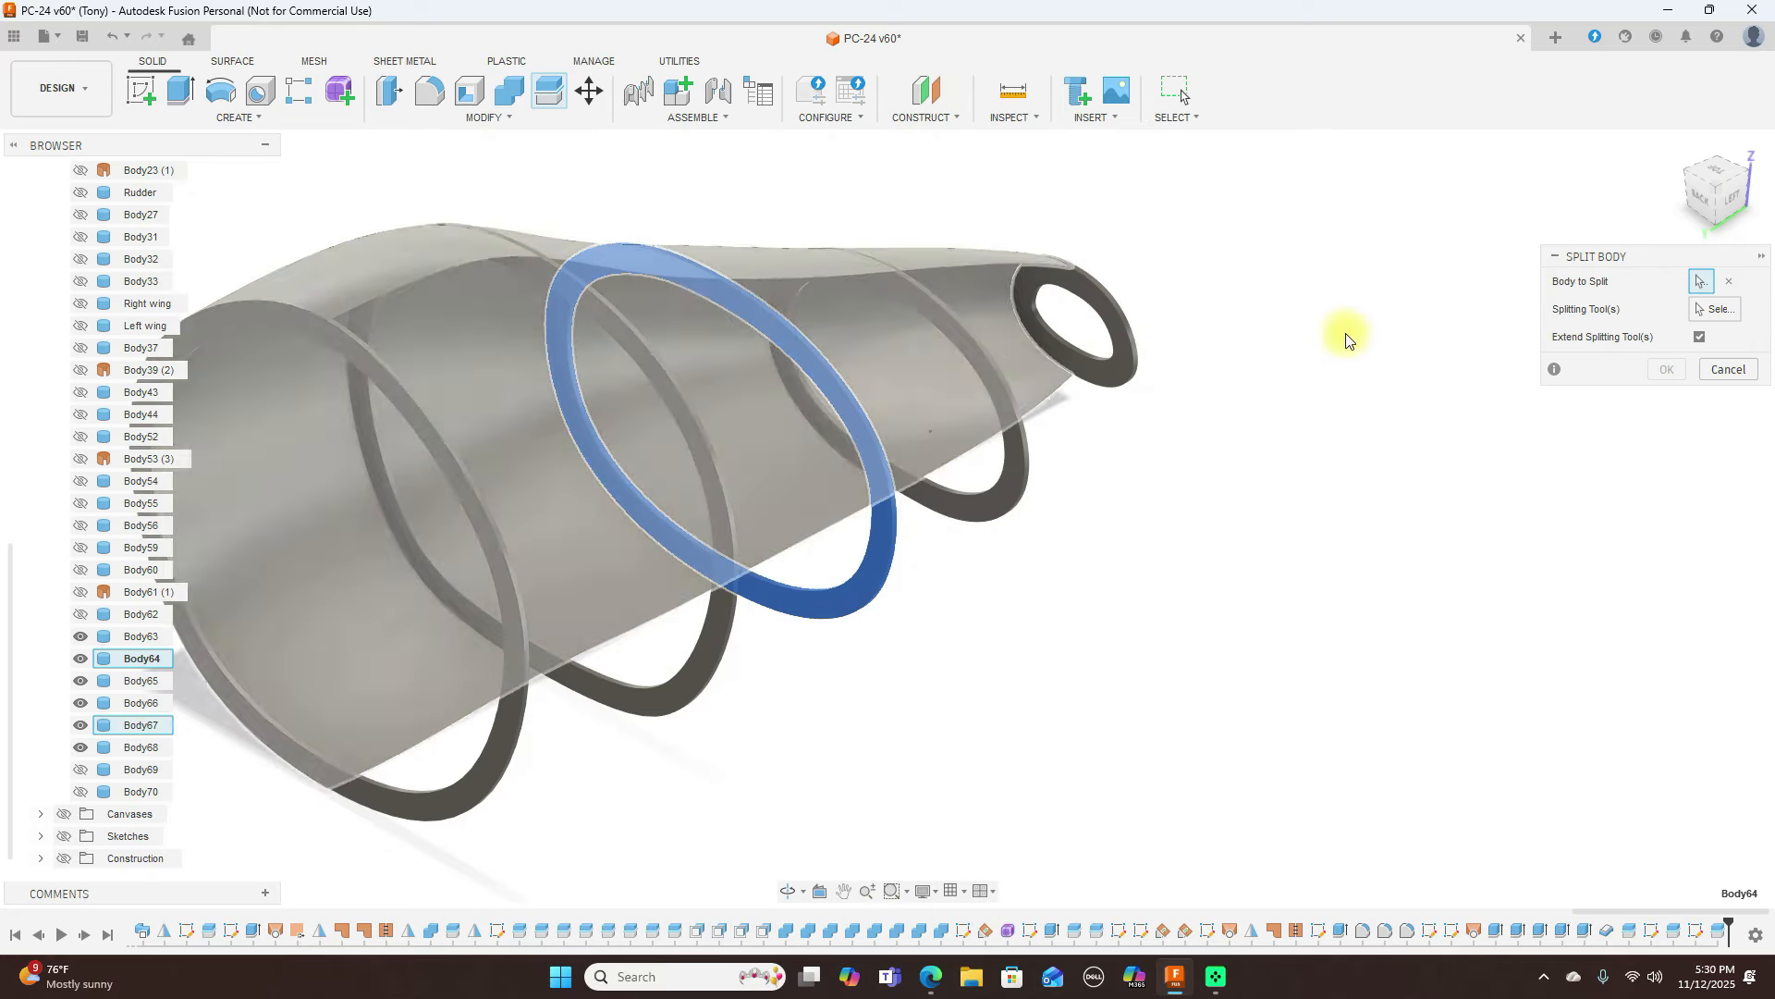
click(1720, 309)
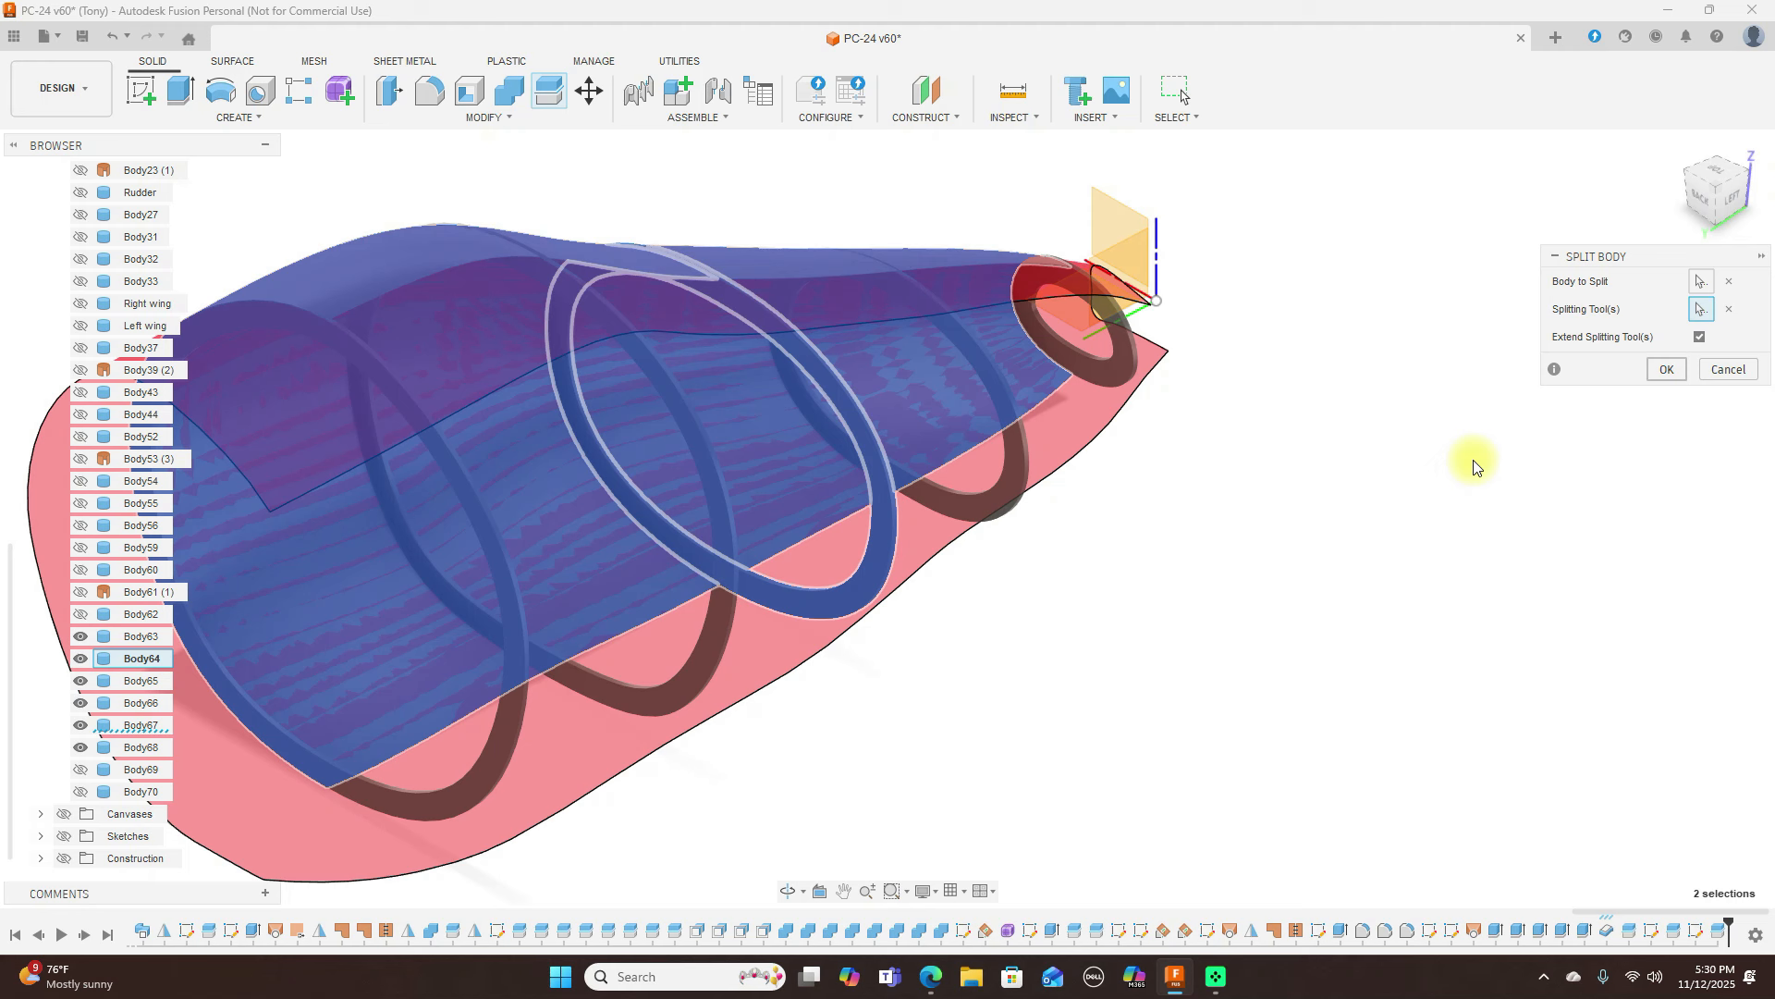
key(Return)
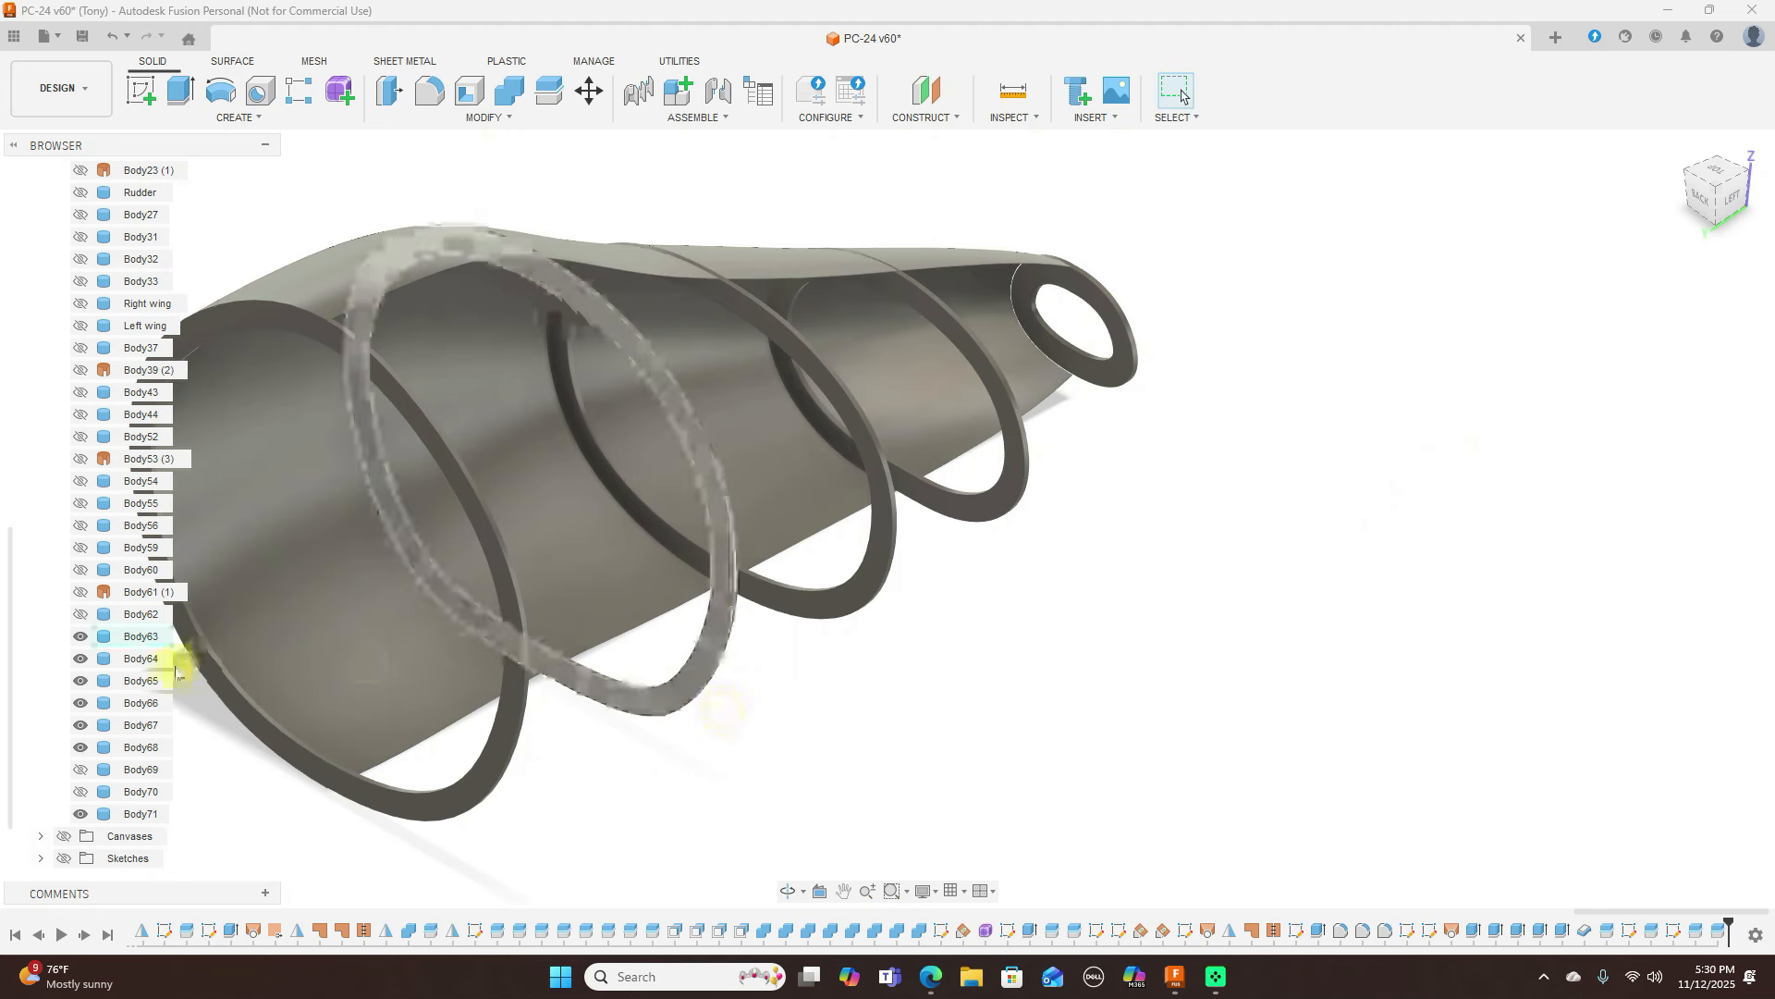
Check the split pieces of the third frame by toggling Body71, and leave Body64 hidden
scroll(122, 664, down, 1)
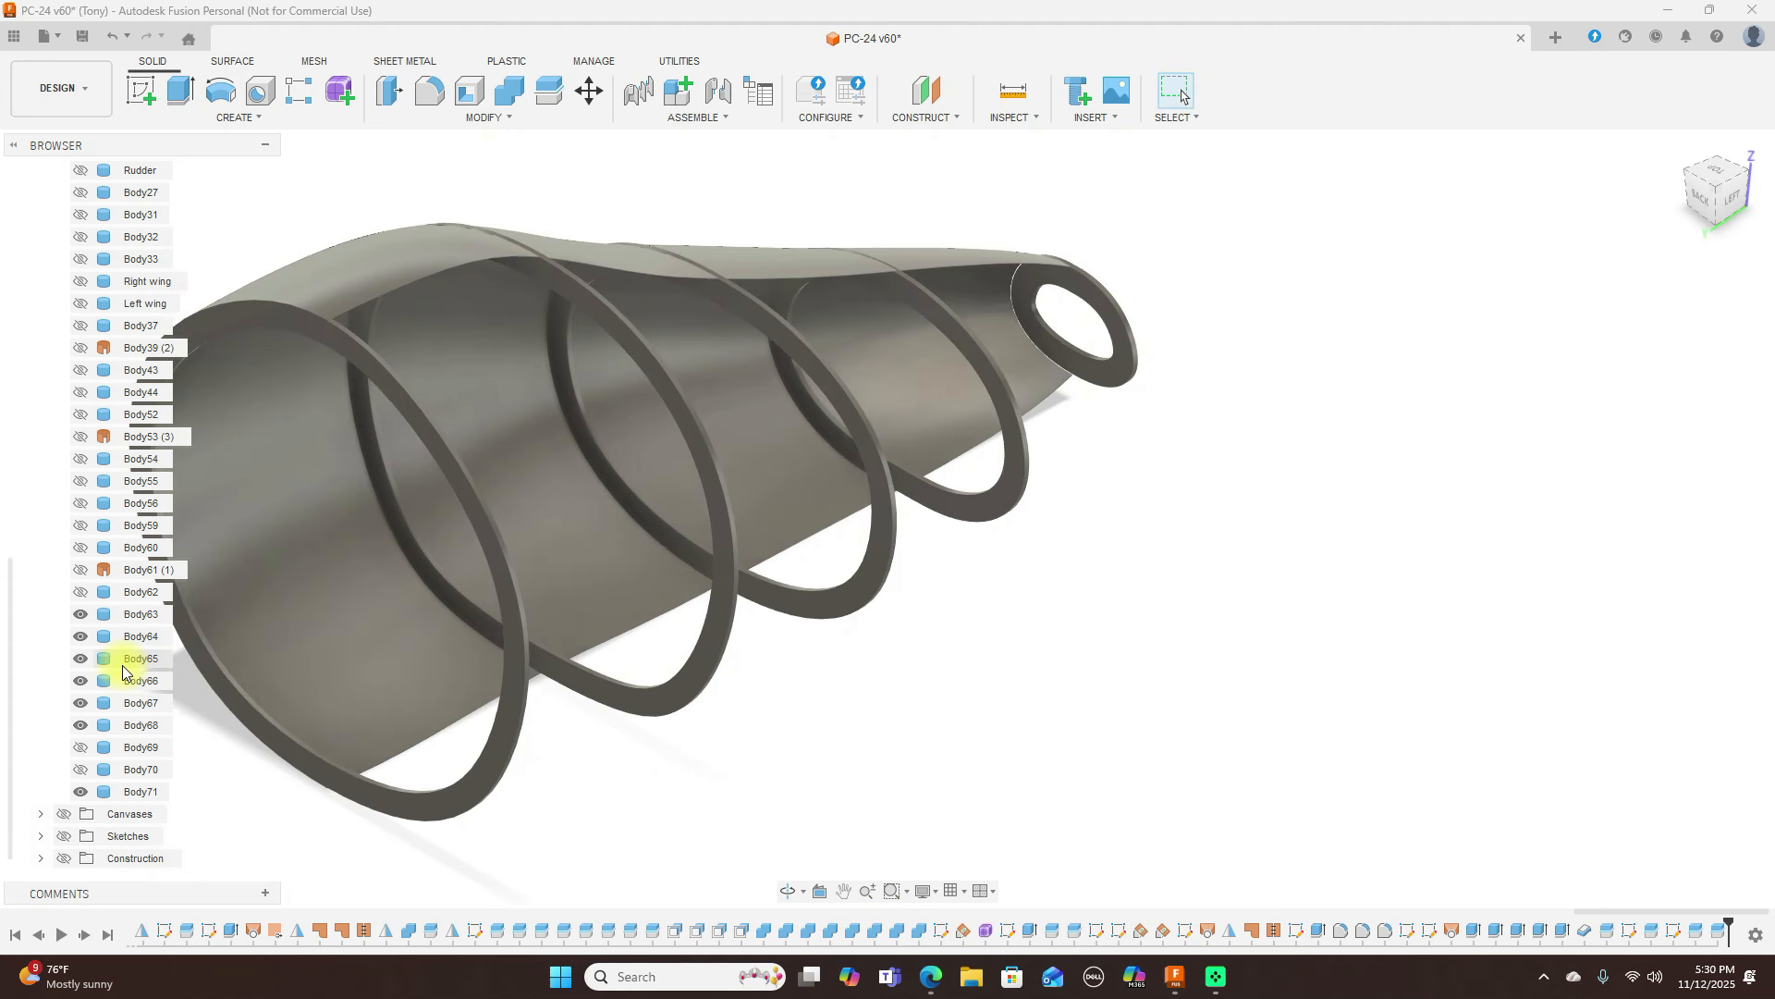
click(80, 791)
click(81, 636)
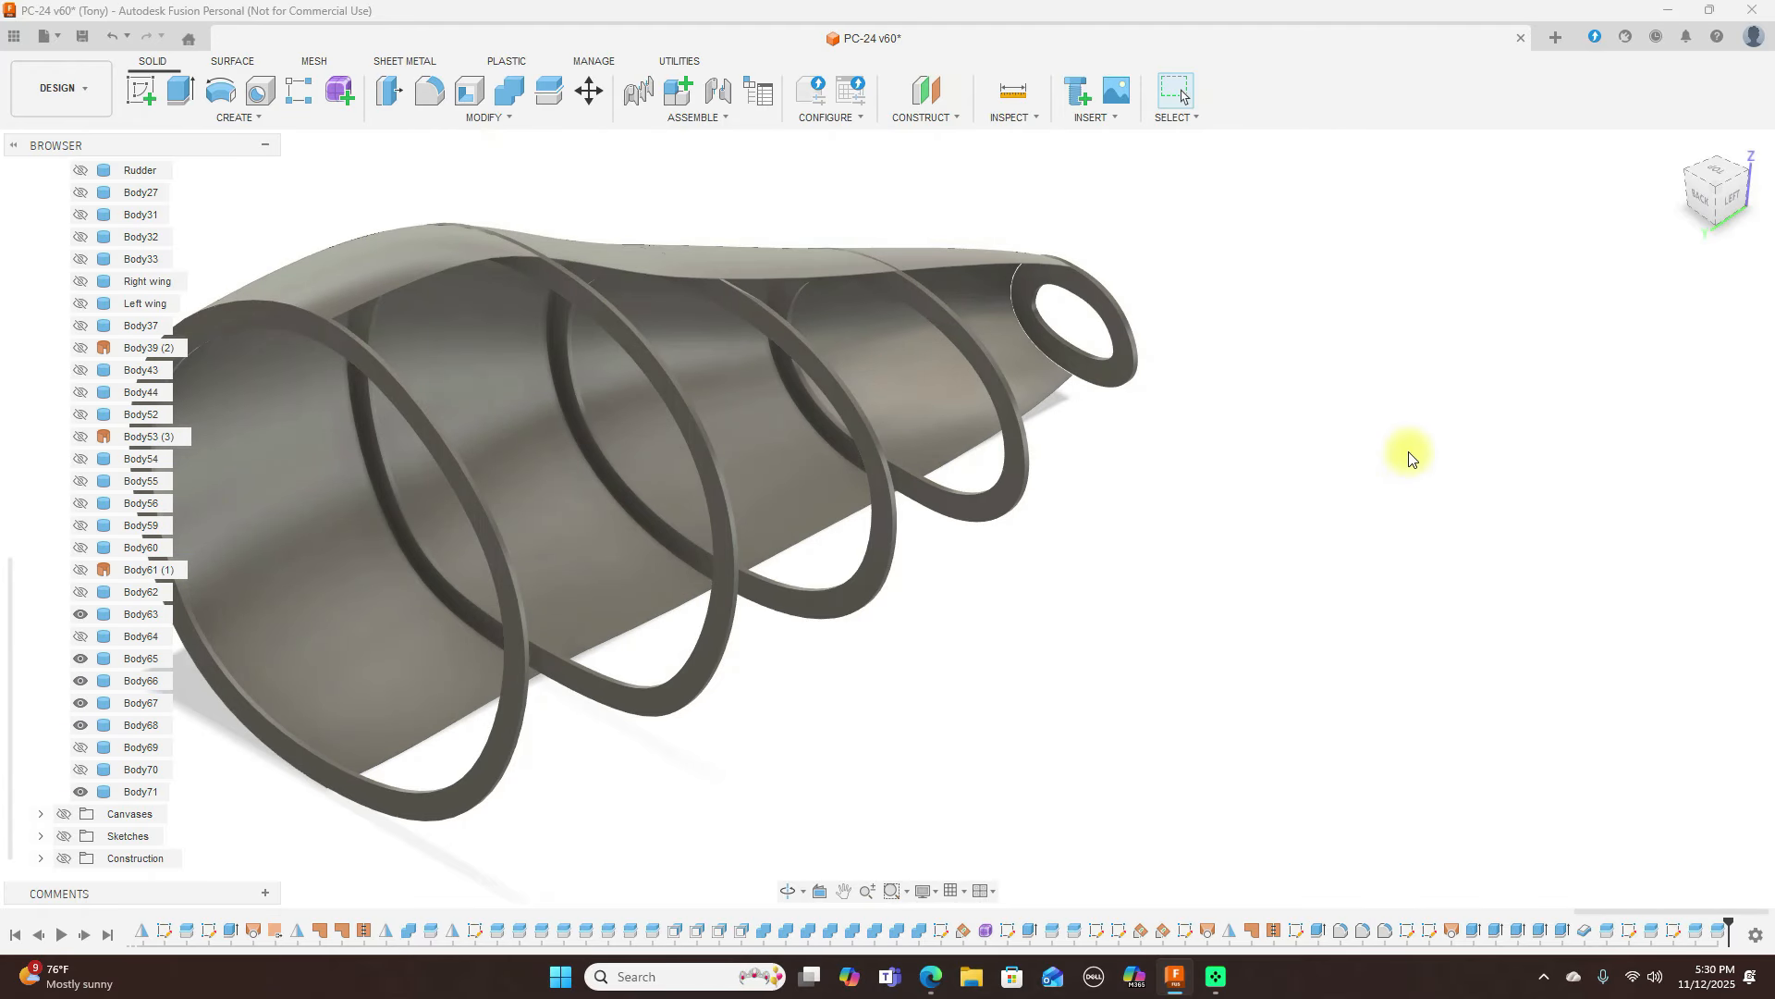
Split the fourth frame Body63 with the inner face of the skin Body67 and hide the piece Body63
mouse_move(1706, 207)
mouse_down()
mouse_move(178, 198)
mouse_move(332, 190)
mouse_move(348, 277)
mouse_move(345, 119)
mouse_move(218, 210)
mouse_move(35, 258)
mouse_move(1645, 266)
mouse_move(1517, 198)
mouse_move(1517, 166)
mouse_move(119, 190)
mouse_move(219, 186)
mouse_move(87, 216)
mouse_move(1766, 233)
mouse_move(1578, 267)
mouse_up()
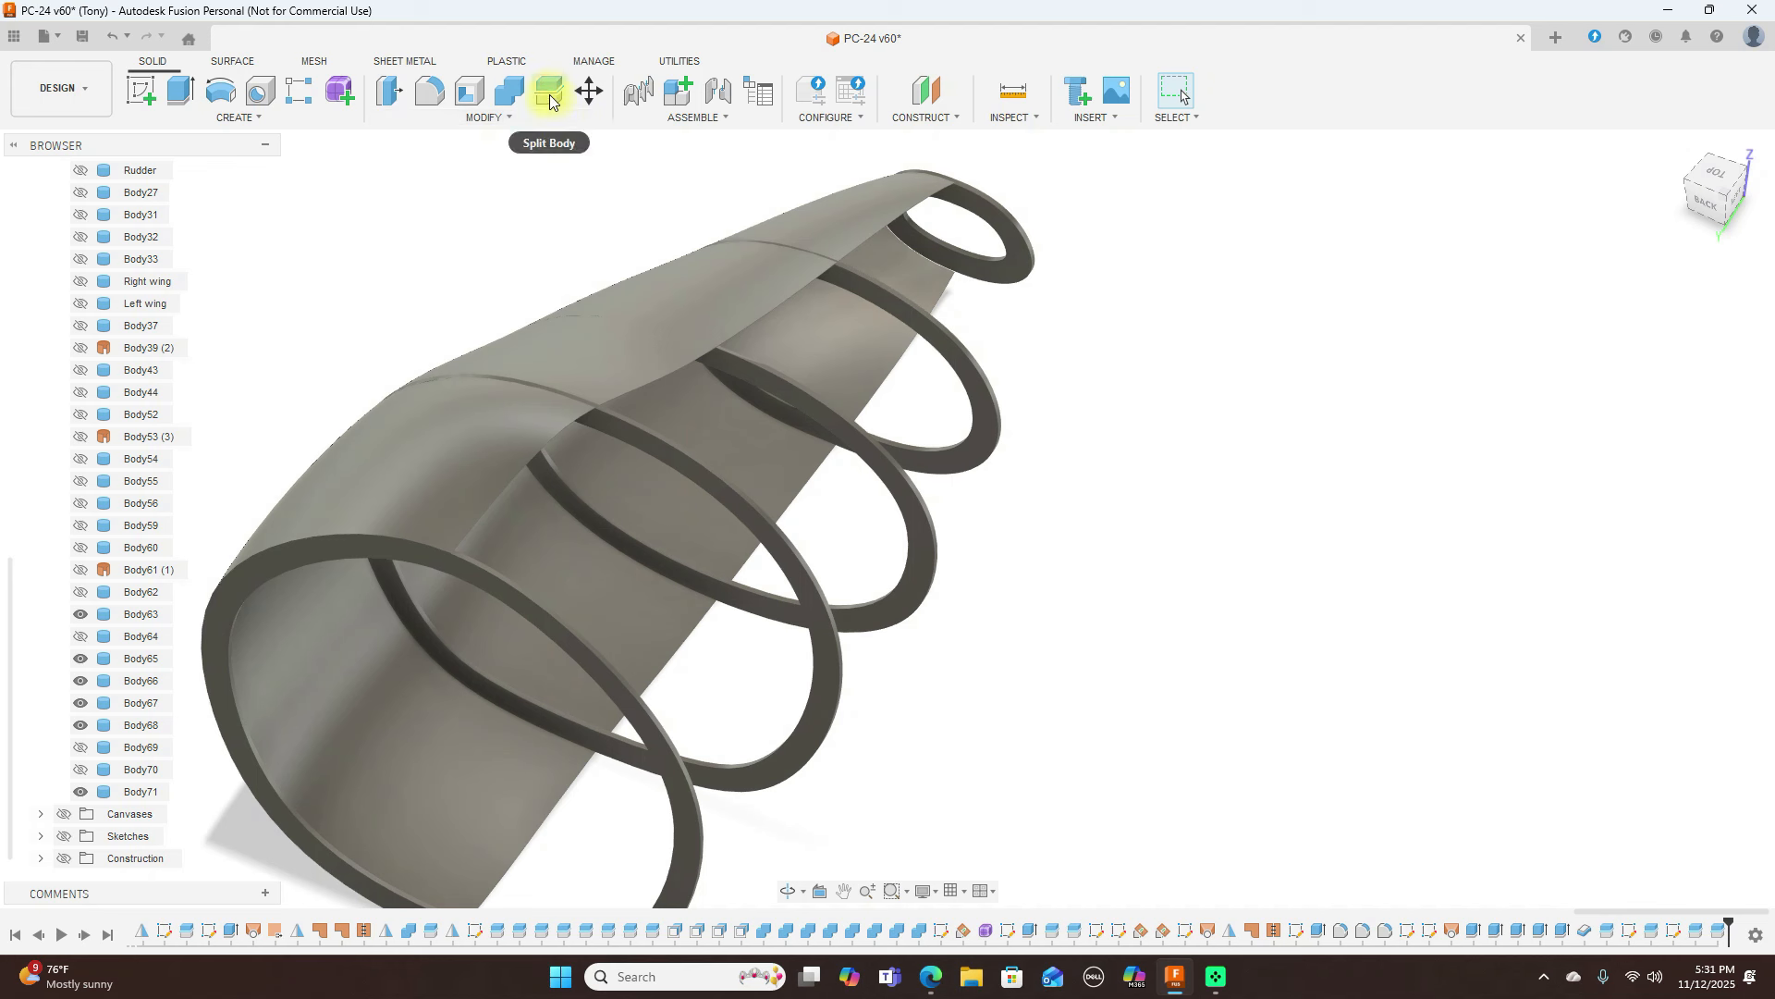
click(549, 90)
click(773, 524)
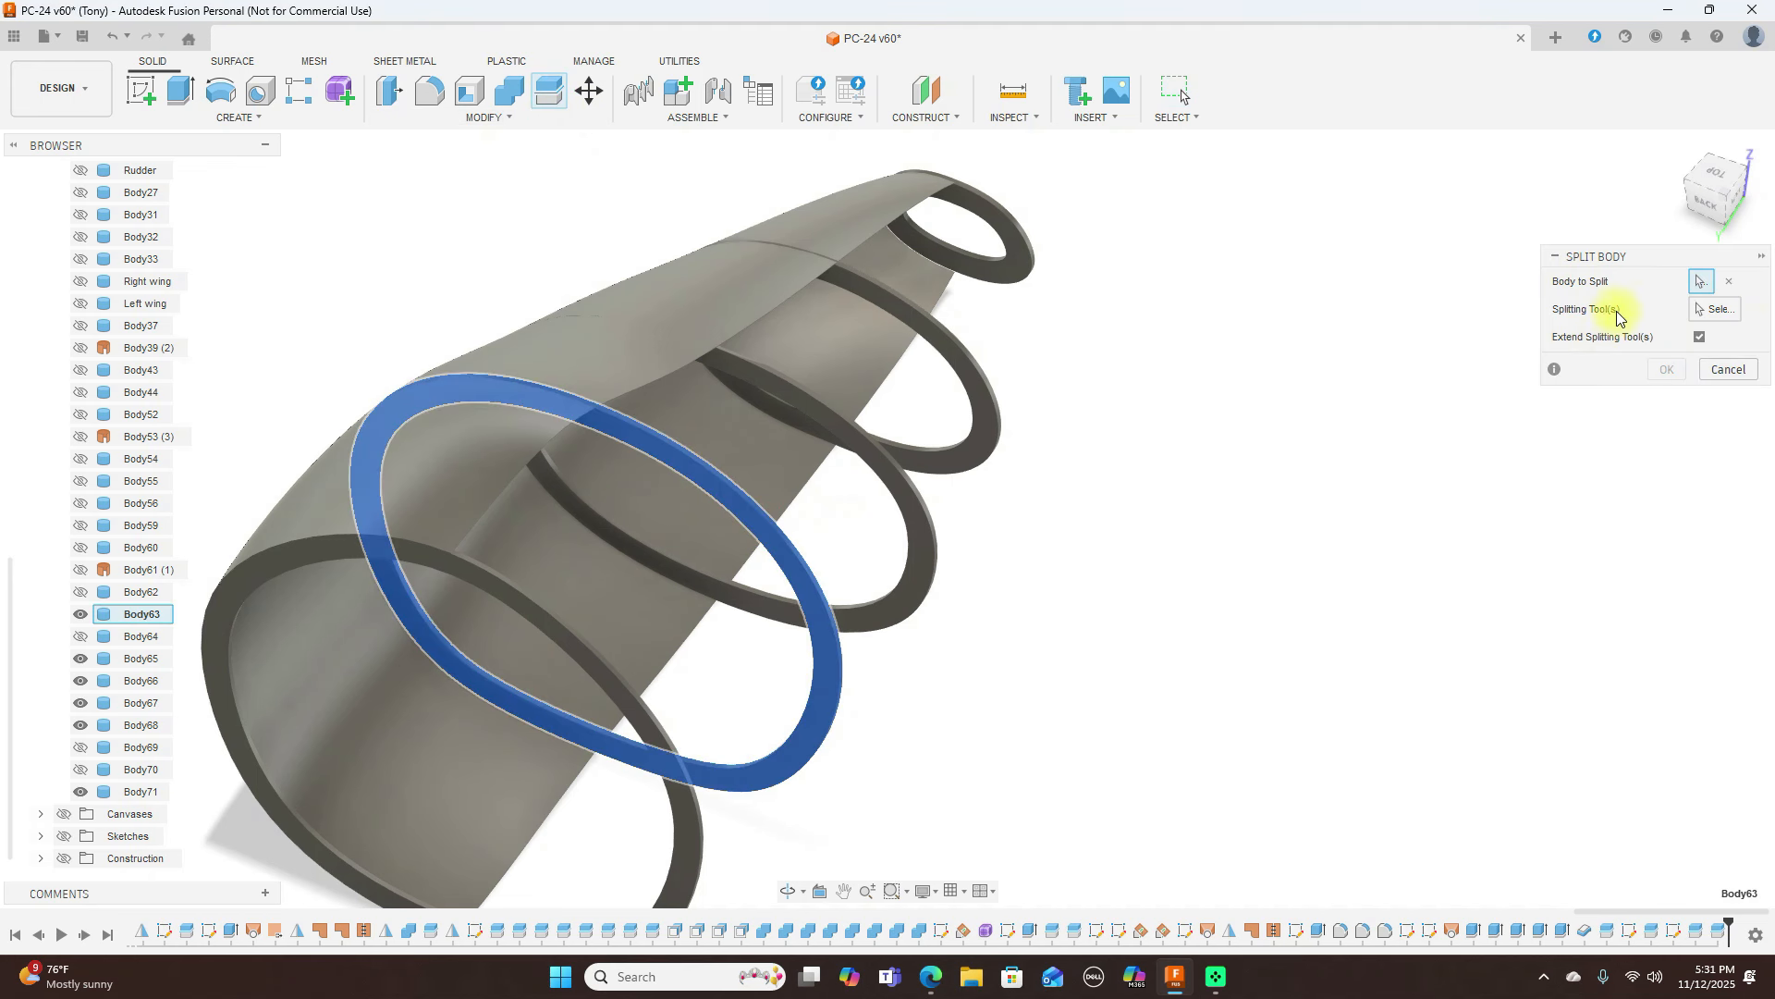
click(1704, 311)
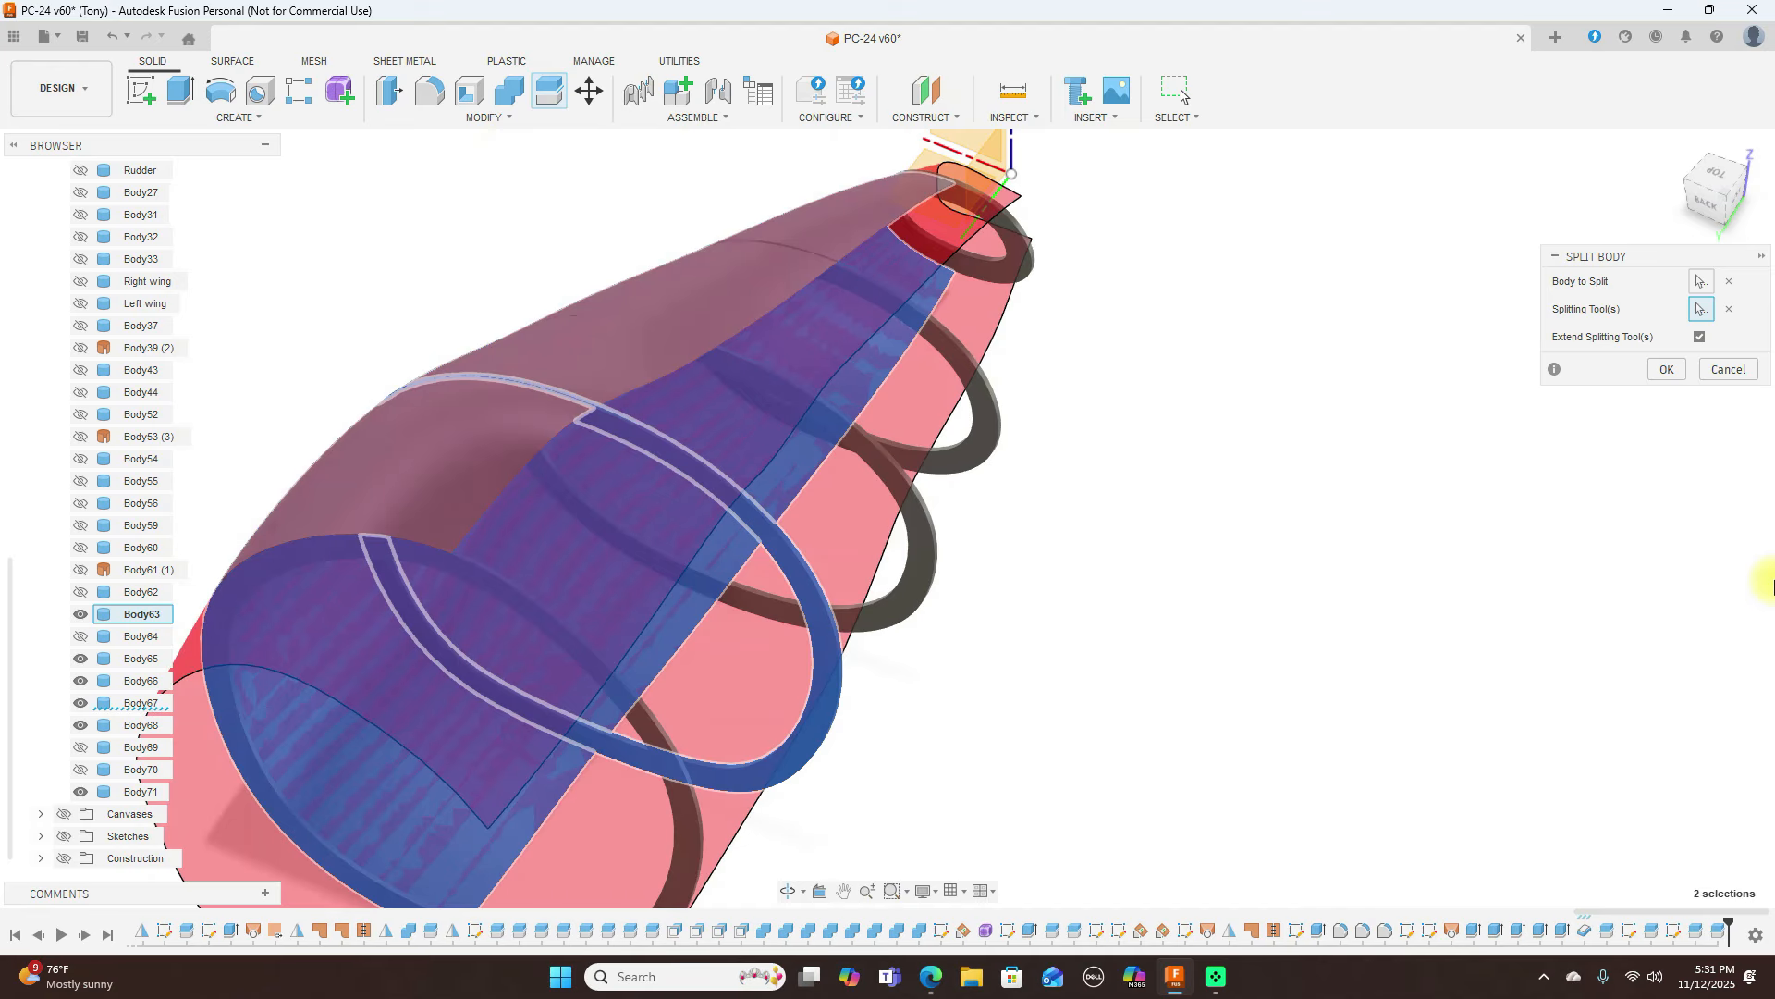
click(1668, 369)
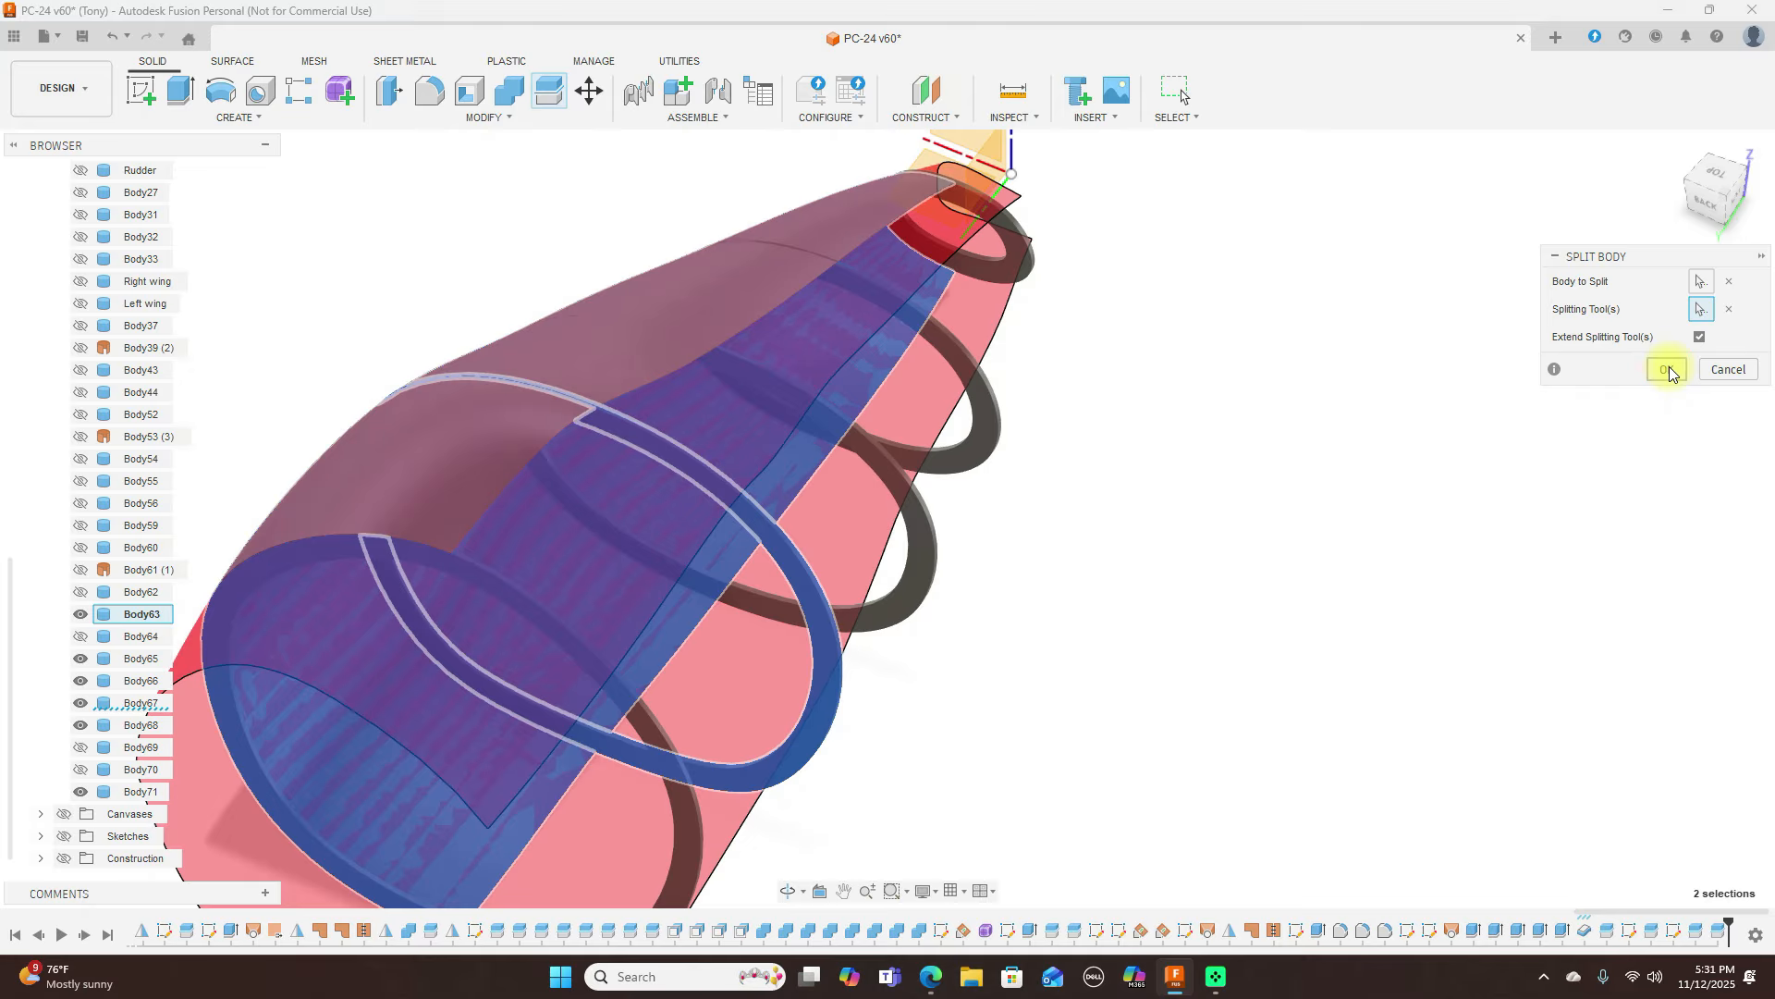
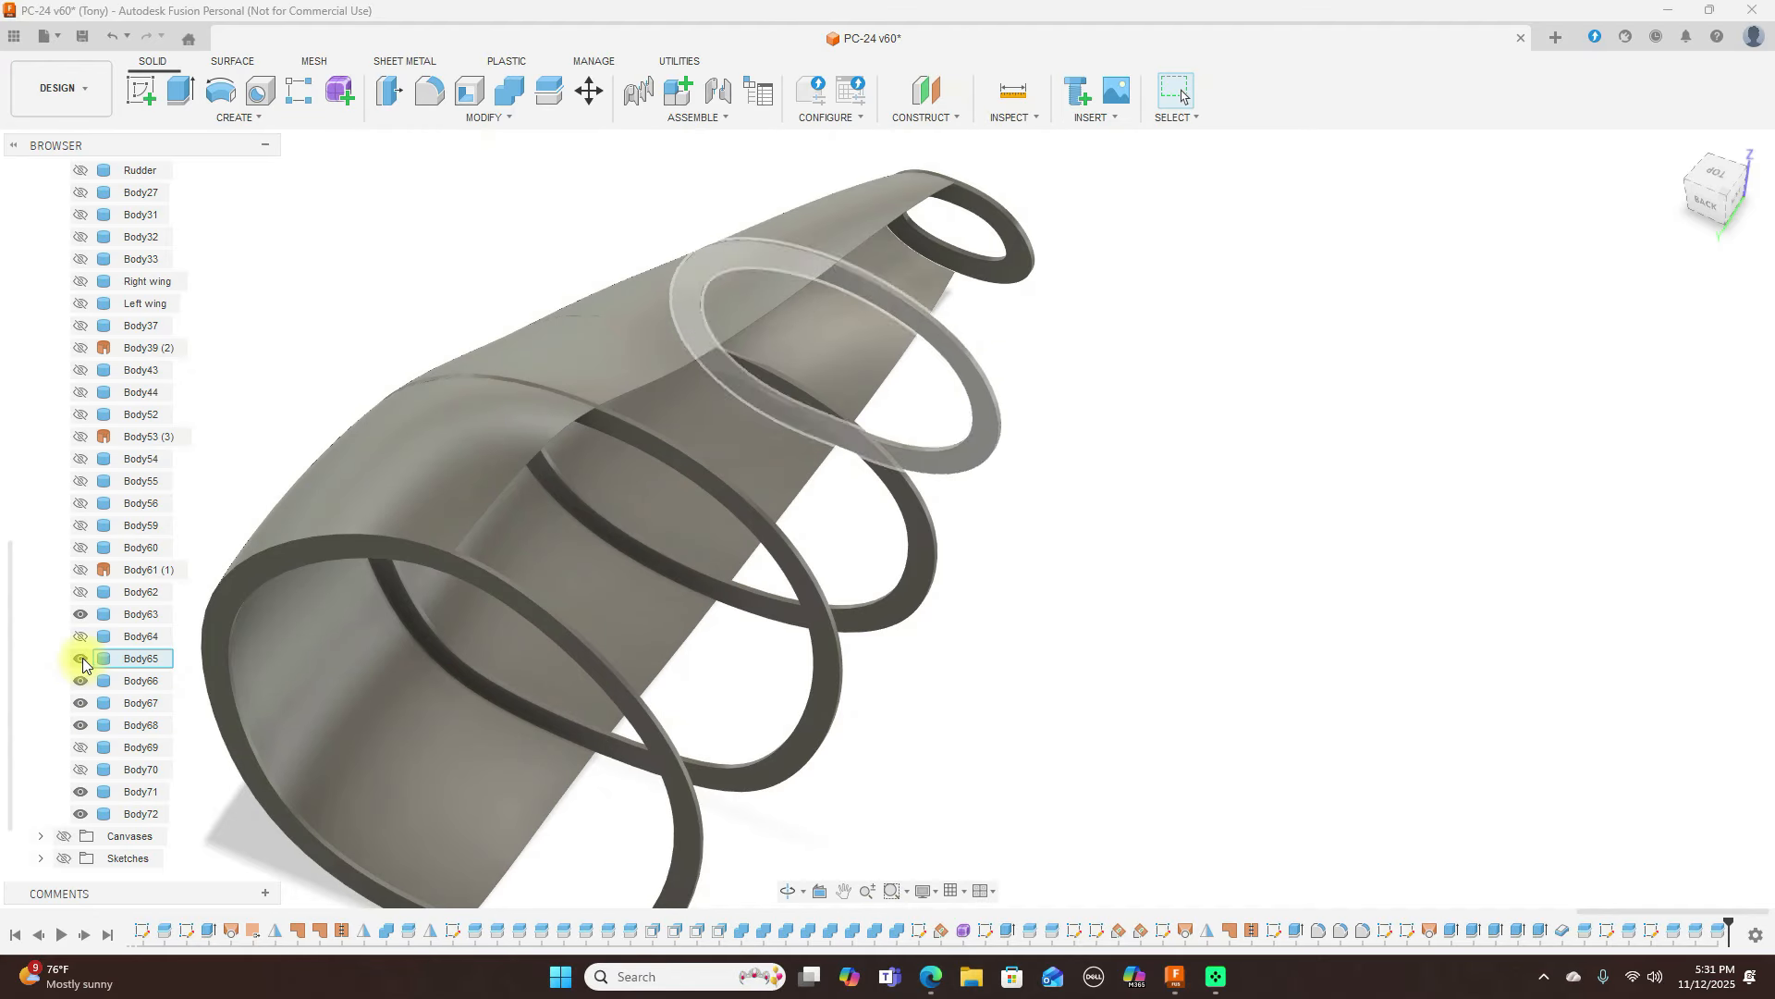
click(81, 657)
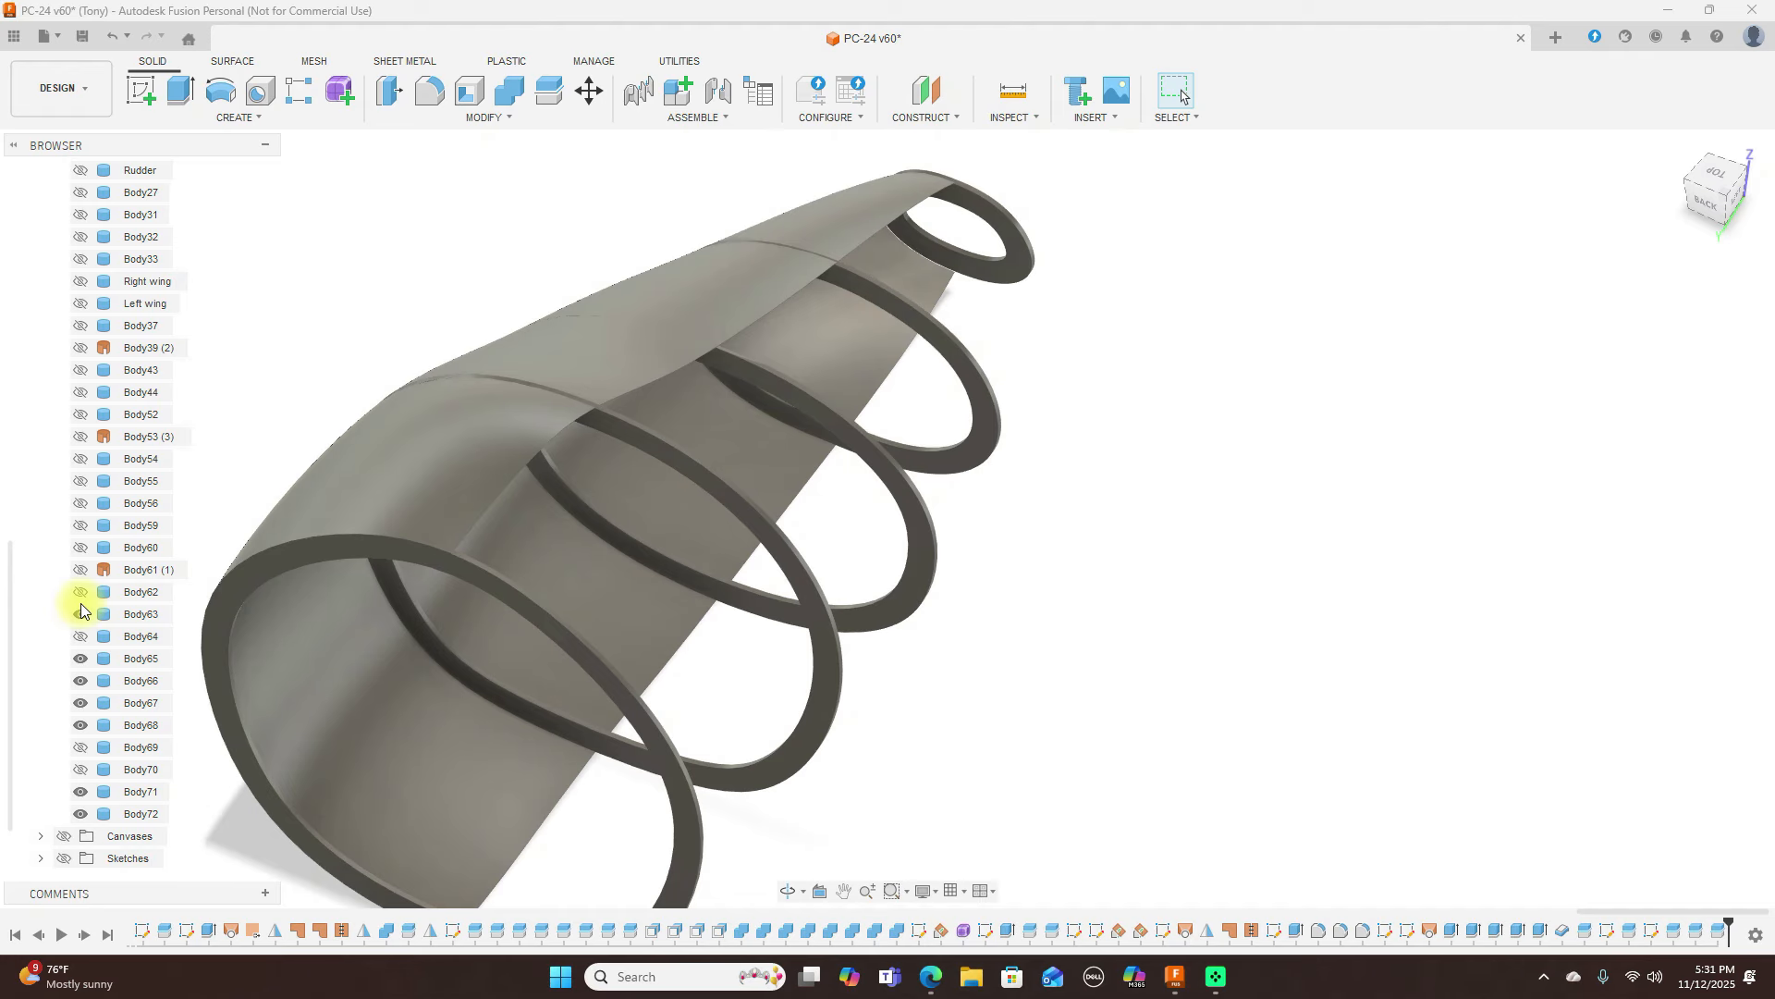
click(80, 614)
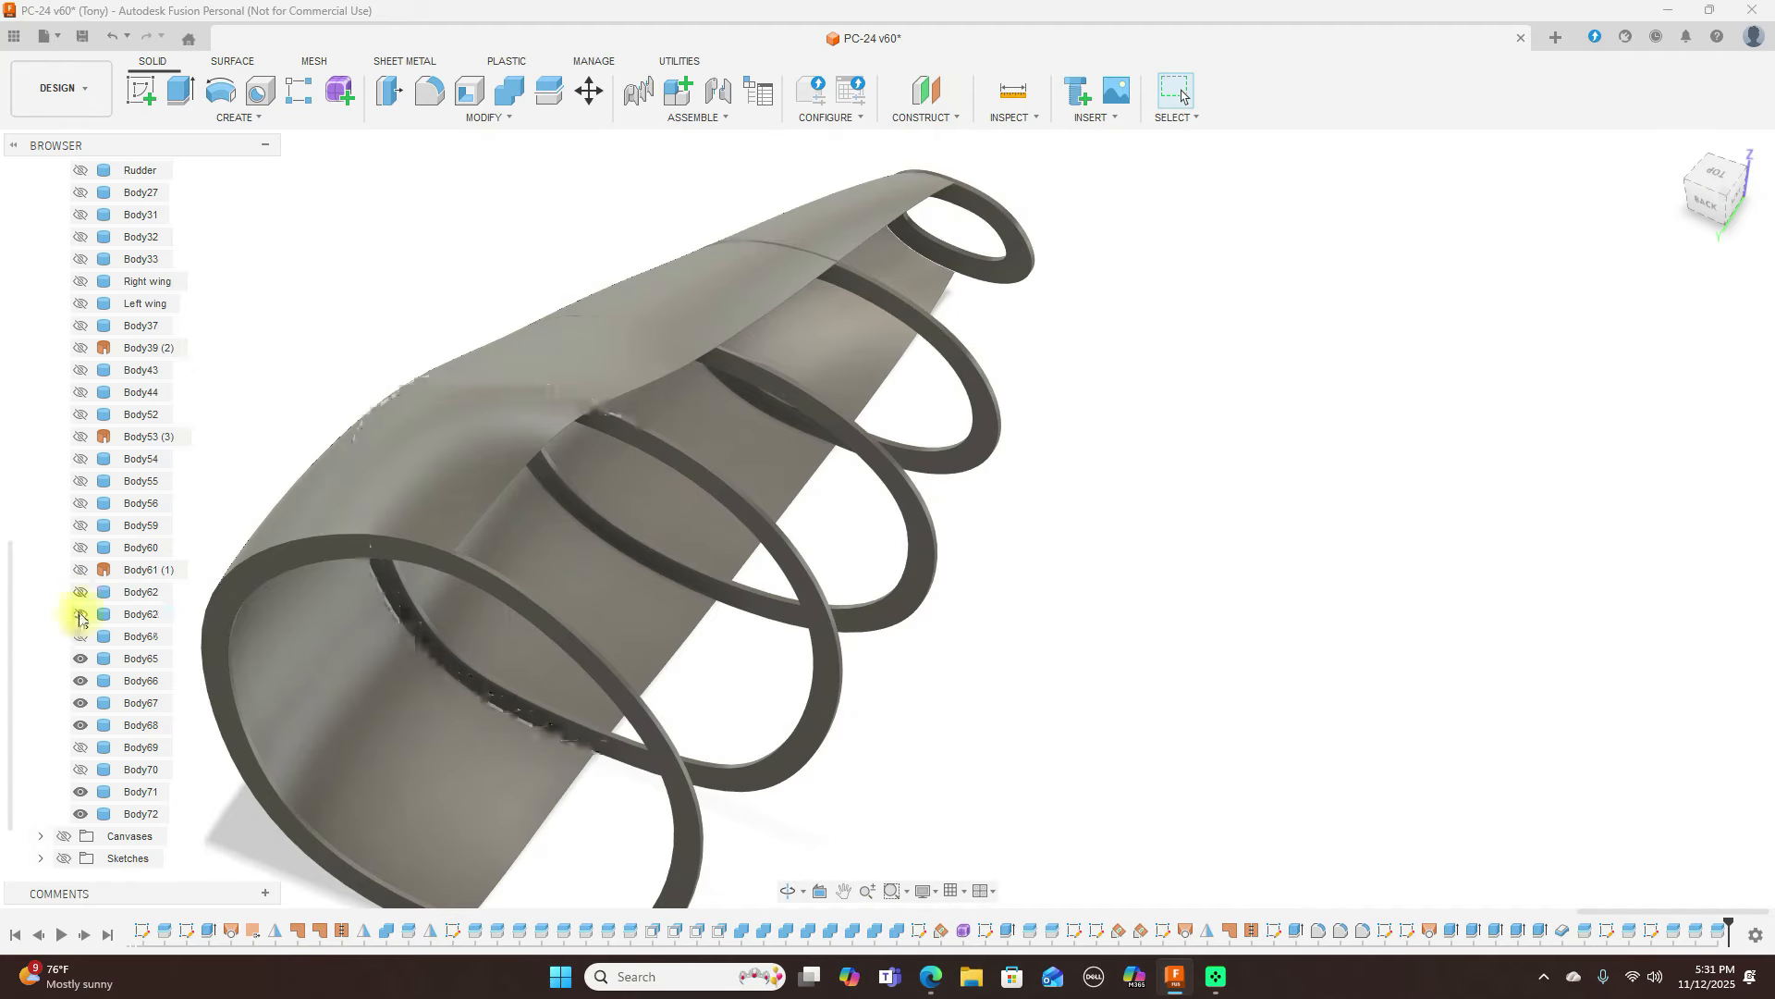
Split the second frame from the nose tip, Body65, with the inner face of skin Body67 and hide the piece Body65
click(1730, 220)
drag(268, 140, 348, 179)
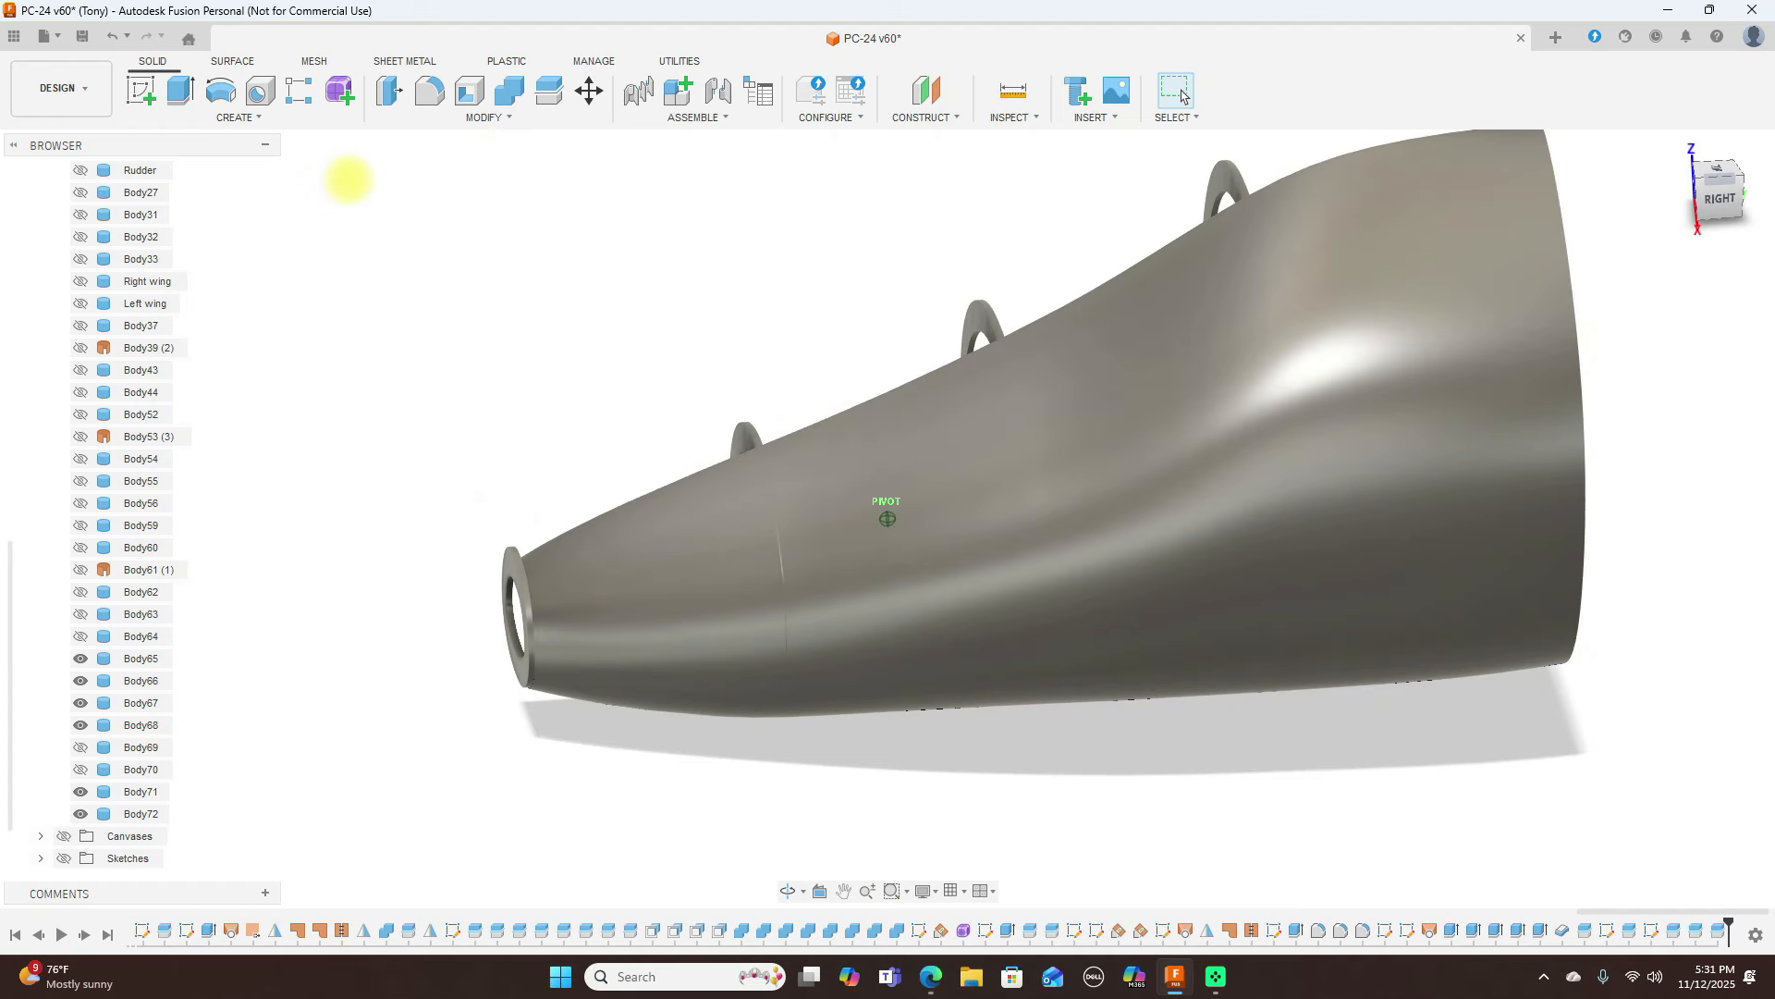
mouse_move(348, 178)
shift+middle_down()
mouse_move(250, 246)
mouse_move(80, 237)
mouse_move(20, 269)
mouse_move(1757, 240)
mouse_move(1636, 186)
mouse_move(1617, 198)
mouse_move(1704, 186)
shift+middle_up()
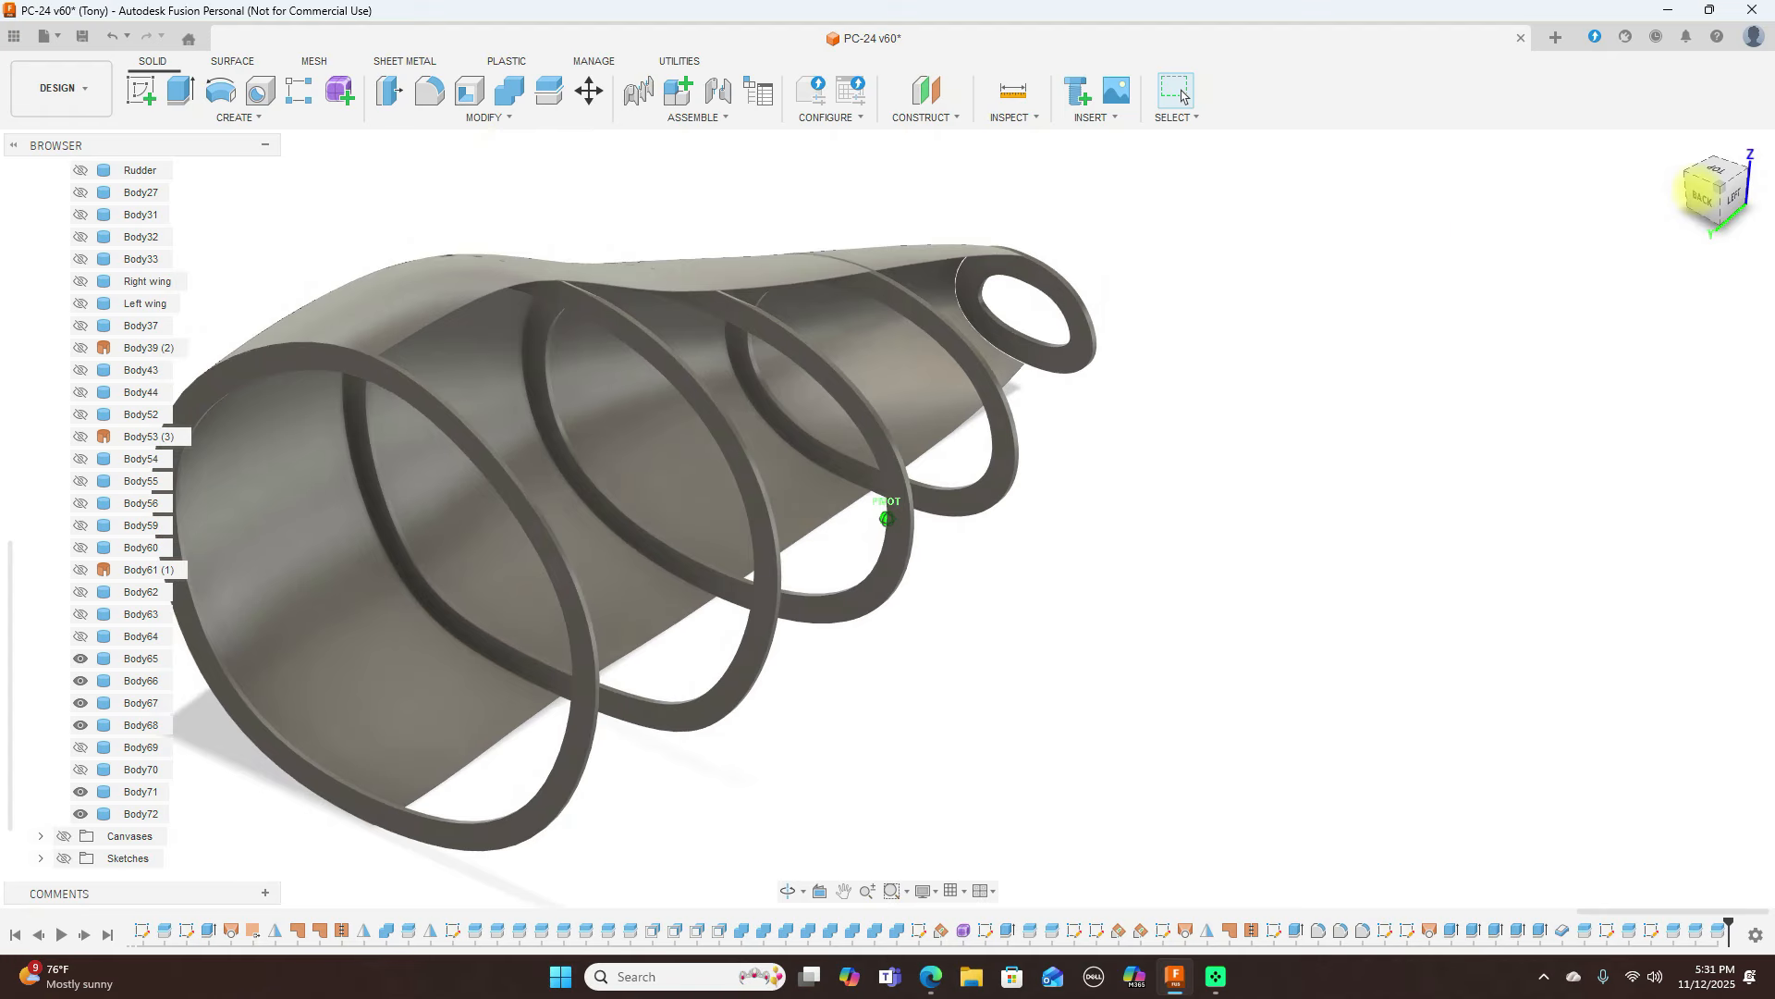
click(550, 90)
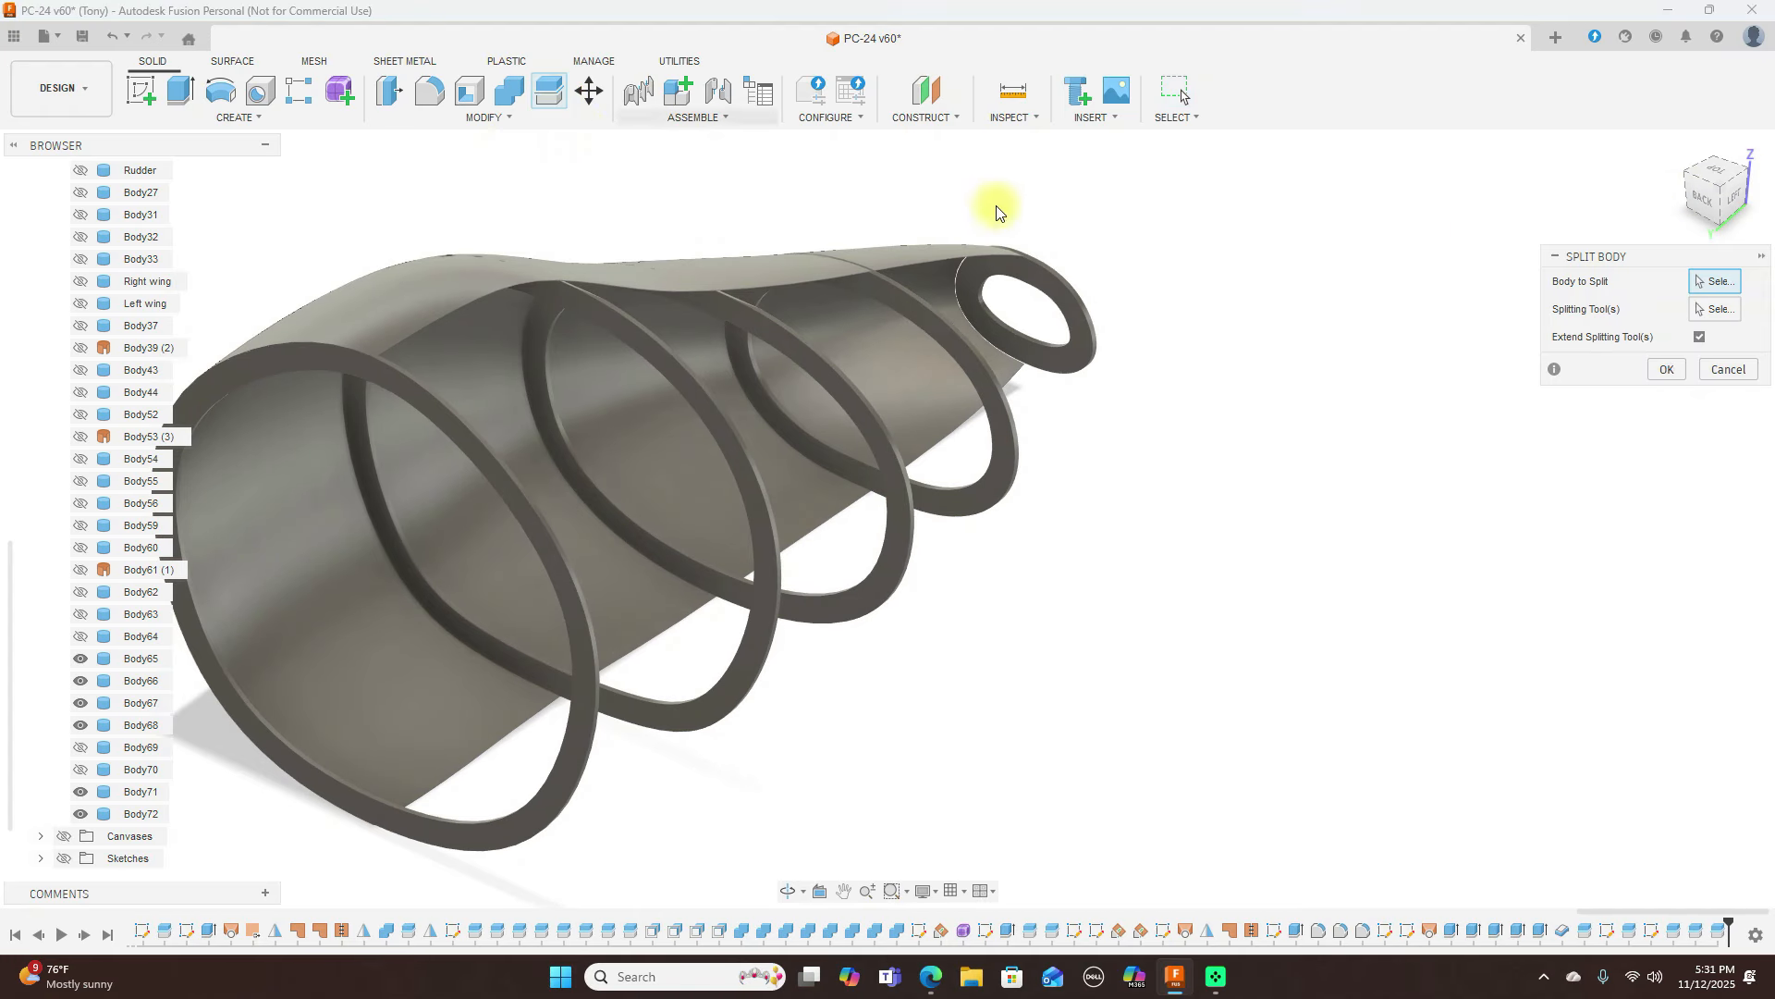
click(930, 303)
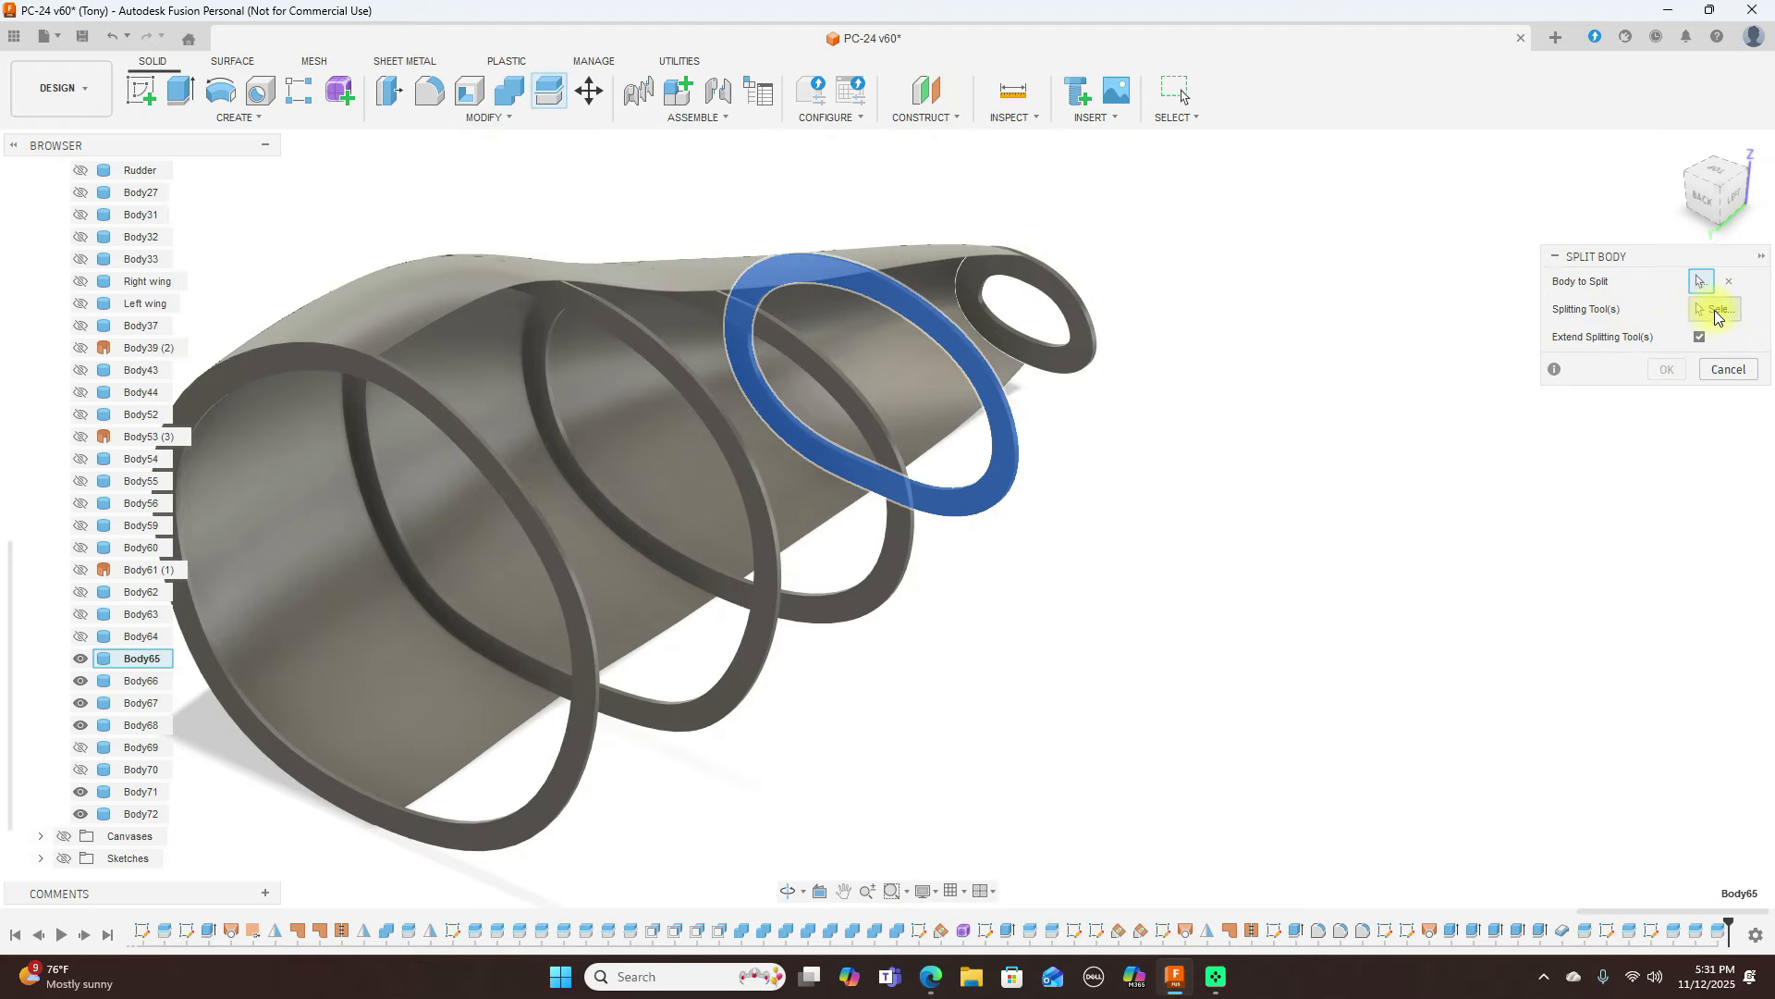
click(740, 331)
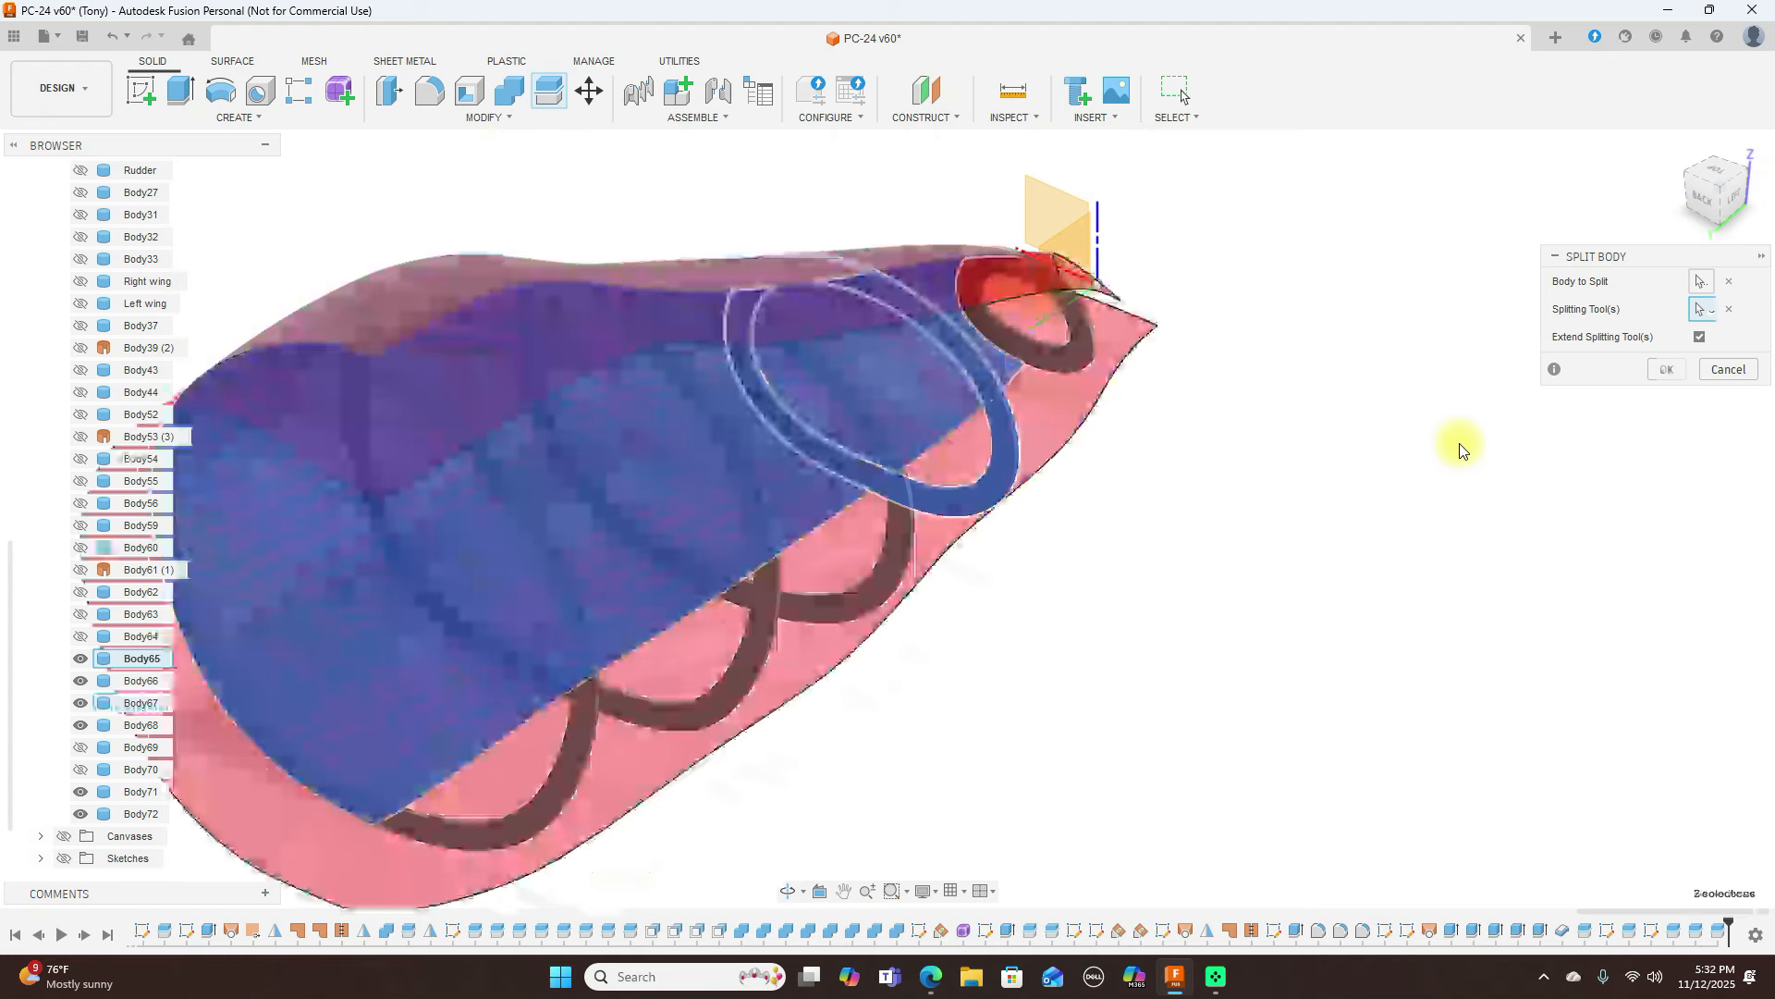
click(1670, 371)
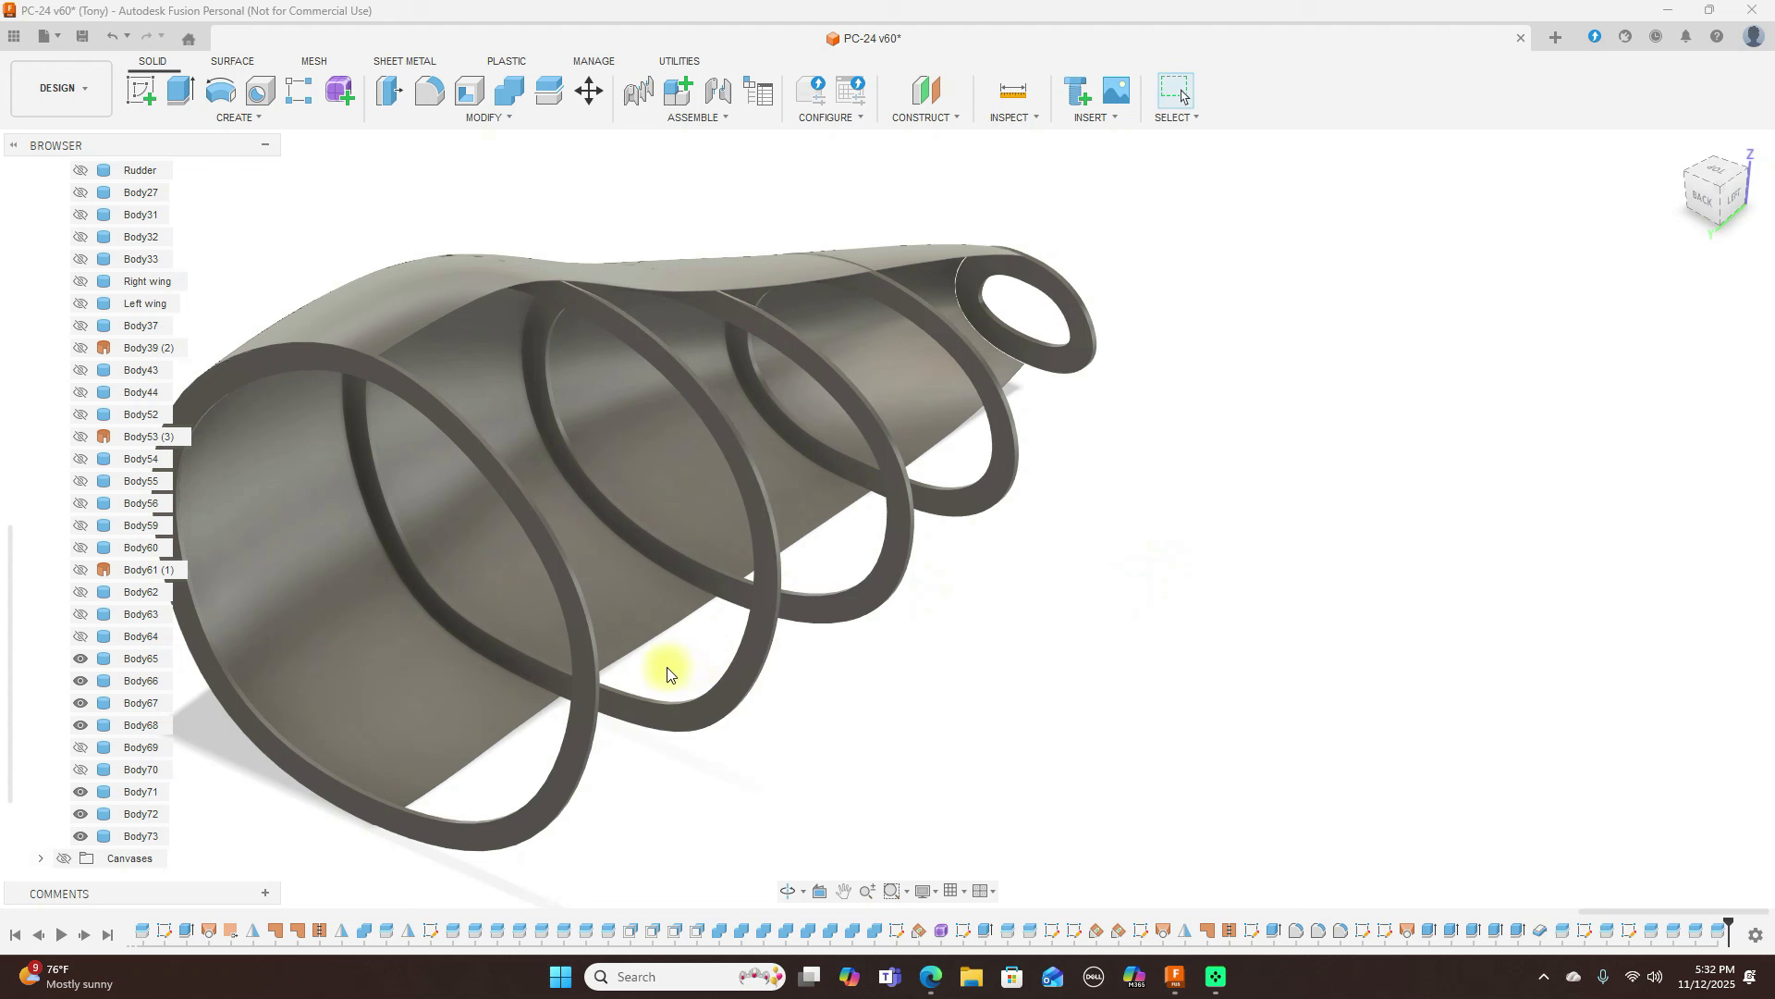
scroll(101, 725, down, 1)
scroll(100, 628, down, 1)
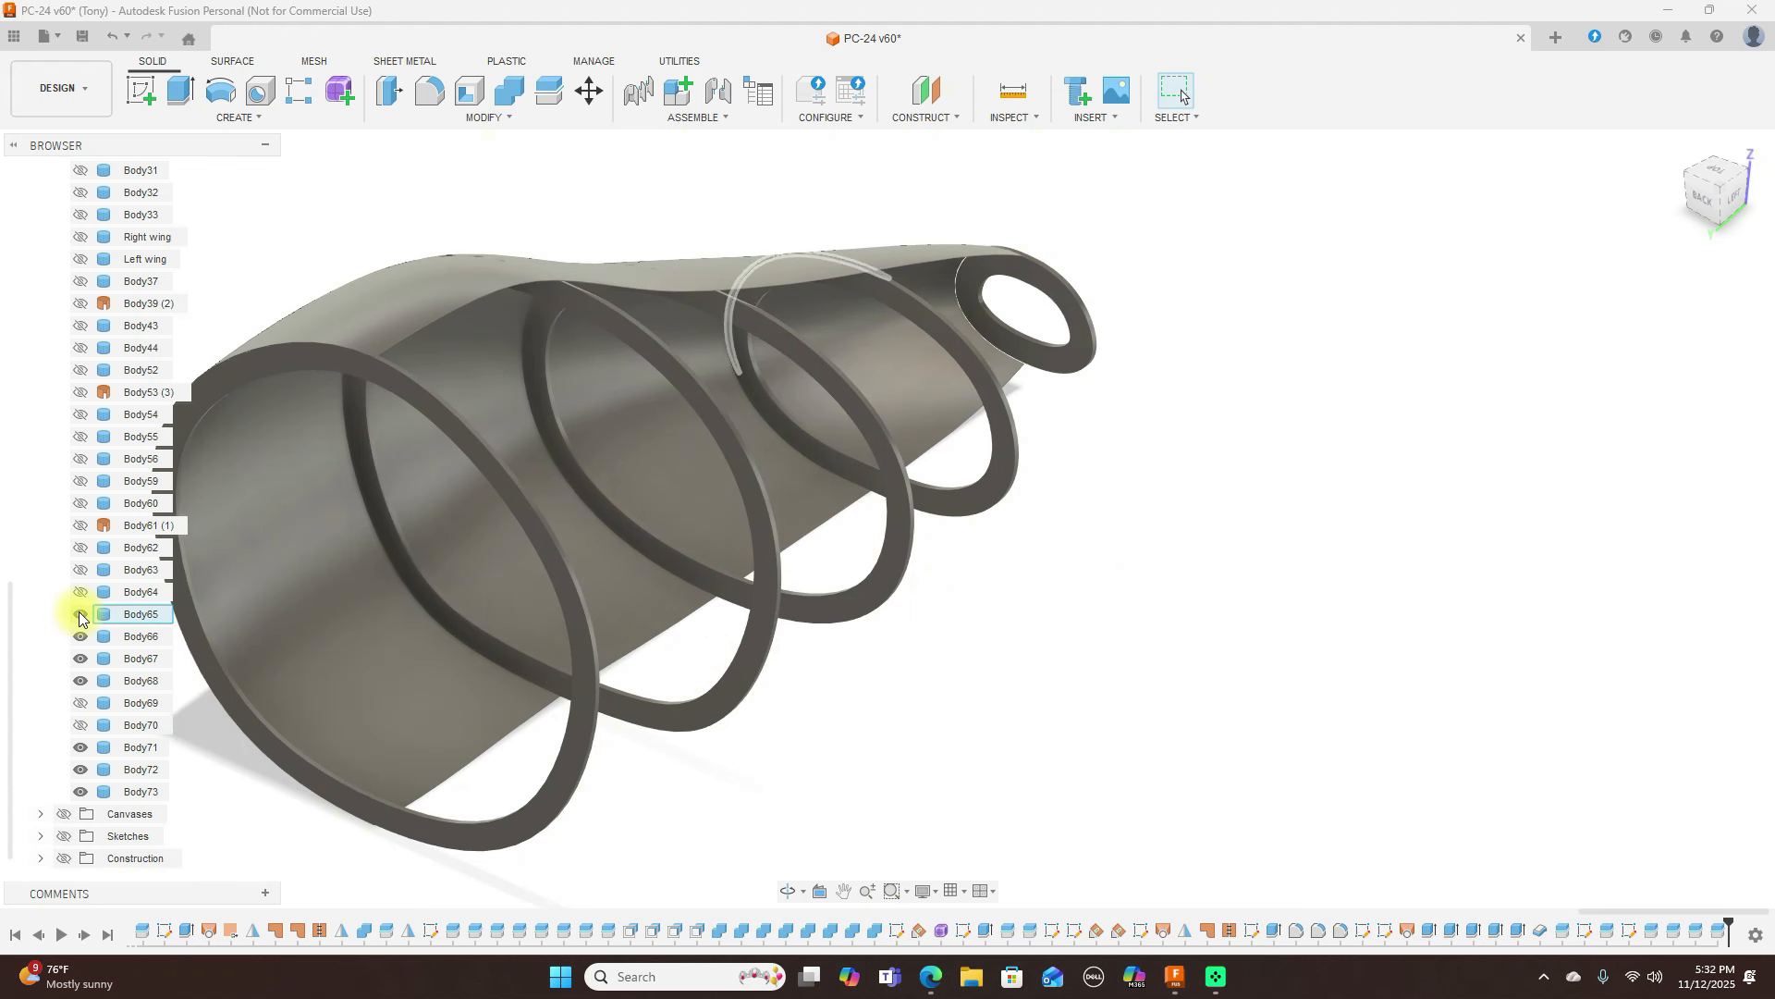
Mirror the half skin Body67 across the vertical YZ centre plane as a new body
click(1700, 198)
click(1681, 187)
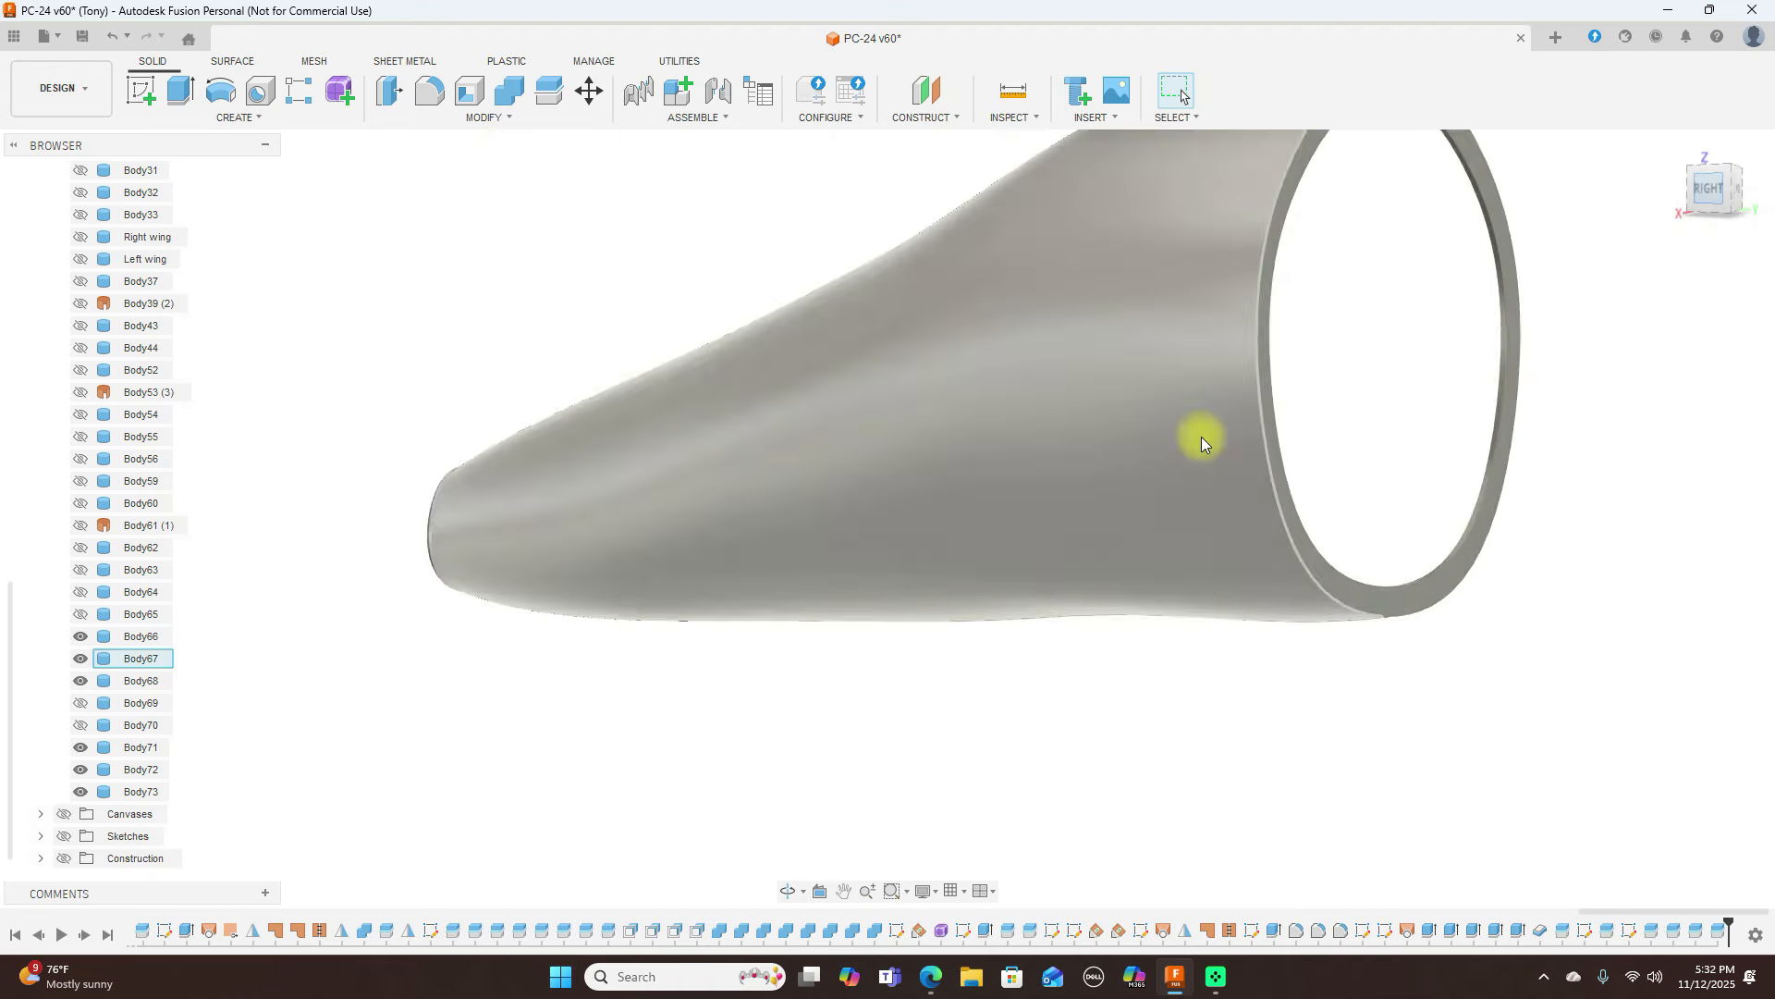
scroll(1202, 608, down, 3)
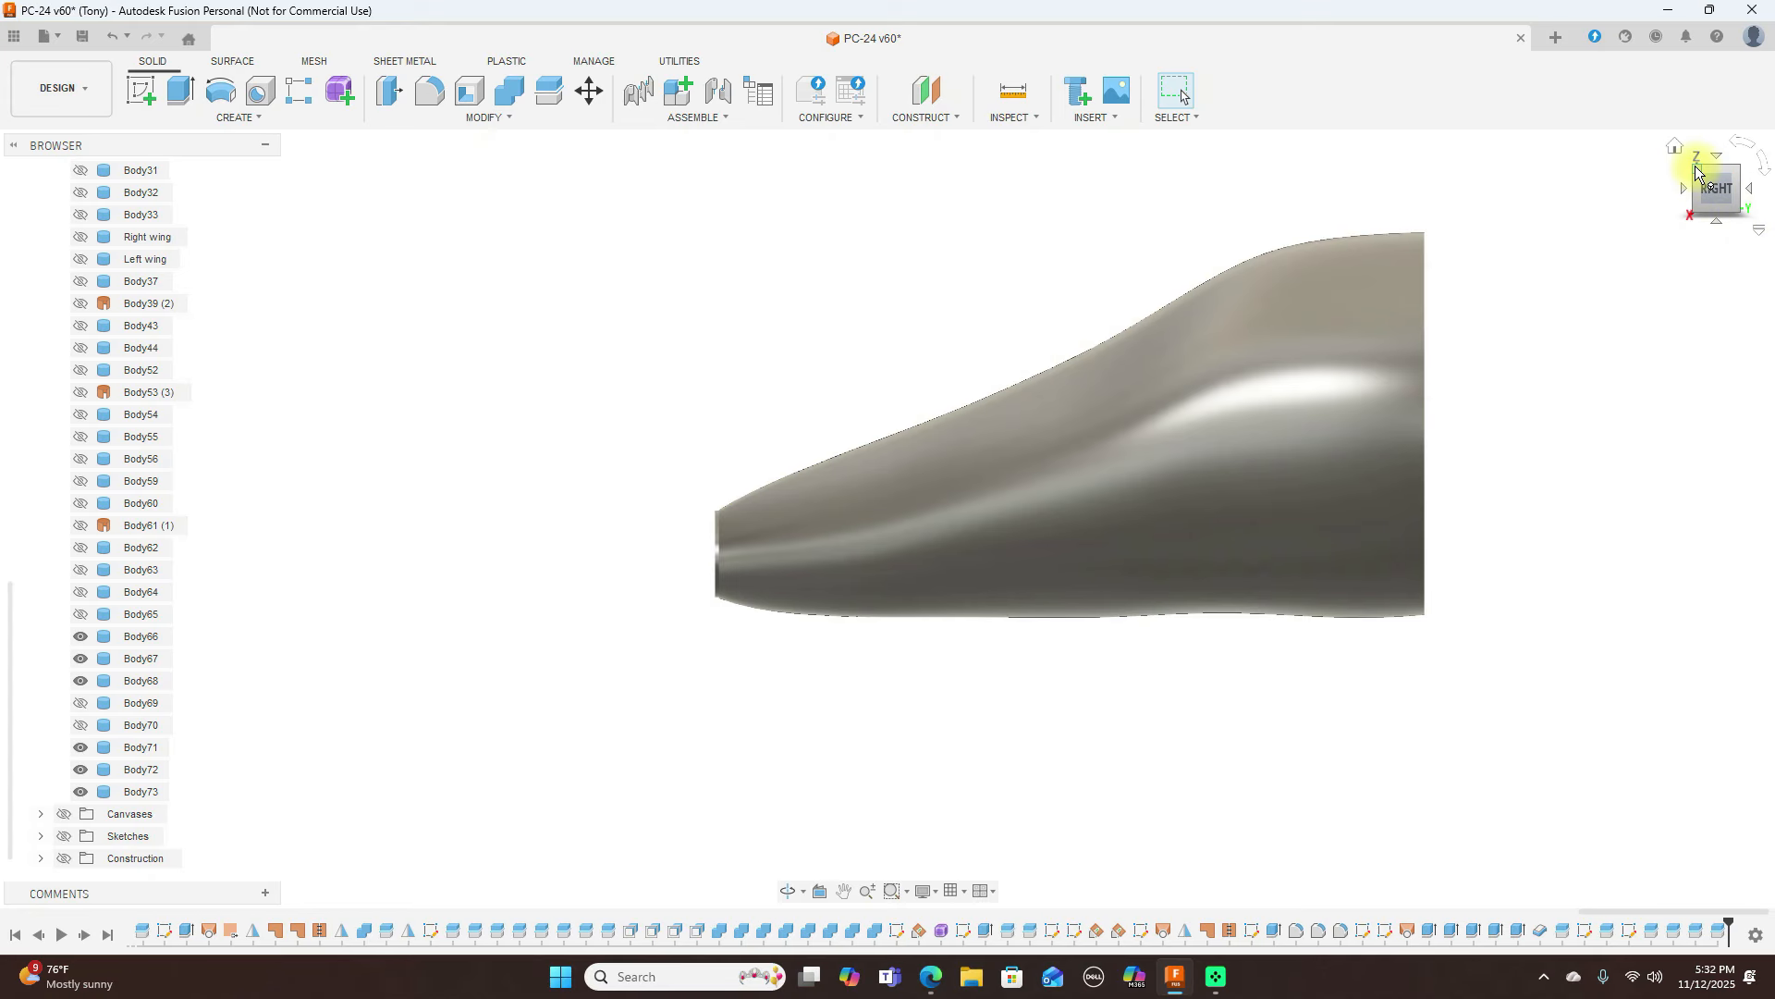
mouse_move(1697, 174)
mouse_down()
mouse_move(1736, 196)
mouse_move(63, 233)
mouse_move(122, 216)
mouse_move(96, 205)
mouse_up()
click(1696, 344)
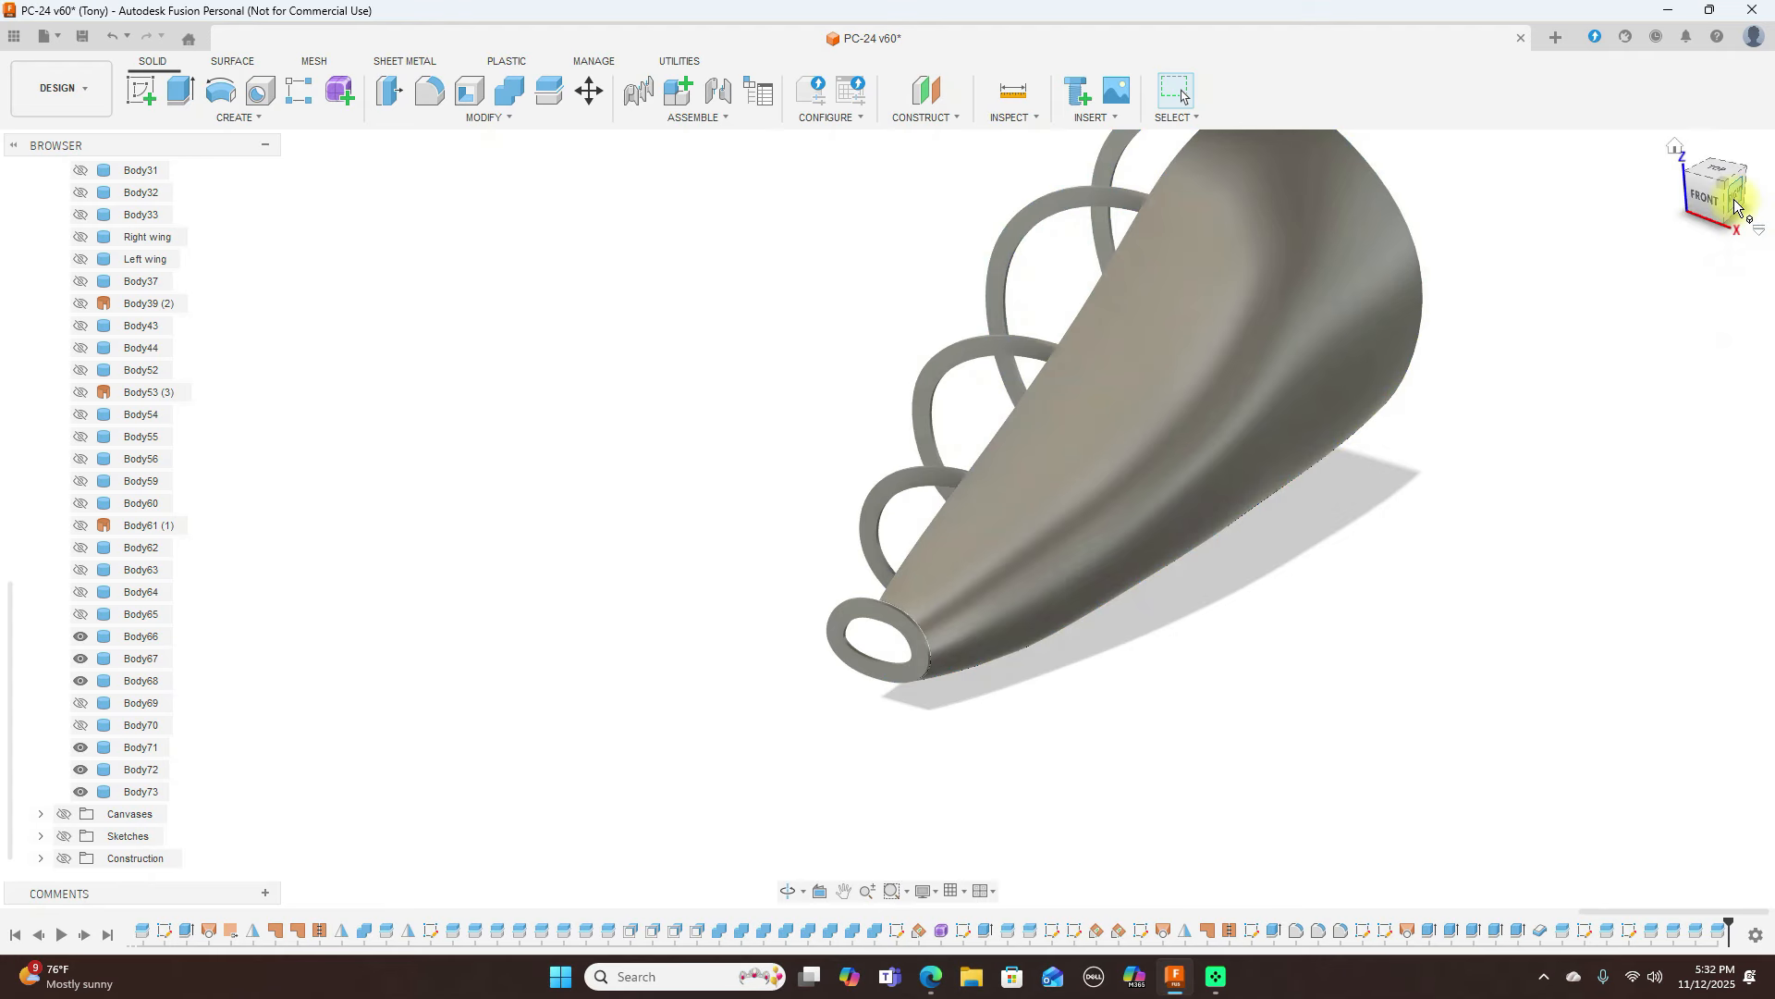
click(1735, 205)
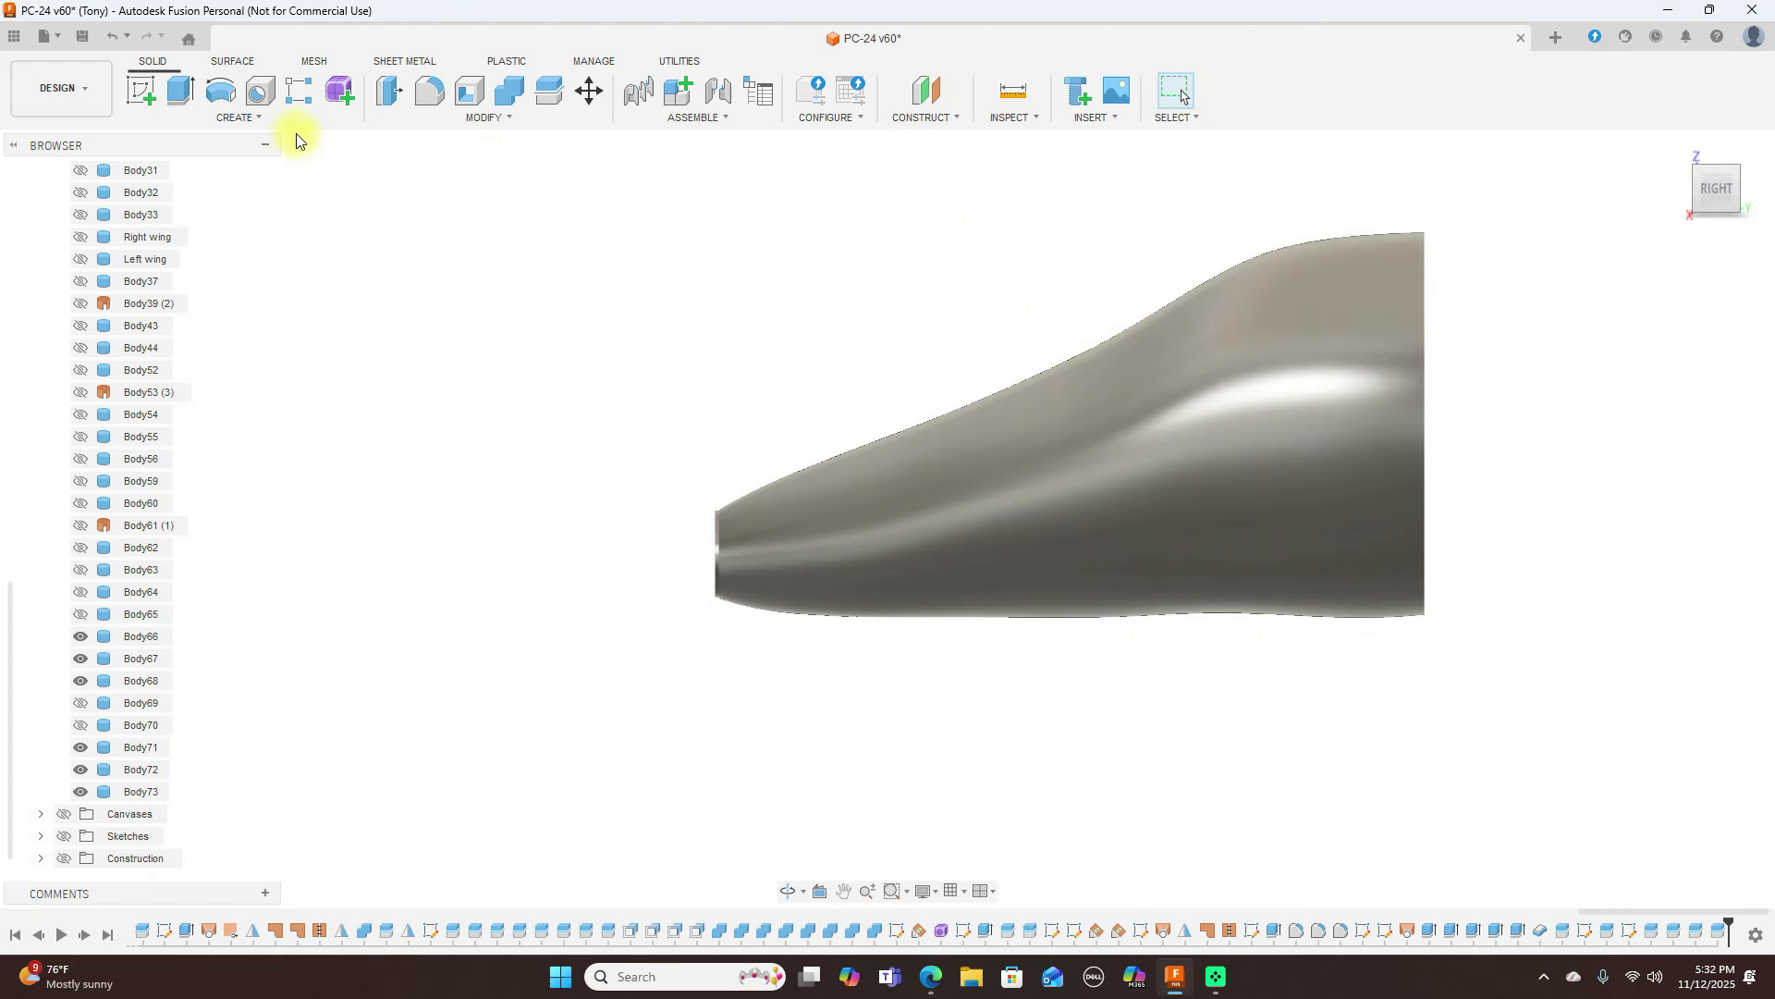
click(257, 117)
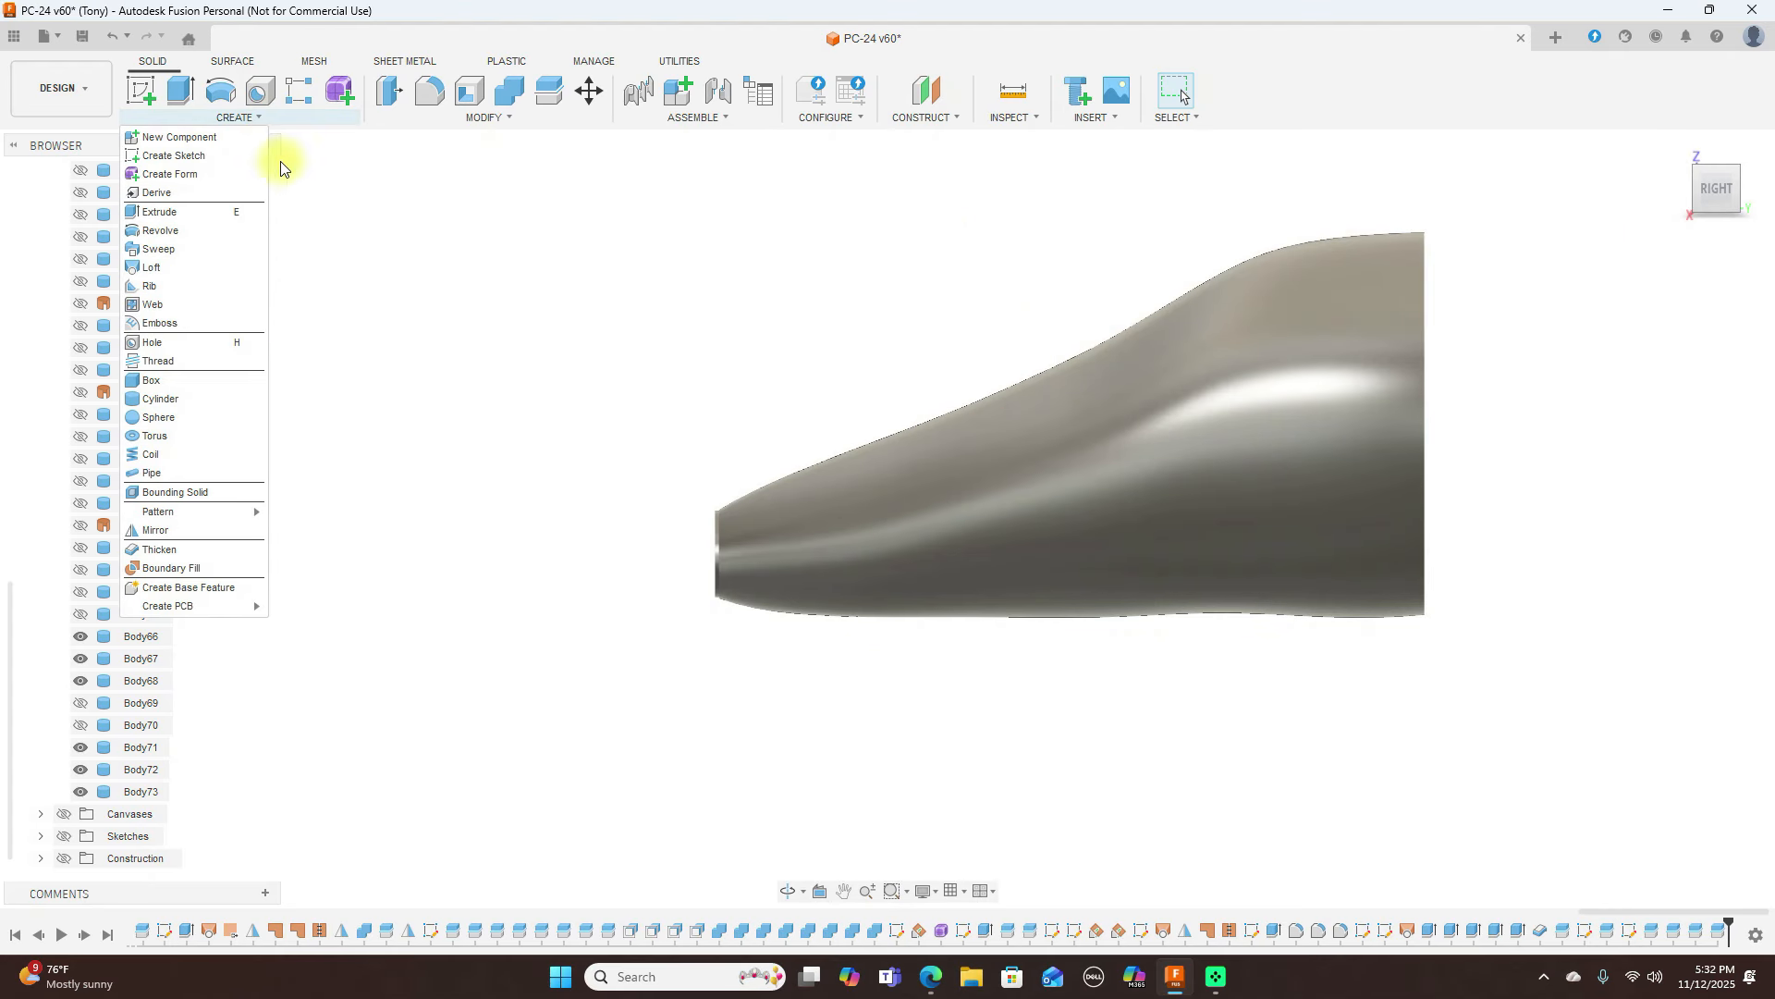
click(218, 531)
click(1163, 422)
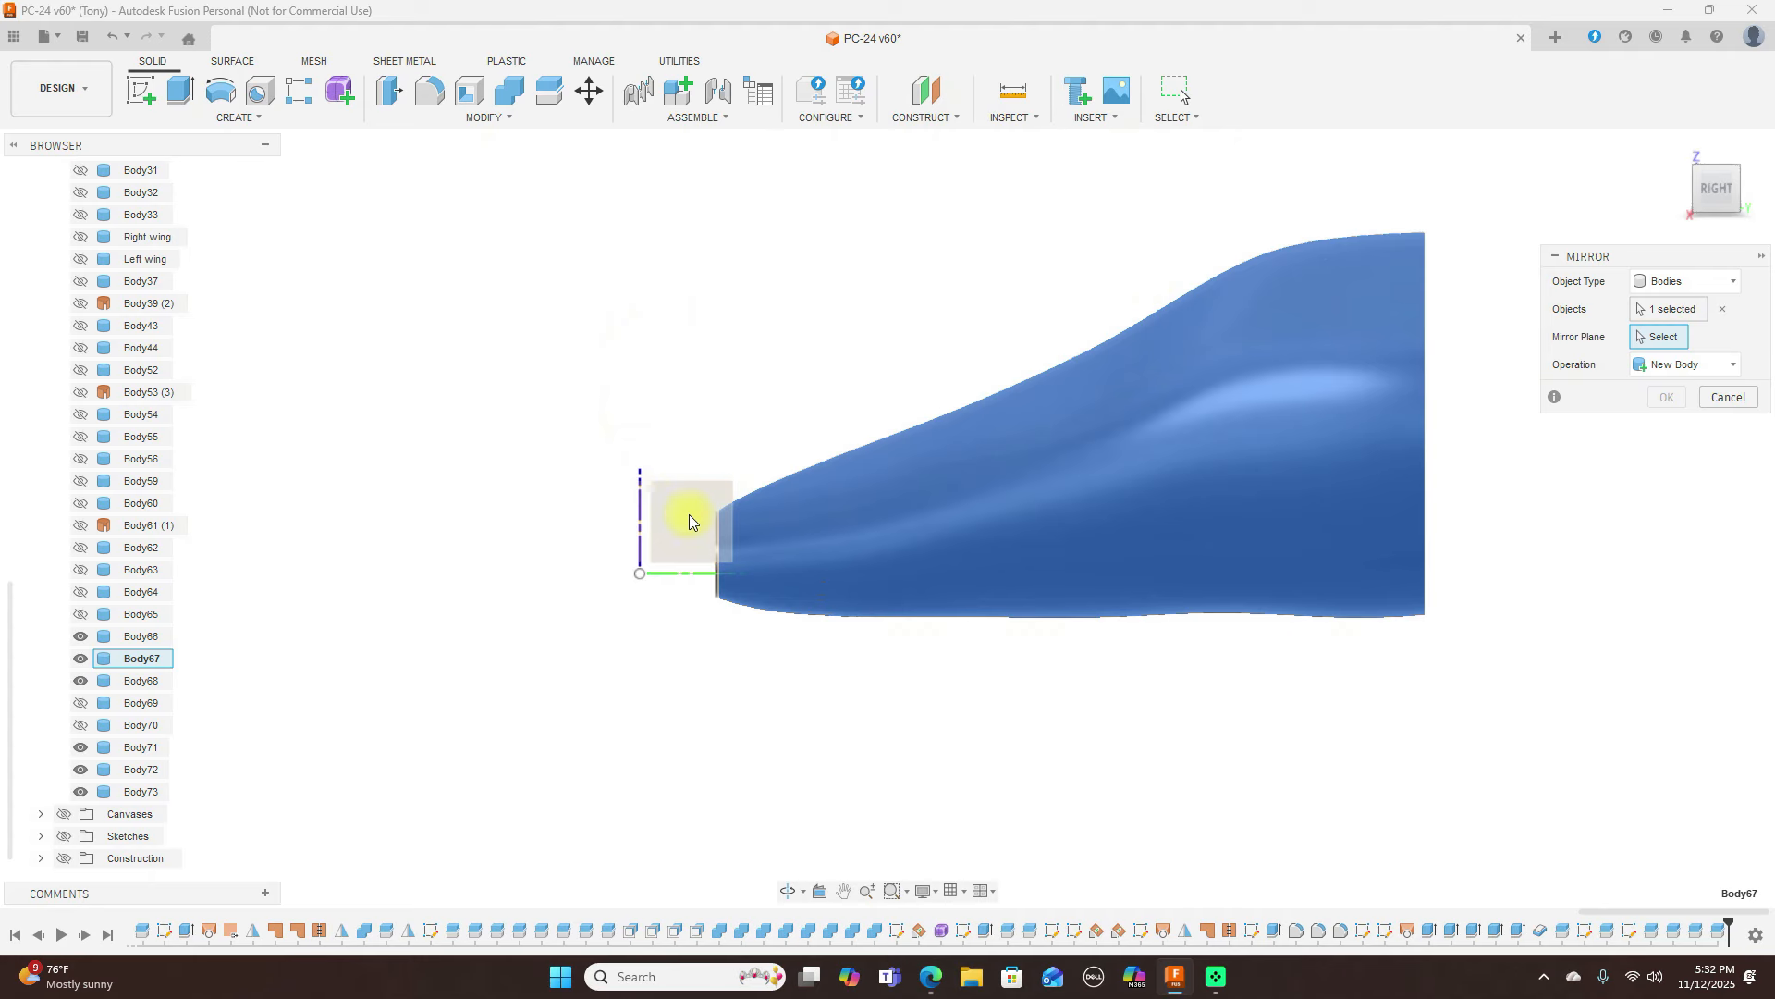
click(684, 516)
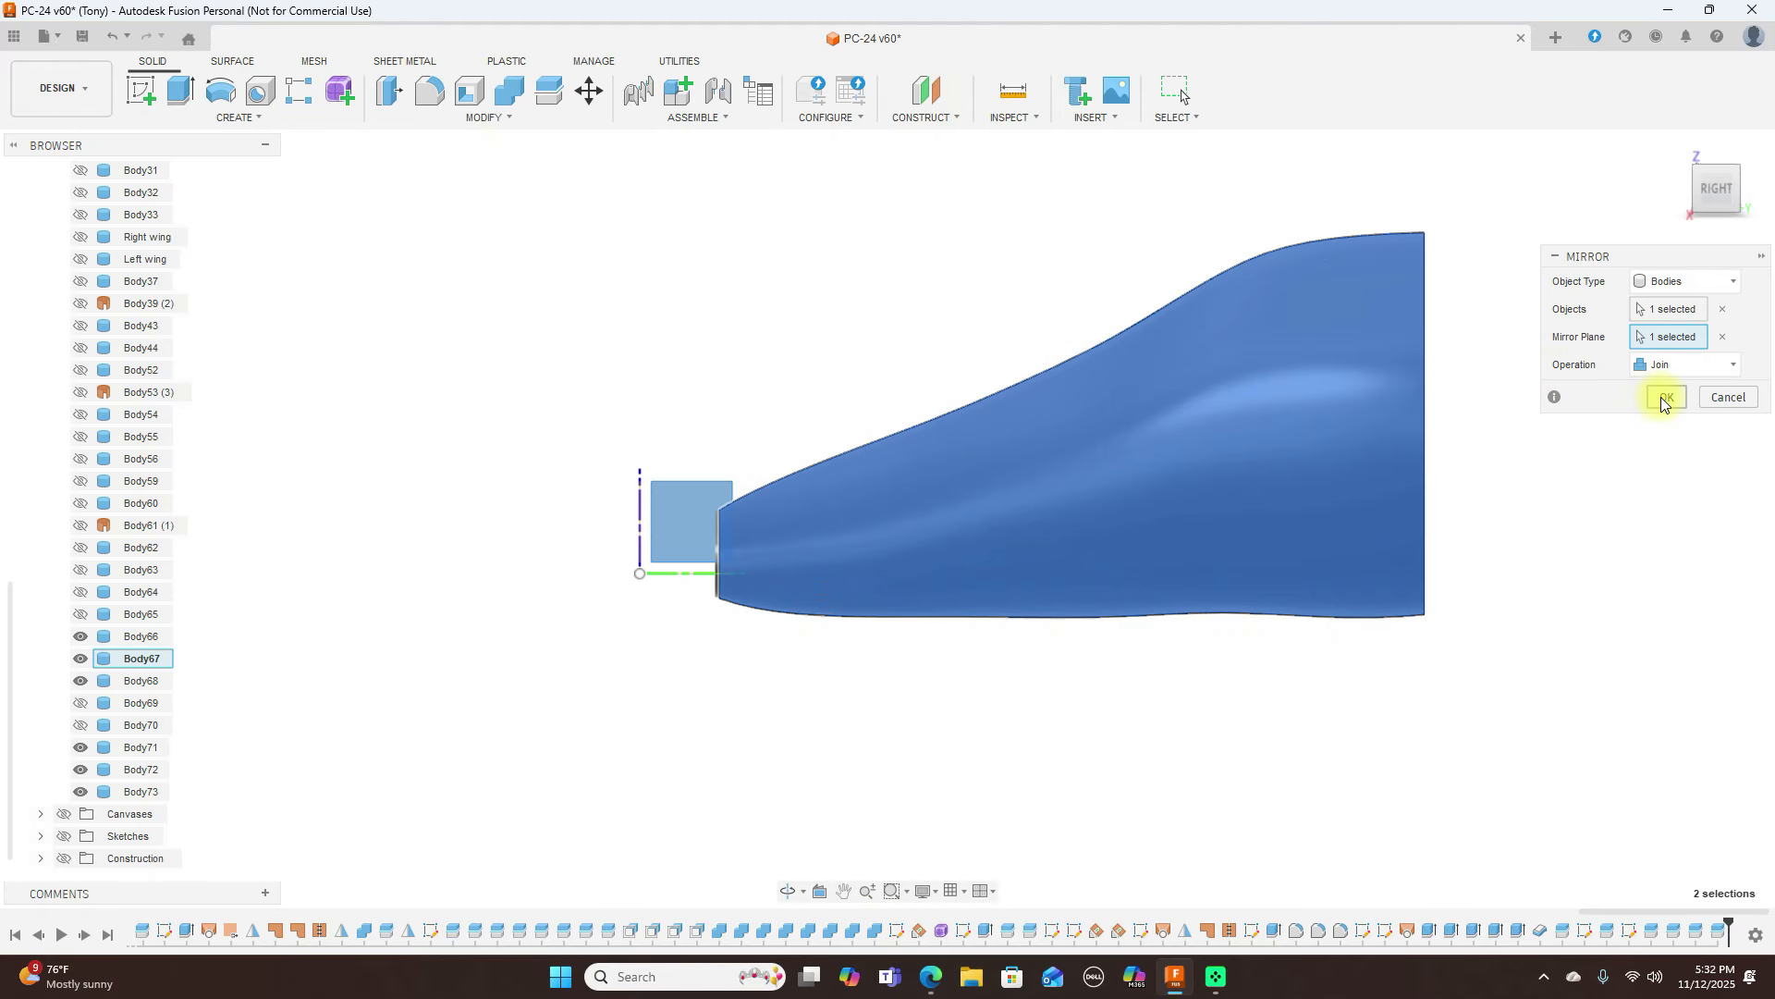
click(1694, 192)
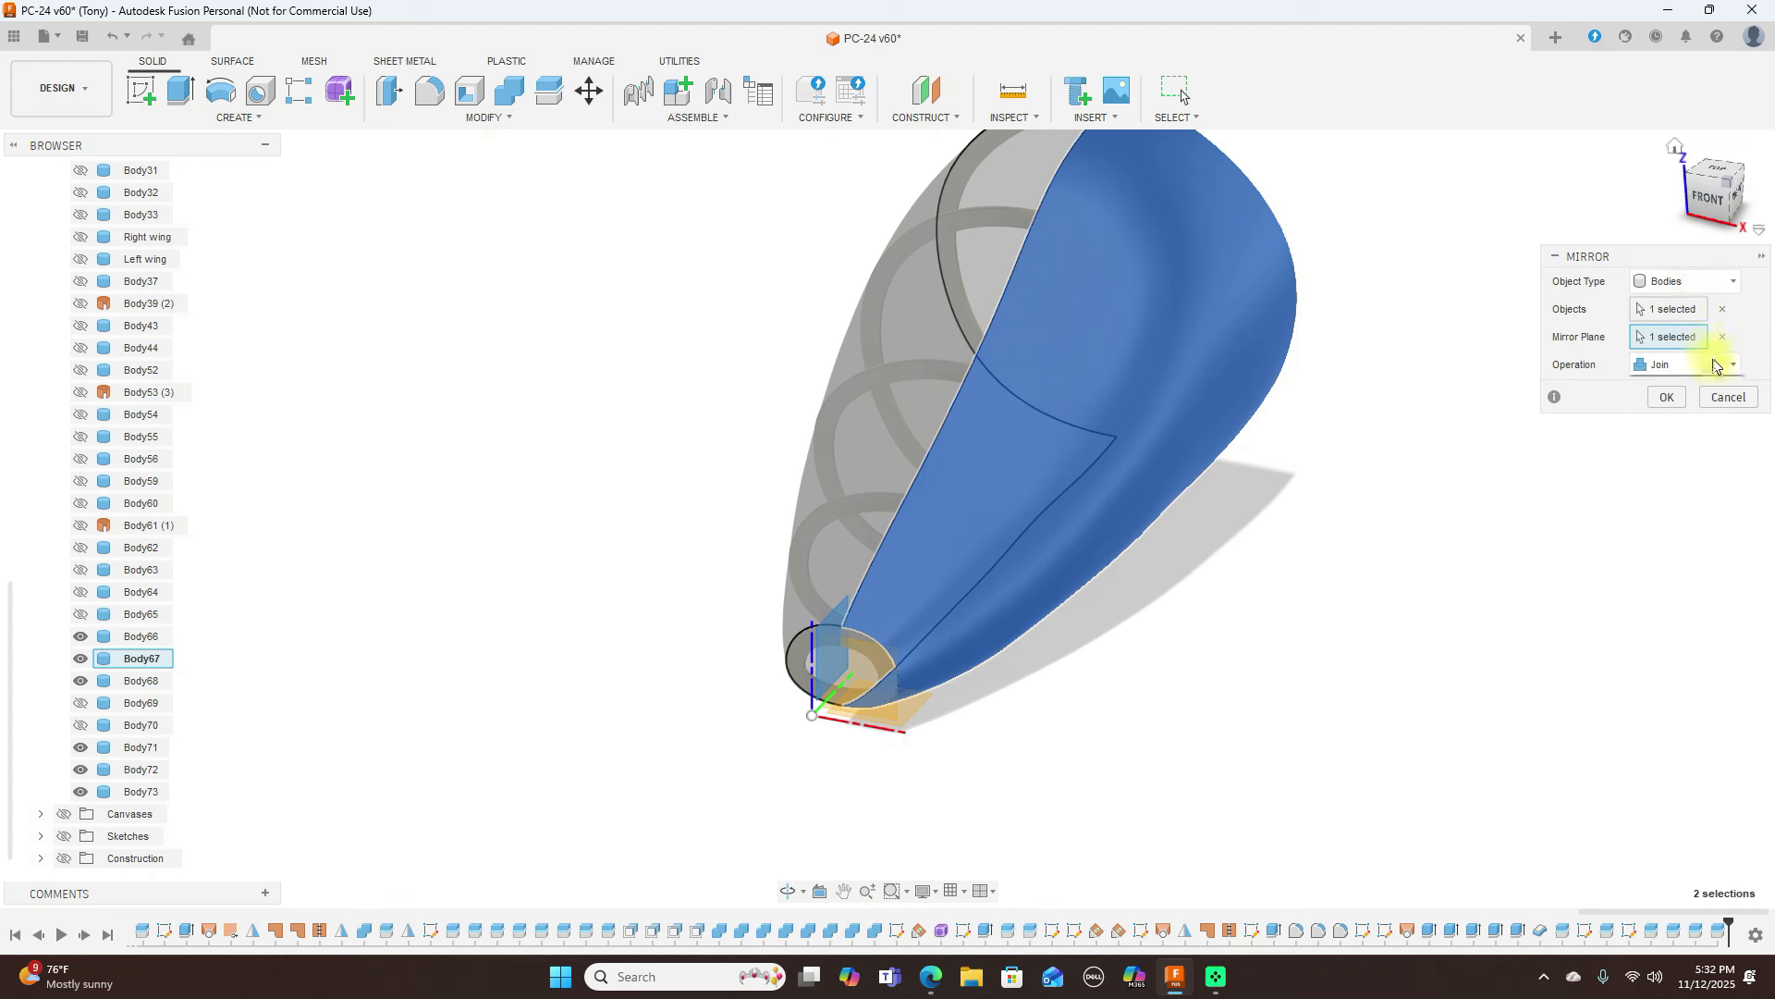
click(1713, 362)
click(1676, 391)
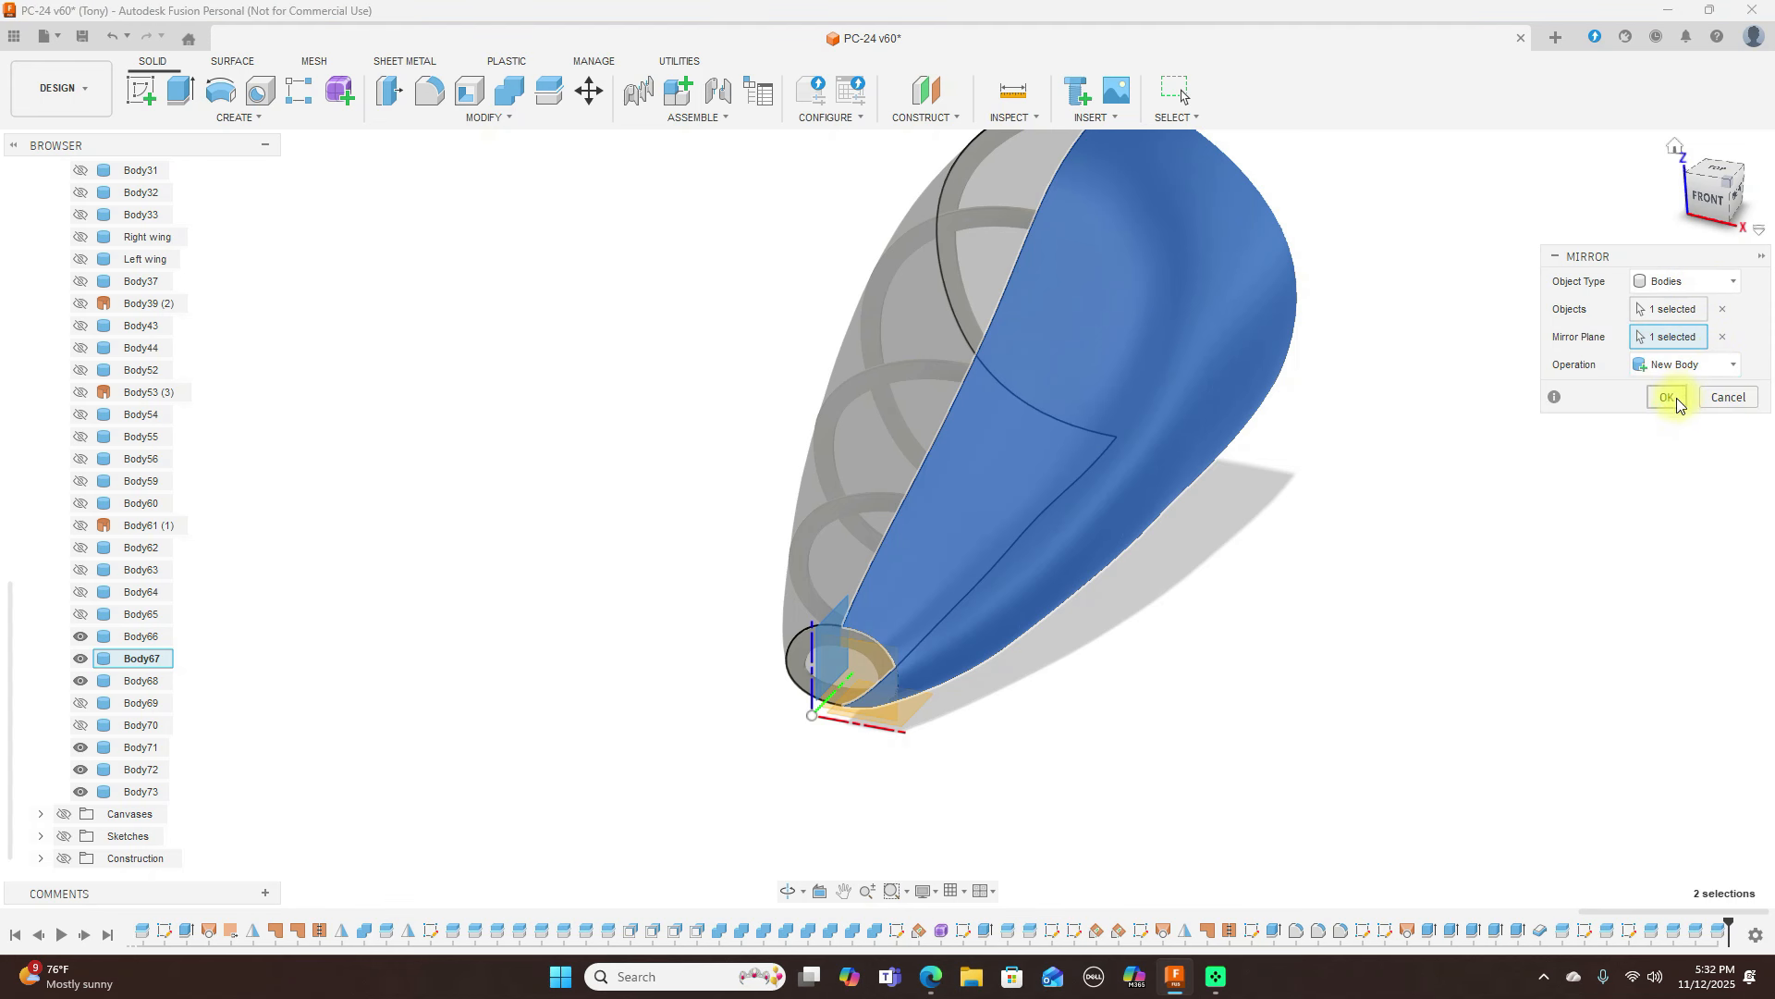
click(1676, 396)
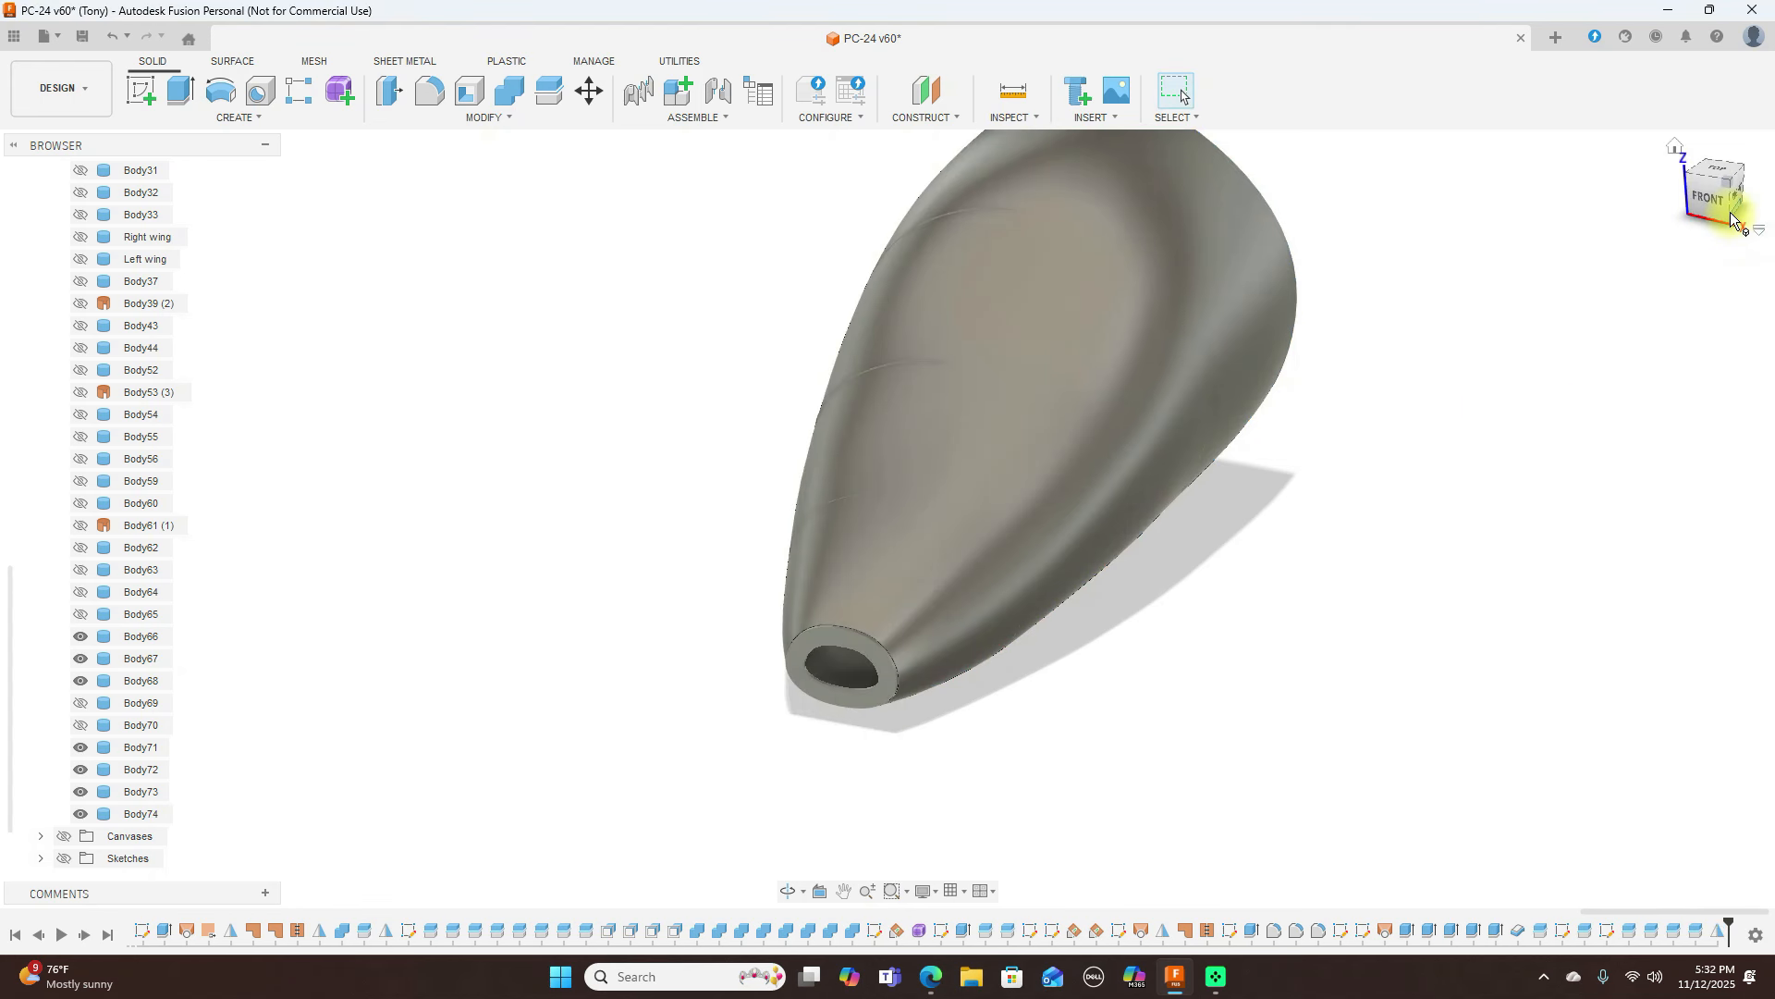
Set the opacity of the mirrored skin Body74 to 70%
mouse_move(1722, 211)
mouse_down()
mouse_move(20, 198)
mouse_move(66, 258)
mouse_move(32, 250)
mouse_move(1734, 236)
mouse_move(1396, 229)
mouse_move(1232, 182)
mouse_move(1252, 214)
mouse_move(1372, 230)
mouse_move(1513, 201)
mouse_move(1517, 218)
mouse_move(1359, 278)
mouse_up()
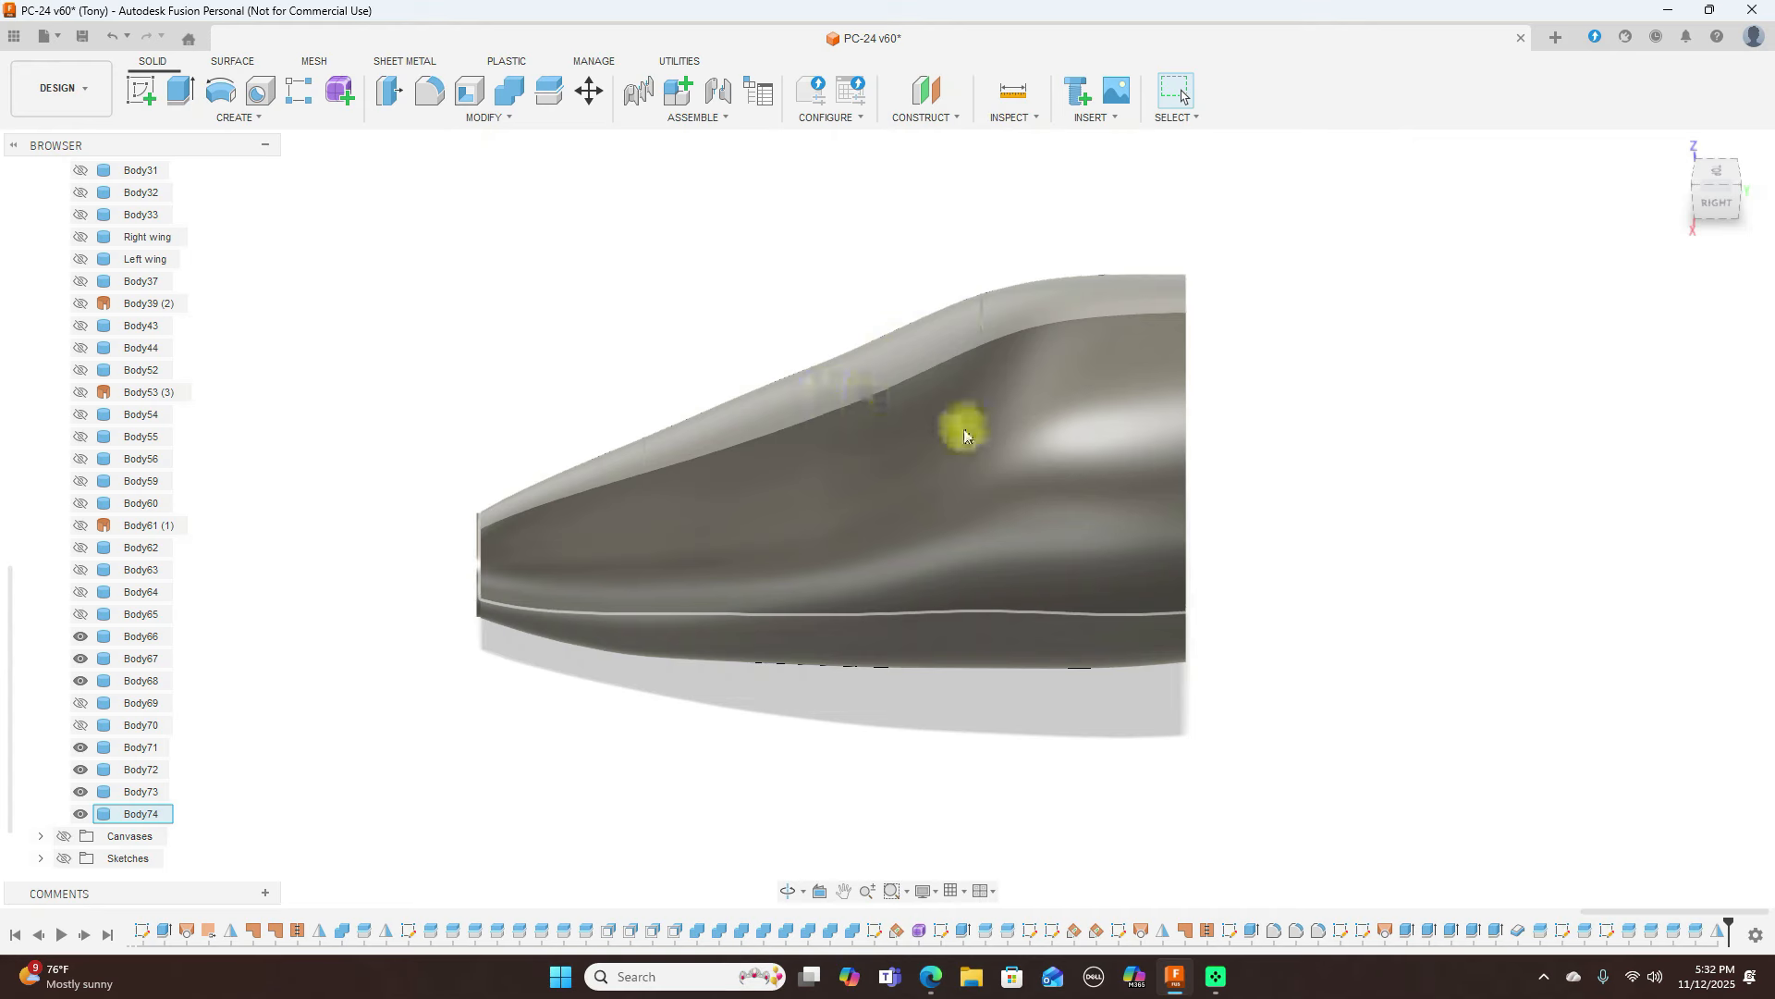
click(1723, 205)
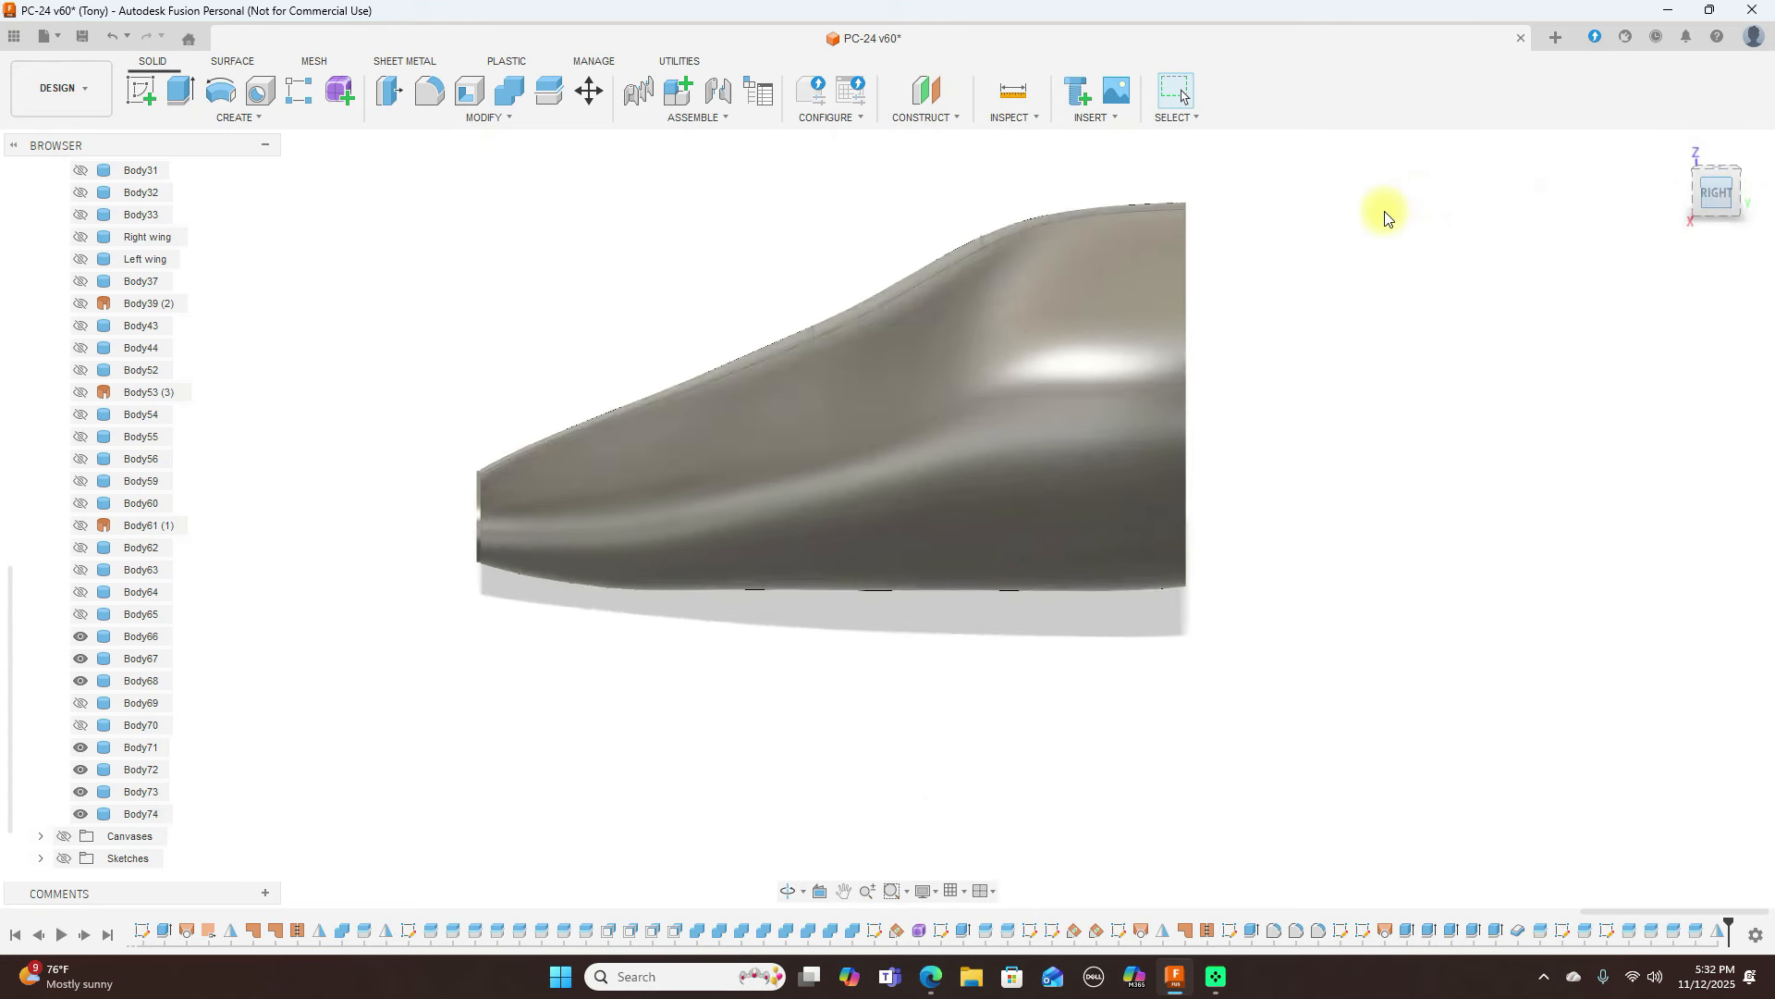
click(1691, 194)
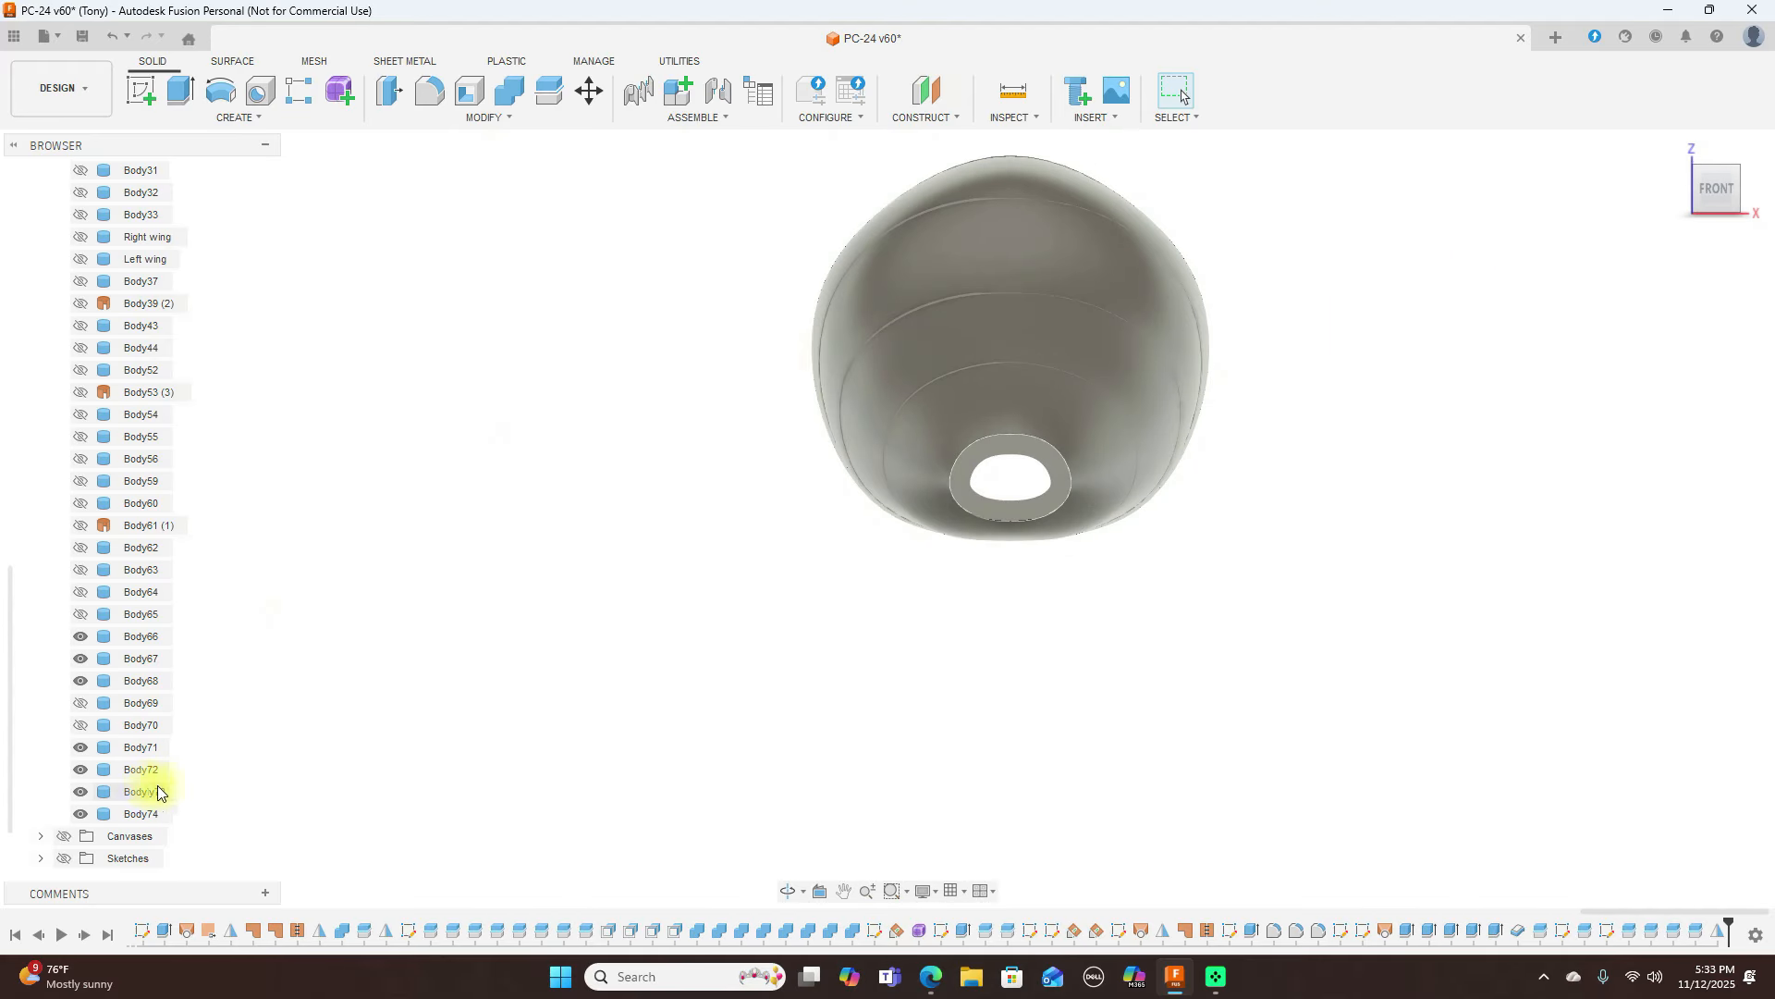
right_click(152, 814)
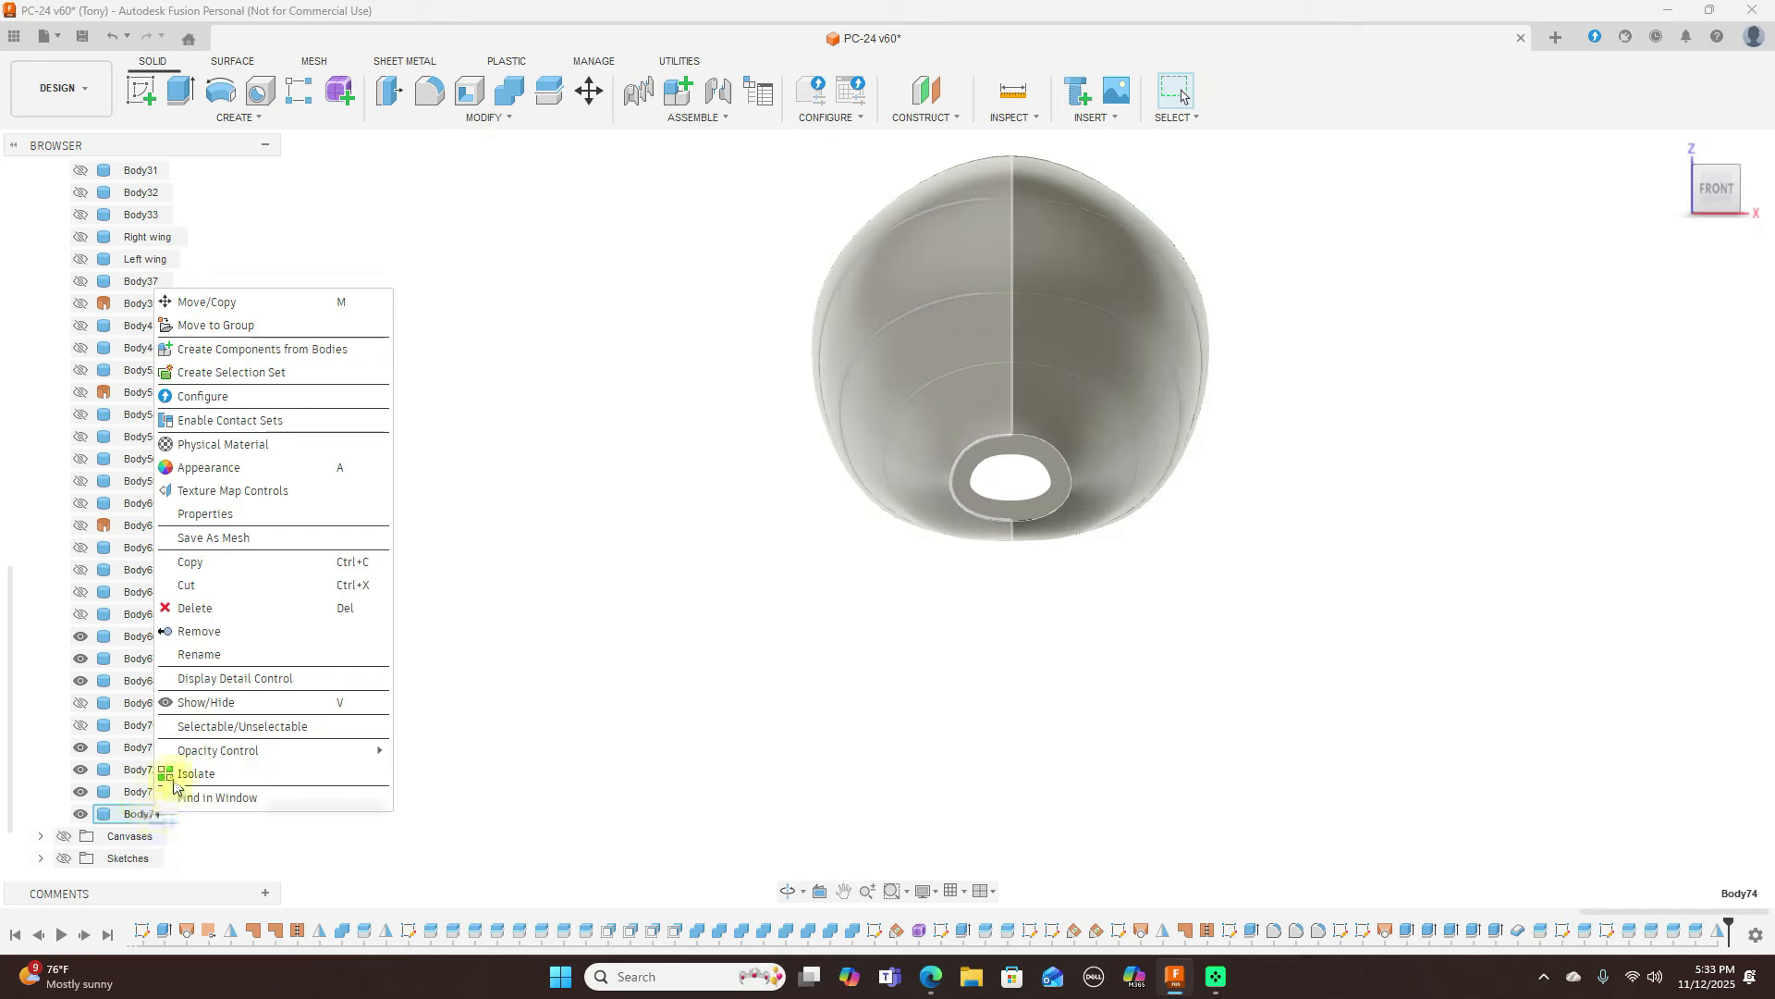
mouse_move(297, 751)
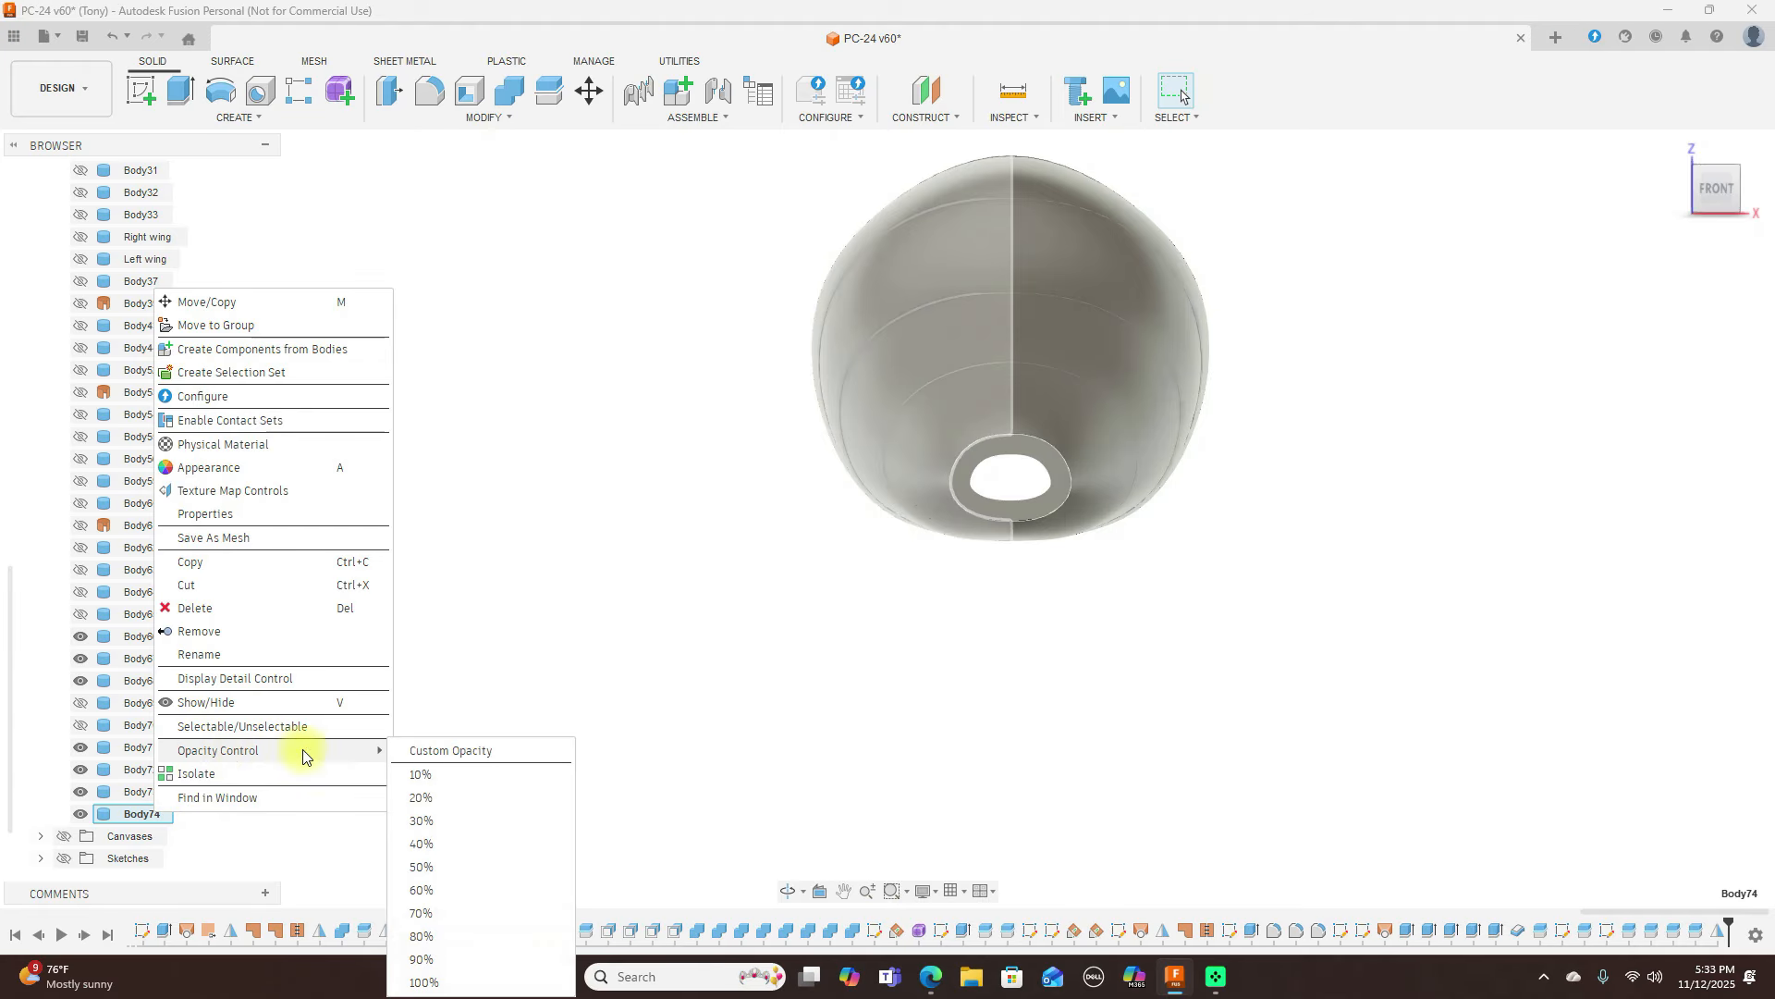
click(422, 912)
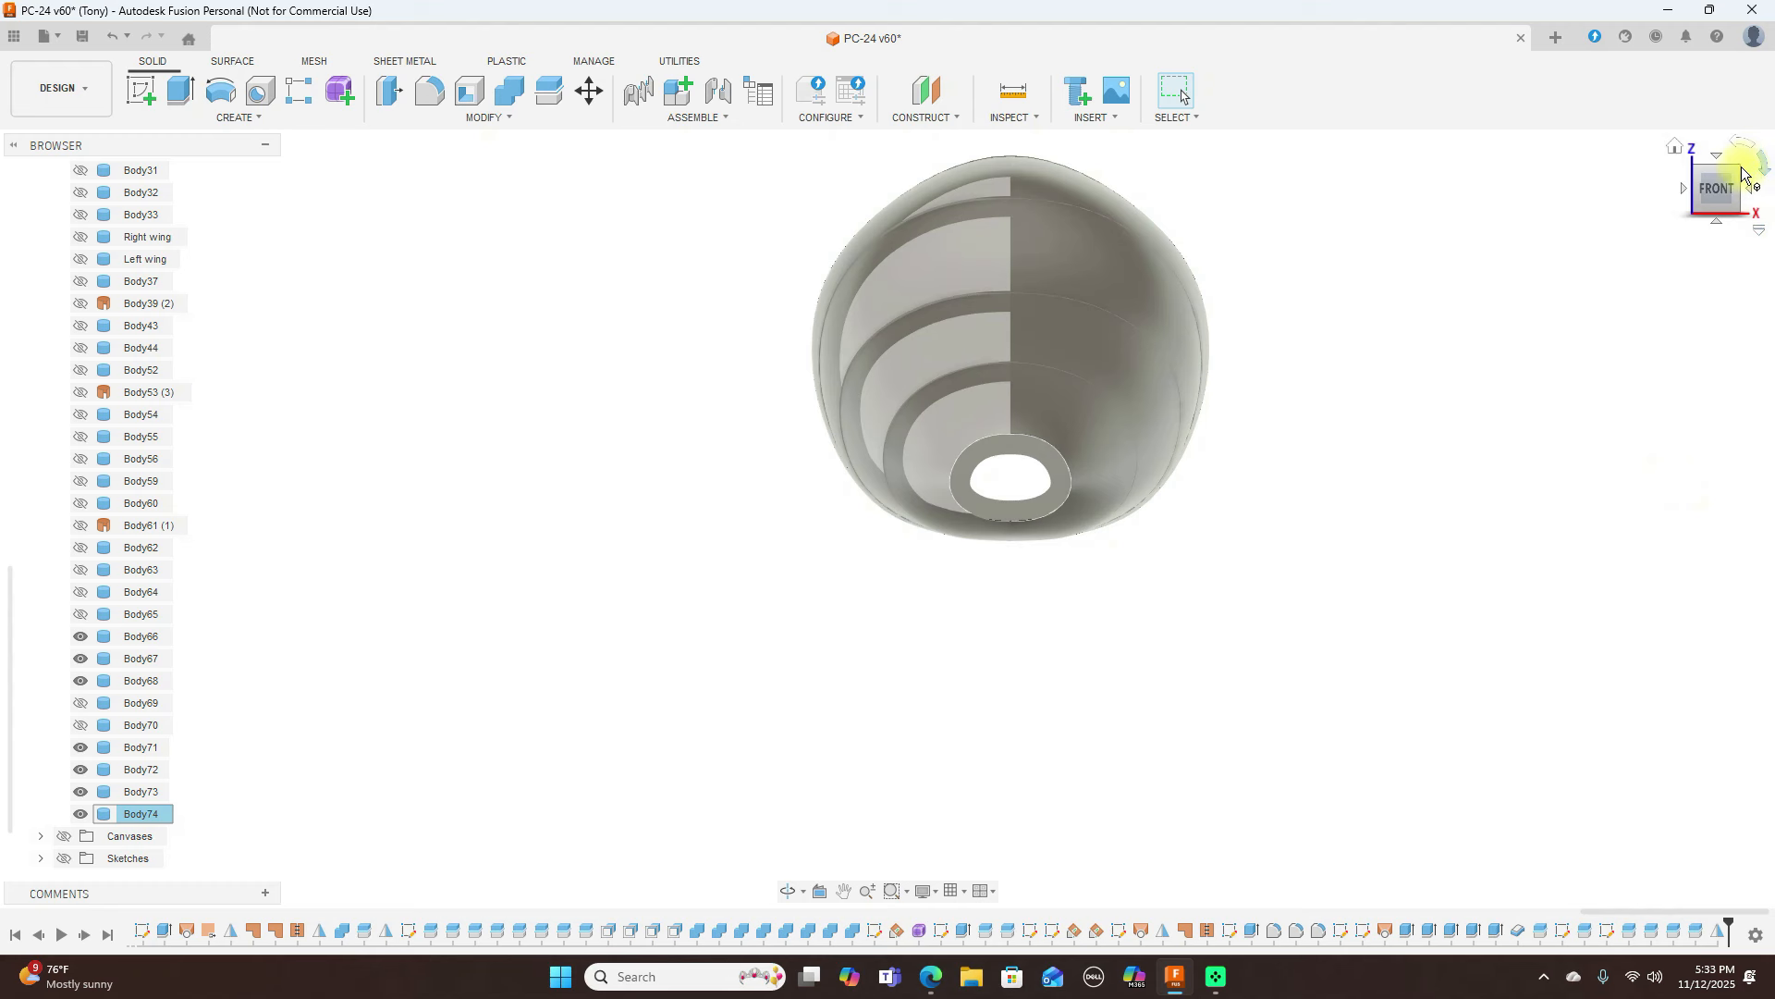
Show the canvases behind the nose section in the side view
mouse_move(1735, 190)
mouse_down()
mouse_move(1692, 250)
mouse_move(1578, 261)
mouse_move(1173, 211)
mouse_move(1589, 186)
mouse_move(1677, 246)
mouse_move(1457, 230)
mouse_move(1468, 199)
mouse_up()
scroll(145, 444, up, 3)
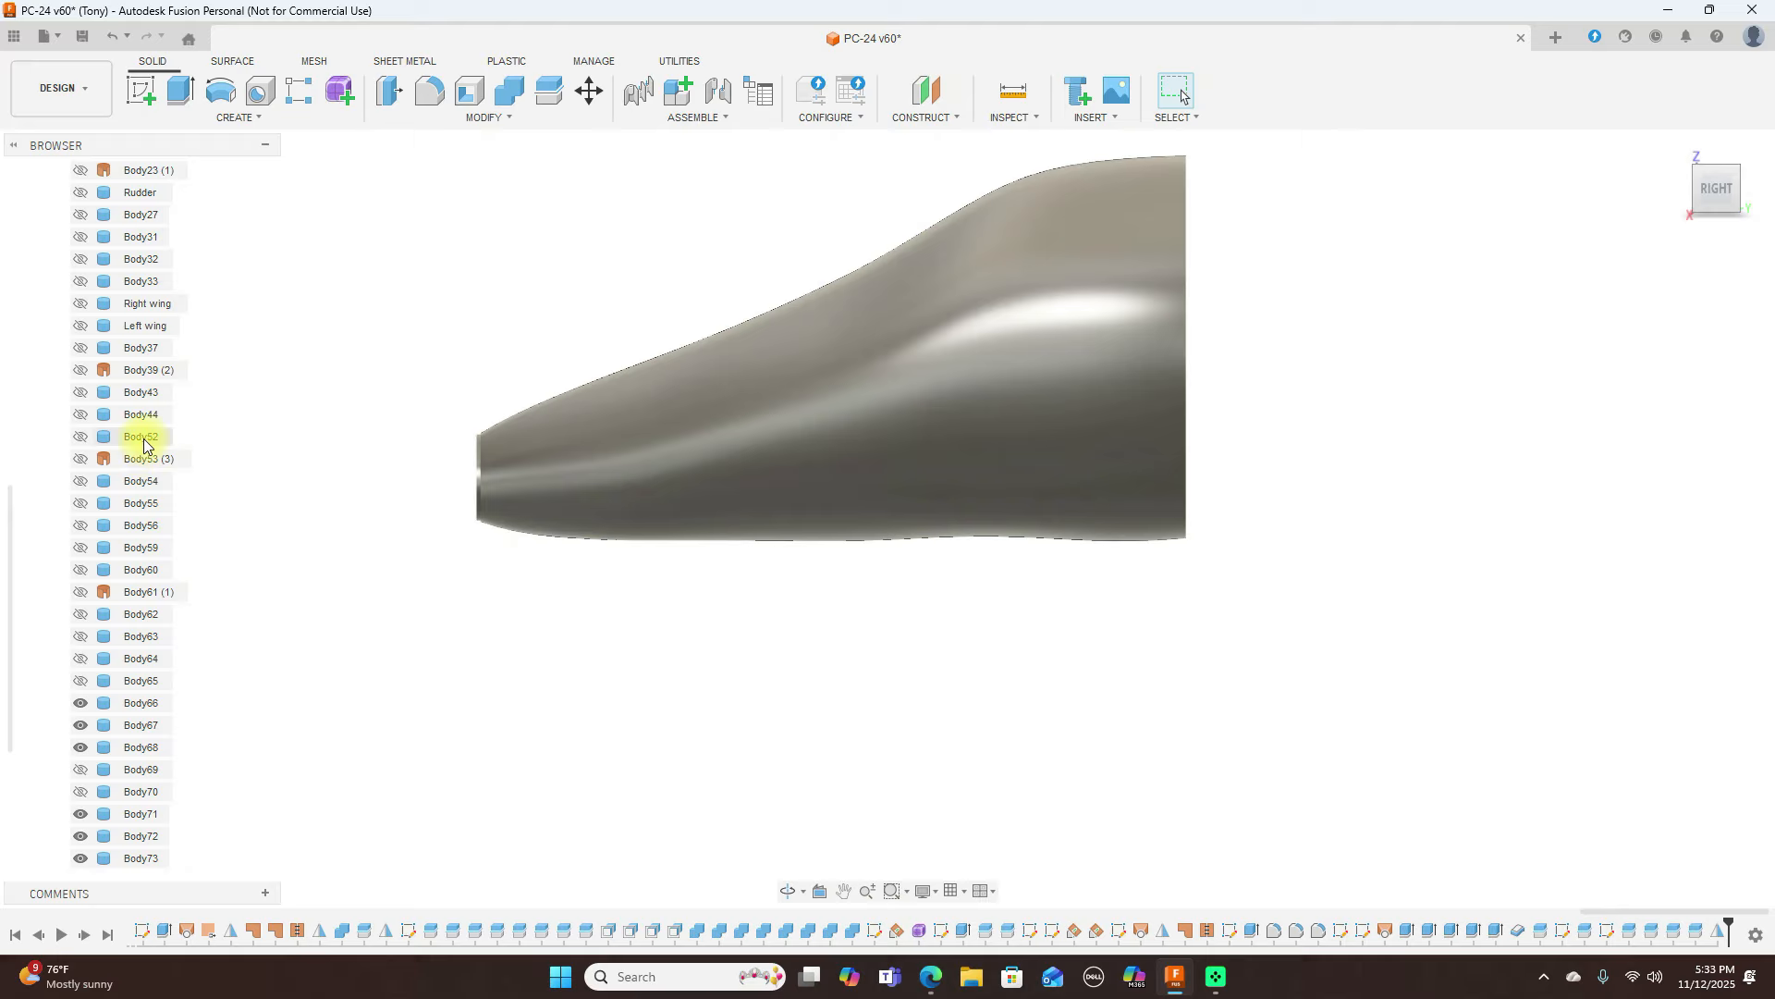
scroll(143, 435, up, 2)
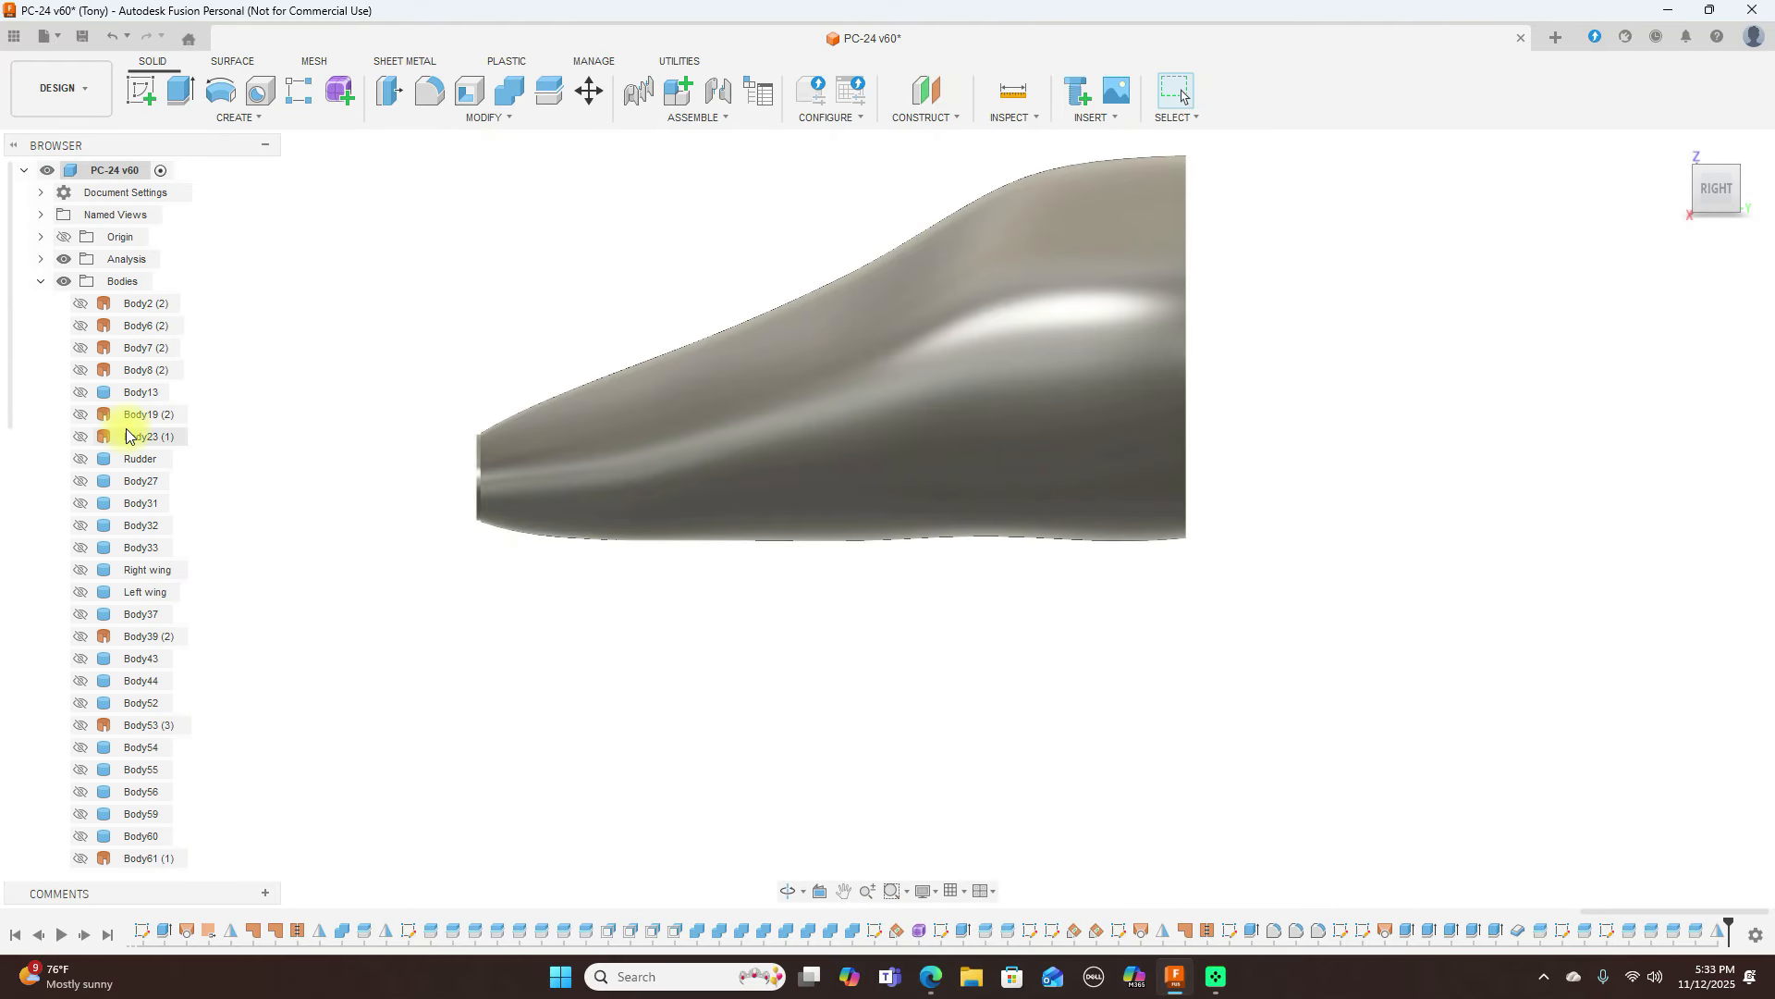
scroll(127, 434, down, 5)
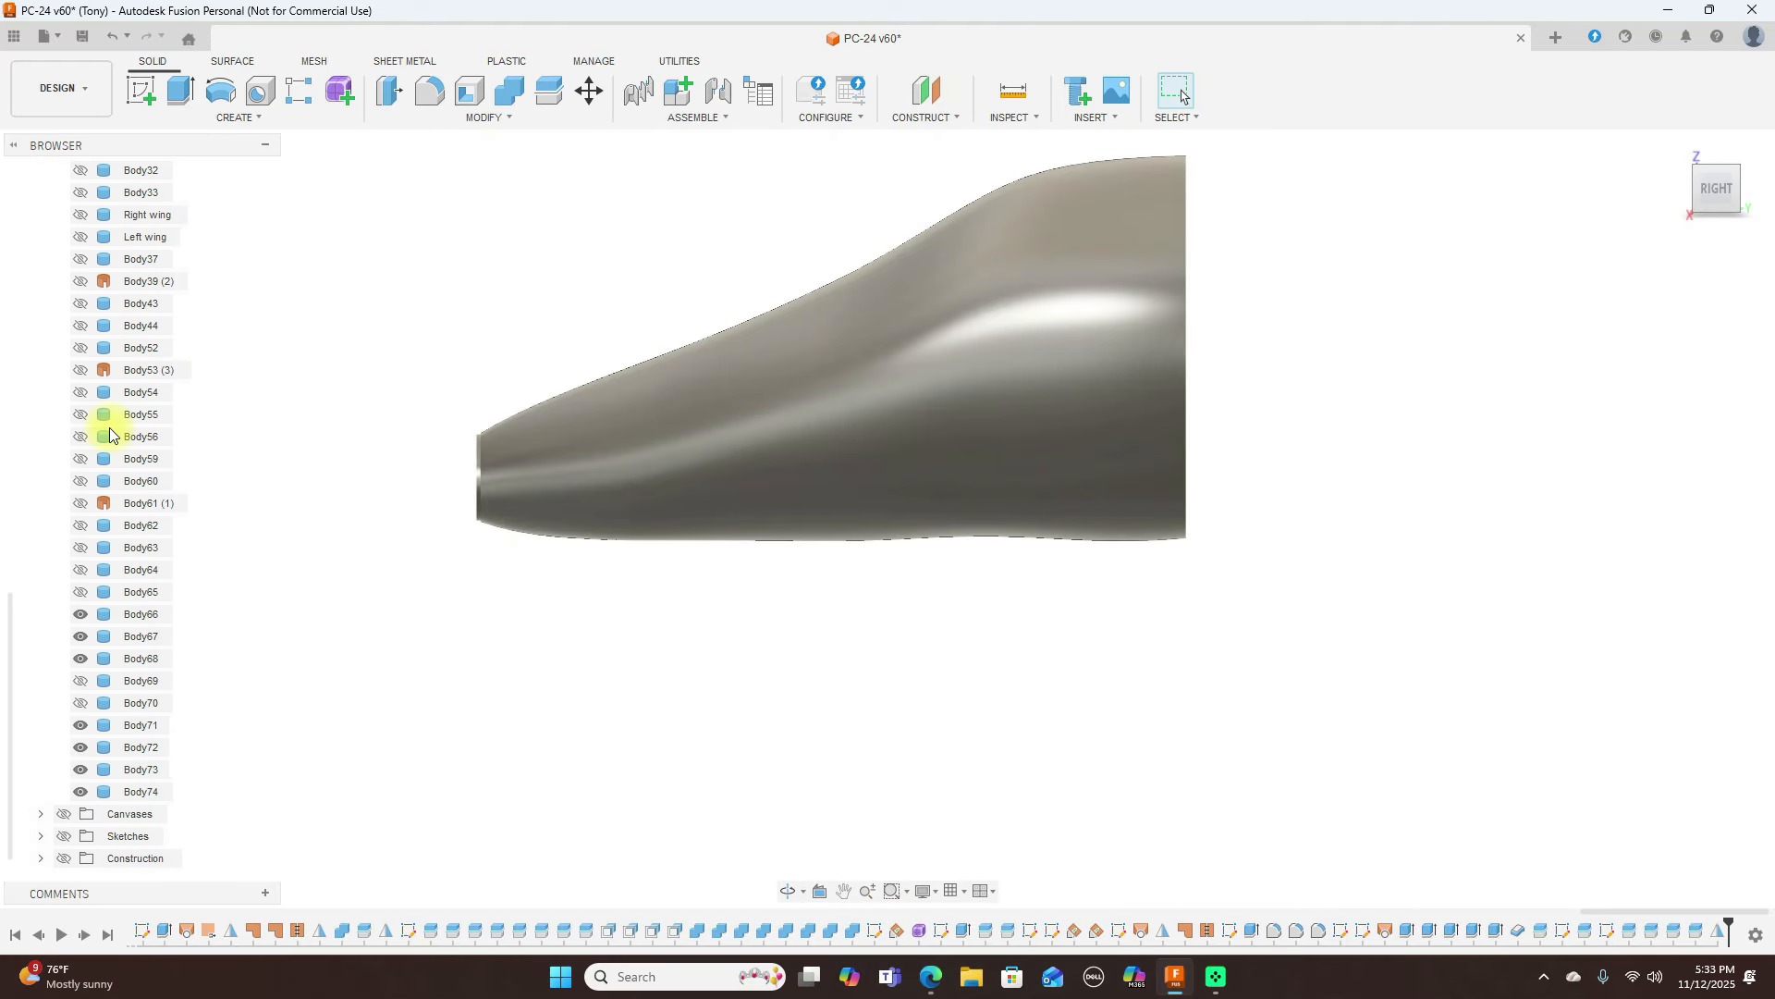
click(65, 814)
scroll(773, 575, down, 5)
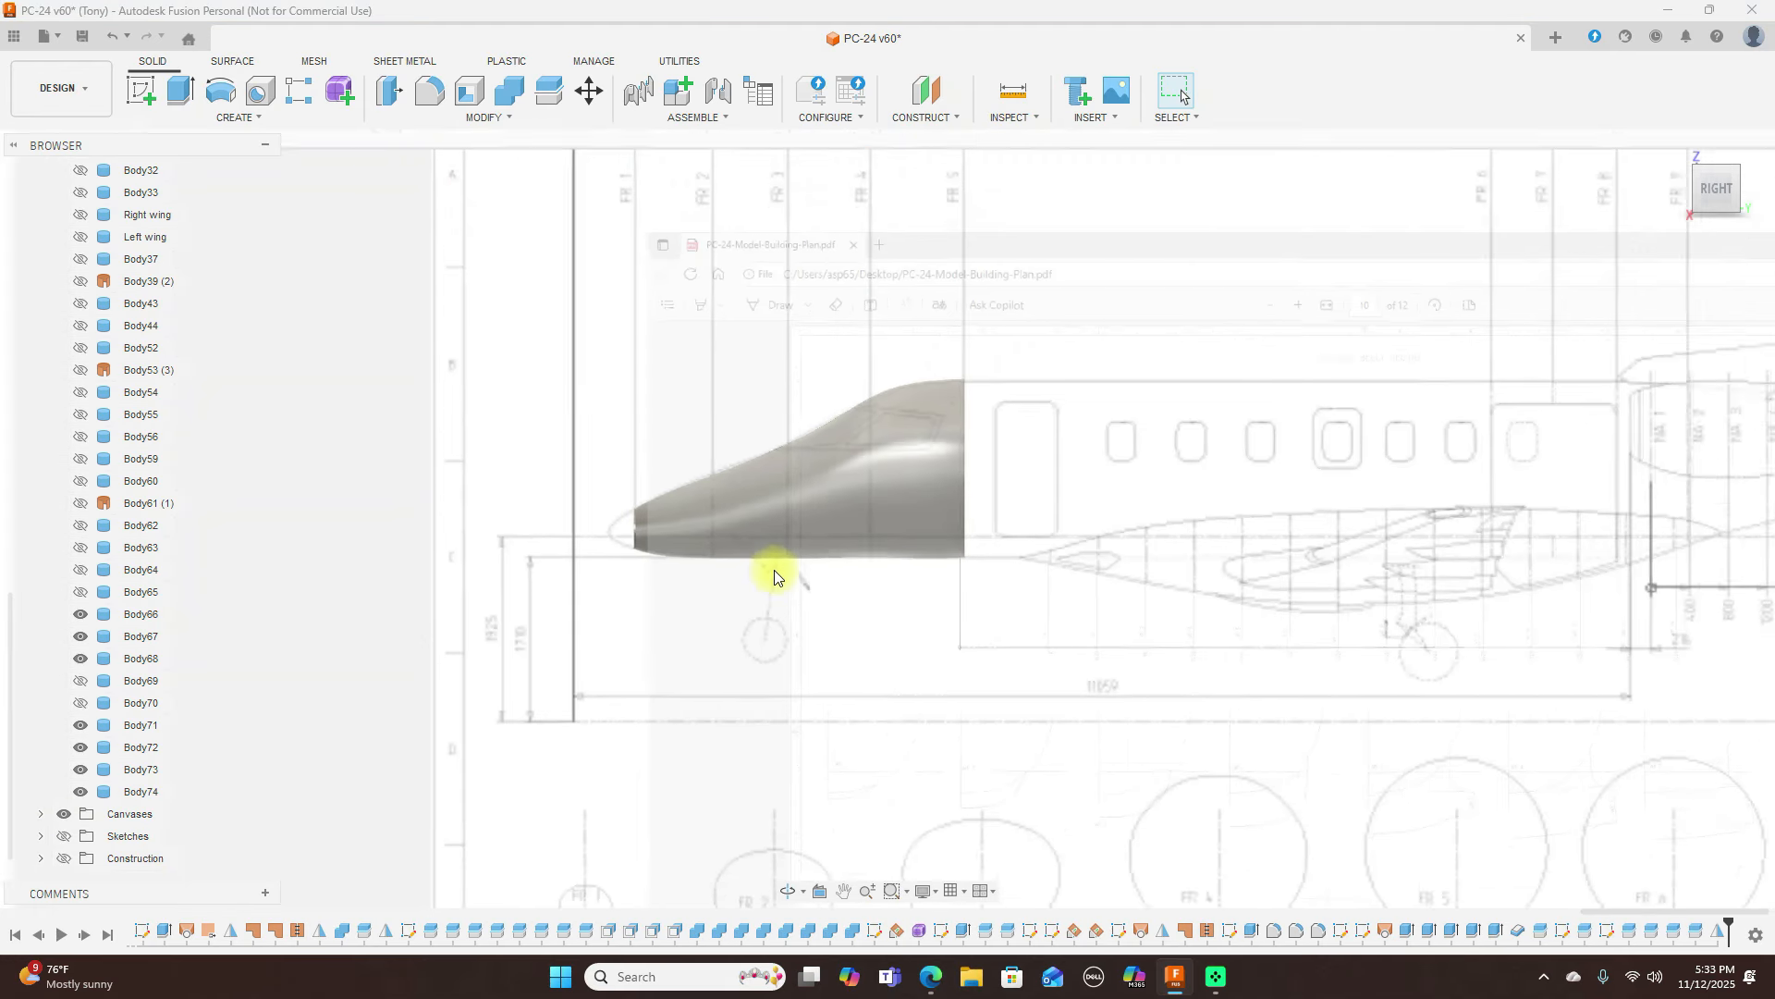
Compare the nose section's outline with the reference drawings in the top, side and front views
click(1718, 156)
middle_drag(1107, 449, 1241, 297)
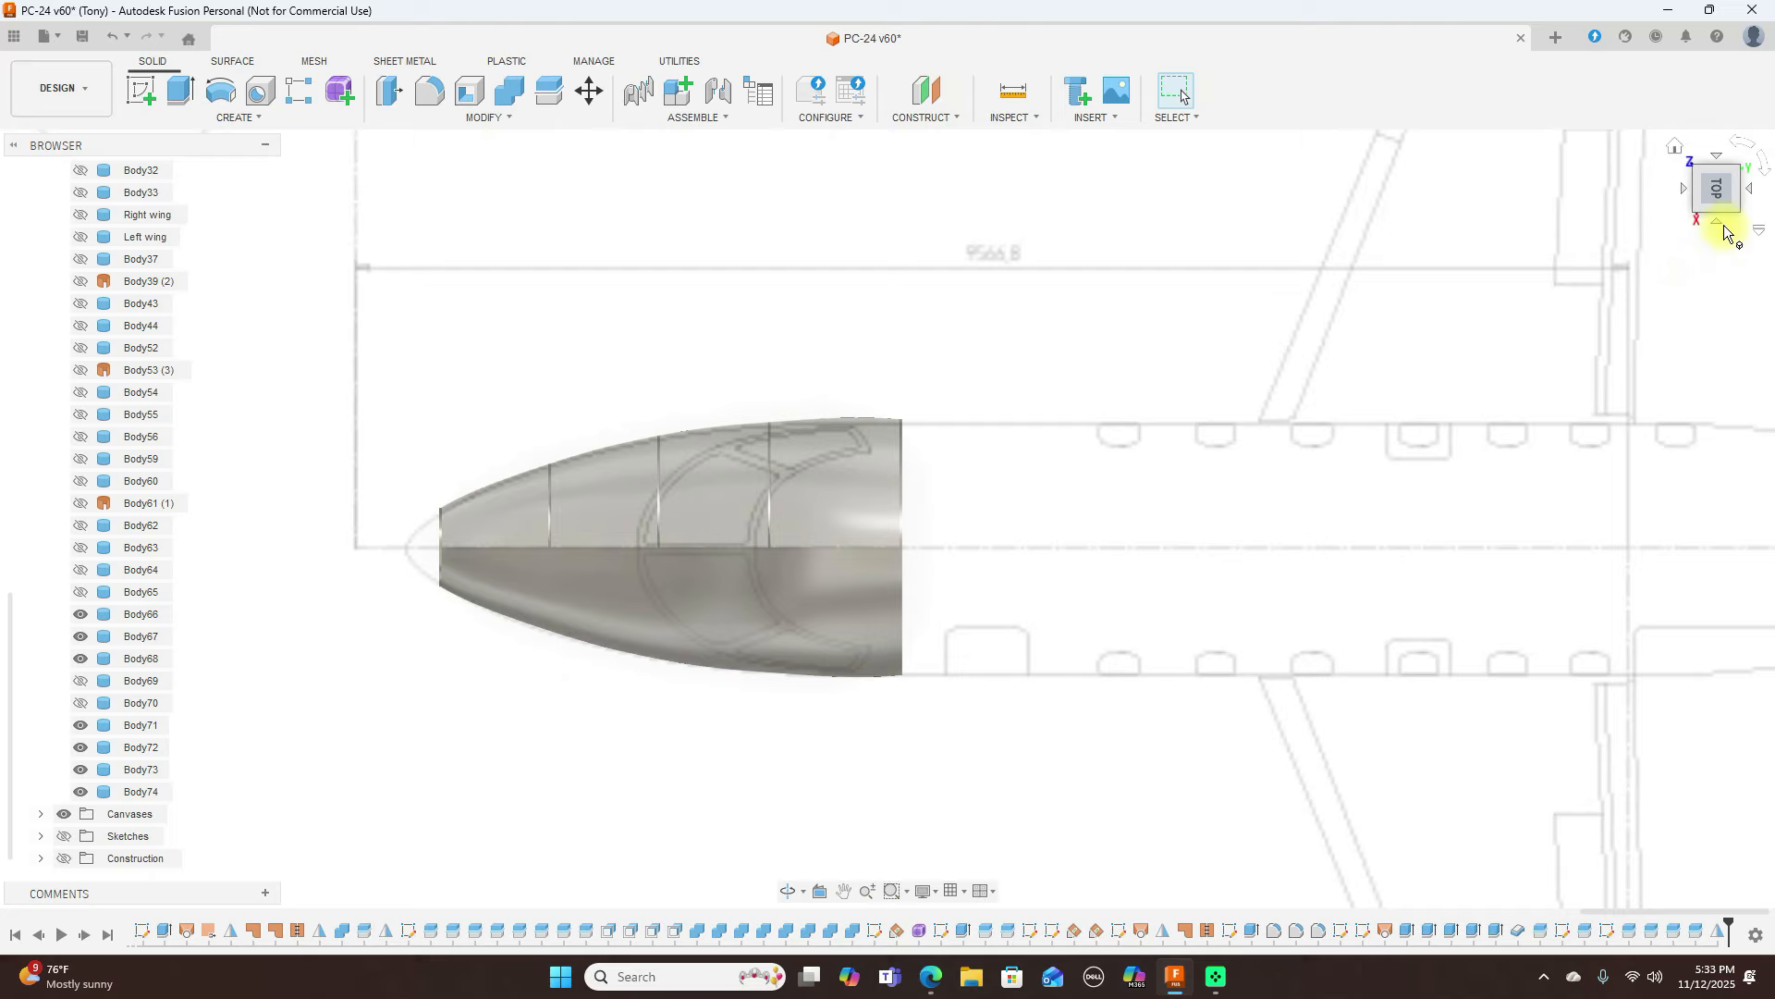
click(1720, 225)
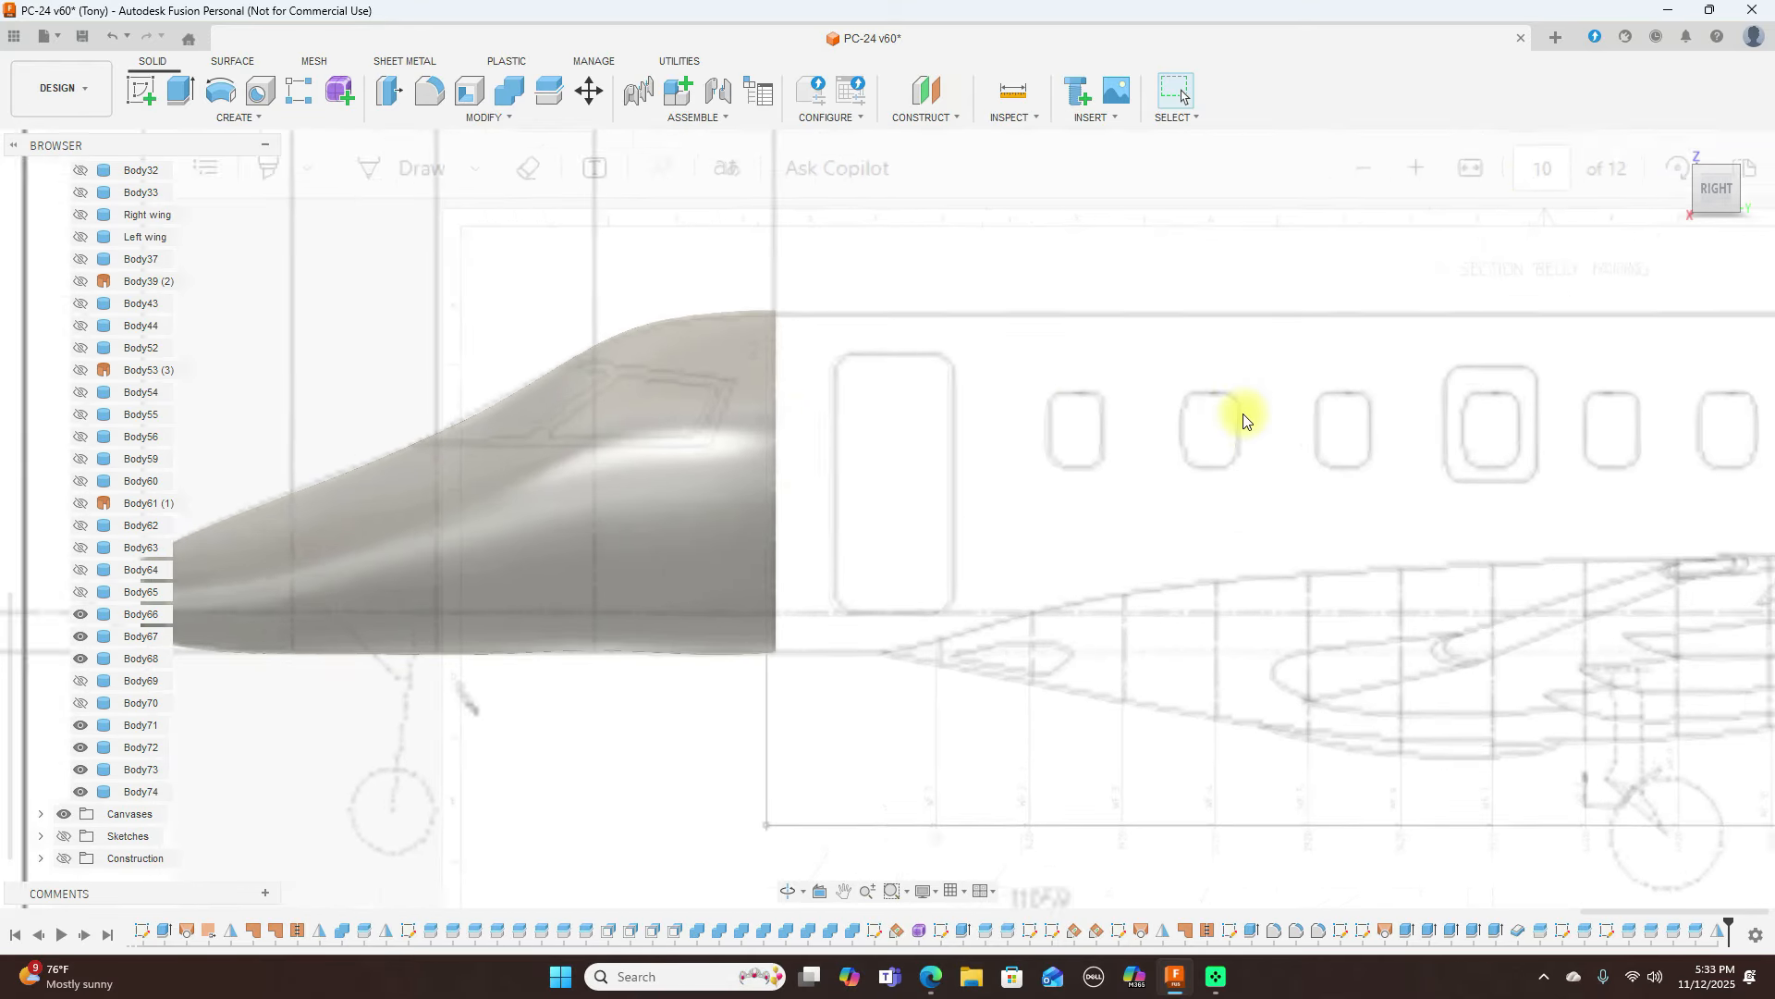
scroll(1244, 414, up, 1)
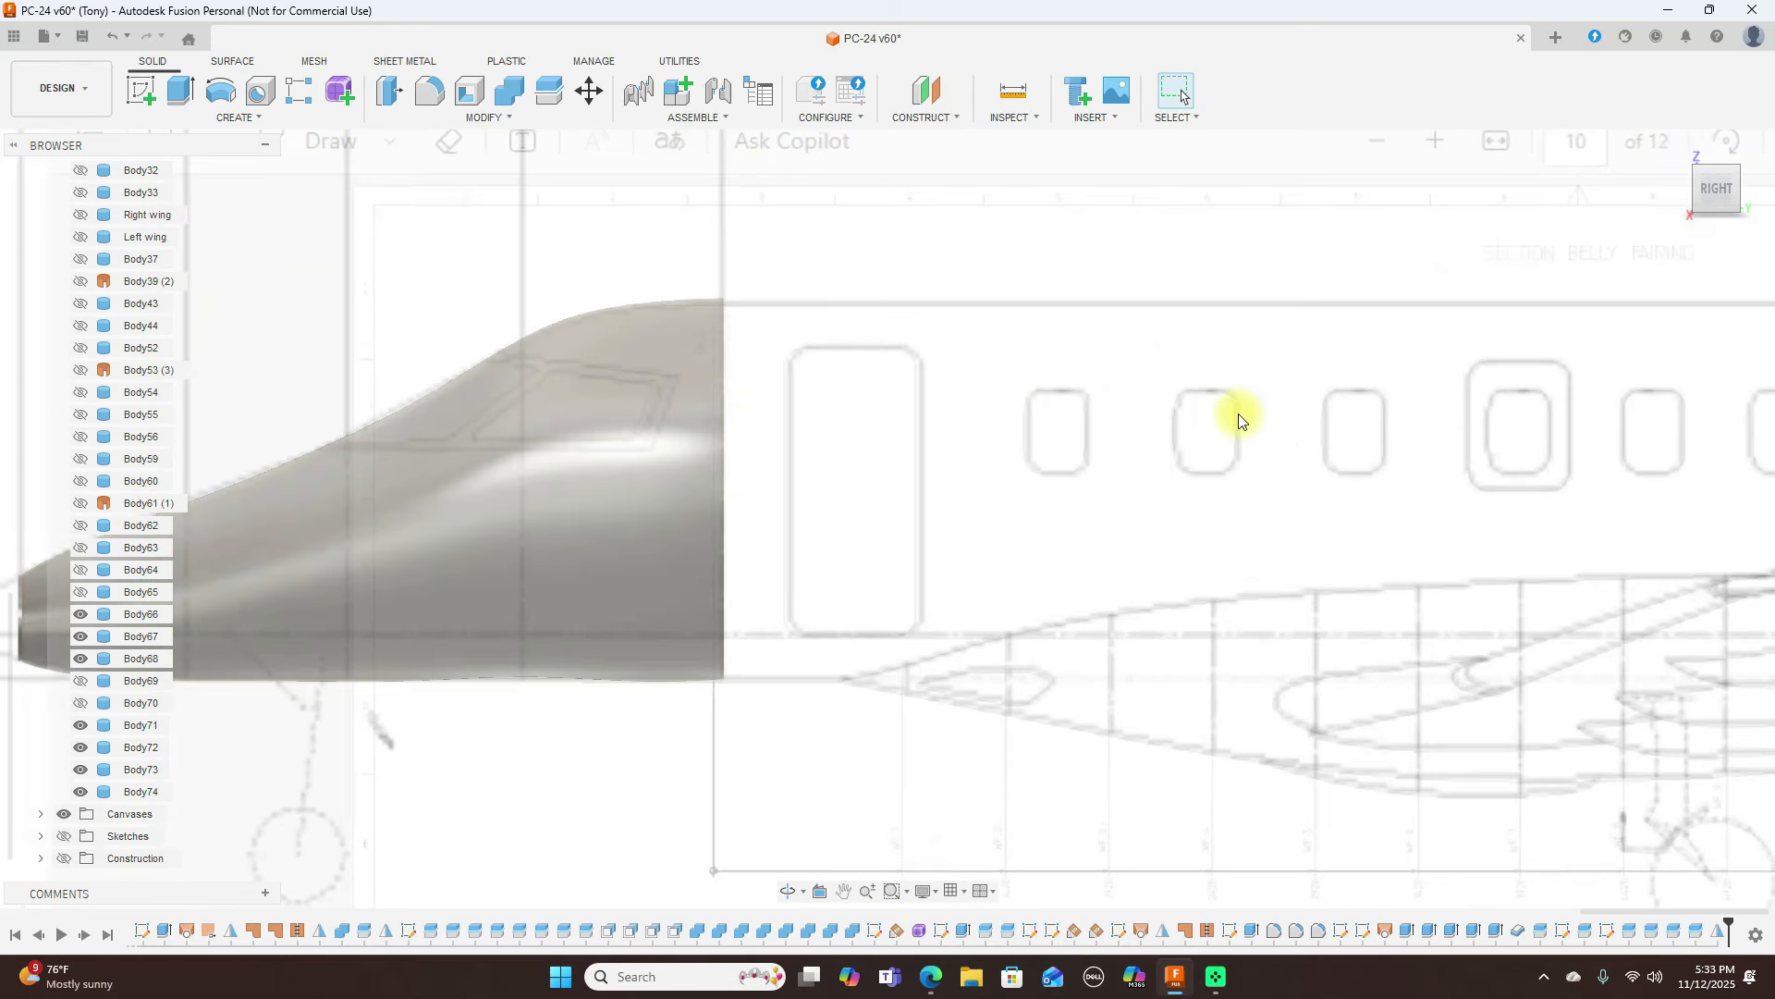
scroll(1181, 408, down, 3)
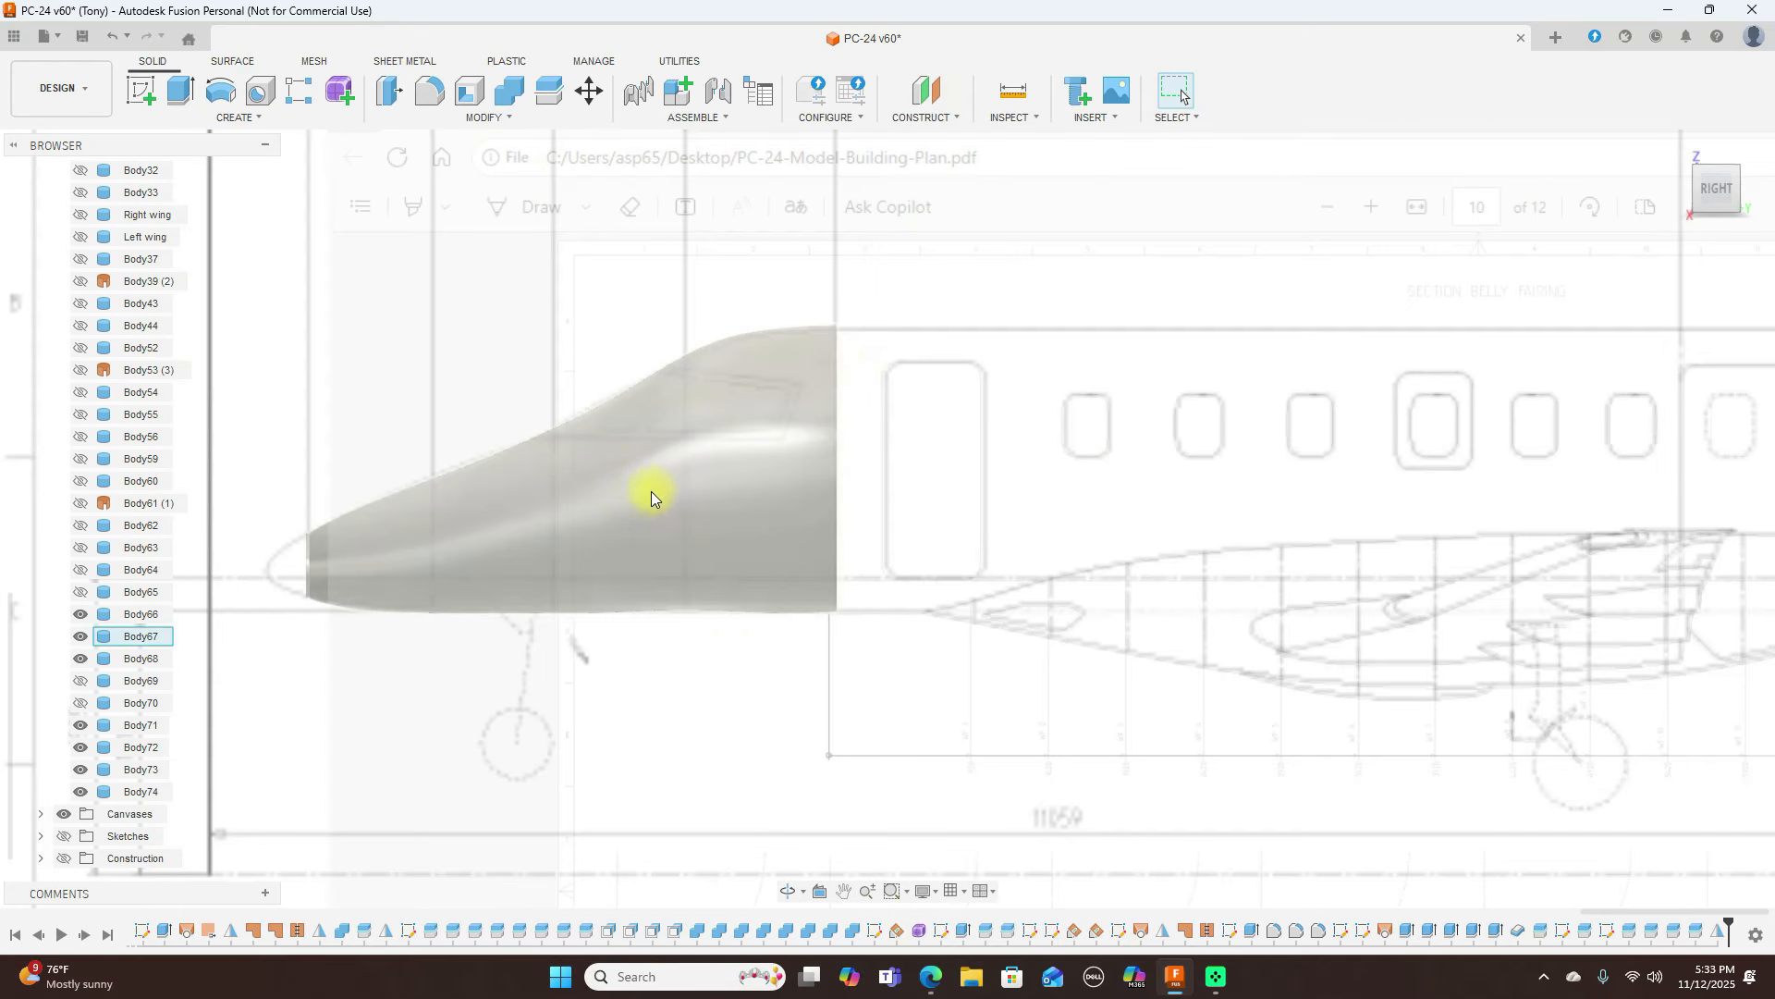
middle_drag(1034, 428, 1199, 398)
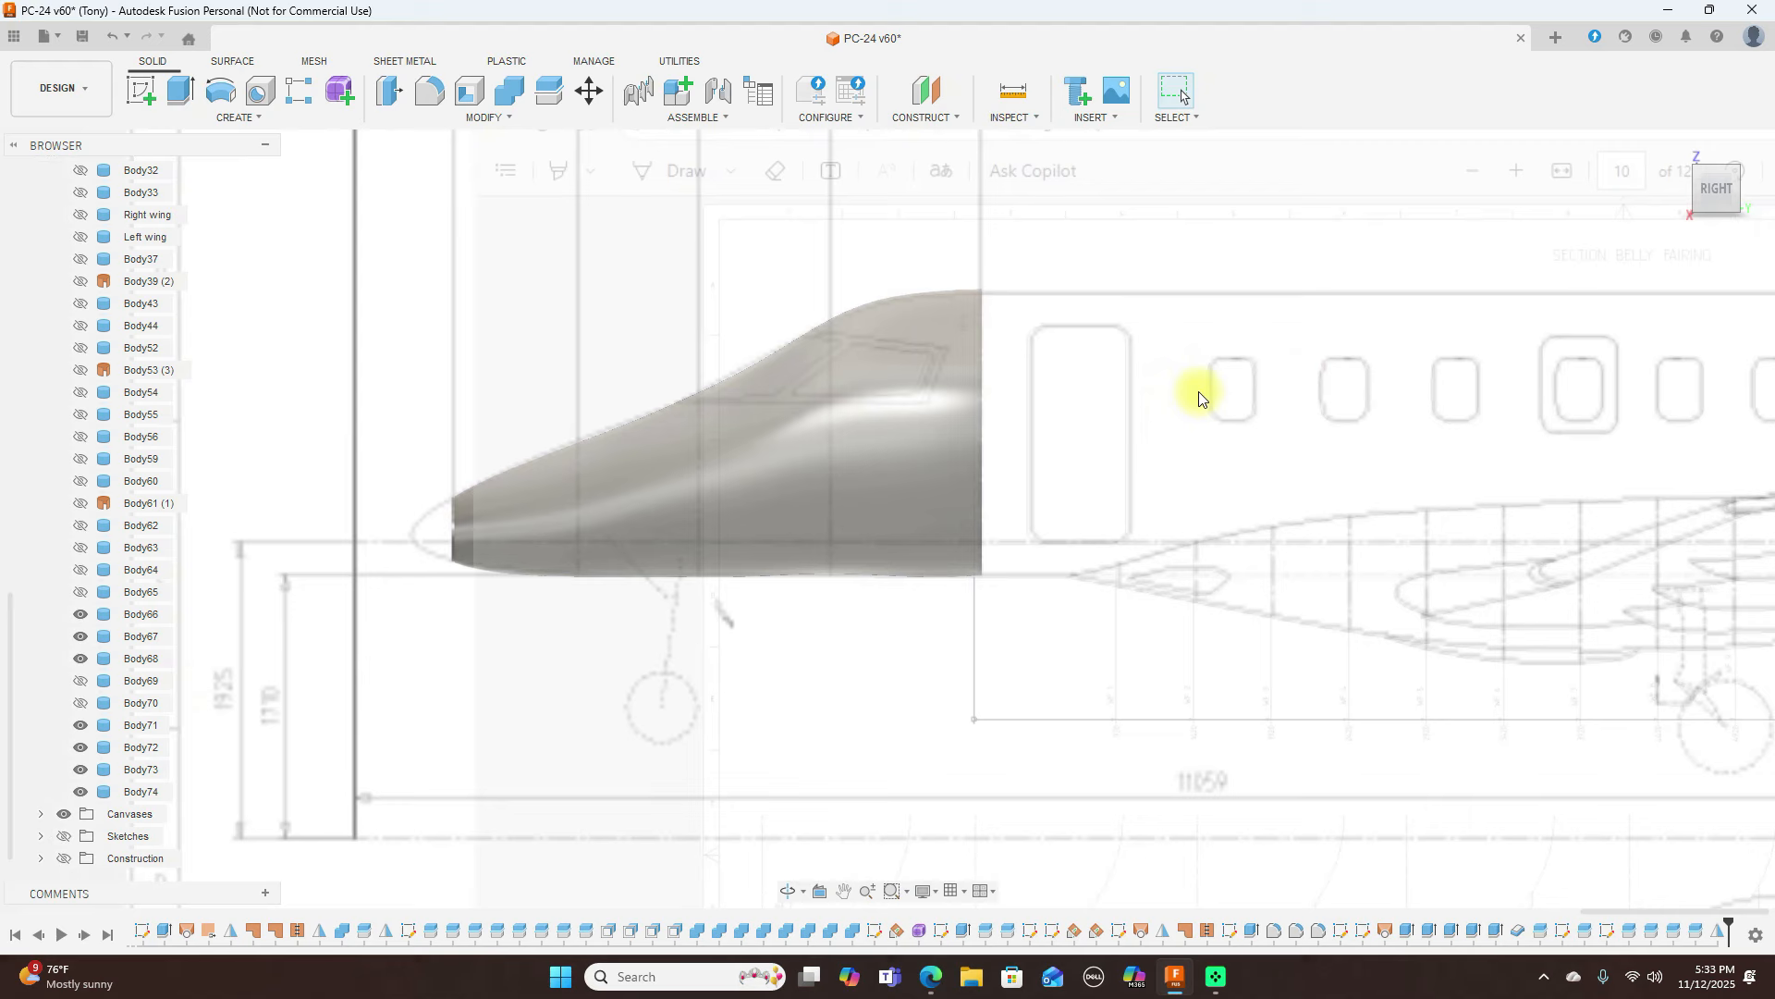
mouse_move(1717, 187)
mouse_down()
mouse_move(1660, 219)
mouse_move(1585, 218)
mouse_move(1736, 197)
mouse_up()
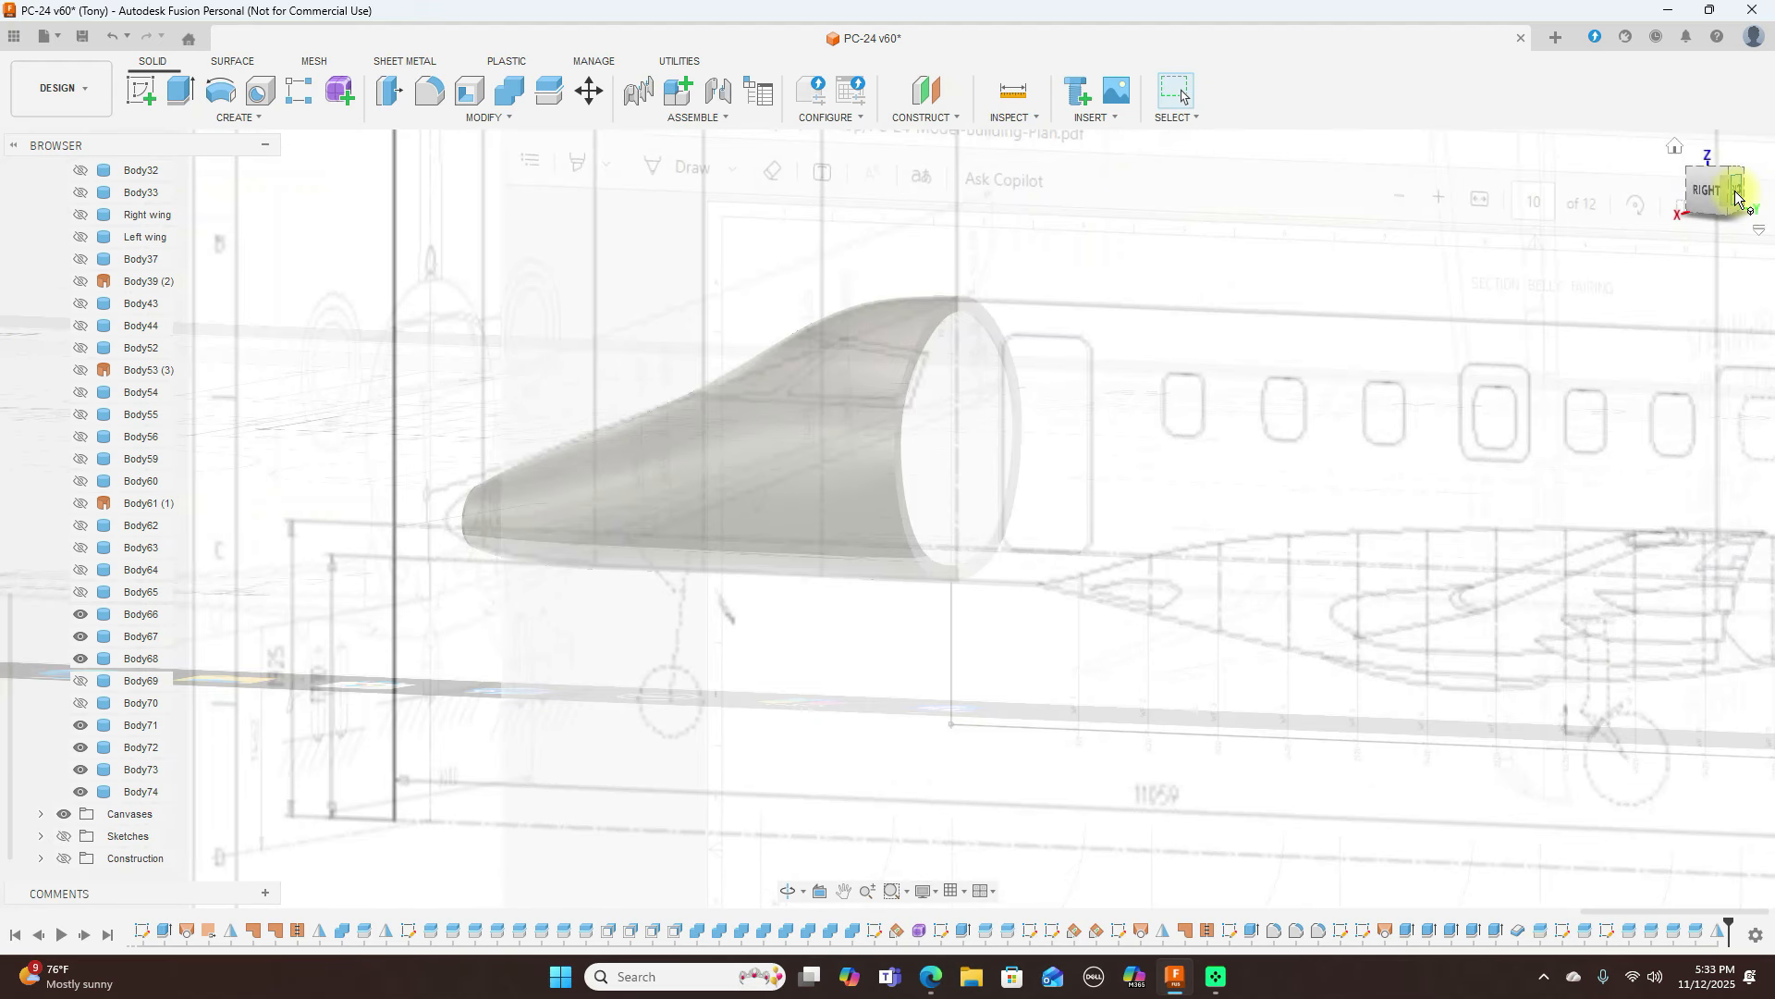
click(1708, 200)
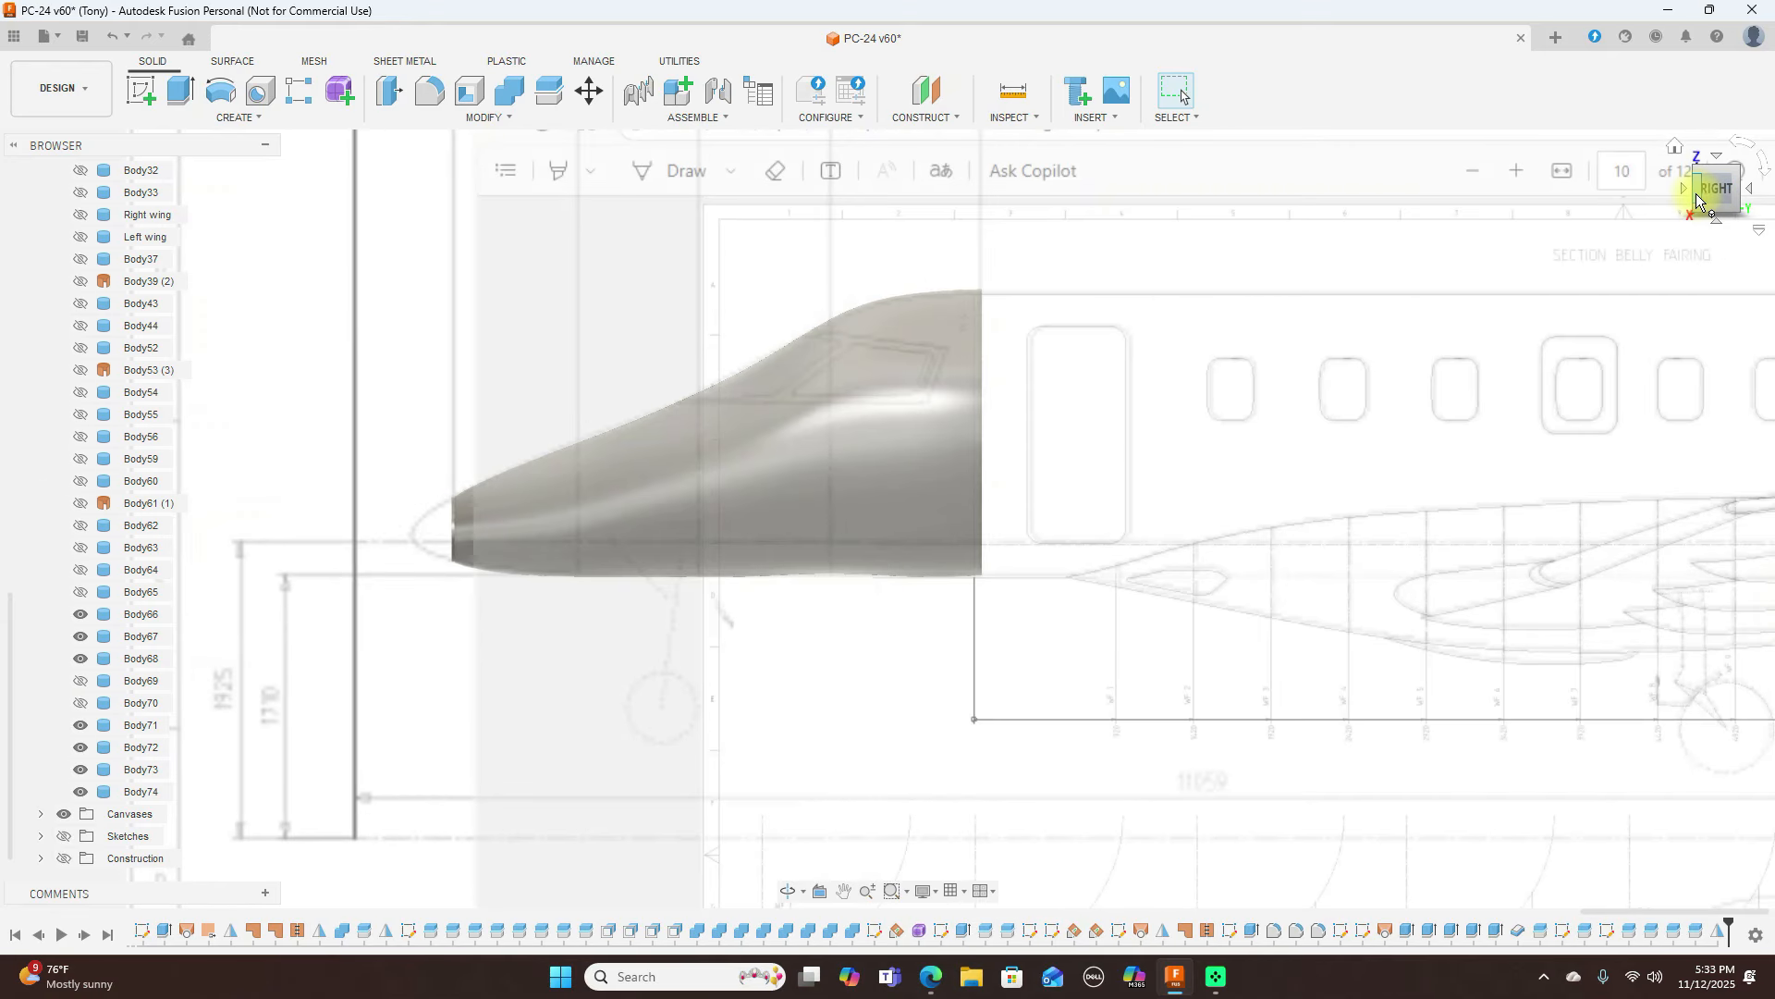
click(1685, 189)
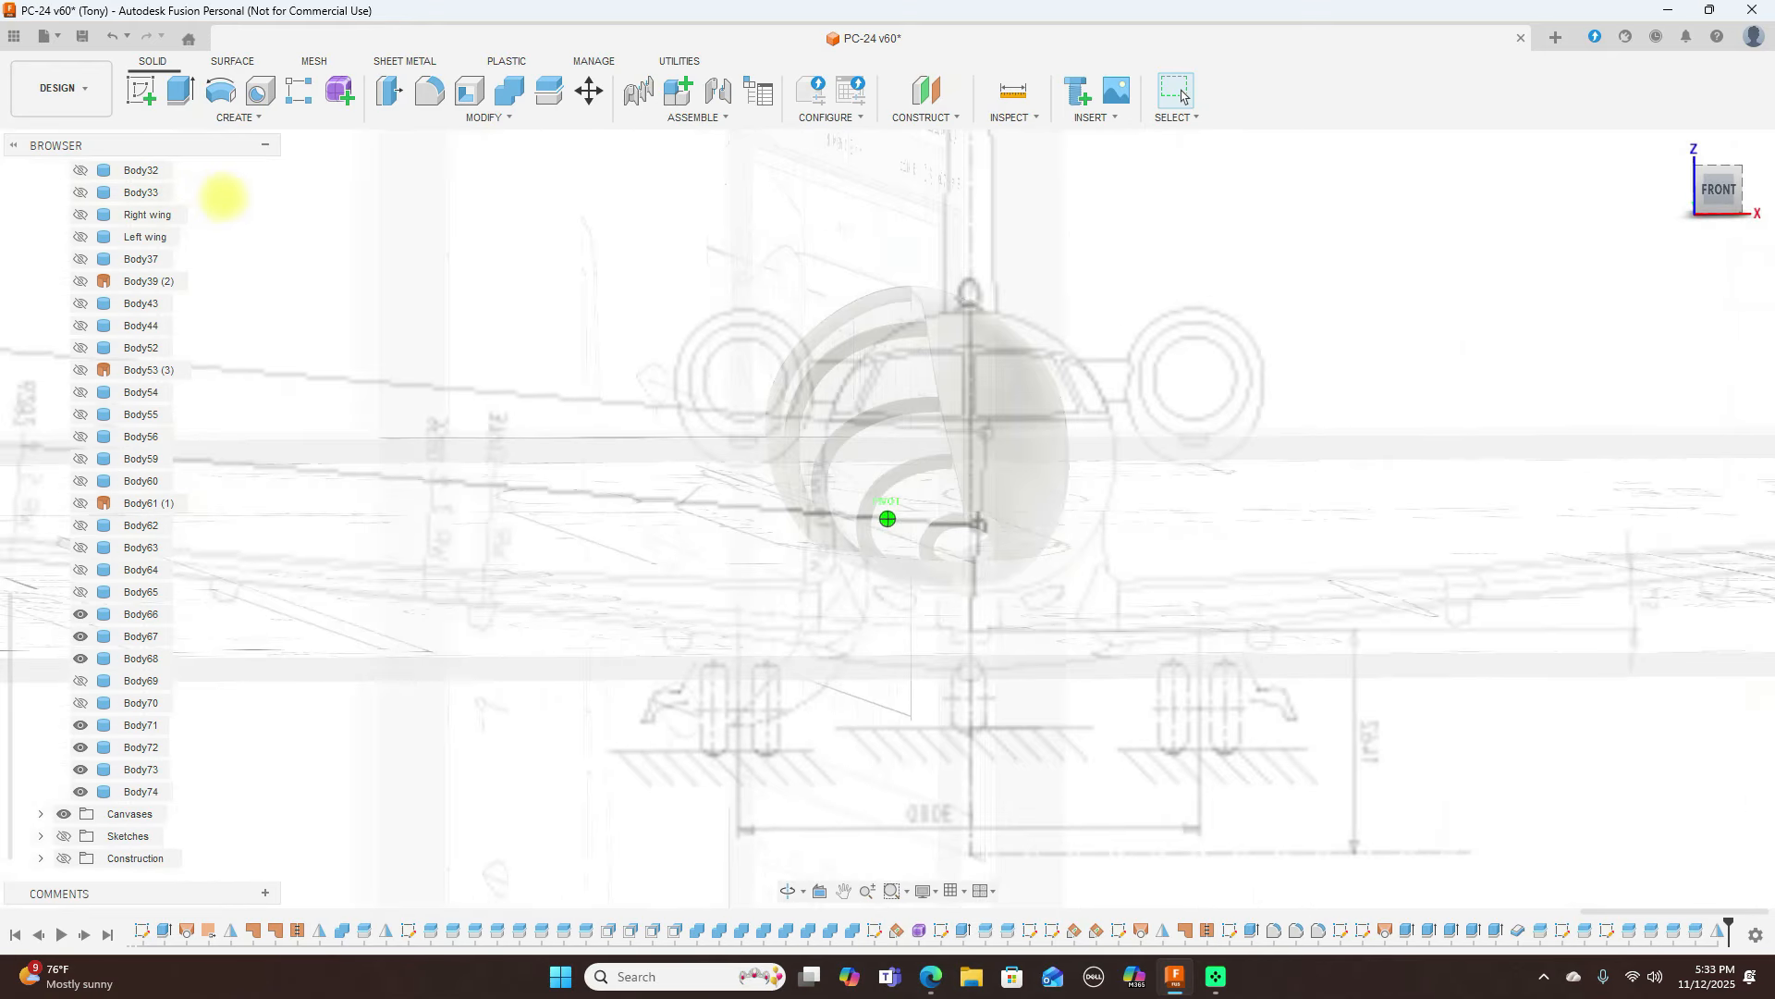
Hide the reference canvases and inspect the bare nose section from its right side
mouse_move(224, 197)
shift+middle_down()
mouse_move(186, 213)
mouse_move(195, 233)
shift+middle_up()
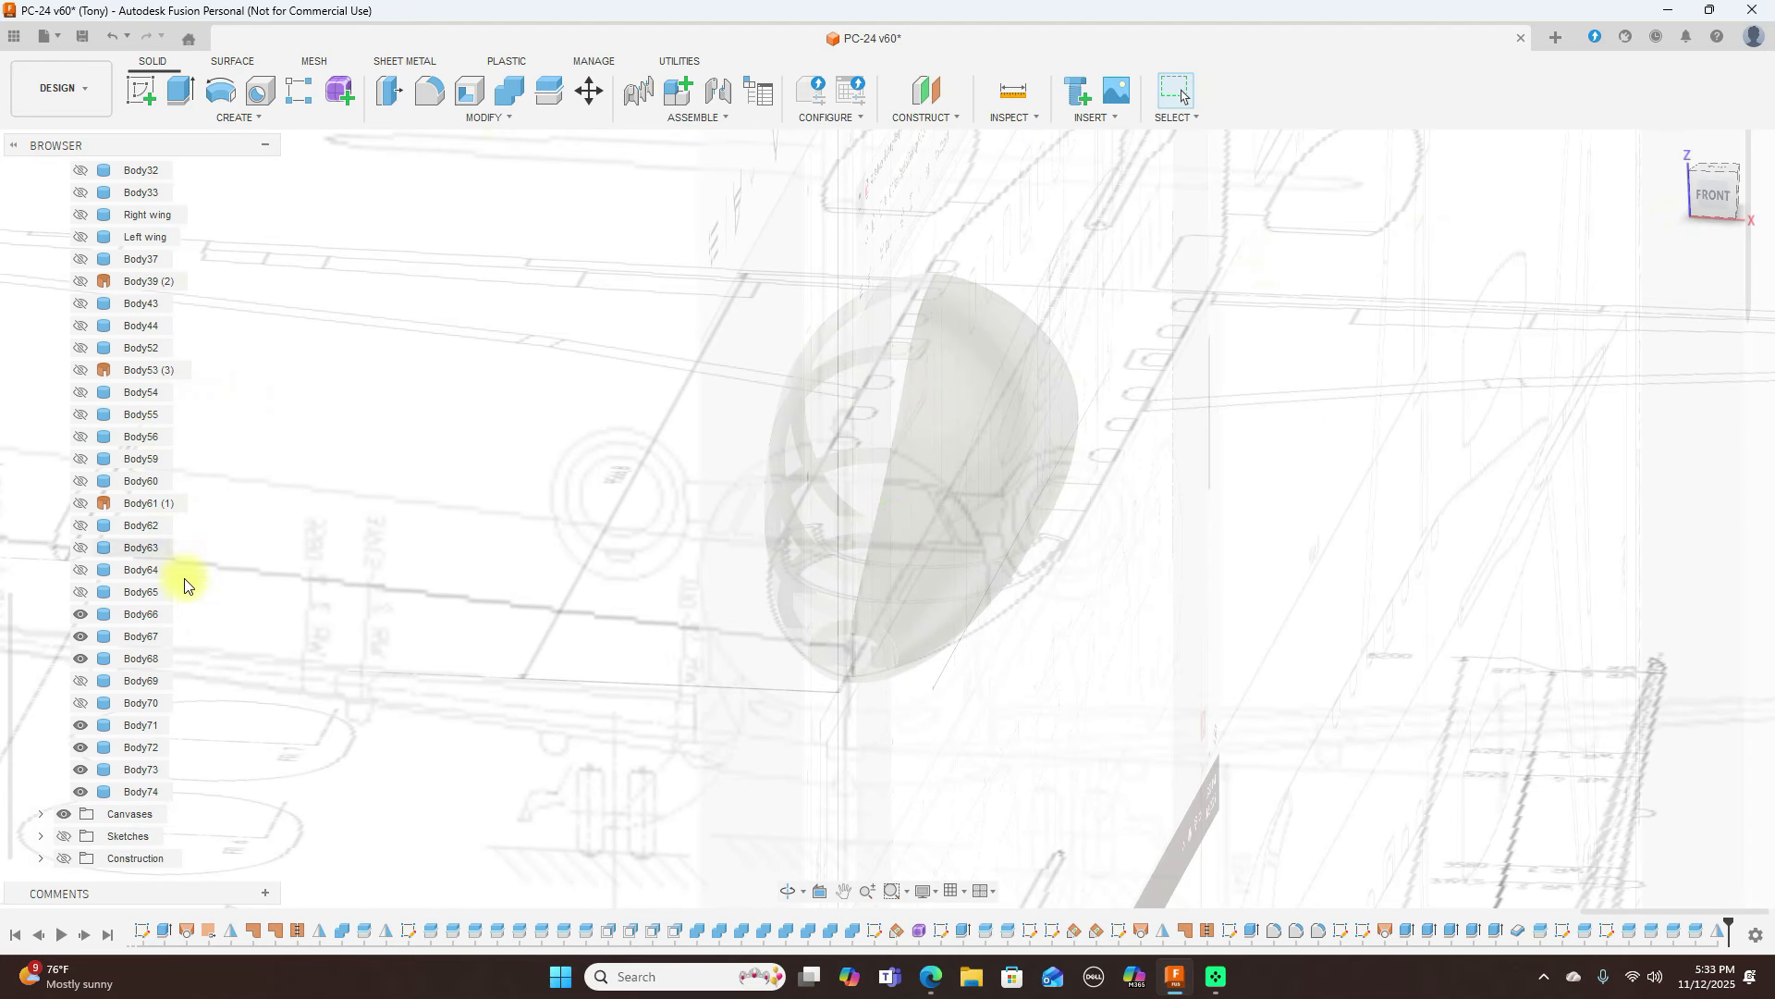
click(63, 814)
click(1709, 205)
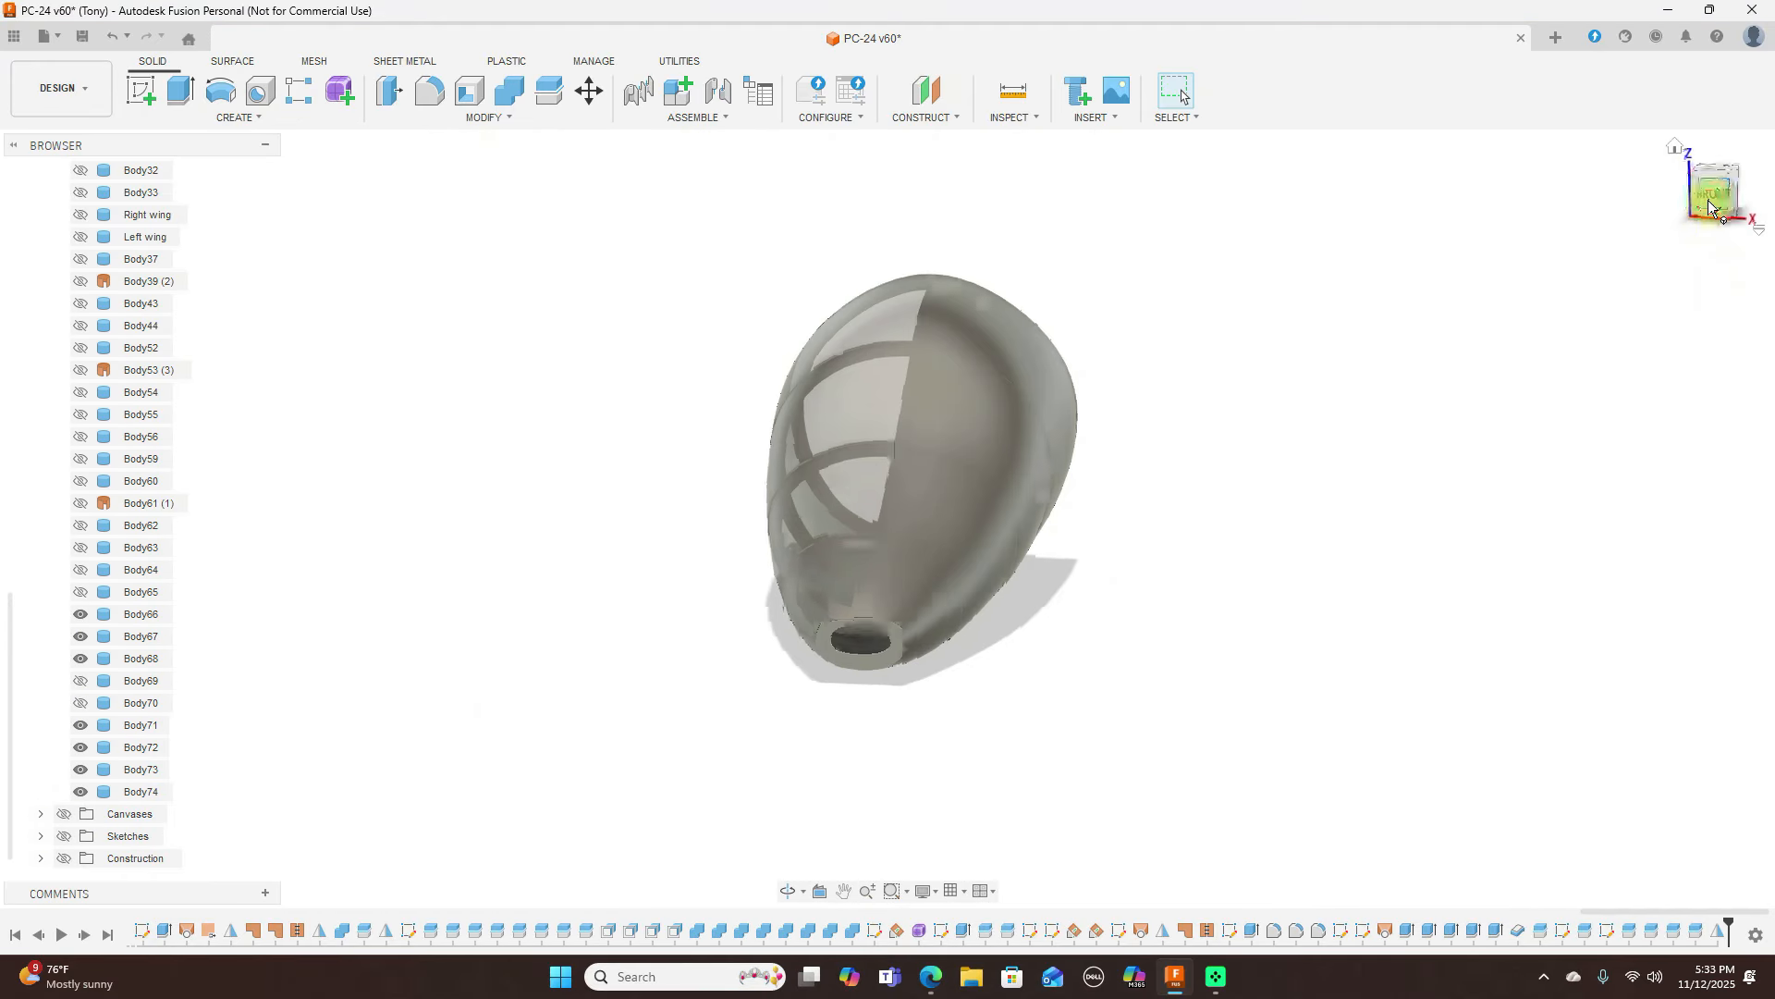
click(1748, 192)
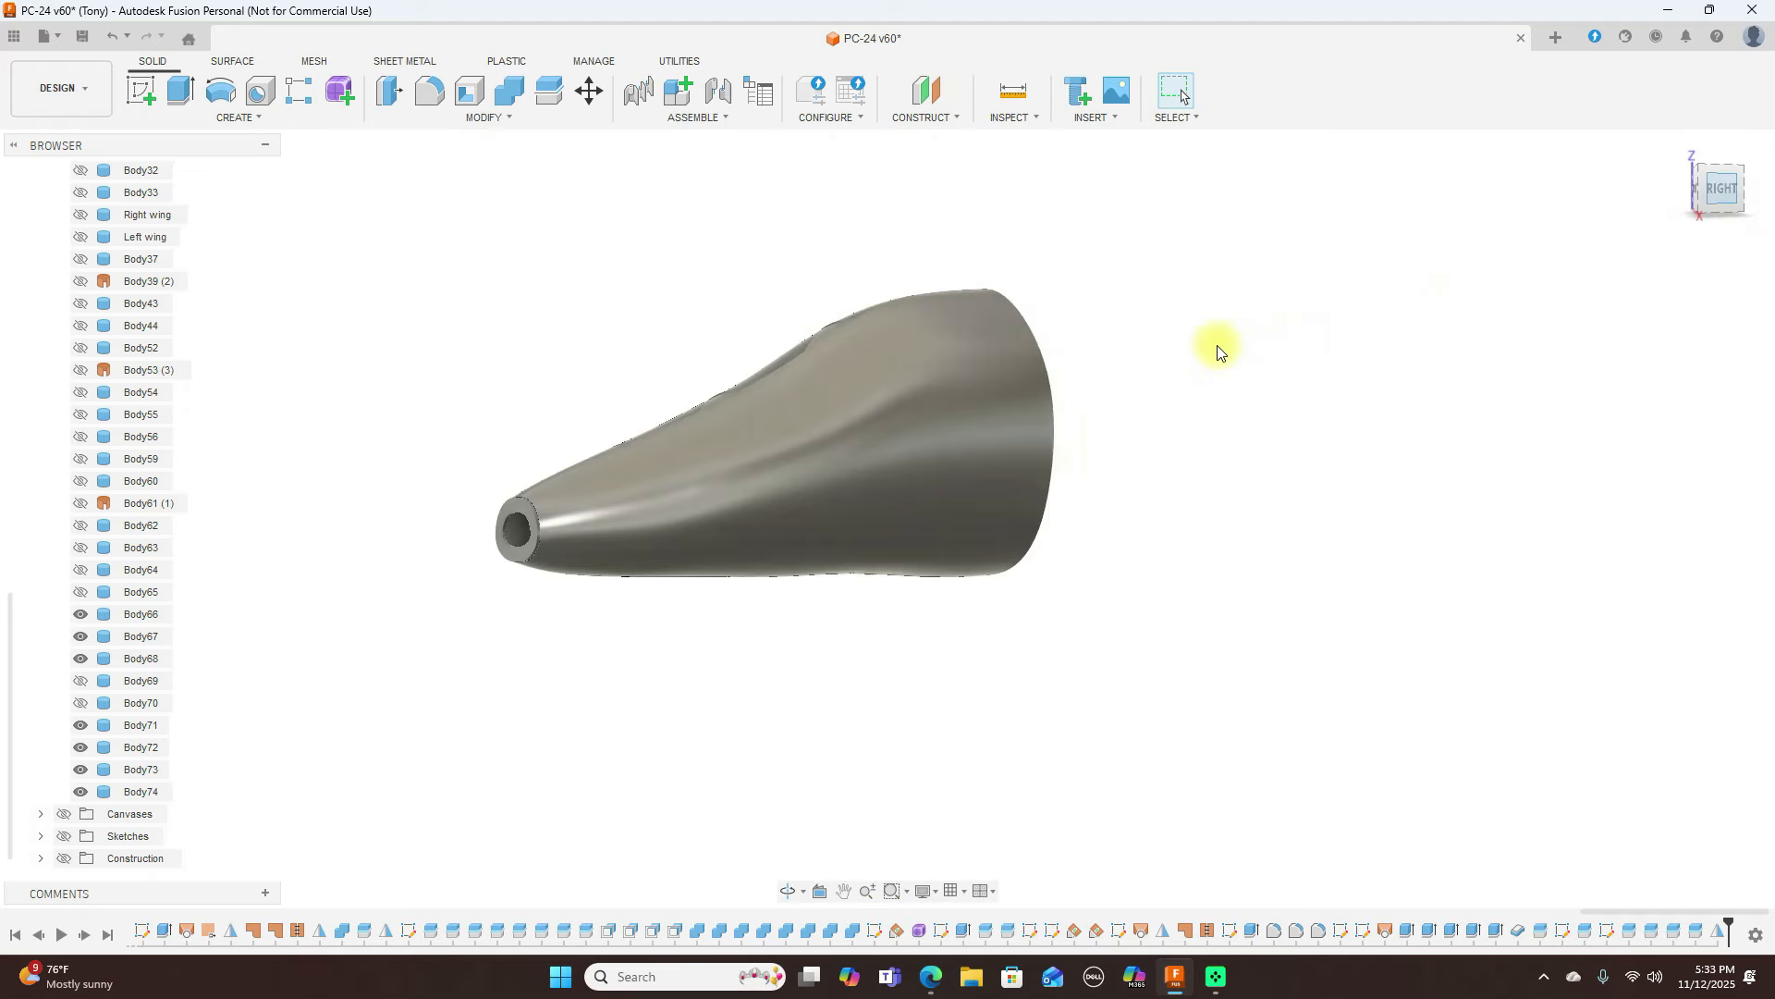
Show the canvases again and examine the nose section against the full fuselage side drawing, from frame FR 1 back to the tail
click(64, 813)
middle_drag(1257, 564, 998, 477)
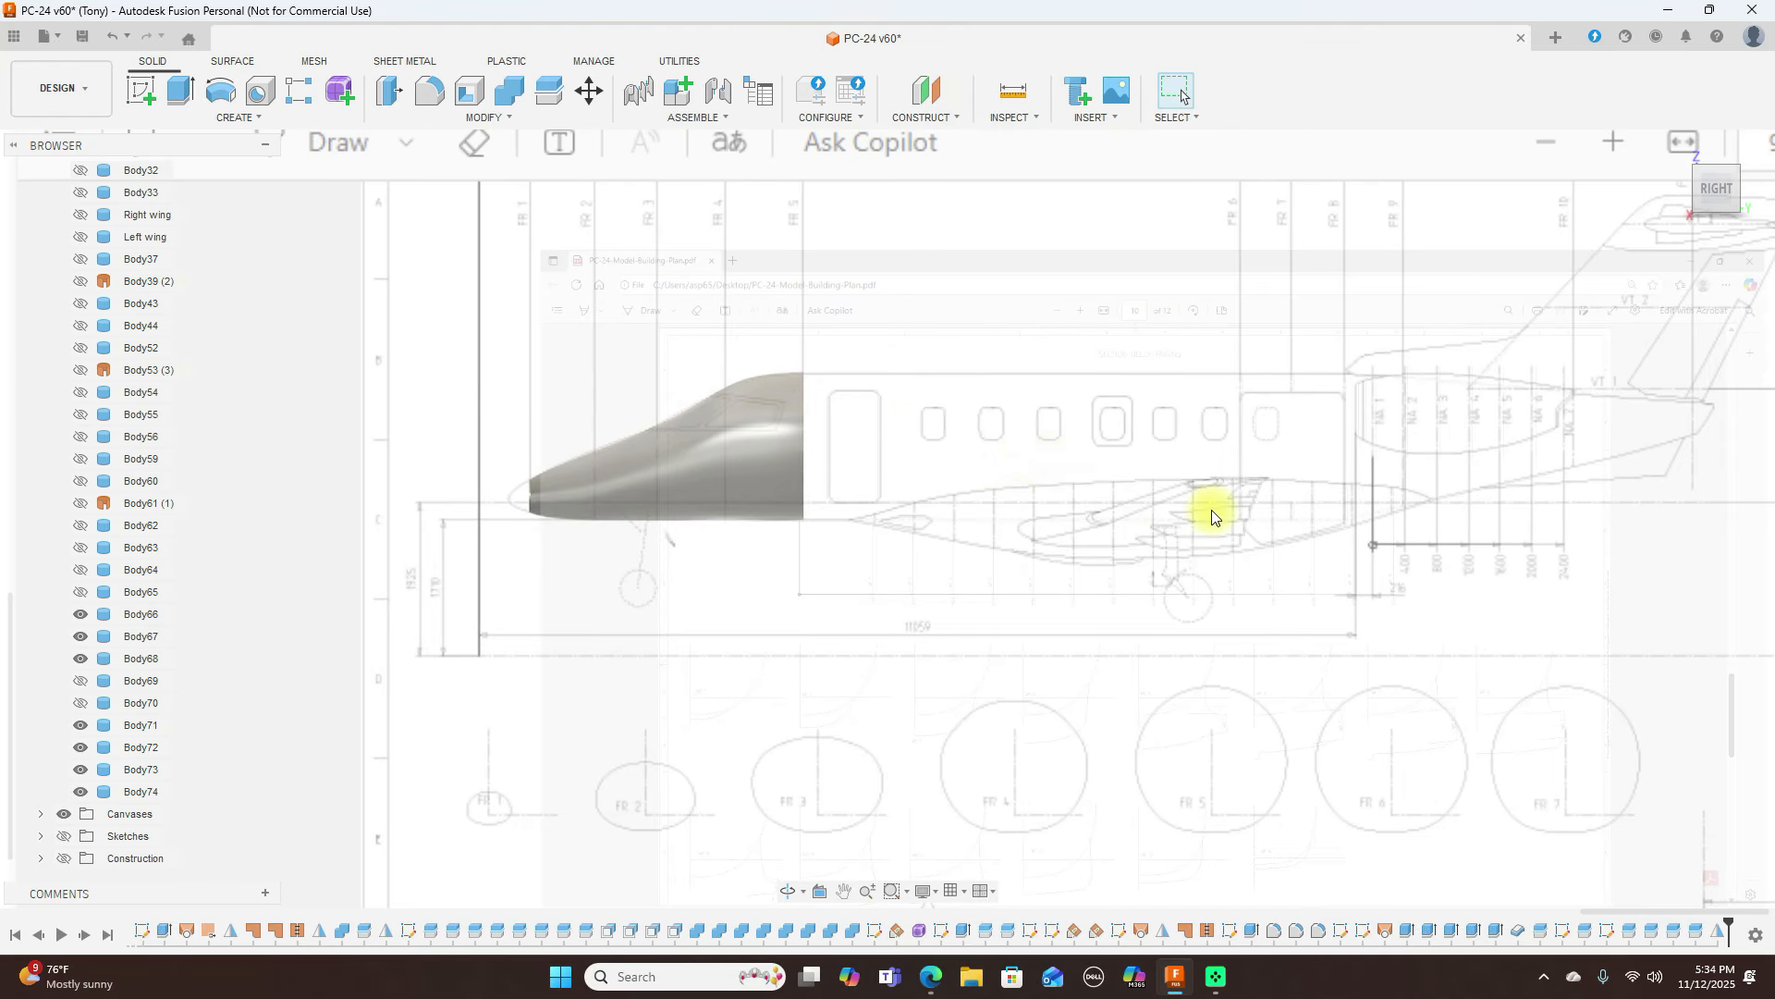
scroll(1313, 569, down, 1)
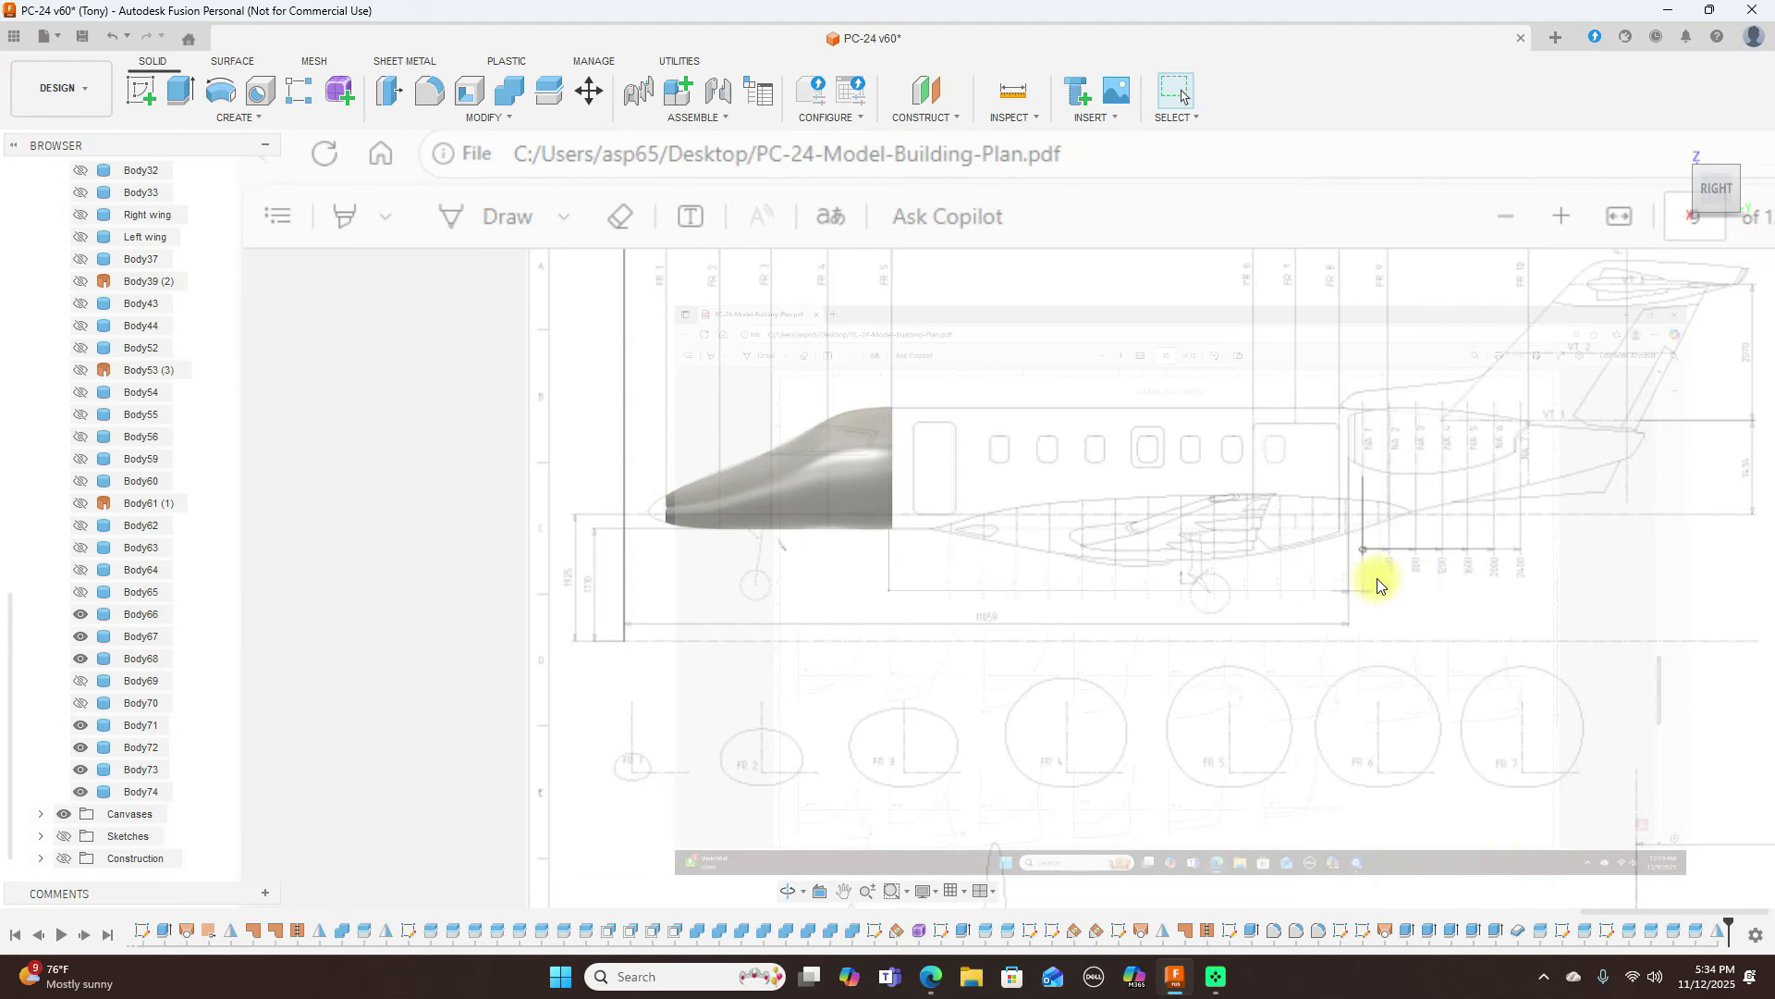
middle_drag(1407, 582, 1115, 536)
scroll(1240, 524, down, 1)
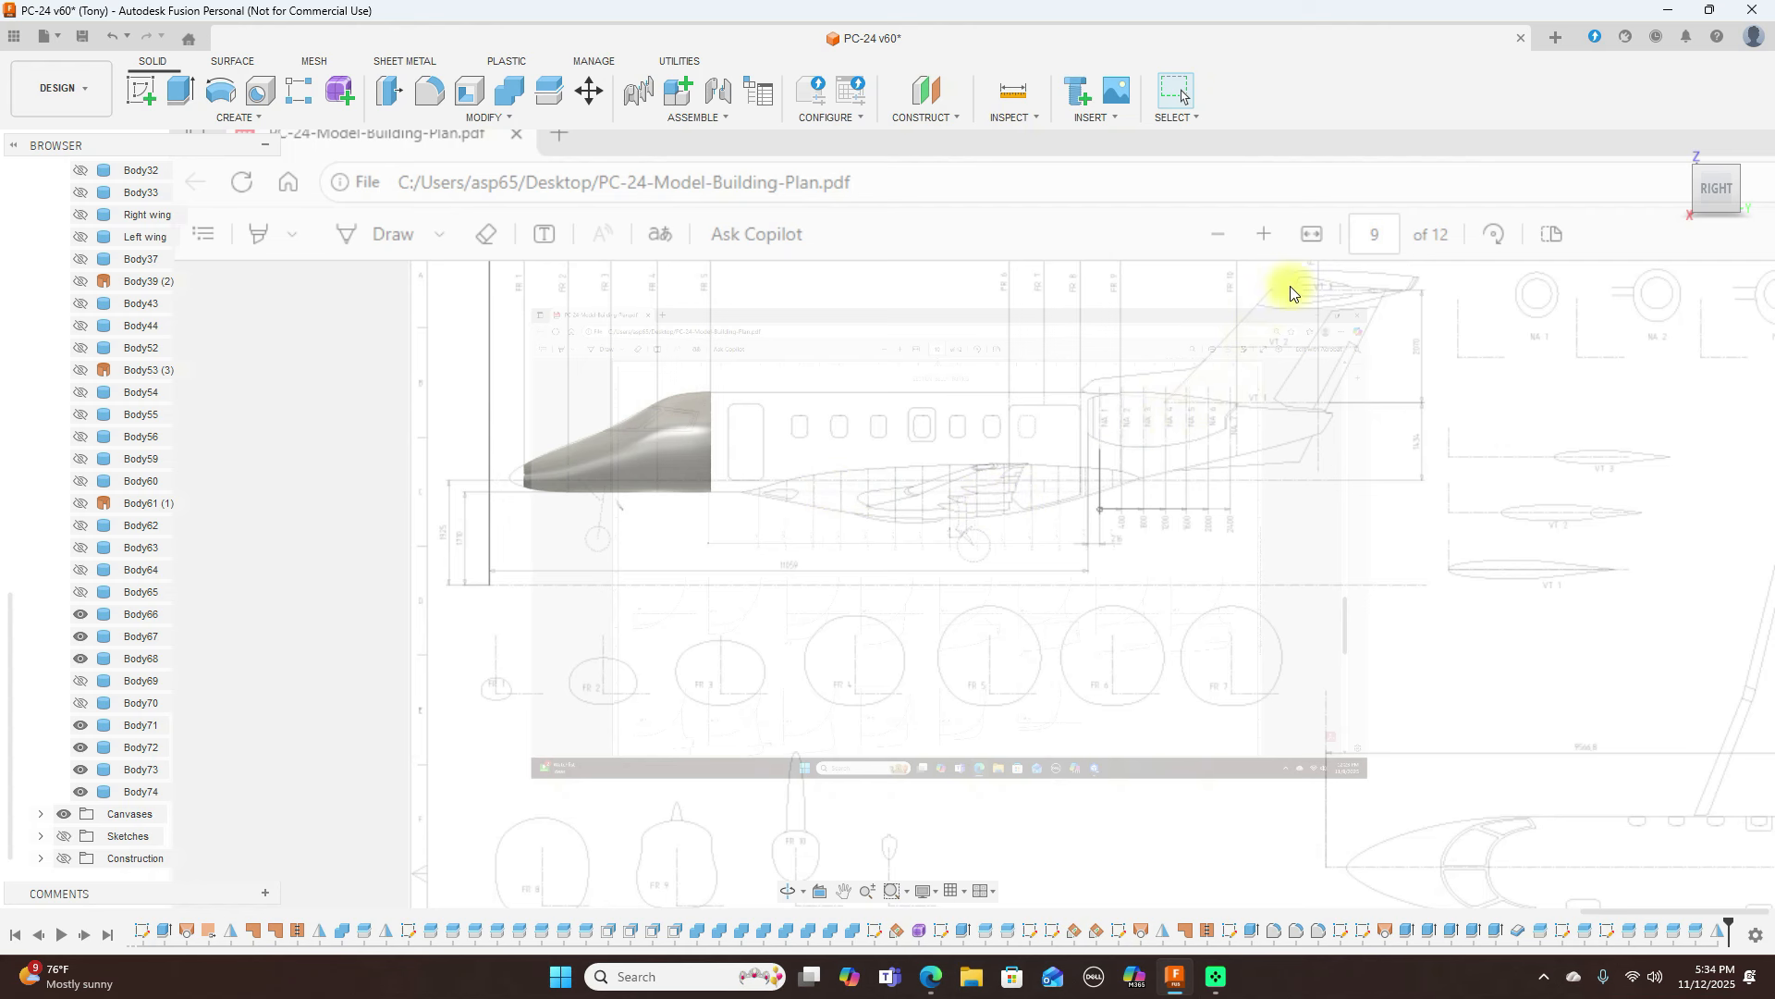
scroll(1415, 487, up, 3)
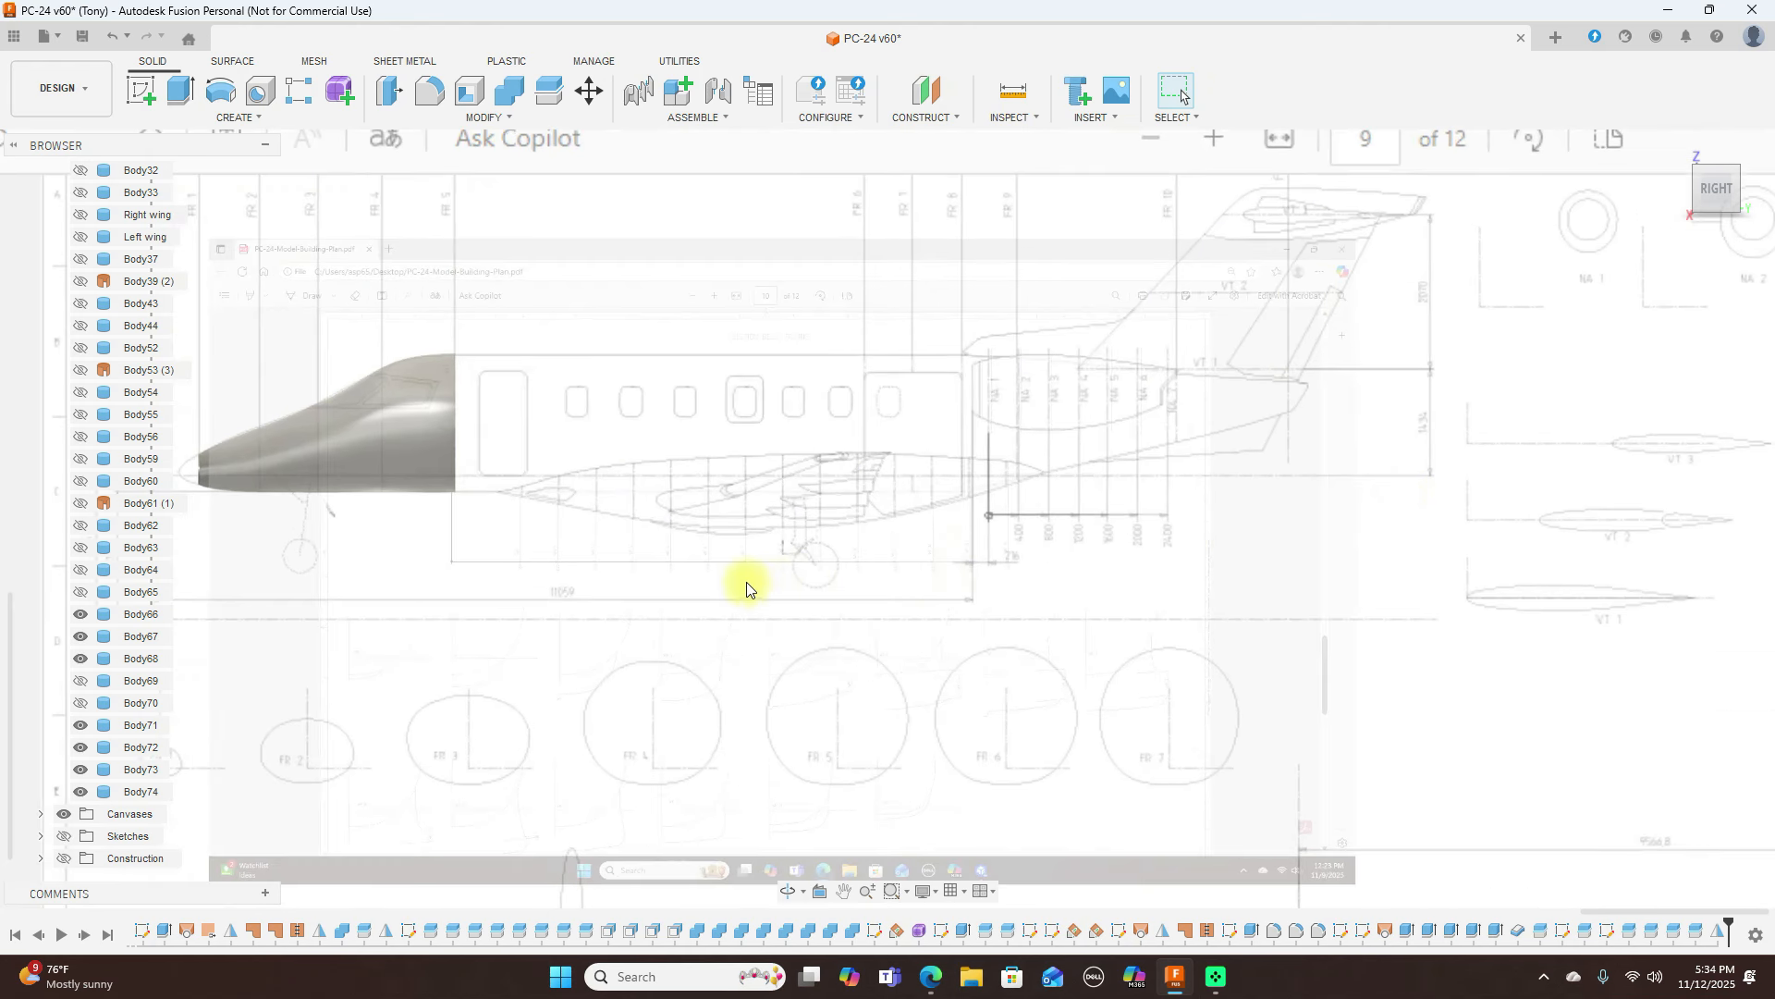
middle_drag(737, 582, 1119, 614)
scroll(903, 624, up, 2)
middle_drag(797, 575, 948, 677)
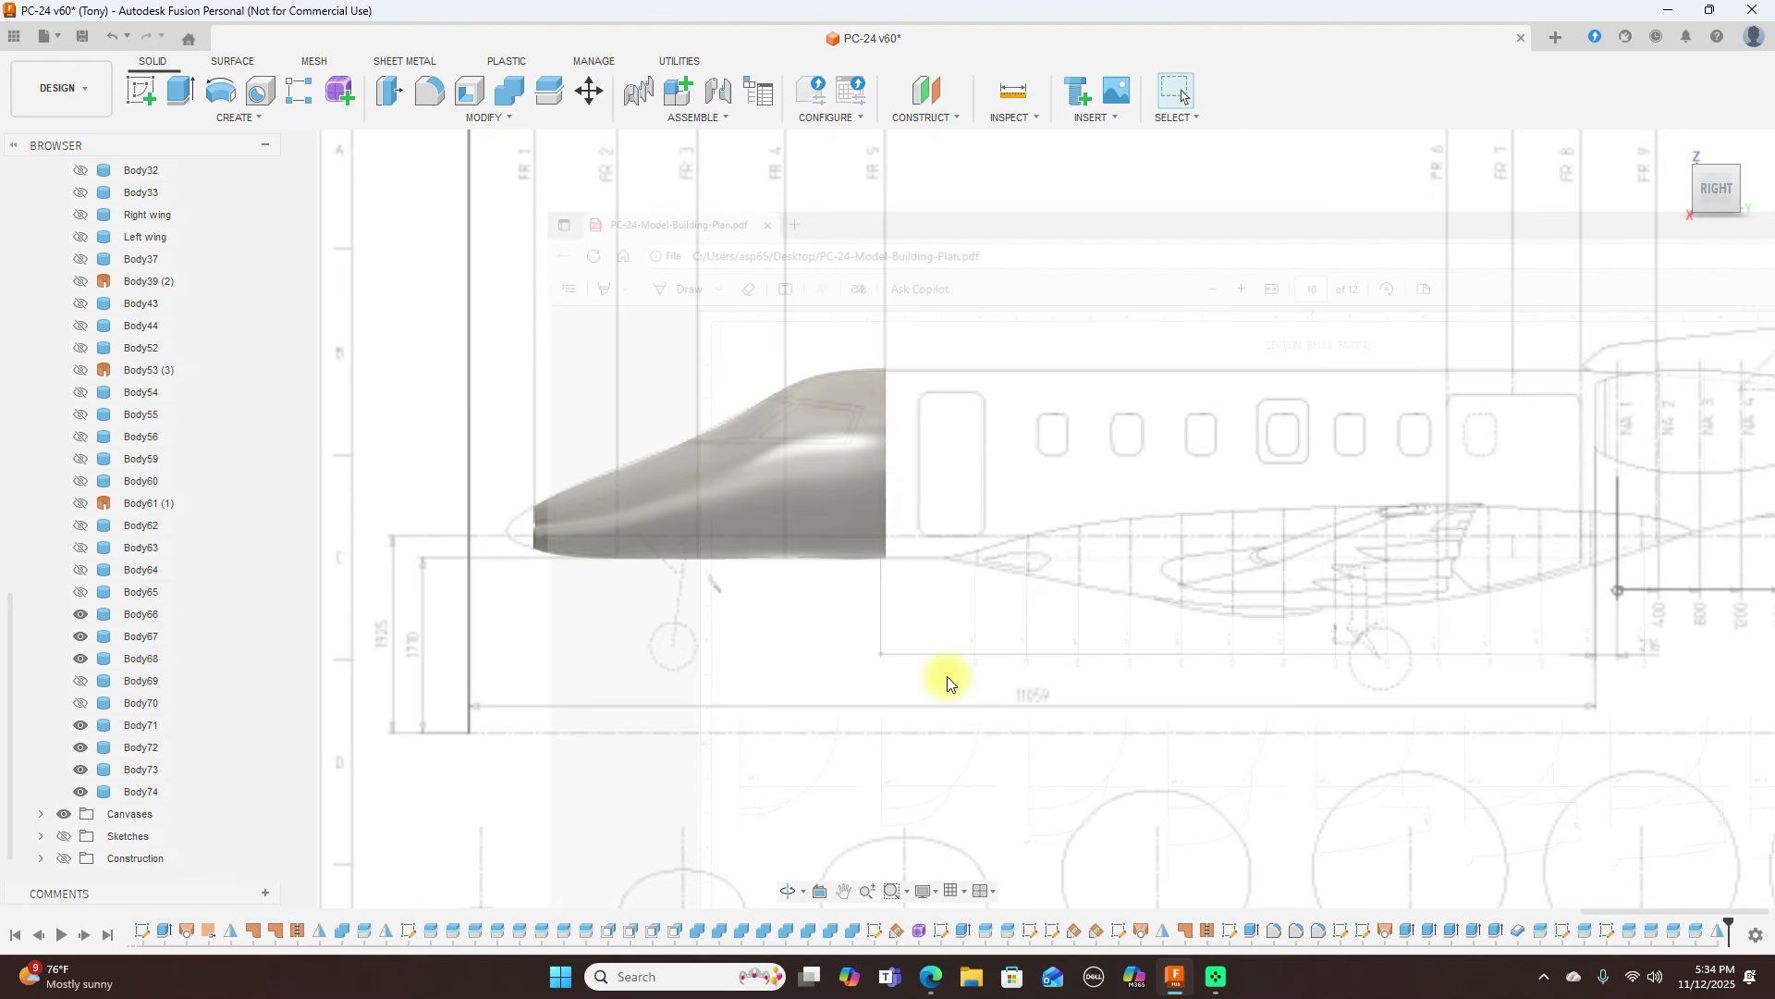
Check the nose section against the top-view drawing, then return to the right side view for a closer comparison
click(1720, 159)
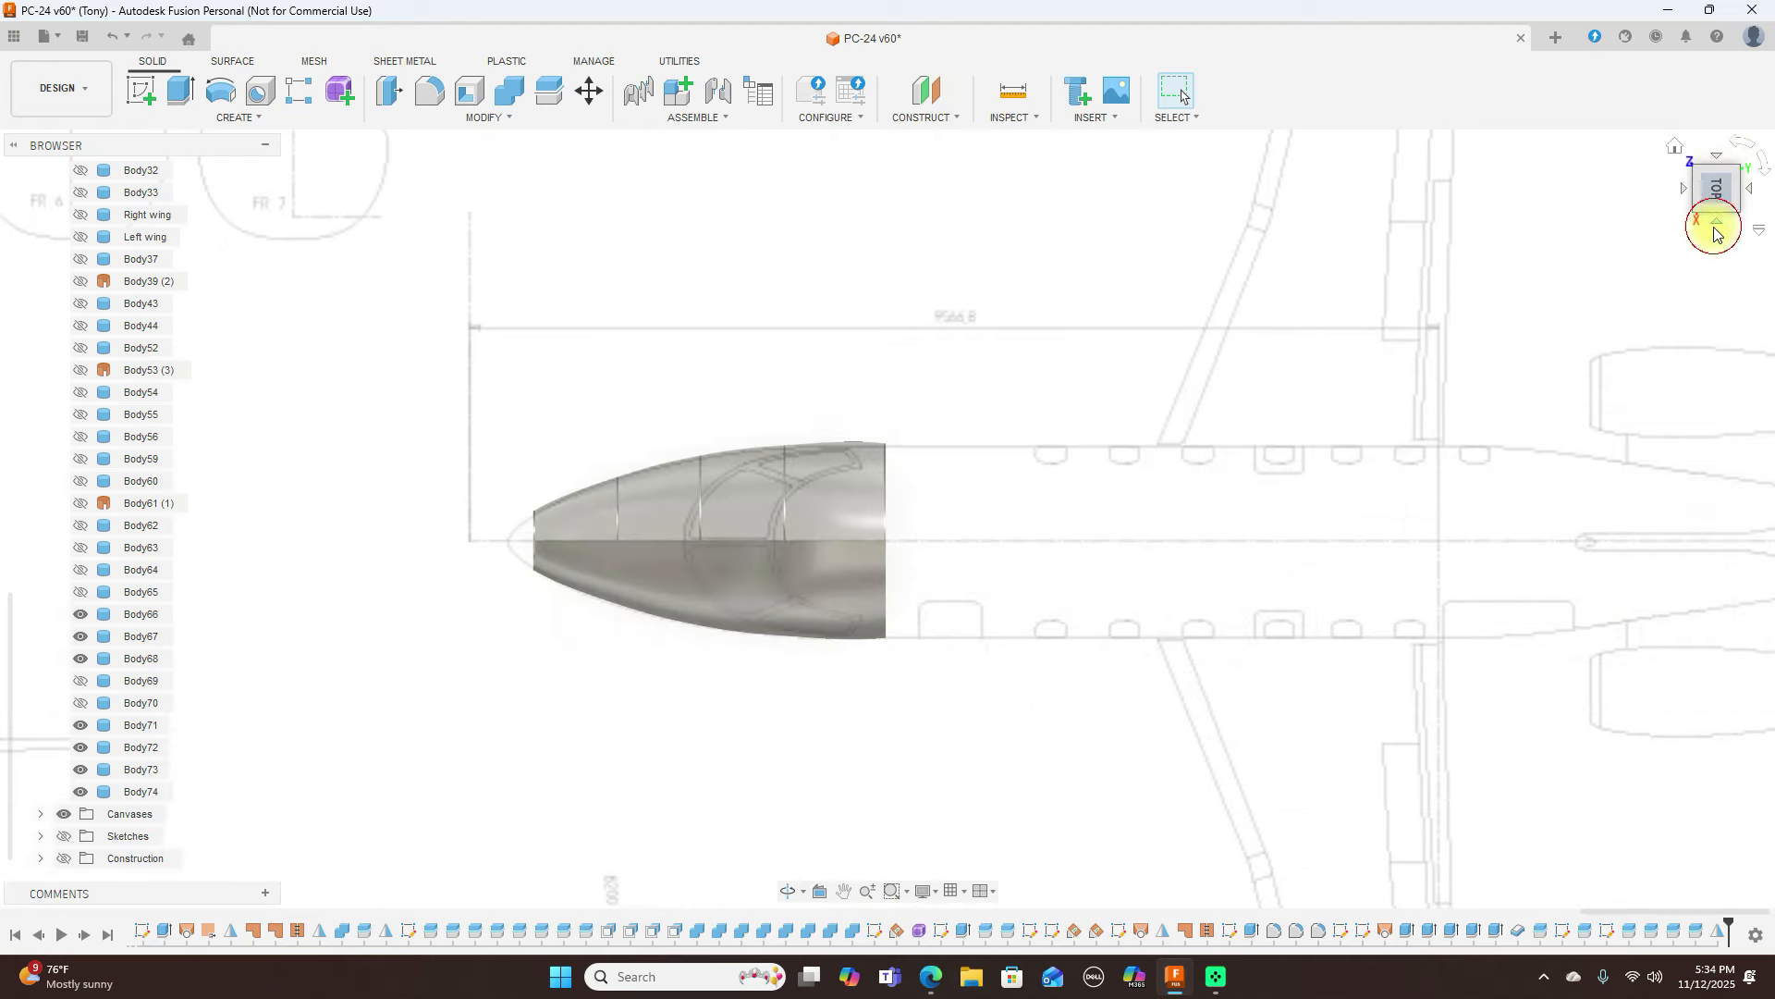
click(1712, 224)
click(1696, 190)
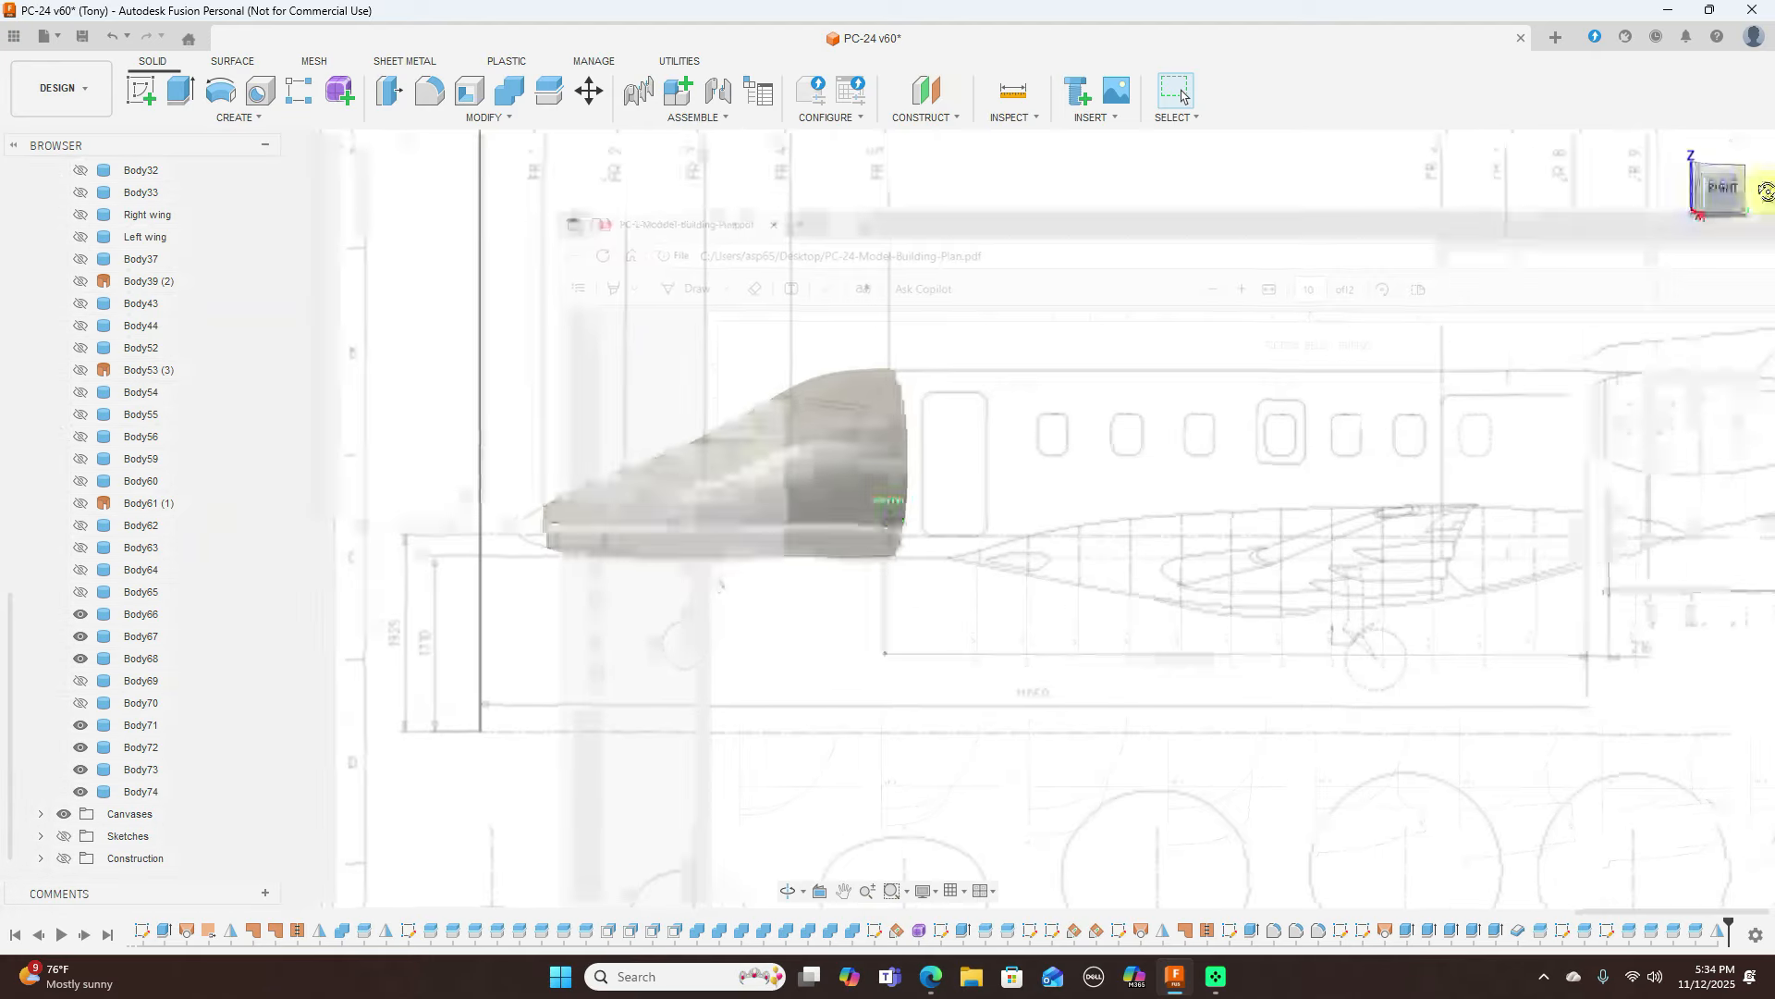
mouse_move(222, 189)
mouse_down()
mouse_move(215, 166)
mouse_move(108, 171)
mouse_move(24, 199)
mouse_move(1729, 217)
mouse_move(1689, 199)
mouse_up()
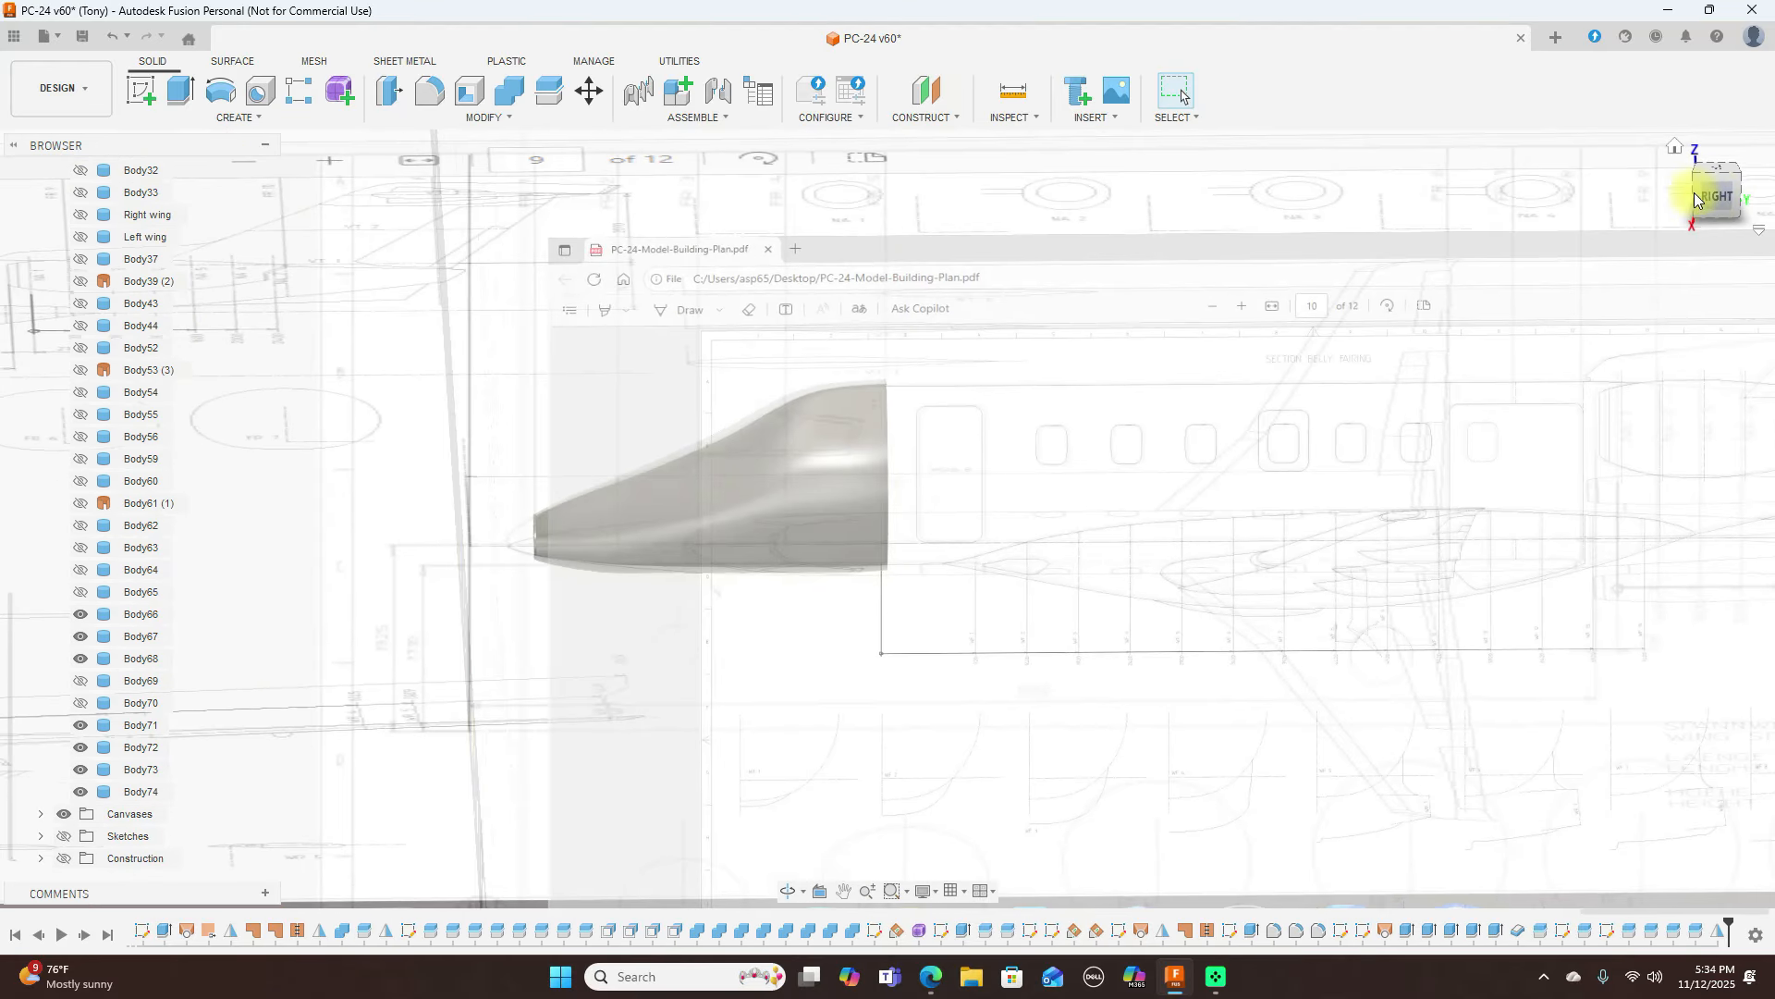
click(1712, 190)
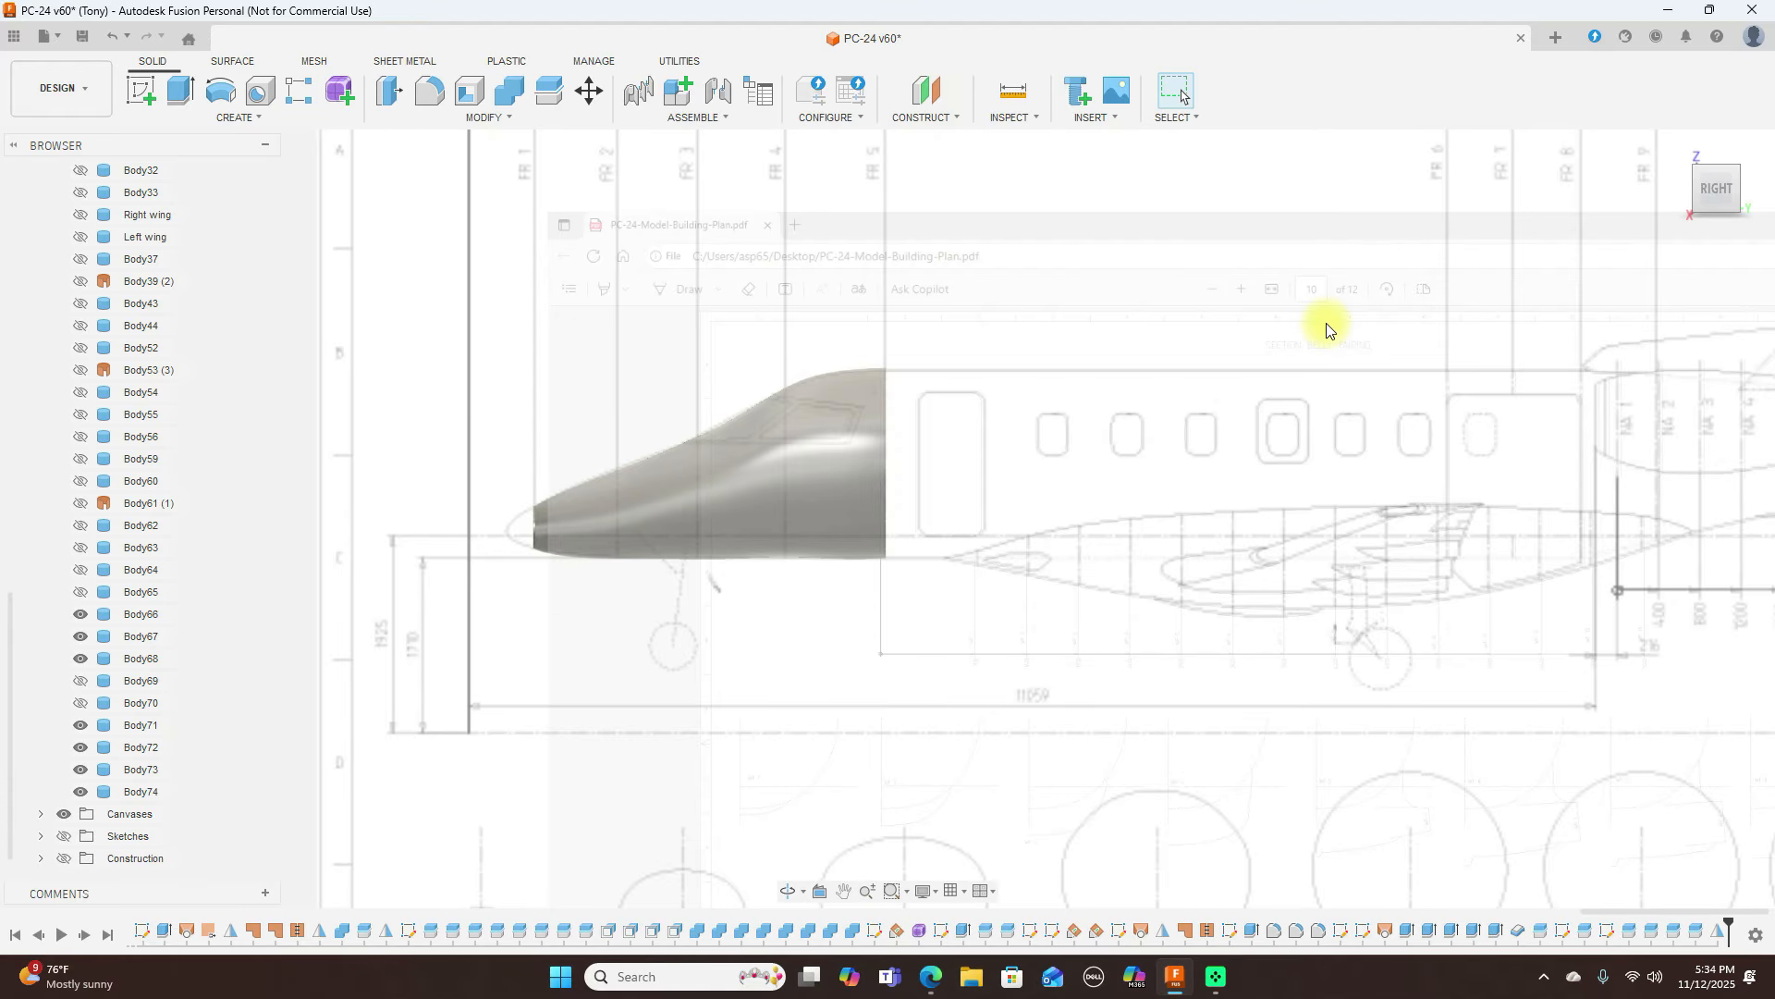
scroll(1305, 419, up, 2)
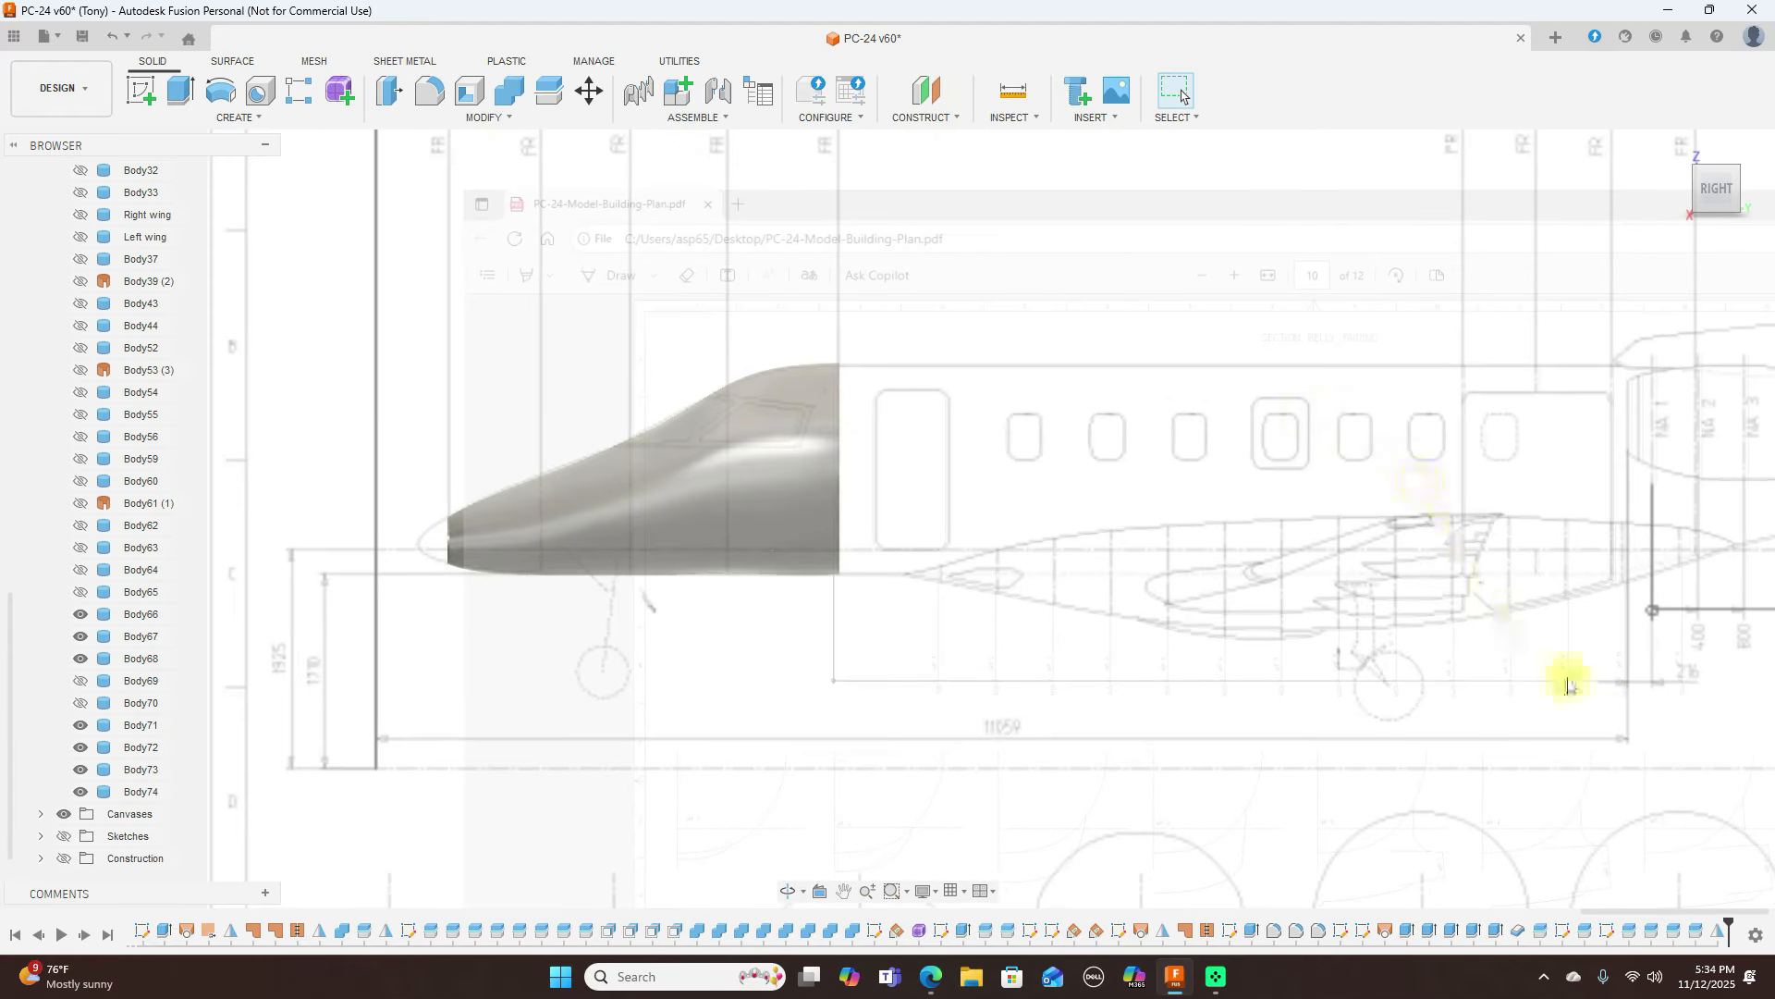